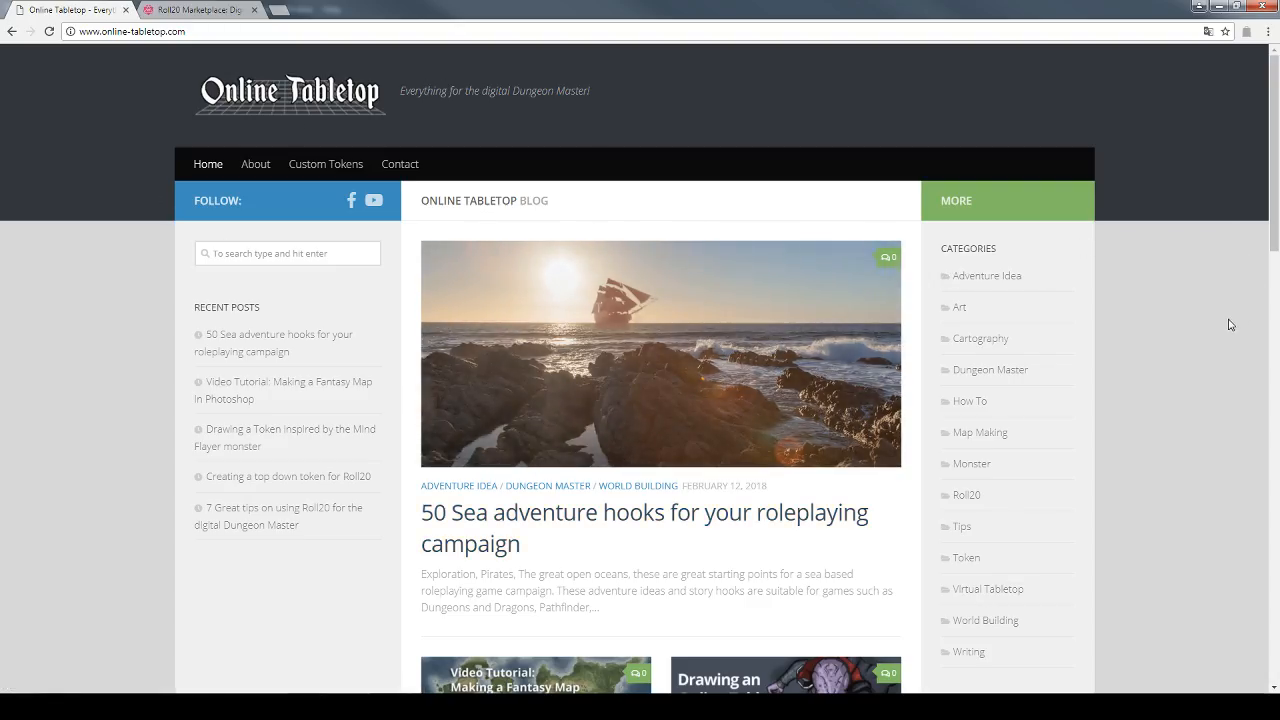
# Look through the Online Tabletop blog posts and the publisher's token packs in the Roll20 Marketplace.
pyautogui.scroll(-1, 1230, 324)
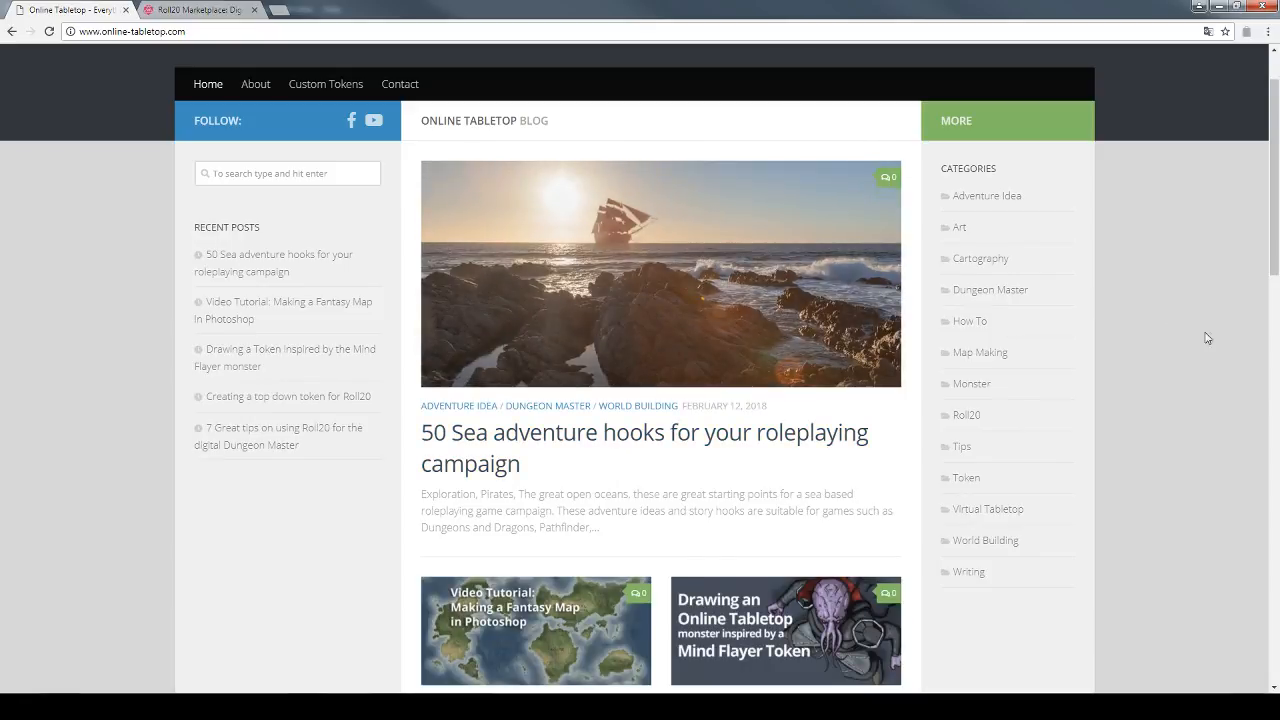
pyautogui.scroll(-4, 1207, 338)
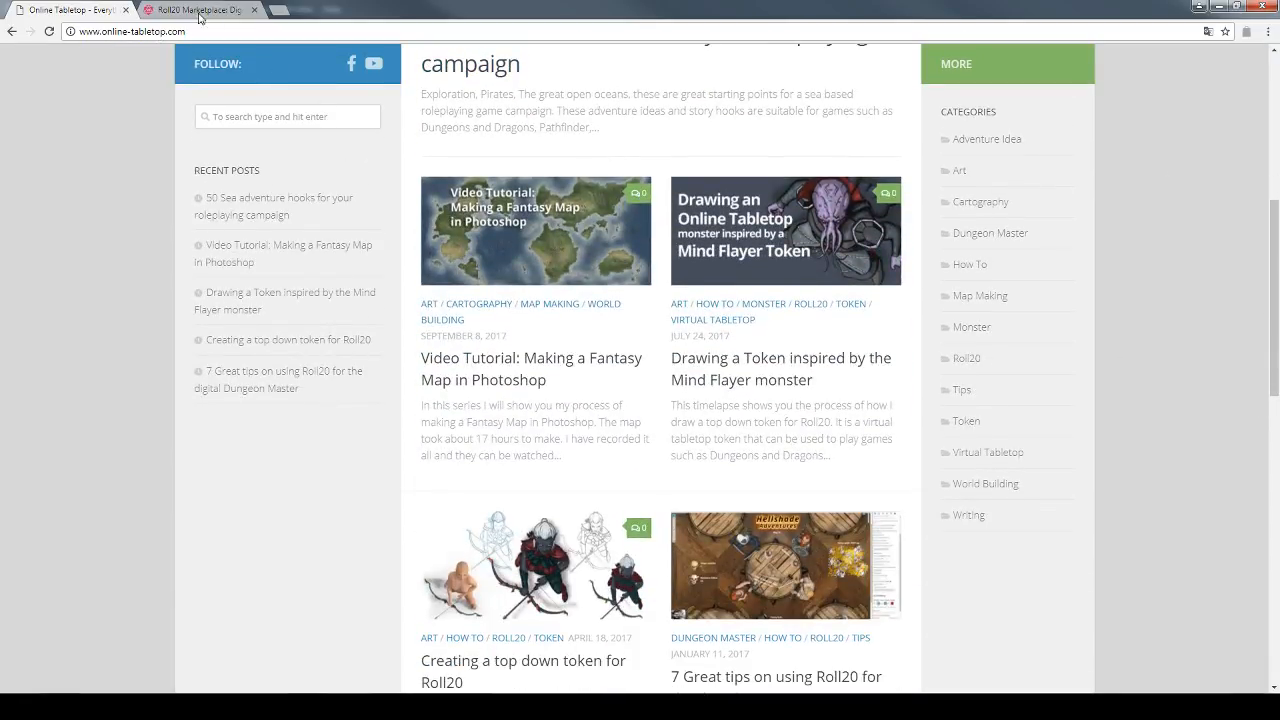
pyautogui.click(200, 12)
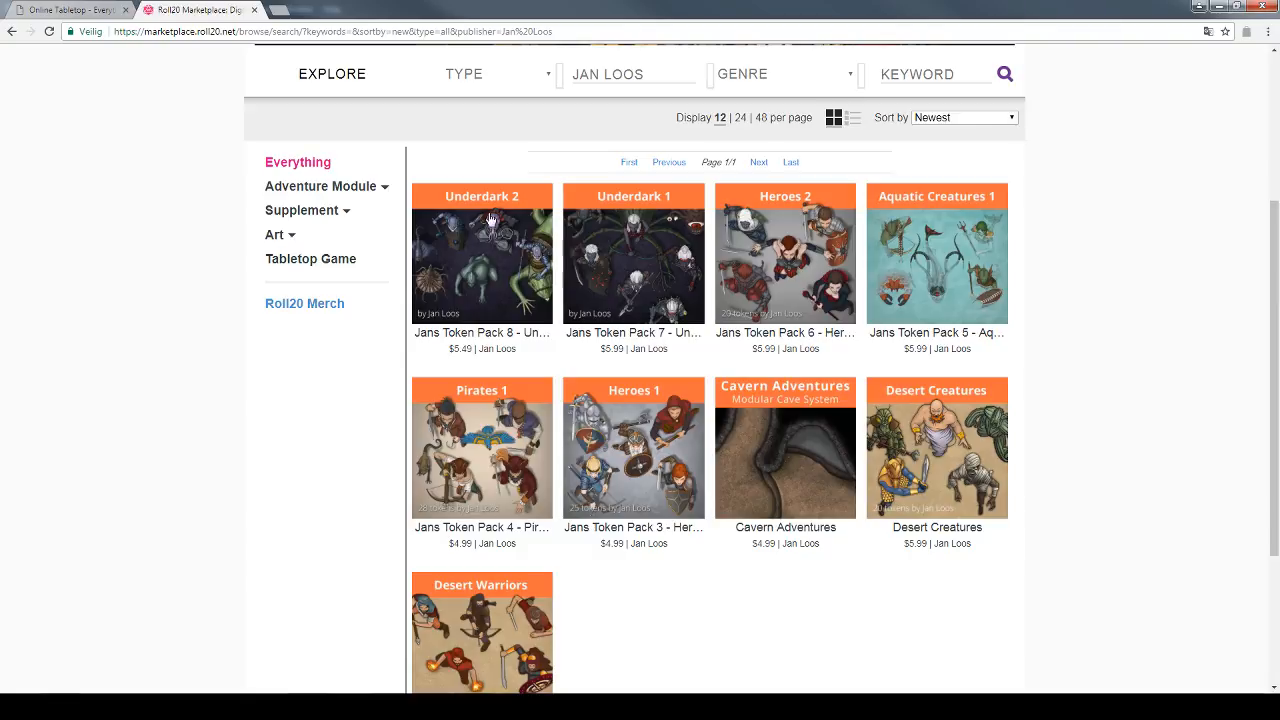
pyautogui.scroll(1, 1183, 241)
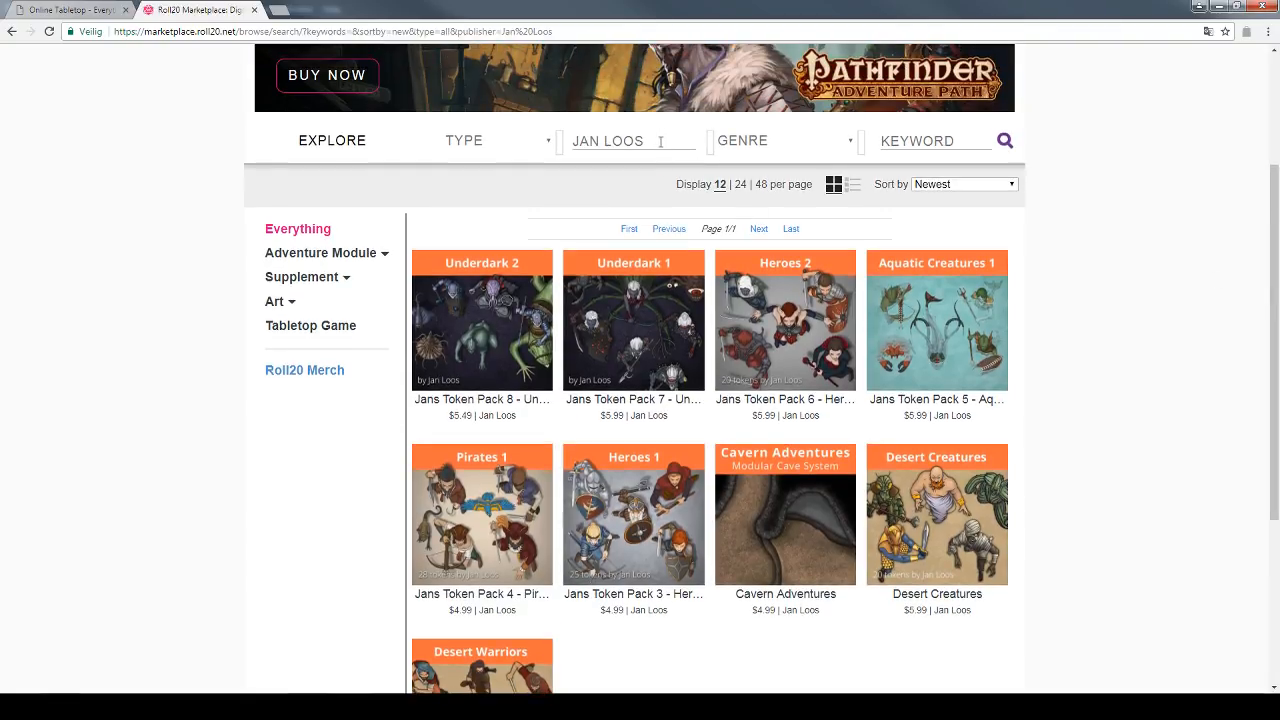
pyautogui.moveTo(663, 140); pyautogui.dragTo(545, 137)
pyautogui.click(1253, 330)
# Switch to Photoshop, add a new layer, and set the foreground color to mid grey with H 0, S 0, B 50.
pyautogui.hotkey('alt', 'Tab')
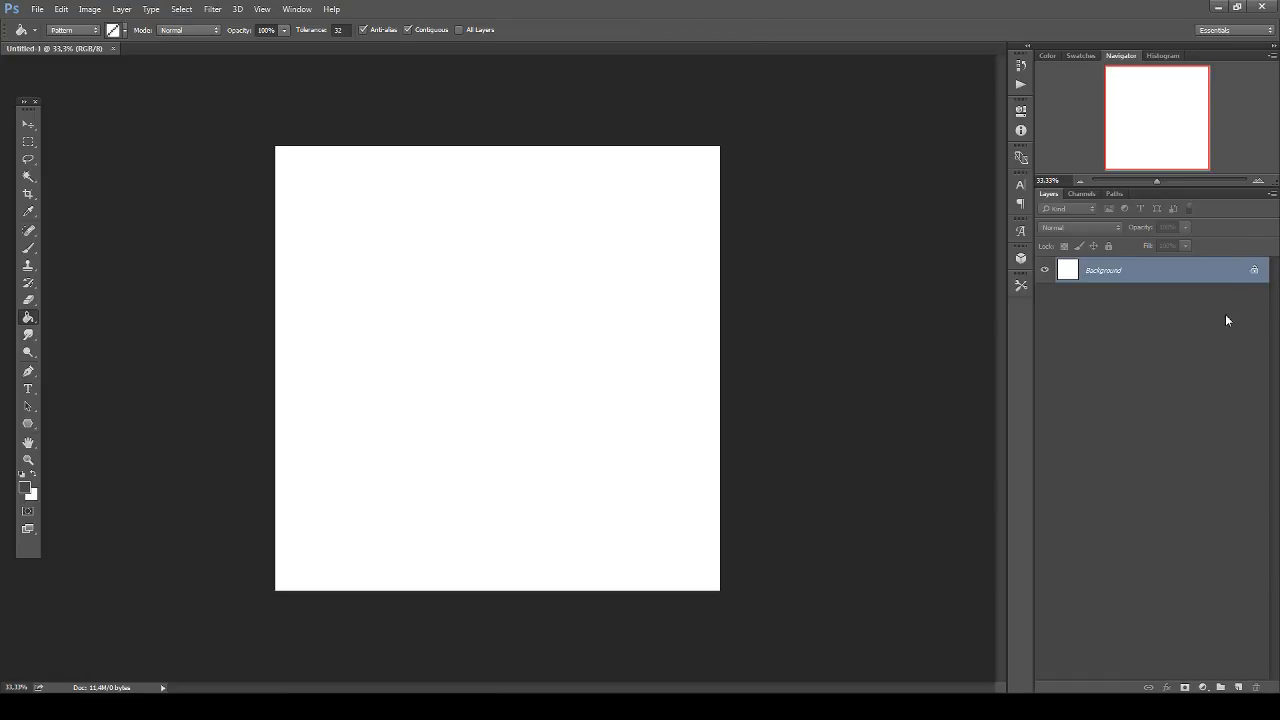
pyautogui.click(1241, 688)
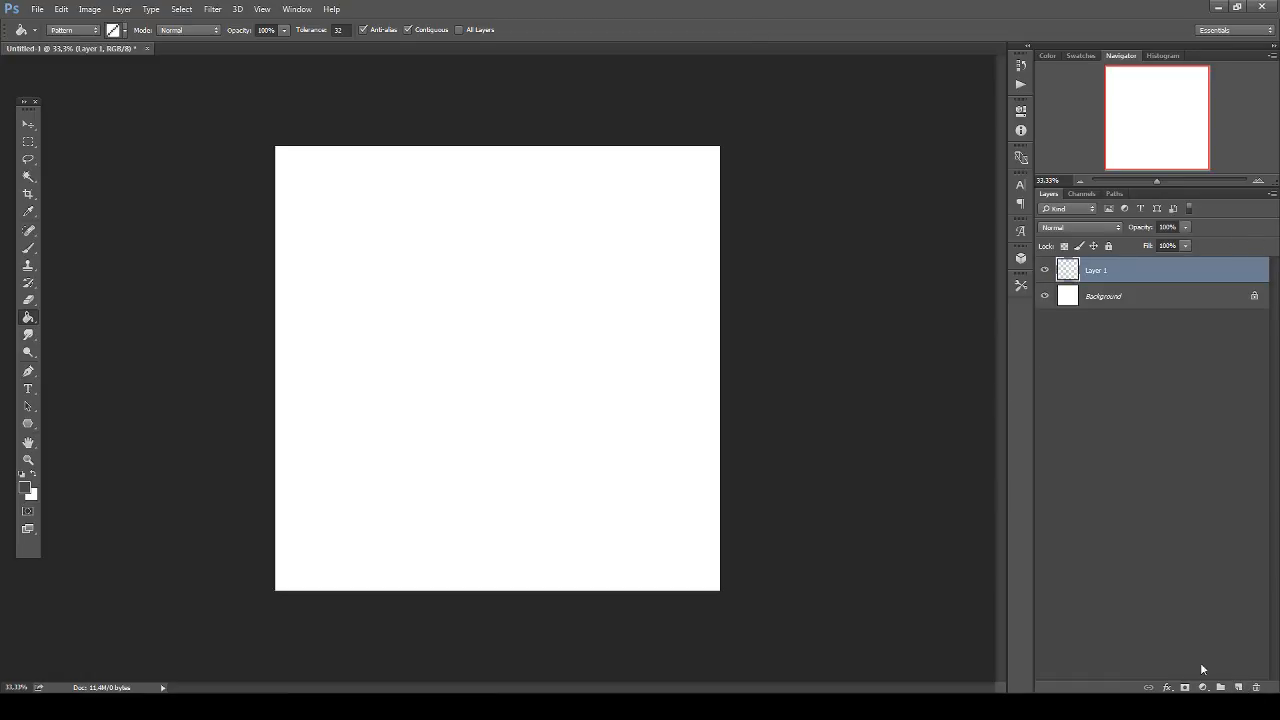
pyautogui.press('i')
pyautogui.click(22, 489)
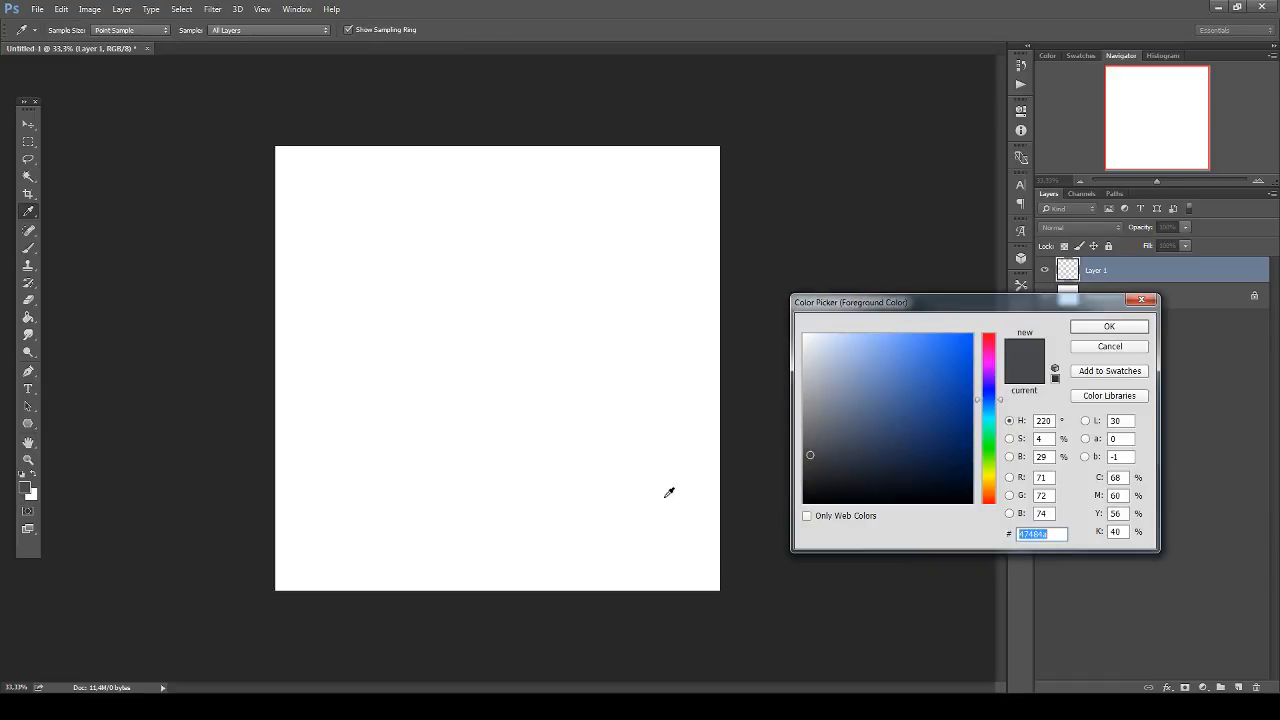
pyautogui.click(1053, 423)
pyautogui.press('BackSpace')
pyautogui.click(1046, 438)
pyautogui.click(630, 268)
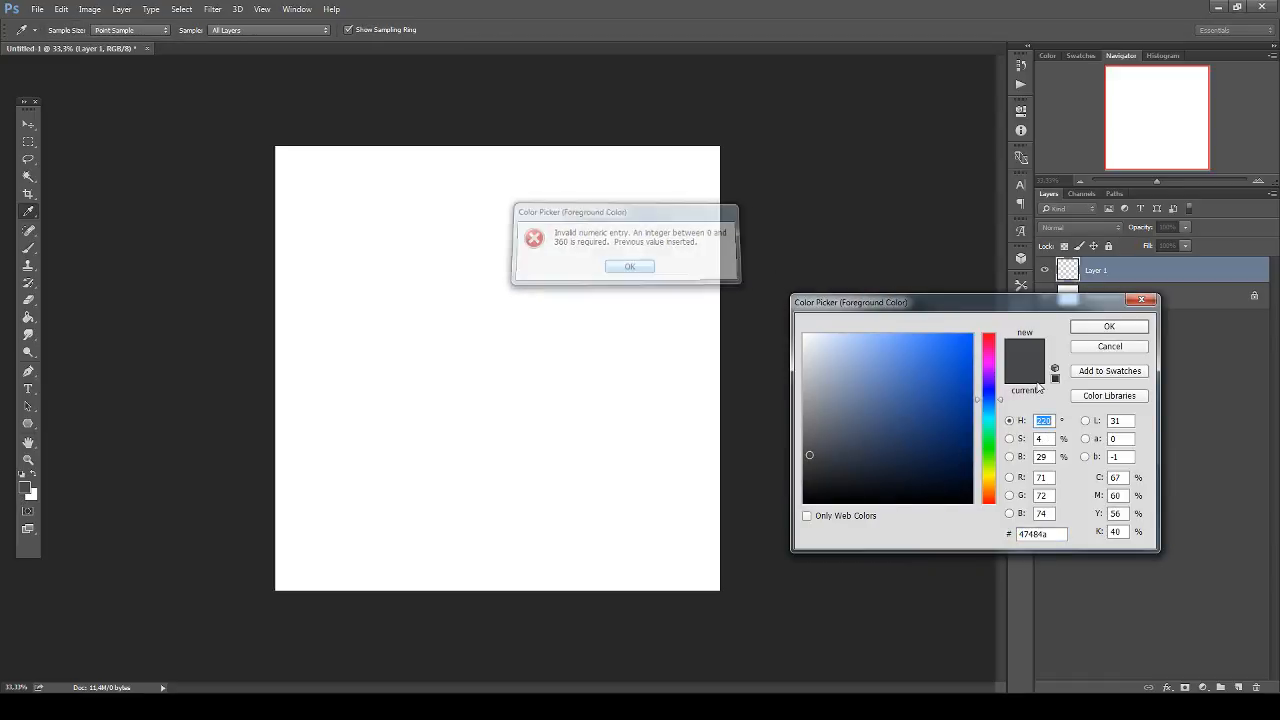
pyautogui.write('0')
pyautogui.click(1045, 438)
pyautogui.write('0')
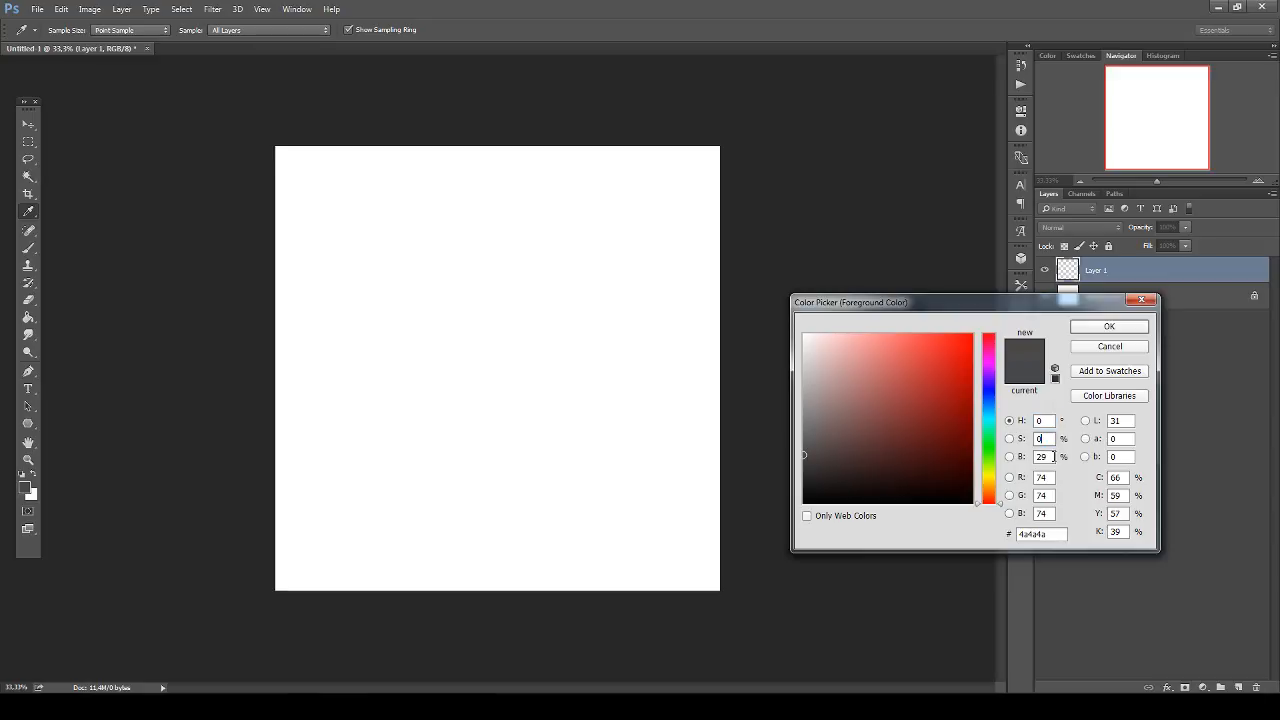
pyautogui.click(1044, 456)
pyautogui.write('50')
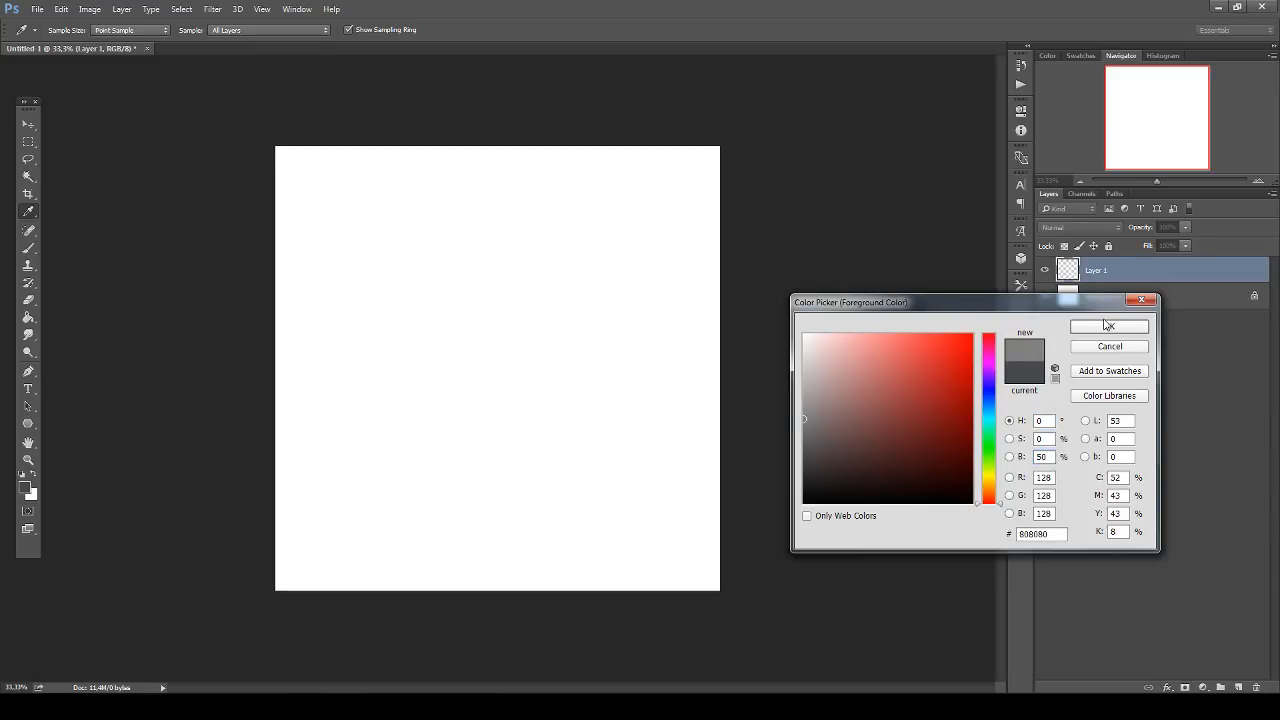
pyautogui.click(1108, 325)
# Fill the new layer with the grey foreground color, using the Paint Bucket with its source set to Foreground instead of Pattern.
pyautogui.press('g')
pyautogui.click(540, 354)
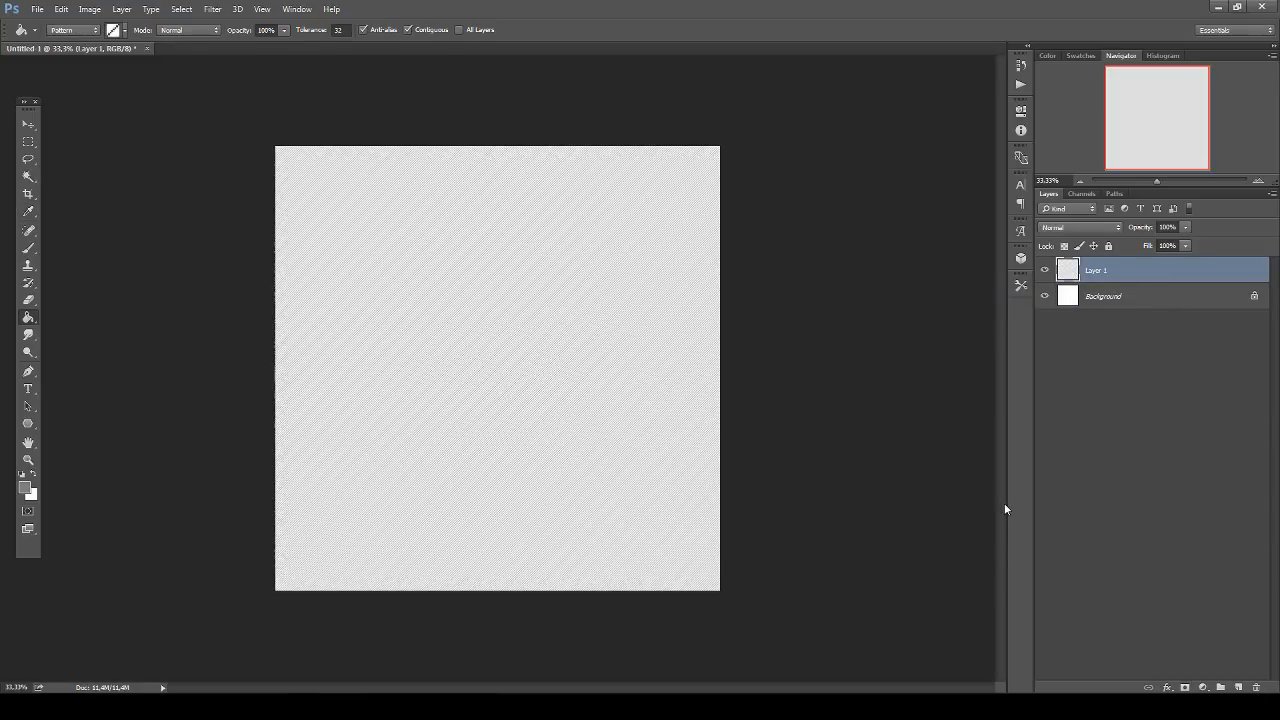
pyautogui.hotkey('ctrl', 'z')
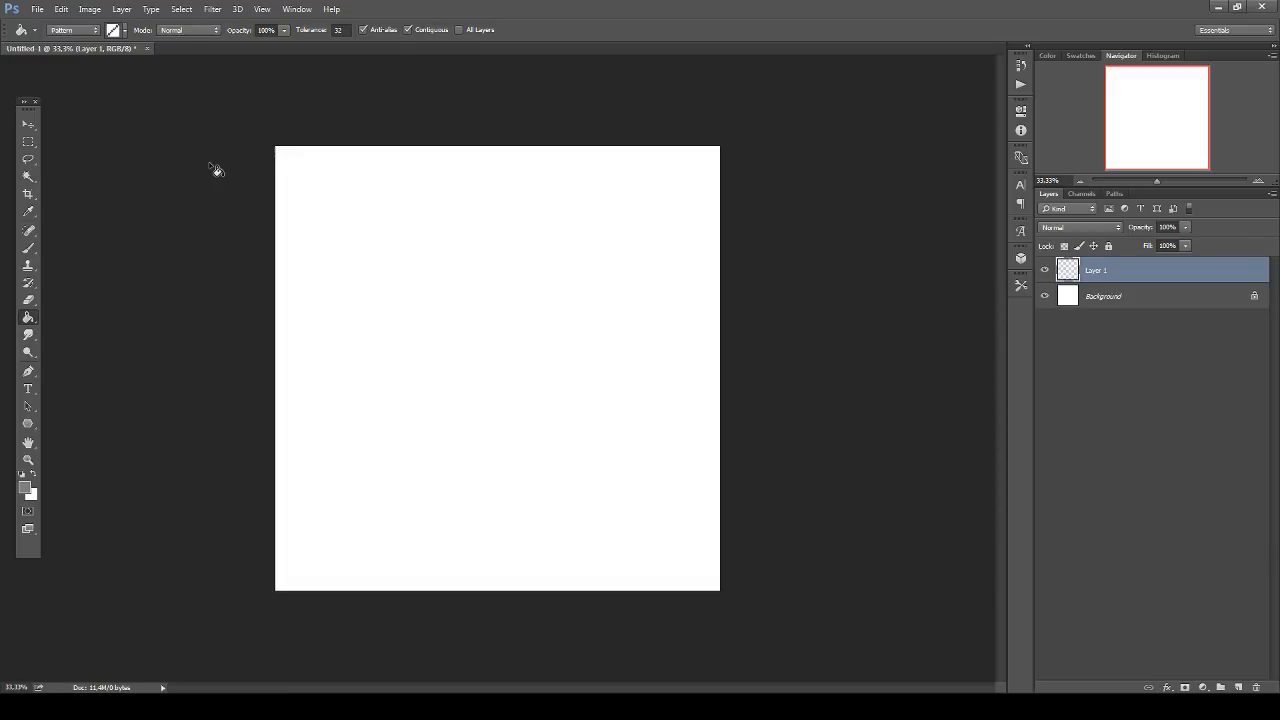
pyautogui.click(74, 30)
pyautogui.click(78, 44)
pyautogui.click(505, 362)
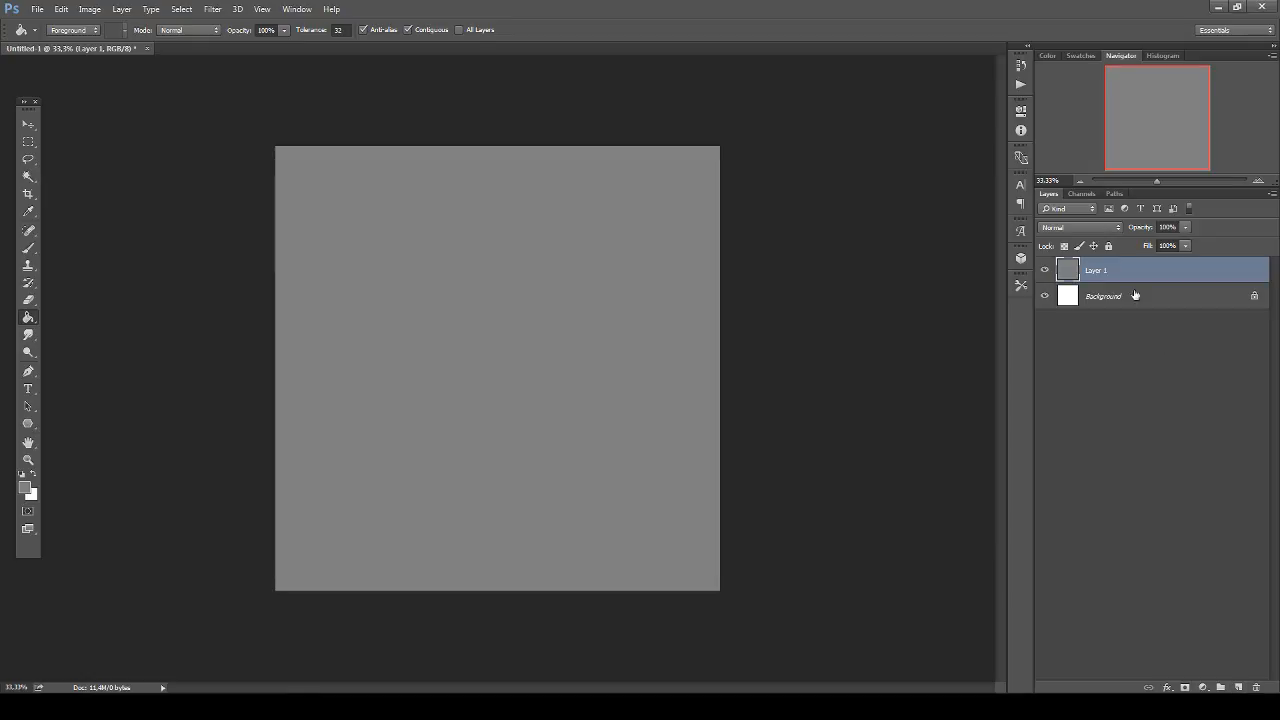
# Rename the grey layer "grey background" and lock it completely.
pyautogui.doubleClick(1097, 271)
pyautogui.write('gra')
pyautogui.write('y background')
pyautogui.press('Return')
pyautogui.click(1108, 246)
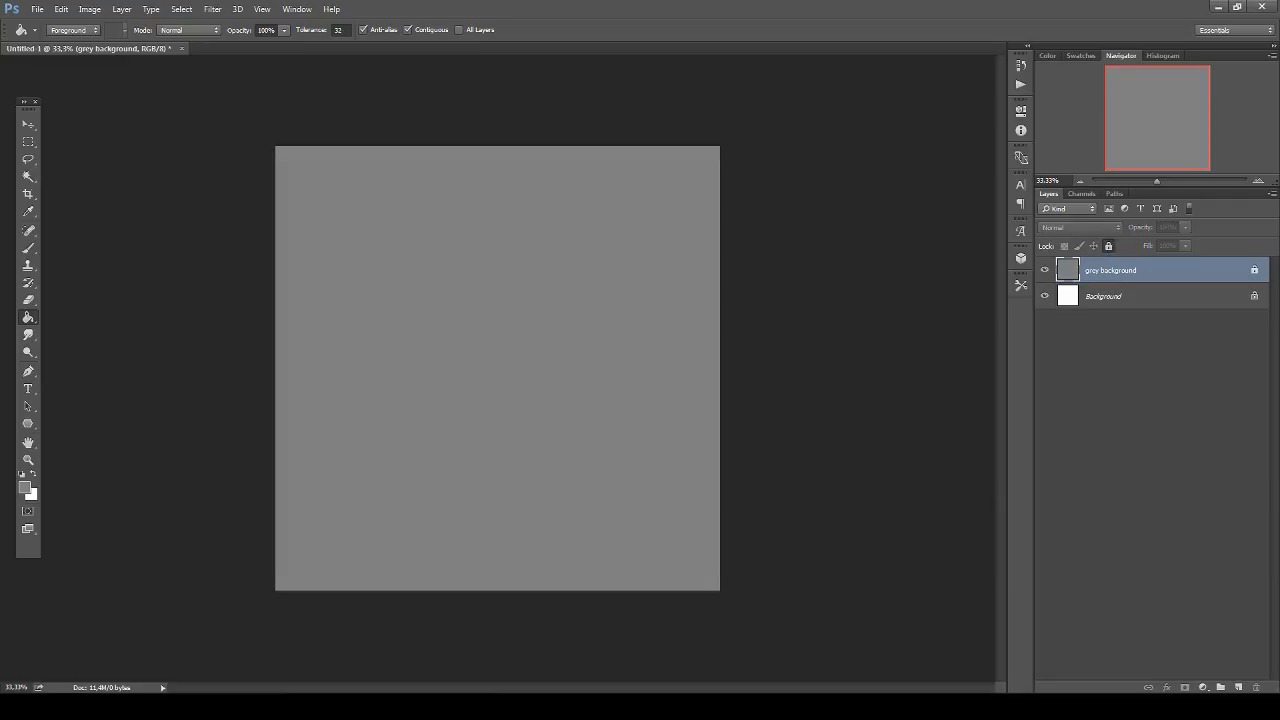
# Add a new layer above the grey background and set up the Hard Round Pressure Opacity brush at 125 px.
pyautogui.click(1239, 688)
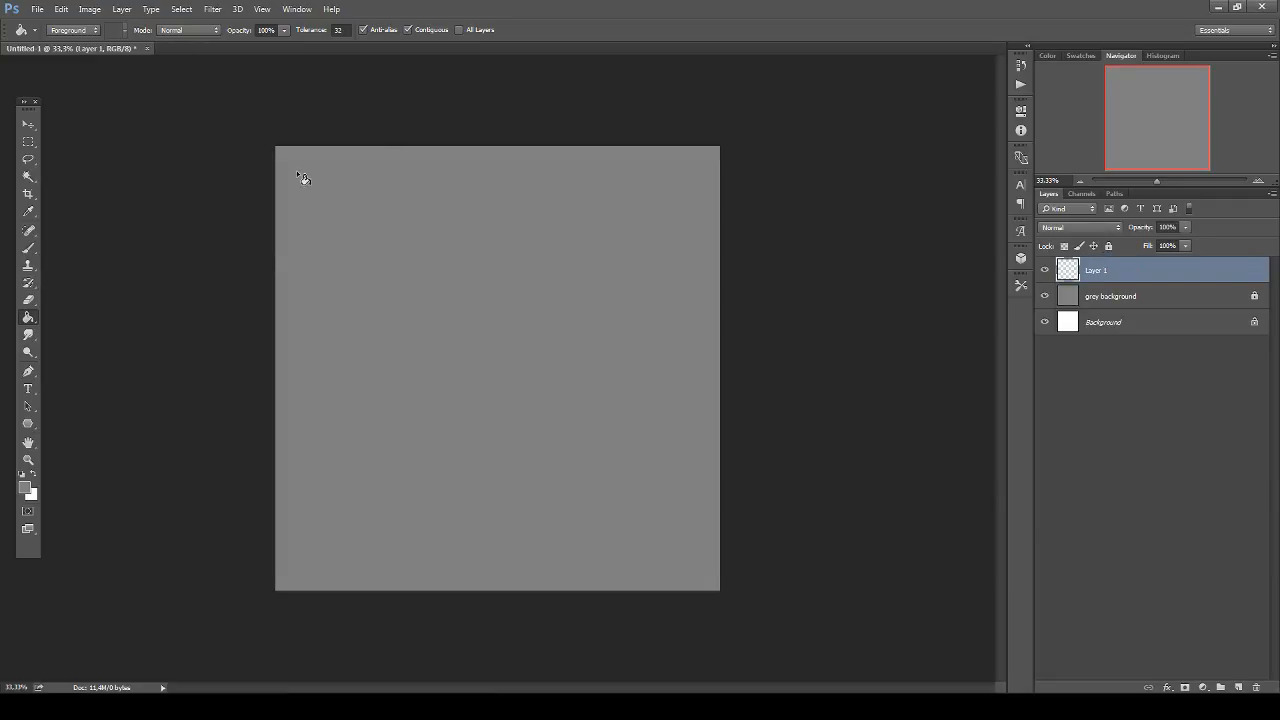
pyautogui.click(28, 248)
pyautogui.click(68, 31)
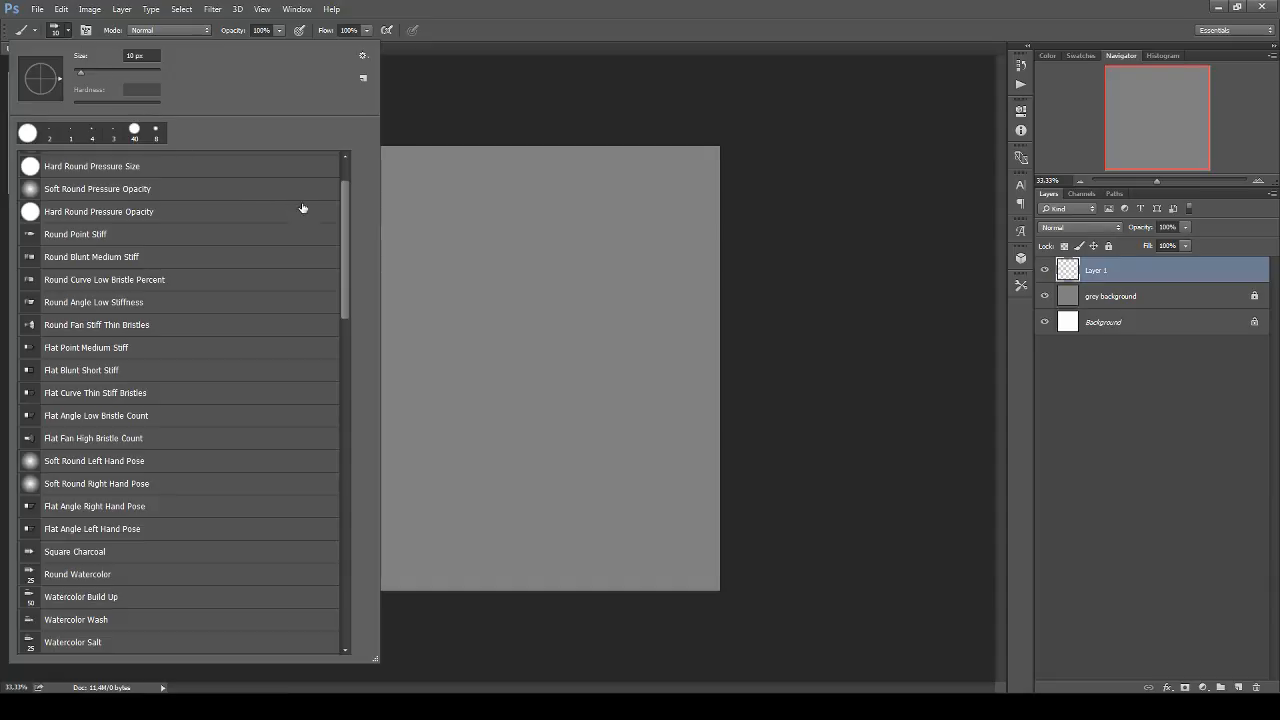
pyautogui.doubleClick(210, 212)
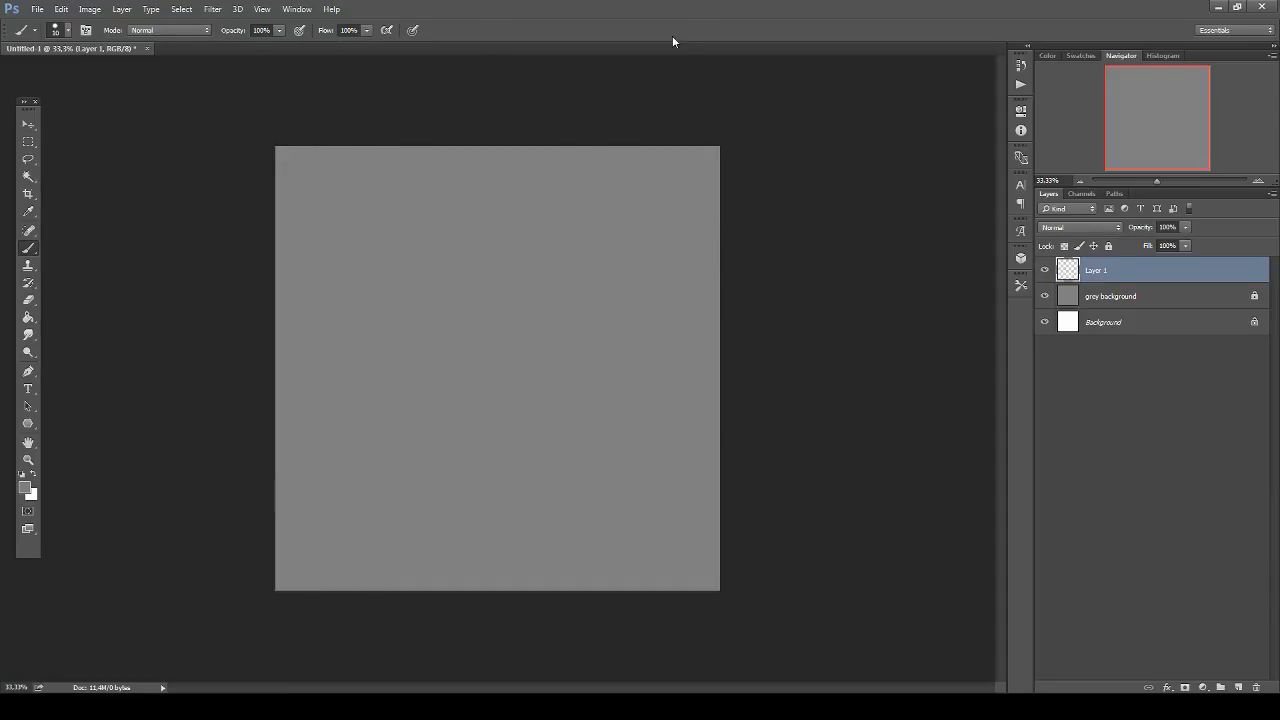
pyautogui.scroll(1, 497, 288)
pyautogui.scroll(2, 480, 294)
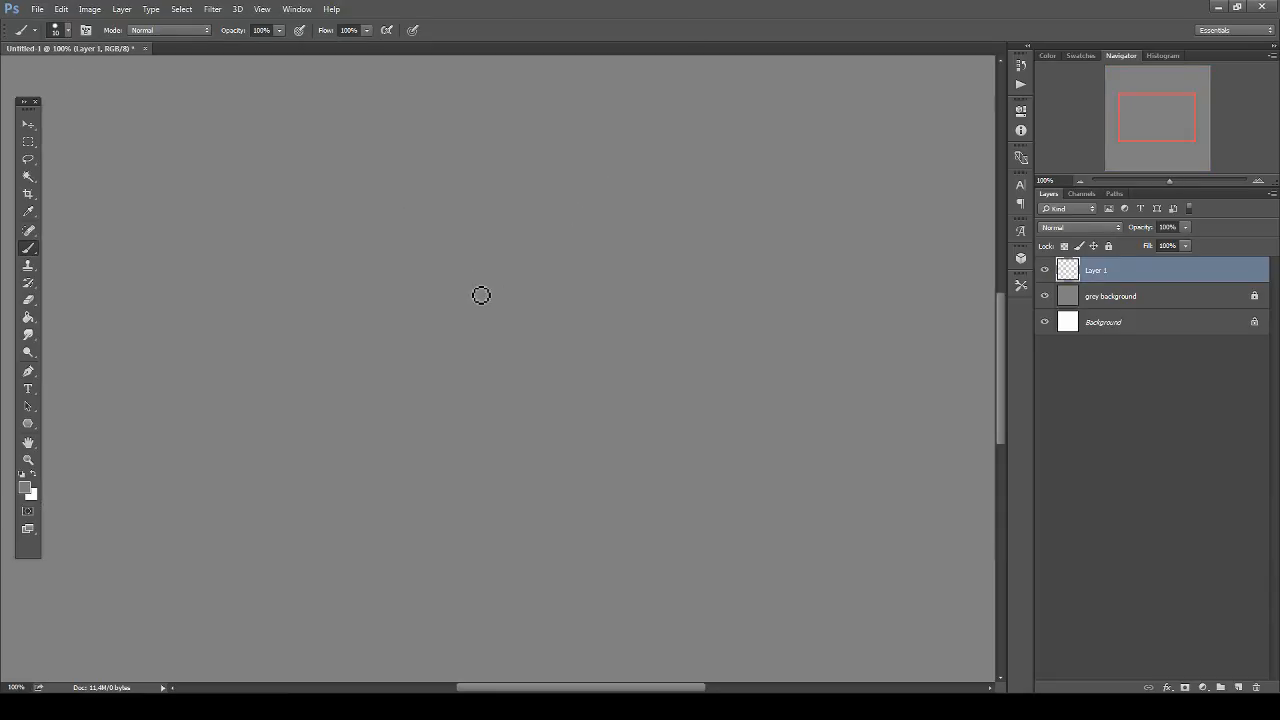
pyautogui.scroll(-1, 471, 279)
pyautogui.press(']')
pyautogui.press(']')
pyautogui.press(']')
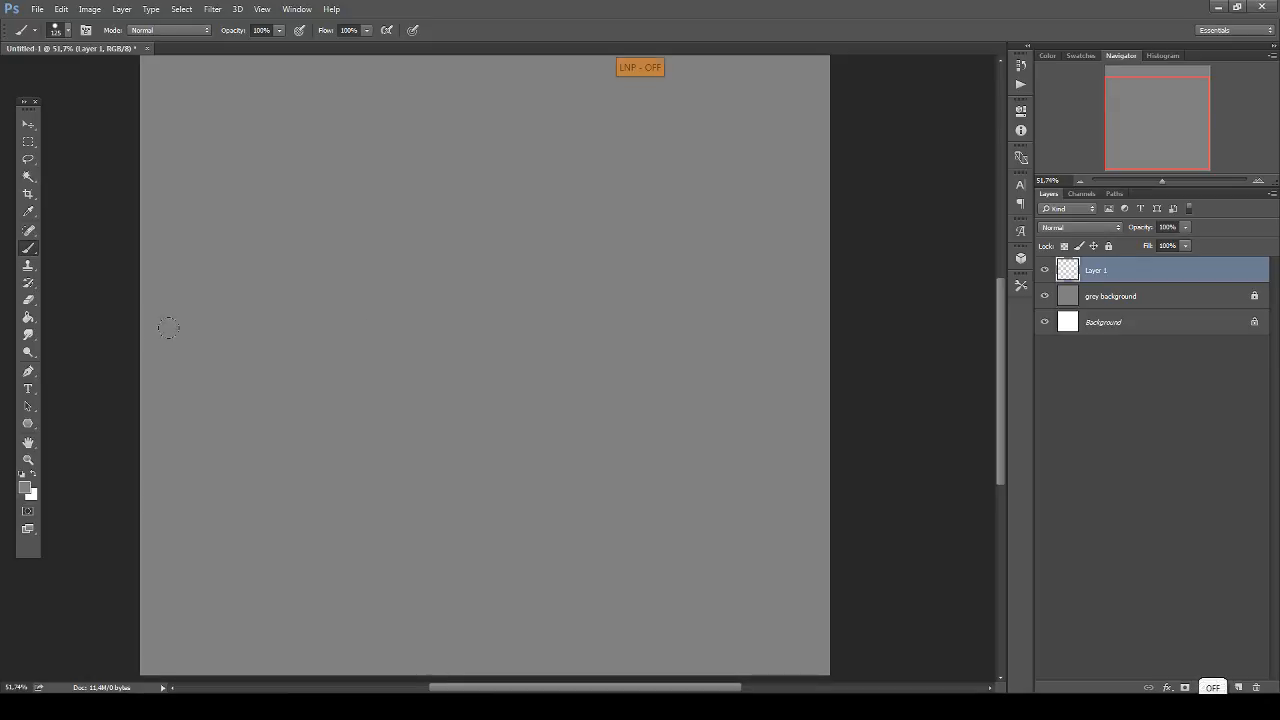
# Set the foreground color to black (000000) and paint an irregular test shape near the middle of the new layer.
pyautogui.click(25, 487)
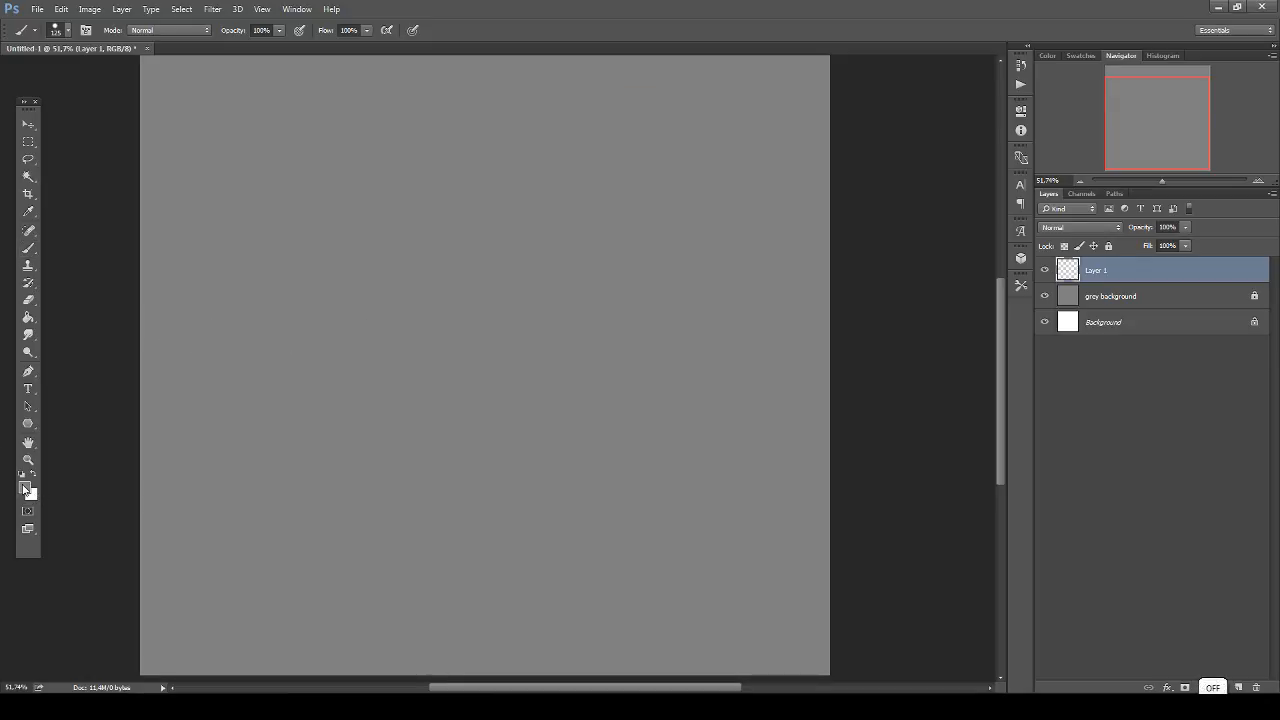
pyautogui.write('000000')
pyautogui.click(1140, 330)
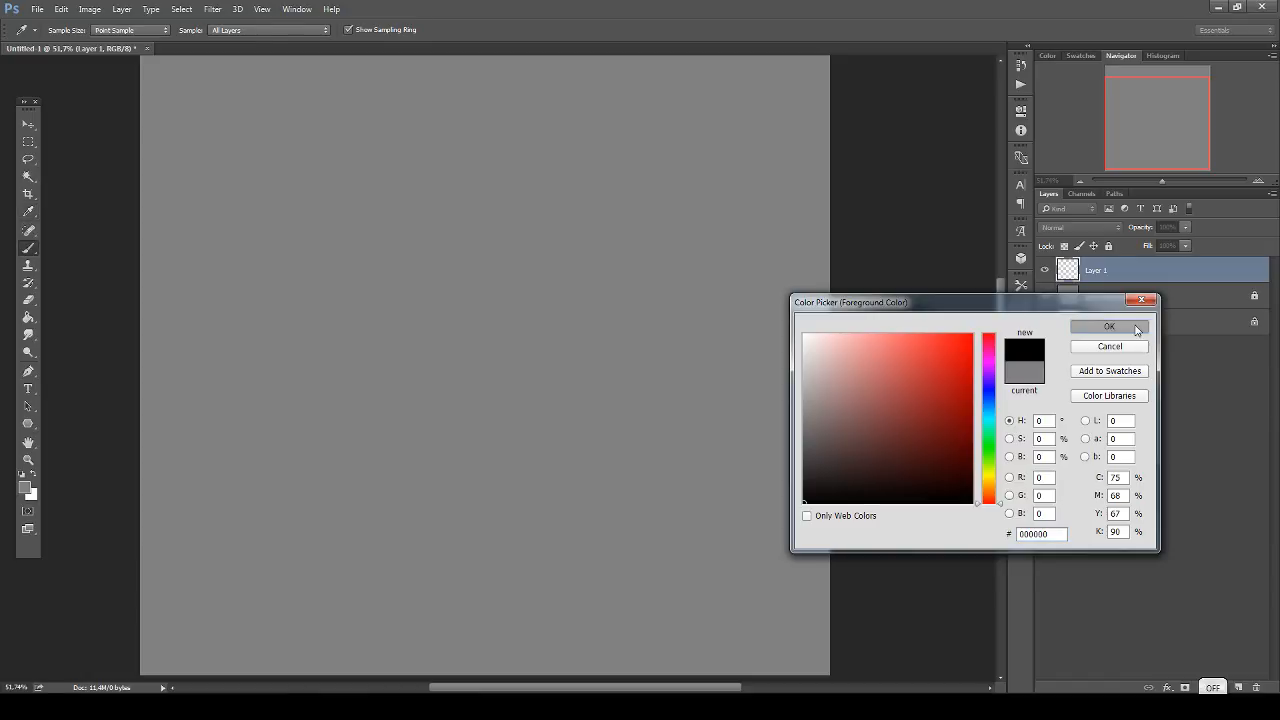
pyautogui.click(433, 368)
pyautogui.moveTo(428, 336)
pyautogui.mouseDown()
pyautogui.moveTo(475, 310)
pyautogui.moveTo(385, 280)
pyautogui.moveTo(360, 340)
pyautogui.mouseUp()
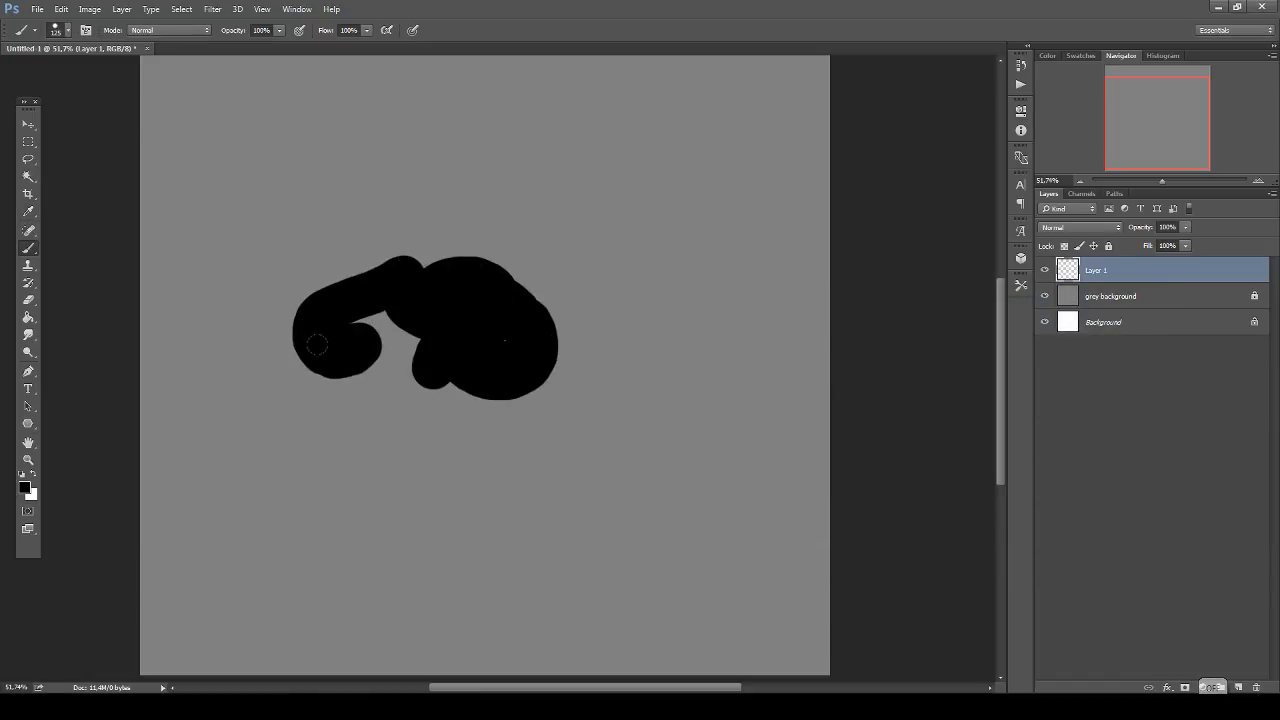
# Open the painted layer's blending options and set its Fill Opacity to 0%.
pyautogui.rightClick(1145, 270)
pyautogui.click(1055, 88)
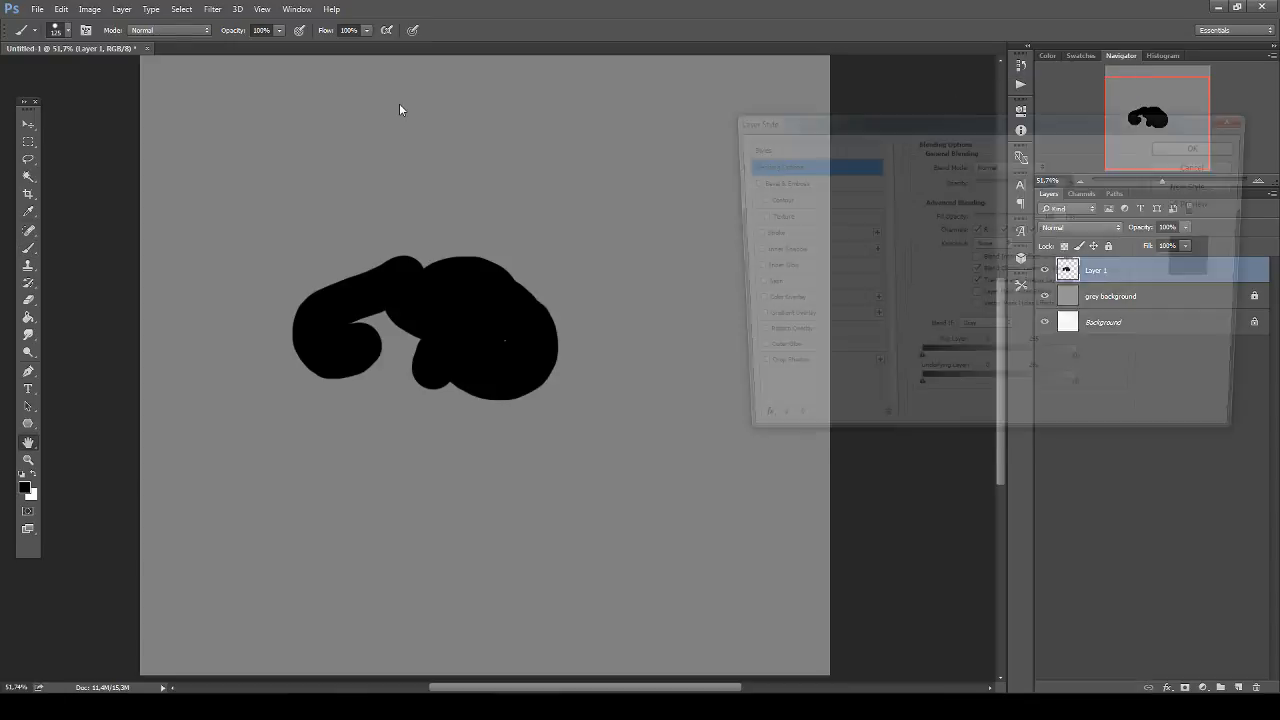
pyautogui.moveTo(1012, 220); pyautogui.dragTo(541, 205)
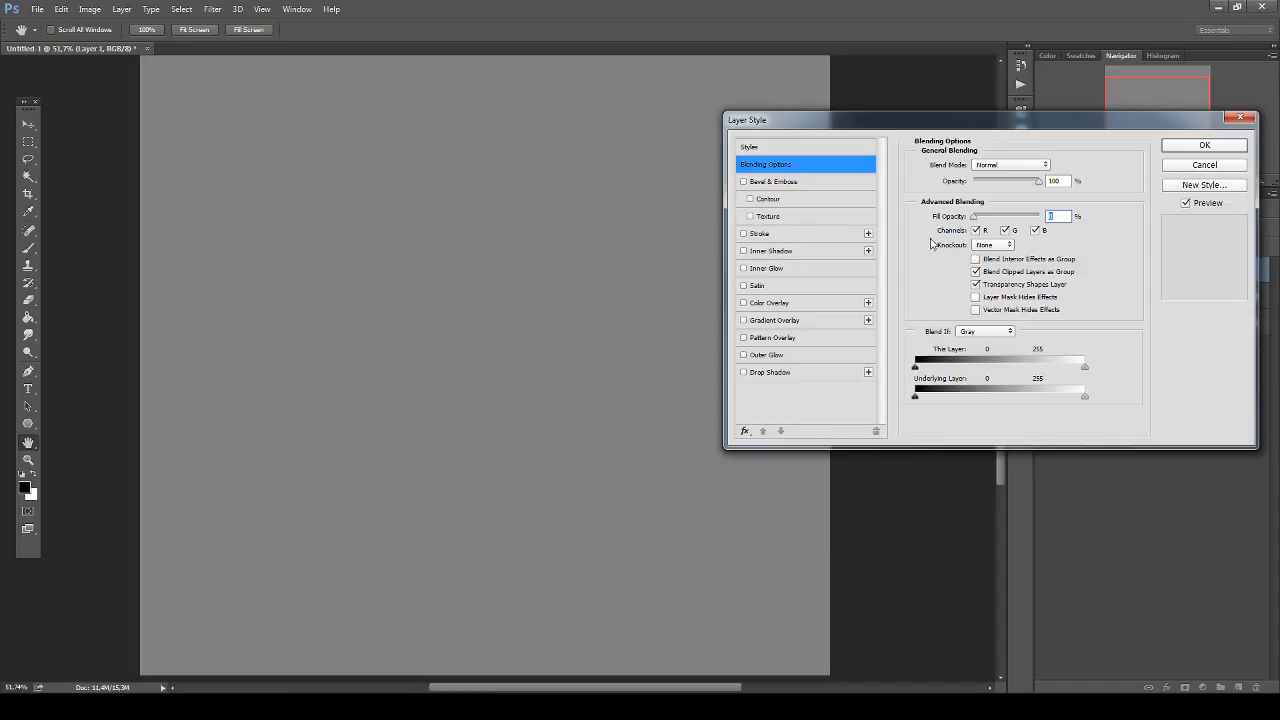
# Apply a Bevel & Emboss effect to the painted layer with a size of 2 px and soften of 0 px.
pyautogui.click(772, 181)
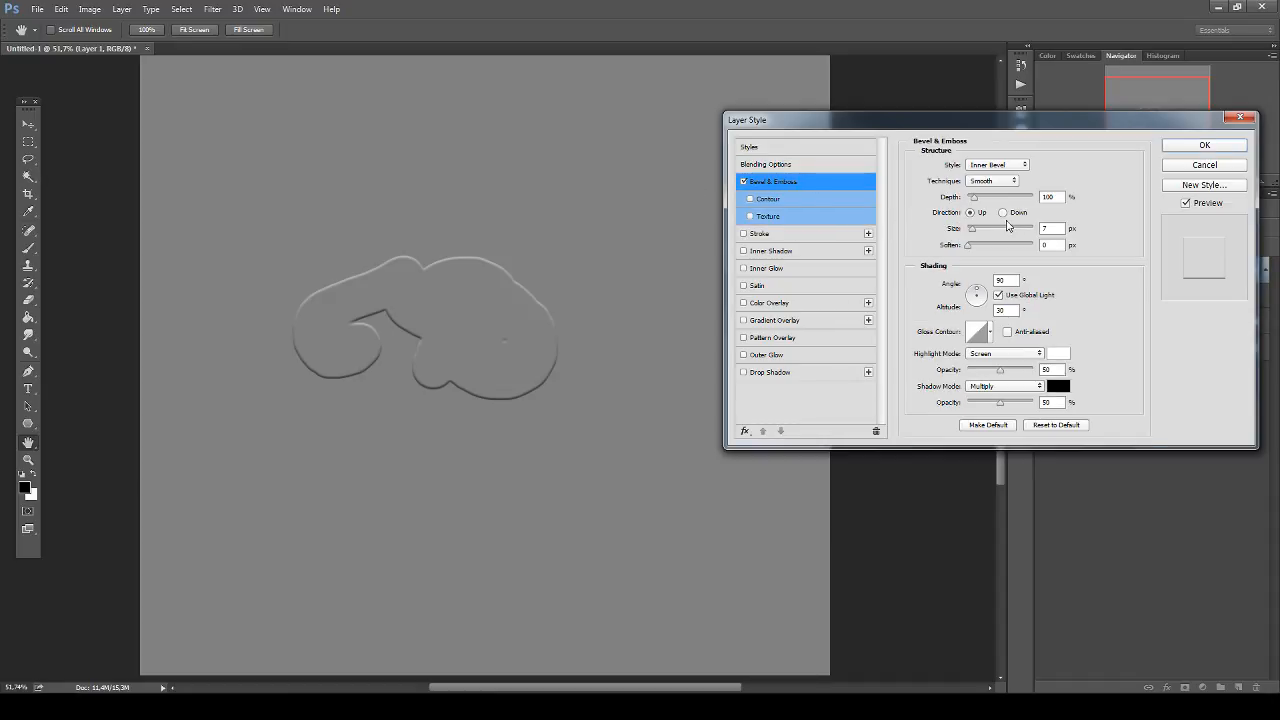
pyautogui.moveTo(1062, 230); pyautogui.dragTo(1014, 240)
pyautogui.write('2')
pyautogui.click(1049, 245)
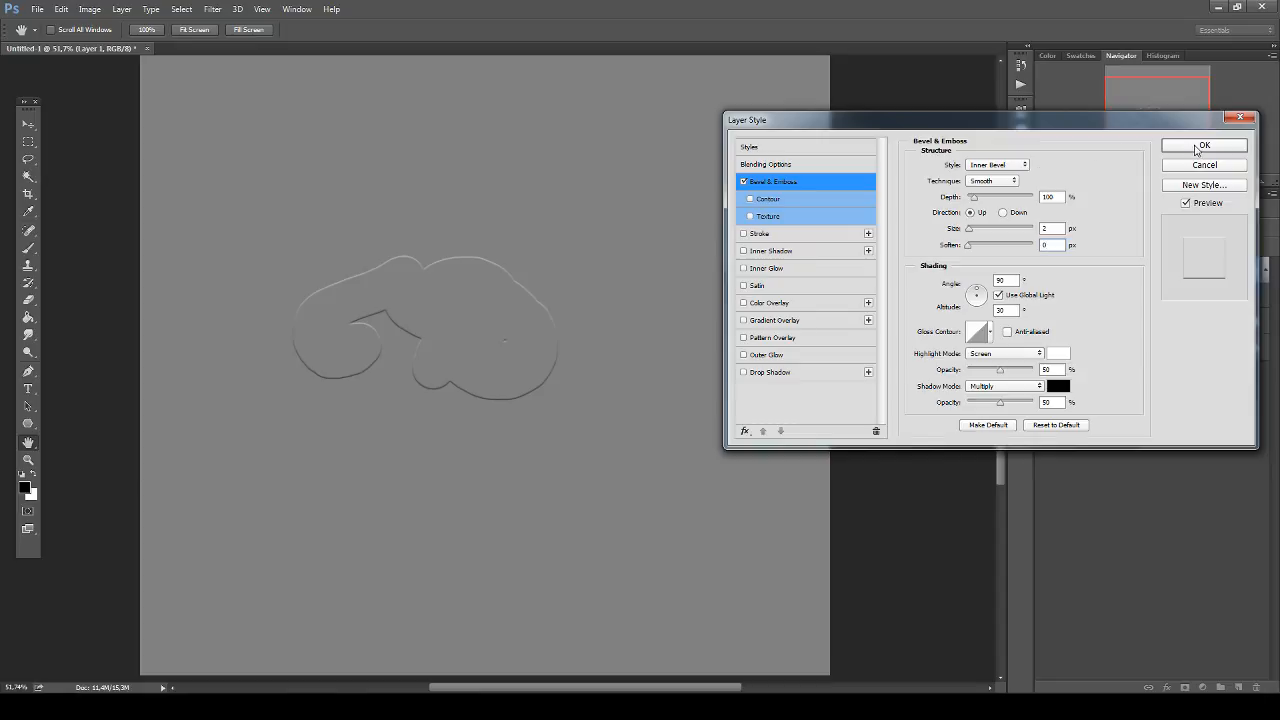
pyautogui.click(1197, 148)
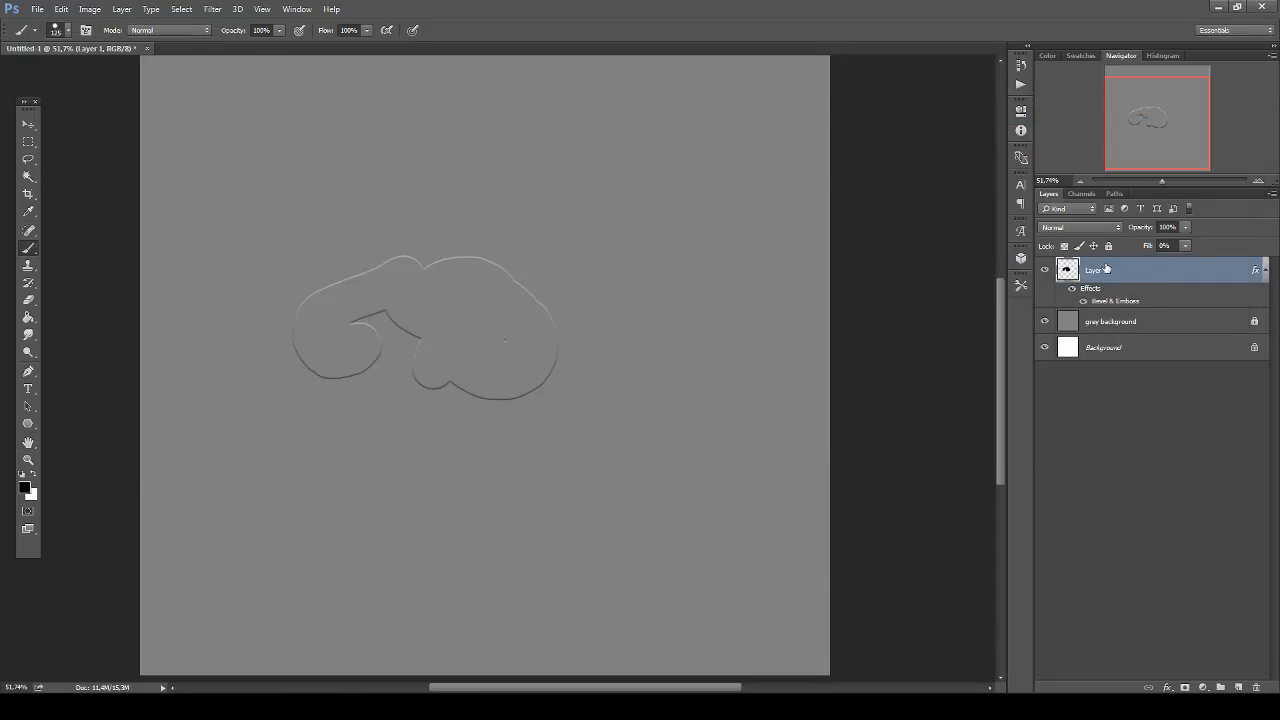
# Clear everything painted on the beveled layer and fill the entire layer with black.
pyautogui.hotkey('ctrl', 'a')
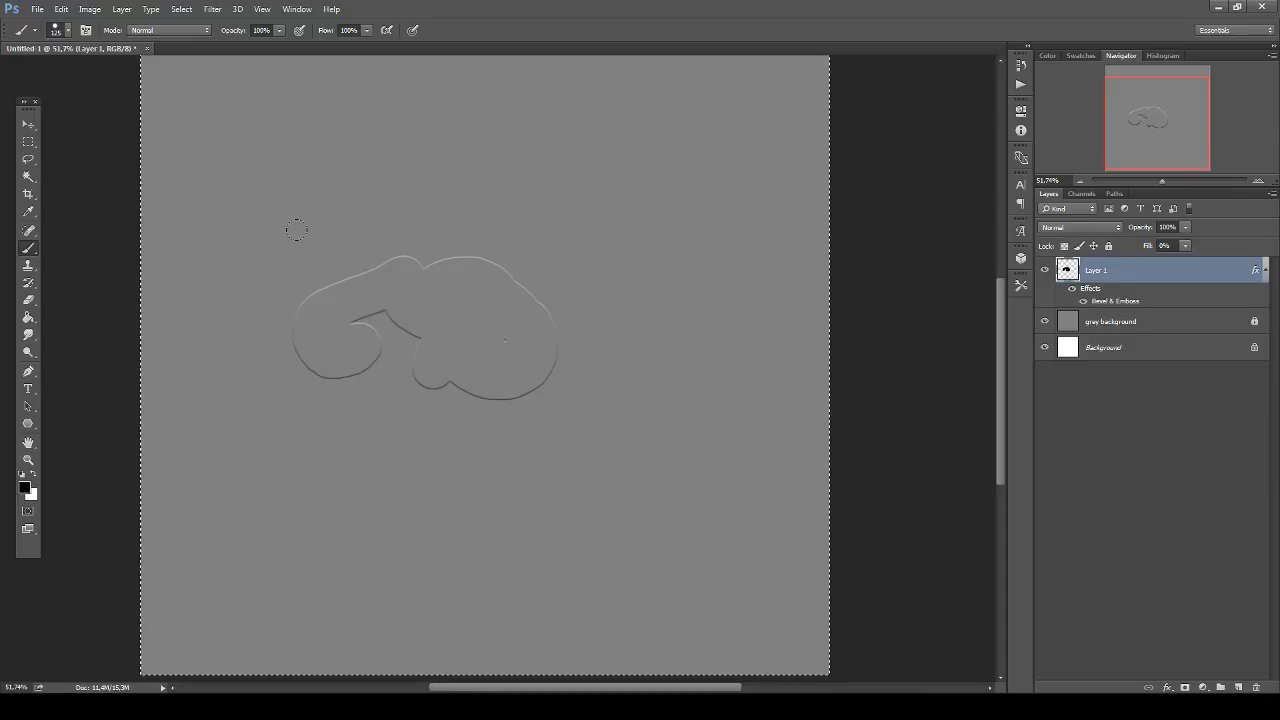
pyautogui.press('Delete')
pyautogui.press('g')
pyautogui.click(457, 329)
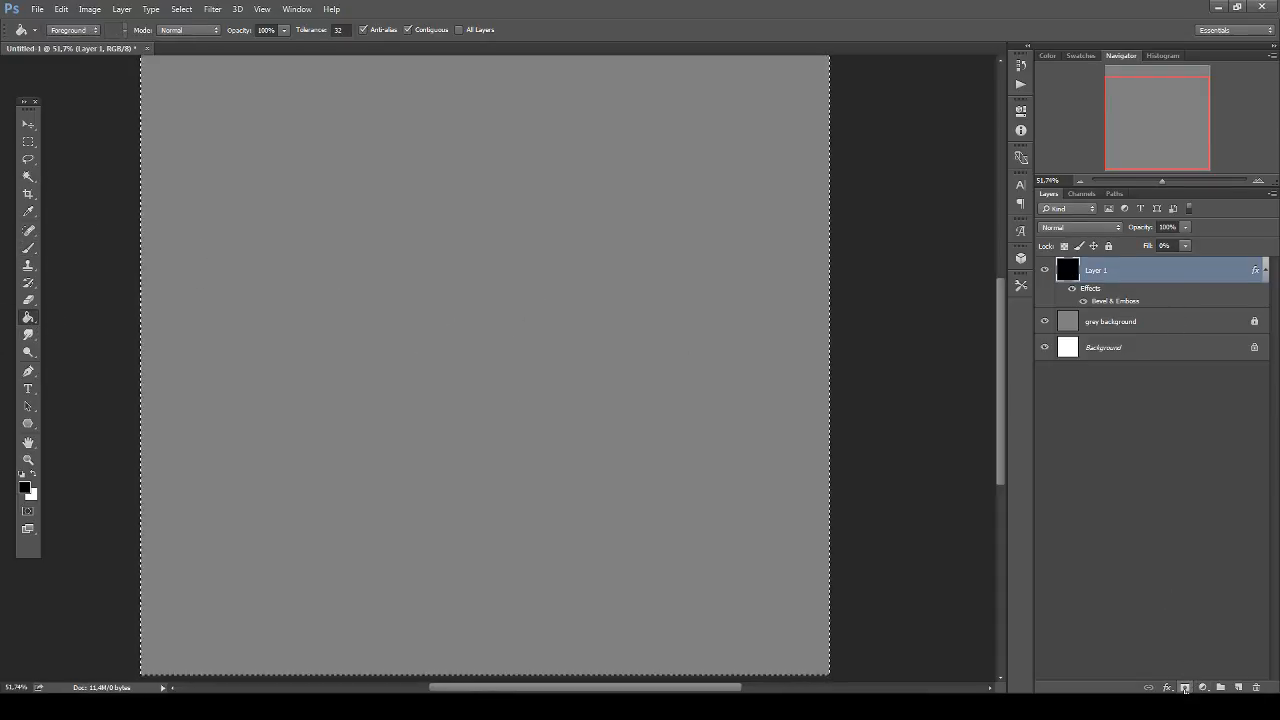
# Add a layer mask to the beveled layer and fill the mask with black.
pyautogui.click(1184, 688)
pyautogui.press('x')
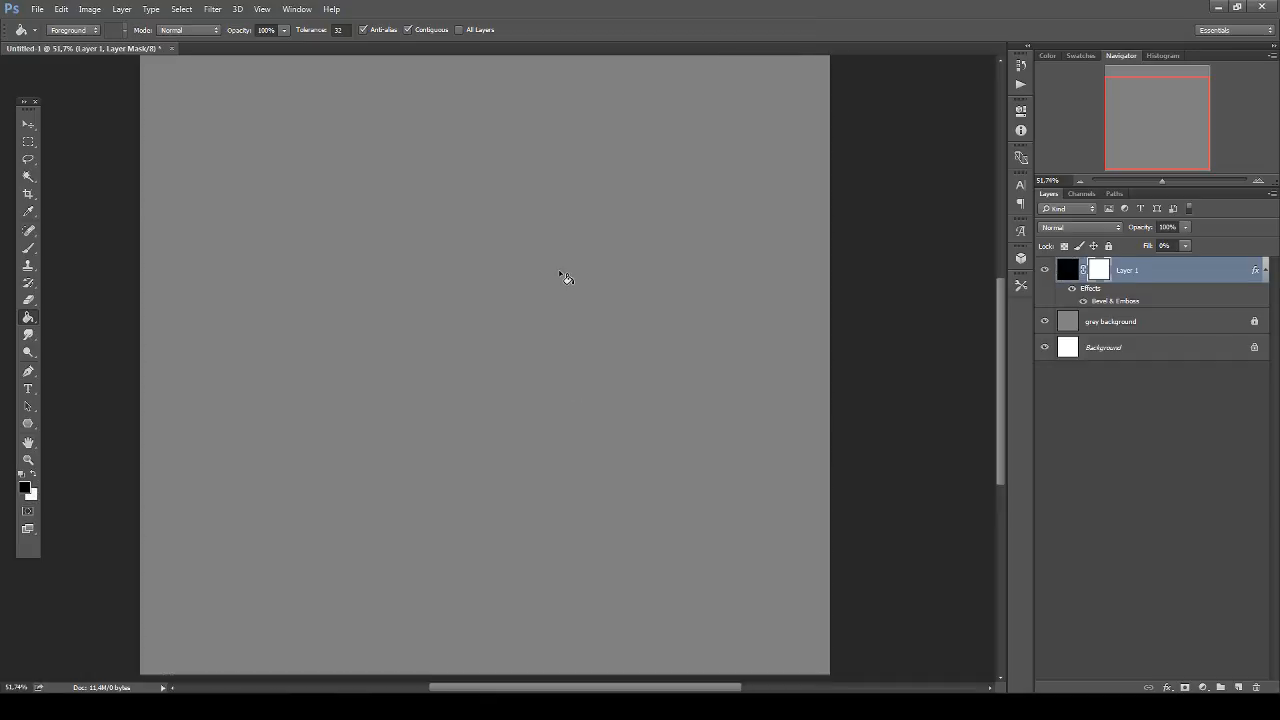
pyautogui.click(563, 277)
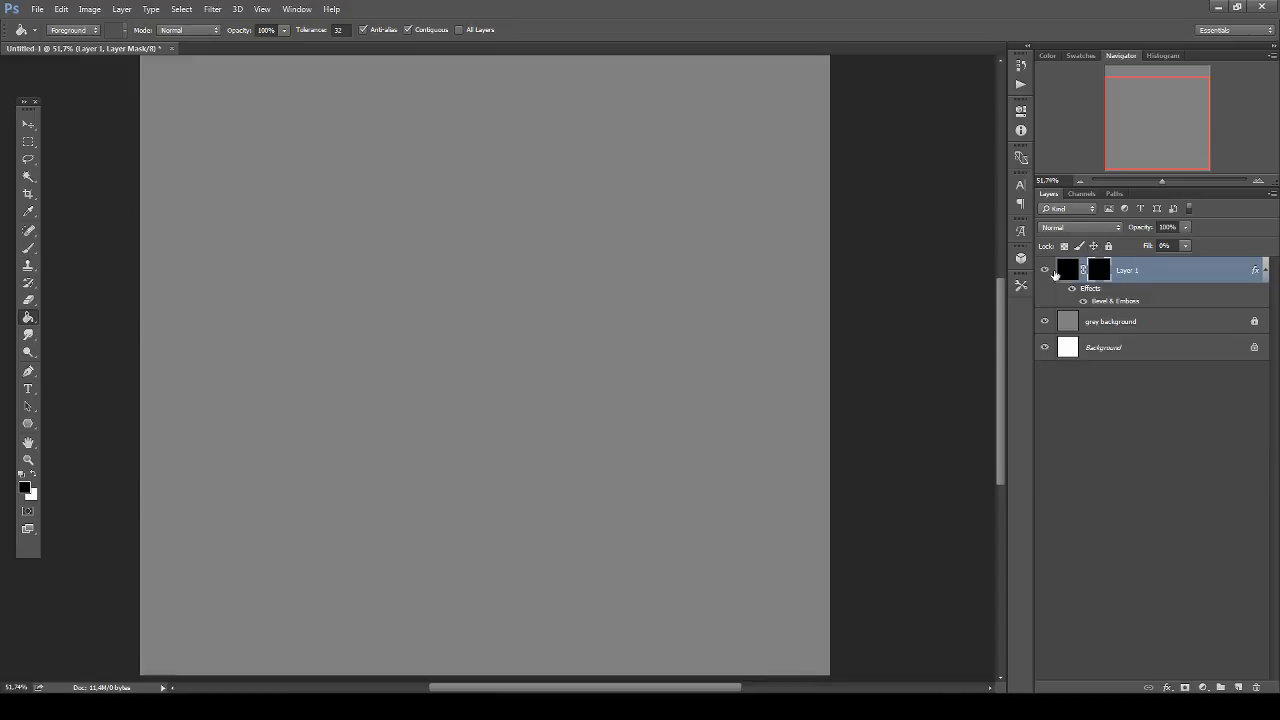
# Rename the masked layer "Depth Layer" and lock it completely.
pyautogui.doubleClick(1137, 272)
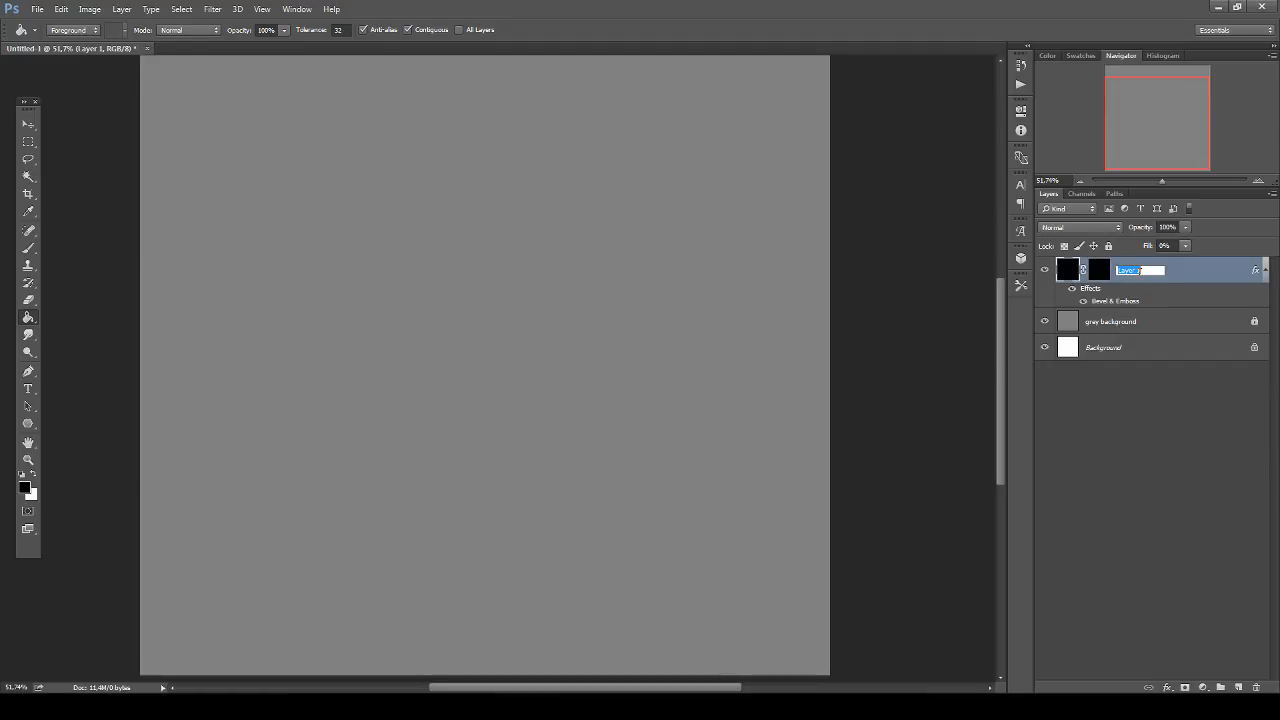
pyautogui.write('Depot')
pyautogui.write(' Layer')
pyautogui.press('Return')
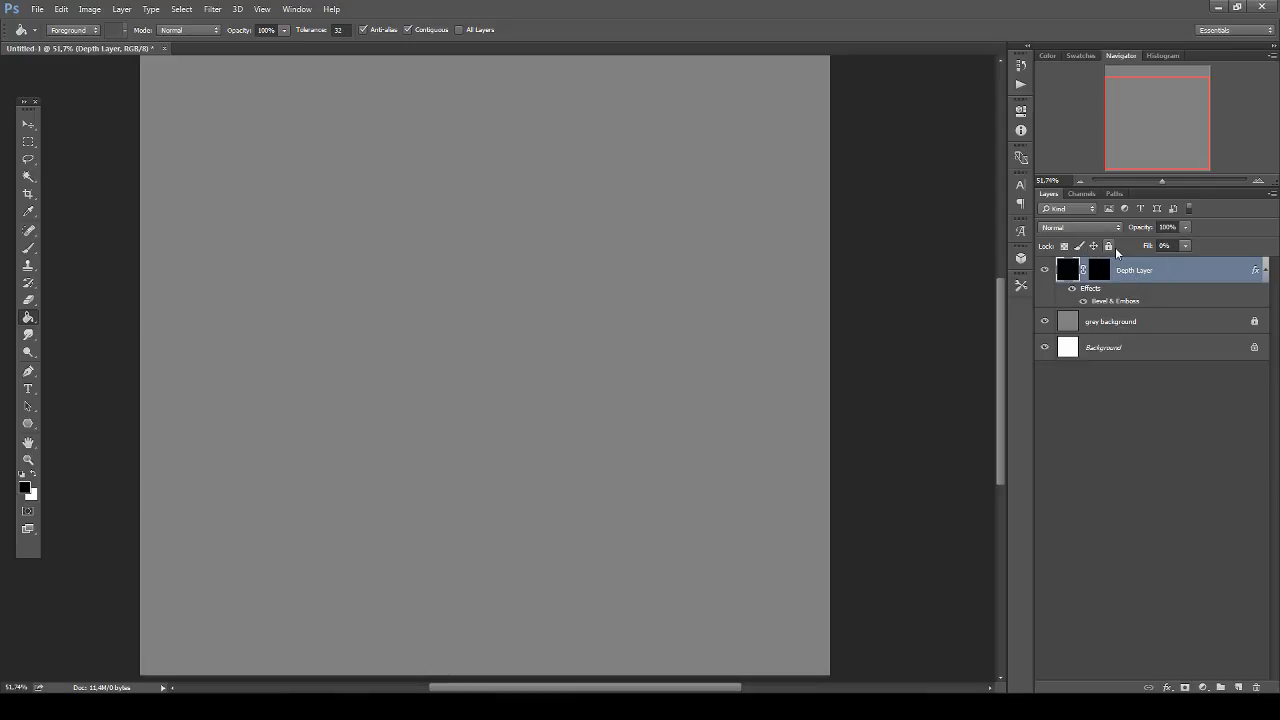
pyautogui.click(1110, 247)
# Select the white Background layer and hide the grey background and Depth Layer above it.
pyautogui.click(1136, 328)
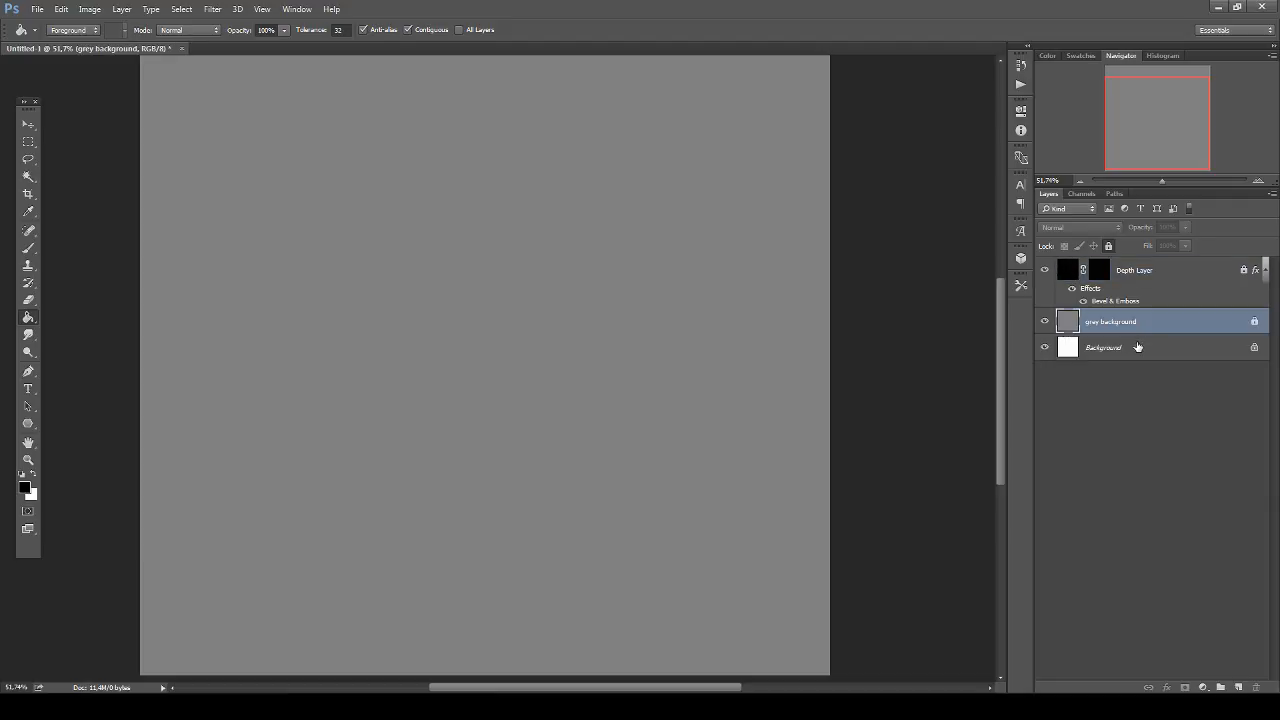
pyautogui.click(1121, 348)
pyautogui.click(1044, 321)
pyautogui.click(1044, 270)
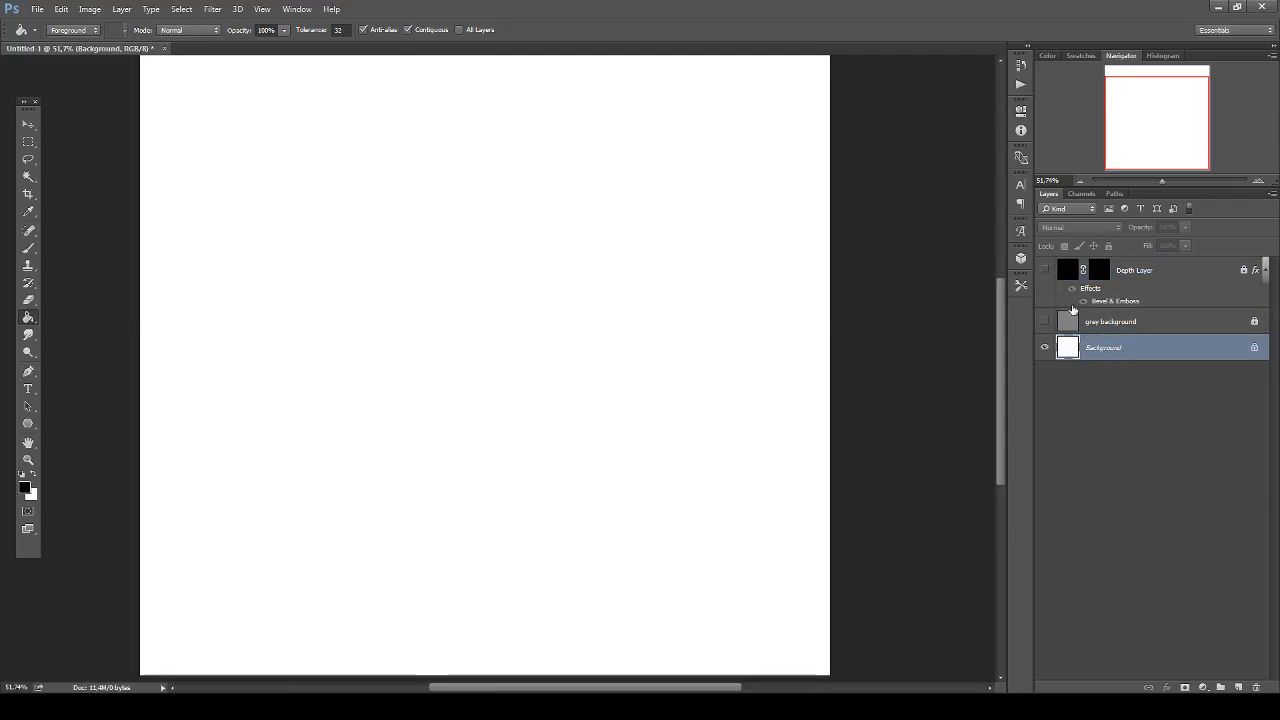
# Create a new blank layer directly above the white Background layer.
pyautogui.click(1122, 322)
pyautogui.click(1160, 350)
pyautogui.click(1238, 687)
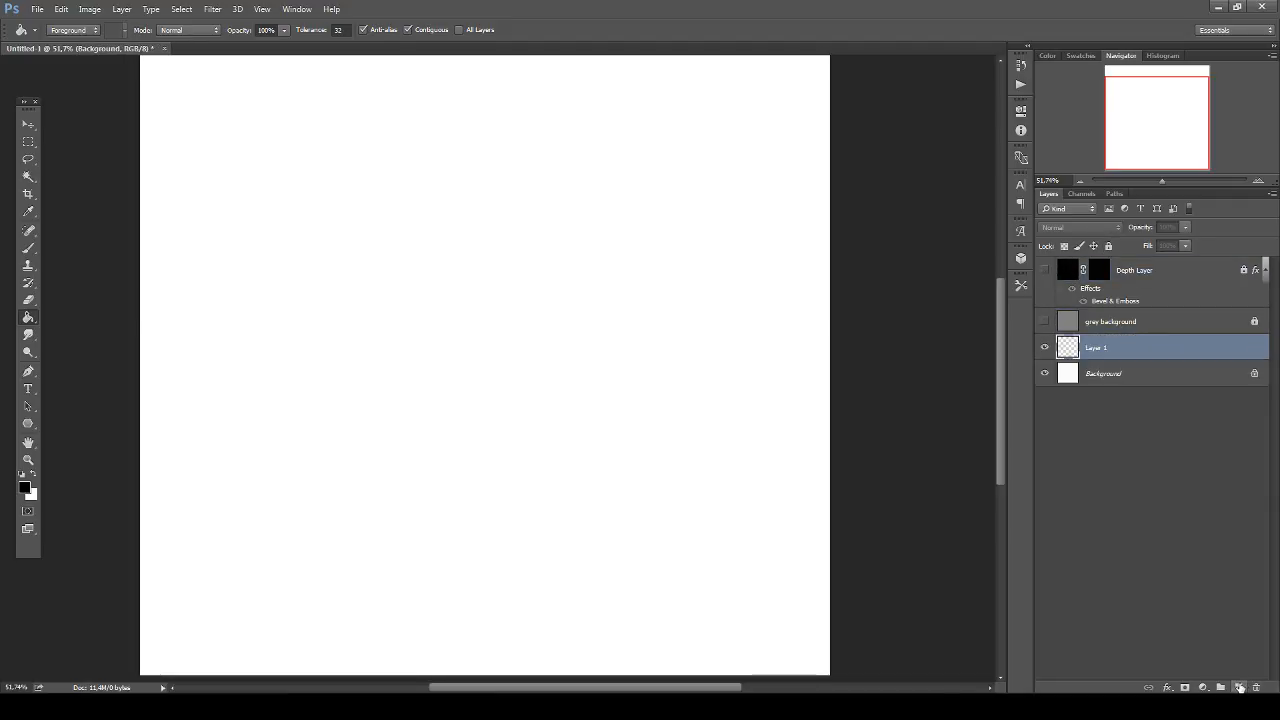
# Group the grey background and Depth Layer together and name the group "Depth".
pyautogui.click(1129, 318)
pyautogui.keyDown('shift'); pyautogui.click(1129, 272); pyautogui.keyUp('shift')
pyautogui.click(1221, 687)
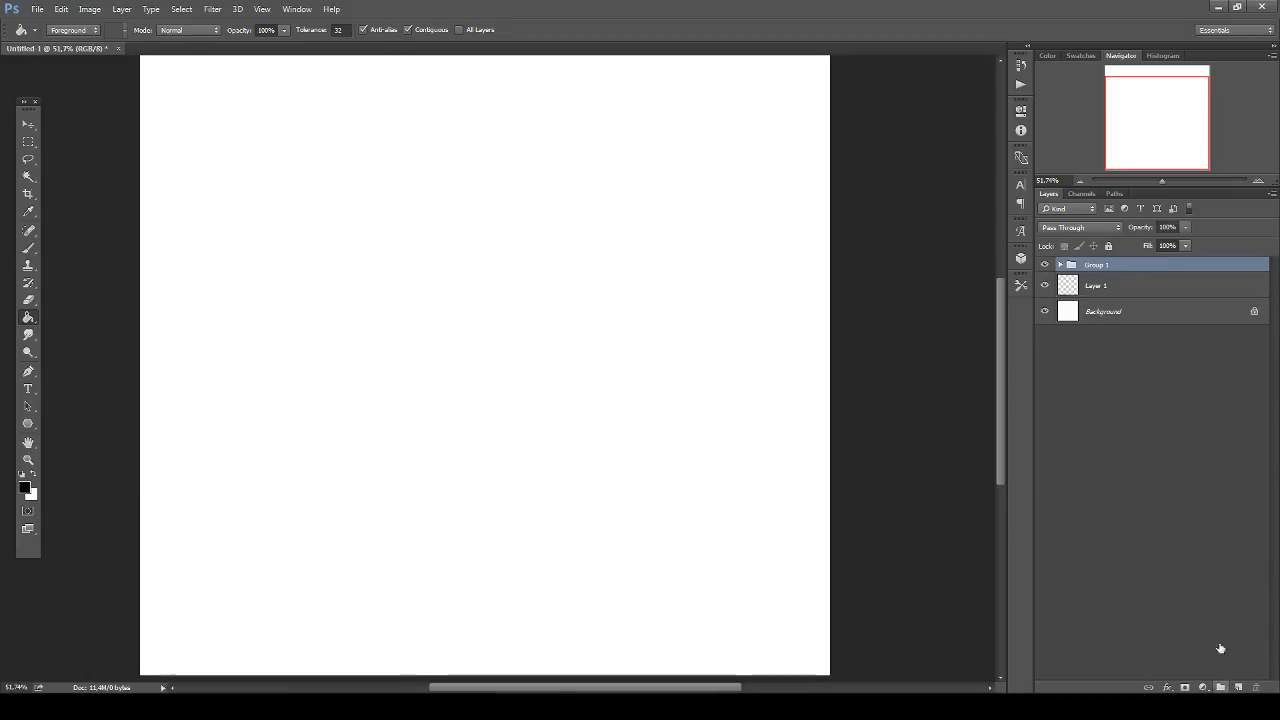
pyautogui.doubleClick(1100, 268)
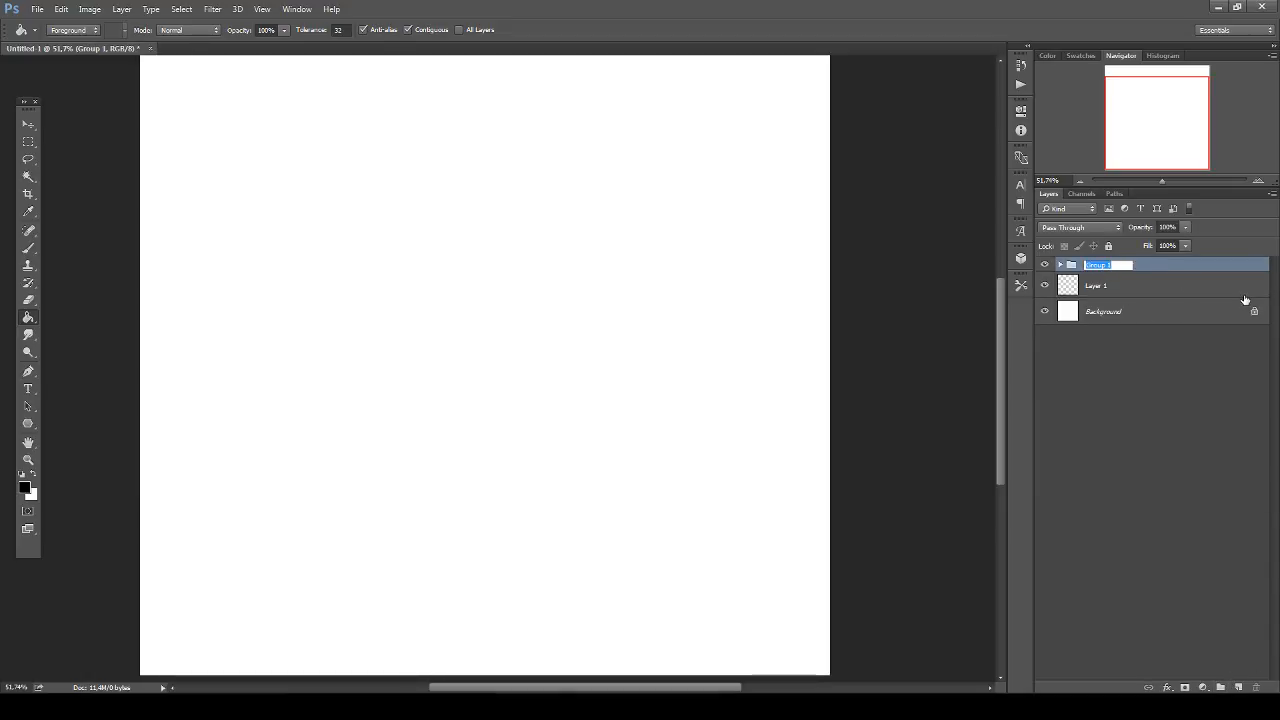
pyautogui.write('Depth')
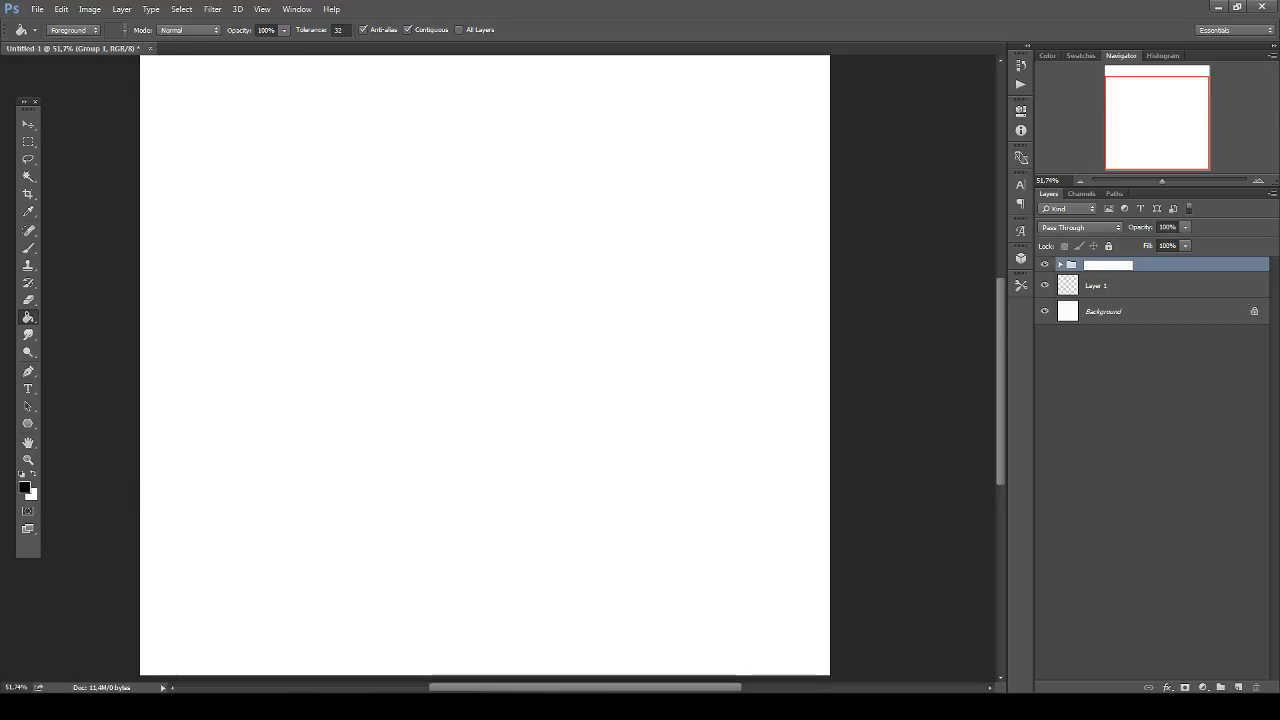
pyautogui.press('Return')
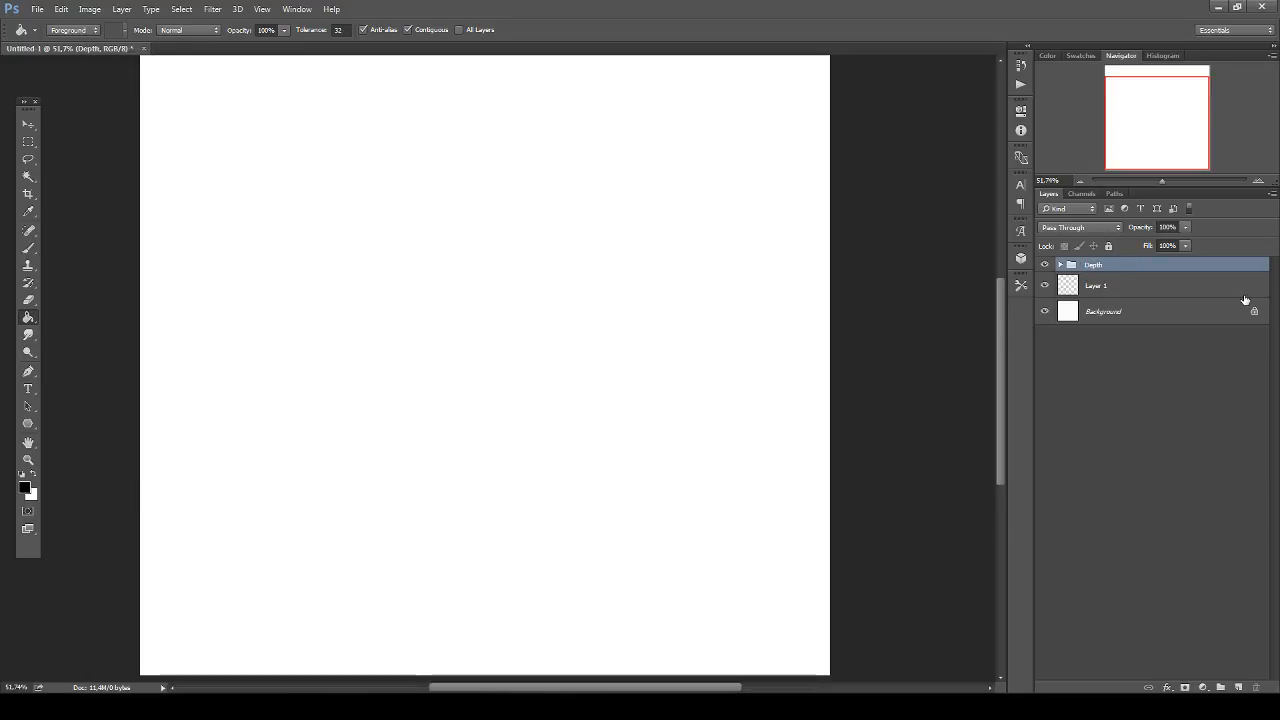
# Rename the blank layer above the Background "Brush Creation Layer".
pyautogui.doubleClick(1097, 286)
pyautogui.write('Brush Crea')
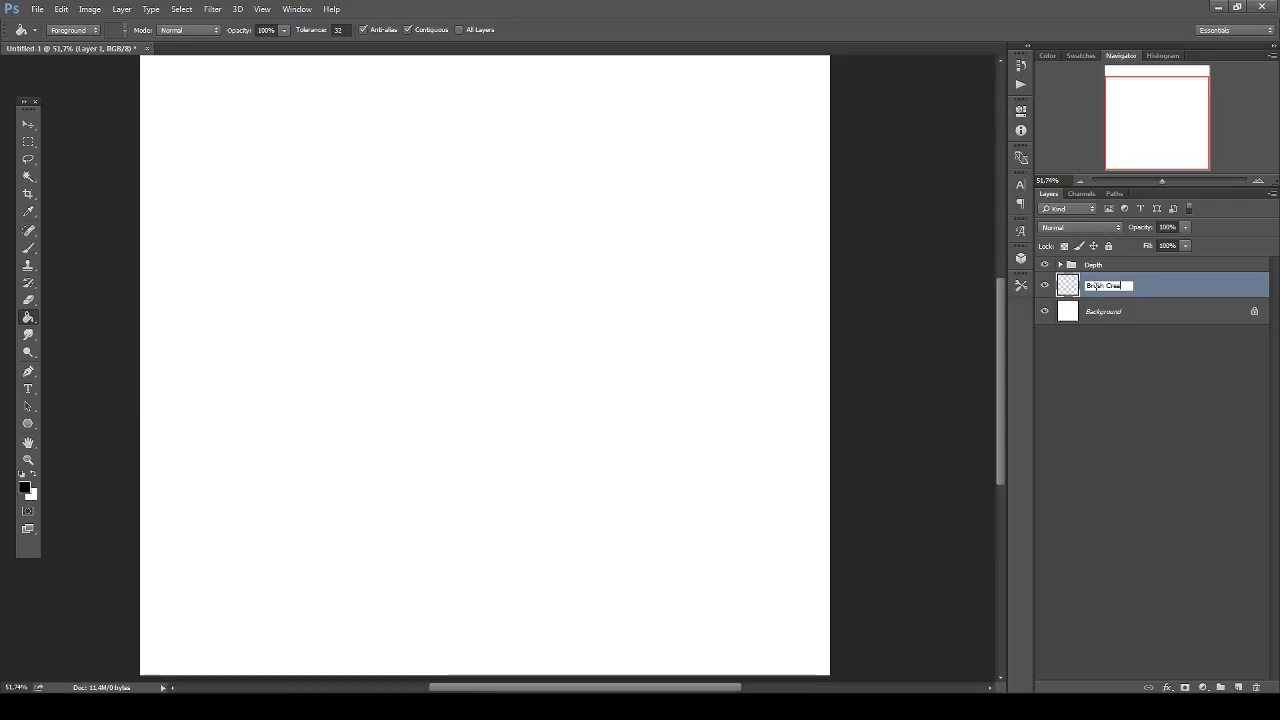
pyautogui.write('tion Layer')
pyautogui.press('Return')
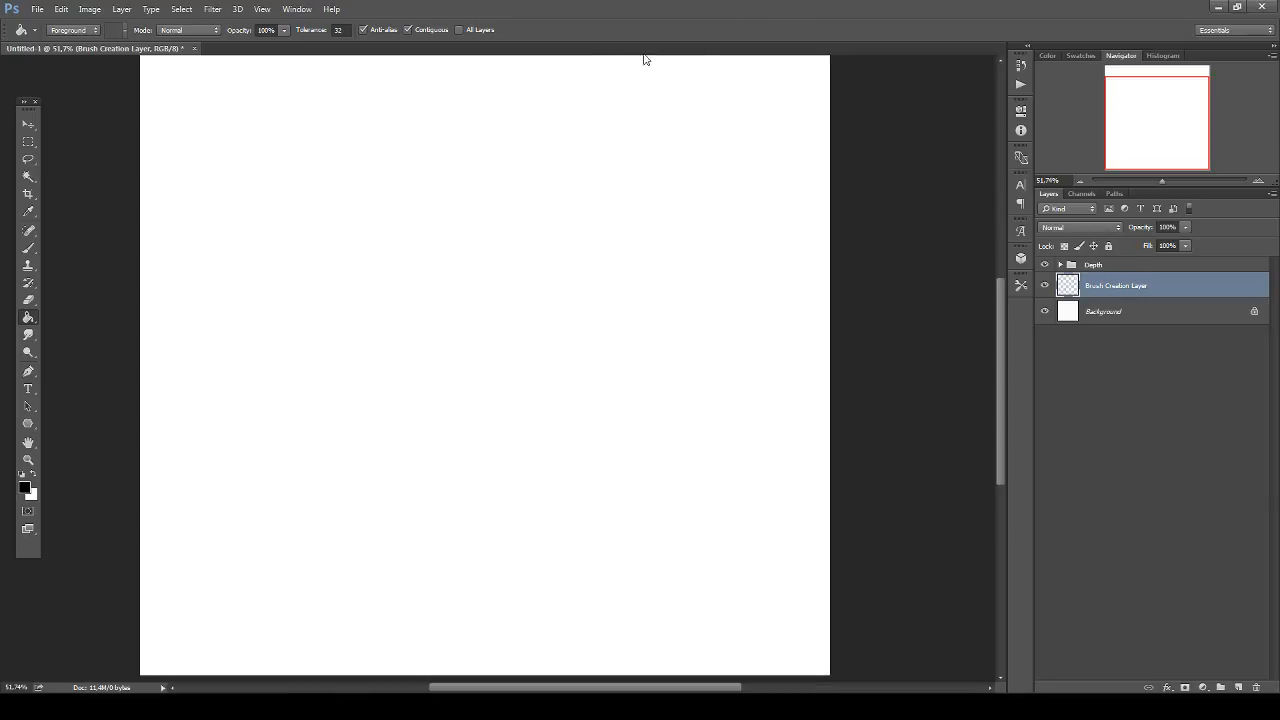
# Render Clouds on the Brush Creation Layer and apply Difference Clouds over them.
pyautogui.scroll(1, 663, 150)
pyautogui.scroll(-2, 686, 166)
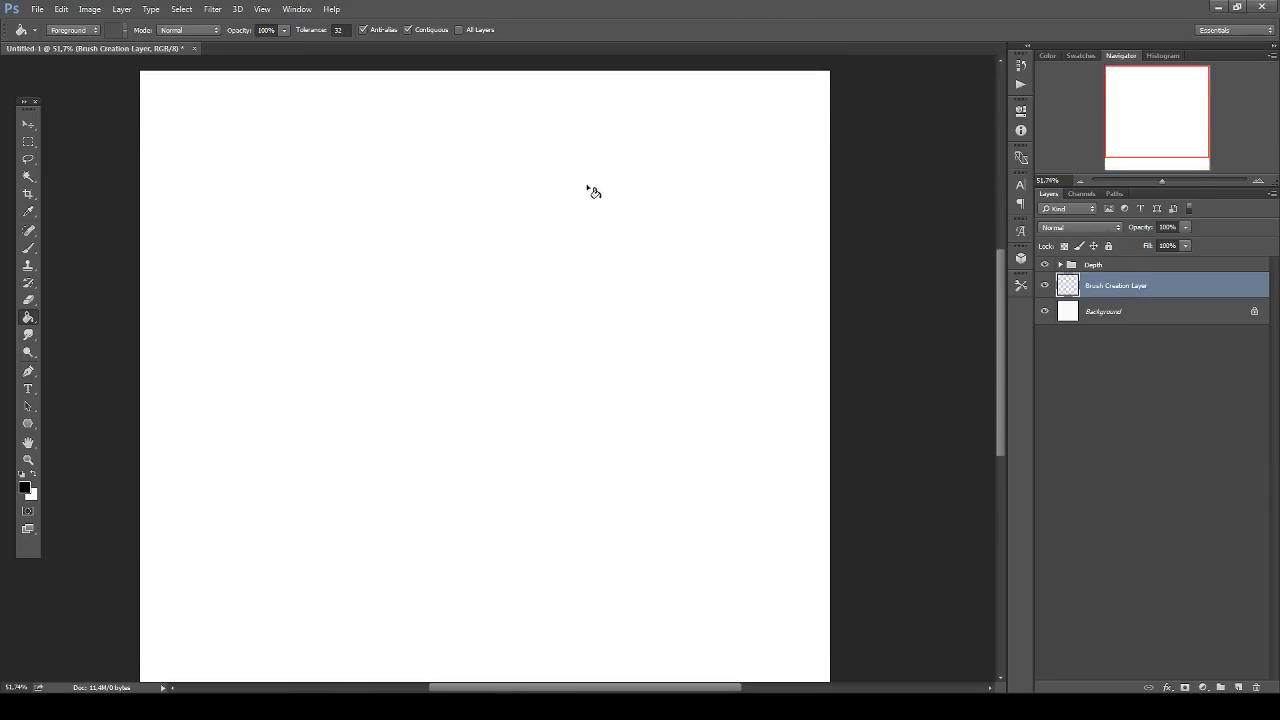
pyautogui.scroll(-1, 530, 196)
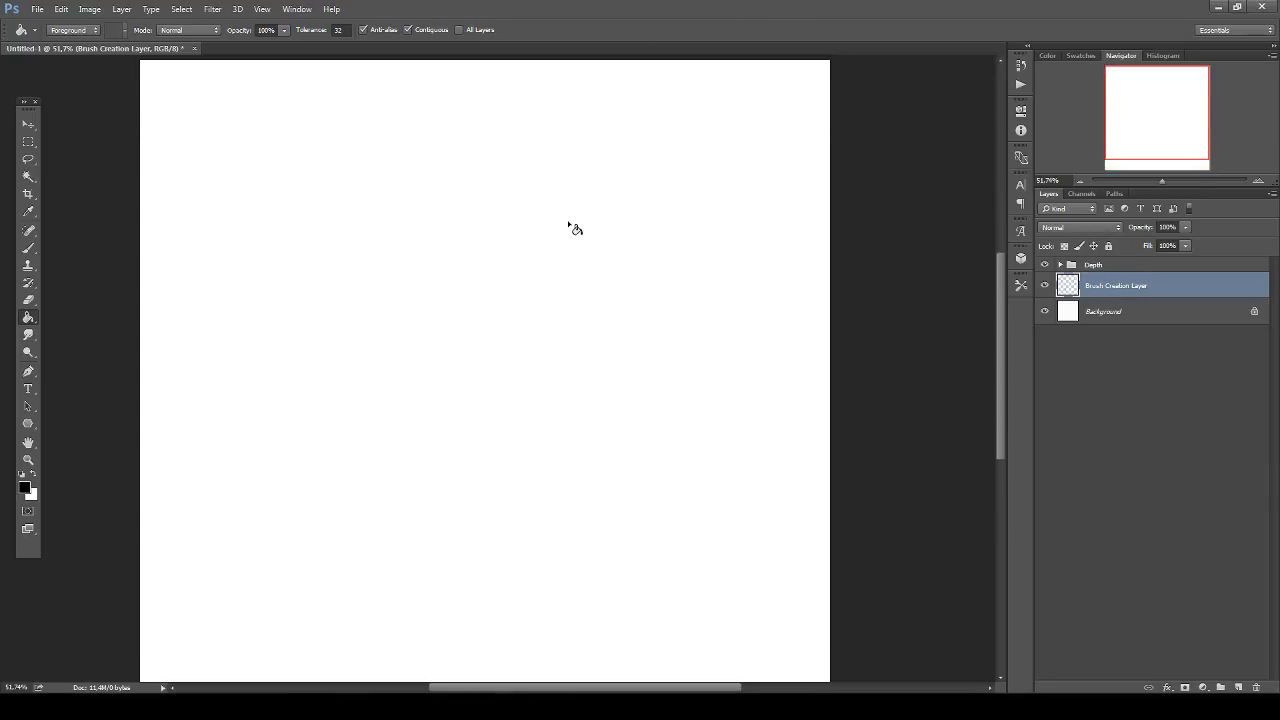
pyautogui.click(213, 9)
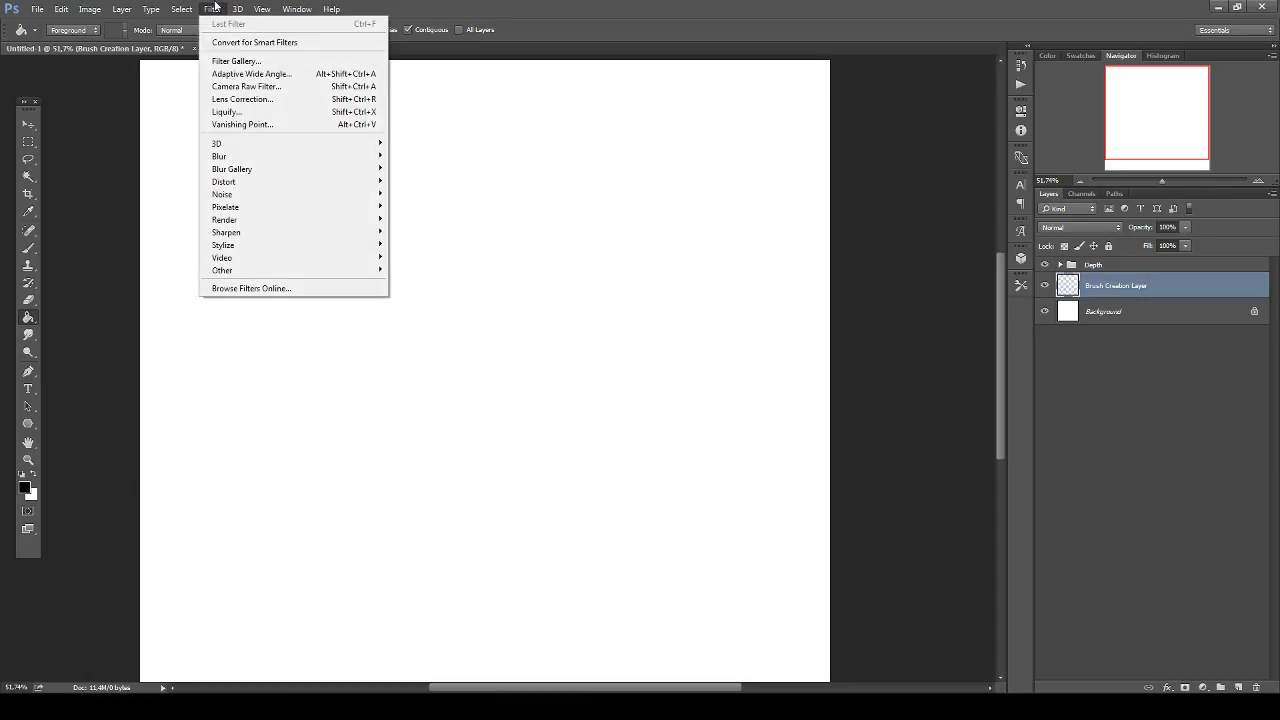
pyautogui.moveTo(251, 222)
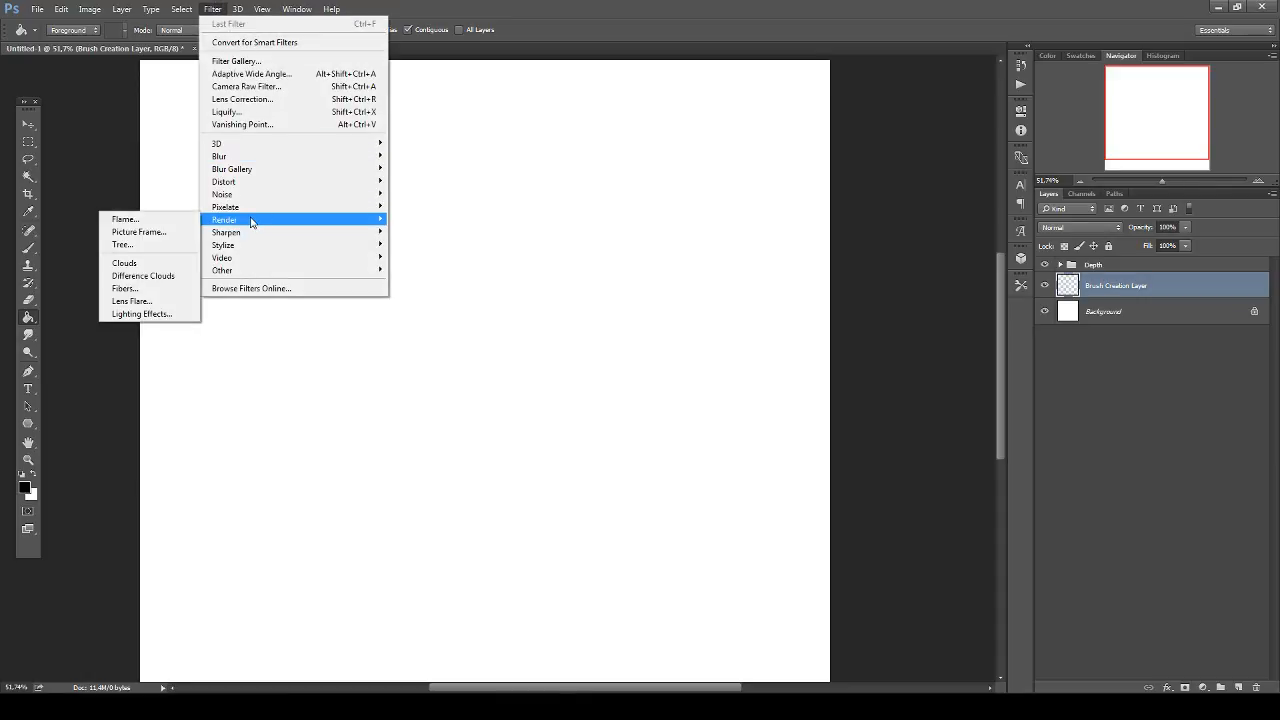
pyautogui.click(165, 263)
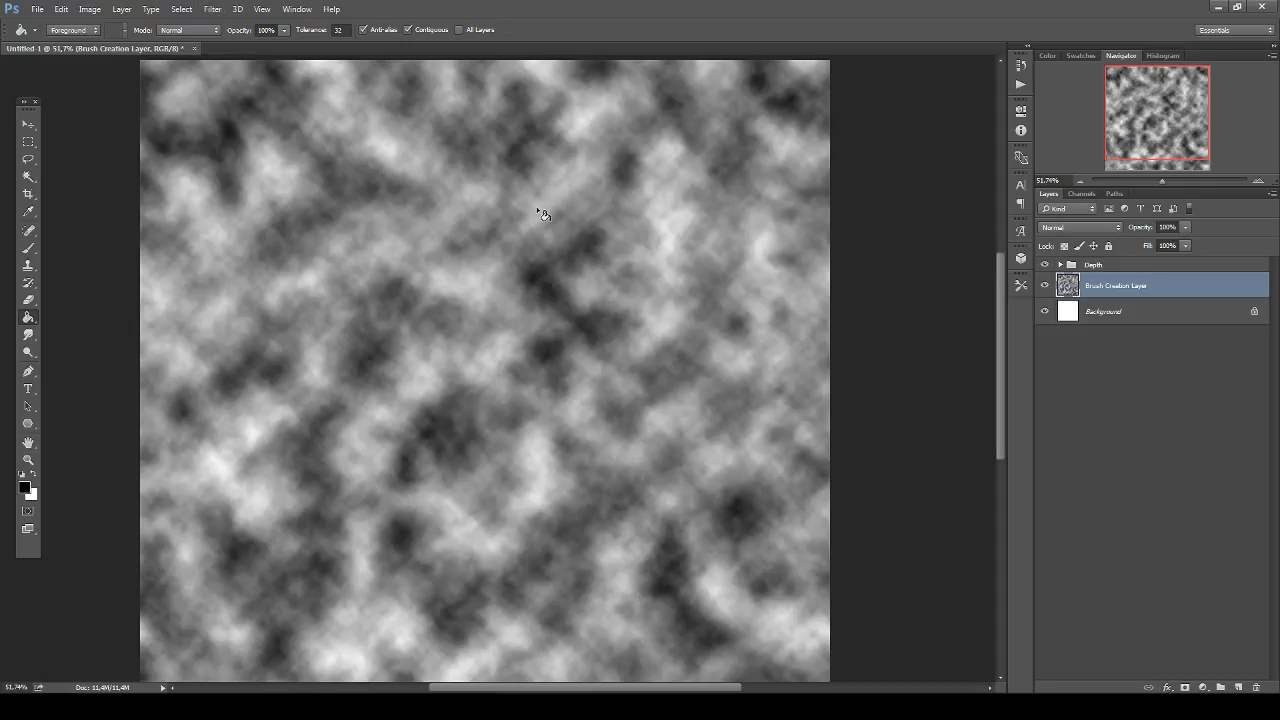
pyautogui.click(212, 9)
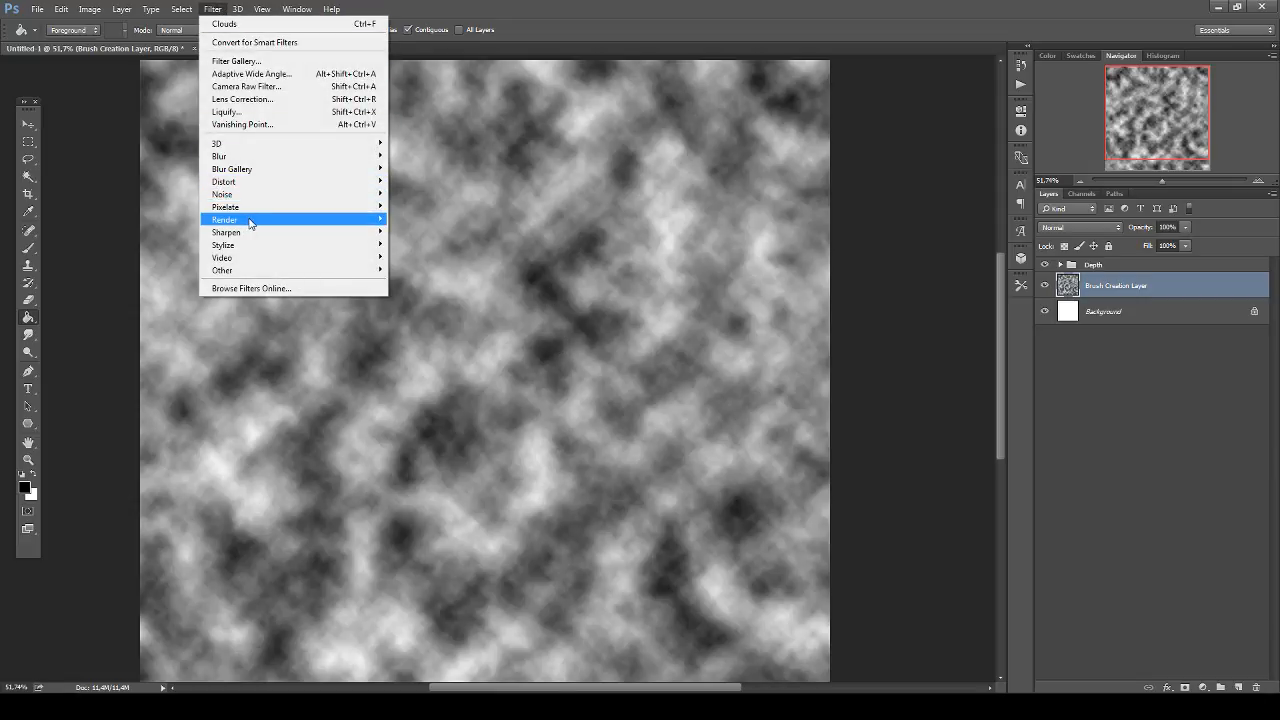
pyautogui.moveTo(250, 220)
pyautogui.click(186, 276)
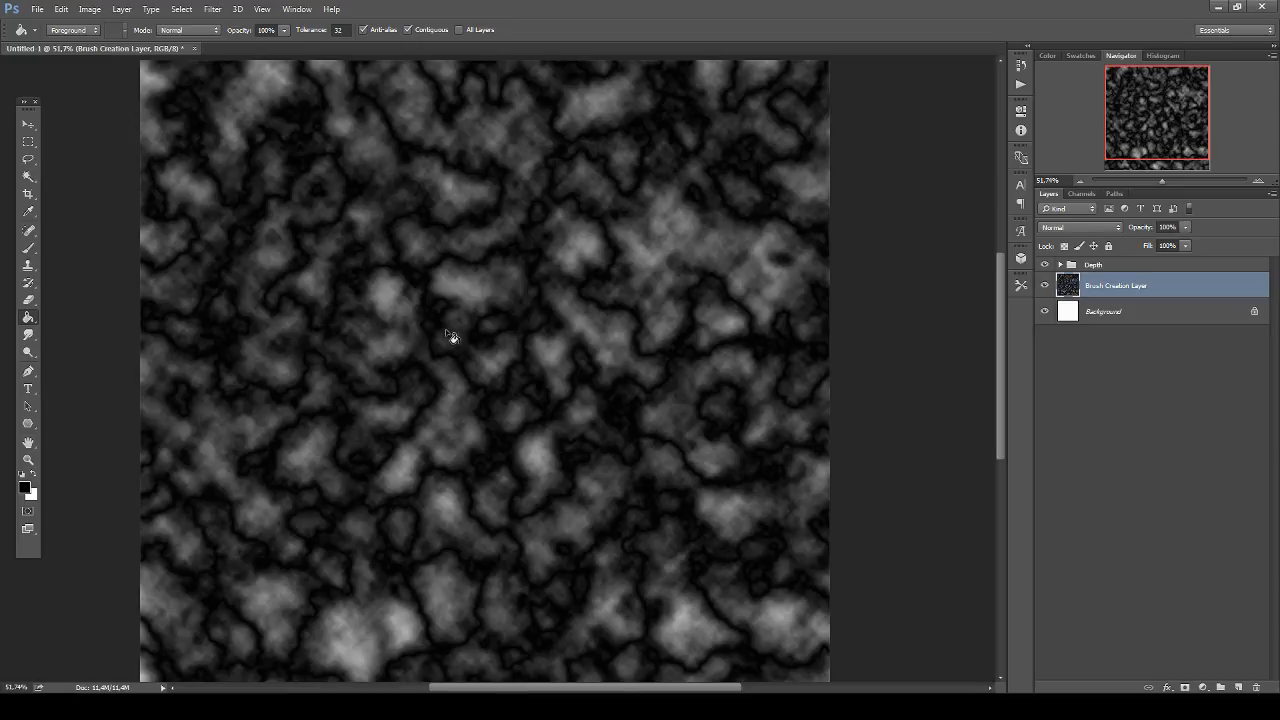
# Add a Levels adjustment layer above the cloud layer with midtone input 0.35 and white input 141.
pyautogui.click(1202, 687)
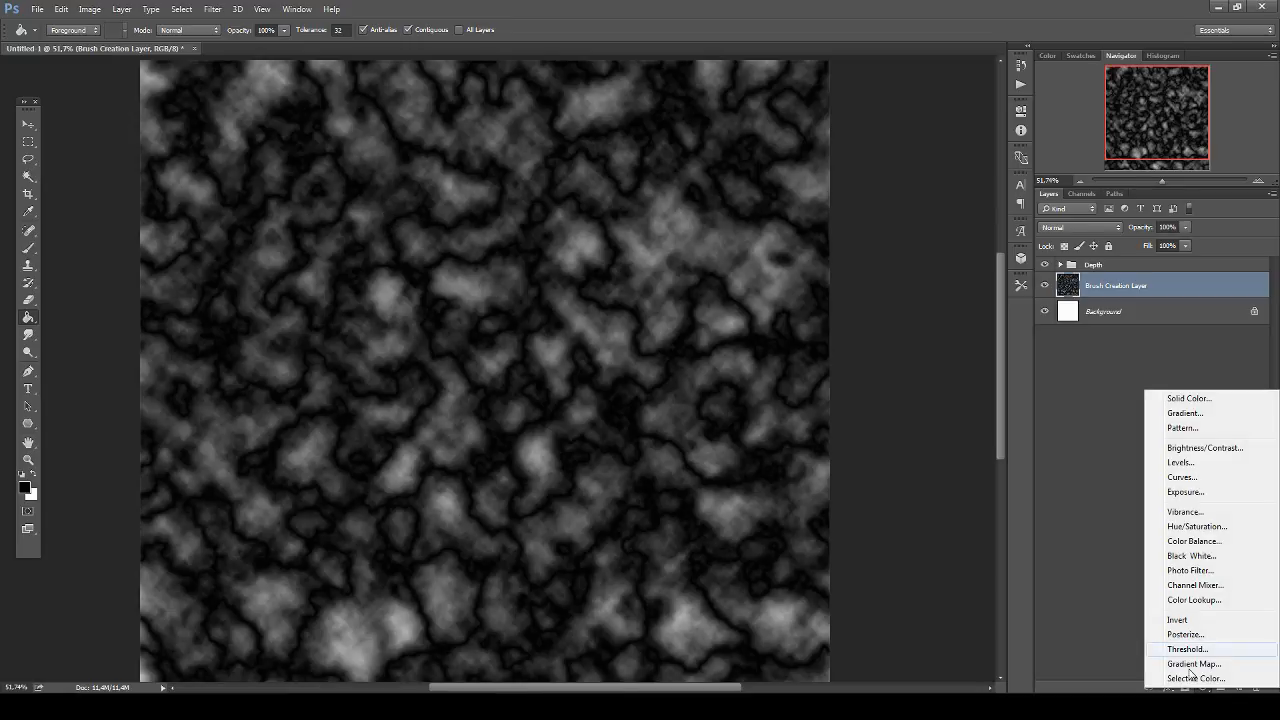
pyautogui.click(1180, 462)
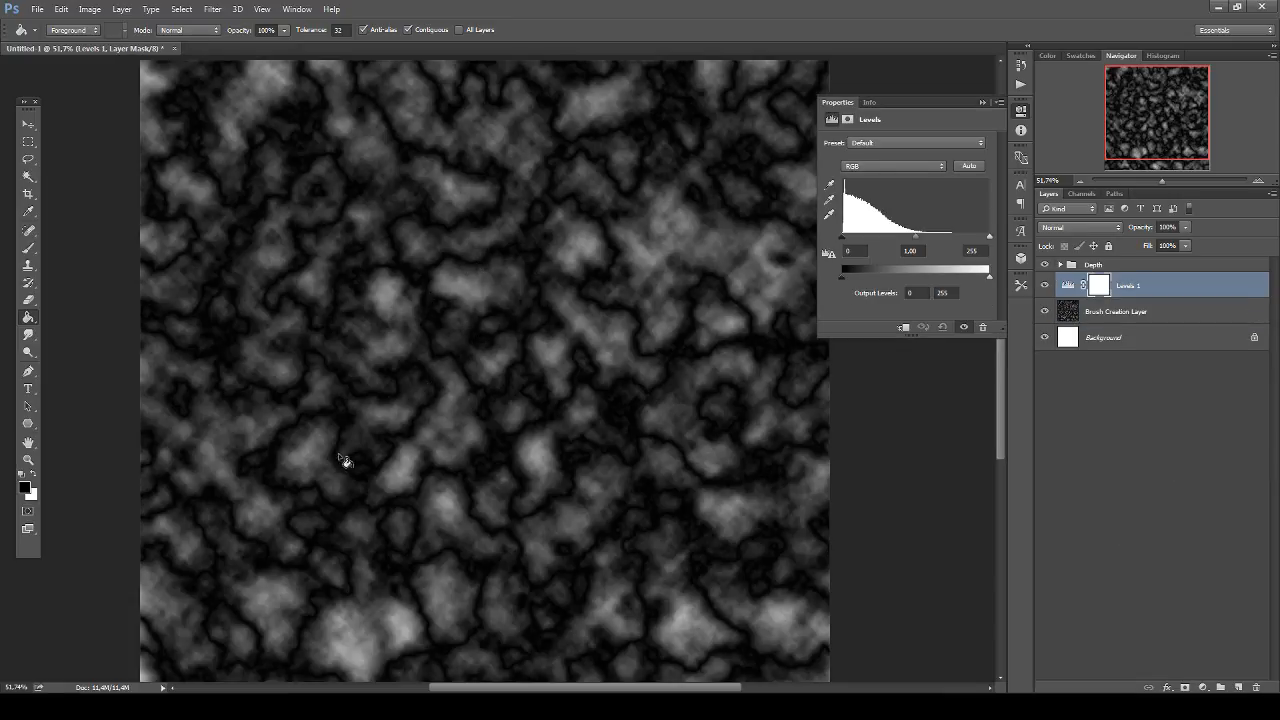
pyautogui.moveTo(918, 238)
pyautogui.mouseDown()
pyautogui.moveTo(855, 243)
pyautogui.moveTo(962, 243)
pyautogui.moveTo(908, 236)
pyautogui.mouseUp()
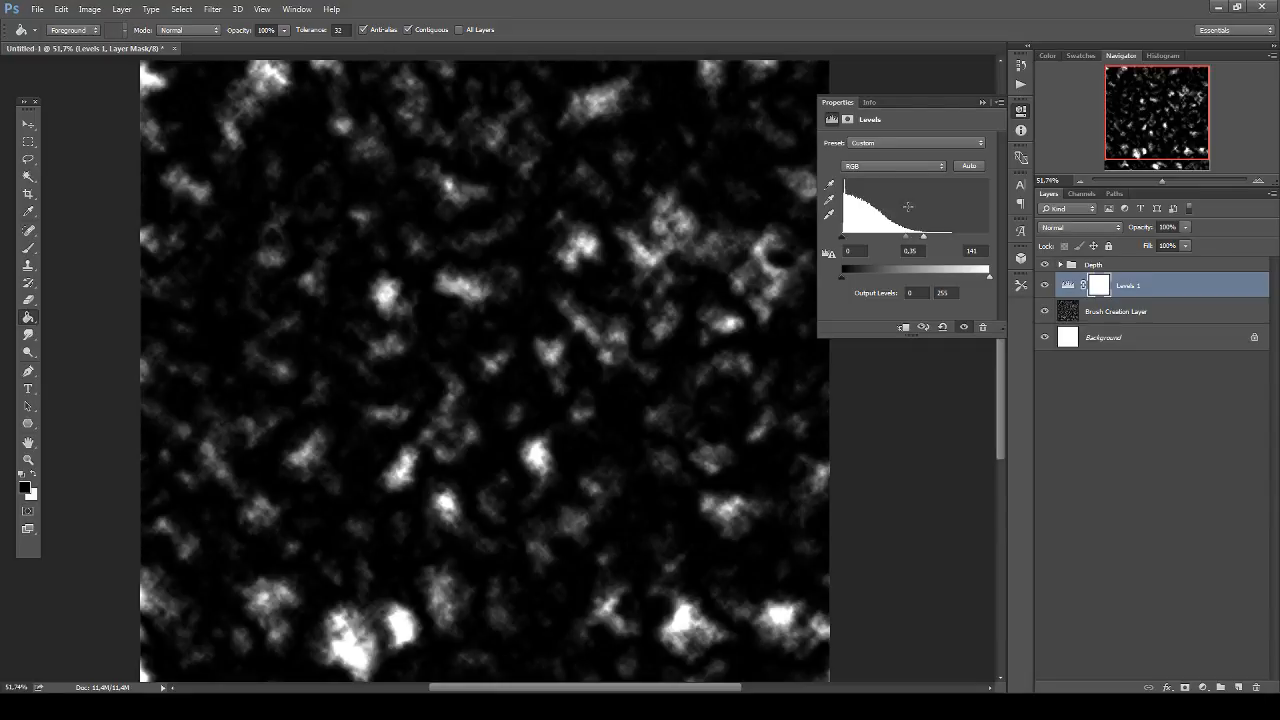
pyautogui.click(982, 103)
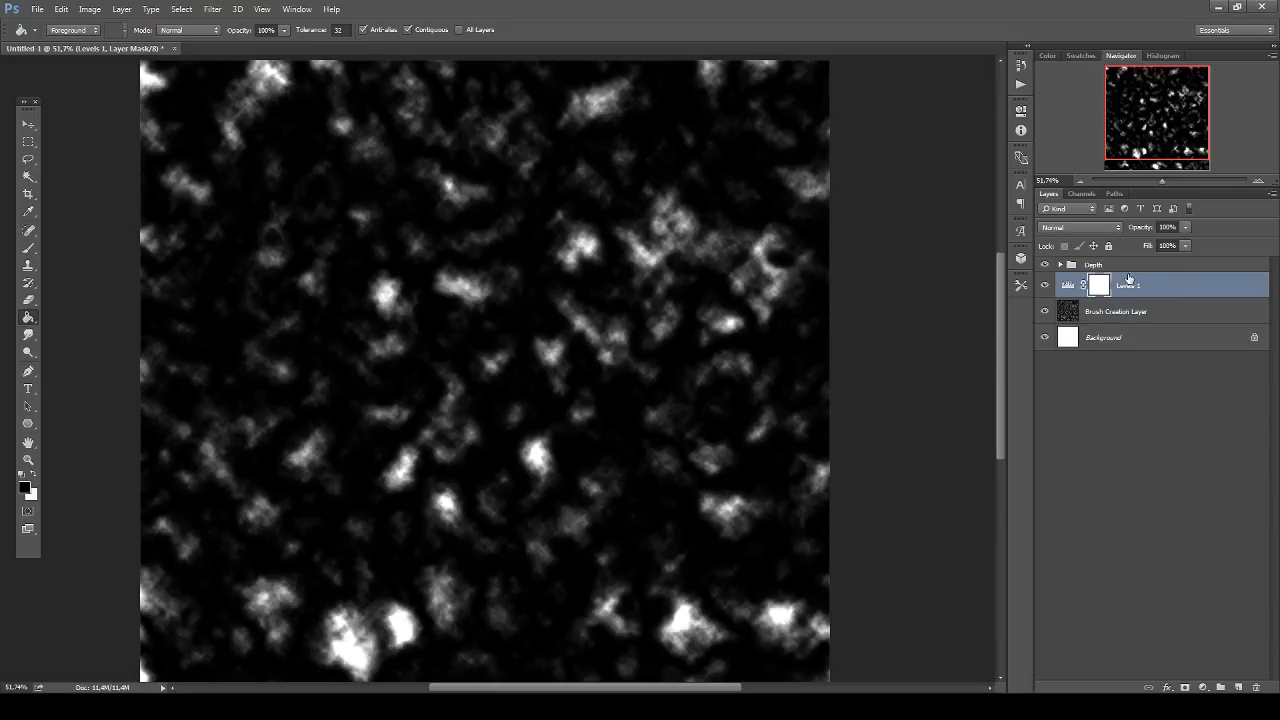
# Select the Brush Creation Layer and choose the Soft Round preset for the Brush tool.
pyautogui.click(1124, 310)
pyautogui.press('b')
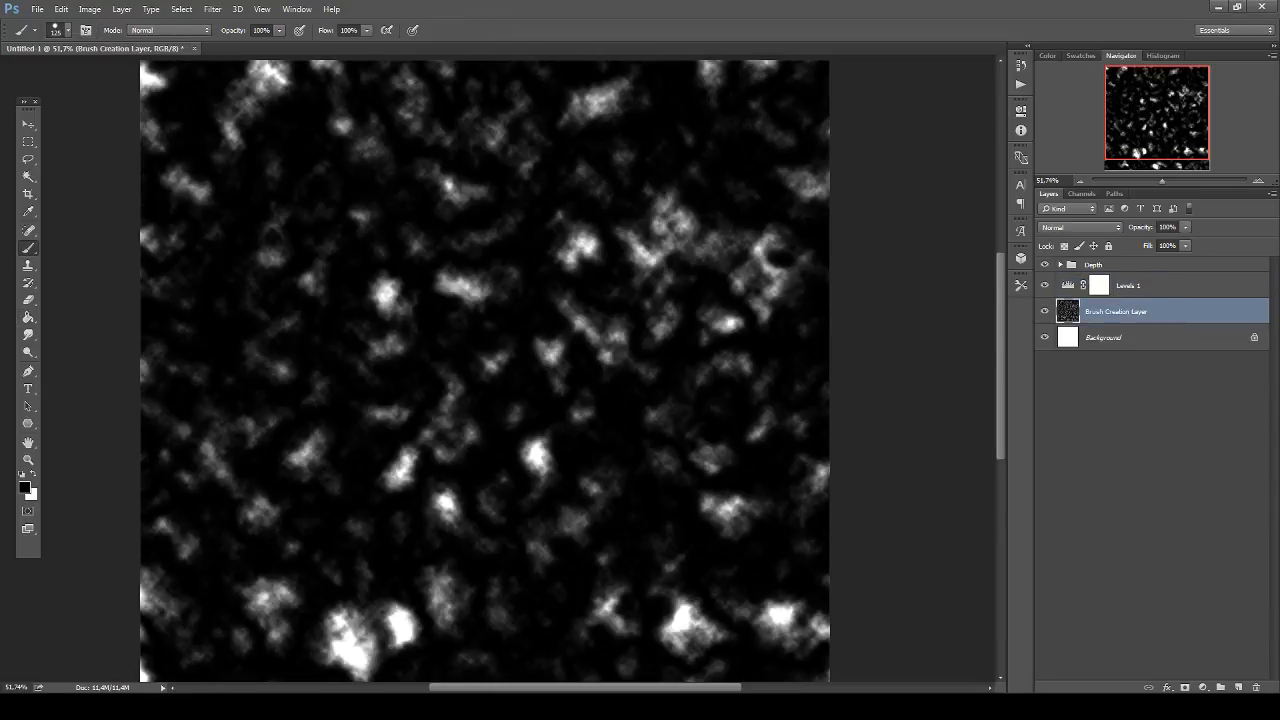
pyautogui.click(71, 33)
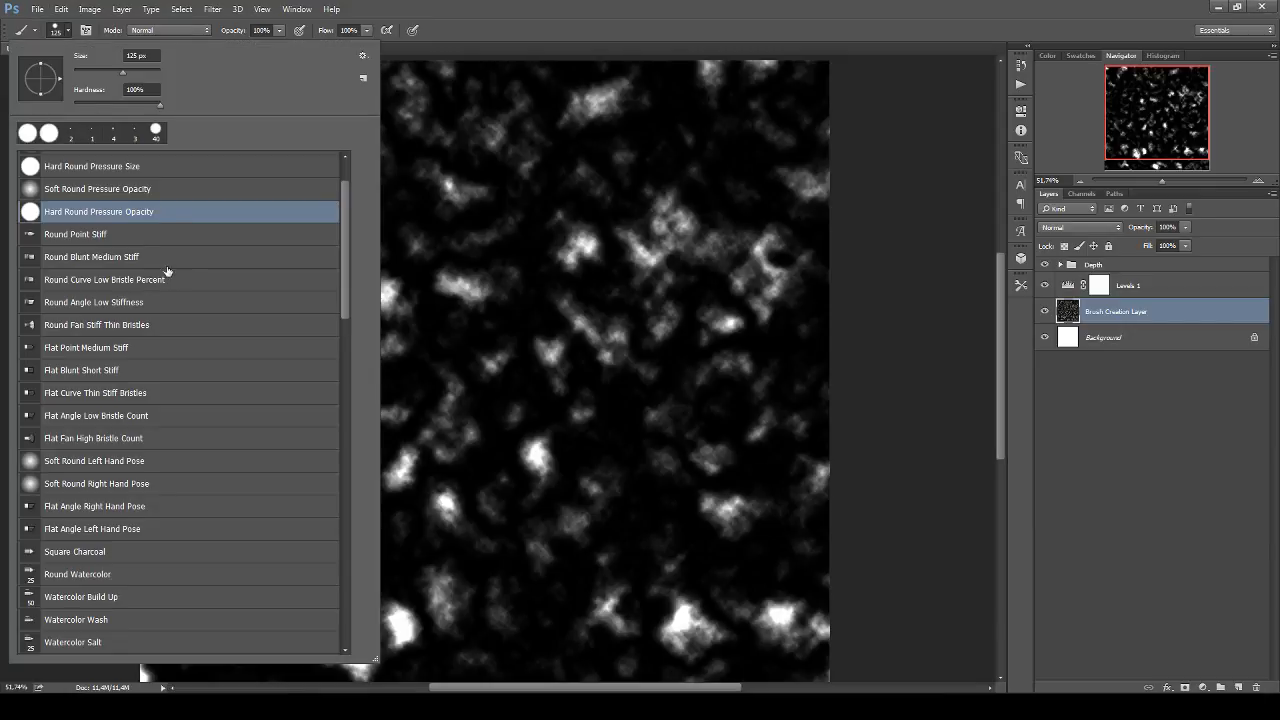
pyautogui.scroll(2, 166, 231)
pyautogui.scroll(1, 166, 231)
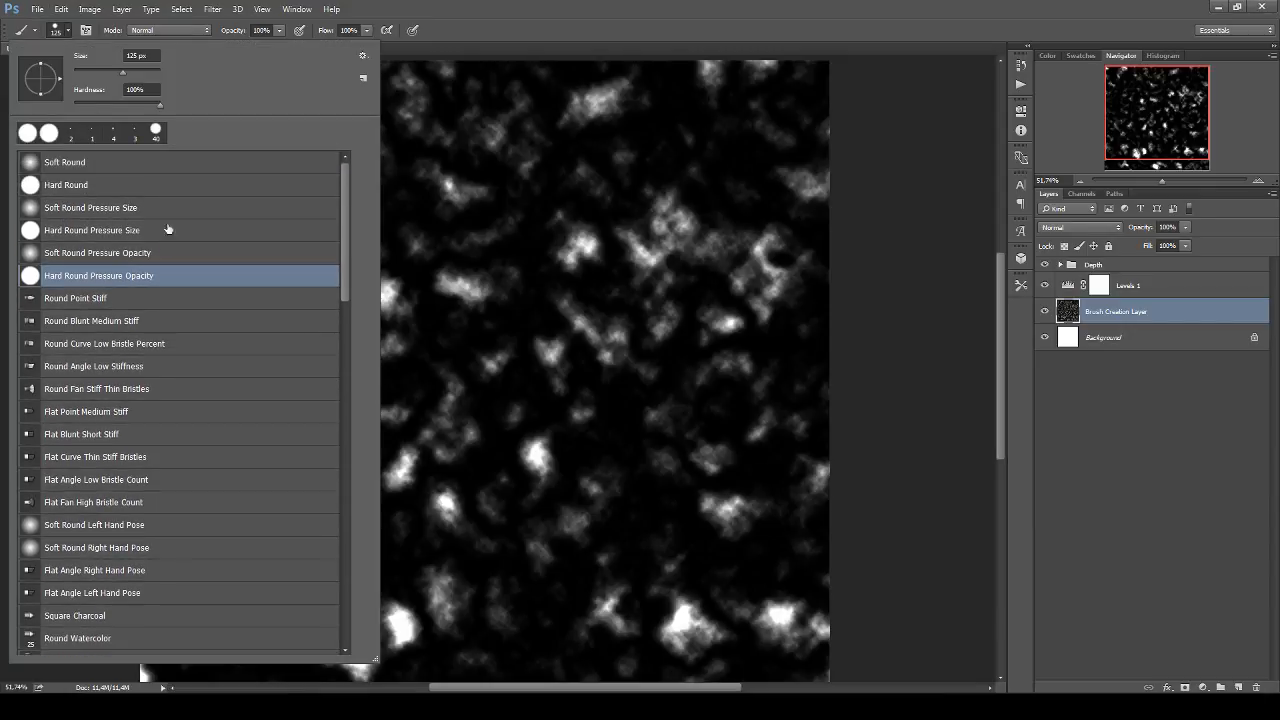
pyautogui.click(135, 165)
pyautogui.click(585, 6)
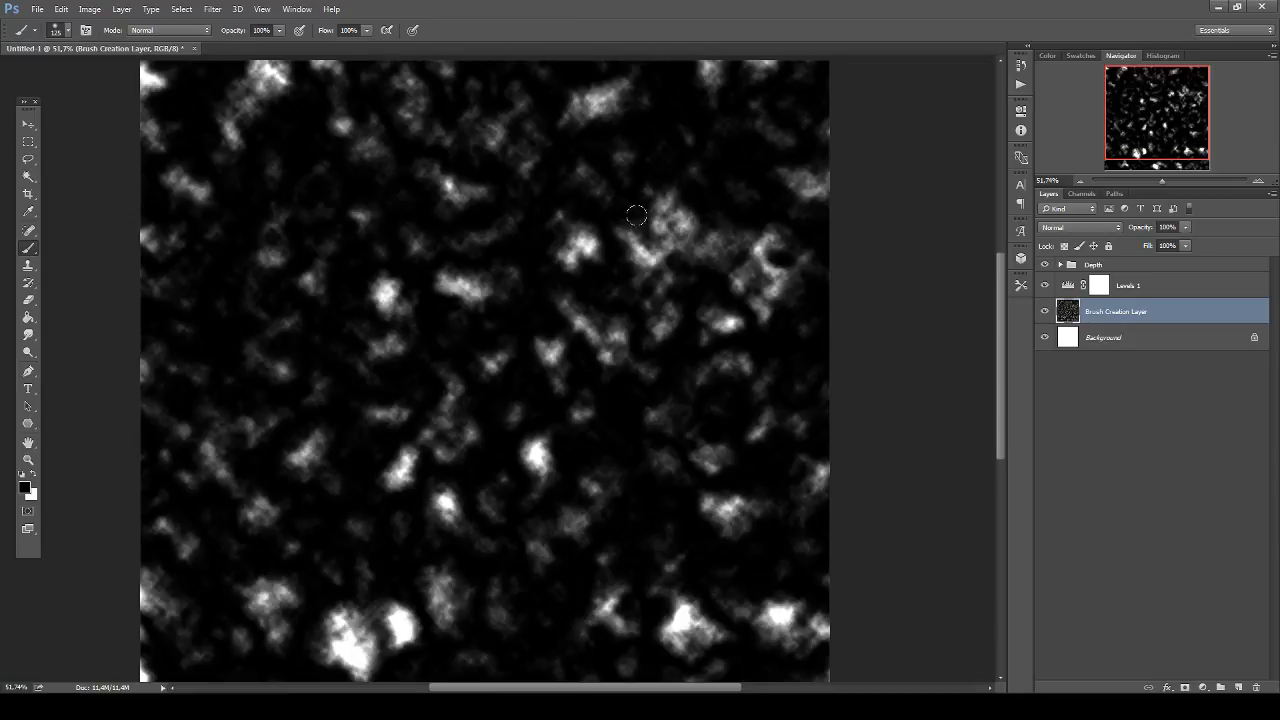
# Reduce the brush size to 50 px and paint black along the lower edge of the bright cloud blob.
pyautogui.scroll(5, 660, 447)
pyautogui.scroll(3, 718, 295)
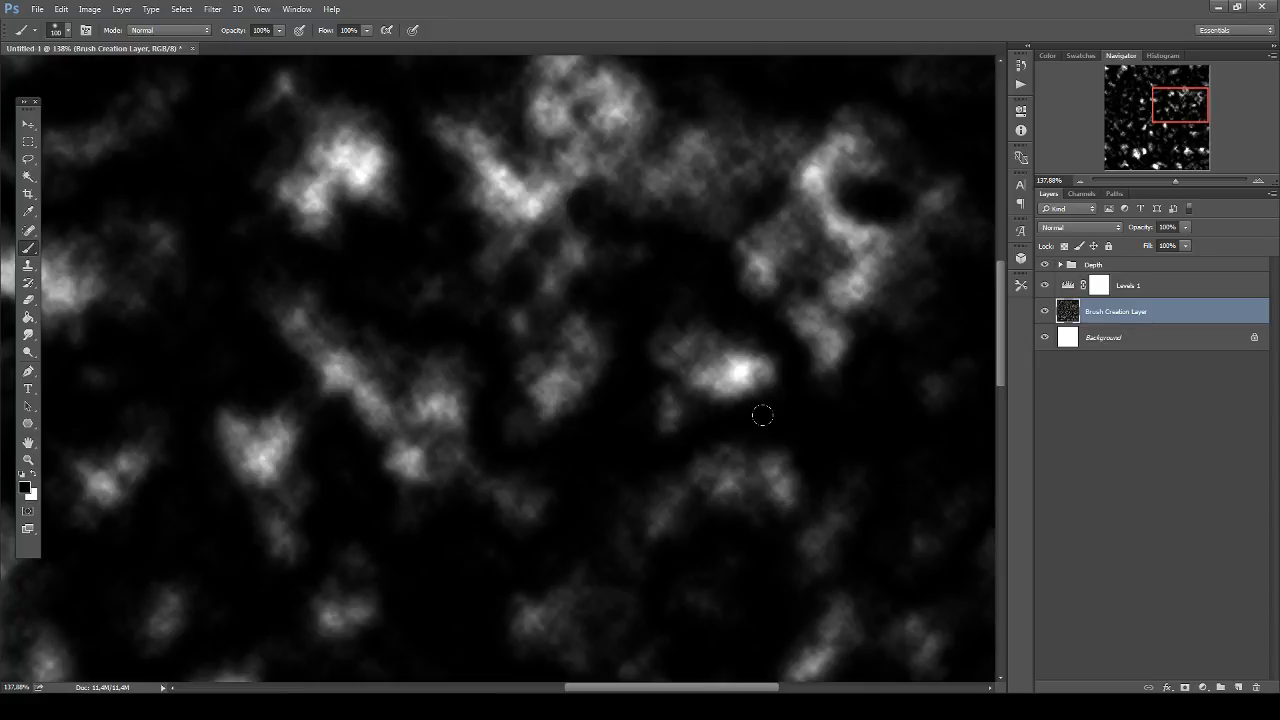
pyautogui.press('[')
pyautogui.press('[')
pyautogui.press('[')
pyautogui.press('[')
pyautogui.press('[')
pyautogui.press('[')
pyautogui.moveTo(680, 425)
pyautogui.mouseDown()
pyautogui.moveTo(636, 401)
pyautogui.moveTo(719, 414)
pyautogui.moveTo(794, 374)
pyautogui.mouseUp()
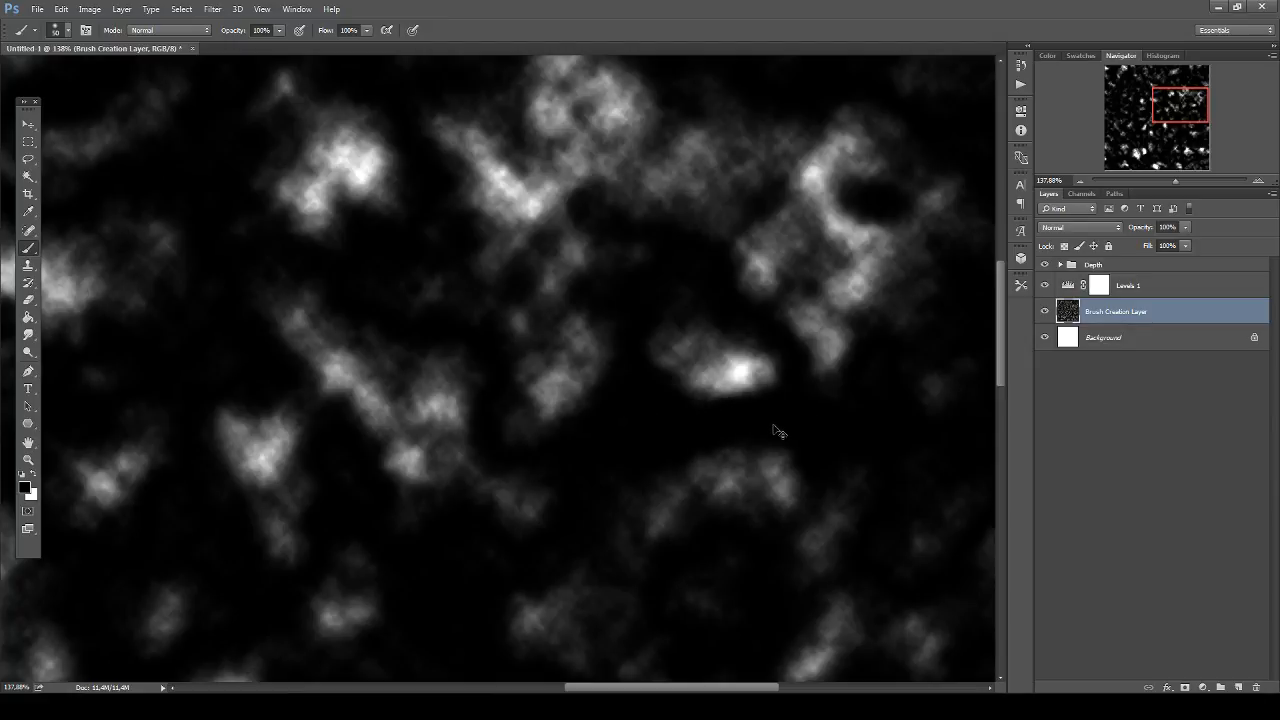
# Paint black around the blob at 20% brush opacity to fade out the neighbouring cloud patches.
pyautogui.moveTo(697, 417)
pyautogui.mouseDown()
pyautogui.moveTo(777, 357)
pyautogui.moveTo(700, 322)
pyautogui.moveTo(662, 326)
pyautogui.mouseUp()
pyautogui.hotkey('ctrl', 'z')
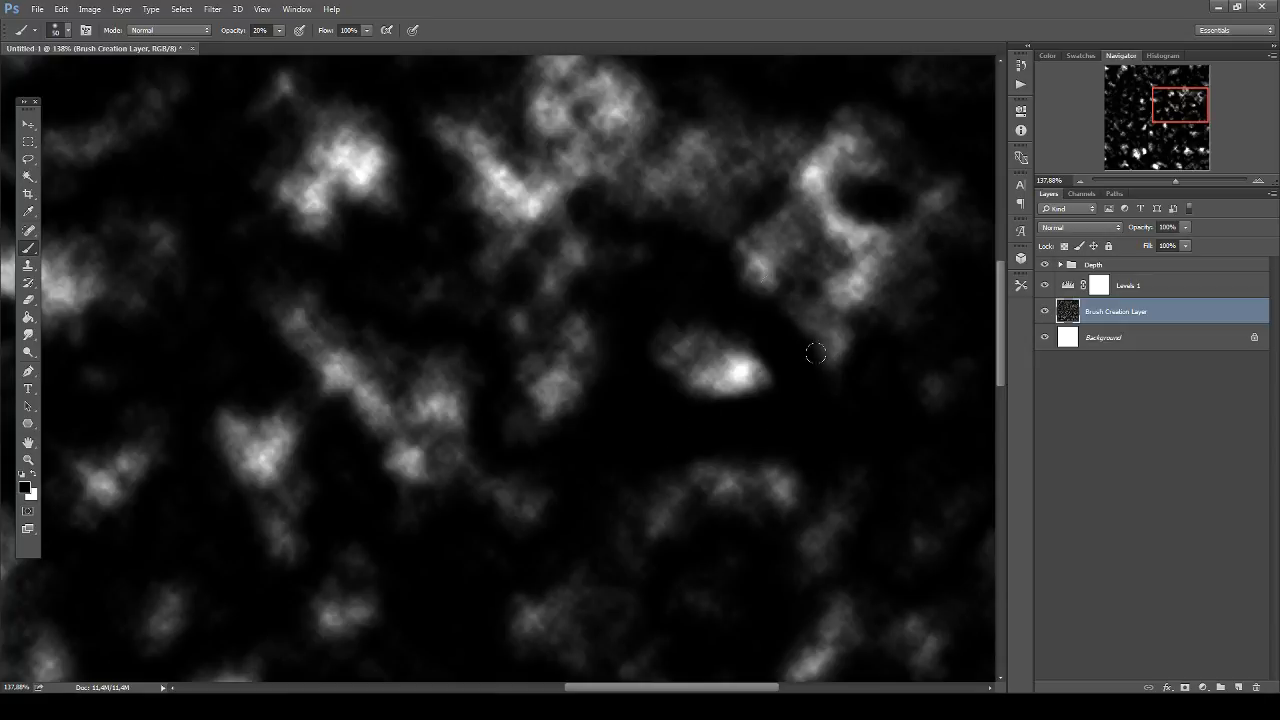
pyautogui.moveTo(582, 384)
pyautogui.mouseDown()
pyautogui.moveTo(563, 317)
pyautogui.moveTo(697, 463)
pyautogui.moveTo(780, 474)
pyautogui.mouseUp()
pyautogui.moveTo(780, 250)
pyautogui.mouseDown()
pyautogui.moveTo(822, 320)
pyautogui.moveTo(726, 236)
pyautogui.moveTo(560, 268)
pyautogui.moveTo(553, 405)
pyautogui.moveTo(845, 416)
pyautogui.mouseUp()
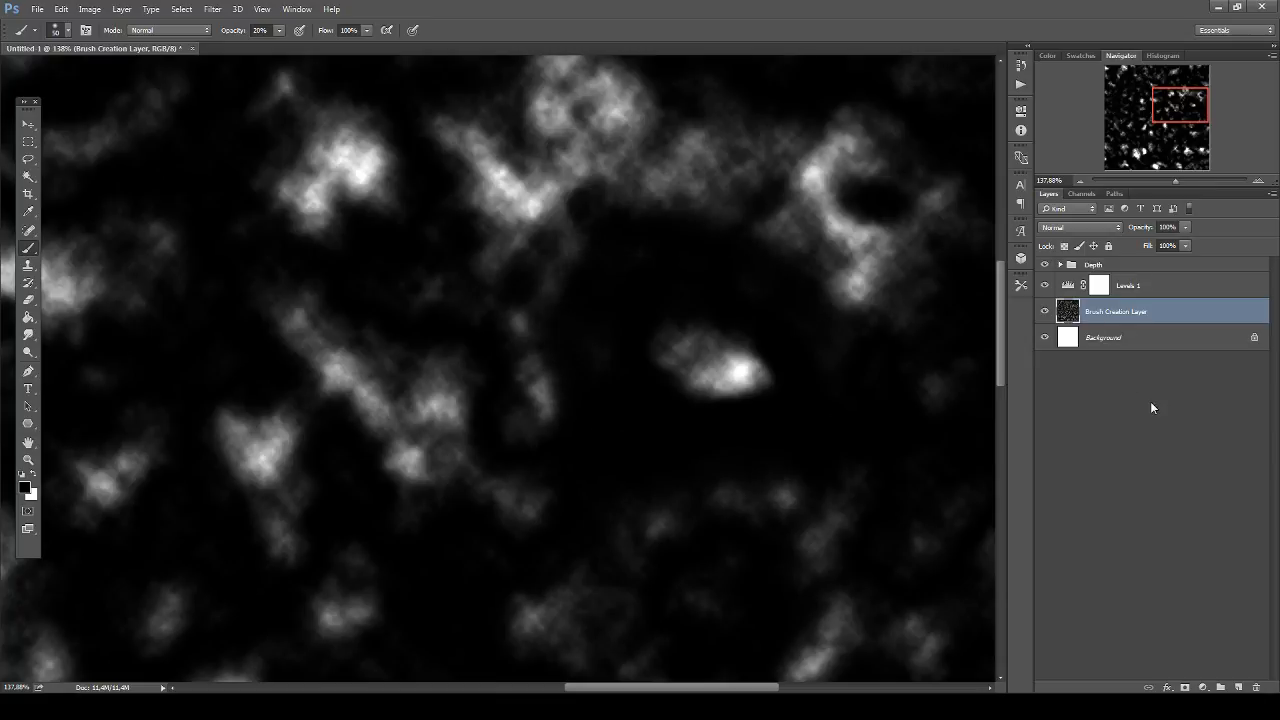
# Create an inverted merged copy of the visible layers above Levels 1, and hide Levels 1 and the Brush Creation Layer.
pyautogui.click(1156, 287)
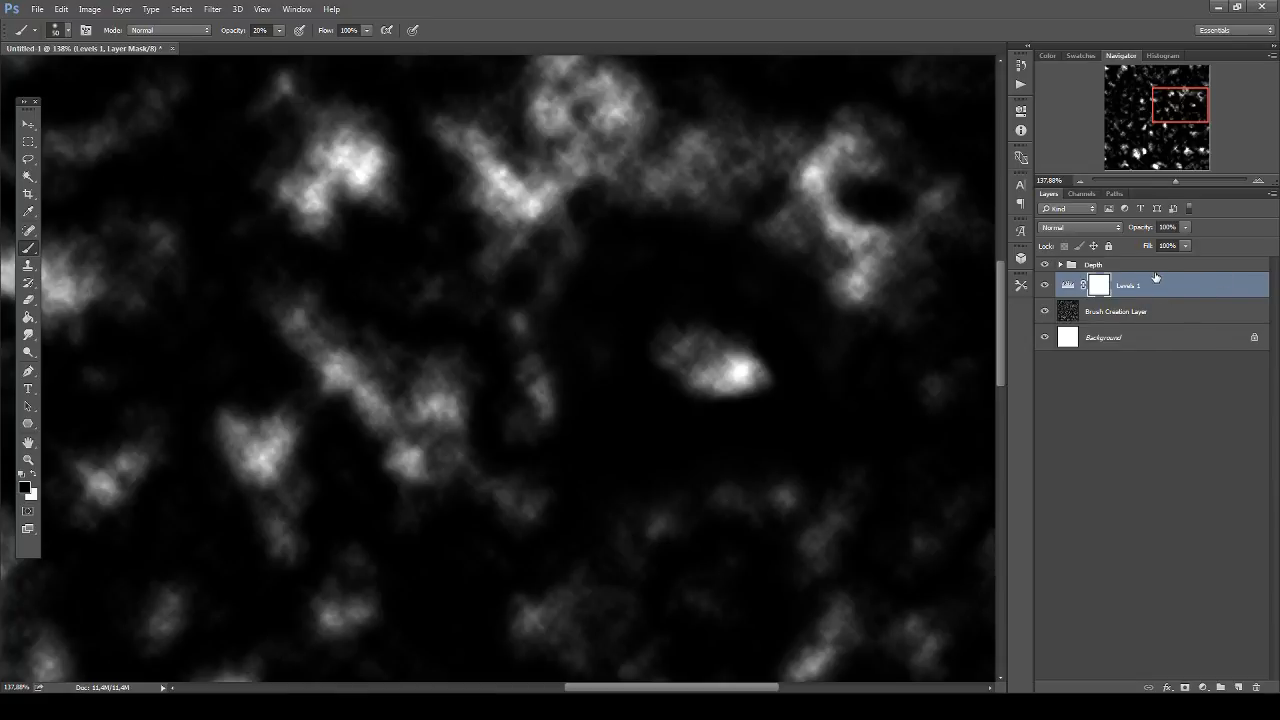
pyautogui.hotkey('ctrl', 'shift', 'alt', 'e')
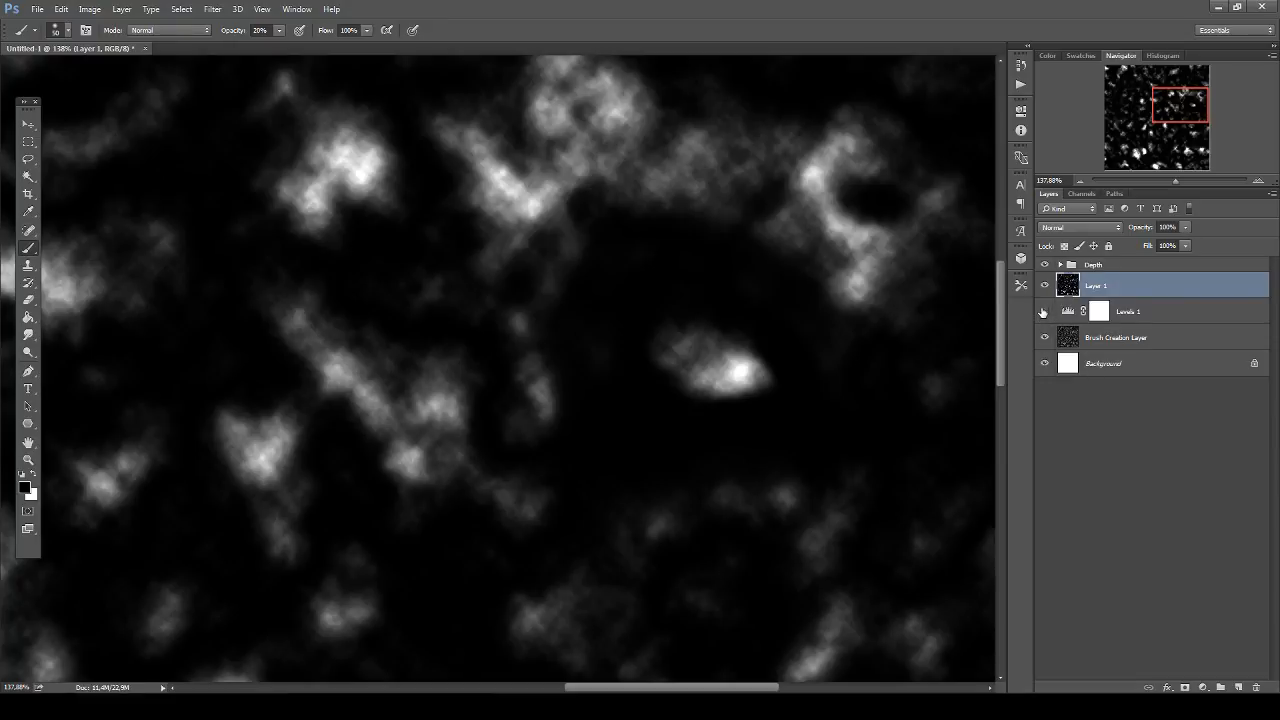
pyautogui.click(1043, 311)
pyautogui.click(1045, 337)
pyautogui.hotkey('ctrl', 'i')
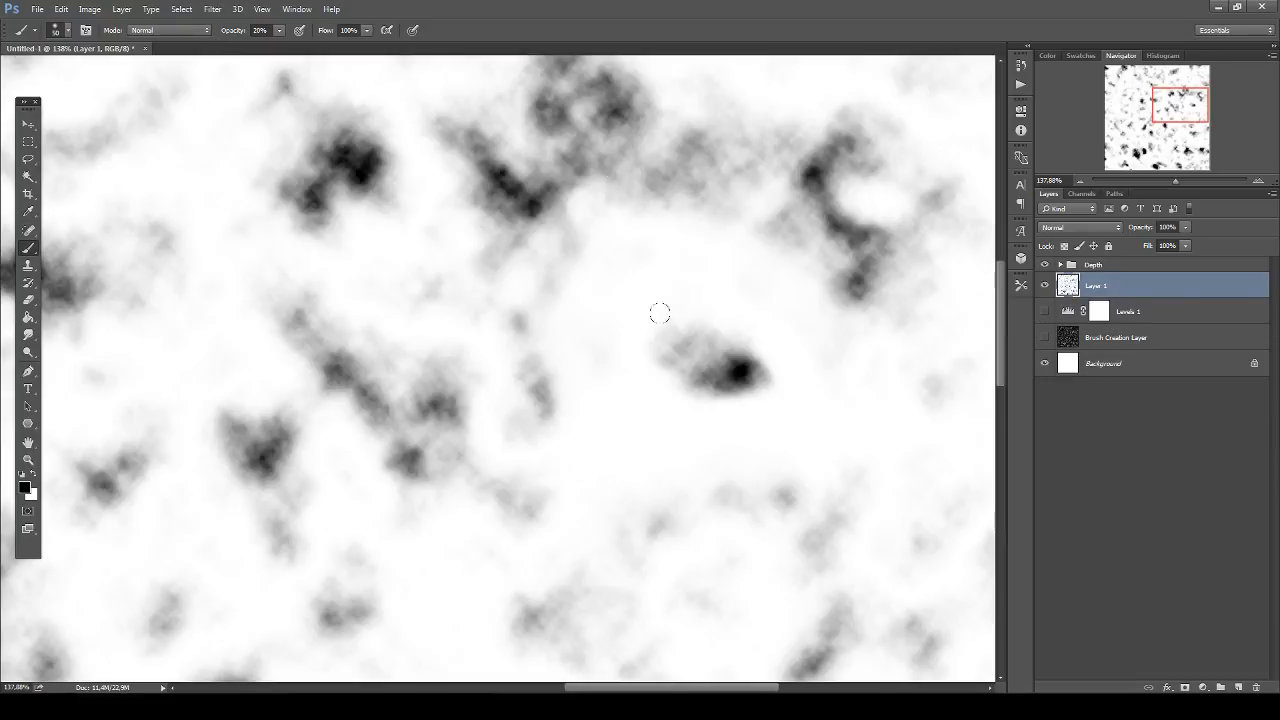
# Lasso the isolated dark blob, copy it onto its own layer and hide the merged layer it came from.
pyautogui.click(28, 159)
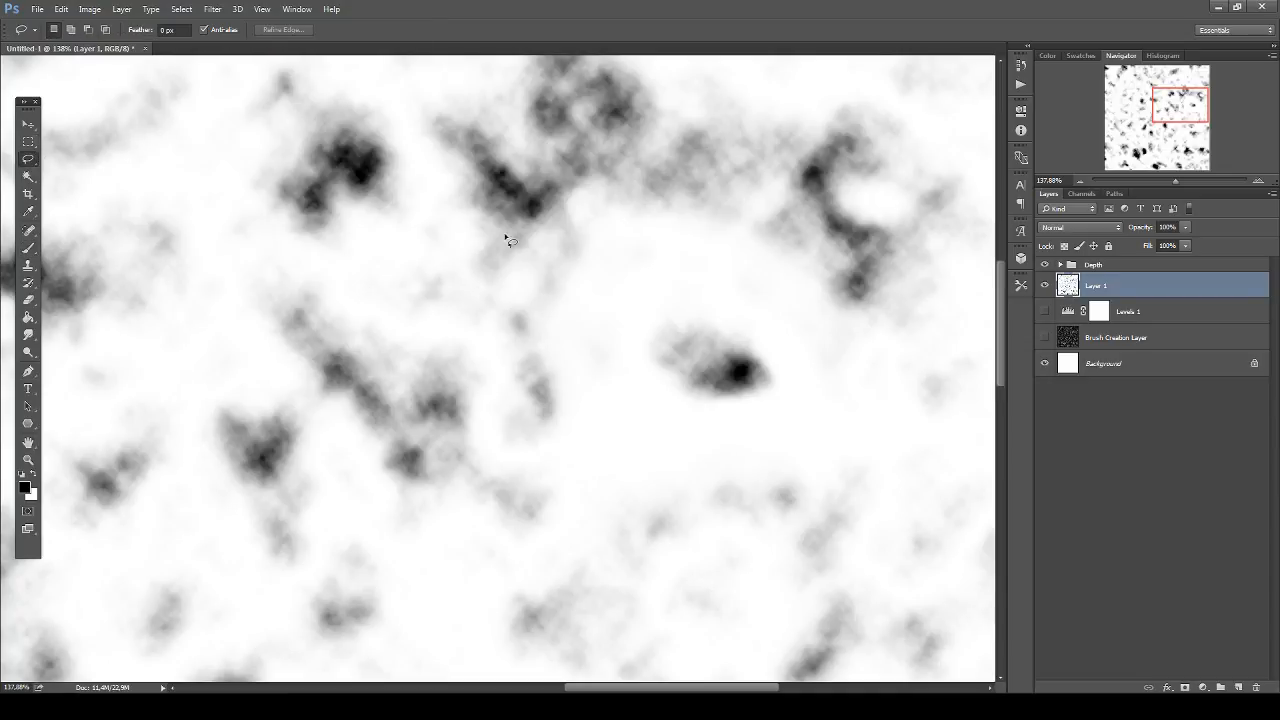
pyautogui.moveTo(762, 324)
pyautogui.mouseDown()
pyautogui.moveTo(701, 291)
pyautogui.moveTo(643, 300)
pyautogui.moveTo(620, 344)
pyautogui.moveTo(680, 431)
pyautogui.moveTo(814, 424)
pyautogui.moveTo(782, 336)
pyautogui.mouseUp()
pyautogui.click(61, 9)
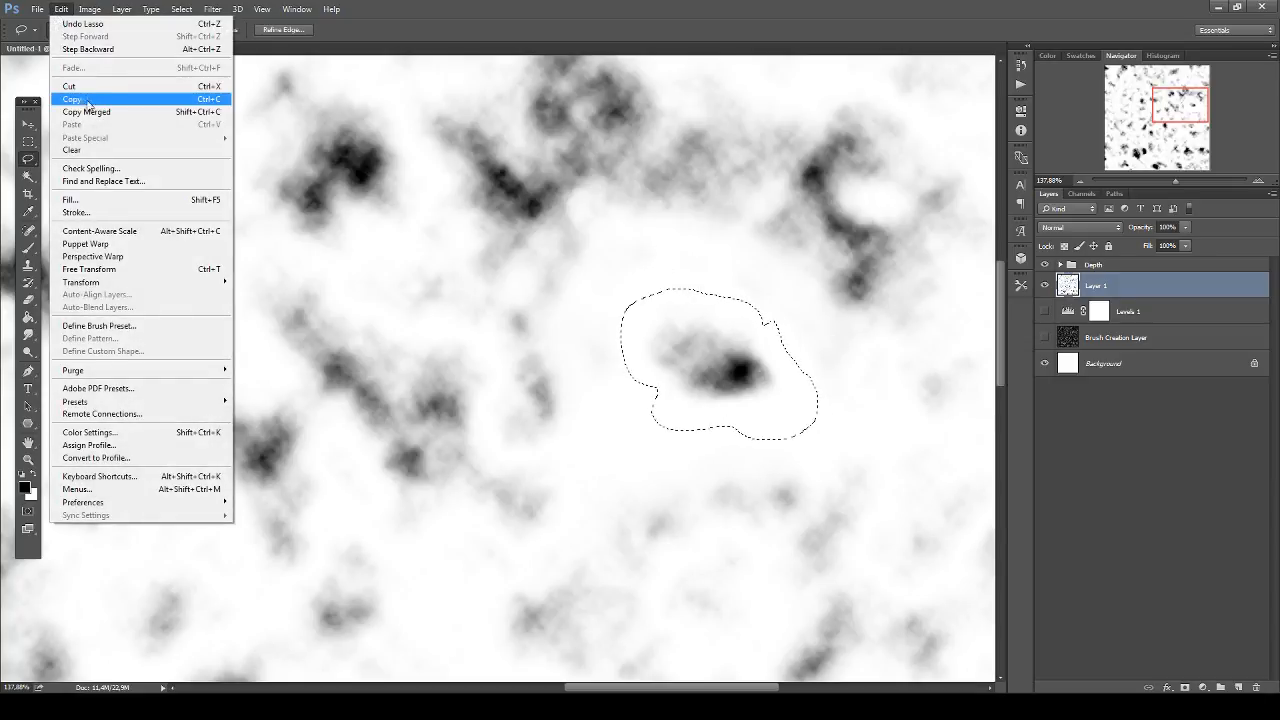
pyautogui.click(88, 100)
pyautogui.hotkey('ctrl', 'v')
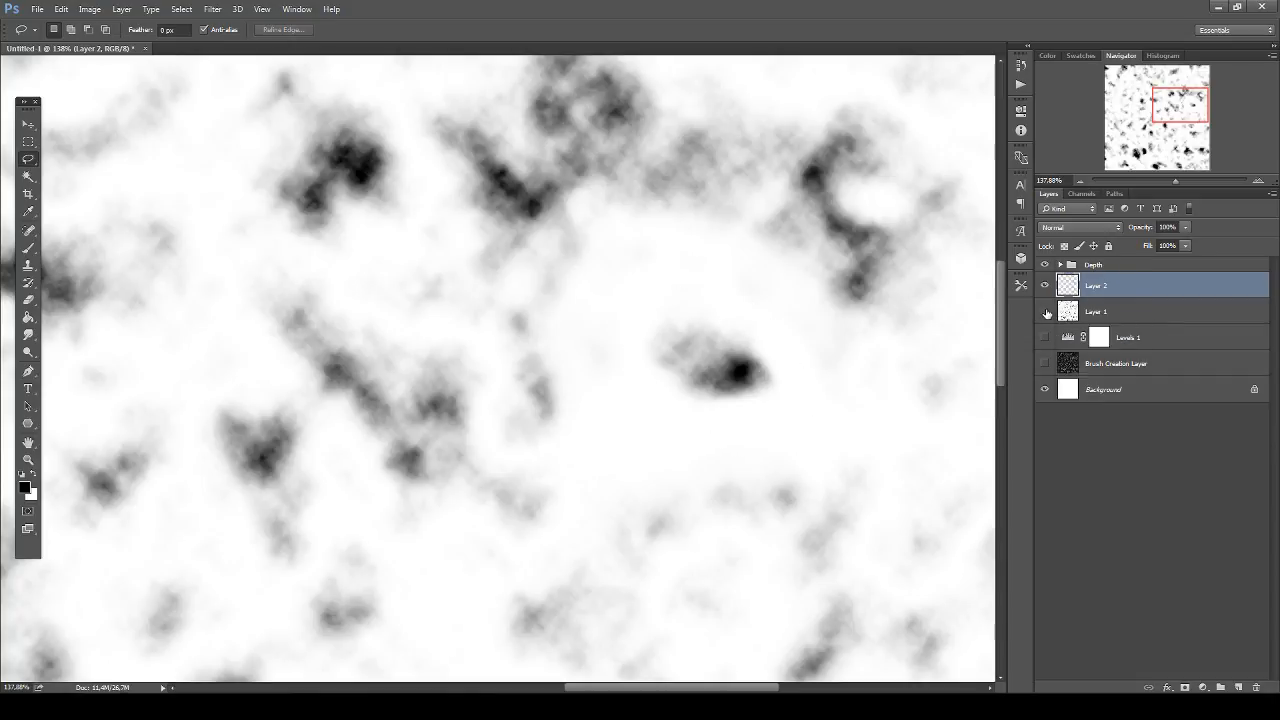
pyautogui.click(1045, 312)
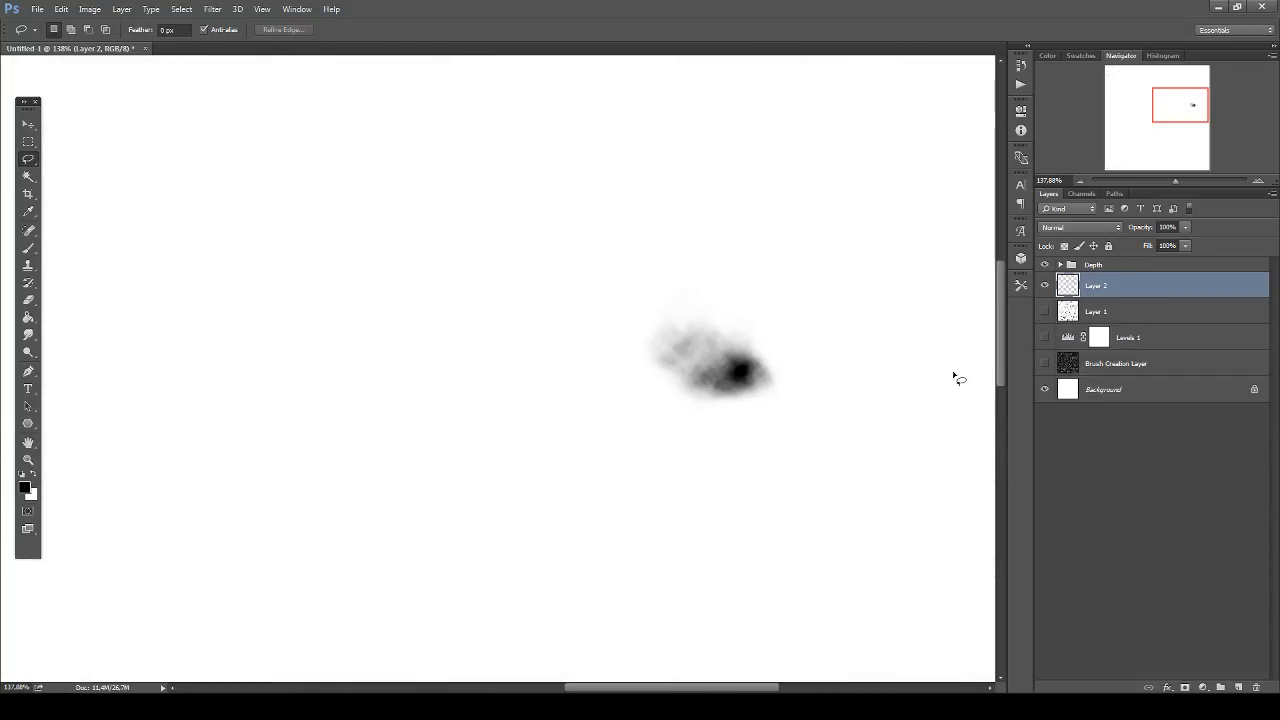
# Switch the painting colour to white and frame the dark cloud blob with a centred square marquee selection.
pyautogui.scroll(5, 780, 349)
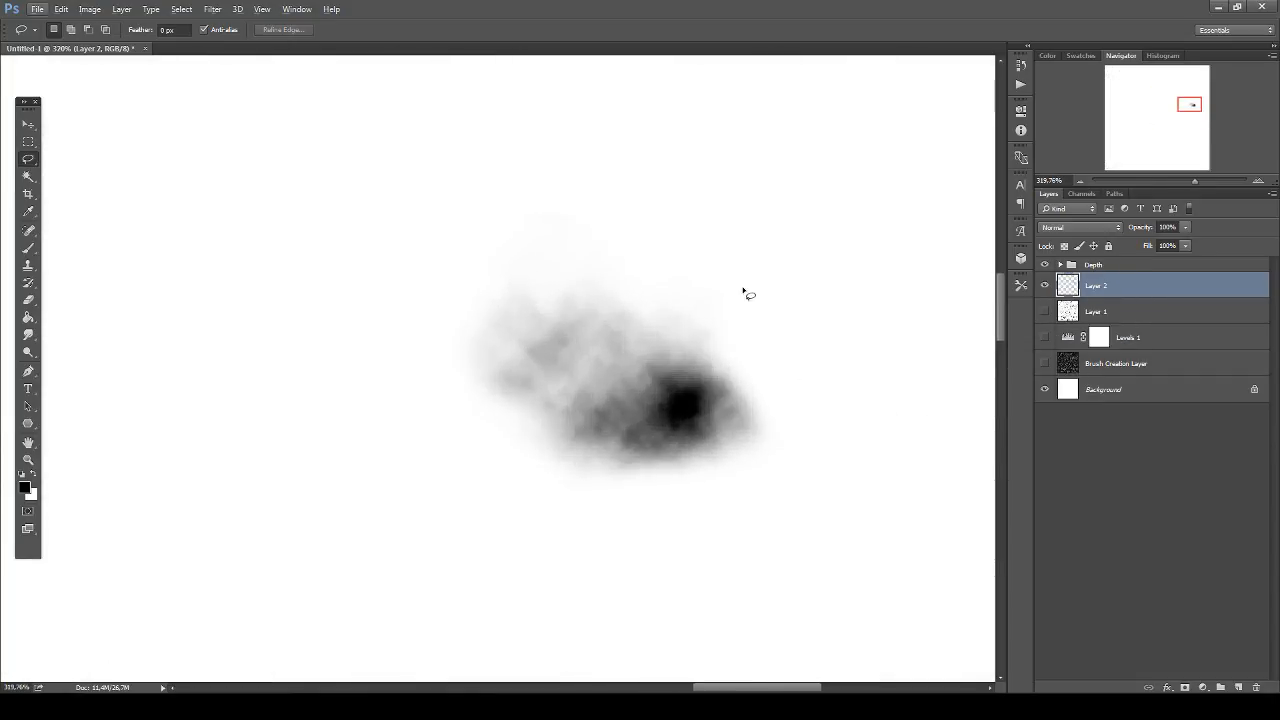
pyautogui.scroll(1, 745, 293)
pyautogui.press('b')
pyautogui.press('x')
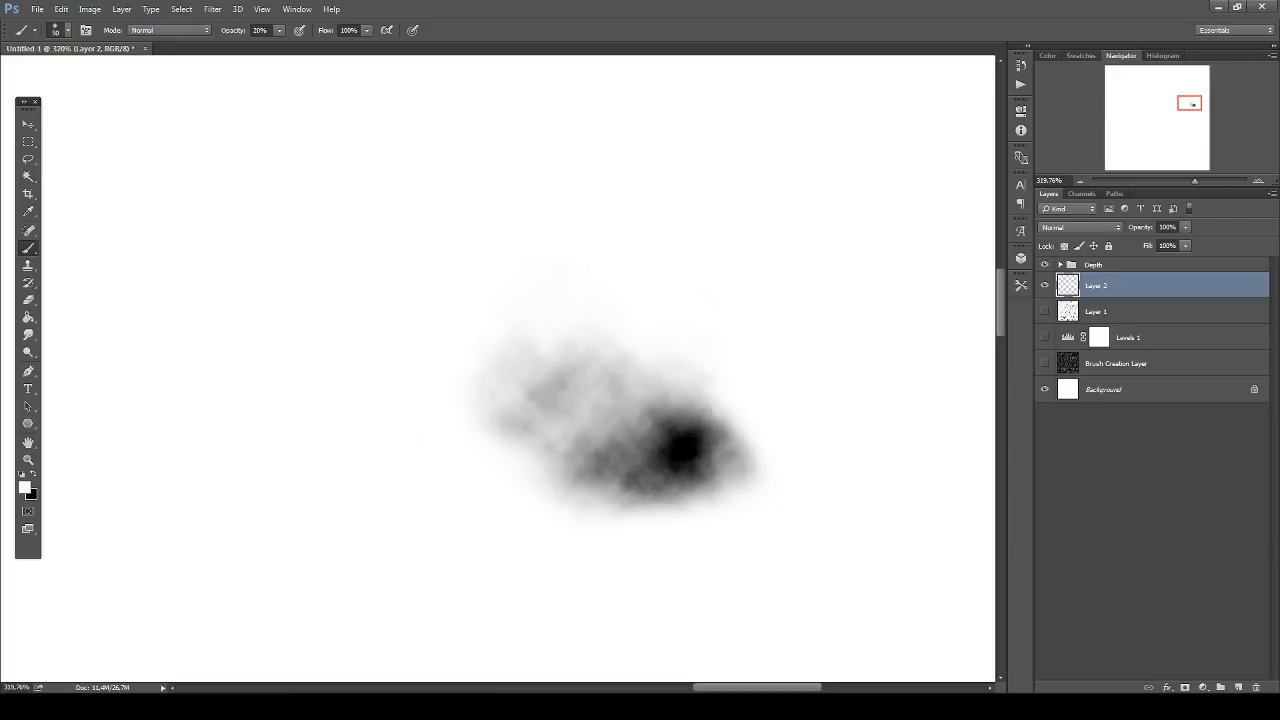
pyautogui.scroll(-1, 400, 217)
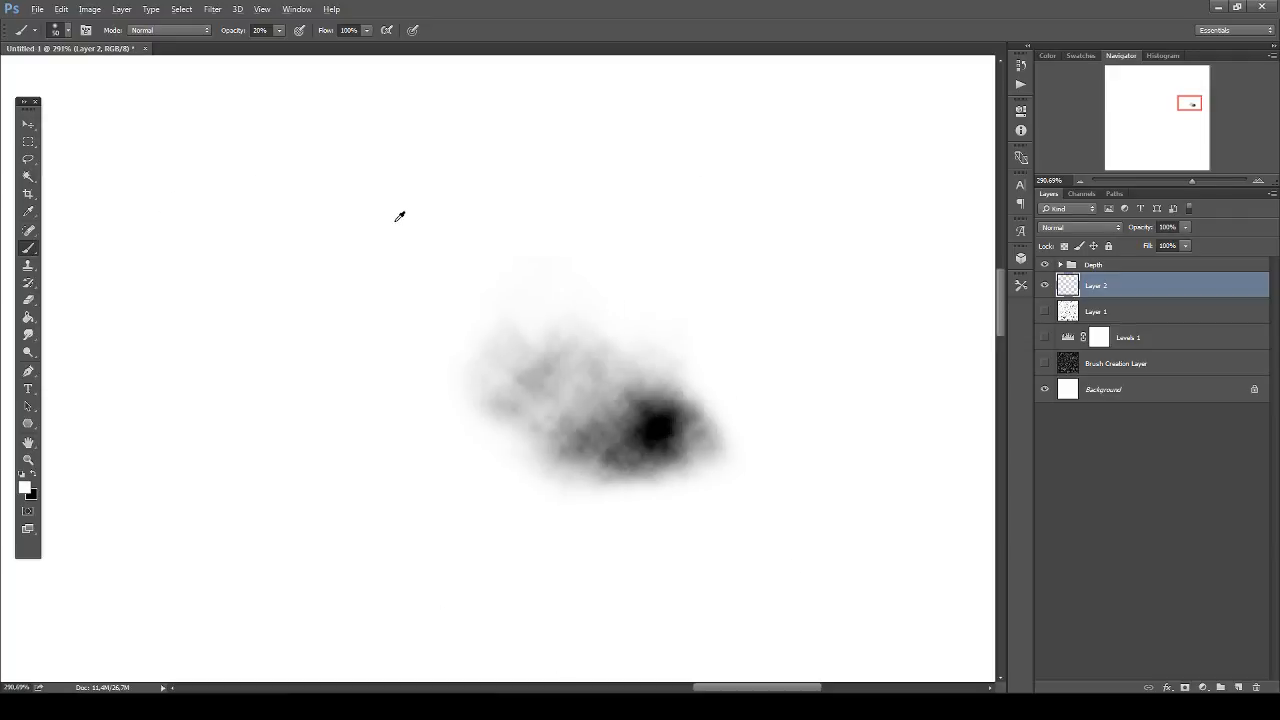
pyautogui.scroll(-1, 437, 209)
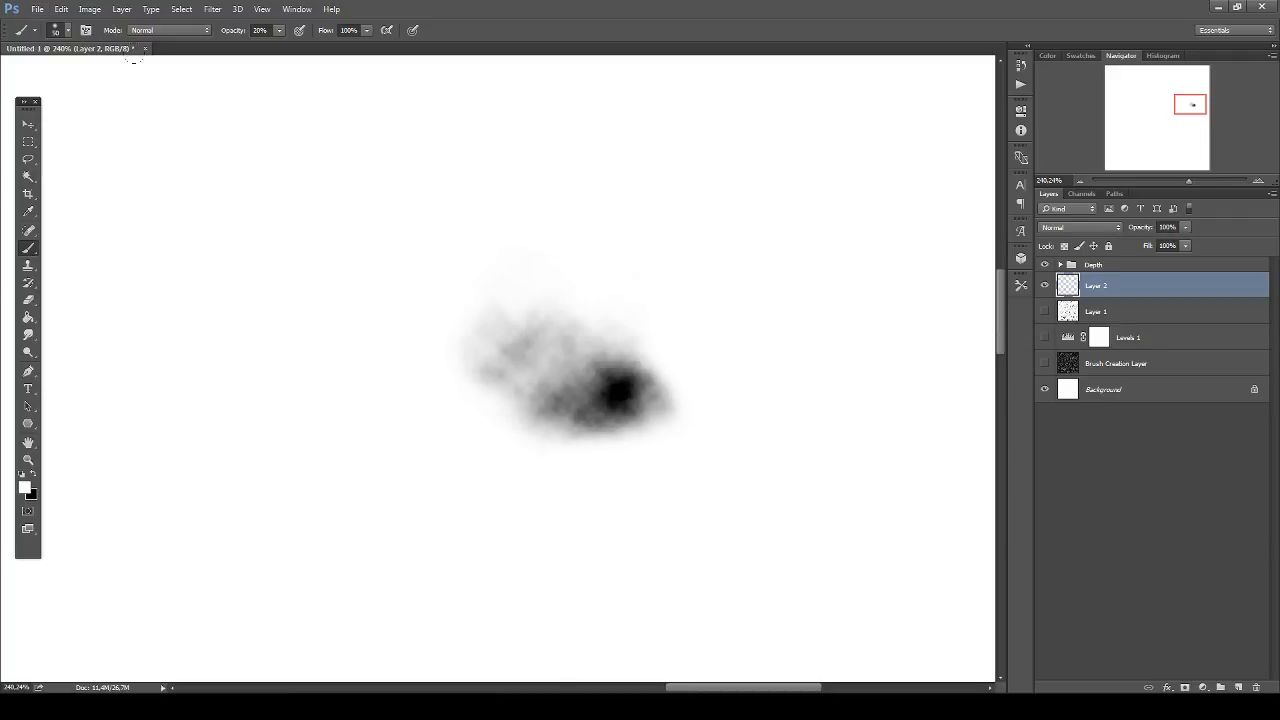
pyautogui.click(28, 141)
pyautogui.moveTo(412, 229); pyautogui.dragTo(766, 520)
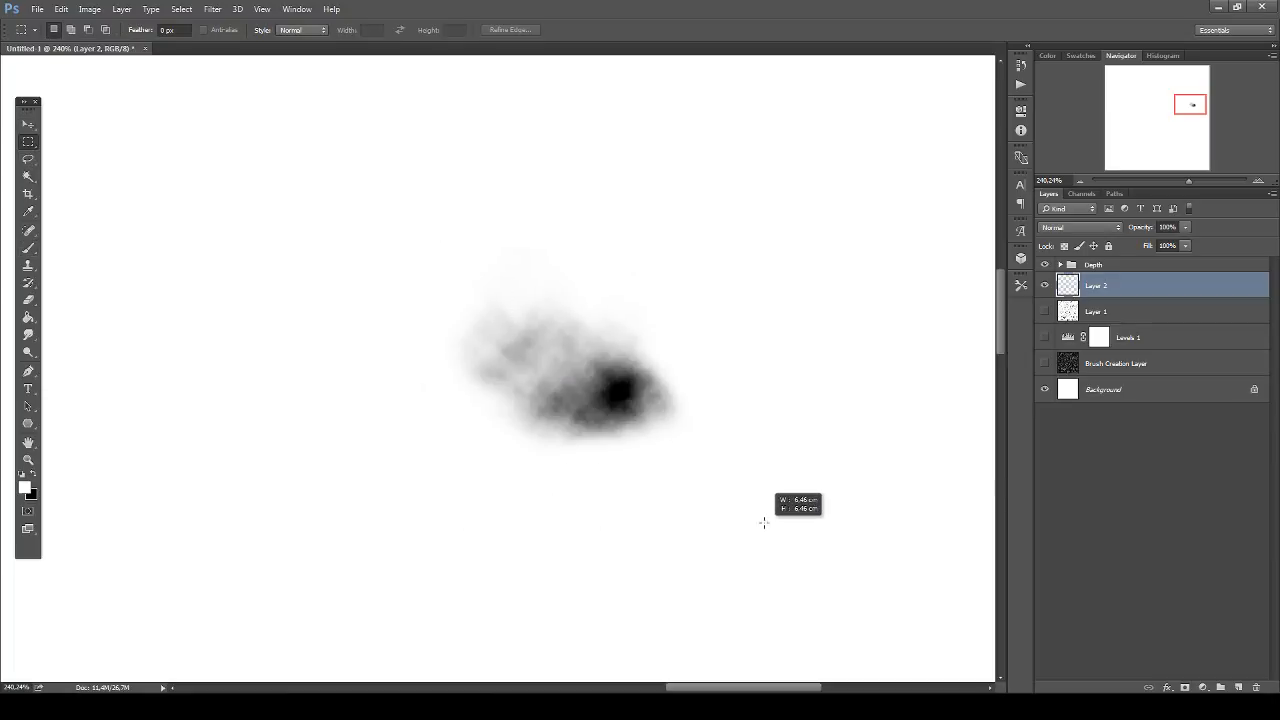
pyautogui.moveTo(605, 400)
pyautogui.mouseDown()
pyautogui.moveTo(632, 399)
pyautogui.moveTo(624, 387)
pyautogui.mouseUp()
# Define the selected blob as a brush preset named "Brush Test 1".
pyautogui.click(69, 10)
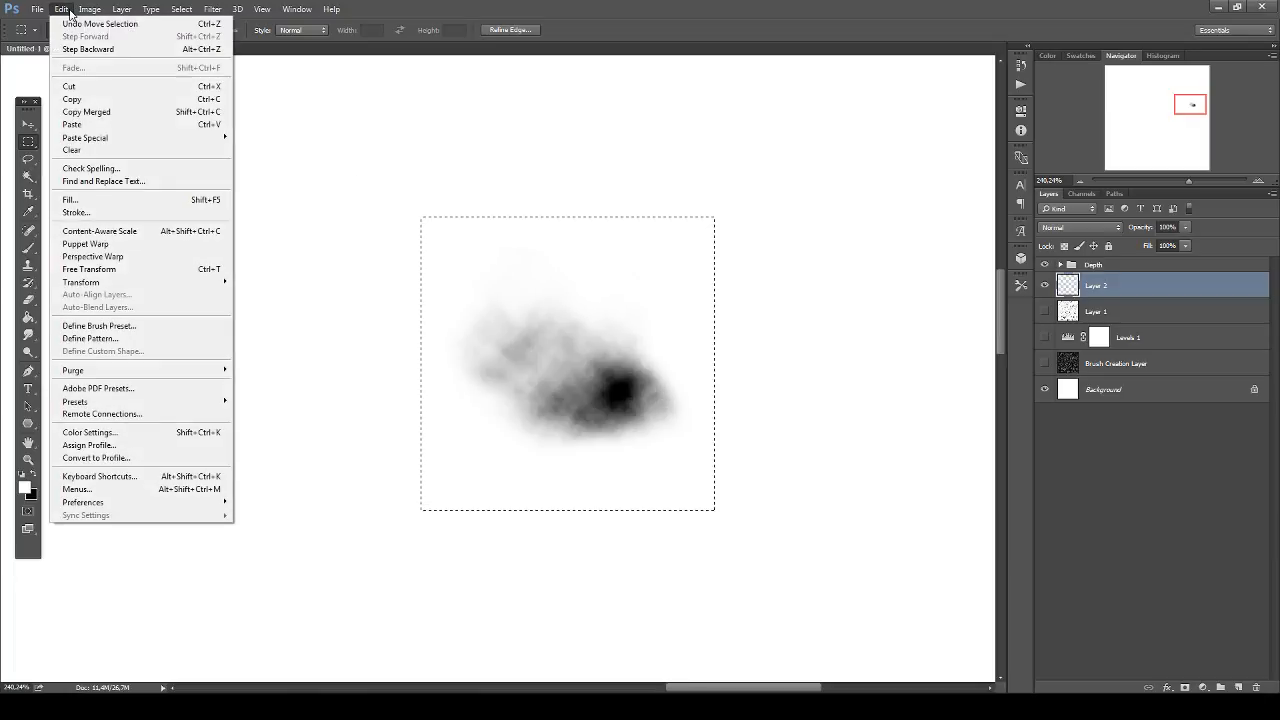
pyautogui.click(118, 326)
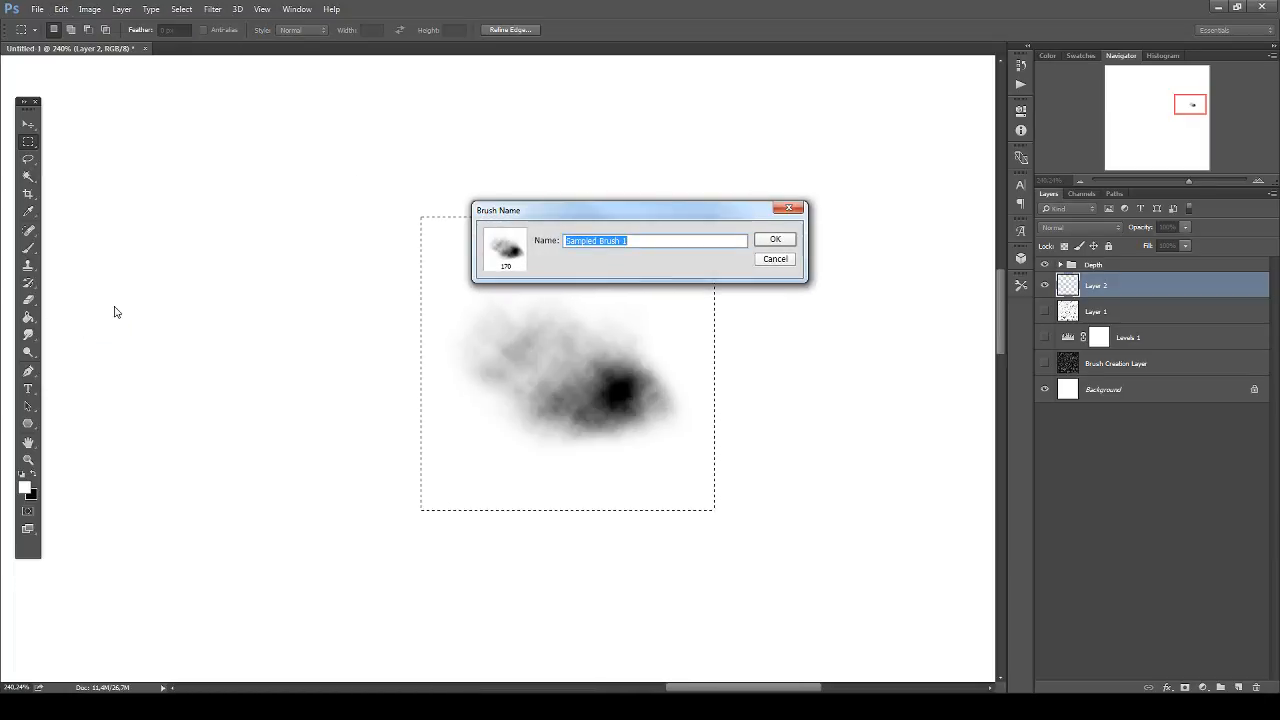
pyautogui.write('Brush Test 1')
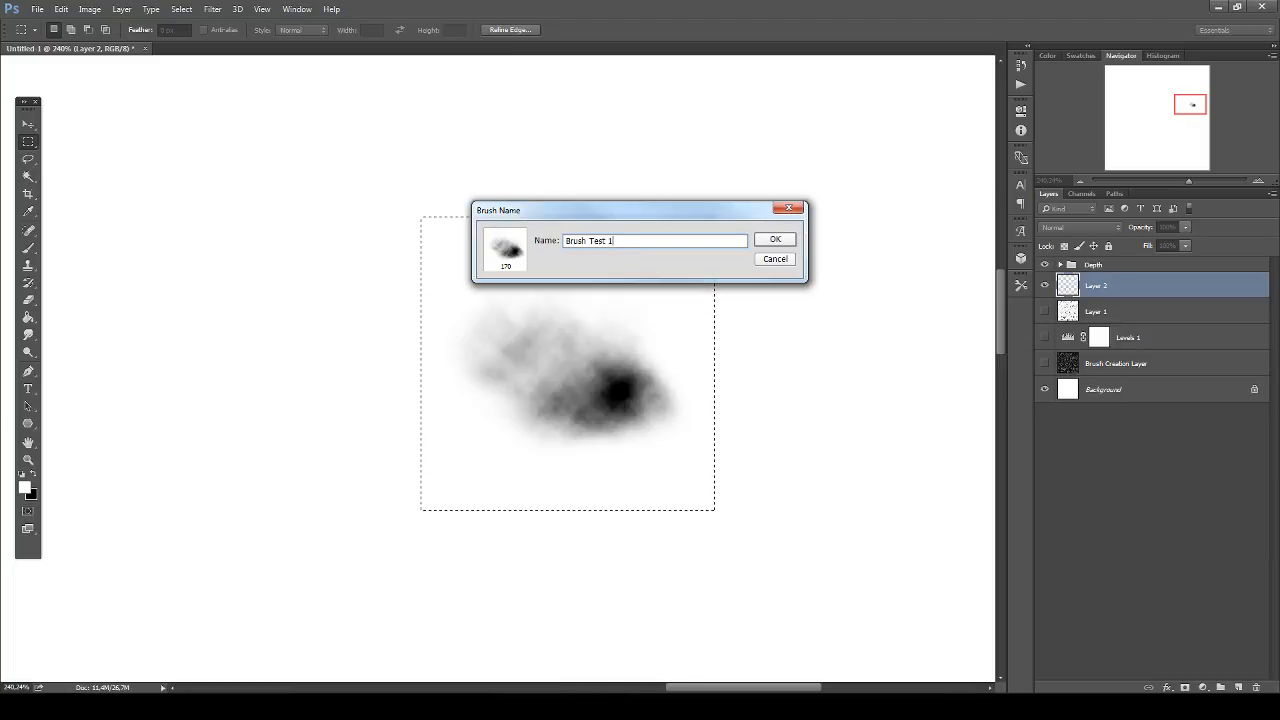
pyautogui.press('Return')
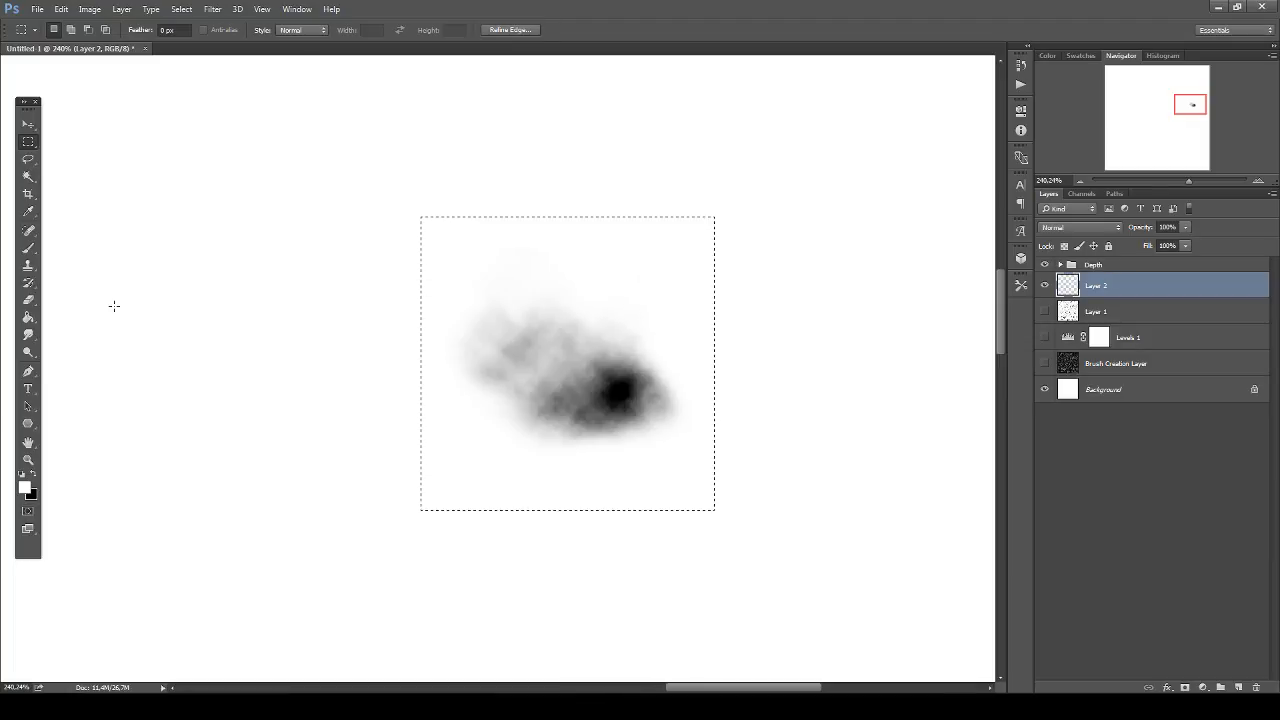
# Clear the blob from Layer 2 without leaving a selection, and ready the Brush tool with black.
pyautogui.hotkey('ctrl', 'd')
pyautogui.moveTo(790, 413)
pyautogui.mouseDown()
pyautogui.moveTo(471, 391)
pyautogui.moveTo(663, 349)
pyautogui.moveTo(831, 386)
pyautogui.moveTo(786, 357)
pyautogui.mouseUp()
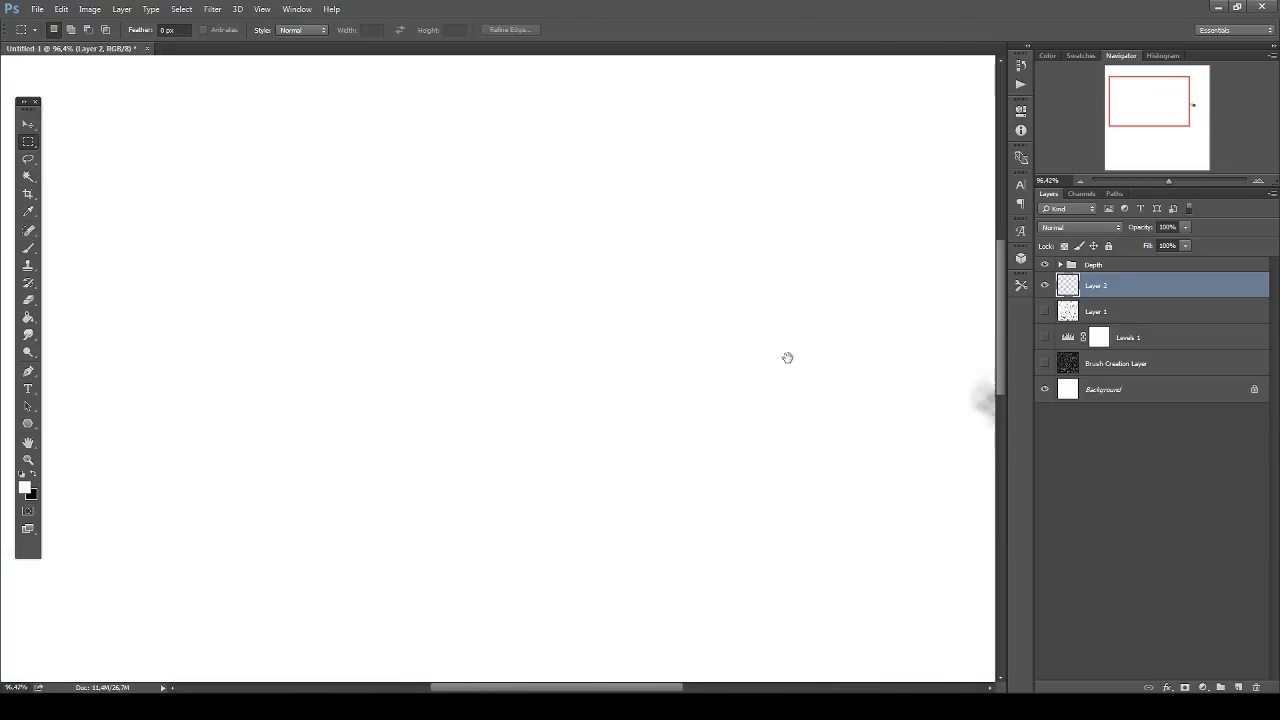
pyautogui.keyDown('ctrl'); pyautogui.click(1068, 285); pyautogui.keyUp('ctrl')
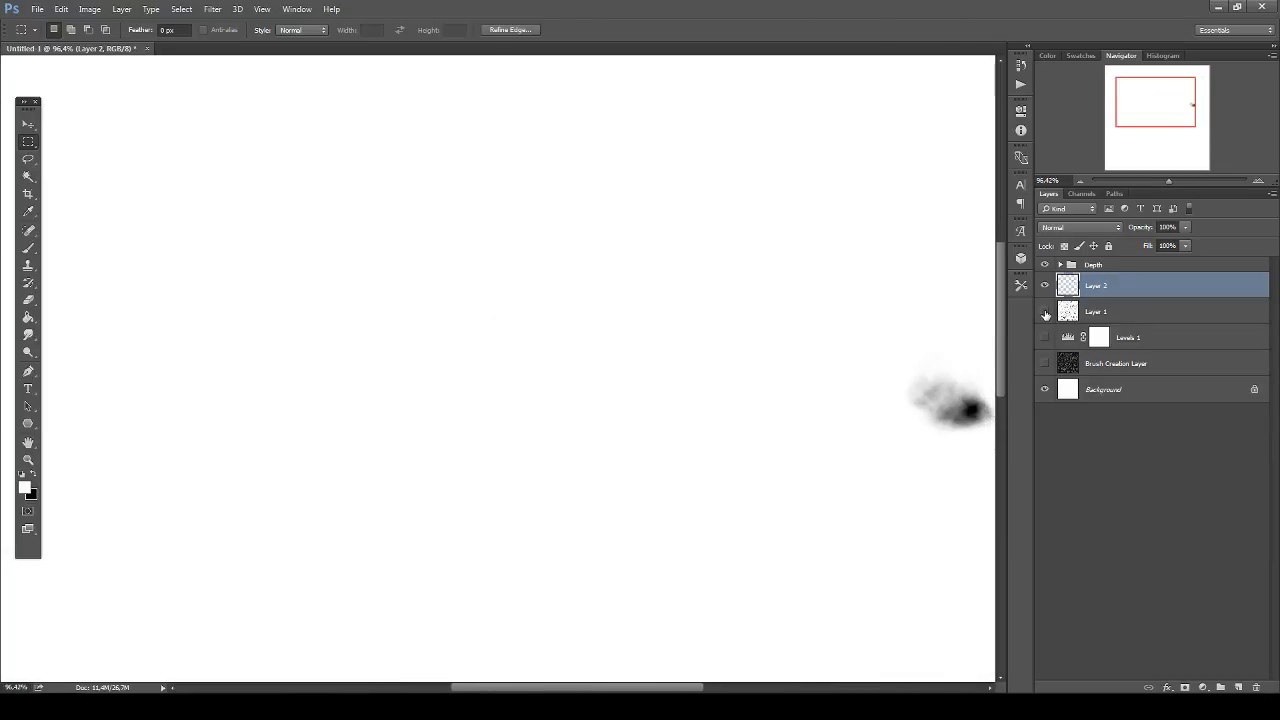
pyautogui.click(1044, 312)
pyautogui.press('b')
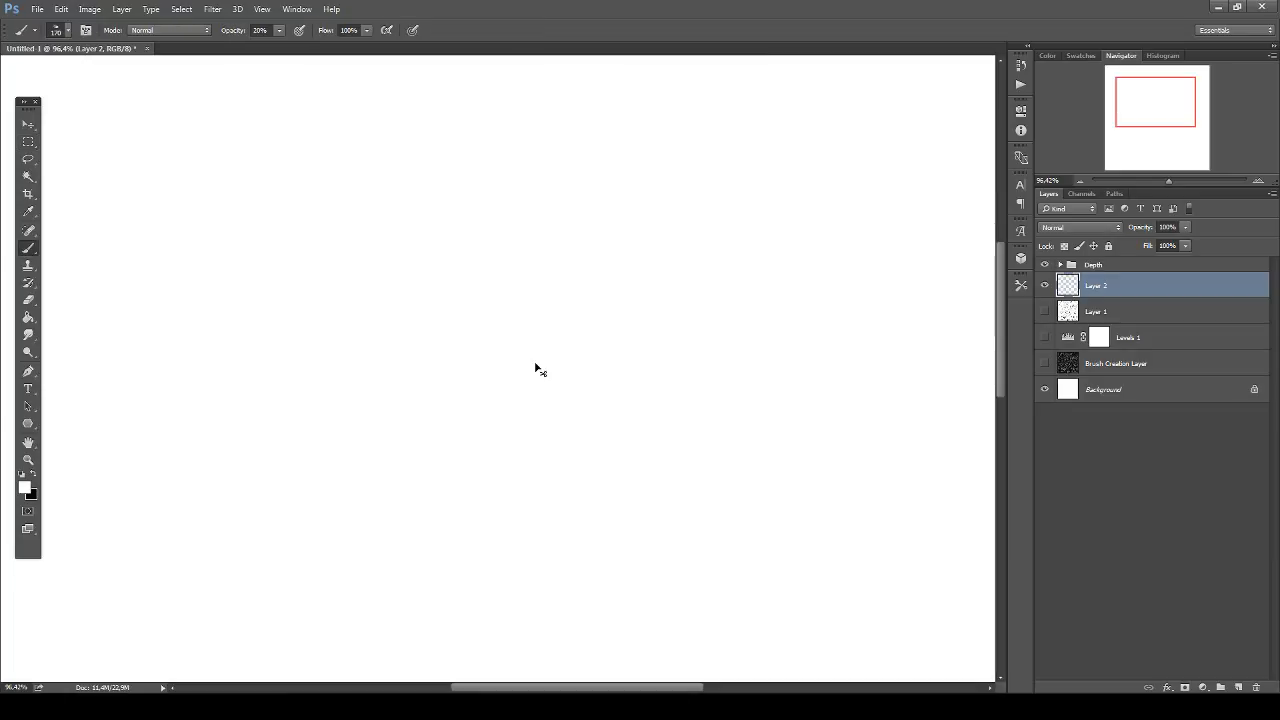
pyautogui.press('x')
# Paint test strokes with the new brush at 20% and 100% opacity on Layer 2 and clear them.
pyautogui.moveTo(250, 168)
pyautogui.mouseDown()
pyautogui.moveTo(342, 282)
pyautogui.moveTo(338, 454)
pyautogui.moveTo(361, 383)
pyautogui.moveTo(463, 259)
pyautogui.moveTo(595, 408)
pyautogui.moveTo(565, 412)
pyautogui.moveTo(659, 261)
pyautogui.moveTo(745, 340)
pyautogui.mouseUp()
pyautogui.press('0')
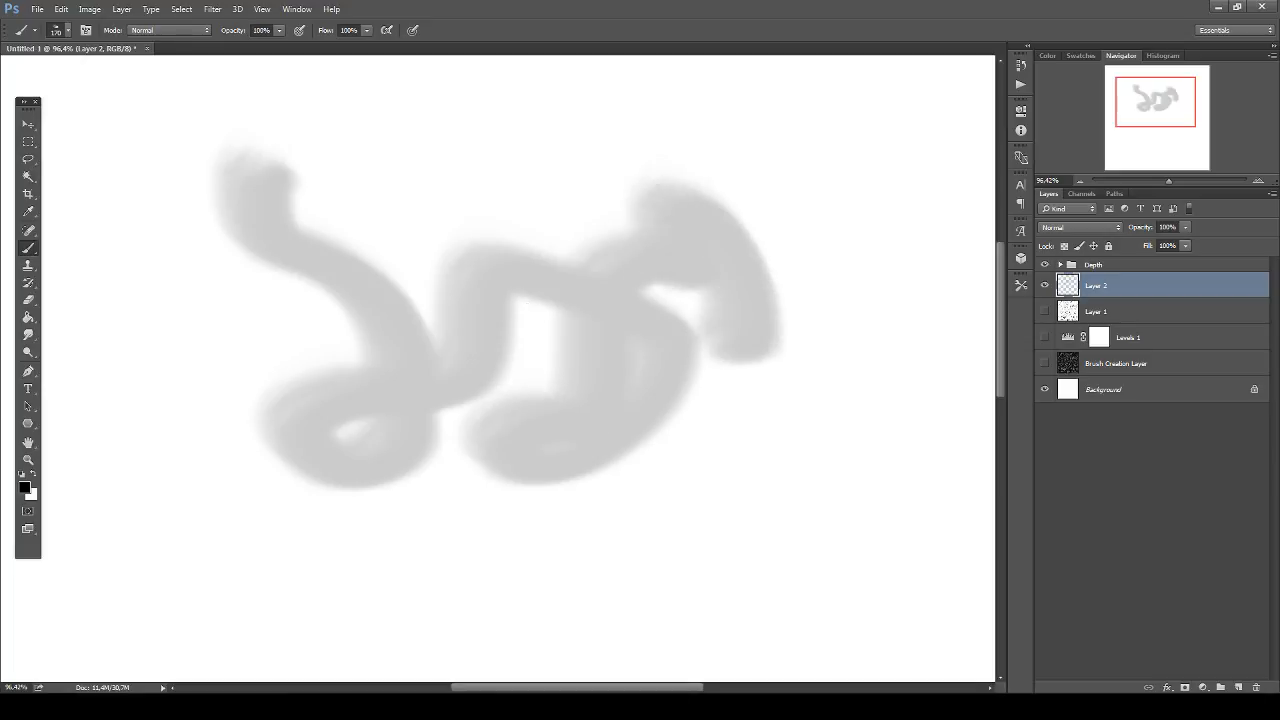
pyautogui.moveTo(525, 190)
pyautogui.mouseDown()
pyautogui.moveTo(443, 423)
pyautogui.moveTo(329, 343)
pyautogui.moveTo(340, 390)
pyautogui.moveTo(610, 440)
pyautogui.moveTo(577, 274)
pyautogui.moveTo(290, 370)
pyautogui.moveTo(395, 245)
pyautogui.moveTo(313, 252)
pyautogui.moveTo(266, 471)
pyautogui.moveTo(453, 349)
pyautogui.mouseUp()
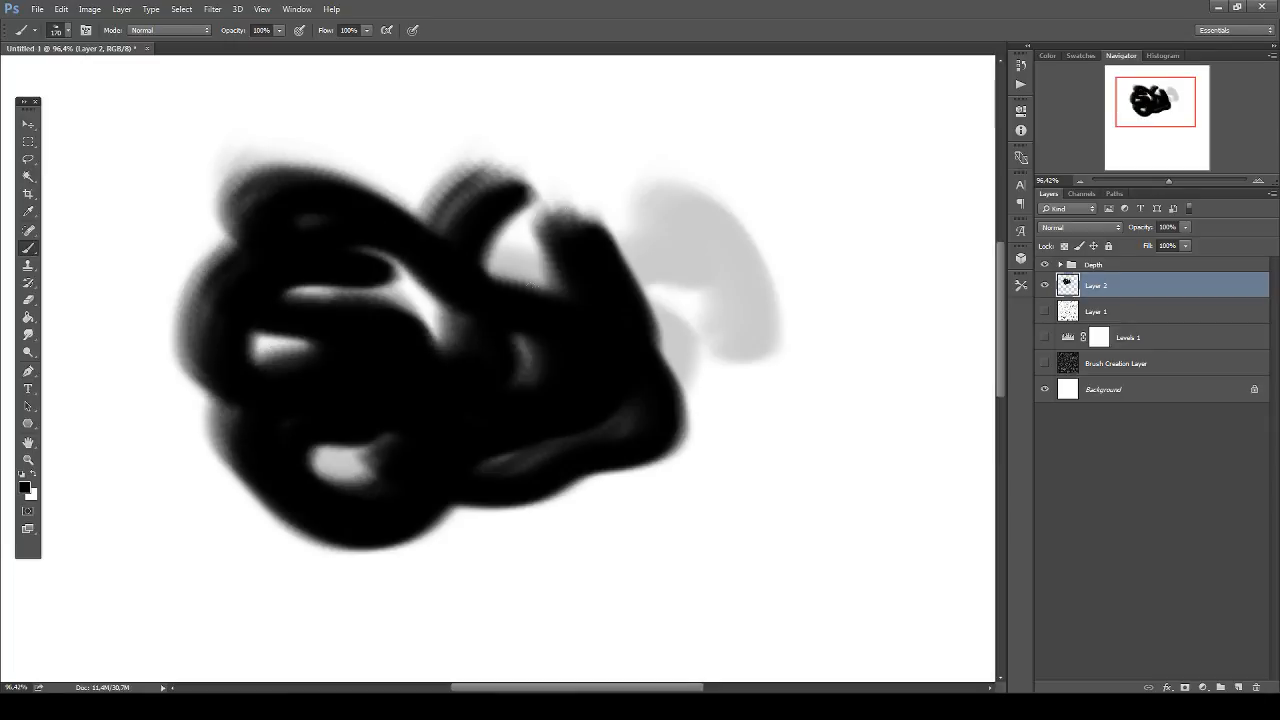
pyautogui.press('Delete')
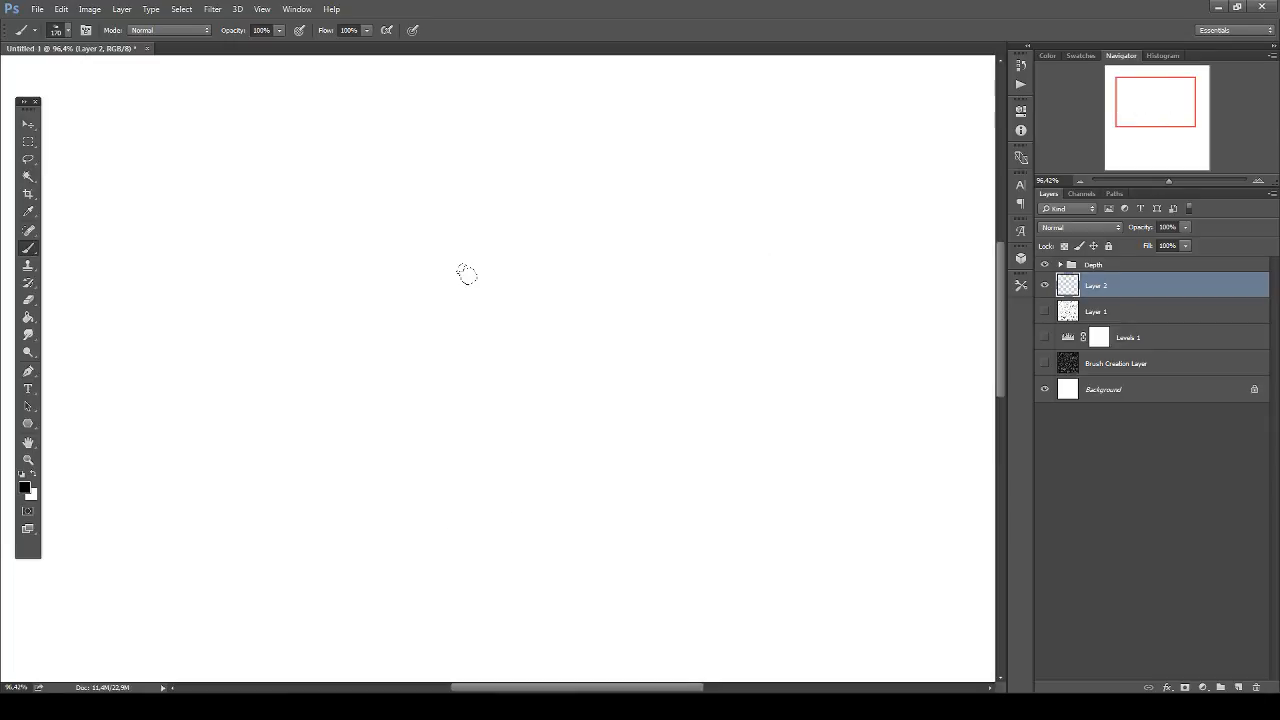
# Set the brush spacing to 80% and enable Shape Dynamics with 44% size jitter on pen pressure, 92% angle jitter and 15% roundness jitter.
pyautogui.click(87, 32)
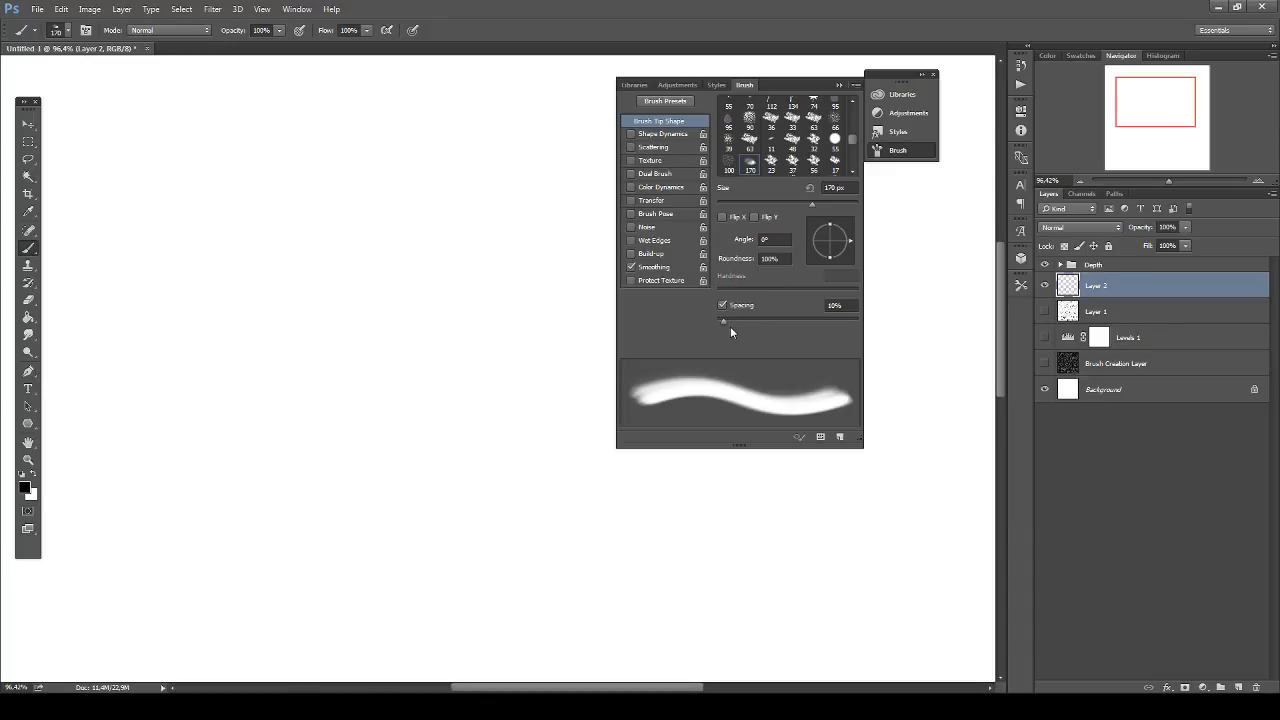
pyautogui.moveTo(727, 321); pyautogui.dragTo(770, 302)
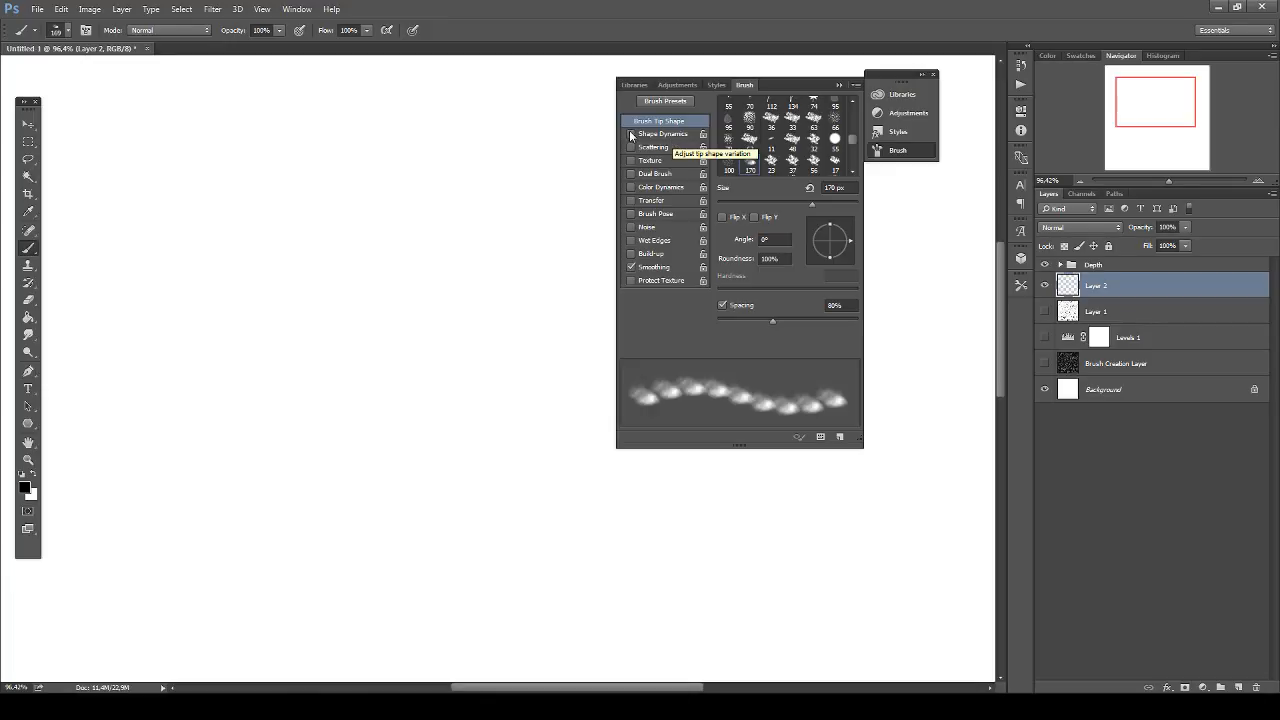
pyautogui.click(667, 133)
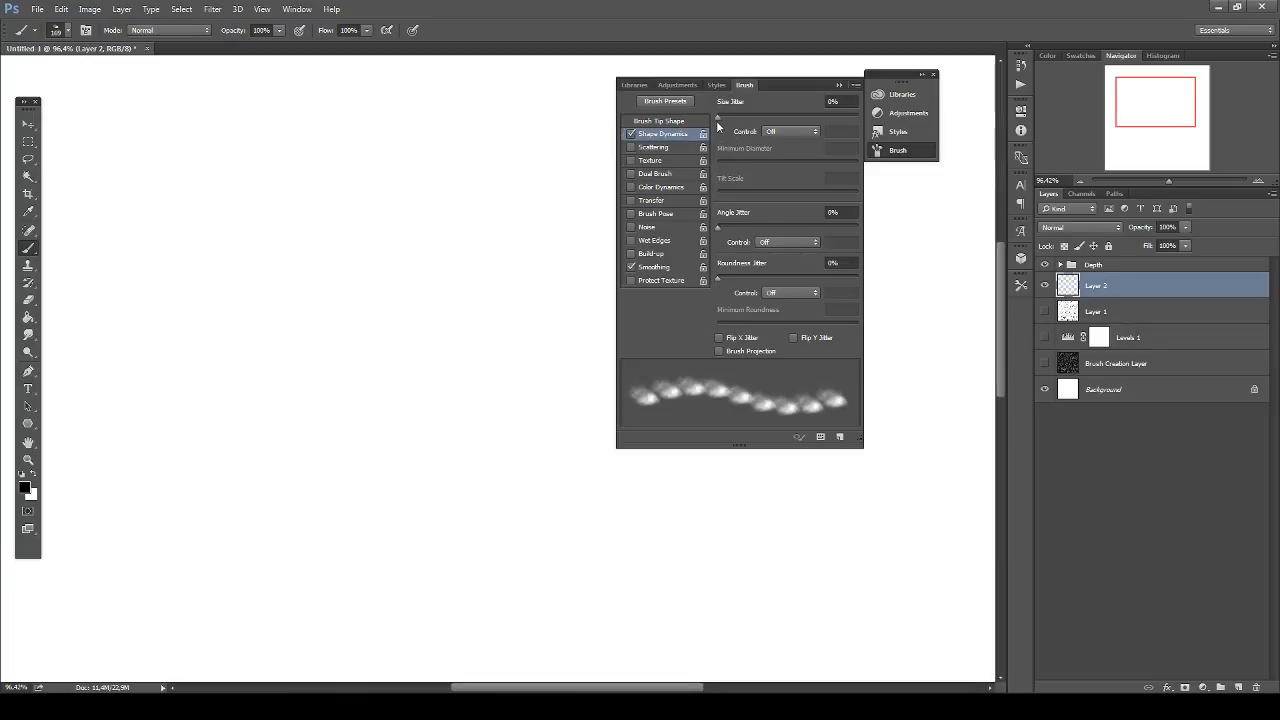
pyautogui.click(787, 133)
pyautogui.click(786, 160)
pyautogui.moveTo(717, 117); pyautogui.dragTo(779, 116)
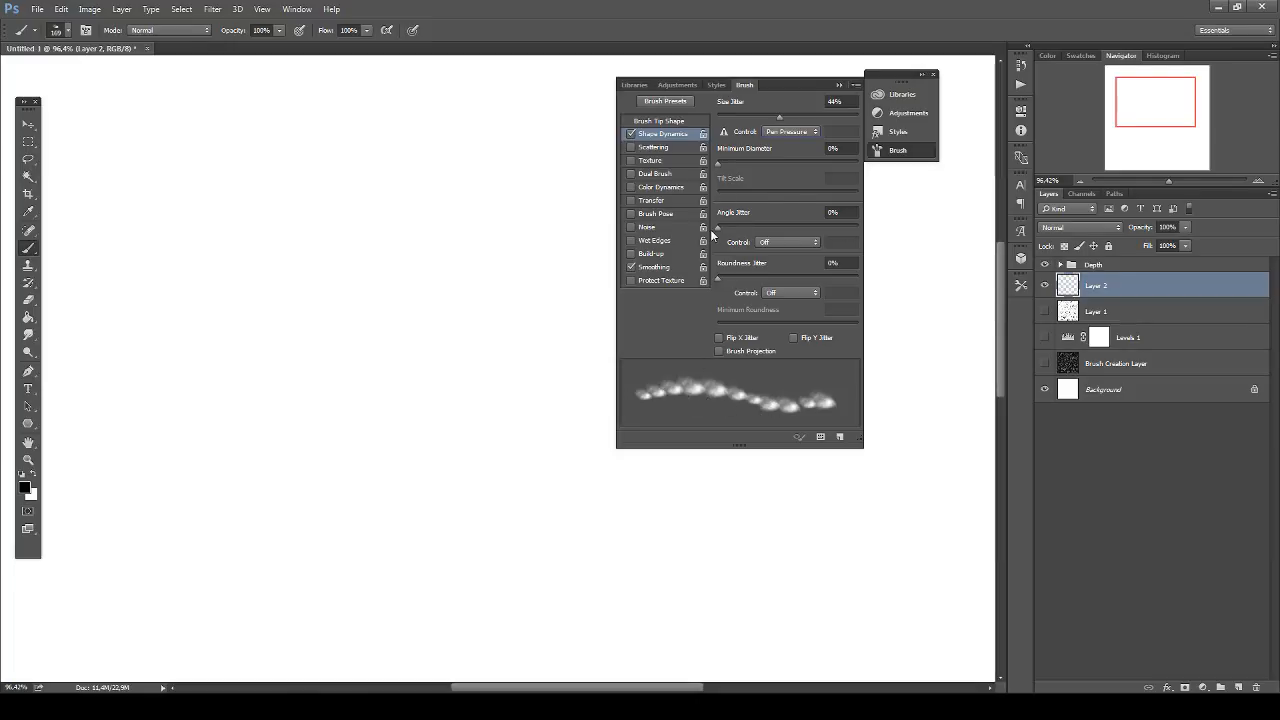
pyautogui.moveTo(719, 228)
pyautogui.mouseDown()
pyautogui.moveTo(885, 232)
pyautogui.moveTo(849, 234)
pyautogui.mouseUp()
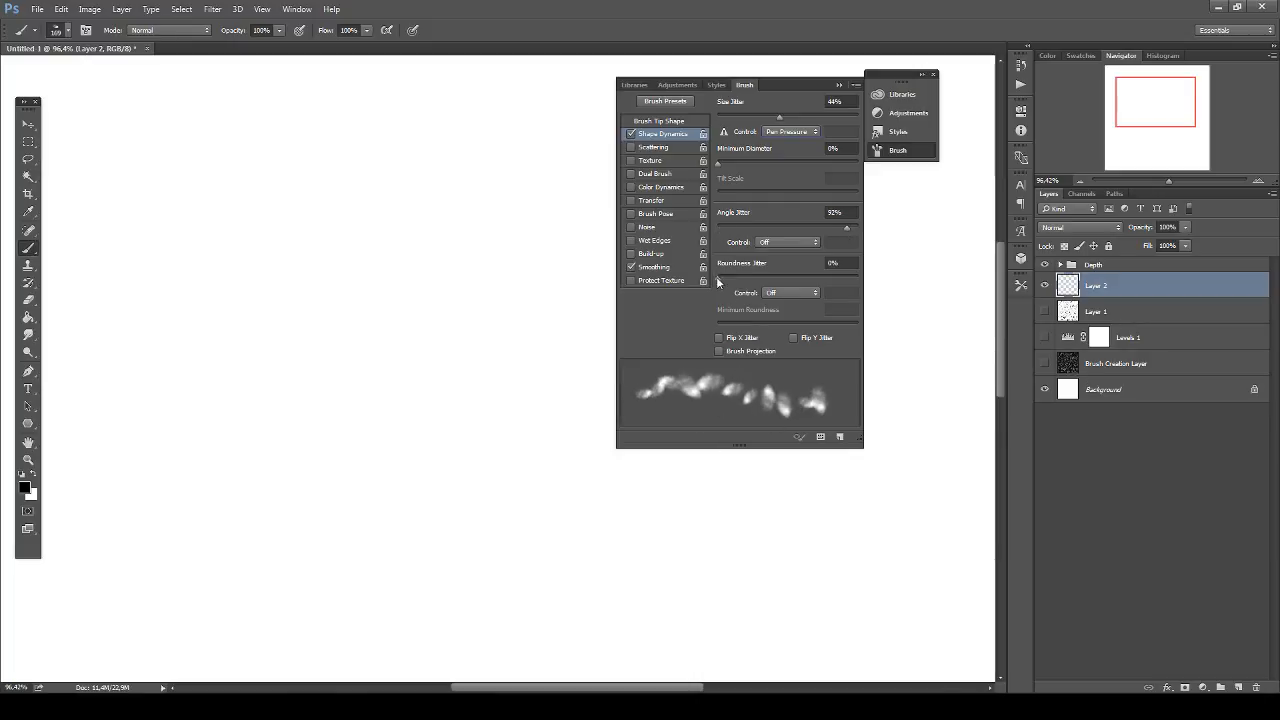
pyautogui.moveTo(717, 280)
pyautogui.mouseDown()
pyautogui.moveTo(755, 279)
pyautogui.moveTo(738, 279)
pyautogui.mouseUp()
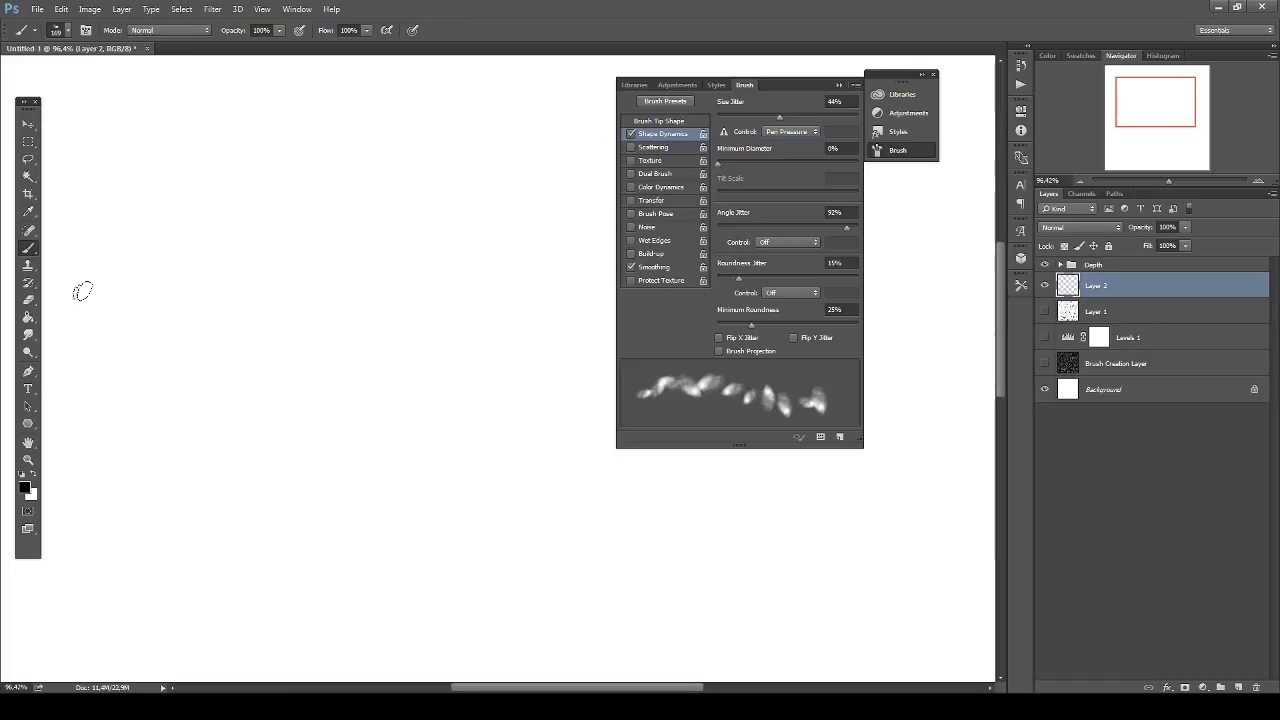
# Paint and undo a test patch with the jittered brush, and reduce the tip spacing to 34%.
pyautogui.moveTo(255, 272)
pyautogui.mouseDown()
pyautogui.moveTo(343, 320)
pyautogui.moveTo(434, 457)
pyautogui.moveTo(411, 216)
pyautogui.moveTo(380, 330)
pyautogui.moveTo(477, 374)
pyautogui.moveTo(450, 300)
pyautogui.moveTo(388, 350)
pyautogui.moveTo(360, 470)
pyautogui.moveTo(290, 290)
pyautogui.moveTo(523, 309)
pyautogui.moveTo(487, 314)
pyautogui.moveTo(290, 429)
pyautogui.moveTo(465, 300)
pyautogui.moveTo(350, 225)
pyautogui.mouseUp()
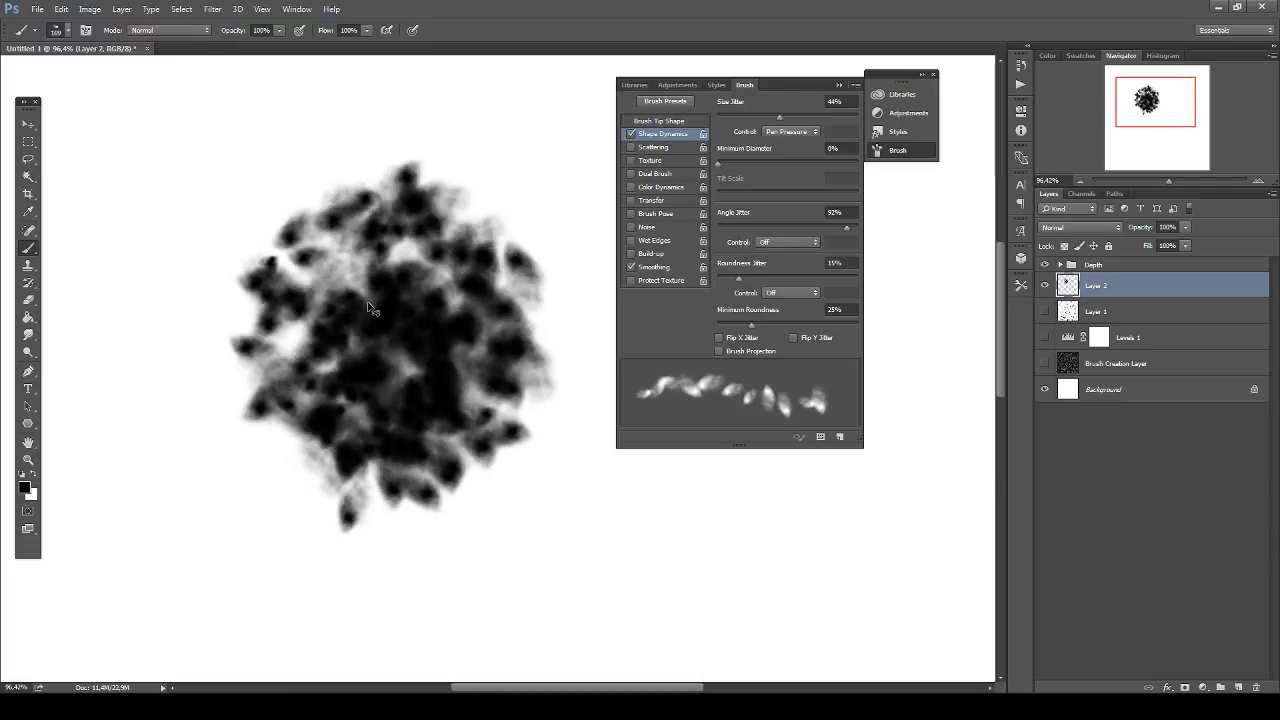
pyautogui.hotkey('ctrl', 'z')
pyautogui.click(659, 120)
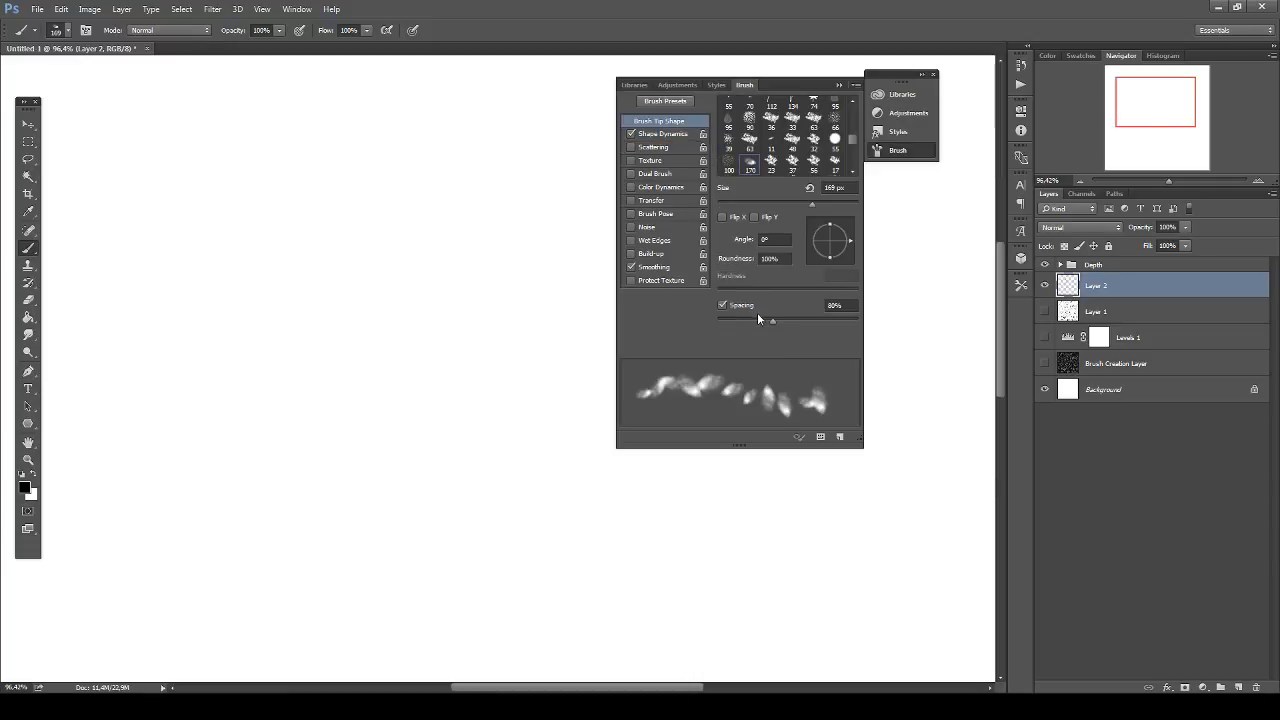
pyautogui.moveTo(766, 320); pyautogui.dragTo(741, 319)
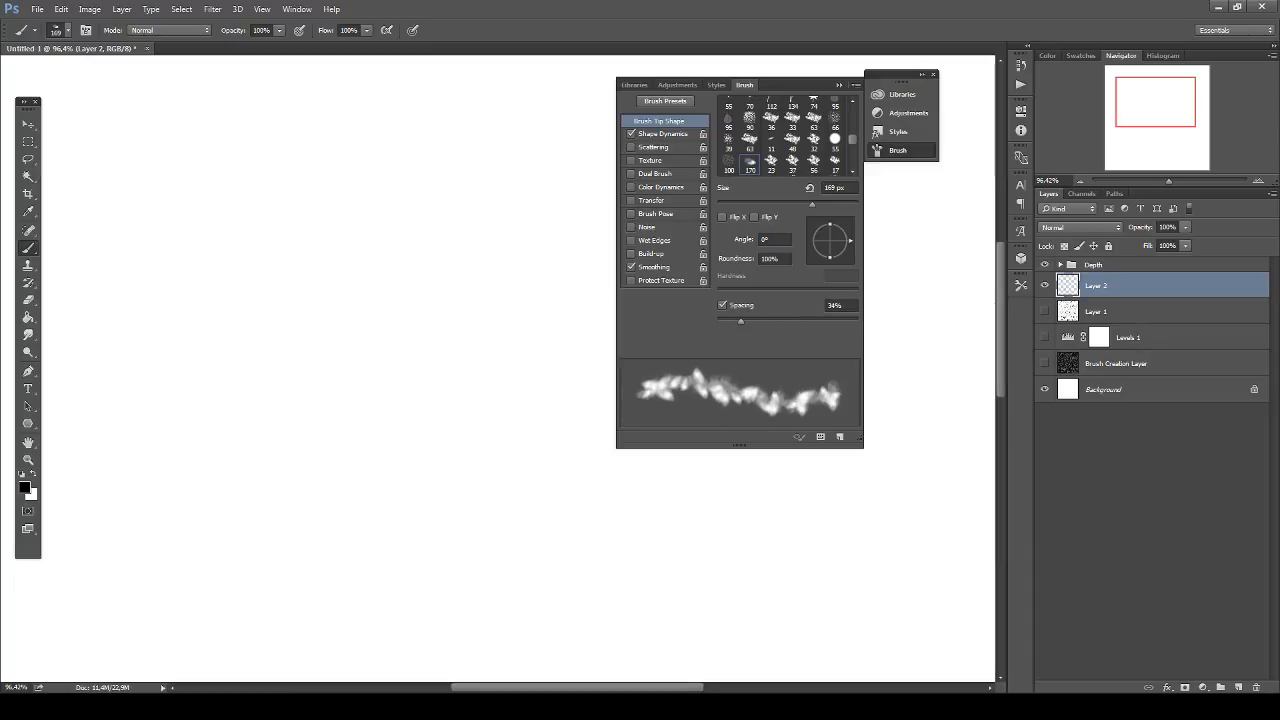
# Paint two test patches with the tighter 34% spacing and remove each of them from Layer 2.
pyautogui.moveTo(320, 290)
pyautogui.mouseDown()
pyautogui.moveTo(341, 377)
pyautogui.moveTo(330, 313)
pyautogui.moveTo(352, 298)
pyautogui.moveTo(313, 315)
pyautogui.moveTo(329, 451)
pyautogui.moveTo(443, 463)
pyautogui.moveTo(355, 413)
pyautogui.moveTo(331, 446)
pyautogui.moveTo(397, 385)
pyautogui.moveTo(428, 308)
pyautogui.moveTo(371, 245)
pyautogui.moveTo(240, 268)
pyautogui.moveTo(302, 398)
pyautogui.moveTo(384, 443)
pyautogui.moveTo(273, 372)
pyautogui.moveTo(298, 286)
pyautogui.moveTo(401, 233)
pyautogui.moveTo(521, 280)
pyautogui.moveTo(499, 395)
pyautogui.moveTo(507, 298)
pyautogui.moveTo(479, 422)
pyautogui.moveTo(410, 490)
pyautogui.moveTo(482, 318)
pyautogui.moveTo(486, 392)
pyautogui.moveTo(268, 470)
pyautogui.moveTo(189, 330)
pyautogui.moveTo(231, 224)
pyautogui.moveTo(373, 202)
pyautogui.moveTo(512, 272)
pyautogui.moveTo(494, 468)
pyautogui.moveTo(330, 485)
pyautogui.mouseUp()
pyautogui.press('Delete')
pyautogui.moveTo(352, 250)
pyautogui.mouseDown()
pyautogui.moveTo(378, 263)
pyautogui.moveTo(358, 330)
pyautogui.moveTo(400, 432)
pyautogui.moveTo(350, 480)
pyautogui.moveTo(505, 482)
pyautogui.moveTo(488, 446)
pyautogui.moveTo(455, 425)
pyautogui.moveTo(497, 303)
pyautogui.moveTo(352, 178)
pyautogui.moveTo(345, 395)
pyautogui.mouseUp()
pyautogui.hotkey('ctrl', 'z')
# Enable Scattering for the brush with a scatter of 204%, and paint and undo a test stroke.
pyautogui.click(654, 147)
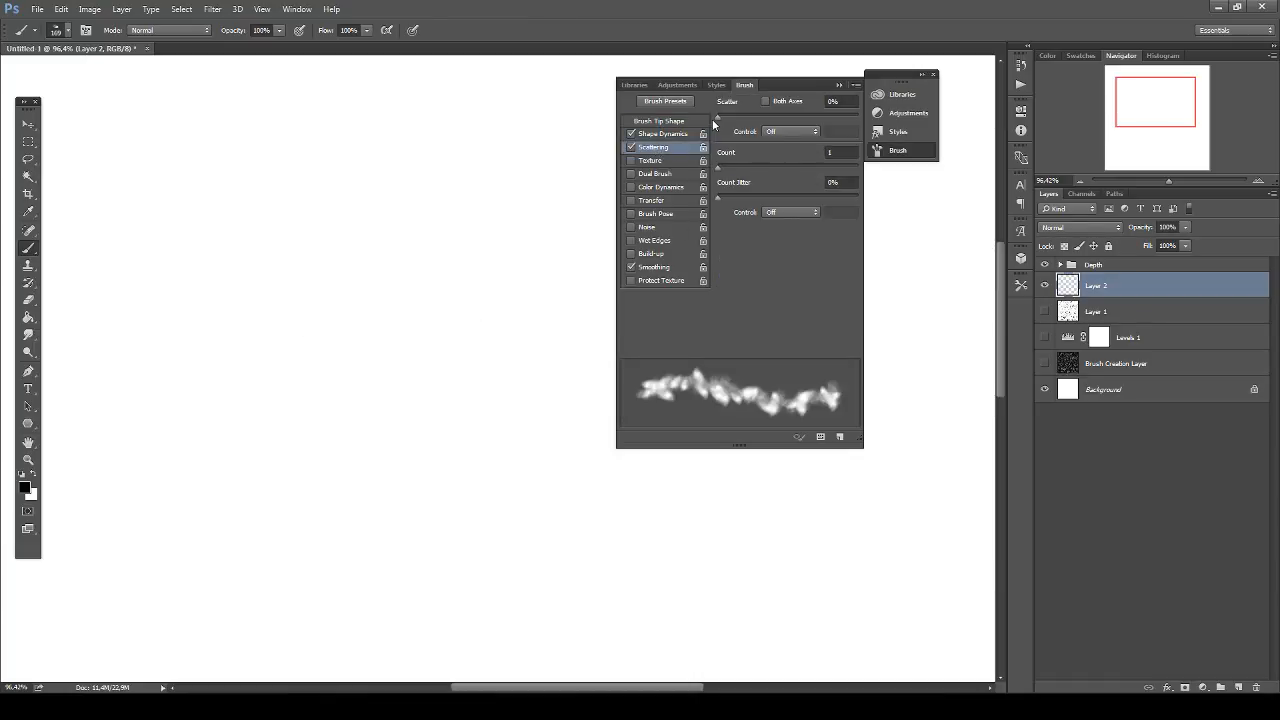
pyautogui.moveTo(716, 118)
pyautogui.mouseDown()
pyautogui.moveTo(785, 120)
pyautogui.moveTo(734, 124)
pyautogui.moveTo(747, 128)
pyautogui.mouseUp()
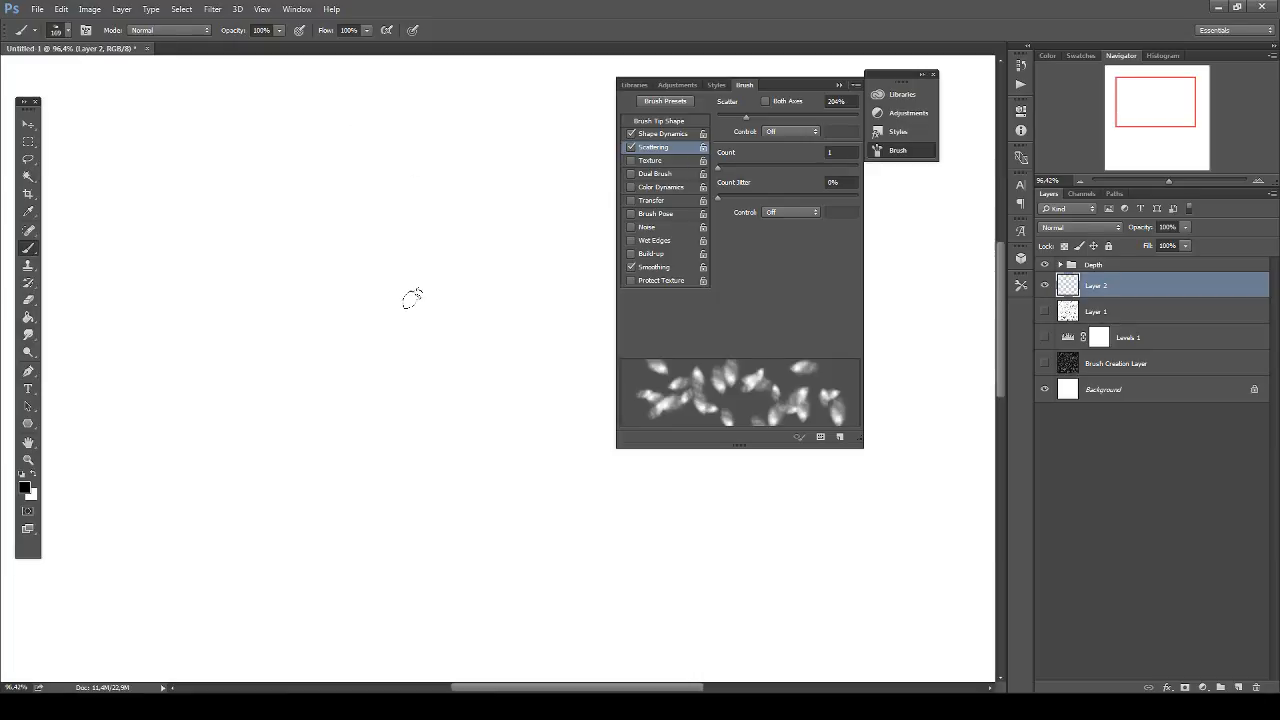
pyautogui.moveTo(320, 285)
pyautogui.mouseDown()
pyautogui.moveTo(400, 390)
pyautogui.moveTo(486, 443)
pyautogui.moveTo(312, 454)
pyautogui.moveTo(294, 277)
pyautogui.moveTo(420, 400)
pyautogui.moveTo(451, 320)
pyautogui.moveTo(447, 465)
pyautogui.moveTo(400, 380)
pyautogui.moveTo(420, 470)
pyautogui.moveTo(220, 340)
pyautogui.moveTo(308, 279)
pyautogui.moveTo(200, 457)
pyautogui.moveTo(334, 206)
pyautogui.moveTo(450, 350)
pyautogui.moveTo(280, 338)
pyautogui.mouseUp()
pyautogui.hotkey('ctrl', 'z')
# Set the brush scatter to 20% on both axes, with a count of 2 and a count jitter of 30%.
pyautogui.moveTo(754, 113); pyautogui.dragTo(721, 118)
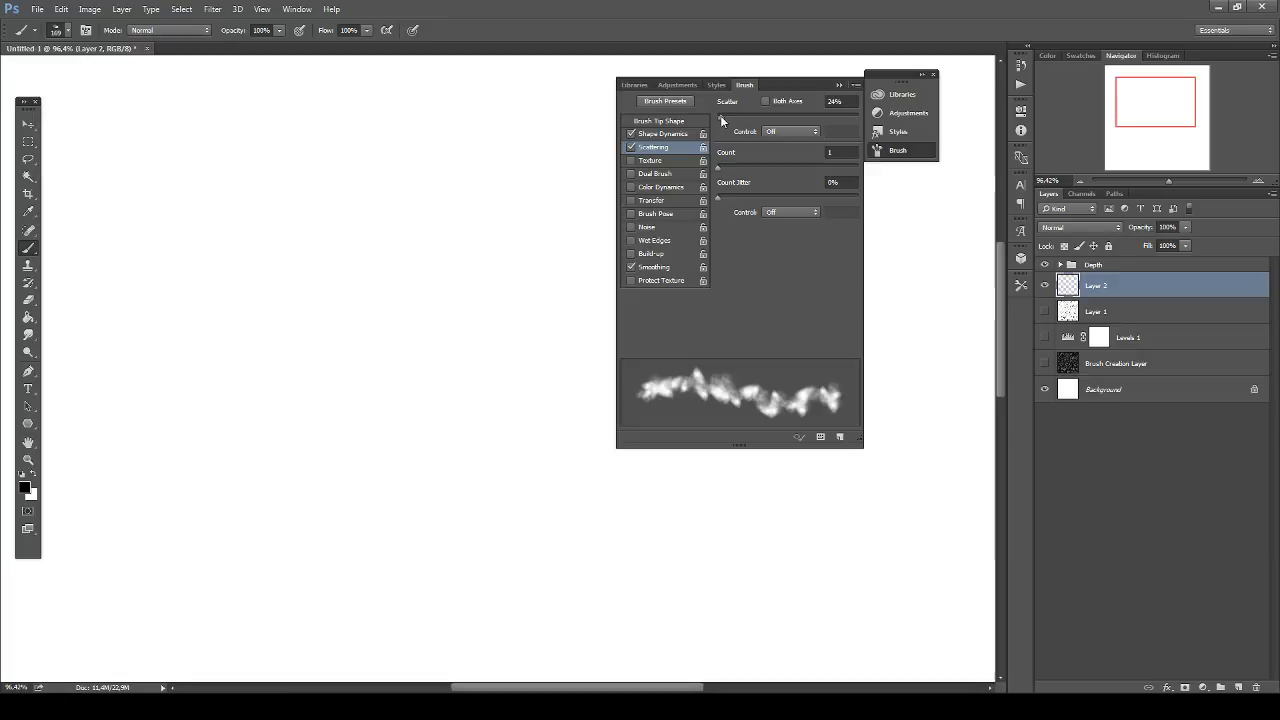
pyautogui.click(845, 101)
pyautogui.write('20')
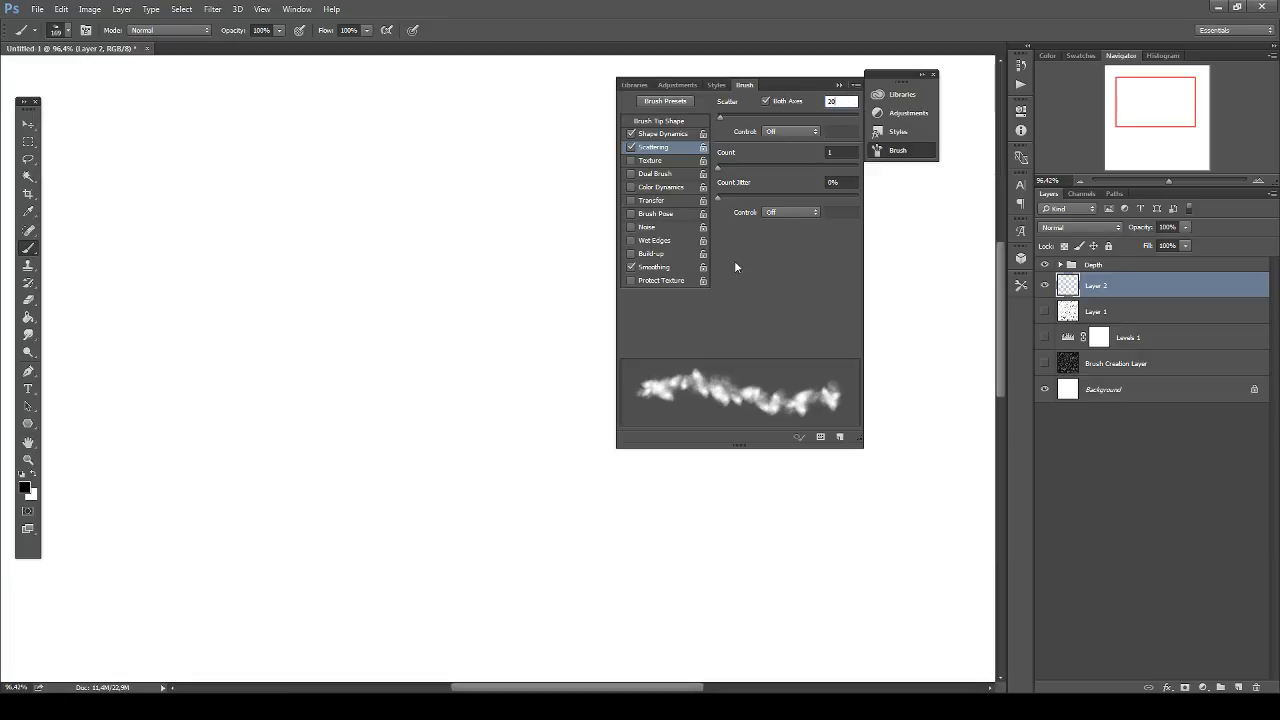
pyautogui.moveTo(719, 168)
pyautogui.mouseDown()
pyautogui.moveTo(860, 178)
pyautogui.moveTo(680, 193)
pyautogui.moveTo(740, 185)
pyautogui.moveTo(729, 177)
pyautogui.moveTo(738, 199)
pyautogui.mouseUp()
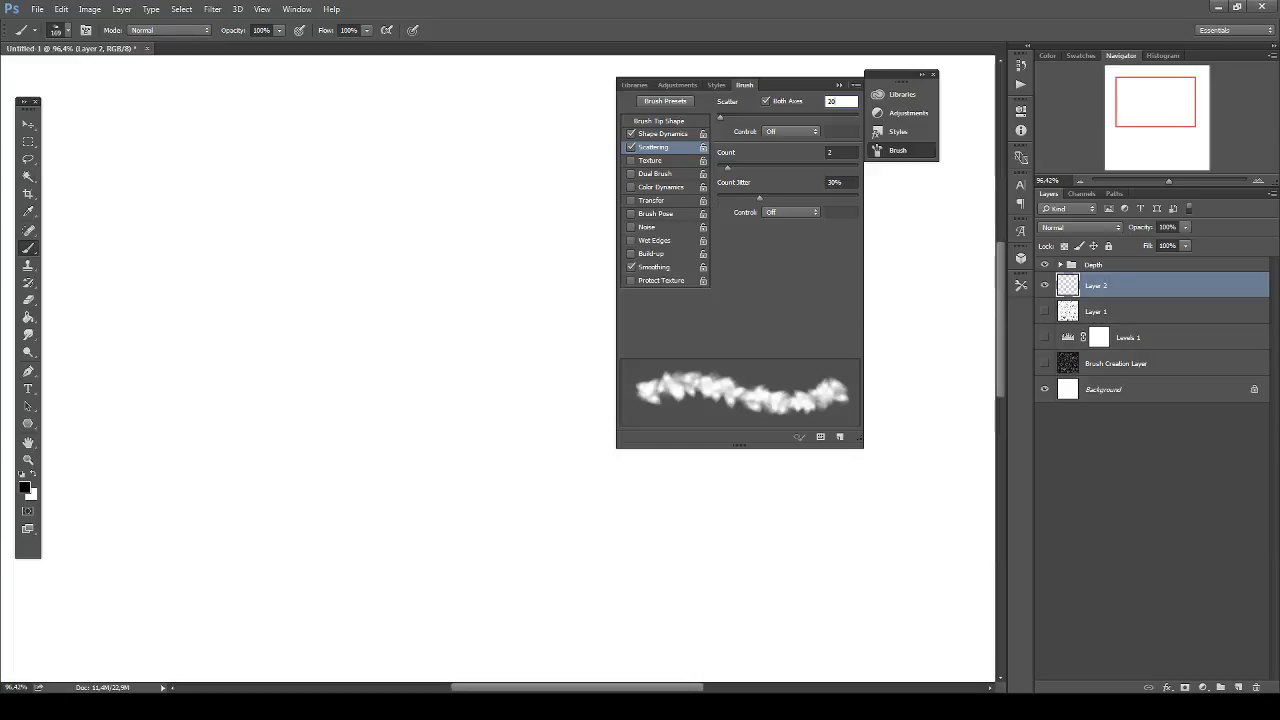
# Lower the brush opacity to 20% with the brush settings collapsed, trying test strokes before and after and undoing them.
pyautogui.moveTo(257, 303)
pyautogui.mouseDown()
pyautogui.moveTo(373, 292)
pyautogui.moveTo(410, 375)
pyautogui.moveTo(485, 368)
pyautogui.moveTo(369, 427)
pyautogui.moveTo(298, 396)
pyautogui.moveTo(315, 325)
pyautogui.moveTo(259, 328)
pyautogui.moveTo(231, 420)
pyautogui.moveTo(365, 425)
pyautogui.moveTo(438, 408)
pyautogui.moveTo(436, 343)
pyautogui.moveTo(354, 307)
pyautogui.moveTo(355, 270)
pyautogui.moveTo(401, 212)
pyautogui.moveTo(336, 217)
pyautogui.moveTo(161, 302)
pyautogui.moveTo(234, 380)
pyautogui.moveTo(236, 257)
pyautogui.moveTo(236, 297)
pyautogui.moveTo(290, 426)
pyautogui.moveTo(195, 375)
pyautogui.moveTo(173, 305)
pyautogui.moveTo(181, 173)
pyautogui.moveTo(283, 143)
pyautogui.moveTo(443, 190)
pyautogui.moveTo(522, 319)
pyautogui.moveTo(437, 453)
pyautogui.moveTo(469, 379)
pyautogui.moveTo(449, 226)
pyautogui.moveTo(391, 294)
pyautogui.mouseUp()
pyautogui.hotkey('ctrl', 'z')
pyautogui.click(839, 84)
pyautogui.press('2')
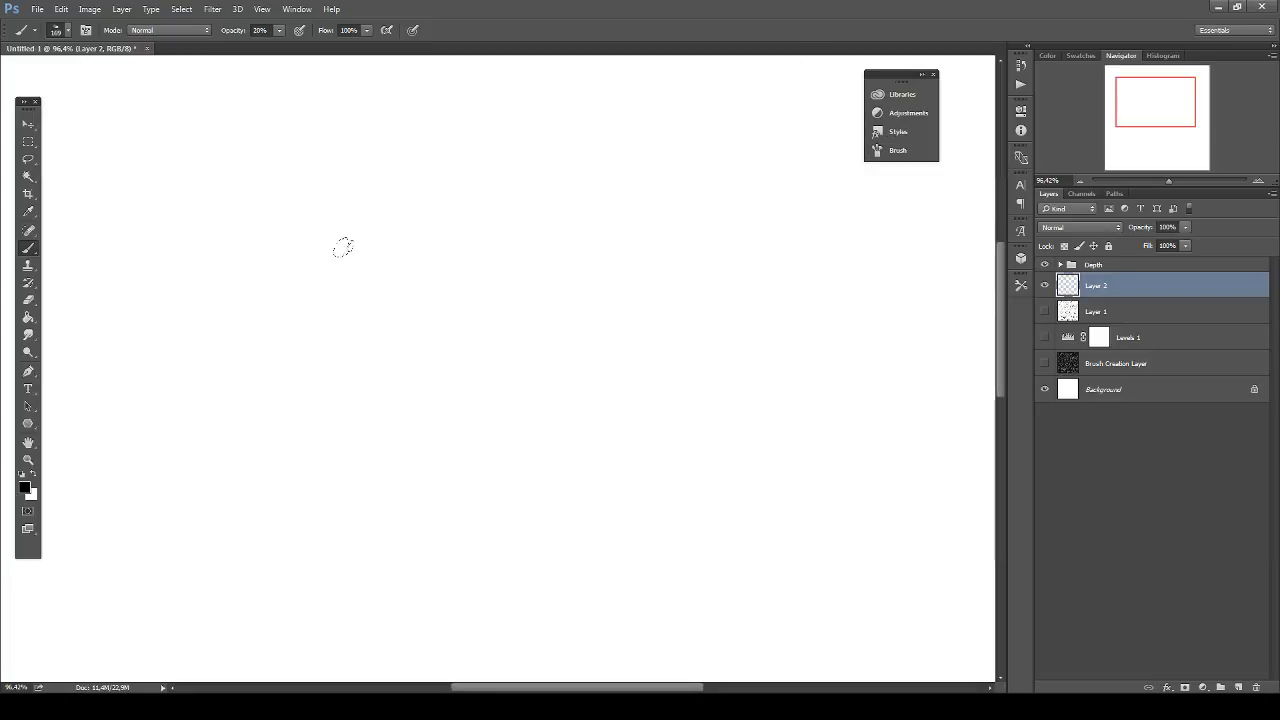
pyautogui.moveTo(342, 247)
pyautogui.mouseDown()
pyautogui.moveTo(417, 194)
pyautogui.moveTo(410, 330)
pyautogui.moveTo(350, 300)
pyautogui.moveTo(440, 215)
pyautogui.moveTo(500, 270)
pyautogui.moveTo(428, 257)
pyautogui.moveTo(420, 330)
pyautogui.moveTo(337, 214)
pyautogui.moveTo(370, 190)
pyautogui.moveTo(440, 195)
pyautogui.moveTo(430, 290)
pyautogui.moveTo(450, 370)
pyautogui.moveTo(343, 319)
pyautogui.moveTo(330, 255)
pyautogui.moveTo(425, 160)
pyautogui.moveTo(480, 350)
pyautogui.moveTo(347, 263)
pyautogui.moveTo(436, 301)
pyautogui.moveTo(345, 290)
pyautogui.moveTo(410, 245)
pyautogui.moveTo(402, 318)
pyautogui.moveTo(359, 276)
pyautogui.moveTo(420, 345)
pyautogui.moveTo(430, 232)
pyautogui.moveTo(362, 281)
pyautogui.moveTo(412, 352)
pyautogui.mouseUp()
pyautogui.hotkey('ctrl', 'z')
# Show and unlock the grey background and Depth Layer inside the Depth group, and target the Depth Layer's mask for painting.
pyautogui.click(1061, 265)
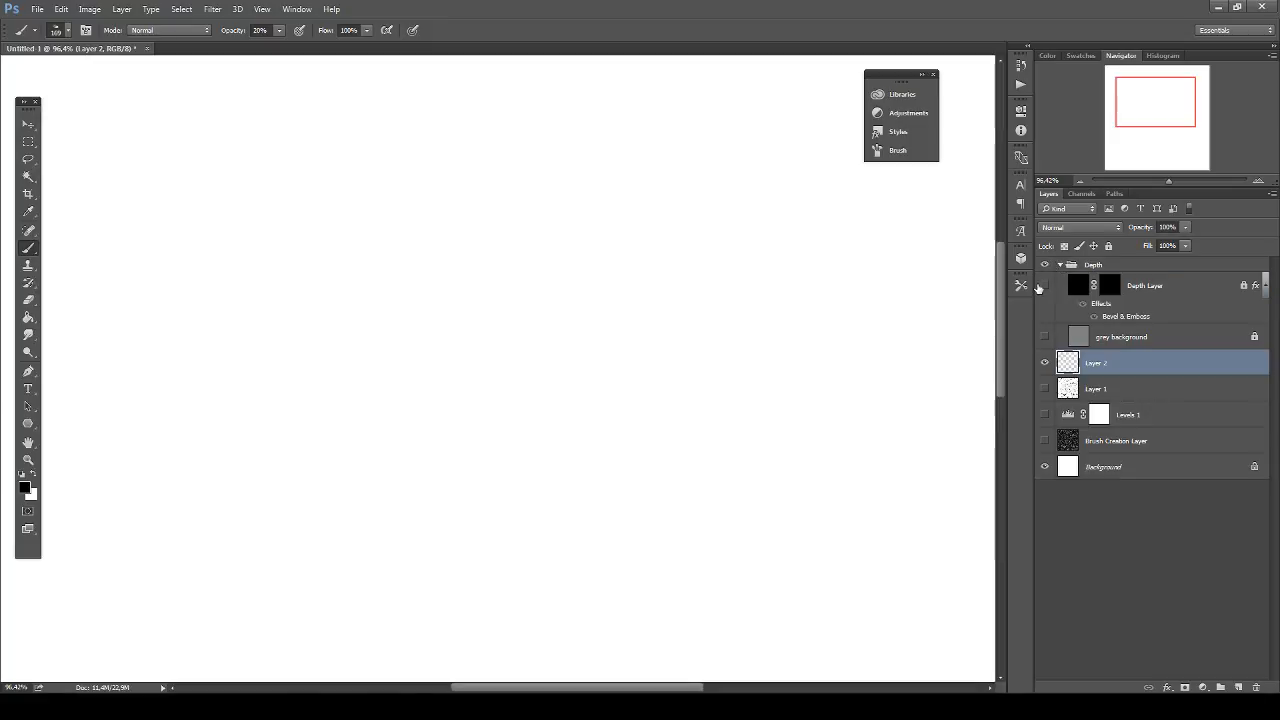
pyautogui.click(1044, 336)
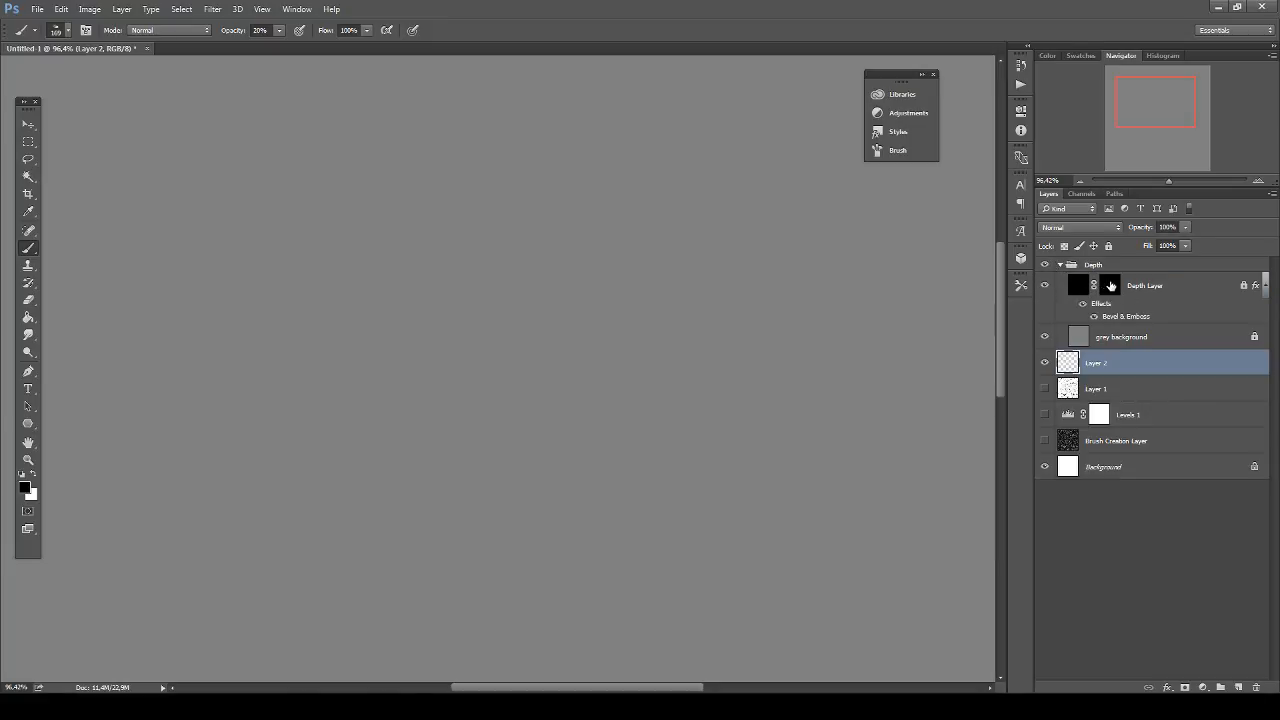
pyautogui.click(1110, 286)
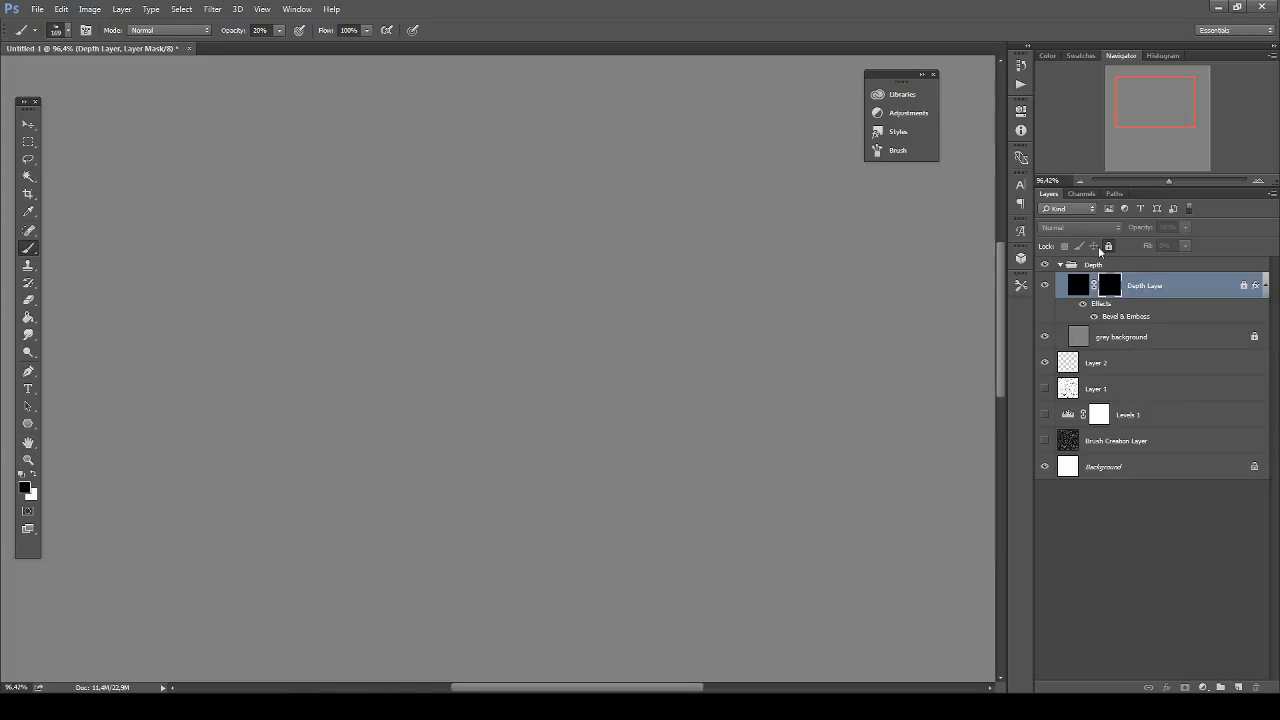
pyautogui.click(1152, 334)
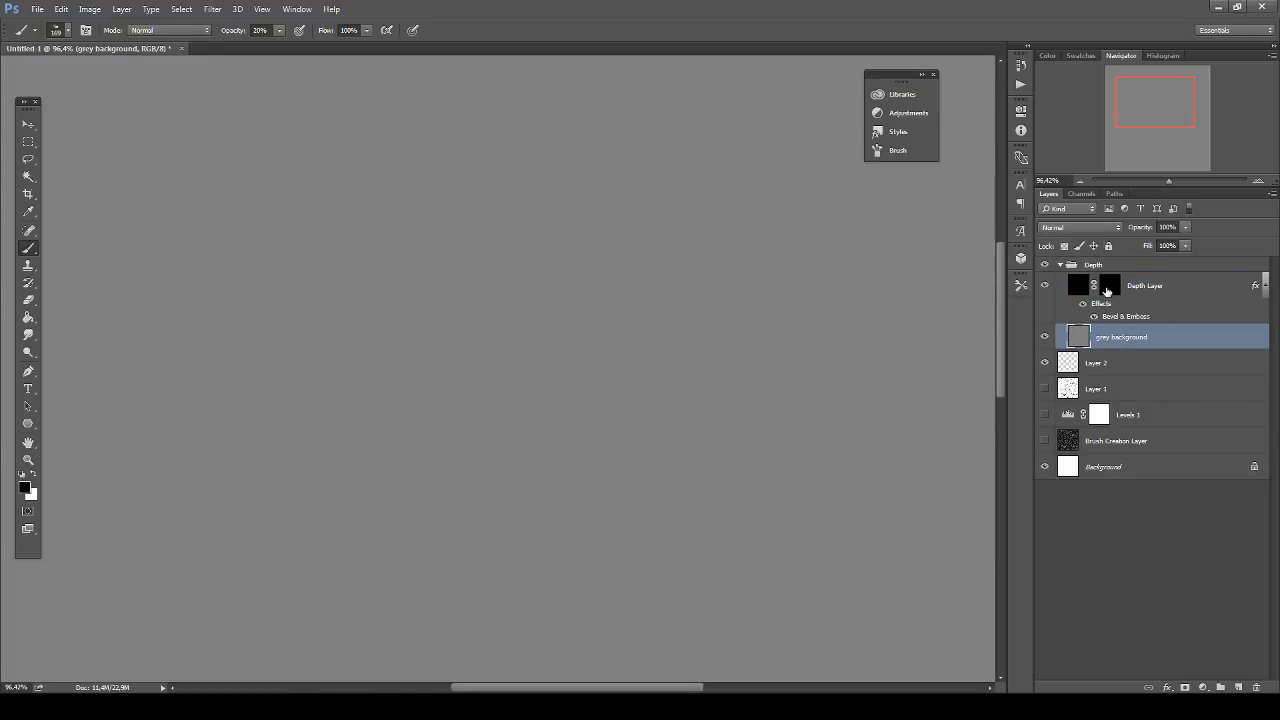
pyautogui.click(1106, 291)
pyautogui.press('x')
pyautogui.press('x')
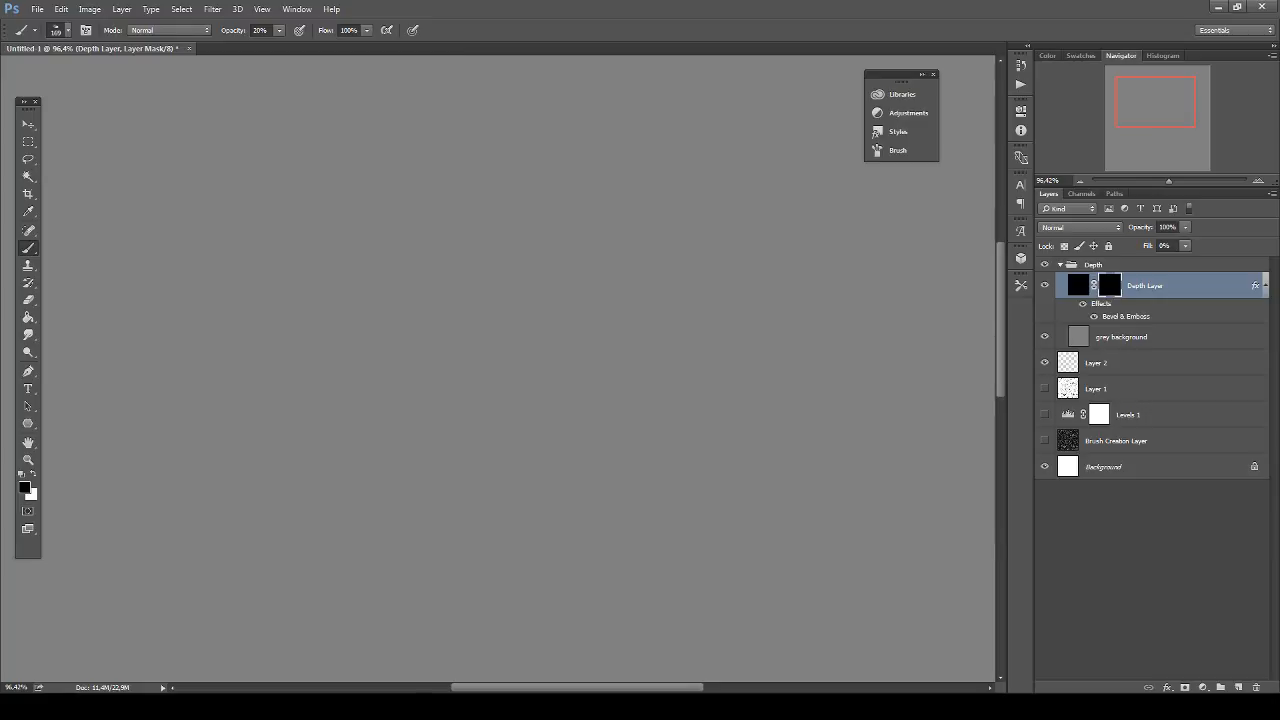
# Paint a small white test patch on the Depth Layer's mask, and set its Bevel & Emboss highlight and shadow opacities to 100%.
pyautogui.press('x')
pyautogui.moveTo(407, 273)
pyautogui.mouseDown()
pyautogui.moveTo(389, 303)
pyautogui.moveTo(405, 232)
pyautogui.moveTo(355, 253)
pyautogui.mouseUp()
pyautogui.doubleClick(1140, 317)
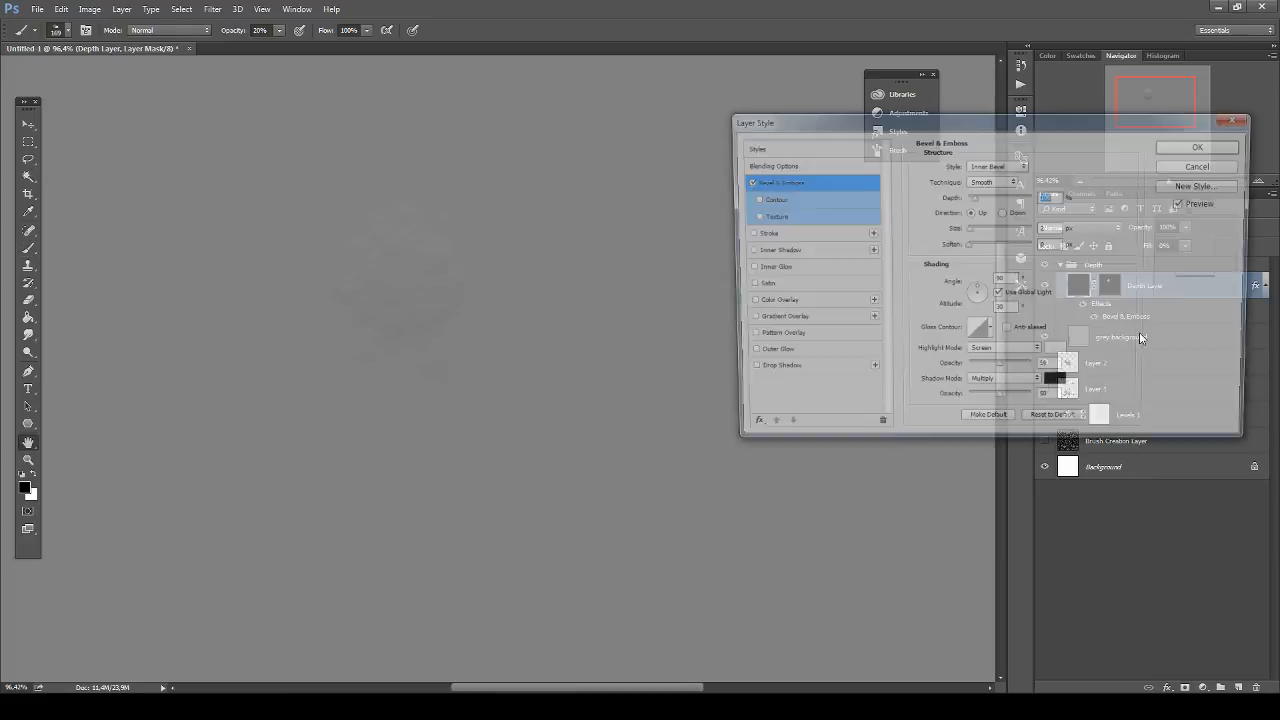
pyautogui.moveTo(1026, 373); pyautogui.dragTo(1122, 405)
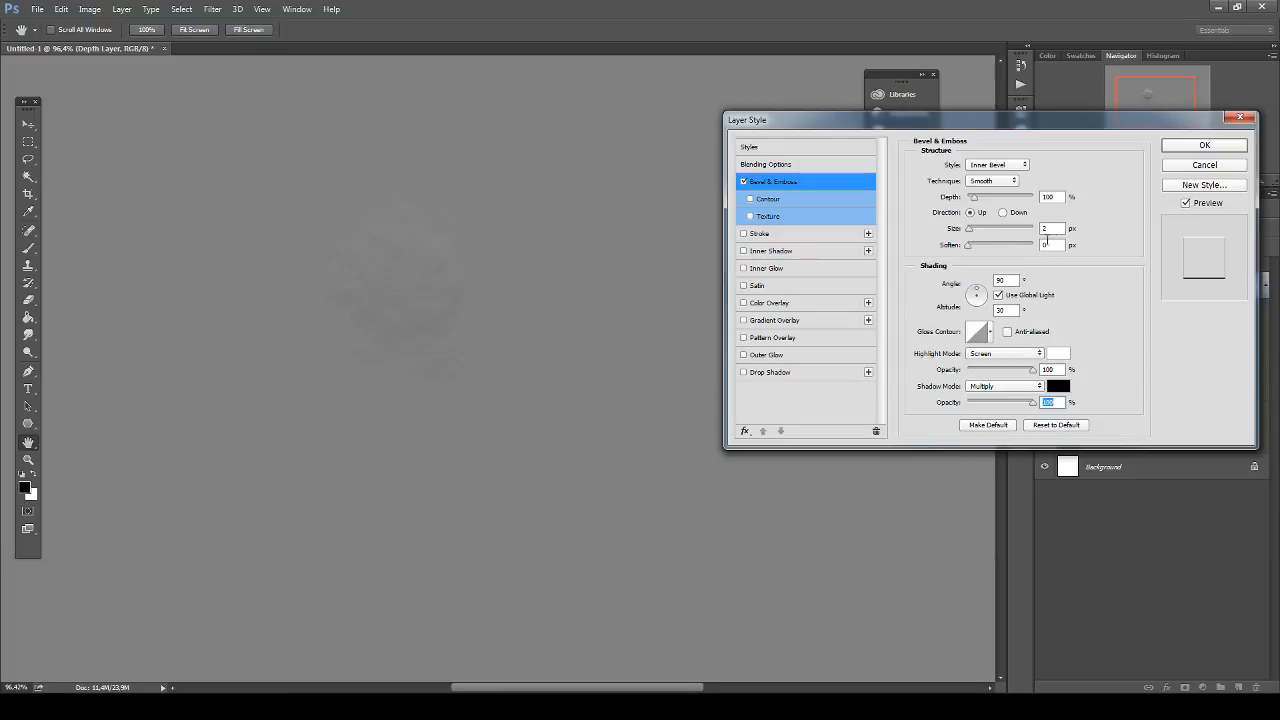
# Set the bevel size to 25 px and depth to 100%, and light it from a 50° angle at 48° altitude.
pyautogui.doubleClick(1052, 229)
pyautogui.write('15')
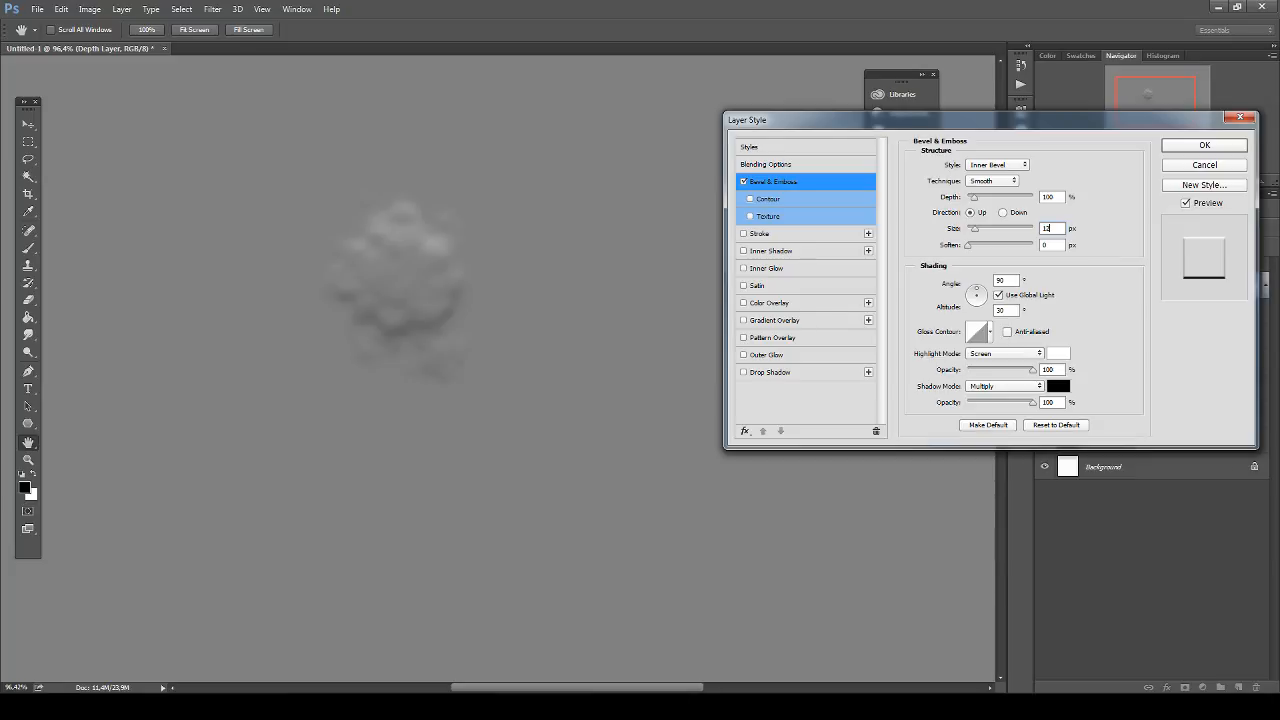
pyautogui.write('25')
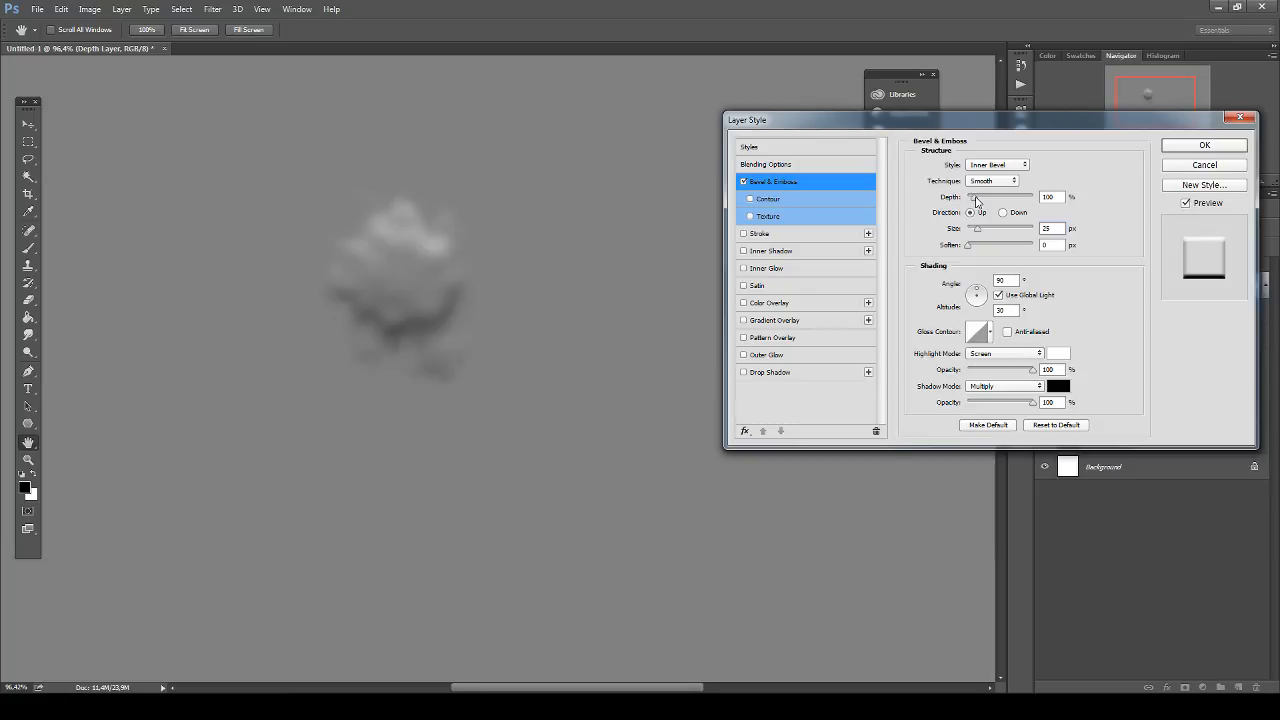
pyautogui.moveTo(976, 201)
pyautogui.mouseDown()
pyautogui.moveTo(1021, 203)
pyautogui.moveTo(968, 201)
pyautogui.mouseUp()
pyautogui.write('100')
pyautogui.moveTo(983, 298); pyautogui.dragTo(982, 292)
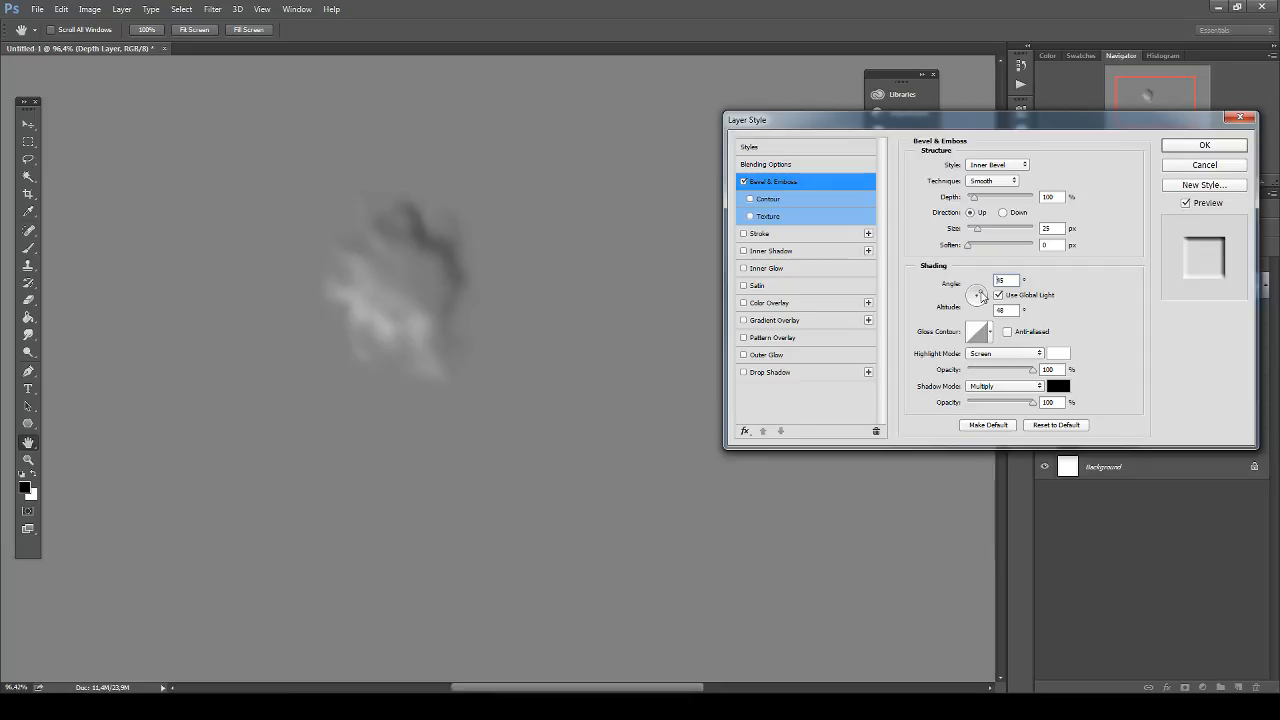
pyautogui.moveTo(981, 296); pyautogui.dragTo(983, 296)
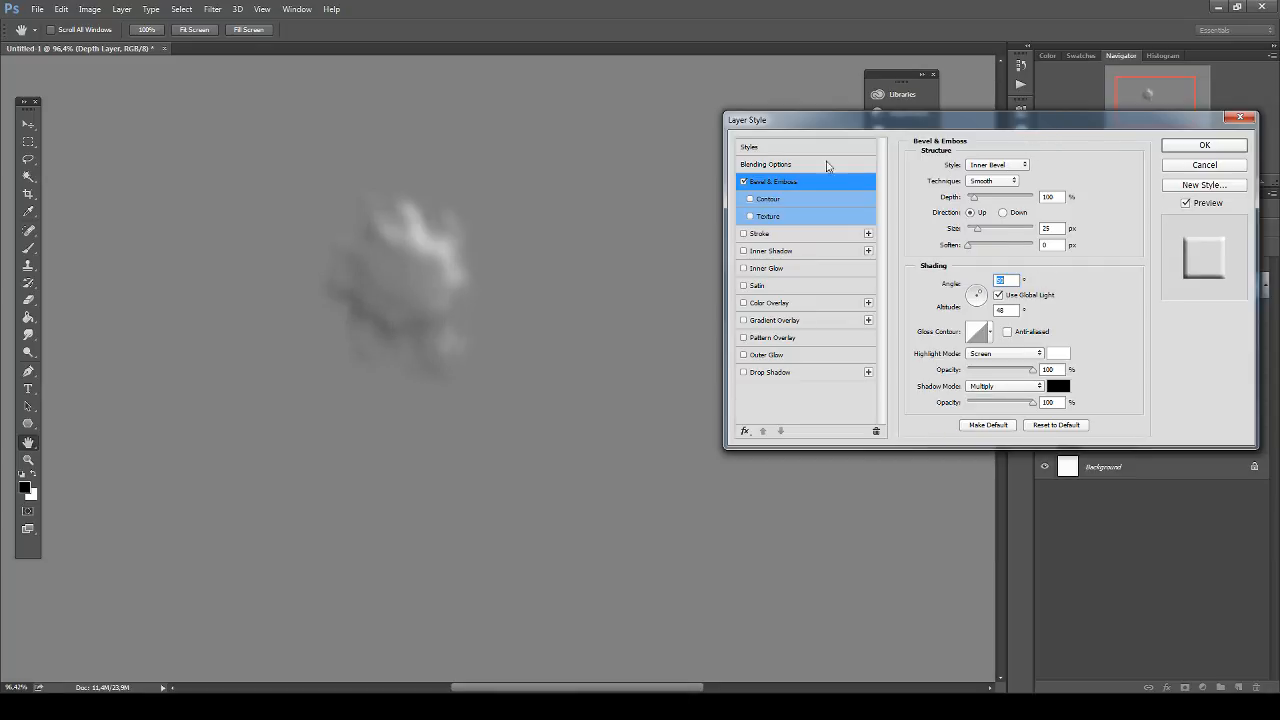
# Try the Outer Bevel, Emboss, Pillow Emboss and Stroke Emboss styles on the test patch, and return to Inner Bevel.
pyautogui.click(990, 166)
pyautogui.click(986, 185)
pyautogui.click(985, 166)
pyautogui.click(987, 179)
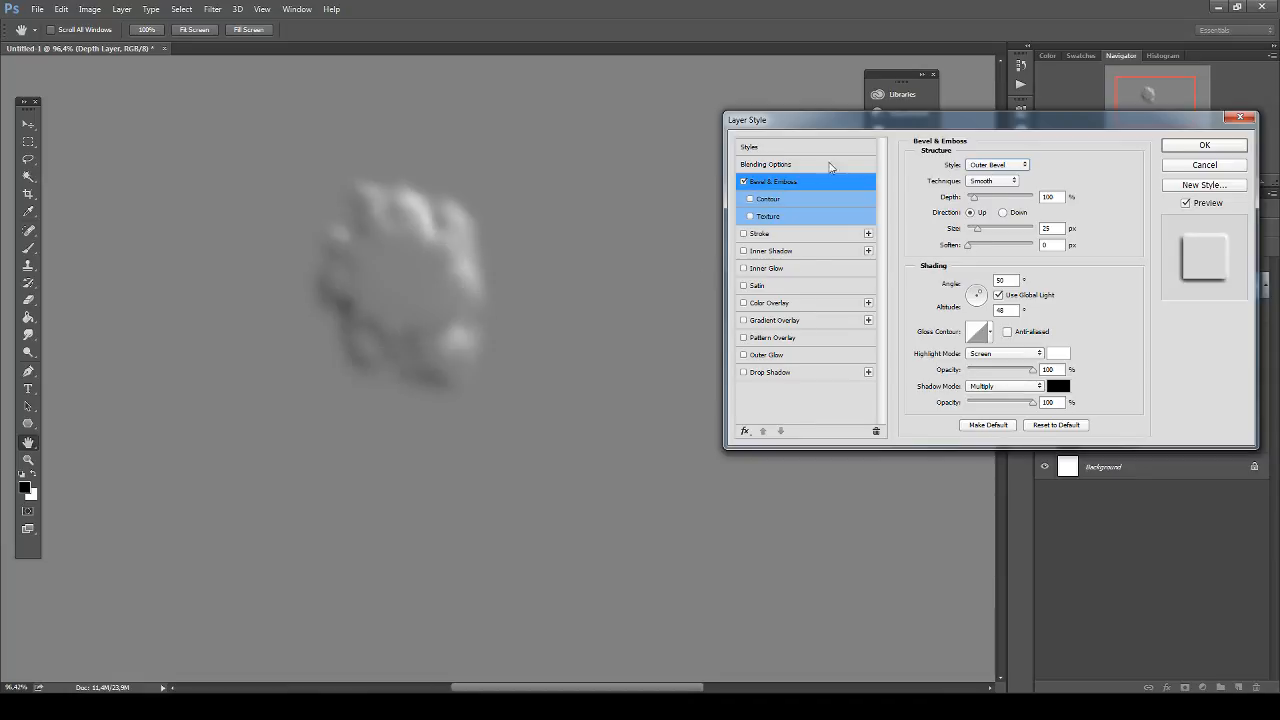
pyautogui.click(1012, 167)
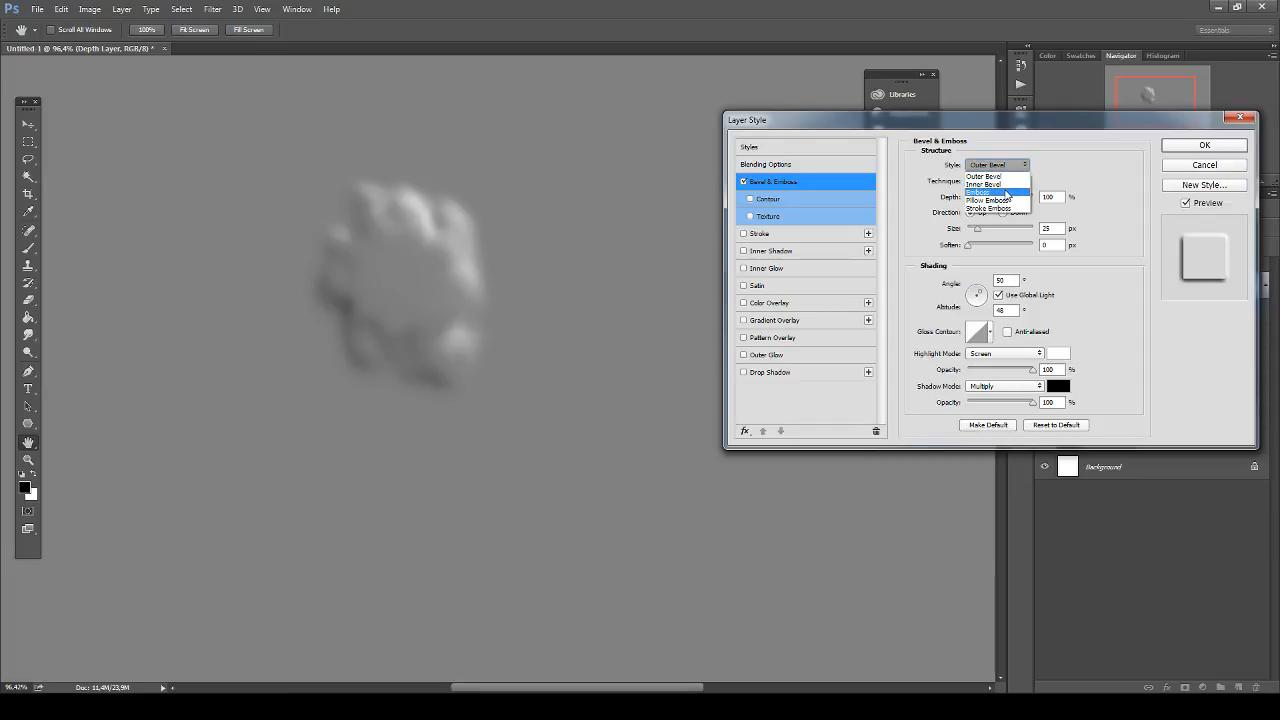
pyautogui.click(1008, 194)
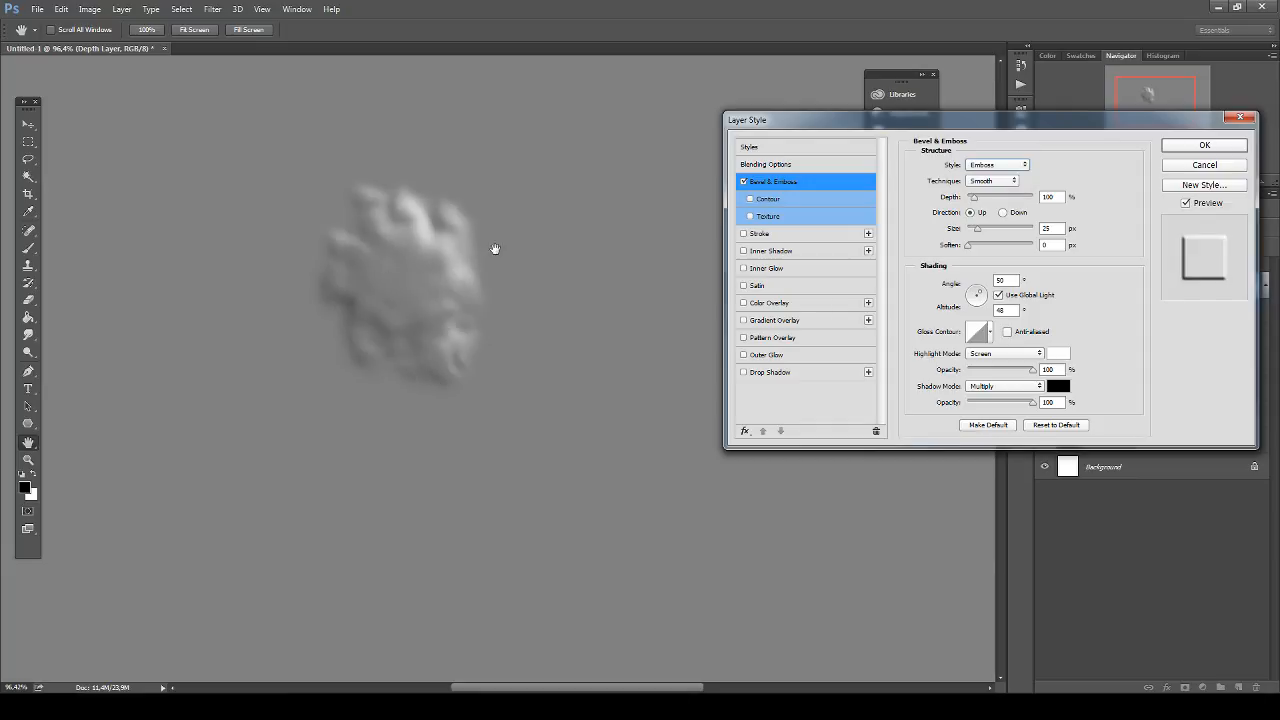
pyautogui.click(995, 166)
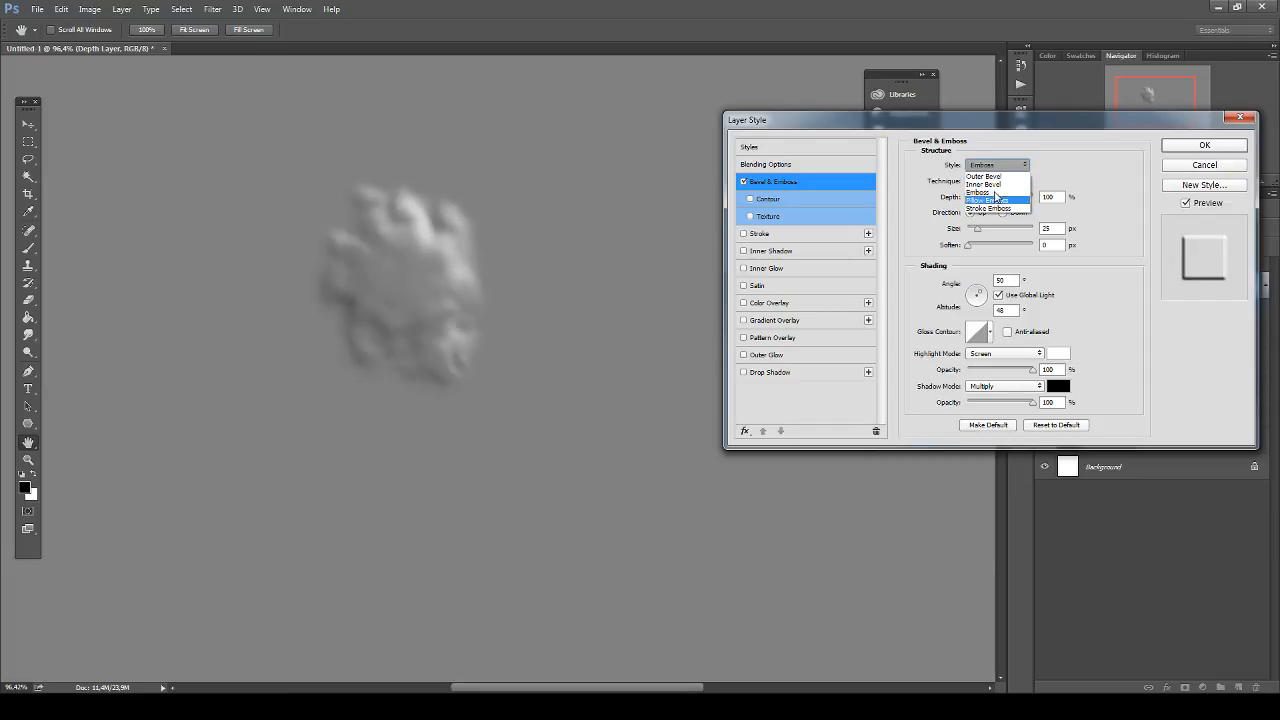
pyautogui.click(993, 206)
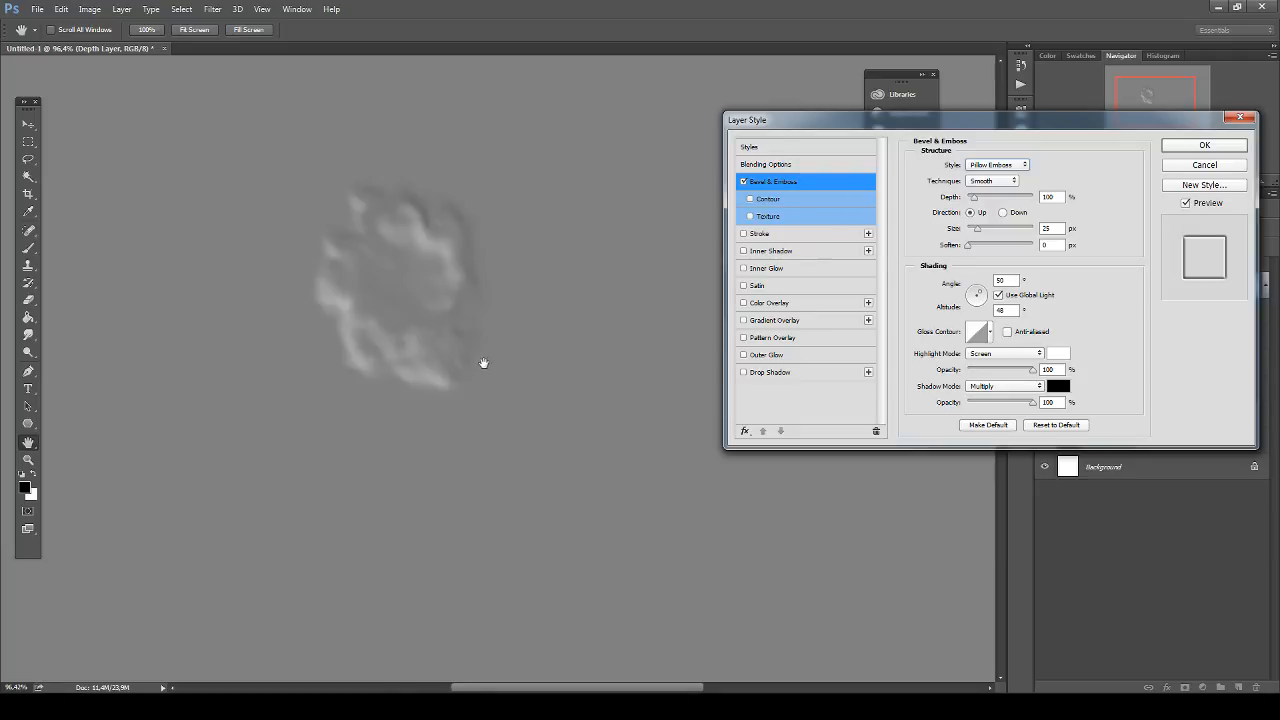
pyautogui.click(985, 166)
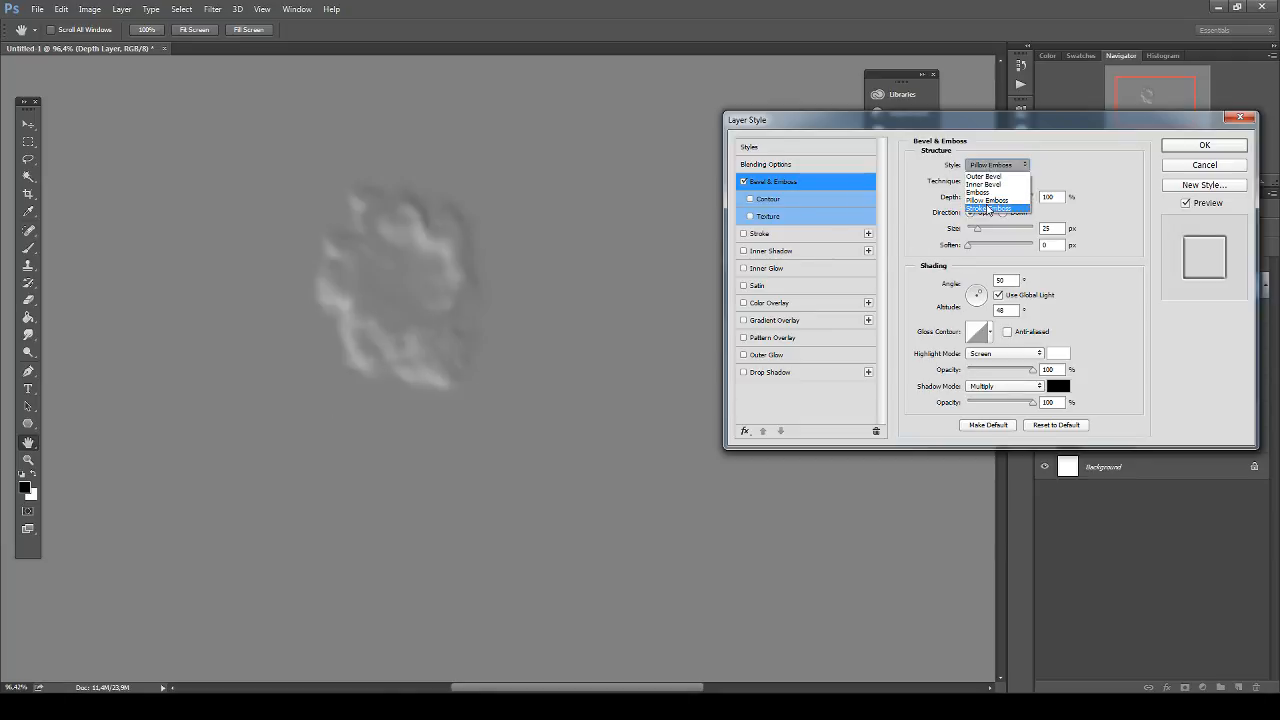
pyautogui.click(985, 210)
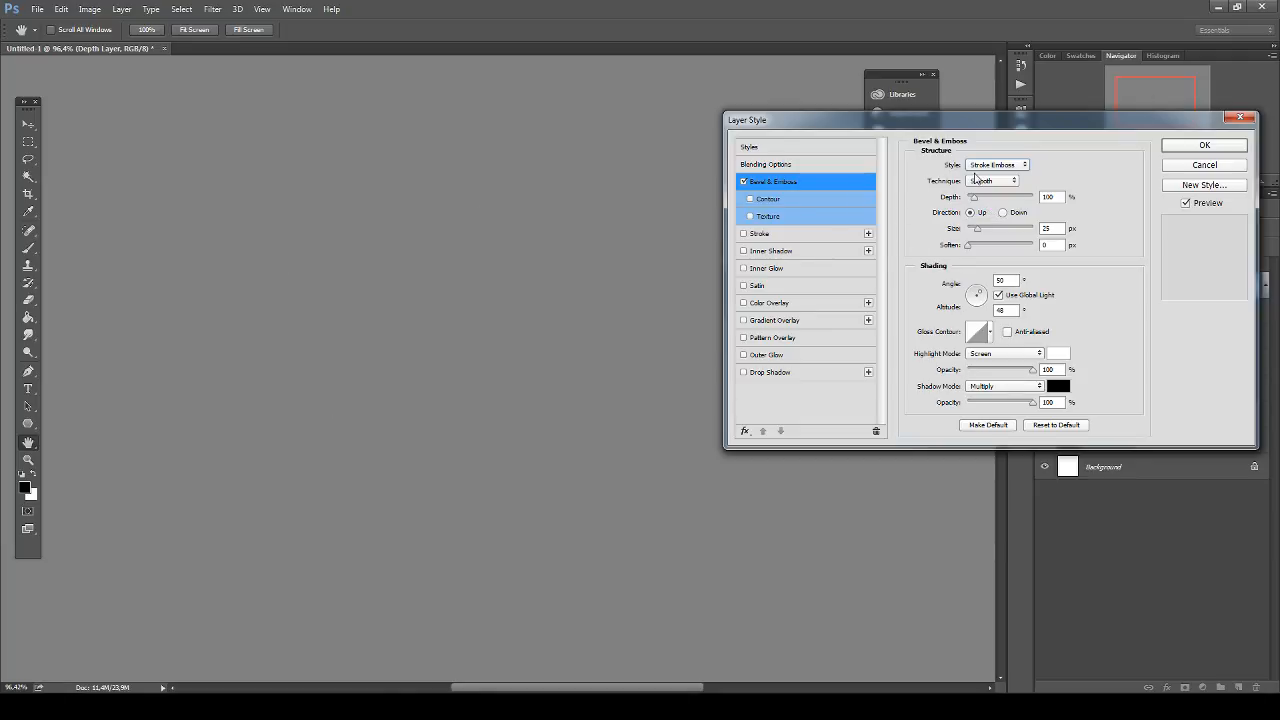
pyautogui.click(988, 165)
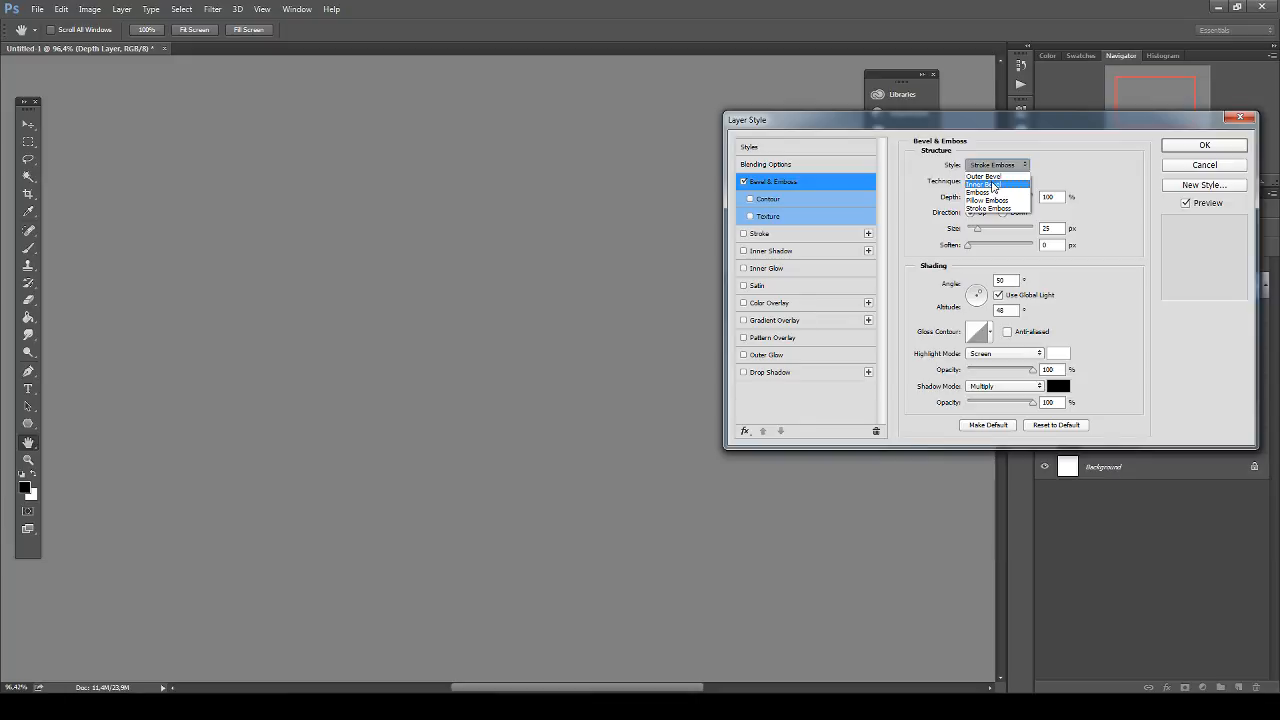
pyautogui.click(993, 185)
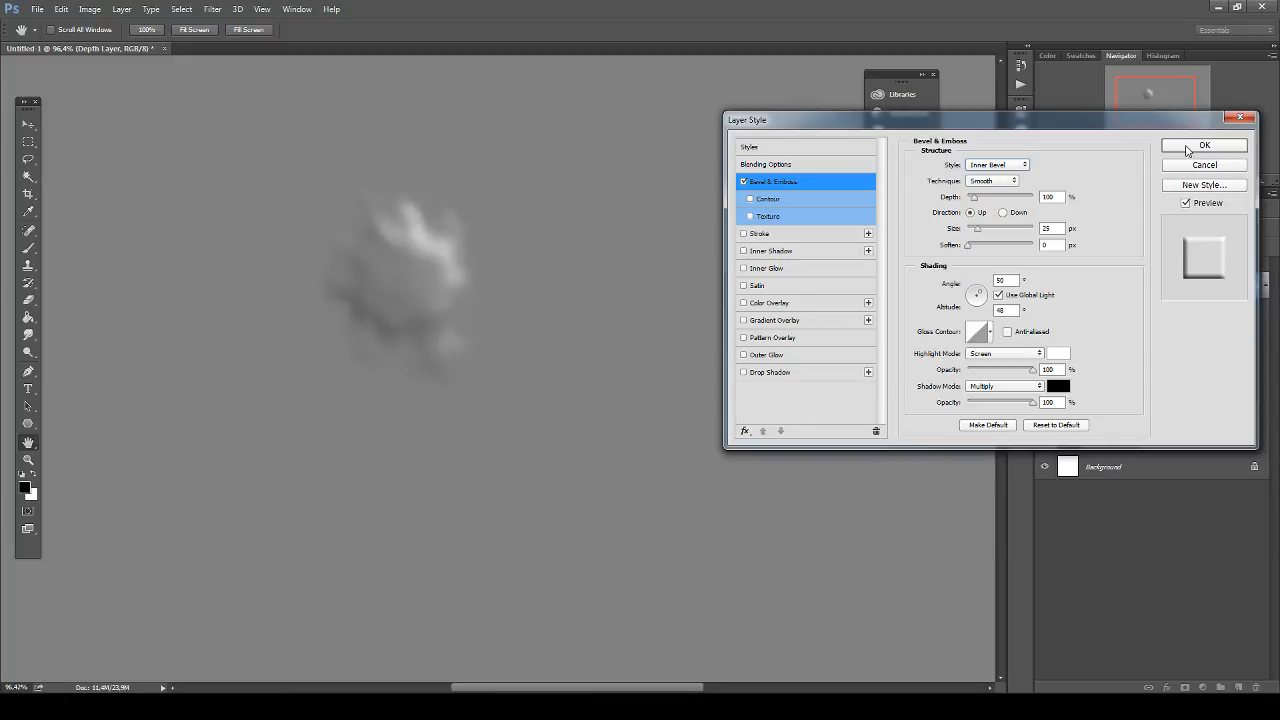
# Compare the Chisel Hard and Smooth bevel techniques on the painted test patch.
pyautogui.click(985, 186)
pyautogui.click(987, 200)
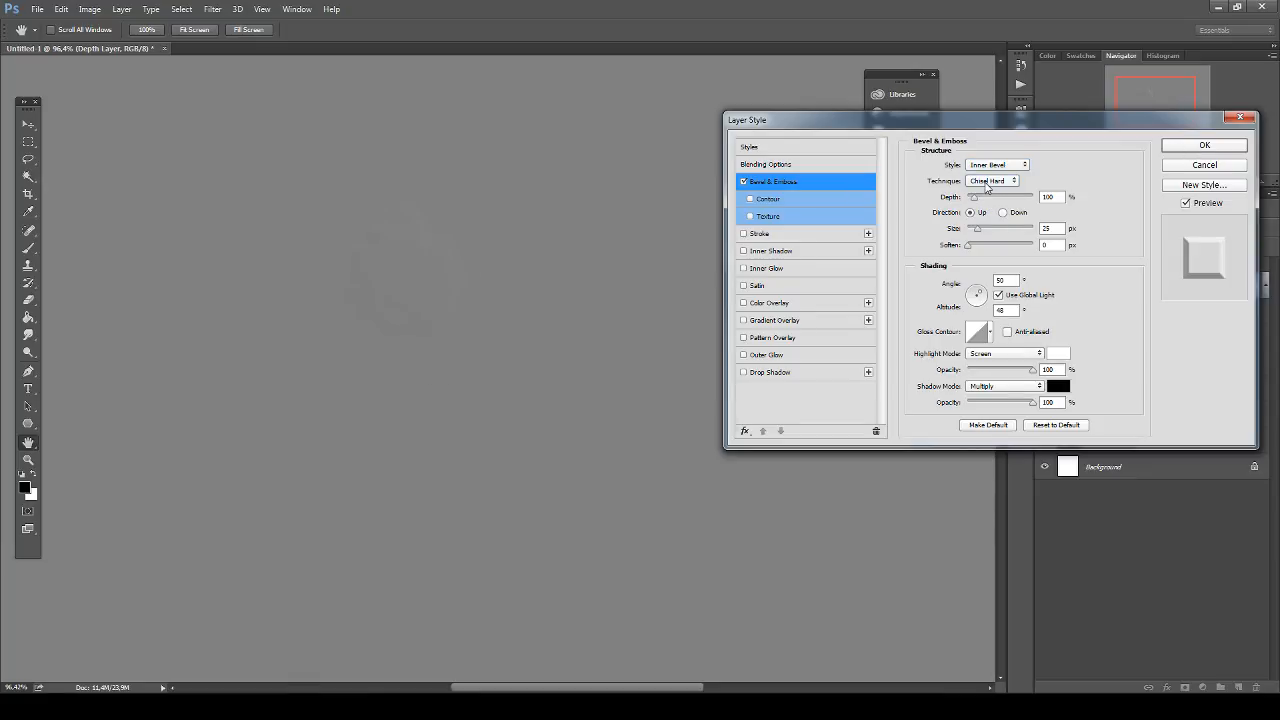
pyautogui.click(986, 186)
pyautogui.click(992, 212)
pyautogui.click(988, 187)
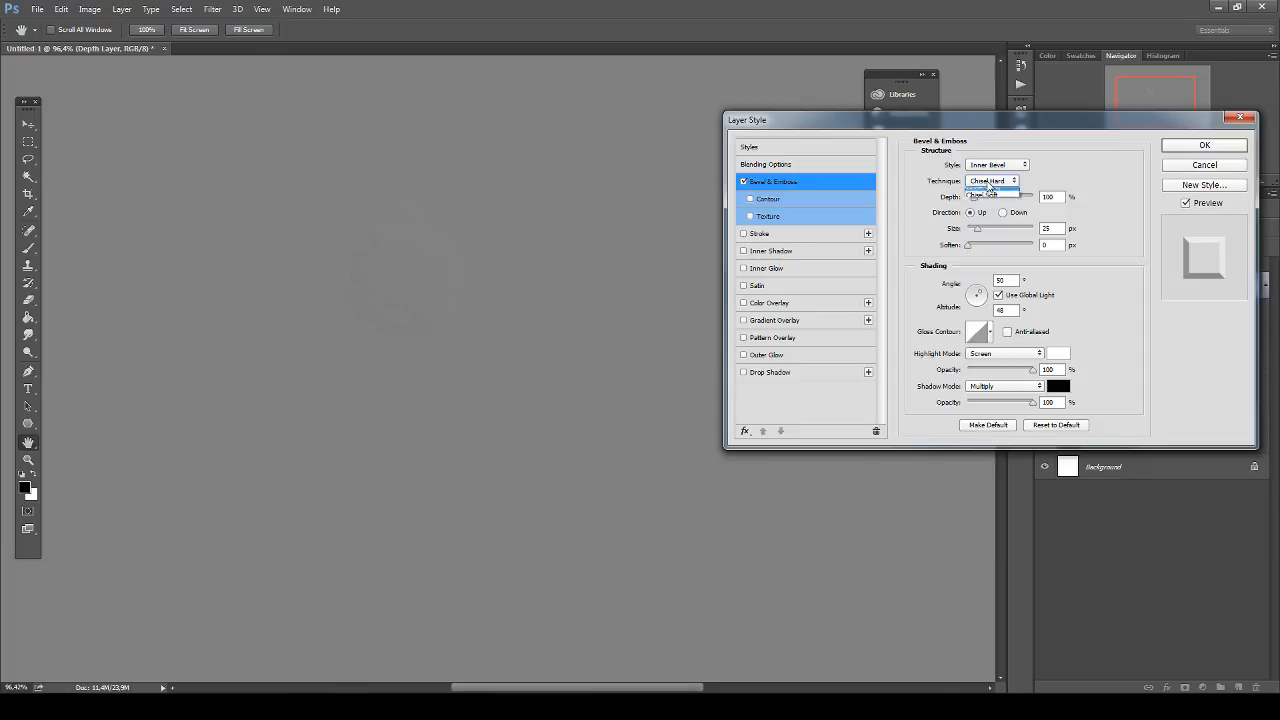
pyautogui.click(989, 193)
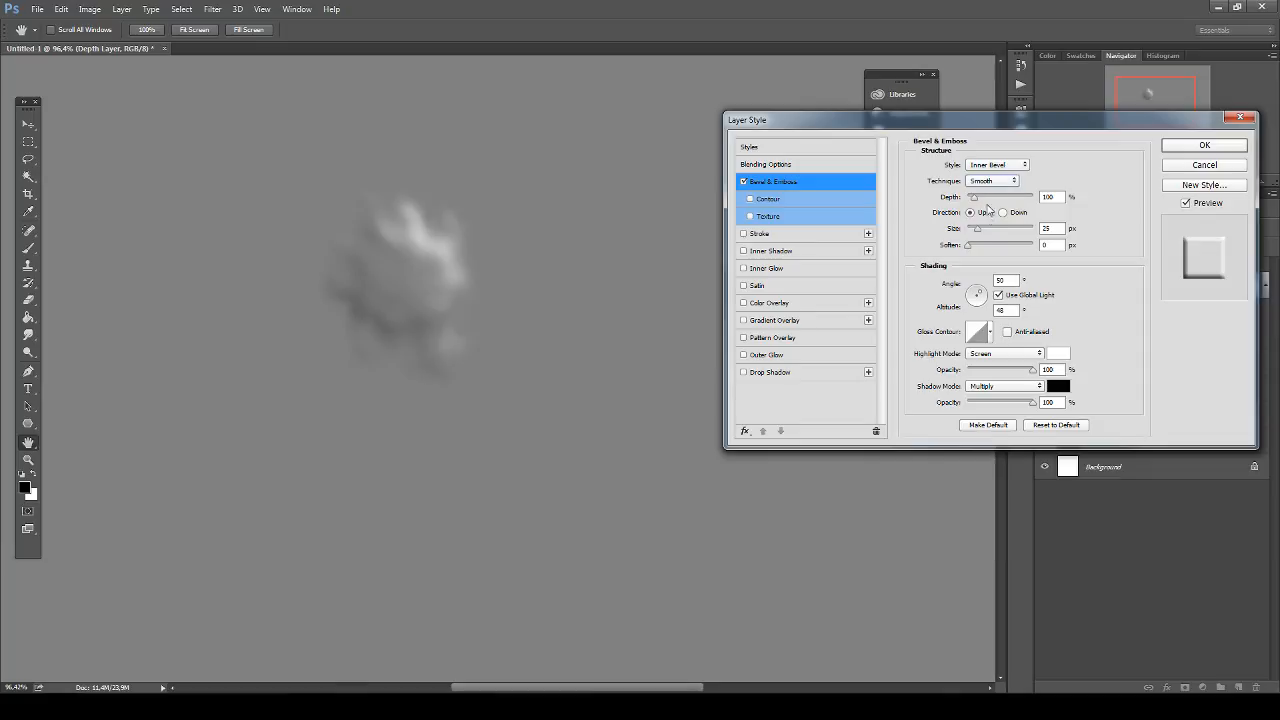
pyautogui.click(985, 186)
pyautogui.click(988, 203)
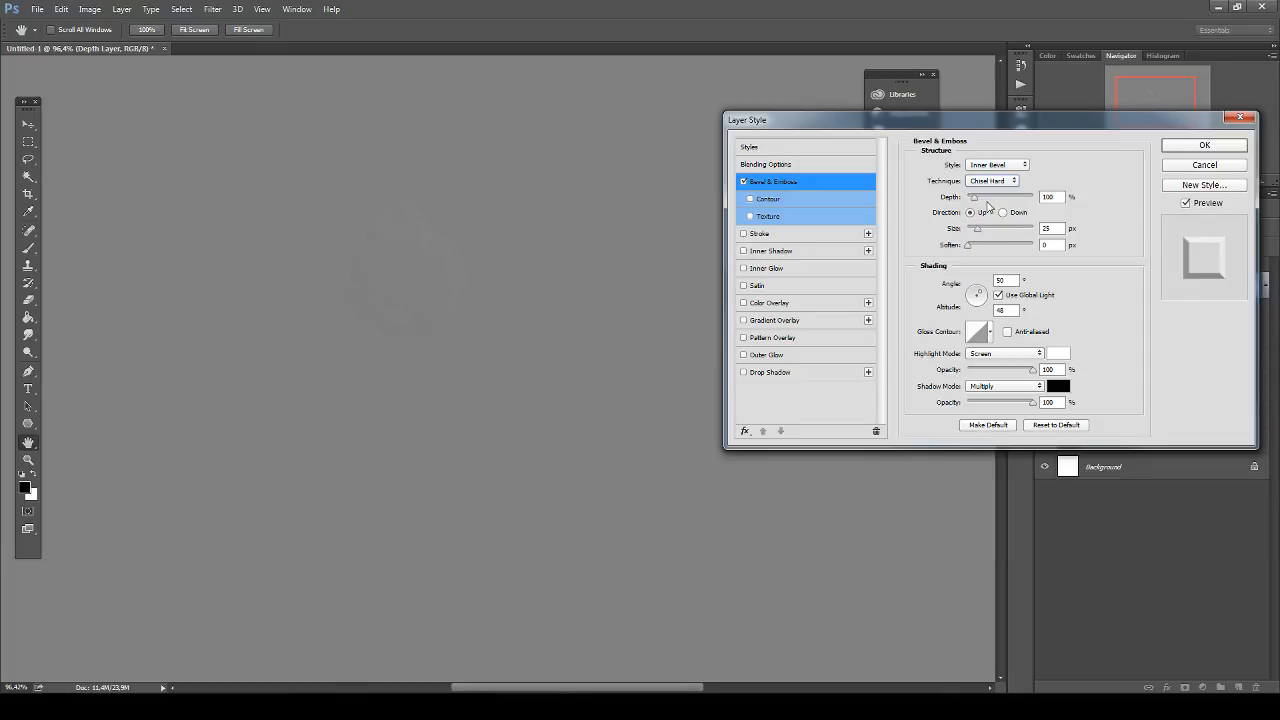
# Set the bevel depth to 1000% and size to 10 px with the Smooth technique, and apply the layer style.
pyautogui.moveTo(974, 198); pyautogui.dragTo(1061, 203)
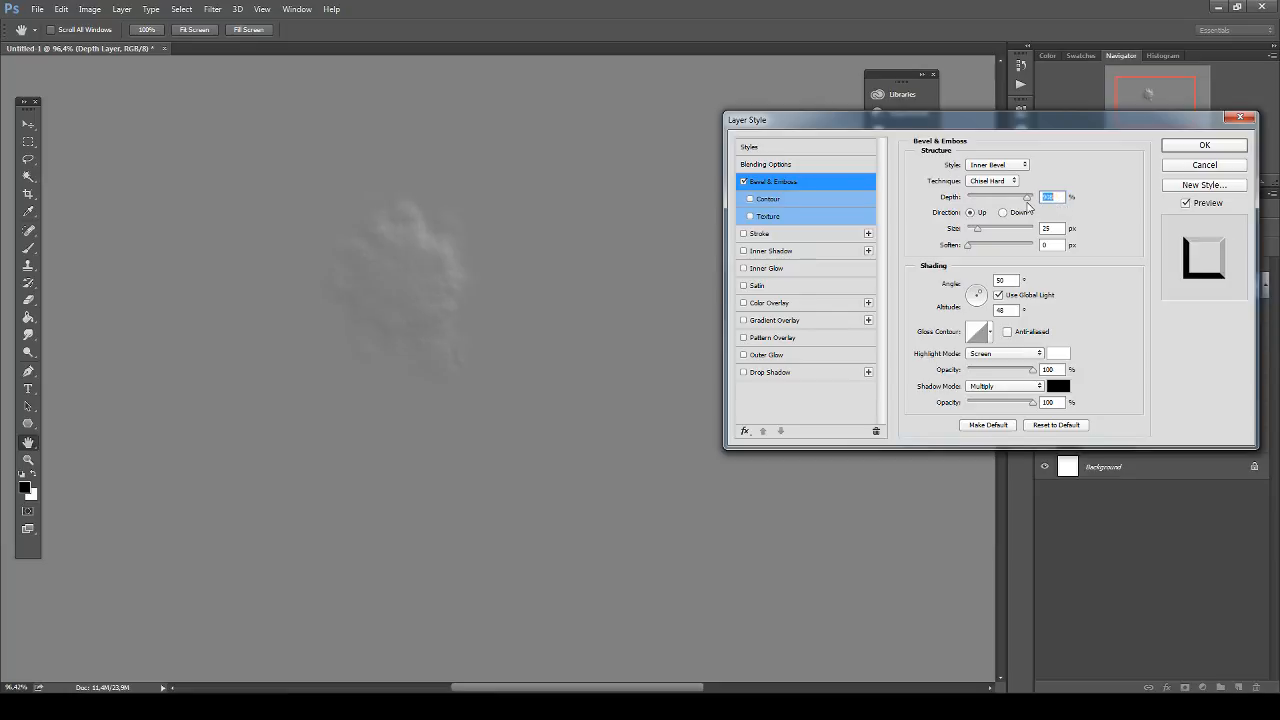
pyautogui.moveTo(978, 228)
pyautogui.mouseDown()
pyautogui.moveTo(966, 230)
pyautogui.moveTo(995, 230)
pyautogui.moveTo(974, 232)
pyautogui.mouseUp()
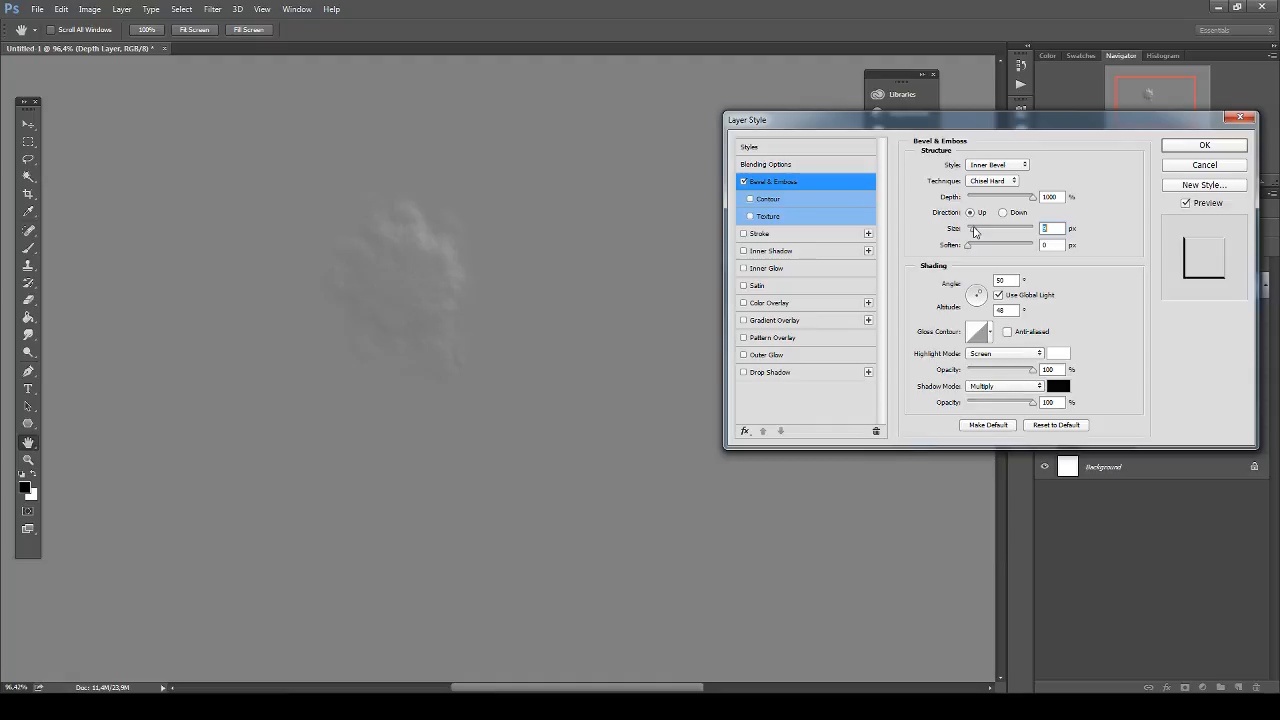
pyautogui.click(992, 181)
pyautogui.click(990, 181)
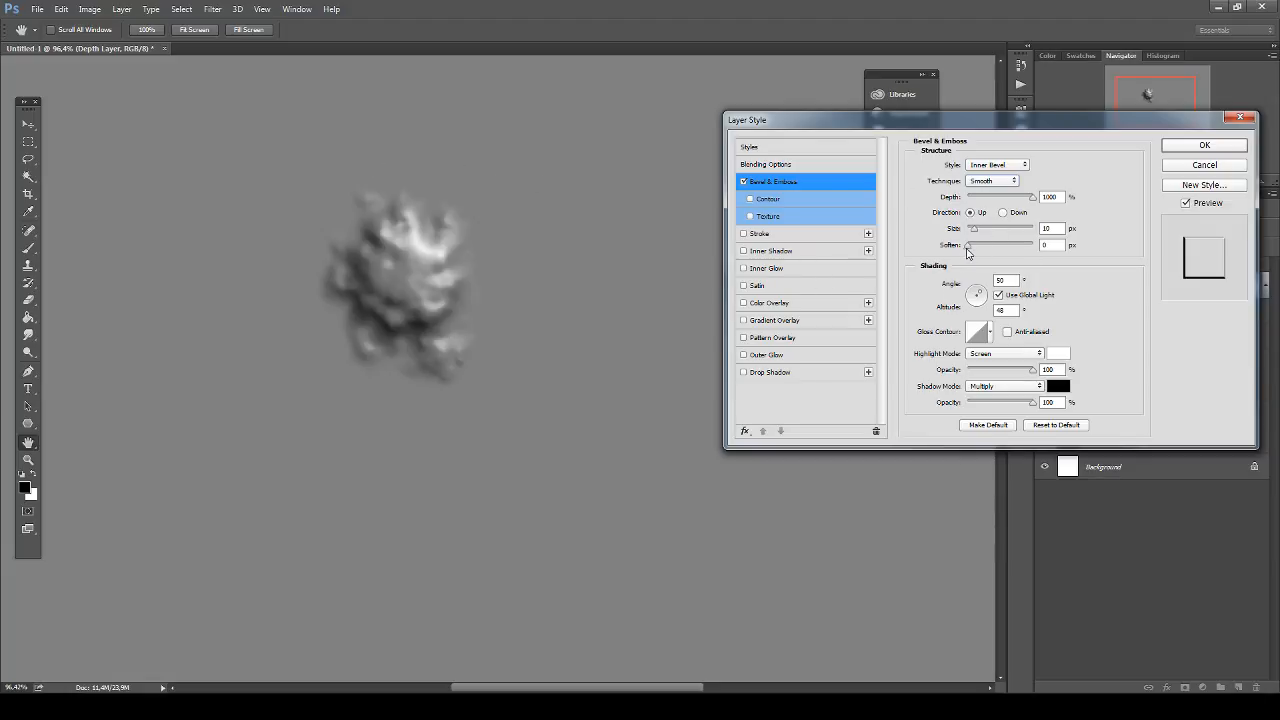
pyautogui.moveTo(967, 247); pyautogui.dragTo(856, 236)
pyautogui.click(1182, 146)
# Target the Depth Layer's mask and fill it with black to remove the test patch, leaving white as the foreground colour.
pyautogui.scroll(-7, 568, 366)
pyautogui.scroll(6, 420, 291)
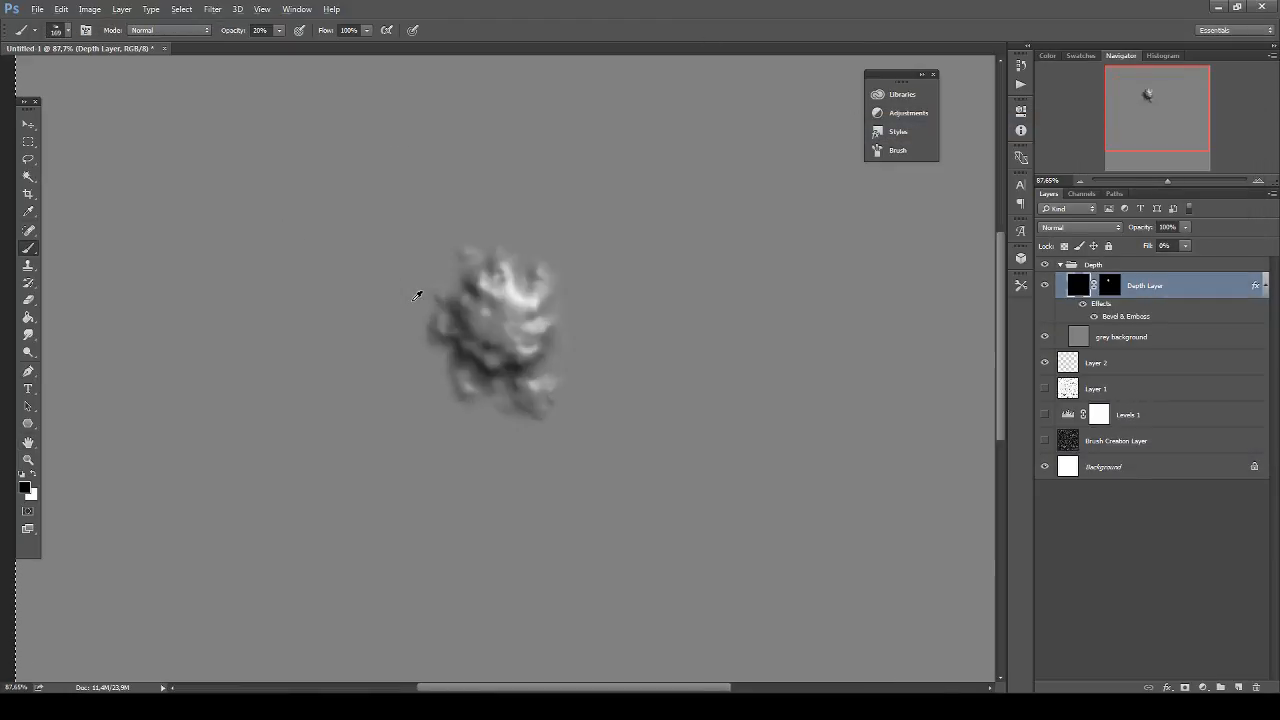
pyautogui.scroll(3, 500, 320)
pyautogui.scroll(-3, 590, 375)
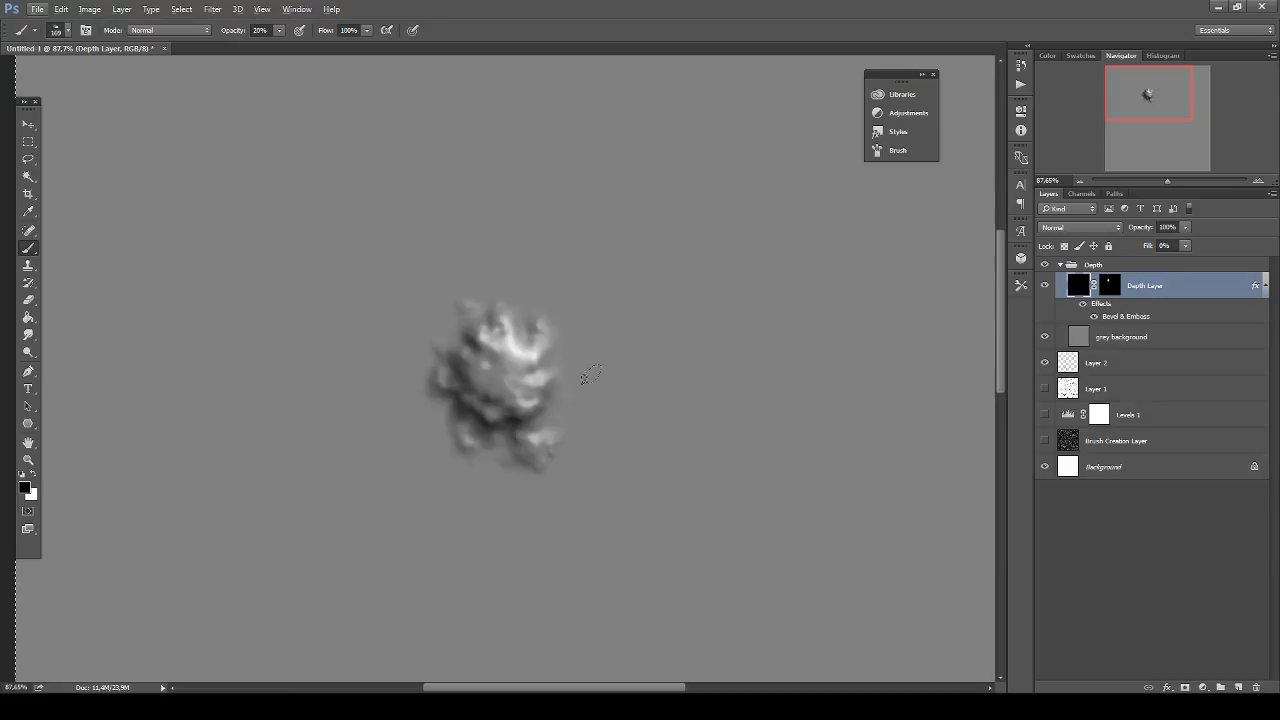
pyautogui.hotkey('ctrl', '\\')
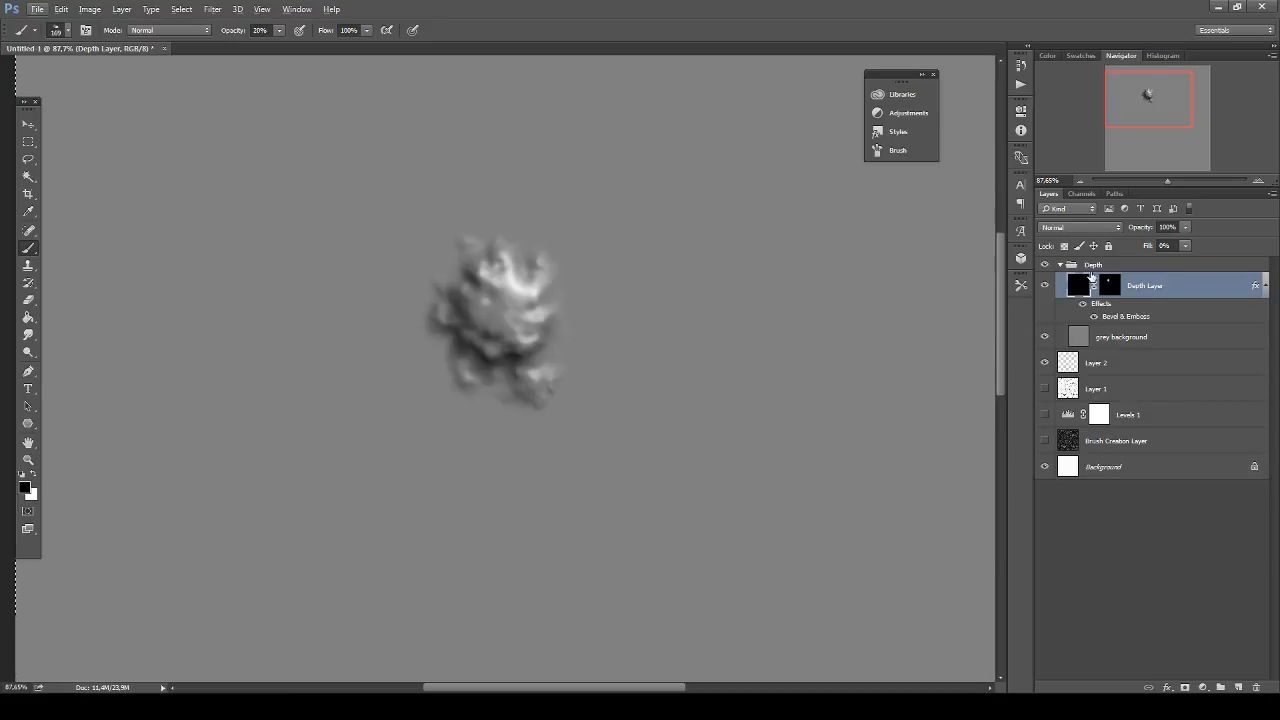
pyautogui.press('x')
pyautogui.hotkey('ctrl', 'BackSpace')
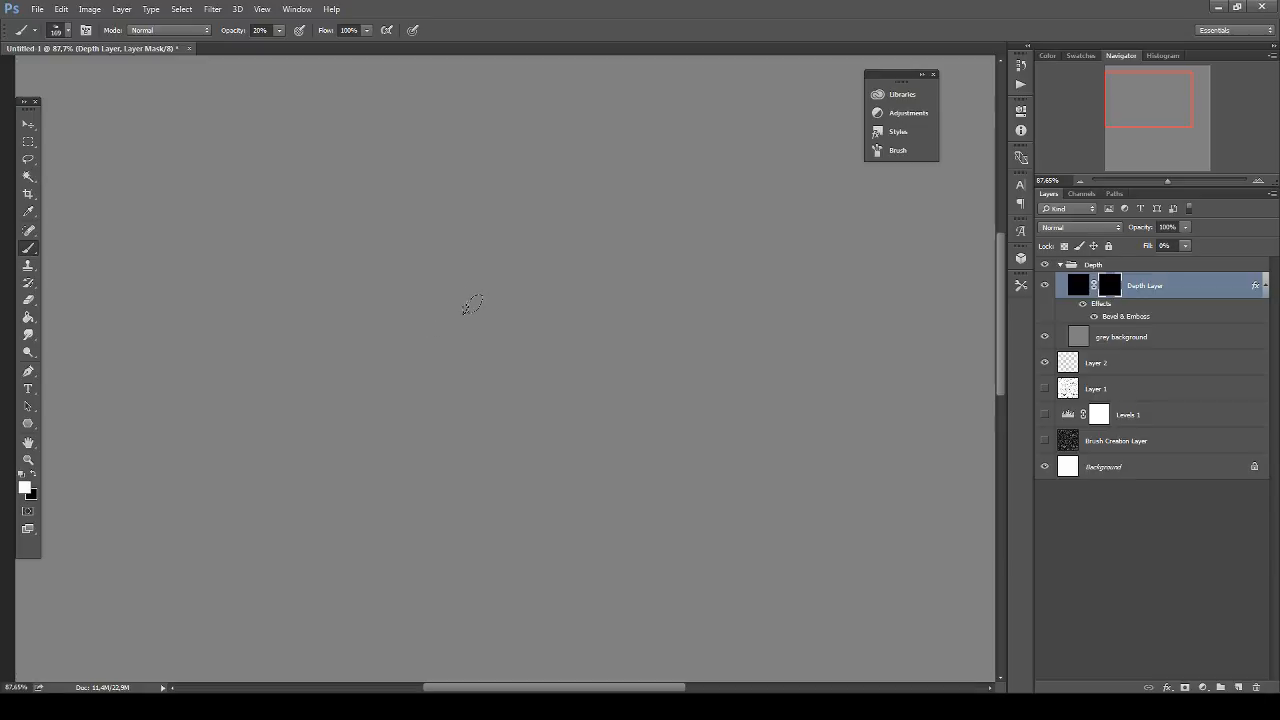
# Paint a tall, rugged ridge of overlapping white strokes on the Depth Layer's mask at 20% brush opacity.
pyautogui.moveTo(432, 226); pyautogui.dragTo(470, 292)
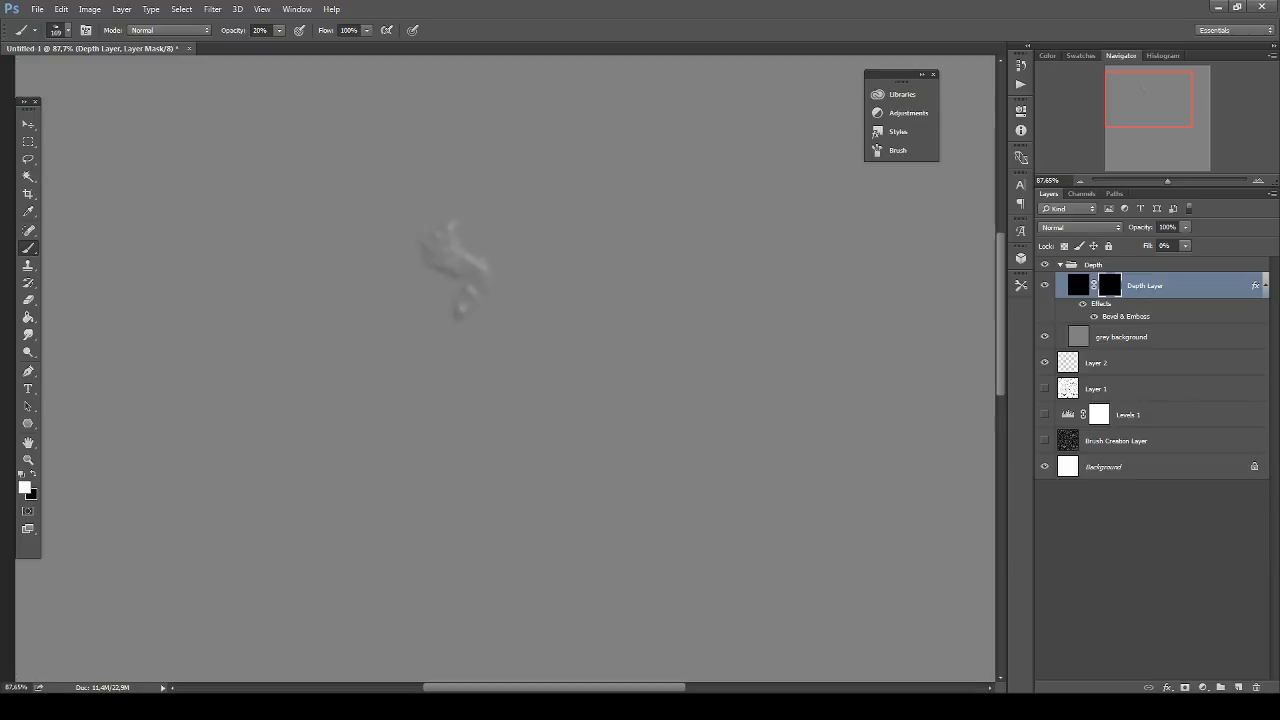
pyautogui.moveTo(463, 232)
pyautogui.mouseDown()
pyautogui.moveTo(500, 250)
pyautogui.moveTo(420, 378)
pyautogui.moveTo(485, 380)
pyautogui.moveTo(475, 322)
pyautogui.moveTo(535, 395)
pyautogui.moveTo(505, 445)
pyautogui.mouseUp()
pyautogui.moveTo(479, 390)
pyautogui.mouseDown()
pyautogui.moveTo(460, 455)
pyautogui.moveTo(458, 418)
pyautogui.moveTo(528, 555)
pyautogui.moveTo(482, 570)
pyautogui.mouseUp()
pyautogui.moveTo(468, 485)
pyautogui.mouseDown()
pyautogui.moveTo(438, 364)
pyautogui.moveTo(423, 398)
pyautogui.moveTo(440, 262)
pyautogui.moveTo(410, 200)
pyautogui.moveTo(470, 152)
pyautogui.moveTo(450, 180)
pyautogui.moveTo(505, 282)
pyautogui.moveTo(495, 345)
pyautogui.moveTo(546, 400)
pyautogui.mouseUp()
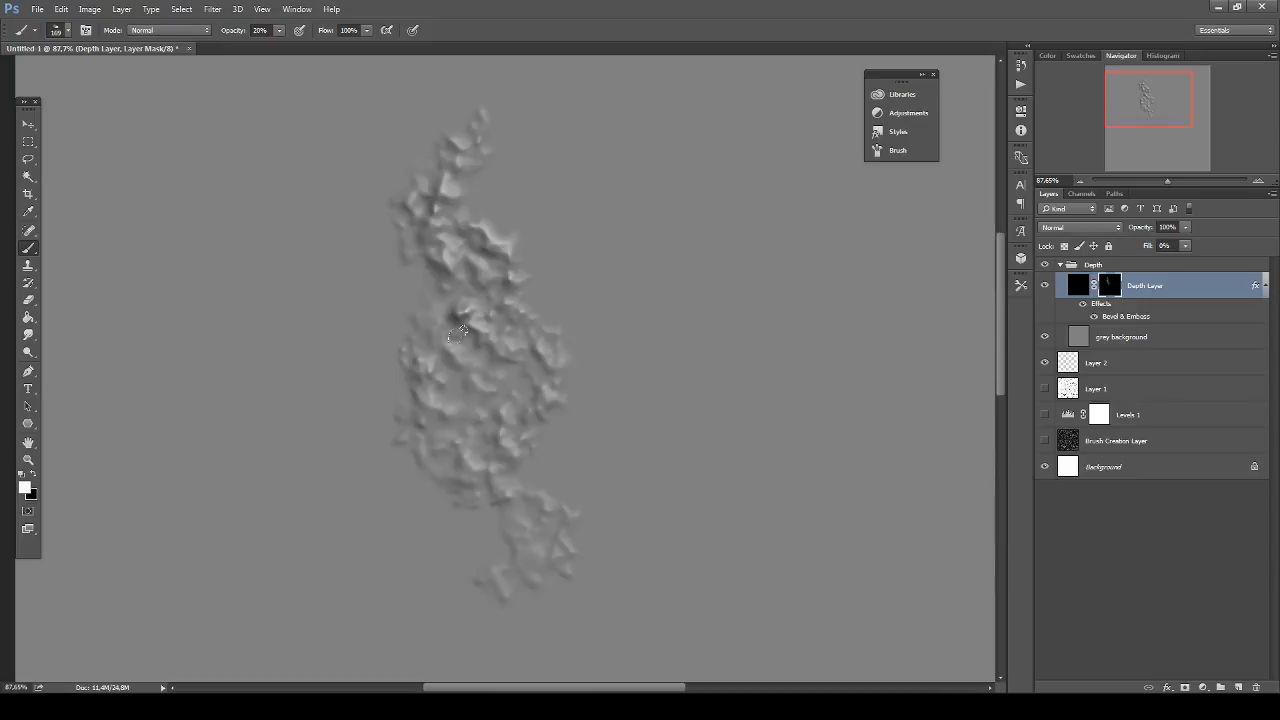
pyautogui.moveTo(456, 332)
pyautogui.mouseDown()
pyautogui.moveTo(534, 535)
pyautogui.moveTo(465, 368)
pyautogui.moveTo(528, 528)
pyautogui.moveTo(445, 365)
pyautogui.moveTo(450, 200)
pyautogui.mouseUp()
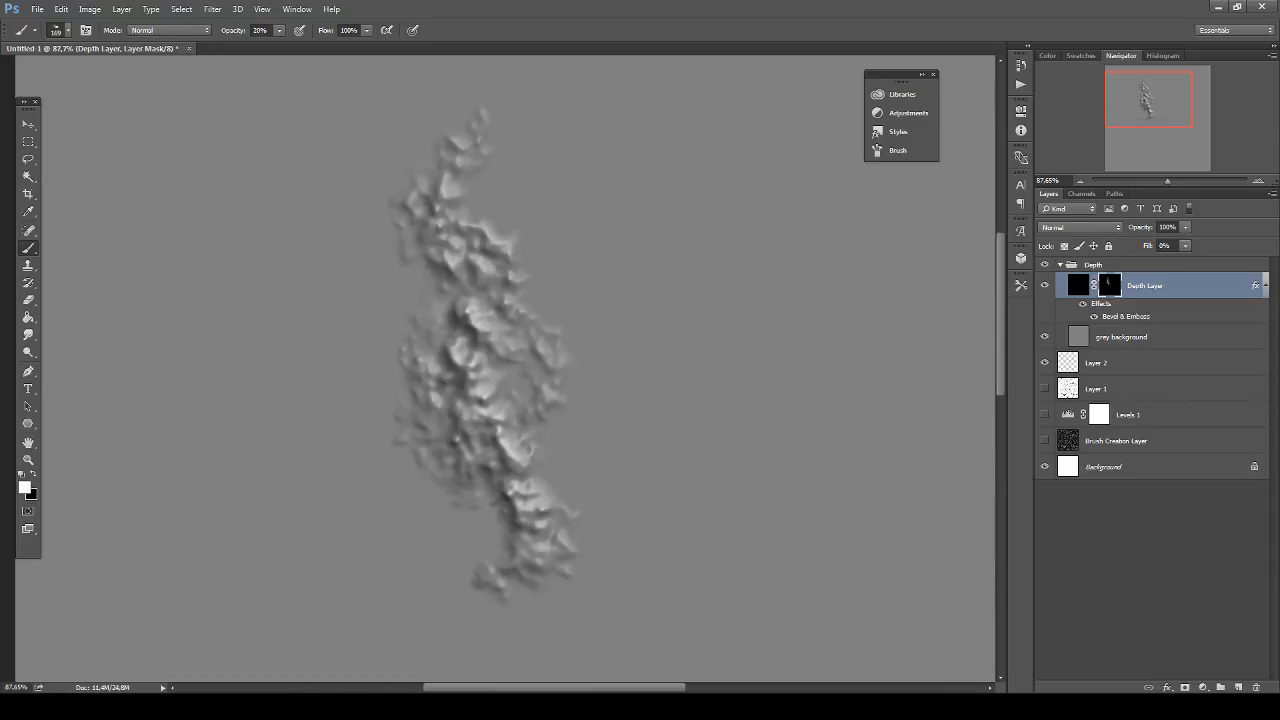
pyautogui.moveTo(465, 305)
pyautogui.mouseDown()
pyautogui.moveTo(434, 222)
pyautogui.moveTo(472, 150)
pyautogui.moveTo(464, 308)
pyautogui.moveTo(435, 400)
pyautogui.moveTo(465, 445)
pyautogui.moveTo(508, 446)
pyautogui.moveTo(465, 552)
pyautogui.mouseUp()
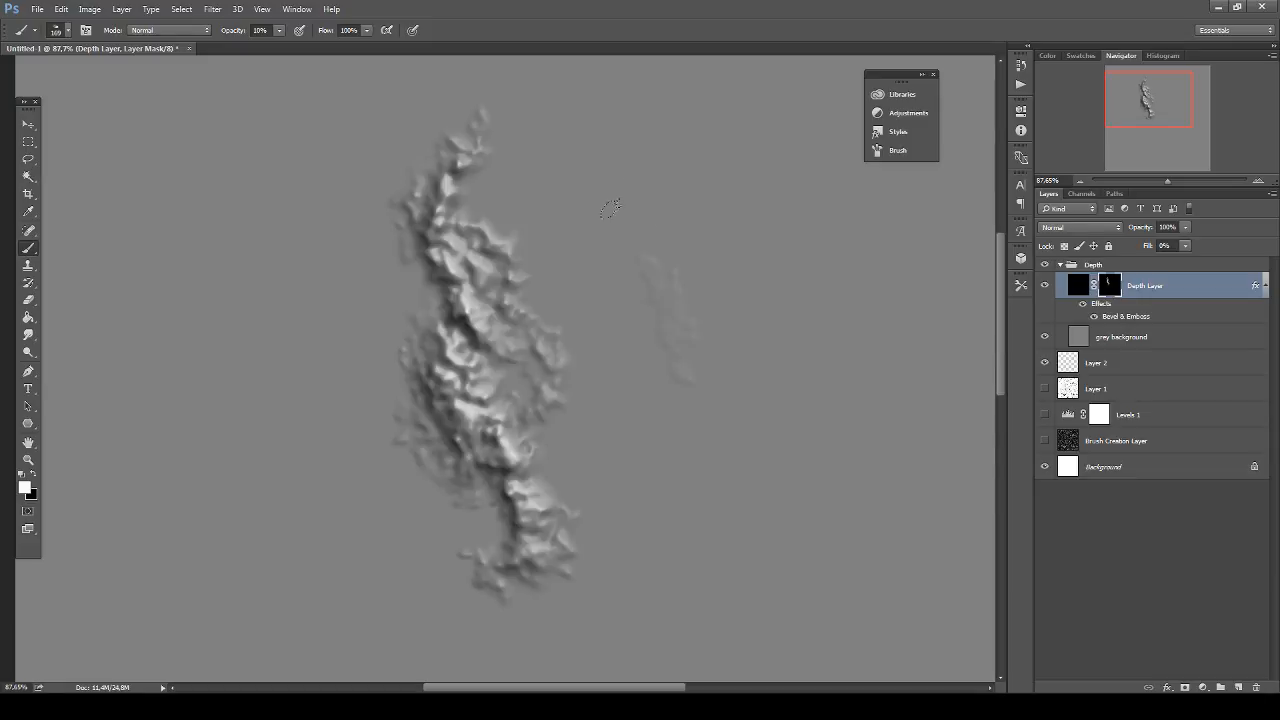
# Build up a second, smaller ridge beside the first one with white strokes at 10% brush opacity.
pyautogui.moveTo(634, 261)
pyautogui.mouseDown()
pyautogui.moveTo(661, 211)
pyautogui.moveTo(595, 377)
pyautogui.moveTo(699, 237)
pyautogui.moveTo(658, 267)
pyautogui.moveTo(669, 290)
pyautogui.moveTo(657, 315)
pyautogui.moveTo(624, 194)
pyautogui.mouseUp()
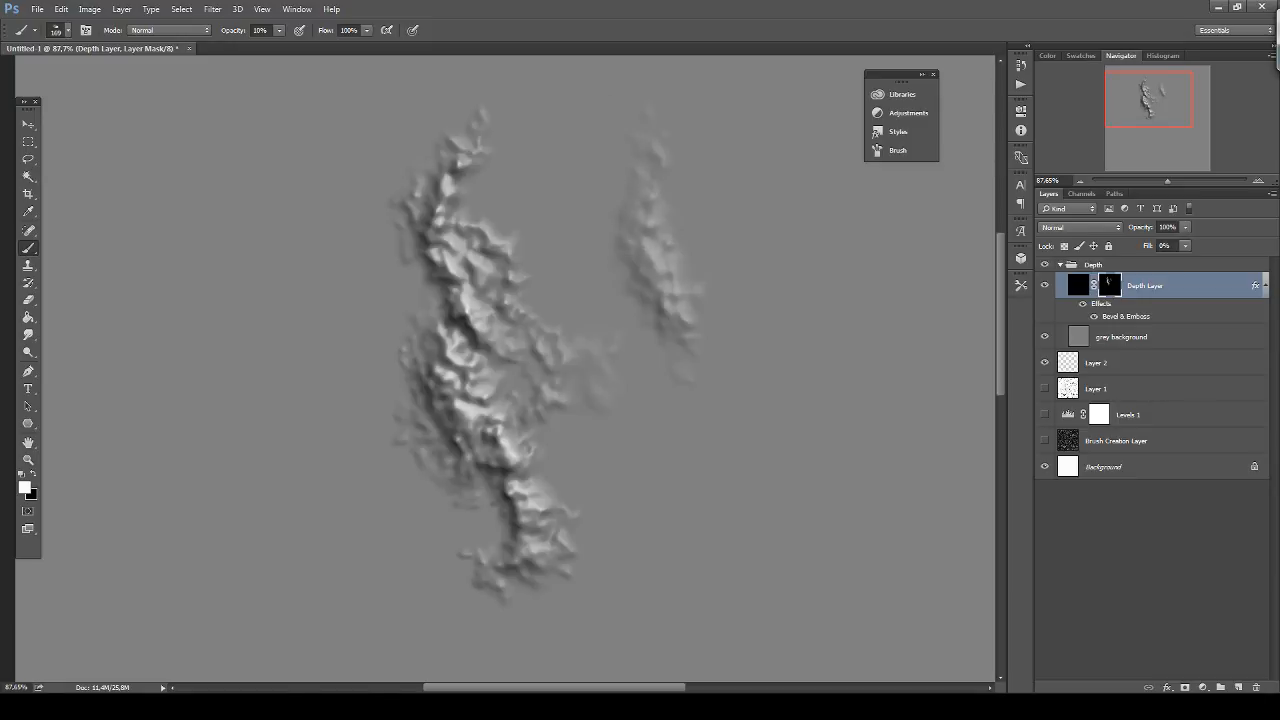
pyautogui.moveTo(678, 318)
pyautogui.mouseDown()
pyautogui.moveTo(668, 398)
pyautogui.moveTo(678, 325)
pyautogui.moveTo(642, 220)
pyautogui.moveTo(640, 158)
pyautogui.moveTo(610, 108)
pyautogui.moveTo(622, 108)
pyautogui.moveTo(628, 268)
pyautogui.moveTo(678, 374)
pyautogui.moveTo(662, 290)
pyautogui.moveTo(630, 233)
pyautogui.moveTo(600, 290)
pyautogui.moveTo(627, 226)
pyautogui.moveTo(564, 255)
pyautogui.moveTo(620, 240)
pyautogui.moveTo(586, 268)
pyautogui.moveTo(650, 345)
pyautogui.moveTo(614, 240)
pyautogui.moveTo(620, 296)
pyautogui.moveTo(650, 335)
pyautogui.moveTo(667, 503)
pyautogui.mouseUp()
pyautogui.scroll(-6, 667, 503)
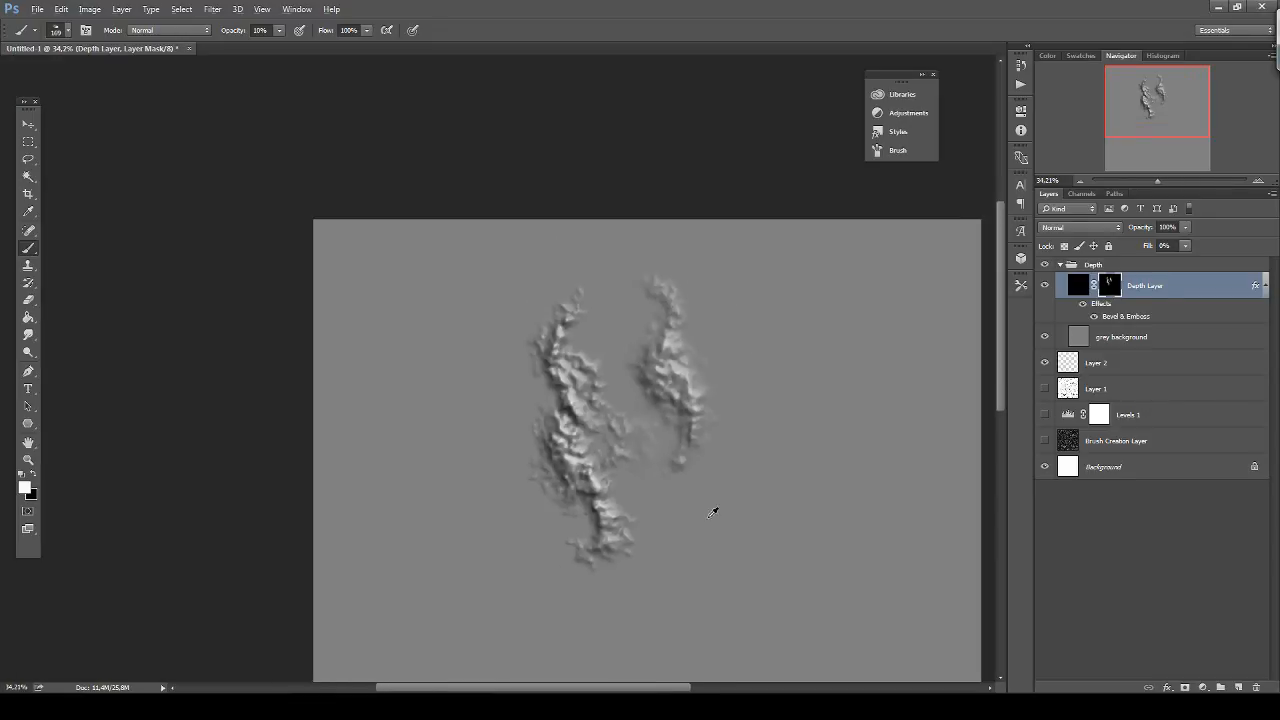
pyautogui.scroll(9, 509, 331)
pyautogui.scroll(2, 509, 331)
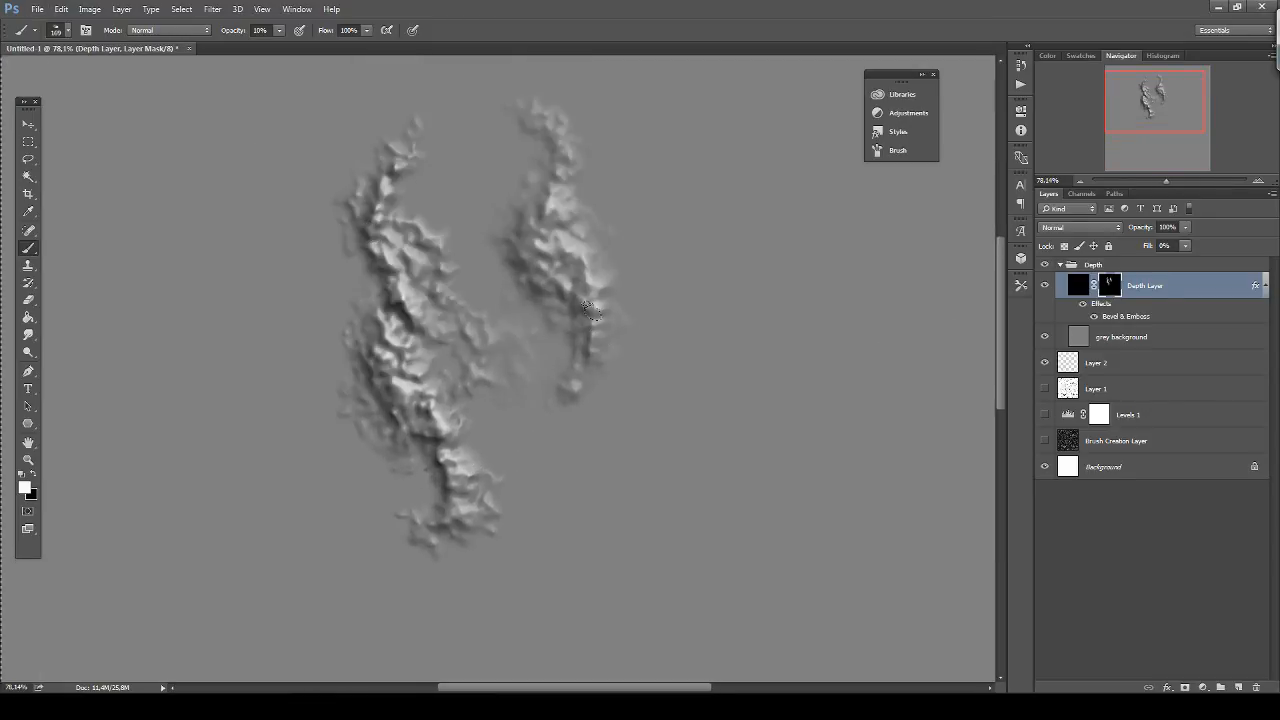
# Clear both painted ridges from the Depth Layer's mask.
pyautogui.press('Delete')
pyautogui.scroll(1, 440, 265)
pyautogui.moveTo(340, 336); pyautogui.dragTo(630, 290)
# Duplicate the Depth Layer and rename the copy "Brush 1".
pyautogui.hotkey('ctrl', 'j')
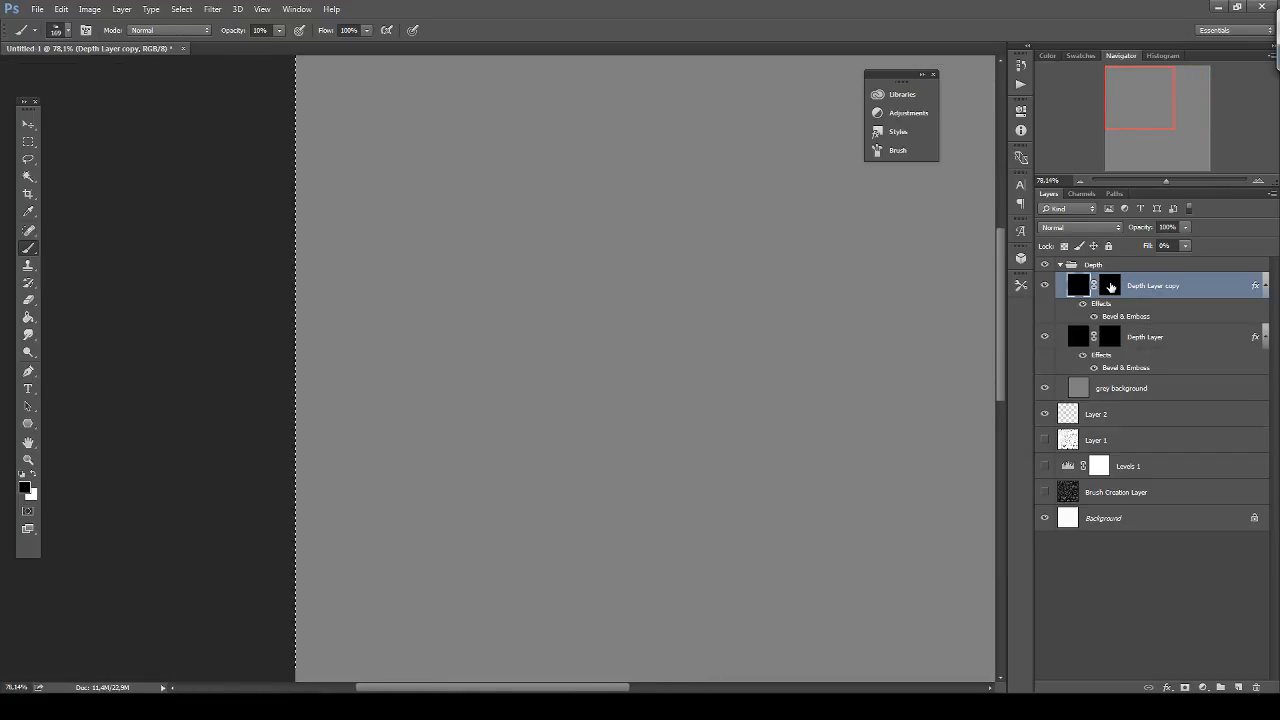
pyautogui.doubleClick(1187, 288)
pyautogui.write('Brush 1')
pyautogui.press('Return')
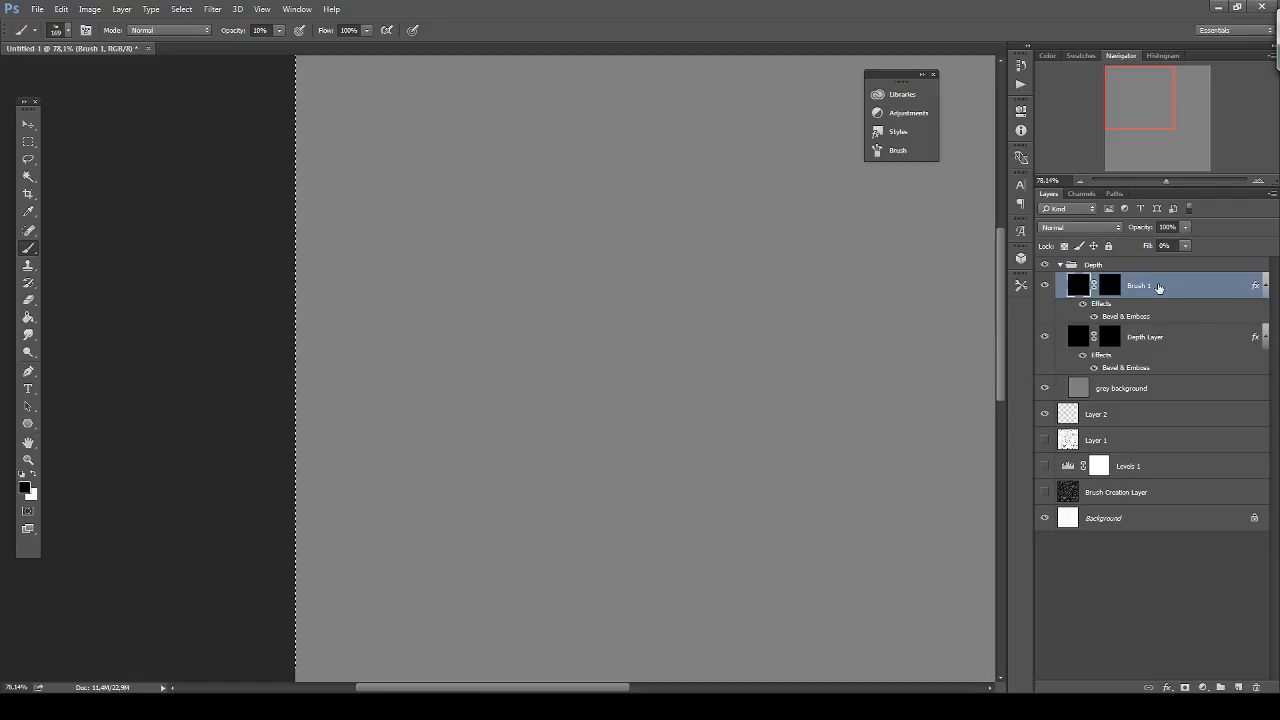
# Clear a soft 10% opacity test stroke from the Brush 1 layer's mask and stamp a white dab at 100% brush opacity near the canvas corner.
pyautogui.moveTo(594, 195); pyautogui.dragTo(575, 275)
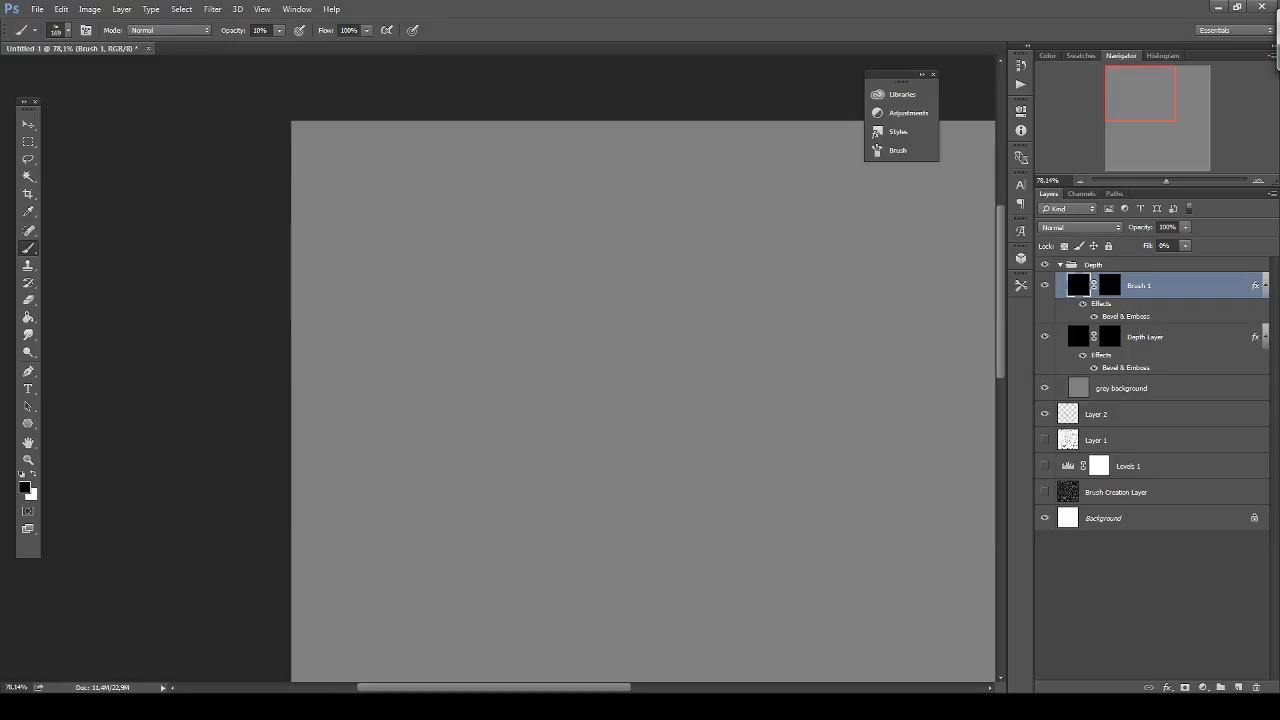
pyautogui.click(1110, 286)
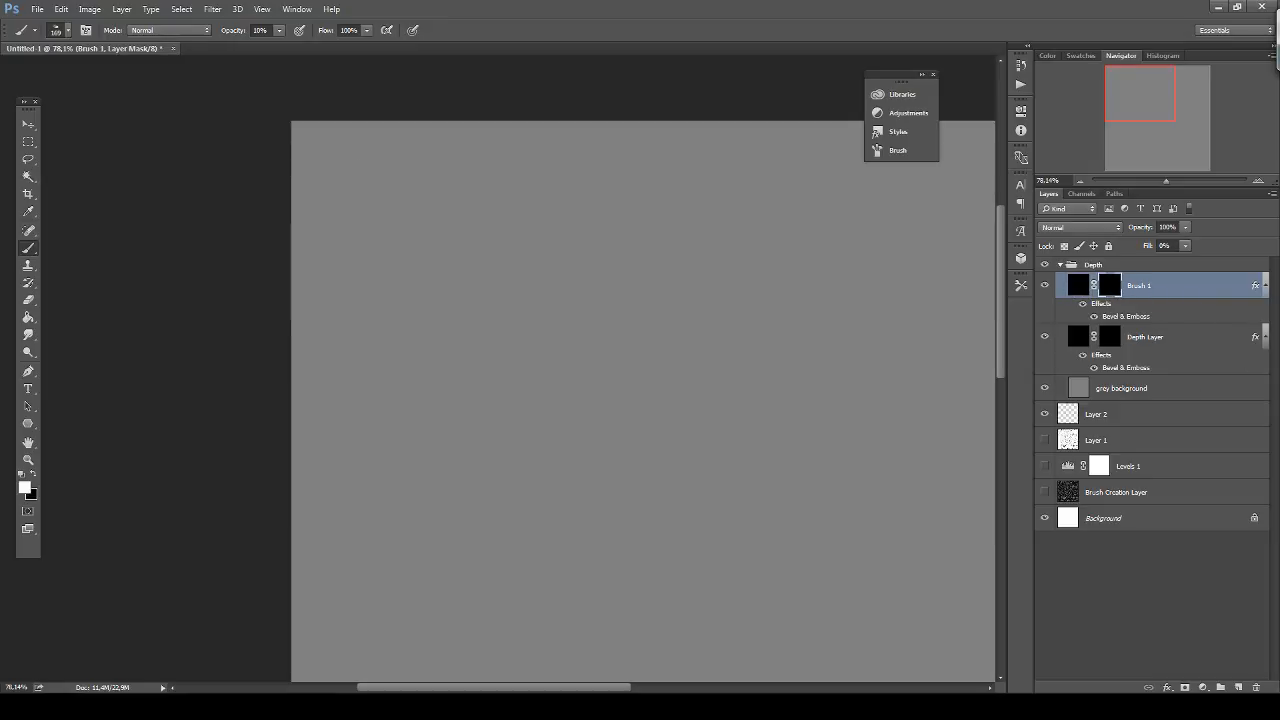
pyautogui.moveTo(371, 193)
pyautogui.mouseDown()
pyautogui.moveTo(333, 181)
pyautogui.moveTo(384, 191)
pyautogui.moveTo(368, 180)
pyautogui.moveTo(352, 200)
pyautogui.moveTo(364, 223)
pyautogui.moveTo(362, 187)
pyautogui.mouseUp()
pyautogui.hotkey('ctrl', 'a')
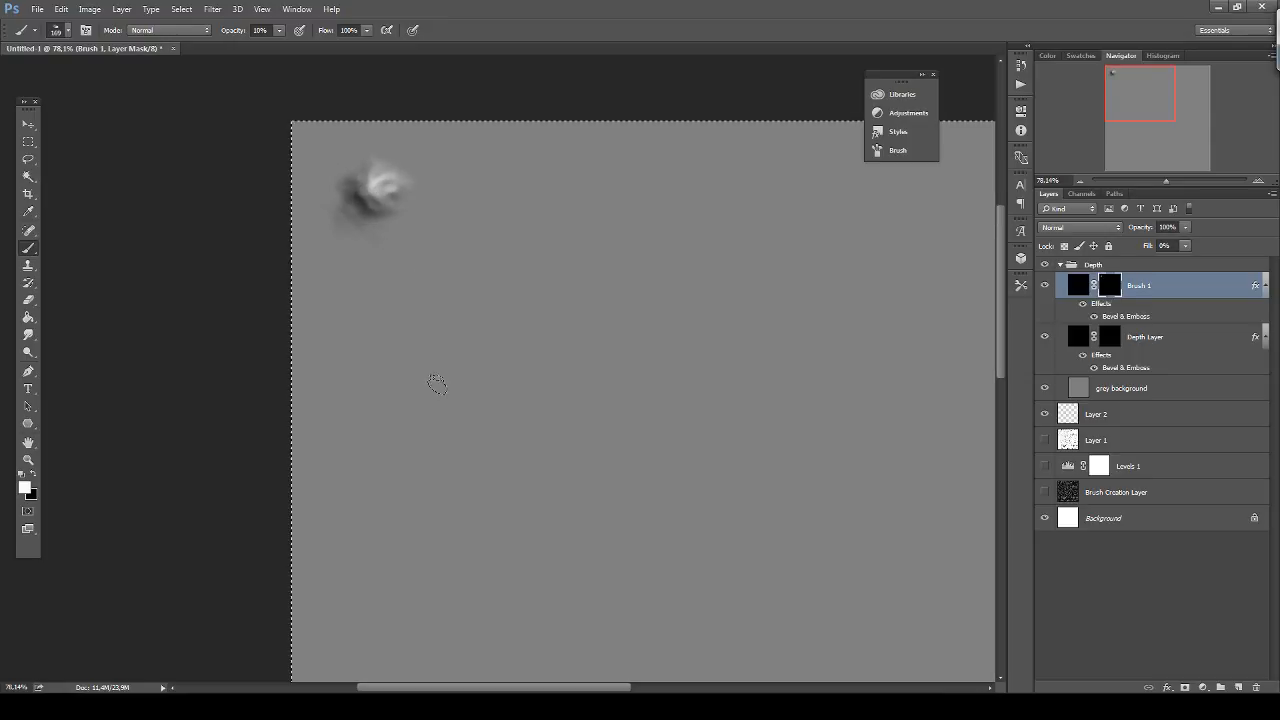
pyautogui.press('Delete')
pyautogui.press('0')
pyautogui.hotkey('ctrl', 'z')
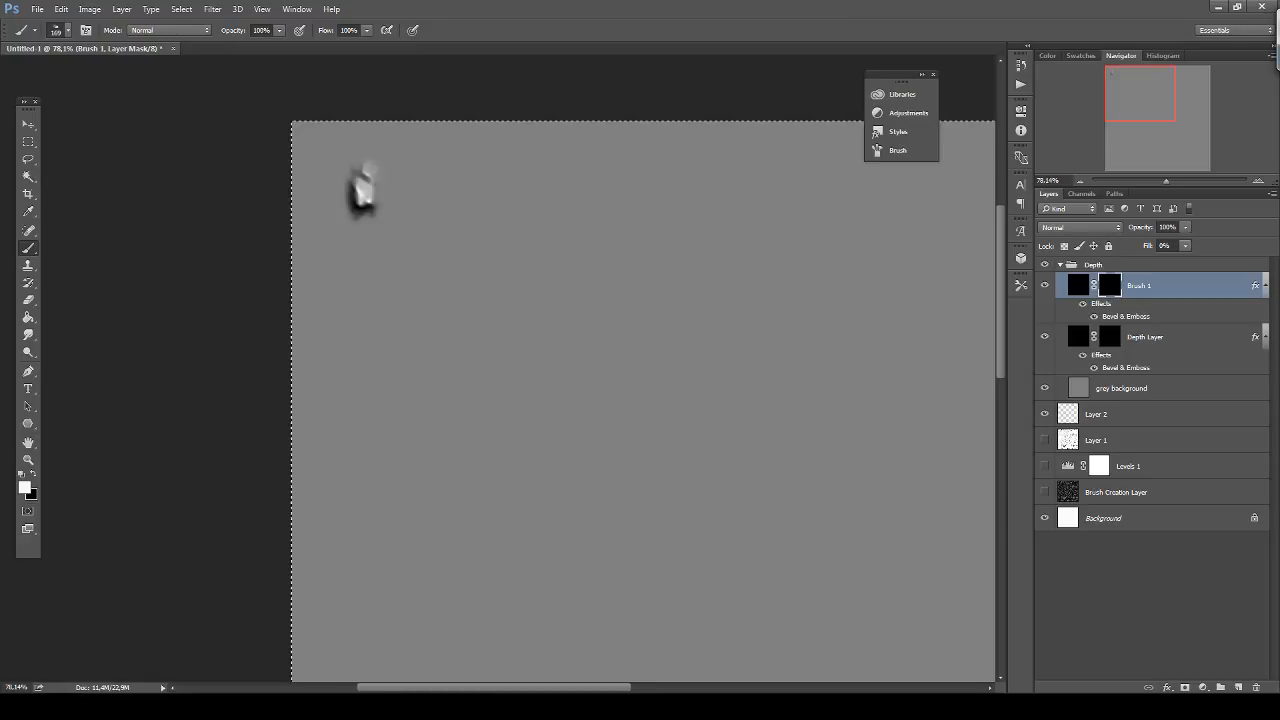
pyautogui.hotkey('ctrl', 'd')
# Add white dabs at 50% and 20% brush opacity below the first one, and build a rugged ridge beneath them at 10% opacity.
pyautogui.moveTo(372, 242); pyautogui.dragTo(342, 282)
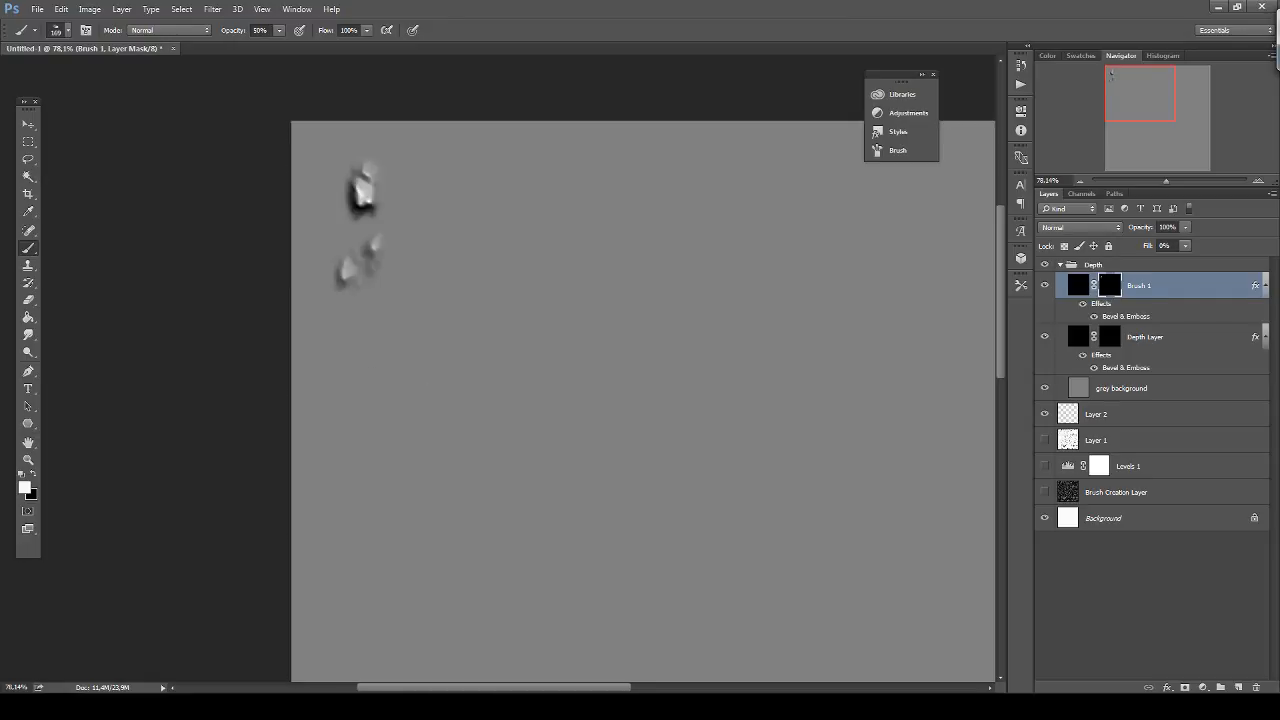
pyautogui.press('2')
pyautogui.moveTo(352, 340); pyautogui.dragTo(376, 334)
pyautogui.moveTo(396, 534)
pyautogui.mouseDown()
pyautogui.moveTo(448, 338)
pyautogui.moveTo(401, 317)
pyautogui.moveTo(421, 373)
pyautogui.moveTo(403, 363)
pyautogui.moveTo(429, 352)
pyautogui.moveTo(394, 376)
pyautogui.moveTo(419, 382)
pyautogui.moveTo(426, 298)
pyautogui.moveTo(444, 404)
pyautogui.moveTo(471, 379)
pyautogui.moveTo(444, 391)
pyautogui.moveTo(412, 378)
pyautogui.moveTo(443, 289)
pyautogui.moveTo(421, 275)
pyautogui.moveTo(433, 401)
pyautogui.moveTo(403, 422)
pyautogui.mouseUp()
# Lock the Brush 1 layer completely and hide it.
pyautogui.scroll(-5, 722, 312)
pyautogui.moveTo(686, 238); pyautogui.dragTo(682, 318)
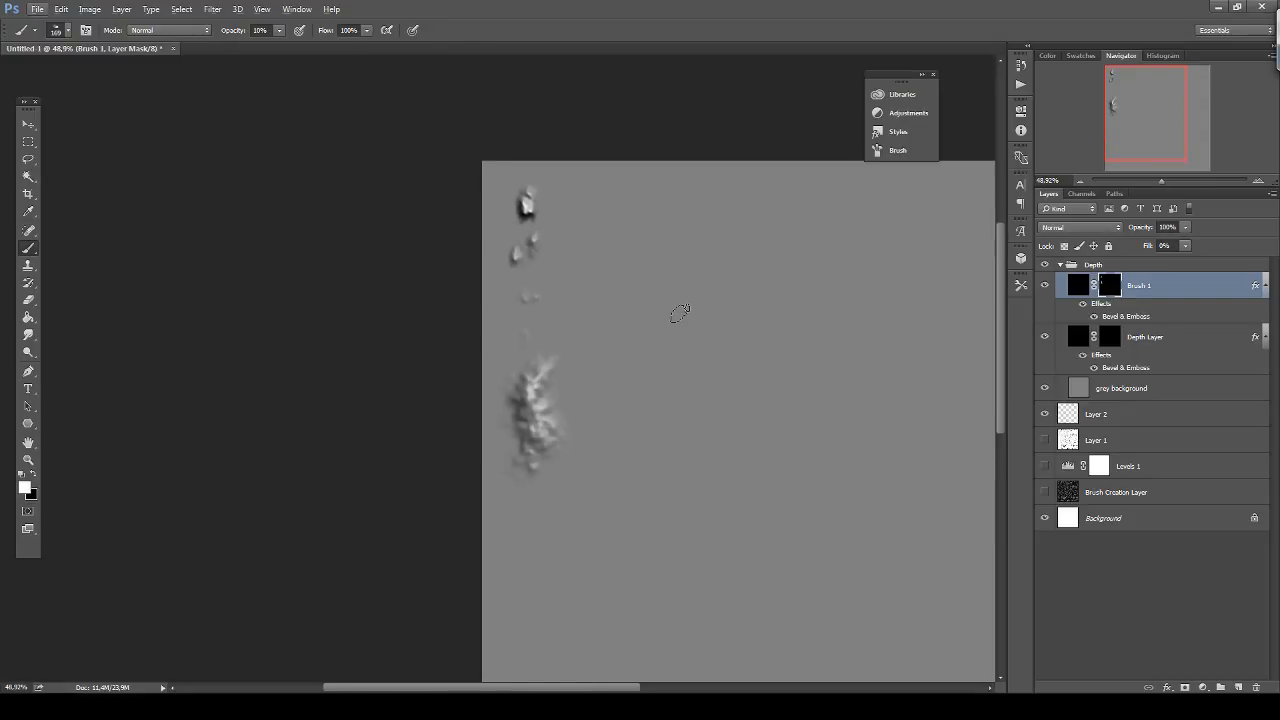
pyautogui.scroll(1, 807, 333)
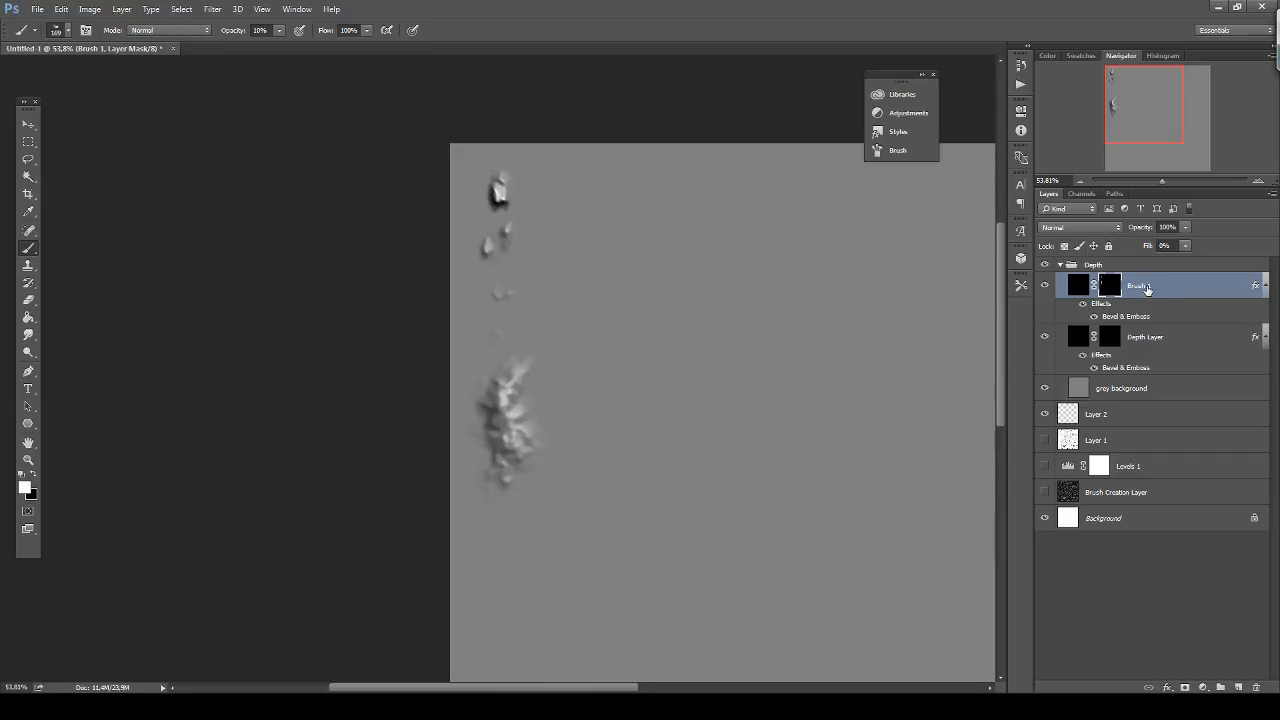
pyautogui.click(1108, 246)
pyautogui.click(1045, 285)
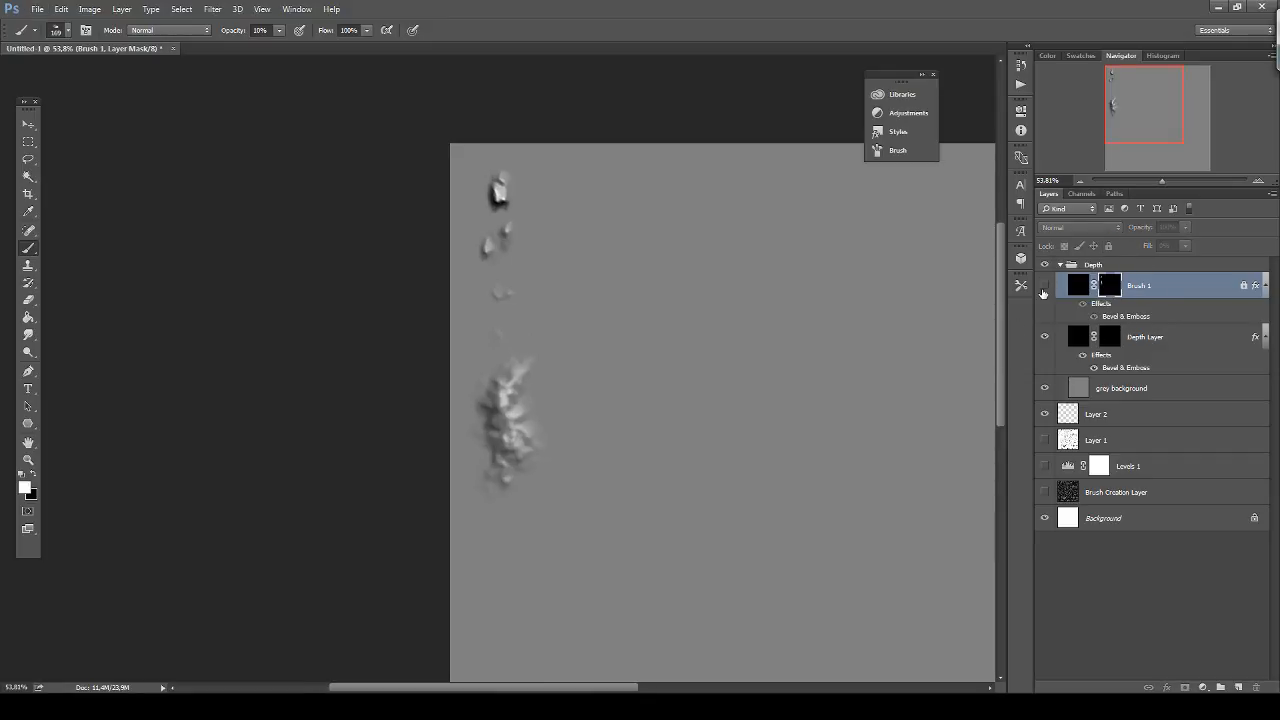
pyautogui.moveTo(743, 394); pyautogui.dragTo(462, 397)
pyautogui.moveTo(566, 431); pyautogui.dragTo(537, 420)
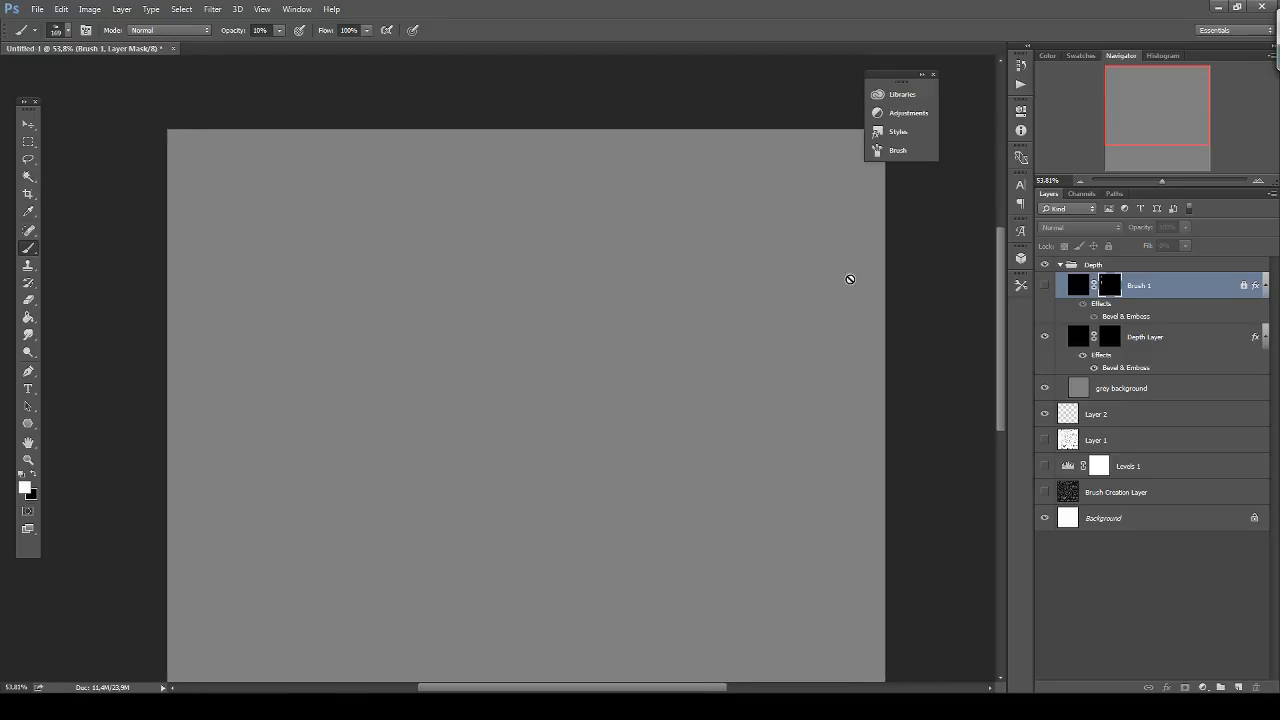
# Switch the foreground colour to black and save the current brush as a tool preset named "Brush 1", without including colour.
pyautogui.click(1019, 286)
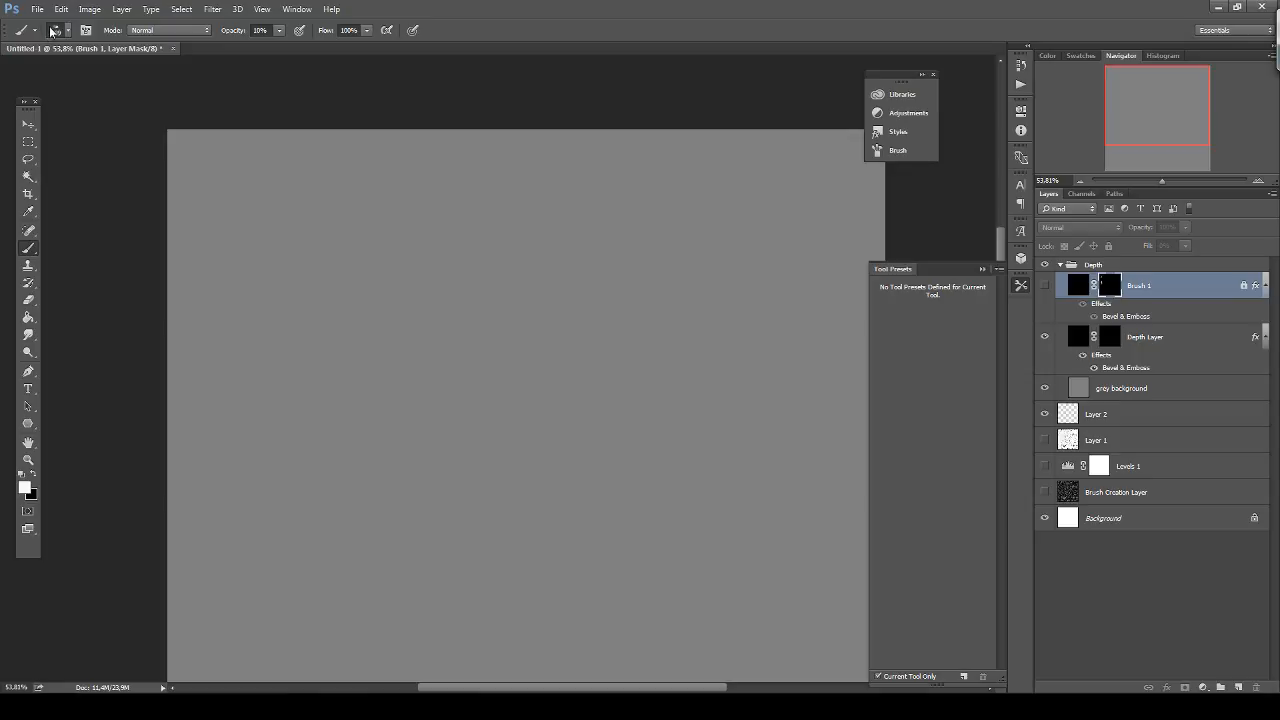
pyautogui.press('x')
pyautogui.click(88, 31)
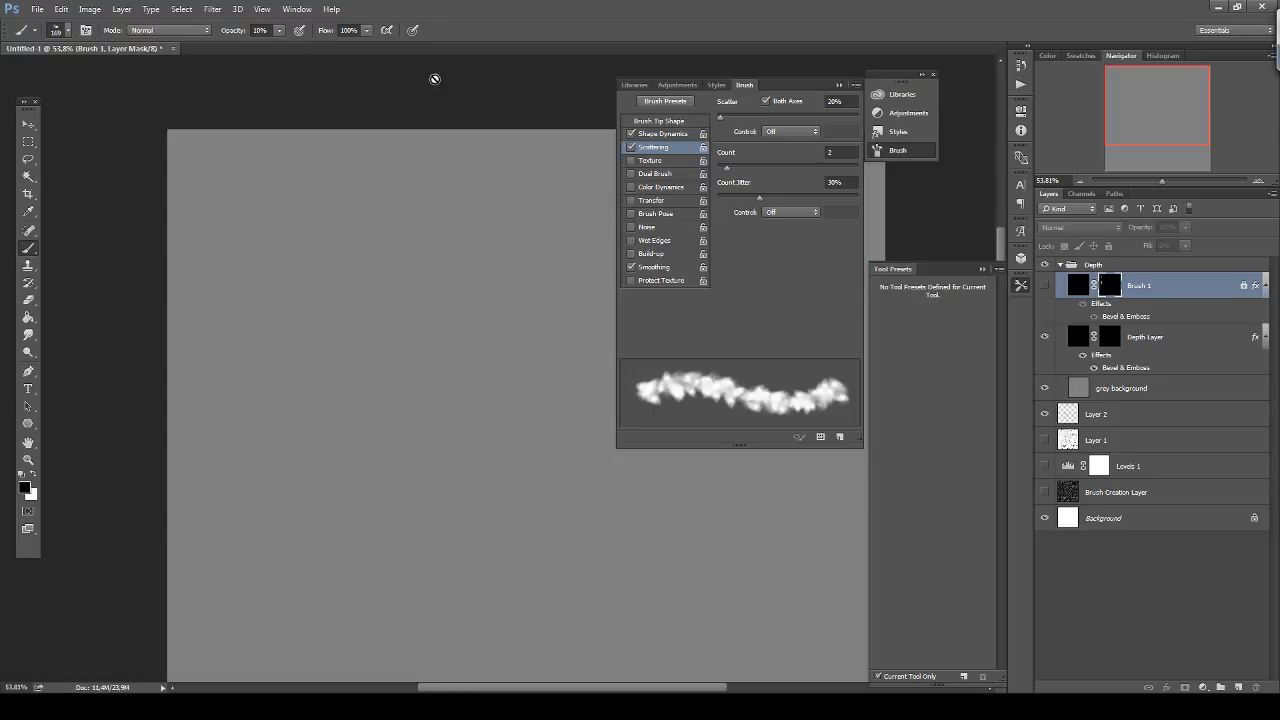
pyautogui.click(840, 85)
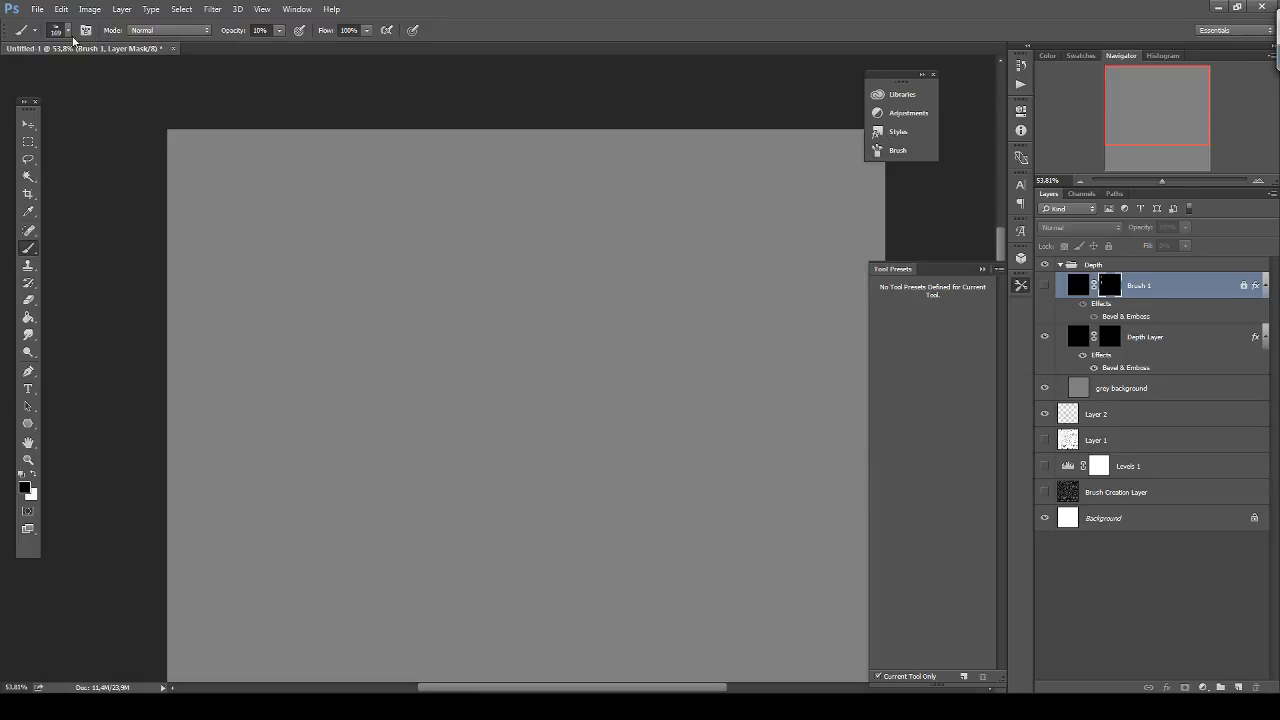
pyautogui.click(87, 31)
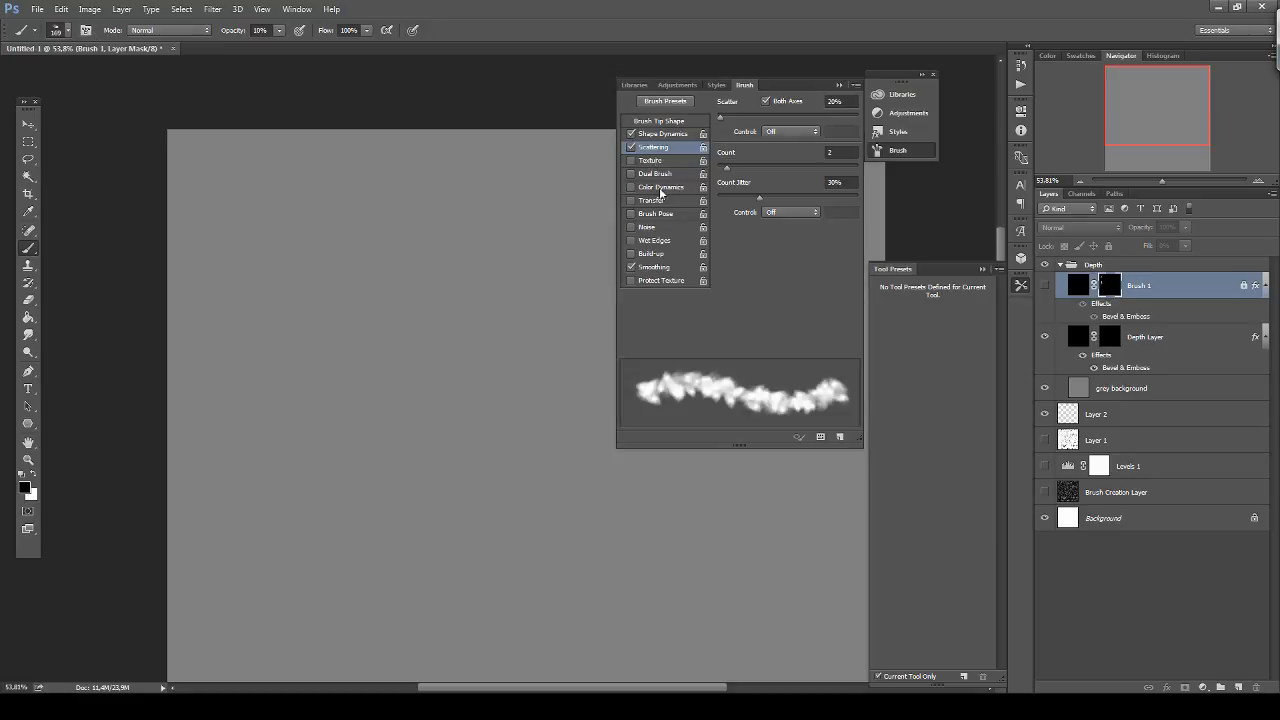
pyautogui.click(840, 86)
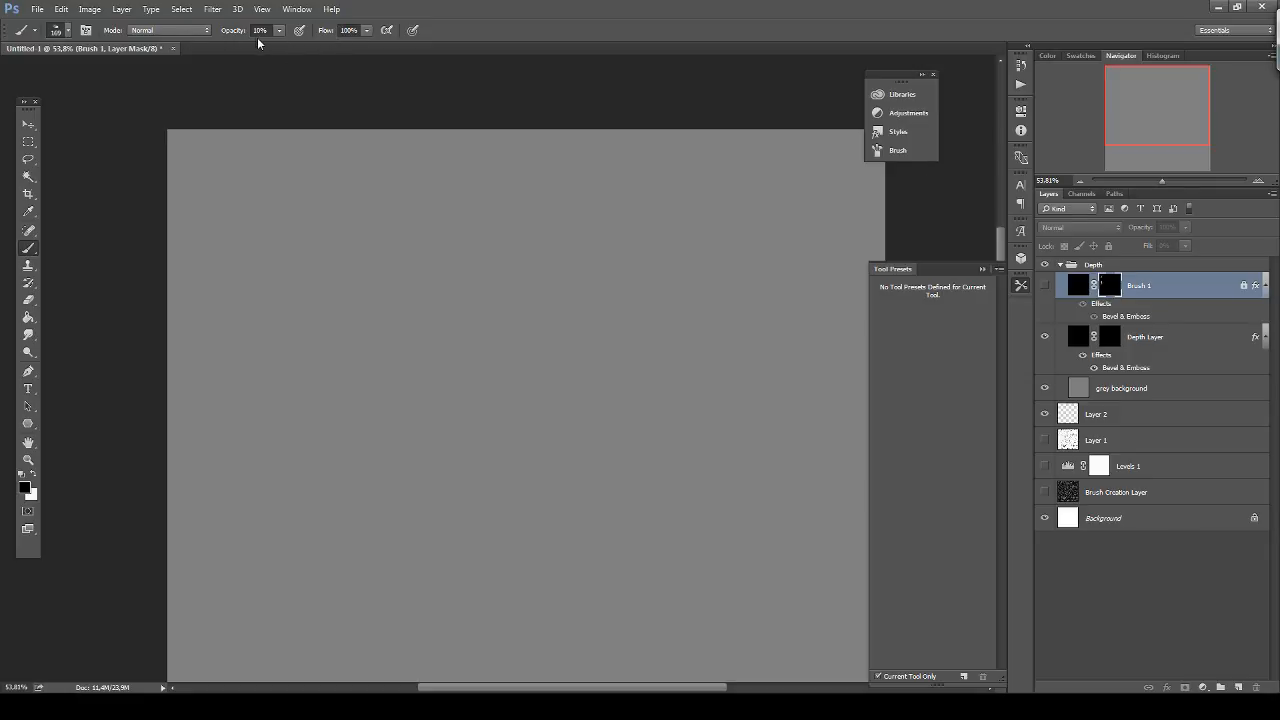
pyautogui.click(965, 679)
pyautogui.write('Brush 1')
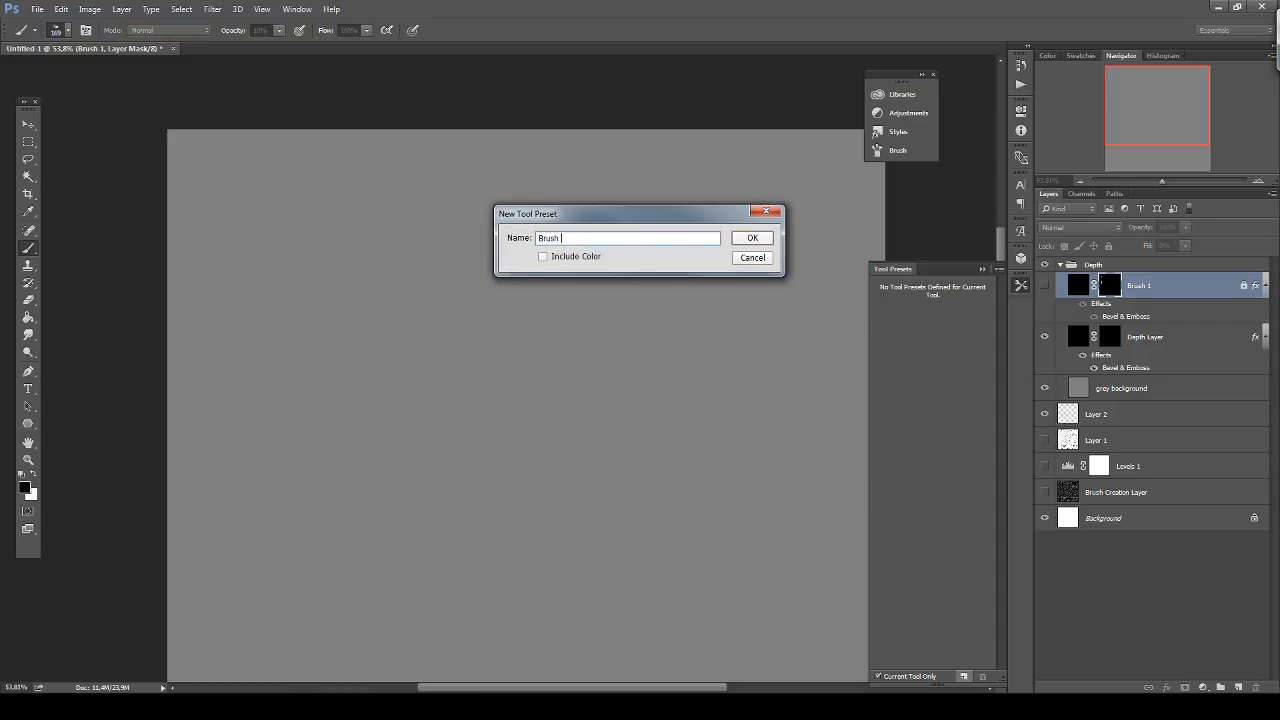
pyautogui.press('Return')
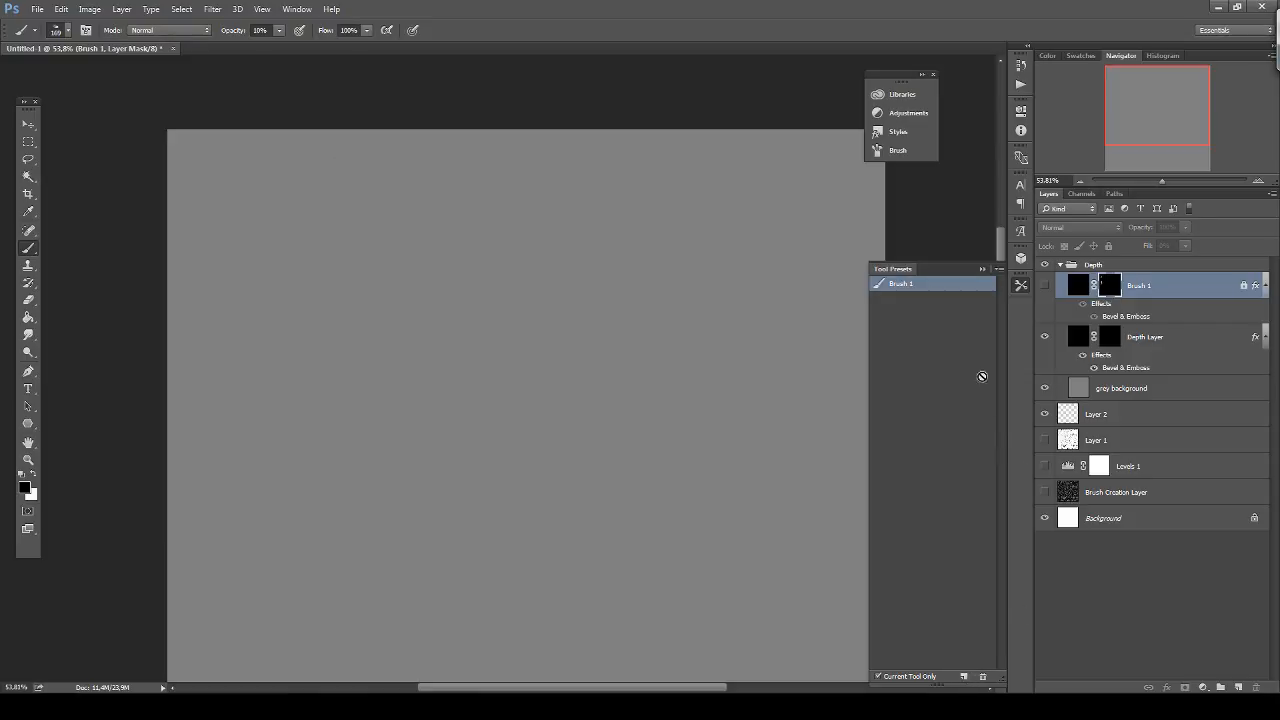
pyautogui.click(982, 270)
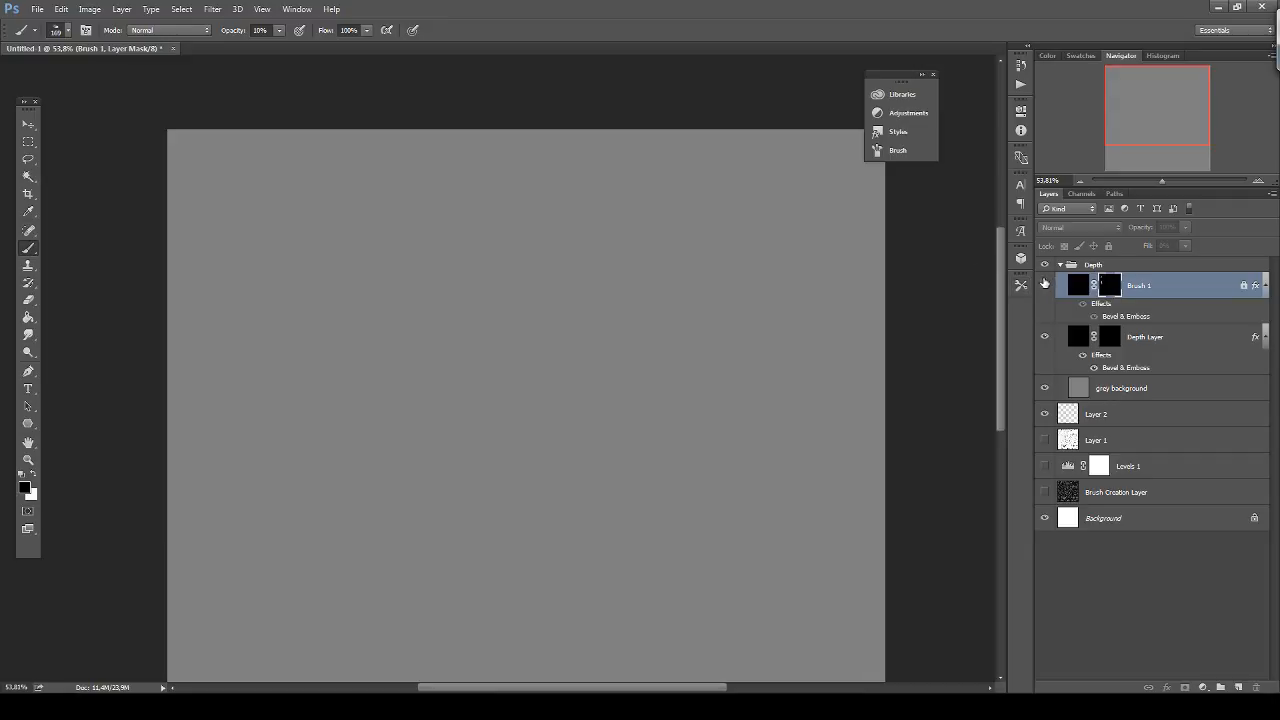
# Hide the Depth Layer and the grey background, and make Layer 2 the active layer.
pyautogui.click(1050, 389)
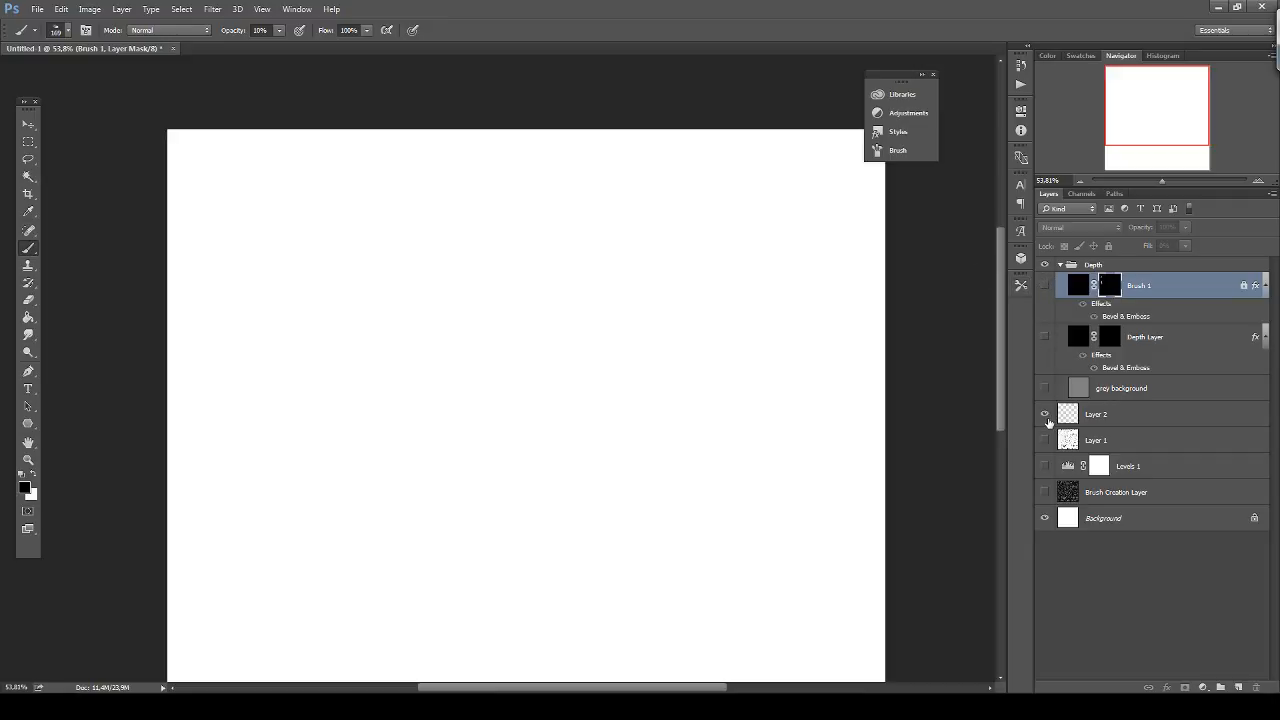
pyautogui.click(1077, 415)
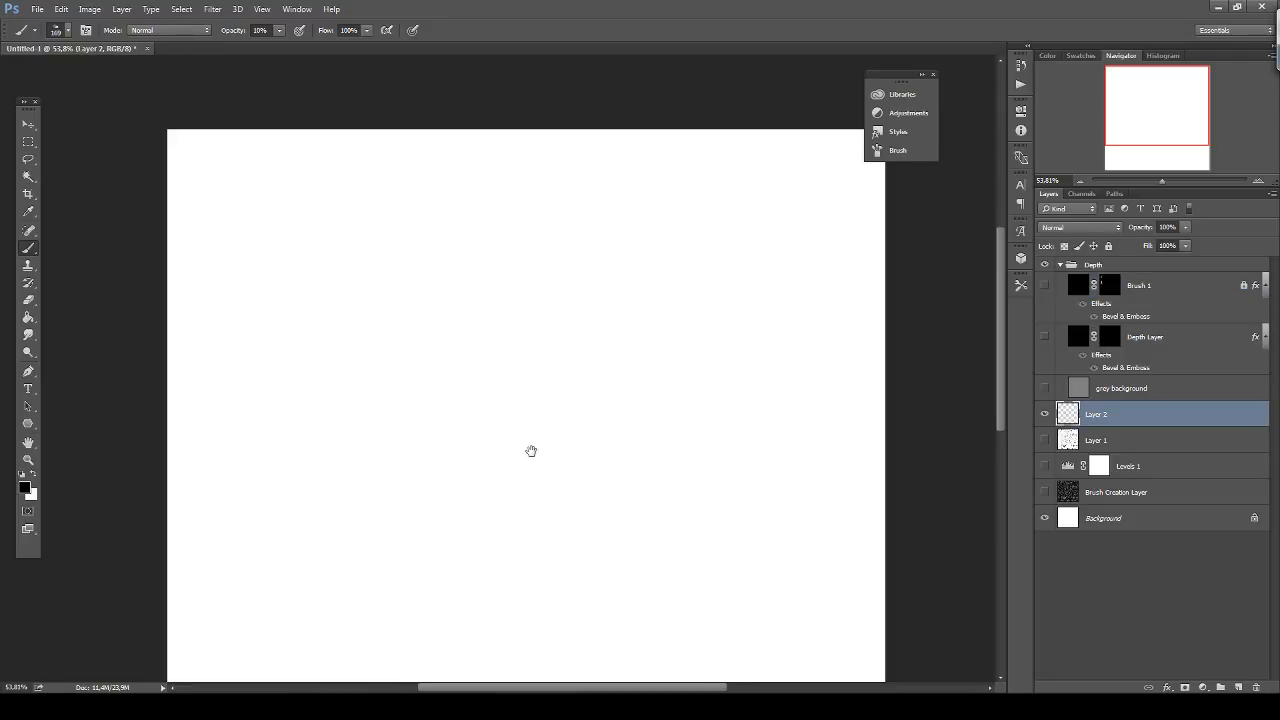
pyautogui.moveTo(531, 449)
pyautogui.mouseDown()
pyautogui.moveTo(680, 354)
pyautogui.moveTo(726, 434)
pyautogui.moveTo(697, 392)
pyautogui.moveTo(623, 394)
pyautogui.mouseUp()
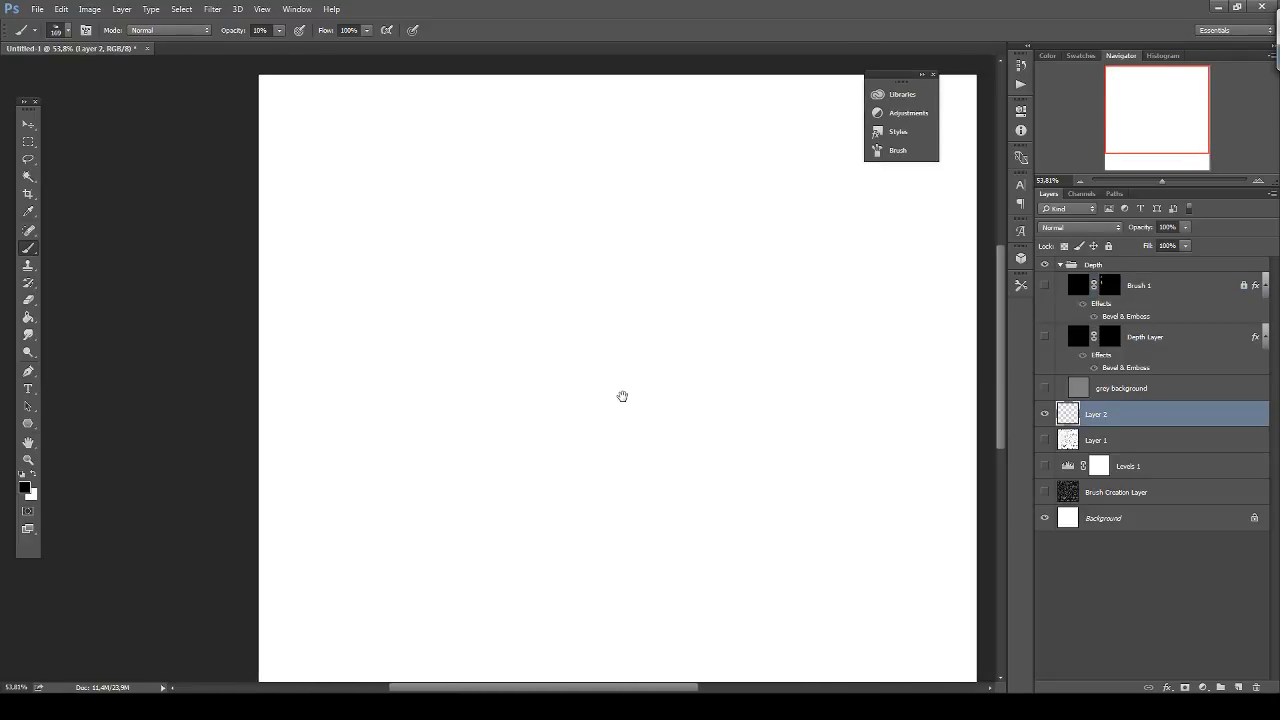
# Paint a soft black test blob on Layer 2 at 10% brush opacity and clear the layer again.
pyautogui.moveTo(353, 200)
pyautogui.mouseDown()
pyautogui.moveTo(377, 220)
pyautogui.moveTo(341, 232)
pyautogui.moveTo(373, 195)
pyautogui.moveTo(382, 214)
pyautogui.moveTo(360, 234)
pyautogui.moveTo(347, 219)
pyautogui.moveTo(386, 215)
pyautogui.moveTo(360, 250)
pyautogui.mouseUp()
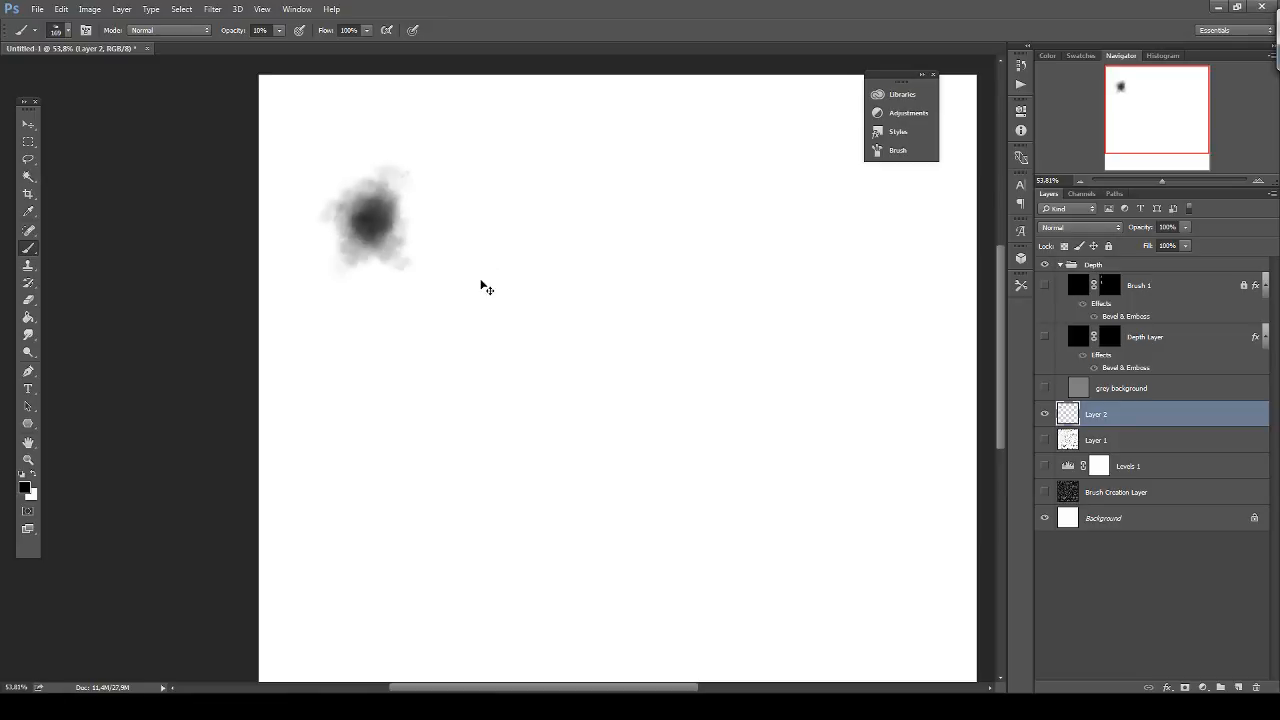
pyautogui.hotkey('ctrl', 'a')
pyautogui.press('Delete')
# Delete Layer 1 and leave only the Brush Creation Layer visible above the Background, with Layer 2 and Levels 1 hidden.
pyautogui.scroll(-1, 500, 270)
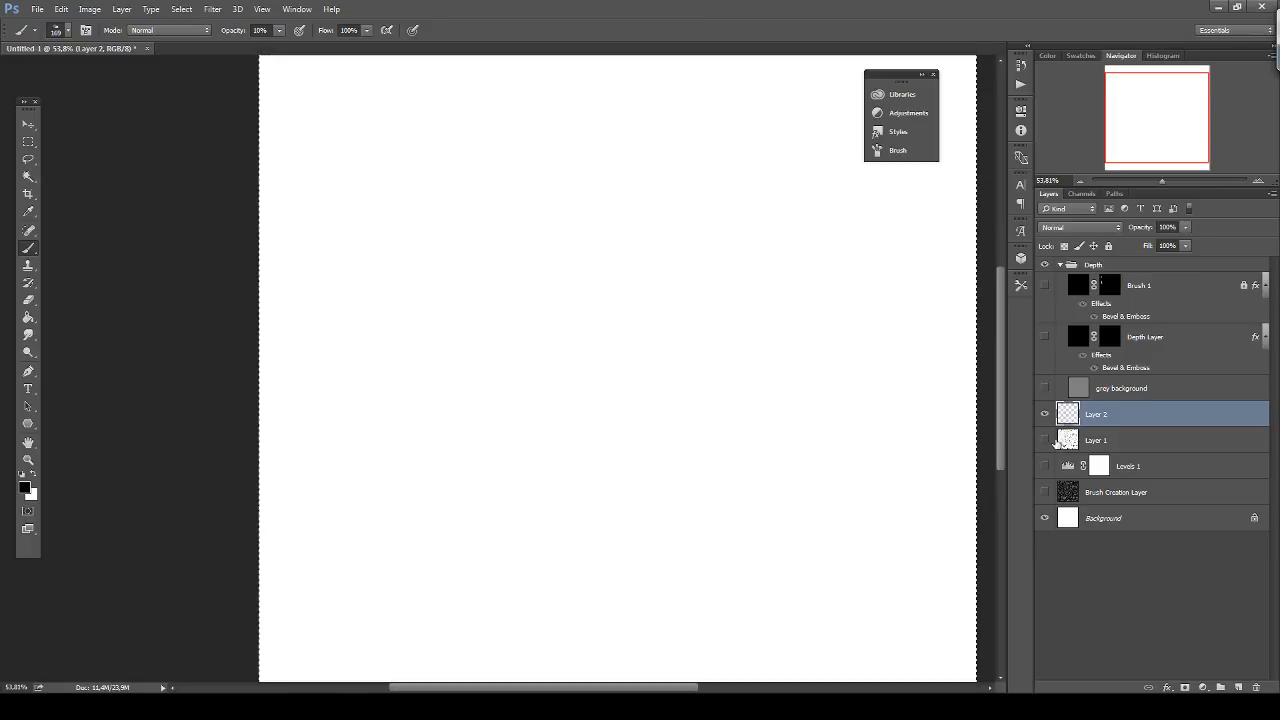
pyautogui.moveTo(1048, 440); pyautogui.dragTo(1045, 493)
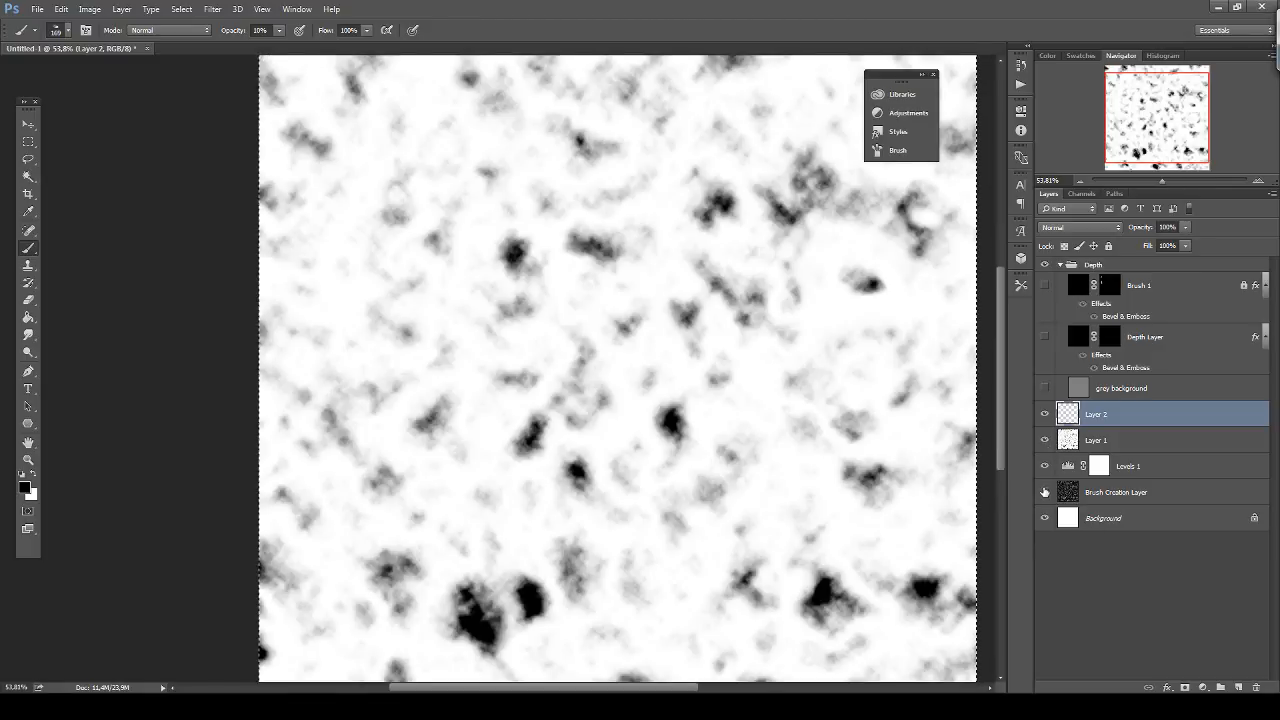
pyautogui.click(1046, 416)
pyautogui.moveTo(1045, 440)
pyautogui.mouseDown()
pyautogui.moveTo(1120, 680)
pyautogui.moveTo(1256, 688)
pyautogui.mouseUp()
pyautogui.click(1096, 445)
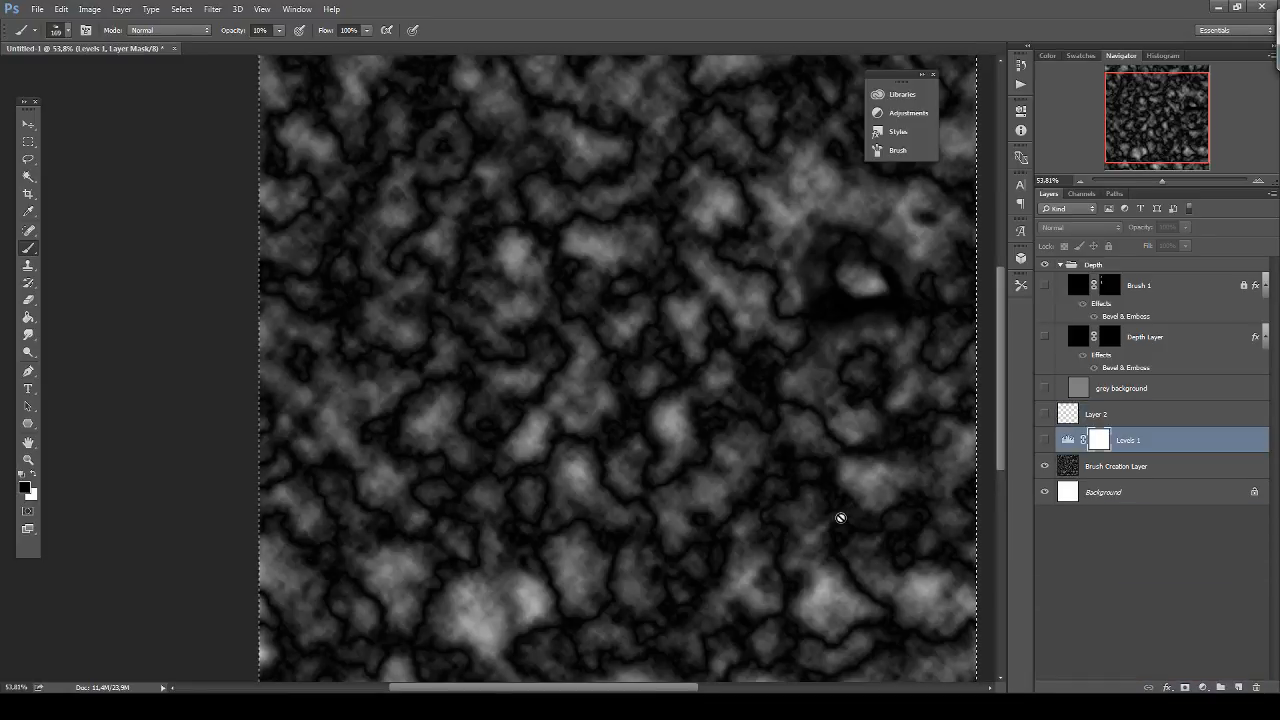
# Reapply the last-used clouds filter to the Brush Creation Layer many times to generate a new, finely detailed cloud texture.
pyautogui.moveTo(837, 517)
pyautogui.mouseDown()
pyautogui.moveTo(747, 492)
pyautogui.moveTo(686, 429)
pyautogui.mouseUp()
pyautogui.click(1117, 470)
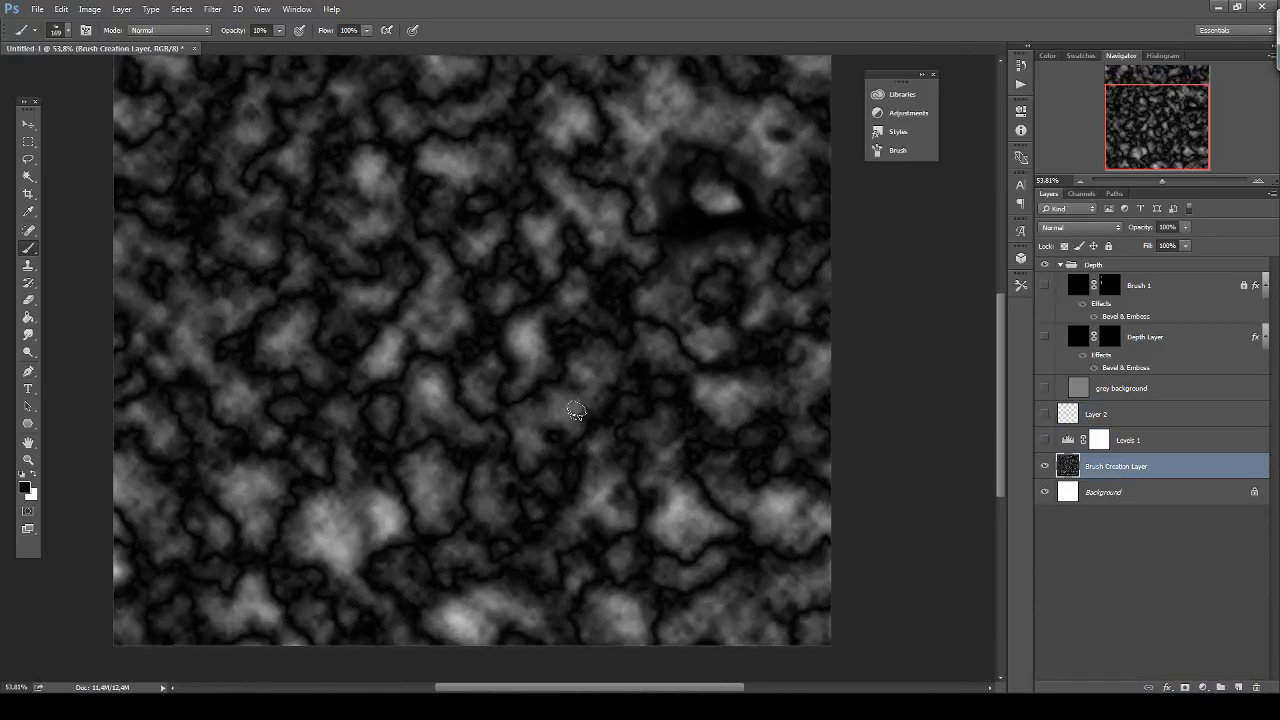
pyautogui.moveTo(486, 417); pyautogui.dragTo(546, 494)
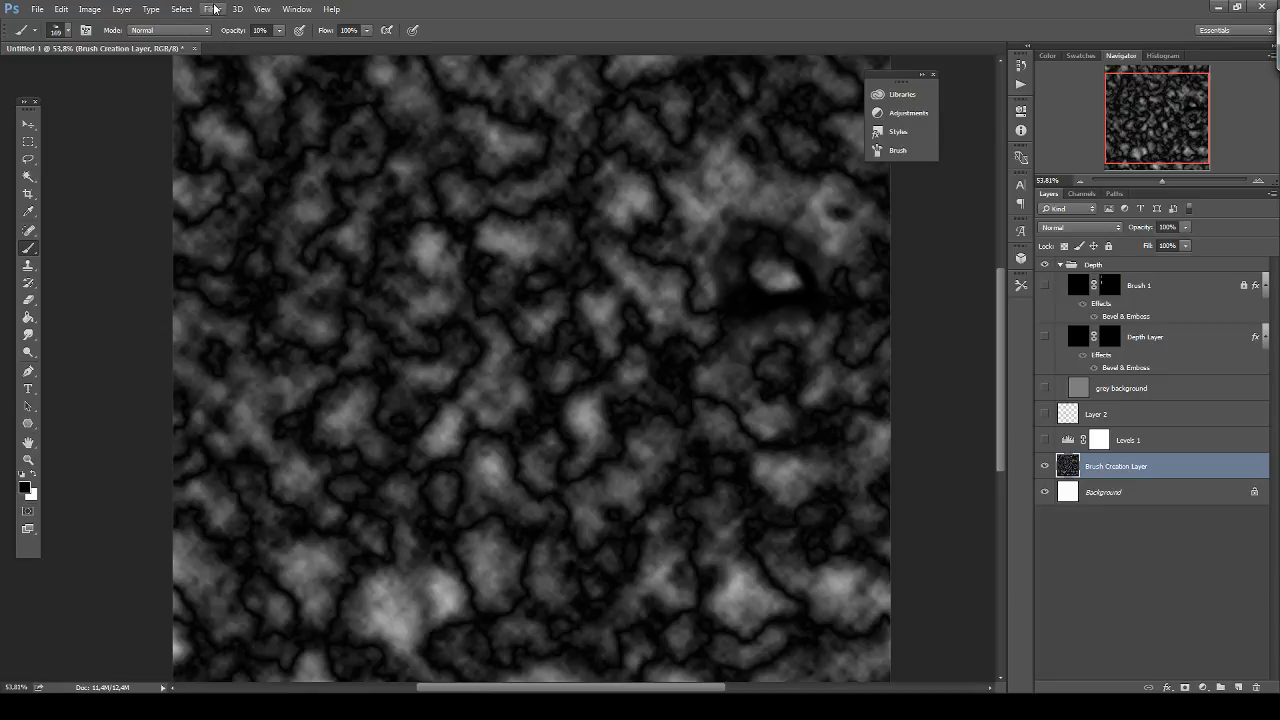
pyautogui.click(213, 9)
pyautogui.click(230, 24)
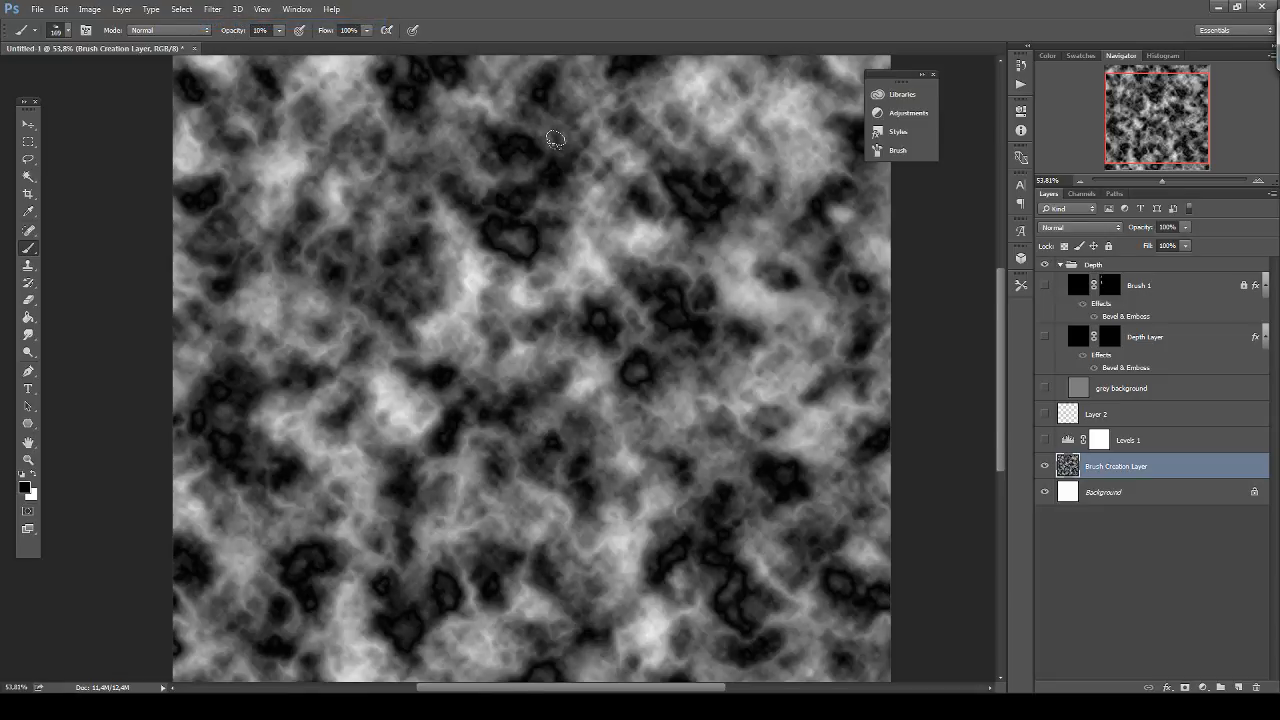
pyautogui.hotkey('ctrl', 'f')
pyautogui.hotkey('ctrl', 'f')
pyautogui.hotkey('ctrl', 'f')
pyautogui.hotkey('ctrl', 'f')
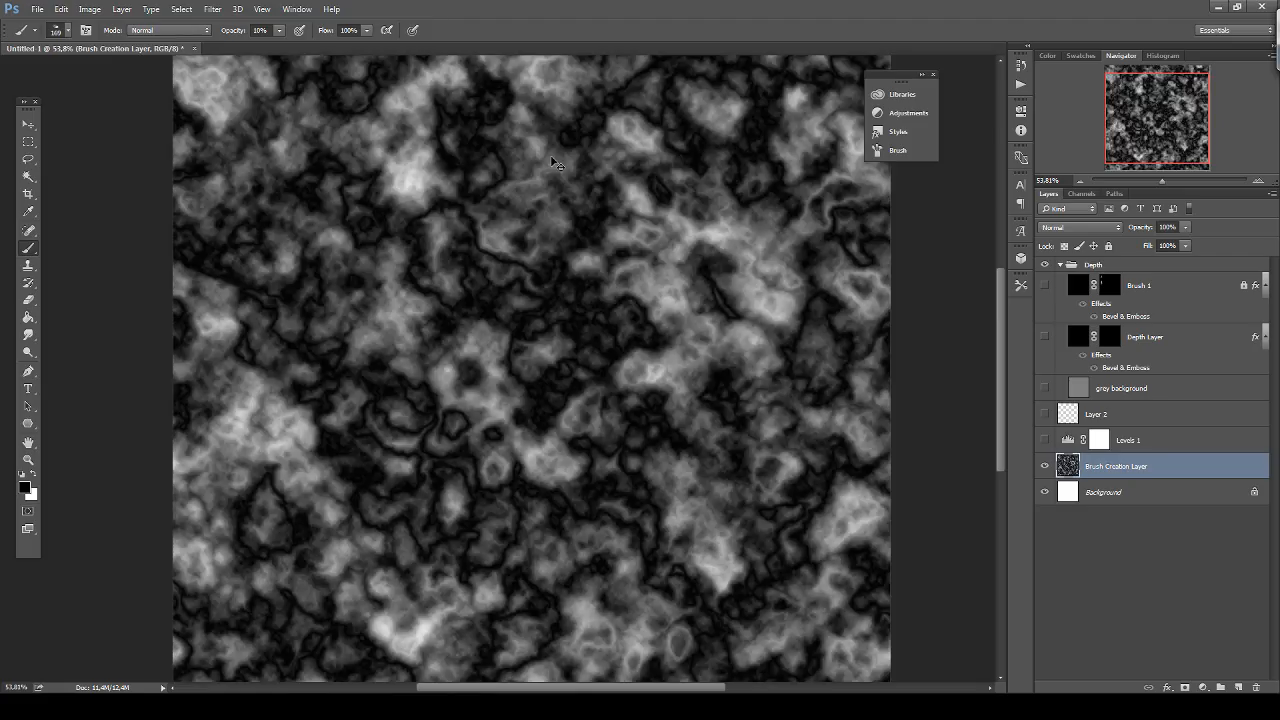
pyautogui.hotkey('ctrl', 'f')
pyautogui.hotkey('ctrl', 'f')
pyautogui.hotkey('ctrl', 'f')
pyautogui.hotkey('ctrl', 'f')
pyautogui.hotkey('ctrl', 'f')
pyautogui.hotkey('ctrl', 'f')
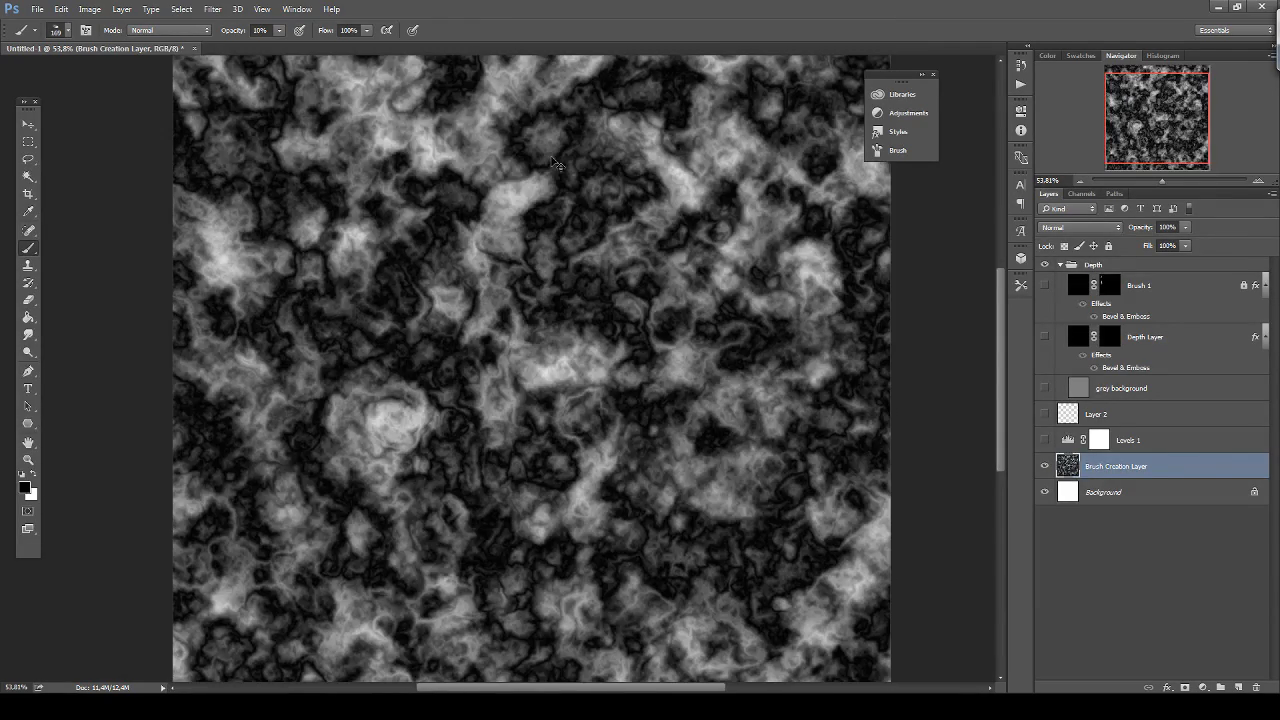
pyautogui.hotkey('ctrl', 'f')
pyautogui.hotkey('ctrl', 'f')
pyautogui.hotkey('ctrl', 'f')
pyautogui.hotkey('ctrl', 'f')
pyautogui.hotkey('ctrl', 'f')
pyautogui.hotkey('ctrl', 'f')
pyautogui.hotkey('ctrl', 'f')
pyautogui.hotkey('ctrl', 'f')
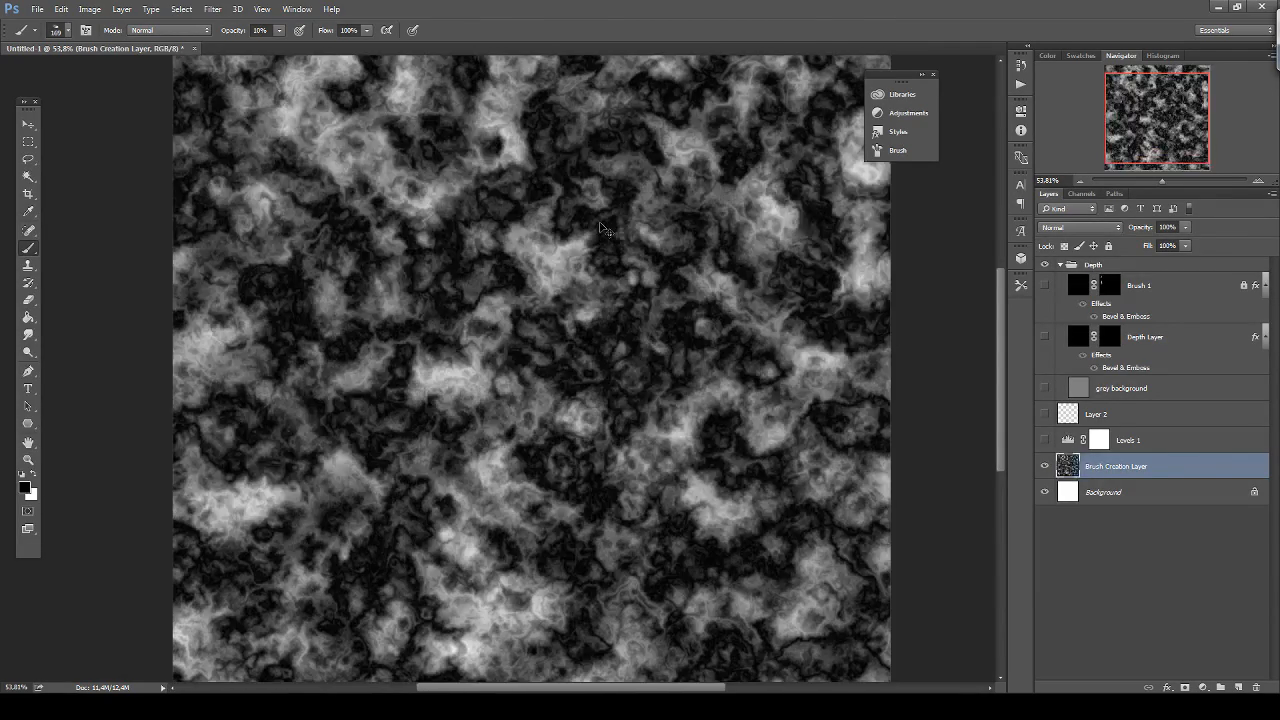
pyautogui.hotkey('ctrl', 'f')
pyautogui.hotkey('ctrl', 'f')
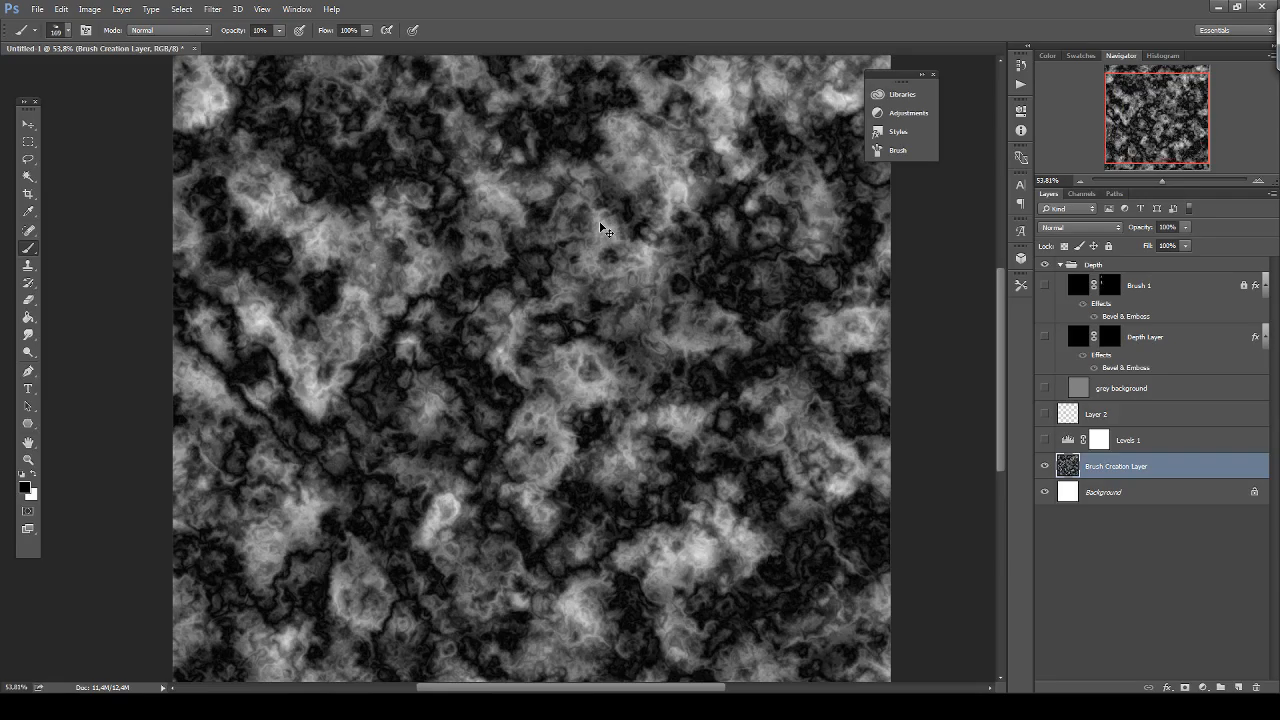
pyautogui.hotkey('ctrl', 'f')
pyautogui.hotkey('ctrl', 'f')
pyautogui.hotkey('ctrl', 'f')
pyautogui.hotkey('ctrl', 'f')
pyautogui.hotkey('ctrl', 'f')
pyautogui.hotkey('ctrl', 'f')
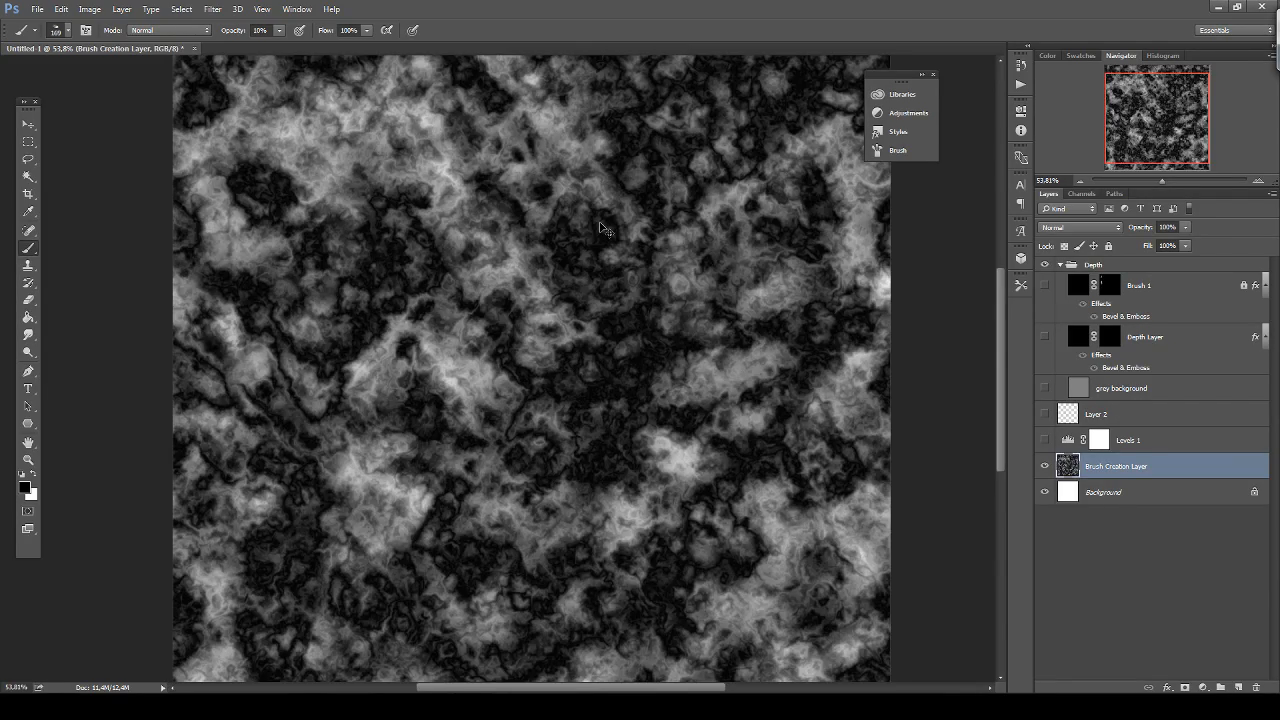
pyautogui.hotkey('ctrl', 'f')
pyautogui.hotkey('ctrl', 'f')
pyautogui.hotkey('ctrl', 'f')
pyautogui.hotkey('ctrl', 'f')
pyautogui.hotkey('ctrl', 'f')
pyautogui.hotkey('ctrl', 'f')
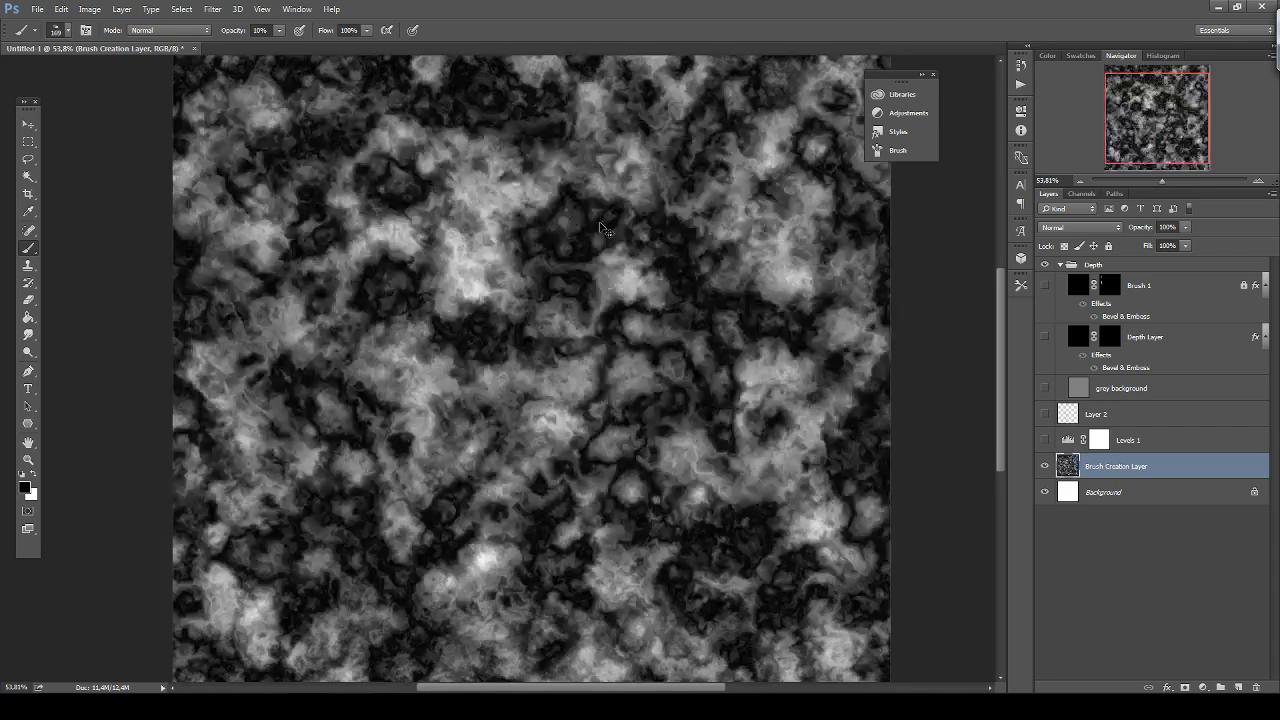
pyautogui.hotkey('ctrl', 'f')
pyautogui.hotkey('ctrl', 'f')
pyautogui.hotkey('ctrl', 'f')
pyautogui.hotkey('ctrl', 'f')
pyautogui.hotkey('ctrl', 'f')
pyautogui.hotkey('ctrl', 'f')
pyautogui.hotkey('ctrl', 'f')
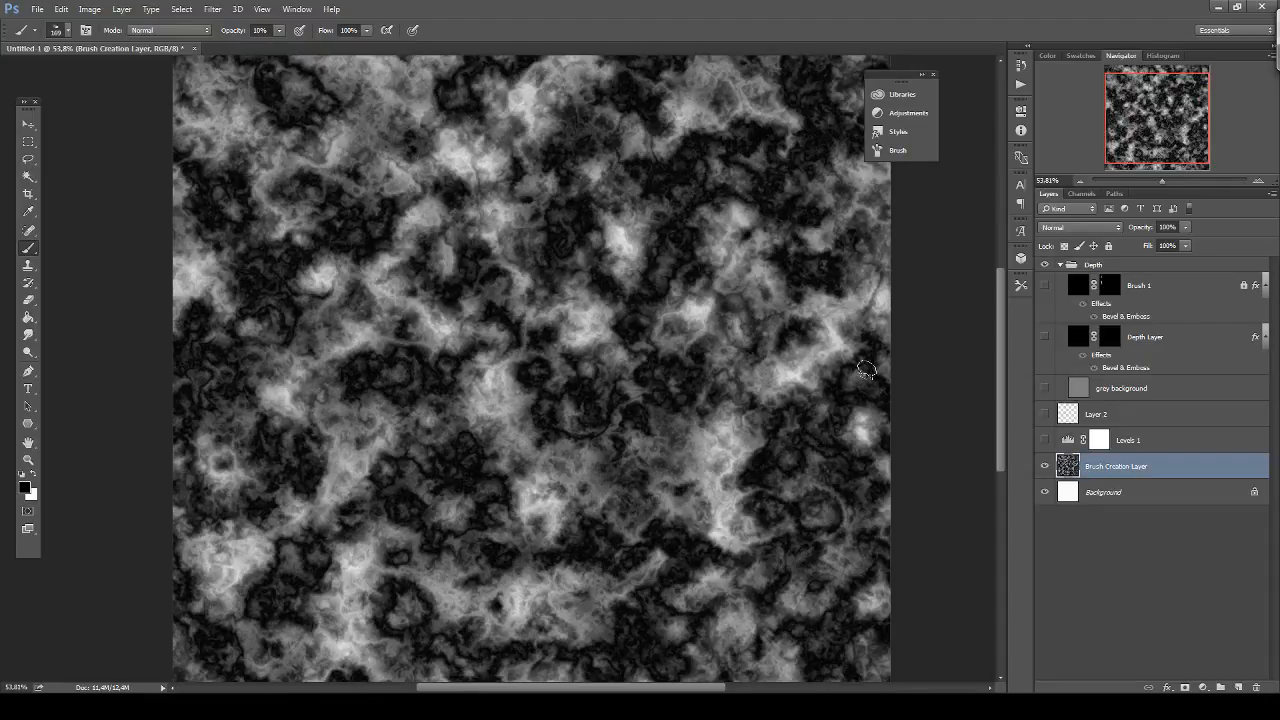
pyautogui.scroll(-4, 640, 380)
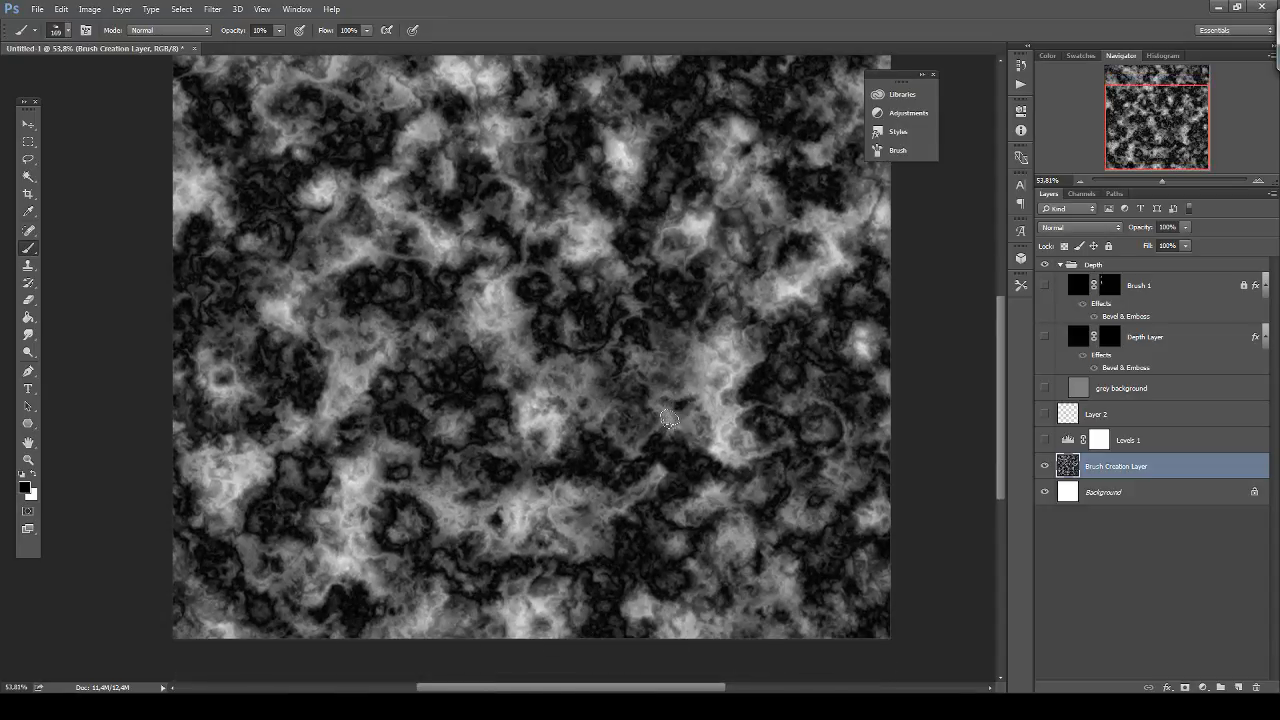
# Show the Levels 1 adjustment and set its midtone value to 0.14 so only isolated bright cloud patches remain.
pyautogui.scroll(1, 669, 419)
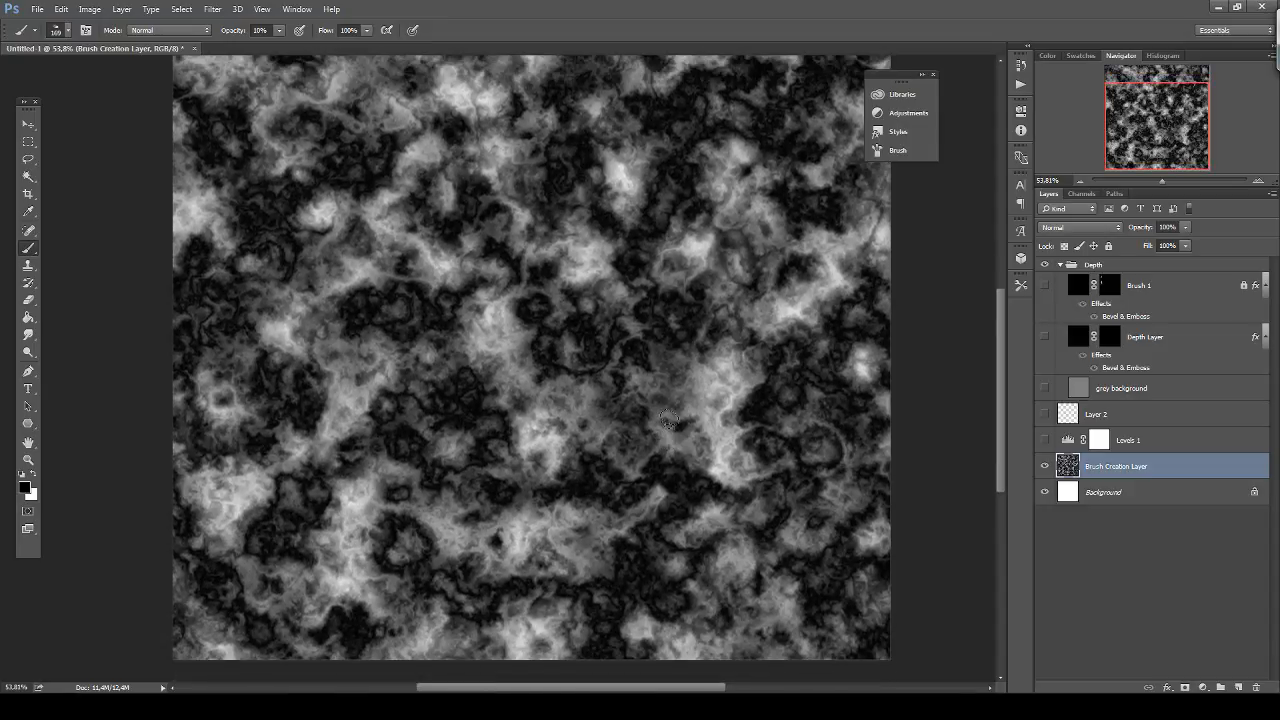
pyautogui.click(1045, 440)
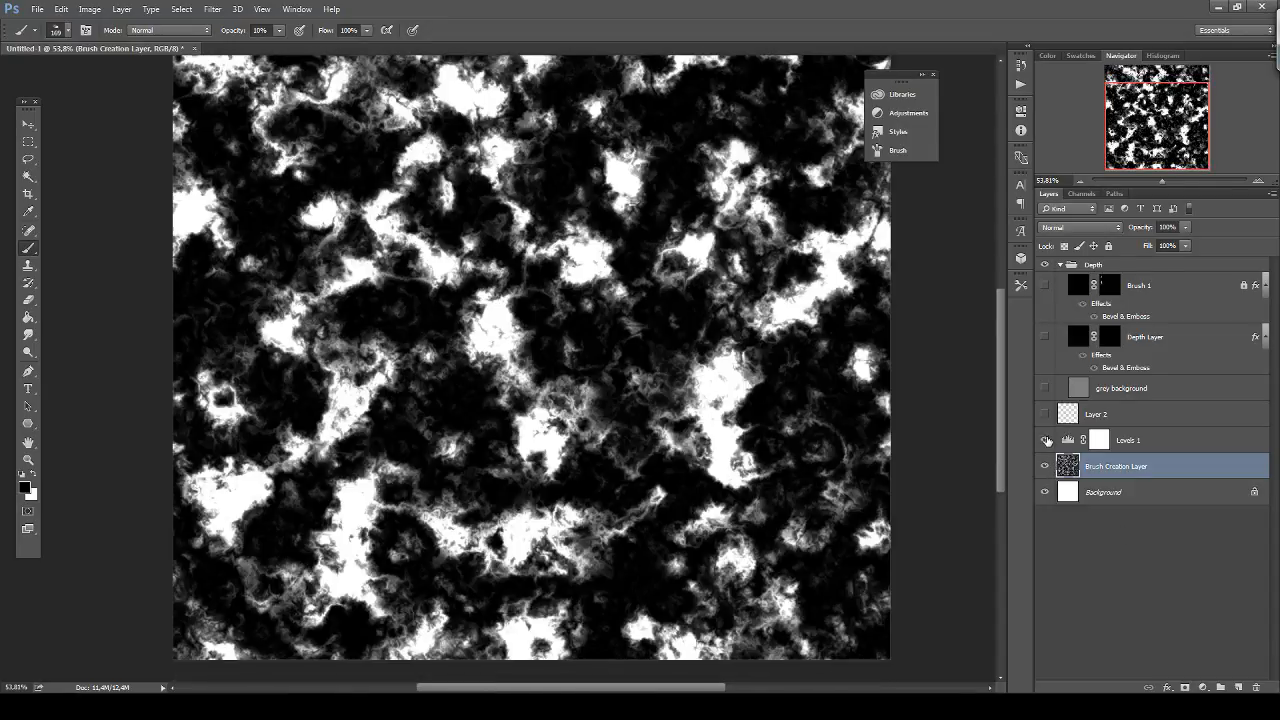
pyautogui.click(1120, 447)
pyautogui.click(1068, 445)
pyautogui.moveTo(923, 246); pyautogui.dragTo(952, 247)
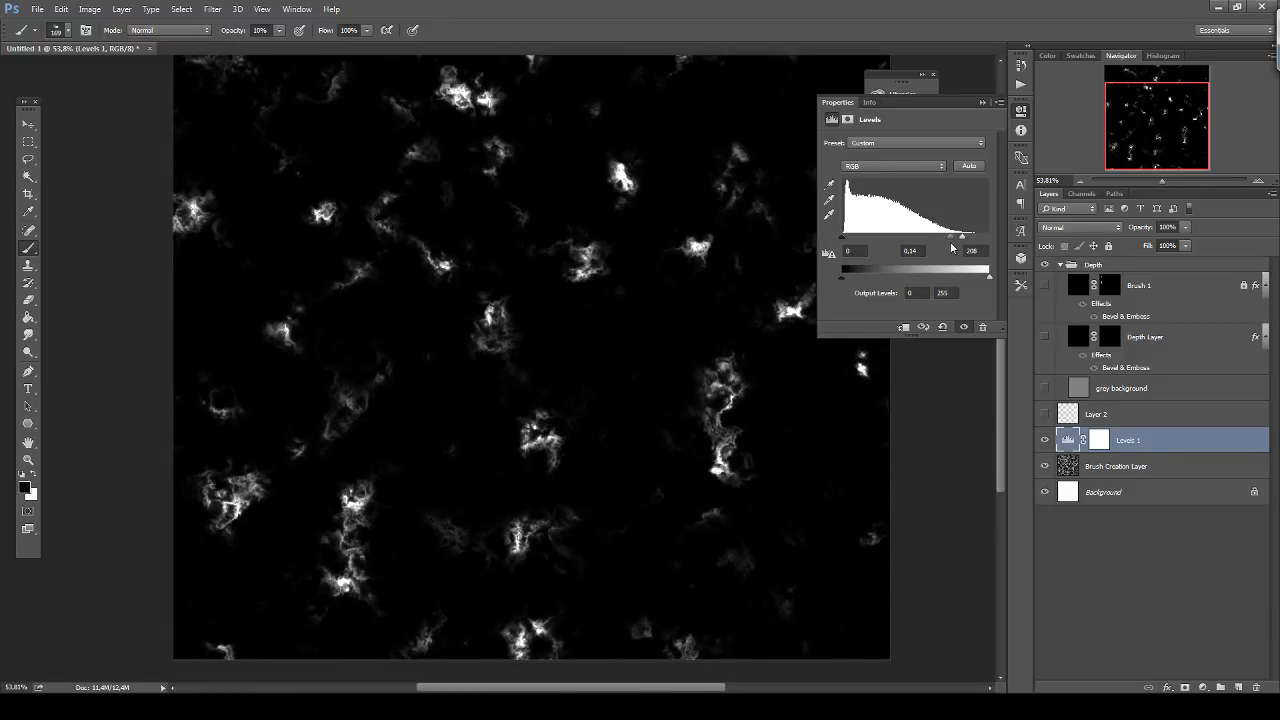
pyautogui.click(982, 102)
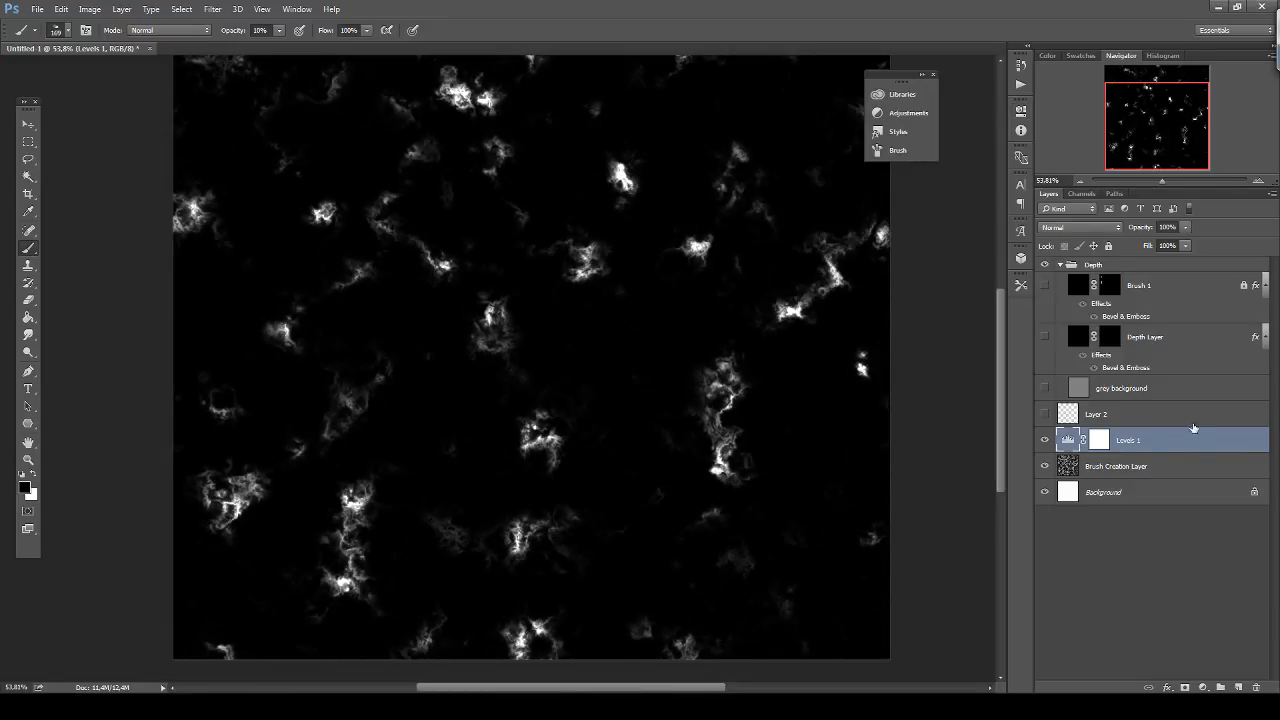
# Stamp the visible image onto a new layer, then lasso loosely around one heart-shaped bright cloud patch and copy it to its own layer.
pyautogui.scroll(3, 717, 222)
pyautogui.scroll(3, 717, 222)
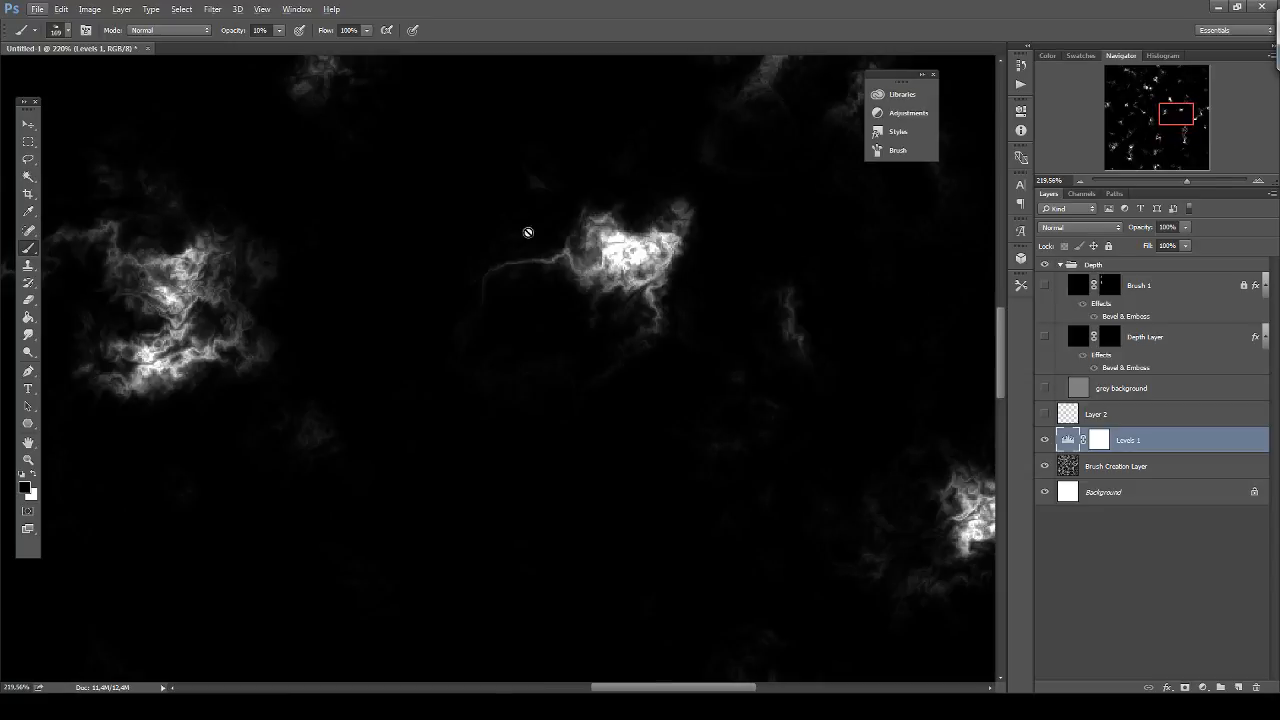
pyautogui.hotkey('ctrl', 'shift', 'alt', 'e')
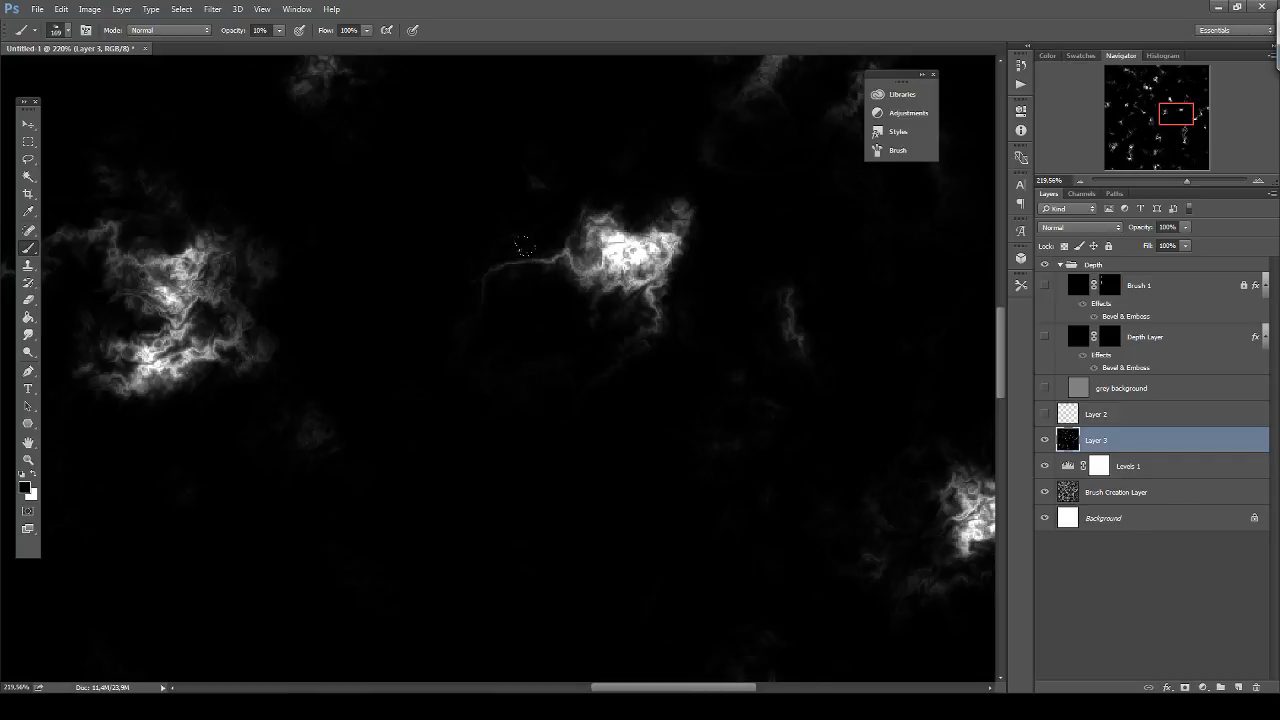
pyautogui.click(31, 160)
pyautogui.moveTo(550, 172)
pyautogui.mouseDown()
pyautogui.moveTo(422, 282)
pyautogui.moveTo(435, 406)
pyautogui.moveTo(591, 468)
pyautogui.moveTo(730, 218)
pyautogui.moveTo(558, 138)
pyautogui.mouseUp()
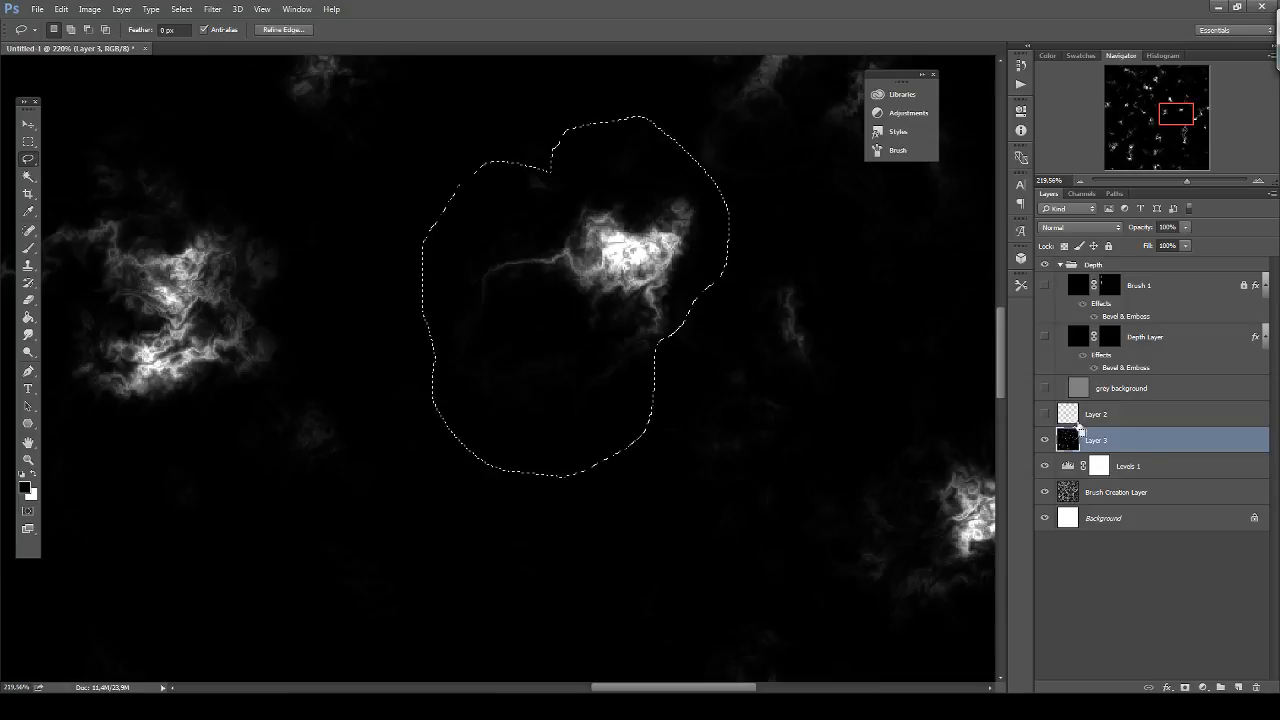
pyautogui.hotkey('ctrl', 'j')
# Hide Layer 3, Levels 1 and the Brush Creation Layer, and invert the colours of the copied cloud patch on Layer 4.
pyautogui.click(1044, 466)
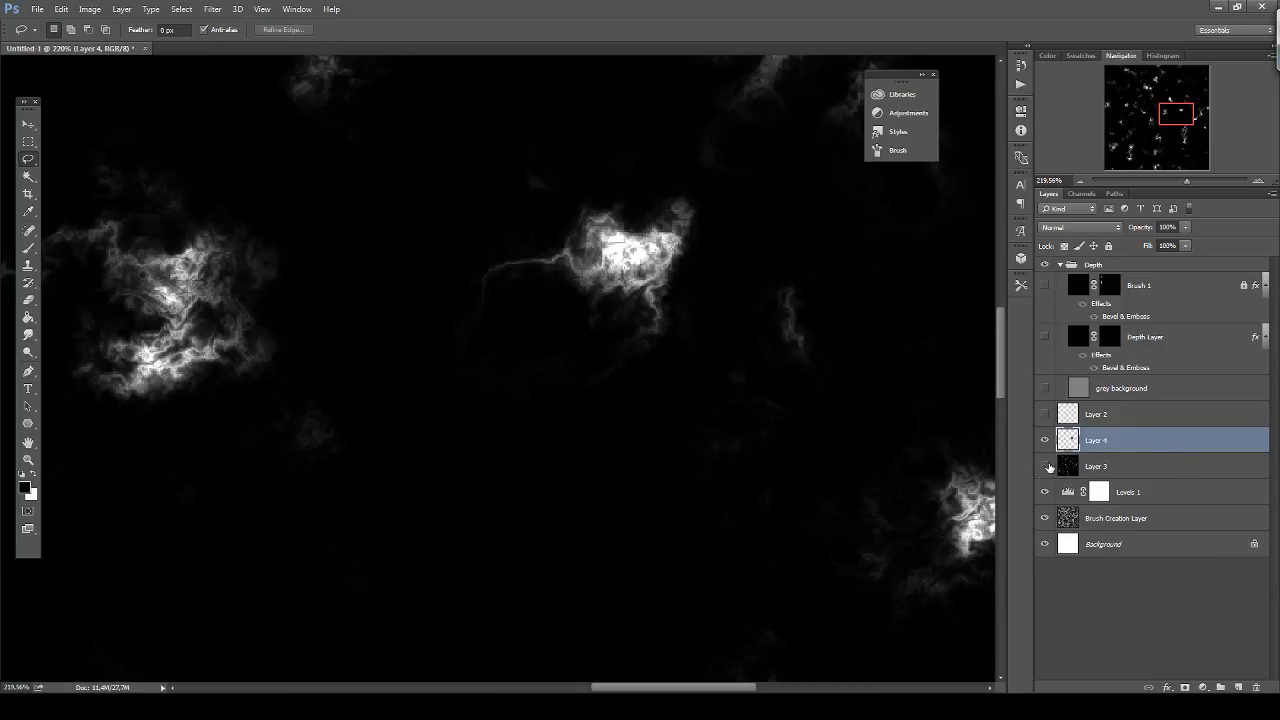
pyautogui.click(1044, 492)
pyautogui.click(1044, 518)
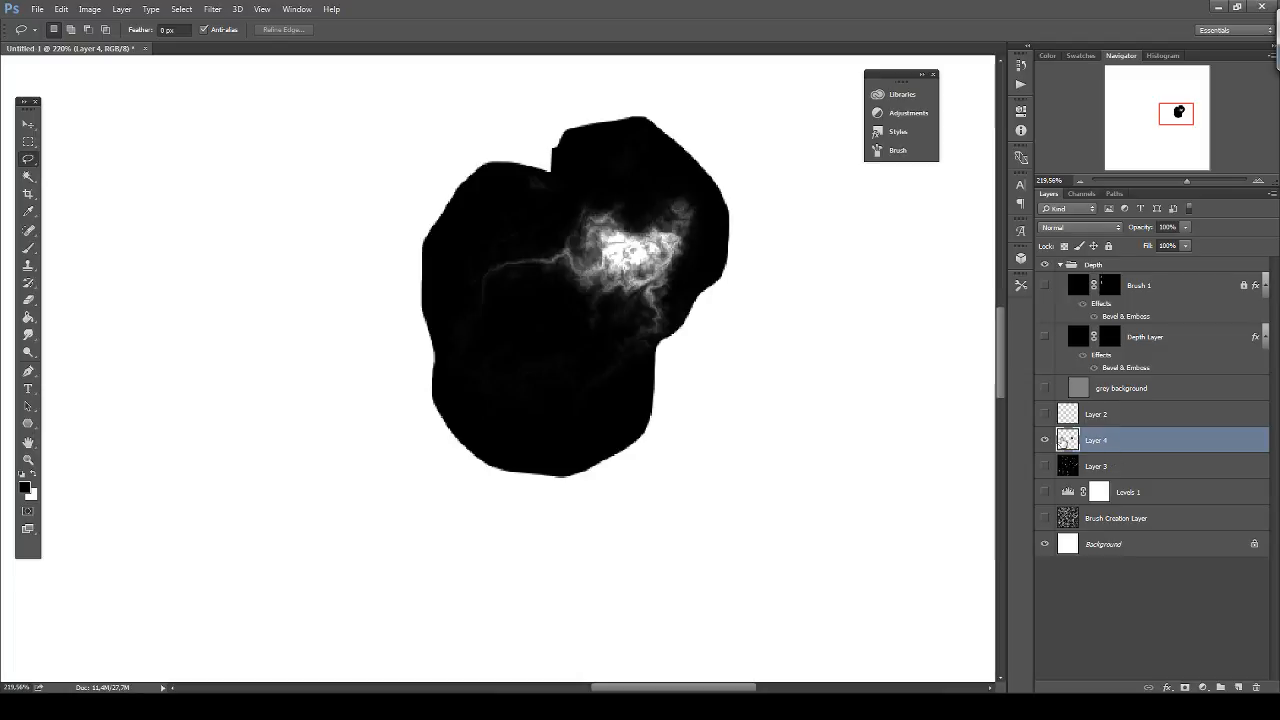
pyautogui.hotkey('ctrl', 'i')
pyautogui.scroll(2, 800, 320)
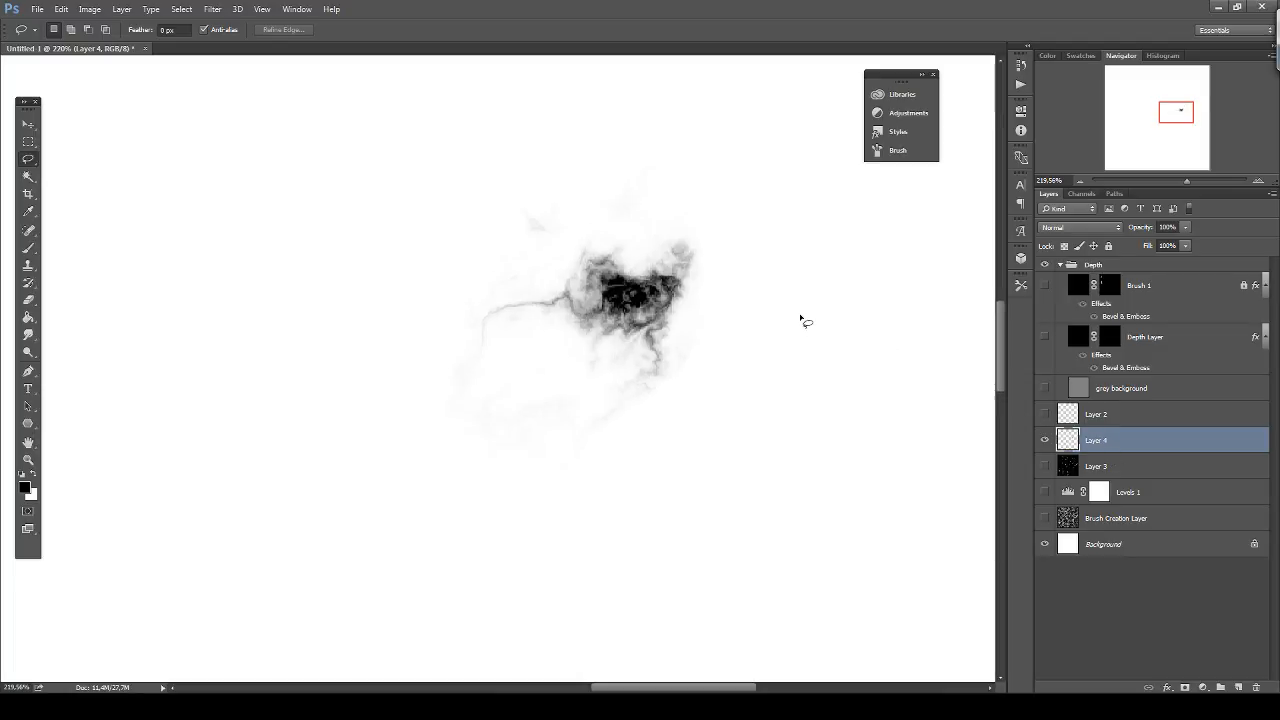
# Prepare a smaller white brush and clip a new Levels adjustment to Layer 4 with black input 67 and midtone 0.01 to exaggerate faint remnants.
pyautogui.press('b')
pyautogui.press('x')
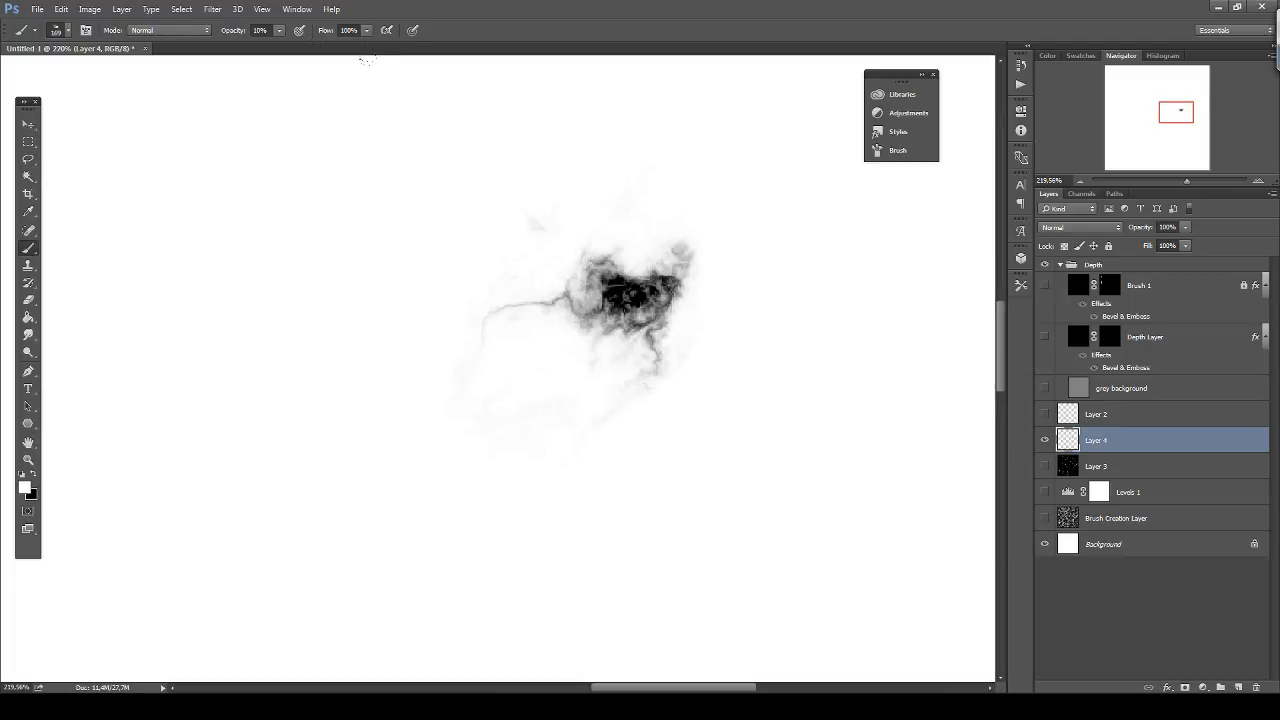
pyautogui.press('[')
pyautogui.click(1204, 686)
pyautogui.click(1199, 466)
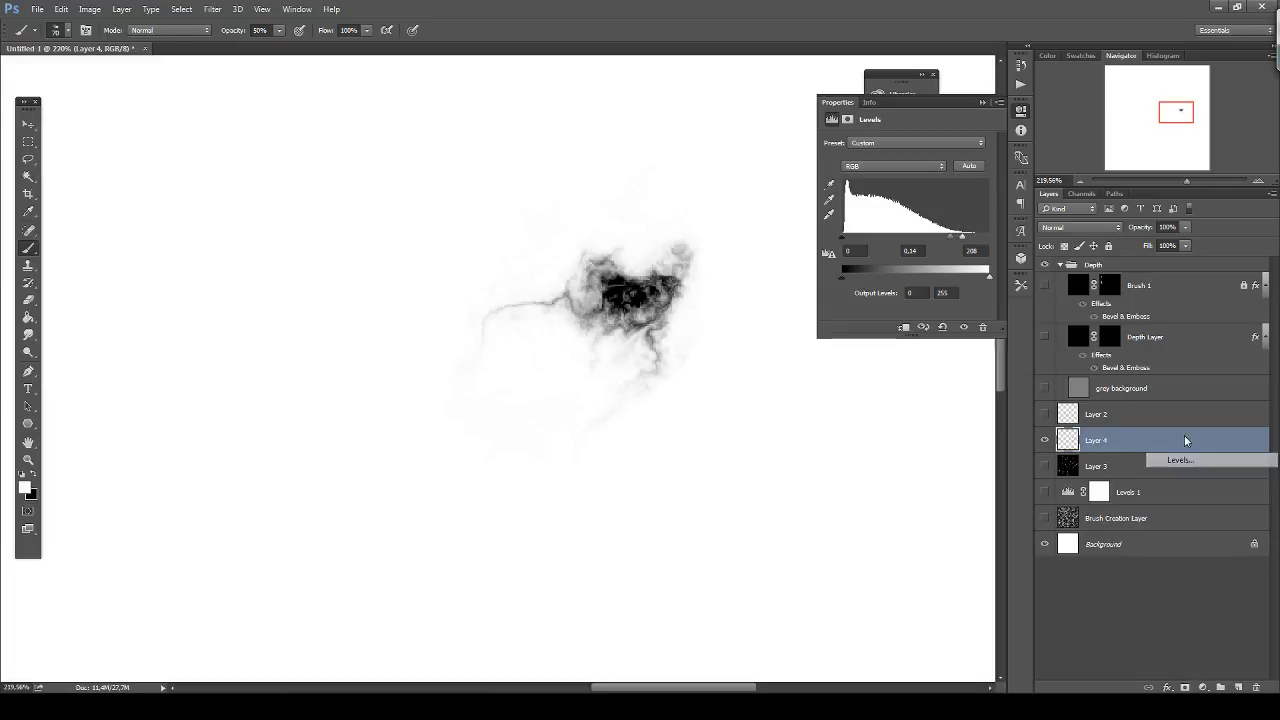
pyautogui.rightClick(1147, 452)
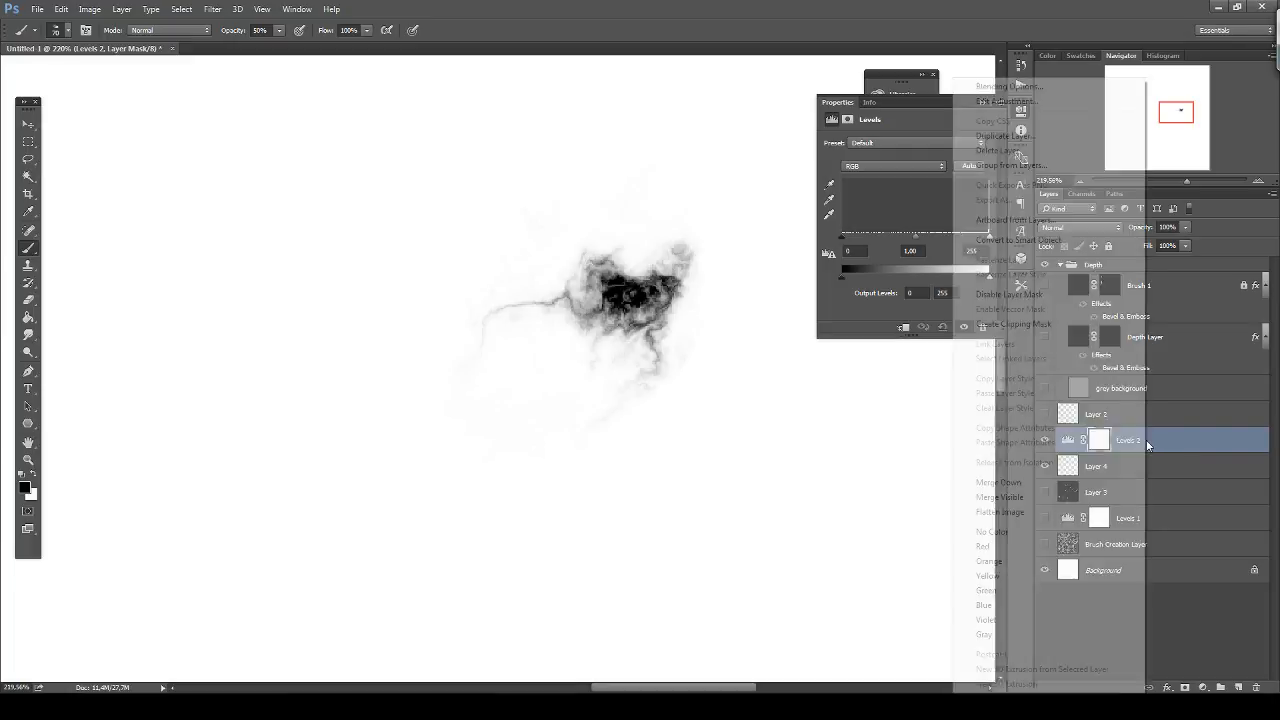
pyautogui.click(1030, 323)
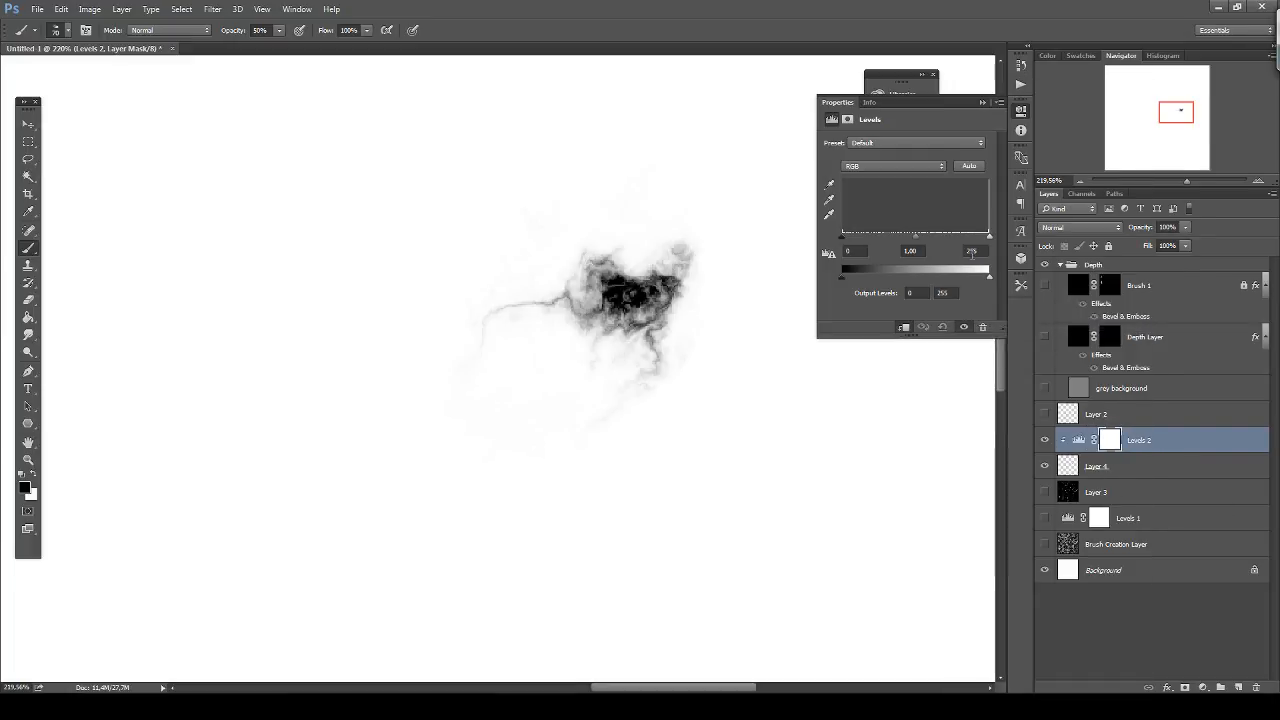
pyautogui.moveTo(909, 237); pyautogui.dragTo(989, 230)
pyautogui.moveTo(841, 241); pyautogui.dragTo(880, 237)
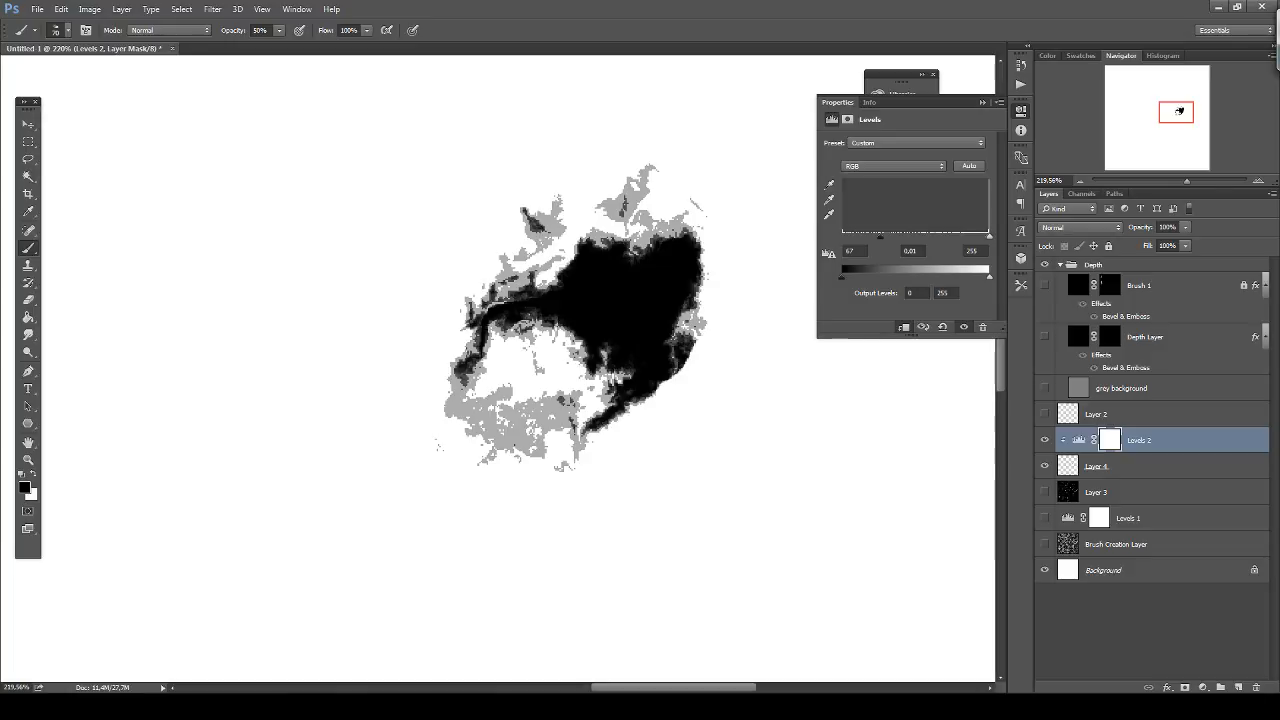
# Paint white at 100% opacity over the stray remnants around the cloud on Layer 4, and delete the Levels 2 adjustment.
pyautogui.click(1065, 461)
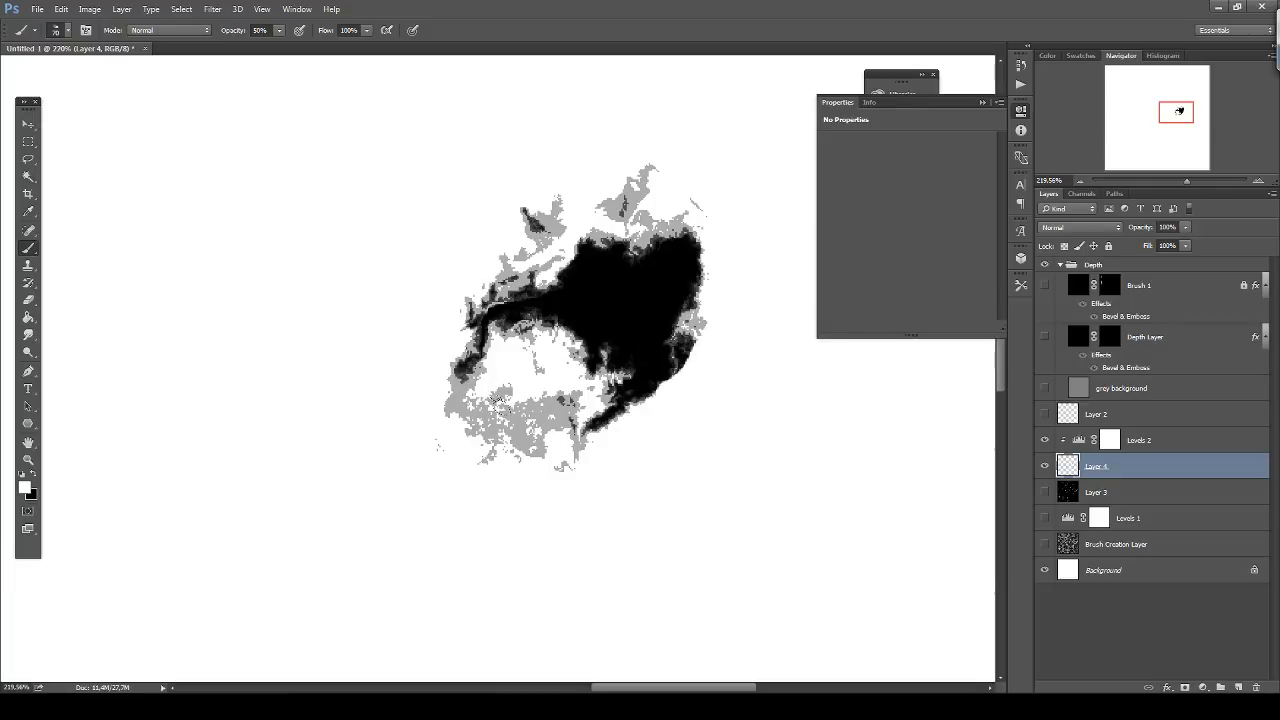
pyautogui.press('0')
pyautogui.moveTo(520, 424)
pyautogui.mouseDown()
pyautogui.moveTo(505, 440)
pyautogui.moveTo(452, 382)
pyautogui.moveTo(482, 460)
pyautogui.moveTo(451, 402)
pyautogui.moveTo(545, 435)
pyautogui.moveTo(559, 467)
pyautogui.mouseUp()
pyautogui.moveTo(655, 168)
pyautogui.mouseDown()
pyautogui.moveTo(646, 182)
pyautogui.moveTo(678, 226)
pyautogui.moveTo(557, 200)
pyautogui.moveTo(524, 218)
pyautogui.moveTo(540, 224)
pyautogui.mouseUp()
pyautogui.moveTo(464, 371); pyautogui.dragTo(449, 391)
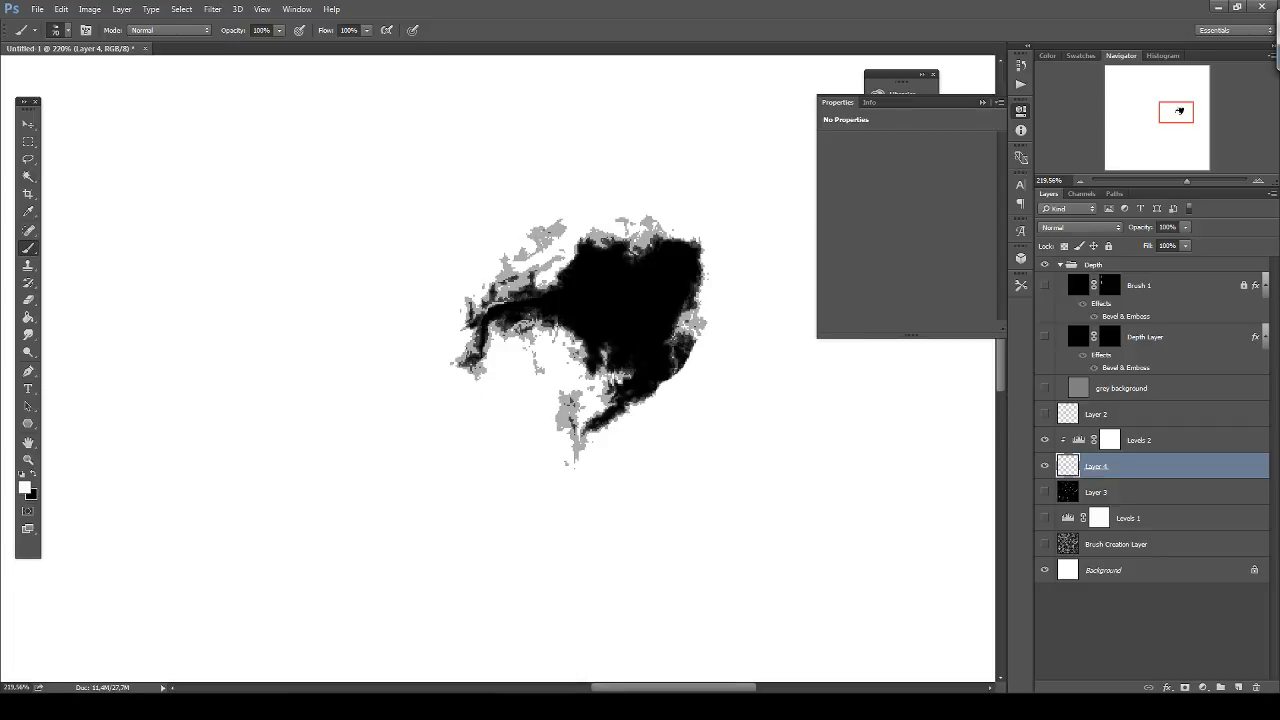
pyautogui.moveTo(563, 466); pyautogui.dragTo(577, 451)
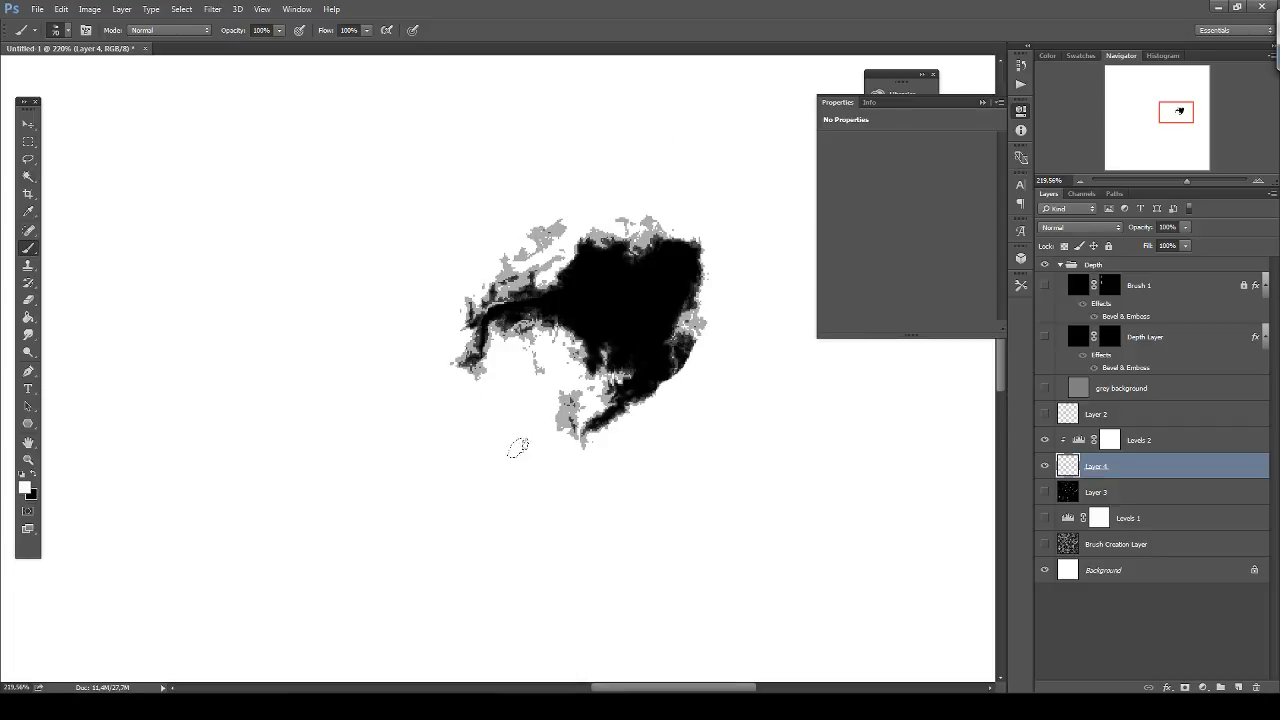
pyautogui.click(1044, 441)
pyautogui.moveTo(1148, 443); pyautogui.dragTo(1262, 688)
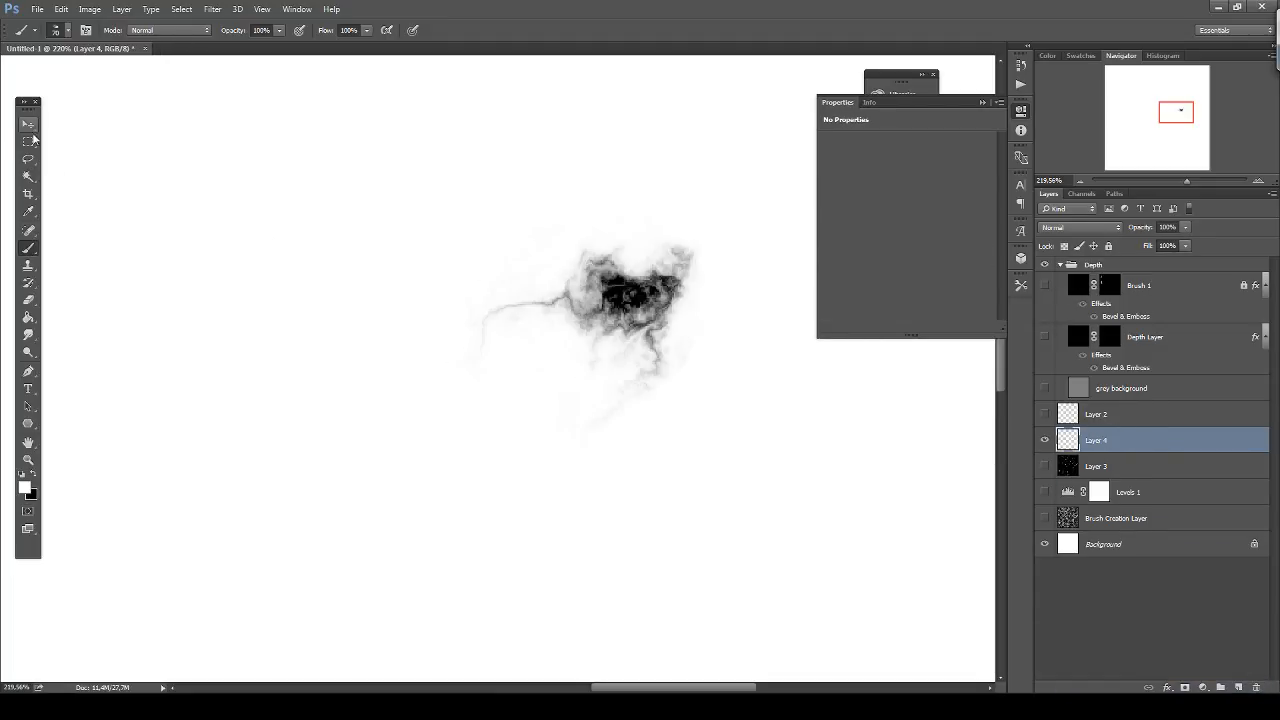
# Draw a roughly square marquee selection around the whole cleaned-up cloud shape on Layer 4.
pyautogui.press('x')
pyautogui.press('m')
pyautogui.moveTo(455, 183)
pyautogui.mouseDown()
pyautogui.moveTo(560, 272)
pyautogui.moveTo(713, 441)
pyautogui.mouseUp()
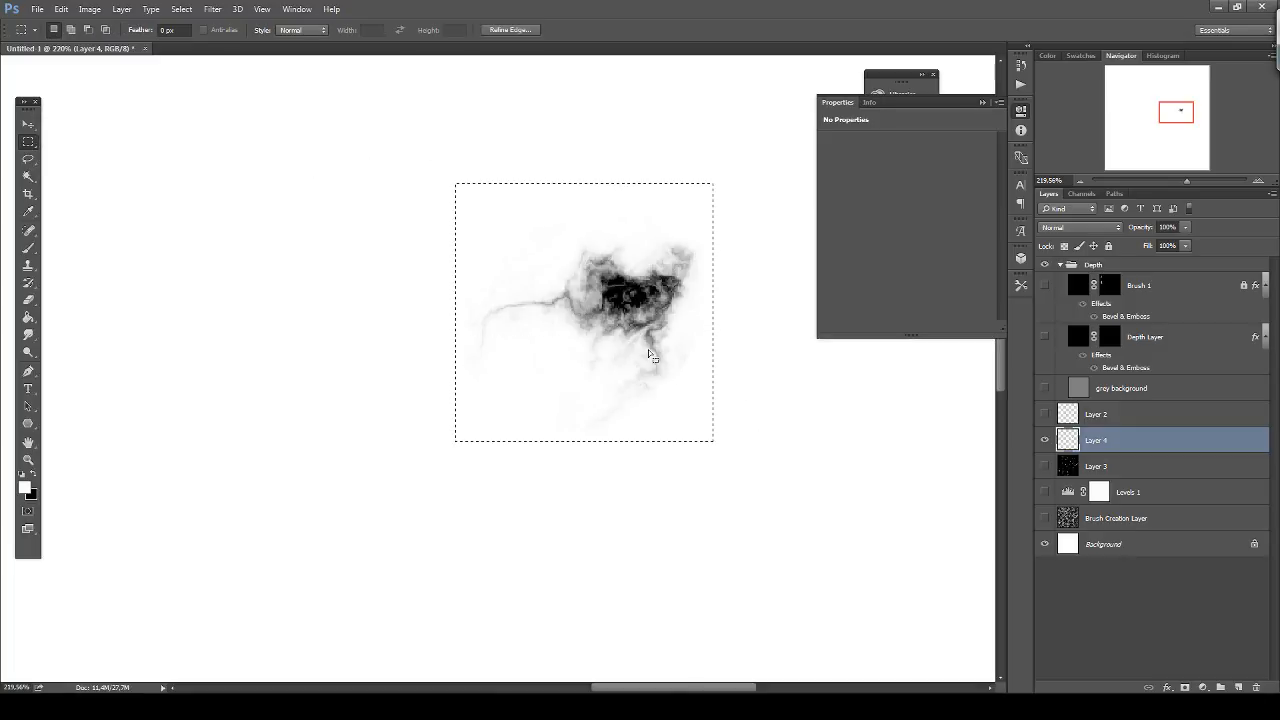
pyautogui.keyDown('ctrl'); pyautogui.click(1068, 441); pyautogui.keyUp('ctrl')
pyautogui.click(415, 190)
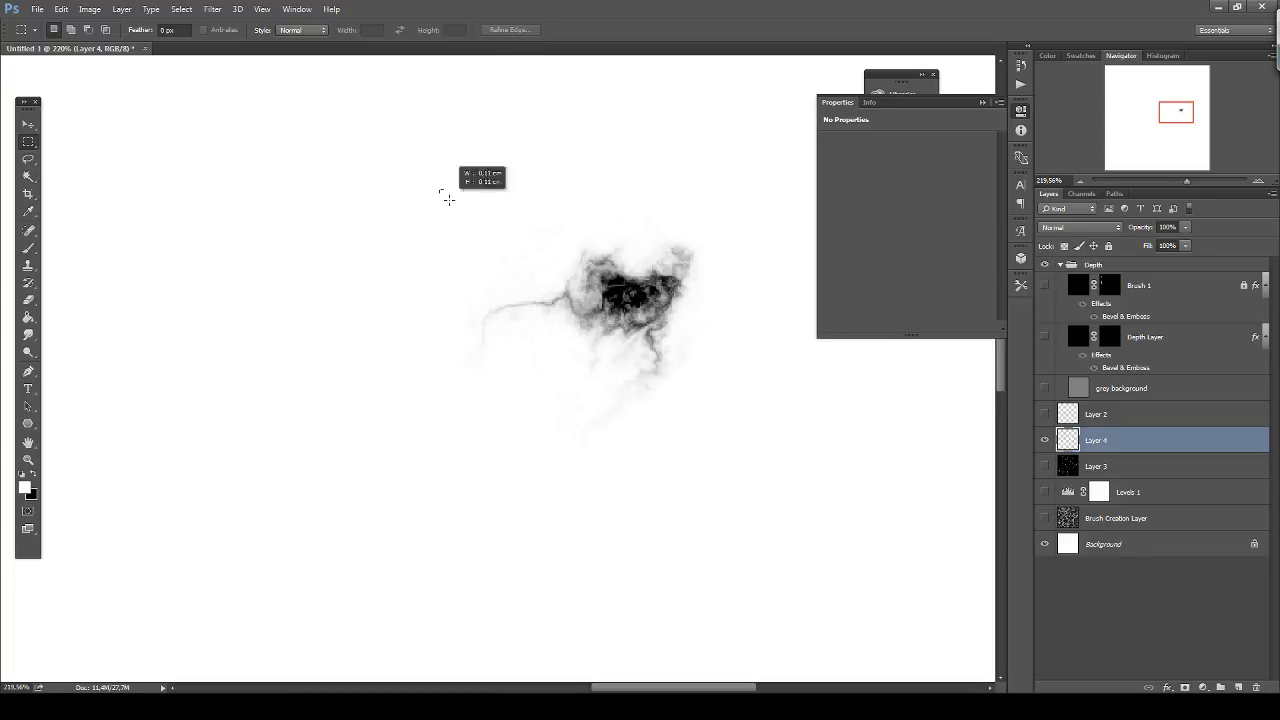
pyautogui.moveTo(448, 199)
pyautogui.mouseDown()
pyautogui.moveTo(771, 494)
pyautogui.moveTo(724, 474)
pyautogui.mouseUp()
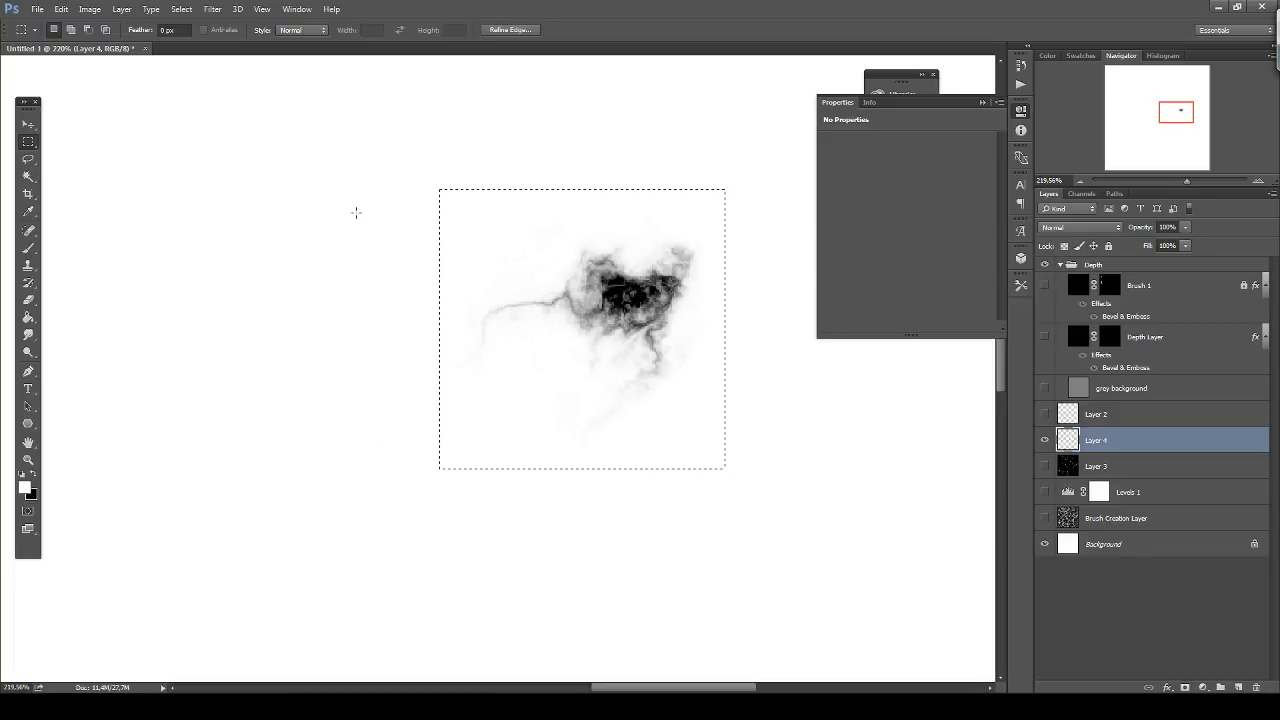
pyautogui.moveTo(570, 300); pyautogui.dragTo(569, 298)
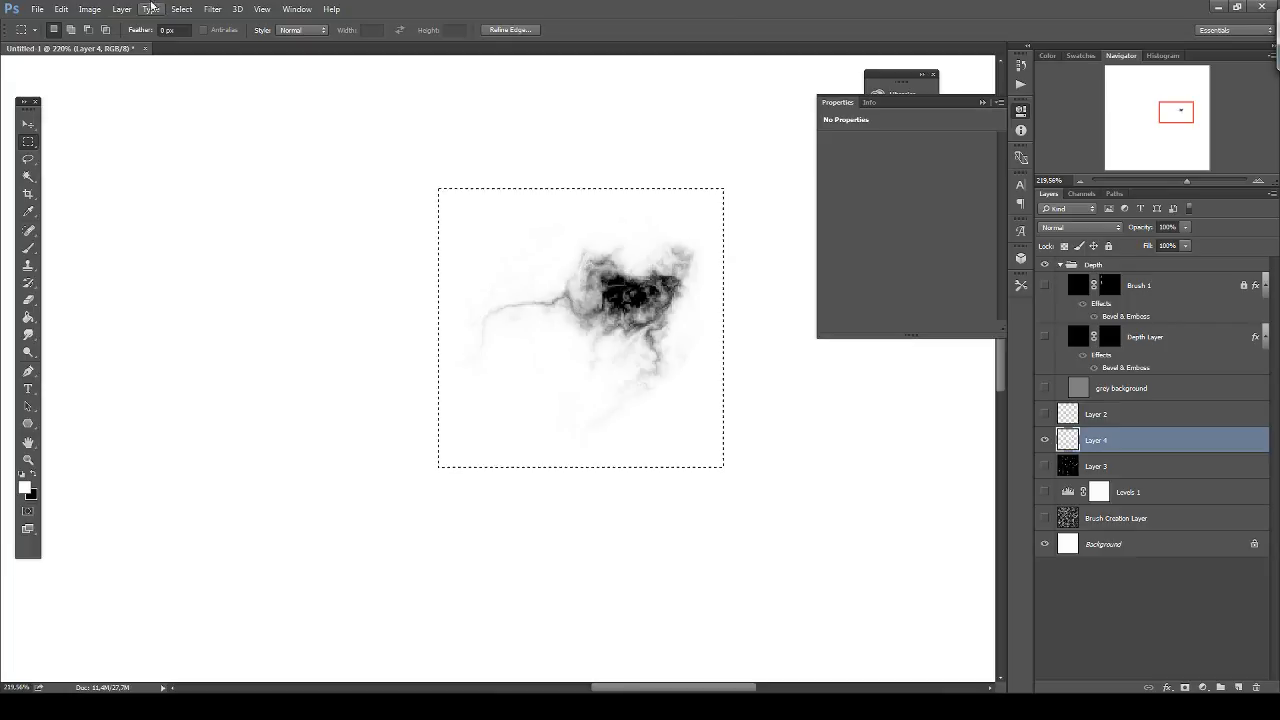
# Define the selected cloud shape as a brush preset named "Brush Test 2" and deselect.
pyautogui.click(61, 9)
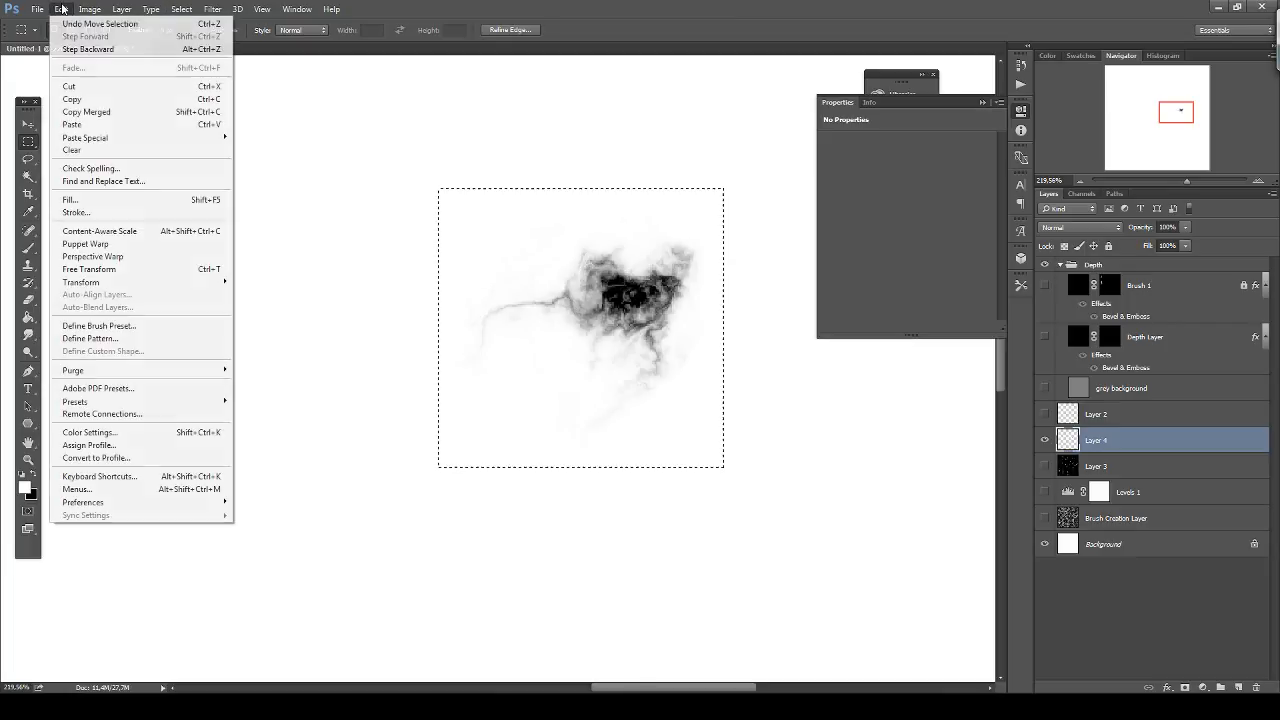
pyautogui.click(143, 327)
pyautogui.write('Br')
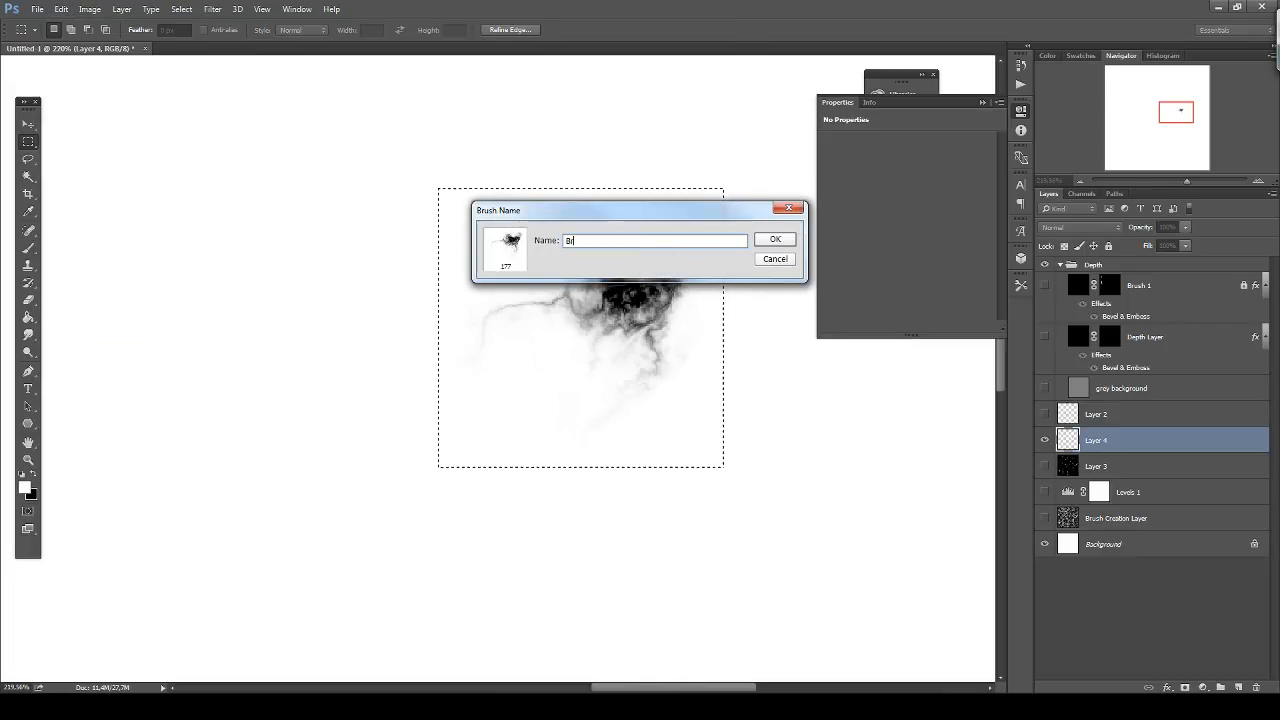
pyautogui.write('ust Test')
pyautogui.press('Return')
pyautogui.press('BackSpace')
pyautogui.write('Brush Test 2')
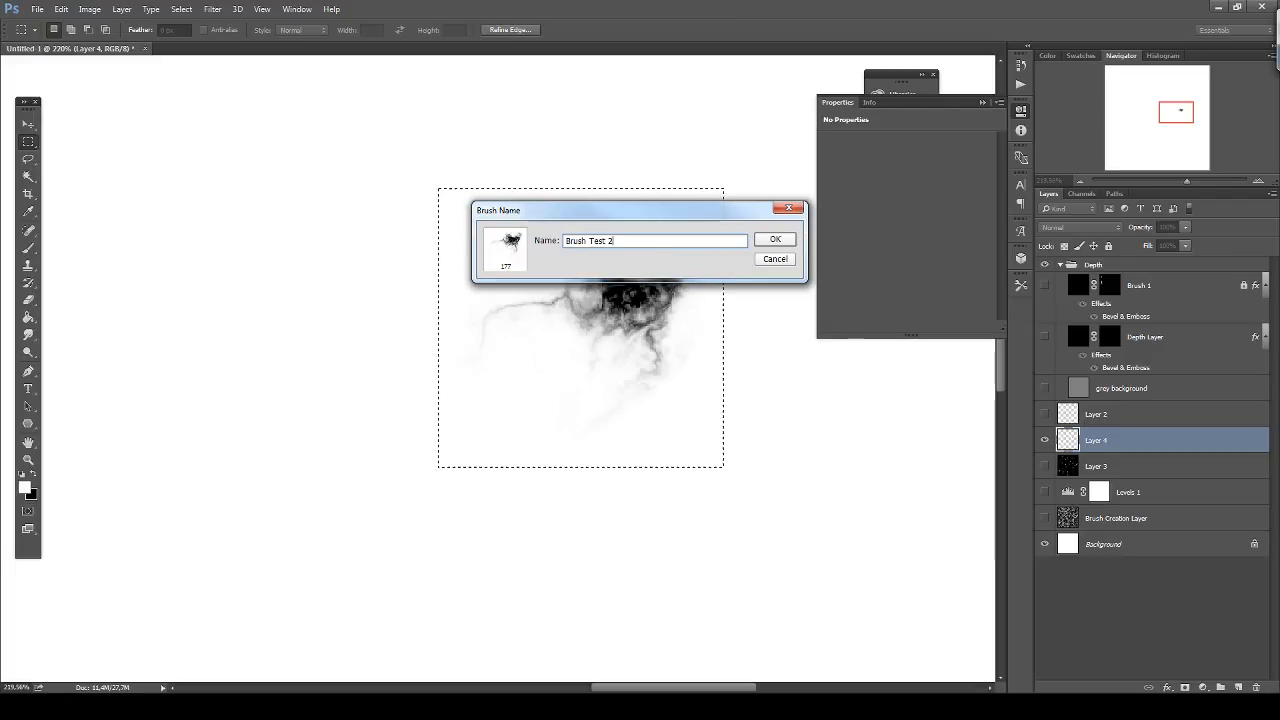
pyautogui.press('Return')
pyautogui.hotkey('ctrl', 'd')
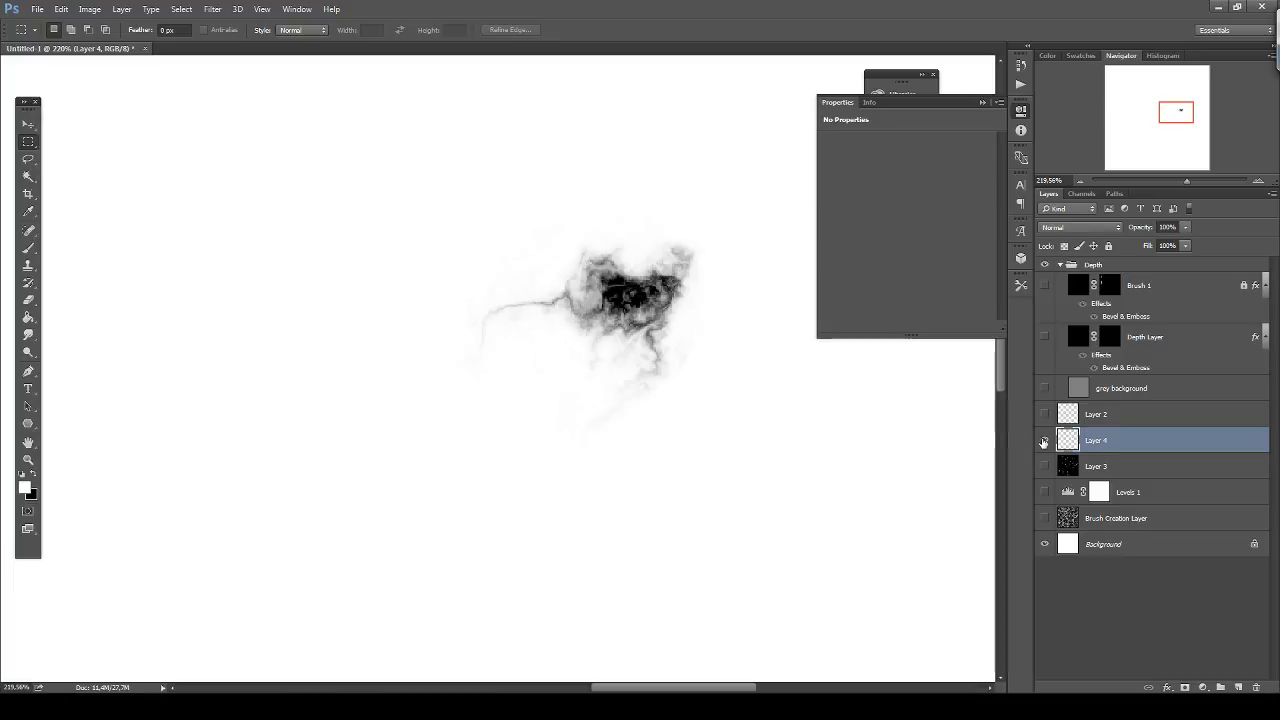
# Hide Layer 4, and show Layer 2 as the active layer for testing the brush.
pyautogui.click(1044, 441)
pyautogui.click(1045, 416)
pyautogui.hotkey('ctrl', '0')
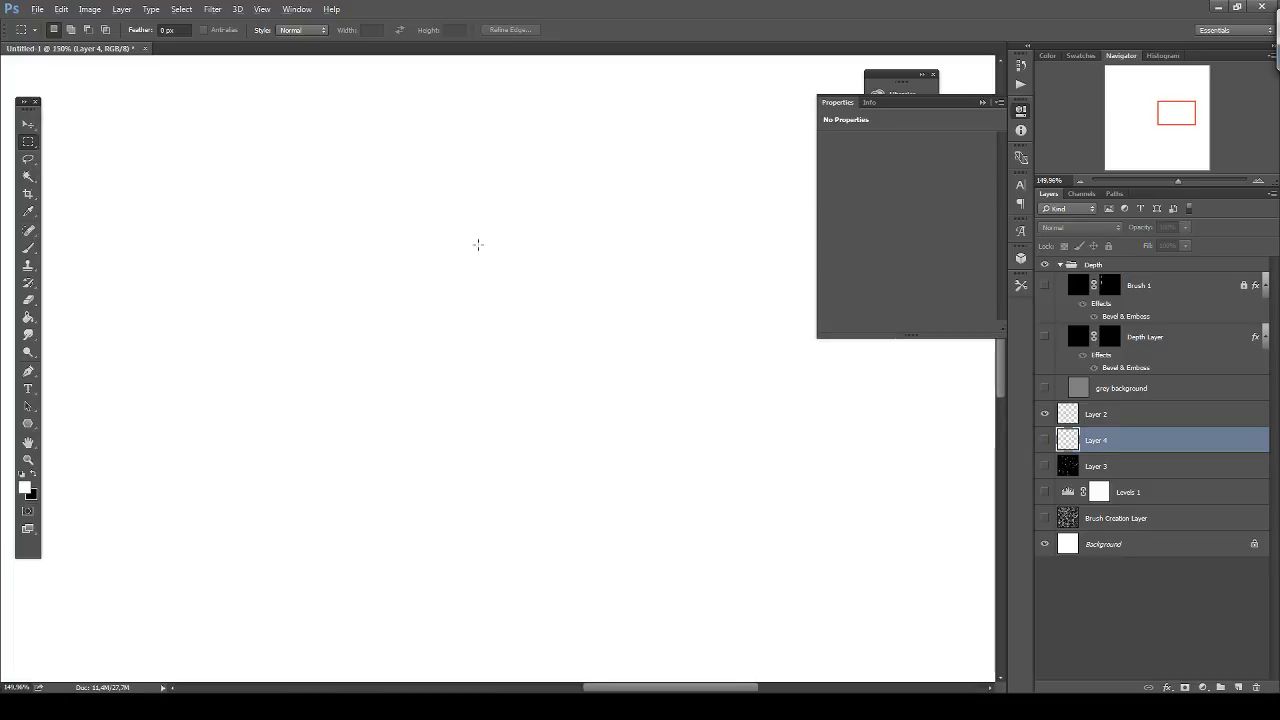
pyautogui.moveTo(586, 363); pyautogui.dragTo(730, 323)
pyautogui.click(1161, 416)
# Paint a looping black test blob with the new 177 px brush at 100% opacity on Layer 2, and clear the layer again.
pyautogui.press('b')
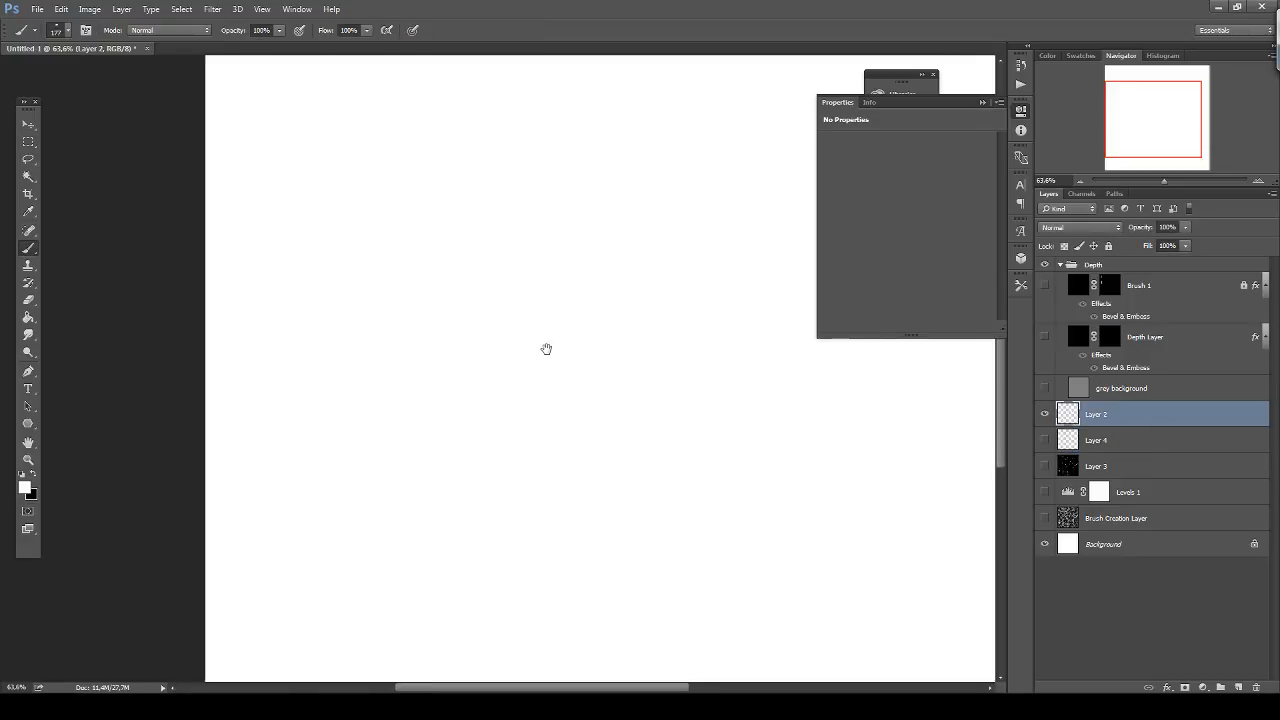
pyautogui.moveTo(549, 349)
pyautogui.mouseDown()
pyautogui.moveTo(457, 317)
pyautogui.moveTo(458, 303)
pyautogui.mouseUp()
pyautogui.press('d')
pyautogui.moveTo(300, 257)
pyautogui.mouseDown()
pyautogui.moveTo(400, 347)
pyautogui.moveTo(380, 240)
pyautogui.moveTo(470, 375)
pyautogui.moveTo(311, 473)
pyautogui.moveTo(309, 194)
pyautogui.moveTo(485, 290)
pyautogui.moveTo(415, 465)
pyautogui.moveTo(428, 180)
pyautogui.moveTo(300, 350)
pyautogui.moveTo(310, 330)
pyautogui.moveTo(340, 460)
pyautogui.moveTo(274, 312)
pyautogui.moveTo(376, 347)
pyautogui.moveTo(415, 425)
pyautogui.moveTo(412, 228)
pyautogui.moveTo(390, 175)
pyautogui.mouseUp()
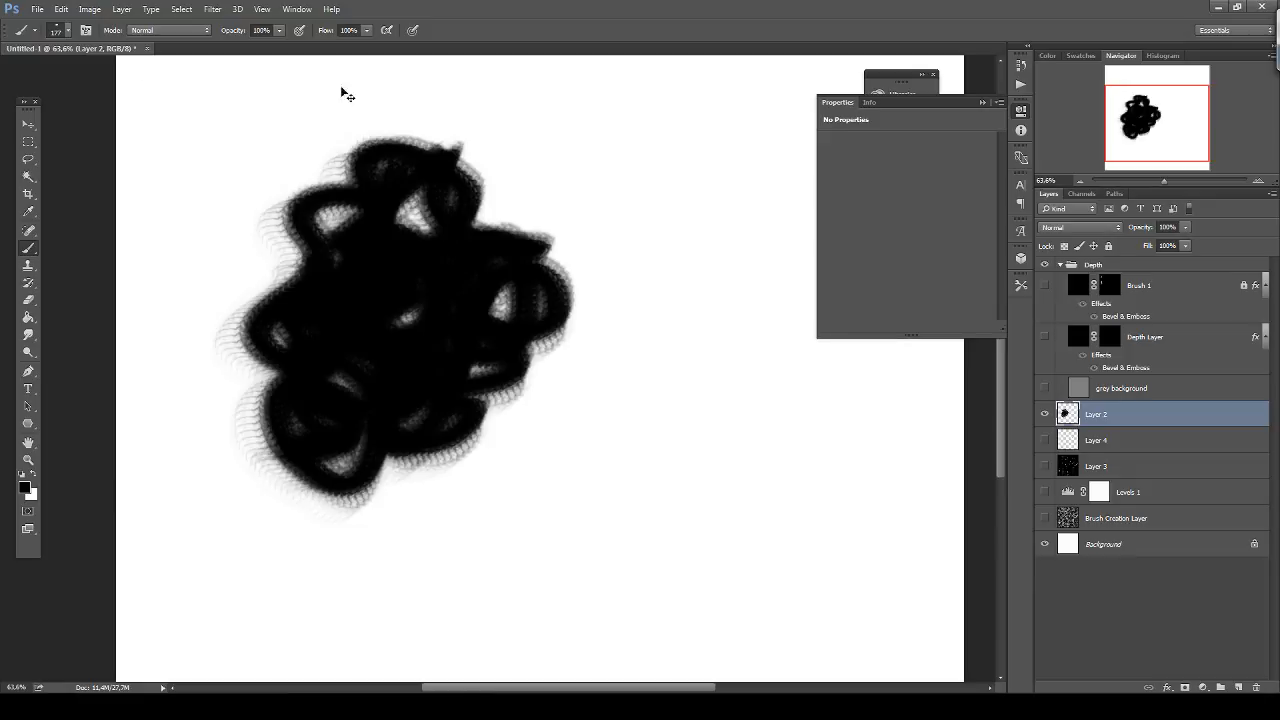
pyautogui.press('Delete')
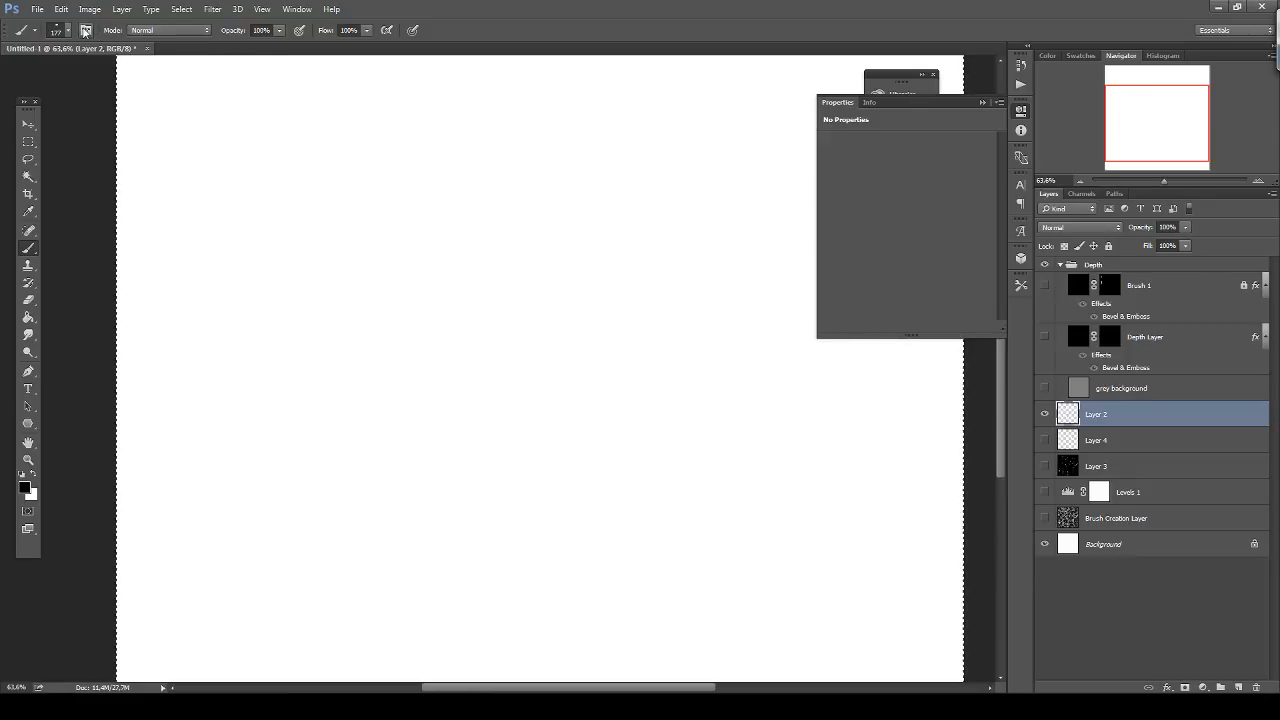
# Increase the spacing of the new cloud brush tip slightly.
pyautogui.click(85, 30)
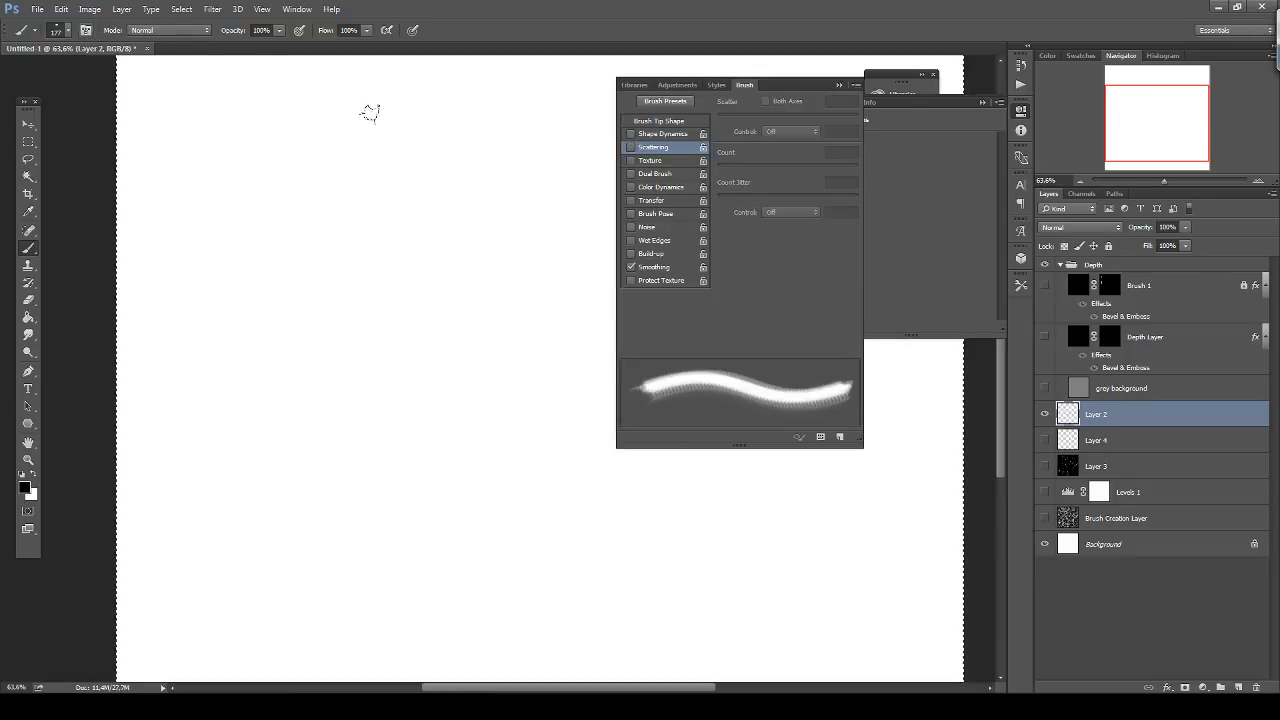
pyautogui.click(671, 120)
pyautogui.moveTo(733, 316)
pyautogui.mouseDown()
pyautogui.moveTo(750, 323)
pyautogui.moveTo(739, 320)
pyautogui.mouseUp()
# Enable Shape Dynamics for the brush with 41% size jitter and Pen Pressure as the size control.
pyautogui.click(669, 135)
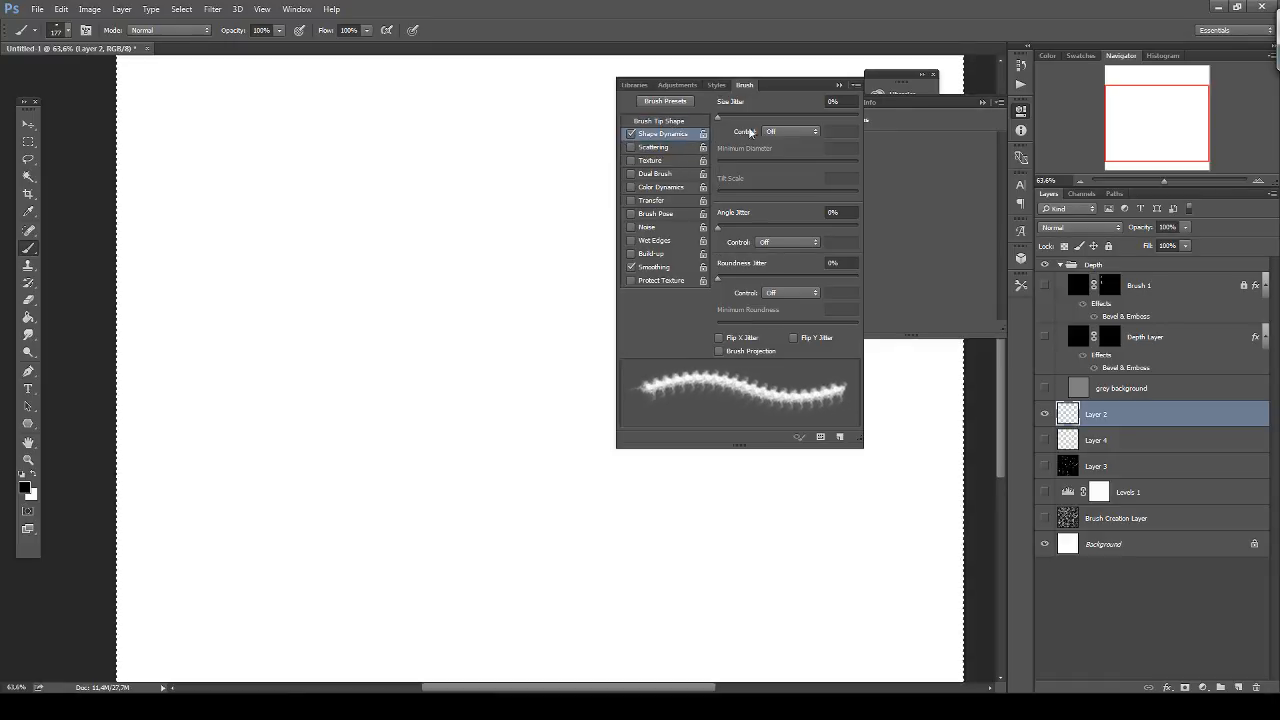
pyautogui.moveTo(735, 115); pyautogui.dragTo(781, 115)
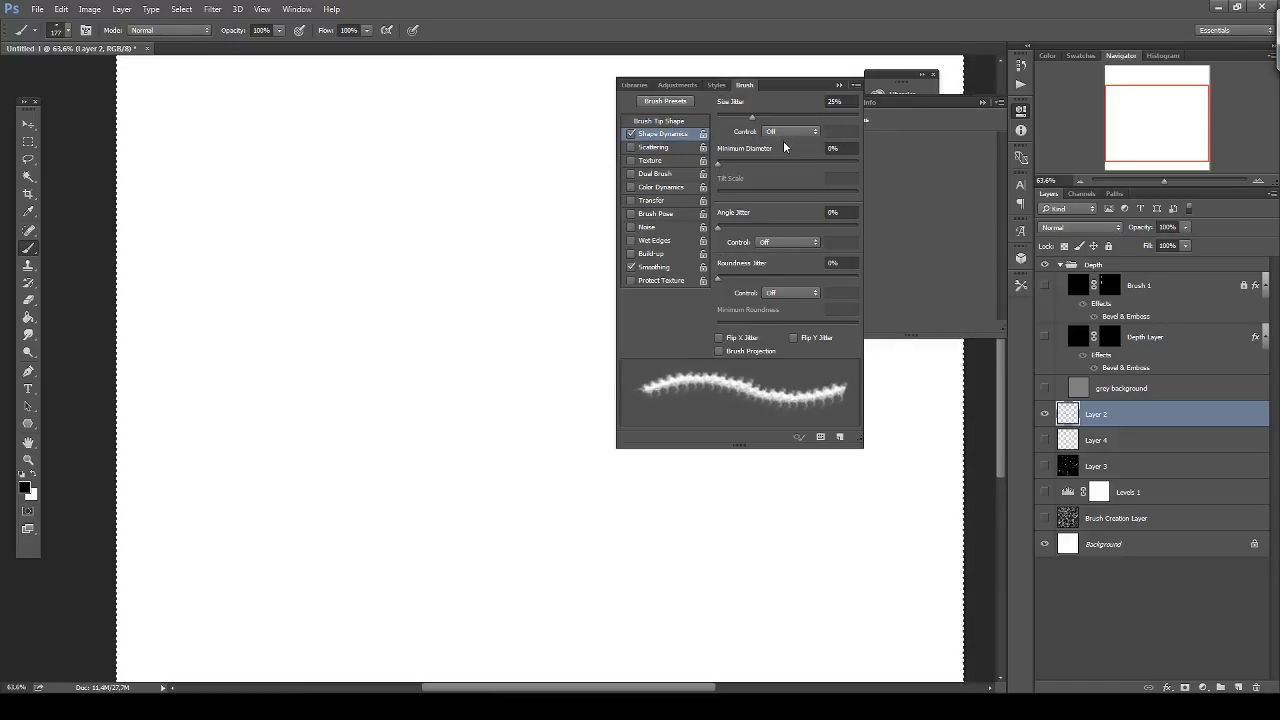
pyautogui.click(790, 131)
pyautogui.click(790, 153)
pyautogui.click(775, 117)
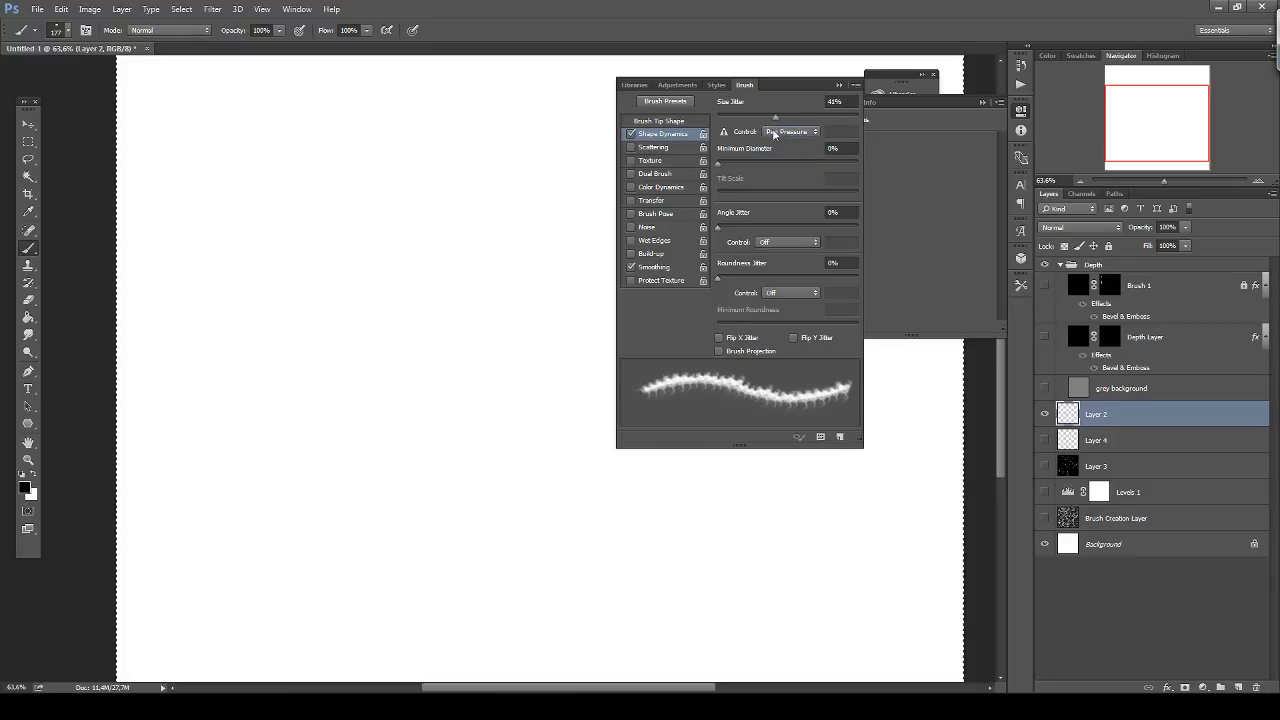
# Set the brush's Shape Dynamics to 17% minimum diameter, 67% angle jitter and 7% roundness jitter.
pyautogui.moveTo(720, 162); pyautogui.dragTo(741, 165)
pyautogui.moveTo(717, 228); pyautogui.dragTo(811, 229)
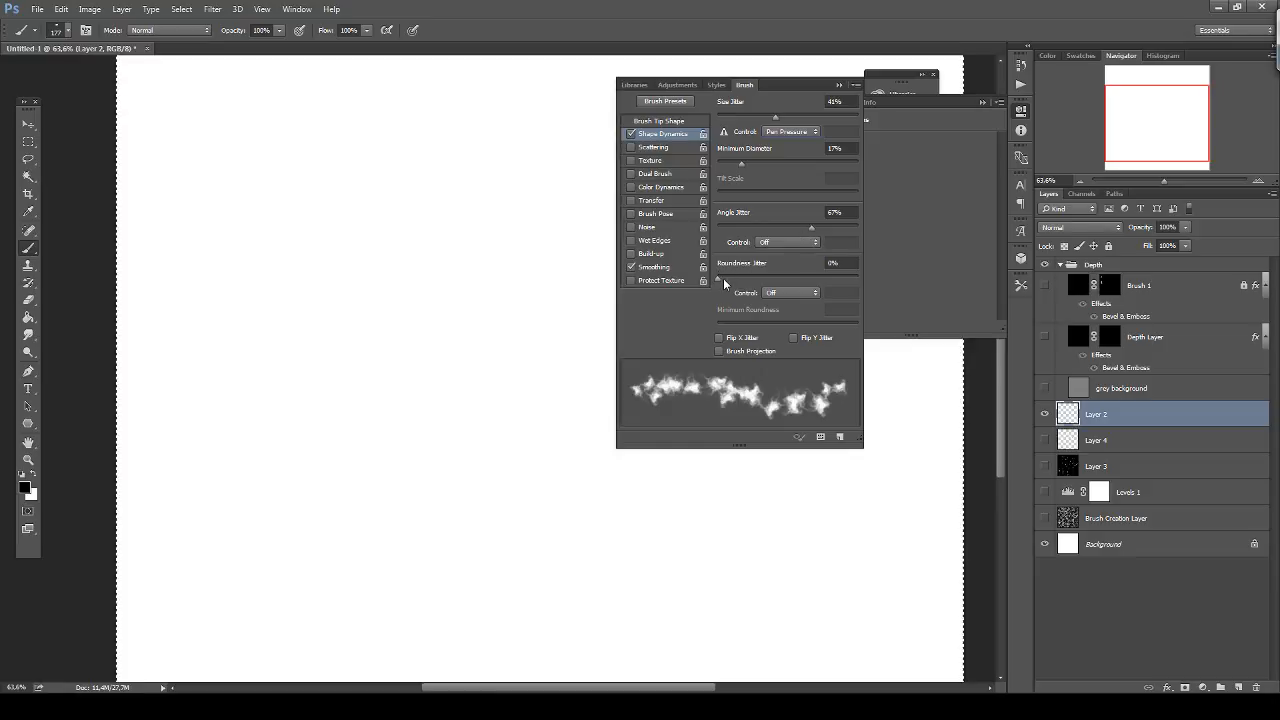
pyautogui.moveTo(717, 278)
pyautogui.mouseDown()
pyautogui.moveTo(753, 280)
pyautogui.moveTo(732, 281)
pyautogui.mouseUp()
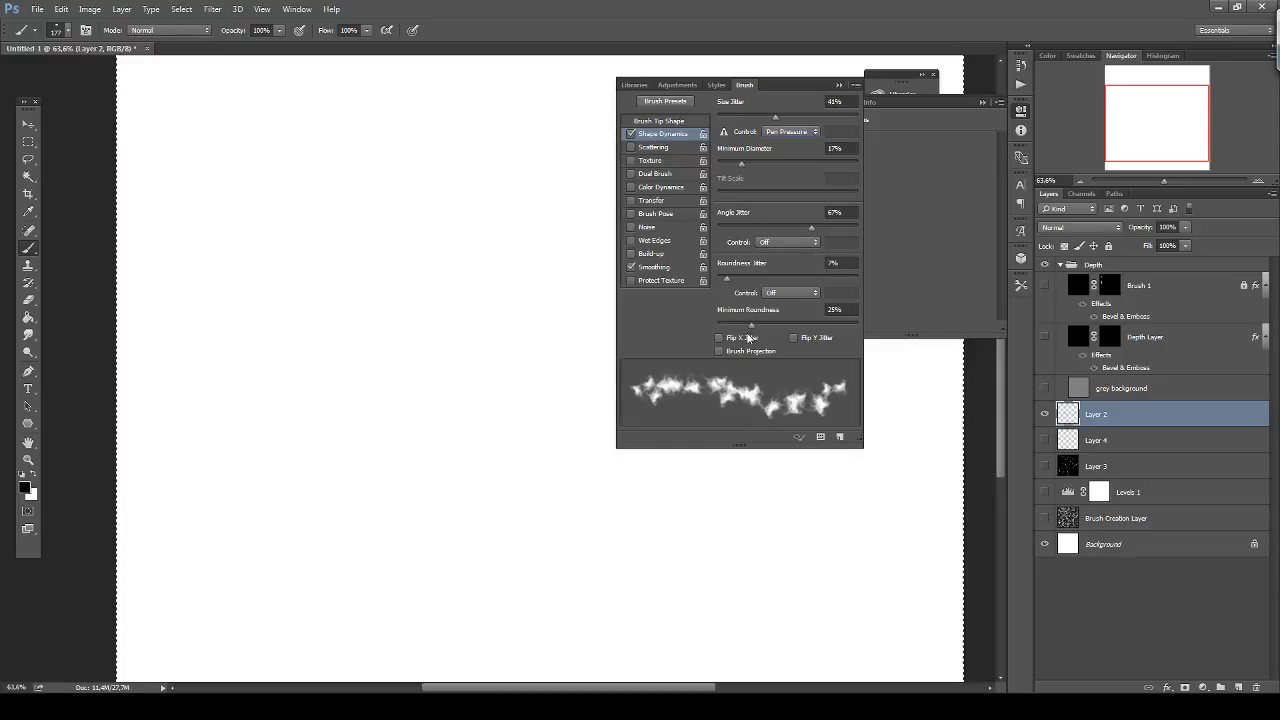
# Enable Scattering for the brush with 47% scatter, a count of 2 and 26% count jitter.
pyautogui.click(648, 147)
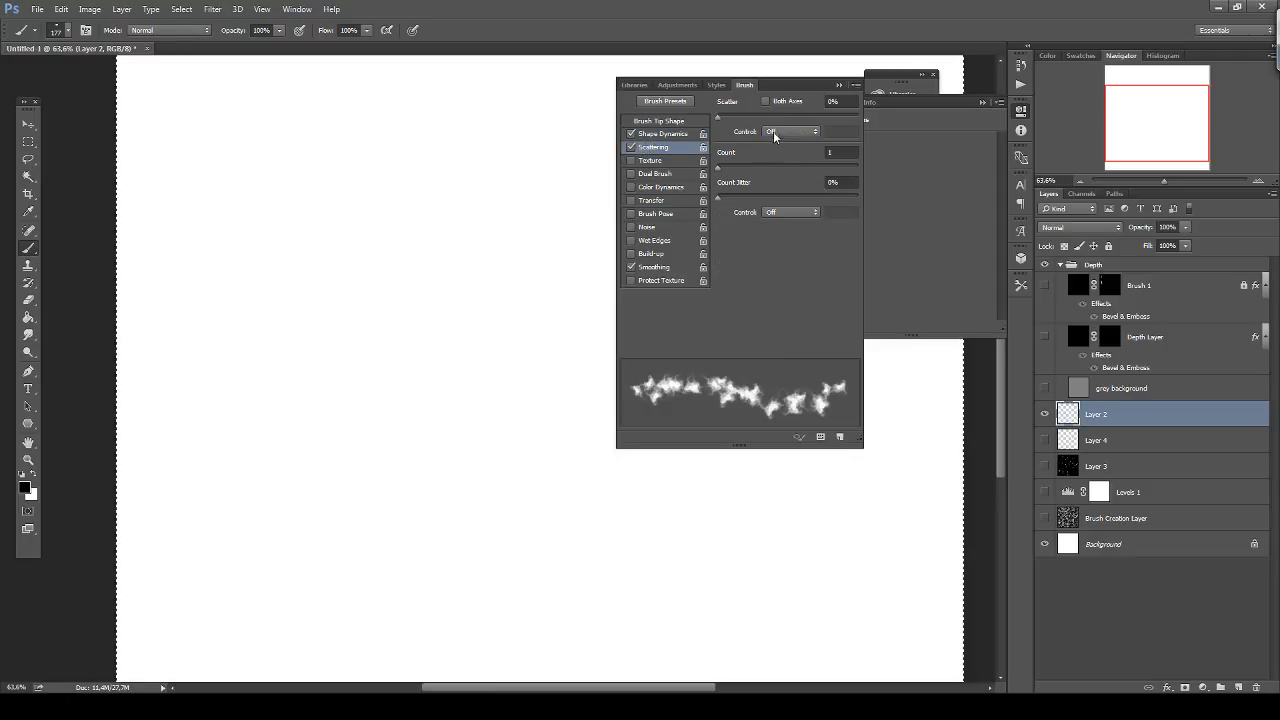
pyautogui.moveTo(717, 121); pyautogui.dragTo(726, 121)
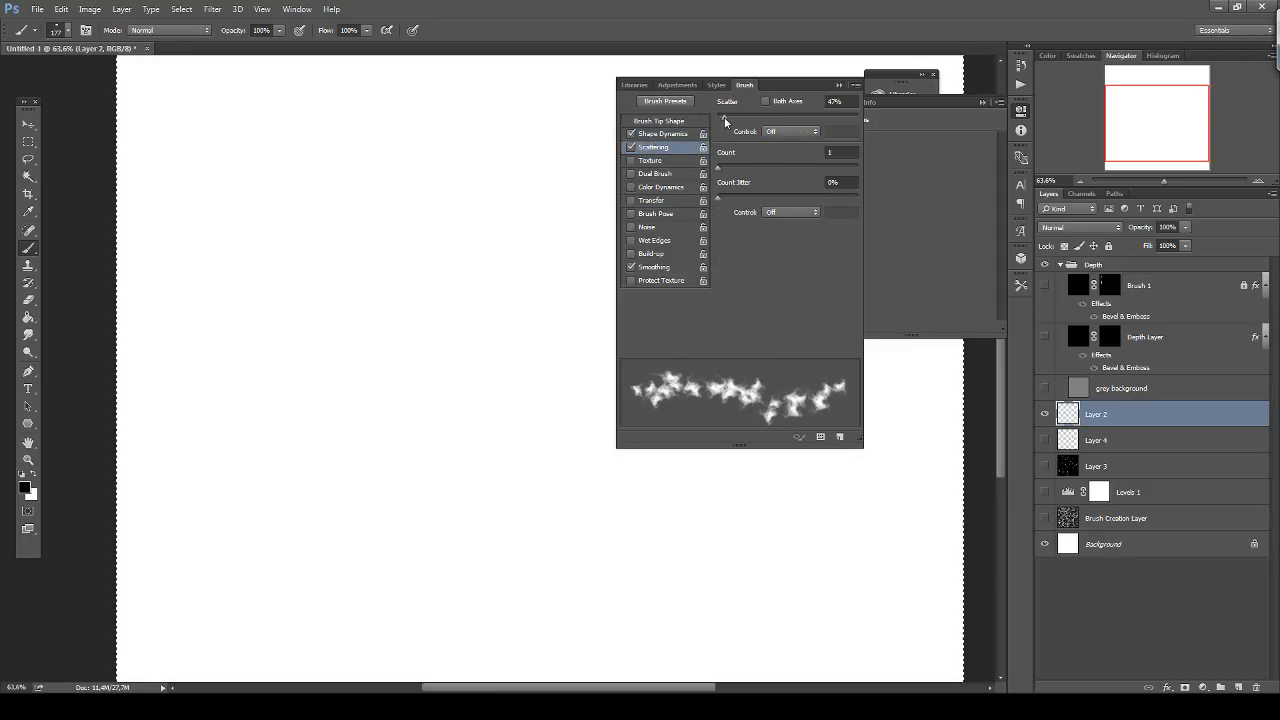
pyautogui.moveTo(720, 170); pyautogui.dragTo(731, 172)
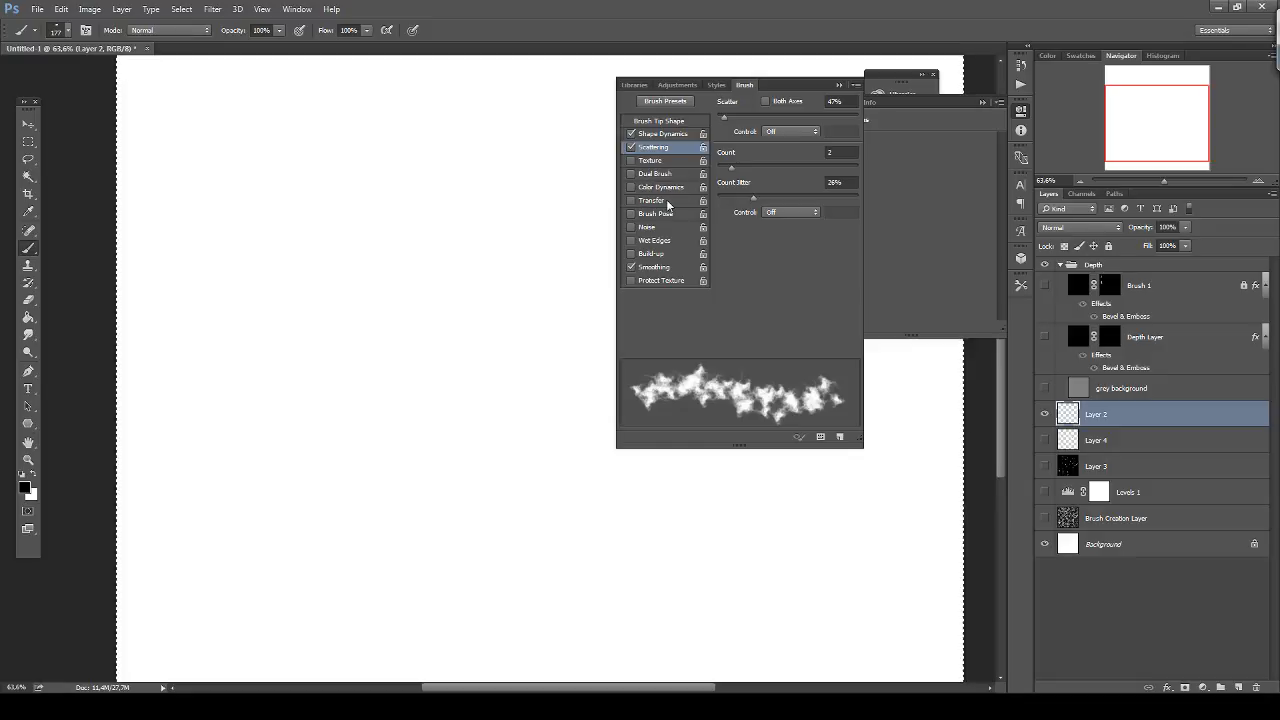
# Enable Transfer for the brush with an opacity jitter of about 43%, and collapse the brush settings.
pyautogui.click(666, 200)
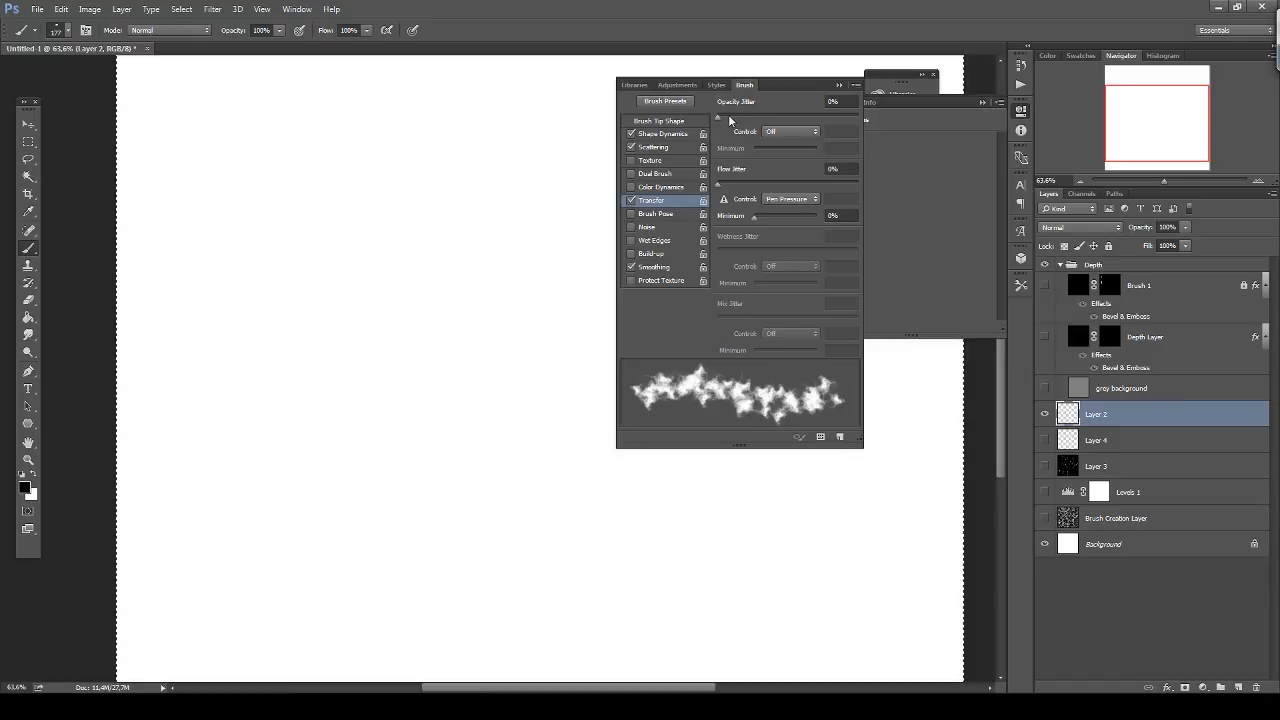
pyautogui.moveTo(718, 116); pyautogui.dragTo(779, 117)
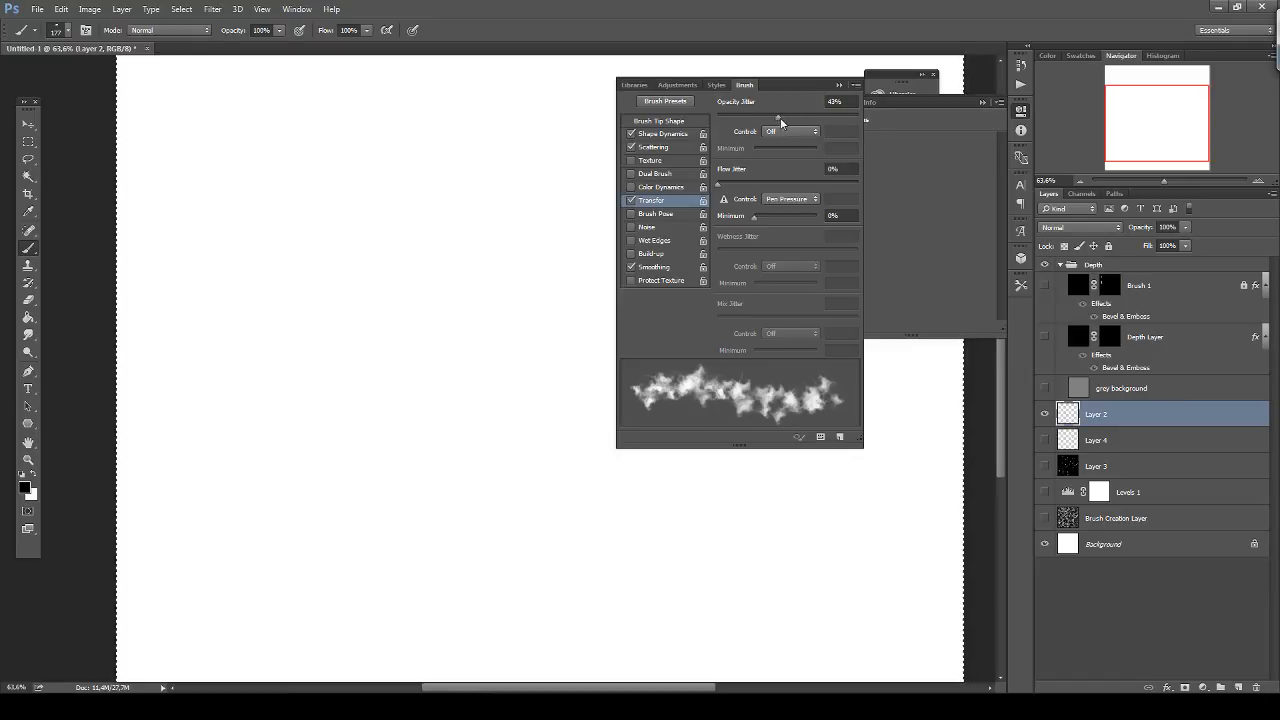
pyautogui.moveTo(777, 118); pyautogui.dragTo(775, 118)
pyautogui.click(839, 86)
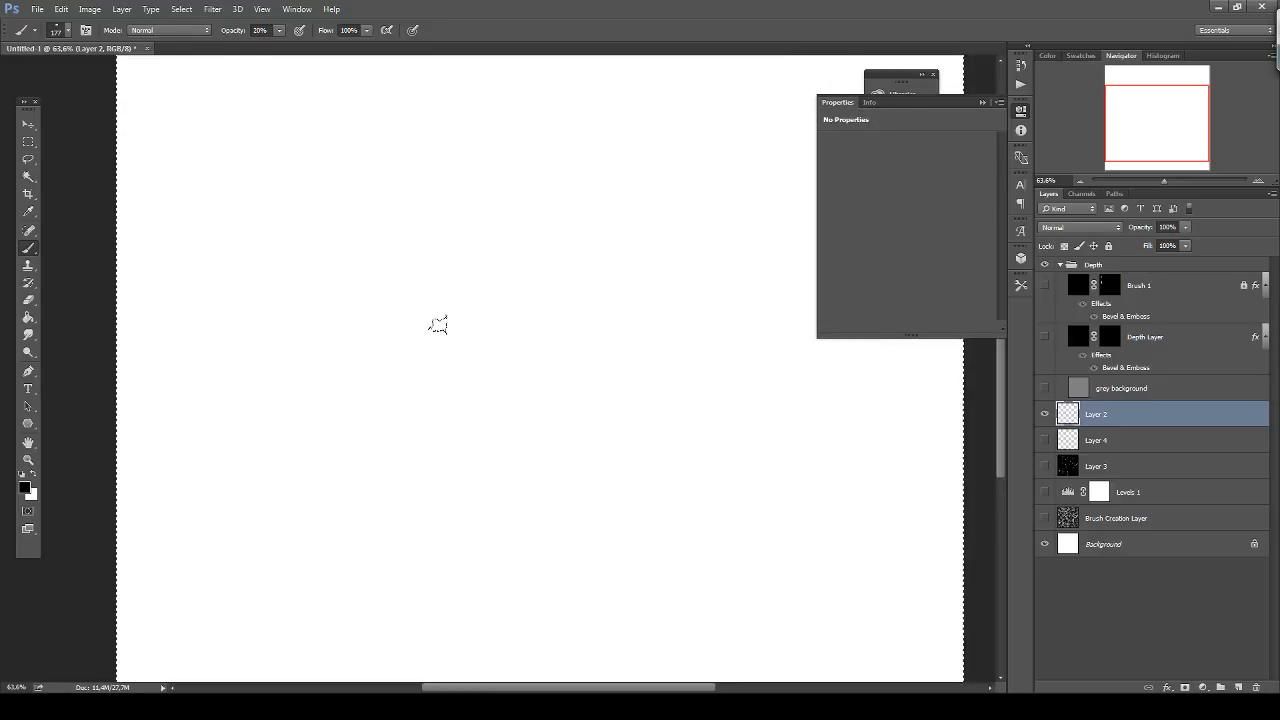
# Paint a curved black test cloud on Layer 2 at 20% brush opacity, and clear the layer.
pyautogui.moveTo(393, 306)
pyautogui.mouseDown()
pyautogui.moveTo(462, 350)
pyautogui.moveTo(435, 330)
pyautogui.moveTo(417, 355)
pyautogui.moveTo(482, 358)
pyautogui.moveTo(533, 315)
pyautogui.moveTo(534, 346)
pyautogui.moveTo(560, 384)
pyautogui.moveTo(566, 337)
pyautogui.moveTo(580, 395)
pyautogui.moveTo(548, 418)
pyautogui.moveTo(525, 410)
pyautogui.moveTo(542, 378)
pyautogui.moveTo(425, 312)
pyautogui.moveTo(393, 323)
pyautogui.moveTo(441, 352)
pyautogui.moveTo(421, 388)
pyautogui.moveTo(558, 365)
pyautogui.moveTo(502, 391)
pyautogui.moveTo(476, 346)
pyautogui.moveTo(408, 348)
pyautogui.moveTo(426, 340)
pyautogui.moveTo(411, 310)
pyautogui.moveTo(552, 400)
pyautogui.moveTo(441, 395)
pyautogui.moveTo(576, 421)
pyautogui.moveTo(459, 379)
pyautogui.moveTo(456, 413)
pyautogui.moveTo(547, 437)
pyautogui.moveTo(567, 365)
pyautogui.moveTo(404, 346)
pyautogui.moveTo(441, 348)
pyautogui.moveTo(413, 318)
pyautogui.moveTo(534, 416)
pyautogui.moveTo(458, 238)
pyautogui.mouseUp()
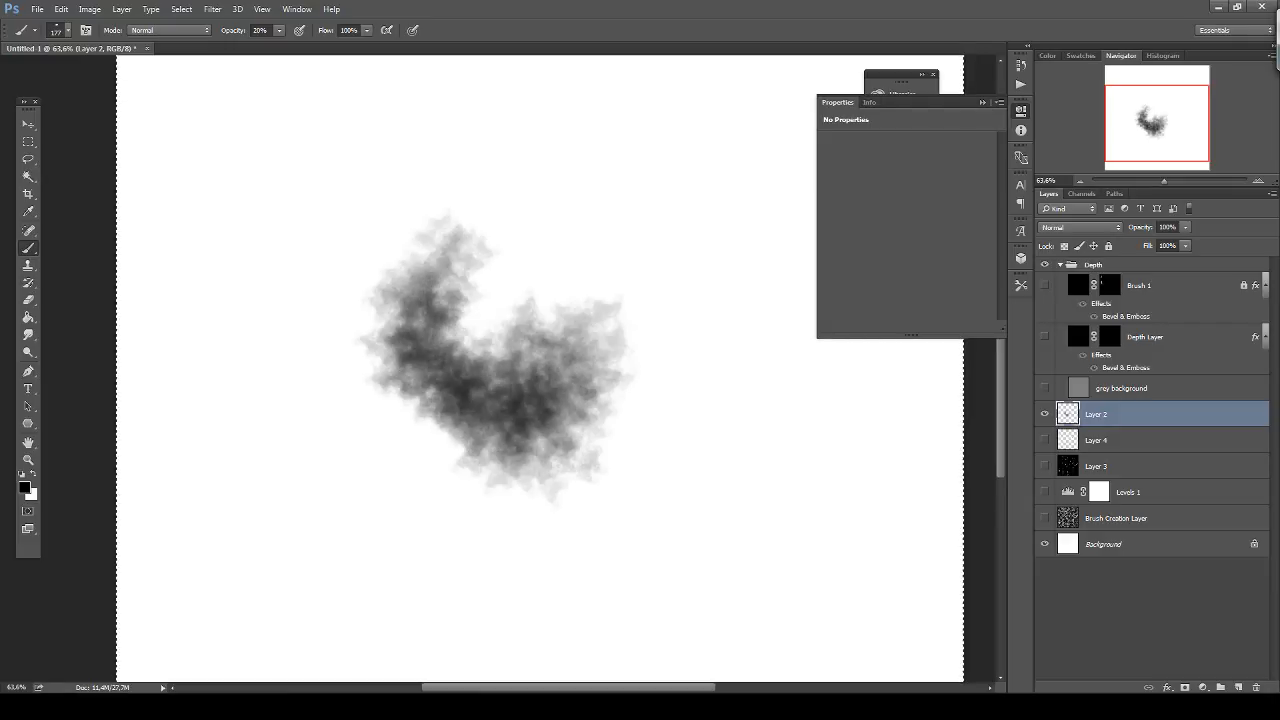
pyautogui.press('Delete')
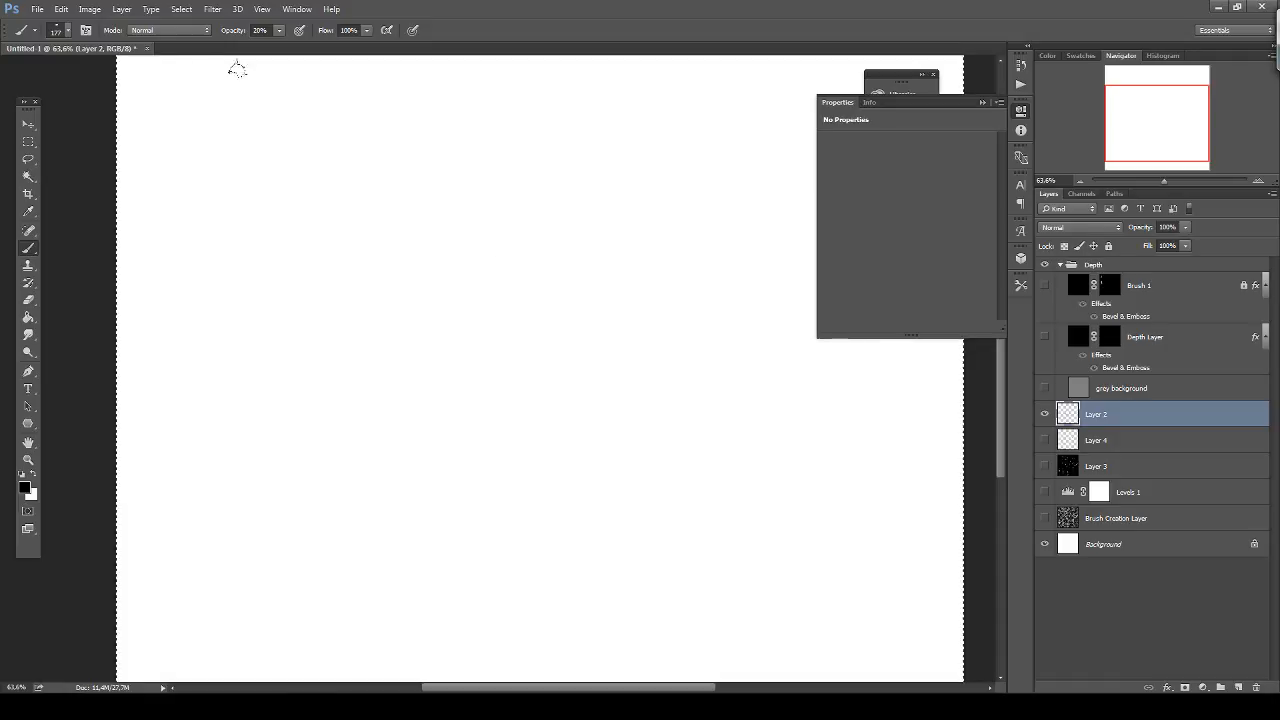
# Reduce the brush's scatter to 5% and its tip spacing to 17%.
pyautogui.click(87, 29)
pyautogui.click(655, 147)
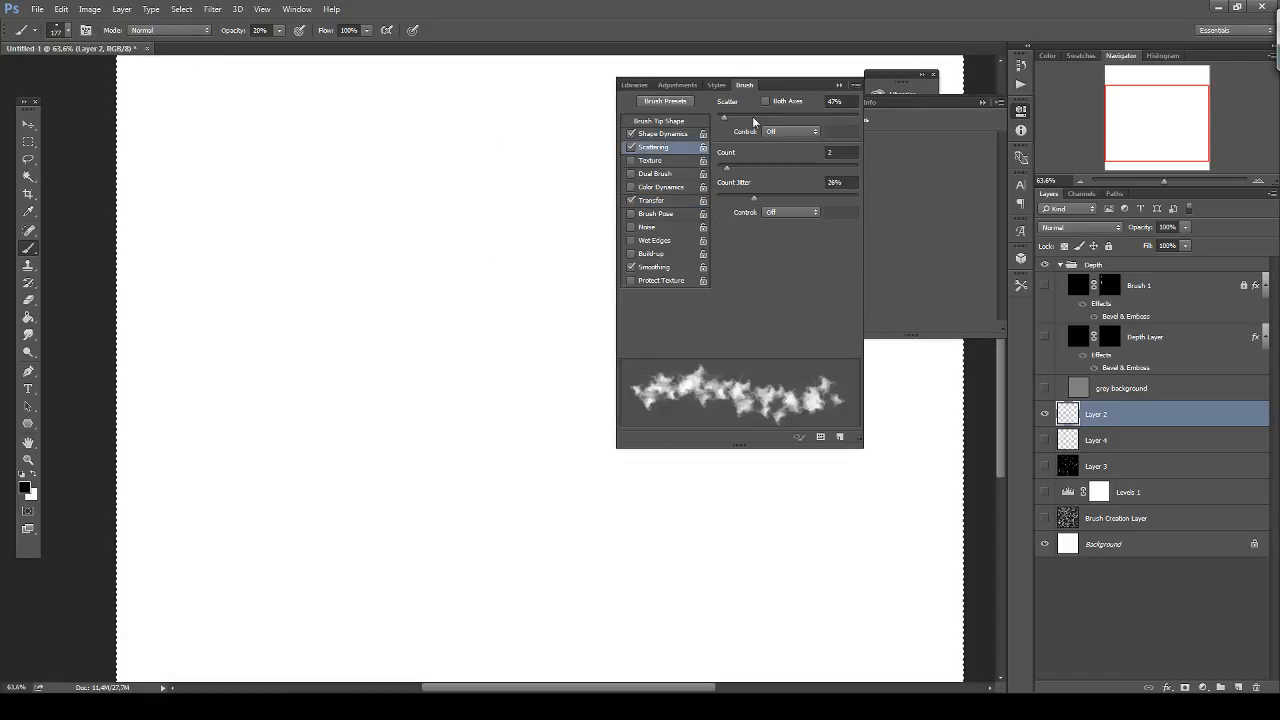
pyautogui.moveTo(726, 114); pyautogui.dragTo(718, 117)
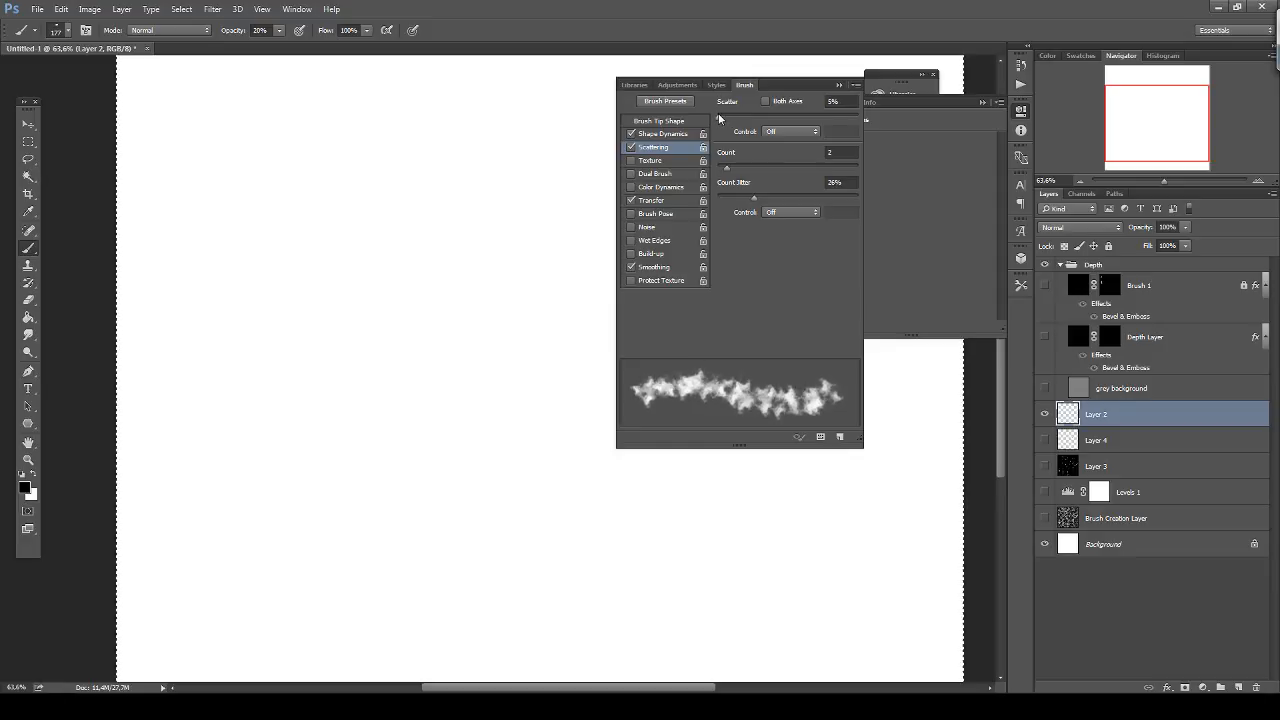
pyautogui.click(659, 120)
pyautogui.moveTo(738, 320); pyautogui.dragTo(729, 319)
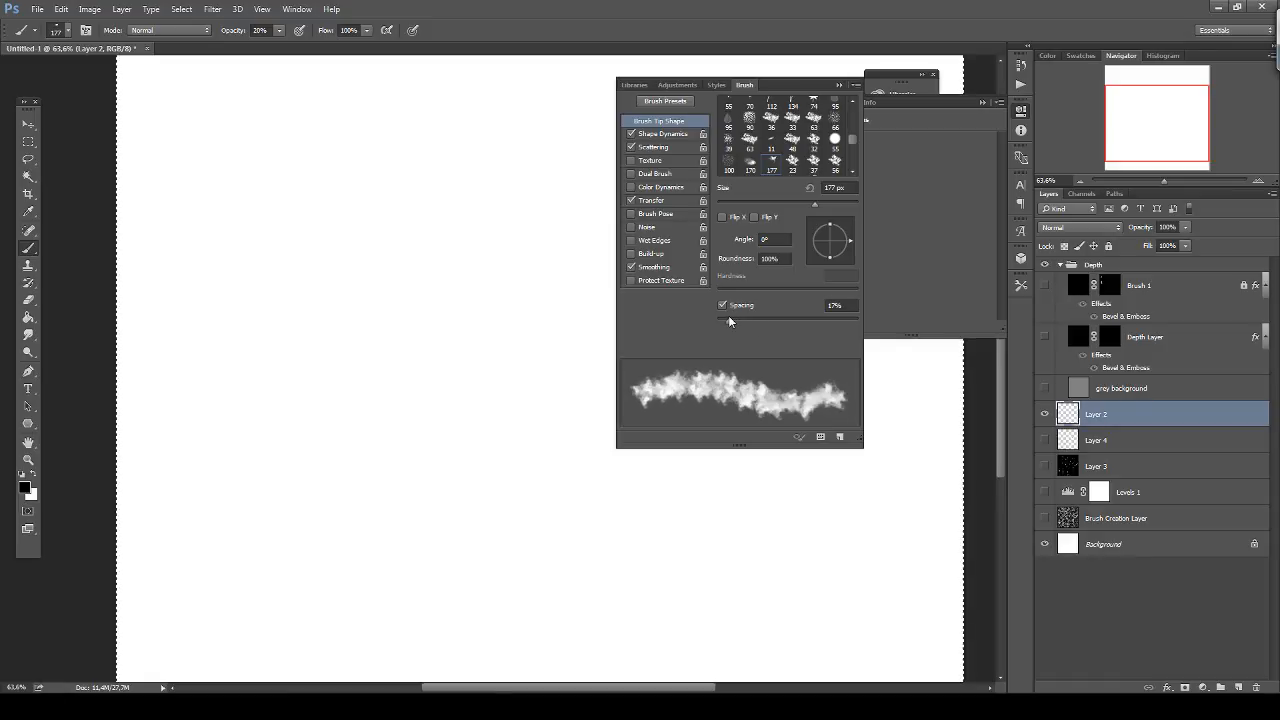
pyautogui.click(838, 85)
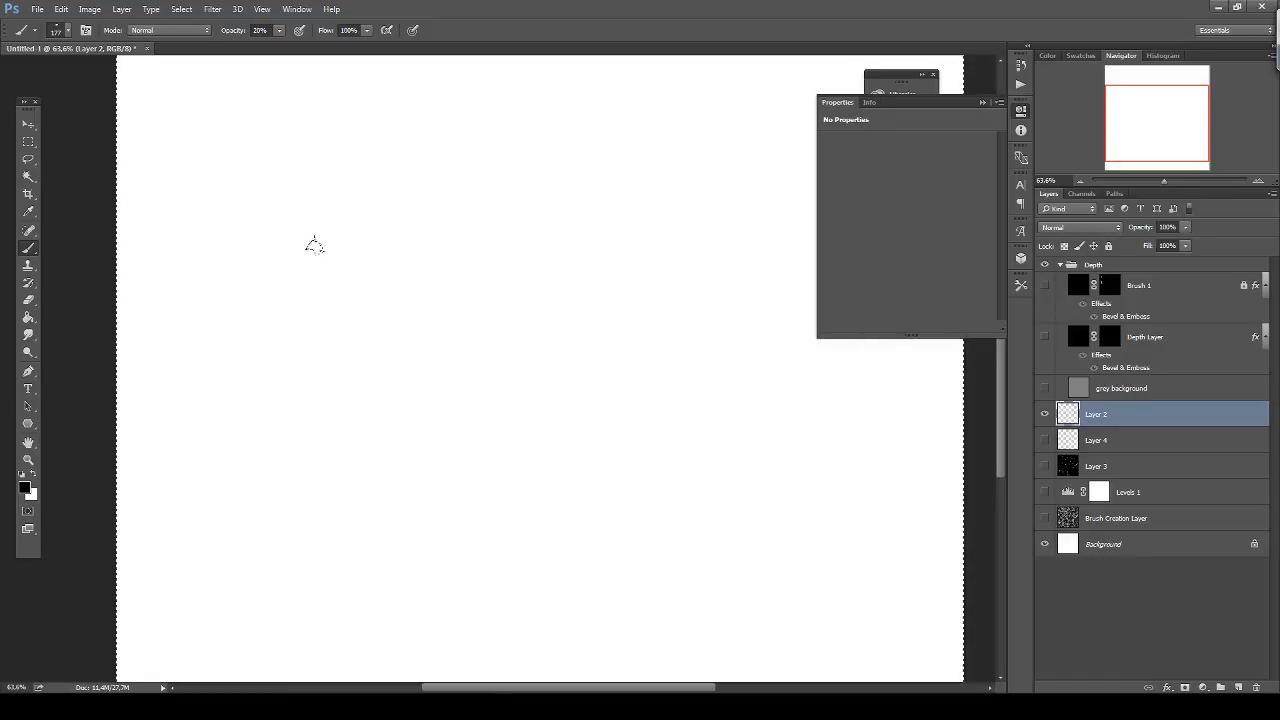
# Paint a few light test cloud patches on Layer 2 with the adjusted brush.
pyautogui.moveTo(314, 246)
pyautogui.mouseDown()
pyautogui.moveTo(369, 299)
pyautogui.moveTo(352, 256)
pyautogui.moveTo(446, 260)
pyautogui.moveTo(450, 356)
pyautogui.moveTo(483, 318)
pyautogui.moveTo(520, 350)
pyautogui.moveTo(506, 316)
pyautogui.moveTo(518, 220)
pyautogui.moveTo(550, 238)
pyautogui.moveTo(557, 263)
pyautogui.moveTo(583, 226)
pyautogui.moveTo(548, 162)
pyautogui.mouseUp()
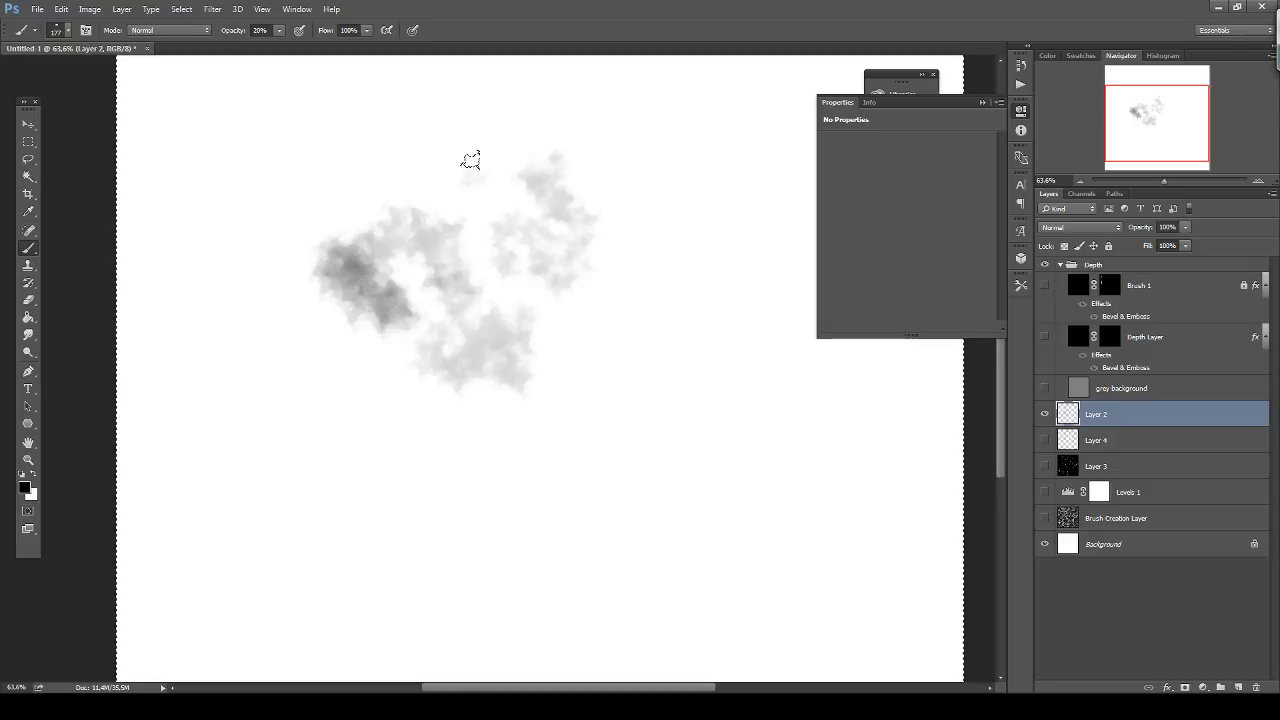
pyautogui.moveTo(470, 160)
pyautogui.mouseDown()
pyautogui.moveTo(435, 168)
pyautogui.moveTo(469, 219)
pyautogui.moveTo(425, 187)
pyautogui.moveTo(419, 219)
pyautogui.moveTo(455, 228)
pyautogui.mouseUp()
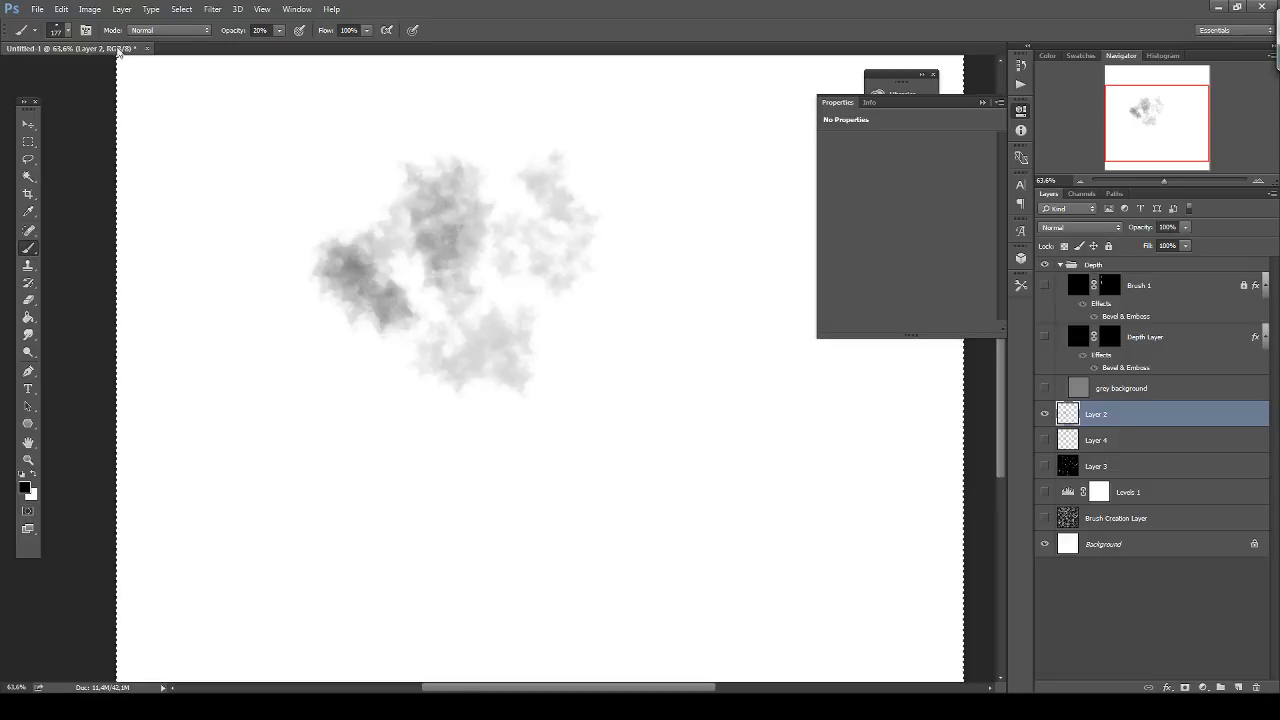
# Reduce the brush's size jitter to 19%, keeping Pen Pressure as the size control.
pyautogui.click(86, 30)
pyautogui.click(678, 134)
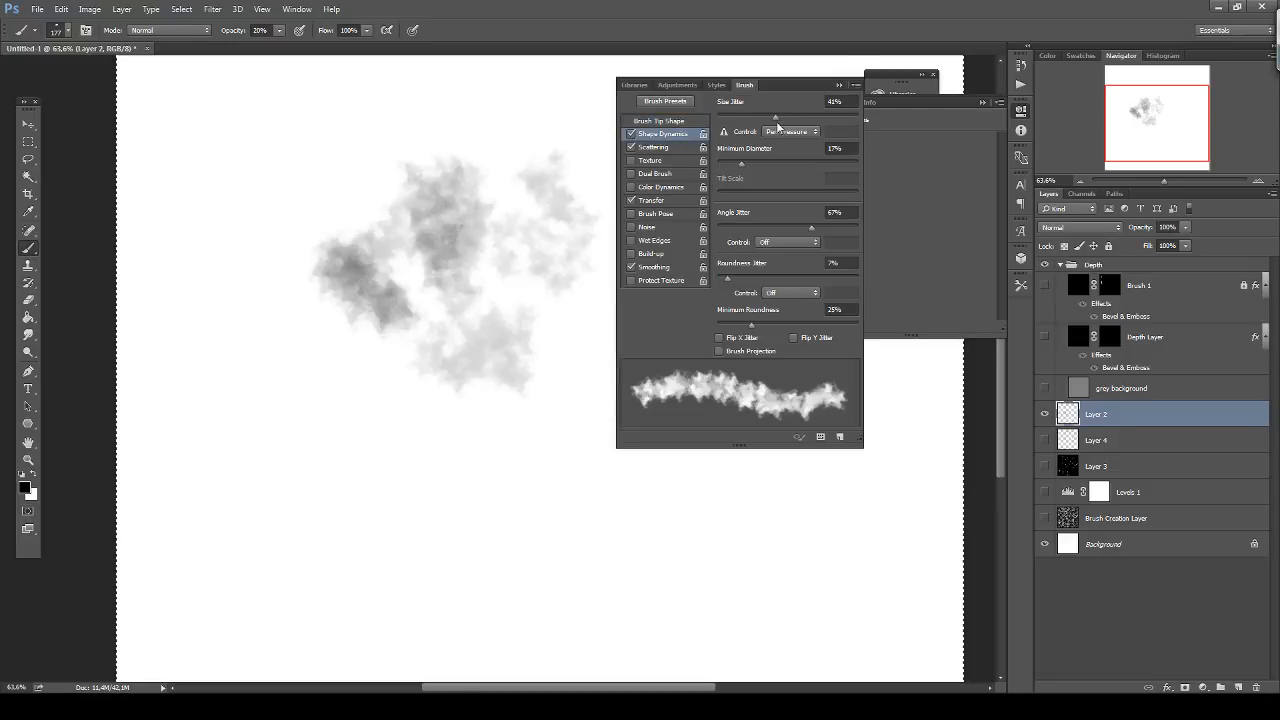
pyautogui.click(782, 131)
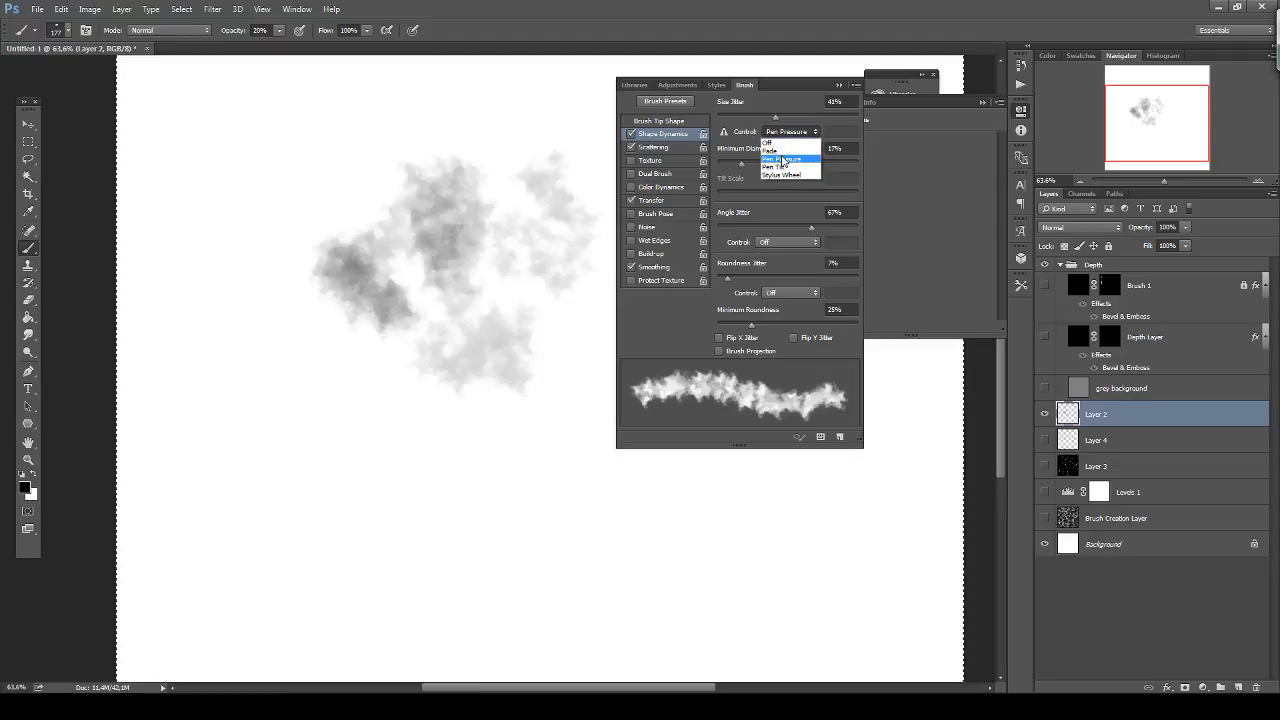
pyautogui.click(783, 159)
pyautogui.moveTo(777, 117); pyautogui.dragTo(745, 122)
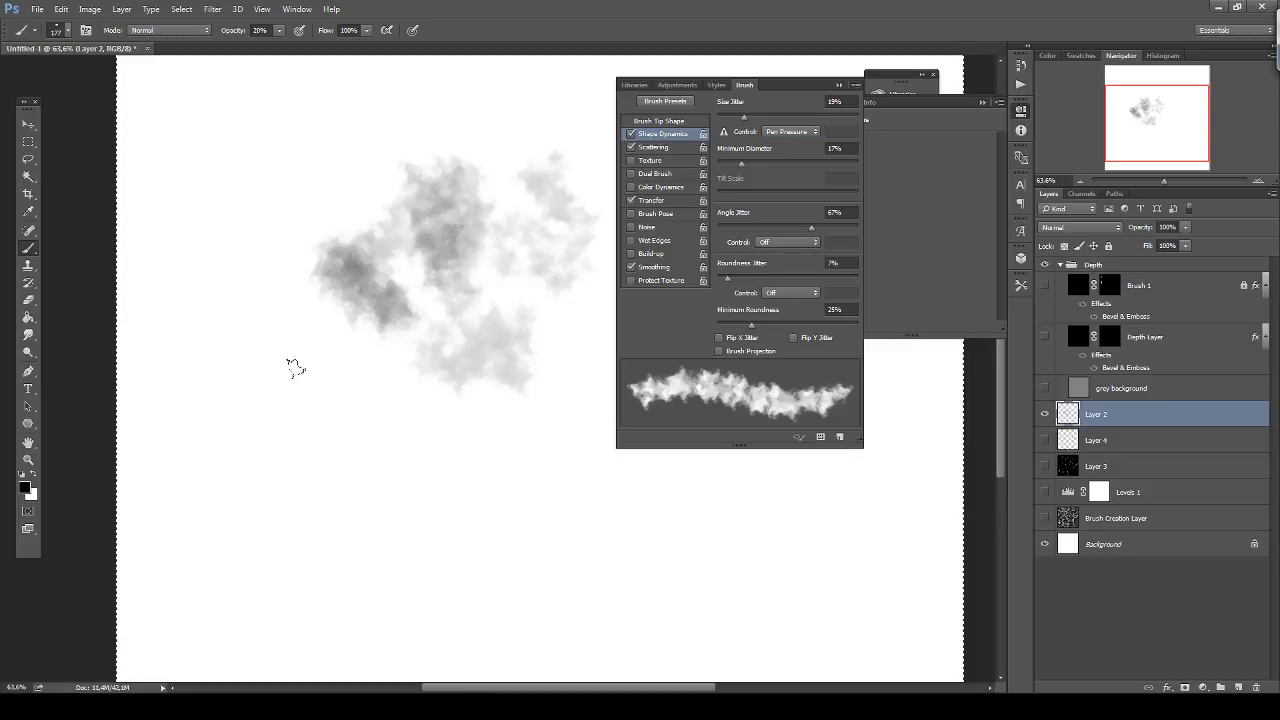
# Paint a large pale test cloud beside the existing patches on Layer 2, and clear the layer.
pyautogui.moveTo(295, 368)
pyautogui.mouseDown()
pyautogui.moveTo(327, 380)
pyautogui.moveTo(345, 410)
pyautogui.moveTo(326, 450)
pyautogui.moveTo(217, 418)
pyautogui.moveTo(272, 292)
pyautogui.moveTo(346, 352)
pyautogui.moveTo(282, 363)
pyautogui.moveTo(237, 422)
pyautogui.moveTo(340, 432)
pyautogui.moveTo(418, 285)
pyautogui.moveTo(343, 349)
pyautogui.moveTo(303, 435)
pyautogui.mouseUp()
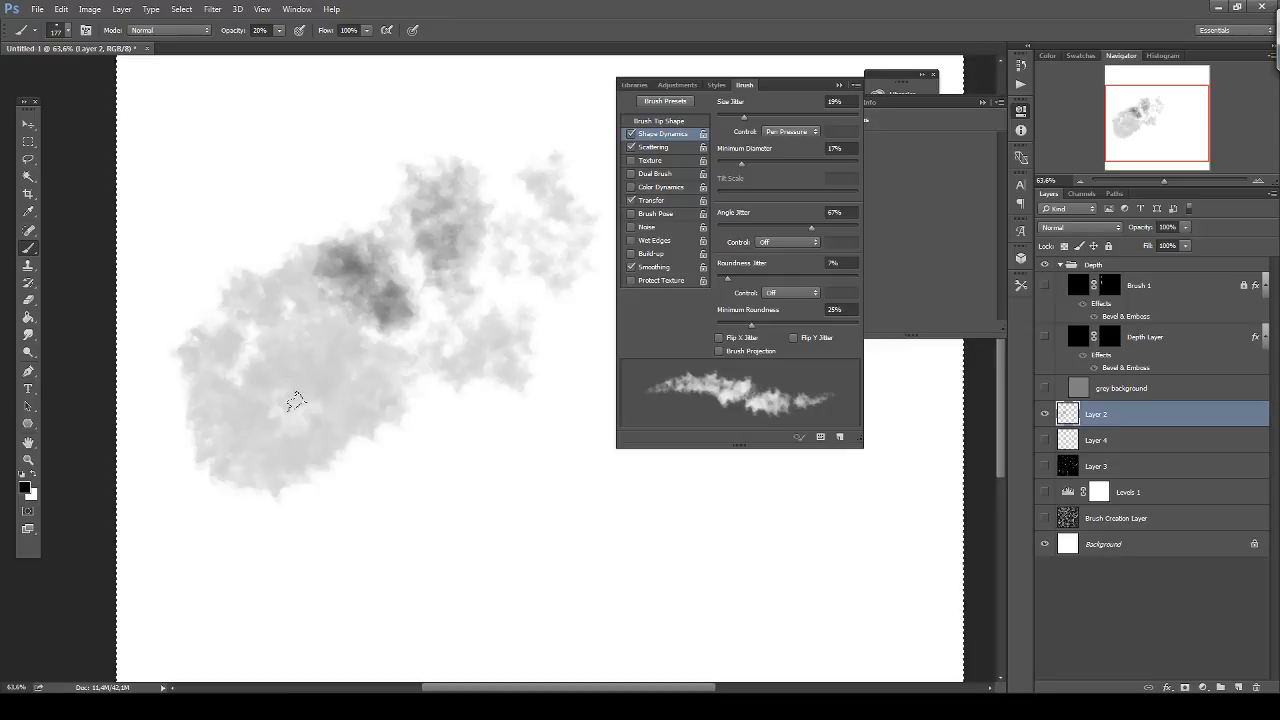
pyautogui.press('Delete')
# Reduce the brush size to 100 px, paint a dense dark test cloud on Layer 2, and clear the layer.
pyautogui.press('[')
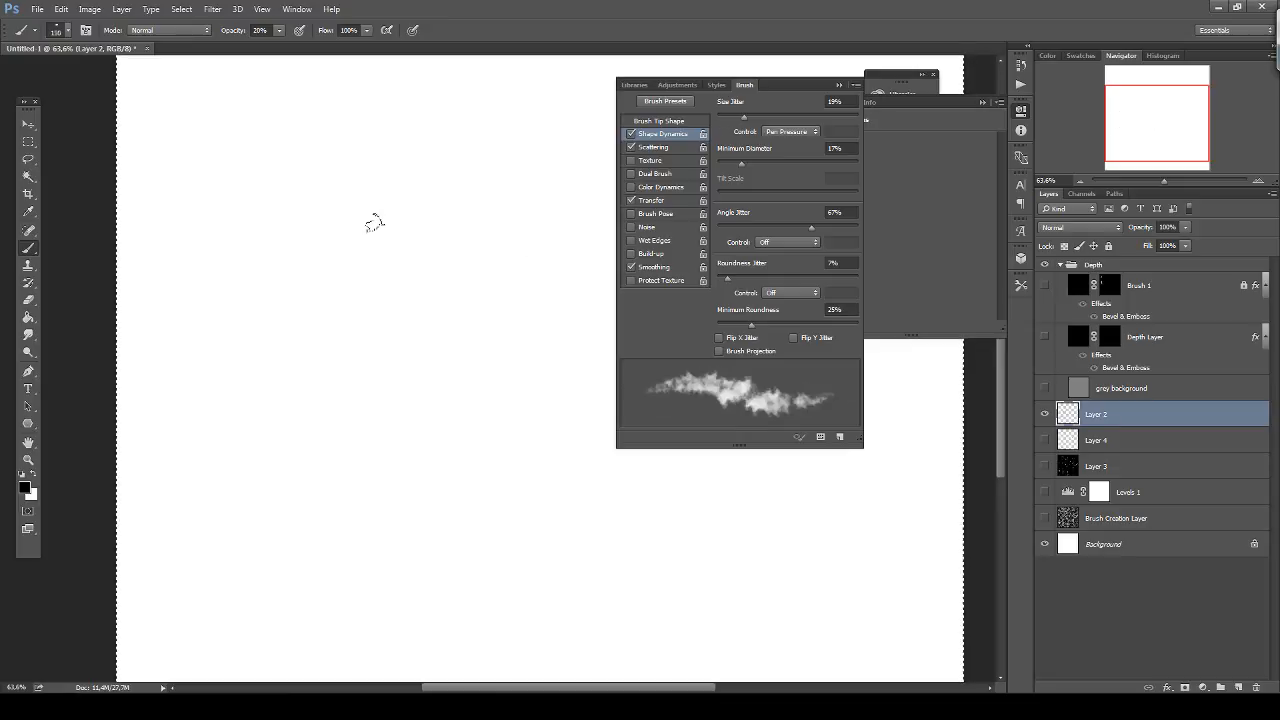
pyautogui.moveTo(357, 214)
pyautogui.mouseDown()
pyautogui.moveTo(400, 322)
pyautogui.moveTo(380, 266)
pyautogui.moveTo(401, 287)
pyautogui.moveTo(342, 240)
pyautogui.moveTo(390, 165)
pyautogui.moveTo(420, 195)
pyautogui.moveTo(374, 330)
pyautogui.moveTo(352, 262)
pyautogui.moveTo(400, 345)
pyautogui.moveTo(340, 351)
pyautogui.moveTo(314, 329)
pyautogui.moveTo(343, 357)
pyautogui.moveTo(347, 339)
pyautogui.moveTo(389, 357)
pyautogui.moveTo(350, 300)
pyautogui.moveTo(363, 359)
pyautogui.moveTo(390, 340)
pyautogui.moveTo(372, 305)
pyautogui.moveTo(346, 338)
pyautogui.moveTo(372, 292)
pyautogui.moveTo(389, 318)
pyautogui.moveTo(352, 275)
pyautogui.moveTo(340, 225)
pyautogui.moveTo(390, 200)
pyautogui.moveTo(350, 366)
pyautogui.moveTo(381, 306)
pyautogui.moveTo(392, 388)
pyautogui.mouseUp()
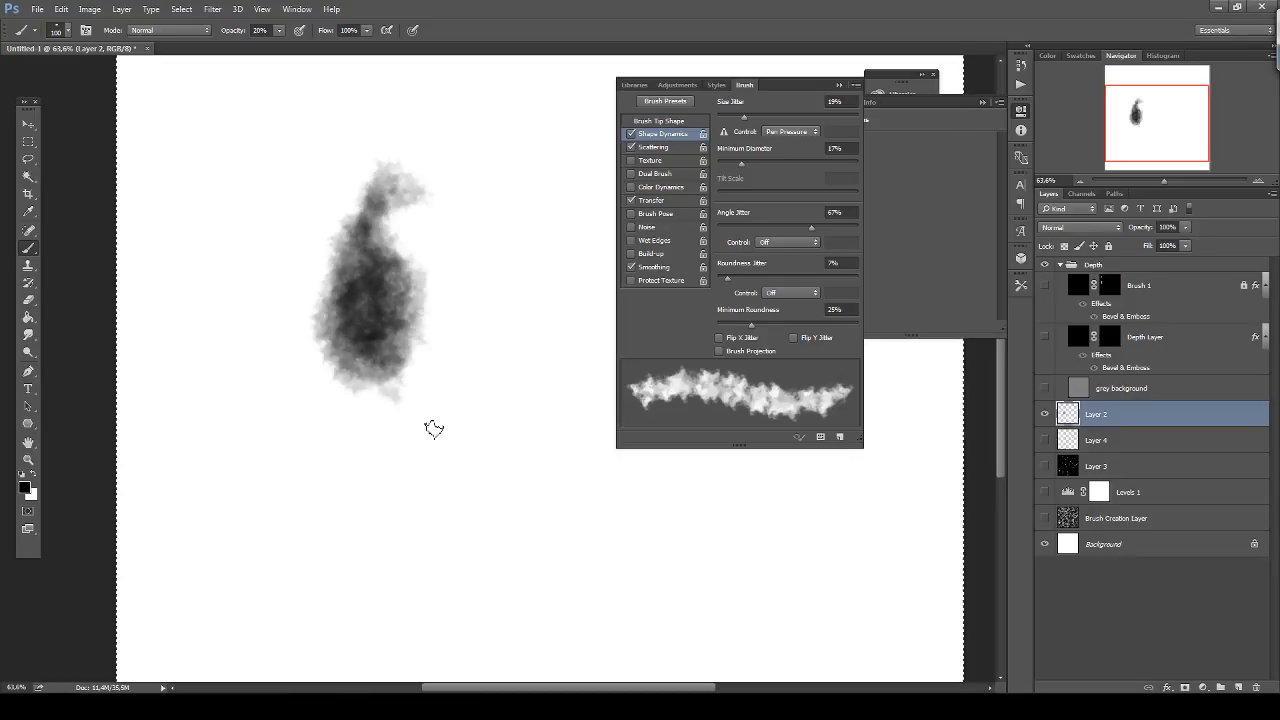
pyautogui.press('Delete')
pyautogui.press('Return')
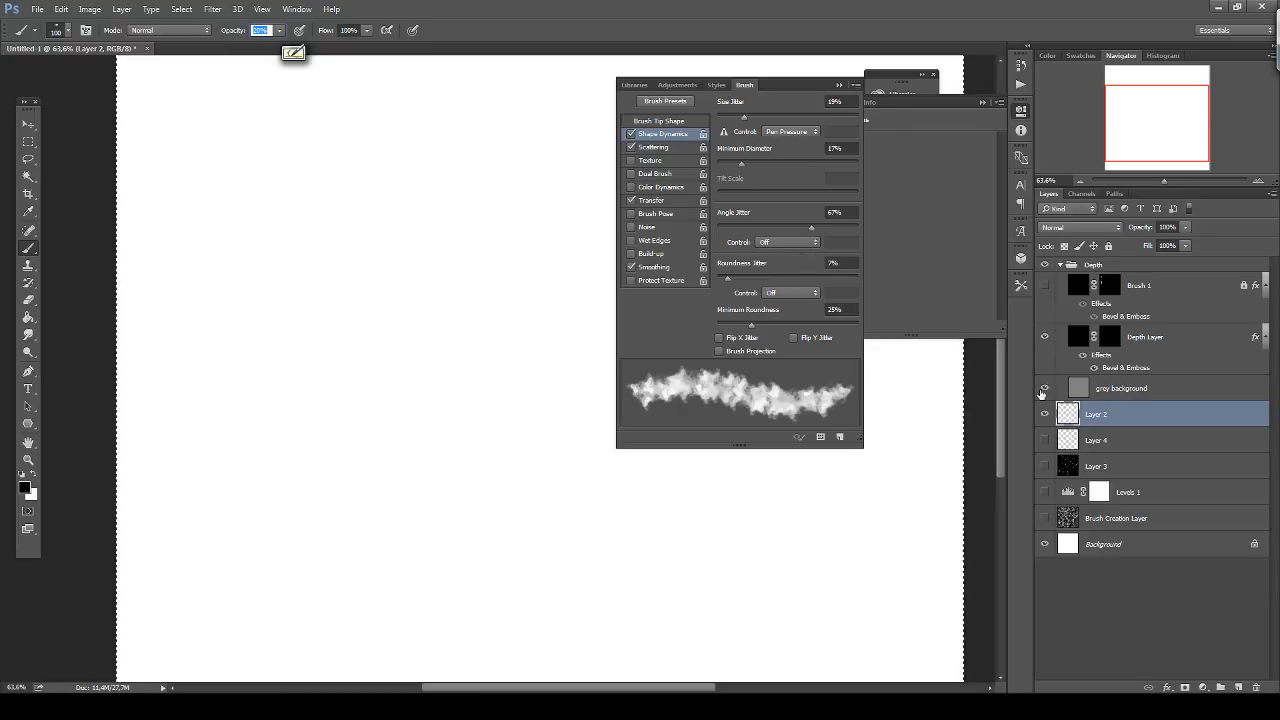
# Show the Depth Layer and the grey background layer, collapse the floating panels, and select the Depth Layer's mask.
pyautogui.click(1044, 389)
pyautogui.click(838, 85)
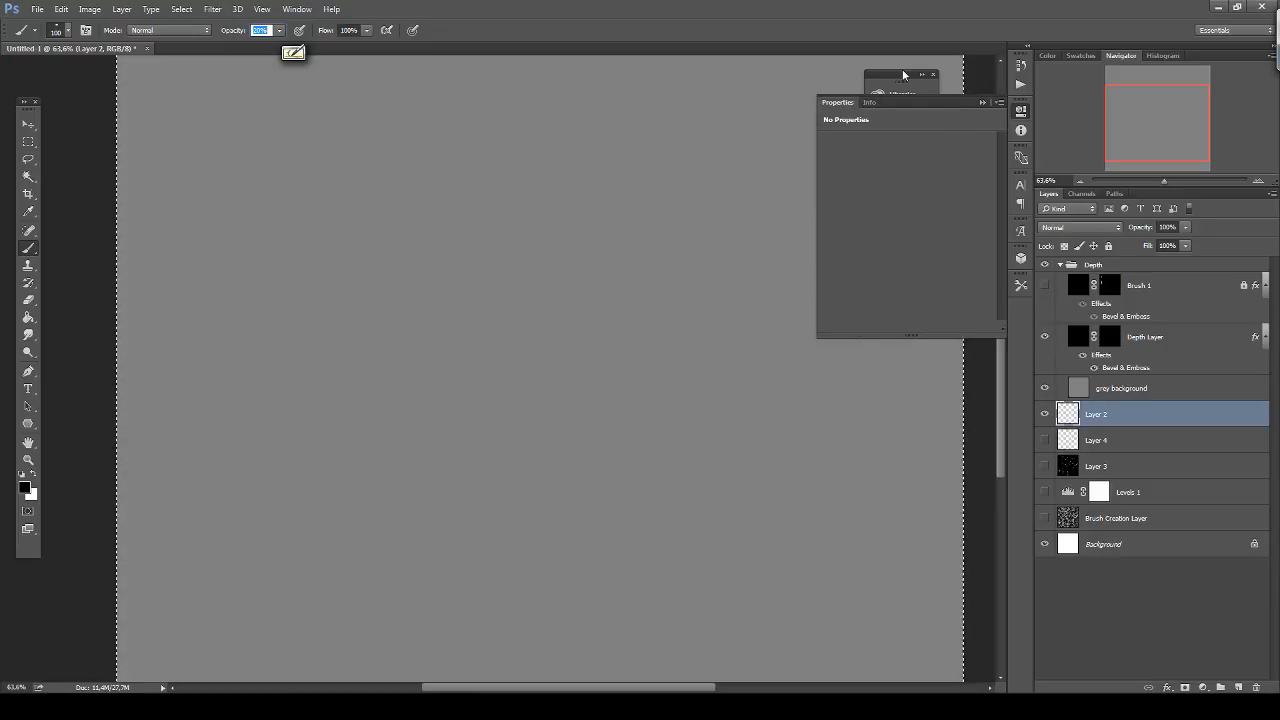
pyautogui.click(982, 101)
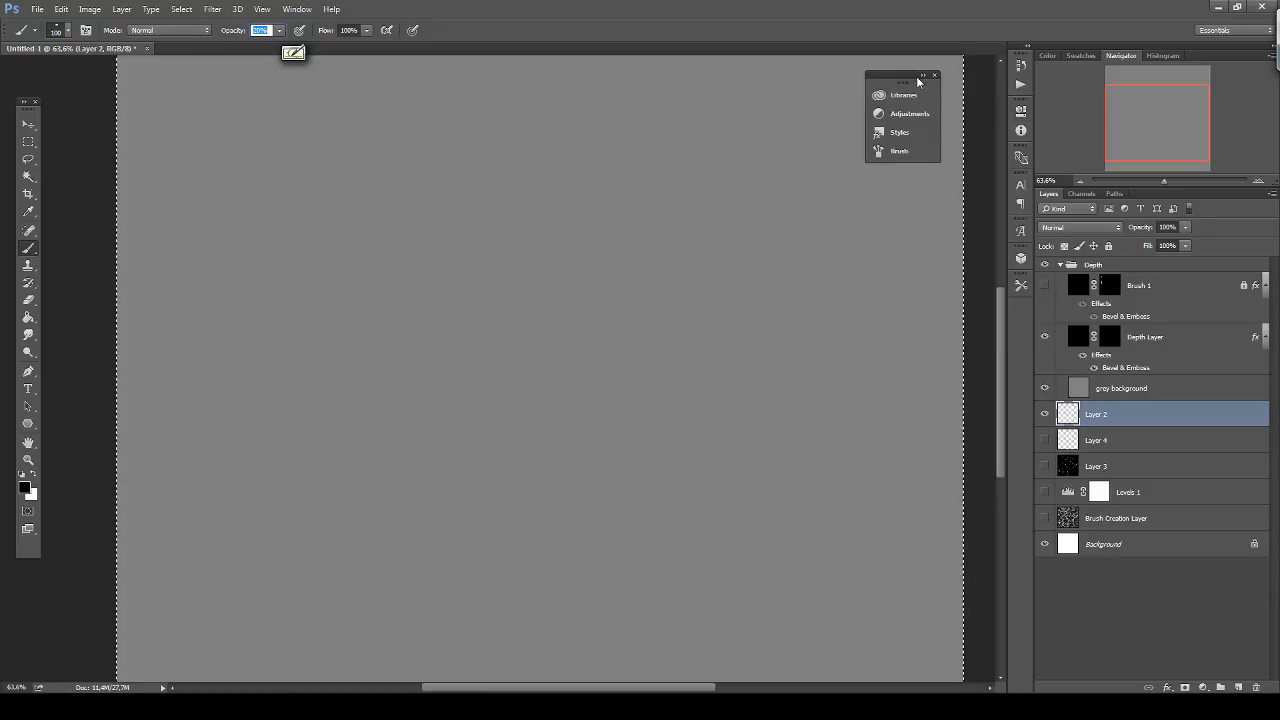
pyautogui.click(921, 78)
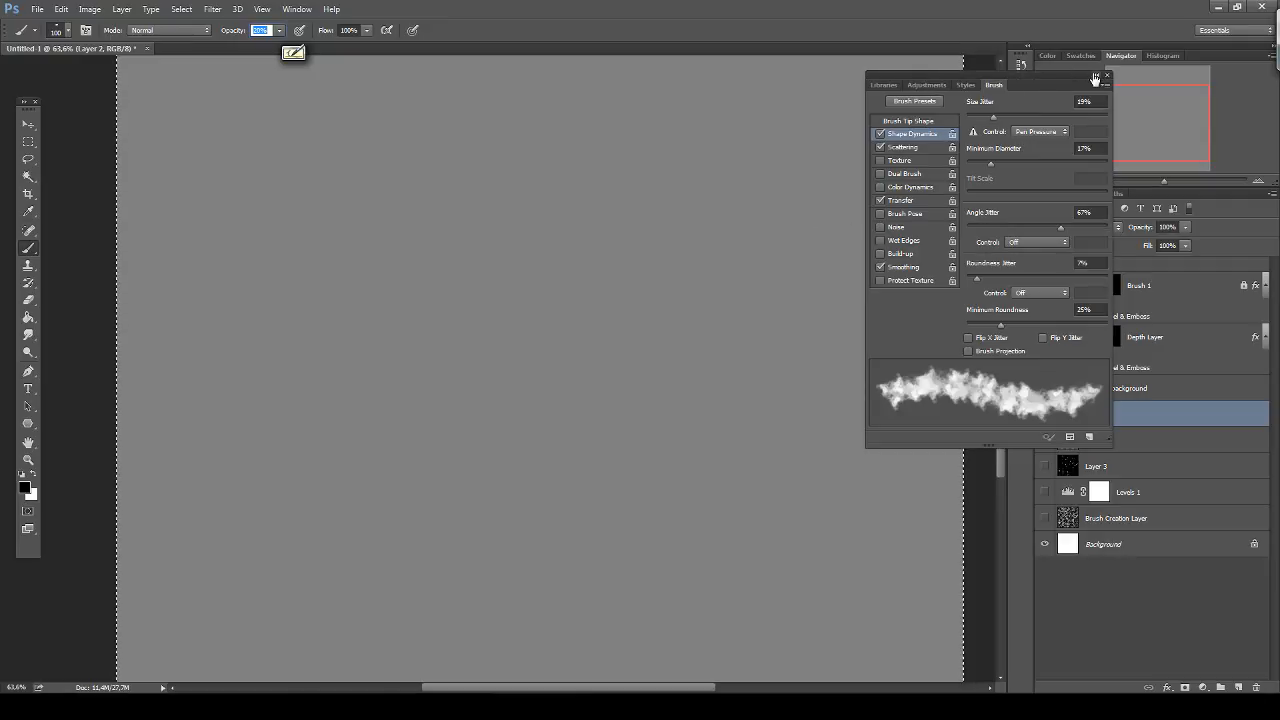
pyautogui.click(1094, 77)
pyautogui.click(1092, 339)
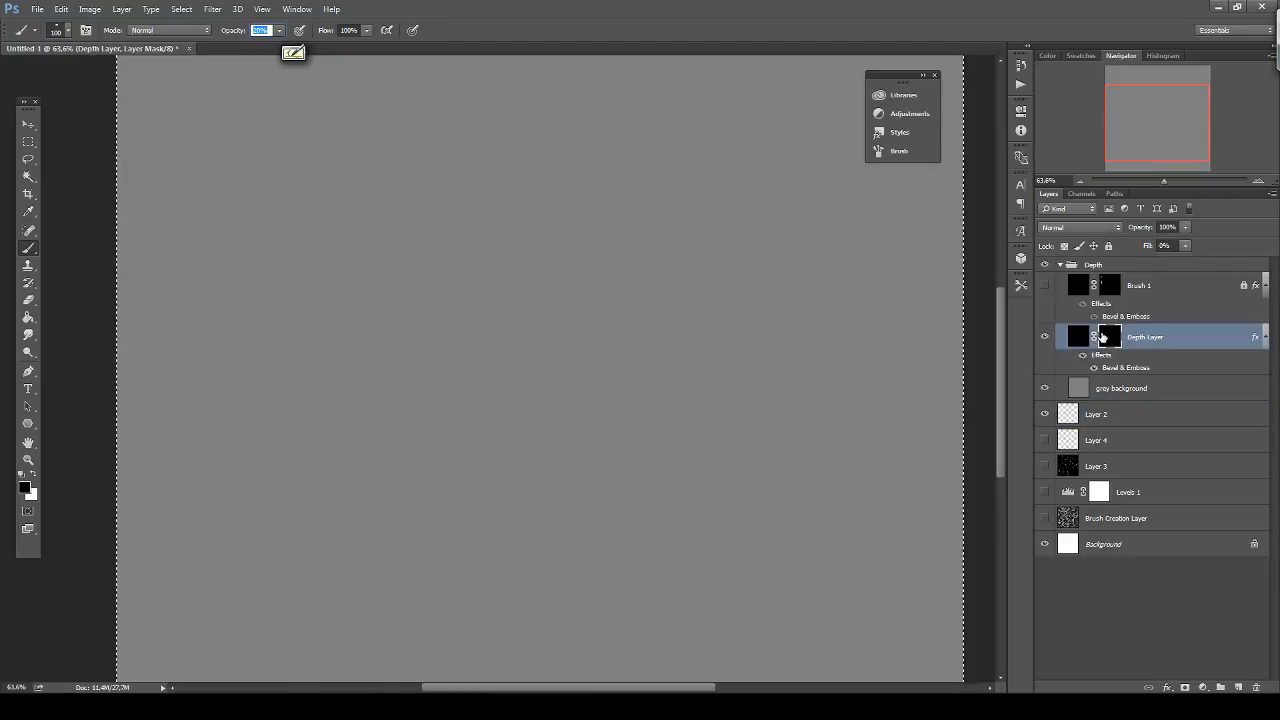
# Remove the selection, make white the foreground color, and paint an embossed cloud column on the Depth Layer's mask.
pyautogui.moveTo(514, 286); pyautogui.dragTo(486, 346)
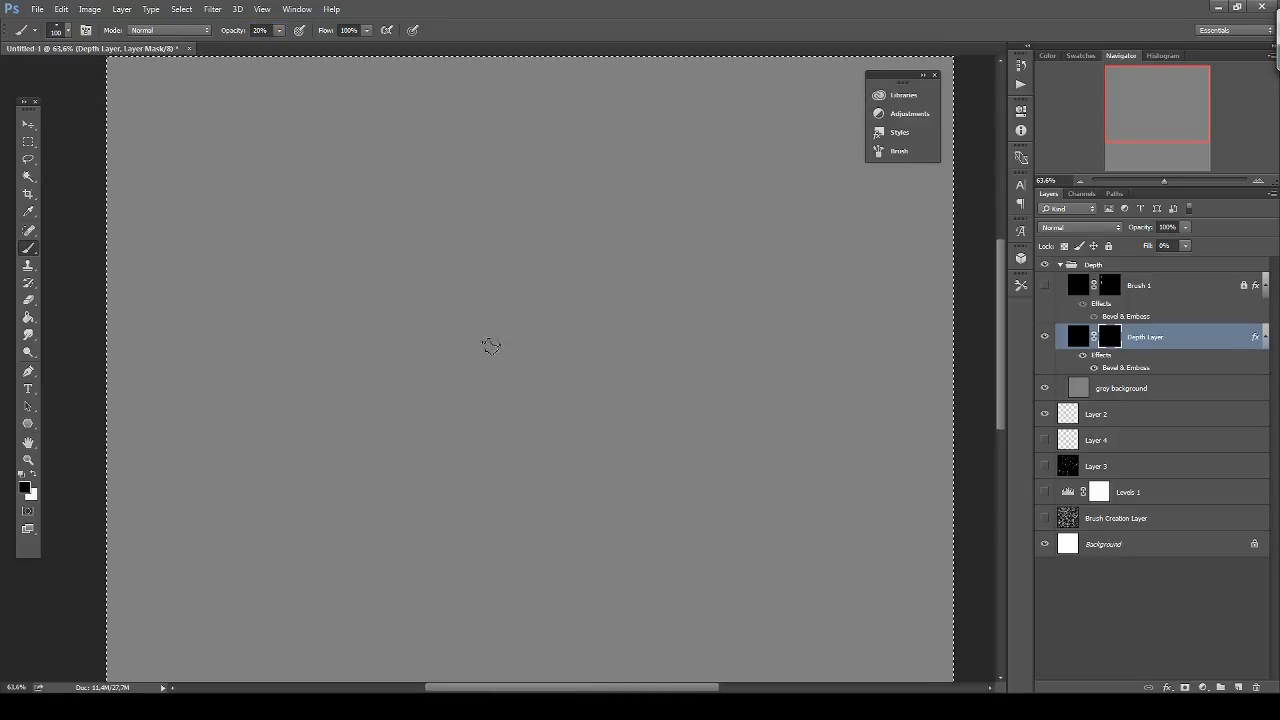
pyautogui.hotkey('ctrl', 'a')
pyautogui.press('x')
pyautogui.hotkey('ctrl', 'd')
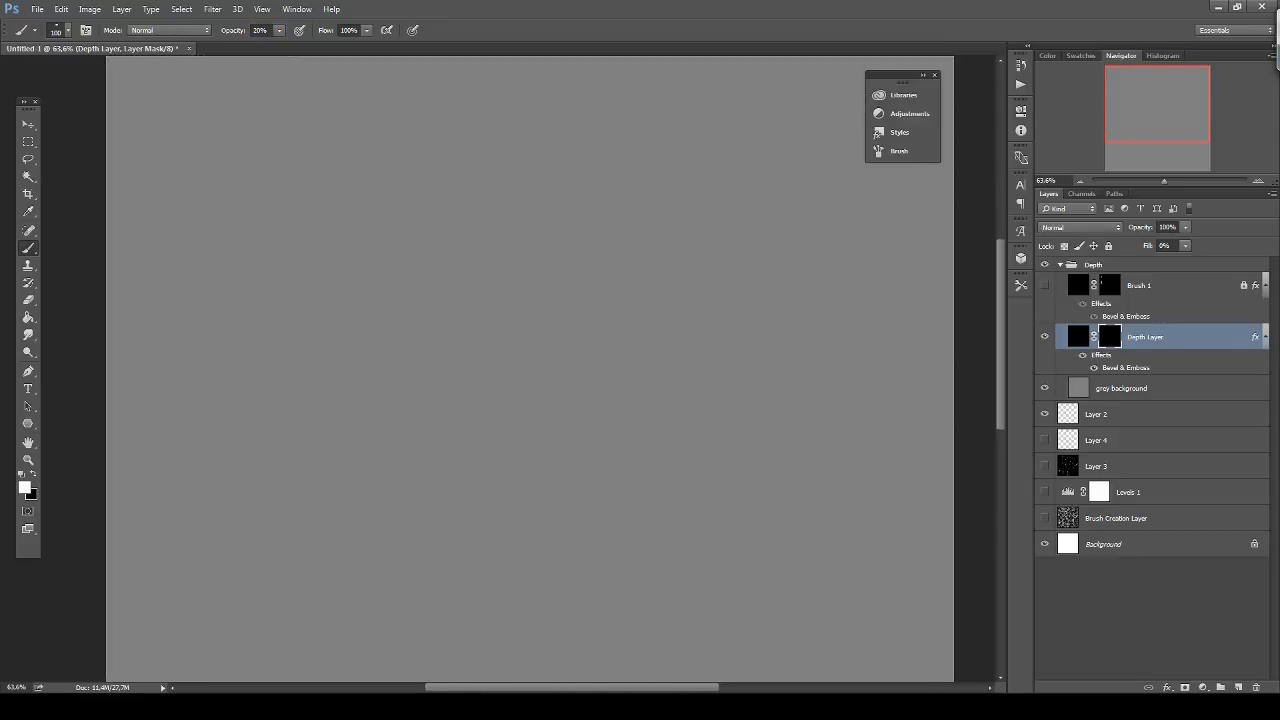
pyautogui.moveTo(293, 220)
pyautogui.mouseDown()
pyautogui.moveTo(260, 262)
pyautogui.moveTo(262, 165)
pyautogui.moveTo(312, 215)
pyautogui.moveTo(324, 252)
pyautogui.moveTo(272, 316)
pyautogui.moveTo(257, 296)
pyautogui.moveTo(307, 347)
pyautogui.moveTo(313, 293)
pyautogui.moveTo(317, 321)
pyautogui.moveTo(364, 360)
pyautogui.moveTo(342, 330)
pyautogui.moveTo(290, 355)
pyautogui.moveTo(302, 378)
pyautogui.moveTo(250, 325)
pyautogui.moveTo(242, 295)
pyautogui.moveTo(233, 308)
pyautogui.moveTo(255, 197)
pyautogui.moveTo(230, 216)
pyautogui.moveTo(276, 160)
pyautogui.moveTo(352, 218)
pyautogui.moveTo(336, 231)
pyautogui.moveTo(332, 278)
pyautogui.moveTo(360, 318)
pyautogui.moveTo(370, 390)
pyautogui.moveTo(337, 402)
pyautogui.moveTo(246, 277)
pyautogui.moveTo(271, 240)
pyautogui.moveTo(330, 376)
pyautogui.moveTo(290, 330)
pyautogui.moveTo(335, 355)
pyautogui.moveTo(240, 332)
pyautogui.moveTo(275, 282)
pyautogui.moveTo(265, 208)
pyautogui.moveTo(357, 360)
pyautogui.moveTo(260, 264)
pyautogui.moveTo(325, 340)
pyautogui.moveTo(275, 240)
pyautogui.moveTo(290, 190)
pyautogui.moveTo(330, 320)
pyautogui.moveTo(300, 250)
pyautogui.moveTo(290, 280)
pyautogui.moveTo(320, 340)
pyautogui.moveTo(275, 260)
pyautogui.moveTo(300, 292)
pyautogui.mouseUp()
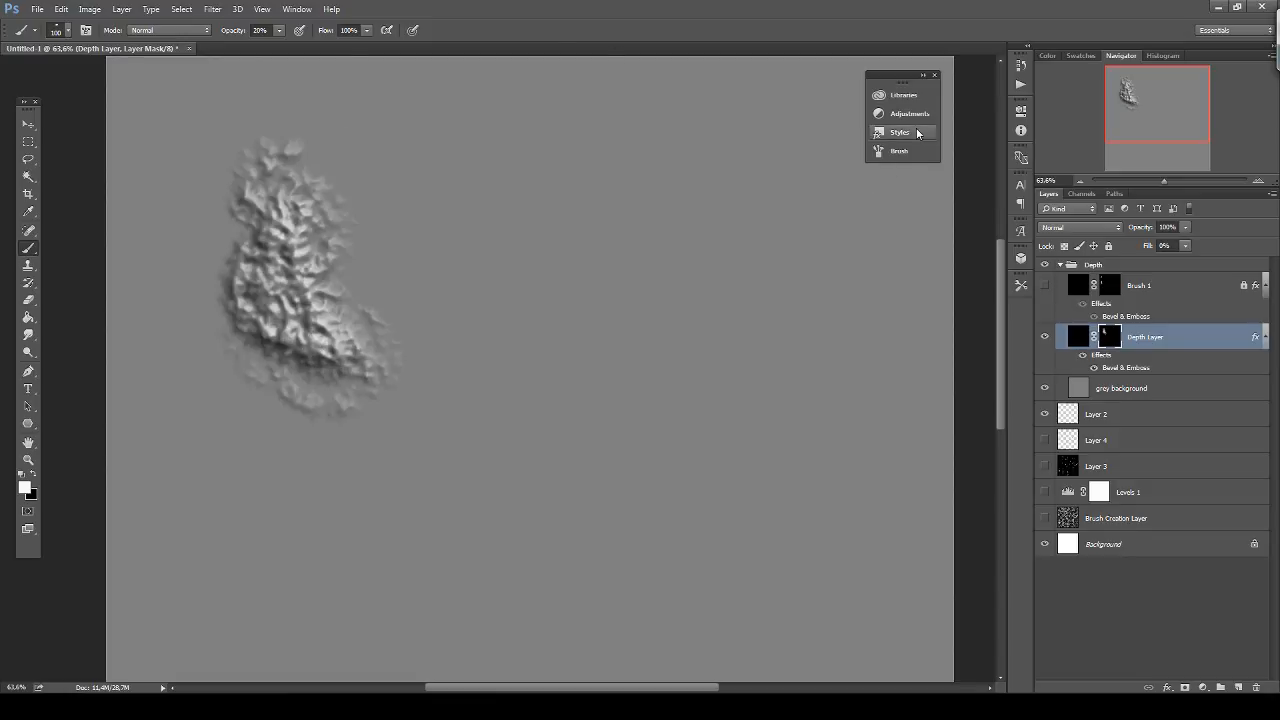
# Save the current brush as a new tool preset named "Brush 2" without including color.
pyautogui.click(1021, 286)
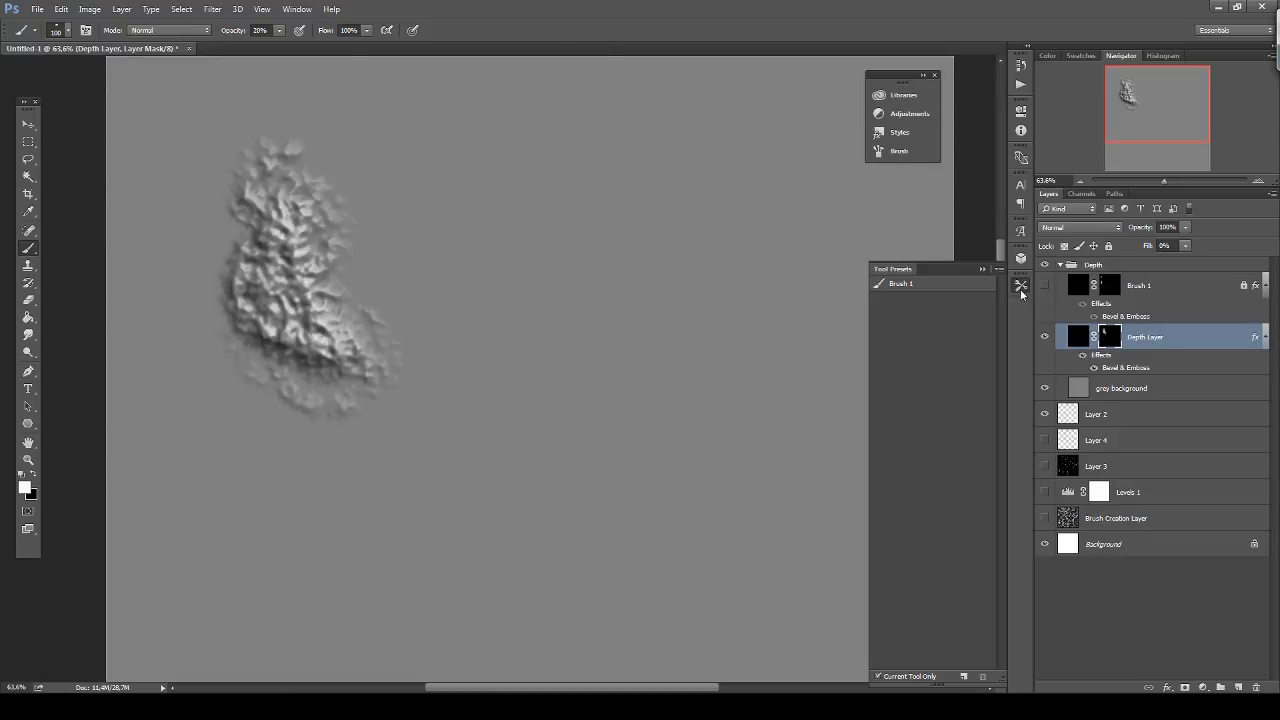
pyautogui.click(964, 676)
pyautogui.write('Brush 2')
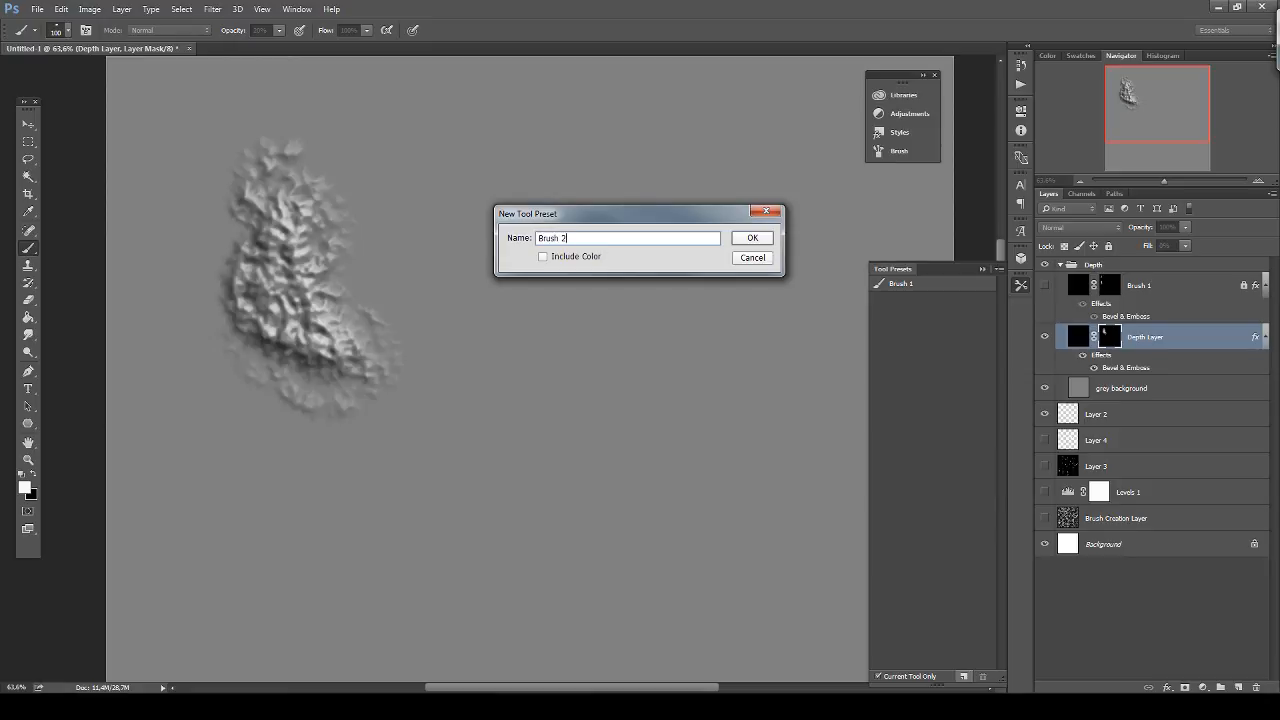
pyautogui.press('Return')
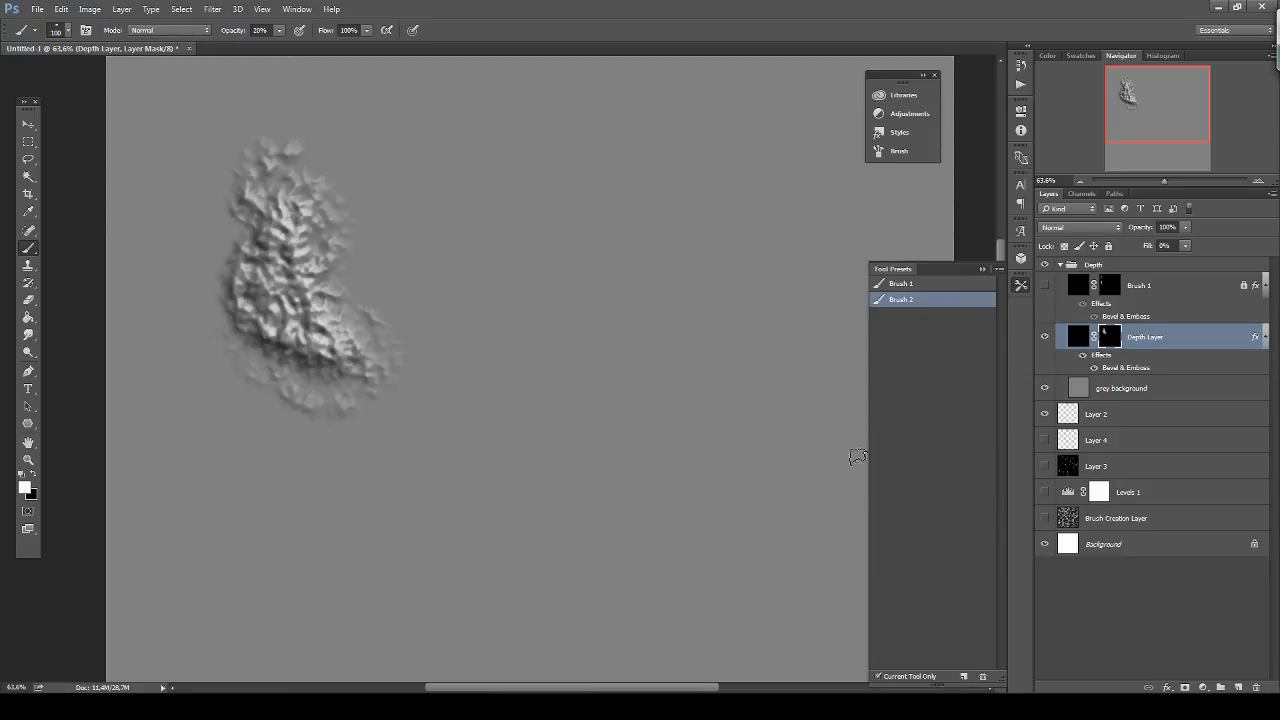
# Paint a second embossed cloud column beside the first on the Depth Layer's mask, using the Brush 1 tool preset.
pyautogui.click(930, 284)
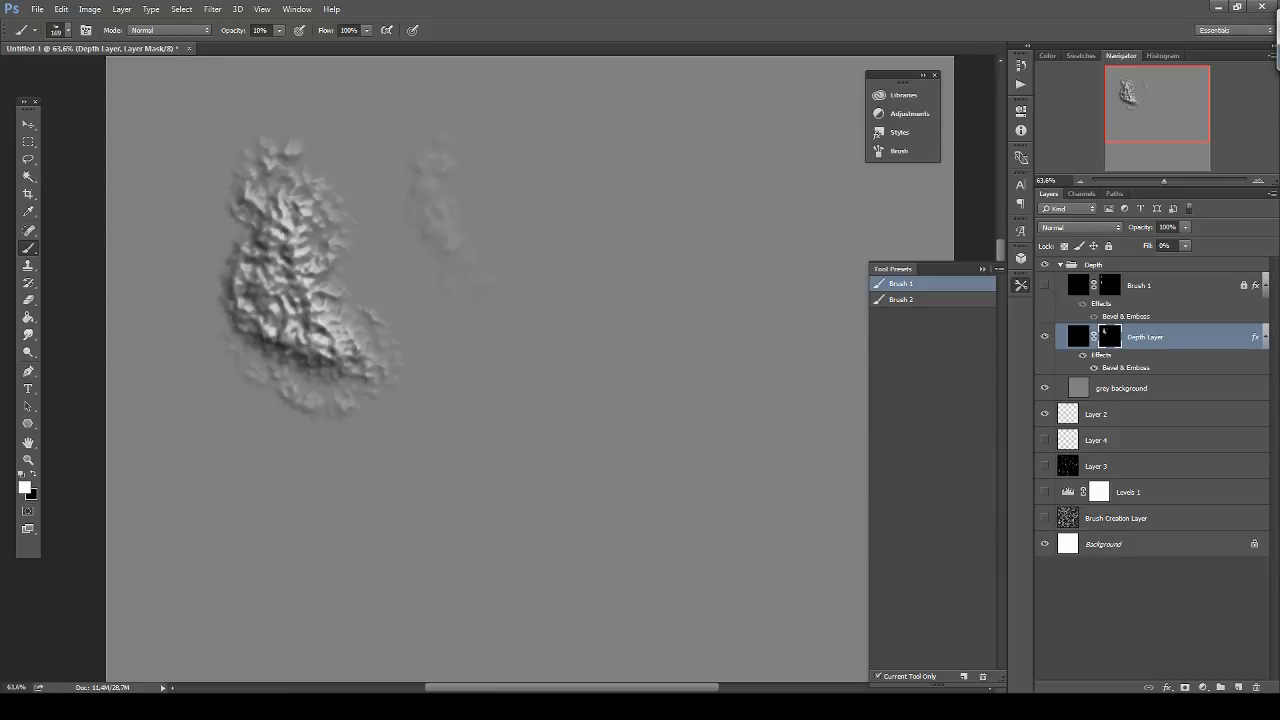
pyautogui.moveTo(458, 270)
pyautogui.mouseDown()
pyautogui.moveTo(466, 348)
pyautogui.moveTo(426, 232)
pyautogui.moveTo(466, 376)
pyautogui.moveTo(405, 207)
pyautogui.moveTo(429, 157)
pyautogui.moveTo(437, 322)
pyautogui.moveTo(424, 393)
pyautogui.moveTo(422, 237)
pyautogui.moveTo(444, 373)
pyautogui.moveTo(390, 226)
pyautogui.moveTo(460, 345)
pyautogui.moveTo(440, 320)
pyautogui.moveTo(447, 281)
pyautogui.moveTo(421, 219)
pyautogui.moveTo(462, 396)
pyautogui.moveTo(486, 325)
pyautogui.moveTo(436, 223)
pyautogui.moveTo(445, 326)
pyautogui.moveTo(420, 240)
pyautogui.mouseUp()
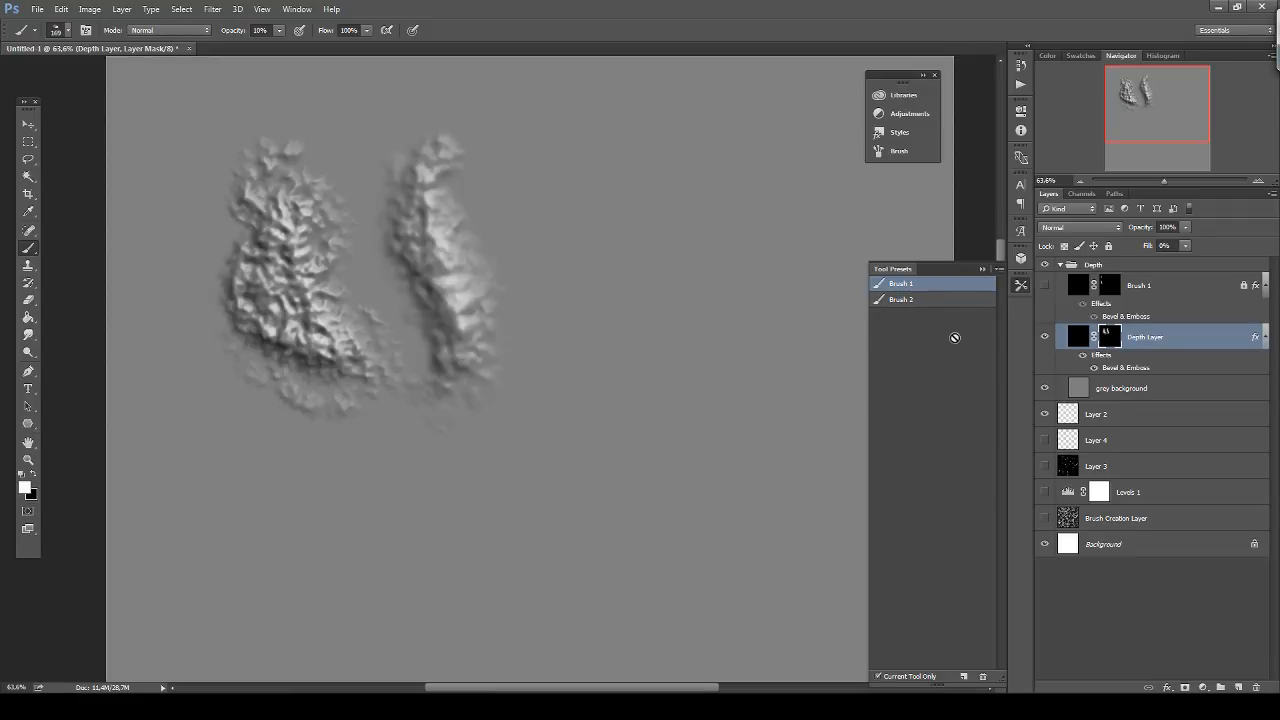
# Using the Brush 2 tool preset with black, carve into the first embossed cloud column on the Depth Layer's mask.
pyautogui.click(946, 302)
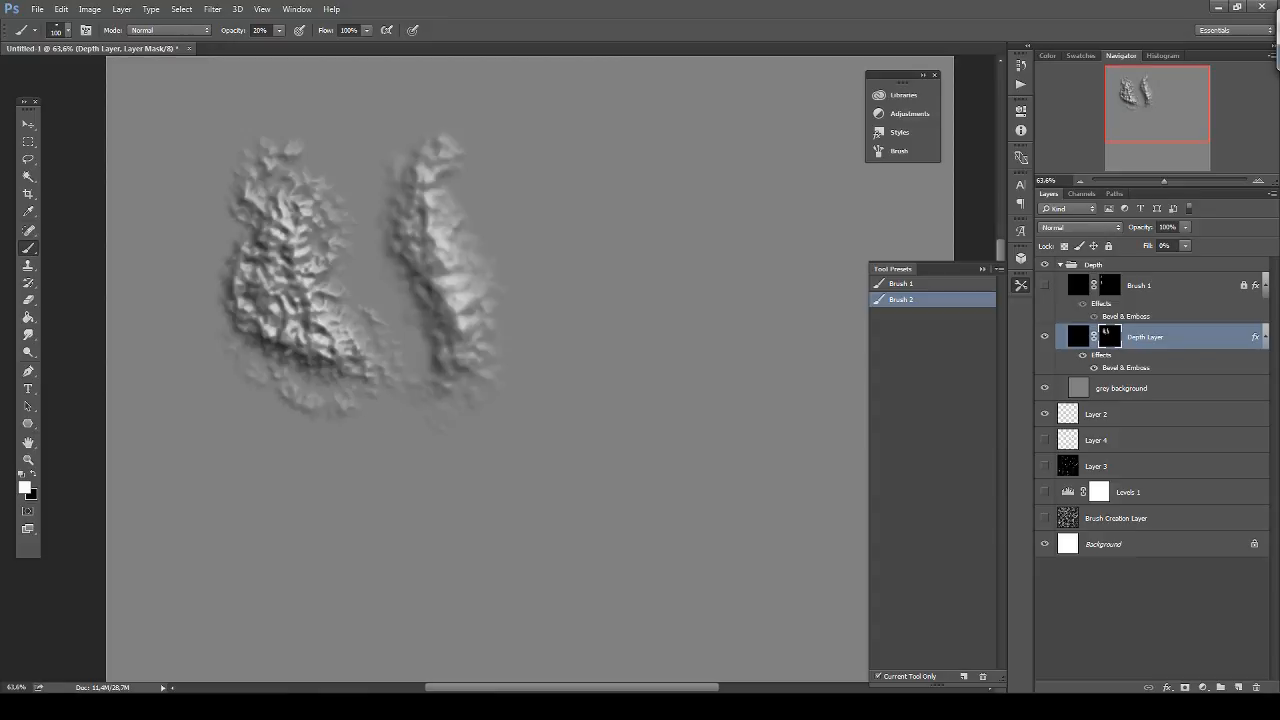
pyautogui.press('x')
pyautogui.moveTo(363, 384)
pyautogui.mouseDown()
pyautogui.moveTo(275, 220)
pyautogui.moveTo(330, 350)
pyautogui.moveTo(280, 250)
pyautogui.moveTo(260, 240)
pyautogui.moveTo(258, 205)
pyautogui.moveTo(311, 347)
pyautogui.moveTo(318, 304)
pyautogui.mouseUp()
pyautogui.moveTo(295, 346)
pyautogui.mouseDown()
pyautogui.moveTo(283, 298)
pyautogui.moveTo(303, 417)
pyautogui.moveTo(312, 334)
pyautogui.moveTo(301, 392)
pyautogui.moveTo(284, 265)
pyautogui.moveTo(280, 310)
pyautogui.moveTo(276, 288)
pyautogui.moveTo(232, 253)
pyautogui.moveTo(200, 257)
pyautogui.moveTo(266, 271)
pyautogui.moveTo(259, 293)
pyautogui.moveTo(235, 288)
pyautogui.moveTo(340, 347)
pyautogui.moveTo(272, 293)
pyautogui.moveTo(237, 319)
pyautogui.moveTo(235, 305)
pyautogui.moveTo(274, 361)
pyautogui.mouseUp()
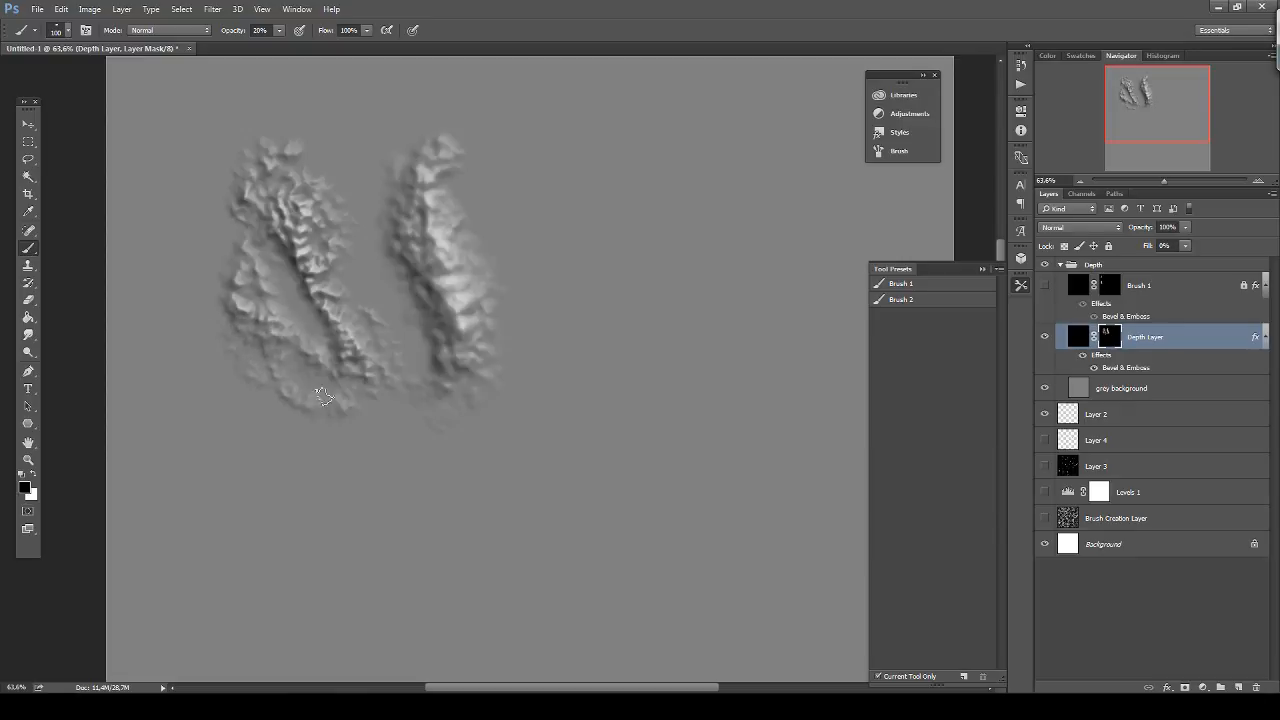
# Paint a third embossed cloud column in white beside the second on the Depth Layer's mask and carve into it with black.
pyautogui.press('x')
pyautogui.moveTo(621, 204); pyautogui.dragTo(658, 268)
pyautogui.moveTo(611, 354)
pyautogui.mouseDown()
pyautogui.moveTo(621, 228)
pyautogui.moveTo(632, 338)
pyautogui.moveTo(587, 366)
pyautogui.moveTo(614, 310)
pyautogui.moveTo(582, 398)
pyautogui.moveTo(573, 373)
pyautogui.moveTo(614, 276)
pyautogui.moveTo(609, 342)
pyautogui.moveTo(606, 176)
pyautogui.moveTo(590, 397)
pyautogui.moveTo(598, 253)
pyautogui.moveTo(596, 278)
pyautogui.moveTo(632, 195)
pyautogui.moveTo(627, 411)
pyautogui.moveTo(643, 250)
pyautogui.moveTo(601, 427)
pyautogui.moveTo(666, 243)
pyautogui.moveTo(563, 423)
pyautogui.moveTo(655, 288)
pyautogui.moveTo(662, 316)
pyautogui.moveTo(593, 377)
pyautogui.moveTo(645, 308)
pyautogui.moveTo(632, 336)
pyautogui.moveTo(650, 254)
pyautogui.moveTo(616, 402)
pyautogui.moveTo(647, 276)
pyautogui.moveTo(626, 280)
pyautogui.moveTo(625, 207)
pyautogui.moveTo(656, 229)
pyautogui.moveTo(585, 231)
pyautogui.moveTo(593, 306)
pyautogui.moveTo(605, 207)
pyautogui.moveTo(590, 224)
pyautogui.moveTo(615, 304)
pyautogui.moveTo(577, 335)
pyautogui.moveTo(609, 296)
pyautogui.moveTo(577, 366)
pyautogui.moveTo(585, 316)
pyautogui.moveTo(582, 378)
pyautogui.moveTo(548, 383)
pyautogui.moveTo(588, 327)
pyautogui.moveTo(595, 361)
pyautogui.moveTo(552, 412)
pyautogui.moveTo(597, 327)
pyautogui.moveTo(598, 357)
pyautogui.moveTo(608, 285)
pyautogui.mouseUp()
pyautogui.press('x')
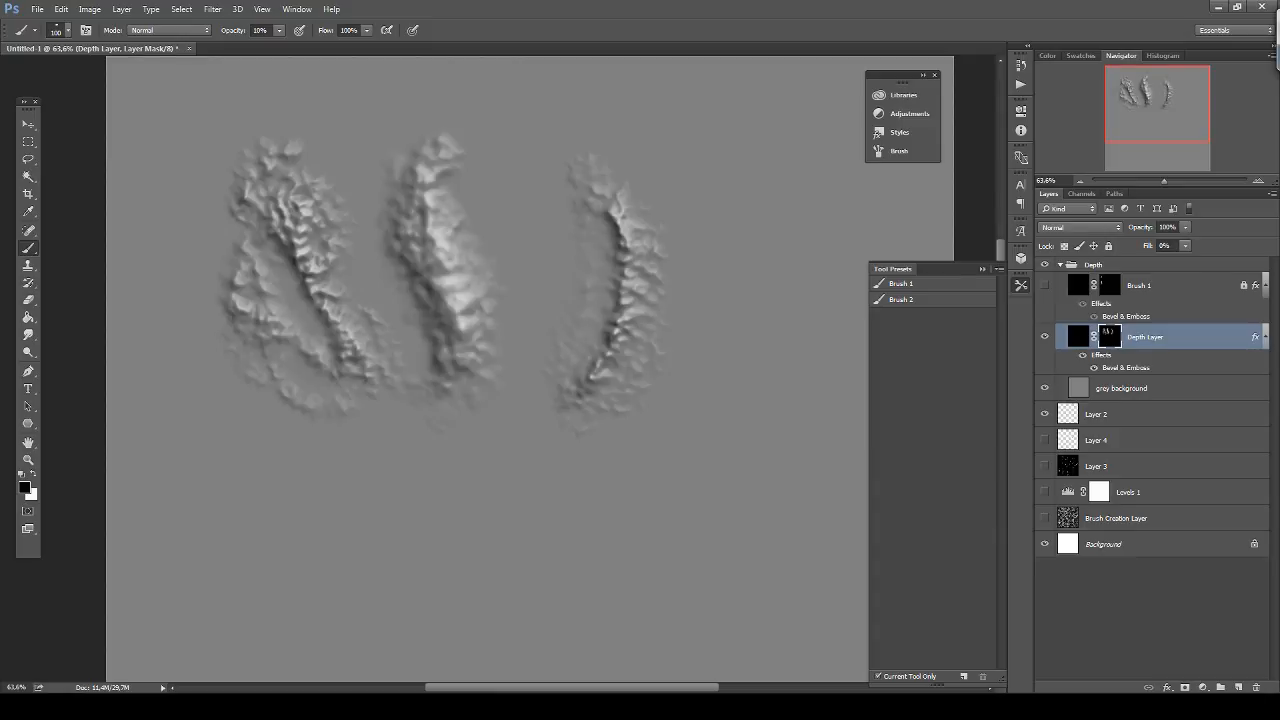
# With white at 10% brush opacity, build up faint cloud texture around both sides of the third column.
pyautogui.press('1')
pyautogui.press('x')
pyautogui.moveTo(592, 199); pyautogui.dragTo(574, 312)
pyautogui.moveTo(674, 308); pyautogui.dragTo(633, 416)
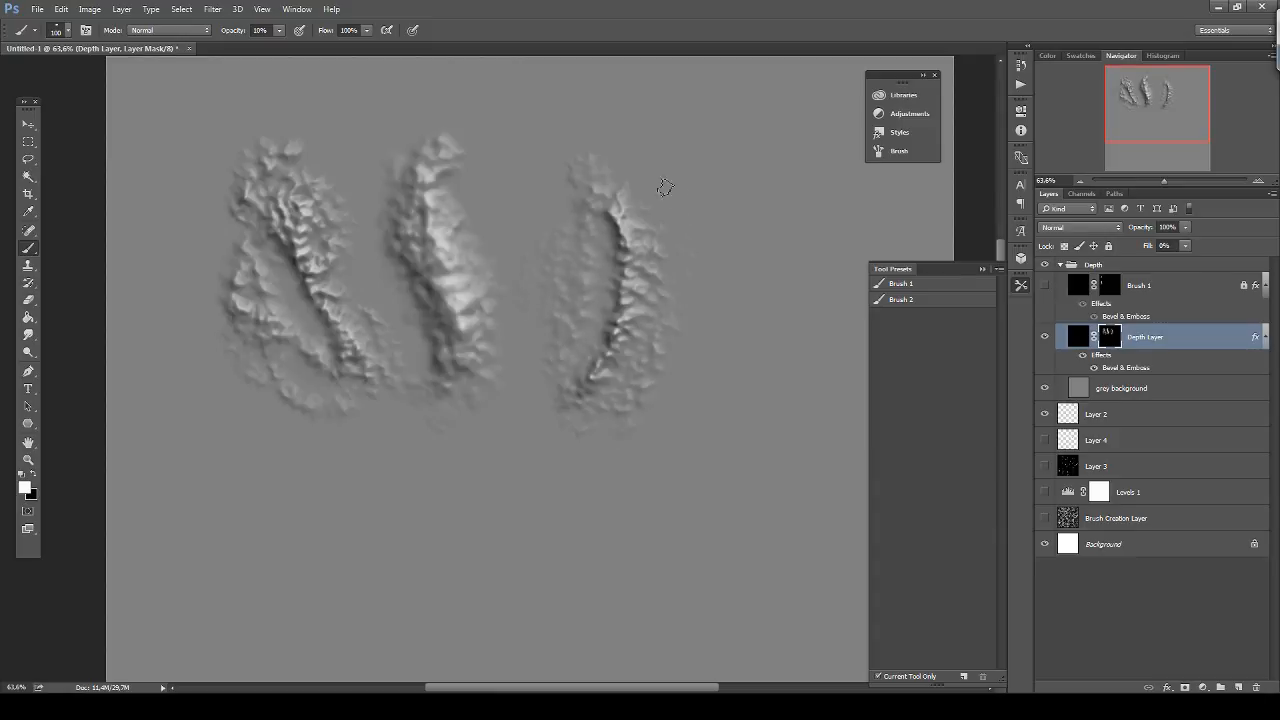
pyautogui.moveTo(666, 191); pyautogui.dragTo(650, 360)
pyautogui.moveTo(677, 216)
pyautogui.mouseDown()
pyautogui.moveTo(678, 330)
pyautogui.moveTo(646, 439)
pyautogui.mouseUp()
pyautogui.moveTo(554, 238)
pyautogui.mouseDown()
pyautogui.moveTo(534, 300)
pyautogui.moveTo(543, 376)
pyautogui.mouseUp()
pyautogui.moveTo(562, 206); pyautogui.dragTo(543, 376)
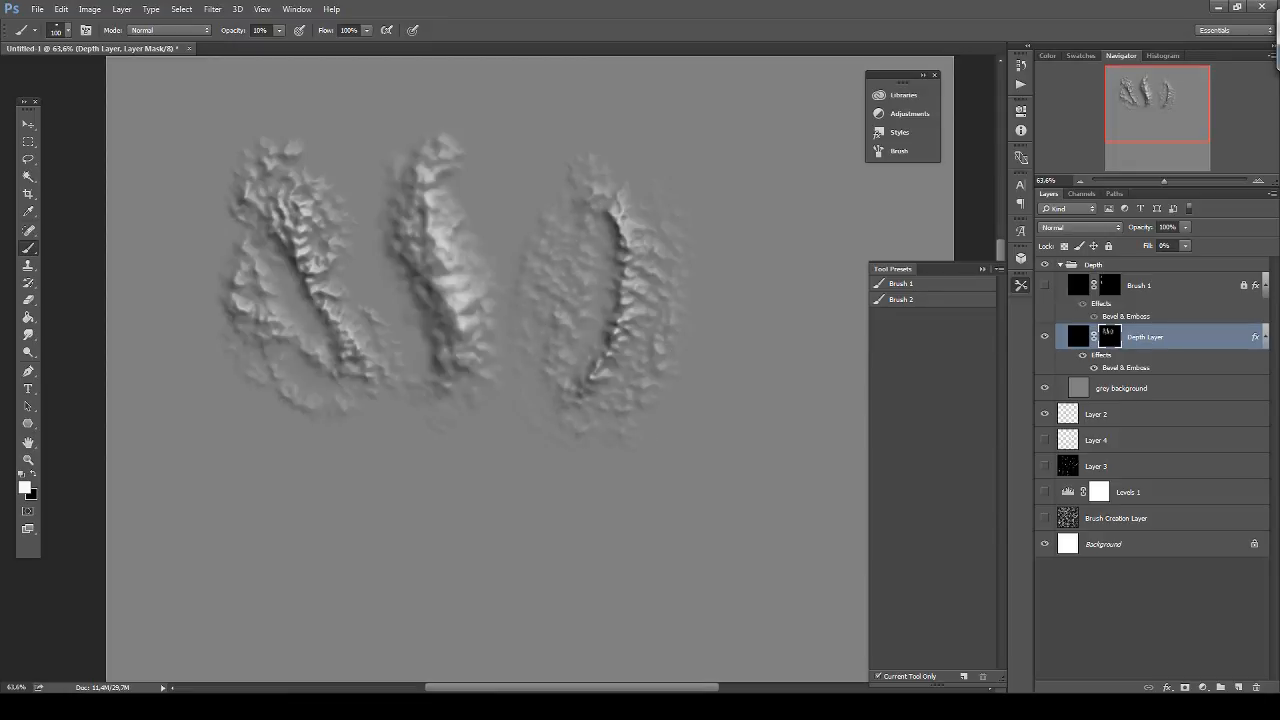
pyautogui.moveTo(577, 174); pyautogui.dragTo(533, 281)
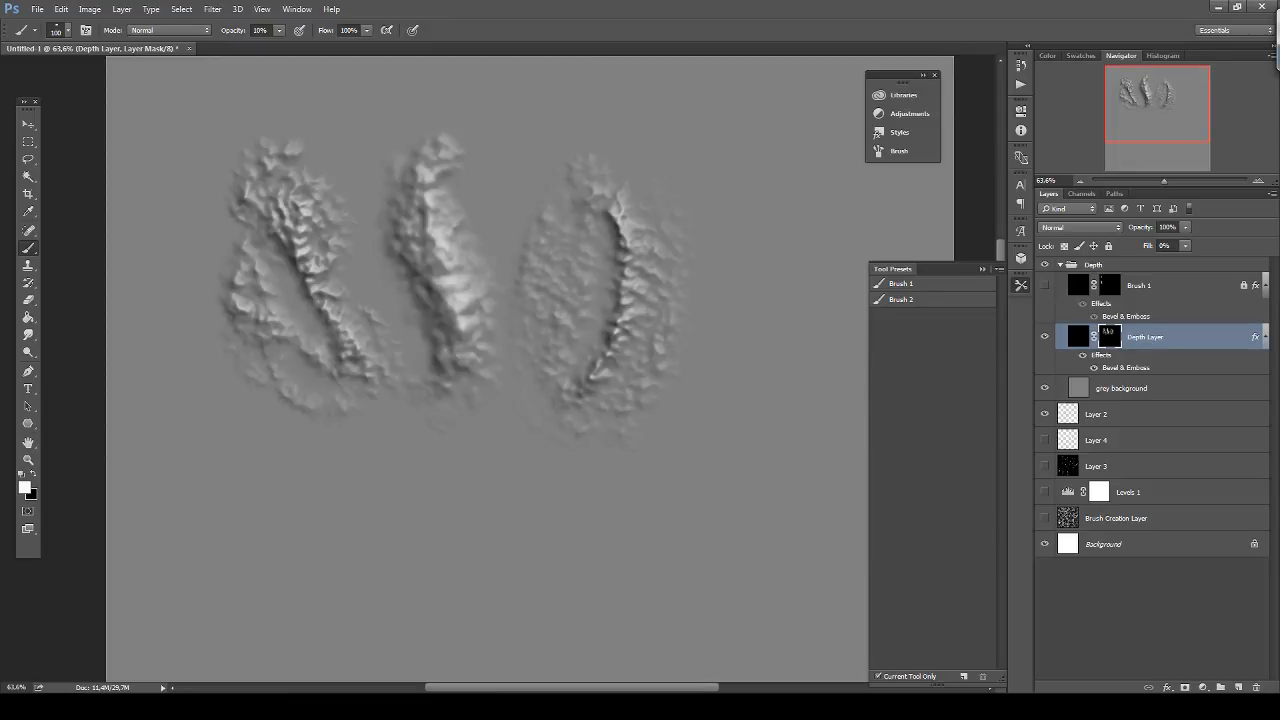
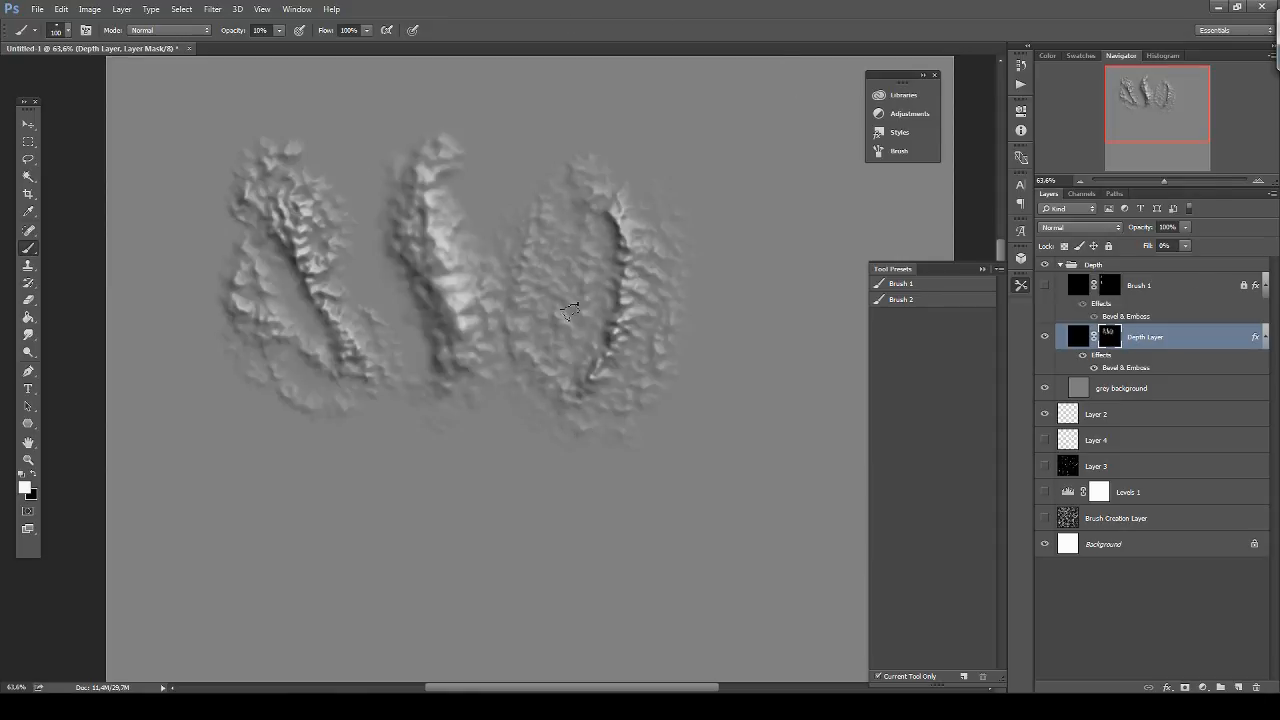
# Try the Chisel Hard technique in the Depth Layer's Bevel & Emboss with size 5 px, angle 49° and altitude 42°.
pyautogui.doubleClick(1131, 369)
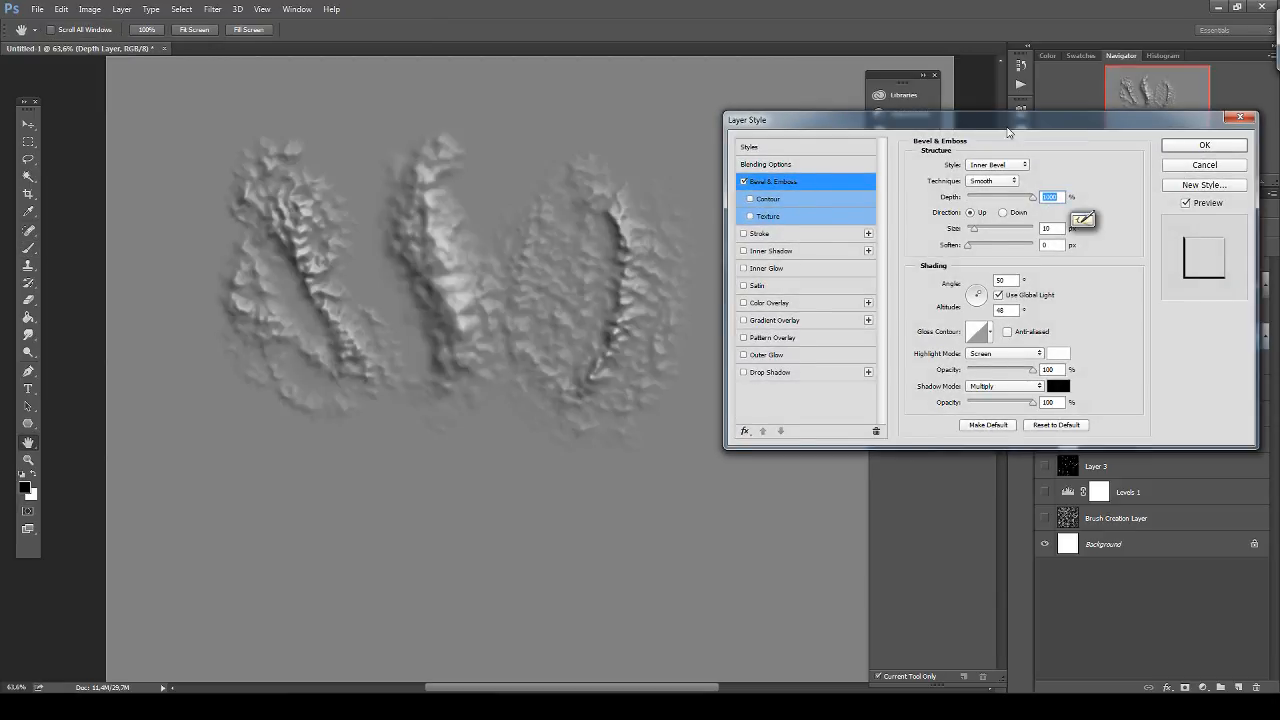
pyautogui.moveTo(1008, 131); pyautogui.dragTo(1052, 133)
pyautogui.click(1050, 183)
pyautogui.click(1045, 199)
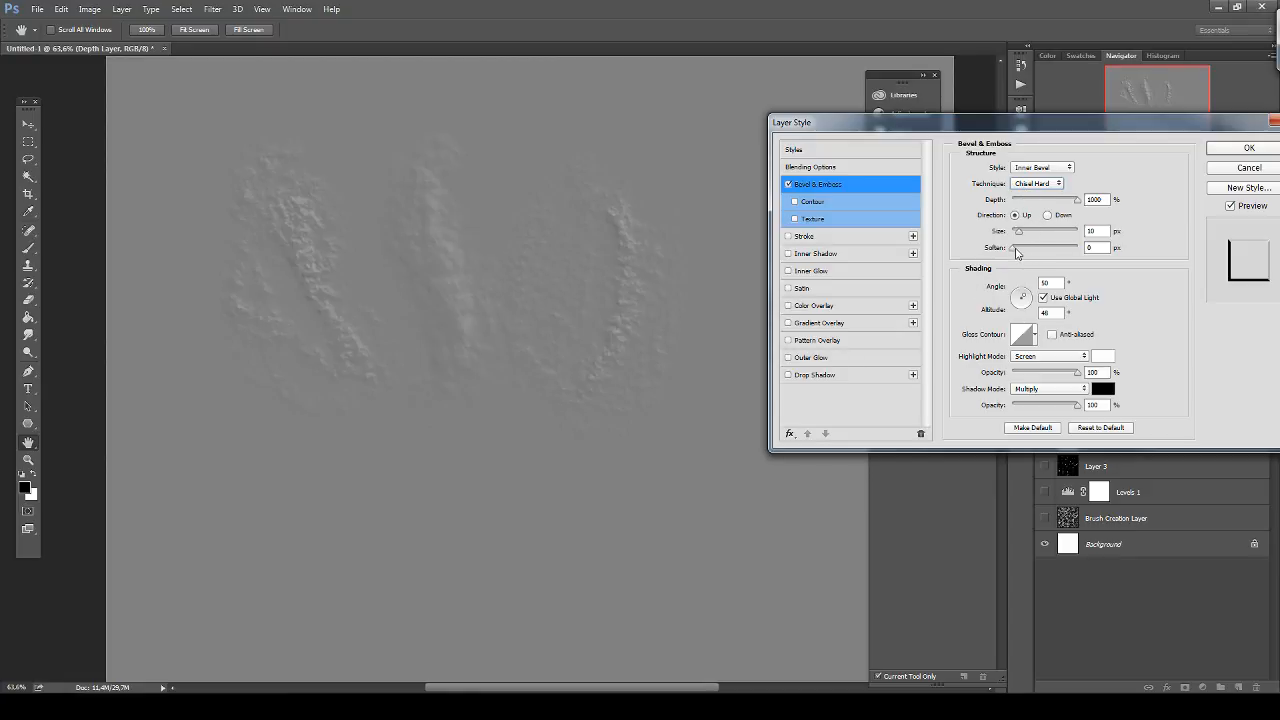
pyautogui.moveTo(1020, 232)
pyautogui.mouseDown()
pyautogui.moveTo(1080, 231)
pyautogui.moveTo(1018, 234)
pyautogui.mouseUp()
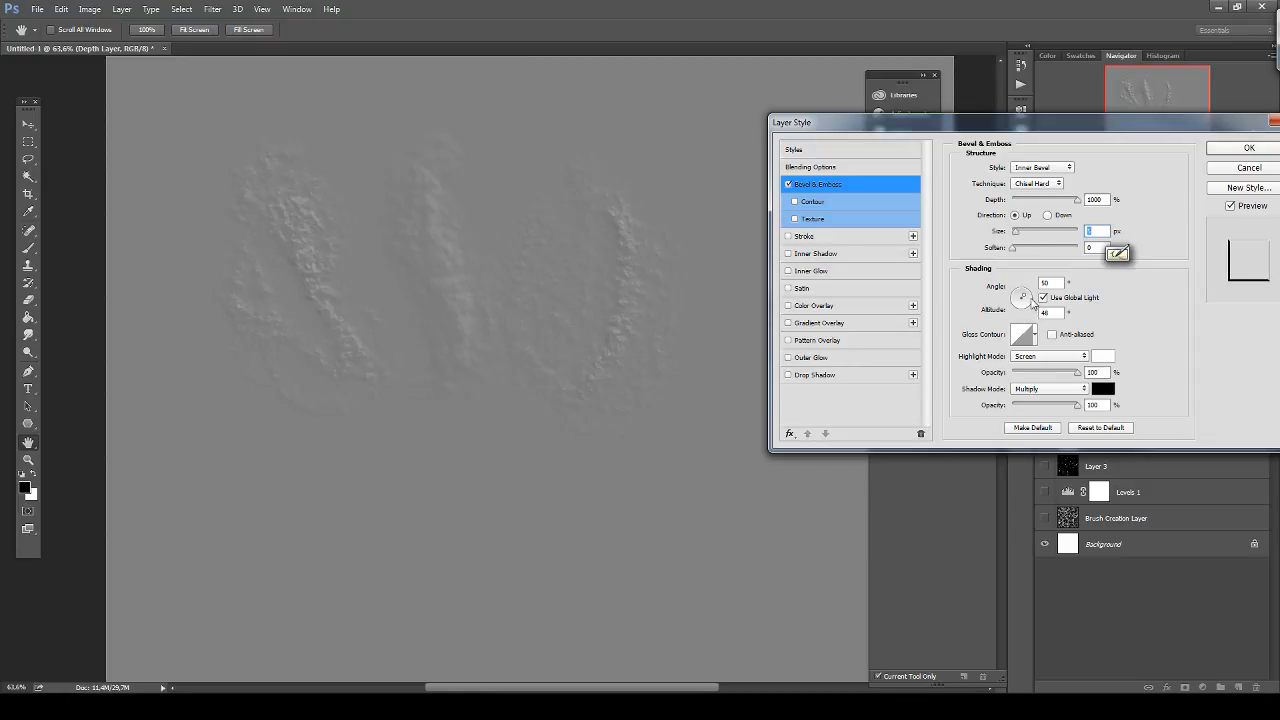
pyautogui.moveTo(1031, 305); pyautogui.dragTo(1028, 298)
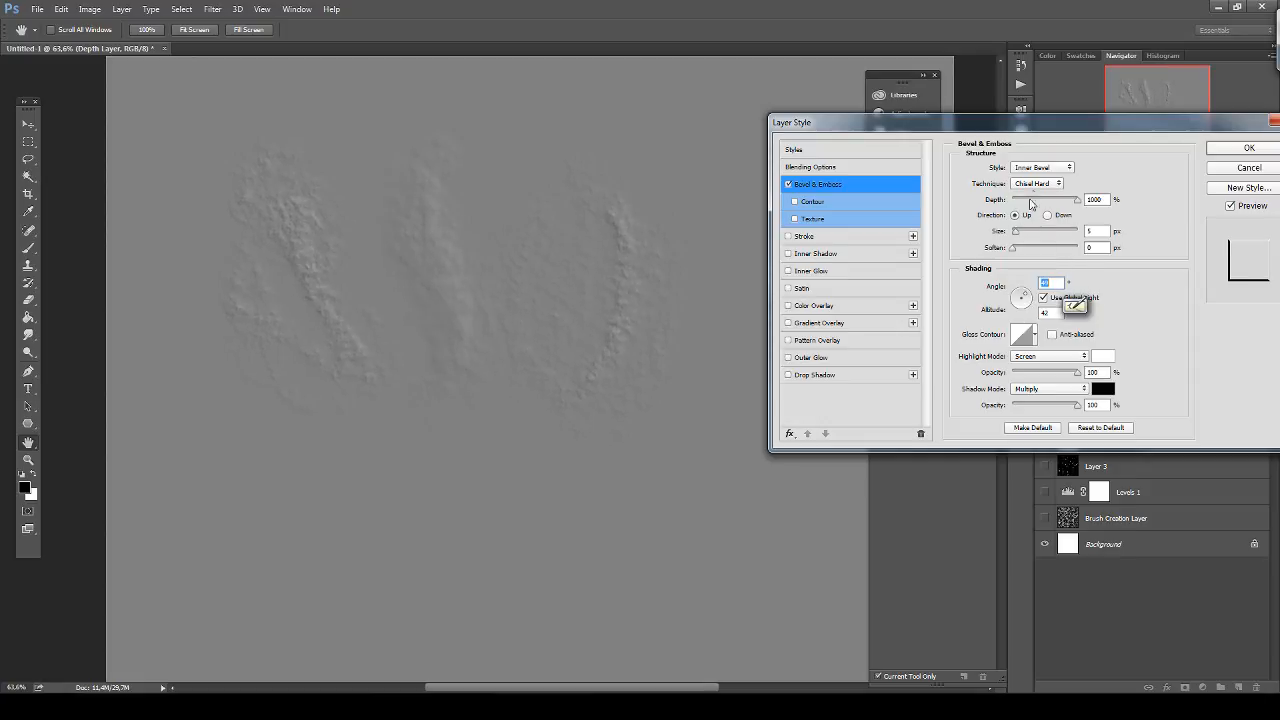
# Try the Chisel Soft technique with depth 1000%, size 4 px and soften 0 px.
pyautogui.click(1037, 183)
pyautogui.click(1035, 200)
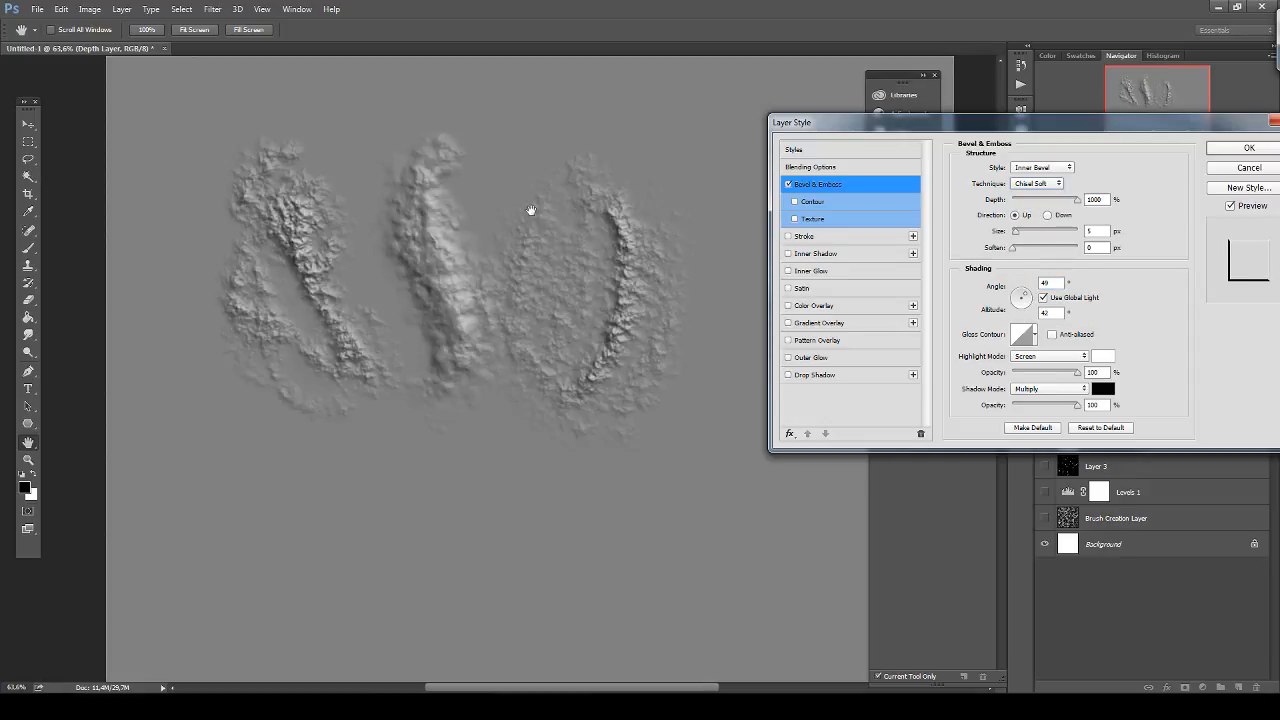
pyautogui.moveTo(1057, 200)
pyautogui.mouseDown()
pyautogui.moveTo(1003, 200)
pyautogui.moveTo(1078, 200)
pyautogui.mouseUp()
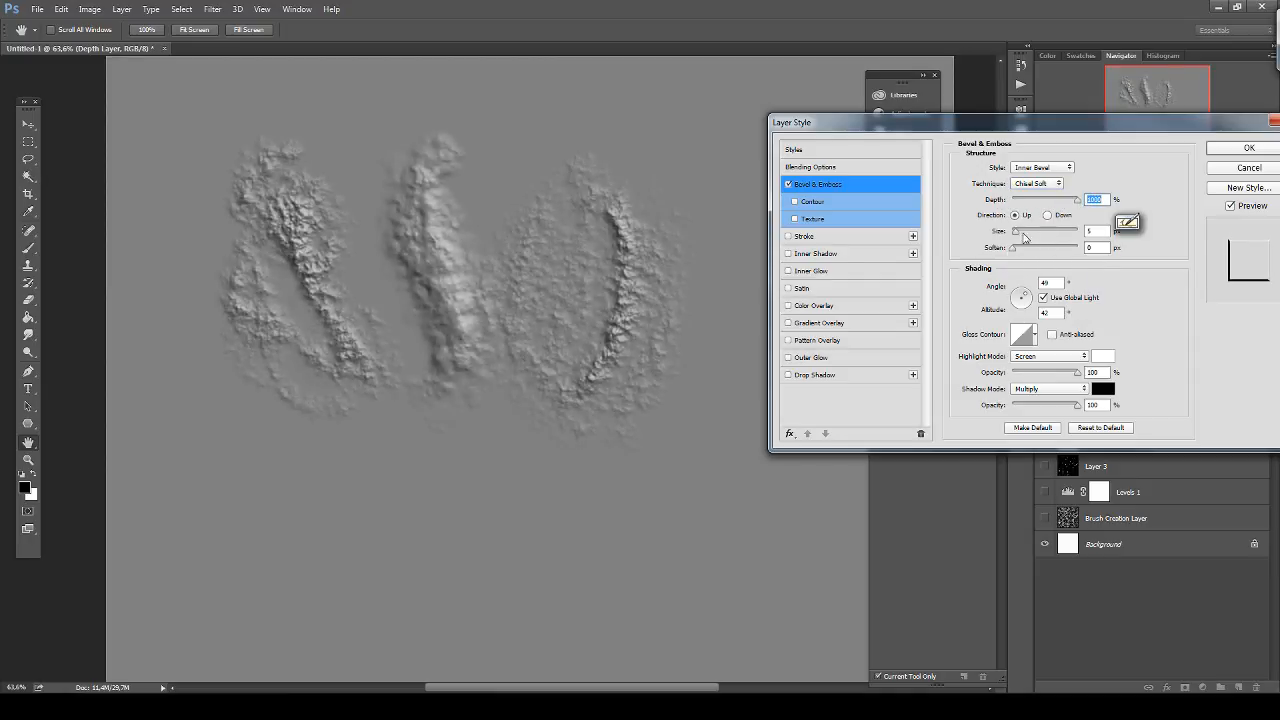
pyautogui.moveTo(1023, 236); pyautogui.dragTo(1014, 236)
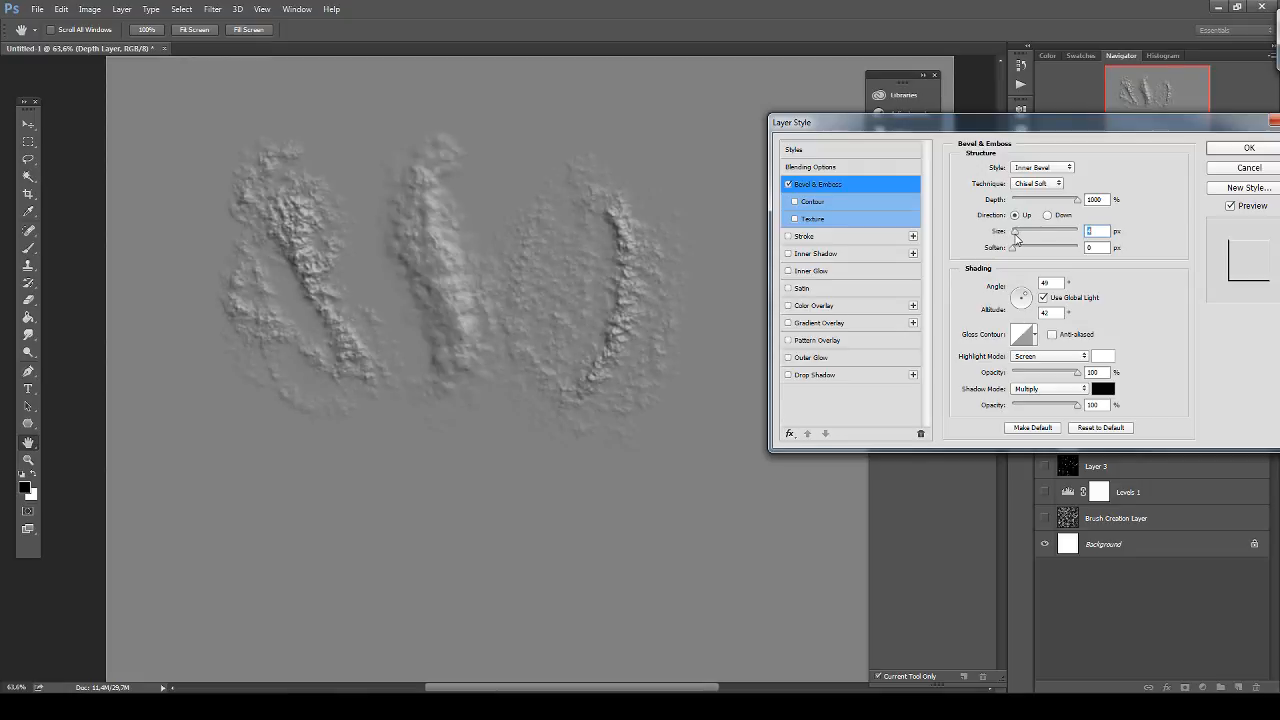
pyautogui.write('4')
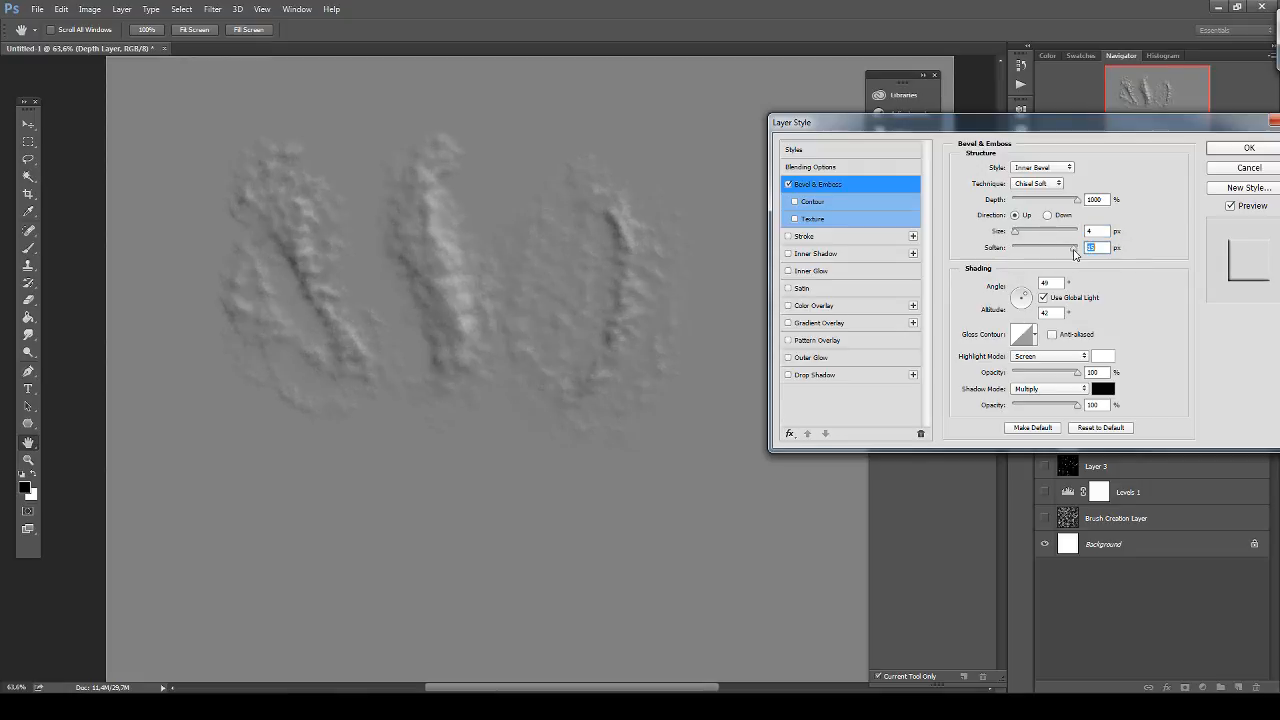
pyautogui.press('Tab')
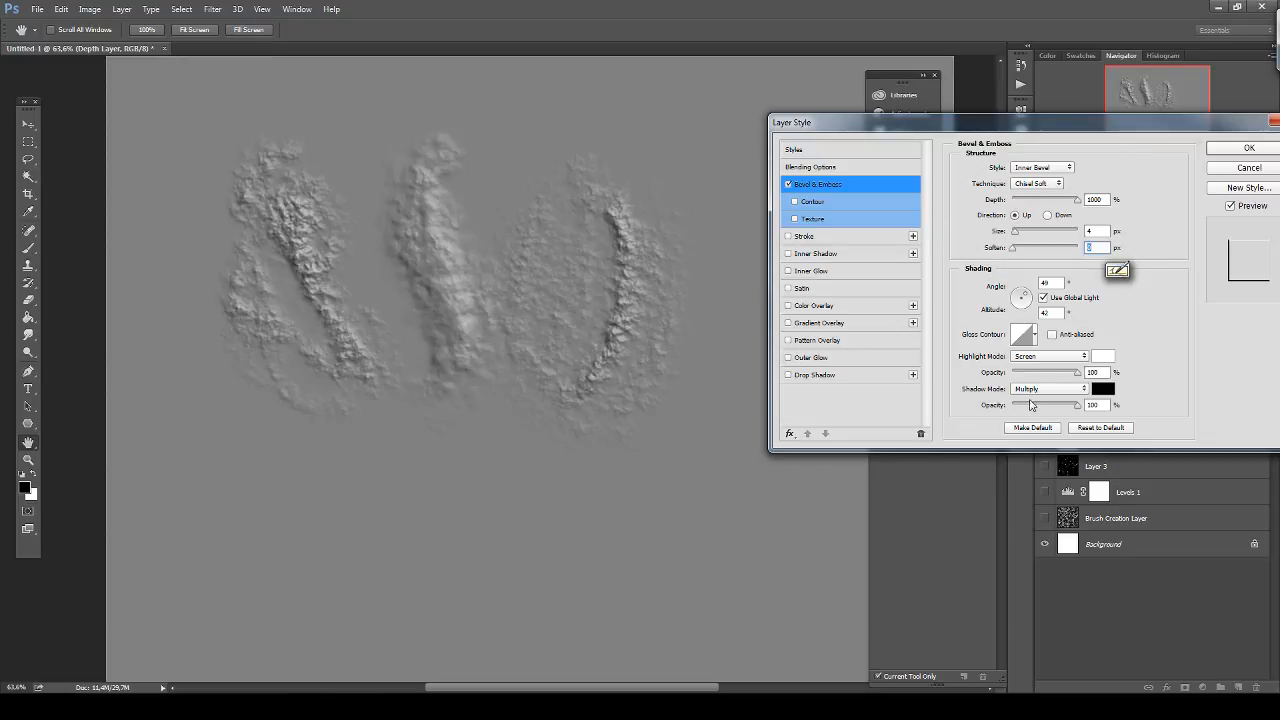
# Try out several gloss contour presets for the bevel shading, then return to the linear one.
pyautogui.click(1036, 340)
pyautogui.click(989, 369)
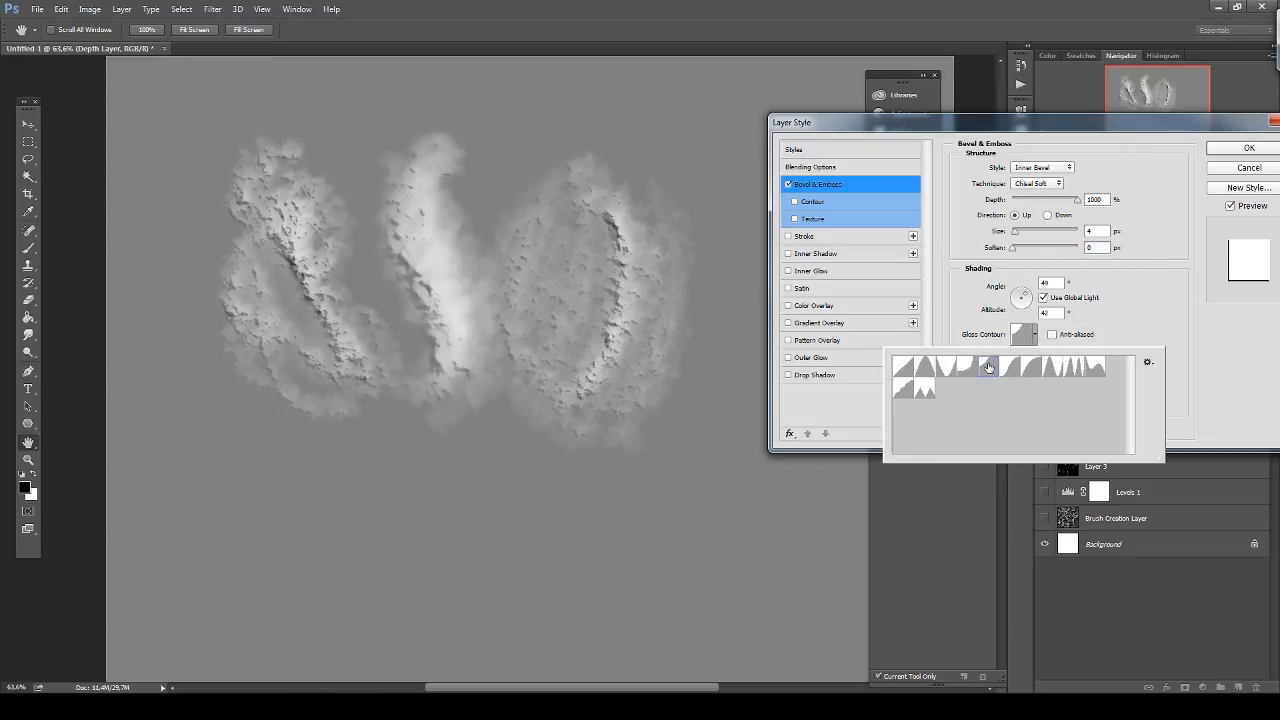
pyautogui.click(1012, 369)
pyautogui.click(1053, 369)
pyautogui.click(1075, 369)
pyautogui.click(1097, 369)
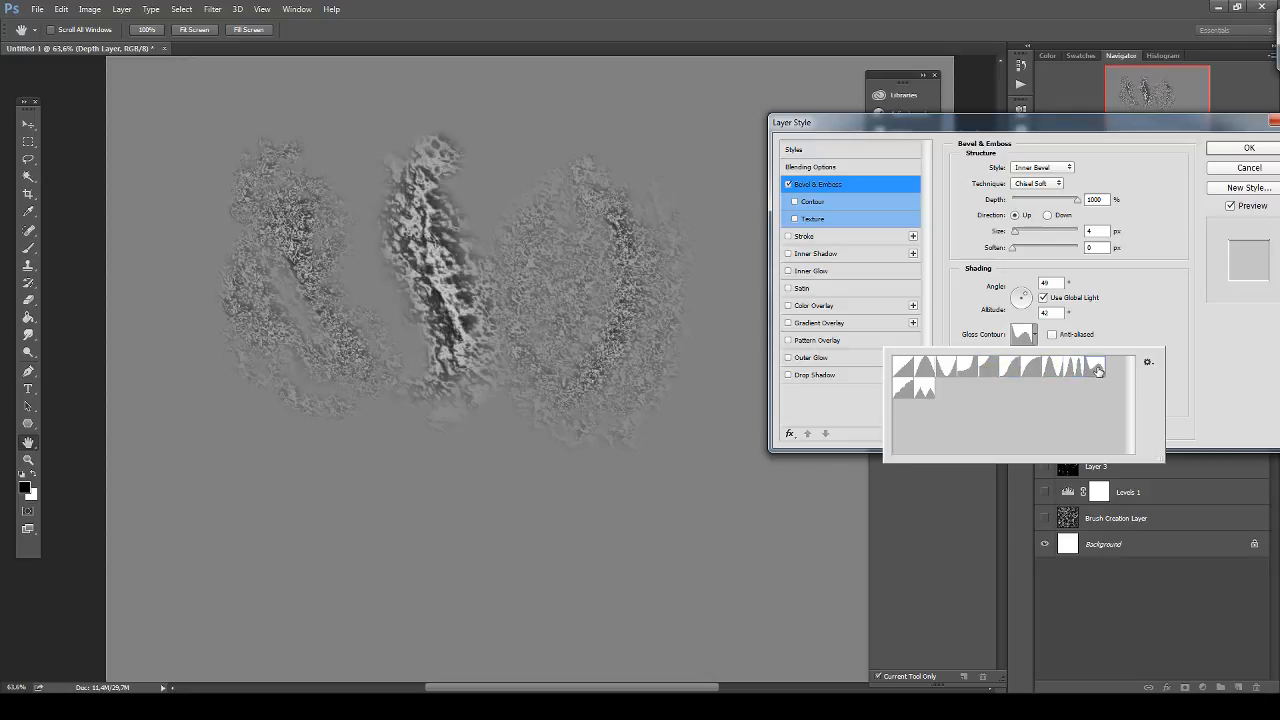
pyautogui.click(905, 389)
pyautogui.click(929, 389)
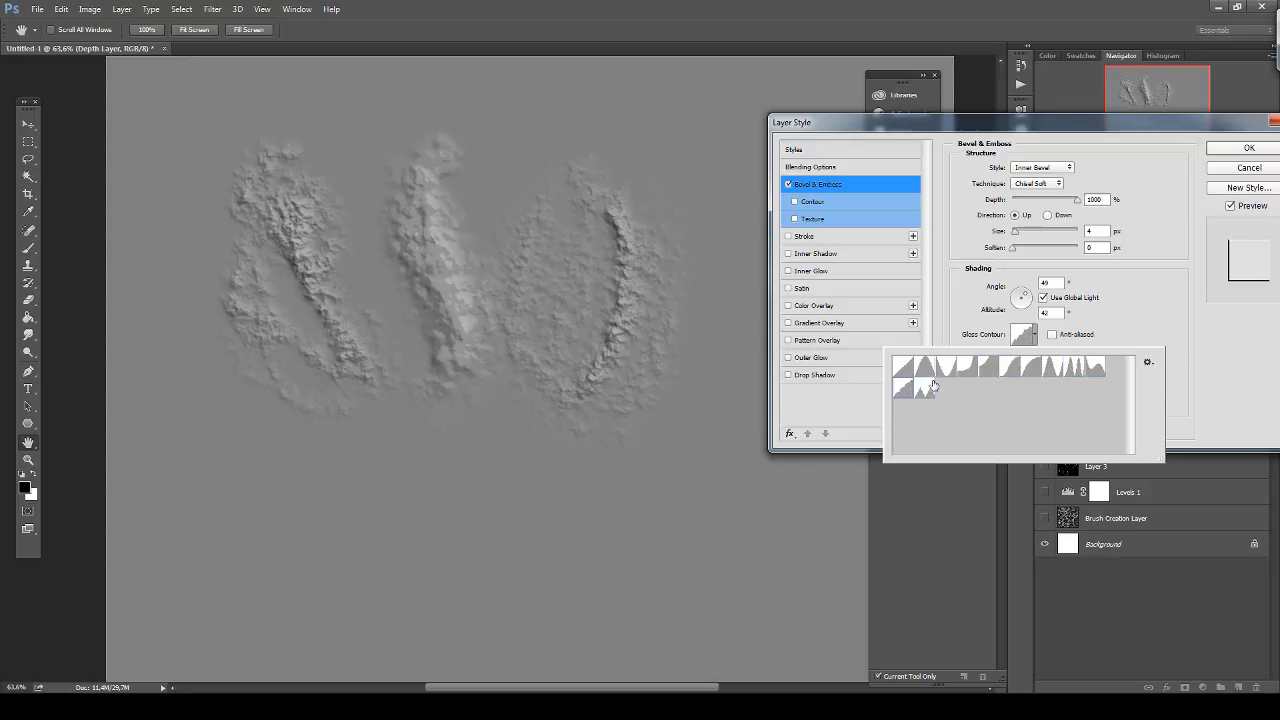
pyautogui.click(931, 388)
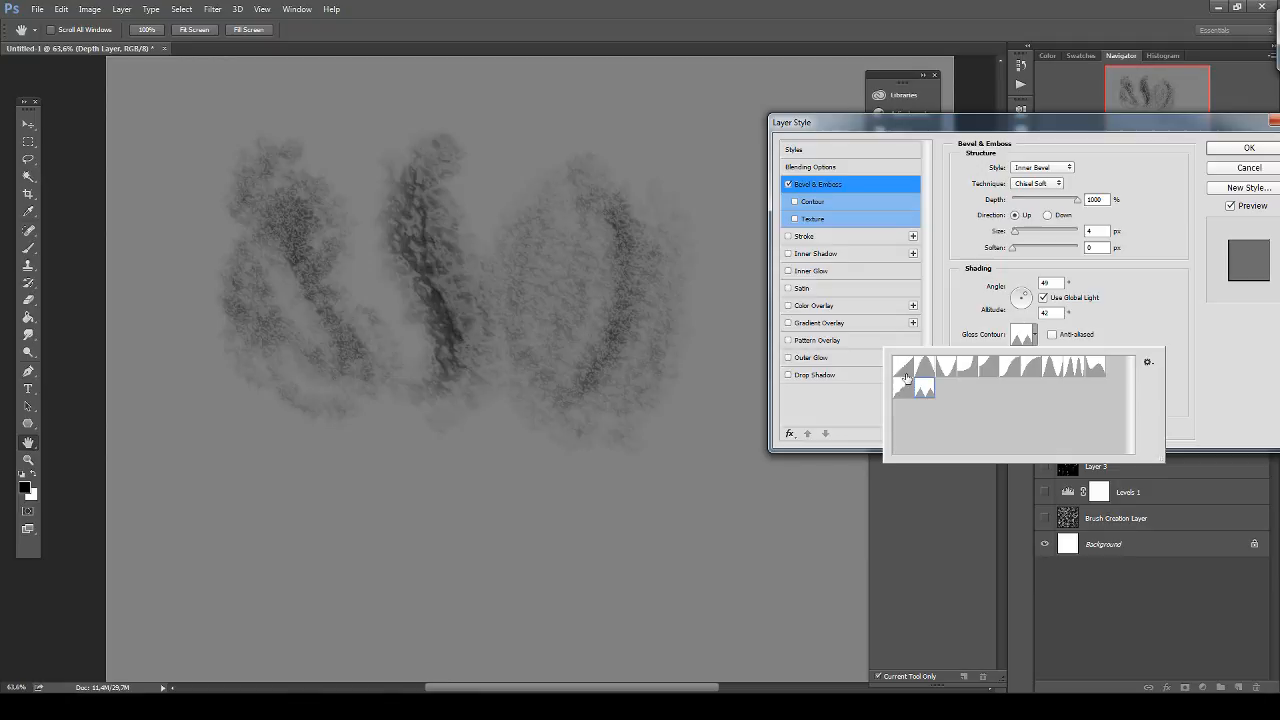
pyautogui.click(906, 374)
pyautogui.click(1150, 341)
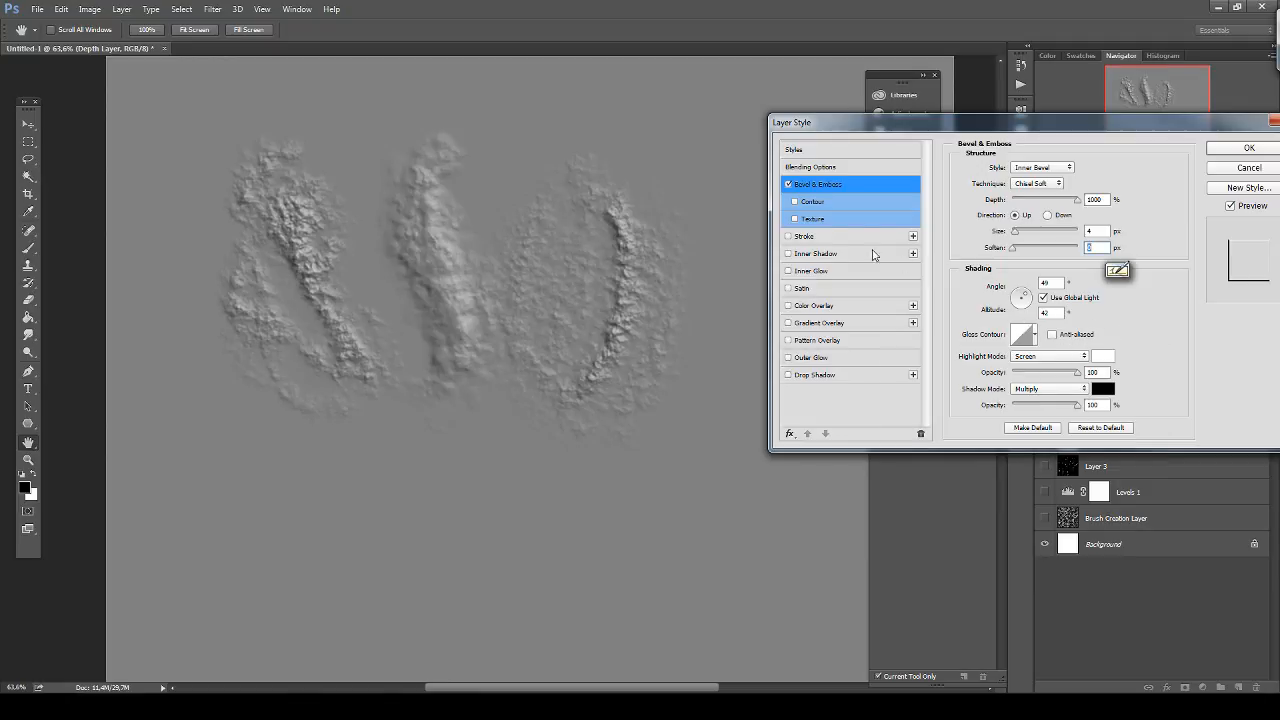
# Enable the bevel's Contour option, test various contour presets, and return to the linear one.
pyautogui.click(795, 203)
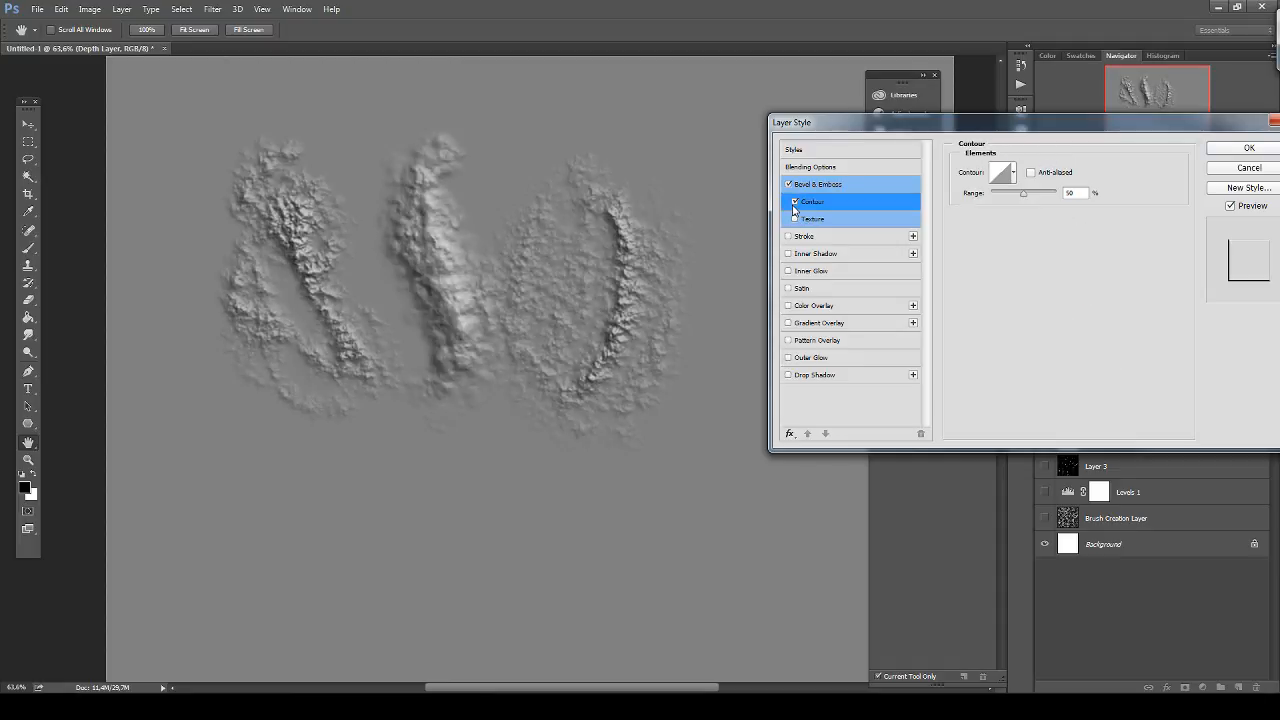
pyautogui.click(1009, 177)
pyautogui.click(940, 269)
pyautogui.click(1013, 174)
pyautogui.click(1057, 207)
pyautogui.click(1010, 207)
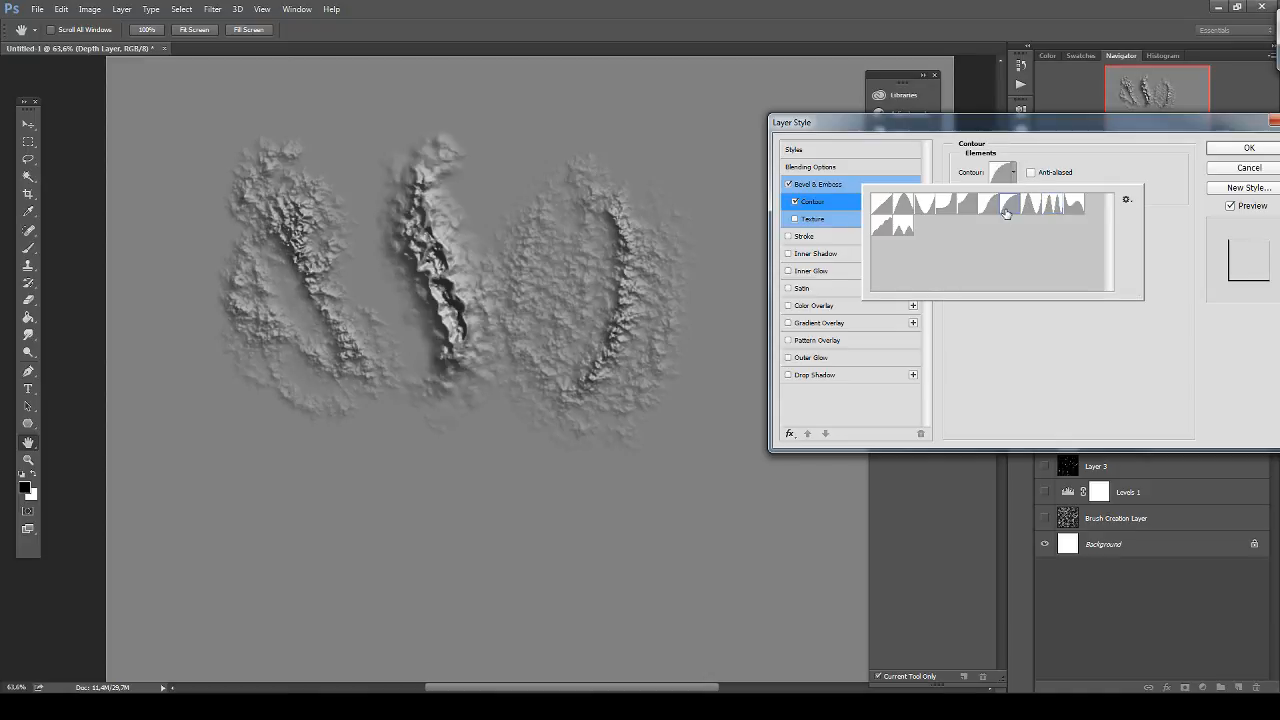
pyautogui.click(967, 207)
pyautogui.click(1046, 213)
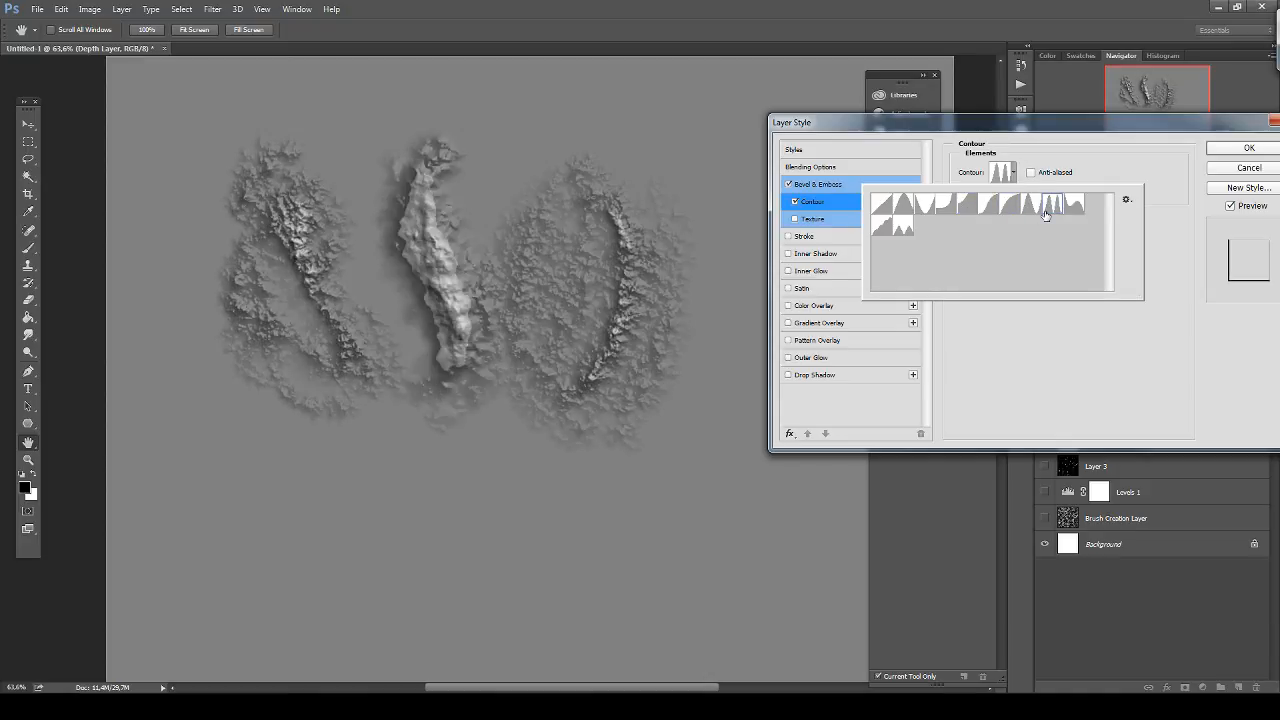
pyautogui.click(908, 232)
pyautogui.click(880, 233)
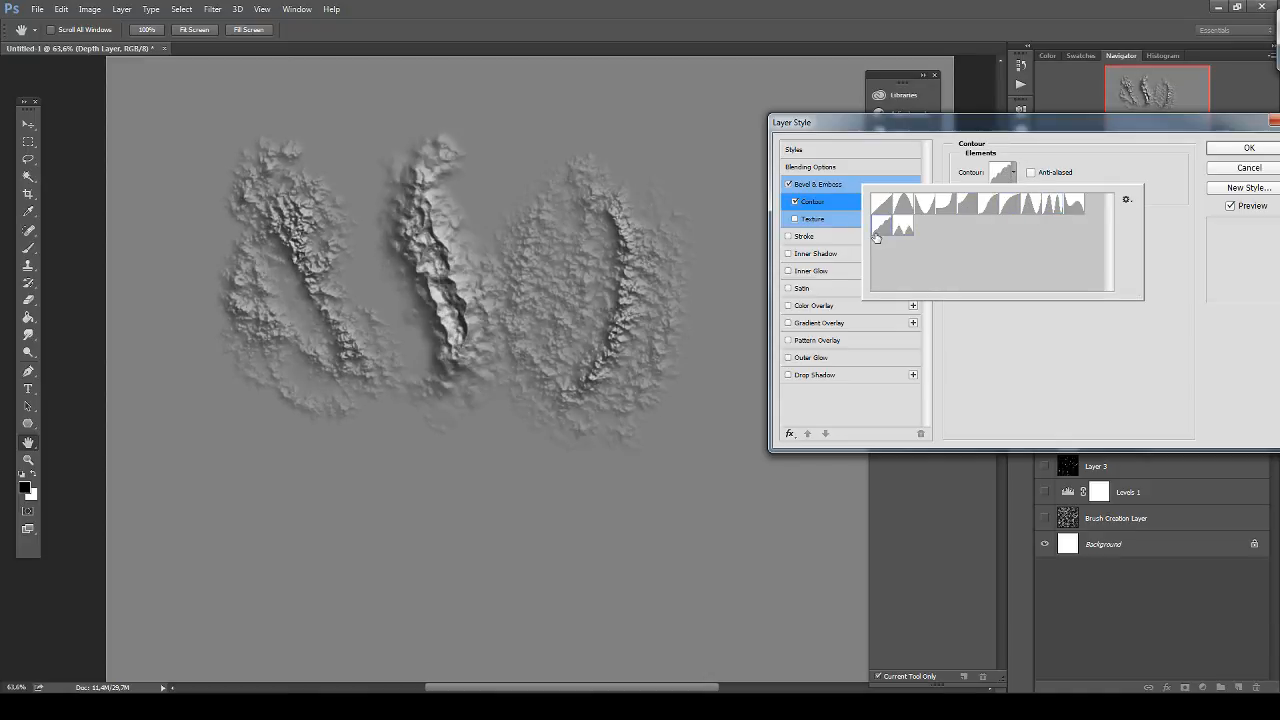
pyautogui.click(1032, 207)
pyautogui.click(1076, 211)
pyautogui.click(1008, 208)
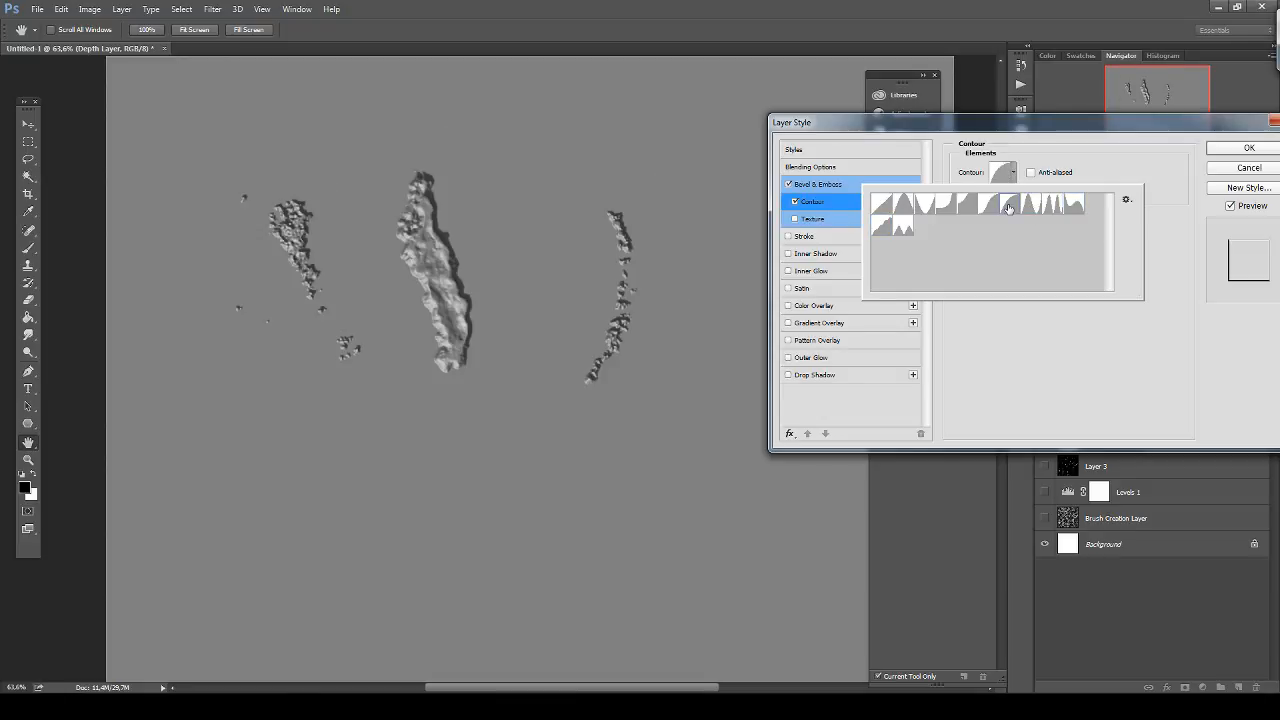
pyautogui.click(967, 208)
pyautogui.click(877, 209)
pyautogui.click(1098, 343)
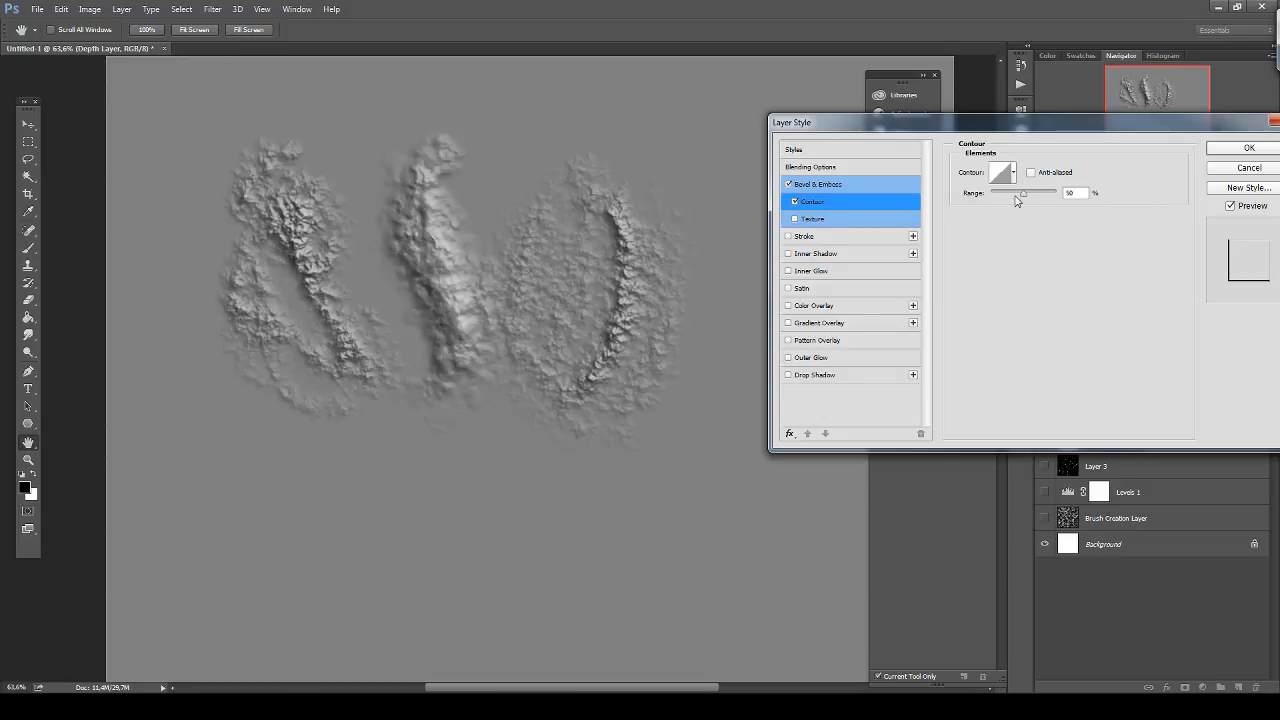
# Enable the bevel's Texture option and try the Yellow Mums pattern.
pyautogui.click(797, 219)
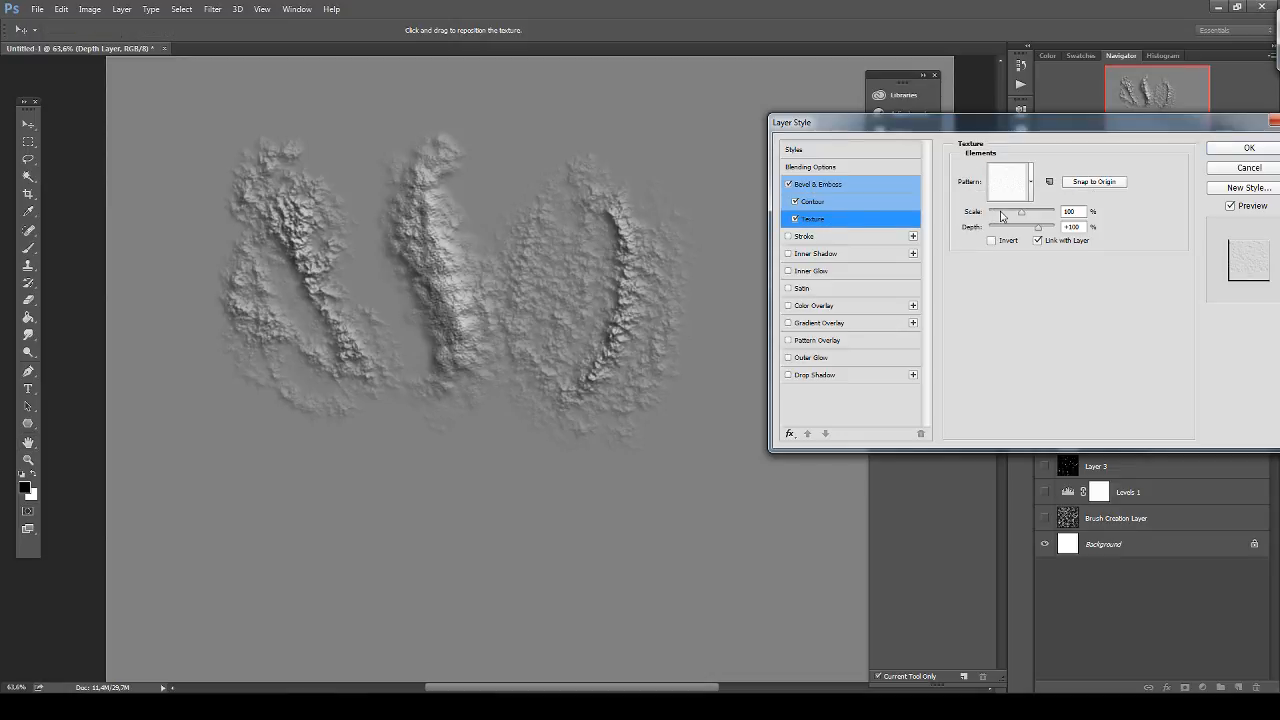
pyautogui.click(1029, 197)
pyautogui.moveTo(1065, 236); pyautogui.dragTo(1064, 276)
pyautogui.click(988, 282)
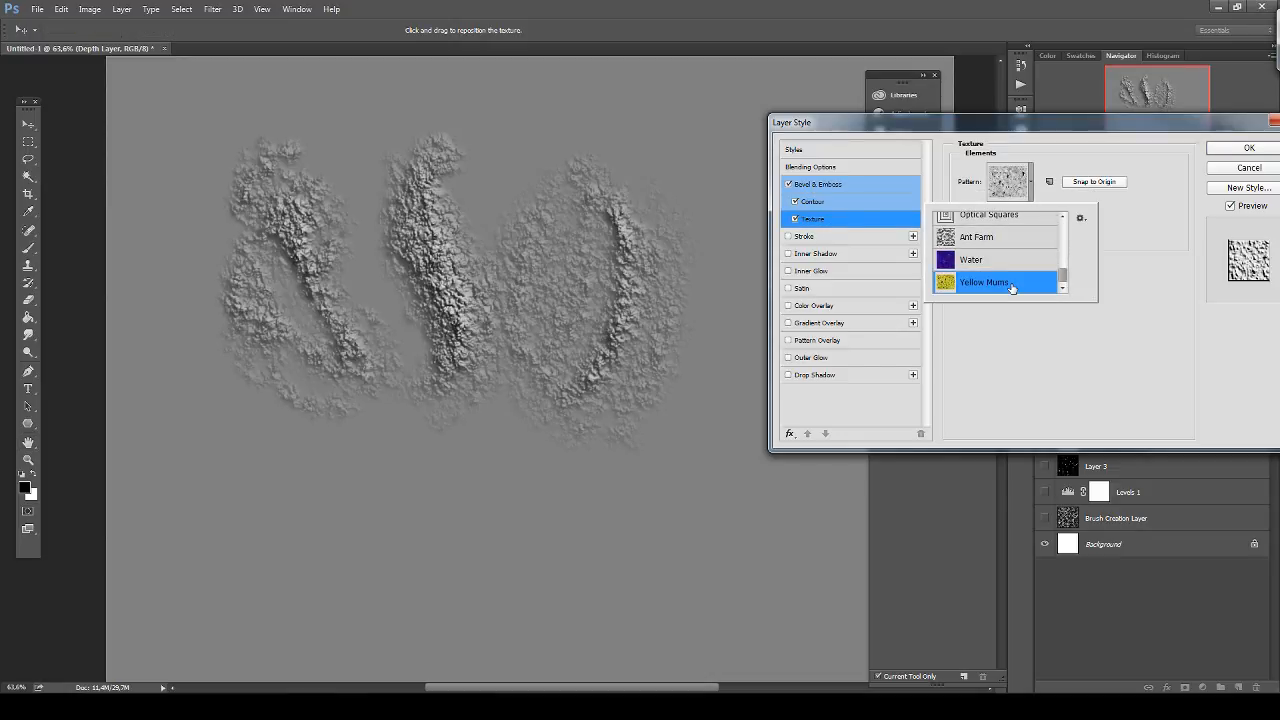
pyautogui.click(1040, 352)
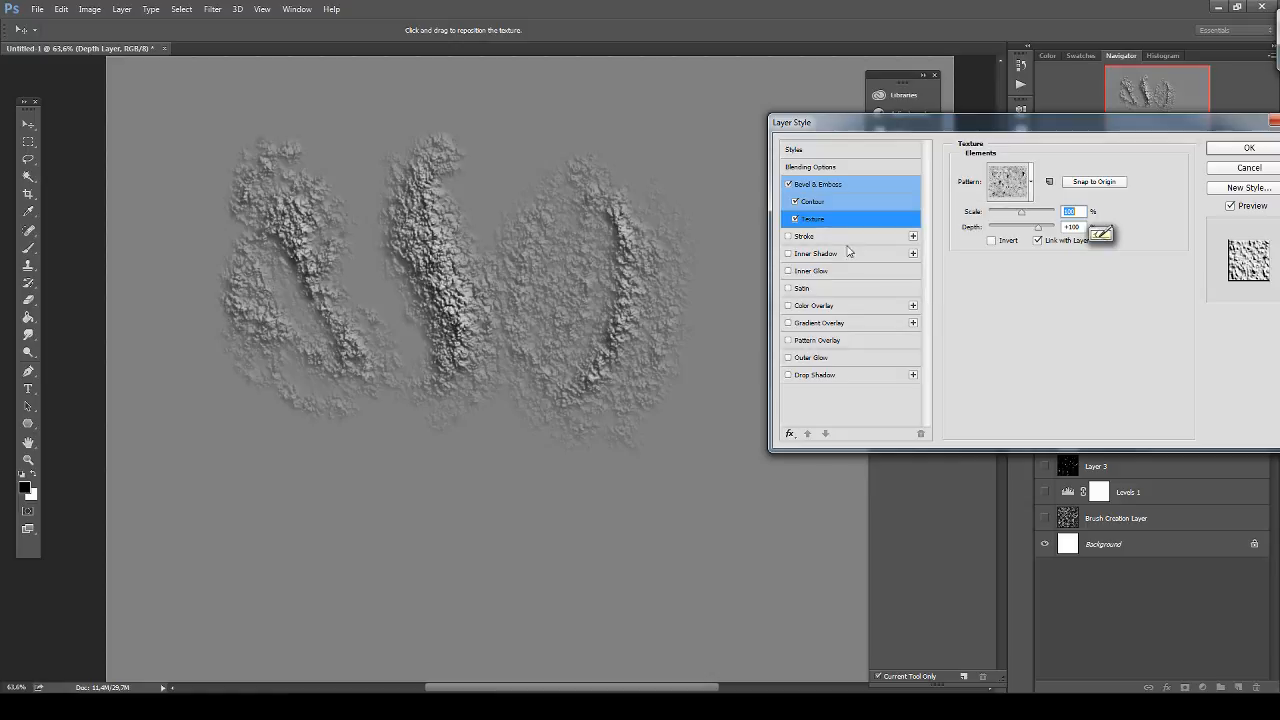
# Disable the bevel's Texture and Contour options and discard all the layer style changes.
pyautogui.click(797, 219)
pyautogui.click(796, 201)
pyautogui.click(826, 185)
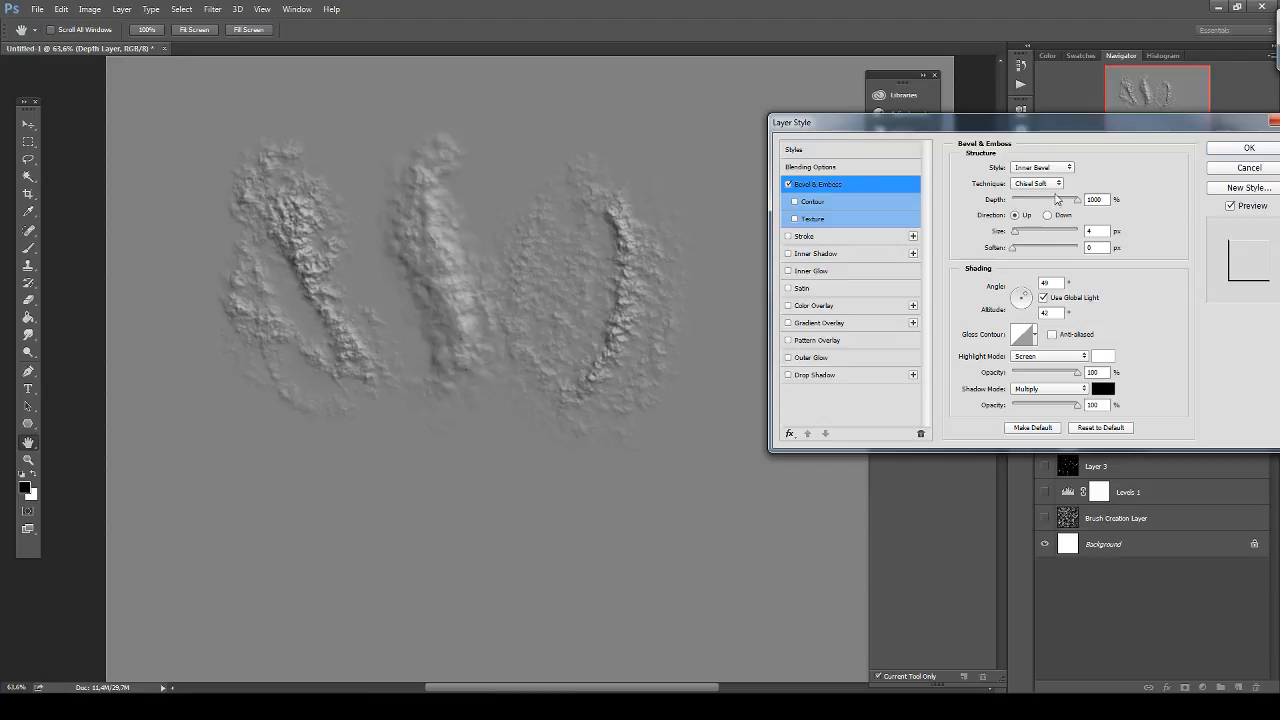
pyautogui.click(1234, 172)
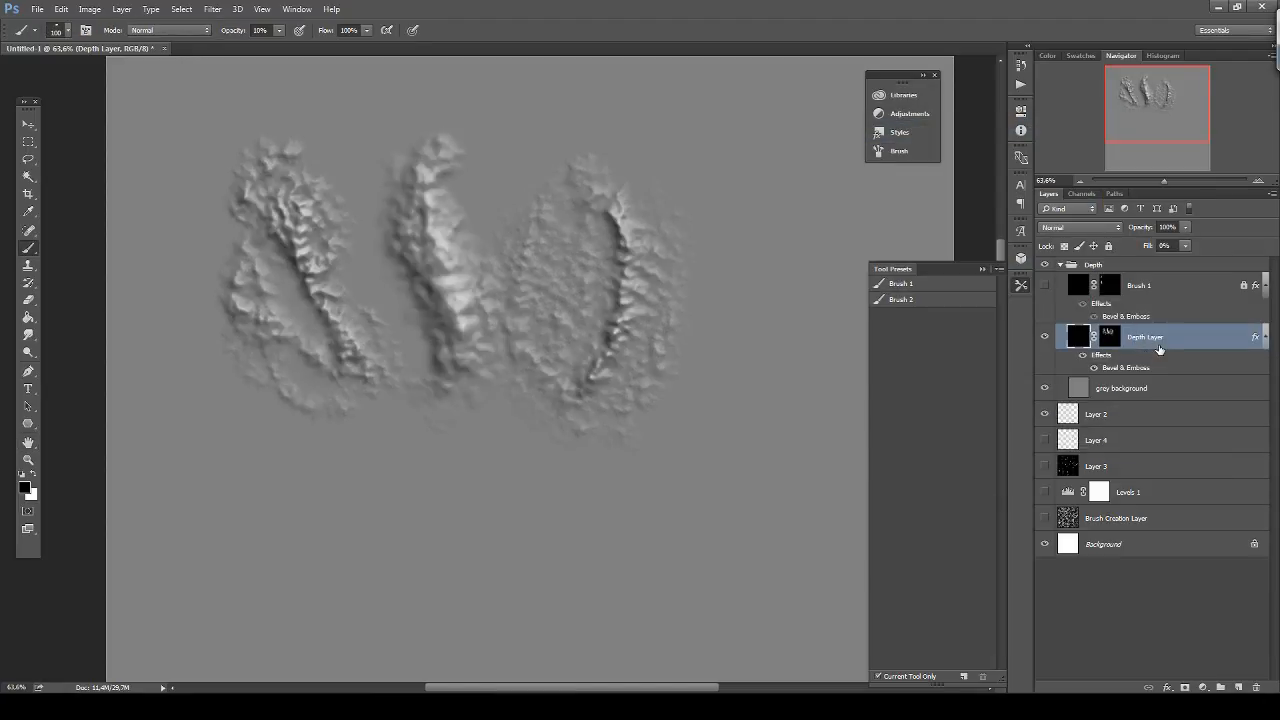
# Duplicate the Depth Layer and clear the copy's mask by filling it entirely with black.
pyautogui.hotkey('ctrl', 'j')
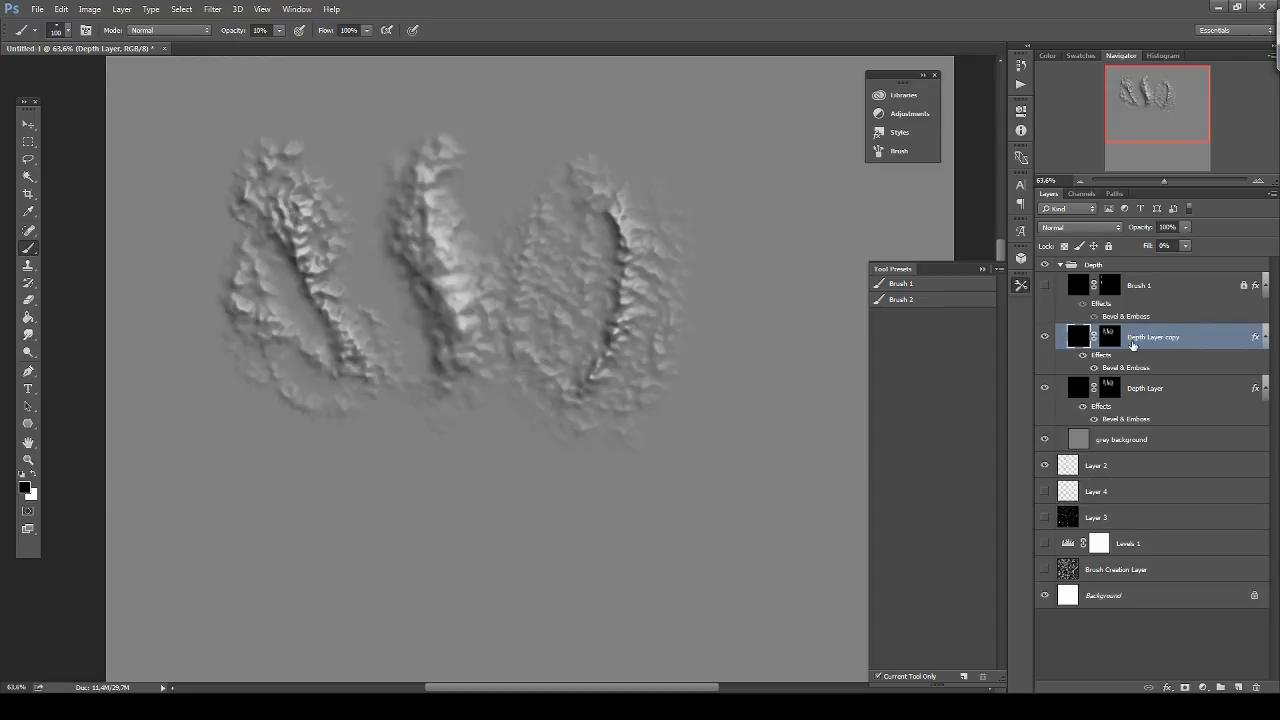
pyautogui.press('x')
pyautogui.click(1108, 336)
pyautogui.hotkey('ctrl', 'a')
pyautogui.hotkey('ctrl', 'BackSpace')
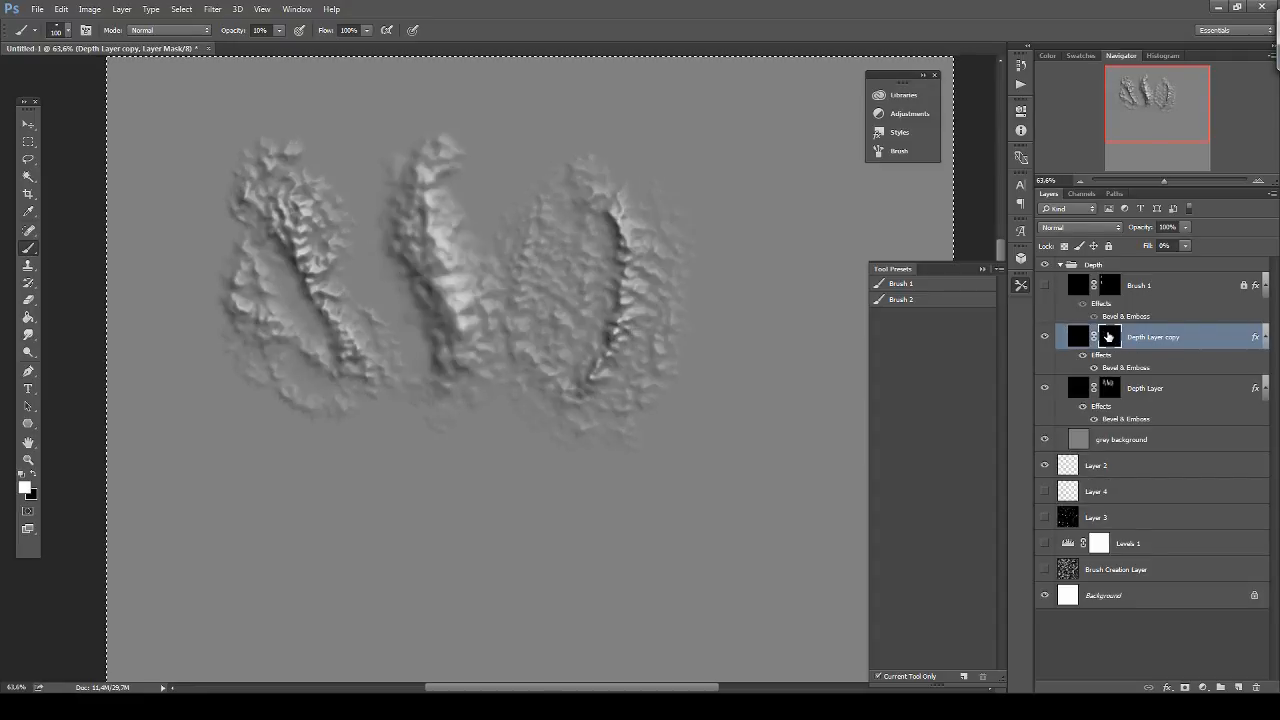
pyautogui.hotkey('ctrl', 'd')
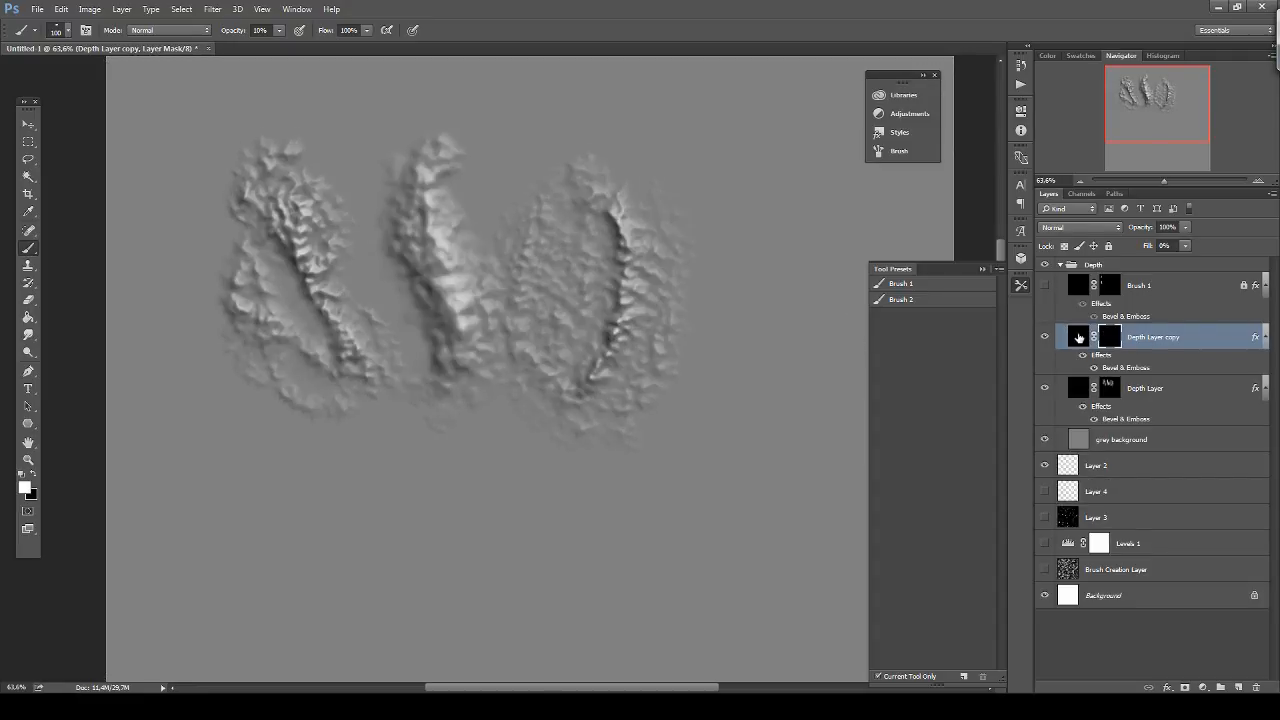
# Rename the Depth Layer copy as "Depth down".
pyautogui.doubleClick(1157, 338)
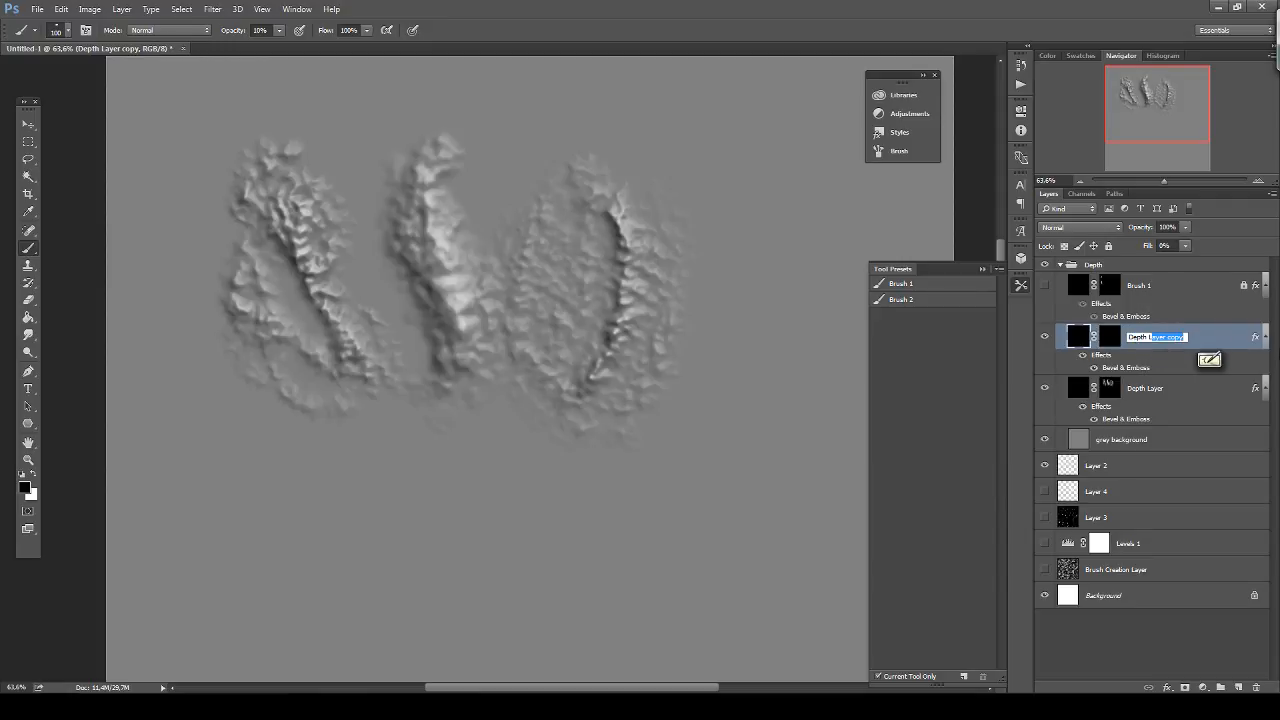
pyautogui.write('do')
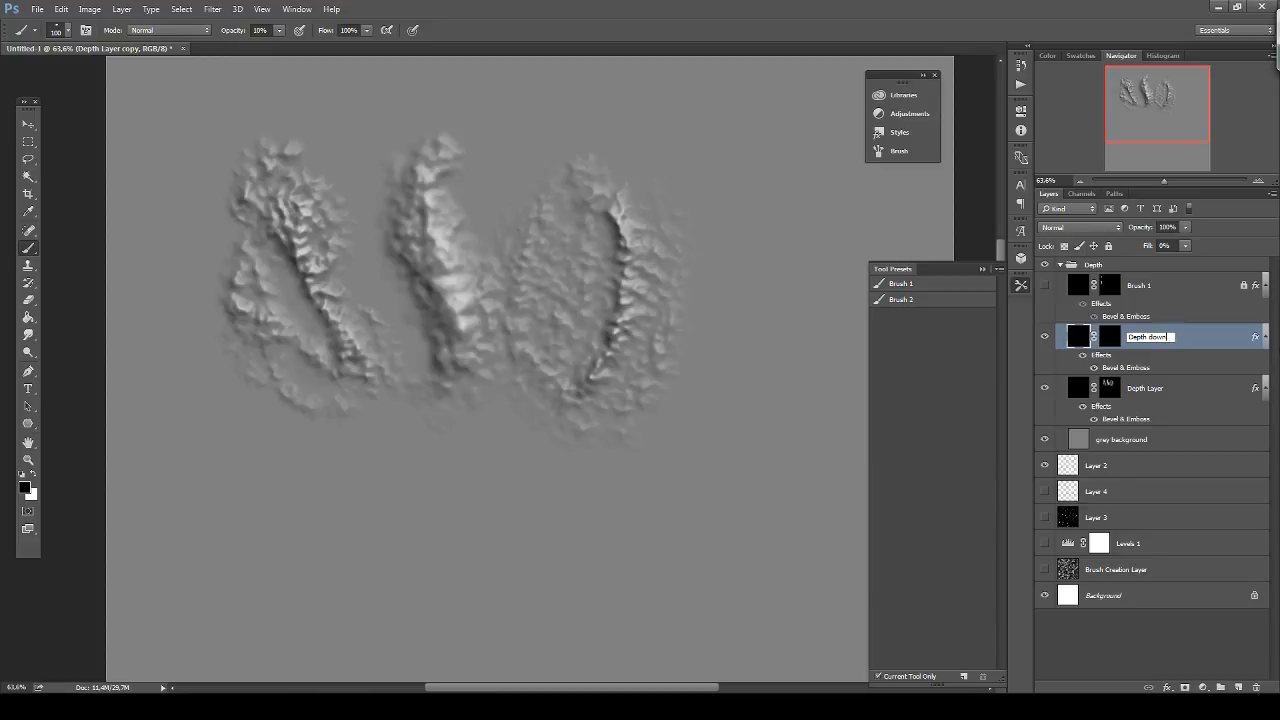
pyautogui.write('wn')
pyautogui.press('Return')
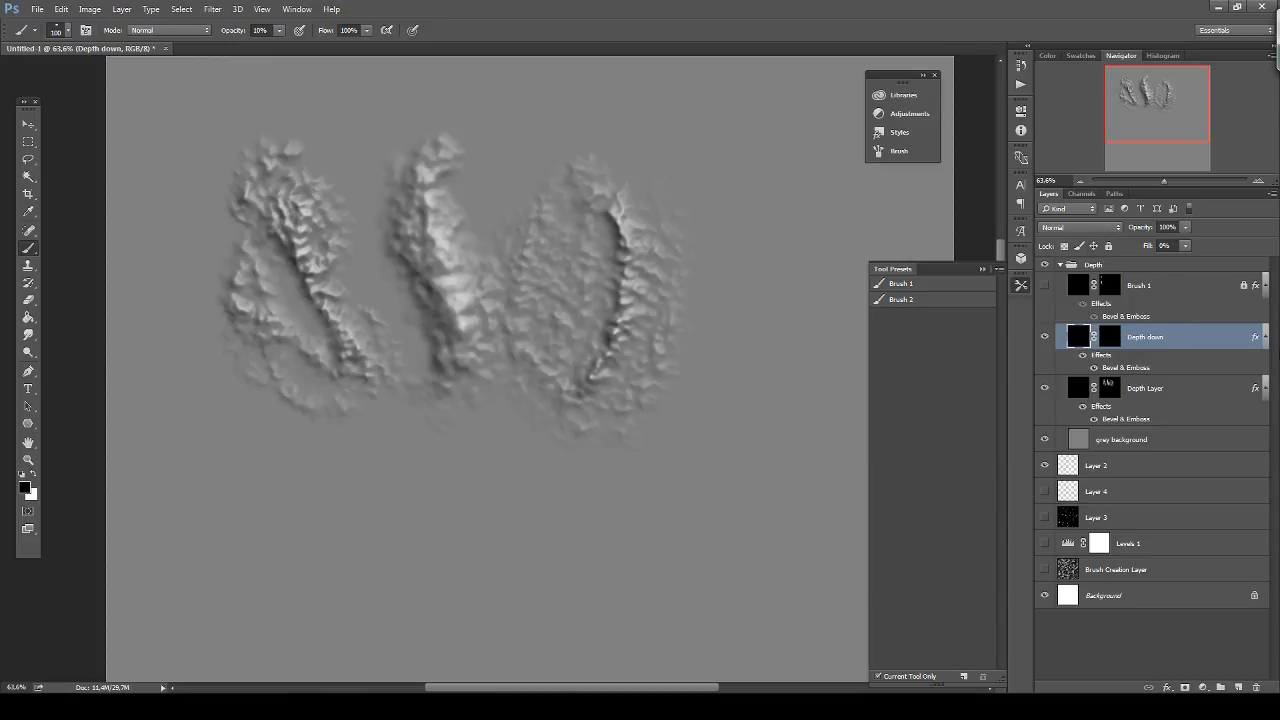
# Set the Bevel & Emboss direction of the Depth down layer to Down and apply the style.
pyautogui.click(1112, 337)
pyautogui.rightClick(1142, 340)
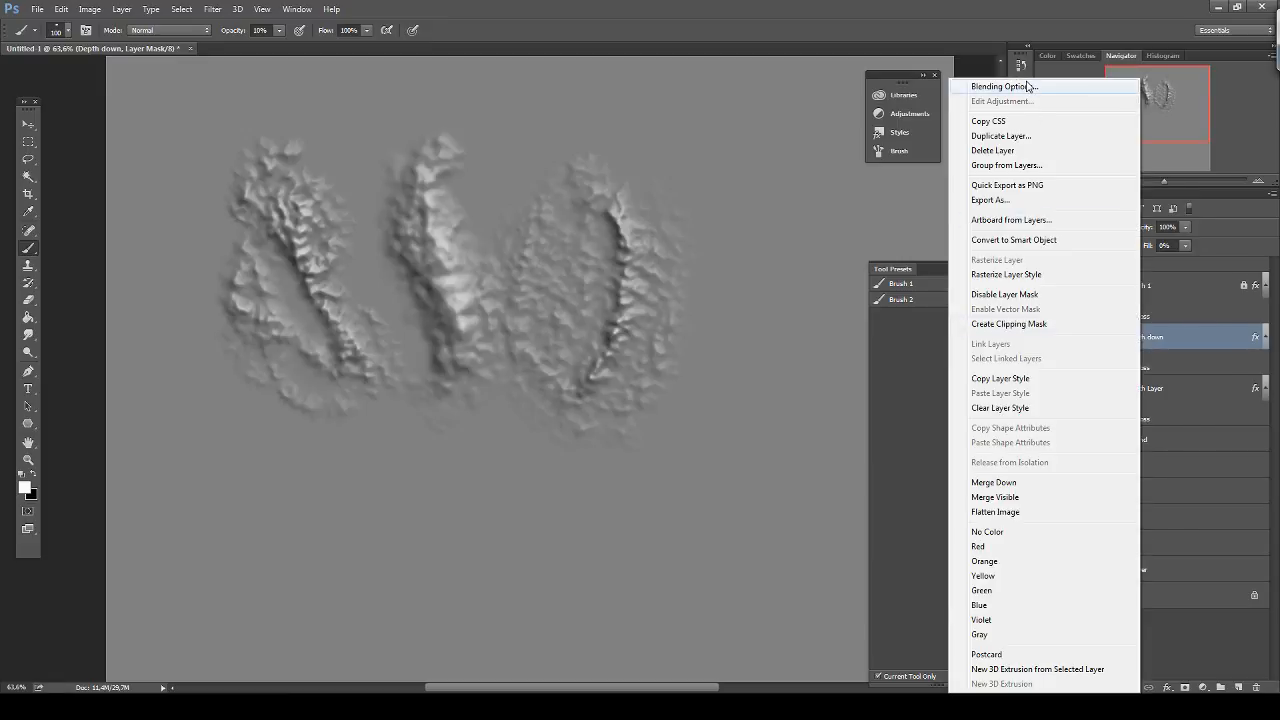
pyautogui.click(945, 89)
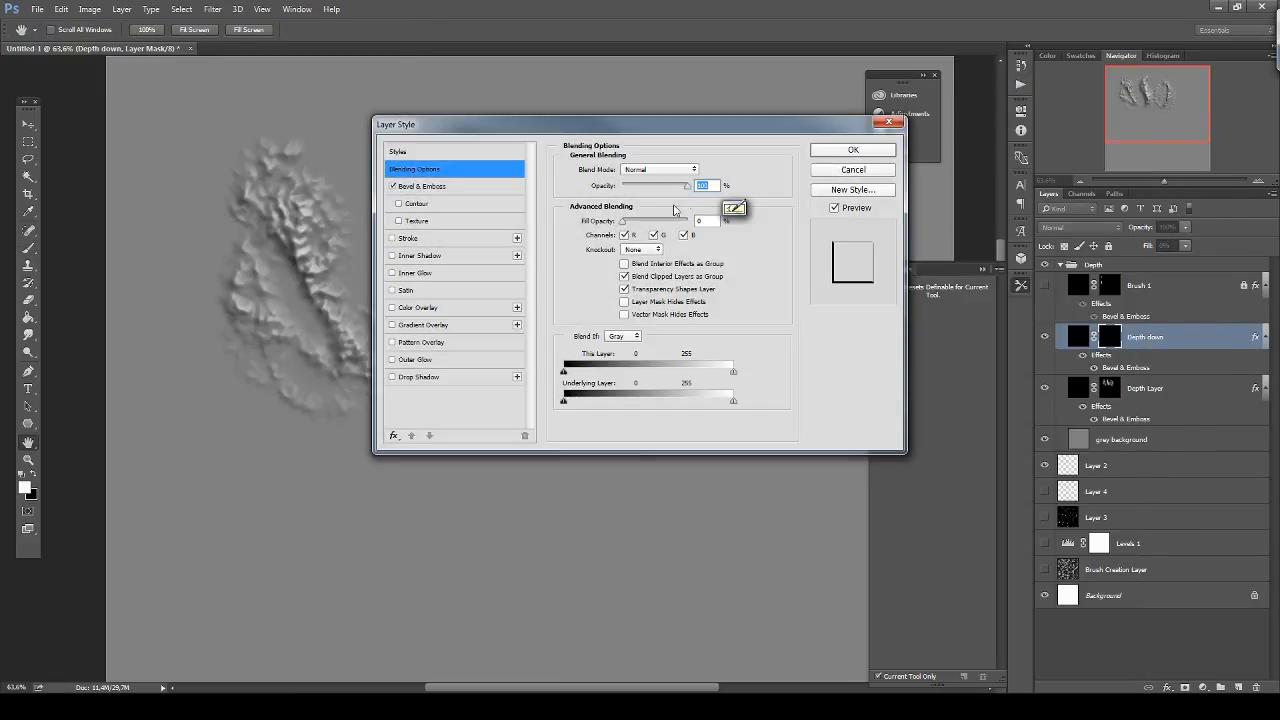
pyautogui.click(492, 188)
pyautogui.click(651, 217)
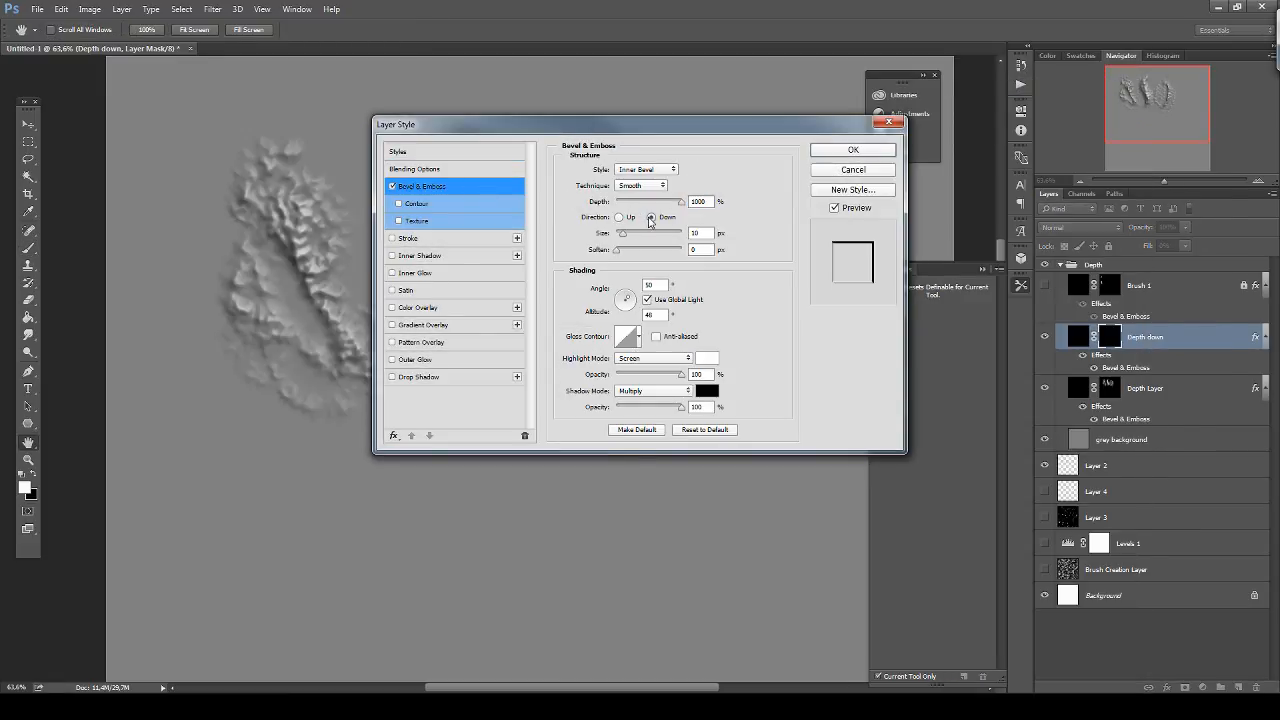
pyautogui.click(849, 152)
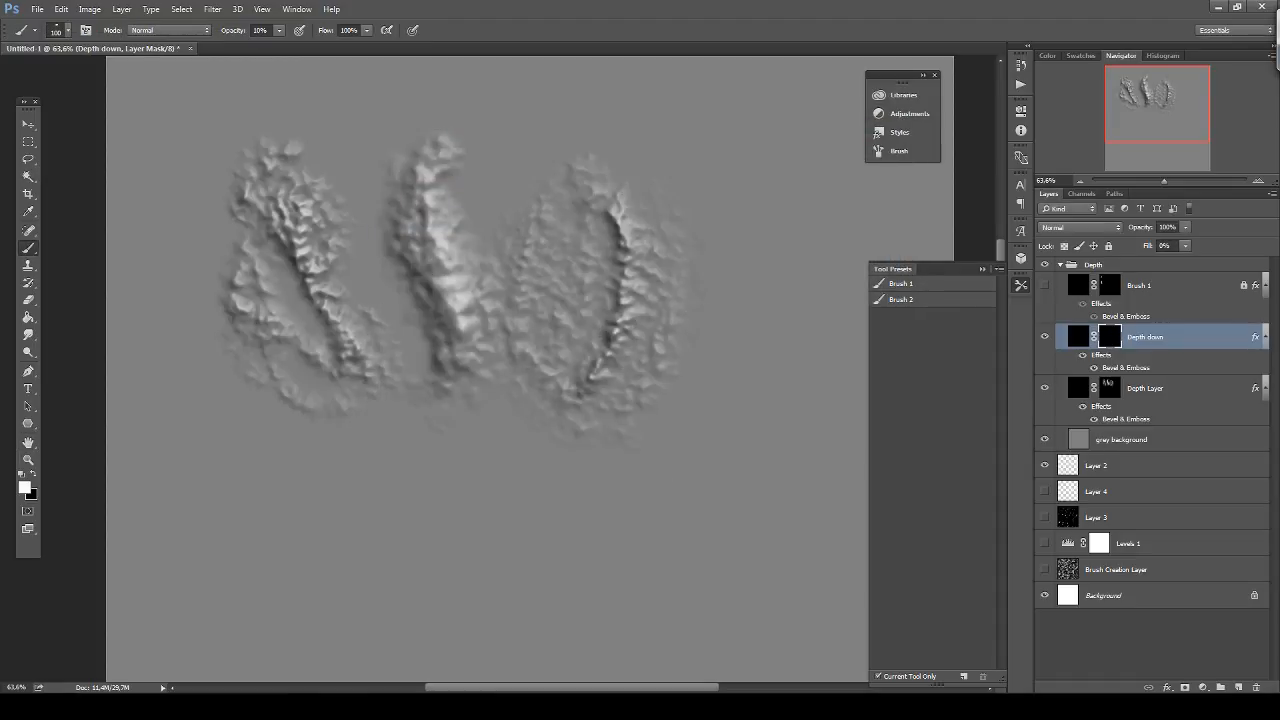
# Paint white curved strokes beside the third embossed shape on the Depth down mask, raising opacity to 100%, and undo the last stroke.
pyautogui.moveTo(698, 258)
pyautogui.mouseDown()
pyautogui.moveTo(665, 224)
pyautogui.moveTo(698, 308)
pyautogui.moveTo(685, 232)
pyautogui.moveTo(679, 383)
pyautogui.moveTo(697, 310)
pyautogui.moveTo(644, 402)
pyautogui.moveTo(687, 323)
pyautogui.moveTo(687, 201)
pyautogui.moveTo(670, 185)
pyautogui.moveTo(678, 341)
pyautogui.moveTo(687, 306)
pyautogui.moveTo(668, 180)
pyautogui.mouseUp()
pyautogui.moveTo(677, 390); pyautogui.dragTo(685, 348)
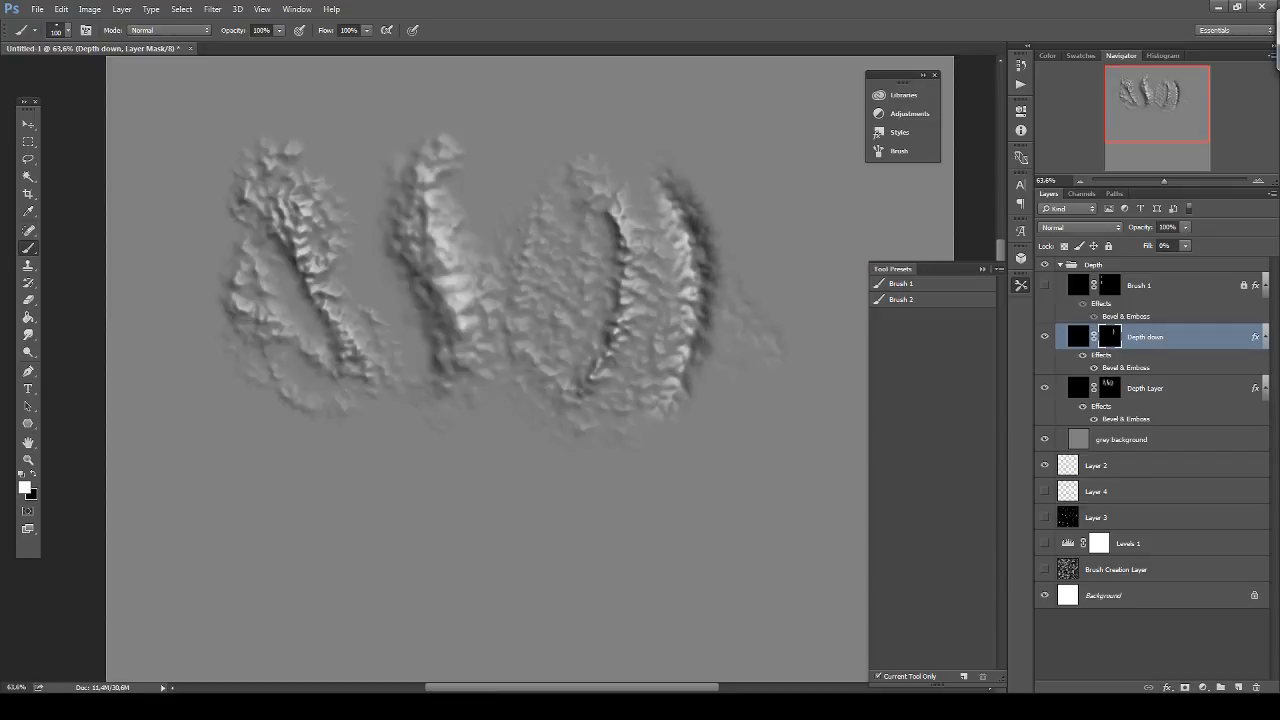
pyautogui.moveTo(766, 220)
pyautogui.mouseDown()
pyautogui.moveTo(786, 335)
pyautogui.moveTo(662, 522)
pyautogui.moveTo(528, 485)
pyautogui.mouseUp()
pyautogui.hotkey('ctrl', 'z')
# Paint white curved strokes around and below the third embossed shape on the Depth down mask at 50% opacity, plus a dab inside it.
pyautogui.press('5')
pyautogui.moveTo(704, 436)
pyautogui.mouseDown()
pyautogui.moveTo(538, 486)
pyautogui.moveTo(674, 468)
pyautogui.moveTo(544, 480)
pyautogui.moveTo(640, 478)
pyautogui.moveTo(470, 465)
pyautogui.moveTo(435, 430)
pyautogui.moveTo(610, 480)
pyautogui.moveTo(745, 415)
pyautogui.moveTo(765, 281)
pyautogui.moveTo(690, 450)
pyautogui.moveTo(765, 240)
pyautogui.moveTo(710, 430)
pyautogui.moveTo(619, 483)
pyautogui.moveTo(446, 449)
pyautogui.moveTo(672, 452)
pyautogui.moveTo(716, 400)
pyautogui.moveTo(750, 190)
pyautogui.moveTo(690, 115)
pyautogui.moveTo(600, 105)
pyautogui.moveTo(731, 172)
pyautogui.moveTo(700, 186)
pyautogui.moveTo(602, 154)
pyautogui.moveTo(695, 182)
pyautogui.moveTo(741, 272)
pyautogui.moveTo(706, 367)
pyautogui.mouseUp()
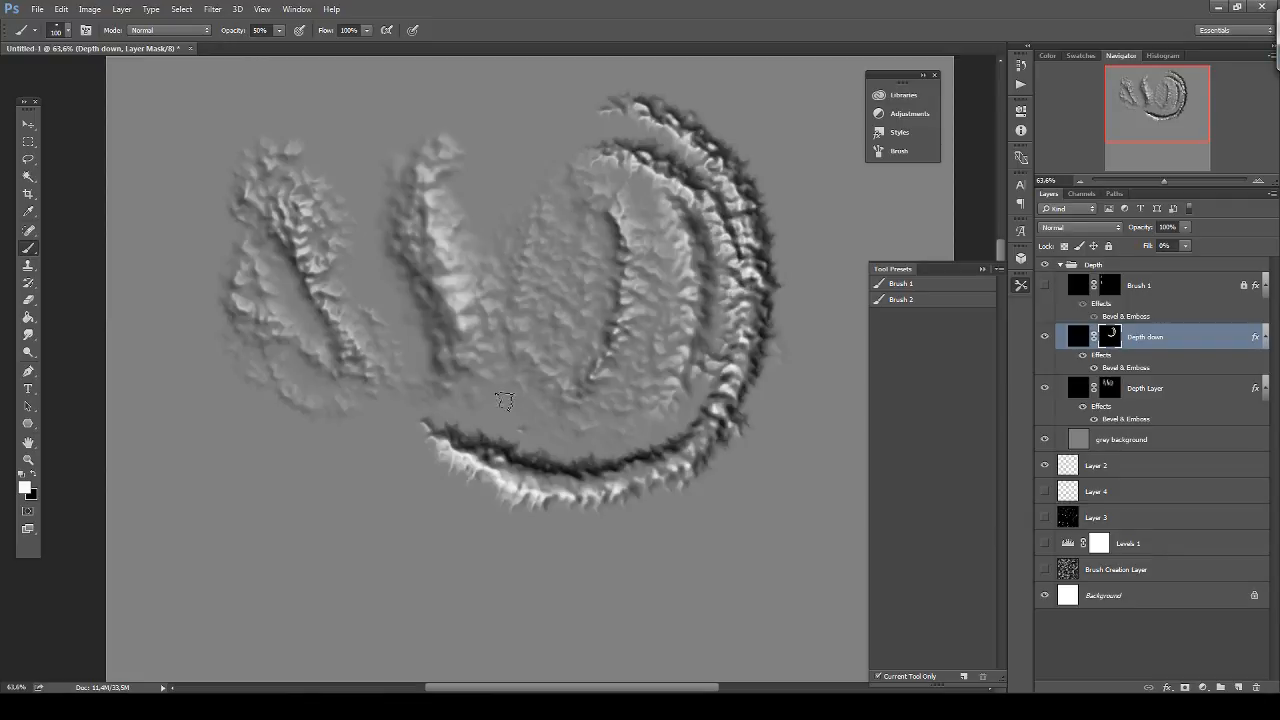
pyautogui.moveTo(505, 400)
pyautogui.mouseDown()
pyautogui.moveTo(570, 455)
pyautogui.moveTo(620, 455)
pyautogui.moveTo(715, 410)
pyautogui.mouseUp()
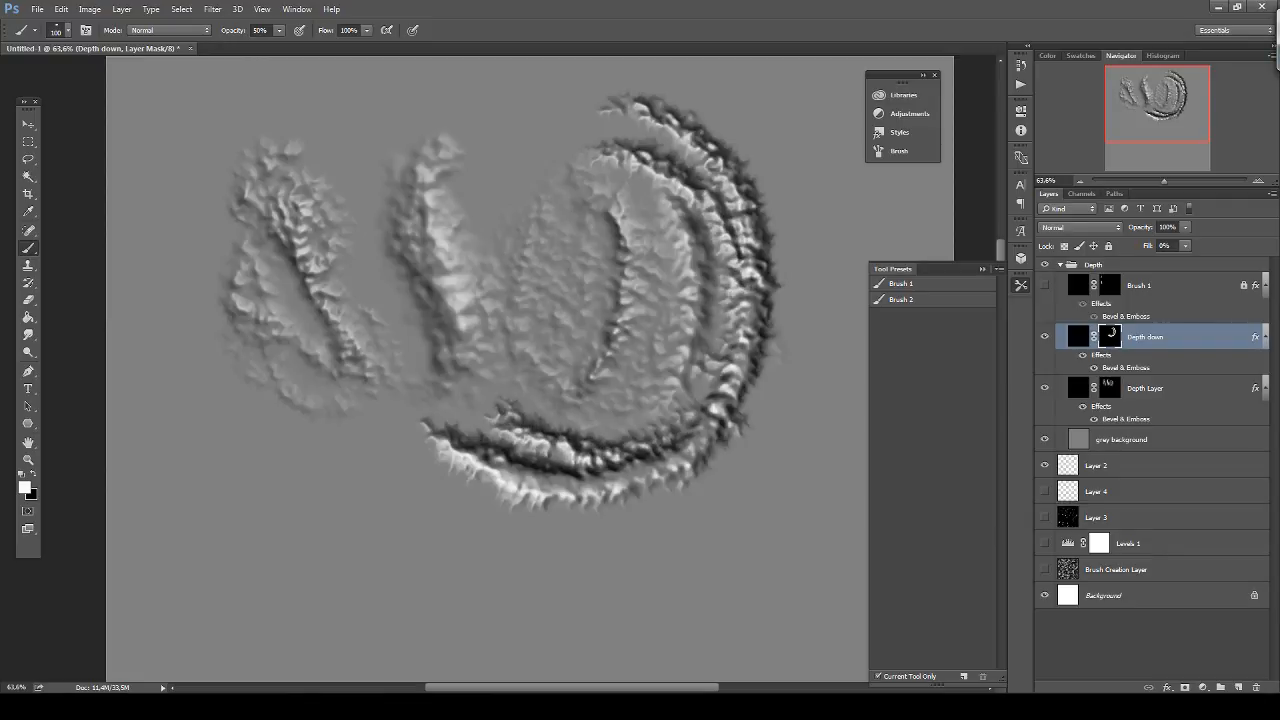
pyautogui.moveTo(590, 464)
pyautogui.mouseDown()
pyautogui.moveTo(718, 406)
pyautogui.moveTo(595, 460)
pyautogui.moveTo(698, 427)
pyautogui.moveTo(752, 290)
pyautogui.moveTo(595, 463)
pyautogui.moveTo(436, 382)
pyautogui.moveTo(563, 445)
pyautogui.moveTo(602, 443)
pyautogui.moveTo(492, 424)
pyautogui.mouseUp()
pyautogui.moveTo(541, 312)
pyautogui.mouseDown()
pyautogui.moveTo(578, 280)
pyautogui.moveTo(553, 320)
pyautogui.moveTo(572, 296)
pyautogui.mouseUp()
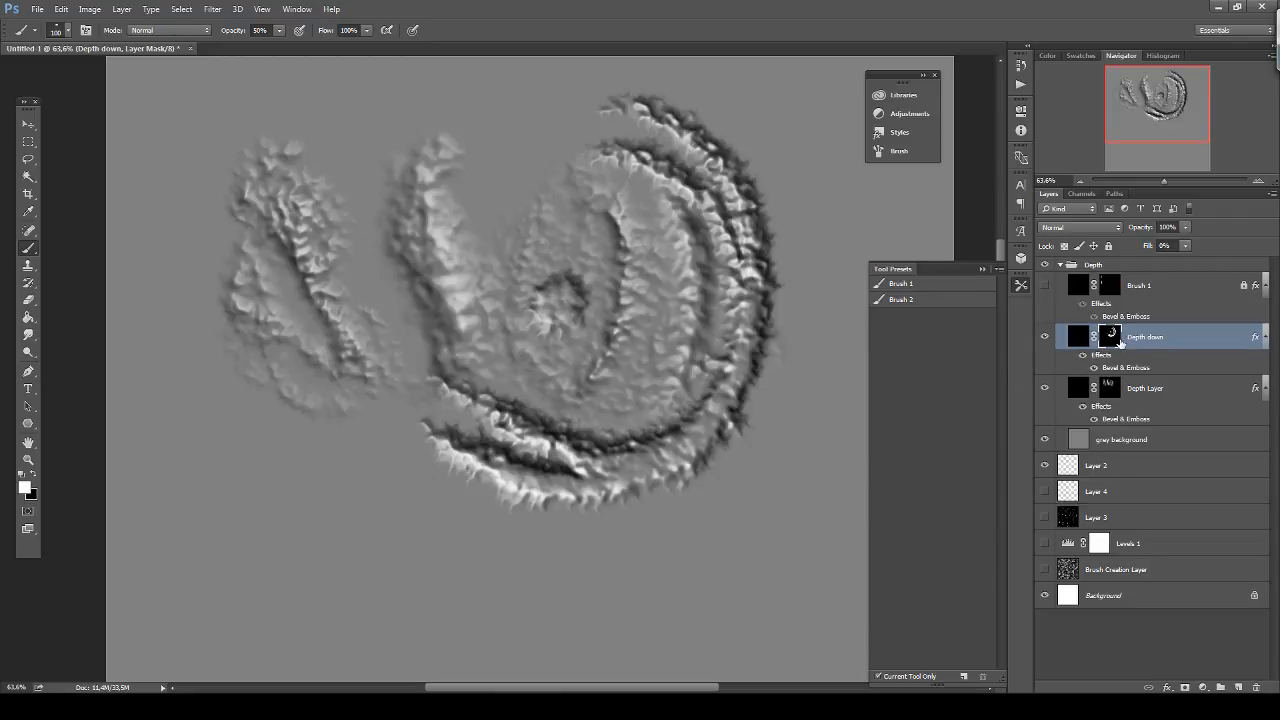
# Change the Depth down layer's bevel technique to Chisel Soft and apply the style.
pyautogui.rightClick(1131, 346)
pyautogui.click(992, 87)
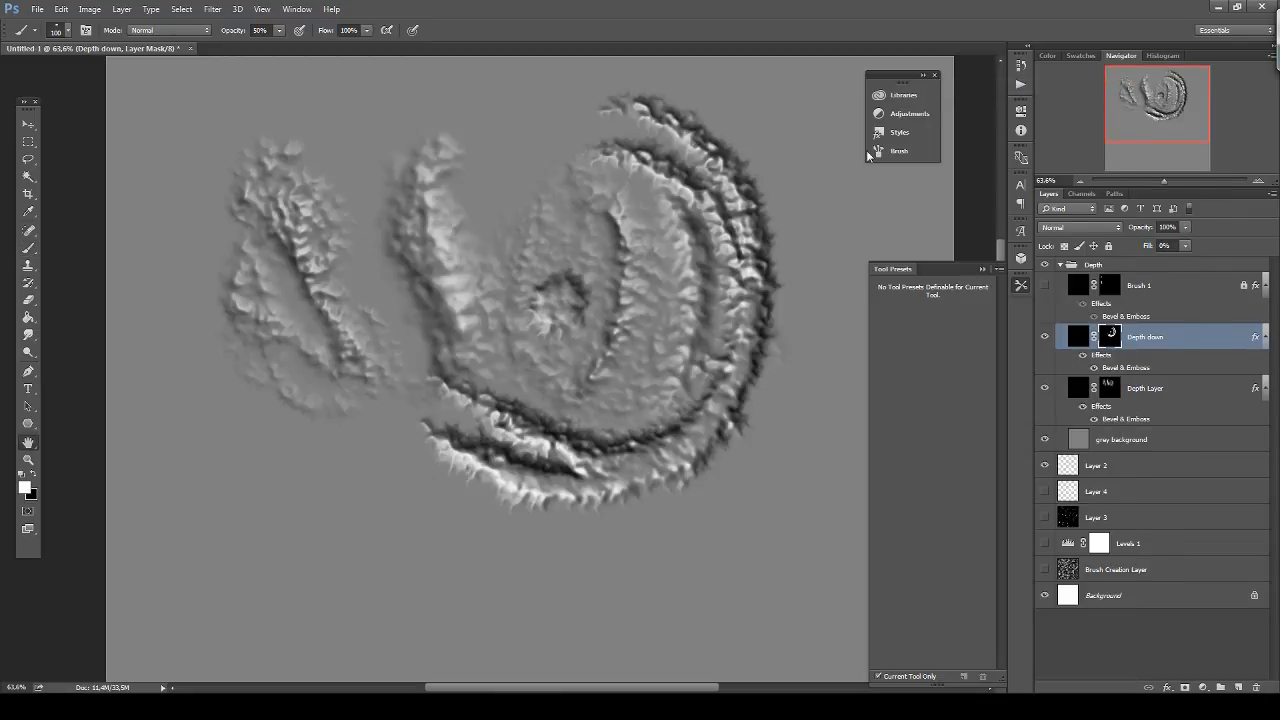
pyautogui.click(470, 187)
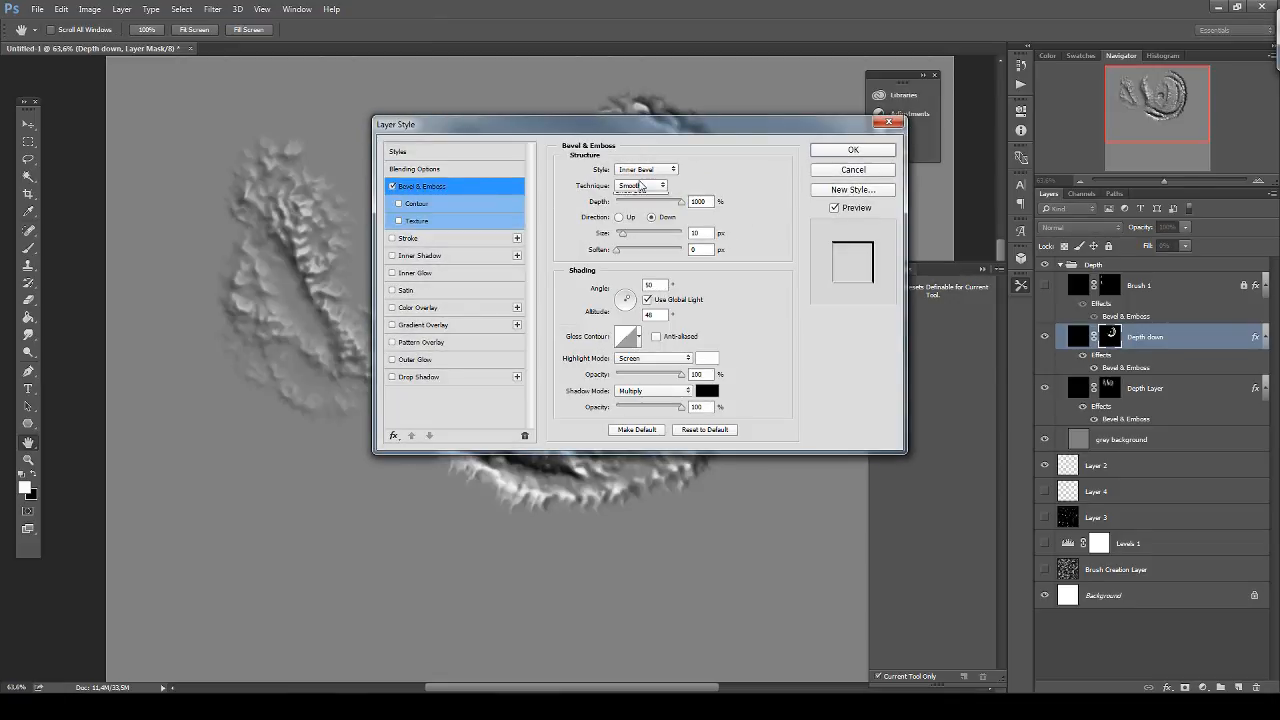
pyautogui.click(641, 185)
pyautogui.click(643, 215)
pyautogui.click(858, 151)
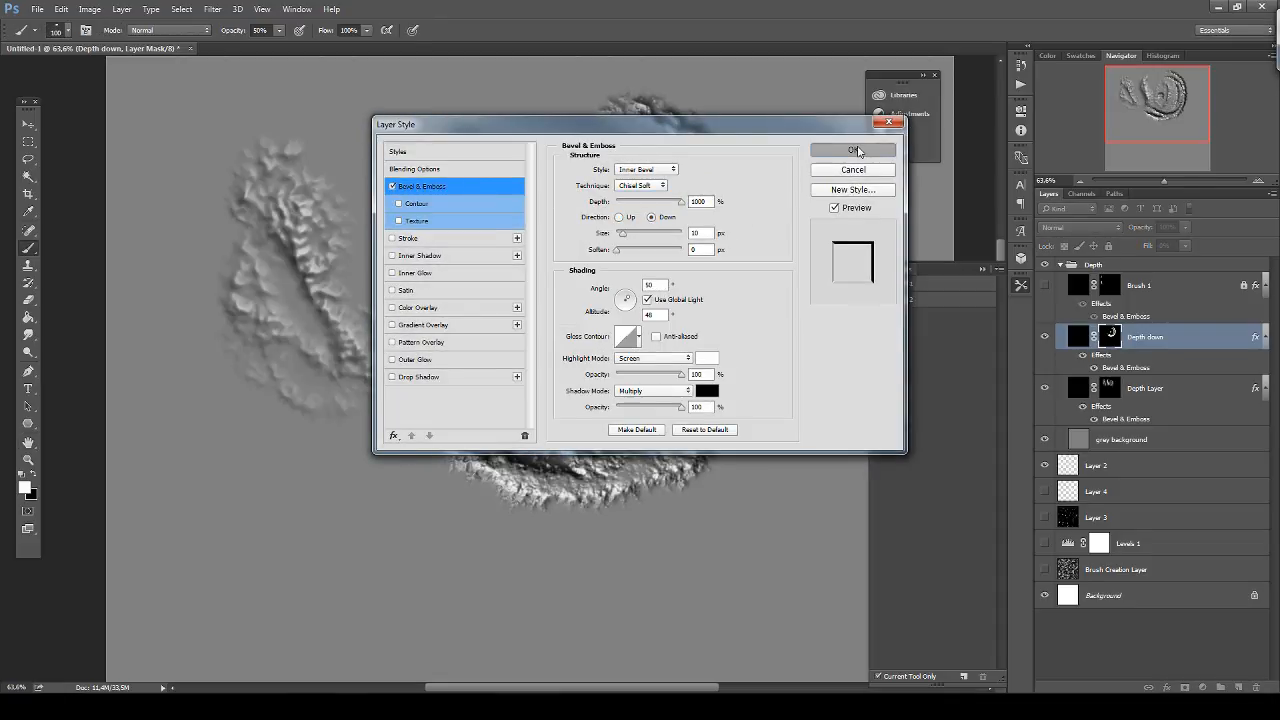
# Change the Depth Layer's Bevel & Emboss technique to Chisel Soft and apply the style.
pyautogui.rightClick(1144, 390)
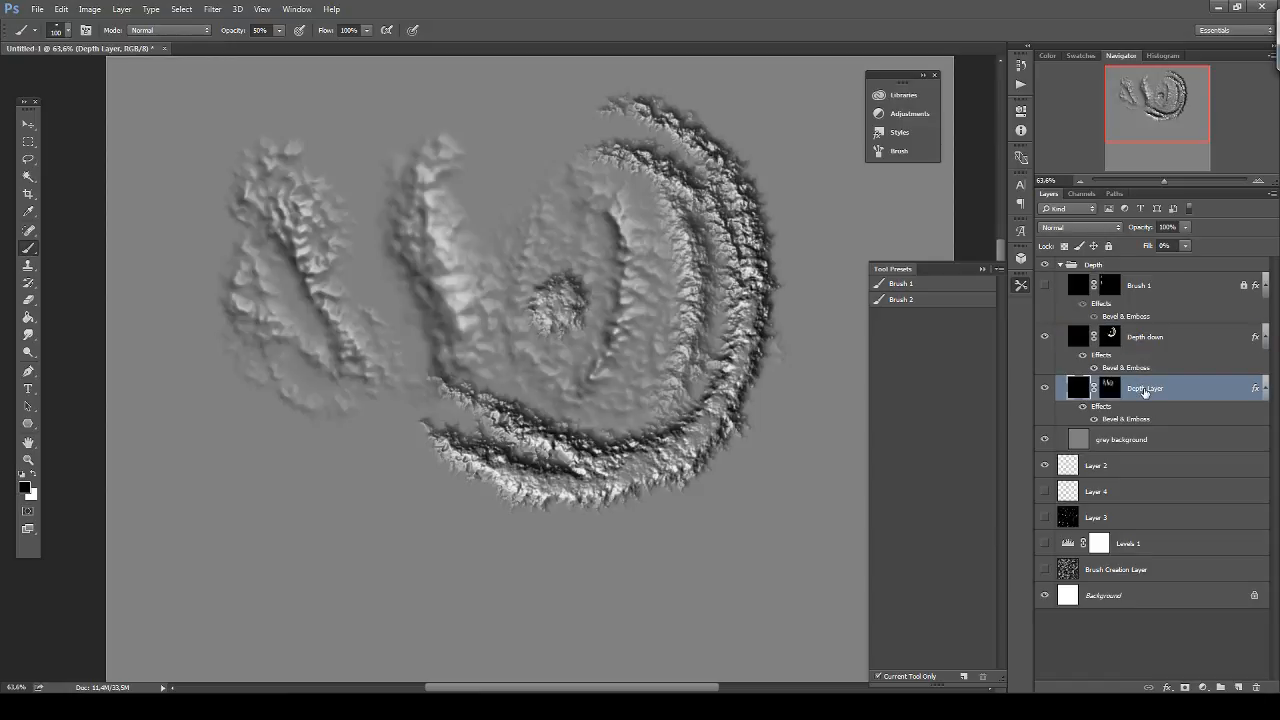
pyautogui.click(1022, 87)
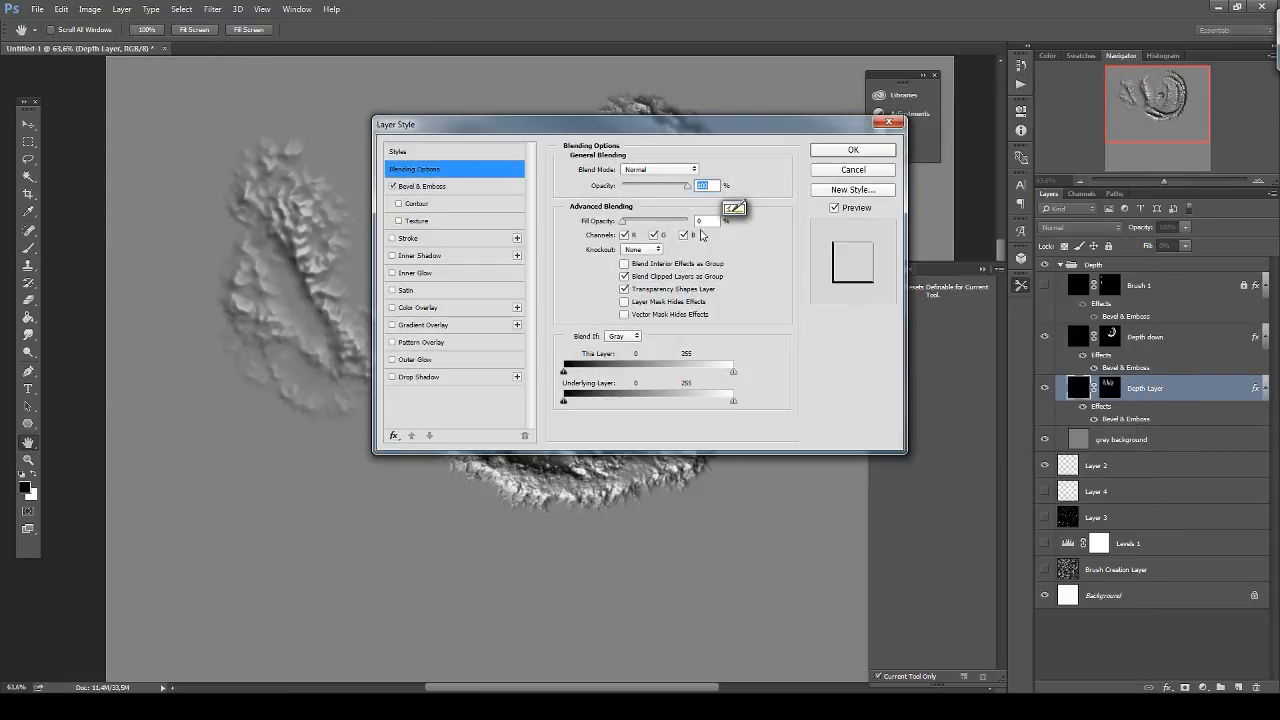
pyautogui.click(440, 186)
pyautogui.click(645, 186)
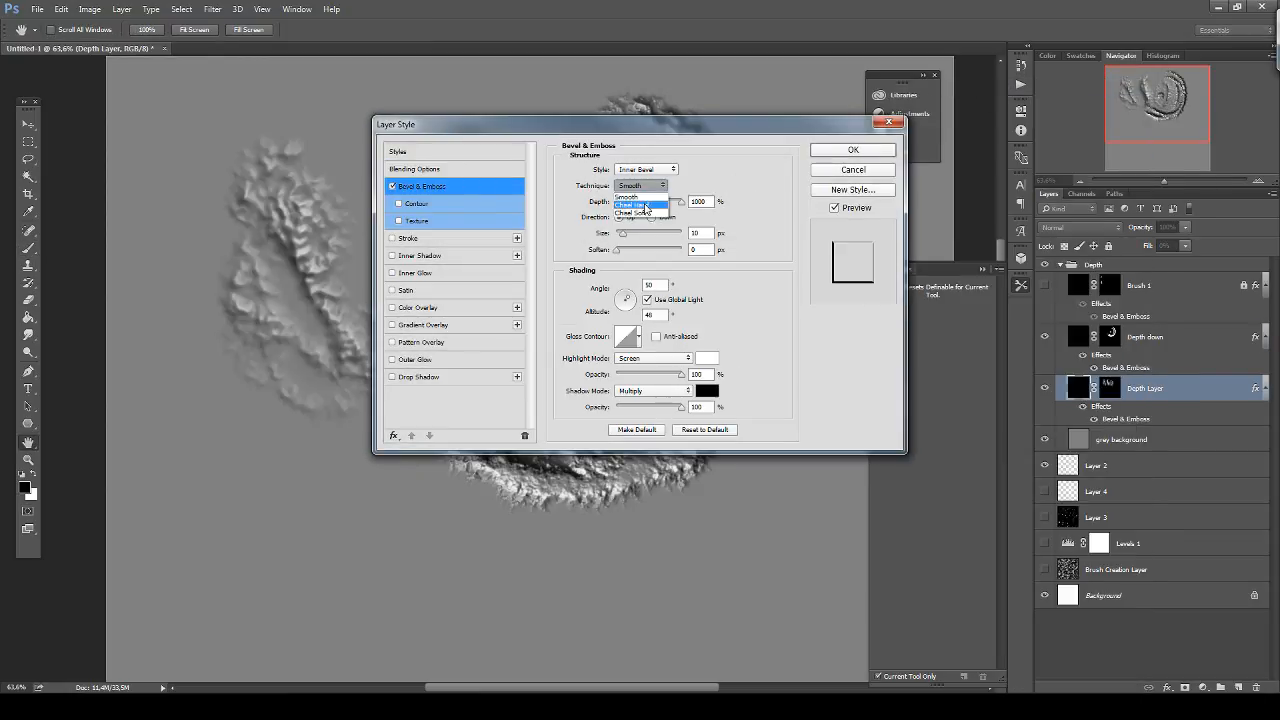
pyautogui.click(645, 217)
pyautogui.click(884, 150)
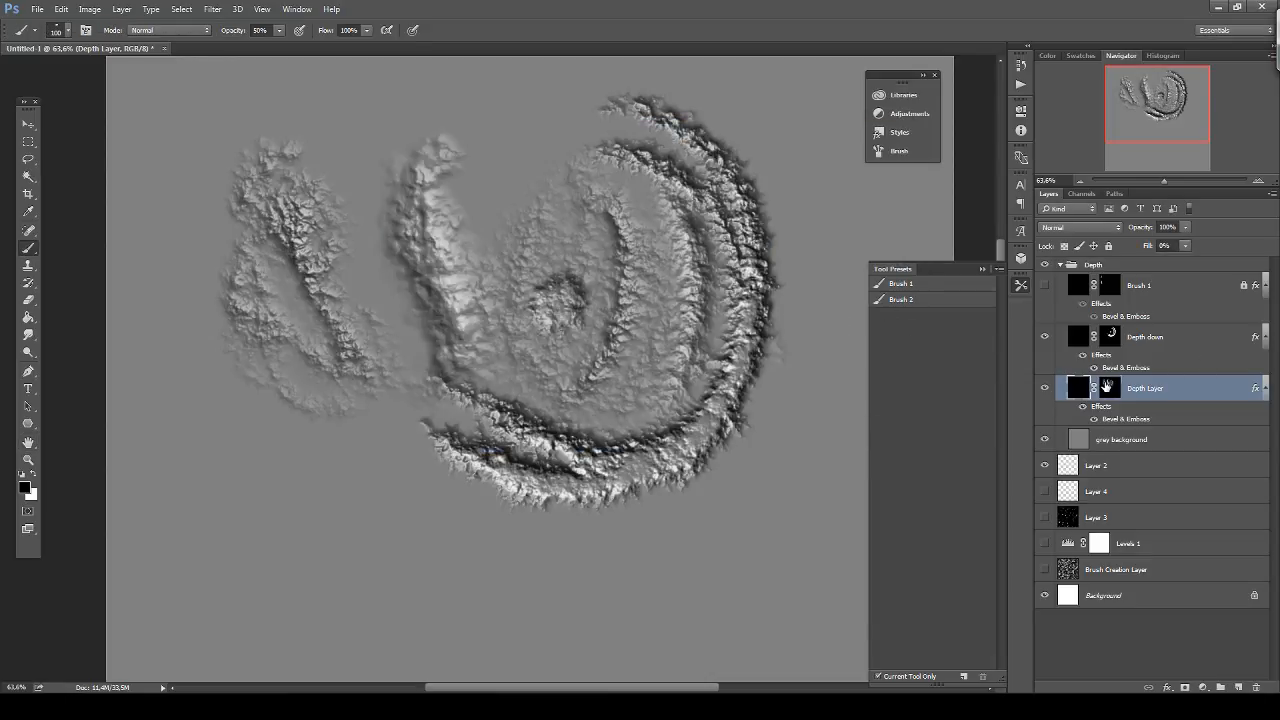
# Clear all painted strokes from the Depth Layer and Depth down masks and delete the Depth down layer.
pyautogui.click(1107, 385)
pyautogui.hotkey('ctrl', 'a')
pyautogui.press('Delete')
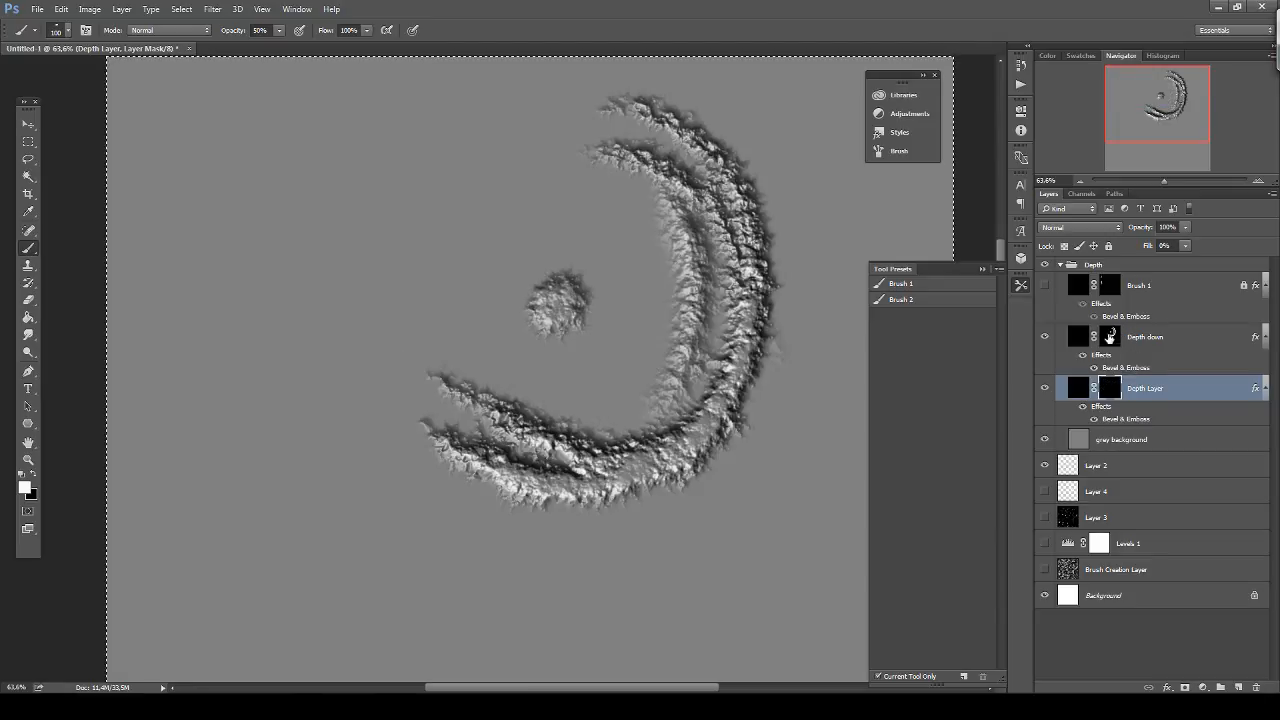
pyautogui.click(1109, 336)
pyautogui.press('Delete')
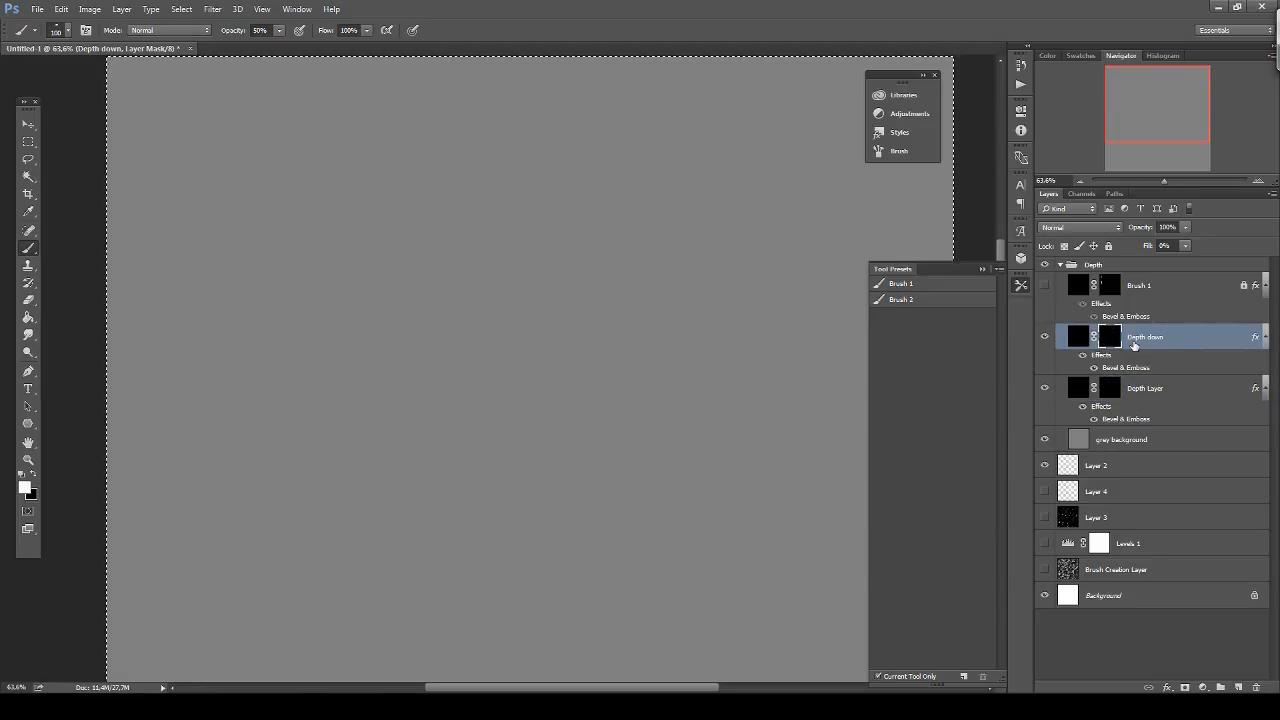
pyautogui.moveTo(1147, 338); pyautogui.dragTo(1256, 688)
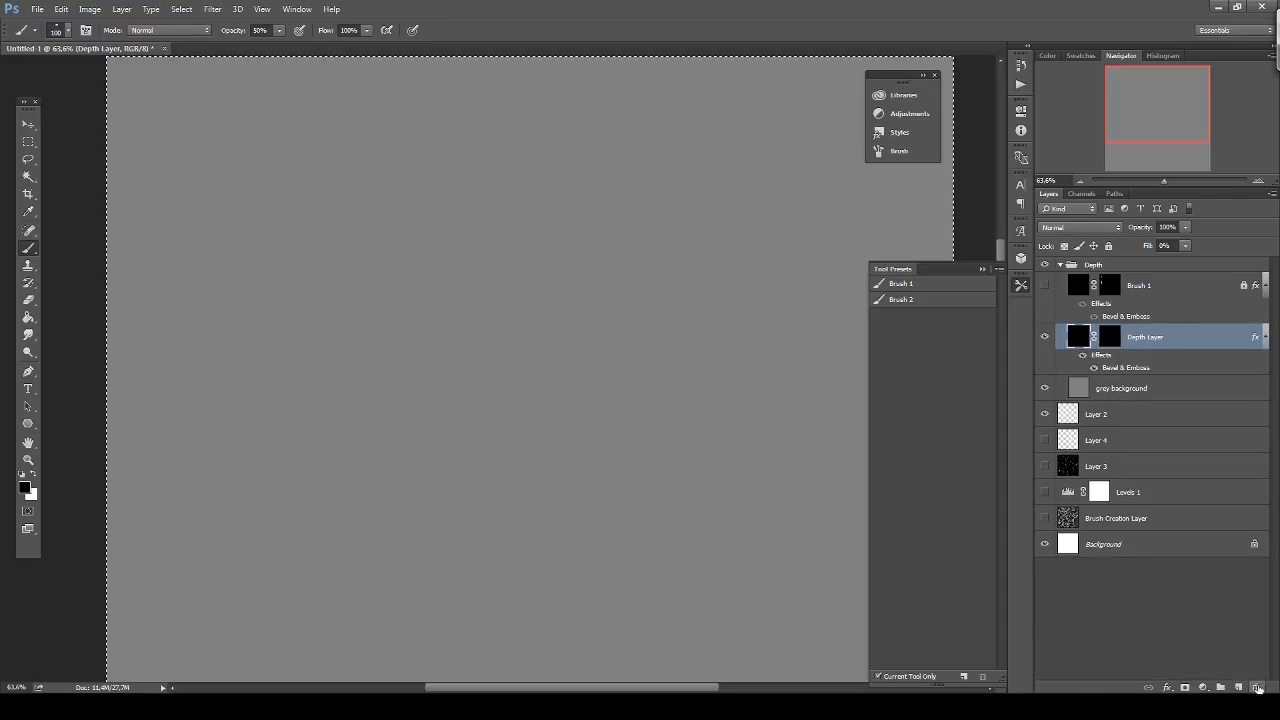
pyautogui.hotkey('ctrl', 'j')
pyautogui.moveTo(1154, 322)
pyautogui.mouseDown()
pyautogui.moveTo(1152, 272)
pyautogui.moveTo(1177, 366)
pyautogui.mouseUp()
pyautogui.click(1169, 383)
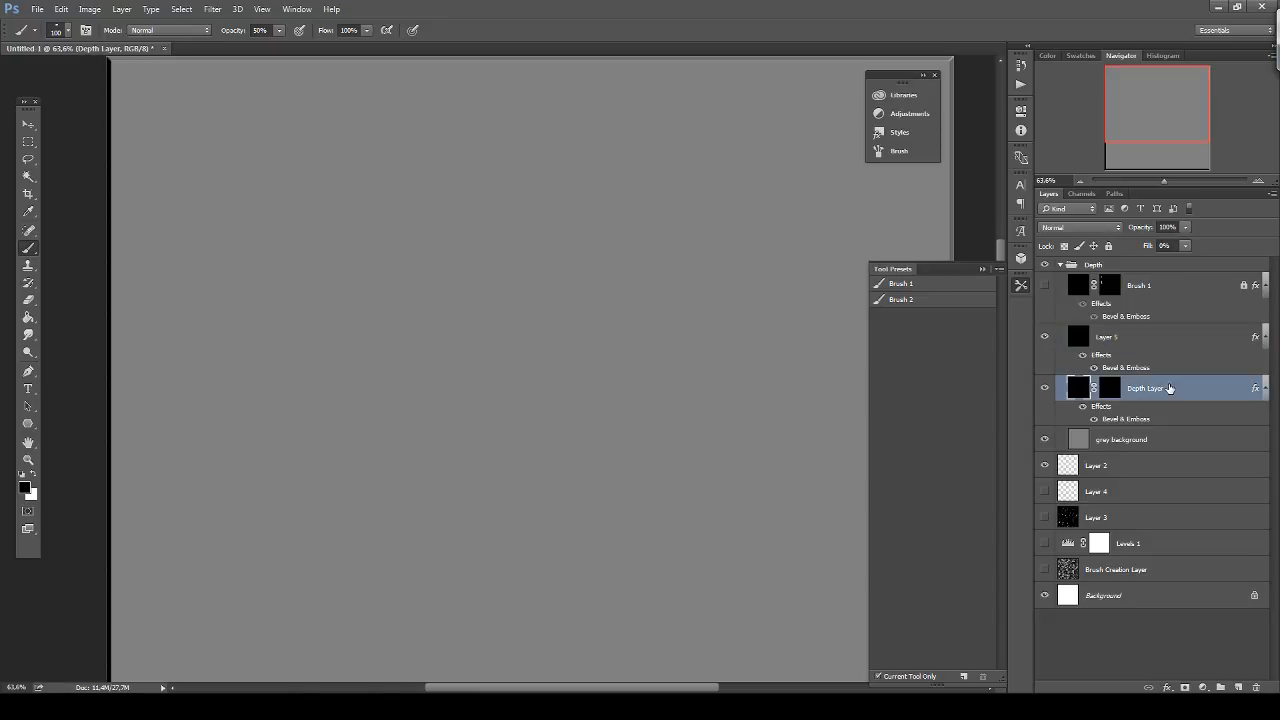
pyautogui.click(1152, 344)
pyautogui.moveTo(1123, 340); pyautogui.dragTo(1260, 687)
# Duplicate the Depth Layer with its mask, place the copy above the Brush 1 layer, and rename it "Brush 2".
pyautogui.hotkey('ctrl', 'j')
pyautogui.moveTo(1156, 341); pyautogui.dragTo(1150, 284)
pyautogui.doubleClick(1150, 285)
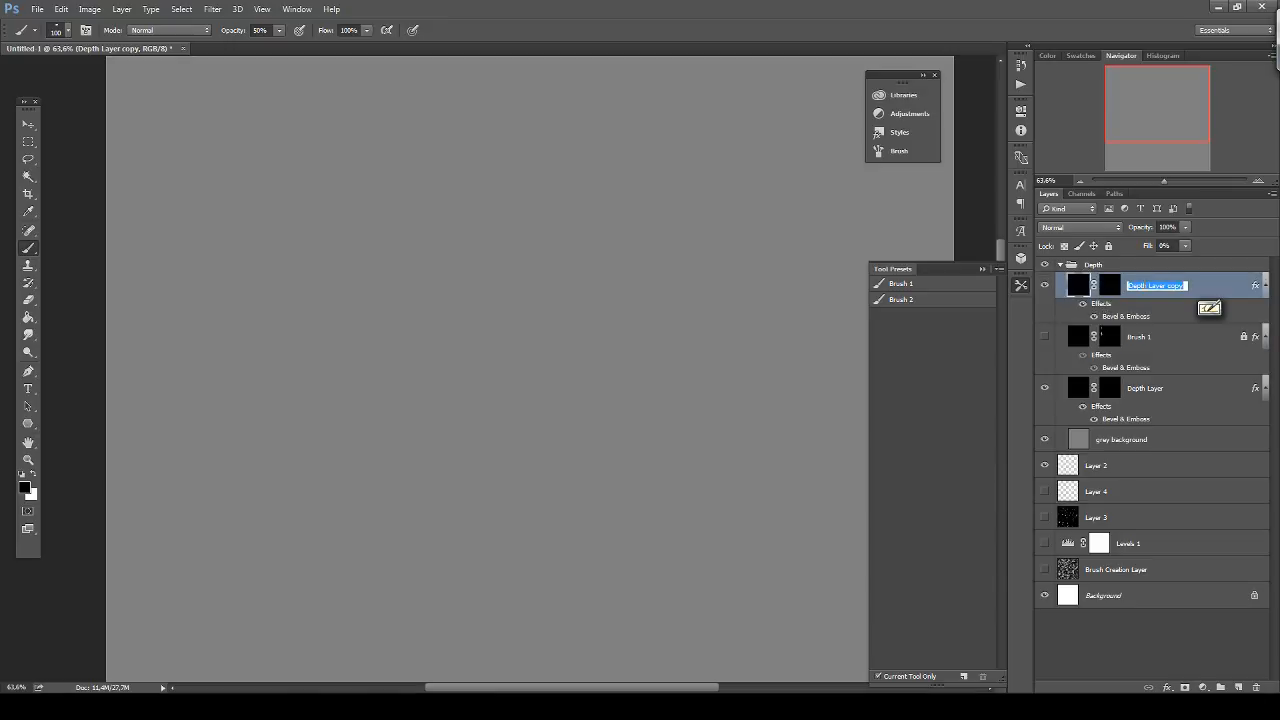
pyautogui.write('Brush 2')
pyautogui.press('Return')
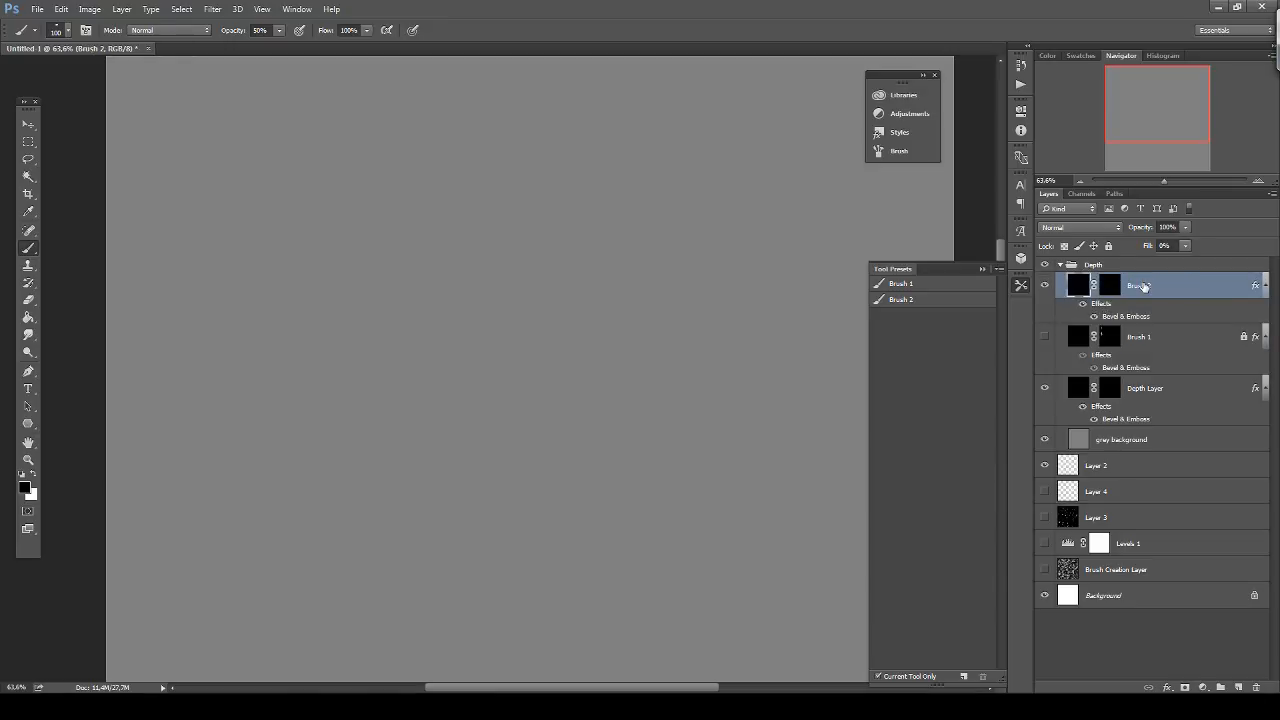
# Paint sample dabs at decreasing opacity from 100% on the Brush 2 layer's mask and a built-up vertical stroke below them at 10%.
pyautogui.moveTo(527, 175)
pyautogui.mouseDown()
pyautogui.moveTo(628, 238)
pyautogui.moveTo(615, 223)
pyautogui.mouseUp()
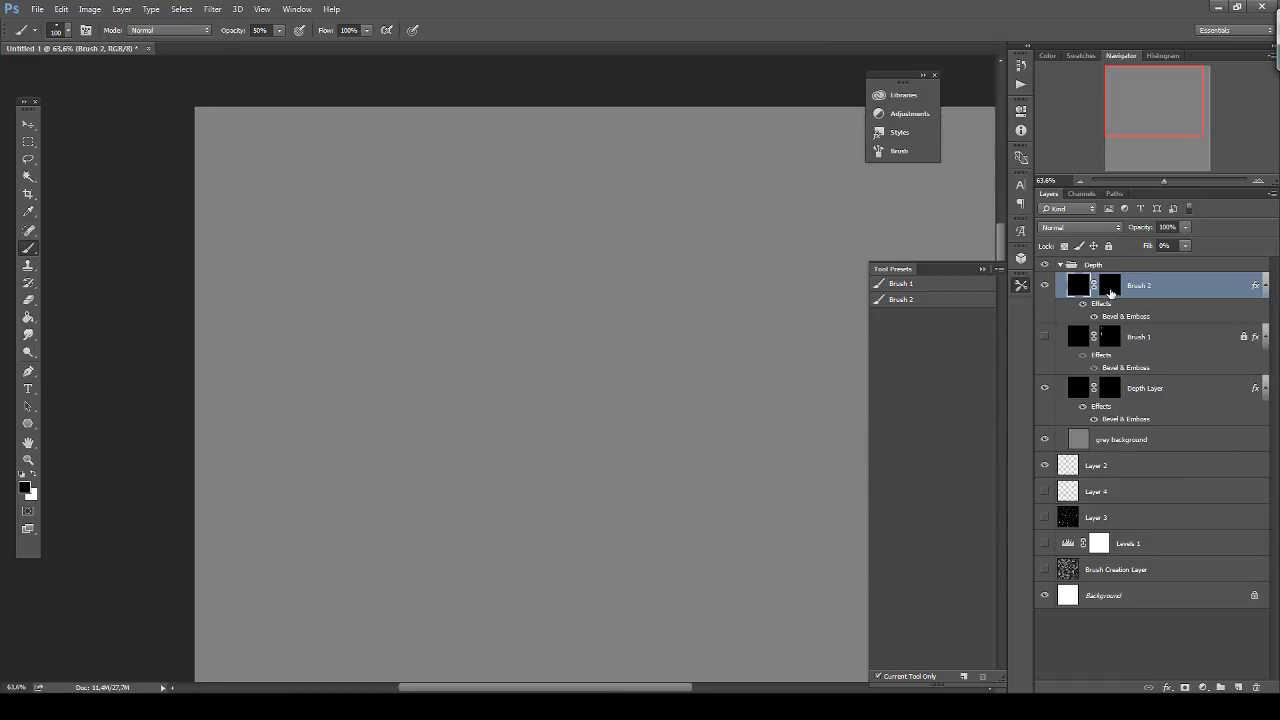
pyautogui.click(1111, 293)
pyautogui.press('0')
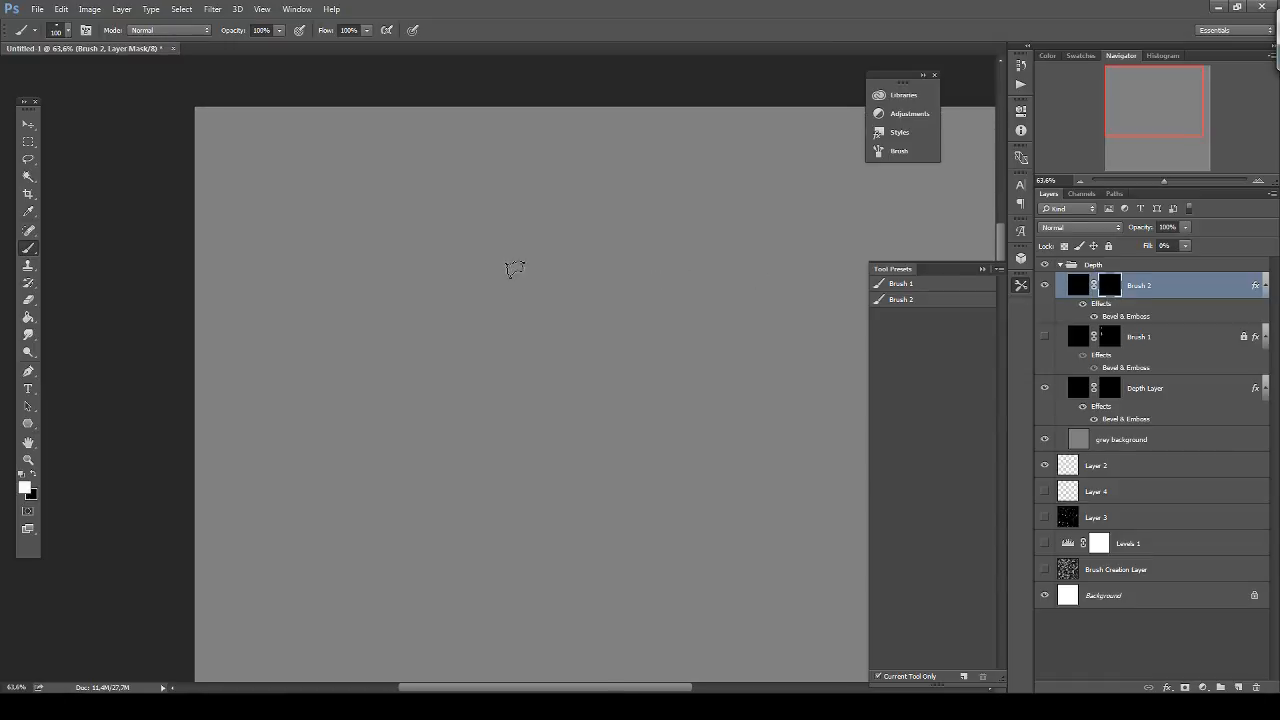
pyautogui.click(468, 186)
pyautogui.moveTo(465, 224); pyautogui.dragTo(458, 232)
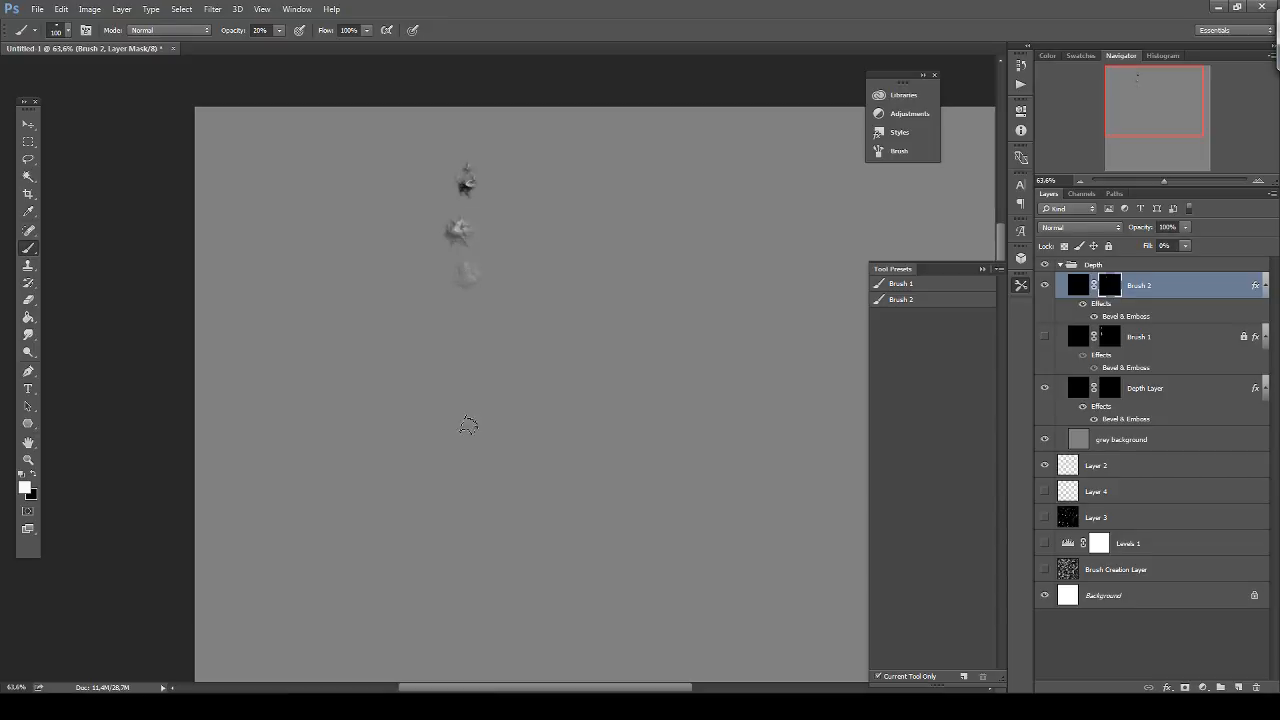
pyautogui.press('1')
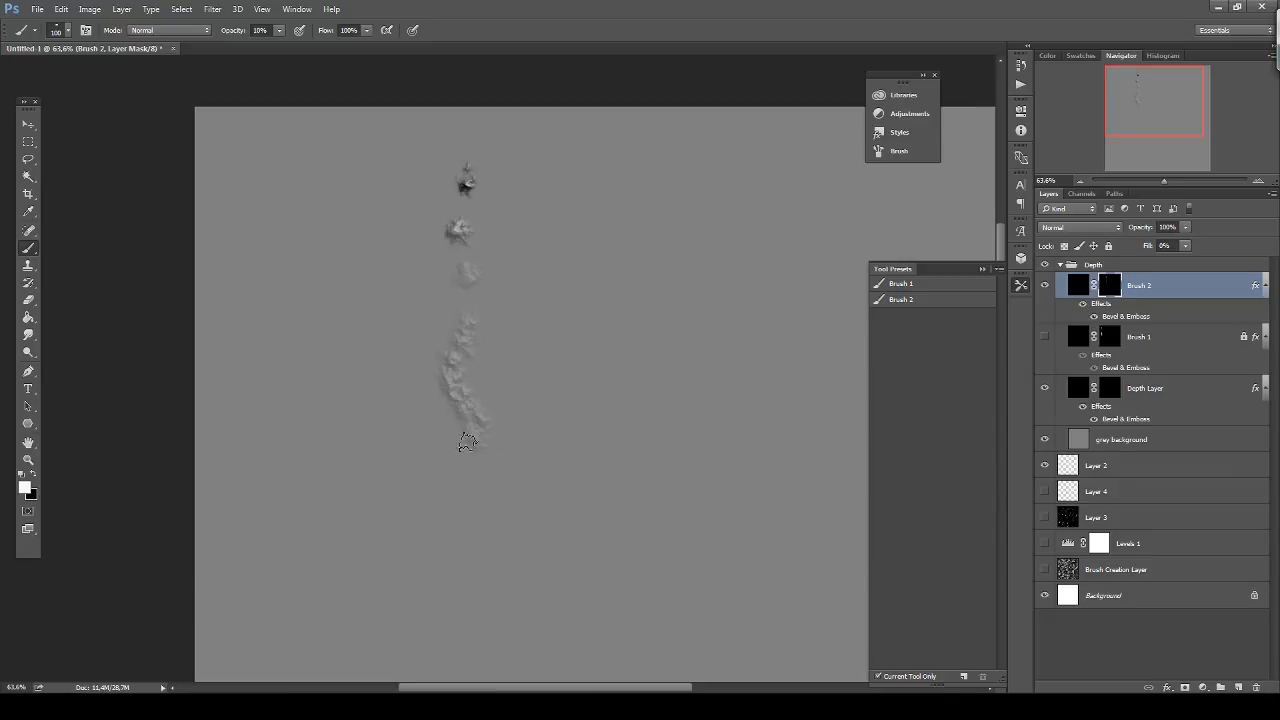
pyautogui.moveTo(467, 442); pyautogui.dragTo(470, 318)
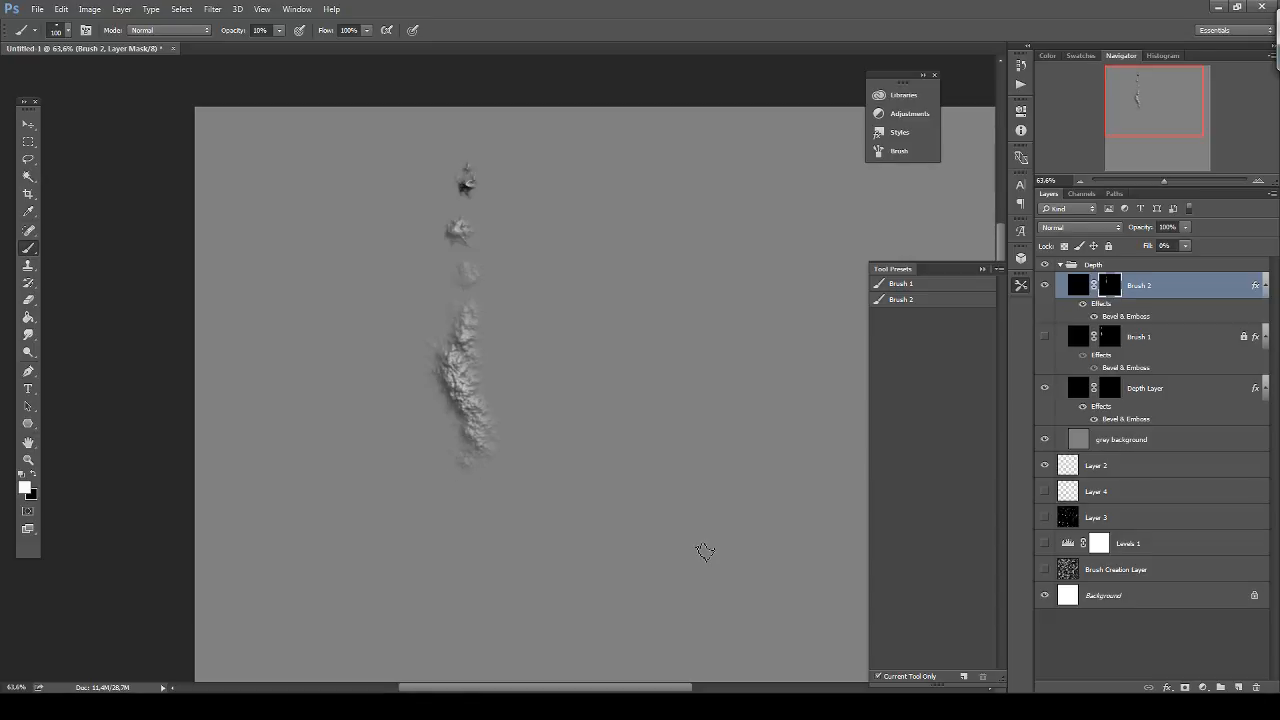
# Lock and hide the Brush 2 layer and collapse the Depth group.
pyautogui.click(1109, 245)
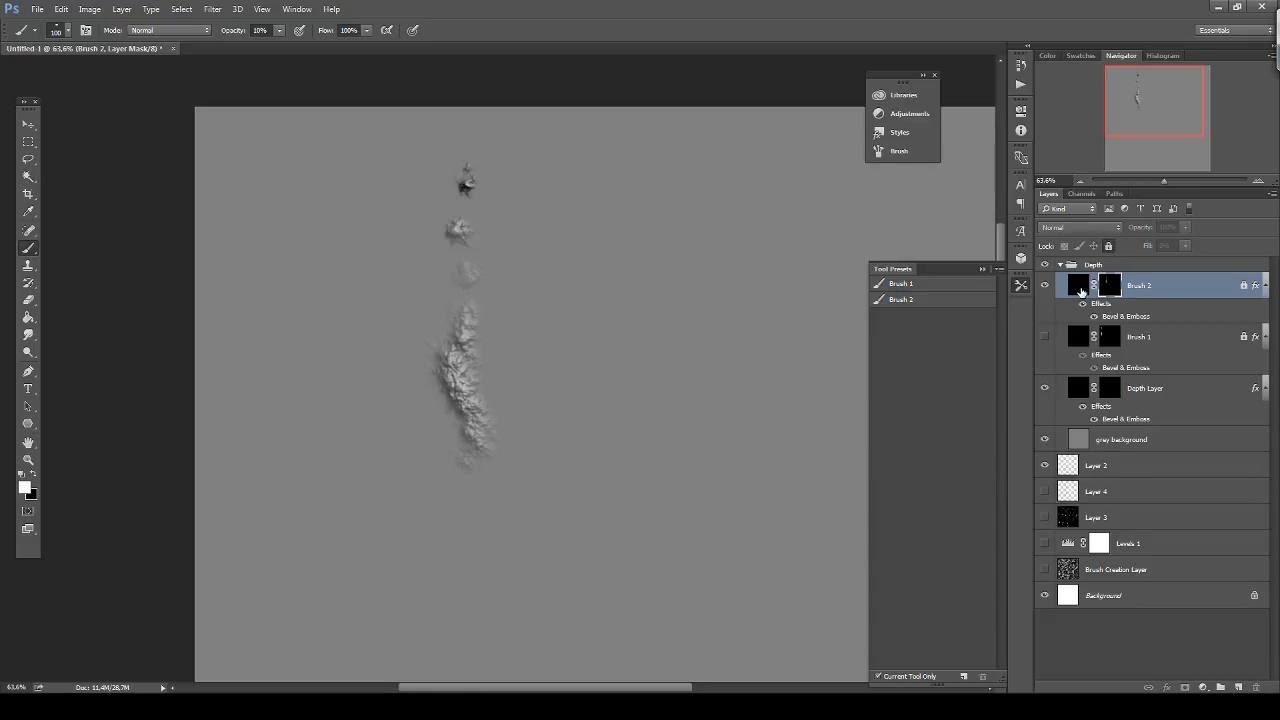
pyautogui.click(1045, 285)
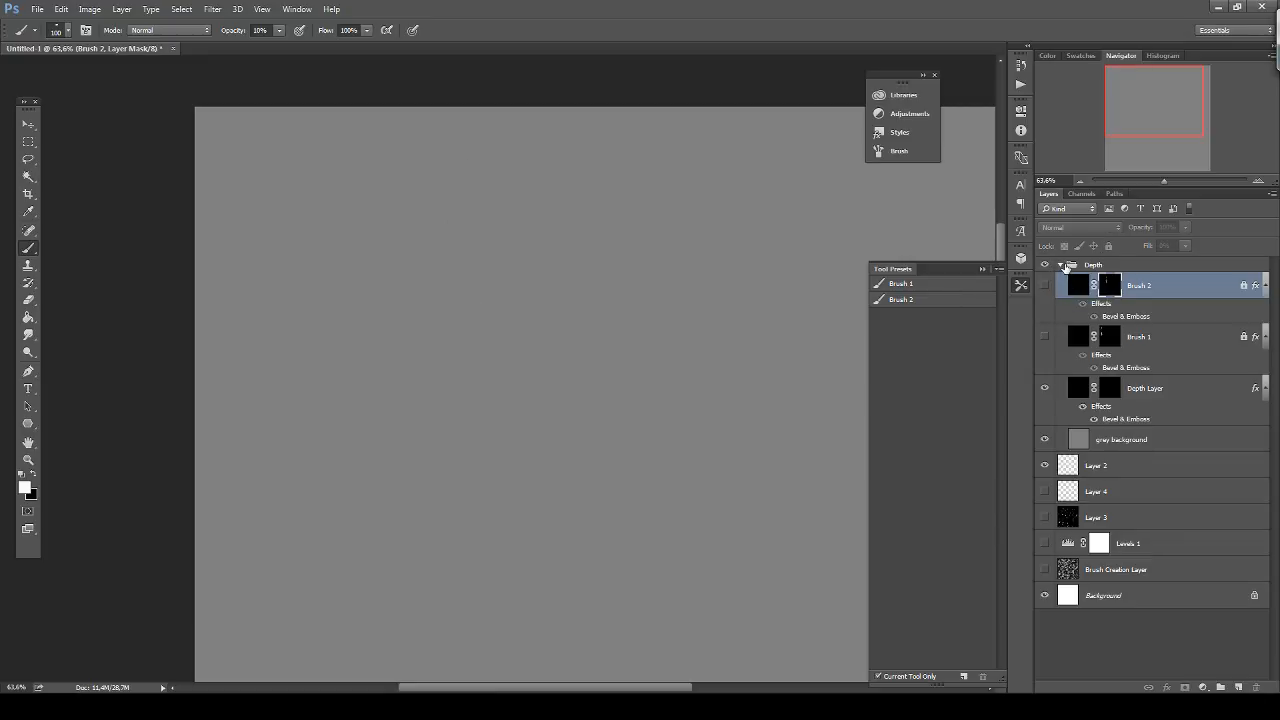
pyautogui.click(1066, 268)
pyautogui.click(1061, 264)
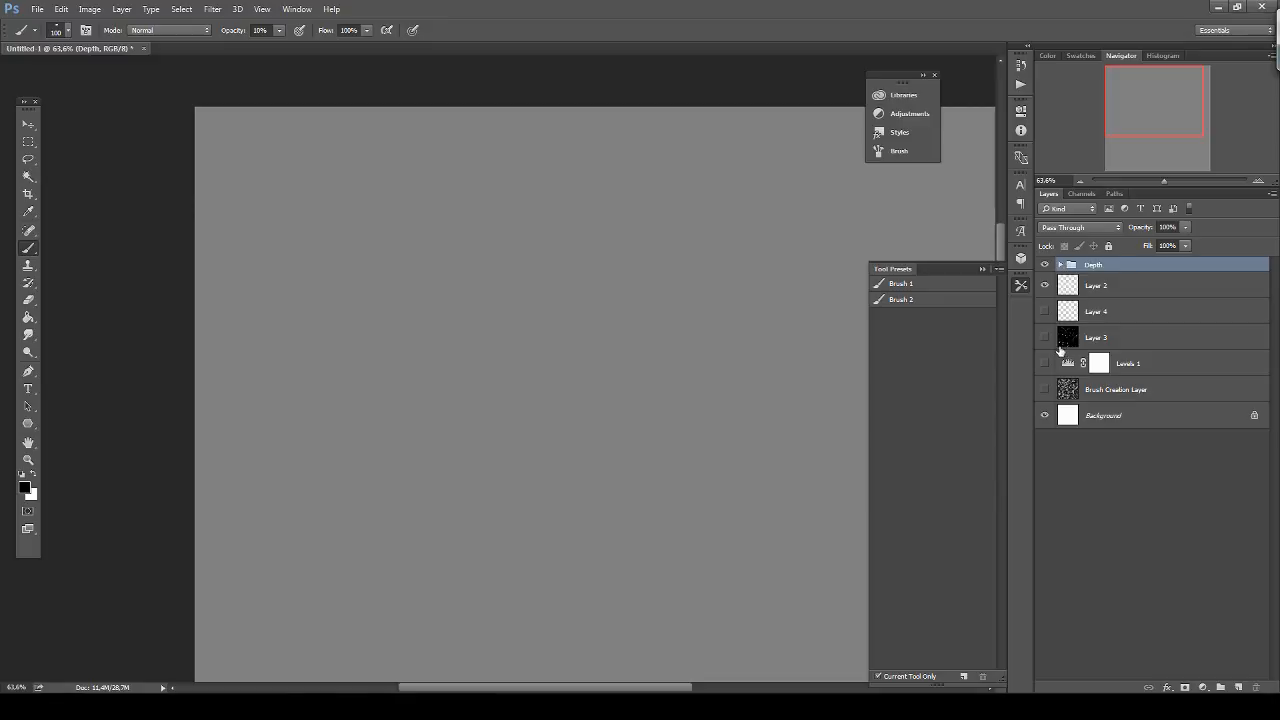
# Hide Layer 2 and the Depth group, and display Layer 3 as the active cloud texture.
pyautogui.moveTo(700, 431); pyautogui.dragTo(582, 354)
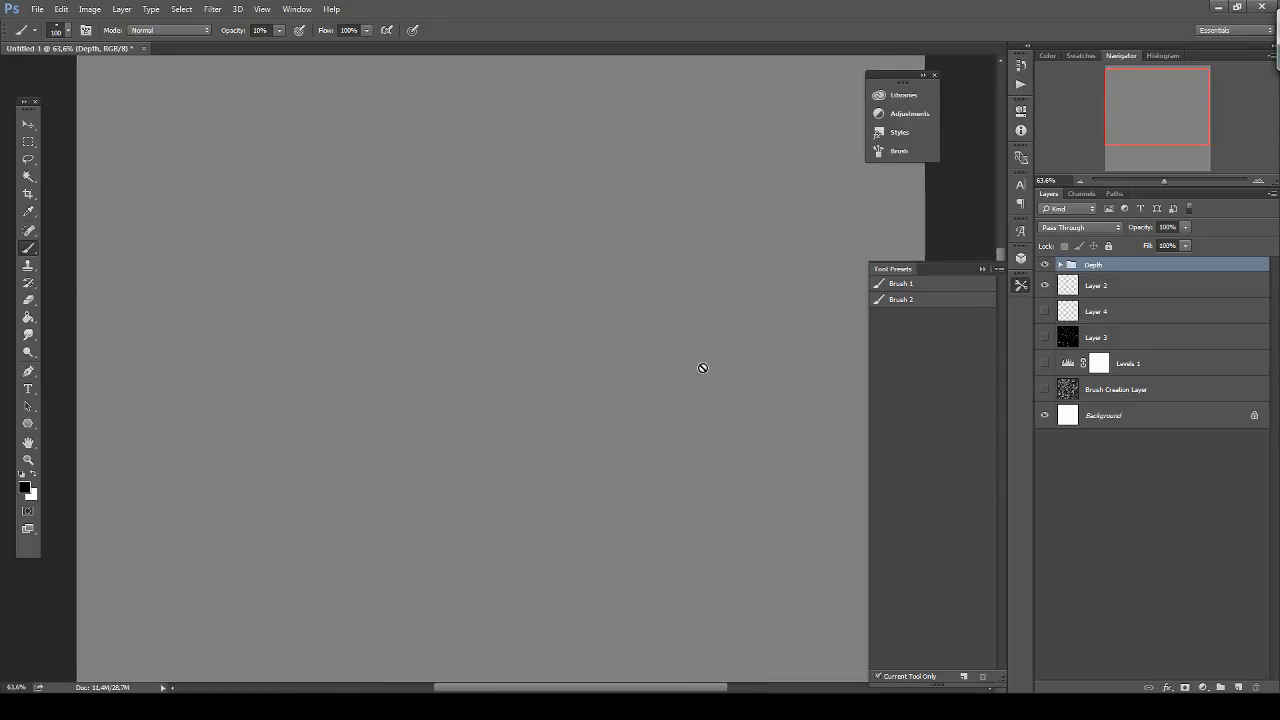
pyautogui.click(1046, 287)
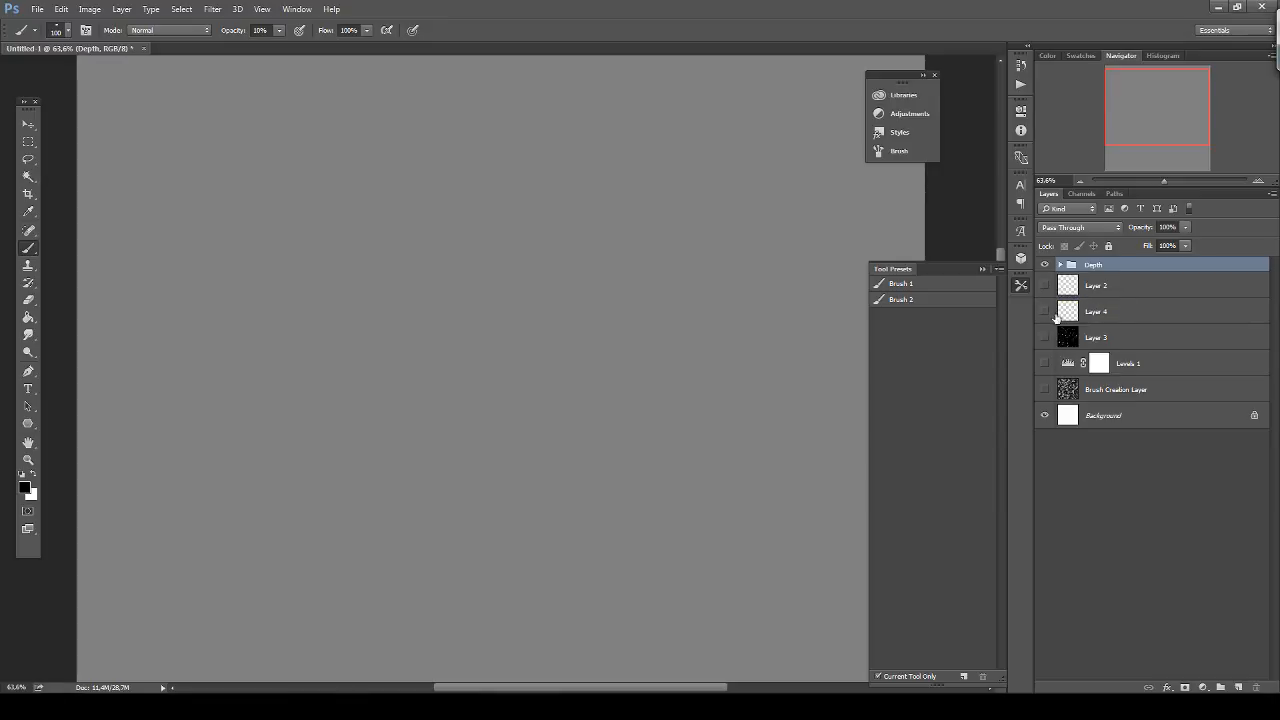
pyautogui.click(1105, 340)
pyautogui.click(1047, 268)
pyautogui.moveTo(677, 363); pyautogui.dragTo(618, 195)
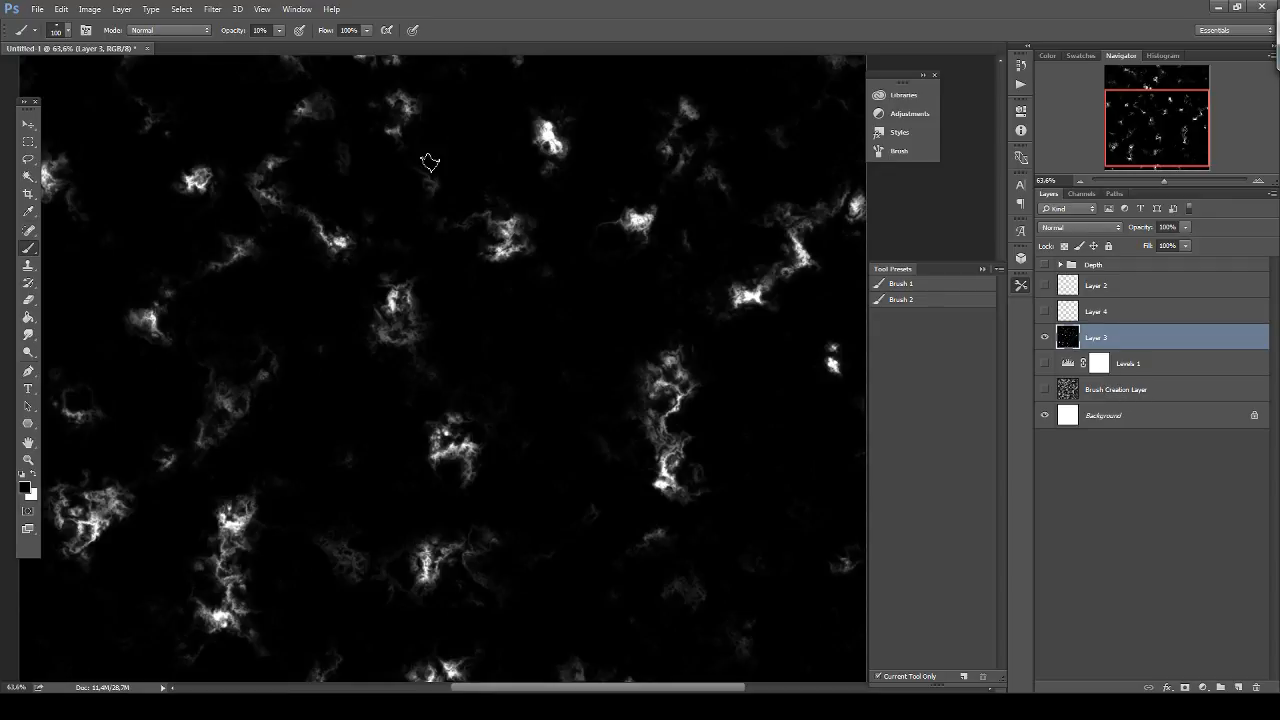
# Open the Filter Gallery on Layer 3, inspect the Stamp preview across the texture, and switch the filter to Torn Edges.
pyautogui.click(212, 9)
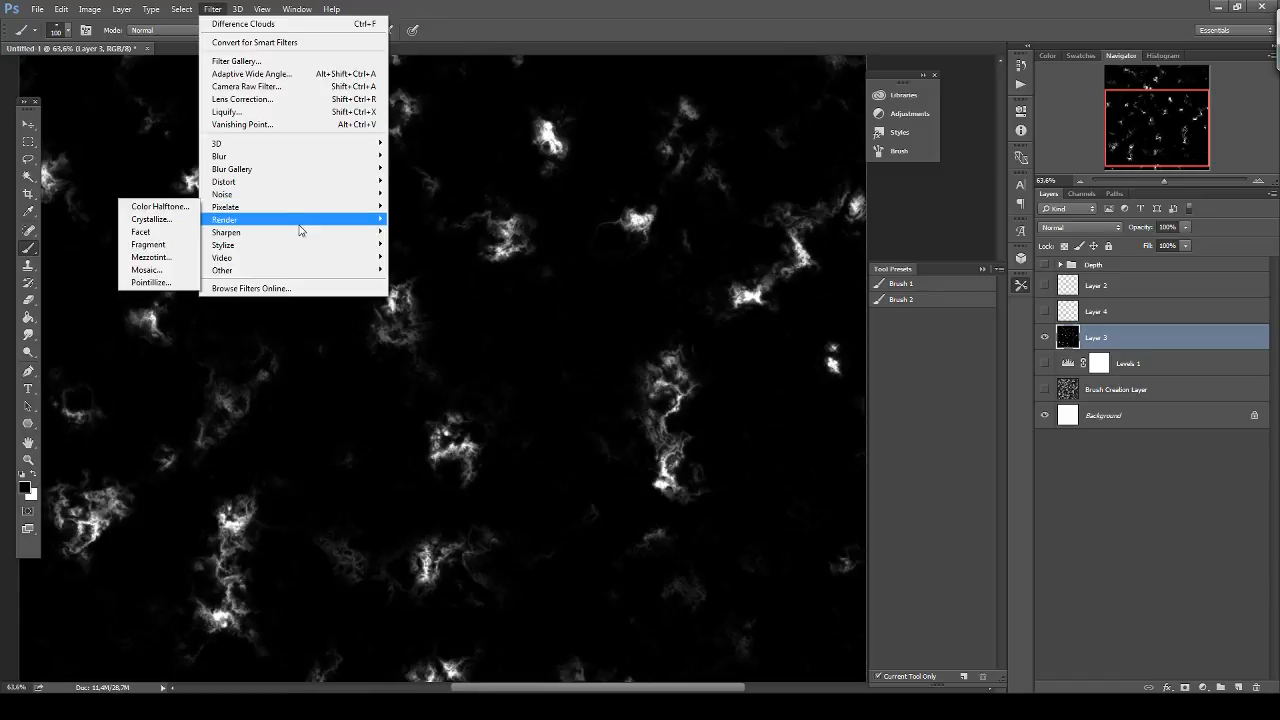
pyautogui.click(265, 61)
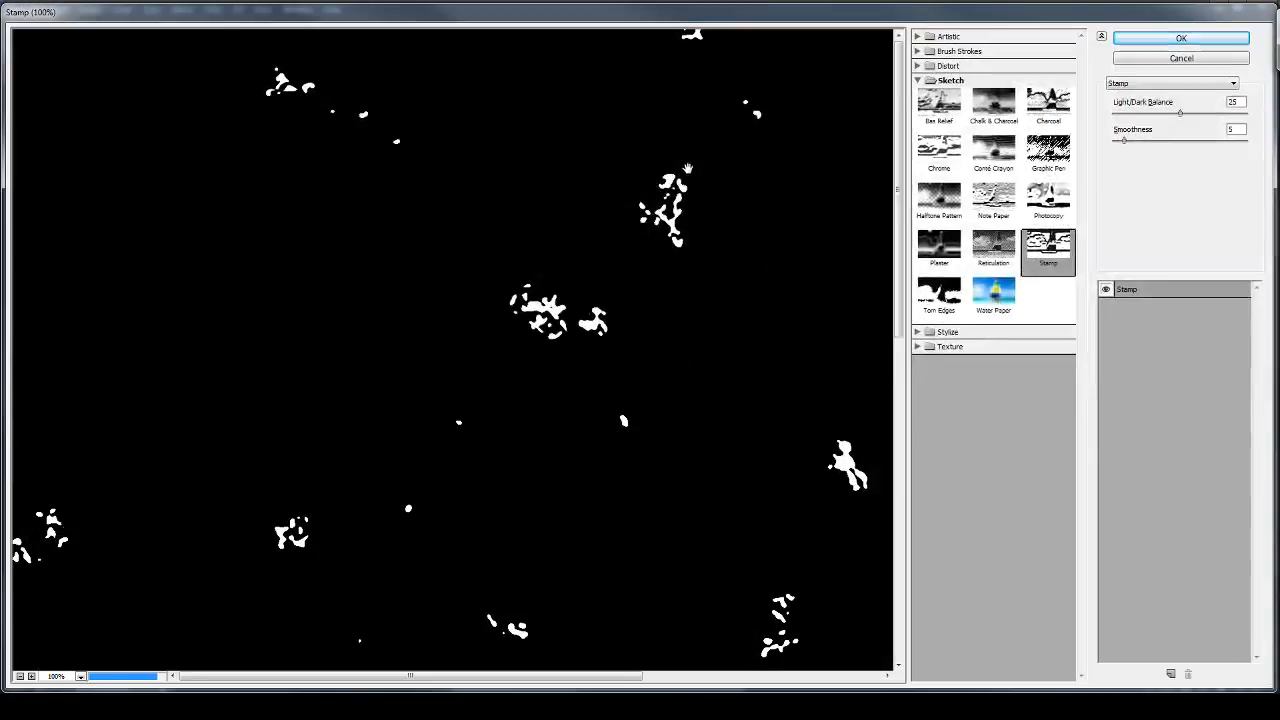
pyautogui.moveTo(686, 298); pyautogui.dragTo(501, 122)
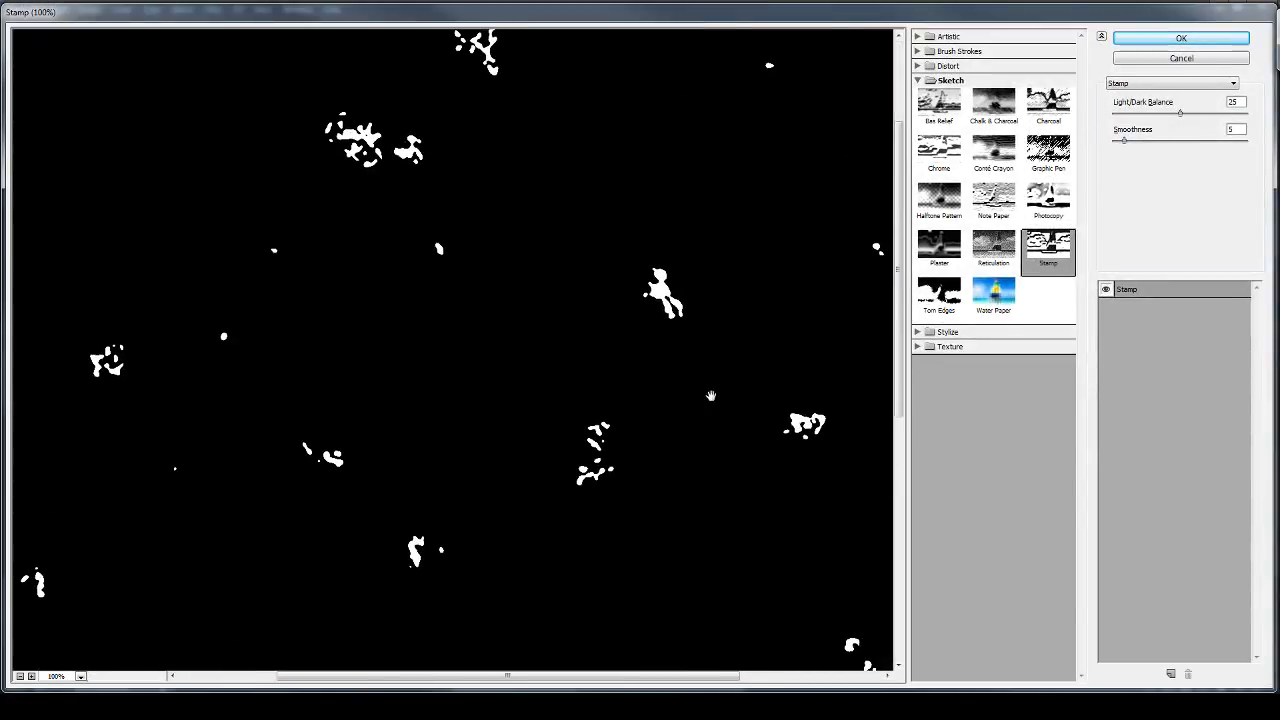
pyautogui.moveTo(710, 396); pyautogui.dragTo(633, 272)
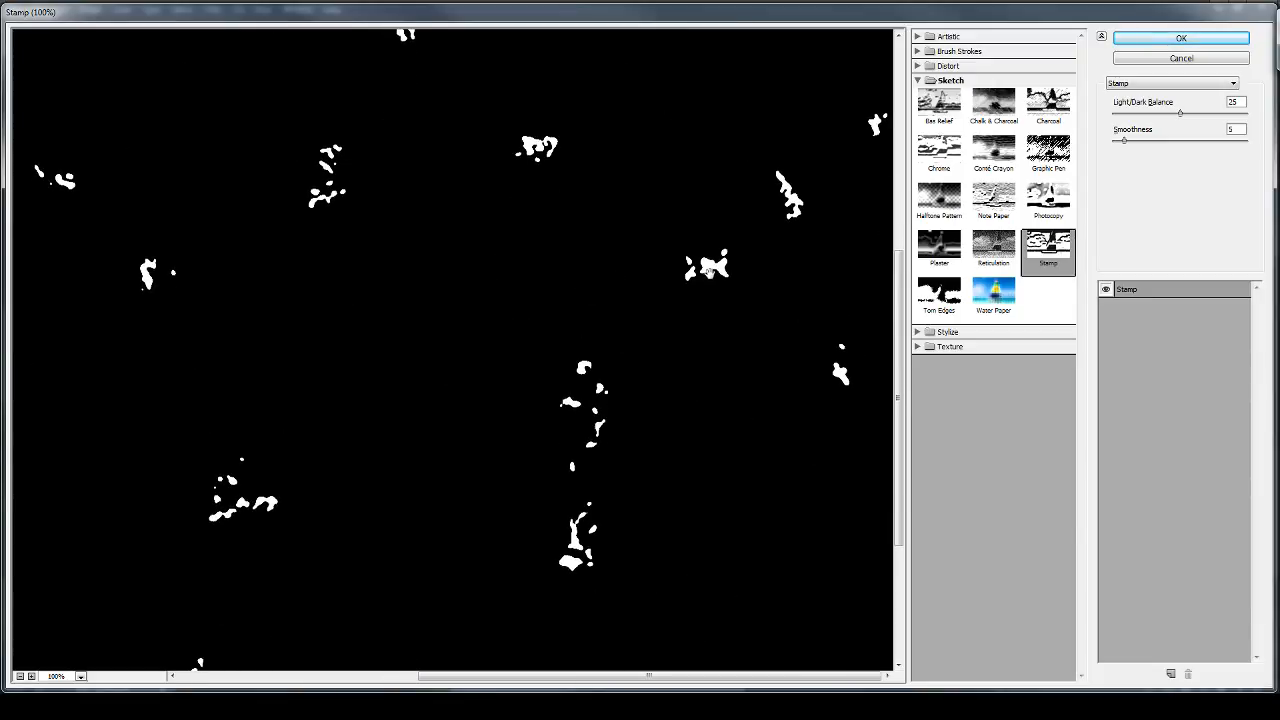
pyautogui.click(940, 293)
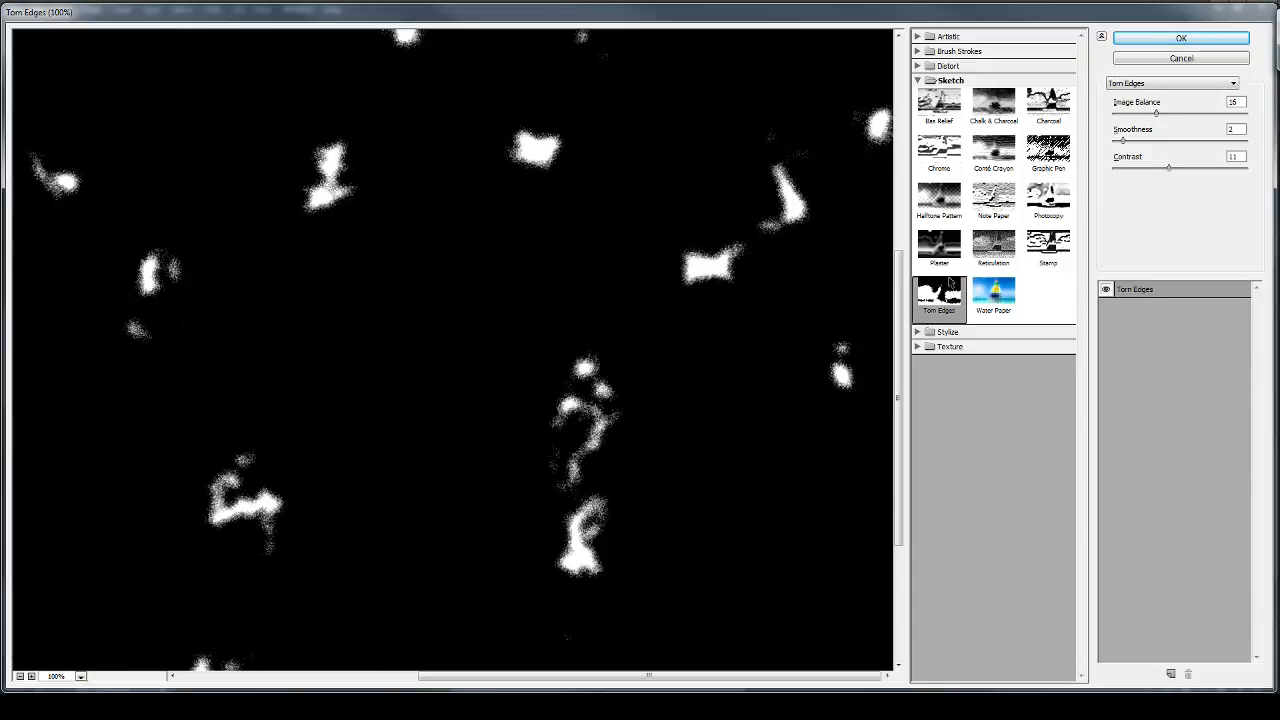
# Preview several Sketch filters on the cloud texture, including Halftone Pattern, Chrome, Graphic Pen and Bas Relief.
pyautogui.click(940, 245)
pyautogui.click(985, 292)
pyautogui.click(993, 245)
pyautogui.click(939, 198)
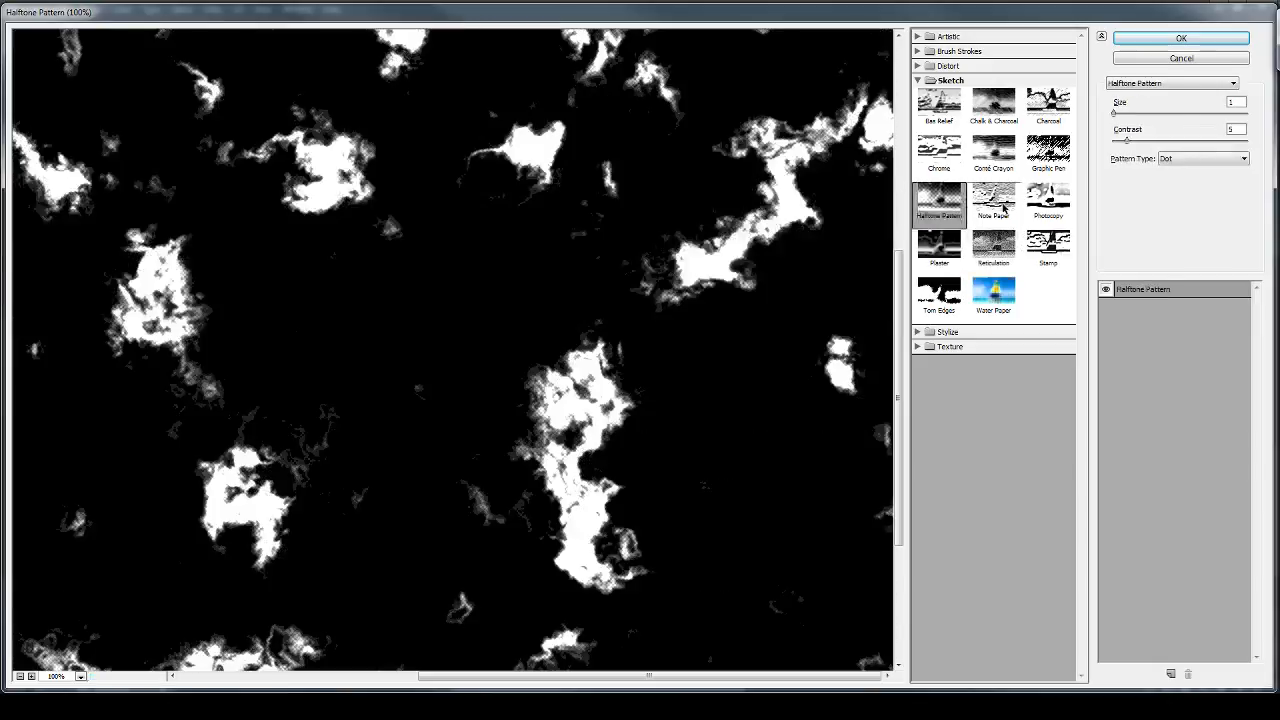
pyautogui.click(993, 198)
pyautogui.click(940, 106)
pyautogui.click(941, 152)
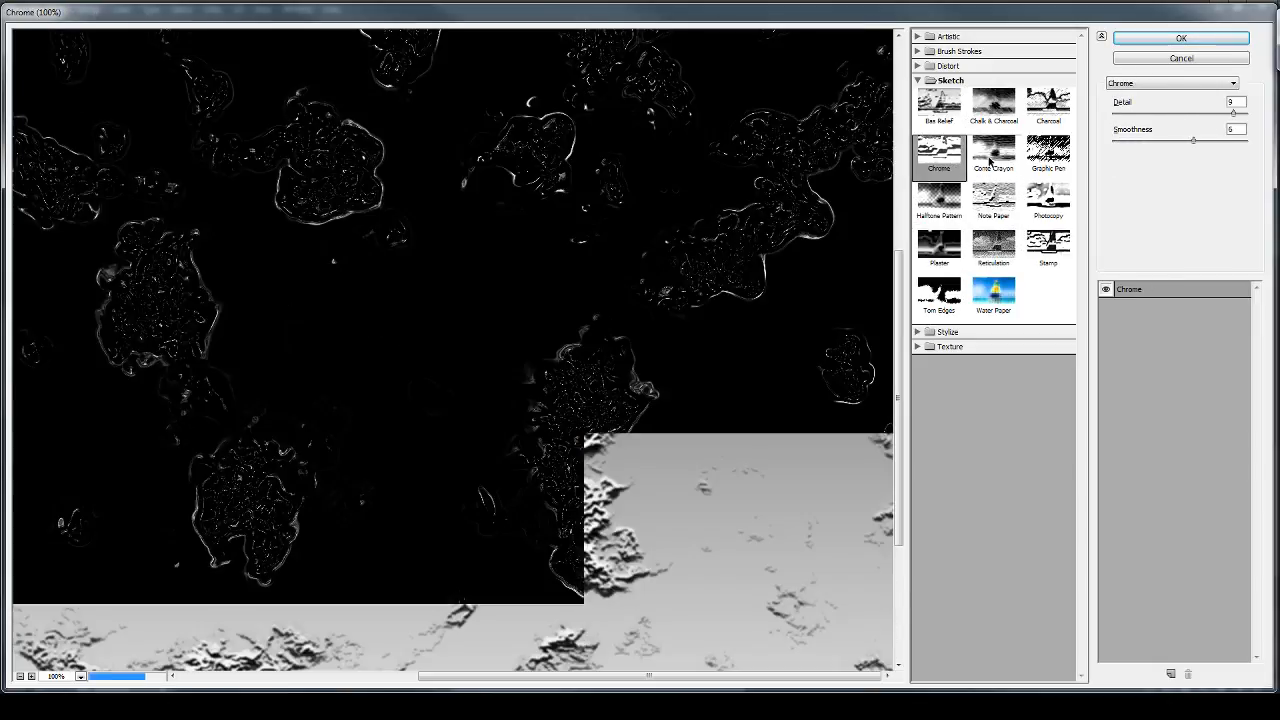
pyautogui.click(1004, 156)
pyautogui.click(1036, 160)
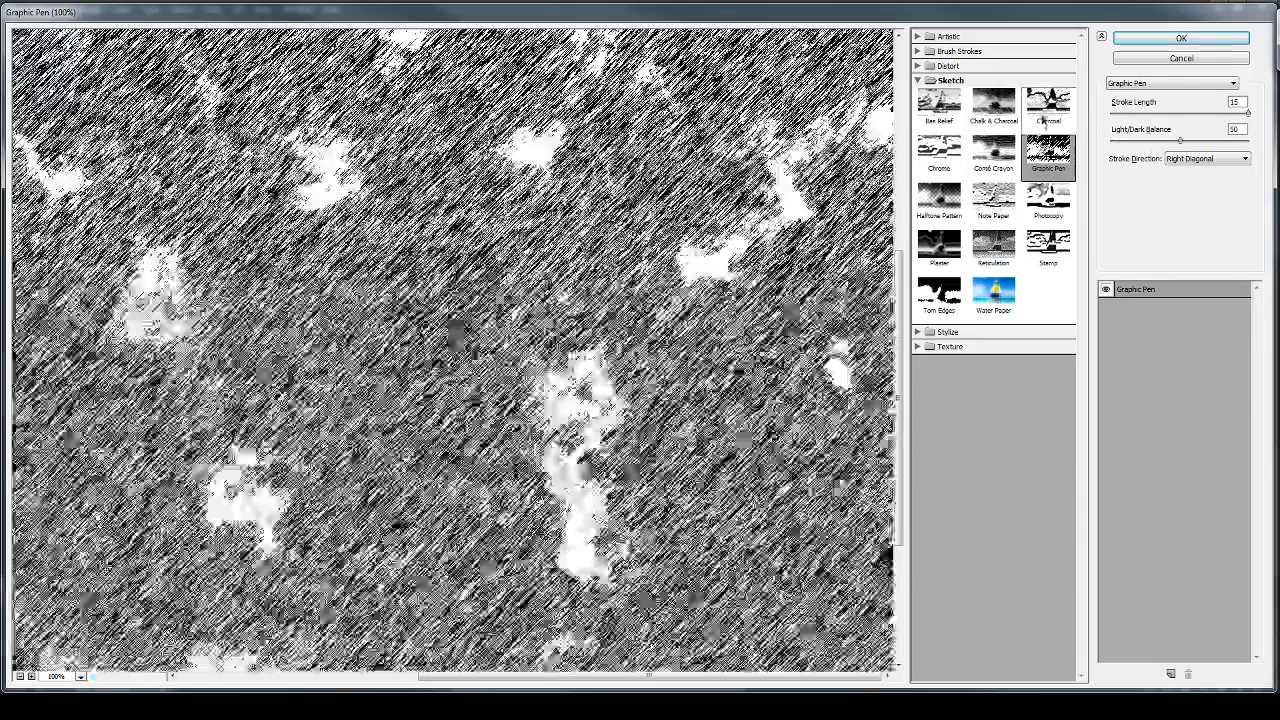
pyautogui.click(1047, 102)
pyautogui.click(993, 104)
pyautogui.click(939, 116)
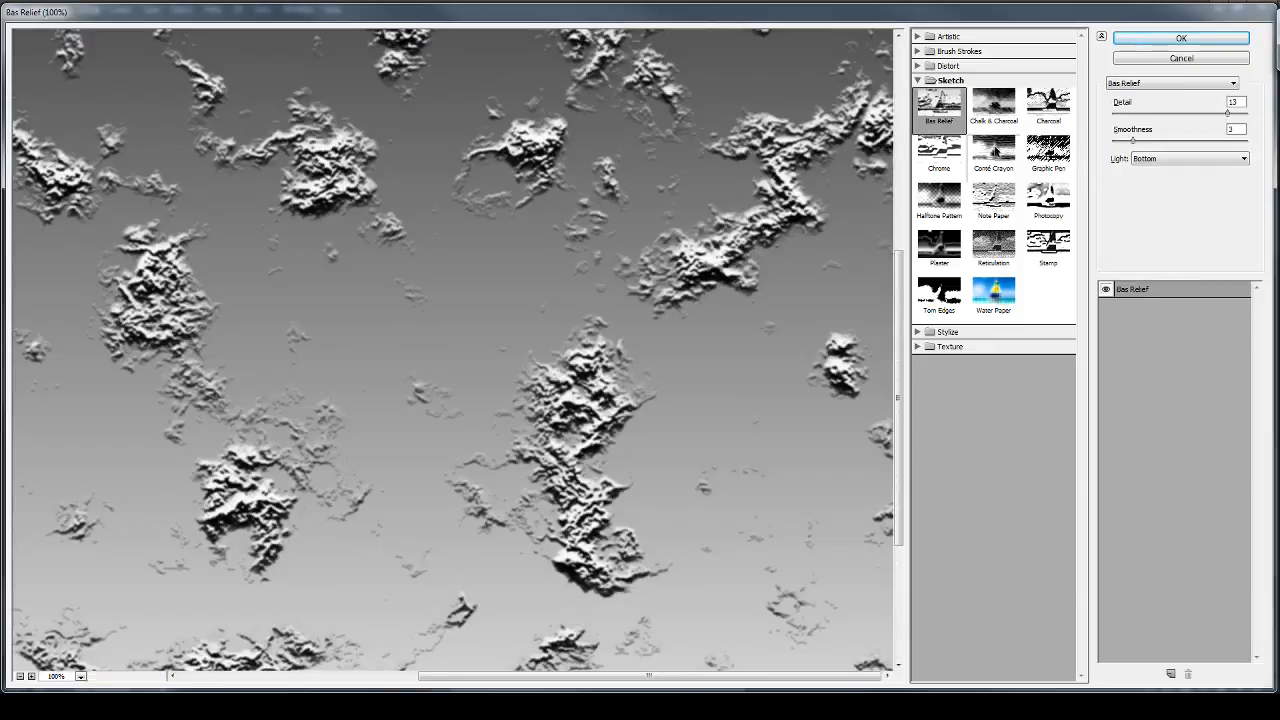
pyautogui.click(1026, 146)
# Preview several Artistic filters on the cloud texture, including Cutout, Neon Glow, Palette Knife, Plastic Wrap and Underpainting.
pyautogui.click(946, 36)
pyautogui.click(993, 60)
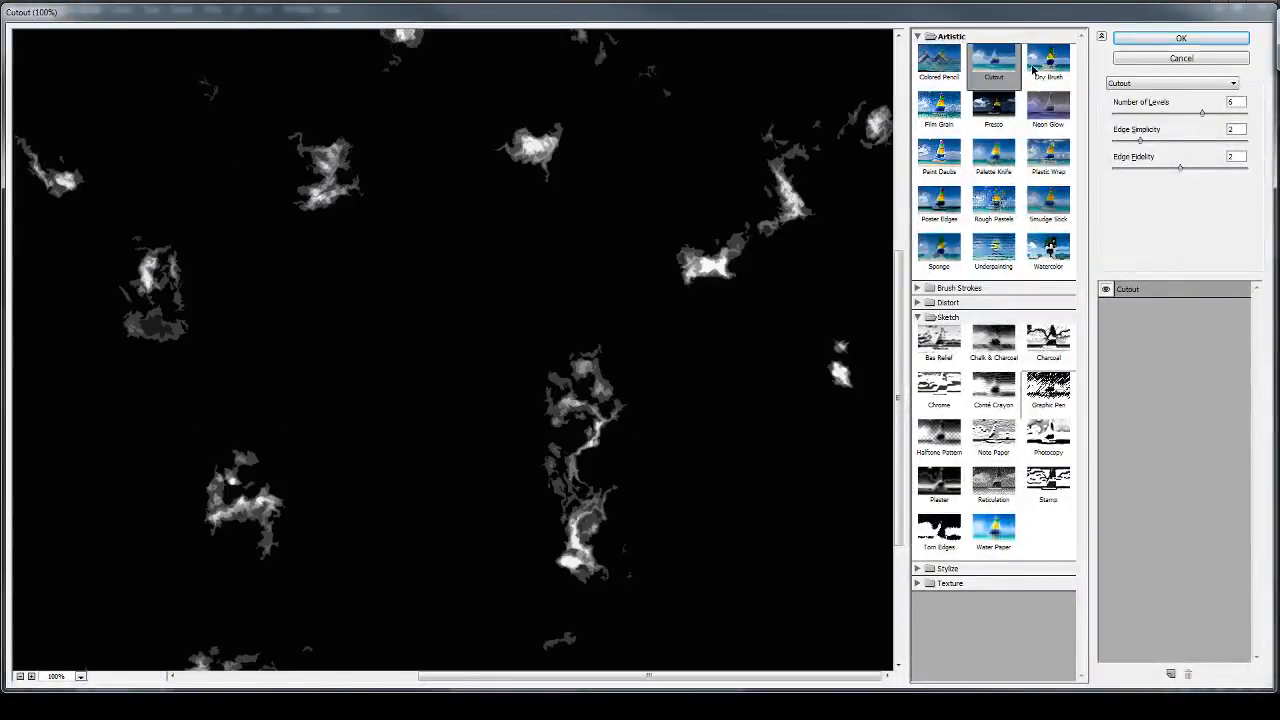
pyautogui.click(1045, 62)
pyautogui.click(1047, 104)
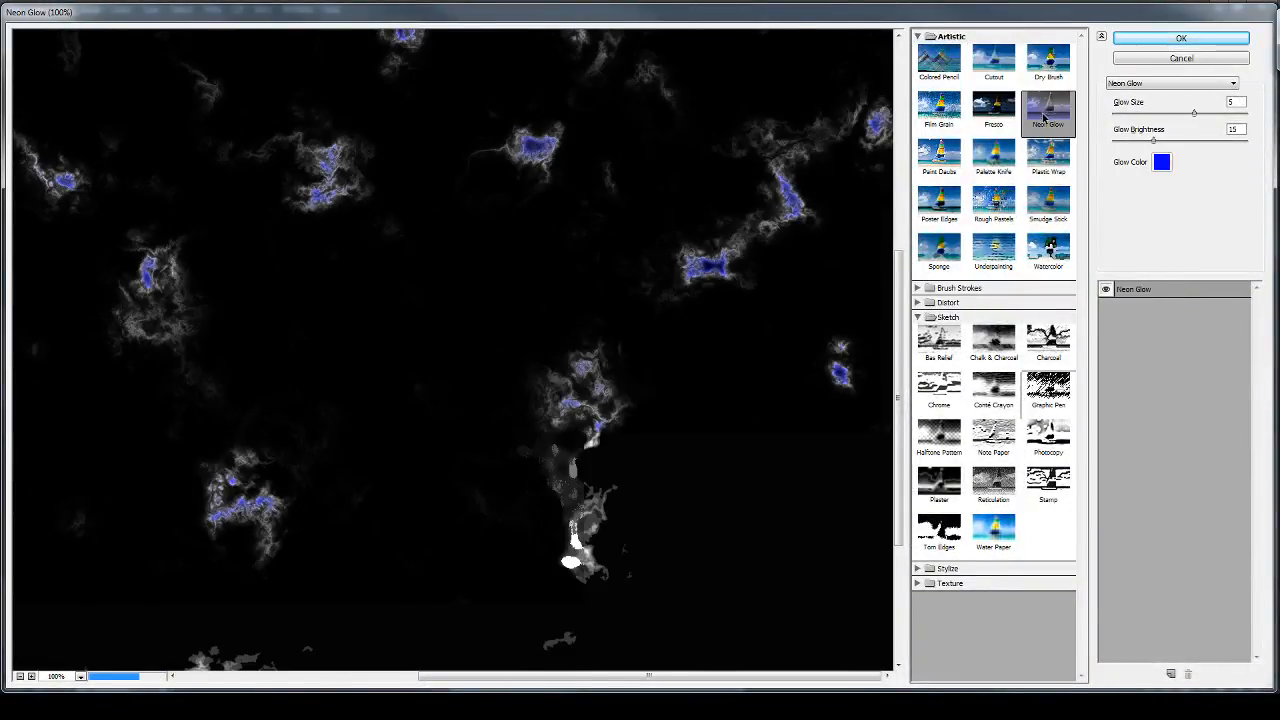
pyautogui.click(993, 106)
pyautogui.click(1000, 155)
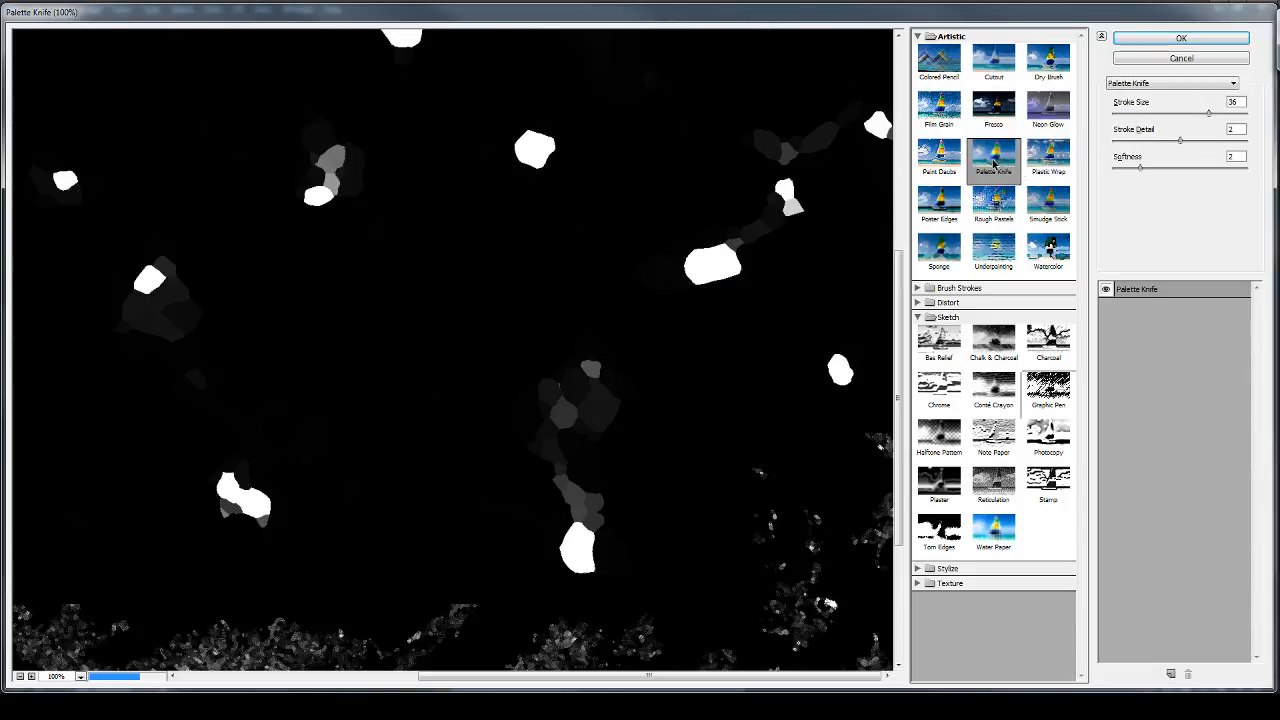
pyautogui.click(939, 153)
pyautogui.click(1048, 153)
pyautogui.click(1048, 200)
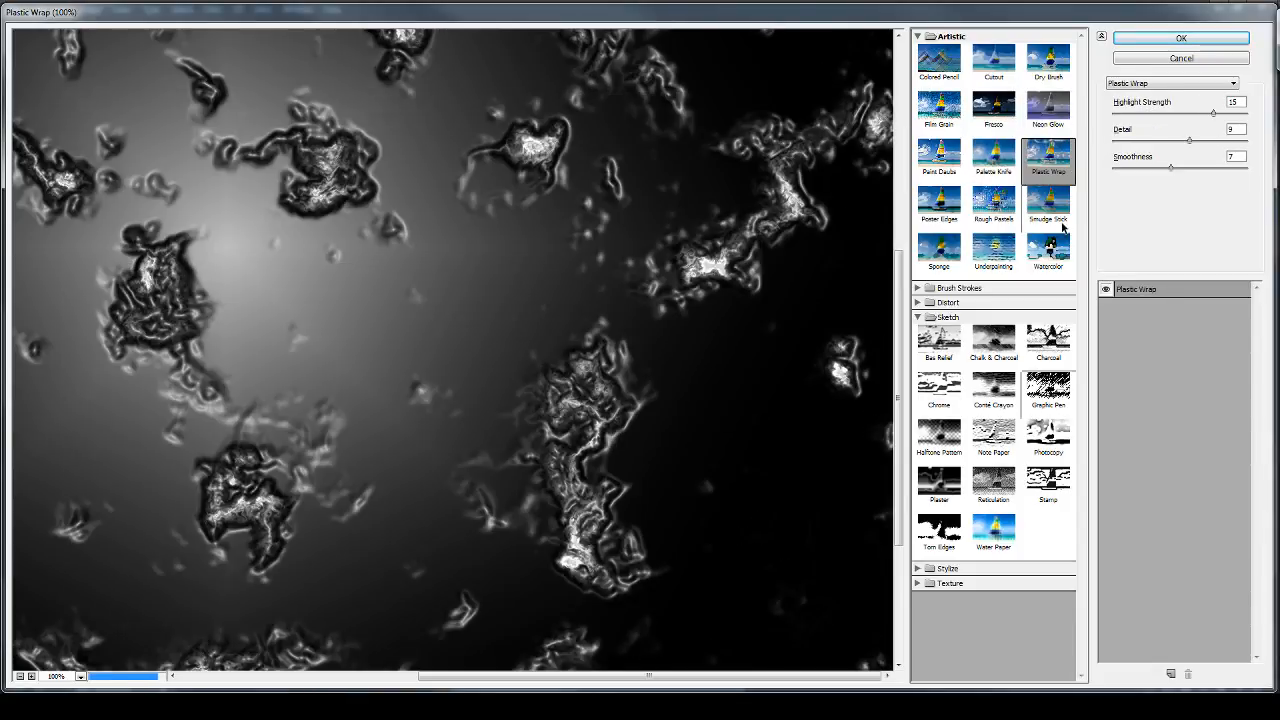
pyautogui.click(993, 200)
pyautogui.click(993, 252)
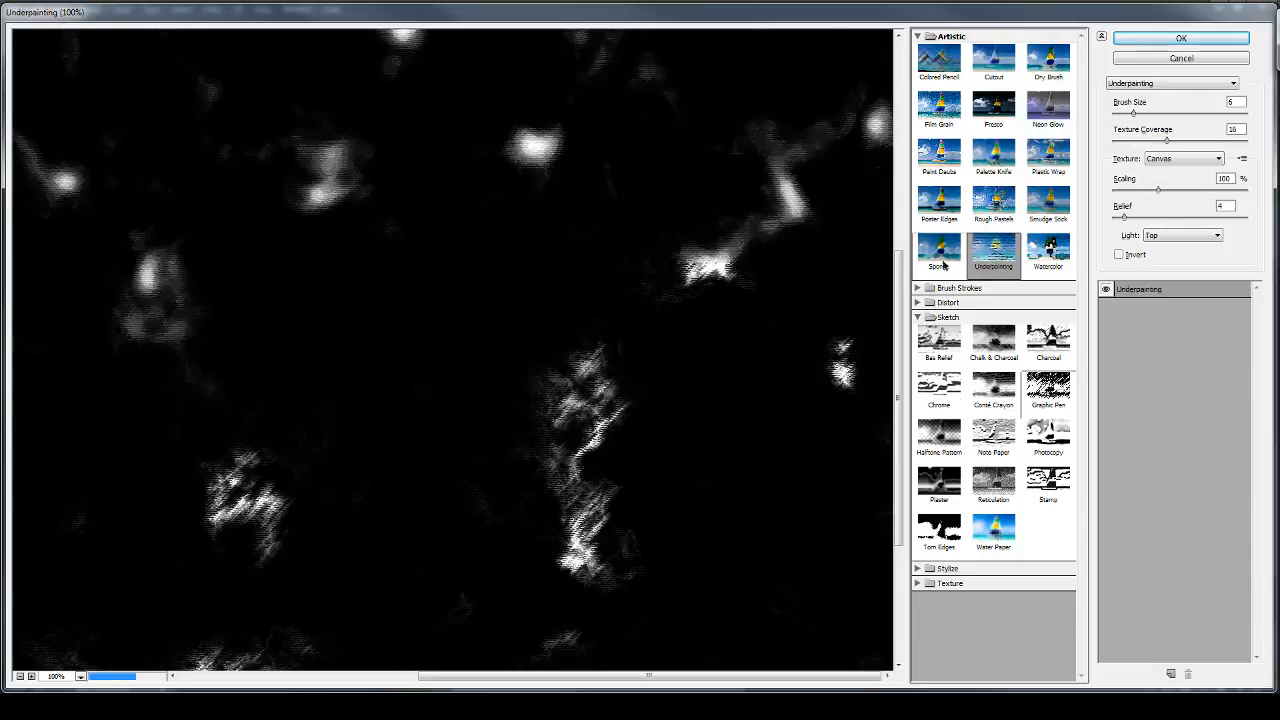
pyautogui.click(939, 250)
# Apply the Watercolor filter to the texture with Brush Detail 2, Shadow Intensity 0 and Texture 1.
pyautogui.click(1047, 253)
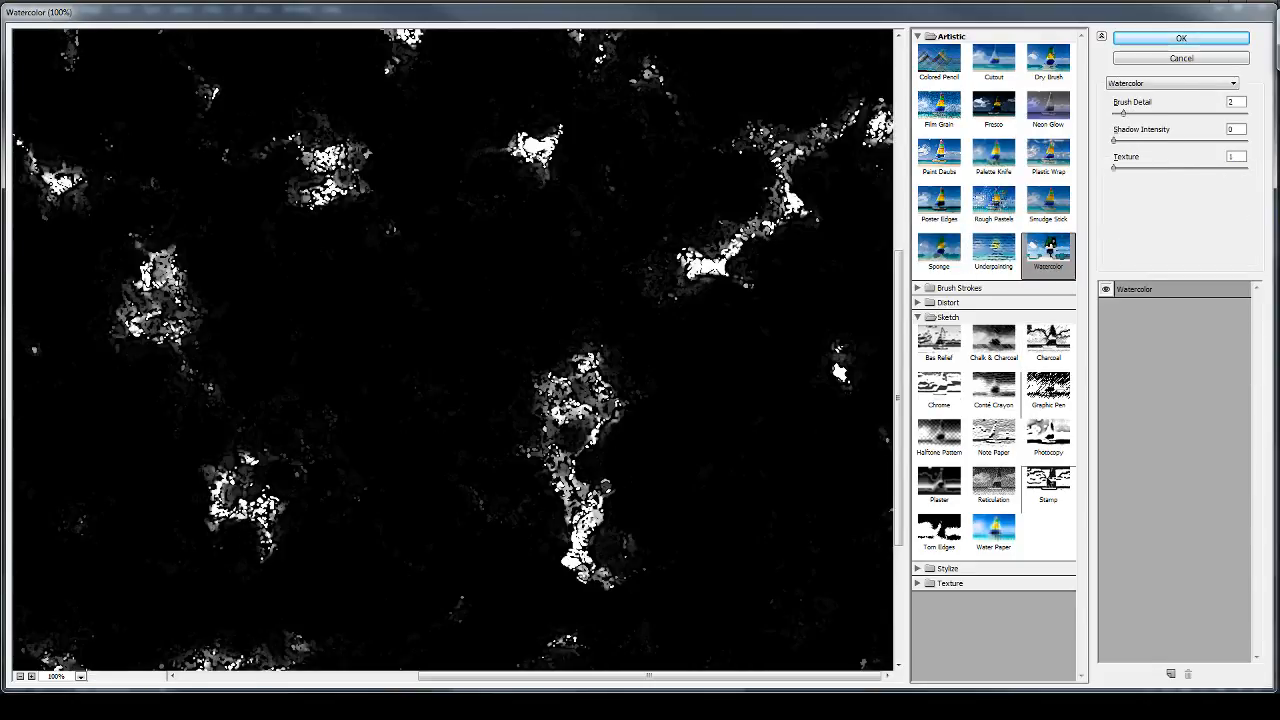
pyautogui.scroll(-5, 743, 397)
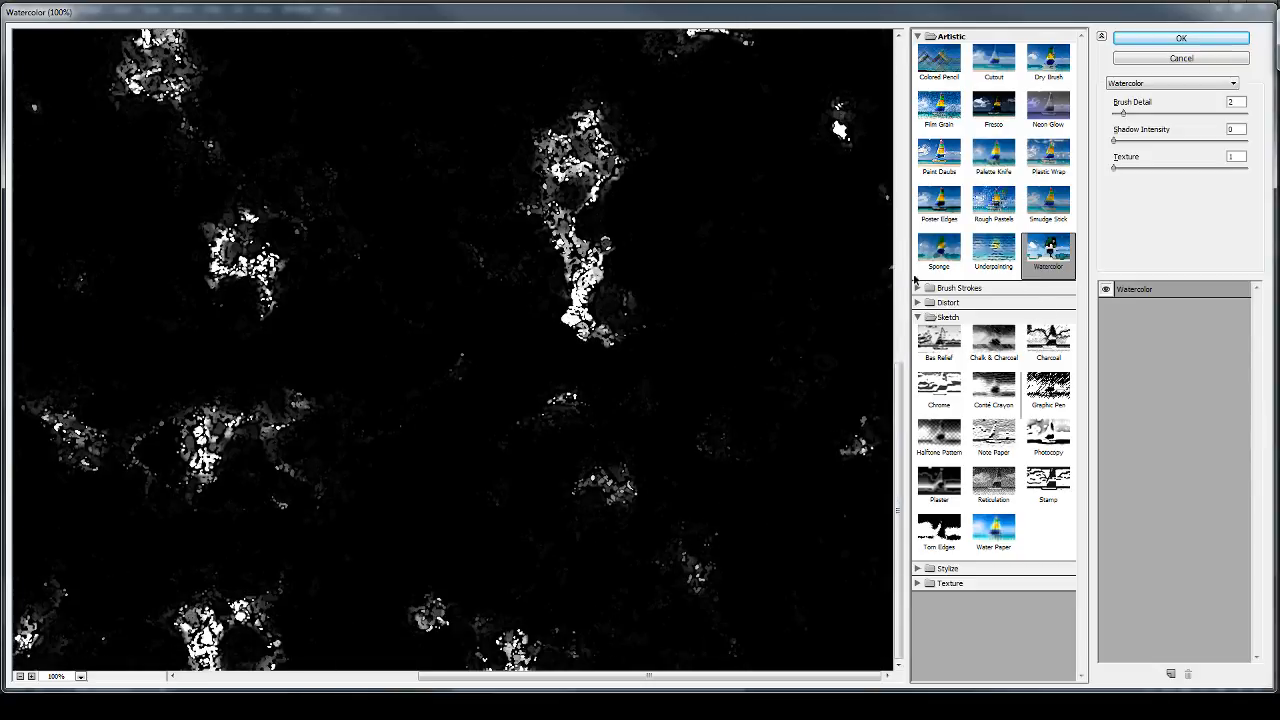
pyautogui.click(1172, 39)
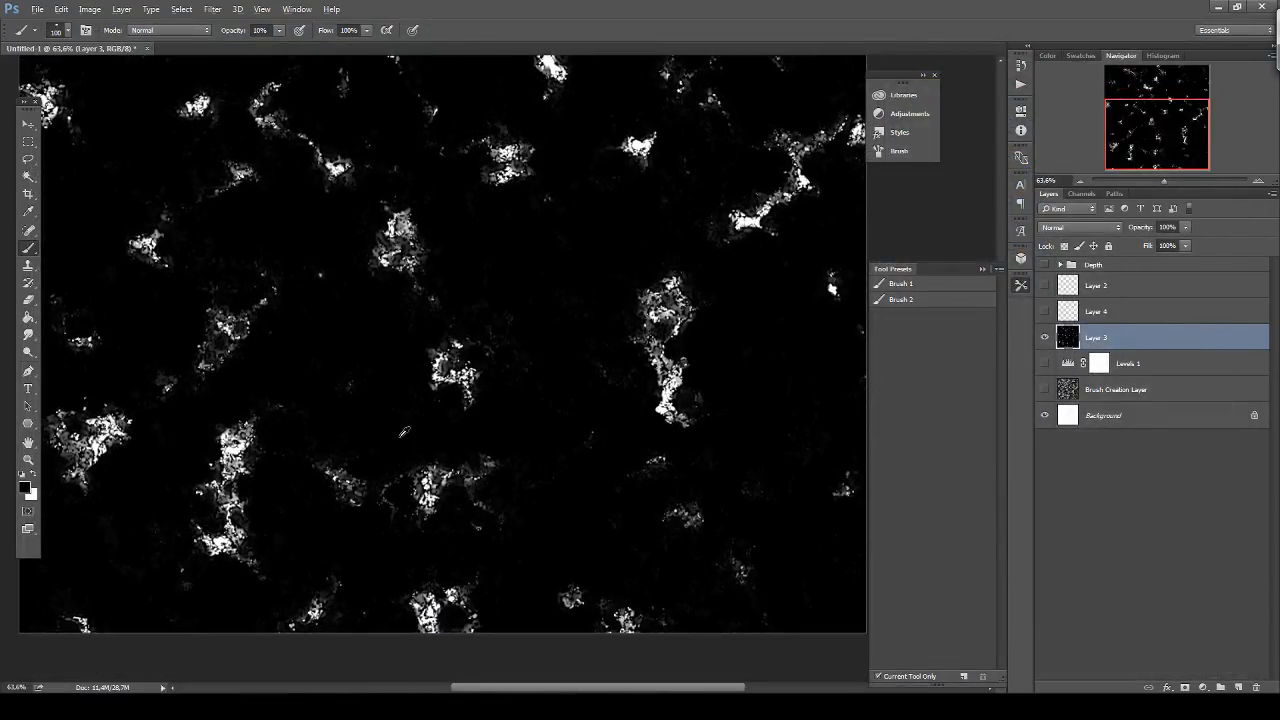
# Lasso the bright speckled cluster in the upper part of Layer 3 with a 15 px feather.
pyautogui.scroll(5, 385, 480)
pyautogui.moveTo(343, 331); pyautogui.dragTo(516, 489)
pyautogui.moveTo(681, 364); pyautogui.dragTo(526, 424)
pyautogui.scroll(1, 635, 226)
pyautogui.scroll(5, 635, 226)
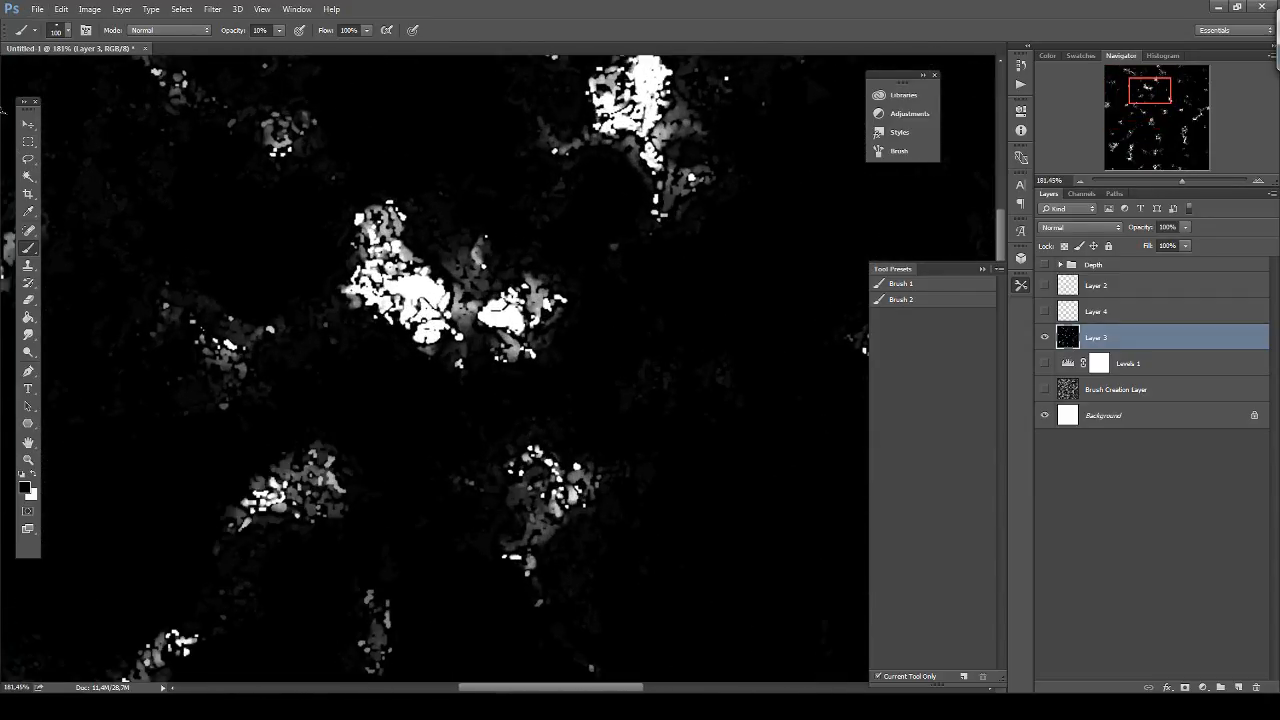
pyautogui.click(28, 159)
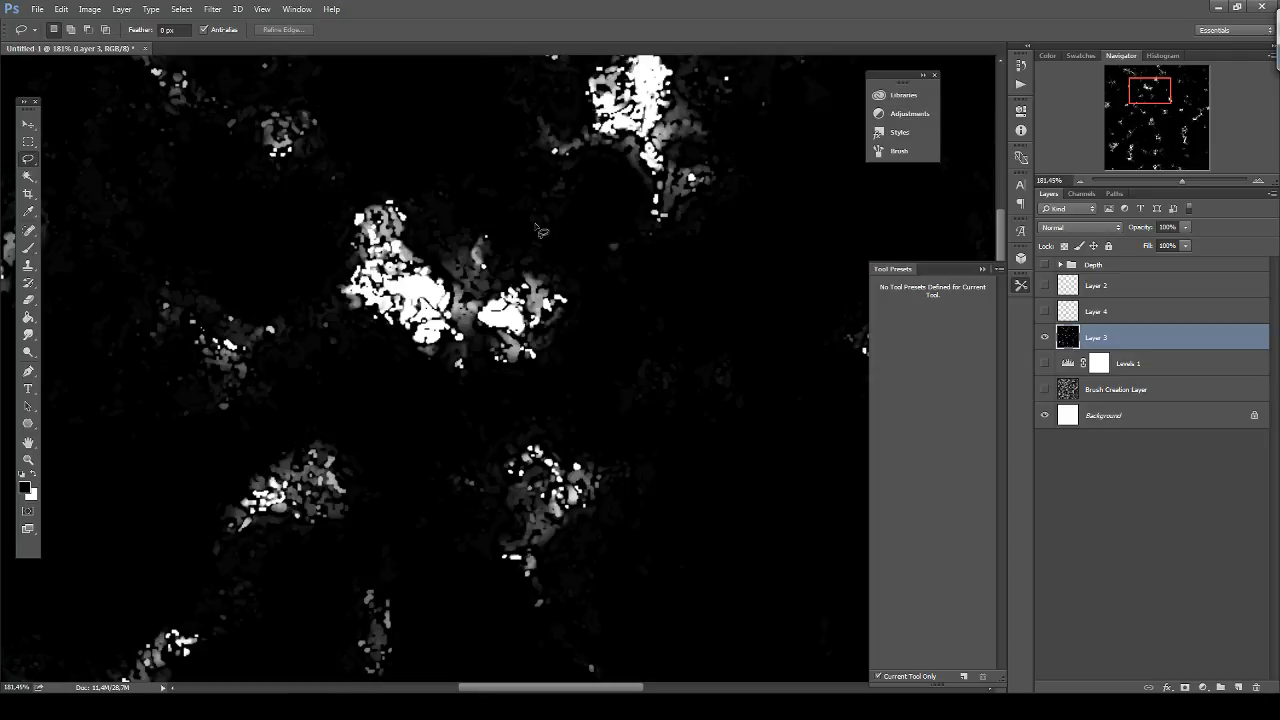
pyautogui.click(183, 31)
pyautogui.write('15')
pyautogui.press('Return')
pyautogui.moveTo(378, 164)
pyautogui.mouseDown()
pyautogui.moveTo(335, 188)
pyautogui.moveTo(293, 268)
pyautogui.moveTo(345, 372)
pyautogui.moveTo(582, 392)
pyautogui.moveTo(582, 240)
pyautogui.moveTo(440, 166)
pyautogui.moveTo(380, 165)
pyautogui.mouseUp()
# Copy the selected cluster to its own layer, hide Layer 3 and invert the copied cluster's colours.
pyautogui.click(1043, 339)
pyautogui.hotkey('ctrl', 'j')
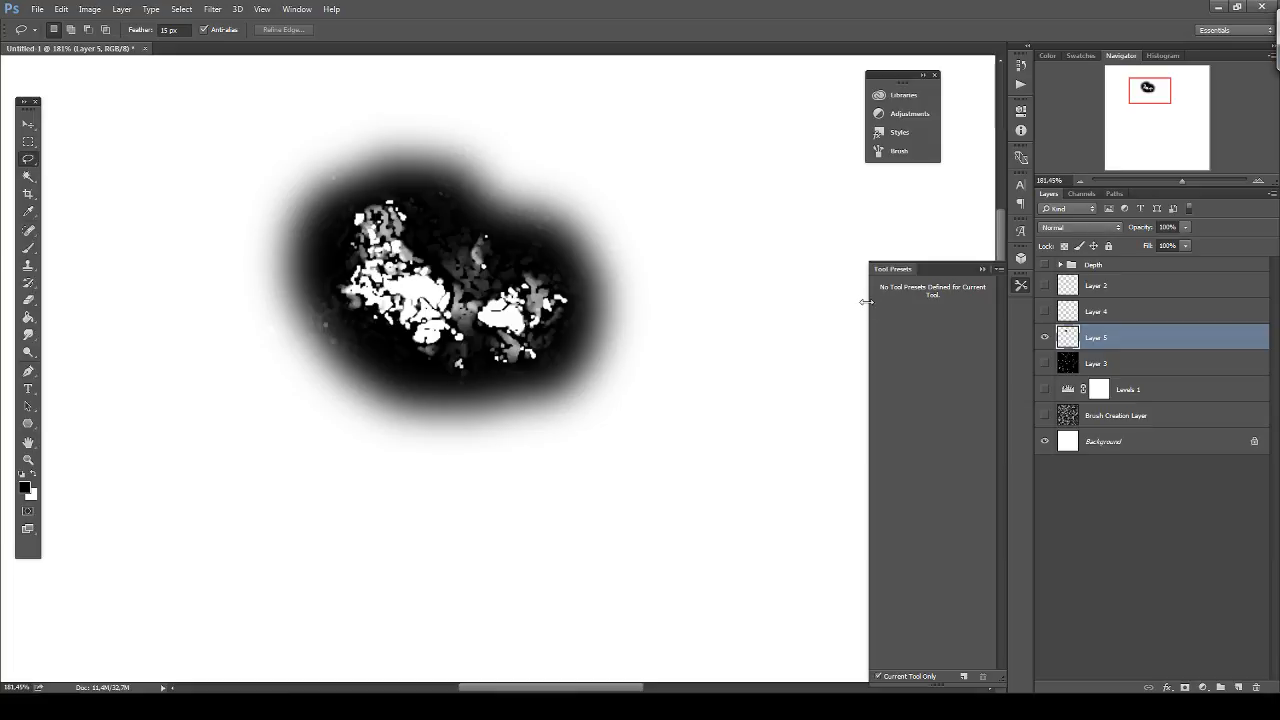
pyautogui.hotkey('ctrl', 'i')
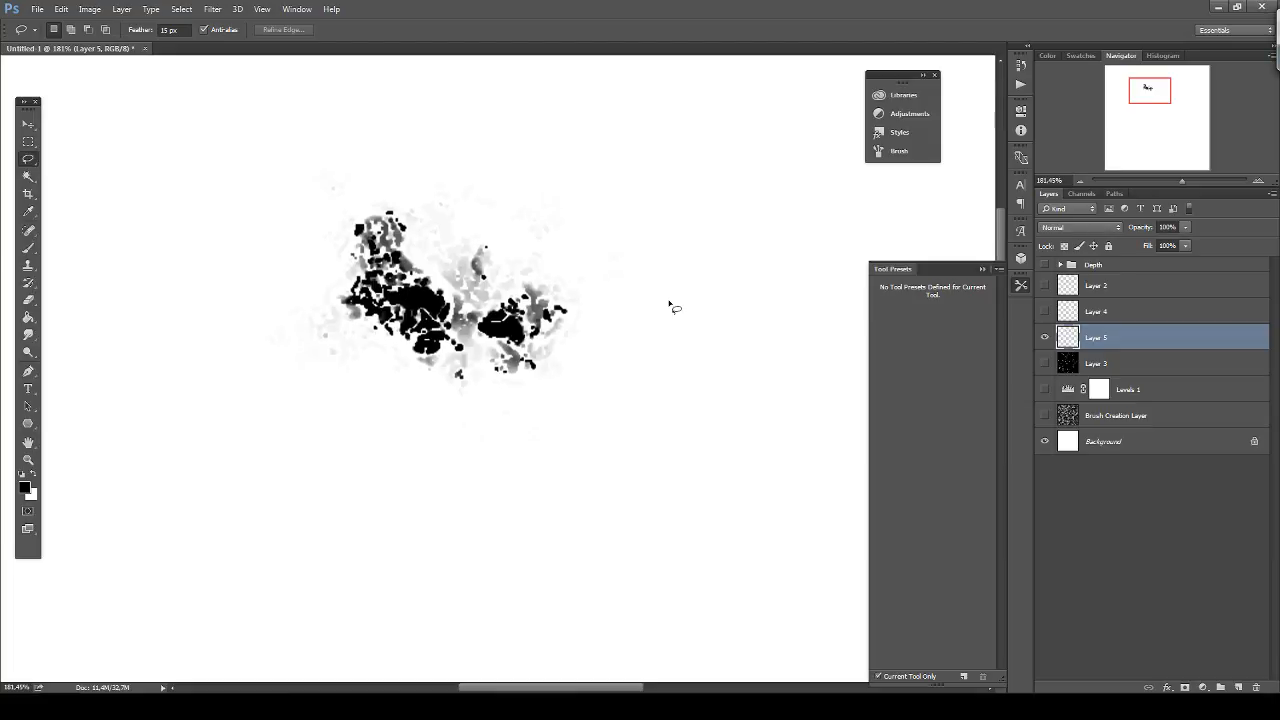
# Switch to the Brush 1 preset with white as the foreground colour.
pyautogui.press('b')
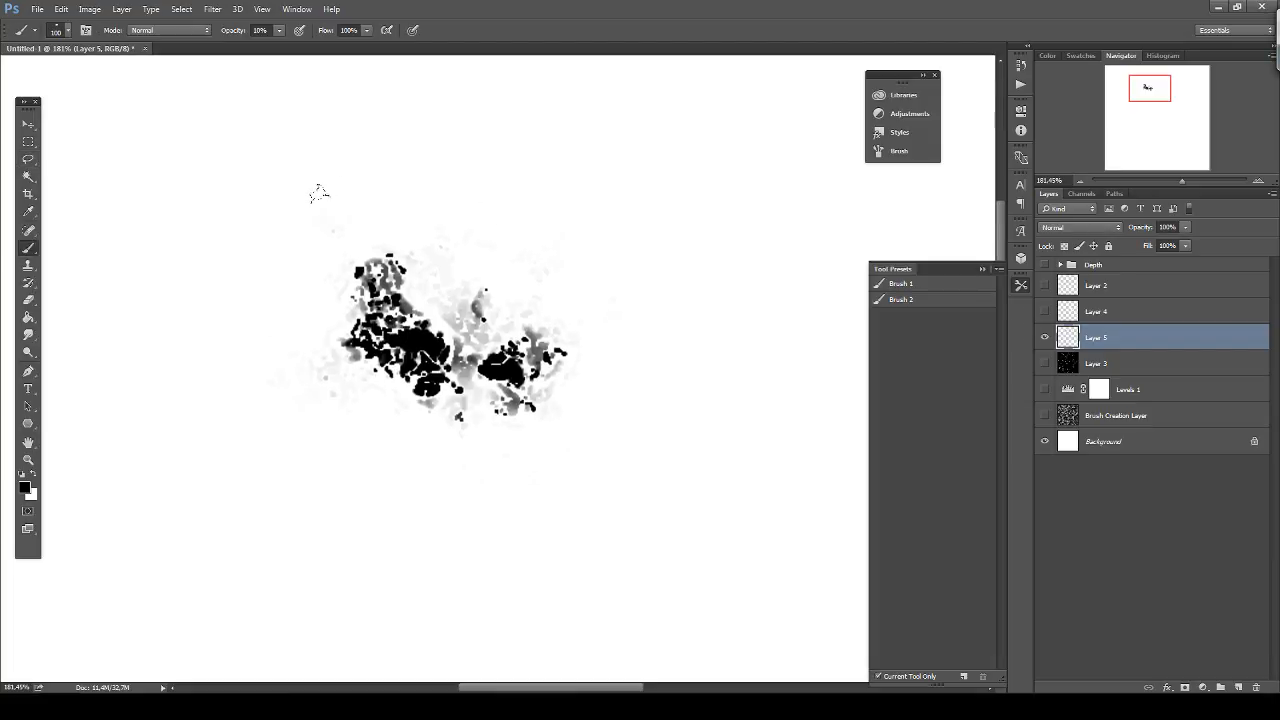
pyautogui.press('x')
pyautogui.click(905, 284)
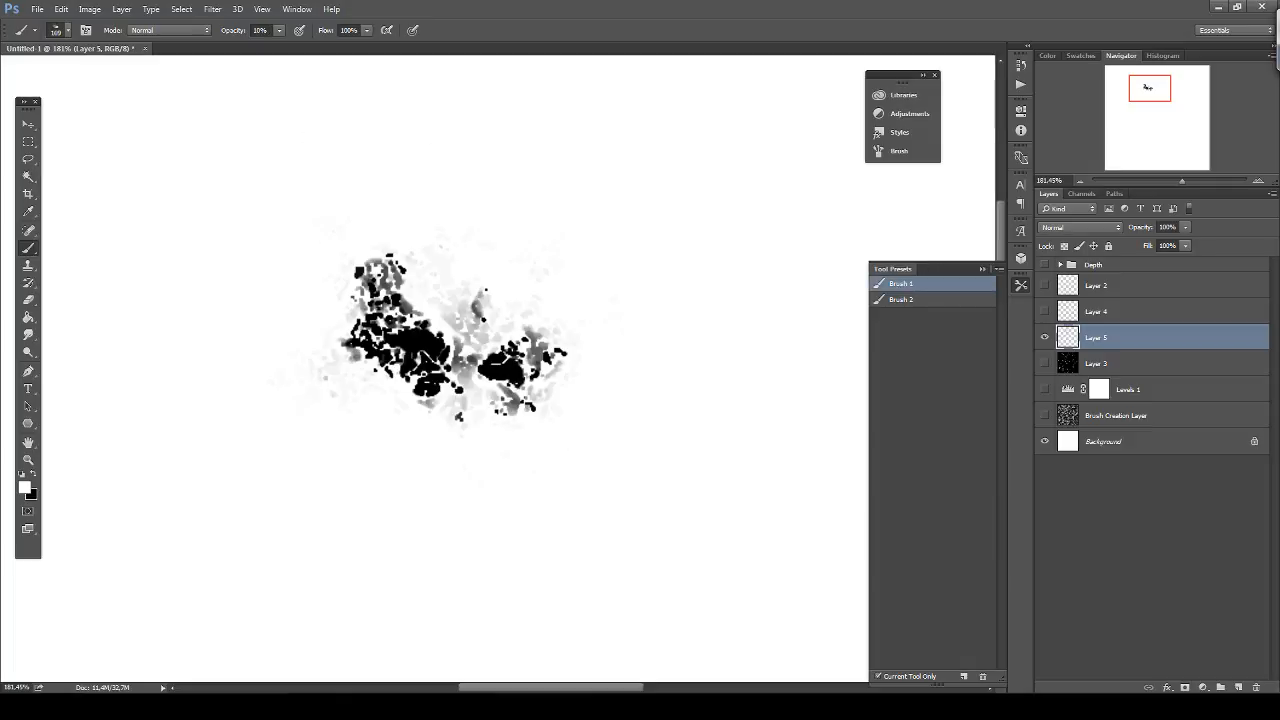
# Try a Levels adjustment with a midtone value of 0.01 on the isolated cluster and cancel it.
pyautogui.click(89, 9)
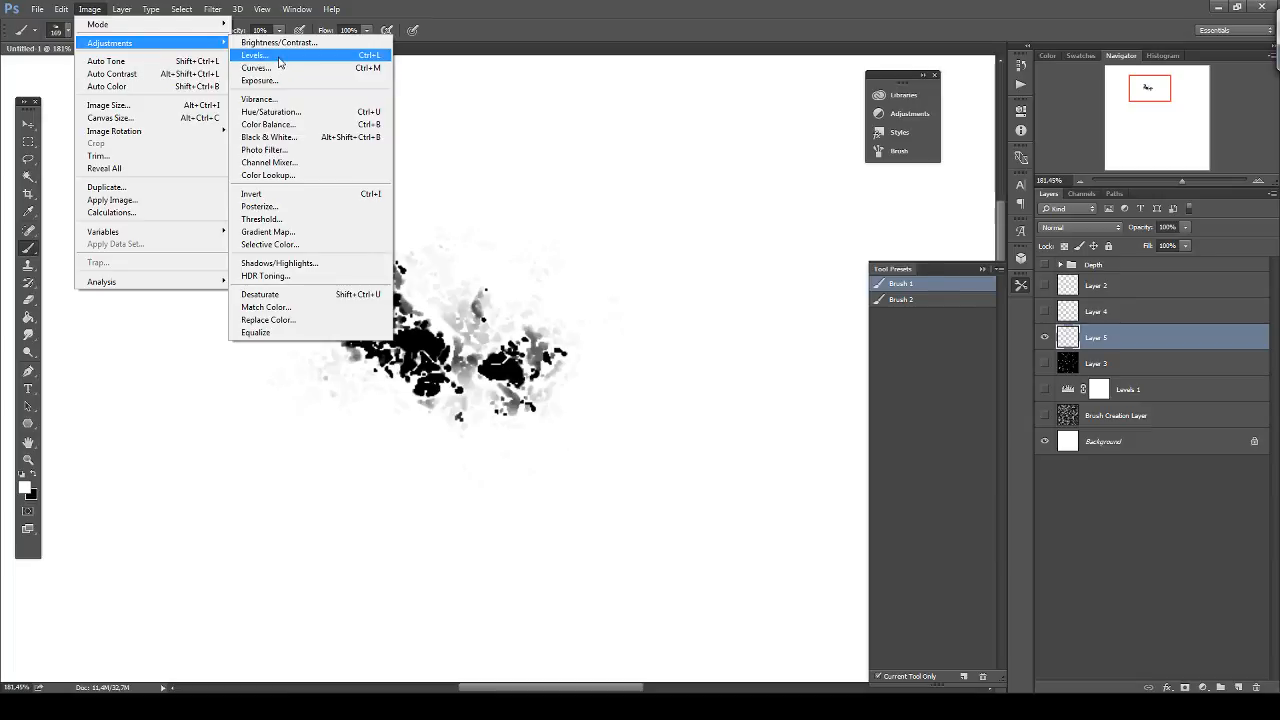
pyautogui.click(256, 55)
pyautogui.moveTo(761, 205); pyautogui.dragTo(871, 221)
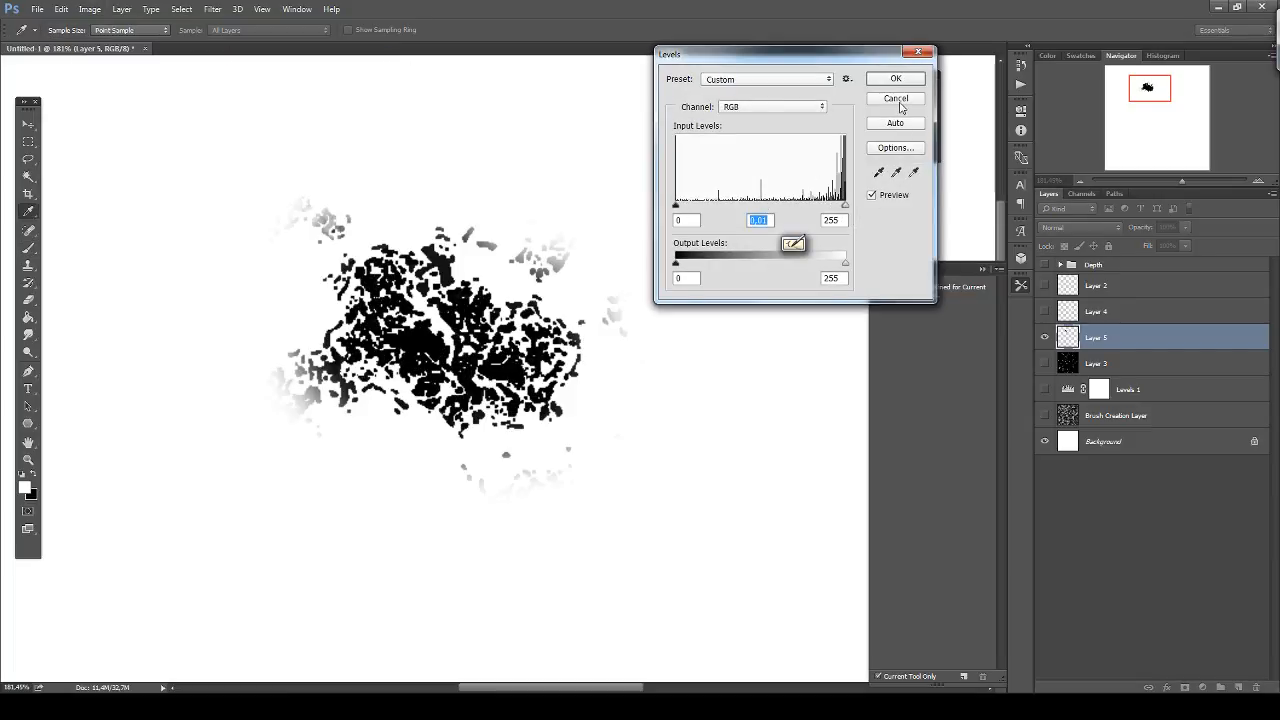
pyautogui.click(897, 99)
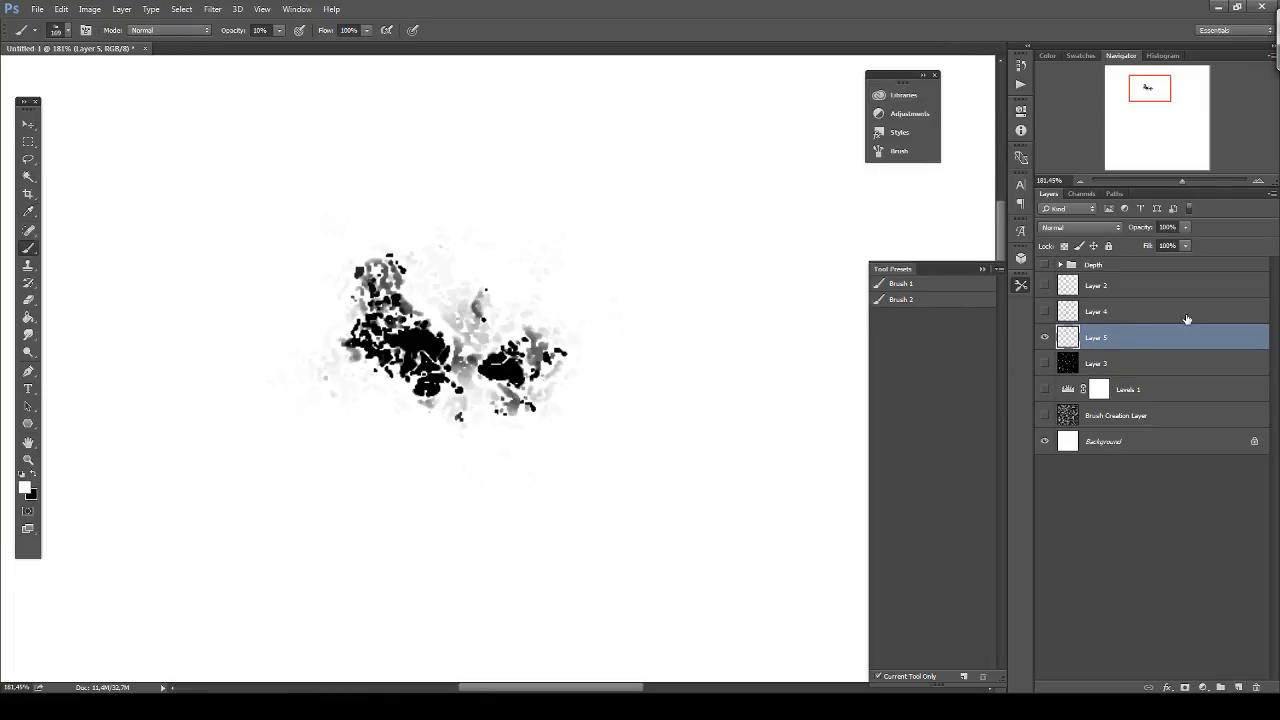
# Delete Layer 2 and Layer 4.
pyautogui.click(1119, 309)
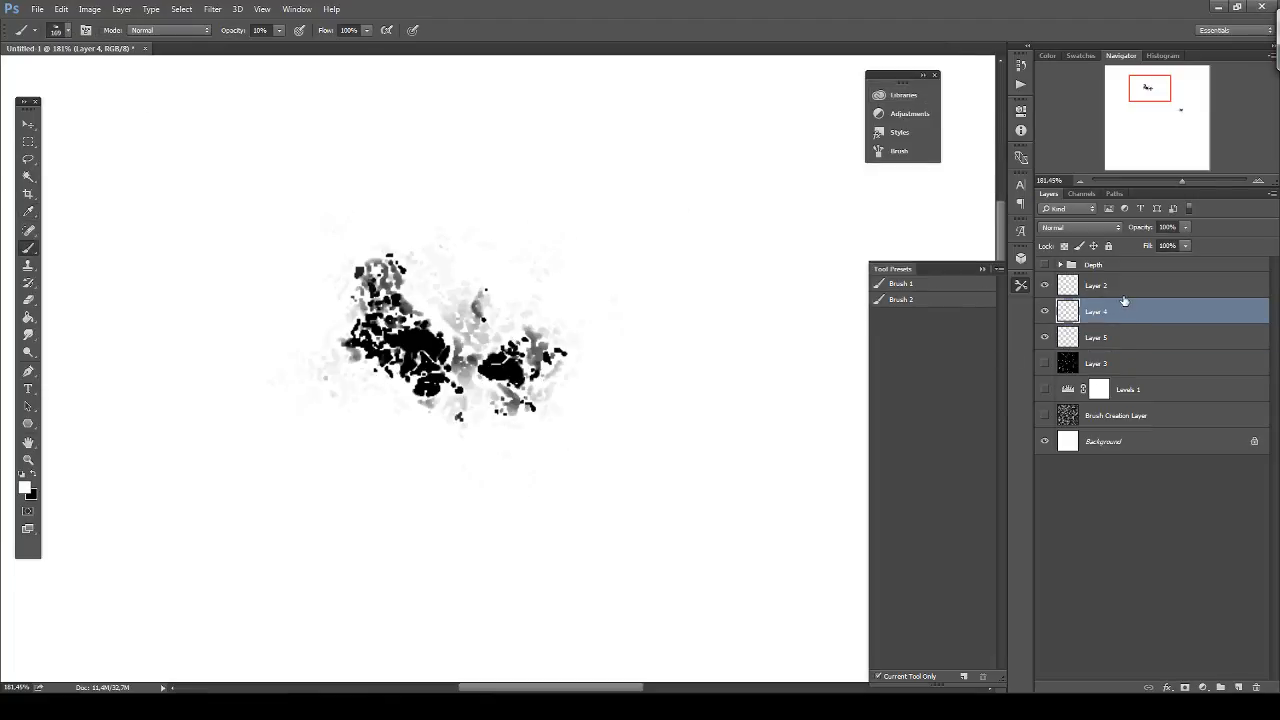
pyautogui.keyDown('shift'); pyautogui.click(1122, 288); pyautogui.keyUp('shift')
pyautogui.moveTo(1122, 288); pyautogui.dragTo(1258, 683)
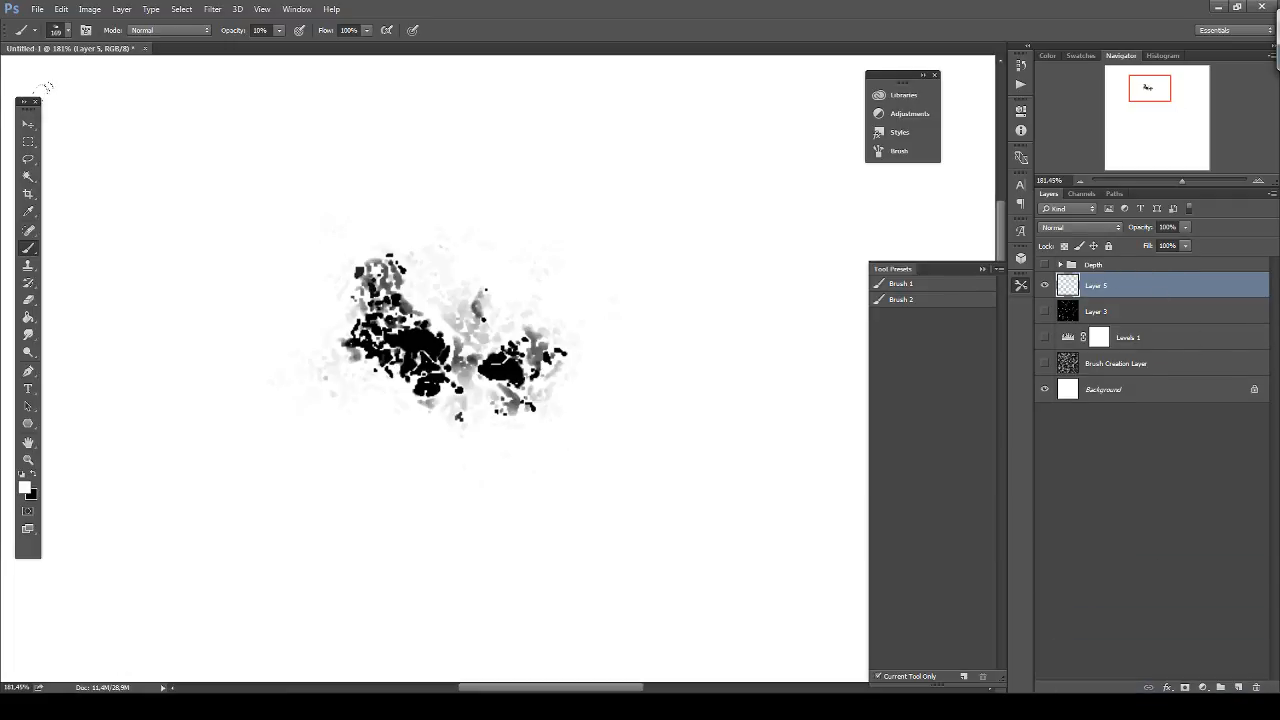
# Define a brush preset named Brush 3 from a rectangular selection around the black cluster, and clear the cluster from Layer 5.
pyautogui.click(28, 141)
pyautogui.moveTo(213, 160); pyautogui.dragTo(657, 508)
pyautogui.moveTo(525, 358); pyautogui.dragTo(545, 372)
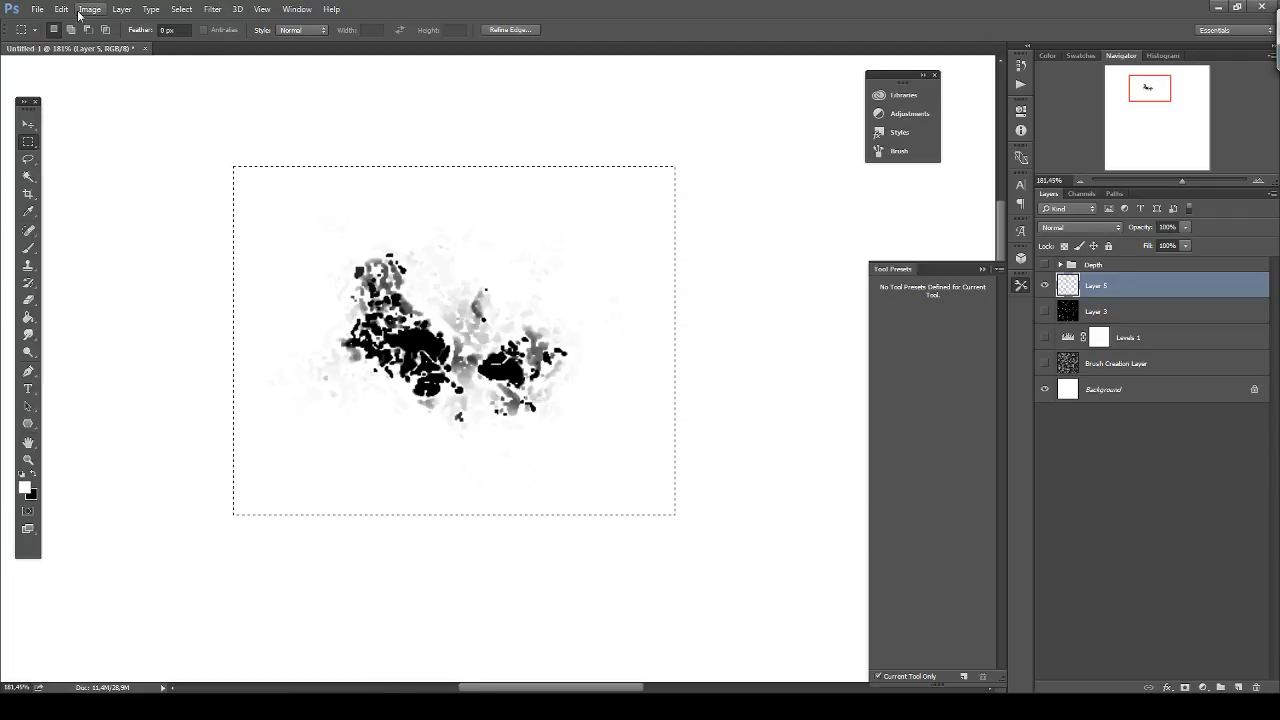
pyautogui.click(61, 9)
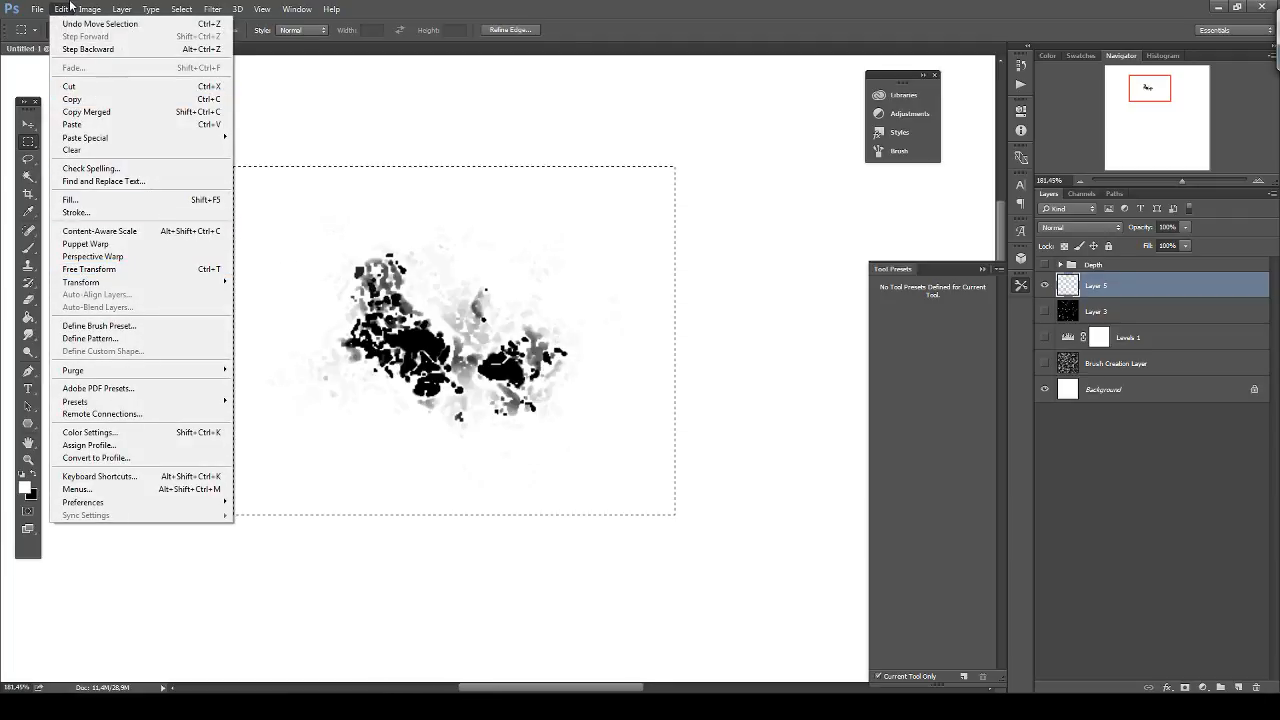
pyautogui.click(110, 325)
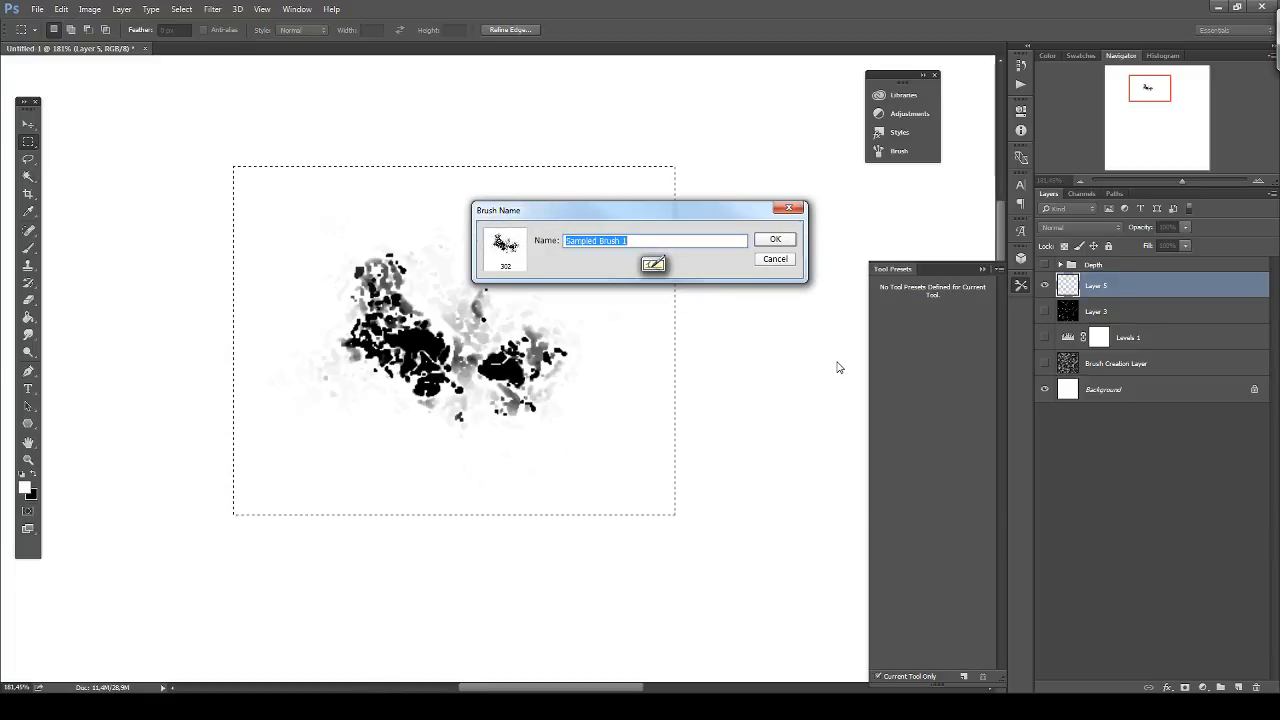
pyautogui.write('Brush 1')
pyautogui.press('Return')
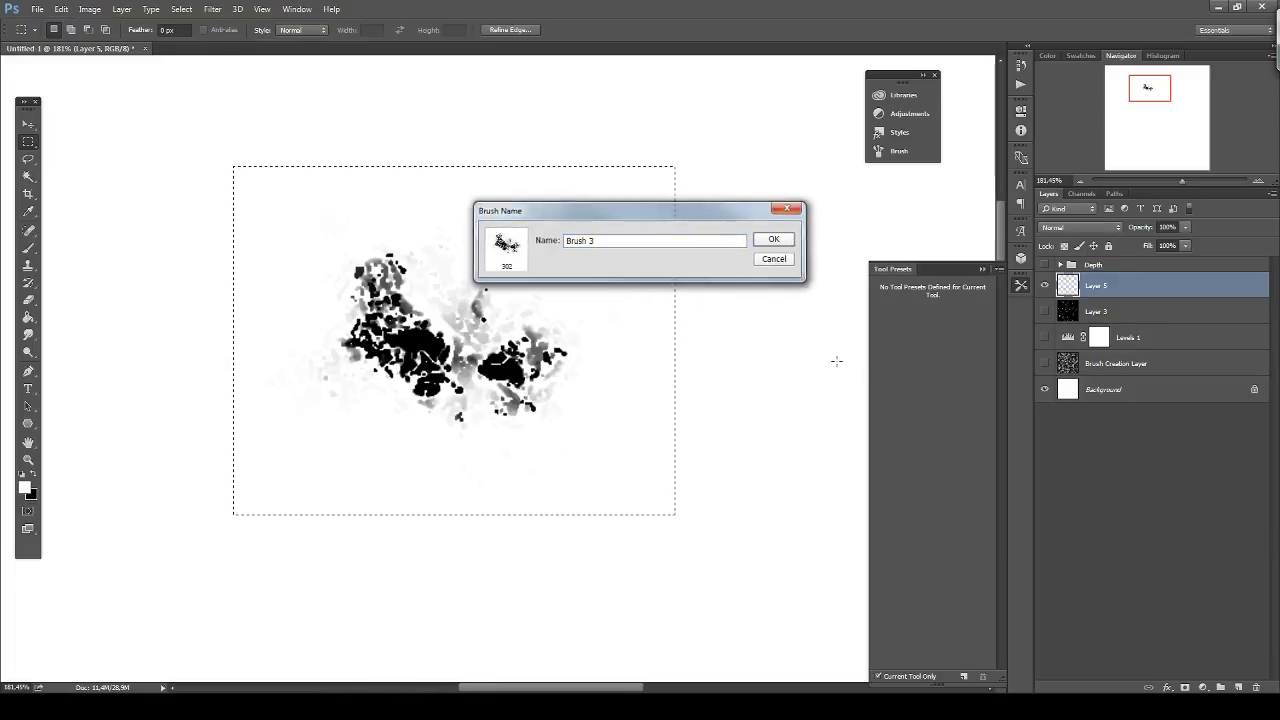
pyautogui.press('Delete')
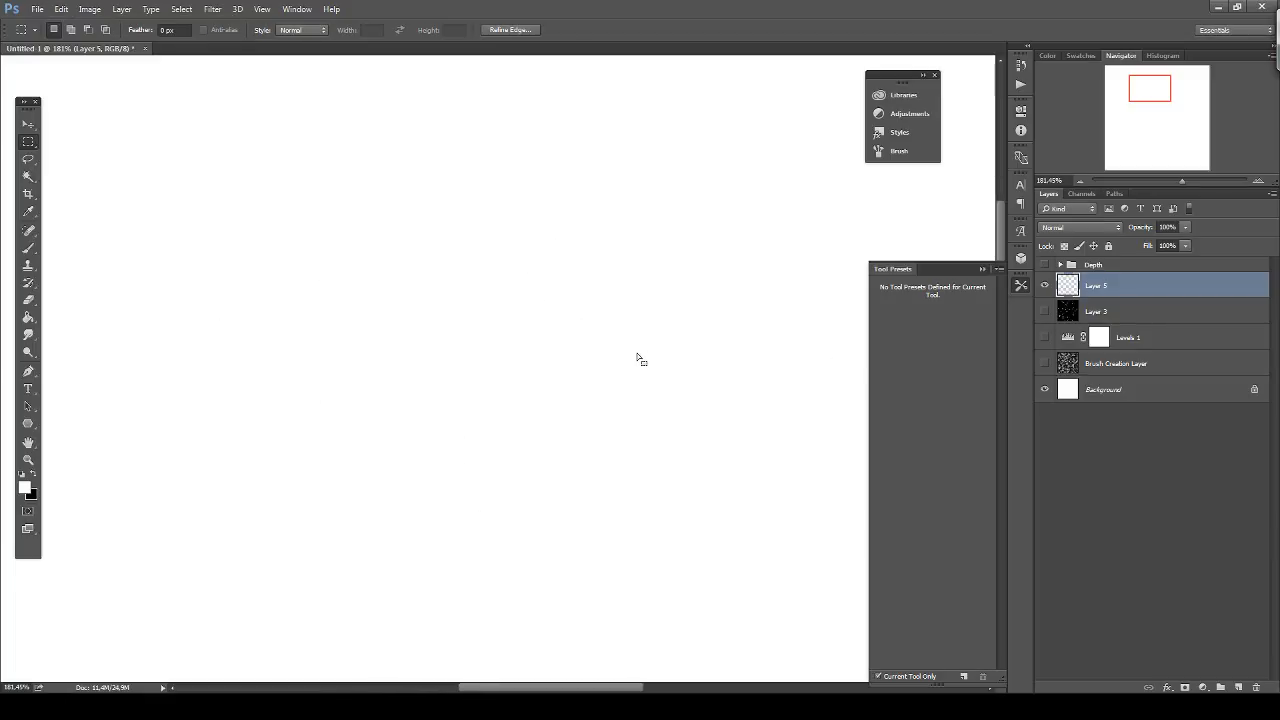
# Set the new brush to black at 100% opacity, undoing a faint trial stroke.
pyautogui.press('b')
pyautogui.press('d')
pyautogui.moveTo(282, 228)
pyautogui.mouseDown()
pyautogui.moveTo(301, 388)
pyautogui.moveTo(217, 187)
pyautogui.moveTo(226, 230)
pyautogui.mouseUp()
pyautogui.hotkey('ctrl', 'z')
pyautogui.press('0')
# Paint an S-shaped test stroke with the new brush at full opacity and undo it.
pyautogui.moveTo(224, 112)
pyautogui.mouseDown()
pyautogui.moveTo(382, 326)
pyautogui.moveTo(174, 336)
pyautogui.mouseUp()
pyautogui.scroll(-4, 257, 362)
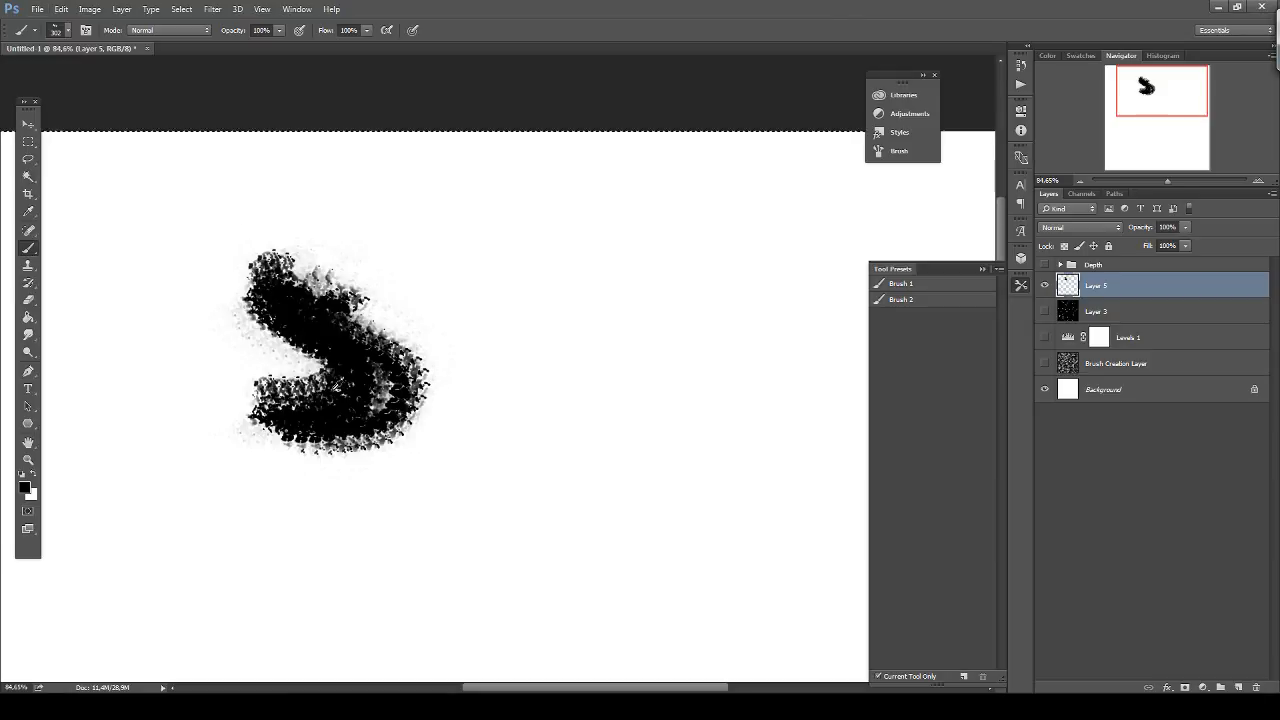
pyautogui.scroll(2, 313, 368)
pyautogui.moveTo(383, 404); pyautogui.dragTo(461, 389)
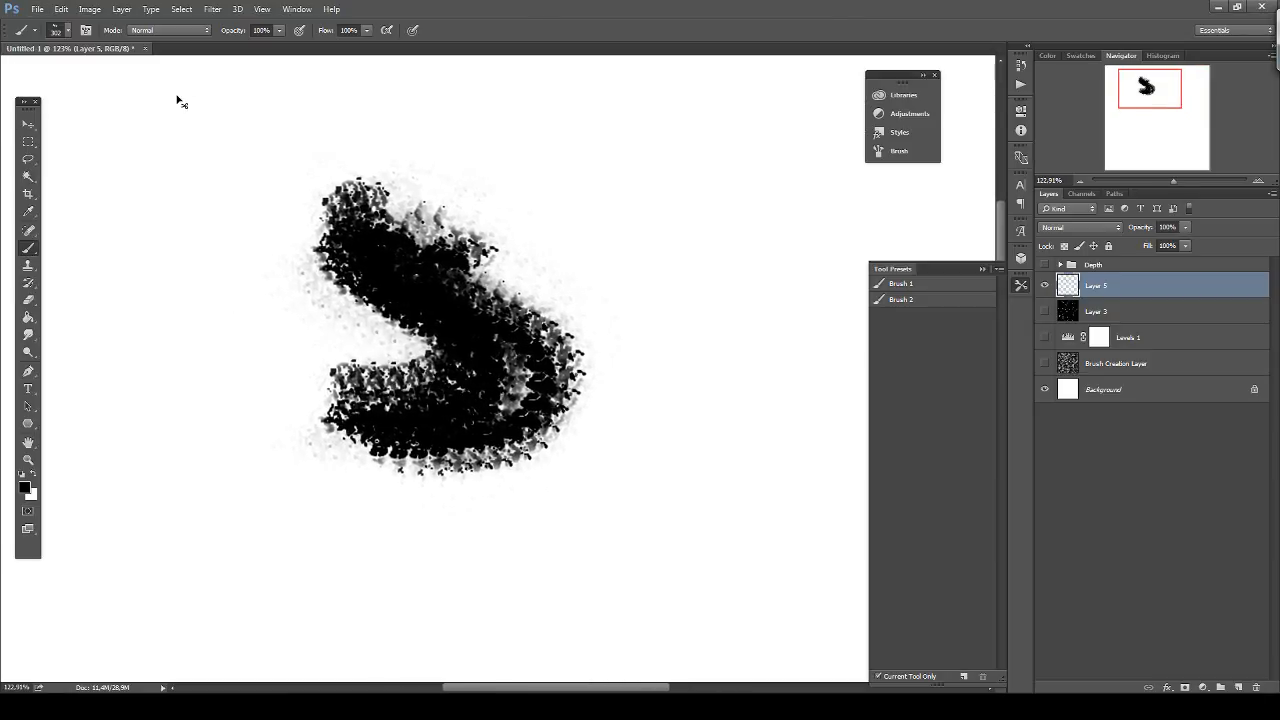
pyautogui.hotkey('ctrl', 'z')
# Increase the spacing of the new brush's tip in the brush settings.
pyautogui.click(85, 30)
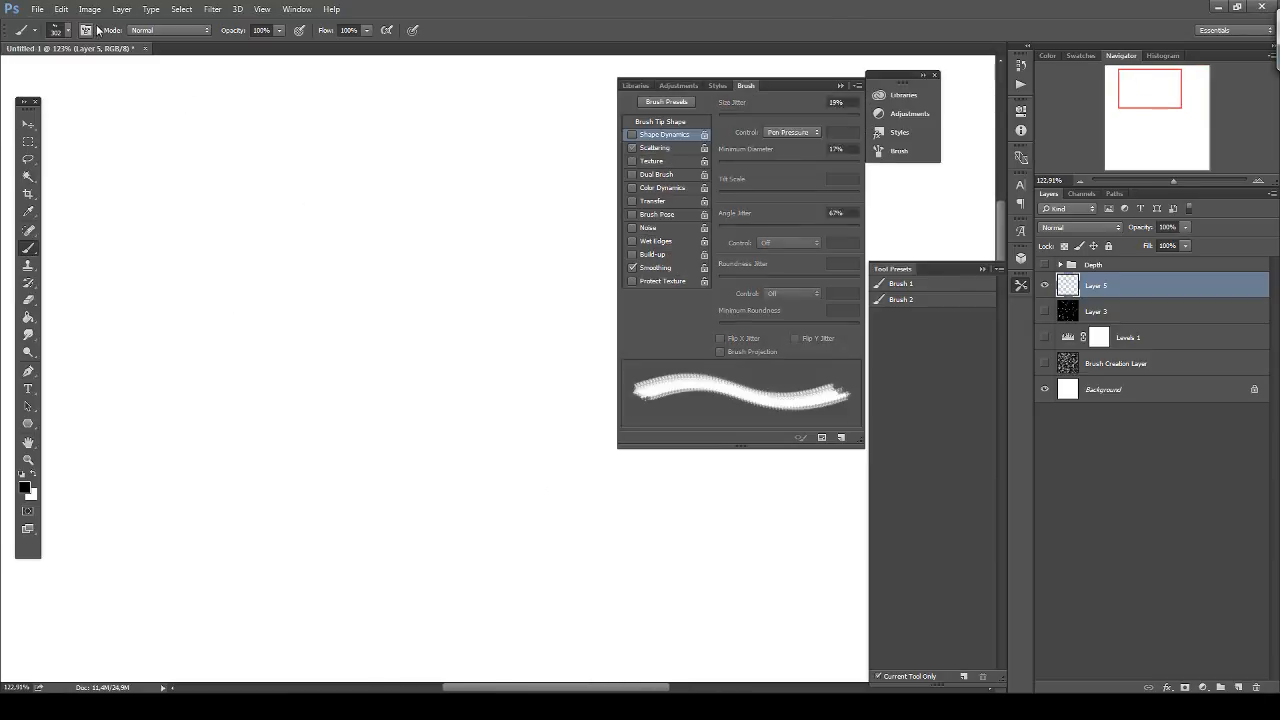
pyautogui.click(656, 123)
pyautogui.moveTo(736, 319)
pyautogui.mouseDown()
pyautogui.moveTo(767, 318)
pyautogui.moveTo(736, 317)
pyautogui.mouseUp()
# Enable Shape Dynamics for the brush with 46% size jitter controlled by Pen Pressure and 100% angle jitter.
pyautogui.click(663, 134)
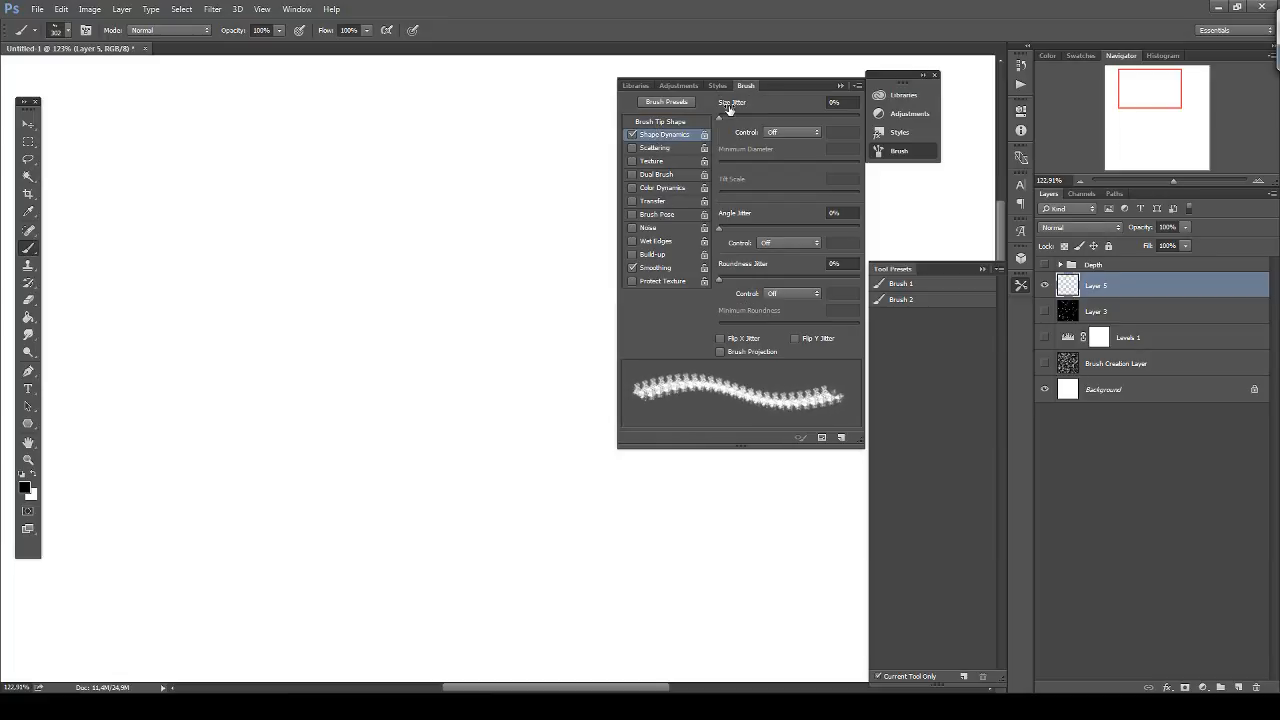
pyautogui.moveTo(720, 116); pyautogui.dragTo(785, 117)
pyautogui.moveTo(738, 228); pyautogui.dragTo(918, 158)
pyautogui.click(790, 132)
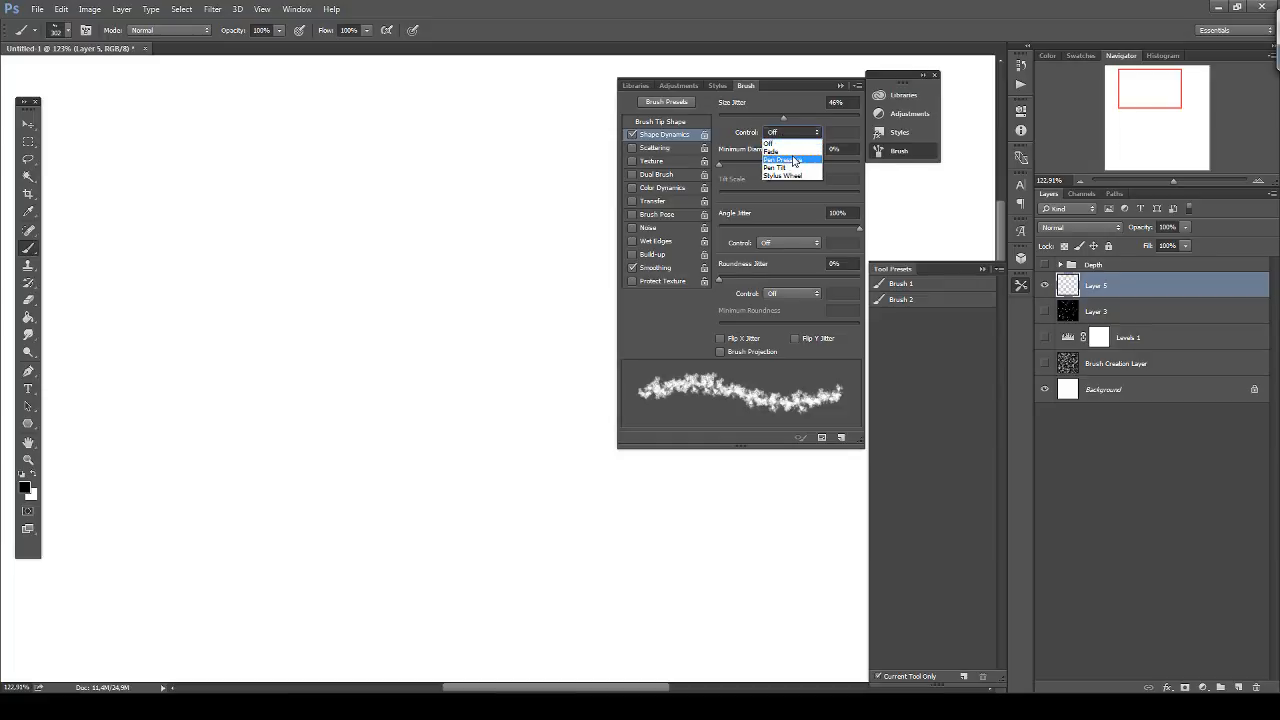
pyautogui.click(788, 151)
# Scribble a large test patch with the varied brush and undo it.
pyautogui.moveTo(330, 330)
pyautogui.mouseDown()
pyautogui.moveTo(400, 420)
pyautogui.moveTo(460, 380)
pyautogui.moveTo(343, 193)
pyautogui.moveTo(220, 374)
pyautogui.moveTo(365, 439)
pyautogui.moveTo(507, 431)
pyautogui.moveTo(498, 202)
pyautogui.moveTo(410, 110)
pyautogui.mouseUp()
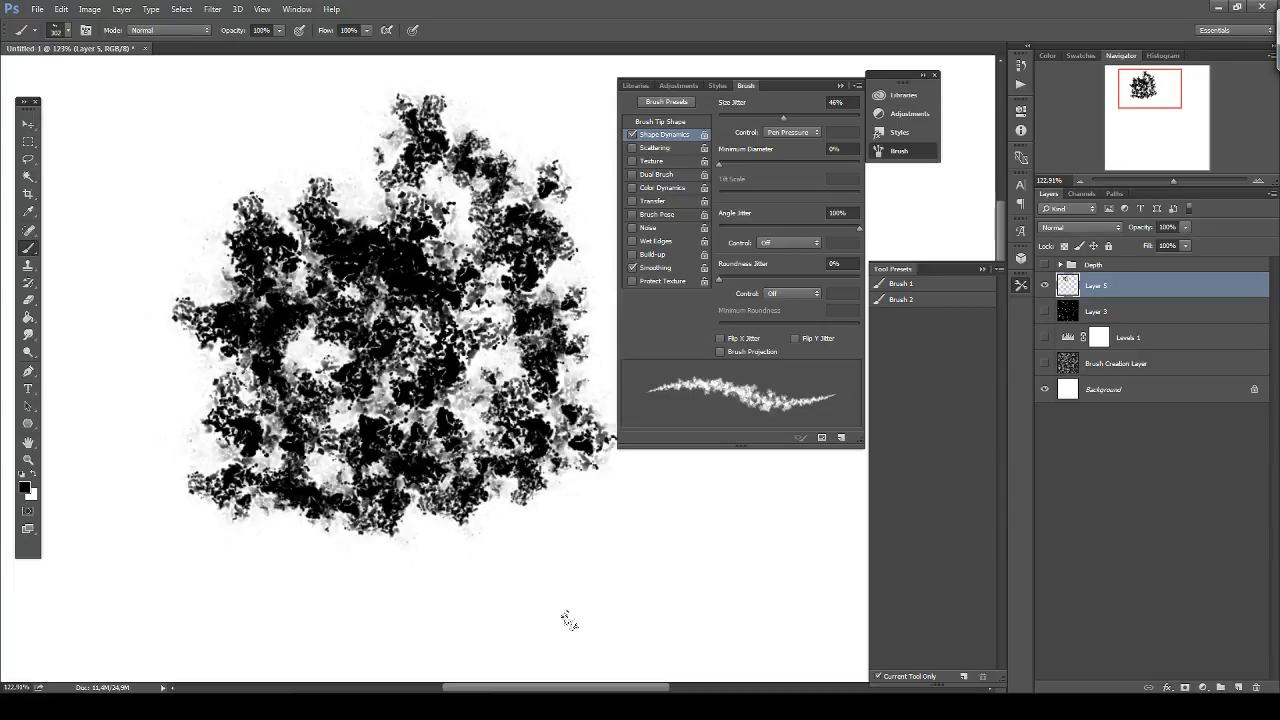
pyautogui.hotkey('ctrl', 'z')
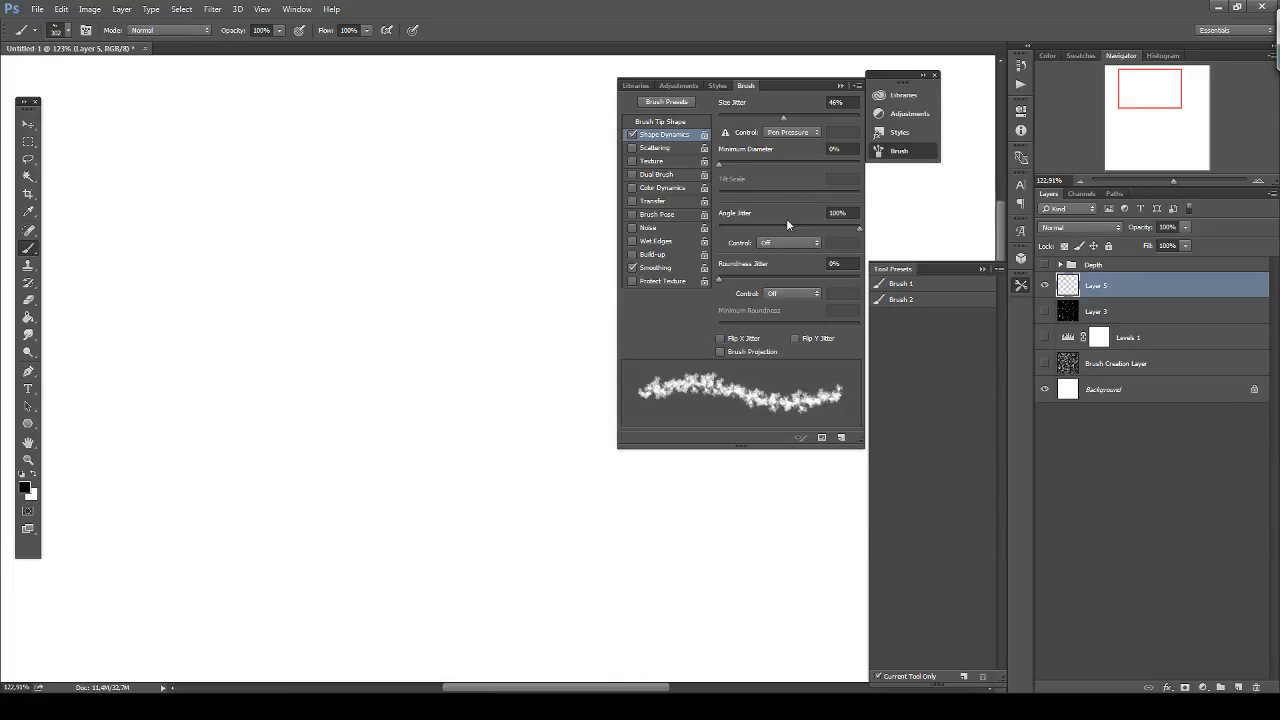
# Enable Scattering for the brush with 19% scatter and set the brush tip spacing to 30%.
pyautogui.moveTo(738, 281); pyautogui.dragTo(735, 280)
pyautogui.click(668, 148)
pyautogui.moveTo(718, 117)
pyautogui.mouseDown()
pyautogui.moveTo(826, 122)
pyautogui.moveTo(721, 117)
pyautogui.mouseUp()
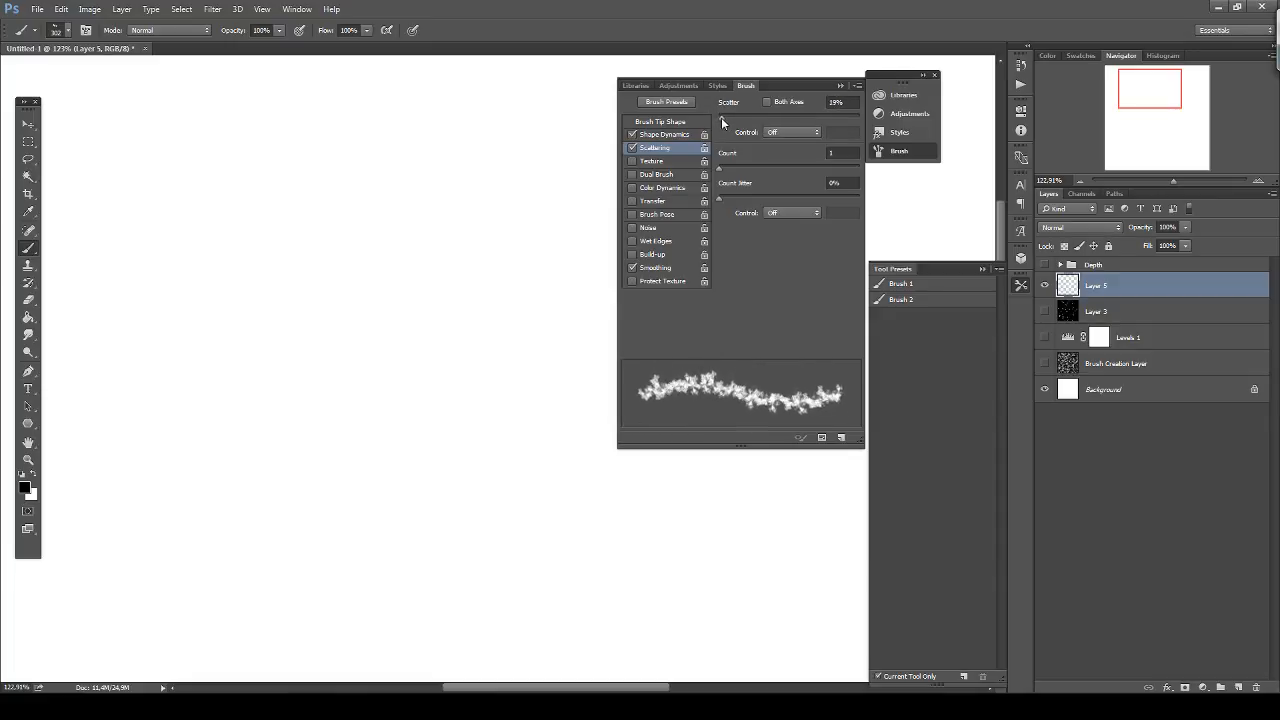
pyautogui.moveTo(718, 168); pyautogui.dragTo(729, 172)
pyautogui.click(683, 122)
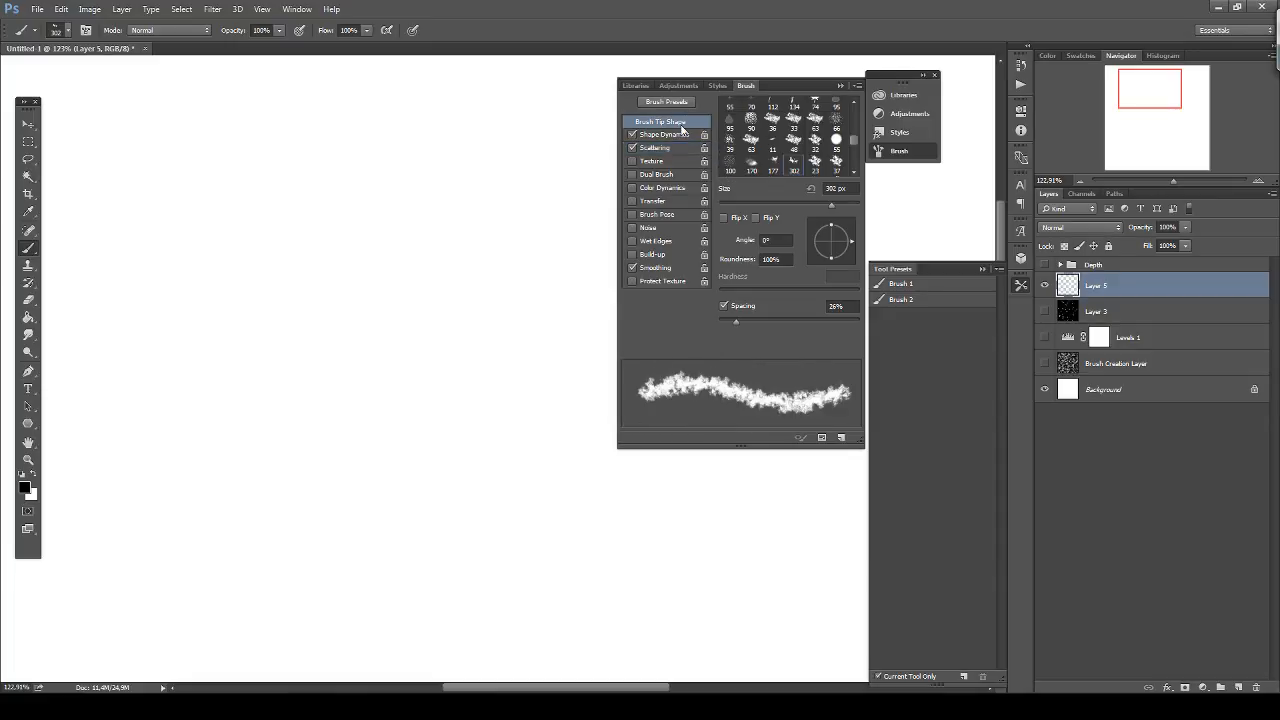
pyautogui.moveTo(735, 322); pyautogui.dragTo(740, 320)
# Paint and undo test patches with the scattered brush, reducing its size to 150 px between them.
pyautogui.moveTo(390, 285)
pyautogui.mouseDown()
pyautogui.moveTo(420, 300)
pyautogui.moveTo(410, 440)
pyautogui.moveTo(330, 320)
pyautogui.moveTo(321, 408)
pyautogui.mouseUp()
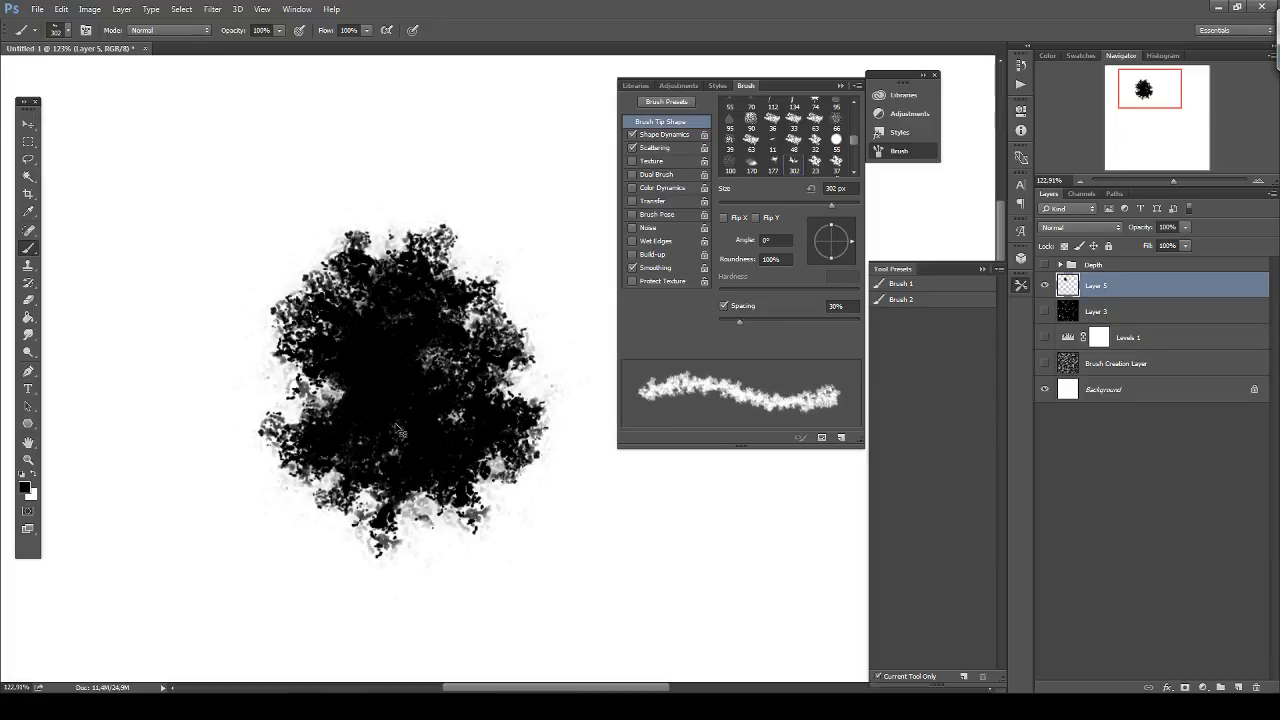
pyautogui.hotkey('ctrl', 'z')
pyautogui.press('[')
pyautogui.press('[')
pyautogui.press('[')
pyautogui.press('[')
pyautogui.press('[')
pyautogui.moveTo(325, 294)
pyautogui.mouseDown()
pyautogui.moveTo(424, 328)
pyautogui.moveTo(440, 435)
pyautogui.moveTo(480, 385)
pyautogui.moveTo(293, 238)
pyautogui.moveTo(310, 292)
pyautogui.moveTo(385, 370)
pyautogui.moveTo(390, 460)
pyautogui.moveTo(335, 373)
pyautogui.moveTo(360, 485)
pyautogui.moveTo(350, 495)
pyautogui.moveTo(315, 340)
pyautogui.moveTo(310, 440)
pyautogui.moveTo(230, 315)
pyautogui.moveTo(240, 245)
pyautogui.moveTo(322, 155)
pyautogui.moveTo(400, 157)
pyautogui.moveTo(488, 195)
pyautogui.moveTo(315, 243)
pyautogui.moveTo(425, 185)
pyautogui.moveTo(576, 262)
pyautogui.moveTo(548, 383)
pyautogui.moveTo(498, 268)
pyautogui.moveTo(525, 430)
pyautogui.moveTo(445, 467)
pyautogui.moveTo(432, 415)
pyautogui.moveTo(532, 368)
pyautogui.moveTo(398, 390)
pyautogui.moveTo(315, 510)
pyautogui.moveTo(212, 402)
pyautogui.moveTo(160, 305)
pyautogui.moveTo(186, 222)
pyautogui.moveTo(175, 283)
pyautogui.moveTo(190, 310)
pyautogui.moveTo(168, 345)
pyautogui.moveTo(308, 495)
pyautogui.moveTo(300, 330)
pyautogui.mouseUp()
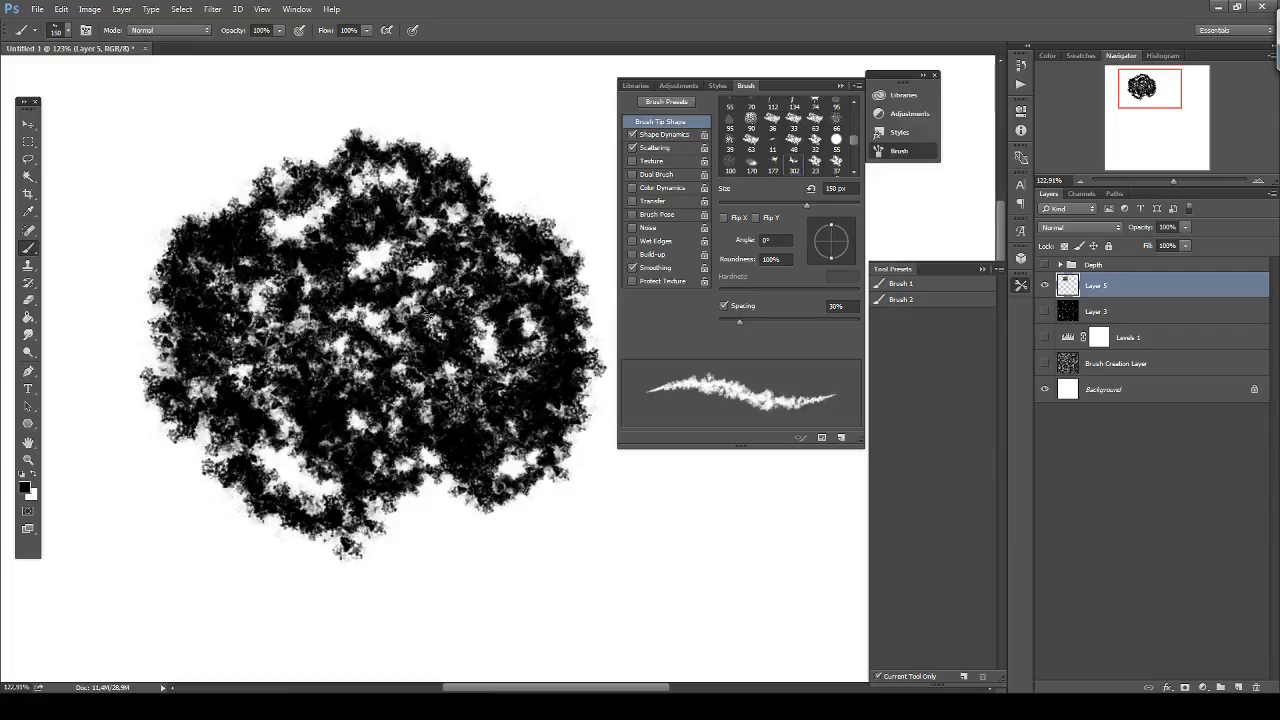
pyautogui.hotkey('ctrl', 'z')
# Test the brush at 20% opacity and enable Transfer with 46% opacity jitter.
pyautogui.press('2')
pyautogui.moveTo(268, 250)
pyautogui.mouseDown()
pyautogui.moveTo(300, 311)
pyautogui.moveTo(298, 413)
pyautogui.moveTo(288, 294)
pyautogui.moveTo(289, 461)
pyautogui.moveTo(252, 297)
pyautogui.moveTo(209, 310)
pyautogui.moveTo(272, 330)
pyautogui.moveTo(340, 297)
pyautogui.moveTo(343, 432)
pyautogui.moveTo(270, 490)
pyautogui.moveTo(225, 358)
pyautogui.moveTo(228, 385)
pyautogui.moveTo(338, 430)
pyautogui.moveTo(326, 447)
pyautogui.moveTo(281, 278)
pyautogui.moveTo(390, 490)
pyautogui.moveTo(307, 556)
pyautogui.moveTo(234, 270)
pyautogui.moveTo(224, 421)
pyautogui.moveTo(184, 357)
pyautogui.moveTo(210, 227)
pyautogui.moveTo(289, 192)
pyautogui.moveTo(368, 321)
pyautogui.moveTo(289, 243)
pyautogui.moveTo(245, 253)
pyautogui.moveTo(251, 334)
pyautogui.moveTo(290, 456)
pyautogui.moveTo(330, 485)
pyautogui.moveTo(295, 436)
pyautogui.moveTo(345, 462)
pyautogui.moveTo(323, 413)
pyautogui.moveTo(315, 473)
pyautogui.moveTo(282, 292)
pyautogui.moveTo(346, 201)
pyautogui.moveTo(345, 449)
pyautogui.moveTo(346, 413)
pyautogui.moveTo(283, 270)
pyautogui.moveTo(326, 242)
pyautogui.moveTo(351, 404)
pyautogui.moveTo(315, 327)
pyautogui.moveTo(337, 365)
pyautogui.moveTo(320, 306)
pyautogui.moveTo(305, 307)
pyautogui.moveTo(292, 458)
pyautogui.moveTo(318, 483)
pyautogui.moveTo(250, 338)
pyautogui.moveTo(345, 345)
pyautogui.mouseUp()
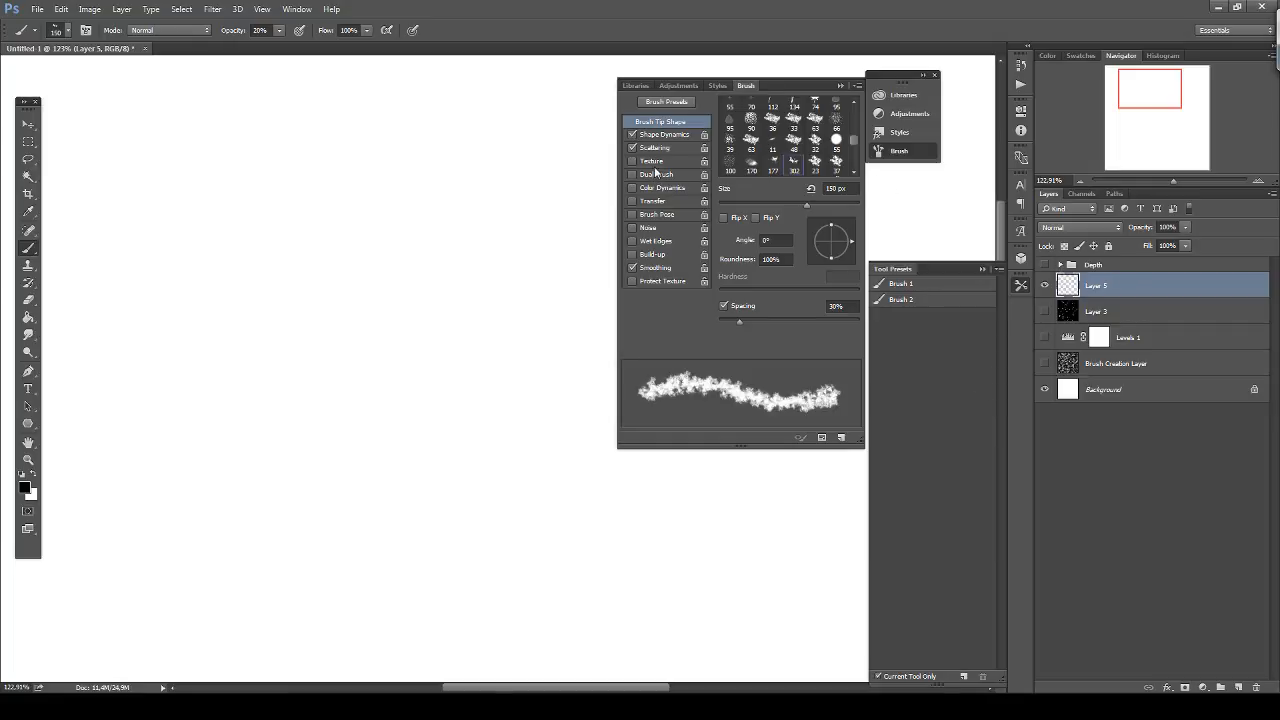
pyautogui.click(651, 201)
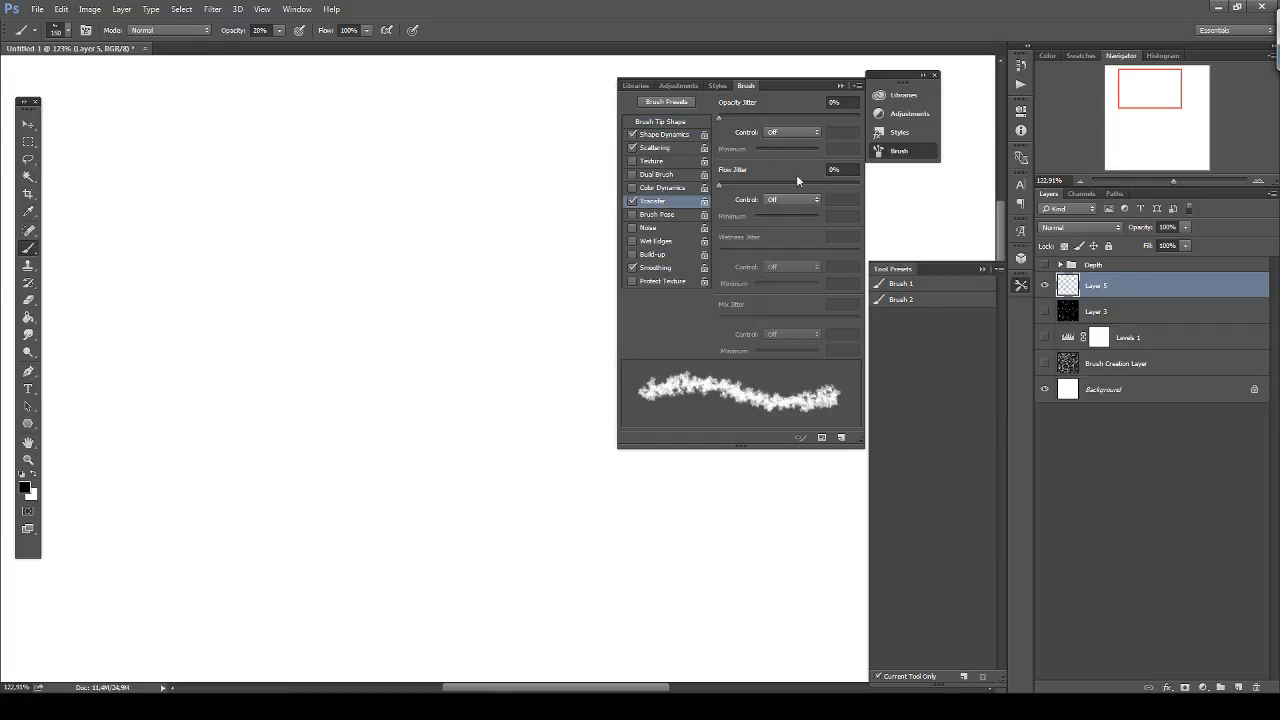
pyautogui.moveTo(718, 117); pyautogui.dragTo(802, 124)
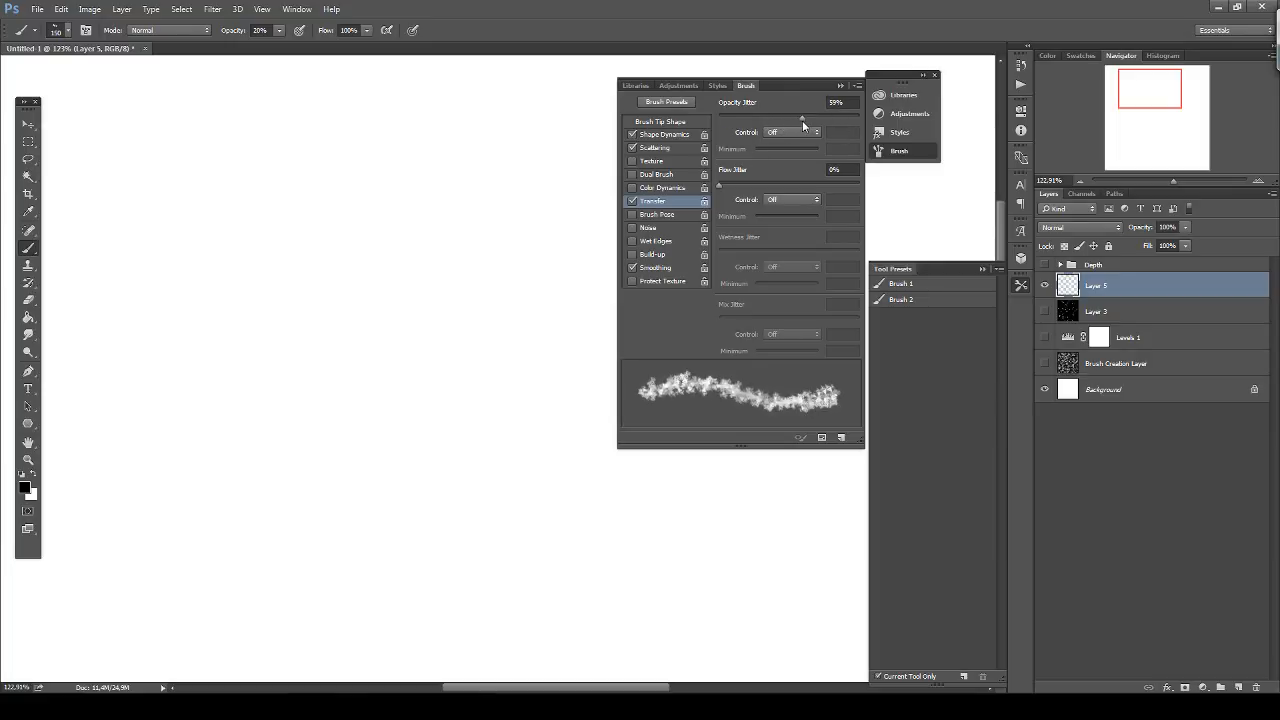
# Show and expand the Depth group and select the layer mask of Depth Layer.
pyautogui.click(1044, 265)
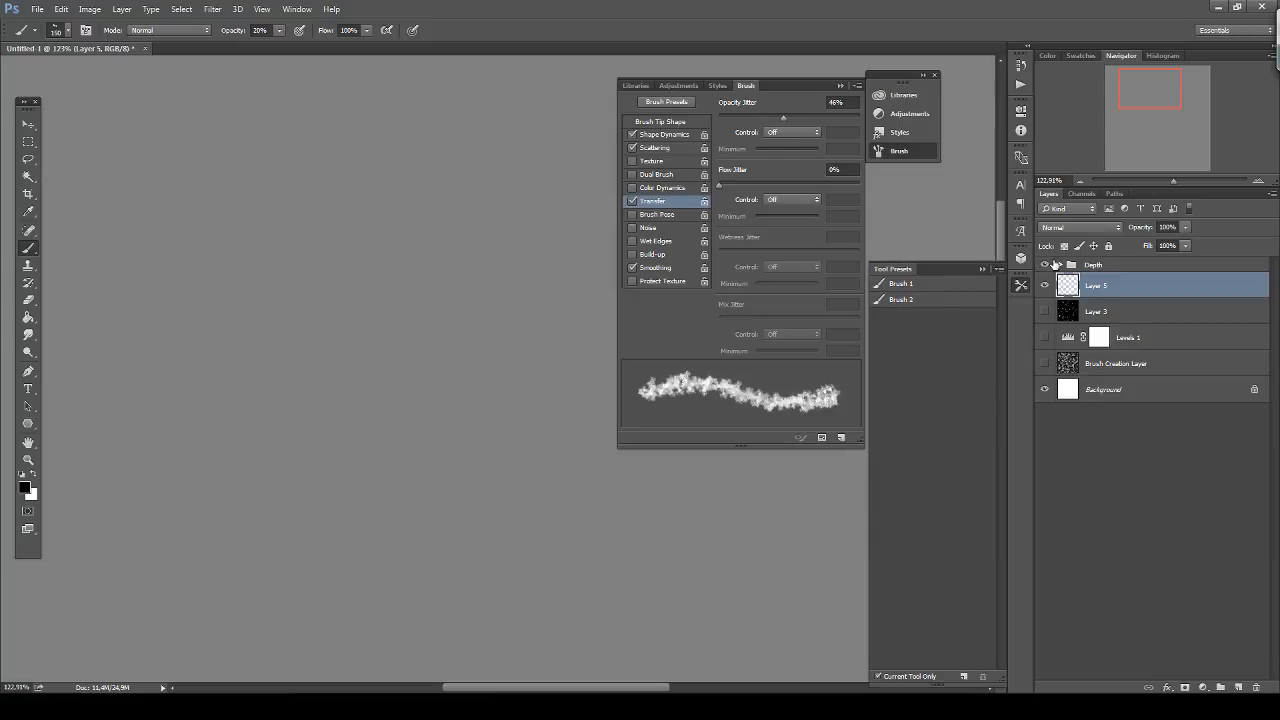
pyautogui.click(1060, 265)
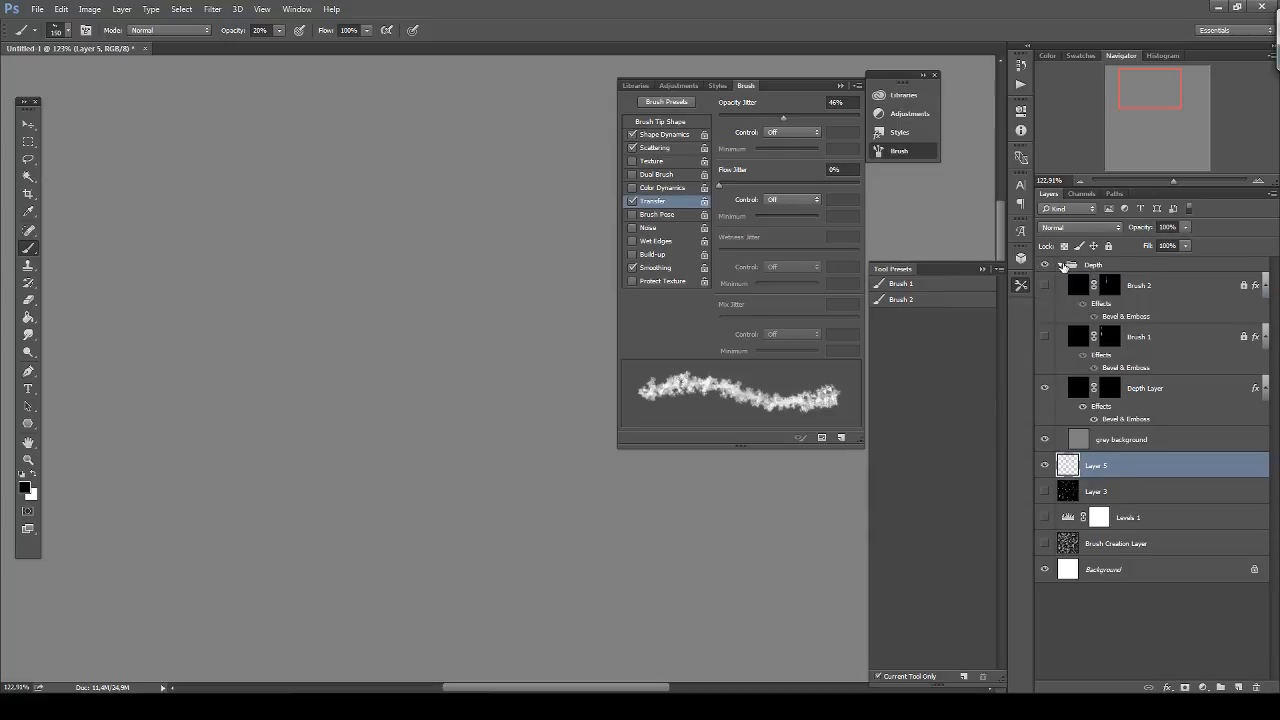
pyautogui.click(1117, 393)
# Paint a large rough relief patch on the Depth Layer mask, alternating white and black to raise and soften areas.
pyautogui.scroll(-1, 476, 370)
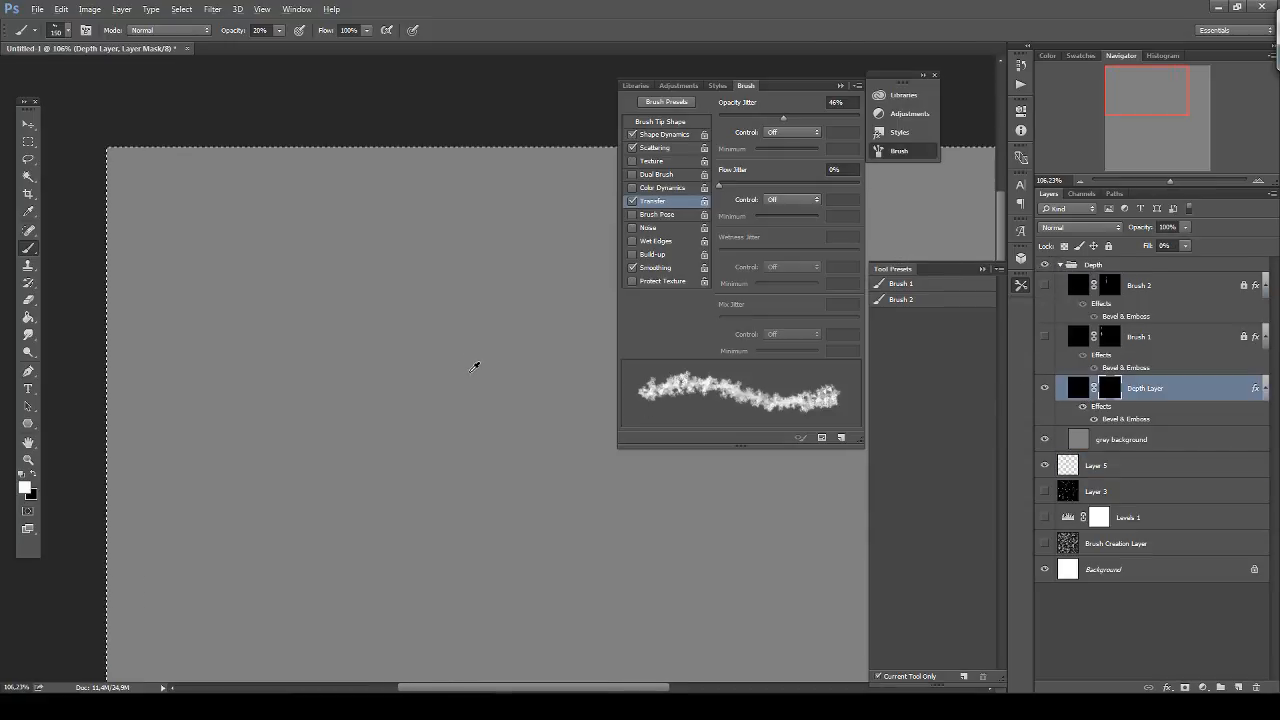
pyautogui.scroll(1, 474, 366)
pyautogui.moveTo(364, 300)
pyautogui.mouseDown()
pyautogui.moveTo(352, 418)
pyautogui.moveTo(320, 263)
pyautogui.moveTo(363, 405)
pyautogui.moveTo(312, 445)
pyautogui.moveTo(298, 300)
pyautogui.moveTo(342, 388)
pyautogui.moveTo(313, 456)
pyautogui.moveTo(271, 325)
pyautogui.moveTo(288, 216)
pyautogui.moveTo(352, 233)
pyautogui.moveTo(306, 251)
pyautogui.moveTo(386, 328)
pyautogui.moveTo(421, 395)
pyautogui.moveTo(335, 513)
pyautogui.moveTo(256, 325)
pyautogui.moveTo(251, 253)
pyautogui.moveTo(347, 210)
pyautogui.moveTo(438, 313)
pyautogui.moveTo(426, 401)
pyautogui.moveTo(441, 322)
pyautogui.moveTo(401, 455)
pyautogui.moveTo(361, 510)
pyautogui.moveTo(270, 457)
pyautogui.moveTo(228, 262)
pyautogui.moveTo(316, 184)
pyautogui.moveTo(458, 272)
pyautogui.moveTo(380, 424)
pyautogui.moveTo(320, 482)
pyautogui.moveTo(285, 248)
pyautogui.moveTo(366, 385)
pyautogui.moveTo(310, 365)
pyautogui.moveTo(323, 290)
pyautogui.moveTo(287, 247)
pyautogui.moveTo(316, 410)
pyautogui.moveTo(314, 298)
pyautogui.moveTo(310, 408)
pyautogui.moveTo(318, 345)
pyautogui.moveTo(290, 220)
pyautogui.moveTo(387, 333)
pyautogui.moveTo(330, 258)
pyautogui.moveTo(388, 425)
pyautogui.moveTo(368, 288)
pyautogui.moveTo(373, 395)
pyautogui.mouseUp()
pyautogui.press('x')
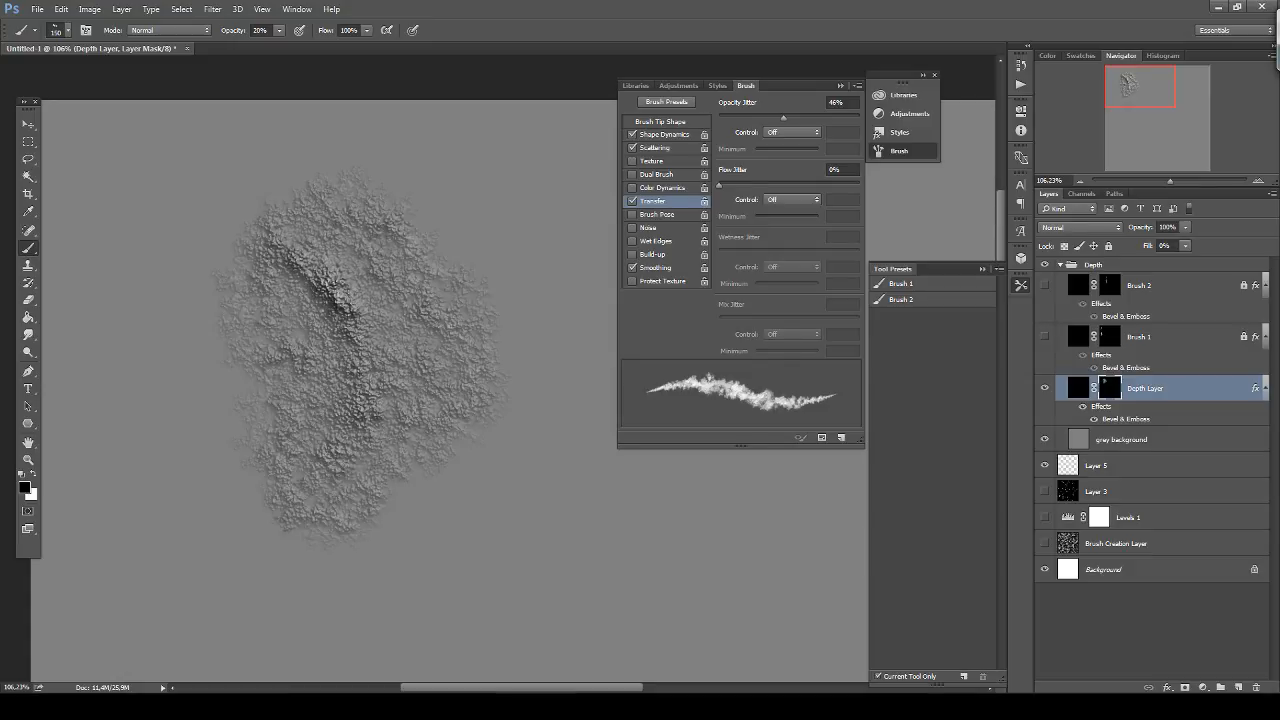
pyautogui.press('x')
pyautogui.moveTo(315, 262)
pyautogui.mouseDown()
pyautogui.moveTo(338, 308)
pyautogui.moveTo(356, 445)
pyautogui.moveTo(325, 272)
pyautogui.moveTo(365, 365)
pyautogui.moveTo(318, 445)
pyautogui.moveTo(311, 312)
pyautogui.moveTo(350, 385)
pyautogui.moveTo(334, 400)
pyautogui.moveTo(295, 255)
pyautogui.moveTo(268, 230)
pyautogui.moveTo(388, 330)
pyautogui.moveTo(360, 435)
pyautogui.moveTo(290, 258)
pyautogui.moveTo(249, 225)
pyautogui.moveTo(327, 288)
pyautogui.moveTo(372, 396)
pyautogui.moveTo(272, 255)
pyautogui.mouseUp()
pyautogui.press('x')
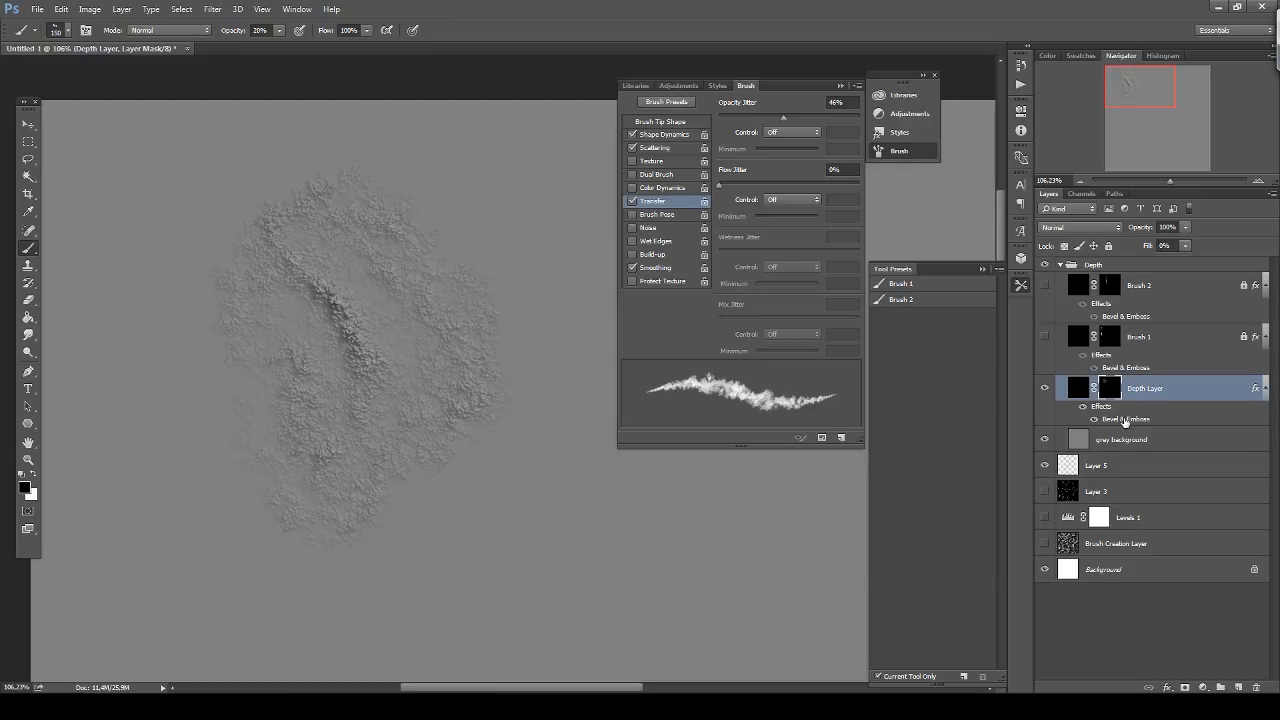
# Duplicate Depth Layer and fill the original Depth Layer's mask with black.
pyautogui.hotkey('ctrl', 'j')
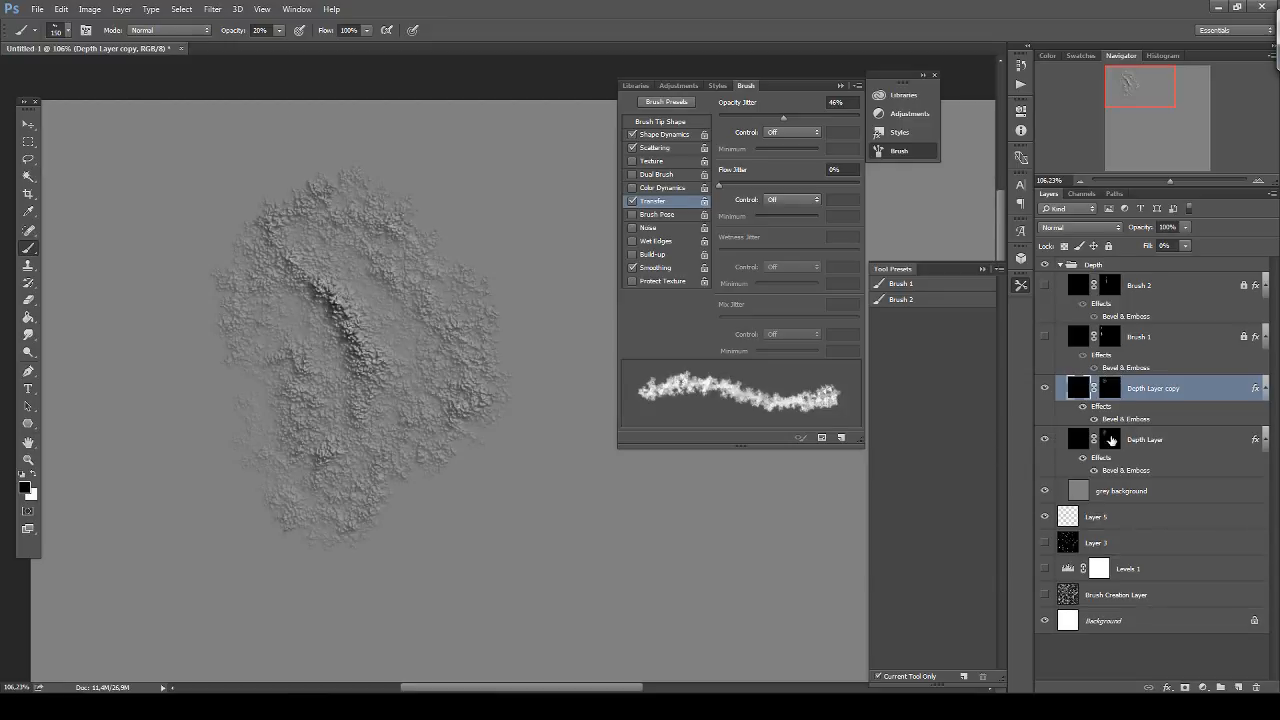
pyautogui.click(1108, 440)
pyautogui.hotkey('alt', 'BackSpace')
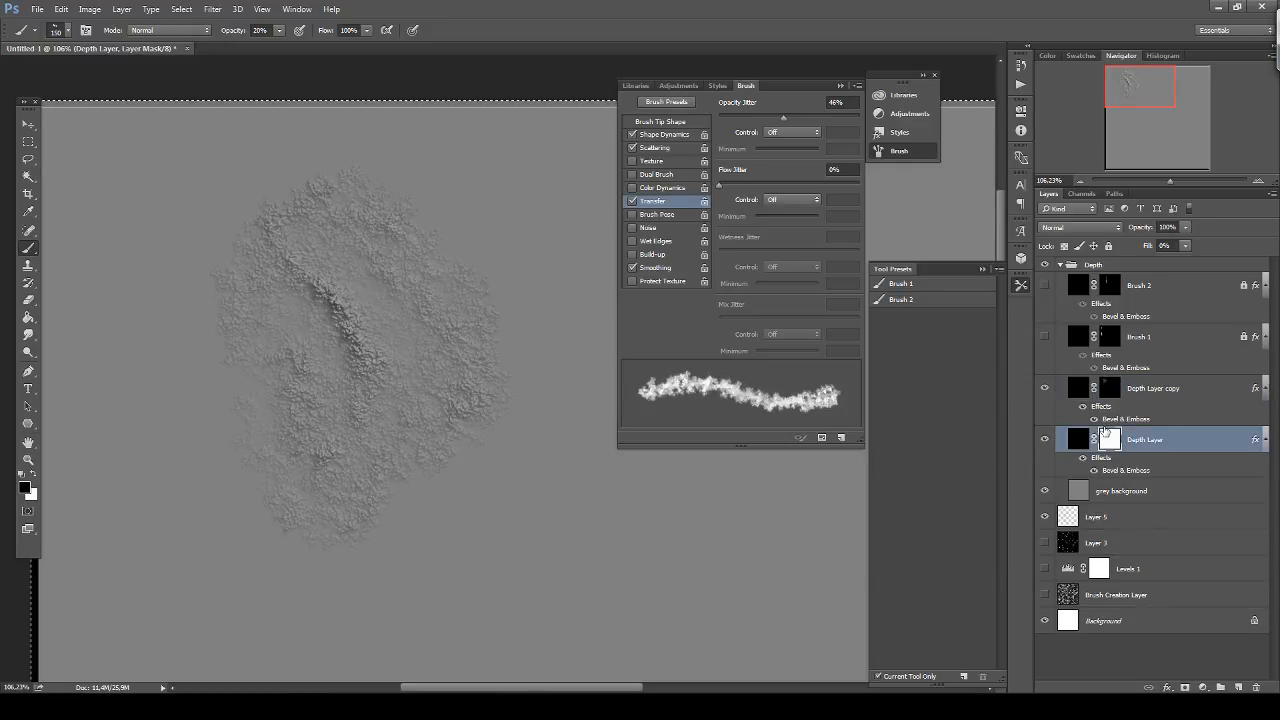
pyautogui.press('x')
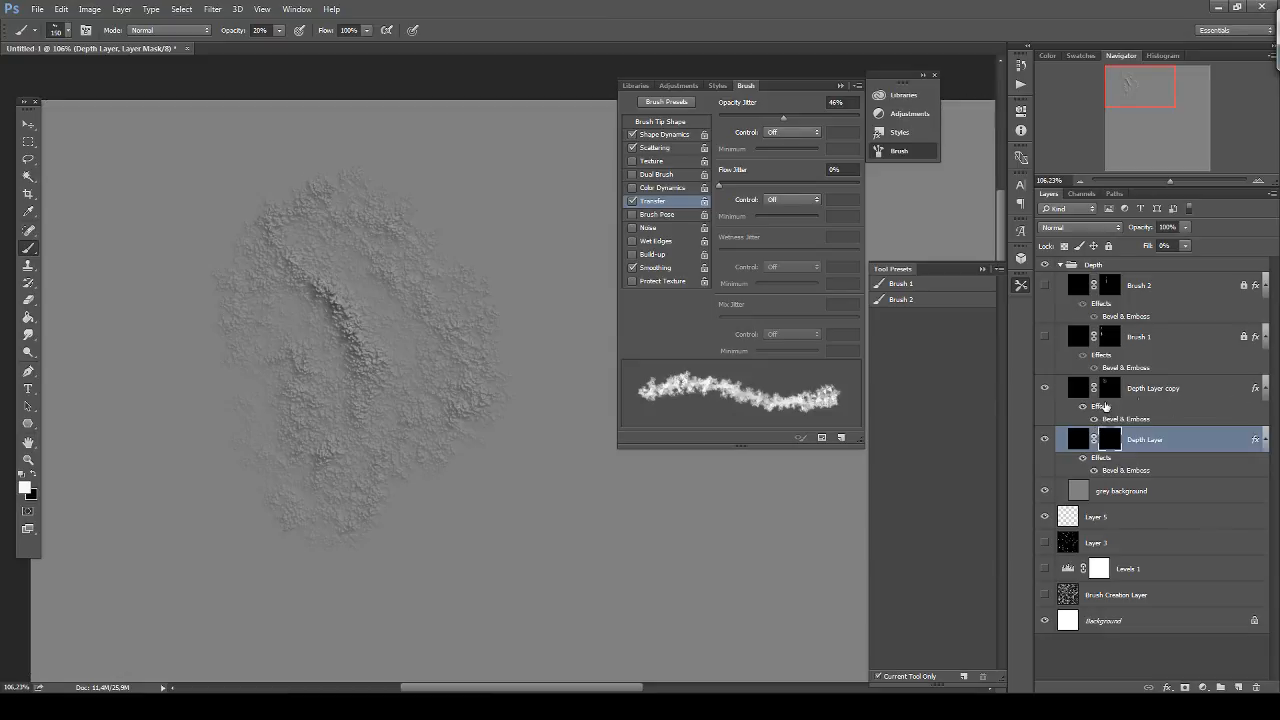
# Open the Bevel & Emboss settings of Depth Layer copy, try the Chisel Hard technique and return to Chisel Soft.
pyautogui.doubleClick(1118, 419)
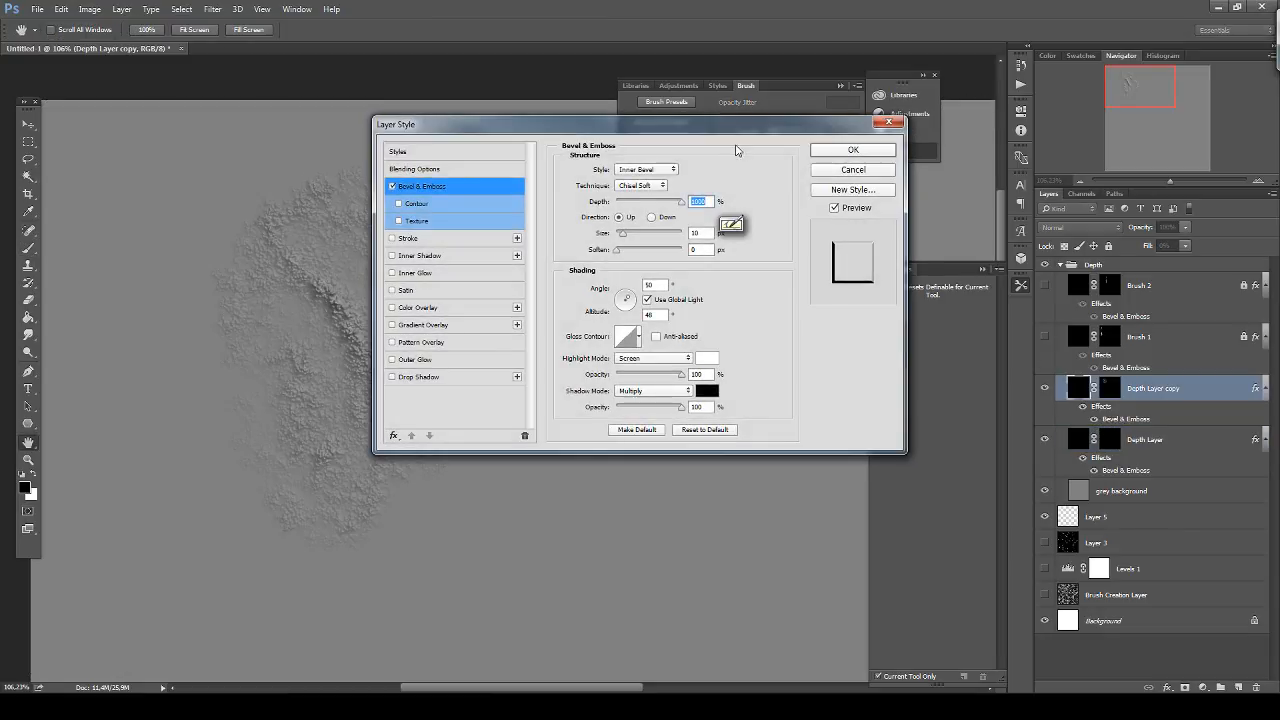
pyautogui.moveTo(725, 136); pyautogui.dragTo(972, 143)
pyautogui.click(886, 192)
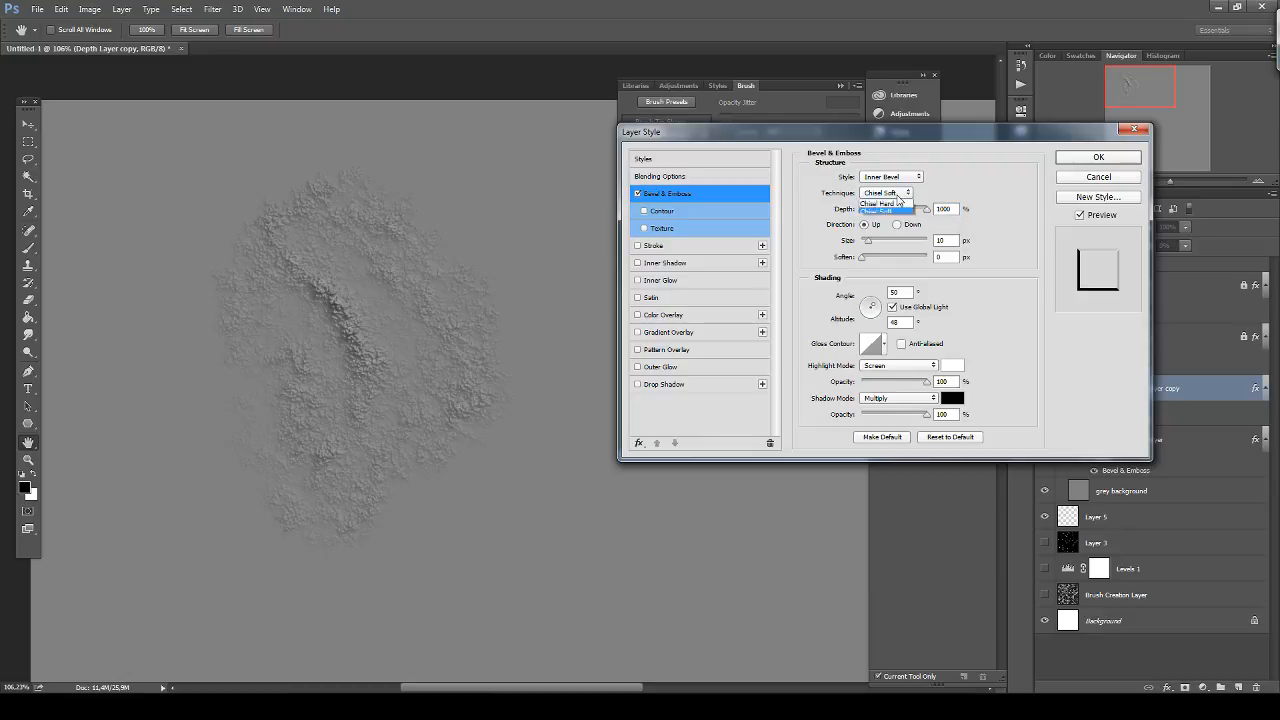
pyautogui.click(890, 210)
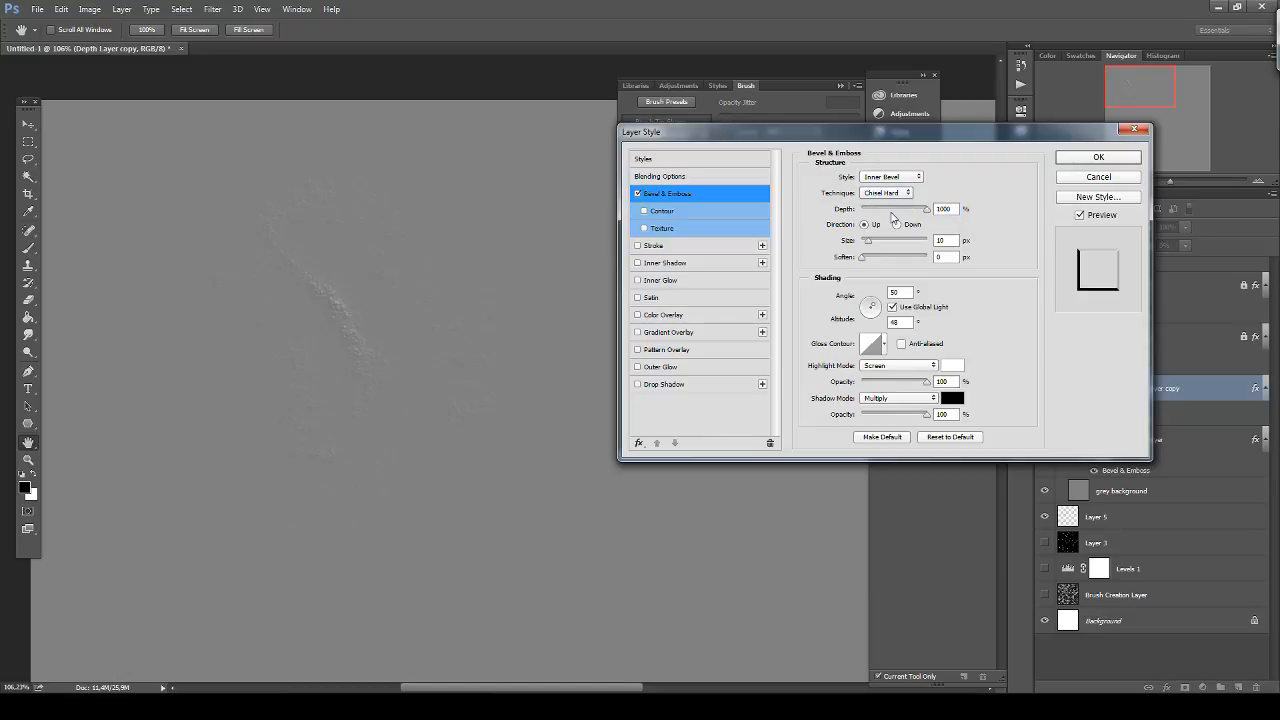
pyautogui.click(888, 193)
pyautogui.click(893, 222)
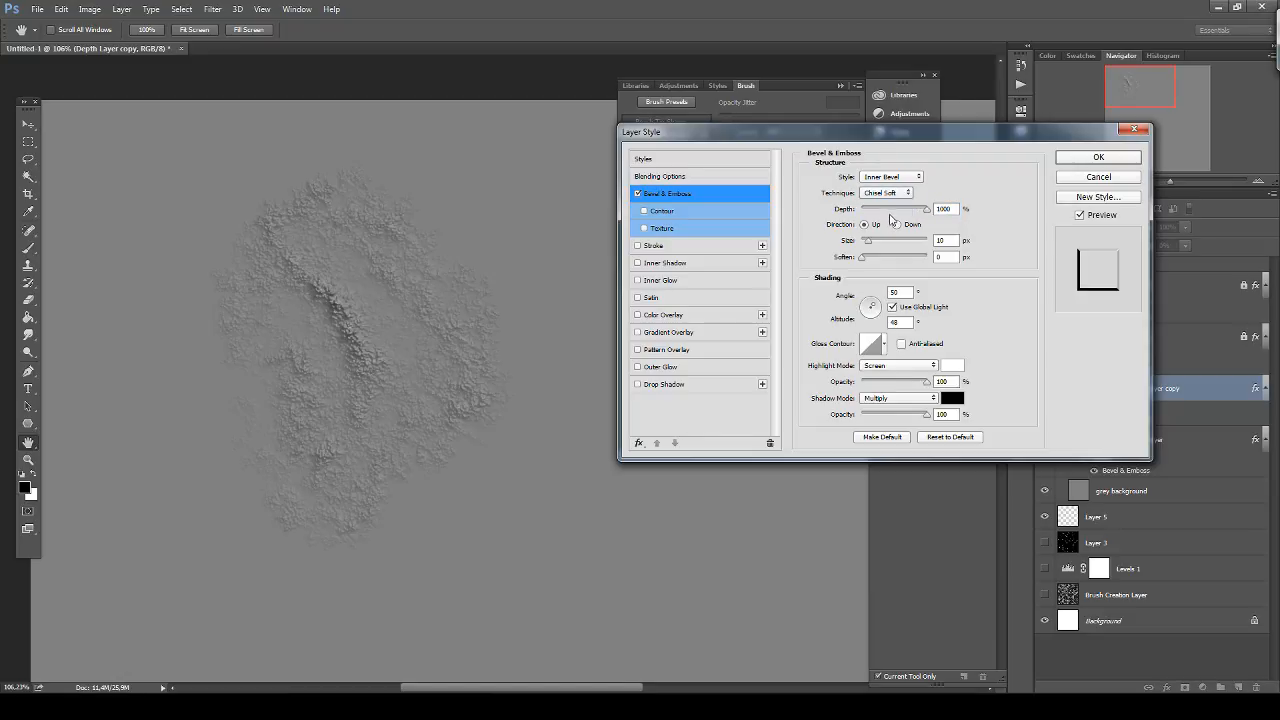
# Set the bevel size to 2 px with 0 px soften, keeping the depth at 1000%.
pyautogui.moveTo(926, 209); pyautogui.dragTo(855, 256)
pyautogui.click(866, 258)
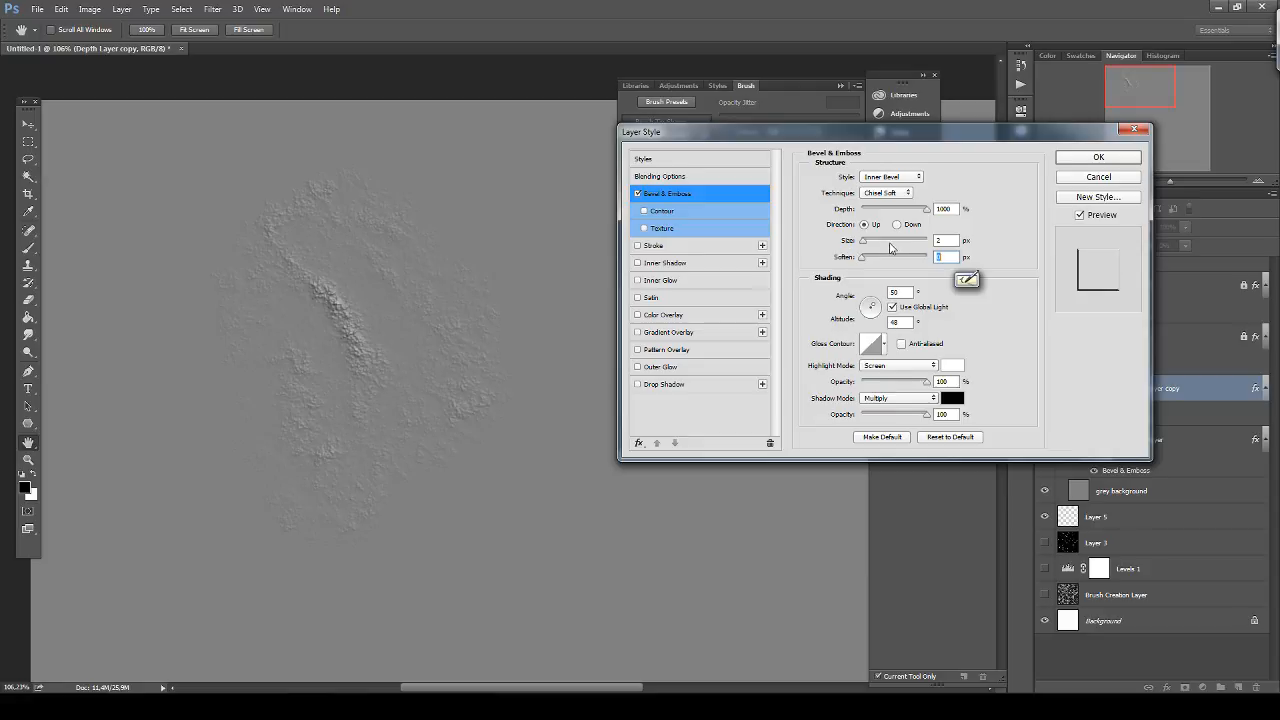
# Try the Down bevel direction and a light angle independent of global light, and restore Up with Use Global Light.
pyautogui.click(898, 227)
pyautogui.click(870, 226)
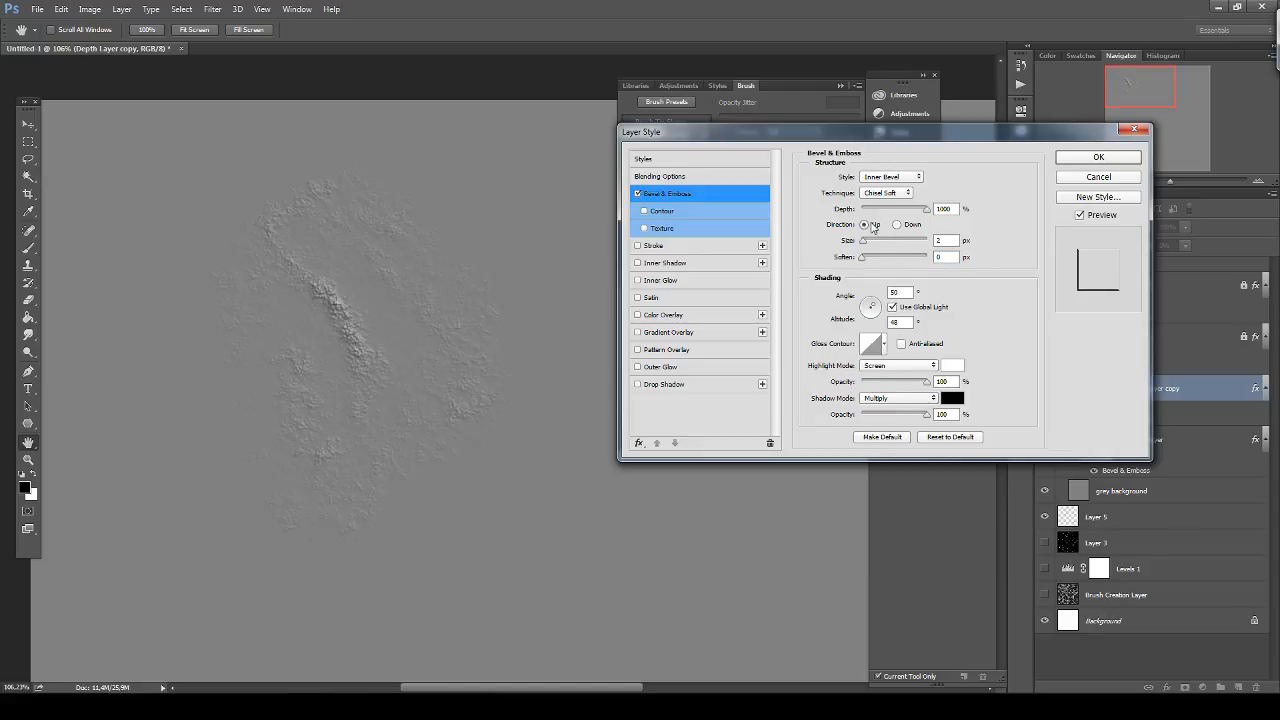
pyautogui.click(906, 226)
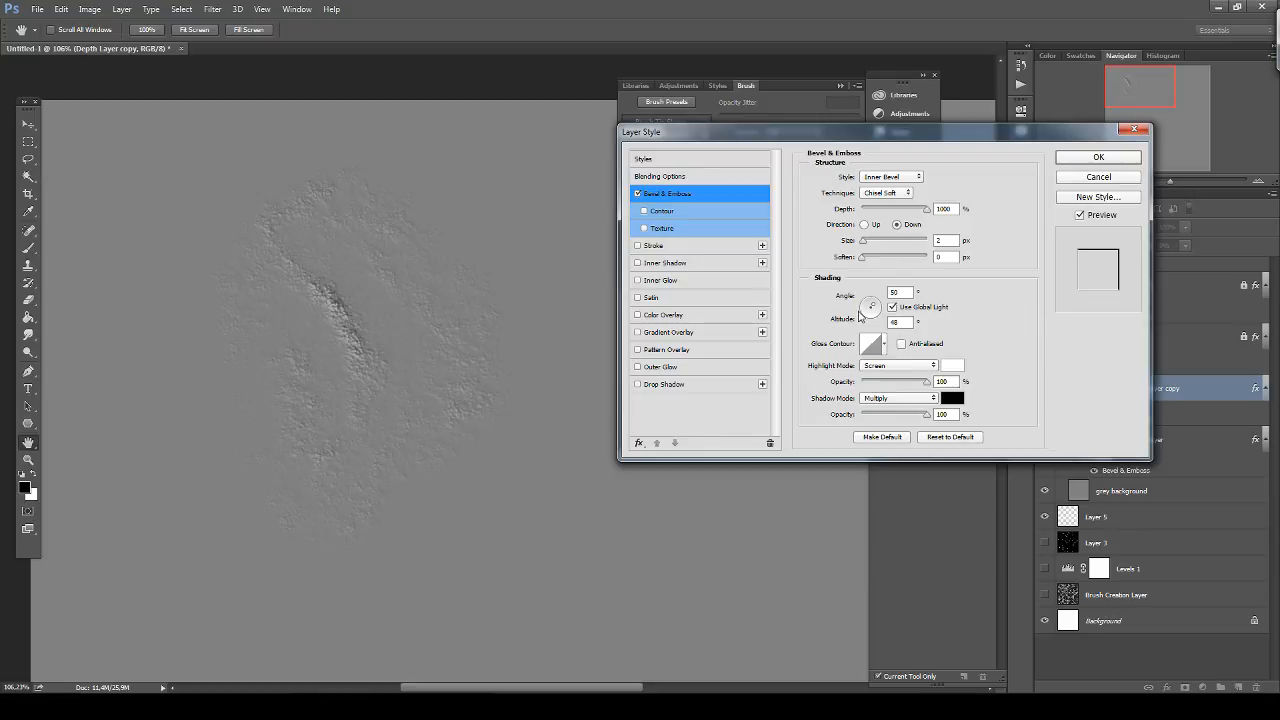
pyautogui.click(864, 225)
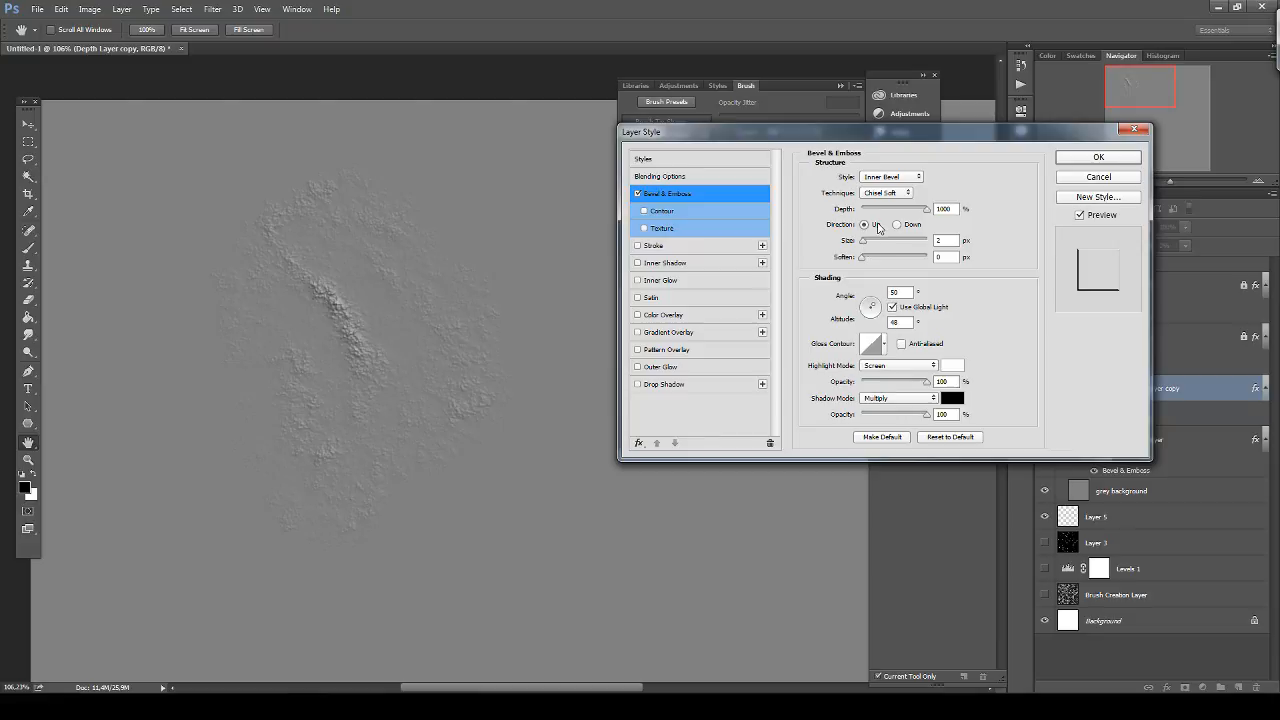
pyautogui.click(892, 307)
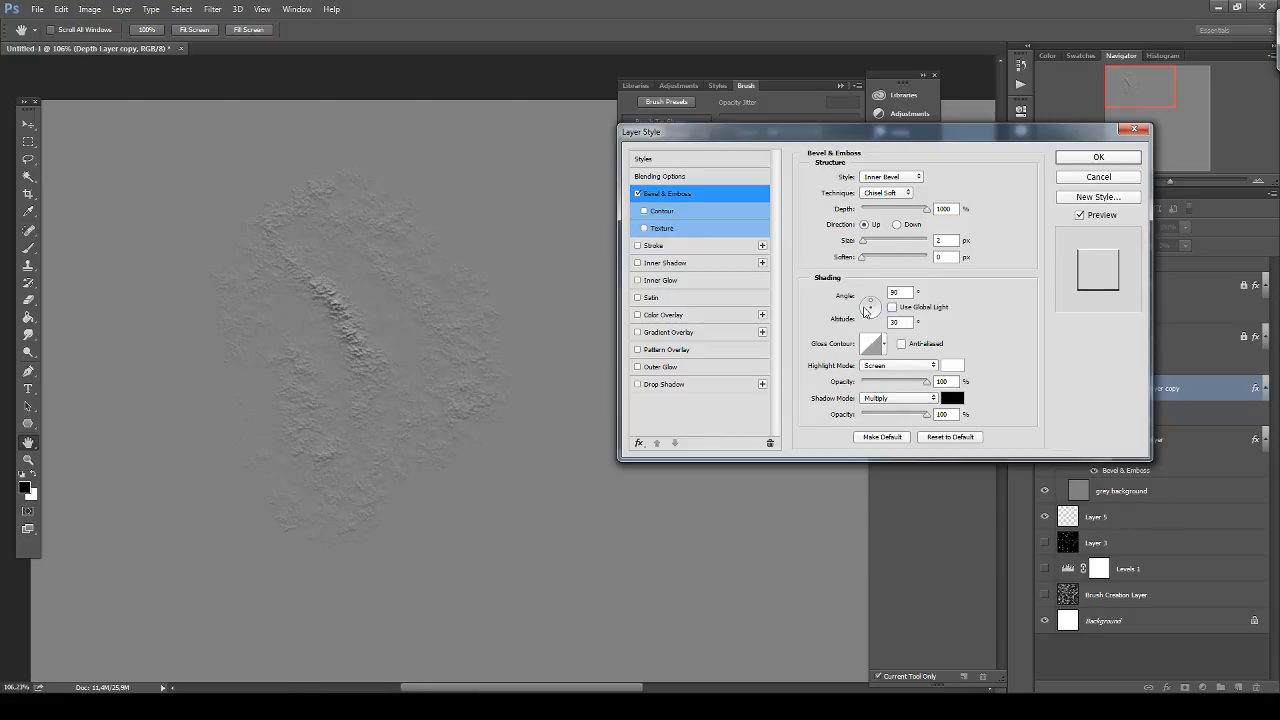
pyautogui.moveTo(860, 317); pyautogui.dragTo(877, 307)
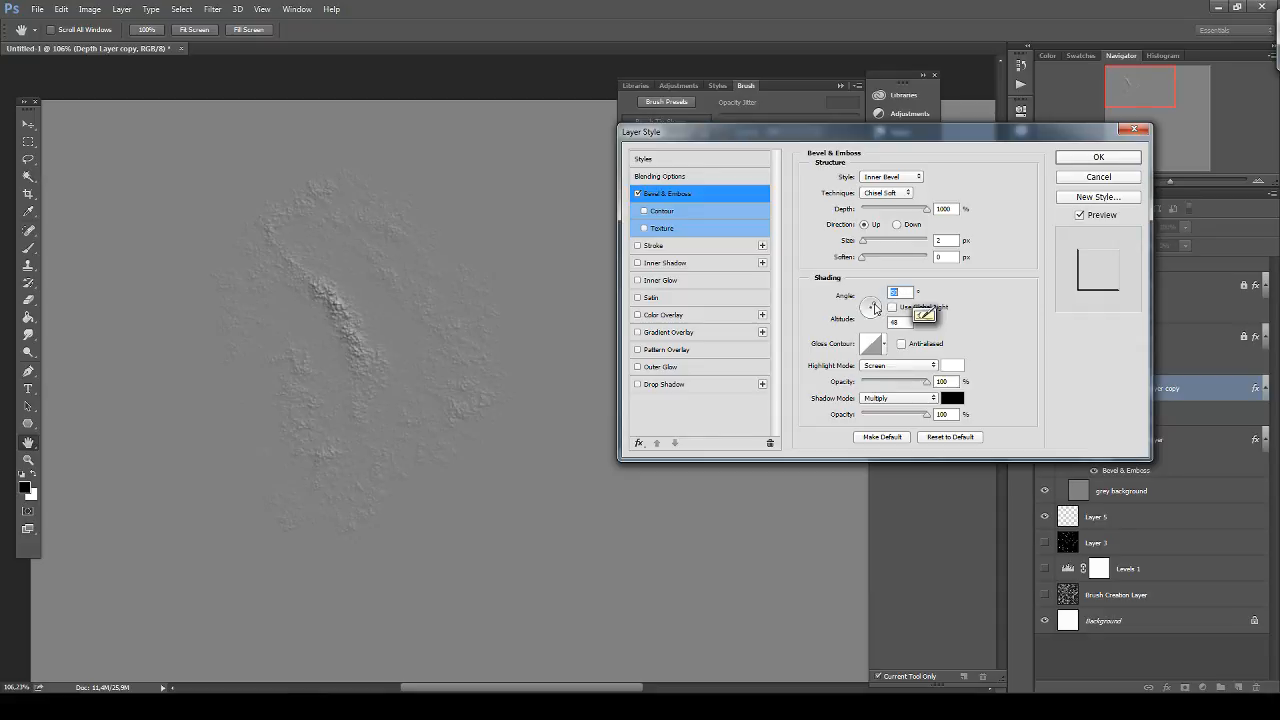
pyautogui.click(892, 308)
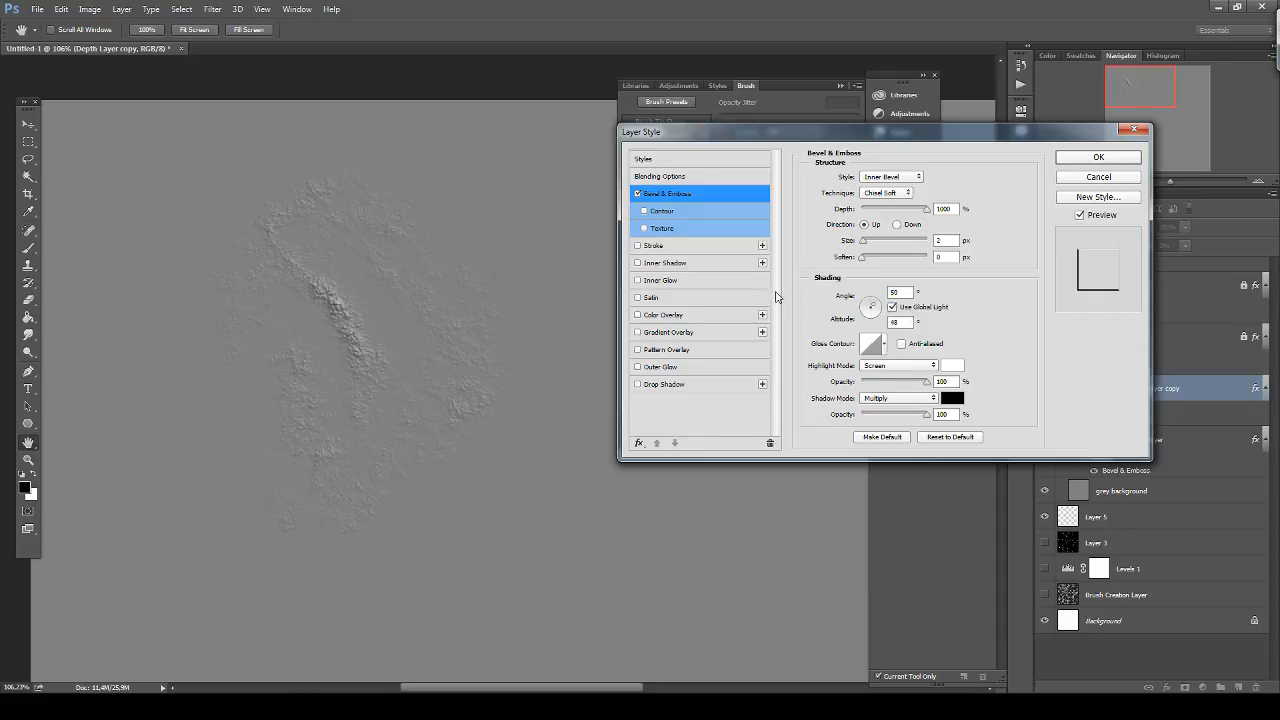
# Try several gloss contour presets for the bevel and return to the linear one.
pyautogui.click(884, 345)
pyautogui.click(865, 373)
pyautogui.click(884, 376)
pyautogui.click(904, 379)
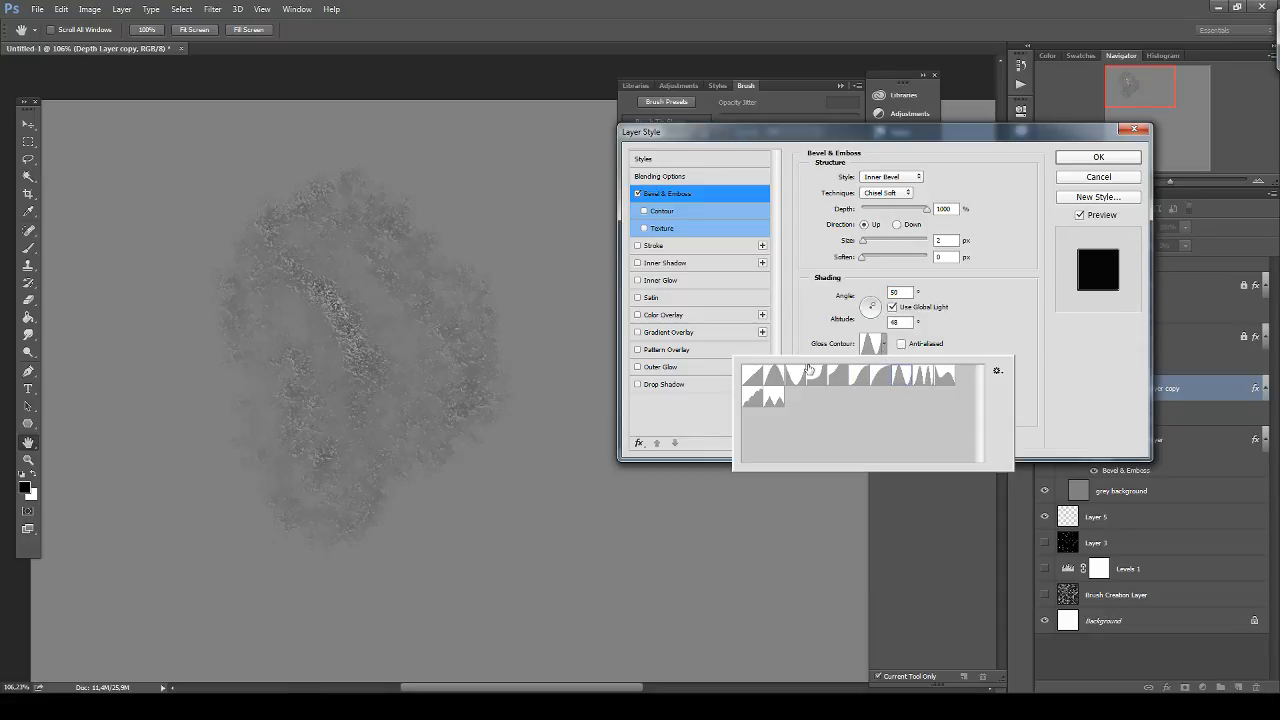
pyautogui.click(754, 373)
pyautogui.click(977, 321)
# Bend the bevel's gloss contour into a custom curve with a point at 62% input and 40% output.
pyautogui.click(870, 343)
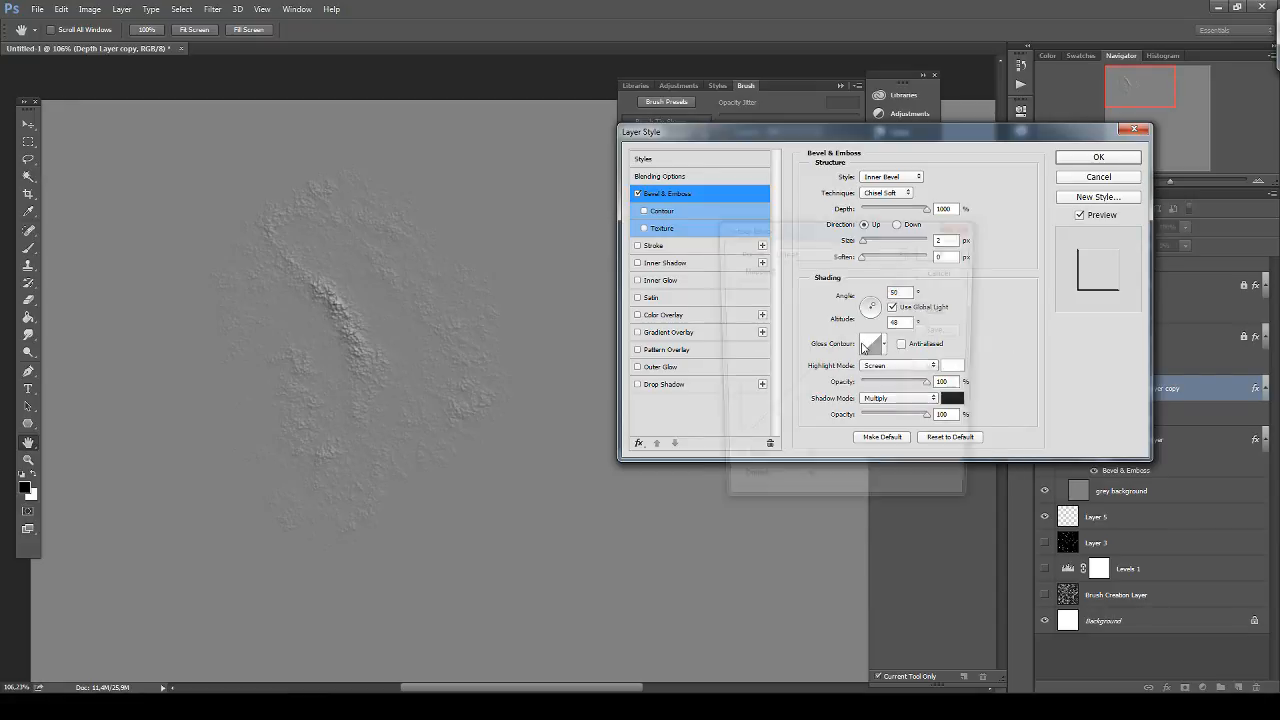
pyautogui.moveTo(803, 378); pyautogui.dragTo(836, 382)
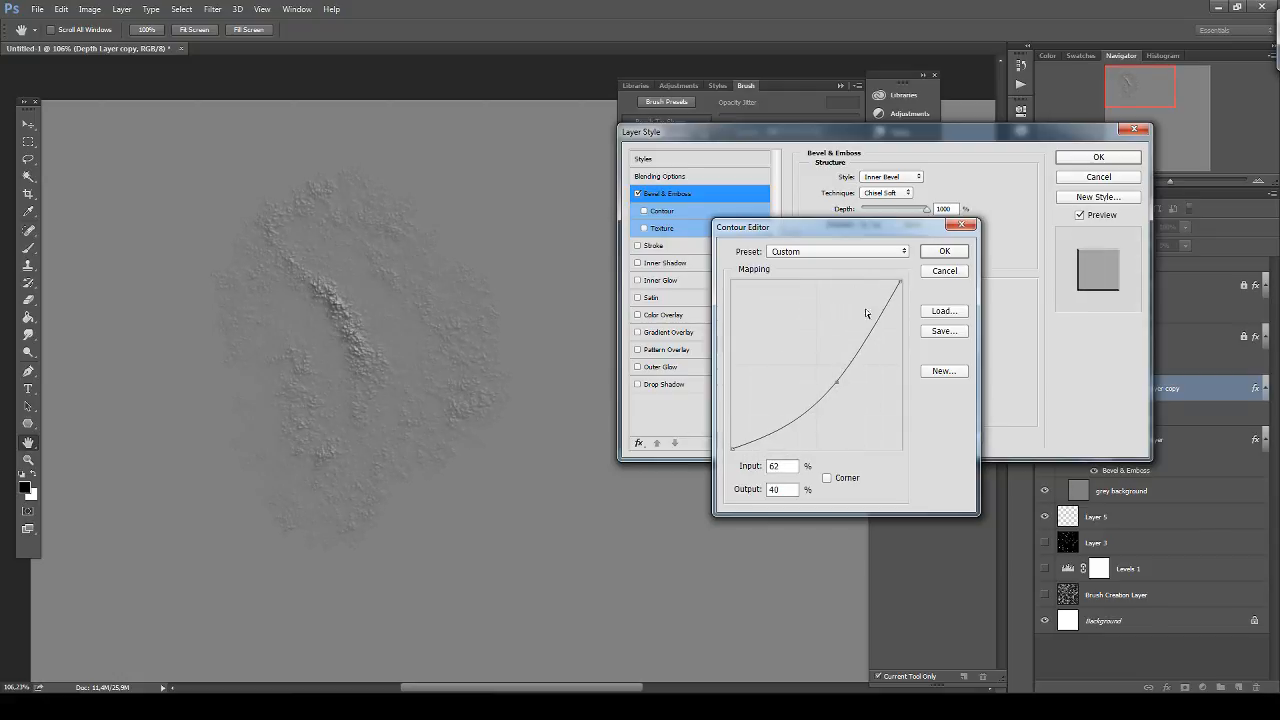
pyautogui.click(944, 251)
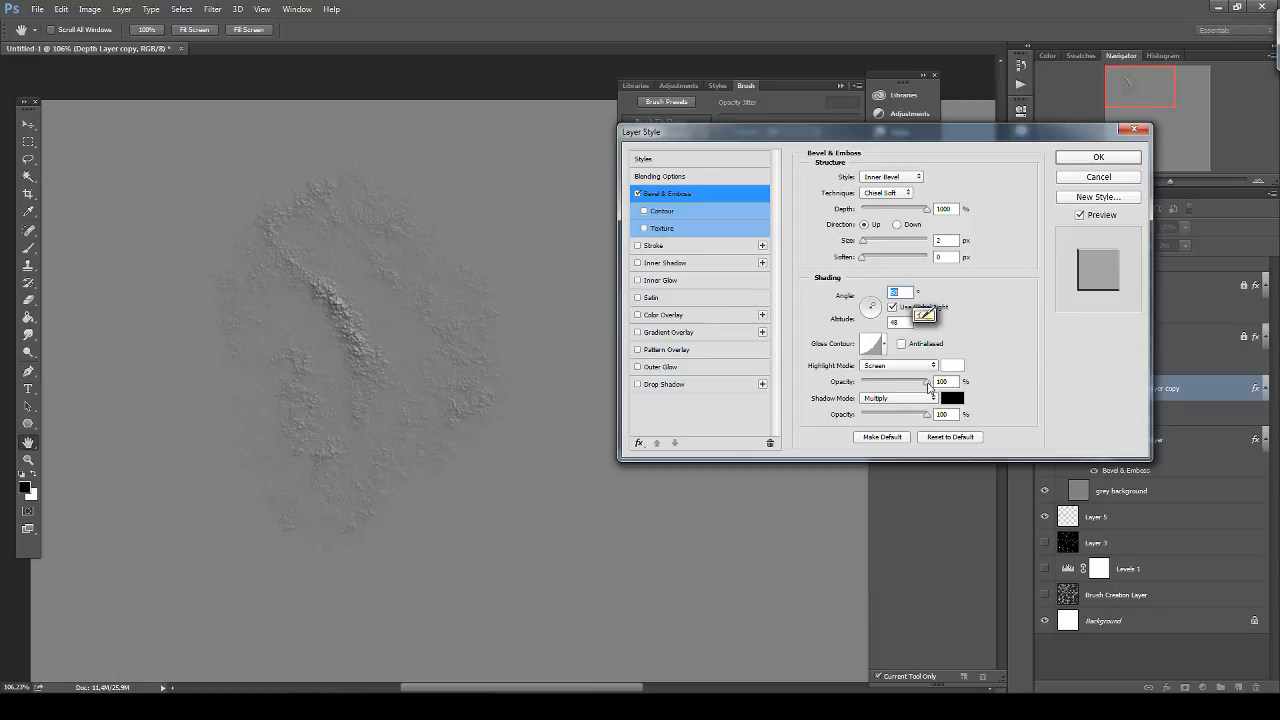
# Try the bevel highlight at minimum opacity, restore it to 100%, and apply the layer style.
pyautogui.moveTo(926, 384); pyautogui.dragTo(848, 381)
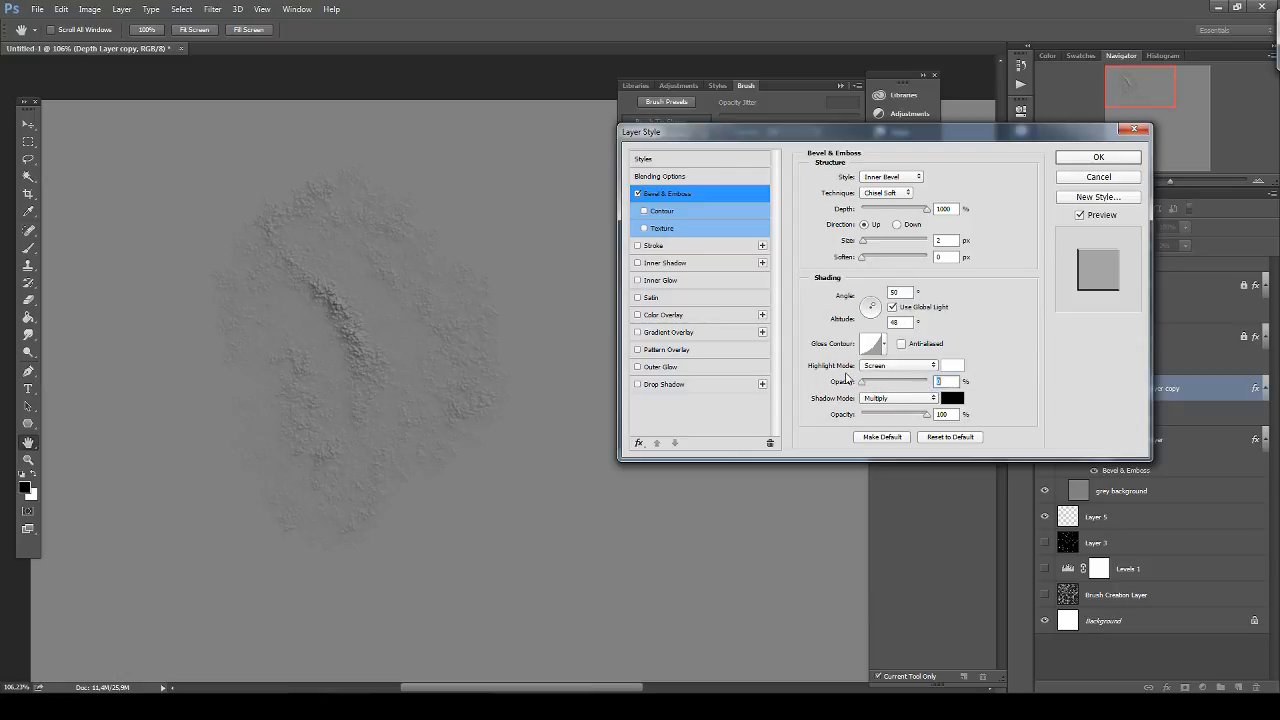
pyautogui.moveTo(859, 375); pyautogui.dragTo(971, 434)
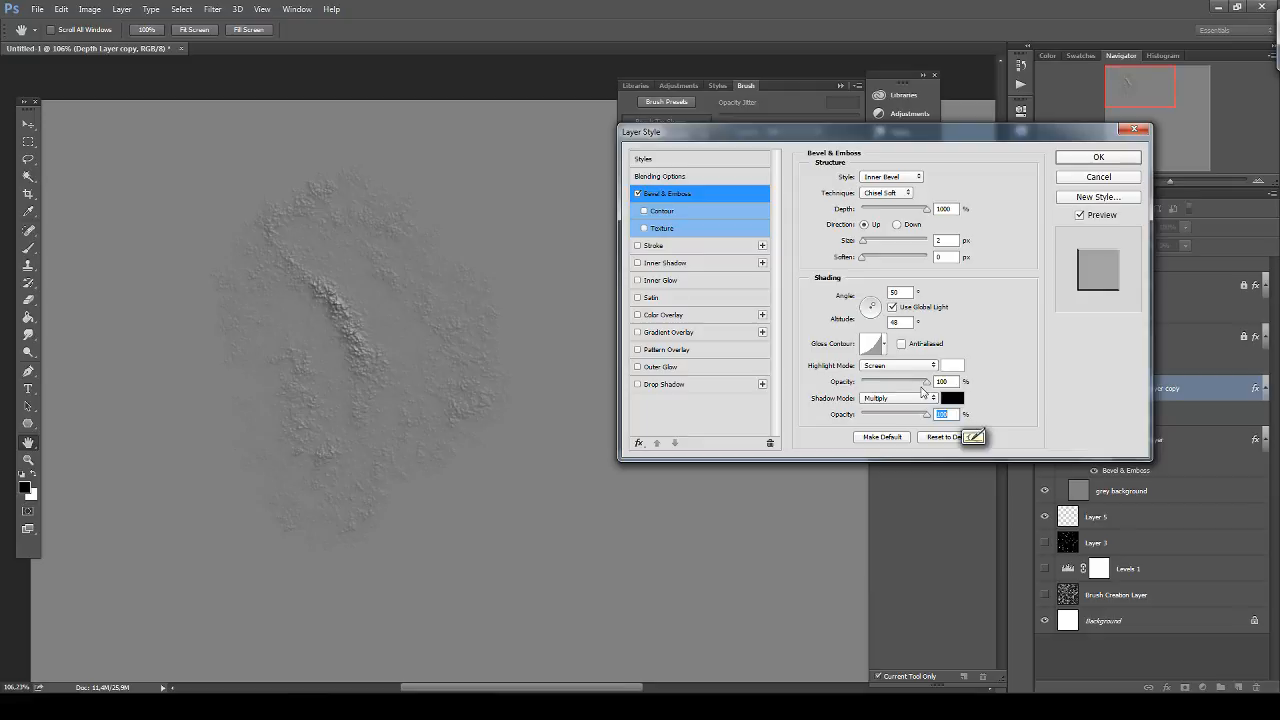
pyautogui.moveTo(926, 383)
pyautogui.mouseDown()
pyautogui.moveTo(811, 383)
pyautogui.moveTo(926, 385)
pyautogui.mouseUp()
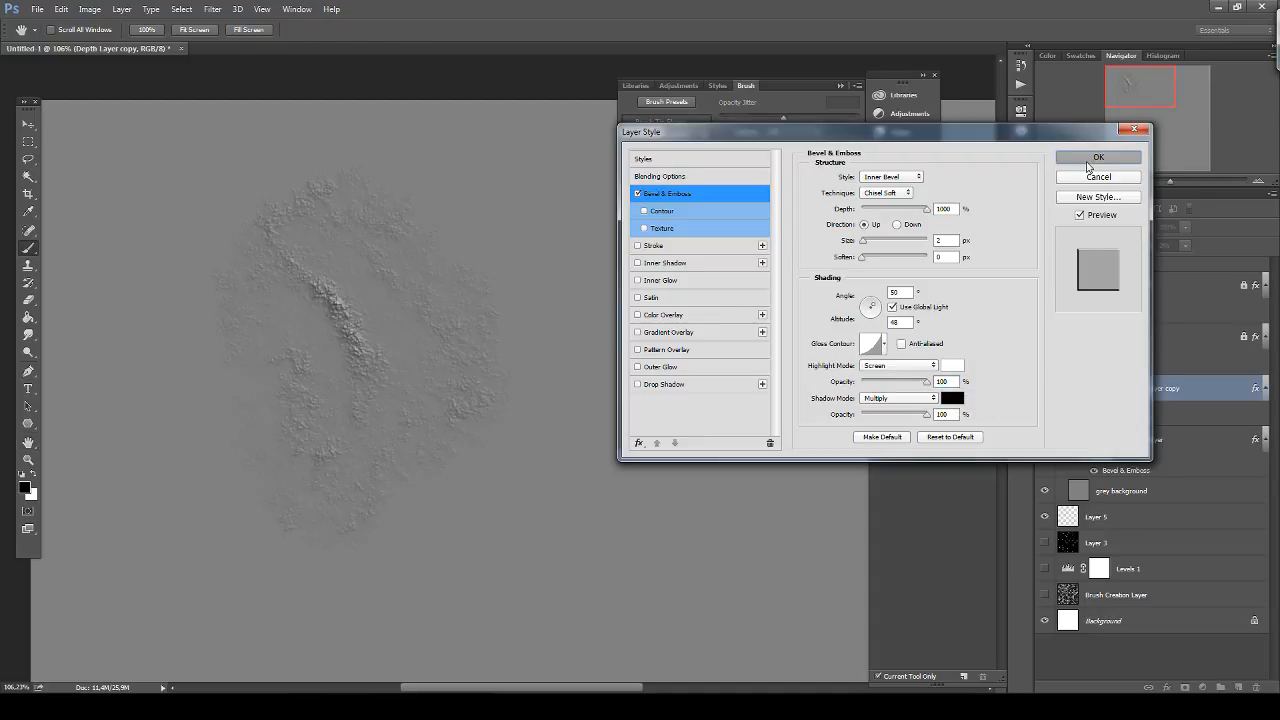
pyautogui.click(1098, 157)
# Save the current brush as a new tool preset named "Brush 3" without including color.
pyautogui.press('b')
pyautogui.click(963, 676)
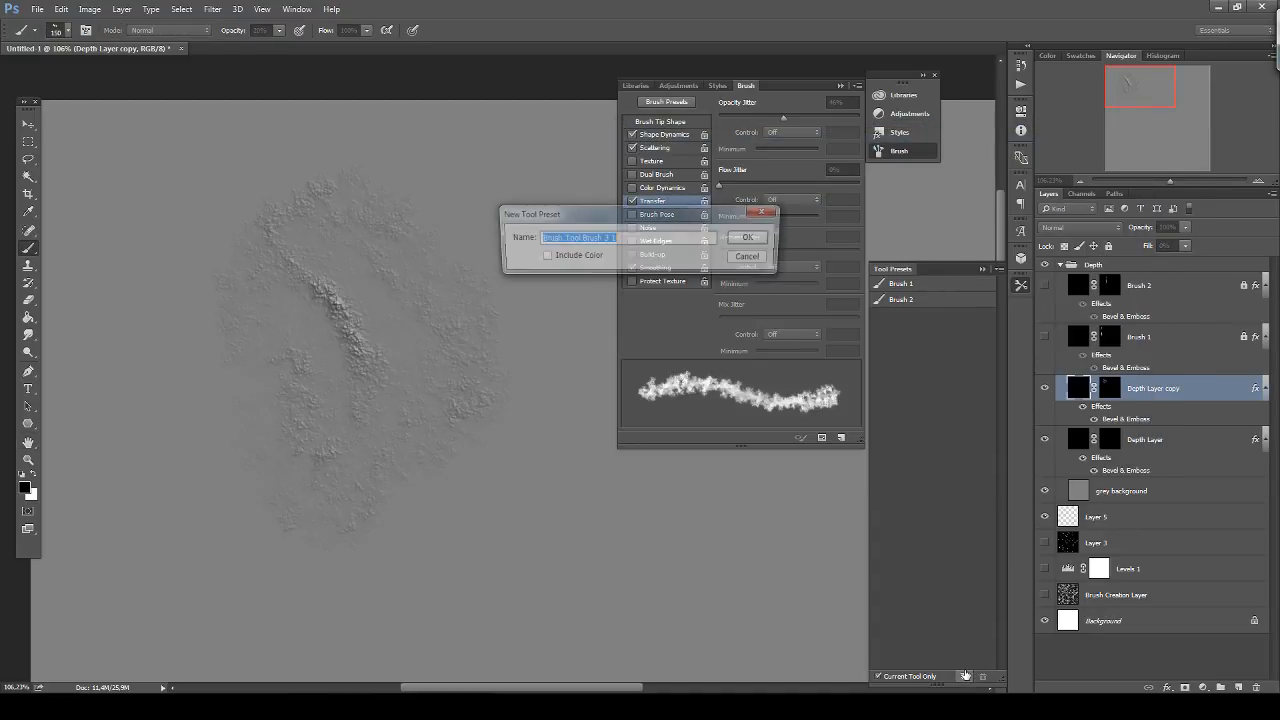
pyautogui.write('Brush 3')
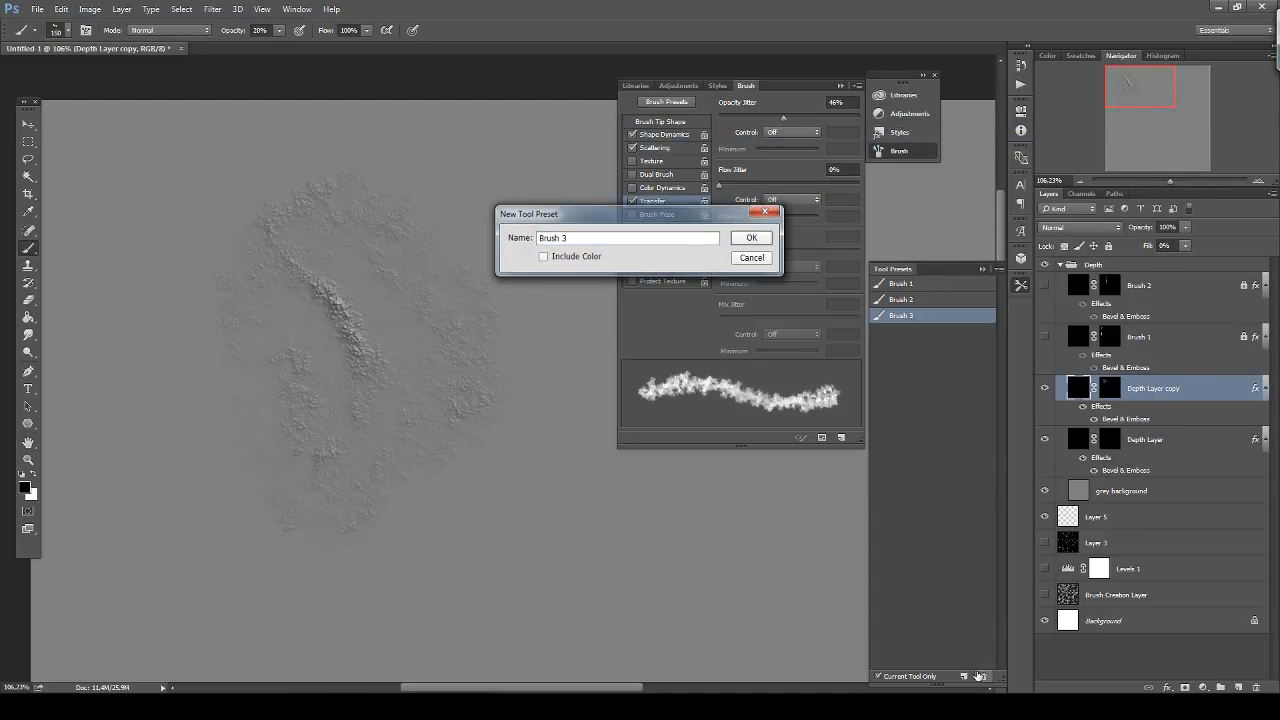
# Move Depth Layer copy to the top of the Depth group and fill its layer mask with black.
pyautogui.press('Return')
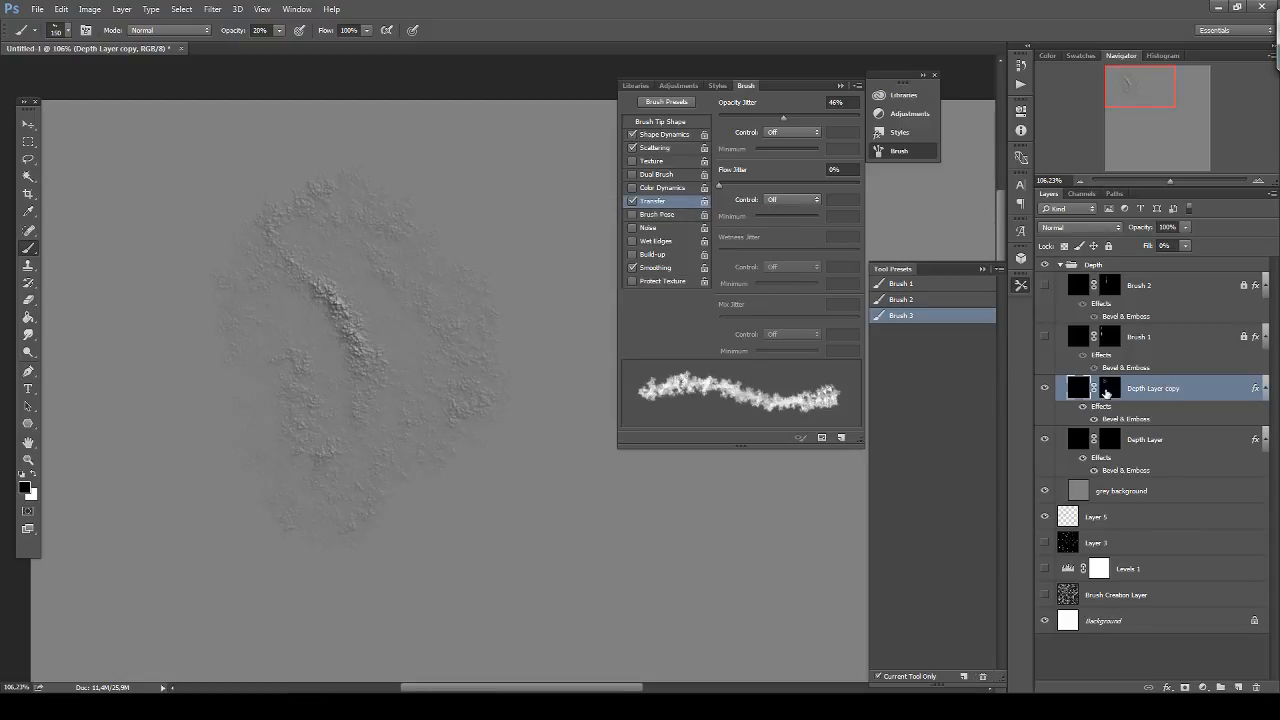
pyautogui.moveTo(1146, 395); pyautogui.dragTo(1156, 287)
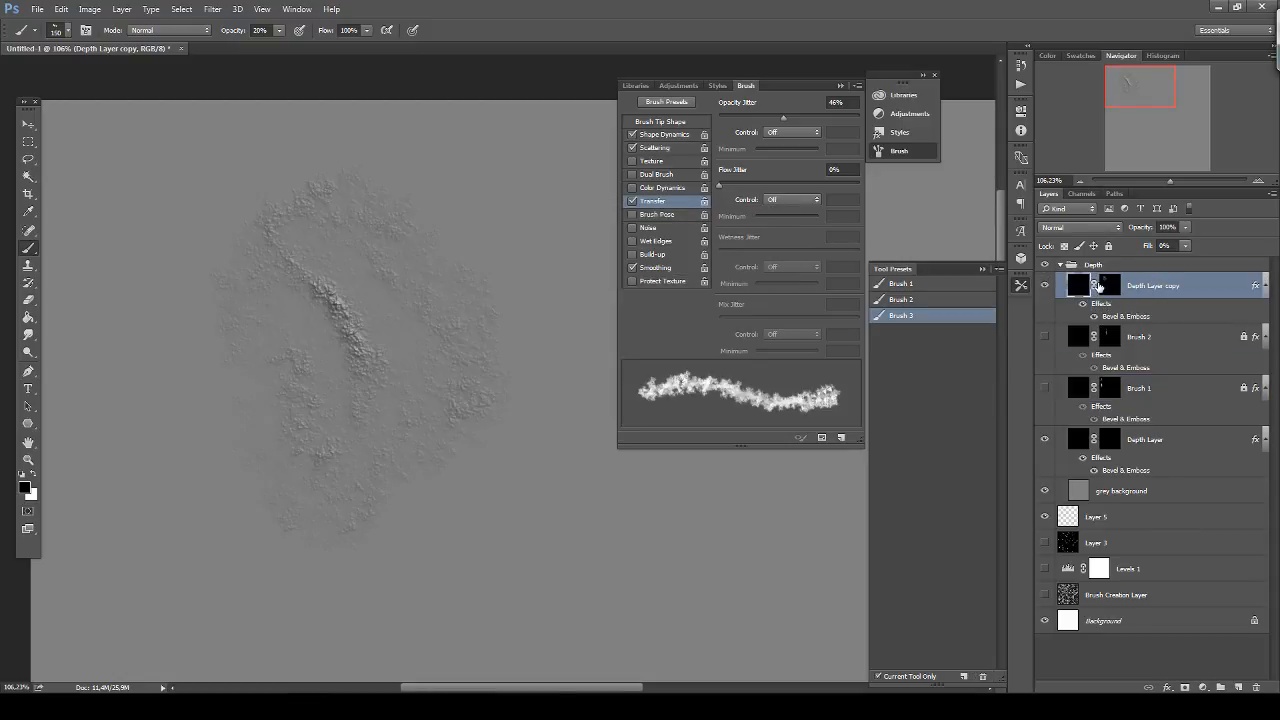
pyautogui.click(1097, 286)
pyautogui.hotkey('alt', 'BackSpace')
pyautogui.press('x')
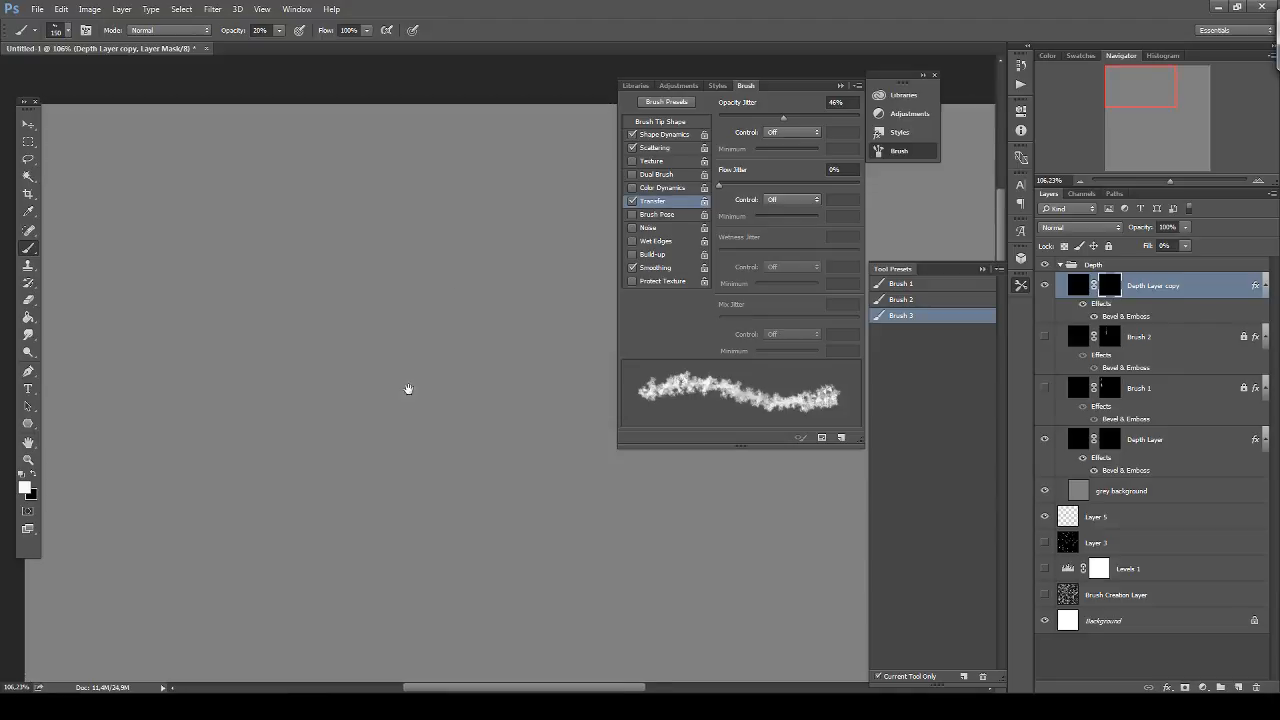
# Paint a column of white test strokes on the layer mask, lowering the brush opacity from 100% through 50% and 20% to 10%.
pyautogui.moveTo(408, 388); pyautogui.dragTo(491, 357)
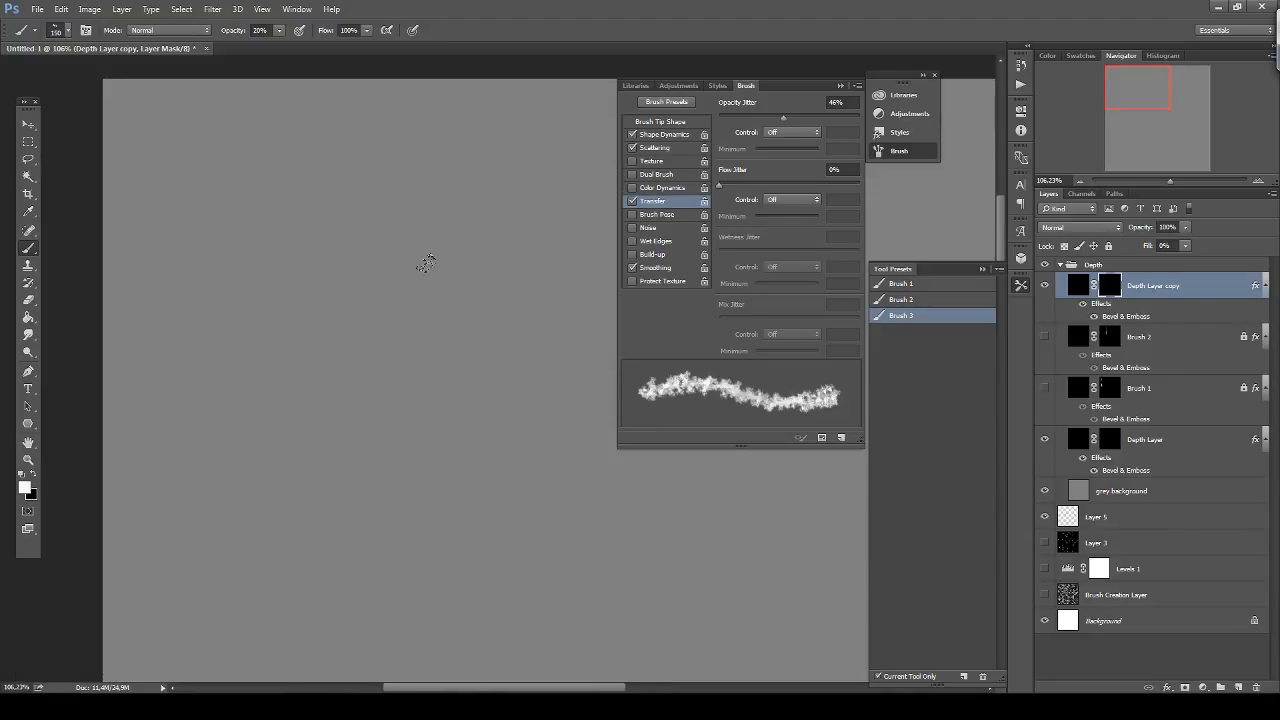
pyautogui.press('0')
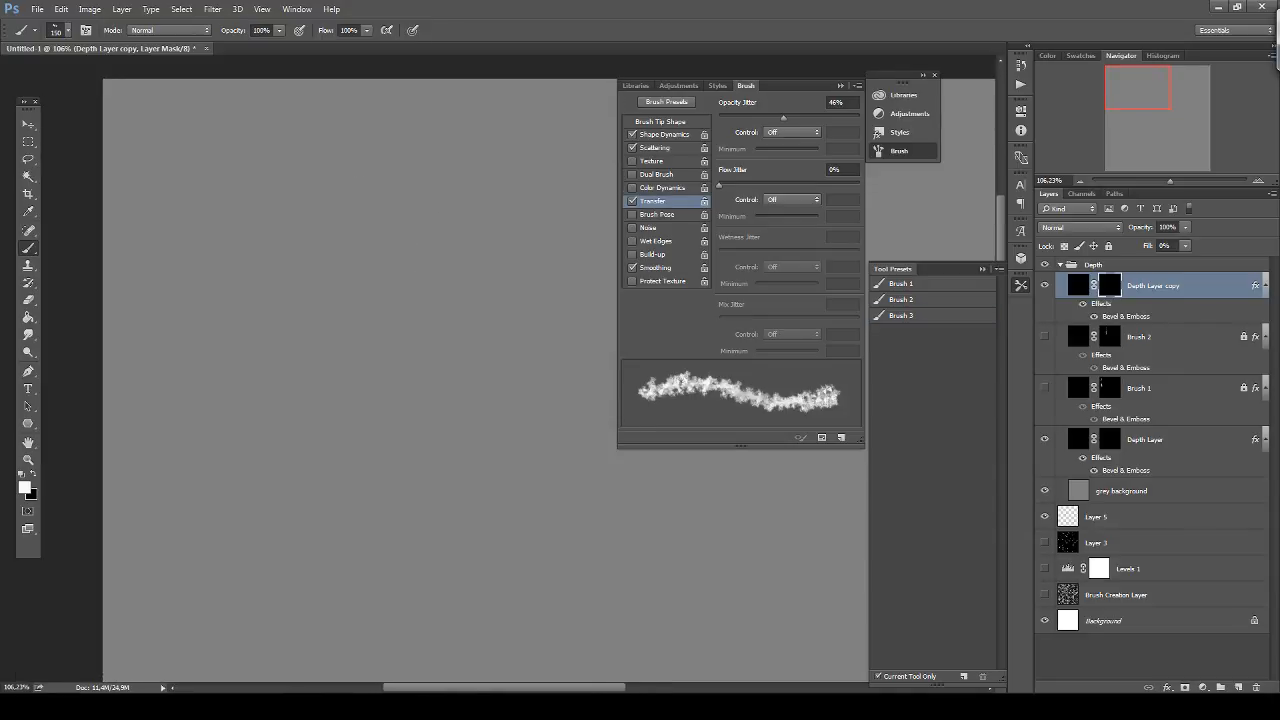
pyautogui.moveTo(368, 140); pyautogui.dragTo(376, 147)
pyautogui.hotkey('ctrl', 'z')
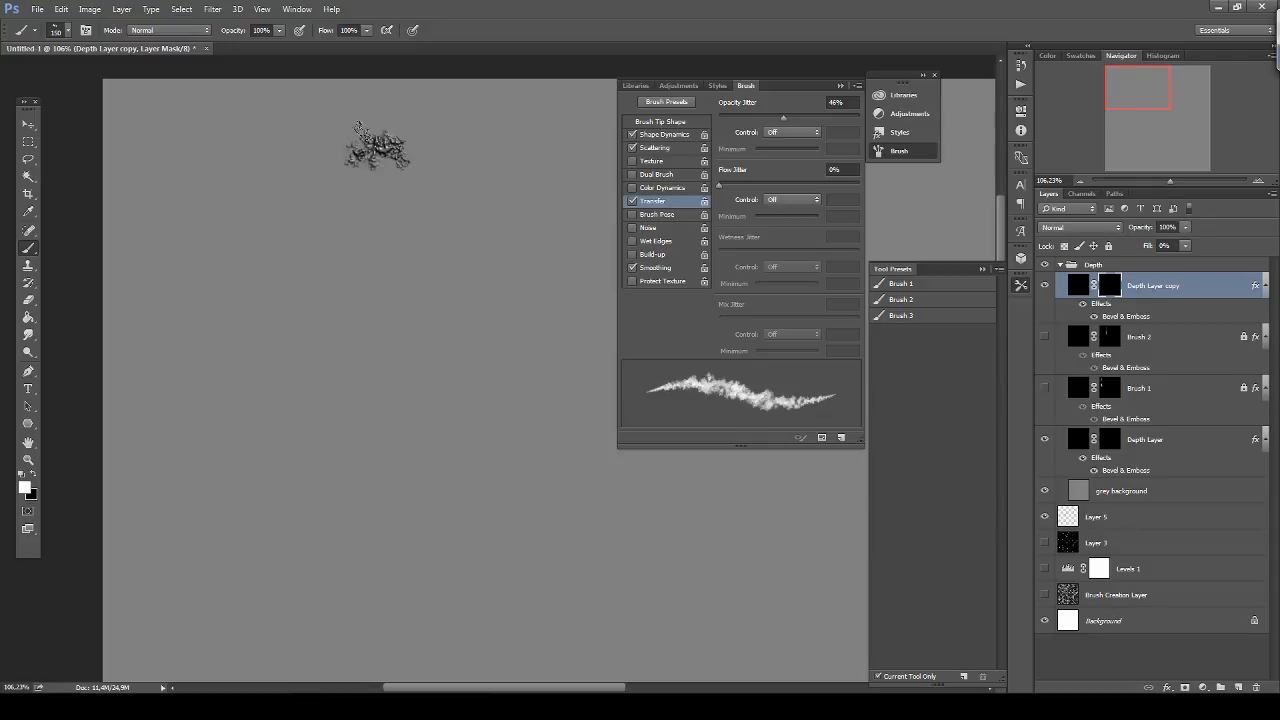
pyautogui.press('5')
pyautogui.moveTo(365, 202); pyautogui.dragTo(385, 240)
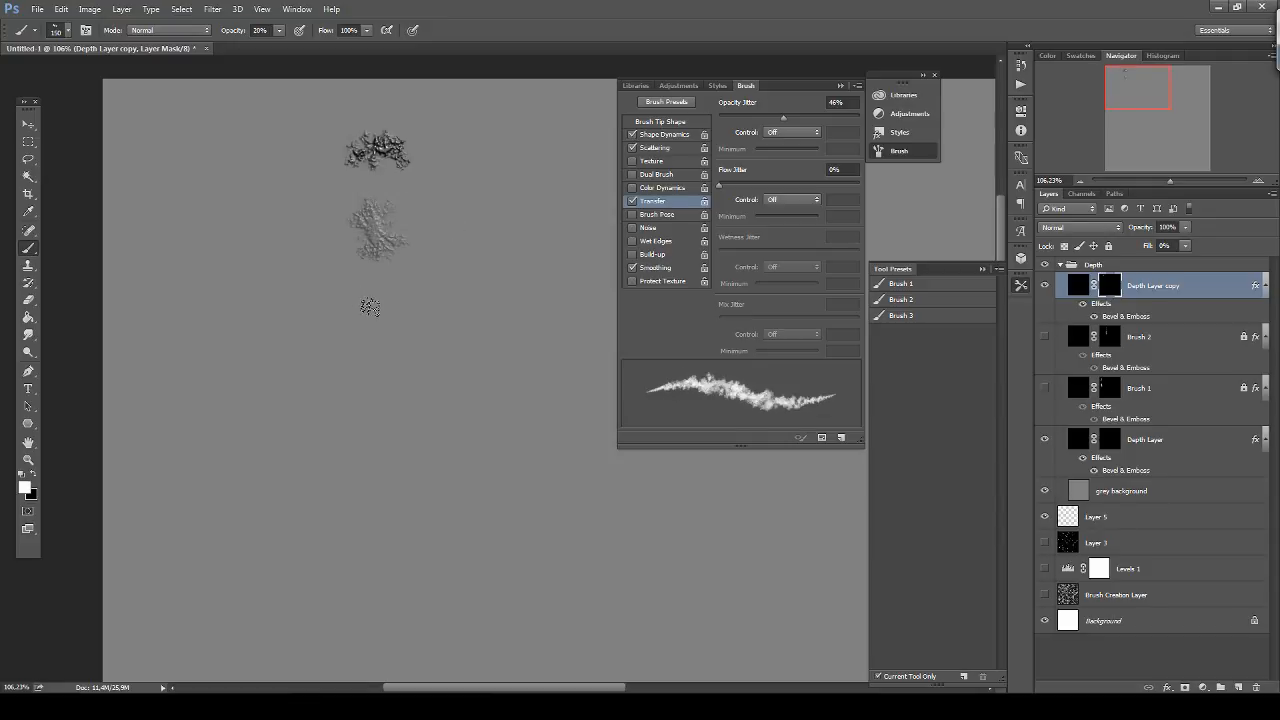
pyautogui.moveTo(370, 307); pyautogui.dragTo(376, 318)
pyautogui.moveTo(354, 405)
pyautogui.mouseDown()
pyautogui.moveTo(357, 425)
pyautogui.moveTo(353, 403)
pyautogui.mouseUp()
pyautogui.moveTo(345, 452)
pyautogui.mouseDown()
pyautogui.moveTo(367, 467)
pyautogui.moveTo(358, 395)
pyautogui.moveTo(380, 384)
pyautogui.mouseUp()
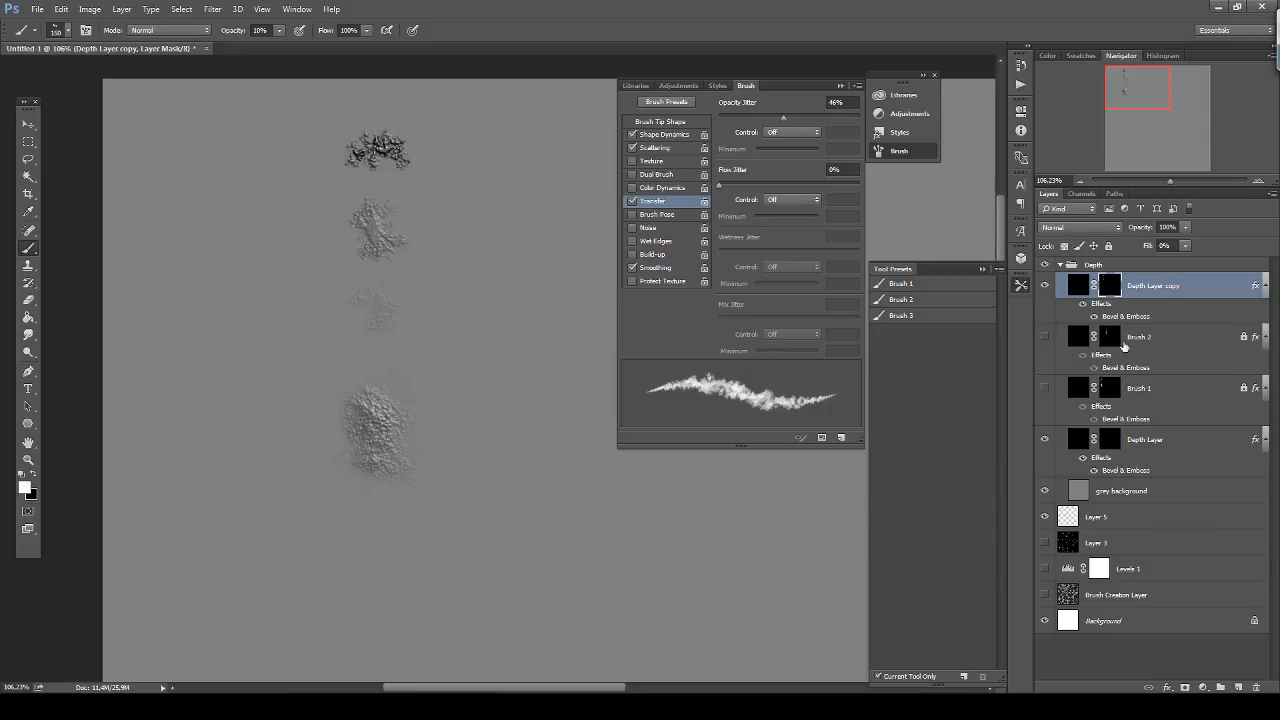
# Rename Depth Layer copy as "Brush 3" and hide it.
pyautogui.doubleClick(1150, 287)
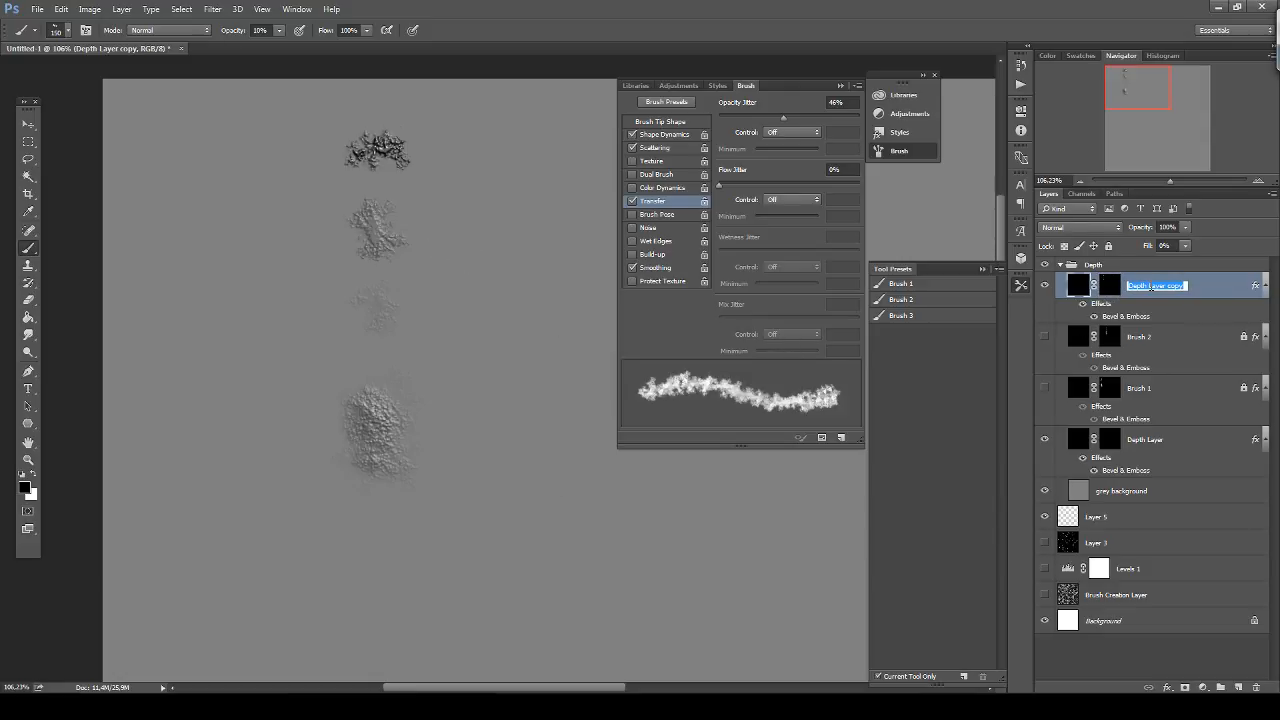
pyautogui.write('Brush 3')
pyautogui.press('Return')
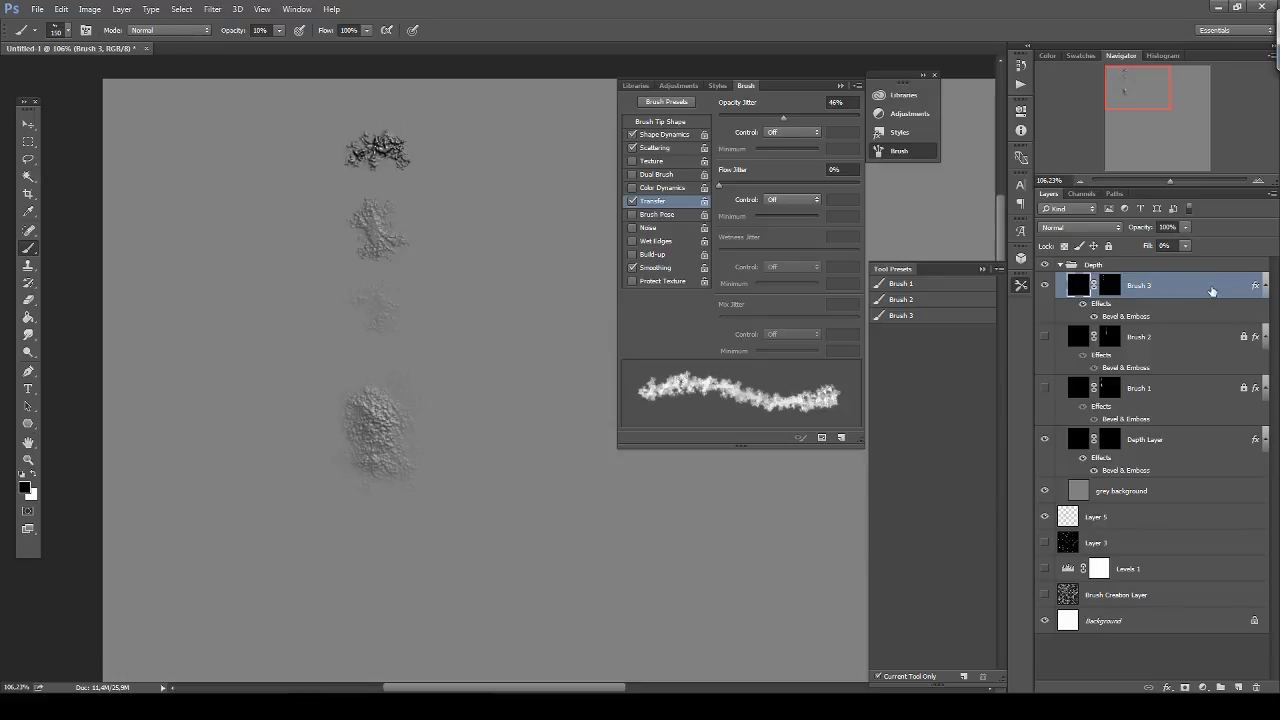
pyautogui.click(1045, 287)
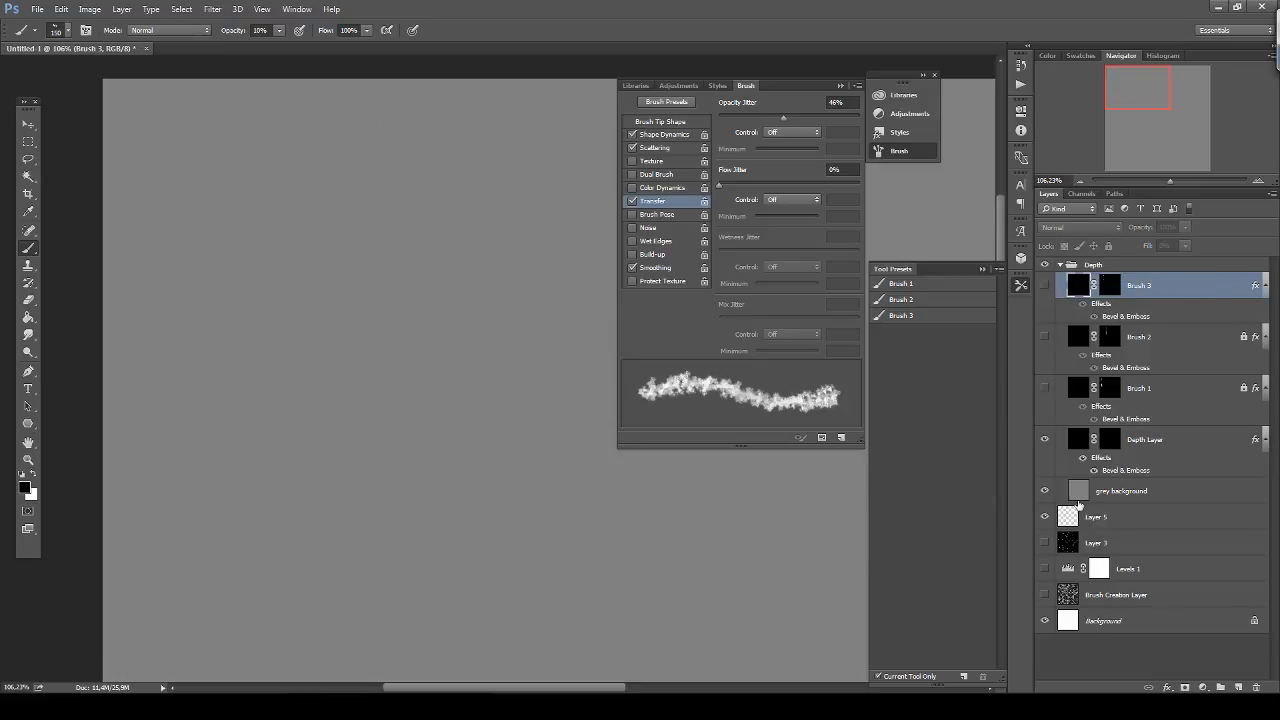
# Hide the Depth group and make Layer 5 active, with the brush settings collapsed to free the canvas.
pyautogui.click(1044, 266)
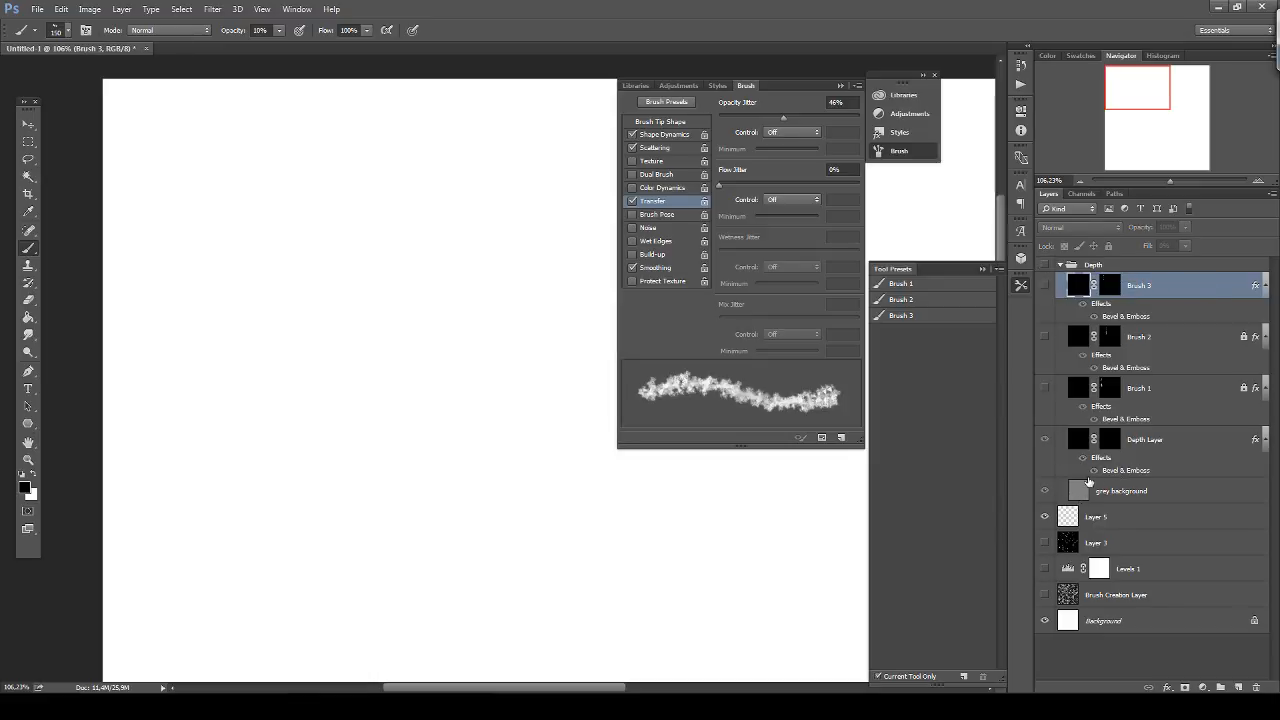
pyautogui.click(1071, 521)
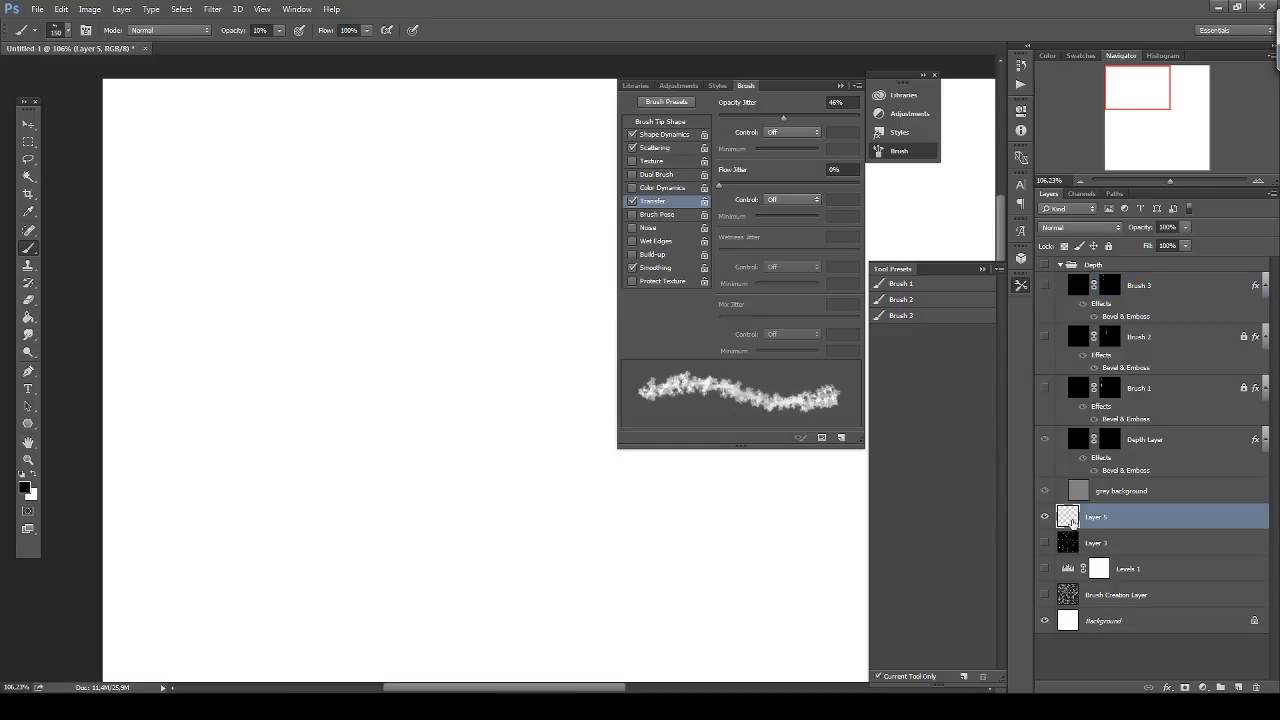
pyautogui.moveTo(592, 416); pyautogui.dragTo(403, 317)
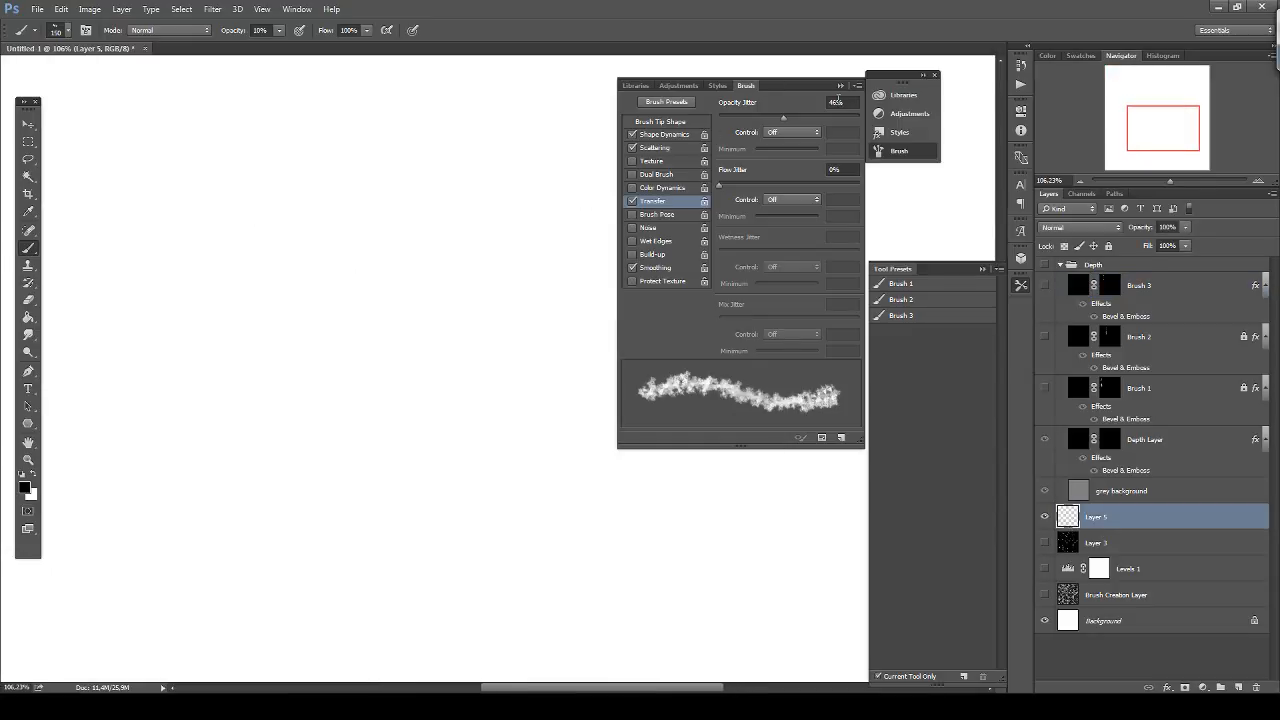
pyautogui.click(841, 87)
pyautogui.moveTo(499, 305)
pyautogui.mouseDown()
pyautogui.moveTo(567, 260)
pyautogui.moveTo(655, 243)
pyautogui.moveTo(658, 260)
pyautogui.mouseUp()
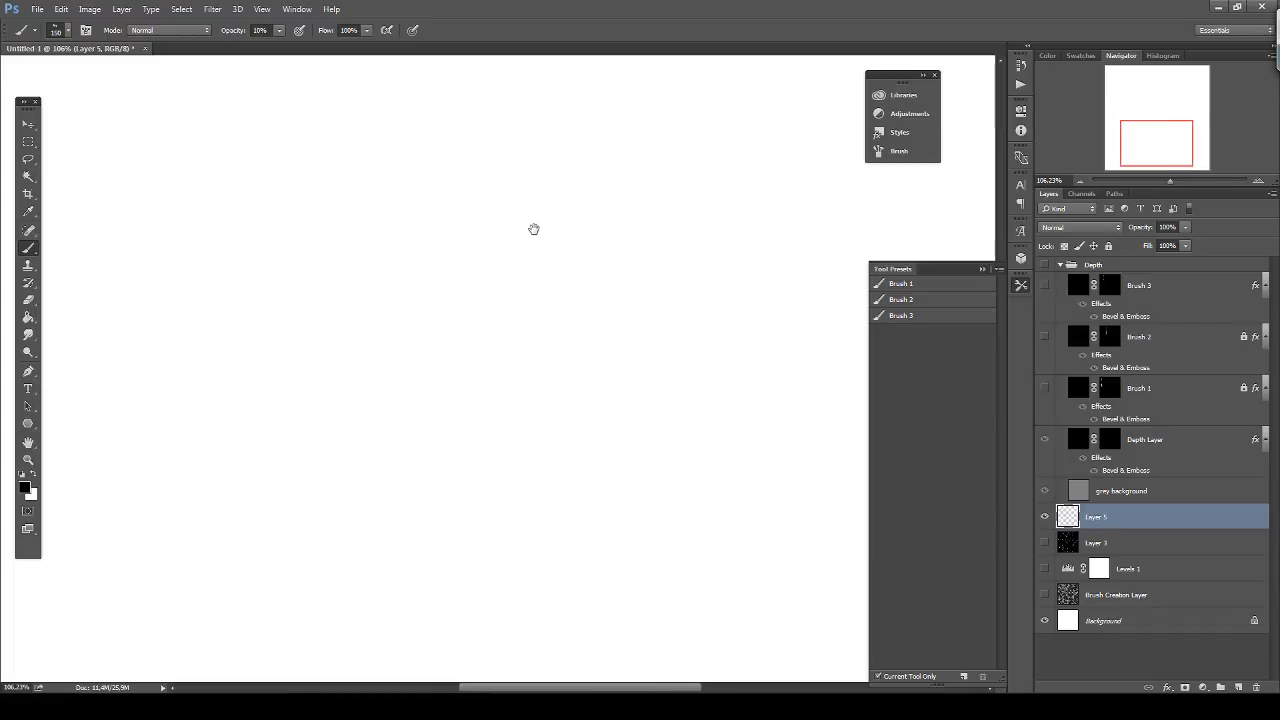
pyautogui.scroll(-2, 548, 245)
pyautogui.scroll(4, 548, 245)
pyautogui.scroll(-3, 526, 238)
pyautogui.moveTo(448, 190); pyautogui.dragTo(475, 337)
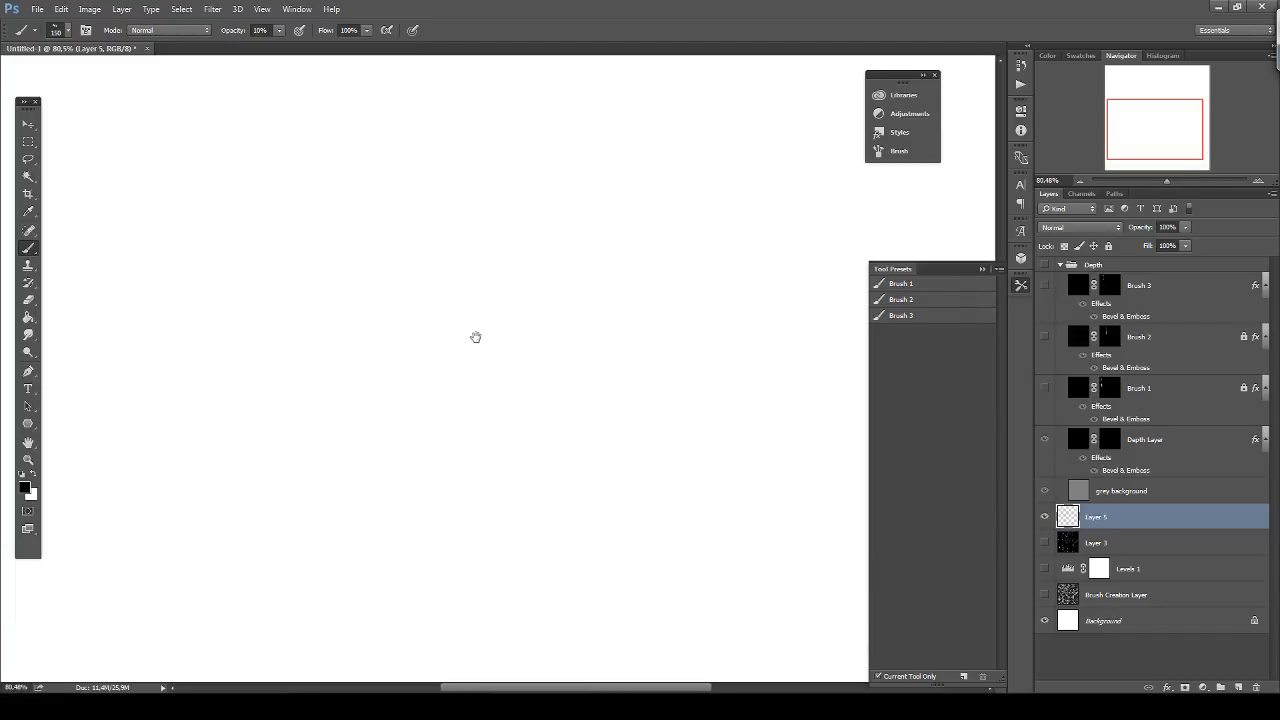
pyautogui.moveTo(454, 260); pyautogui.dragTo(443, 420)
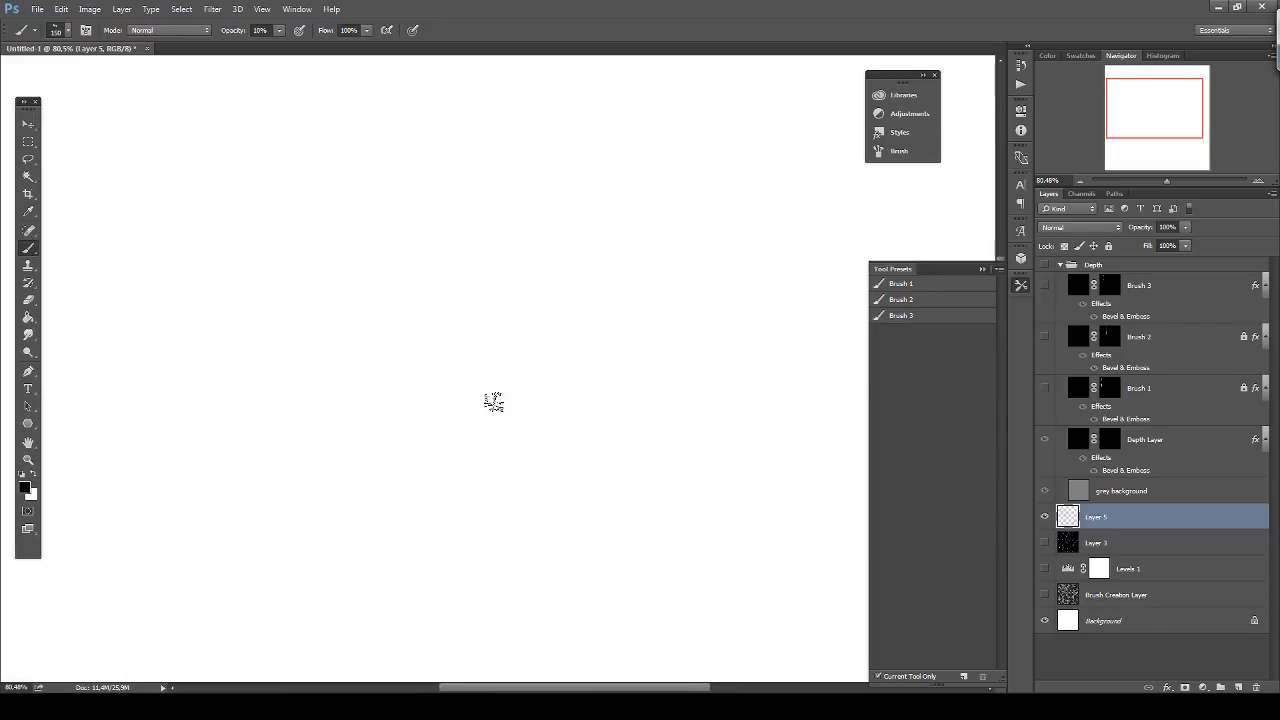
pyautogui.scroll(-1, 527, 342)
pyautogui.scroll(1, 527, 342)
# Paint a soft black cloud on Layer 5 with the Brush 1 preset and trim its outer side in white.
pyautogui.click(908, 318)
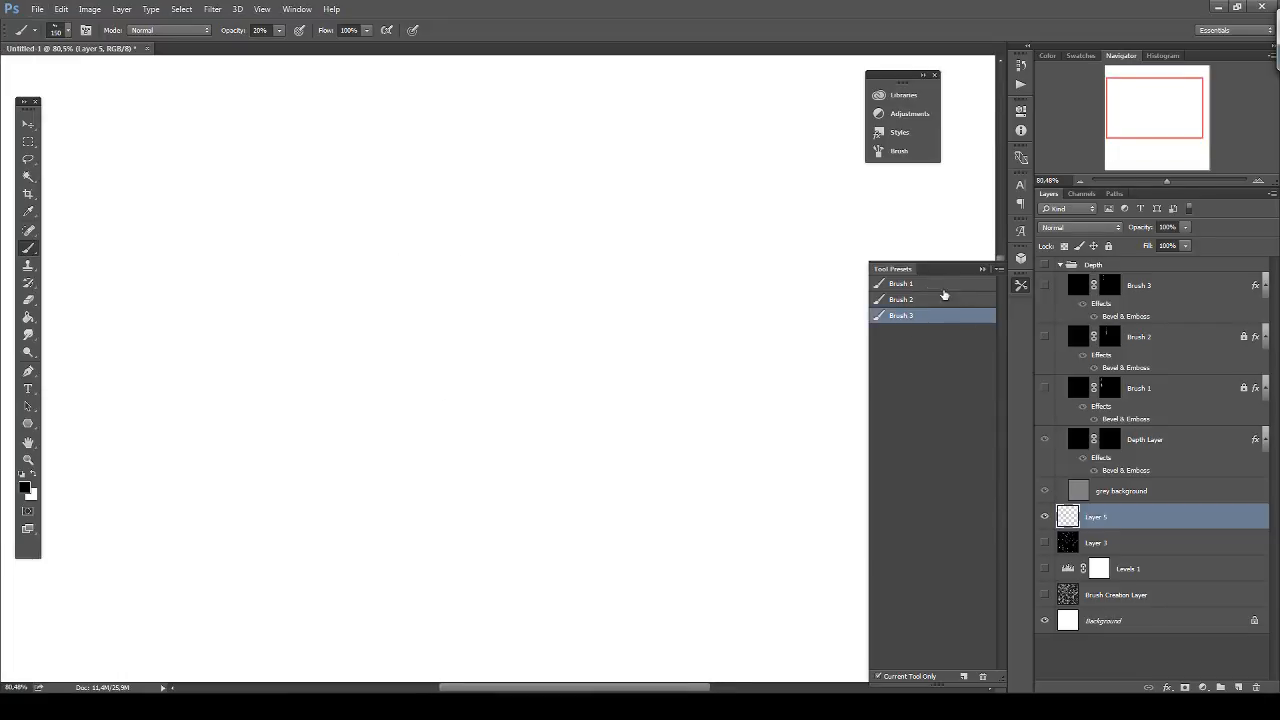
pyautogui.click(938, 284)
pyautogui.moveTo(476, 283)
pyautogui.mouseDown()
pyautogui.moveTo(500, 295)
pyautogui.moveTo(472, 285)
pyautogui.moveTo(457, 248)
pyautogui.moveTo(423, 265)
pyautogui.moveTo(428, 240)
pyautogui.moveTo(443, 266)
pyautogui.moveTo(454, 257)
pyautogui.moveTo(470, 270)
pyautogui.moveTo(434, 220)
pyautogui.moveTo(423, 237)
pyautogui.moveTo(440, 268)
pyautogui.moveTo(510, 250)
pyautogui.moveTo(523, 283)
pyautogui.moveTo(474, 289)
pyautogui.moveTo(490, 250)
pyautogui.moveTo(476, 290)
pyautogui.mouseUp()
pyautogui.press('[')
pyautogui.press('[')
pyautogui.press('[')
pyautogui.press('x')
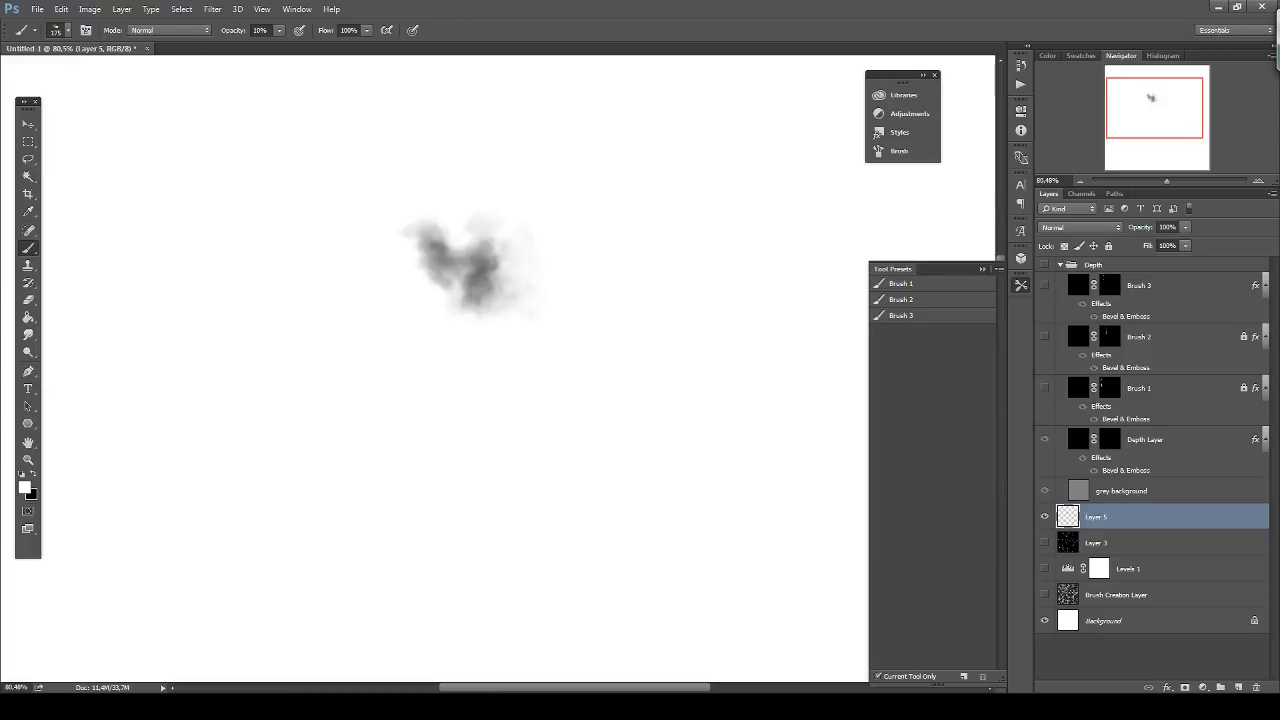
pyautogui.moveTo(485, 292)
pyautogui.mouseDown()
pyautogui.moveTo(437, 323)
pyautogui.moveTo(513, 287)
pyautogui.moveTo(501, 284)
pyautogui.moveTo(492, 232)
pyautogui.mouseUp()
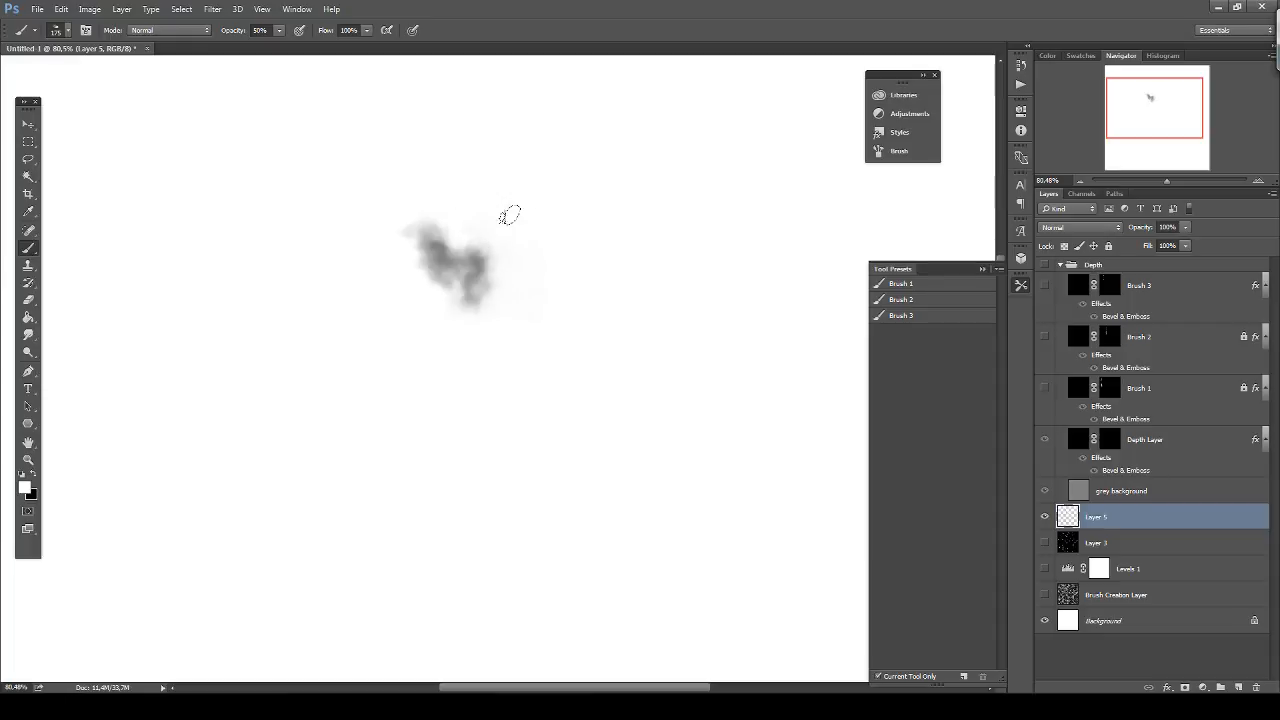
# Darken the cloud's core in black with a smaller brush at 50% opacity.
pyautogui.press('x')
pyautogui.press('[')
pyautogui.press('[')
pyautogui.press('[')
pyautogui.press('[')
pyautogui.moveTo(446, 258); pyautogui.dragTo(471, 301)
pyautogui.hotkey('ctrl', 'z')
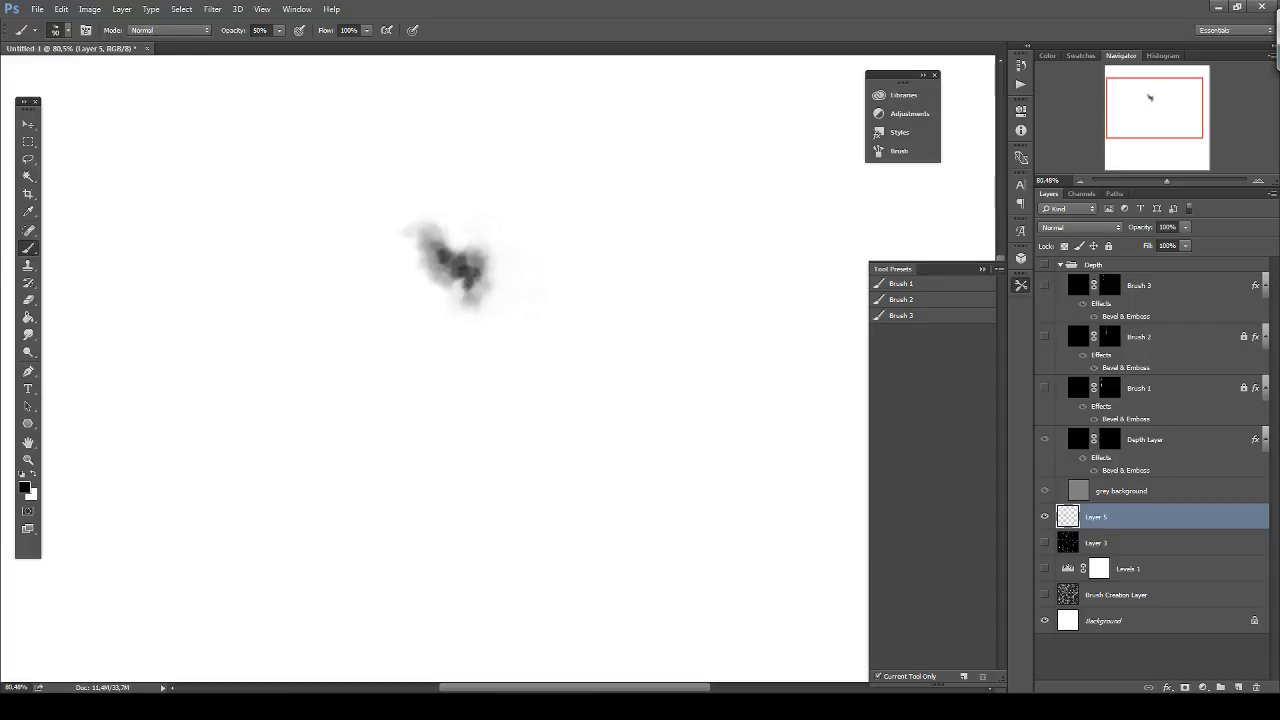
# Rework the cloud's left side in black with the Brush 2 preset at 10% opacity, then switch to white at 50%.
pyautogui.click(904, 301)
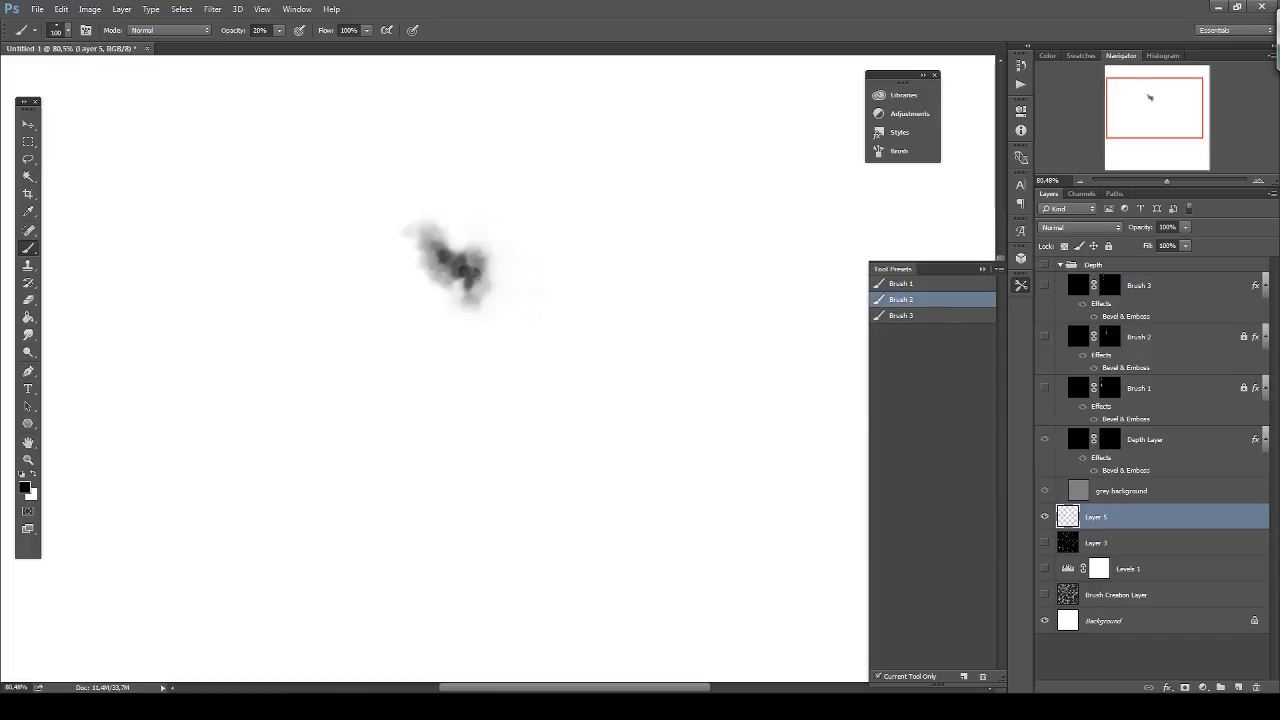
pyautogui.moveTo(430, 252)
pyautogui.mouseDown()
pyautogui.moveTo(434, 234)
pyautogui.moveTo(448, 246)
pyautogui.moveTo(468, 236)
pyautogui.moveTo(462, 250)
pyautogui.moveTo(432, 252)
pyautogui.mouseUp()
pyautogui.hotkey('ctrl', 'z')
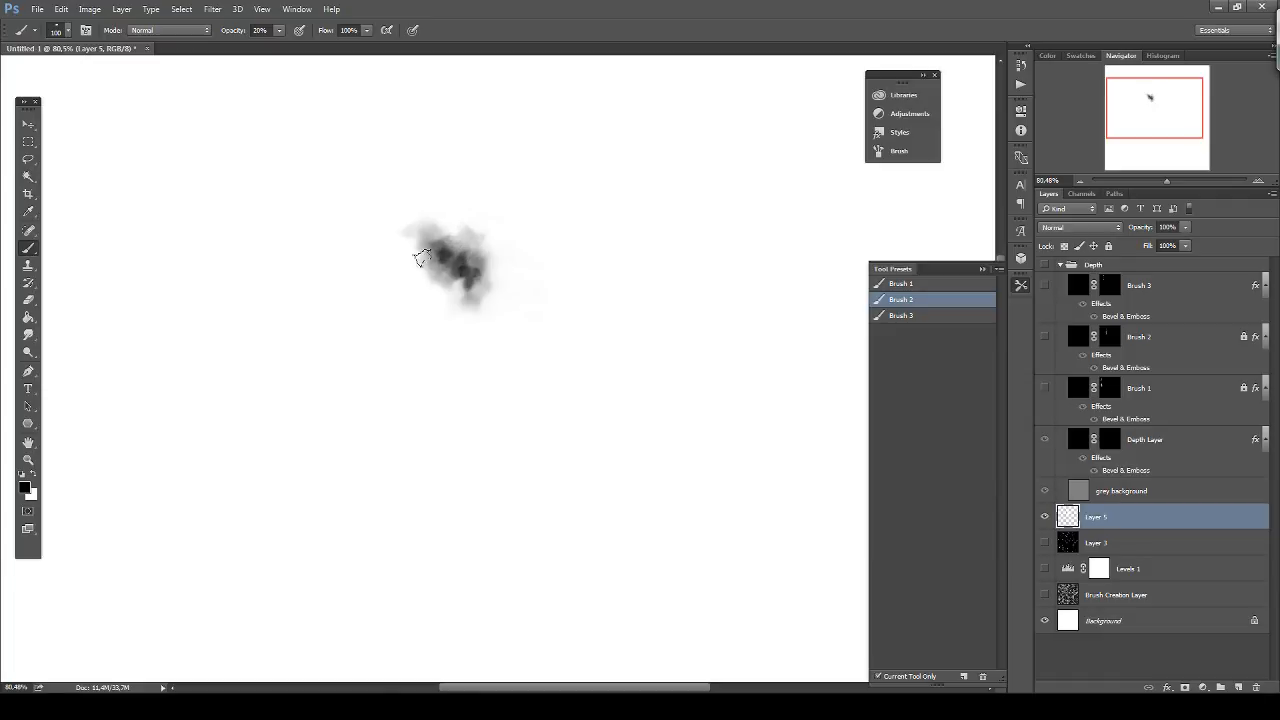
pyautogui.press('1')
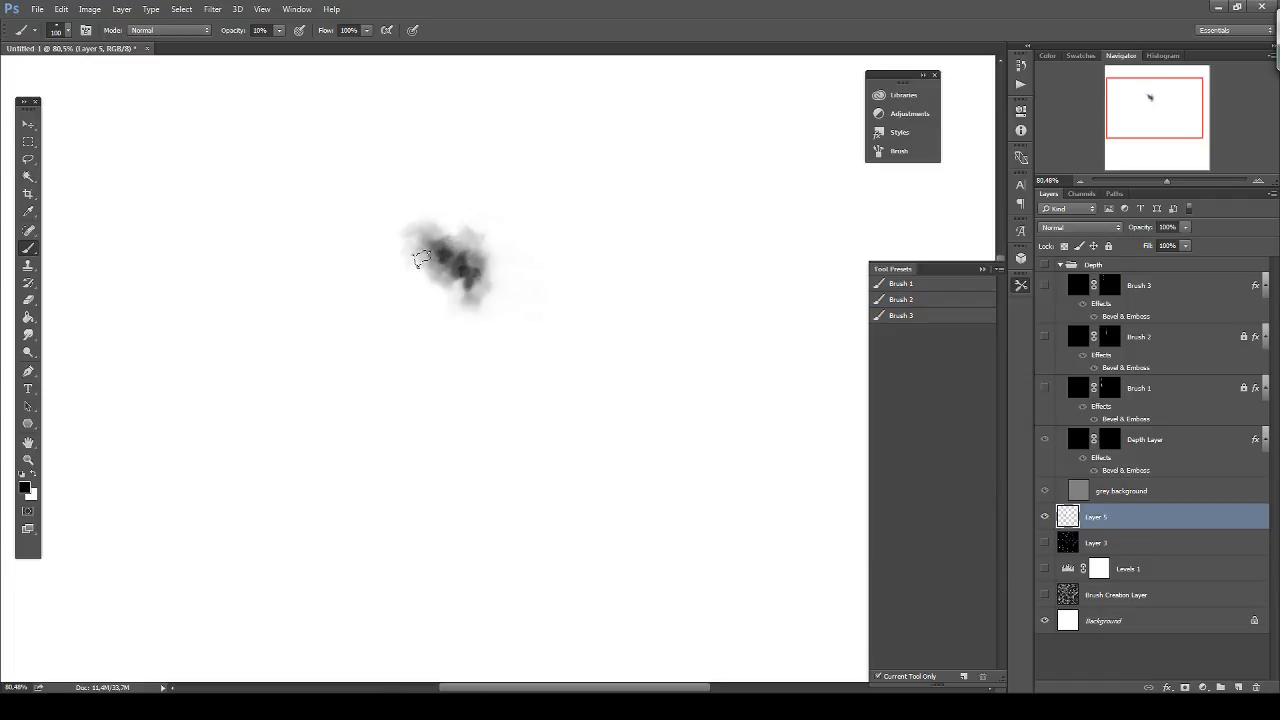
pyautogui.moveTo(421, 258)
pyautogui.mouseDown()
pyautogui.moveTo(420, 245)
pyautogui.moveTo(438, 300)
pyautogui.moveTo(425, 290)
pyautogui.moveTo(428, 250)
pyautogui.moveTo(440, 268)
pyautogui.moveTo(418, 284)
pyautogui.mouseUp()
pyautogui.press('x')
pyautogui.press('5')
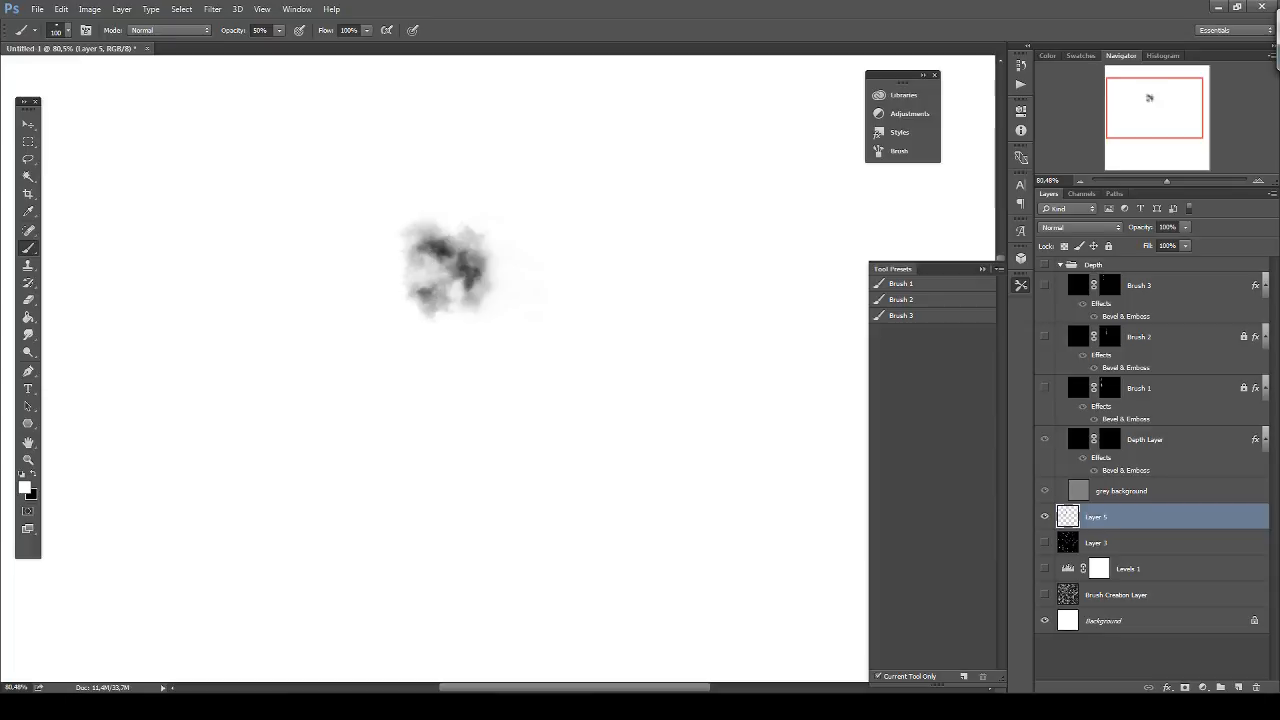
# Roughen the cloud with black and white strokes of the Brush 3 preset and soften its lower left edge in white with Brush 1.
pyautogui.click(926, 317)
pyautogui.press('x')
pyautogui.moveTo(445, 223)
pyautogui.mouseDown()
pyautogui.moveTo(455, 248)
pyautogui.moveTo(432, 222)
pyautogui.moveTo(408, 257)
pyautogui.moveTo(407, 296)
pyautogui.moveTo(484, 274)
pyautogui.moveTo(472, 226)
pyautogui.moveTo(478, 248)
pyautogui.moveTo(441, 236)
pyautogui.moveTo(440, 222)
pyautogui.mouseUp()
pyautogui.press('x')
pyautogui.moveTo(450, 275)
pyautogui.mouseDown()
pyautogui.moveTo(449, 297)
pyautogui.moveTo(443, 271)
pyautogui.moveTo(444, 288)
pyautogui.moveTo(468, 282)
pyautogui.moveTo(415, 304)
pyautogui.moveTo(422, 280)
pyautogui.mouseUp()
pyautogui.press('5')
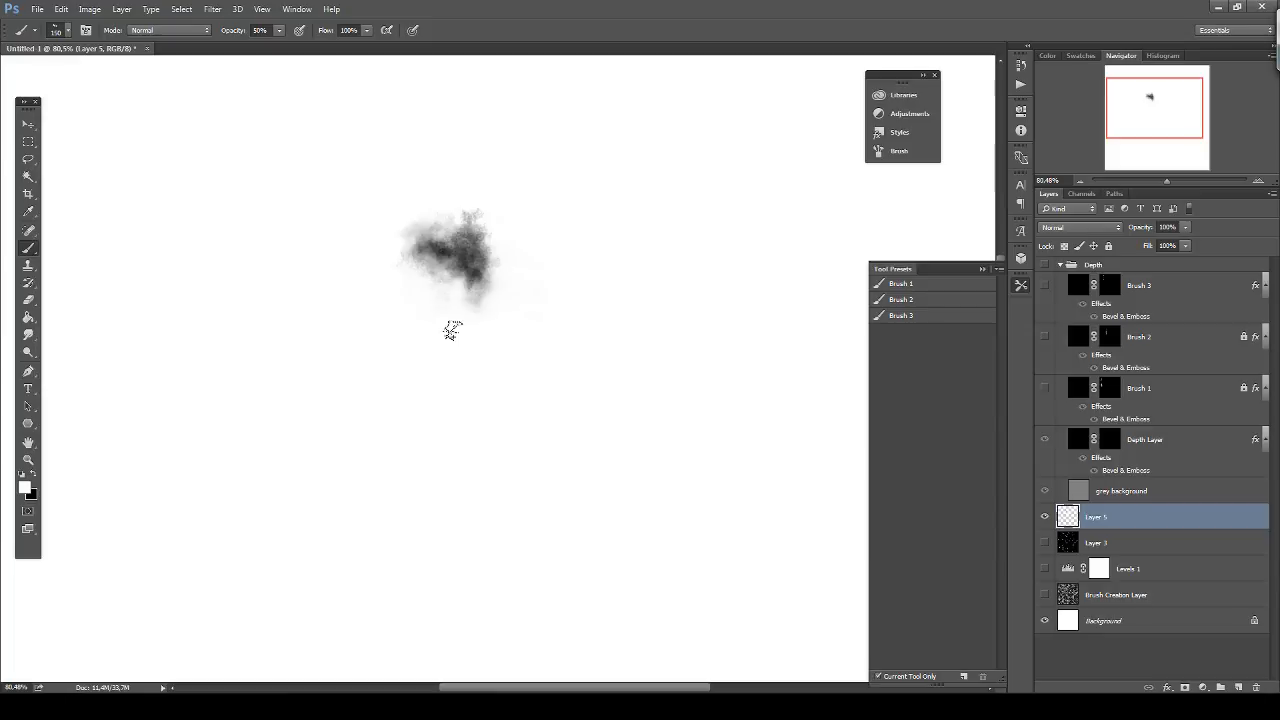
pyautogui.click(877, 285)
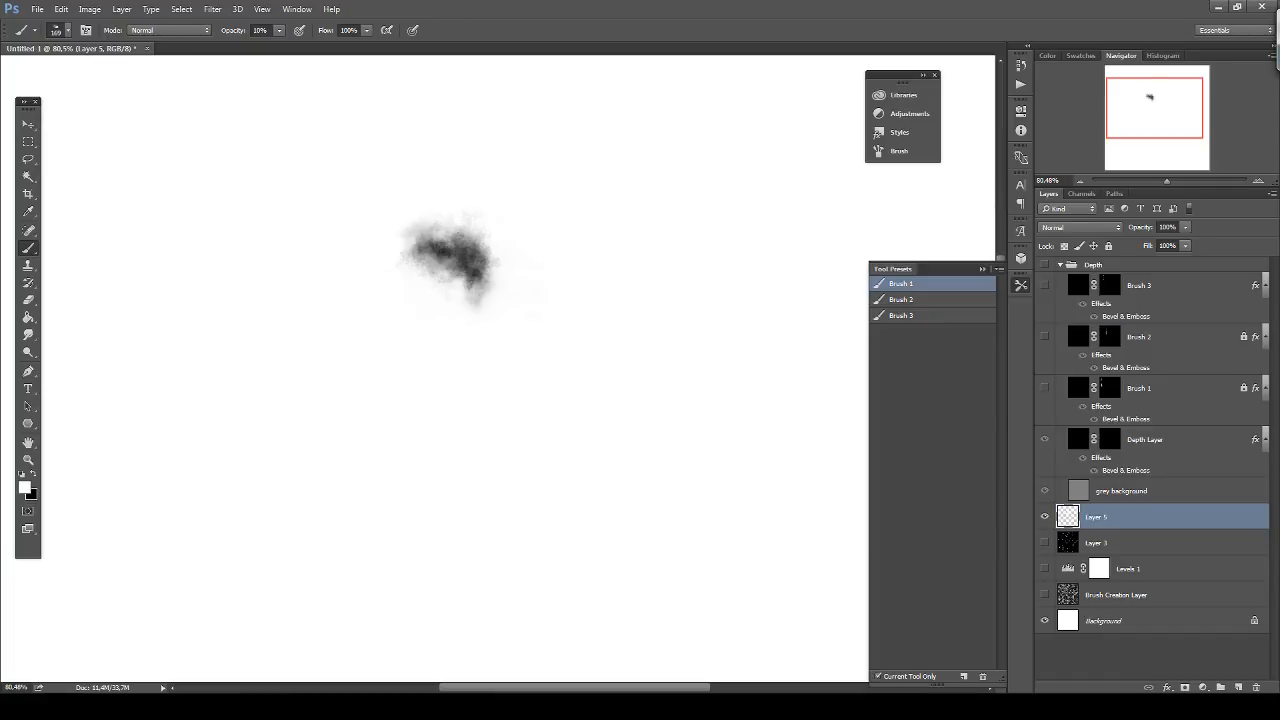
pyautogui.moveTo(406, 254)
pyautogui.mouseDown()
pyautogui.moveTo(381, 248)
pyautogui.moveTo(431, 289)
pyautogui.mouseUp()
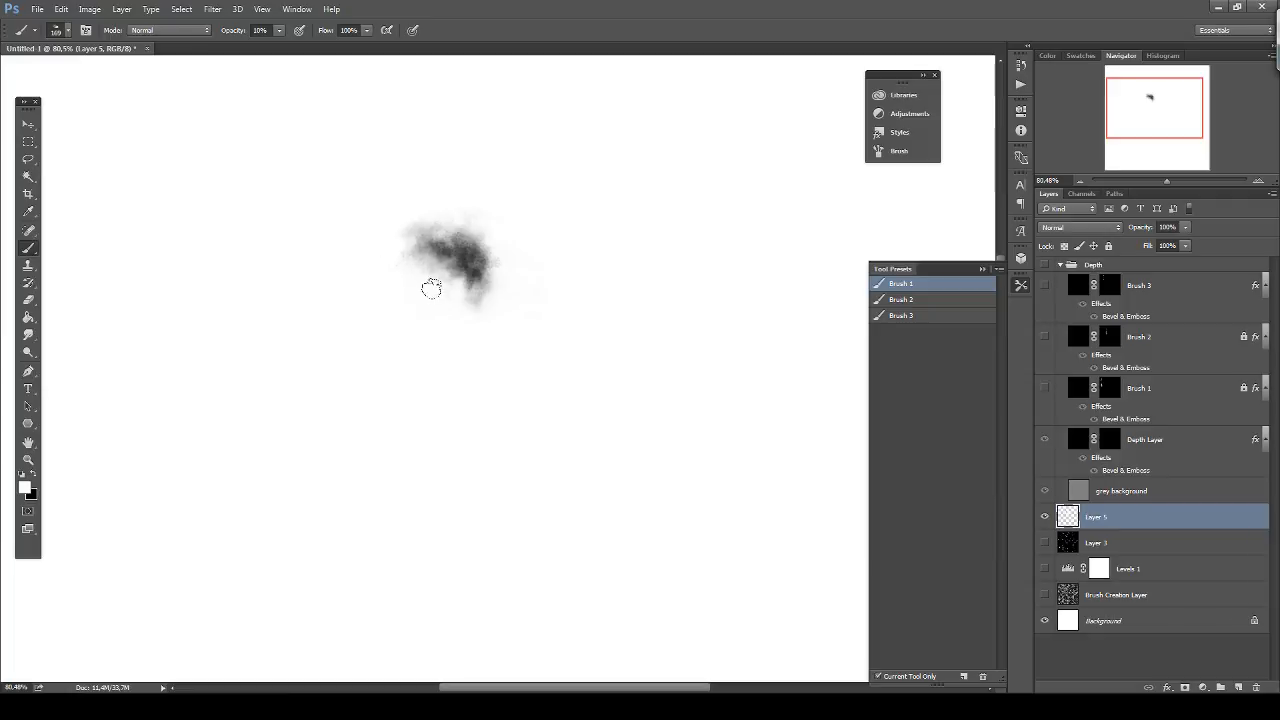
# Enclose the painted cloud in a rectangular marquee selection and shift the selection to center it around the shape.
pyautogui.scroll(3, 414, 223)
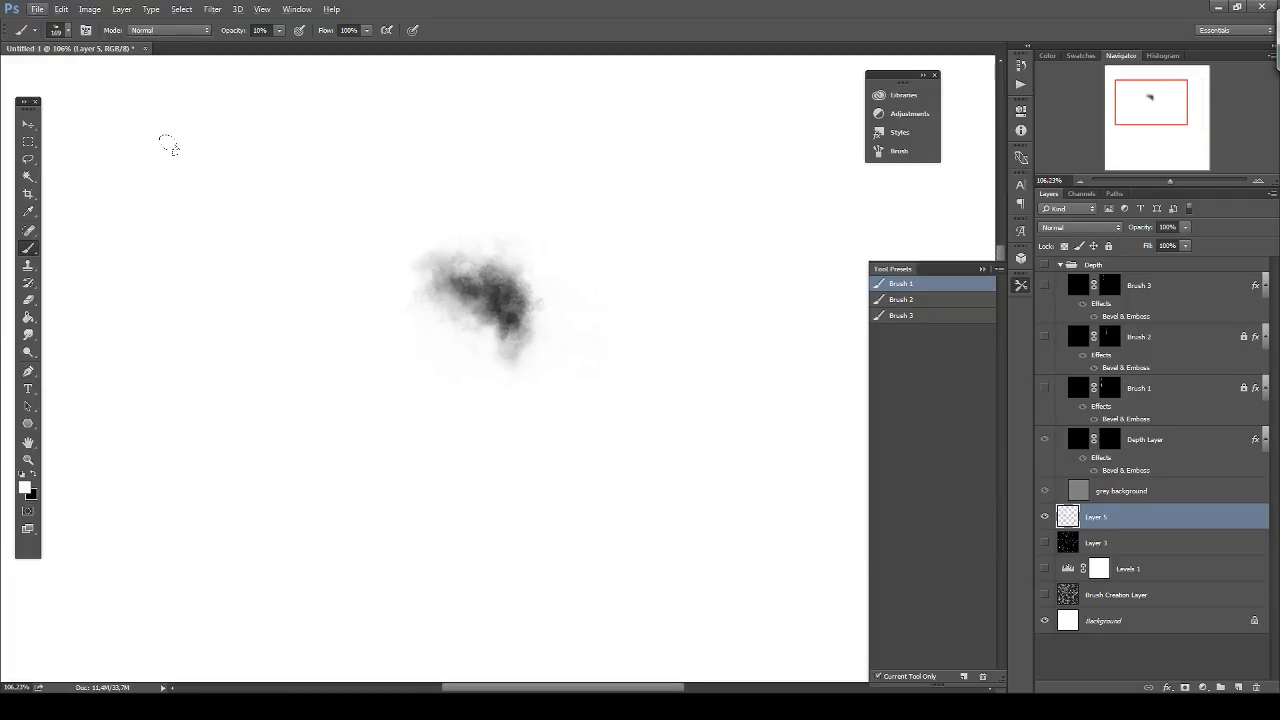
pyautogui.click(28, 141)
pyautogui.moveTo(391, 225); pyautogui.dragTo(568, 393)
pyautogui.moveTo(530, 338); pyautogui.dragTo(524, 324)
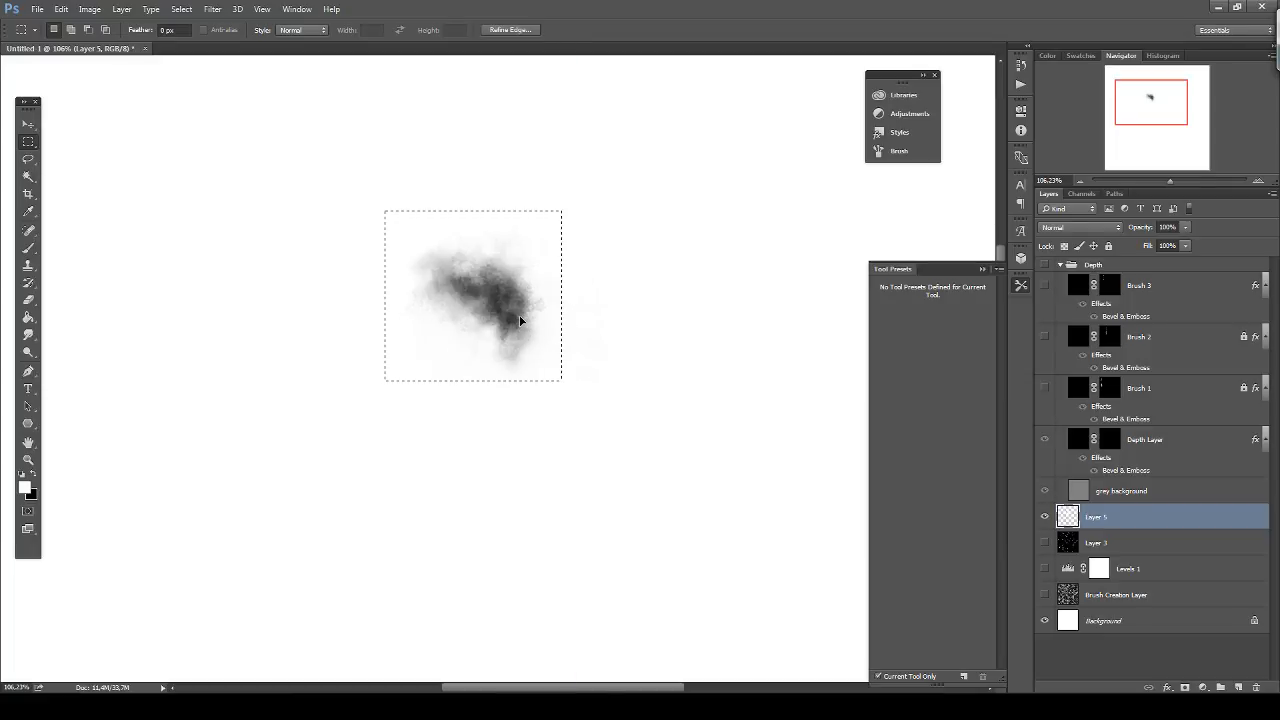
# Define the selected cloud as a brush preset named "Brush 4" and clear it from Layer 5.
pyautogui.click(61, 9)
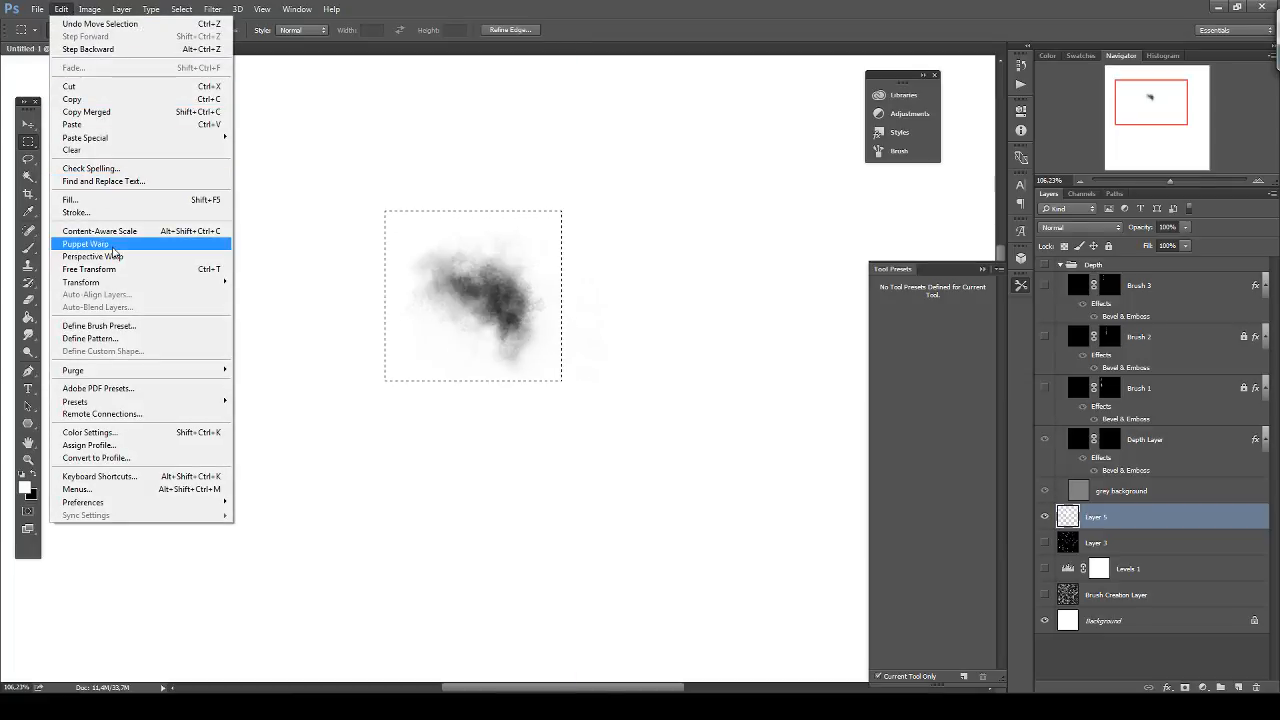
pyautogui.click(147, 327)
pyautogui.click(774, 239)
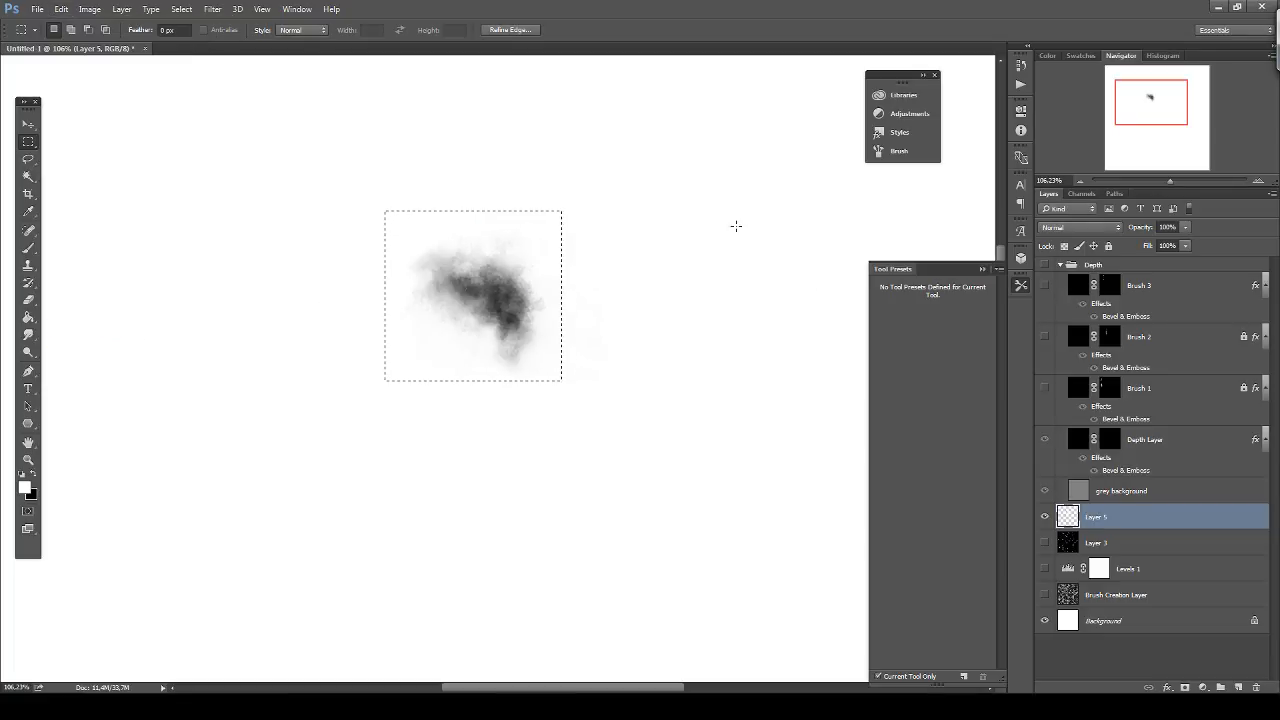
pyautogui.click(61, 9)
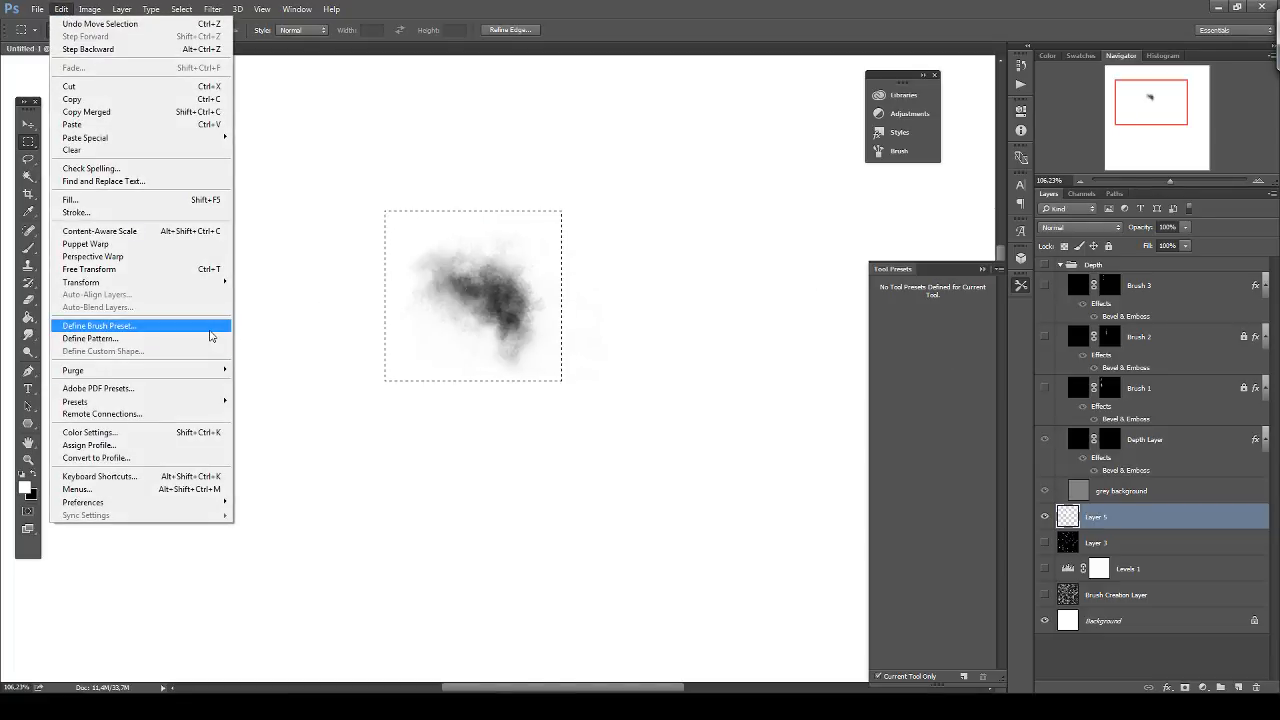
pyautogui.click(206, 333)
pyautogui.write('Brush 4')
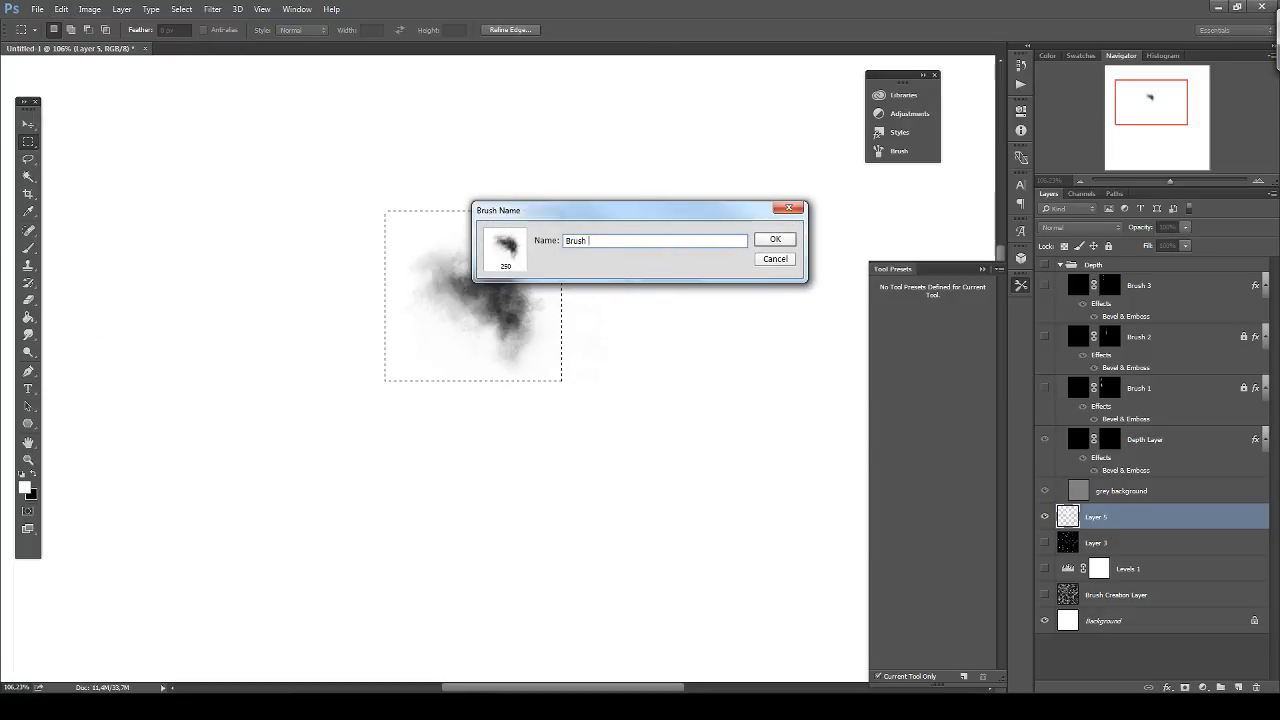
pyautogui.press('Return')
pyautogui.press('Delete')
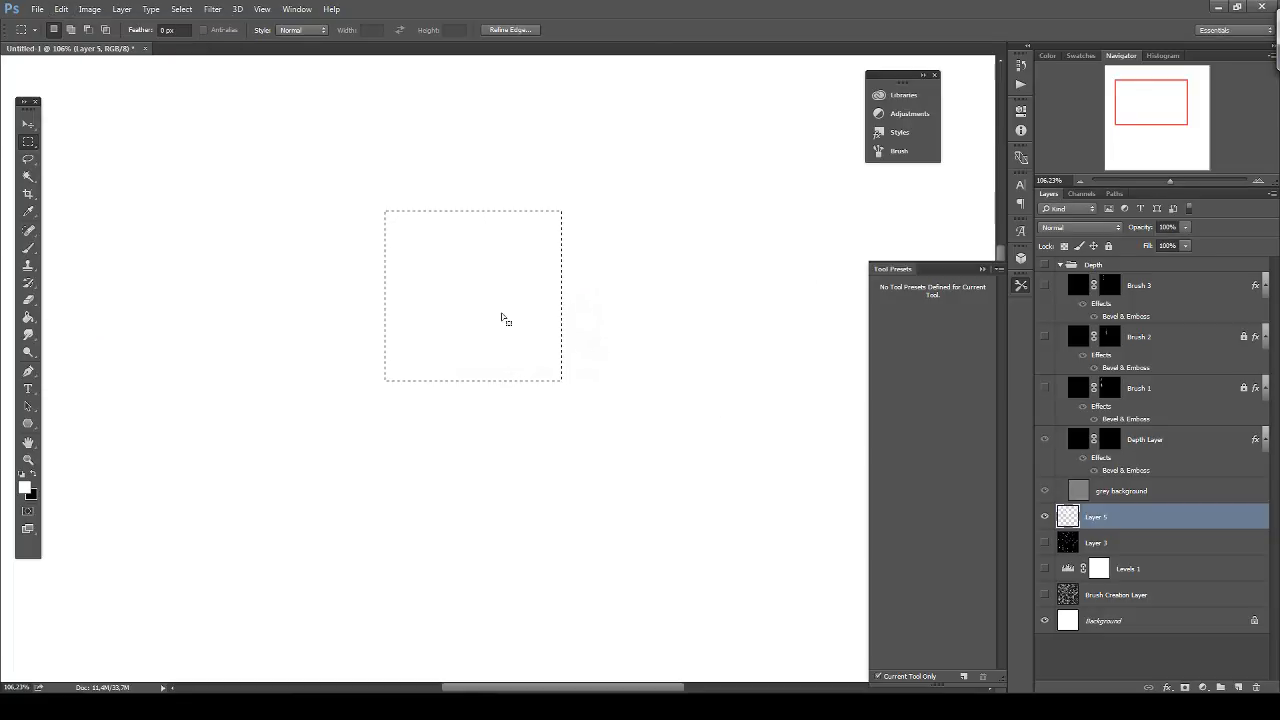
# Clear the marquee selection and activate the Brush tool with black as the foreground color.
pyautogui.hotkey('ctrl', 'd')
pyautogui.press('b')
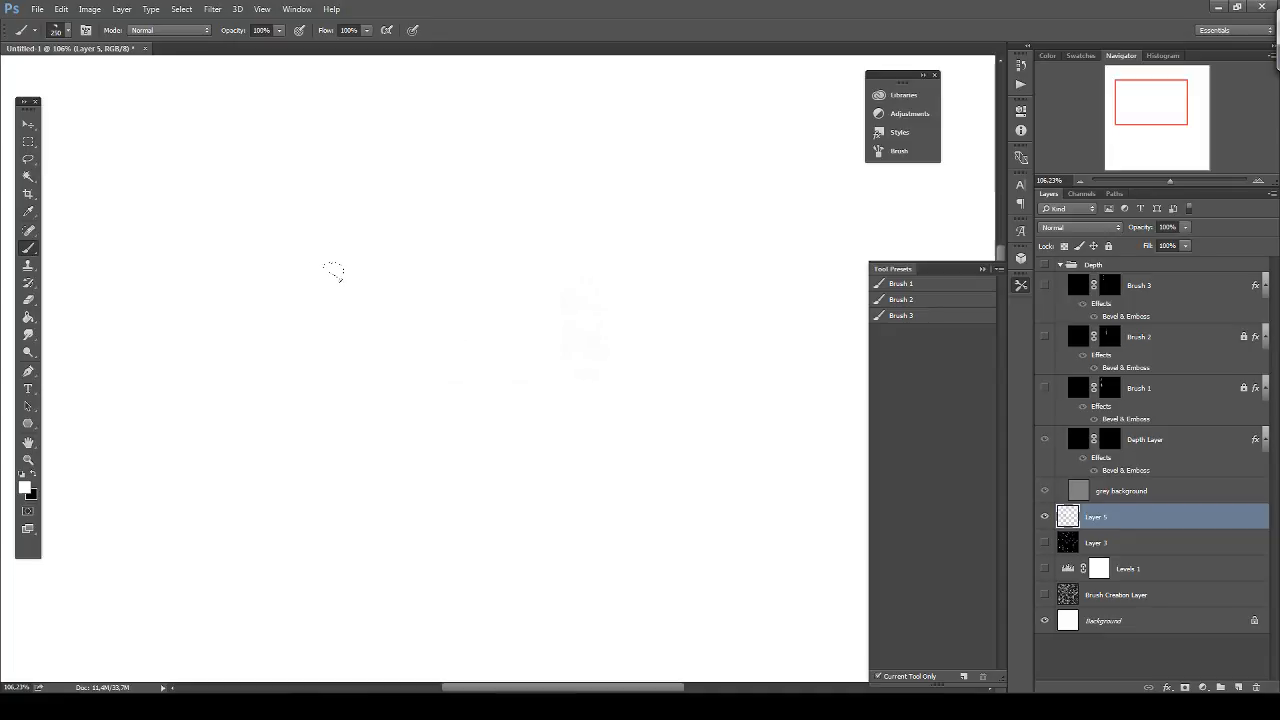
pyautogui.press('x')
# Try the new cloud brush tip with two freehand black strokes on Layer 5, undoing each one.
pyautogui.moveTo(334, 272)
pyautogui.mouseDown()
pyautogui.moveTo(455, 285)
pyautogui.moveTo(530, 335)
pyautogui.mouseUp()
pyautogui.hotkey('ctrl', 'z')
pyautogui.moveTo(372, 307); pyautogui.dragTo(467, 286)
pyautogui.hotkey('ctrl', 'z')
# Open the brush settings and set the tip spacing to 32%.
pyautogui.click(86, 30)
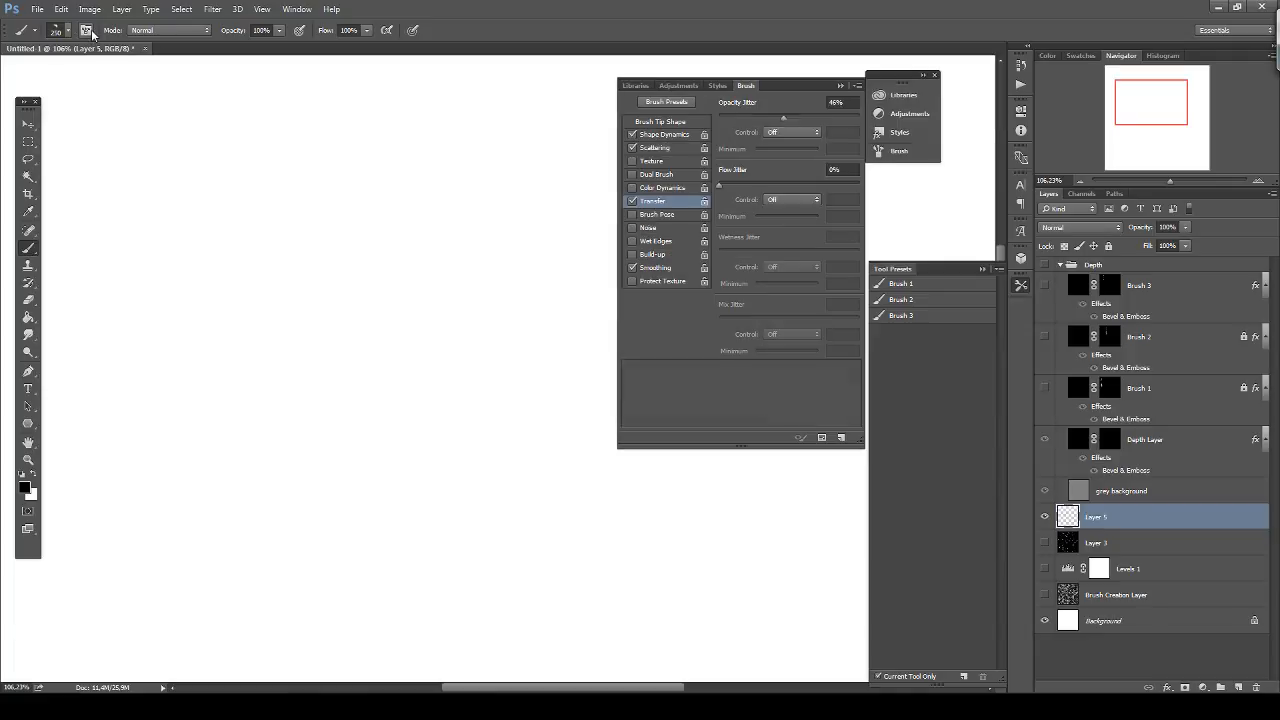
pyautogui.click(668, 122)
pyautogui.moveTo(730, 322); pyautogui.dragTo(740, 317)
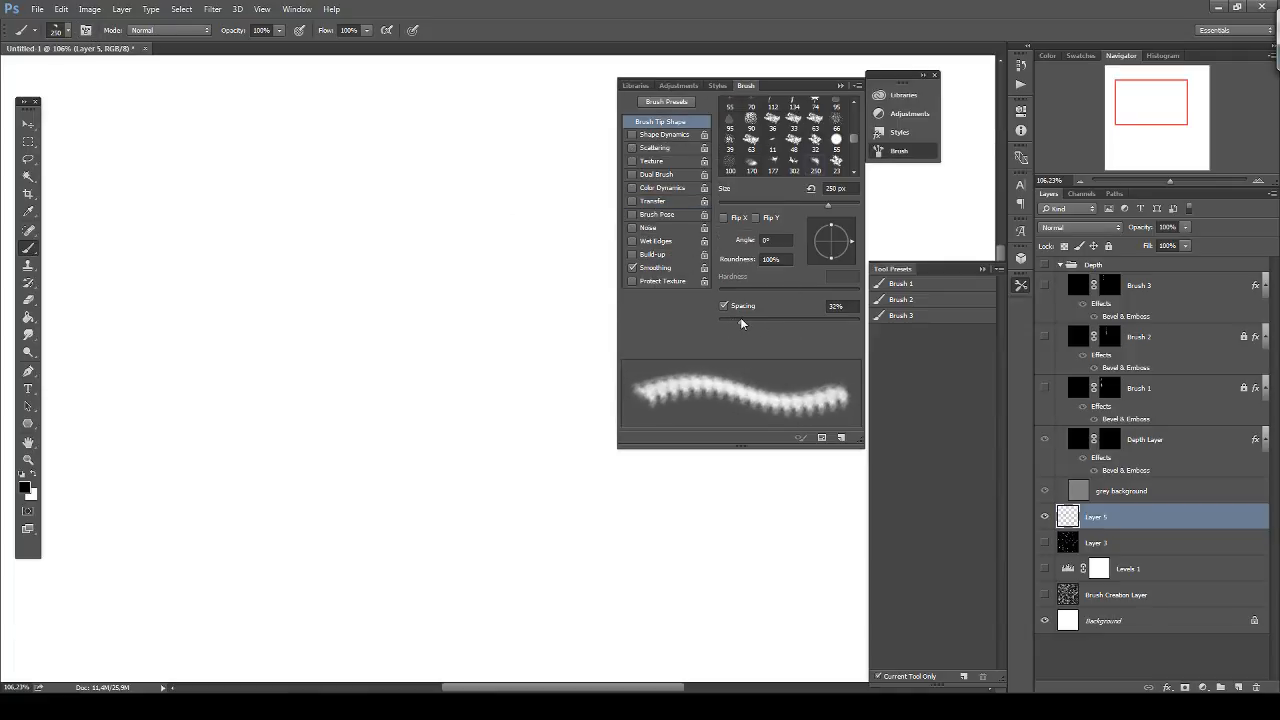
# Enable Shape Dynamics with 18% size jitter controlled by Pen Pressure, 58% angle jitter and 11% roundness jitter.
pyautogui.click(682, 134)
pyautogui.moveTo(738, 117); pyautogui.dragTo(743, 120)
pyautogui.click(790, 132)
pyautogui.click(800, 151)
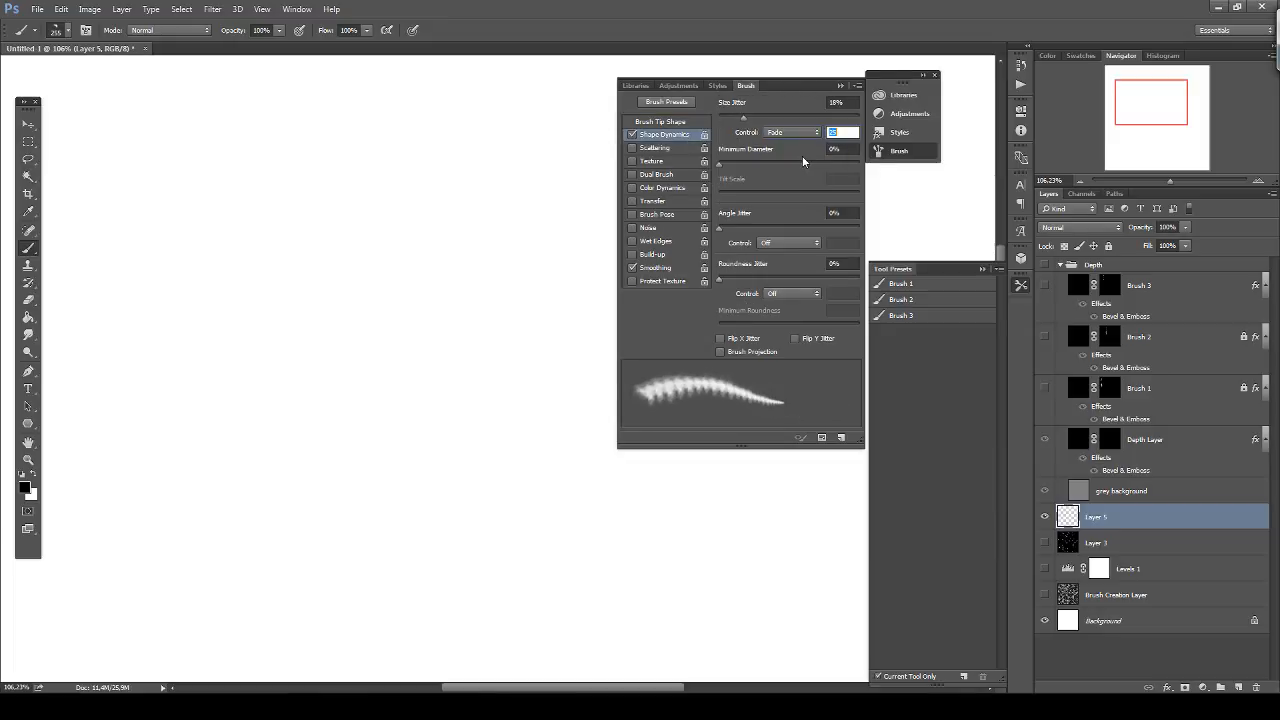
pyautogui.click(790, 132)
pyautogui.click(788, 160)
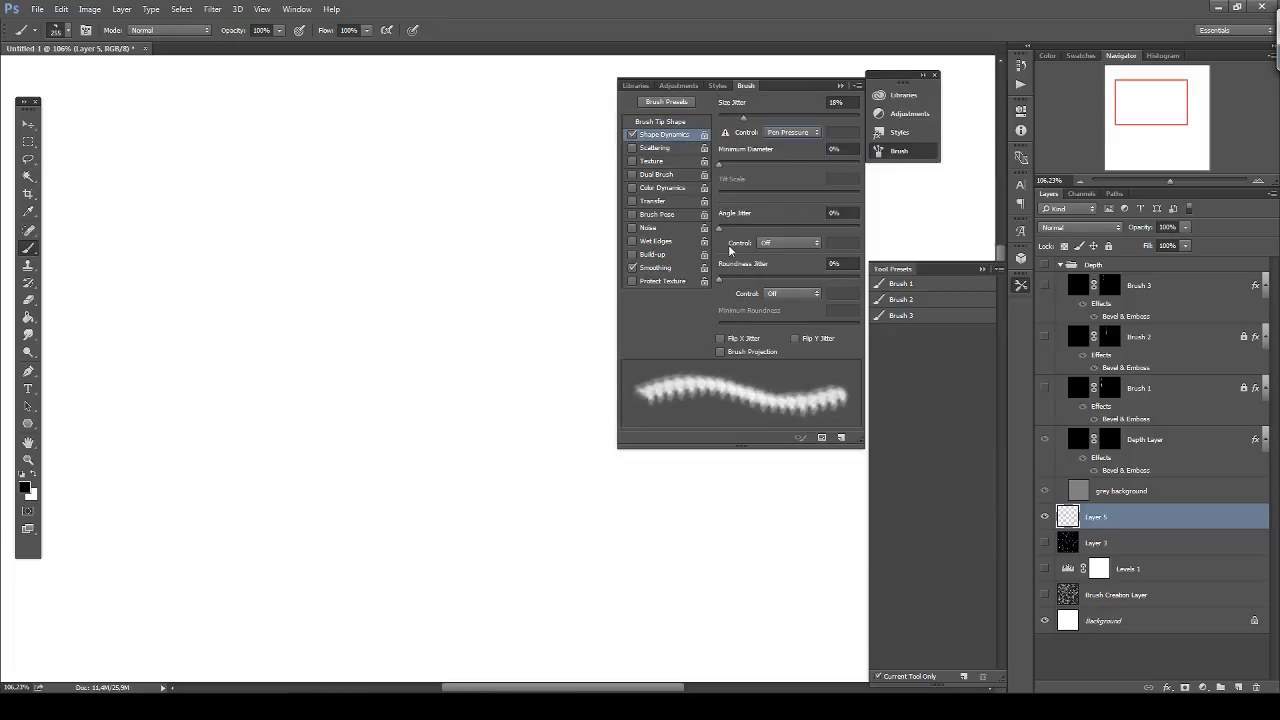
pyautogui.moveTo(719, 227); pyautogui.dragTo(799, 224)
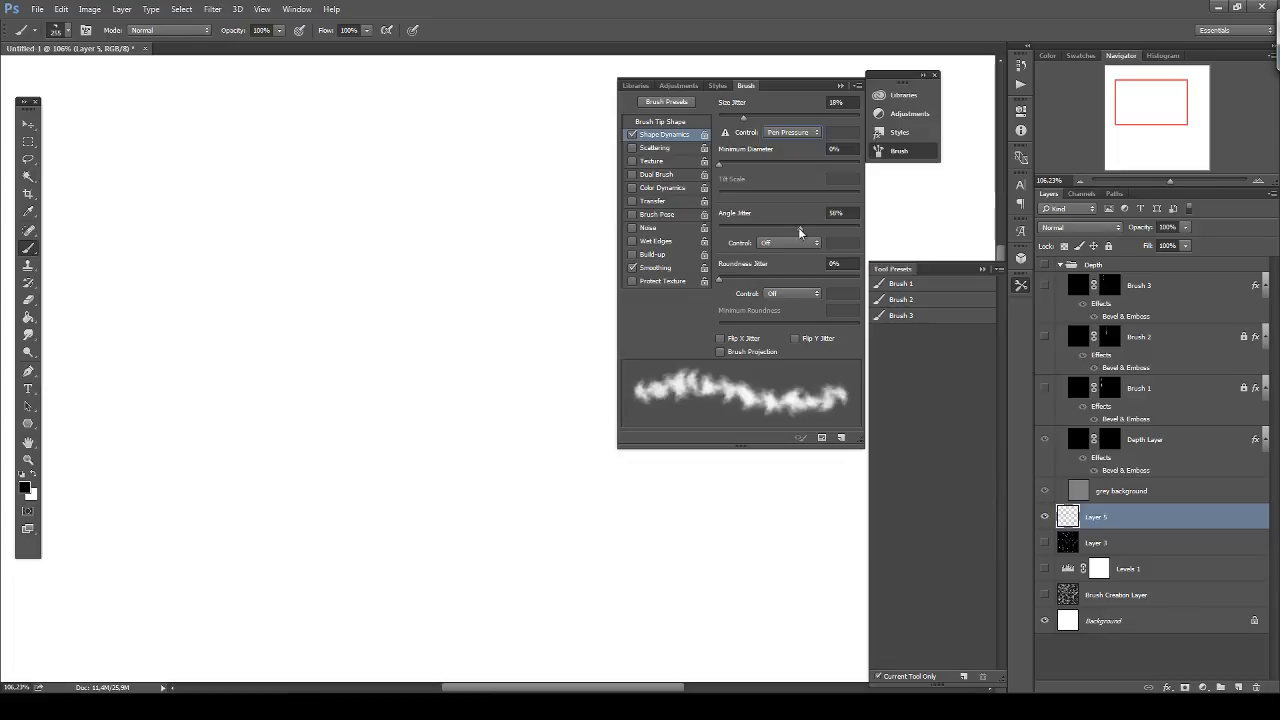
pyautogui.moveTo(726, 278); pyautogui.dragTo(736, 279)
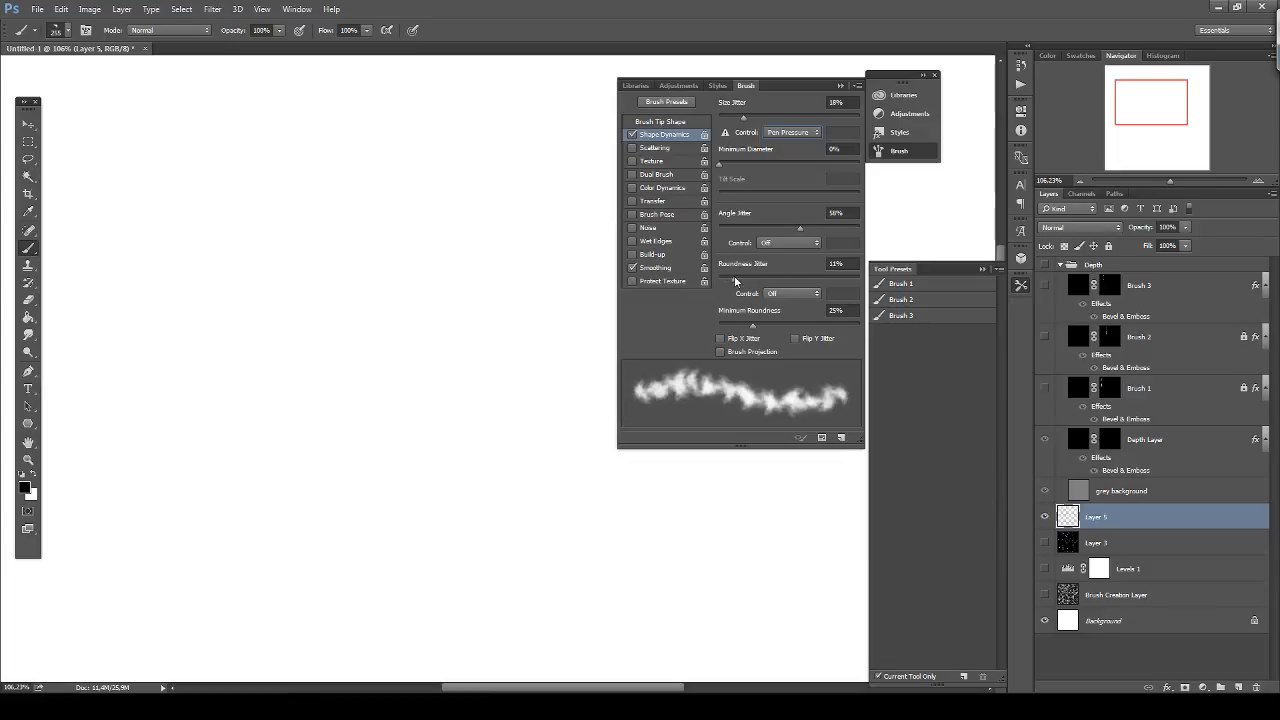
# Try 14% Scattering on both axes with a count of 2, and switch Scattering off again.
pyautogui.click(652, 148)
pyautogui.moveTo(720, 115)
pyautogui.mouseDown()
pyautogui.moveTo(733, 119)
pyautogui.moveTo(720, 118)
pyautogui.mouseUp()
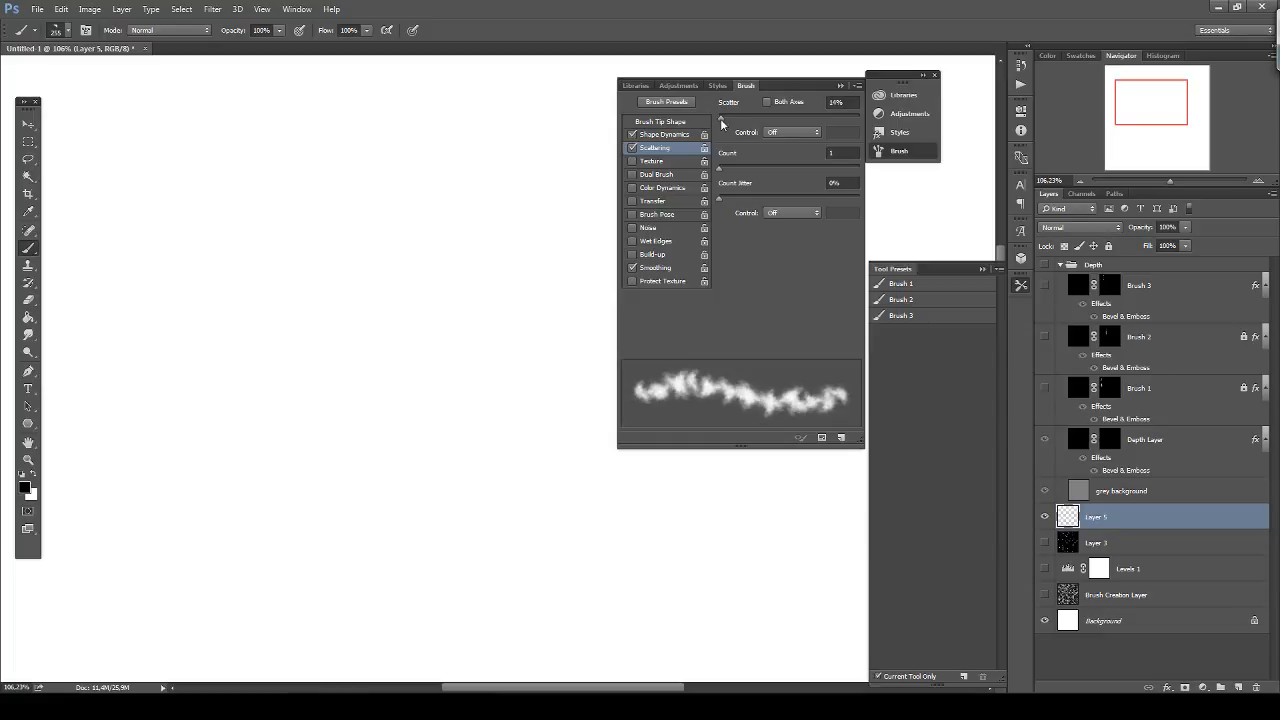
pyautogui.click(768, 102)
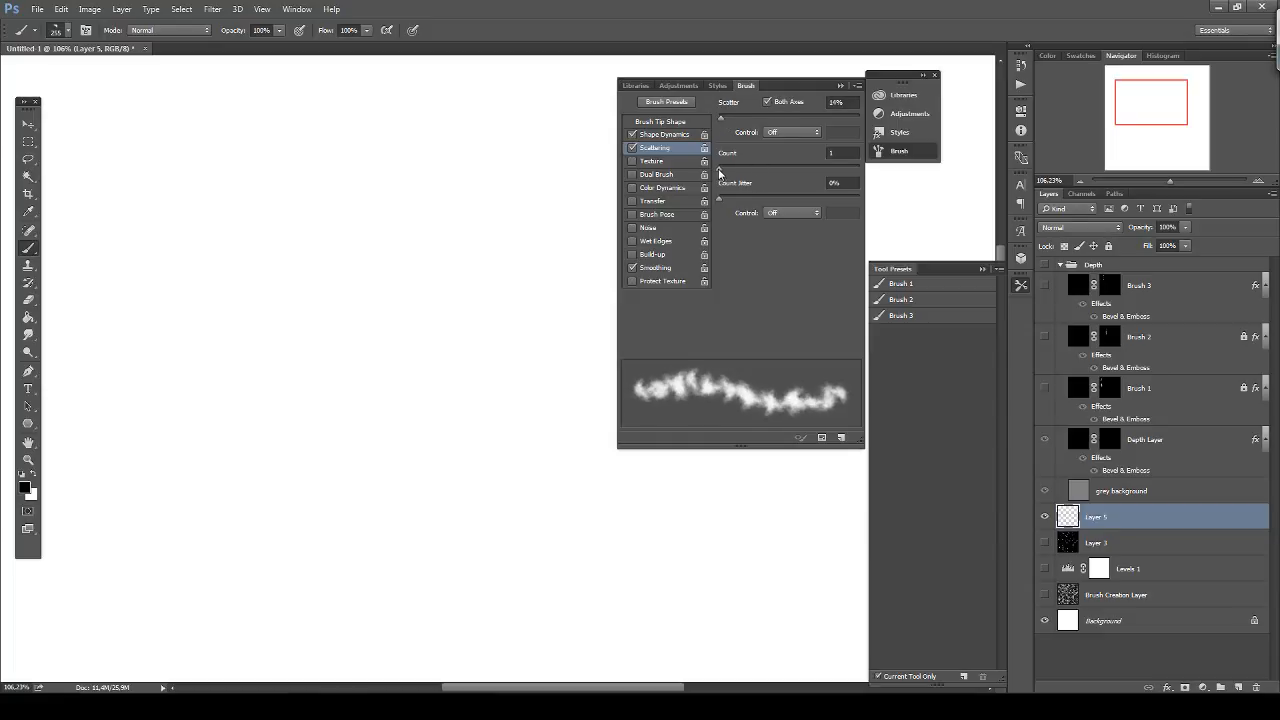
pyautogui.moveTo(718, 168); pyautogui.dragTo(724, 168)
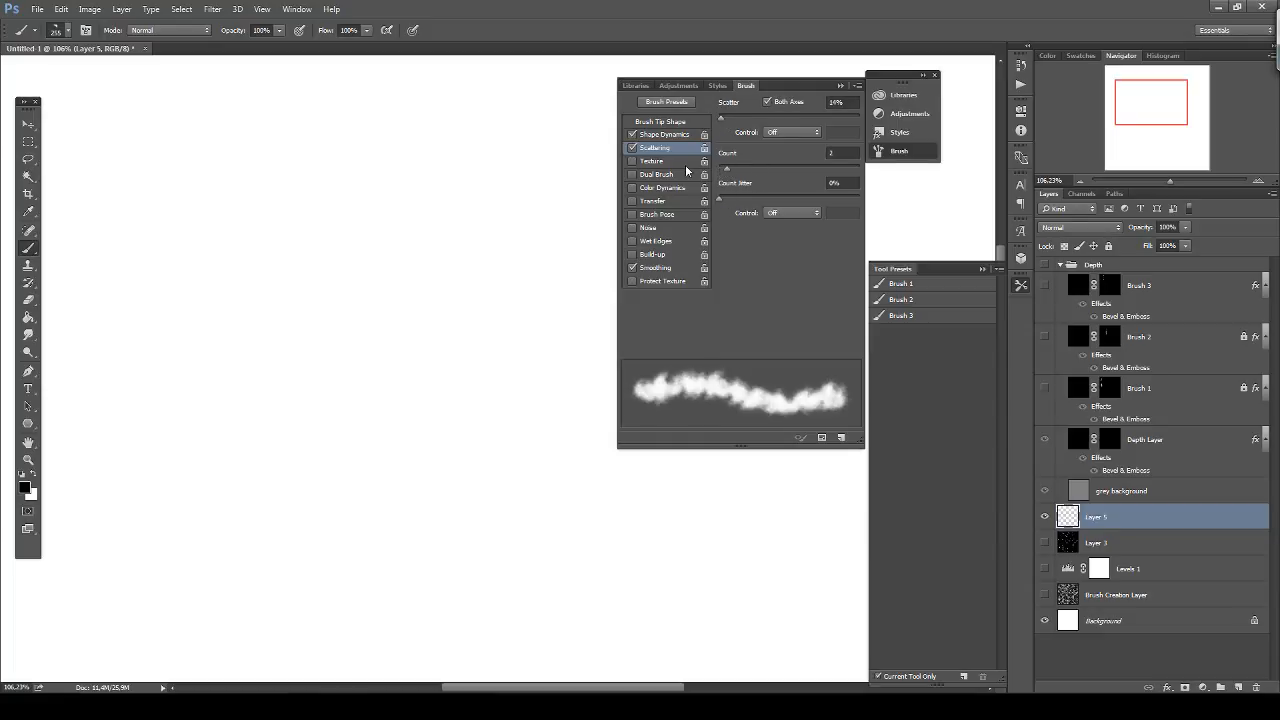
pyautogui.click(632, 148)
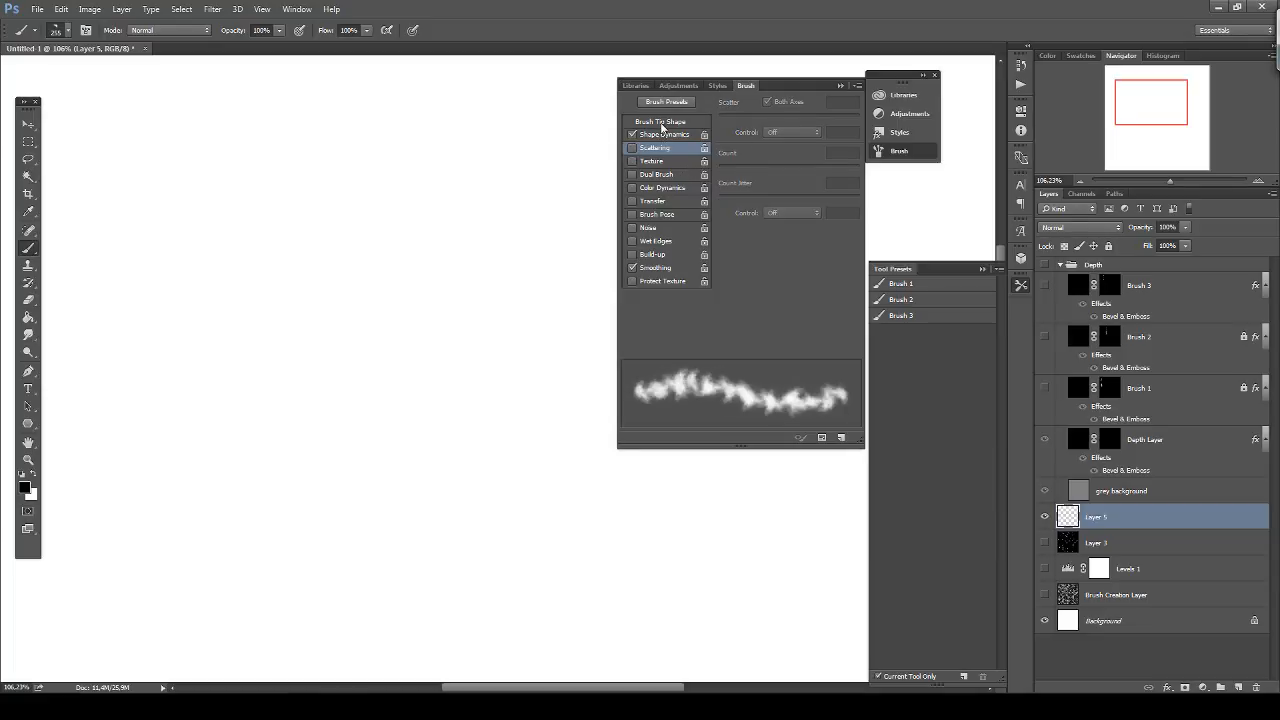
# Tighten the brush tip spacing and try the Texture option before switching it off again.
pyautogui.click(661, 122)
pyautogui.moveTo(740, 320); pyautogui.dragTo(729, 322)
pyautogui.click(653, 161)
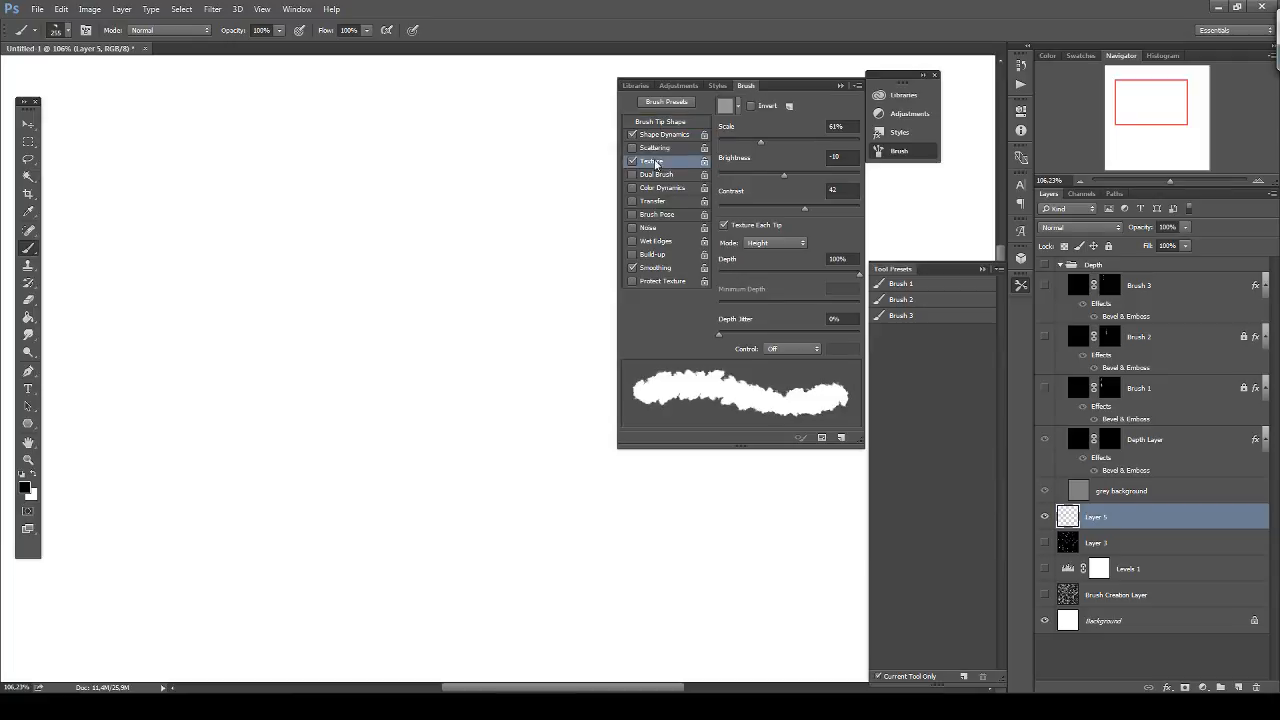
pyautogui.click(632, 161)
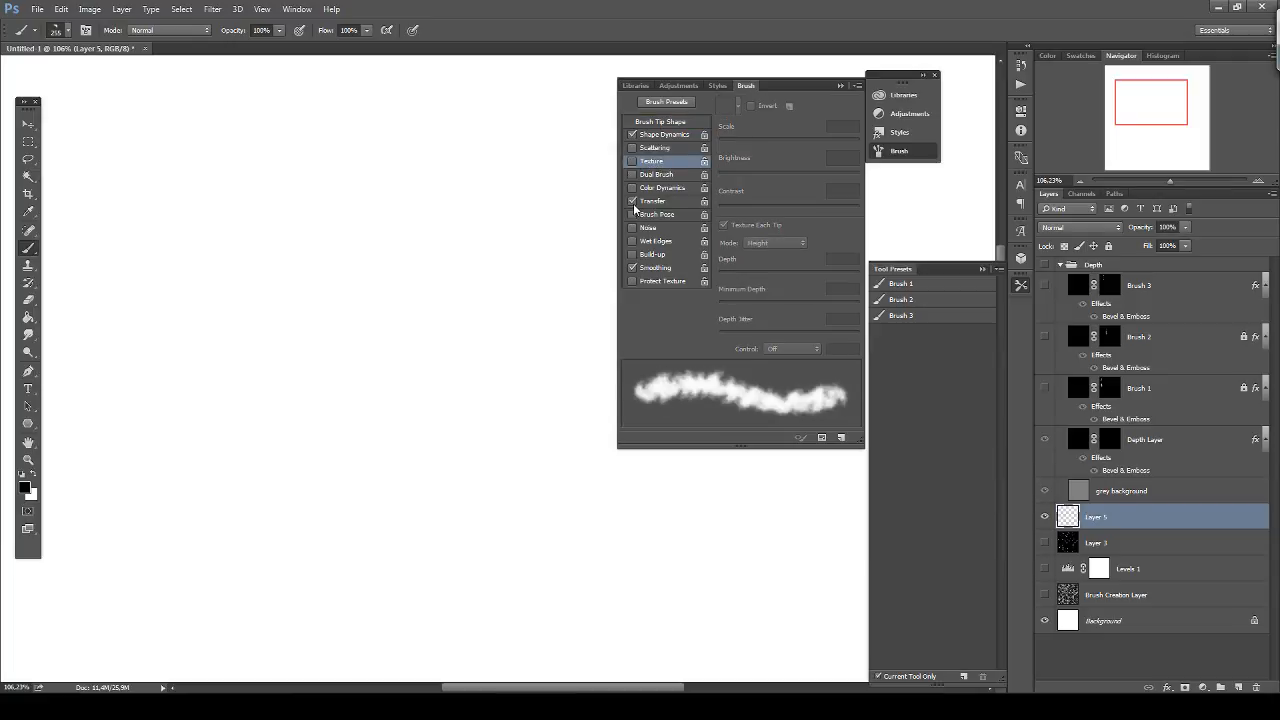
# Enable Transfer with an increased opacity jitter and close the brush settings.
pyautogui.click(655, 201)
pyautogui.click(790, 132)
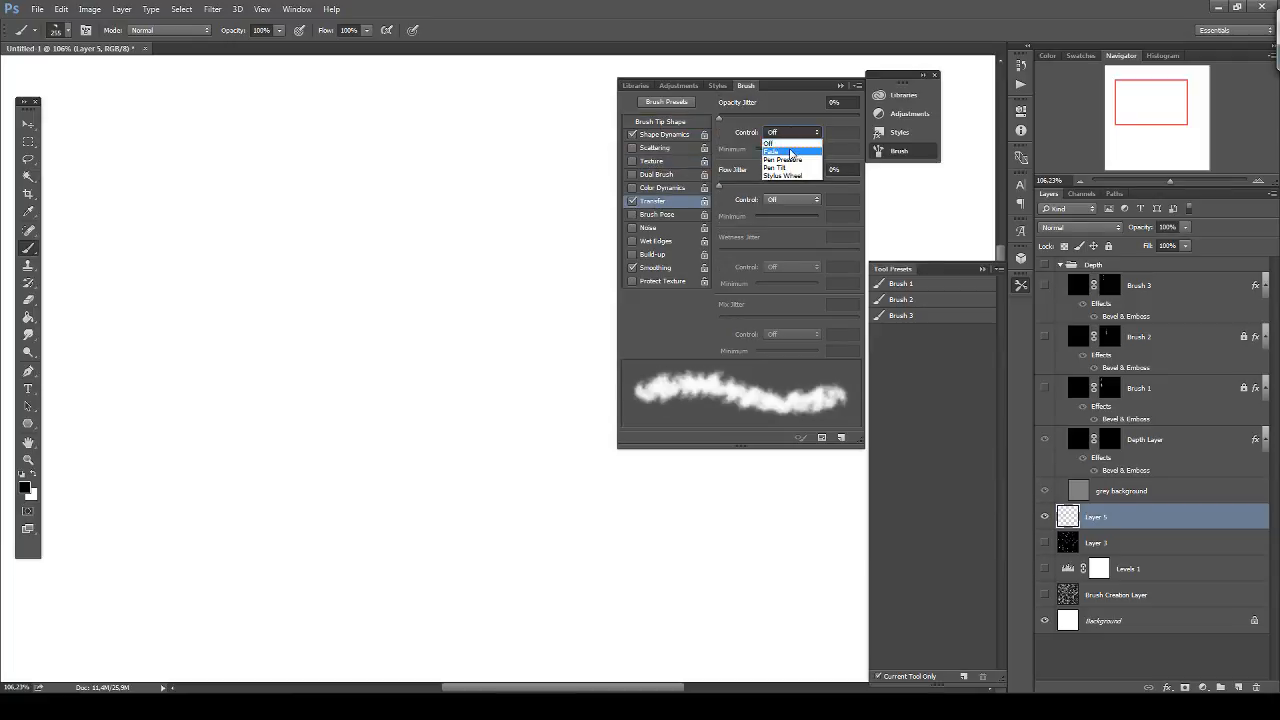
pyautogui.click(790, 137)
pyautogui.moveTo(718, 117)
pyautogui.mouseDown()
pyautogui.moveTo(822, 113)
pyautogui.moveTo(796, 113)
pyautogui.mouseUp()
pyautogui.click(844, 82)
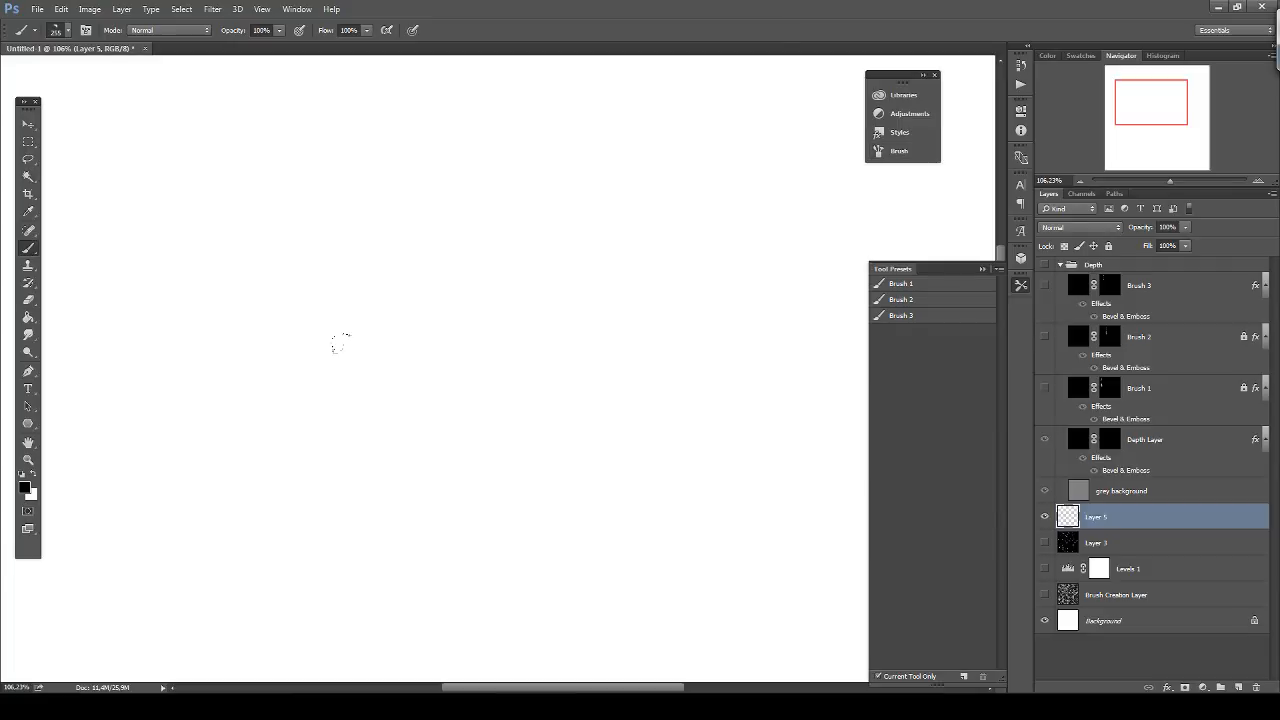
# Test the brush in black at 125 px on Layer 5: undo the full-opacity stroke and paint soft smoky strokes at 20% opacity.
pyautogui.moveTo(341, 247)
pyautogui.mouseDown()
pyautogui.moveTo(446, 312)
pyautogui.moveTo(416, 370)
pyautogui.moveTo(434, 375)
pyautogui.moveTo(322, 303)
pyautogui.moveTo(390, 348)
pyautogui.moveTo(342, 240)
pyautogui.moveTo(380, 315)
pyautogui.mouseUp()
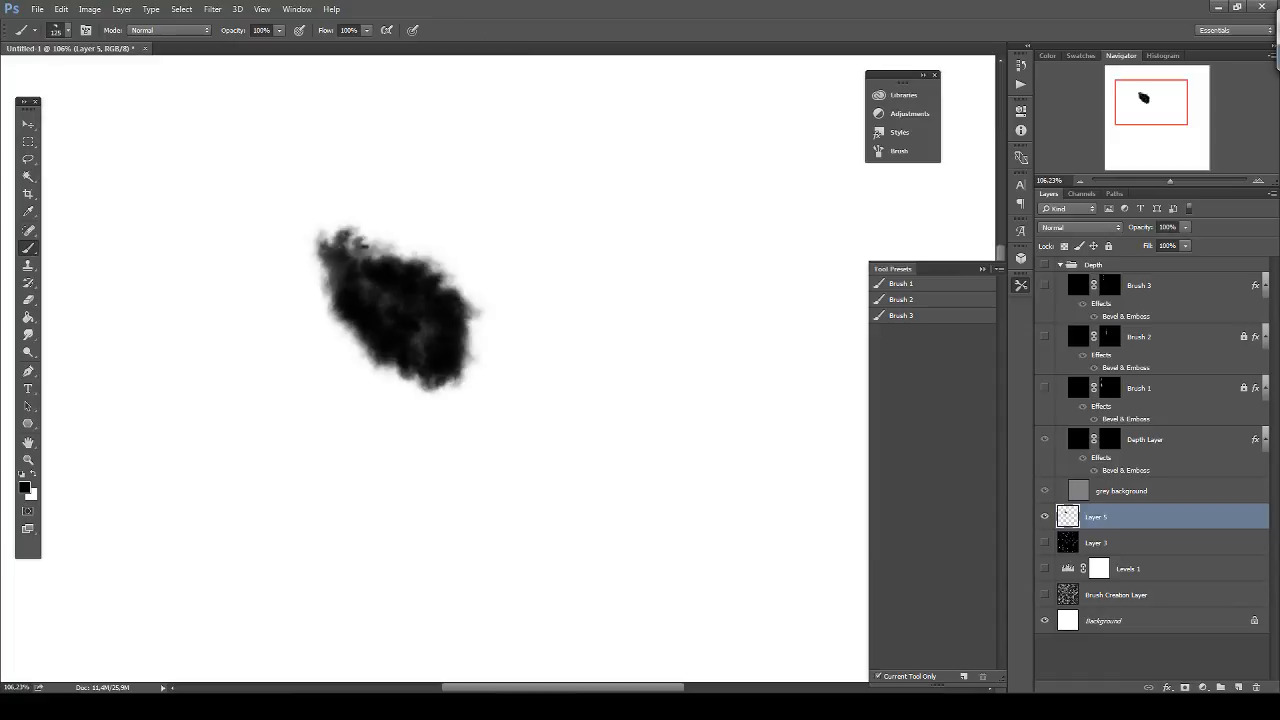
pyautogui.hotkey('ctrl', 'z')
pyautogui.press('2')
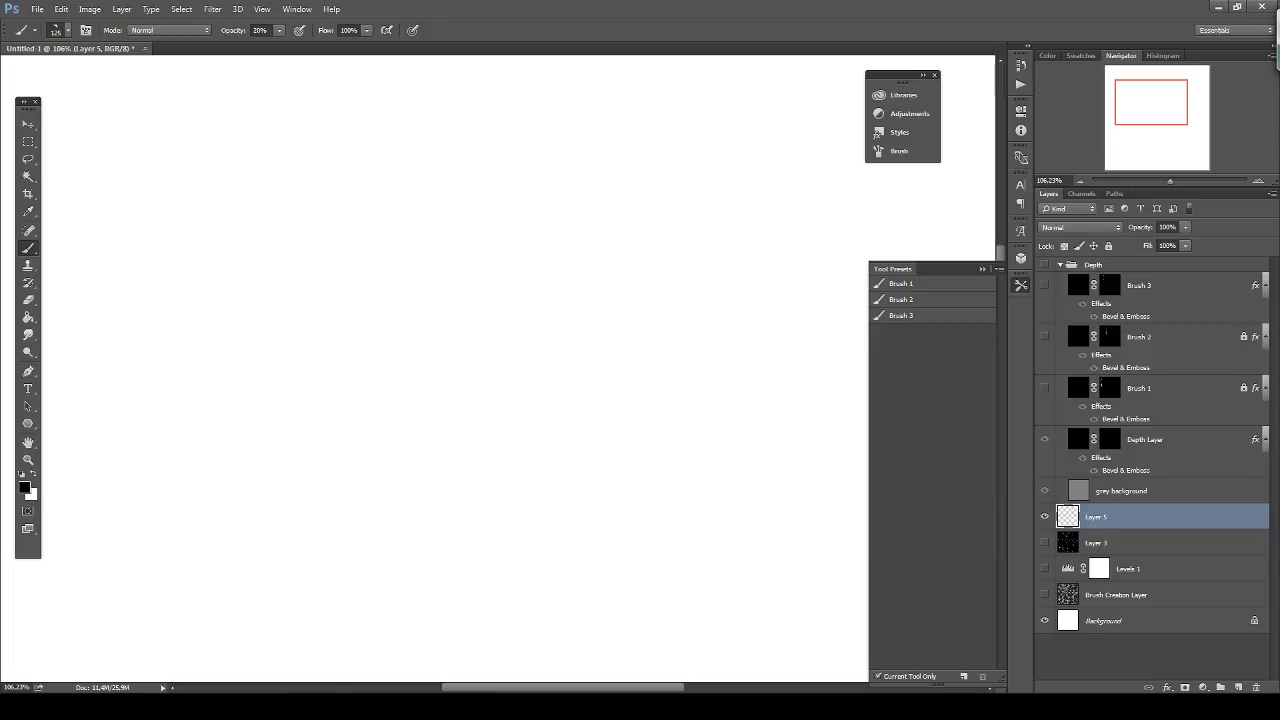
pyautogui.moveTo(330, 262)
pyautogui.mouseDown()
pyautogui.moveTo(415, 335)
pyautogui.moveTo(380, 353)
pyautogui.moveTo(375, 385)
pyautogui.moveTo(360, 390)
pyautogui.moveTo(318, 222)
pyautogui.moveTo(380, 340)
pyautogui.moveTo(375, 400)
pyautogui.moveTo(335, 205)
pyautogui.moveTo(380, 345)
pyautogui.moveTo(340, 450)
pyautogui.moveTo(275, 440)
pyautogui.moveTo(338, 388)
pyautogui.moveTo(329, 366)
pyautogui.moveTo(348, 422)
pyautogui.moveTo(340, 400)
pyautogui.moveTo(402, 412)
pyautogui.mouseUp()
pyautogui.moveTo(430, 300)
pyautogui.mouseDown()
pyautogui.moveTo(475, 375)
pyautogui.moveTo(455, 255)
pyautogui.moveTo(530, 268)
pyautogui.mouseUp()
# Paint several small dark cloud puffs beside the smoky strokes at 100% brush opacity.
pyautogui.press('0')
pyautogui.moveTo(540, 355)
pyautogui.mouseDown()
pyautogui.moveTo(510, 350)
pyautogui.moveTo(560, 380)
pyautogui.mouseUp()
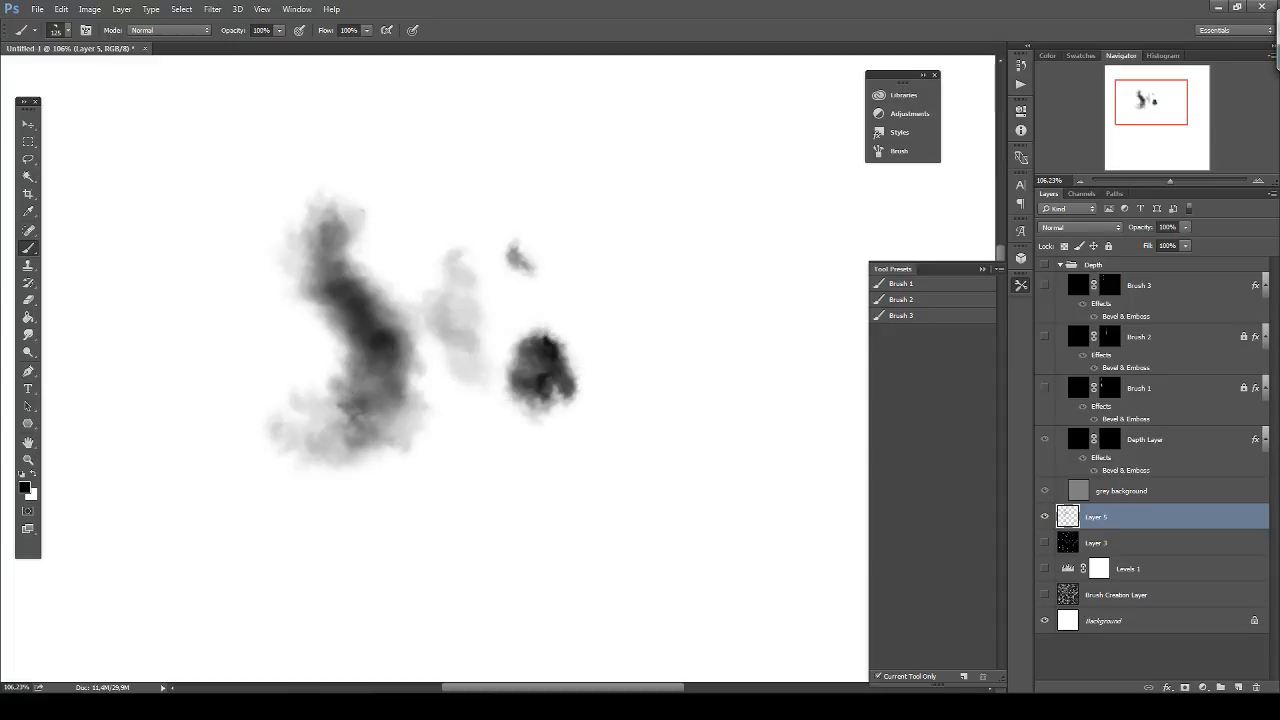
pyautogui.moveTo(562, 292); pyautogui.dragTo(592, 325)
pyautogui.moveTo(588, 224)
pyautogui.mouseDown()
pyautogui.moveTo(572, 220)
pyautogui.moveTo(530, 252)
pyautogui.mouseUp()
pyautogui.moveTo(556, 300); pyautogui.dragTo(524, 368)
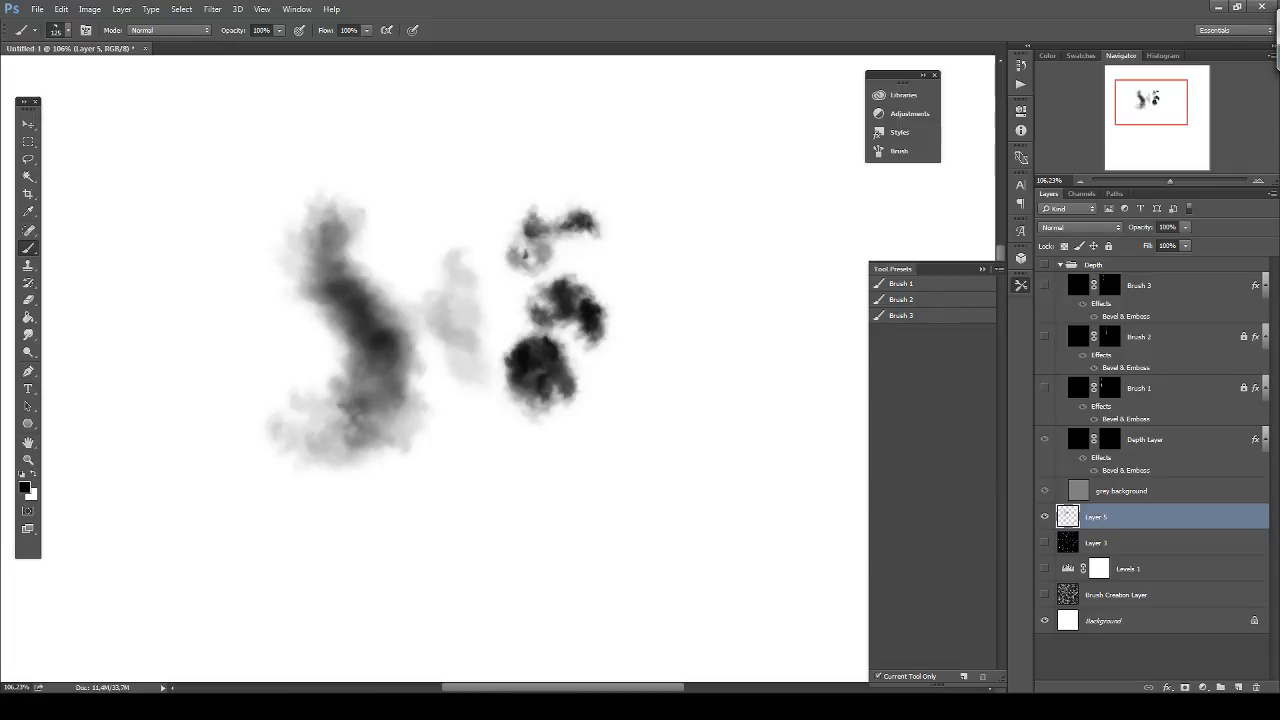
pyautogui.moveTo(505, 295)
pyautogui.mouseDown()
pyautogui.moveTo(470, 235)
pyautogui.moveTo(495, 185)
pyautogui.moveTo(550, 290)
pyautogui.mouseUp()
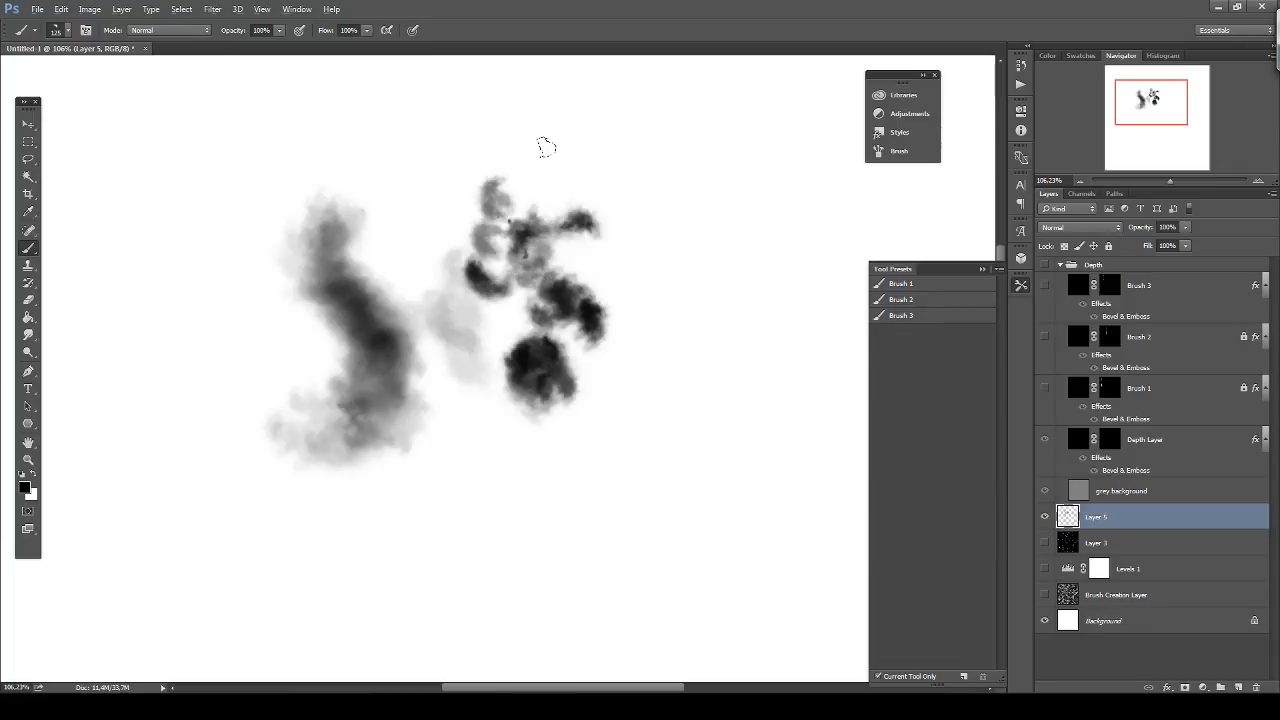
# Inspect the cloud strokes up close and clear everything from Layer 5.
pyautogui.scroll(5, 419, 173)
pyautogui.scroll(-3, 583, 278)
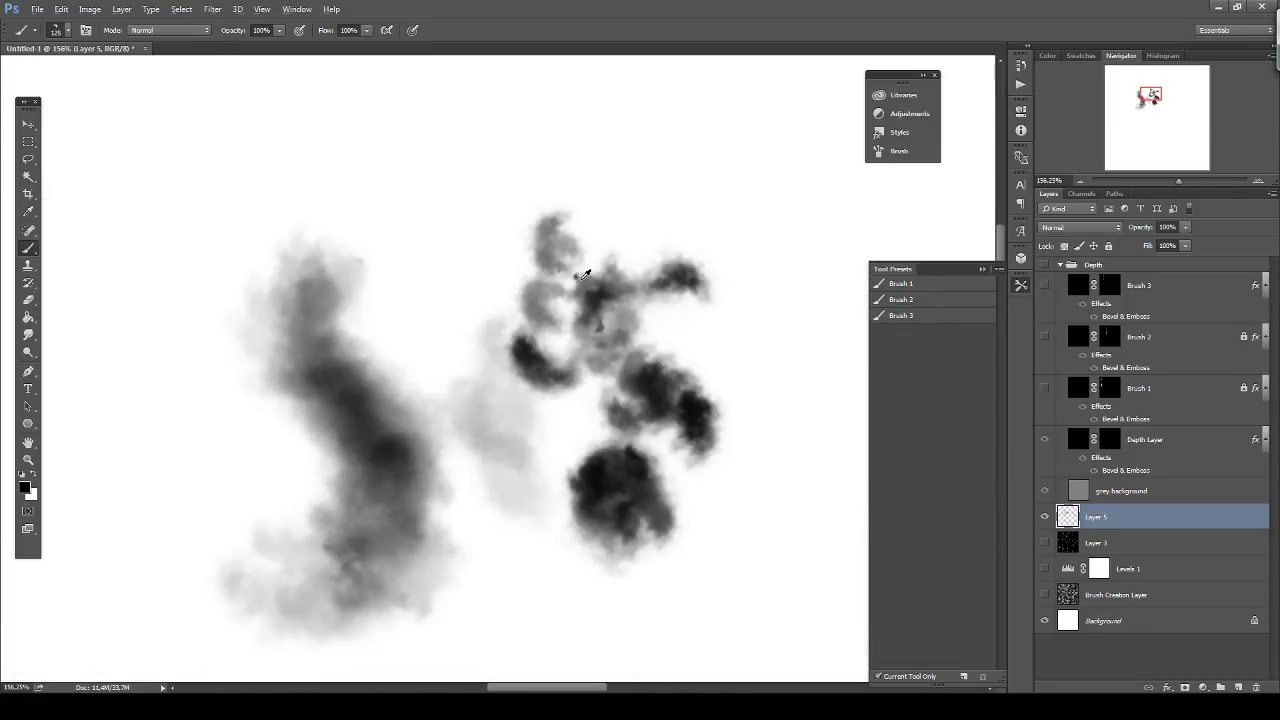
pyautogui.scroll(-3, 585, 275)
pyautogui.hotkey('ctrl', 'a')
pyautogui.press('Delete')
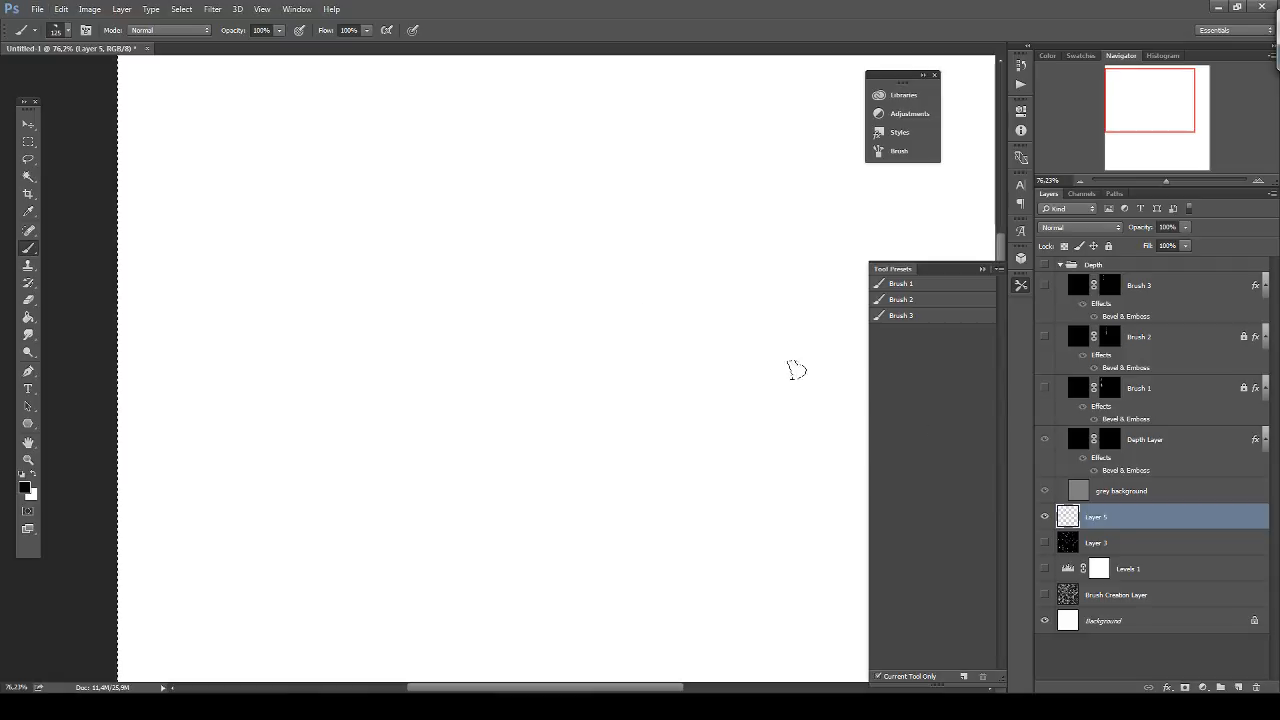
# Target the Depth Layer's mask, show the Depth group and set the brush opacity to 20%.
pyautogui.click(1113, 448)
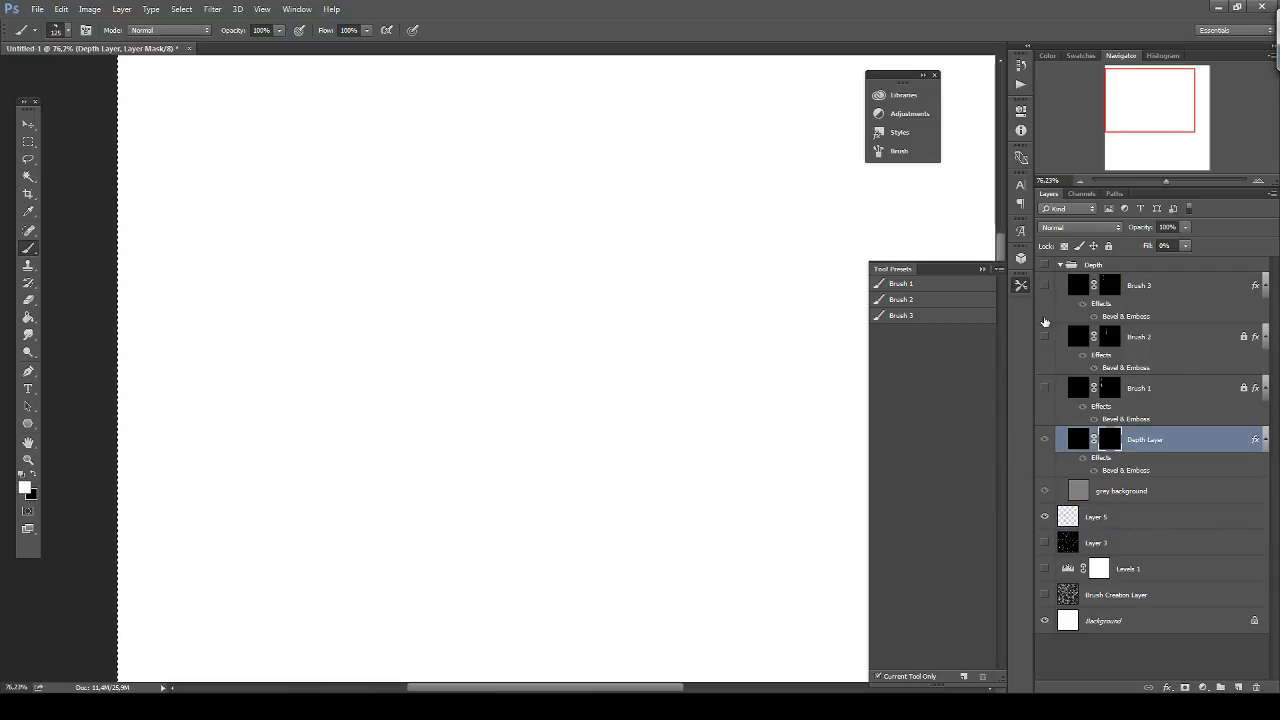
pyautogui.click(1046, 265)
pyautogui.moveTo(623, 343); pyautogui.dragTo(573, 371)
pyautogui.press('2')
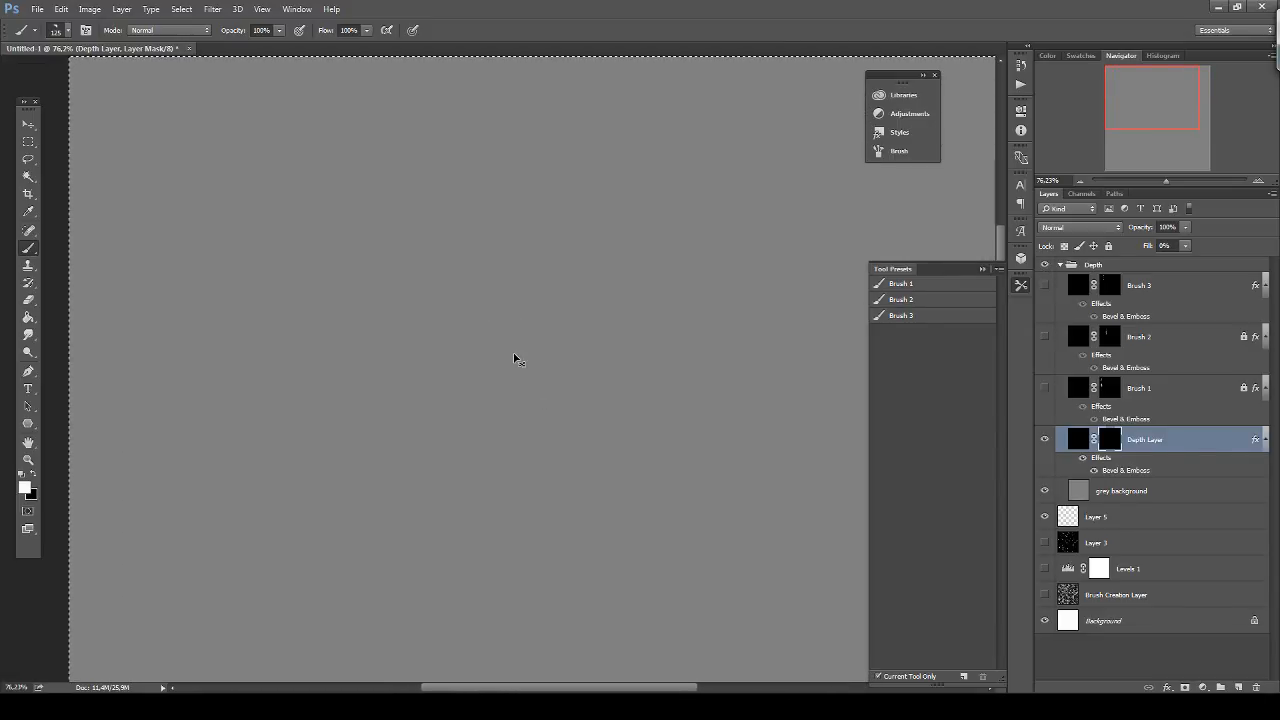
# Paint a hook-shaped rocky ridge in white on the Depth Layer mask and carve away its inner side in black.
pyautogui.moveTo(430, 227)
pyautogui.mouseDown()
pyautogui.moveTo(448, 268)
pyautogui.moveTo(392, 222)
pyautogui.moveTo(402, 186)
pyautogui.moveTo(430, 265)
pyautogui.moveTo(418, 300)
pyautogui.moveTo(384, 180)
pyautogui.moveTo(446, 160)
pyautogui.moveTo(487, 195)
pyautogui.moveTo(476, 256)
pyautogui.moveTo(484, 188)
pyautogui.moveTo(415, 299)
pyautogui.moveTo(430, 345)
pyautogui.moveTo(392, 190)
pyautogui.moveTo(418, 158)
pyautogui.moveTo(495, 192)
pyautogui.moveTo(410, 235)
pyautogui.moveTo(430, 262)
pyautogui.moveTo(465, 188)
pyautogui.moveTo(440, 182)
pyautogui.moveTo(410, 228)
pyautogui.moveTo(385, 352)
pyautogui.mouseUp()
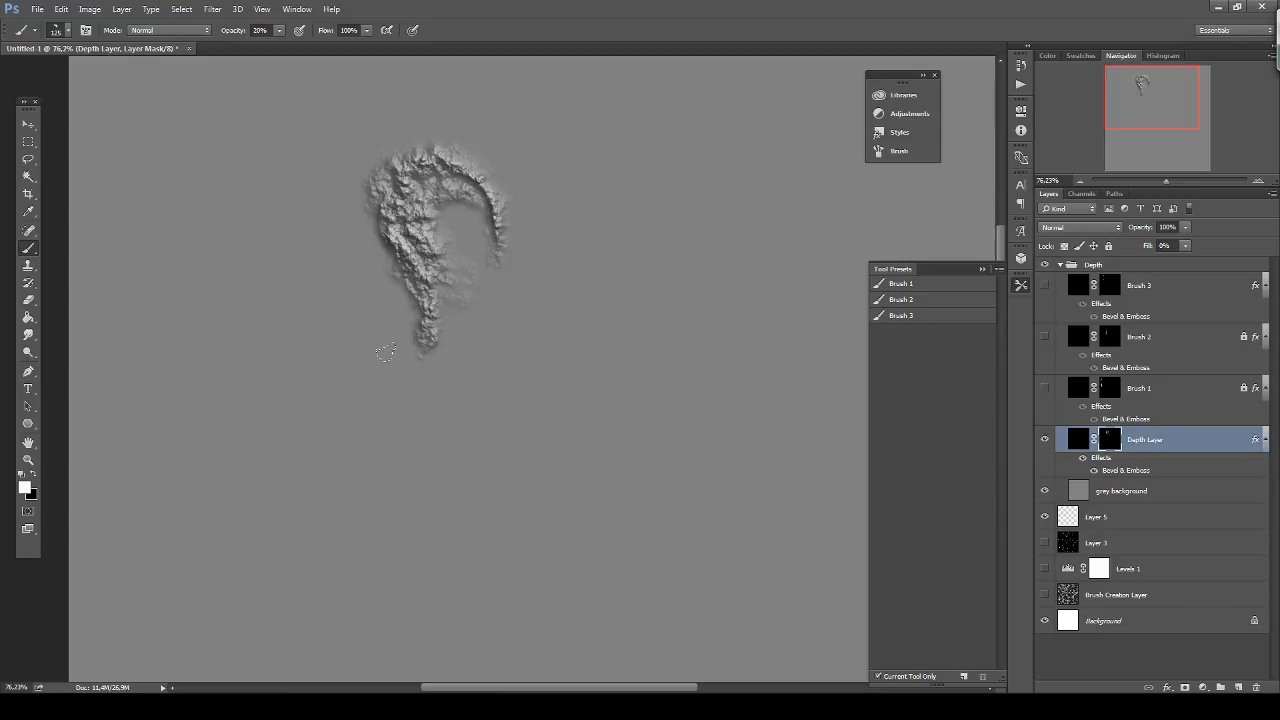
pyautogui.moveTo(412, 267)
pyautogui.mouseDown()
pyautogui.moveTo(425, 152)
pyautogui.moveTo(379, 300)
pyautogui.moveTo(372, 230)
pyautogui.moveTo(387, 370)
pyautogui.moveTo(394, 305)
pyautogui.moveTo(392, 357)
pyautogui.moveTo(431, 270)
pyautogui.moveTo(395, 371)
pyautogui.moveTo(455, 285)
pyautogui.mouseUp()
pyautogui.moveTo(412, 362)
pyautogui.mouseDown()
pyautogui.moveTo(438, 306)
pyautogui.moveTo(430, 344)
pyautogui.moveTo(451, 270)
pyautogui.moveTo(420, 378)
pyautogui.moveTo(439, 276)
pyautogui.moveTo(430, 340)
pyautogui.moveTo(415, 180)
pyautogui.moveTo(448, 330)
pyautogui.moveTo(456, 304)
pyautogui.moveTo(418, 214)
pyautogui.moveTo(443, 253)
pyautogui.moveTo(420, 227)
pyautogui.moveTo(418, 250)
pyautogui.moveTo(398, 213)
pyautogui.mouseUp()
pyautogui.press('x')
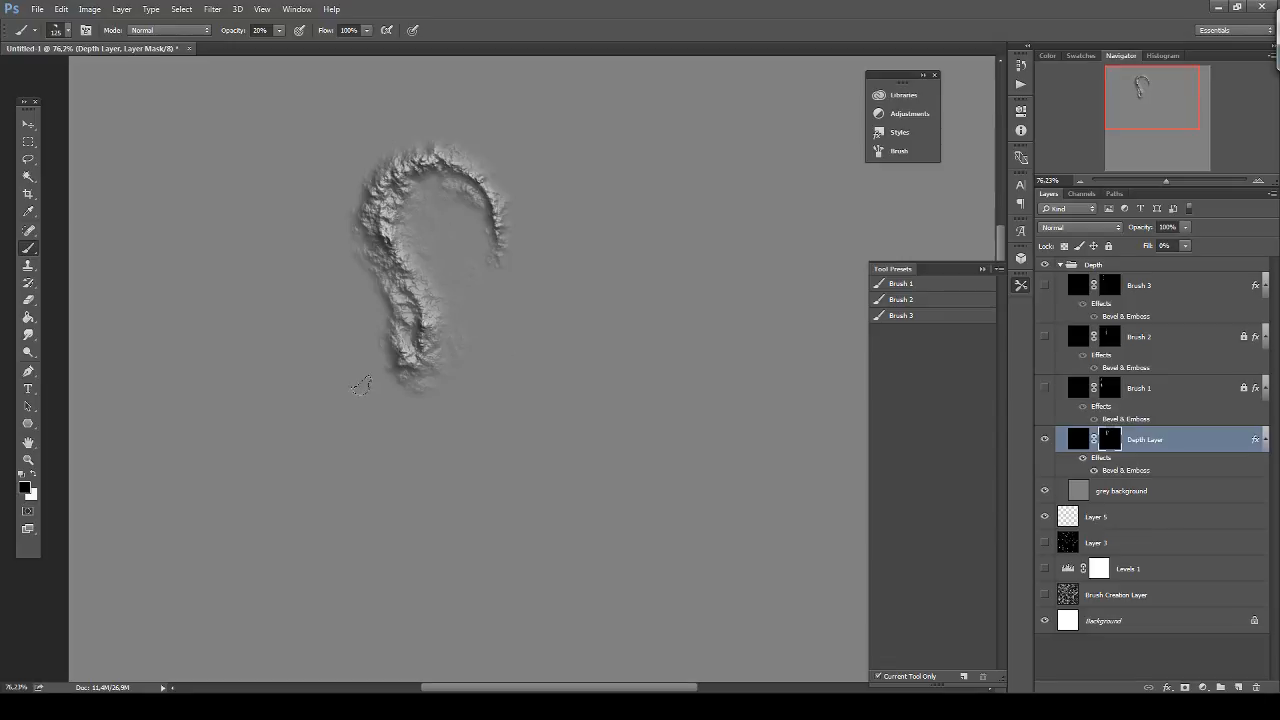
# Paint a second, branching rocky ridge in white beside the hook-shaped one, undoing the first faint attempt.
pyautogui.press('x')
pyautogui.moveTo(623, 297)
pyautogui.mouseDown()
pyautogui.moveTo(663, 245)
pyautogui.moveTo(593, 237)
pyautogui.mouseUp()
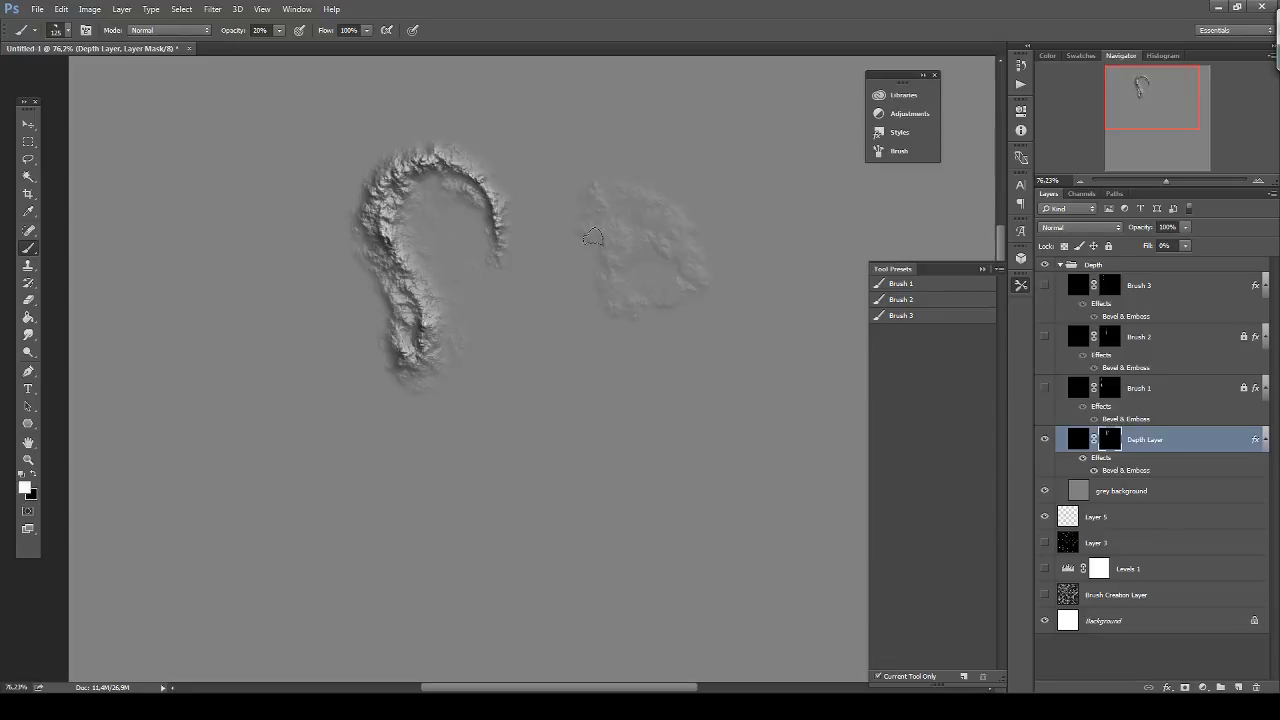
pyautogui.hotkey('ctrl', 'z')
pyautogui.moveTo(571, 329); pyautogui.dragTo(584, 234)
pyautogui.moveTo(565, 348)
pyautogui.mouseDown()
pyautogui.moveTo(578, 250)
pyautogui.moveTo(604, 237)
pyautogui.moveTo(621, 248)
pyautogui.mouseUp()
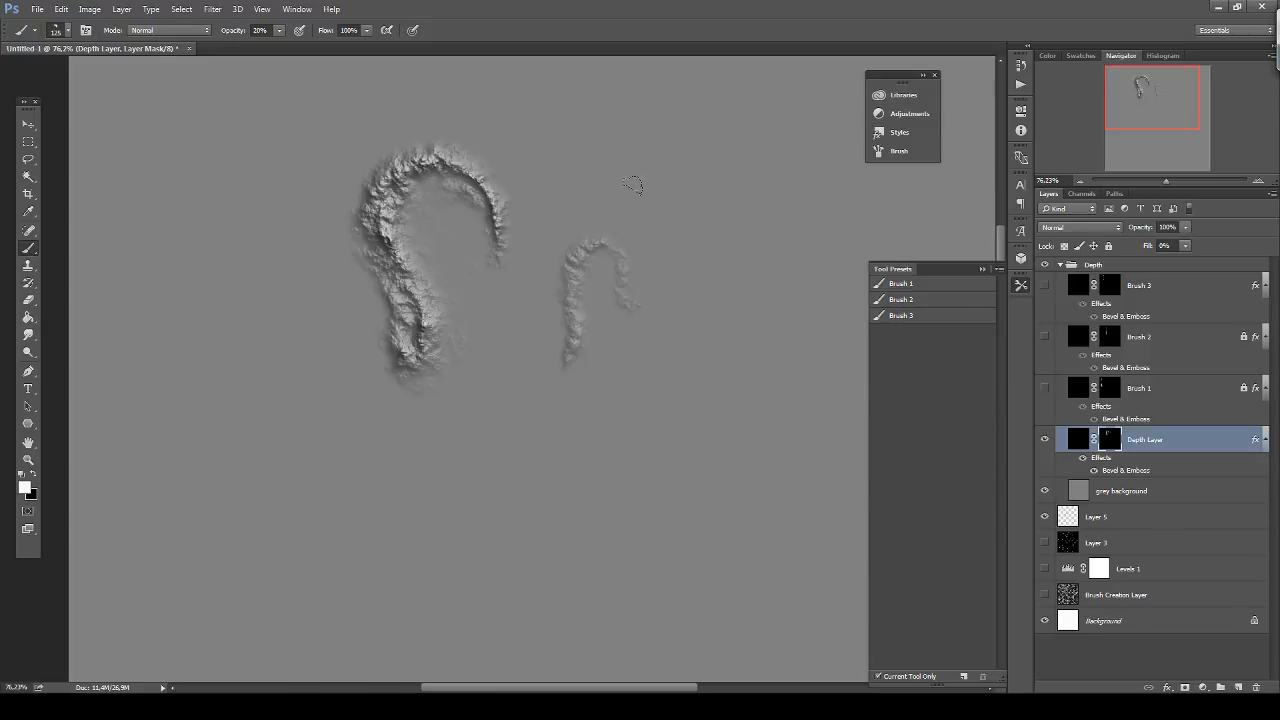
pyautogui.moveTo(587, 244)
pyautogui.mouseDown()
pyautogui.moveTo(612, 252)
pyautogui.moveTo(630, 305)
pyautogui.mouseUp()
pyautogui.moveTo(567, 352)
pyautogui.mouseDown()
pyautogui.moveTo(571, 260)
pyautogui.moveTo(595, 238)
pyautogui.moveTo(617, 272)
pyautogui.moveTo(572, 255)
pyautogui.moveTo(615, 242)
pyautogui.moveTo(628, 305)
pyautogui.moveTo(605, 255)
pyautogui.moveTo(590, 280)
pyautogui.moveTo(600, 330)
pyautogui.moveTo(636, 368)
pyautogui.moveTo(608, 294)
pyautogui.moveTo(570, 274)
pyautogui.moveTo(569, 318)
pyautogui.moveTo(530, 364)
pyautogui.moveTo(552, 258)
pyautogui.moveTo(545, 212)
pyautogui.moveTo(536, 224)
pyautogui.moveTo(600, 210)
pyautogui.moveTo(560, 235)
pyautogui.moveTo(640, 300)
pyautogui.moveTo(590, 235)
pyautogui.mouseUp()
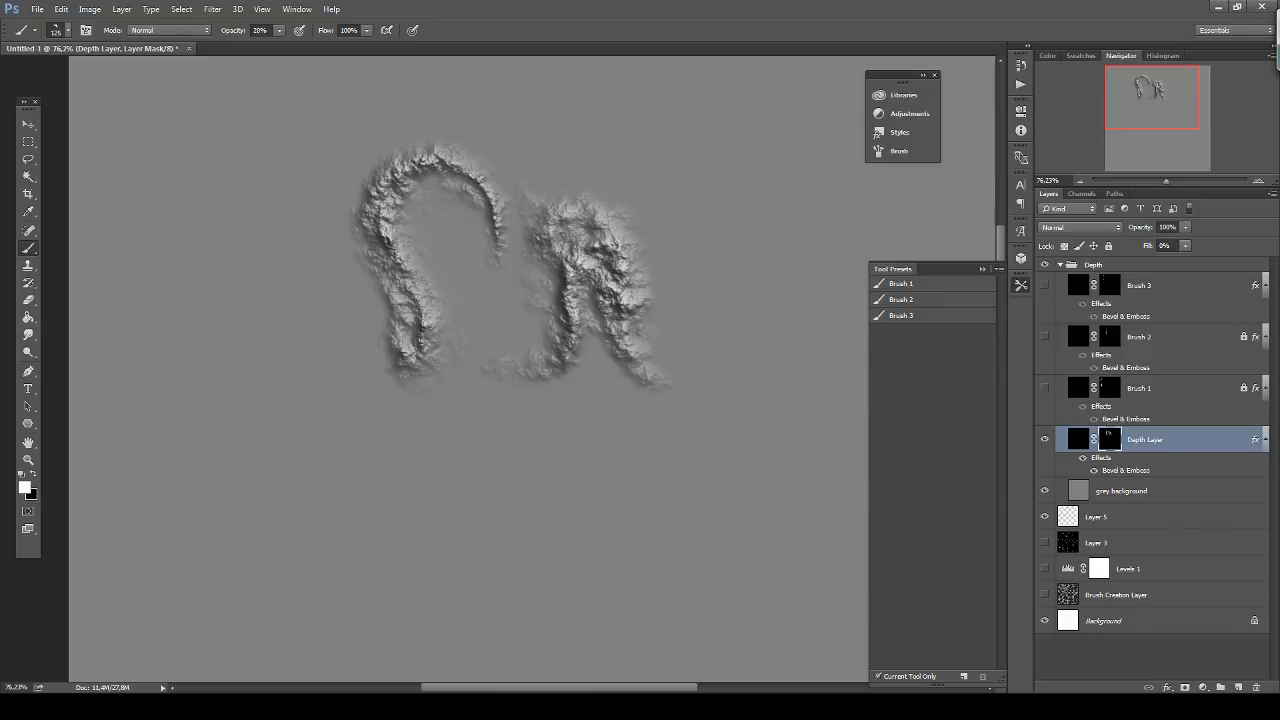
# Save the current brush as a new tool preset named "Brush 4 (awesome)".
pyautogui.click(963, 676)
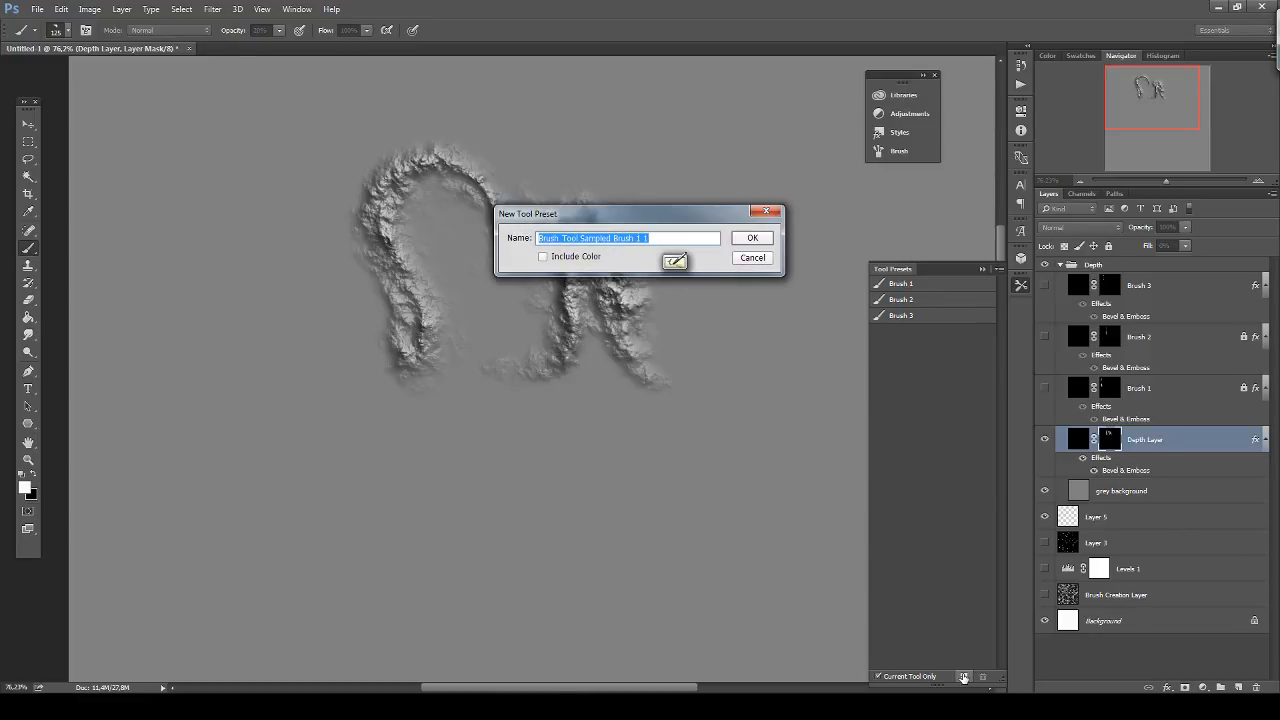
pyautogui.write('Brush 4 (')
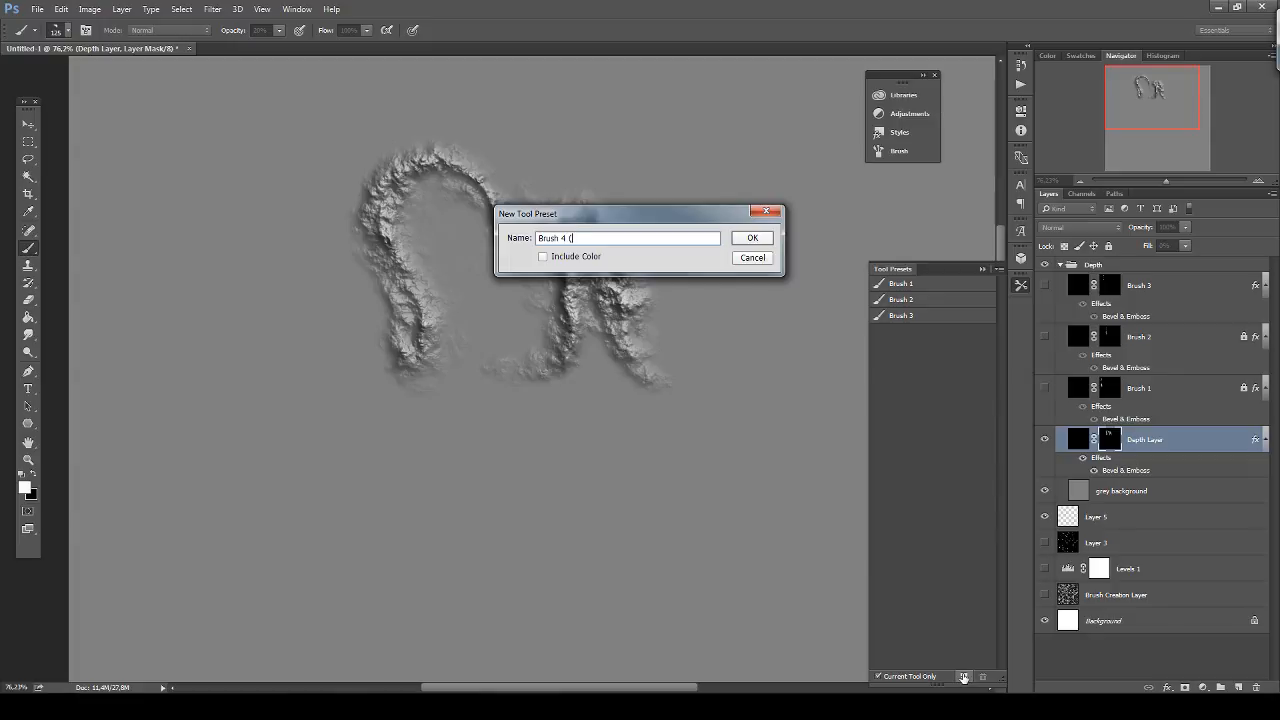
pyautogui.write('awesome)')
pyautogui.press('Return')
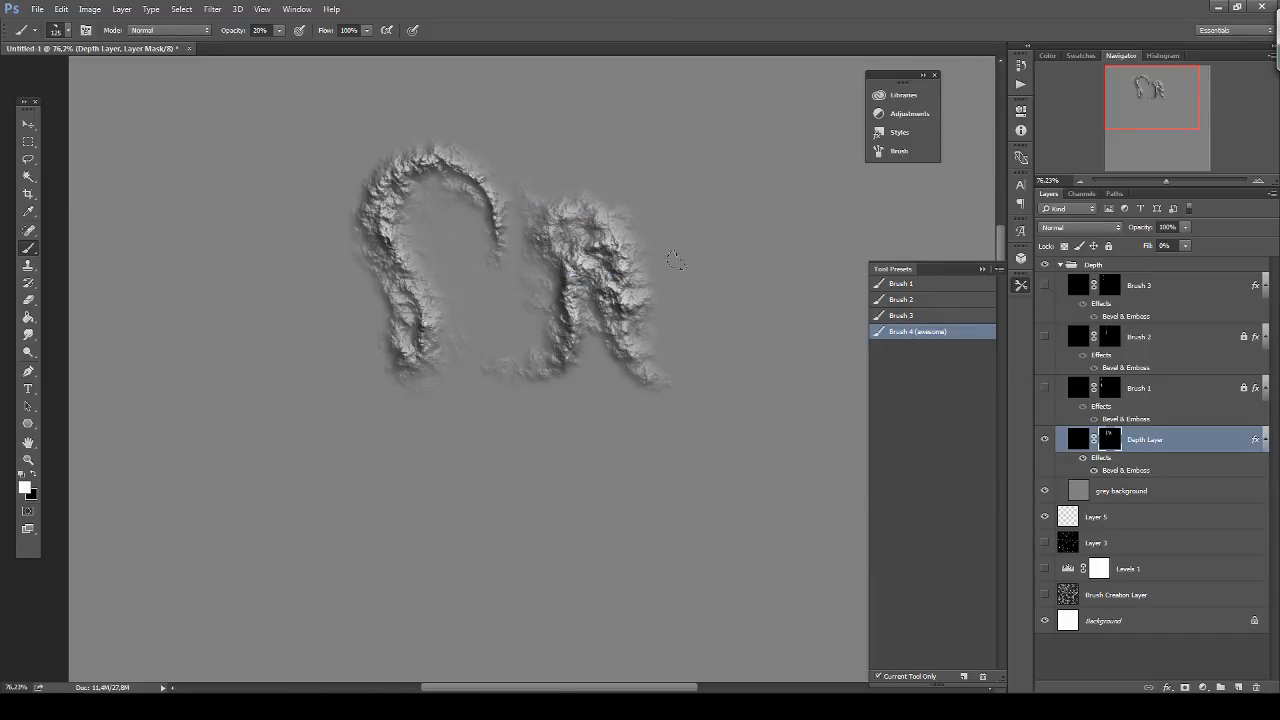
# Clear the Depth Layer mask and duplicate the layer to the top of the Depth group, with the copy's mask active for painting in black.
pyautogui.hotkey('ctrl', 'a')
pyautogui.press('Delete')
pyautogui.hotkey('ctrl', 'j')
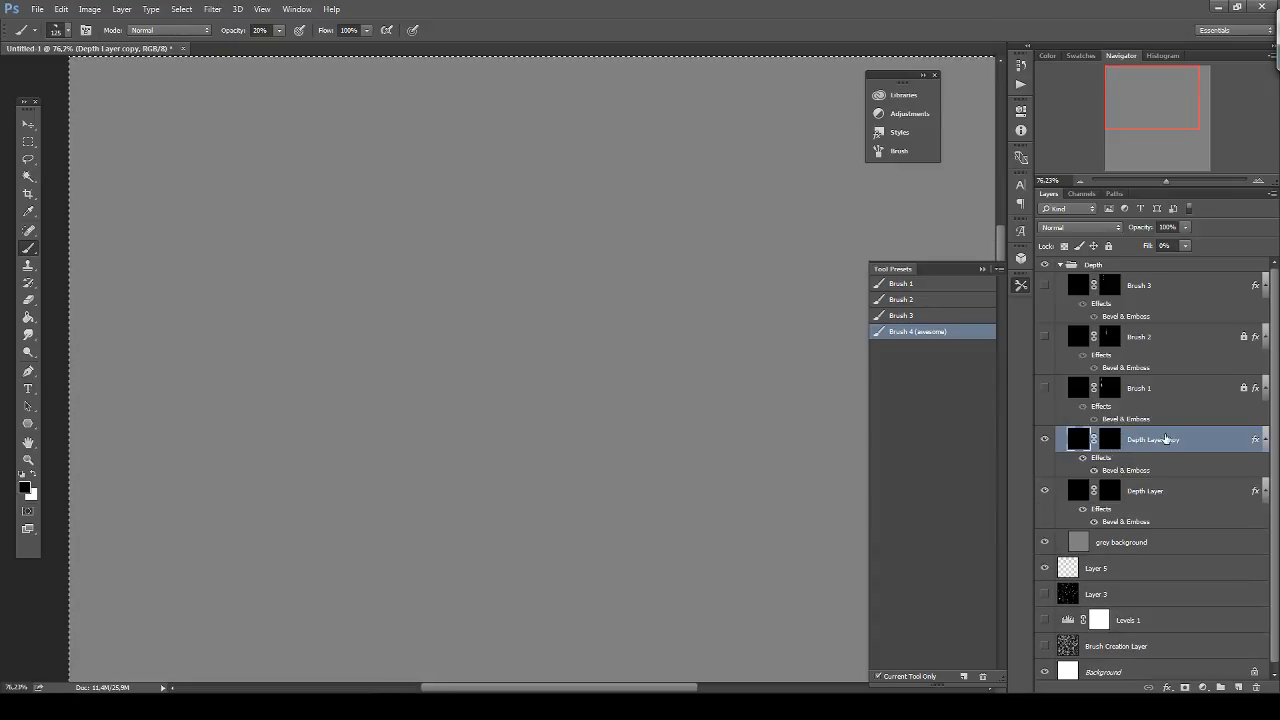
pyautogui.moveTo(1165, 438); pyautogui.dragTo(1146, 278)
pyautogui.click(1108, 286)
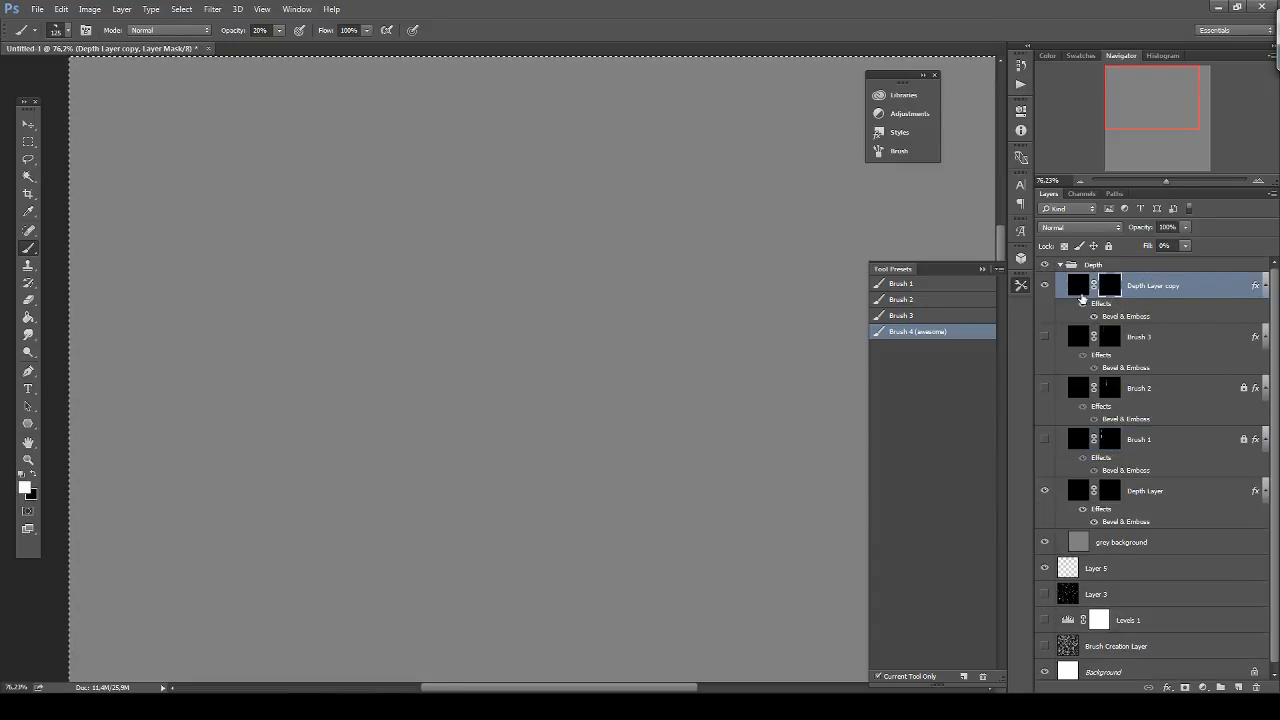
pyautogui.press('x')
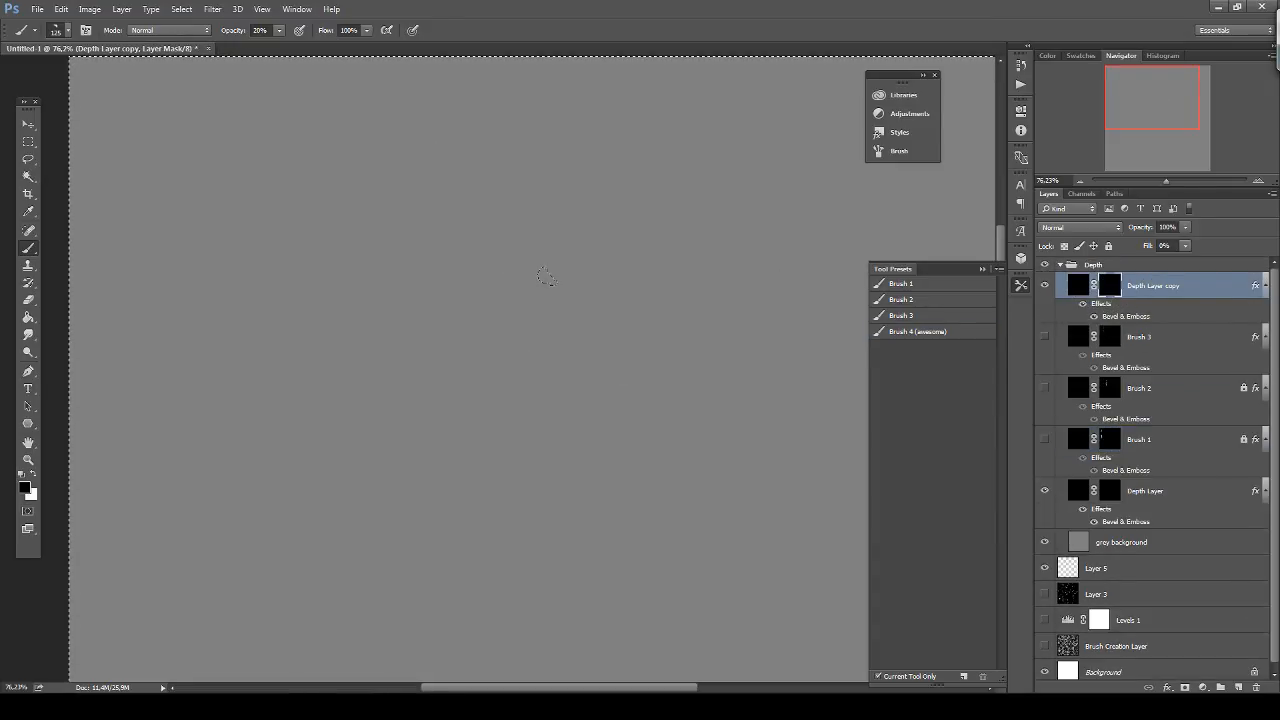
# Deselect and paint a short white test stroke at 100% opacity on the layer copy's mask, undoing the earlier trial dabs.
pyautogui.hotkey('ctrl', 'd')
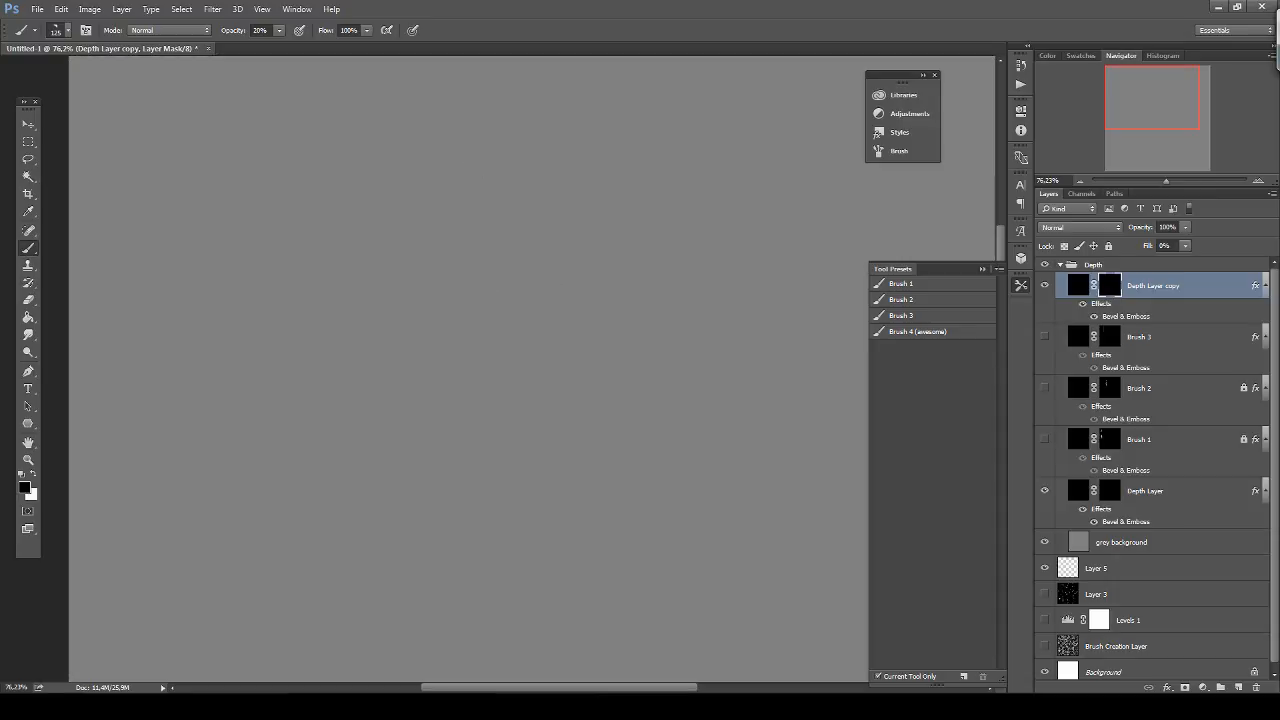
pyautogui.press('x')
pyautogui.moveTo(465, 233)
pyautogui.mouseDown()
pyautogui.moveTo(378, 286)
pyautogui.moveTo(405, 283)
pyautogui.mouseUp()
pyautogui.press('0')
pyautogui.hotkey('ctrl', 'z')
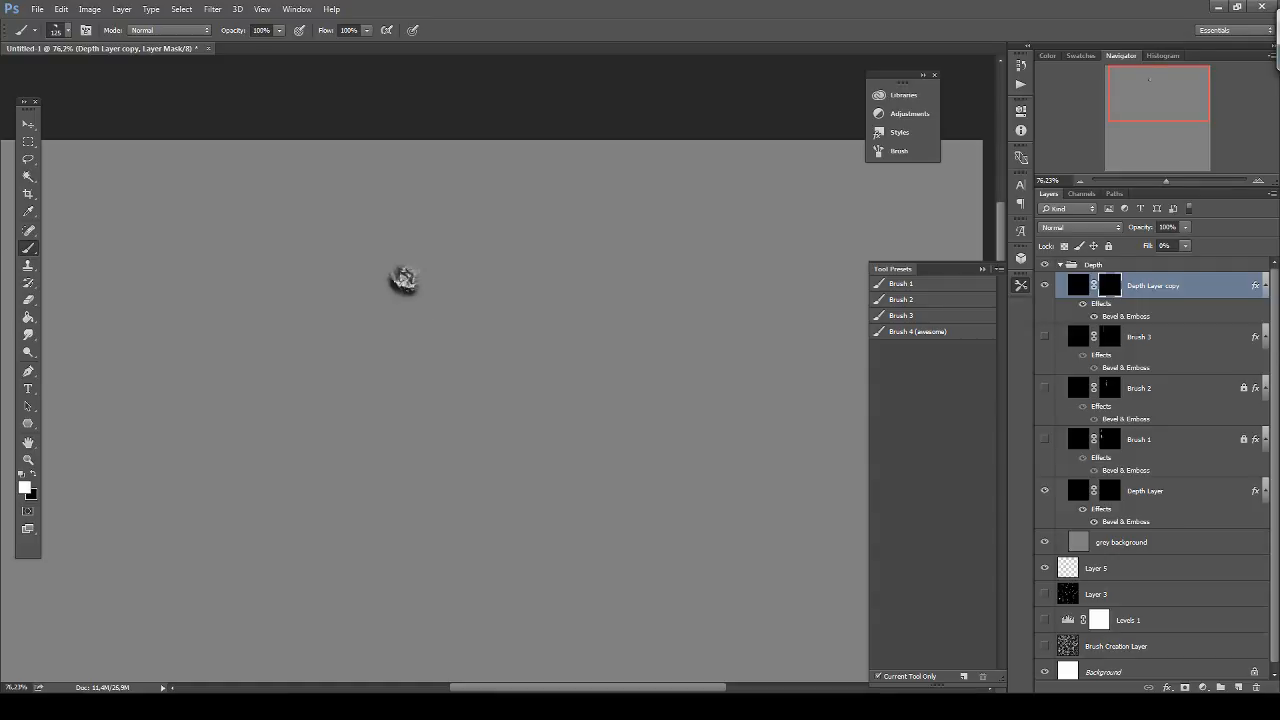
pyautogui.moveTo(430, 354); pyautogui.dragTo(488, 278)
pyautogui.hotkey('ctrl', 'z')
pyautogui.moveTo(463, 190); pyautogui.dragTo(463, 212)
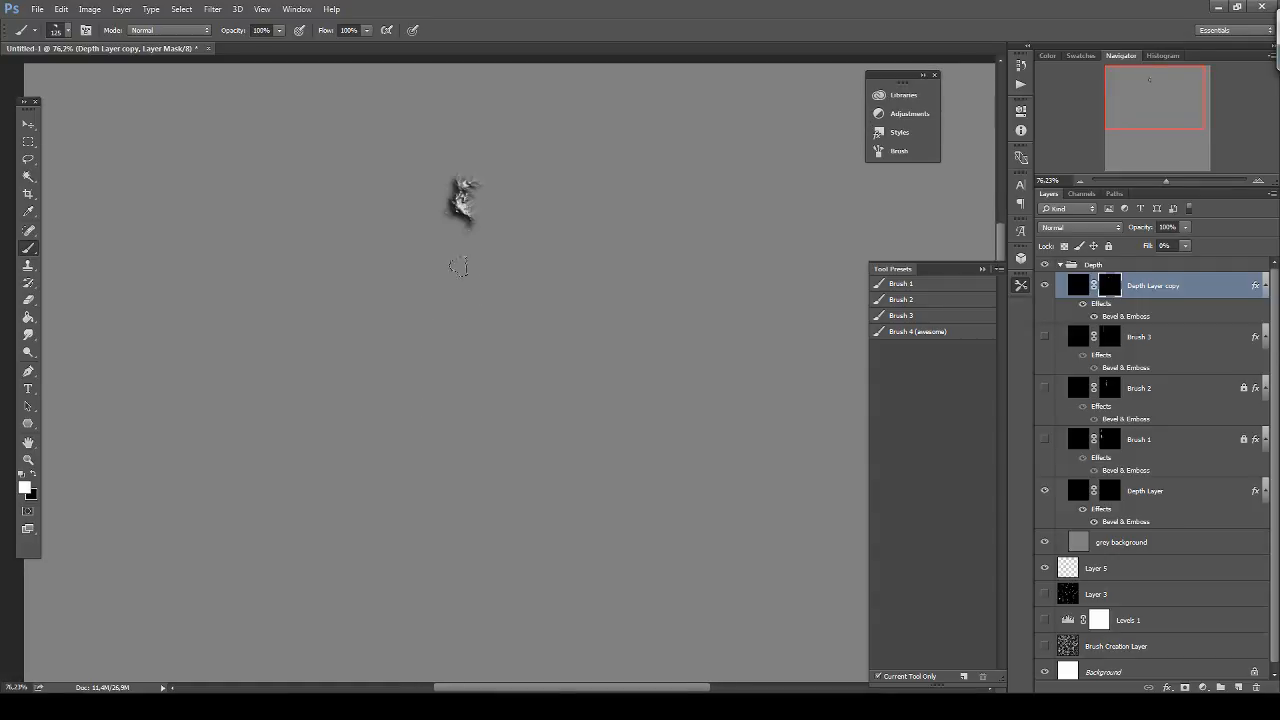
# Paint more white test strokes below the first one at 50% and lower opacities down to 10%, building up the lowest one.
pyautogui.press('5')
pyautogui.moveTo(456, 264); pyautogui.dragTo(464, 290)
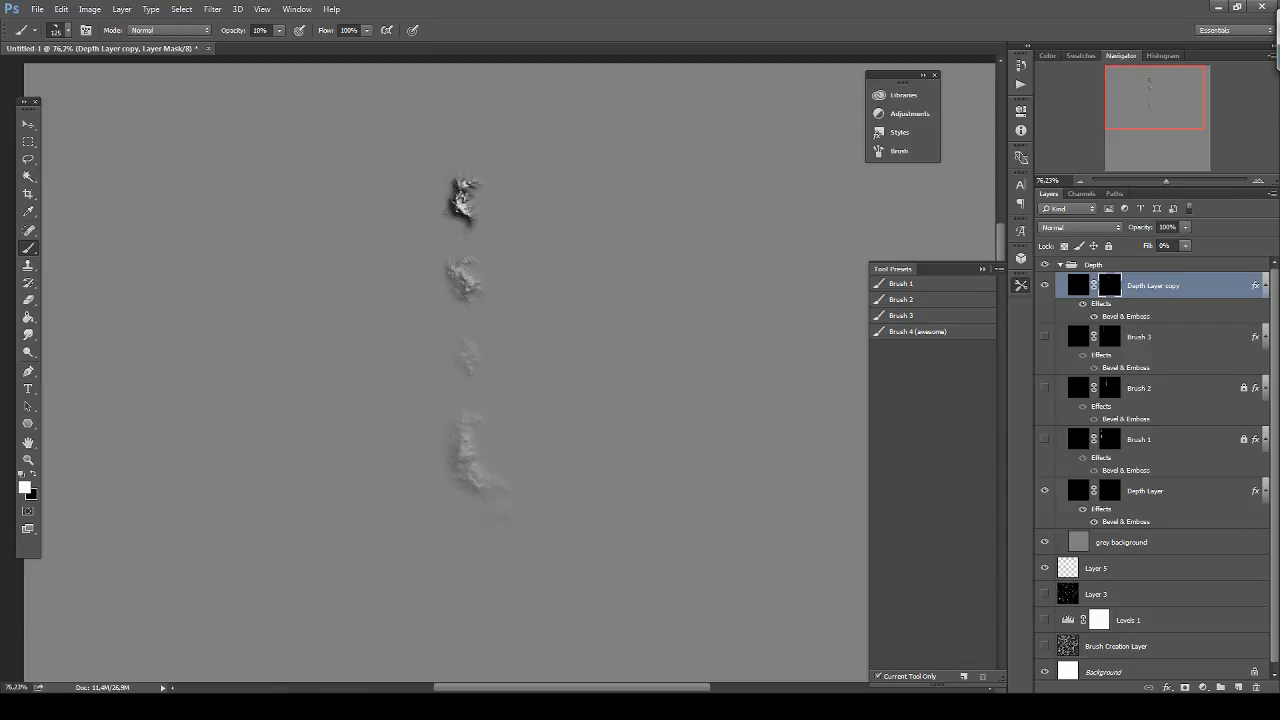
pyautogui.moveTo(458, 425); pyautogui.dragTo(461, 468)
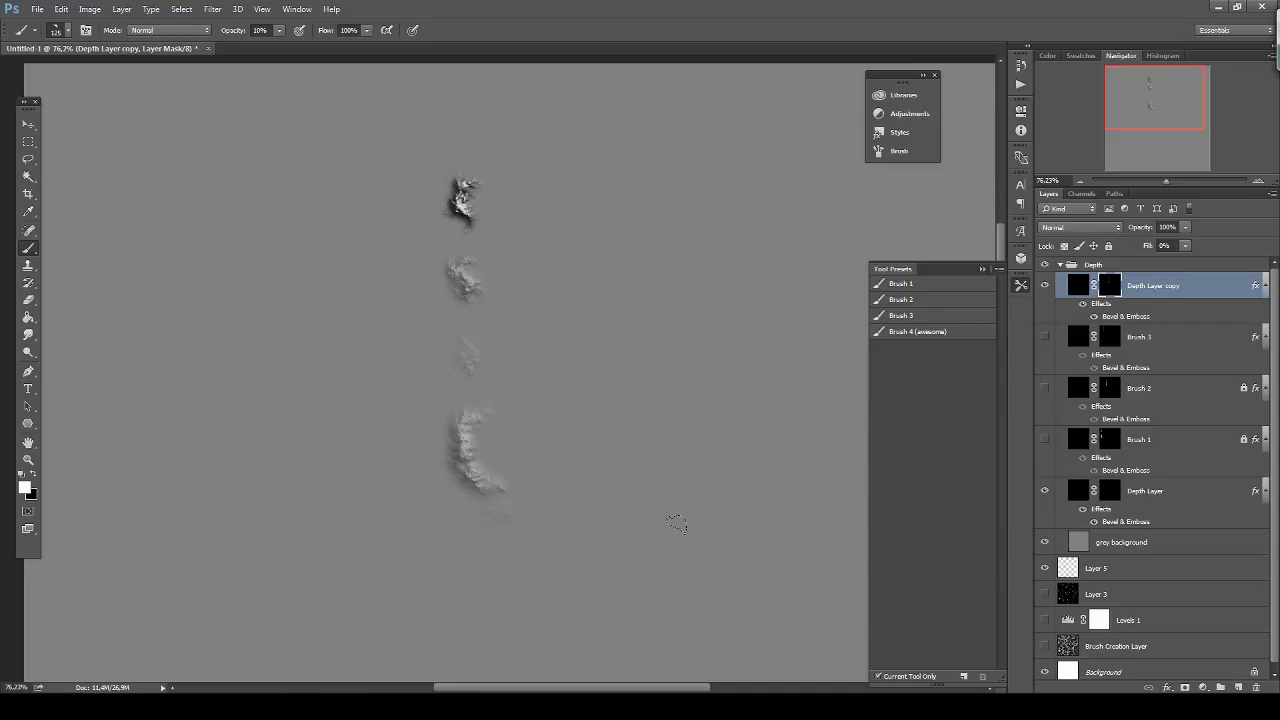
# Rename the Depth Layer copy as "Brush 4" and hide it.
pyautogui.doubleClick(1155, 286)
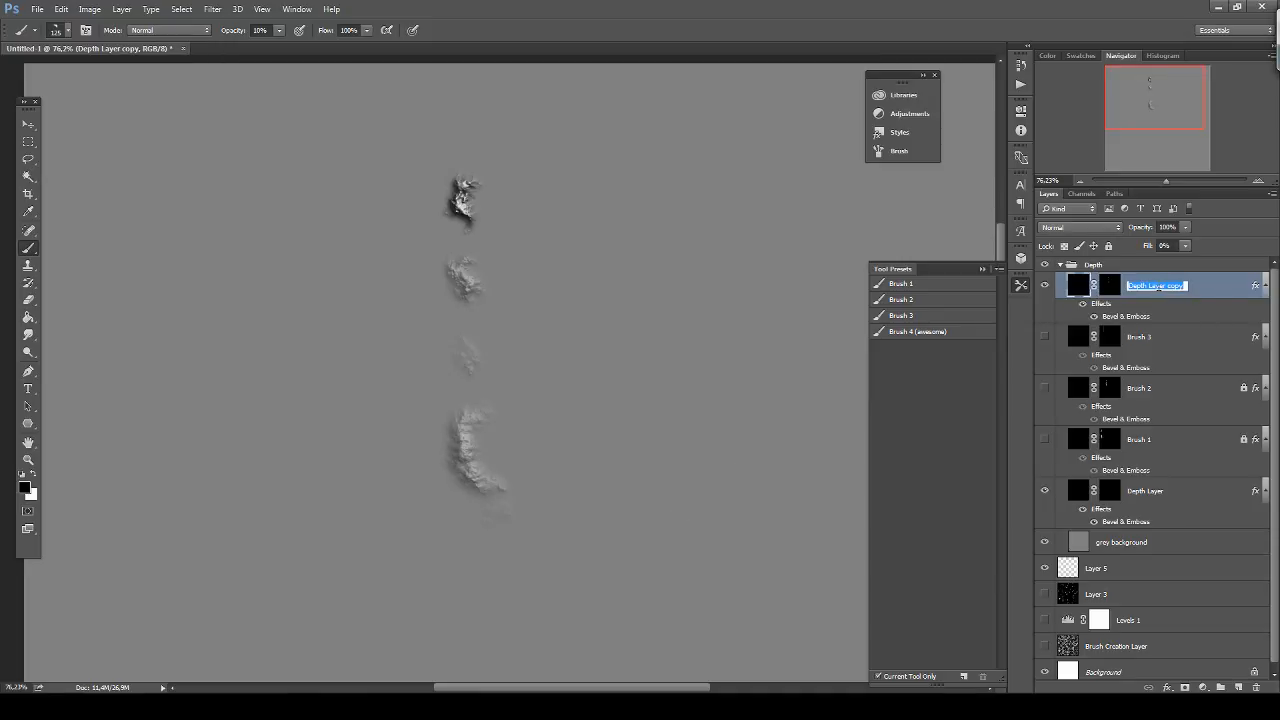
pyautogui.write('Brush 4')
pyautogui.press('Return')
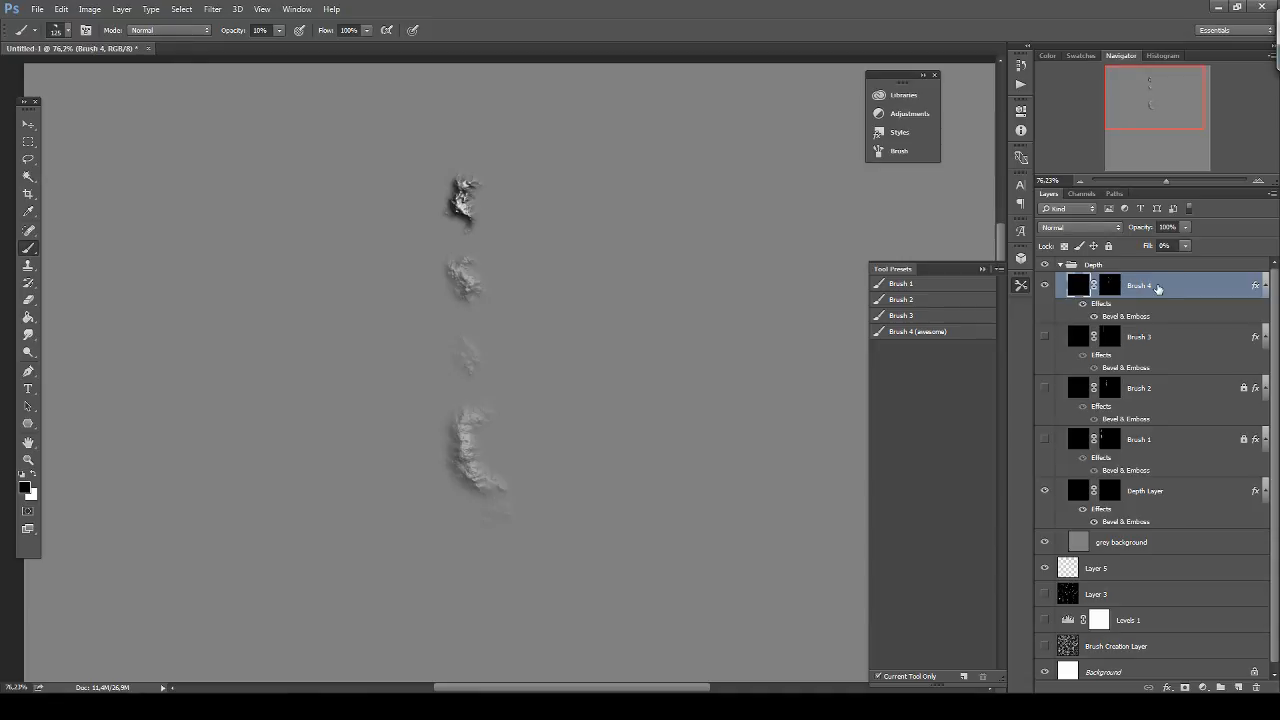
pyautogui.click(1044, 286)
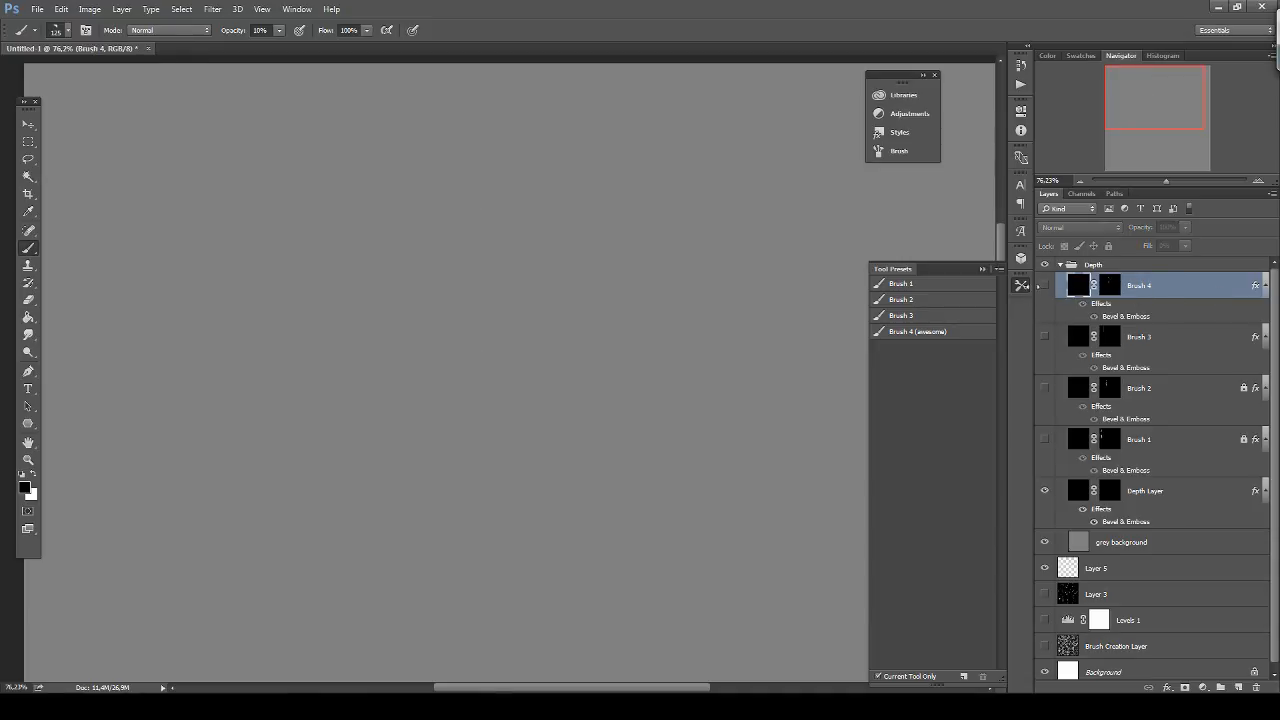
# Hide the whole Depth group and make Layer 5 the active layer.
pyautogui.scroll(-3, 663, 340)
pyautogui.scroll(2, 645, 358)
pyautogui.moveTo(640, 360); pyautogui.dragTo(560, 263)
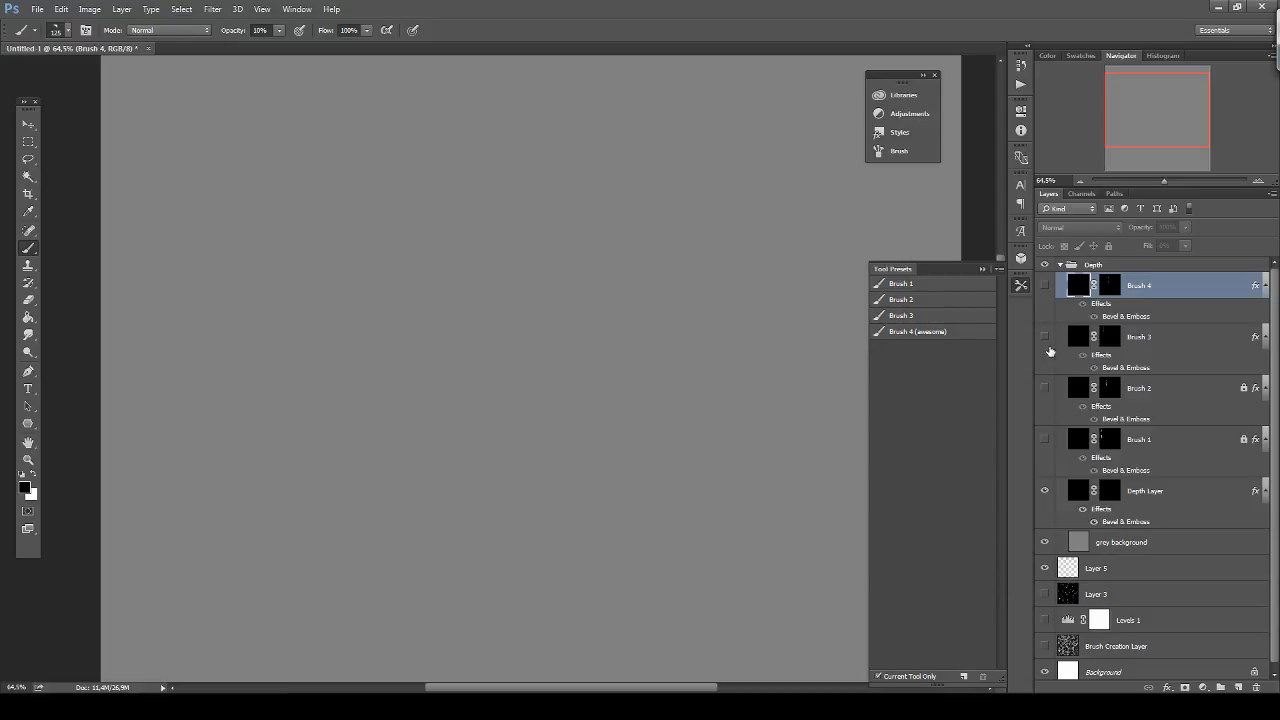
pyautogui.click(1044, 264)
pyautogui.click(1100, 568)
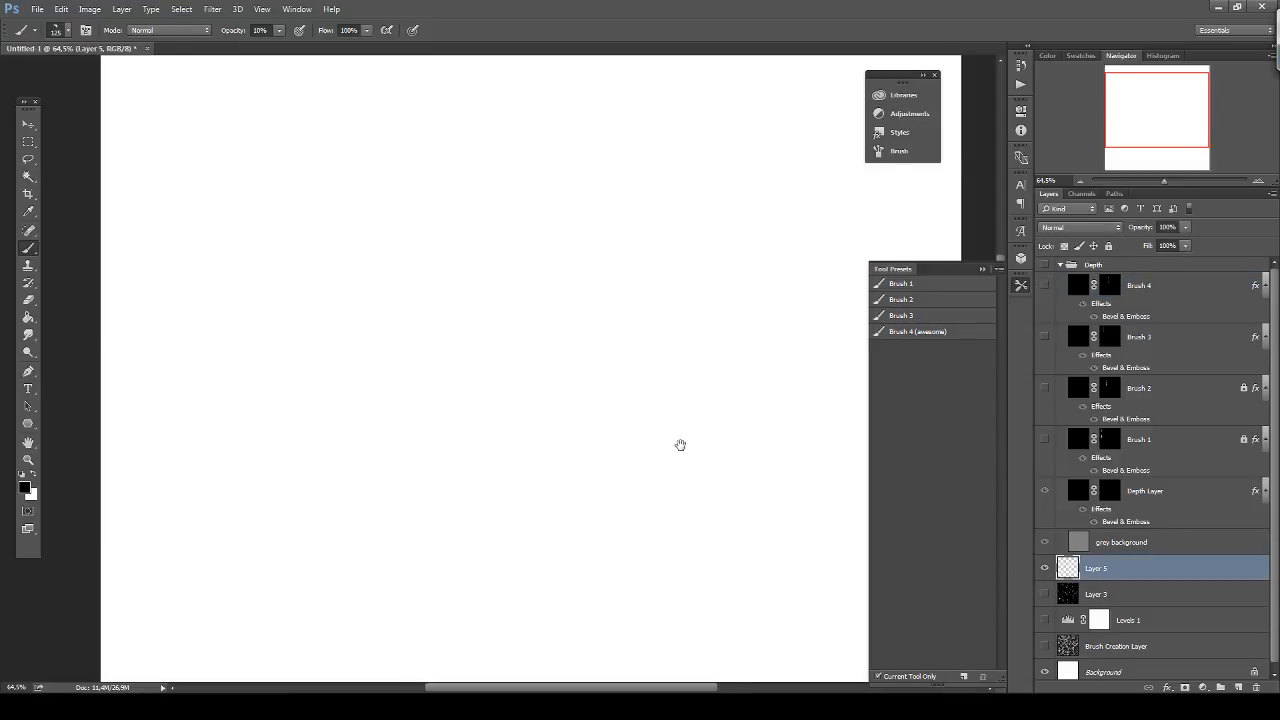
pyautogui.moveTo(680, 443); pyautogui.dragTo(666, 409)
pyautogui.scroll(-2, 575, 358)
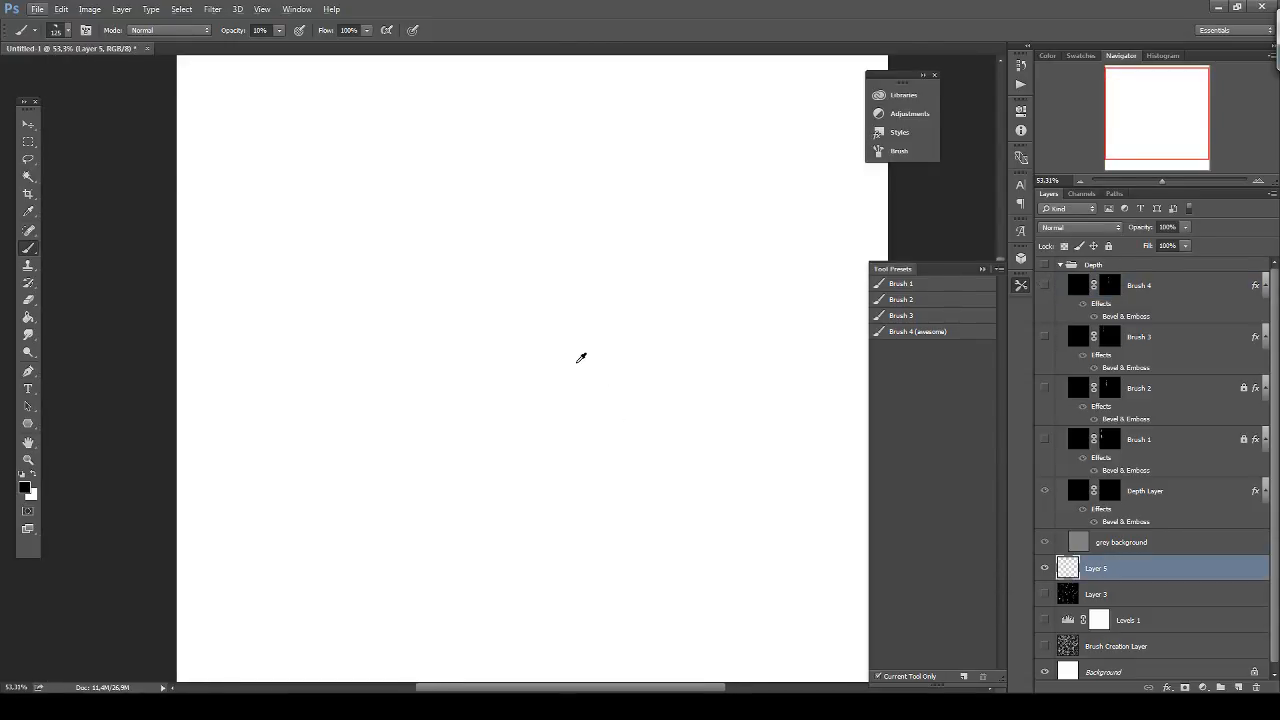
pyautogui.click(36, 9)
pyautogui.click(95, 158)
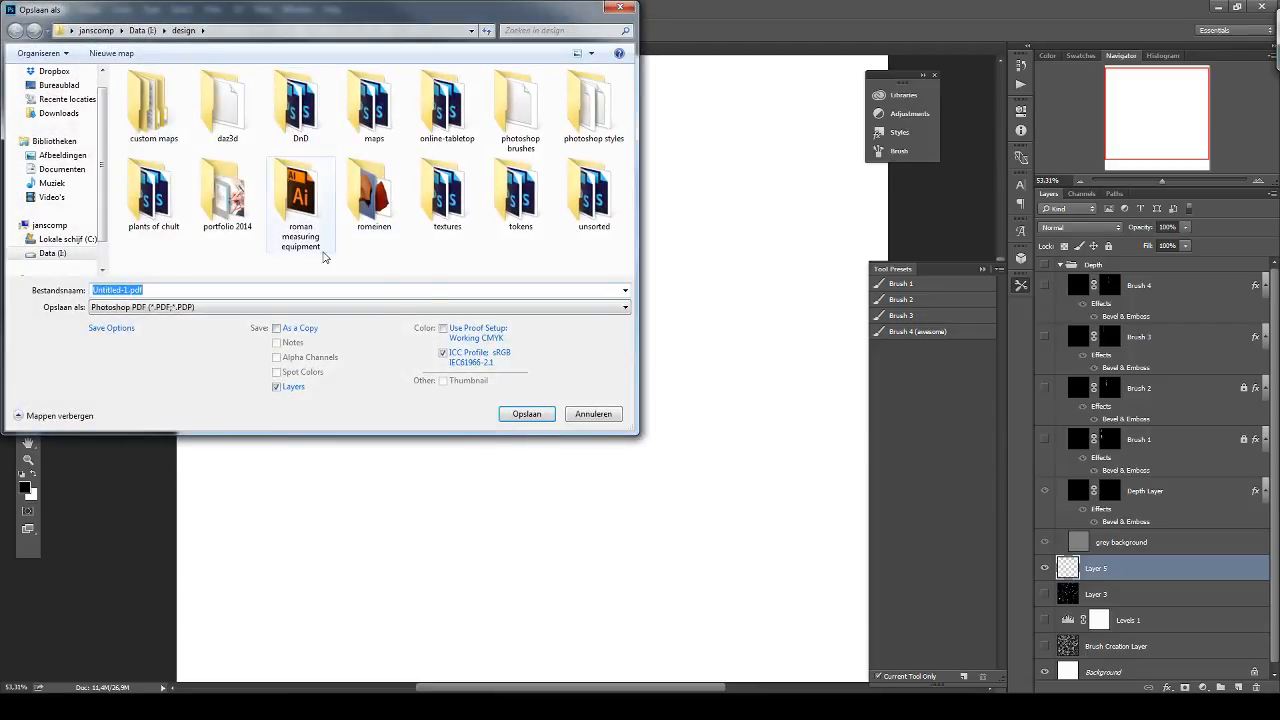
pyautogui.write('b')
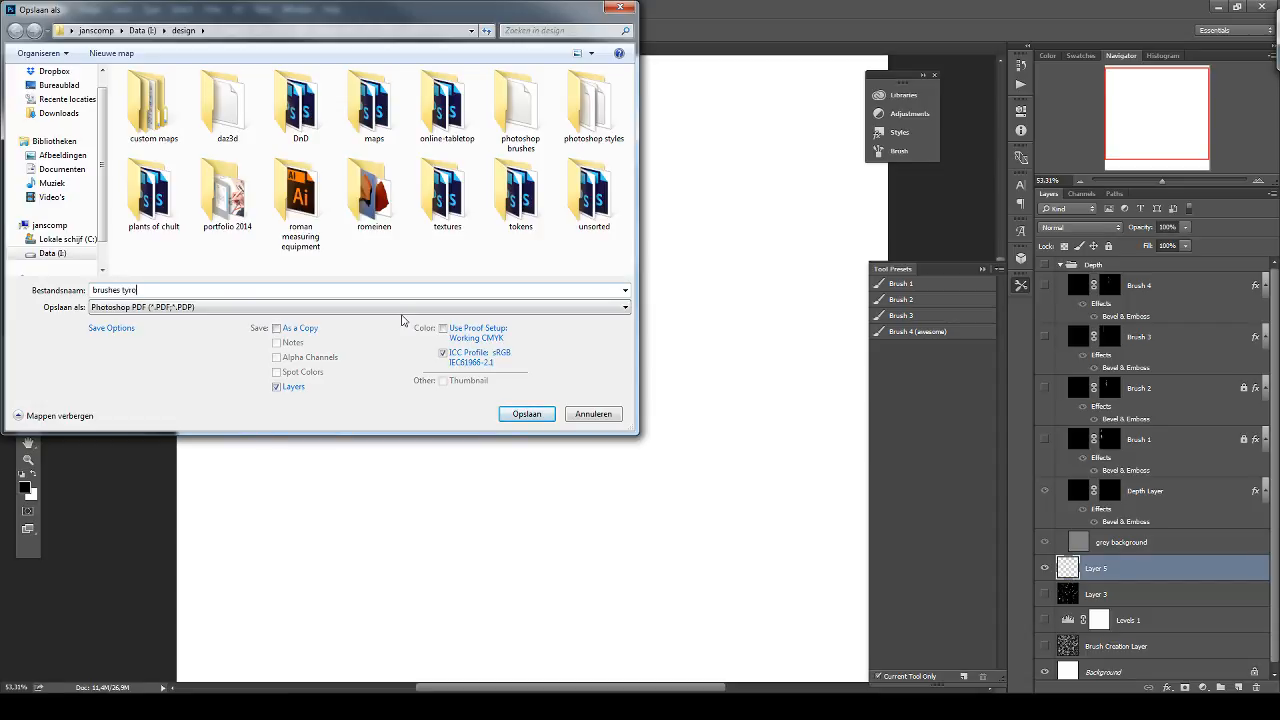
pyautogui.write('rushes tutorial')
pyautogui.press('Return')
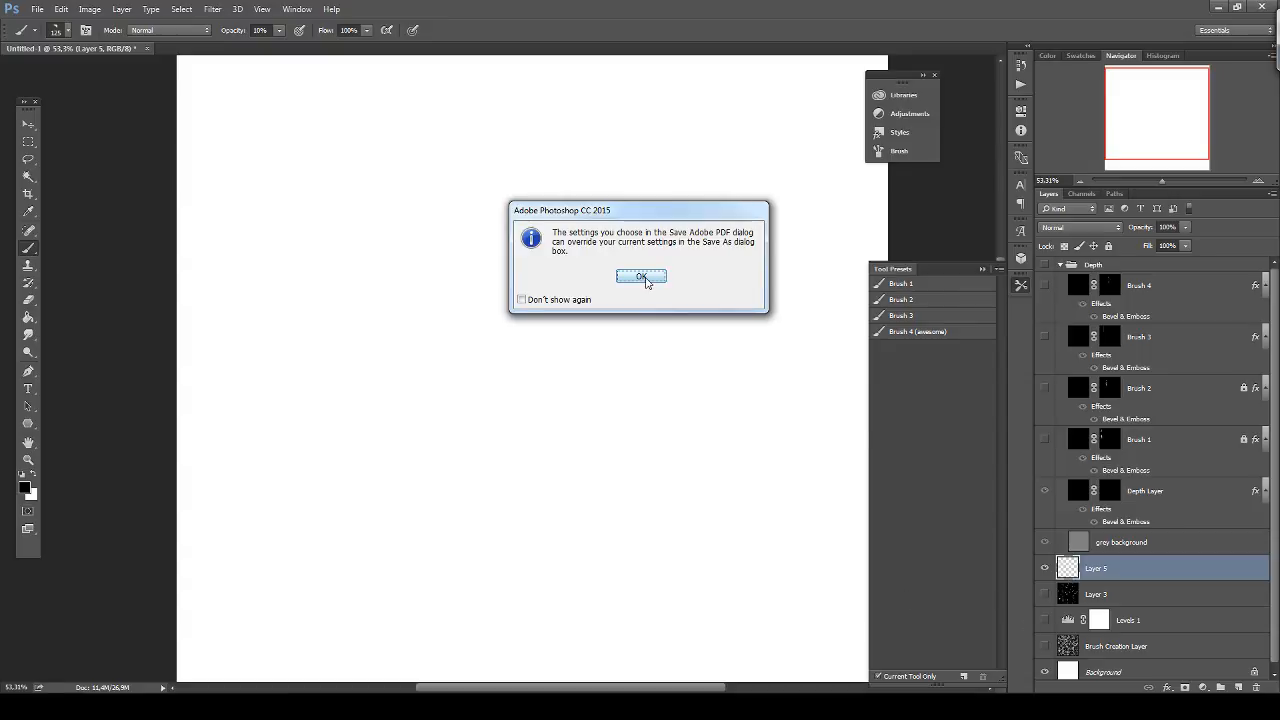
pyautogui.click(641, 277)
pyautogui.click(818, 492)
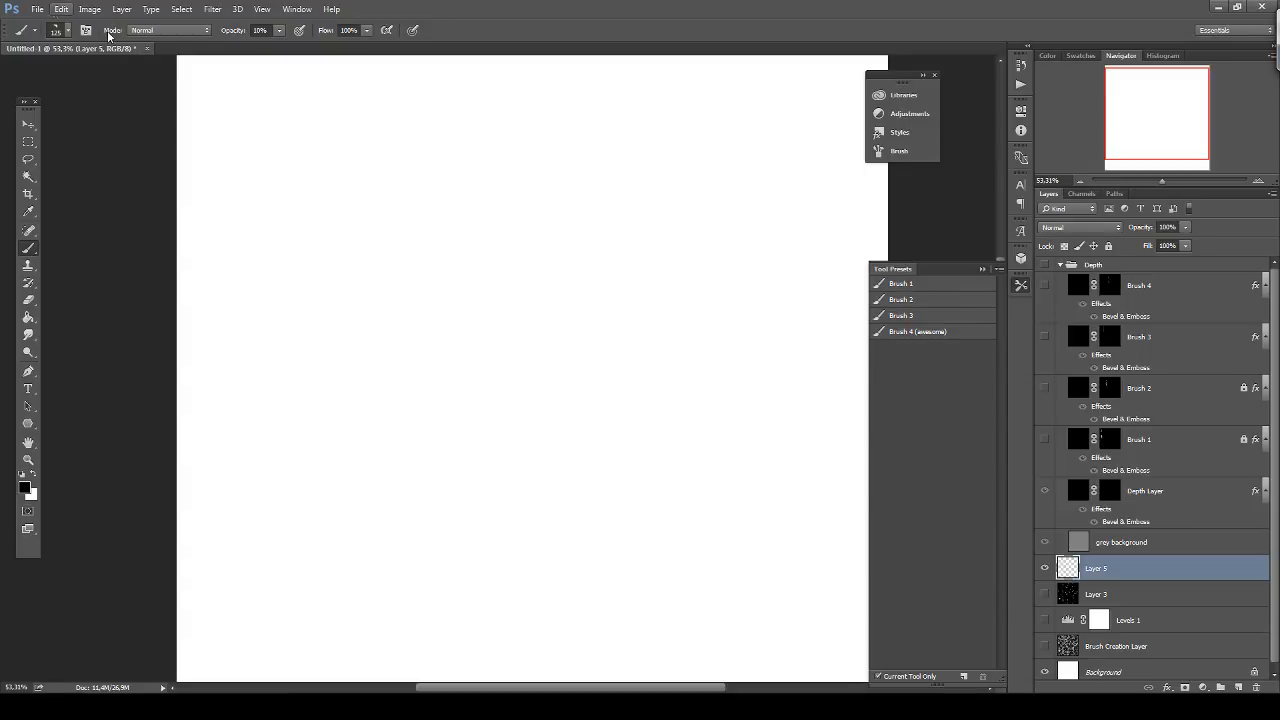
# Save the document in the design folder as a Photoshop PSD file named "brushes tutorial" with maximized compatibility.
pyautogui.click(37, 9)
pyautogui.click(90, 151)
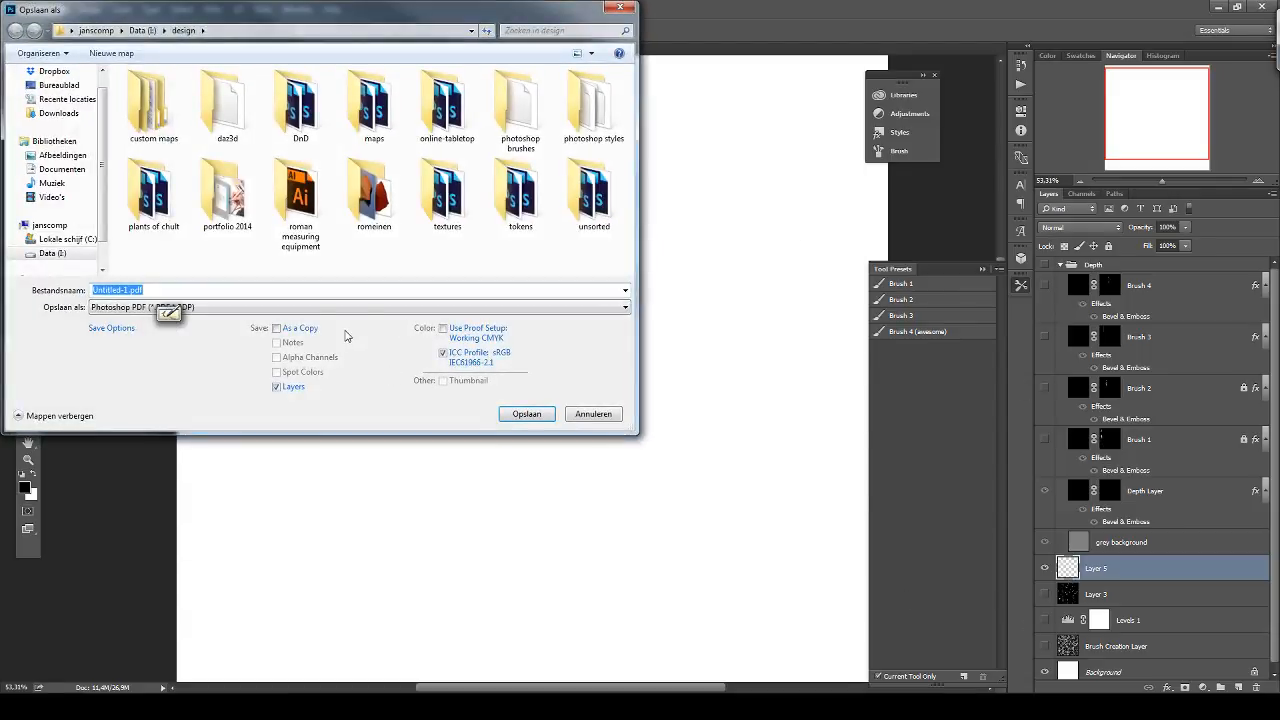
pyautogui.click(334, 310)
pyautogui.click(306, 321)
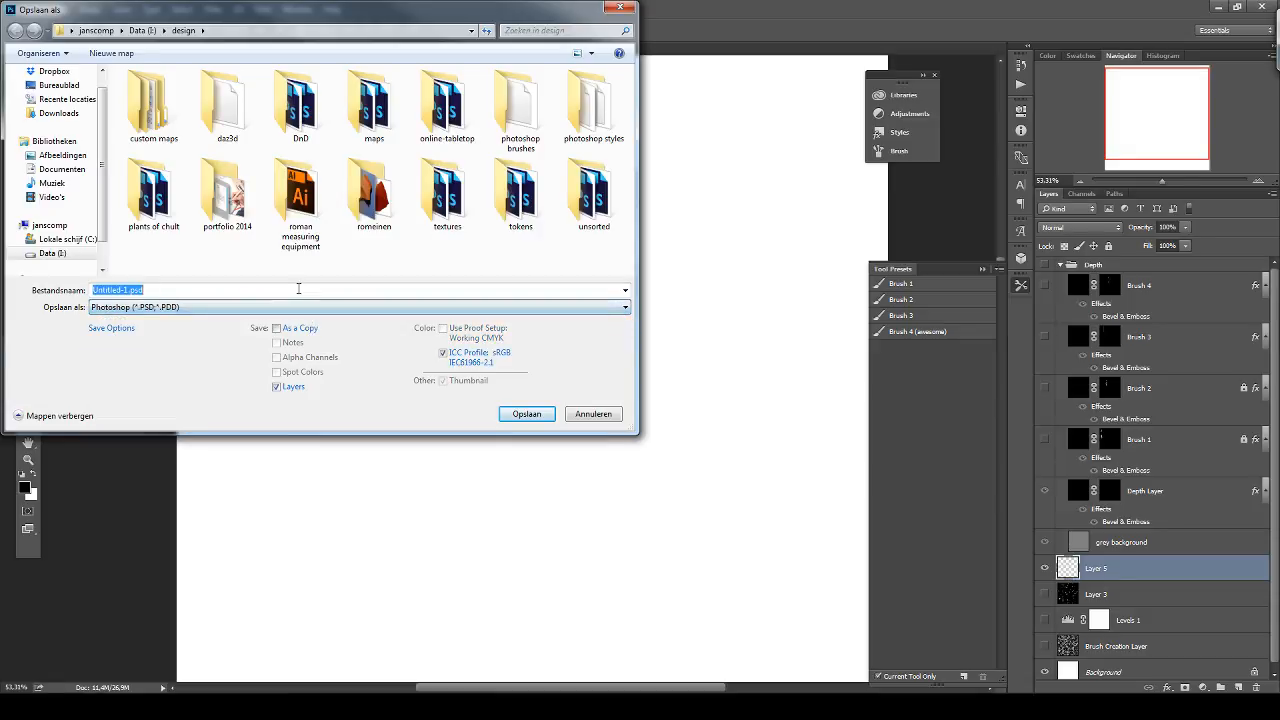
pyautogui.write('brushes tutorial')
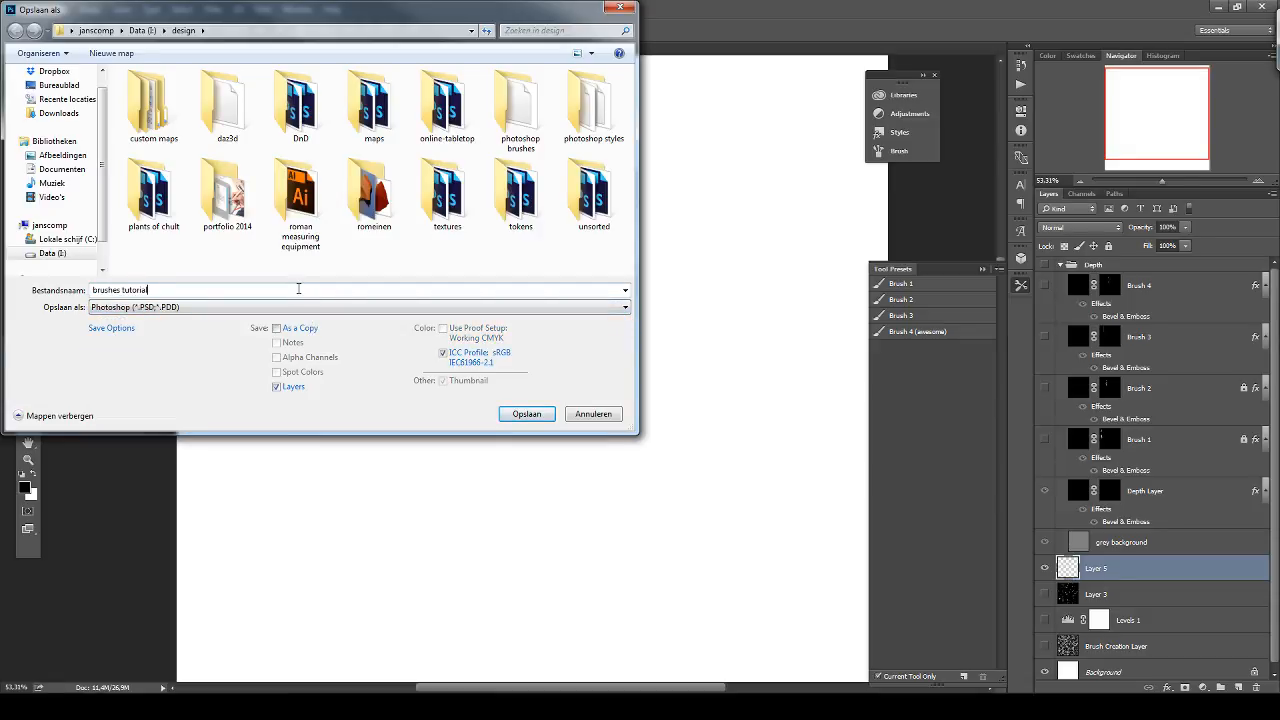
pyautogui.press('Return')
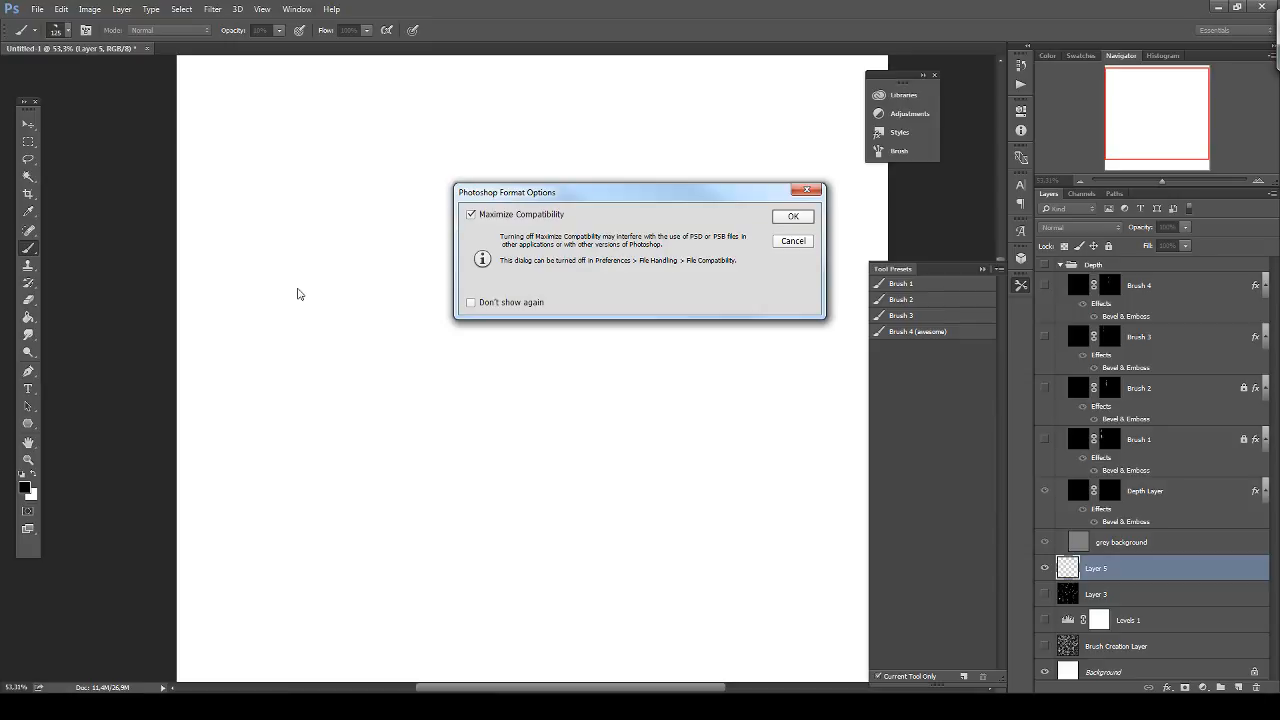
pyautogui.press('Return')
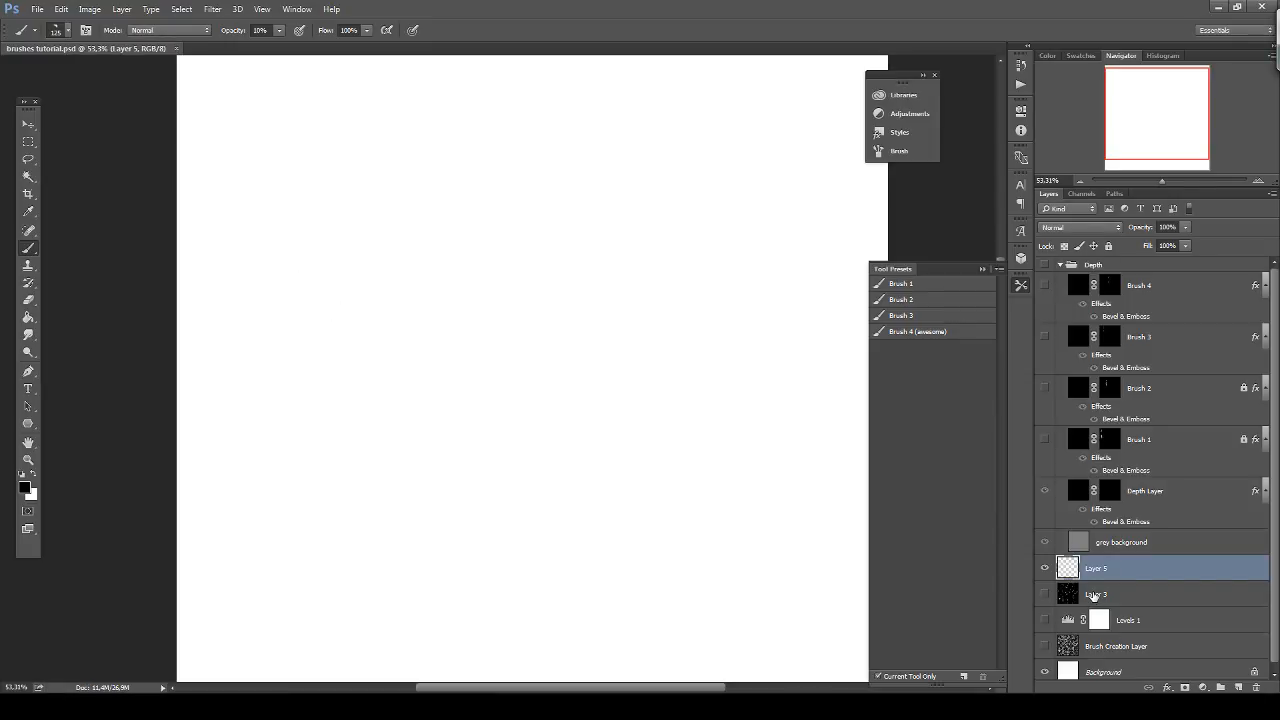
# Clear the floating panels away from the canvas and fill Layer 5 with a Clouds render.
pyautogui.click(982, 270)
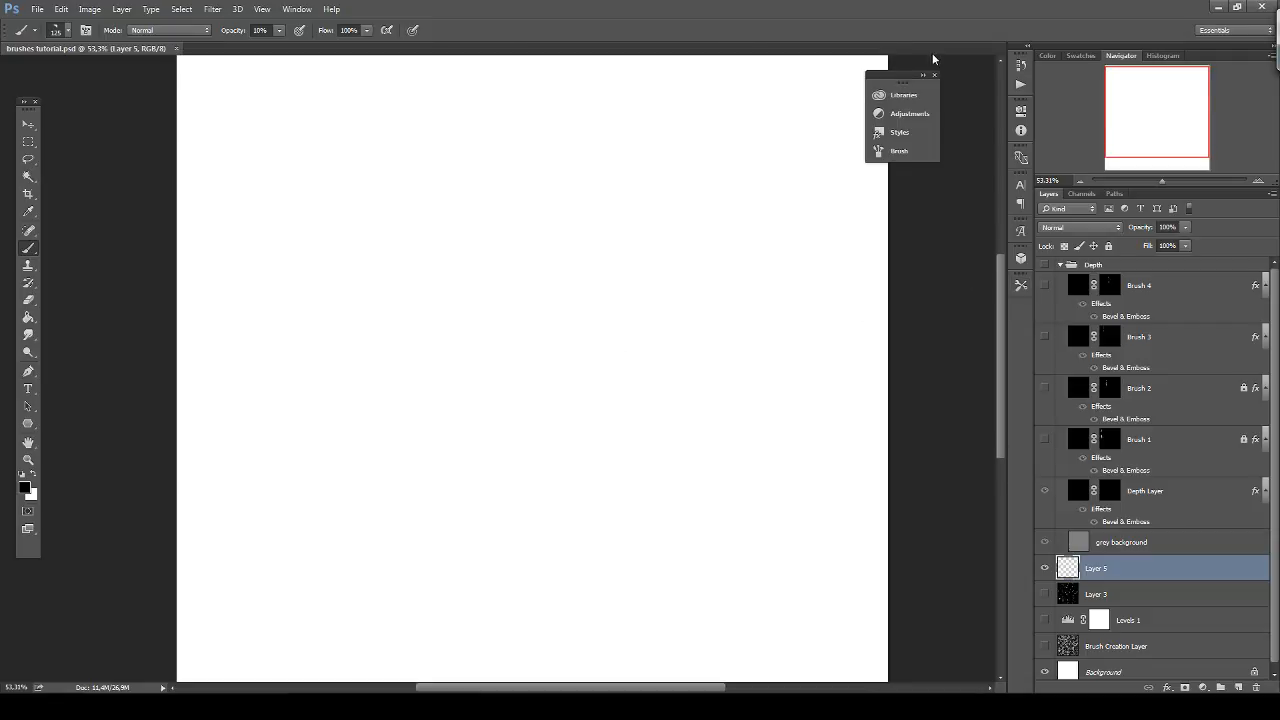
pyautogui.moveTo(903, 77); pyautogui.dragTo(936, 72)
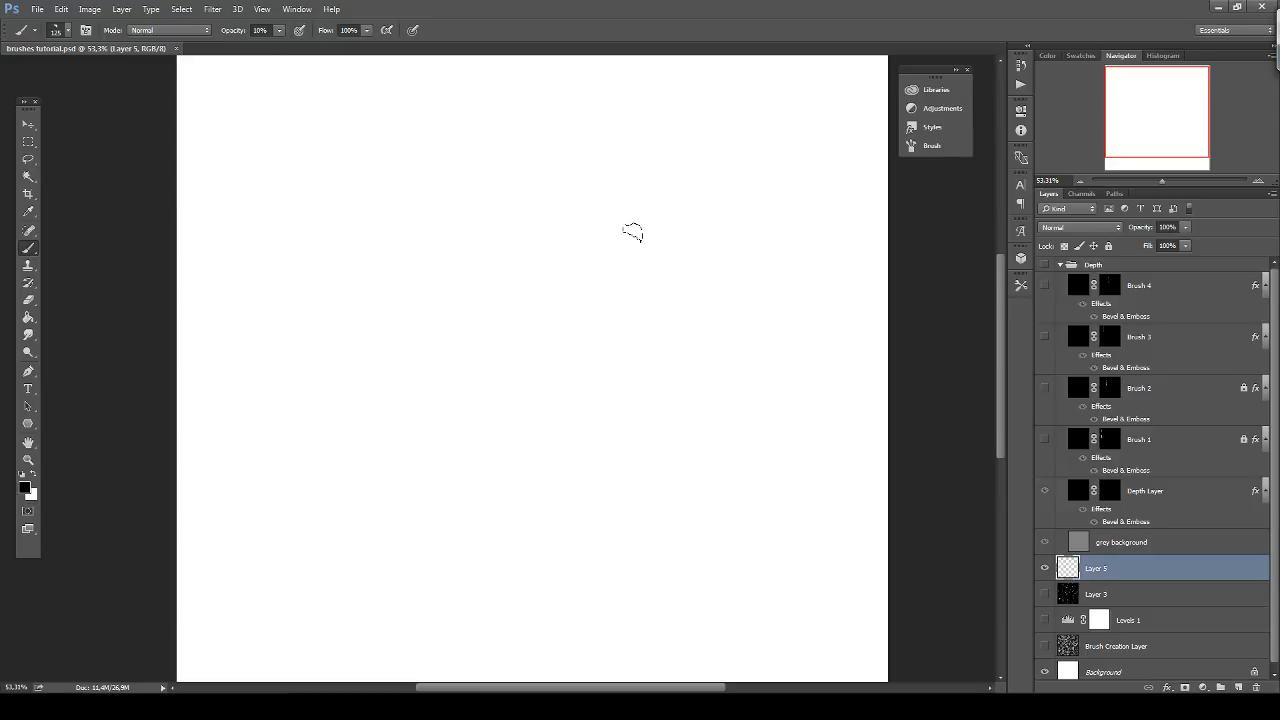
pyautogui.click(212, 9)
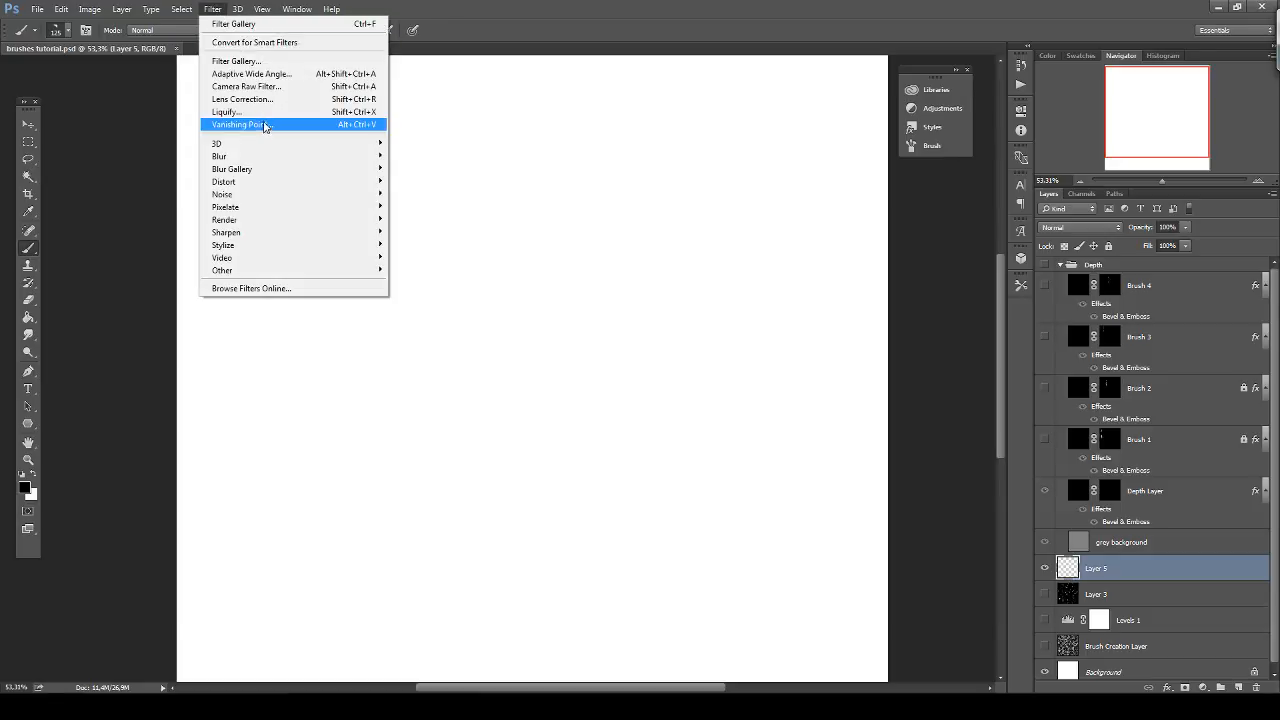
pyautogui.moveTo(299, 224)
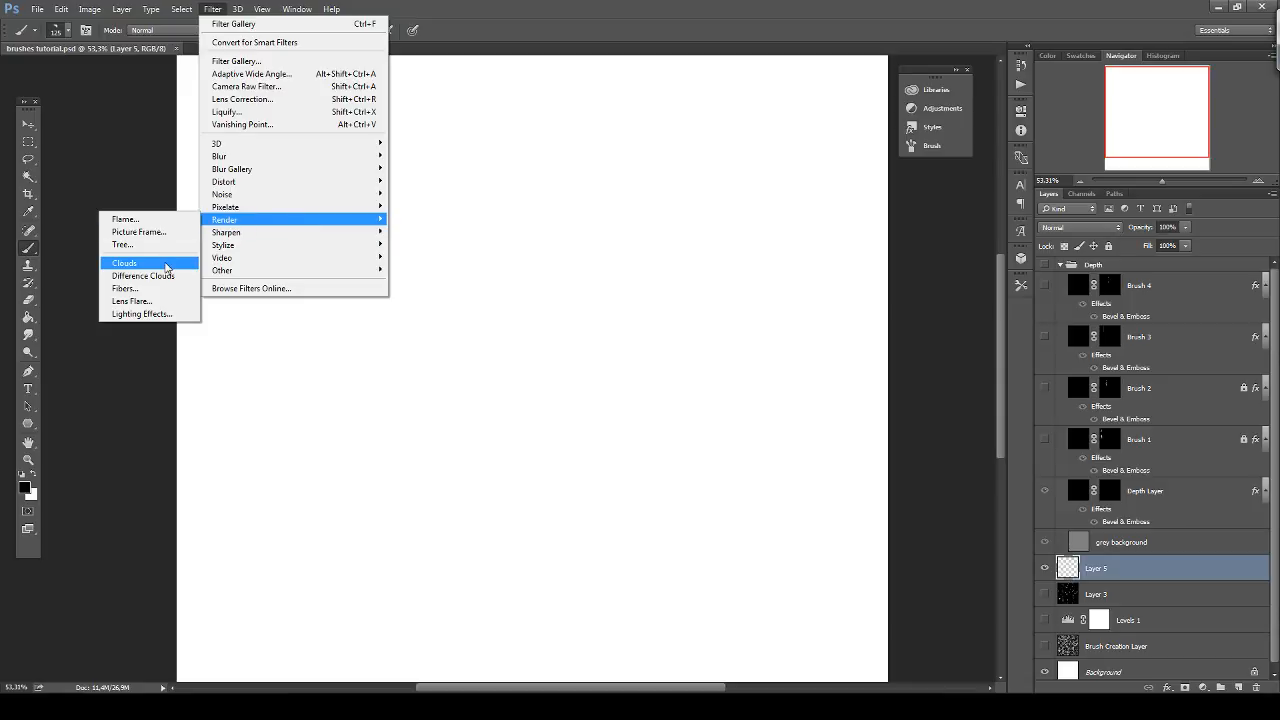
pyautogui.click(125, 266)
# Apply Difference Clouds to Layer 5 and repeat the filter seven more times.
pyautogui.click(218, 9)
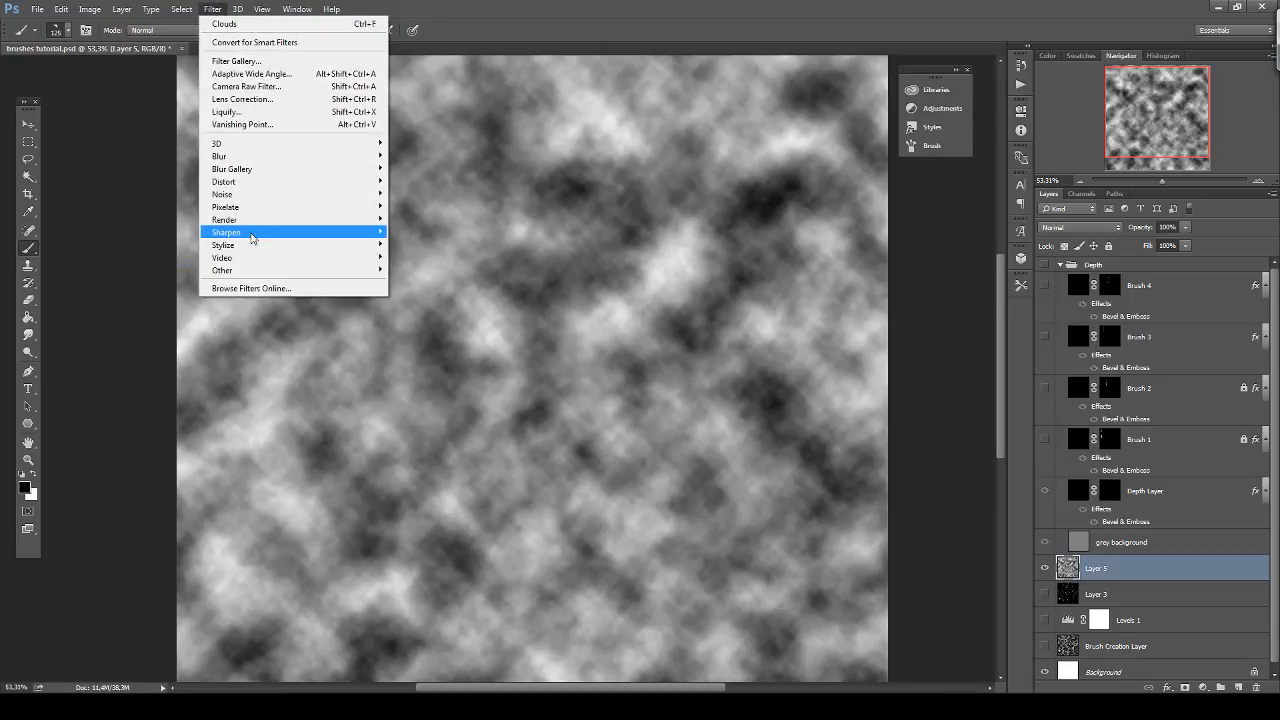
pyautogui.moveTo(249, 233)
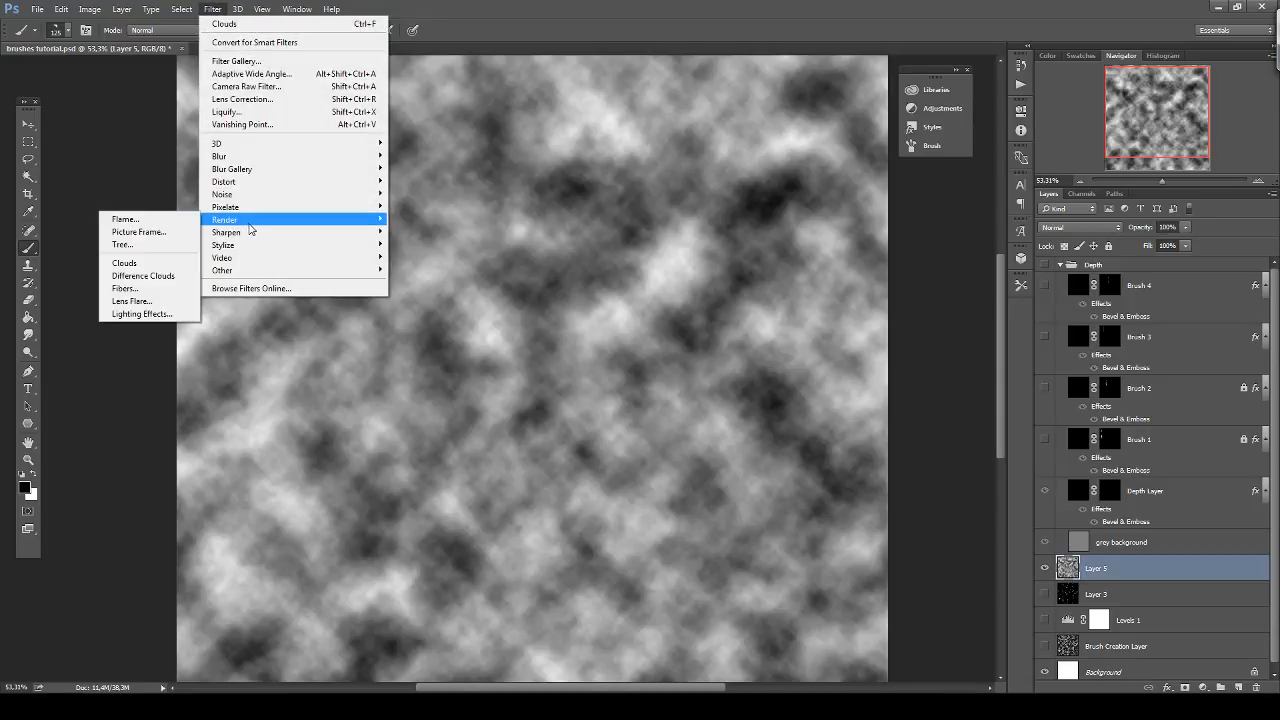
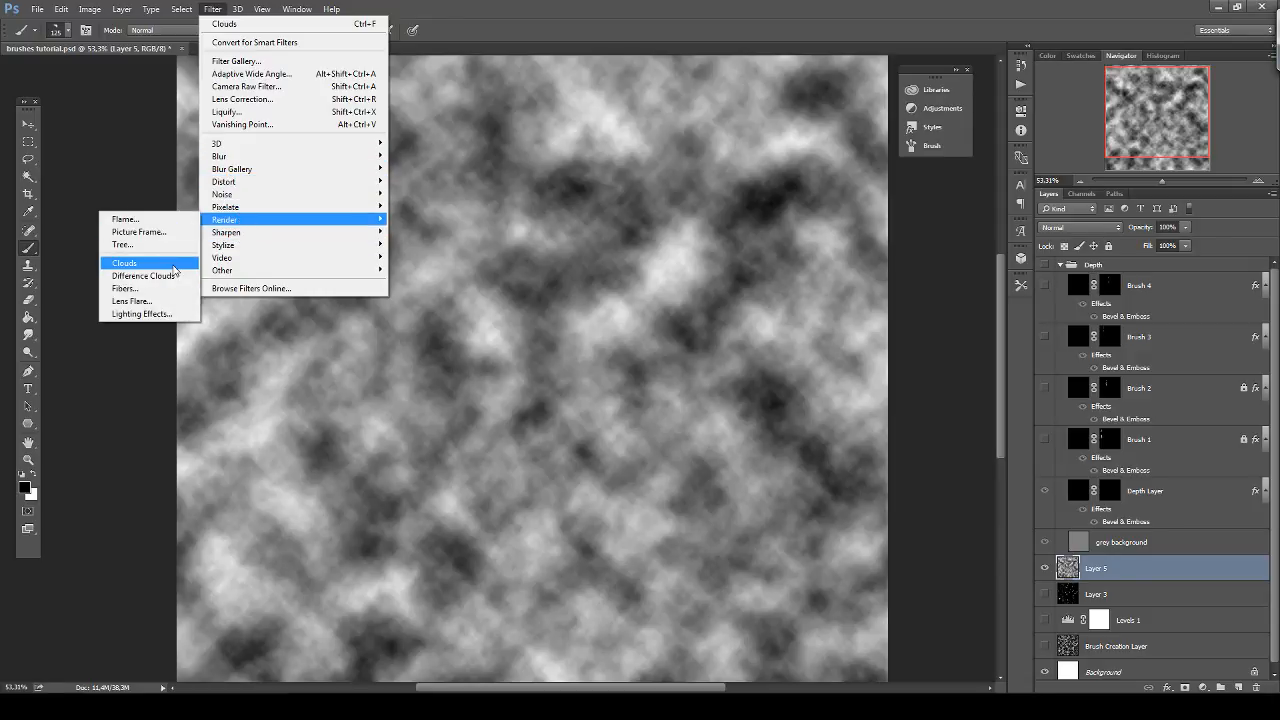
pyautogui.click(170, 276)
pyautogui.hotkey('ctrl', 'f')
pyautogui.hotkey('ctrl', 'f')
pyautogui.hotkey('ctrl', 'f')
pyautogui.hotkey('ctrl', 'f')
pyautogui.hotkey('ctrl', 'f')
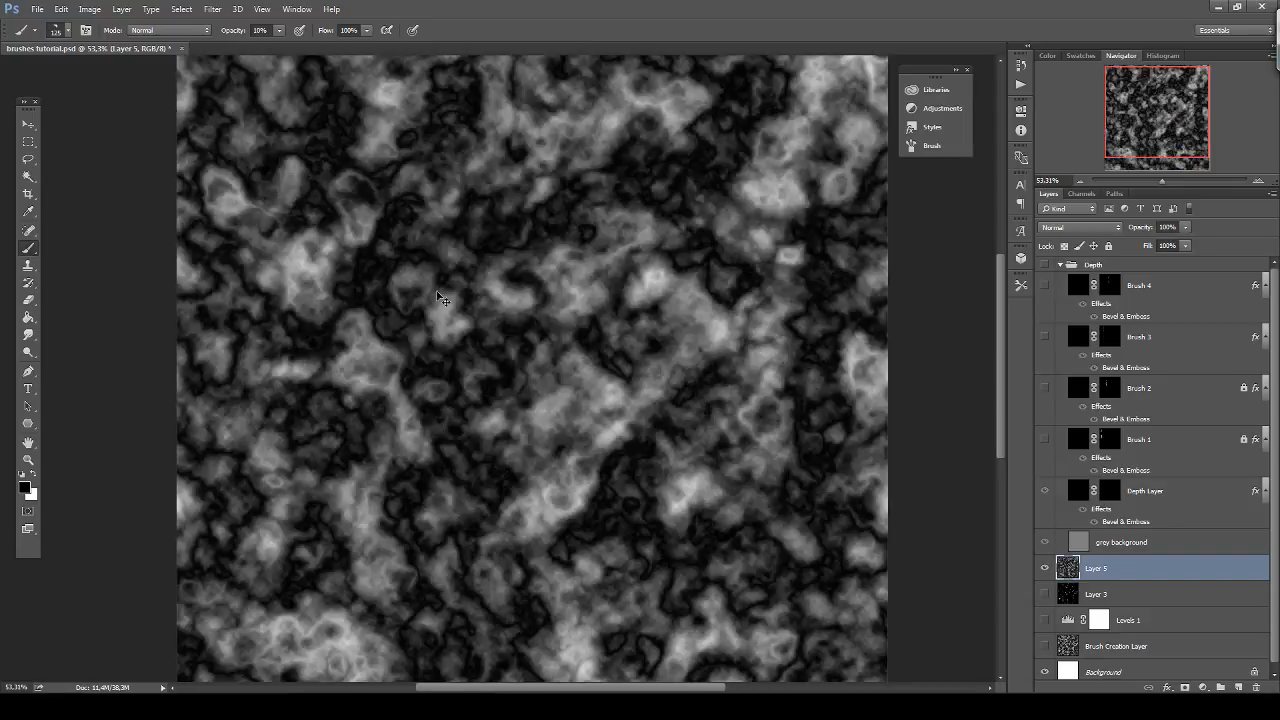
pyautogui.hotkey('ctrl', 'f')
pyautogui.hotkey('ctrl', 'f')
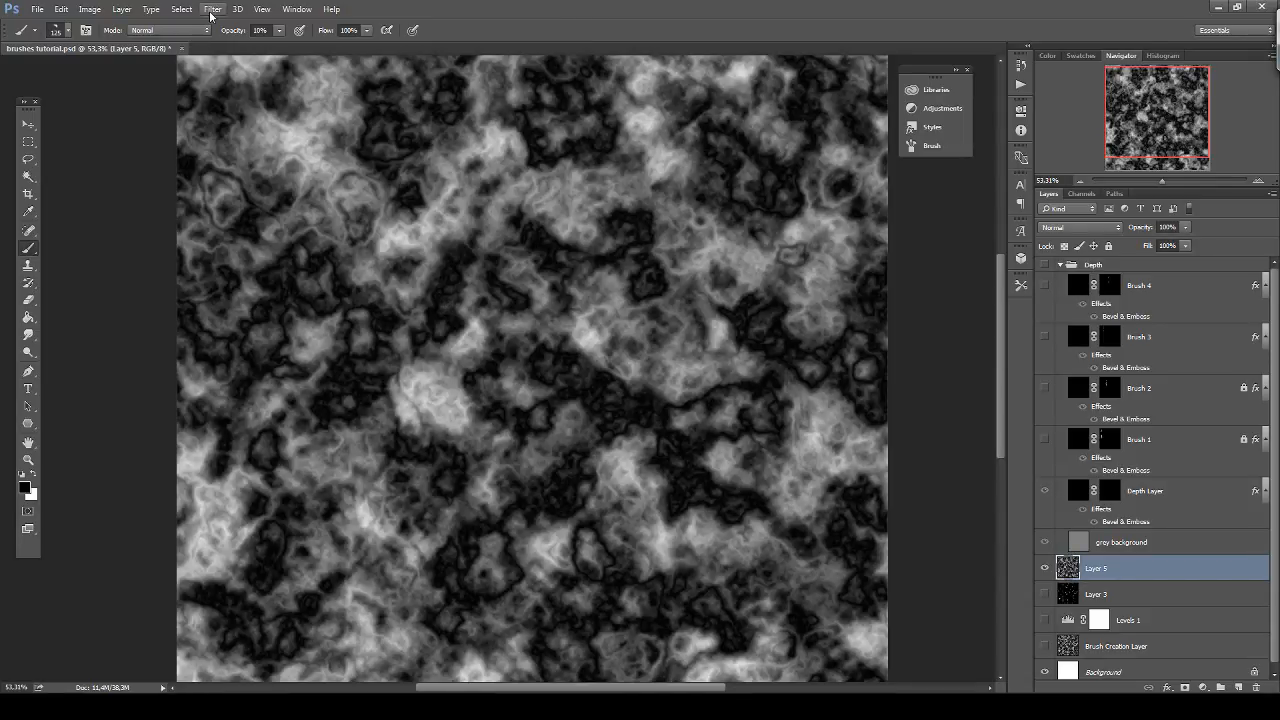
# Emboss Layer 5 with an angle of 40°, a height of 4 pixels and an amount of 64%.
pyautogui.click(212, 9)
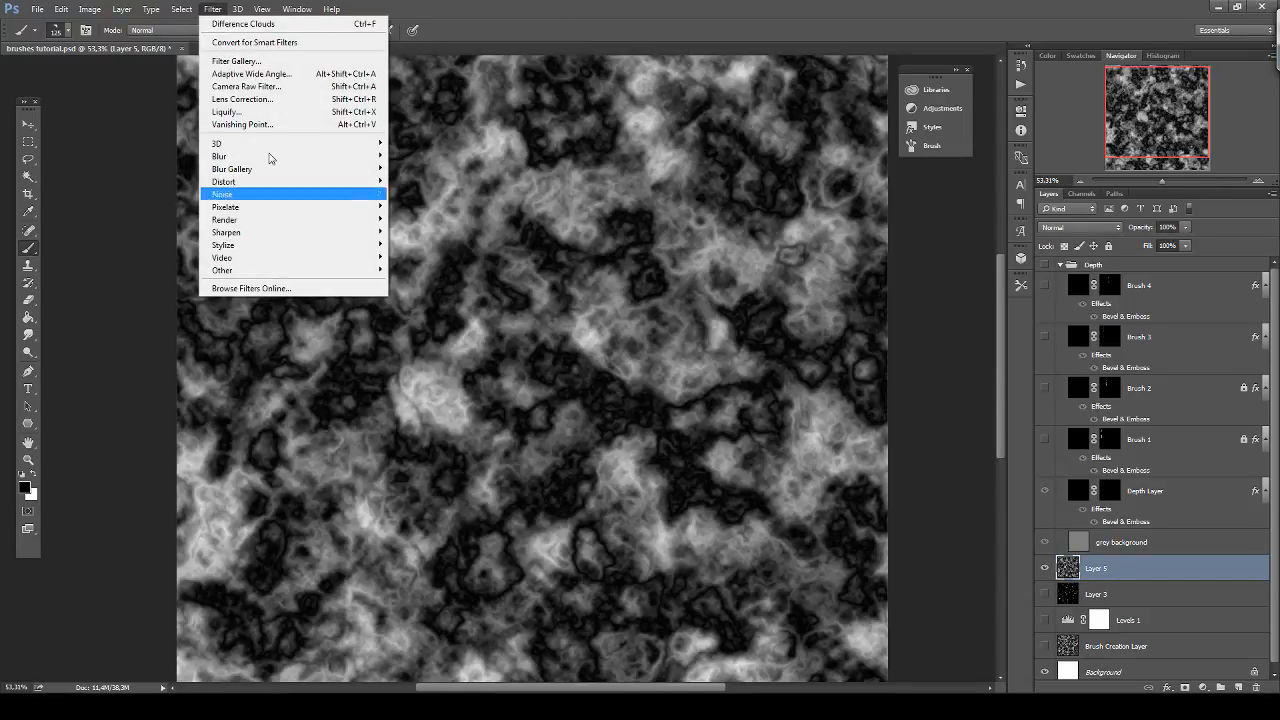
pyautogui.moveTo(258, 271)
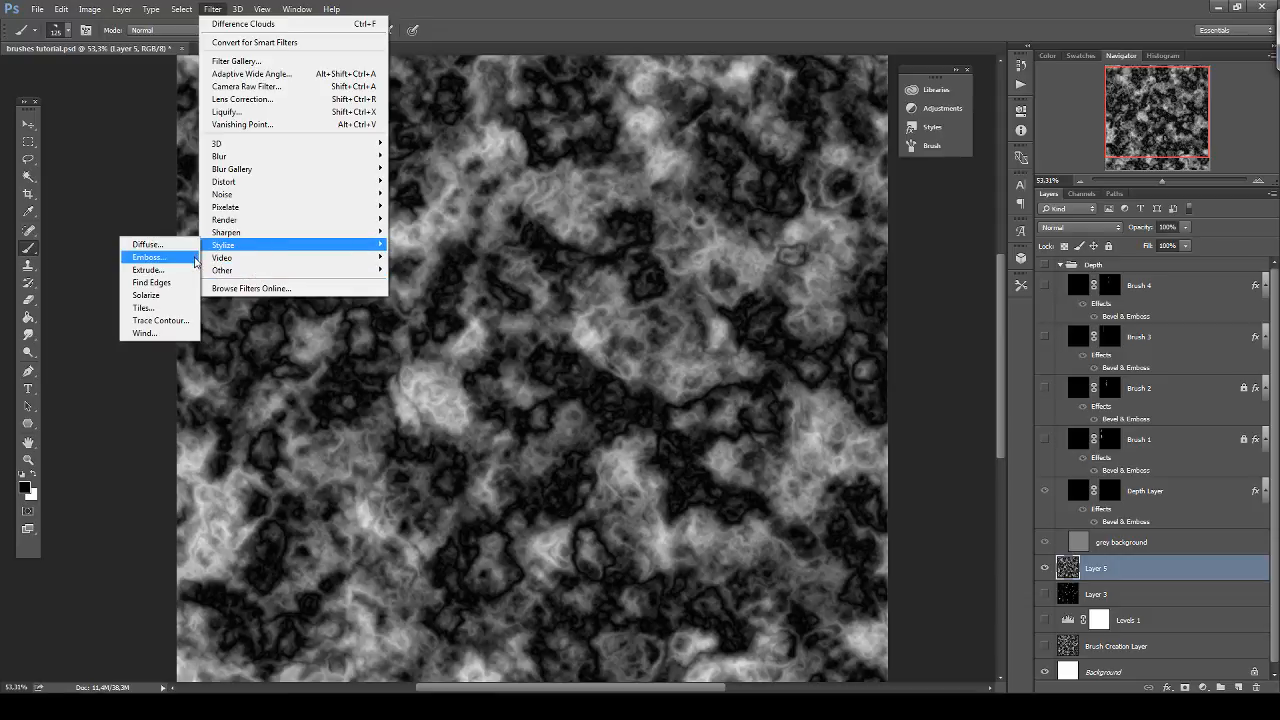
pyautogui.click(196, 258)
pyautogui.press('Tab')
pyautogui.write('40')
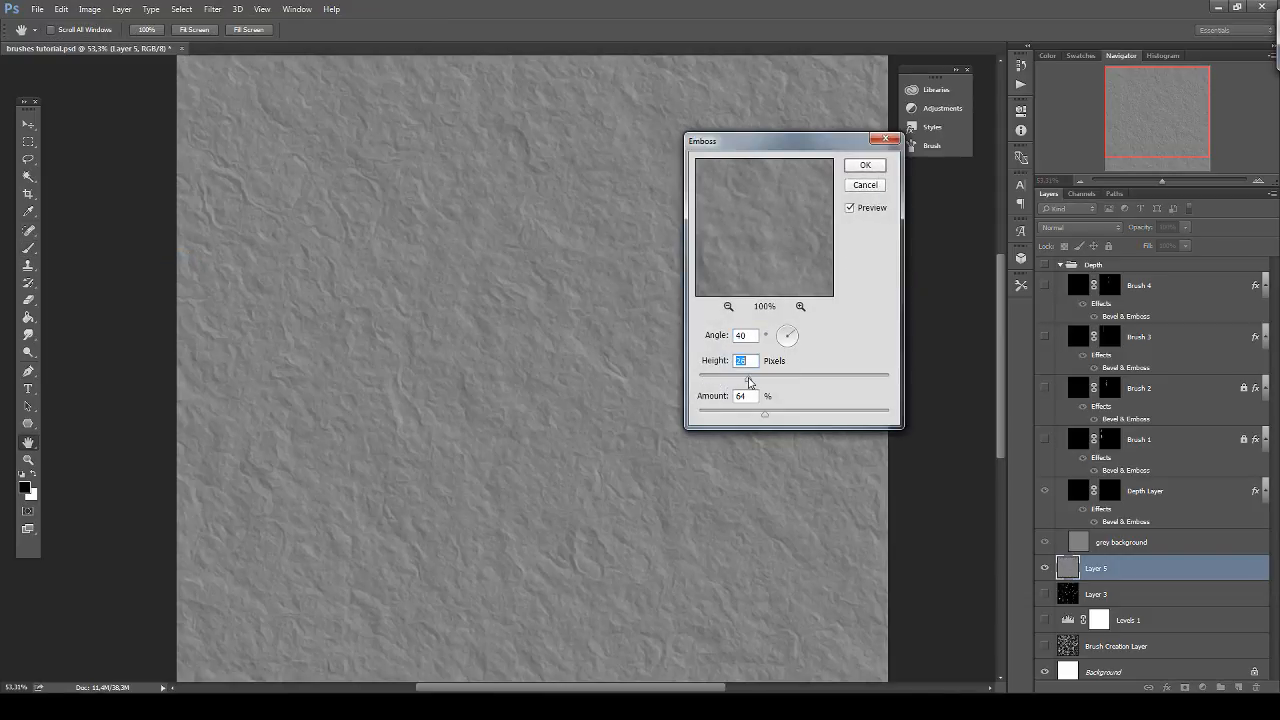
pyautogui.moveTo(711, 381); pyautogui.dragTo(710, 381)
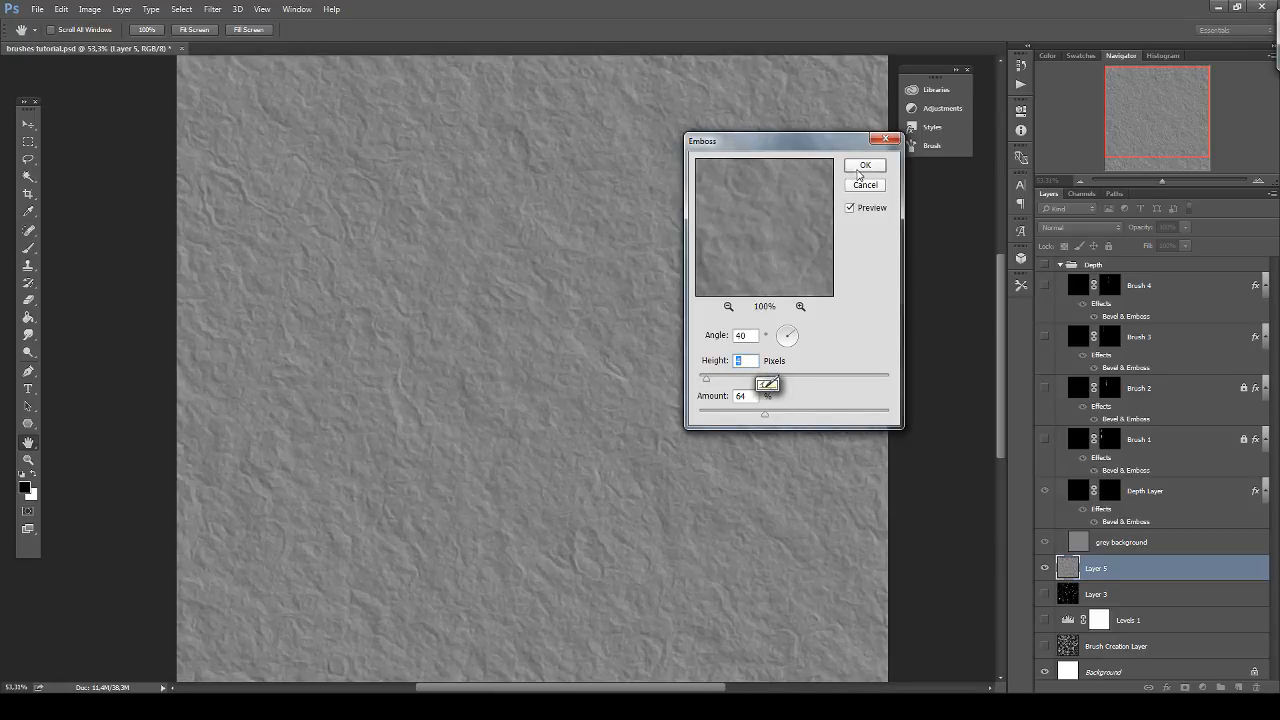
pyautogui.click(862, 167)
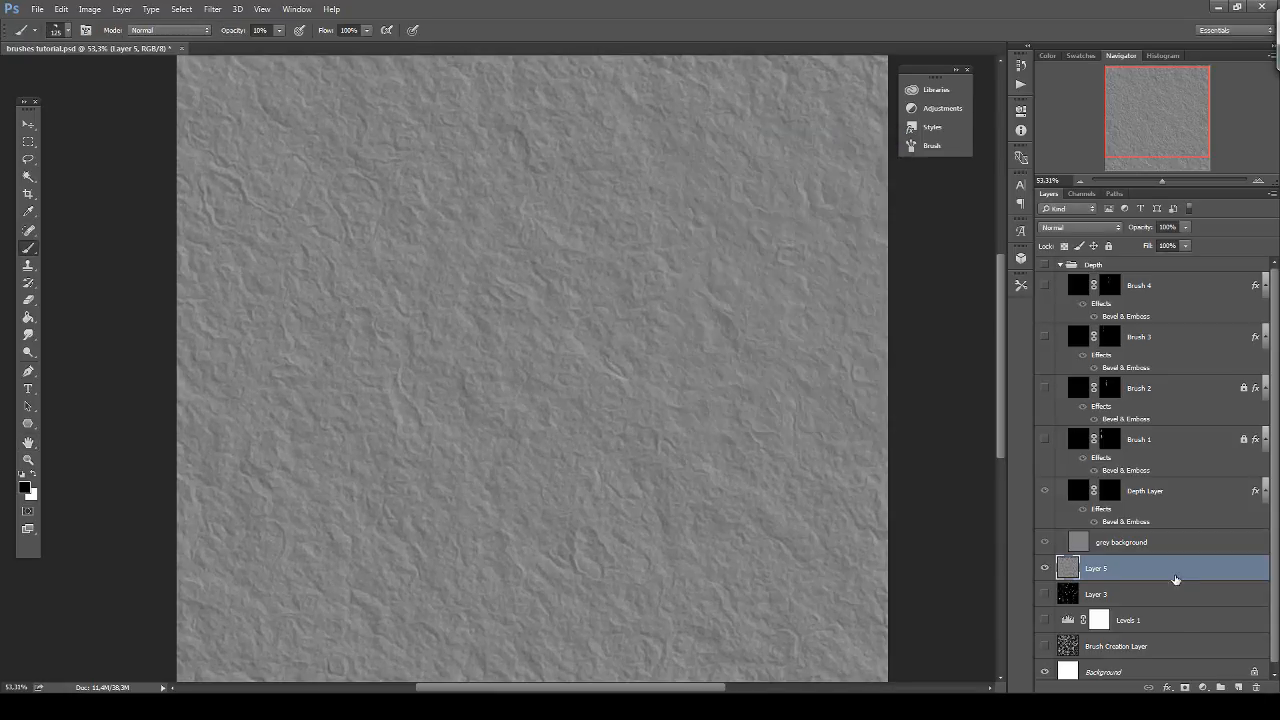
# Add a new layer above Layer 5 and render Clouds followed by Difference Clouds on it.
pyautogui.click(1240, 687)
pyautogui.click(212, 9)
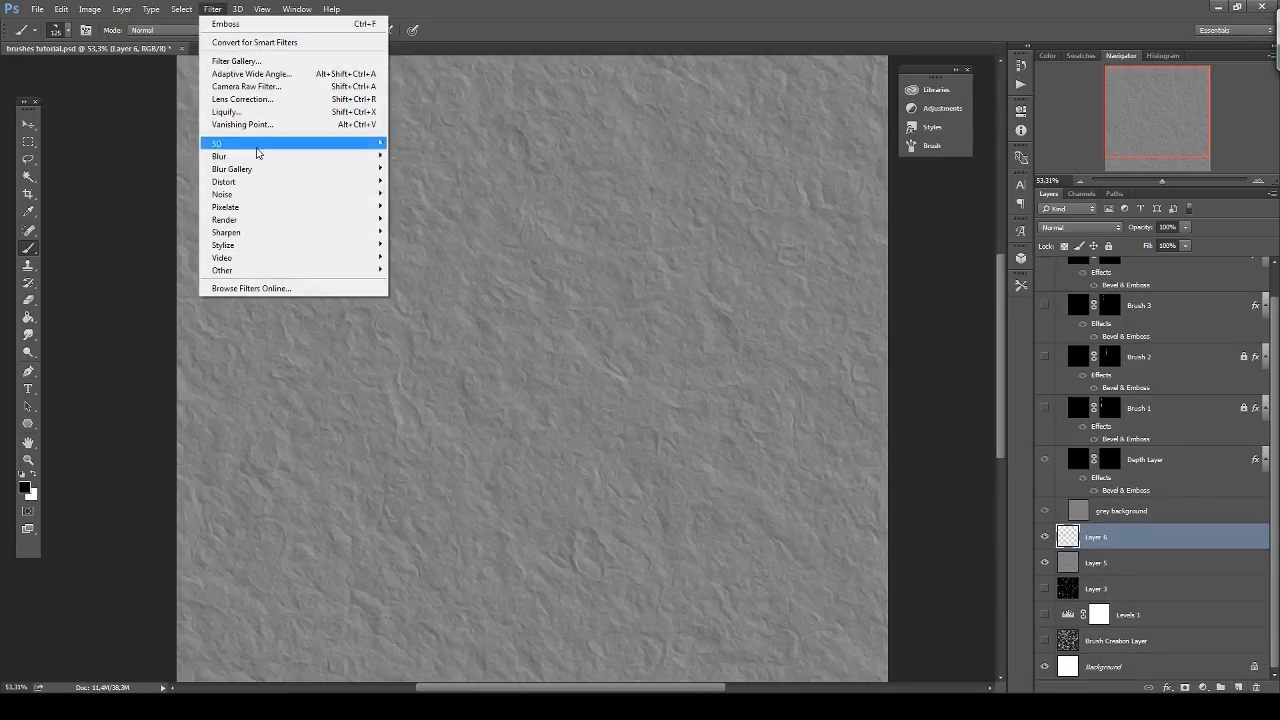
pyautogui.moveTo(240, 219)
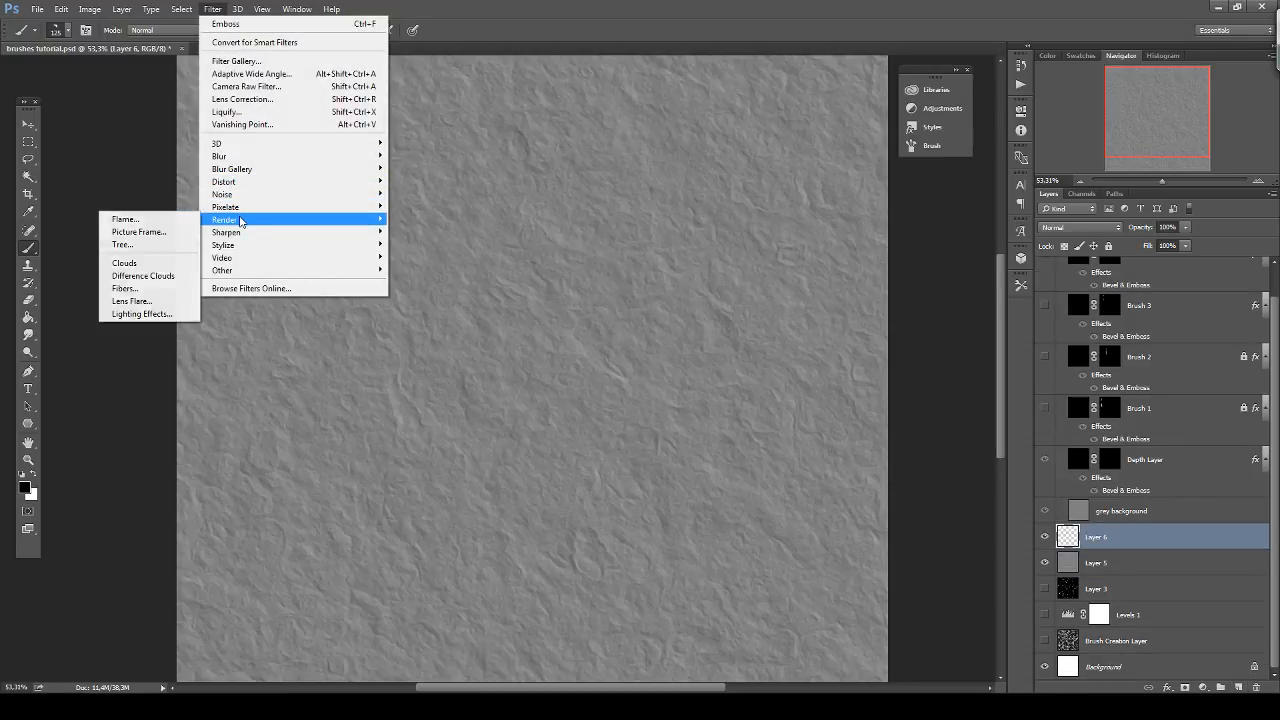
pyautogui.click(124, 262)
pyautogui.click(212, 9)
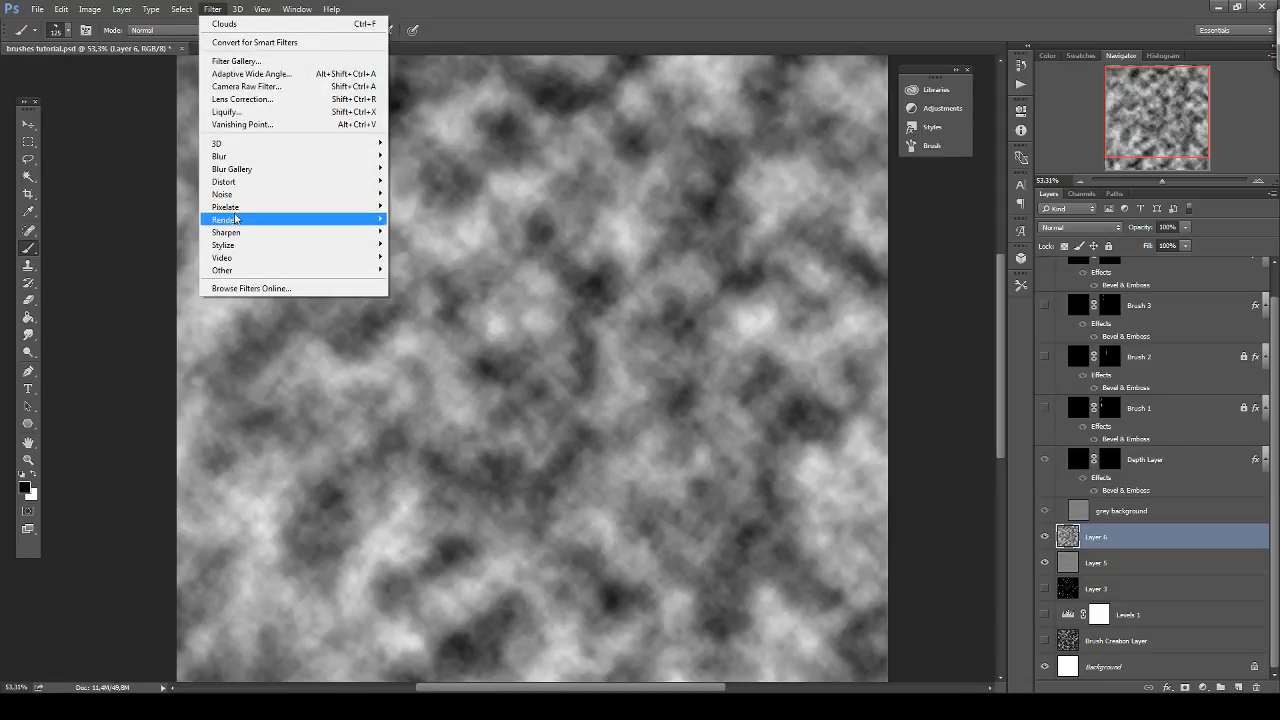
pyautogui.moveTo(236, 218)
pyautogui.click(150, 276)
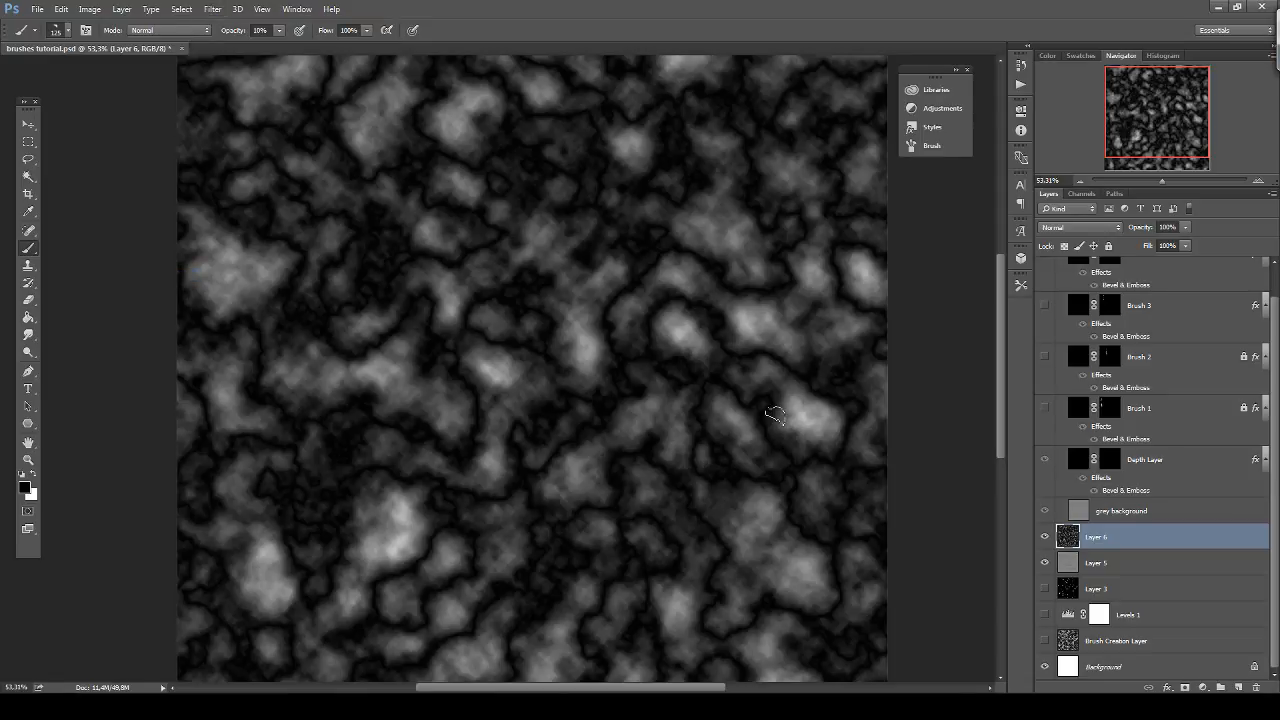
# Duplicate Layer 6 and apply Difference Clouds once more to the copy.
pyautogui.hotkey('ctrl', 'j')
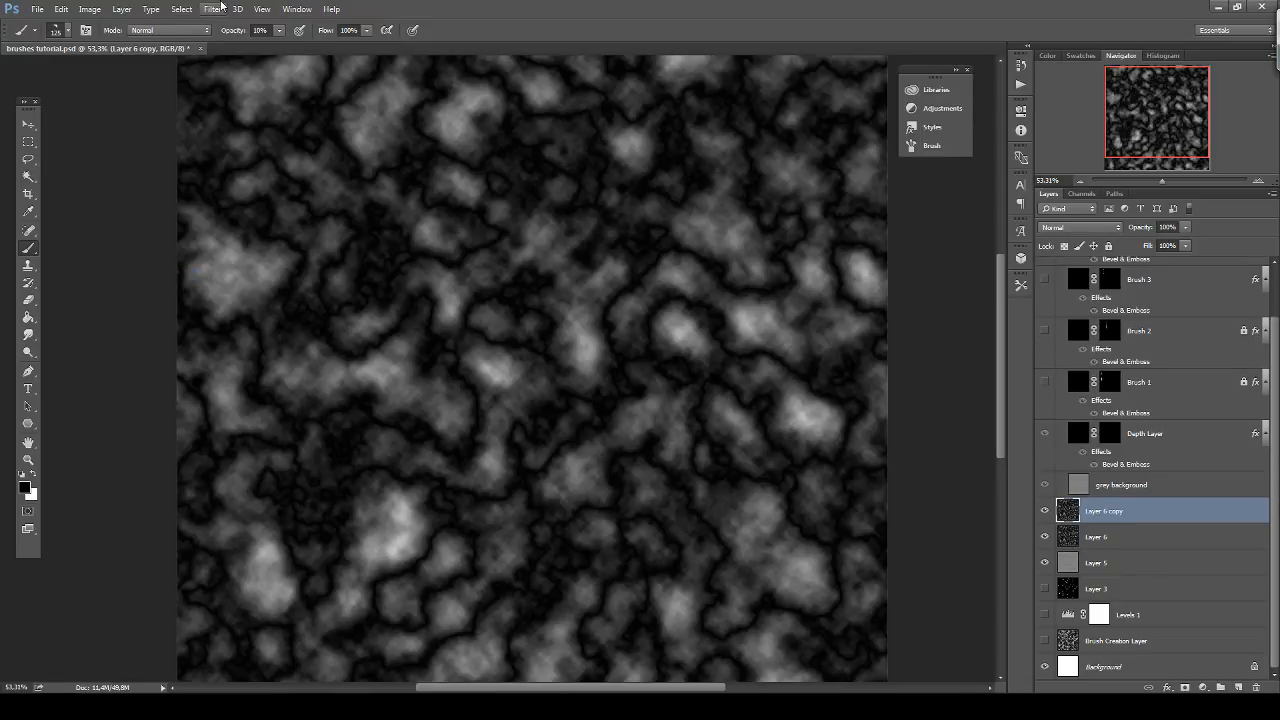
pyautogui.click(212, 9)
pyautogui.click(213, 20)
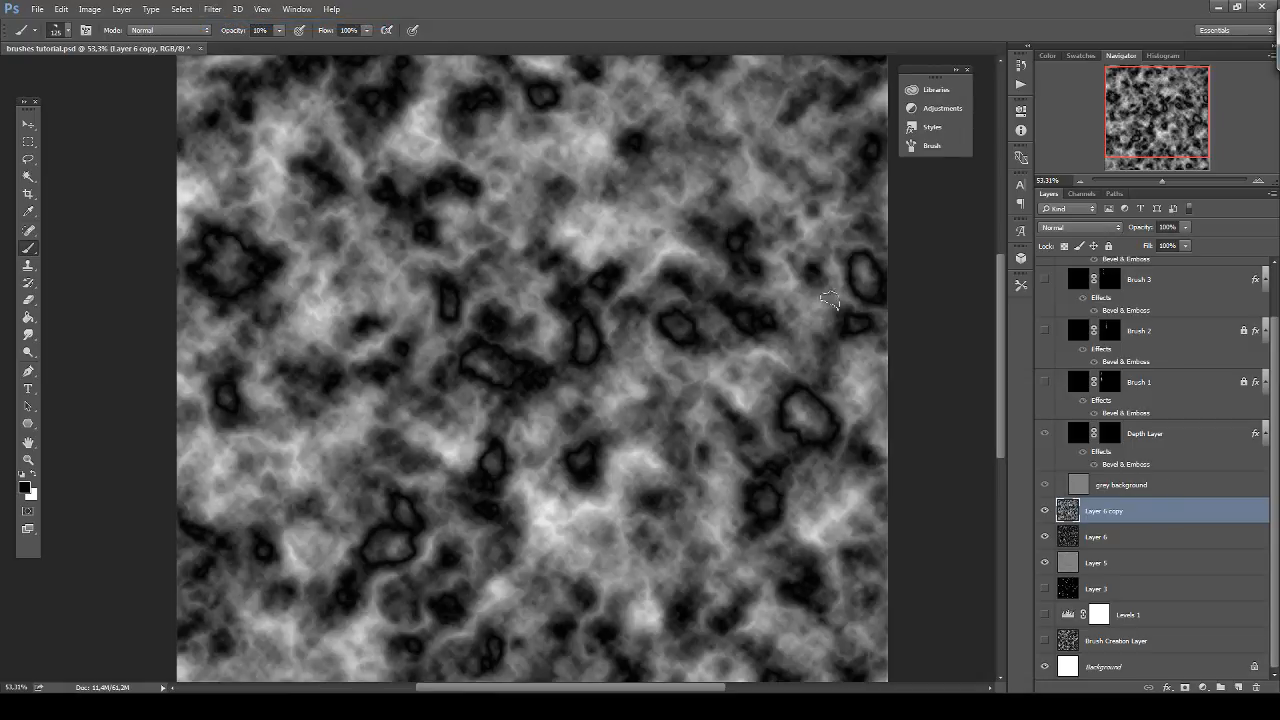
# Try successive blend modes on Layer 6 copy and settle on Hard Light.
pyautogui.click(1072, 232)
pyautogui.press('Down')
pyautogui.press('Down')
pyautogui.press('Down')
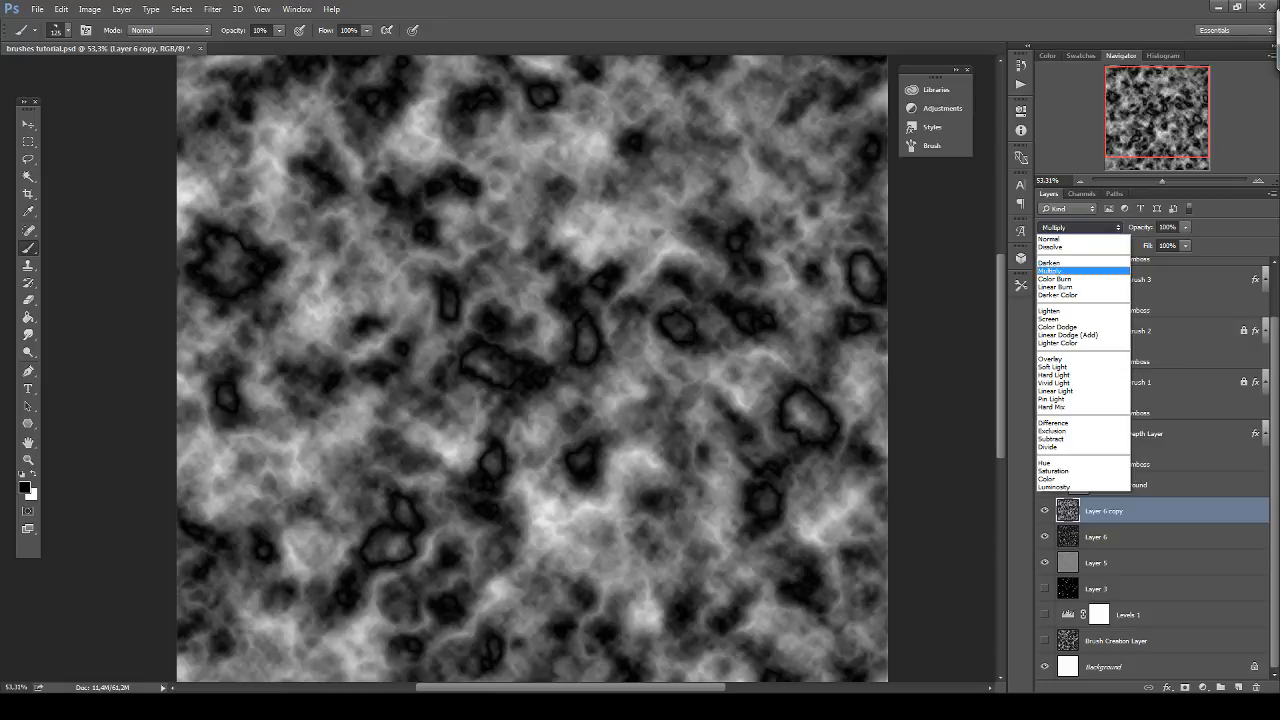
pyautogui.press('Down')
pyautogui.press('Return')
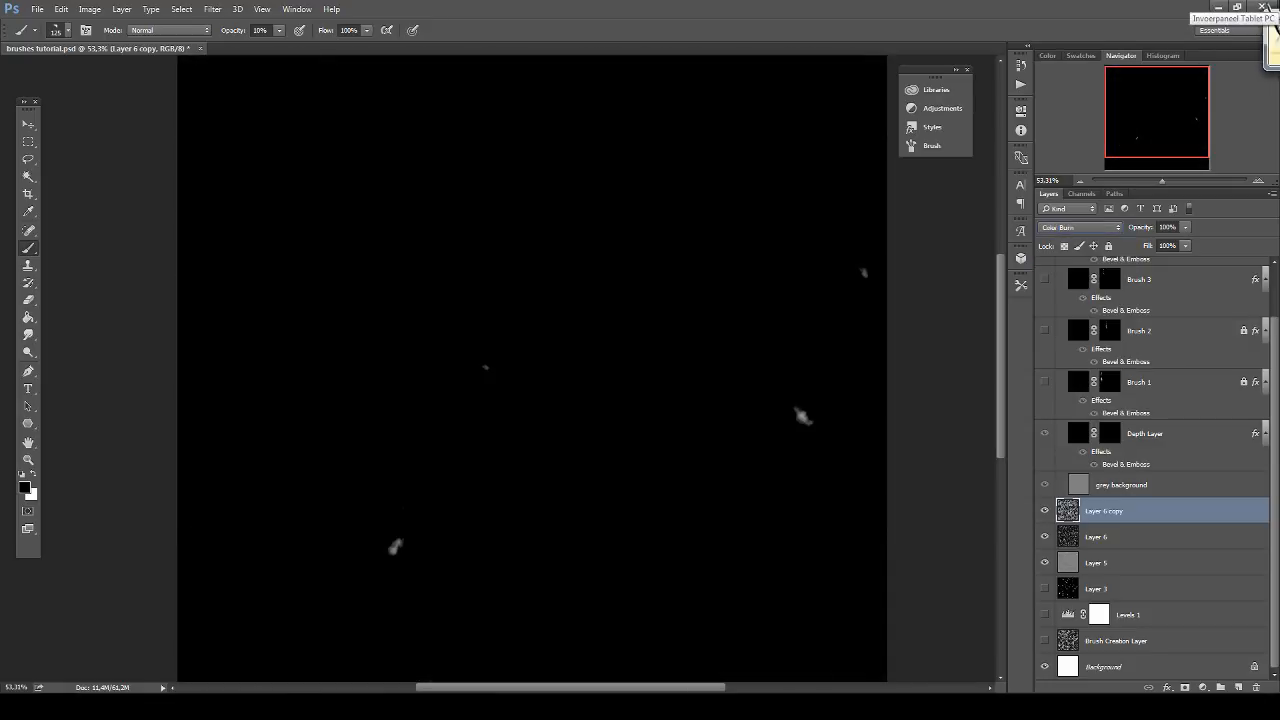
pyautogui.press('Down')
pyautogui.press('Down')
pyautogui.press('Down')
pyautogui.press('Down')
pyautogui.press('Down')
pyautogui.press('Down')
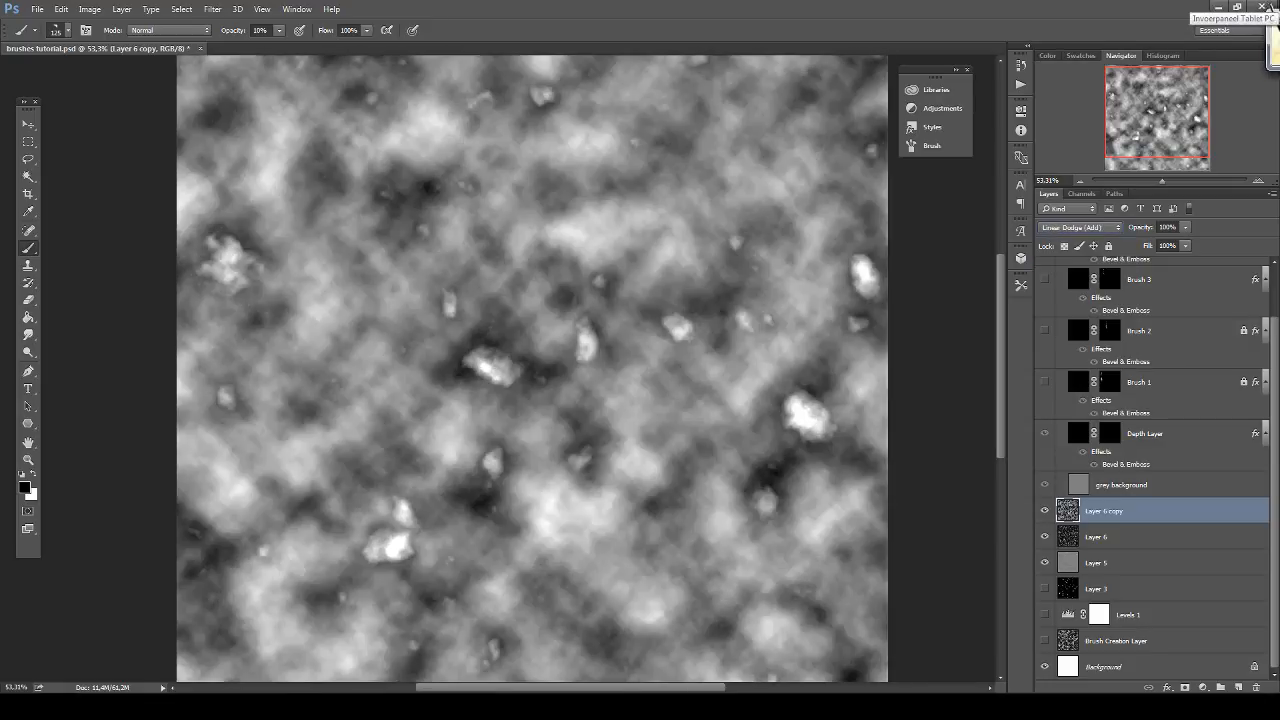
pyautogui.press('Down')
pyautogui.press('Down')
pyautogui.press('Down')
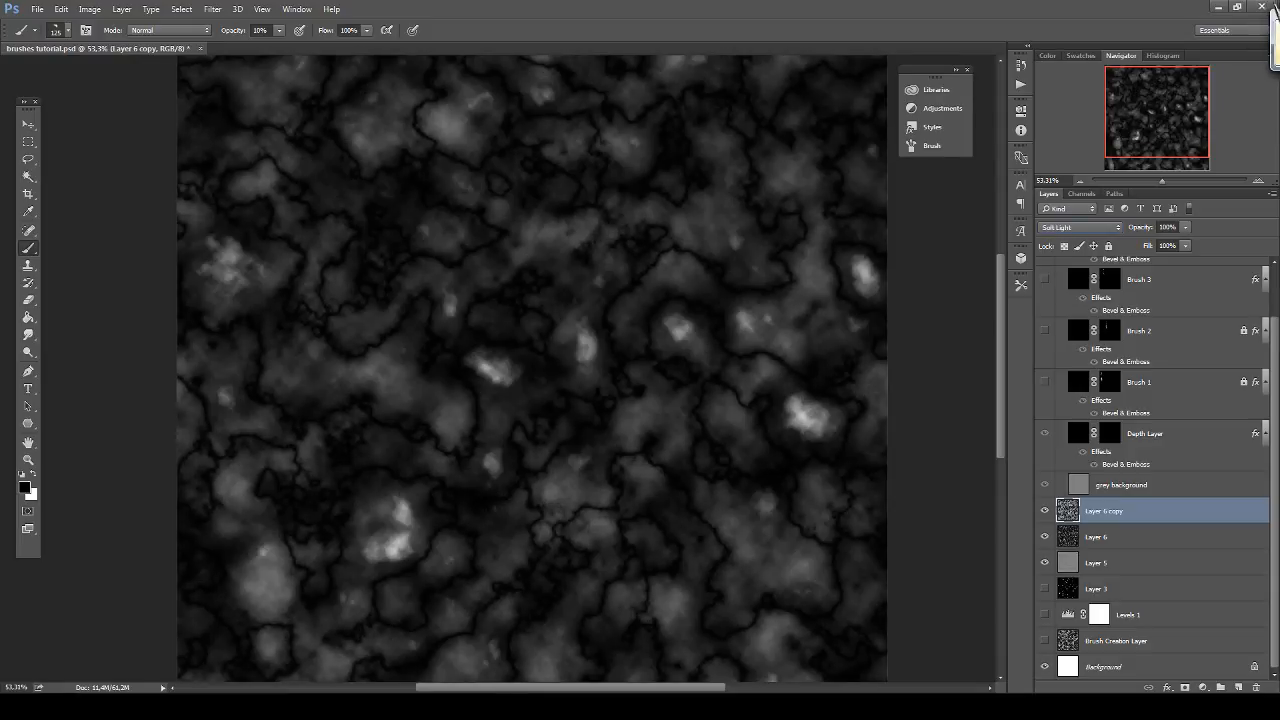
pyautogui.press('Down')
pyautogui.press('Down')
pyautogui.press('Up')
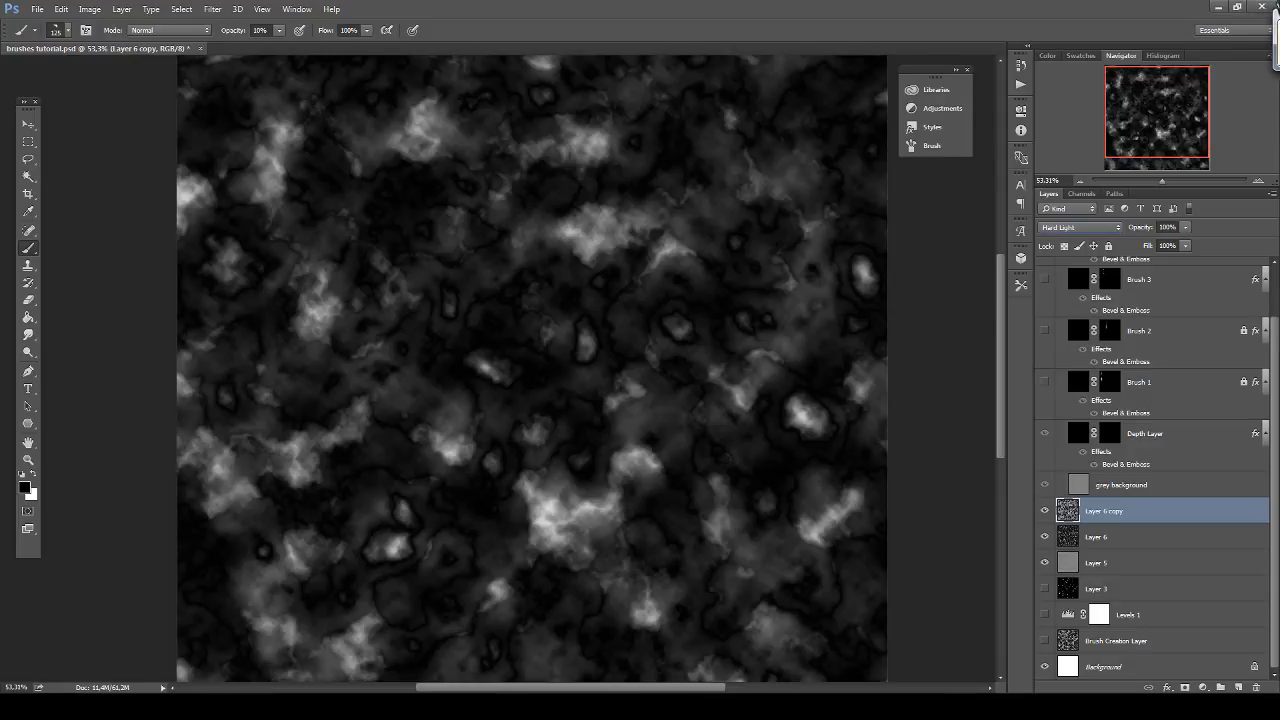
# Merge Layer 6 and Layer 6 copy into a single layer.
pyautogui.click(1110, 537)
pyautogui.rightClick(1128, 537)
pyautogui.click(1168, 517)
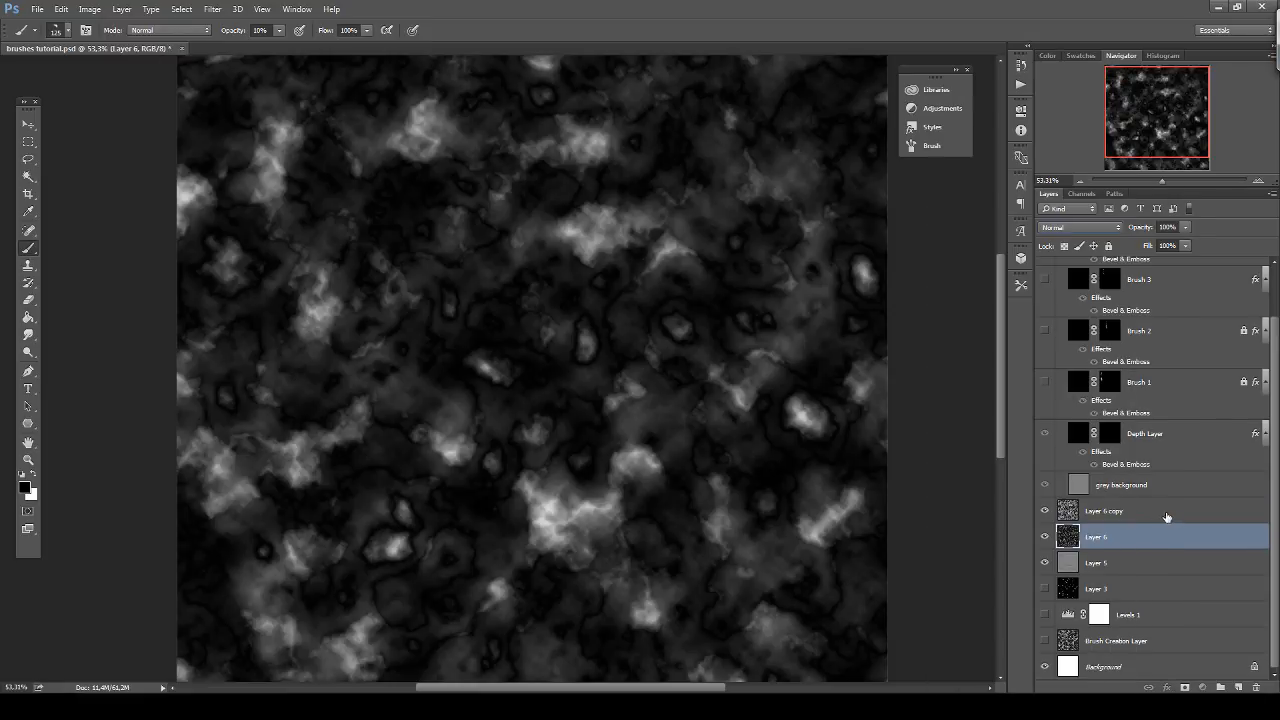
pyautogui.click(1166, 514)
pyautogui.keyDown('shift'); pyautogui.click(1151, 537); pyautogui.keyUp('shift')
pyautogui.rightClick(1150, 537)
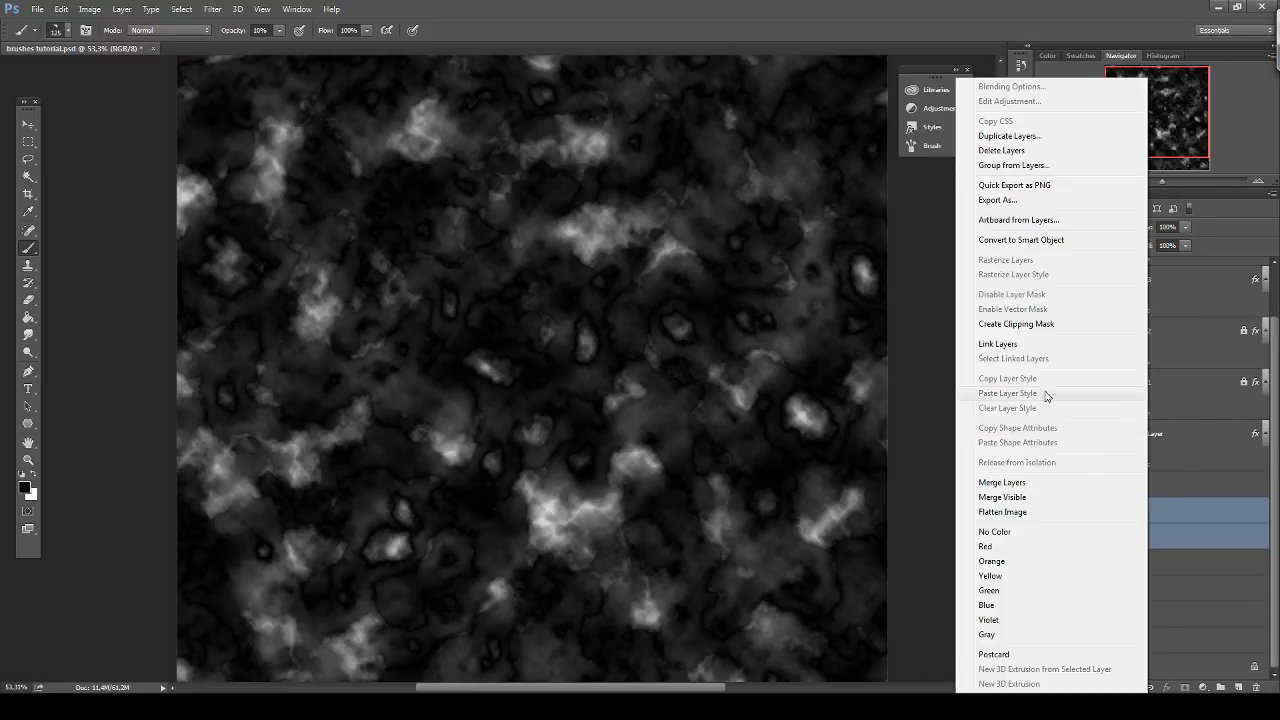
pyautogui.click(1034, 483)
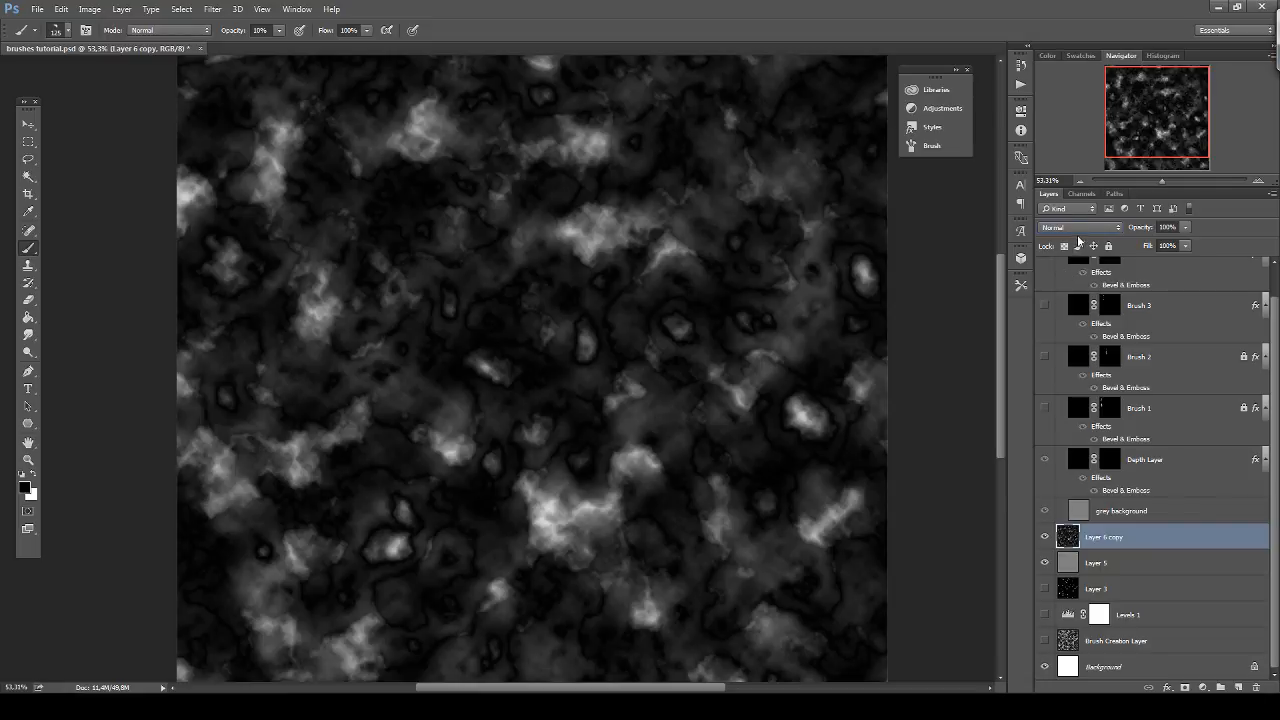
# Cycle through the blend modes of the merged clouds layer and set it to Overlay.
pyautogui.press('Down')
pyautogui.press('Down')
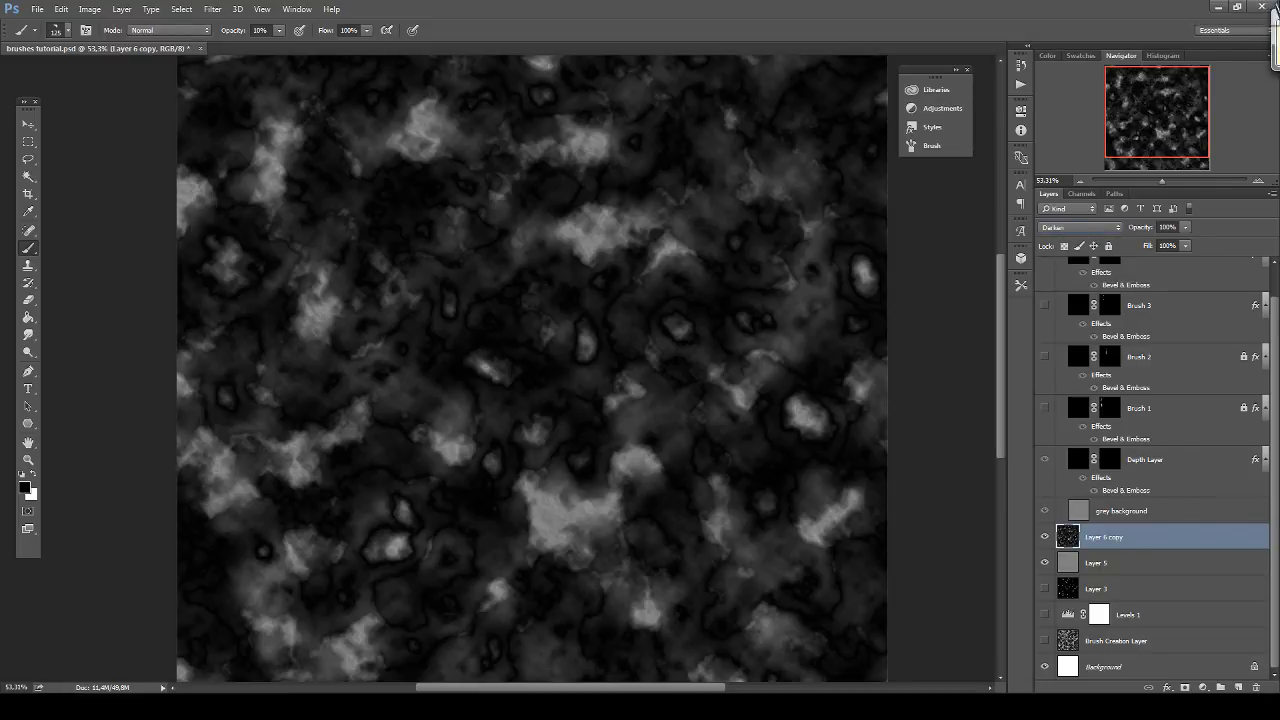
pyautogui.press('Down')
pyautogui.press('Down')
pyautogui.press('Down')
pyautogui.press('Down')
pyautogui.press('Down')
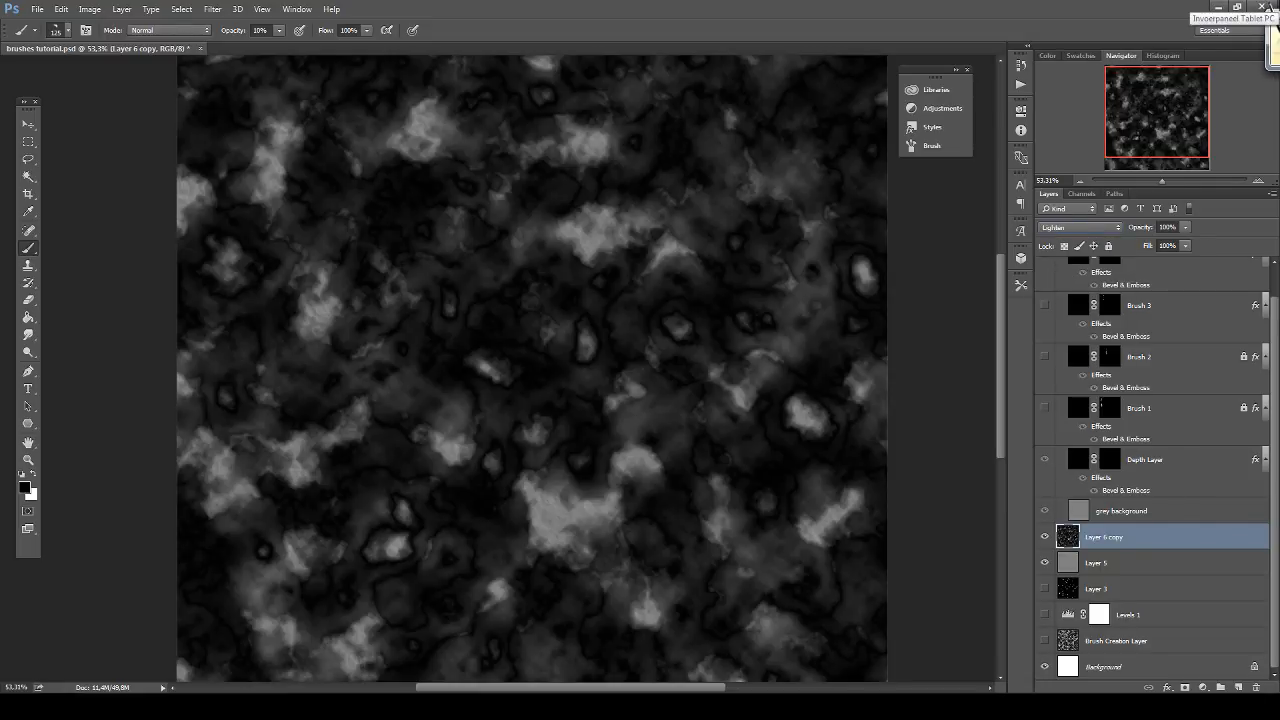
pyautogui.press('Down')
pyautogui.press('Down')
pyautogui.press('Down')
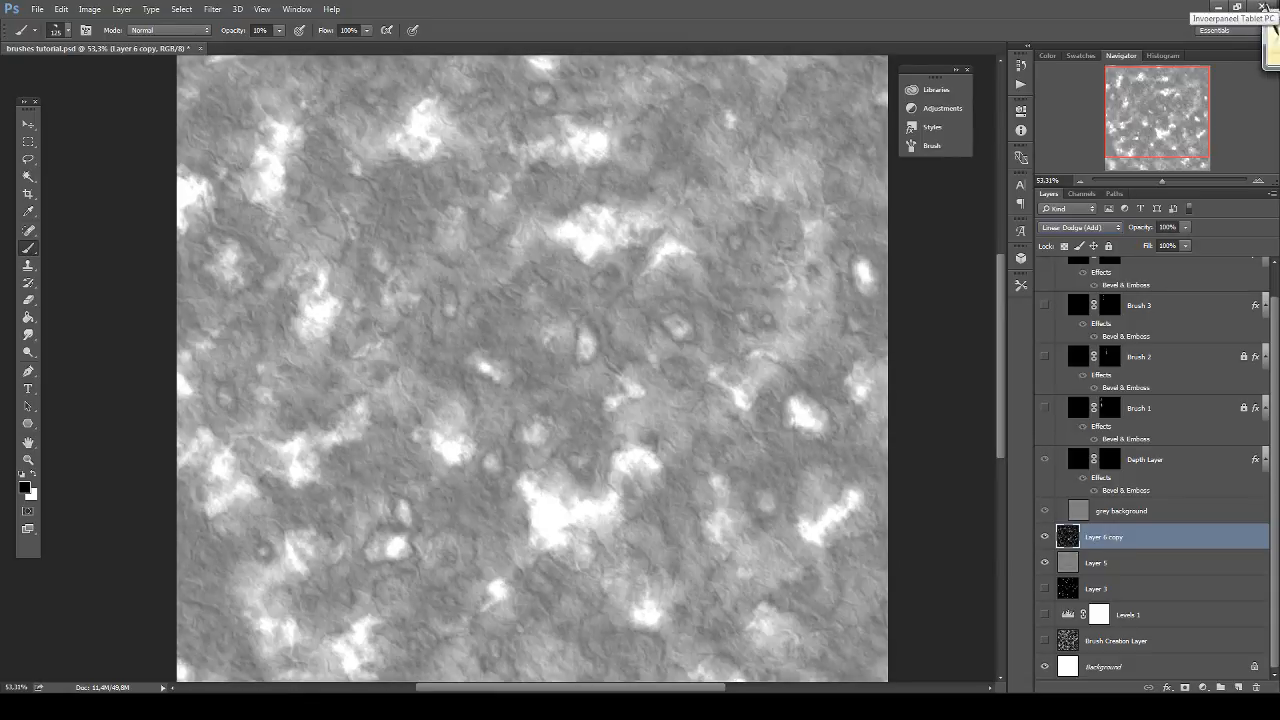
pyautogui.press('Down')
pyautogui.press('Down')
pyautogui.press('Down')
pyautogui.press('Up')
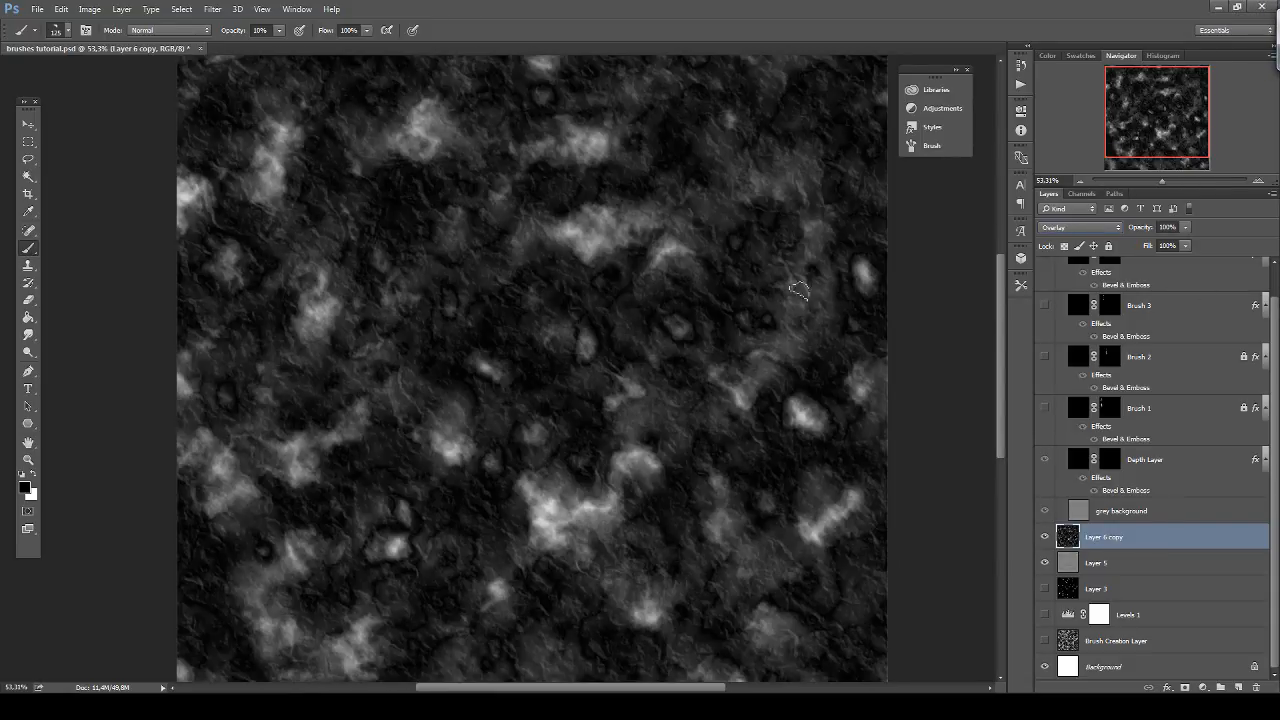
# Merge the Overlay clouds layer down into Layer 5.
pyautogui.click(1140, 562)
pyautogui.click(1141, 545)
pyautogui.hotkey('ctrl', 'e')
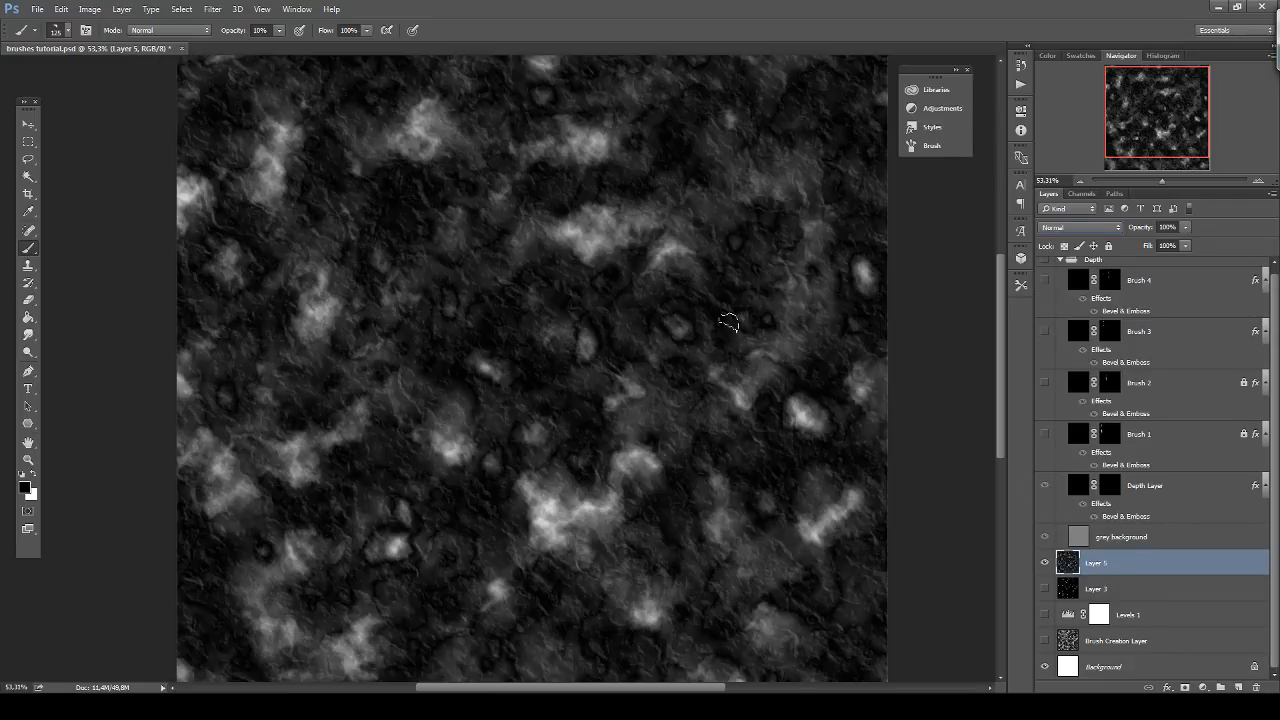
pyautogui.moveTo(1000, 285)
pyautogui.mouseDown()
pyautogui.moveTo(996, 264)
pyautogui.moveTo(997, 279)
pyautogui.mouseUp()
pyautogui.hotkey('alt', 'shift', 'b')
pyautogui.hotkey('alt', 'shift', 's')
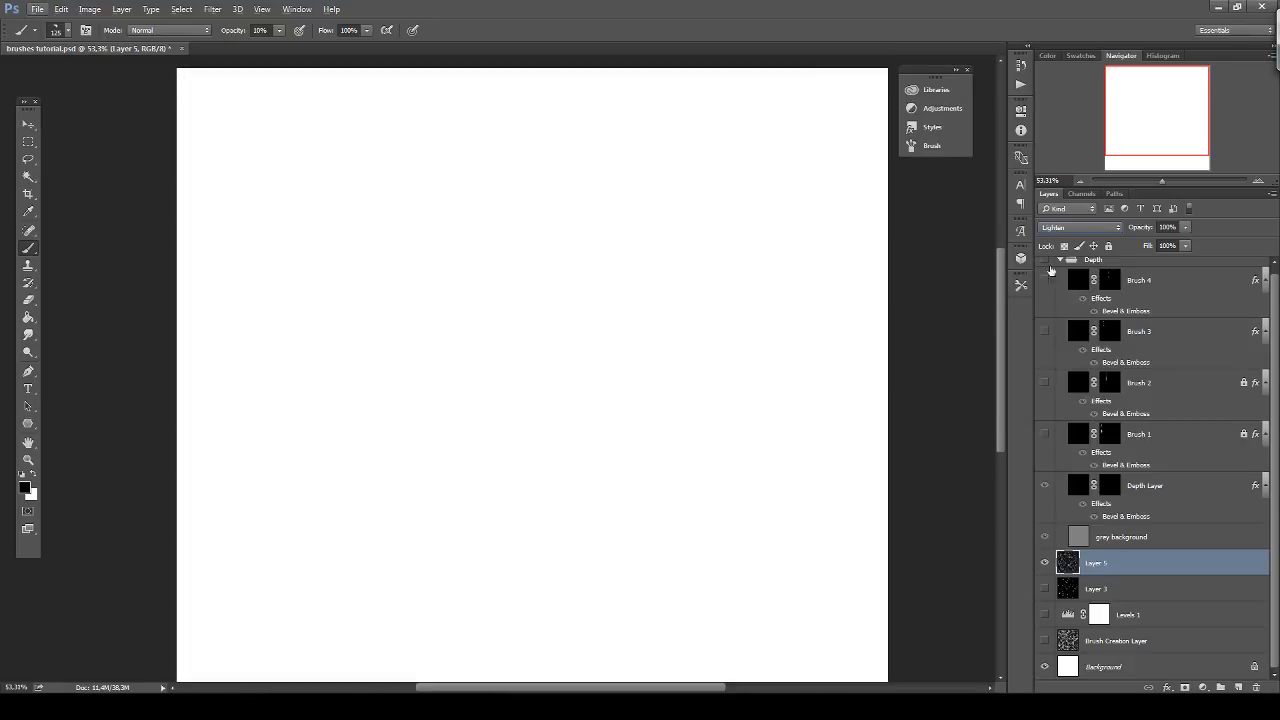
pyautogui.click(1076, 227)
pyautogui.click(1062, 243)
# Duplicate Layer 5 and hide the original layer beneath the copy.
pyautogui.click(27, 125)
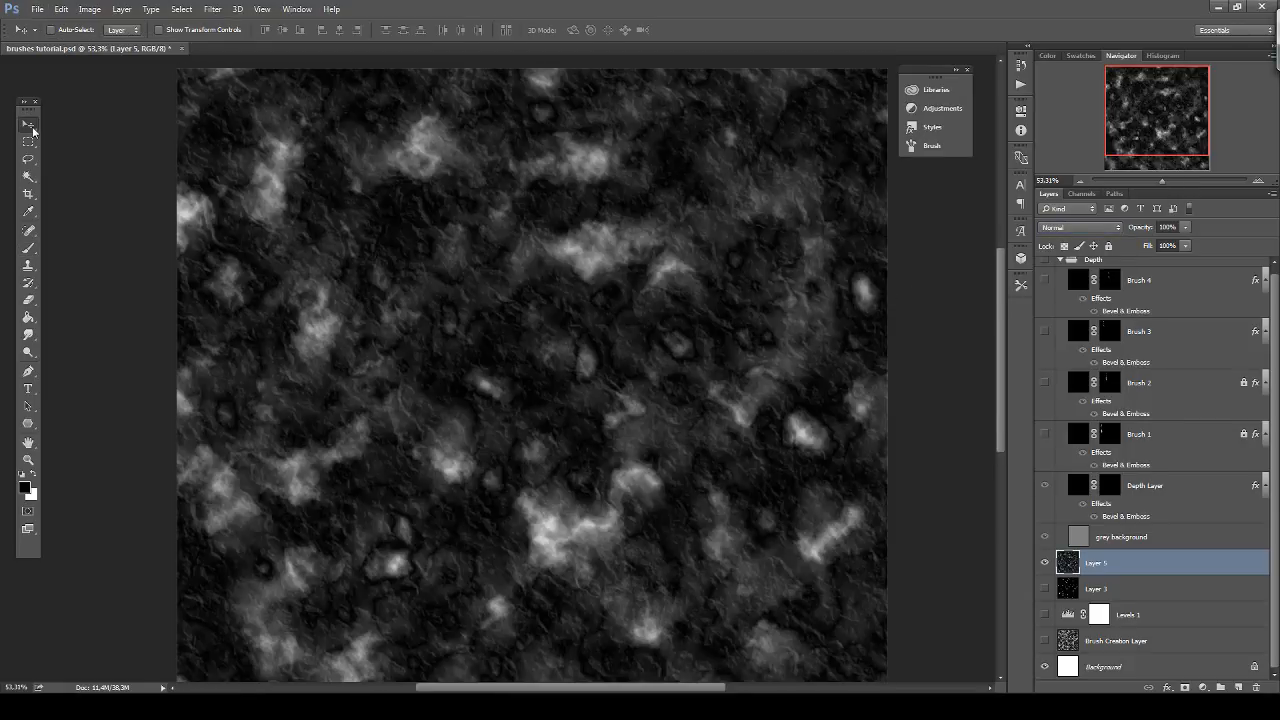
pyautogui.scroll(-1, 520, 260)
pyautogui.scroll(-1, 520, 260)
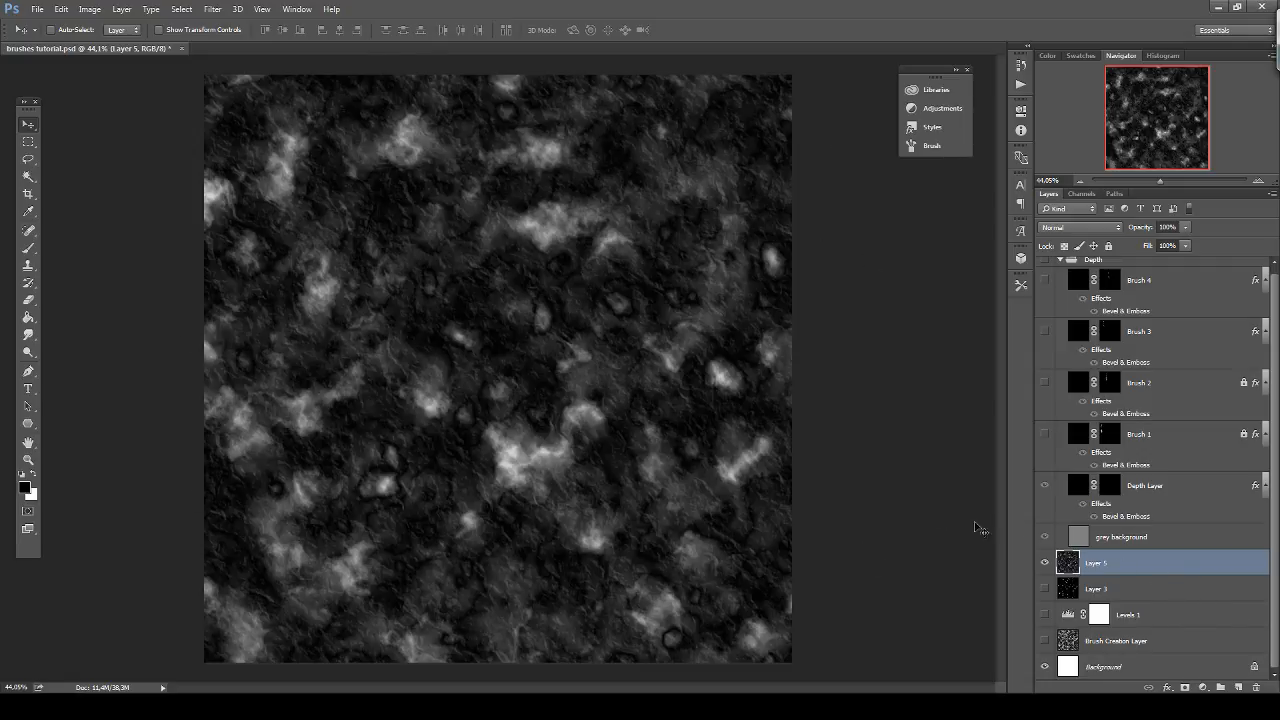
pyautogui.hotkey('ctrl', 'j')
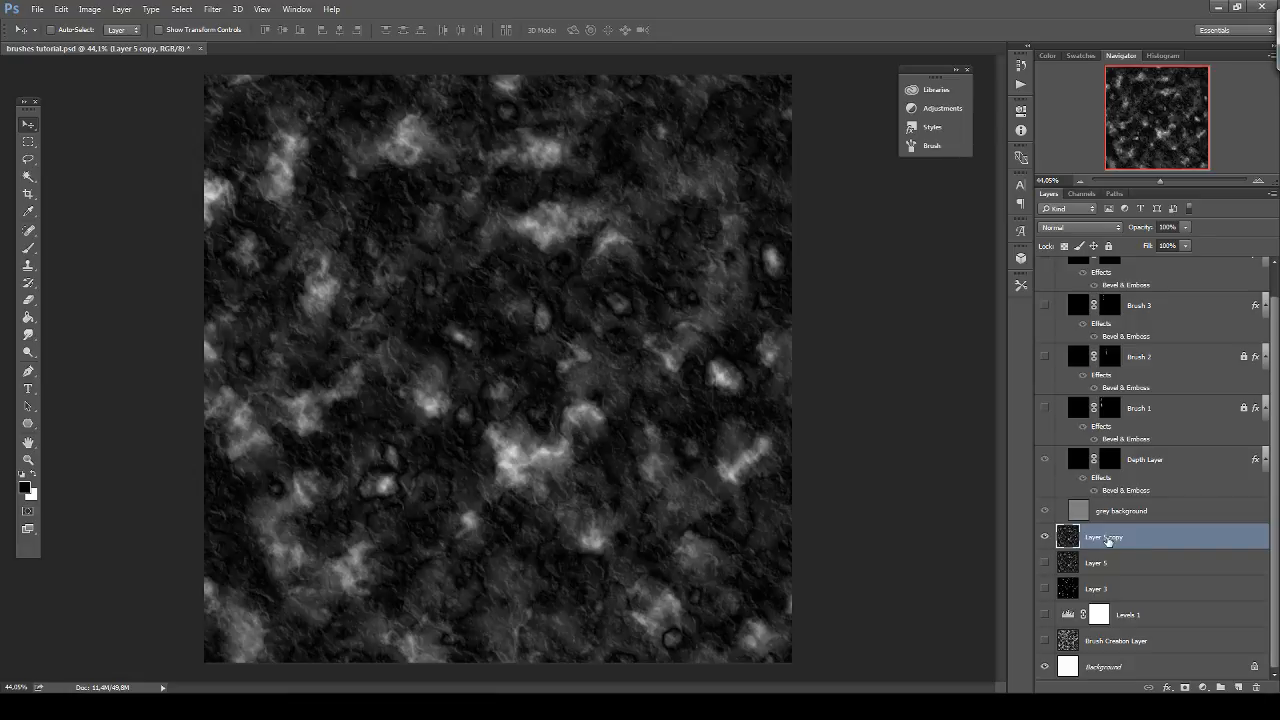
# Check the document's pixel dimensions in the Image Size settings without changing them.
pyautogui.click(212, 9)
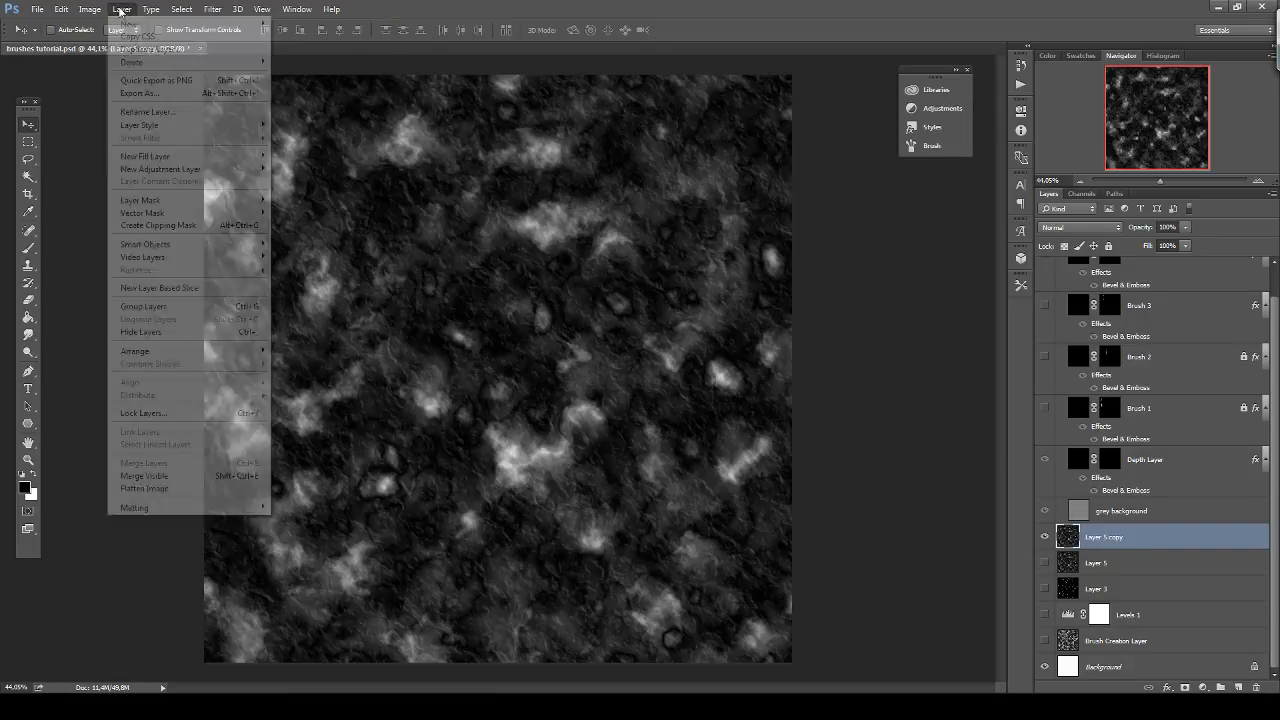
pyautogui.moveTo(90, 9)
pyautogui.click(108, 105)
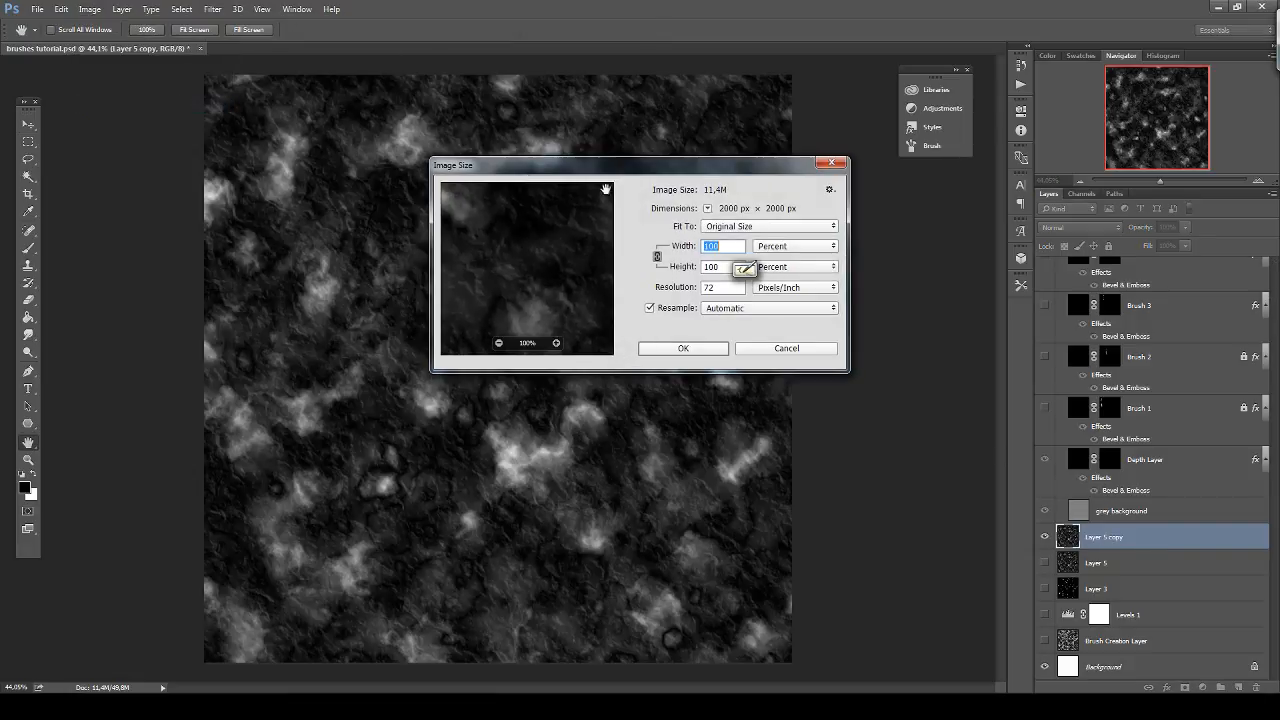
pyautogui.click(786, 348)
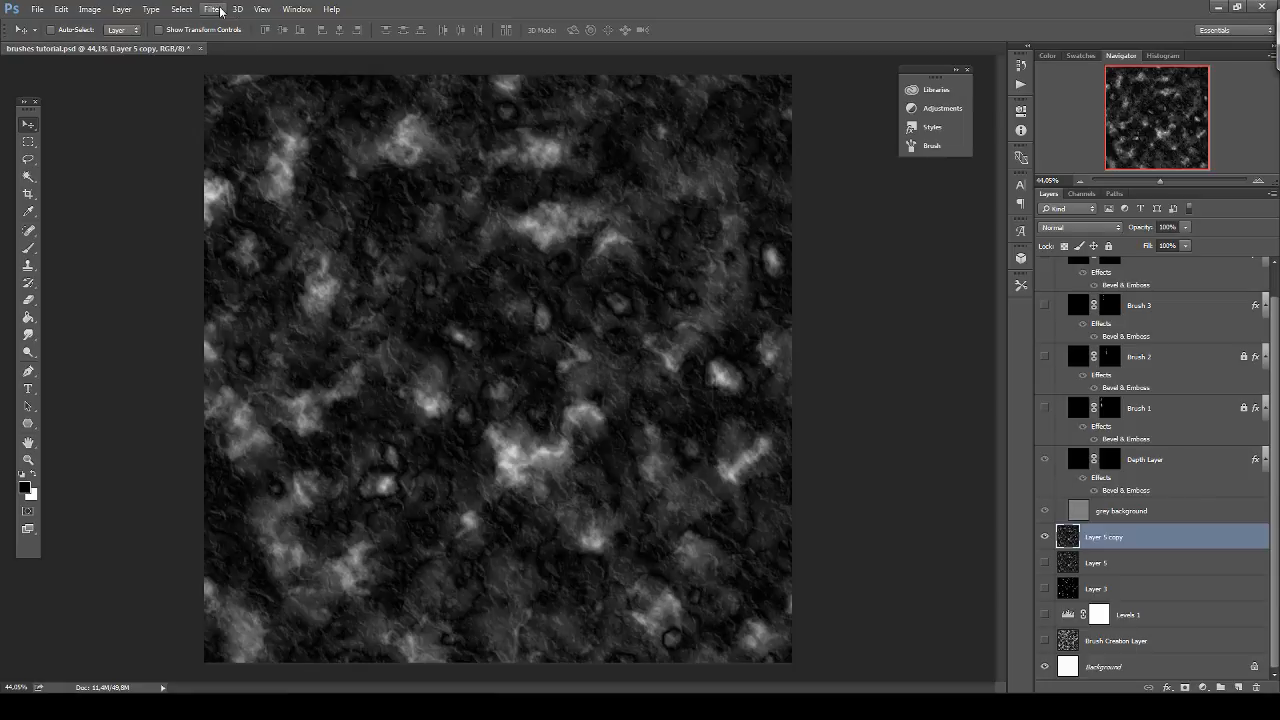
# Offset Layer 5 copy by 1000 pixels horizontally and 1000 pixels vertically, with undefined areas wrapped around.
pyautogui.click(219, 9)
pyautogui.moveTo(343, 274)
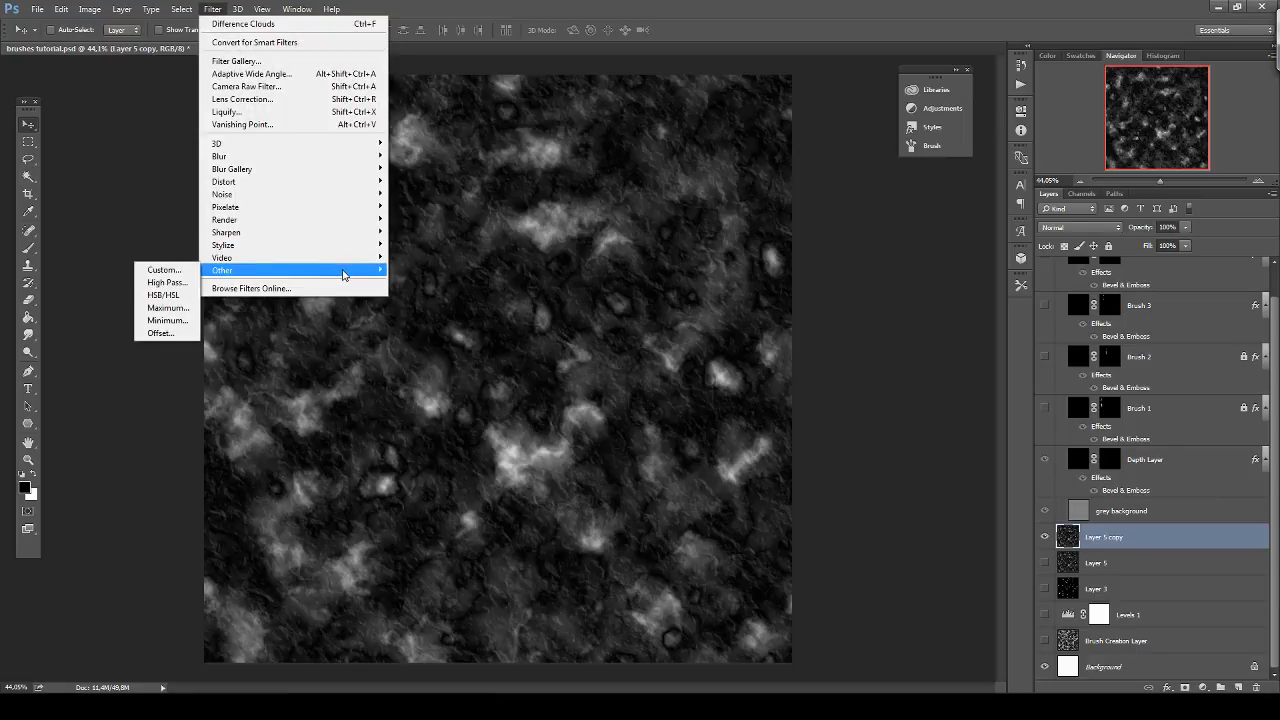
pyautogui.click(160, 333)
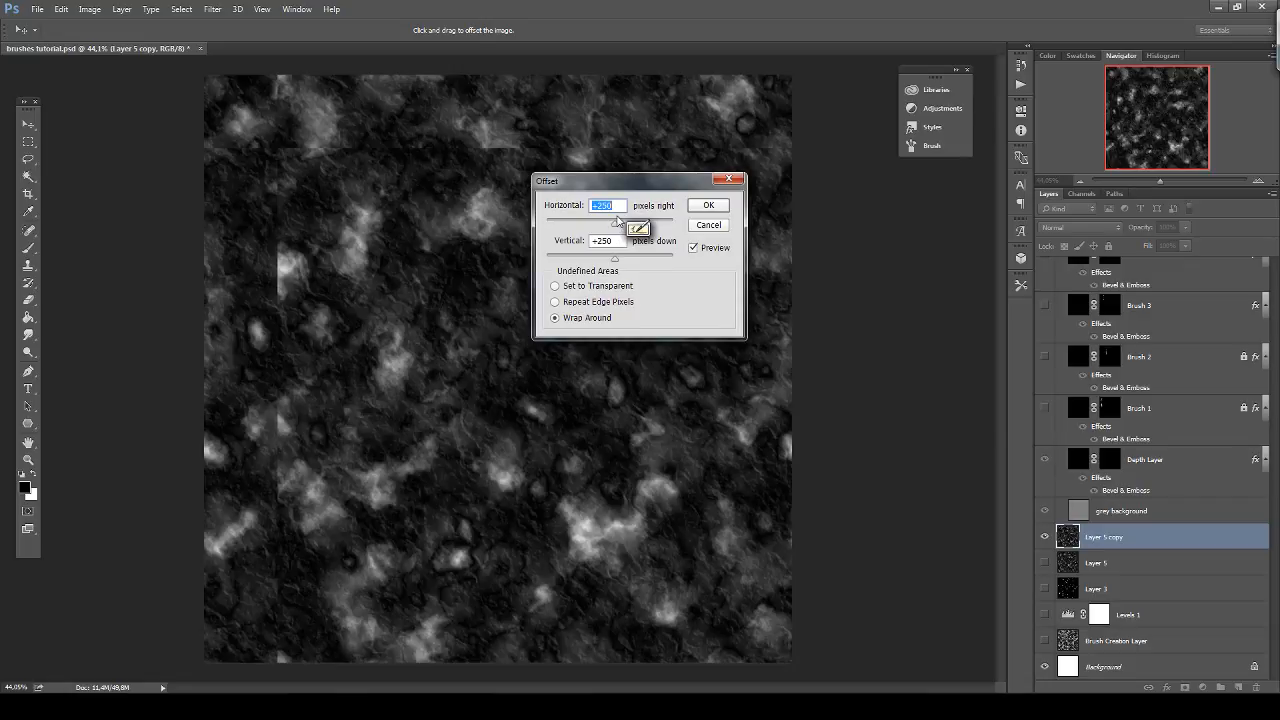
pyautogui.write('100')
pyautogui.press('Tab')
pyautogui.write('1000')
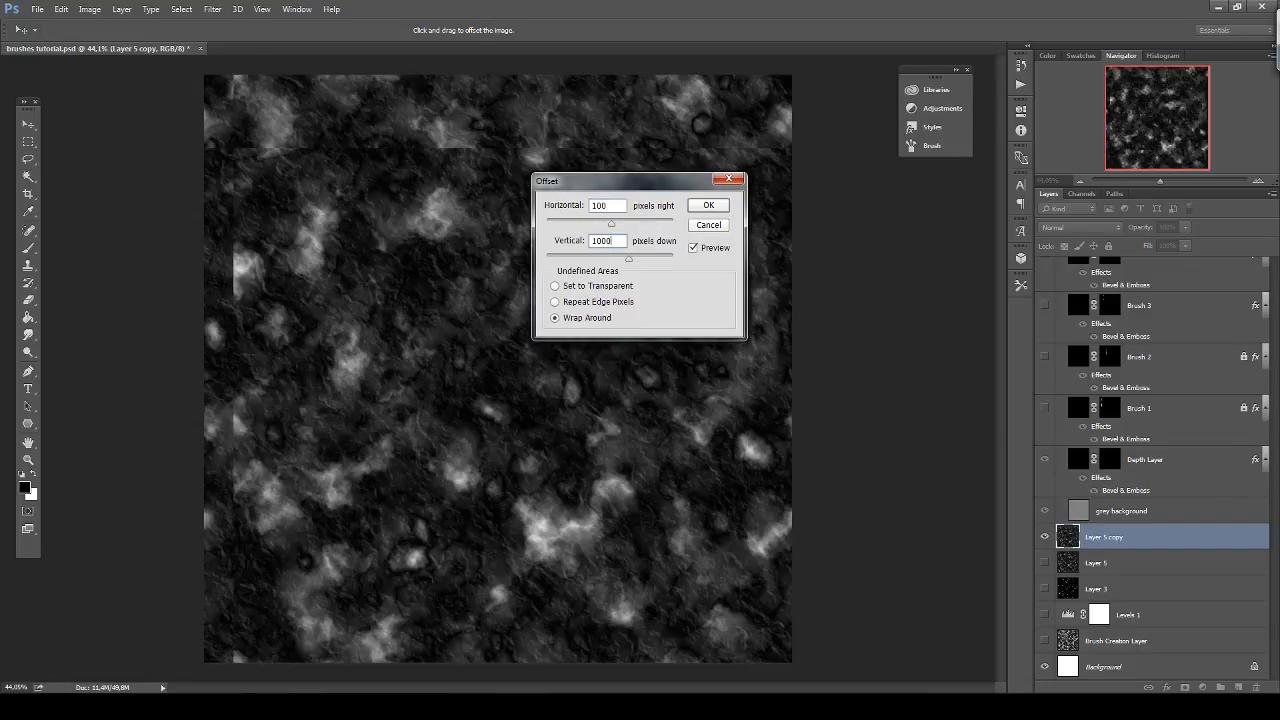
pyautogui.write('0')
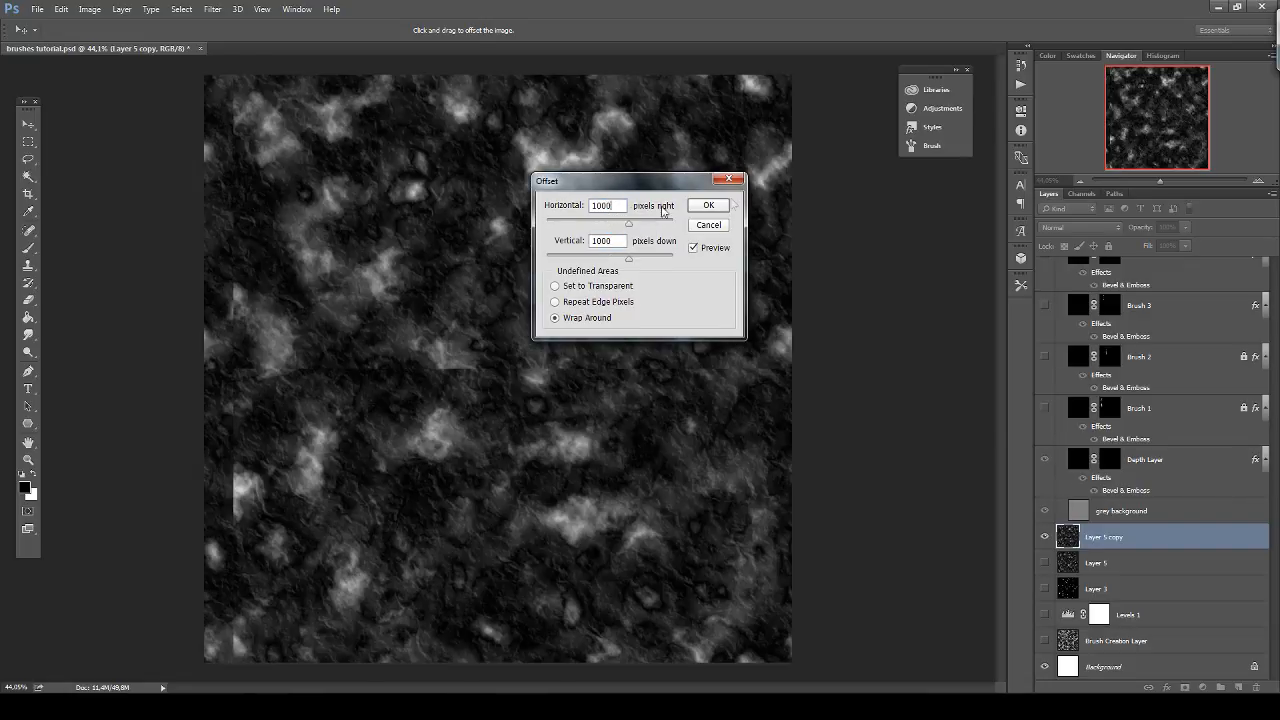
pyautogui.click(708, 205)
# Activate the Clone Stamp tool for retouching the seams that cross in the middle of Layer 5 copy.
pyautogui.scroll(7, 440, 435)
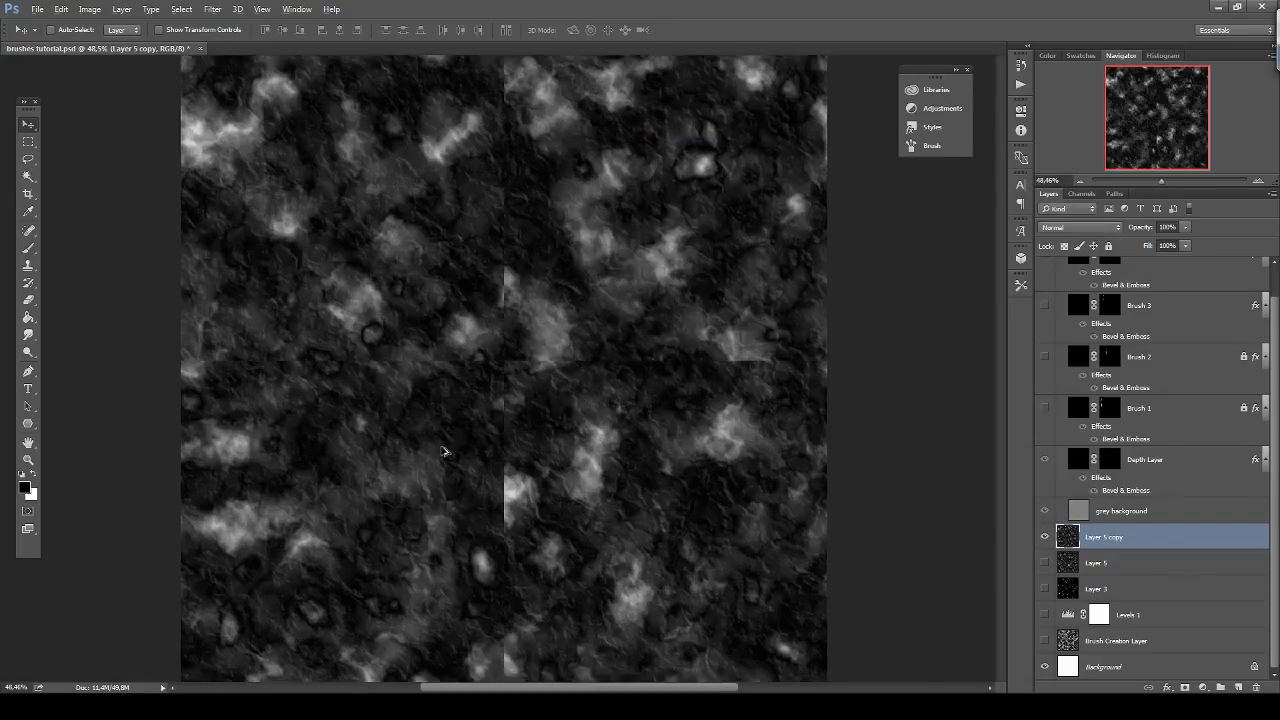
pyautogui.moveTo(325, 365); pyautogui.dragTo(576, 360)
pyautogui.scroll(2, 584, 388)
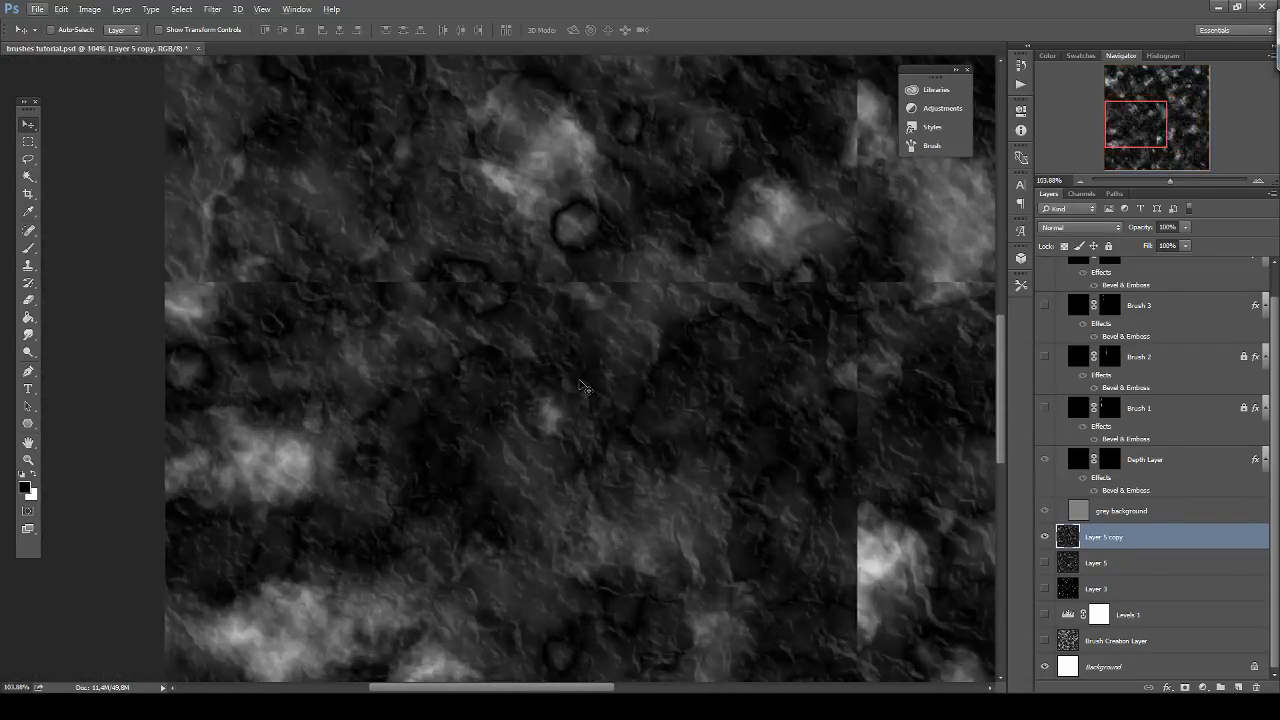
pyautogui.moveTo(418, 366); pyautogui.dragTo(497, 400)
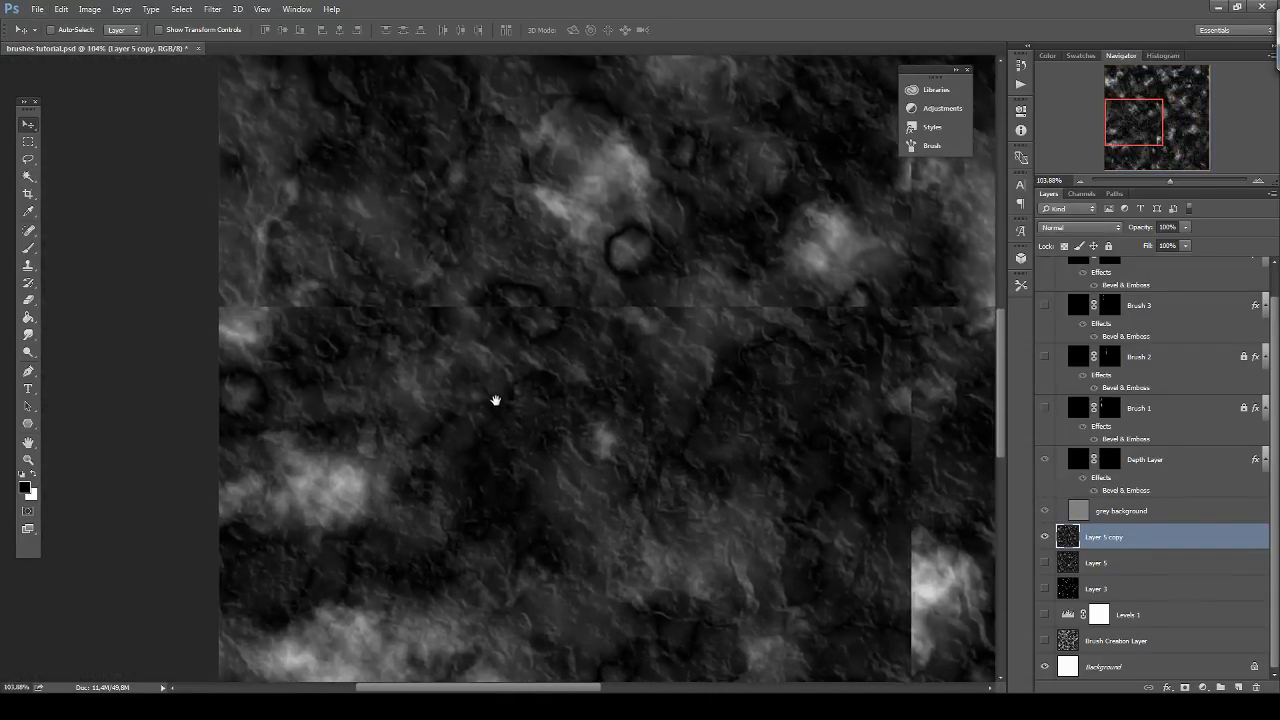
pyautogui.scroll(1, 495, 399)
pyautogui.scroll(1, 494, 398)
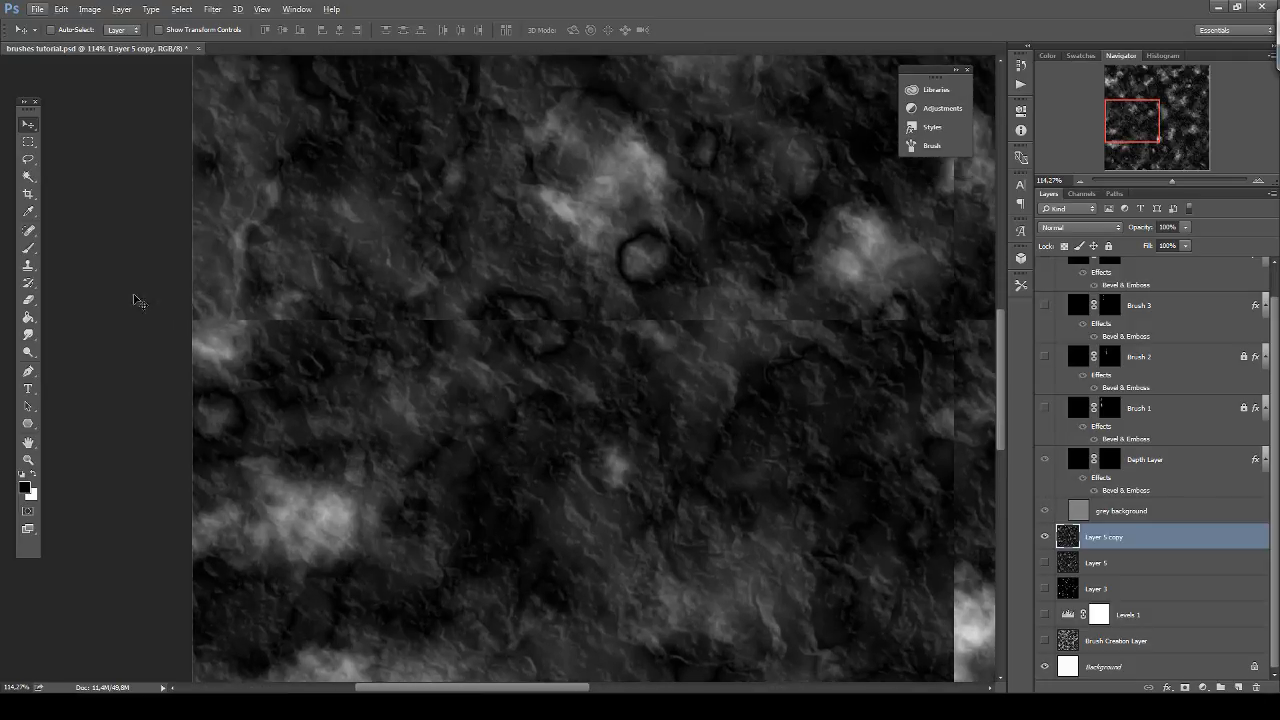
pyautogui.click(28, 265)
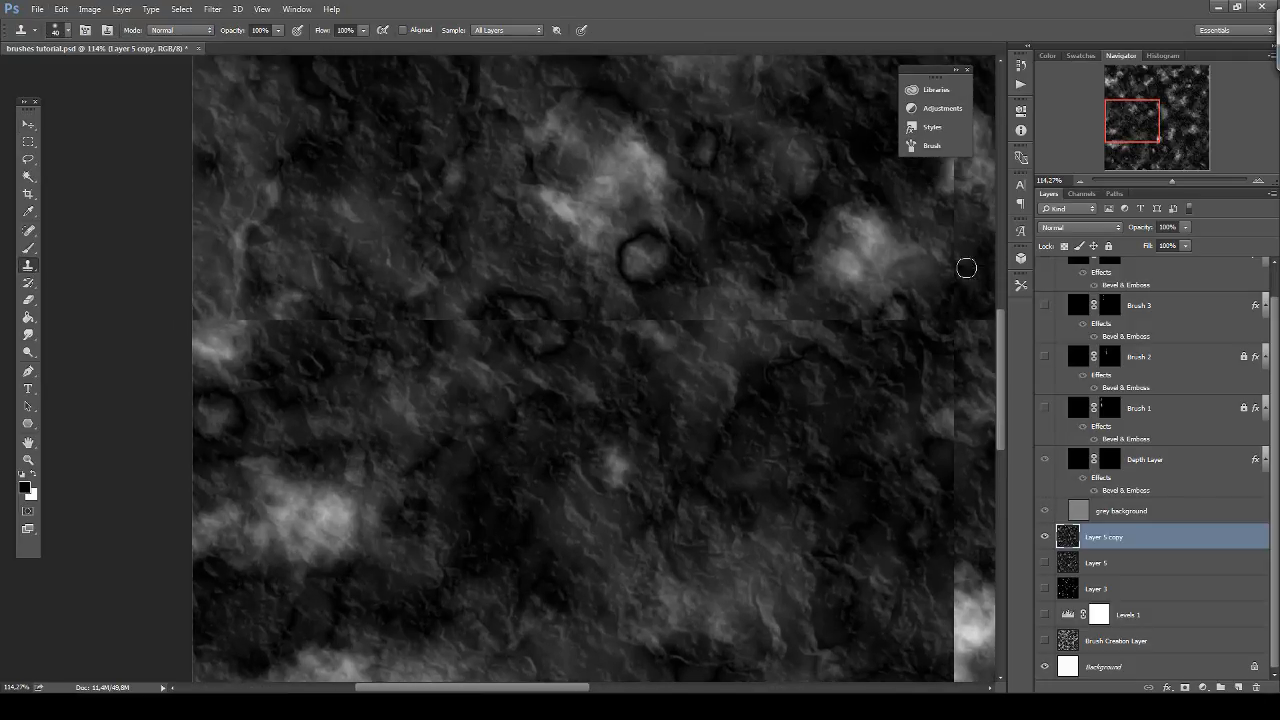
# Choose the Brush Test 1 preset as the Clone Stamp's brush.
pyautogui.click(1021, 286)
pyautogui.click(982, 269)
pyautogui.click(67, 32)
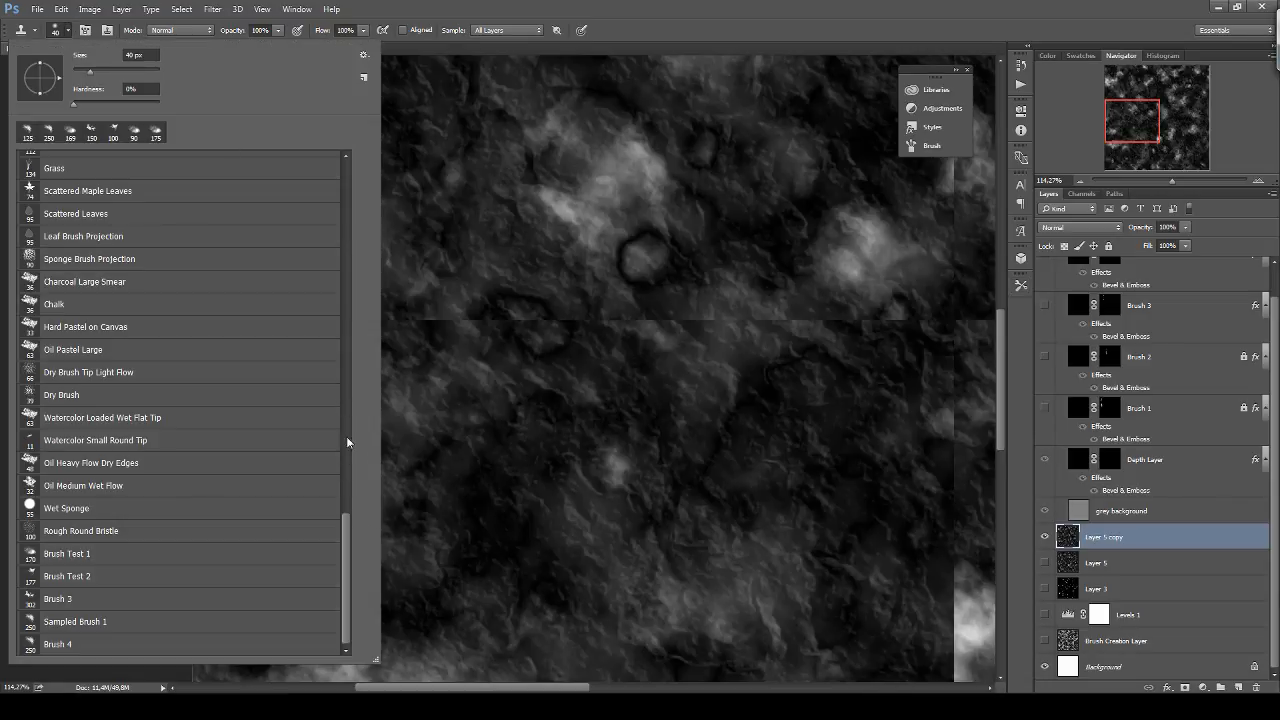
pyautogui.scroll(15, 346, 436)
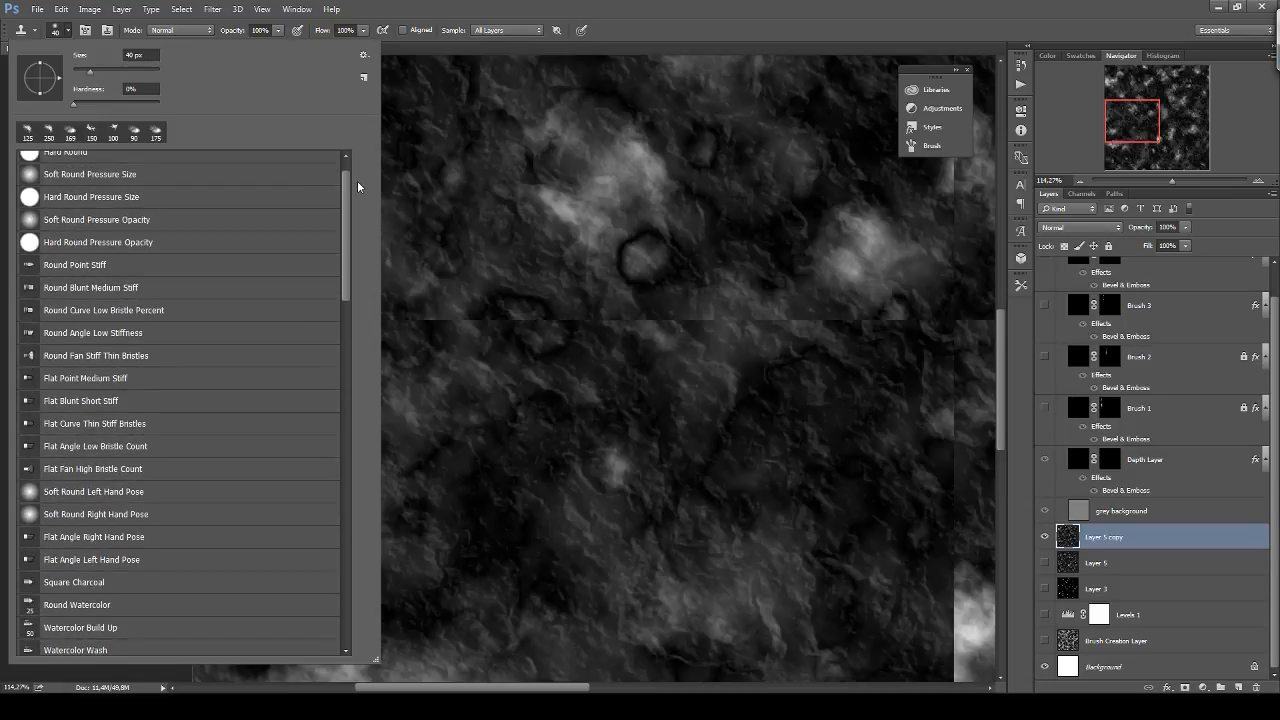
pyautogui.moveTo(357, 180)
pyautogui.mouseDown()
pyautogui.moveTo(360, 143)
pyautogui.moveTo(366, 520)
pyautogui.mouseUp()
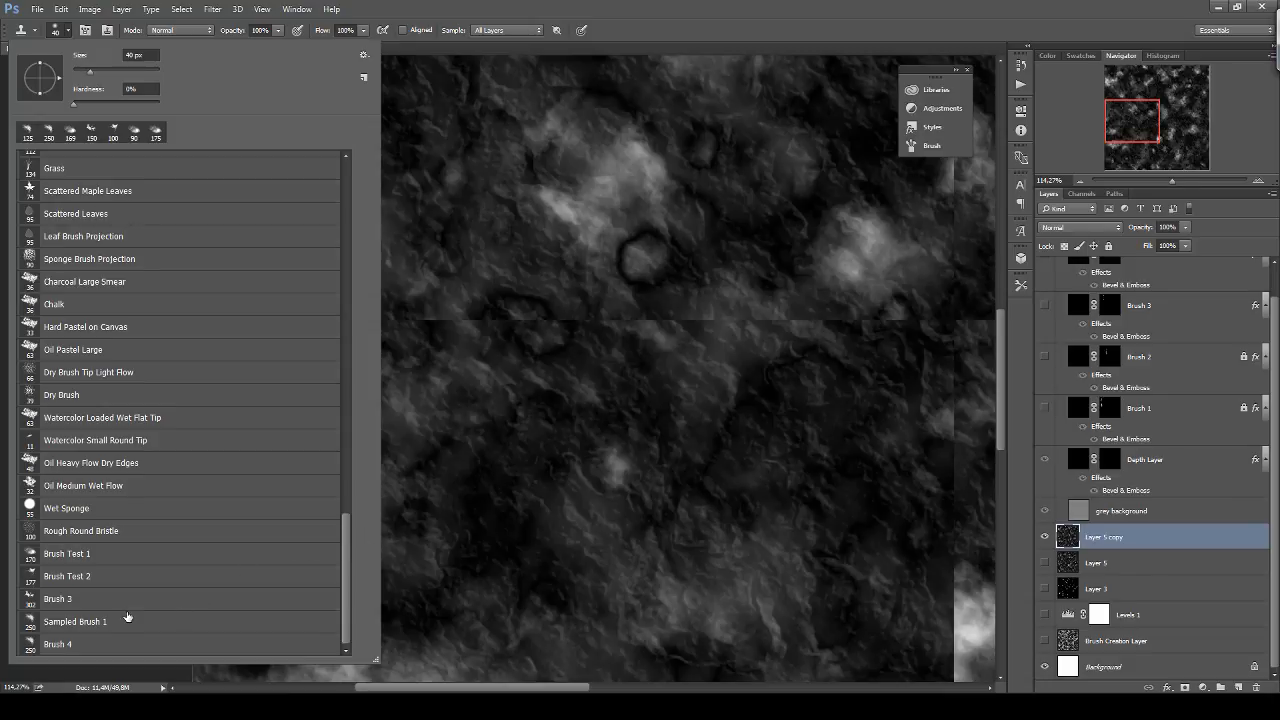
pyautogui.click(115, 560)
pyautogui.click(640, 7)
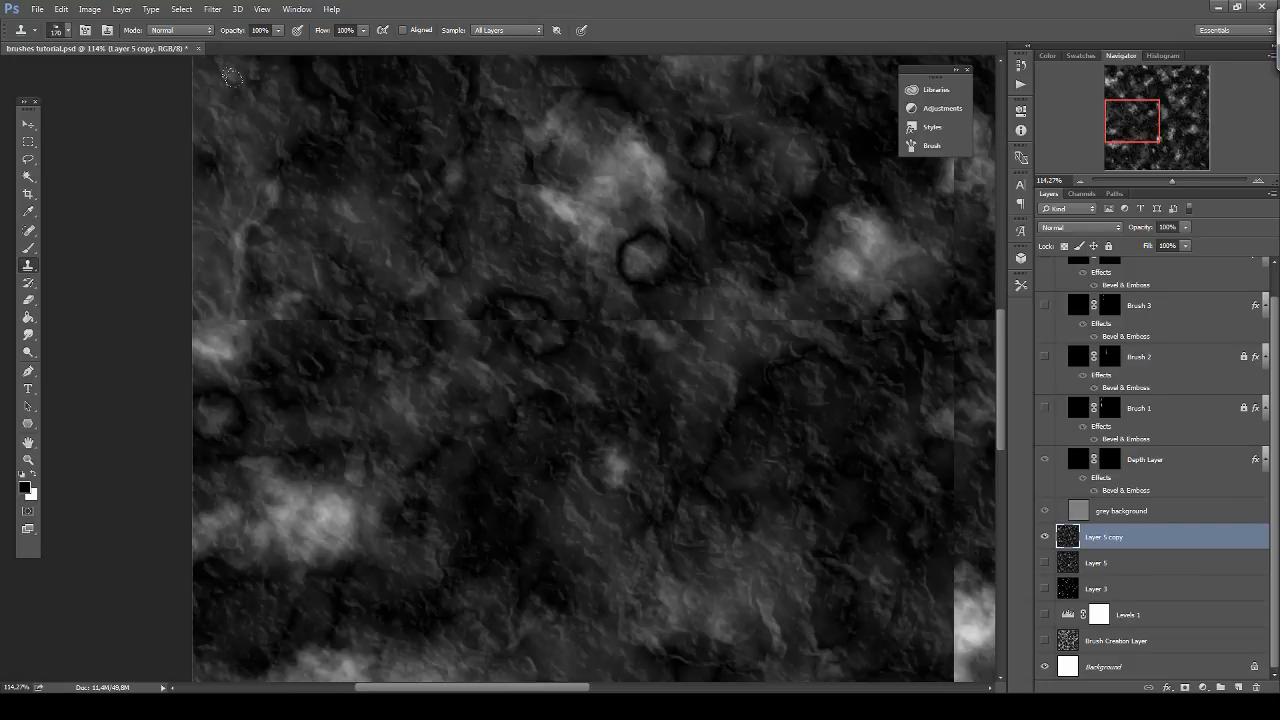
# Enable Shape Dynamics for the clone brush and set its tip spacing to 44%.
pyautogui.click(86, 32)
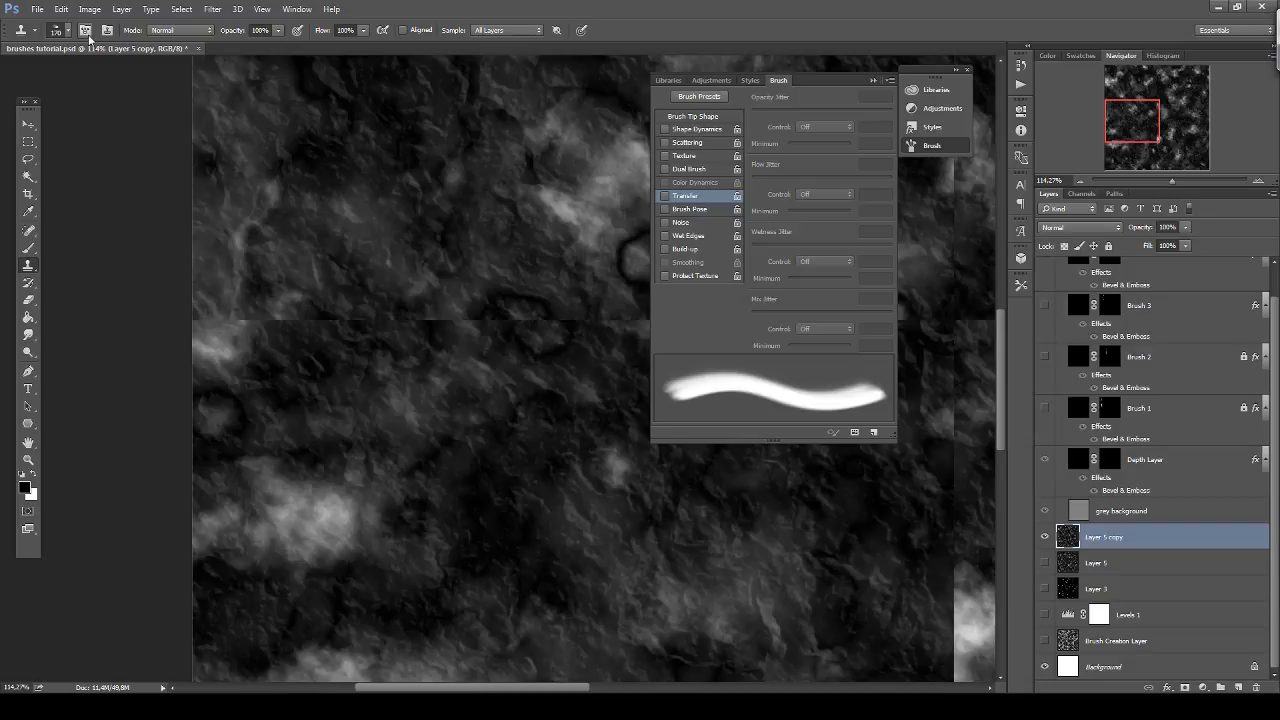
pyautogui.click(718, 129)
pyautogui.click(697, 118)
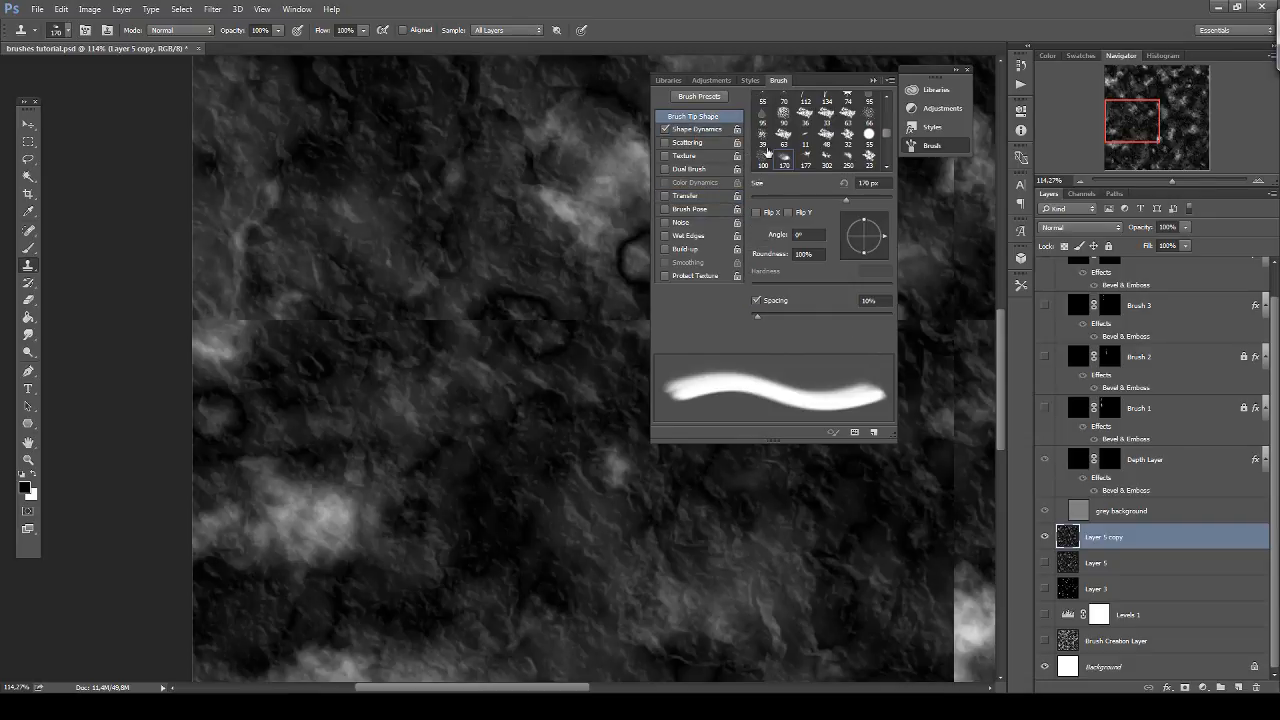
pyautogui.moveTo(766, 318)
pyautogui.mouseDown()
pyautogui.moveTo(798, 311)
pyautogui.moveTo(780, 311)
pyautogui.mouseUp()
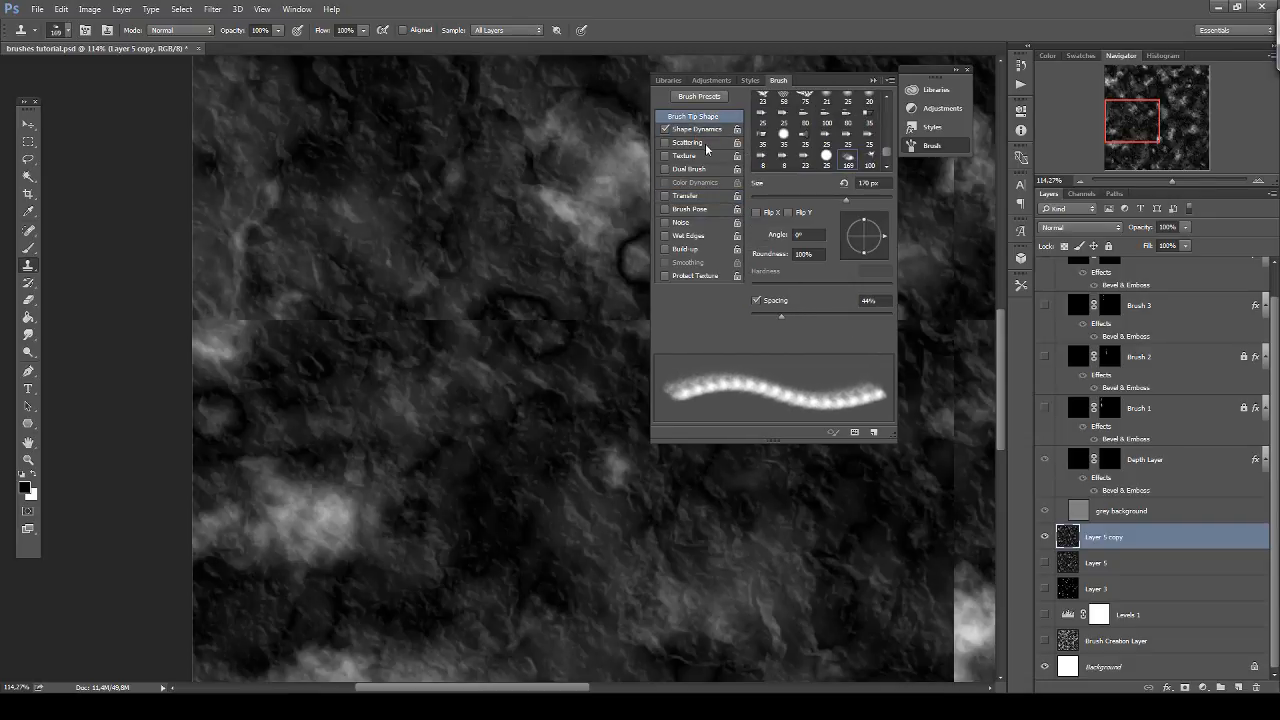
# Set the clone brush's angle jitter to 100% and its size jitter control to Pen Pressure.
pyautogui.click(697, 129)
pyautogui.moveTo(752, 220); pyautogui.dragTo(881, 206)
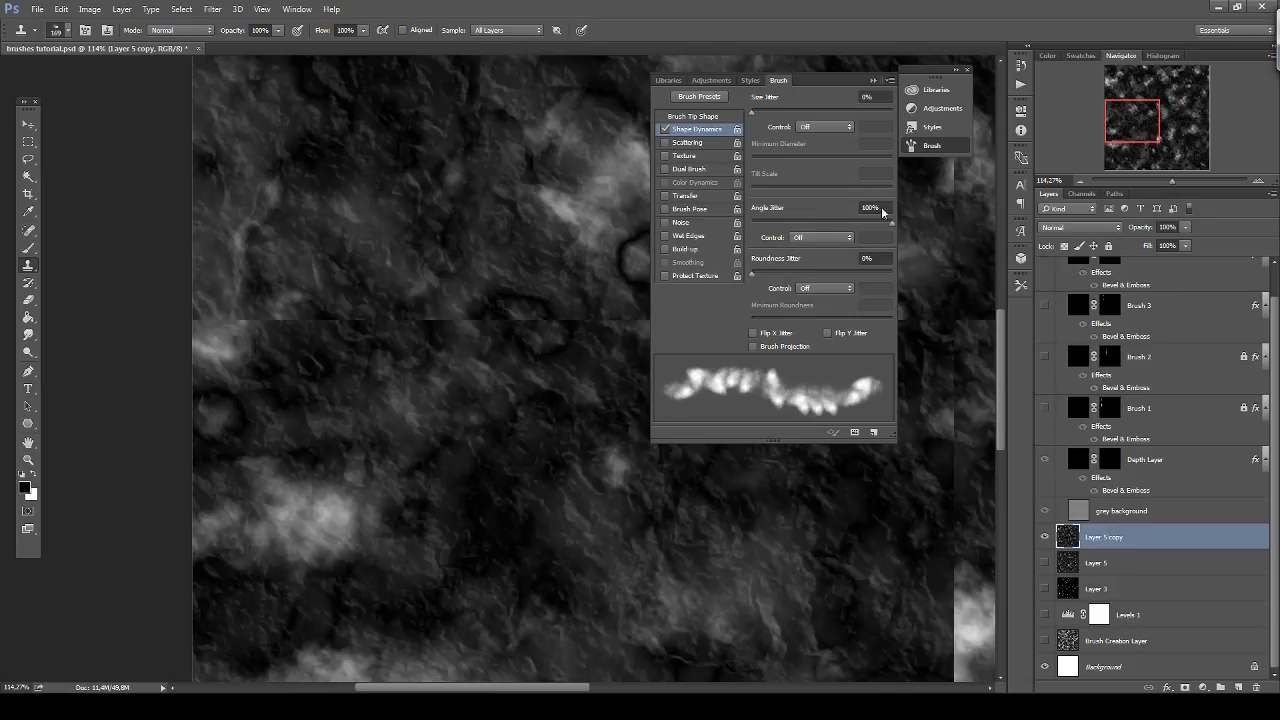
pyautogui.click(825, 127)
pyautogui.click(832, 151)
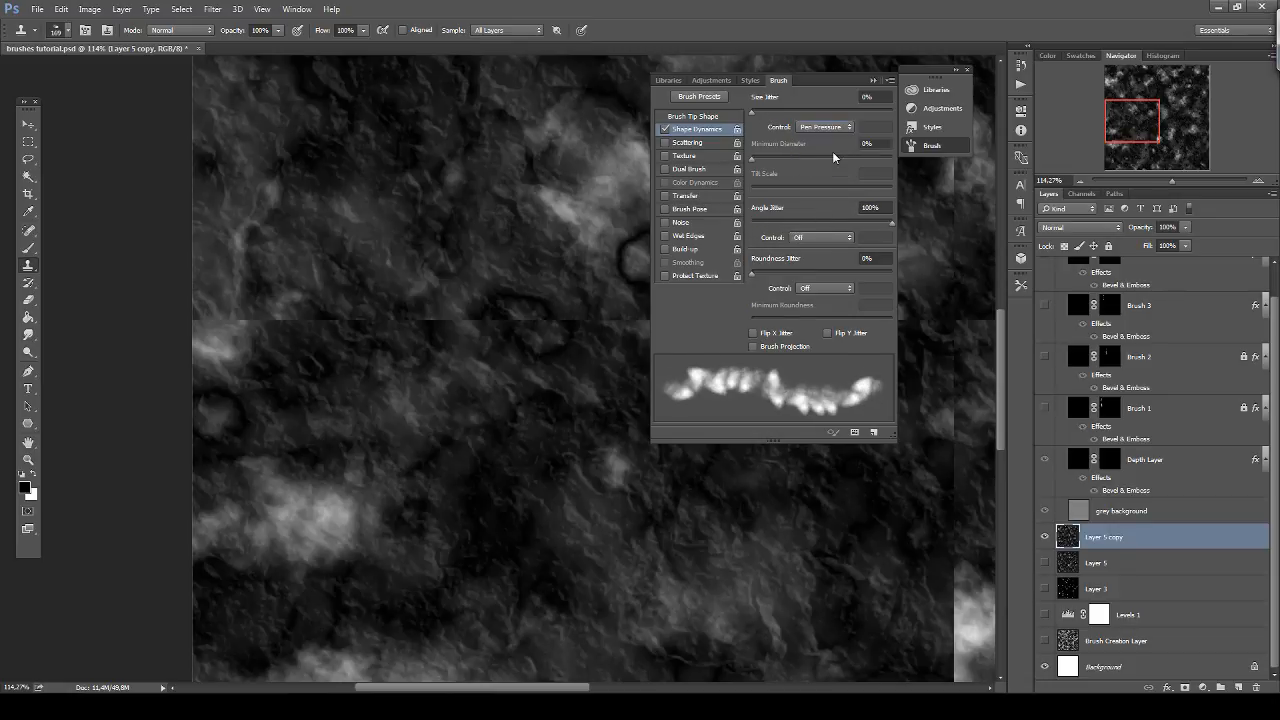
pyautogui.click(873, 80)
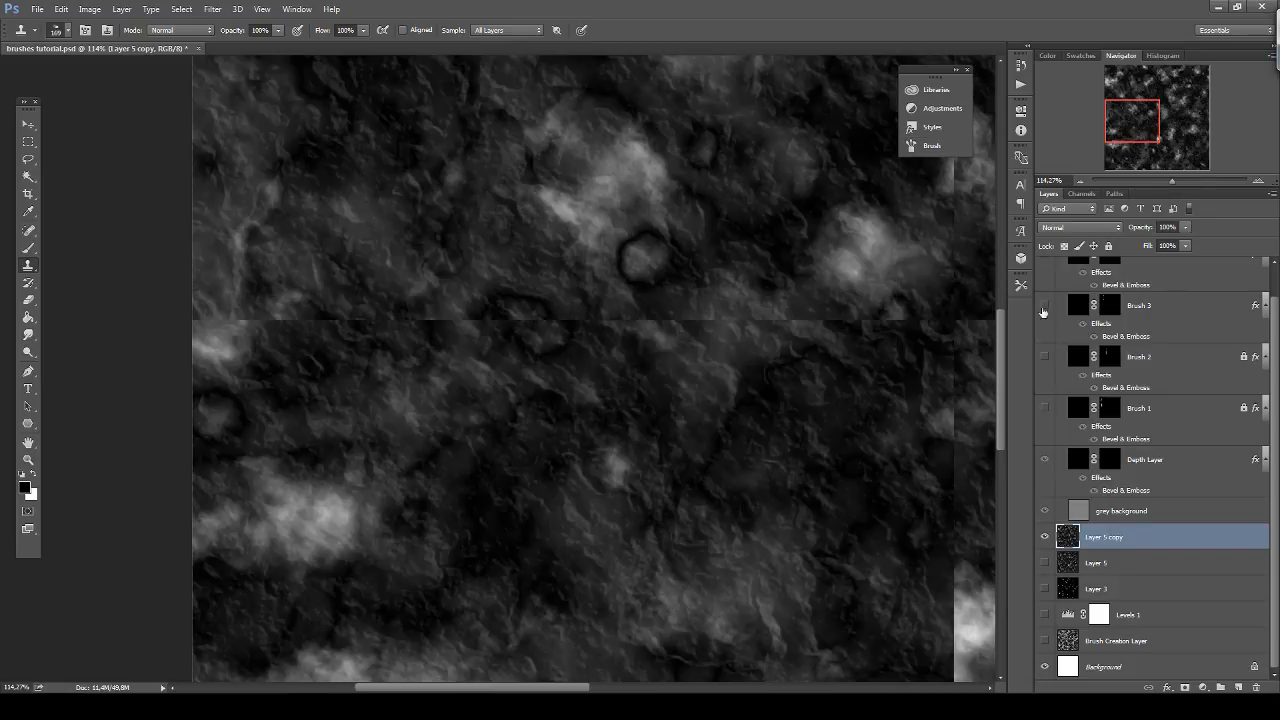
# Save the current Clone Stamp settings as a new tool preset named "Clone tool 1".
pyautogui.click(1021, 285)
pyautogui.click(965, 677)
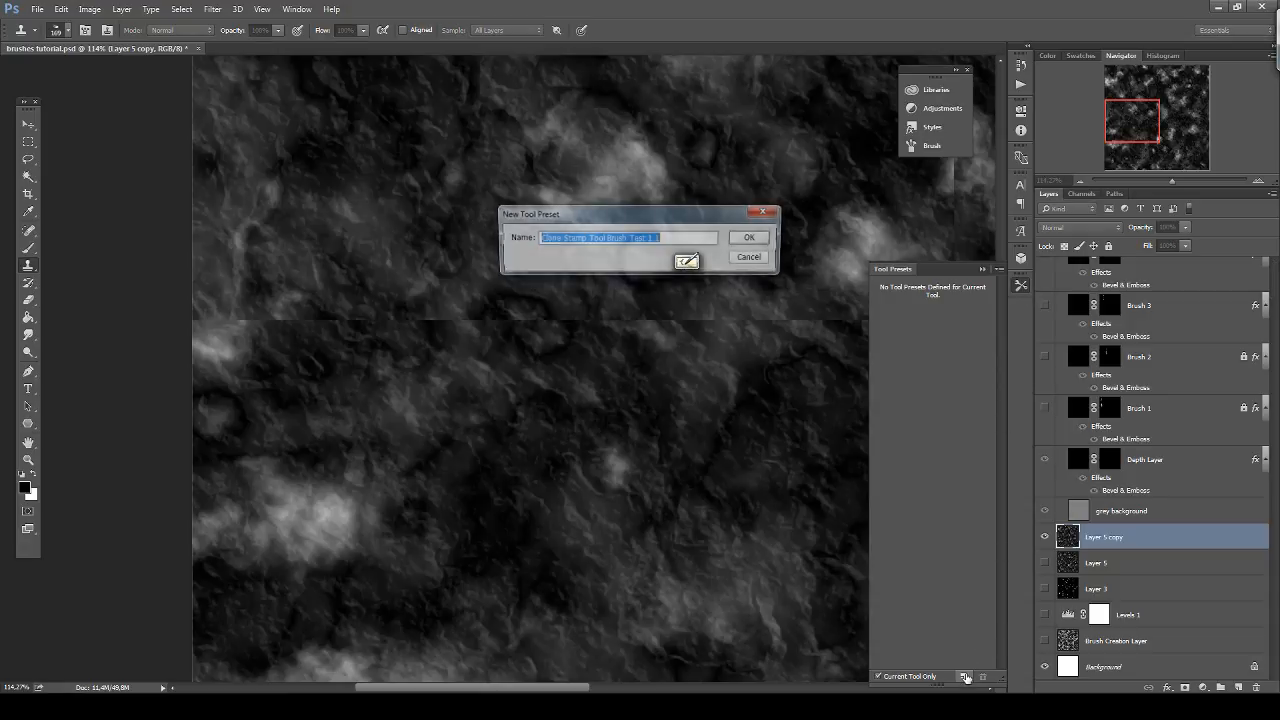
pyautogui.write('Clone t')
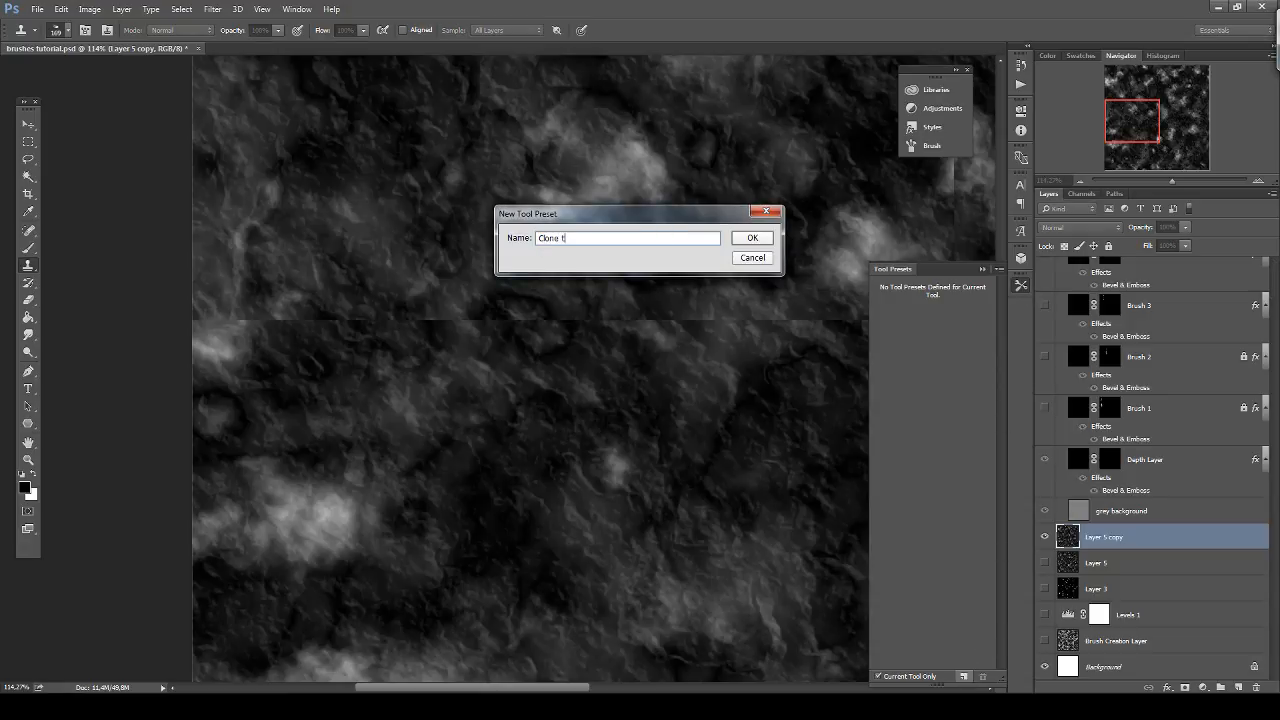
pyautogui.write('ool 1')
pyautogui.press('Return')
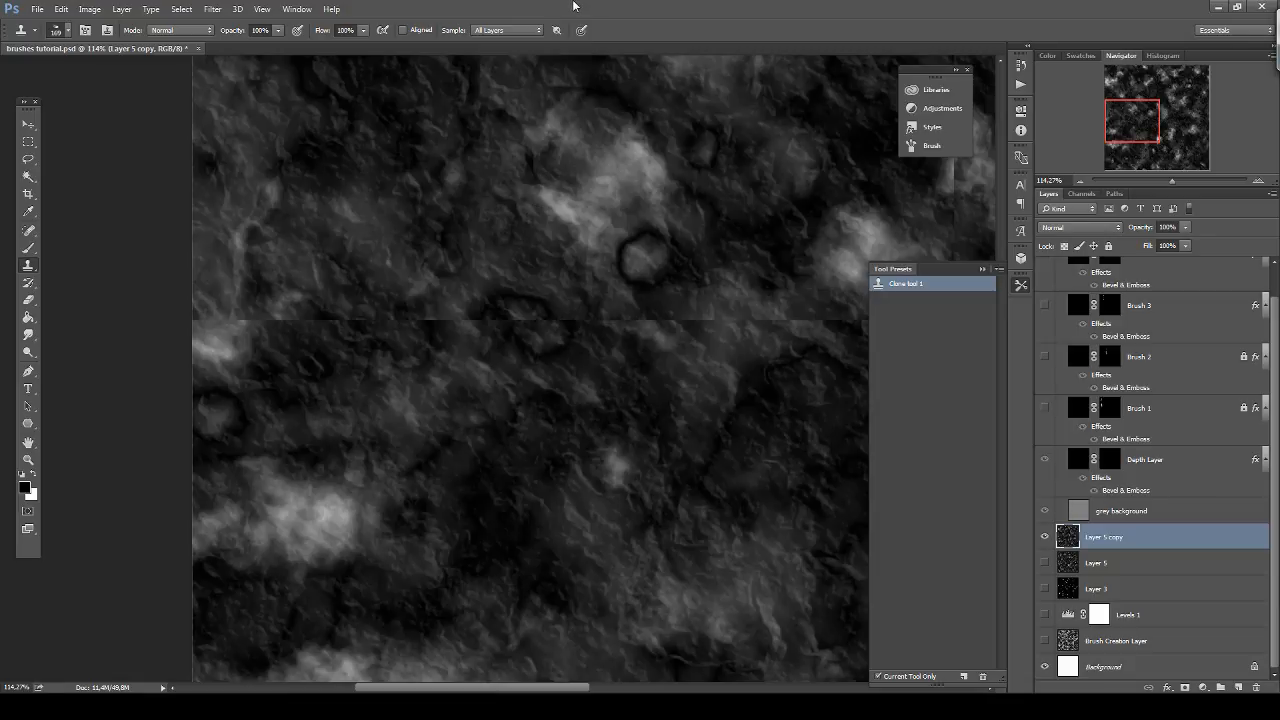
# Turn on aligned sampling and clone nearby rock texture over the left part of the horizontal seam.
pyautogui.moveTo(566, 408); pyautogui.dragTo(530, 452)
pyautogui.keyDown('alt'); pyautogui.click(409, 243); pyautogui.keyUp('alt')
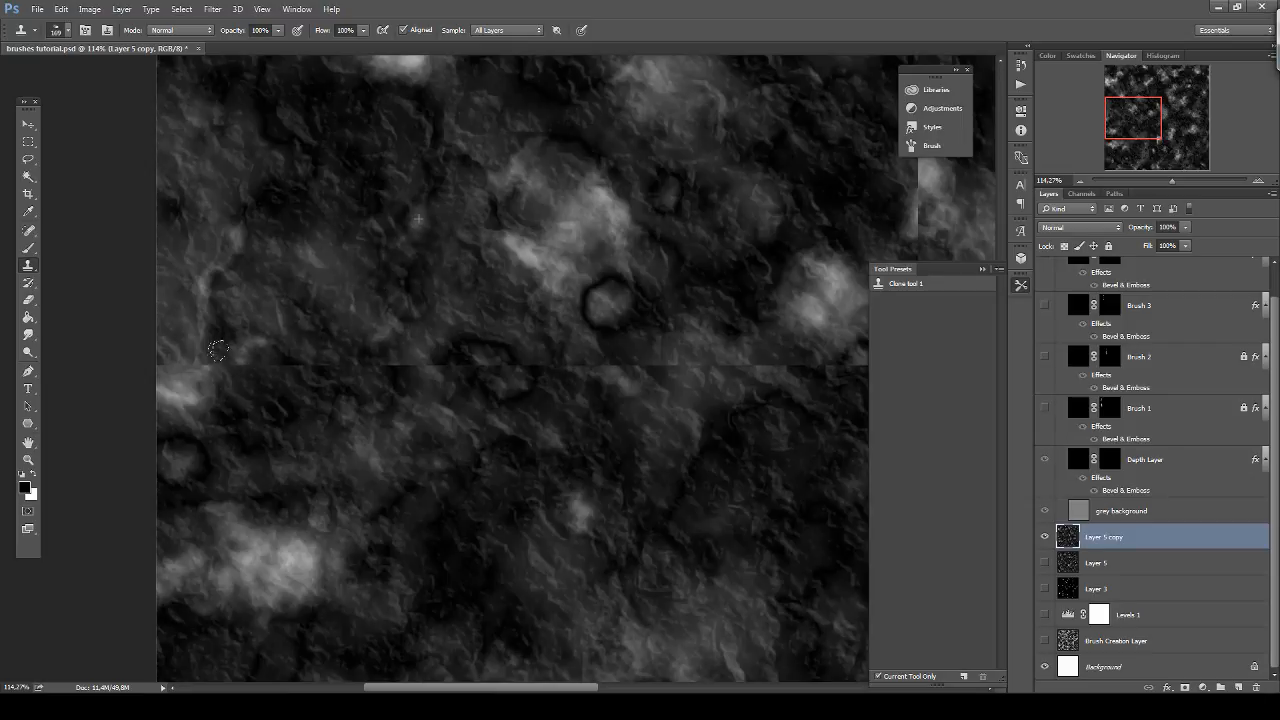
pyautogui.moveTo(228, 369)
pyautogui.mouseDown()
pyautogui.moveTo(205, 352)
pyautogui.moveTo(395, 350)
pyautogui.moveTo(263, 343)
pyautogui.moveTo(313, 333)
pyautogui.moveTo(319, 366)
pyautogui.mouseUp()
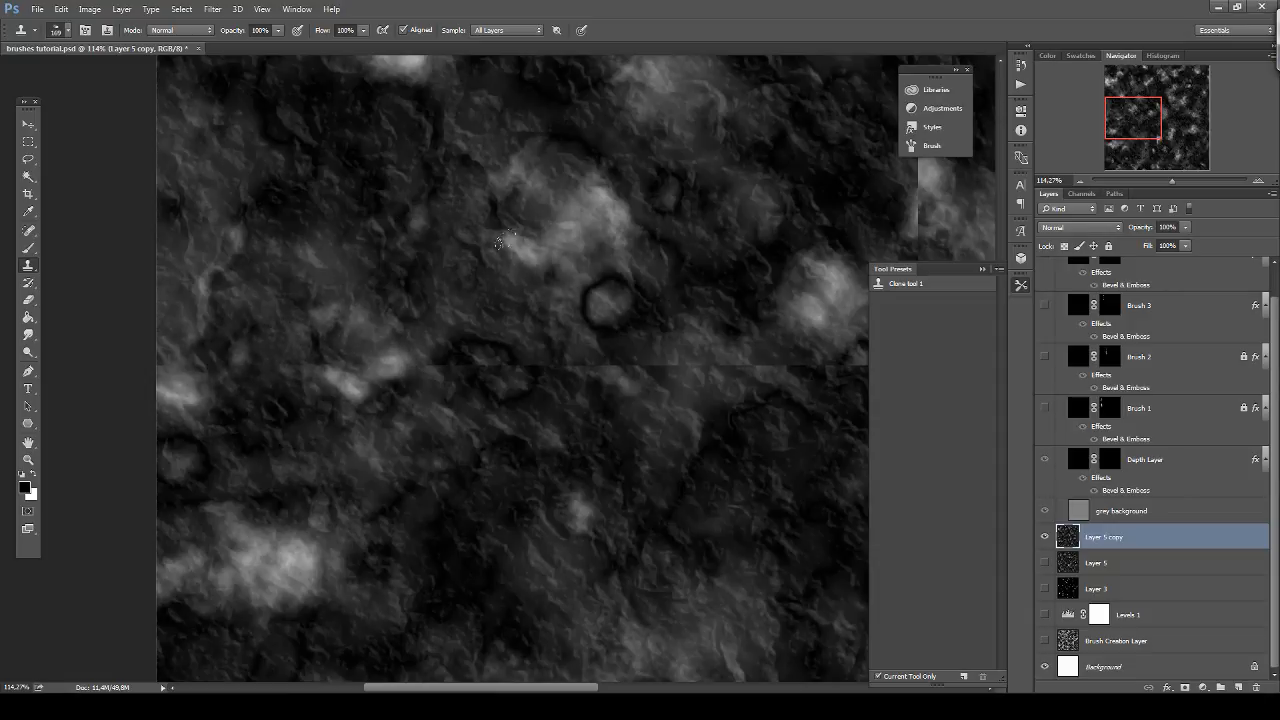
pyautogui.keyDown('alt'); pyautogui.click(716, 148); pyautogui.keyUp('alt')
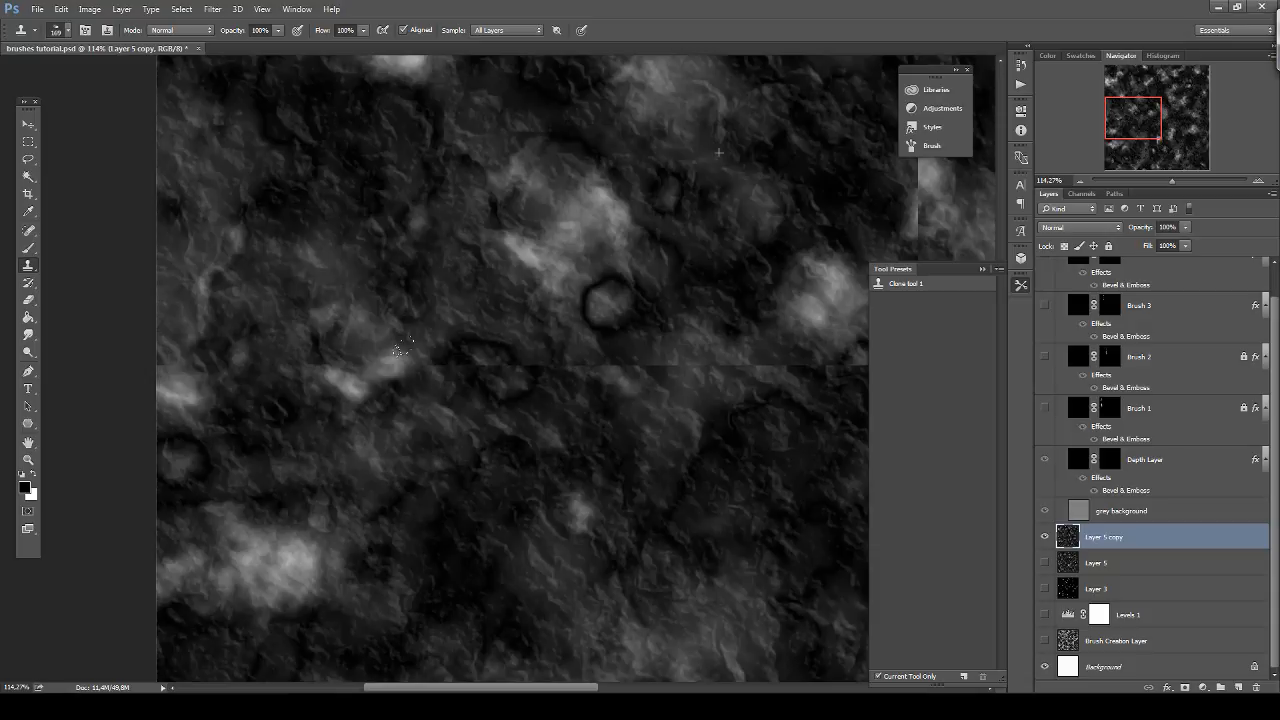
pyautogui.moveTo(398, 356)
pyautogui.mouseDown()
pyautogui.moveTo(562, 327)
pyautogui.moveTo(712, 352)
pyautogui.mouseUp()
# Clone sampled texture over the middle part of the horizontal seam and the dark ring just above it.
pyautogui.moveTo(631, 220); pyautogui.dragTo(350, 192)
pyautogui.moveTo(308, 322); pyautogui.dragTo(349, 303)
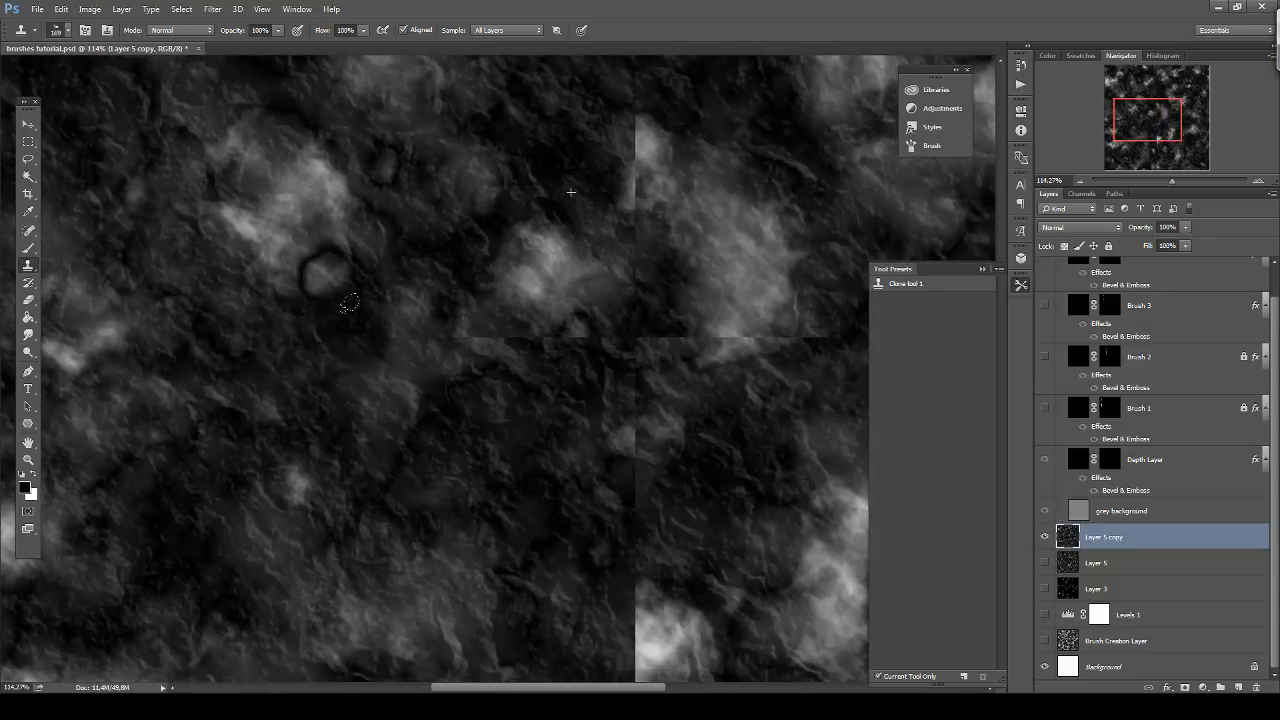
pyautogui.keyDown('alt'); pyautogui.click(748, 240); pyautogui.keyUp('alt')
pyautogui.moveTo(282, 338)
pyautogui.mouseDown()
pyautogui.moveTo(430, 315)
pyautogui.moveTo(518, 346)
pyautogui.mouseUp()
pyautogui.click(328, 316)
pyautogui.keyDown('alt'); pyautogui.click(302, 188); pyautogui.keyUp('alt')
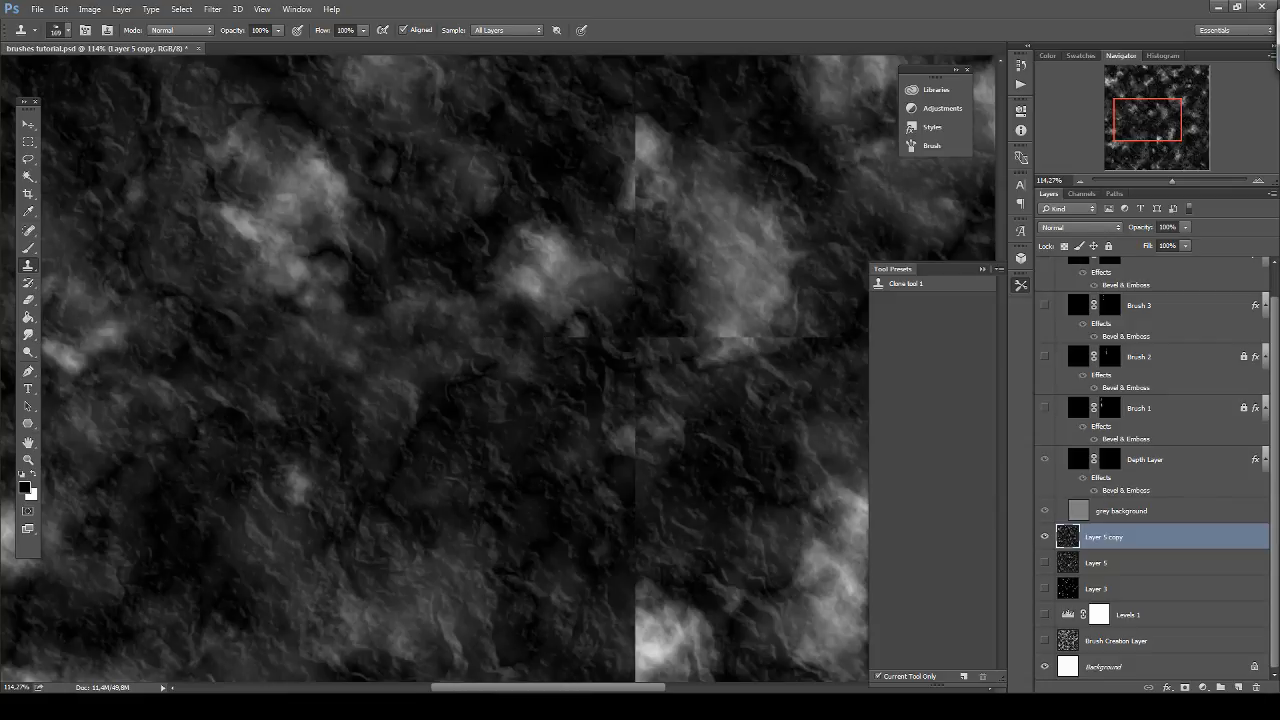
pyautogui.moveTo(324, 382)
pyautogui.mouseDown()
pyautogui.moveTo(340, 341)
pyautogui.moveTo(388, 374)
pyautogui.mouseUp()
pyautogui.keyDown('alt'); pyautogui.click(299, 153); pyautogui.keyUp('alt')
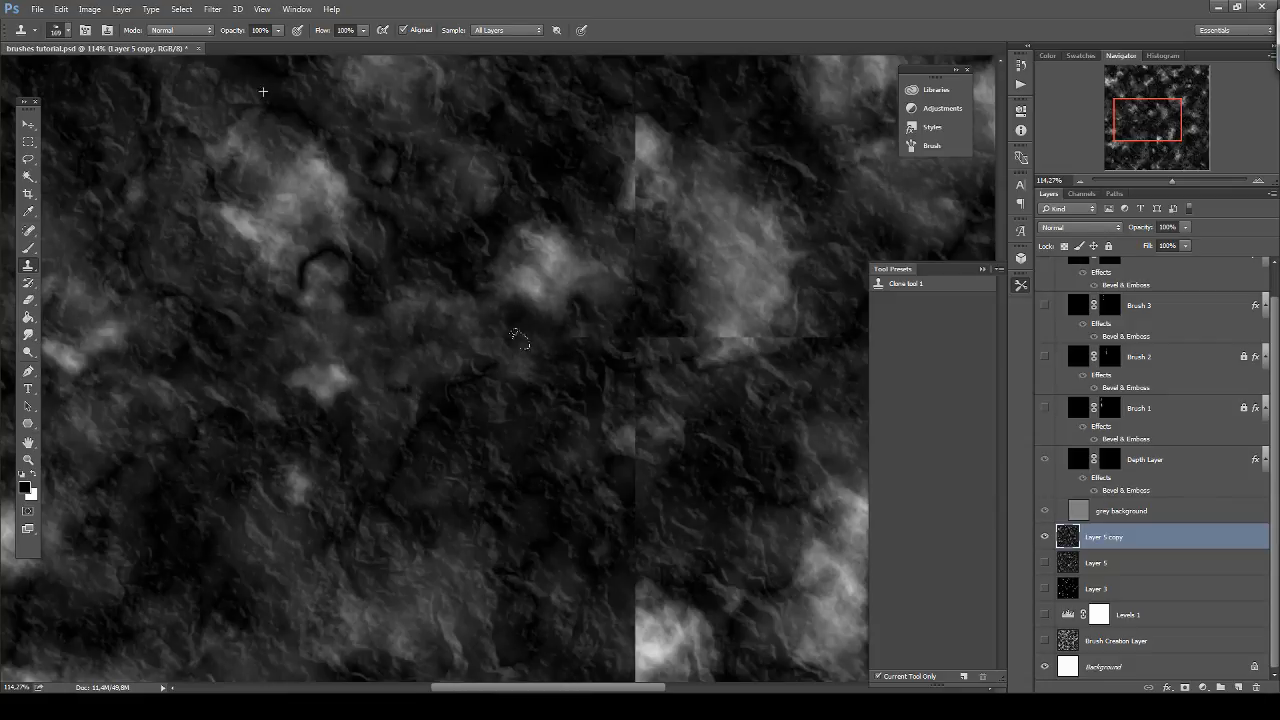
pyautogui.moveTo(732, 262)
pyautogui.mouseDown()
pyautogui.moveTo(418, 270)
pyautogui.moveTo(392, 372)
pyautogui.moveTo(470, 340)
pyautogui.moveTo(398, 318)
pyautogui.moveTo(500, 400)
pyautogui.moveTo(450, 320)
pyautogui.moveTo(600, 340)
pyautogui.moveTo(509, 342)
pyautogui.mouseUp()
# Clone sampled texture over the right part of the horizontal seam, including the cut-off bright patch.
pyautogui.moveTo(671, 234); pyautogui.dragTo(376, 260)
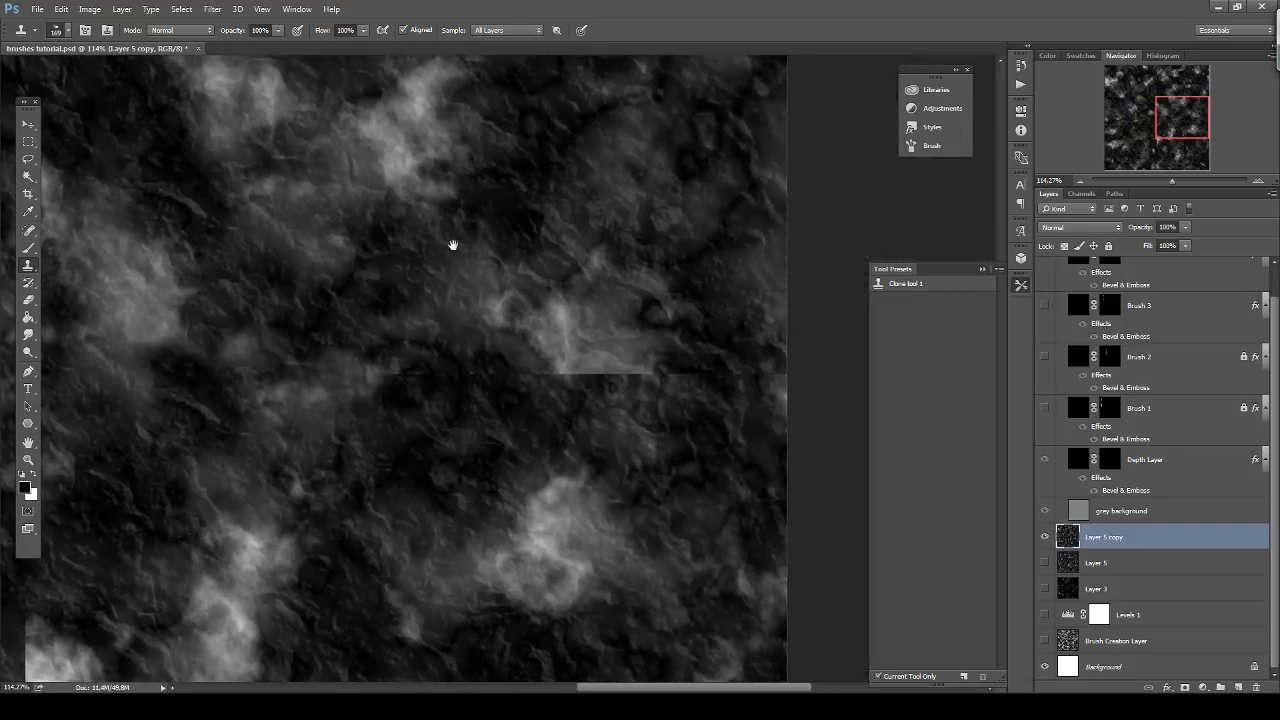
pyautogui.moveTo(370, 391)
pyautogui.mouseDown()
pyautogui.moveTo(440, 345)
pyautogui.moveTo(500, 390)
pyautogui.moveTo(575, 330)
pyautogui.moveTo(640, 340)
pyautogui.moveTo(553, 352)
pyautogui.moveTo(640, 348)
pyautogui.moveTo(675, 384)
pyautogui.moveTo(425, 358)
pyautogui.mouseUp()
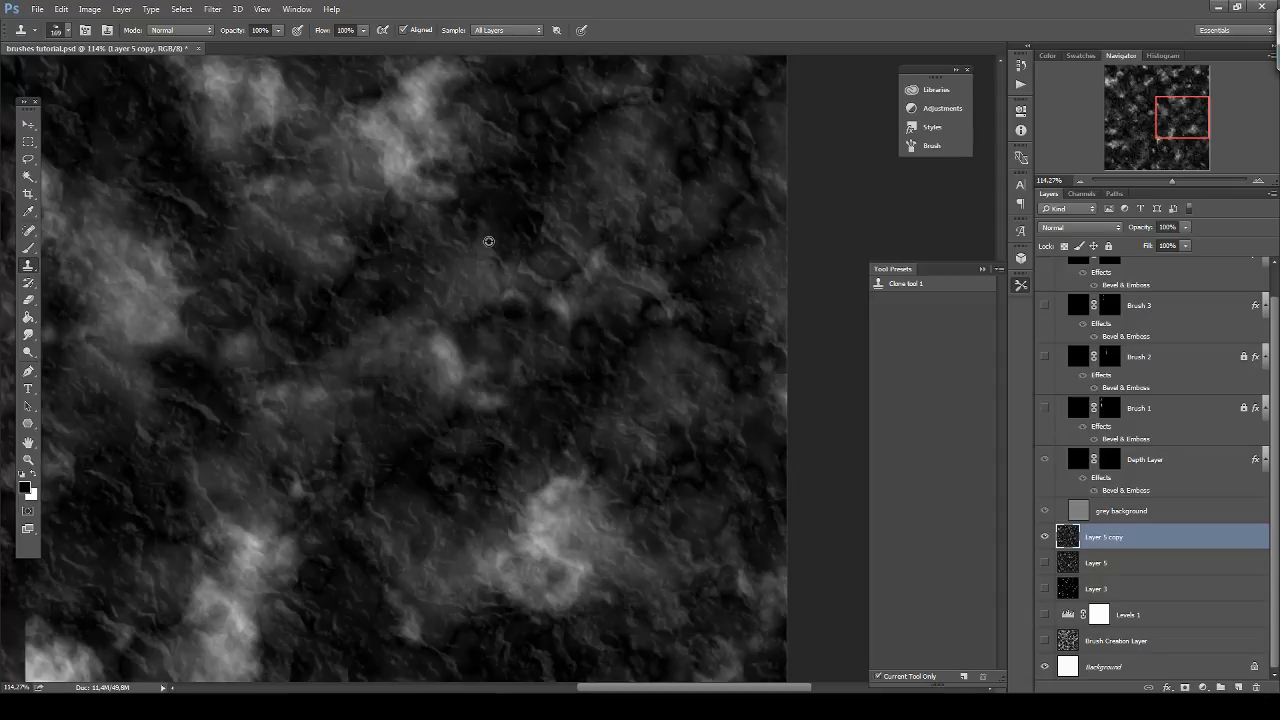
pyautogui.keyDown('alt'); pyautogui.click(489, 241); pyautogui.keyUp('alt')
pyautogui.moveTo(500, 291)
pyautogui.mouseDown()
pyautogui.moveTo(557, 297)
pyautogui.moveTo(557, 370)
pyautogui.mouseUp()
# Clone sampled texture over the upper half of the vertical seam.
pyautogui.moveTo(390, 415)
pyautogui.mouseDown()
pyautogui.moveTo(671, 446)
pyautogui.moveTo(651, 526)
pyautogui.mouseUp()
pyautogui.moveTo(480, 338)
pyautogui.mouseDown()
pyautogui.moveTo(549, 437)
pyautogui.moveTo(559, 431)
pyautogui.mouseUp()
pyautogui.keyDown('alt'); pyautogui.click(664, 344); pyautogui.keyUp('alt')
pyautogui.moveTo(480, 502)
pyautogui.mouseDown()
pyautogui.moveTo(476, 518)
pyautogui.moveTo(452, 426)
pyautogui.moveTo(455, 366)
pyautogui.moveTo(420, 347)
pyautogui.mouseUp()
pyautogui.moveTo(578, 222); pyautogui.dragTo(604, 385)
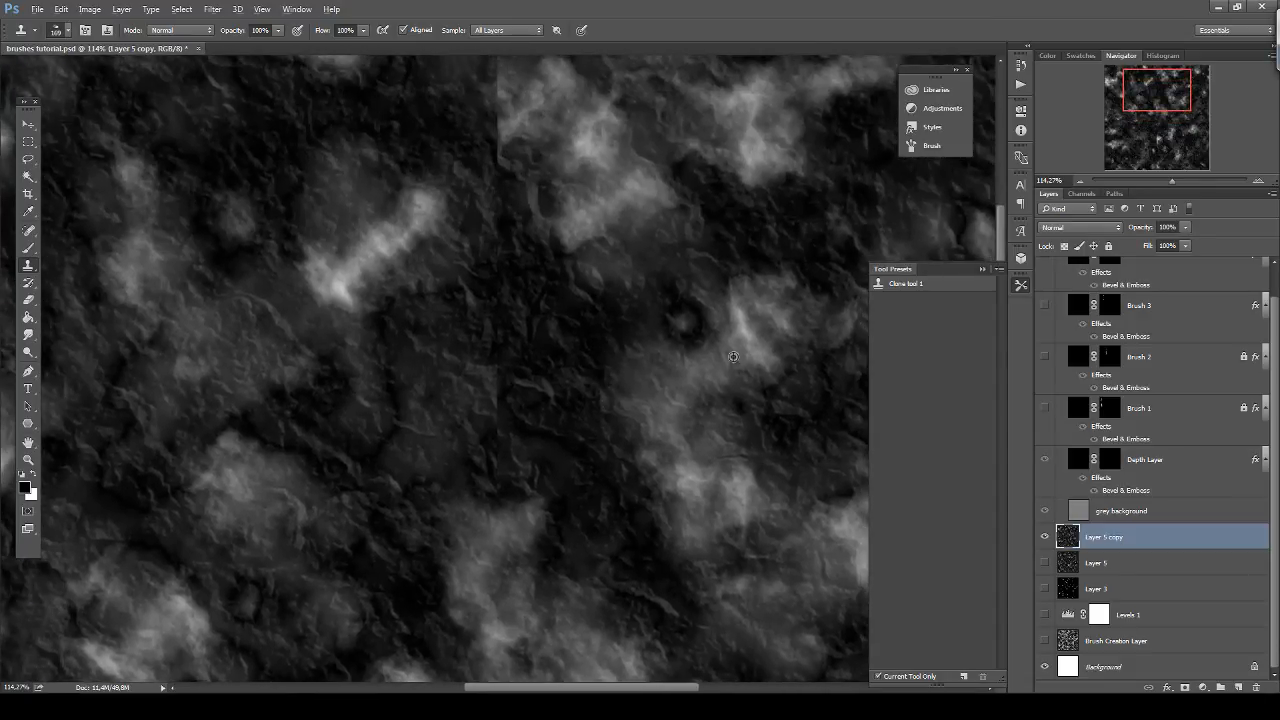
pyautogui.moveTo(505, 492)
pyautogui.mouseDown()
pyautogui.moveTo(501, 420)
pyautogui.moveTo(466, 335)
pyautogui.moveTo(500, 312)
pyautogui.mouseUp()
pyautogui.keyDown('alt'); pyautogui.click(755, 248); pyautogui.keyUp('alt')
pyautogui.moveTo(680, 210)
pyautogui.mouseDown()
pyautogui.moveTo(526, 198)
pyautogui.moveTo(532, 112)
pyautogui.mouseUp()
pyautogui.moveTo(725, 199)
pyautogui.mouseDown()
pyautogui.moveTo(649, 260)
pyautogui.moveTo(607, 378)
pyautogui.mouseUp()
pyautogui.moveTo(381, 390)
pyautogui.mouseDown()
pyautogui.moveTo(343, 272)
pyautogui.moveTo(336, 217)
pyautogui.mouseUp()
# Clone texture over the vertical seam below the centre, blending the hard-edged bright patch and the bright oval spot.
pyautogui.moveTo(437, 466); pyautogui.dragTo(480, 186)
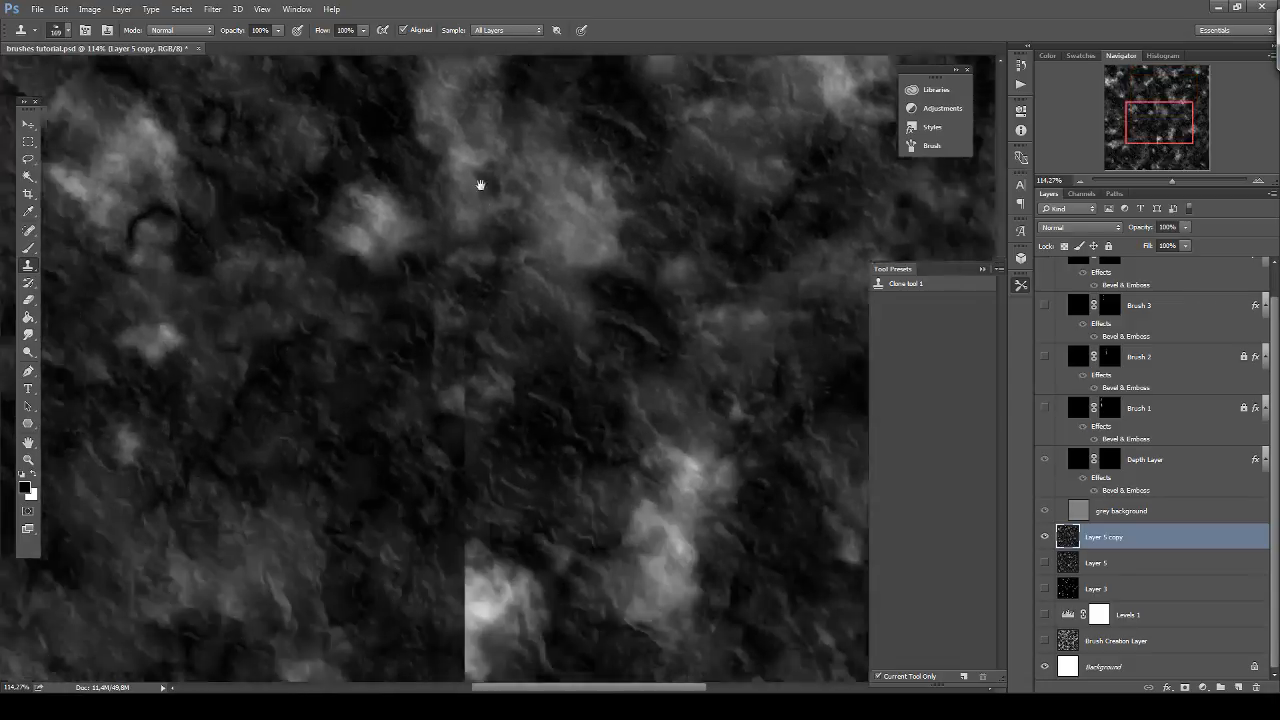
pyautogui.moveTo(474, 310)
pyautogui.mouseDown()
pyautogui.moveTo(406, 363)
pyautogui.moveTo(414, 451)
pyautogui.mouseUp()
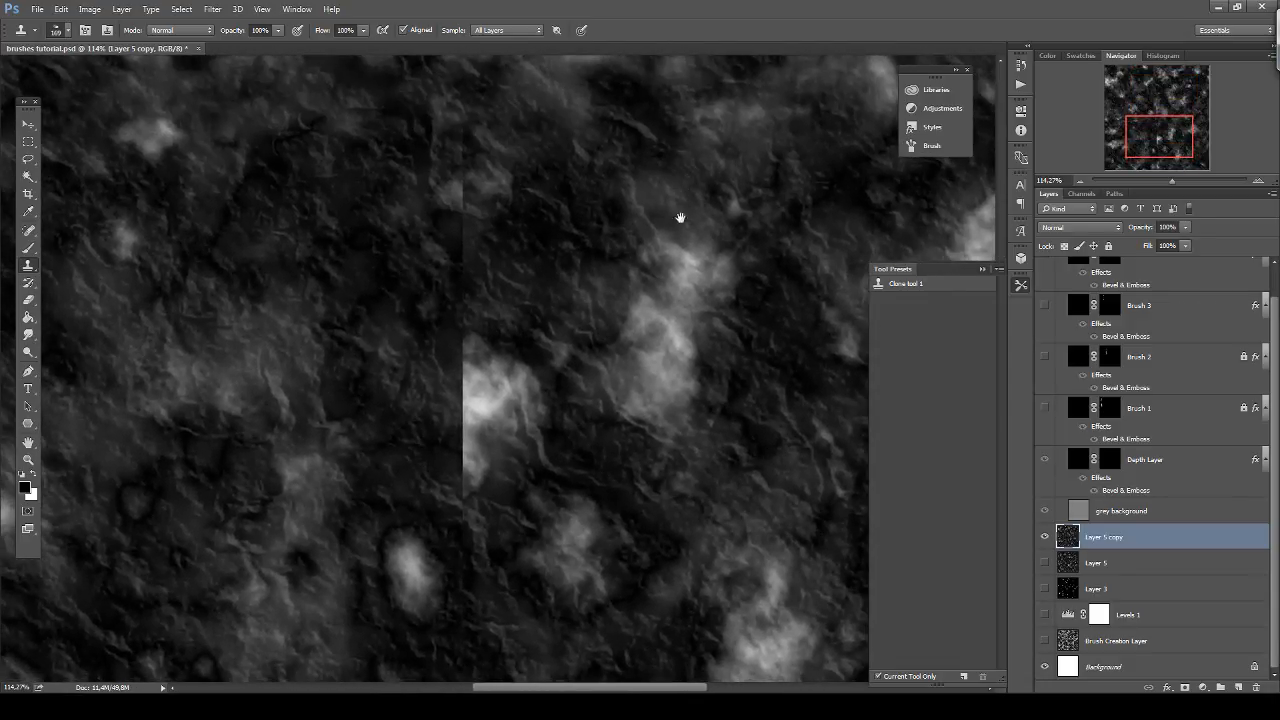
pyautogui.moveTo(680, 217); pyautogui.dragTo(682, 294)
pyautogui.moveTo(452, 238)
pyautogui.mouseDown()
pyautogui.moveTo(452, 314)
pyautogui.moveTo(474, 376)
pyautogui.moveTo(440, 491)
pyautogui.moveTo(486, 498)
pyautogui.mouseUp()
pyautogui.moveTo(519, 446); pyautogui.dragTo(467, 222)
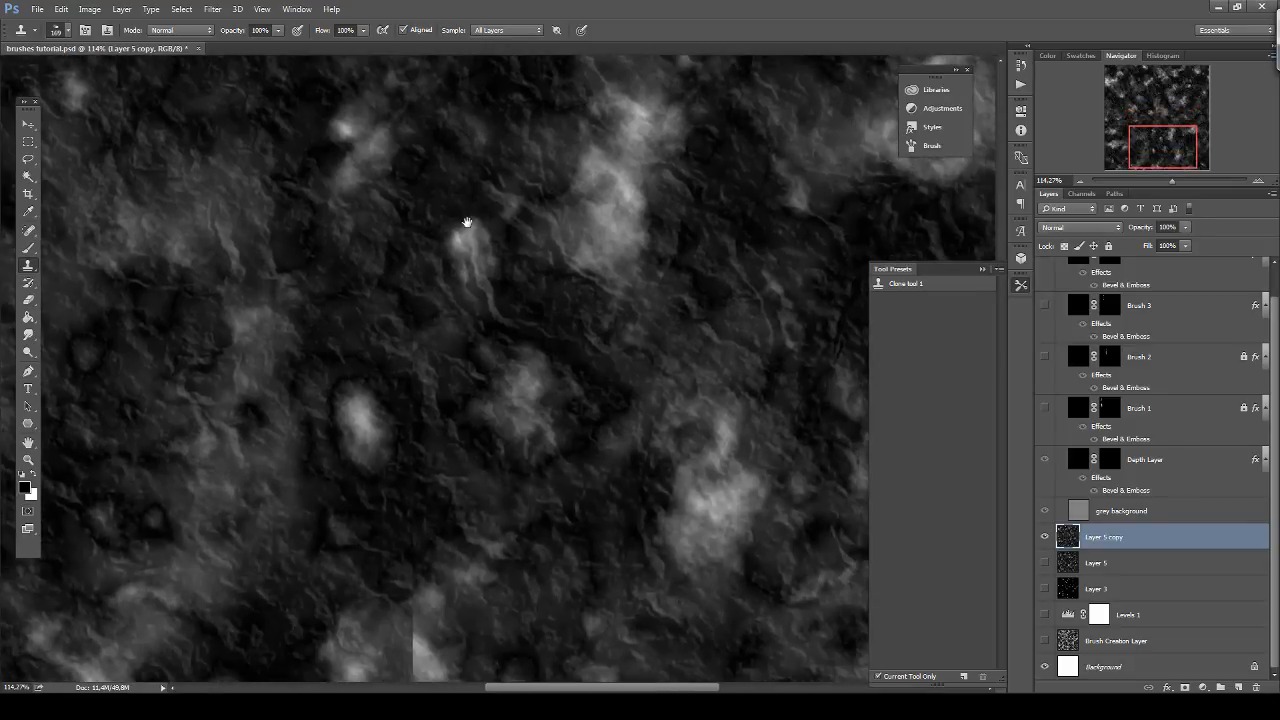
pyautogui.moveTo(360, 420)
pyautogui.mouseDown()
pyautogui.moveTo(456, 348)
pyautogui.moveTo(436, 260)
pyautogui.mouseUp()
# Clone sampled texture over the lowest part of the vertical seam, down to the canvas's bottom edge.
pyautogui.moveTo(537, 483); pyautogui.dragTo(414, 224)
pyautogui.keyDown('alt'); pyautogui.click(473, 222); pyautogui.keyUp('alt')
pyautogui.moveTo(275, 206)
pyautogui.mouseDown()
pyautogui.moveTo(238, 265)
pyautogui.moveTo(252, 318)
pyautogui.mouseUp()
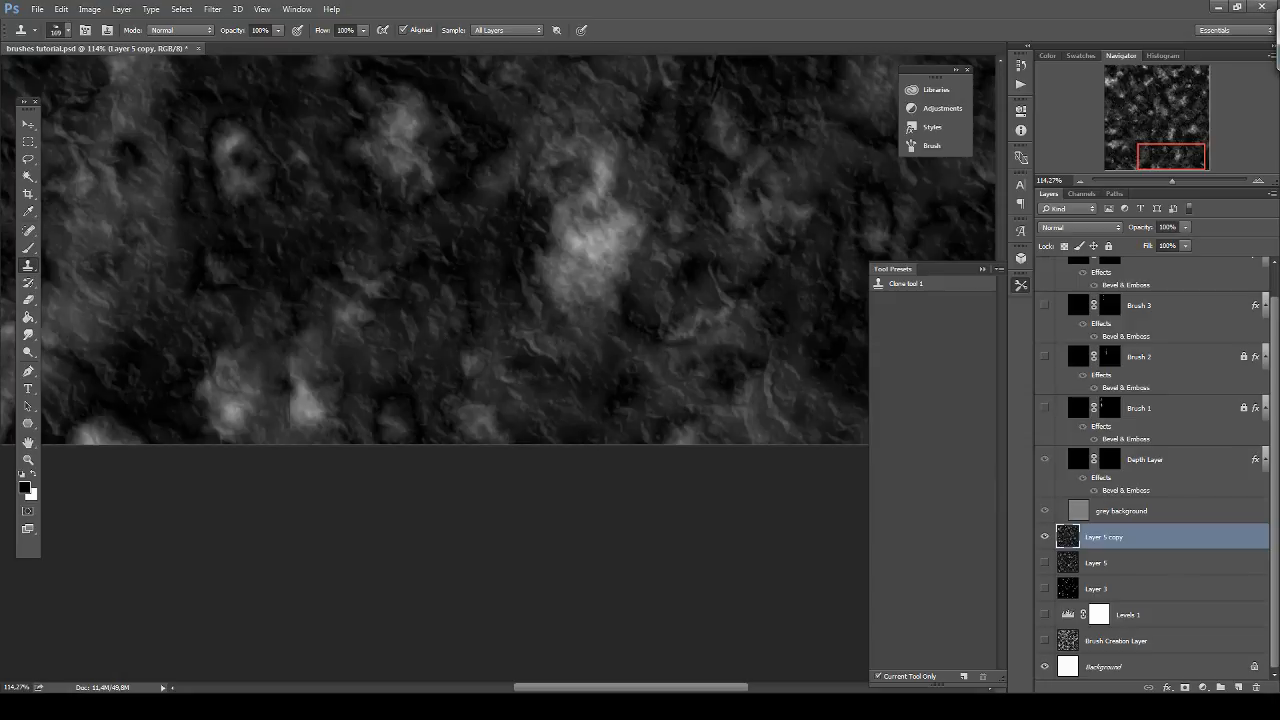
pyautogui.moveTo(292, 374)
pyautogui.mouseDown()
pyautogui.moveTo(272, 408)
pyautogui.moveTo(306, 388)
pyautogui.mouseUp()
pyautogui.moveTo(464, 207); pyautogui.dragTo(636, 346)
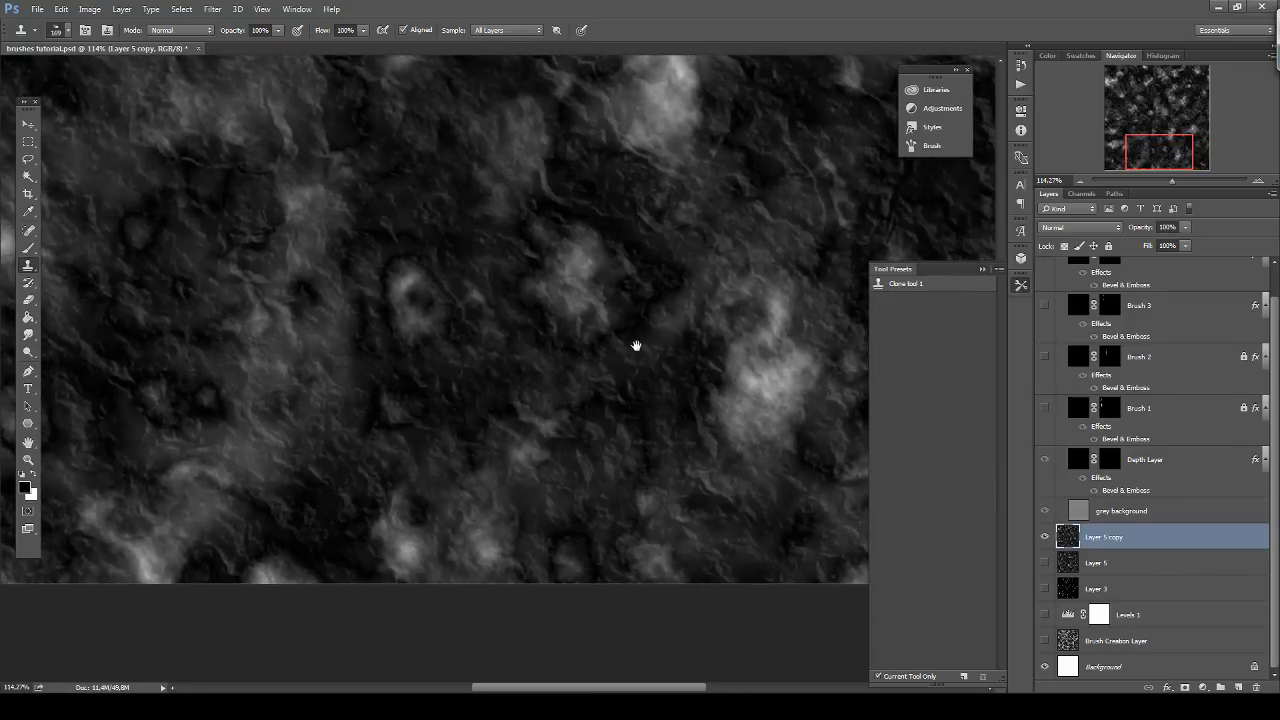
pyautogui.moveTo(453, 243); pyautogui.dragTo(491, 262)
pyautogui.keyDown('alt'); pyautogui.click(651, 368); pyautogui.keyUp('alt')
pyautogui.moveTo(568, 473)
pyautogui.mouseDown()
pyautogui.moveTo(604, 402)
pyautogui.moveTo(567, 405)
pyautogui.mouseUp()
# Reapply the last Offset filter to the cloned texture on Layer 5 copy.
pyautogui.moveTo(389, 326); pyautogui.dragTo(700, 580)
pyautogui.moveTo(350, 230)
pyautogui.mouseDown()
pyautogui.moveTo(520, 351)
pyautogui.moveTo(513, 440)
pyautogui.mouseUp()
pyautogui.moveTo(508, 282)
pyautogui.mouseDown()
pyautogui.moveTo(464, 441)
pyautogui.moveTo(443, 357)
pyautogui.mouseUp()
pyautogui.moveTo(514, 380); pyautogui.dragTo(191, 334)
pyautogui.moveTo(485, 353); pyautogui.dragTo(386, 349)
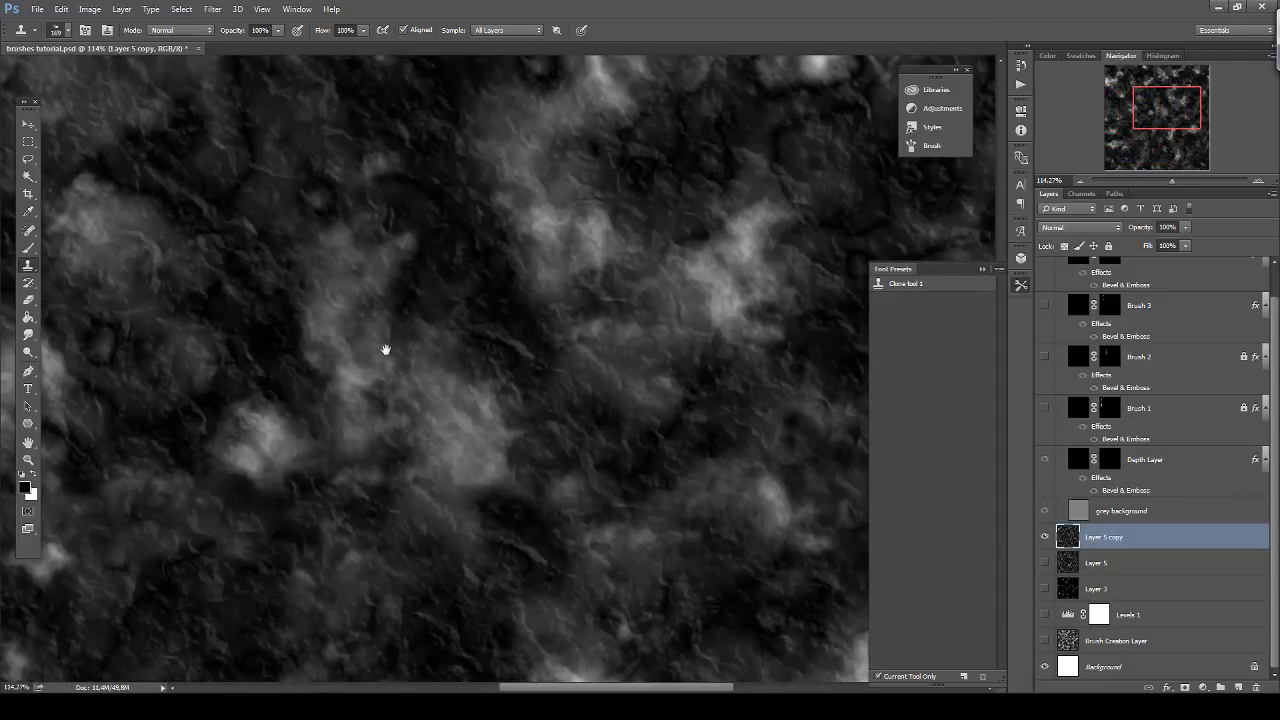
pyautogui.scroll(-5, 334, 343)
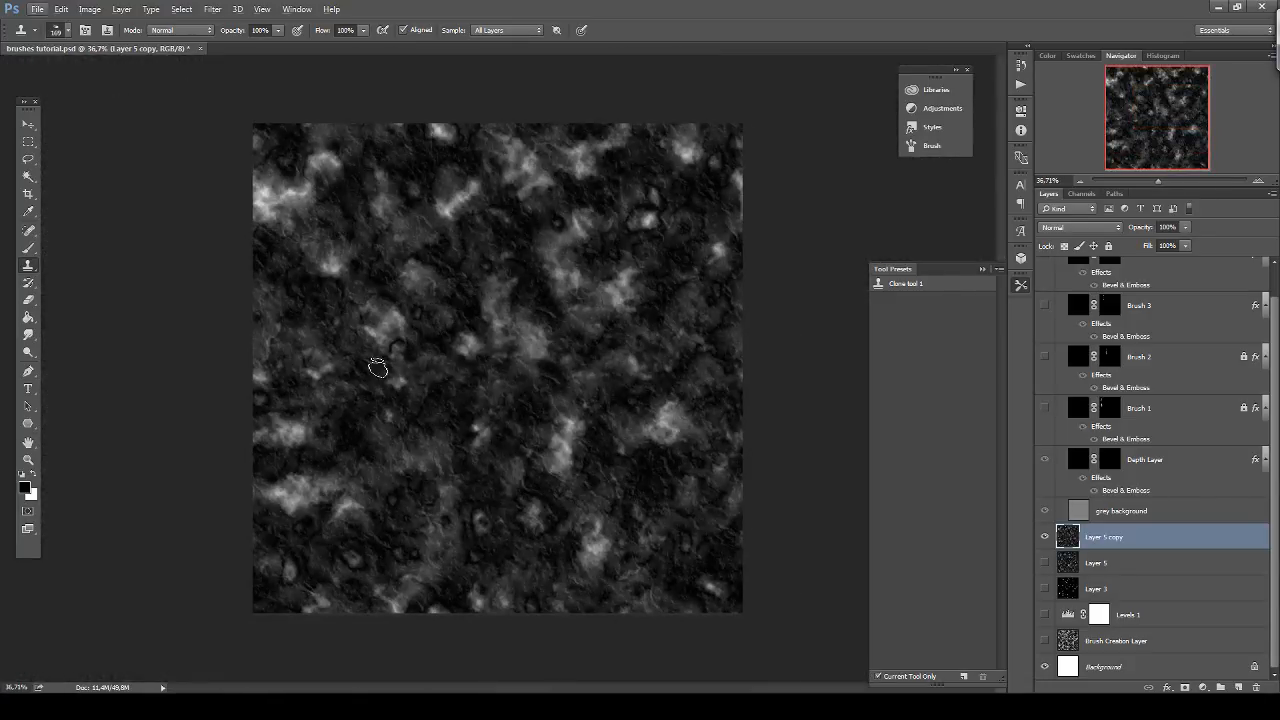
pyautogui.click(213, 9)
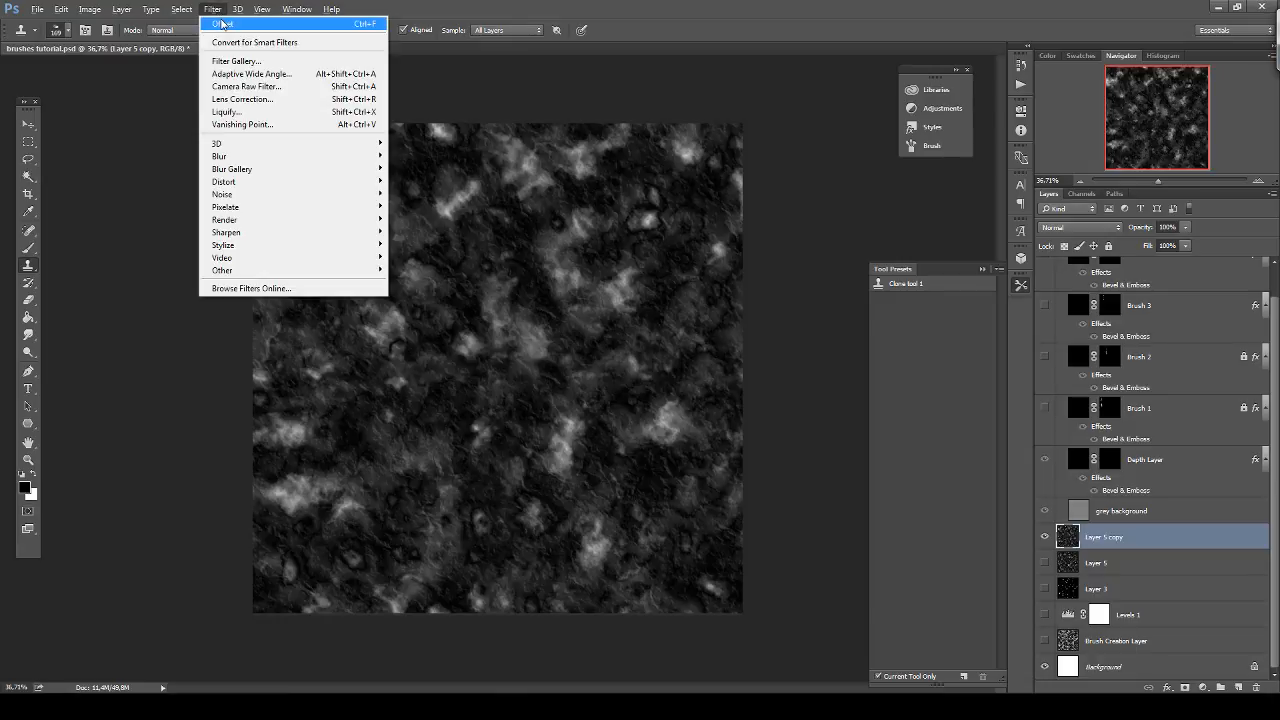
pyautogui.click(222, 19)
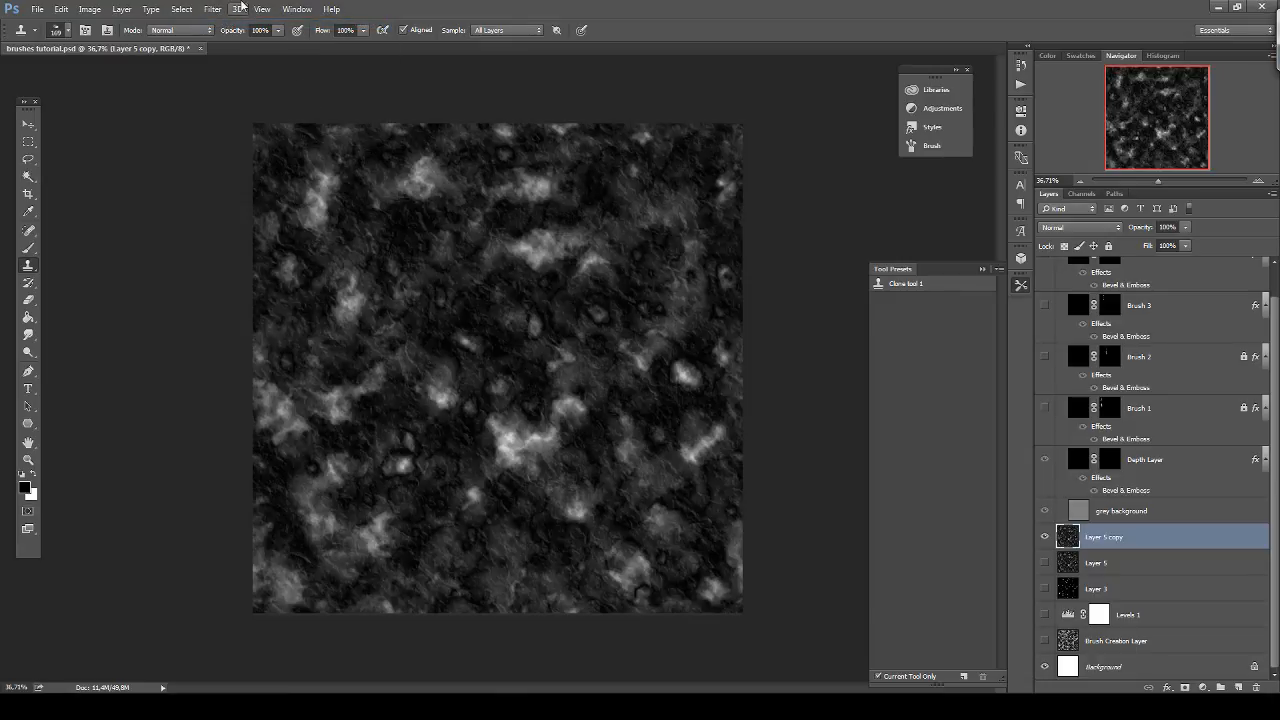
# Clone sampled dark texture over the light wrinkle left of the canvas centre and the bright oval spot just right of it.
pyautogui.scroll(6, 553, 350)
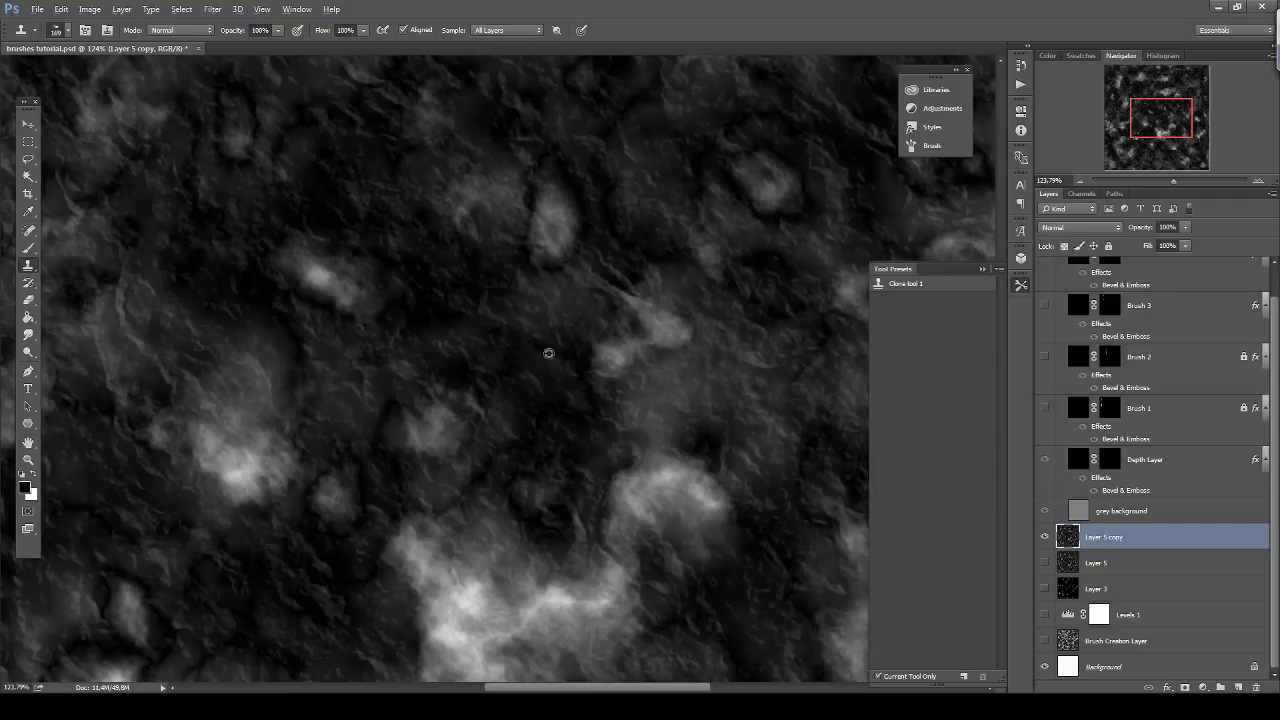
pyautogui.moveTo(440, 463); pyautogui.dragTo(689, 537)
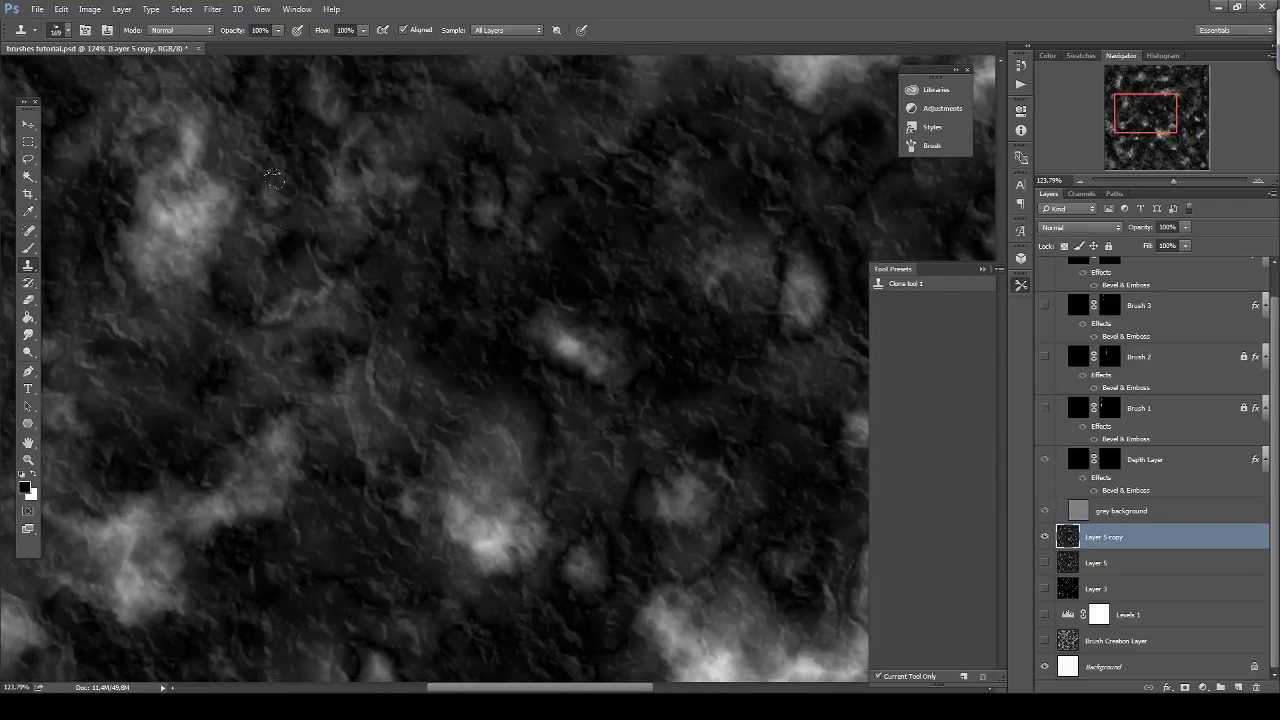
pyautogui.keyDown('alt'); pyautogui.click(300, 184); pyautogui.keyUp('alt')
pyautogui.moveTo(316, 301)
pyautogui.mouseDown()
pyautogui.moveTo(307, 307)
pyautogui.moveTo(346, 280)
pyautogui.mouseUp()
pyautogui.moveTo(602, 299); pyautogui.dragTo(402, 341)
pyautogui.keyDown('alt'); pyautogui.click(600, 209); pyautogui.keyUp('alt')
pyautogui.moveTo(597, 363); pyautogui.dragTo(590, 355)
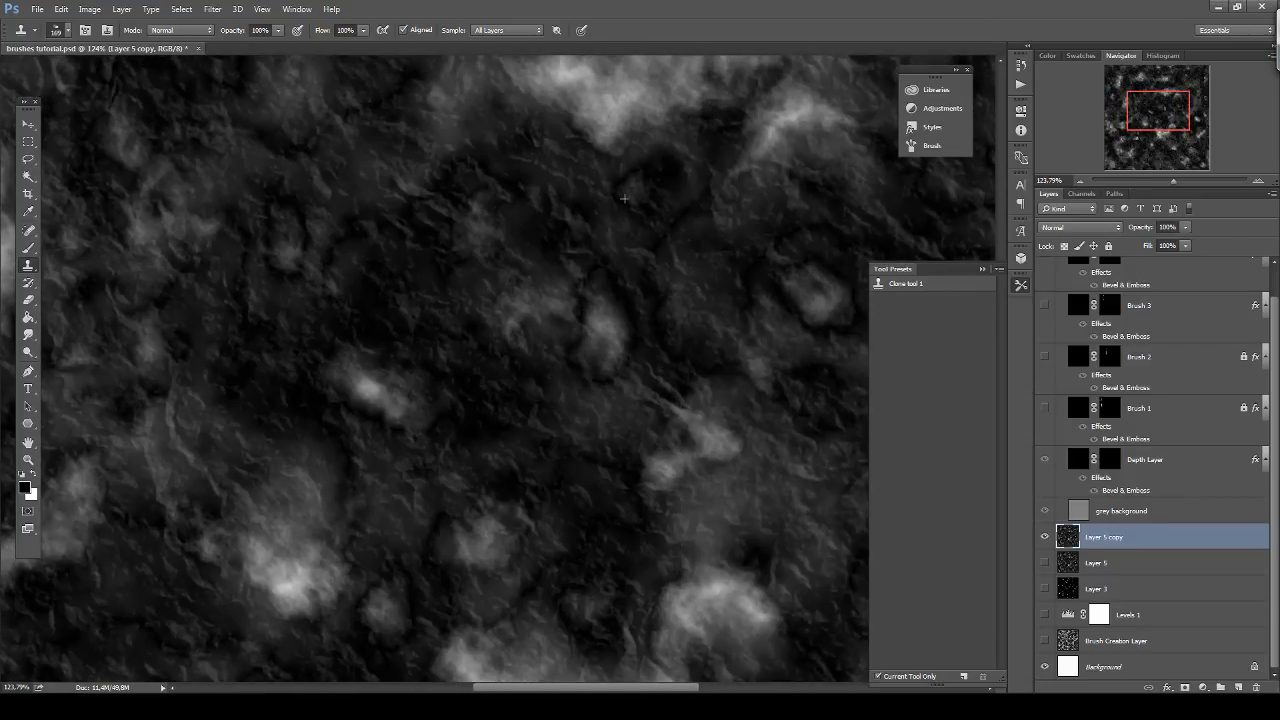
pyautogui.moveTo(490, 292); pyautogui.dragTo(597, 468)
pyautogui.moveTo(543, 188); pyautogui.dragTo(611, 420)
pyautogui.moveTo(607, 353); pyautogui.dragTo(591, 403)
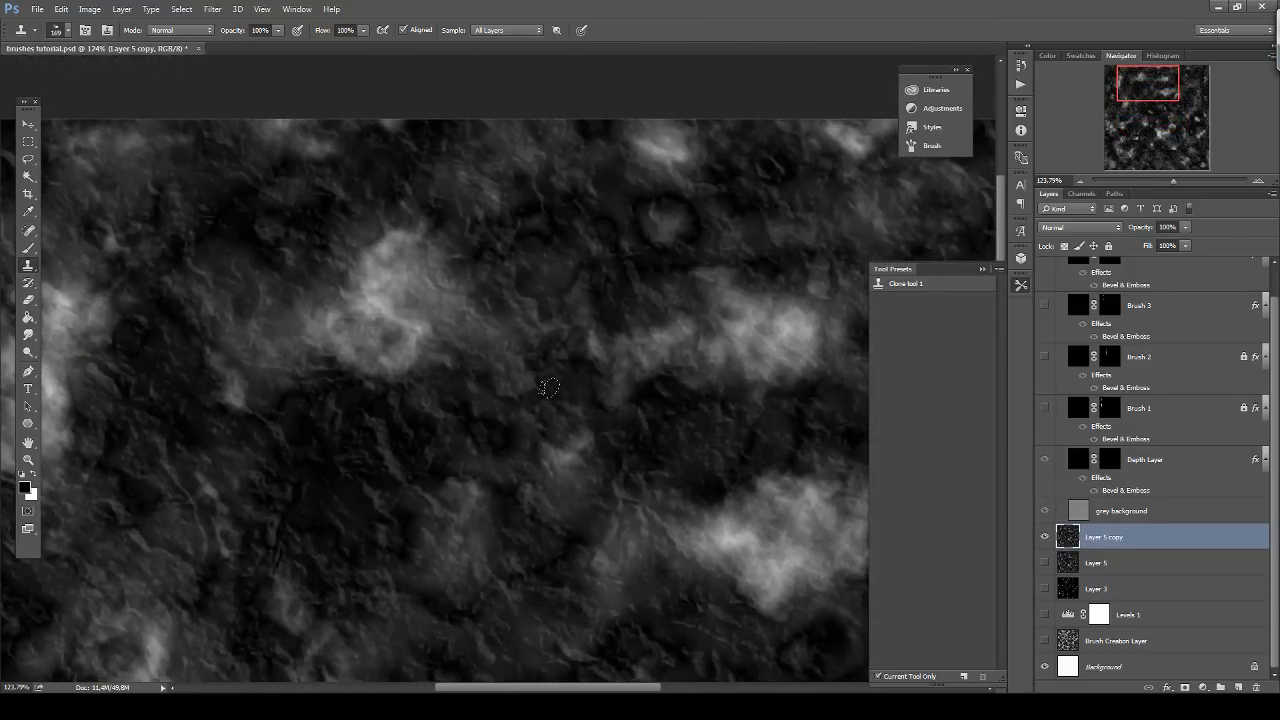
# Offset the Layer 5 copy texture by 500 pixels right and 500 pixels down with wrap around, and return to the Clone Stamp.
pyautogui.scroll(-6, 540, 370)
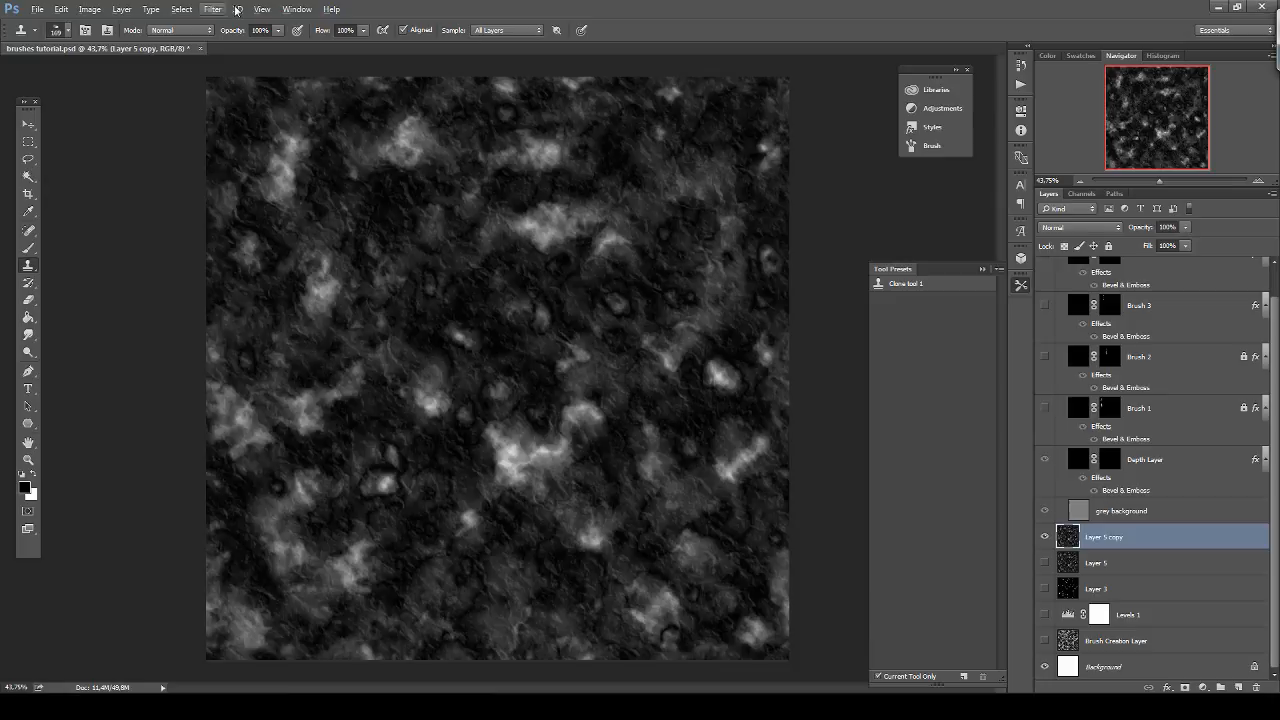
pyautogui.click(208, 8)
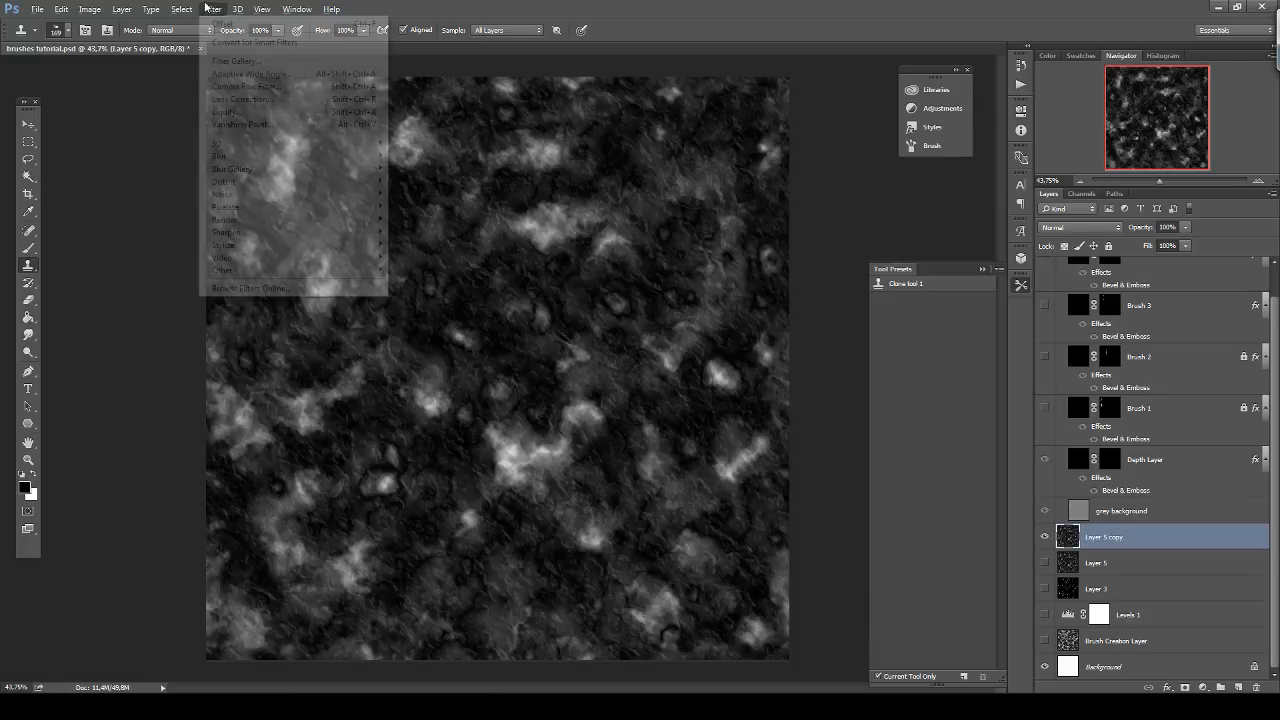
pyautogui.moveTo(290, 271)
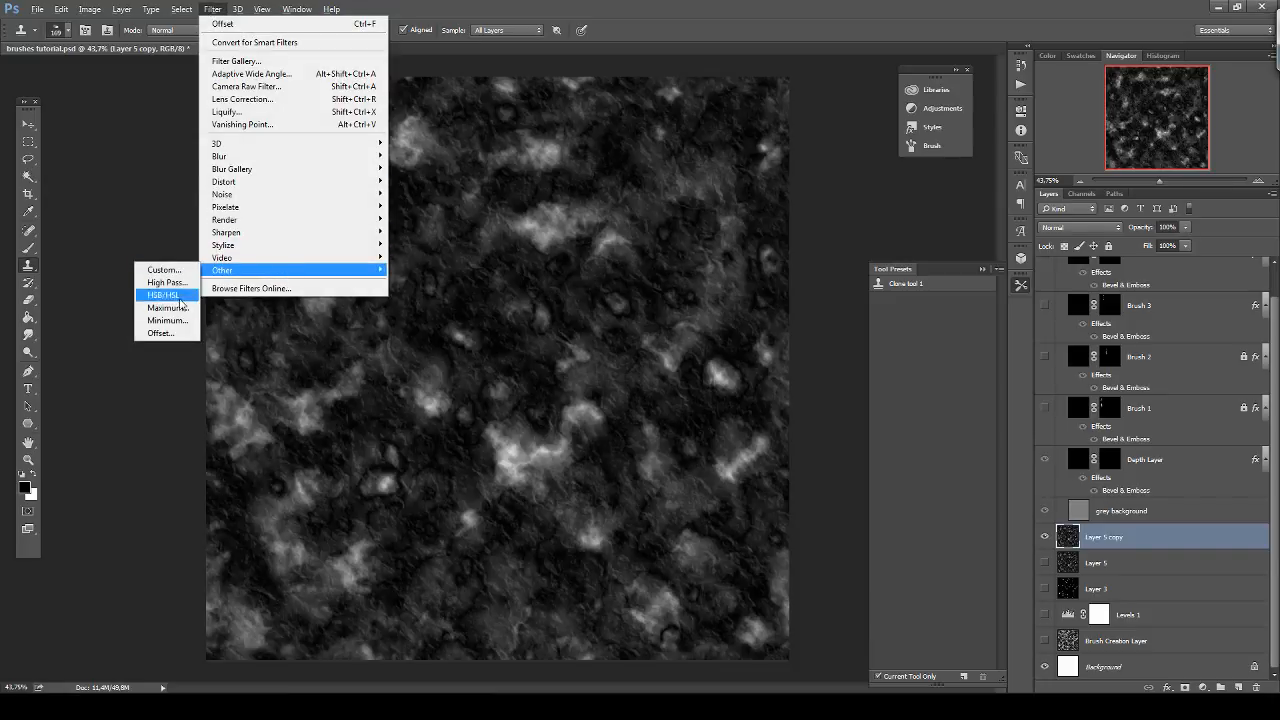
pyautogui.click(165, 333)
pyautogui.write('5')
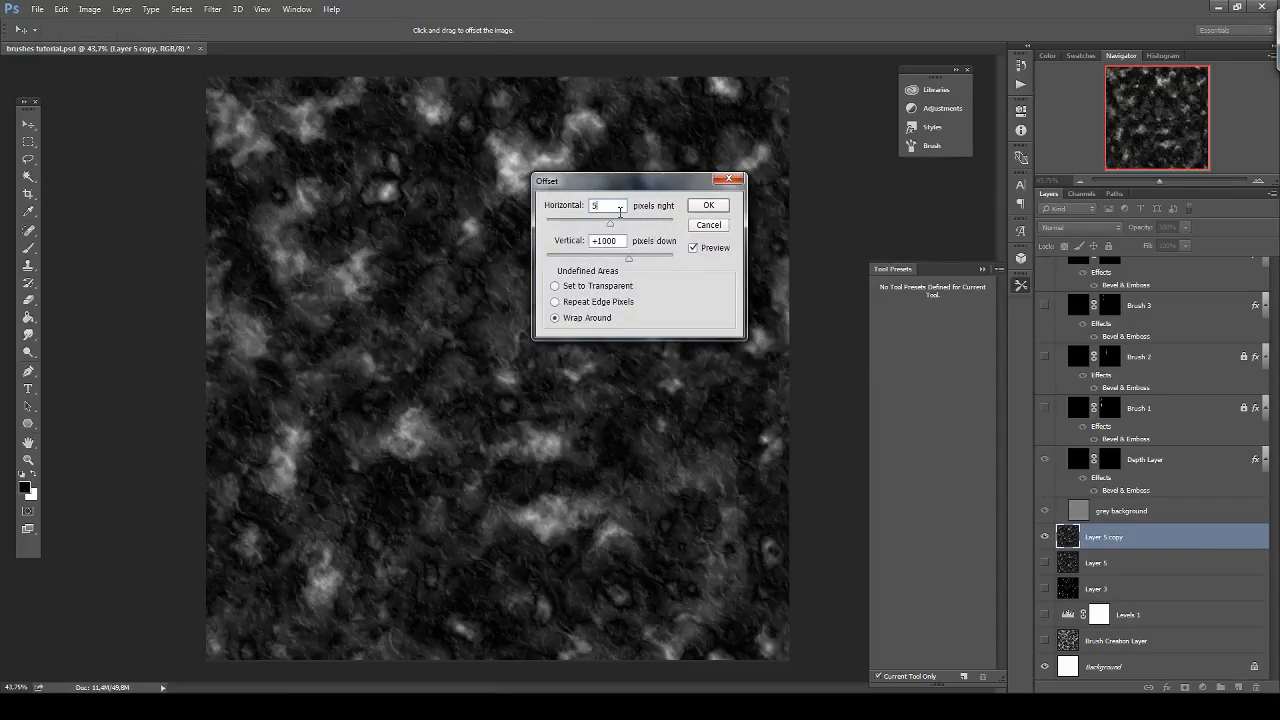
pyautogui.write('000')
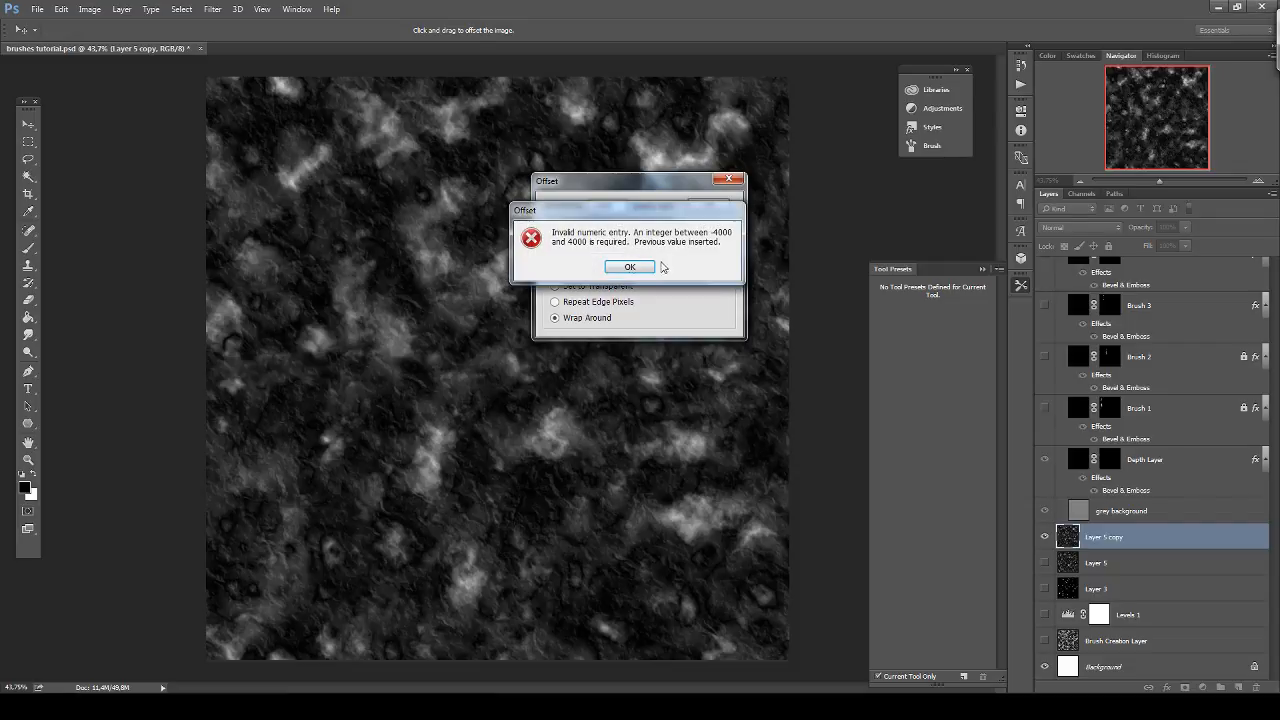
pyautogui.press('Return')
pyautogui.press('Tab')
pyautogui.write('5')
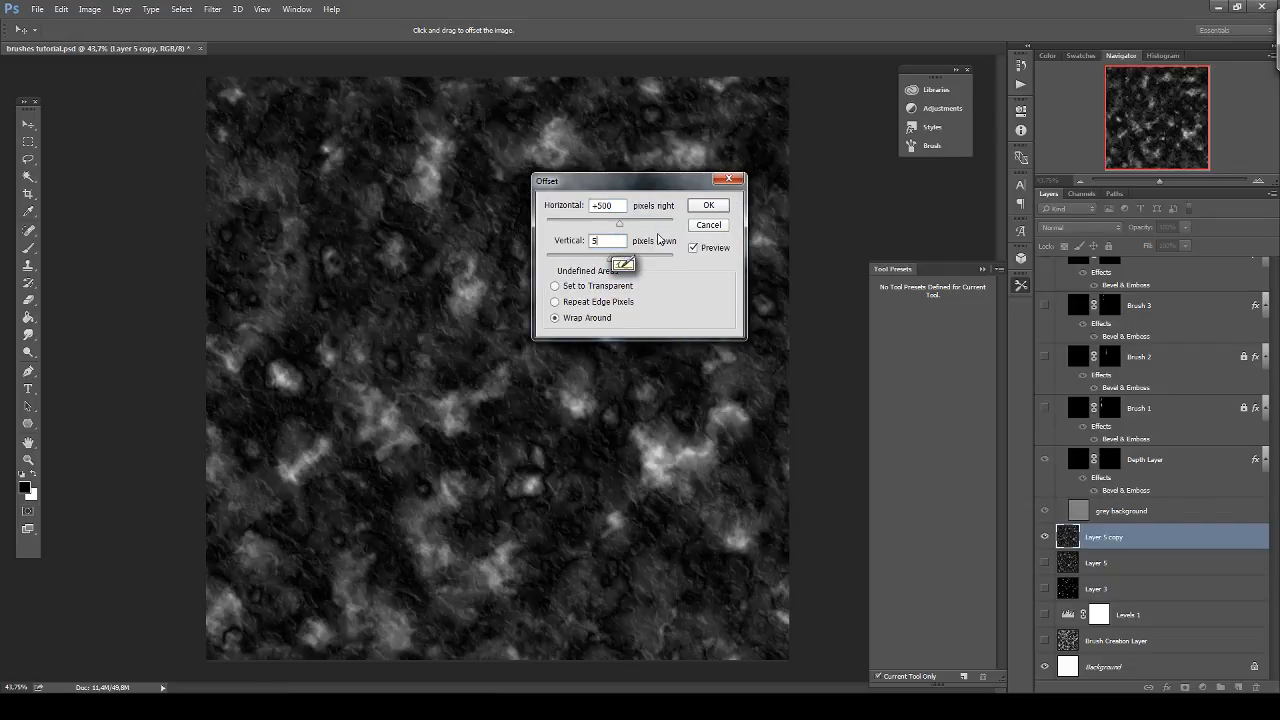
pyautogui.write('0')
pyautogui.click(708, 205)
pyautogui.press('s')
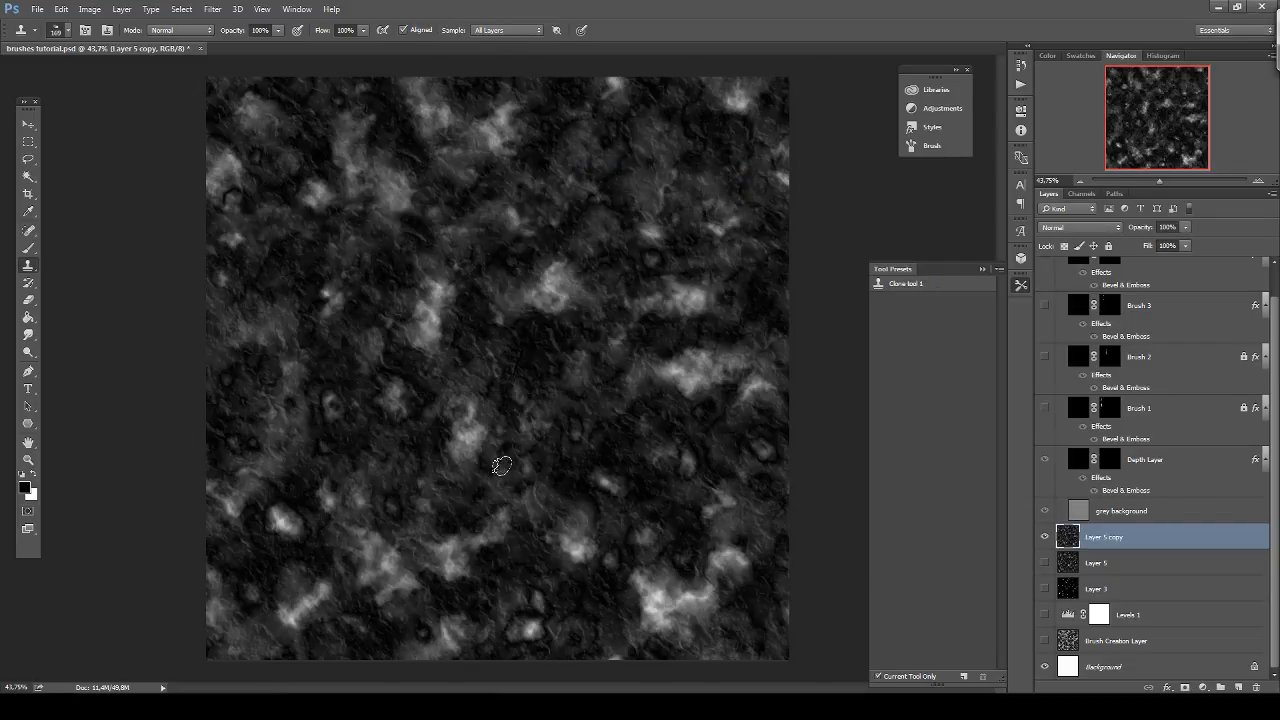
# Examine the offset texture across the whole canvas for remaining seams and repeating spots.
pyautogui.scroll(2, 504, 431)
pyautogui.scroll(-1, 626, 283)
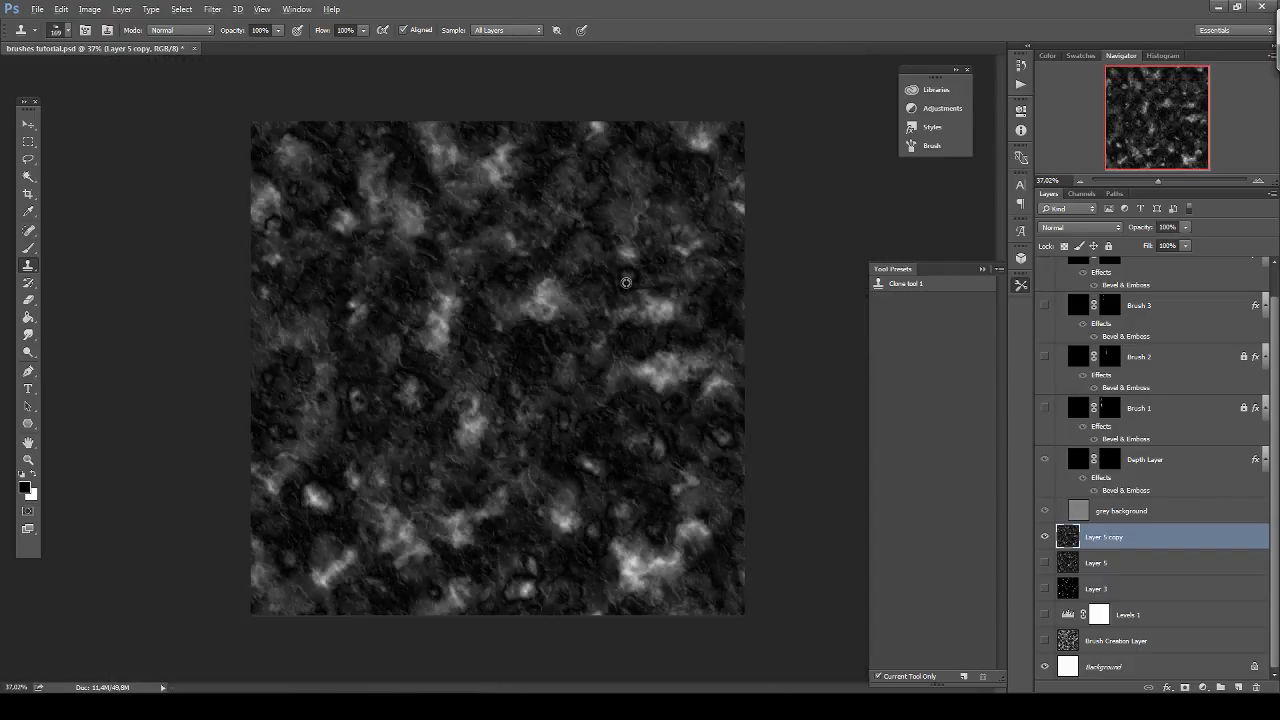
pyautogui.scroll(2, 623, 280)
pyautogui.scroll(1, 624, 281)
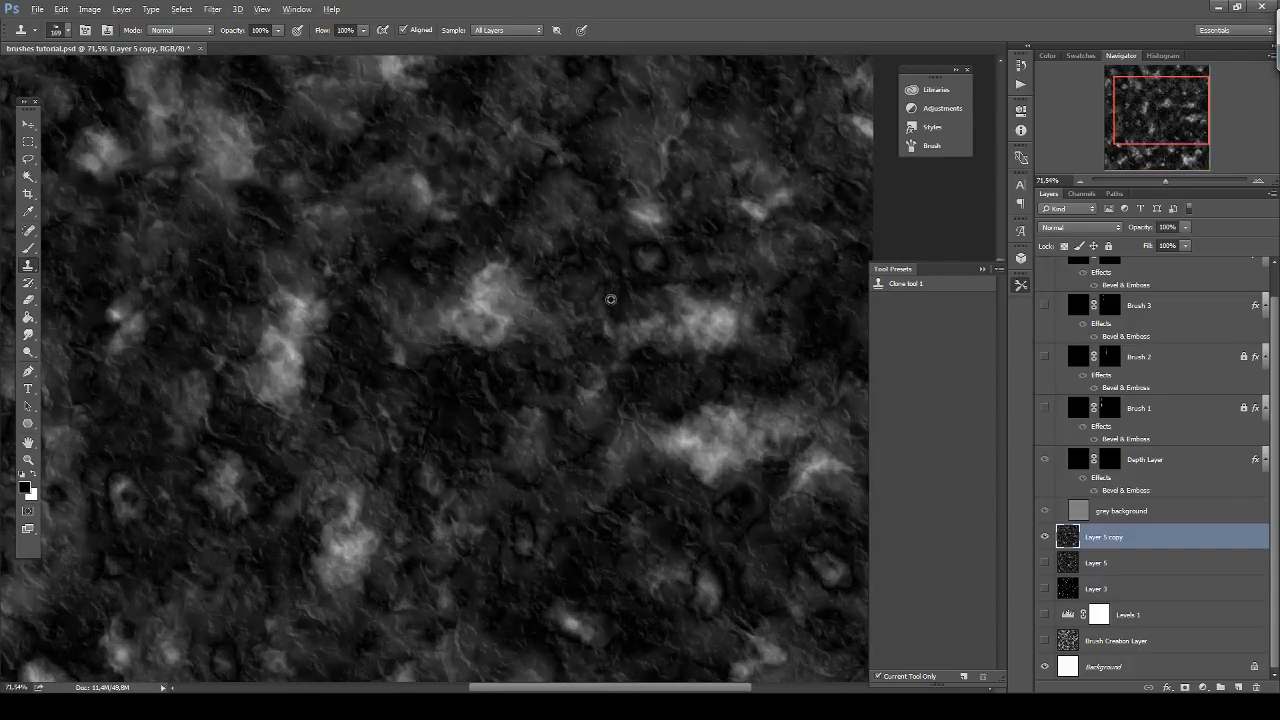
pyautogui.moveTo(117, 428); pyautogui.dragTo(396, 337)
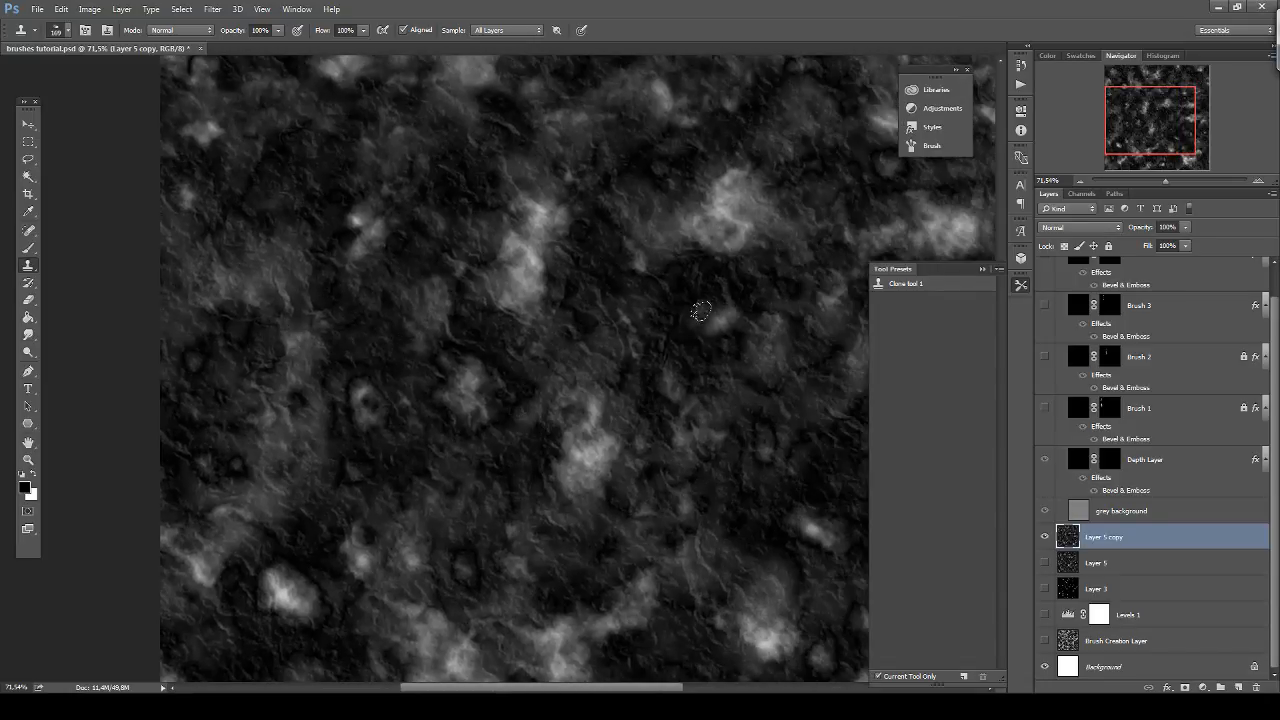
pyautogui.moveTo(710, 318); pyautogui.dragTo(508, 311)
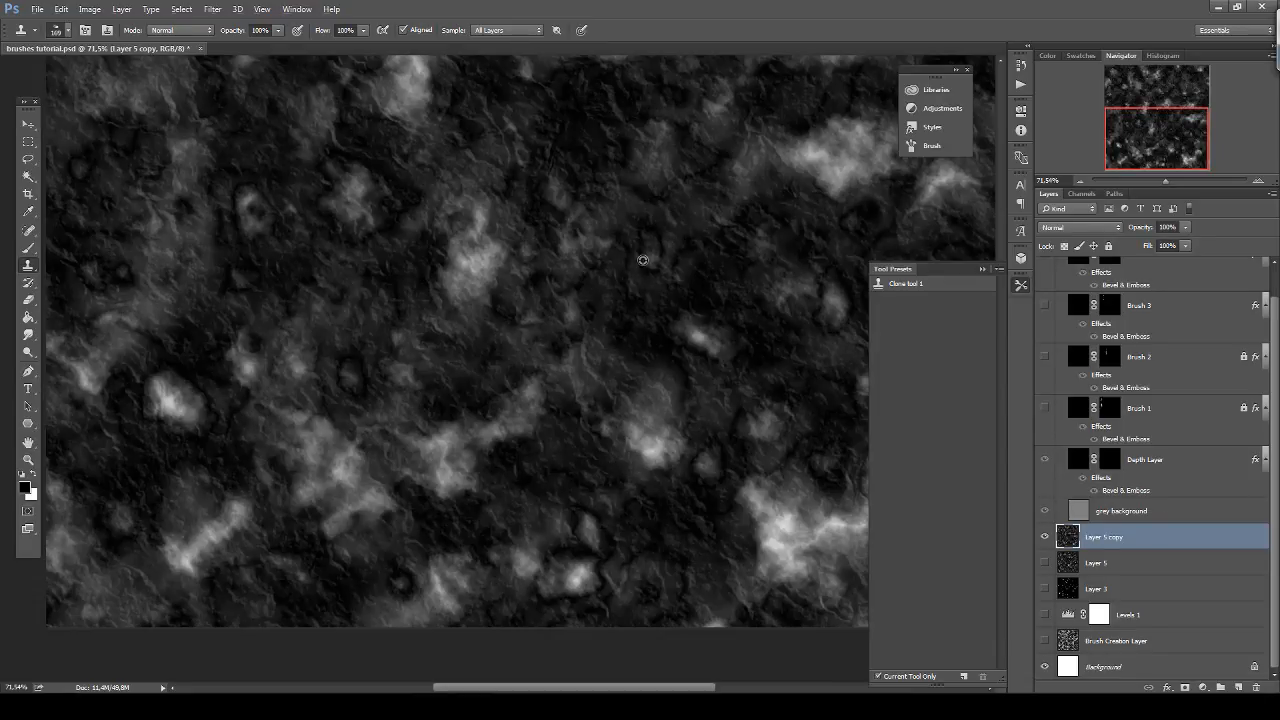
pyautogui.moveTo(626, 220); pyautogui.dragTo(575, 484)
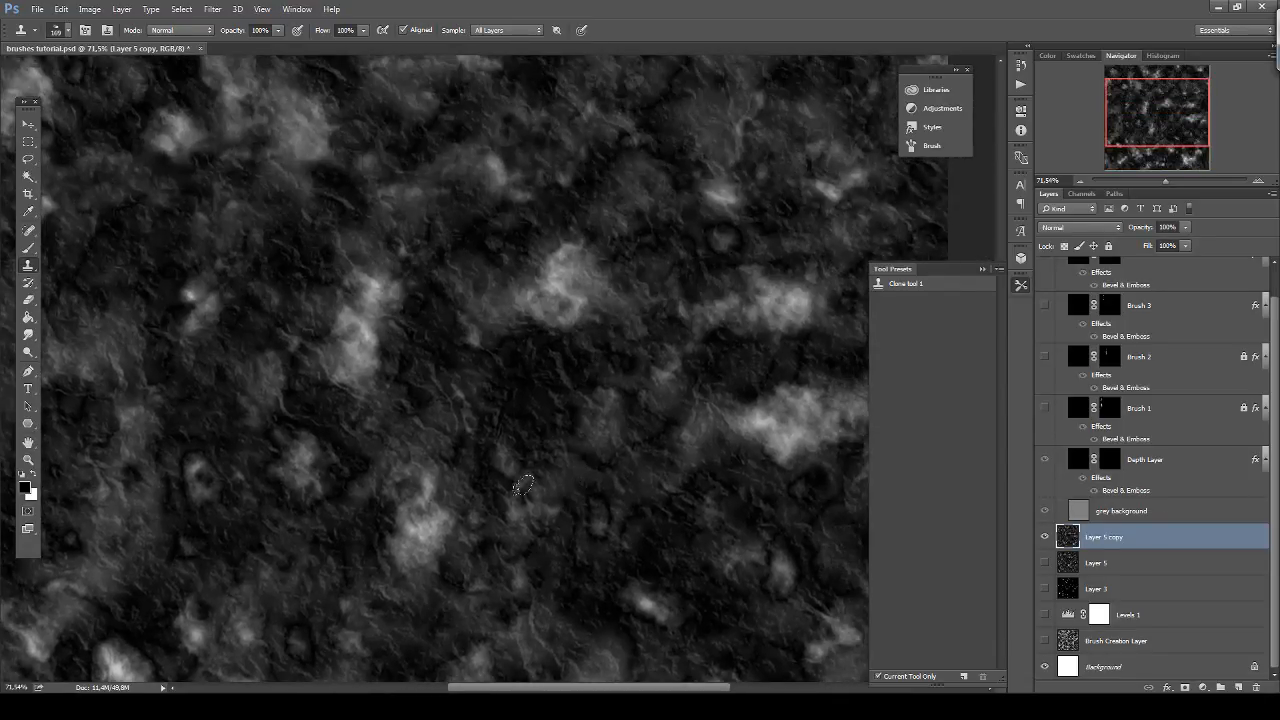
pyautogui.moveTo(483, 455)
pyautogui.mouseDown()
pyautogui.moveTo(491, 531)
pyautogui.moveTo(529, 357)
pyautogui.moveTo(622, 360)
pyautogui.mouseUp()
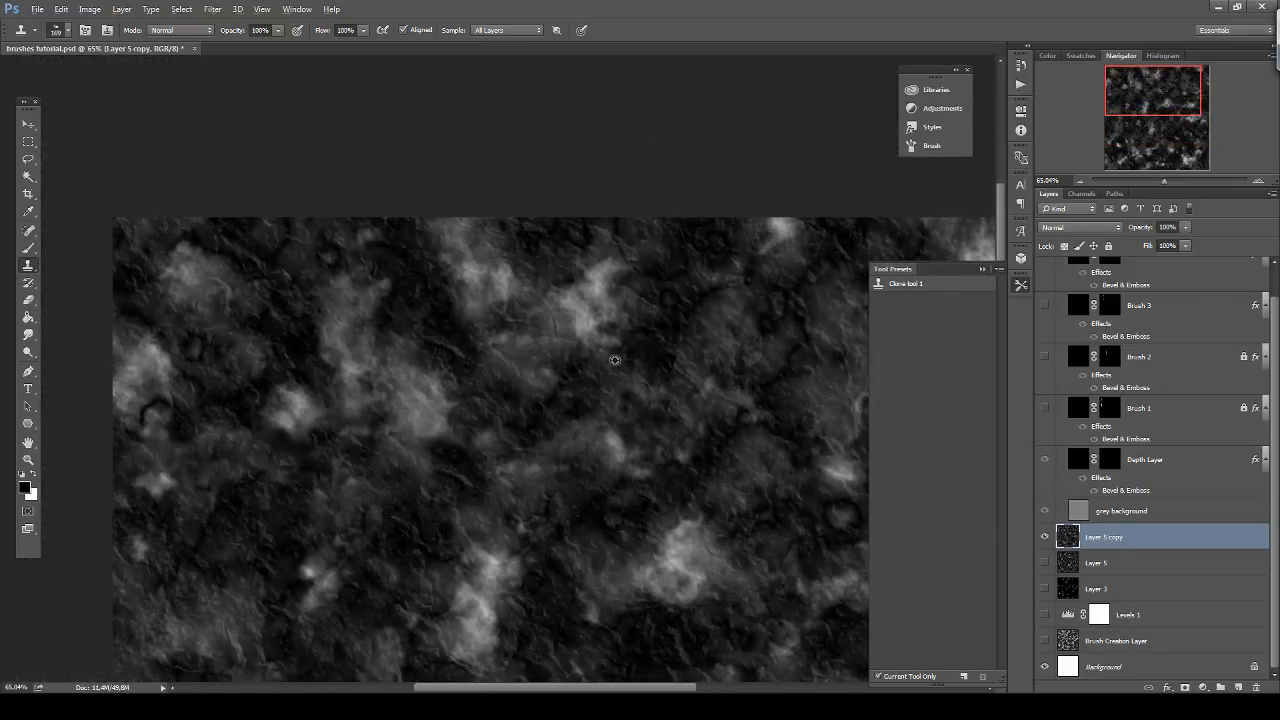
pyautogui.scroll(-8, 610, 359)
pyautogui.scroll(2, 587, 355)
pyautogui.scroll(1, 586, 354)
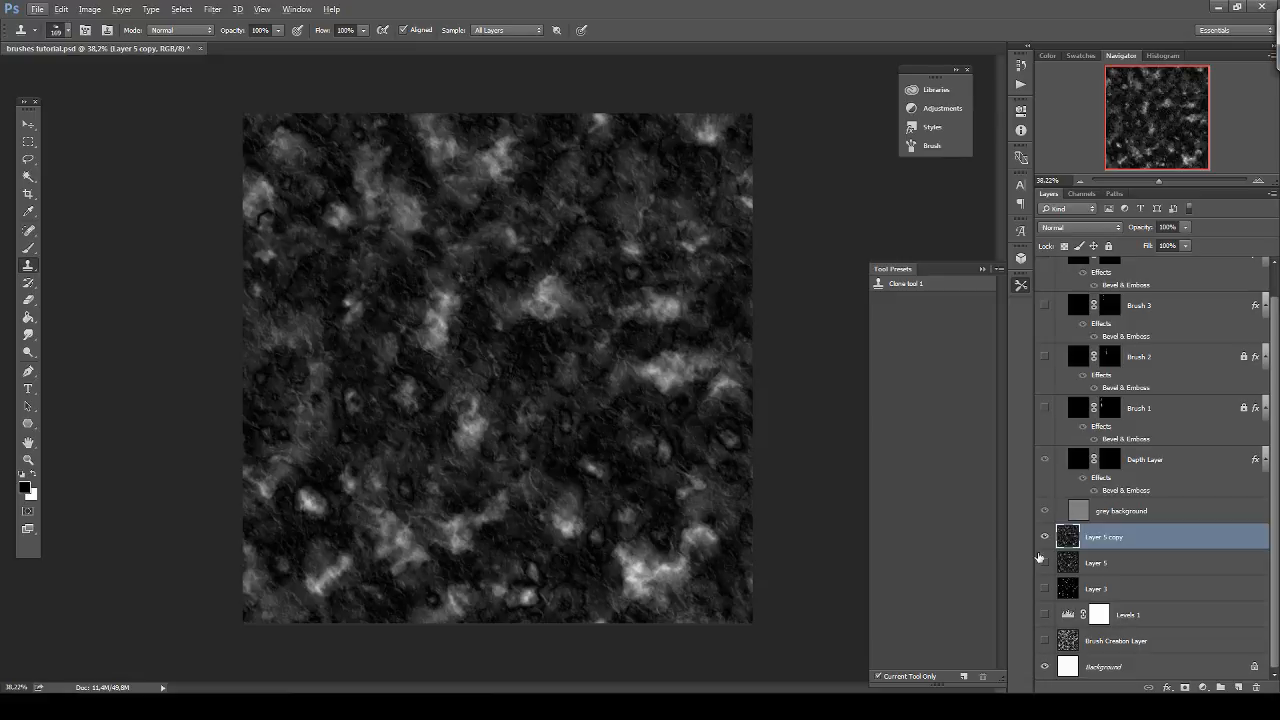
# Delete Layer 5 and duplicate the seamless Layer 5 copy texture.
pyautogui.moveTo(1120, 564); pyautogui.dragTo(1256, 688)
pyautogui.click(1127, 566)
pyautogui.hotkey('ctrl', 'j')
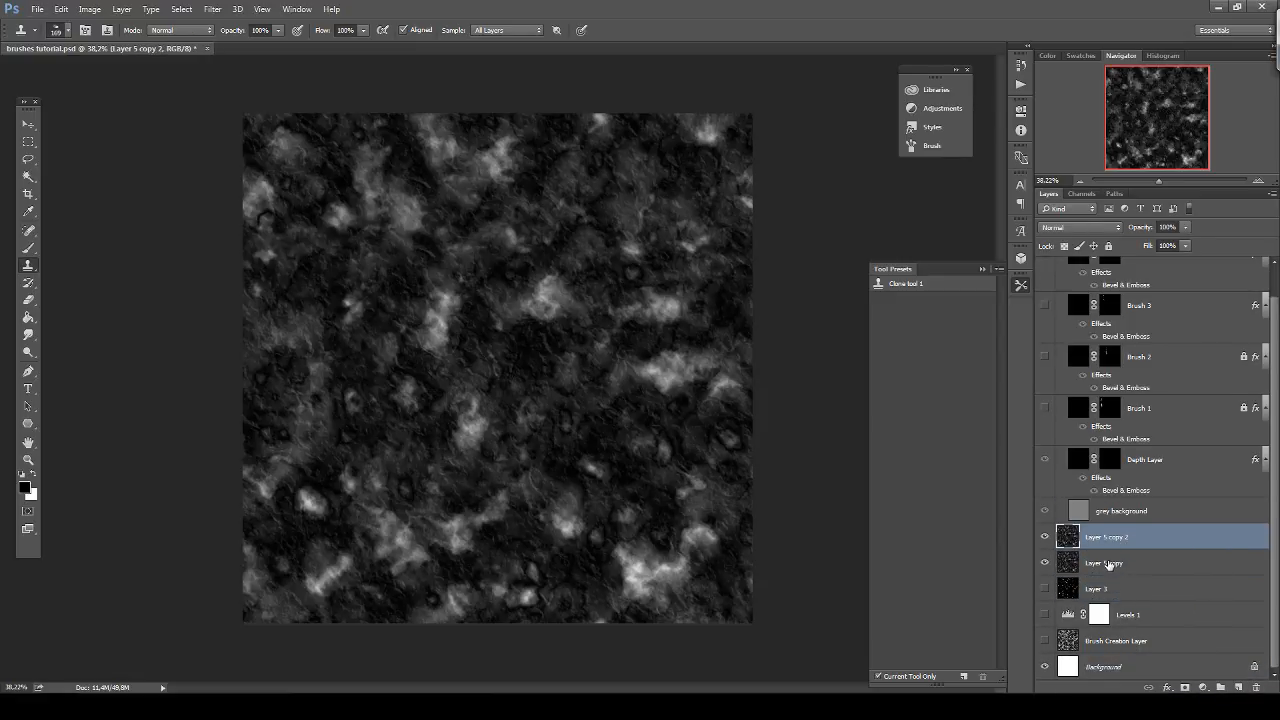
# Apply the Emboss filter to Layer 5 copy 2 with a height of 5 pixels and an amount of about 135%.
pyautogui.click(211, 8)
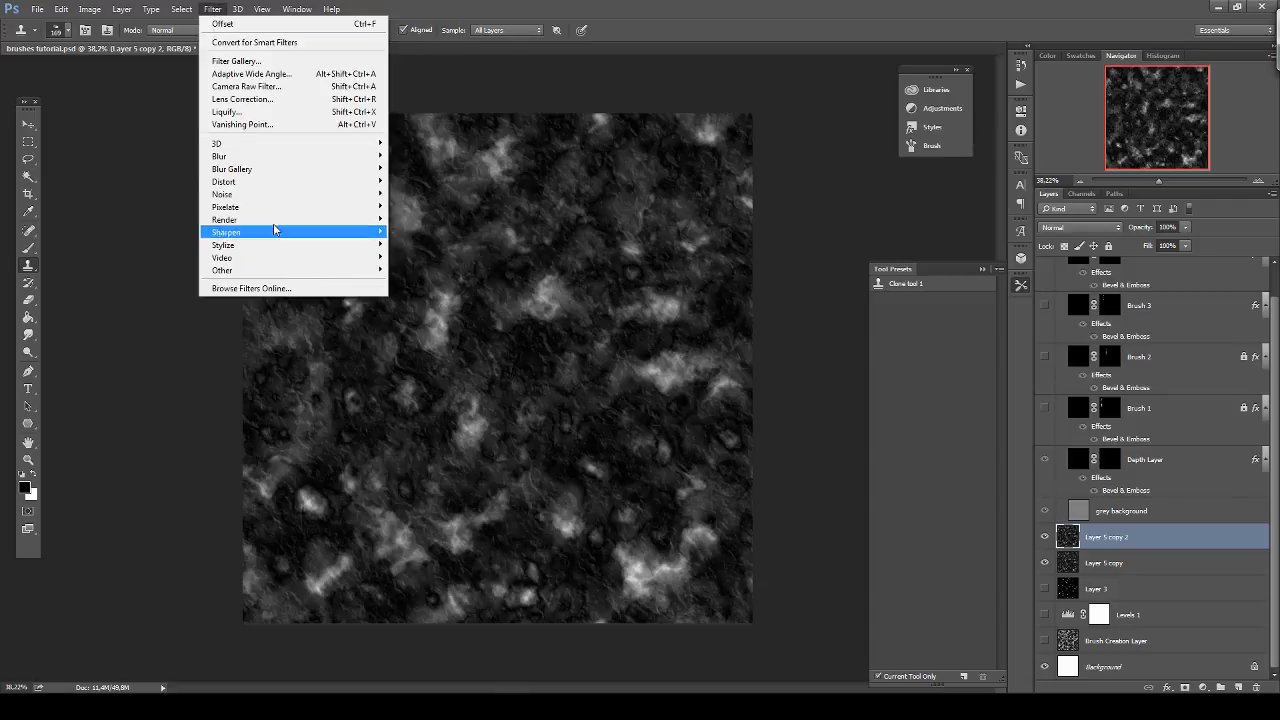
pyautogui.moveTo(262, 272)
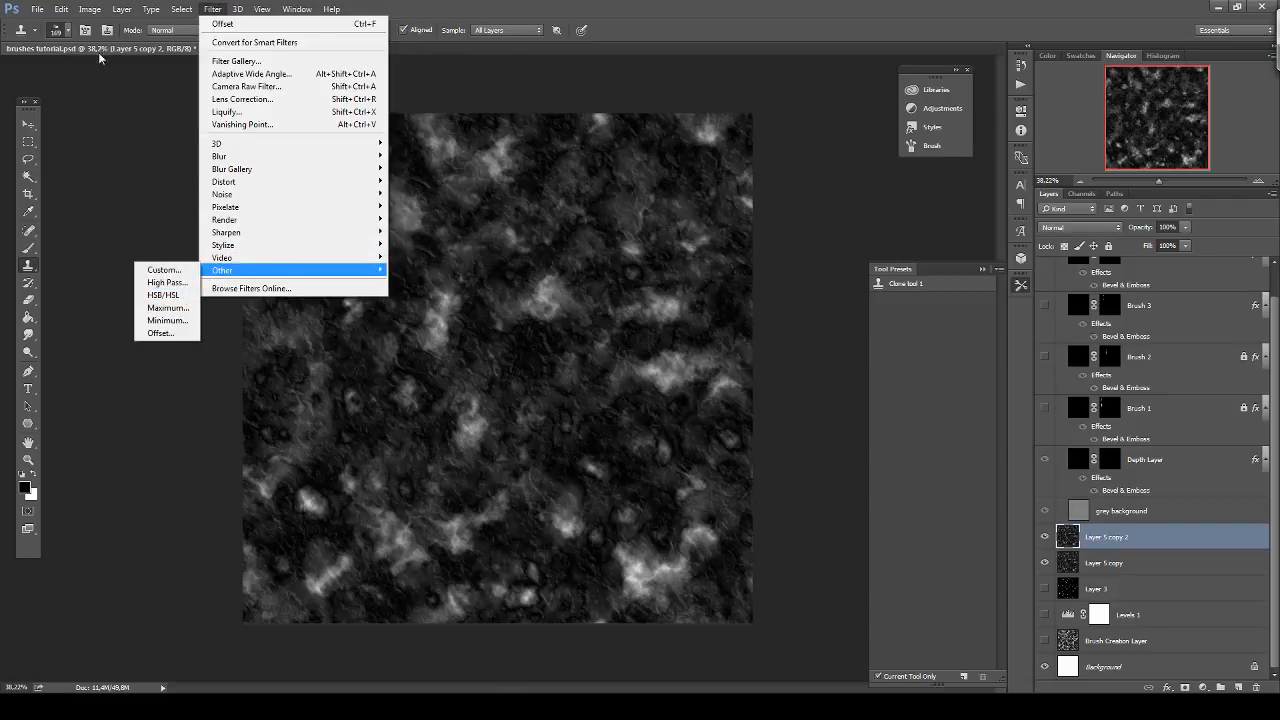
pyautogui.moveTo(88, 10)
pyautogui.moveTo(212, 10)
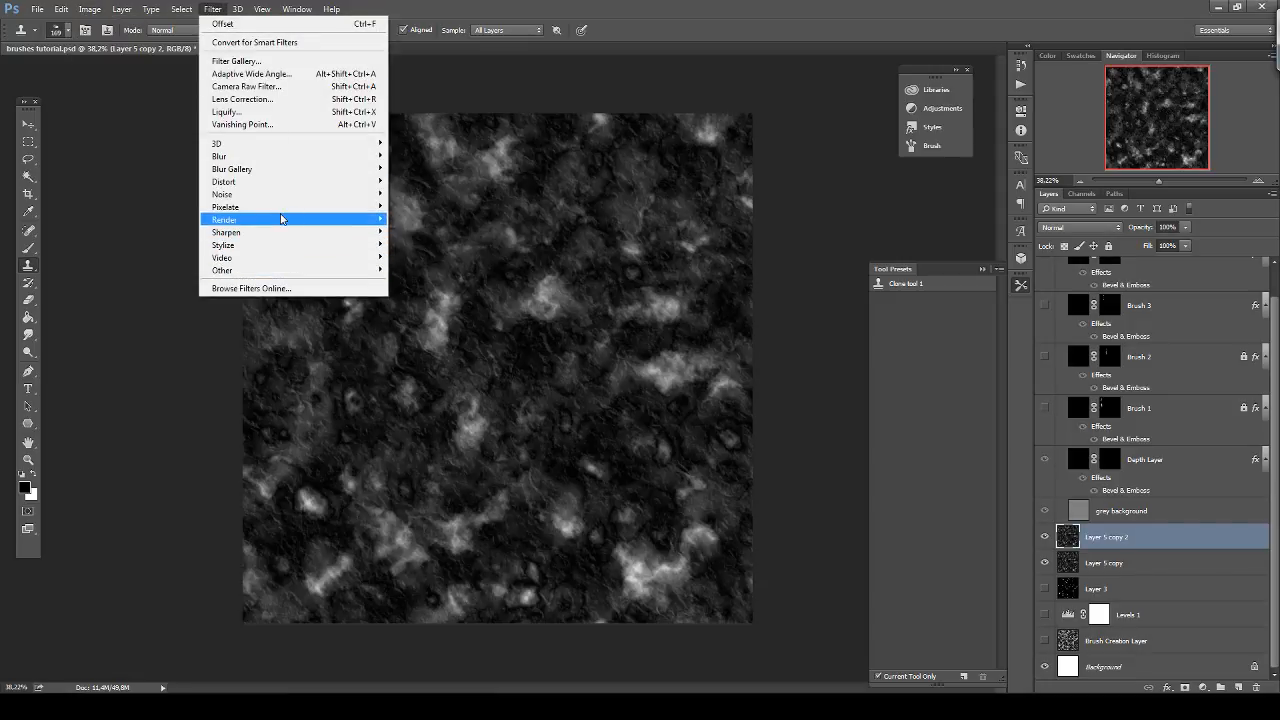
pyautogui.moveTo(273, 250)
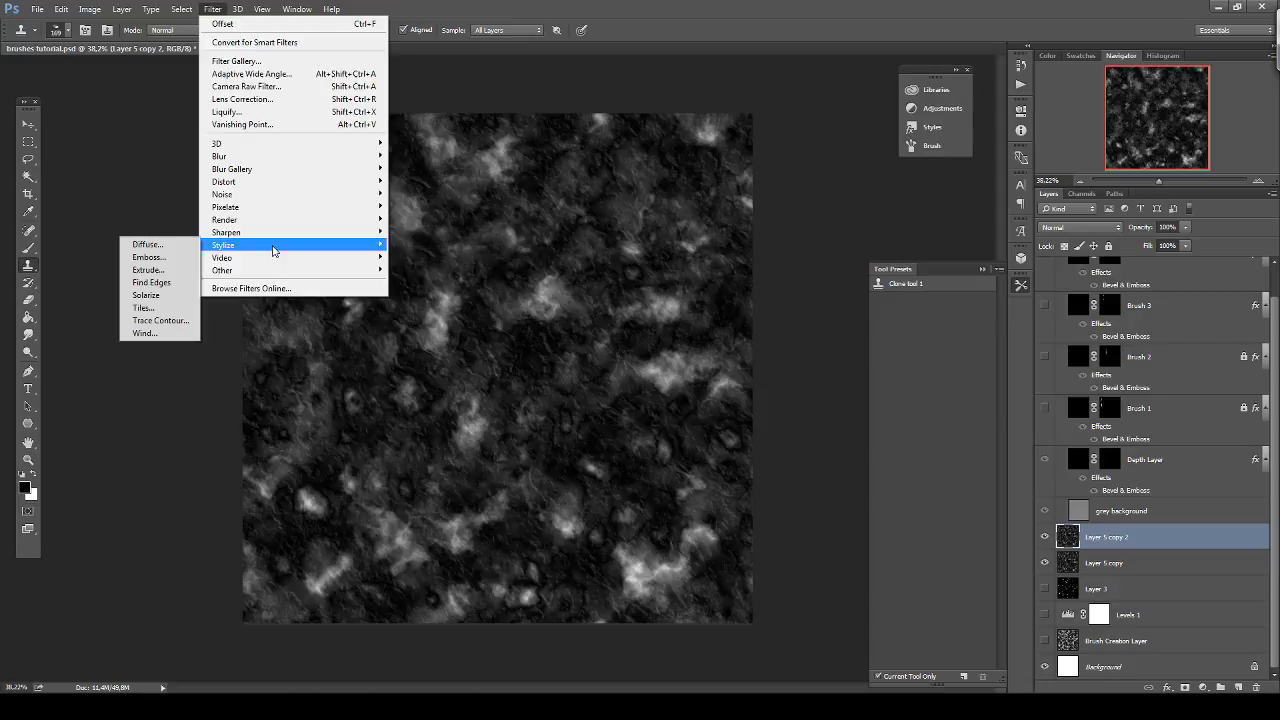
pyautogui.click(182, 257)
pyautogui.moveTo(718, 382)
pyautogui.mouseDown()
pyautogui.moveTo(736, 382)
pyautogui.moveTo(706, 380)
pyautogui.mouseUp()
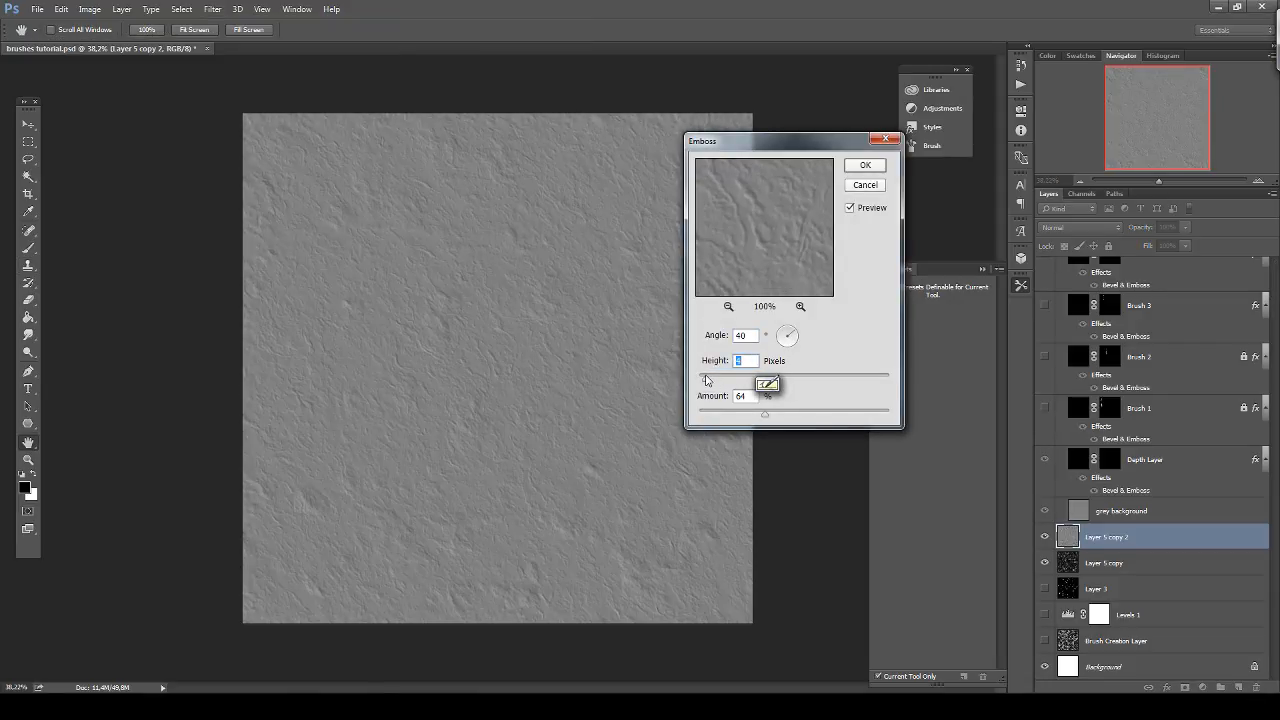
pyautogui.moveTo(764, 412); pyautogui.dragTo(822, 420)
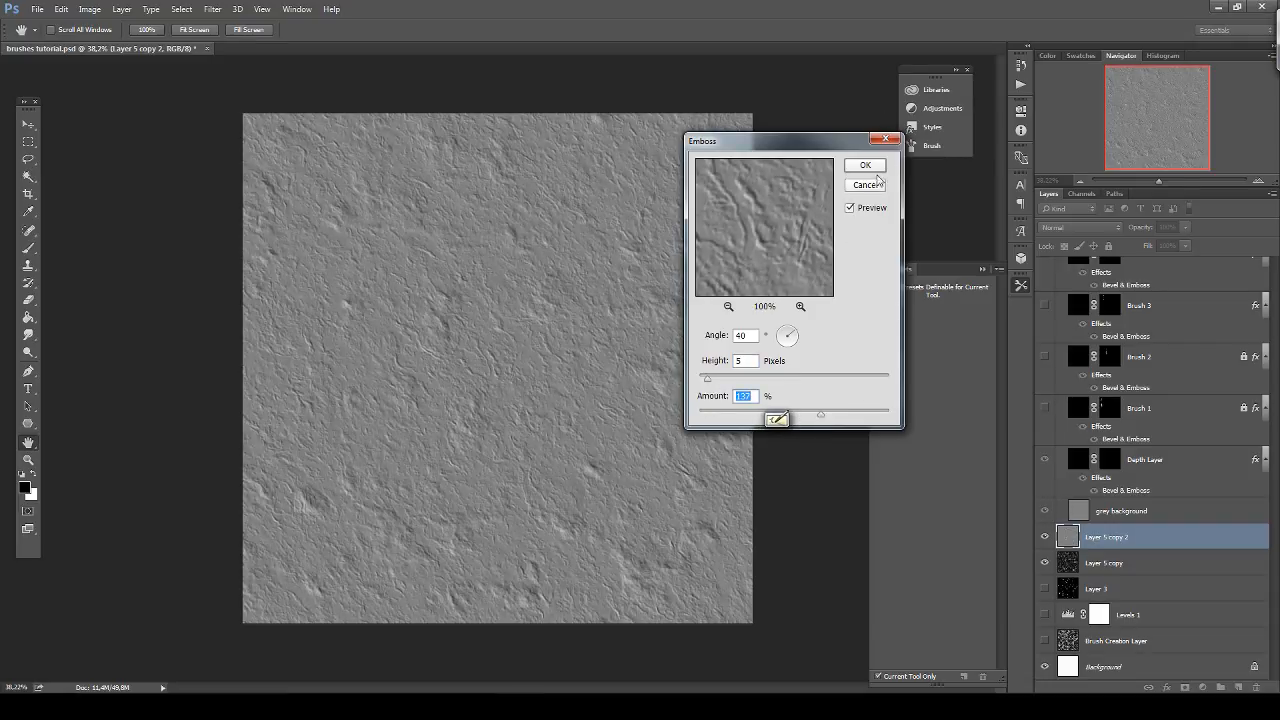
pyautogui.click(875, 168)
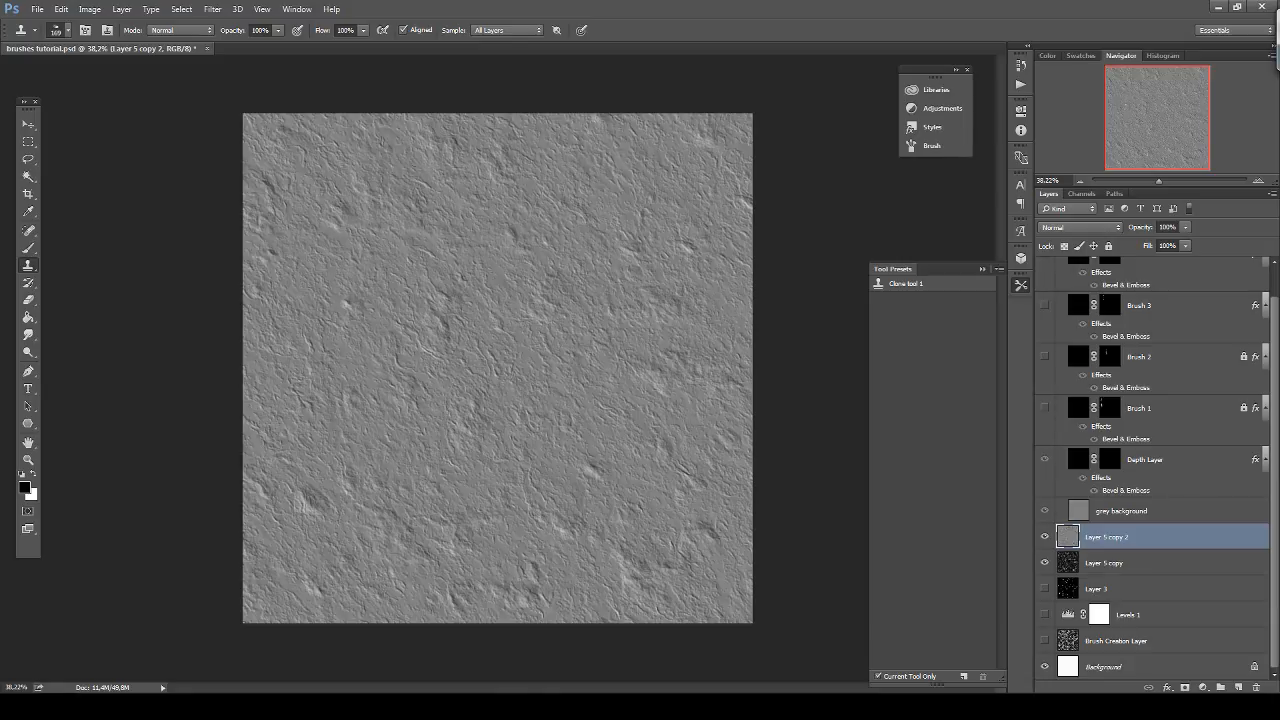
# Select the entire embossed canvas and define it as a pattern named Pattern 1.
pyautogui.hotkey('ctrl', 'a')
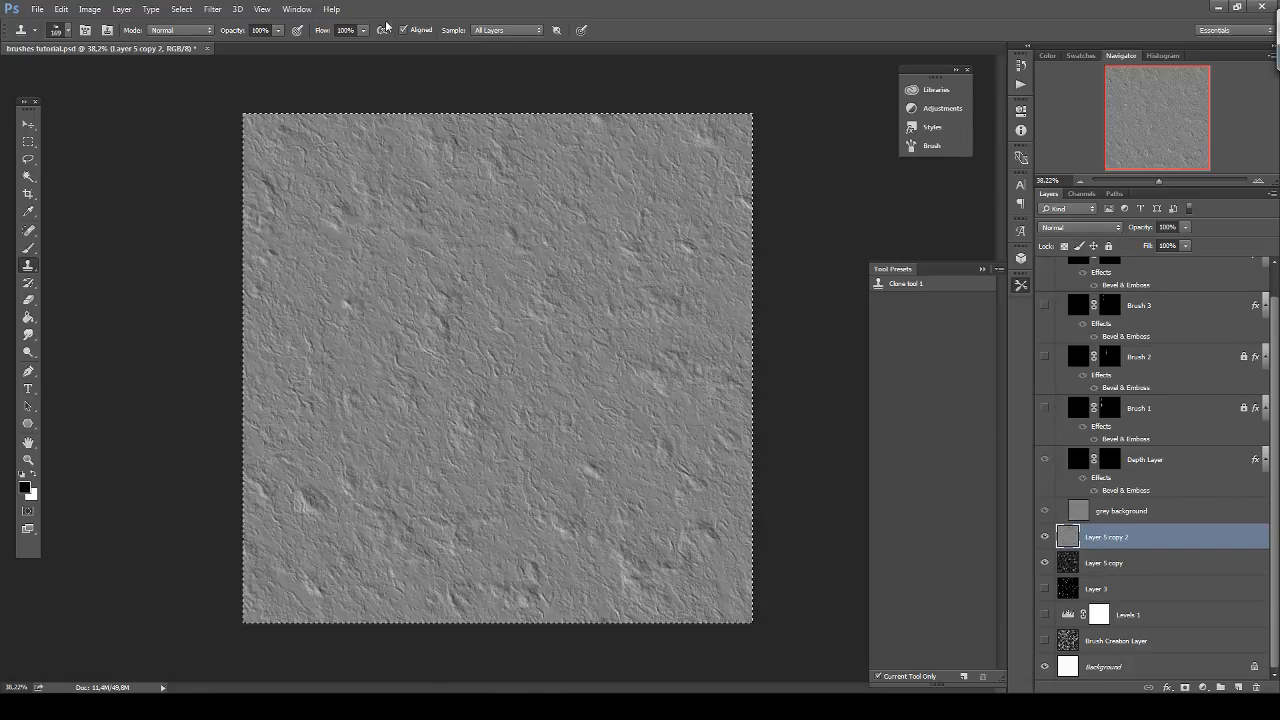
pyautogui.click(61, 9)
pyautogui.click(140, 339)
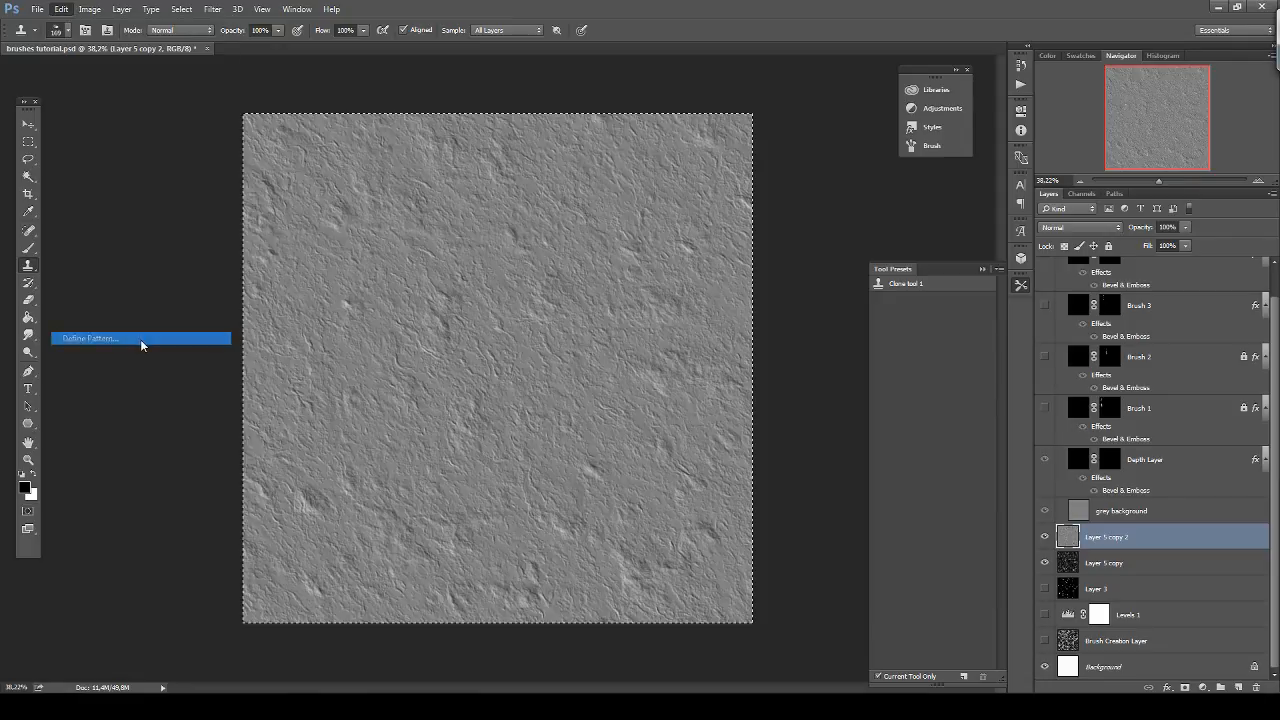
pyautogui.write('Pattern 1')
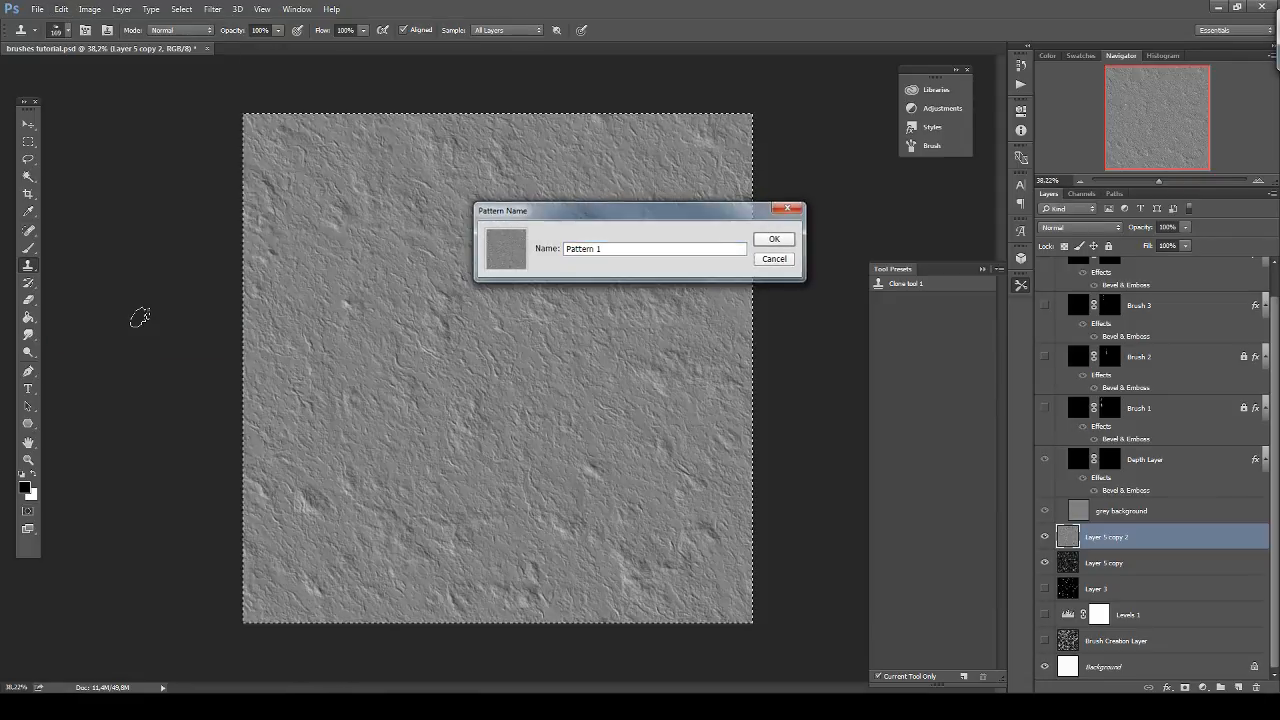
pyautogui.press('Return')
# Hide the embossed Layer 5 copy 2 and define the cloudy Layer 5 copy texture as a pattern named Pattern 2.
pyautogui.click(1044, 537)
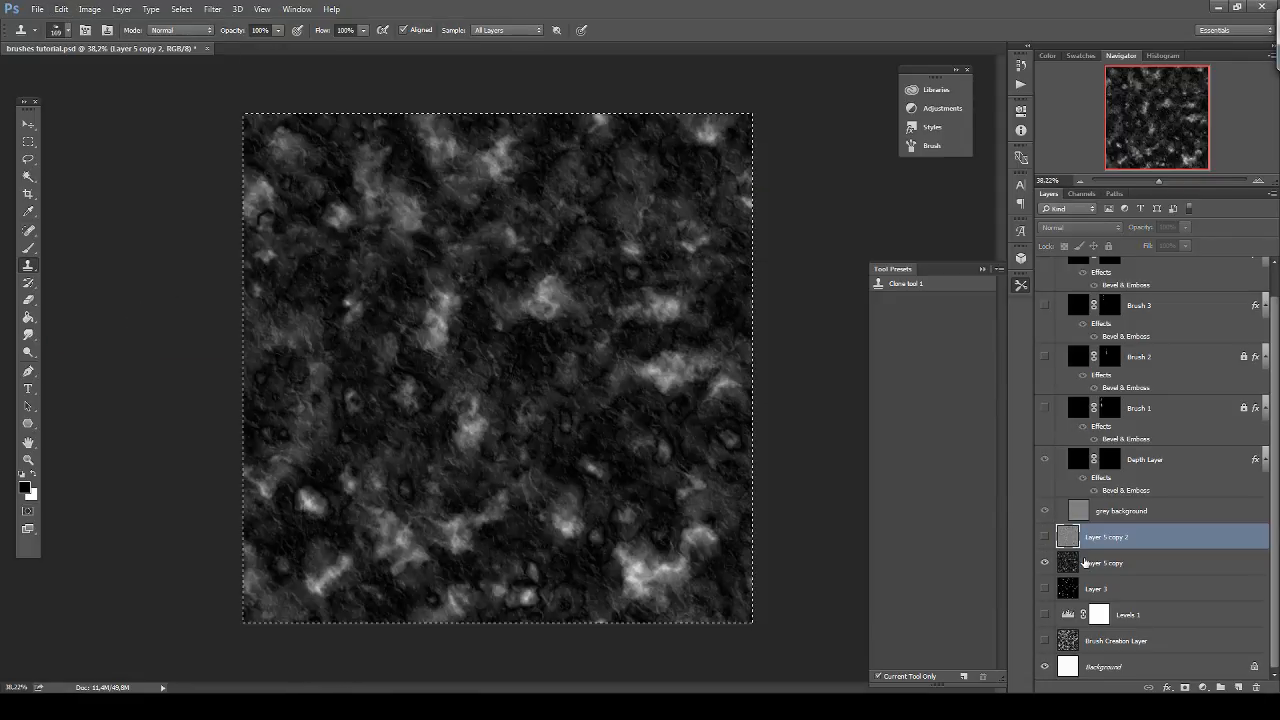
pyautogui.click(1086, 563)
pyautogui.click(61, 9)
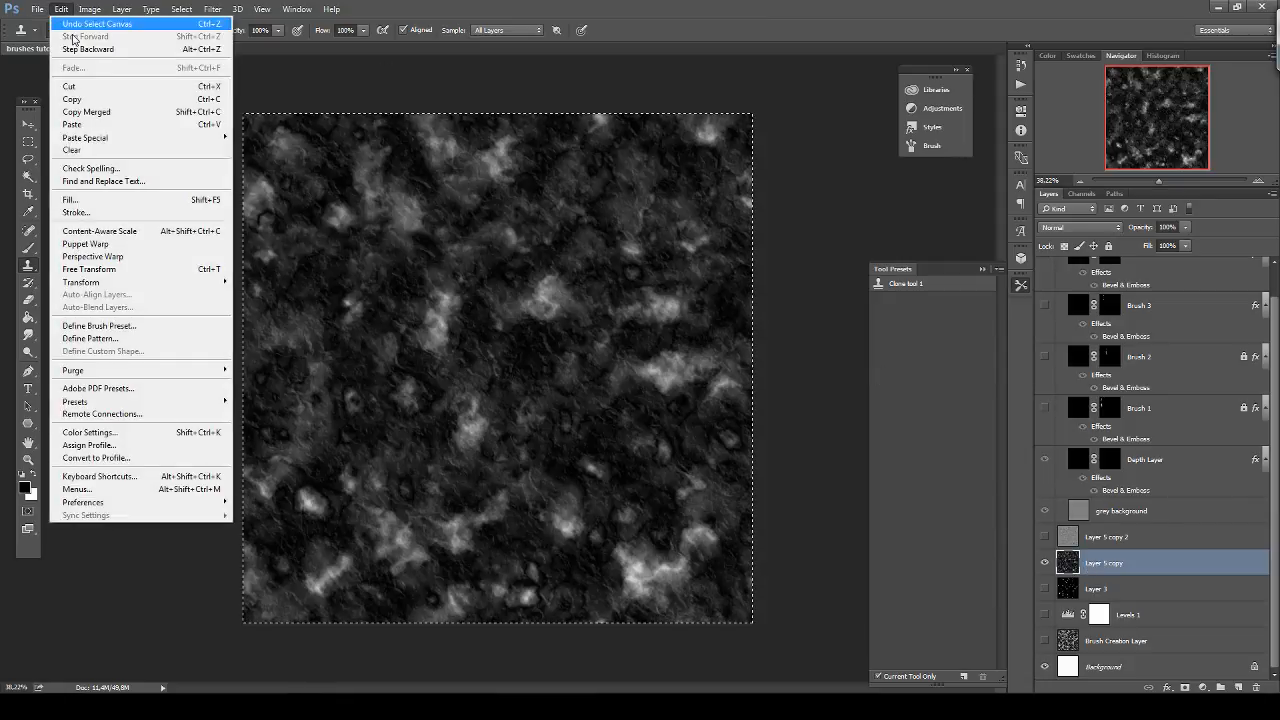
pyautogui.click(134, 338)
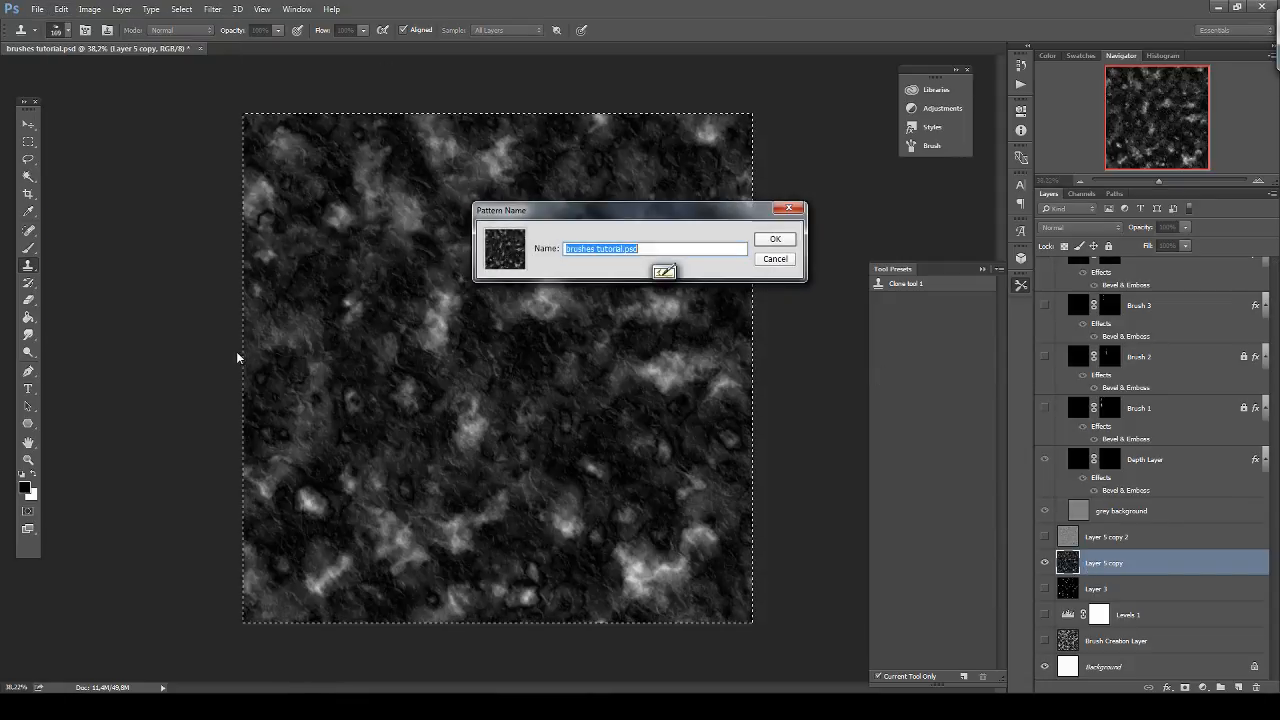
pyautogui.write('Pattern 2')
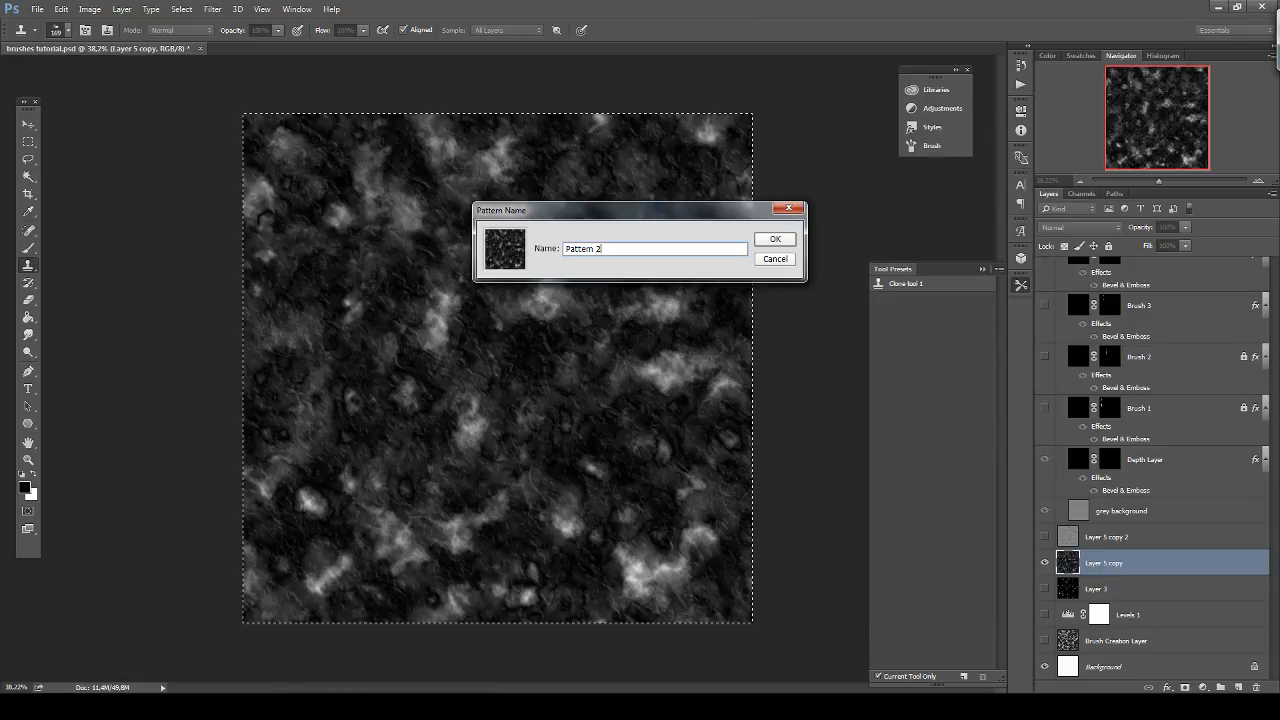
pyautogui.press('Return')
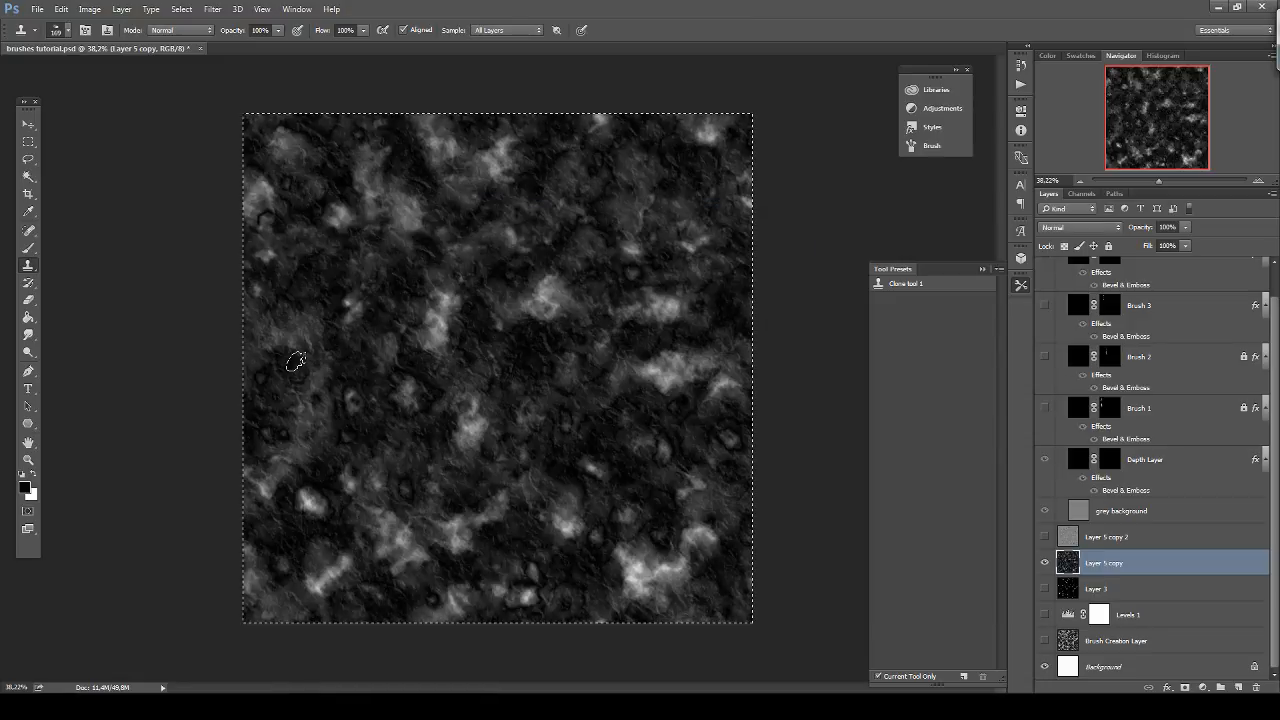
# Delete the embossed Layer 5 copy 2 and deselect the canvas.
pyautogui.click(1102, 535)
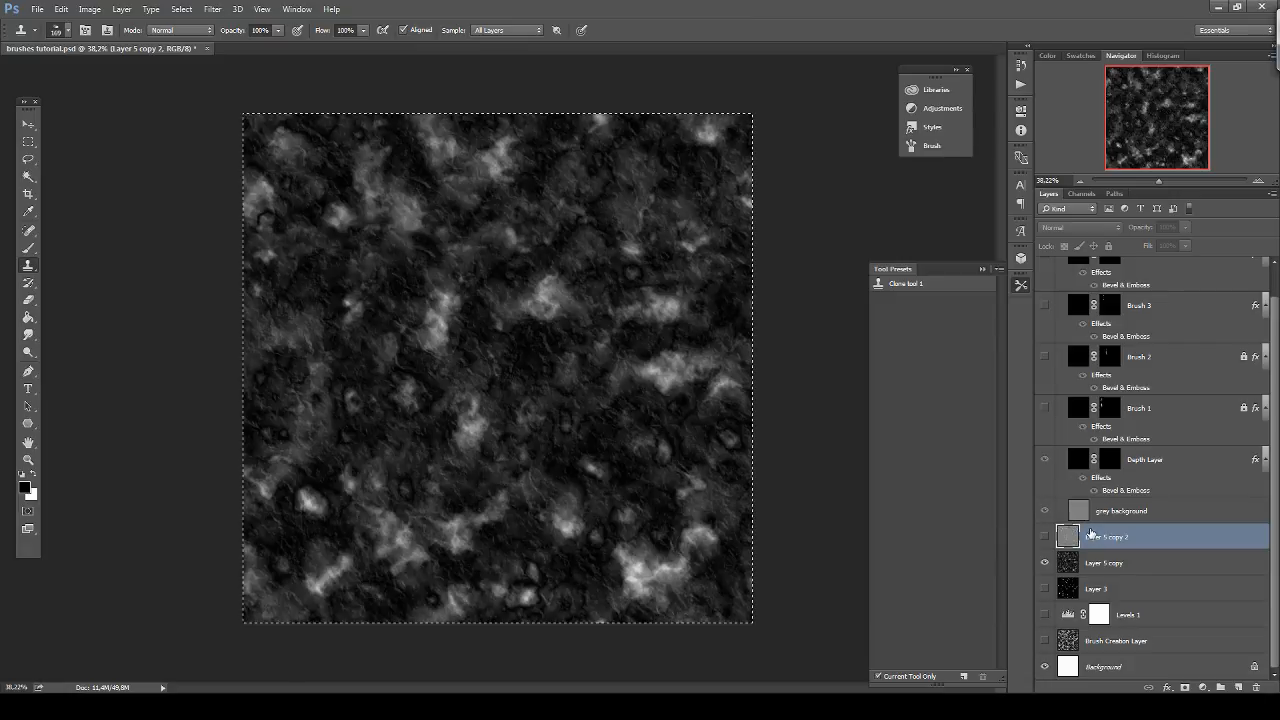
pyautogui.moveTo(1090, 535); pyautogui.dragTo(1256, 688)
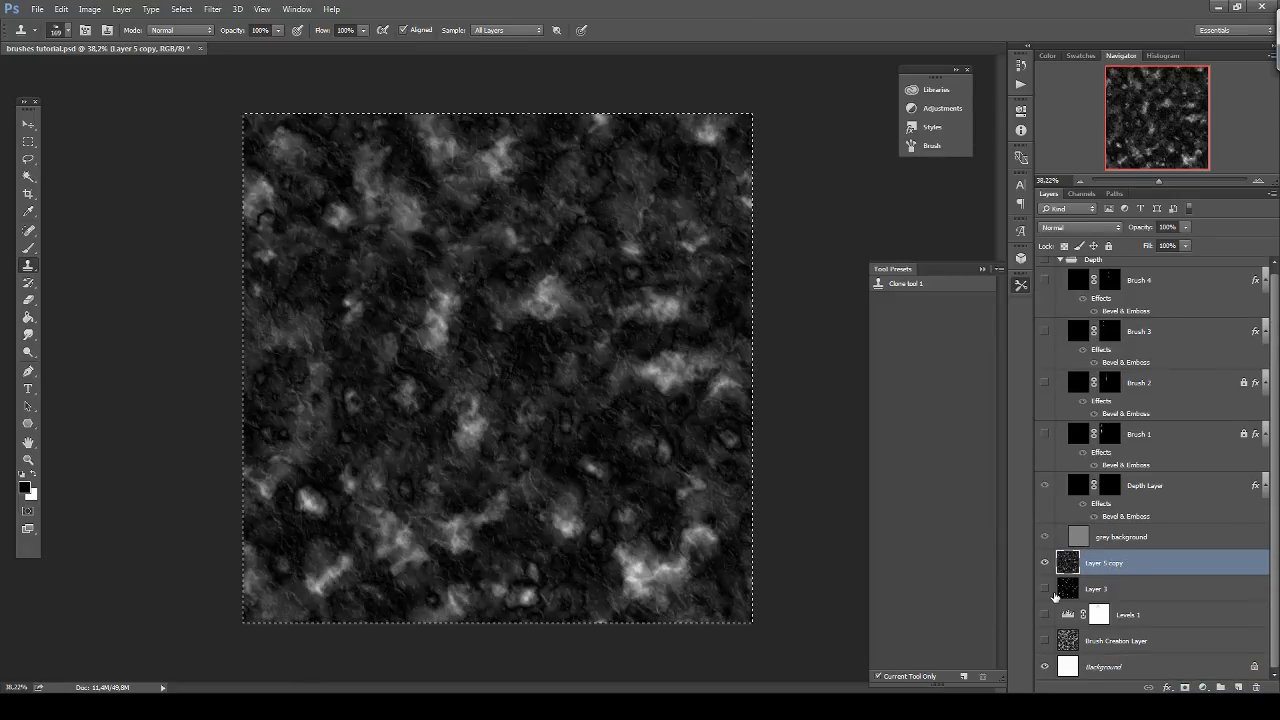
pyautogui.hotkey('ctrl', 'd')
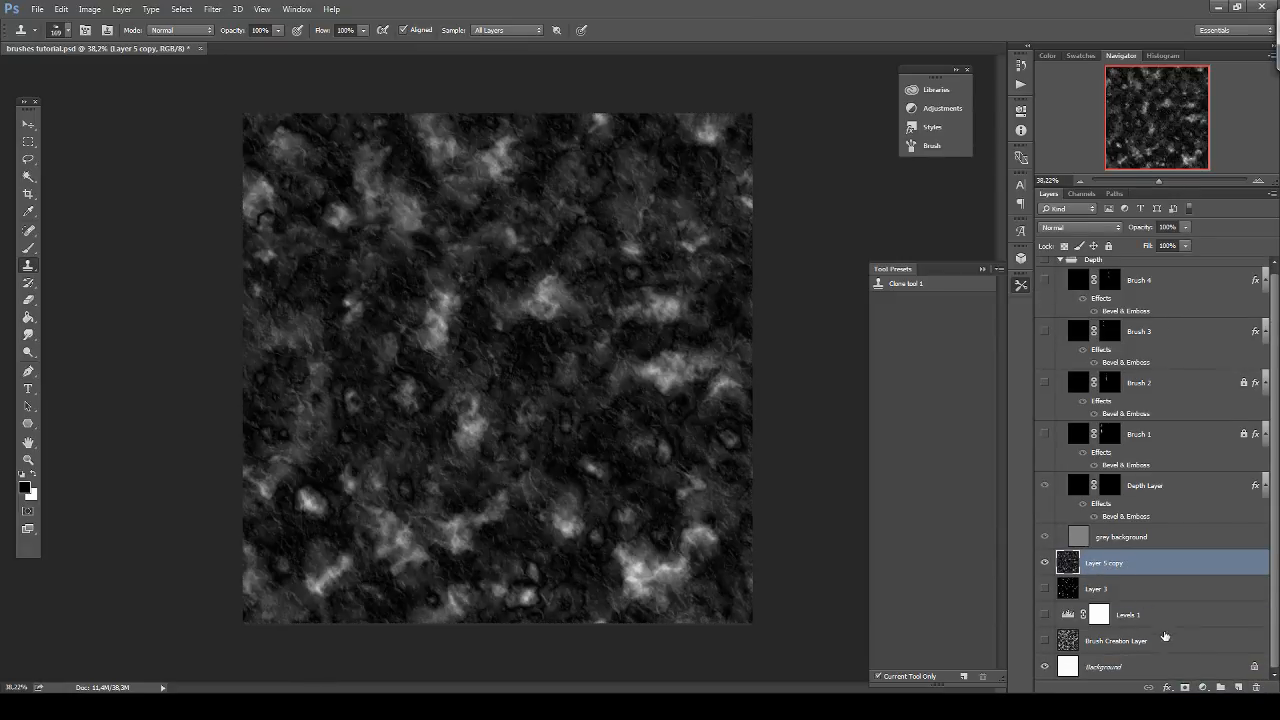
# Create a new layer above Layer 5 copy and fill it with the Clouds filter.
pyautogui.click(1237, 688)
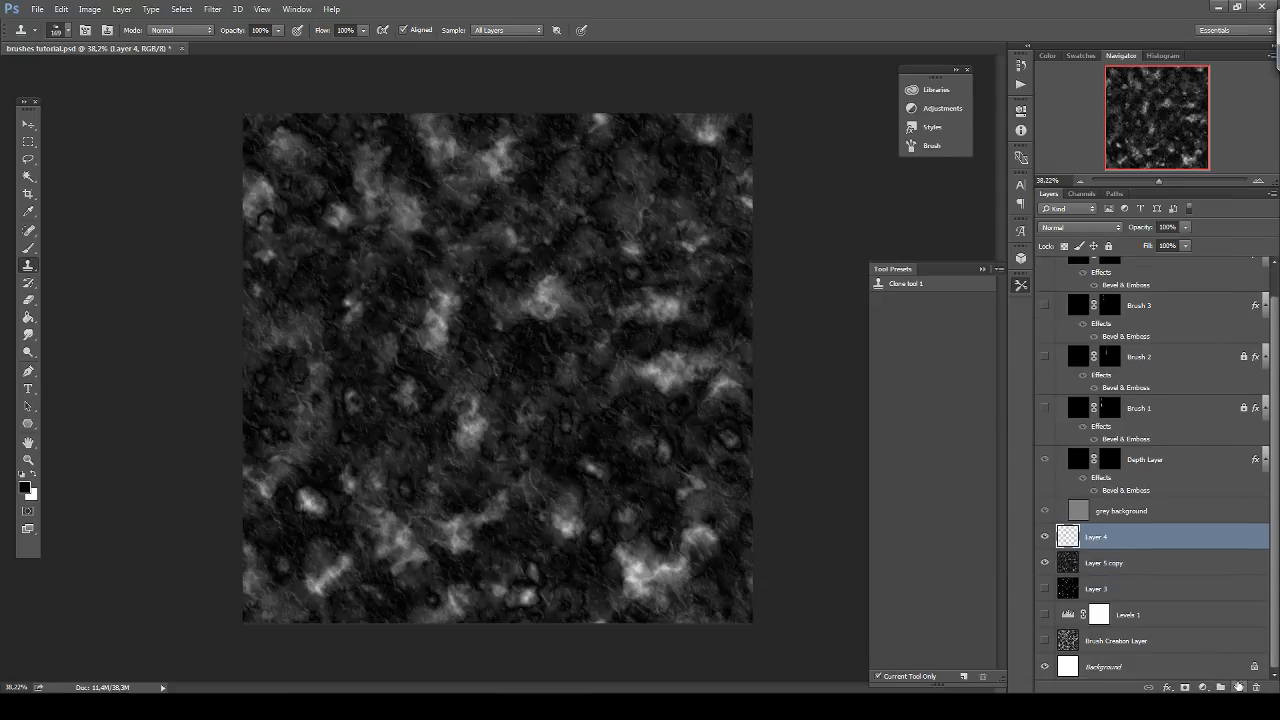
pyautogui.click(212, 9)
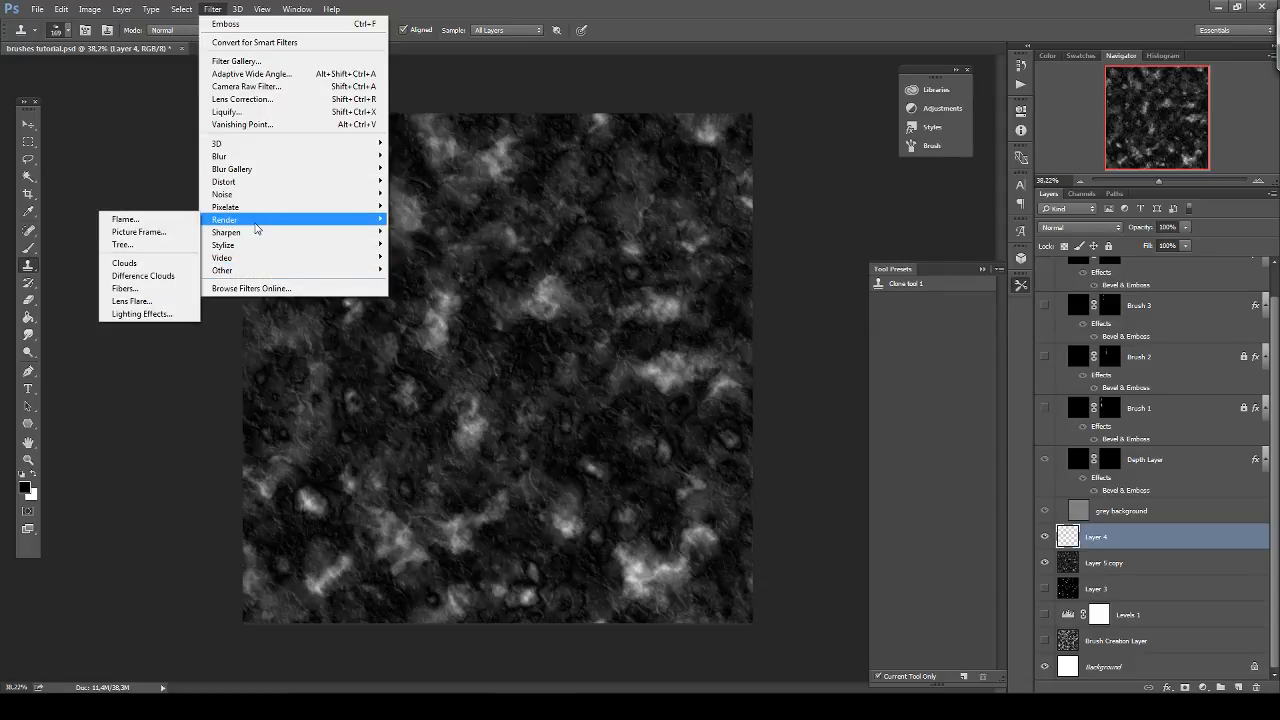
pyautogui.moveTo(256, 226)
pyautogui.click(155, 262)
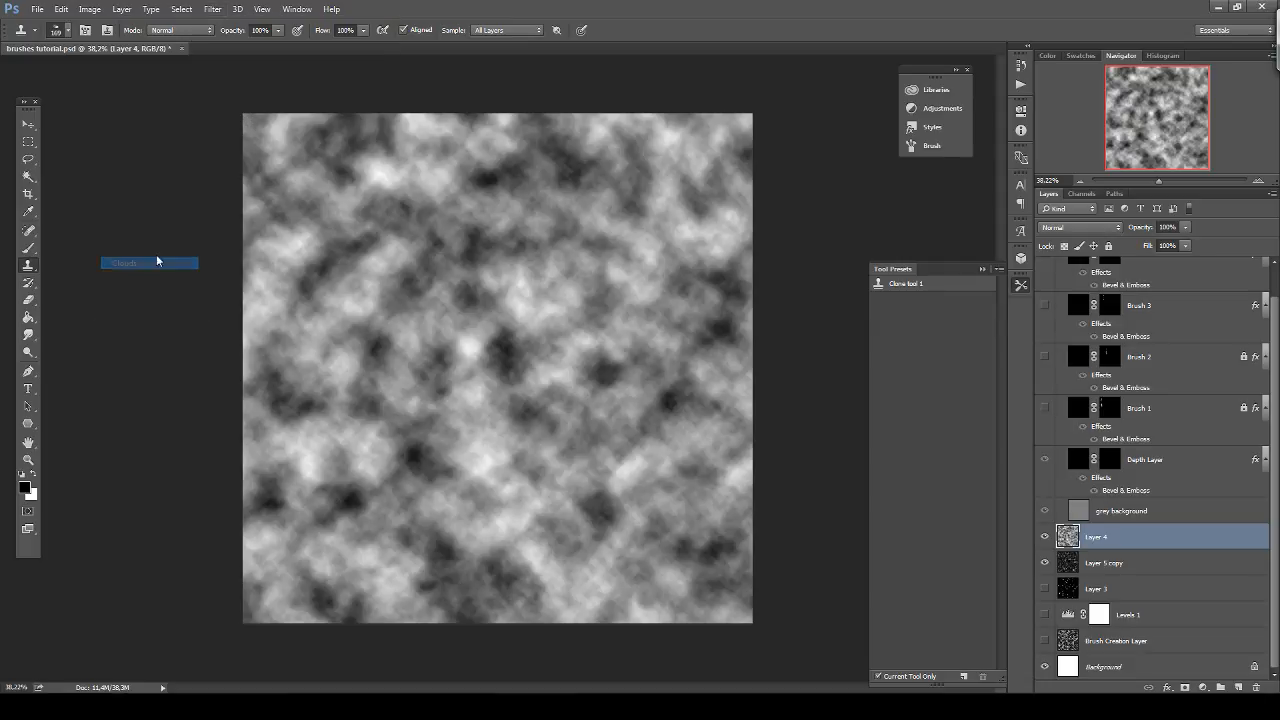
# Apply the Difference Clouds filter twice to the new clouds layer.
pyautogui.click(212, 9)
pyautogui.moveTo(253, 222)
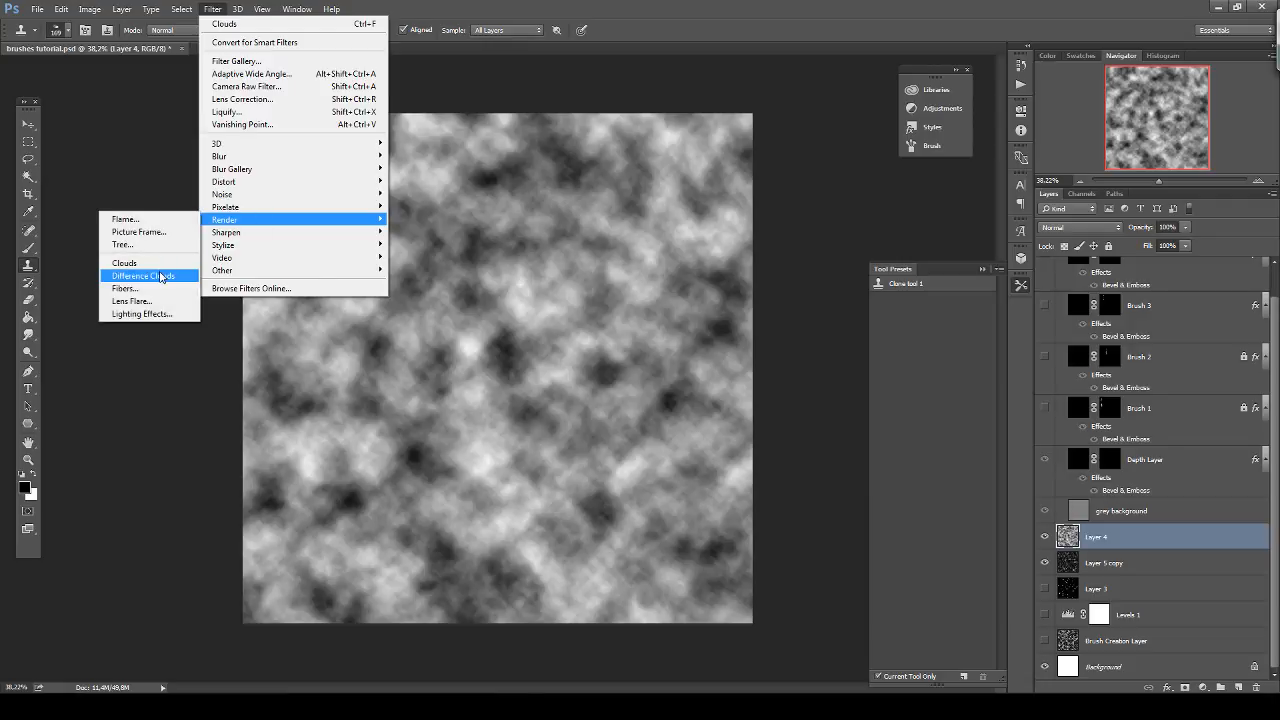
pyautogui.click(149, 274)
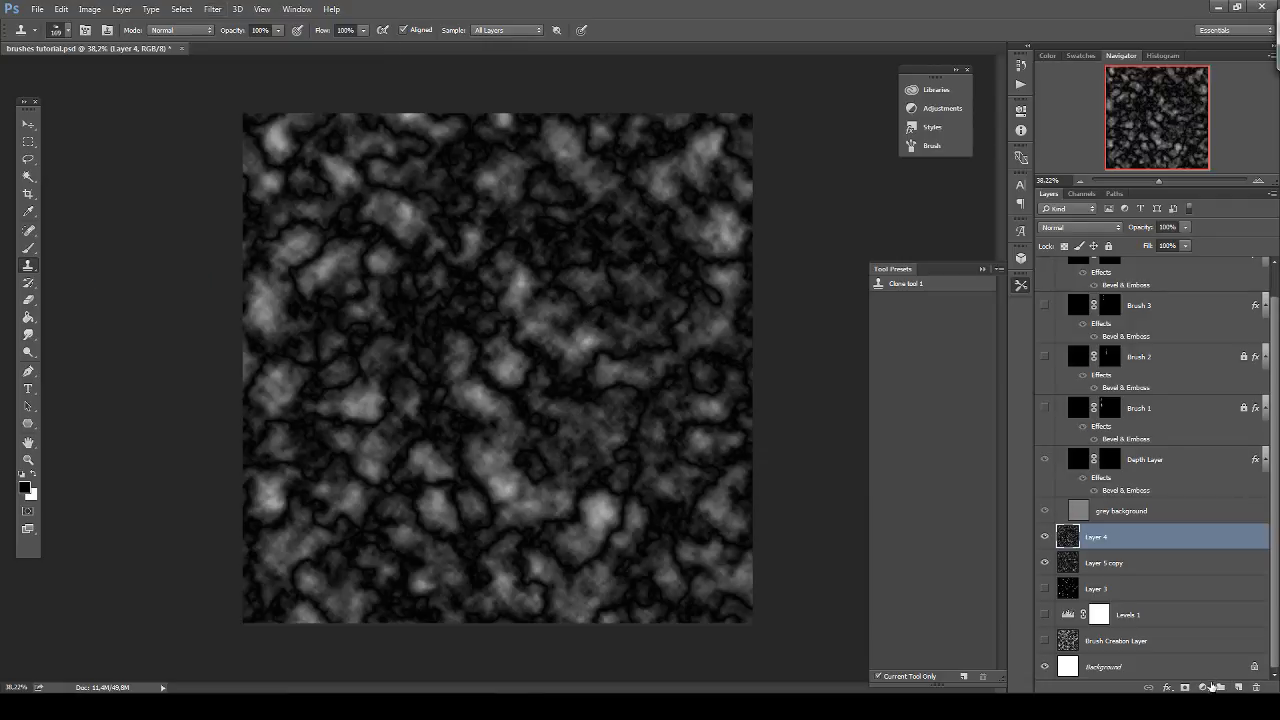
pyautogui.hotkey('ctrl', 'f')
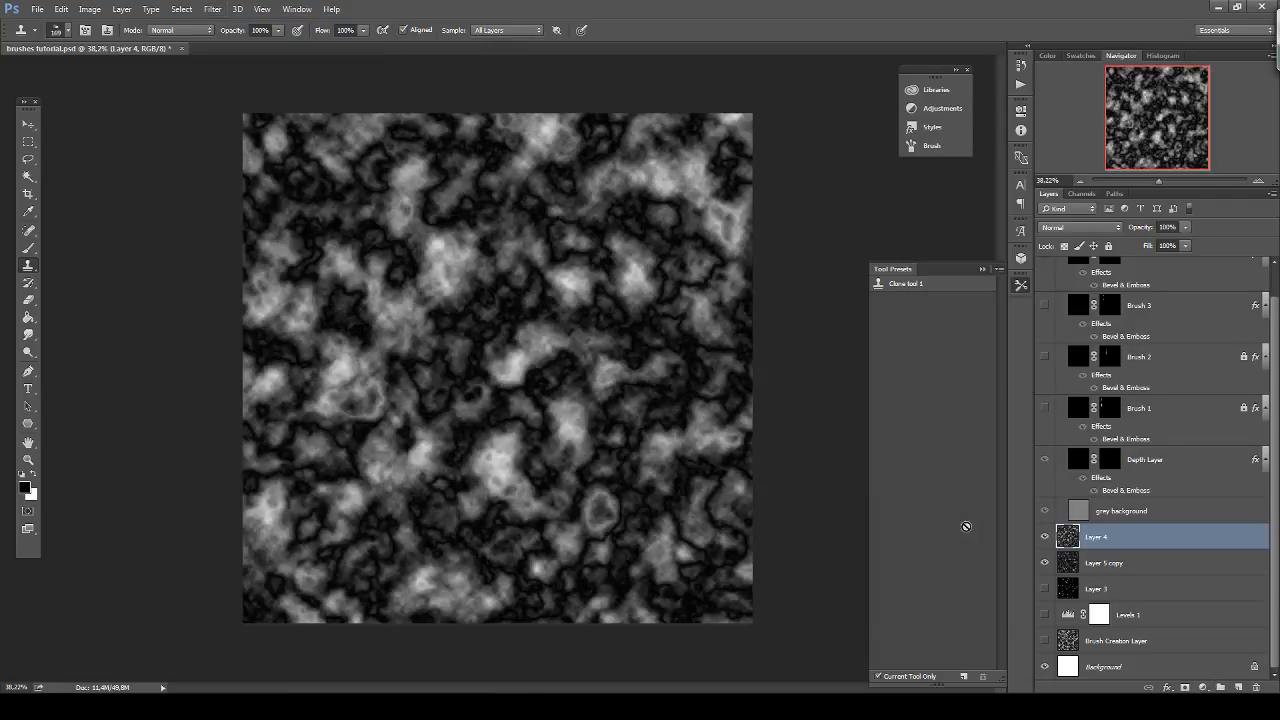
# Add a Levels adjustment above Layer 4 with input levels of about 76 and 191, and set its blend mode to Multiply.
pyautogui.click(1203, 688)
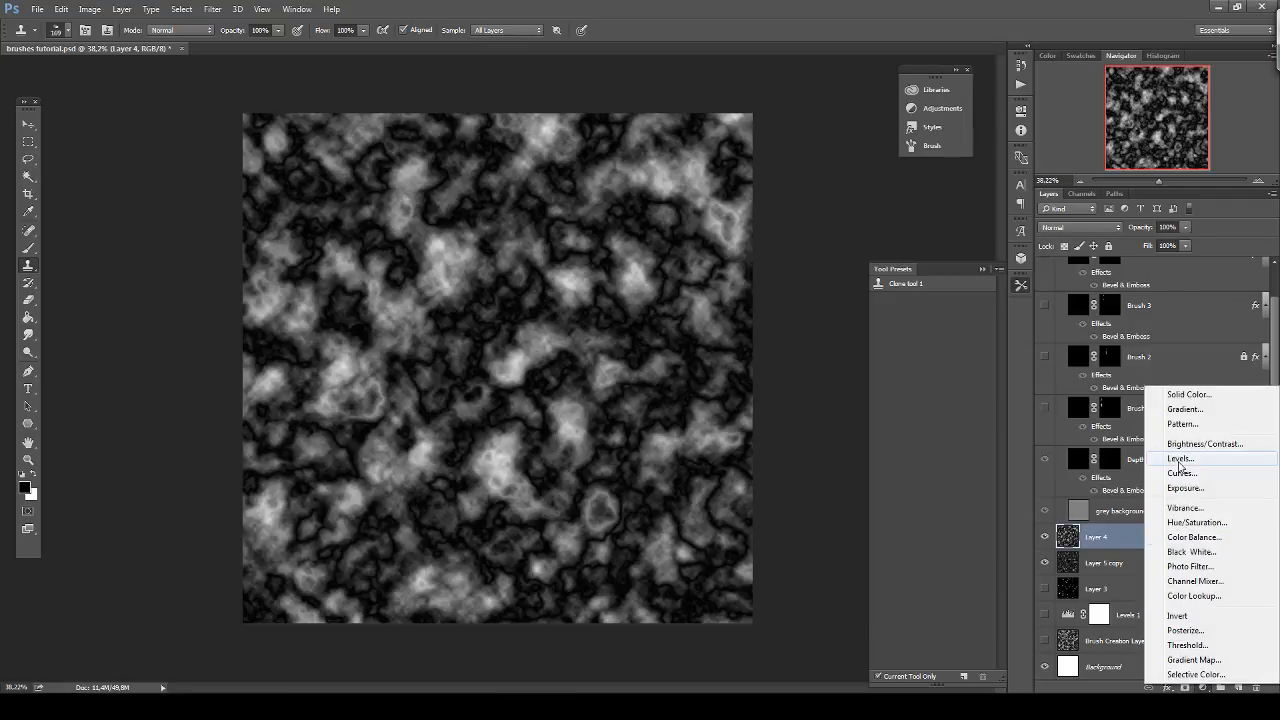
pyautogui.click(1181, 462)
pyautogui.moveTo(988, 239); pyautogui.dragTo(952, 238)
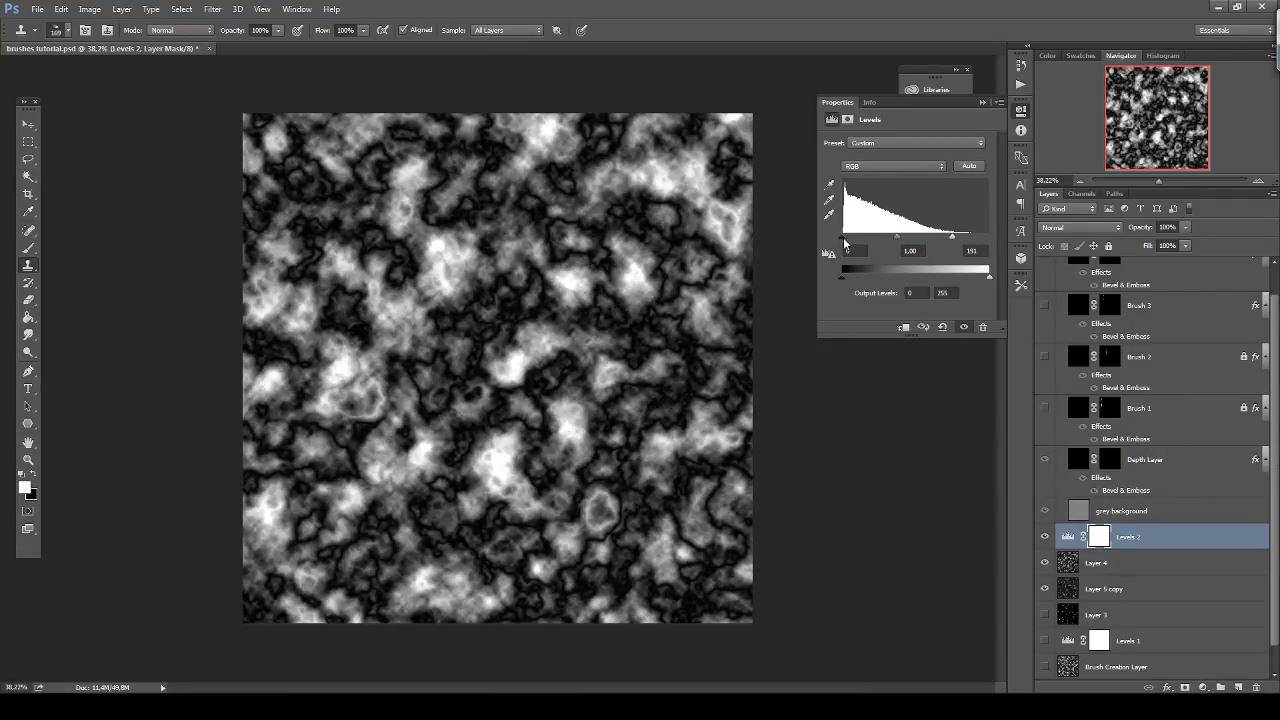
pyautogui.moveTo(845, 243); pyautogui.dragTo(886, 241)
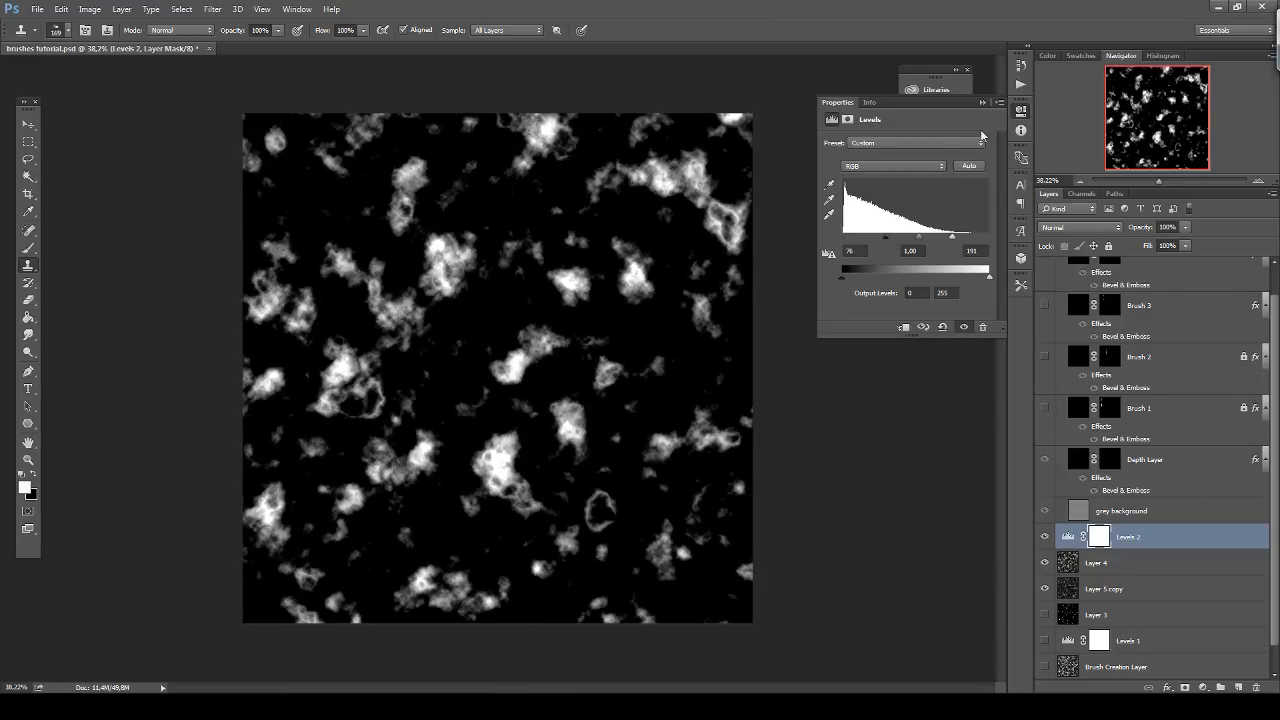
pyautogui.click(982, 102)
pyautogui.click(1078, 227)
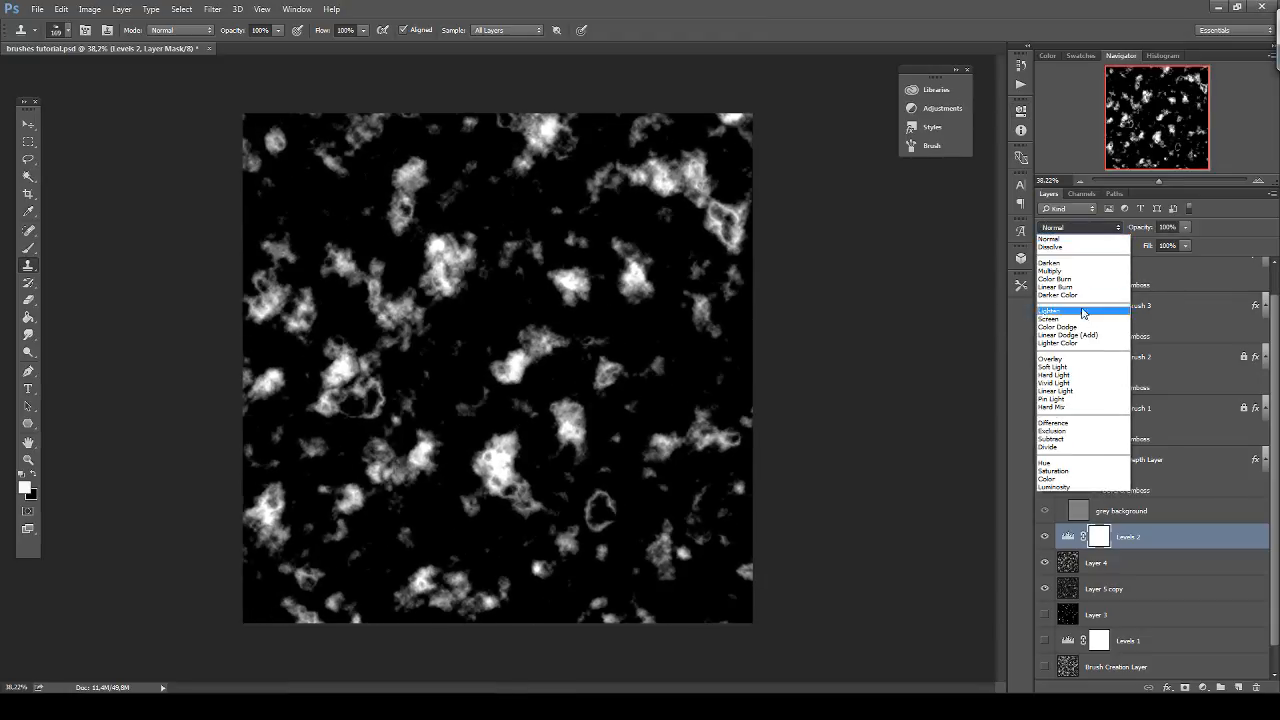
pyautogui.click(1058, 271)
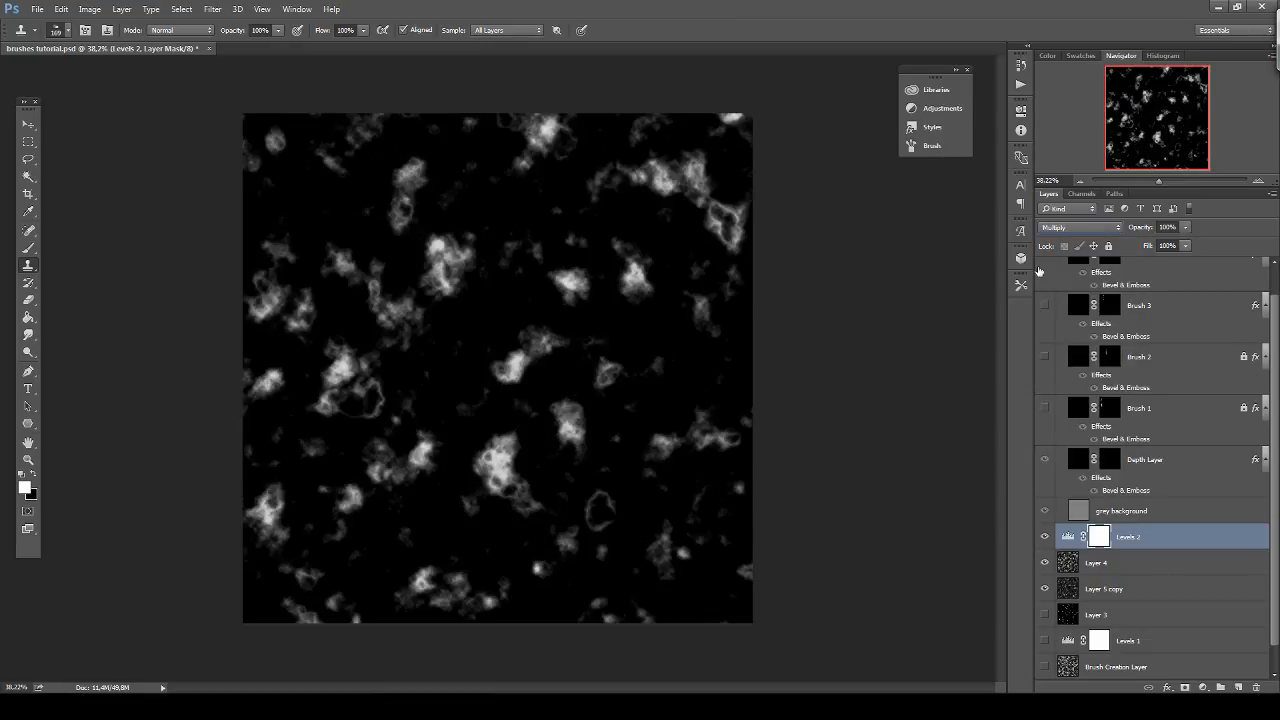
# Lower Layer 4's opacity to 0% and toggle its visibility to compare the result.
pyautogui.click(1139, 566)
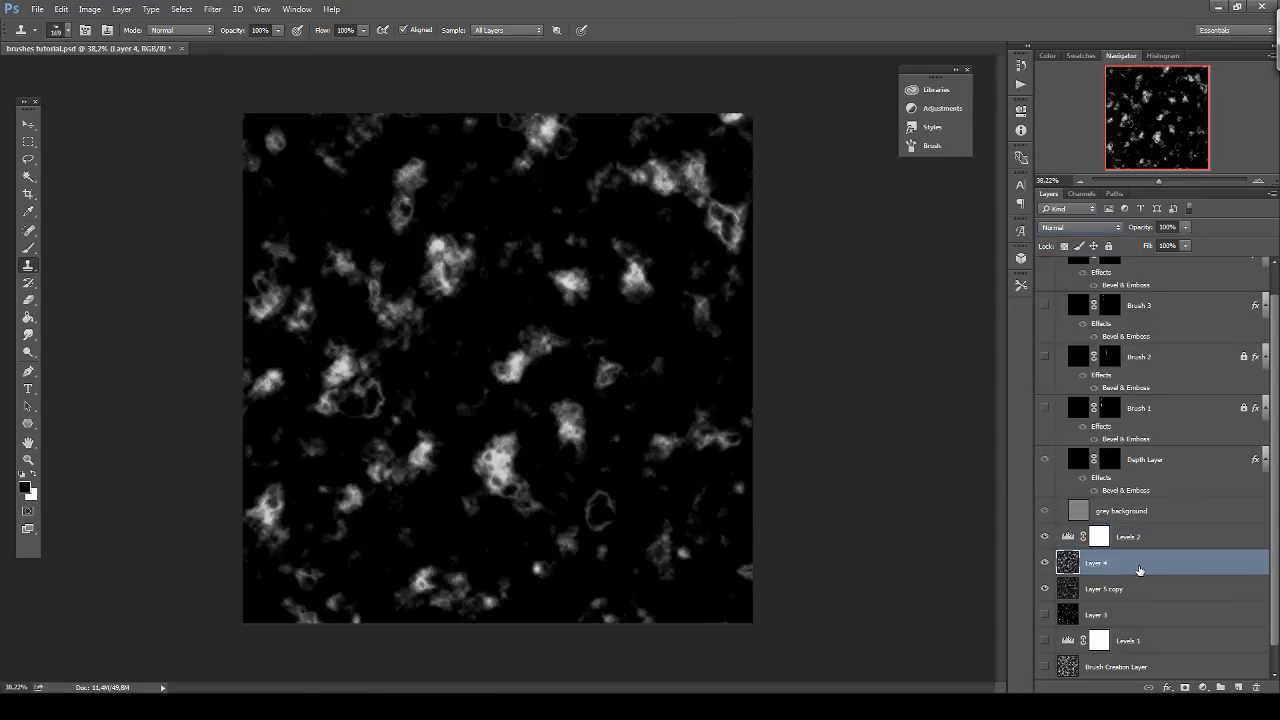
pyautogui.click(1184, 228)
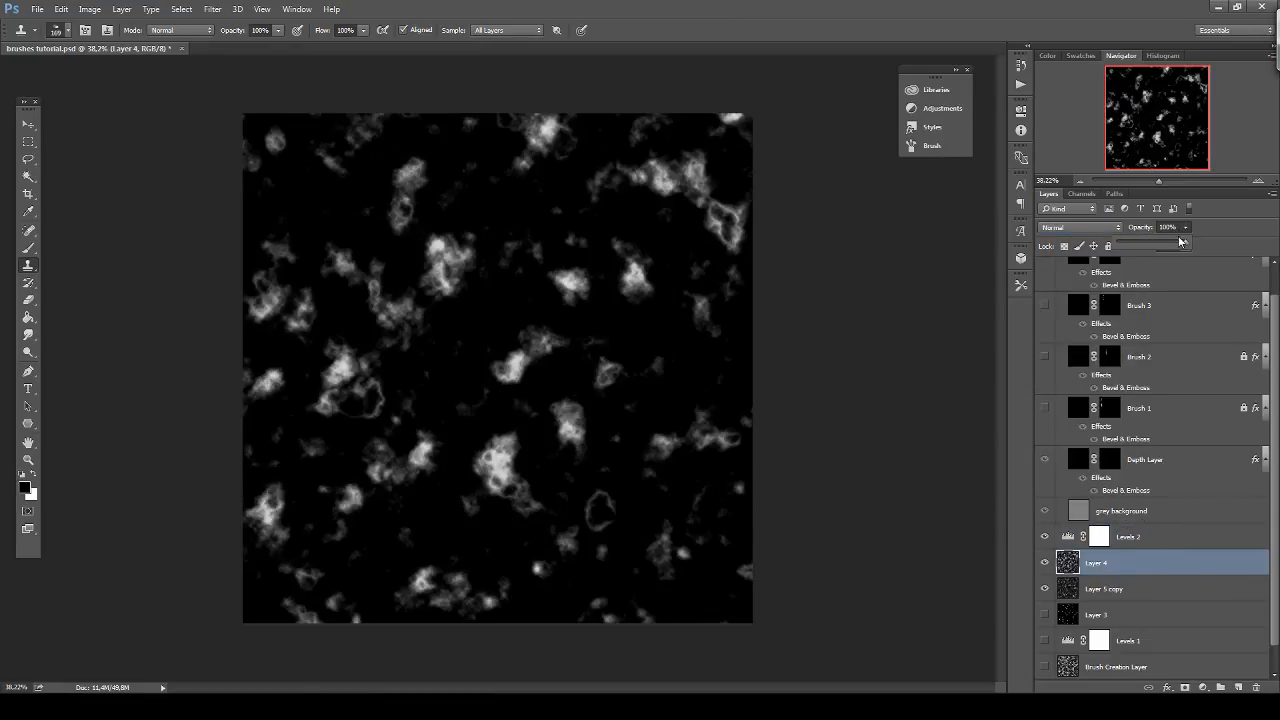
pyautogui.moveTo(1156, 238); pyautogui.dragTo(1093, 246)
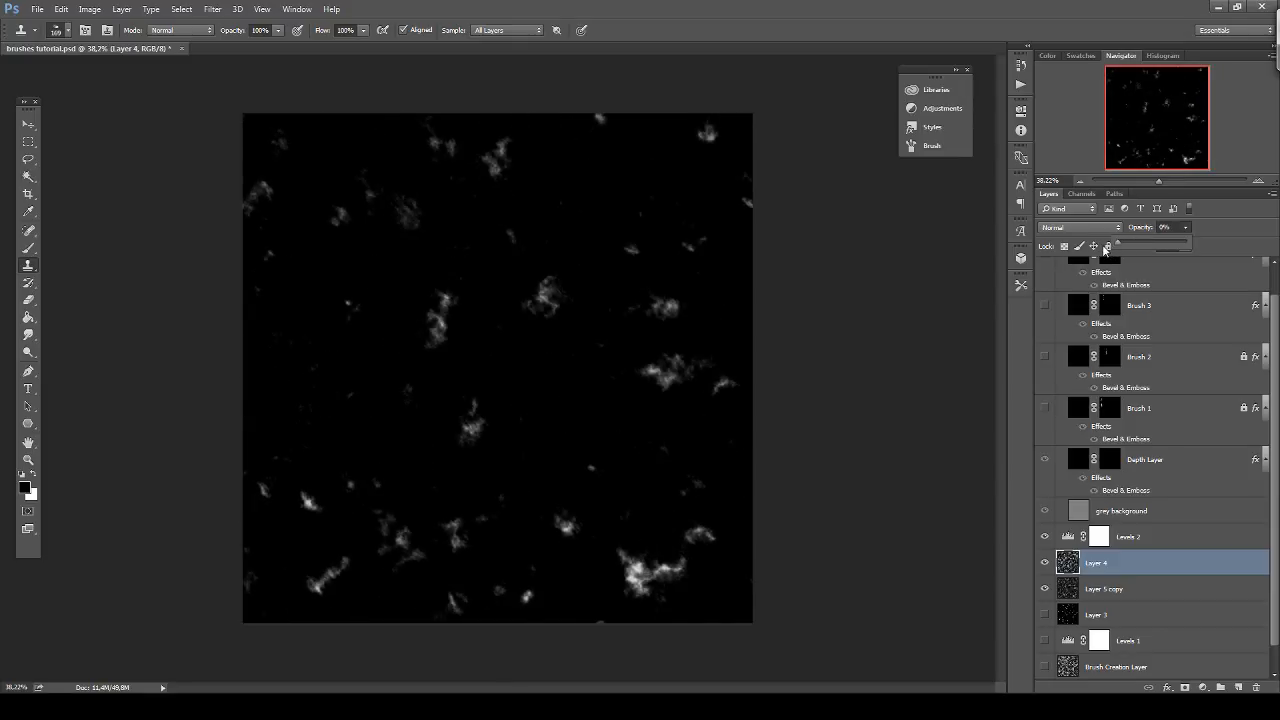
pyautogui.click(1054, 568)
pyautogui.click(1044, 563)
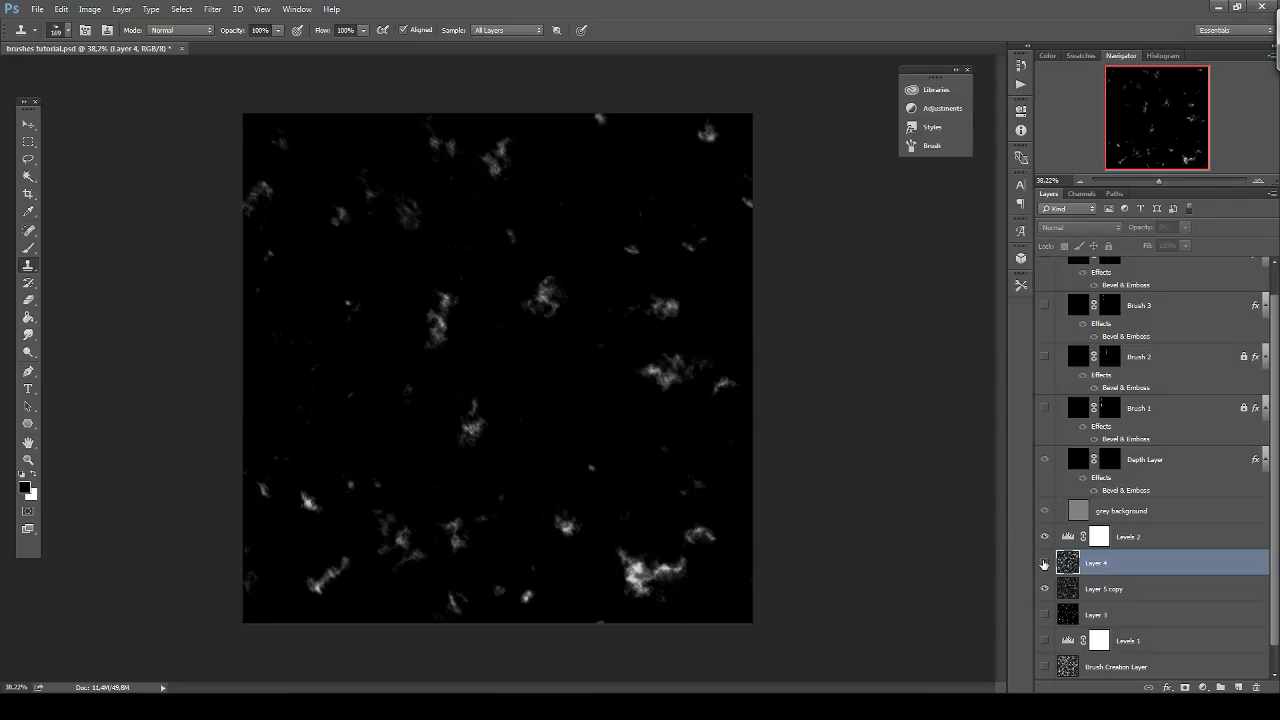
pyautogui.click(1044, 563)
# Toggle the visibility of Levels 2 to examine how it affects the texture below, and leave it hidden.
pyautogui.click(1107, 591)
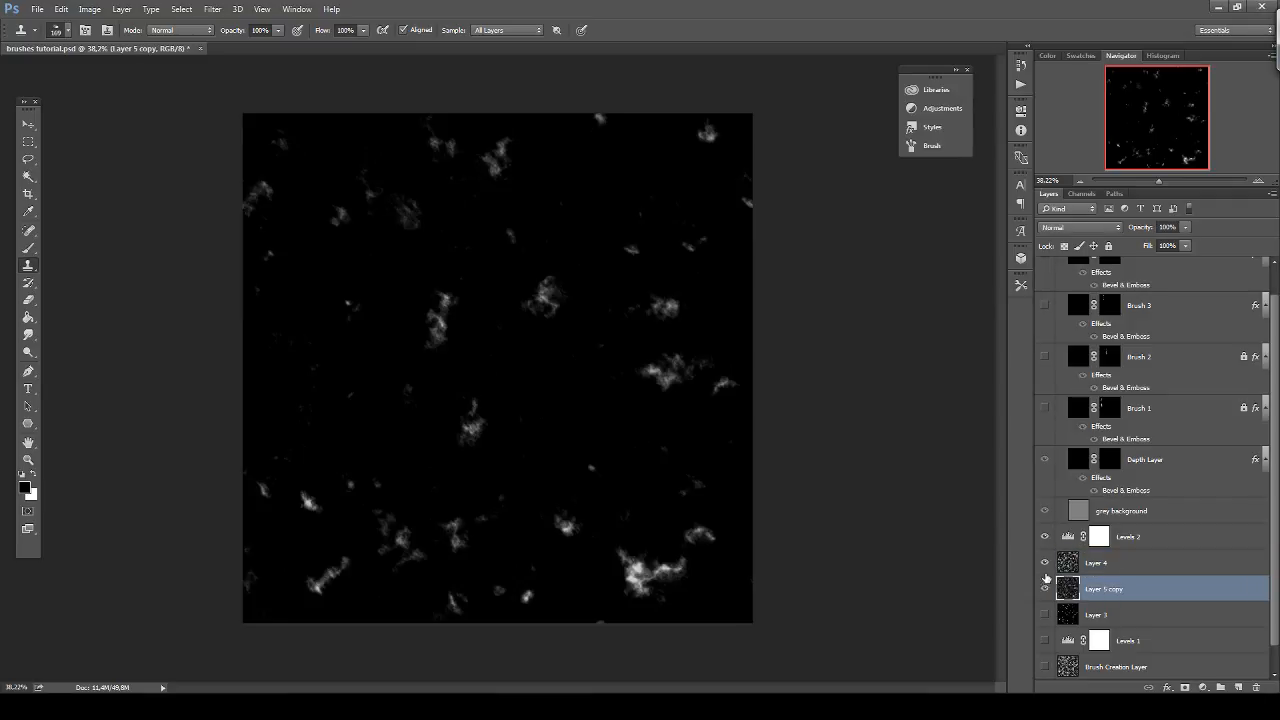
pyautogui.click(1045, 537)
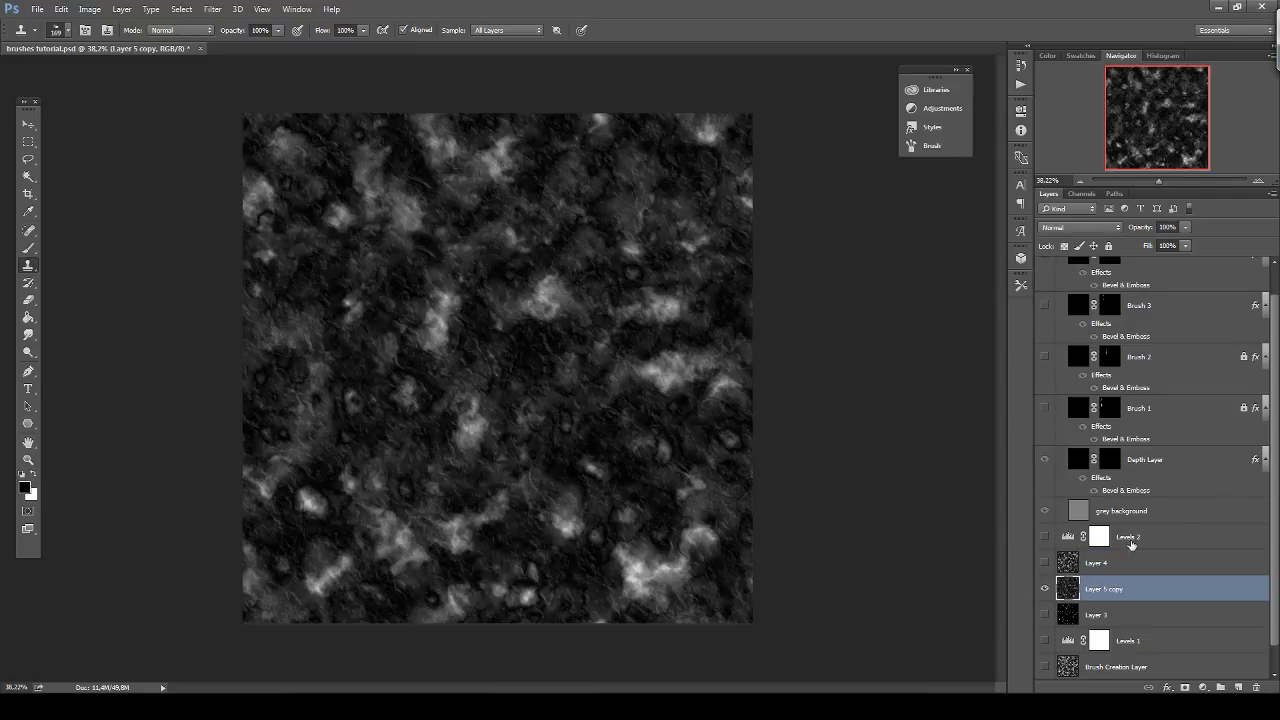
pyautogui.click(1045, 538)
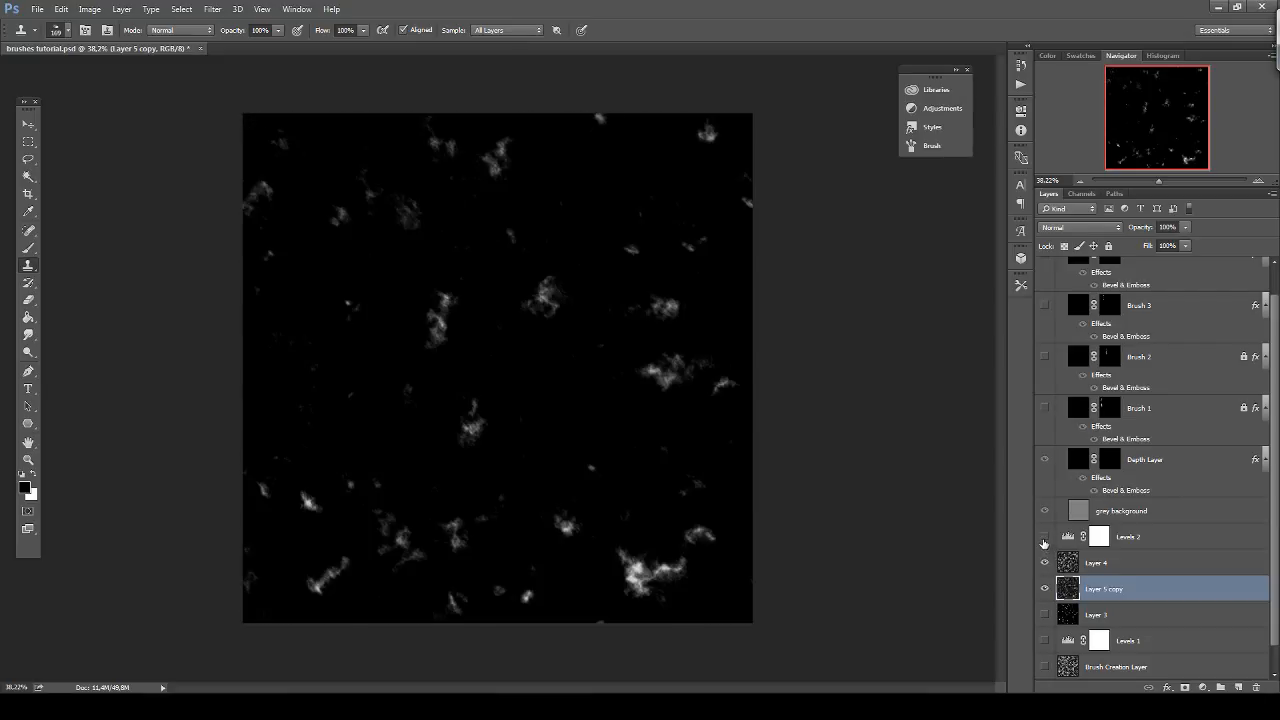
pyautogui.click(1045, 537)
# Set Layer 4's opacity to 100% and its blend mode to Multiply.
pyautogui.click(1126, 560)
pyautogui.click(1185, 228)
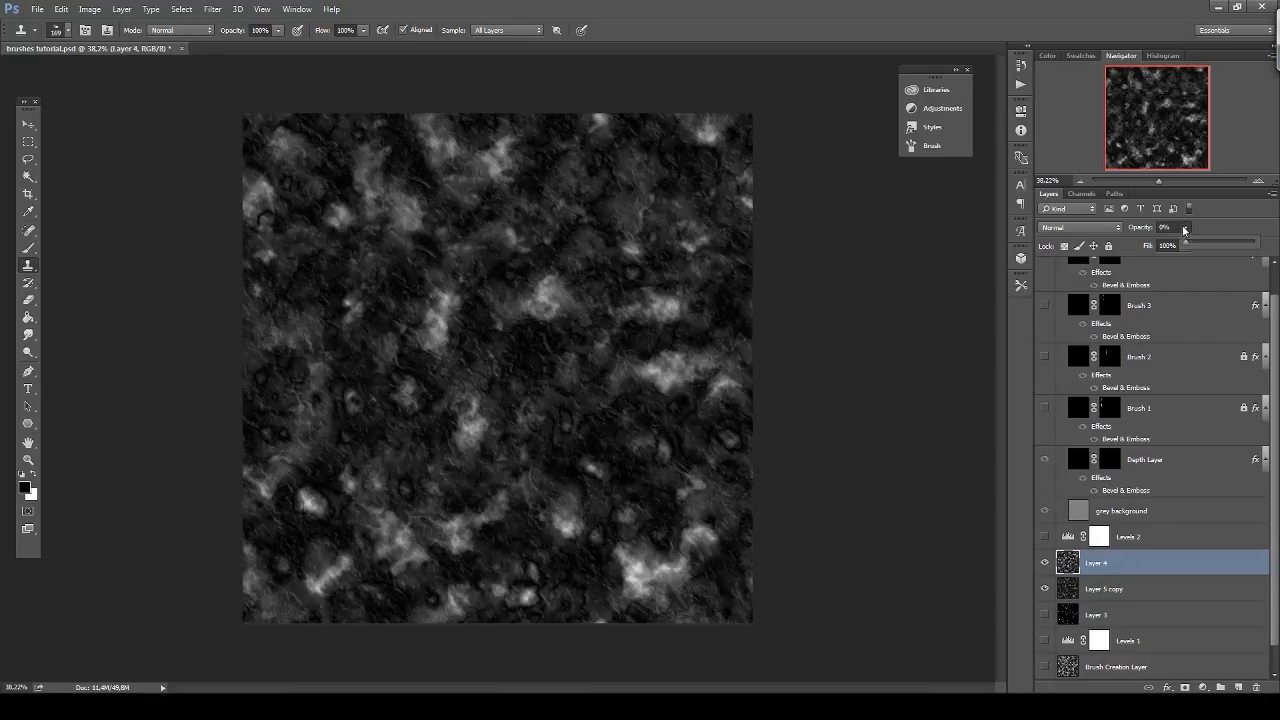
pyautogui.moveTo(1191, 246); pyautogui.dragTo(1277, 248)
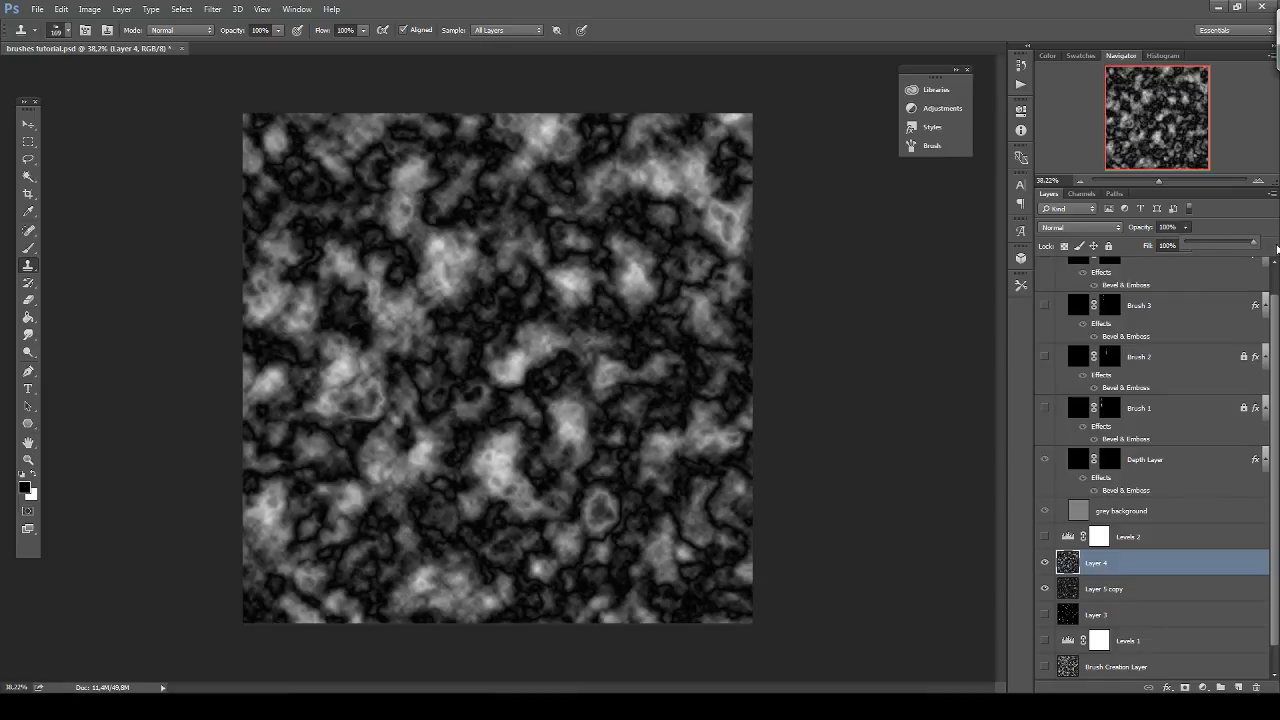
pyautogui.click(1078, 228)
pyautogui.click(1080, 272)
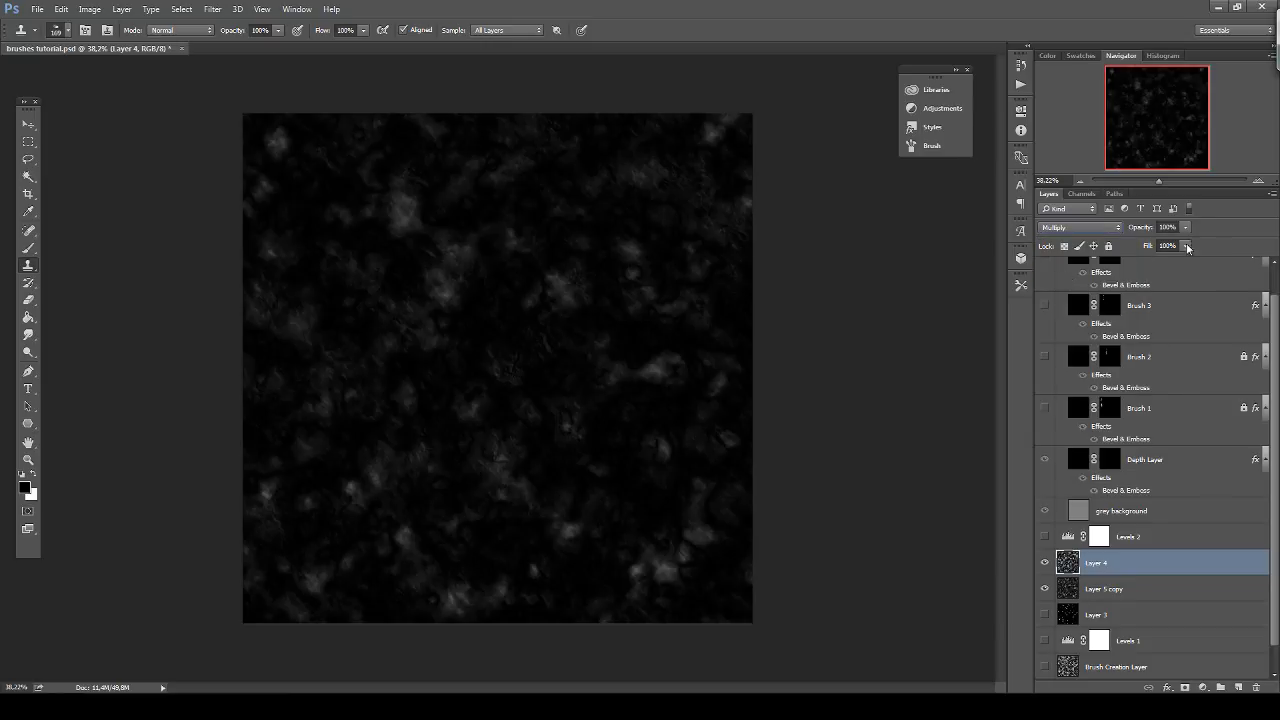
pyautogui.click(1185, 228)
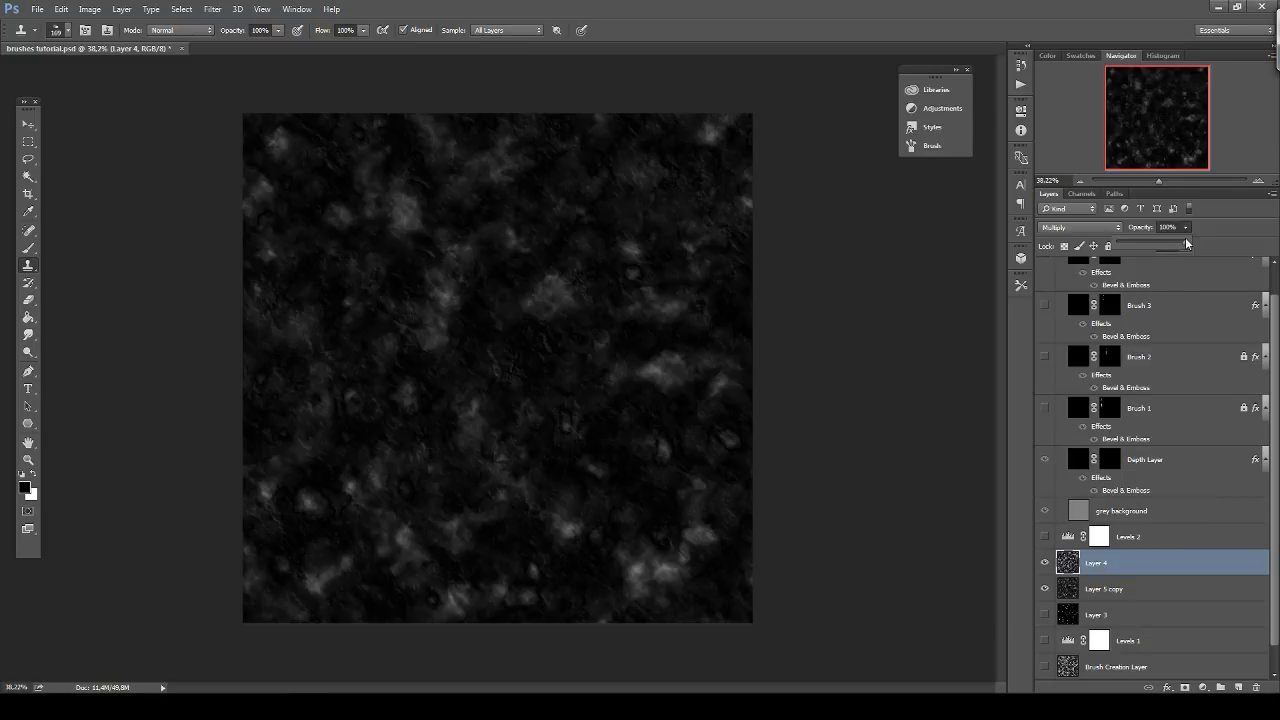
# Delete the Levels 2 adjustment layer.
pyautogui.click(1150, 537)
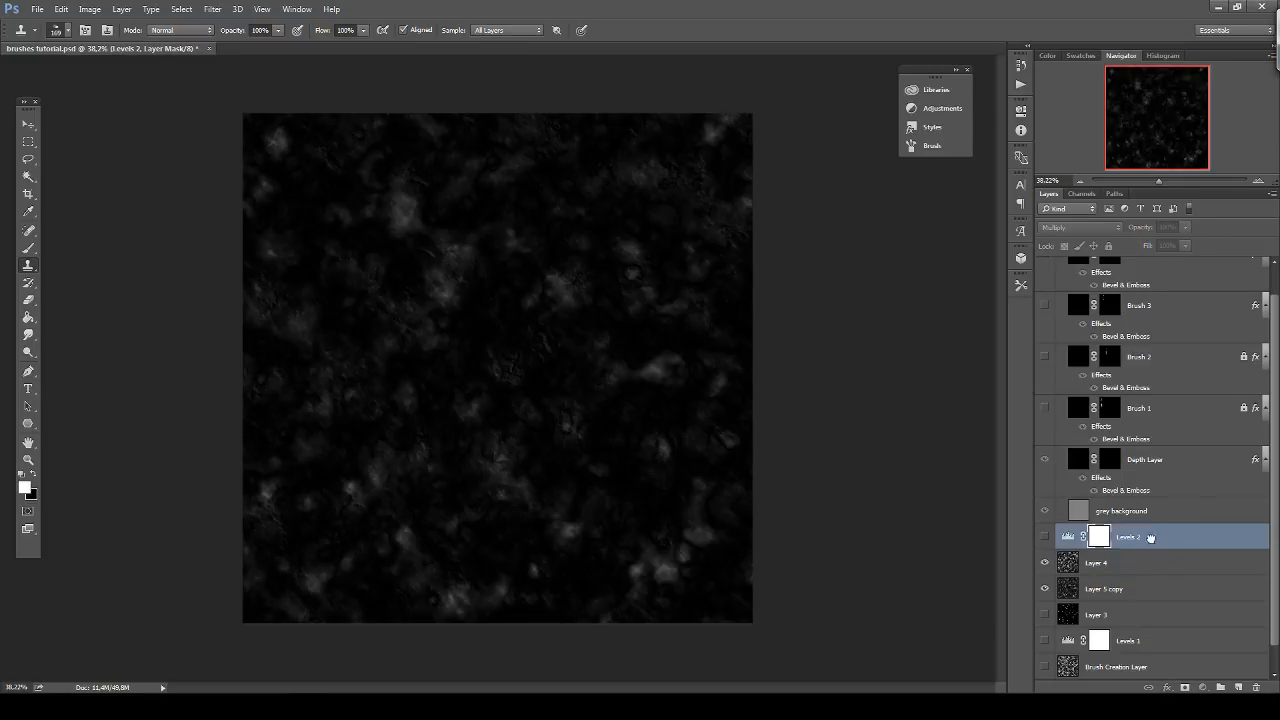
pyautogui.scroll(-1, 1200, 620)
pyautogui.moveTo(1258, 688); pyautogui.dragTo(1257, 687)
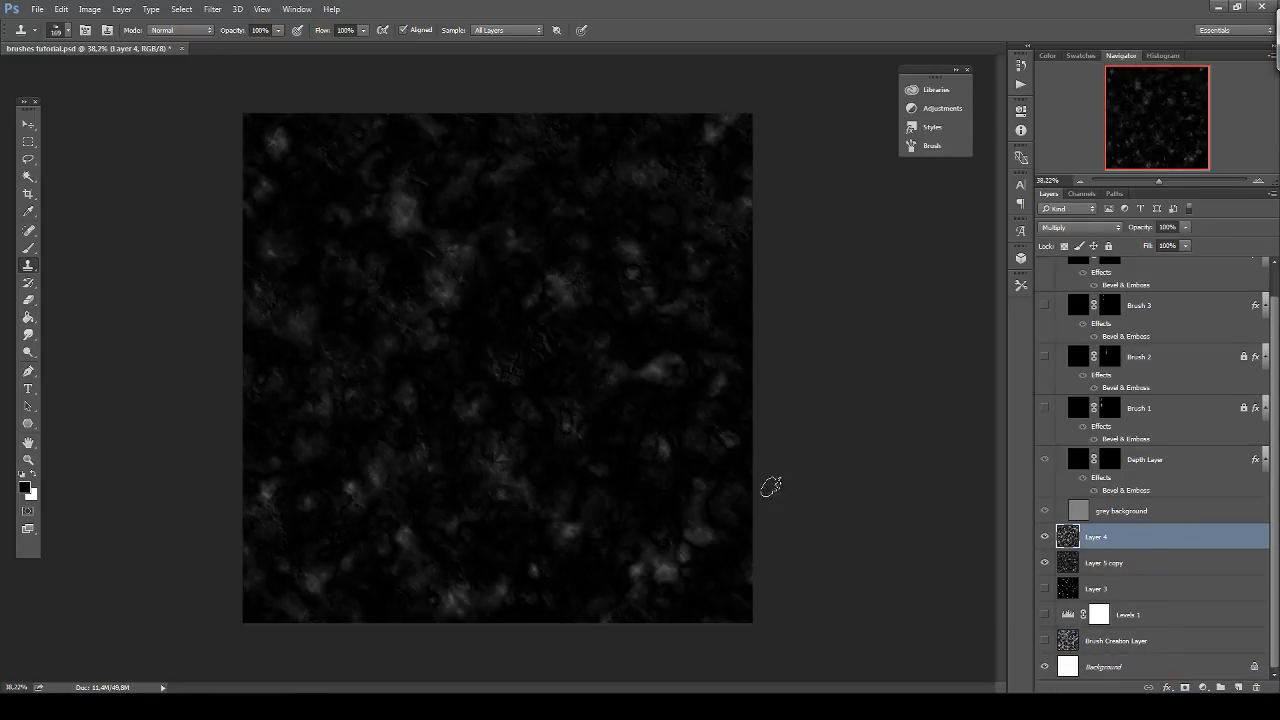
# Add a Levels adjustment above Layer 4 and clip it to that layer.
pyautogui.click(1203, 687)
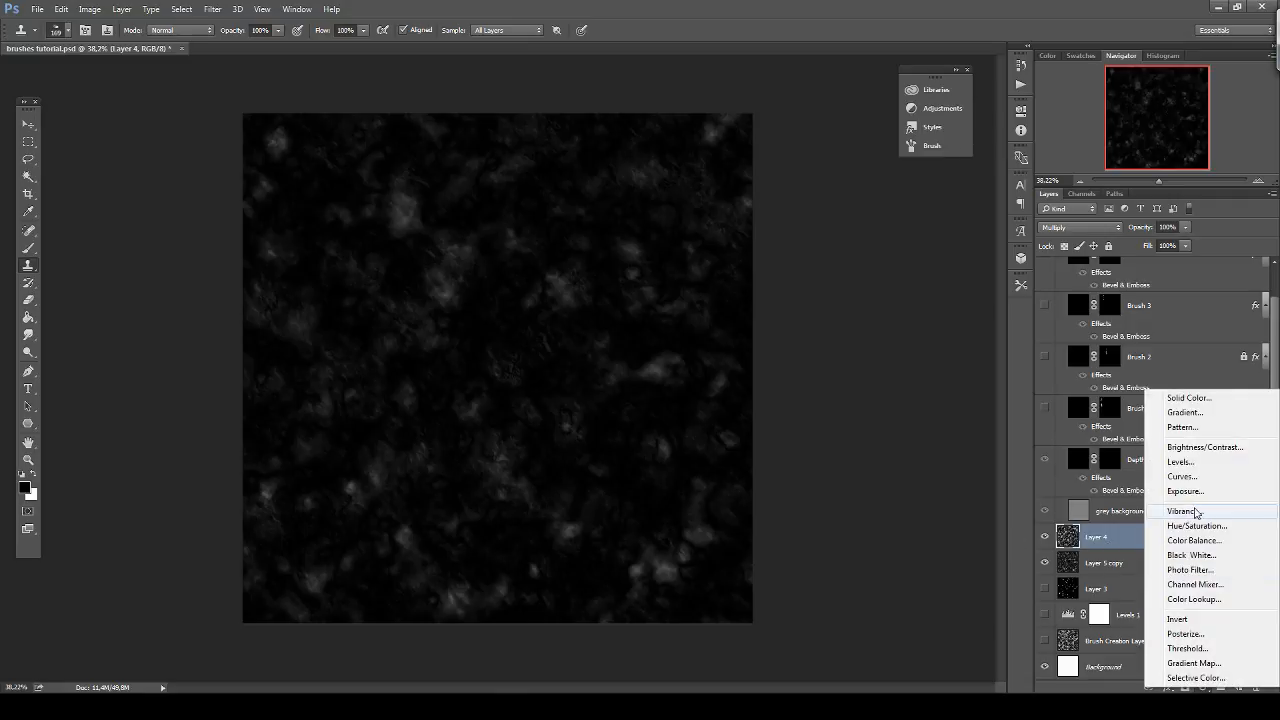
pyautogui.click(1193, 466)
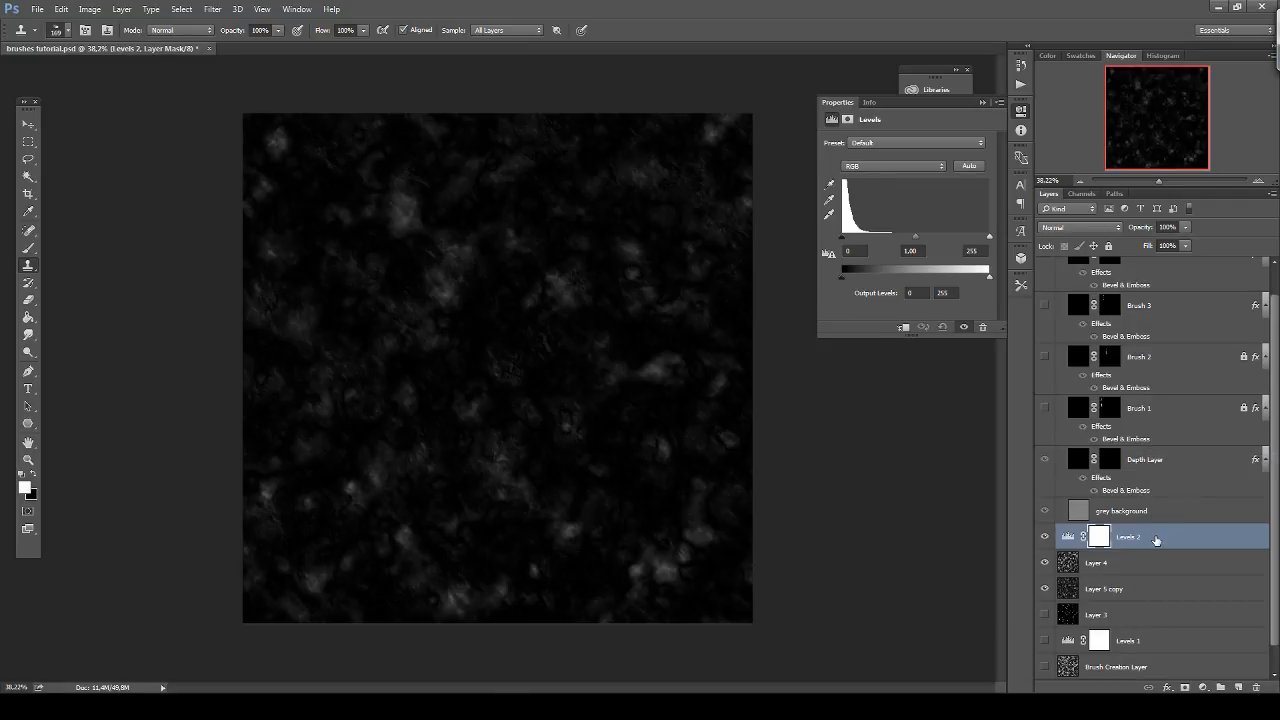
pyautogui.rightClick(1155, 540)
pyautogui.click(1034, 325)
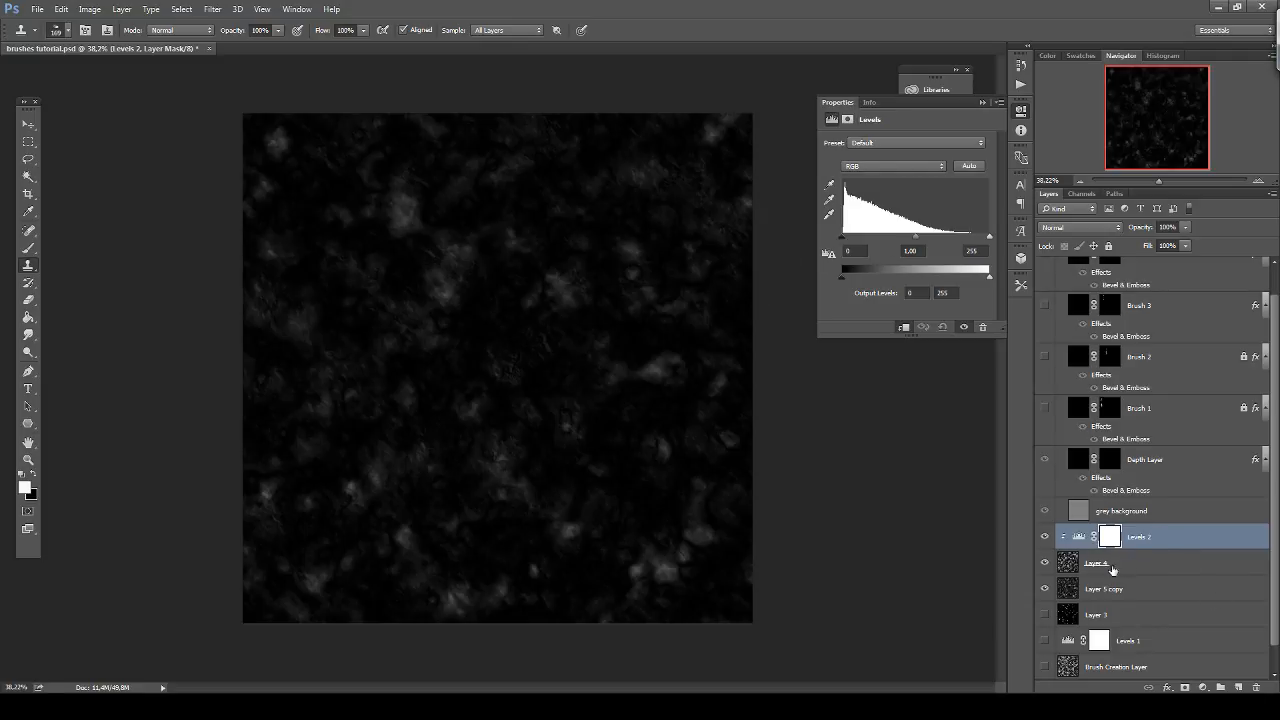
# Set the clipped Levels 2 input levels to black 5, midtone 0.10 and white 92.
pyautogui.moveTo(988, 237); pyautogui.dragTo(904, 240)
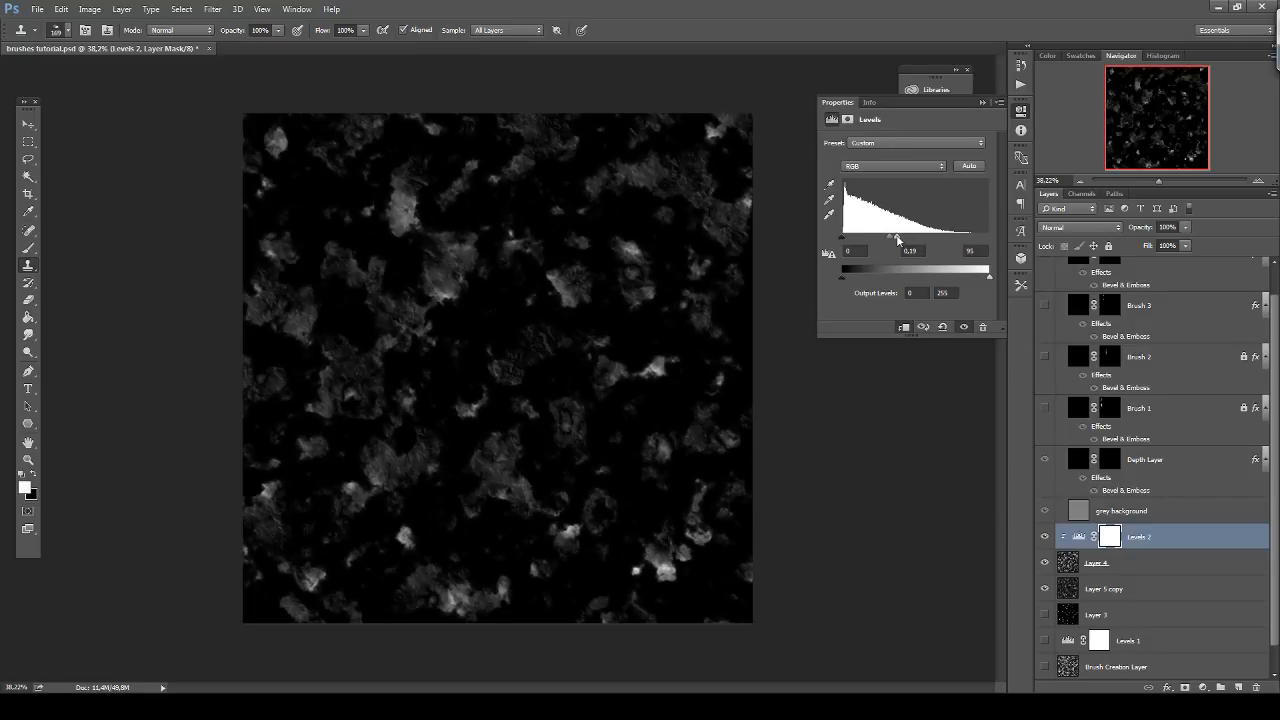
pyautogui.moveTo(840, 242); pyautogui.dragTo(892, 246)
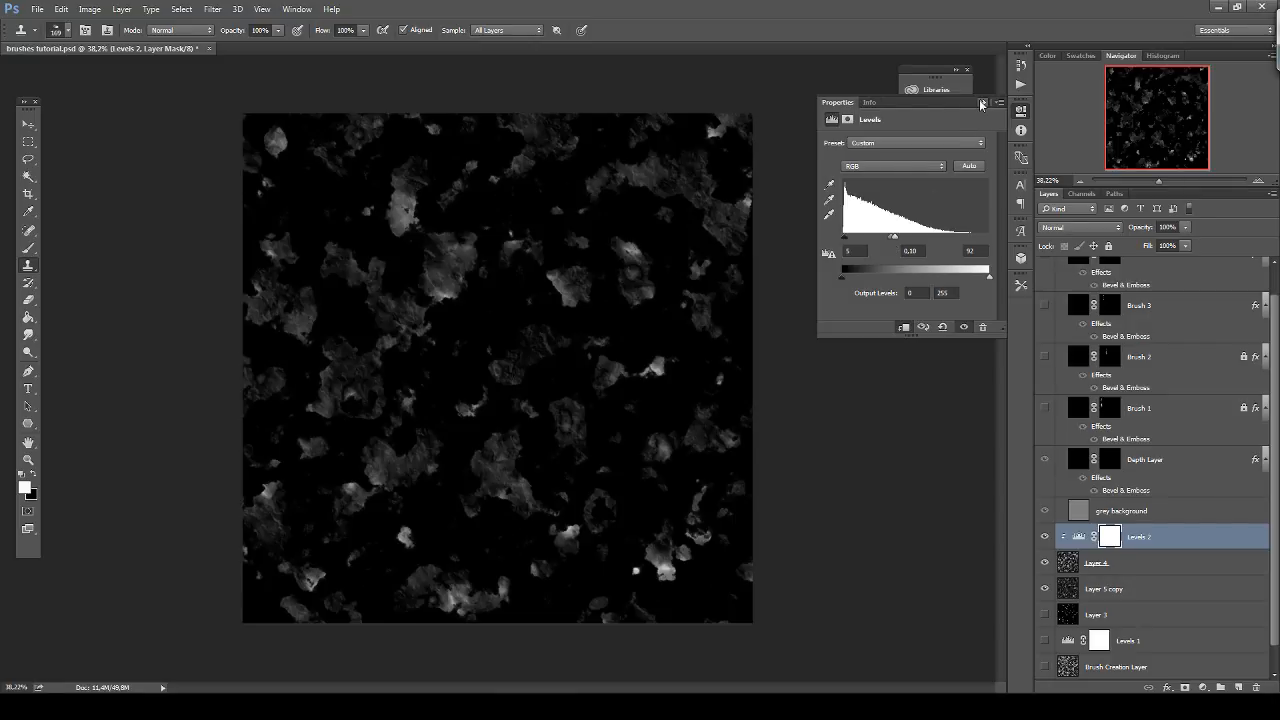
pyautogui.click(981, 103)
# Lasso the small bright isolated chunk near the texture's lower-left area with a 15 px feather.
pyautogui.scroll(5, 725, 440)
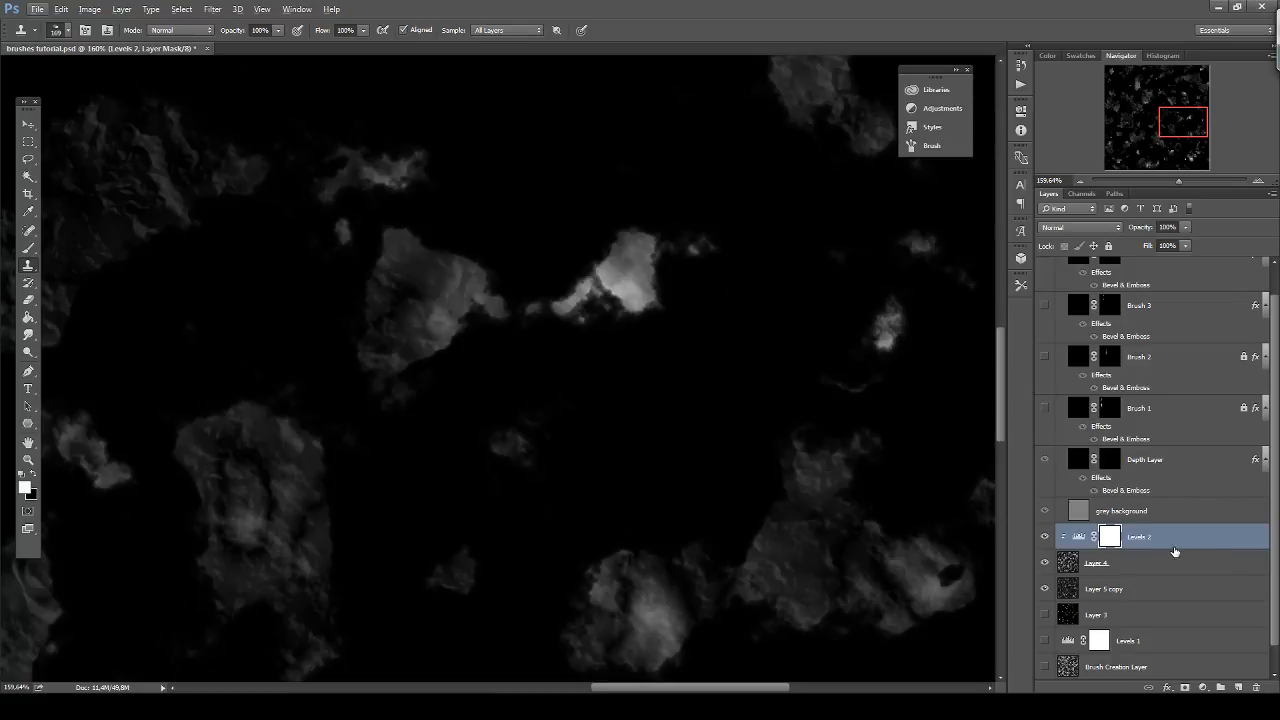
pyautogui.click(29, 161)
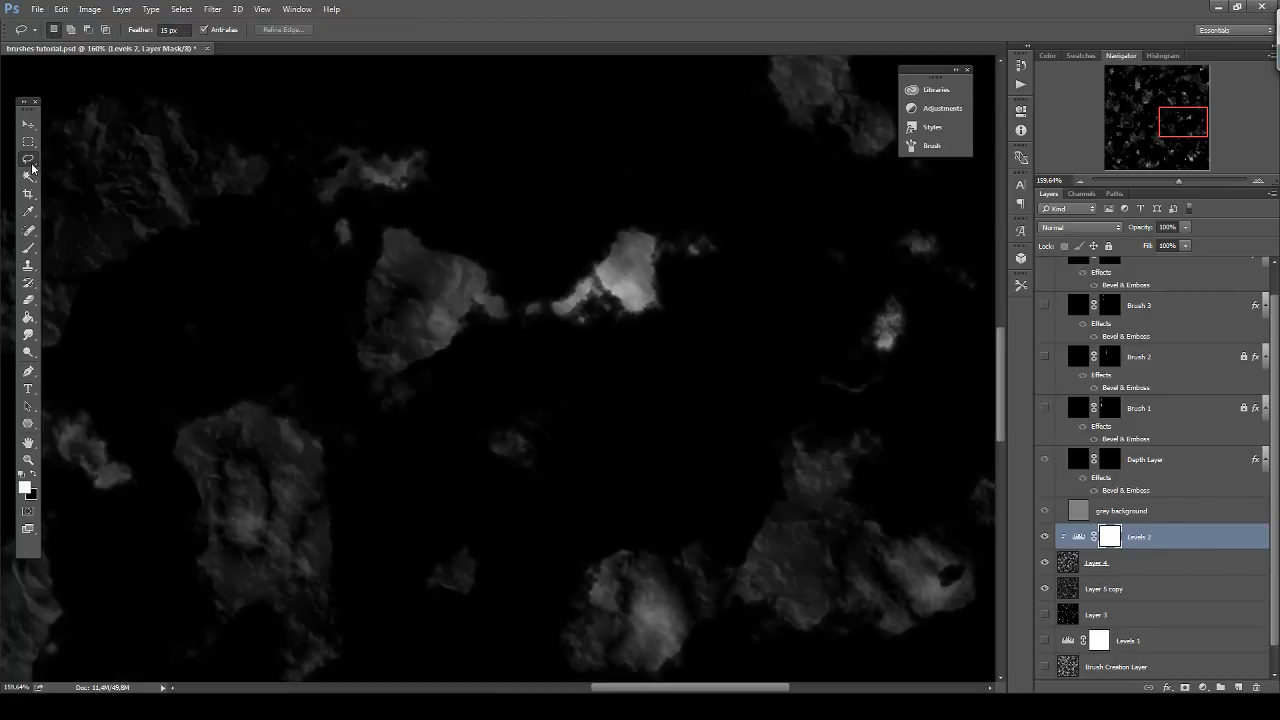
pyautogui.moveTo(714, 168); pyautogui.dragTo(529, 411)
pyautogui.moveTo(415, 379); pyautogui.dragTo(709, 511)
pyautogui.moveTo(455, 389)
pyautogui.mouseDown()
pyautogui.moveTo(778, 391)
pyautogui.moveTo(900, 352)
pyautogui.mouseUp()
pyautogui.moveTo(375, 380); pyautogui.dragTo(686, 326)
pyautogui.moveTo(440, 600); pyautogui.dragTo(678, 240)
pyautogui.moveTo(535, 650); pyautogui.dragTo(463, 149)
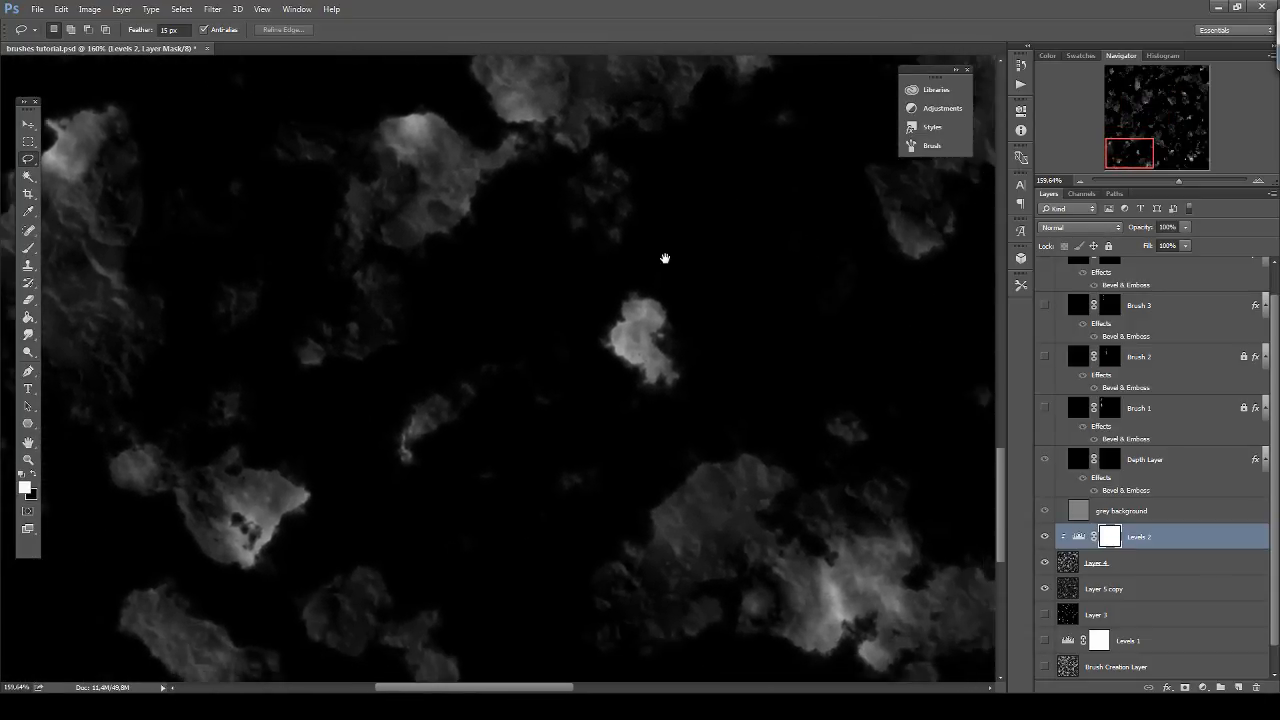
pyautogui.moveTo(672, 268)
pyautogui.mouseDown()
pyautogui.moveTo(600, 387)
pyautogui.moveTo(620, 421)
pyautogui.moveTo(688, 272)
pyautogui.mouseUp()
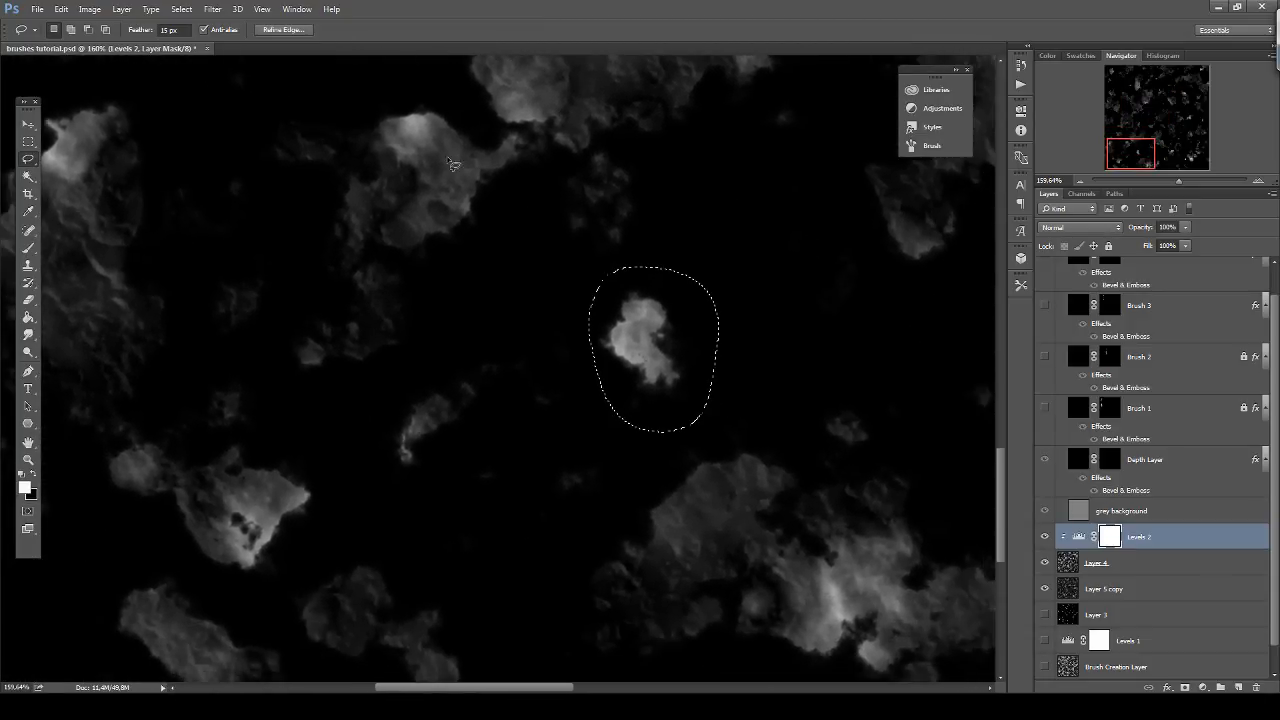
# Copy the selected area merged from all visible layers and hide Levels 2, Layer 4 and Layer 5 copy.
pyautogui.click(61, 9)
pyautogui.click(103, 107)
pyautogui.moveTo(1045, 537); pyautogui.dragTo(1045, 588)
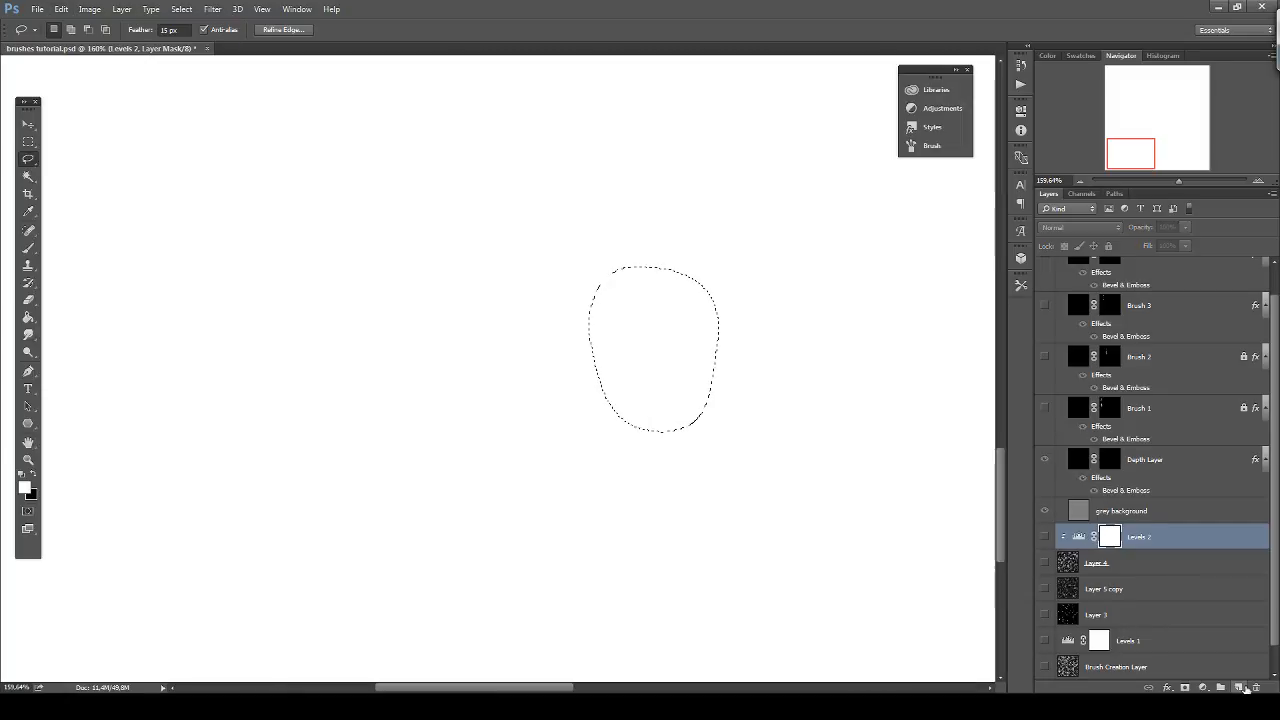
# Paste the copied chunk onto a new layer above Levels 2 and invert its colors.
pyautogui.click(1239, 688)
pyautogui.hotkey('ctrl', 'v')
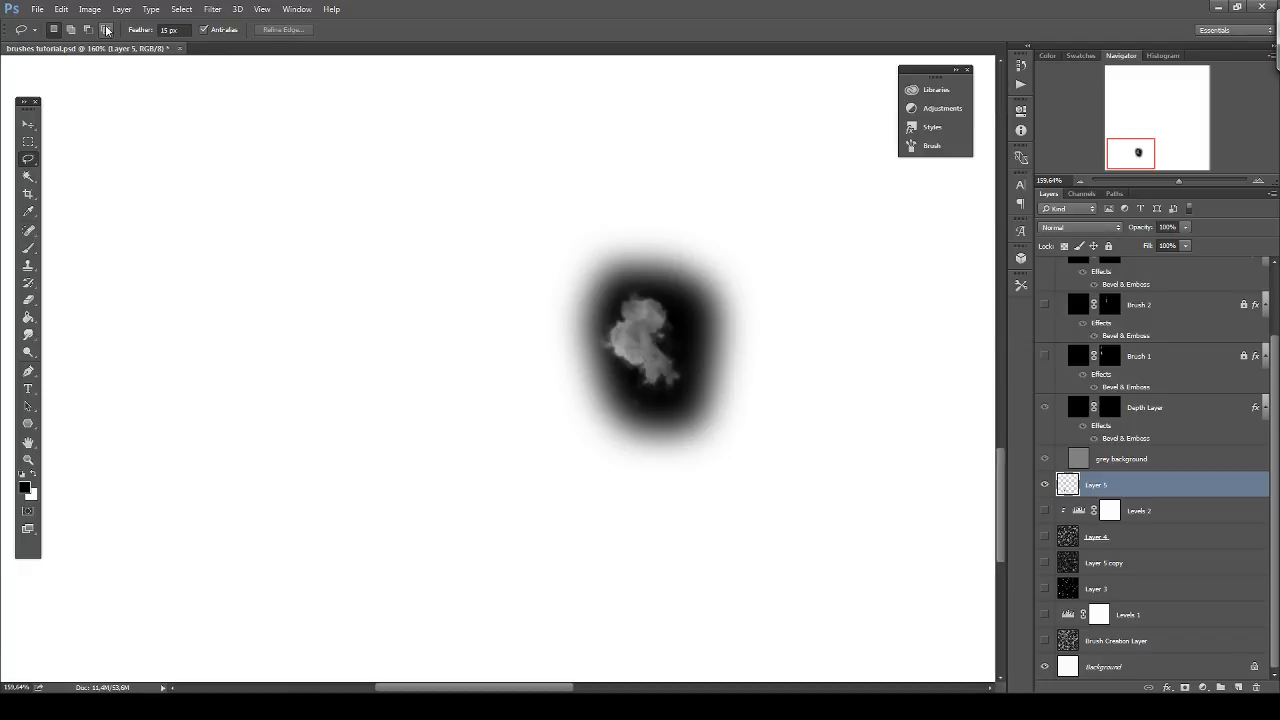
pyautogui.hotkey('ctrl', 'i')
pyautogui.moveTo(800, 349); pyautogui.dragTo(634, 371)
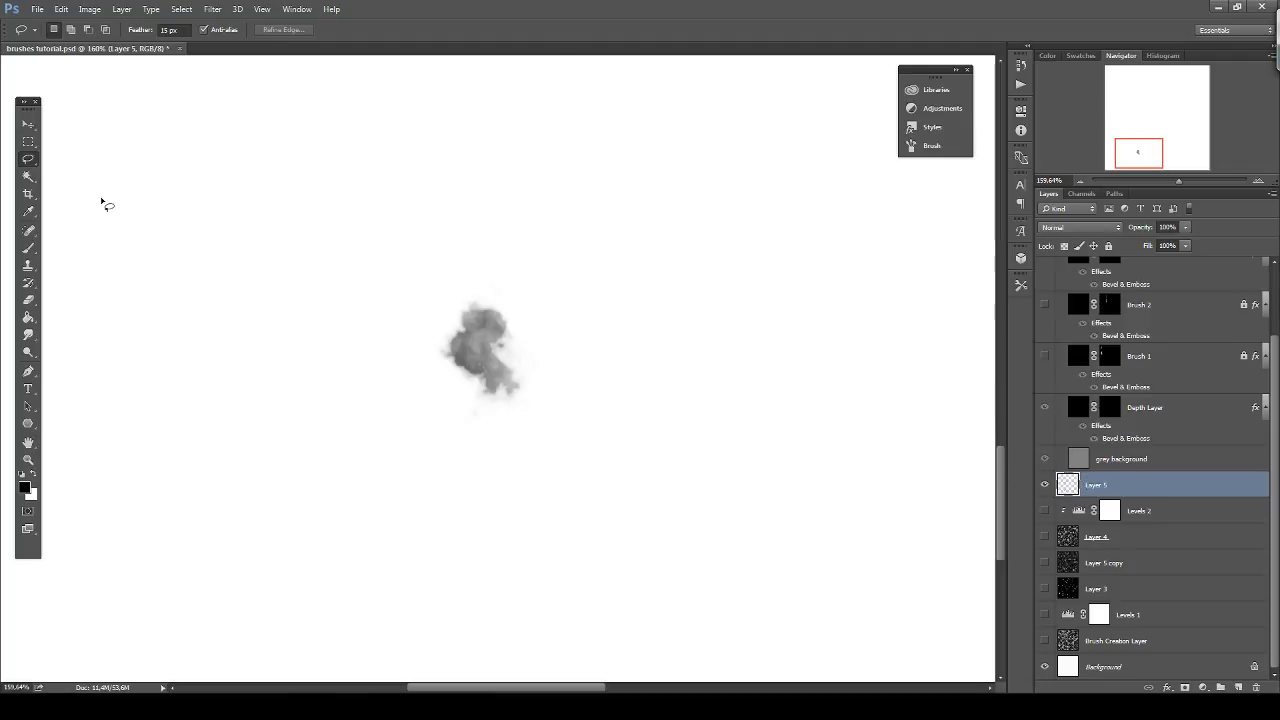
pyautogui.click(28, 142)
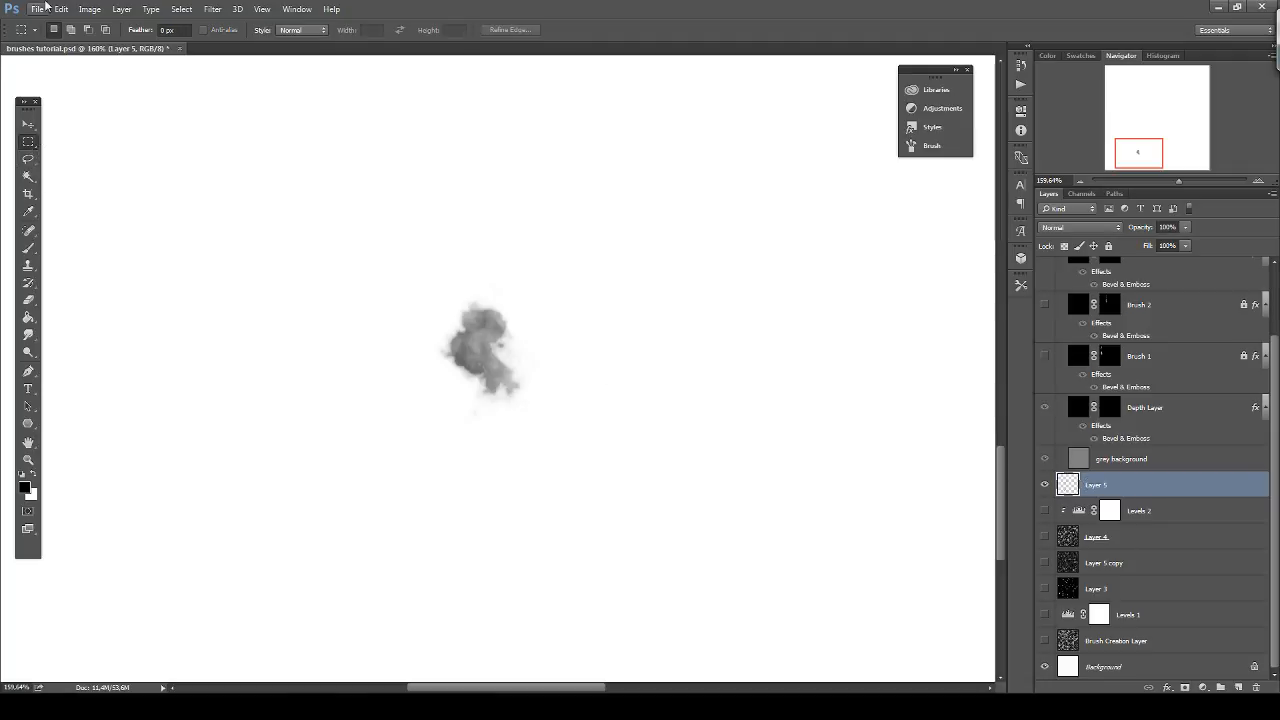
pyautogui.click(89, 9)
pyautogui.moveTo(150, 43)
pyautogui.click(254, 55)
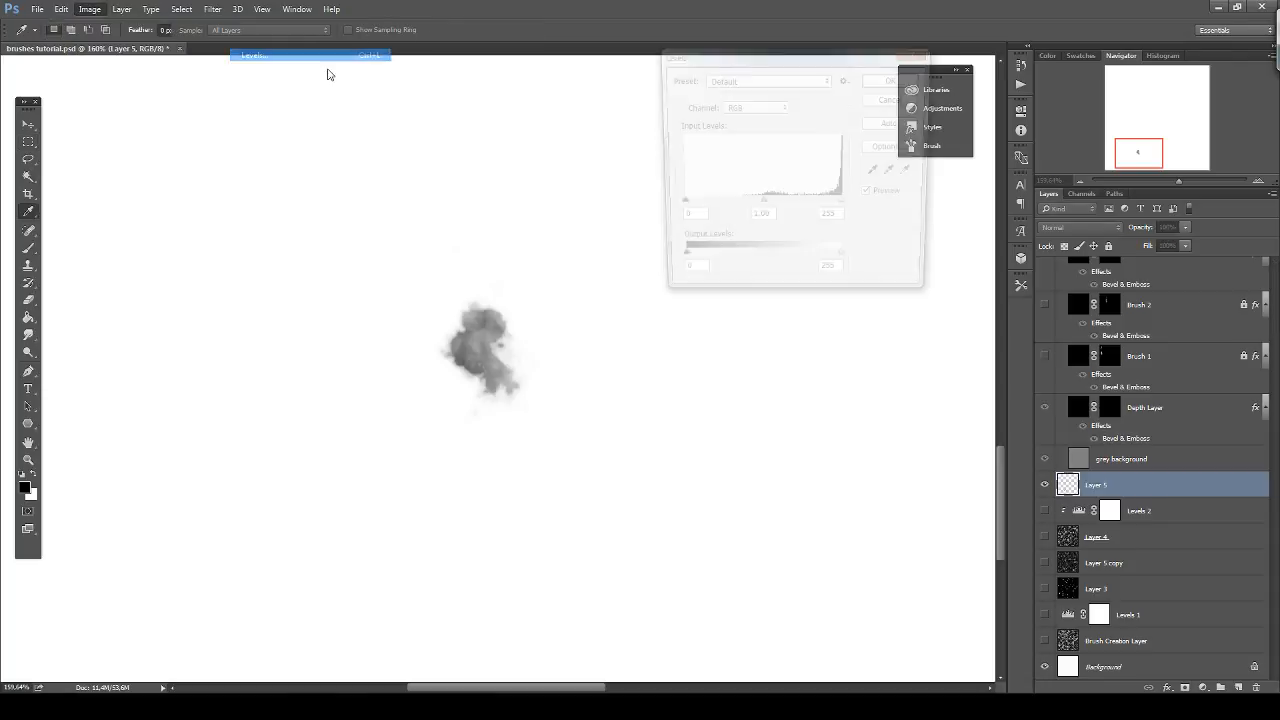
pyautogui.moveTo(760, 206); pyautogui.dragTo(842, 207)
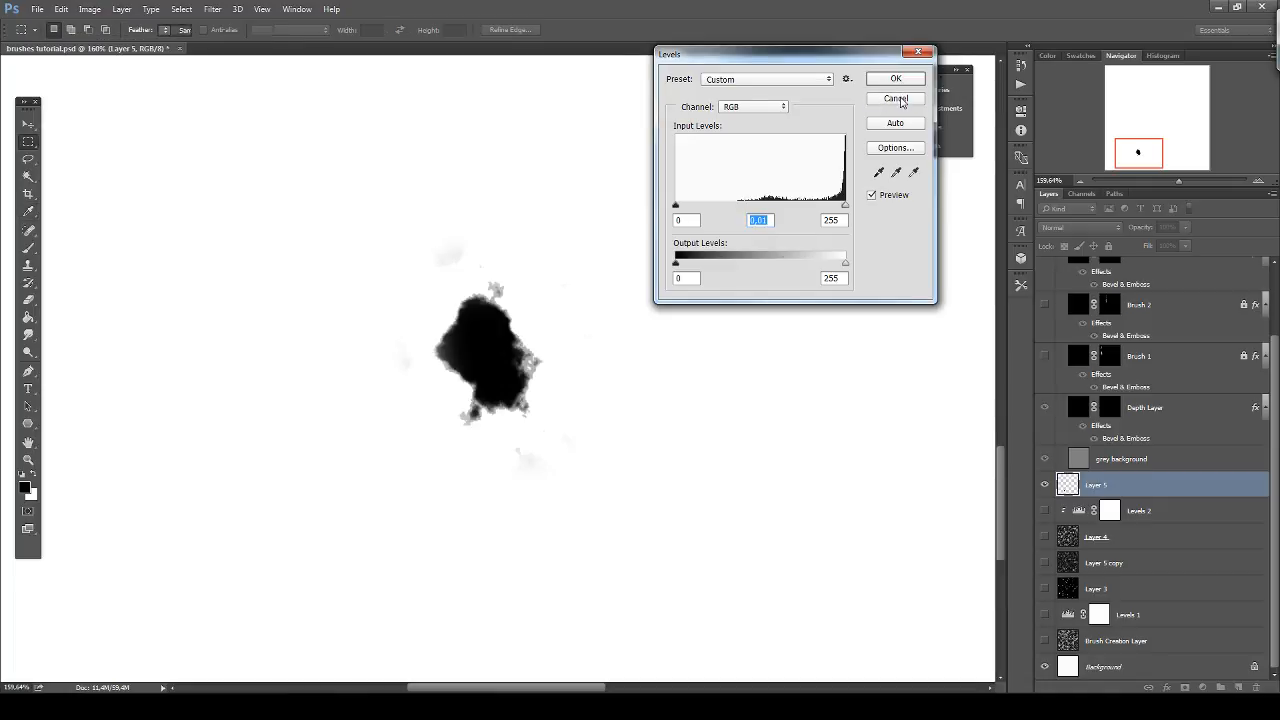
pyautogui.click(898, 100)
# Add a Levels adjustment layer above the inverted chunk on Layer 5.
pyautogui.click(1202, 688)
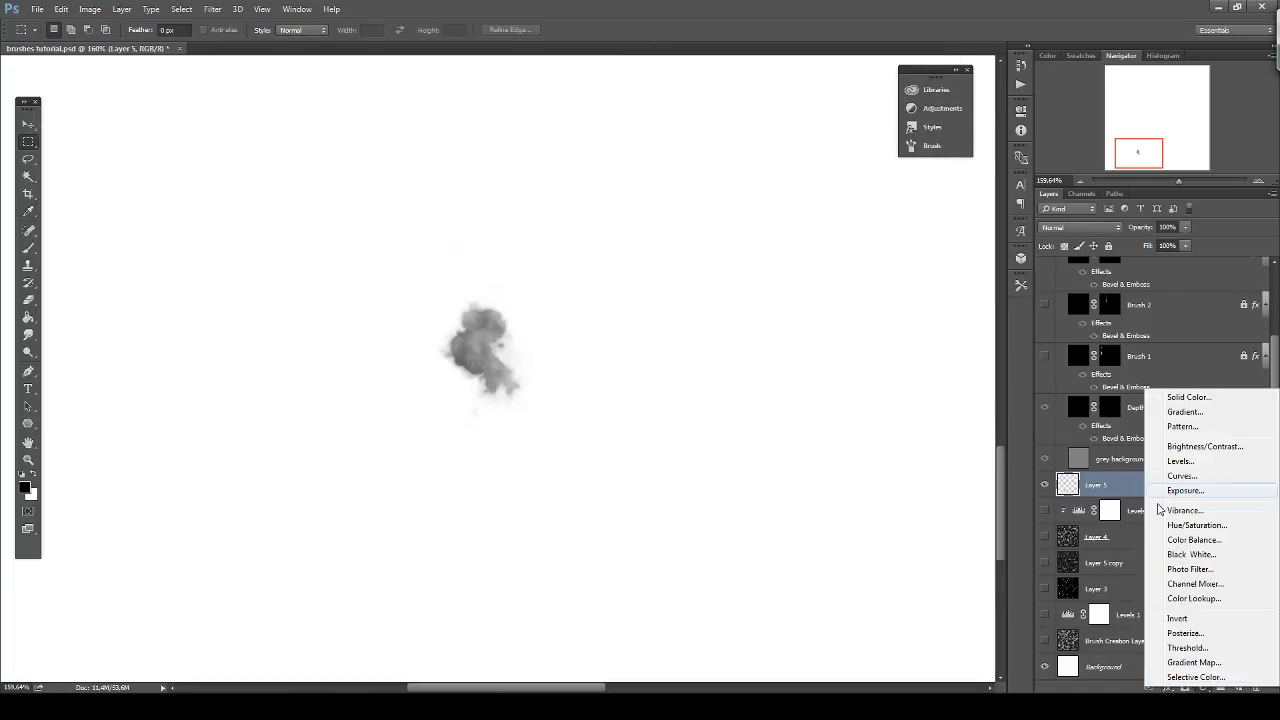
pyautogui.click(1182, 460)
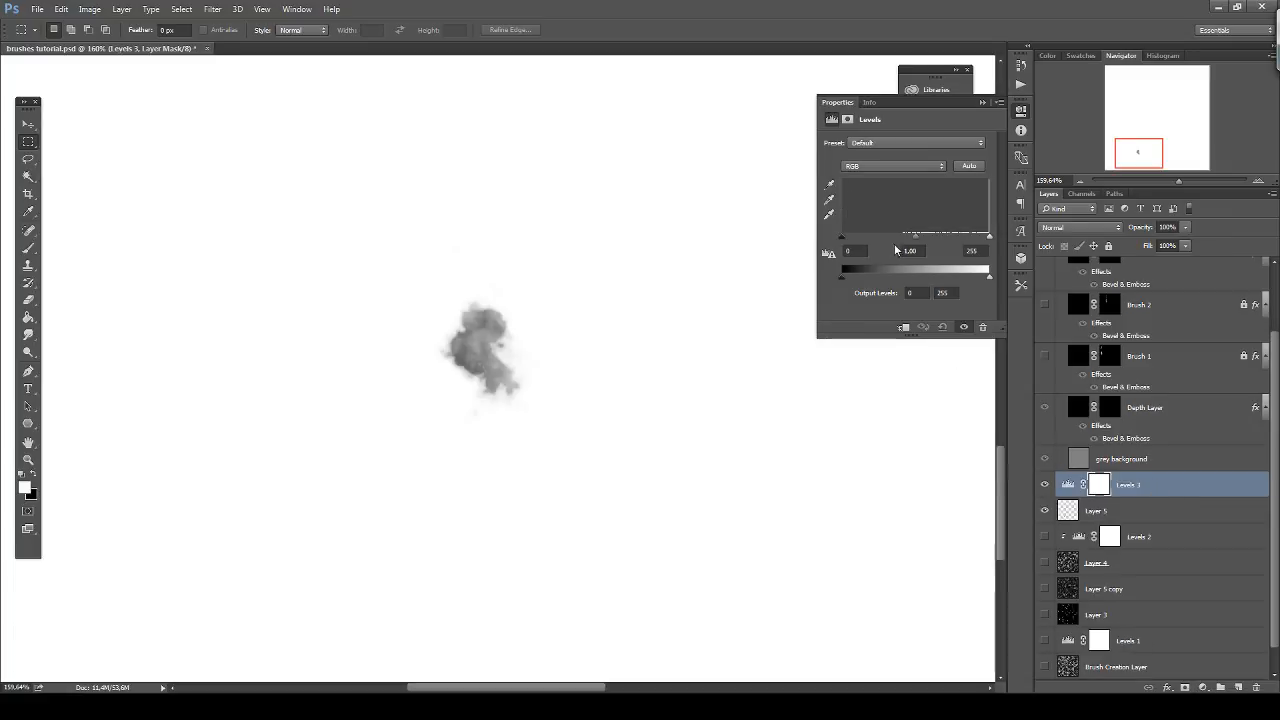
# Raise the Levels adjustment's black input to 239 and erase the stray specks around the smoke on Layer 5 with a 25 px Hard Round eraser.
pyautogui.moveTo(843, 237); pyautogui.dragTo(980, 237)
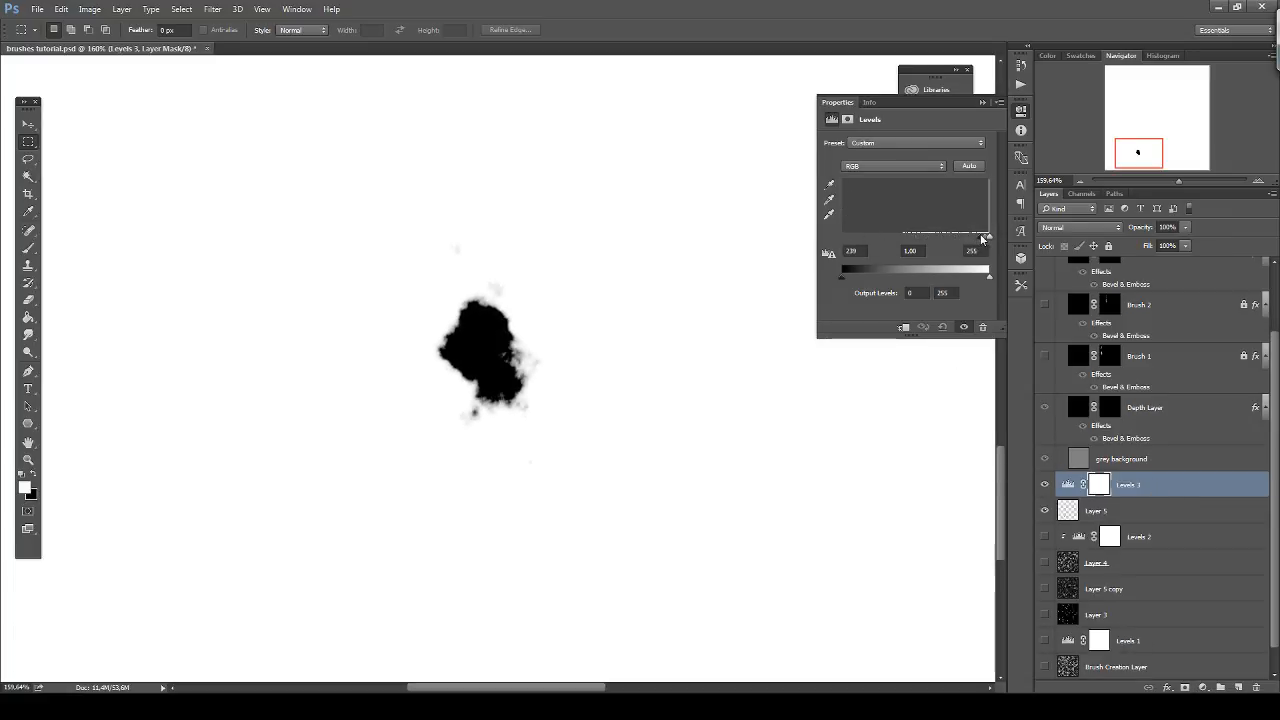
pyautogui.click(1080, 510)
pyautogui.press('e')
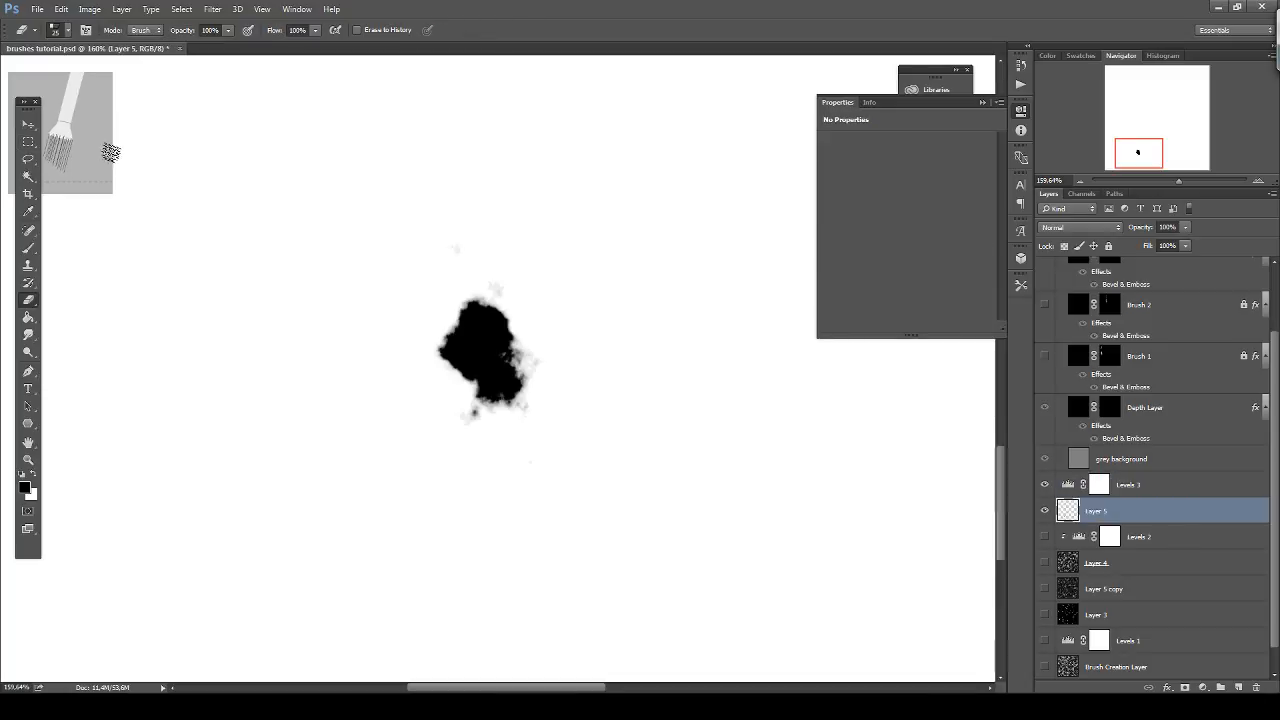
pyautogui.click(72, 31)
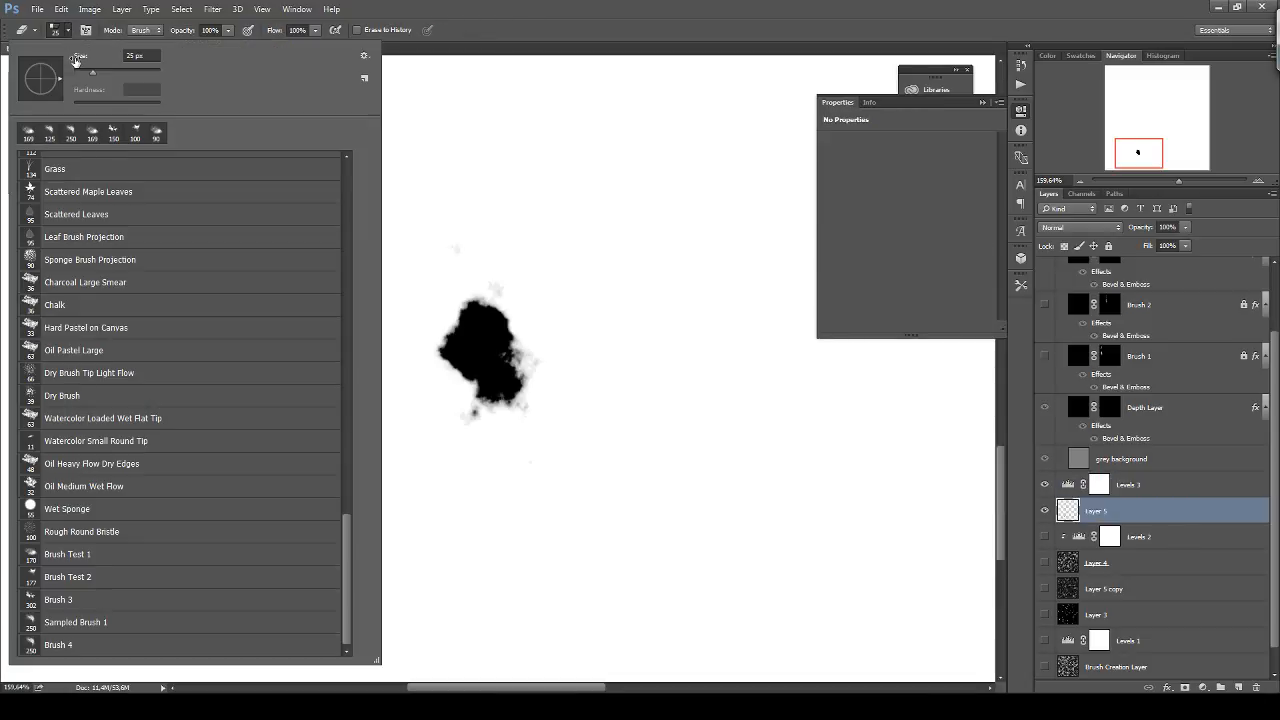
pyautogui.scroll(10, 348, 177)
pyautogui.click(305, 179)
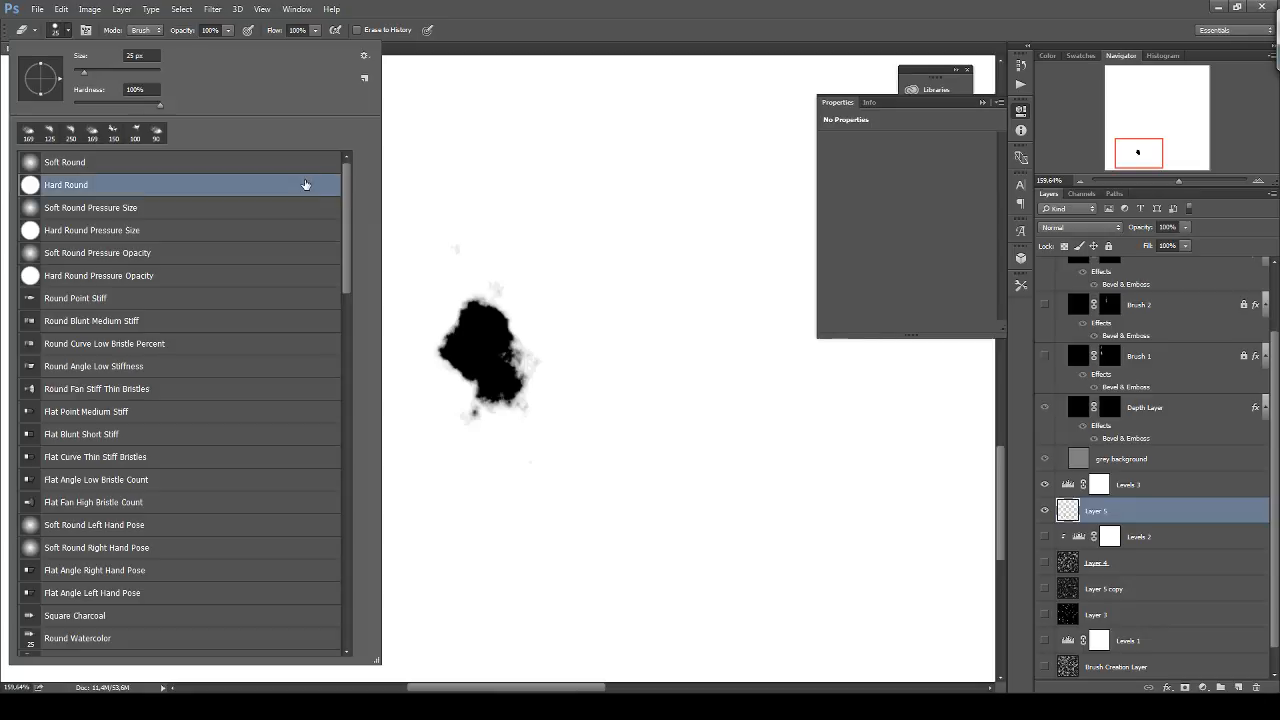
pyautogui.click(527, 89)
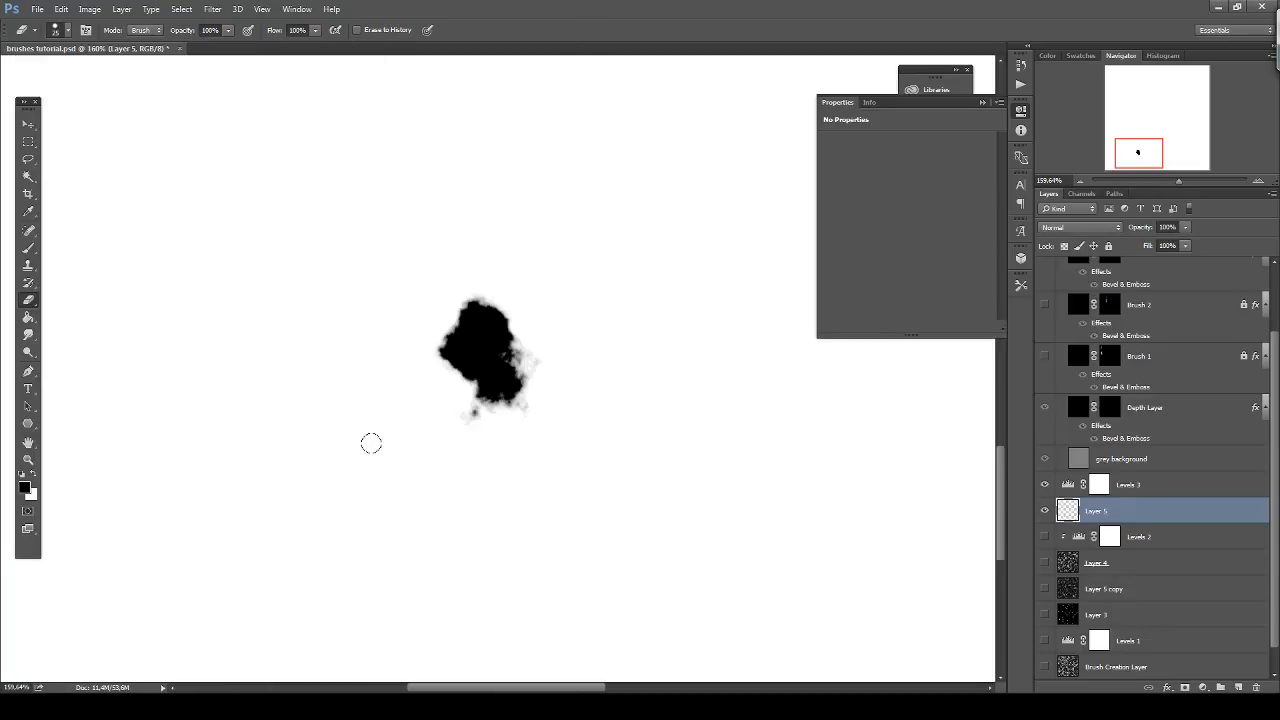
# Delete the Levels adjustment layer above Layer 5 and define the smoke shape as a brush preset named Brush 5.
pyautogui.moveTo(1128, 484); pyautogui.dragTo(1256, 687)
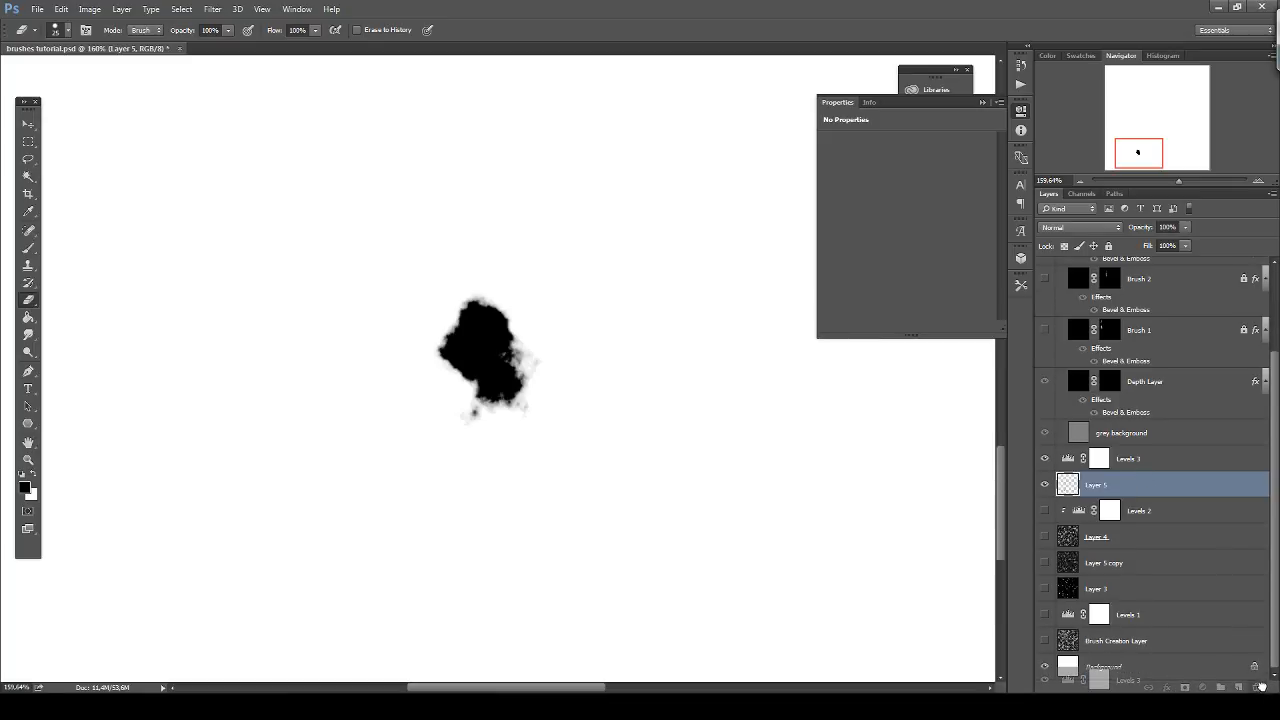
pyautogui.click(28, 141)
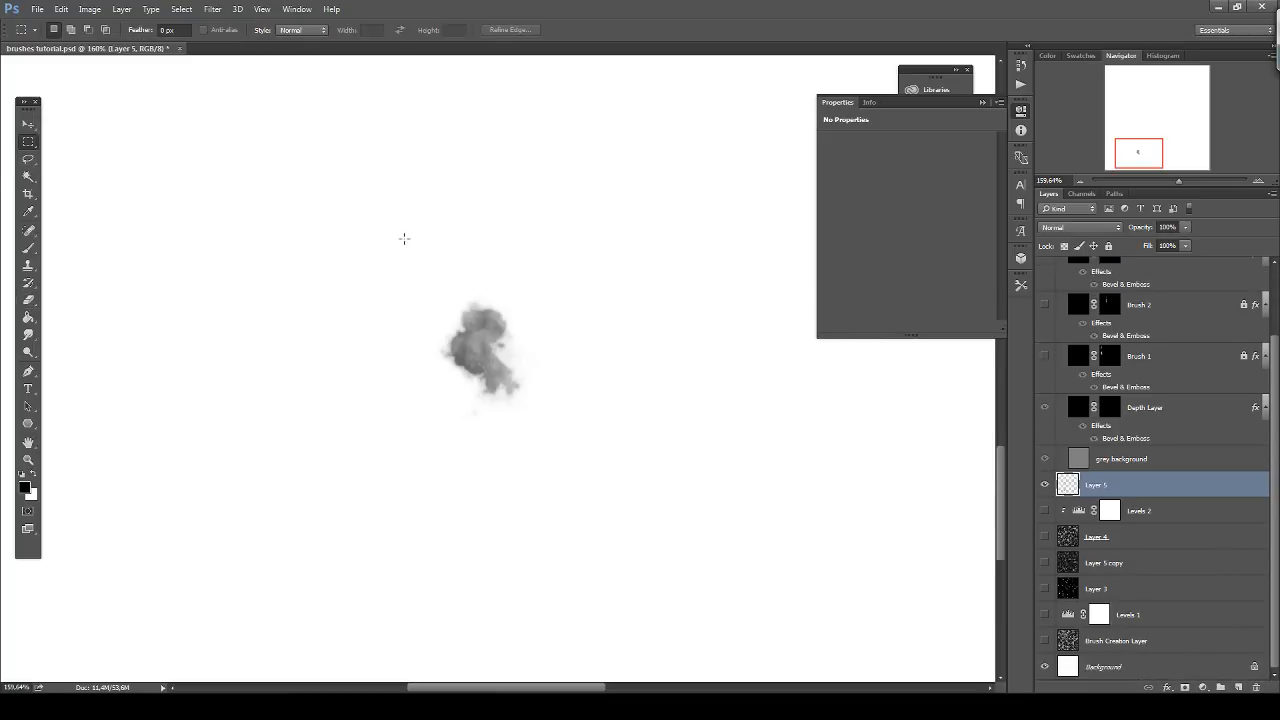
pyautogui.moveTo(413, 272); pyautogui.dragTo(600, 423)
pyautogui.moveTo(531, 348); pyautogui.dragTo(519, 346)
pyautogui.click(61, 9)
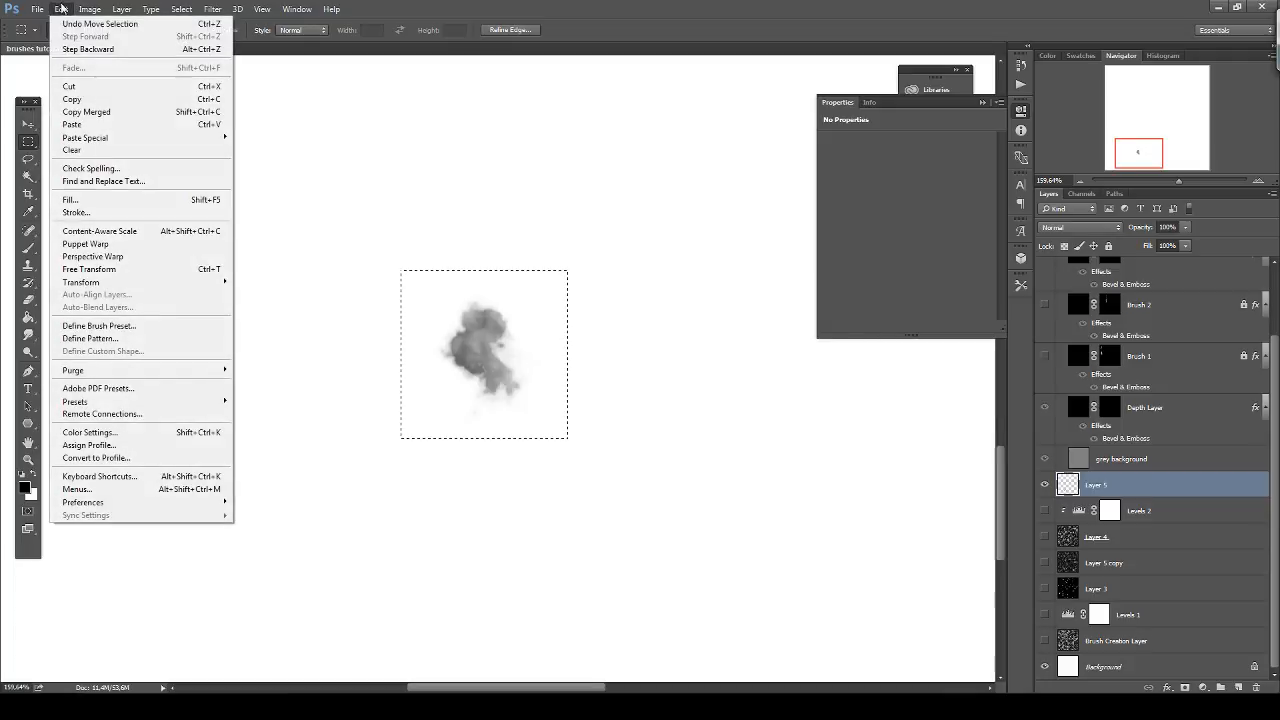
pyautogui.click(141, 328)
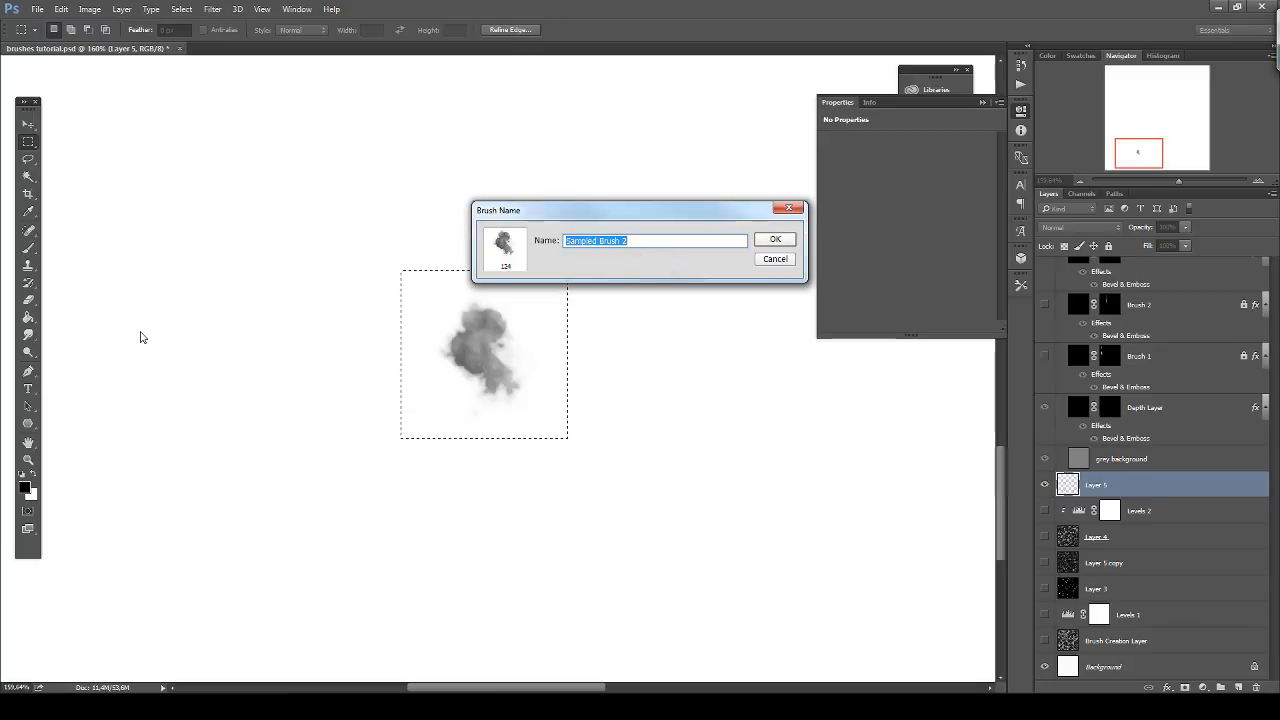
pyautogui.write('Brush 5')
pyautogui.press('Return')
# Deselect the sampled area and clear all the pixels on Layer 5.
pyautogui.hotkey('ctrl', 'd')
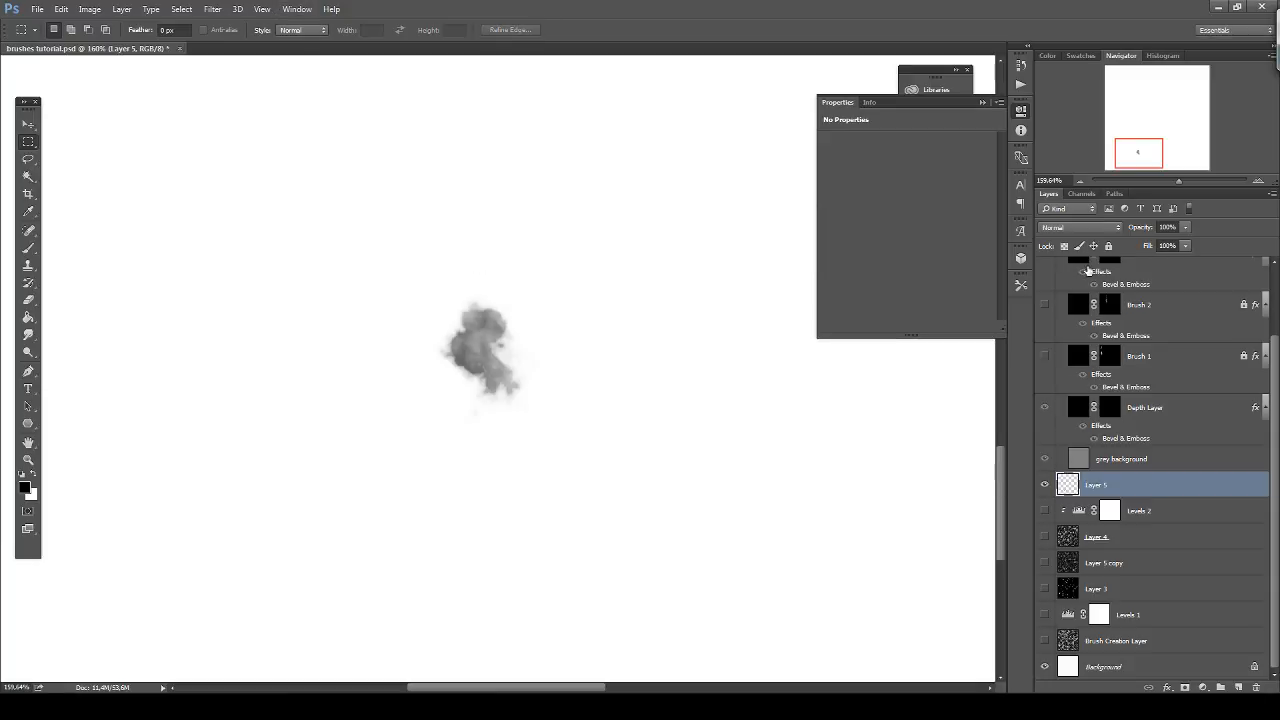
pyautogui.hotkey('ctrl', 'a')
pyautogui.press('Delete')
# Test the new smoke brush on Layer 5 with freehand strokes, raising its opacity to 100%, and undo the strokes.
pyautogui.press('b')
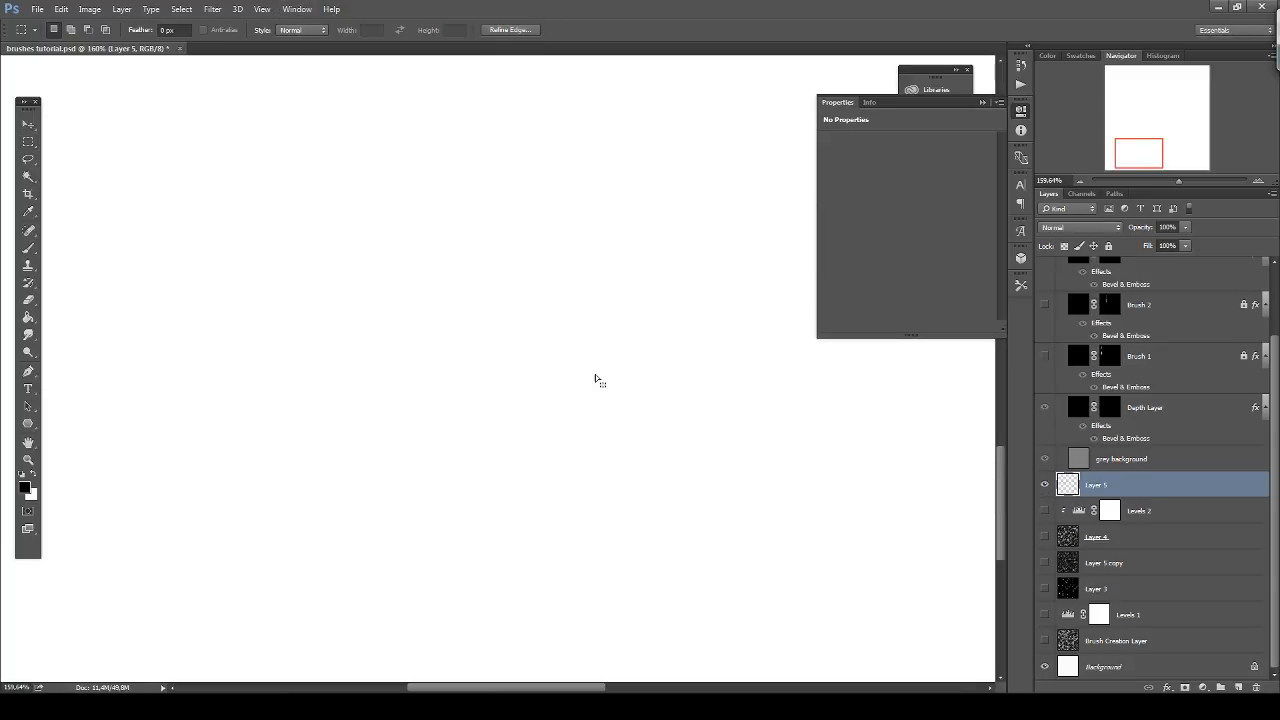
pyautogui.moveTo(388, 368)
pyautogui.mouseDown()
pyautogui.moveTo(480, 294)
pyautogui.moveTo(625, 435)
pyautogui.mouseUp()
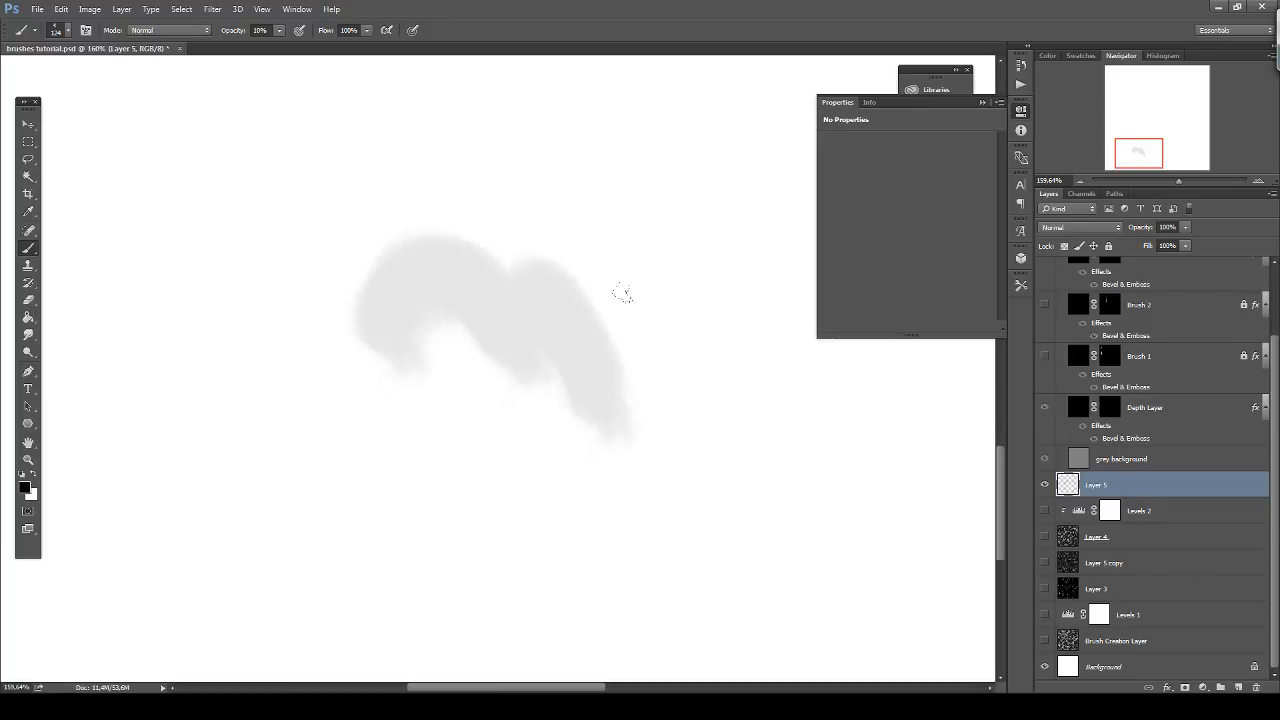
pyautogui.hotkey('ctrl', 'z')
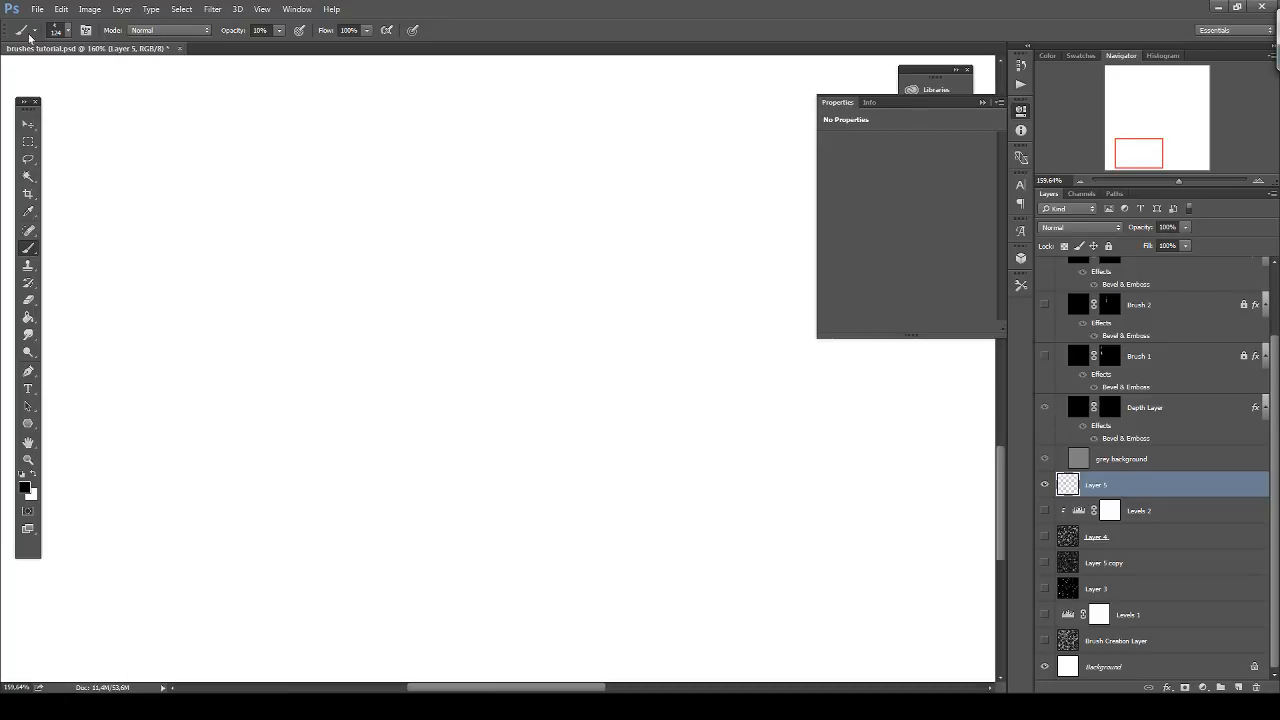
pyautogui.click(281, 30)
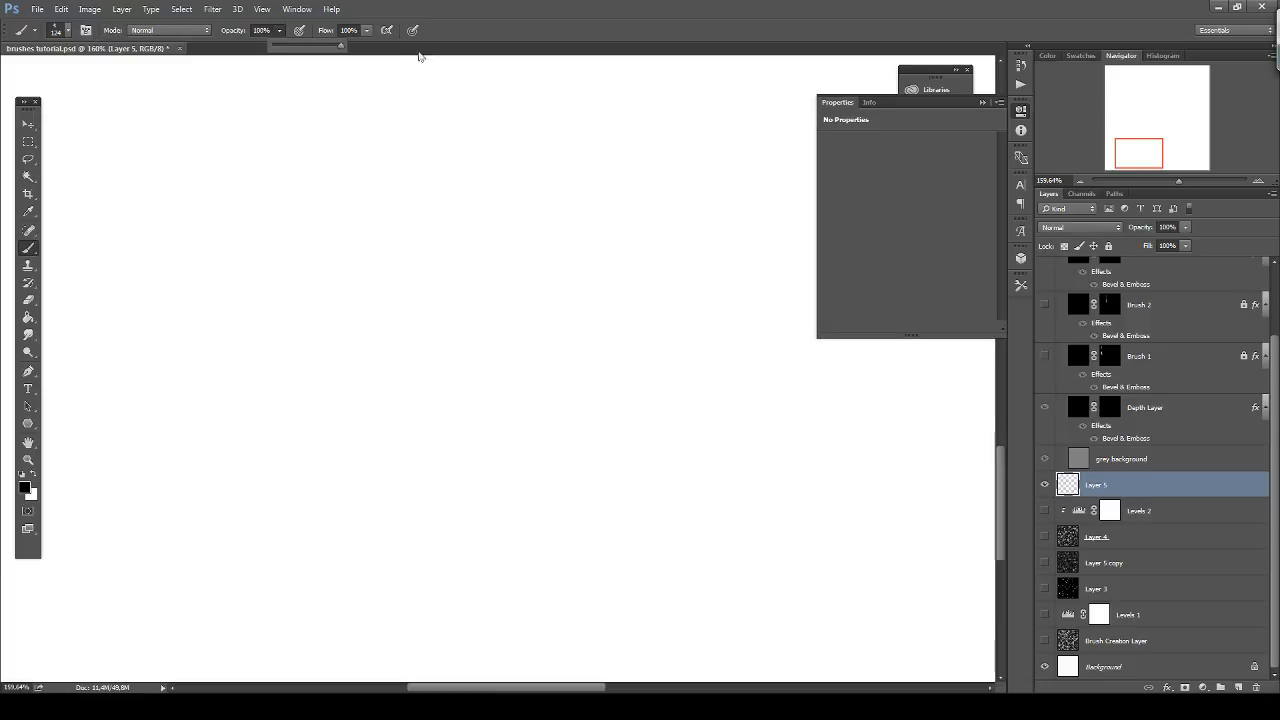
pyautogui.moveTo(348, 350); pyautogui.dragTo(538, 468)
pyautogui.hotkey('ctrl', 'z')
# Increase the spacing in the brush tip shape settings so the individual smoke dabs separate.
pyautogui.click(86, 30)
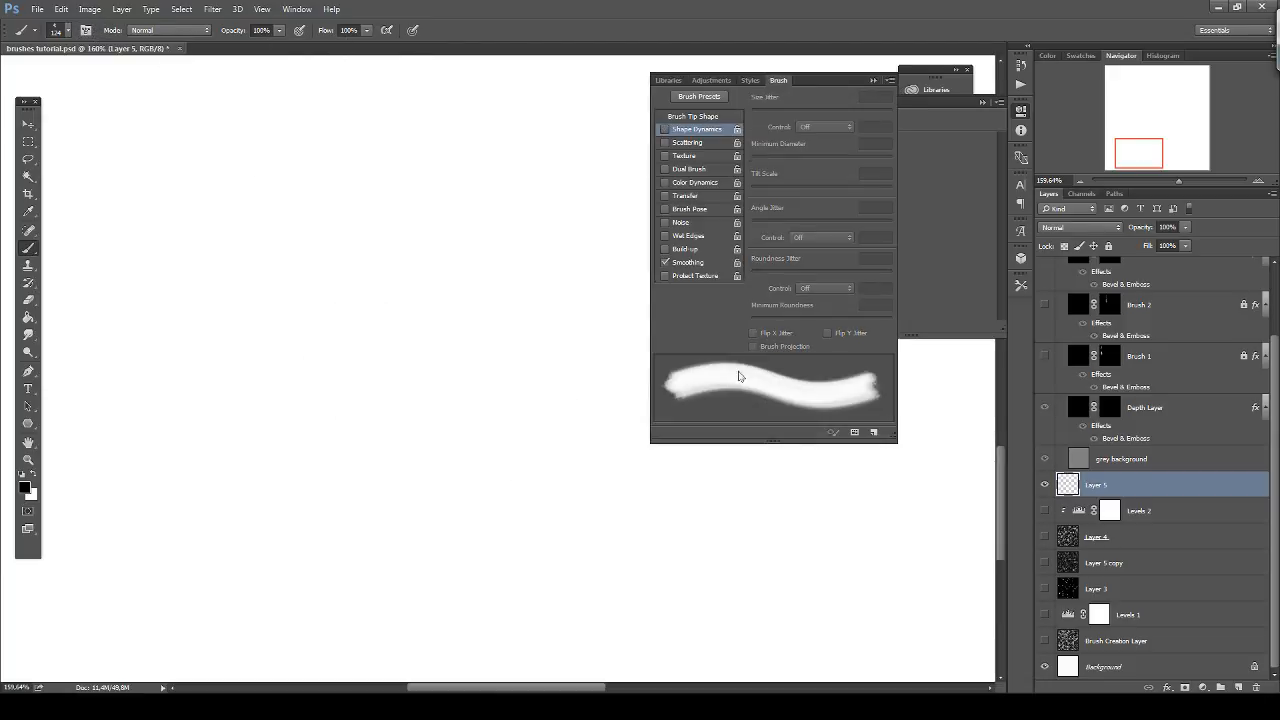
pyautogui.click(693, 116)
pyautogui.moveTo(771, 313); pyautogui.dragTo(779, 313)
# Enable Shape Dynamics with 100% angle jitter, pen pressure size control and 20% size jitter, and test the brush on Layer 5, undoing the strokes.
pyautogui.click(719, 128)
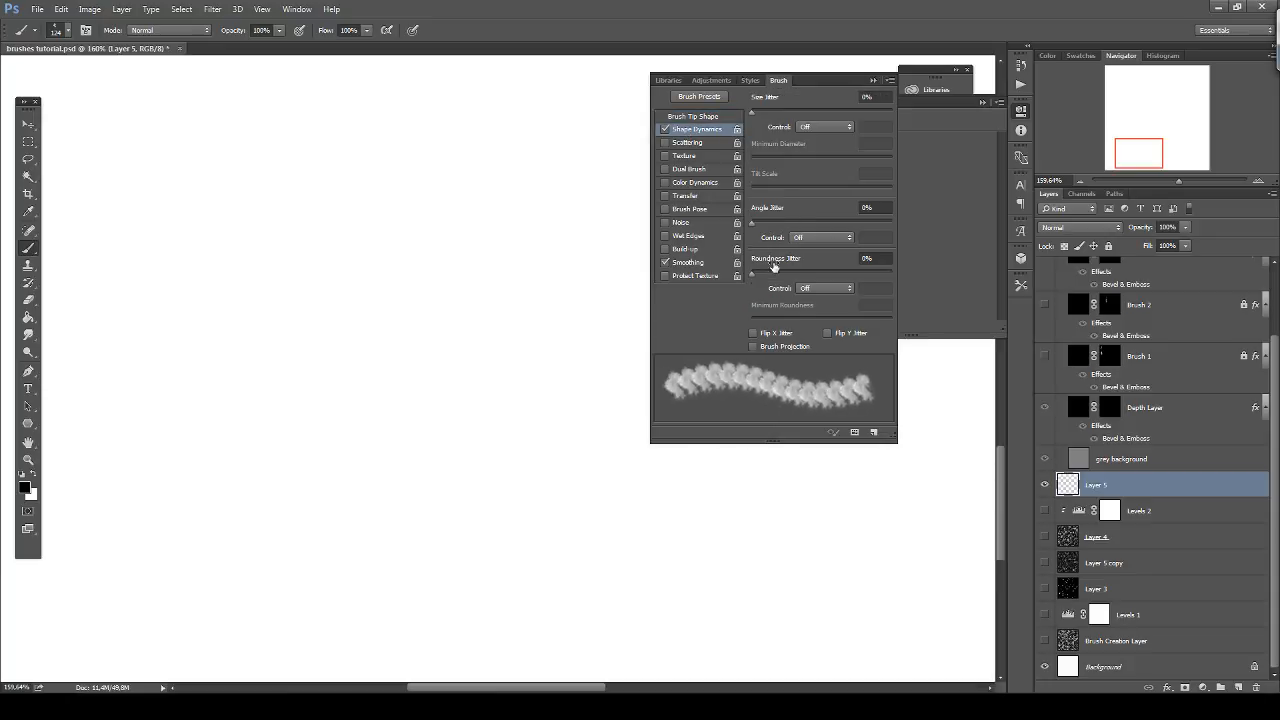
pyautogui.moveTo(769, 224); pyautogui.dragTo(893, 222)
pyautogui.click(807, 127)
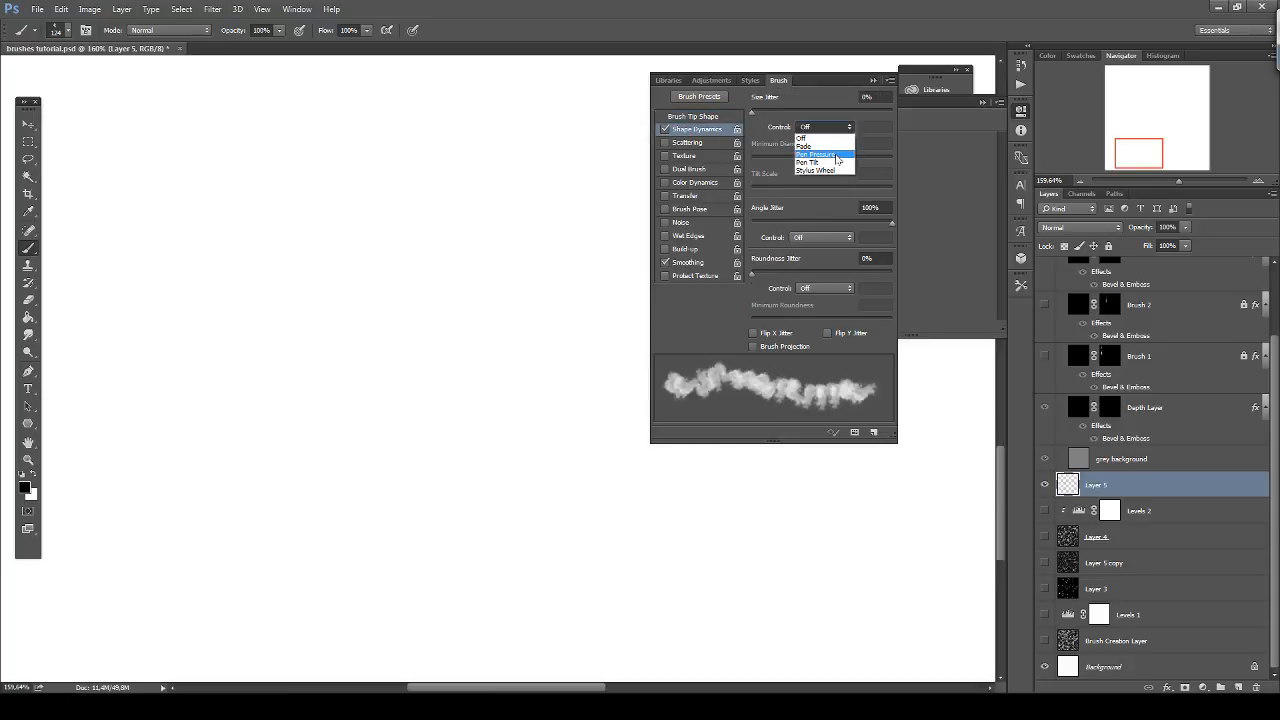
pyautogui.click(812, 150)
pyautogui.moveTo(752, 111); pyautogui.dragTo(779, 113)
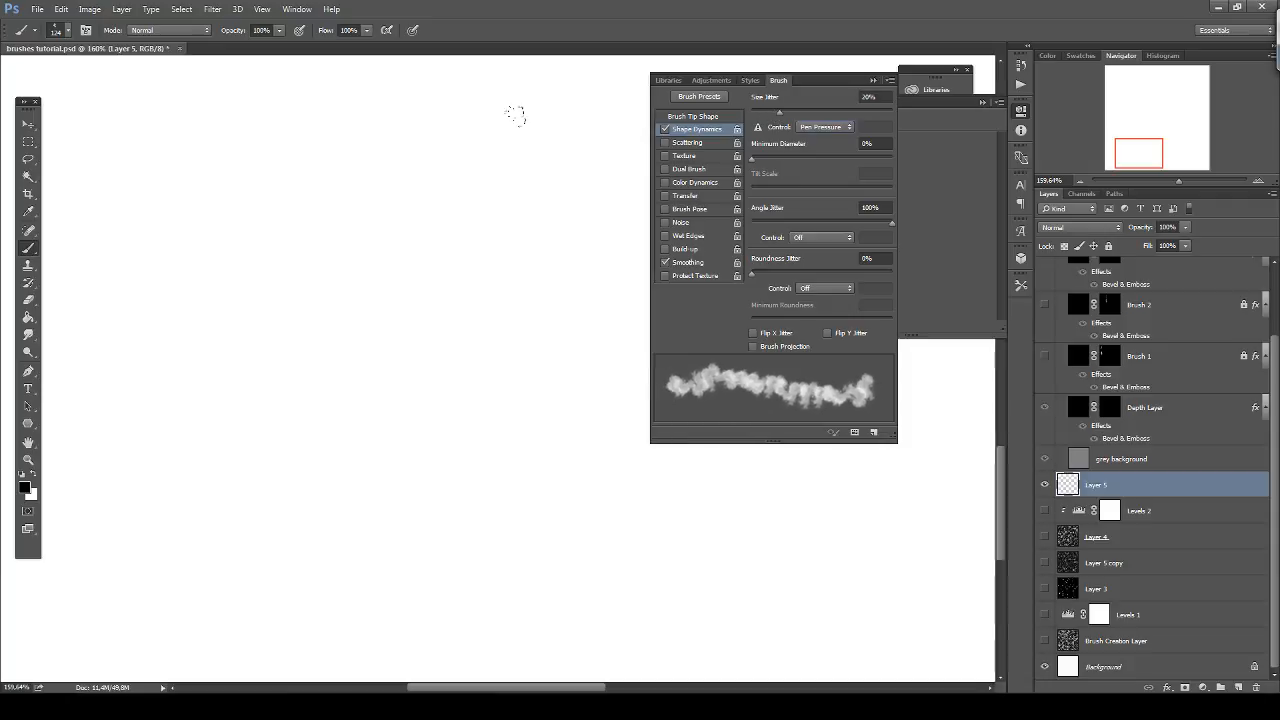
pyautogui.moveTo(336, 290)
pyautogui.mouseDown()
pyautogui.moveTo(318, 243)
pyautogui.moveTo(400, 360)
pyautogui.moveTo(277, 266)
pyautogui.moveTo(315, 187)
pyautogui.moveTo(410, 355)
pyautogui.moveTo(315, 255)
pyautogui.moveTo(245, 145)
pyautogui.moveTo(237, 412)
pyautogui.moveTo(245, 293)
pyautogui.moveTo(300, 170)
pyautogui.moveTo(460, 400)
pyautogui.moveTo(412, 245)
pyautogui.moveTo(300, 440)
pyautogui.moveTo(340, 360)
pyautogui.mouseUp()
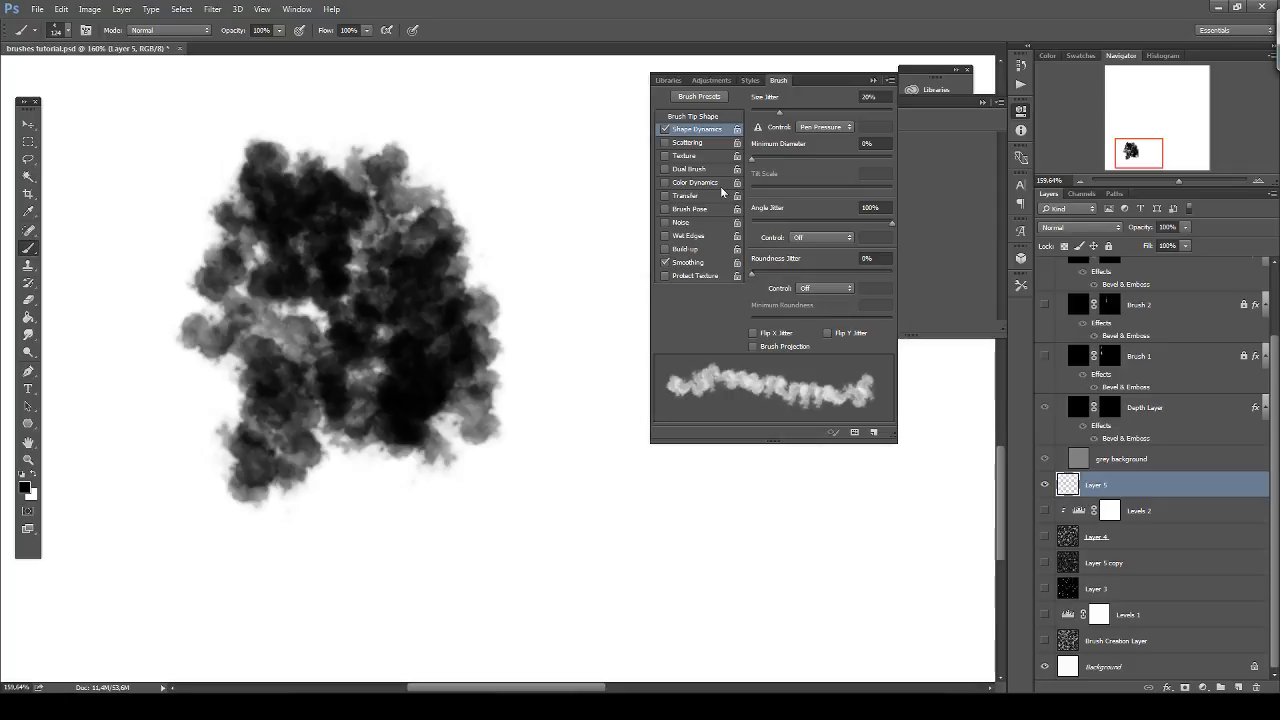
pyautogui.hotkey('ctrl', 'z')
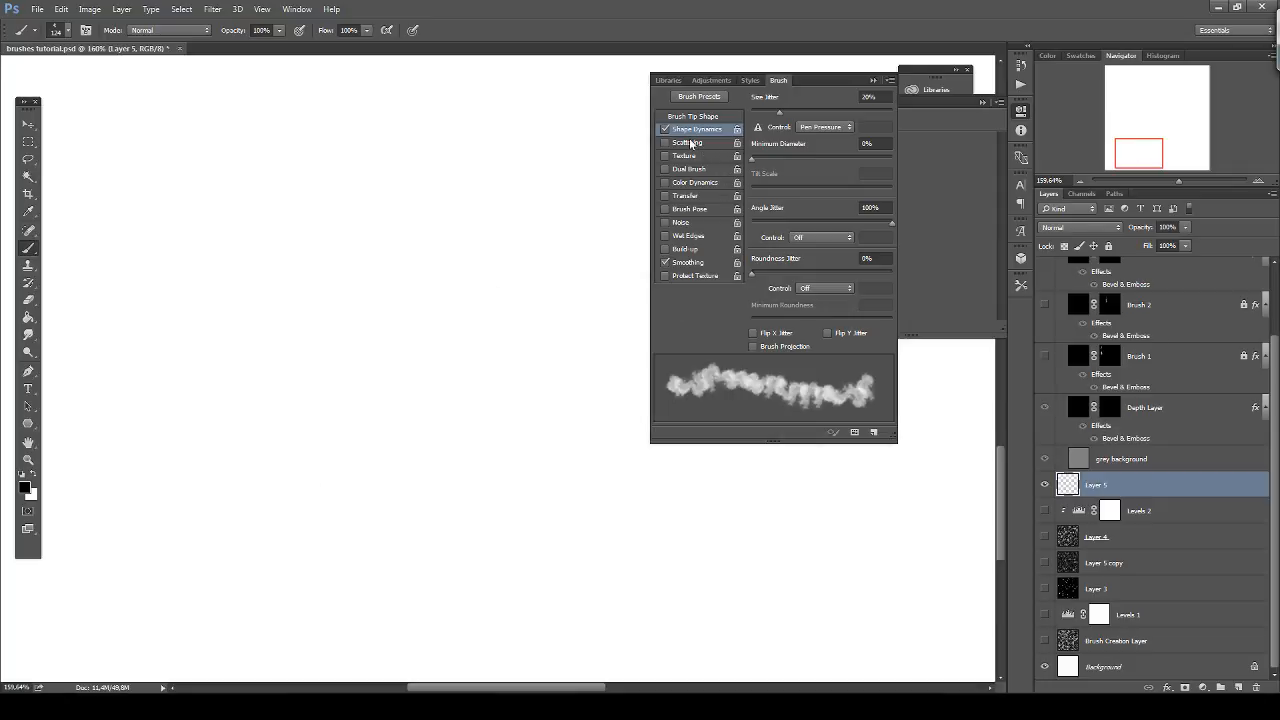
# Enable Scattering with 104% scatter, a count of 3 and 45% count jitter, and try the brush on the canvas.
pyautogui.click(688, 142)
pyautogui.moveTo(759, 116)
pyautogui.mouseDown()
pyautogui.moveTo(828, 107)
pyautogui.moveTo(752, 106)
pyautogui.moveTo(765, 109)
pyautogui.mouseUp()
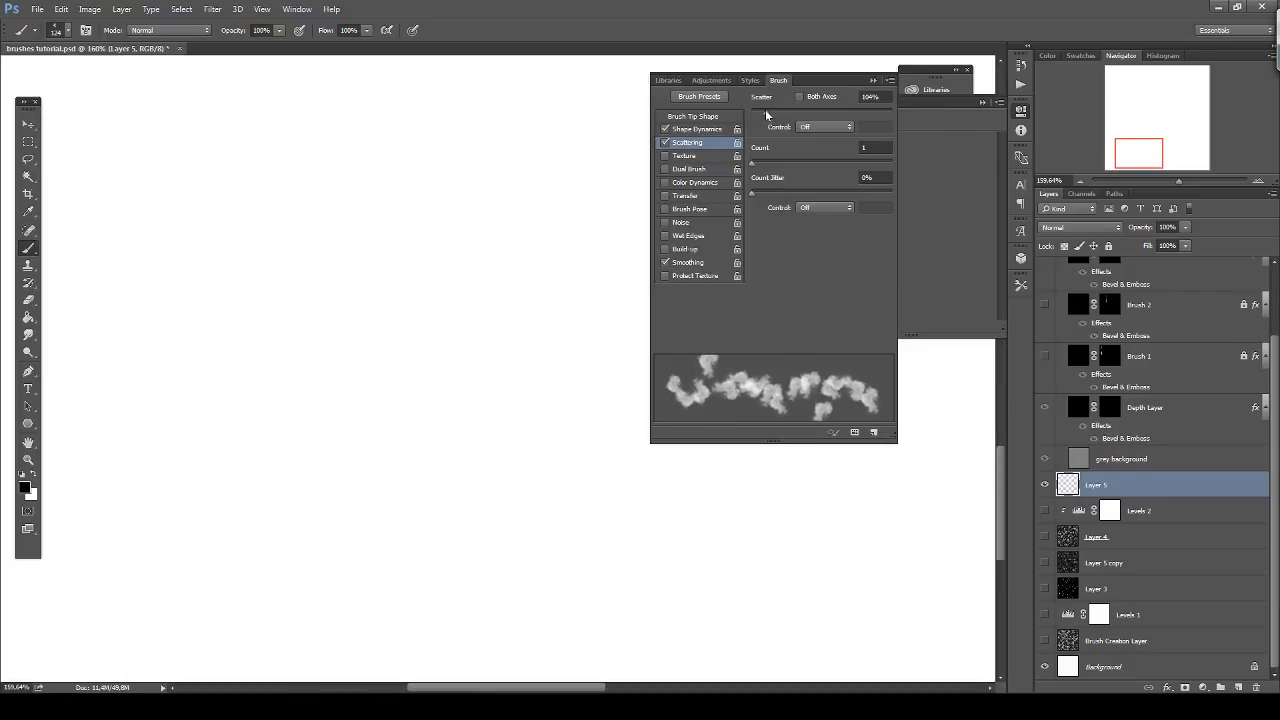
pyautogui.moveTo(763, 161)
pyautogui.mouseDown()
pyautogui.moveTo(807, 160)
pyautogui.moveTo(768, 160)
pyautogui.moveTo(815, 190)
pyautogui.mouseUp()
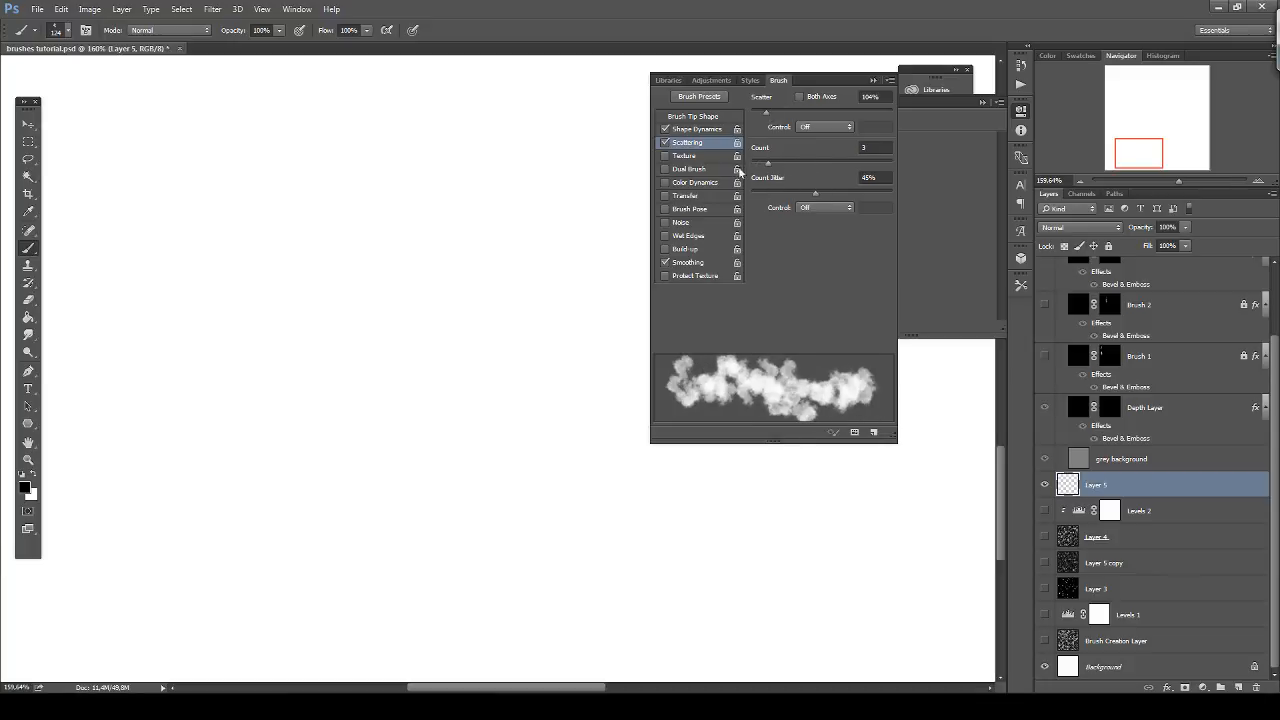
pyautogui.moveTo(328, 479)
pyautogui.mouseDown()
pyautogui.moveTo(308, 440)
pyautogui.moveTo(318, 280)
pyautogui.moveTo(362, 218)
pyautogui.moveTo(430, 235)
pyautogui.moveTo(470, 410)
pyautogui.moveTo(519, 228)
pyautogui.moveTo(480, 110)
pyautogui.moveTo(390, 130)
pyautogui.moveTo(590, 370)
pyautogui.moveTo(305, 222)
pyautogui.moveTo(300, 450)
pyautogui.moveTo(360, 485)
pyautogui.mouseUp()
# Reduce the scatter to 14% and the count to 2, and enable Transfer with 32% opacity jitter.
pyautogui.moveTo(761, 113); pyautogui.dragTo(753, 114)
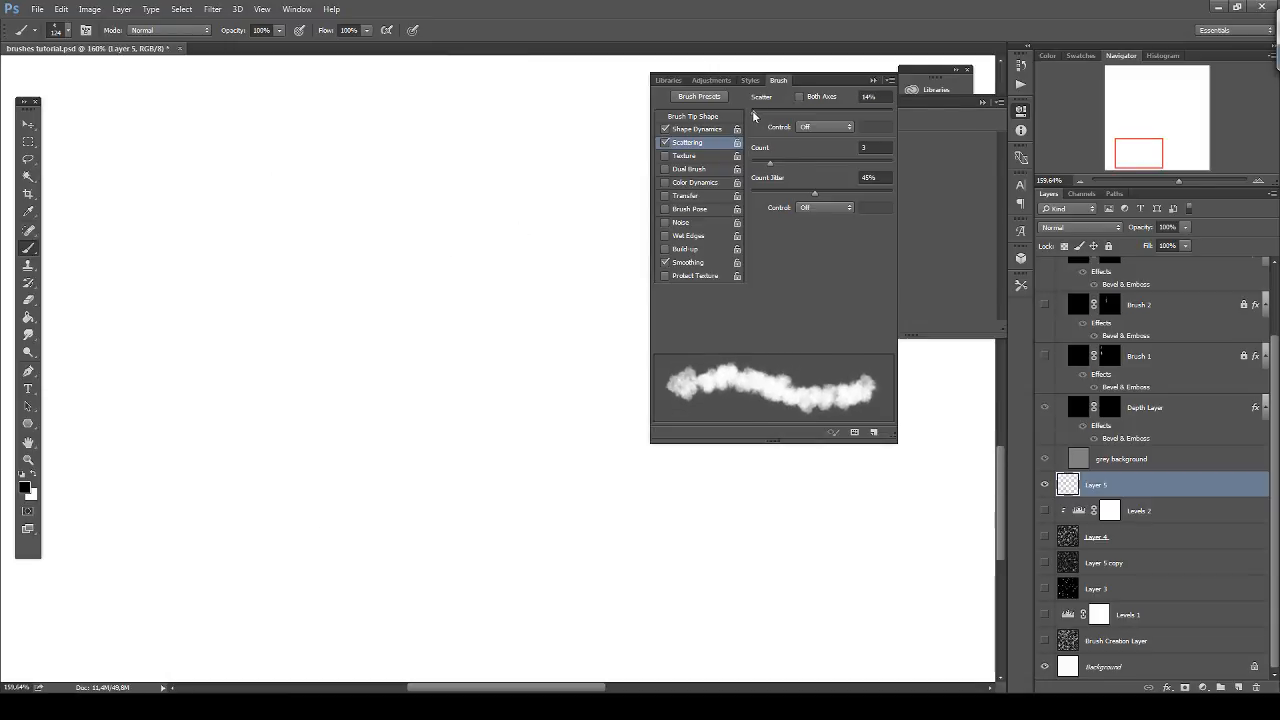
pyautogui.moveTo(769, 162); pyautogui.dragTo(758, 163)
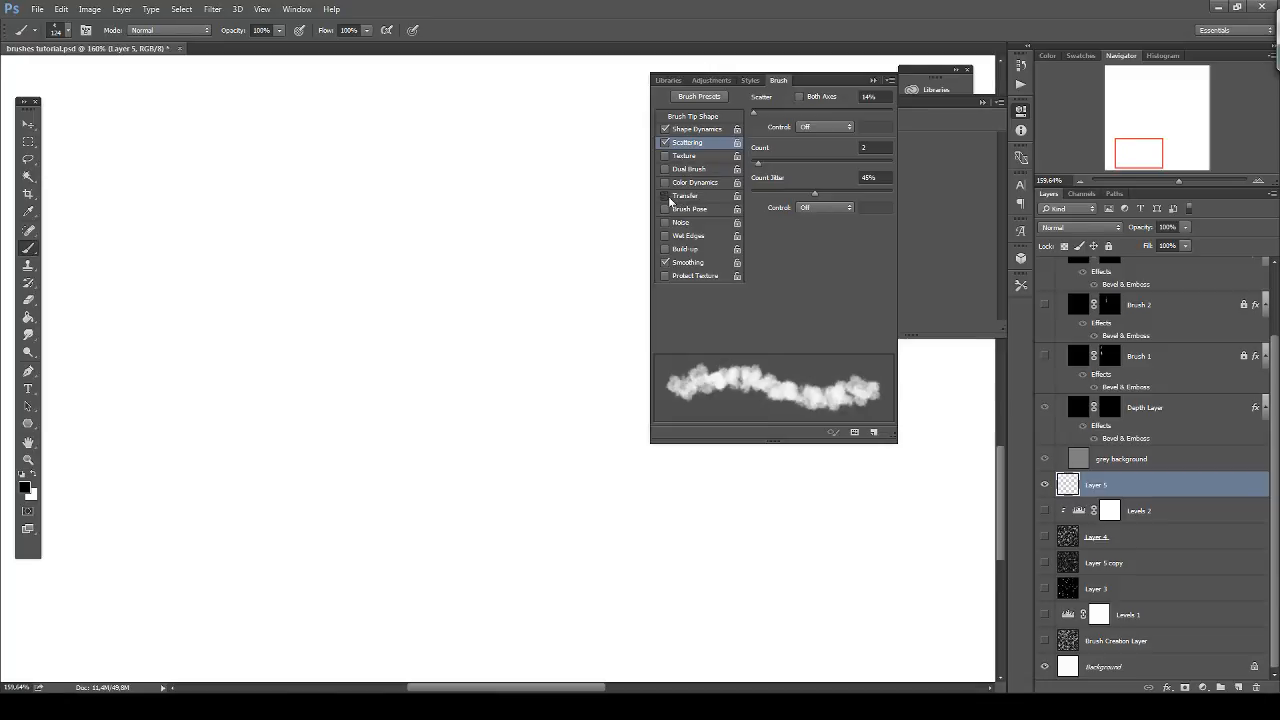
pyautogui.click(688, 197)
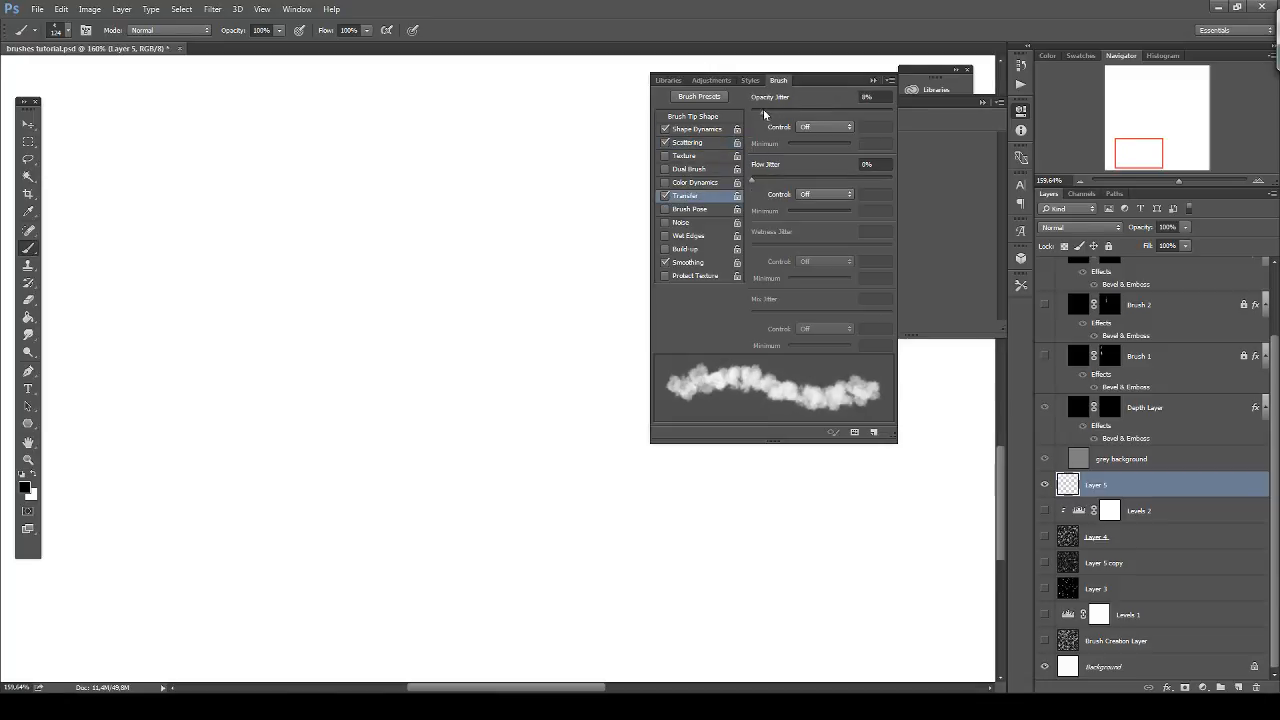
pyautogui.moveTo(763, 110); pyautogui.dragTo(797, 111)
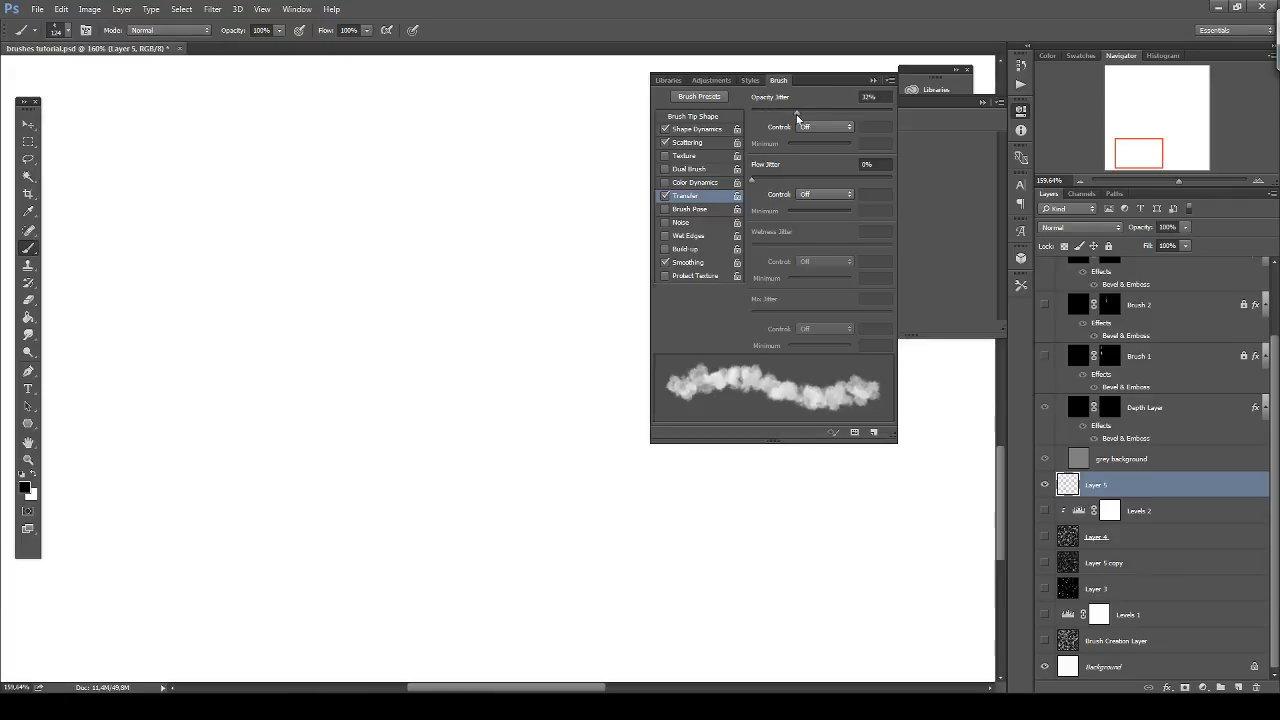
# Enable the brush's Texture option with Pattern 2 and compare Invert on and off, leaving it off.
pyautogui.click(684, 157)
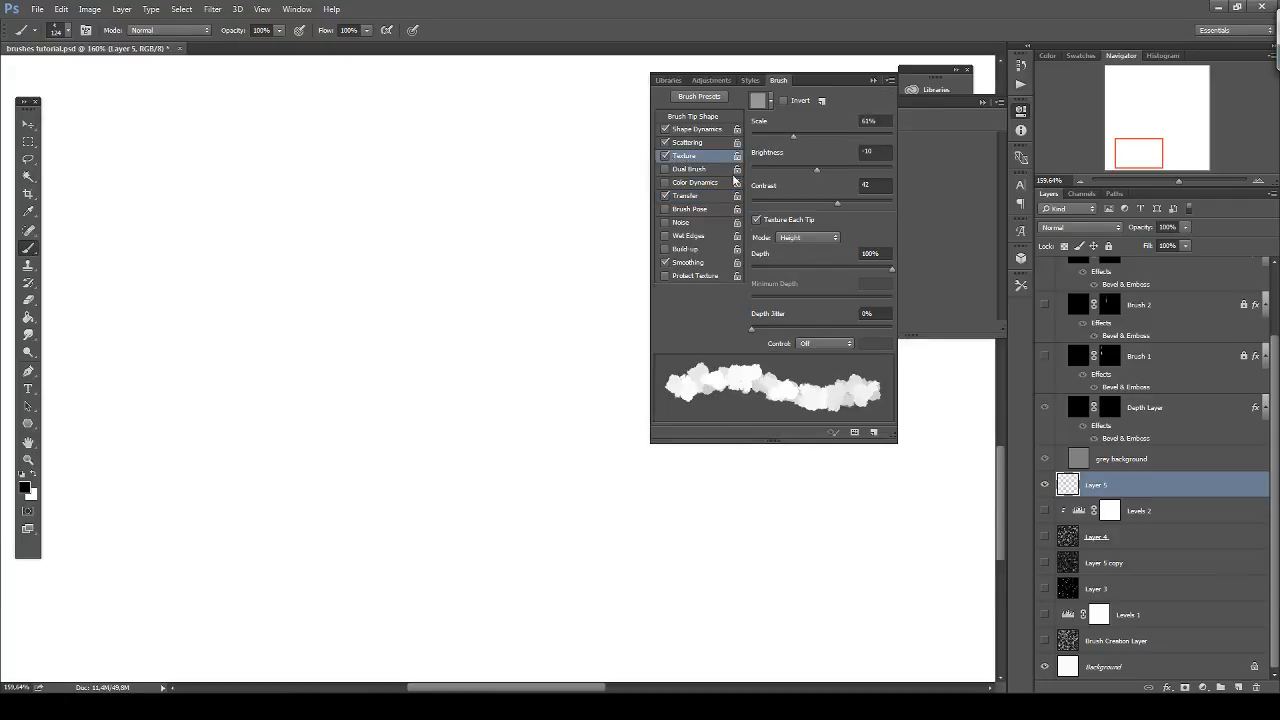
pyautogui.click(766, 107)
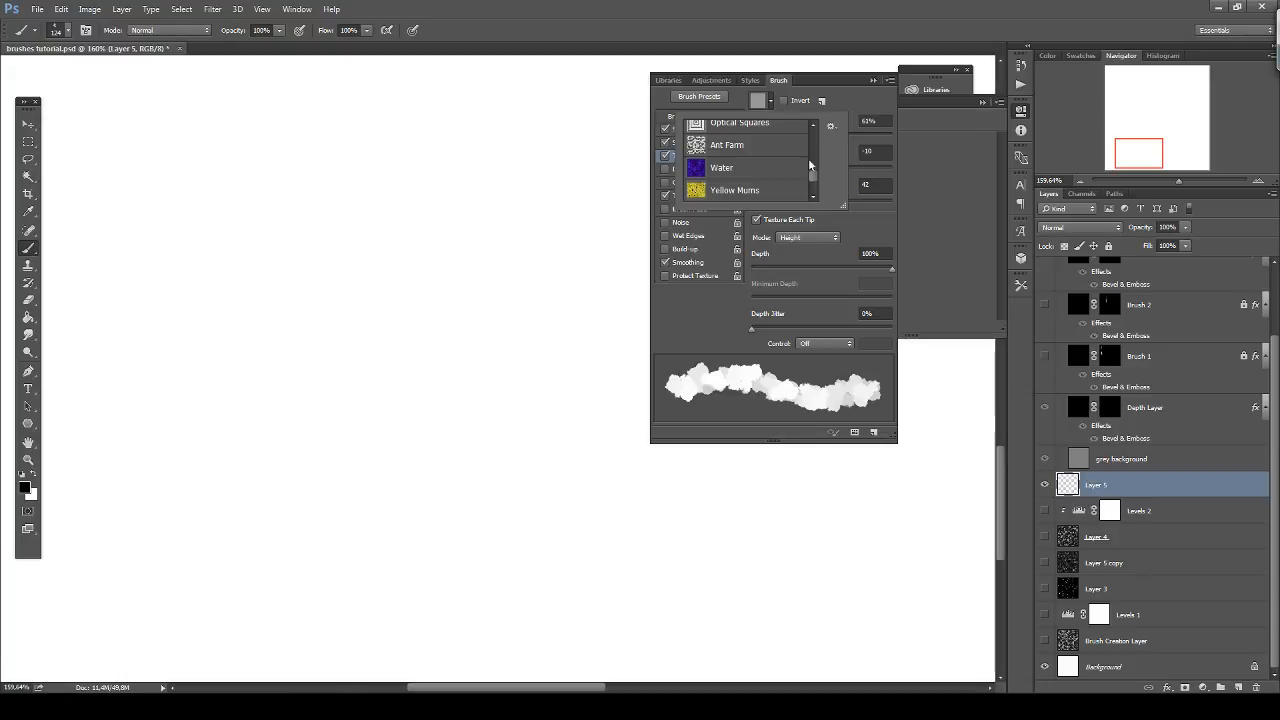
pyautogui.moveTo(808, 158); pyautogui.dragTo(813, 191)
pyautogui.click(782, 191)
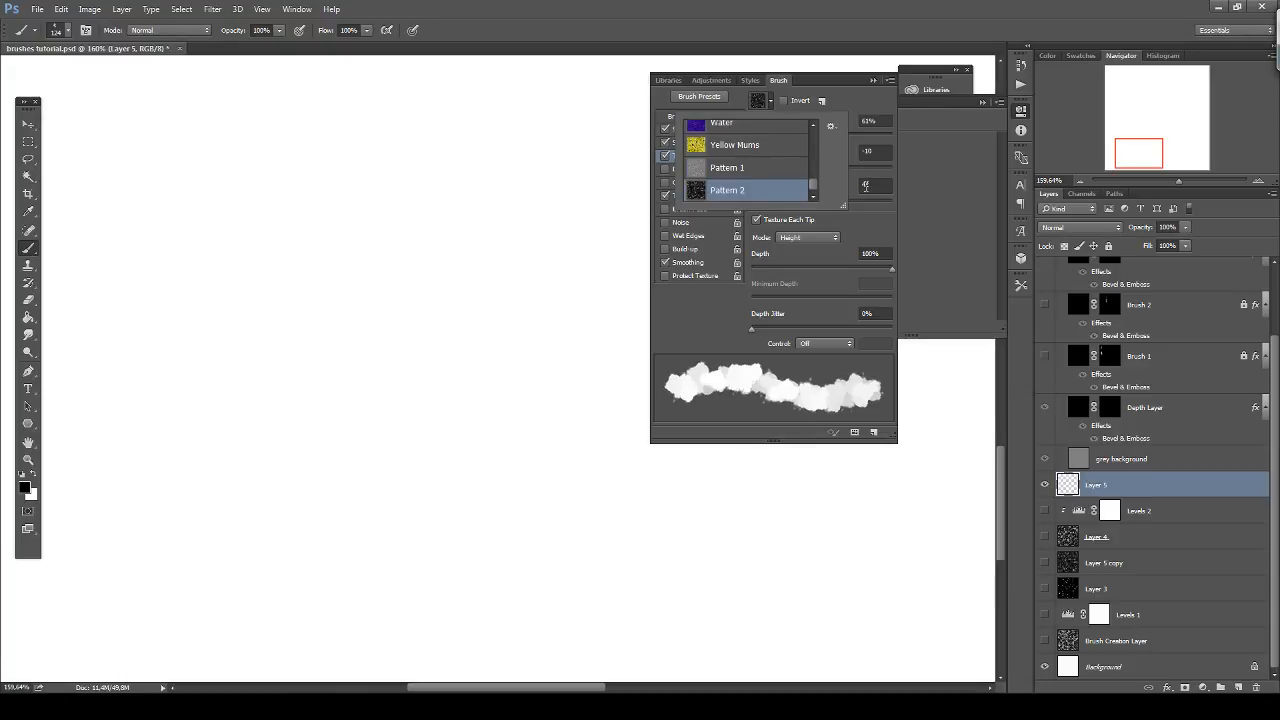
pyautogui.click(841, 77)
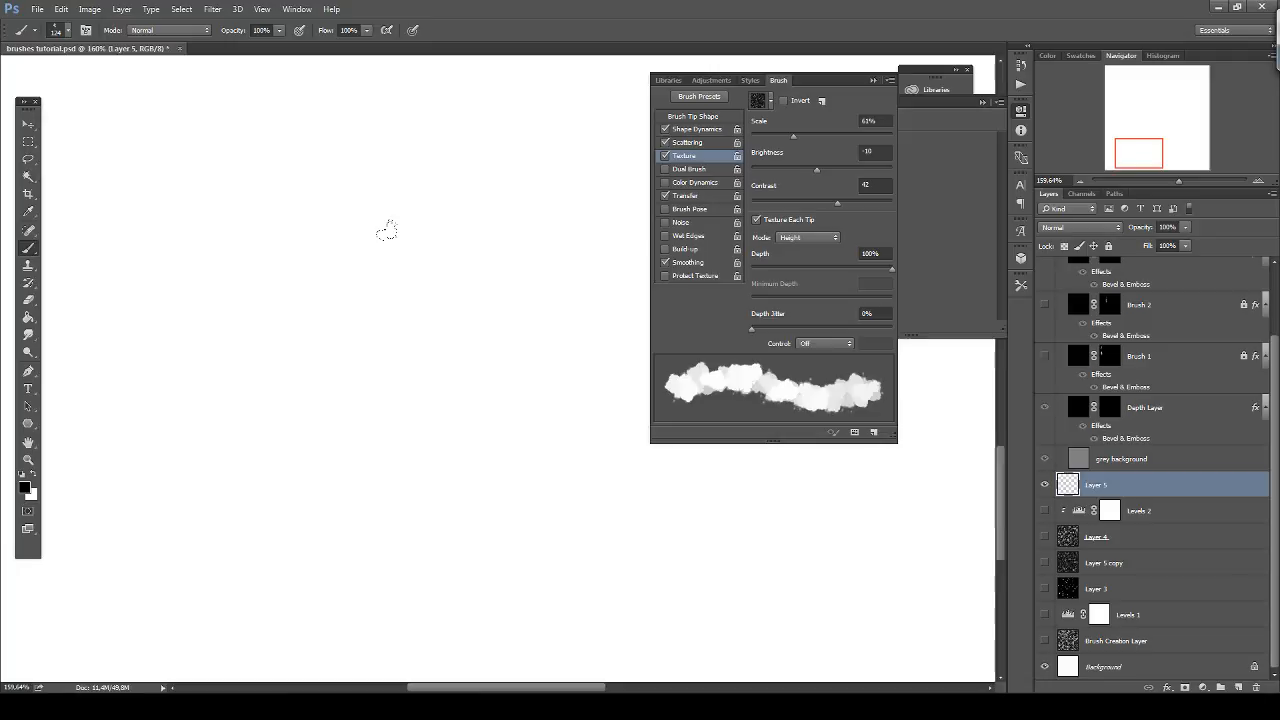
pyautogui.click(785, 101)
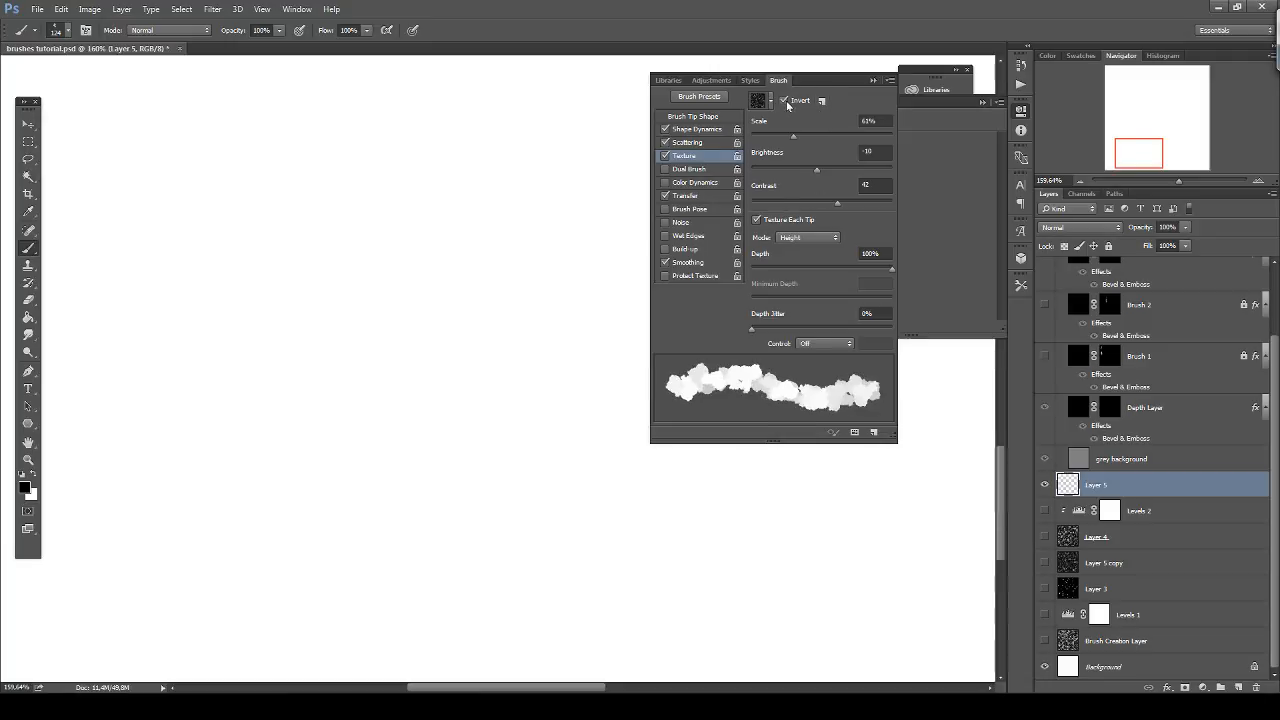
pyautogui.click(785, 101)
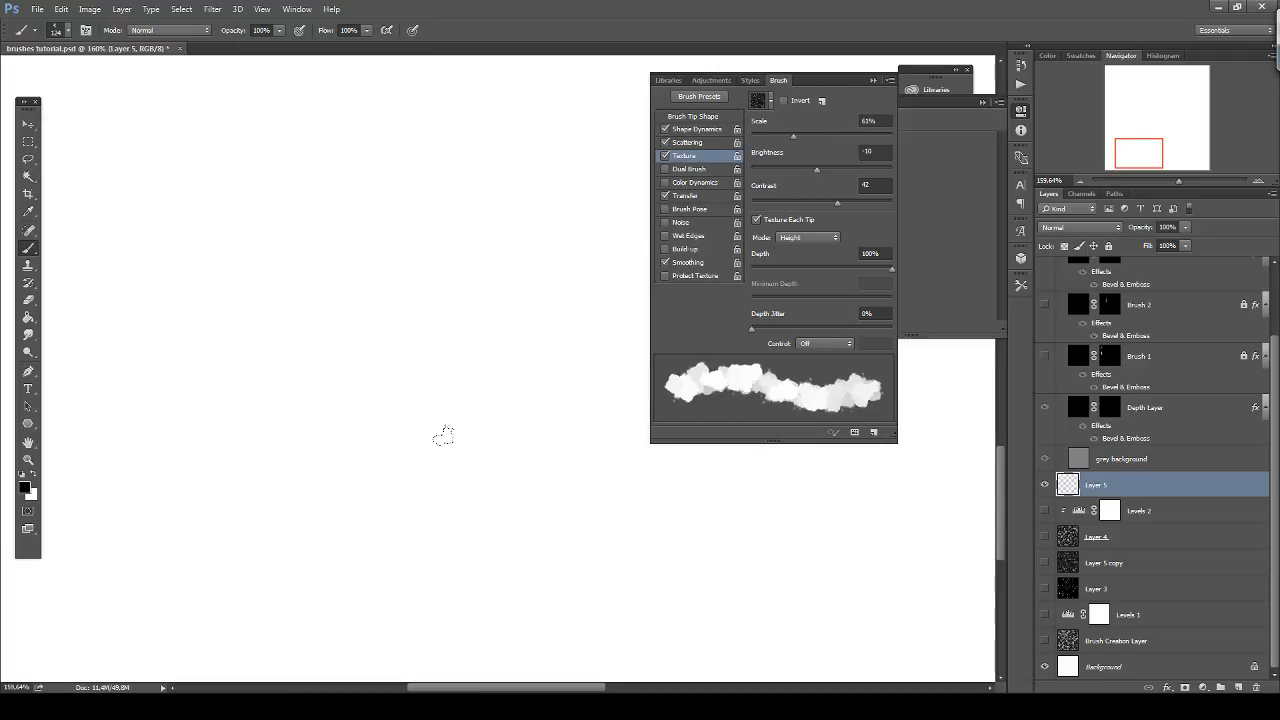
# Try the textured brush on Layer 5 with overlapping strokes at 10% opacity and undo them.
pyautogui.moveTo(357, 429)
pyautogui.mouseDown()
pyautogui.moveTo(325, 348)
pyautogui.moveTo(370, 293)
pyautogui.moveTo(371, 240)
pyautogui.moveTo(310, 245)
pyautogui.moveTo(288, 291)
pyautogui.moveTo(297, 315)
pyautogui.moveTo(272, 277)
pyautogui.moveTo(281, 215)
pyautogui.moveTo(342, 163)
pyautogui.moveTo(430, 253)
pyautogui.moveTo(442, 192)
pyautogui.moveTo(393, 137)
pyautogui.moveTo(306, 127)
pyautogui.moveTo(228, 195)
pyautogui.moveTo(237, 265)
pyautogui.moveTo(258, 297)
pyautogui.moveTo(262, 268)
pyautogui.moveTo(368, 292)
pyautogui.moveTo(403, 372)
pyautogui.moveTo(424, 282)
pyautogui.moveTo(350, 271)
pyautogui.moveTo(345, 358)
pyautogui.moveTo(374, 247)
pyautogui.moveTo(362, 223)
pyautogui.moveTo(365, 275)
pyautogui.moveTo(357, 221)
pyautogui.moveTo(300, 206)
pyautogui.moveTo(370, 224)
pyautogui.moveTo(384, 274)
pyautogui.moveTo(310, 291)
pyautogui.moveTo(365, 331)
pyautogui.moveTo(340, 240)
pyautogui.moveTo(315, 241)
pyautogui.moveTo(362, 199)
pyautogui.moveTo(364, 251)
pyautogui.moveTo(417, 295)
pyautogui.moveTo(354, 233)
pyautogui.moveTo(380, 176)
pyautogui.moveTo(331, 204)
pyautogui.moveTo(401, 380)
pyautogui.moveTo(288, 409)
pyautogui.moveTo(301, 213)
pyautogui.moveTo(302, 352)
pyautogui.moveTo(317, 180)
pyautogui.moveTo(377, 387)
pyautogui.moveTo(290, 422)
pyautogui.mouseUp()
pyautogui.hotkey('ctrl', 'z')
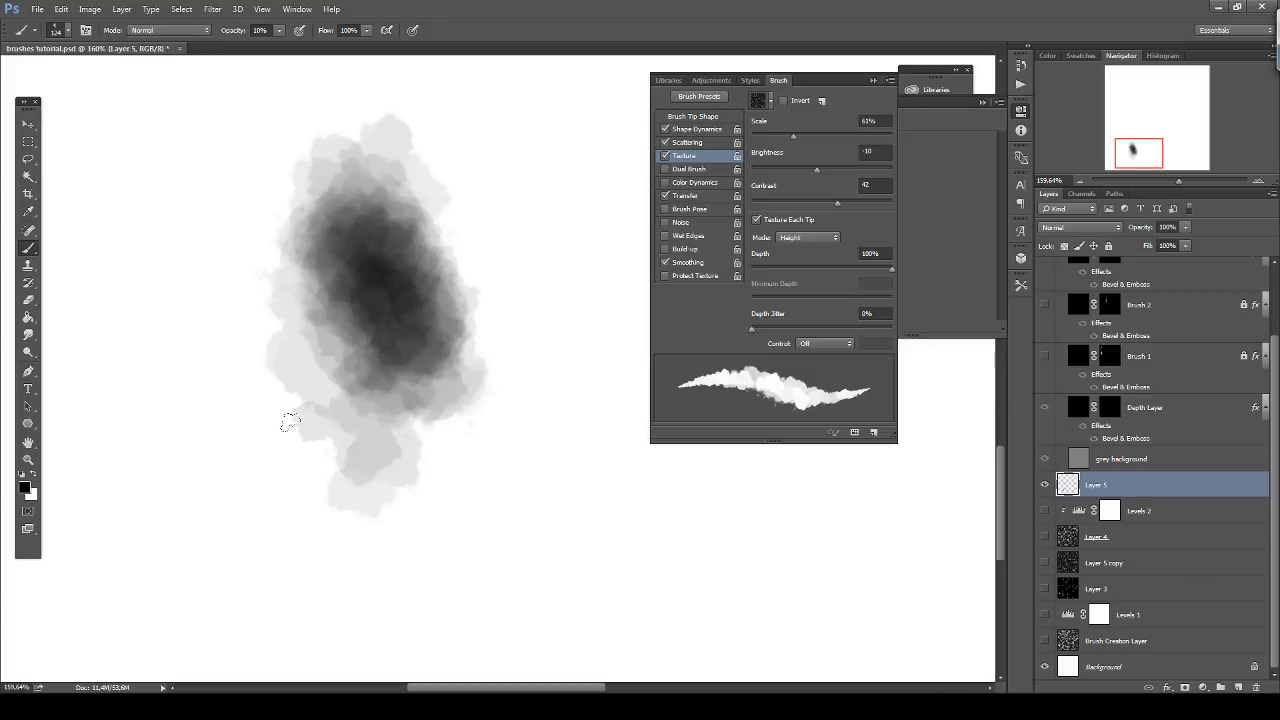
pyautogui.hotkey('ctrl', 'z')
# Show the Depth group and select the layer mask of the Depth Layer for painting.
pyautogui.scroll(3, 1166, 432)
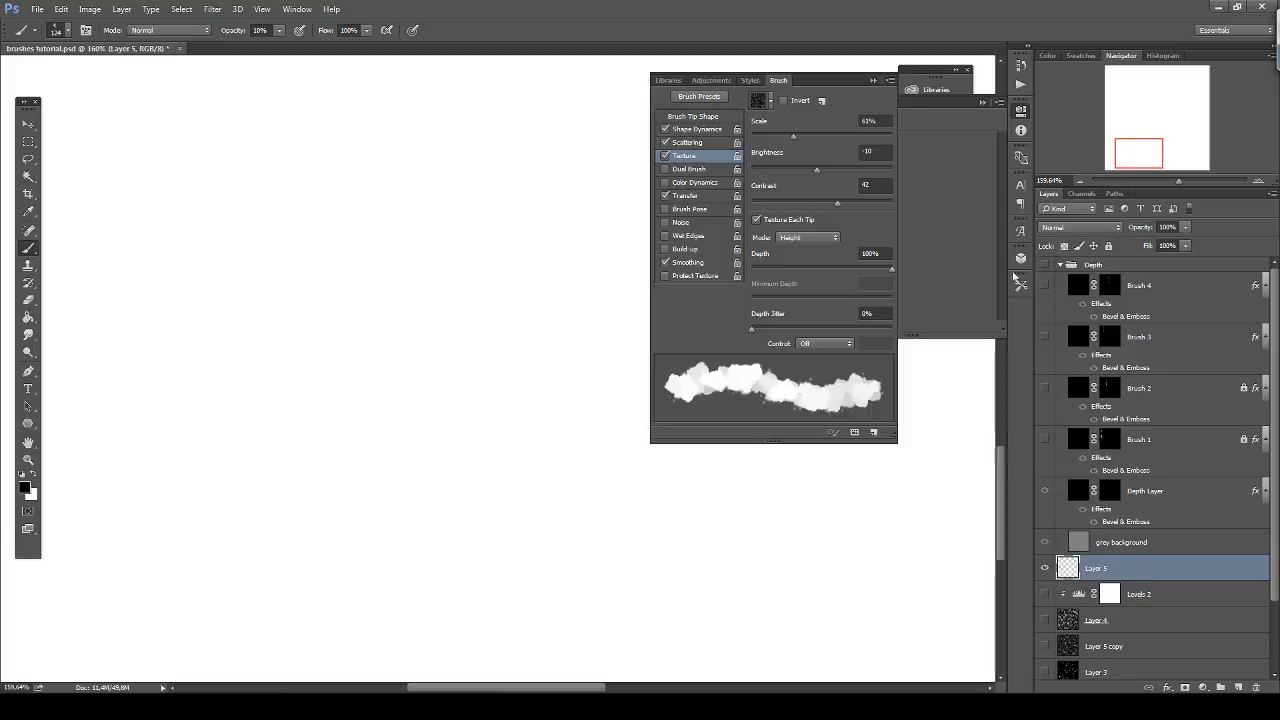
pyautogui.click(1045, 265)
pyautogui.click(1110, 490)
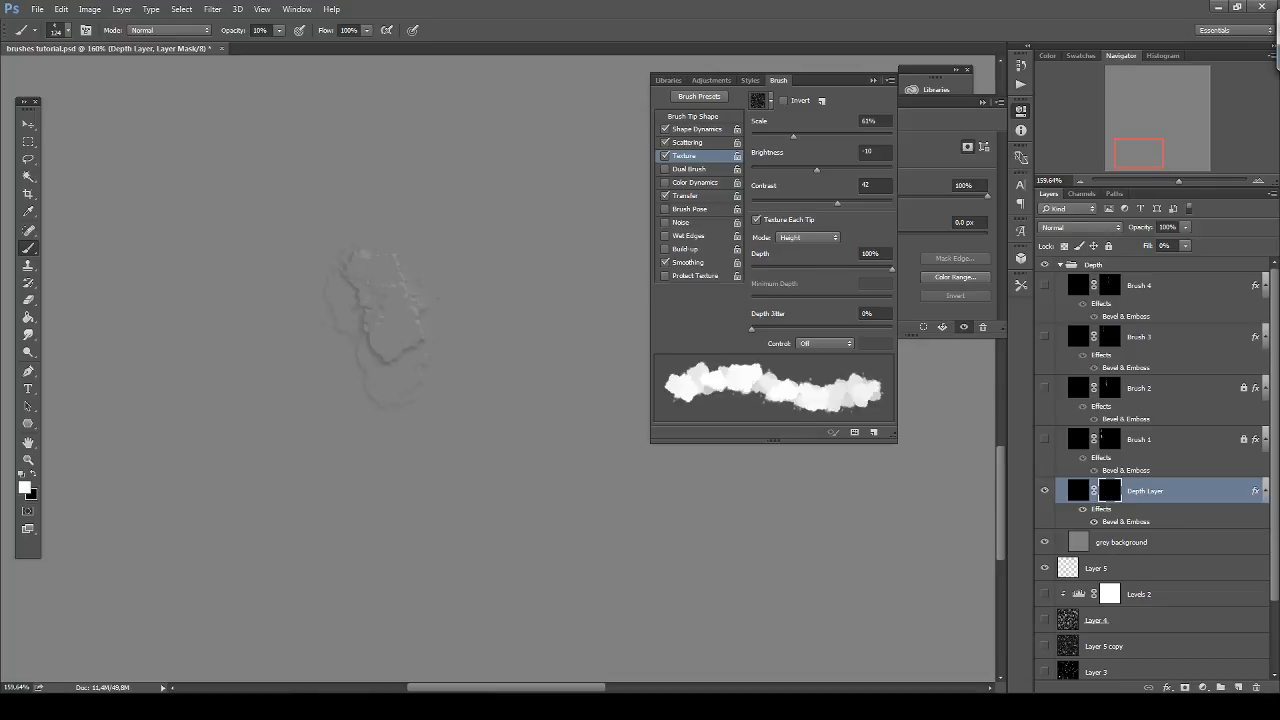
# Test the brush on the Depth Layer mask with white and black strokes at 10% opacity, and fill the mask with white.
pyautogui.moveTo(402, 292)
pyautogui.mouseDown()
pyautogui.moveTo(345, 318)
pyautogui.moveTo(370, 335)
pyautogui.moveTo(372, 215)
pyautogui.moveTo(362, 325)
pyautogui.moveTo(398, 320)
pyautogui.moveTo(420, 370)
pyautogui.moveTo(375, 440)
pyautogui.moveTo(314, 261)
pyautogui.moveTo(395, 265)
pyautogui.moveTo(368, 400)
pyautogui.moveTo(403, 455)
pyautogui.moveTo(322, 368)
pyautogui.moveTo(385, 200)
pyautogui.moveTo(328, 338)
pyautogui.mouseUp()
pyautogui.press('x')
pyautogui.moveTo(378, 195)
pyautogui.mouseDown()
pyautogui.moveTo(402, 362)
pyautogui.moveTo(389, 218)
pyautogui.moveTo(377, 358)
pyautogui.moveTo(424, 398)
pyautogui.moveTo(326, 380)
pyautogui.moveTo(316, 156)
pyautogui.moveTo(283, 386)
pyautogui.moveTo(315, 466)
pyautogui.mouseUp()
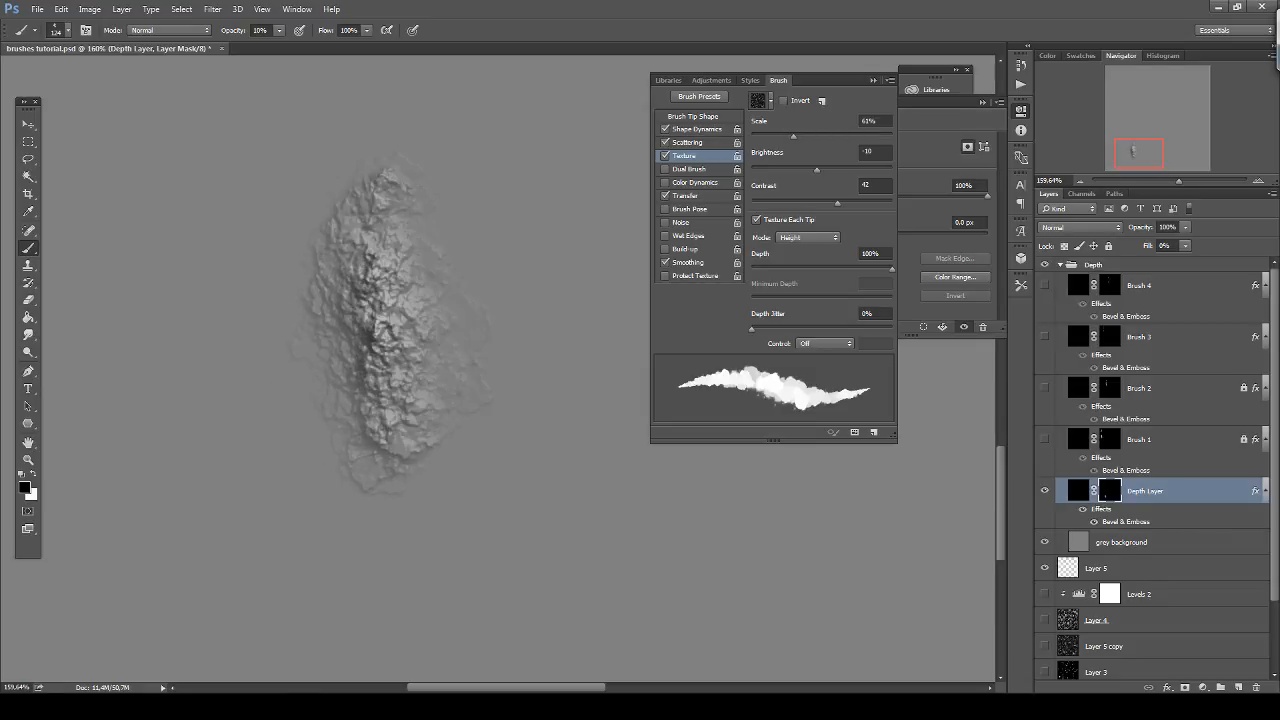
pyautogui.moveTo(419, 427)
pyautogui.mouseDown()
pyautogui.moveTo(378, 362)
pyautogui.moveTo(368, 255)
pyautogui.moveTo(390, 258)
pyautogui.moveTo(360, 365)
pyautogui.mouseUp()
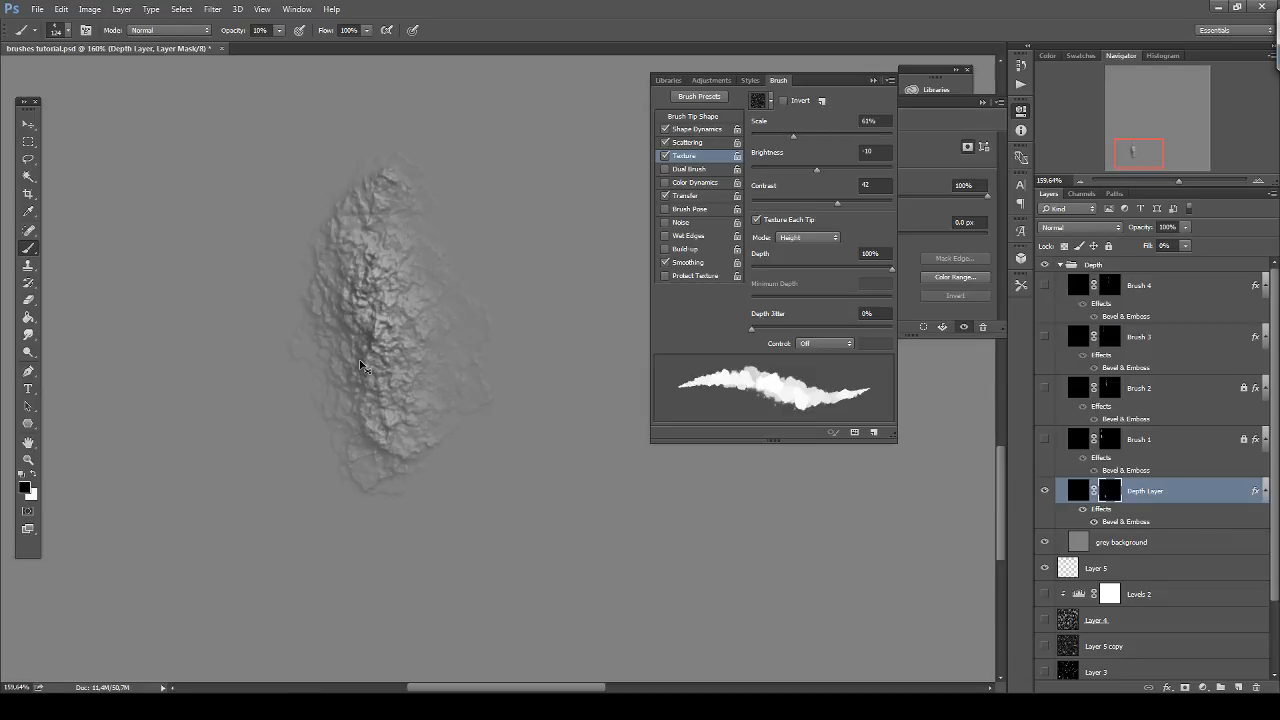
pyautogui.hotkey('ctrl', 'BackSpace')
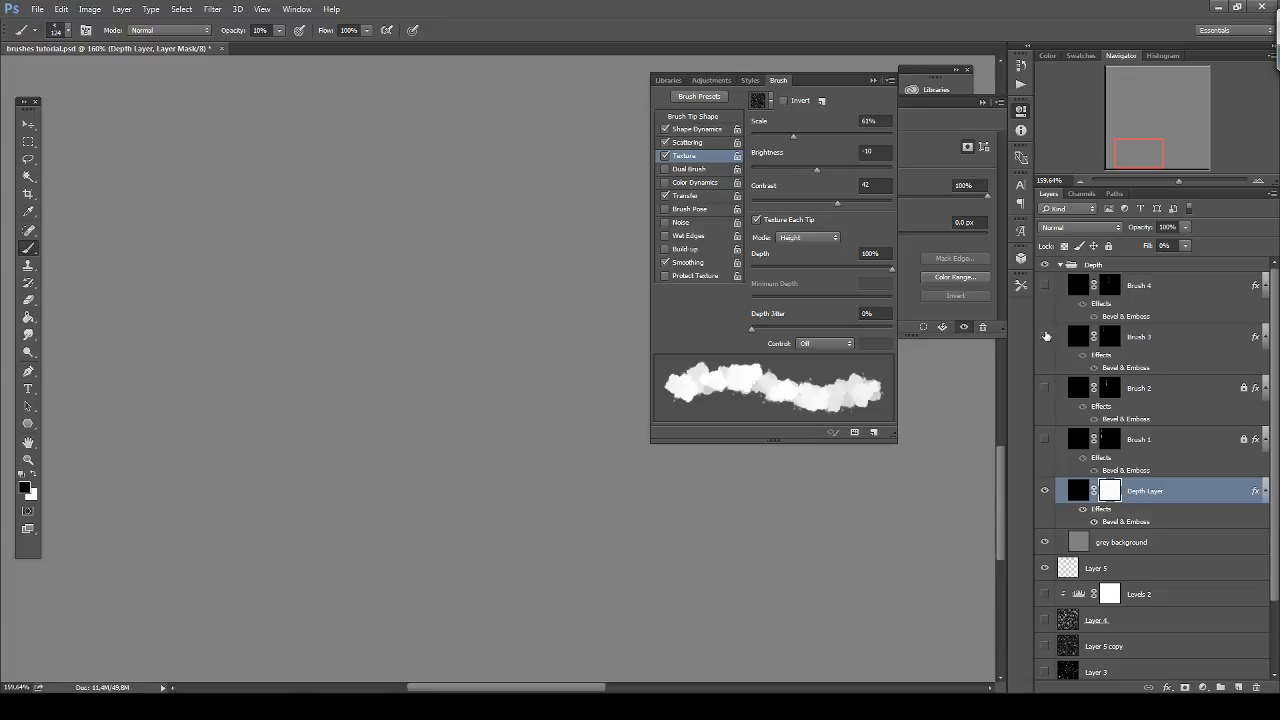
# Hide the Depth group, select Layer 5 and compare Pattern 1 with Pattern 2 as the brush texture, keeping Pattern 2.
pyautogui.click(1046, 265)
pyautogui.click(1128, 566)
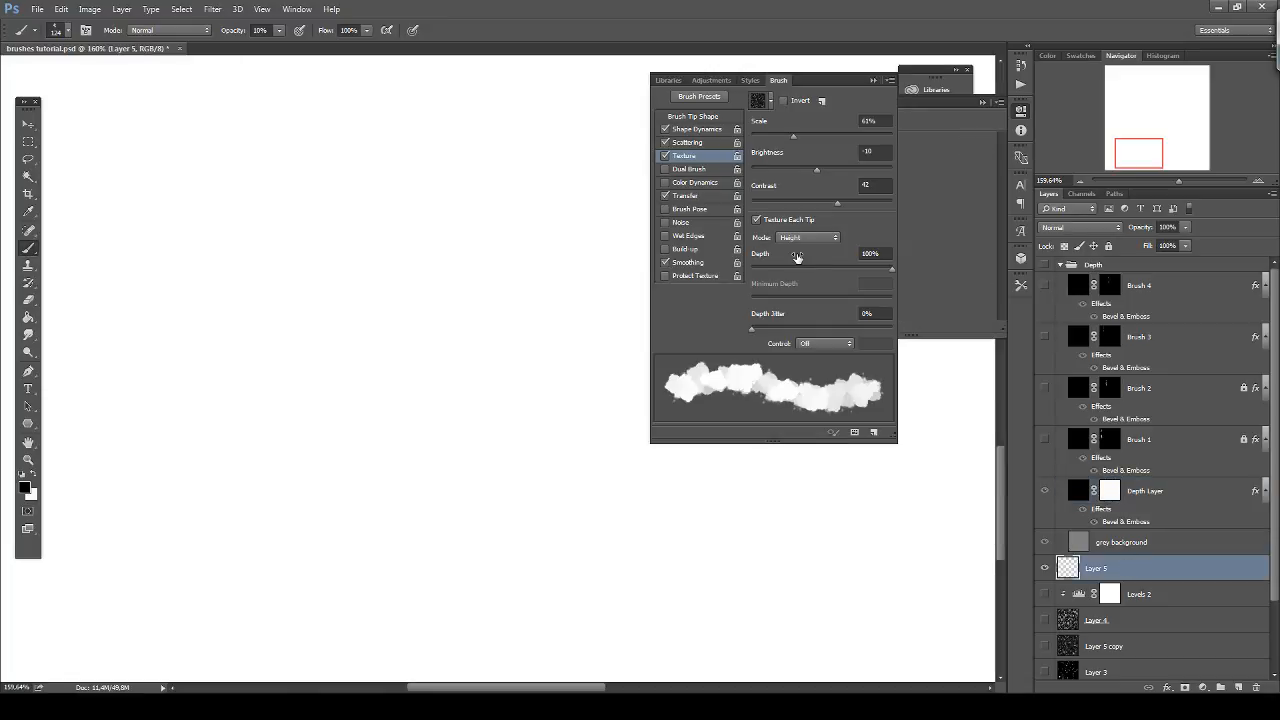
pyautogui.click(770, 101)
pyautogui.click(752, 169)
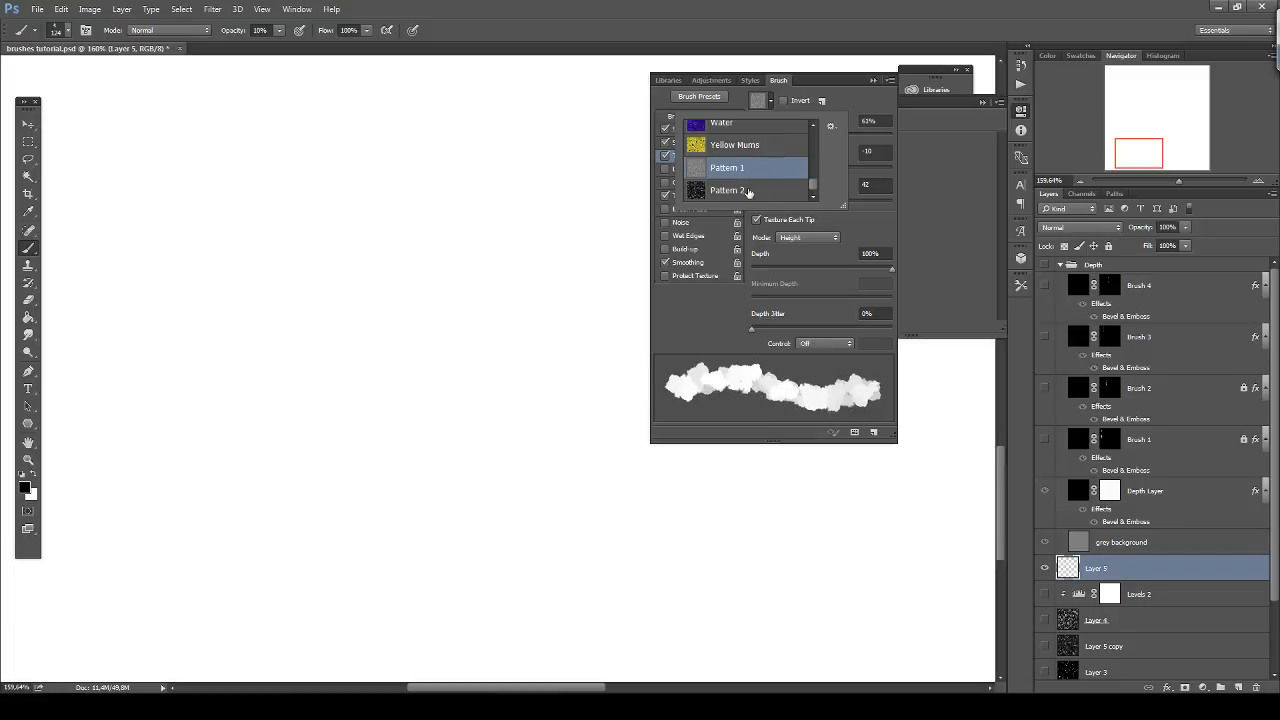
pyautogui.click(748, 191)
pyautogui.click(728, 169)
pyautogui.click(738, 191)
pyautogui.click(834, 76)
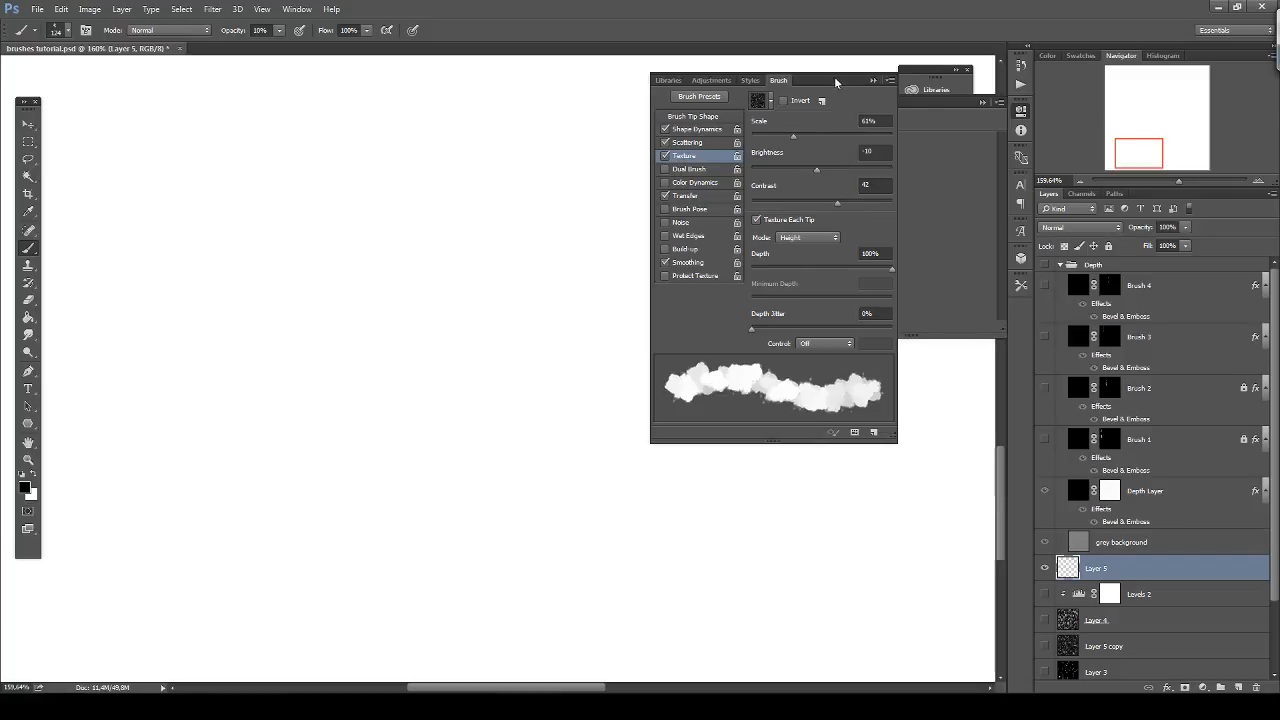
# Set the brush texture to 78% scale, -4 brightness, 38 contrast, 20% depth and 48% depth jitter.
pyautogui.moveTo(792, 134)
pyautogui.mouseDown()
pyautogui.moveTo(898, 136)
pyautogui.moveTo(752, 138)
pyautogui.moveTo(805, 136)
pyautogui.moveTo(786, 169)
pyautogui.moveTo(742, 170)
pyautogui.moveTo(893, 171)
pyautogui.moveTo(819, 174)
pyautogui.moveTo(869, 201)
pyautogui.moveTo(834, 199)
pyautogui.mouseUp()
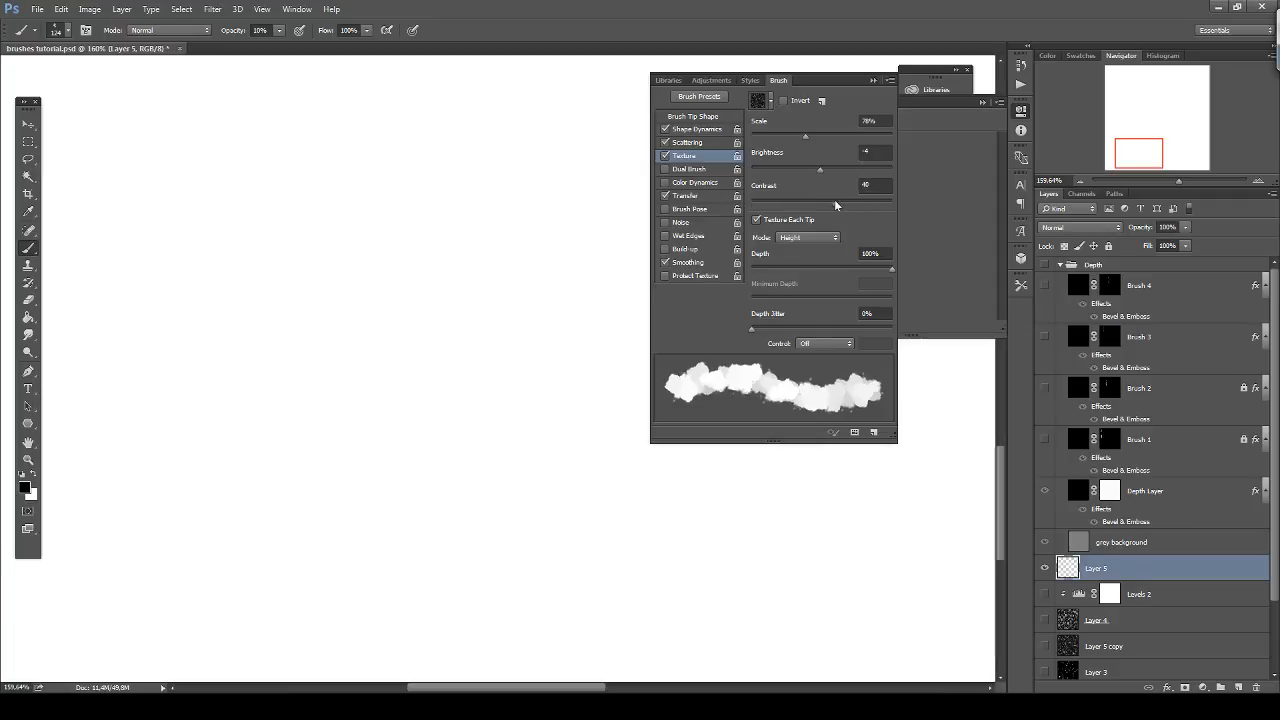
pyautogui.moveTo(878, 267)
pyautogui.mouseDown()
pyautogui.moveTo(765, 272)
pyautogui.moveTo(793, 276)
pyautogui.moveTo(781, 272)
pyautogui.mouseUp()
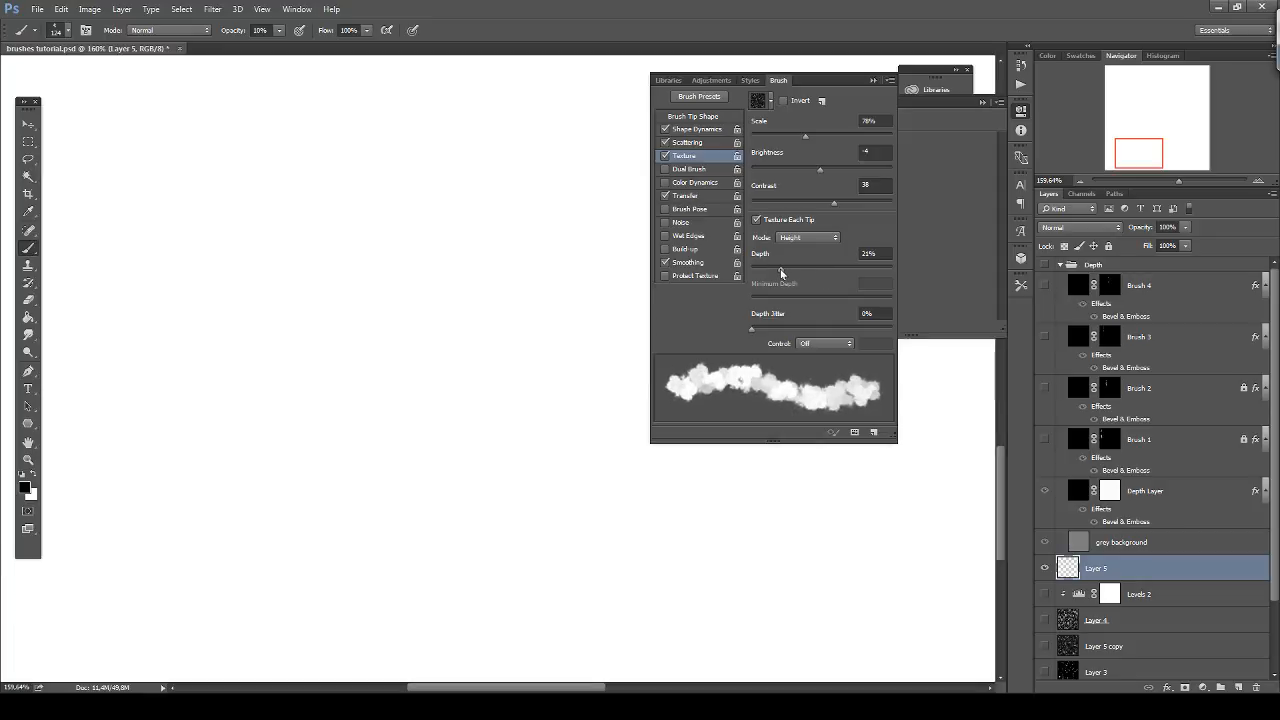
pyautogui.moveTo(763, 331)
pyautogui.mouseDown()
pyautogui.moveTo(836, 321)
pyautogui.moveTo(818, 323)
pyautogui.mouseUp()
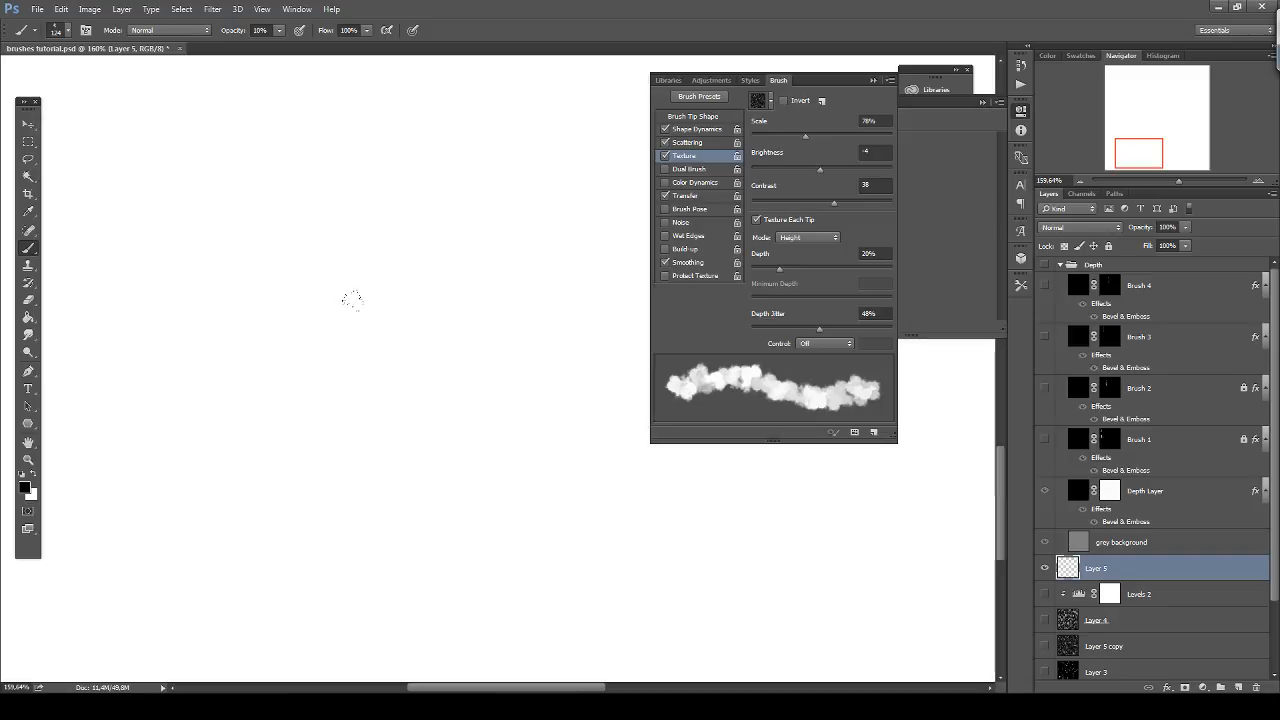
# Test the brush with smoke strokes on Layer 5 before and after setting the texture depth to 38%, and clear the layer.
pyautogui.moveTo(349, 294)
pyautogui.mouseDown()
pyautogui.moveTo(412, 371)
pyautogui.moveTo(409, 289)
pyautogui.moveTo(388, 405)
pyautogui.moveTo(365, 255)
pyautogui.moveTo(430, 211)
pyautogui.mouseUp()
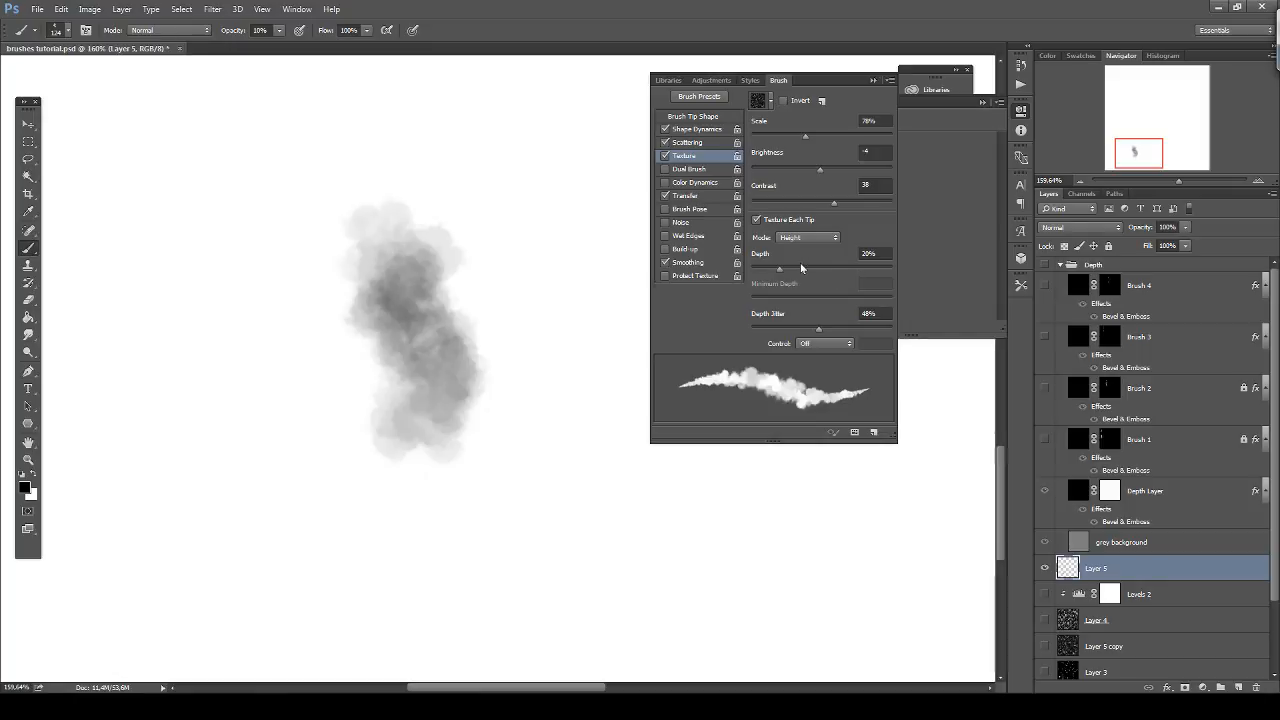
pyautogui.moveTo(801, 266); pyautogui.dragTo(799, 270)
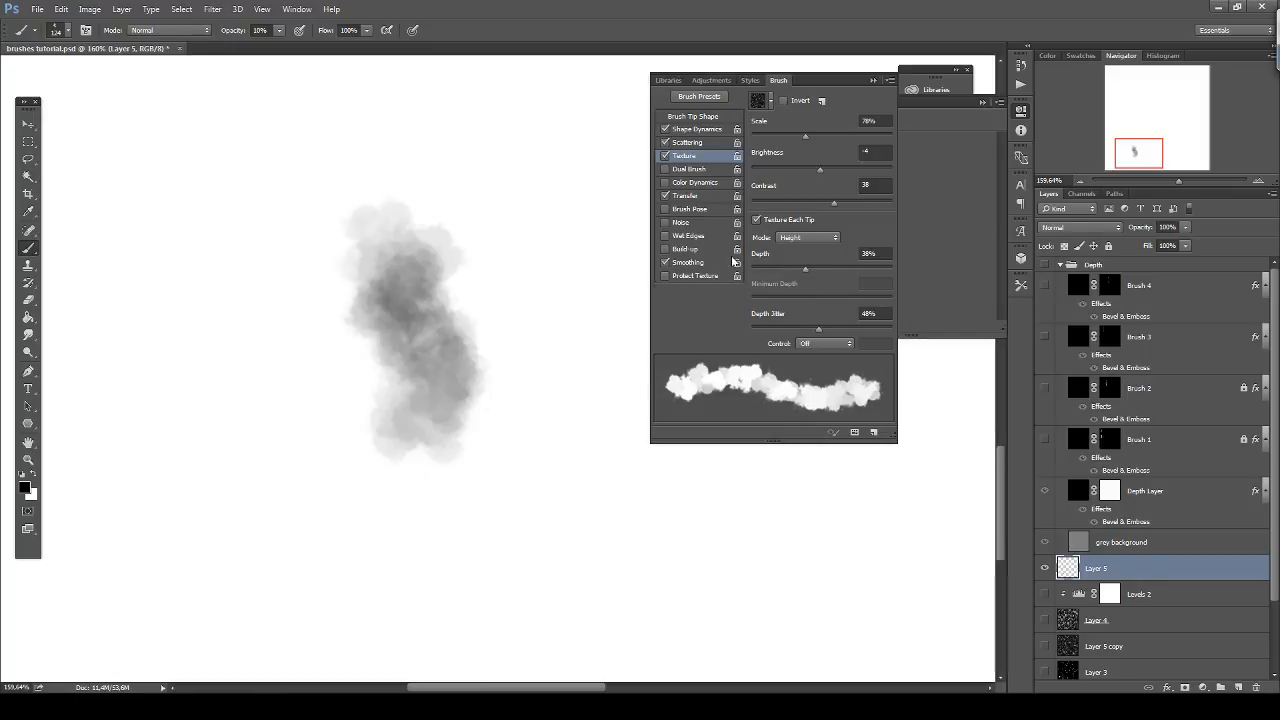
pyautogui.moveTo(446, 458)
pyautogui.mouseDown()
pyautogui.moveTo(396, 303)
pyautogui.moveTo(480, 390)
pyautogui.moveTo(530, 260)
pyautogui.moveTo(530, 380)
pyautogui.moveTo(514, 372)
pyautogui.moveTo(540, 535)
pyautogui.moveTo(470, 535)
pyautogui.moveTo(305, 455)
pyautogui.moveTo(357, 434)
pyautogui.moveTo(320, 330)
pyautogui.moveTo(440, 300)
pyautogui.moveTo(393, 337)
pyautogui.moveTo(405, 388)
pyautogui.mouseUp()
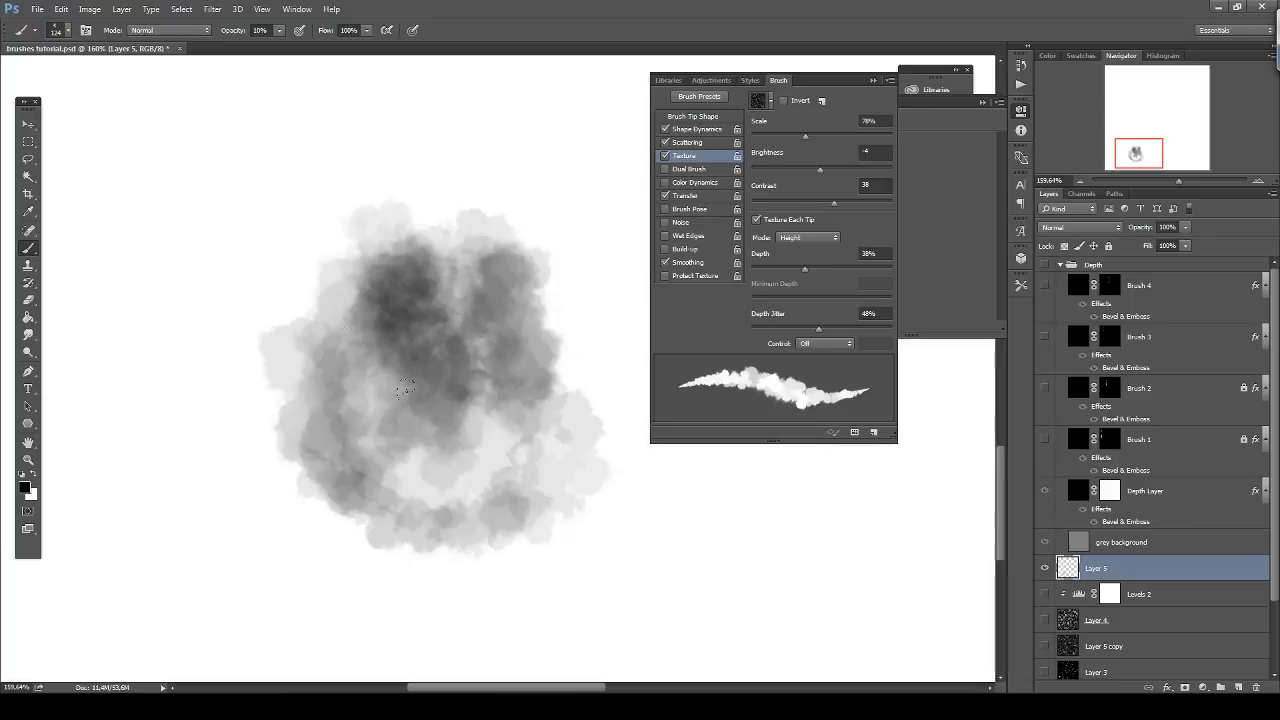
pyautogui.hotkey('ctrl', 'a')
pyautogui.press('Delete')
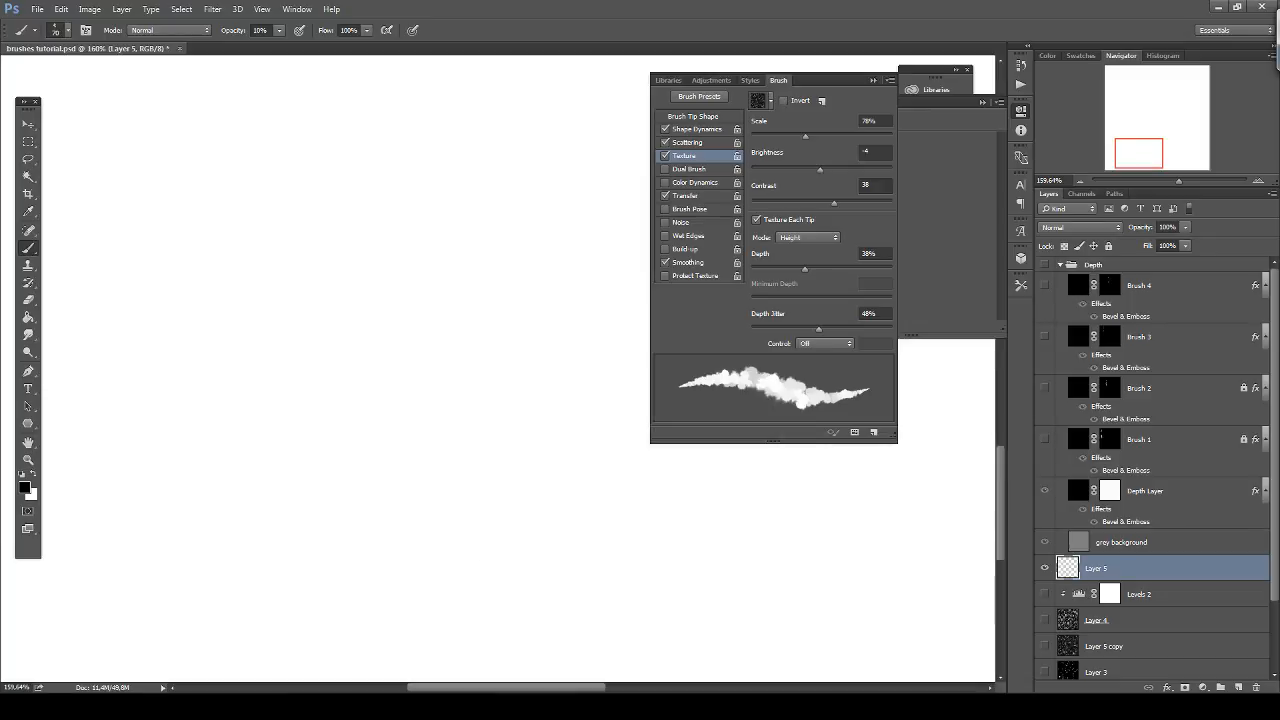
# Paint a curved, S-like smoke trail on Layer 5 with the 70 px brush in black at 10% opacity.
pyautogui.moveTo(365, 240)
pyautogui.mouseDown()
pyautogui.moveTo(405, 370)
pyautogui.moveTo(400, 300)
pyautogui.moveTo(374, 375)
pyautogui.moveTo(337, 389)
pyautogui.moveTo(371, 286)
pyautogui.moveTo(330, 410)
pyautogui.moveTo(345, 180)
pyautogui.moveTo(371, 163)
pyautogui.moveTo(455, 215)
pyautogui.moveTo(385, 325)
pyautogui.moveTo(306, 323)
pyautogui.moveTo(318, 155)
pyautogui.moveTo(330, 380)
pyautogui.moveTo(380, 220)
pyautogui.mouseUp()
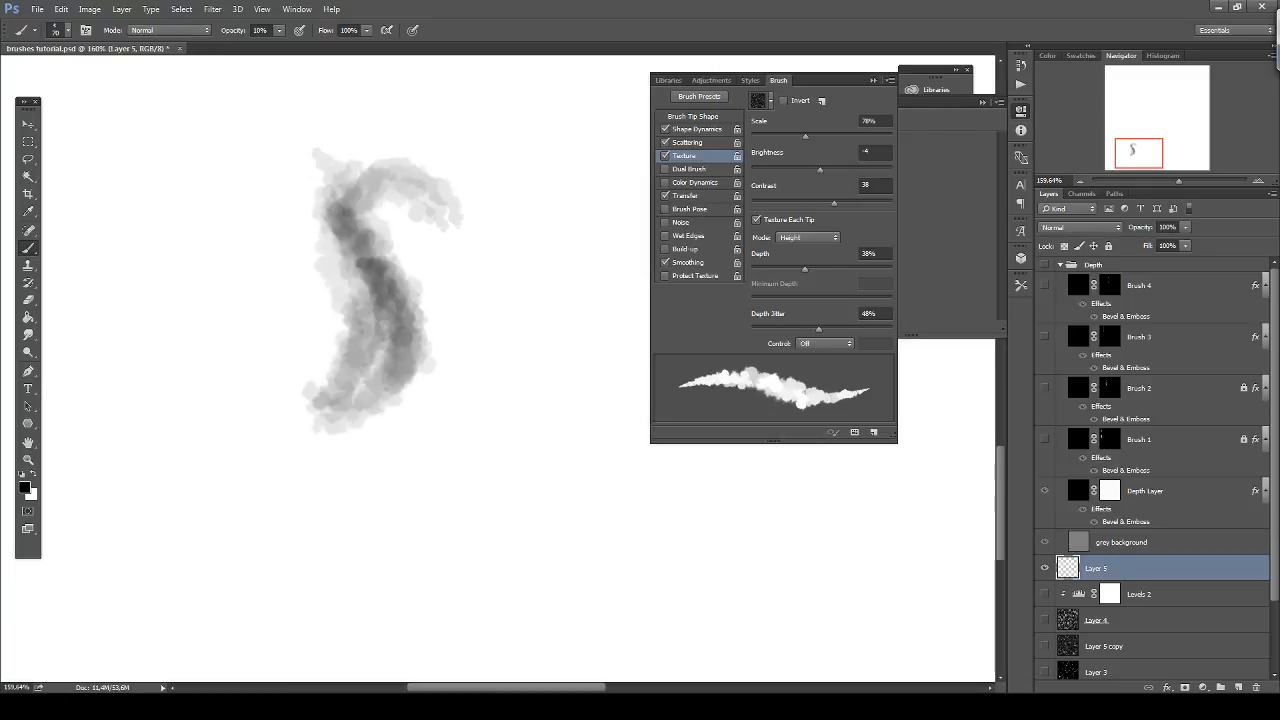
pyautogui.moveTo(355, 400)
pyautogui.mouseDown()
pyautogui.moveTo(340, 250)
pyautogui.moveTo(376, 405)
pyautogui.moveTo(430, 435)
pyautogui.moveTo(403, 398)
pyautogui.moveTo(390, 280)
pyautogui.moveTo(350, 205)
pyautogui.moveTo(435, 176)
pyautogui.moveTo(428, 378)
pyautogui.moveTo(310, 415)
pyautogui.moveTo(250, 400)
pyautogui.moveTo(257, 286)
pyautogui.moveTo(340, 425)
pyautogui.mouseUp()
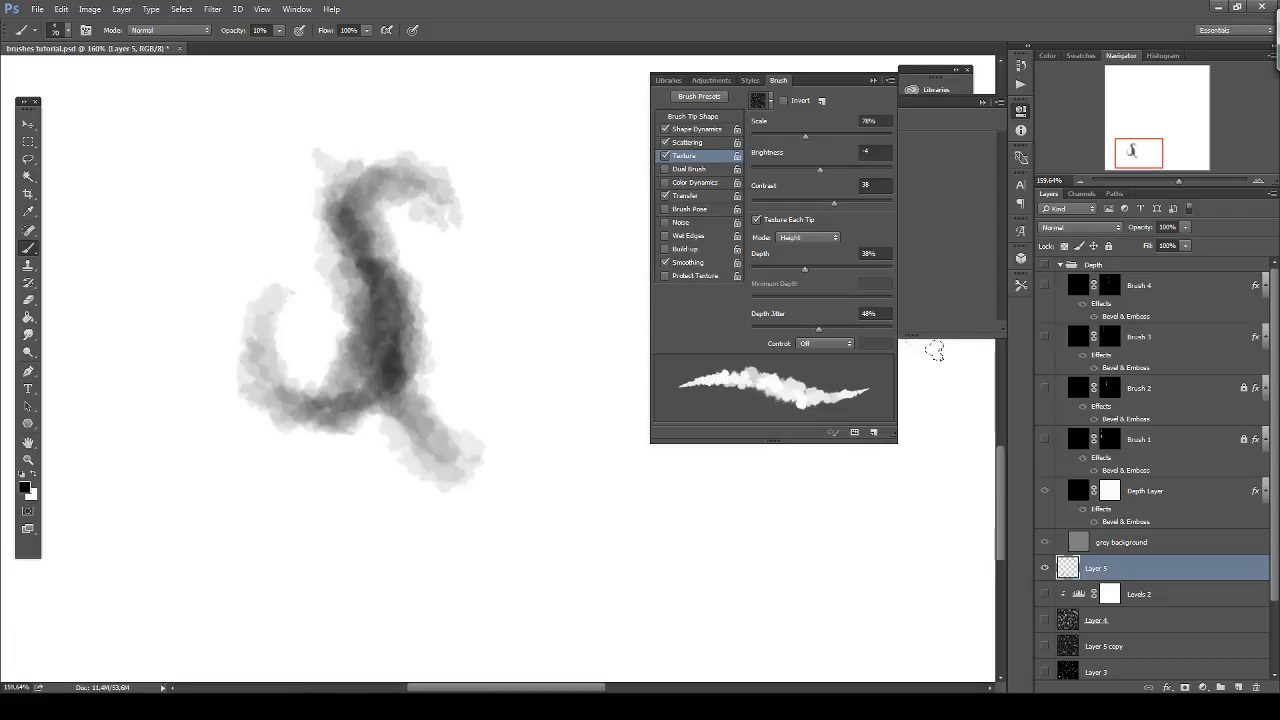
# Show the Depth group, select the Depth Layer's mask and invert it to black.
pyautogui.click(1045, 264)
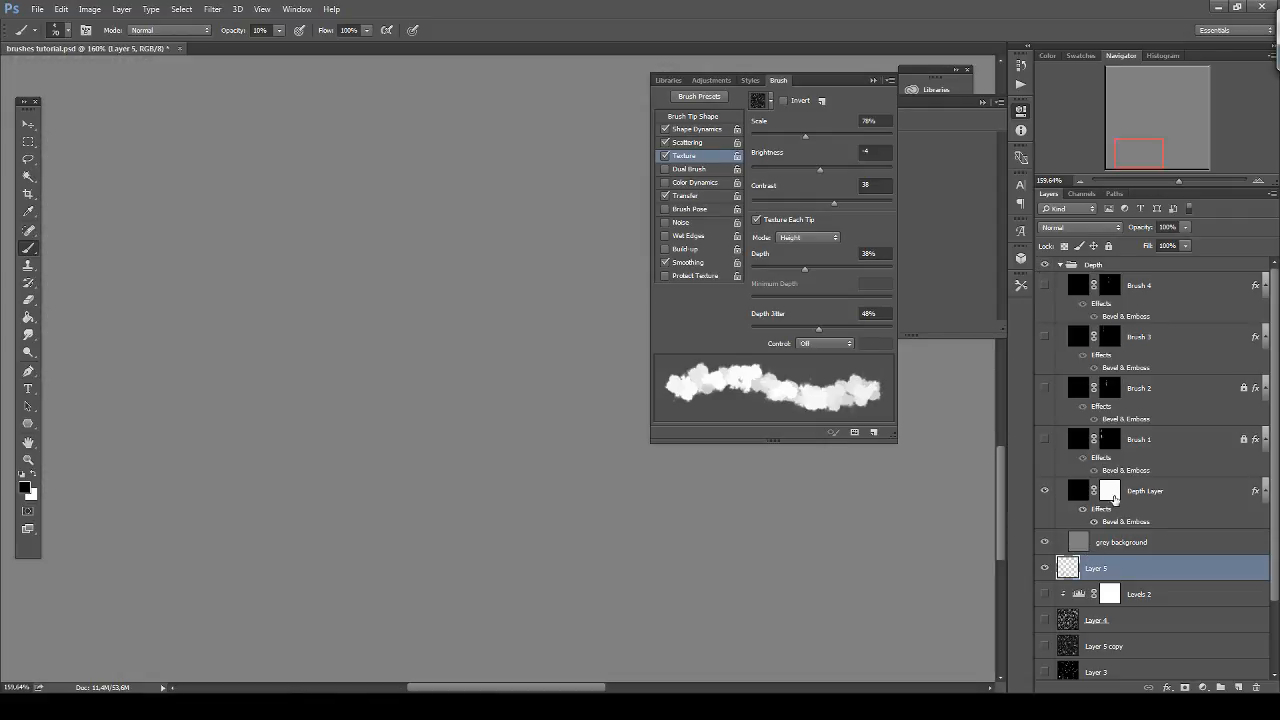
pyautogui.click(1112, 495)
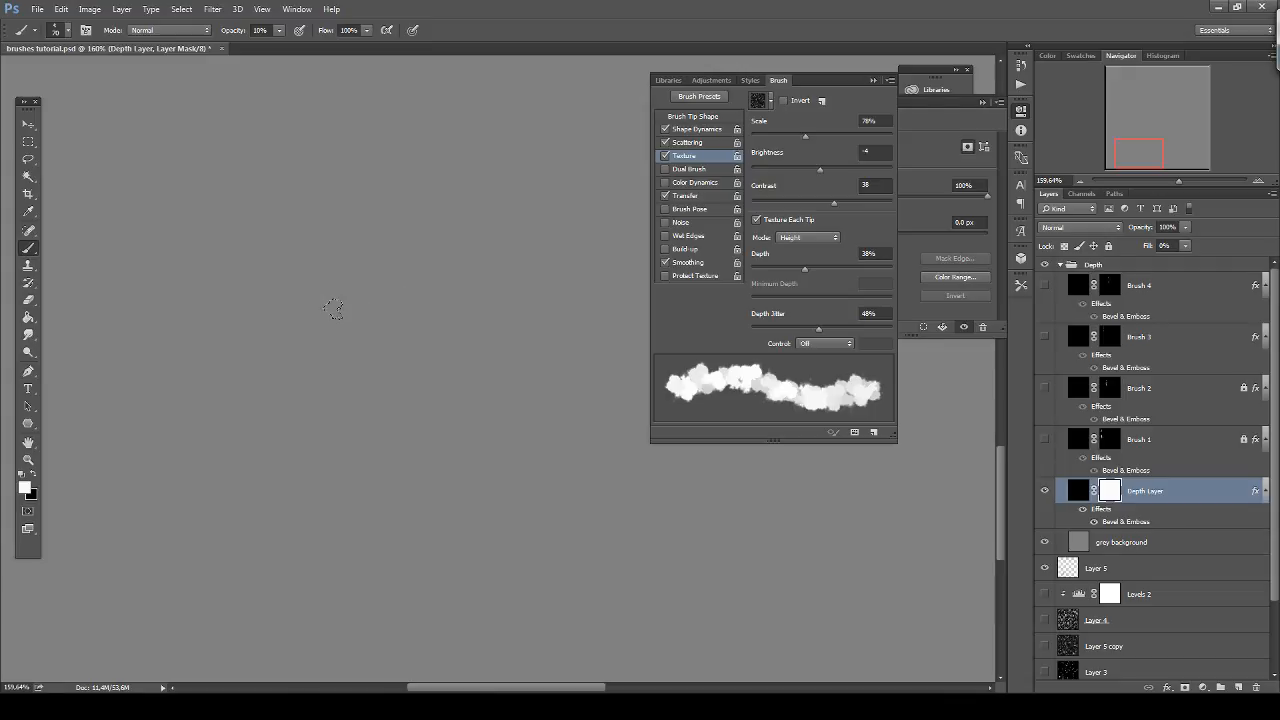
pyautogui.hotkey('ctrl', 'i')
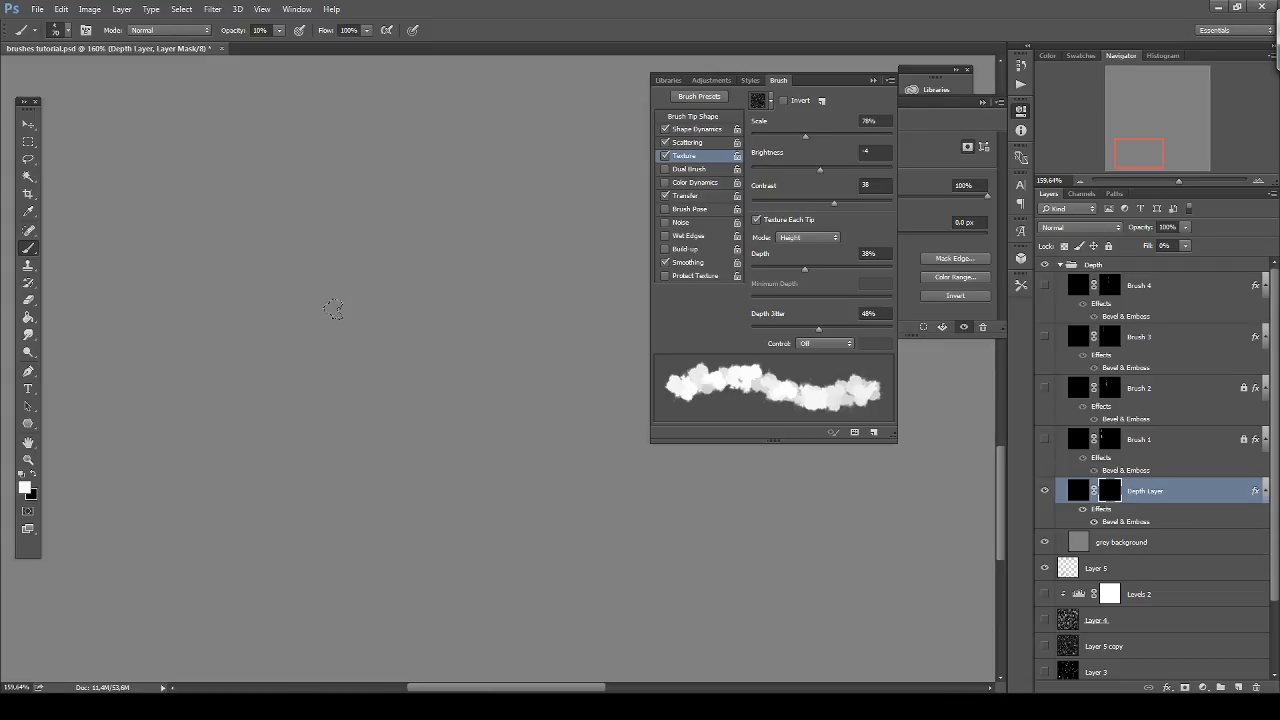
# Build up a tapering embossed shape on the Depth Layer mask with overlapping white strokes at 10% opacity.
pyautogui.moveTo(332, 320)
pyautogui.mouseDown()
pyautogui.moveTo(376, 370)
pyautogui.moveTo(370, 436)
pyautogui.mouseUp()
pyautogui.moveTo(332, 342)
pyautogui.mouseDown()
pyautogui.moveTo(375, 409)
pyautogui.moveTo(348, 434)
pyautogui.moveTo(306, 436)
pyautogui.moveTo(353, 419)
pyautogui.moveTo(313, 291)
pyautogui.moveTo(324, 315)
pyautogui.moveTo(345, 308)
pyautogui.moveTo(369, 242)
pyautogui.moveTo(351, 252)
pyautogui.moveTo(418, 246)
pyautogui.mouseUp()
pyautogui.moveTo(438, 314)
pyautogui.mouseDown()
pyautogui.moveTo(412, 280)
pyautogui.moveTo(368, 296)
pyautogui.moveTo(380, 374)
pyautogui.moveTo(356, 360)
pyautogui.moveTo(390, 395)
pyautogui.moveTo(375, 440)
pyautogui.moveTo(372, 320)
pyautogui.moveTo(350, 290)
pyautogui.moveTo(385, 300)
pyautogui.moveTo(410, 286)
pyautogui.moveTo(397, 400)
pyautogui.moveTo(410, 300)
pyautogui.moveTo(420, 385)
pyautogui.moveTo(420, 320)
pyautogui.moveTo(418, 350)
pyautogui.moveTo(400, 285)
pyautogui.moveTo(392, 350)
pyautogui.moveTo(408, 236)
pyautogui.moveTo(372, 256)
pyautogui.mouseUp()
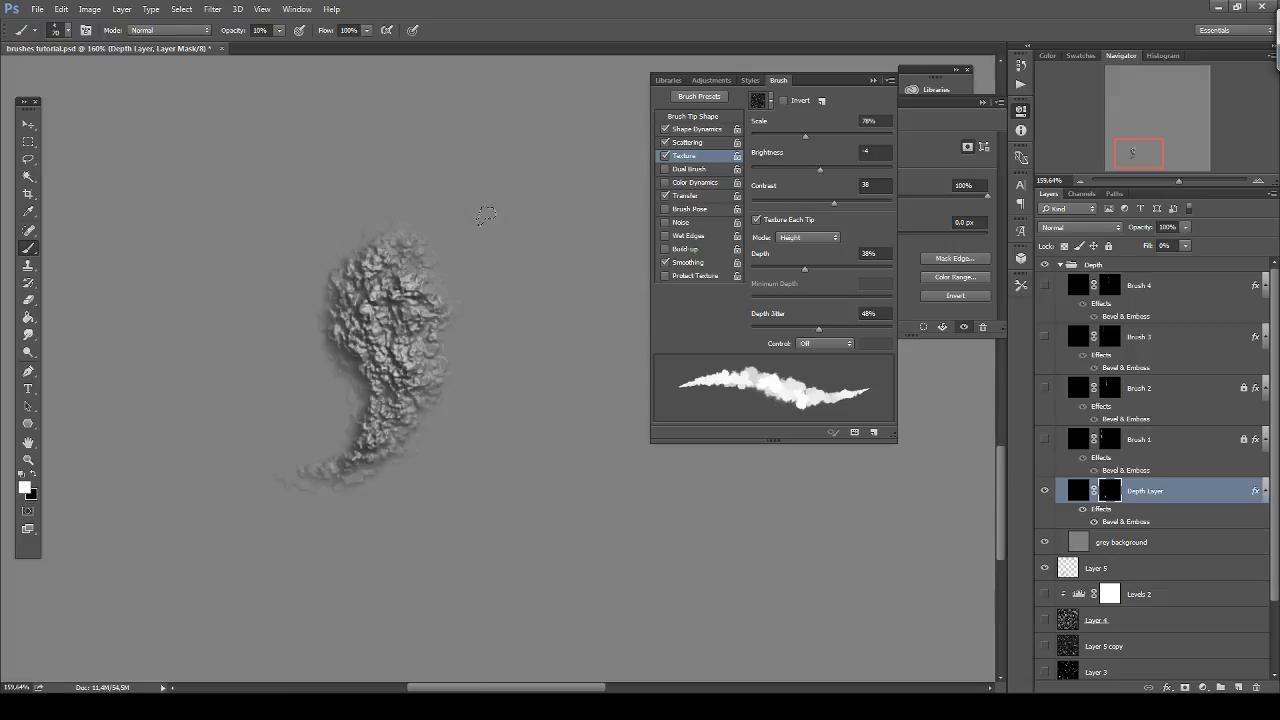
# Set the brush spacing to 13% and test it with overlapping strokes at 10% opacity beside the embossed shape.
pyautogui.click(694, 118)
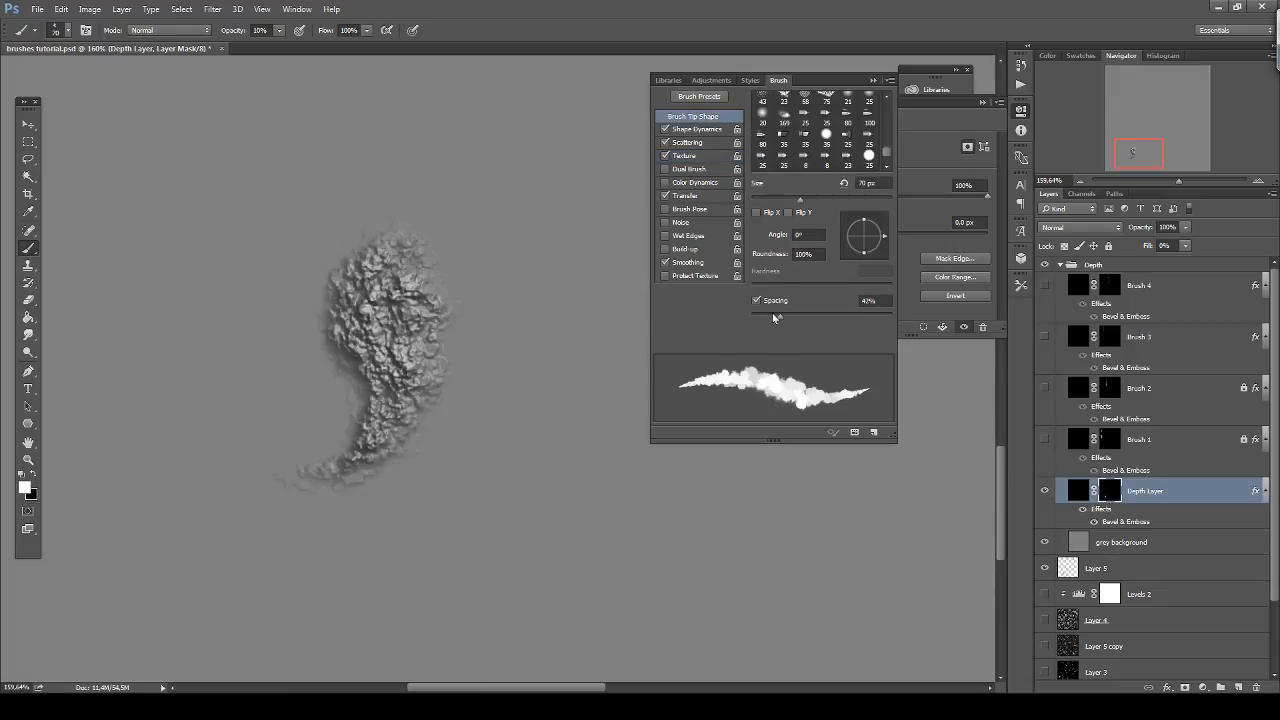
pyautogui.moveTo(773, 317); pyautogui.dragTo(759, 315)
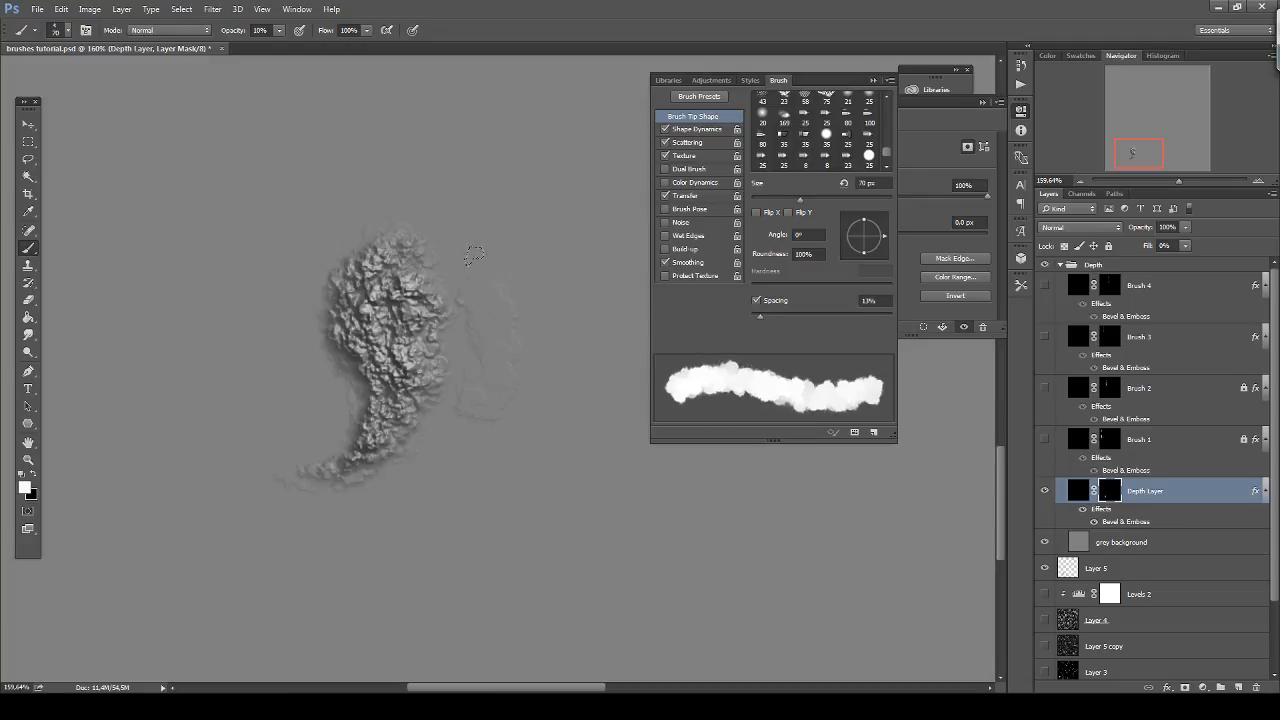
pyautogui.moveTo(475, 256)
pyautogui.mouseDown()
pyautogui.moveTo(472, 300)
pyautogui.moveTo(507, 220)
pyautogui.moveTo(505, 306)
pyautogui.moveTo(488, 292)
pyautogui.moveTo(545, 248)
pyautogui.mouseUp()
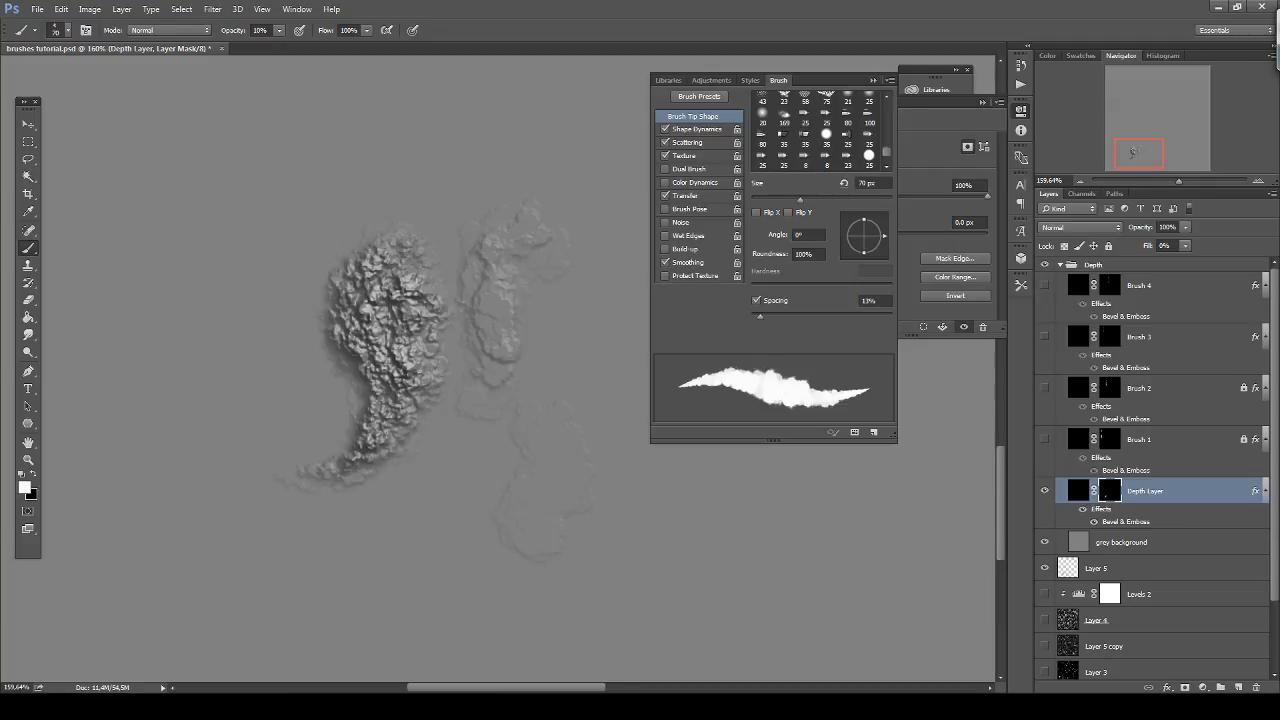
pyautogui.moveTo(532, 530)
pyautogui.mouseDown()
pyautogui.moveTo(546, 458)
pyautogui.moveTo(548, 410)
pyautogui.mouseUp()
pyautogui.moveTo(540, 487); pyautogui.dragTo(555, 398)
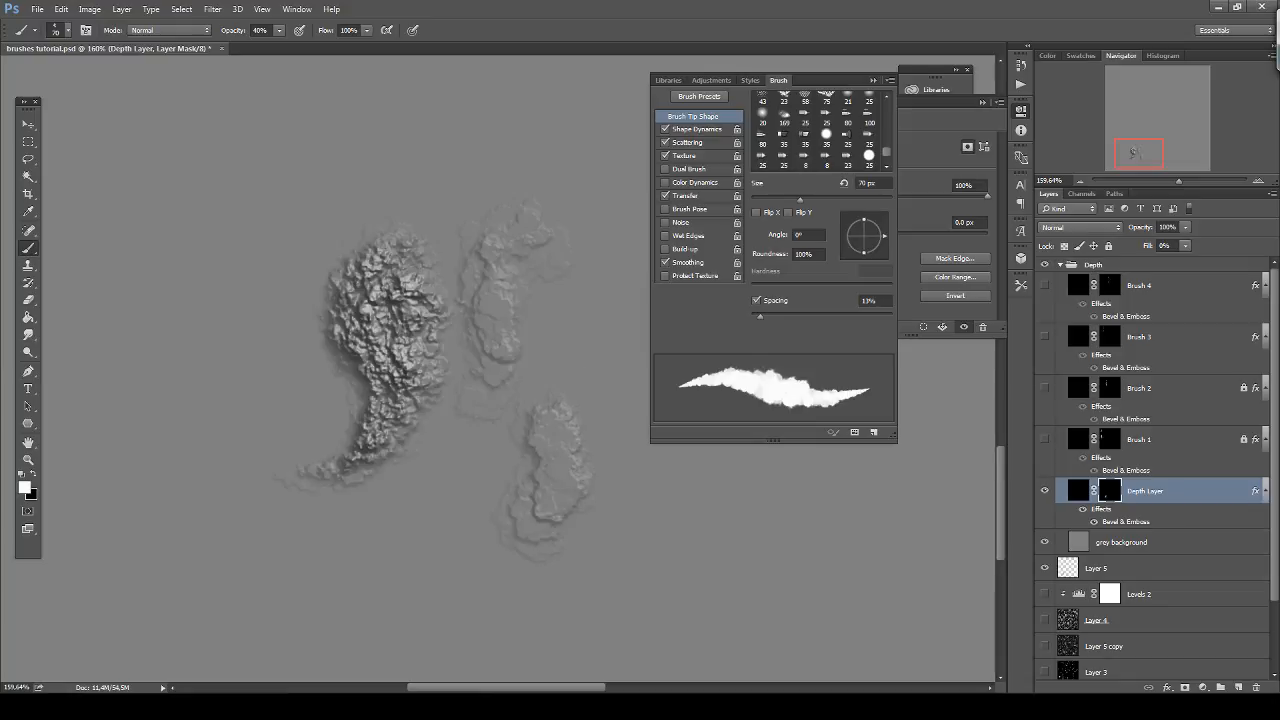
# Paint separate cloud-like patches around the embossed shape on the Depth Layer mask at 40% opacity.
pyautogui.moveTo(215, 250); pyautogui.dragTo(255, 215)
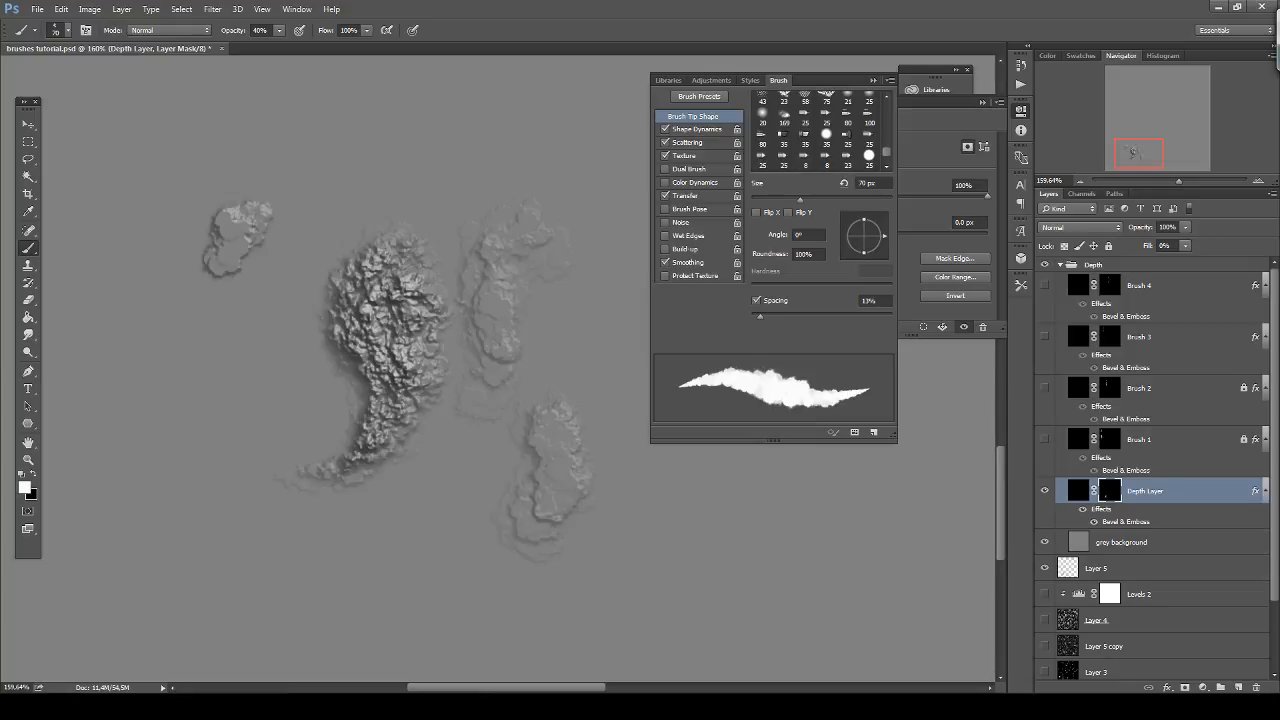
pyautogui.moveTo(275, 150); pyautogui.dragTo(350, 150)
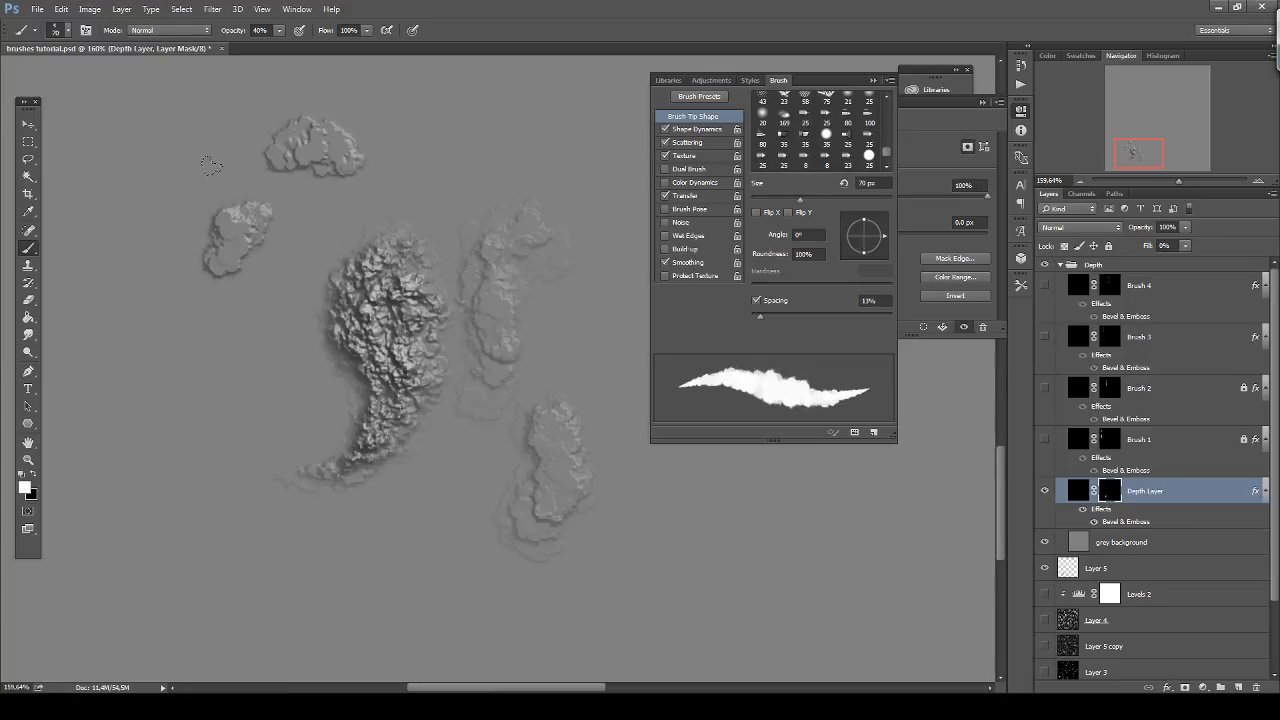
pyautogui.moveTo(210, 165)
pyautogui.mouseDown()
pyautogui.moveTo(235, 145)
pyautogui.moveTo(185, 150)
pyautogui.mouseUp()
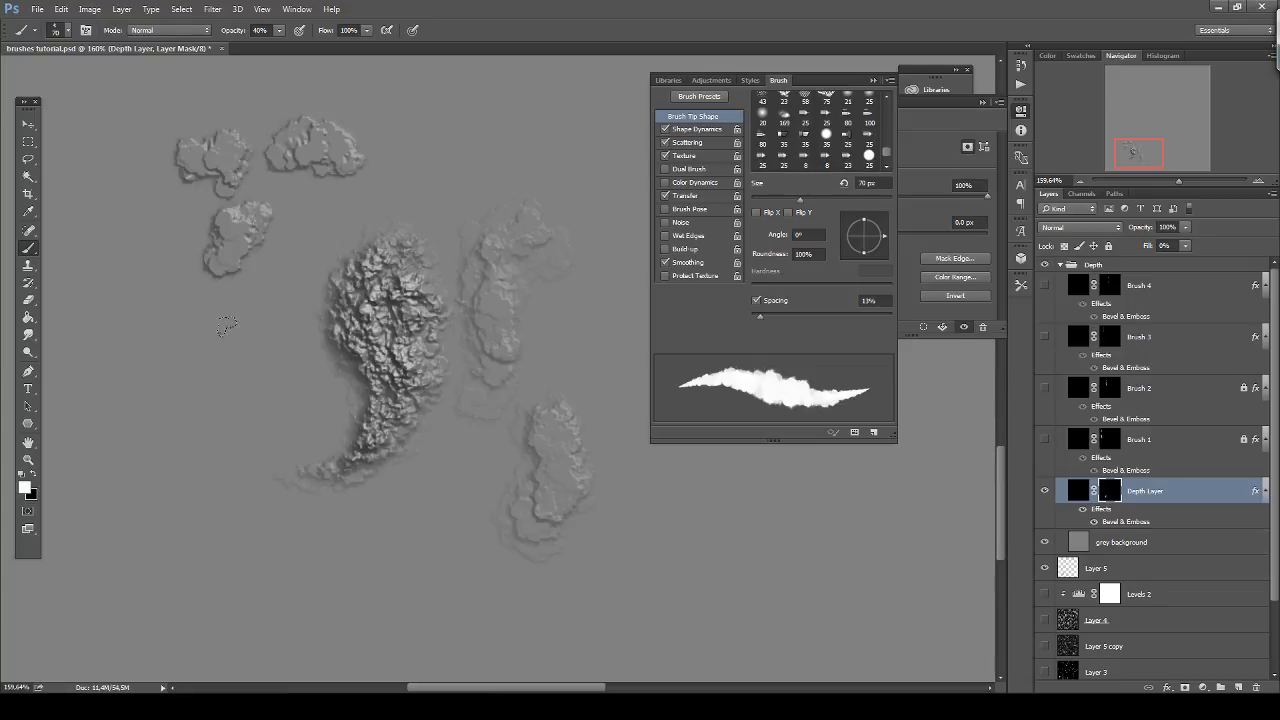
pyautogui.moveTo(235, 330)
pyautogui.mouseDown()
pyautogui.moveTo(248, 352)
pyautogui.moveTo(236, 400)
pyautogui.mouseUp()
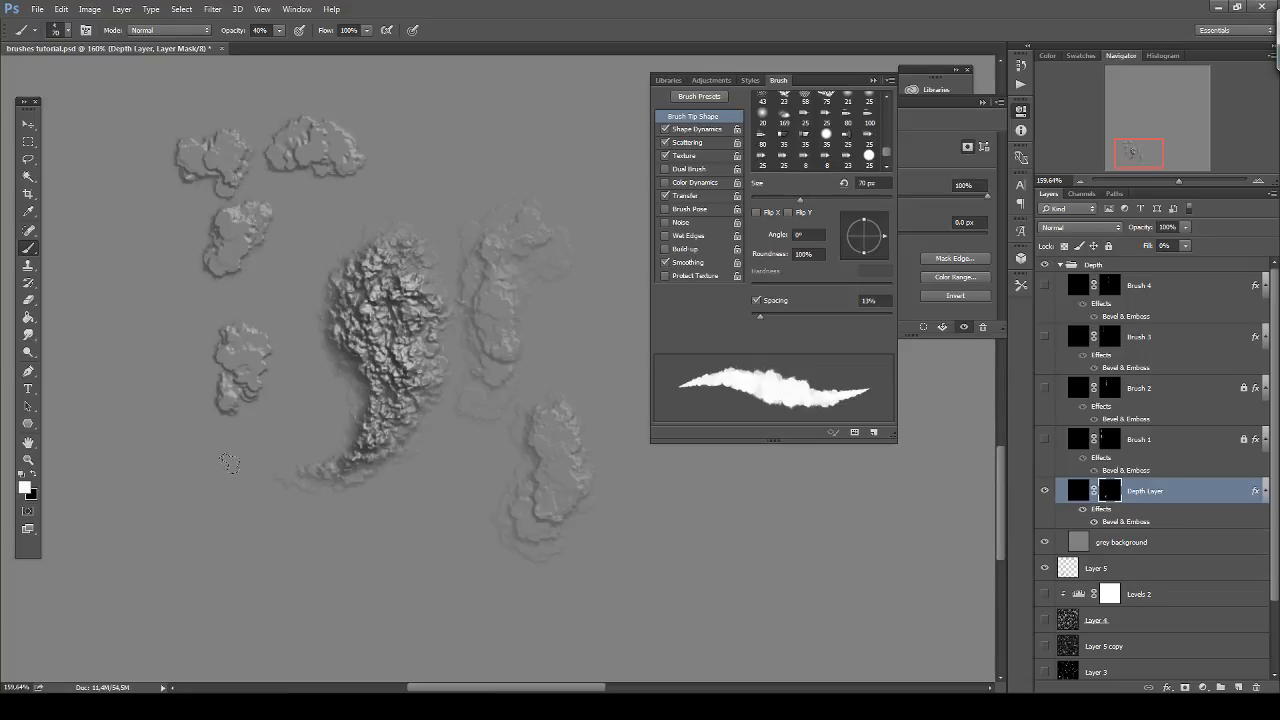
pyautogui.moveTo(229, 462); pyautogui.dragTo(272, 515)
pyautogui.moveTo(185, 470); pyautogui.dragTo(150, 290)
pyautogui.moveTo(268, 264)
pyautogui.mouseDown()
pyautogui.moveTo(335, 210)
pyautogui.moveTo(415, 180)
pyautogui.moveTo(405, 102)
pyautogui.mouseUp()
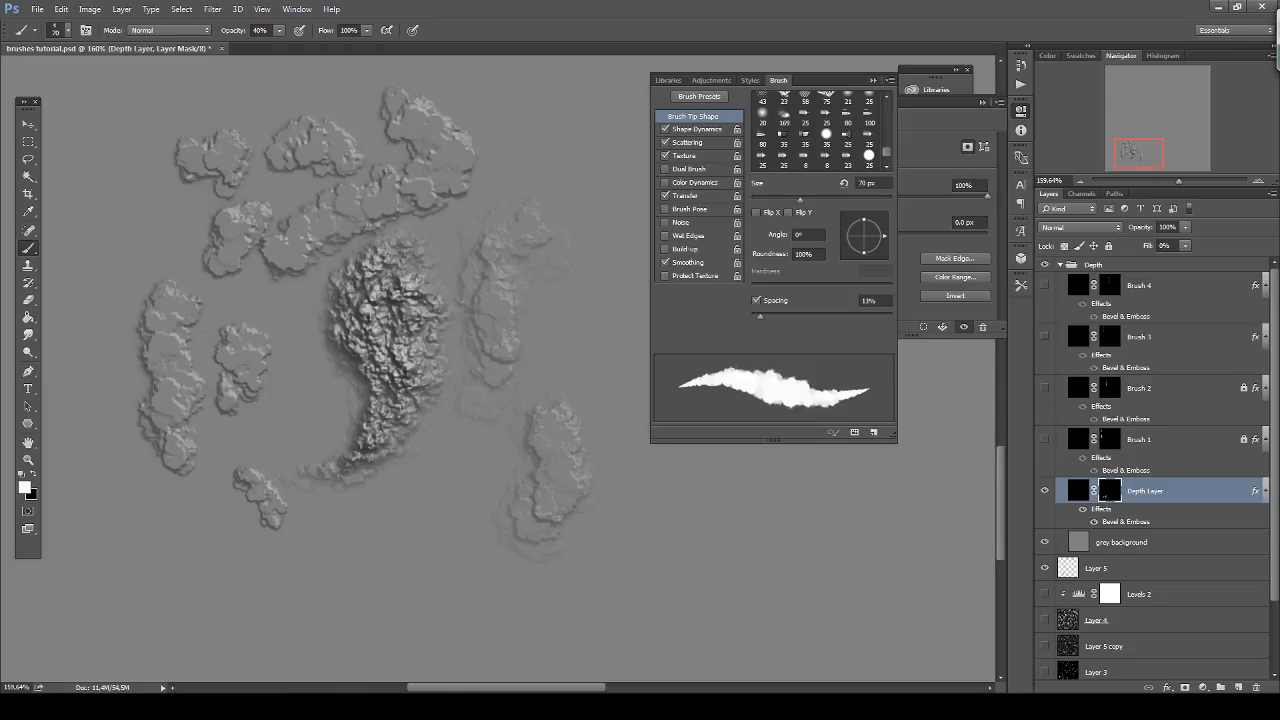
# Review the brush's Shape Dynamics, Scattering, Texture and Transfer settings, and paint a long hooked test stroke at 40% opacity.
pyautogui.click(697, 129)
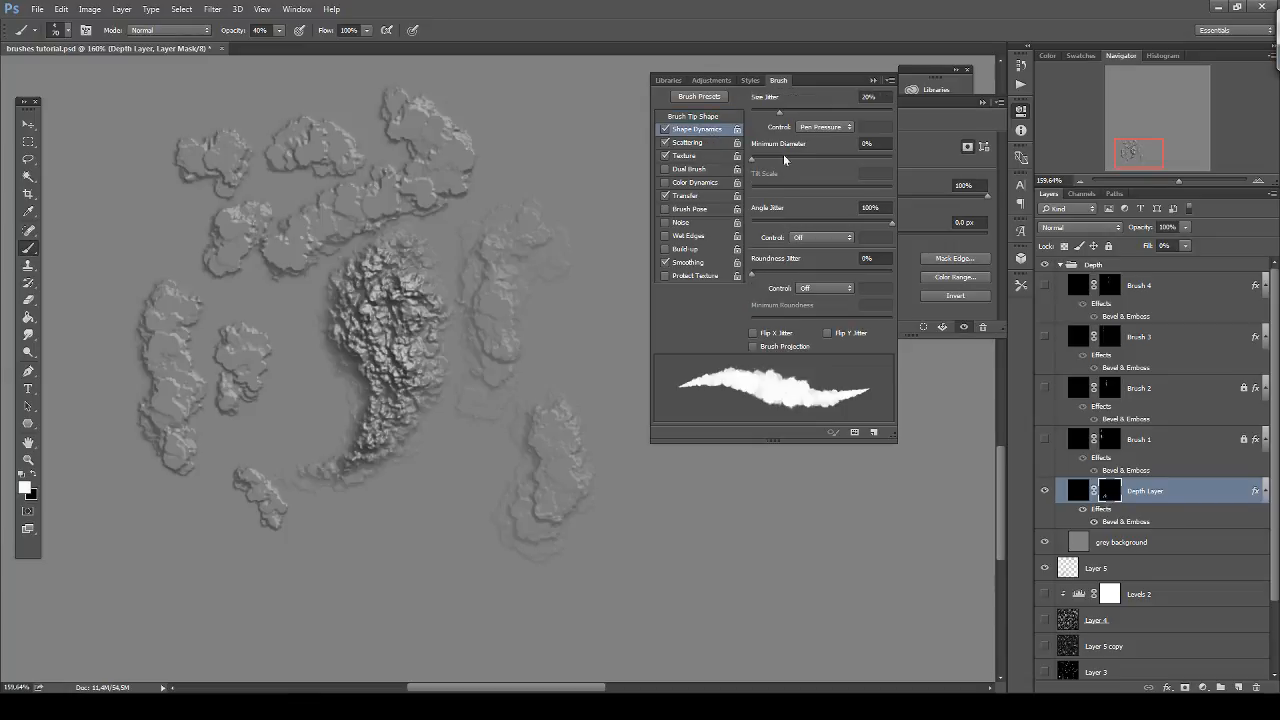
pyautogui.click(700, 143)
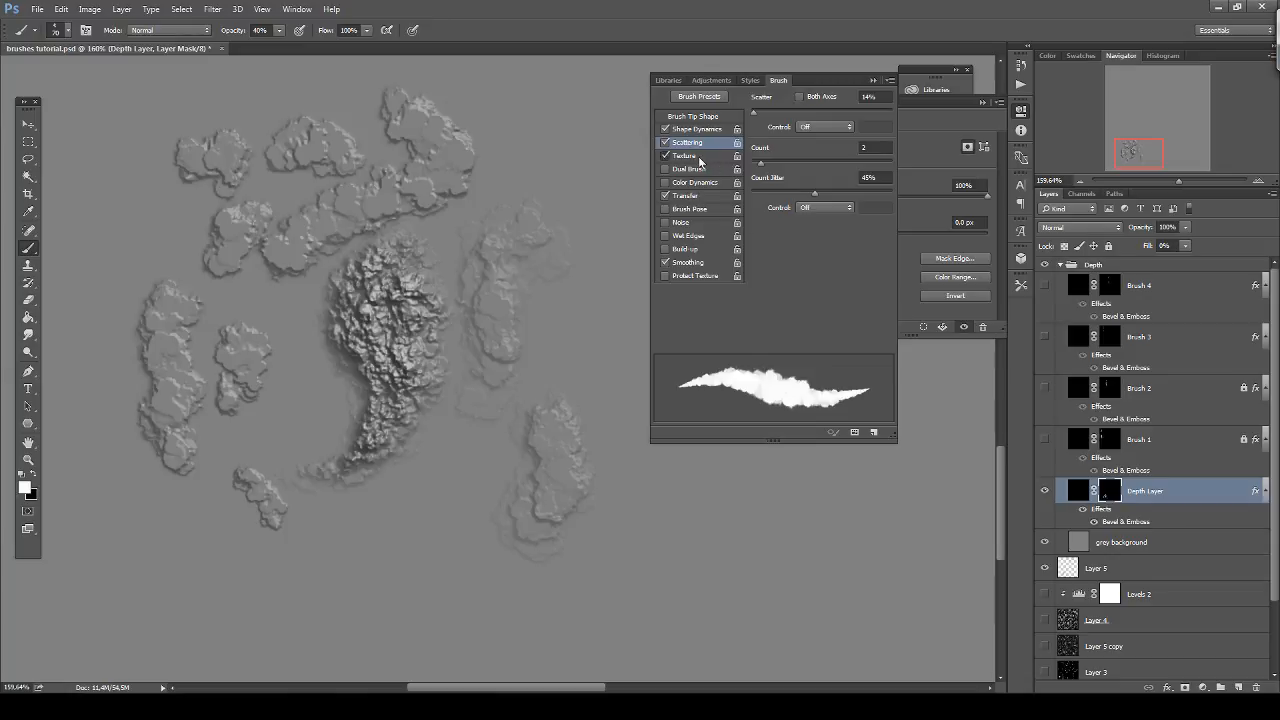
pyautogui.click(700, 159)
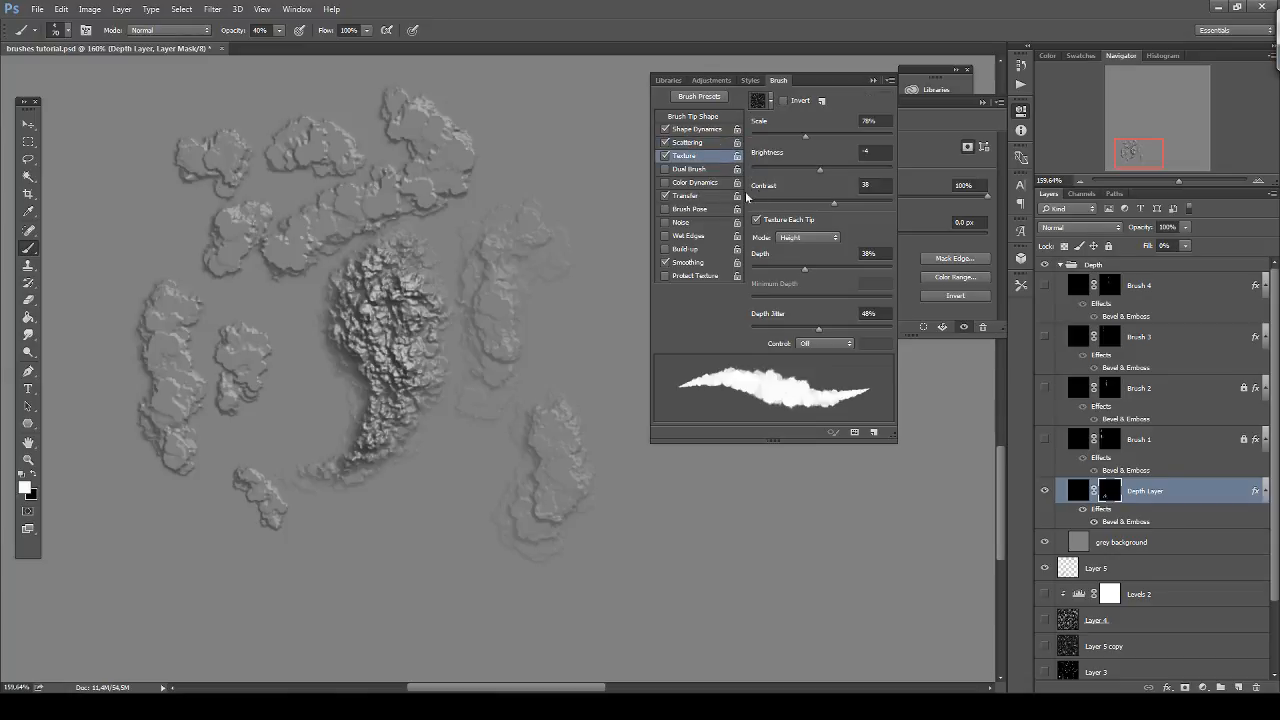
pyautogui.click(684, 196)
pyautogui.click(700, 131)
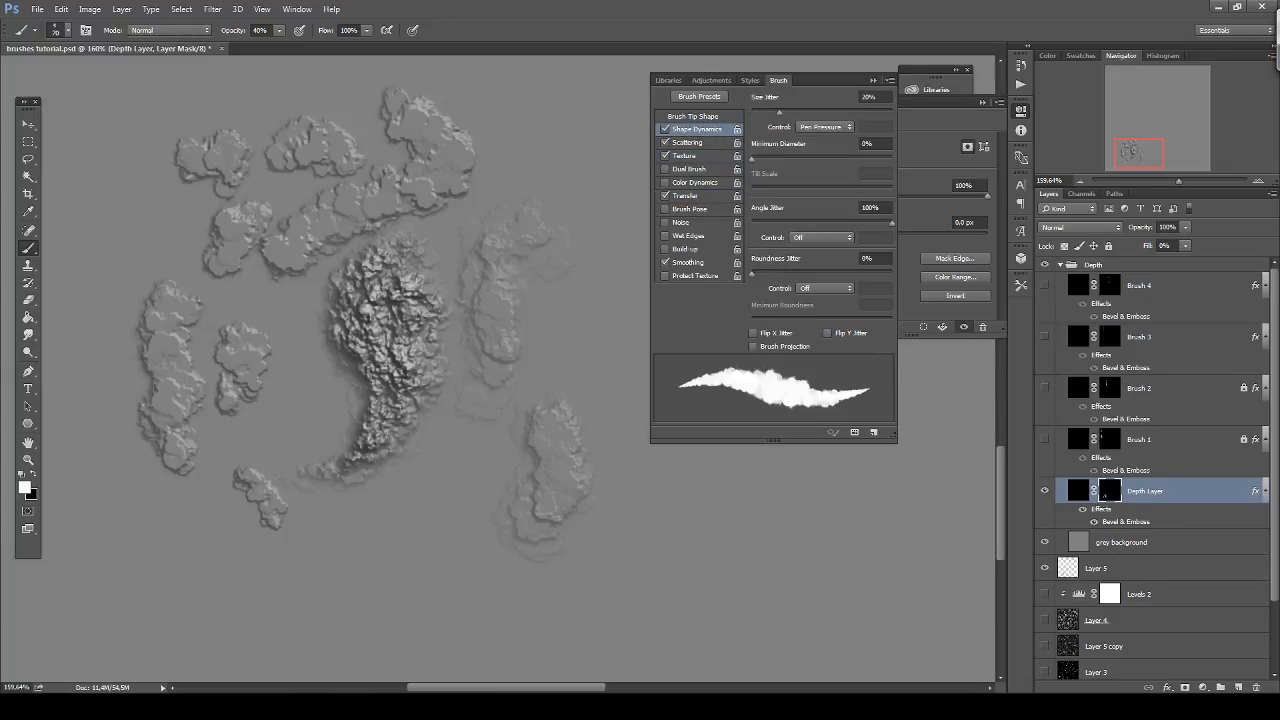
pyautogui.moveTo(537, 126)
pyautogui.mouseDown()
pyautogui.moveTo(585, 163)
pyautogui.moveTo(593, 200)
pyautogui.moveTo(593, 168)
pyautogui.moveTo(539, 126)
pyautogui.moveTo(603, 185)
pyautogui.moveTo(587, 265)
pyautogui.moveTo(609, 396)
pyautogui.moveTo(642, 481)
pyautogui.moveTo(635, 512)
pyautogui.moveTo(568, 580)
pyautogui.moveTo(475, 558)
pyautogui.moveTo(495, 412)
pyautogui.mouseUp()
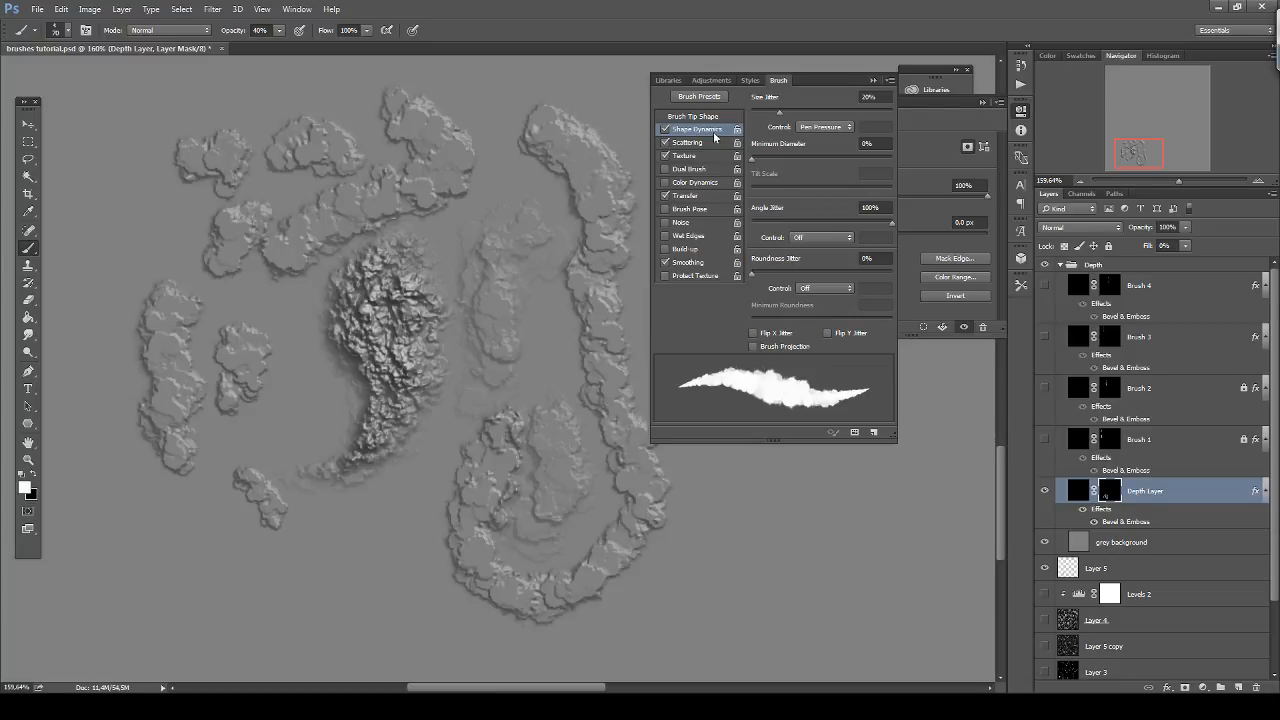
# Reduce the size jitter to 6% and the angle jitter to 49%, and clear the Depth Layer mask.
pyautogui.moveTo(777, 112); pyautogui.dragTo(759, 112)
pyautogui.moveTo(800, 222); pyautogui.dragTo(819, 224)
pyautogui.hotkey('ctrl', 'a')
pyautogui.press('Delete')
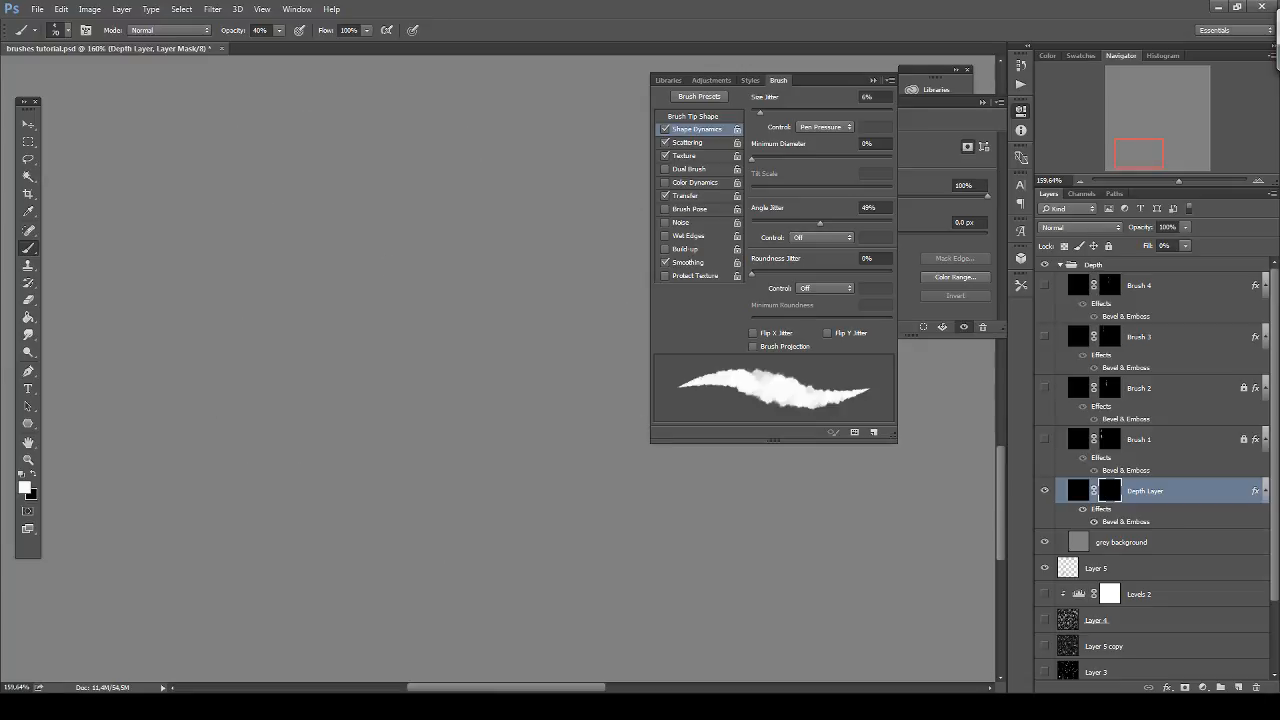
# Test the adjusted brush on the Depth Layer mask, set its opacity to 10% for more strokes, and clear the mask to black.
pyautogui.moveTo(362, 219)
pyautogui.mouseDown()
pyautogui.moveTo(412, 234)
pyautogui.moveTo(437, 287)
pyautogui.moveTo(419, 315)
pyautogui.moveTo(392, 322)
pyautogui.moveTo(365, 292)
pyautogui.moveTo(378, 258)
pyautogui.moveTo(402, 305)
pyautogui.moveTo(380, 232)
pyautogui.moveTo(377, 280)
pyautogui.moveTo(403, 312)
pyautogui.moveTo(396, 250)
pyautogui.moveTo(356, 266)
pyautogui.moveTo(363, 314)
pyautogui.moveTo(343, 242)
pyautogui.moveTo(330, 254)
pyautogui.moveTo(347, 298)
pyautogui.moveTo(330, 268)
pyautogui.moveTo(301, 265)
pyautogui.moveTo(294, 288)
pyautogui.moveTo(315, 300)
pyautogui.moveTo(337, 349)
pyautogui.moveTo(382, 338)
pyautogui.moveTo(377, 254)
pyautogui.moveTo(365, 318)
pyautogui.moveTo(338, 303)
pyautogui.moveTo(356, 274)
pyautogui.moveTo(384, 296)
pyautogui.moveTo(350, 312)
pyautogui.moveTo(346, 278)
pyautogui.moveTo(395, 245)
pyautogui.mouseUp()
pyautogui.press('1')
pyautogui.moveTo(298, 263)
pyautogui.mouseDown()
pyautogui.moveTo(286, 240)
pyautogui.moveTo(388, 231)
pyautogui.moveTo(380, 316)
pyautogui.moveTo(340, 354)
pyautogui.mouseUp()
pyautogui.moveTo(248, 400)
pyautogui.mouseDown()
pyautogui.moveTo(252, 420)
pyautogui.moveTo(279, 411)
pyautogui.moveTo(258, 437)
pyautogui.moveTo(260, 421)
pyautogui.moveTo(280, 448)
pyautogui.moveTo(272, 428)
pyautogui.mouseUp()
pyautogui.hotkey('ctrl', 'BackSpace')
# Try several built-in patterns, including Ant Farm, as the brush's texture.
pyautogui.click(698, 198)
pyautogui.click(705, 157)
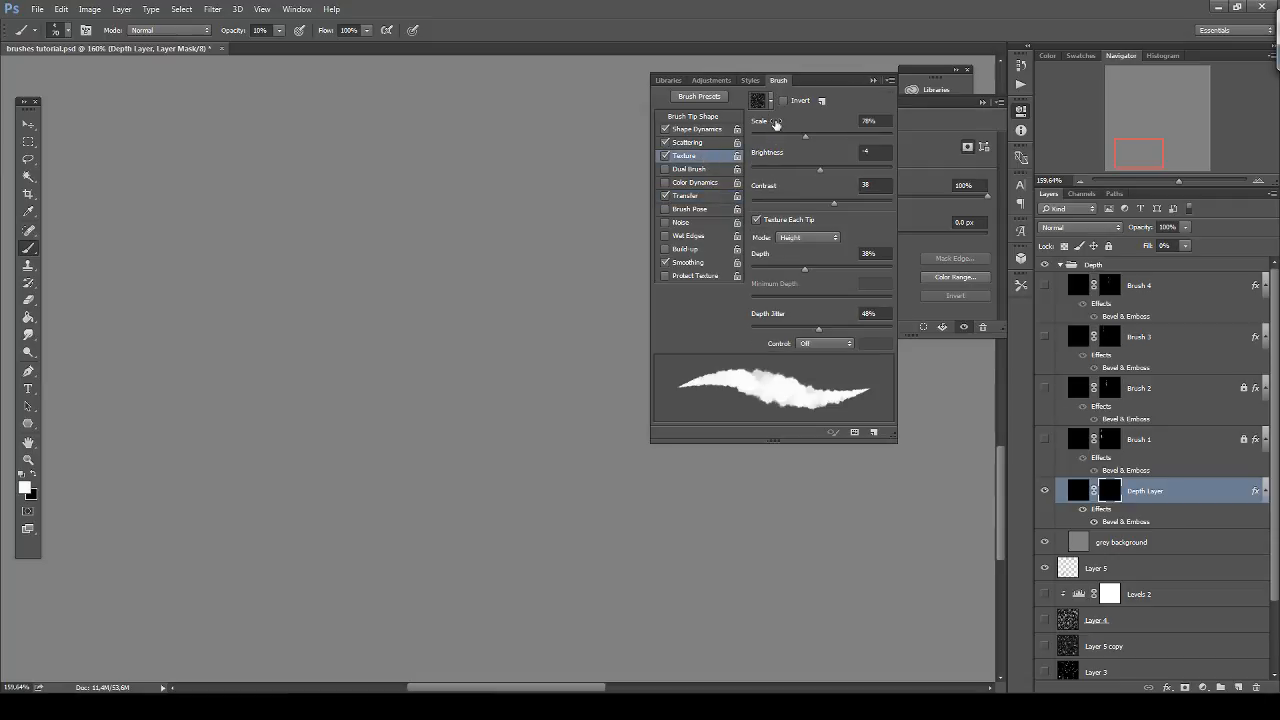
pyautogui.click(768, 100)
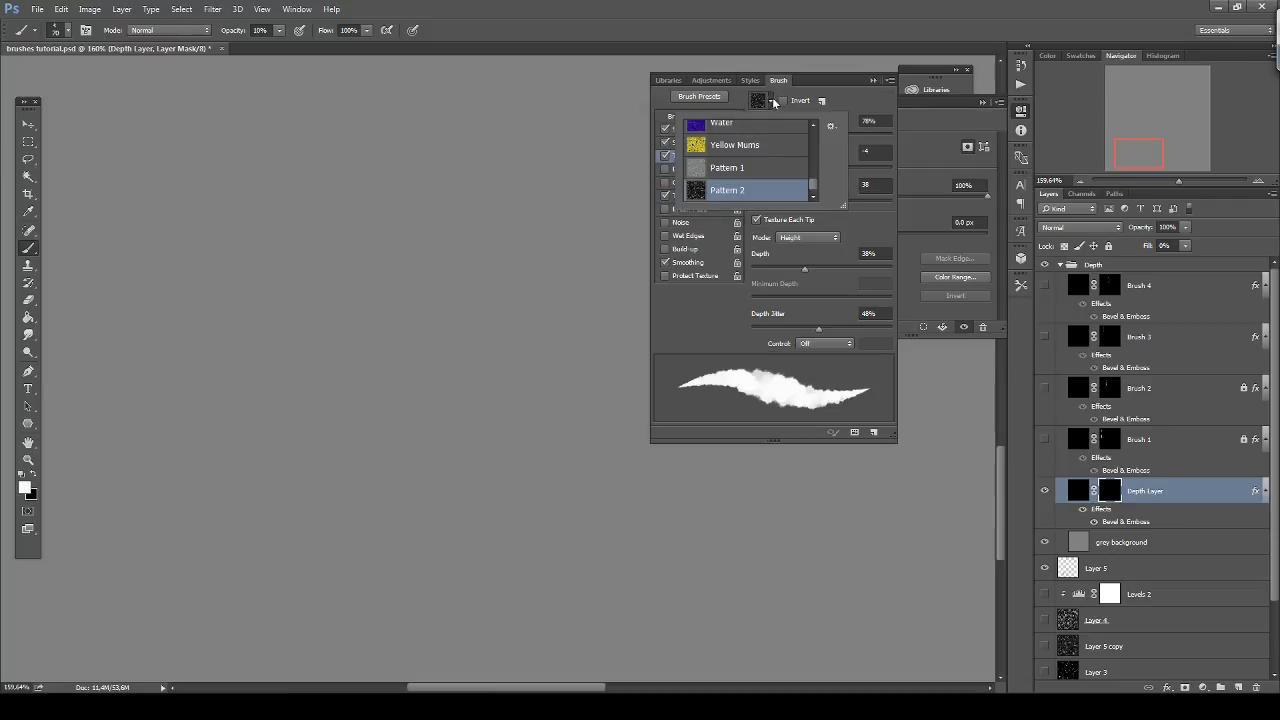
pyautogui.click(763, 141)
pyautogui.click(755, 167)
pyautogui.click(753, 197)
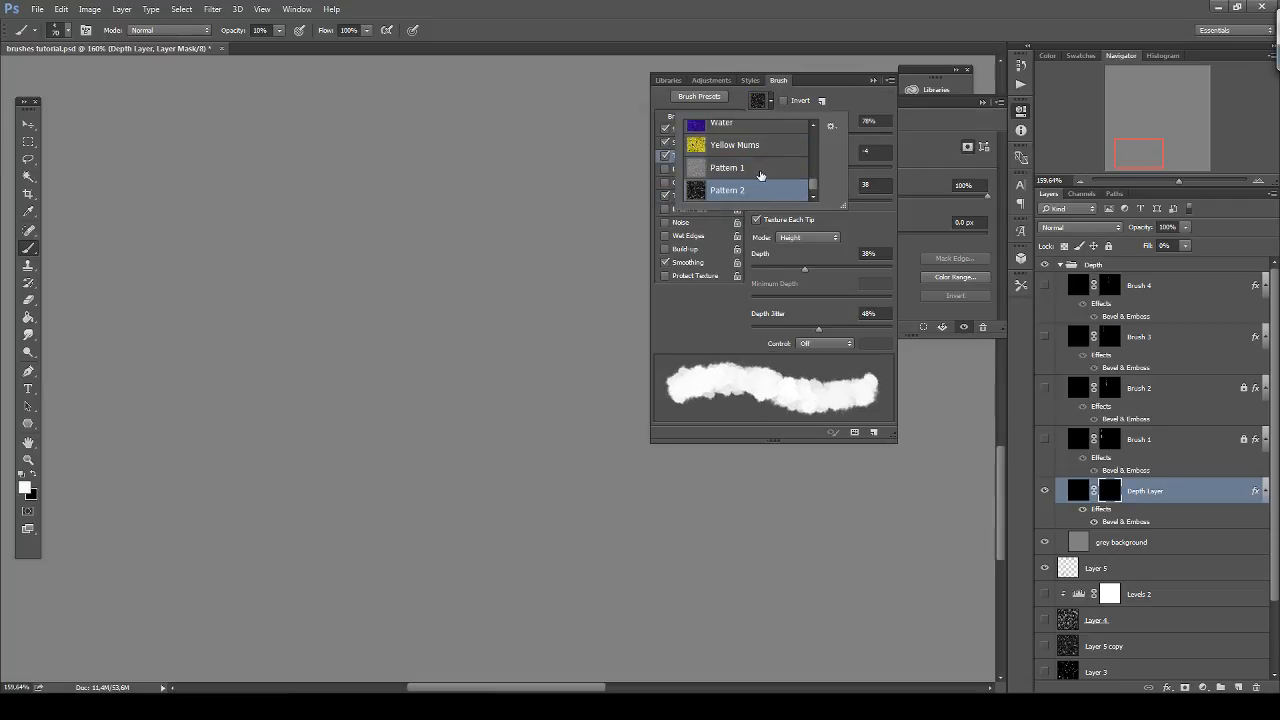
pyautogui.scroll(1, 770, 175)
pyautogui.click(744, 172)
pyautogui.click(740, 140)
pyautogui.scroll(3, 745, 173)
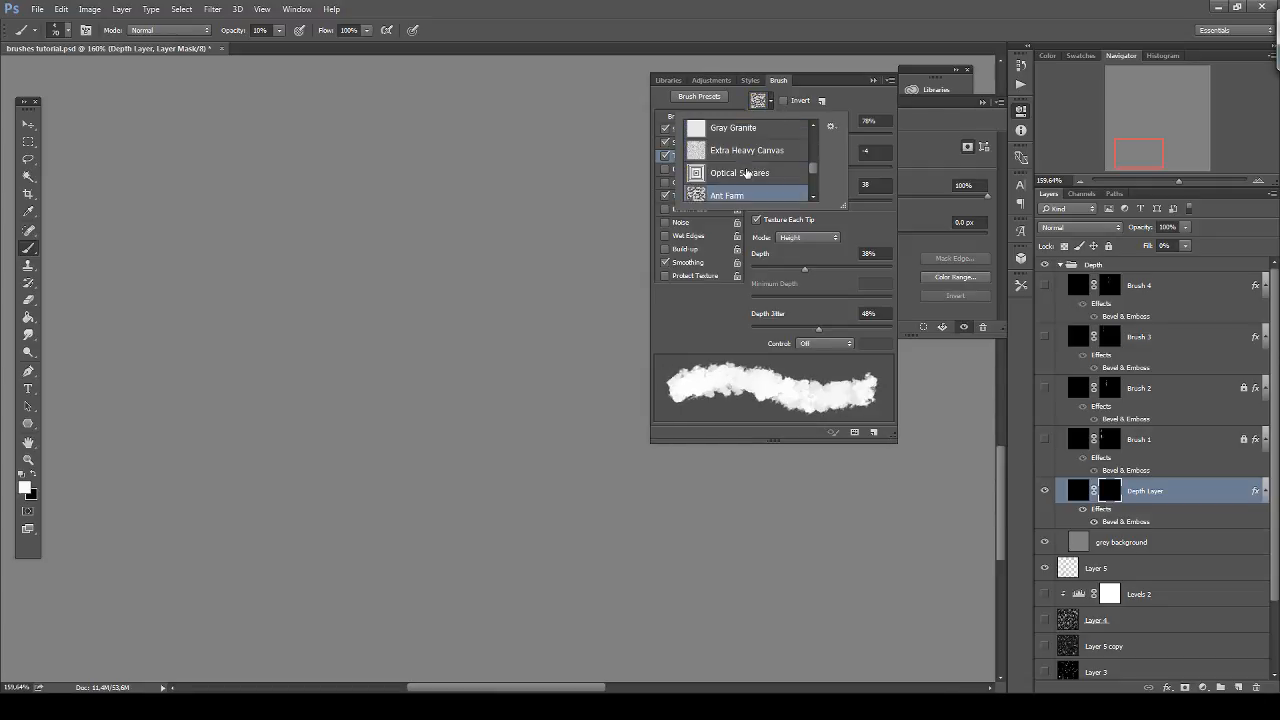
pyautogui.scroll(1, 746, 173)
pyautogui.click(759, 164)
pyautogui.doubleClick(756, 137)
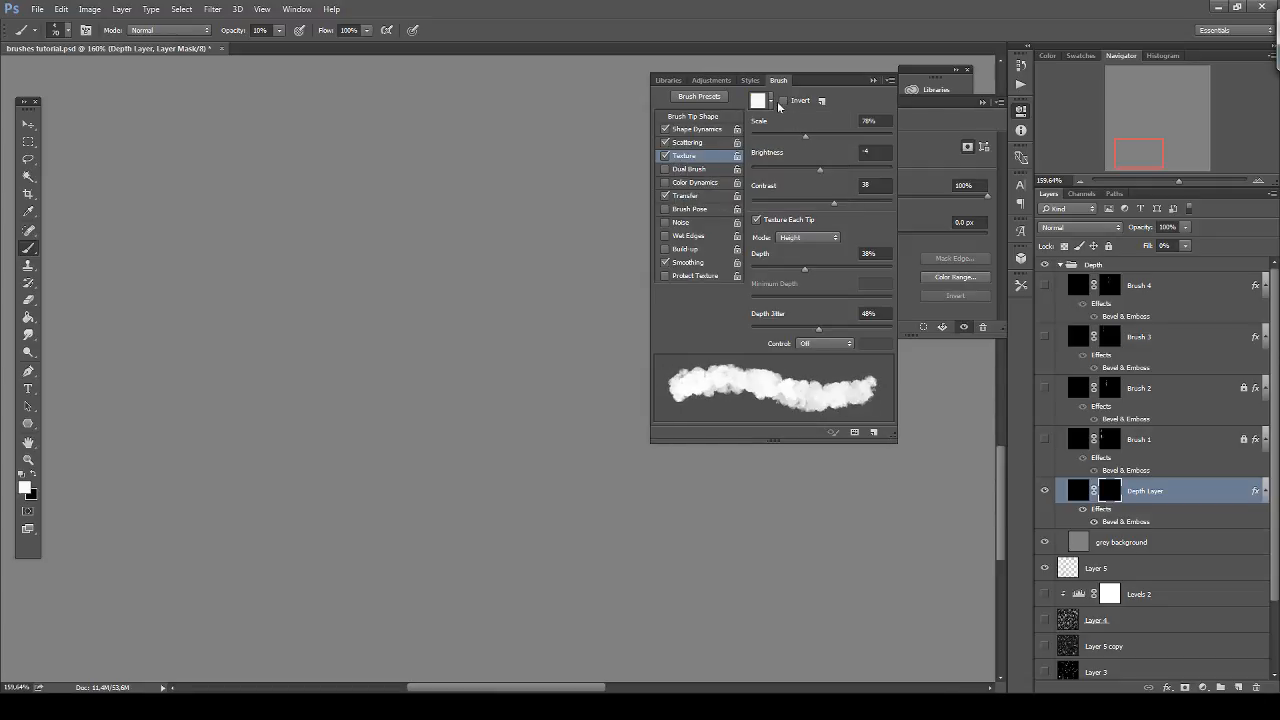
# Reselect Pattern 2 as the brush's texture and look over the available pattern libraries.
pyautogui.click(777, 105)
pyautogui.scroll(-5, 812, 176)
pyautogui.click(758, 190)
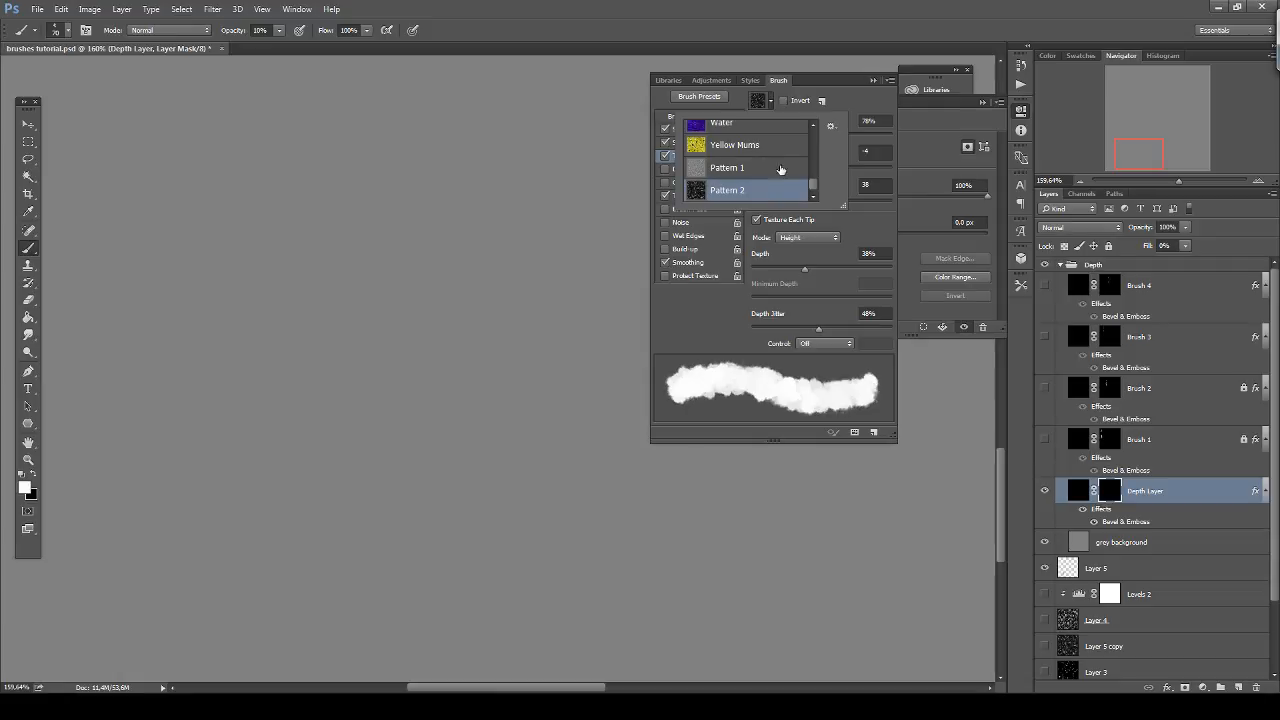
pyautogui.click(831, 126)
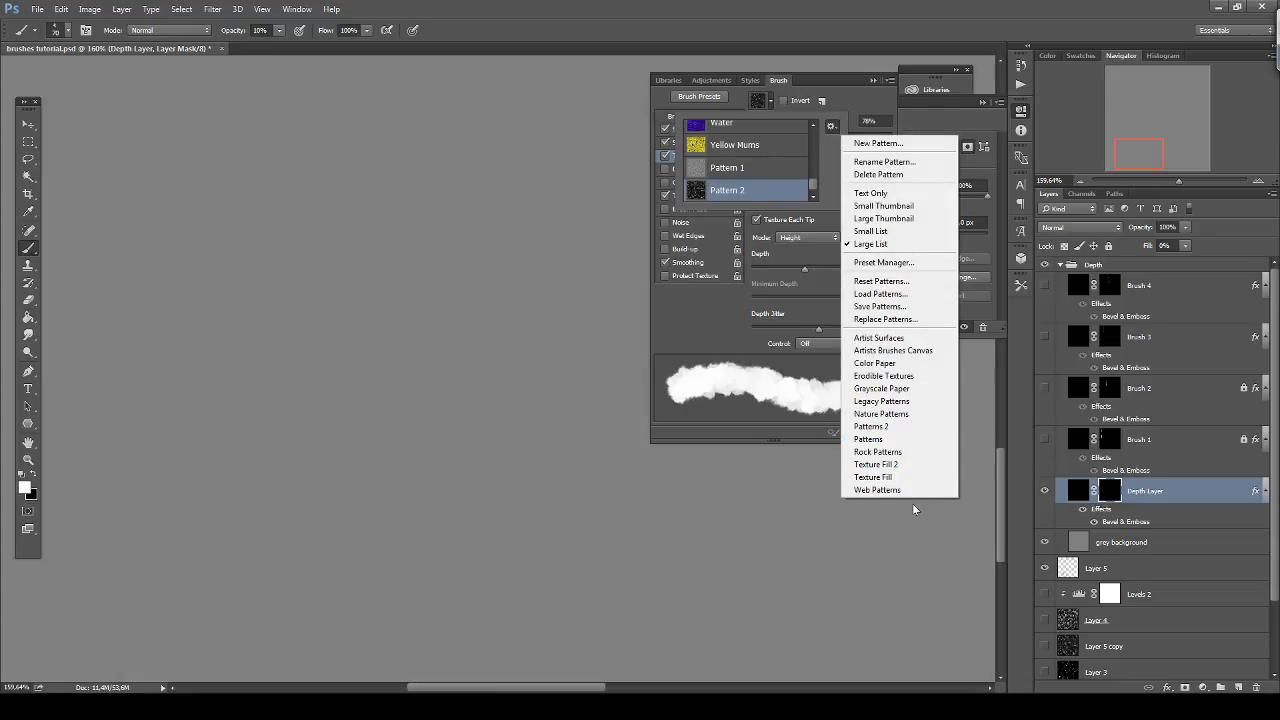
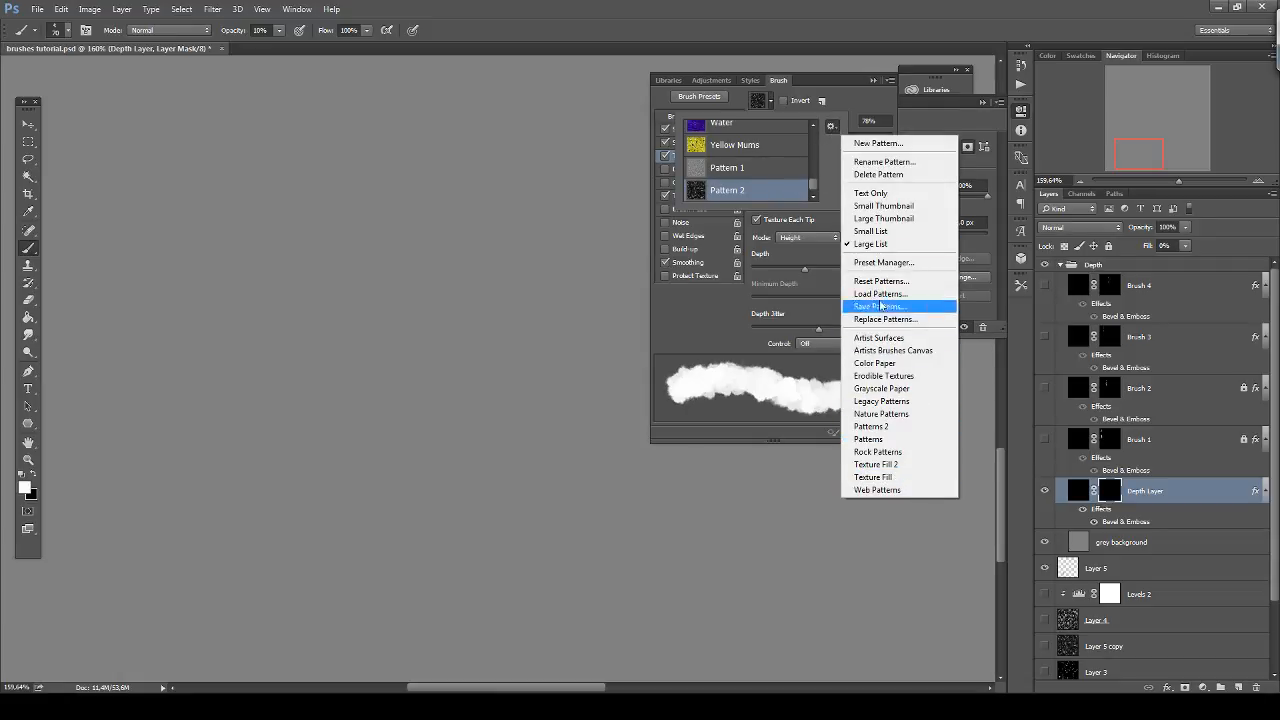
pyautogui.click(827, 163)
pyautogui.click(858, 235)
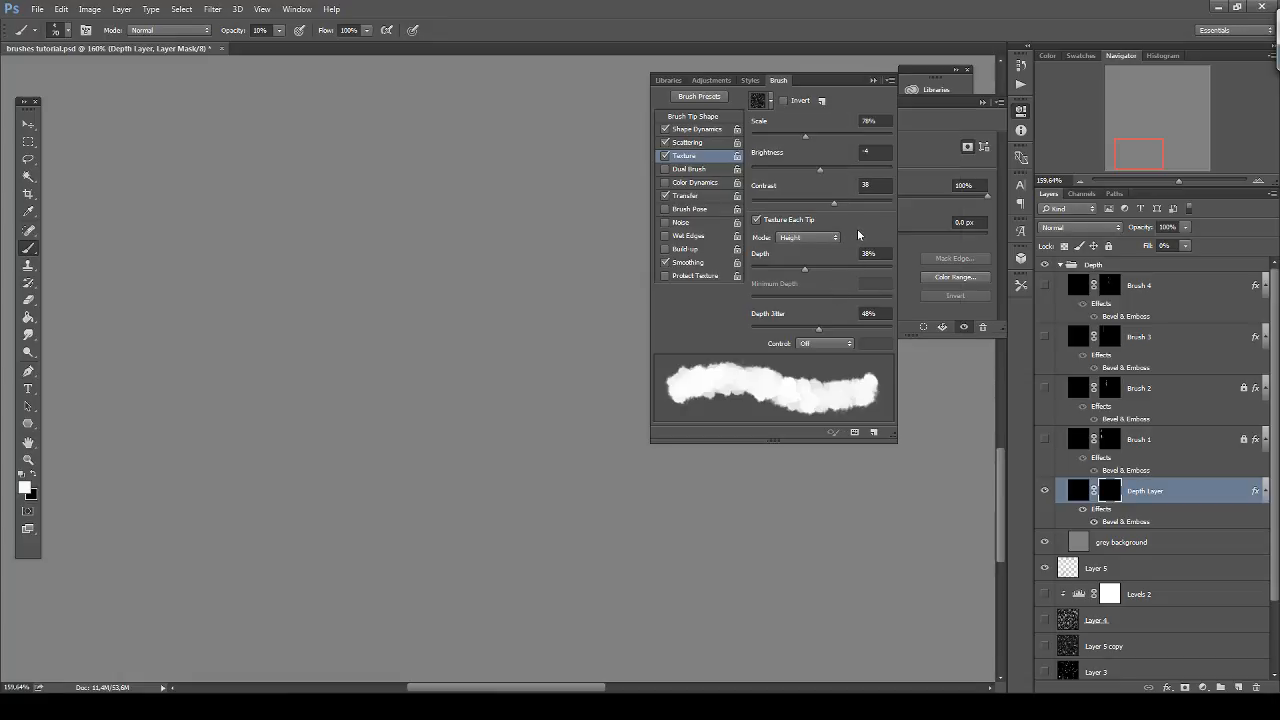
# Try different blend modes for the brush texture and set the mode to Linear Burn.
pyautogui.click(806, 237)
pyautogui.click(806, 237)
pyautogui.click(806, 237)
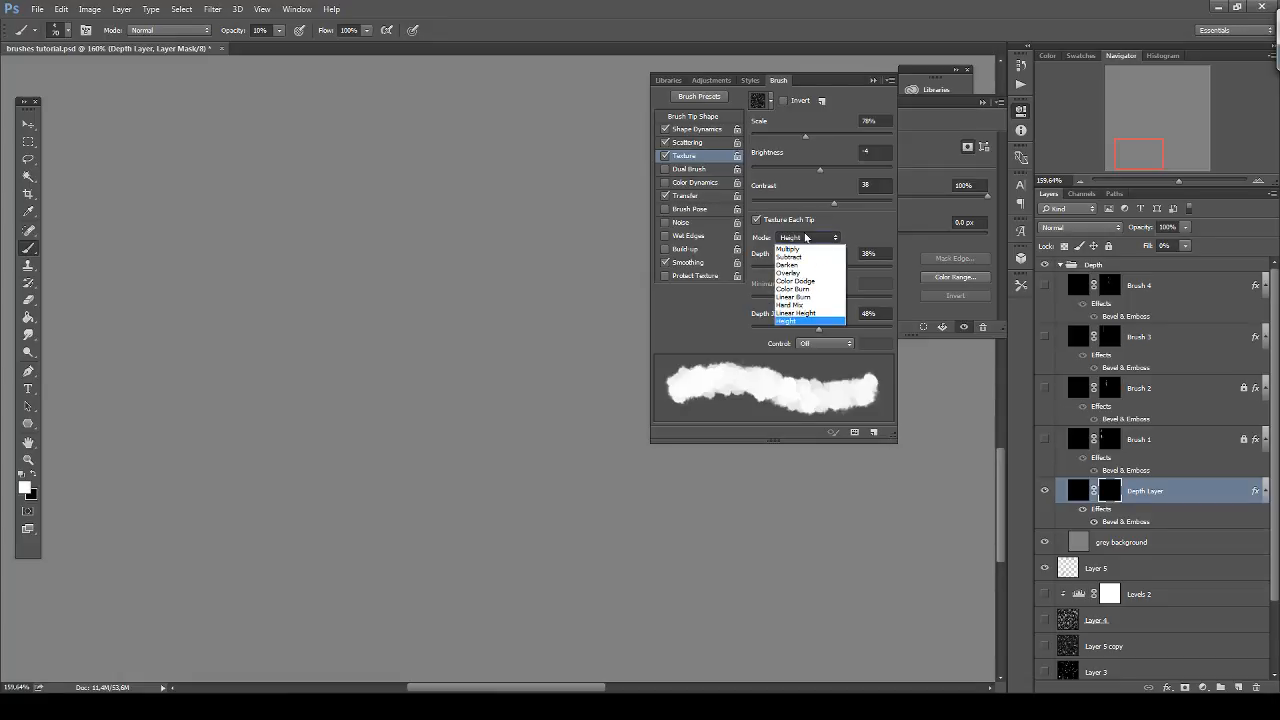
pyautogui.click(792, 256)
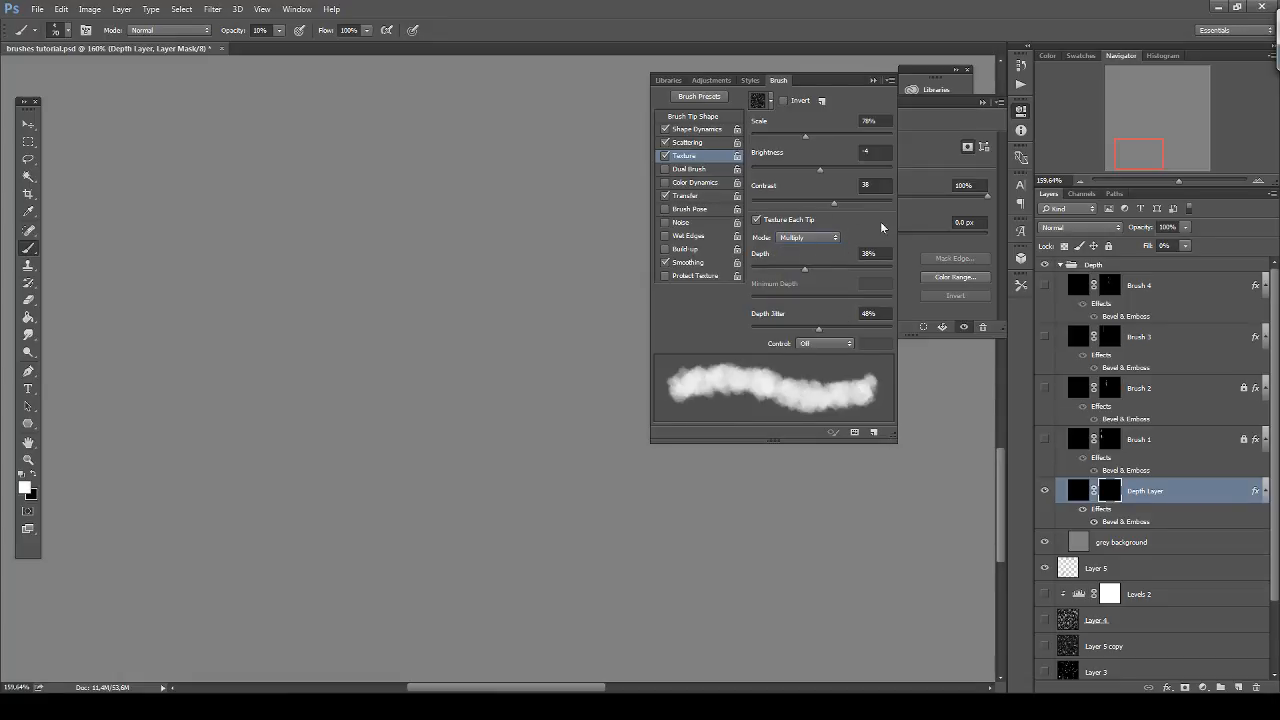
pyautogui.press('Down')
pyautogui.press('Down')
pyautogui.press('Down')
pyautogui.press('Down')
pyautogui.press('Down')
pyautogui.press('Down')
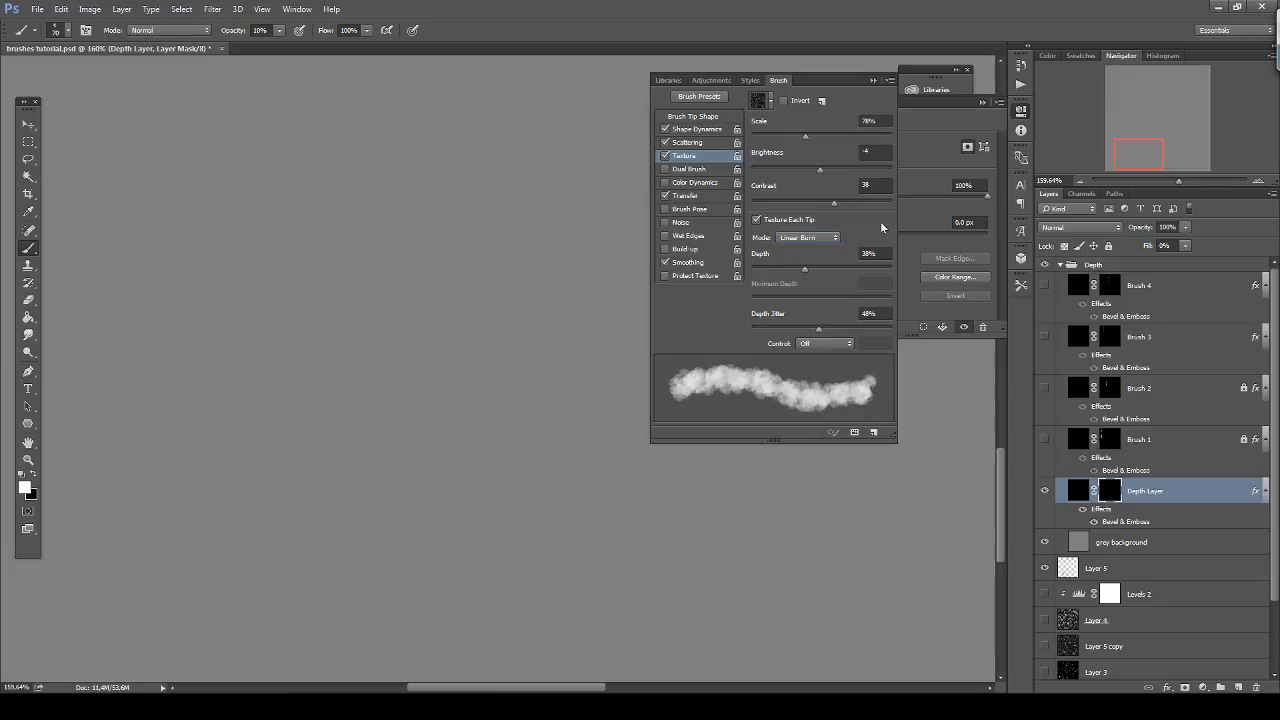
pyautogui.press('Up')
# Paint an S-shaped rocky stroke and build up texture around and inside it on the Depth Layer mask at 10% opacity.
pyautogui.moveTo(460, 343)
pyautogui.mouseDown()
pyautogui.moveTo(512, 286)
pyautogui.moveTo(436, 358)
pyautogui.moveTo(478, 405)
pyautogui.moveTo(545, 445)
pyautogui.moveTo(522, 508)
pyautogui.mouseUp()
pyautogui.moveTo(548, 432)
pyautogui.mouseDown()
pyautogui.moveTo(538, 500)
pyautogui.moveTo(512, 416)
pyautogui.moveTo(462, 330)
pyautogui.moveTo(515, 300)
pyautogui.moveTo(574, 345)
pyautogui.moveTo(556, 303)
pyautogui.moveTo(573, 348)
pyautogui.moveTo(515, 300)
pyautogui.moveTo(460, 368)
pyautogui.moveTo(527, 410)
pyautogui.moveTo(564, 460)
pyautogui.moveTo(535, 400)
pyautogui.moveTo(470, 395)
pyautogui.moveTo(570, 332)
pyautogui.moveTo(510, 318)
pyautogui.moveTo(530, 350)
pyautogui.moveTo(500, 360)
pyautogui.moveTo(520, 365)
pyautogui.moveTo(575, 470)
pyautogui.moveTo(485, 488)
pyautogui.moveTo(527, 420)
pyautogui.mouseUp()
pyautogui.moveTo(456, 381)
pyautogui.mouseDown()
pyautogui.moveTo(461, 463)
pyautogui.moveTo(423, 391)
pyautogui.moveTo(437, 438)
pyautogui.moveTo(416, 318)
pyautogui.moveTo(477, 262)
pyautogui.moveTo(532, 267)
pyautogui.moveTo(573, 310)
pyautogui.moveTo(549, 379)
pyautogui.moveTo(585, 333)
pyautogui.moveTo(595, 427)
pyautogui.moveTo(568, 465)
pyautogui.moveTo(515, 495)
pyautogui.moveTo(431, 468)
pyautogui.moveTo(395, 430)
pyautogui.mouseUp()
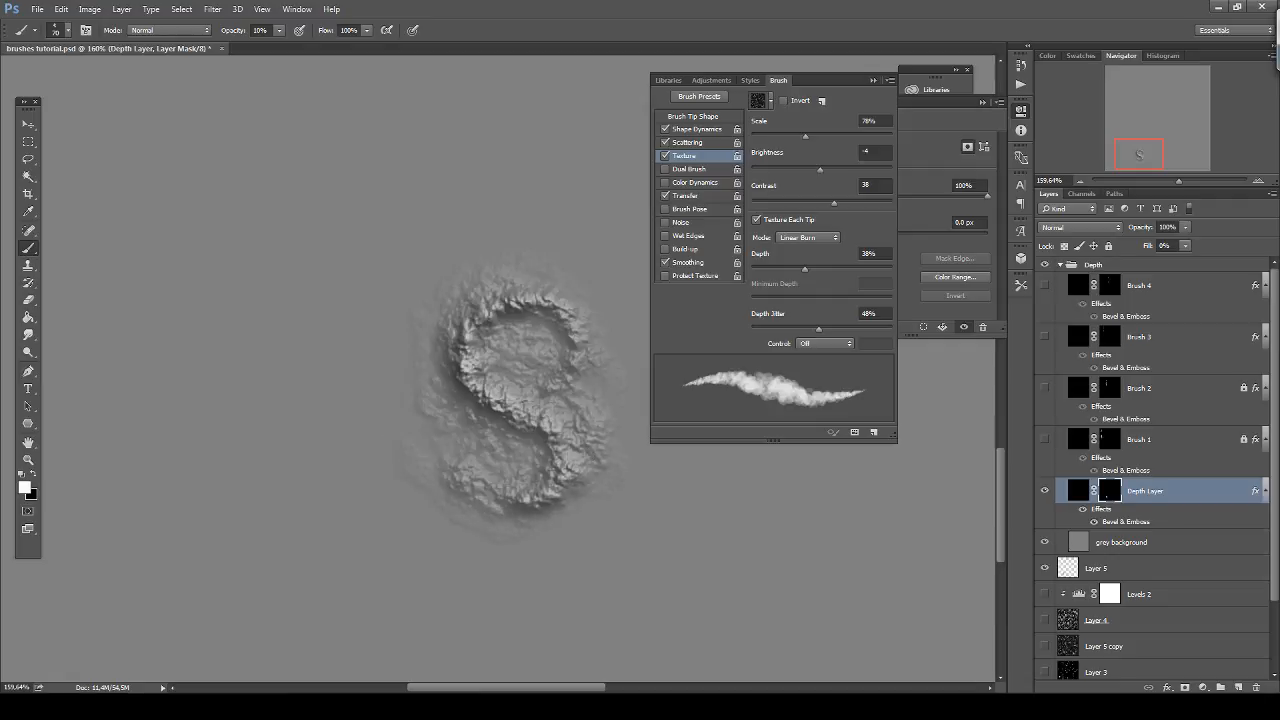
pyautogui.moveTo(470, 515)
pyautogui.mouseDown()
pyautogui.moveTo(573, 503)
pyautogui.moveTo(609, 378)
pyautogui.moveTo(578, 317)
pyautogui.moveTo(461, 276)
pyautogui.moveTo(414, 288)
pyautogui.moveTo(444, 444)
pyautogui.moveTo(450, 314)
pyautogui.moveTo(478, 460)
pyautogui.moveTo(418, 414)
pyautogui.moveTo(410, 452)
pyautogui.moveTo(437, 515)
pyautogui.moveTo(412, 460)
pyautogui.mouseUp()
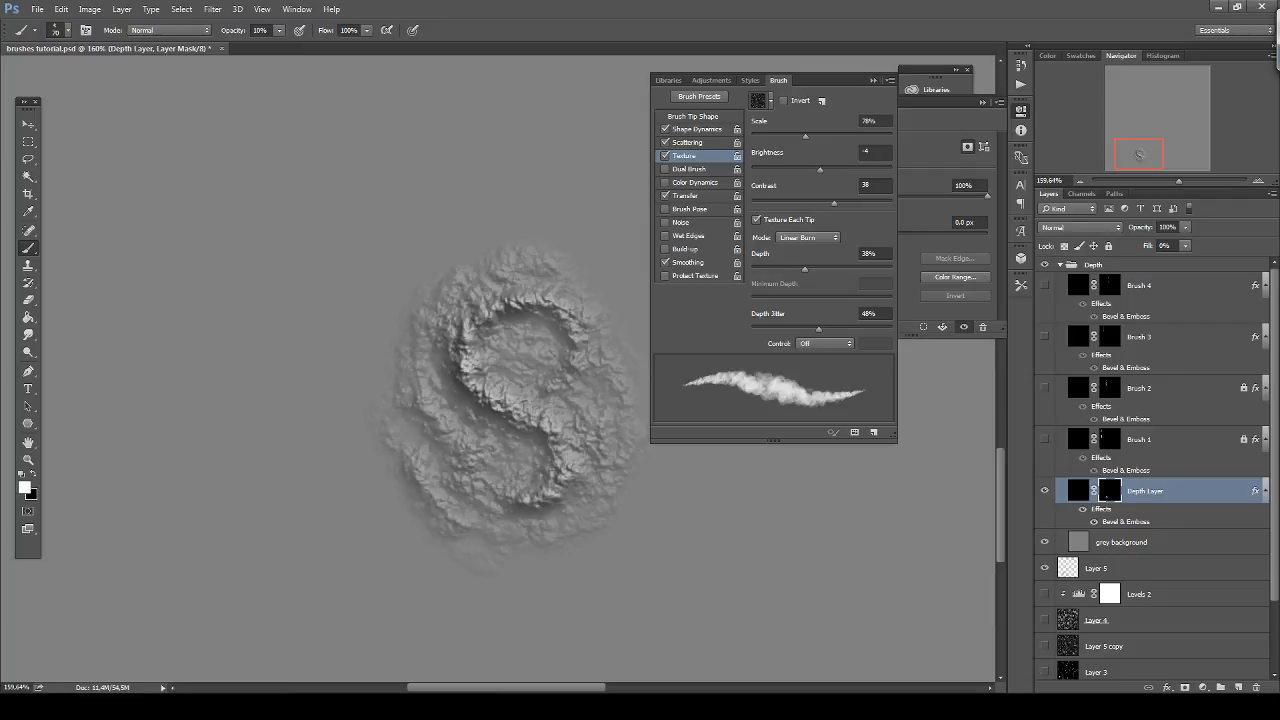
pyautogui.moveTo(432, 520)
pyautogui.mouseDown()
pyautogui.moveTo(566, 545)
pyautogui.moveTo(490, 555)
pyautogui.moveTo(406, 470)
pyautogui.moveTo(455, 485)
pyautogui.moveTo(488, 440)
pyautogui.moveTo(467, 422)
pyautogui.mouseUp()
pyautogui.moveTo(427, 374)
pyautogui.mouseDown()
pyautogui.moveTo(435, 311)
pyautogui.moveTo(534, 345)
pyautogui.moveTo(503, 370)
pyautogui.moveTo(493, 338)
pyautogui.moveTo(507, 348)
pyautogui.moveTo(509, 331)
pyautogui.moveTo(511, 361)
pyautogui.moveTo(490, 337)
pyautogui.moveTo(513, 319)
pyautogui.moveTo(524, 335)
pyautogui.moveTo(567, 318)
pyautogui.moveTo(462, 383)
pyautogui.moveTo(471, 357)
pyautogui.moveTo(543, 492)
pyautogui.mouseUp()
pyautogui.moveTo(517, 406); pyautogui.dragTo(551, 490)
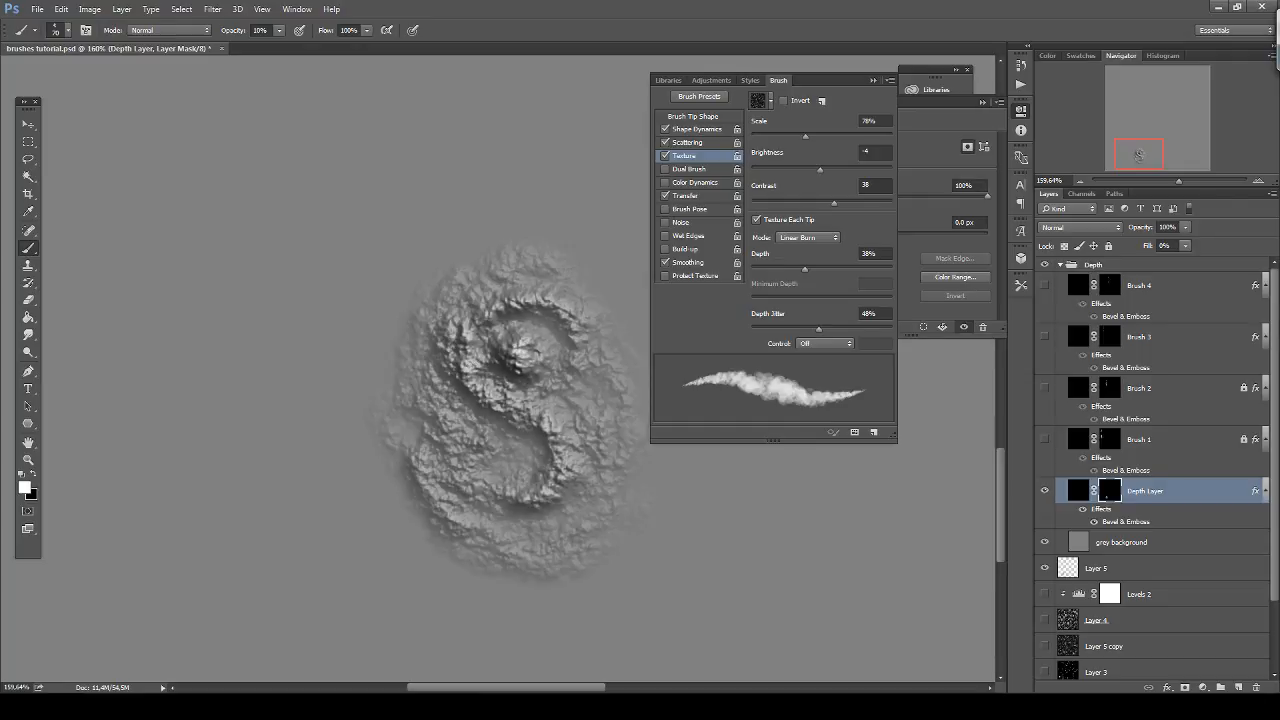
pyautogui.moveTo(467, 352); pyautogui.dragTo(511, 408)
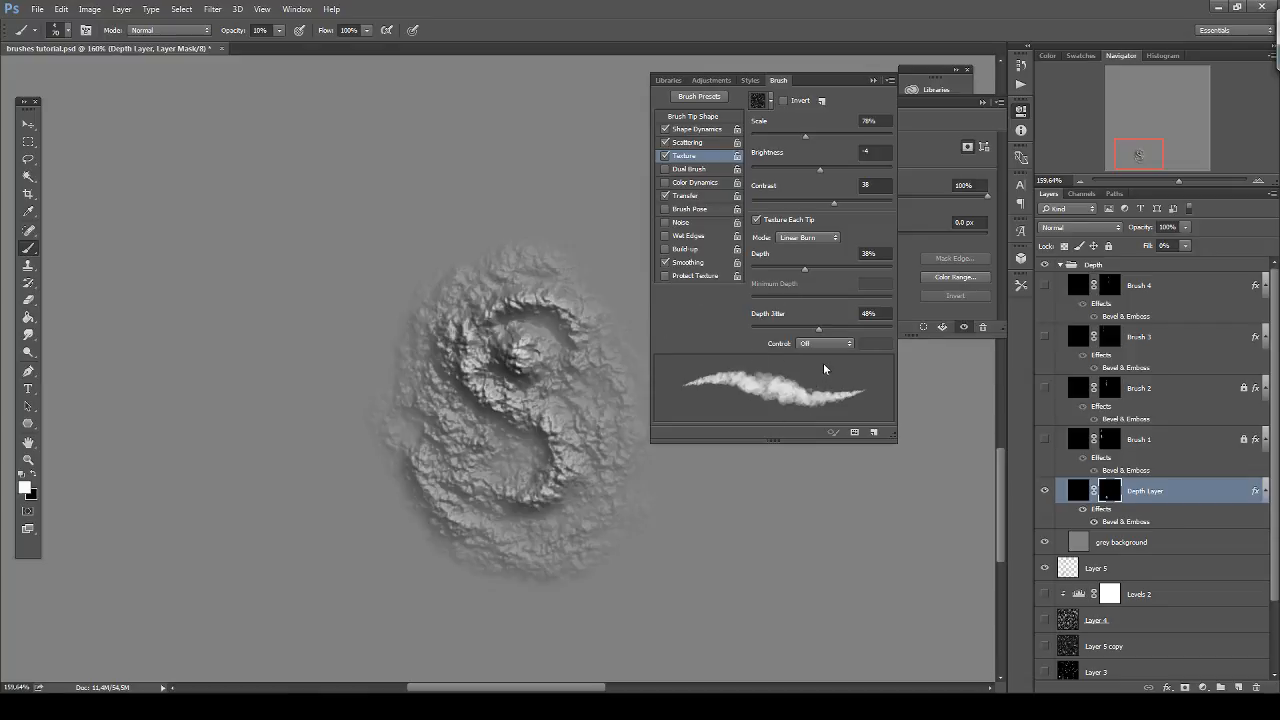
# Set the texture's depth jitter to 80% and its depth to 54%, painting test strokes on the Depth Layer mask between changes.
pyautogui.moveTo(817, 332)
pyautogui.mouseDown()
pyautogui.moveTo(806, 332)
pyautogui.moveTo(880, 332)
pyautogui.moveTo(865, 328)
pyautogui.mouseUp()
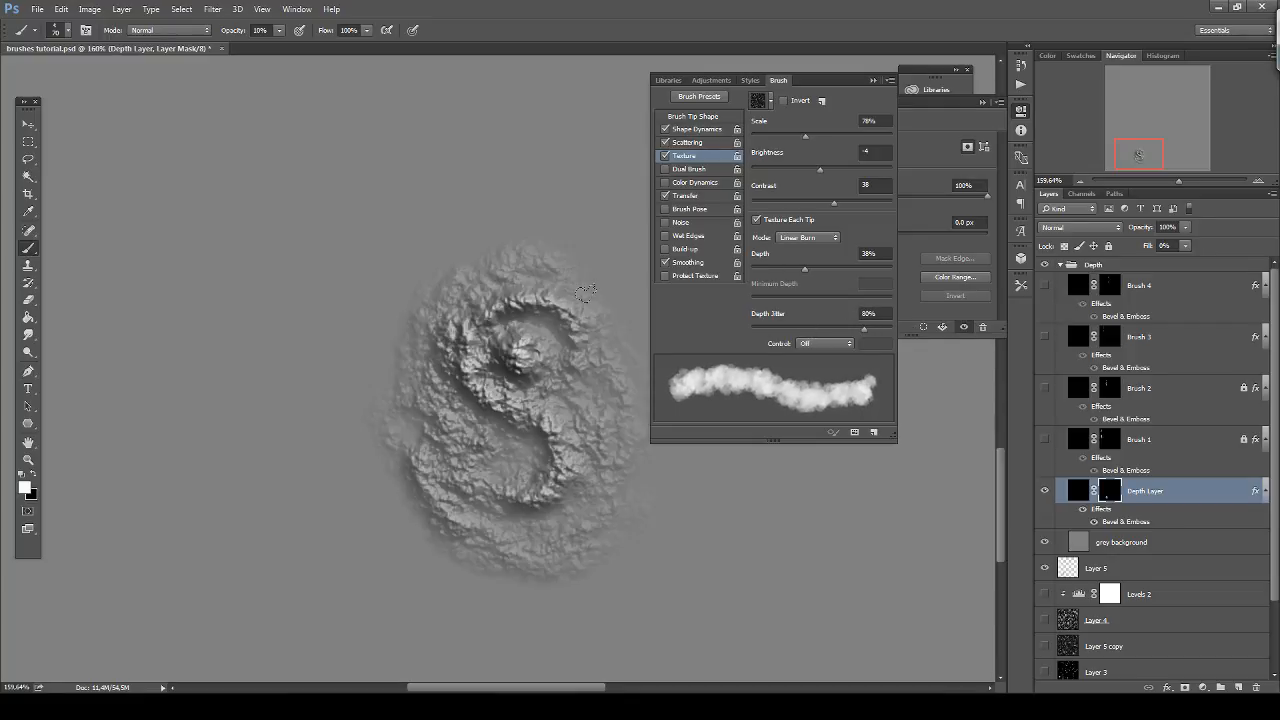
pyautogui.moveTo(320, 363)
pyautogui.mouseDown()
pyautogui.moveTo(281, 244)
pyautogui.moveTo(288, 358)
pyautogui.moveTo(326, 238)
pyautogui.moveTo(279, 323)
pyautogui.moveTo(341, 370)
pyautogui.moveTo(256, 402)
pyautogui.moveTo(343, 258)
pyautogui.mouseUp()
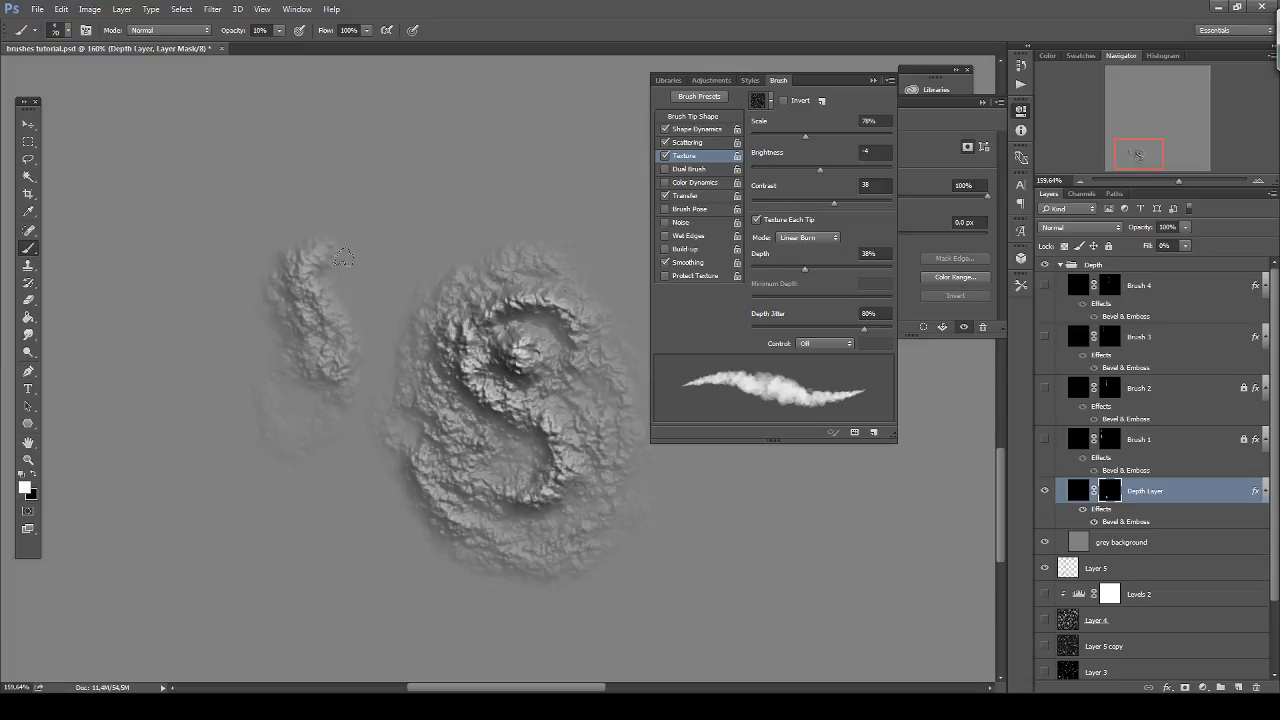
pyautogui.moveTo(812, 266); pyautogui.dragTo(900, 274)
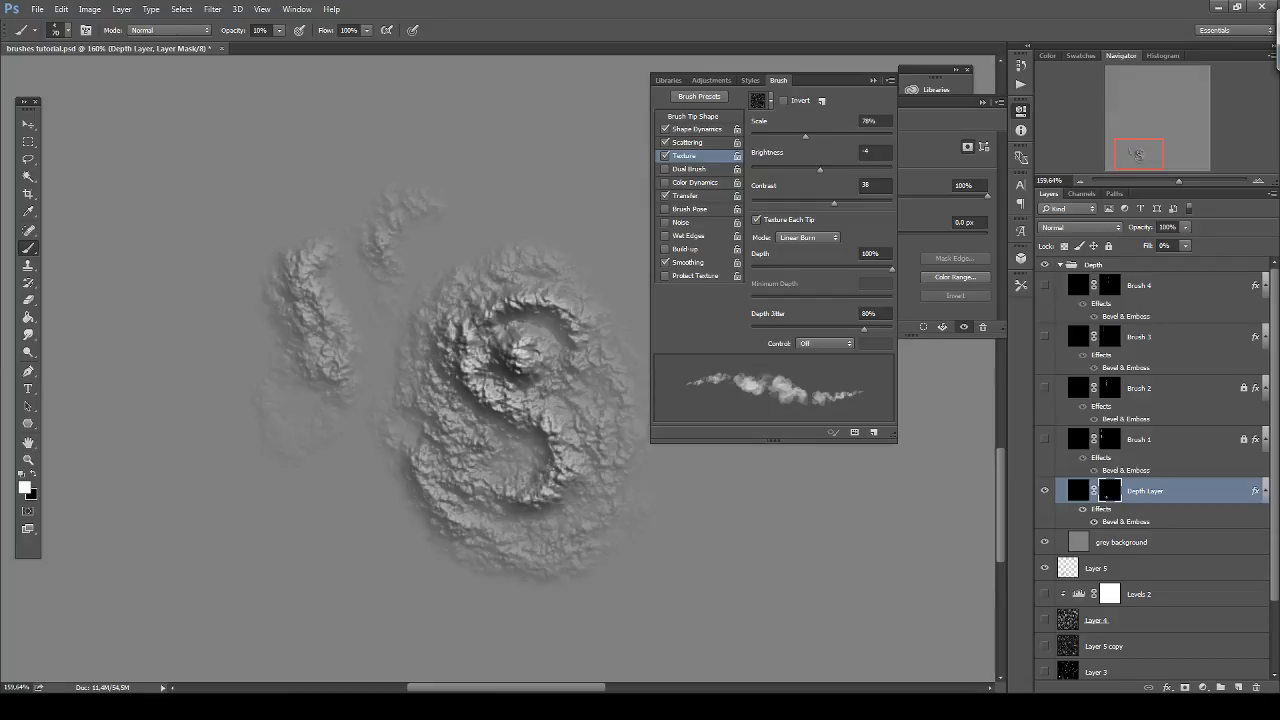
pyautogui.moveTo(430, 212)
pyautogui.mouseDown()
pyautogui.moveTo(460, 208)
pyautogui.moveTo(386, 245)
pyautogui.moveTo(392, 225)
pyautogui.mouseUp()
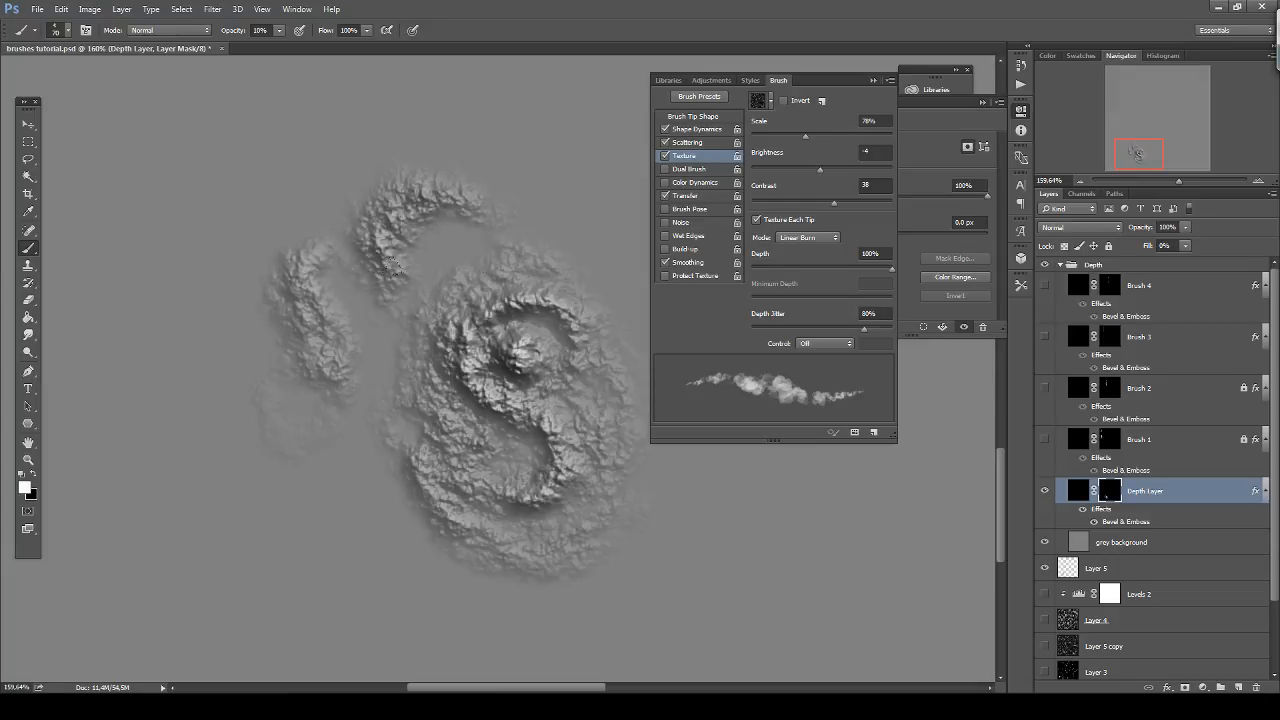
pyautogui.moveTo(866, 270)
pyautogui.mouseDown()
pyautogui.moveTo(815, 270)
pyautogui.moveTo(898, 286)
pyautogui.moveTo(792, 268)
pyautogui.moveTo(832, 272)
pyautogui.mouseUp()
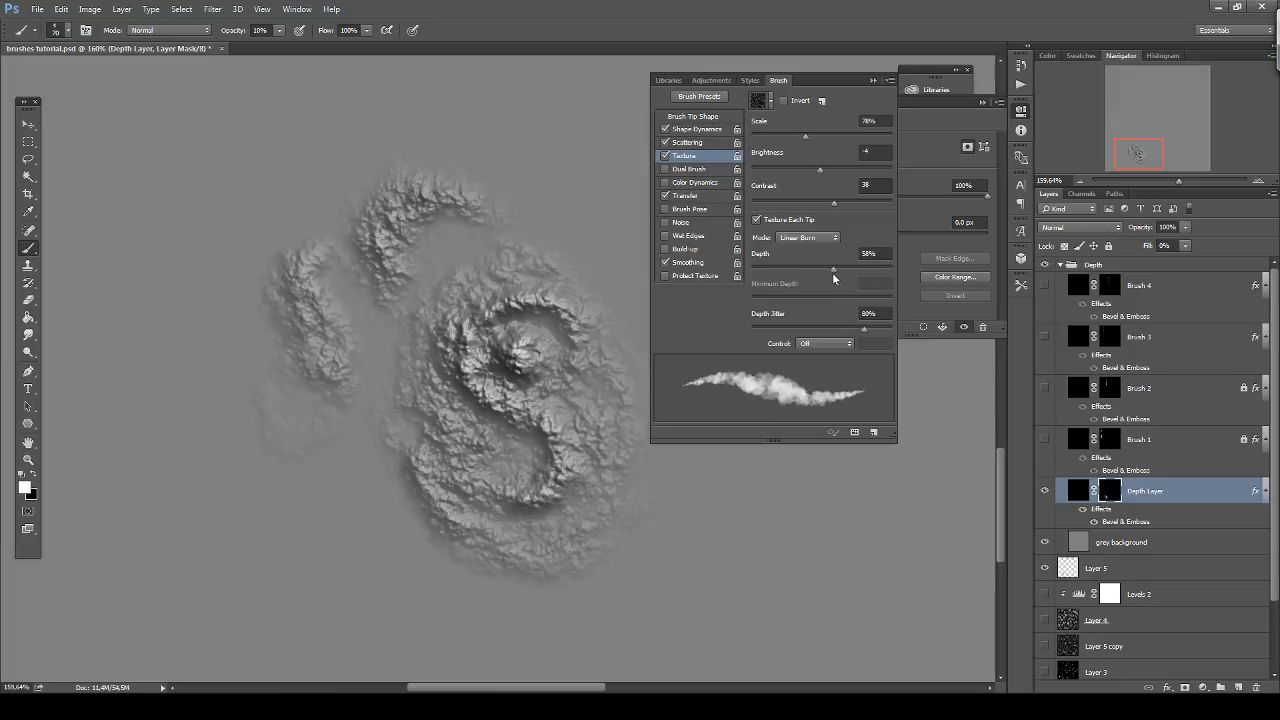
pyautogui.moveTo(458, 196)
pyautogui.mouseDown()
pyautogui.moveTo(406, 198)
pyautogui.moveTo(448, 180)
pyautogui.moveTo(474, 198)
pyautogui.moveTo(436, 212)
pyautogui.moveTo(400, 255)
pyautogui.mouseUp()
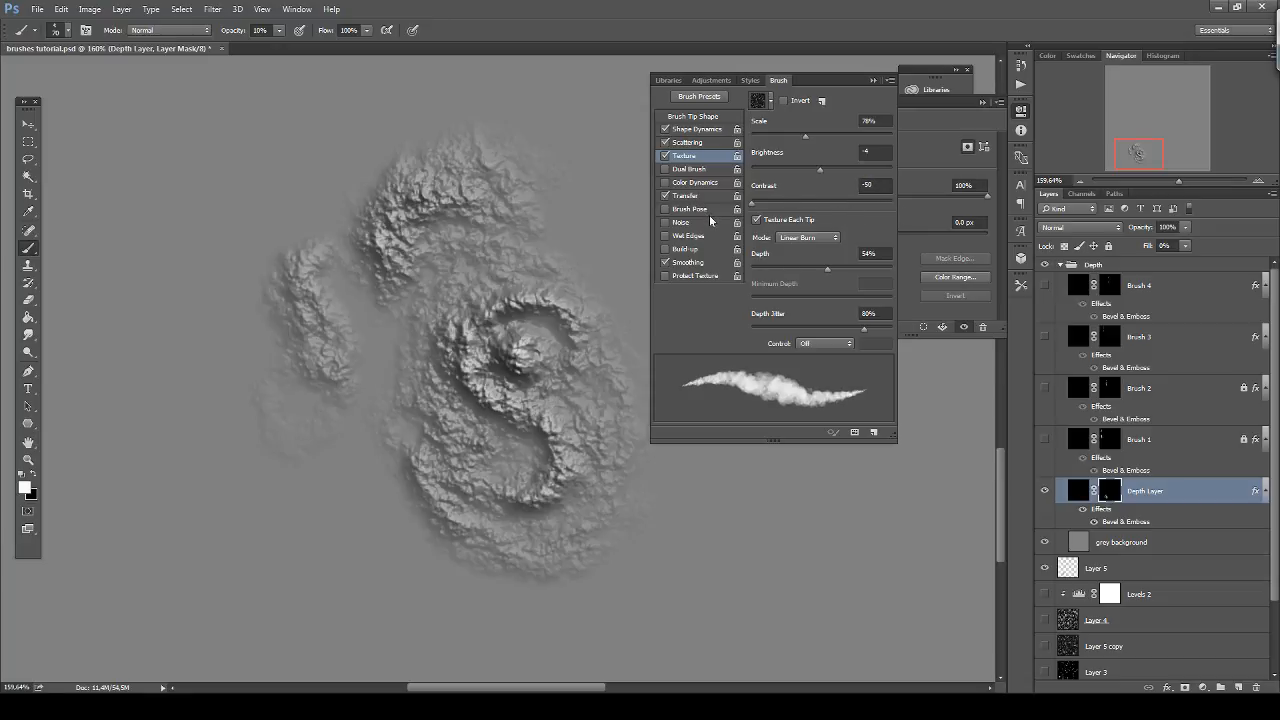
# Set the texture's contrast to 65, brightness to -73 and scale to 101%.
pyautogui.moveTo(840, 203); pyautogui.dragTo(900, 232)
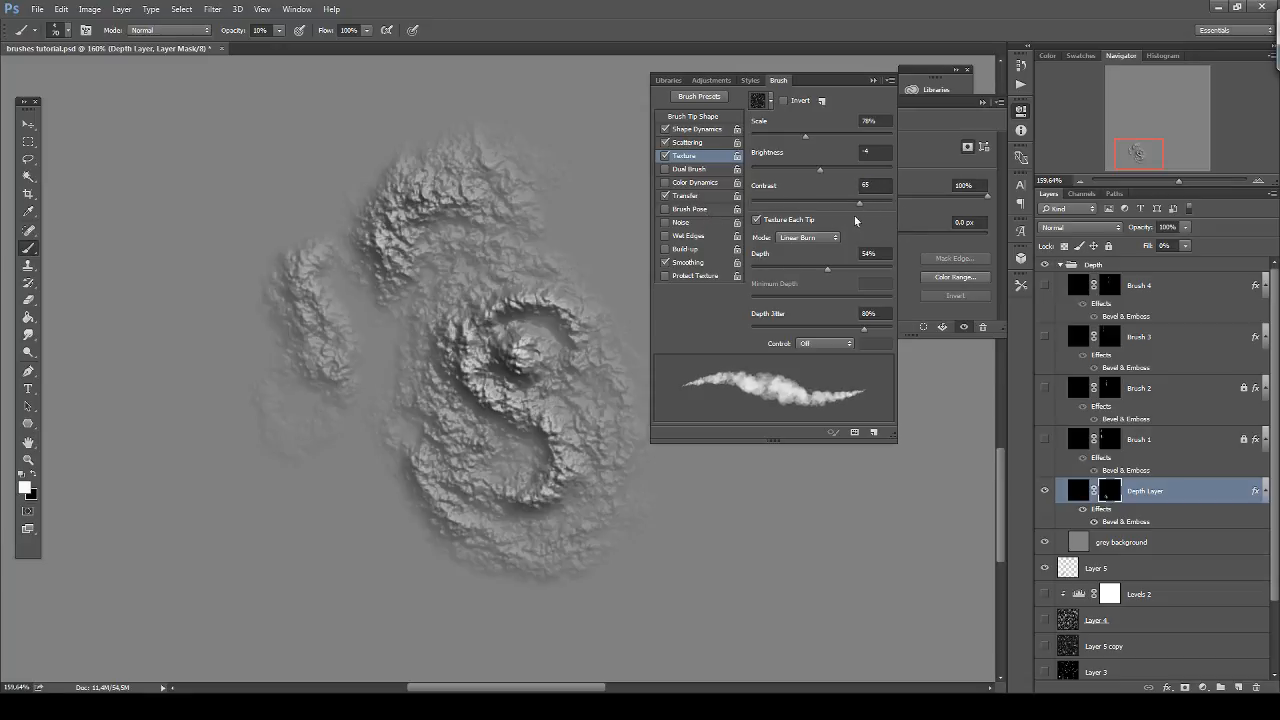
pyautogui.moveTo(819, 168)
pyautogui.mouseDown()
pyautogui.moveTo(908, 180)
pyautogui.moveTo(743, 179)
pyautogui.mouseUp()
pyautogui.click(669, 159)
pyautogui.click(669, 159)
pyautogui.moveTo(840, 172)
pyautogui.mouseDown()
pyautogui.moveTo(891, 191)
pyautogui.moveTo(739, 183)
pyautogui.mouseUp()
pyautogui.moveTo(867, 135); pyautogui.dragTo(755, 136)
pyautogui.moveTo(857, 151); pyautogui.dragTo(844, 146)
# Test the adjusted texture with long strokes beside the S shape, and clear the Depth Layer mask to black.
pyautogui.moveTo(357, 403)
pyautogui.mouseDown()
pyautogui.moveTo(342, 318)
pyautogui.moveTo(302, 252)
pyautogui.moveTo(335, 181)
pyautogui.mouseUp()
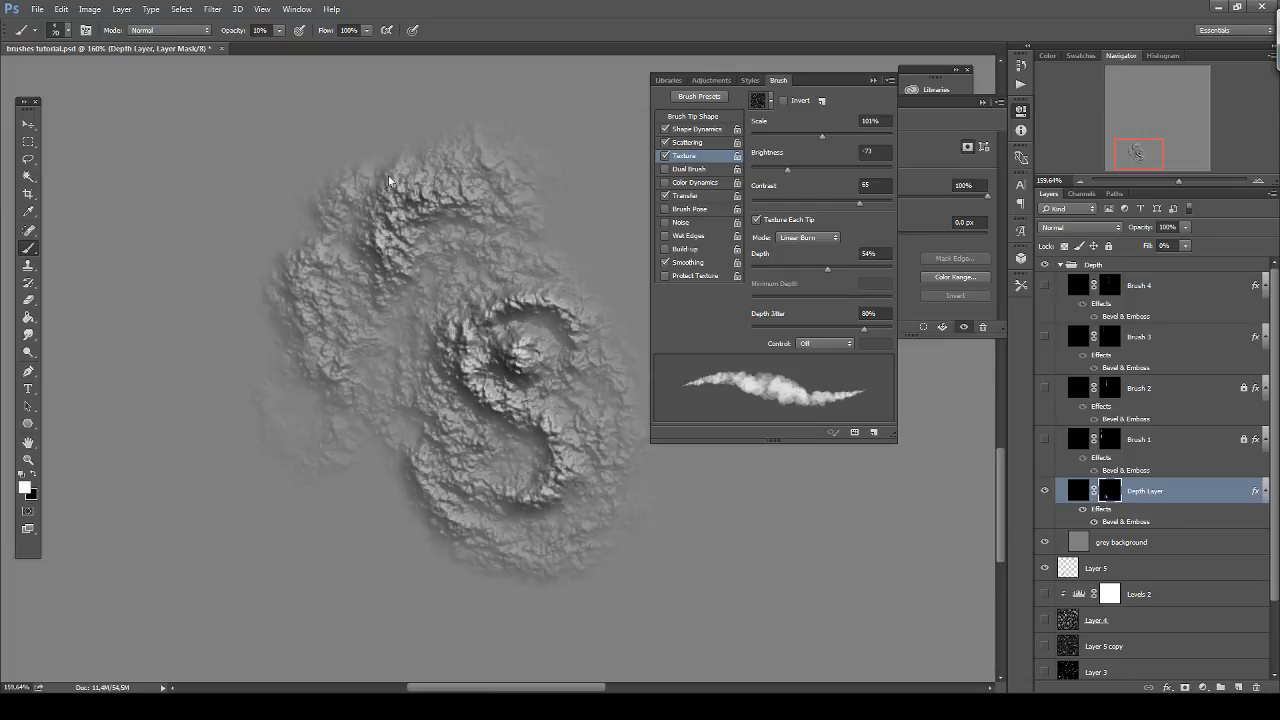
pyautogui.moveTo(284, 216)
pyautogui.mouseDown()
pyautogui.moveTo(268, 192)
pyautogui.moveTo(280, 178)
pyautogui.moveTo(250, 340)
pyautogui.moveTo(290, 405)
pyautogui.moveTo(345, 440)
pyautogui.moveTo(345, 462)
pyautogui.moveTo(418, 492)
pyautogui.mouseUp()
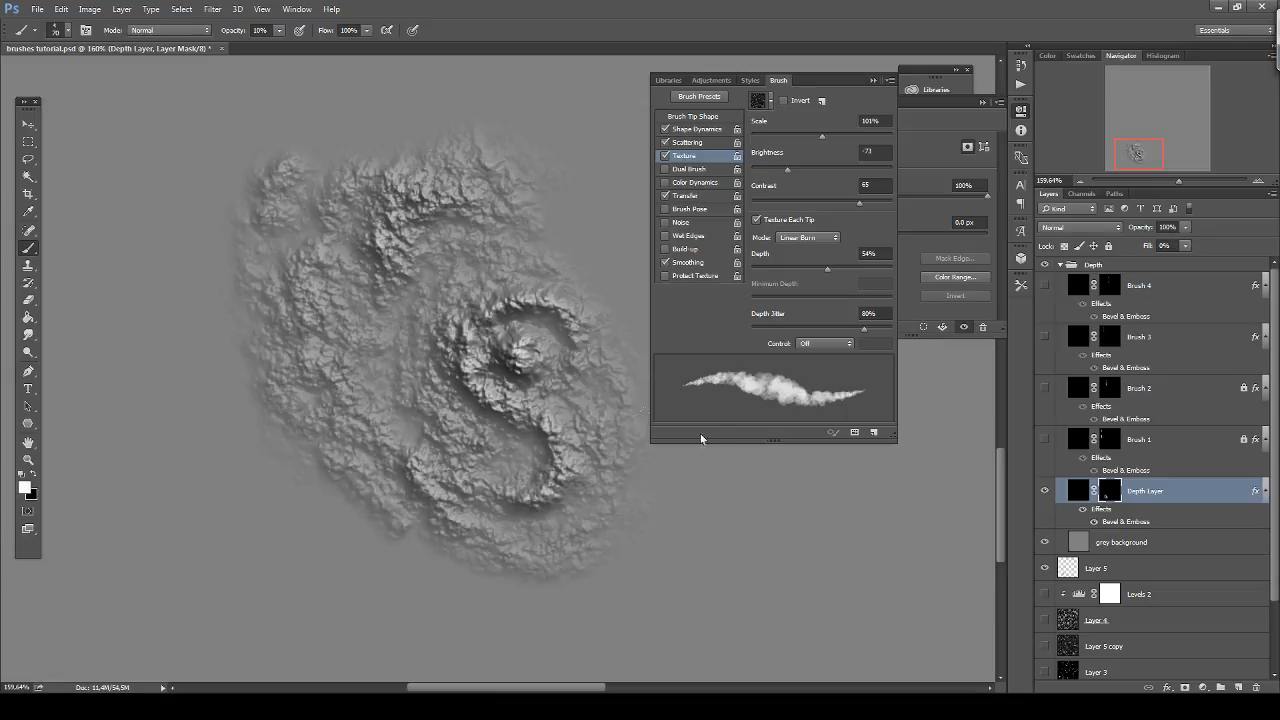
pyautogui.hotkey('ctrl', 'BackSpace')
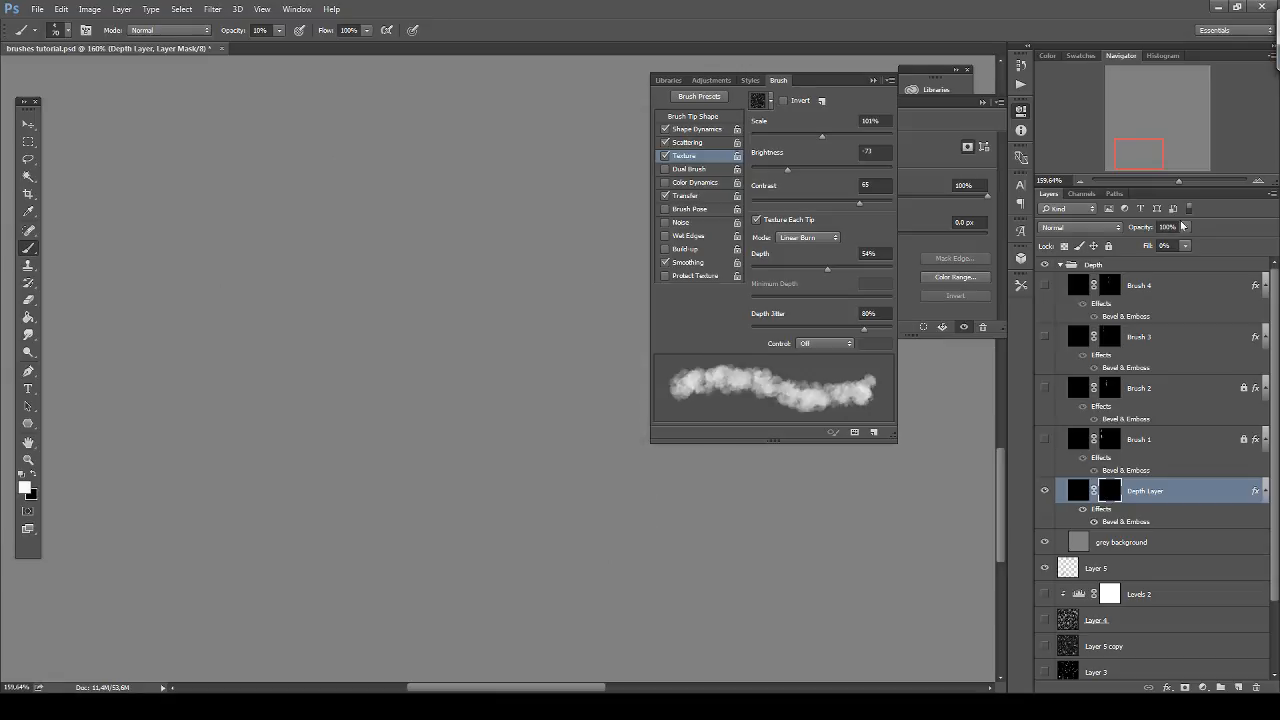
# Save the current brush as a new tool preset named Brush 5 (awesome).
pyautogui.click(1021, 286)
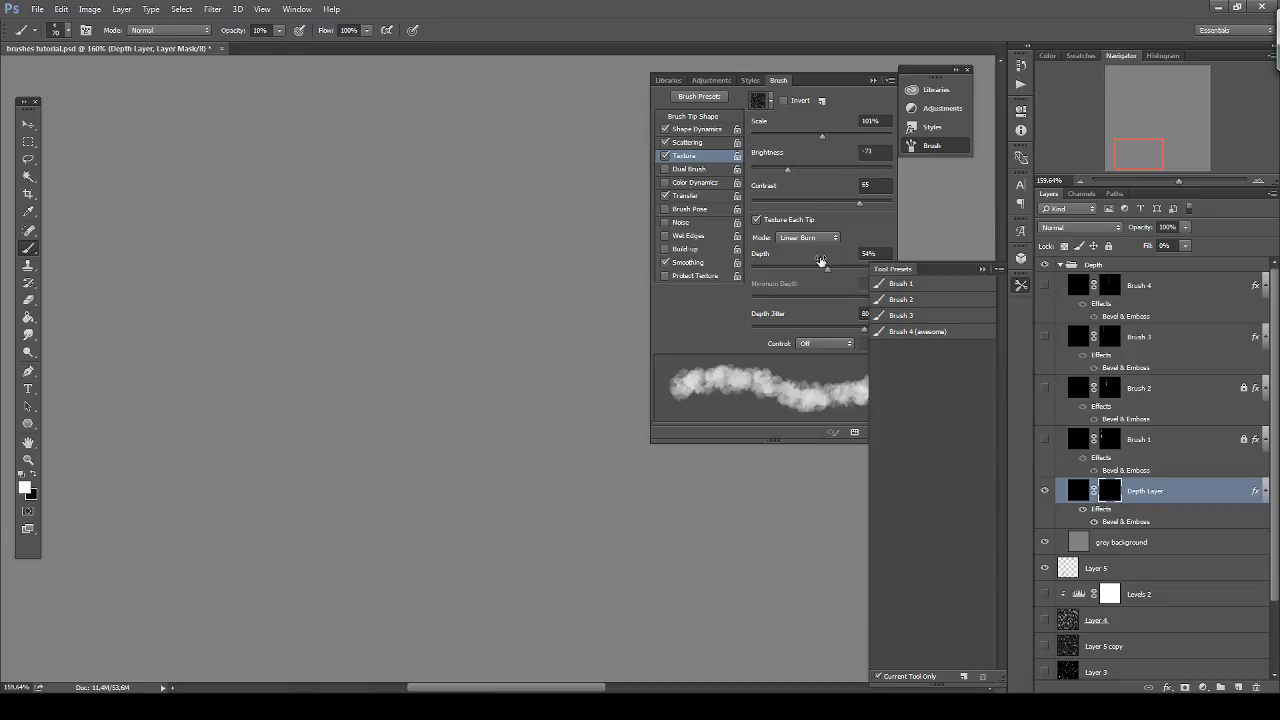
pyautogui.click(963, 676)
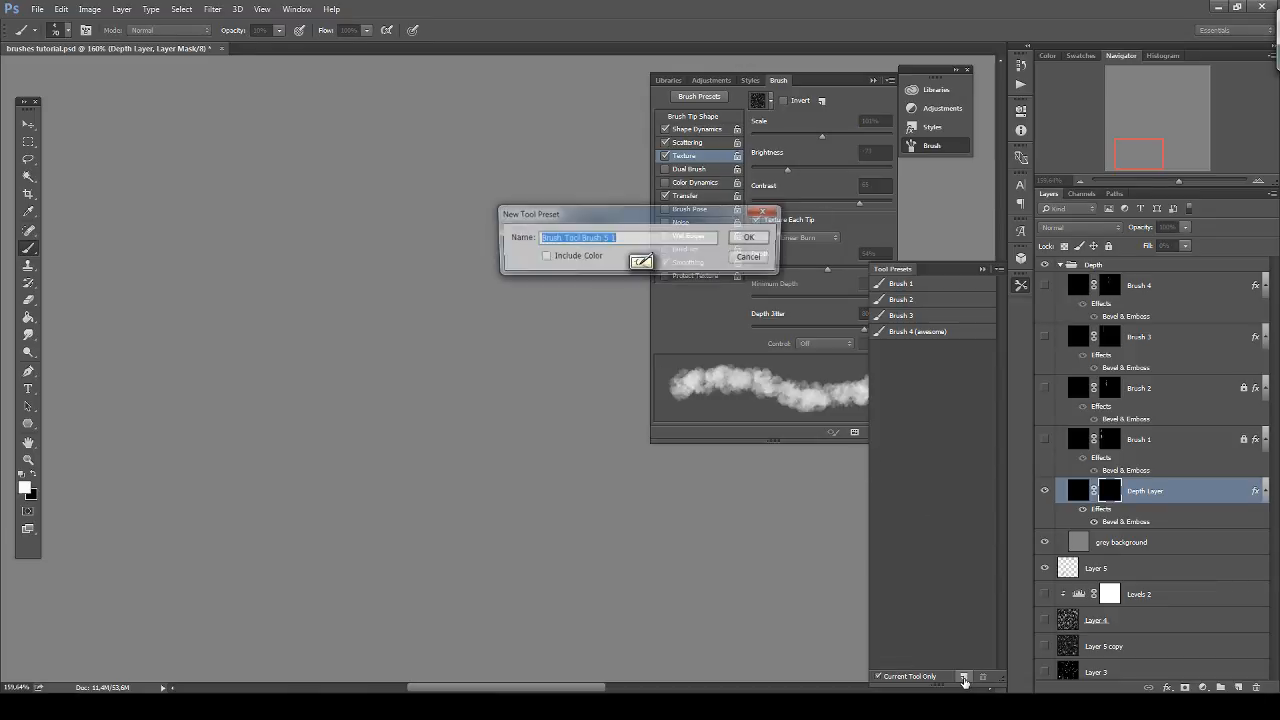
pyautogui.write('Brush 5 (awesome')
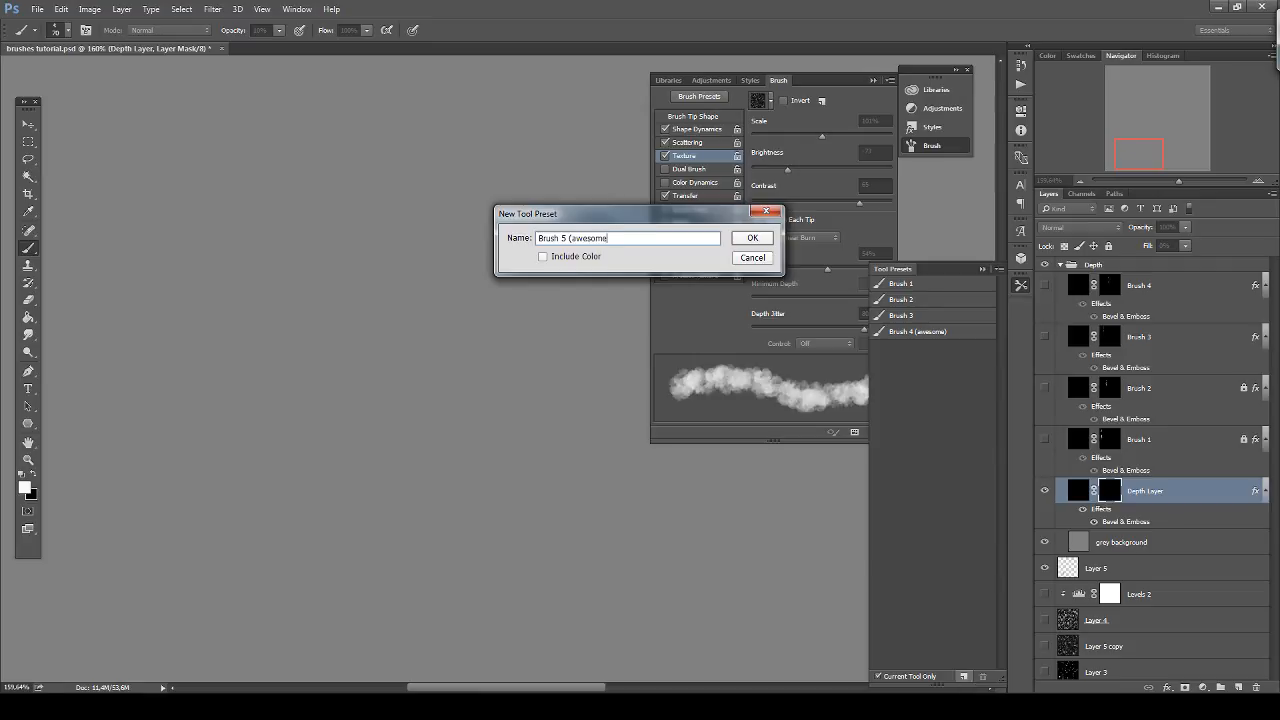
pyautogui.write(')')
pyautogui.press('Return')
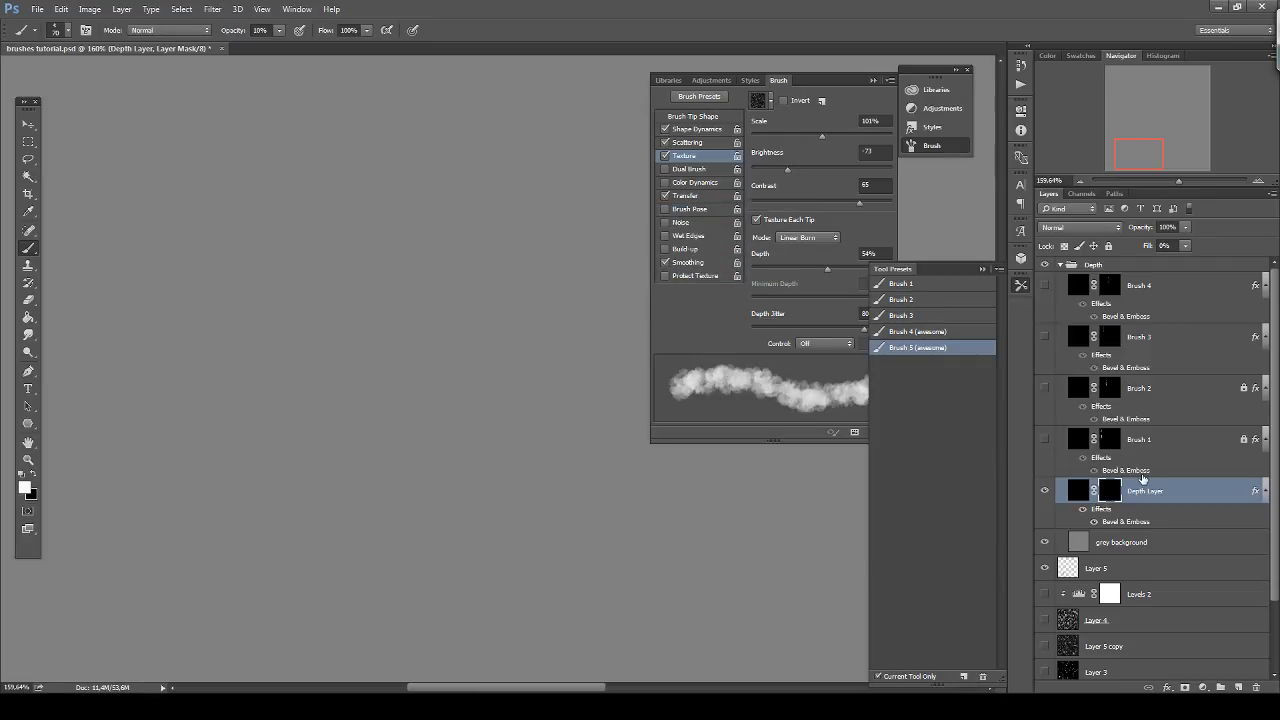
# Duplicate the Depth Layer to the top of the Depth group, rename the copy Brush 5 and select its mask.
pyautogui.hotkey('ctrl', 'j')
pyautogui.moveTo(1143, 480)
pyautogui.mouseDown()
pyautogui.moveTo(1168, 425)
pyautogui.moveTo(1150, 192)
pyautogui.moveTo(1153, 205)
pyautogui.mouseUp()
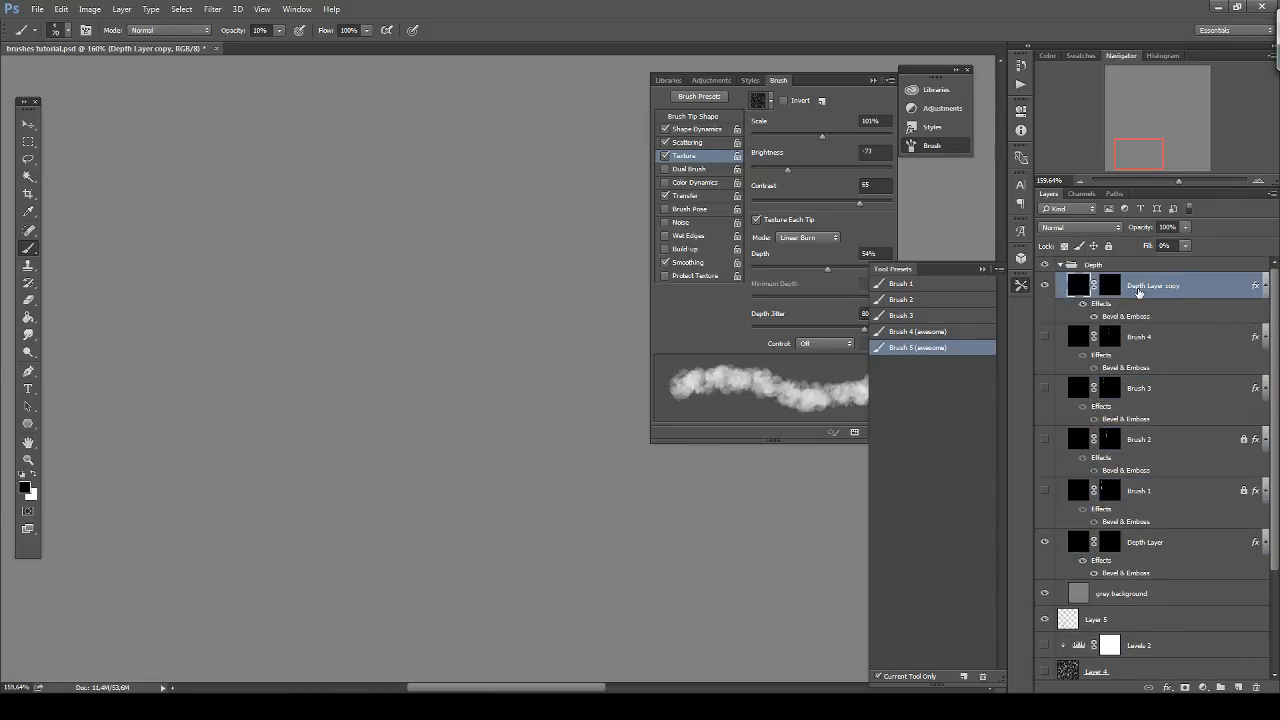
pyautogui.doubleClick(1142, 287)
pyautogui.write('Brush 5')
pyautogui.press('Return')
pyautogui.click(1111, 289)
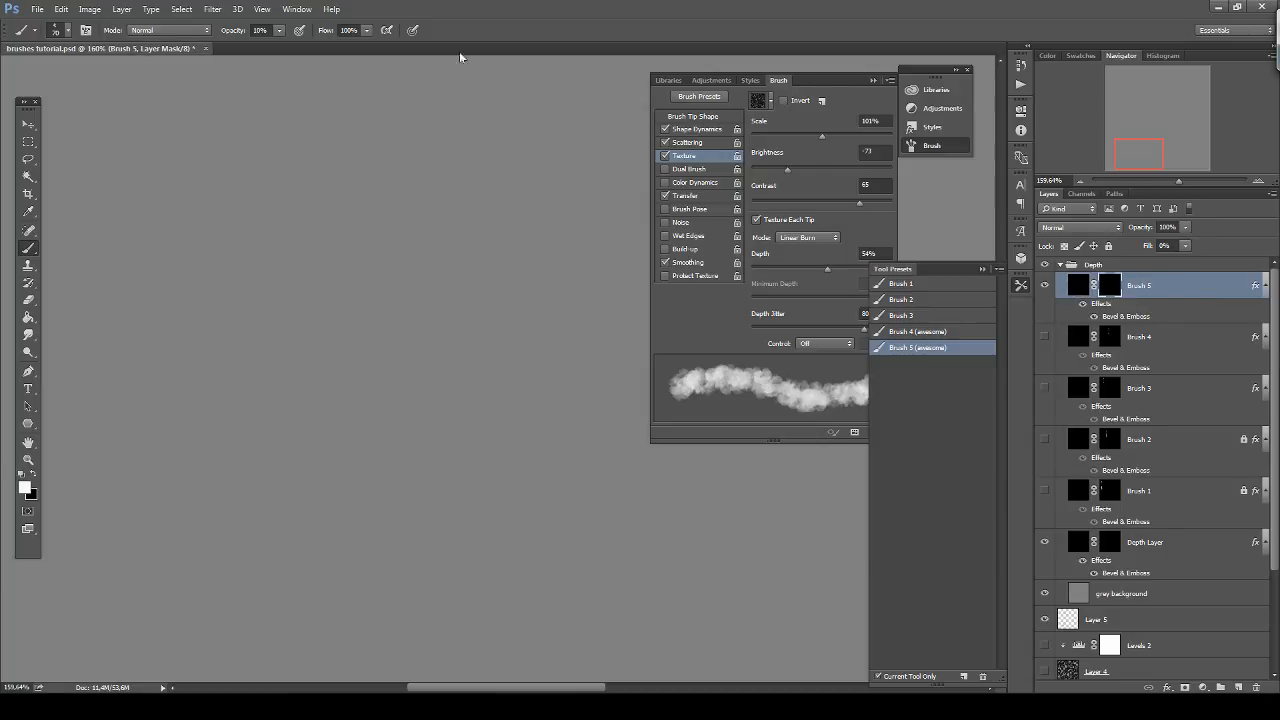
# Paint a vertical row of sample dabs on the Brush 5 mask, starting at 100% opacity and lowering it down to 10%.
pyautogui.press('0')
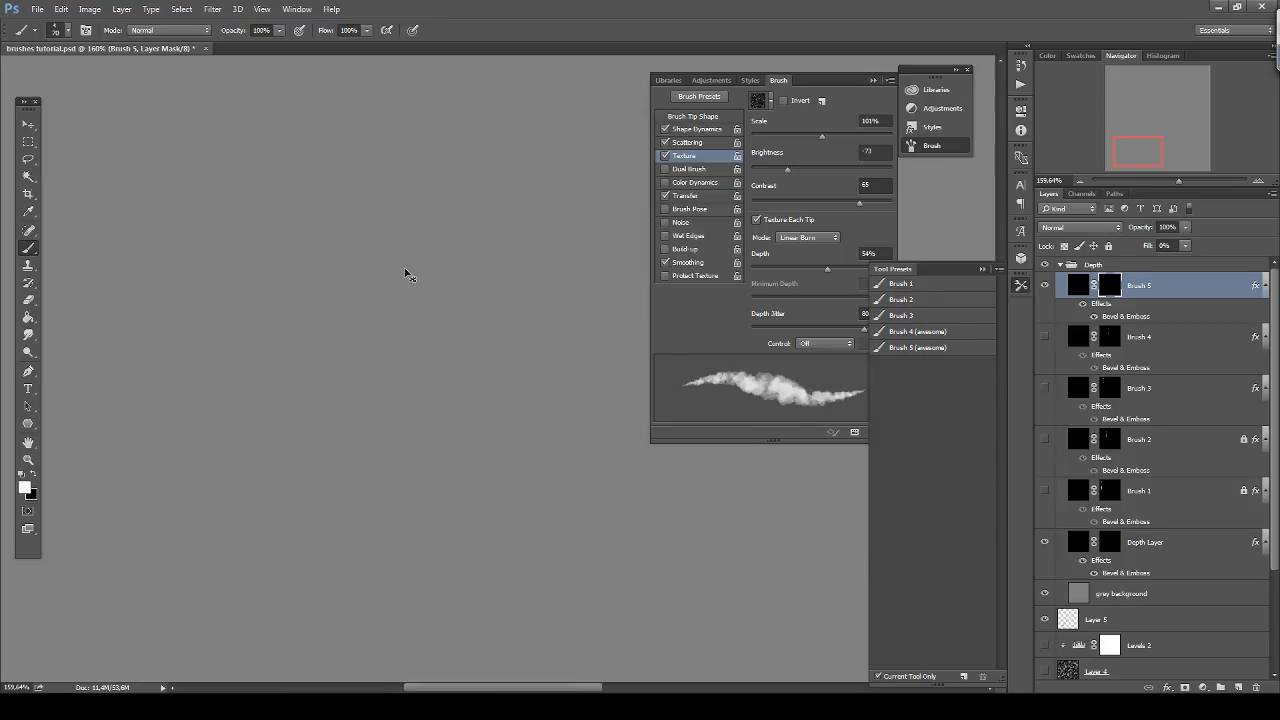
pyautogui.hotkey('ctrl', '1')
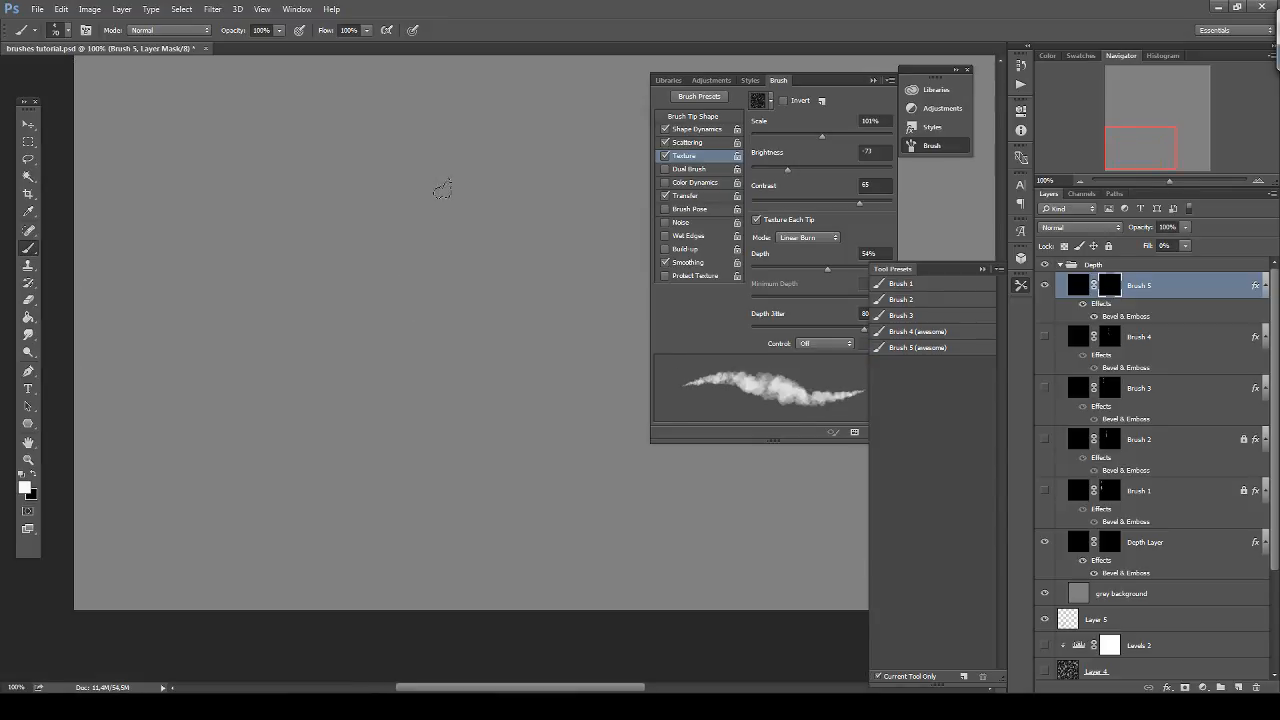
pyautogui.moveTo(441, 190); pyautogui.dragTo(452, 184)
pyautogui.moveTo(438, 231)
pyautogui.mouseDown()
pyautogui.moveTo(456, 236)
pyautogui.moveTo(447, 295)
pyautogui.mouseUp()
pyautogui.press('2')
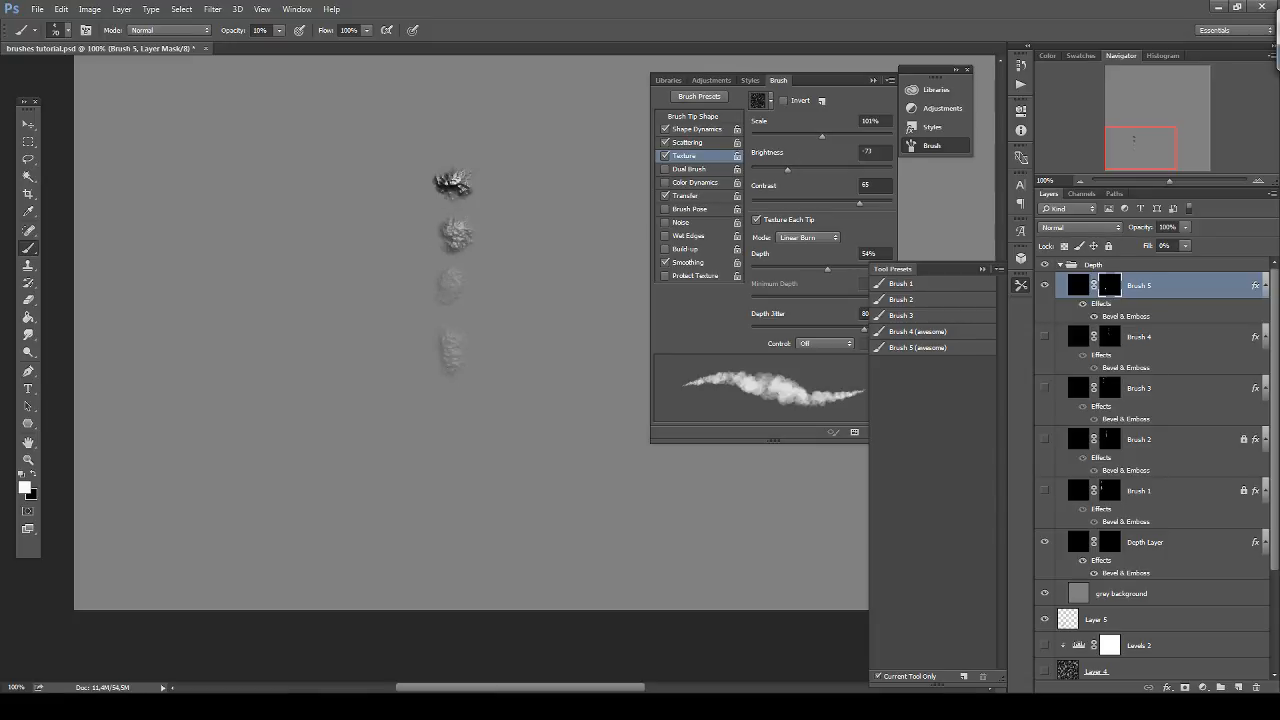
# Paint a curved S-shaped stroke below the sample dabs on the Brush 5 mask at 10% opacity, and lock the Brush 5 layer.
pyautogui.moveTo(428, 346)
pyautogui.mouseDown()
pyautogui.moveTo(467, 336)
pyautogui.moveTo(441, 345)
pyautogui.mouseUp()
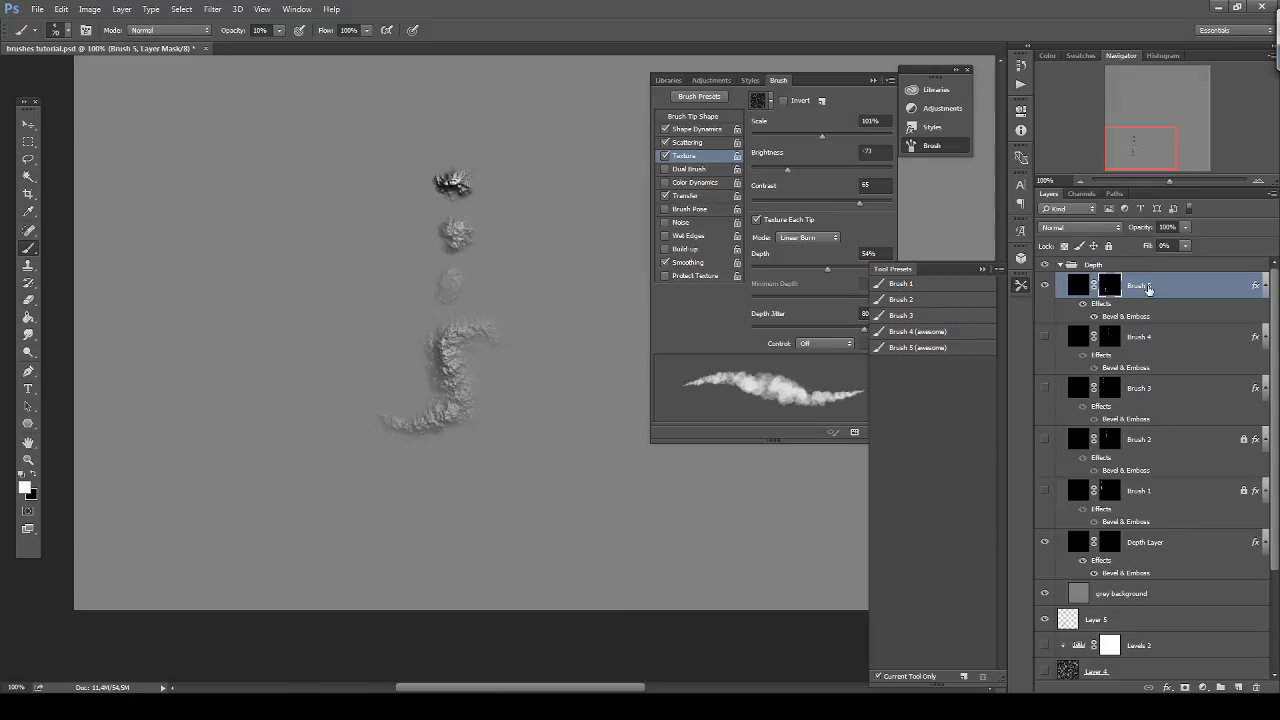
pyautogui.click(1109, 246)
pyautogui.click(1045, 286)
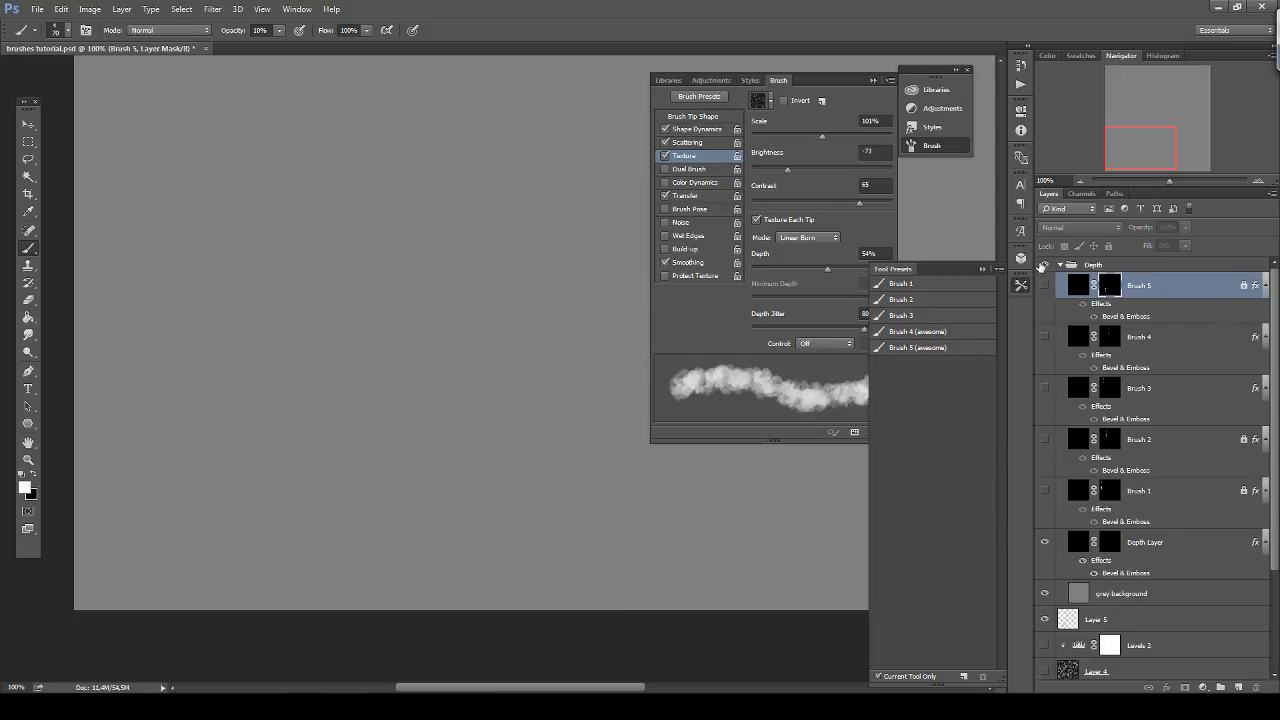
pyautogui.click(1044, 285)
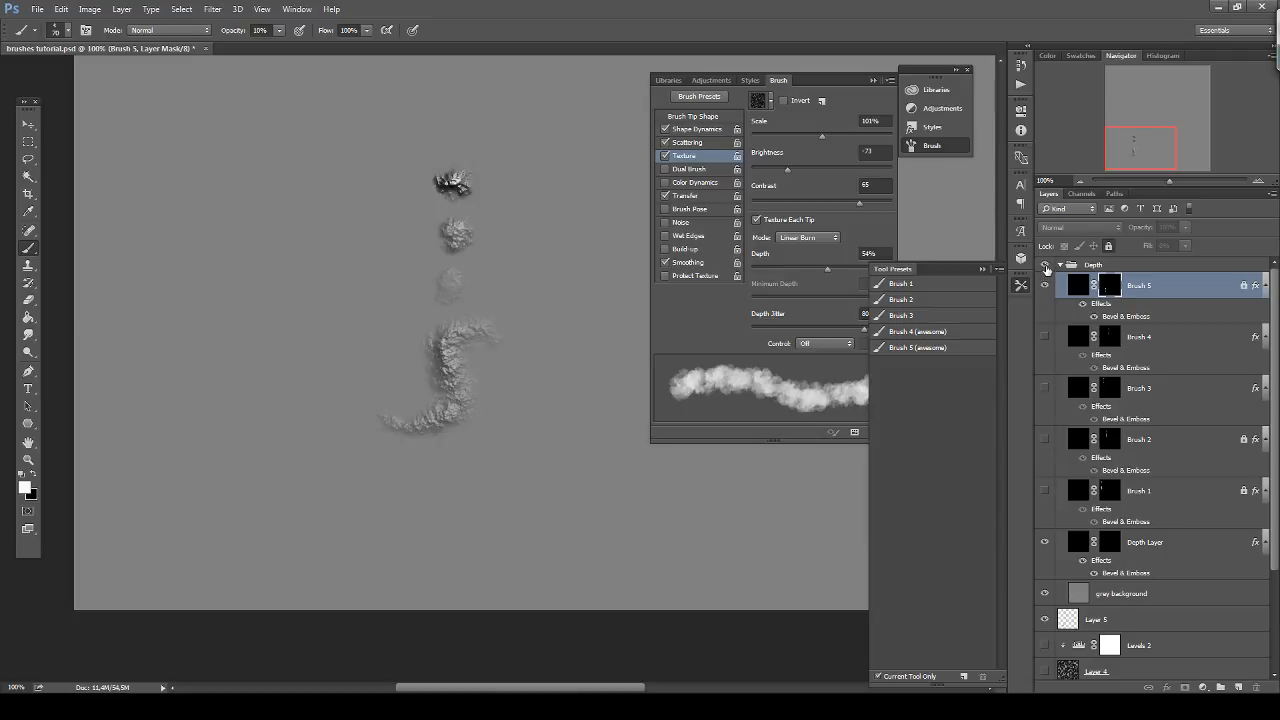
# Hide the Depth group and erase everything on Layer 5.
pyautogui.click(1045, 265)
pyautogui.click(1106, 628)
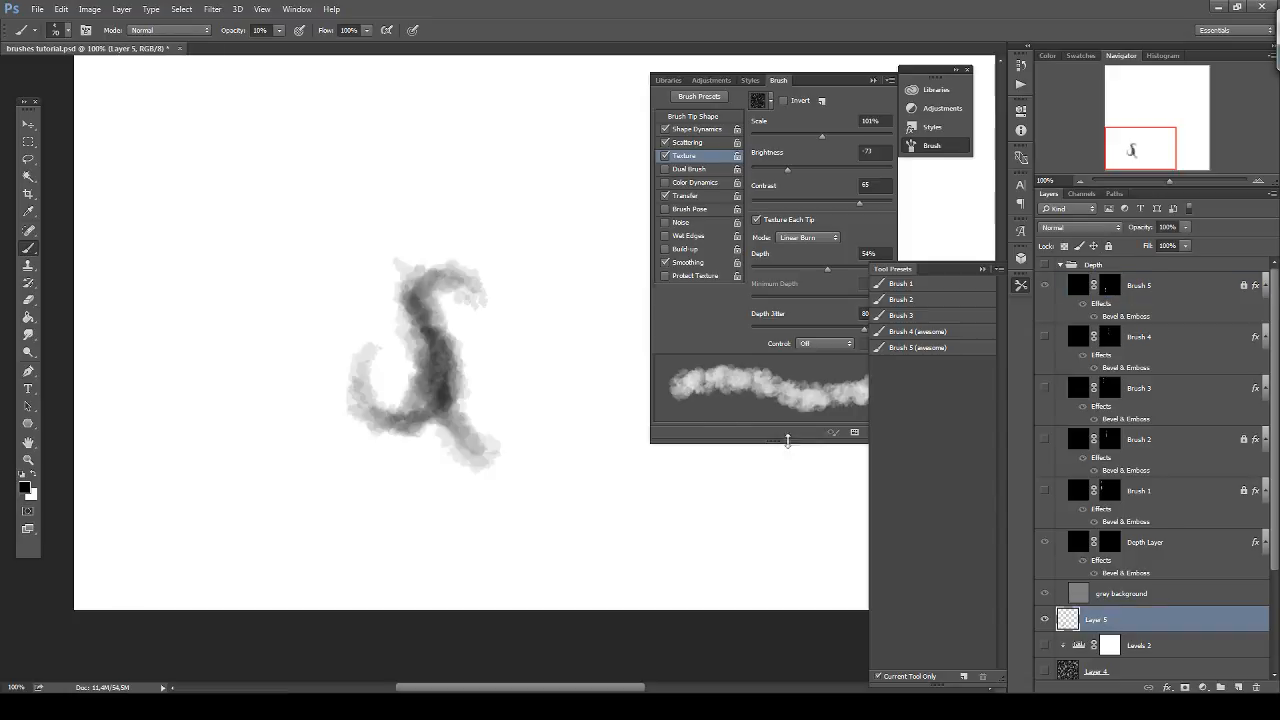
pyautogui.scroll(-1, 562, 379)
pyautogui.hotkey('ctrl', 'a')
pyautogui.press('Delete')
pyautogui.hotkey('ctrl', 'd')
# Test the smoke brush by painting a soft black cloud on the empty Layer 5, and remove it again.
pyautogui.scroll(3, 384, 271)
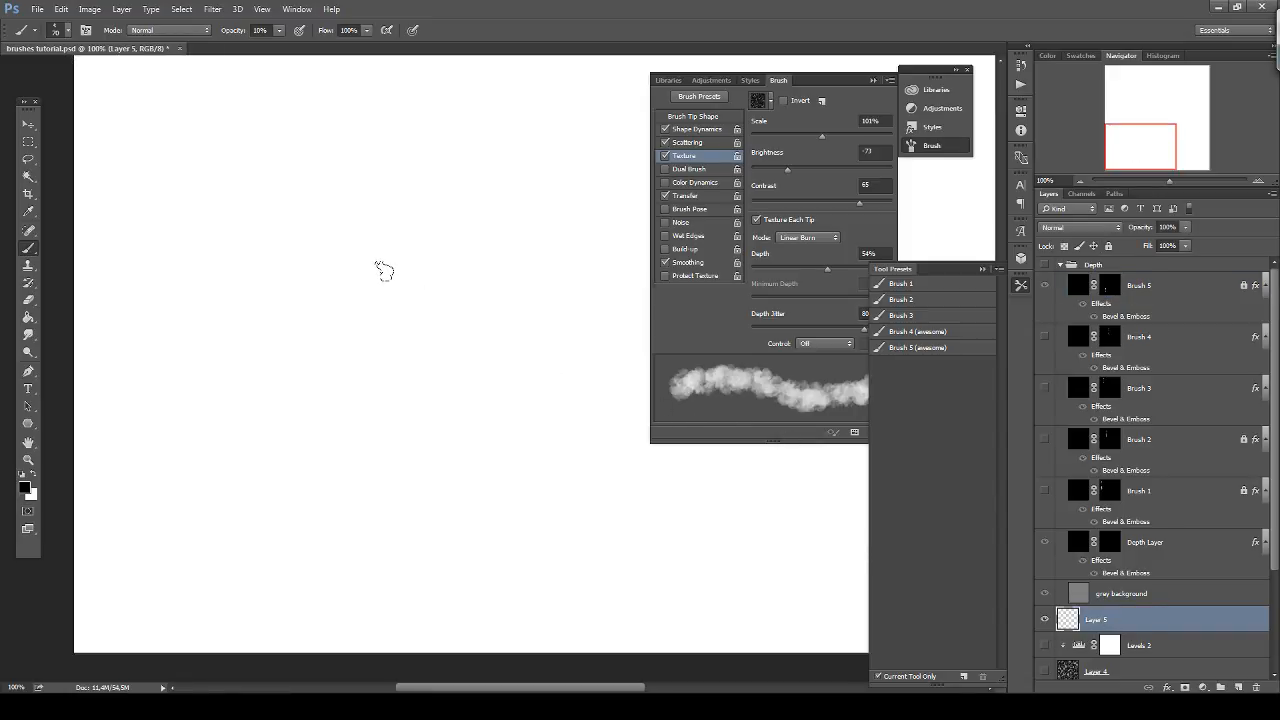
pyautogui.scroll(1, 384, 271)
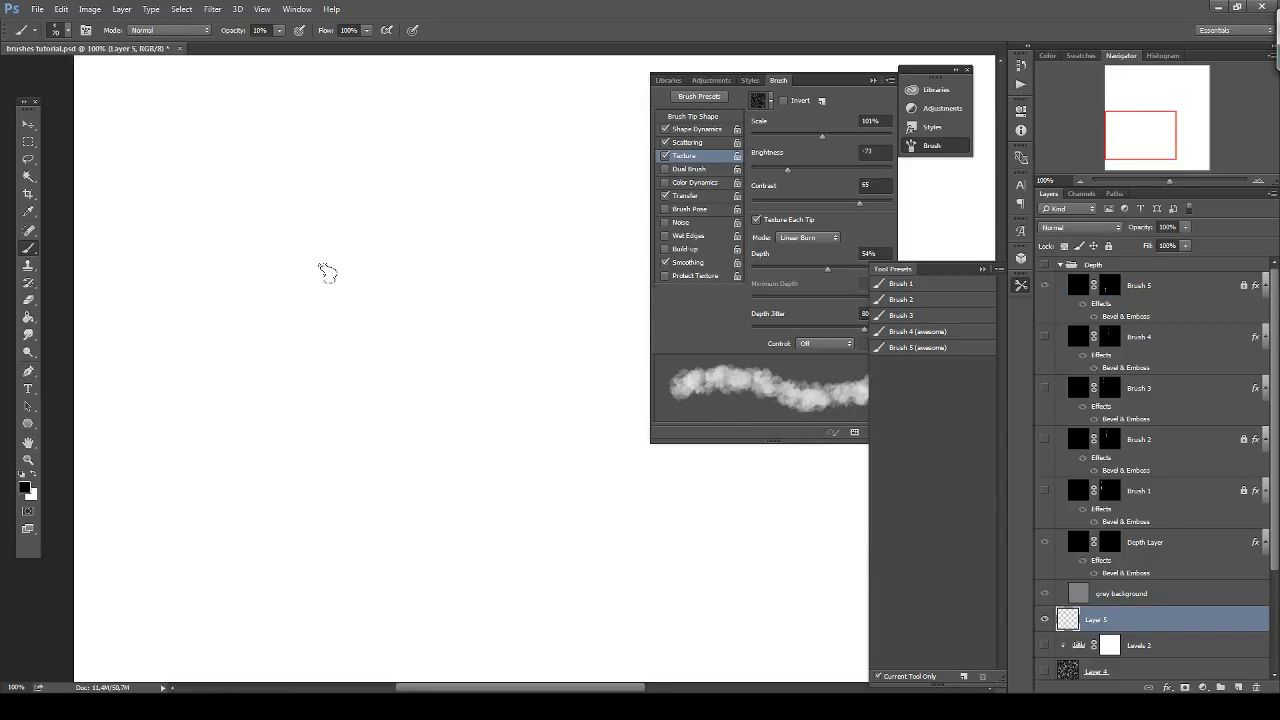
pyautogui.scroll(-2, 327, 274)
pyautogui.moveTo(404, 221); pyautogui.dragTo(396, 339)
pyautogui.scroll(2, 396, 339)
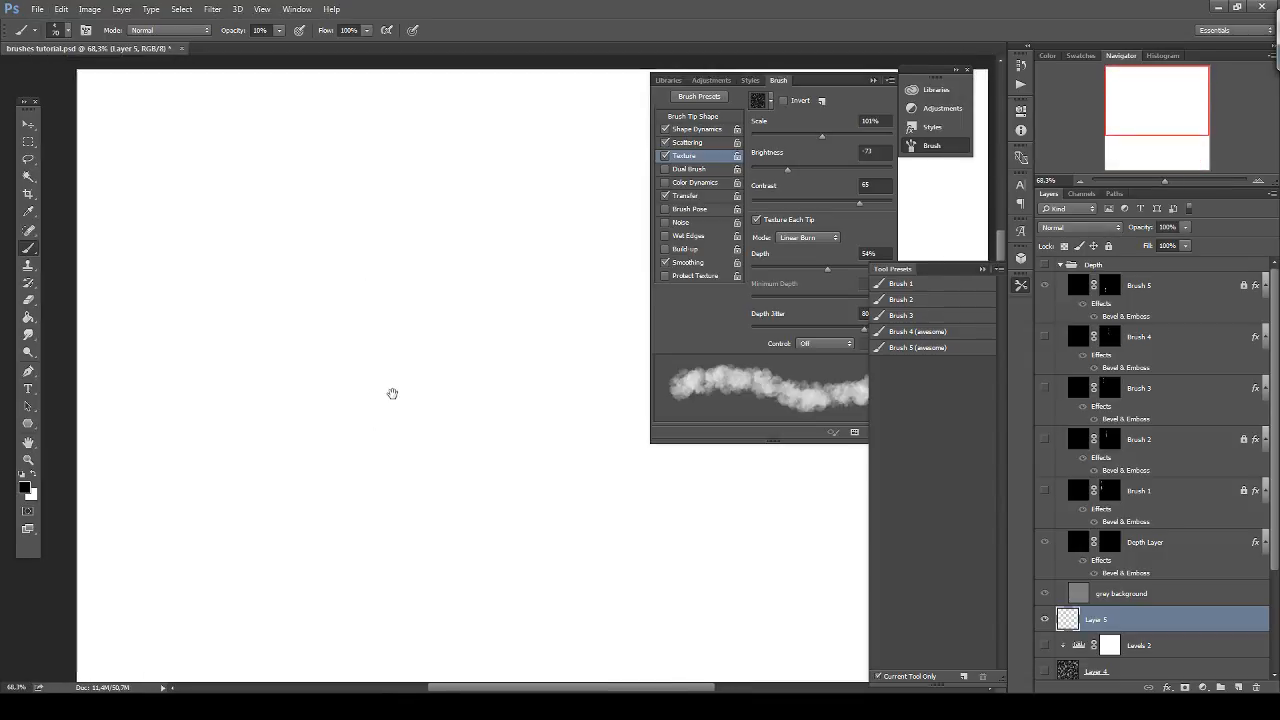
pyautogui.scroll(-1, 466, 347)
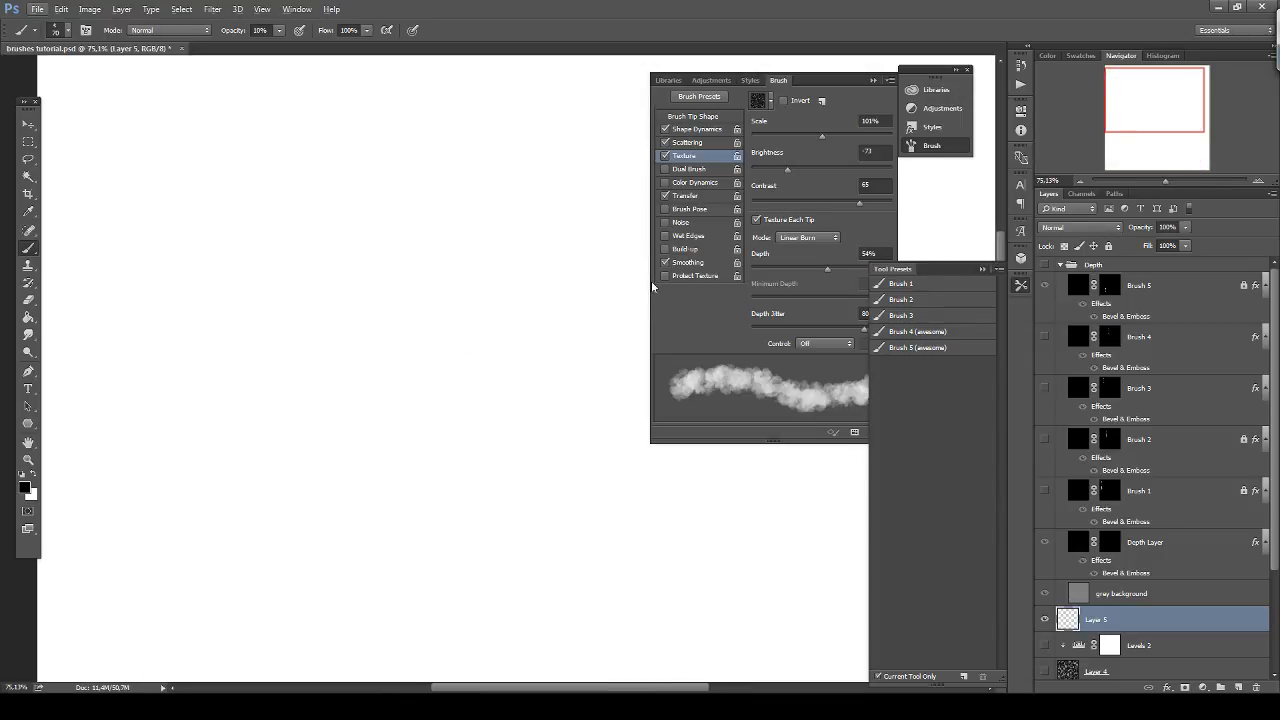
pyautogui.moveTo(460, 292)
pyautogui.mouseDown()
pyautogui.moveTo(492, 275)
pyautogui.moveTo(495, 298)
pyautogui.moveTo(510, 293)
pyautogui.moveTo(452, 310)
pyautogui.moveTo(496, 292)
pyautogui.moveTo(468, 292)
pyautogui.moveTo(512, 319)
pyautogui.moveTo(460, 346)
pyautogui.moveTo(507, 339)
pyautogui.moveTo(482, 315)
pyautogui.moveTo(506, 324)
pyautogui.moveTo(502, 303)
pyautogui.moveTo(489, 334)
pyautogui.moveTo(523, 322)
pyautogui.moveTo(480, 297)
pyautogui.moveTo(464, 311)
pyautogui.moveTo(503, 310)
pyautogui.moveTo(535, 326)
pyautogui.moveTo(536, 344)
pyautogui.moveTo(472, 317)
pyautogui.moveTo(436, 328)
pyautogui.moveTo(466, 302)
pyautogui.moveTo(518, 311)
pyautogui.moveTo(481, 369)
pyautogui.moveTo(510, 356)
pyautogui.moveTo(464, 365)
pyautogui.moveTo(455, 353)
pyautogui.moveTo(484, 318)
pyautogui.moveTo(483, 354)
pyautogui.moveTo(469, 327)
pyautogui.moveTo(536, 357)
pyautogui.moveTo(455, 299)
pyautogui.mouseUp()
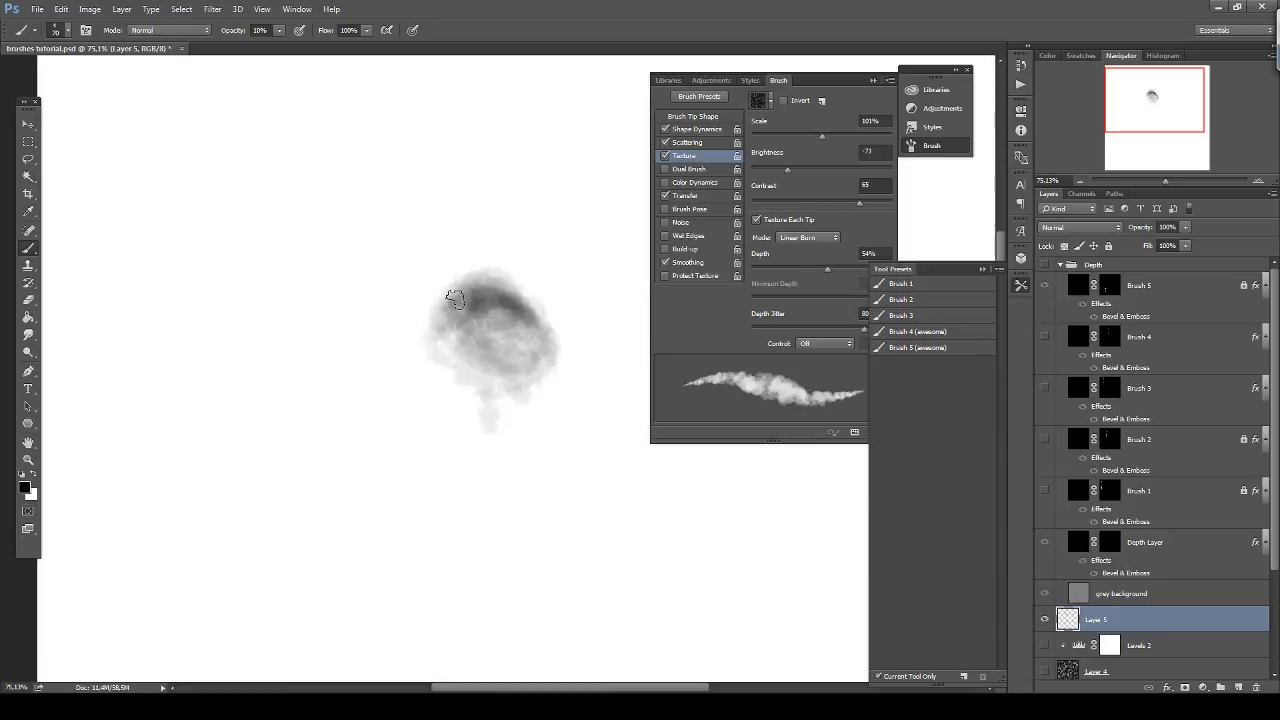
pyautogui.hotkey('ctrl', 'z')
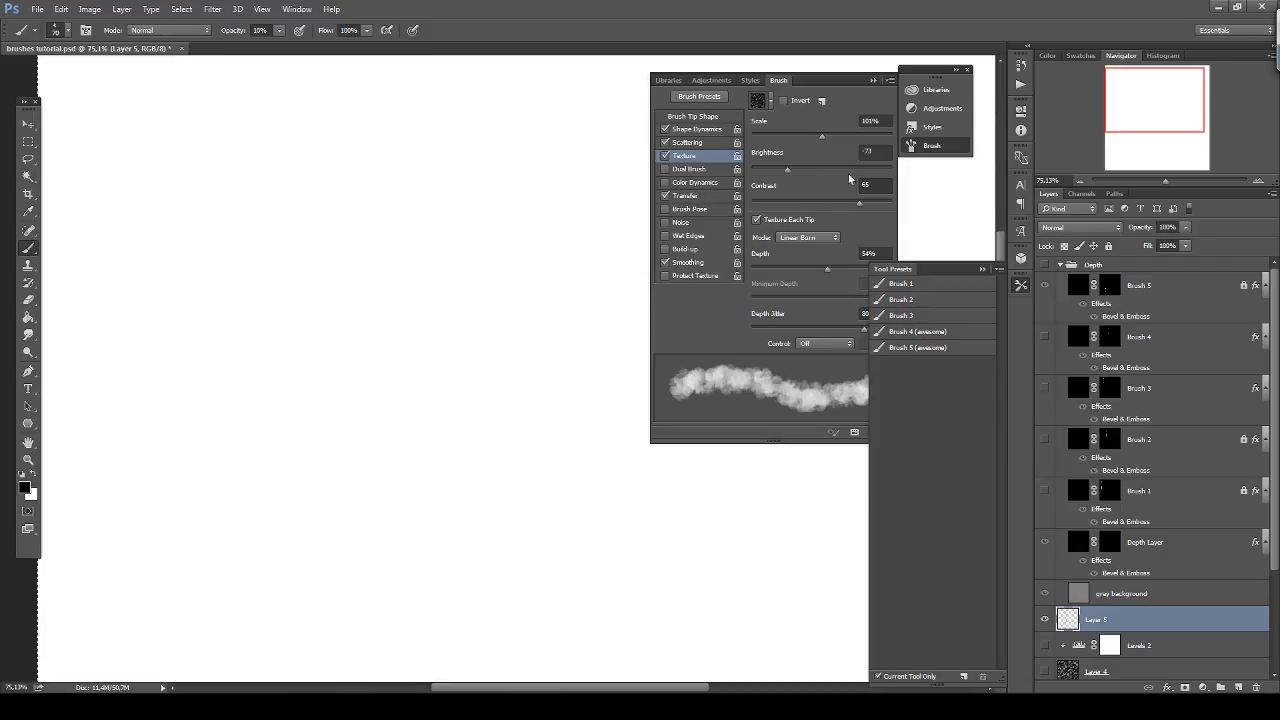
# Hide Layer 5, show the clouds texture on Layer 4 and make Layer 4 the active layer.
pyautogui.click(1046, 621)
pyautogui.scroll(-2, 1076, 617)
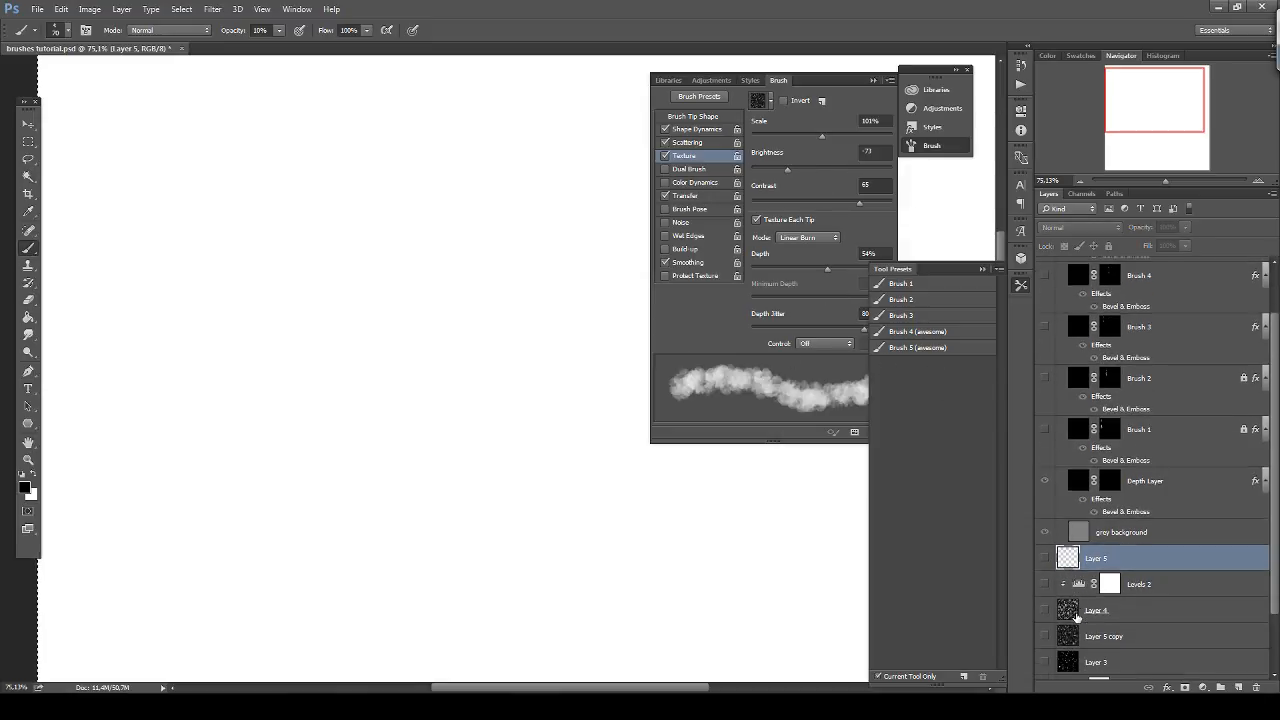
pyautogui.click(1044, 610)
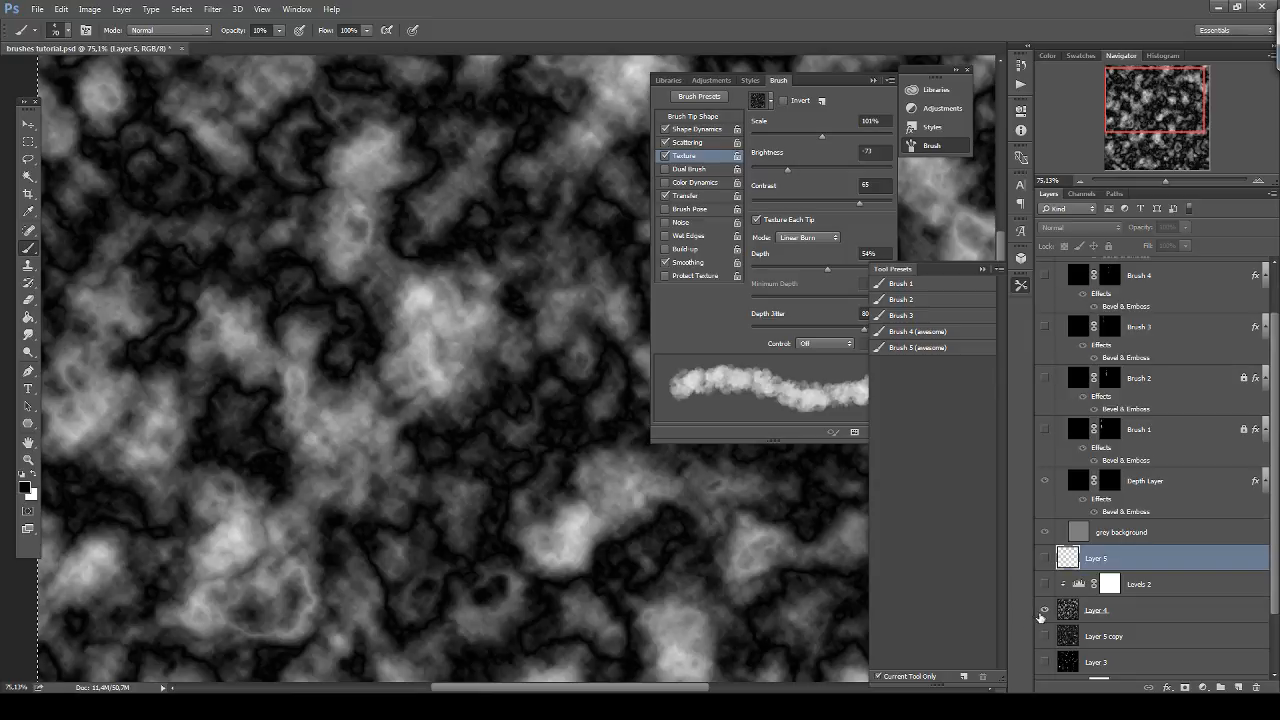
pyautogui.scroll(-1, 1046, 615)
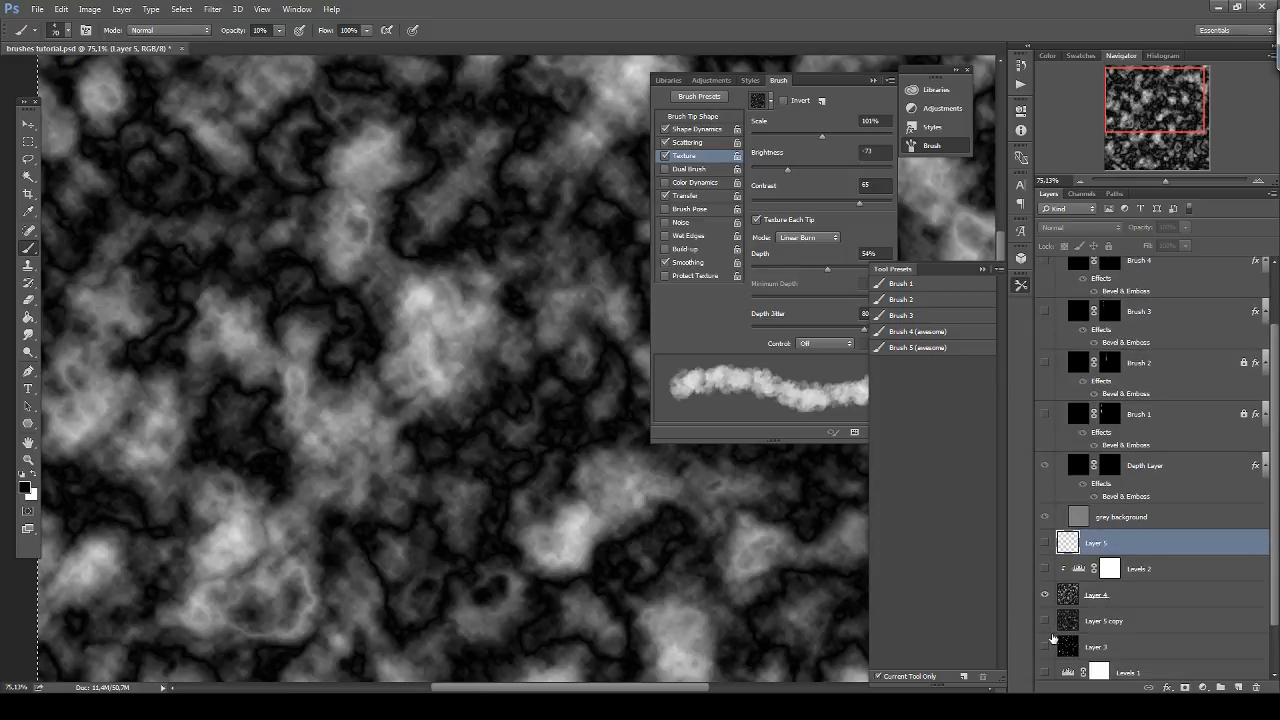
pyautogui.click(1117, 620)
pyautogui.click(1128, 596)
# Apply the Difference Clouds filter to Layer 4 repeatedly to vary the cloud texture.
pyautogui.click(213, 9)
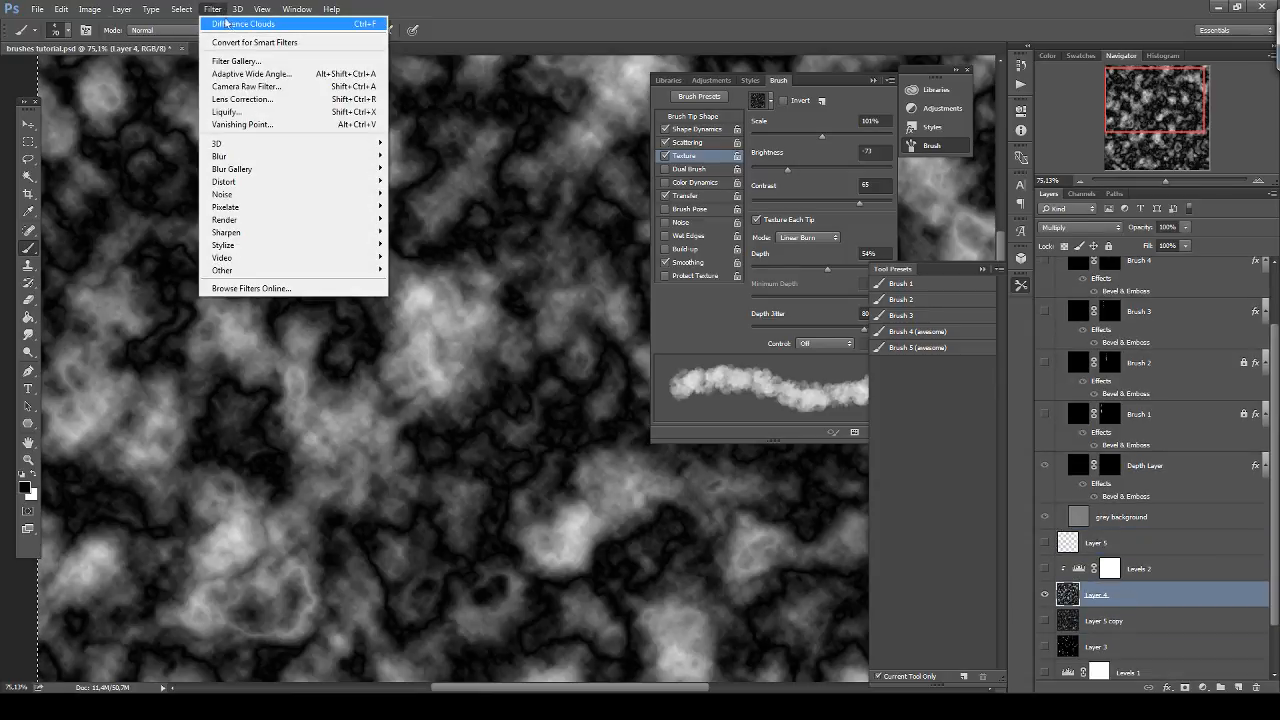
pyautogui.click(226, 23)
pyautogui.click(216, 8)
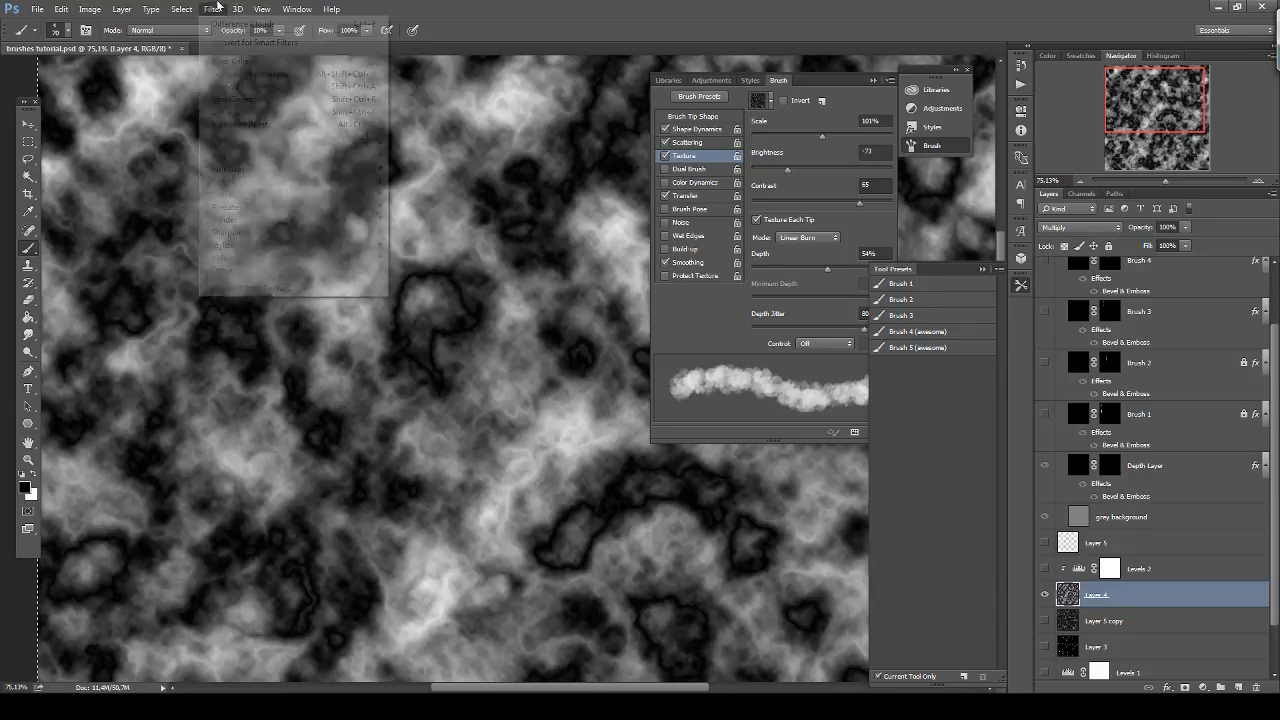
pyautogui.click(209, 22)
pyautogui.click(214, 9)
pyautogui.click(232, 22)
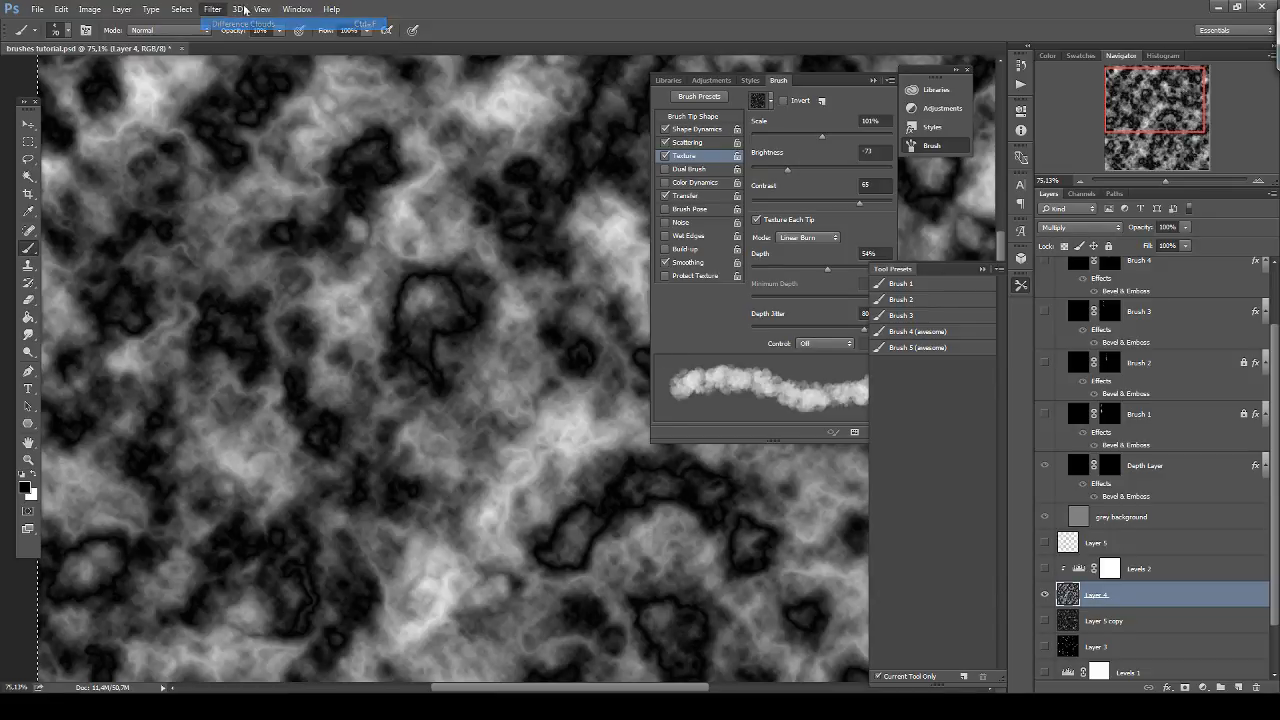
pyautogui.scroll(-7, 500, 254)
pyautogui.scroll(4, 668, 180)
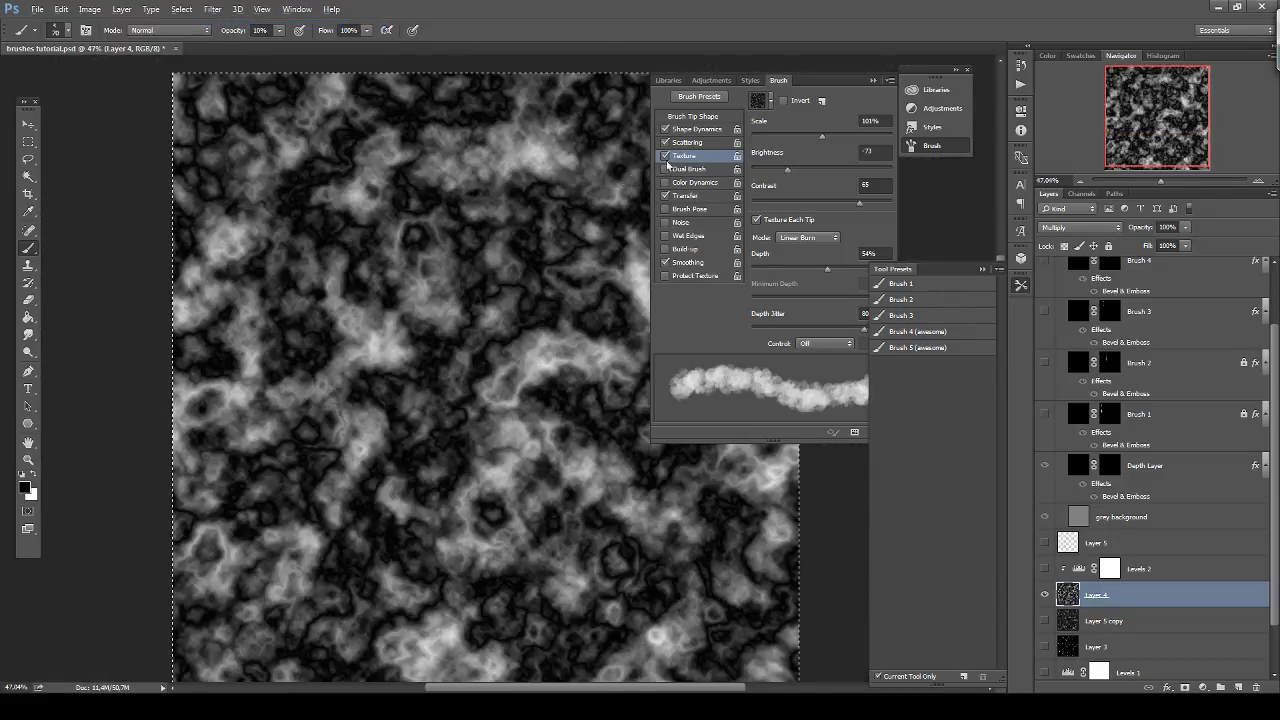
# Collapse the brush settings and open the Filter Gallery for Layer 4.
pyautogui.click(875, 82)
pyautogui.scroll(-1, 537, 230)
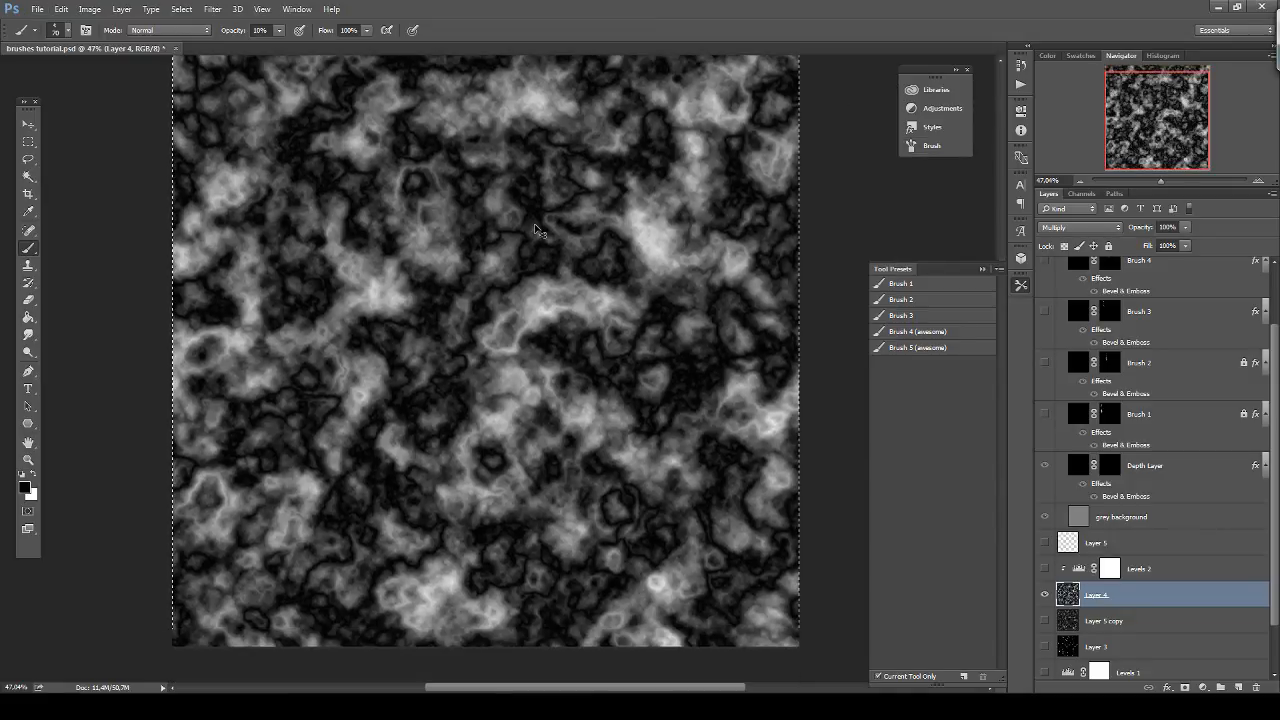
pyautogui.click(213, 9)
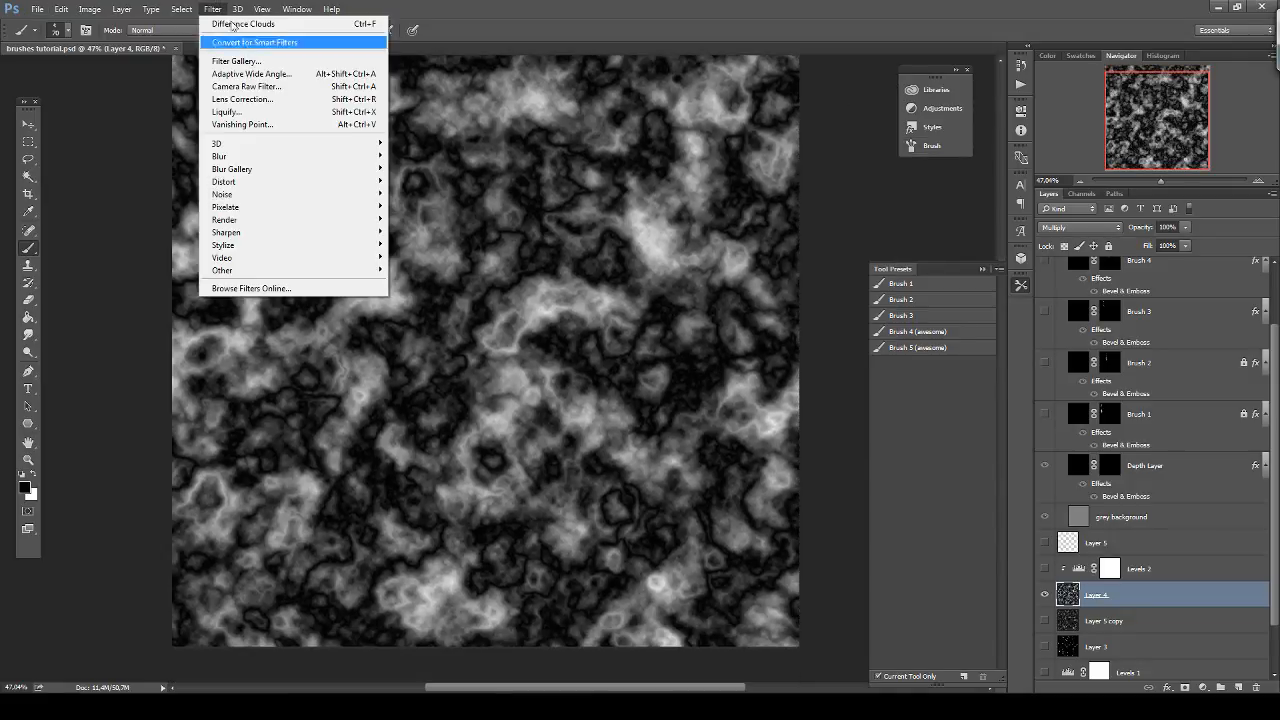
pyautogui.click(317, 64)
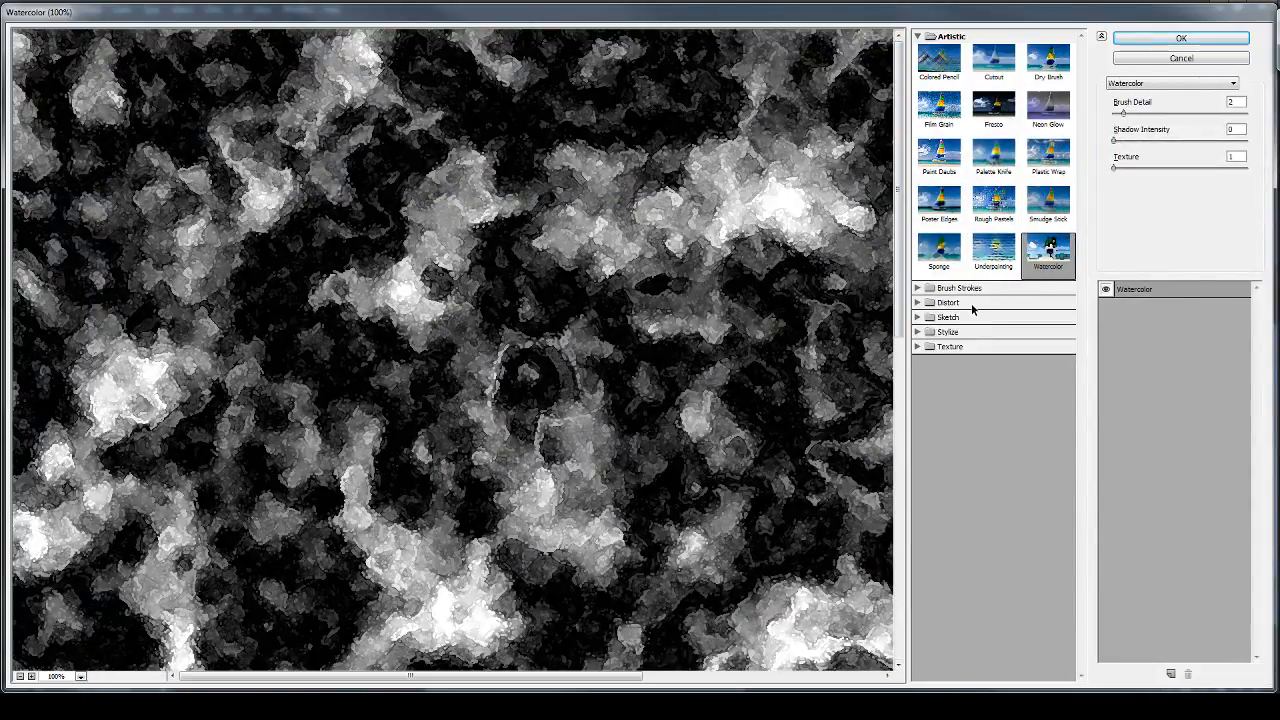
# Try the Watercolor filter on the clouds texture with a higher Brush Detail and a Shadow Intensity of 3.
pyautogui.moveTo(1138, 113)
pyautogui.mouseDown()
pyautogui.moveTo(1183, 112)
pyautogui.moveTo(1191, 142)
pyautogui.mouseUp()
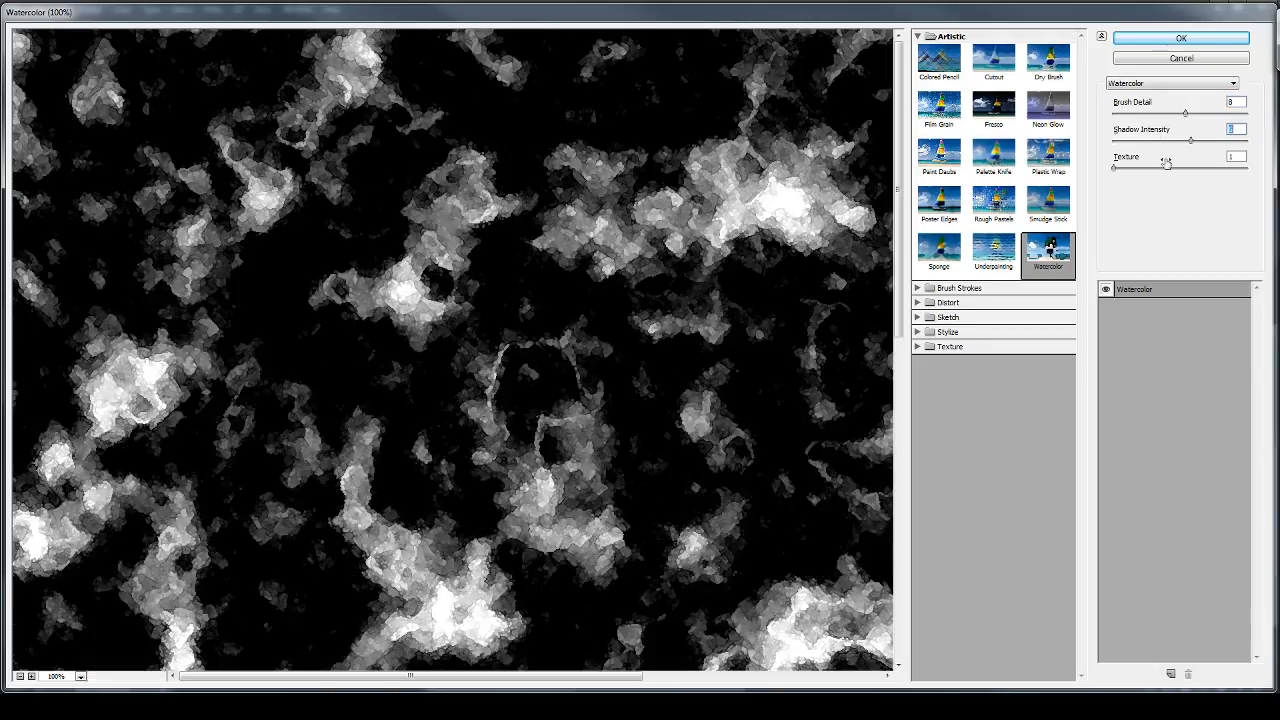
pyautogui.click(1151, 142)
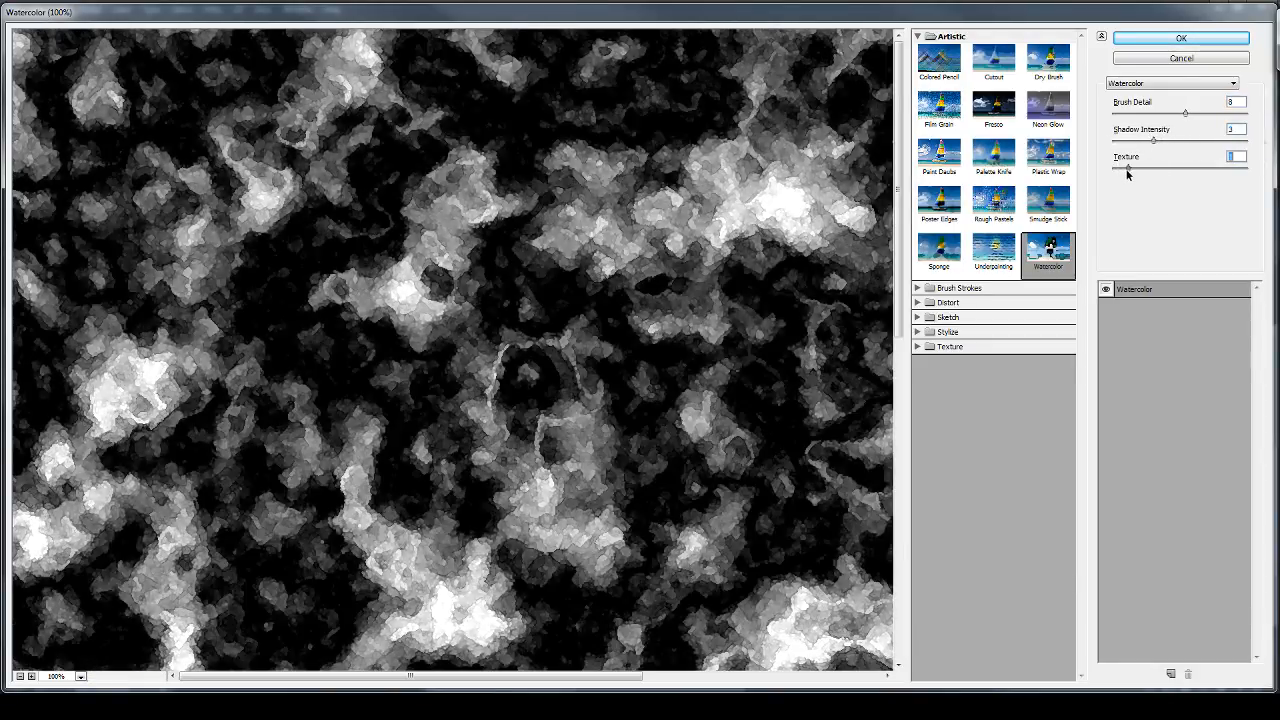
pyautogui.moveTo(1114, 166)
pyautogui.mouseDown()
pyautogui.moveTo(1226, 167)
pyautogui.moveTo(1114, 167)
pyautogui.mouseUp()
pyautogui.moveTo(1209, 116)
pyautogui.mouseDown()
pyautogui.moveTo(1234, 116)
pyautogui.moveTo(1172, 113)
pyautogui.moveTo(1211, 115)
pyautogui.mouseUp()
# Preview the Brush Strokes filters on the clouds texture, from Accented Edges and Angled Strokes through Dark Strokes to Sumi-e.
pyautogui.click(929, 288)
pyautogui.click(939, 313)
pyautogui.click(993, 313)
pyautogui.click(1040, 318)
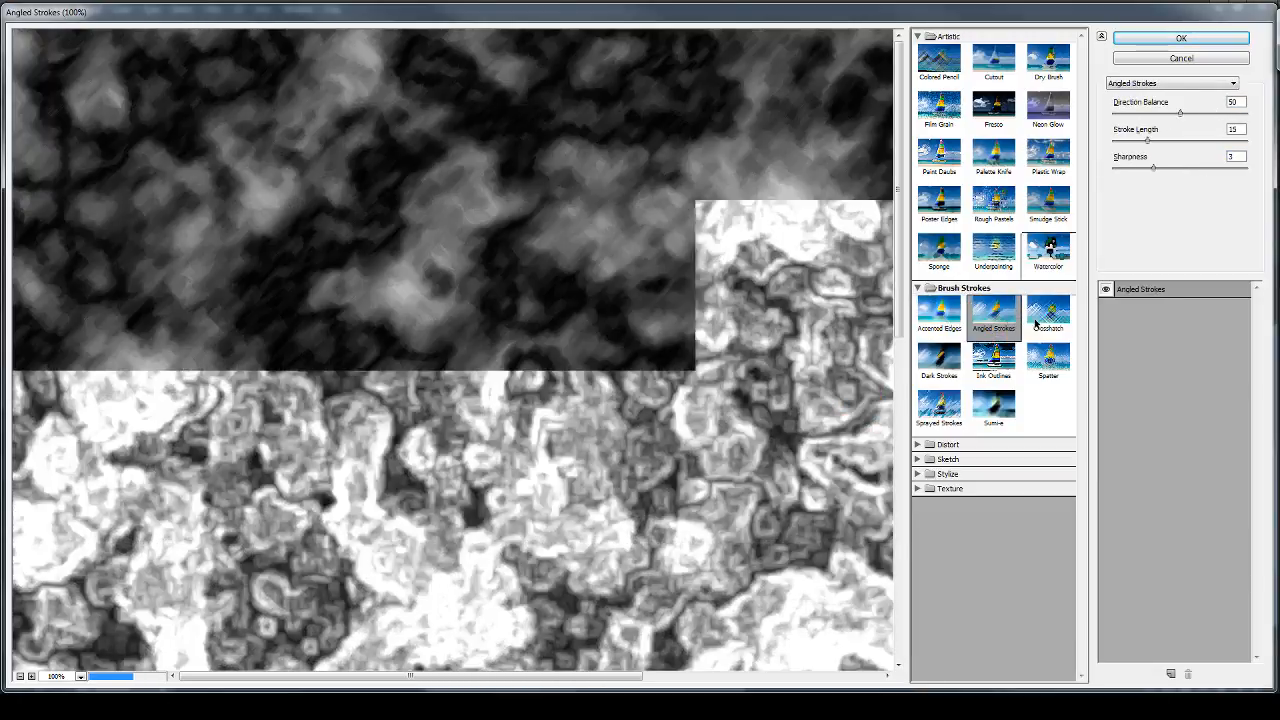
pyautogui.click(939, 360)
pyautogui.click(994, 362)
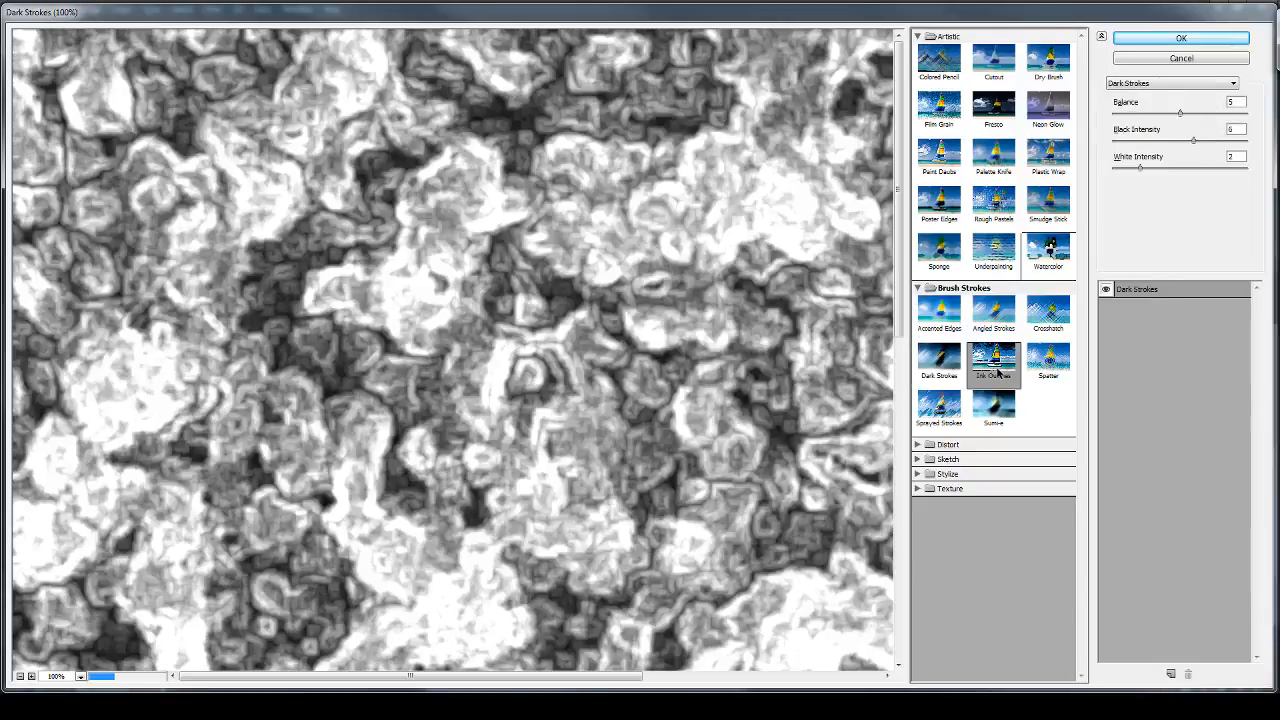
pyautogui.click(1050, 366)
pyautogui.click(939, 406)
pyautogui.click(993, 406)
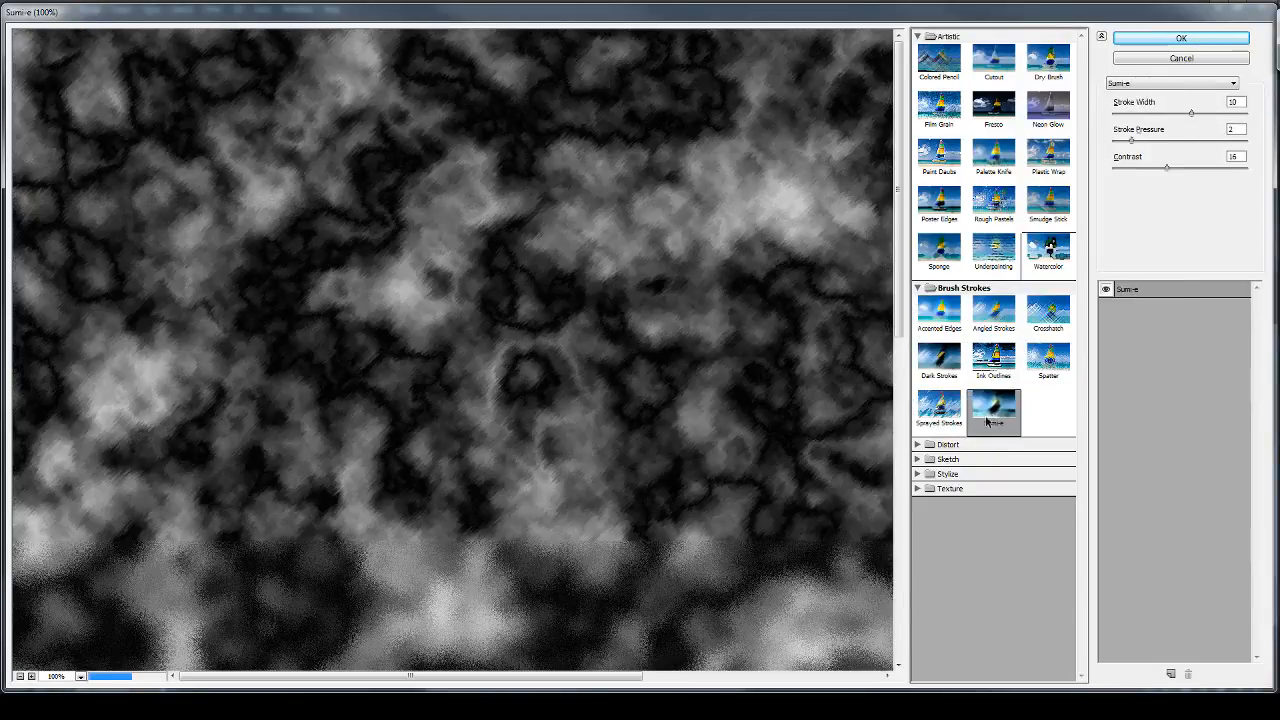
# Preview the Distort filters Glass and Ocean Ripple and the Sketch filters Bas Relief and Chalk & Charcoal on the clouds texture.
pyautogui.click(918, 444)
pyautogui.click(993, 466)
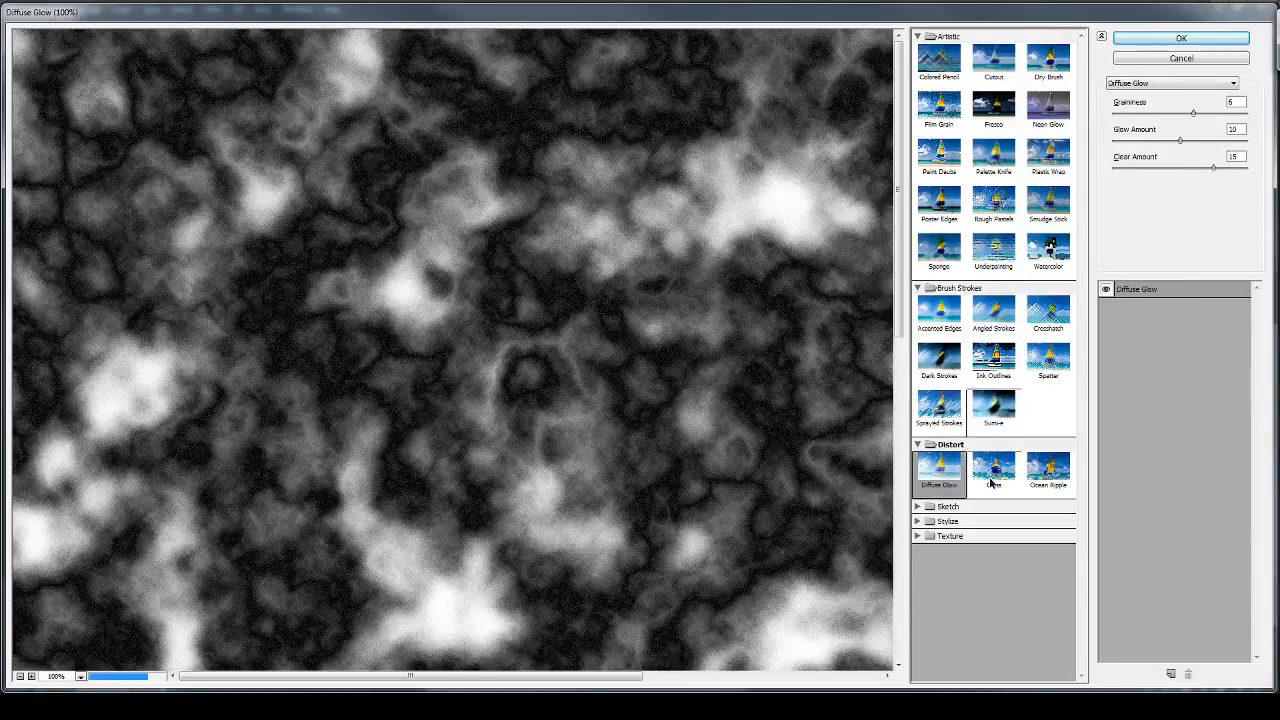
pyautogui.click(1037, 486)
pyautogui.click(993, 468)
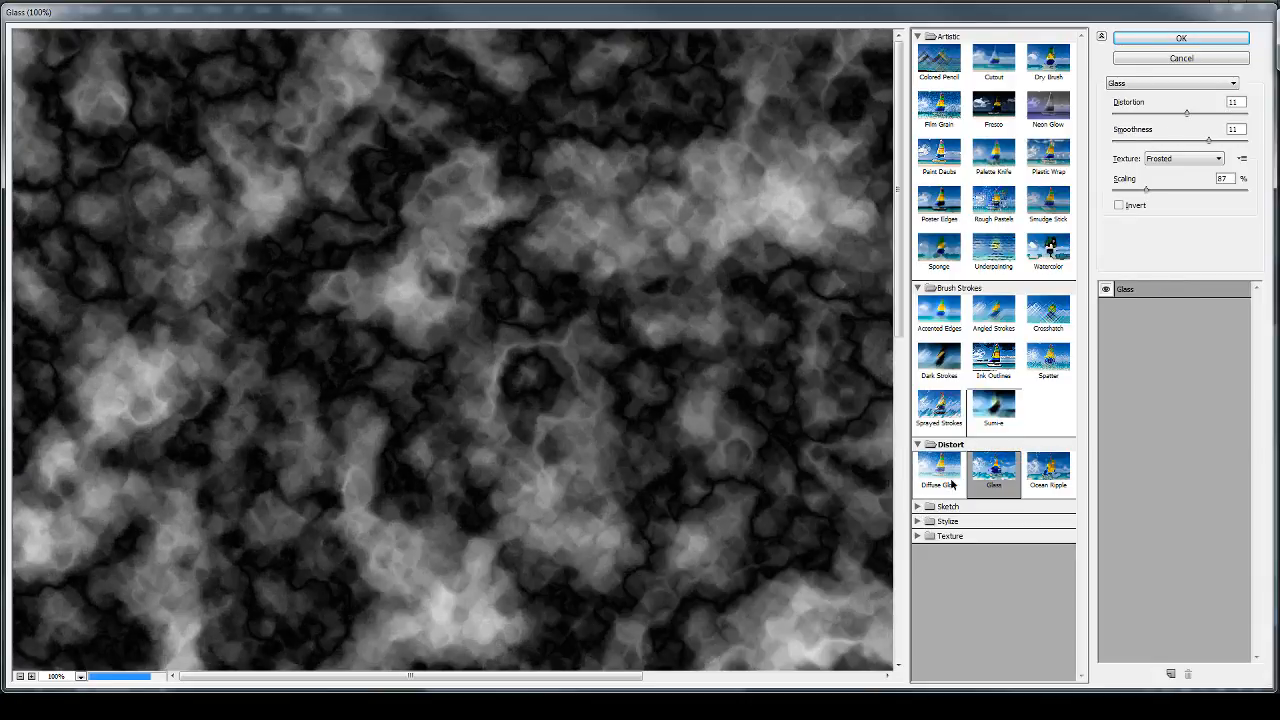
pyautogui.click(918, 506)
pyautogui.click(939, 527)
pyautogui.click(993, 528)
pyautogui.scroll(-2, 994, 545)
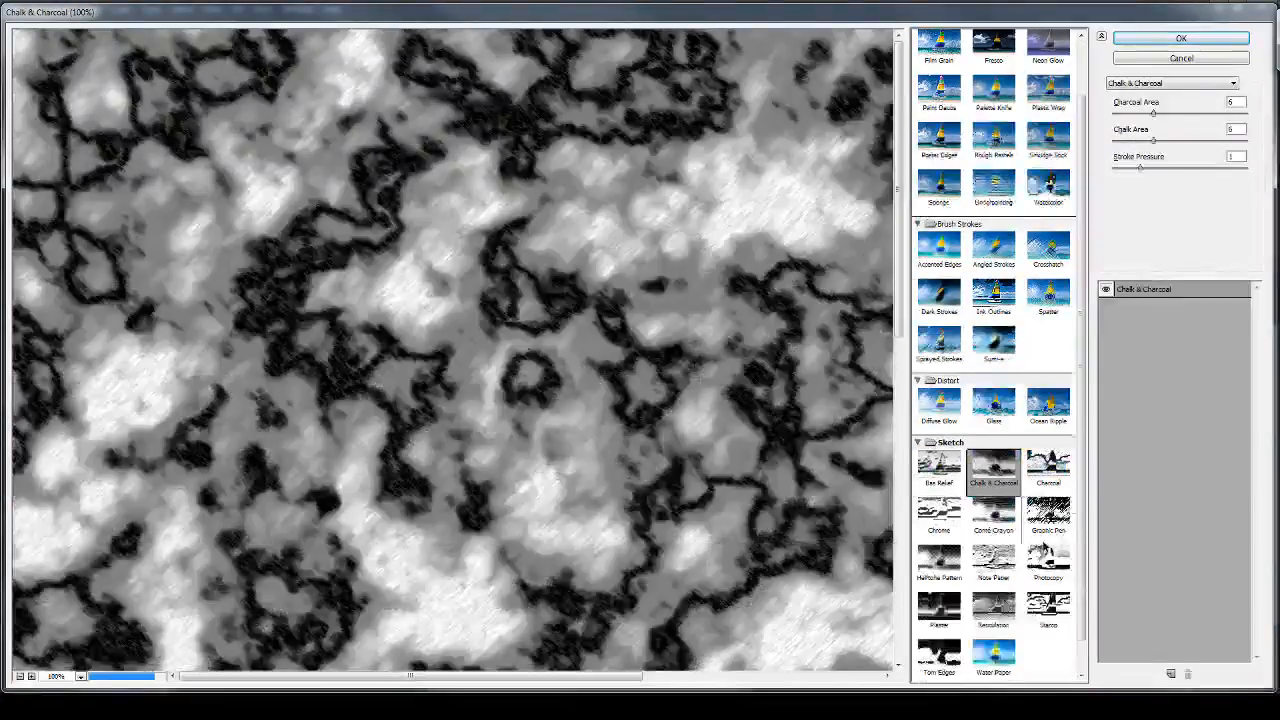
# Preview the Glowing Edges filter from the Stylize category on the clouds texture.
pyautogui.click(962, 661)
pyautogui.scroll(-1, 962, 668)
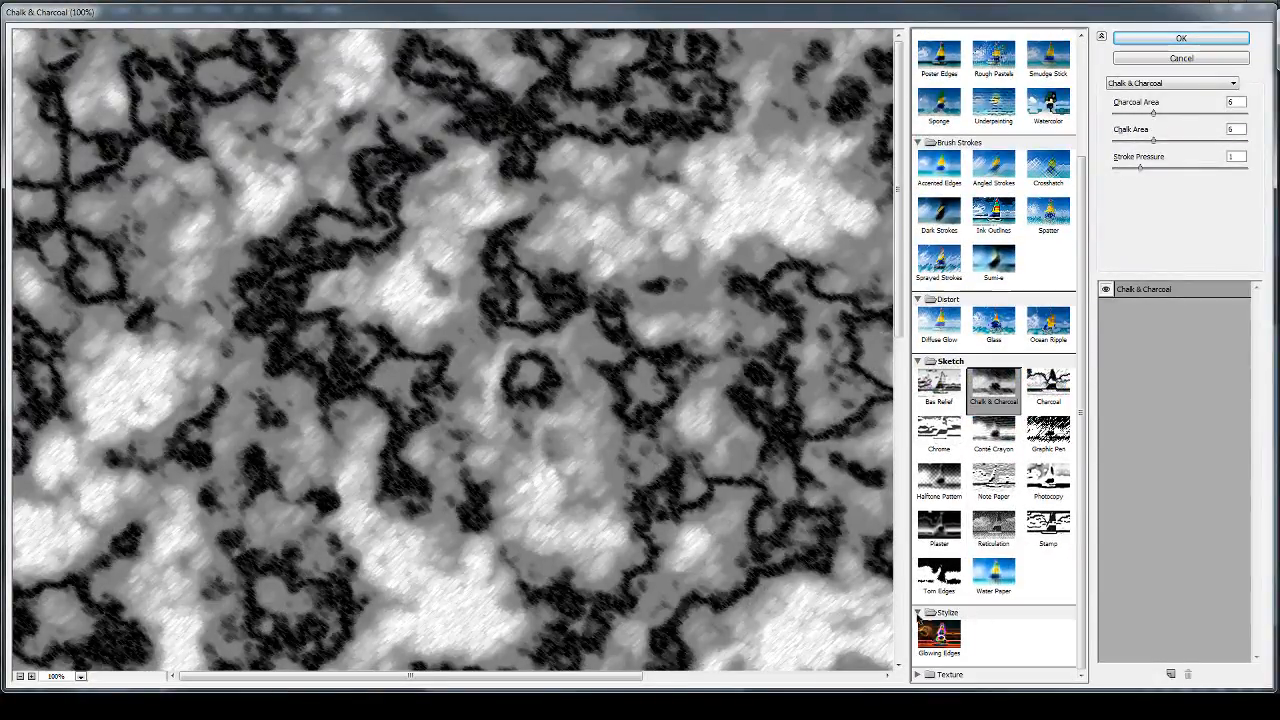
pyautogui.click(939, 636)
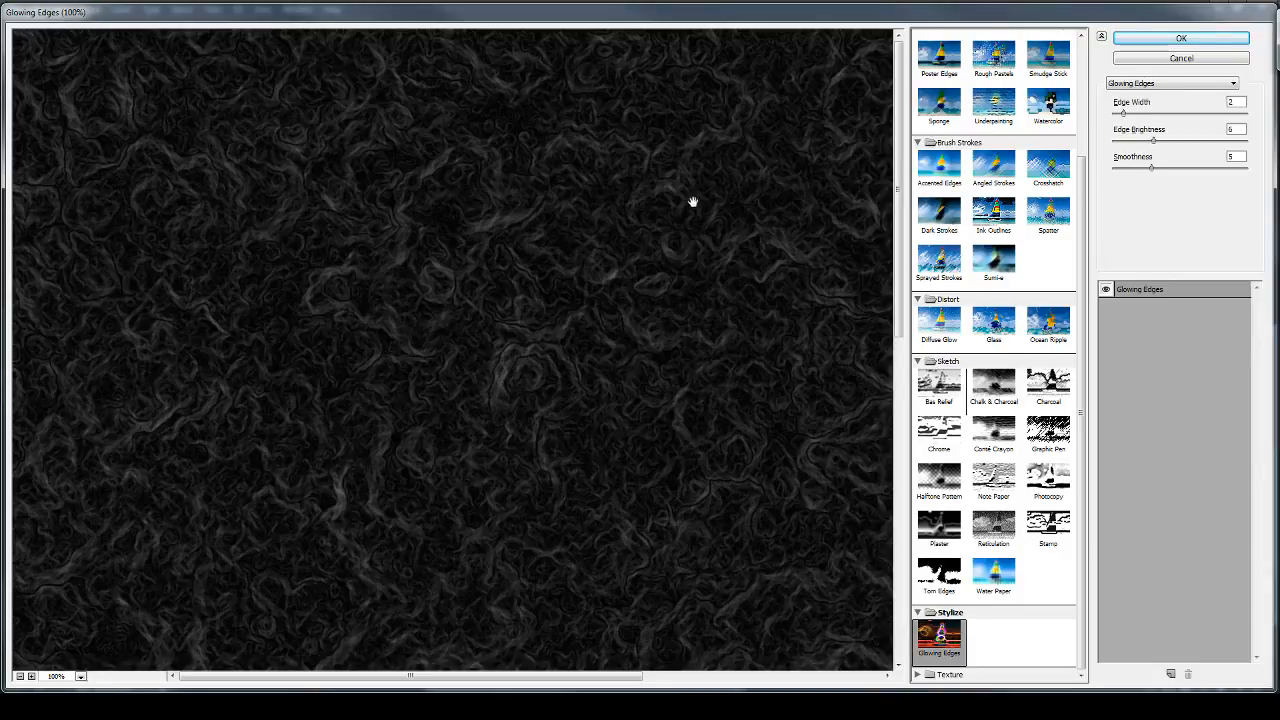
# Preview the Texture filters Stained Glass and Mosaic Tiles on the clouds texture.
pyautogui.click(989, 675)
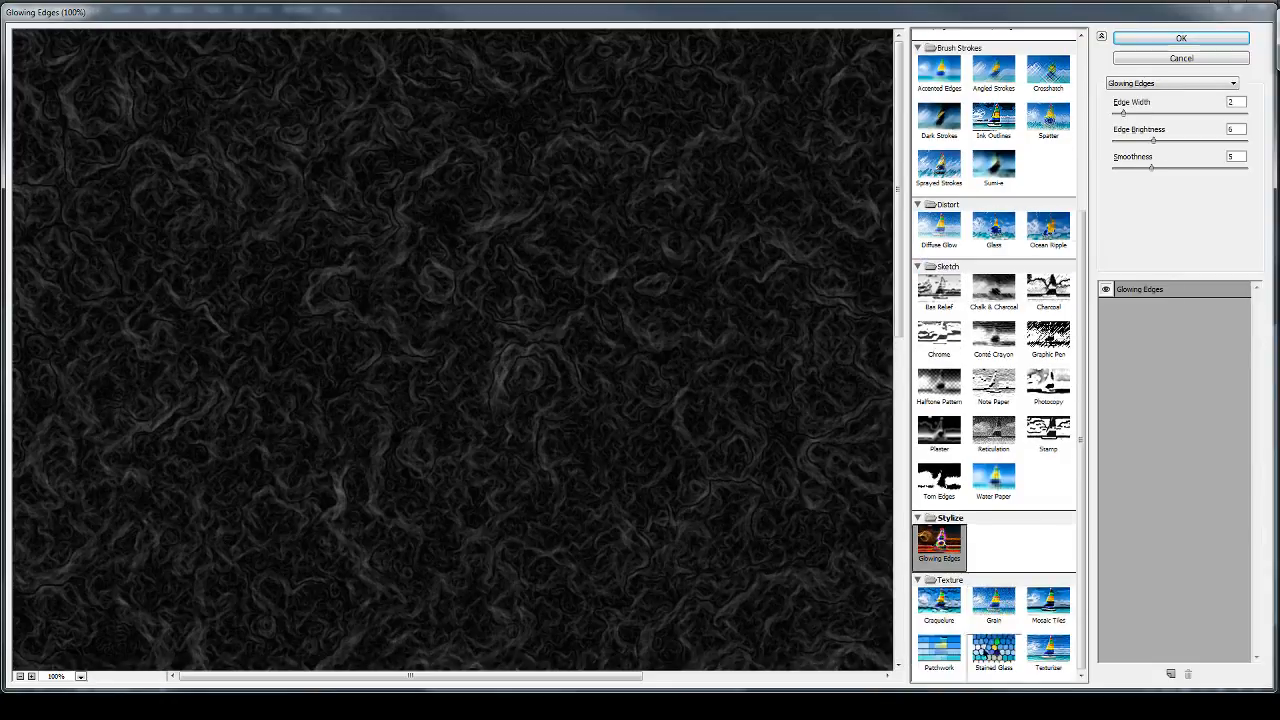
pyautogui.click(995, 652)
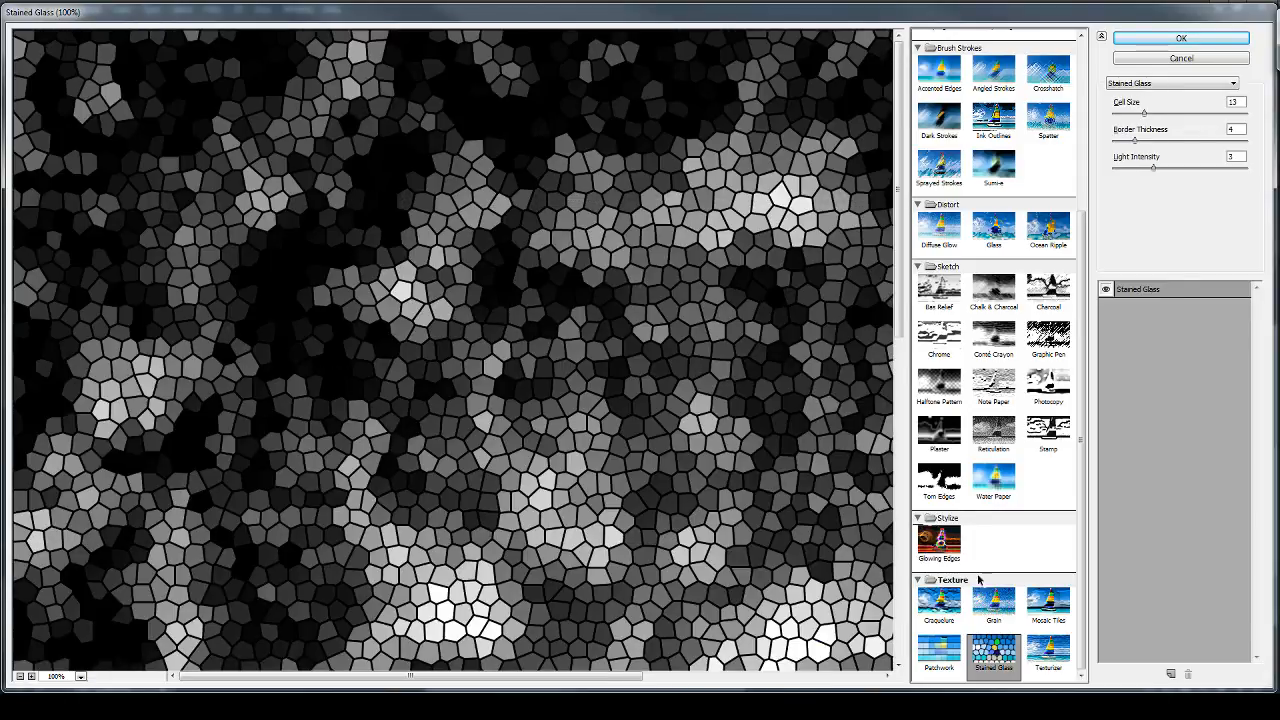
pyautogui.click(1050, 618)
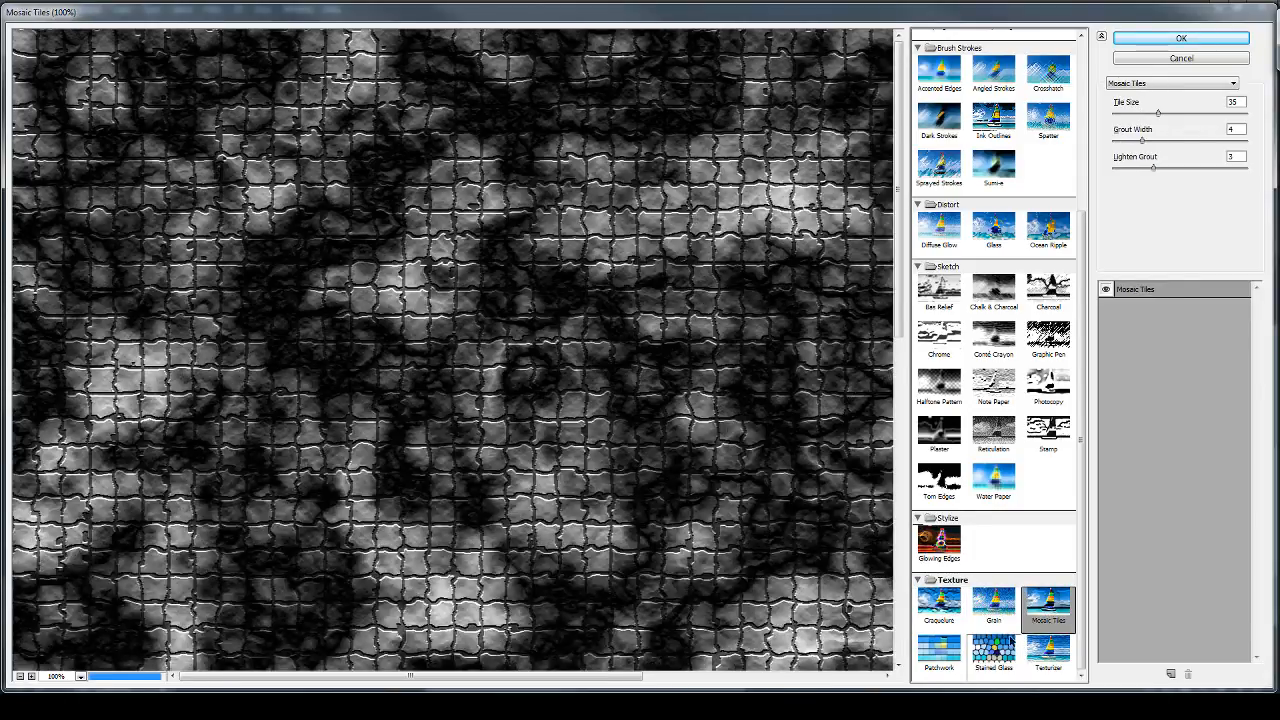
# Apply the Stained Glass filter to the clouds layer with Cell Size 6, Border Thickness 10 and Light Intensity 0.
pyautogui.click(1007, 648)
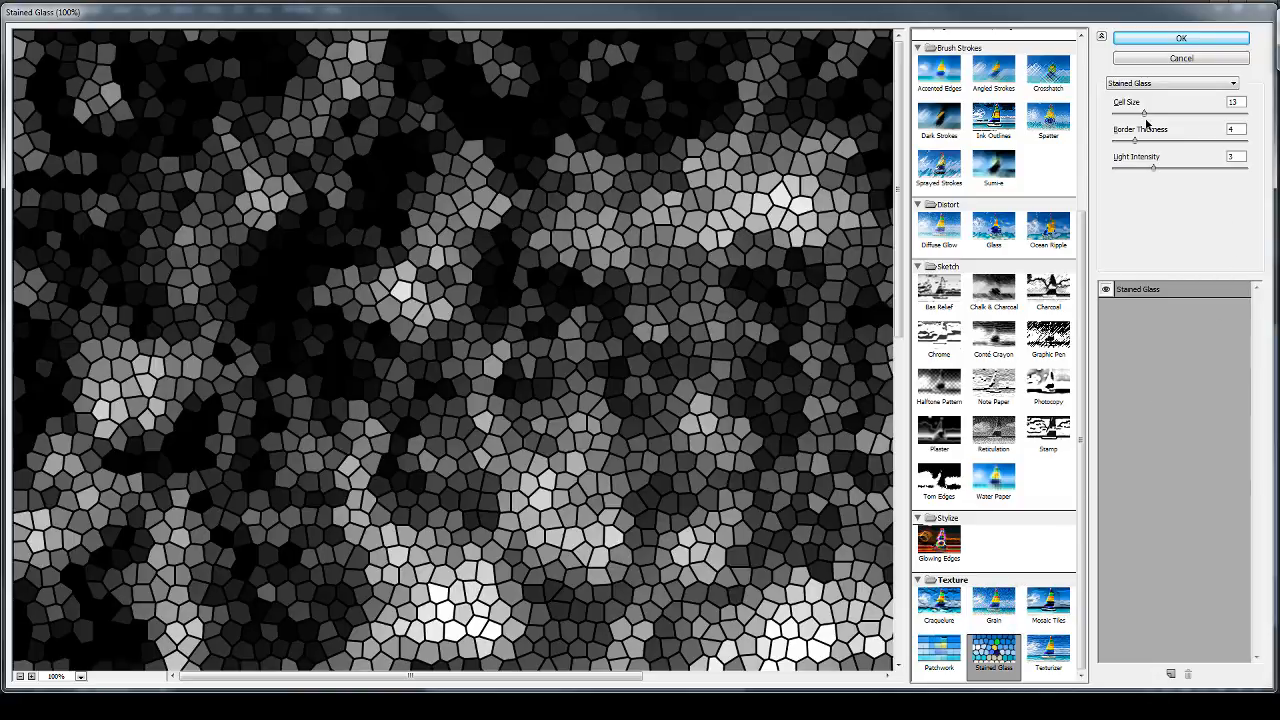
pyautogui.moveTo(1185, 115); pyautogui.dragTo(1172, 141)
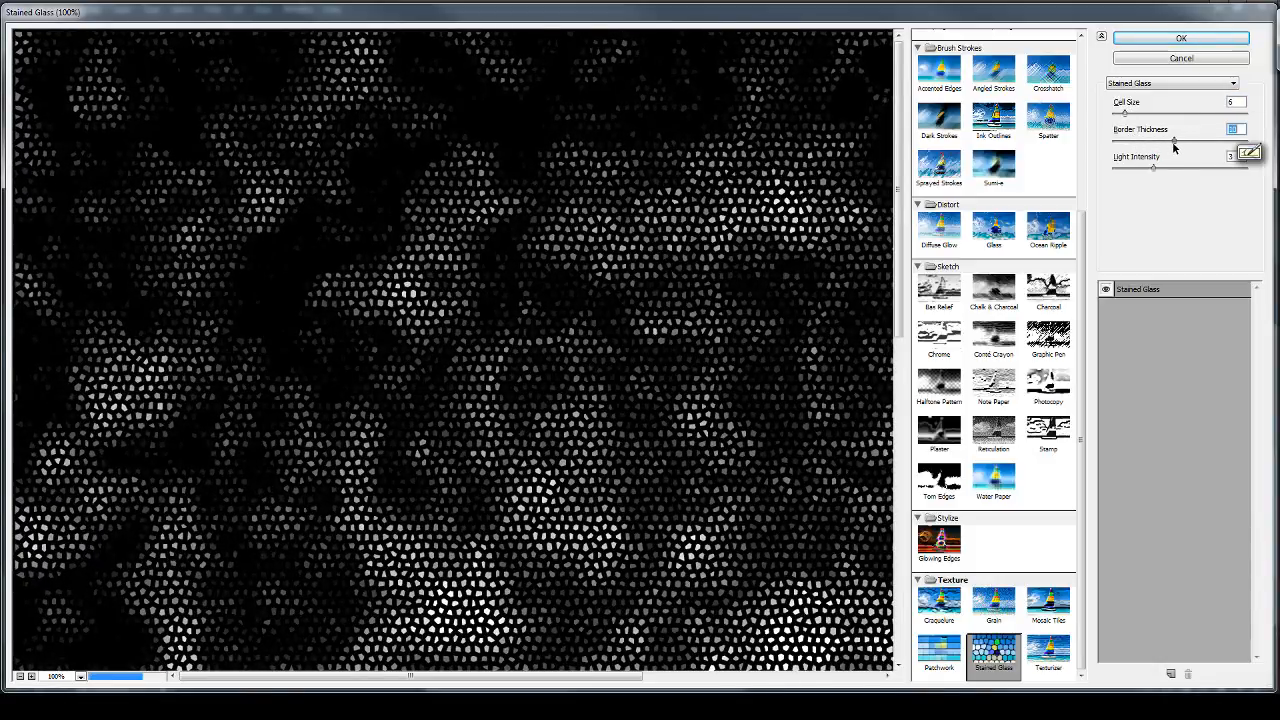
pyautogui.moveTo(1153, 167); pyautogui.dragTo(1112, 162)
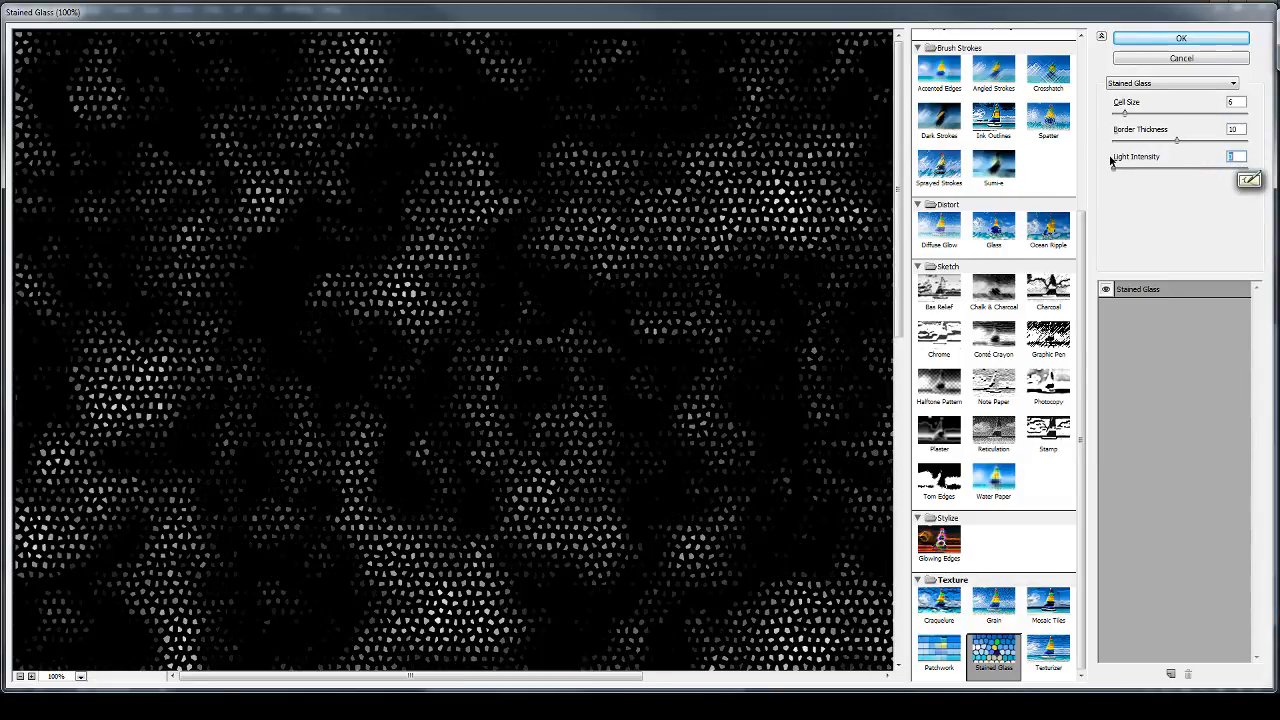
pyautogui.click(1228, 38)
pyautogui.scroll(-1, 560, 310)
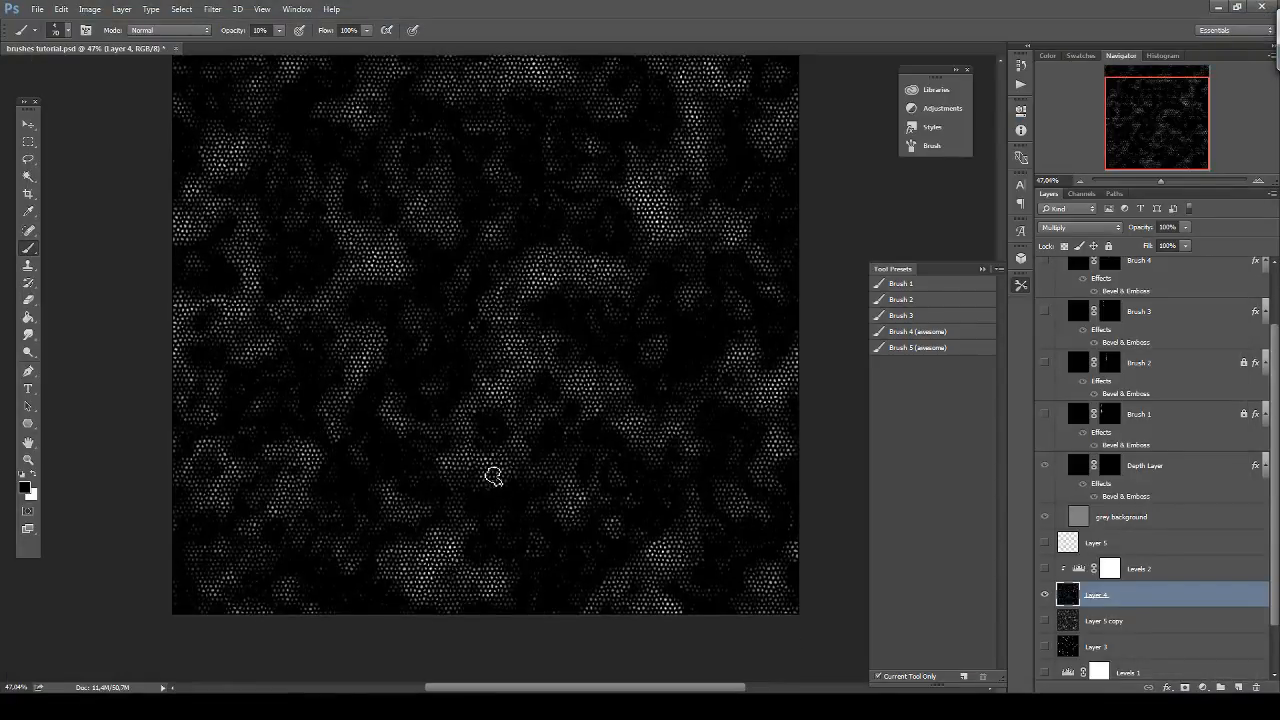
pyautogui.scroll(5, 686, 500)
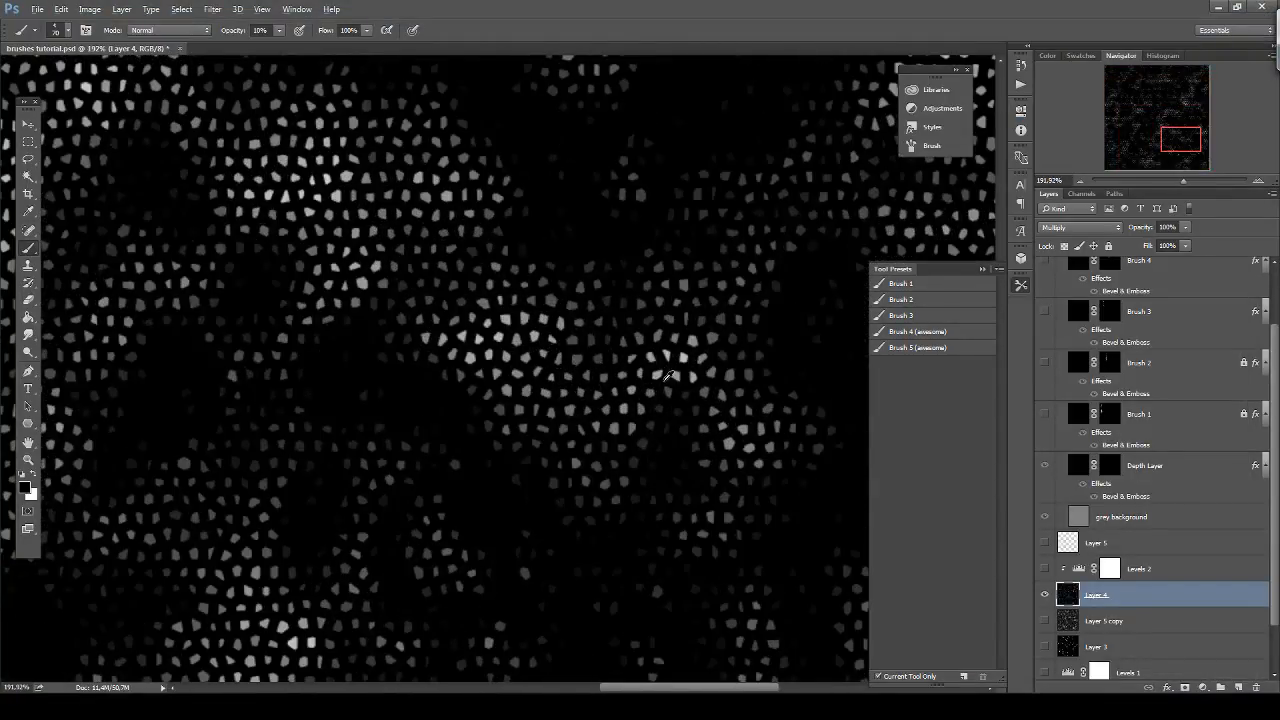
pyautogui.scroll(-3, 668, 376)
# Select the black areas between the cells on Layer 4 with Color Range at Fuzziness 0, delete them and deselect.
pyautogui.click(212, 9)
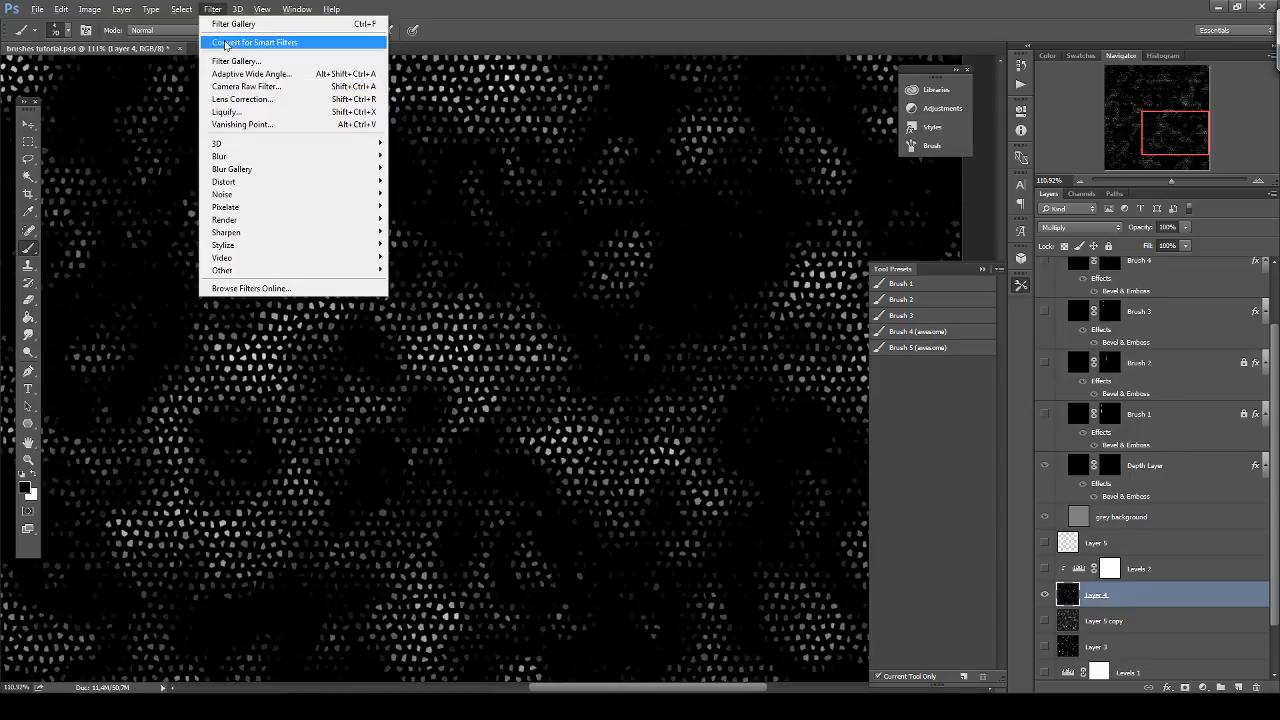
pyautogui.moveTo(182, 12)
pyautogui.click(232, 137)
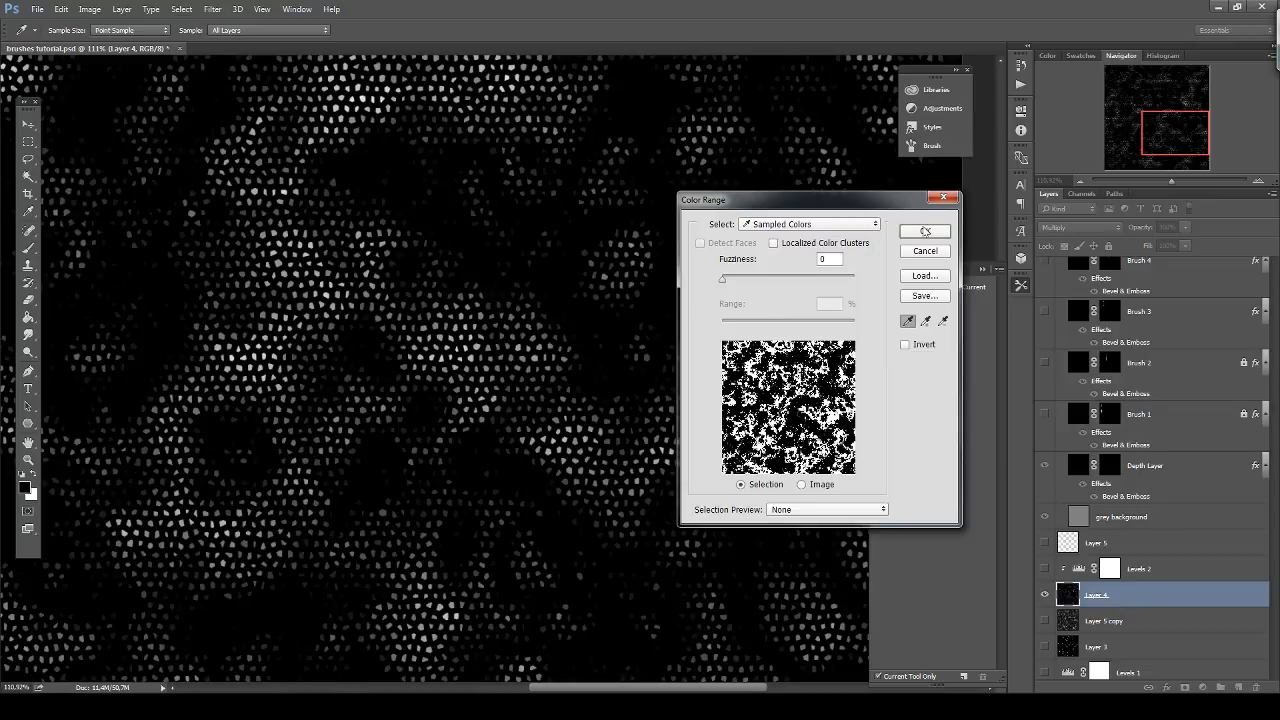
pyautogui.click(925, 231)
pyautogui.press('b')
pyautogui.hotkey('ctrl', 'i')
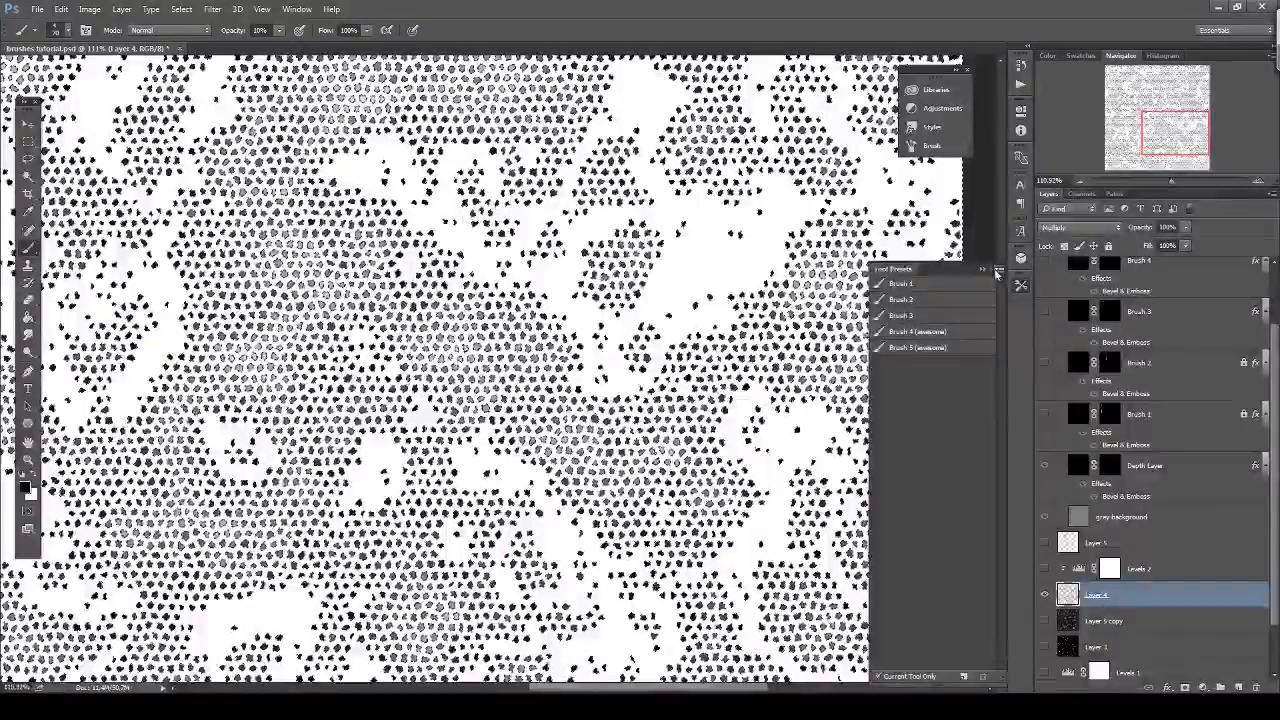
pyautogui.hotkey('ctrl', 'd')
pyautogui.scroll(-4, 808, 376)
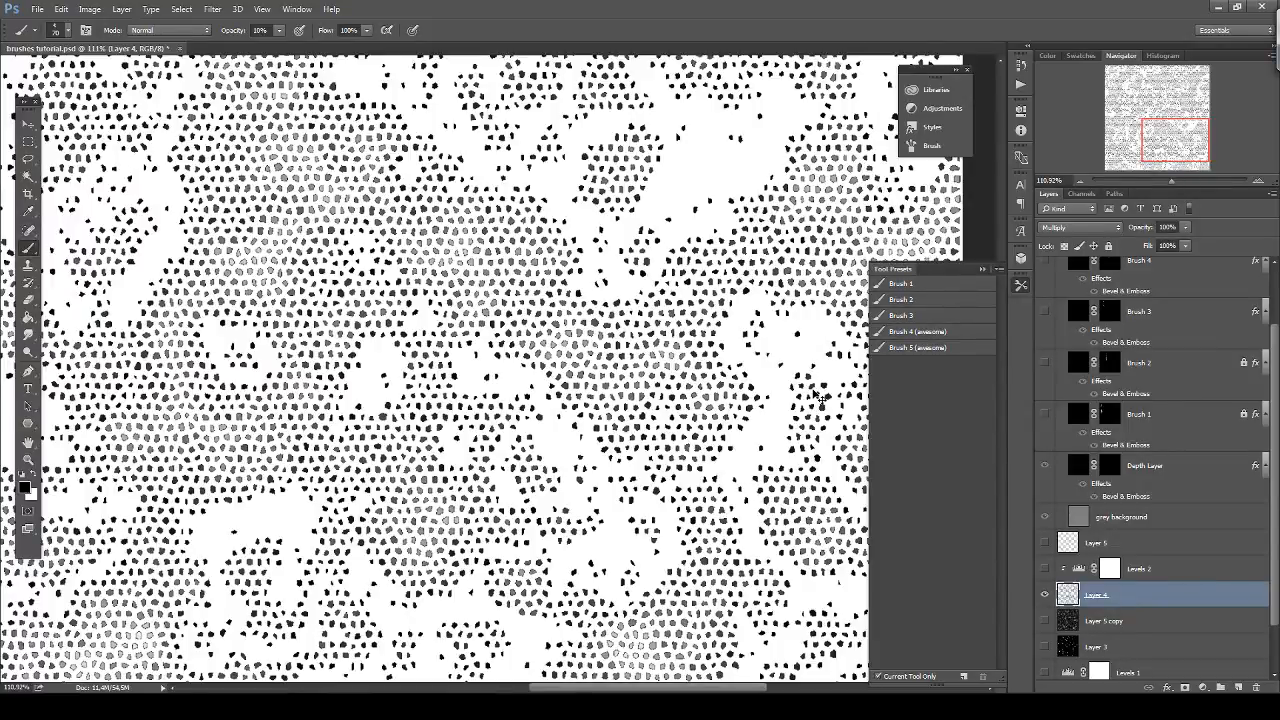
# Invert the colours of the remaining stained glass cells on Layer 4.
pyautogui.hotkey('ctrl', 'i')
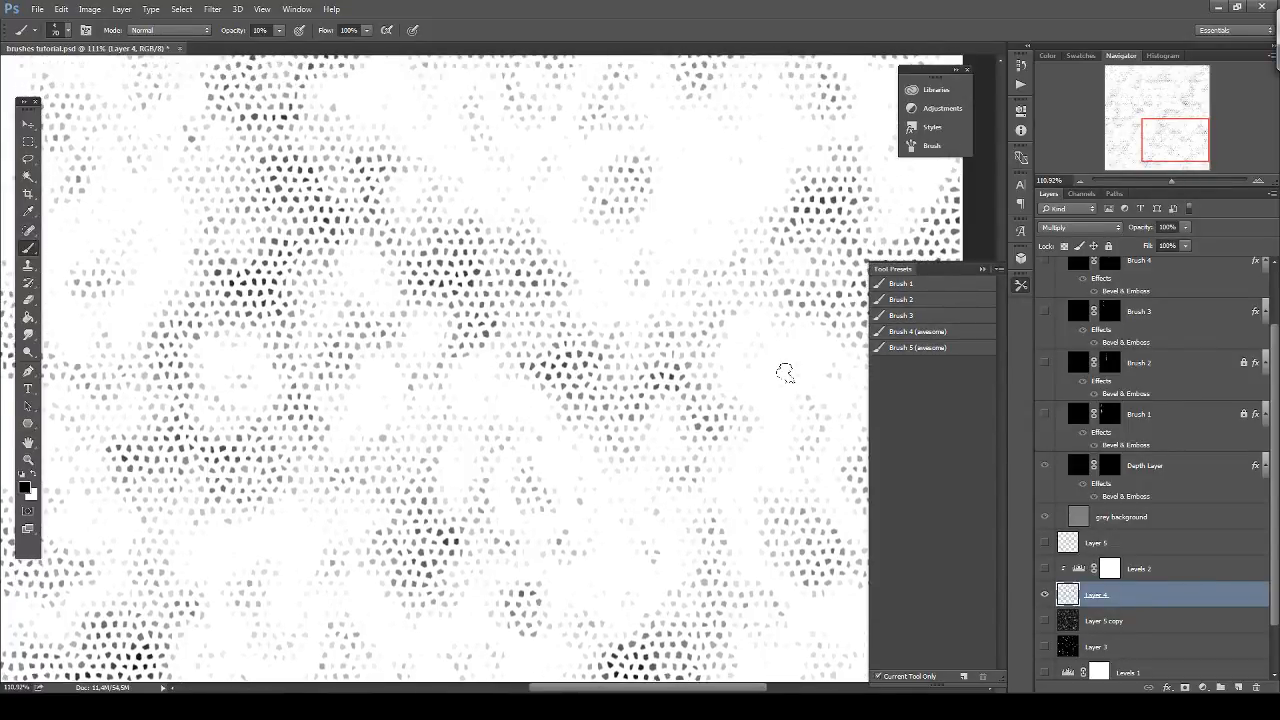
pyautogui.scroll(4, 676, 328)
pyautogui.moveTo(505, 273); pyautogui.dragTo(702, 324)
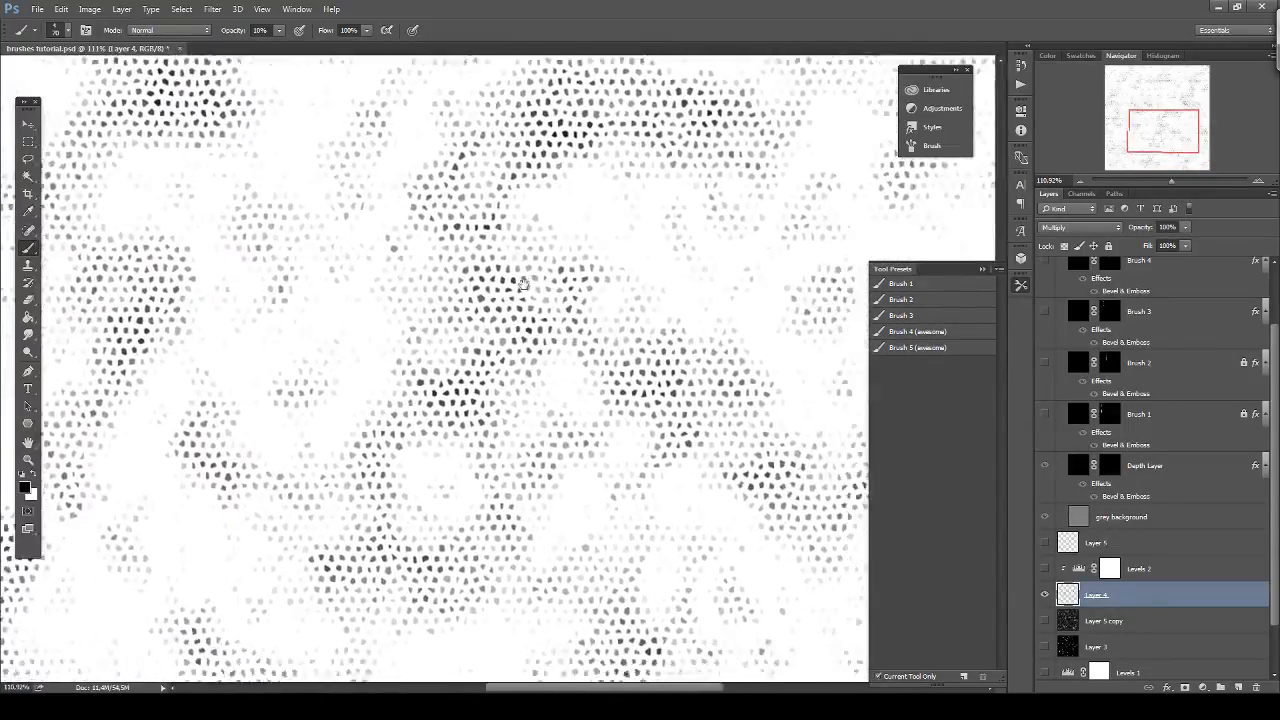
pyautogui.moveTo(563, 288); pyautogui.dragTo(643, 134)
pyautogui.moveTo(531, 350); pyautogui.dragTo(365, 214)
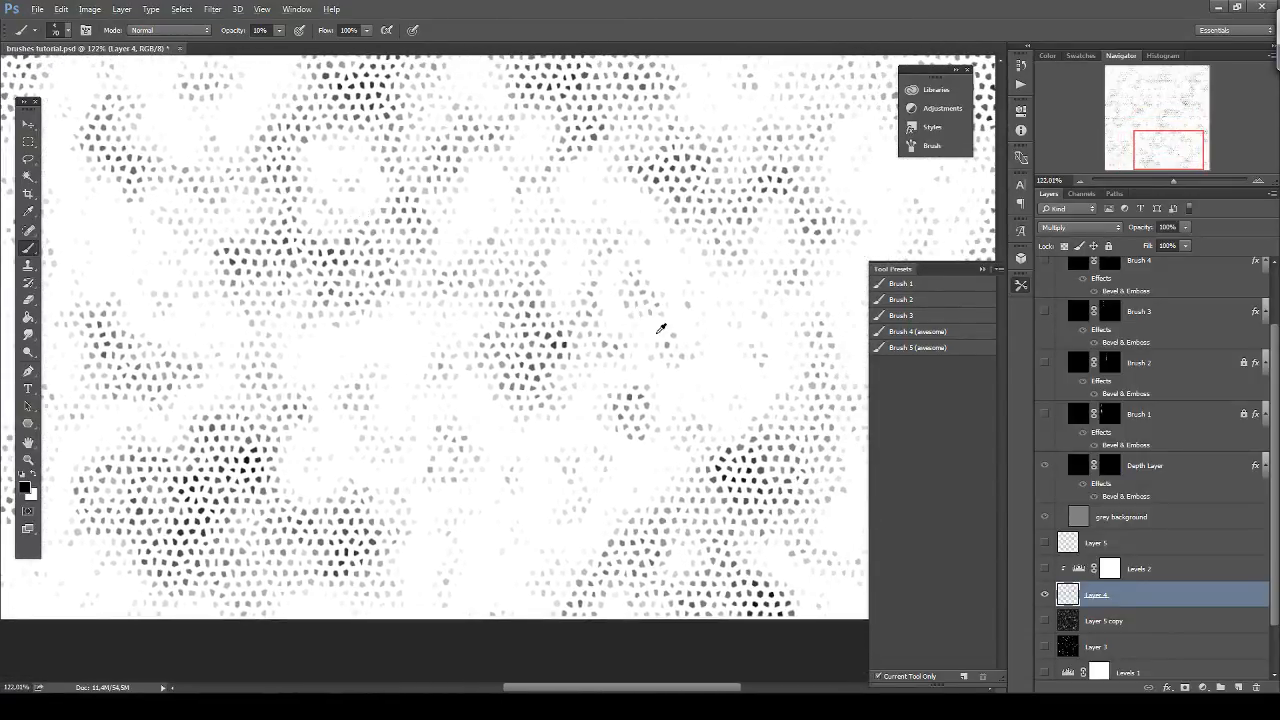
pyautogui.scroll(3, 660, 328)
pyautogui.scroll(-2, 660, 328)
pyautogui.scroll(3, 657, 309)
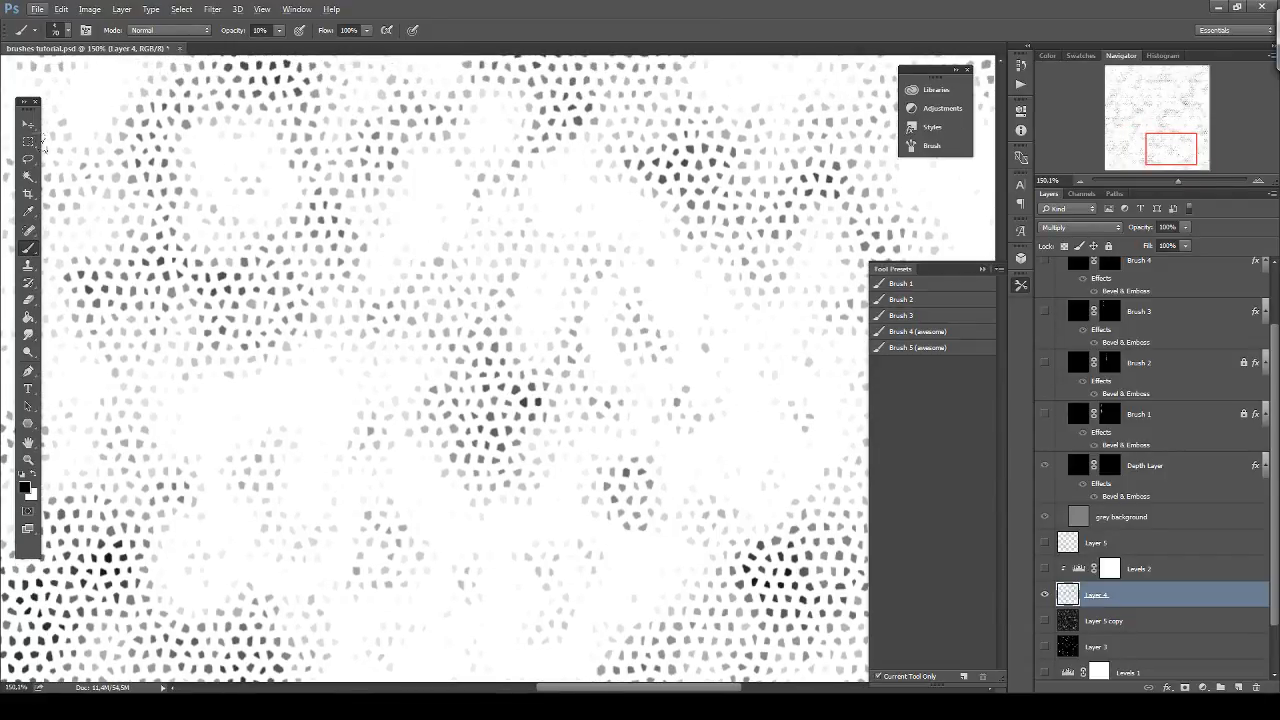
# Select the cells on Layer 4 with the Magic Wand and smooth the selection with a Sample Radius of 2 pixels.
pyautogui.click(28, 176)
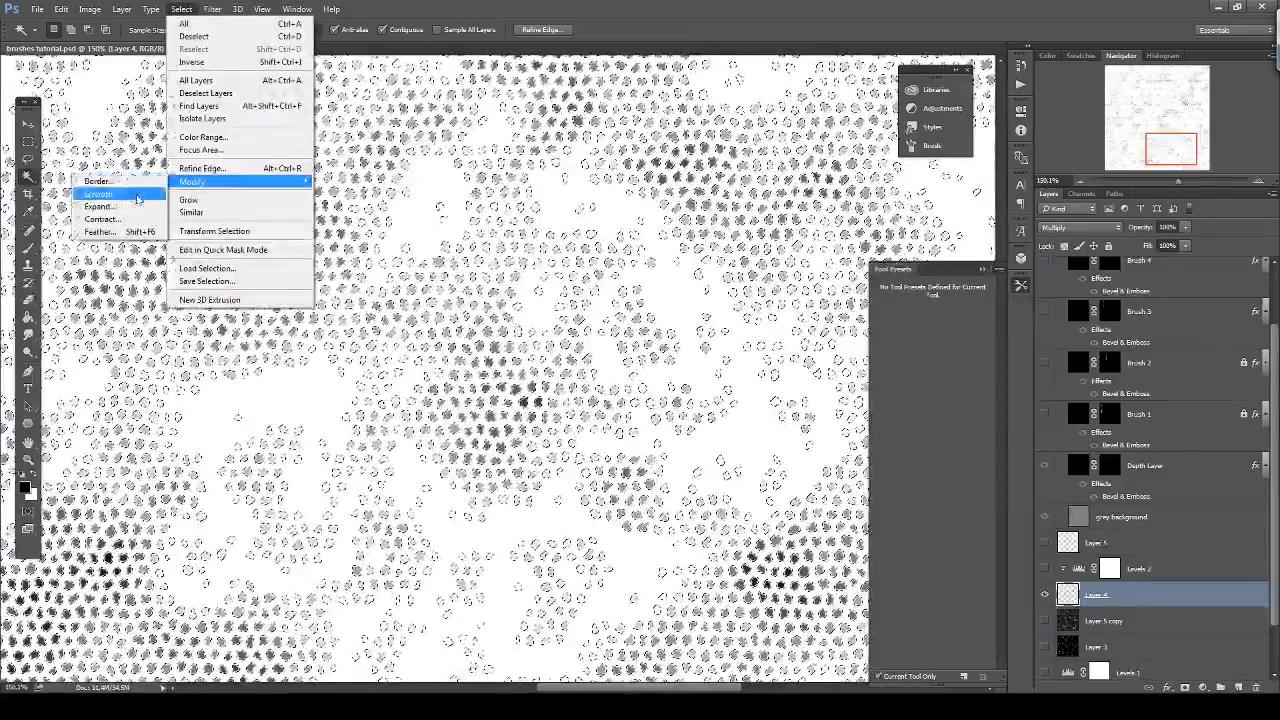
pyautogui.click(137, 196)
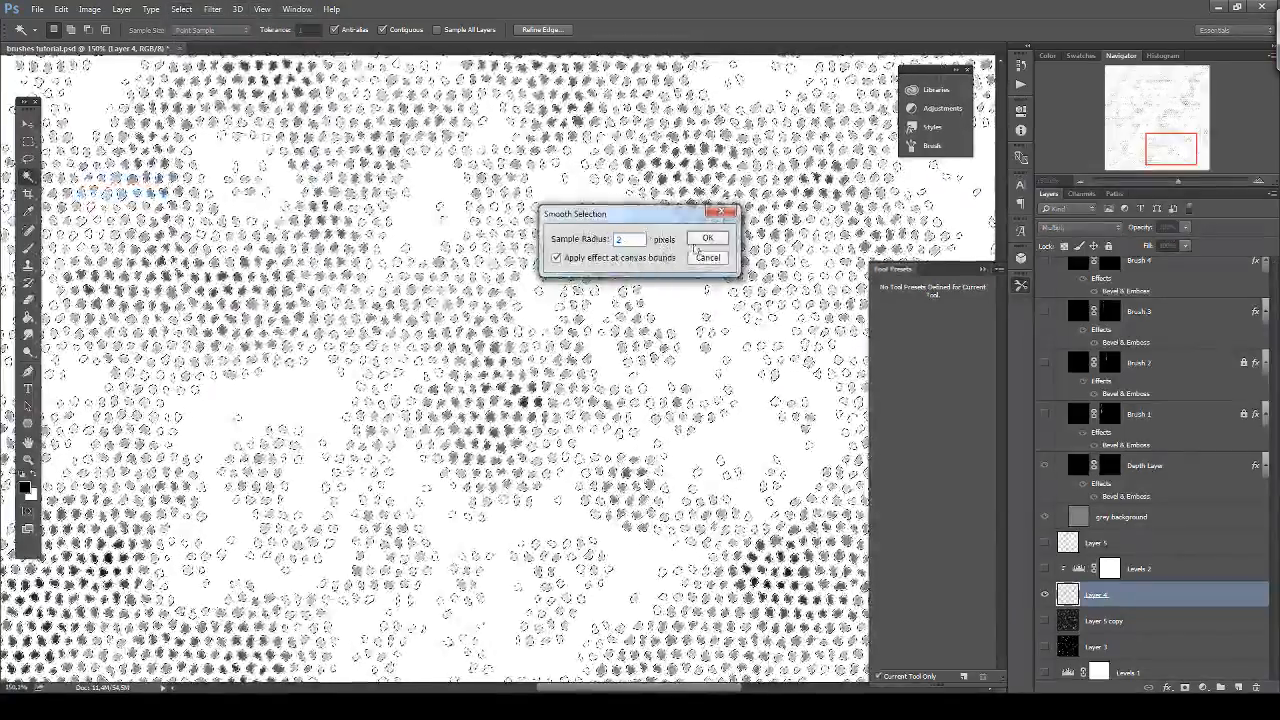
pyautogui.click(706, 237)
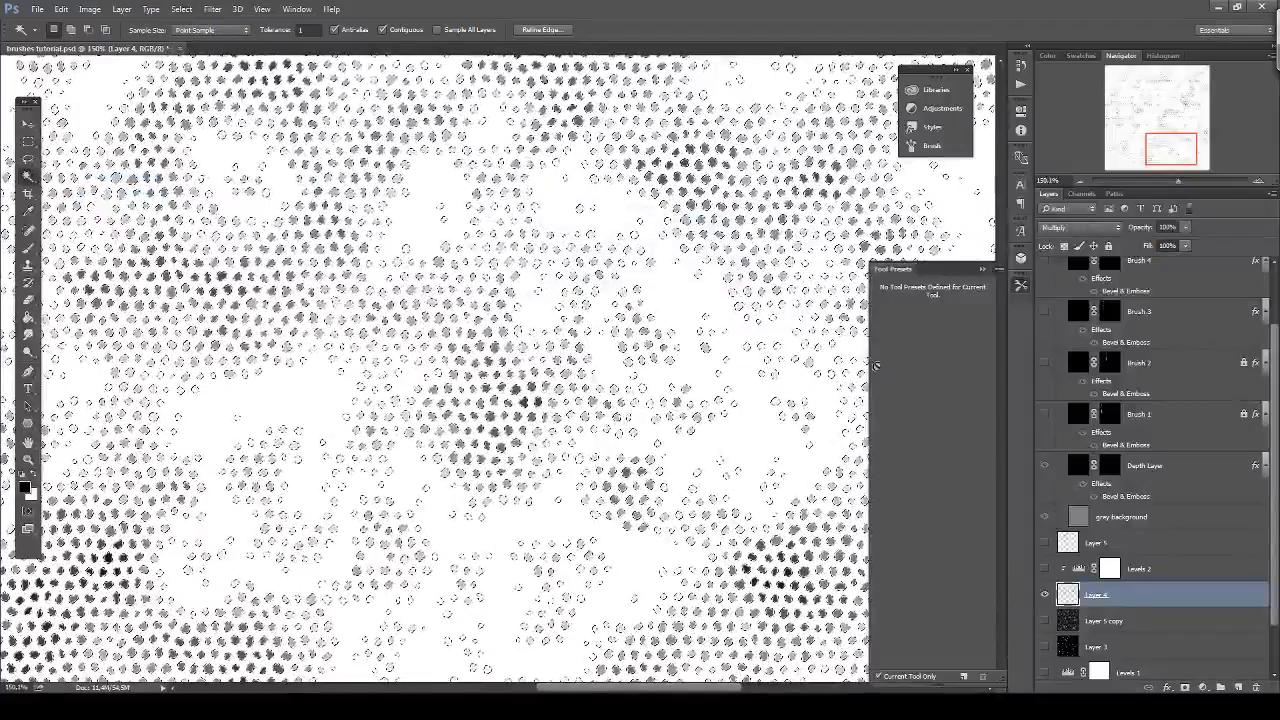
# Hide Layer 4 and fill the dot selection on a new layer with the clouds texture from Layer 5 copy.
pyautogui.click(1045, 596)
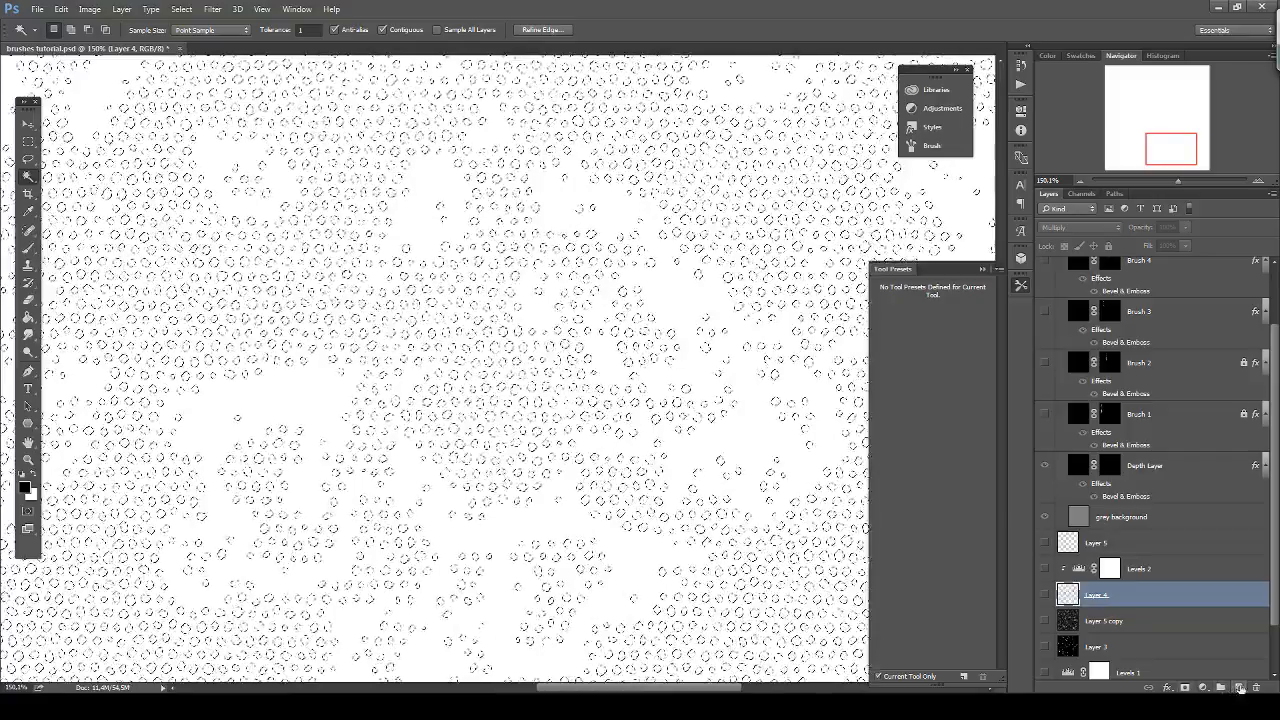
pyautogui.click(1239, 688)
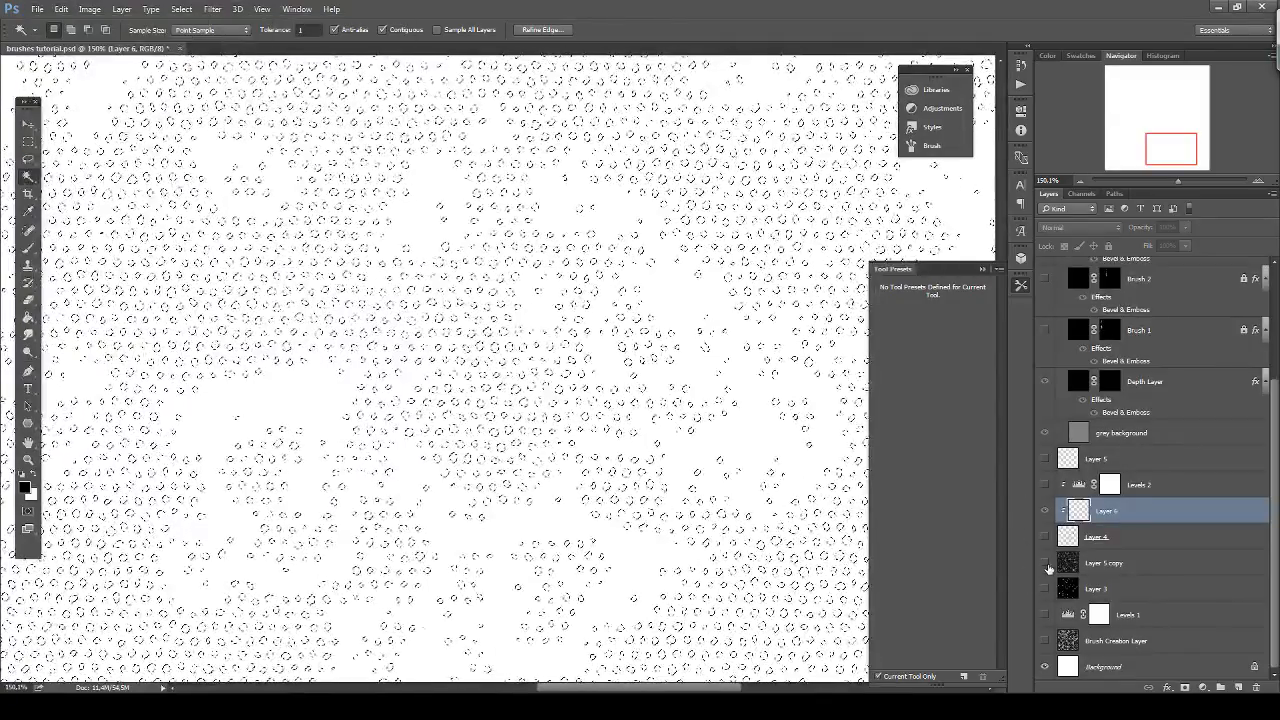
pyautogui.click(1115, 565)
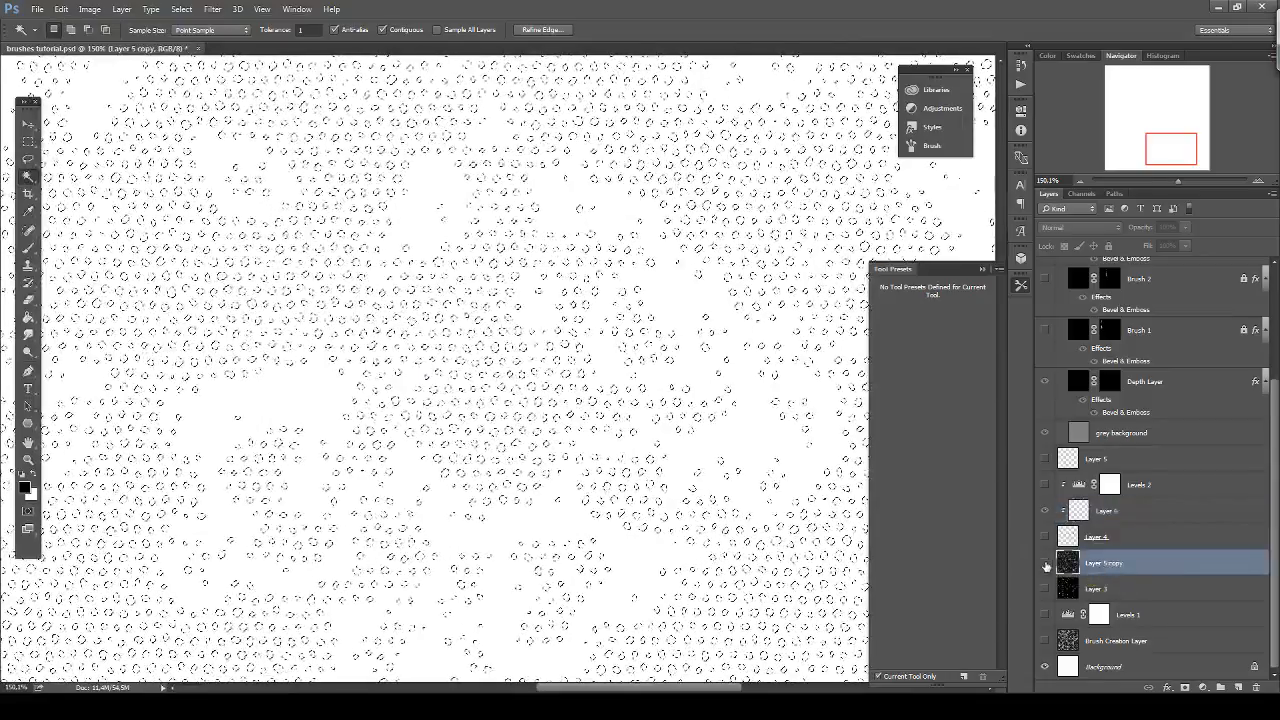
pyautogui.click(1045, 562)
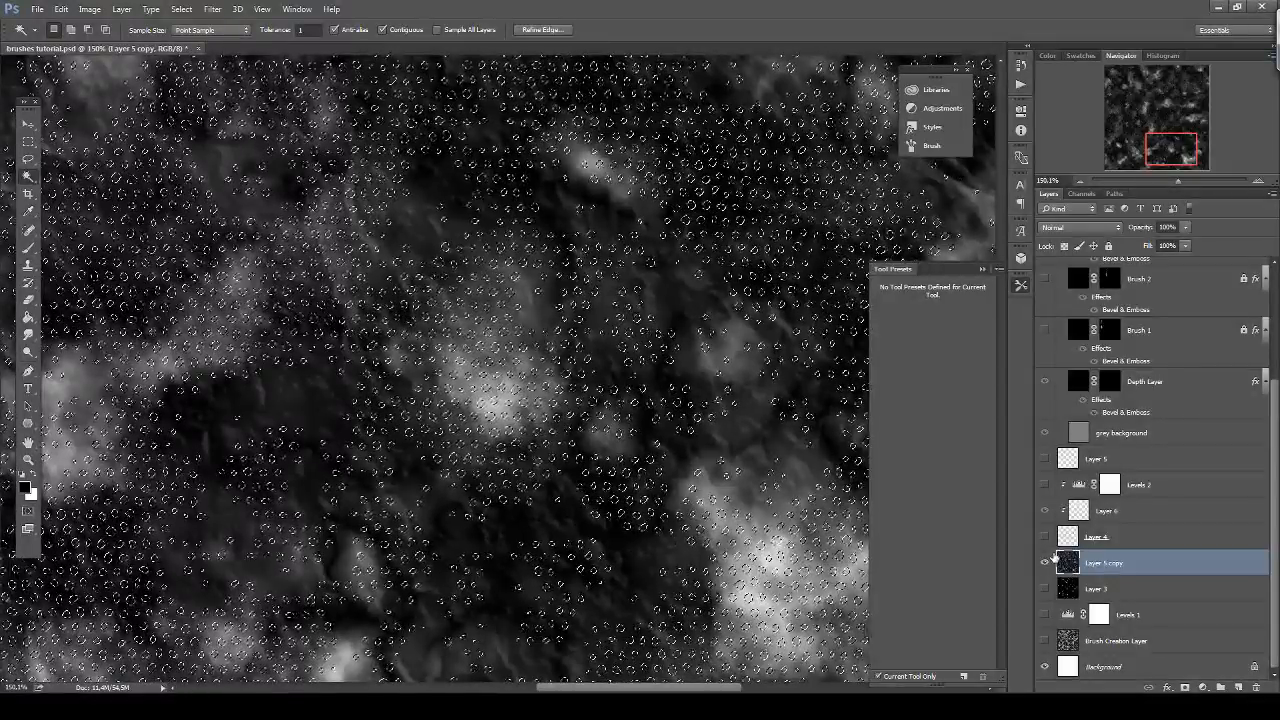
pyautogui.click(1109, 520)
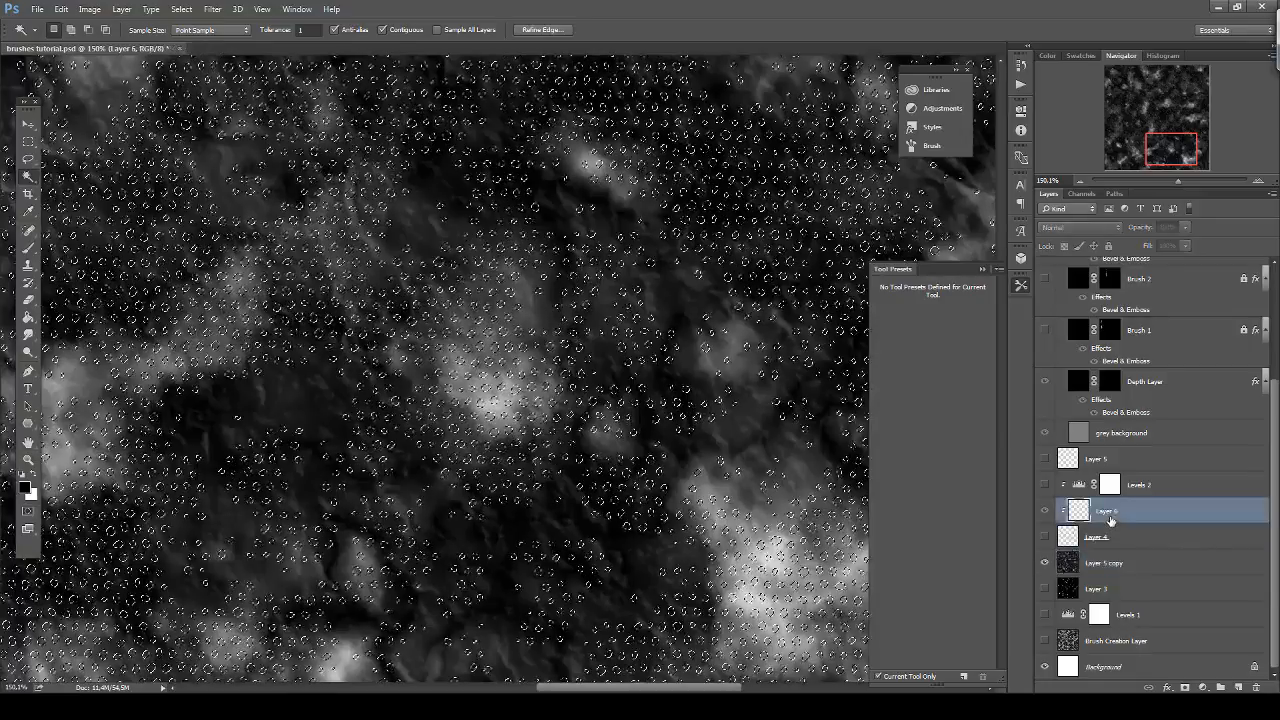
pyautogui.click(1045, 564)
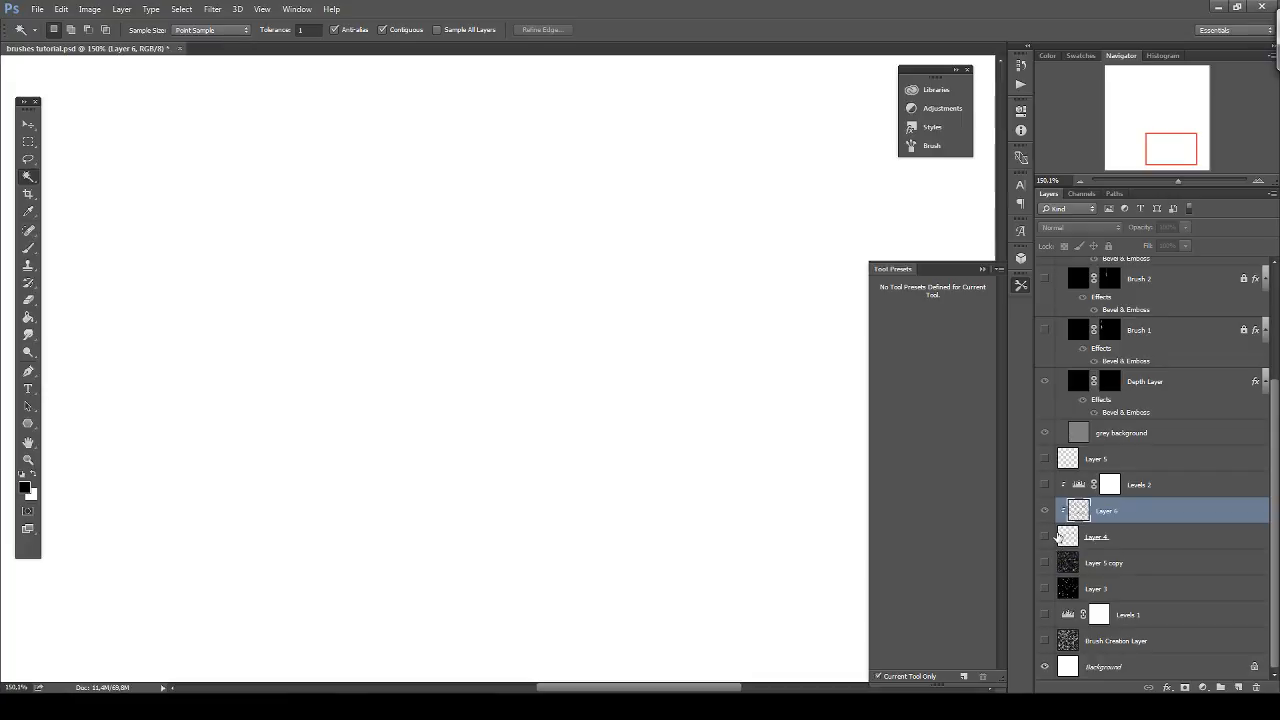
# Move Layer 6 above the Levels 2 adjustment and release its clipping mask.
pyautogui.moveTo(1092, 514); pyautogui.dragTo(1121, 477)
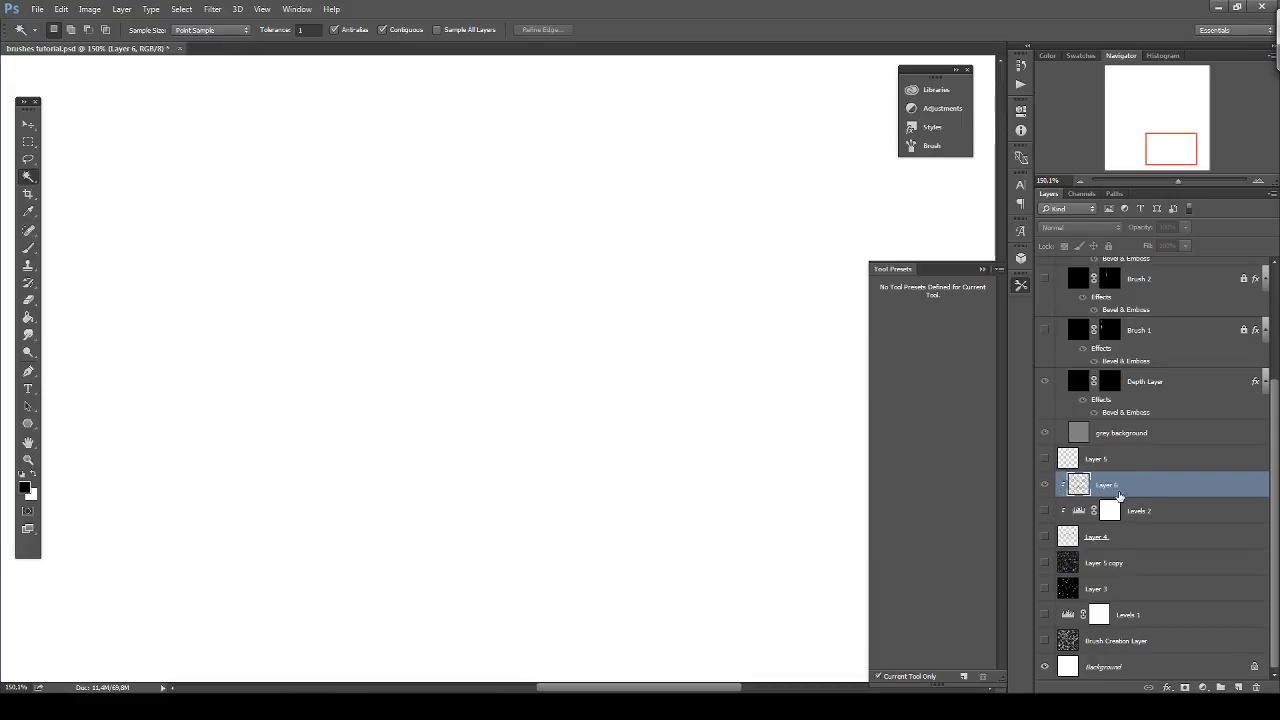
pyautogui.rightClick(1118, 494)
pyautogui.click(1005, 324)
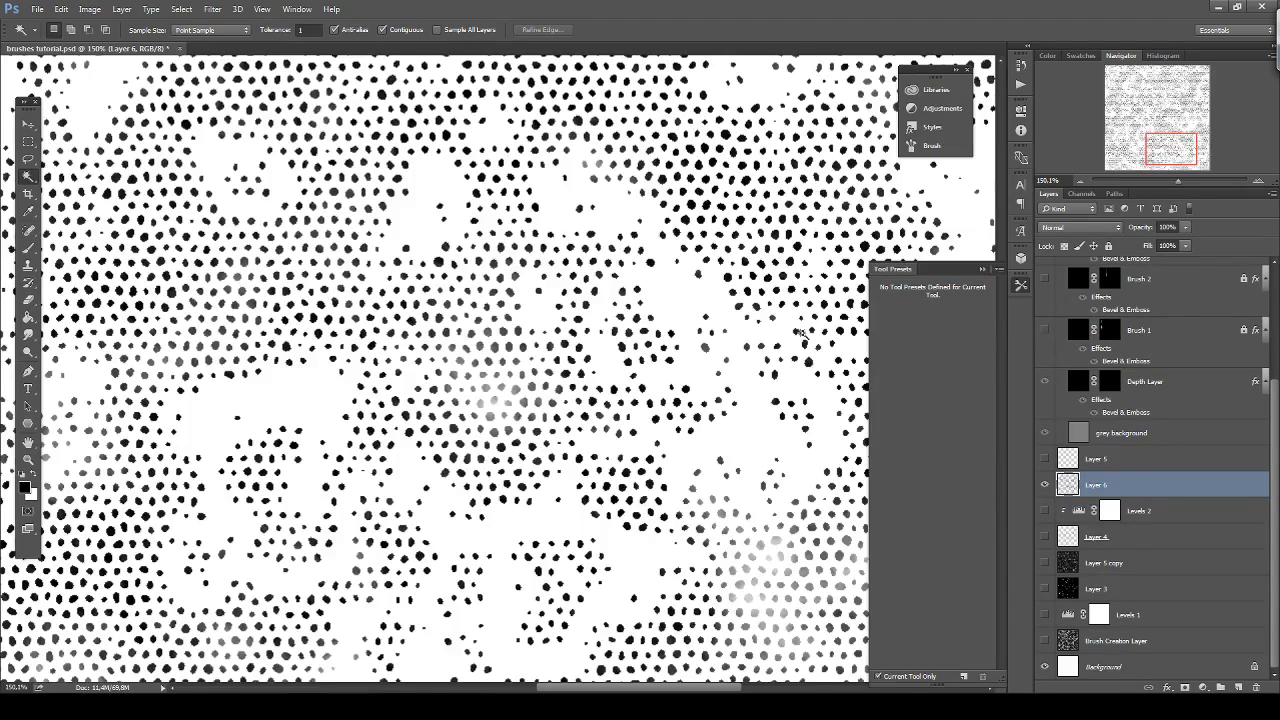
# Examine the shape and edges of the textured dots on Layer 6, both close up and from farther out.
pyautogui.scroll(-5, 640, 315)
pyautogui.scroll(-2, 640, 316)
pyautogui.scroll(6, 545, 395)
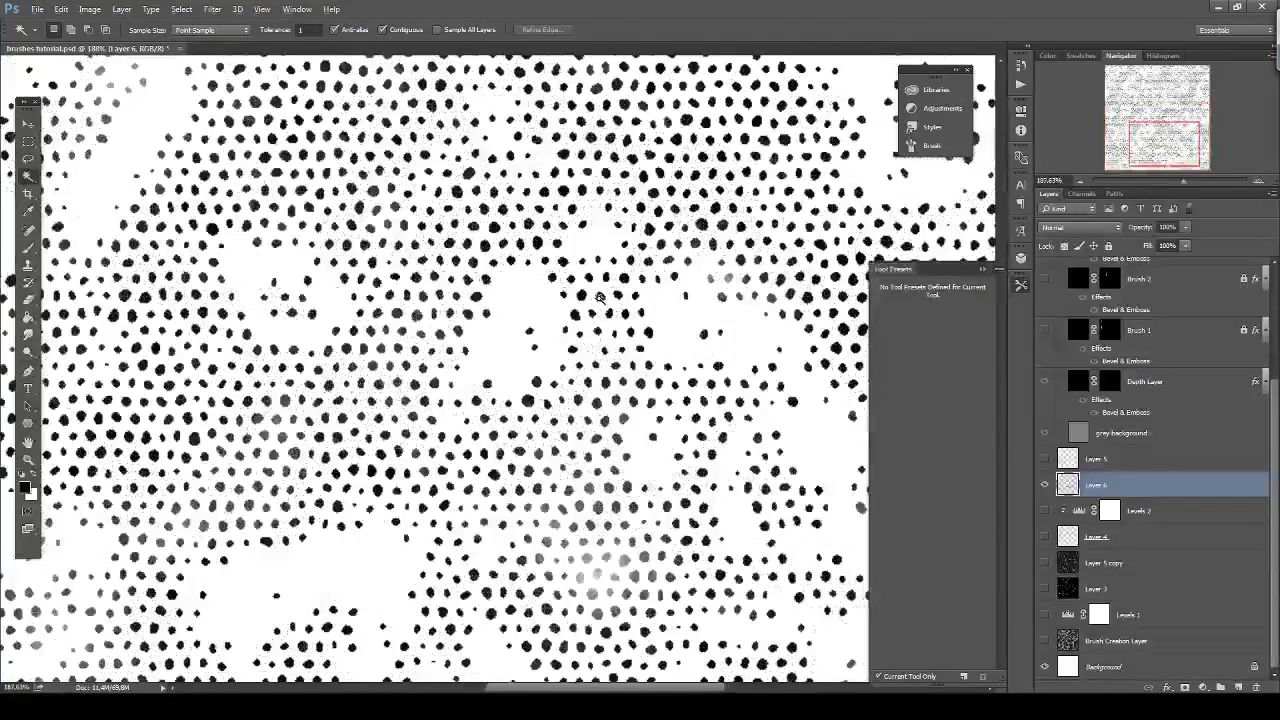
pyautogui.scroll(-3, 545, 395)
pyautogui.scroll(3, 545, 395)
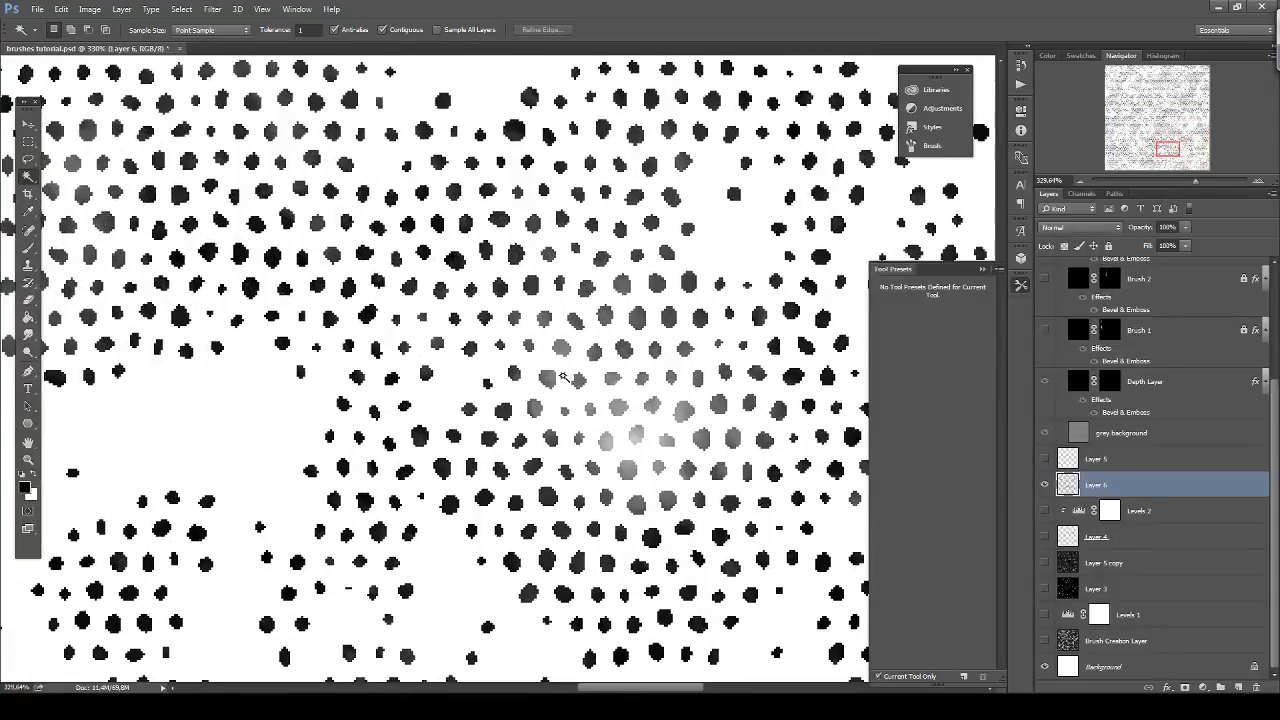
pyautogui.scroll(-5, 550, 380)
pyautogui.scroll(3, 557, 362)
pyautogui.scroll(1, 557, 362)
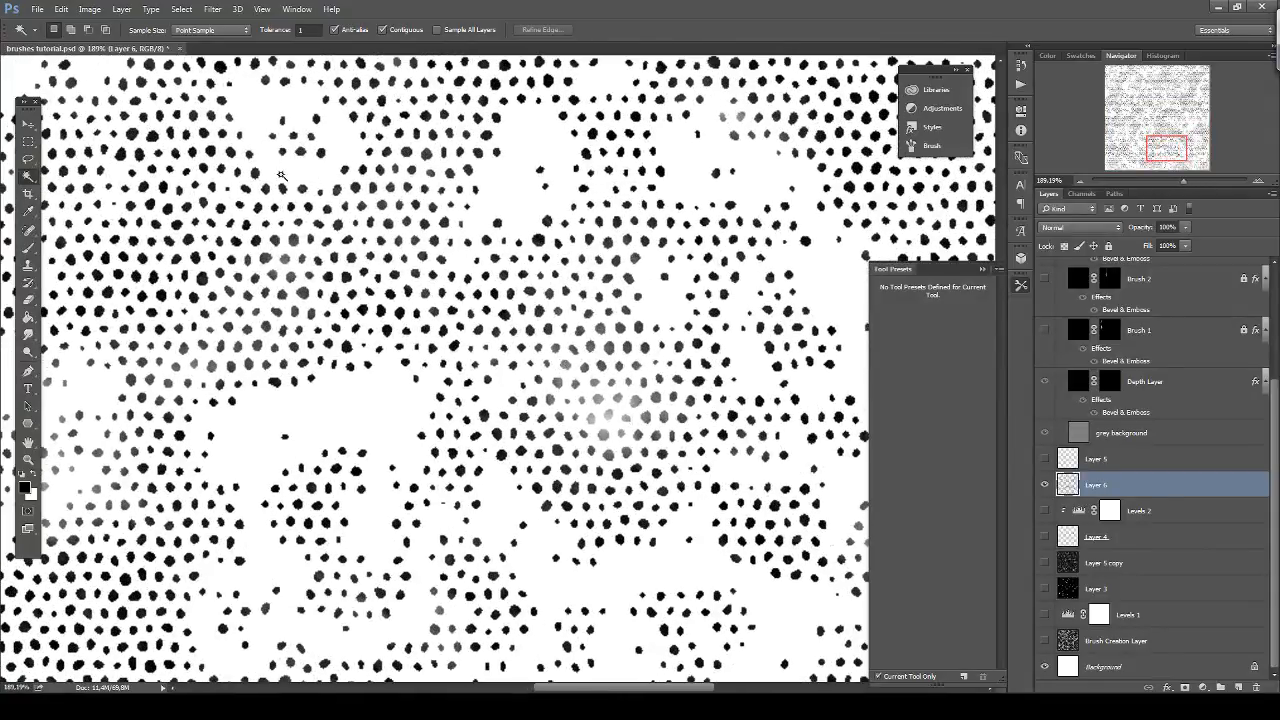
# Soften the dots on Layer 6 with a Gaussian Blur of 1.4 pixels radius.
pyautogui.click(212, 12)
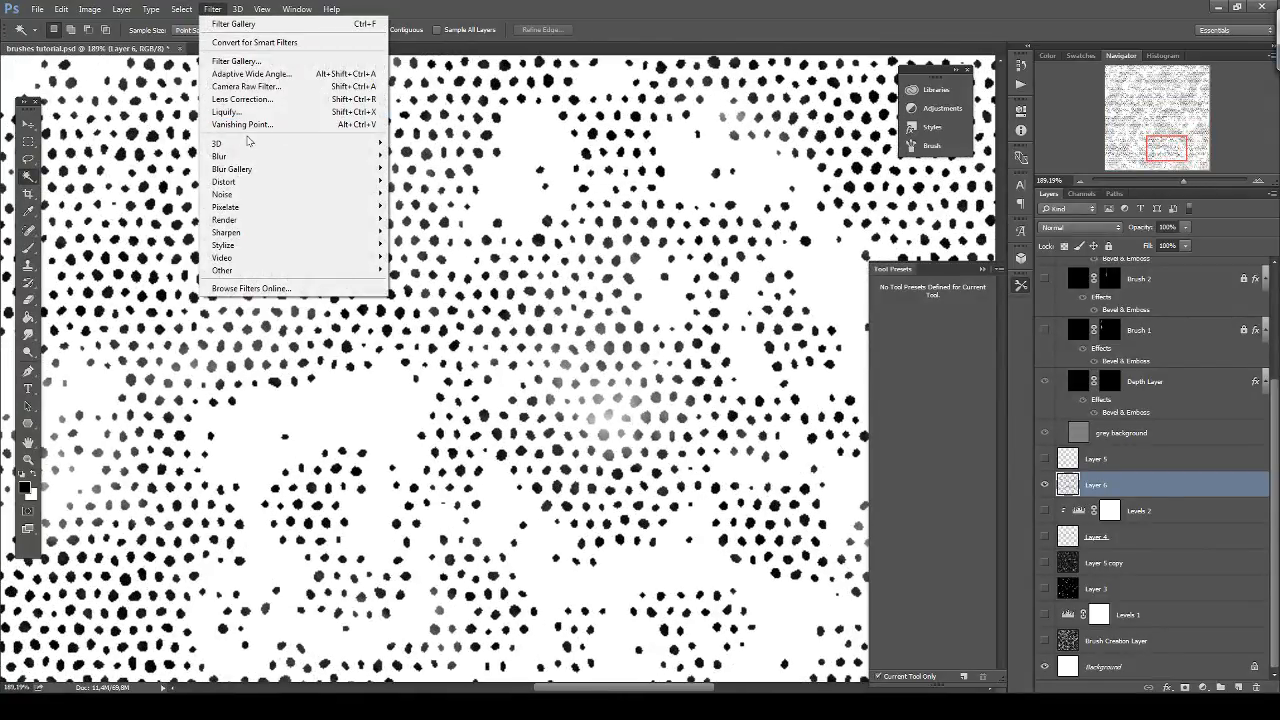
pyautogui.moveTo(246, 155)
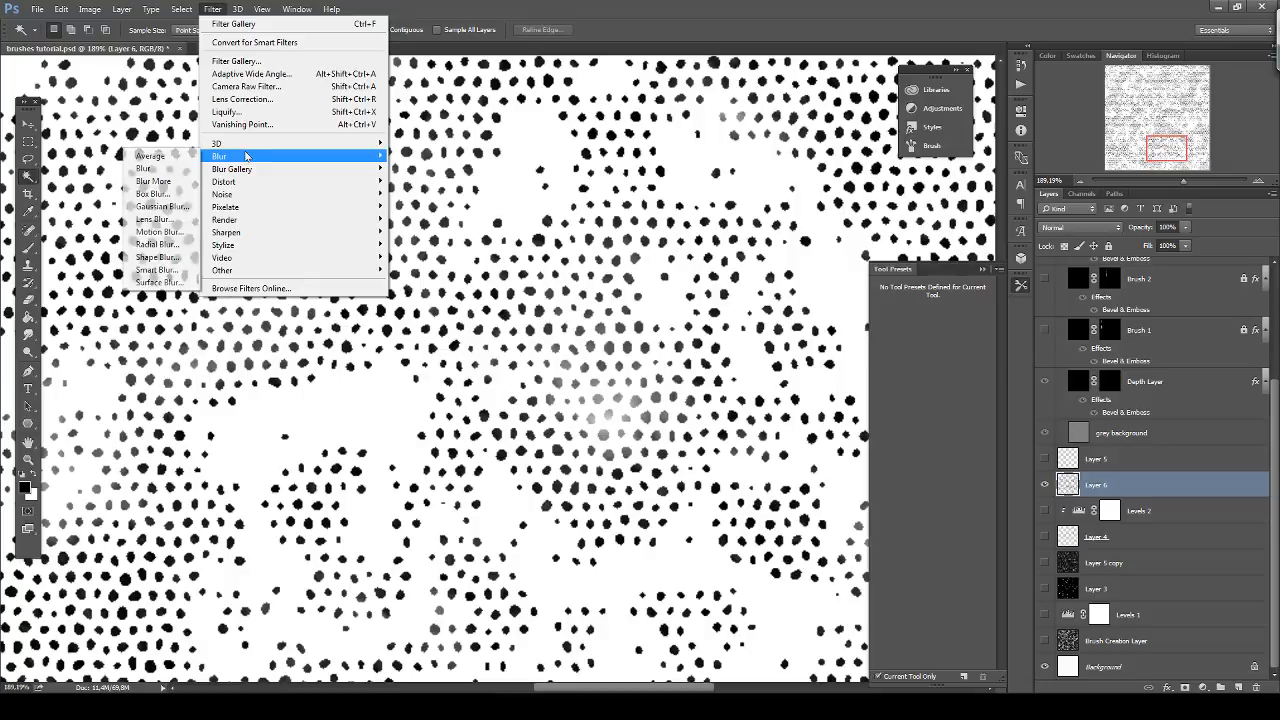
pyautogui.click(160, 207)
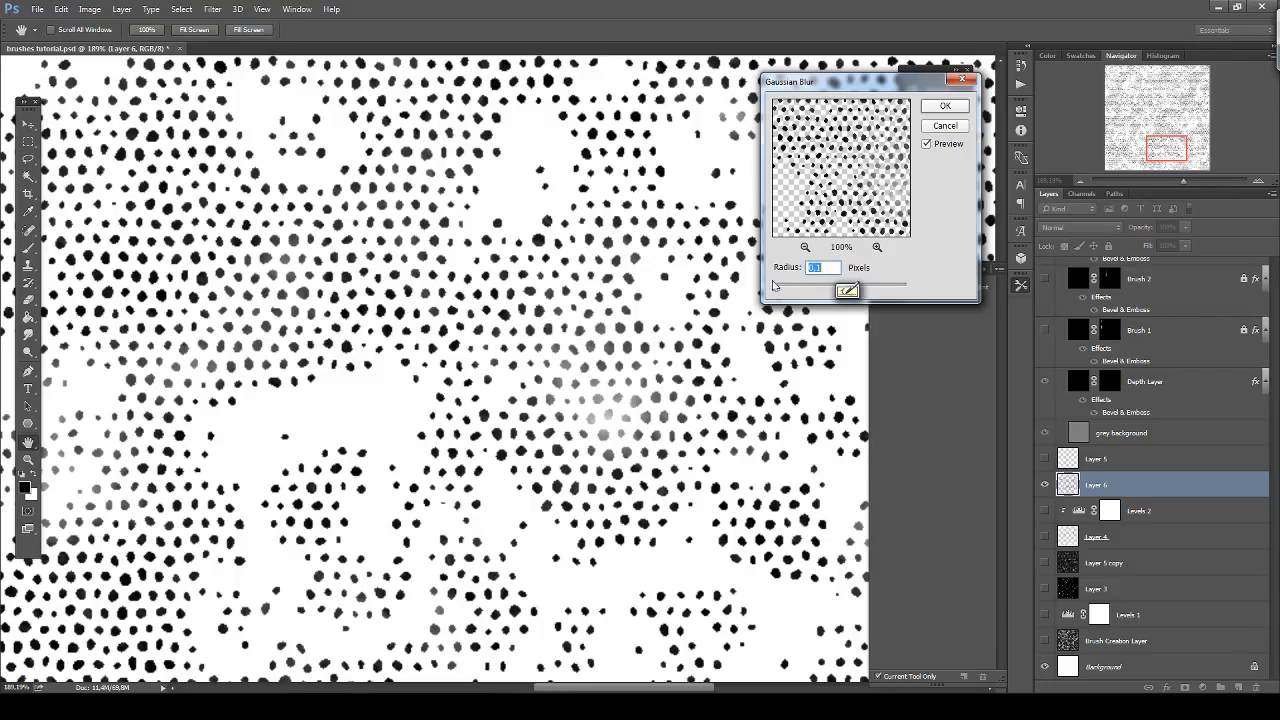
pyautogui.moveTo(772, 286); pyautogui.dragTo(785, 288)
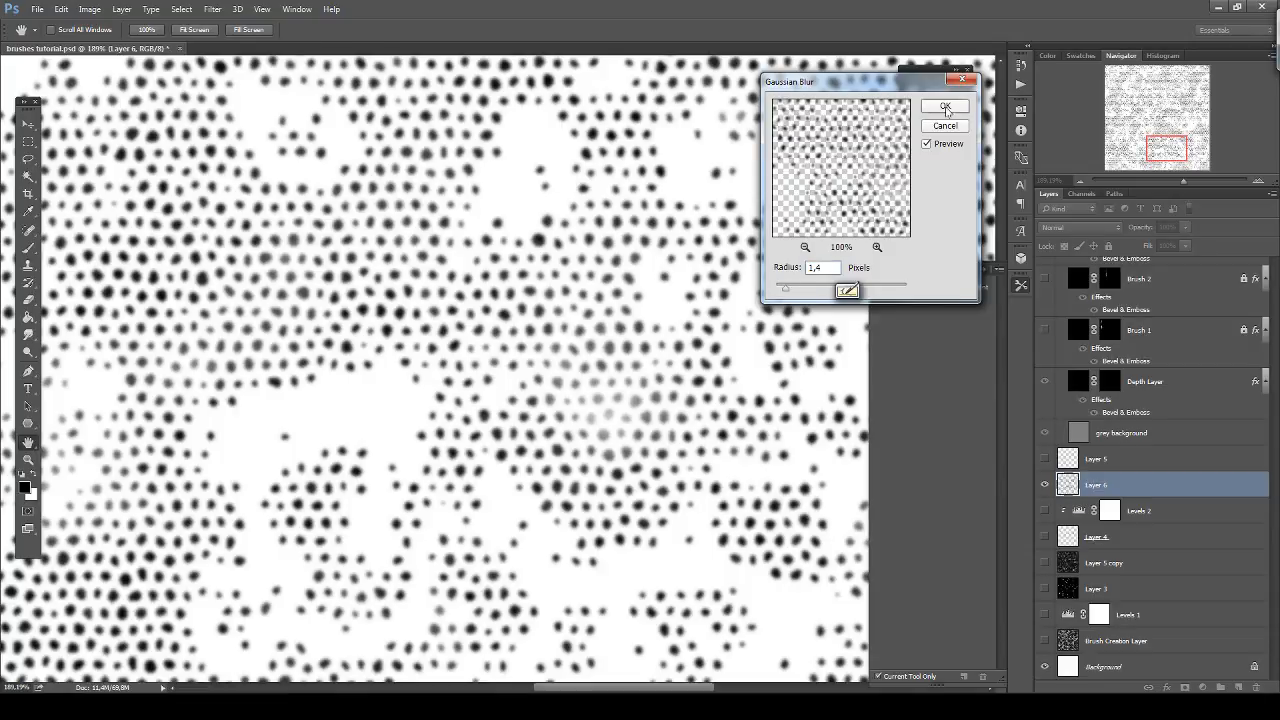
pyautogui.click(946, 108)
pyautogui.press('w')
pyautogui.scroll(5, 658, 157)
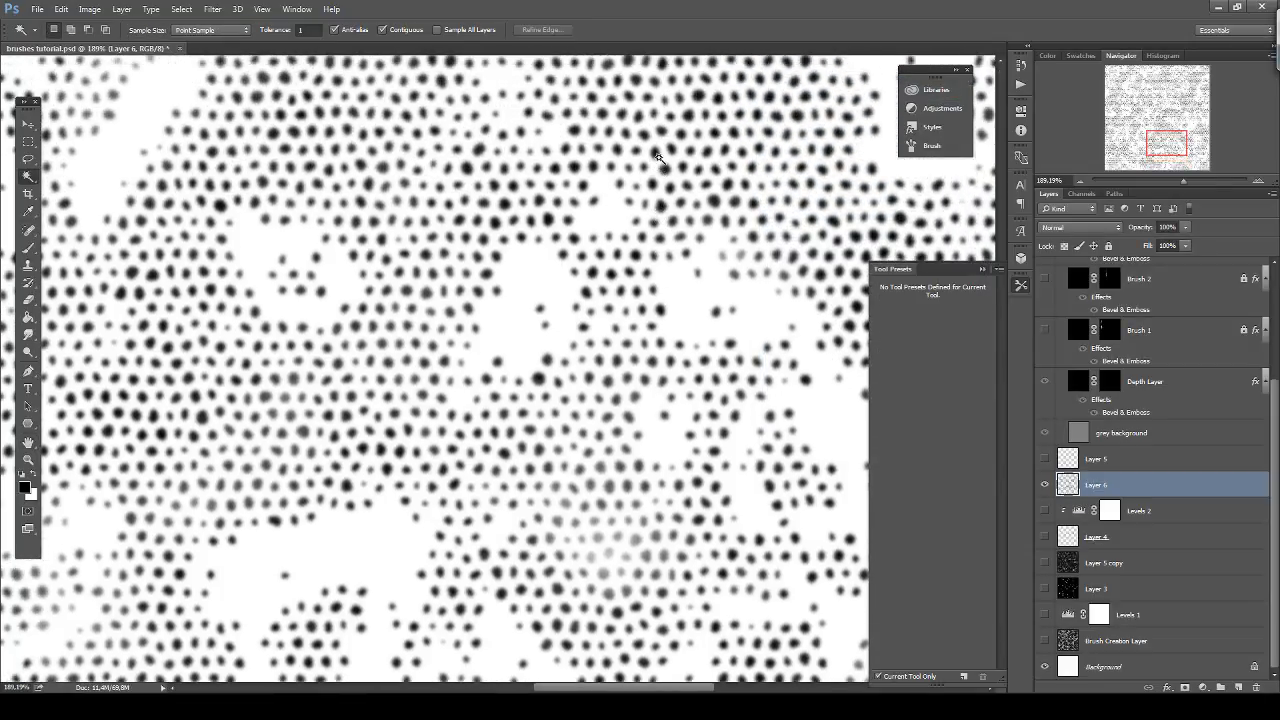
# Lasso the small isolated cluster of dots on Layer 6 with the feather set to 0 px.
pyautogui.scroll(4, 658, 157)
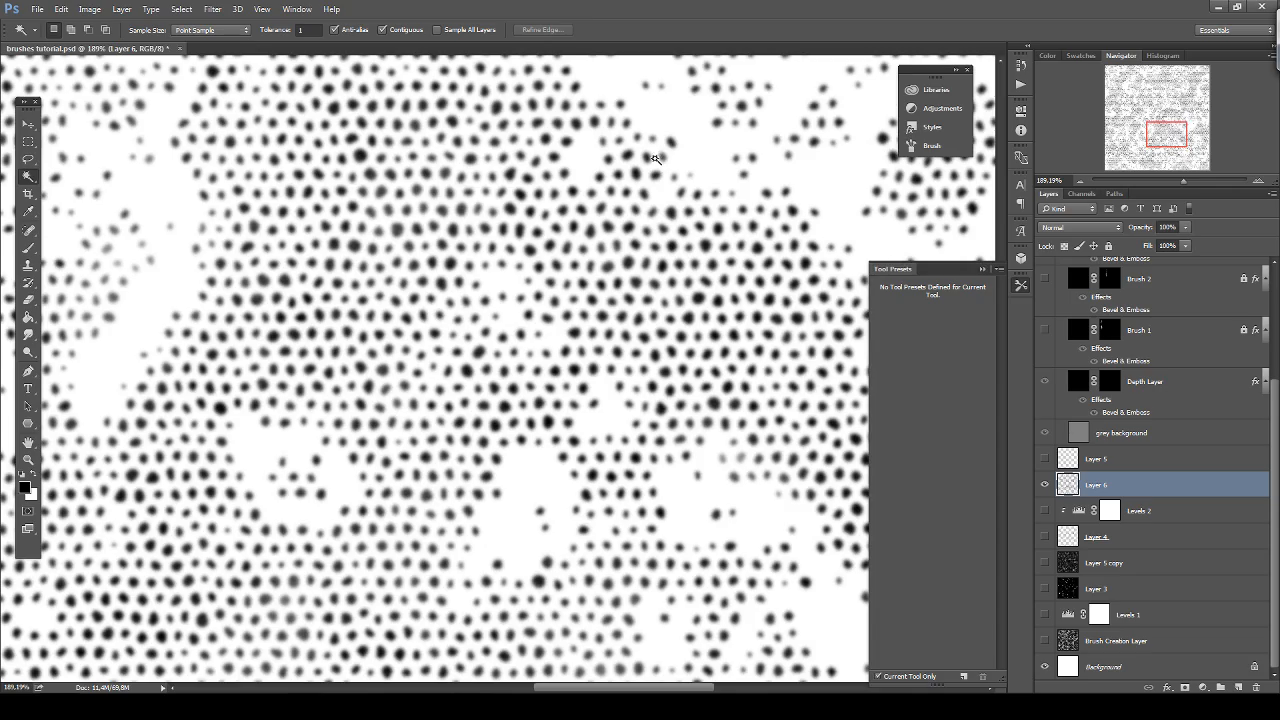
pyautogui.scroll(-5, 655, 158)
pyautogui.scroll(4, 483, 238)
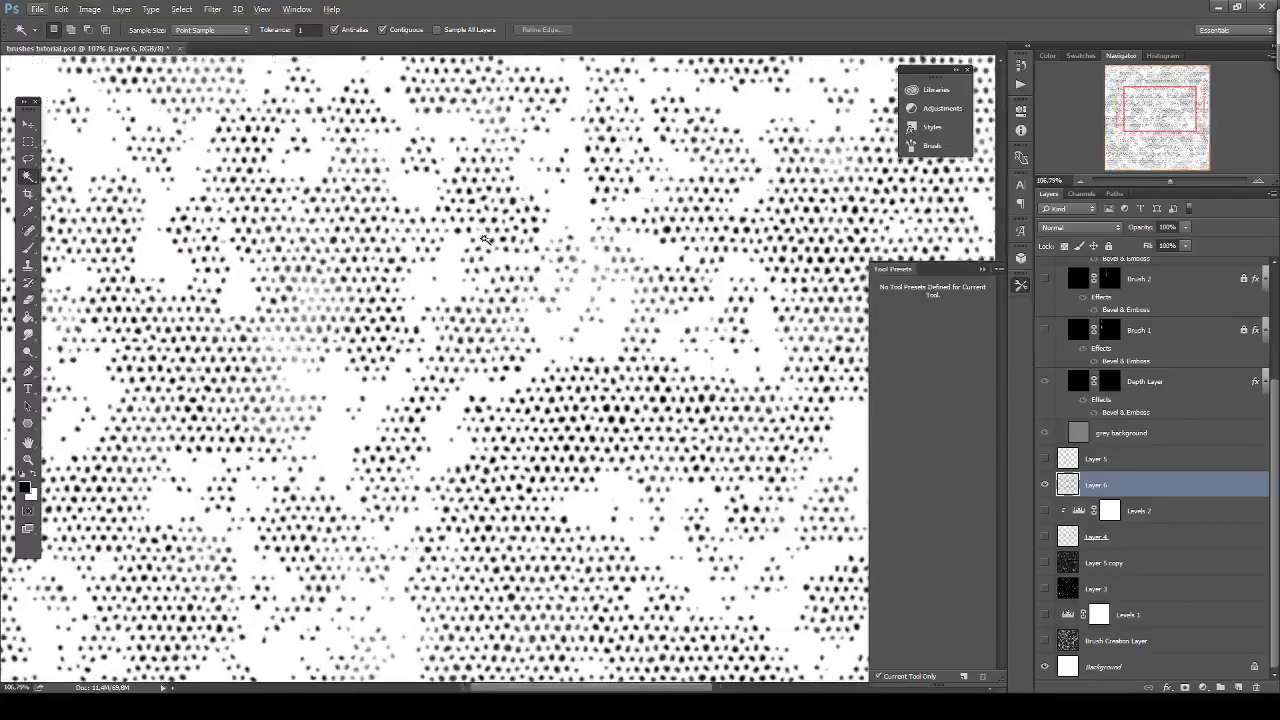
pyautogui.scroll(-4, 483, 238)
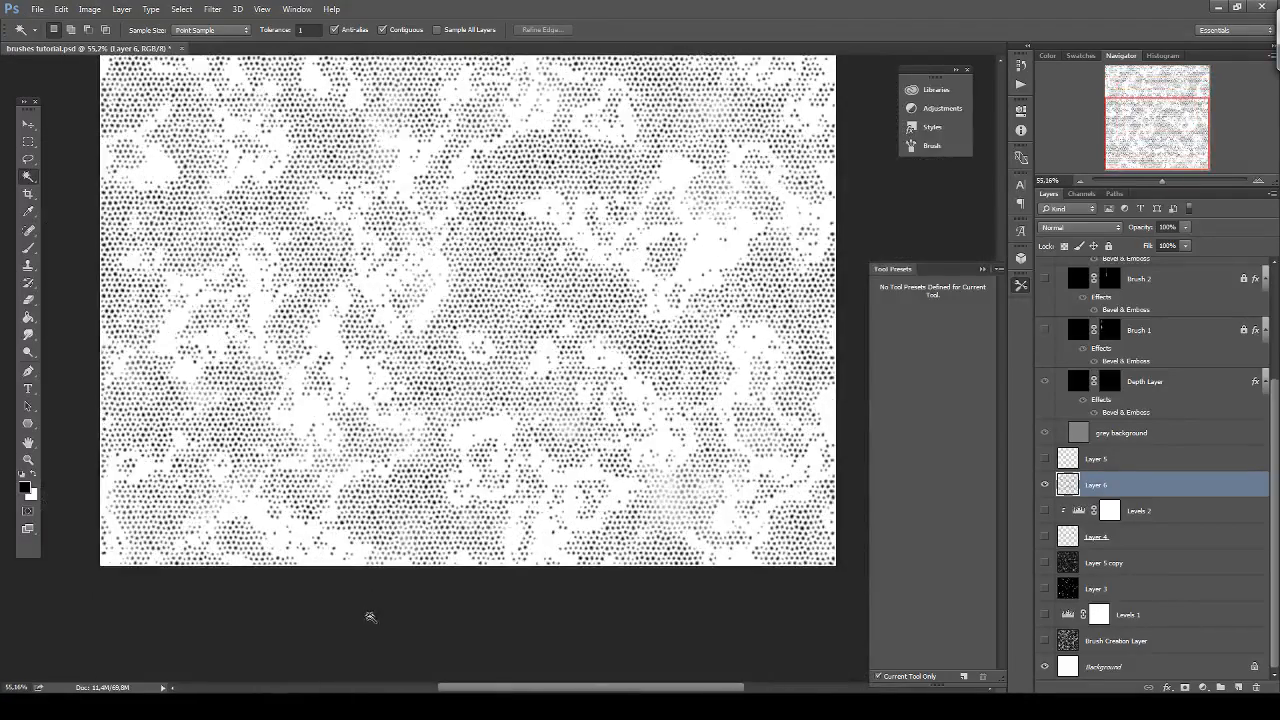
pyautogui.scroll(4, 324, 544)
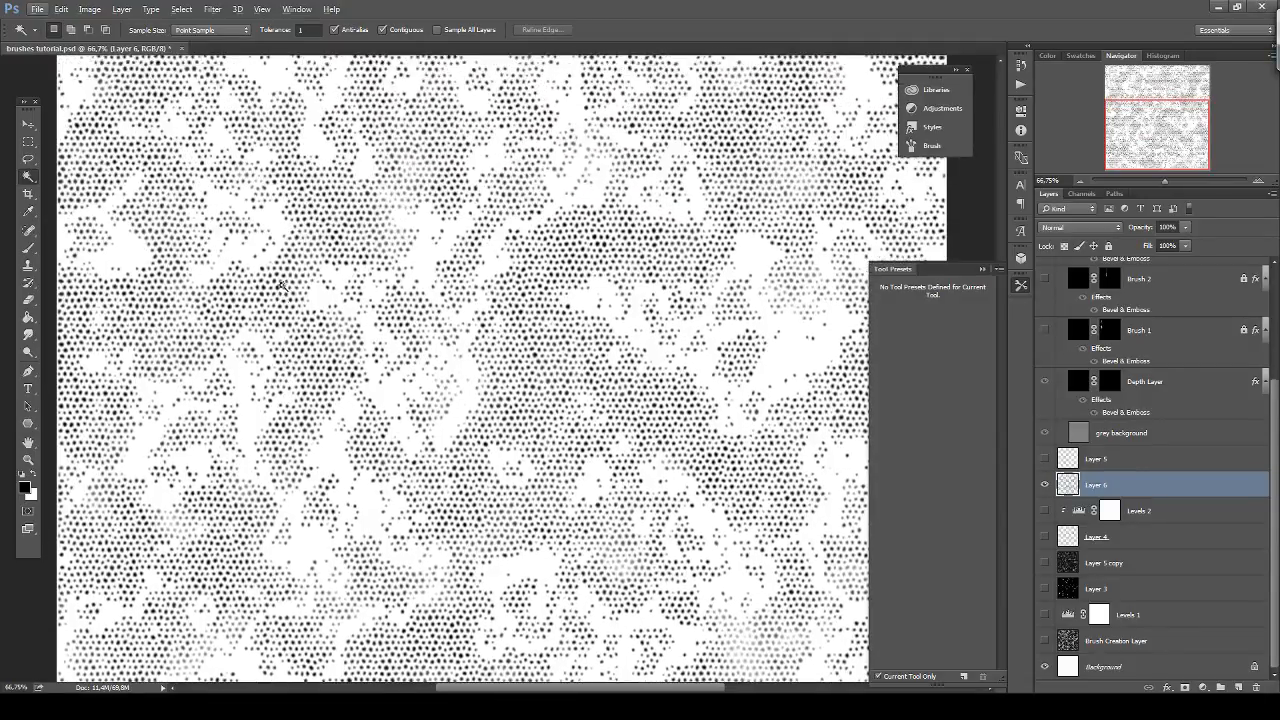
pyautogui.scroll(8, 282, 286)
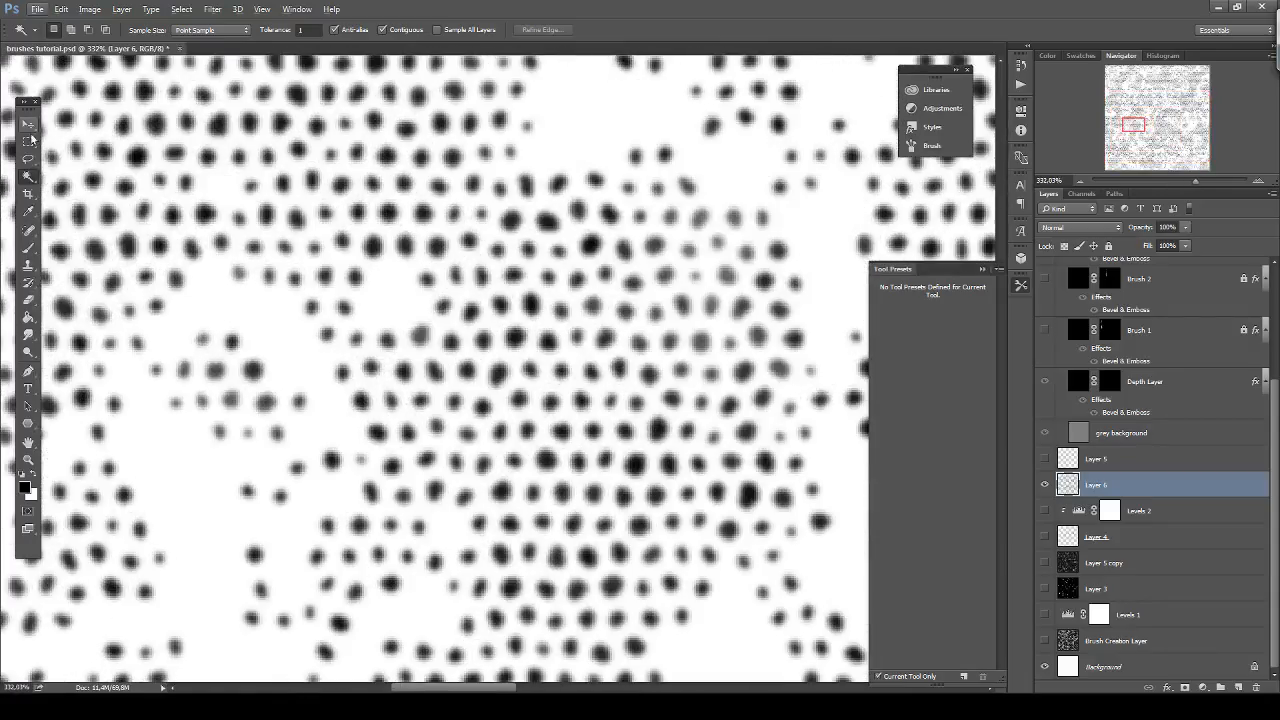
pyautogui.click(28, 158)
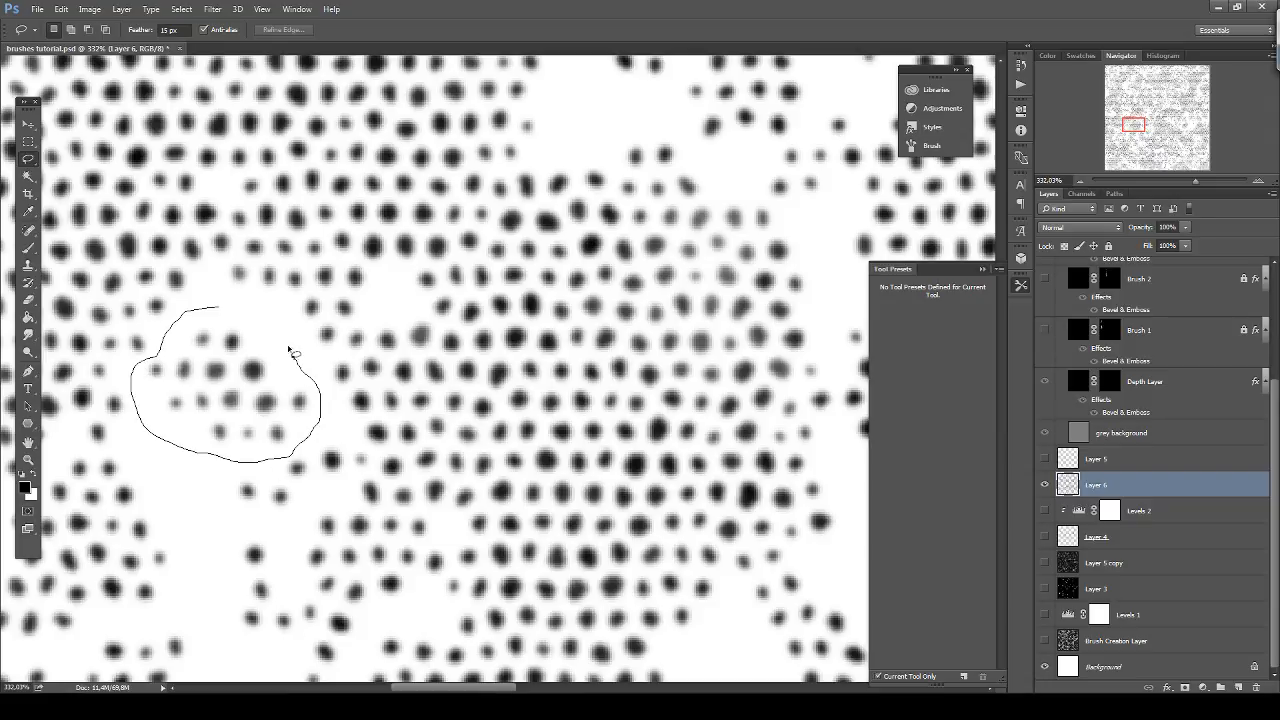
pyautogui.moveTo(291, 352); pyautogui.dragTo(285, 340)
pyautogui.press('Return')
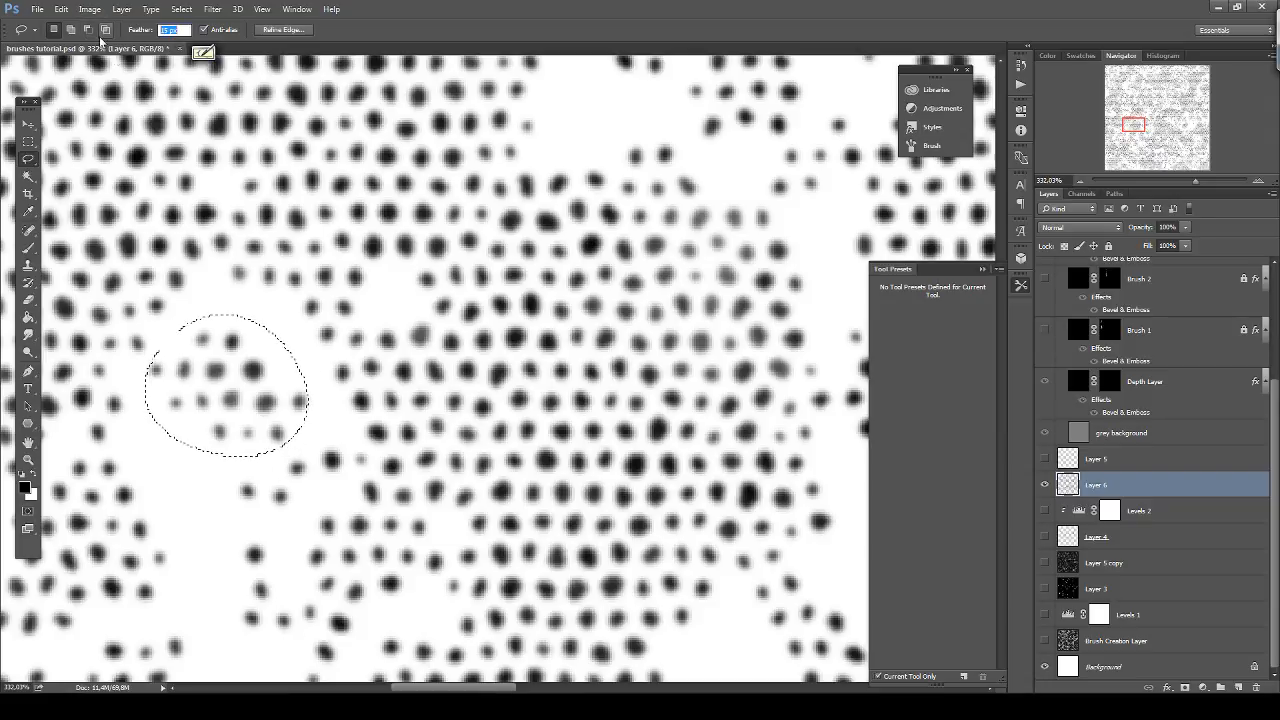
pyautogui.write('0')
pyautogui.click(322, 318)
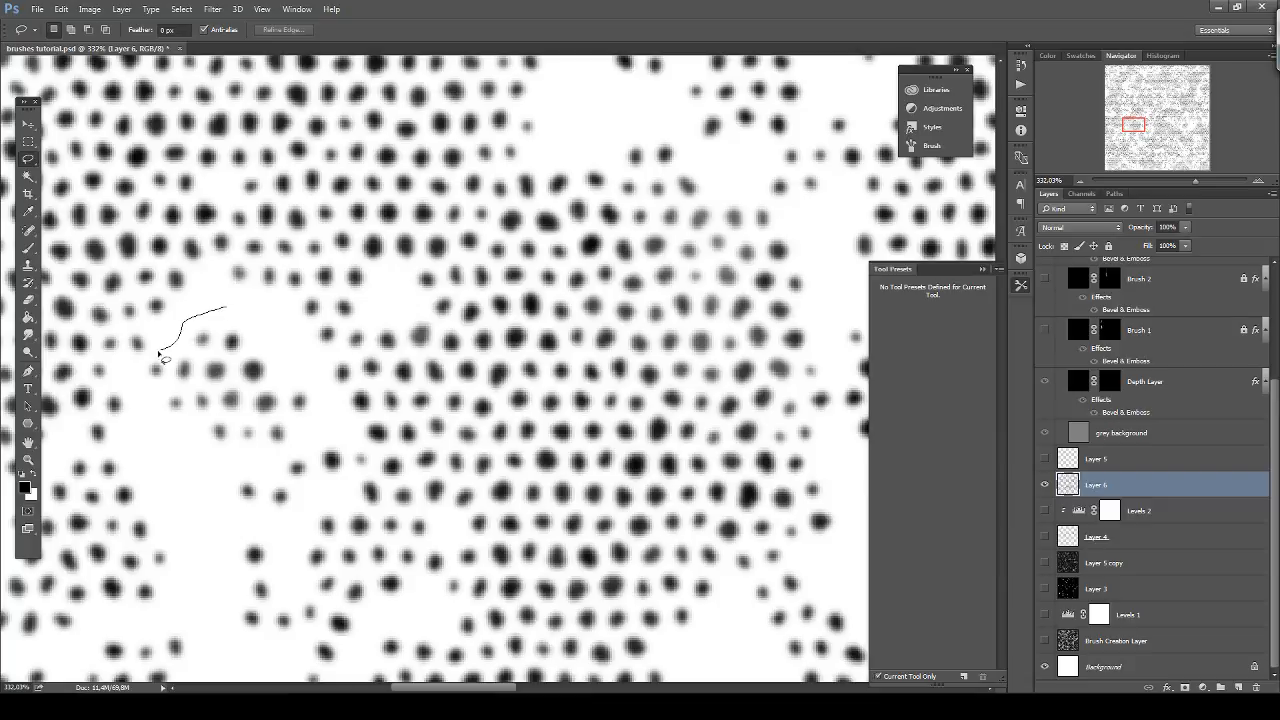
pyautogui.moveTo(318, 418); pyautogui.dragTo(280, 309)
# Copy the lassoed dots onto a new layer and show it with Layer 5 while Layer 6 is hidden.
pyautogui.click(1045, 484)
pyautogui.click(1045, 458)
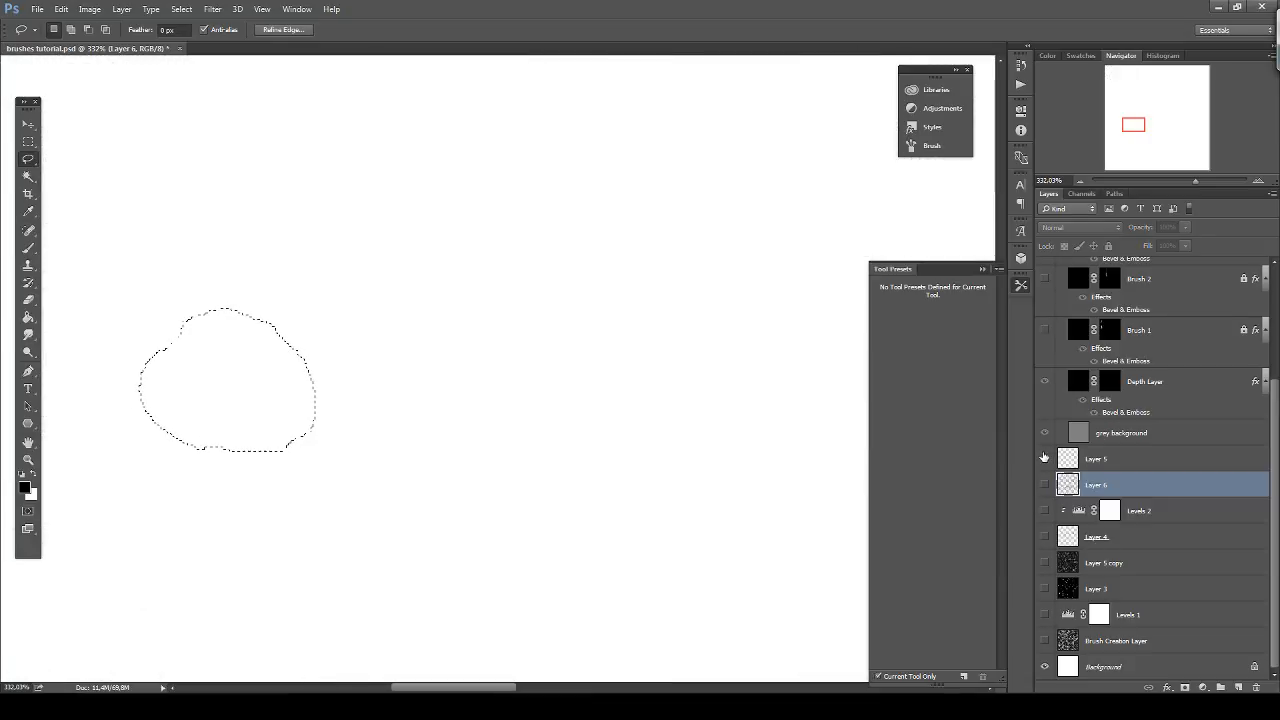
pyautogui.hotkey('ctrl', 'd')
pyautogui.hotkey('ctrl', 'v')
pyautogui.moveTo(546, 361); pyautogui.dragTo(505, 358)
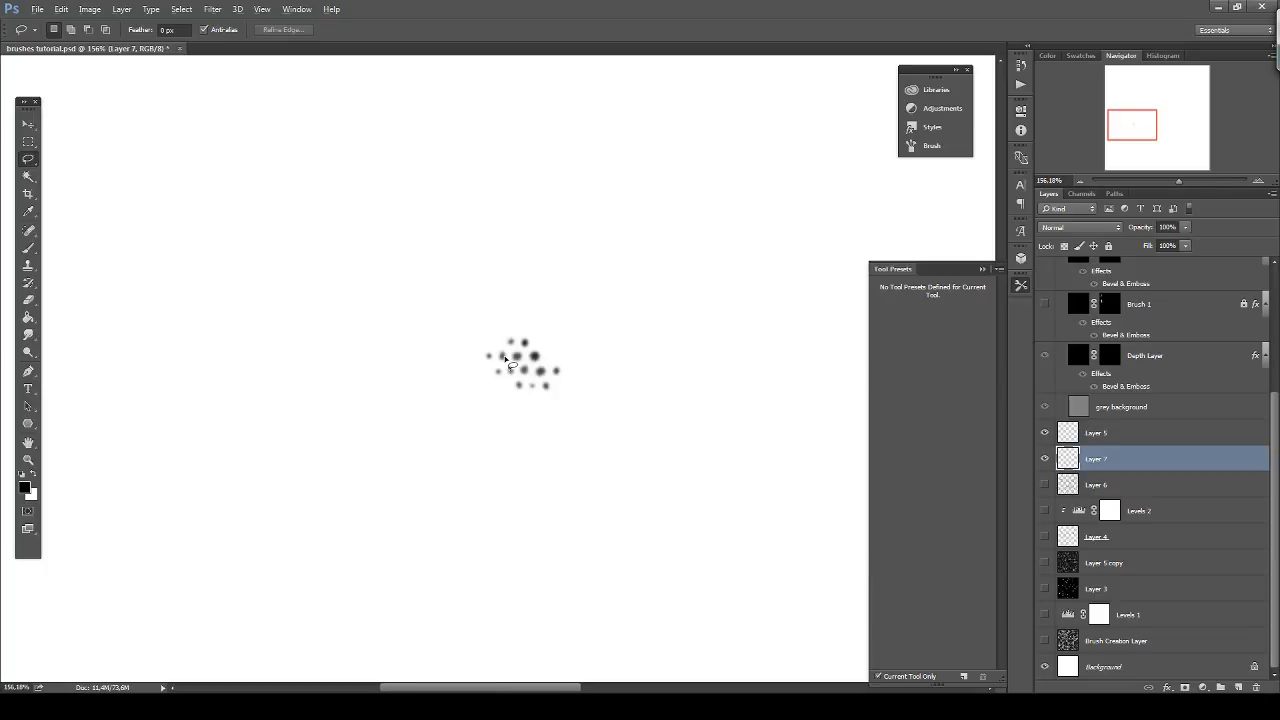
pyautogui.scroll(-14, 551, 368)
pyautogui.scroll(4, 364, 395)
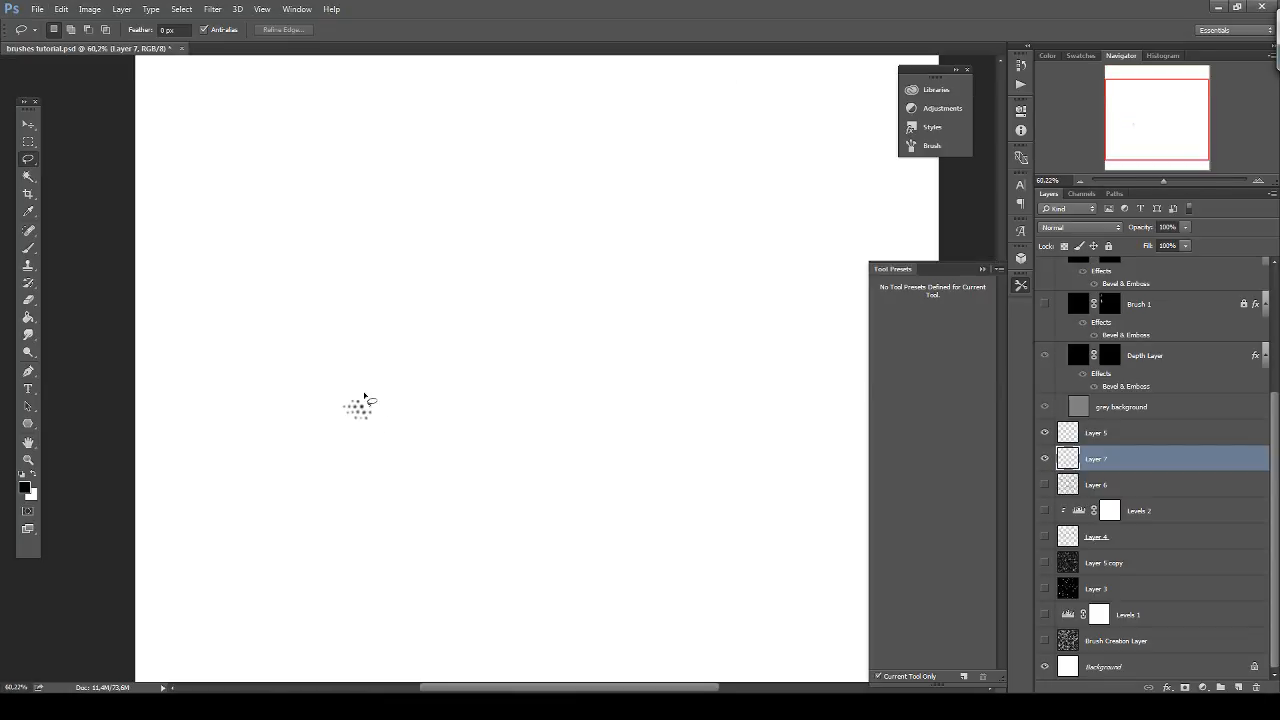
# Move the pasted dot cluster on Layer 7 up and slightly to the right on the canvas.
pyautogui.click(31, 125)
pyautogui.moveTo(428, 389); pyautogui.dragTo(497, 280)
pyautogui.scroll(15, 497, 280)
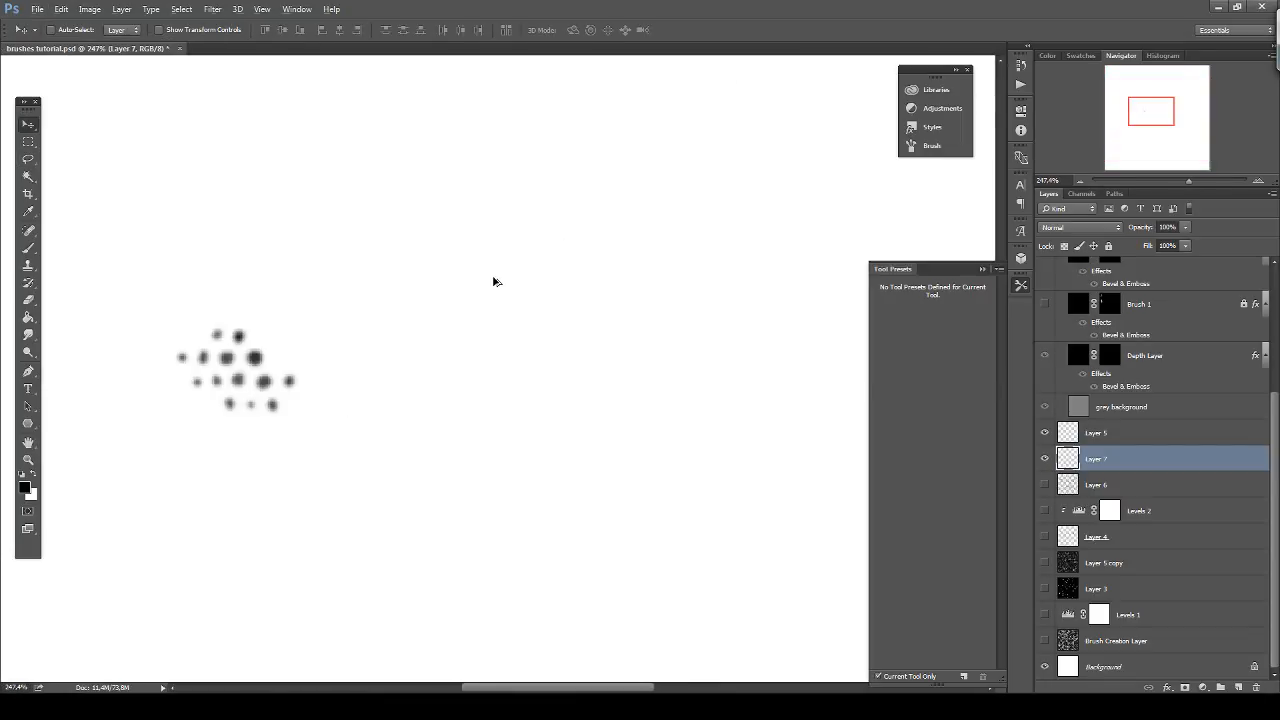
pyautogui.moveTo(386, 457); pyautogui.dragTo(551, 406)
pyautogui.scroll(3, 557, 414)
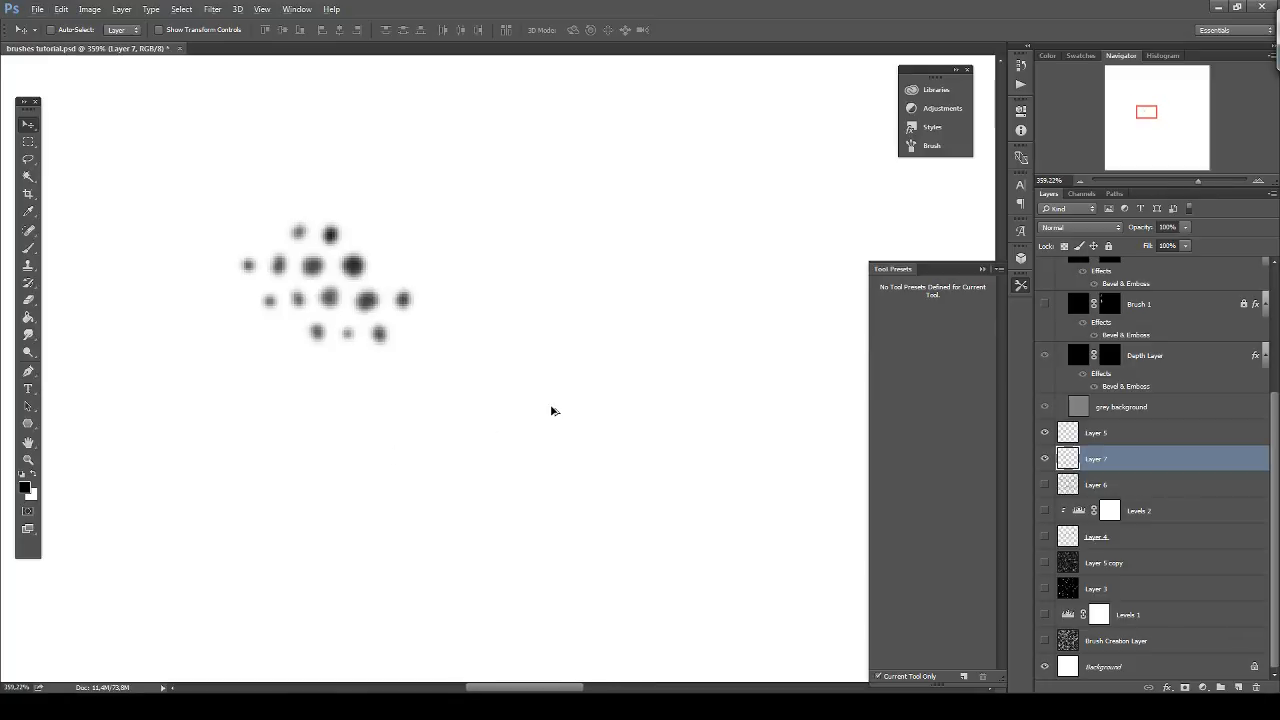
pyautogui.moveTo(175, 288); pyautogui.dragTo(317, 334)
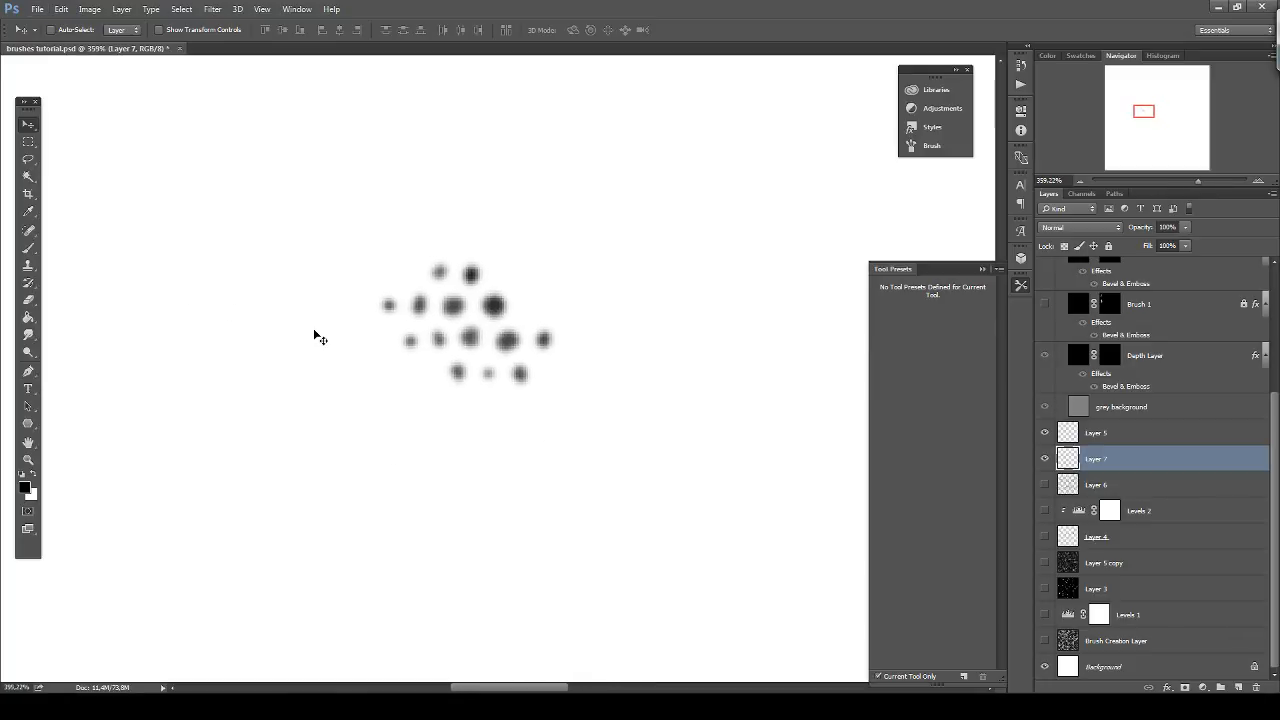
pyautogui.scroll(2, 317, 334)
# Set the Elliptical Marquee tool's feather to 0 px for selecting single dots.
pyautogui.rightClick(30, 145)
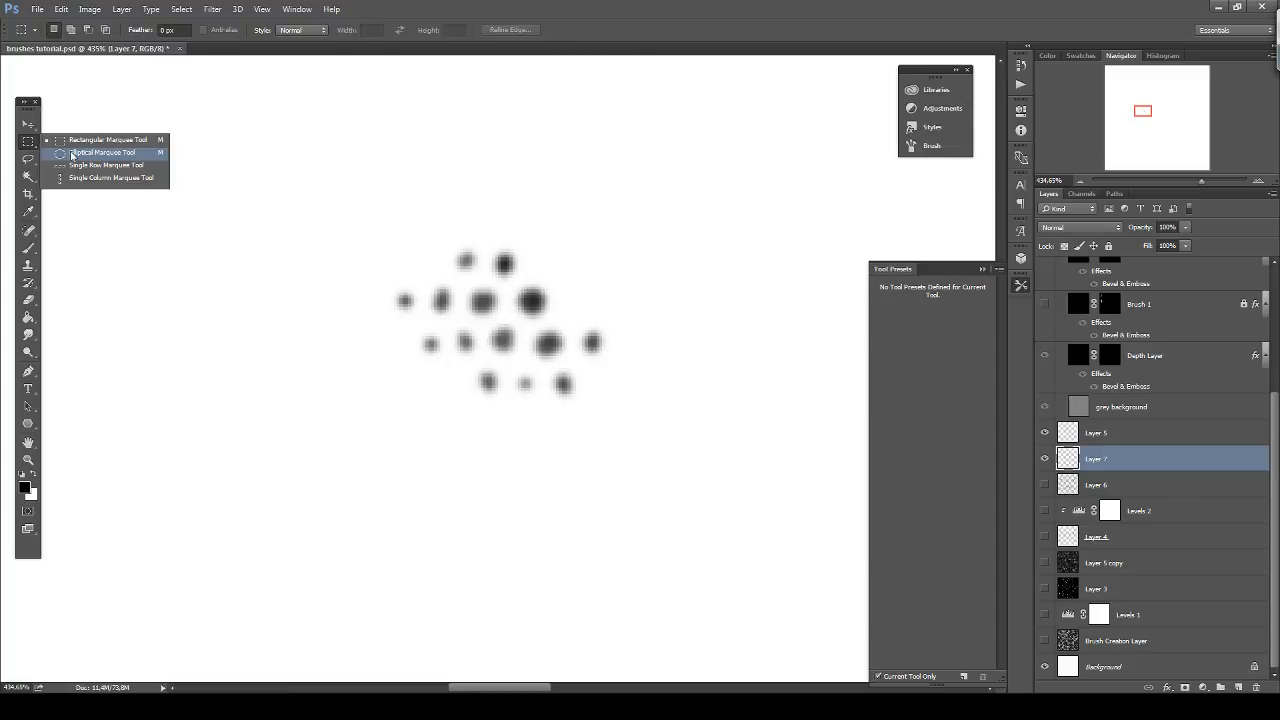
pyautogui.click(85, 152)
pyautogui.moveTo(394, 287); pyautogui.dragTo(425, 318)
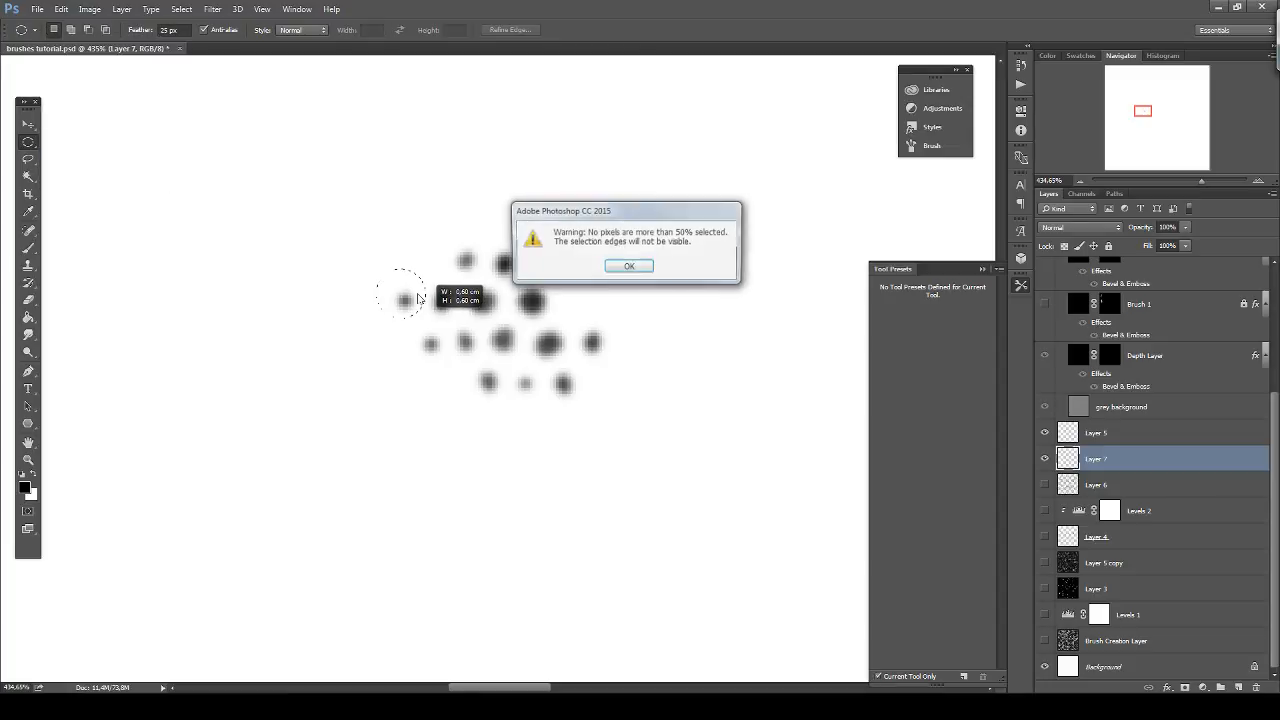
pyautogui.click(629, 267)
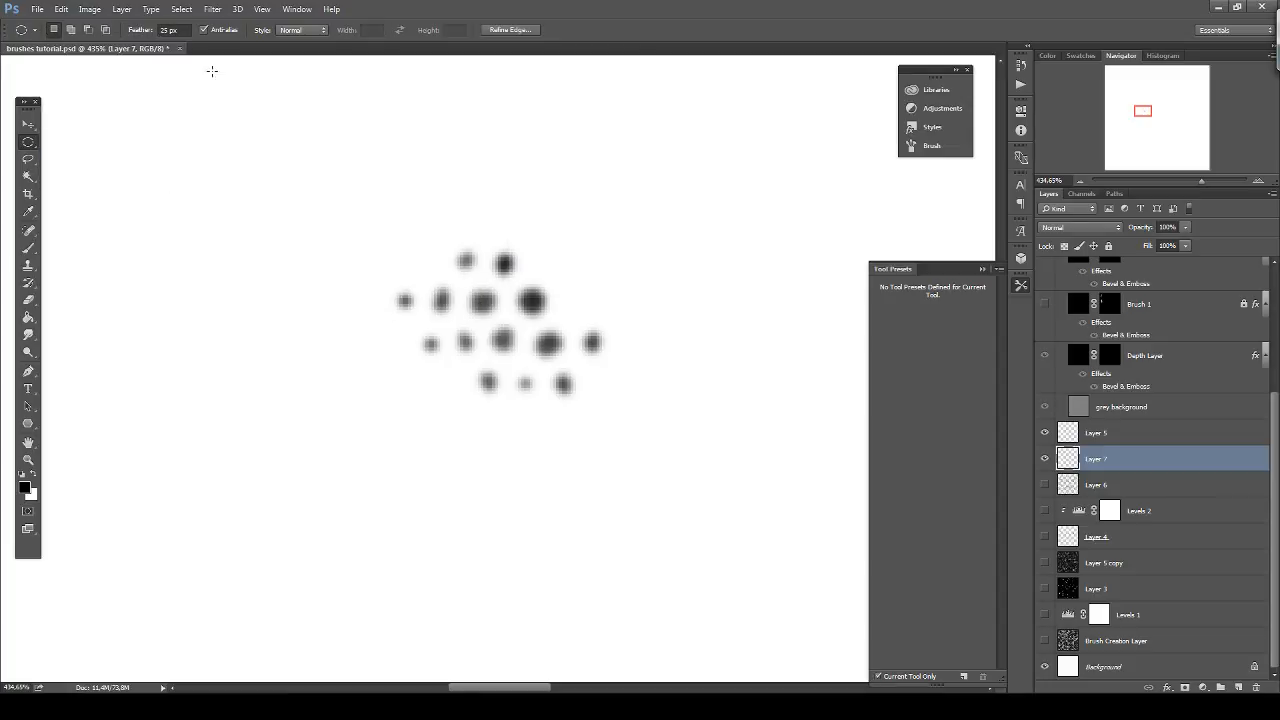
pyautogui.click(178, 30)
pyautogui.write('0')
# Try to move the leftmost dot up beside the cluster's top row.
pyautogui.moveTo(377, 273); pyautogui.dragTo(431, 327)
pyautogui.moveTo(417, 302)
pyautogui.mouseDown()
pyautogui.moveTo(424, 279)
pyautogui.moveTo(449, 269)
pyautogui.mouseUp()
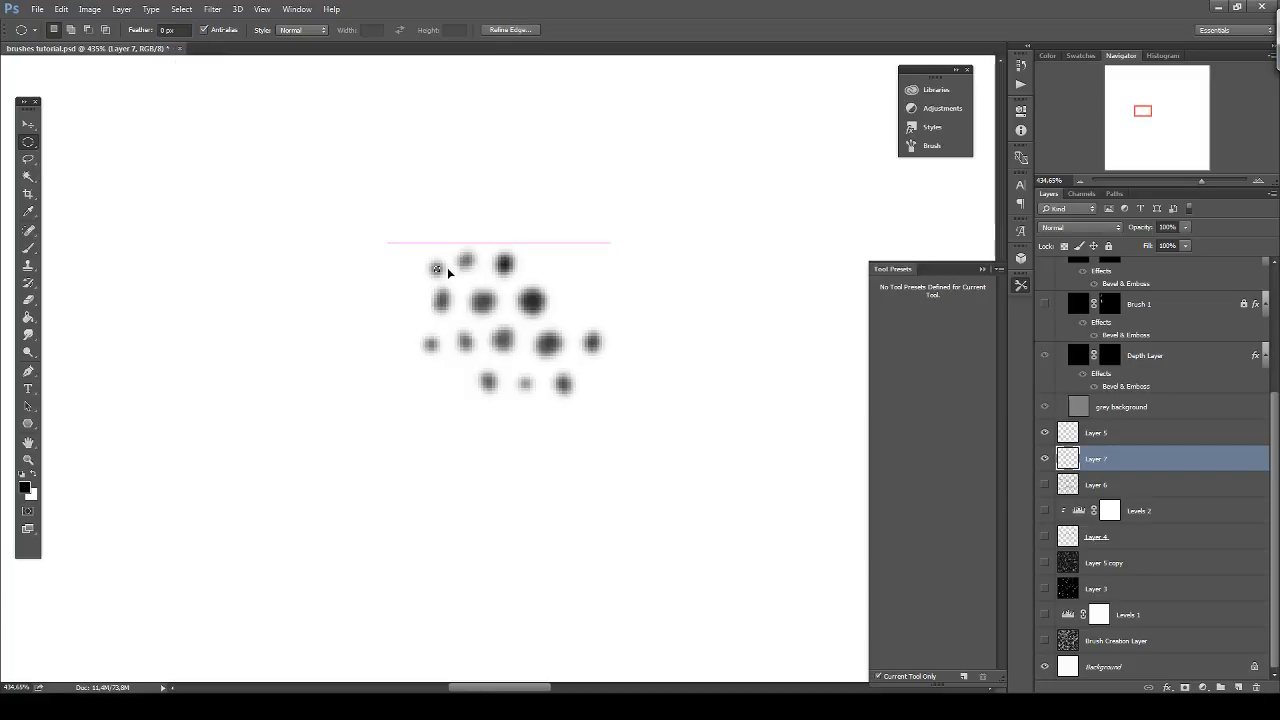
pyautogui.hotkey('ctrl', 'z')
pyautogui.click(374, 260)
# Move the leftmost dot up beside the top row and take the large dot out of the third row.
pyautogui.scroll(5, 441, 308)
pyautogui.moveTo(333, 267)
pyautogui.mouseDown()
pyautogui.moveTo(418, 325)
pyautogui.moveTo(436, 250)
pyautogui.moveTo(469, 326)
pyautogui.moveTo(438, 310)
pyautogui.mouseUp()
pyautogui.click(424, 280)
pyautogui.moveTo(474, 271); pyautogui.dragTo(524, 304)
pyautogui.moveTo(524, 304)
pyautogui.mouseDown()
pyautogui.moveTo(550, 310)
pyautogui.moveTo(551, 330)
pyautogui.moveTo(650, 357)
pyautogui.moveTo(647, 399)
pyautogui.mouseUp()
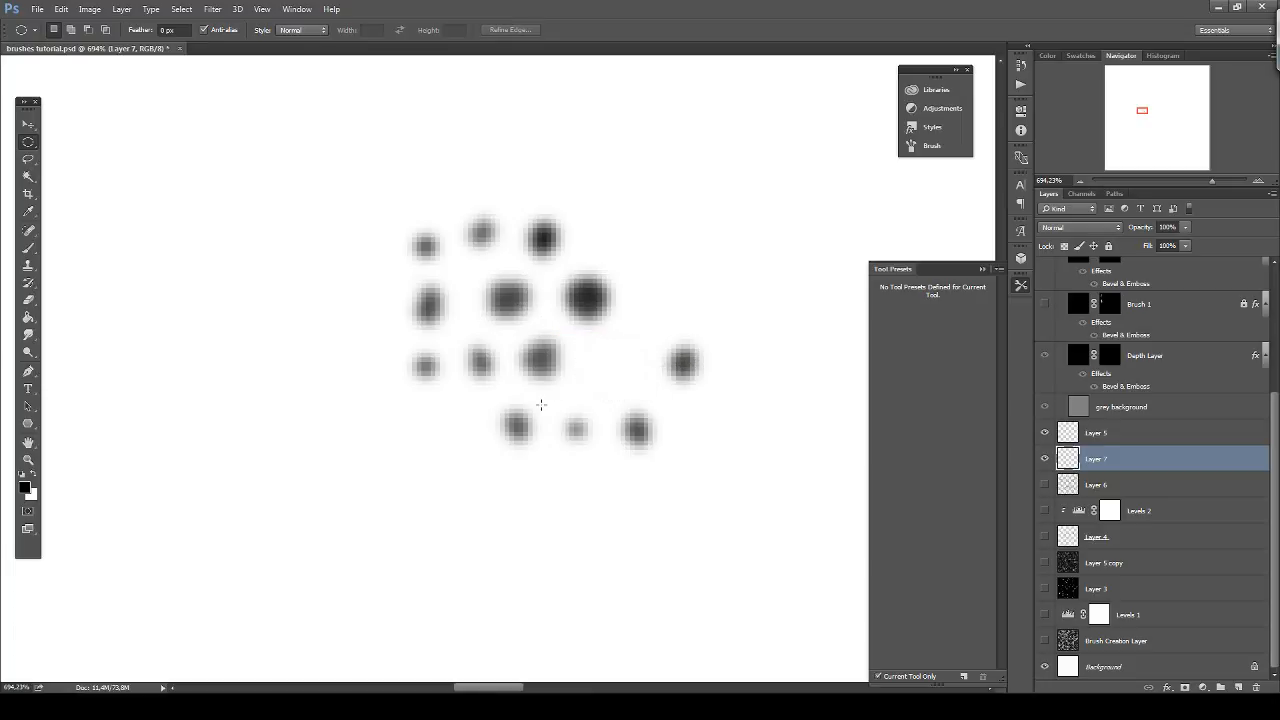
# Rearrange the outlying right-hand and lower dots into a tall, narrow cluster with single dots at its top and bottom.
pyautogui.moveTo(541, 404)
pyautogui.mouseDown()
pyautogui.moveTo(572, 405)
pyautogui.moveTo(609, 449)
pyautogui.moveTo(470, 436)
pyautogui.mouseUp()
pyautogui.moveTo(510, 328)
pyautogui.mouseDown()
pyautogui.moveTo(578, 391)
pyautogui.moveTo(615, 225)
pyautogui.moveTo(548, 172)
pyautogui.mouseUp()
pyautogui.click(671, 277)
pyautogui.moveTo(634, 317)
pyautogui.mouseDown()
pyautogui.moveTo(722, 395)
pyautogui.moveTo(571, 362)
pyautogui.moveTo(558, 373)
pyautogui.moveTo(645, 415)
pyautogui.moveTo(697, 512)
pyautogui.mouseUp()
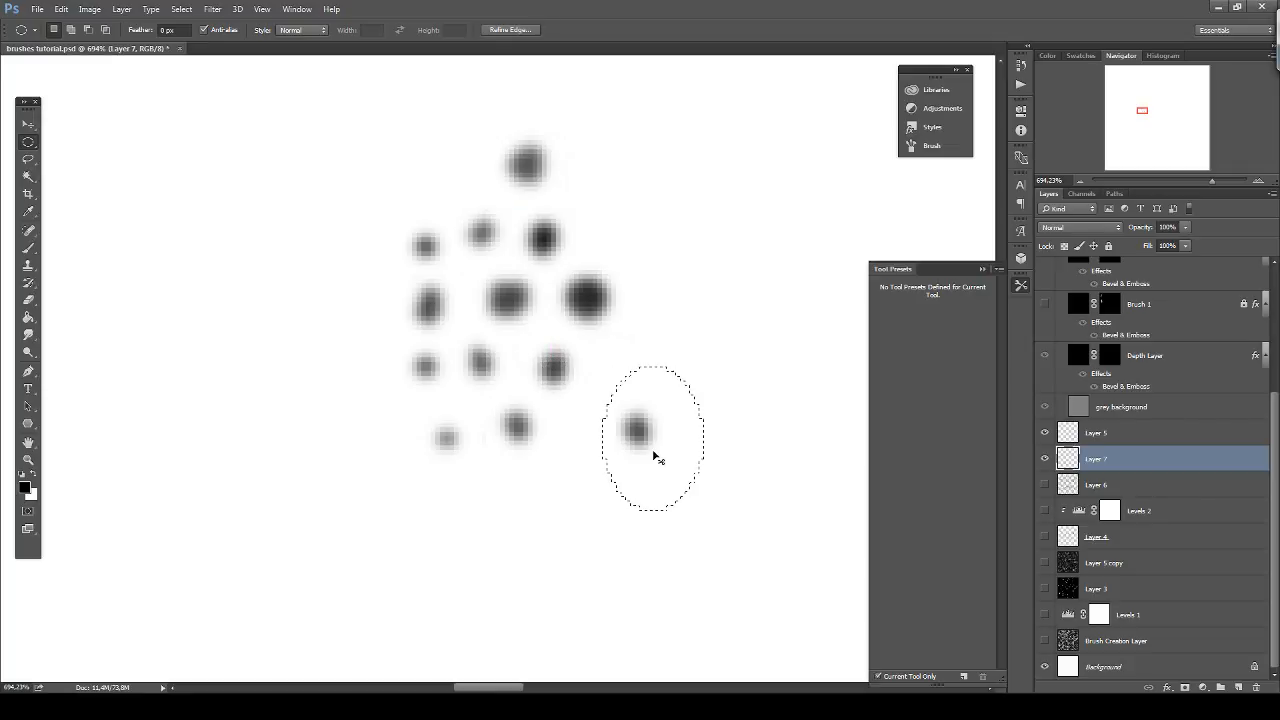
pyautogui.moveTo(654, 457); pyautogui.dragTo(513, 500)
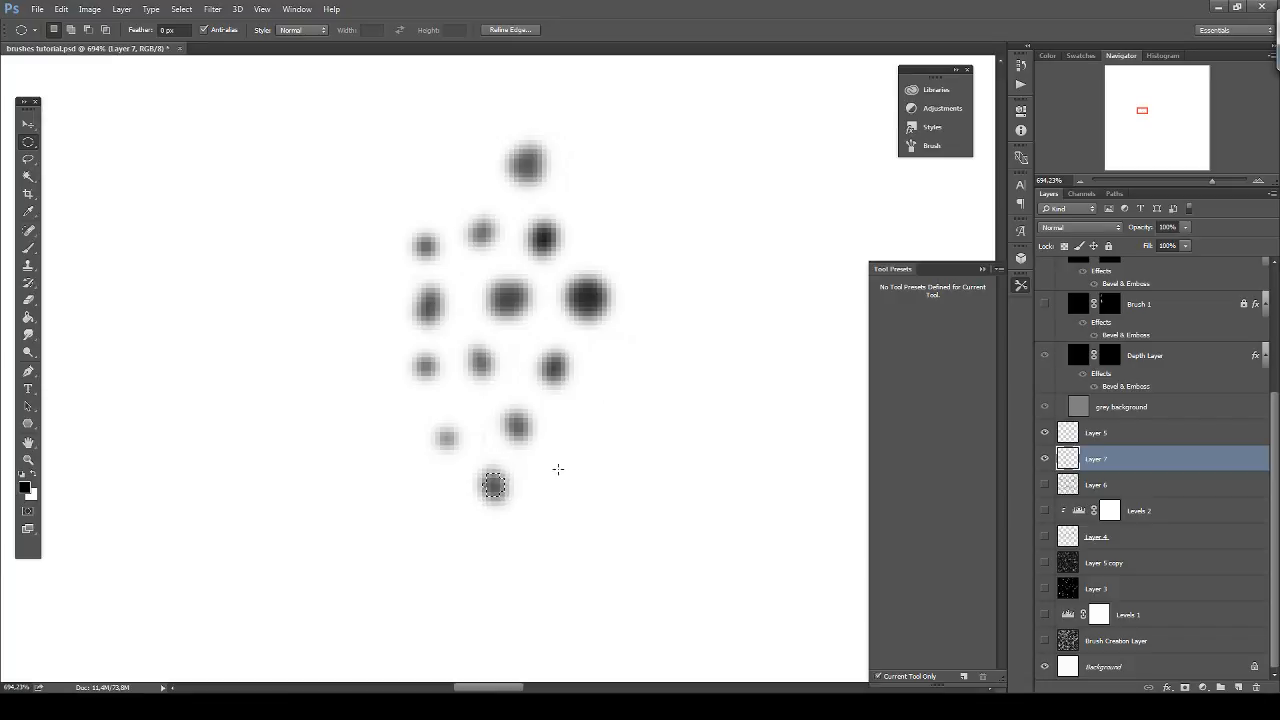
pyautogui.moveTo(474, 420); pyautogui.dragTo(491, 450)
pyautogui.click(705, 444)
# Define a brush preset named Brush 6 from a rectangular selection around the dot cluster.
pyautogui.scroll(-5, 643, 343)
pyautogui.scroll(2, 440, 249)
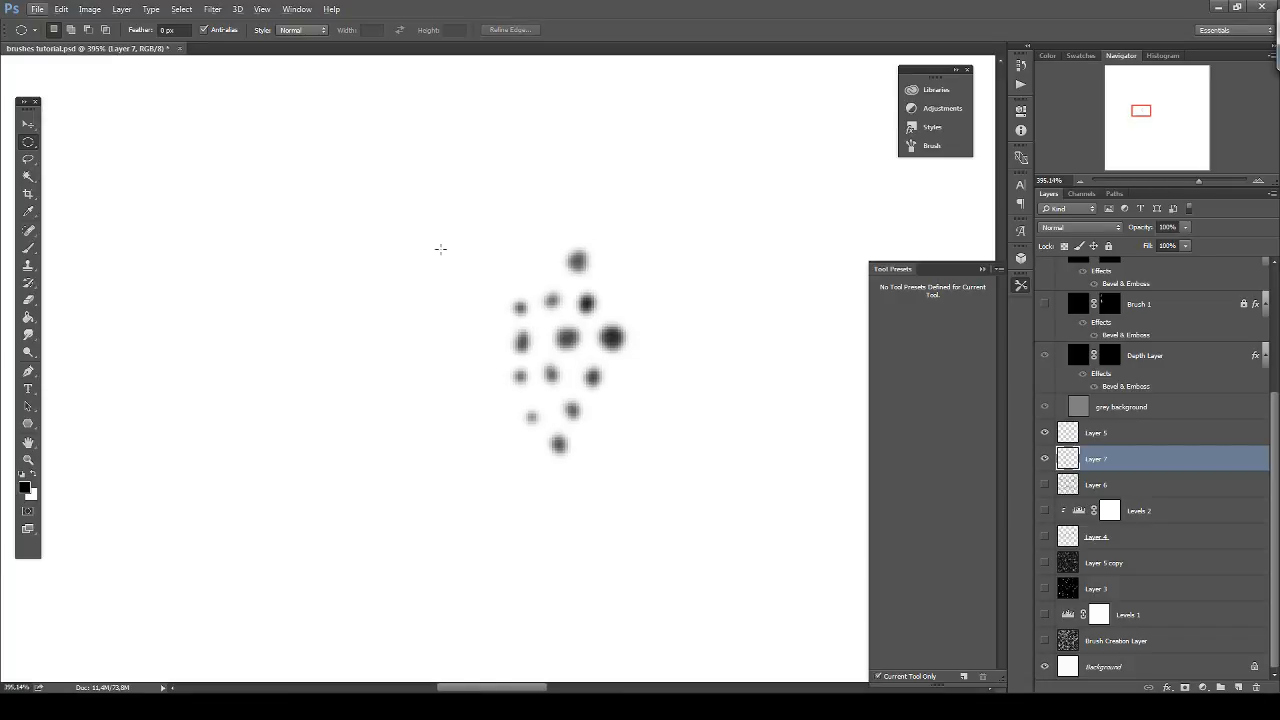
pyautogui.rightClick(28, 148)
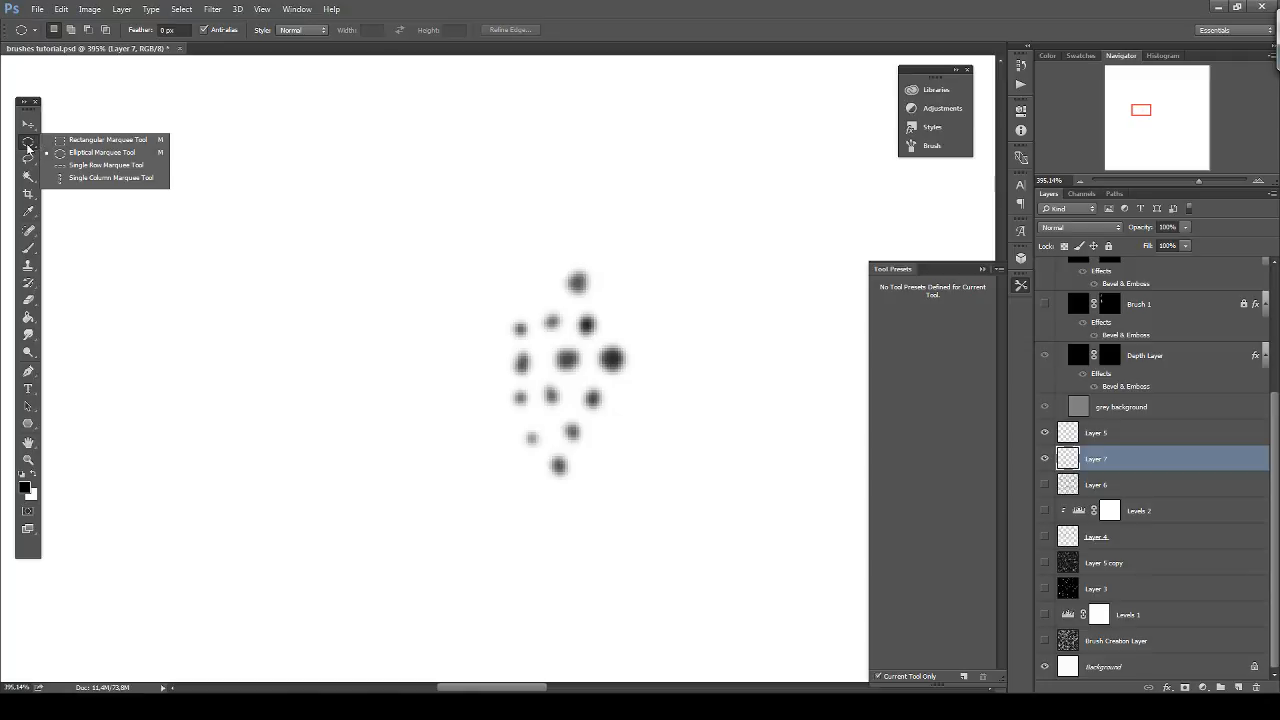
pyautogui.click(80, 138)
pyautogui.moveTo(477, 241); pyautogui.dragTo(643, 511)
pyautogui.click(61, 9)
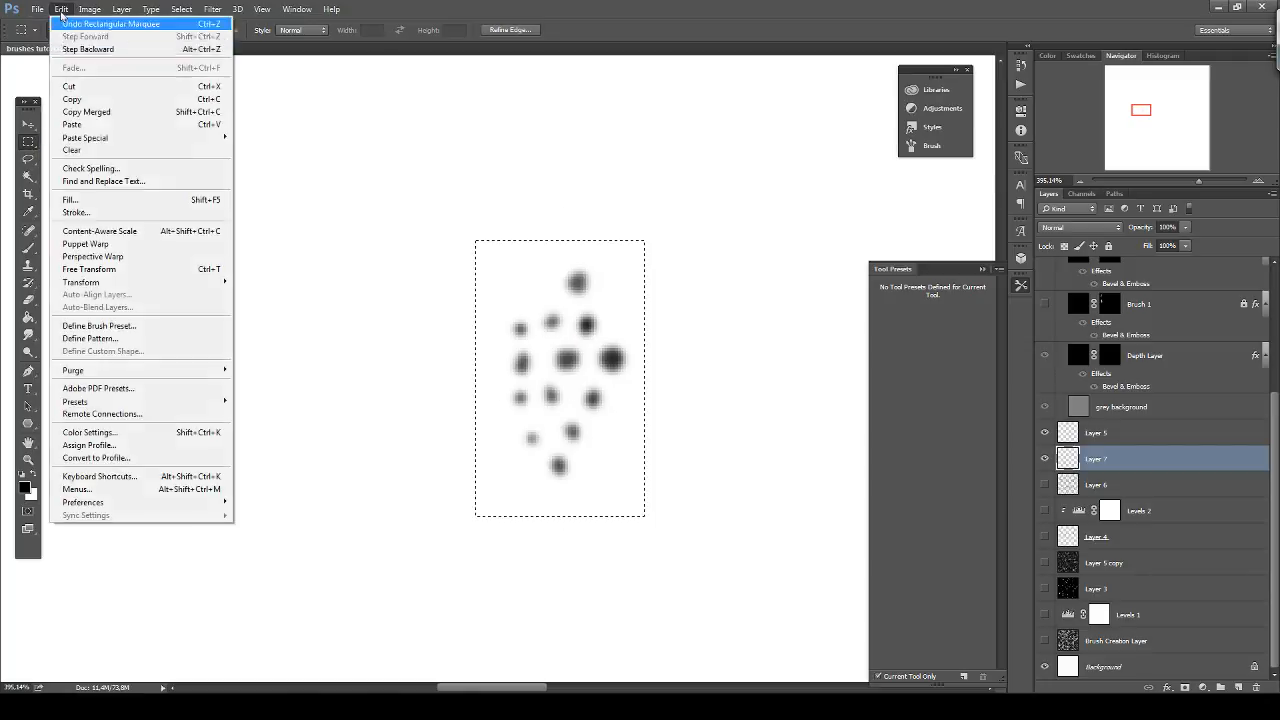
pyautogui.click(143, 326)
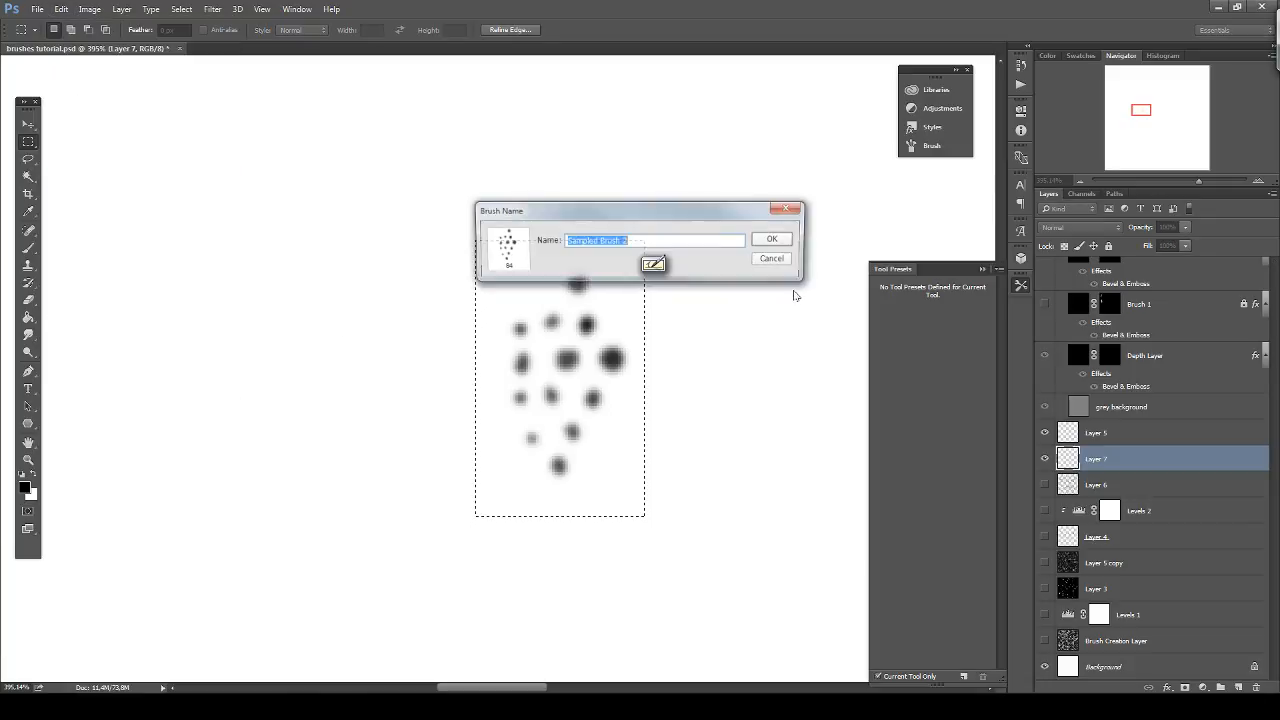
pyautogui.write('Brush 6')
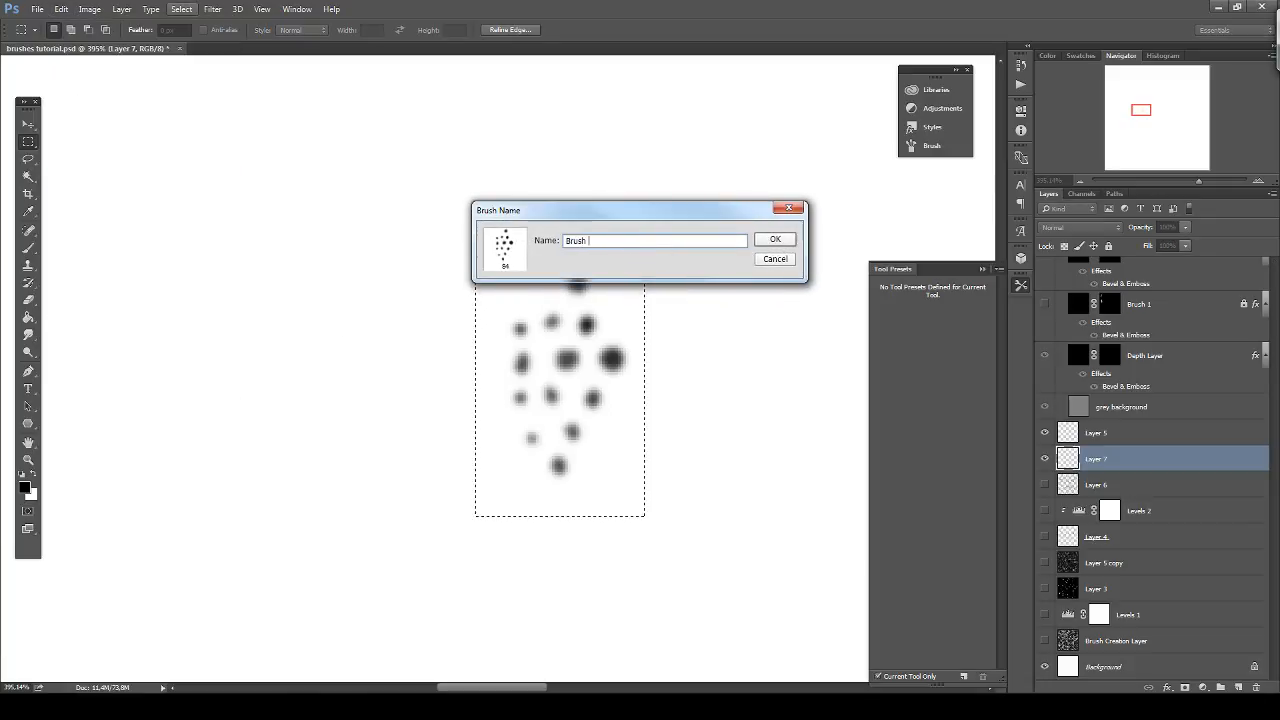
pyautogui.press('Return')
# Clear the dot cluster from Layer 7 and remove the selection.
pyautogui.press('Delete')
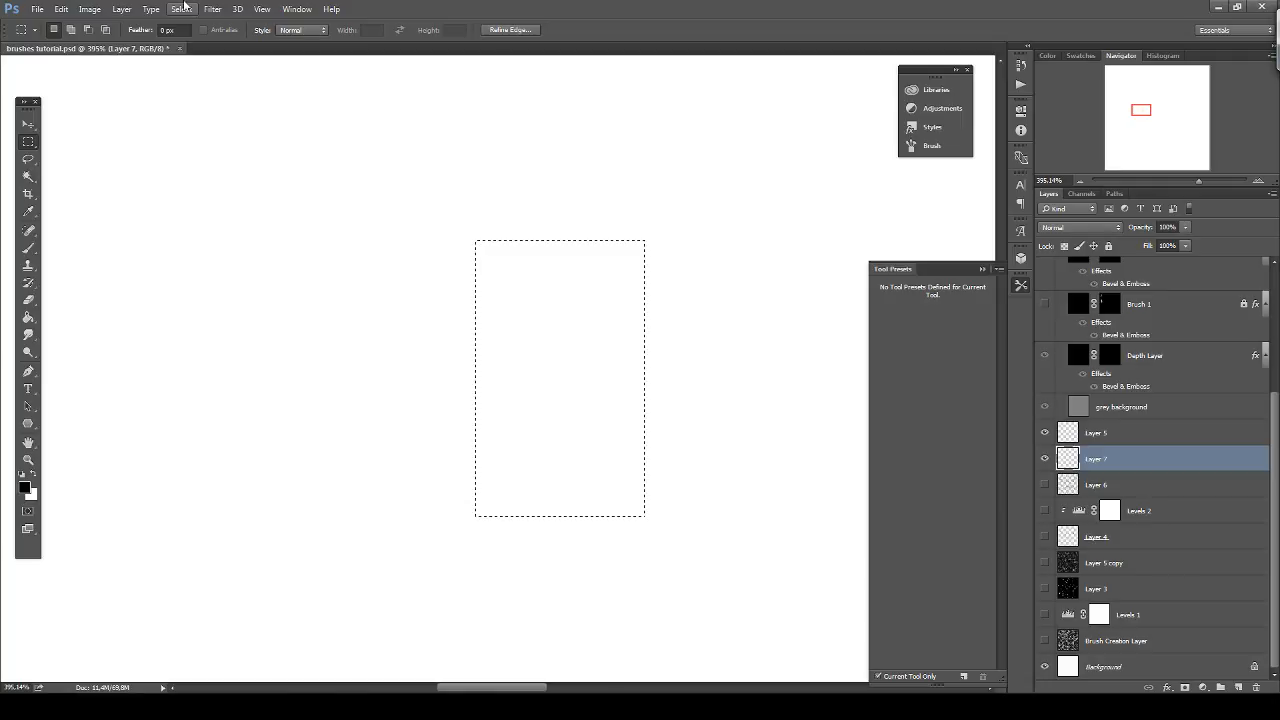
pyautogui.scroll(-3, 277, 168)
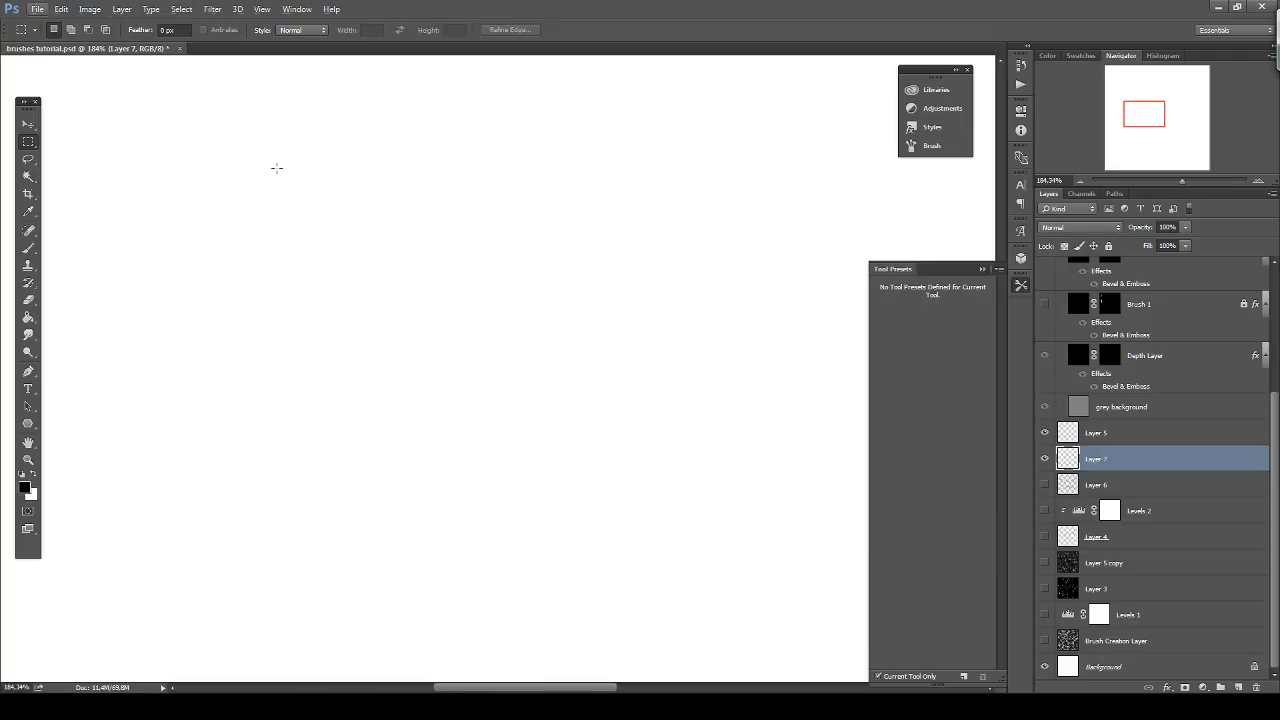
pyautogui.click(27, 125)
pyautogui.hotkey('ctrl', '0')
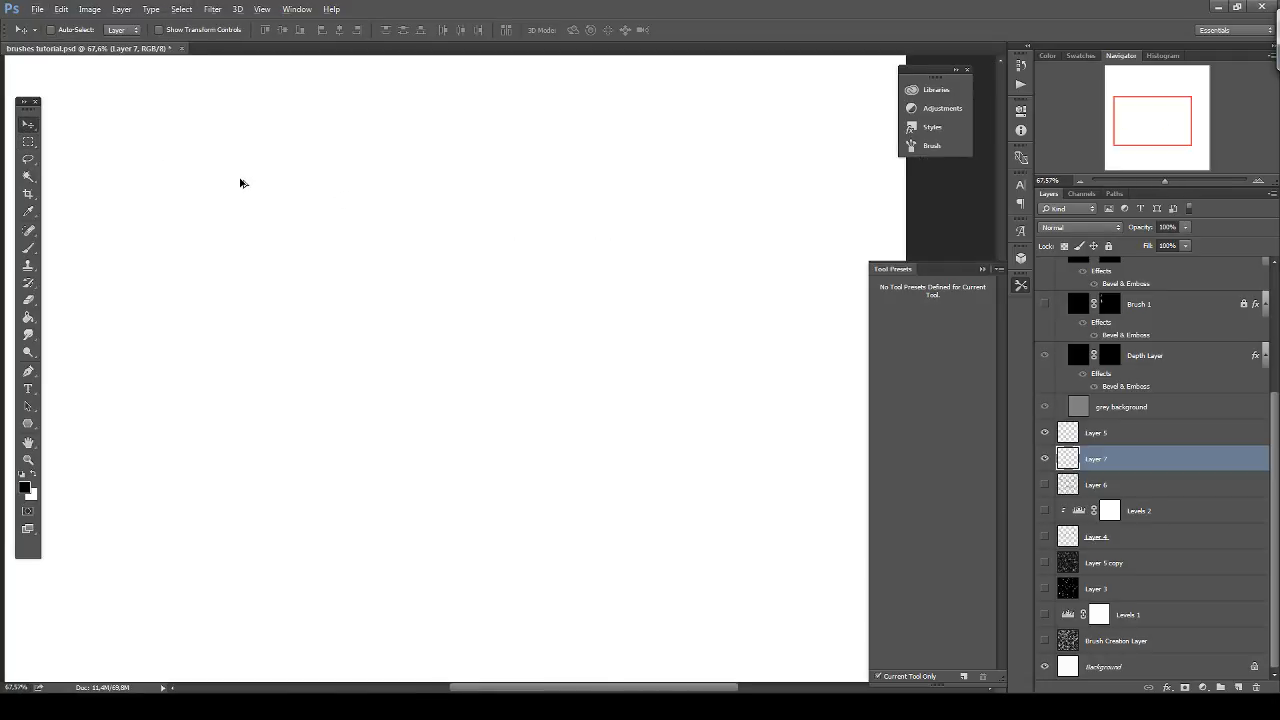
pyautogui.scroll(2, 244, 176)
# Set the brush opacity to 100%, test the new brush with a looping stroke on Layer 7, and clear the layer.
pyautogui.press('b')
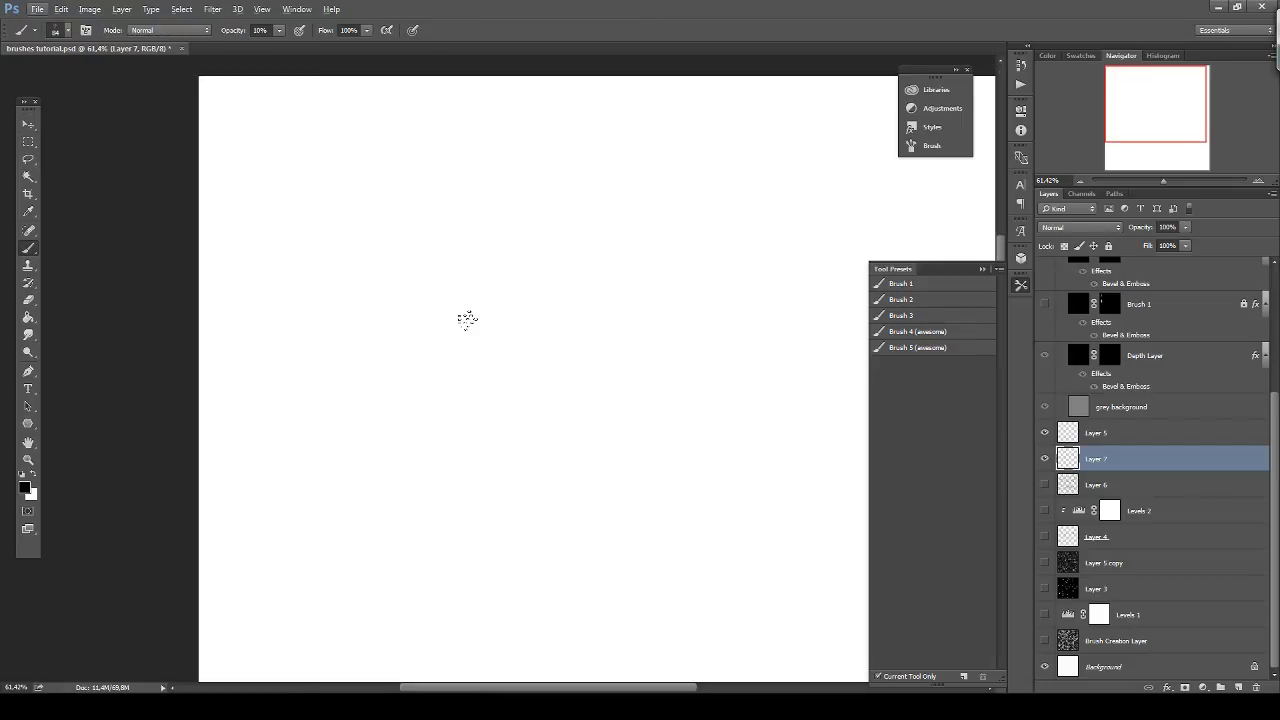
pyautogui.moveTo(450, 266)
pyautogui.mouseDown()
pyautogui.moveTo(543, 343)
pyautogui.moveTo(466, 320)
pyautogui.moveTo(581, 339)
pyautogui.moveTo(603, 472)
pyautogui.mouseUp()
pyautogui.hotkey('ctrl', 'z')
pyautogui.press('0')
pyautogui.hotkey('ctrl', 'z')
pyautogui.moveTo(477, 357)
pyautogui.mouseDown()
pyautogui.moveTo(585, 460)
pyautogui.moveTo(494, 266)
pyautogui.moveTo(612, 490)
pyautogui.moveTo(540, 287)
pyautogui.mouseUp()
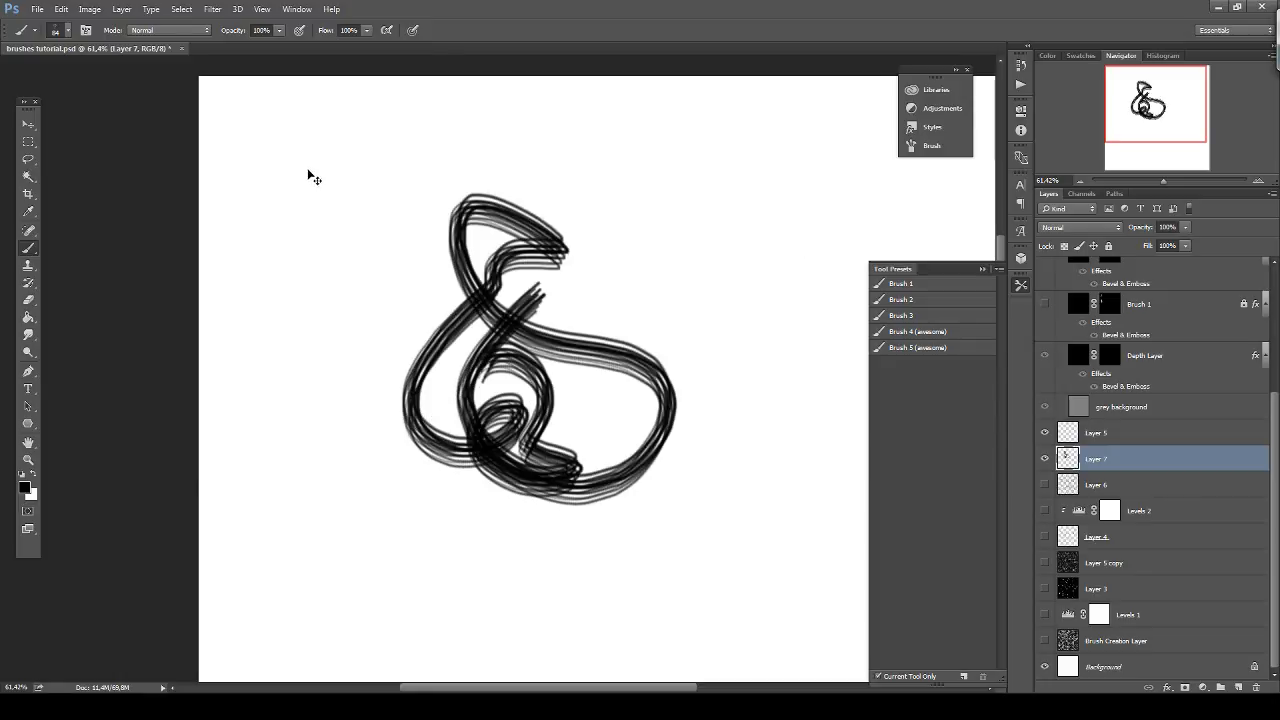
pyautogui.hotkey('ctrl', 'a')
pyautogui.press('Delete')
# Enable Shape Dynamics for the new brush and increase its tip spacing.
pyautogui.press('F5')
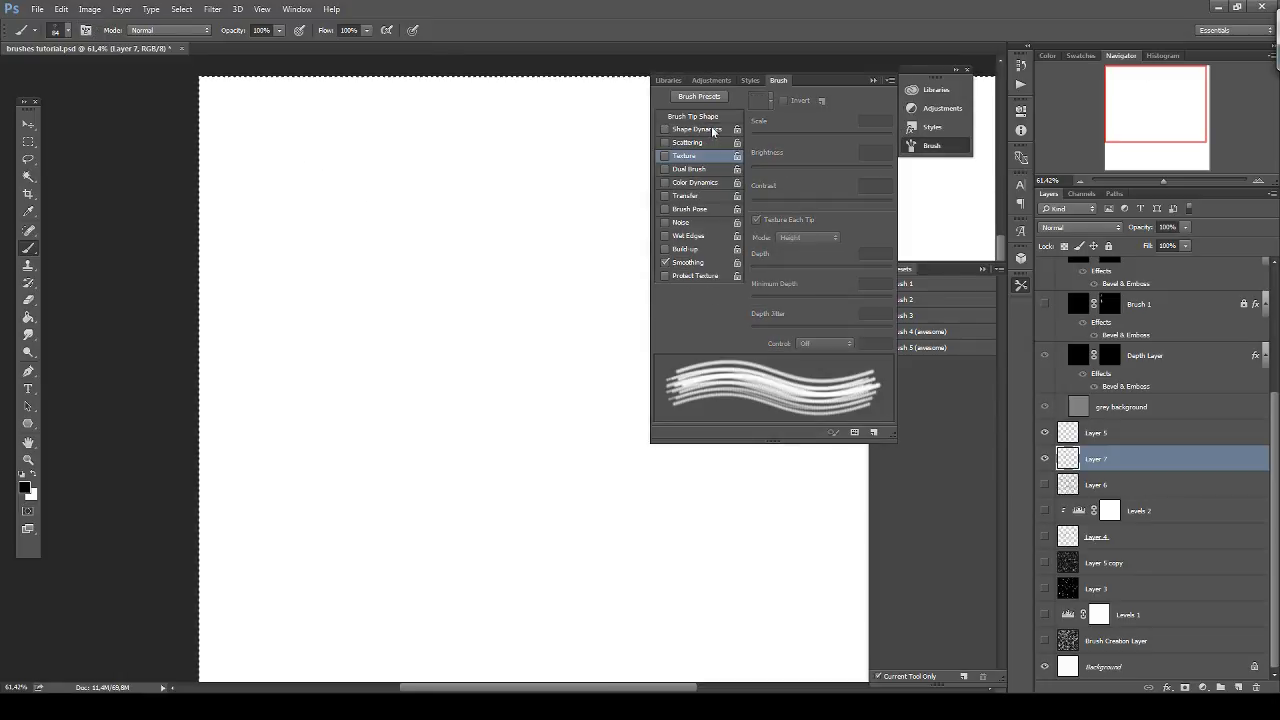
pyautogui.click(711, 129)
pyautogui.click(693, 117)
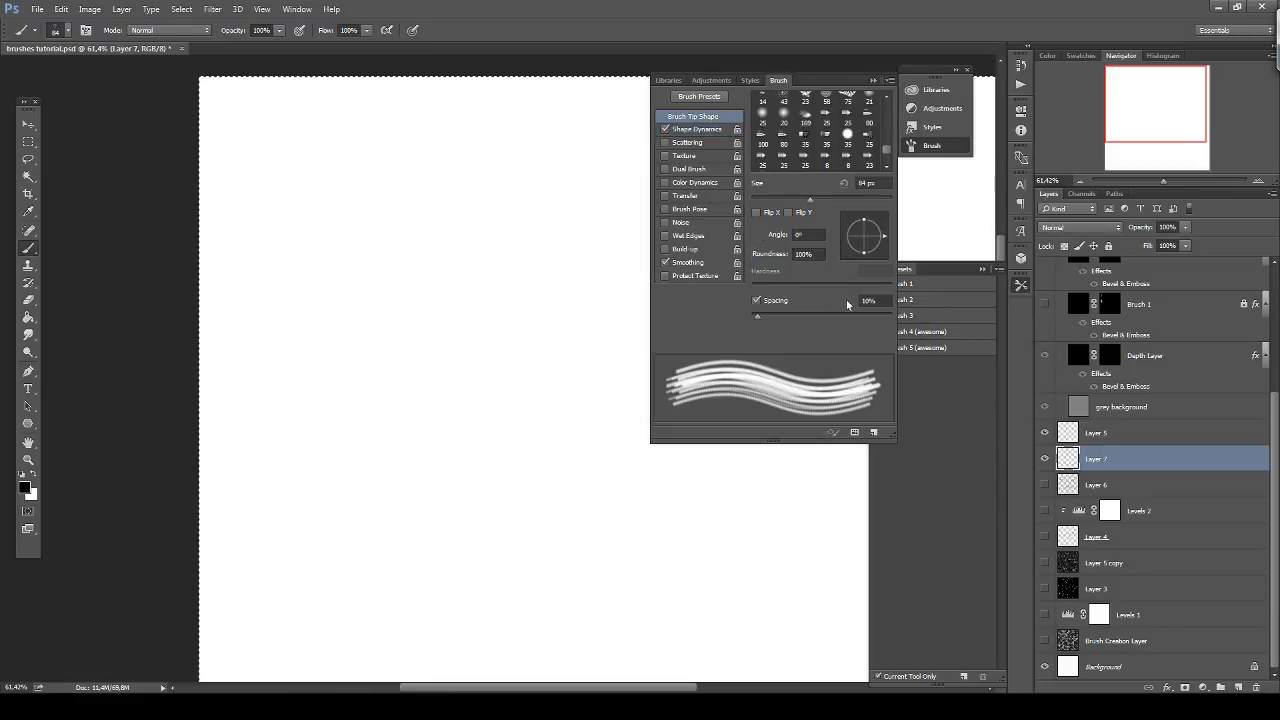
pyautogui.moveTo(760, 314)
pyautogui.mouseDown()
pyautogui.moveTo(820, 314)
pyautogui.moveTo(782, 317)
pyautogui.mouseUp()
# Set the brush's size jitter to 42%, angle jitter to 66% and roundness jitter to 22%.
pyautogui.click(700, 129)
pyautogui.moveTo(748, 106); pyautogui.dragTo(811, 114)
pyautogui.moveTo(781, 222)
pyautogui.mouseDown()
pyautogui.moveTo(902, 221)
pyautogui.moveTo(852, 214)
pyautogui.mouseUp()
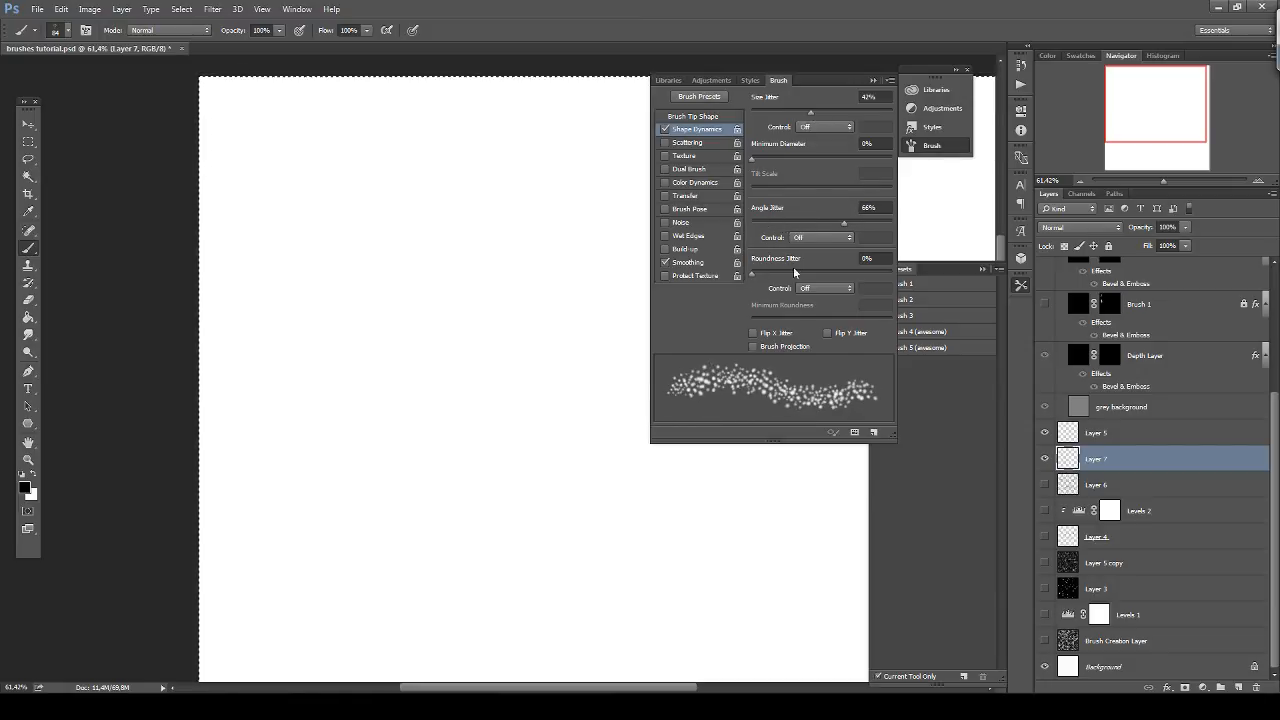
pyautogui.moveTo(753, 272); pyautogui.dragTo(782, 273)
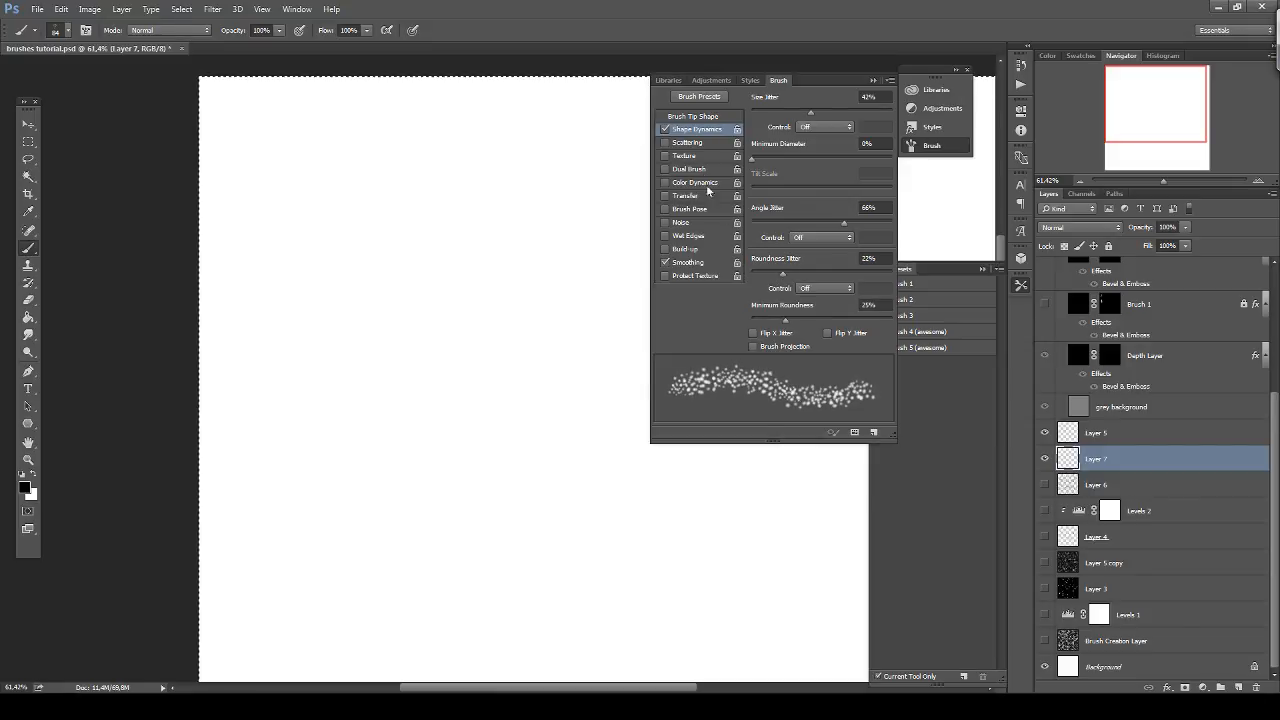
# Set the size jitter control to Pen Pressure, test the brush with strokes on Layer 7, and clear the layer.
pyautogui.click(841, 126)
pyautogui.click(834, 150)
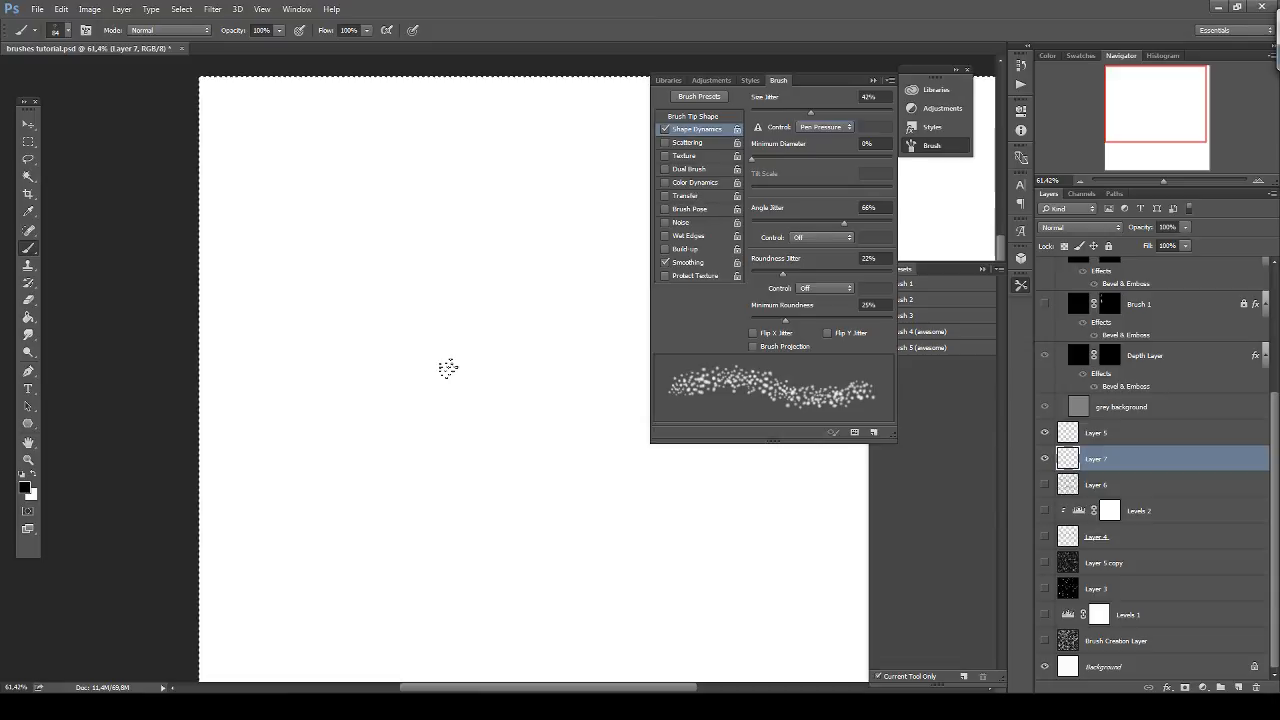
pyautogui.moveTo(432, 386)
pyautogui.mouseDown()
pyautogui.moveTo(482, 340)
pyautogui.moveTo(553, 458)
pyautogui.mouseUp()
pyautogui.moveTo(470, 374)
pyautogui.mouseDown()
pyautogui.moveTo(493, 331)
pyautogui.moveTo(466, 327)
pyautogui.moveTo(462, 354)
pyautogui.moveTo(475, 304)
pyautogui.moveTo(503, 350)
pyautogui.moveTo(528, 357)
pyautogui.moveTo(494, 320)
pyautogui.moveTo(440, 368)
pyautogui.moveTo(438, 327)
pyautogui.moveTo(458, 307)
pyautogui.moveTo(537, 390)
pyautogui.moveTo(499, 379)
pyautogui.moveTo(548, 414)
pyautogui.moveTo(544, 400)
pyautogui.moveTo(552, 453)
pyautogui.moveTo(546, 463)
pyautogui.moveTo(502, 390)
pyautogui.moveTo(462, 383)
pyautogui.moveTo(522, 459)
pyautogui.moveTo(520, 442)
pyautogui.moveTo(468, 411)
pyautogui.moveTo(493, 340)
pyautogui.moveTo(529, 428)
pyautogui.moveTo(467, 382)
pyautogui.moveTo(442, 342)
pyautogui.moveTo(478, 416)
pyautogui.mouseUp()
pyautogui.press('Delete')
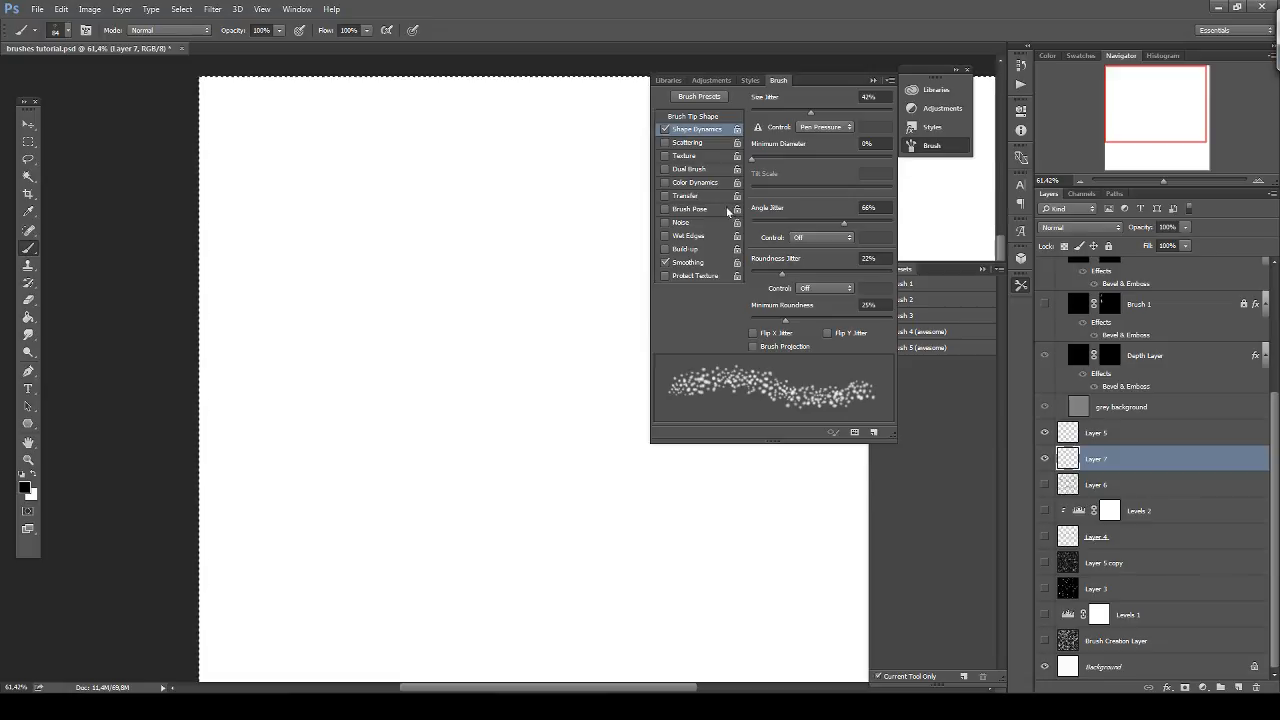
# Enable Transfer for the brush and set its opacity jitter to 21%.
pyautogui.click(710, 196)
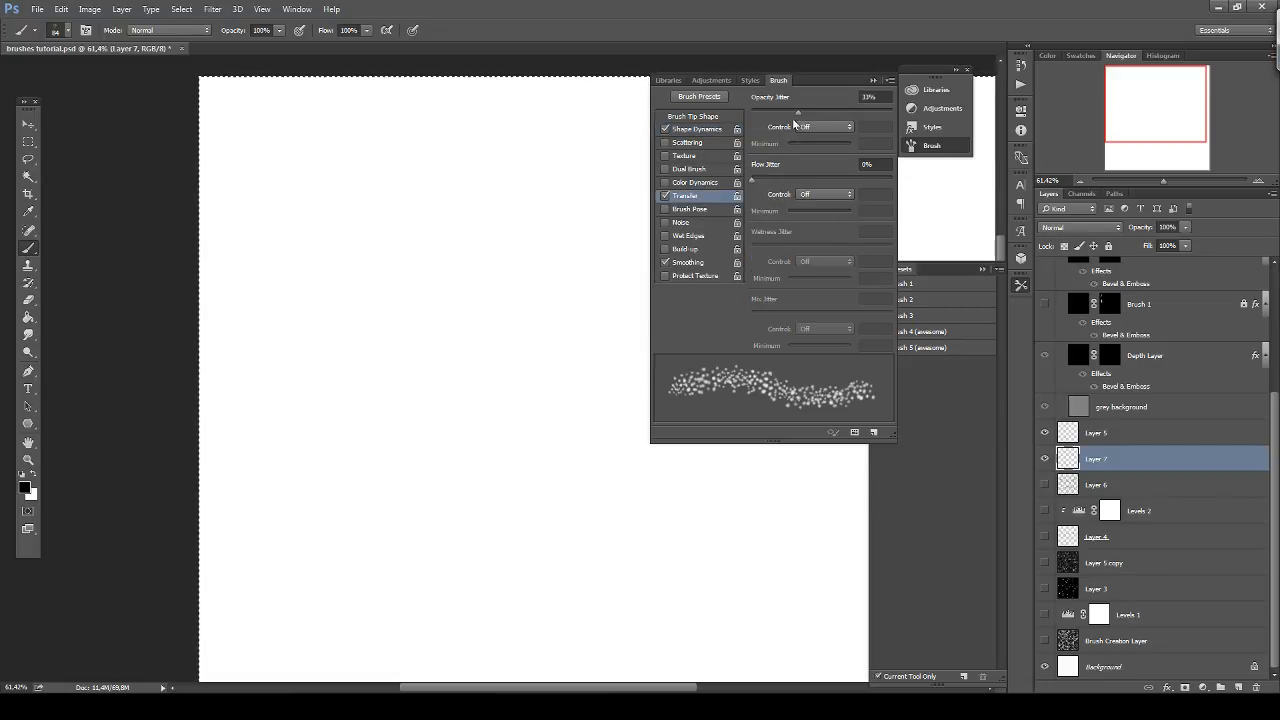
pyautogui.moveTo(759, 101)
pyautogui.mouseDown()
pyautogui.moveTo(788, 110)
pyautogui.moveTo(776, 104)
pyautogui.mouseUp()
# Display the Depth group's grey canvas with Depth Layer active and hide the Brush 5 layer.
pyautogui.scroll(3, 1094, 352)
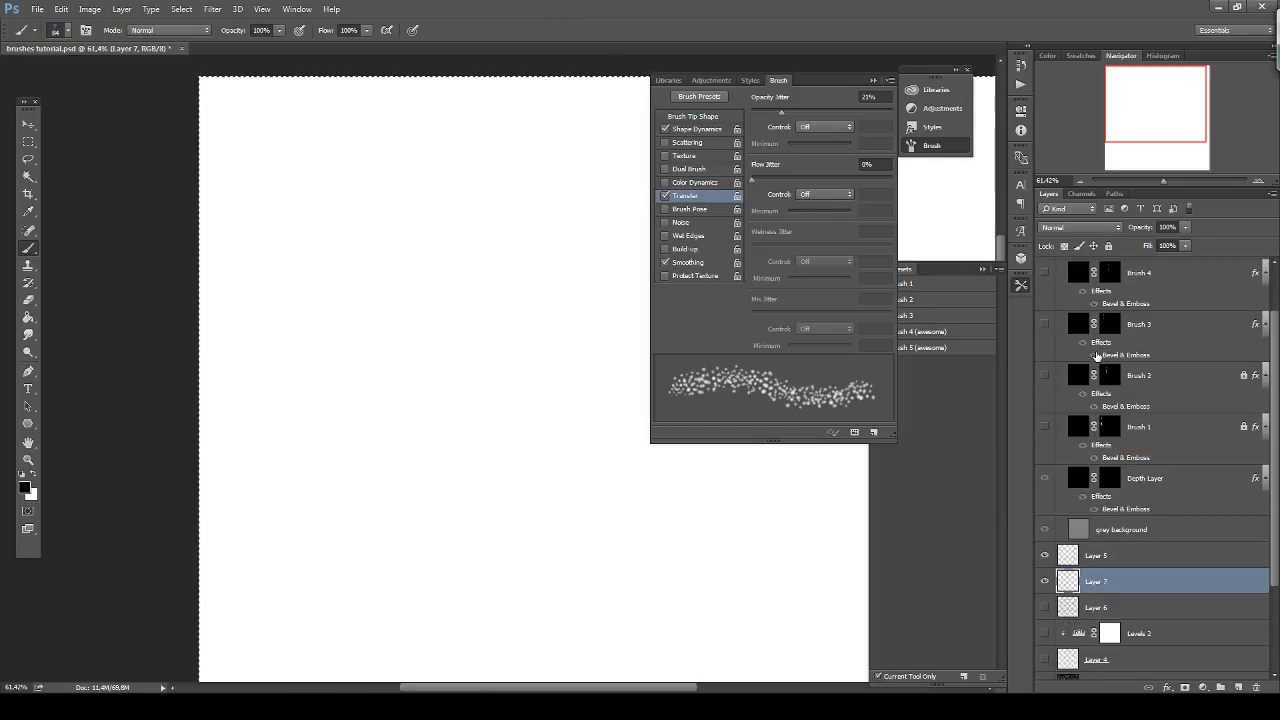
pyautogui.click(1046, 482)
pyautogui.click(1153, 482)
pyautogui.scroll(-2, 535, 420)
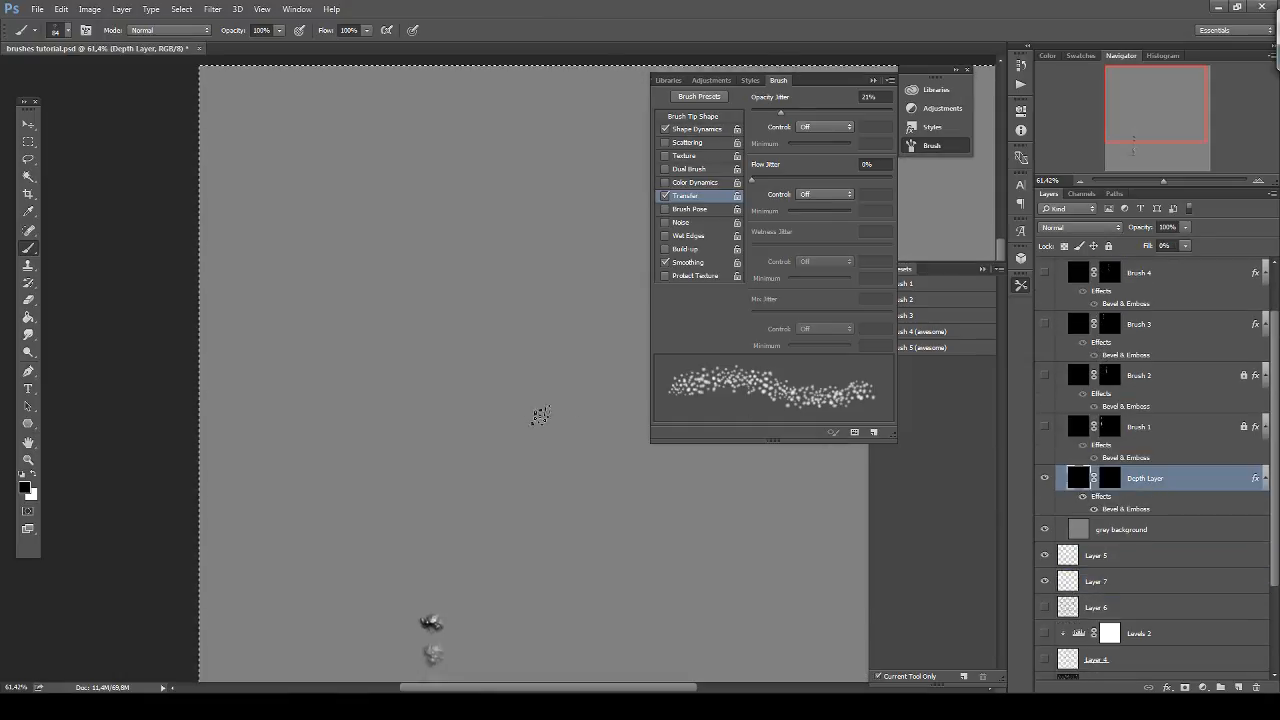
pyautogui.scroll(2, 1067, 320)
pyautogui.click(1045, 287)
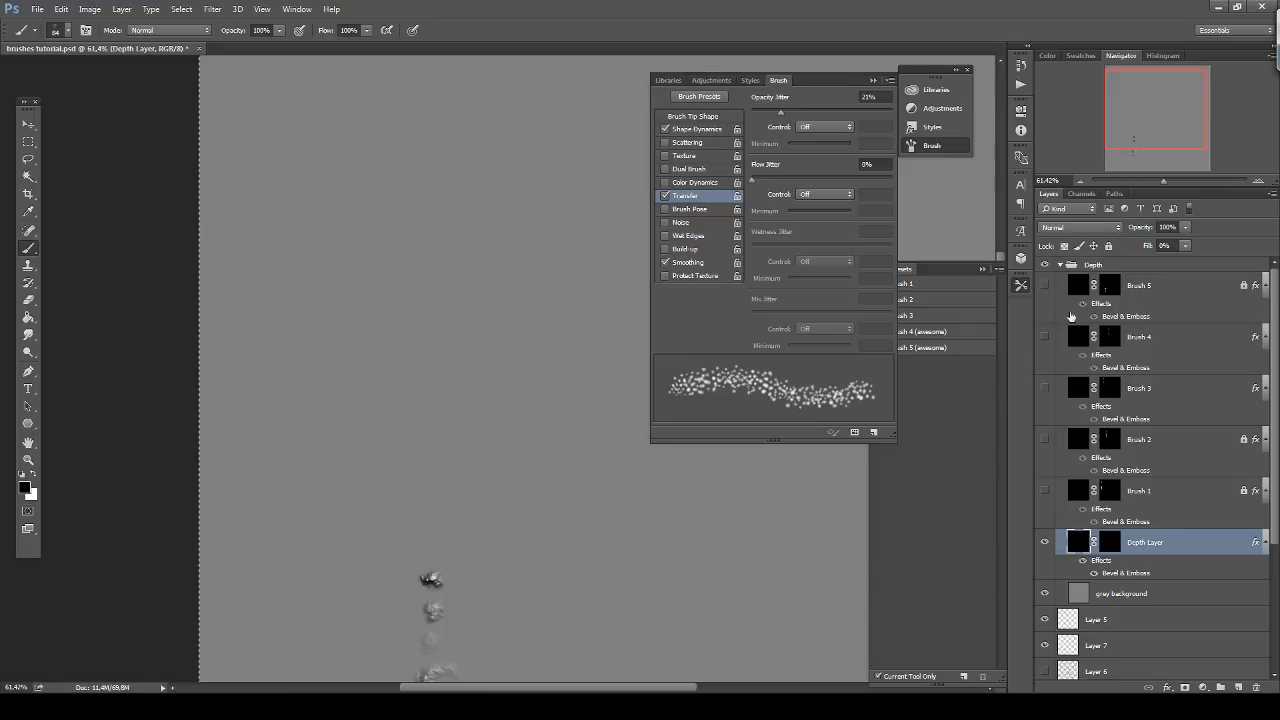
# Select the Depth Layer mask and paint a test patch of texture on it in white at 10% brush opacity.
pyautogui.click(1114, 547)
pyautogui.scroll(4, 540, 410)
pyautogui.press('x')
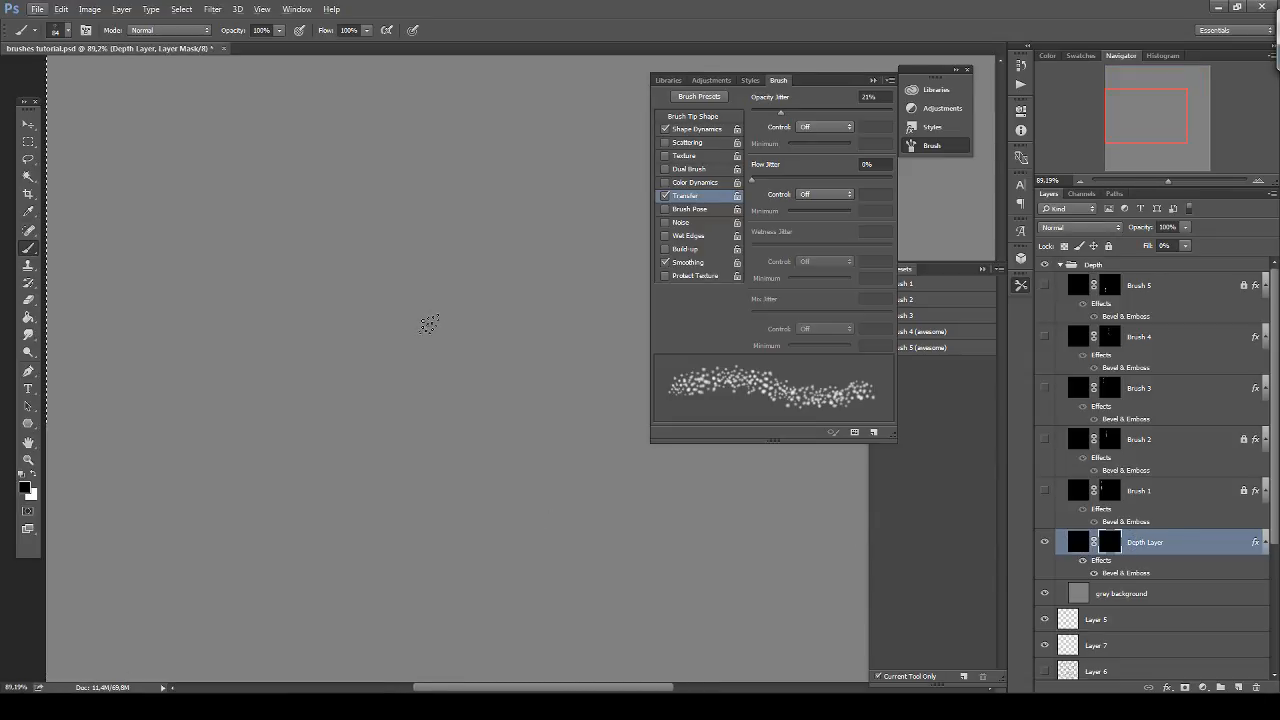
pyautogui.press('x')
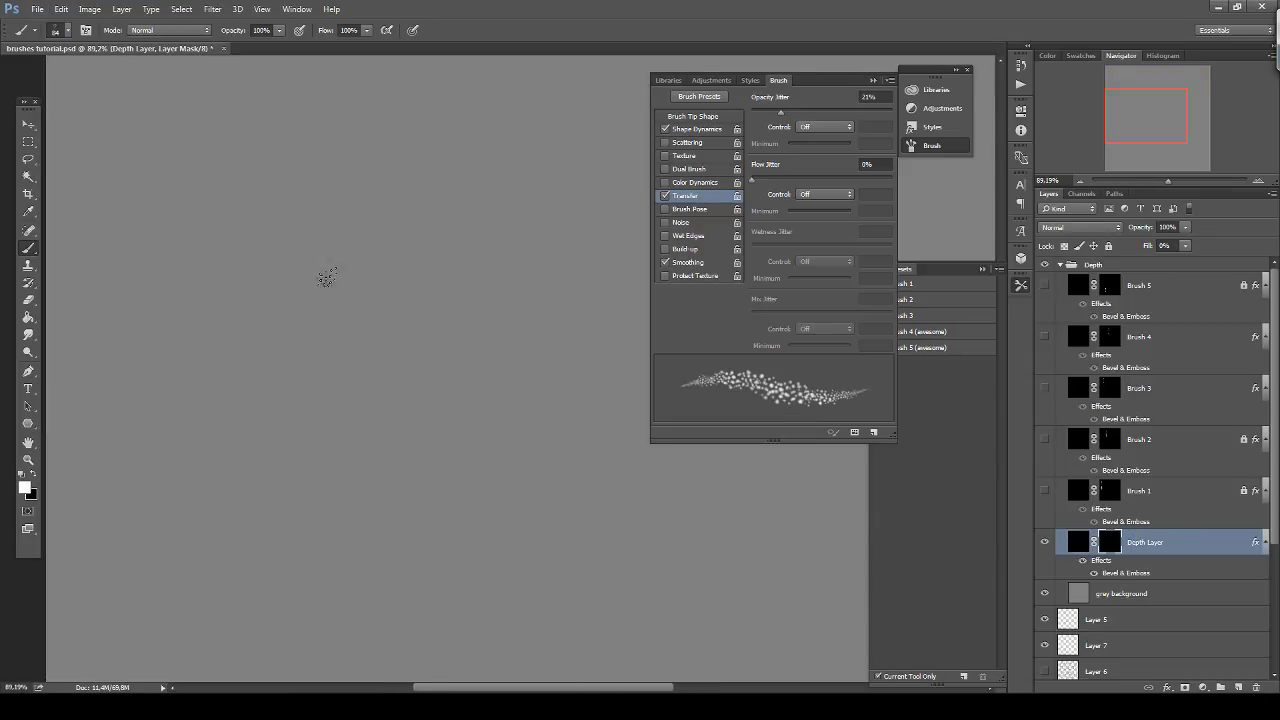
pyautogui.moveTo(327, 277); pyautogui.dragTo(407, 320)
pyautogui.hotkey('ctrl', 'z')
pyautogui.press('1')
pyautogui.moveTo(327, 291)
pyautogui.mouseDown()
pyautogui.moveTo(378, 301)
pyautogui.moveTo(347, 349)
pyautogui.moveTo(375, 242)
pyautogui.moveTo(390, 366)
pyautogui.mouseUp()
pyautogui.moveTo(341, 266)
pyautogui.mouseDown()
pyautogui.moveTo(379, 245)
pyautogui.moveTo(411, 335)
pyautogui.moveTo(404, 302)
pyautogui.moveTo(389, 321)
pyautogui.moveTo(377, 244)
pyautogui.moveTo(357, 331)
pyautogui.moveTo(375, 245)
pyautogui.moveTo(332, 322)
pyautogui.moveTo(404, 320)
pyautogui.moveTo(376, 308)
pyautogui.mouseUp()
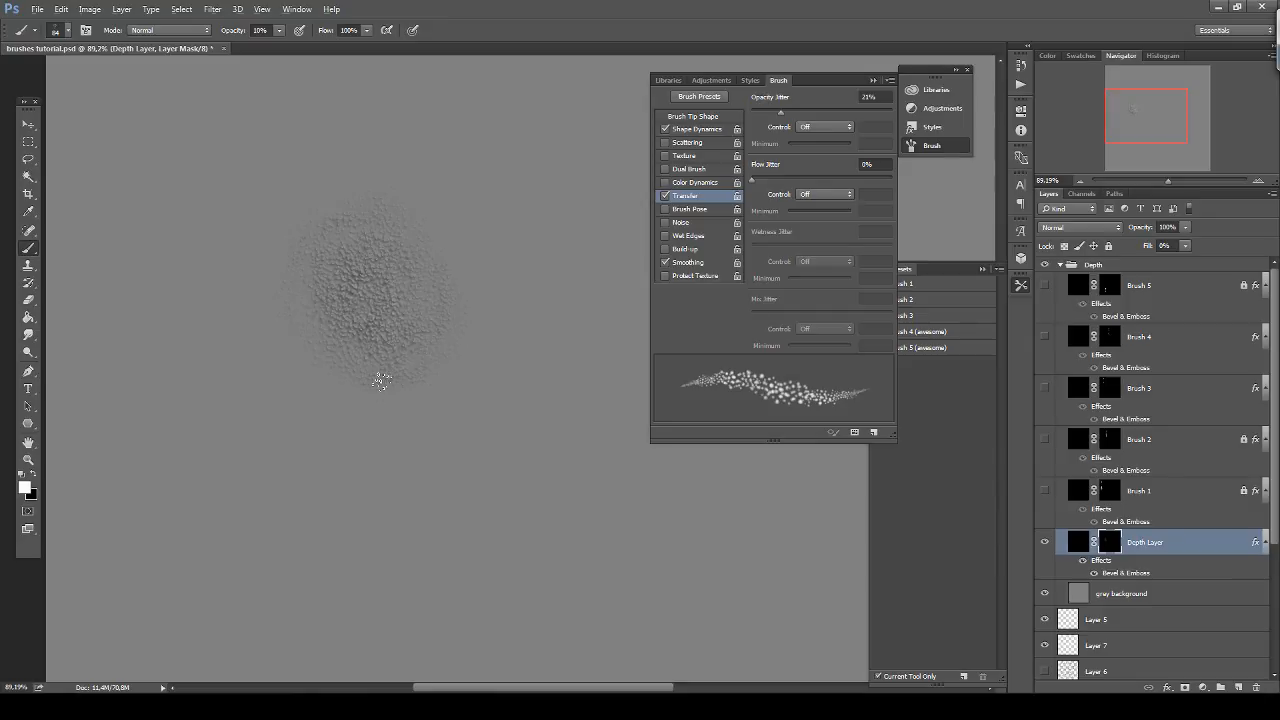
# Clear the painted texture from the Depth Layer mask and paint a fresh, lighter patch in the same area.
pyautogui.scroll(4, 200, 243)
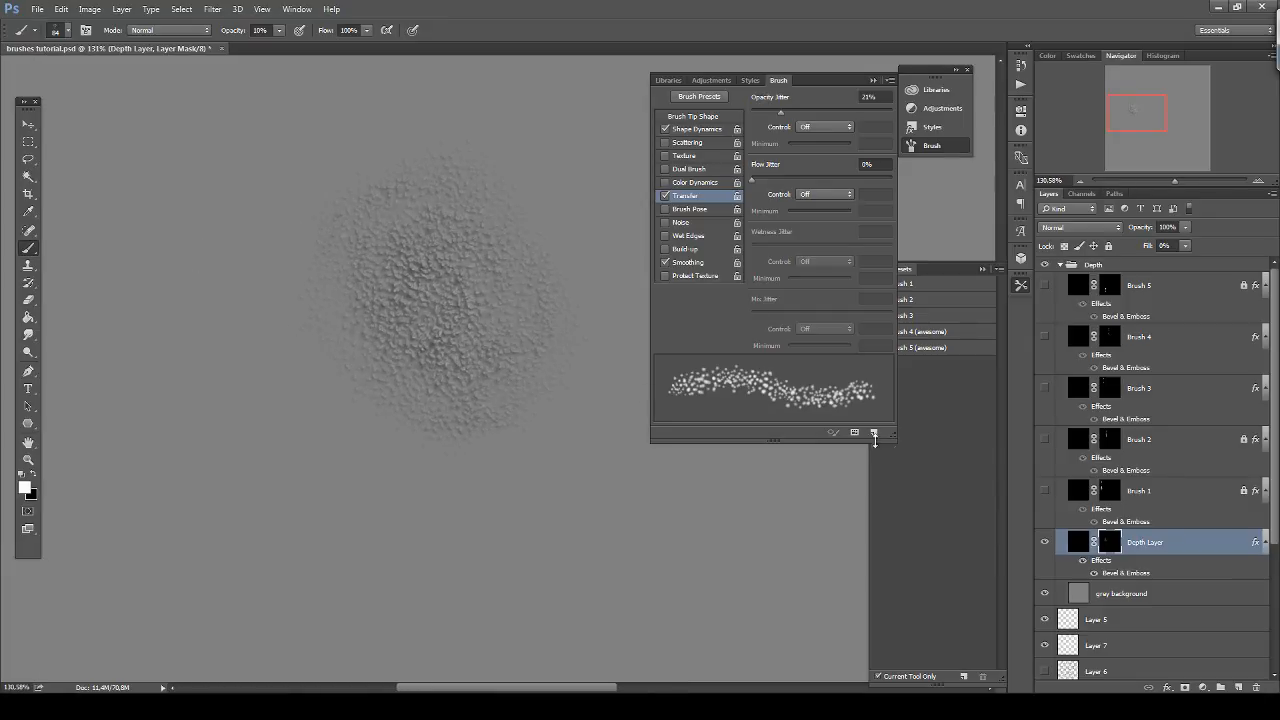
pyautogui.hotkey('ctrl', 'BackSpace')
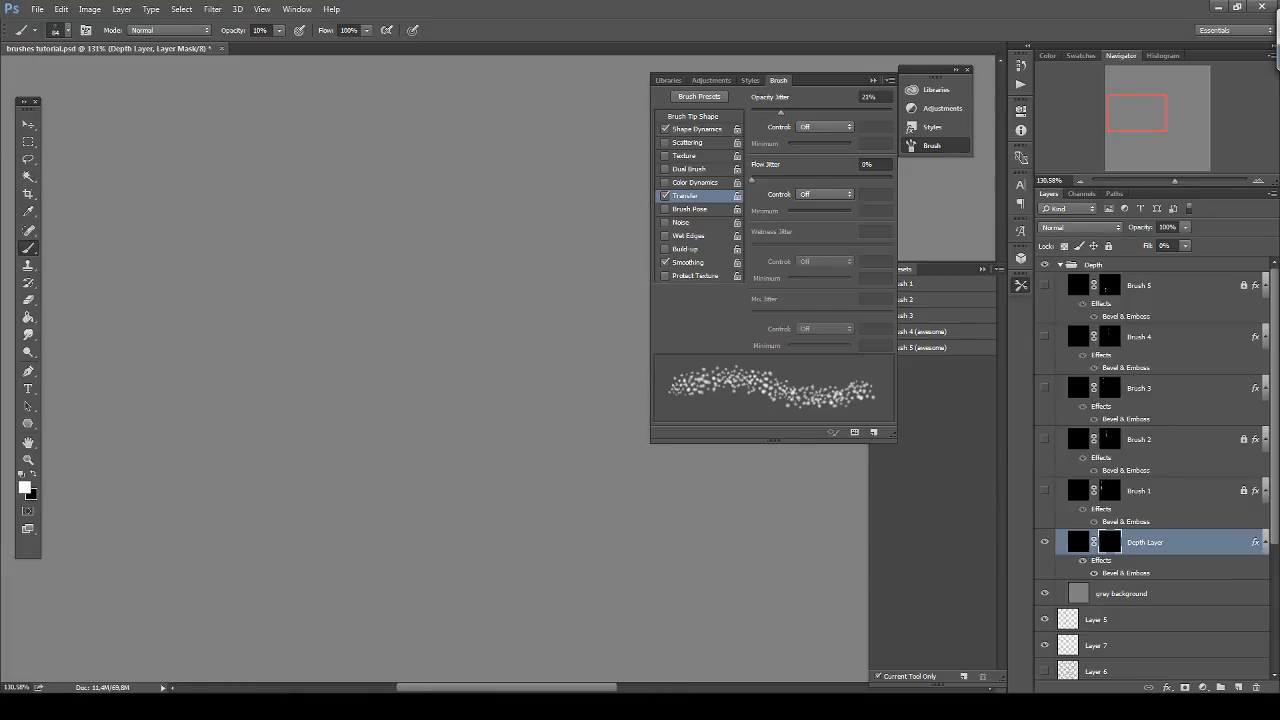
pyautogui.moveTo(380, 262)
pyautogui.mouseDown()
pyautogui.moveTo(414, 358)
pyautogui.moveTo(364, 382)
pyautogui.mouseUp()
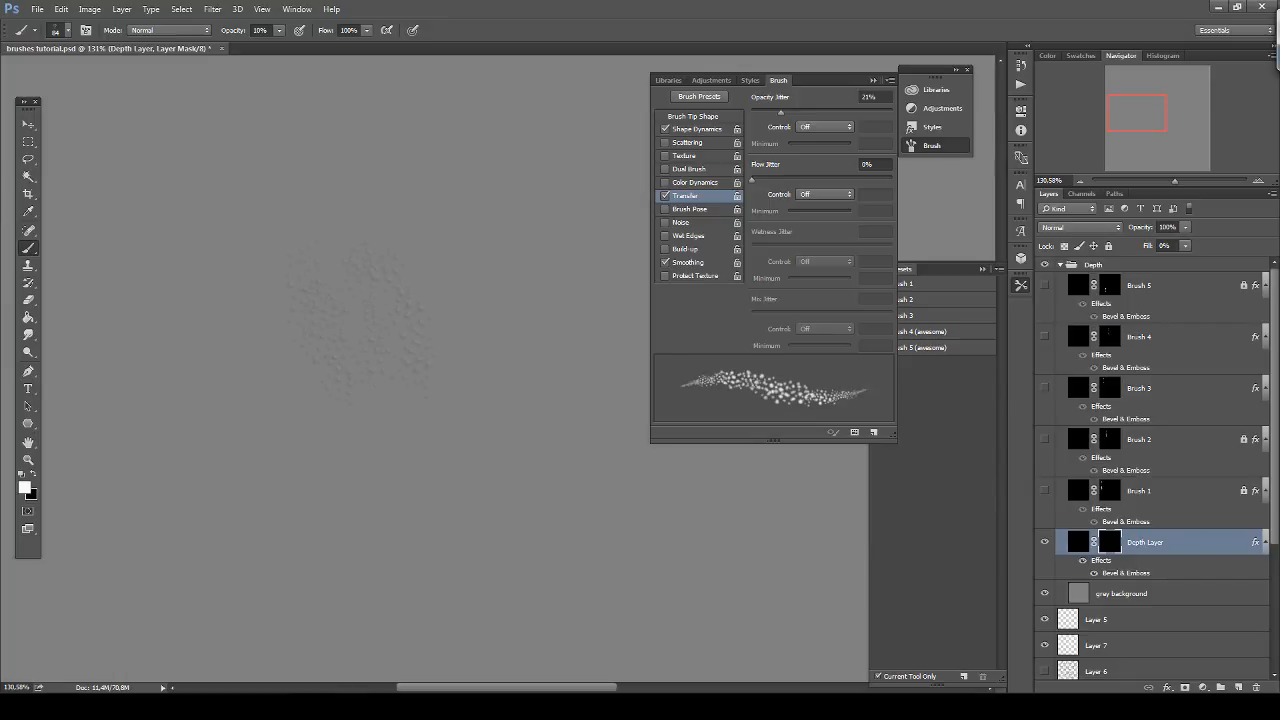
pyautogui.moveTo(446, 364)
pyautogui.mouseDown()
pyautogui.moveTo(389, 252)
pyautogui.moveTo(424, 376)
pyautogui.mouseUp()
# Change Depth Layer's Bevel & Emboss to direction Down, soften 3 px and shadow opacity 39%.
pyautogui.doubleClick(1126, 573)
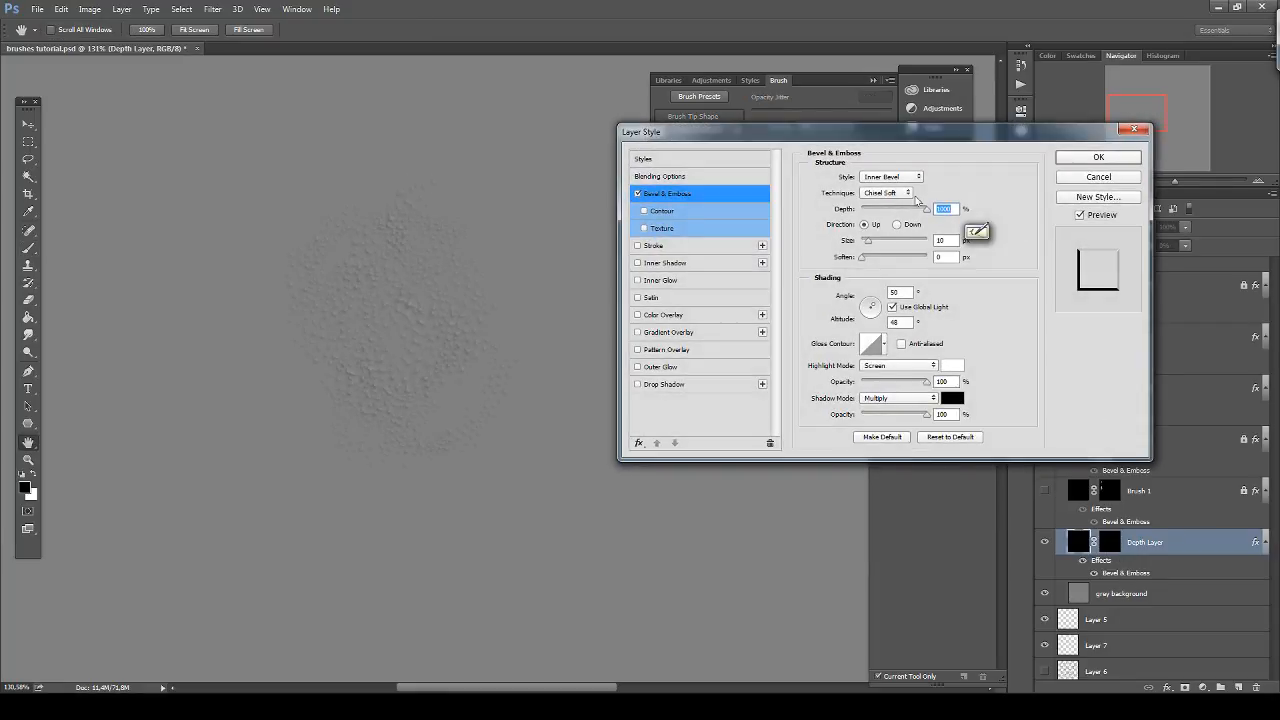
pyautogui.click(895, 224)
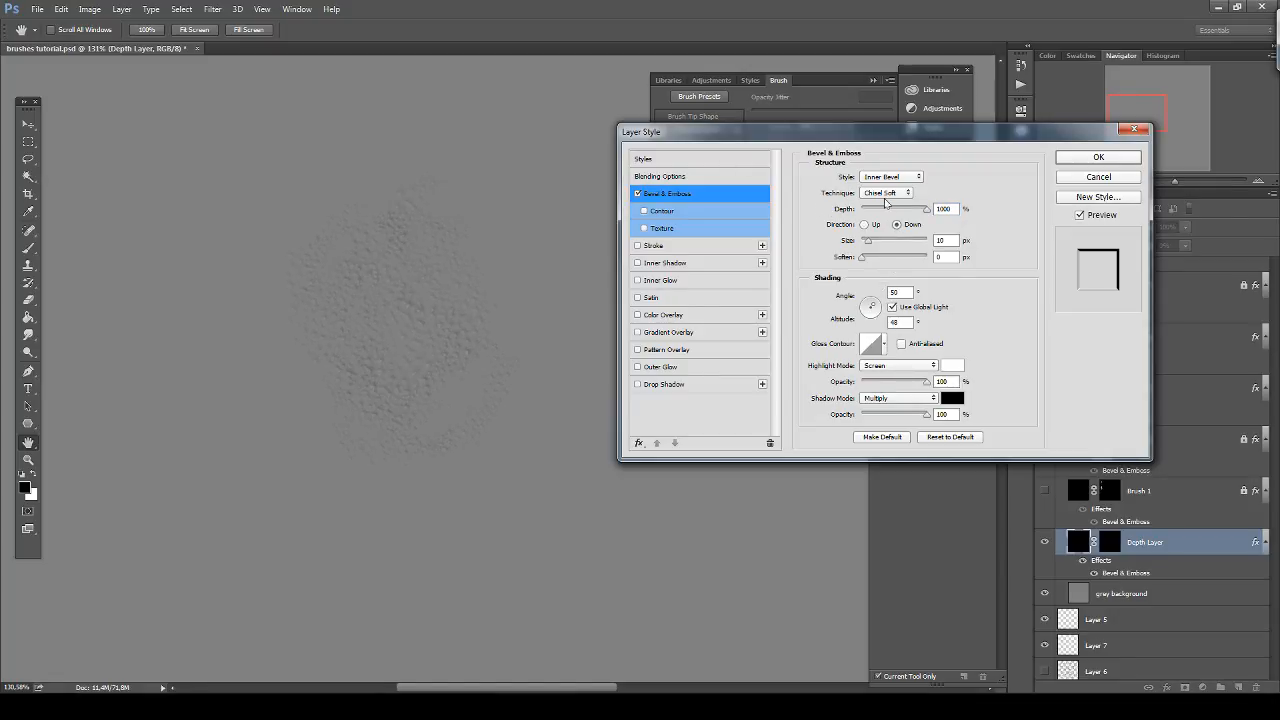
pyautogui.click(887, 199)
pyautogui.click(886, 197)
pyautogui.click(864, 257)
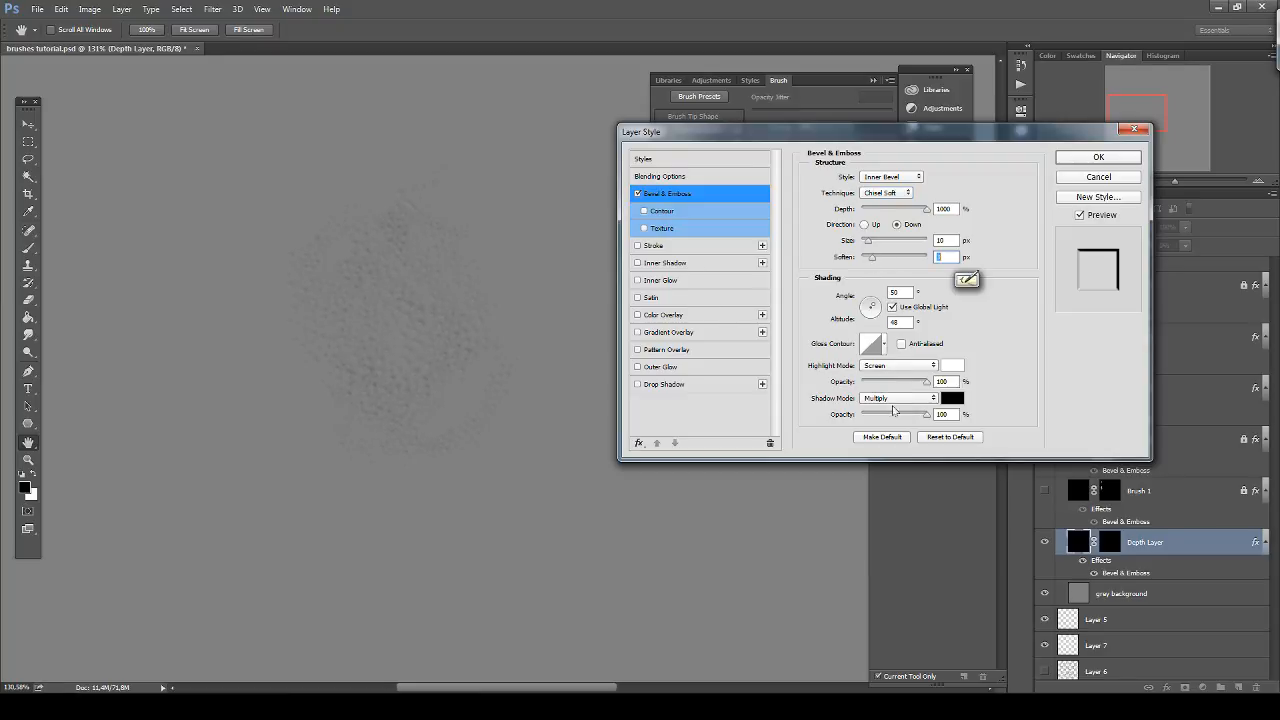
pyautogui.moveTo(892, 413); pyautogui.dragTo(879, 416)
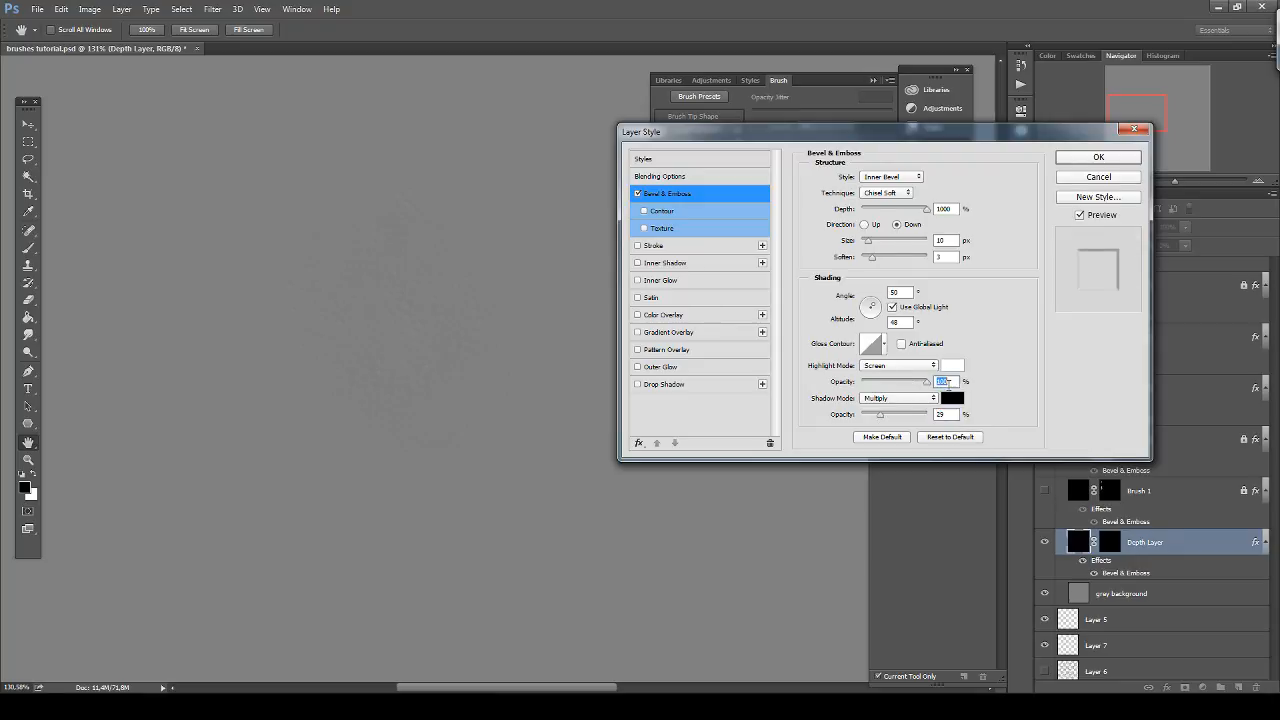
pyautogui.moveTo(880, 413); pyautogui.dragTo(897, 418)
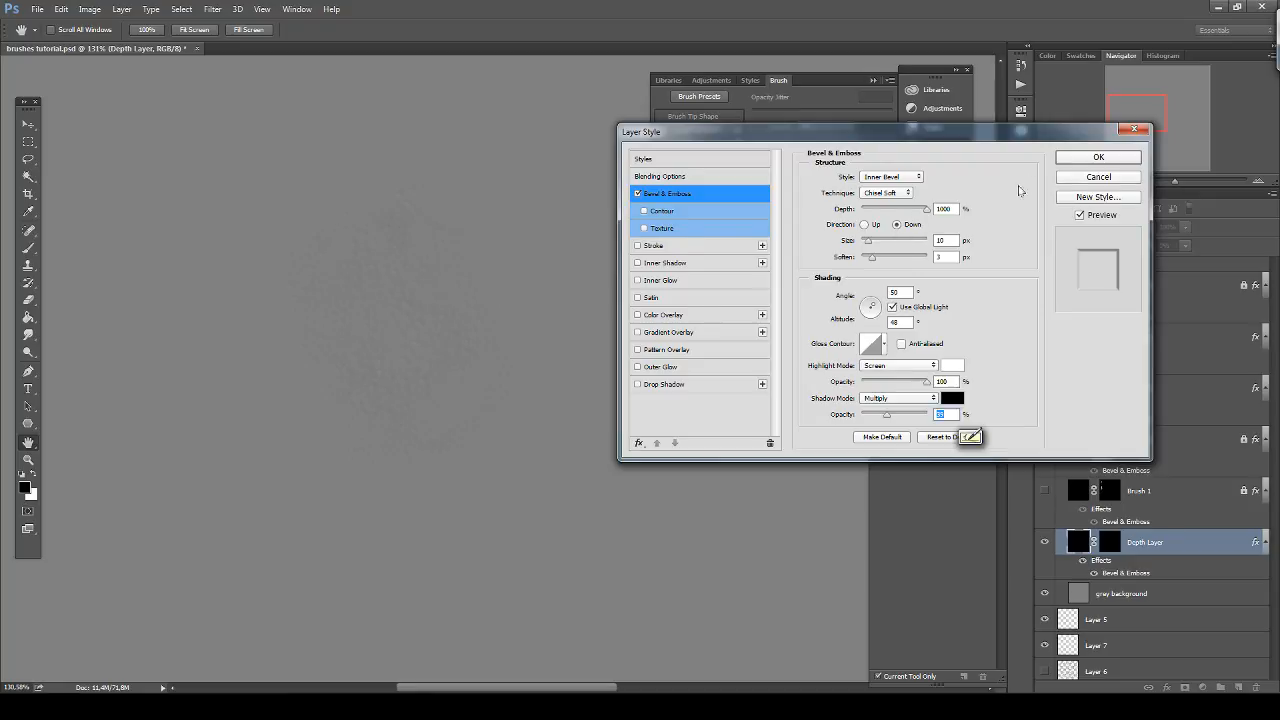
pyautogui.click(1094, 160)
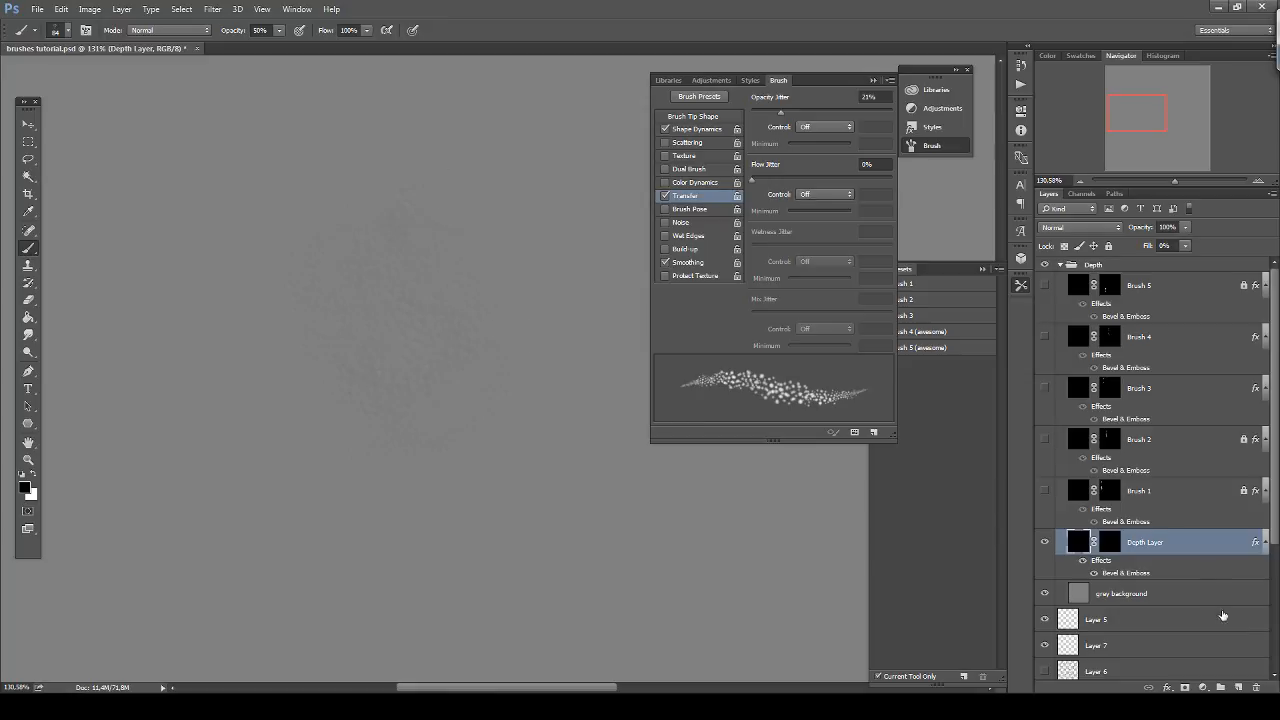
# Paint test strokes over the texture on the Depth Layer mask, first at 50% and then at 20% brush opacity.
pyautogui.click(1108, 545)
pyautogui.moveTo(470, 360); pyautogui.dragTo(420, 235)
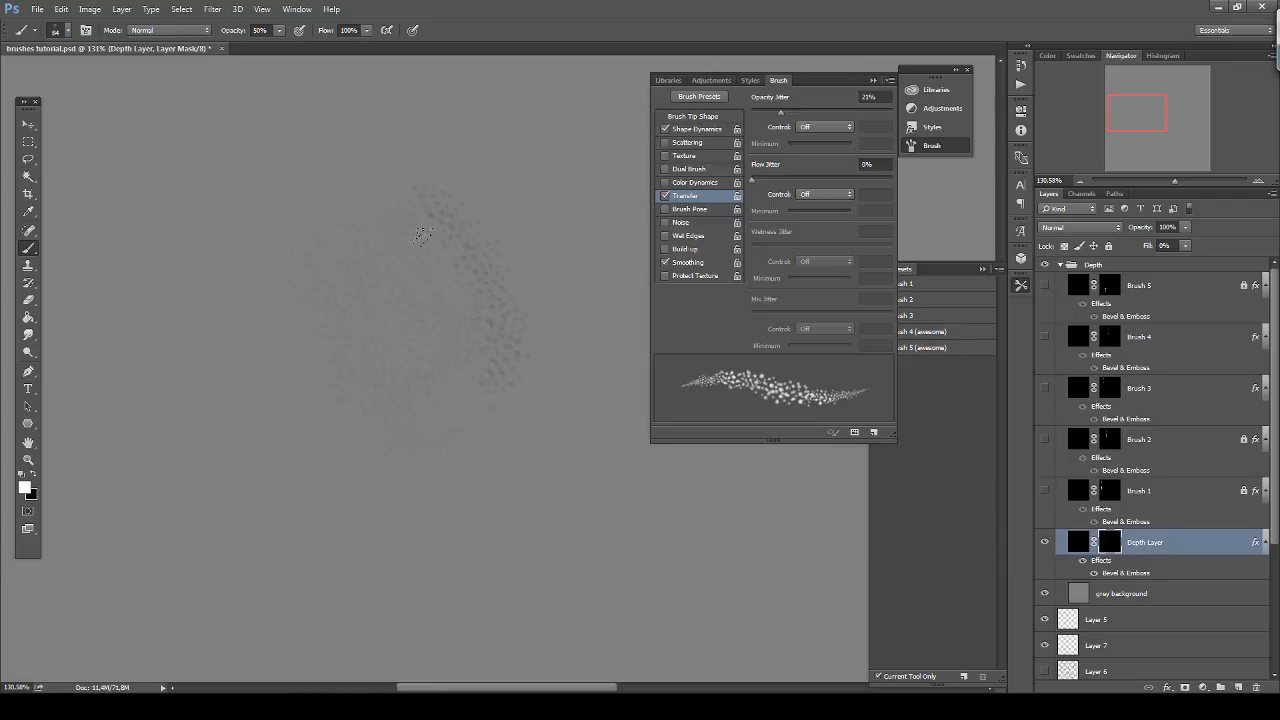
pyautogui.moveTo(446, 305)
pyautogui.mouseDown()
pyautogui.moveTo(400, 240)
pyautogui.moveTo(291, 189)
pyautogui.moveTo(361, 268)
pyautogui.moveTo(312, 330)
pyautogui.mouseUp()
# Increase the brush tip spacing to 71% and test it with strokes beside the textured patch on the mask.
pyautogui.click(697, 129)
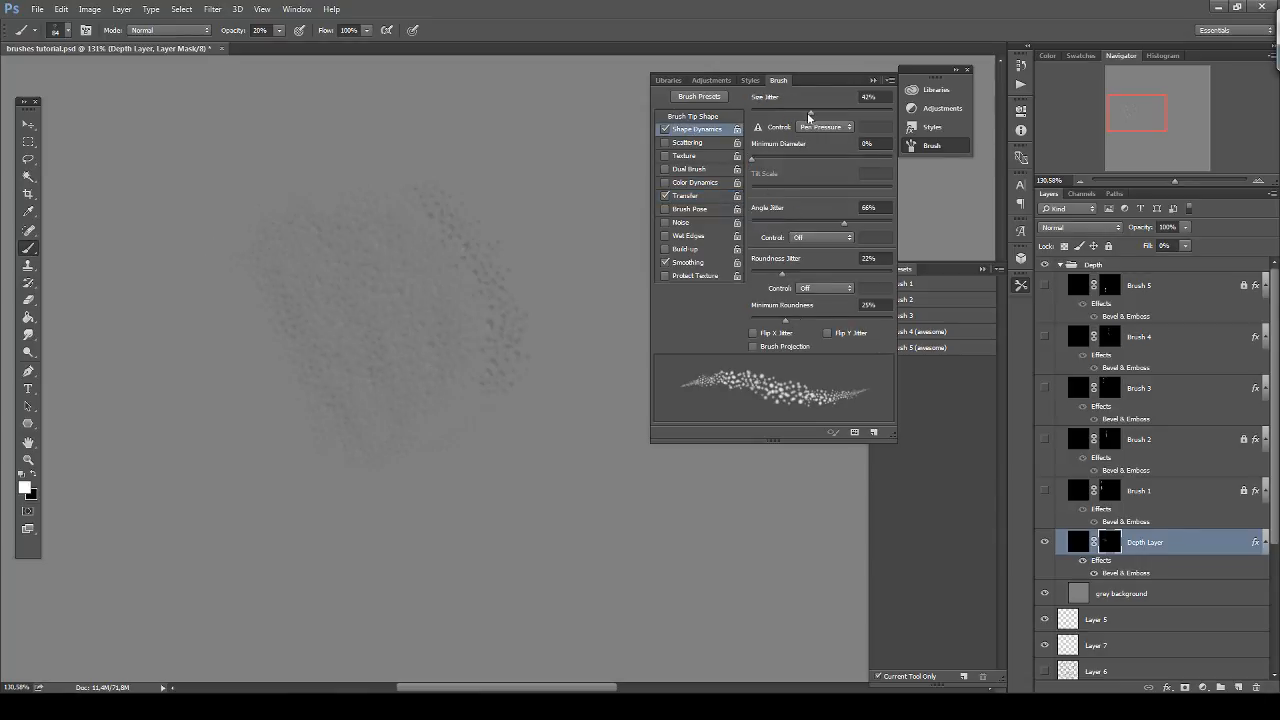
pyautogui.click(702, 117)
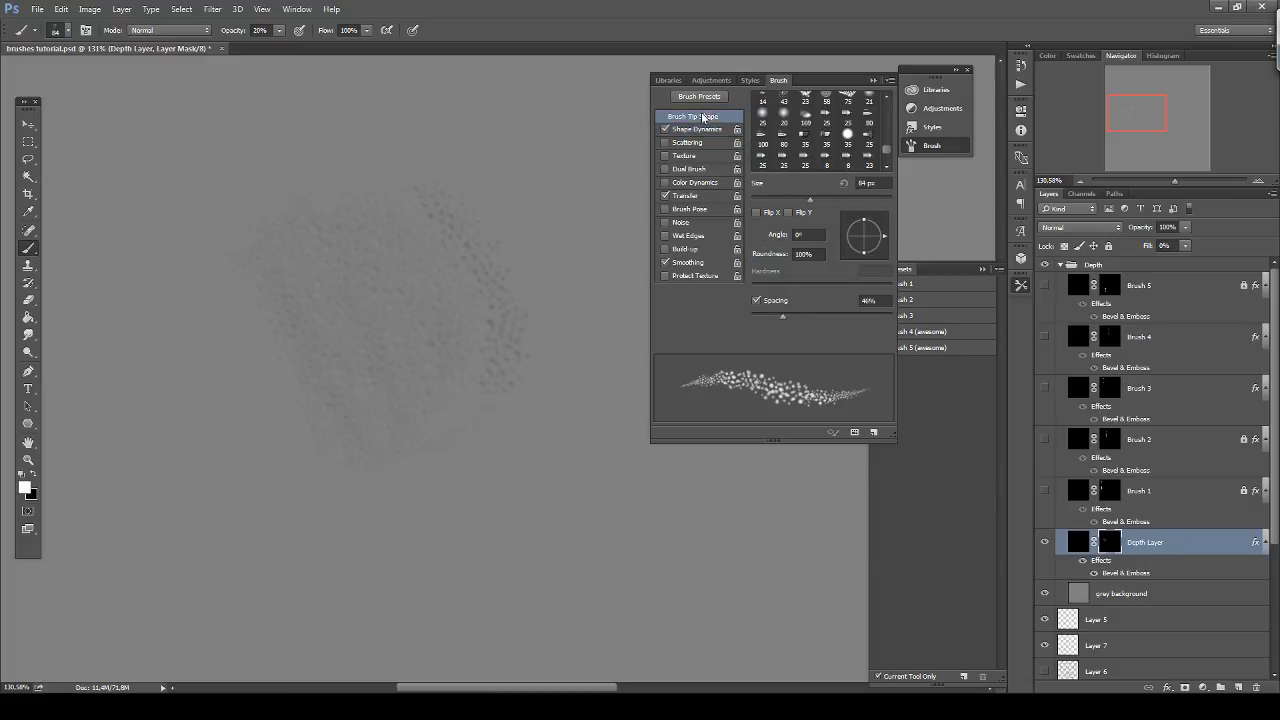
pyautogui.moveTo(782, 318); pyautogui.dragTo(800, 321)
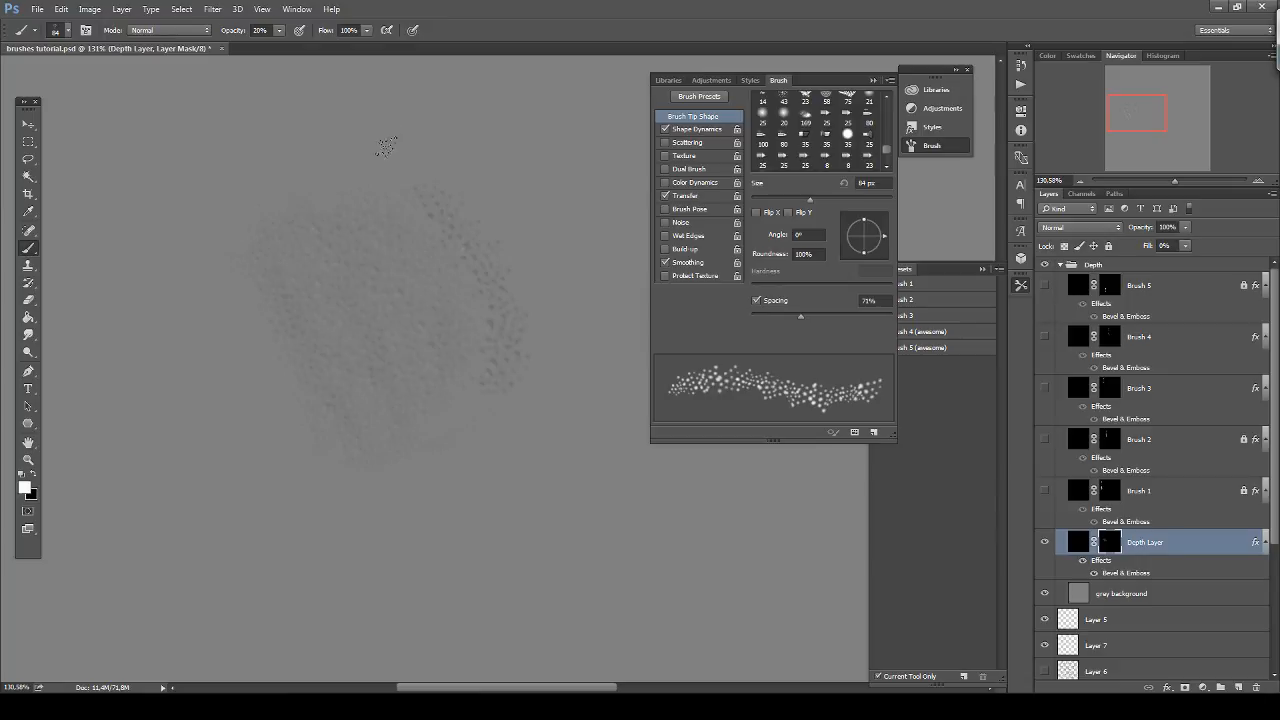
pyautogui.moveTo(502, 203)
pyautogui.mouseDown()
pyautogui.moveTo(556, 295)
pyautogui.moveTo(538, 373)
pyautogui.mouseUp()
pyautogui.moveTo(511, 447)
pyautogui.mouseDown()
pyautogui.moveTo(442, 458)
pyautogui.moveTo(565, 466)
pyautogui.mouseUp()
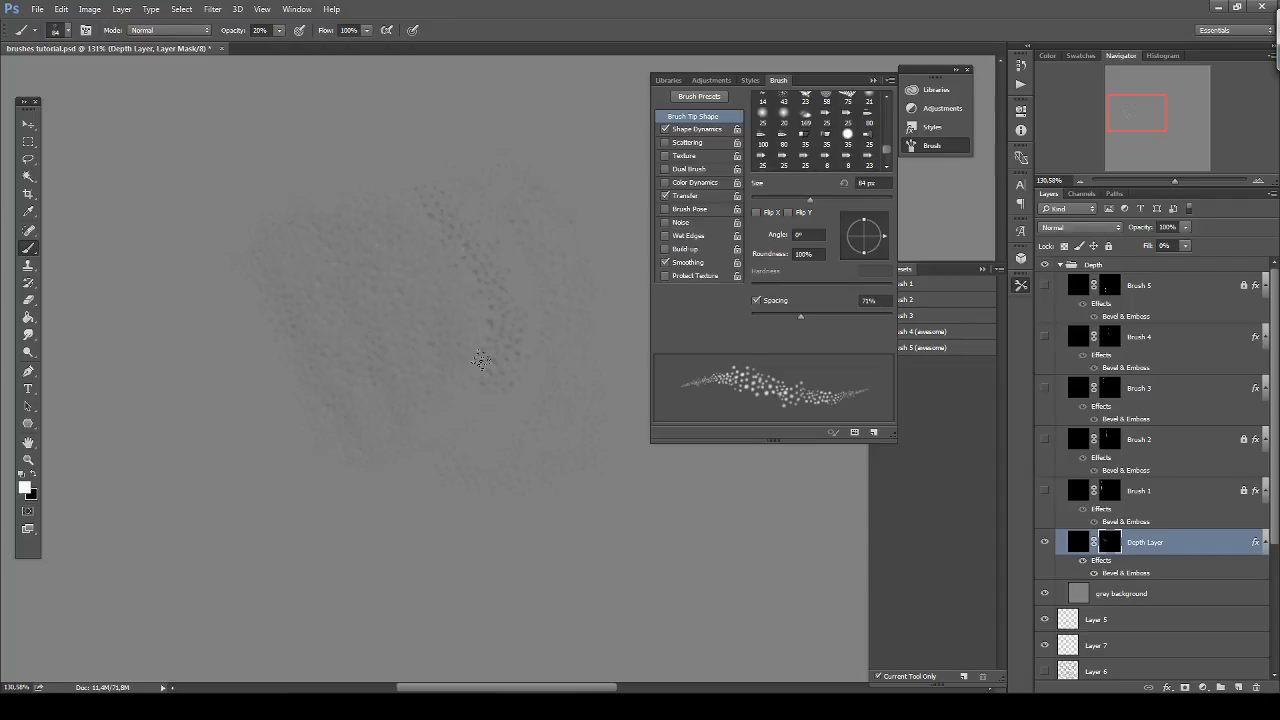
# Set the brush's minimum diameter to 33% and paint a patch of overlapping strokes on the Depth Layer mask.
pyautogui.click(705, 129)
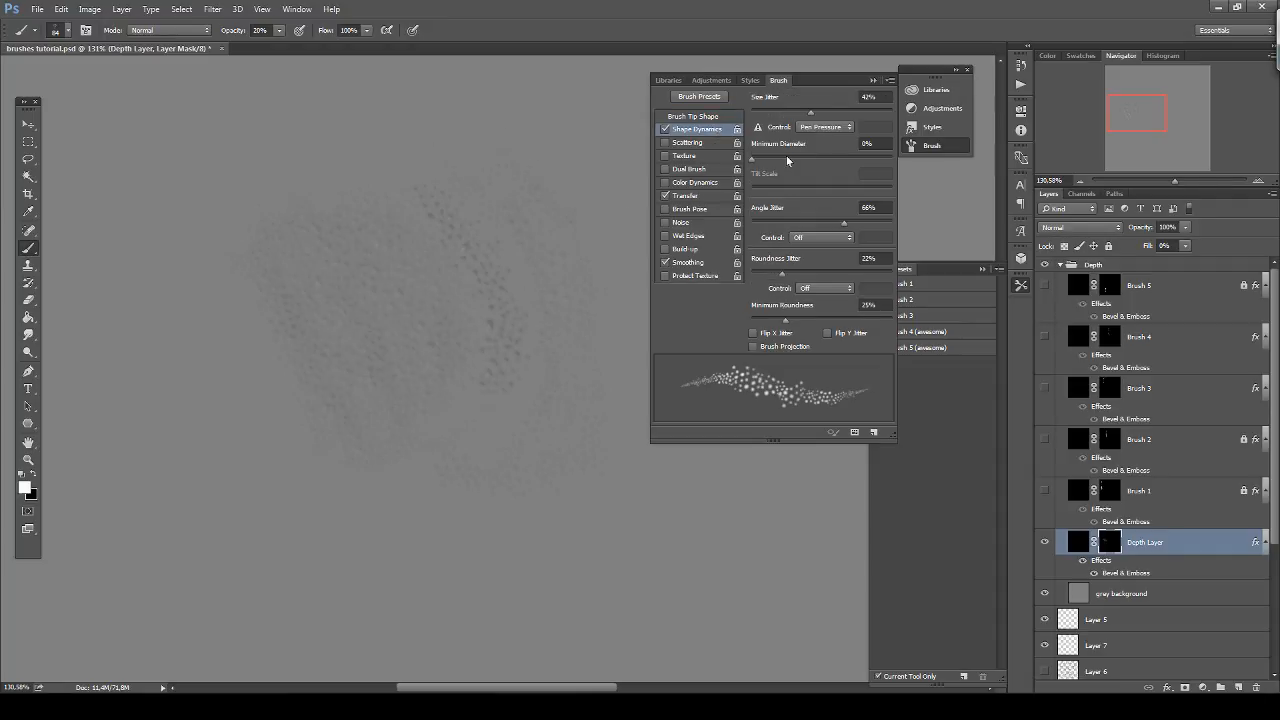
pyautogui.moveTo(786, 156)
pyautogui.mouseDown()
pyautogui.moveTo(810, 155)
pyautogui.moveTo(796, 152)
pyautogui.mouseUp()
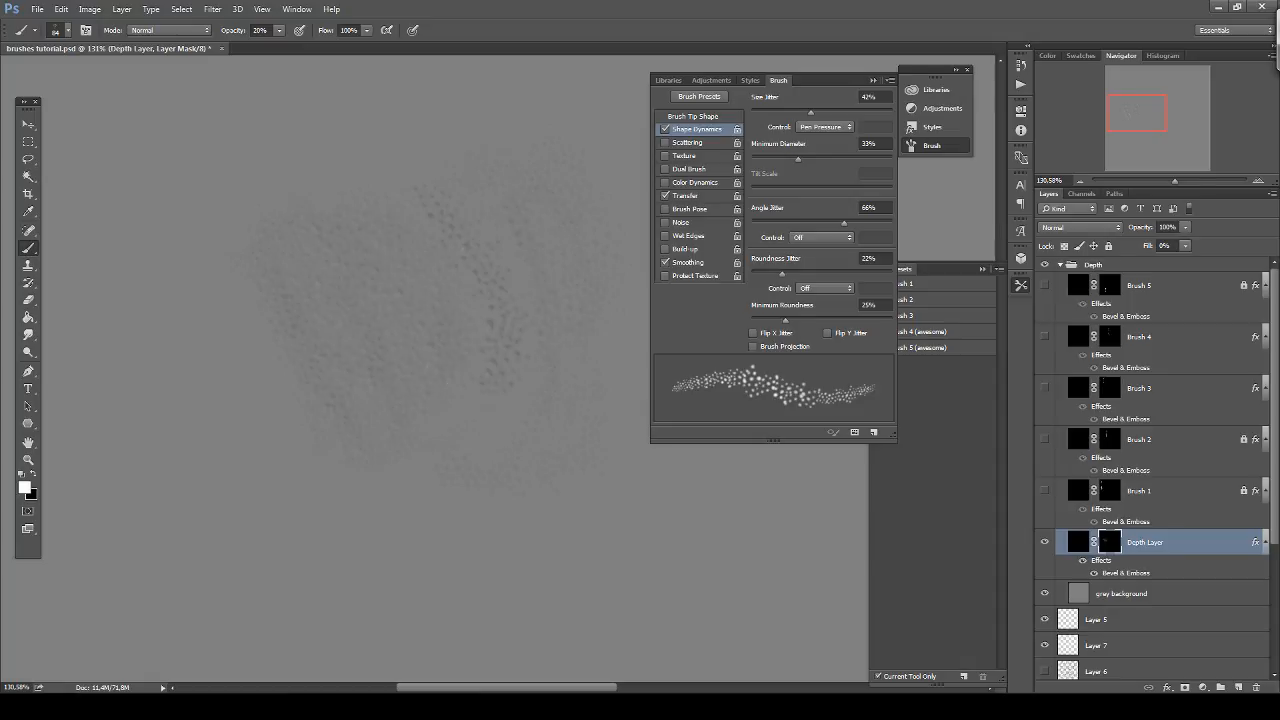
pyautogui.moveTo(404, 182); pyautogui.dragTo(470, 390)
pyautogui.moveTo(370, 228); pyautogui.dragTo(415, 407)
pyautogui.moveTo(325, 264); pyautogui.dragTo(390, 430)
pyautogui.moveTo(286, 280)
pyautogui.mouseDown()
pyautogui.moveTo(326, 415)
pyautogui.moveTo(391, 500)
pyautogui.mouseUp()
pyautogui.moveTo(472, 325)
pyautogui.mouseDown()
pyautogui.moveTo(456, 381)
pyautogui.moveTo(415, 438)
pyautogui.mouseUp()
# Try the Normal highlight mode and shadow opacities of 0% and 100% in Depth Layer's bevel, and restore the Screen highlight mode.
pyautogui.doubleClick(1160, 576)
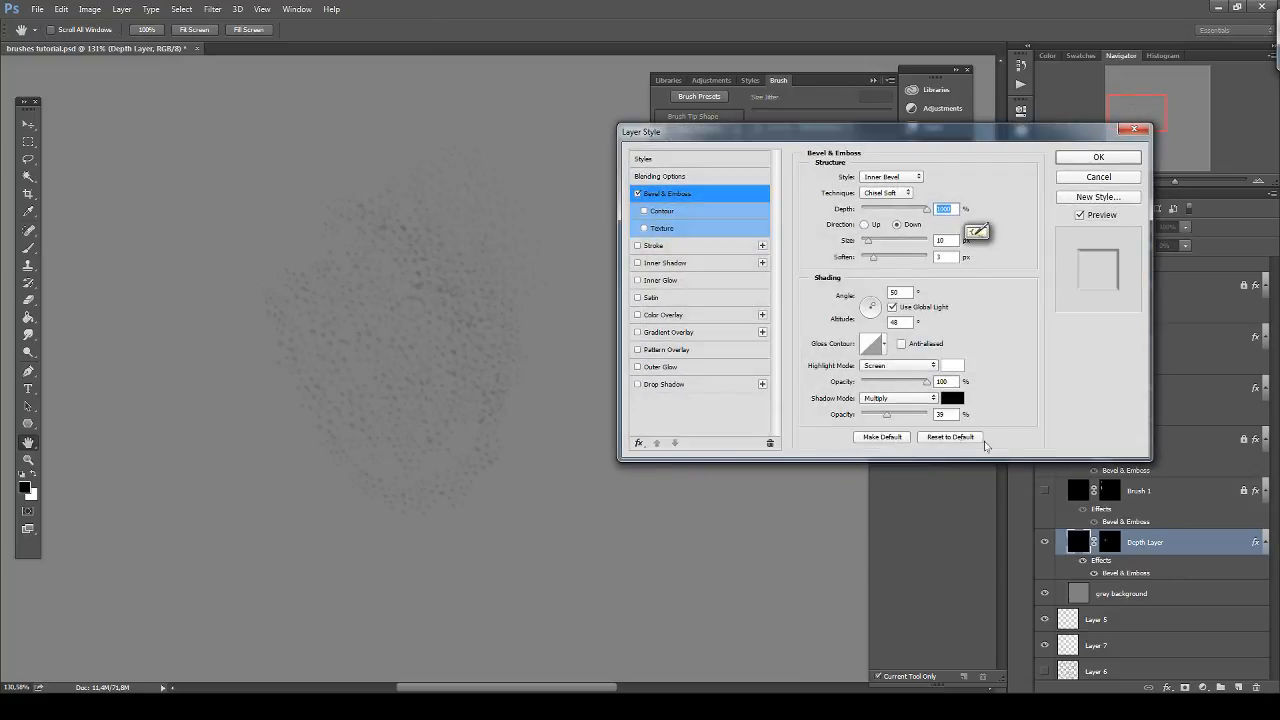
pyautogui.moveTo(888, 414); pyautogui.dragTo(842, 413)
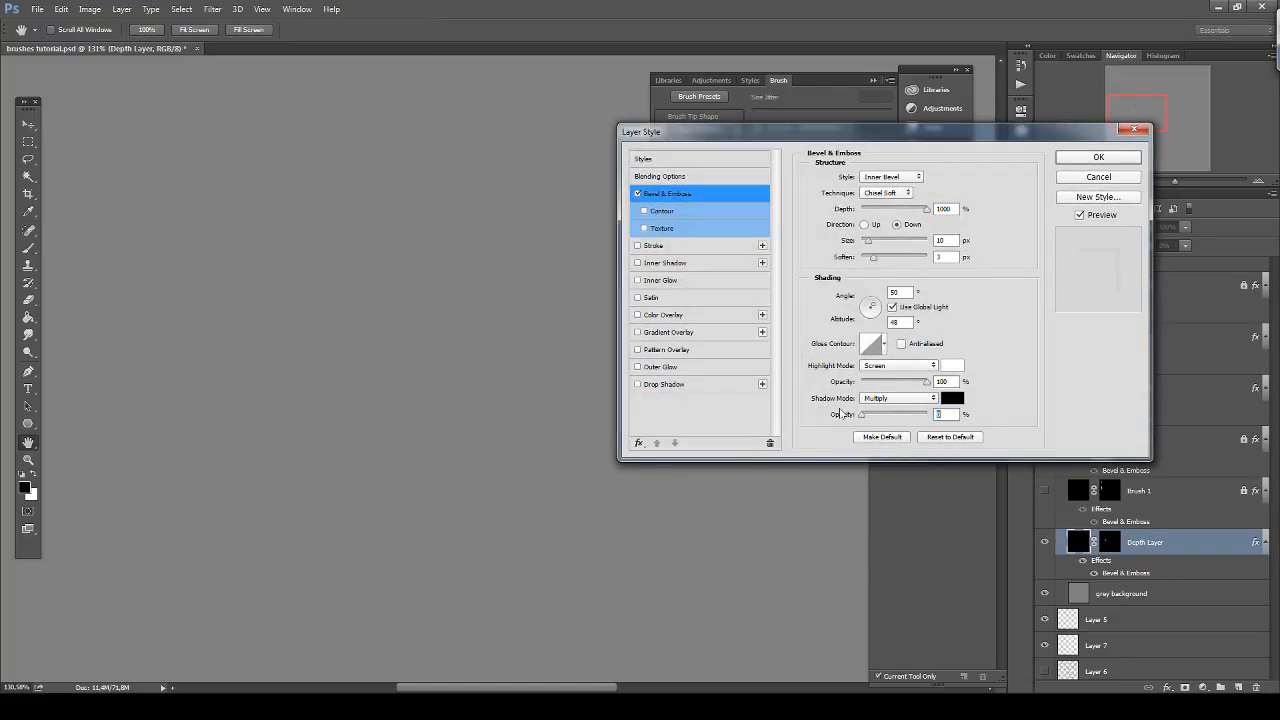
pyautogui.click(880, 366)
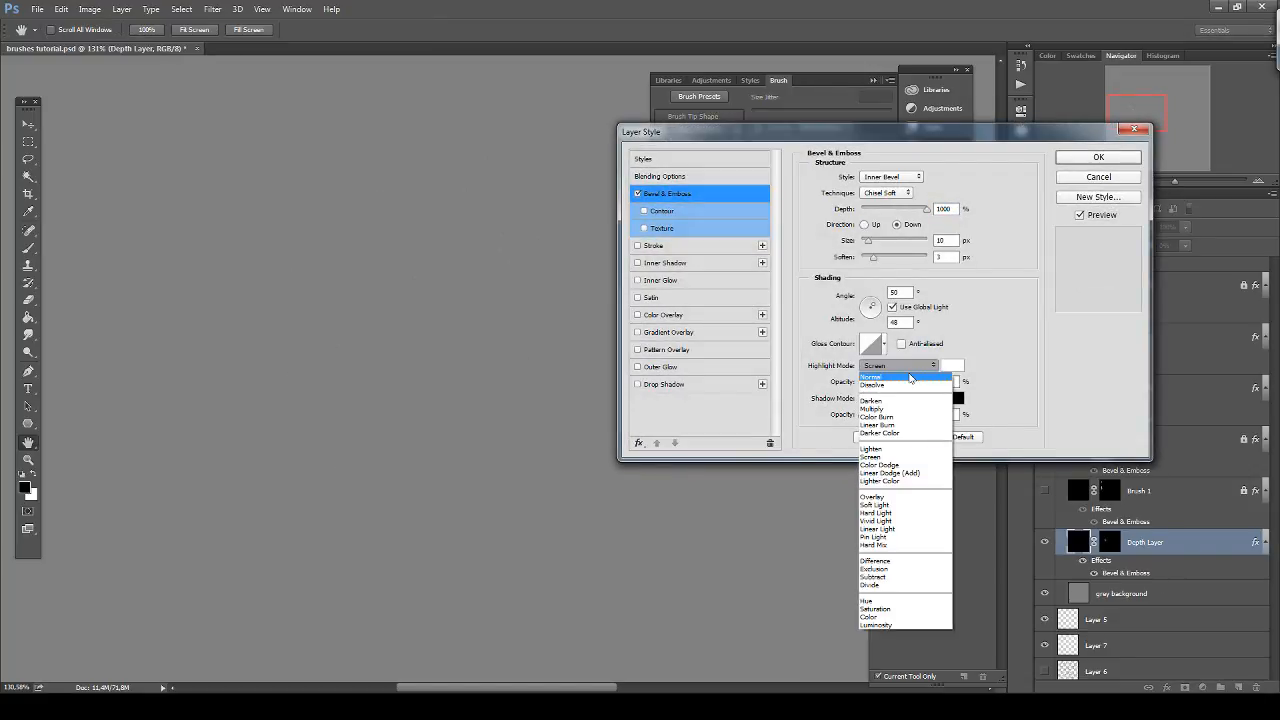
pyautogui.click(910, 377)
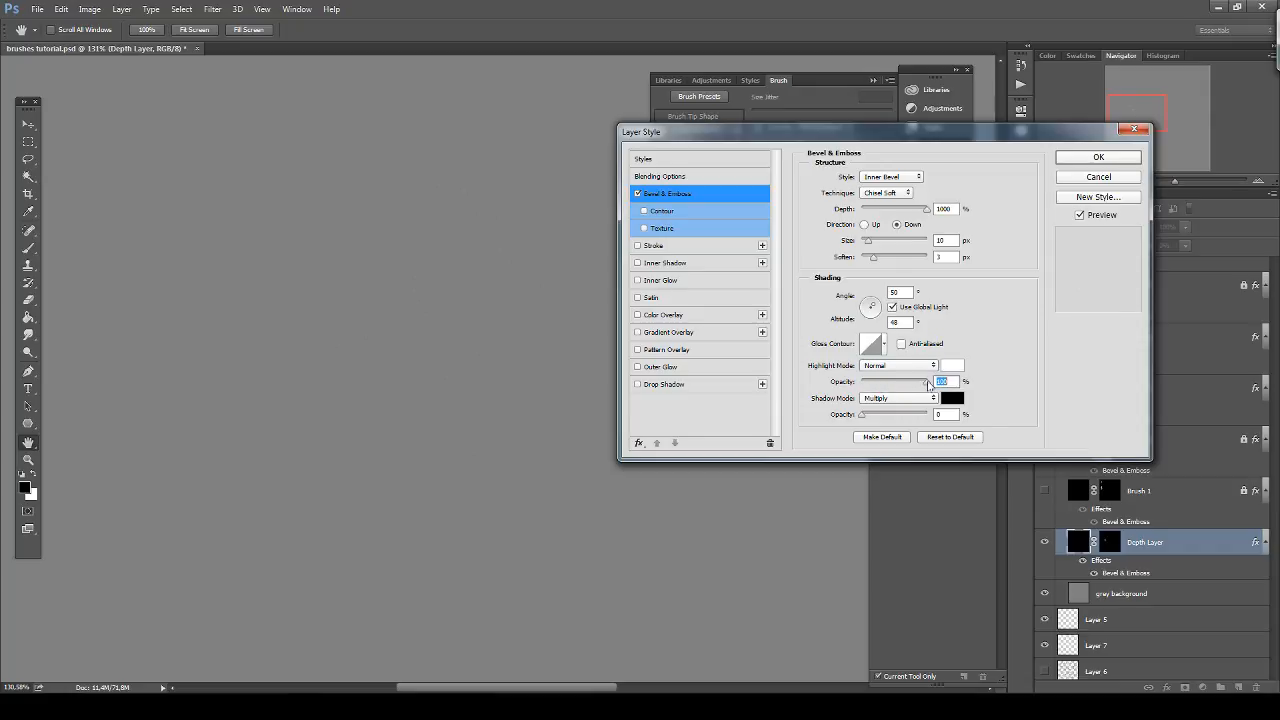
pyautogui.moveTo(863, 414); pyautogui.dragTo(932, 418)
pyautogui.click(906, 366)
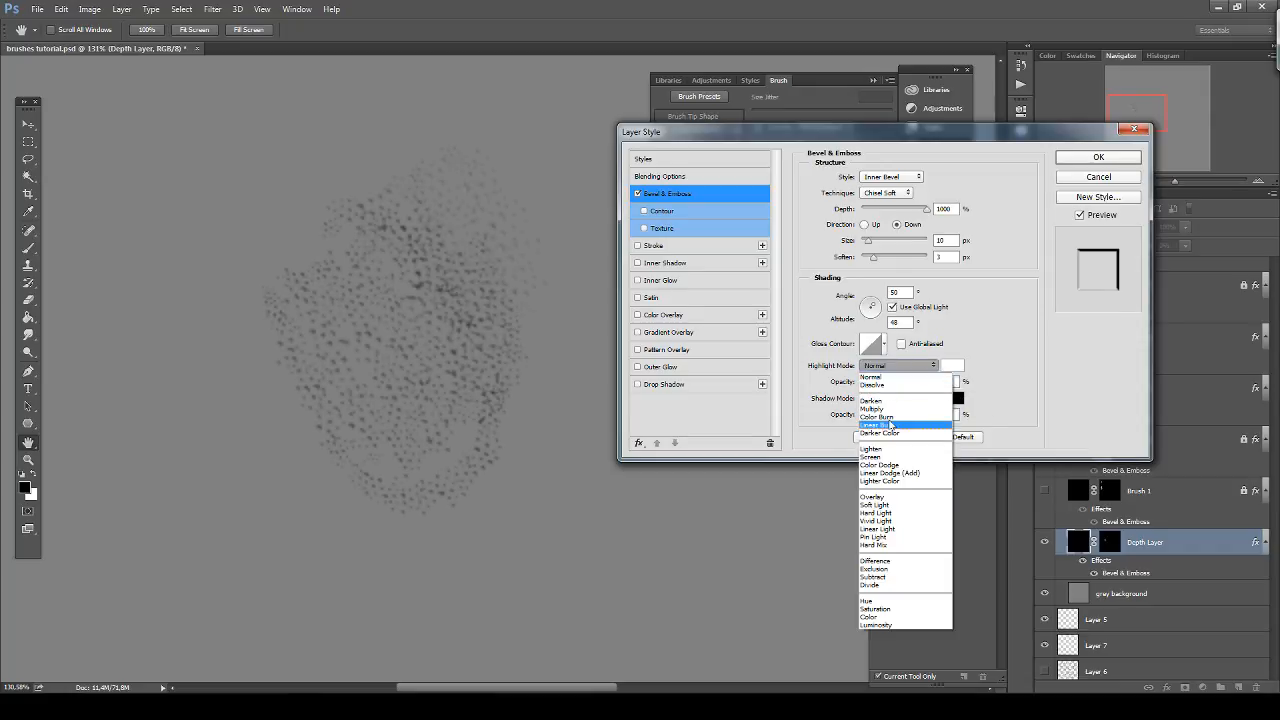
pyautogui.click(888, 452)
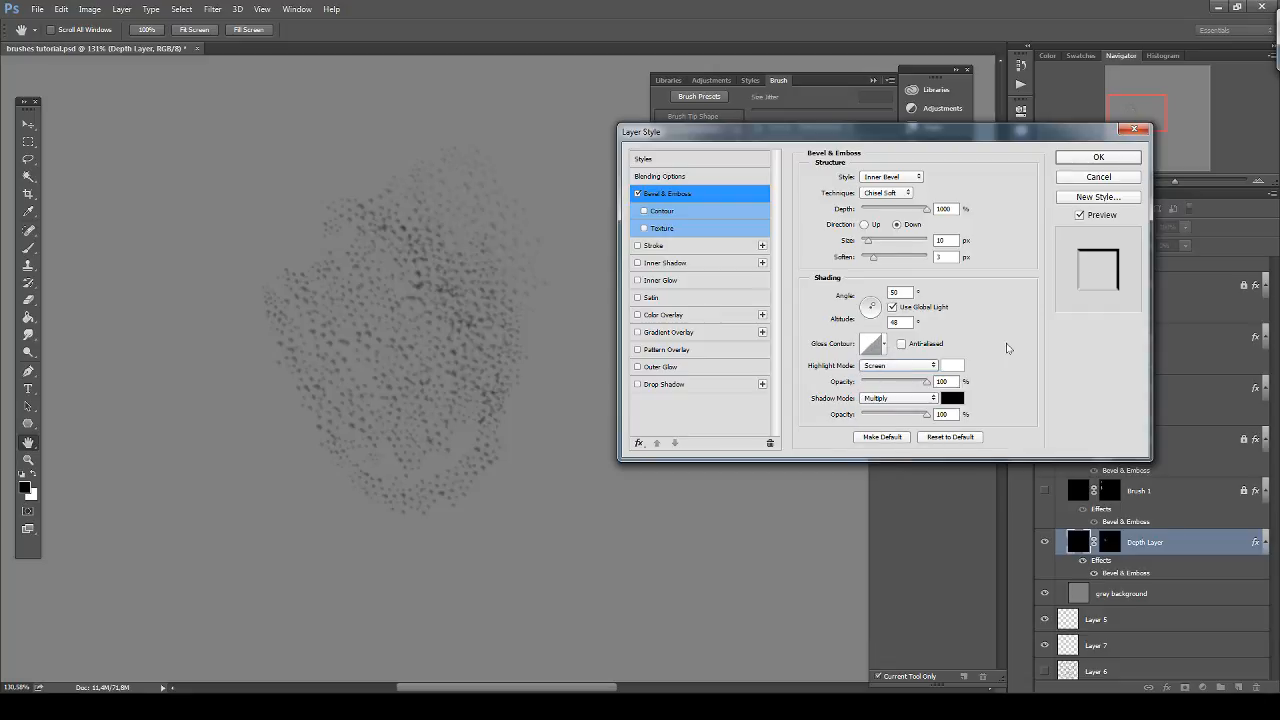
# Set Depth Layer's bevel lighting to angle 36° and altitude 16°, lower the highlight opacity, and set the shadow opacity to 36%.
pyautogui.click(875, 308)
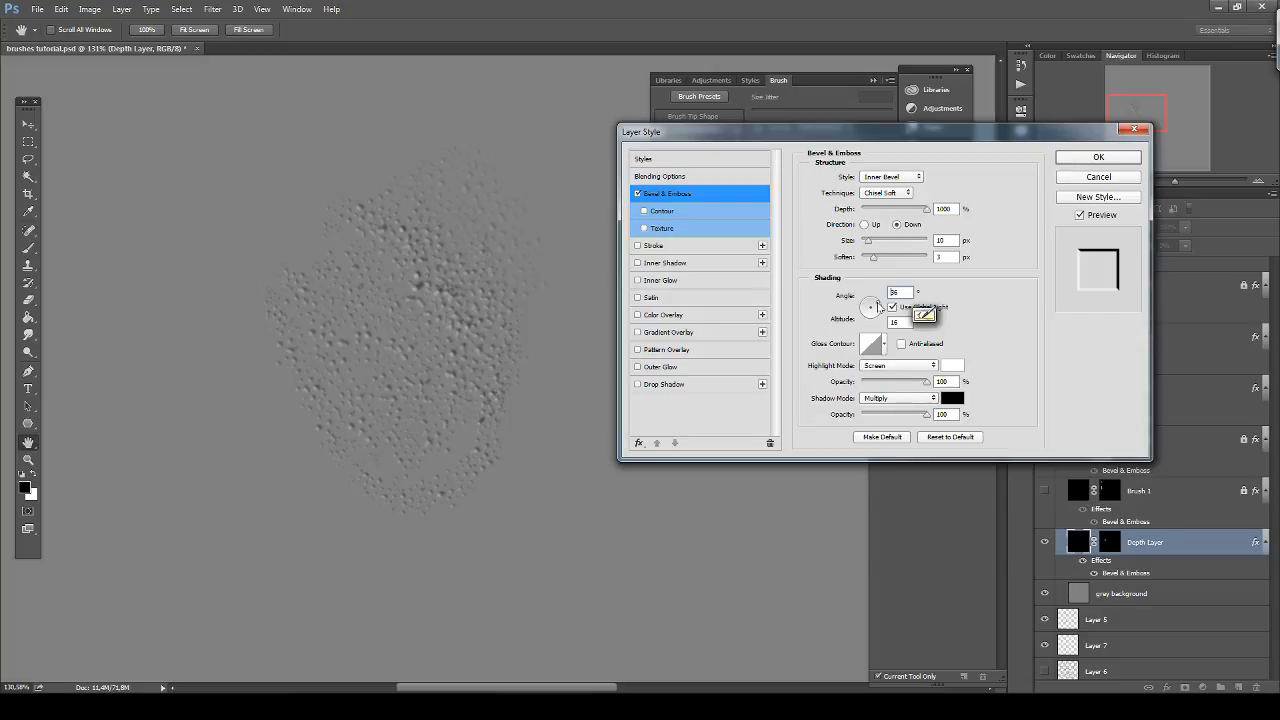
pyautogui.moveTo(926, 414); pyautogui.dragTo(886, 380)
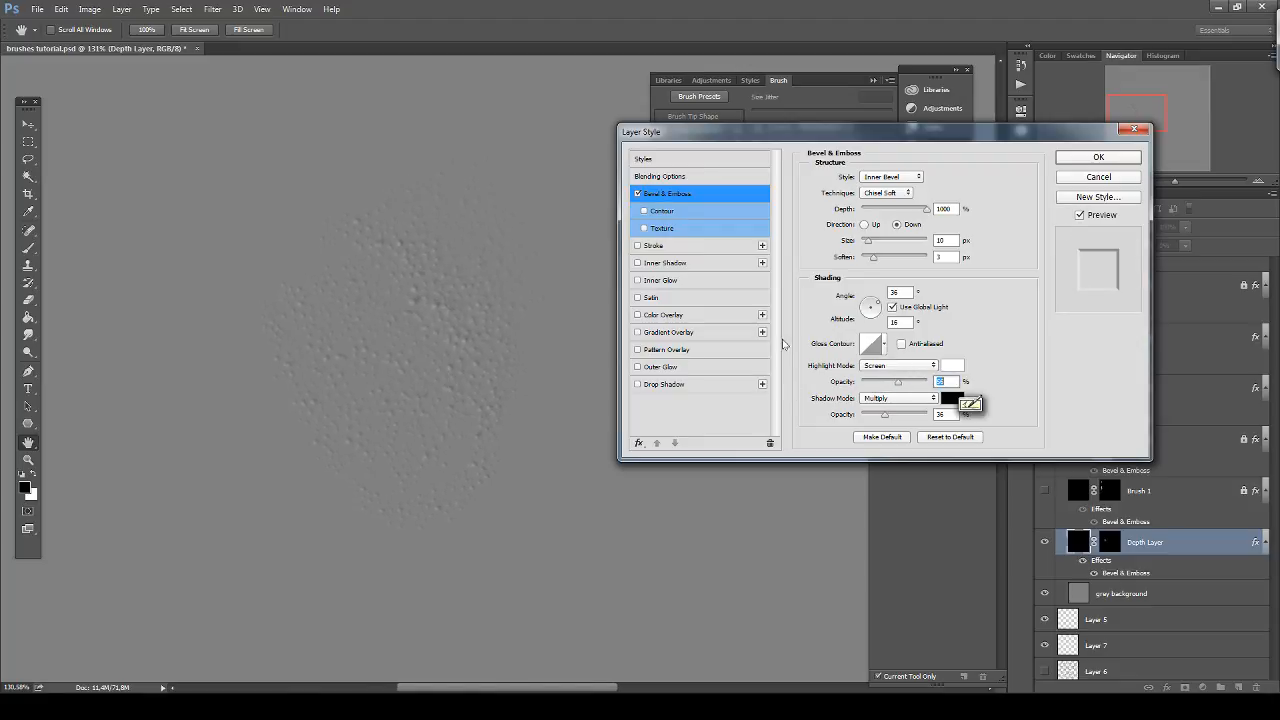
pyautogui.click(1108, 159)
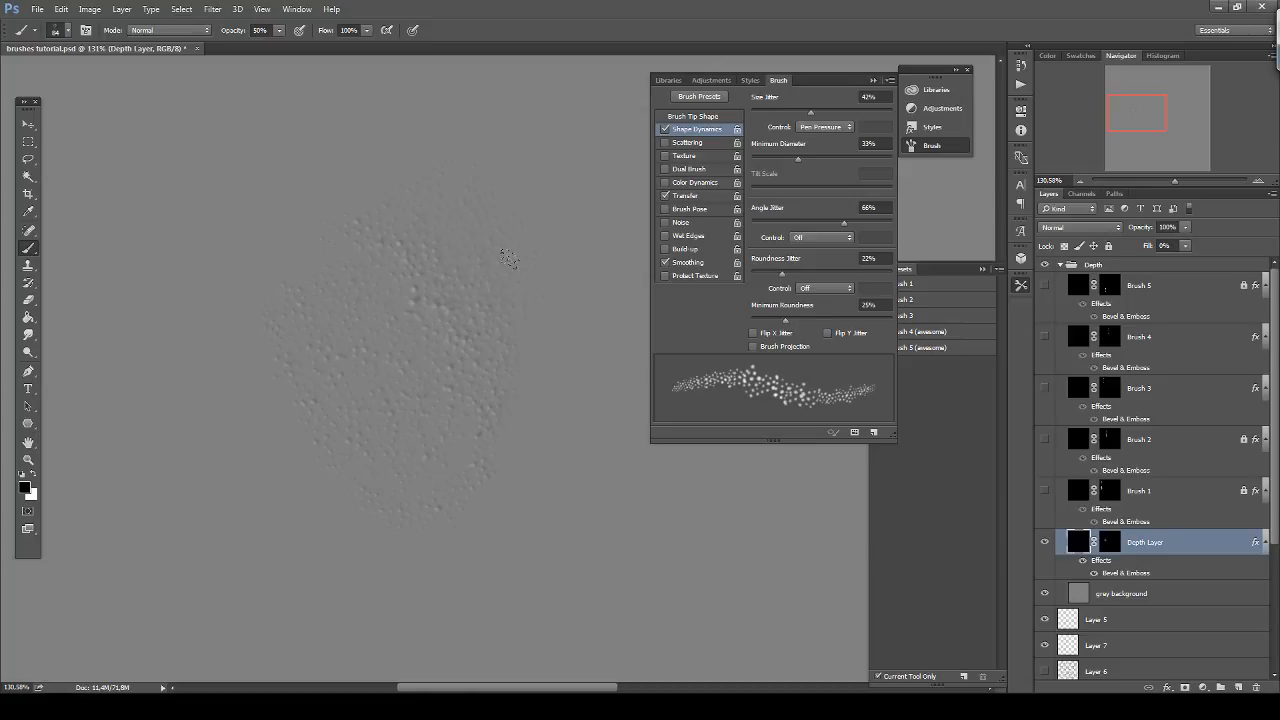
# Extend the bumpy skin texture with broad strokes on the Depth Layer mask at 20% brush opacity.
pyautogui.click(1110, 541)
pyautogui.moveTo(592, 381)
pyautogui.mouseDown()
pyautogui.moveTo(521, 429)
pyautogui.moveTo(495, 466)
pyautogui.moveTo(499, 415)
pyautogui.moveTo(531, 511)
pyautogui.moveTo(505, 505)
pyautogui.moveTo(441, 362)
pyautogui.mouseUp()
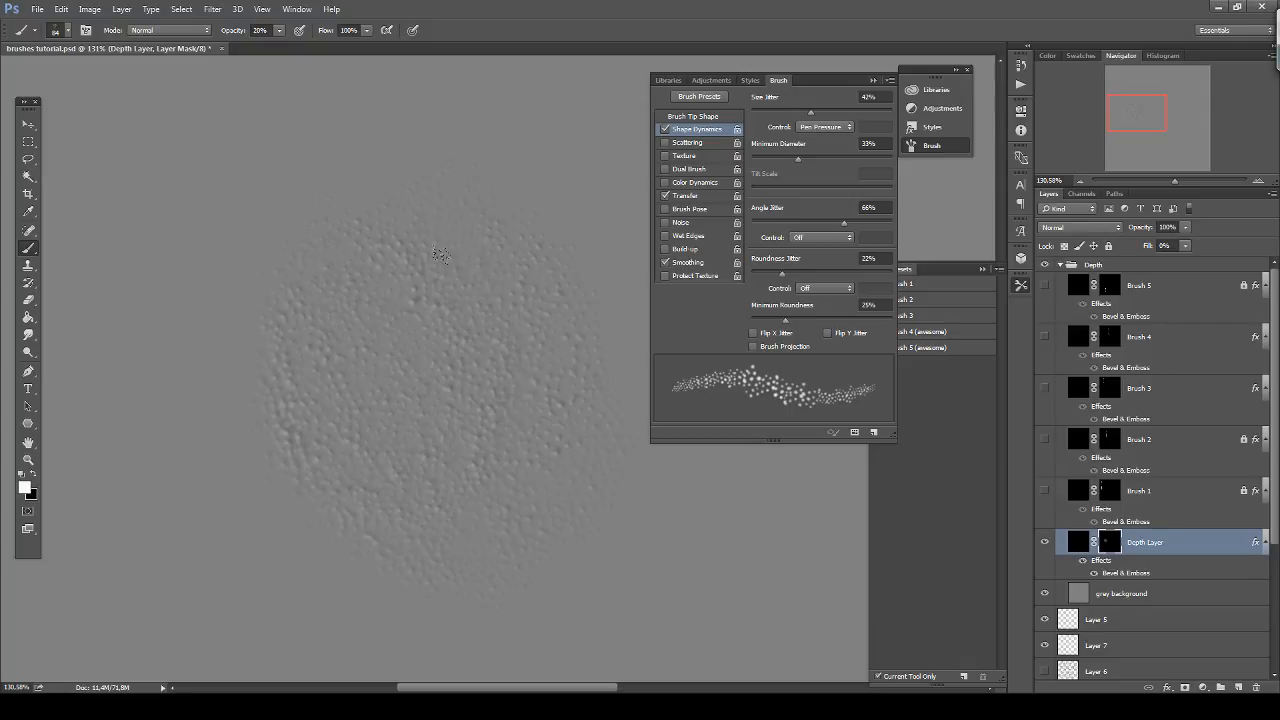
# Clear the test texture from Depth Layer's mask by filling it with black, and duplicate the layer.
pyautogui.press('x')
pyautogui.press('5')
pyautogui.hotkey('ctrl', 'BackSpace')
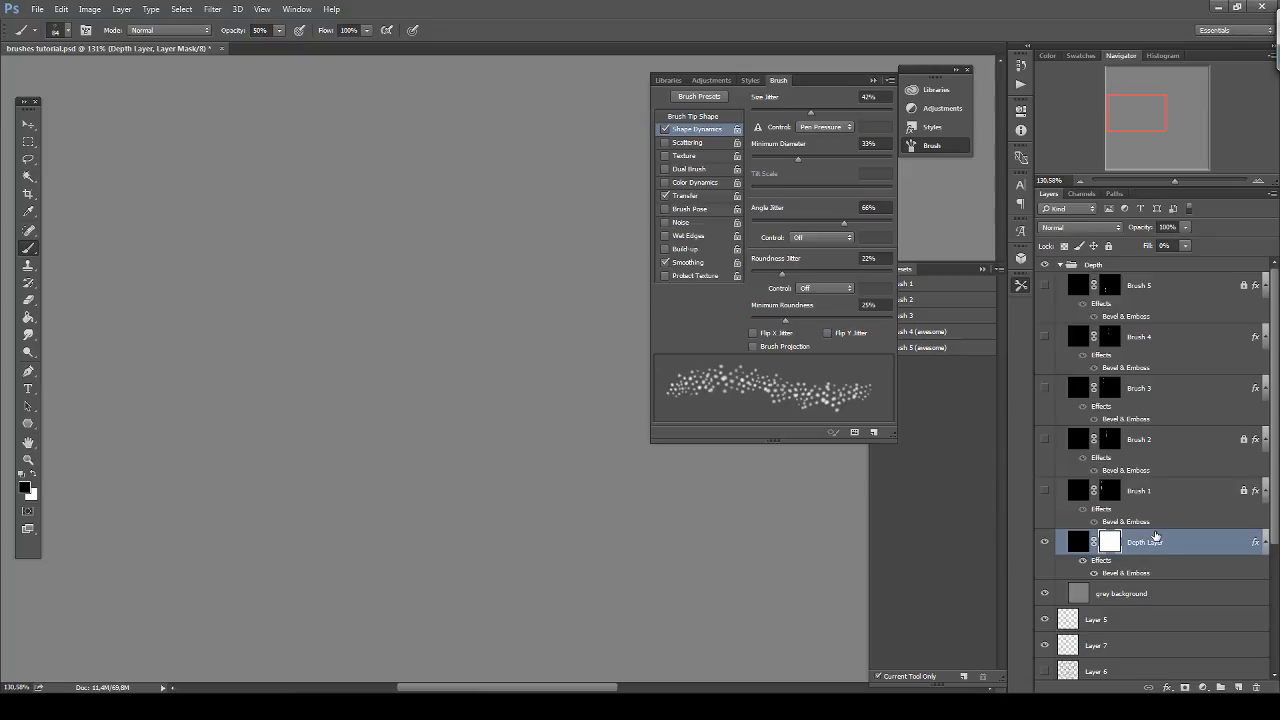
pyautogui.hotkey('ctrl', 'z')
pyautogui.hotkey('ctrl', 'j')
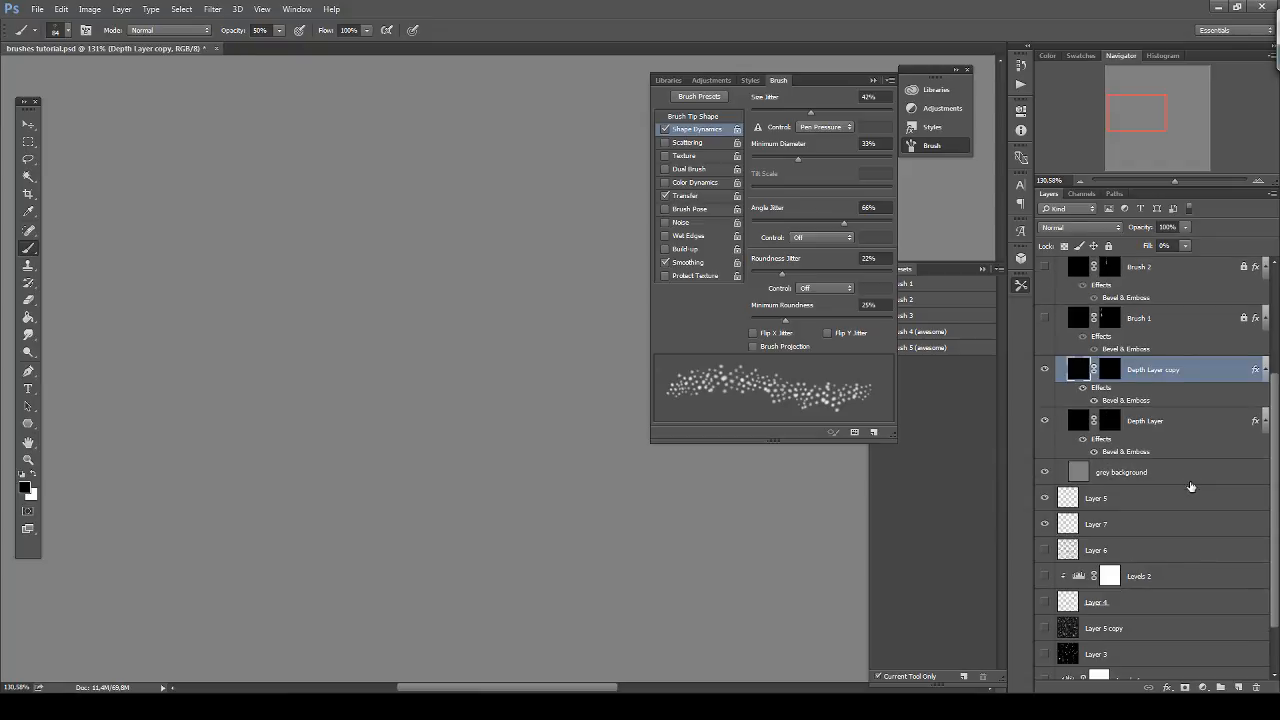
# Move the Depth Layer copy above Brush 5 in the Depth group and rename it Brush 6.
pyautogui.scroll(3, 1143, 394)
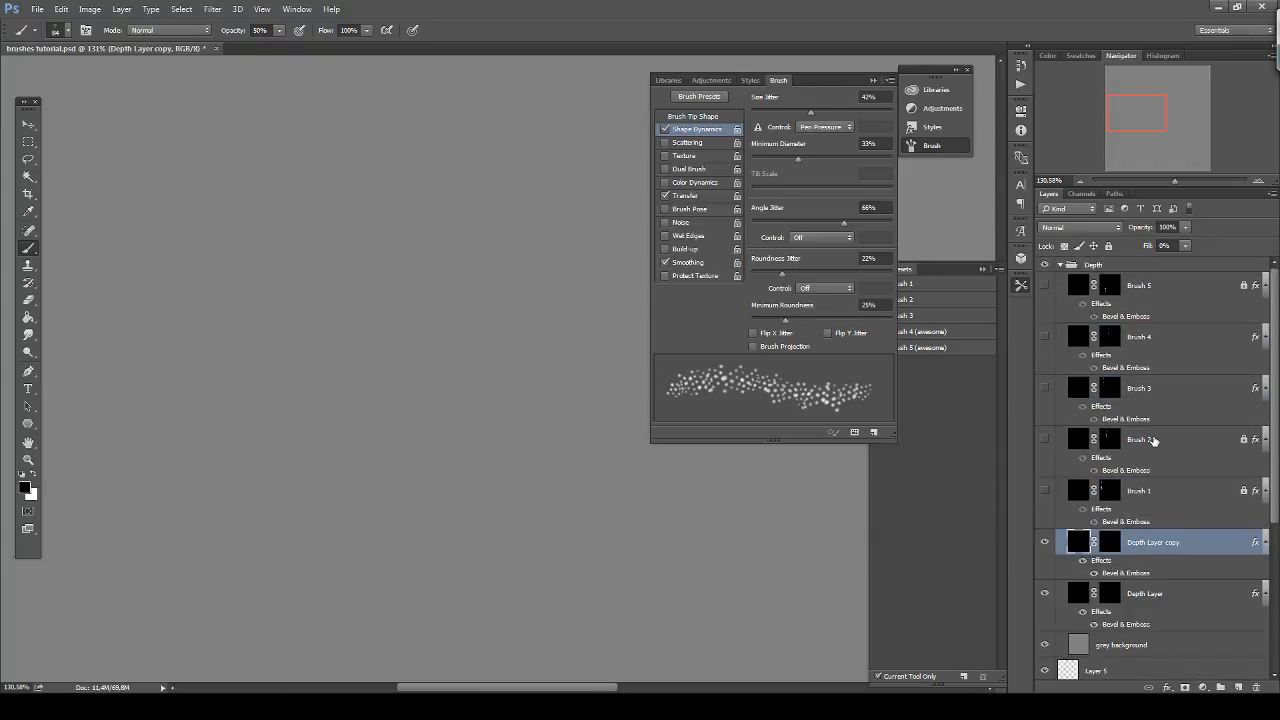
pyautogui.moveTo(1156, 545)
pyautogui.mouseDown()
pyautogui.moveTo(1170, 325)
pyautogui.moveTo(1115, 290)
pyautogui.mouseUp()
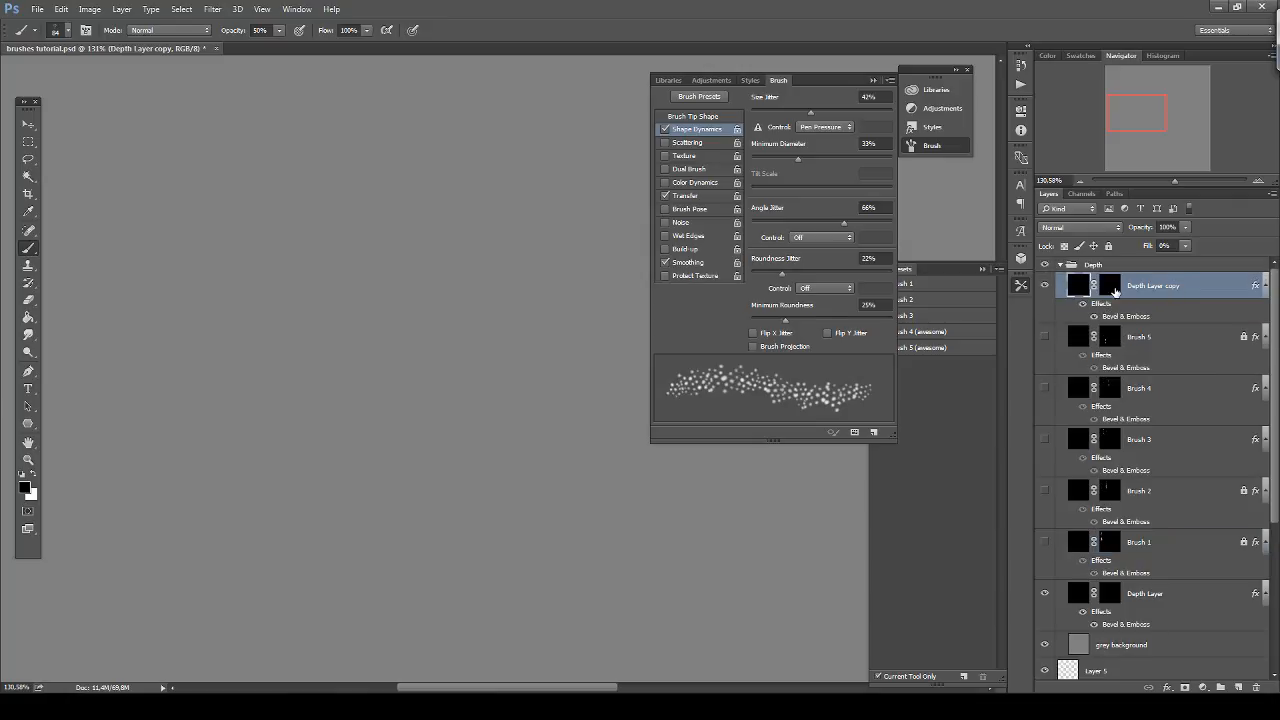
pyautogui.doubleClick(1148, 288)
pyautogui.write('Brush 6')
pyautogui.press('Return')
pyautogui.press('x')
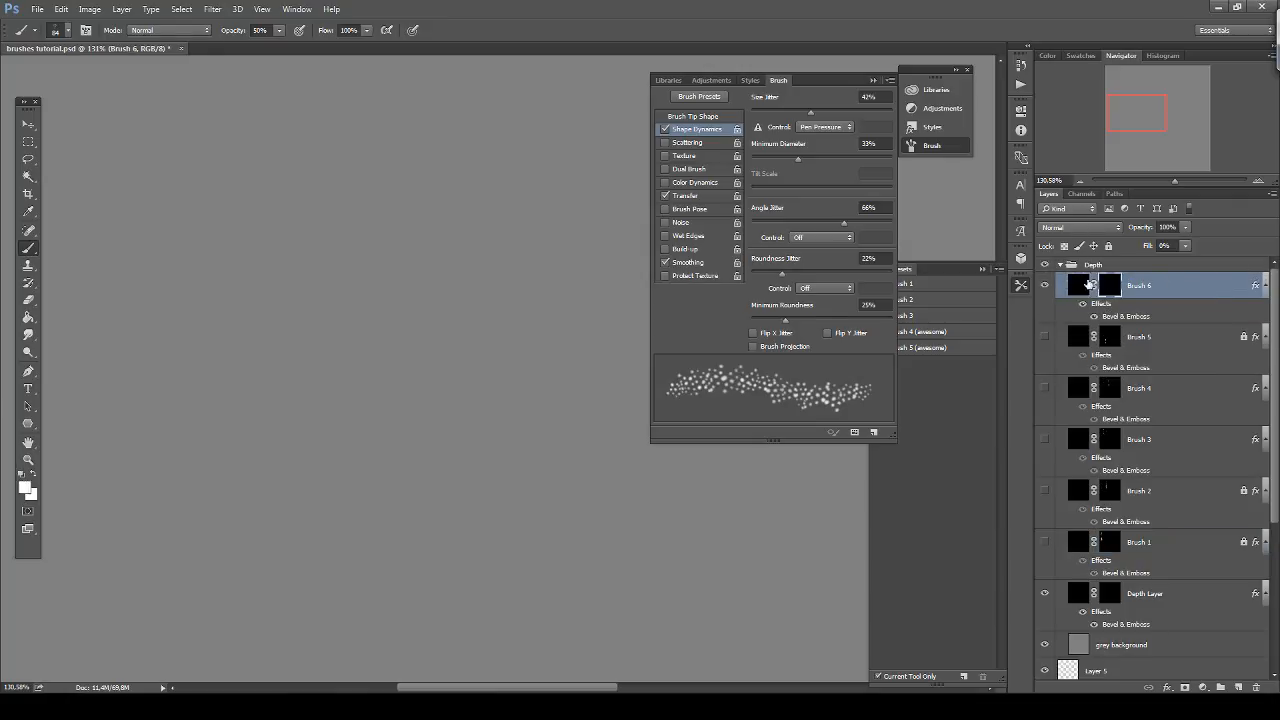
# Paint a column of white dotted test strokes on the Brush 6 mask at 100% and 20% opacity, enlarging the brush to 90 px.
pyautogui.click(1105, 285)
pyautogui.press('0')
pyautogui.hotkey('ctrl', '0')
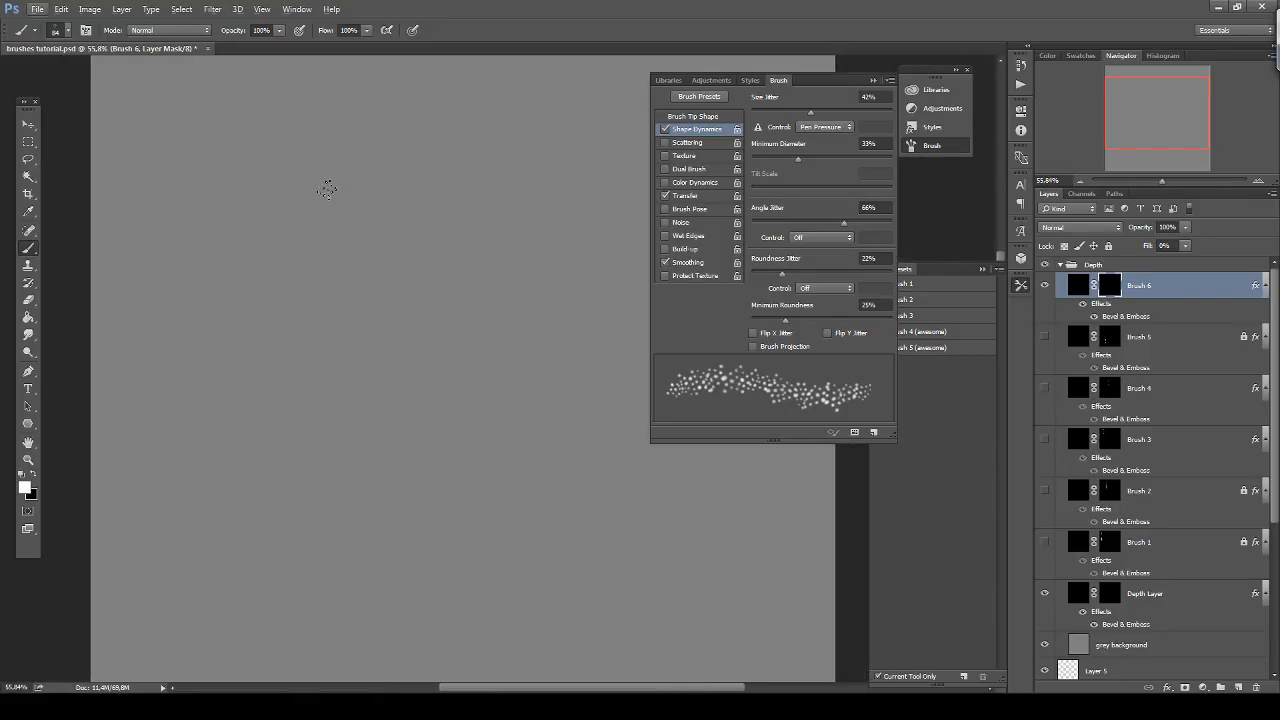
pyautogui.click(372, 153)
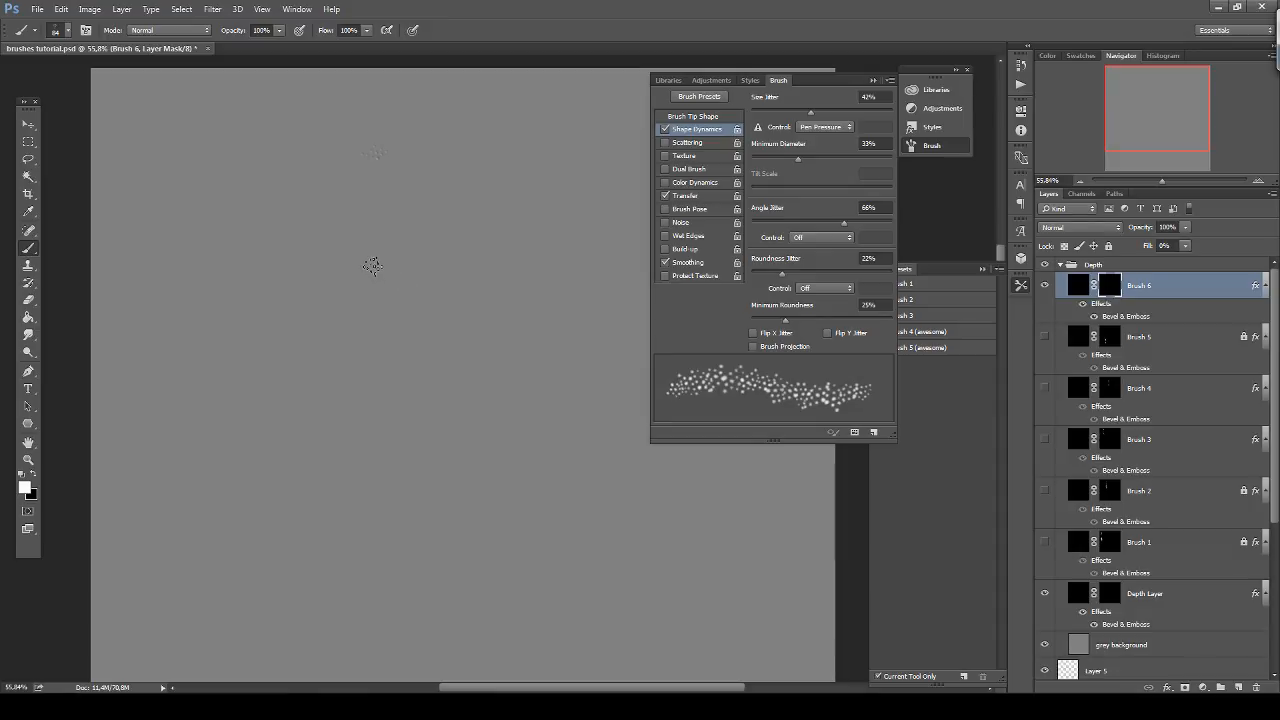
pyautogui.press(']')
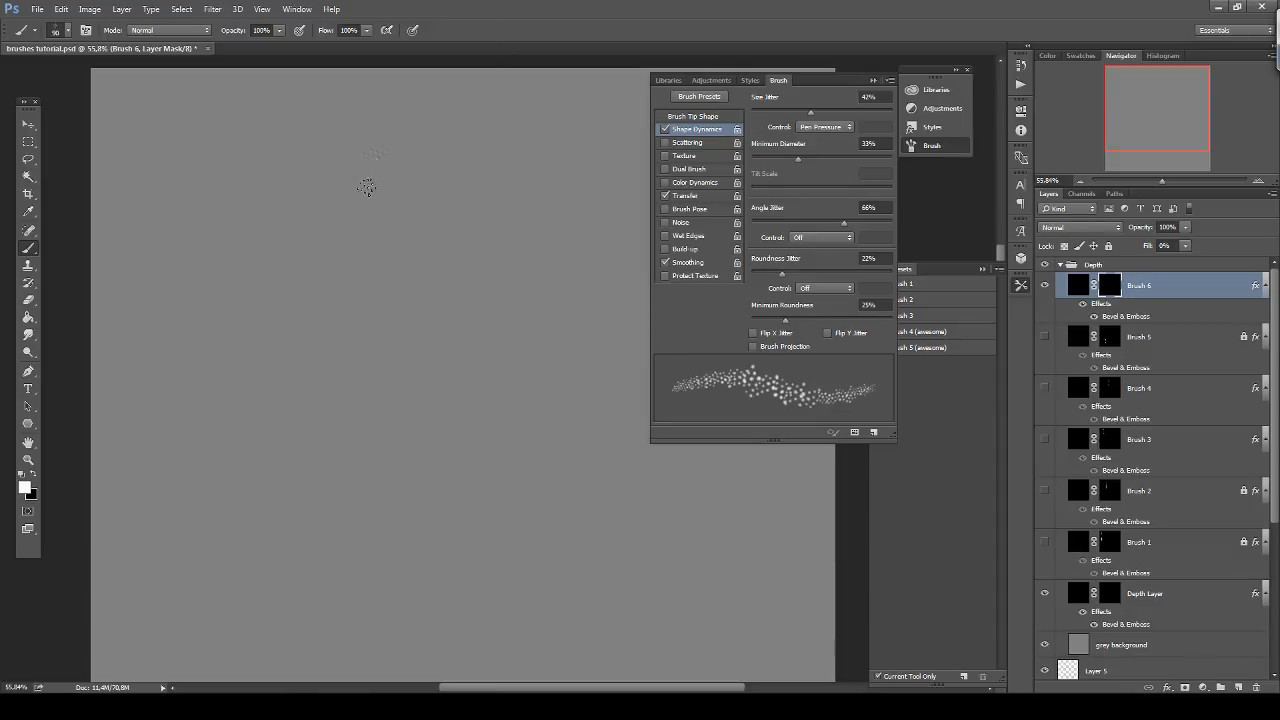
pyautogui.press('5')
pyautogui.press('2')
pyautogui.click(381, 272)
pyautogui.moveTo(381, 272)
pyautogui.mouseDown()
pyautogui.moveTo(376, 359)
pyautogui.moveTo(385, 282)
pyautogui.moveTo(381, 313)
pyautogui.moveTo(366, 246)
pyautogui.moveTo(384, 346)
pyautogui.moveTo(363, 286)
pyautogui.mouseUp()
pyautogui.moveTo(365, 330)
pyautogui.mouseDown()
pyautogui.moveTo(360, 374)
pyautogui.moveTo(380, 391)
pyautogui.moveTo(374, 251)
pyautogui.moveTo(389, 419)
pyautogui.moveTo(383, 381)
pyautogui.mouseUp()
# Hide the Brush 6 layer, the Depth group and Layer 7, and make Layer 5 the active layer.
pyautogui.click(1045, 286)
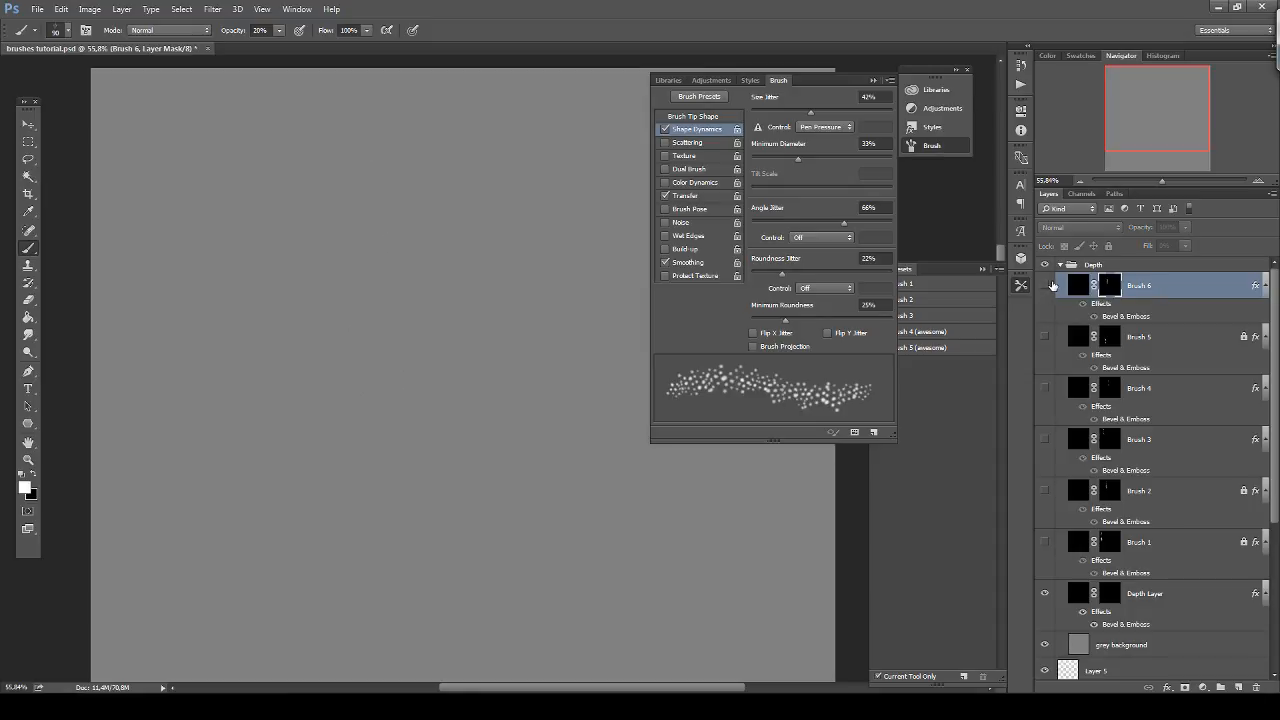
pyautogui.scroll(-3, 1213, 464)
pyautogui.scroll(5, 1164, 516)
pyautogui.click(1044, 265)
pyautogui.scroll(-3, 1078, 610)
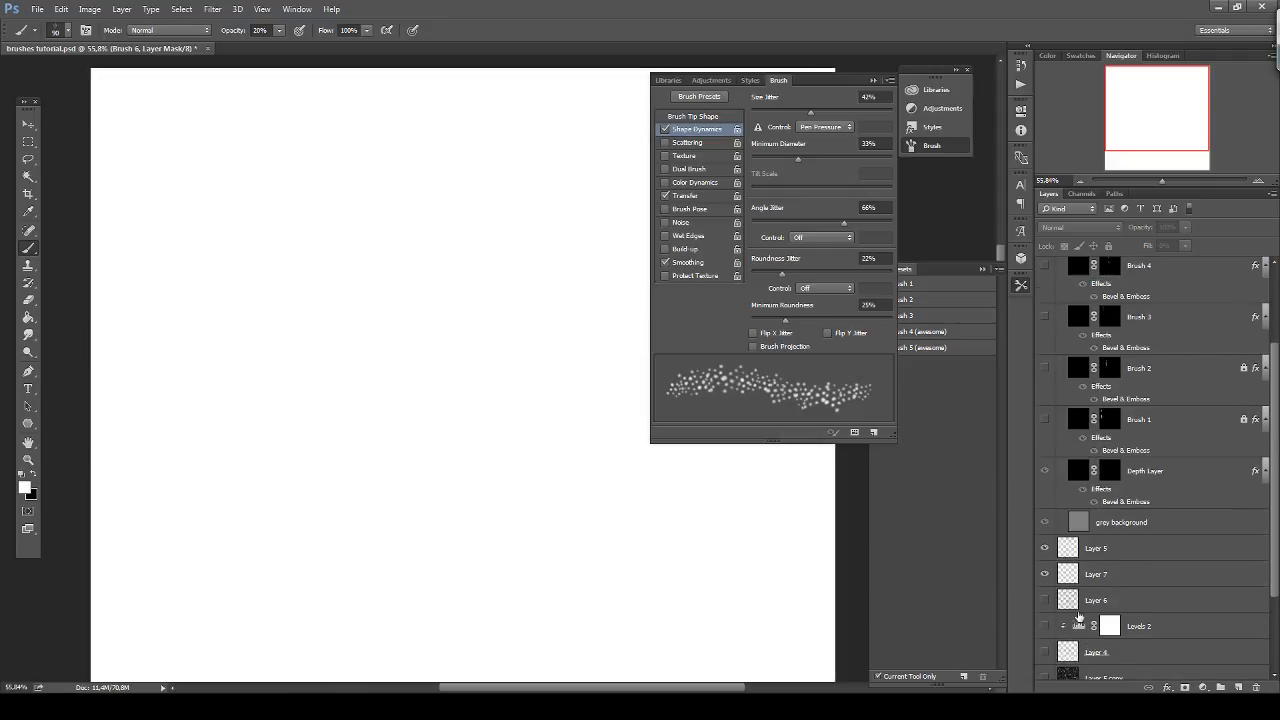
pyautogui.scroll(-1, 1078, 614)
pyautogui.click(1105, 503)
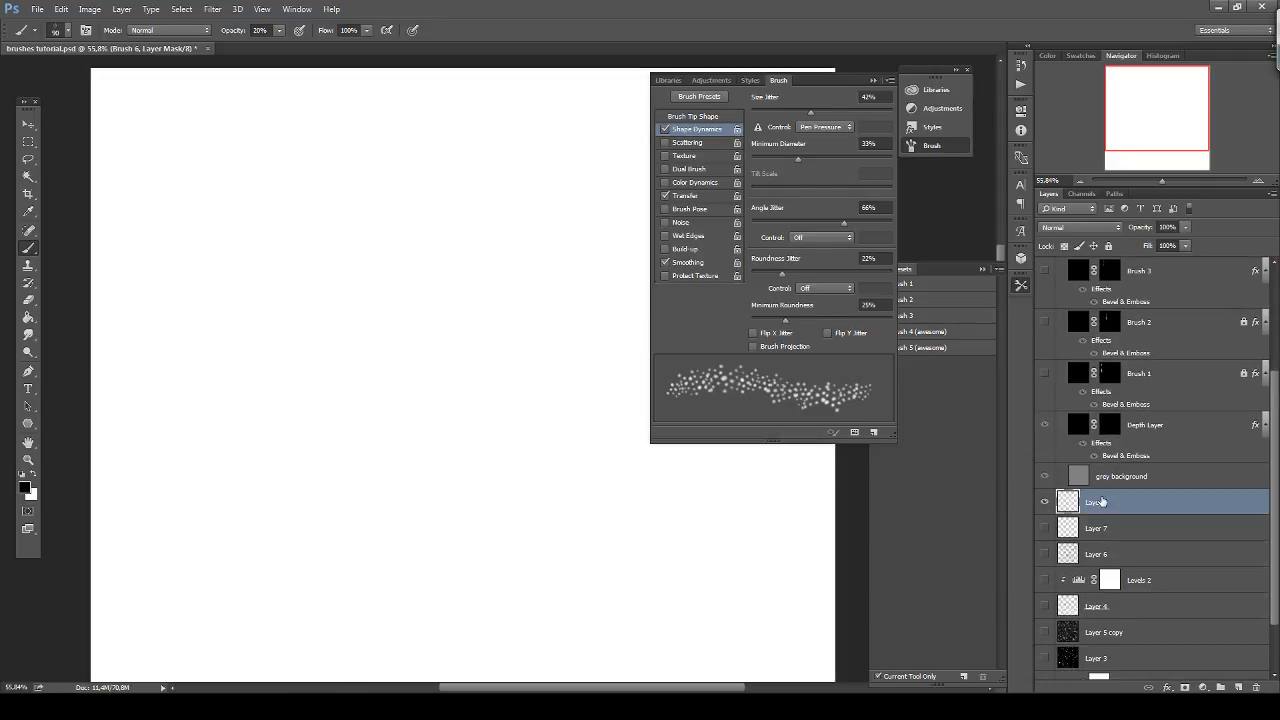
pyautogui.scroll(2, 400, 390)
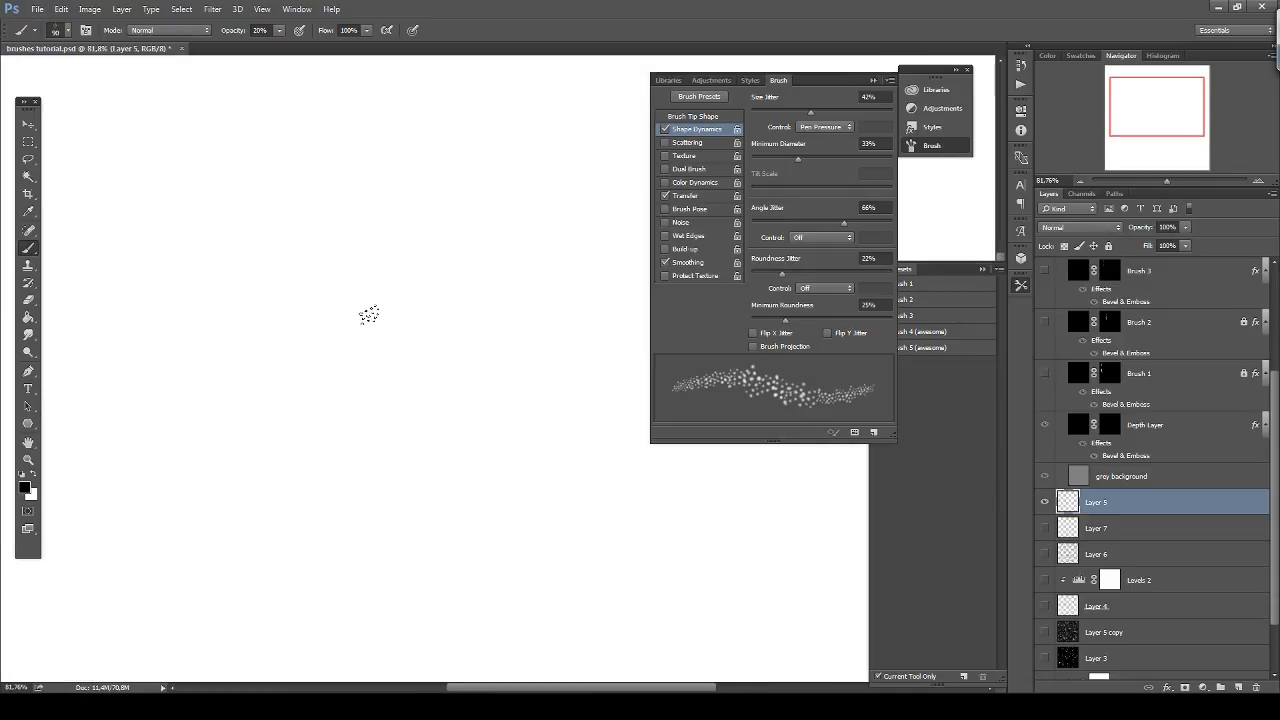
# Set the brush opacity to 100% and paint a small black patch of dots on Layer 5.
pyautogui.press('0')
pyautogui.moveTo(382, 269); pyautogui.dragTo(402, 480)
pyautogui.hotkey('ctrl', 'z')
pyautogui.moveTo(388, 238)
pyautogui.mouseDown()
pyautogui.moveTo(334, 291)
pyautogui.moveTo(369, 328)
pyautogui.moveTo(400, 330)
pyautogui.mouseUp()
pyautogui.hotkey('ctrl', 'z')
pyautogui.hotkey('ctrl', 'z')
pyautogui.moveTo(380, 262)
pyautogui.mouseDown()
pyautogui.moveTo(395, 300)
pyautogui.moveTo(396, 284)
pyautogui.mouseUp()
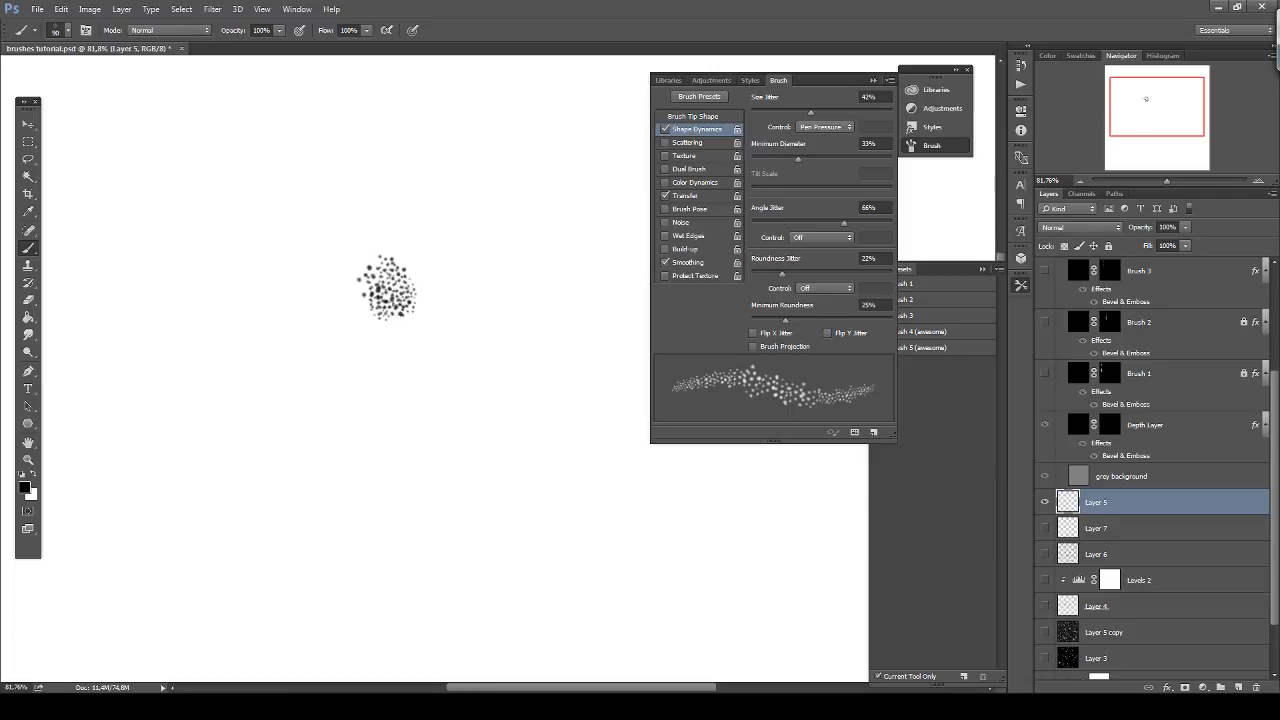
# Enable the brush's Texture option in Hard Mix mode and paint scattered test strokes around the dotted patch.
pyautogui.click(698, 156)
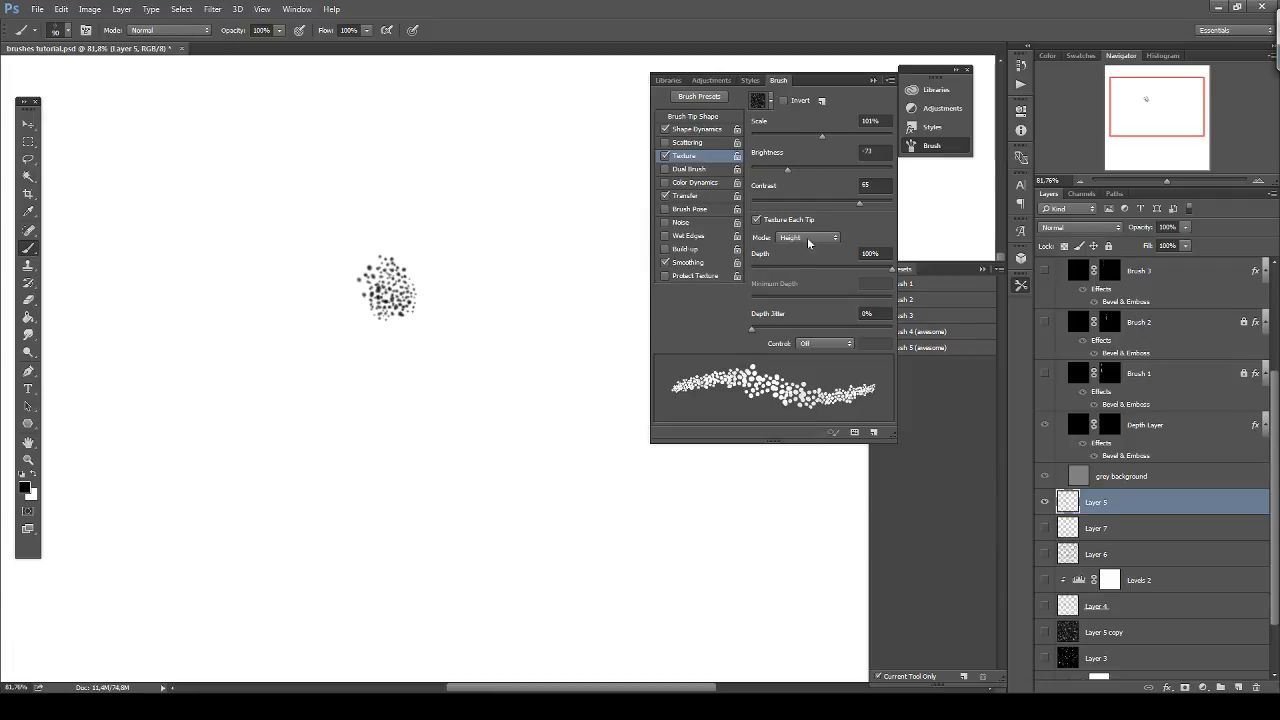
pyautogui.click(810, 240)
pyautogui.click(813, 313)
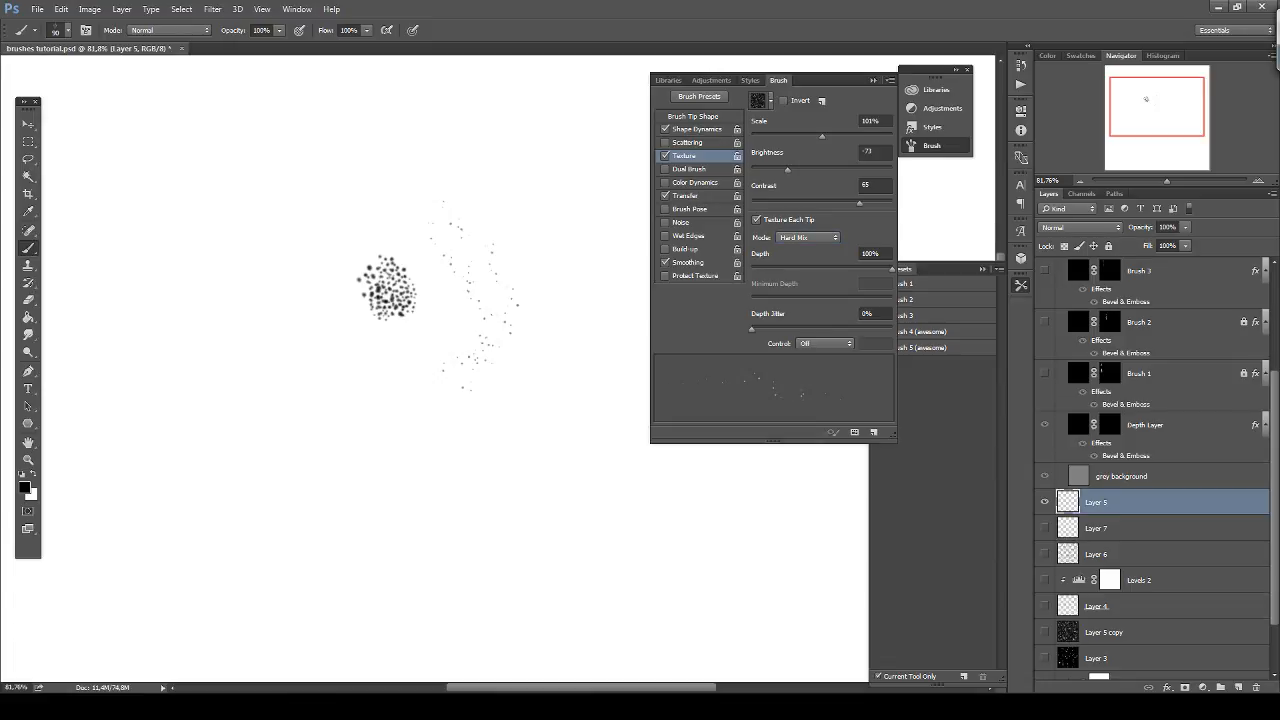
pyautogui.moveTo(493, 236); pyautogui.dragTo(526, 382)
pyautogui.moveTo(453, 328); pyautogui.dragTo(392, 402)
pyautogui.moveTo(401, 219)
pyautogui.mouseDown()
pyautogui.moveTo(434, 220)
pyautogui.moveTo(440, 293)
pyautogui.moveTo(481, 351)
pyautogui.moveTo(497, 345)
pyautogui.moveTo(440, 295)
pyautogui.moveTo(419, 355)
pyautogui.moveTo(404, 340)
pyautogui.moveTo(410, 263)
pyautogui.moveTo(403, 350)
pyautogui.moveTo(360, 265)
pyautogui.moveTo(439, 363)
pyautogui.moveTo(394, 292)
pyautogui.moveTo(428, 330)
pyautogui.mouseUp()
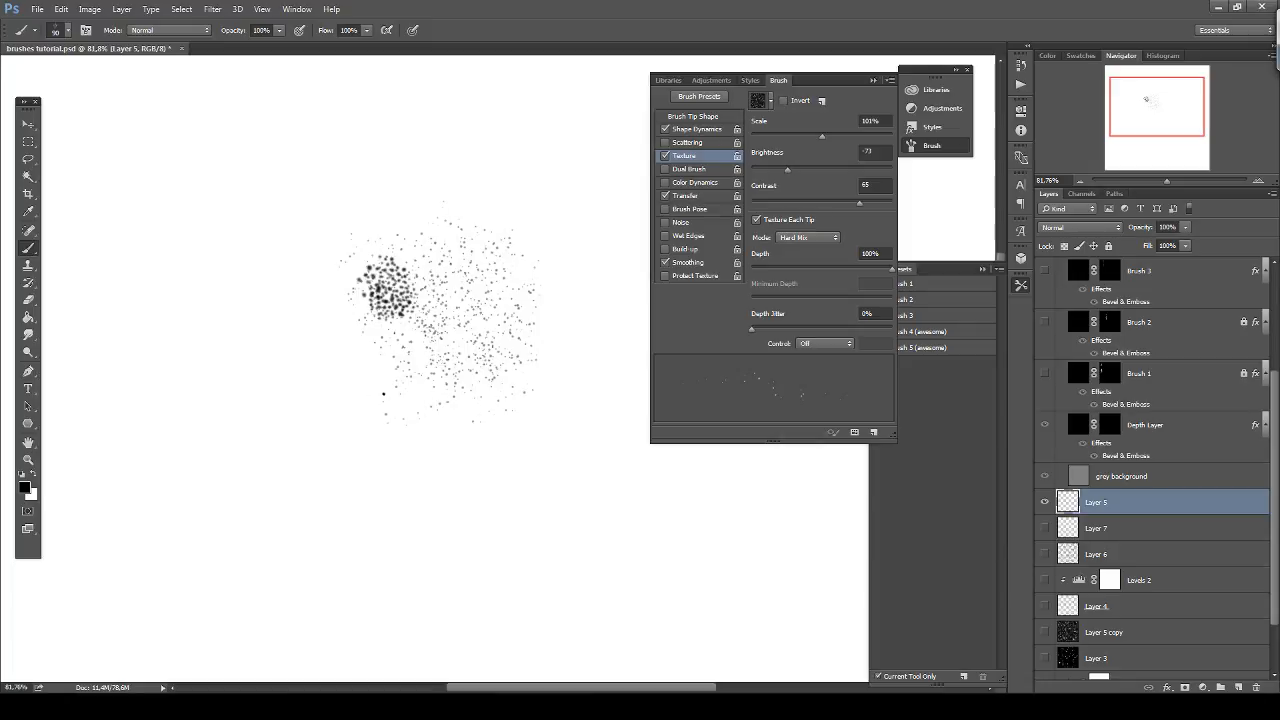
# Clear the test strokes from Layer 5 and paint a new dotted patch, raising the brush texture's brightness to 66.
pyautogui.press('Delete')
pyautogui.moveTo(325, 263)
pyautogui.mouseDown()
pyautogui.moveTo(331, 304)
pyautogui.moveTo(320, 267)
pyautogui.moveTo(336, 250)
pyautogui.mouseUp()
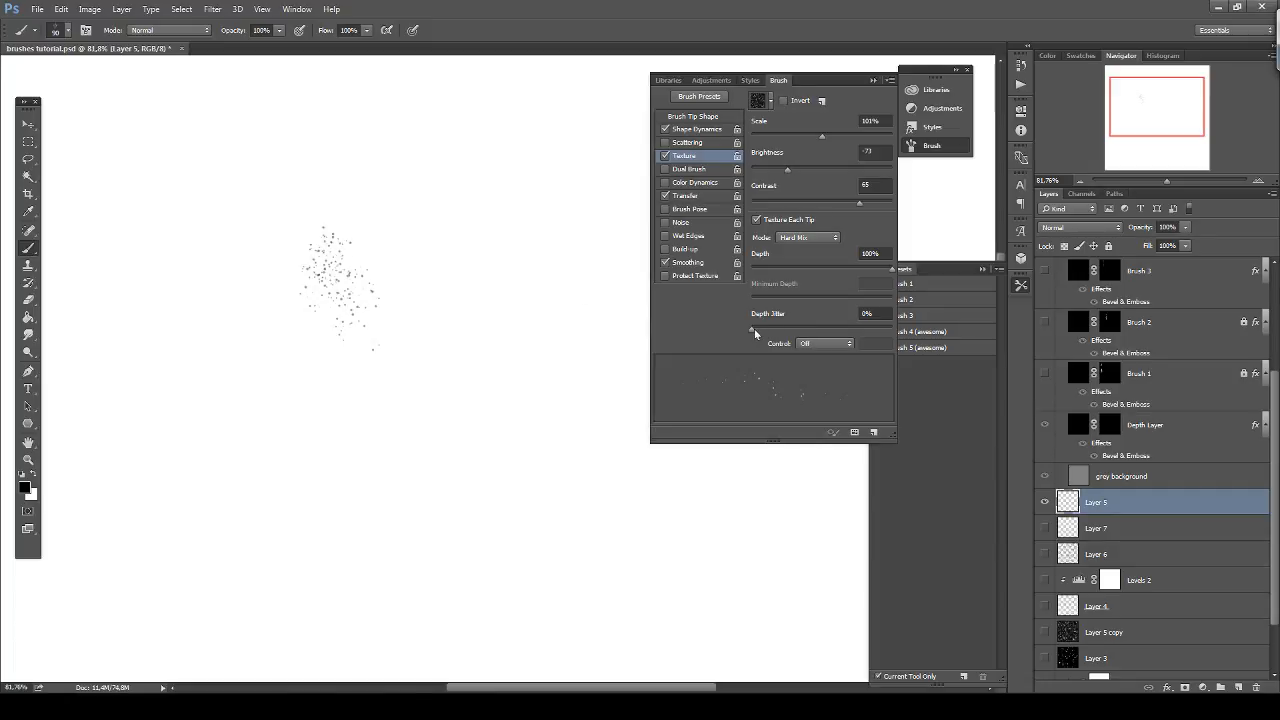
pyautogui.moveTo(752, 328); pyautogui.dragTo(850, 330)
pyautogui.moveTo(751, 268); pyautogui.dragTo(890, 268)
pyautogui.moveTo(849, 171)
pyautogui.mouseDown()
pyautogui.moveTo(869, 173)
pyautogui.moveTo(786, 179)
pyautogui.moveTo(909, 171)
pyautogui.moveTo(846, 169)
pyautogui.mouseUp()
pyautogui.moveTo(348, 265)
pyautogui.mouseDown()
pyautogui.moveTo(320, 240)
pyautogui.moveTo(359, 280)
pyautogui.moveTo(350, 322)
pyautogui.moveTo(380, 327)
pyautogui.mouseUp()
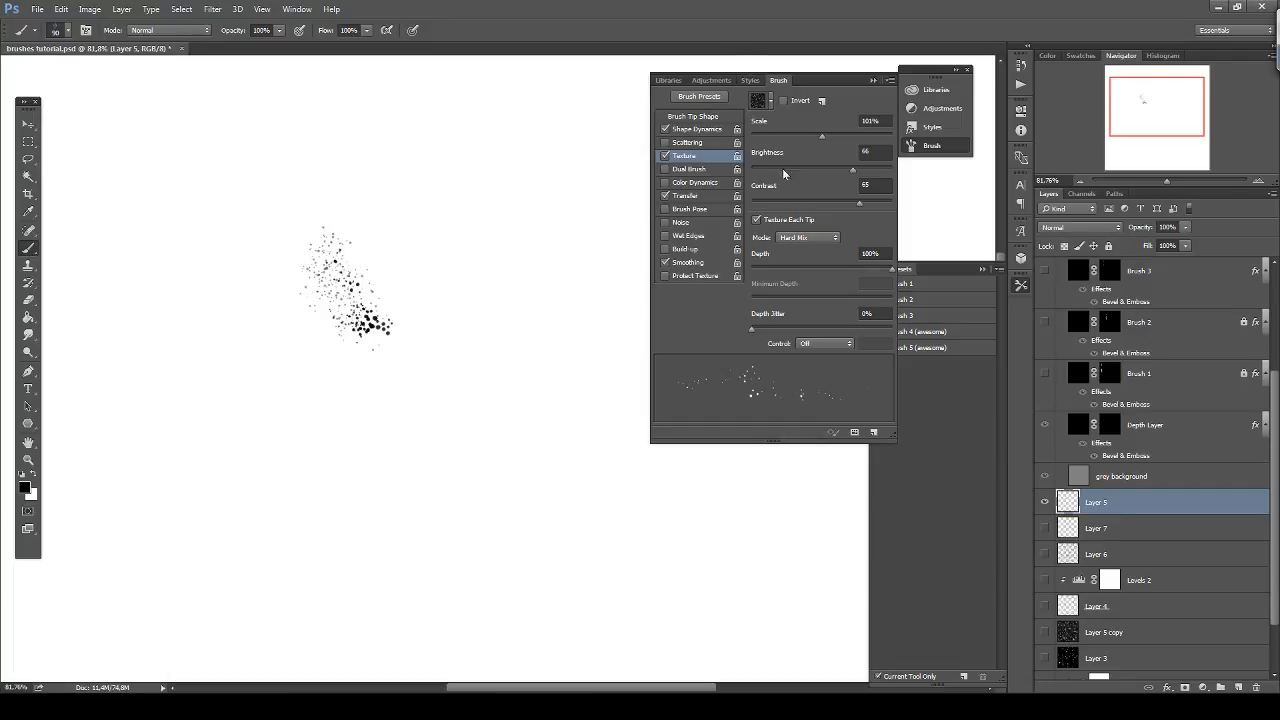
# Save the current brush as a new tool preset named Brush 6.
pyautogui.click(928, 490)
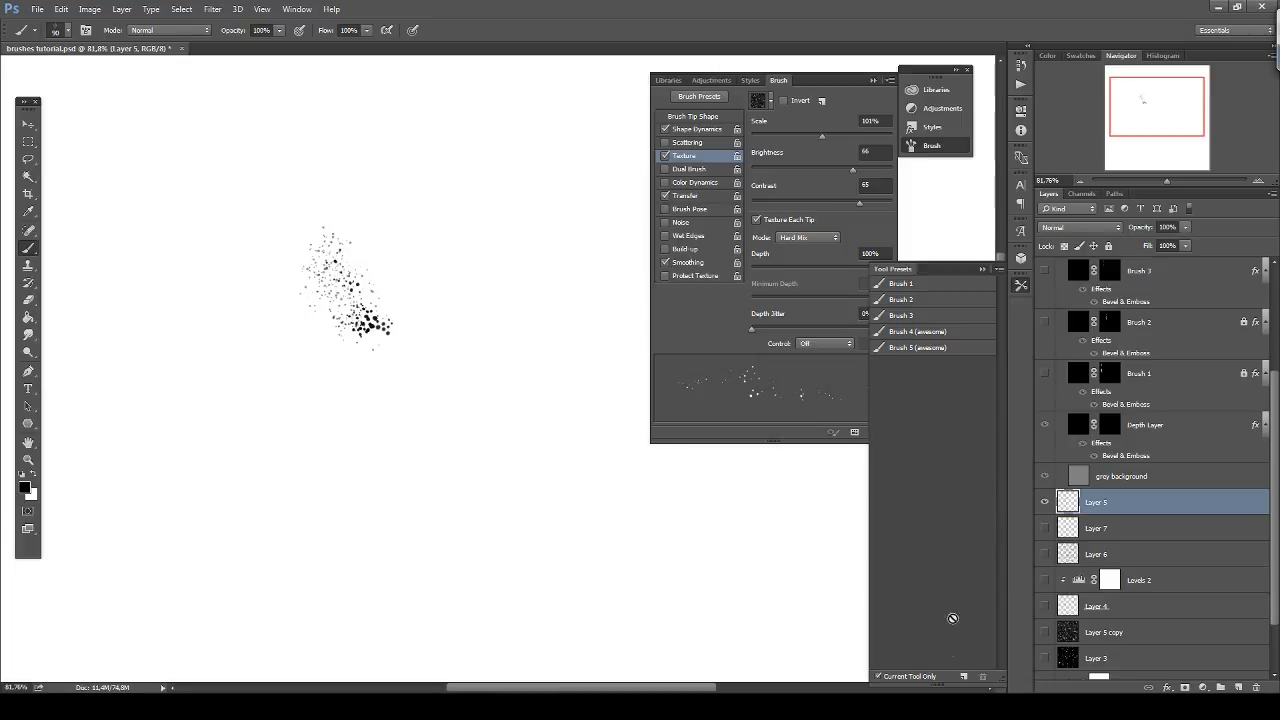
pyautogui.click(964, 678)
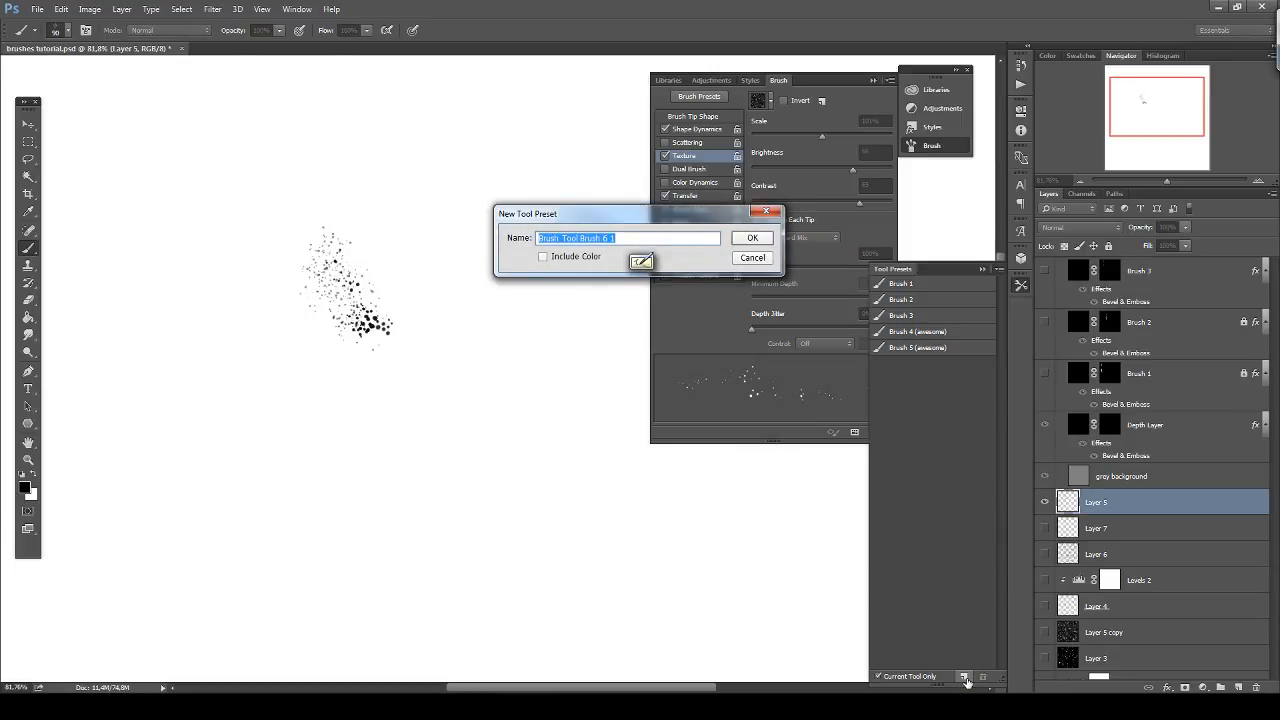
pyautogui.write('Brush')
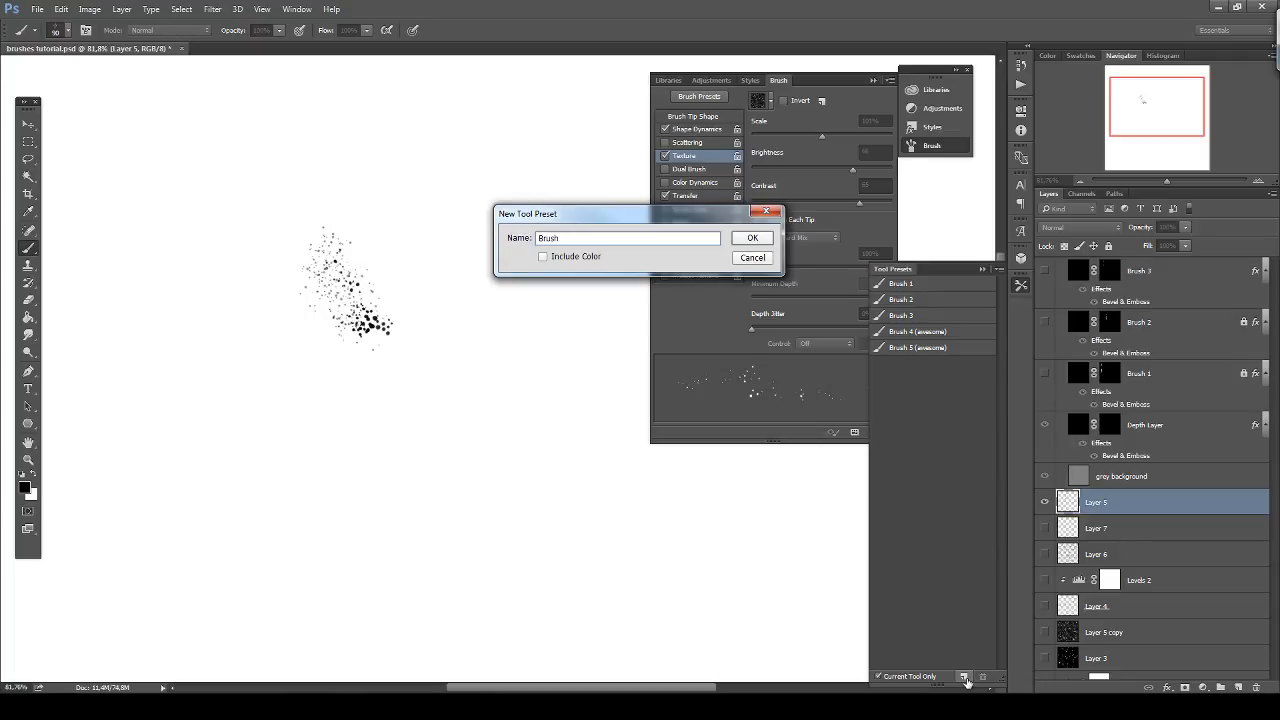
pyautogui.write(' 6')
pyautogui.press('Return')
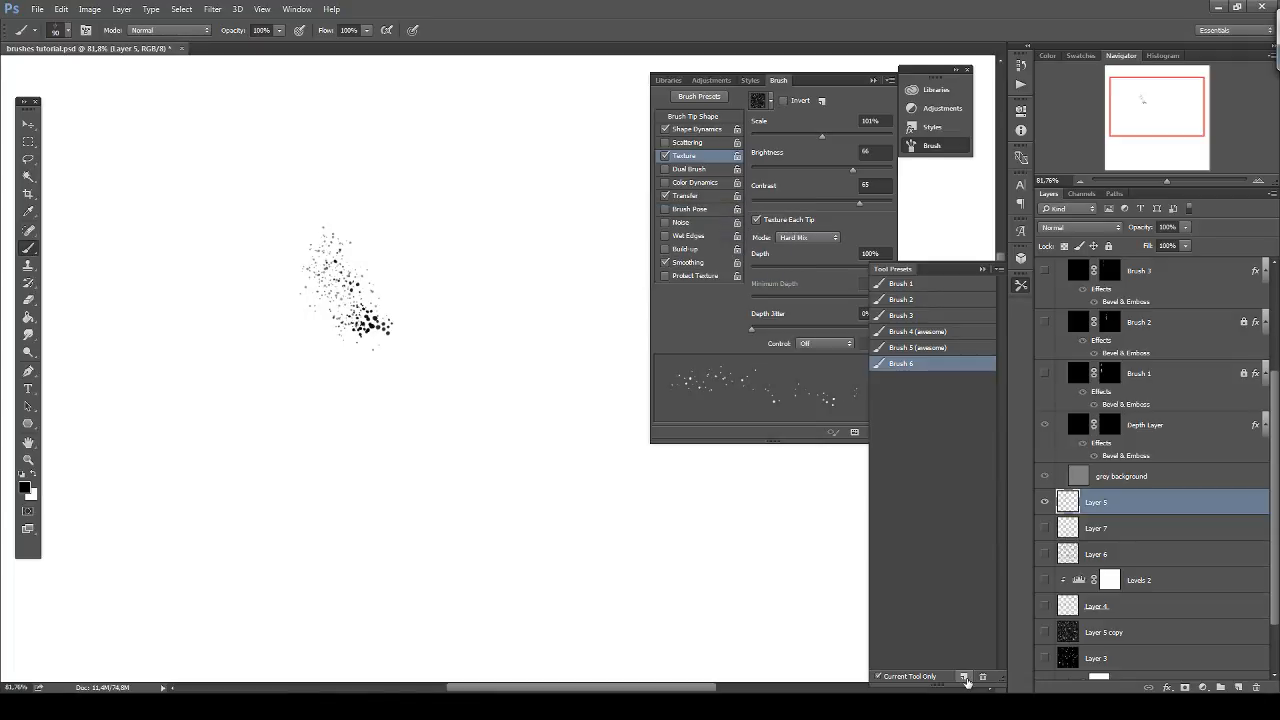
pyautogui.click(984, 267)
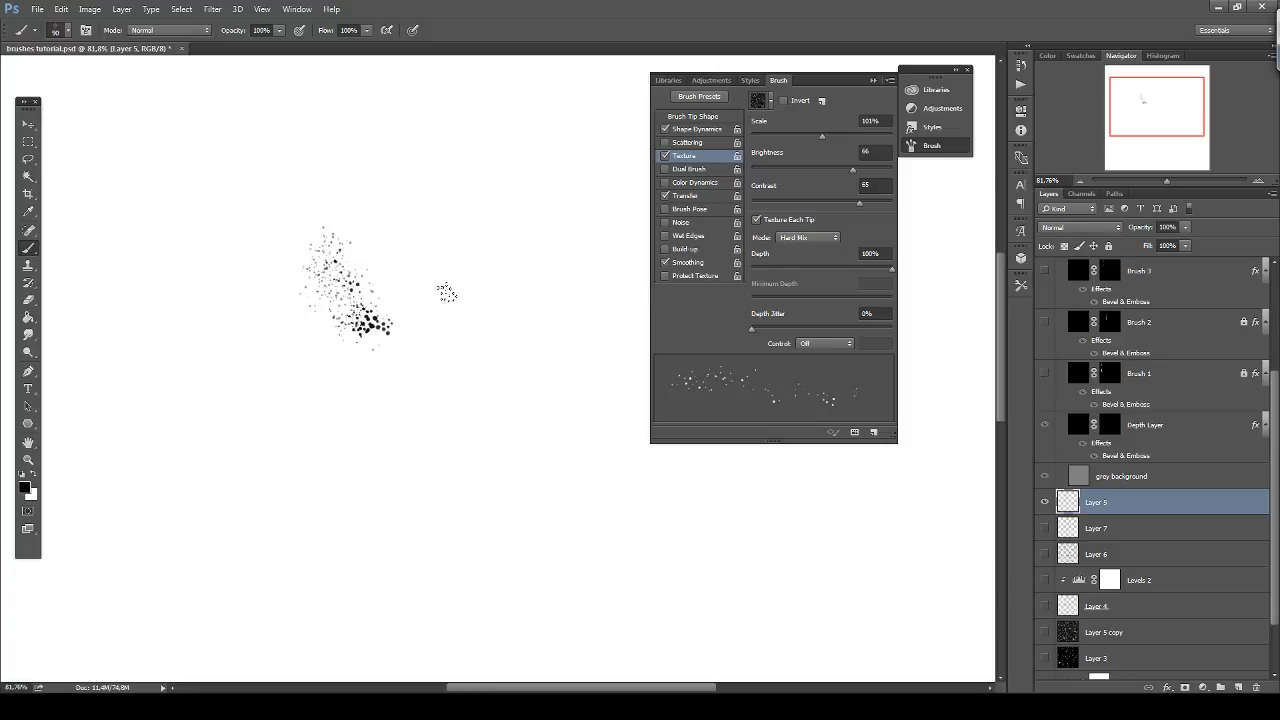
# Paint soft cloudy strokes over the dots with the Brush 5 (awesome) preset at 10% and 50% opacity.
pyautogui.click(1021, 286)
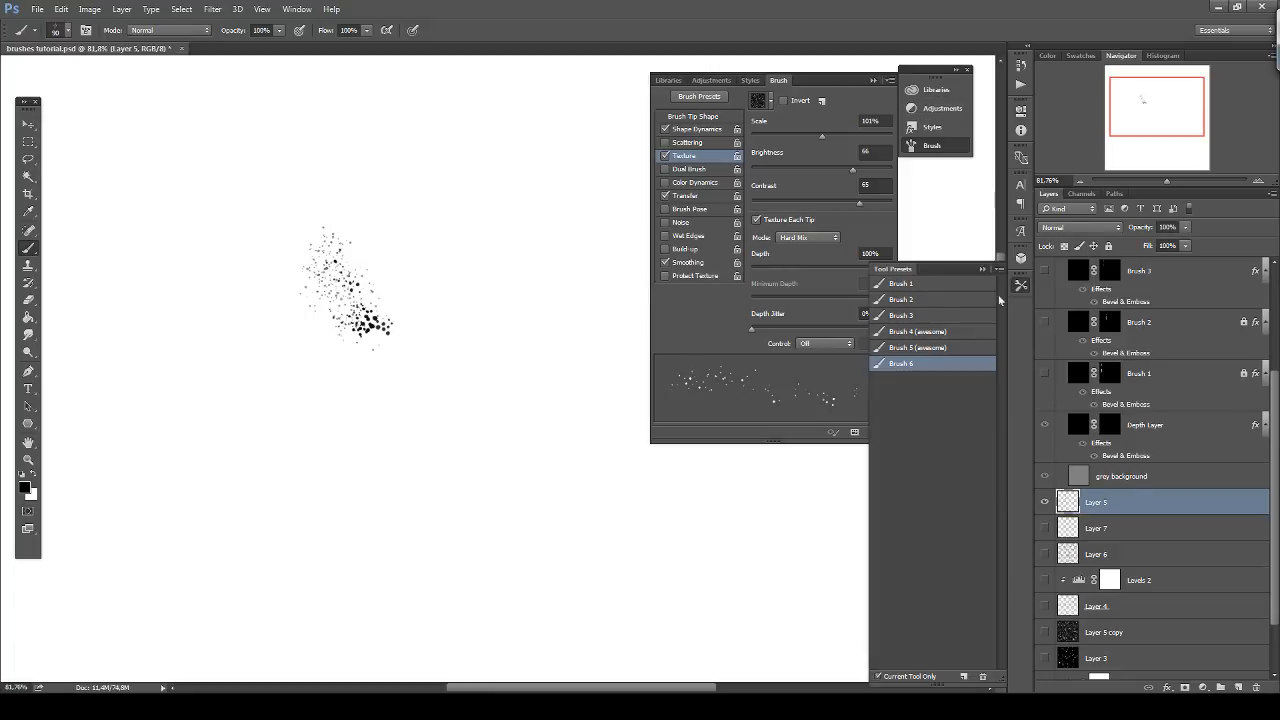
pyautogui.click(911, 349)
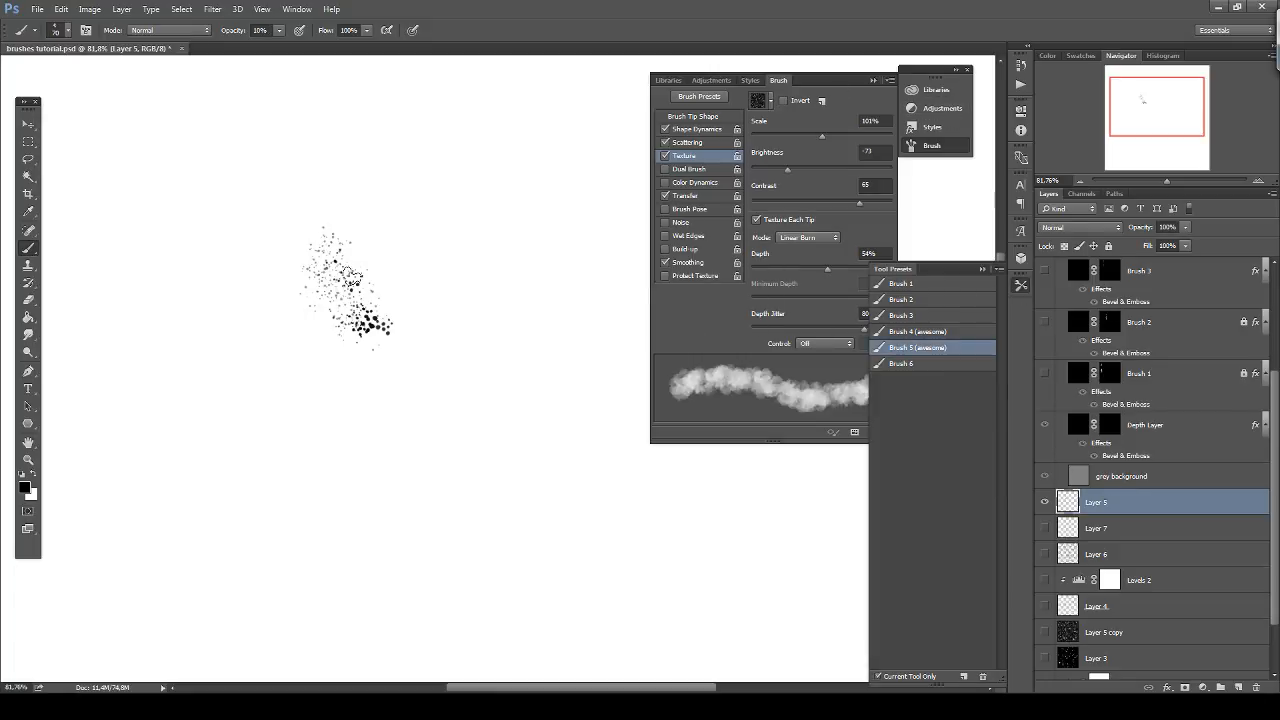
pyautogui.moveTo(352, 305)
pyautogui.mouseDown()
pyautogui.moveTo(340, 290)
pyautogui.moveTo(348, 330)
pyautogui.moveTo(333, 300)
pyautogui.moveTo(357, 338)
pyautogui.moveTo(377, 326)
pyautogui.mouseUp()
pyautogui.hotkey('ctrl', 'alt', 'z')
pyautogui.hotkey('ctrl', 'alt', 'z')
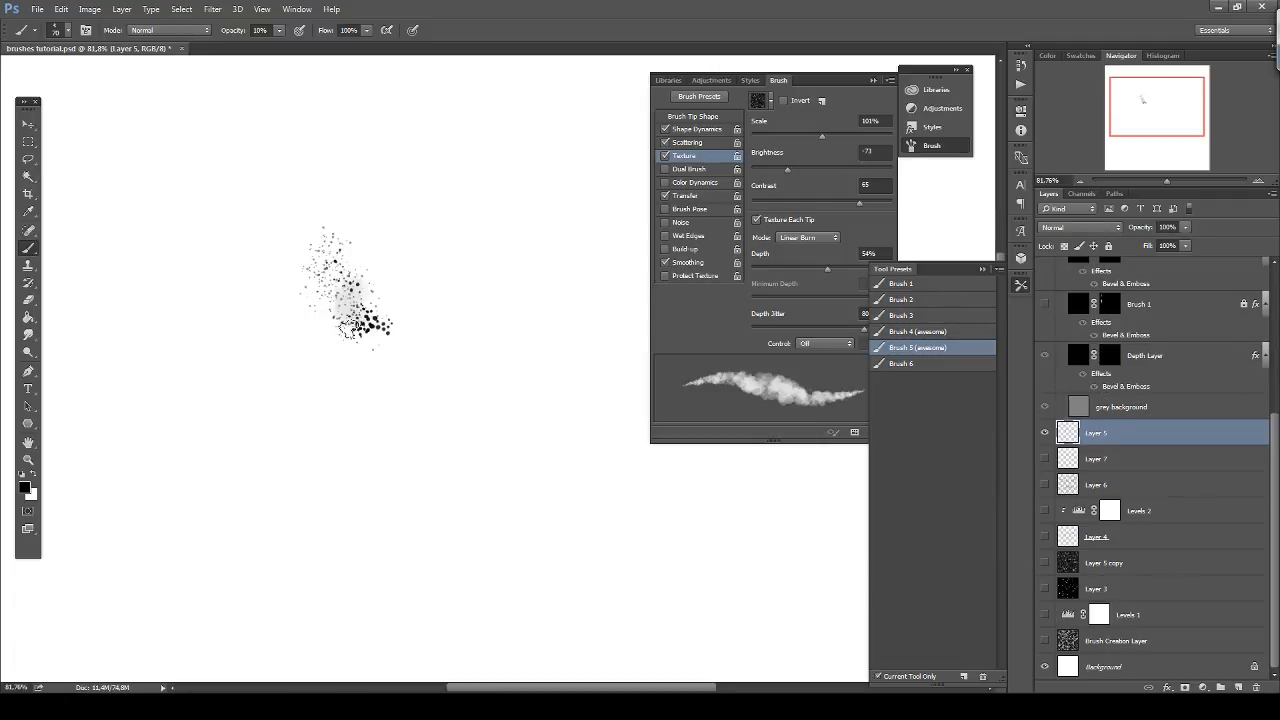
pyautogui.hotkey('ctrl', 'alt', 'z')
pyautogui.press('5')
pyautogui.moveTo(338, 325)
pyautogui.mouseDown()
pyautogui.moveTo(344, 286)
pyautogui.moveTo(356, 298)
pyautogui.mouseUp()
pyautogui.hotkey('ctrl', 'alt', 'z')
pyautogui.hotkey('ctrl', 'alt', 'z')
# Enlarge the brush to 150 px and darken the middle of the patch, trying opacities of 10% and 100%.
pyautogui.press(']')
pyautogui.press(']')
pyautogui.press(']')
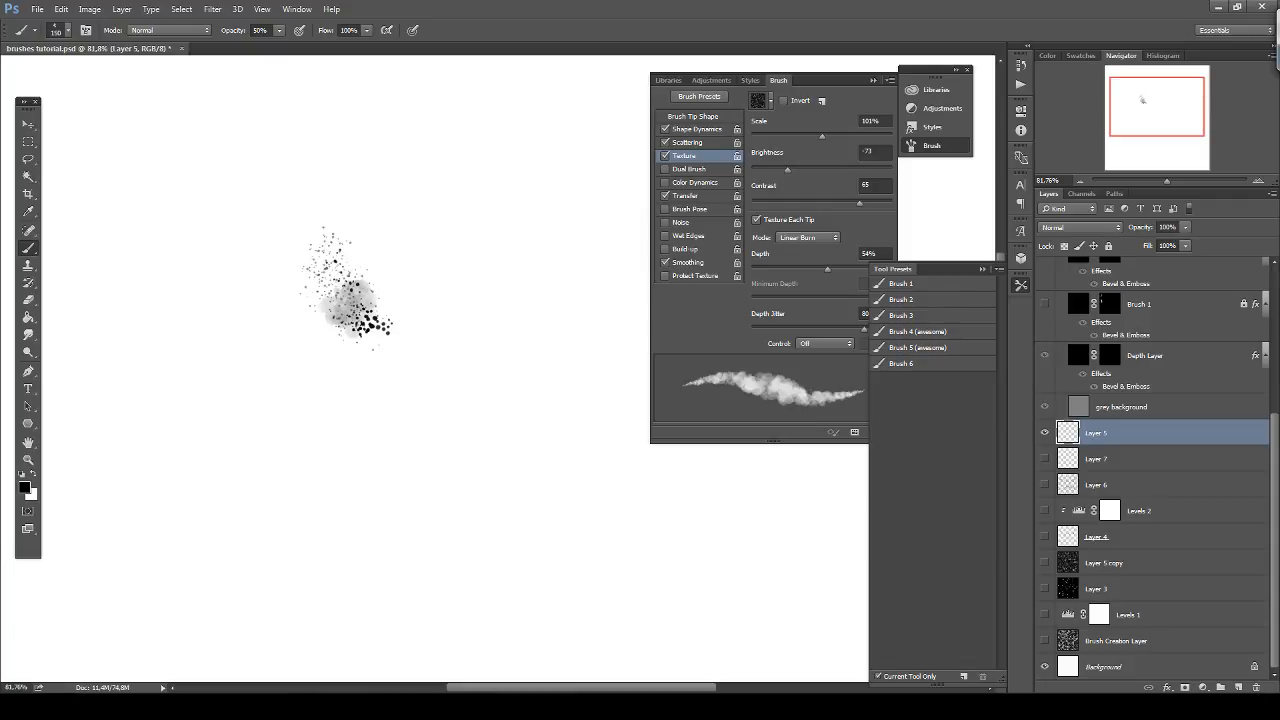
pyautogui.press('1')
pyautogui.moveTo(340, 276)
pyautogui.mouseDown()
pyautogui.moveTo(312, 304)
pyautogui.moveTo(345, 302)
pyautogui.moveTo(372, 334)
pyautogui.mouseUp()
pyautogui.press('0')
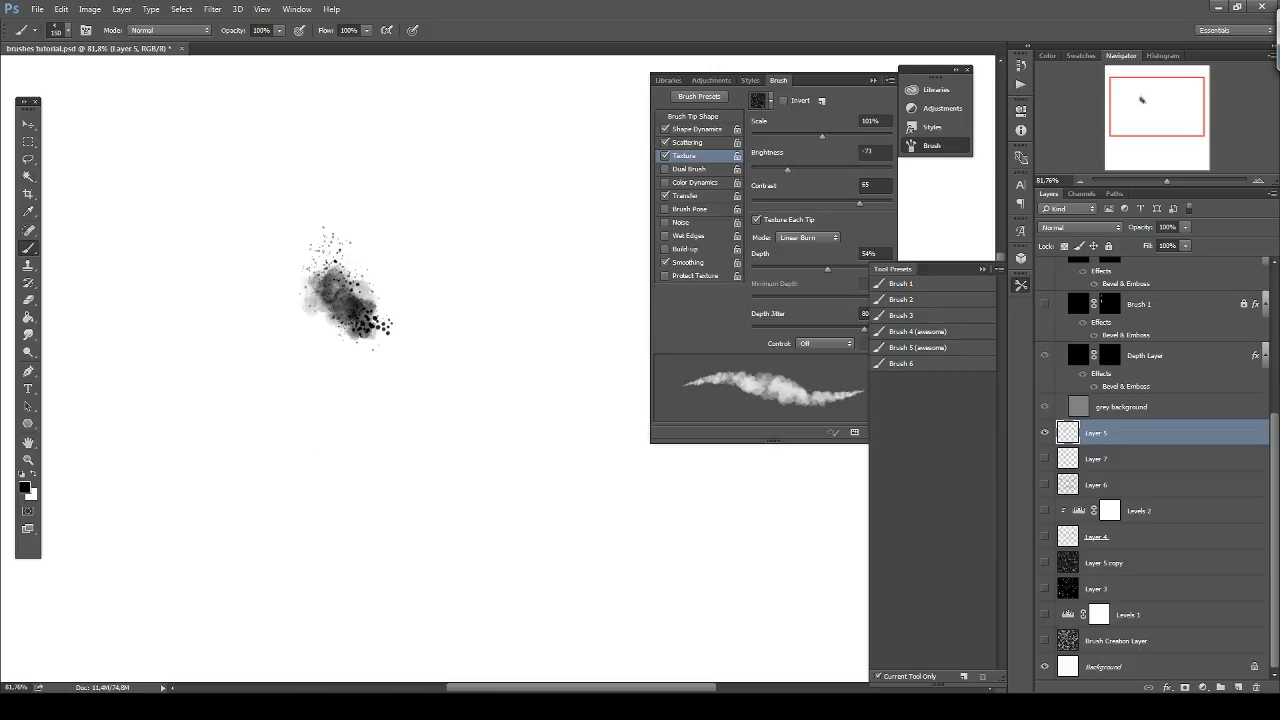
pyautogui.moveTo(318, 262); pyautogui.dragTo(350, 292)
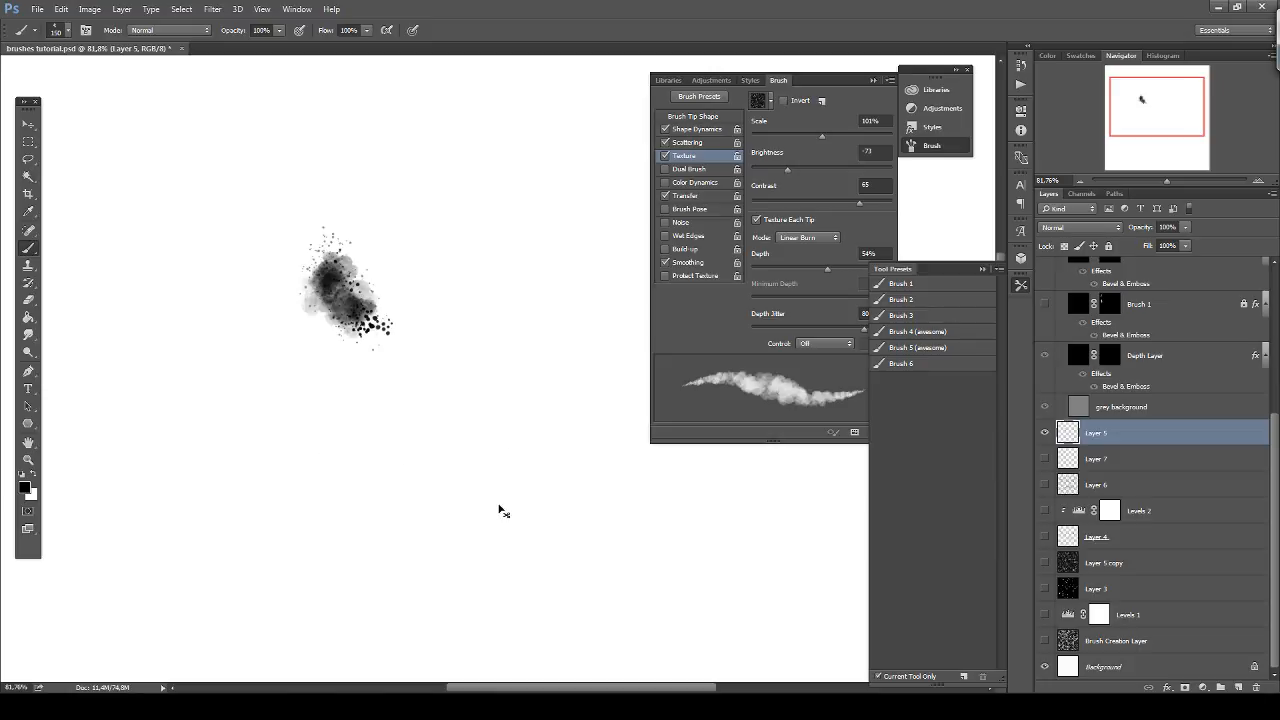
pyautogui.hotkey('ctrl', 'z')
# Add smoky strokes across the upper part of the patch with the Brush 4 (awesome) preset at 50% opacity.
pyautogui.click(908, 332)
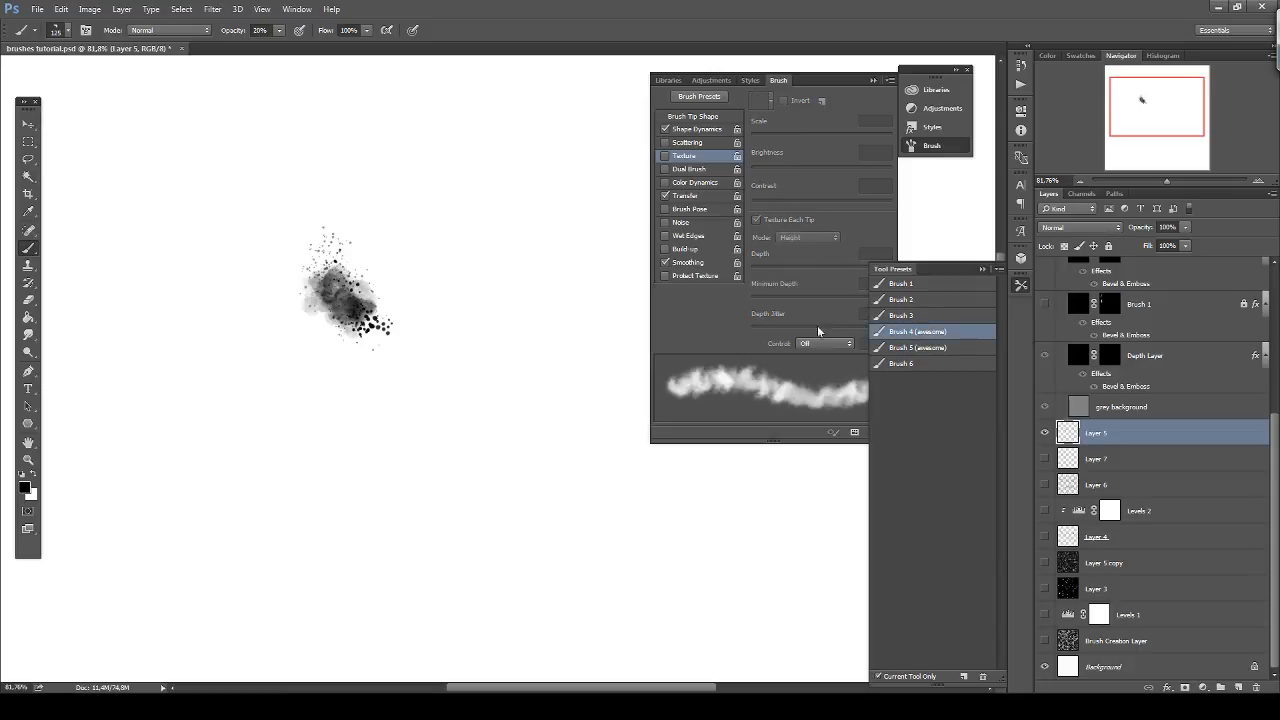
pyautogui.press('5')
pyautogui.moveTo(310, 265)
pyautogui.mouseDown()
pyautogui.moveTo(345, 285)
pyautogui.moveTo(331, 266)
pyautogui.moveTo(345, 256)
pyautogui.moveTo(347, 279)
pyautogui.moveTo(345, 262)
pyautogui.mouseUp()
pyautogui.hotkey('ctrl', 'z')
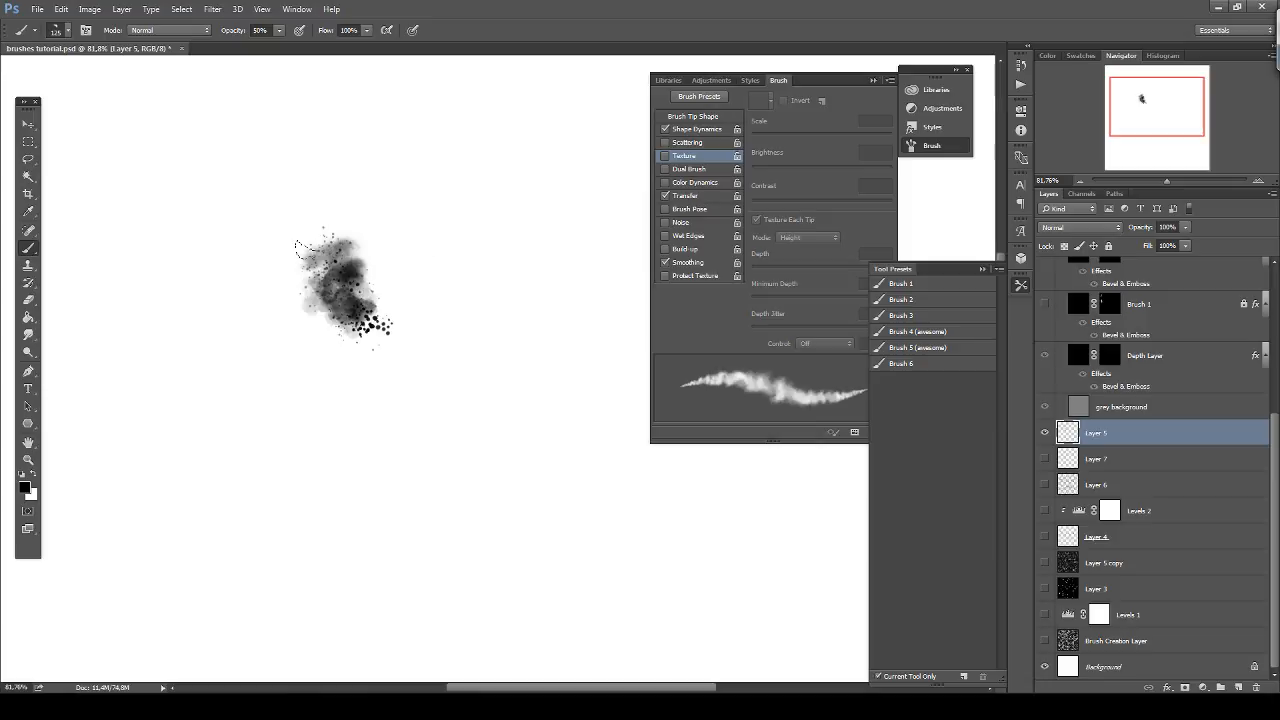
# Draw a freehand Lasso selection running from the patch's upper edge down through its middle to just below it.
pyautogui.scroll(3, 300, 248)
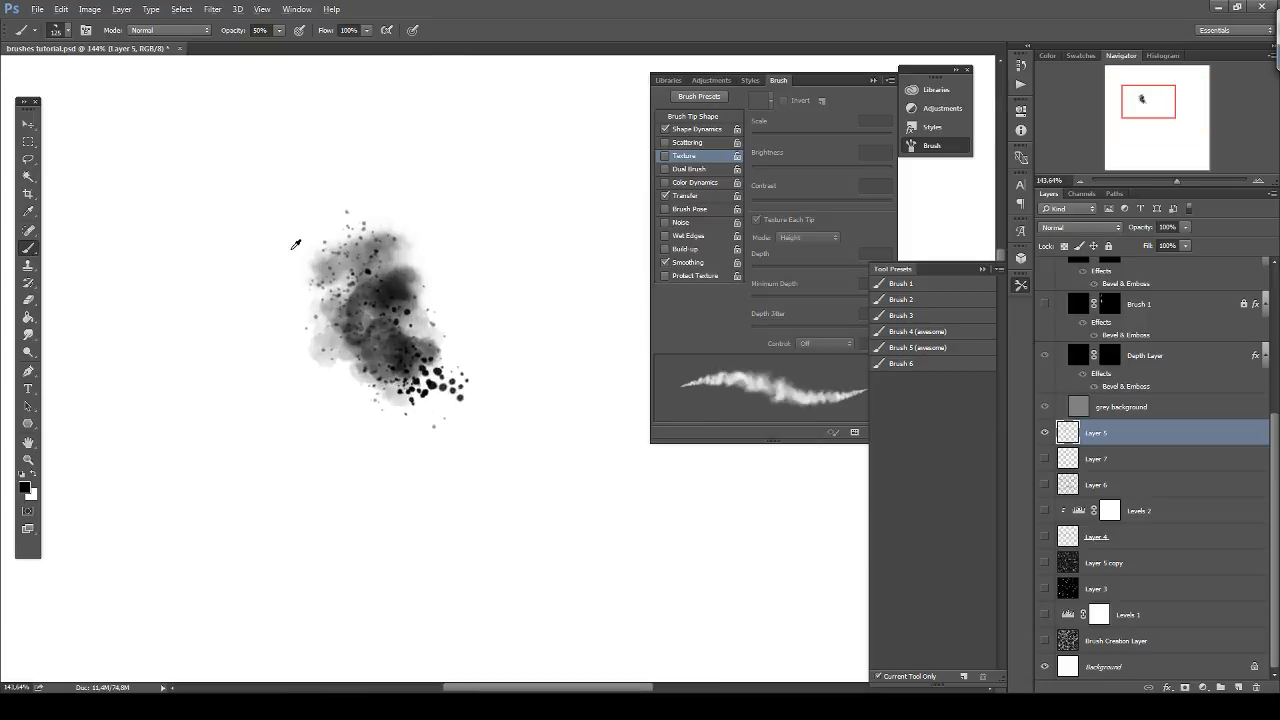
pyautogui.click(29, 157)
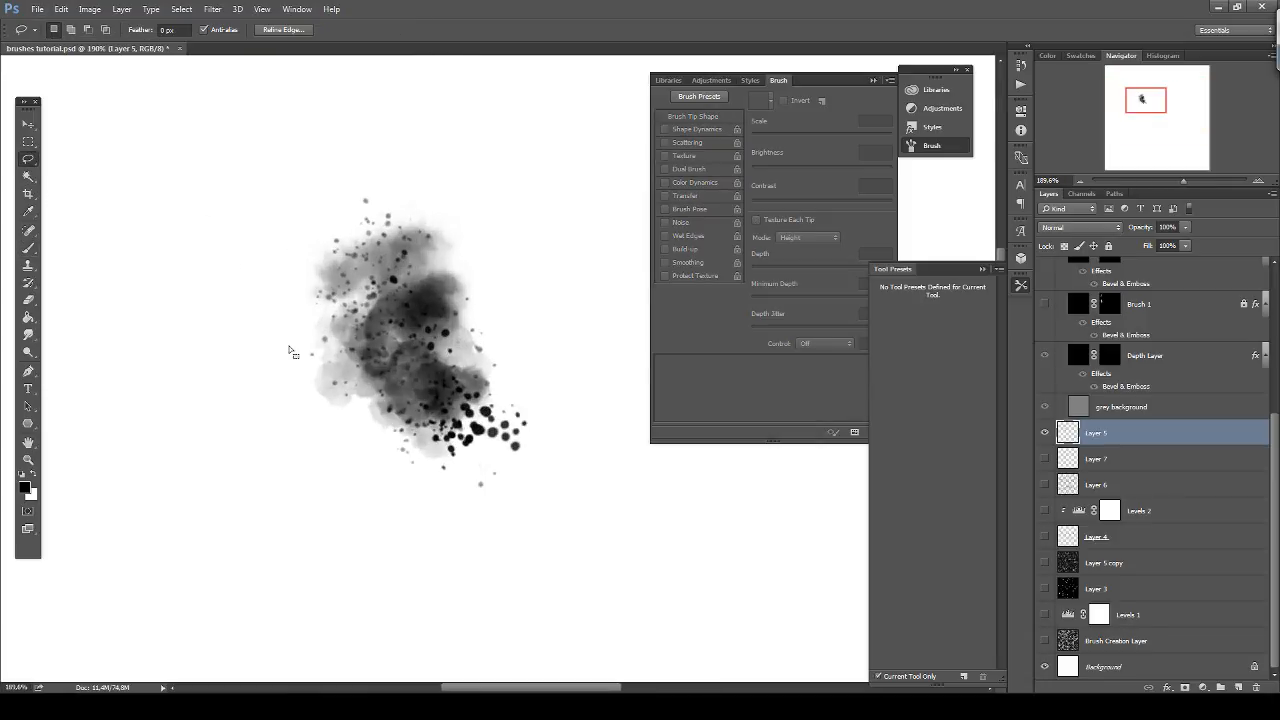
pyautogui.moveTo(310, 352); pyautogui.dragTo(344, 288)
pyautogui.hotkey('ctrl', 'd')
pyautogui.moveTo(310, 354)
pyautogui.mouseDown()
pyautogui.moveTo(343, 291)
pyautogui.moveTo(399, 273)
pyautogui.moveTo(401, 312)
pyautogui.mouseUp()
pyautogui.hotkey('ctrl', 'd')
pyautogui.moveTo(320, 300)
pyautogui.mouseDown()
pyautogui.moveTo(424, 236)
pyautogui.moveTo(431, 338)
pyautogui.moveTo(454, 352)
pyautogui.moveTo(430, 425)
pyautogui.moveTo(387, 460)
pyautogui.moveTo(380, 365)
pyautogui.mouseUp()
# Shade the lower end of the selected area with the Brush 3 preset at 20% opacity.
pyautogui.press('b')
pyautogui.click(912, 316)
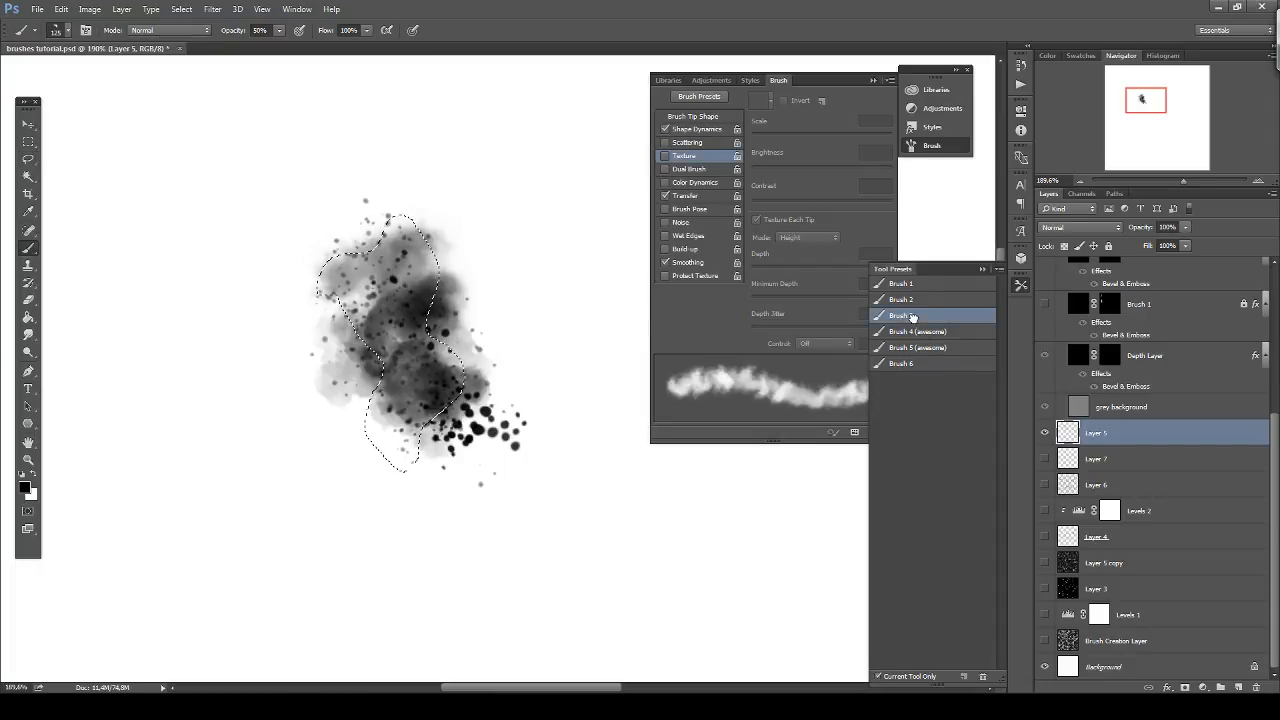
pyautogui.moveTo(390, 380)
pyautogui.mouseDown()
pyautogui.moveTo(385, 456)
pyautogui.moveTo(429, 417)
pyautogui.moveTo(406, 450)
pyautogui.mouseUp()
pyautogui.hotkey('ctrl', 'z')
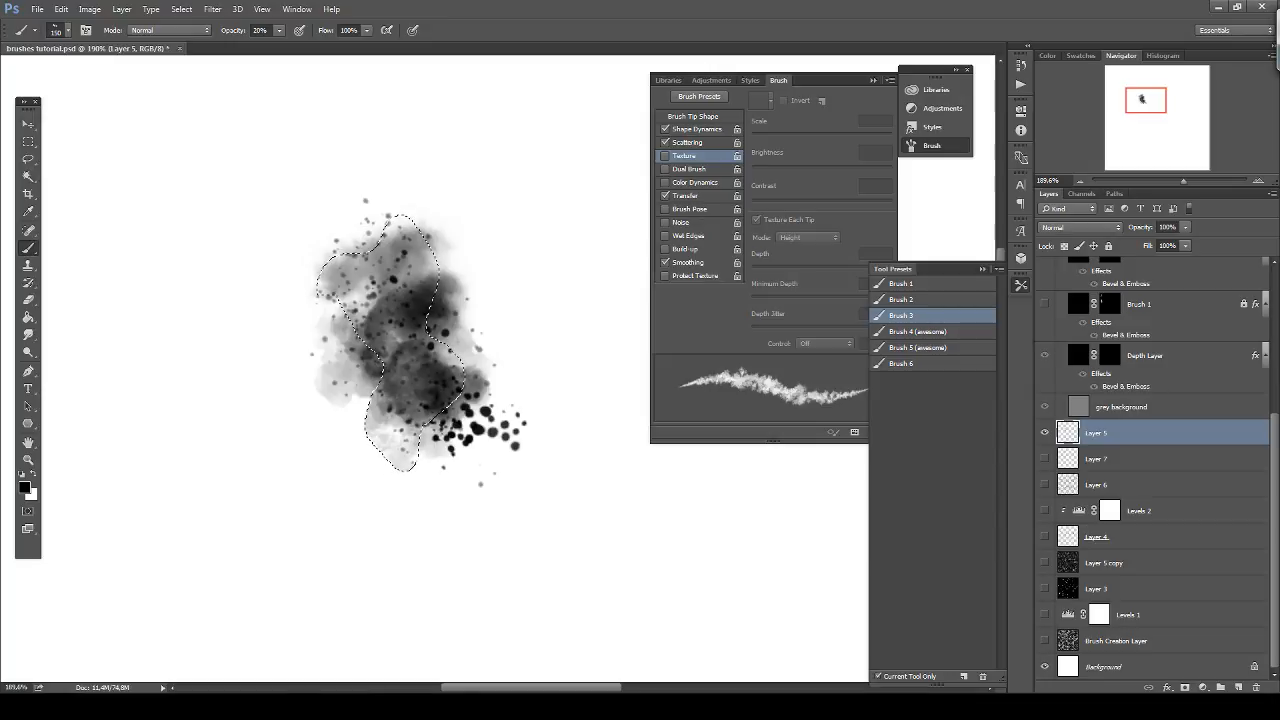
# Shade the upper end of the selected area with the Brush 3 preset at 20% opacity and remove the selection.
pyautogui.moveTo(404, 232); pyautogui.dragTo(414, 254)
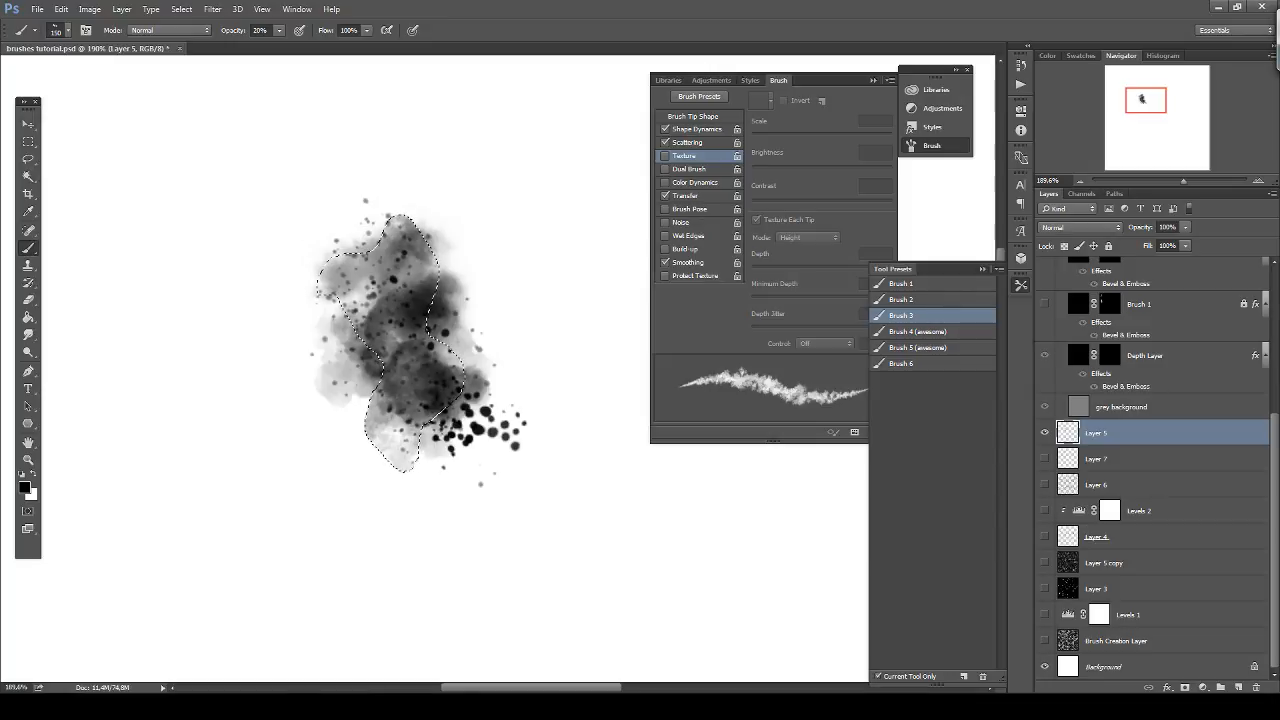
pyautogui.hotkey('ctrl', 'd')
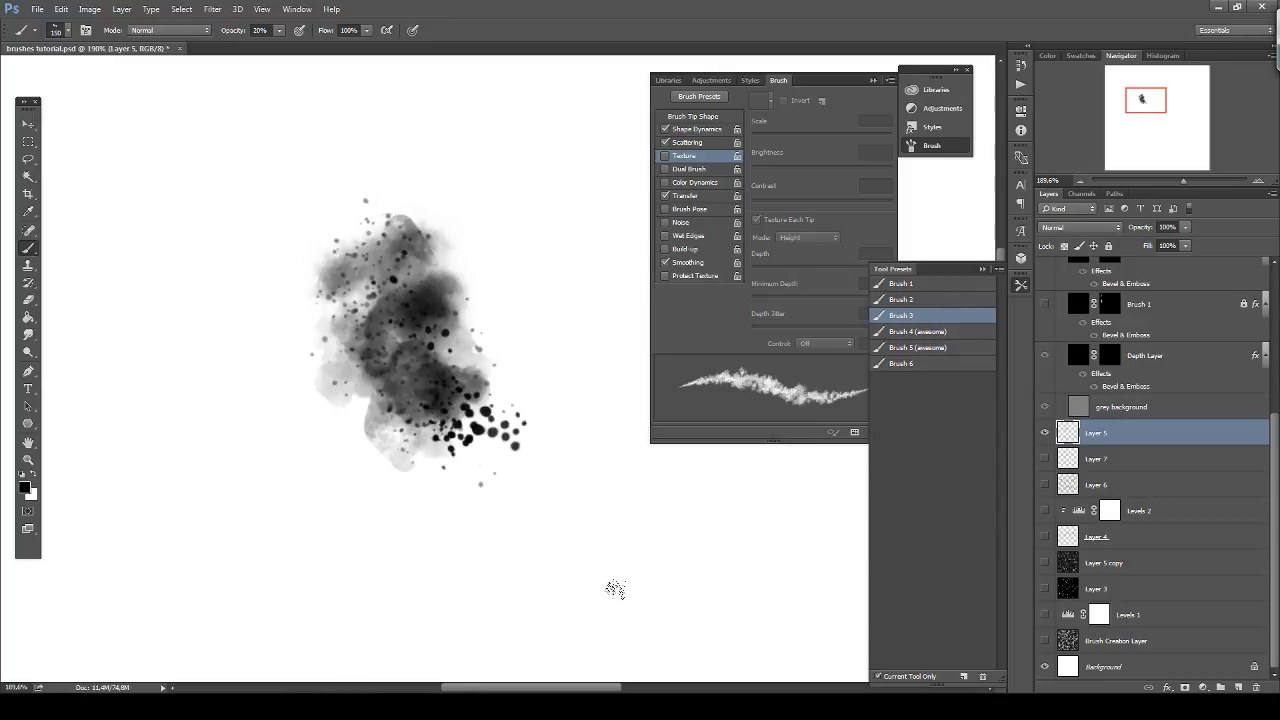
# Paint out the scattered dots beside the patch's lower end and its left middle in white with the Brush 2 preset at 100% opacity.
pyautogui.click(910, 302)
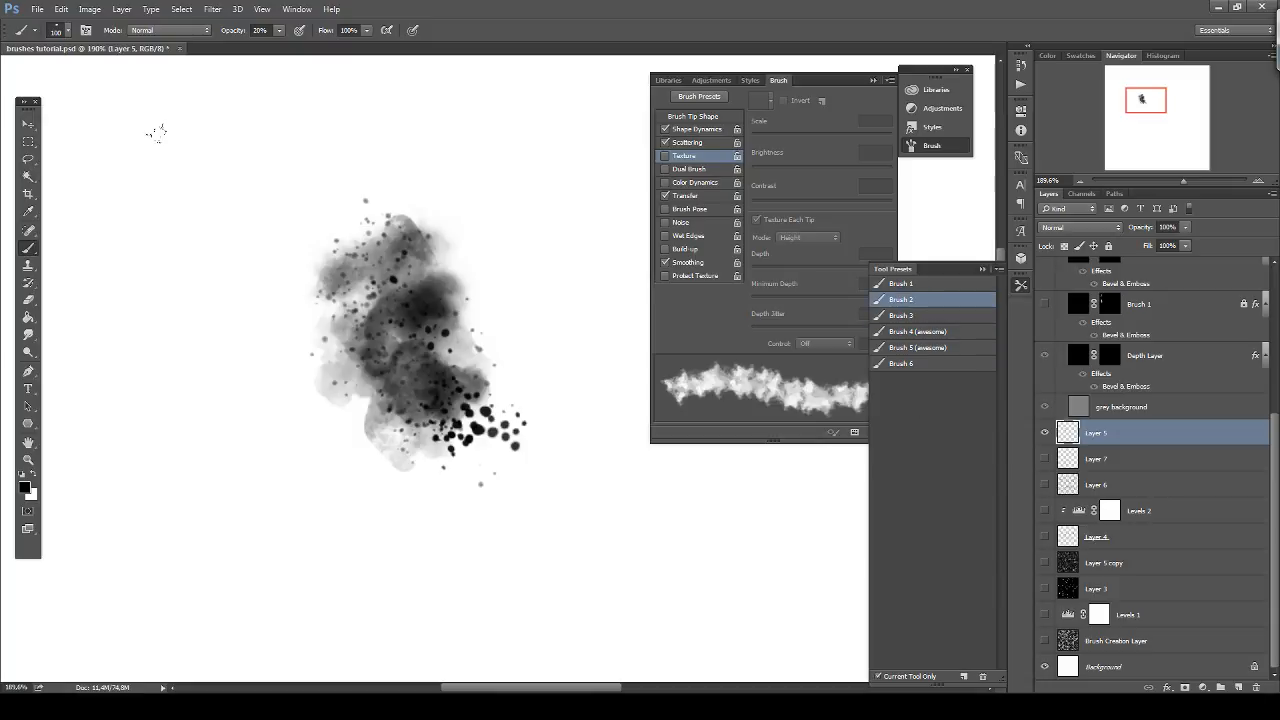
pyautogui.click(27, 159)
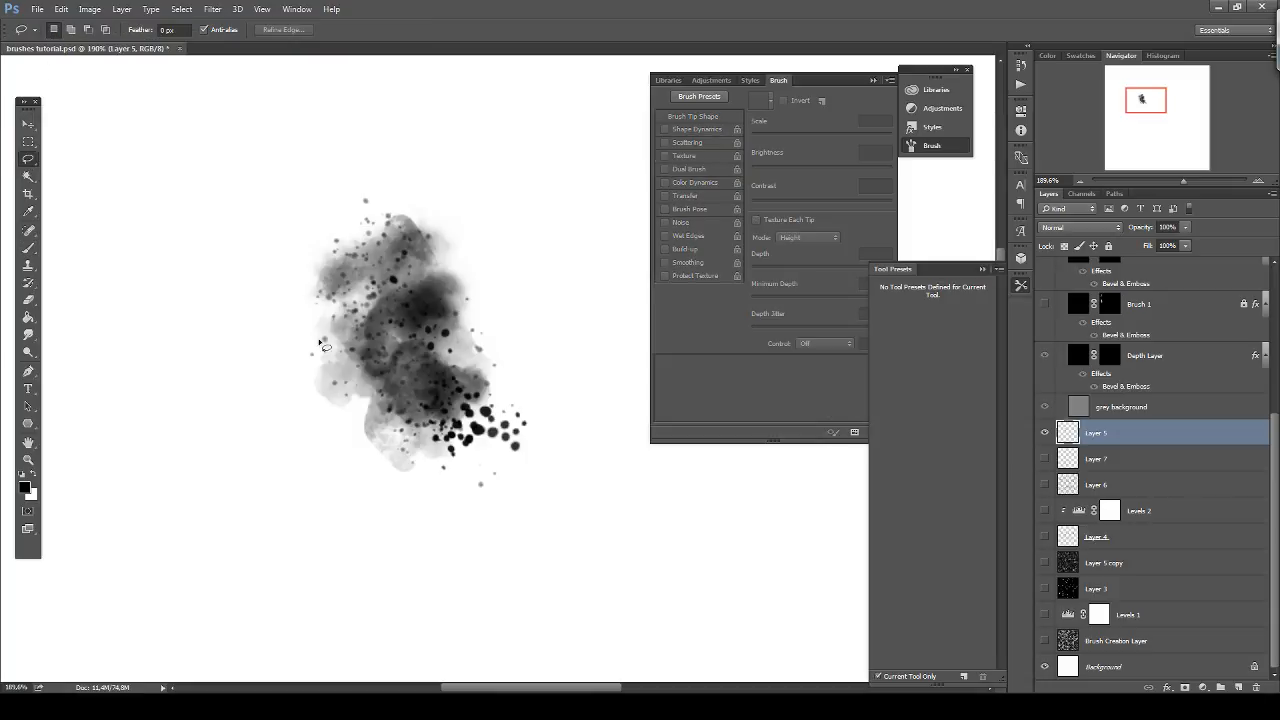
pyautogui.press('x')
pyautogui.press('b')
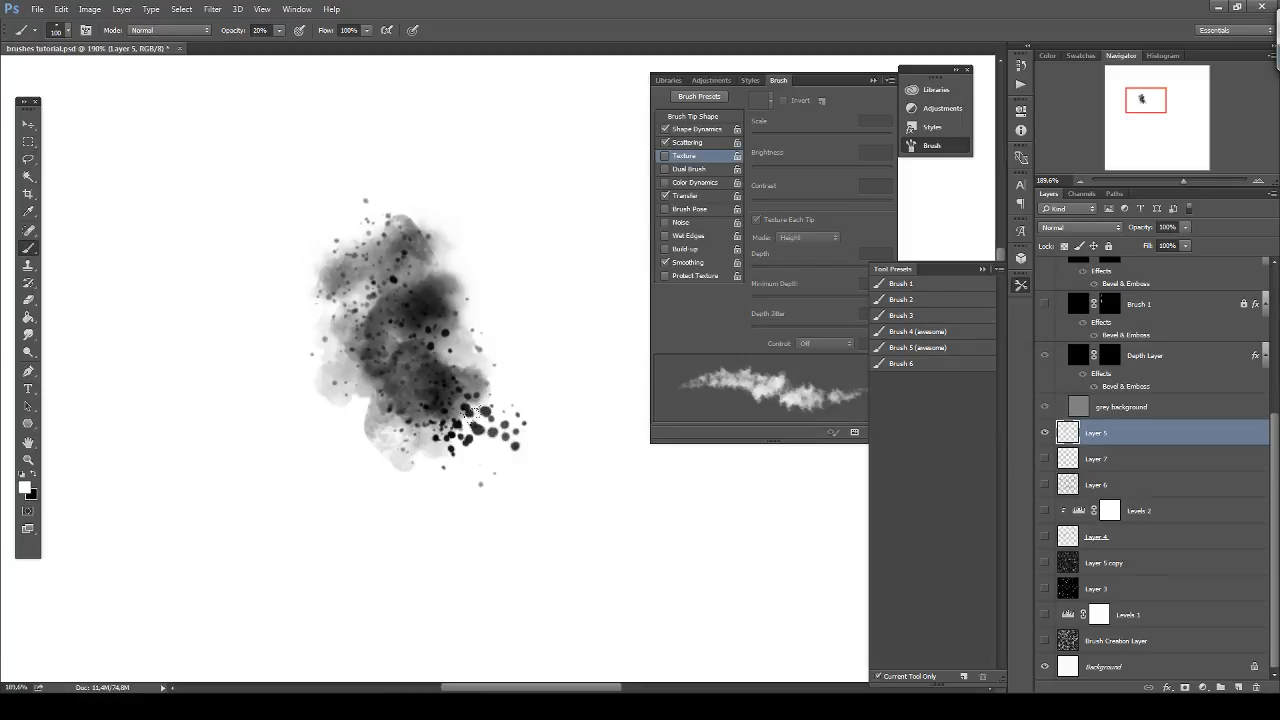
pyautogui.moveTo(472, 415)
pyautogui.mouseDown()
pyautogui.moveTo(442, 390)
pyautogui.moveTo(529, 429)
pyautogui.moveTo(516, 391)
pyautogui.moveTo(481, 443)
pyautogui.moveTo(410, 480)
pyautogui.mouseUp()
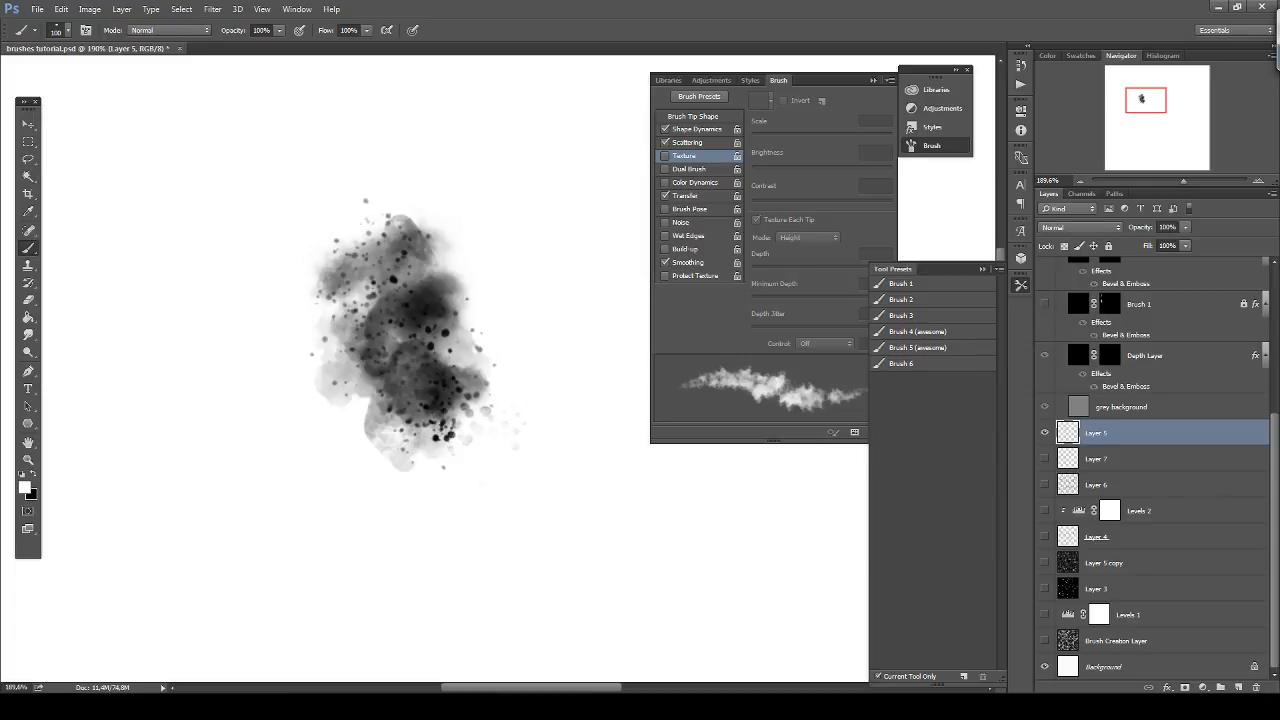
pyautogui.moveTo(340, 358)
pyautogui.mouseDown()
pyautogui.moveTo(364, 392)
pyautogui.moveTo(358, 362)
pyautogui.moveTo(374, 338)
pyautogui.moveTo(360, 336)
pyautogui.moveTo(380, 318)
pyautogui.moveTo(336, 323)
pyautogui.mouseUp()
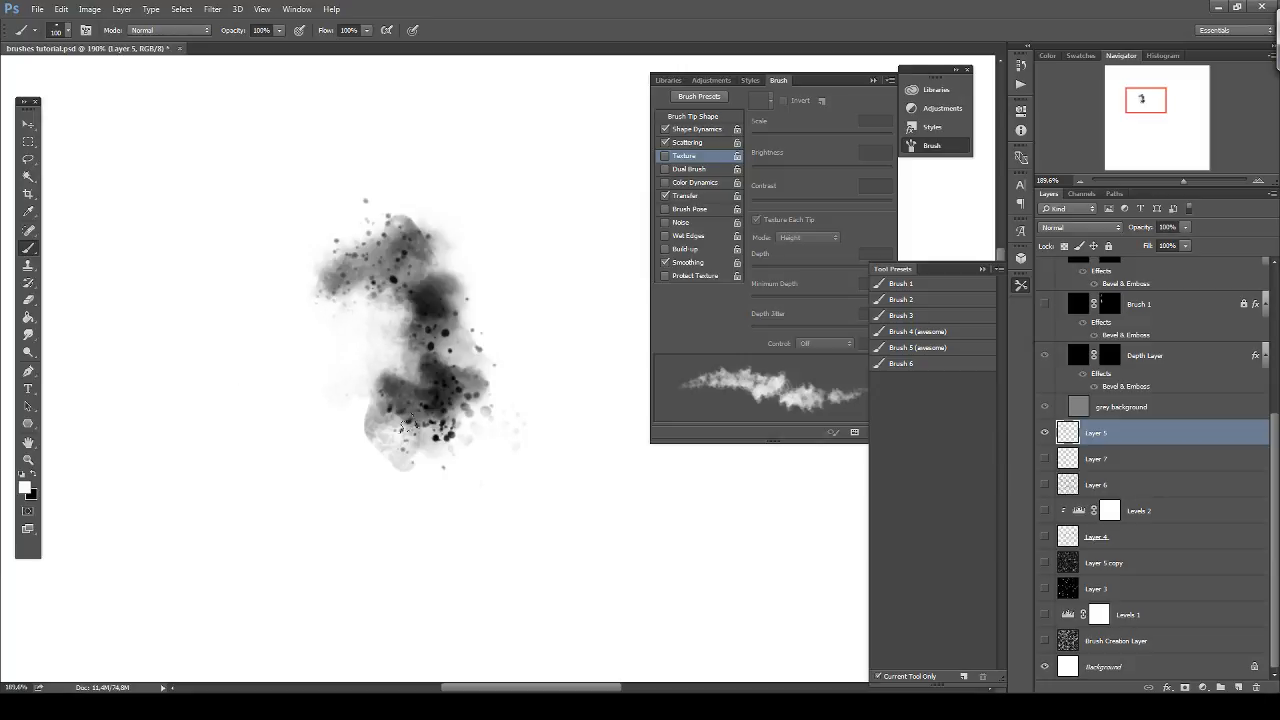
# Choose the Brush 1 preset and draw a freehand Lasso selection across the patch's middle, extending past both sides.
pyautogui.click(910, 285)
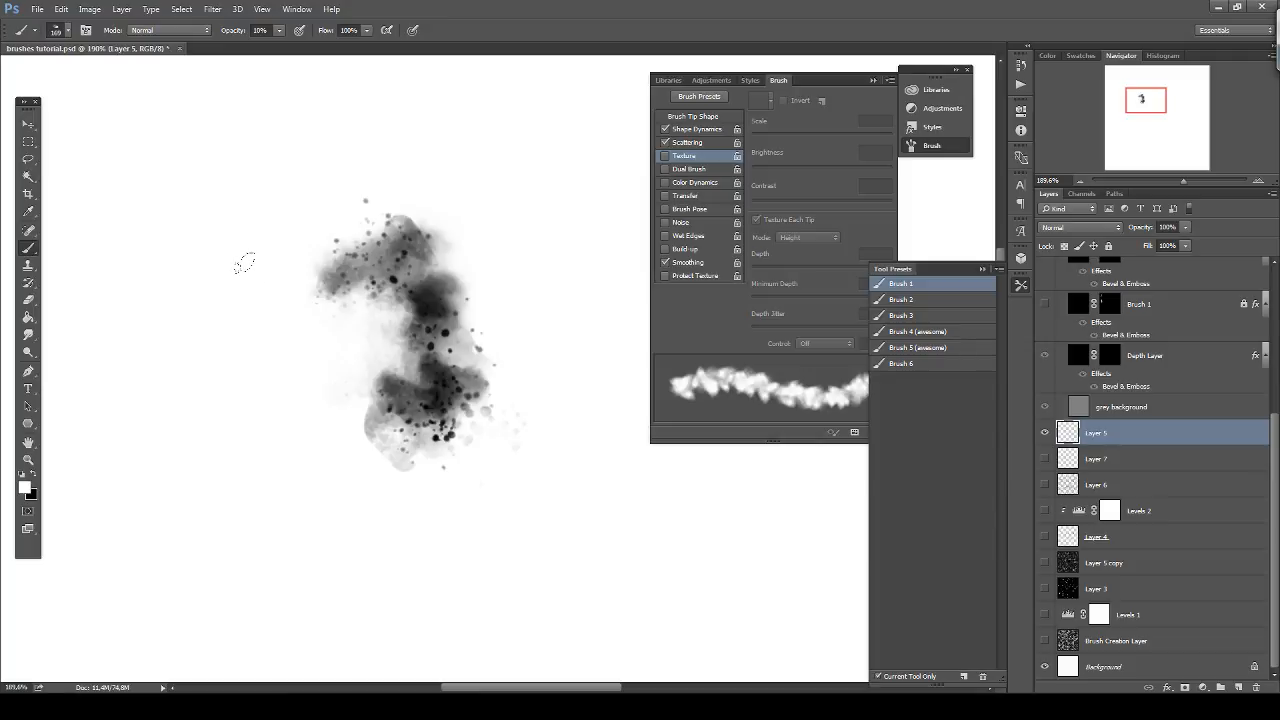
pyautogui.click(28, 159)
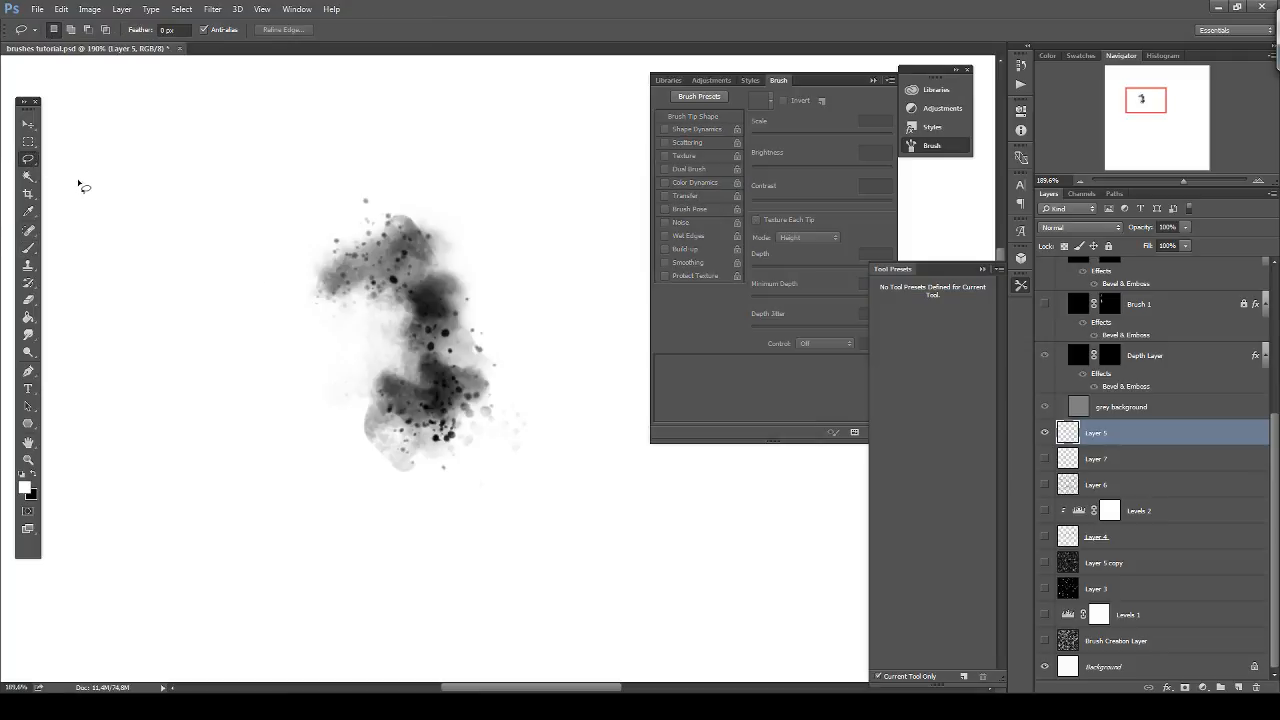
pyautogui.moveTo(418, 321)
pyautogui.mouseDown()
pyautogui.moveTo(362, 313)
pyautogui.moveTo(341, 345)
pyautogui.moveTo(308, 352)
pyautogui.moveTo(331, 370)
pyautogui.moveTo(383, 353)
pyautogui.moveTo(439, 463)
pyautogui.moveTo(472, 395)
pyautogui.moveTo(541, 313)
pyautogui.moveTo(455, 295)
pyautogui.mouseUp()
# Shade the selected area faintly in black with the Brush 1 preset at 10% opacity and remove the selection.
pyautogui.press('b')
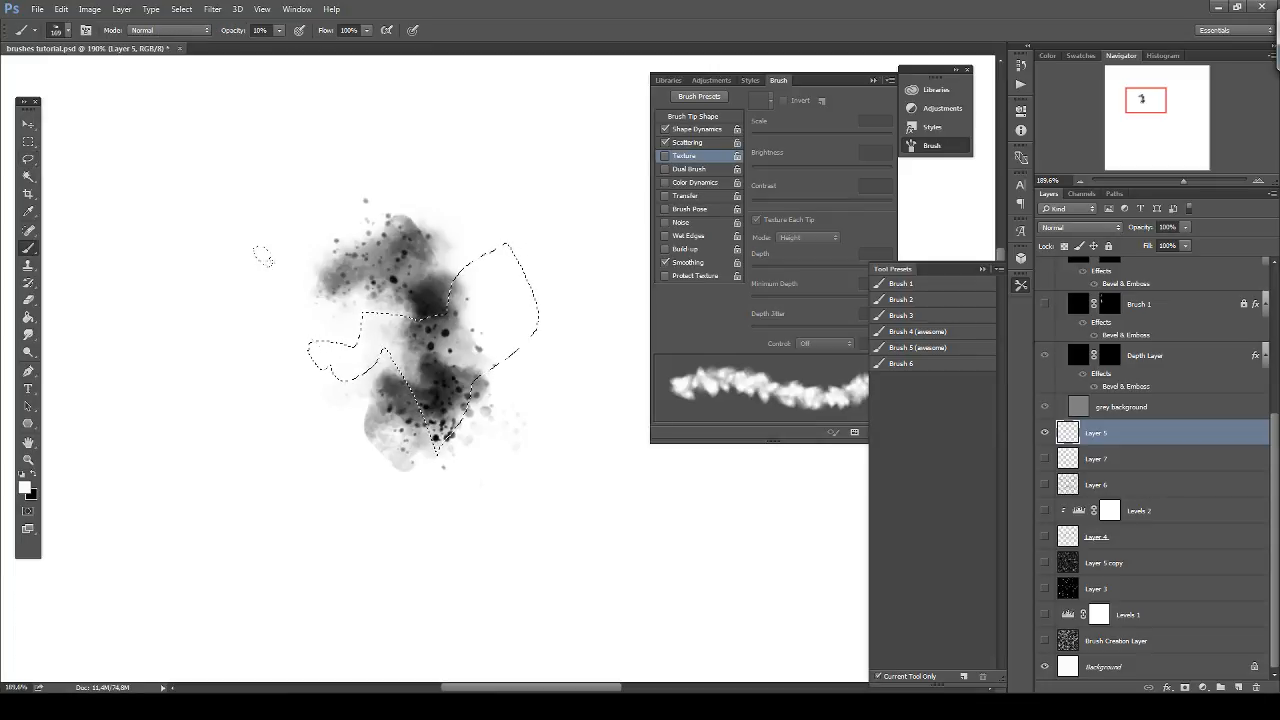
pyautogui.press('x')
pyautogui.moveTo(318, 352); pyautogui.dragTo(500, 330)
pyautogui.hotkey('ctrl', 'd')
# Lighten the shading on both sides of the patch's middle in white with a 70 px brush at 10% and 50% opacity.
pyautogui.press('x')
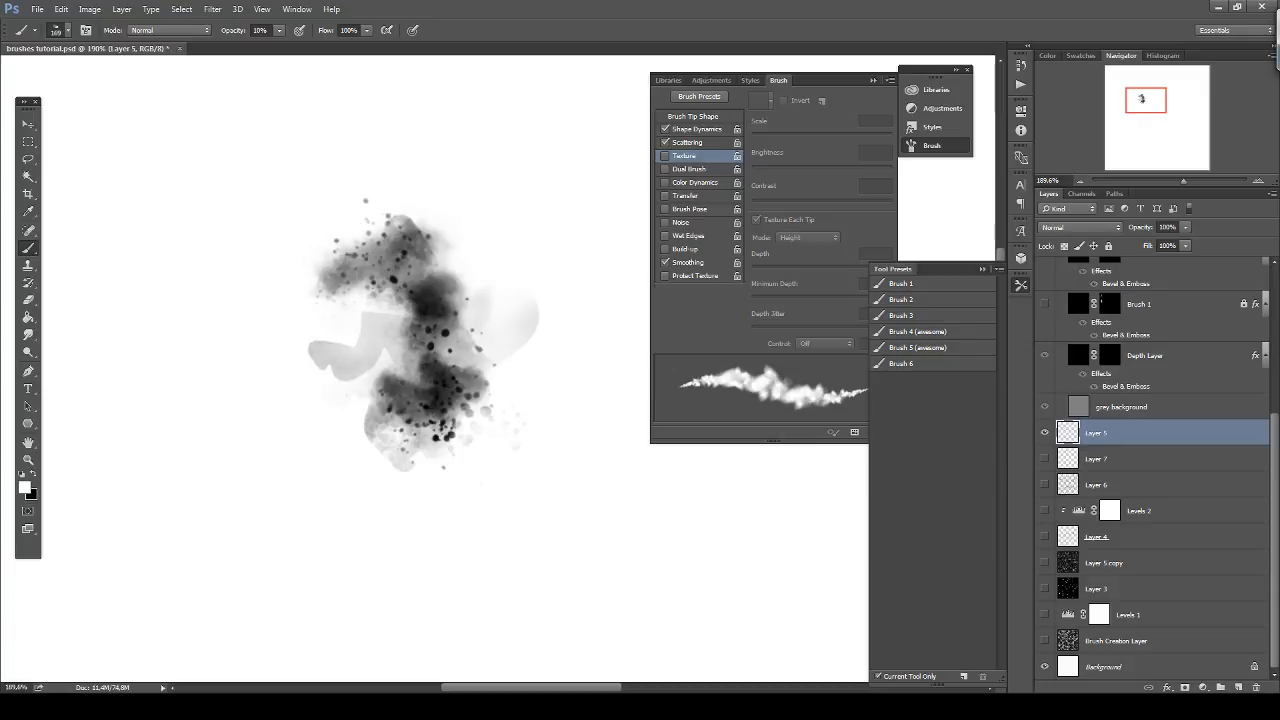
pyautogui.press('[')
pyautogui.press('[')
pyautogui.press('[')
pyautogui.press('[')
pyautogui.moveTo(365, 305); pyautogui.dragTo(345, 319)
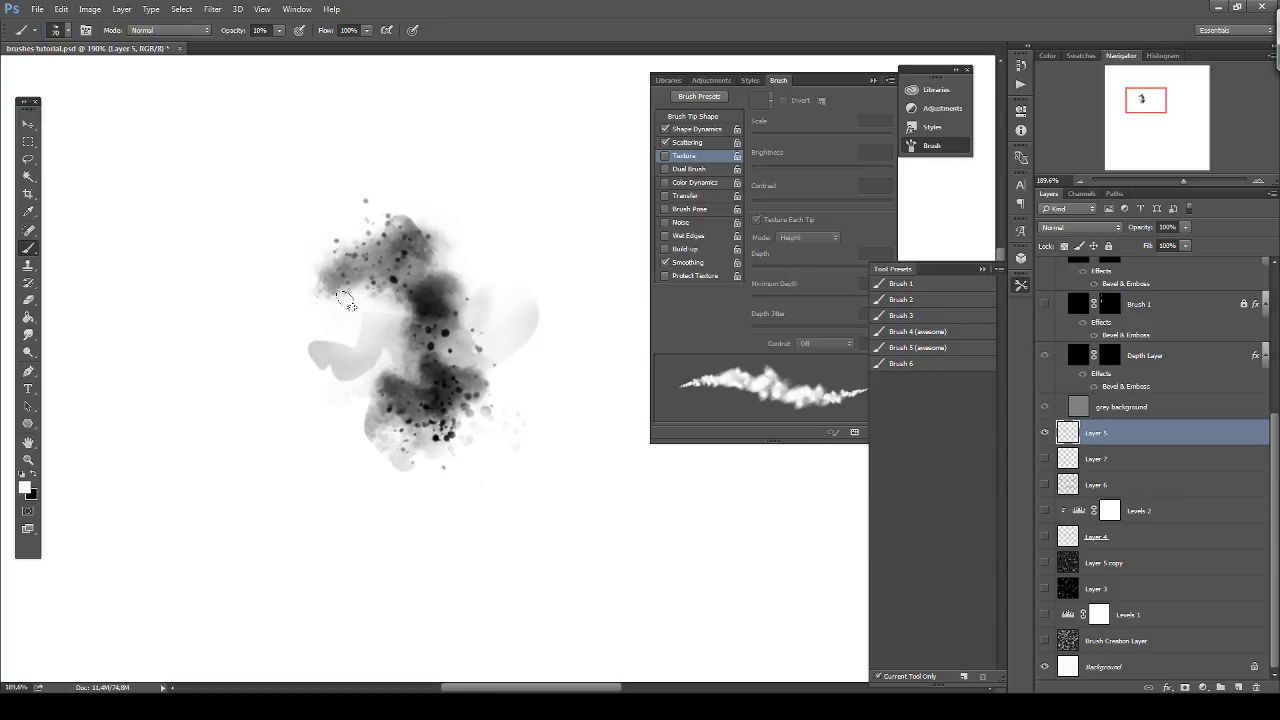
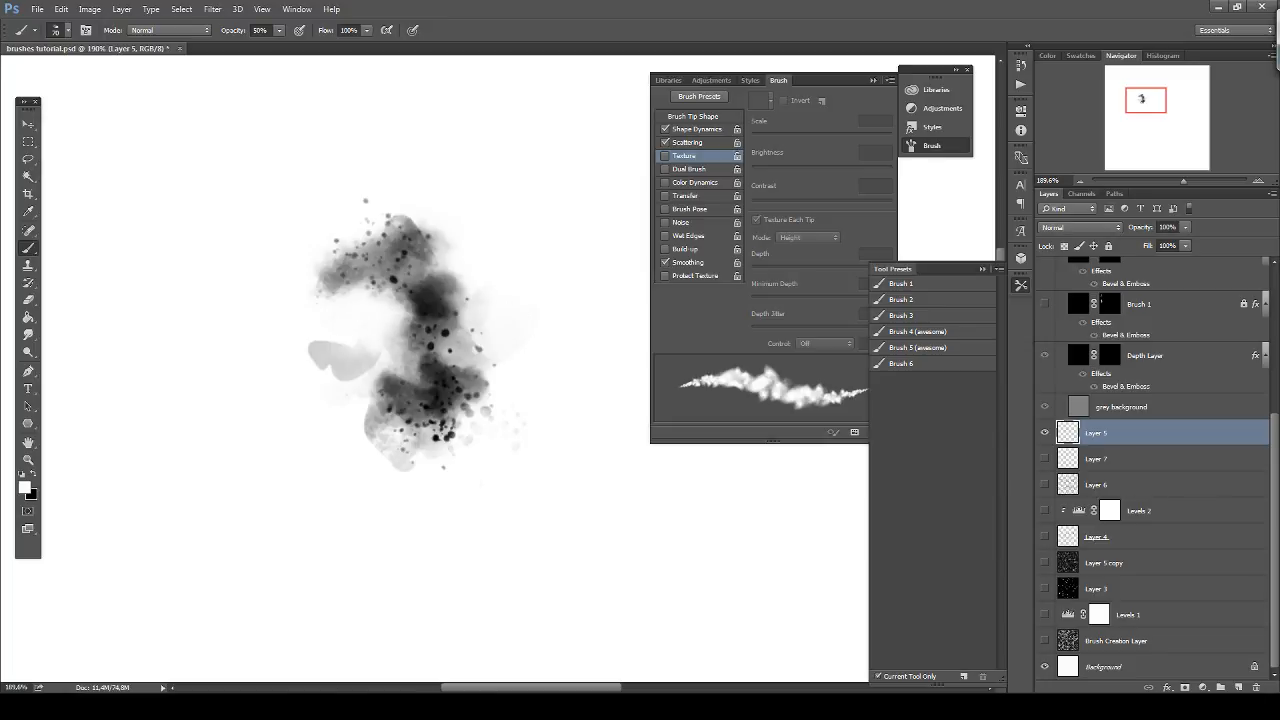
# Add small white dots to the patch with the Brush 6 preset at 100% opacity and switch the foreground colour to black.
pyautogui.click(926, 366)
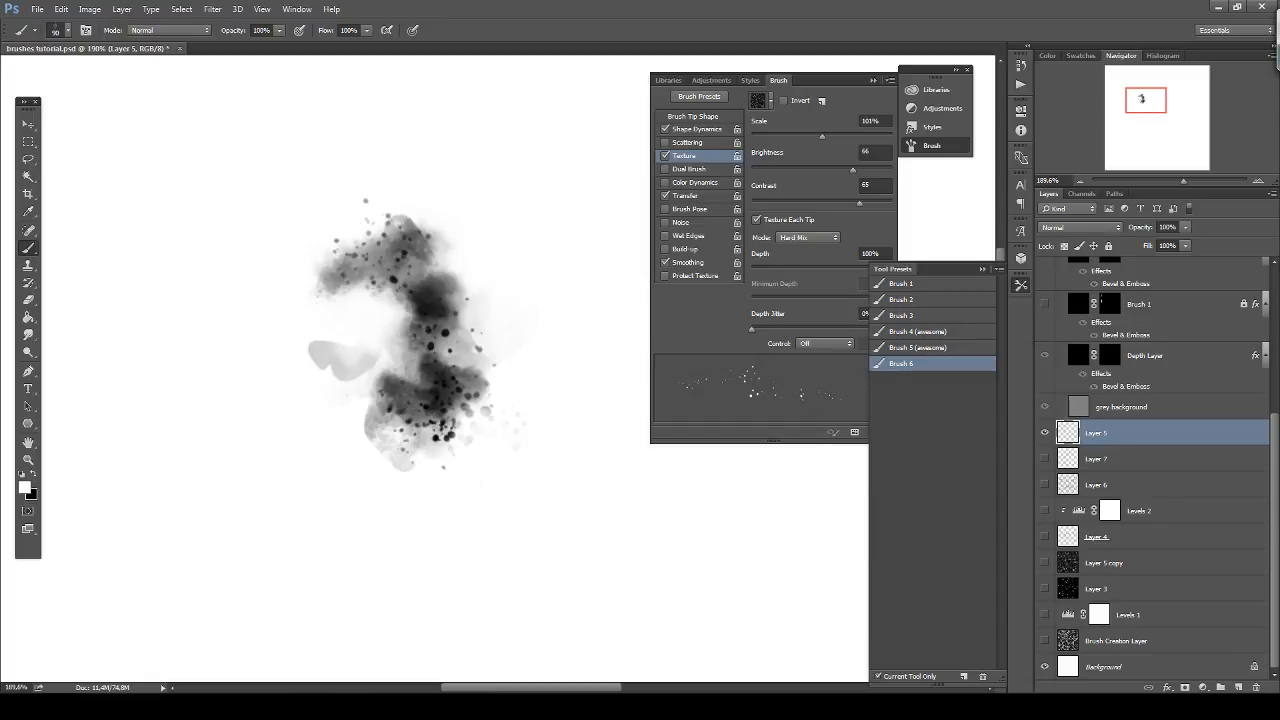
pyautogui.press('x')
pyautogui.press('x')
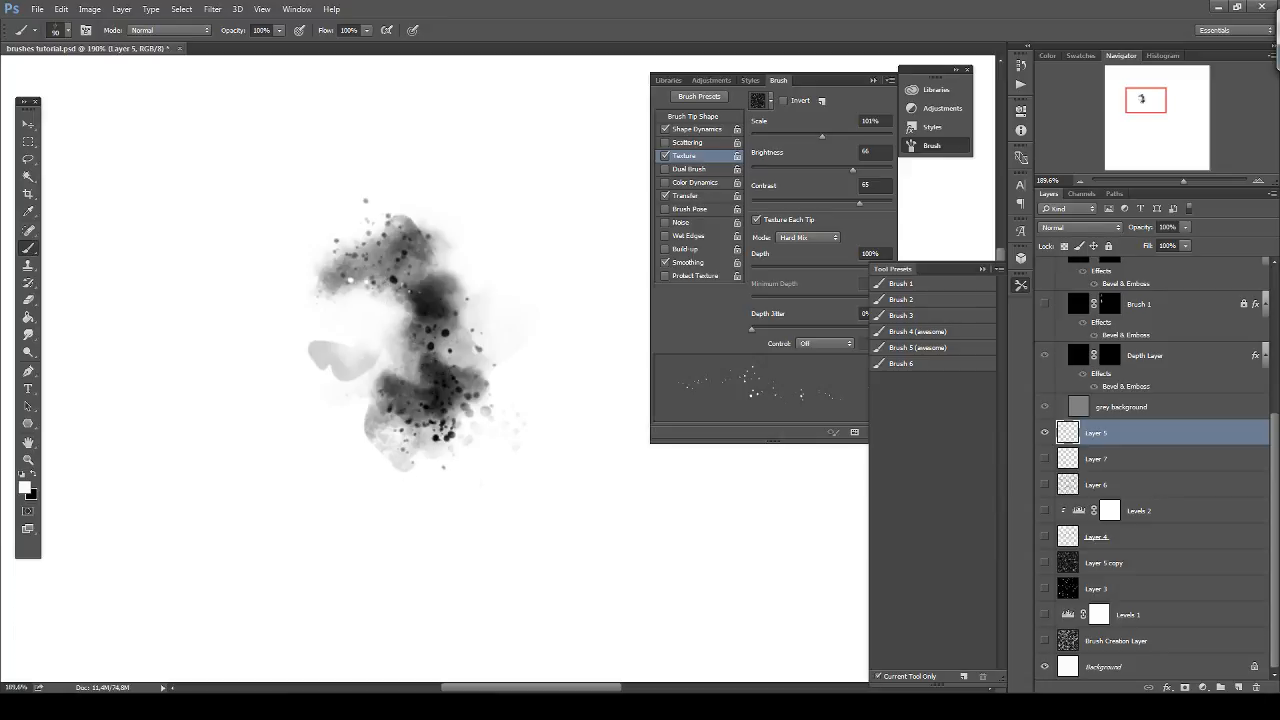
pyautogui.press('x')
# Draw a rectangular marquee selection enclosing the whole painted patch and adjust its position around it.
pyautogui.scroll(-3, 428, 368)
pyautogui.press('m')
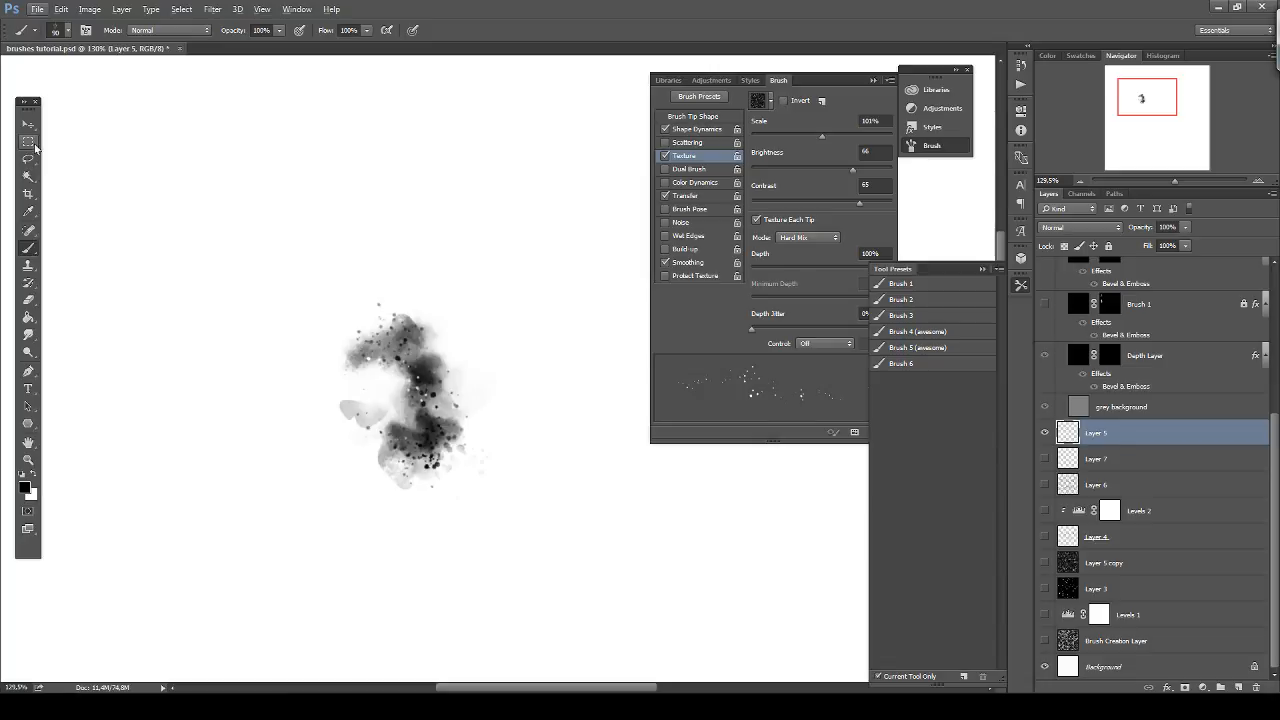
pyautogui.moveTo(473, 505); pyautogui.dragTo(491, 518)
pyautogui.moveTo(446, 414); pyautogui.dragTo(456, 416)
# Define the selected patch as a brush preset named Brush 7.
pyautogui.click(61, 9)
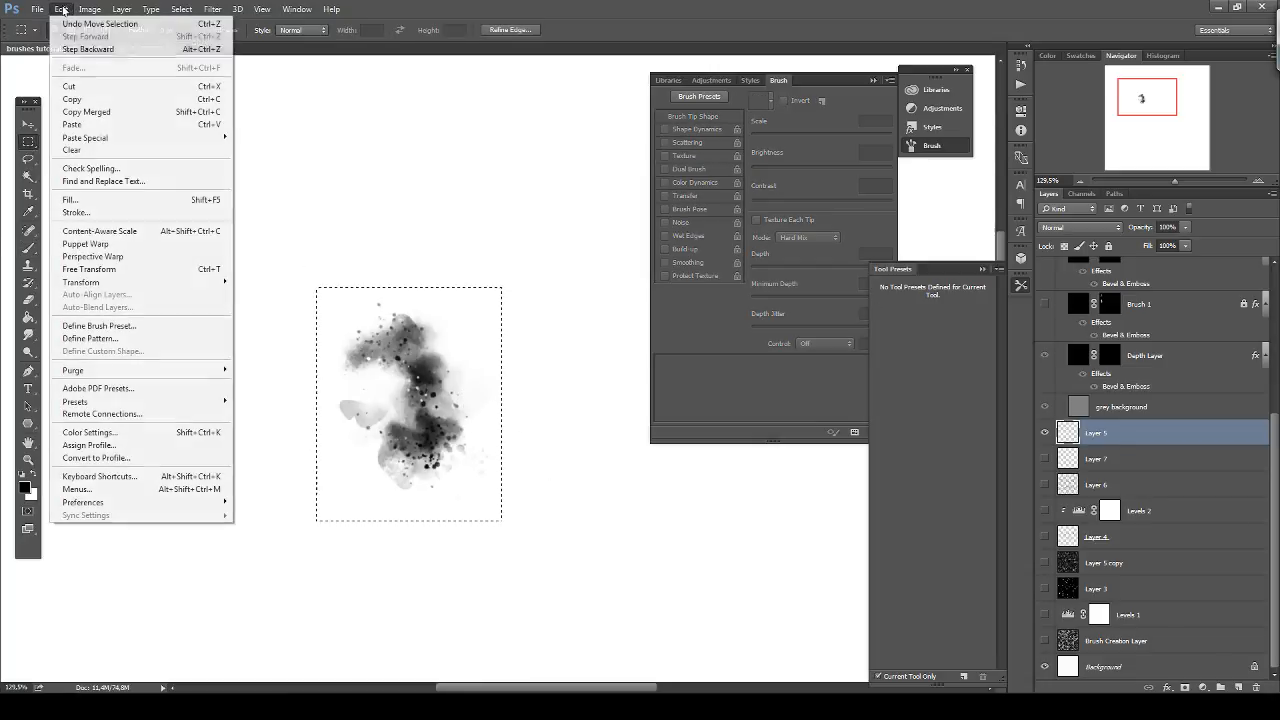
pyautogui.click(202, 325)
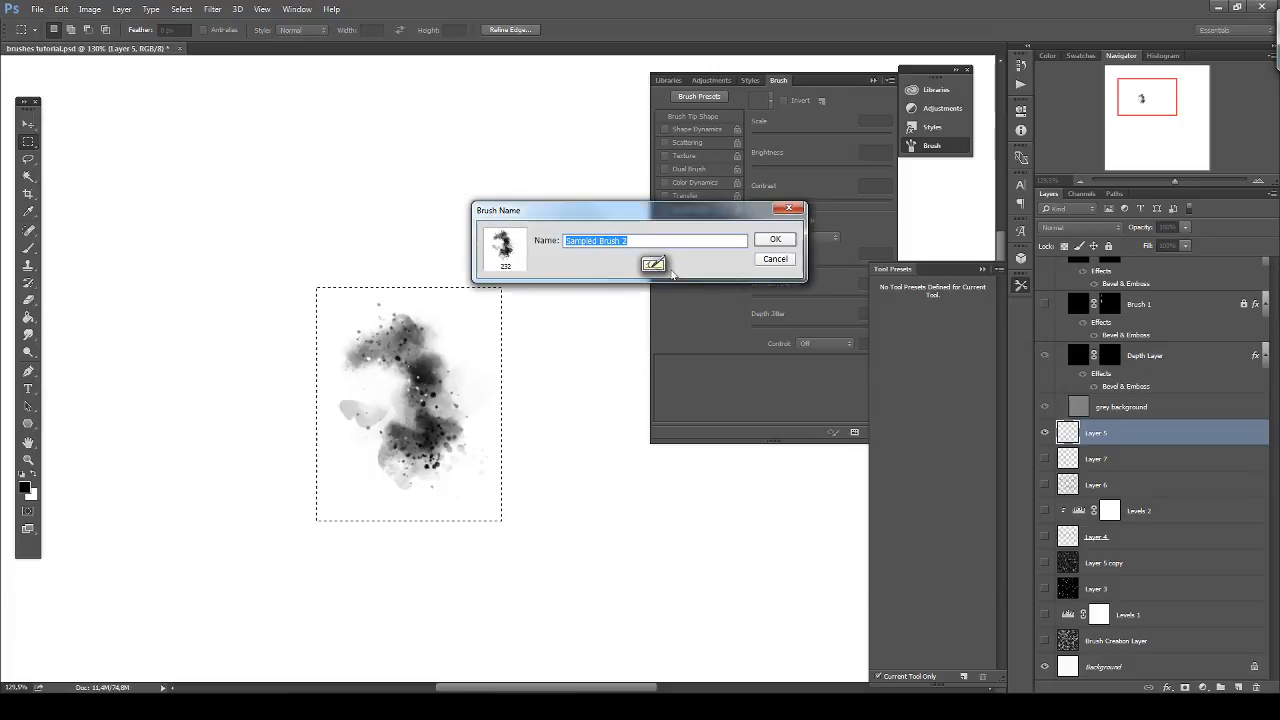
pyautogui.write('Brush 7')
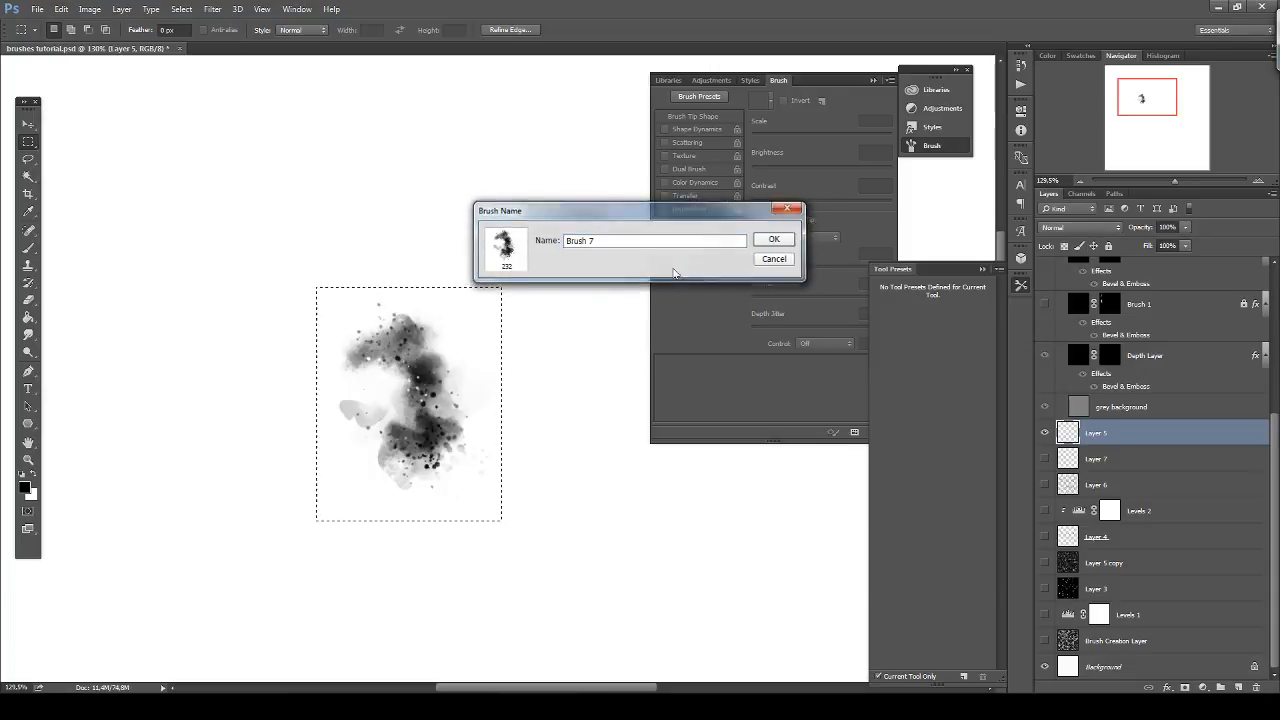
pyautogui.press('Return')
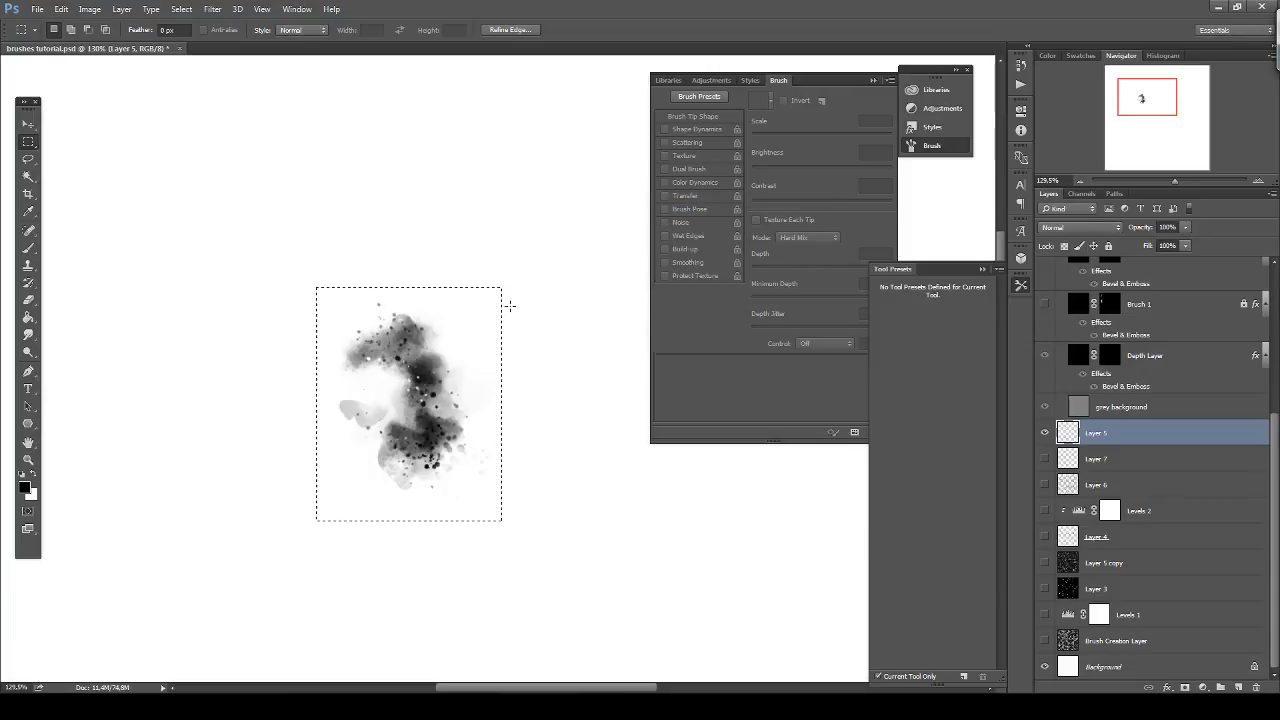
# Clear the patch from the layer, remove the selection, and stamp the new brush tip once on the empty canvas.
pyautogui.press('Delete')
pyautogui.hotkey('ctrl', 'd')
pyautogui.scroll(-3, 362, 304)
pyautogui.press('b')
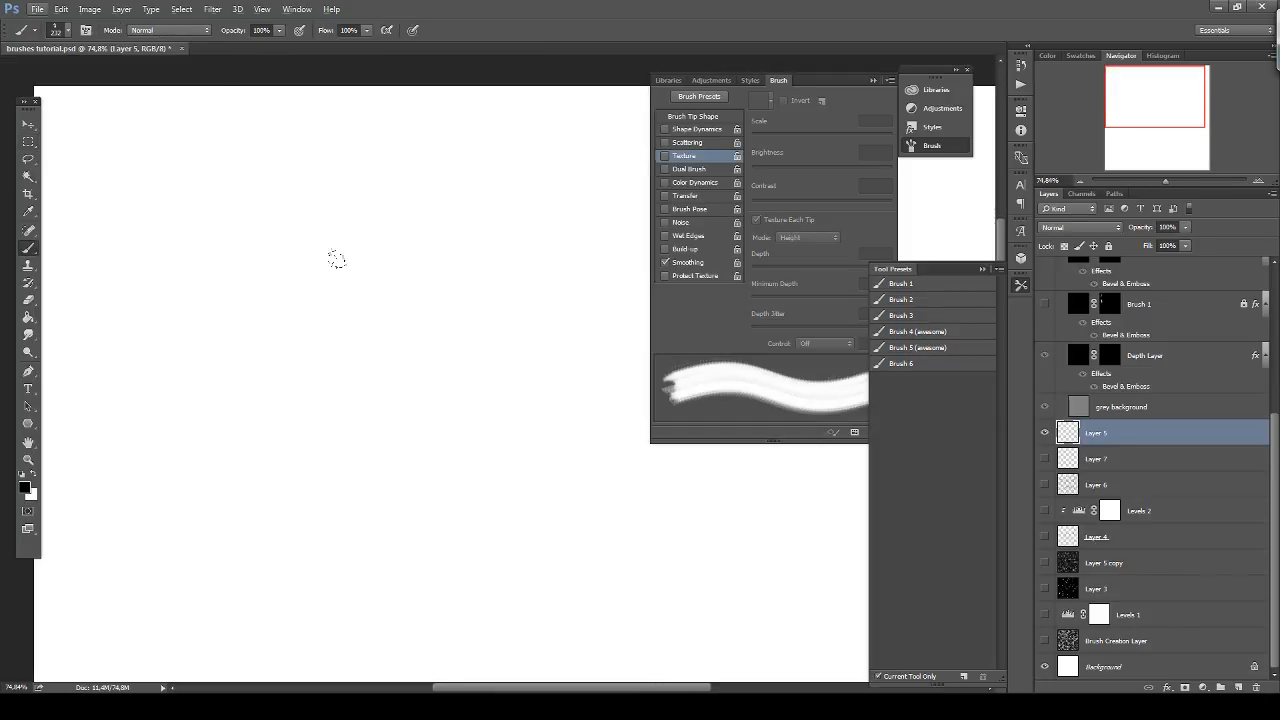
pyautogui.moveTo(301, 307); pyautogui.dragTo(421, 433)
pyautogui.hotkey('ctrl', 'z')
pyautogui.click(385, 275)
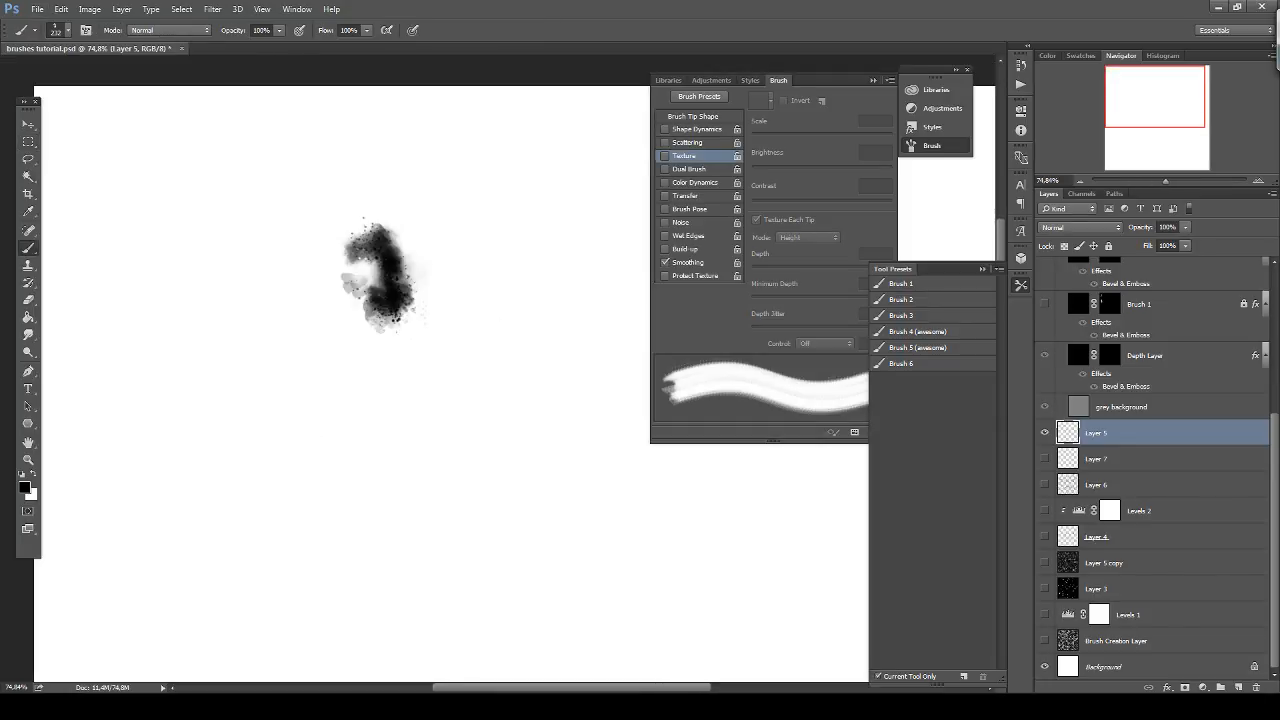
# Turn on Shape Dynamics for the new brush and set its tip spacing to about 86%.
pyautogui.click(697, 130)
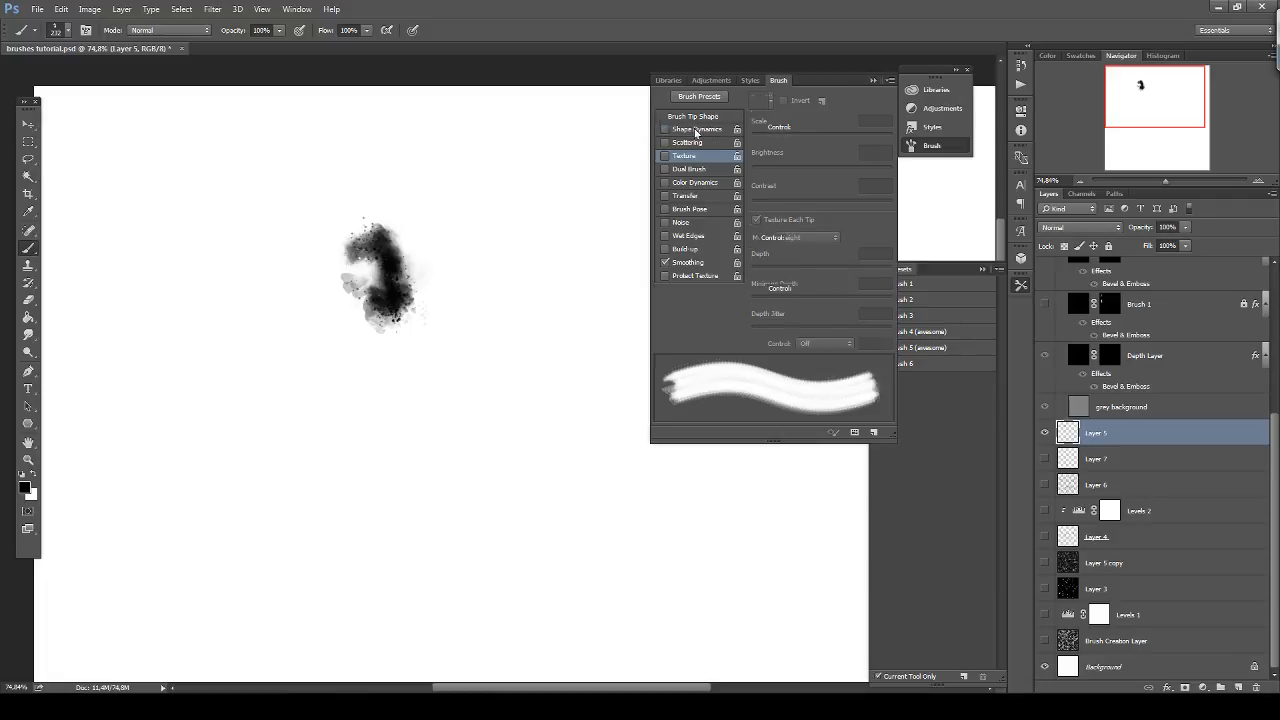
pyautogui.click(695, 117)
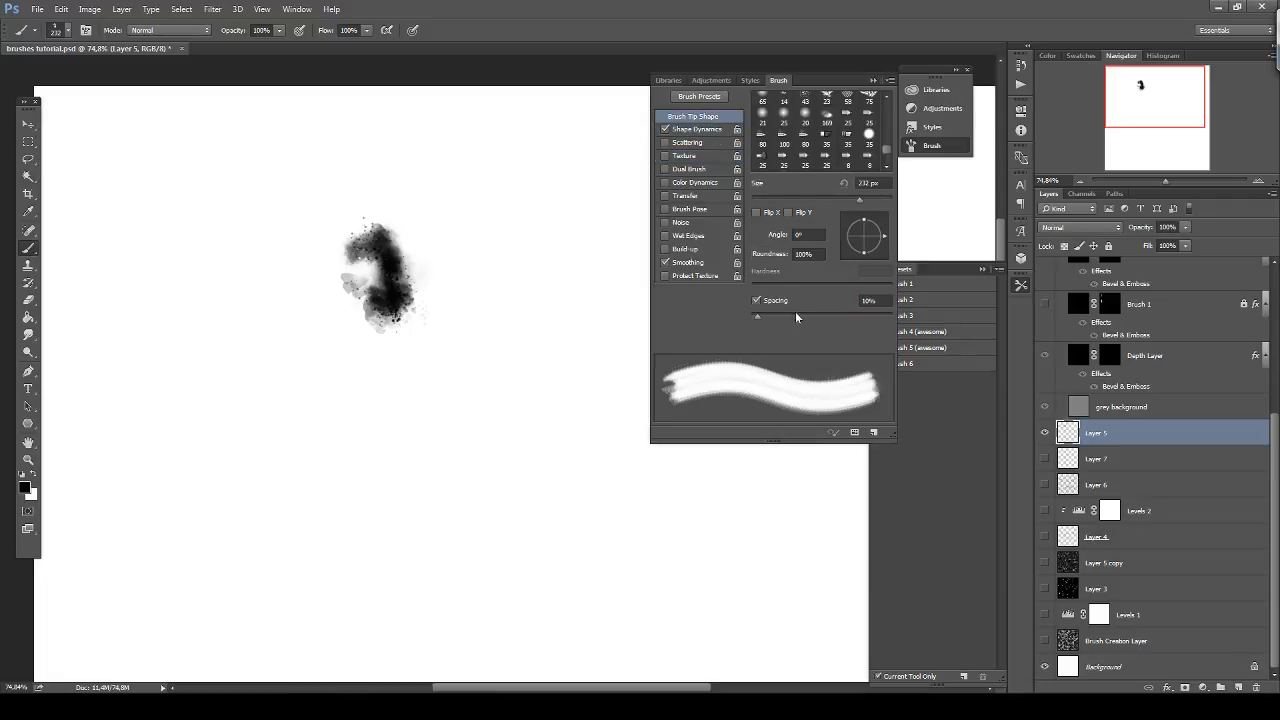
pyautogui.click(797, 316)
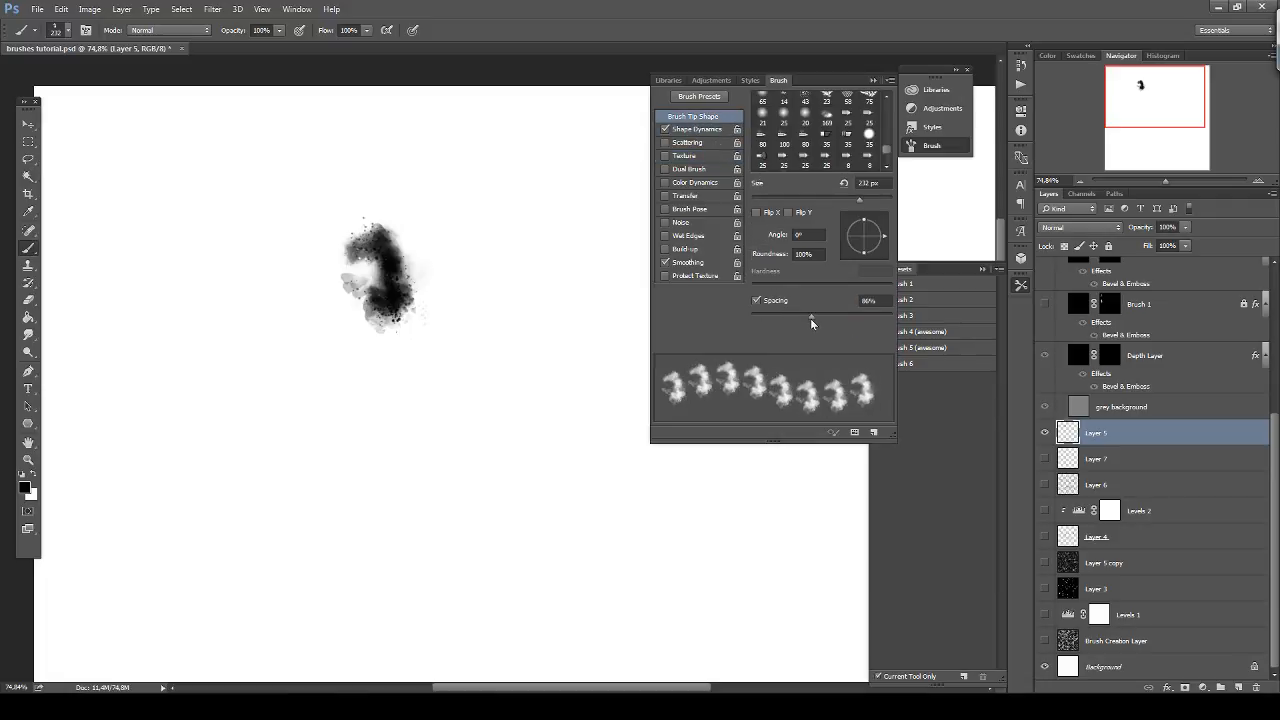
# Set the brush's Angle Jitter to 54%, Roundness Jitter to 27%, and Size Jitter to 13% with Pen Pressure control.
pyautogui.click(709, 130)
pyautogui.moveTo(752, 222); pyautogui.dragTo(827, 229)
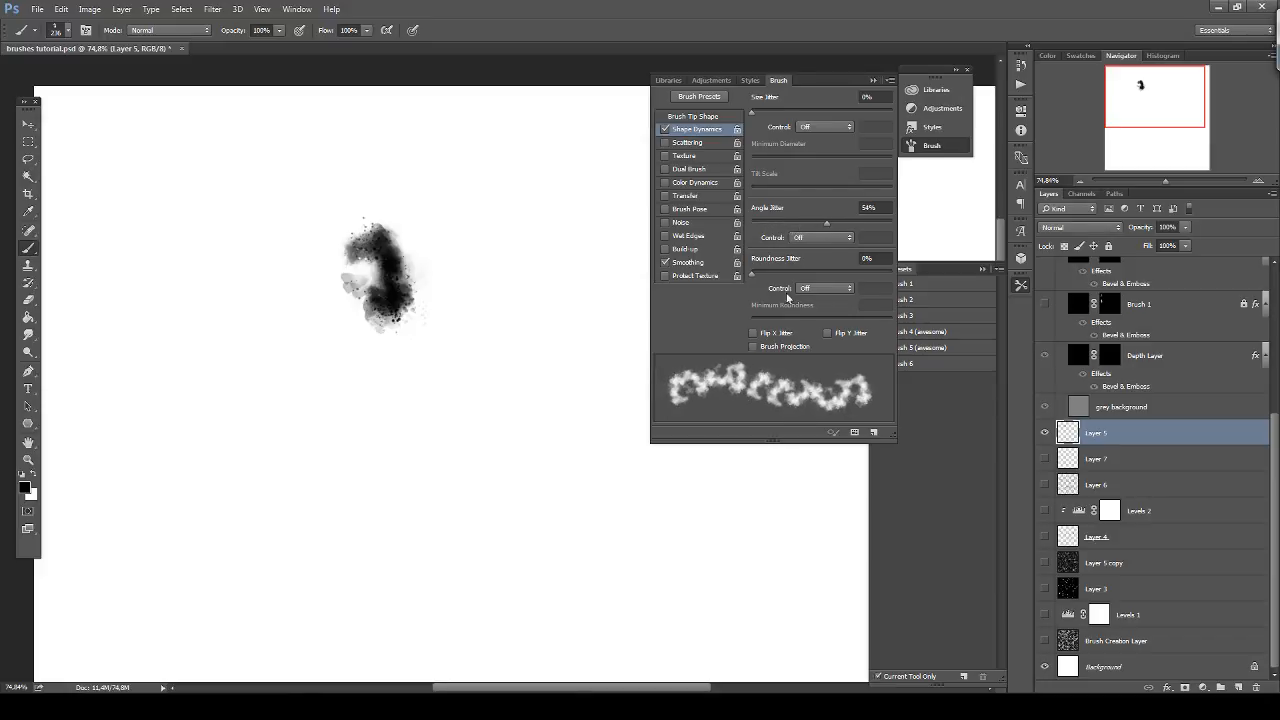
pyautogui.moveTo(797, 270); pyautogui.dragTo(807, 272)
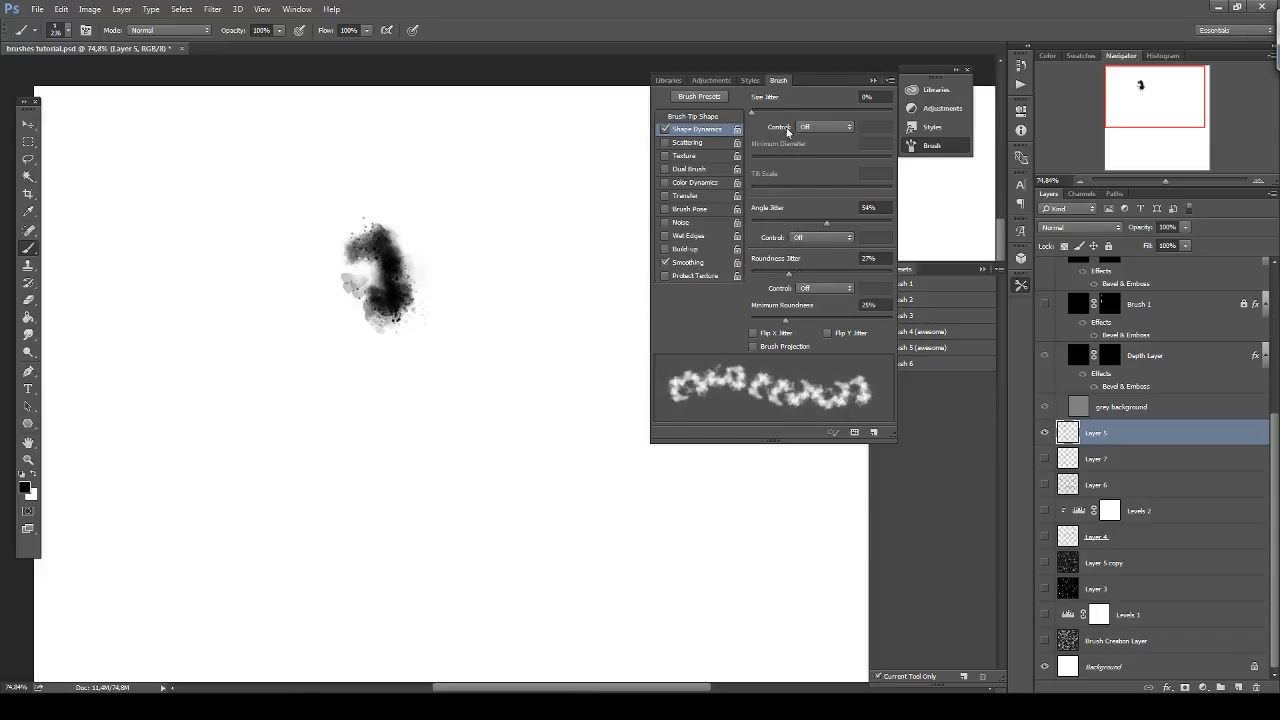
pyautogui.moveTo(761, 112); pyautogui.dragTo(769, 112)
pyautogui.click(825, 126)
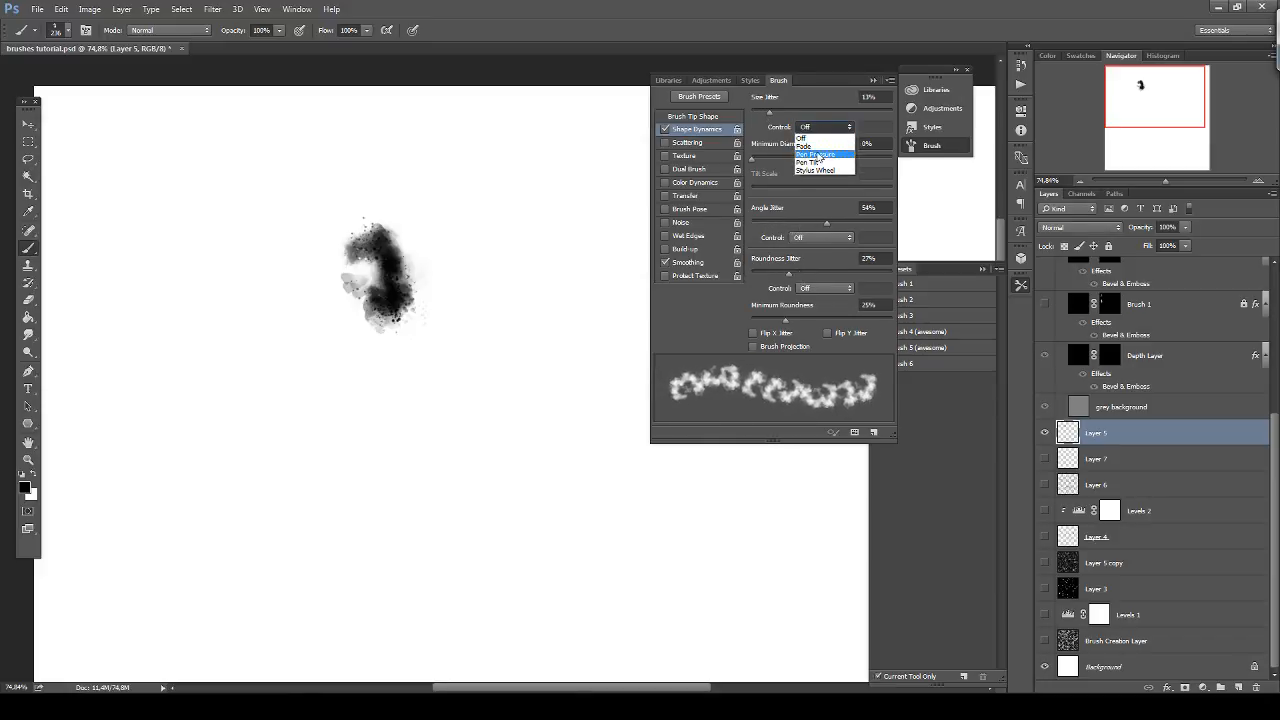
# Paint test strokes running vertically beside the stamp, and select and clear the entire layer.
pyautogui.moveTo(452, 456)
pyautogui.mouseDown()
pyautogui.moveTo(502, 308)
pyautogui.moveTo(450, 375)
pyautogui.mouseUp()
pyautogui.moveTo(437, 313)
pyautogui.mouseDown()
pyautogui.moveTo(450, 560)
pyautogui.moveTo(420, 360)
pyautogui.moveTo(470, 260)
pyautogui.moveTo(450, 205)
pyautogui.mouseUp()
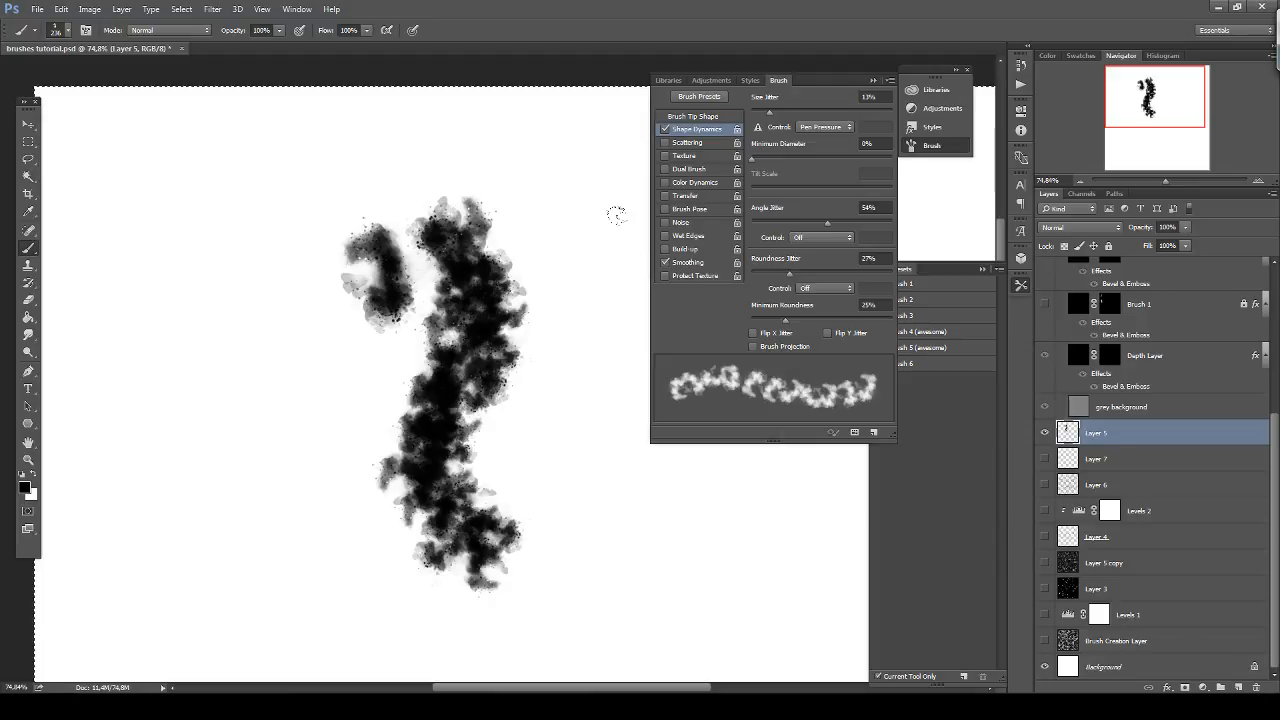
pyautogui.hotkey('ctrl', 'a')
pyautogui.press('Delete')
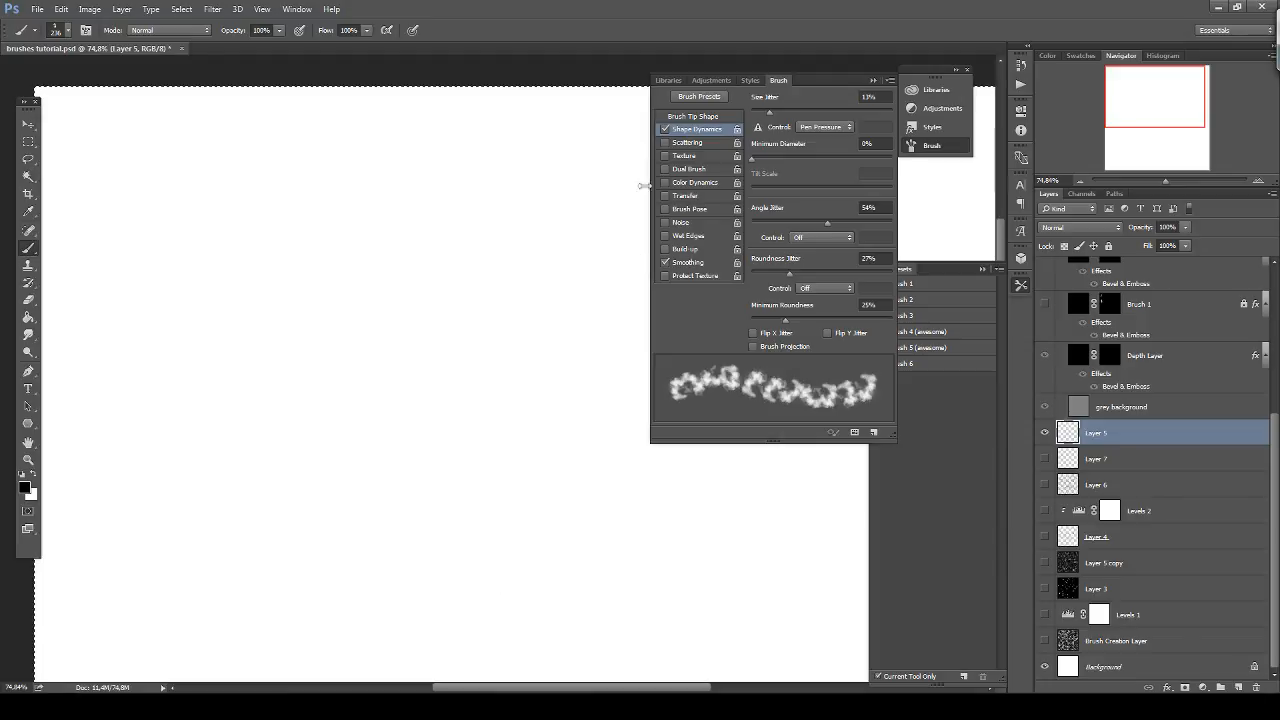
# Lower the brush tip spacing to 20% and paint a wavy test stroke across the canvas.
pyautogui.click(698, 116)
pyautogui.moveTo(797, 316); pyautogui.dragTo(764, 314)
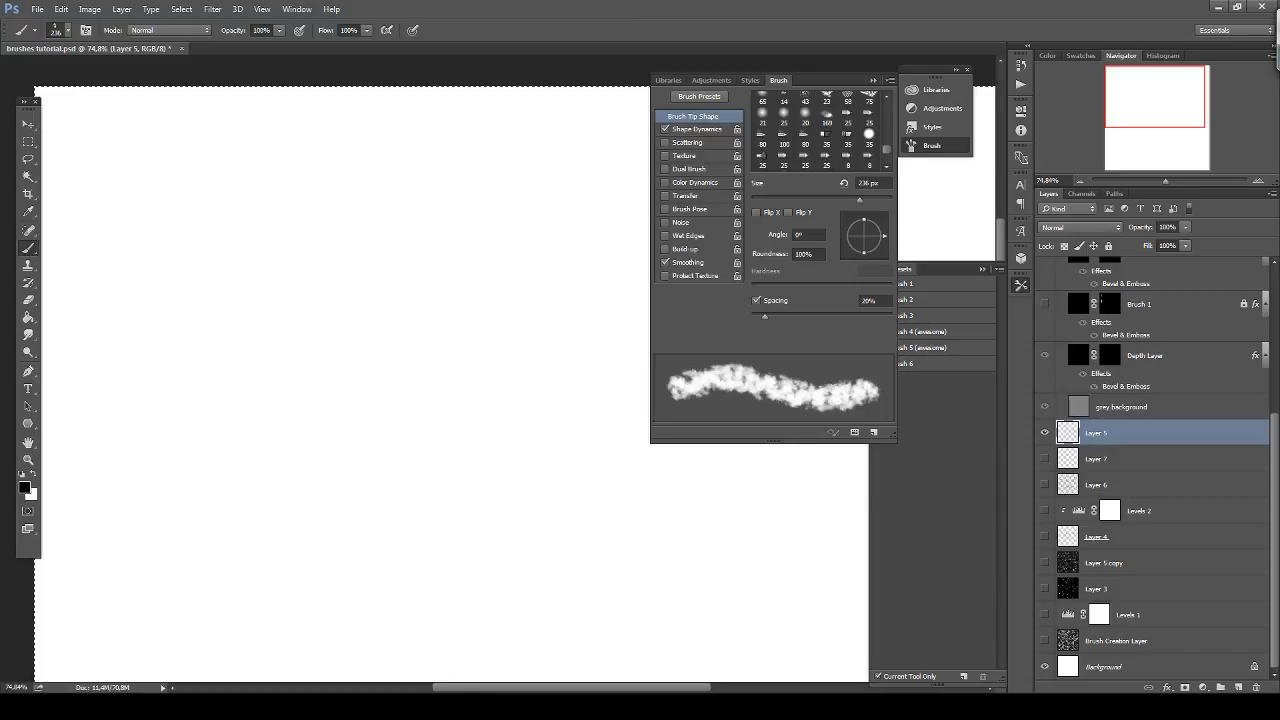
pyautogui.moveTo(262, 392)
pyautogui.mouseDown()
pyautogui.moveTo(237, 343)
pyautogui.moveTo(345, 405)
pyautogui.moveTo(512, 386)
pyautogui.mouseUp()
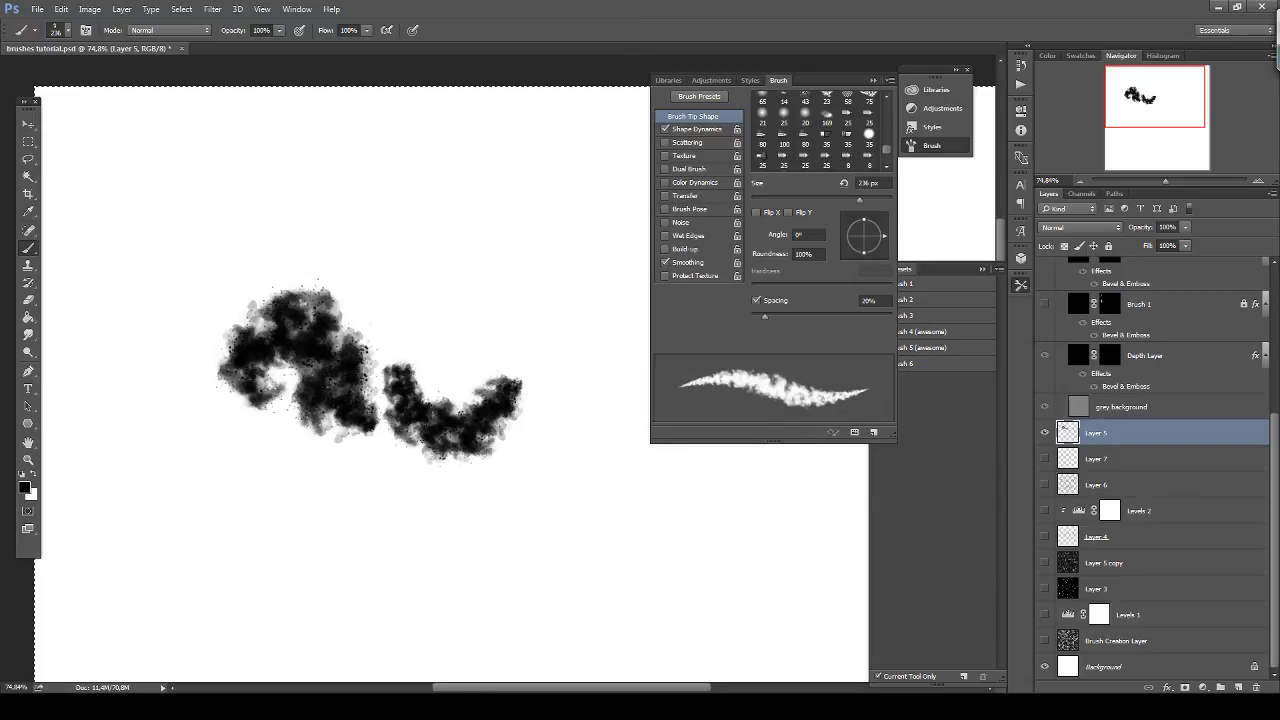
# Build the test stroke up into a dark branching mass with further strokes at 100% opacity.
pyautogui.moveTo(400, 450)
pyautogui.mouseDown()
pyautogui.moveTo(360, 320)
pyautogui.moveTo(430, 250)
pyautogui.mouseUp()
pyautogui.hotkey('ctrl', 'z')
pyautogui.moveTo(500, 345)
pyautogui.mouseDown()
pyautogui.moveTo(398, 382)
pyautogui.moveTo(450, 432)
pyautogui.mouseUp()
pyautogui.moveTo(312, 548)
pyautogui.mouseDown()
pyautogui.moveTo(438, 572)
pyautogui.moveTo(350, 510)
pyautogui.moveTo(395, 515)
pyautogui.moveTo(265, 425)
pyautogui.moveTo(379, 552)
pyautogui.moveTo(300, 580)
pyautogui.moveTo(440, 510)
pyautogui.moveTo(380, 400)
pyautogui.moveTo(420, 460)
pyautogui.moveTo(375, 320)
pyautogui.mouseUp()
pyautogui.moveTo(385, 385); pyautogui.dragTo(392, 445)
# Add grey strokes around the dark mass at 40% opacity, and clear it and one more 100% opacity test stroke.
pyautogui.press('4')
pyautogui.moveTo(384, 335)
pyautogui.mouseDown()
pyautogui.moveTo(390, 520)
pyautogui.moveTo(392, 405)
pyautogui.moveTo(460, 580)
pyautogui.mouseUp()
pyautogui.moveTo(460, 580)
pyautogui.mouseDown()
pyautogui.moveTo(360, 350)
pyautogui.moveTo(330, 350)
pyautogui.moveTo(285, 400)
pyautogui.moveTo(240, 370)
pyautogui.mouseUp()
pyautogui.moveTo(258, 315); pyautogui.dragTo(511, 471)
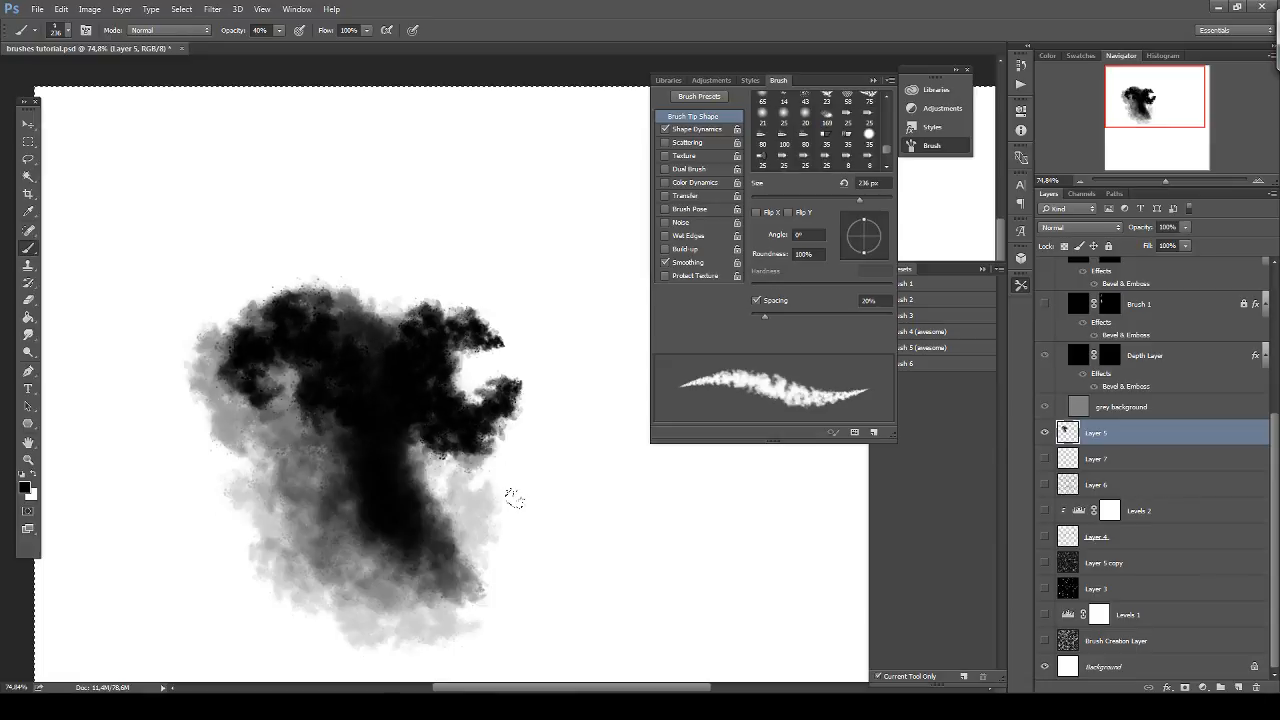
pyautogui.press('Delete')
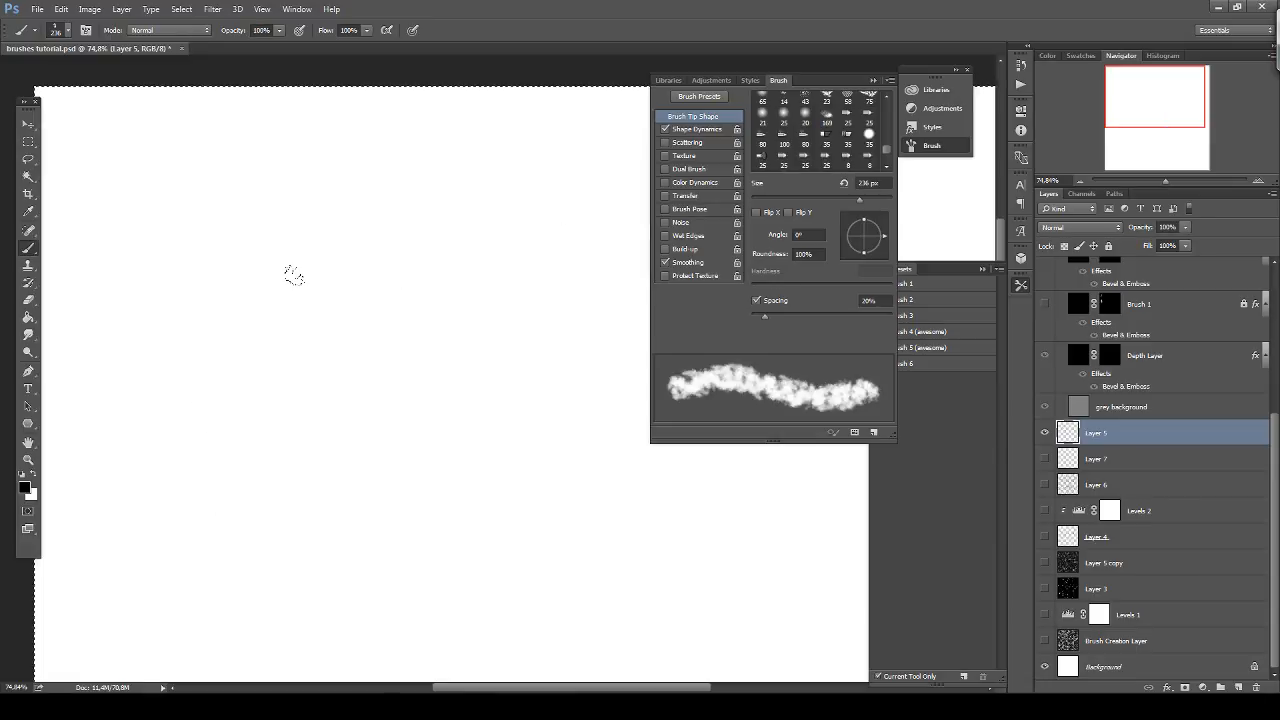
pyautogui.moveTo(293, 276)
pyautogui.mouseDown()
pyautogui.moveTo(339, 290)
pyautogui.moveTo(385, 330)
pyautogui.mouseUp()
pyautogui.press('Delete')
# Enable Transfer for the brush with 41% opacity jitter and turn on Wet Edges.
pyautogui.click(684, 196)
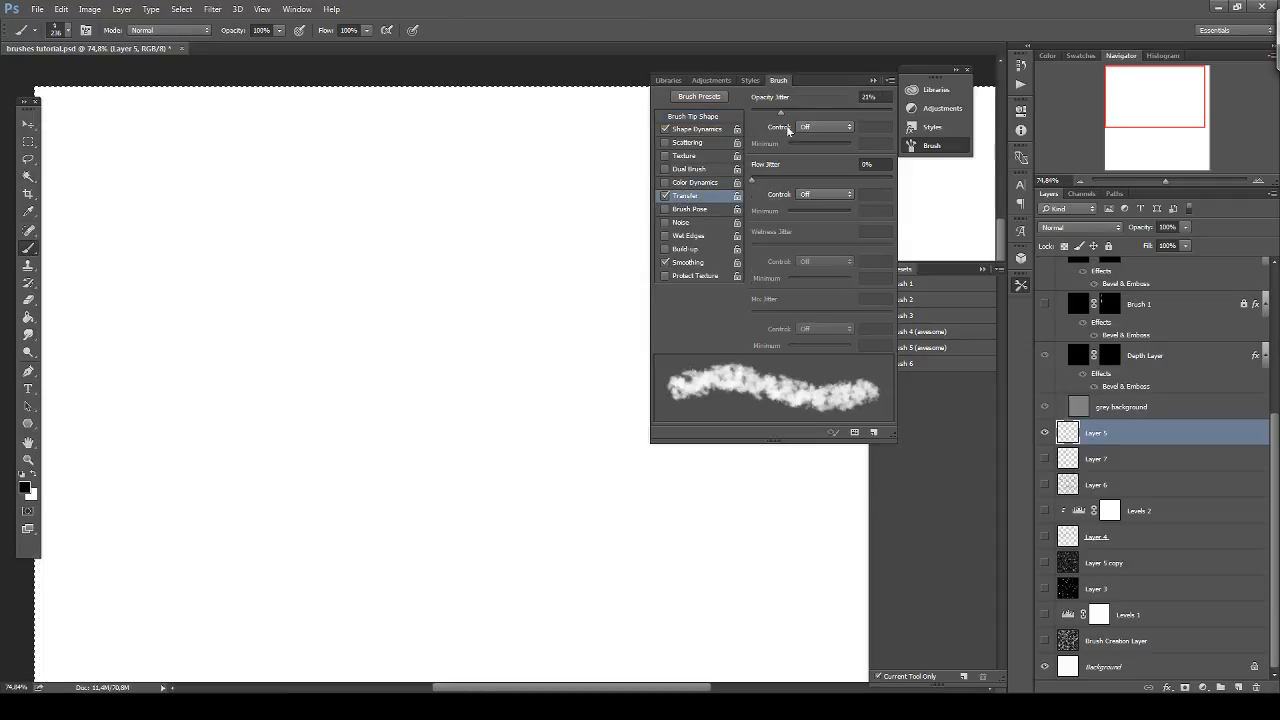
pyautogui.moveTo(779, 108)
pyautogui.mouseDown()
pyautogui.moveTo(838, 111)
pyautogui.moveTo(812, 112)
pyautogui.mouseUp()
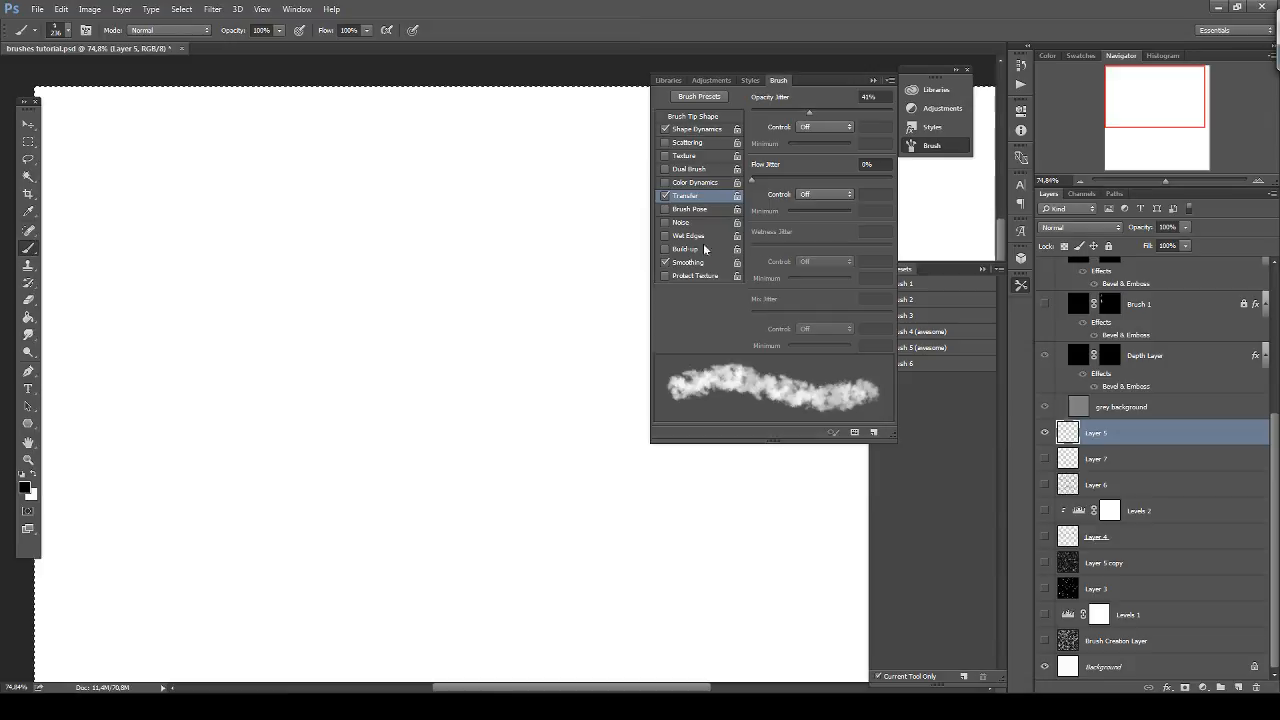
pyautogui.click(666, 235)
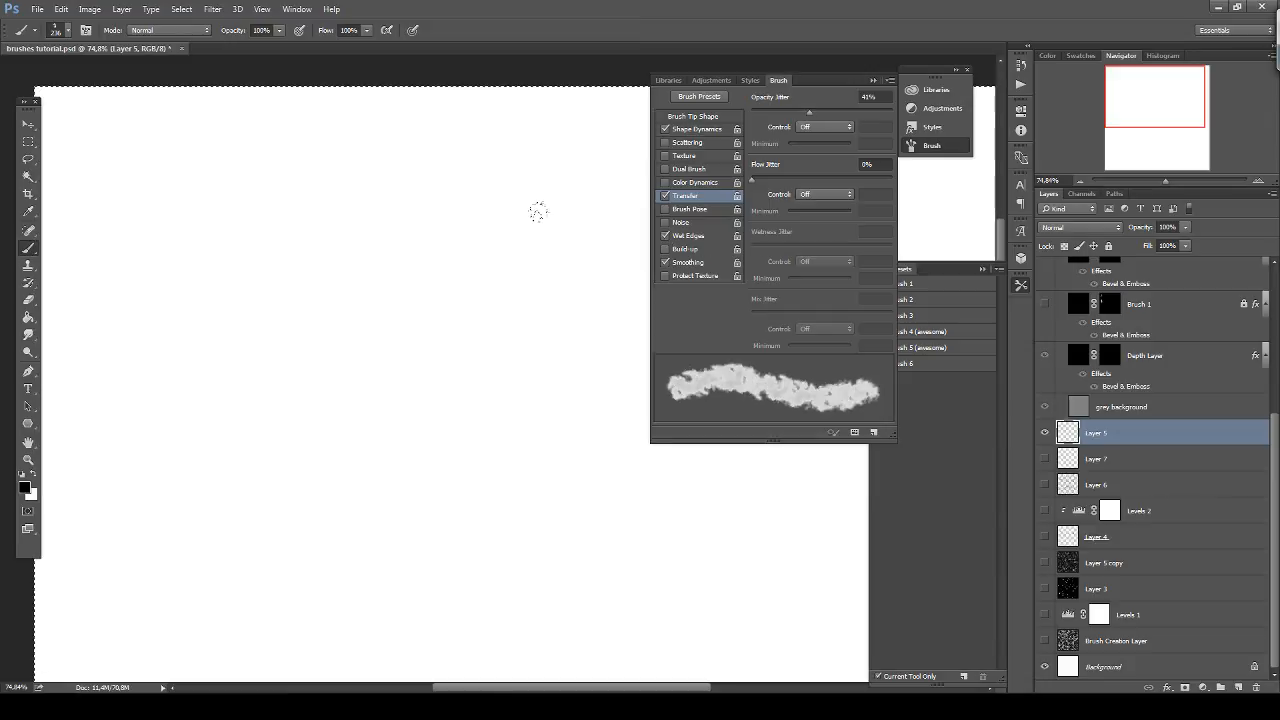
# Try dark Wet Edges test strokes, undo them, and build up a soft grey patch at 12% opacity.
pyautogui.moveTo(310, 318)
pyautogui.mouseDown()
pyautogui.moveTo(405, 345)
pyautogui.moveTo(425, 395)
pyautogui.mouseUp()
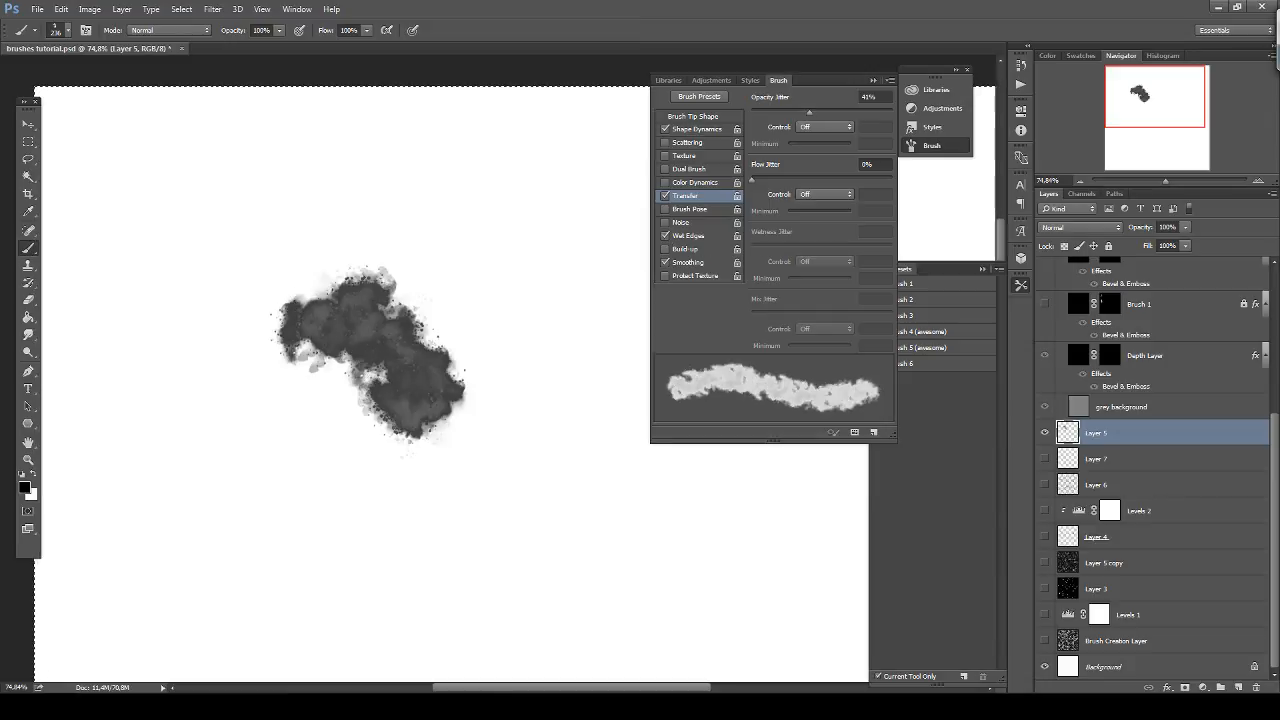
pyautogui.hotkey('ctrl', 'z')
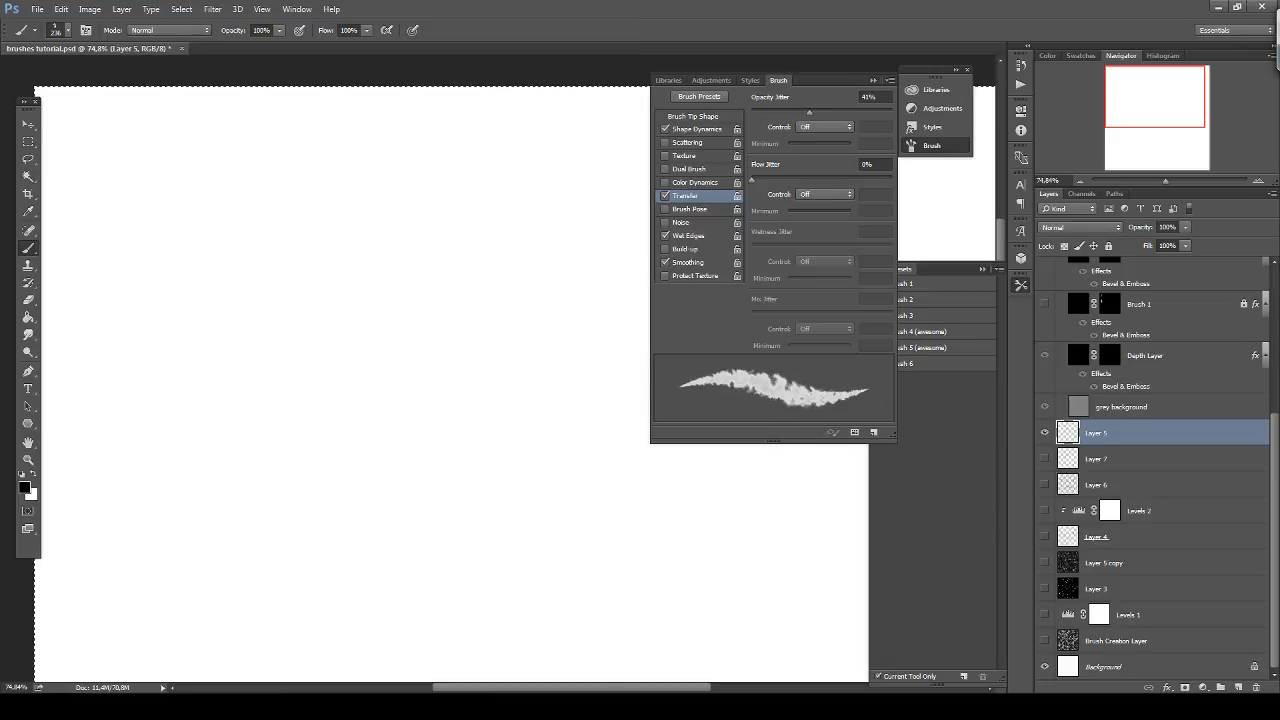
pyautogui.moveTo(385, 322)
pyautogui.mouseDown()
pyautogui.moveTo(425, 370)
pyautogui.moveTo(415, 422)
pyautogui.mouseUp()
pyautogui.hotkey('ctrl', 'z')
pyautogui.moveTo(383, 333)
pyautogui.mouseDown()
pyautogui.moveTo(369, 401)
pyautogui.moveTo(391, 322)
pyautogui.moveTo(441, 276)
pyautogui.moveTo(399, 337)
pyautogui.moveTo(418, 366)
pyautogui.mouseUp()
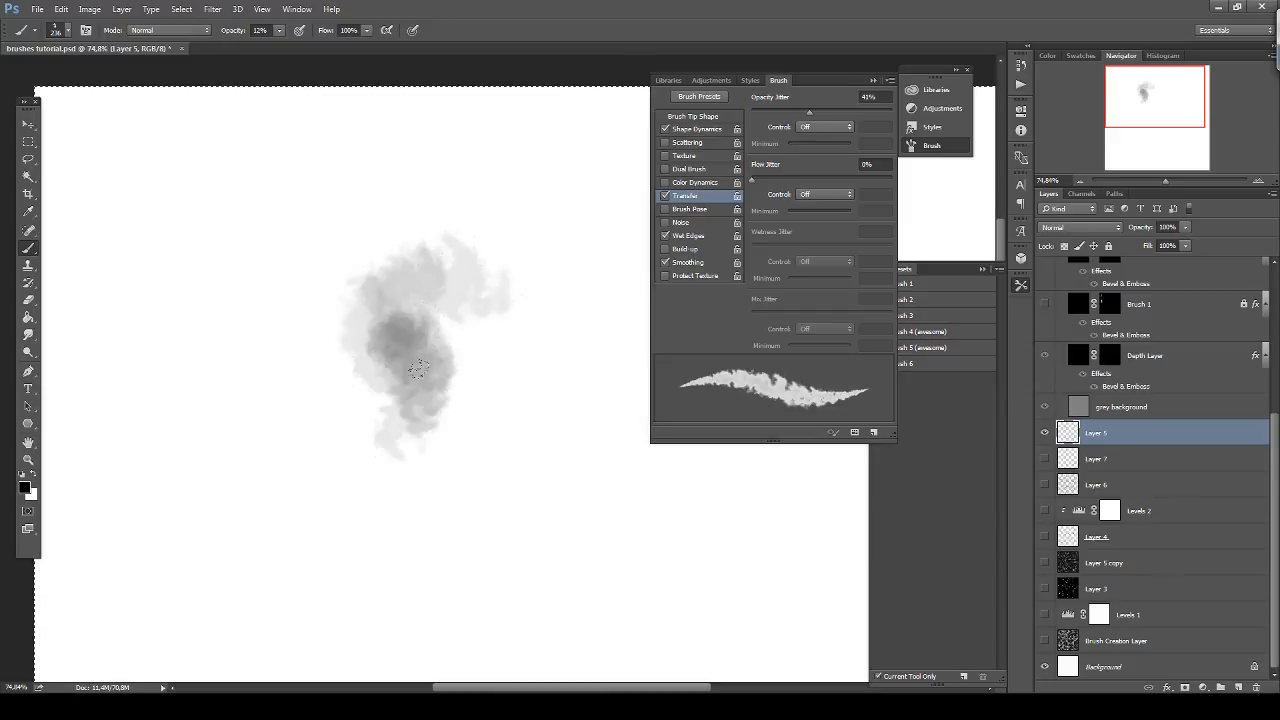
# Try dark test strokes at 100% opacity over the lower side of the grey patch.
pyautogui.press('0')
pyautogui.moveTo(495, 447)
pyautogui.mouseDown()
pyautogui.moveTo(477, 389)
pyautogui.moveTo(512, 385)
pyautogui.mouseUp()
pyautogui.hotkey('ctrl', 'z')
pyautogui.moveTo(498, 454)
pyautogui.mouseDown()
pyautogui.moveTo(517, 271)
pyautogui.moveTo(575, 365)
pyautogui.moveTo(540, 318)
pyautogui.moveTo(500, 470)
pyautogui.moveTo(430, 450)
pyautogui.mouseUp()
pyautogui.hotkey('ctrl', 'z')
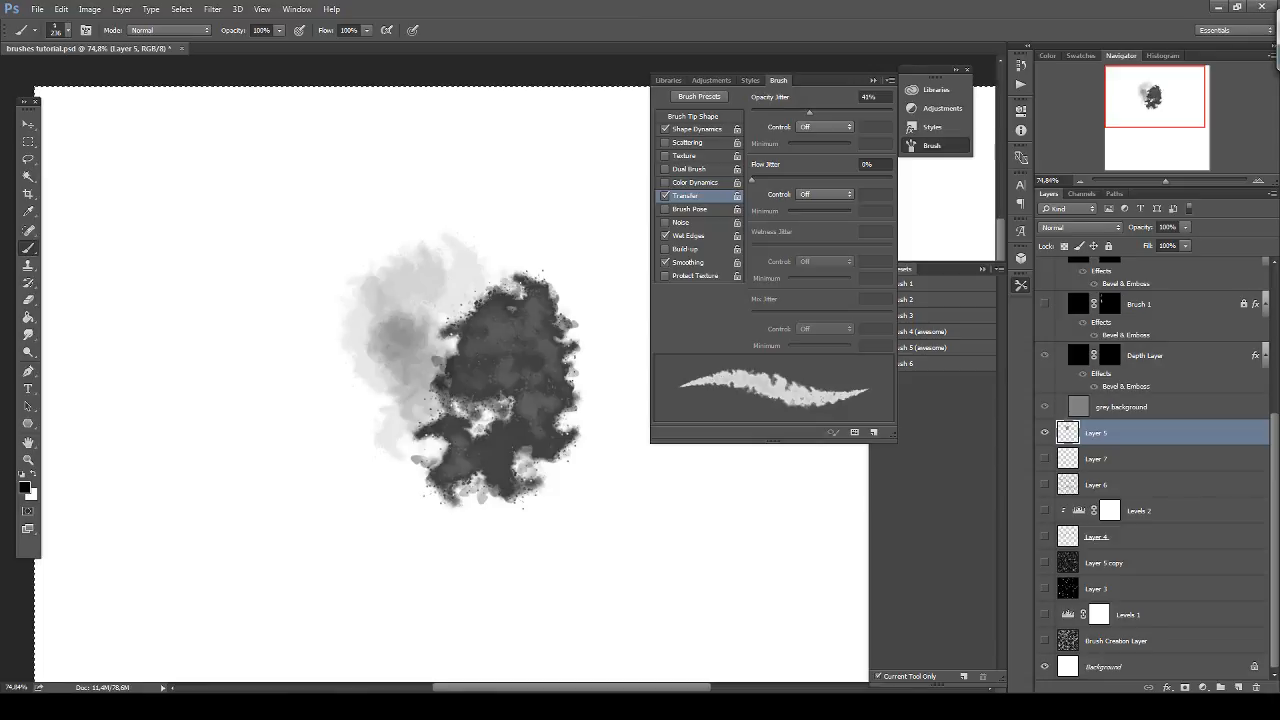
# Paint a last Wet Edges comparison stroke, clear the layer's test strokes, and turn off Wet Edges.
pyautogui.click(716, 237)
pyautogui.click(716, 237)
pyautogui.moveTo(422, 428)
pyautogui.mouseDown()
pyautogui.moveTo(440, 308)
pyautogui.moveTo(350, 350)
pyautogui.moveTo(400, 460)
pyautogui.moveTo(470, 480)
pyautogui.moveTo(520, 260)
pyautogui.moveTo(460, 268)
pyautogui.moveTo(460, 442)
pyautogui.moveTo(480, 372)
pyautogui.mouseUp()
pyautogui.press('Delete')
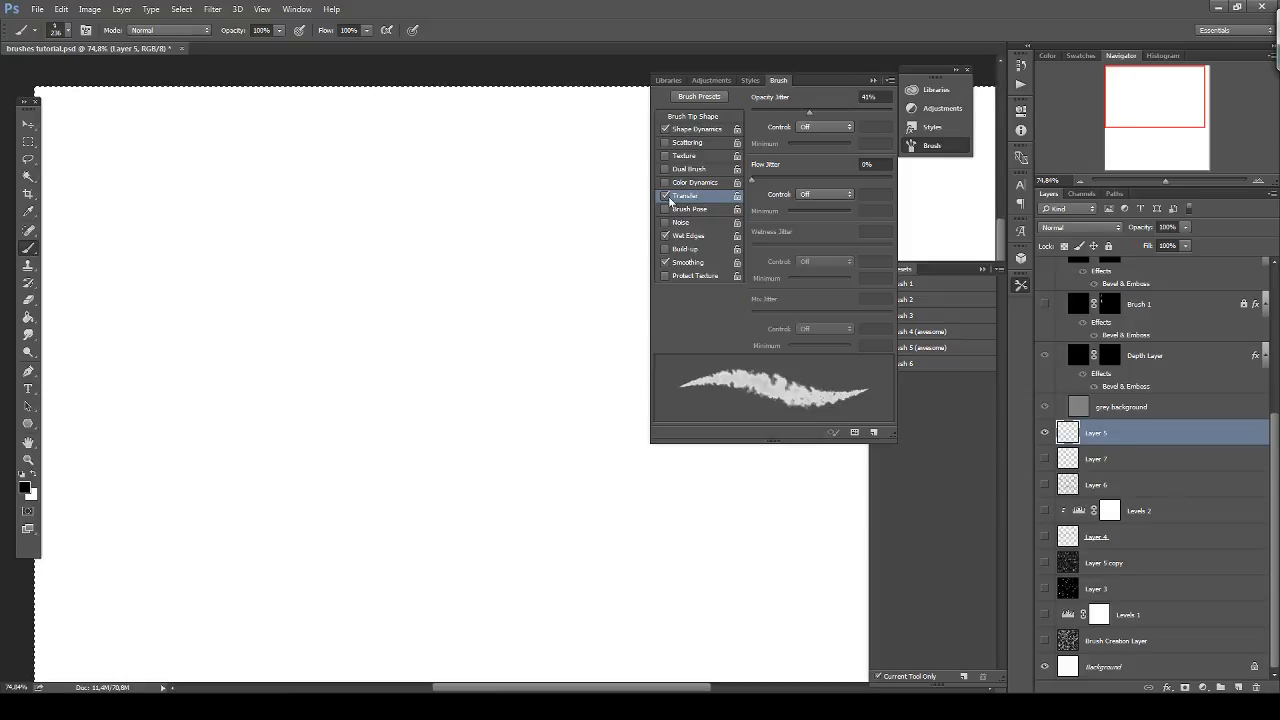
pyautogui.click(666, 235)
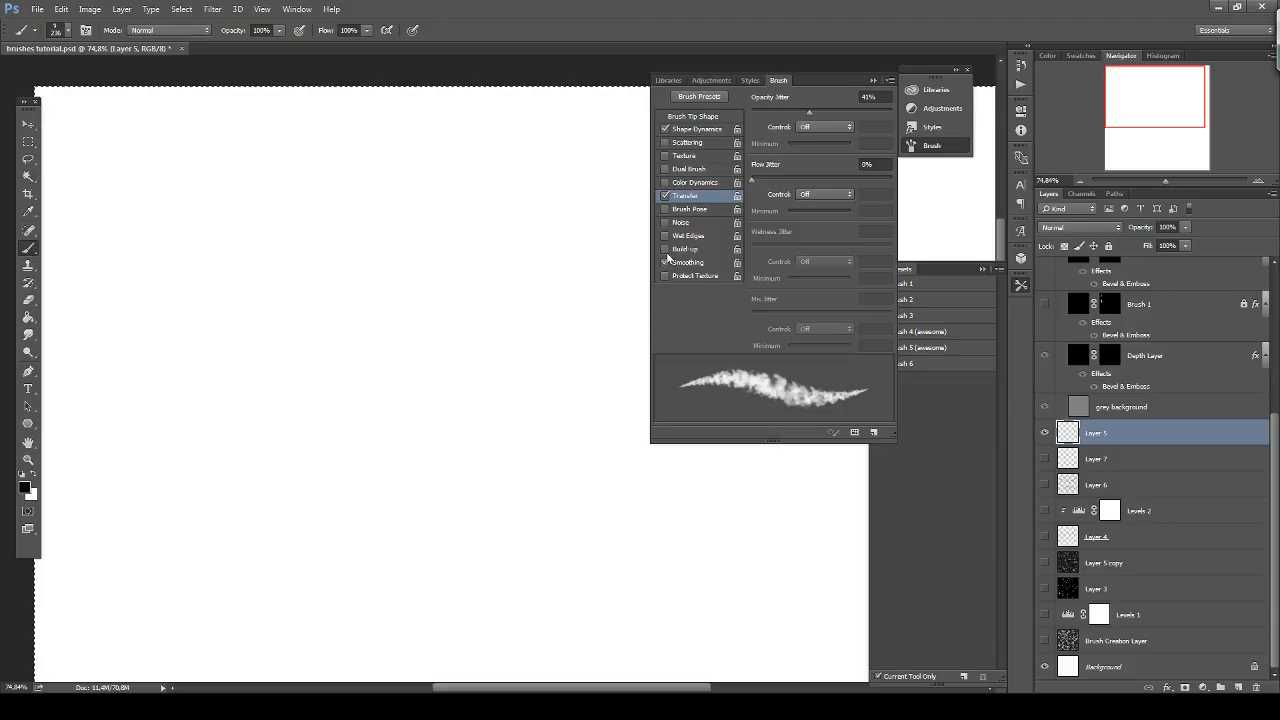
# Turn on the Protect Texture option for the current brush.
pyautogui.click(666, 248)
pyautogui.click(666, 275)
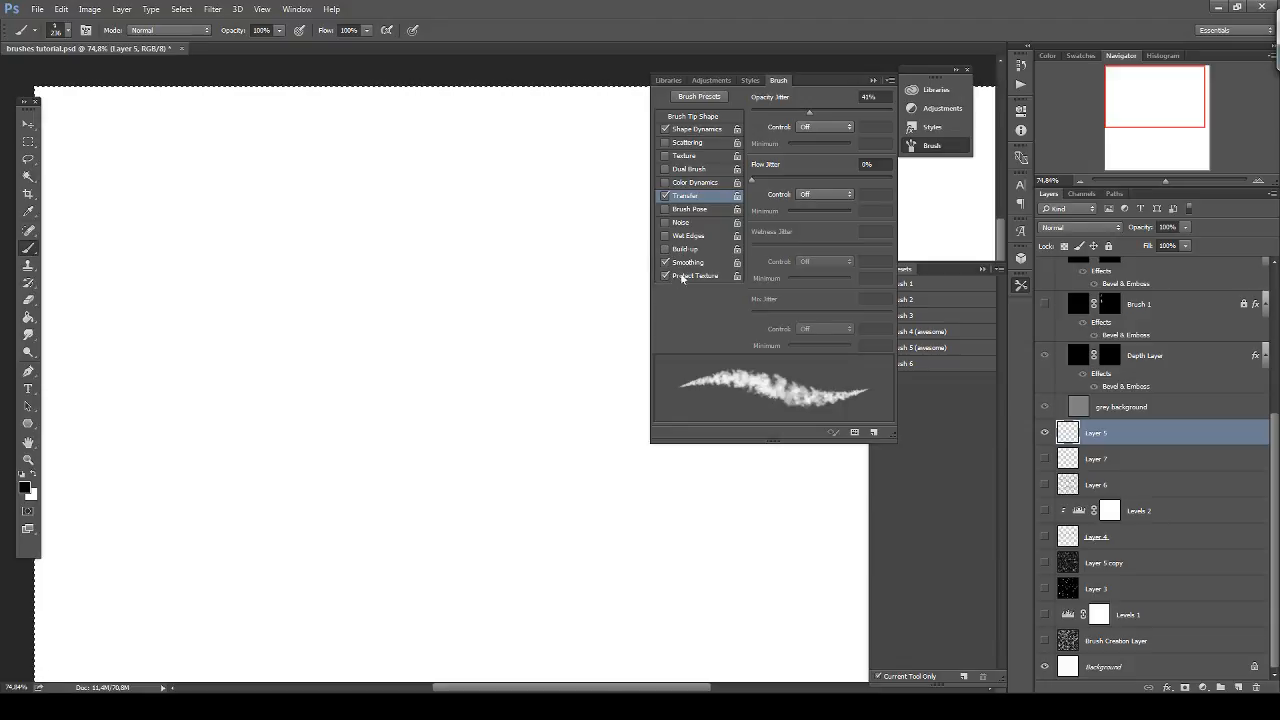
pyautogui.click(666, 209)
pyautogui.click(694, 211)
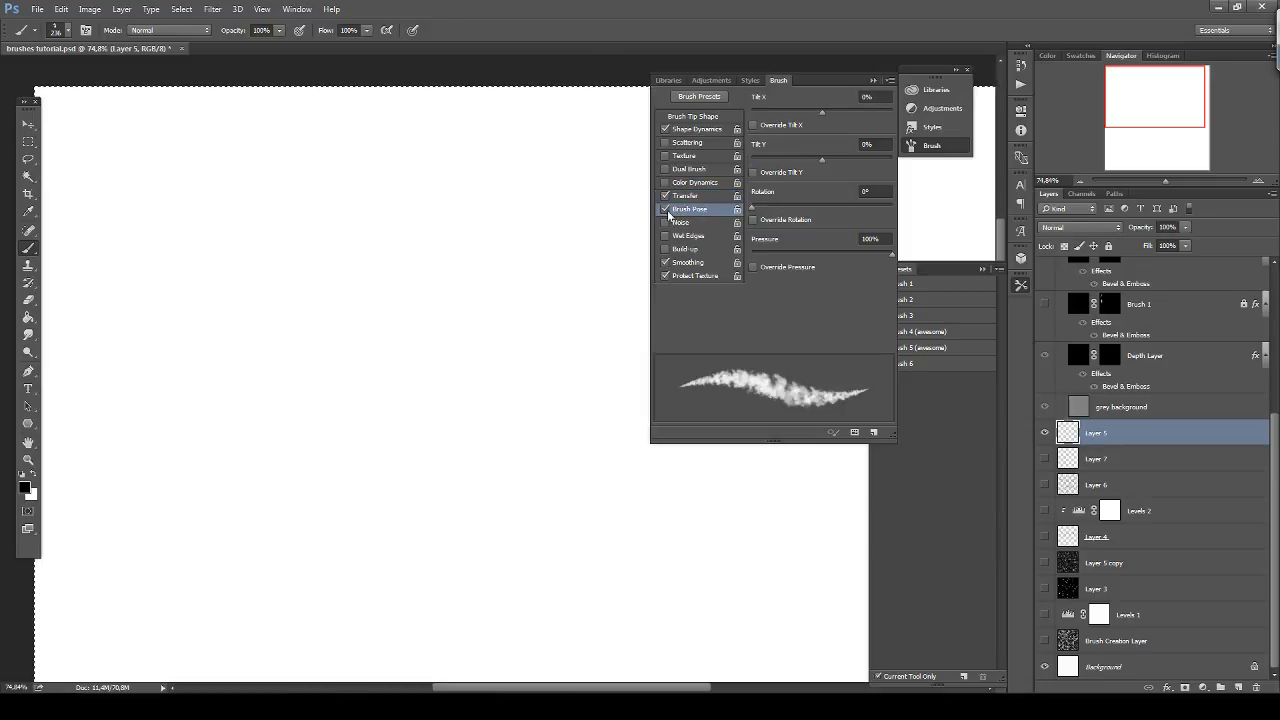
pyautogui.click(667, 210)
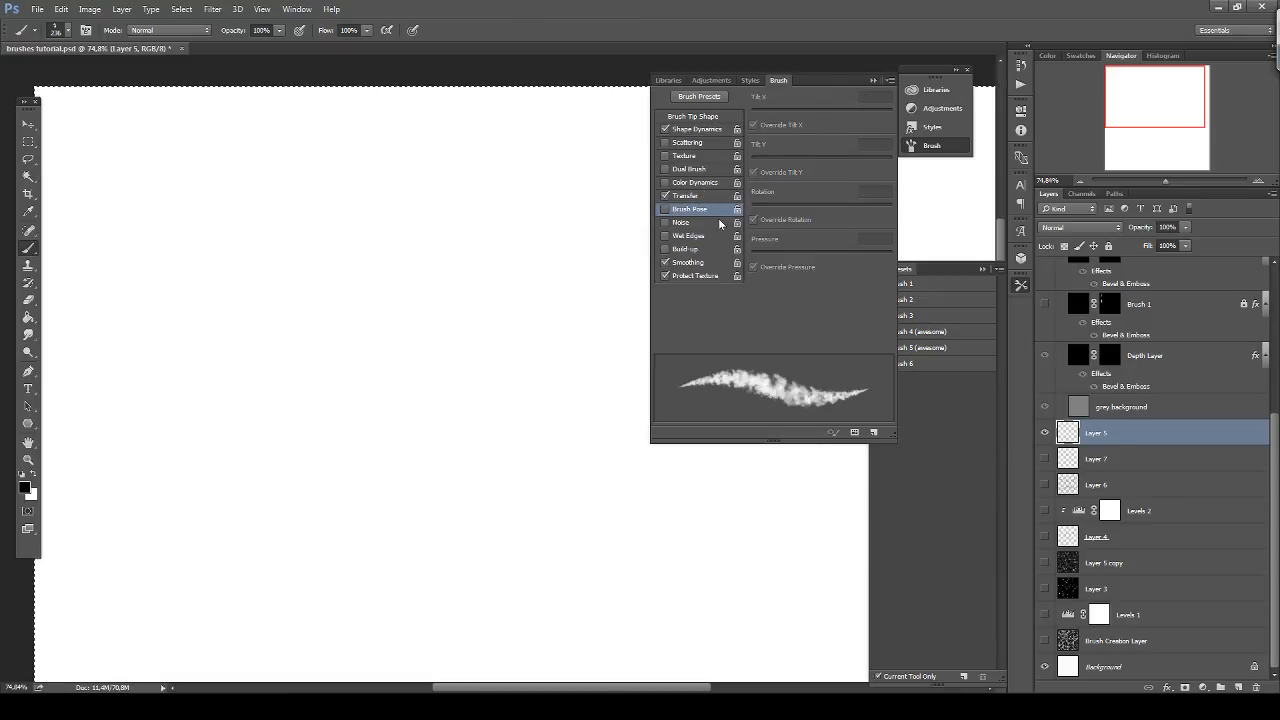
# Set the brush's Transfer opacity jitter to about 20% and leave Color Dynamics off.
pyautogui.click(702, 197)
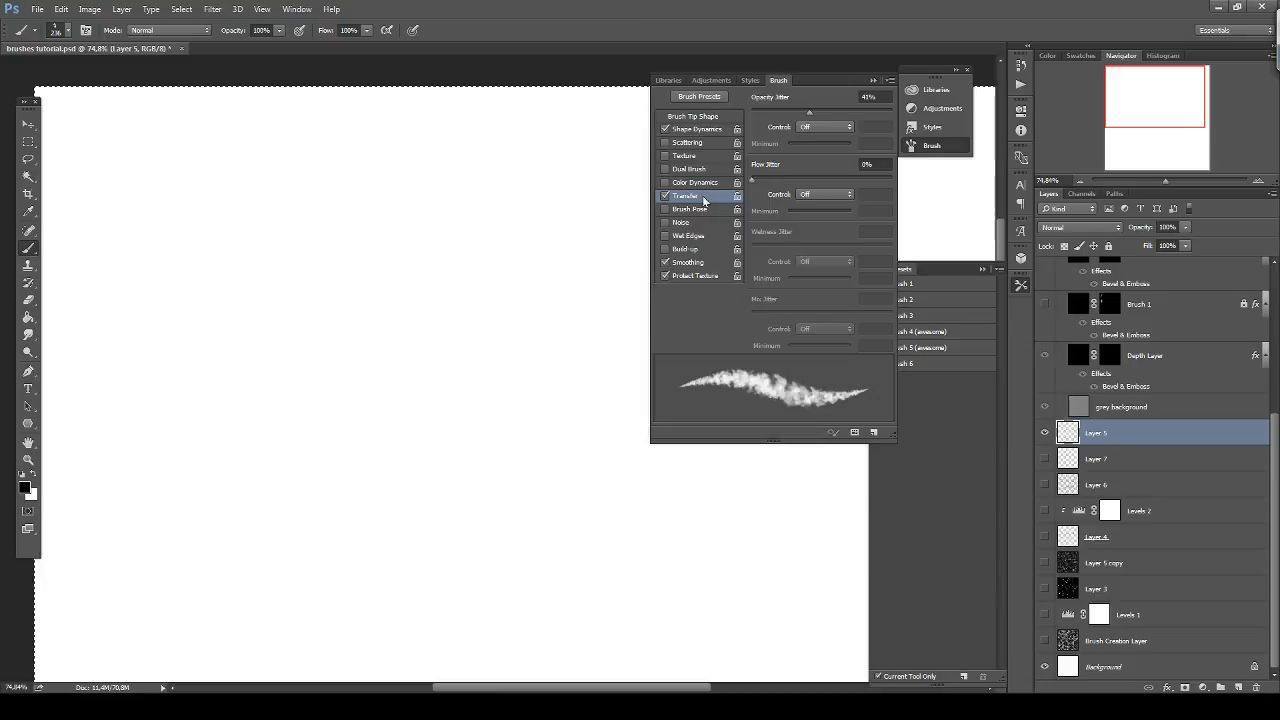
pyautogui.click(779, 110)
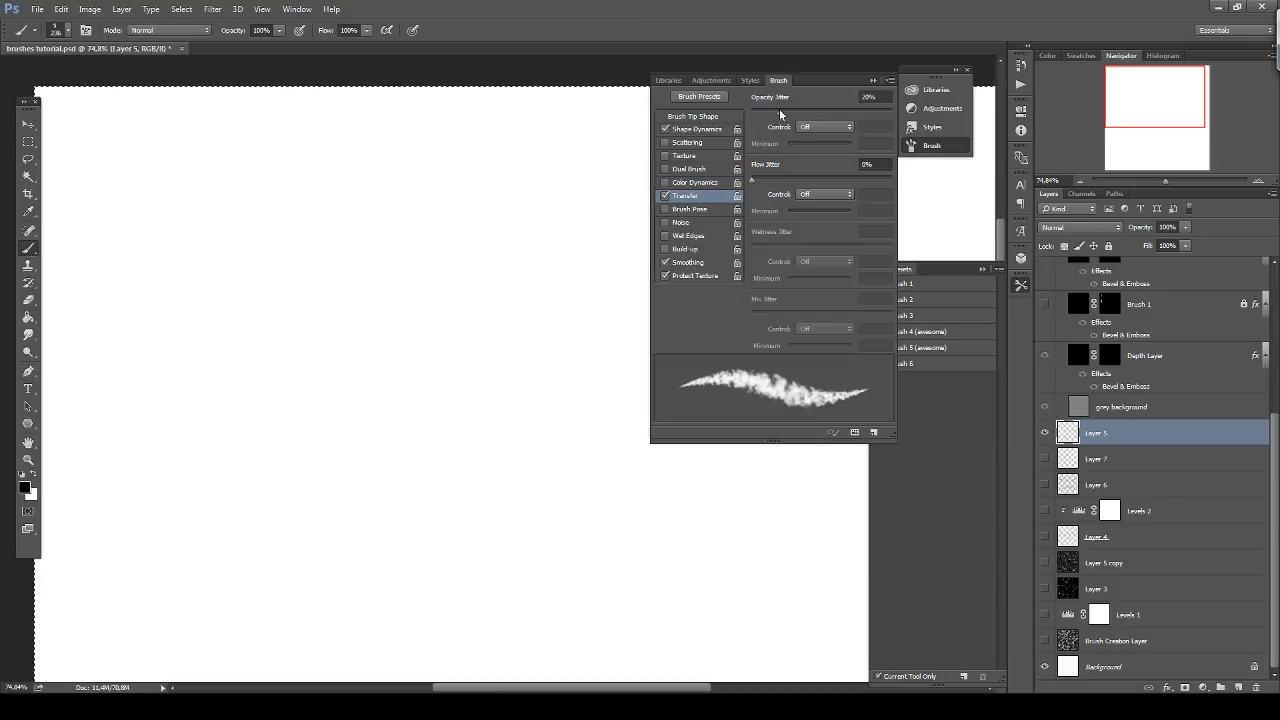
pyautogui.moveTo(779, 108); pyautogui.dragTo(777, 110)
pyautogui.click(691, 184)
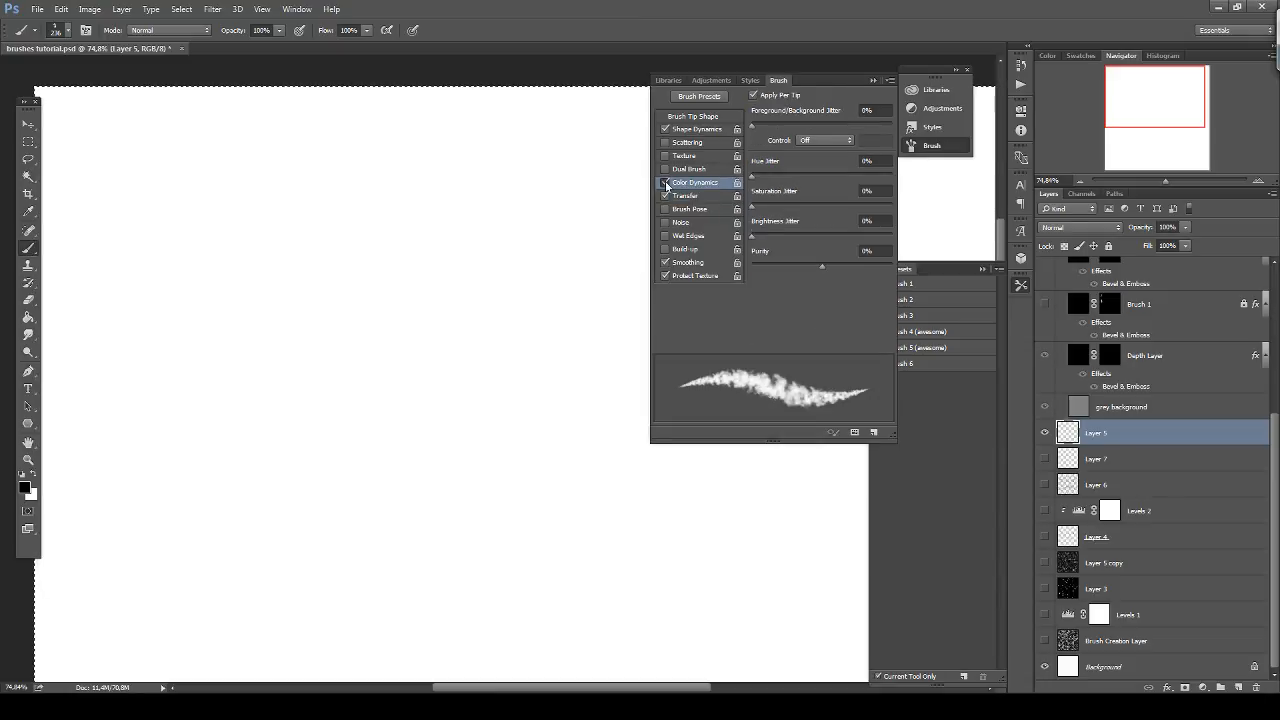
pyautogui.click(666, 184)
# Enable Dual Brush and try the textured tips near the end of the list, choosing the 90 px one.
pyautogui.click(684, 171)
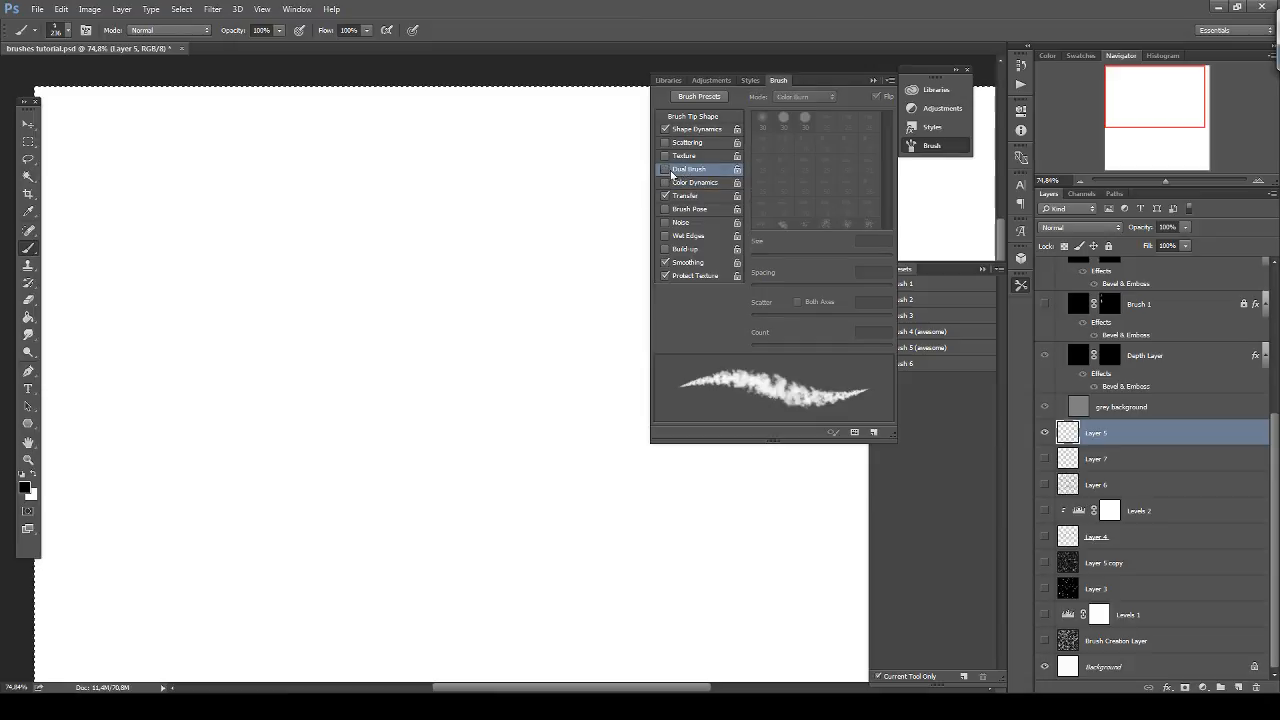
pyautogui.click(666, 172)
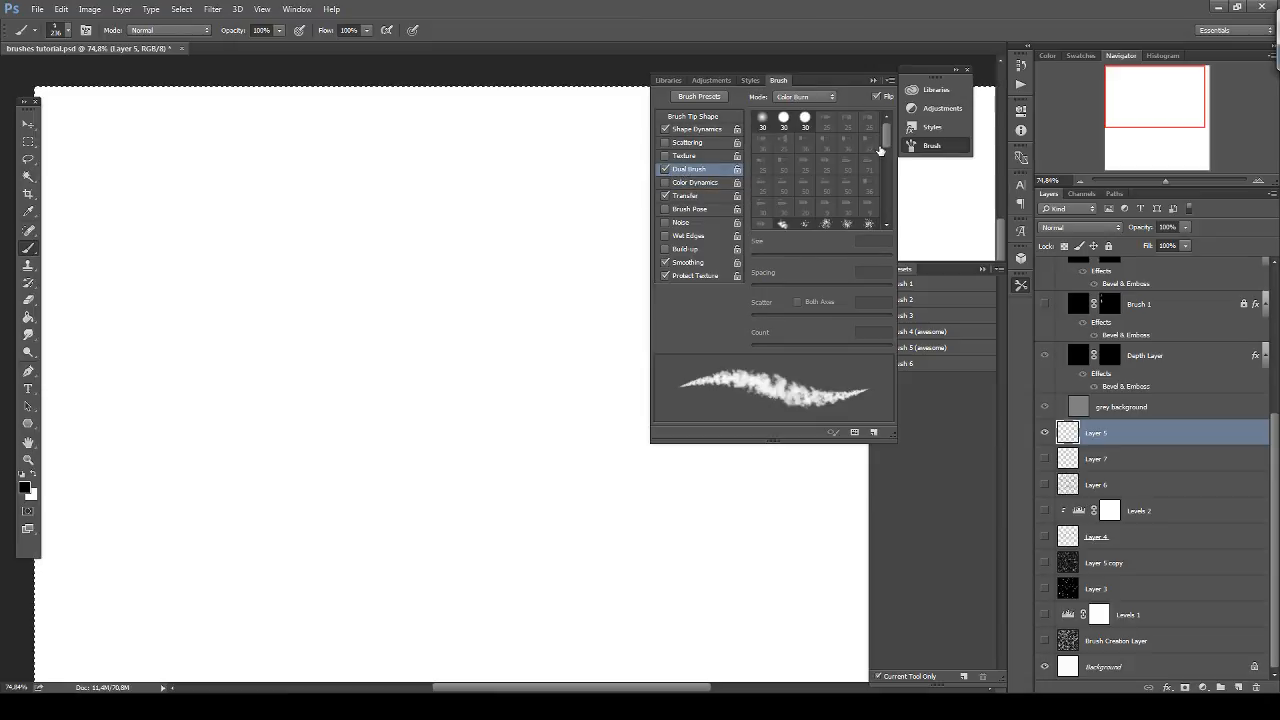
pyautogui.moveTo(886, 138); pyautogui.dragTo(870, 207)
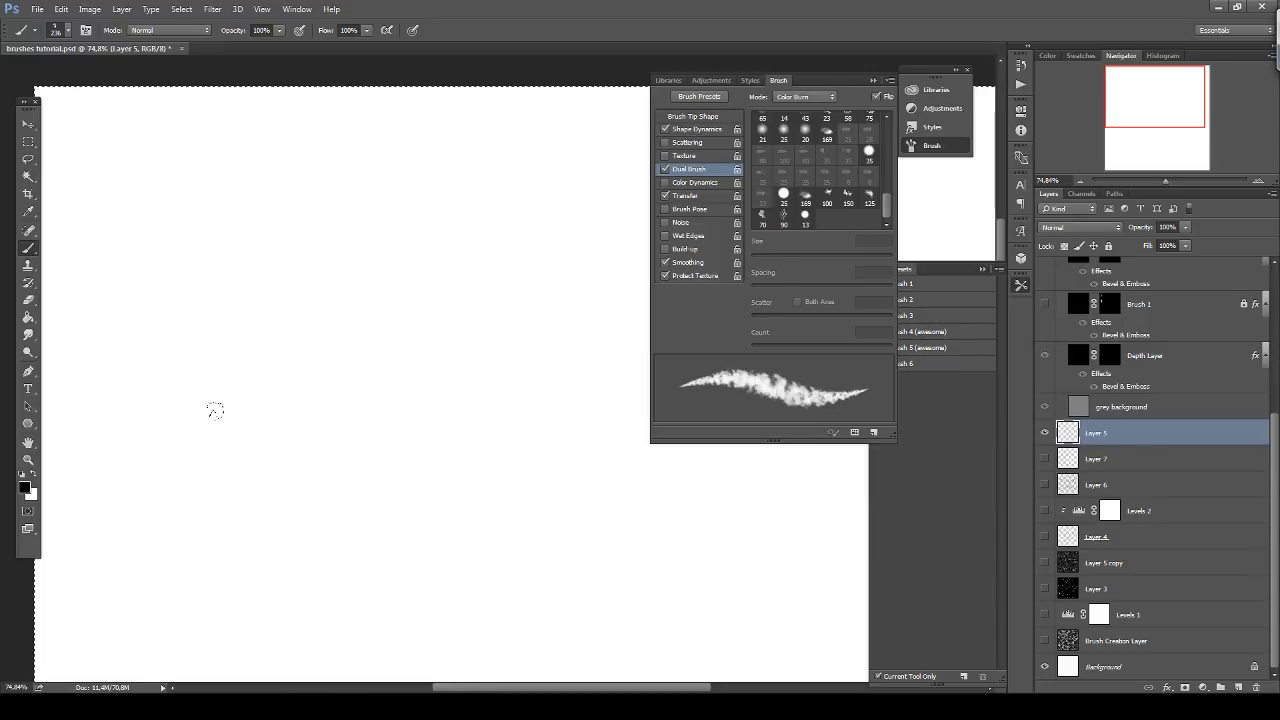
pyautogui.scroll(5, 816, 186)
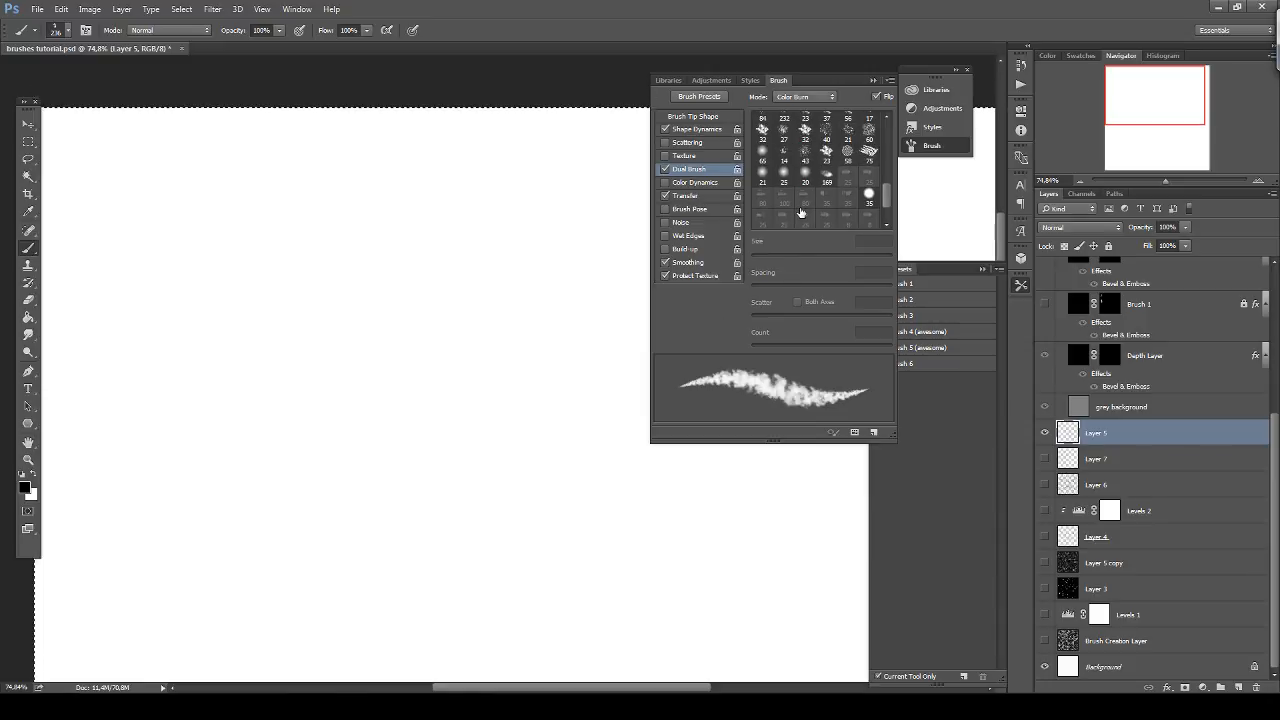
pyautogui.scroll(-6, 816, 186)
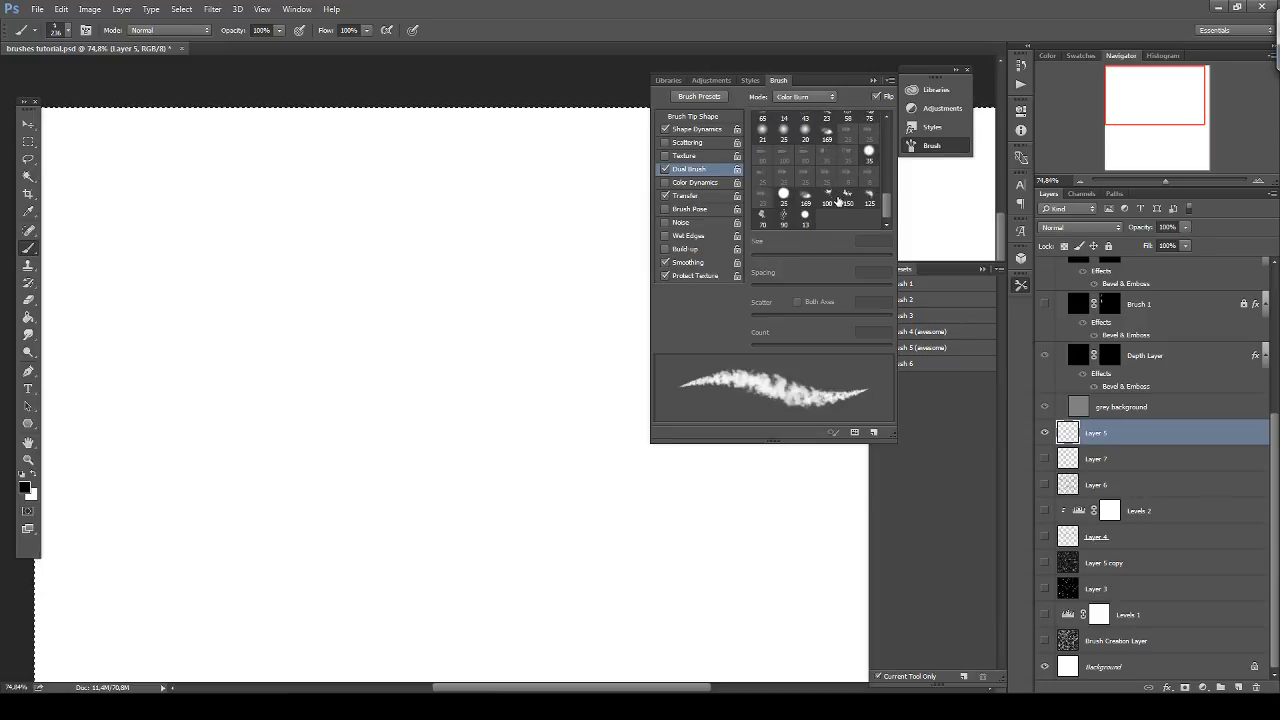
pyautogui.click(847, 197)
pyautogui.click(784, 216)
pyautogui.click(762, 215)
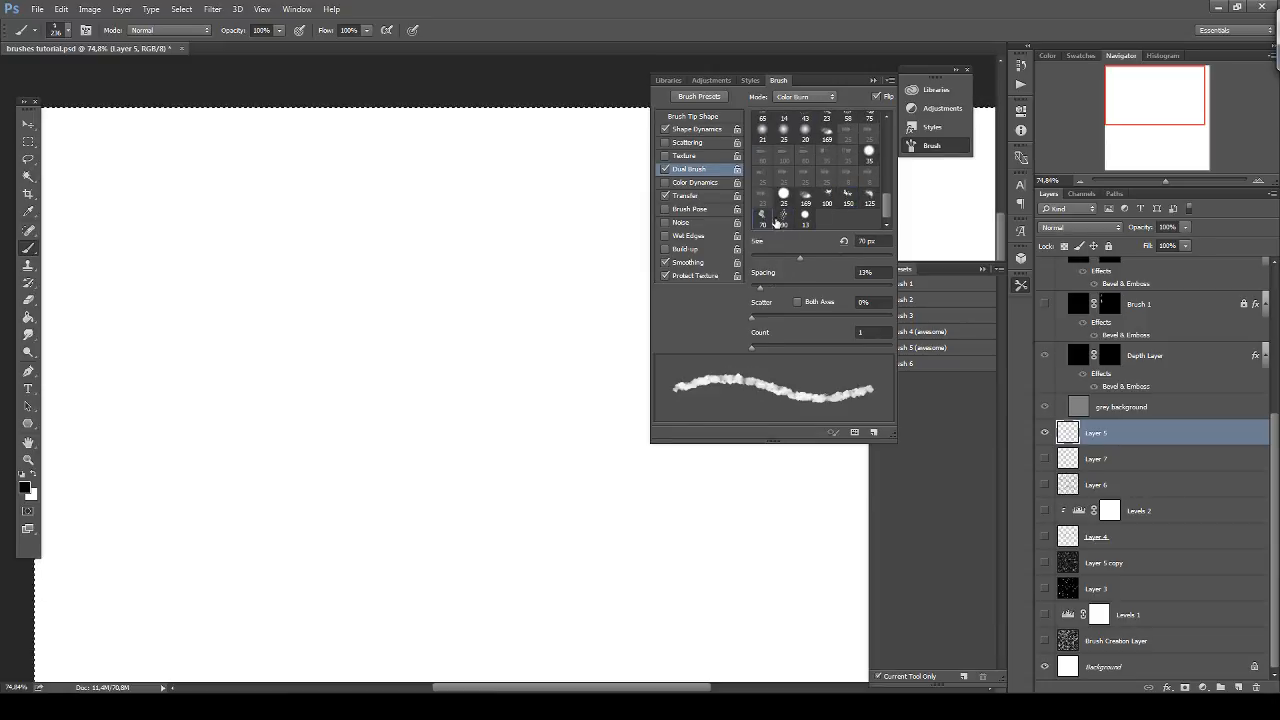
pyautogui.click(784, 216)
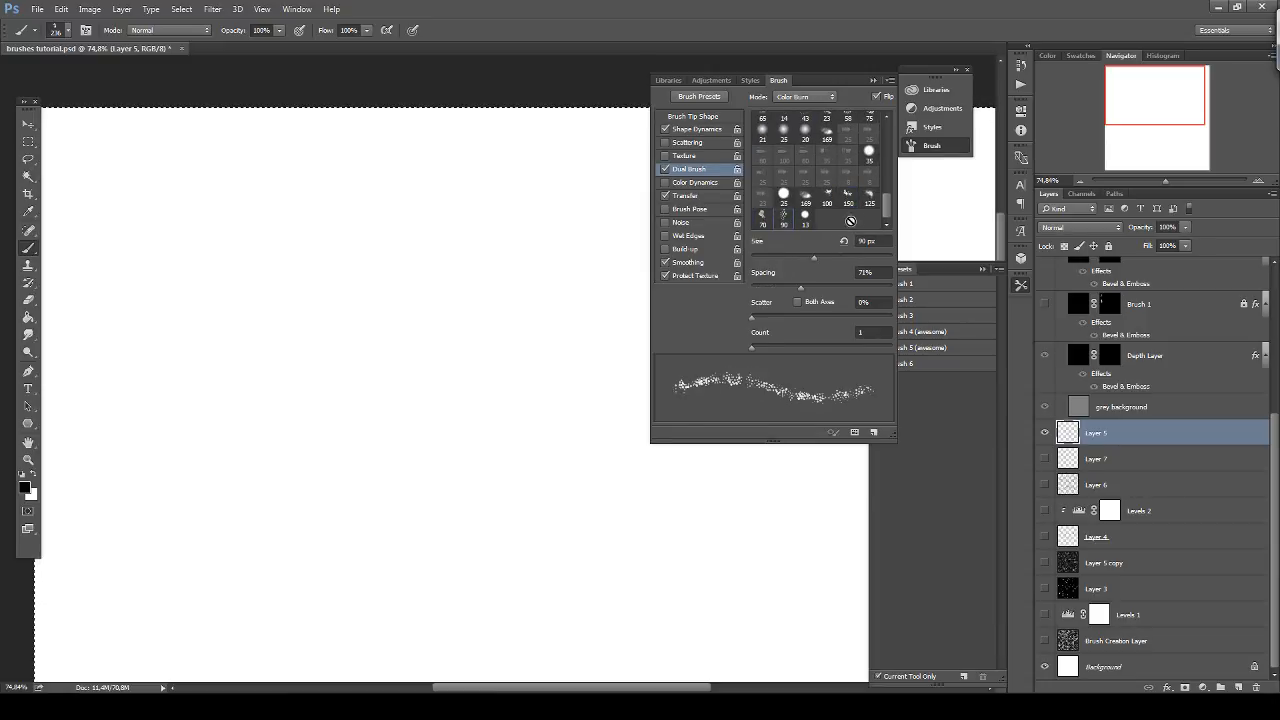
# Preview the Multiply, Color Dodge and Linear Height modes for the dual brush and return to Color Burn.
pyautogui.click(797, 95)
pyautogui.click(803, 94)
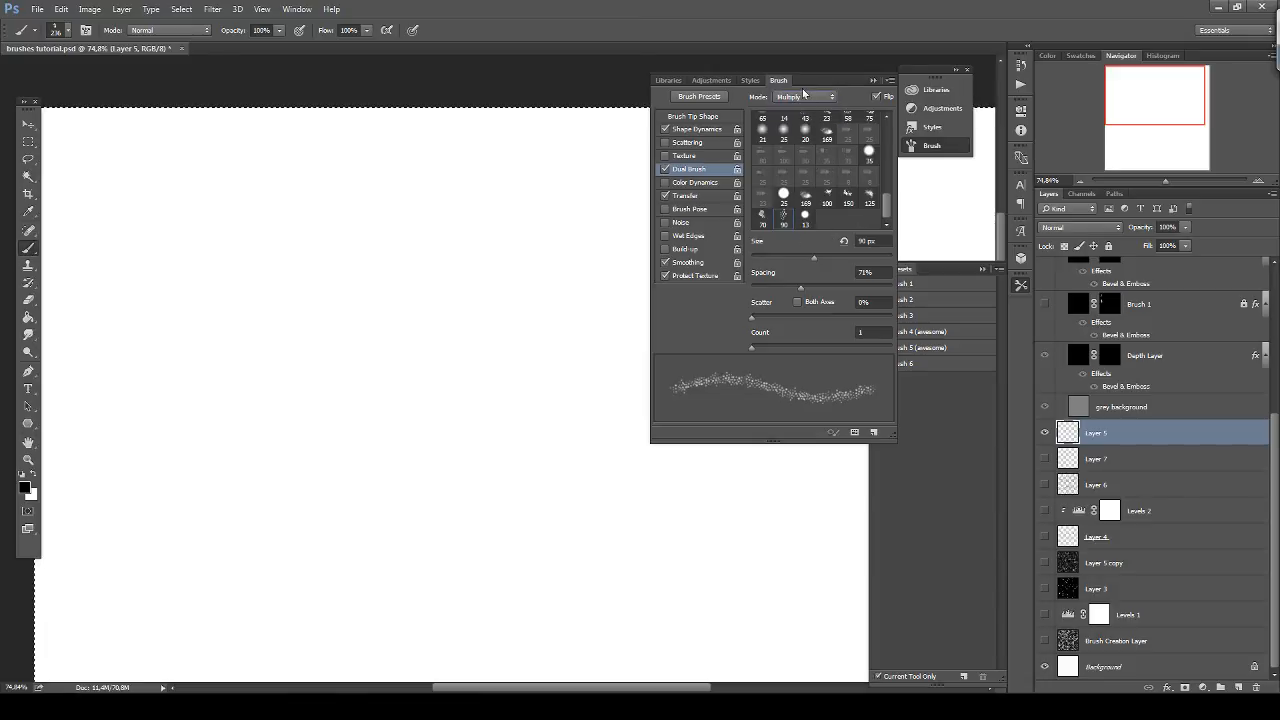
pyautogui.scroll(-6, 804, 92)
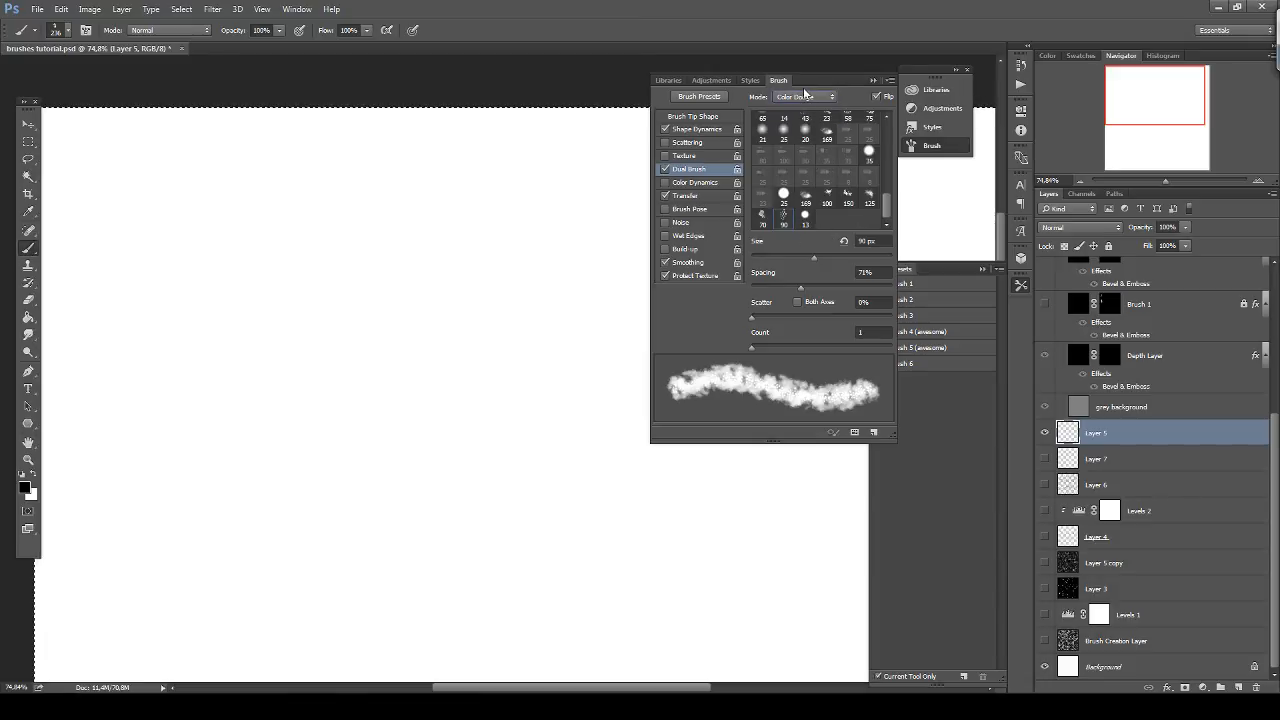
pyautogui.scroll(-1, 804, 92)
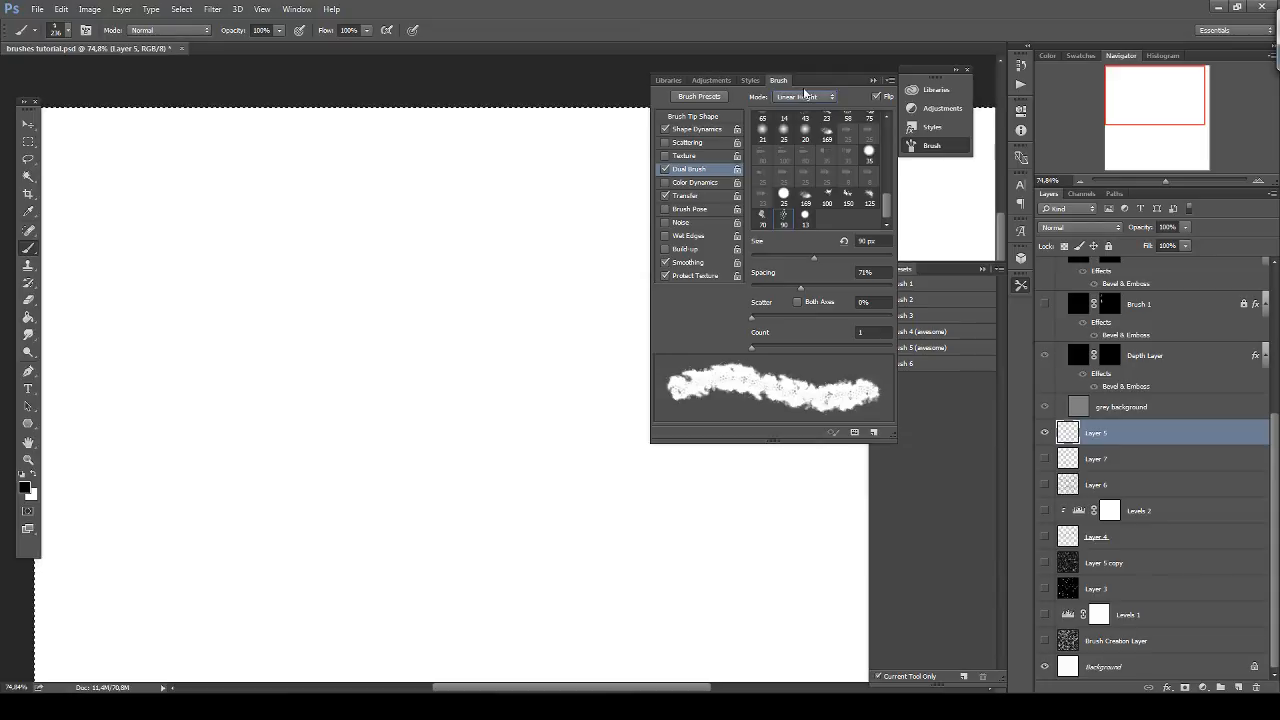
pyautogui.scroll(3, 804, 92)
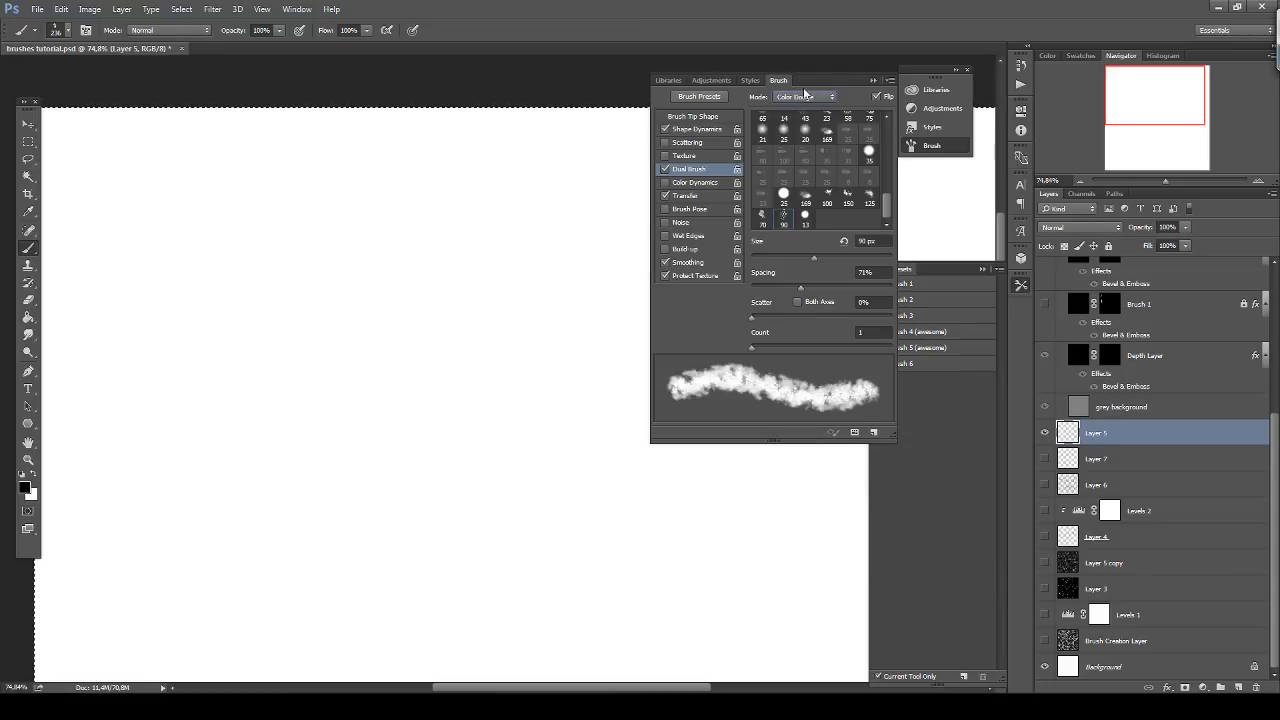
pyautogui.scroll(3, 804, 92)
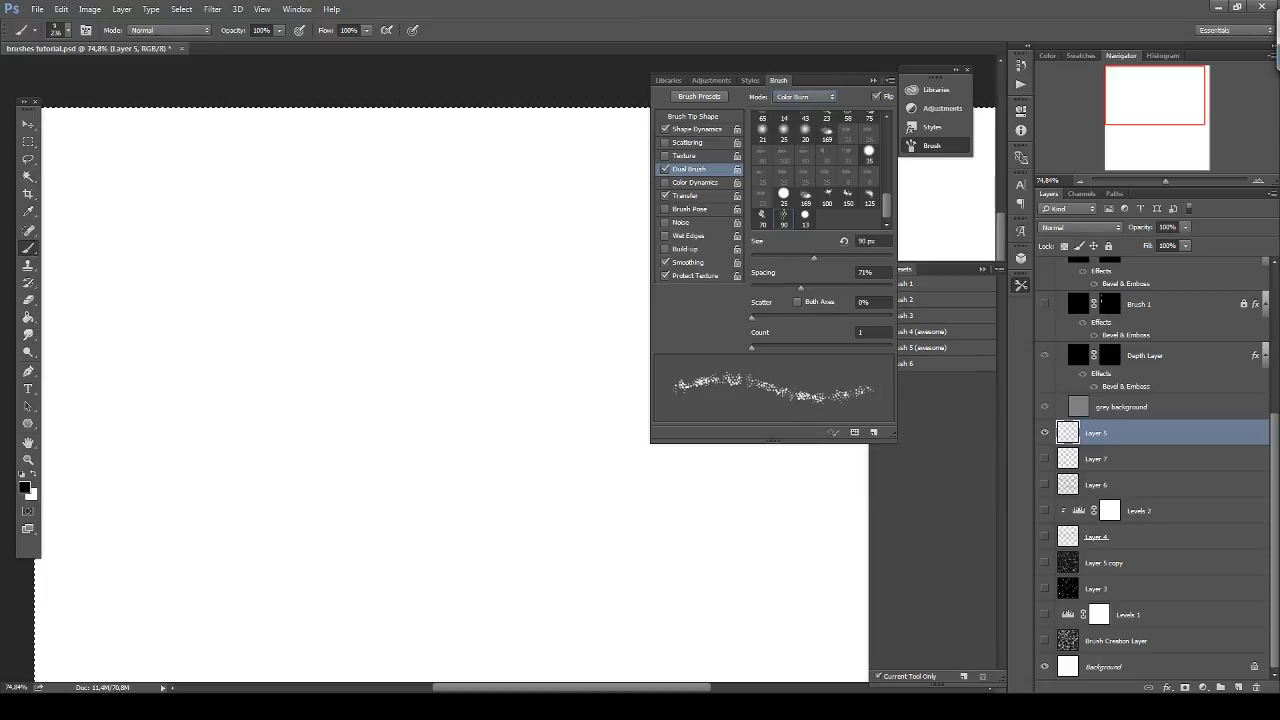
# Clear a test stroke and set the dual brush to size 217 px, spacing 23%, scatter 280% and count 5.
pyautogui.moveTo(265, 375)
pyautogui.mouseDown()
pyautogui.moveTo(365, 345)
pyautogui.moveTo(345, 505)
pyautogui.moveTo(400, 400)
pyautogui.moveTo(347, 361)
pyautogui.moveTo(428, 440)
pyautogui.moveTo(460, 431)
pyautogui.mouseUp()
pyautogui.press('Delete')
pyautogui.moveTo(829, 288)
pyautogui.mouseDown()
pyautogui.moveTo(797, 286)
pyautogui.moveTo(844, 287)
pyautogui.moveTo(765, 286)
pyautogui.moveTo(823, 253)
pyautogui.moveTo(856, 255)
pyautogui.mouseUp()
pyautogui.click(786, 258)
pyautogui.moveTo(752, 316)
pyautogui.mouseDown()
pyautogui.moveTo(811, 305)
pyautogui.moveTo(790, 312)
pyautogui.mouseUp()
pyautogui.moveTo(752, 347); pyautogui.dragTo(790, 345)
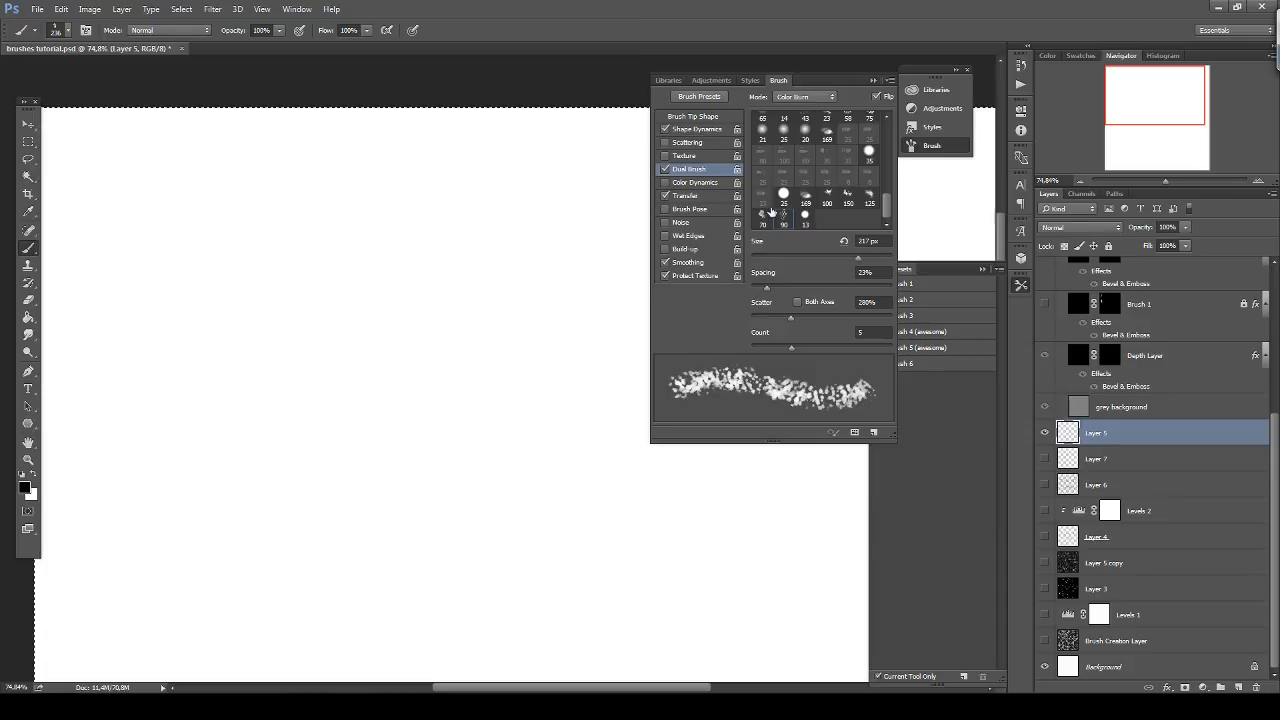
# Test the dual brush with the 84 px secondary tip by painting a large patch on Layer 5, and clear it.
pyautogui.moveTo(418, 368)
pyautogui.mouseDown()
pyautogui.moveTo(369, 209)
pyautogui.moveTo(458, 318)
pyautogui.moveTo(432, 467)
pyautogui.mouseUp()
pyautogui.moveTo(428, 325)
pyautogui.mouseDown()
pyautogui.moveTo(417, 390)
pyautogui.moveTo(360, 430)
pyautogui.moveTo(262, 322)
pyautogui.mouseUp()
pyautogui.moveTo(395, 415)
pyautogui.mouseDown()
pyautogui.moveTo(296, 272)
pyautogui.moveTo(430, 450)
pyautogui.moveTo(455, 290)
pyautogui.moveTo(320, 260)
pyautogui.moveTo(304, 362)
pyautogui.moveTo(300, 212)
pyautogui.moveTo(230, 340)
pyautogui.moveTo(452, 388)
pyautogui.moveTo(372, 422)
pyautogui.moveTo(195, 330)
pyautogui.moveTo(513, 513)
pyautogui.mouseUp()
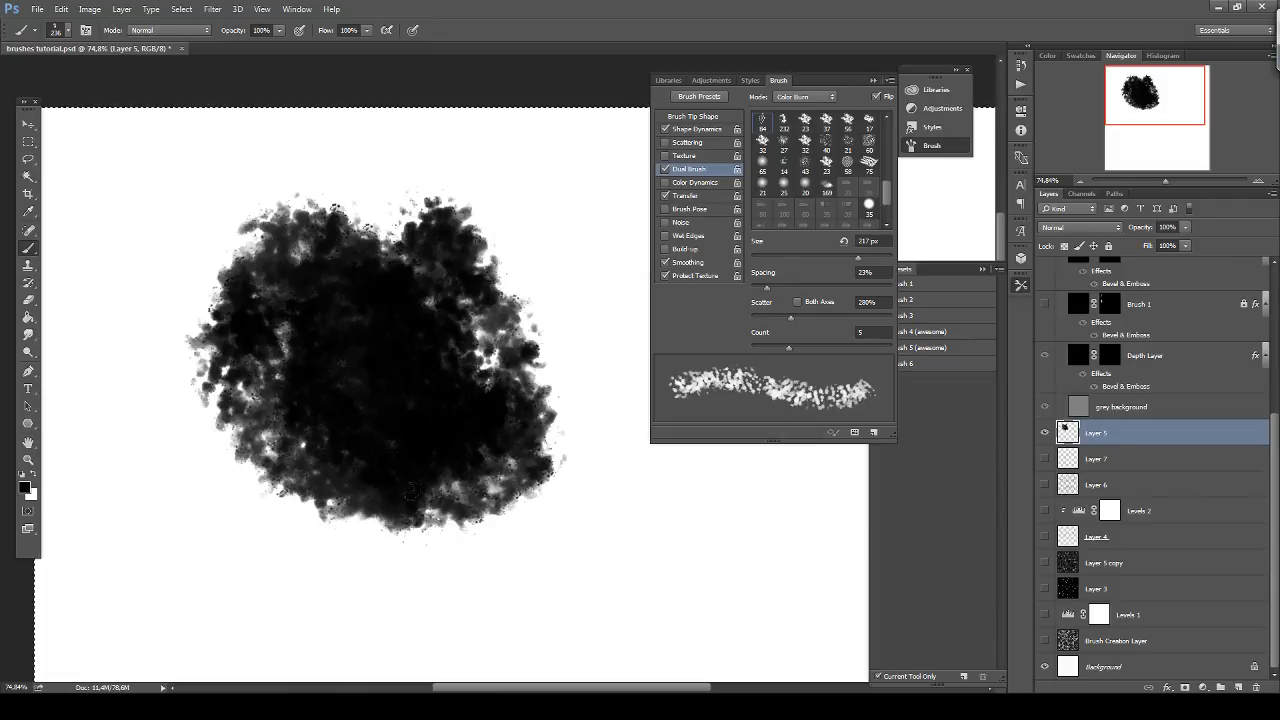
pyautogui.press('Delete')
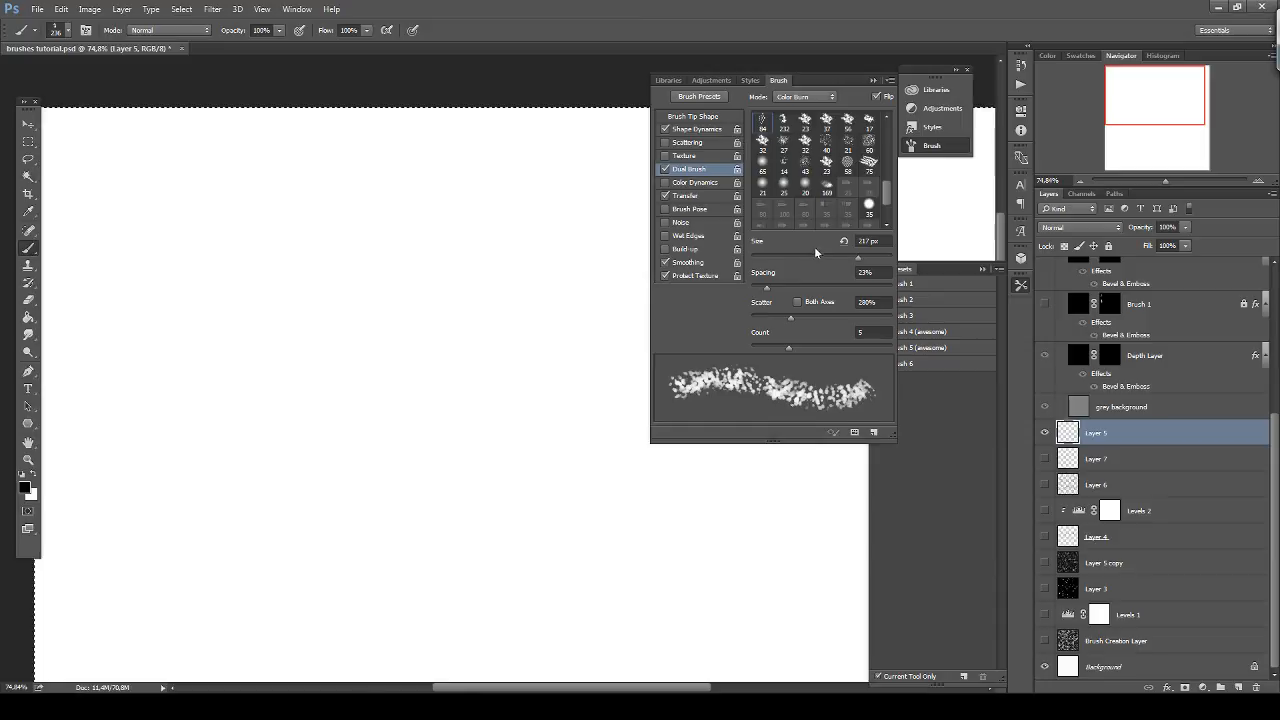
# Try the Linear Burn and Hard Mix modes for the dual brush and settle on Linear Height.
pyautogui.click(788, 97)
pyautogui.click(807, 150)
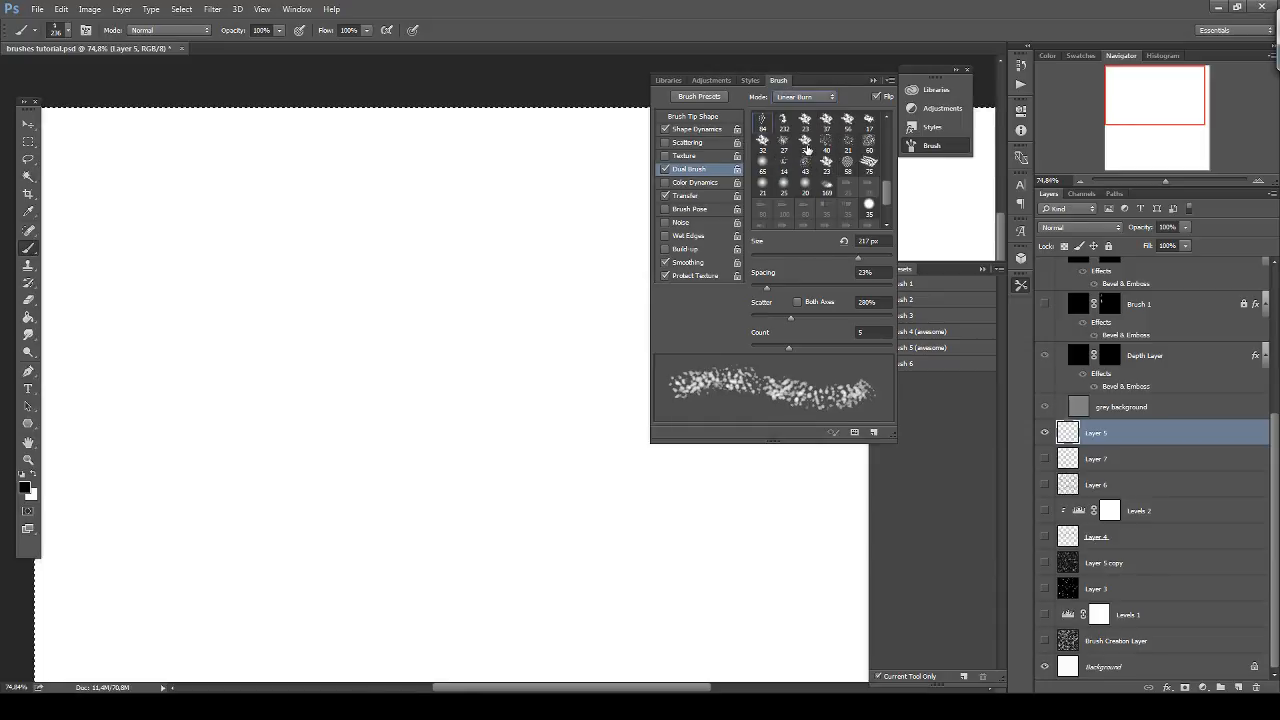
pyautogui.click(806, 97)
pyautogui.click(803, 158)
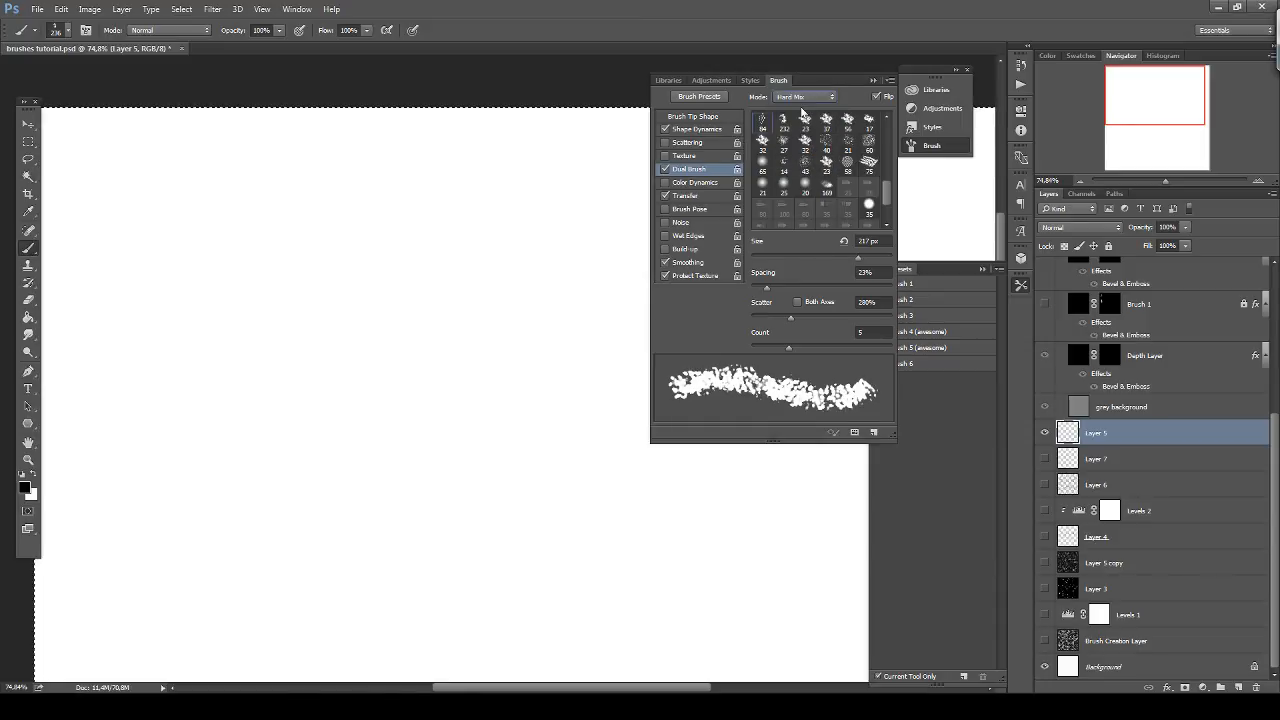
pyautogui.press('Down')
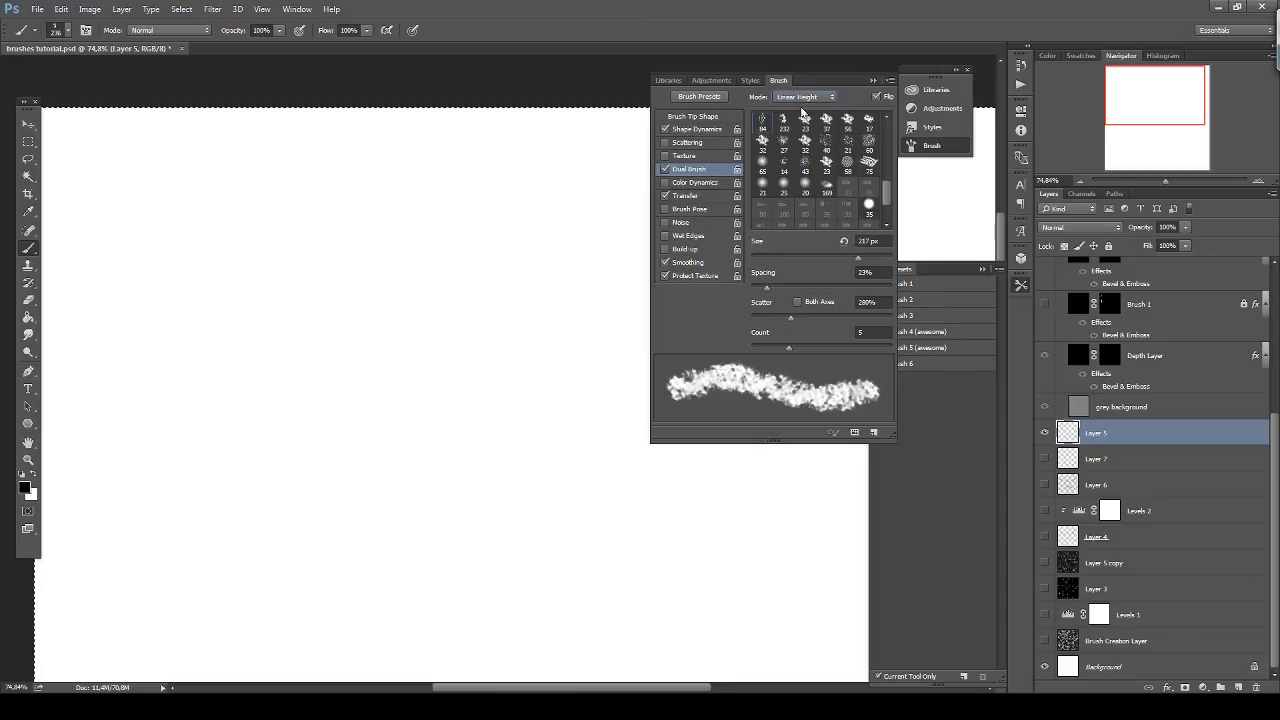
# Paint a test patch with the Linear Height dual brush, clear it and turn Dual Brush off.
pyautogui.moveTo(310, 390)
pyautogui.mouseDown()
pyautogui.moveTo(414, 419)
pyautogui.moveTo(360, 403)
pyautogui.moveTo(372, 374)
pyautogui.moveTo(290, 330)
pyautogui.moveTo(260, 370)
pyautogui.moveTo(360, 545)
pyautogui.moveTo(319, 373)
pyautogui.moveTo(340, 320)
pyautogui.moveTo(315, 318)
pyautogui.moveTo(407, 364)
pyautogui.moveTo(465, 360)
pyautogui.moveTo(440, 480)
pyautogui.moveTo(330, 500)
pyautogui.moveTo(291, 385)
pyautogui.moveTo(380, 300)
pyautogui.moveTo(255, 465)
pyautogui.moveTo(310, 490)
pyautogui.moveTo(287, 387)
pyautogui.moveTo(296, 336)
pyautogui.mouseUp()
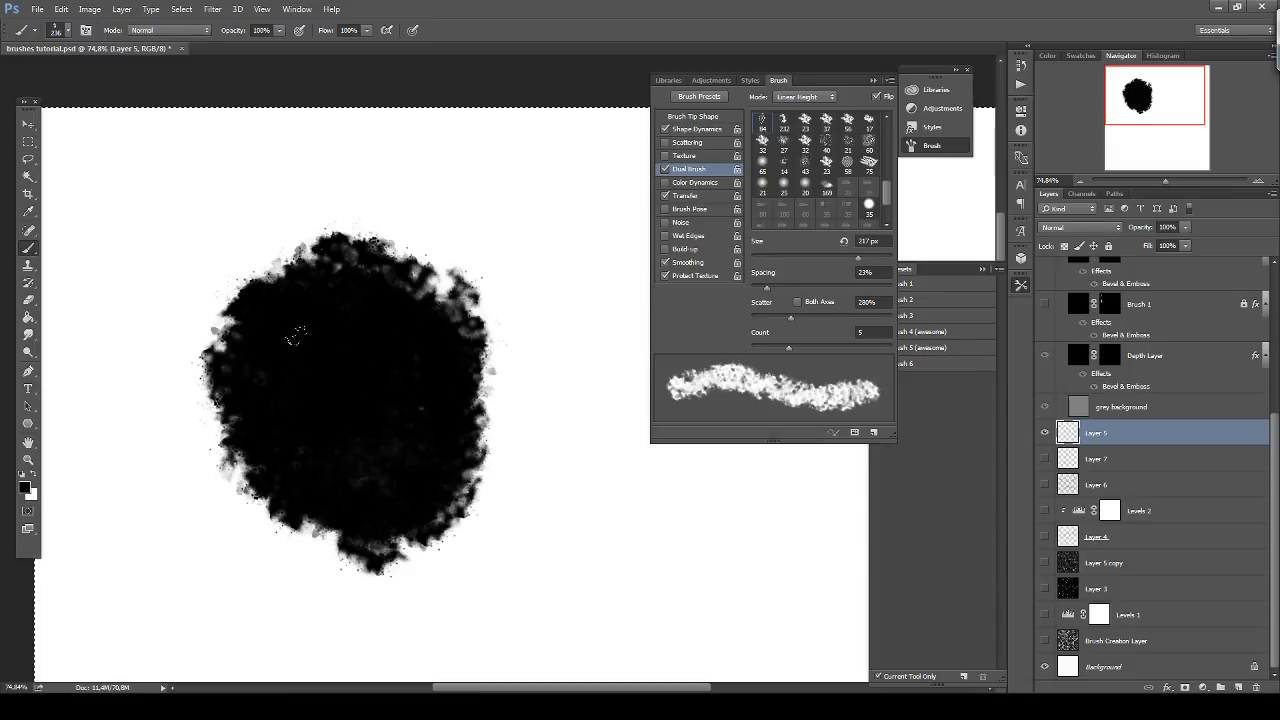
pyautogui.press('Delete')
pyautogui.click(668, 169)
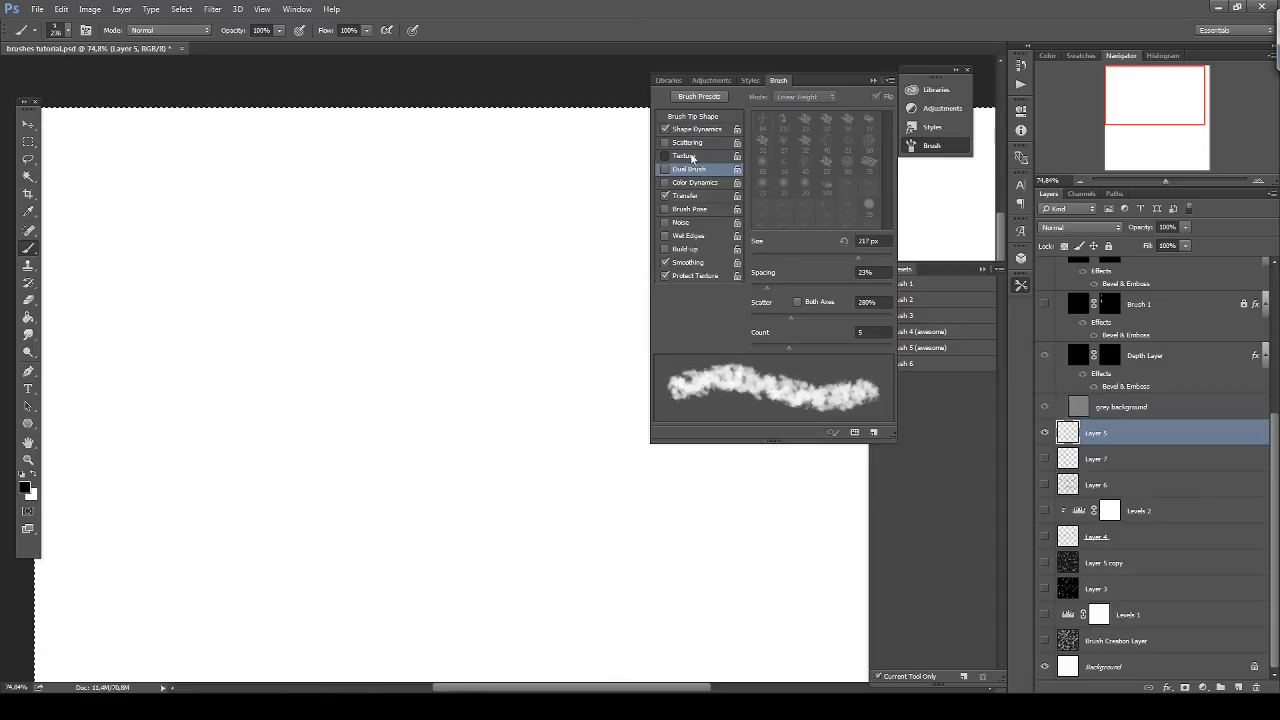
# Enable the brush's Texture with Pattern 1 and set the texture mode to Multiply.
pyautogui.click(690, 157)
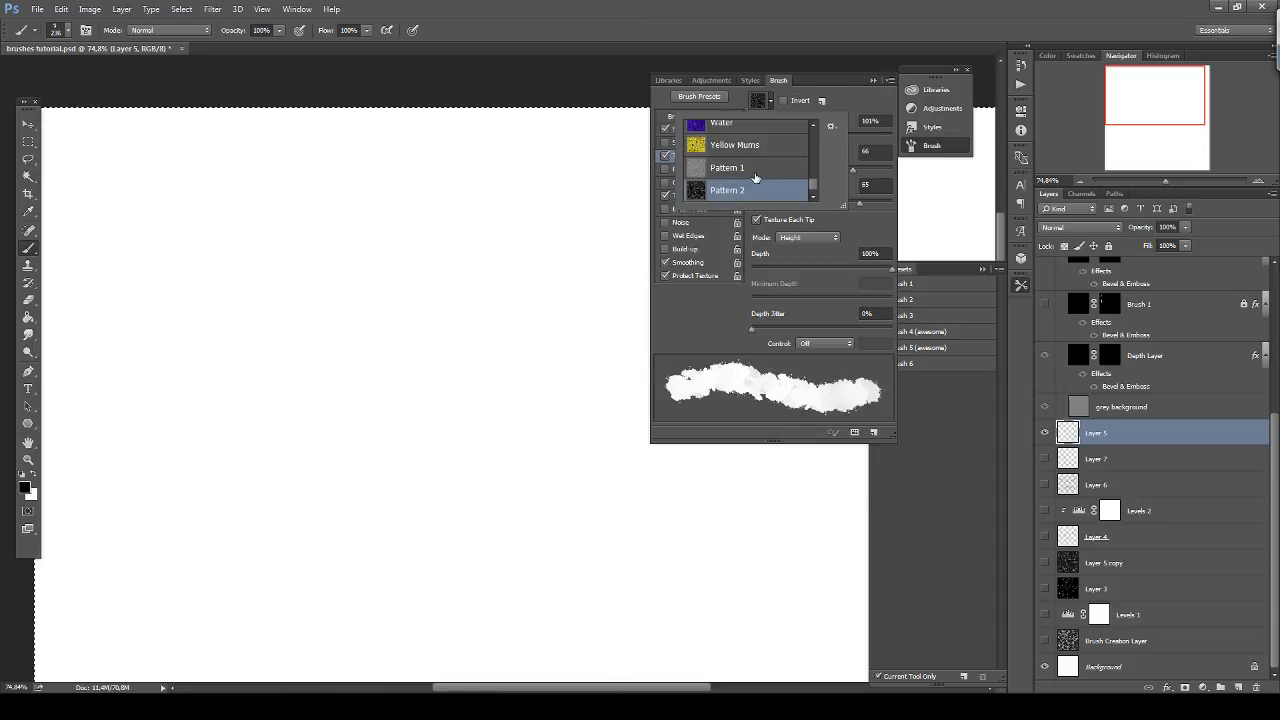
pyautogui.click(755, 172)
pyautogui.click(869, 101)
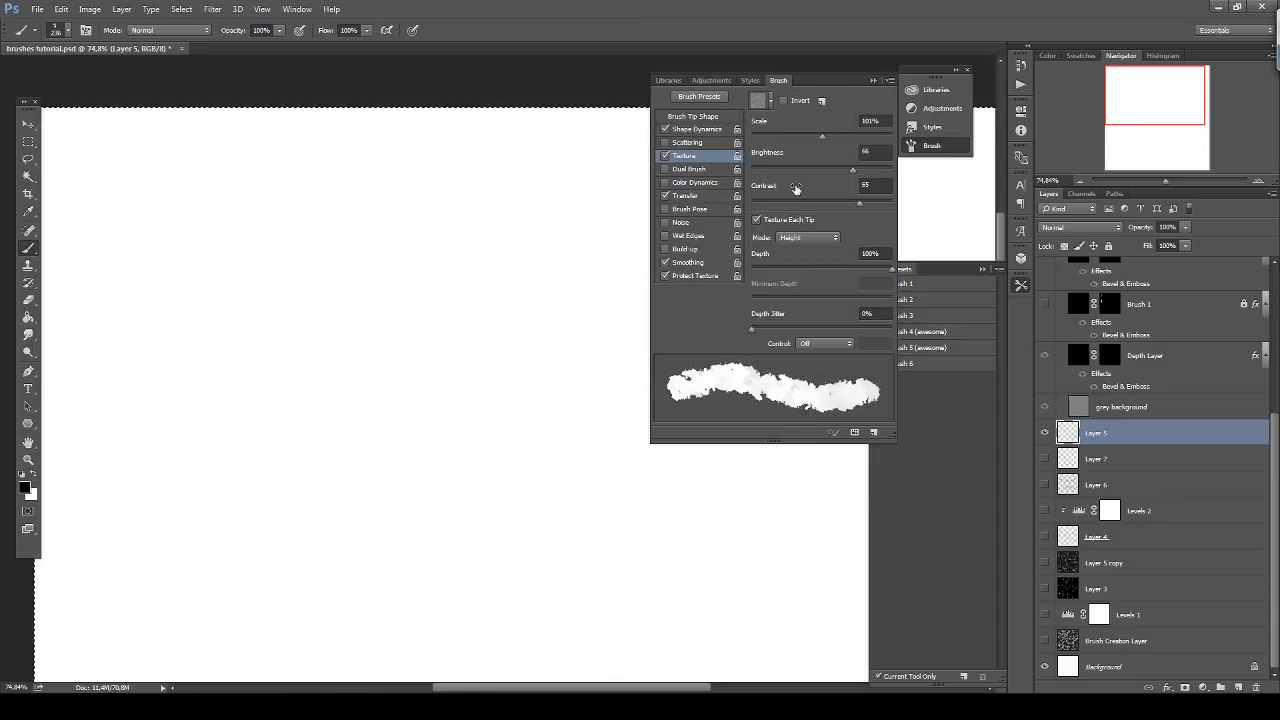
pyautogui.click(808, 237)
pyautogui.click(797, 250)
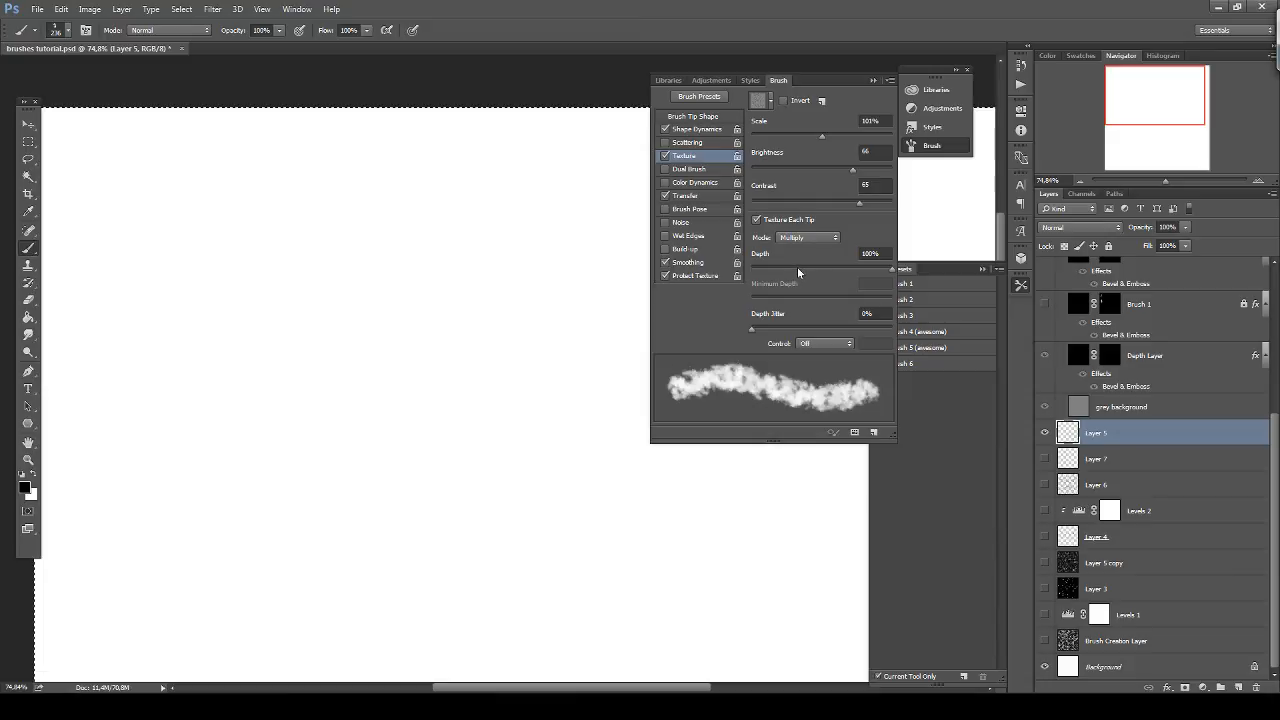
# Invert the brush texture, paint a test patch on Layer 5 and clear it.
pyautogui.click(783, 101)
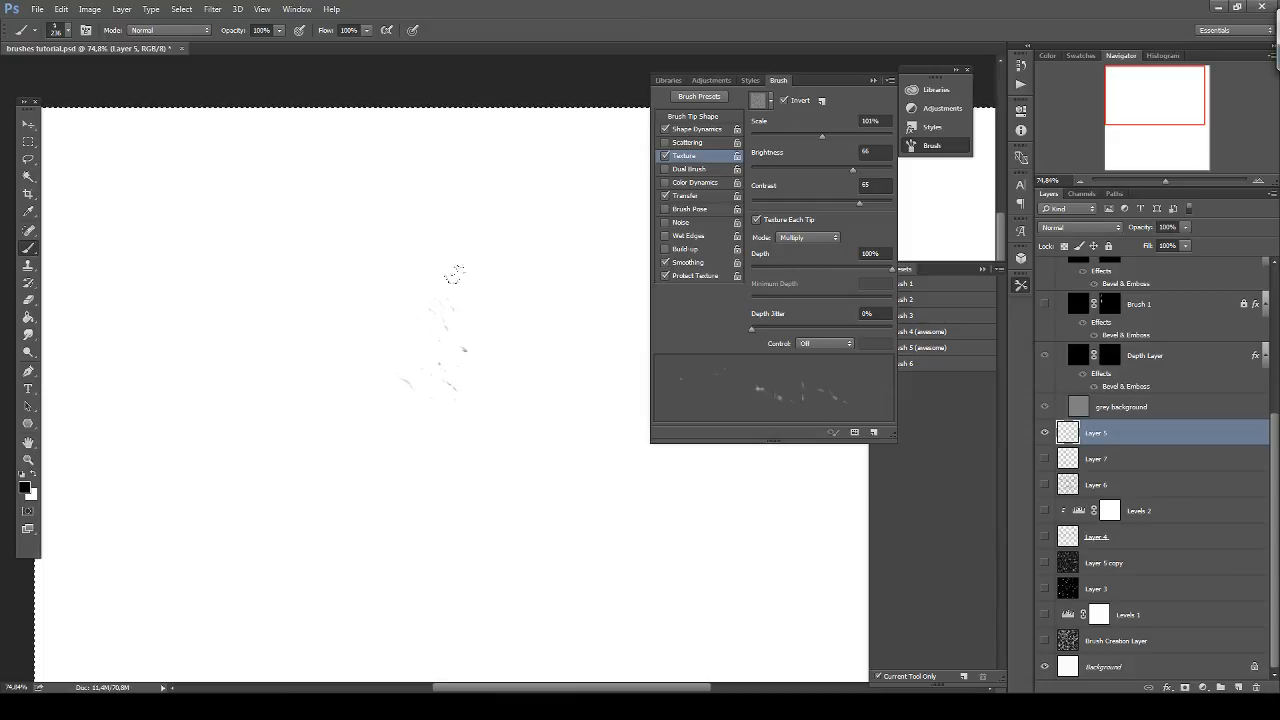
pyautogui.moveTo(436, 298)
pyautogui.mouseDown()
pyautogui.moveTo(366, 301)
pyautogui.moveTo(436, 316)
pyautogui.moveTo(446, 301)
pyautogui.moveTo(343, 314)
pyautogui.moveTo(415, 374)
pyautogui.moveTo(477, 320)
pyautogui.moveTo(504, 352)
pyautogui.mouseUp()
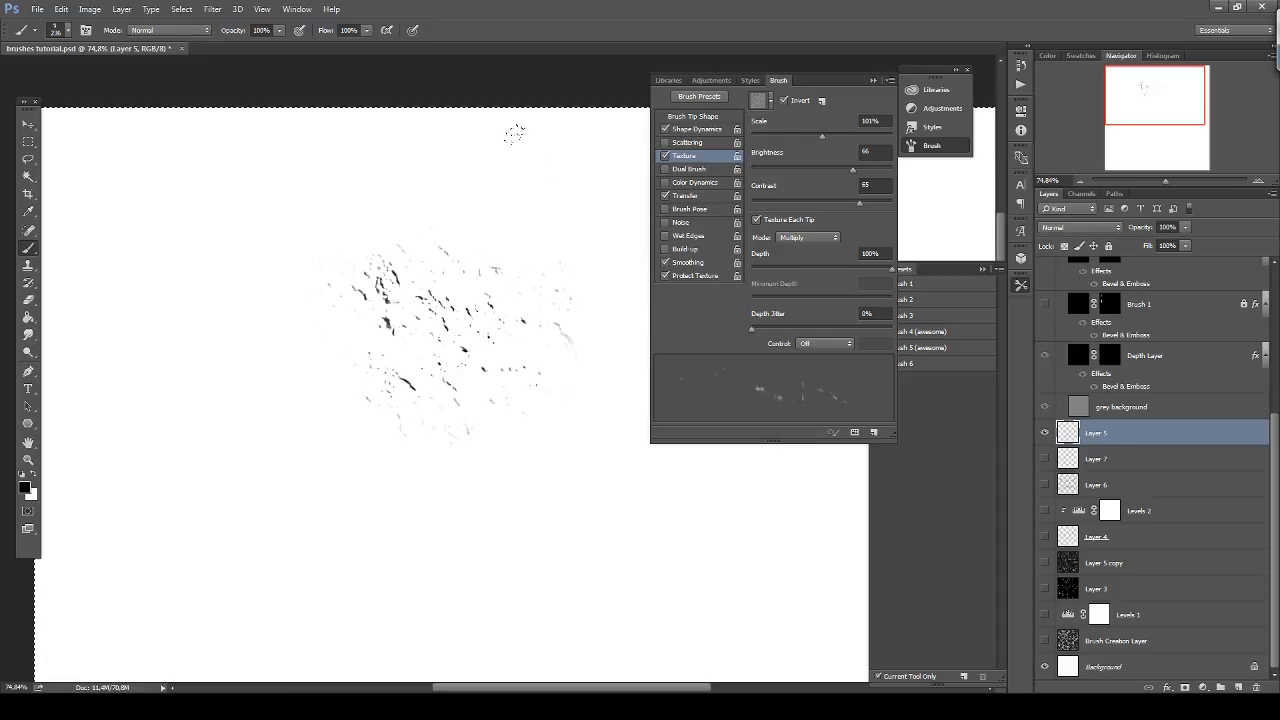
pyautogui.press('Delete')
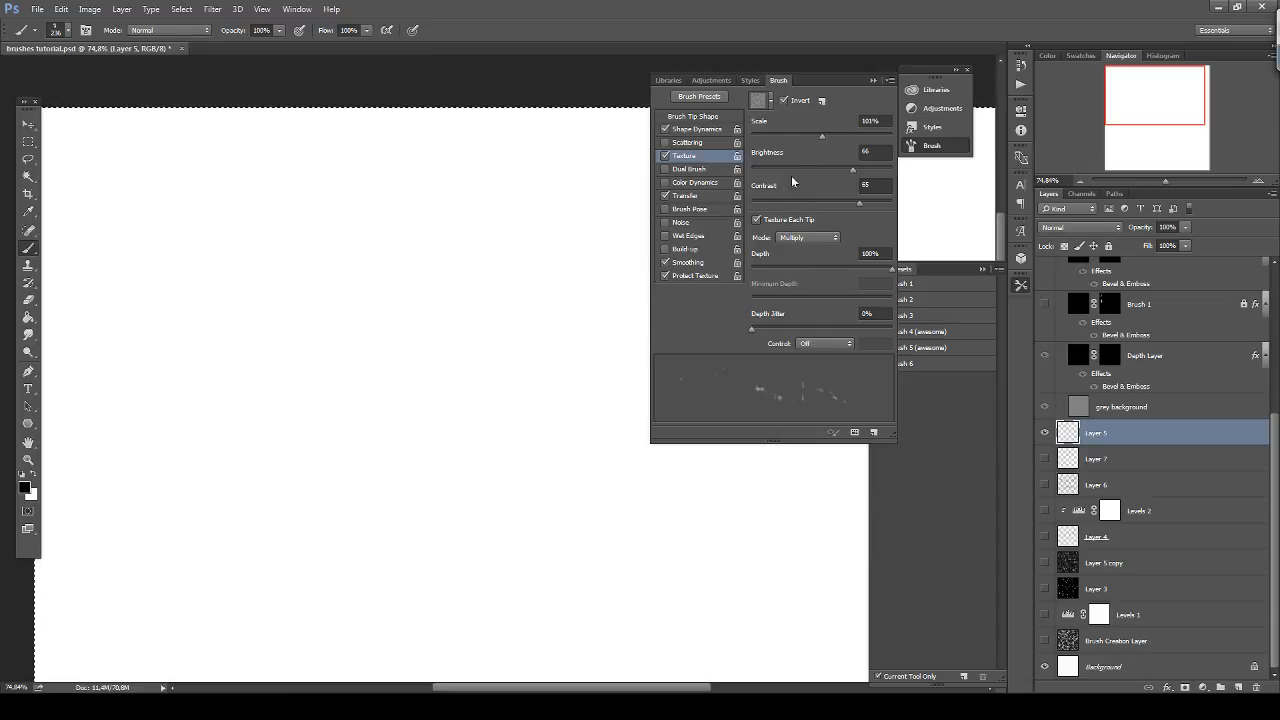
# Set the uninverted brush texture to Overlay mode with brightness 26 and contrast -49.
pyautogui.click(808, 237)
pyautogui.click(818, 321)
pyautogui.press('Up')
pyautogui.press('Up')
pyautogui.press('Up')
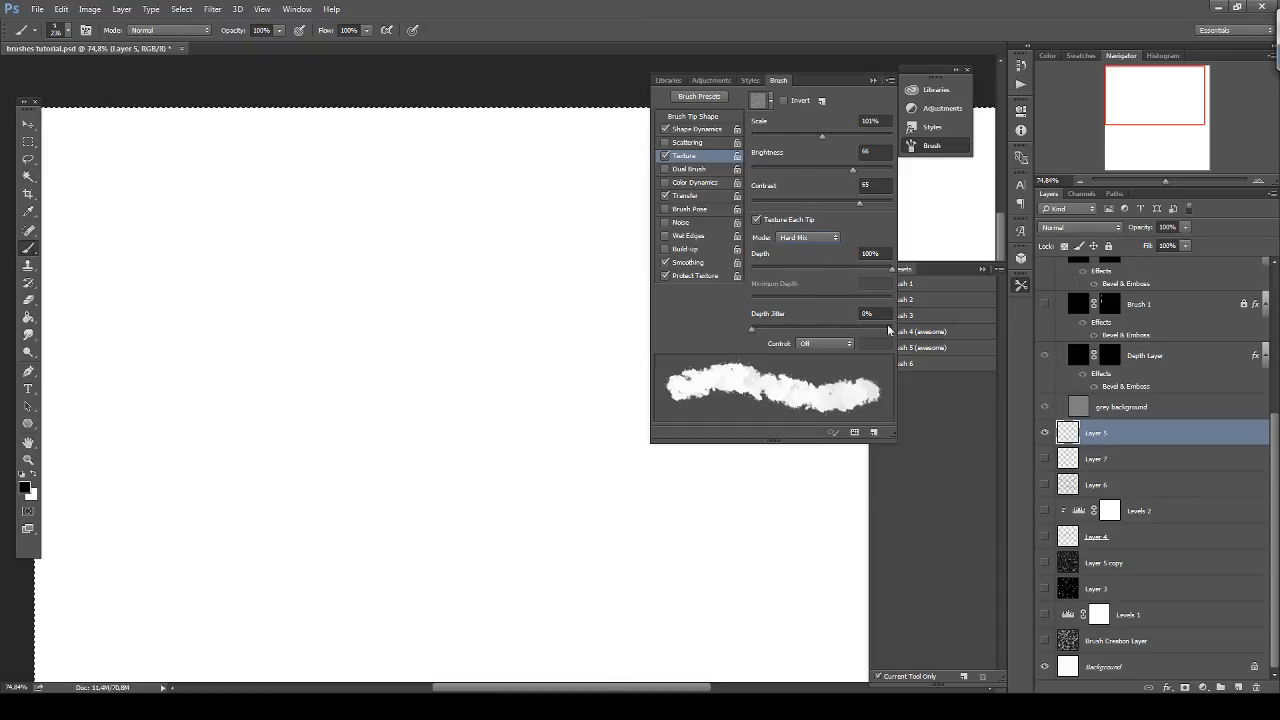
pyautogui.press('Up')
pyautogui.press('Up')
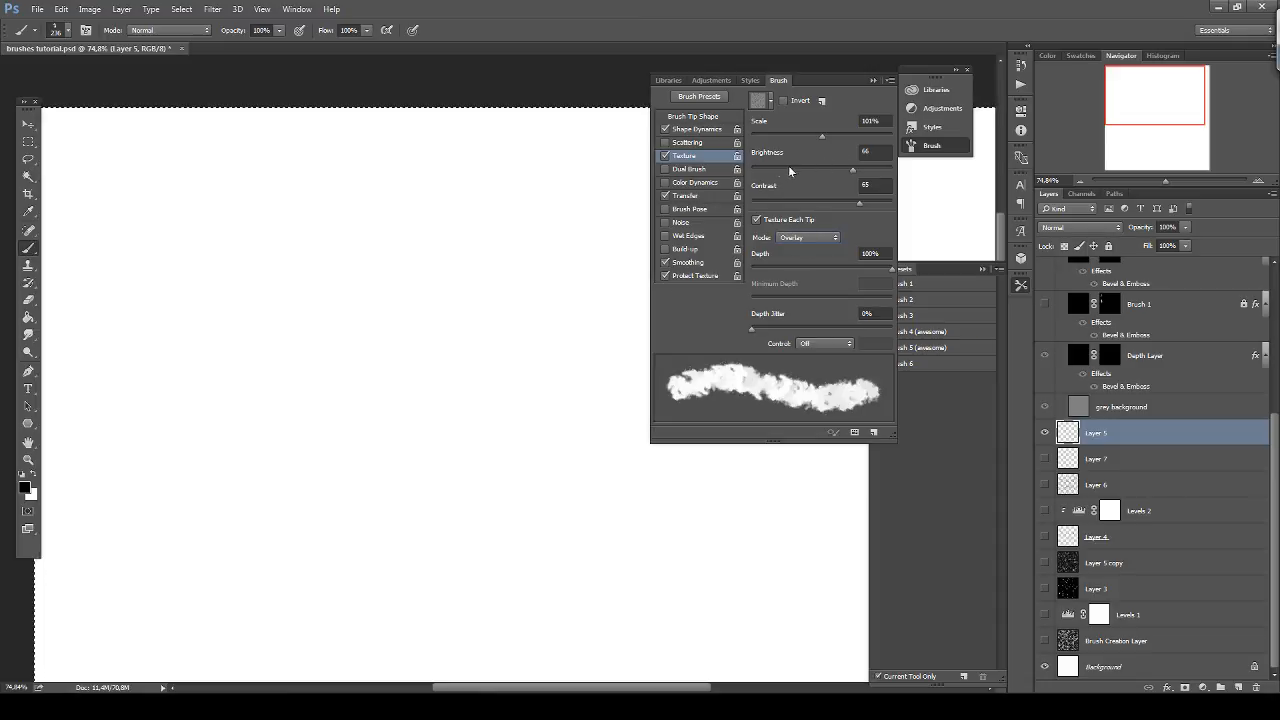
pyautogui.moveTo(789, 170)
pyautogui.mouseDown()
pyautogui.moveTo(771, 172)
pyautogui.moveTo(895, 177)
pyautogui.moveTo(834, 172)
pyautogui.moveTo(751, 206)
pyautogui.mouseUp()
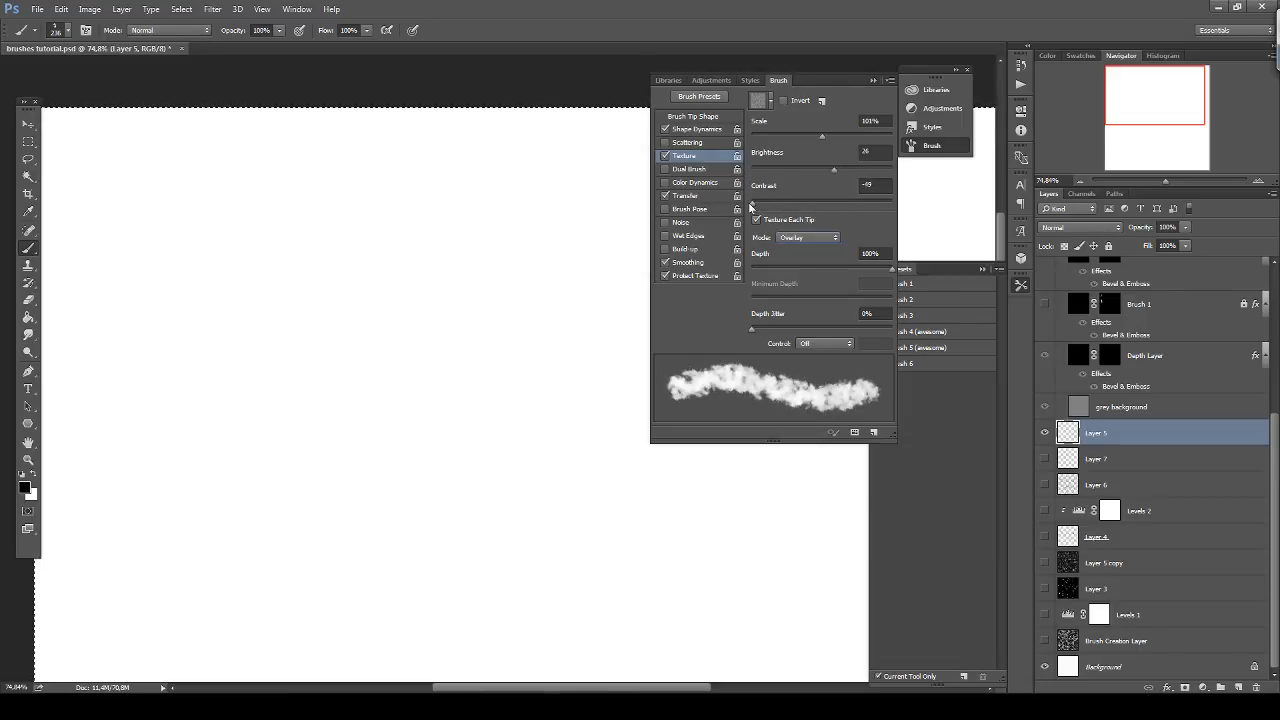
# Test the Overlay texture at brightness -16 and contrast -12 with a painted patch on Layer 5, and turn Texture off.
pyautogui.moveTo(818, 175)
pyautogui.mouseDown()
pyautogui.moveTo(757, 175)
pyautogui.moveTo(826, 174)
pyautogui.moveTo(814, 172)
pyautogui.mouseUp()
pyautogui.moveTo(344, 410)
pyautogui.mouseDown()
pyautogui.moveTo(388, 275)
pyautogui.moveTo(440, 290)
pyautogui.moveTo(397, 297)
pyautogui.moveTo(420, 410)
pyautogui.mouseUp()
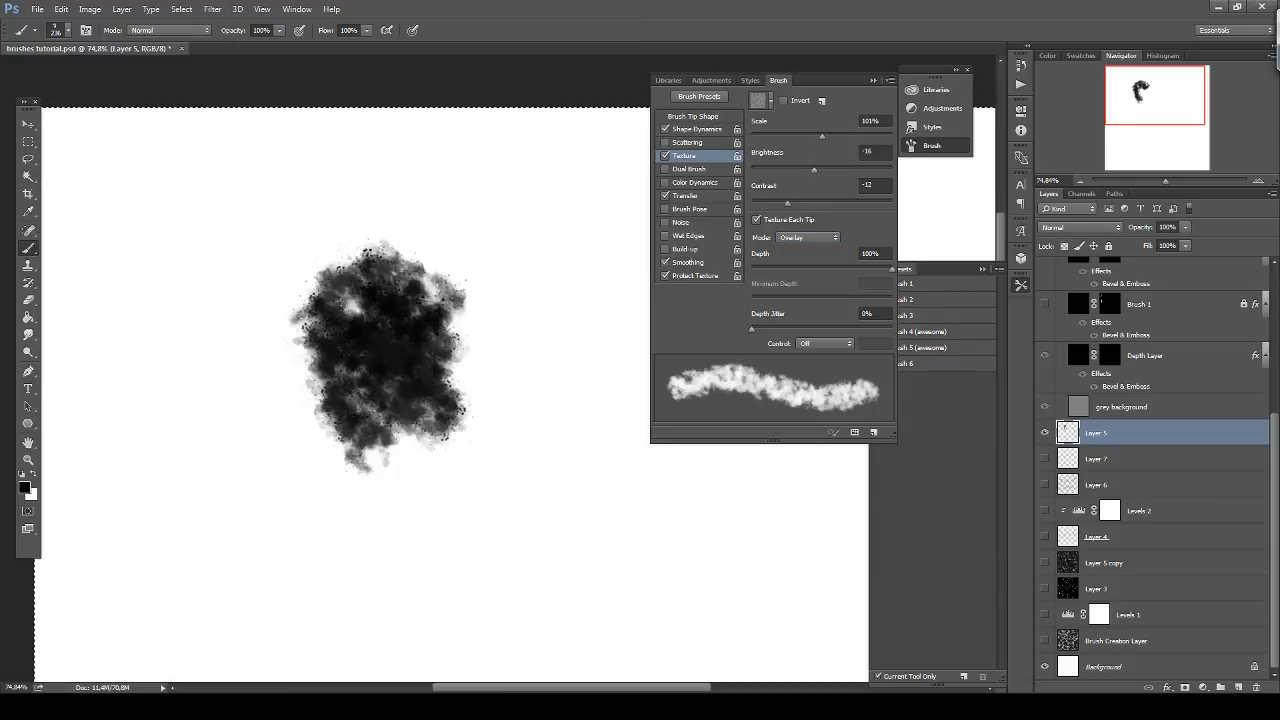
pyautogui.click(665, 160)
pyautogui.click(665, 160)
pyautogui.click(665, 160)
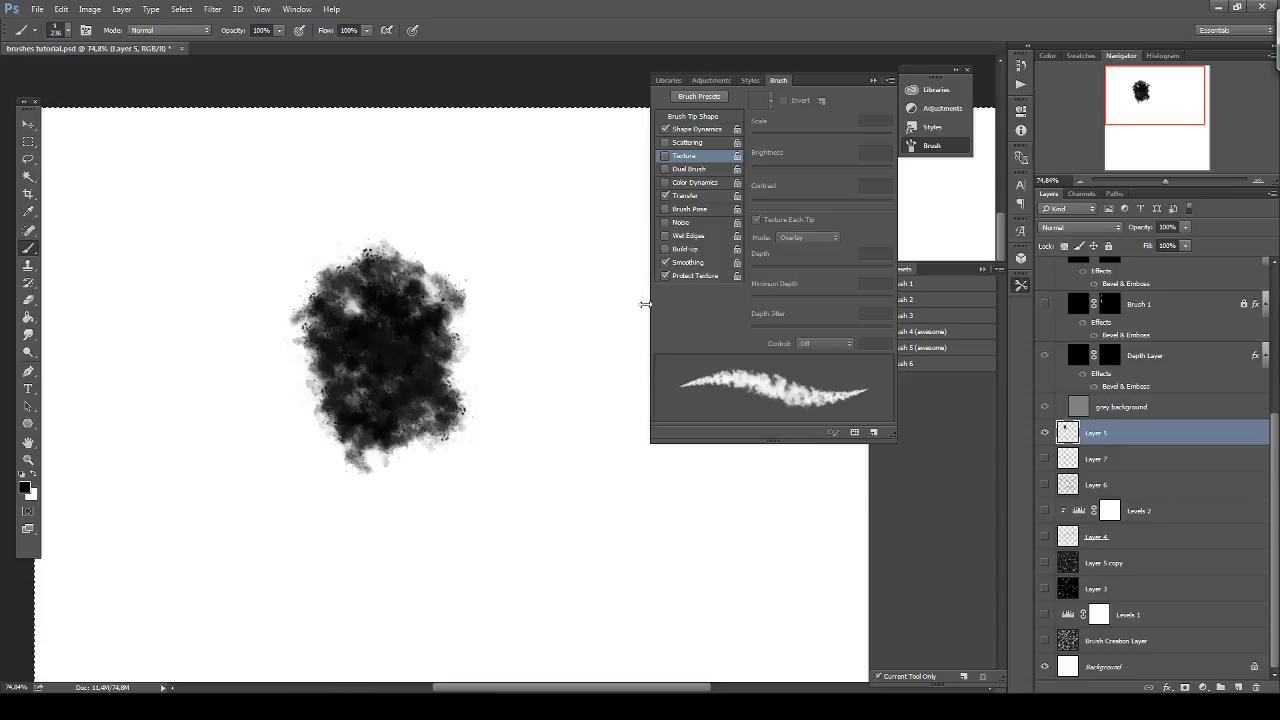
# Paint several untextured test strokes on Layer 5 and clear the layer after each trial.
pyautogui.click(555, 478)
pyautogui.moveTo(520, 360); pyautogui.dragTo(476, 411)
pyautogui.press('Delete')
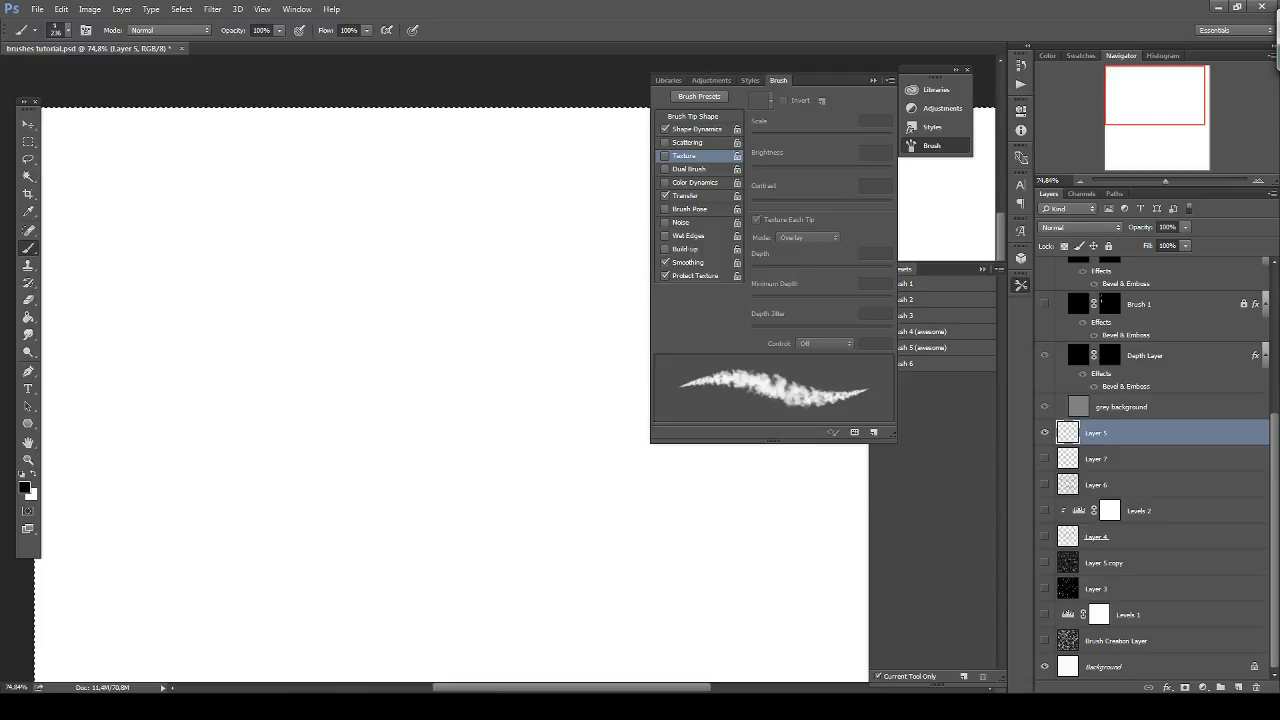
pyautogui.moveTo(468, 462); pyautogui.dragTo(480, 351)
pyautogui.moveTo(524, 398)
pyautogui.mouseDown()
pyautogui.moveTo(553, 435)
pyautogui.moveTo(498, 414)
pyautogui.mouseUp()
pyautogui.moveTo(480, 330)
pyautogui.mouseDown()
pyautogui.moveTo(448, 420)
pyautogui.moveTo(403, 400)
pyautogui.moveTo(471, 357)
pyautogui.moveTo(450, 440)
pyautogui.moveTo(486, 414)
pyautogui.moveTo(437, 446)
pyautogui.moveTo(448, 332)
pyautogui.moveTo(476, 348)
pyautogui.moveTo(515, 478)
pyautogui.mouseUp()
pyautogui.press('Delete')
pyautogui.press('Delete')
pyautogui.moveTo(440, 515)
pyautogui.mouseDown()
pyautogui.moveTo(343, 300)
pyautogui.moveTo(495, 340)
pyautogui.moveTo(450, 350)
pyautogui.moveTo(426, 380)
pyautogui.moveTo(370, 390)
pyautogui.moveTo(376, 480)
pyautogui.moveTo(395, 468)
pyautogui.mouseUp()
pyautogui.press('Delete')
# Set the brush tip spacing to 13% and try a short stroke on Layer 5.
pyautogui.click(695, 196)
pyautogui.click(700, 129)
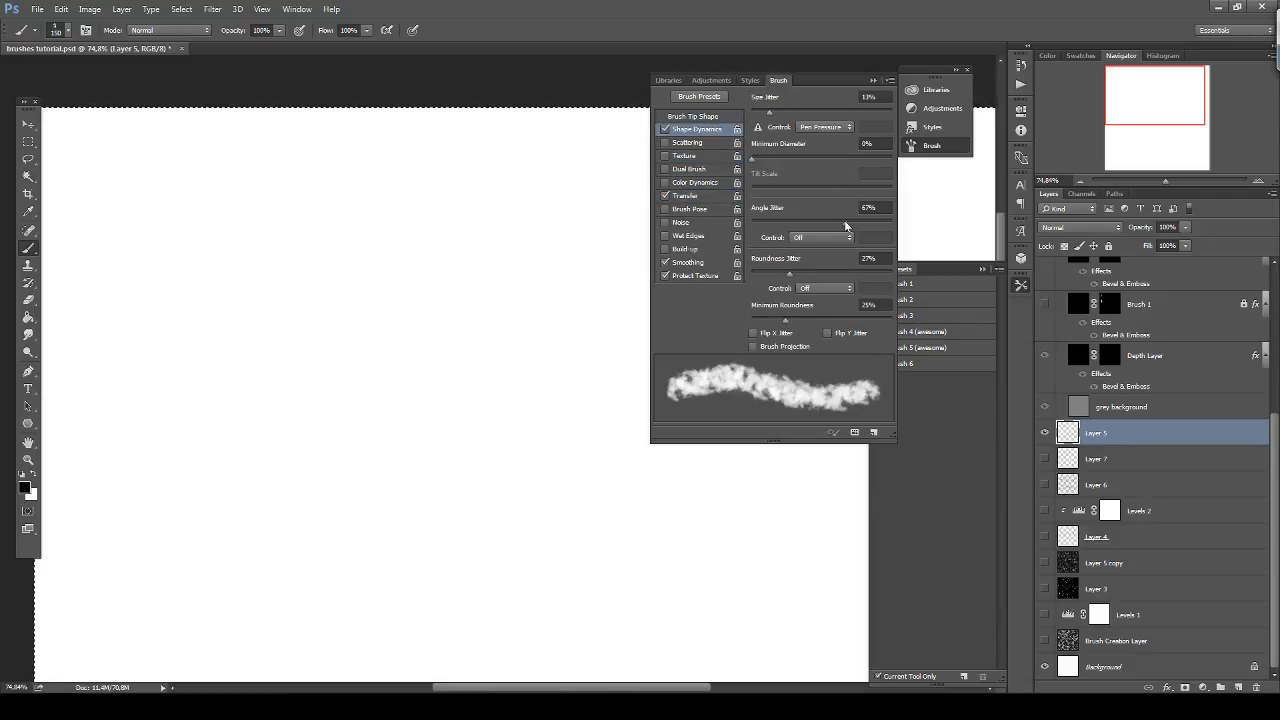
pyautogui.click(700, 116)
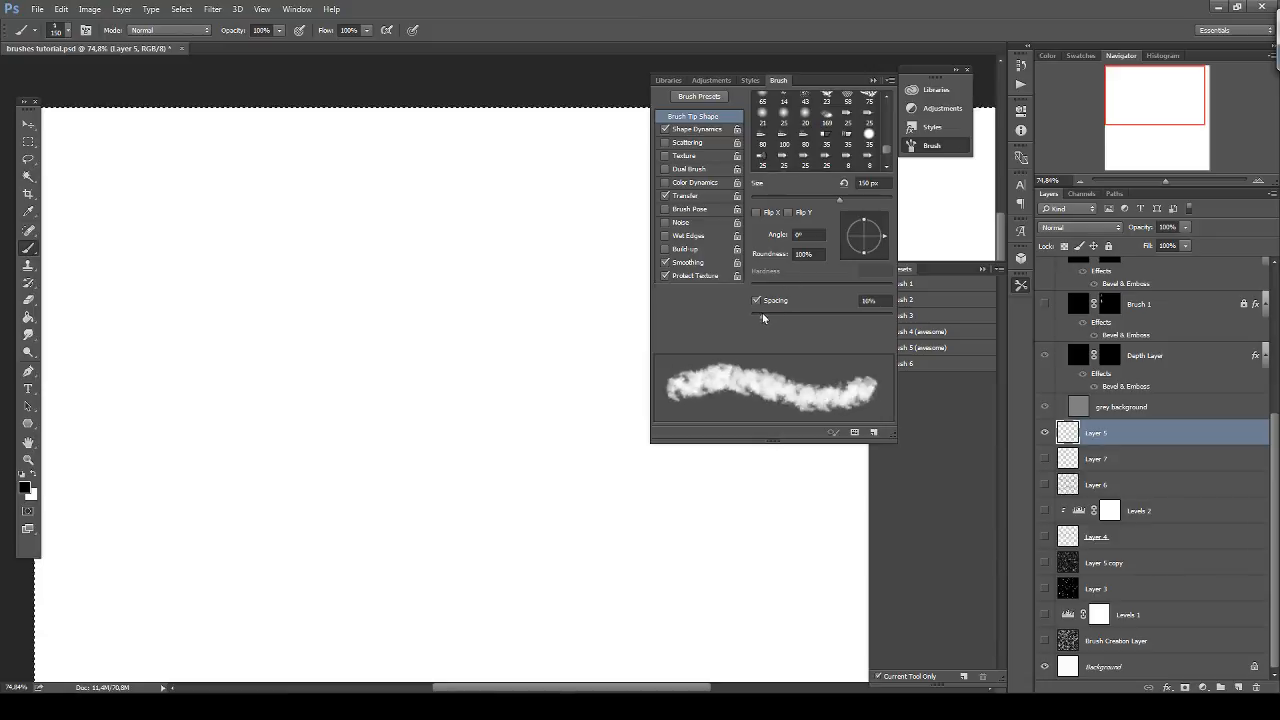
pyautogui.moveTo(764, 315); pyautogui.dragTo(757, 318)
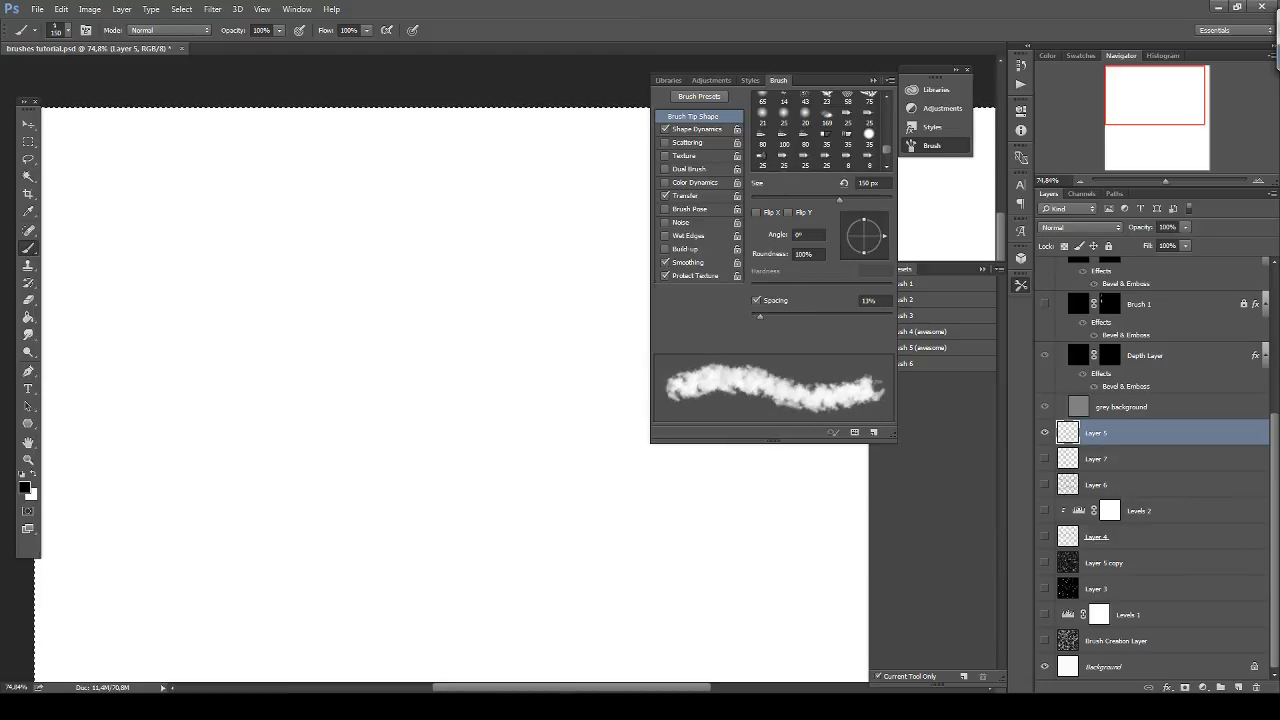
pyautogui.moveTo(275, 425)
pyautogui.mouseDown()
pyautogui.moveTo(289, 289)
pyautogui.moveTo(420, 350)
pyautogui.moveTo(355, 430)
pyautogui.moveTo(350, 460)
pyautogui.moveTo(410, 445)
pyautogui.moveTo(395, 350)
pyautogui.moveTo(302, 298)
pyautogui.moveTo(350, 314)
pyautogui.mouseUp()
pyautogui.hotkey('ctrl', 'z')
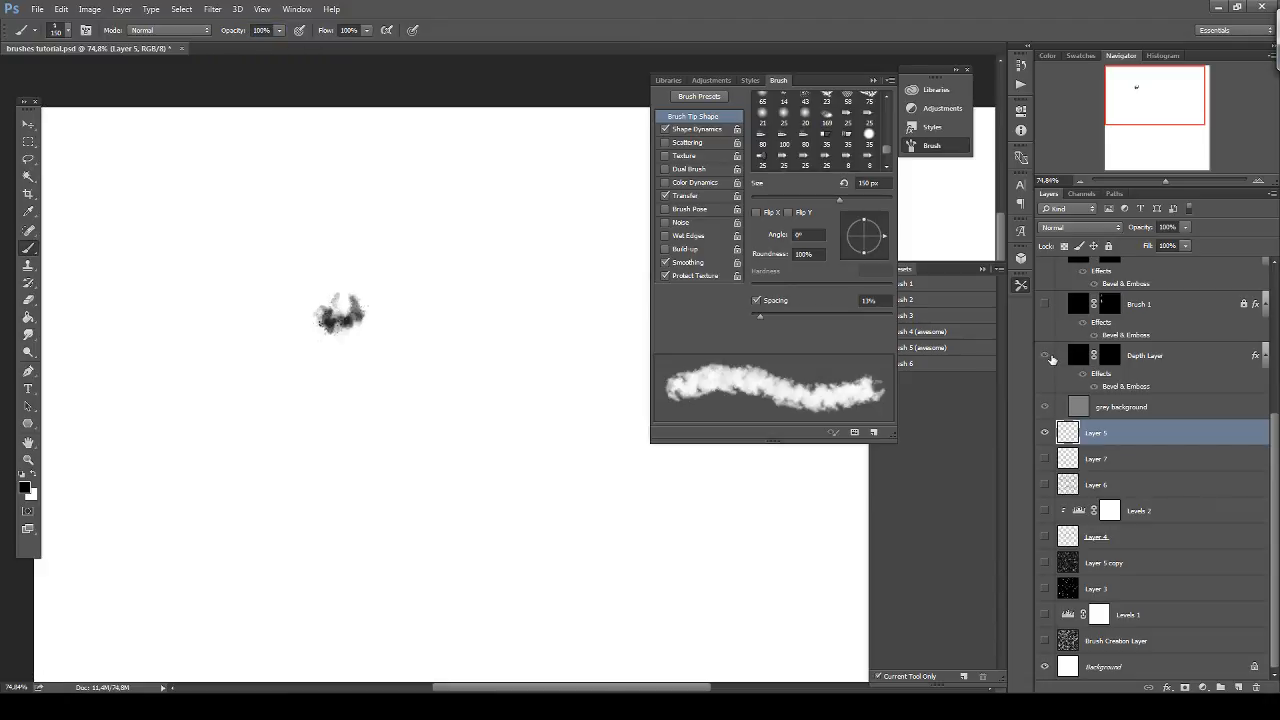
# Show the Depth Layer over the grey background, try a stroke on its mask and undo it.
pyautogui.click(1046, 357)
pyautogui.click(1110, 356)
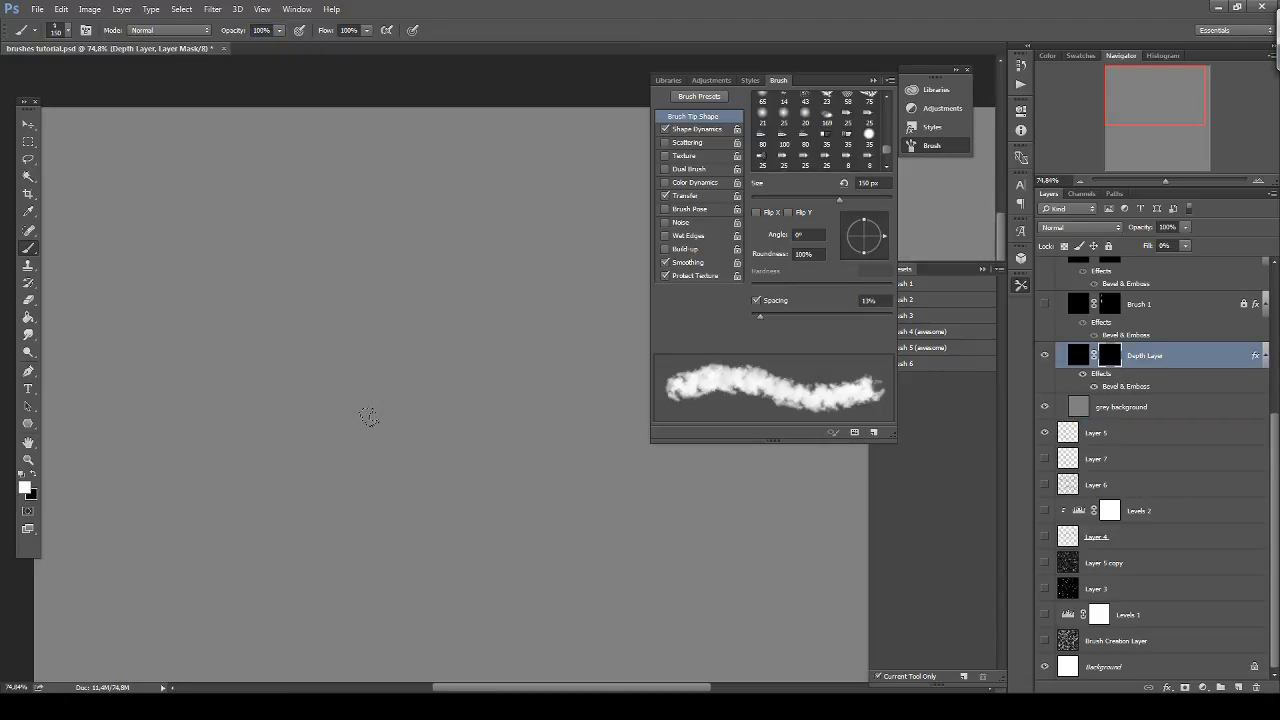
pyautogui.moveTo(446, 345)
pyautogui.mouseDown()
pyautogui.moveTo(479, 316)
pyautogui.moveTo(478, 363)
pyautogui.moveTo(450, 314)
pyautogui.moveTo(439, 387)
pyautogui.moveTo(472, 368)
pyautogui.mouseUp()
pyautogui.hotkey('ctrl', 'z')
pyautogui.hotkey('ctrl', 'z')
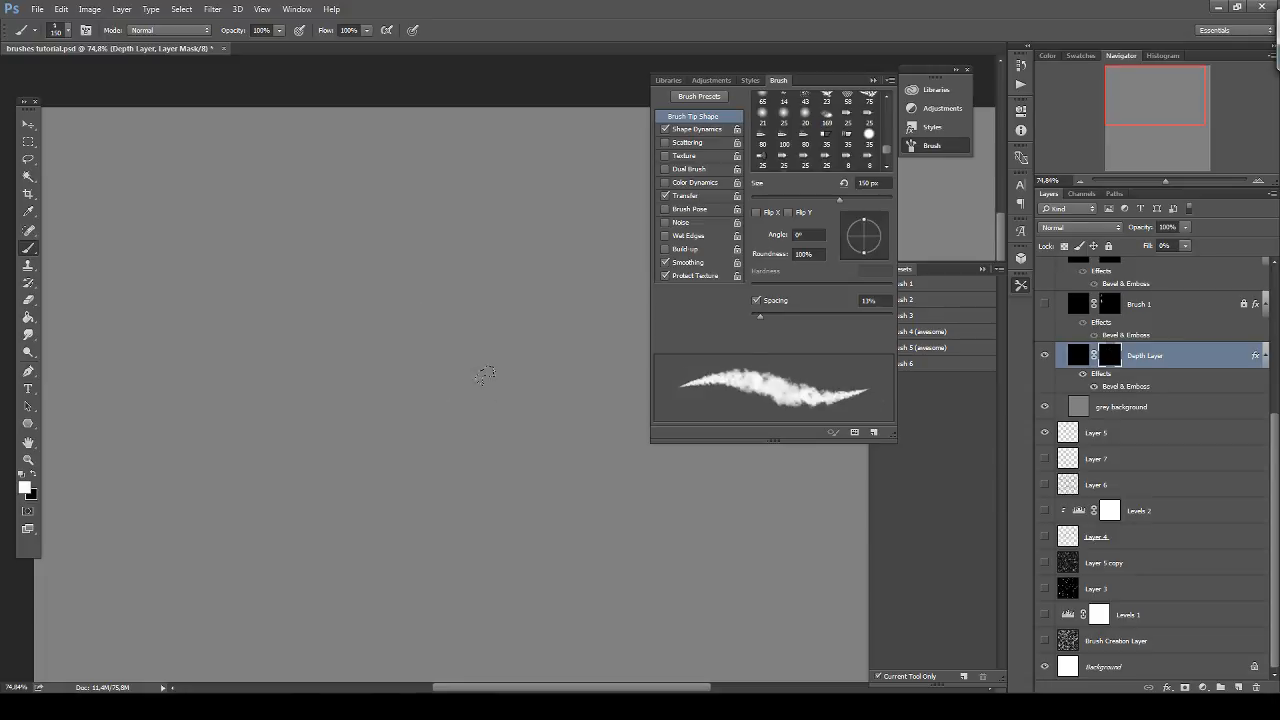
# Check the Depth Layer's Bevel & Emboss settings, and make its mask active with white as the foreground color.
pyautogui.doubleClick(1143, 388)
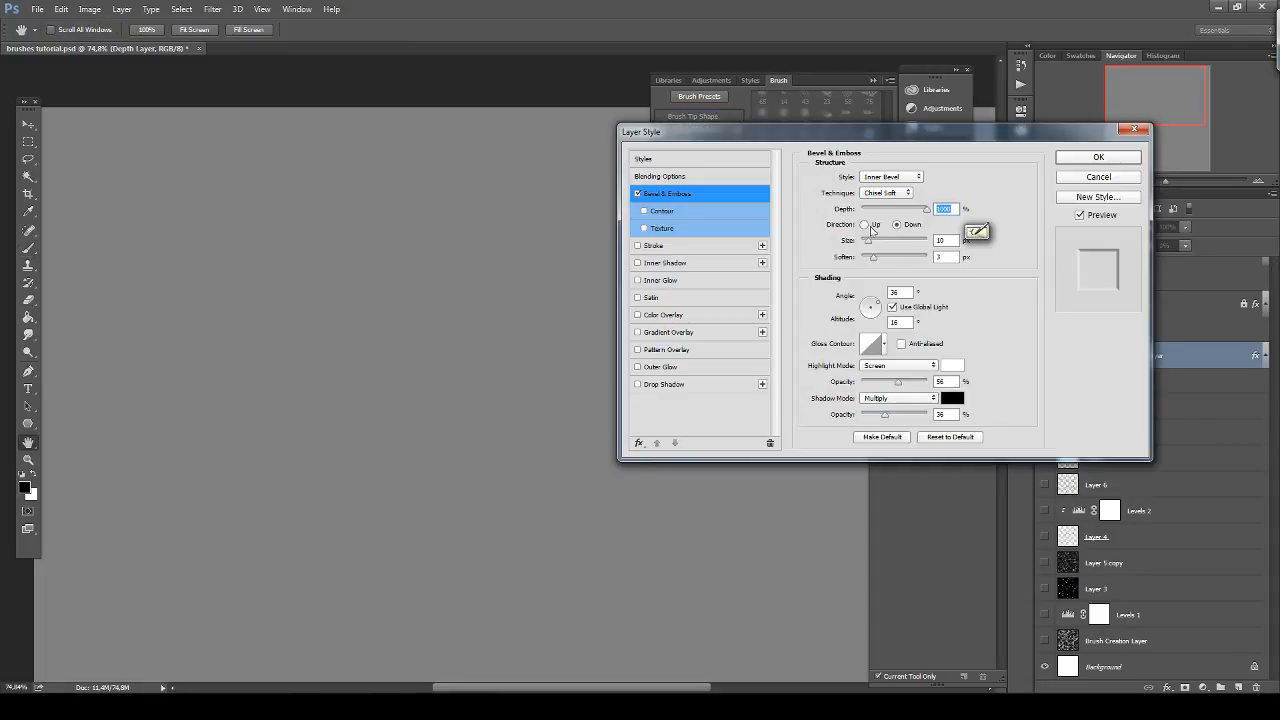
pyautogui.click(1098, 157)
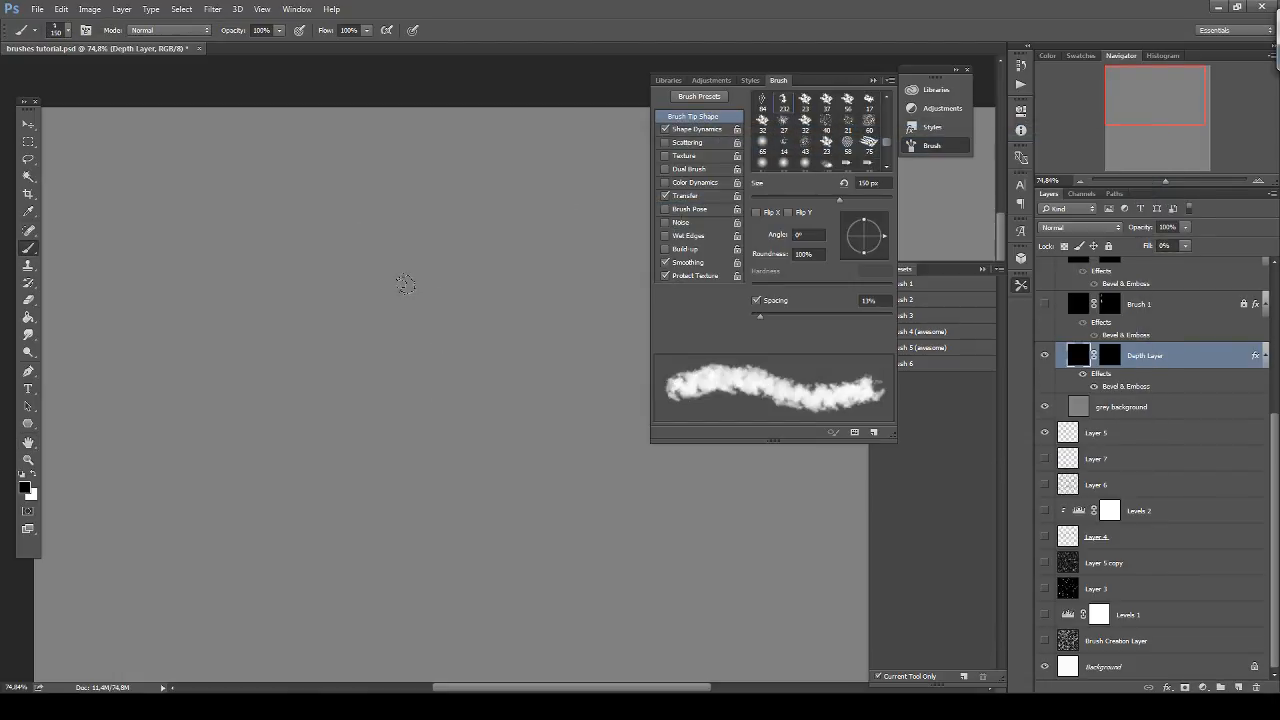
pyautogui.press('x')
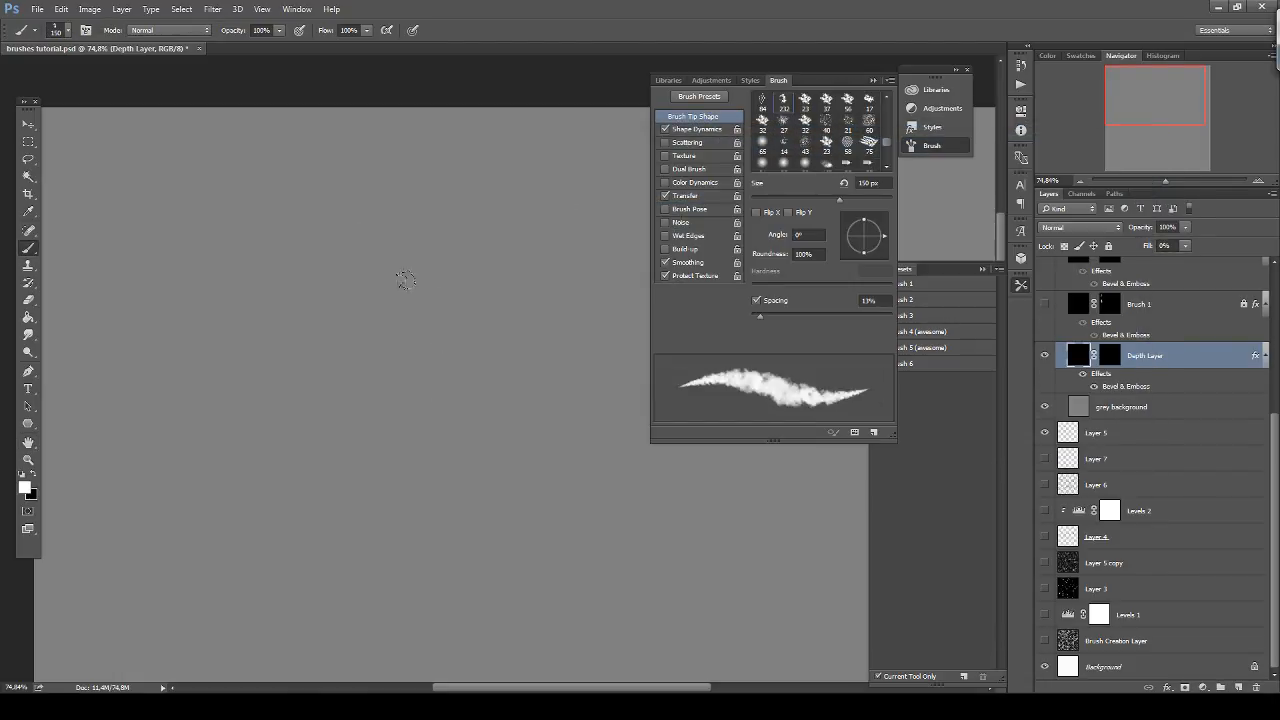
pyautogui.click(1106, 358)
# Paint an S-shaped test stroke on the Depth Layer mask, surround it with strokes at 20% opacity, and clear the mask.
pyautogui.moveTo(460, 340)
pyautogui.mouseDown()
pyautogui.moveTo(465, 440)
pyautogui.moveTo(435, 400)
pyautogui.moveTo(415, 320)
pyautogui.moveTo(445, 300)
pyautogui.moveTo(476, 310)
pyautogui.moveTo(470, 405)
pyautogui.moveTo(412, 462)
pyautogui.moveTo(345, 405)
pyautogui.moveTo(385, 365)
pyautogui.moveTo(370, 422)
pyautogui.moveTo(430, 485)
pyautogui.moveTo(465, 490)
pyautogui.moveTo(480, 425)
pyautogui.moveTo(515, 465)
pyautogui.moveTo(505, 385)
pyautogui.moveTo(465, 312)
pyautogui.moveTo(520, 300)
pyautogui.moveTo(542, 308)
pyautogui.moveTo(552, 335)
pyautogui.mouseUp()
pyautogui.moveTo(435, 322); pyautogui.dragTo(458, 328)
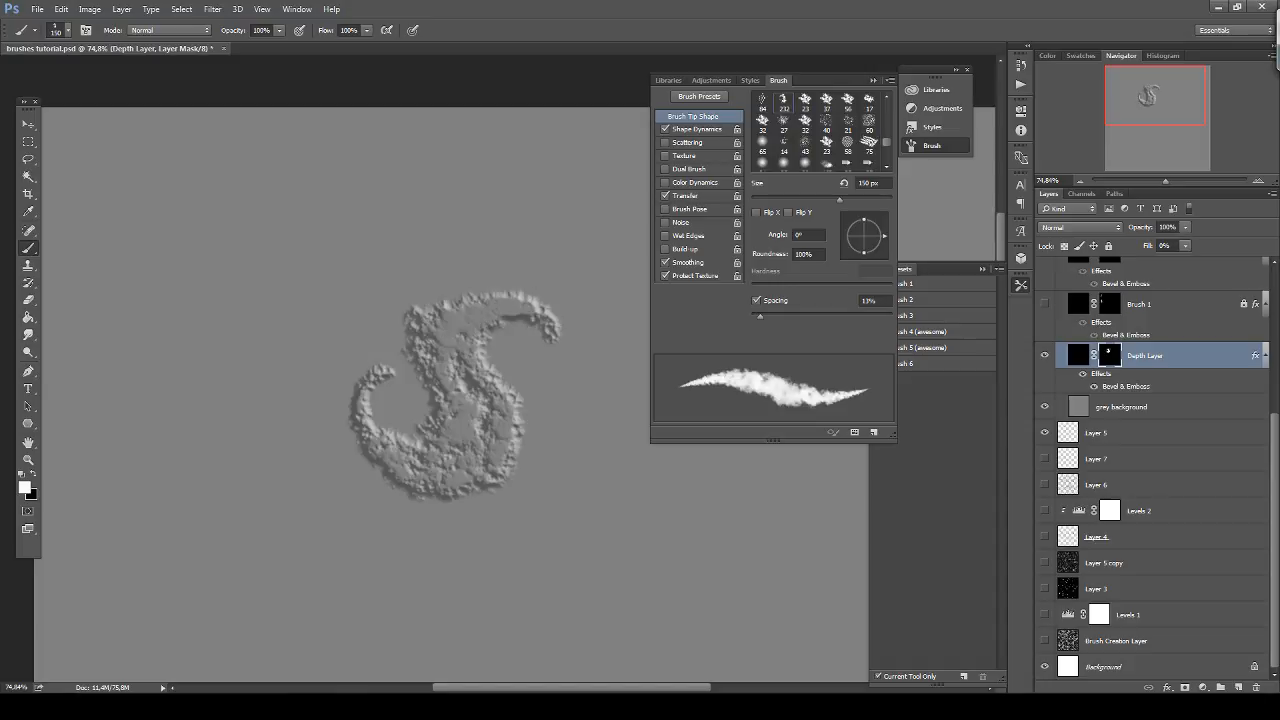
pyautogui.moveTo(498, 376)
pyautogui.mouseDown()
pyautogui.moveTo(536, 354)
pyautogui.moveTo(483, 358)
pyautogui.moveTo(469, 323)
pyautogui.moveTo(459, 343)
pyautogui.moveTo(467, 310)
pyautogui.moveTo(435, 378)
pyautogui.moveTo(494, 275)
pyautogui.moveTo(511, 280)
pyautogui.moveTo(405, 316)
pyautogui.moveTo(353, 385)
pyautogui.moveTo(393, 327)
pyautogui.moveTo(384, 361)
pyautogui.moveTo(344, 345)
pyautogui.moveTo(319, 417)
pyautogui.mouseUp()
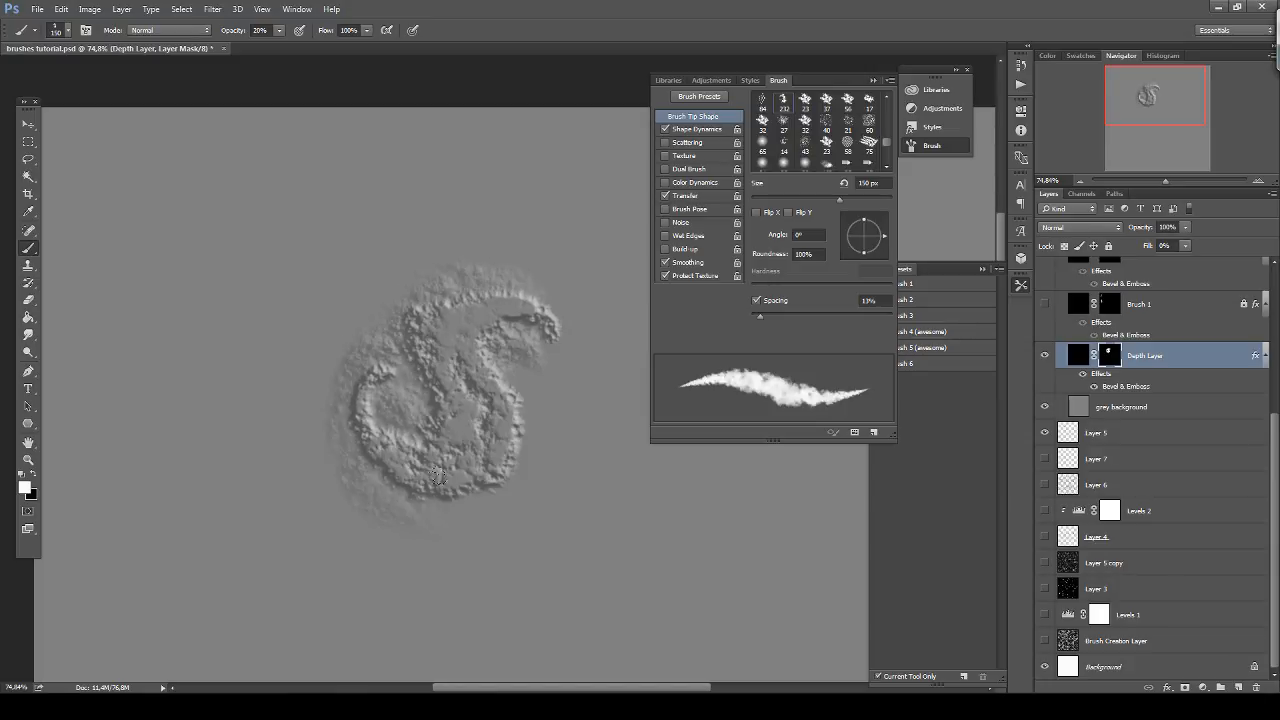
pyautogui.moveTo(438, 476); pyautogui.dragTo(432, 517)
pyautogui.moveTo(524, 470)
pyautogui.mouseDown()
pyautogui.moveTo(532, 372)
pyautogui.moveTo(541, 417)
pyautogui.mouseUp()
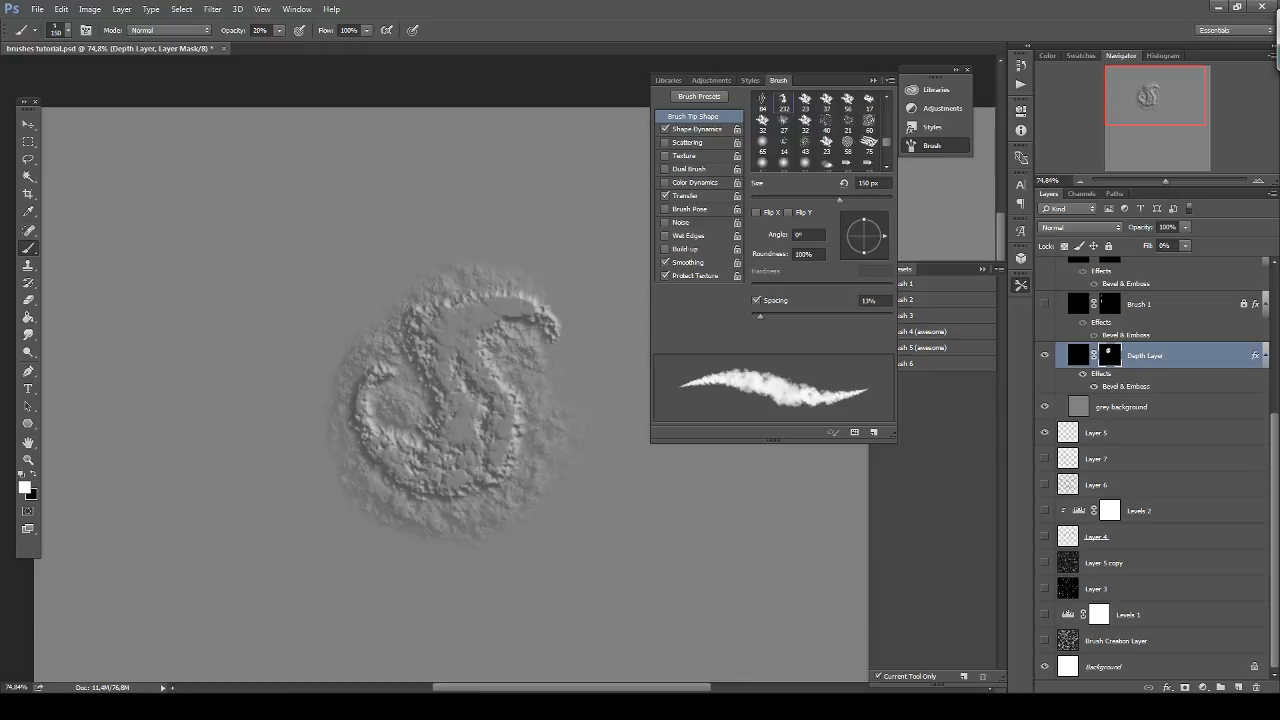
pyautogui.hotkey('ctrl', 'a')
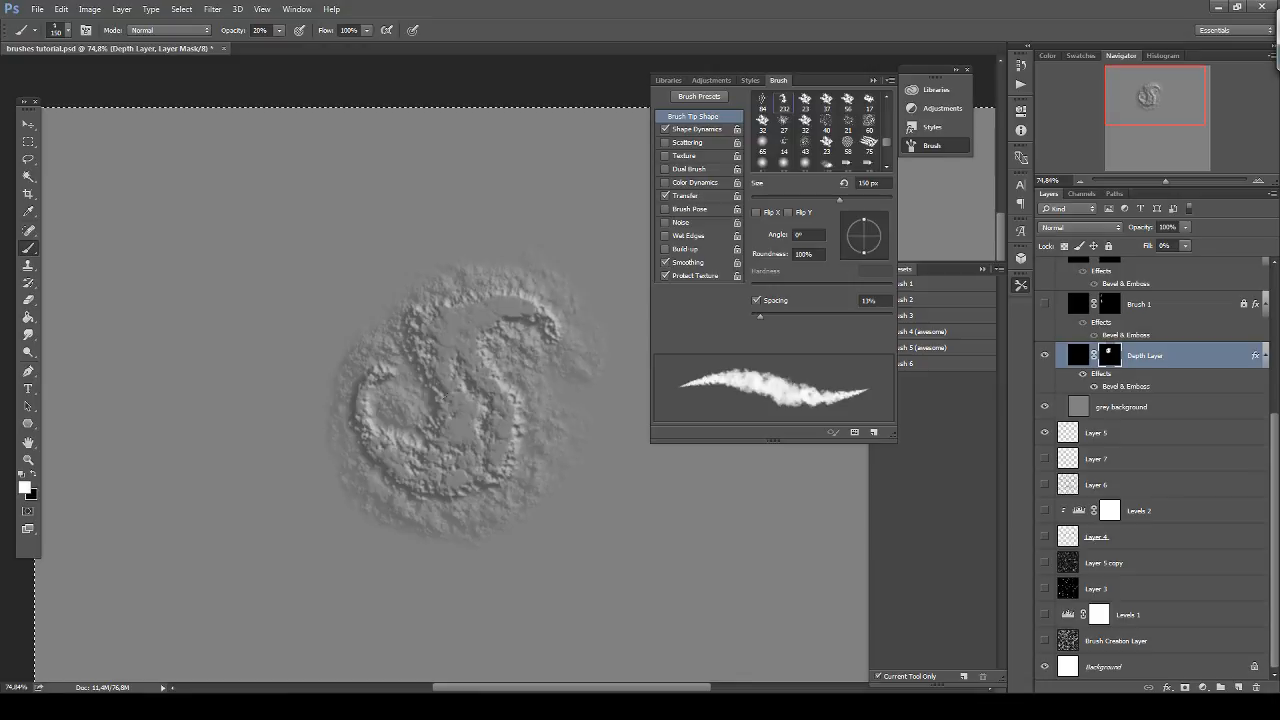
pyautogui.press('Delete')
# Build up a rocky test area on the Depth Layer mask with overlapping 20% opacity strokes and clear it.
pyautogui.moveTo(441, 415)
pyautogui.mouseDown()
pyautogui.moveTo(418, 328)
pyautogui.moveTo(346, 451)
pyautogui.moveTo(264, 386)
pyautogui.mouseUp()
pyautogui.moveTo(370, 430)
pyautogui.mouseDown()
pyautogui.moveTo(403, 376)
pyautogui.moveTo(355, 408)
pyautogui.moveTo(384, 352)
pyautogui.moveTo(276, 381)
pyautogui.moveTo(283, 340)
pyautogui.moveTo(299, 410)
pyautogui.moveTo(438, 414)
pyautogui.moveTo(443, 507)
pyautogui.mouseUp()
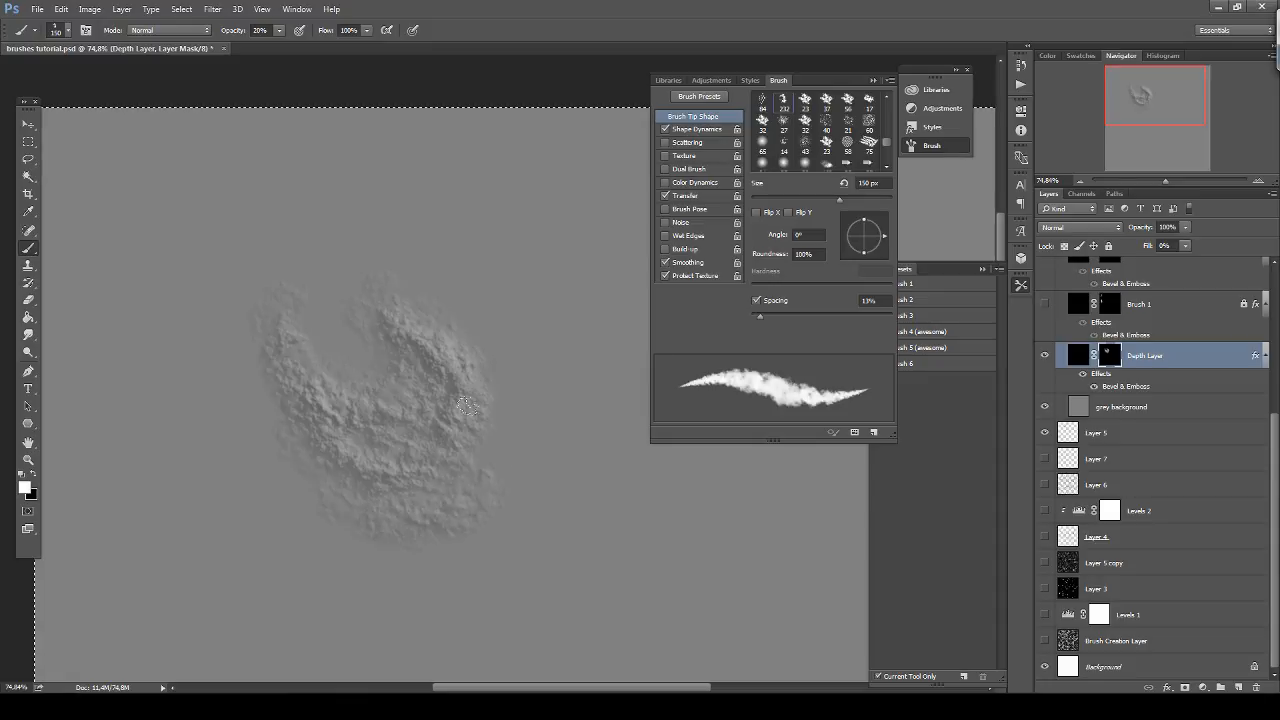
pyautogui.moveTo(465, 405)
pyautogui.mouseDown()
pyautogui.moveTo(480, 395)
pyautogui.moveTo(450, 315)
pyautogui.moveTo(372, 285)
pyautogui.moveTo(388, 312)
pyautogui.moveTo(362, 268)
pyautogui.moveTo(445, 320)
pyautogui.moveTo(500, 400)
pyautogui.mouseUp()
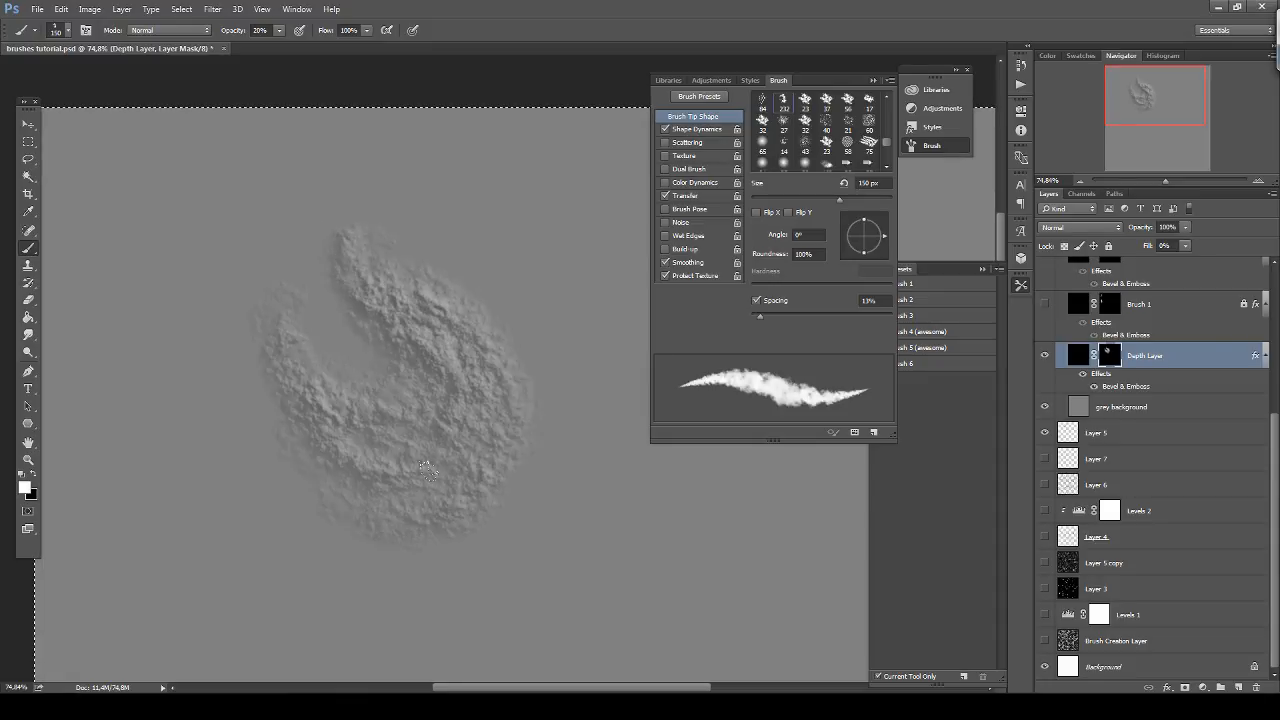
pyautogui.moveTo(427, 470)
pyautogui.mouseDown()
pyautogui.moveTo(366, 488)
pyautogui.moveTo(308, 412)
pyautogui.moveTo(482, 484)
pyautogui.moveTo(427, 527)
pyautogui.moveTo(480, 370)
pyautogui.moveTo(440, 458)
pyautogui.moveTo(360, 465)
pyautogui.moveTo(400, 462)
pyautogui.moveTo(458, 504)
pyautogui.moveTo(374, 522)
pyautogui.moveTo(313, 427)
pyautogui.moveTo(296, 350)
pyautogui.mouseUp()
pyautogui.moveTo(296, 279)
pyautogui.mouseDown()
pyautogui.moveTo(334, 365)
pyautogui.moveTo(303, 316)
pyautogui.moveTo(336, 368)
pyautogui.moveTo(432, 388)
pyautogui.moveTo(411, 316)
pyautogui.moveTo(349, 460)
pyautogui.moveTo(401, 460)
pyautogui.moveTo(432, 335)
pyautogui.moveTo(491, 396)
pyautogui.moveTo(411, 500)
pyautogui.moveTo(273, 375)
pyautogui.moveTo(458, 332)
pyautogui.moveTo(468, 427)
pyautogui.moveTo(374, 298)
pyautogui.moveTo(380, 212)
pyautogui.moveTo(450, 250)
pyautogui.mouseUp()
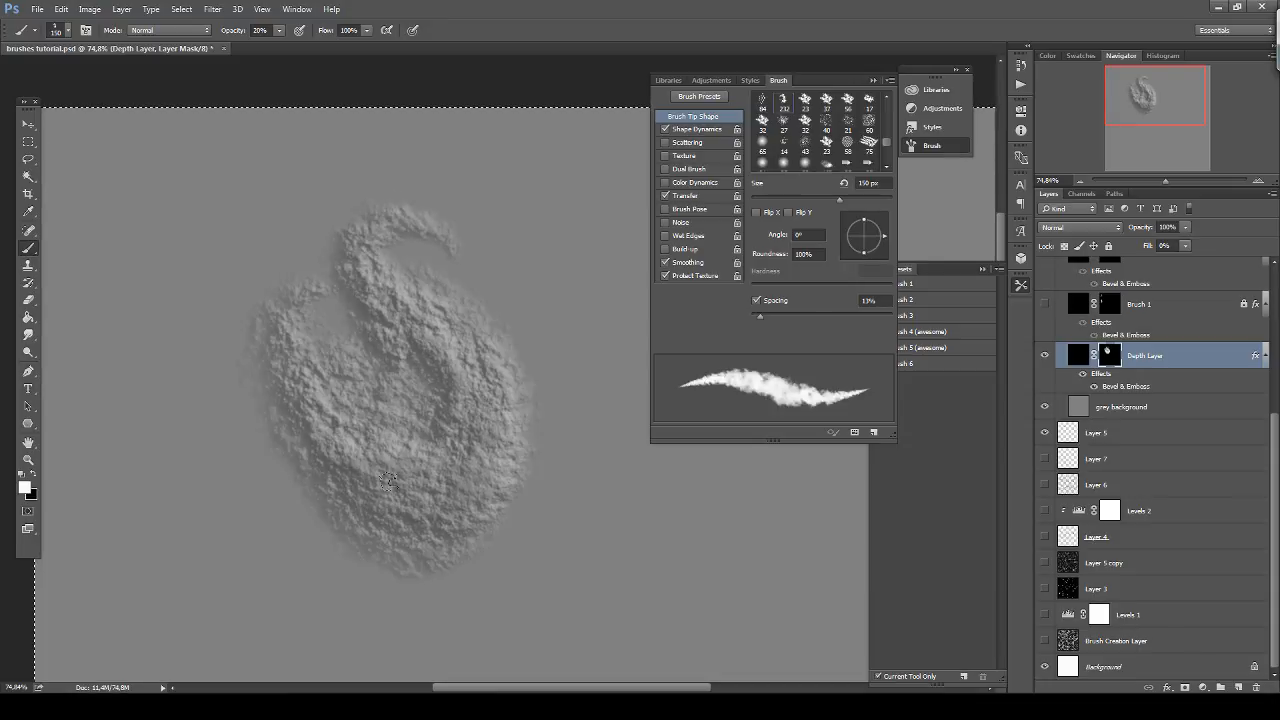
pyautogui.press('Delete')
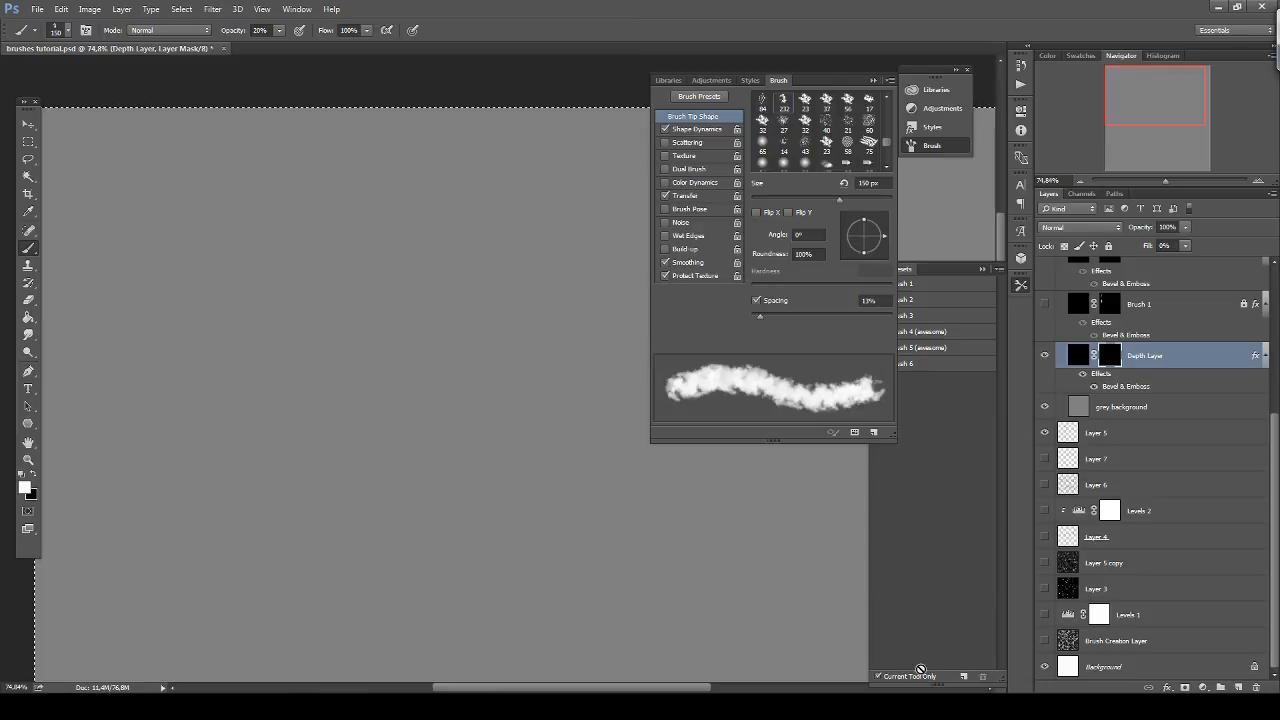
# Save the current brush as a new tool preset named "Brush 7 (awesome)".
pyautogui.click(963, 676)
pyautogui.write('Br')
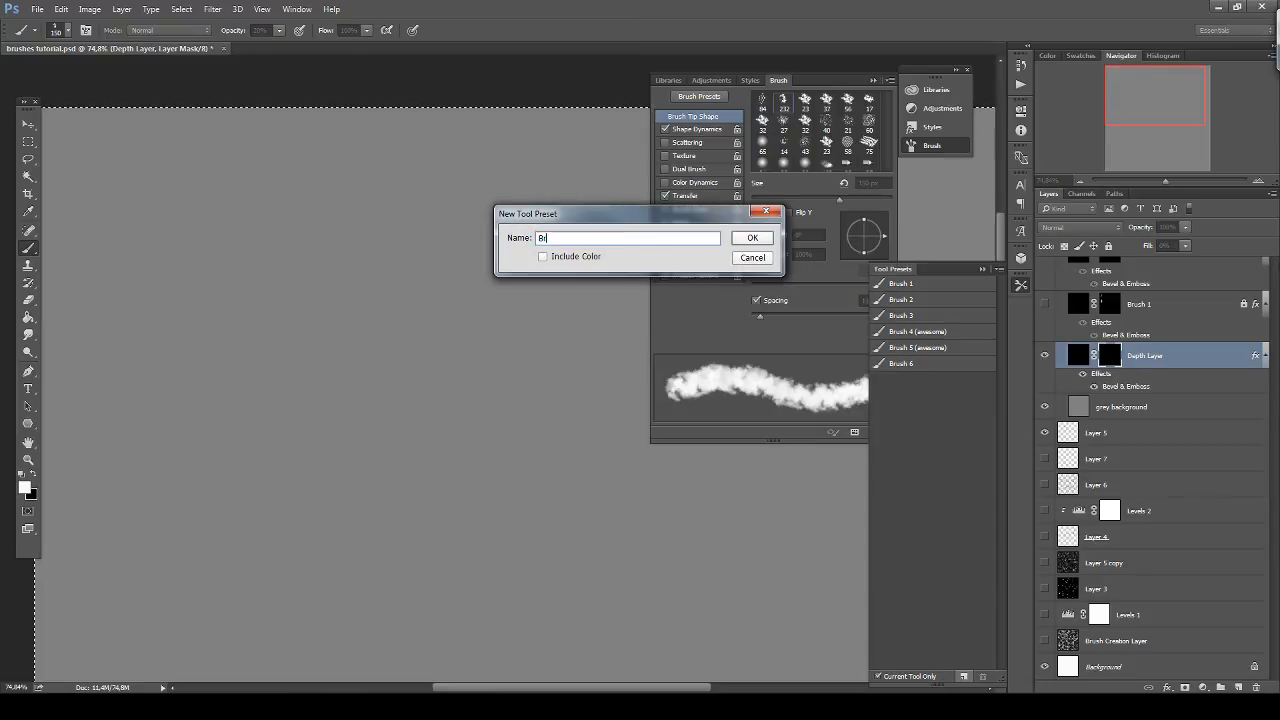
pyautogui.write('ush 7')
pyautogui.press('Return')
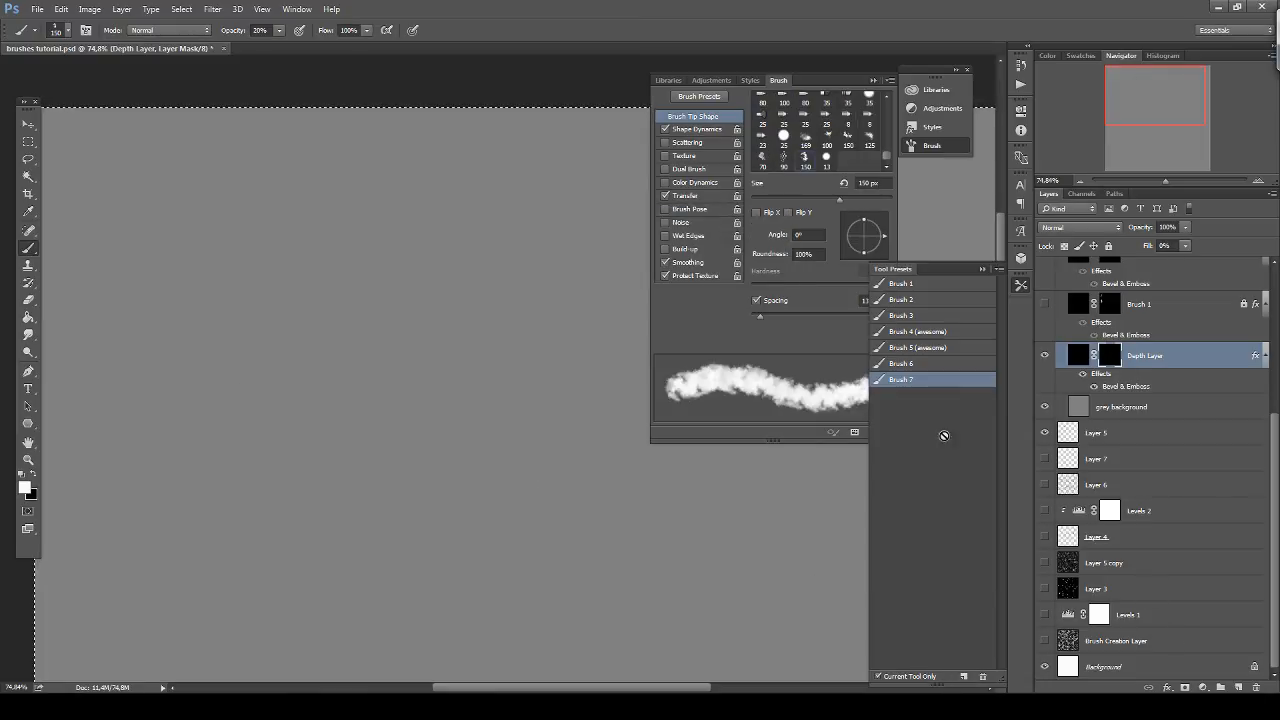
pyautogui.doubleClick(926, 383)
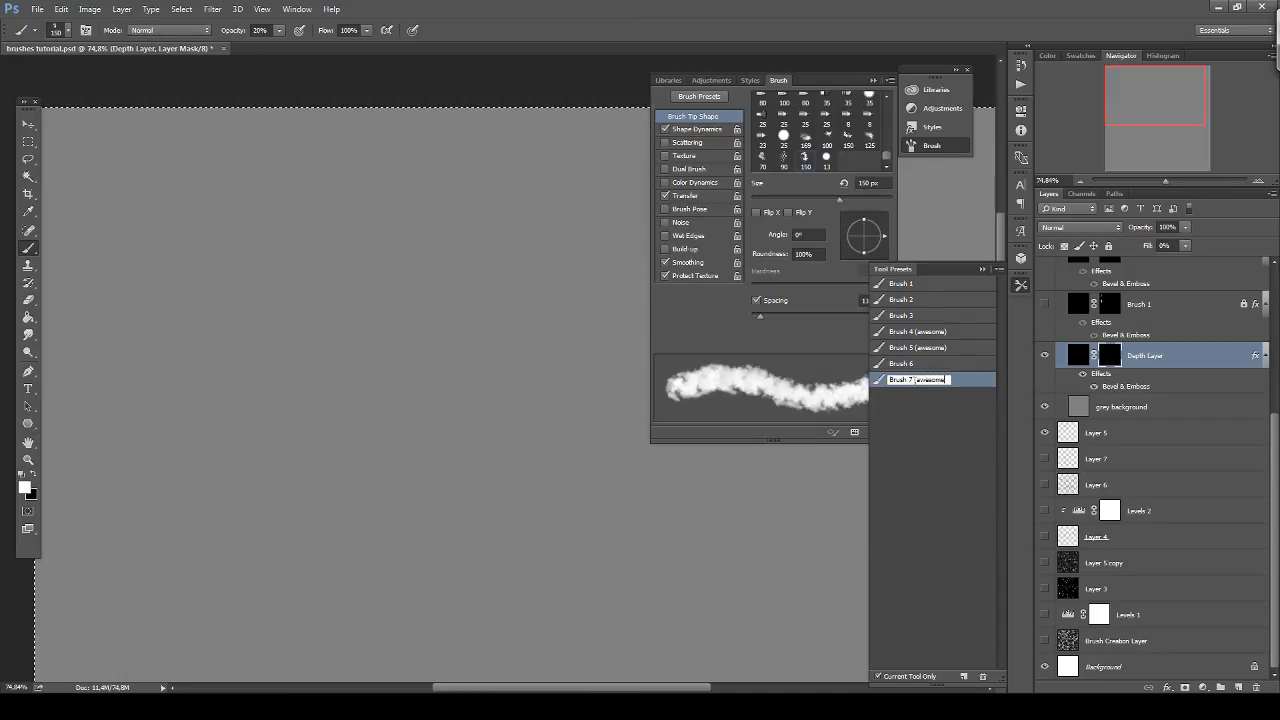
pyautogui.press('Return')
# Duplicate the Depth Layer, place the copy above Brush 6 in the Depth group and make its mask active.
pyautogui.scroll(5, 1150, 338)
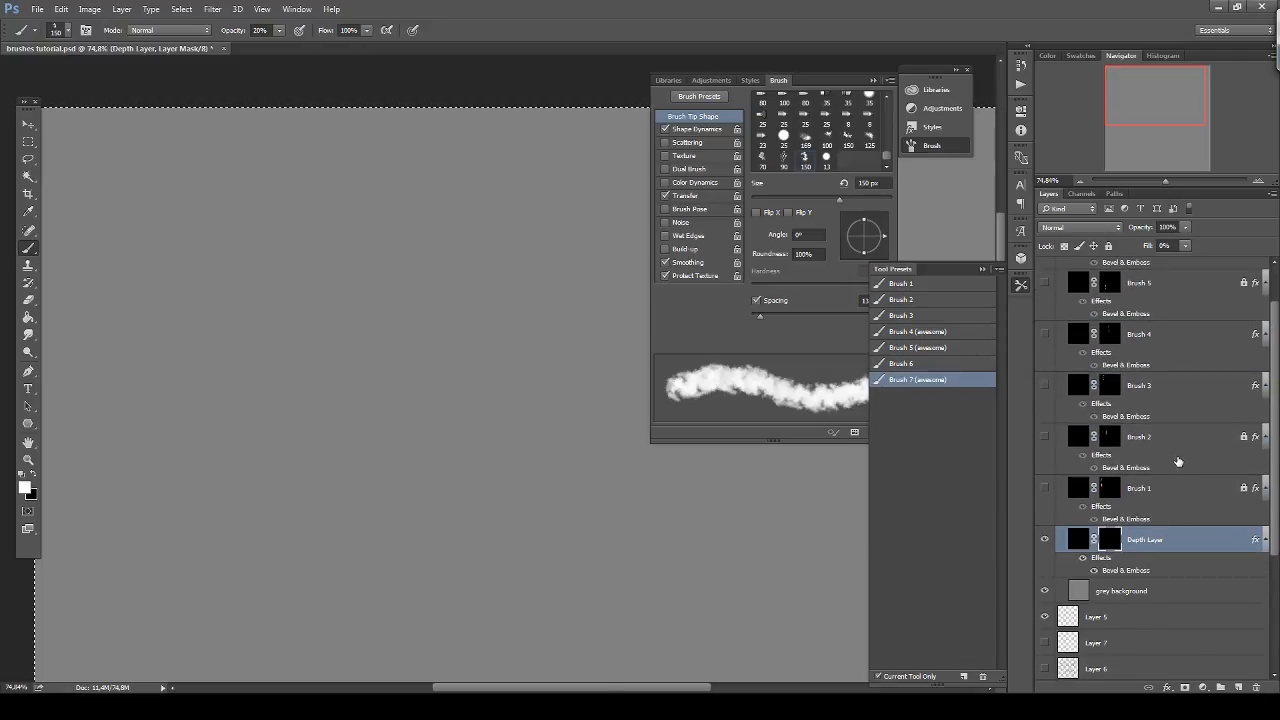
pyautogui.hotkey('ctrl', 'j')
pyautogui.scroll(4, 1185, 419)
pyautogui.moveTo(1174, 456); pyautogui.dragTo(1162, 272)
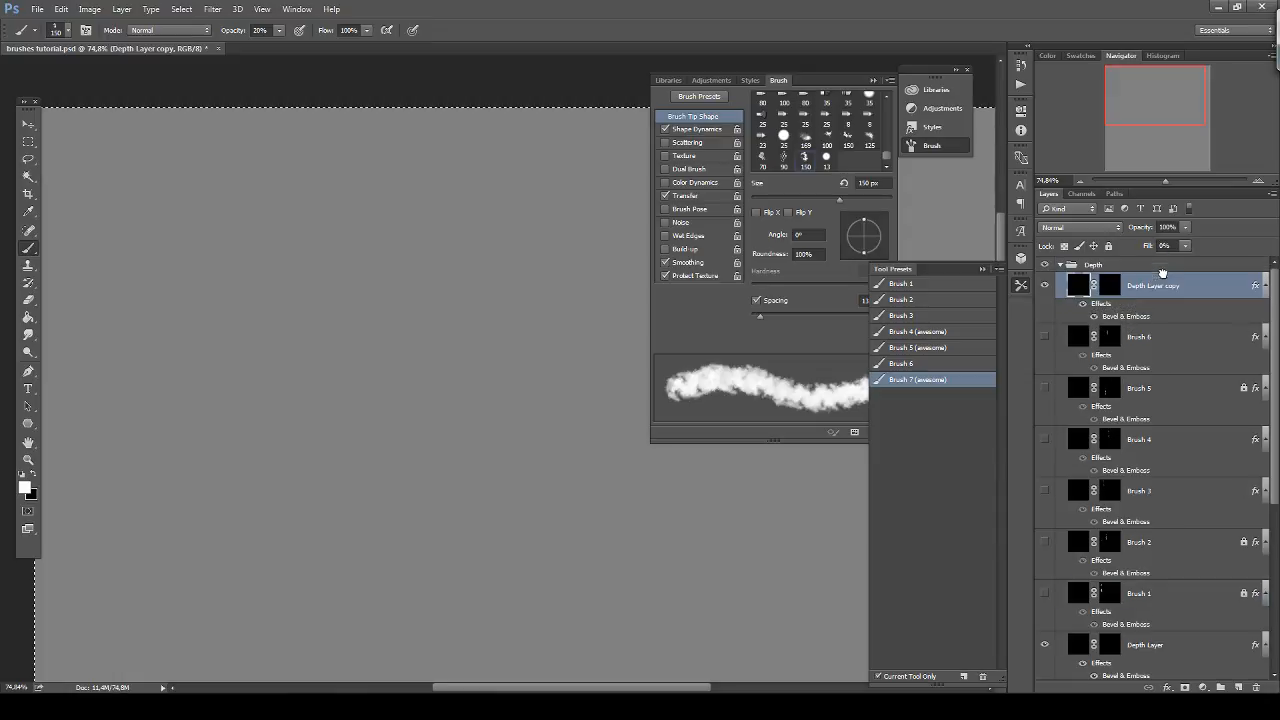
pyautogui.click(1105, 290)
# Deselect, and paint a column of dabs at 100%, 50% and 21% opacity plus a rough stroke below them on the copy's mask.
pyautogui.scroll(-1, 571, 351)
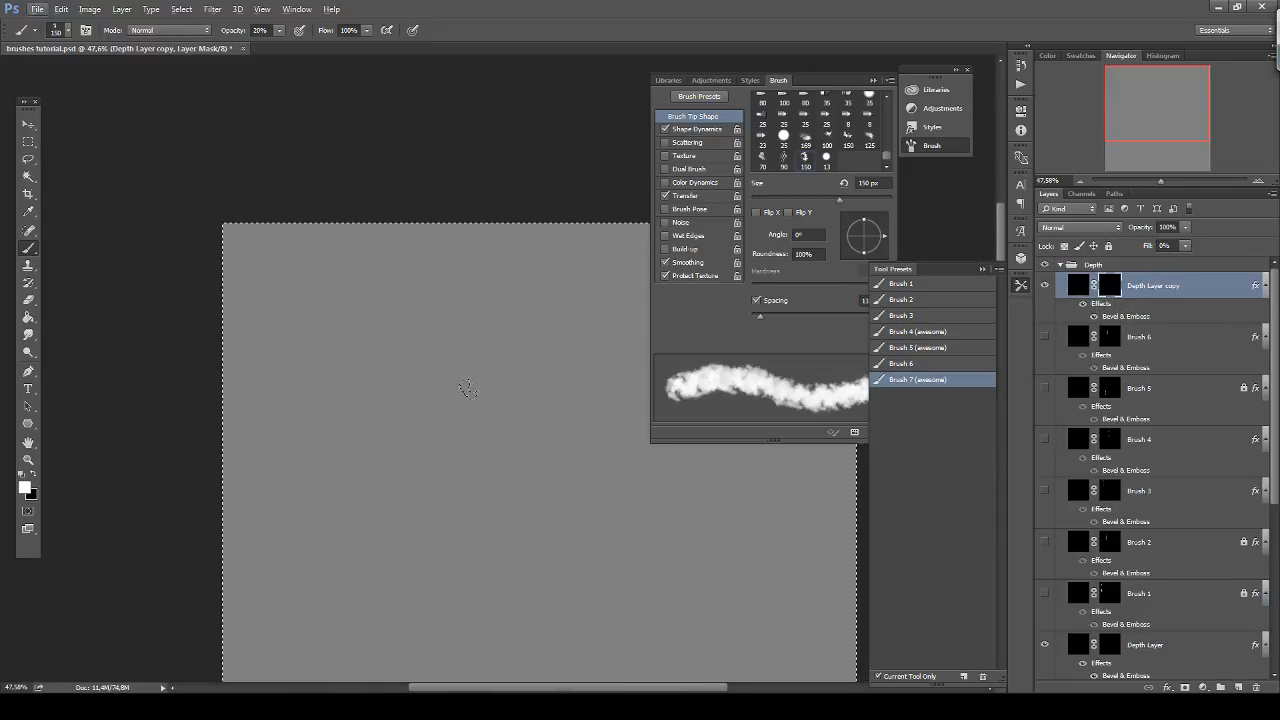
pyautogui.hotkey('ctrl', 'd')
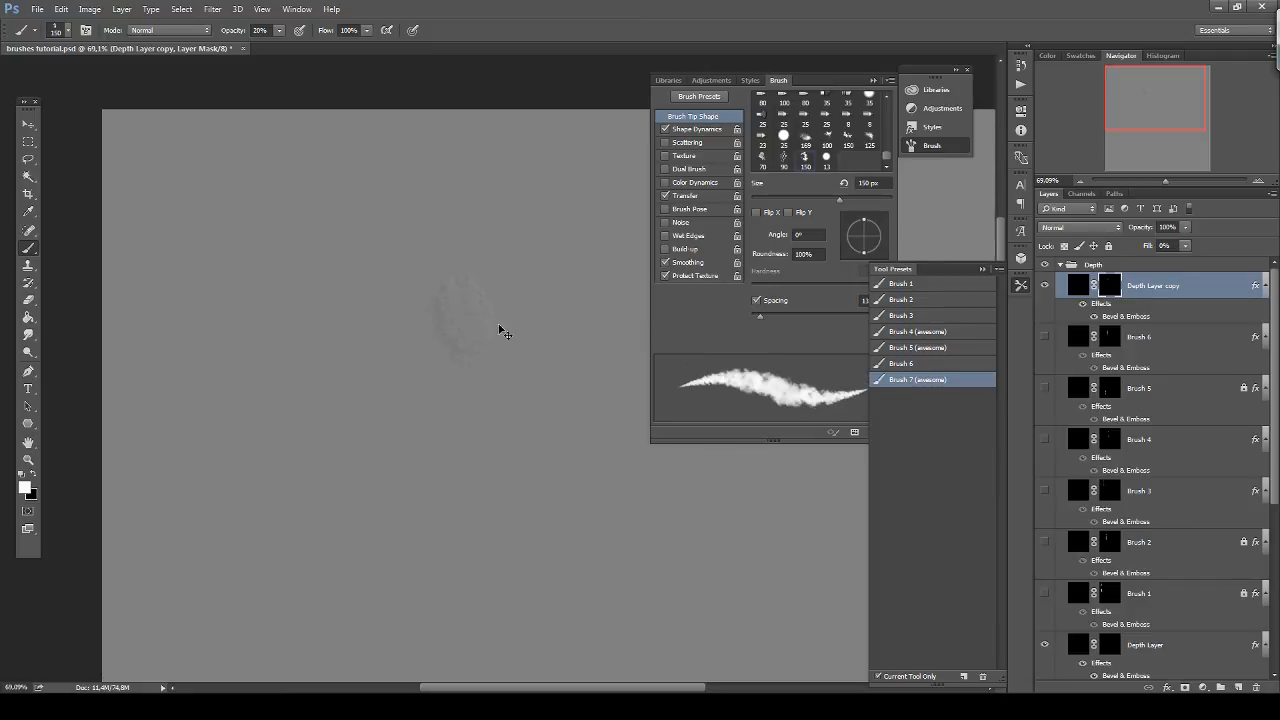
pyautogui.press('0')
pyautogui.click(477, 248)
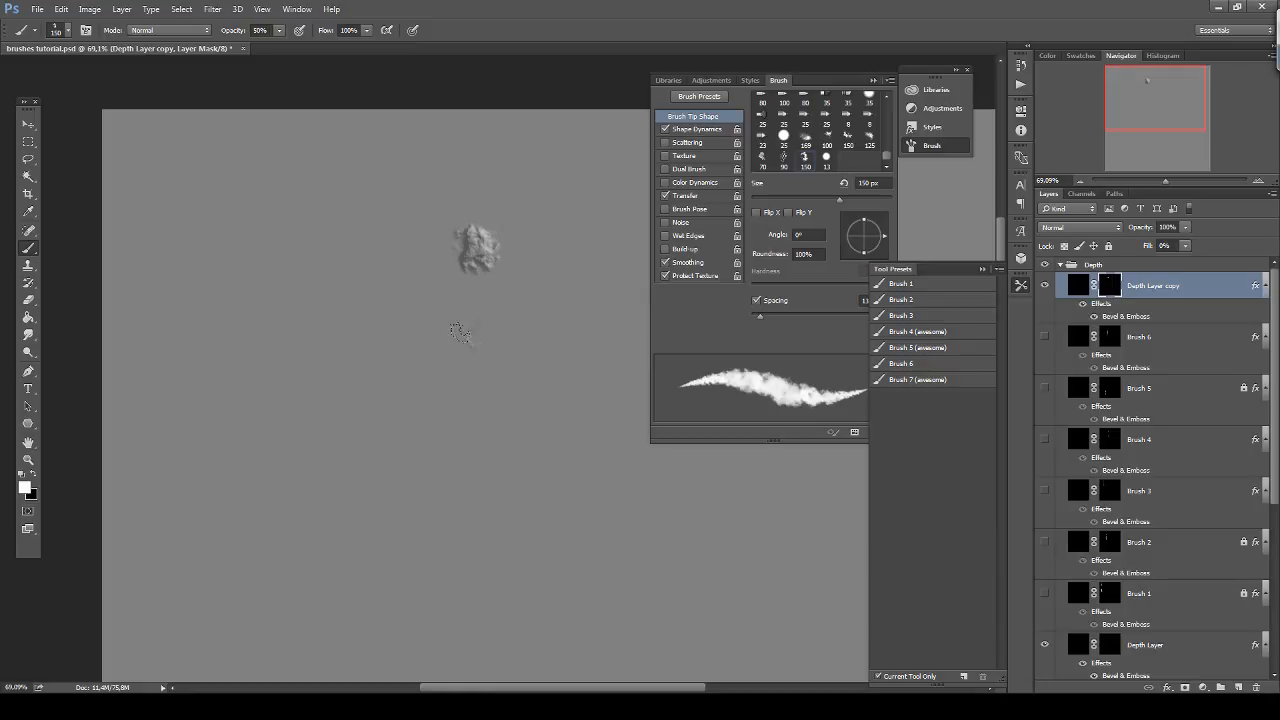
pyautogui.click(471, 335)
pyautogui.moveTo(462, 512)
pyautogui.mouseDown()
pyautogui.moveTo(453, 547)
pyautogui.moveTo(437, 548)
pyautogui.moveTo(442, 564)
pyautogui.moveTo(484, 518)
pyautogui.moveTo(468, 500)
pyautogui.moveTo(456, 518)
pyautogui.moveTo(482, 488)
pyautogui.mouseUp()
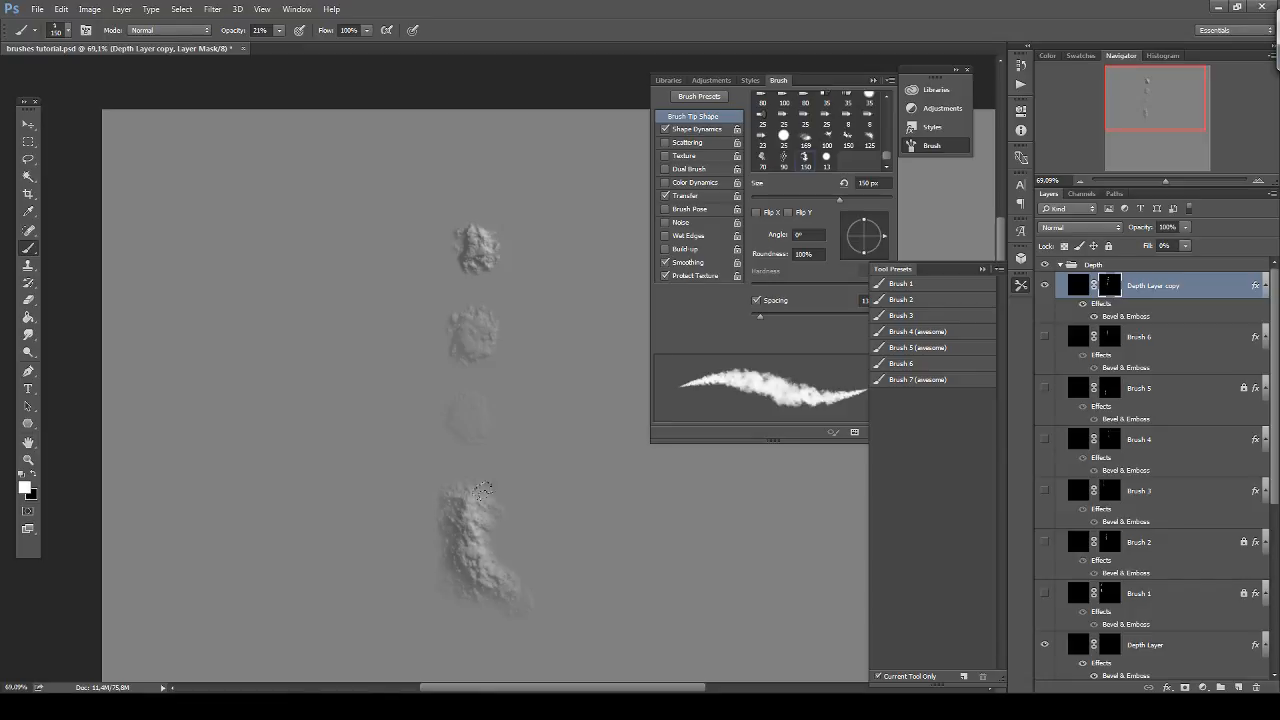
pyautogui.moveTo(486, 576); pyautogui.dragTo(498, 594)
# Rename the Depth Layer copy as "brush 7" and hide it.
pyautogui.doubleClick(1149, 287)
pyautogui.write('br')
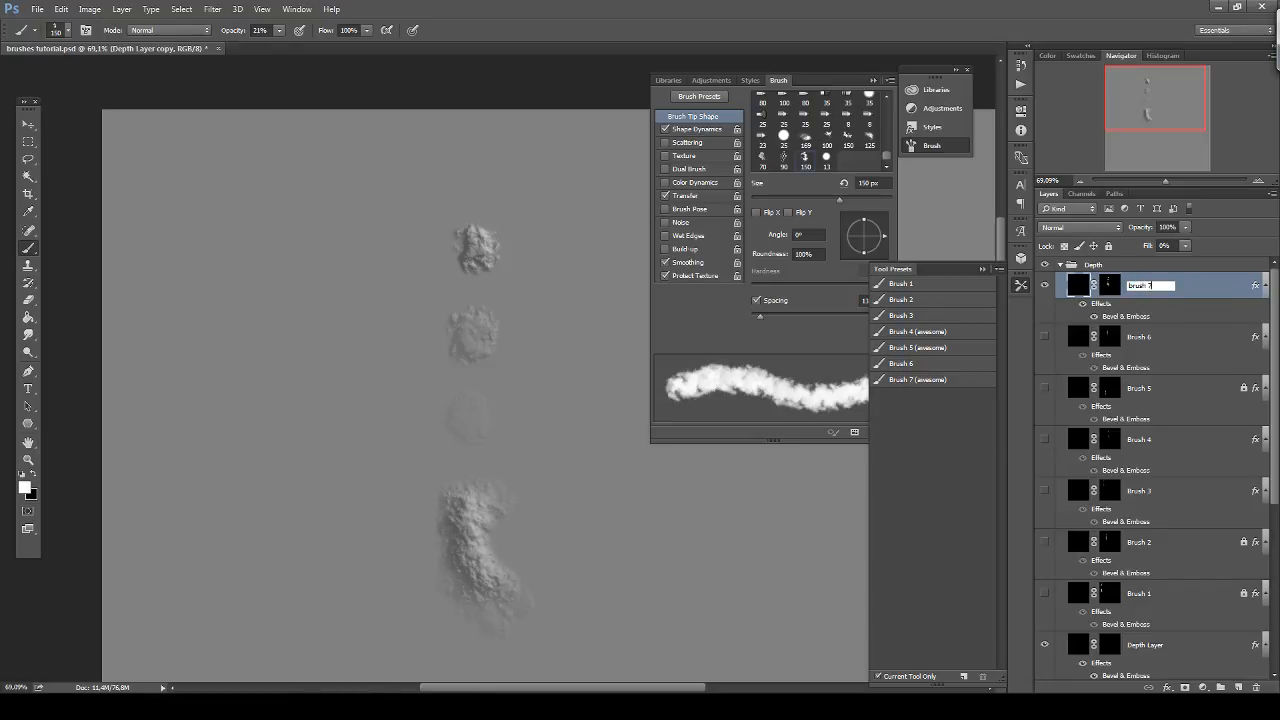
pyautogui.write('ush 7')
pyautogui.press('Return')
pyautogui.click(1045, 286)
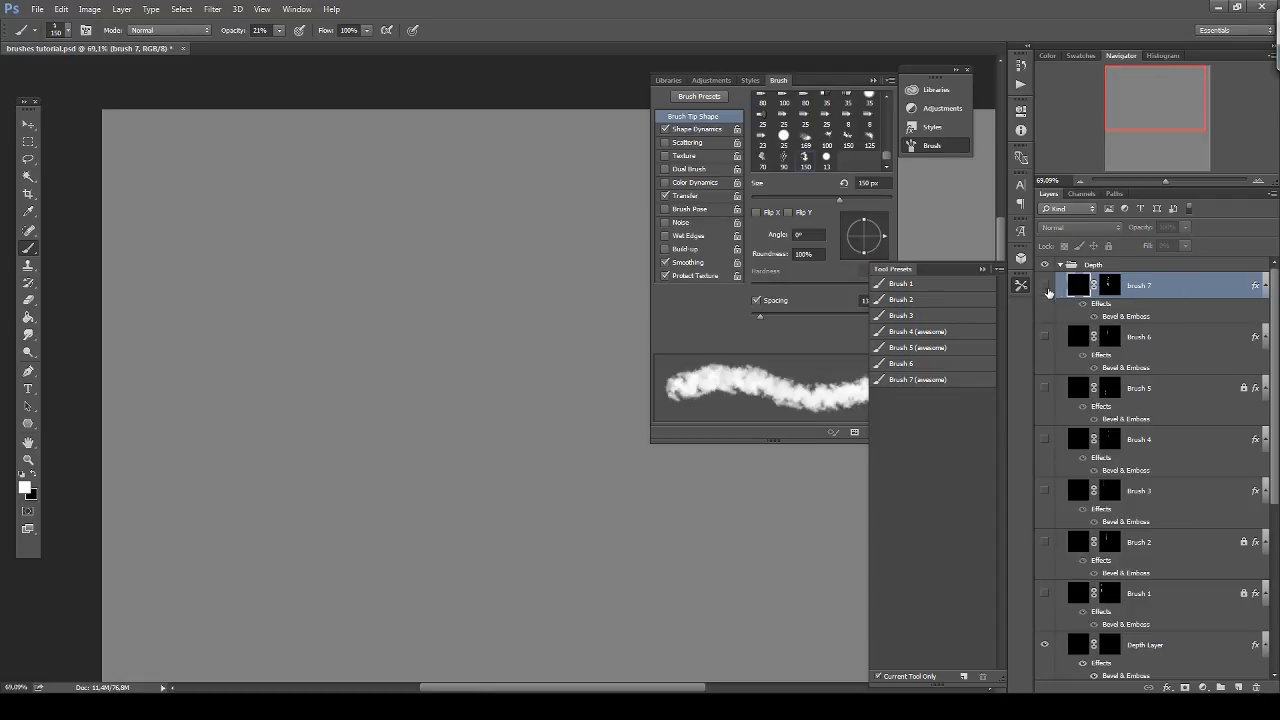
# Hide the Depth Layer and the whole Depth group.
pyautogui.scroll(-3, 1050, 450)
pyautogui.click(1050, 569)
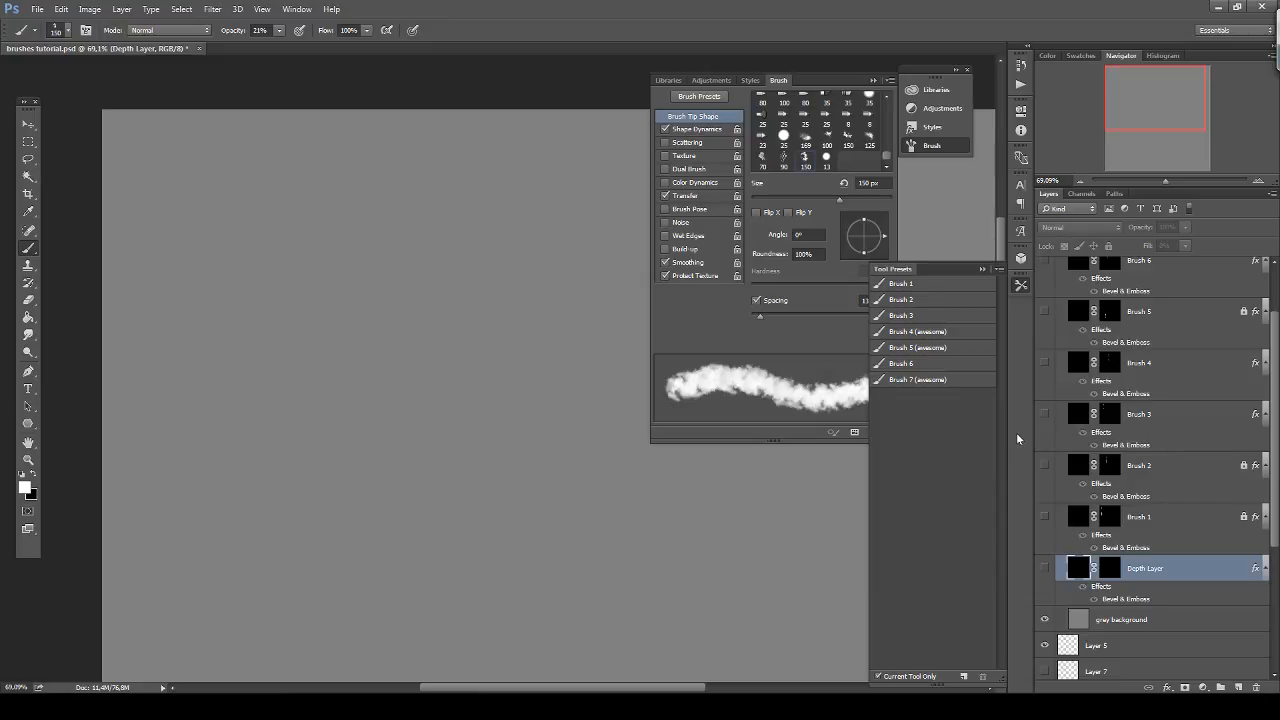
pyautogui.scroll(3, 1105, 325)
pyautogui.click(1044, 265)
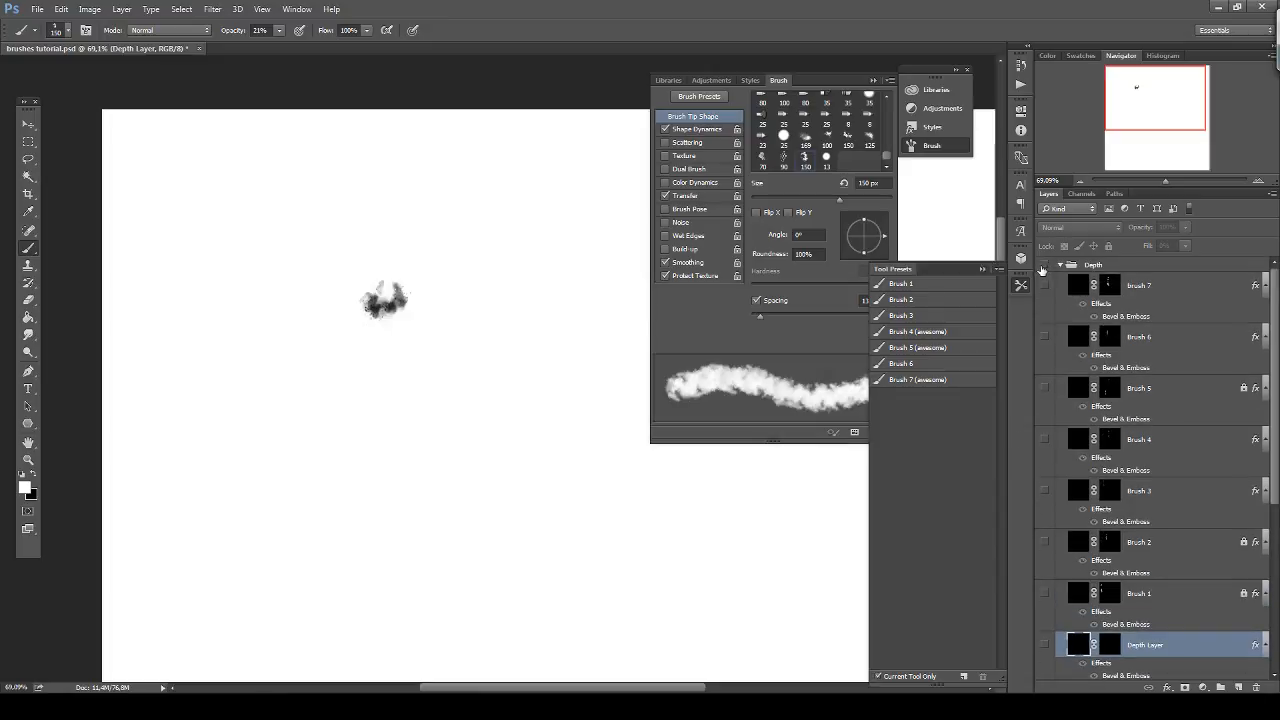
# Select the whole canvas and clear the leftover test stroke from Layer 5.
pyautogui.hotkey('ctrl', 'a')
pyautogui.scroll(-4, 1110, 490)
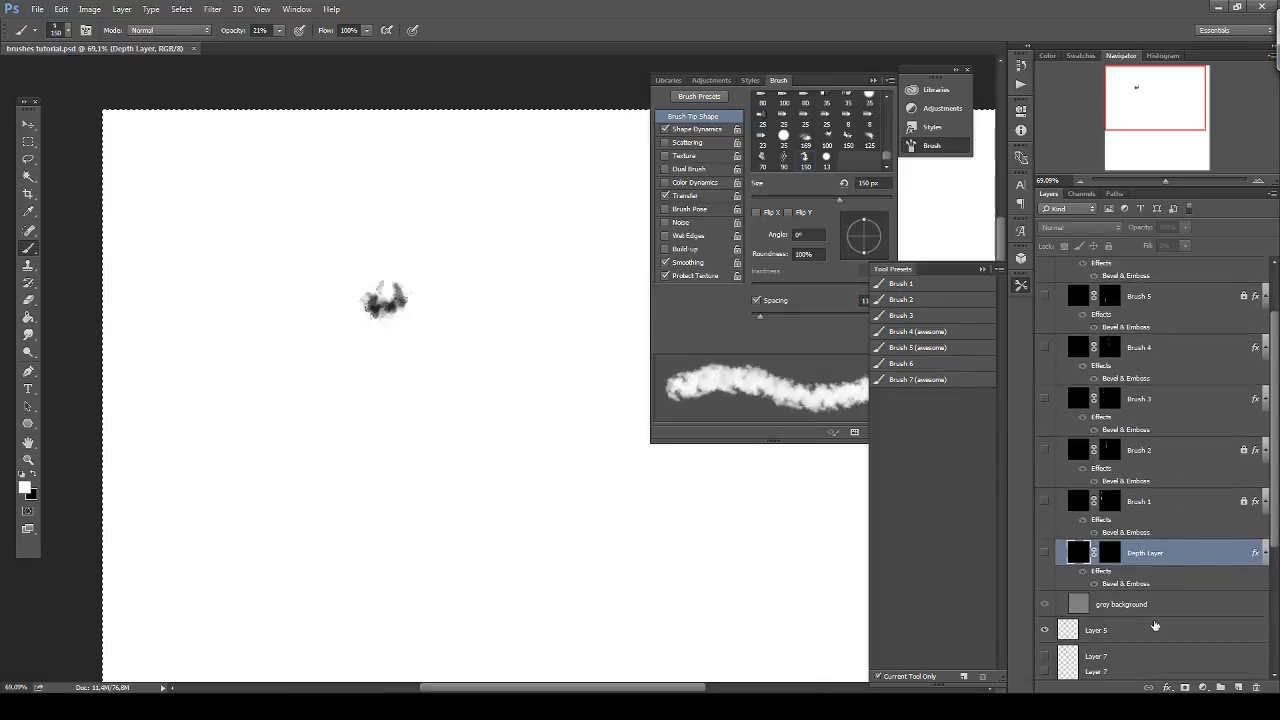
pyautogui.scroll(-1, 1155, 625)
pyautogui.click(1150, 616)
pyautogui.press('Delete')
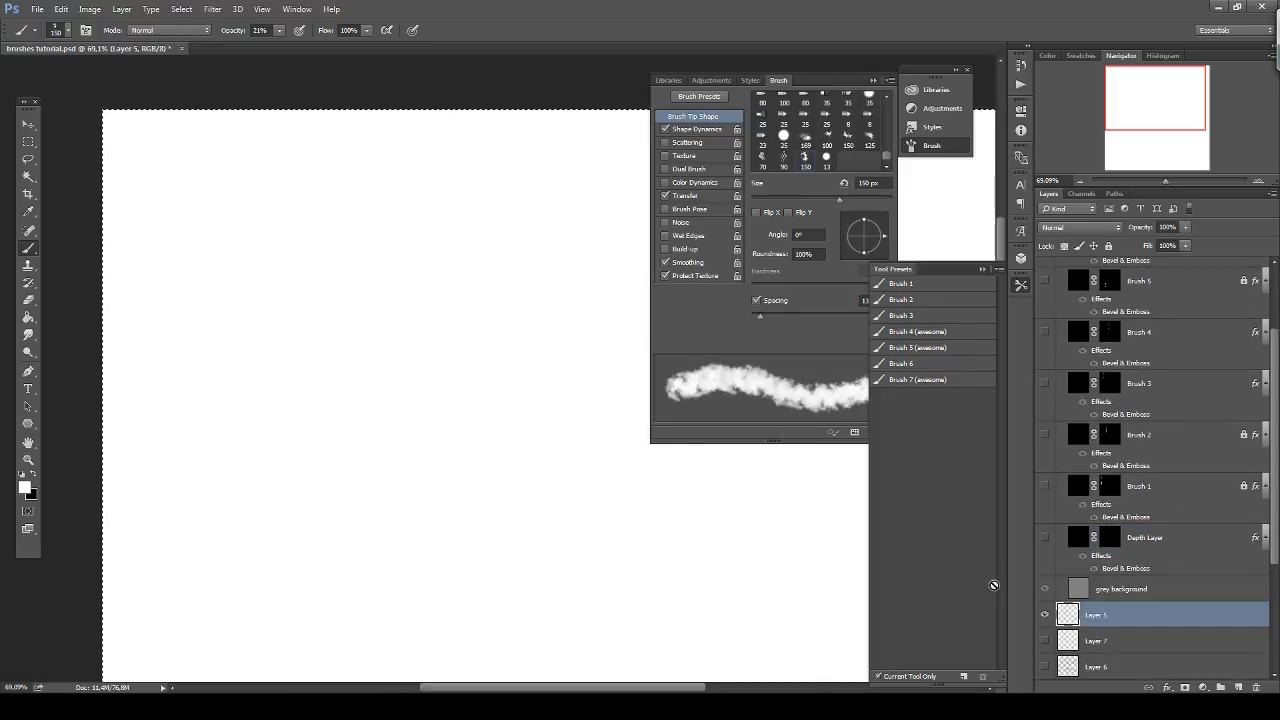
# Collapse the floating Brush and Tool Presets panels to clear the whole canvas area.
pyautogui.scroll(-3, 553, 367)
pyautogui.scroll(-5, 590, 290)
pyautogui.click(874, 80)
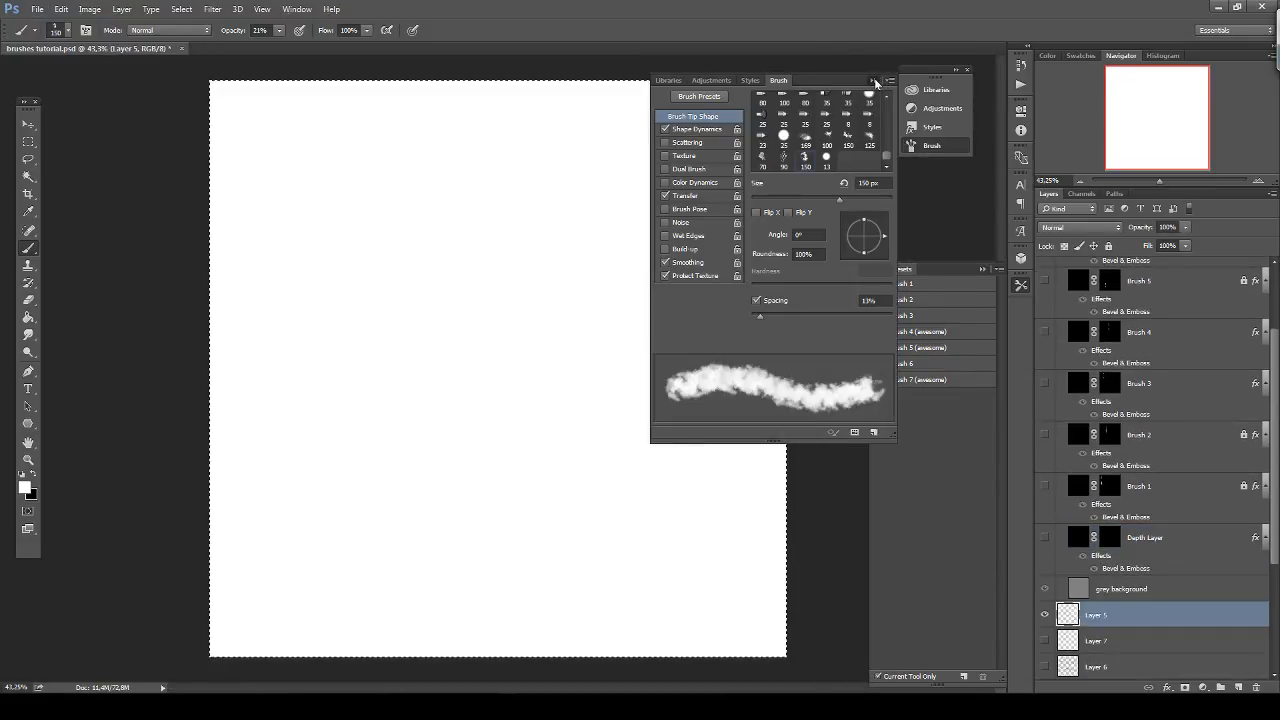
pyautogui.click(874, 80)
pyautogui.click(984, 269)
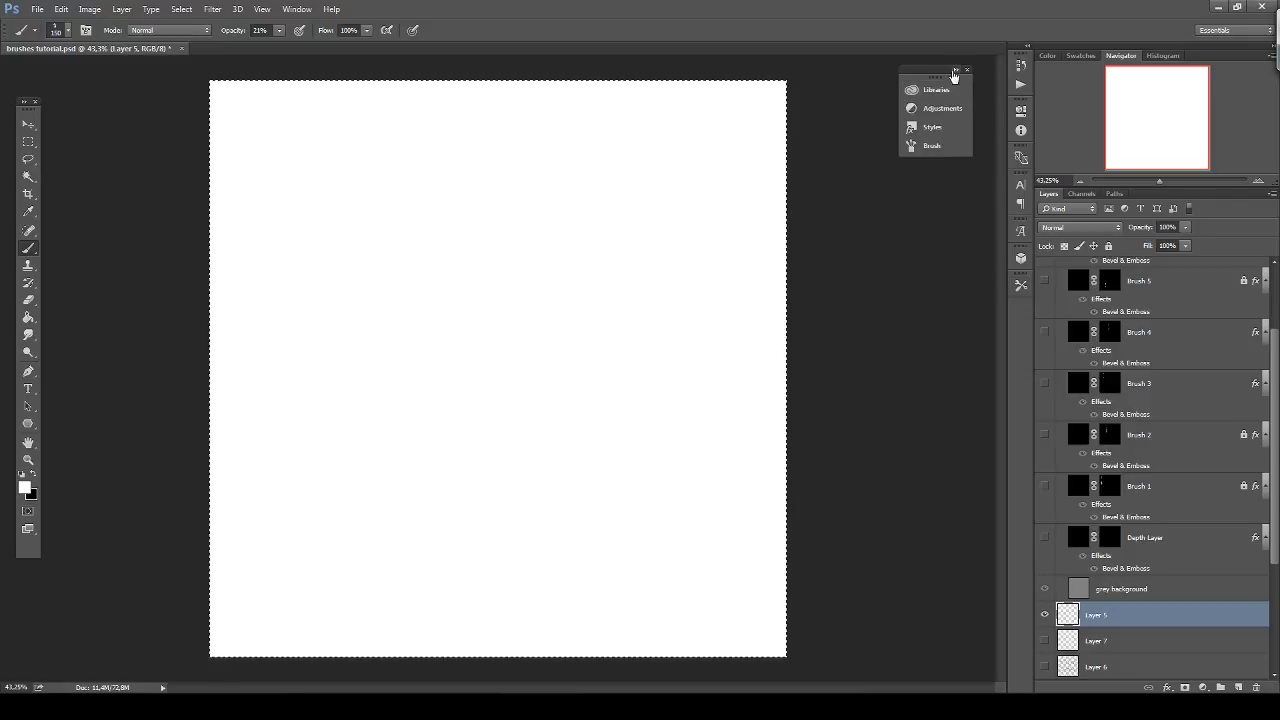
pyautogui.click(955, 70)
pyautogui.click(1132, 74)
# Delete all layers from Layer 7 down to Brush Creation Layer and make Layer 5 active.
pyautogui.scroll(-5, 1152, 540)
pyautogui.click(1152, 459)
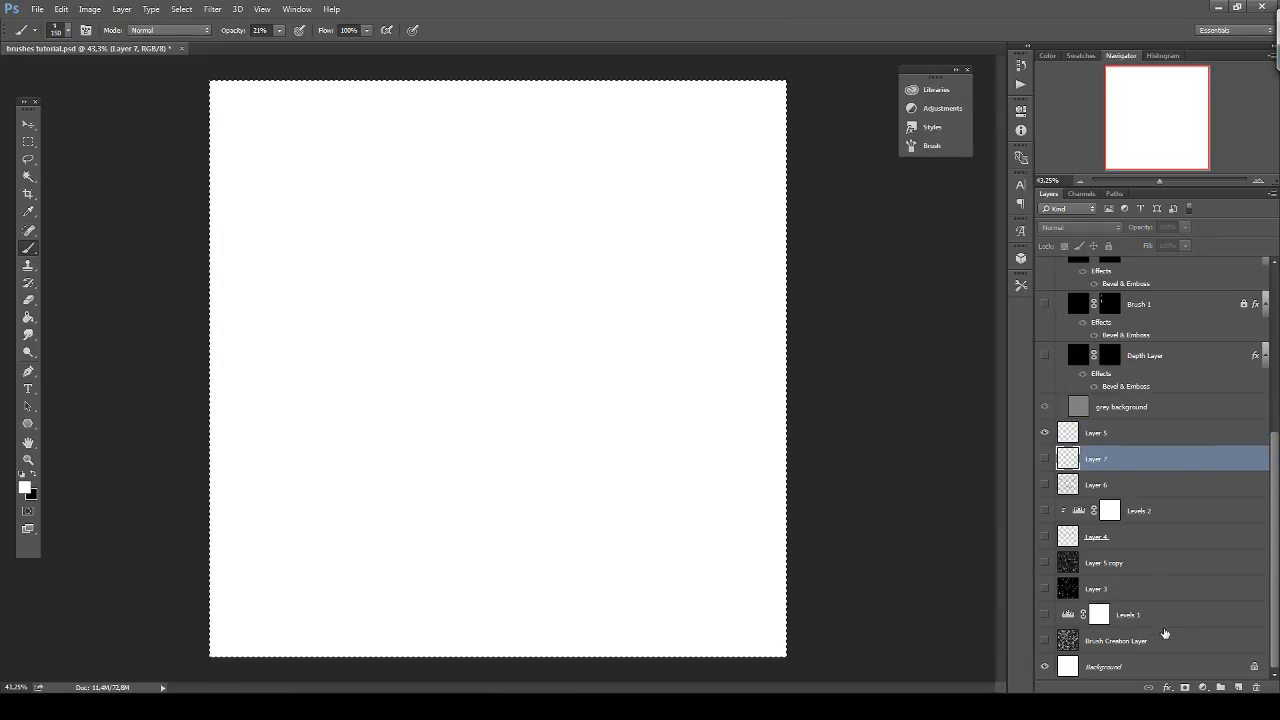
pyautogui.keyDown('shift'); pyautogui.click(1166, 640); pyautogui.keyUp('shift')
pyautogui.moveTo(1166, 640); pyautogui.dragTo(1256, 687)
pyautogui.click(1205, 640)
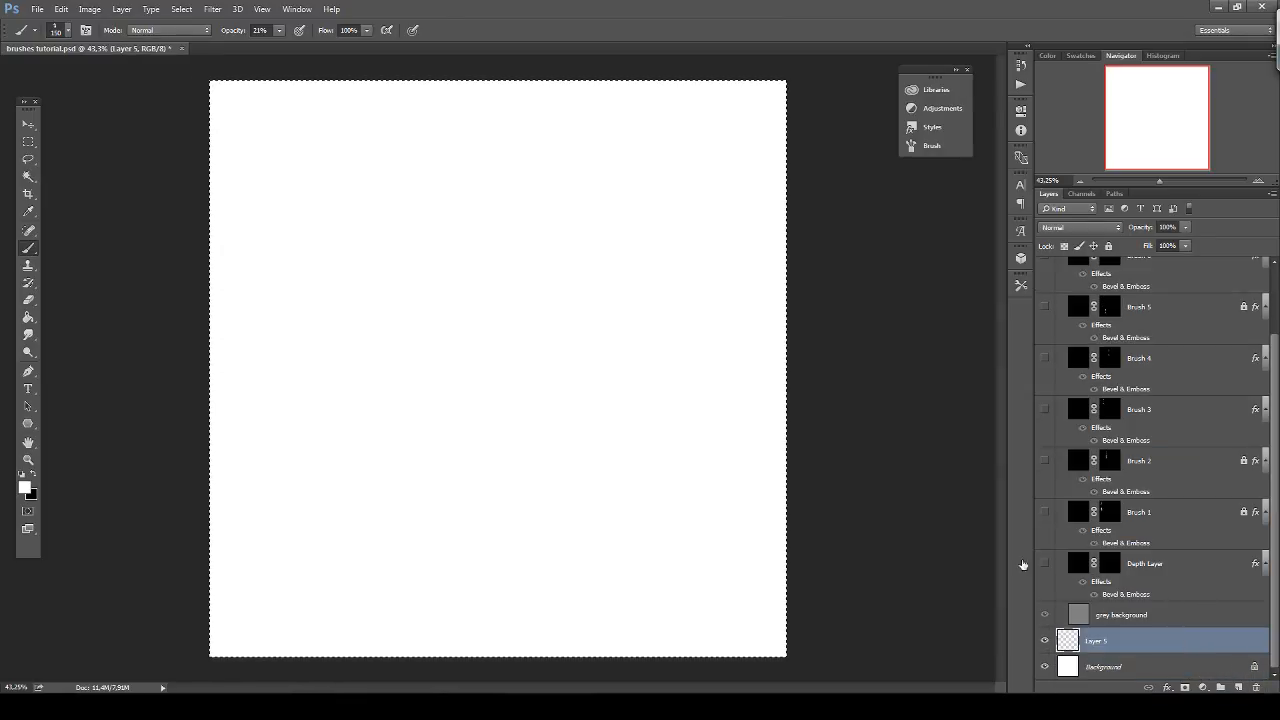
# Swap the colours so black is the foreground, and render Clouds on Layer 5.
pyautogui.scroll(2, 511, 199)
pyautogui.scroll(2, 511, 199)
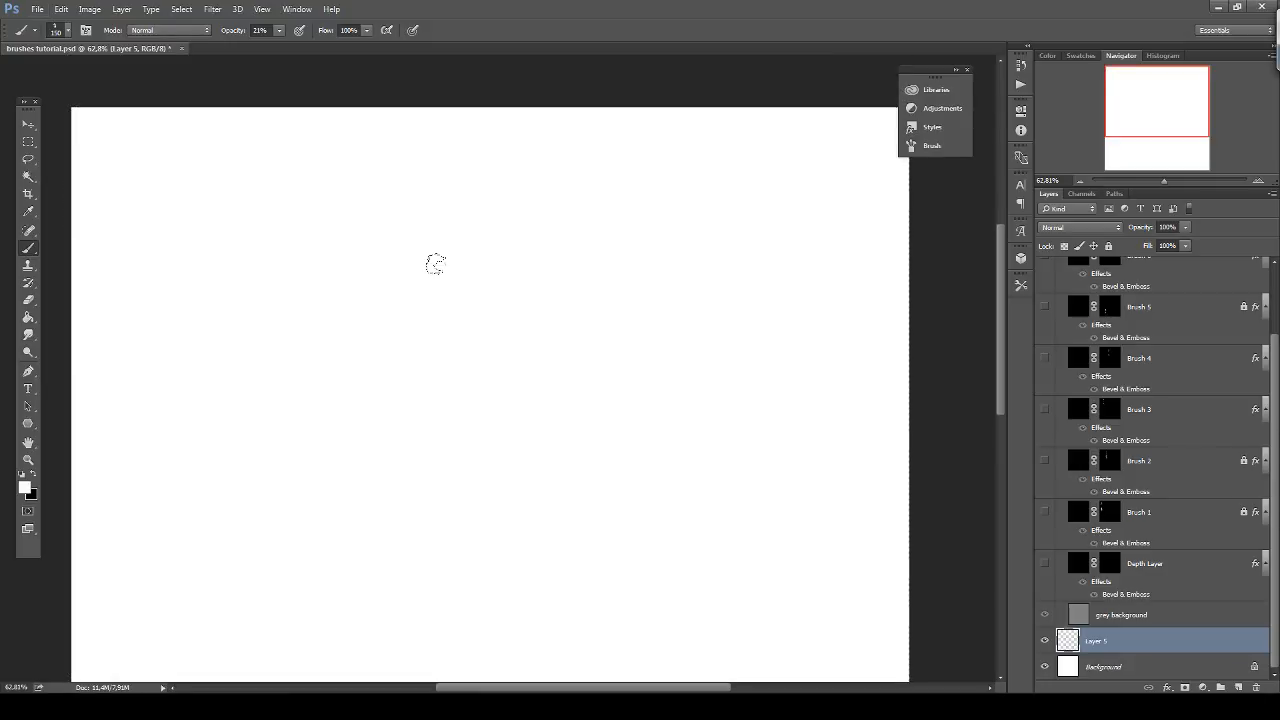
pyautogui.press('x')
pyautogui.click(212, 9)
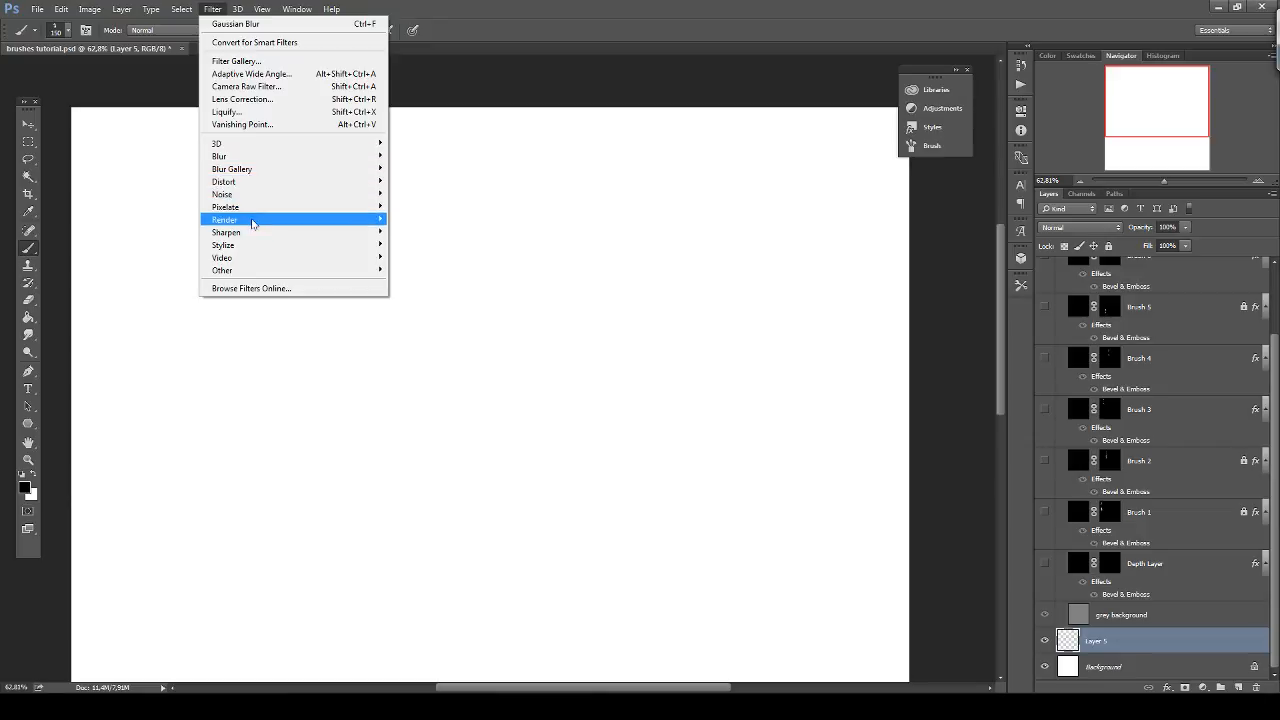
pyautogui.moveTo(253, 223)
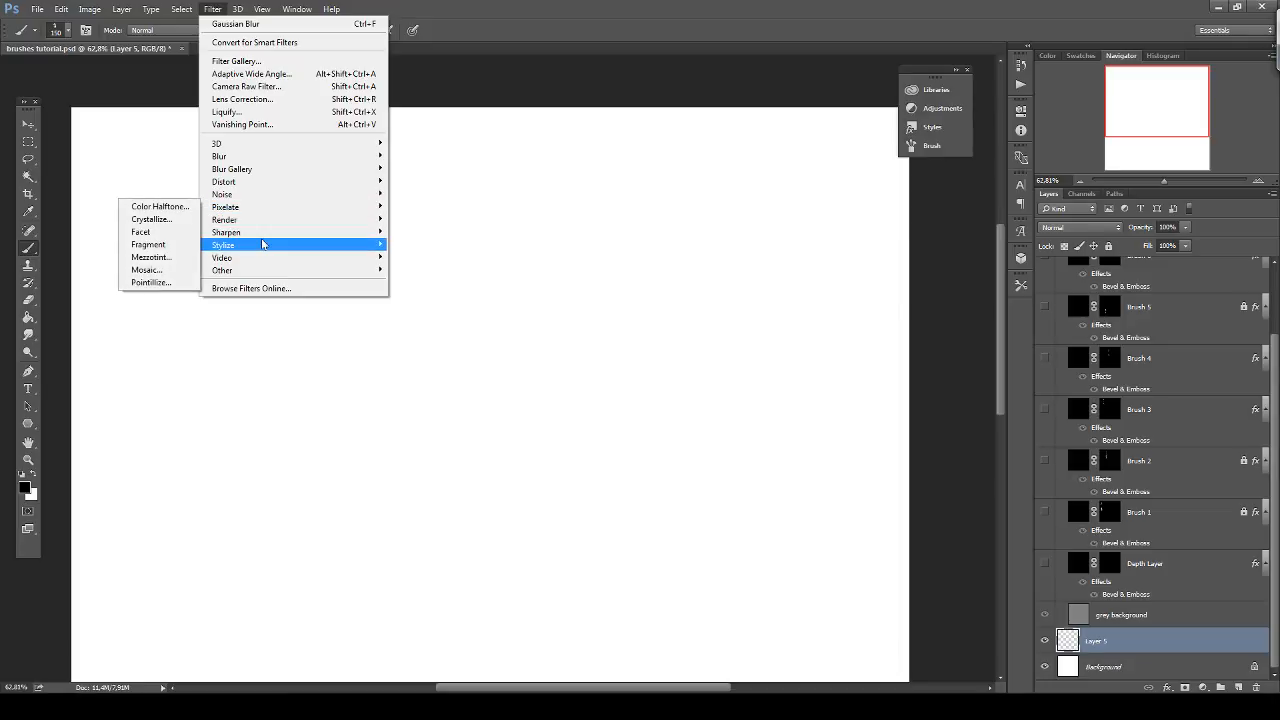
pyautogui.click(145, 263)
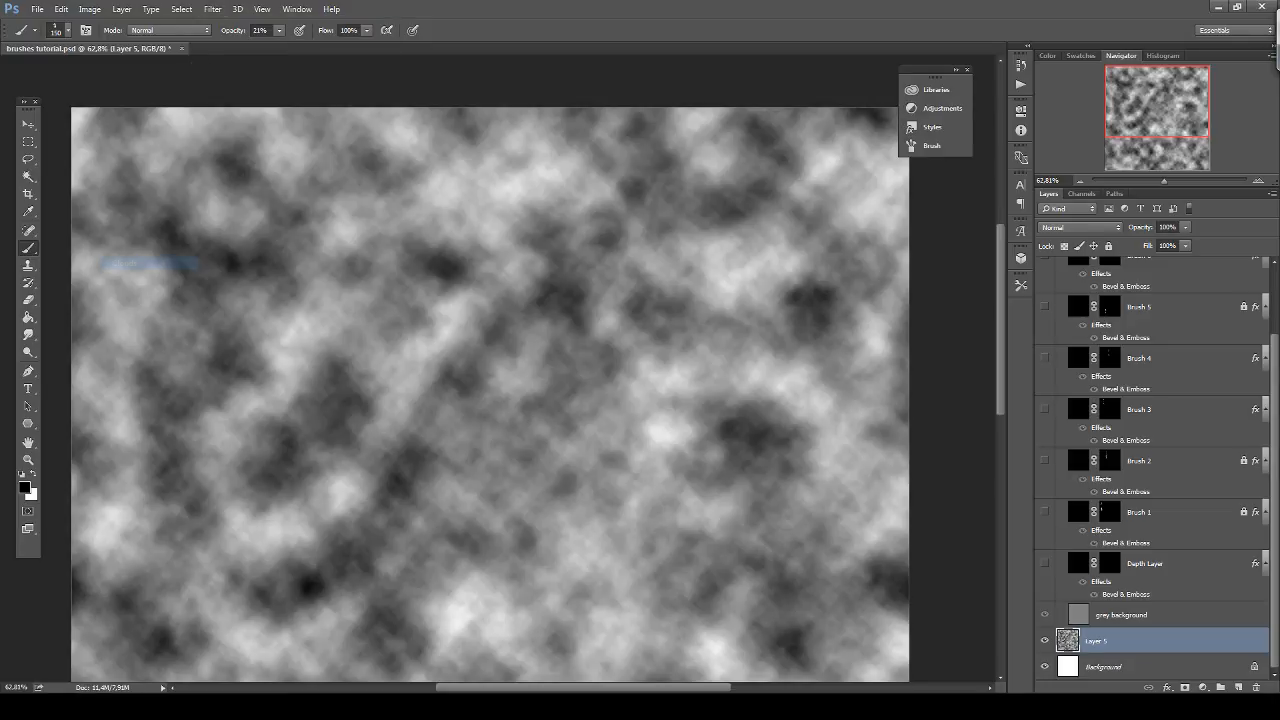
# Apply Glowing Edges from the Filter Gallery to Layer 5 with edge width 3, edge brightness 20 and smoothness 5.
pyautogui.click(212, 9)
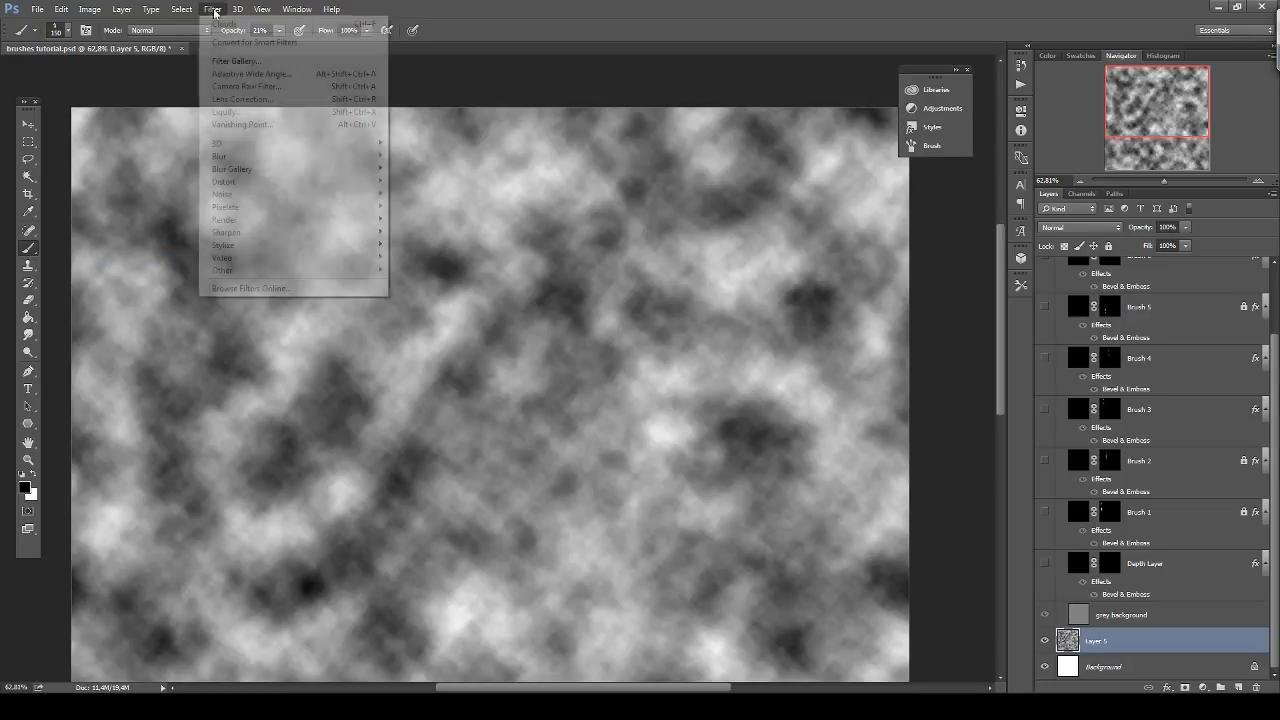
pyautogui.click(238, 62)
pyautogui.click(960, 96)
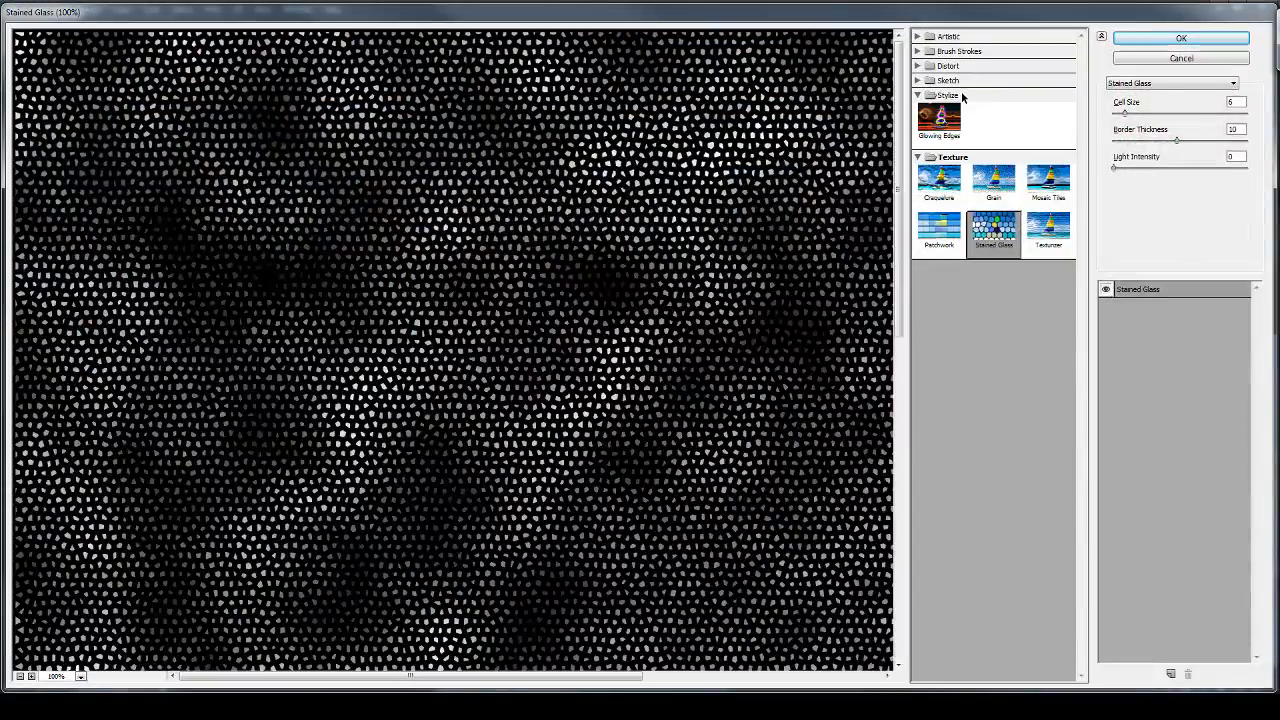
pyautogui.click(939, 120)
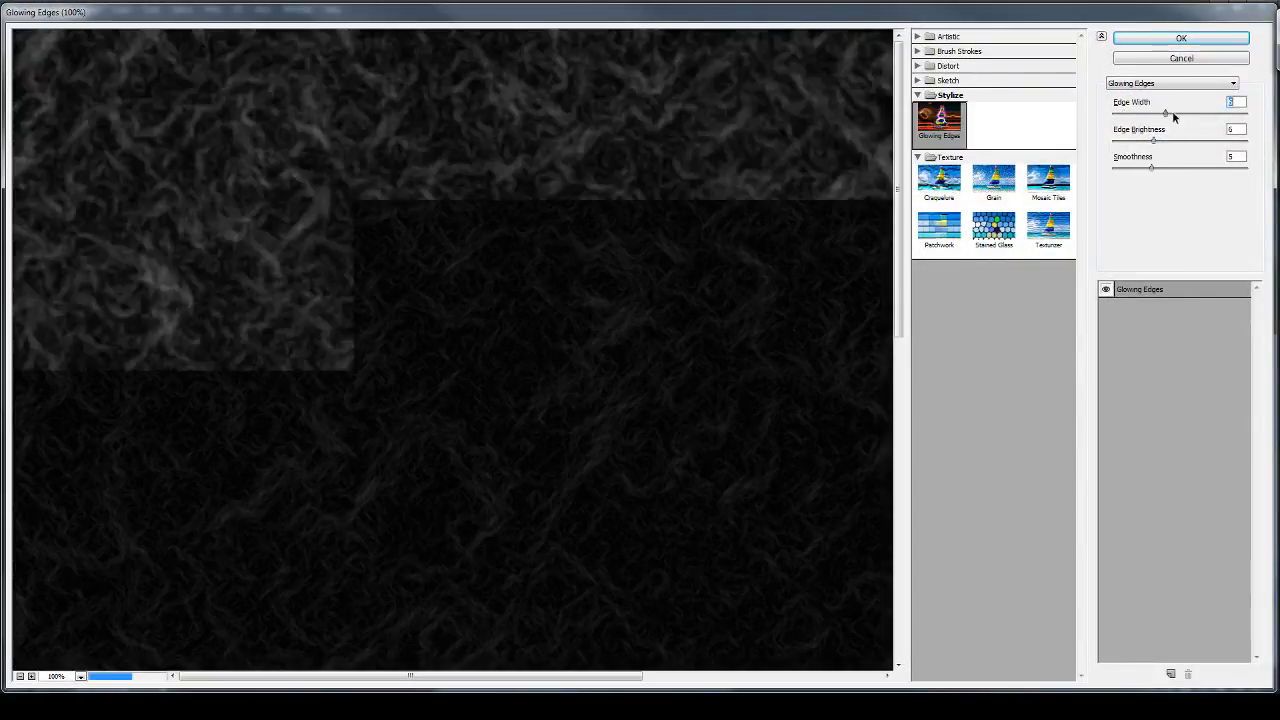
pyautogui.moveTo(1172, 116); pyautogui.dragTo(1135, 112)
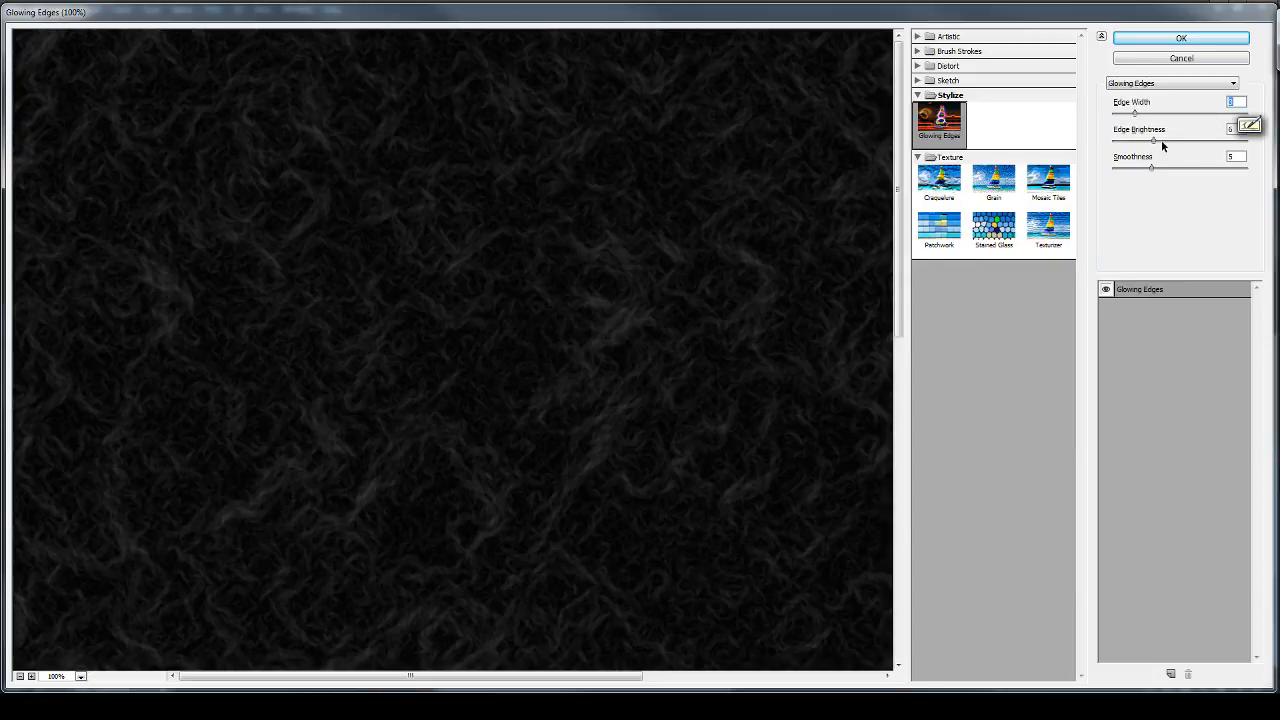
pyautogui.moveTo(1236, 139); pyautogui.dragTo(1248, 140)
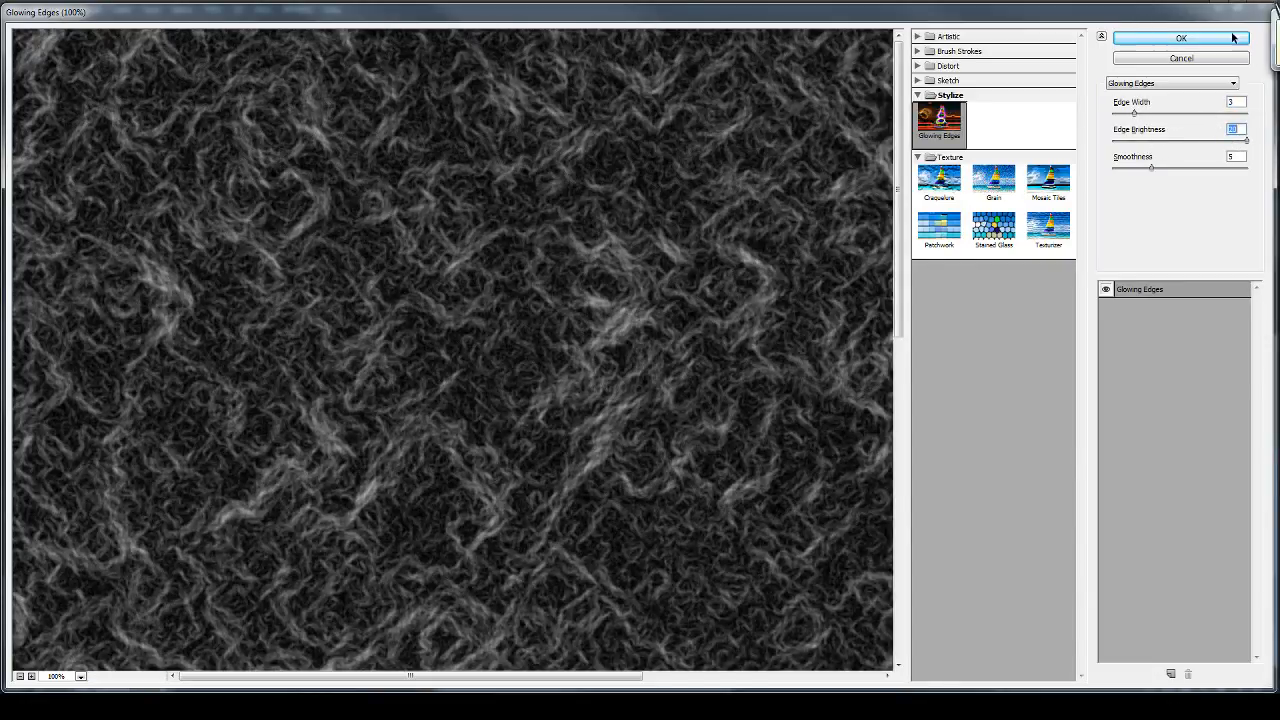
pyautogui.click(1181, 39)
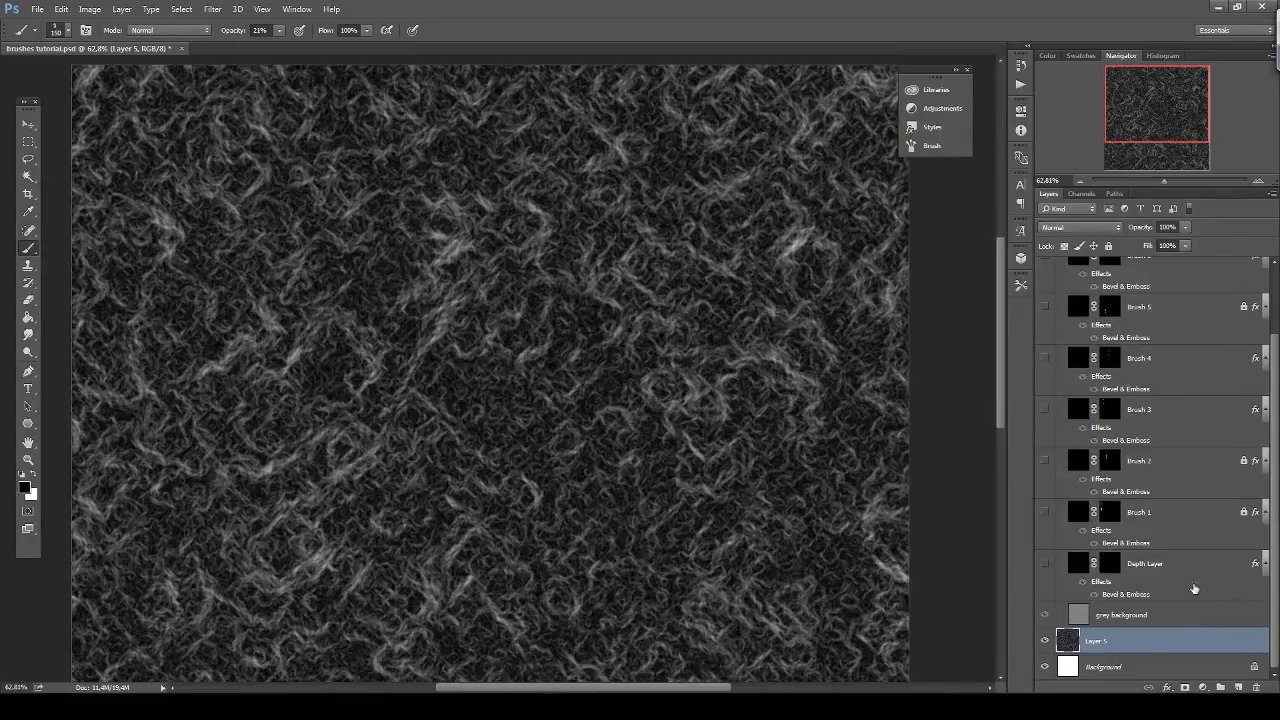
# Duplicate Layer 5 and render Difference Clouds on the copy.
pyautogui.hotkey('ctrl', 'j')
pyautogui.hotkey('ctrl', 'f')
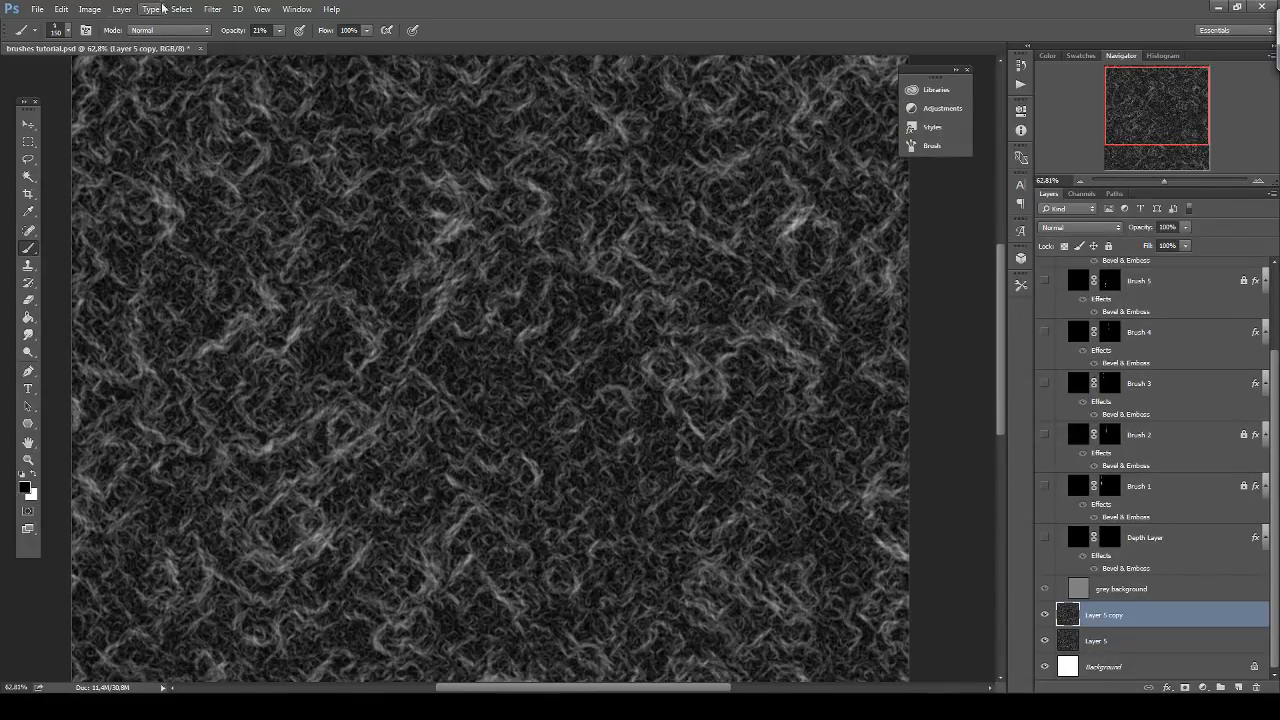
pyautogui.click(234, 10)
pyautogui.moveTo(212, 10)
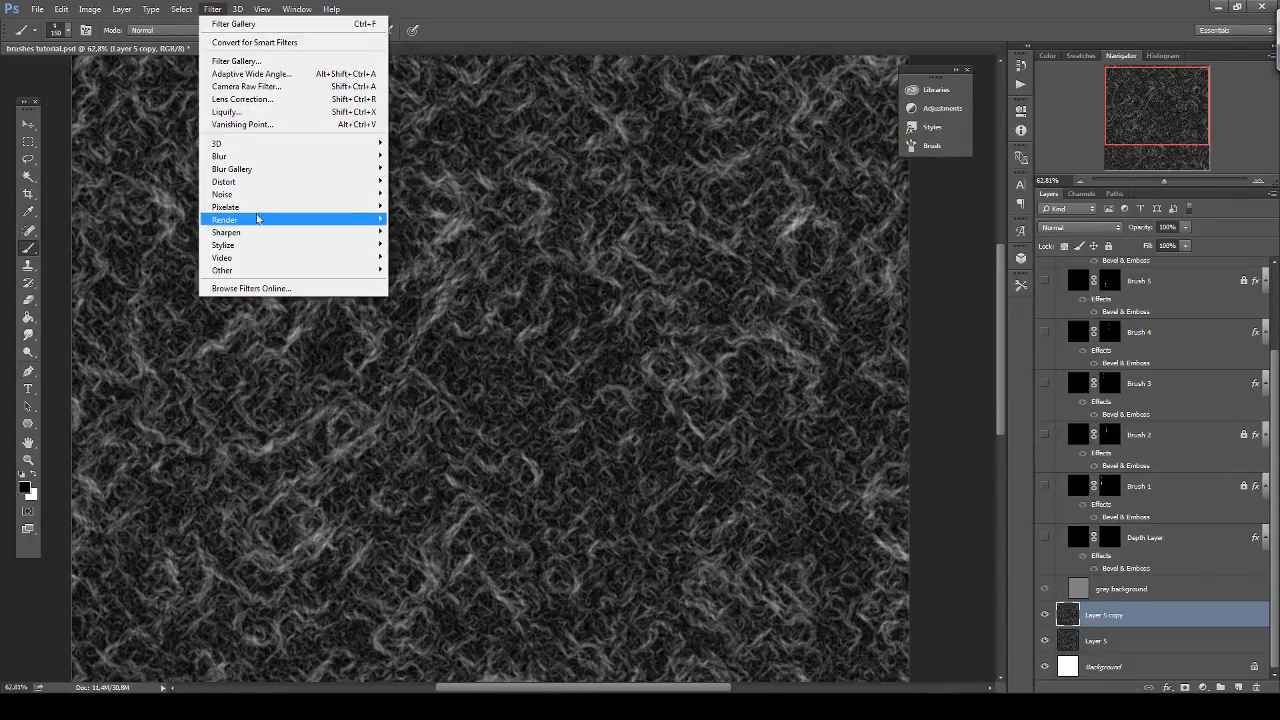
pyautogui.moveTo(226, 219)
pyautogui.click(143, 275)
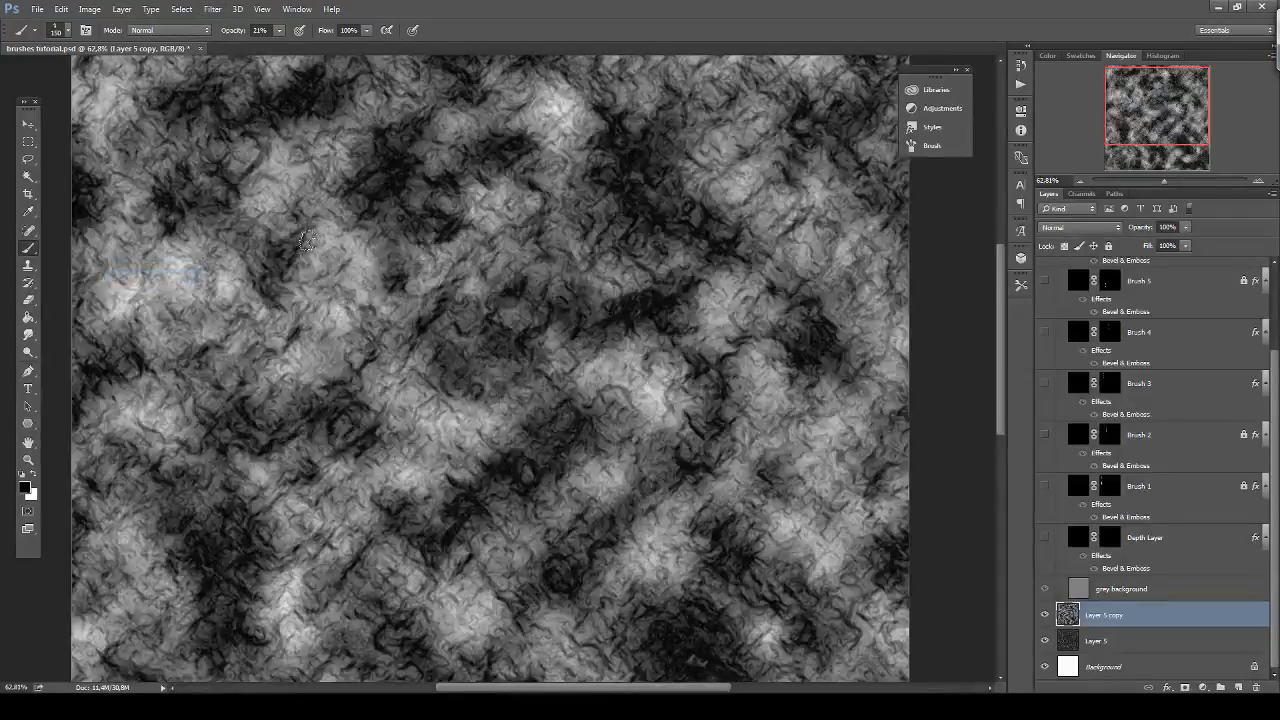
# Try successive blend modes on Layer 5 copy and set it to Color Dodge.
pyautogui.click(1101, 229)
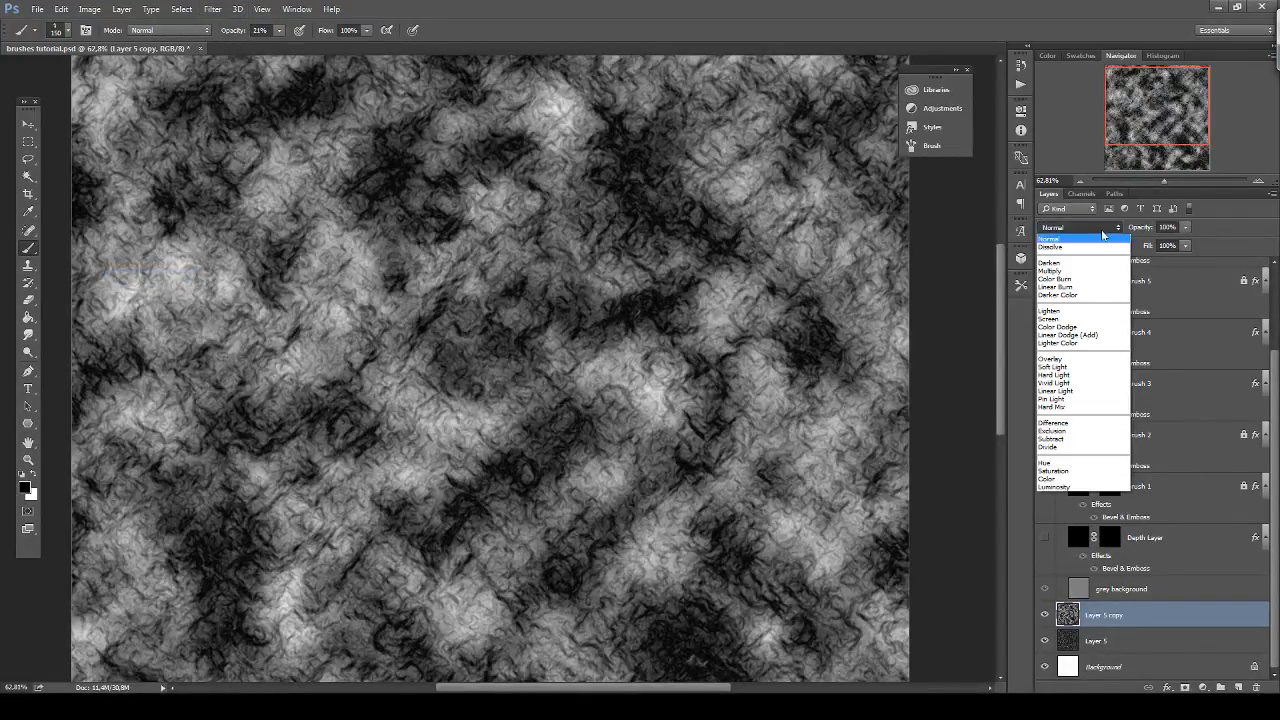
pyautogui.click(1090, 249)
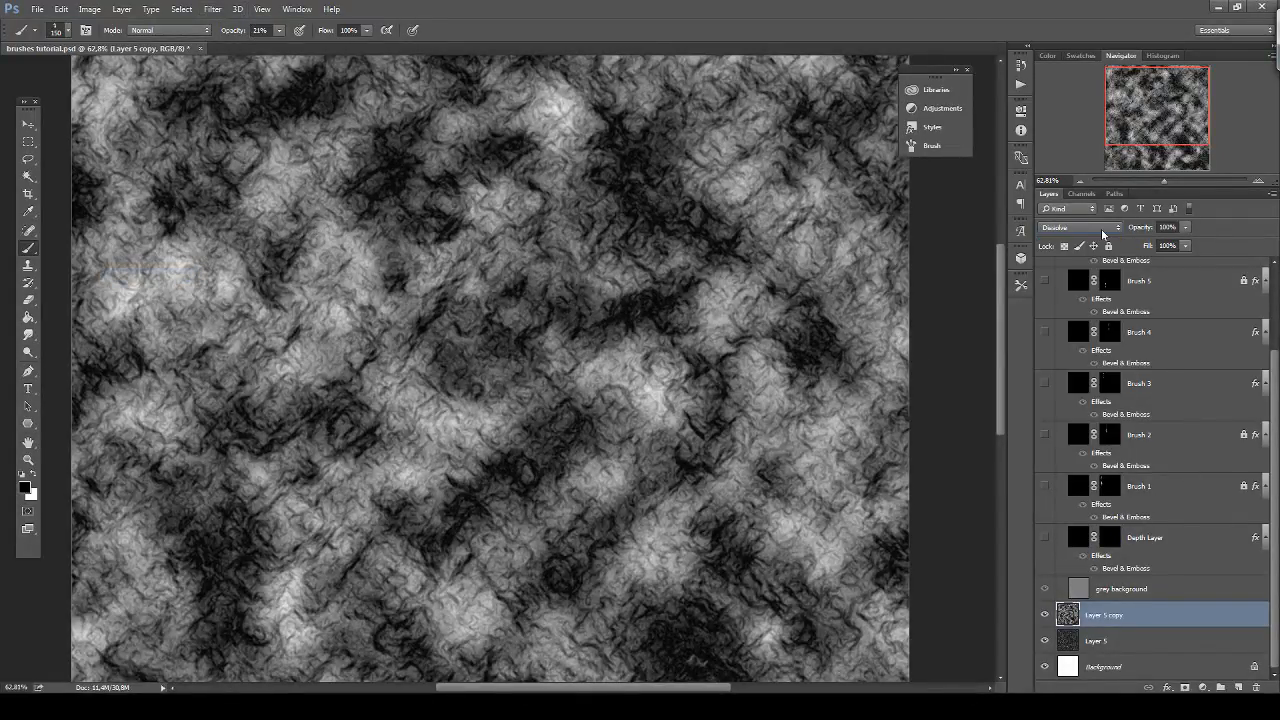
pyautogui.scroll(-2, 1101, 229)
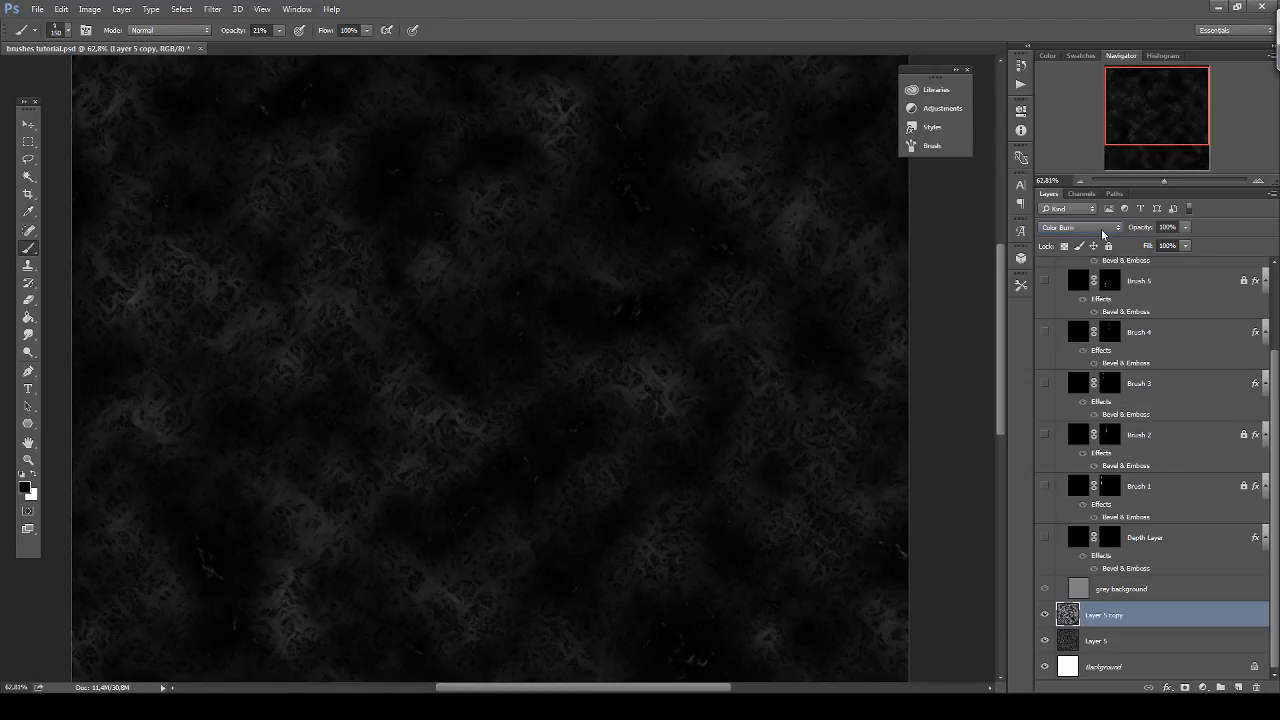
pyautogui.scroll(-4, 1103, 233)
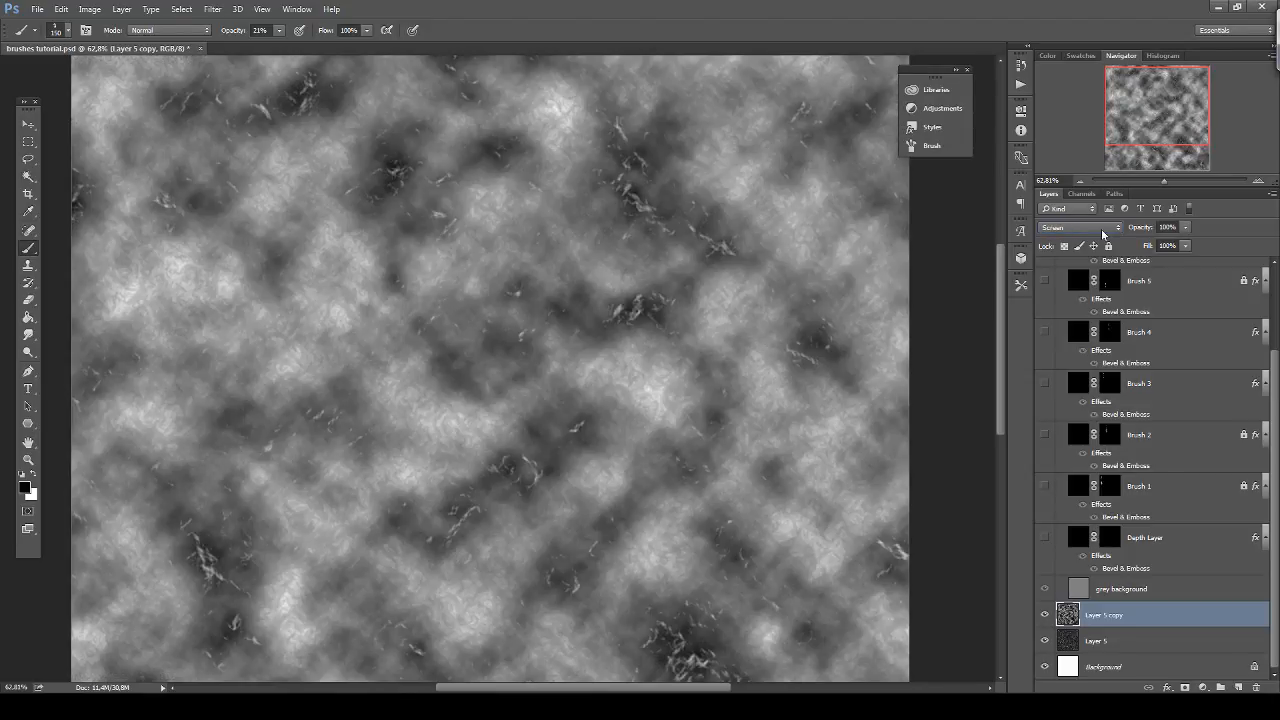
pyautogui.scroll(-1, 1103, 233)
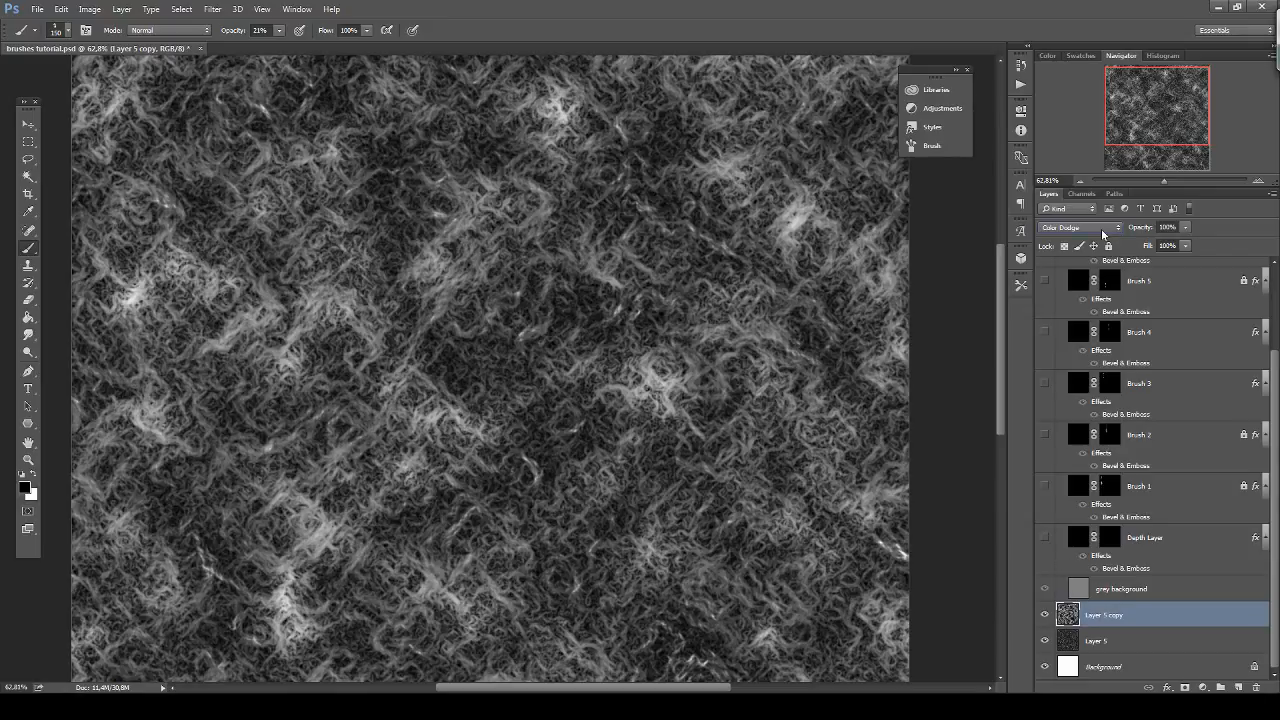
# Merge Layer 5 copy and Layer 5 into one layer.
pyautogui.keyDown('shift'); pyautogui.click(1148, 639); pyautogui.keyUp('shift')
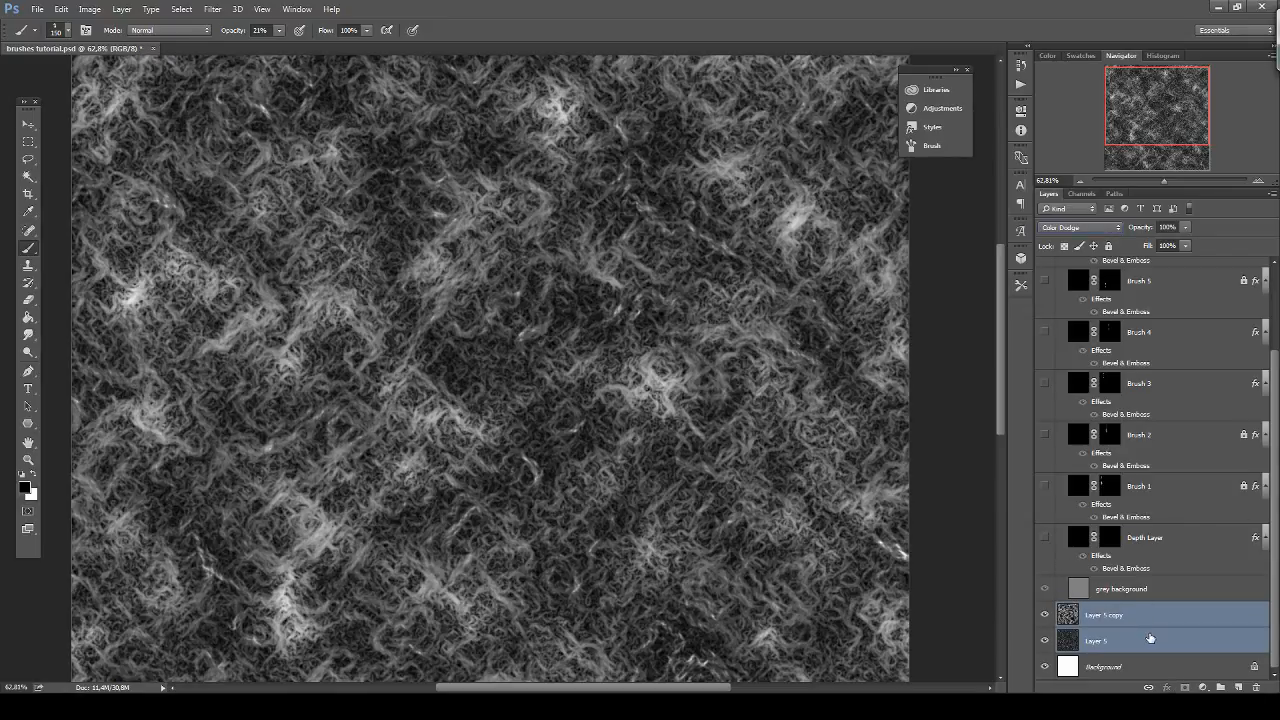
pyautogui.rightClick(1148, 614)
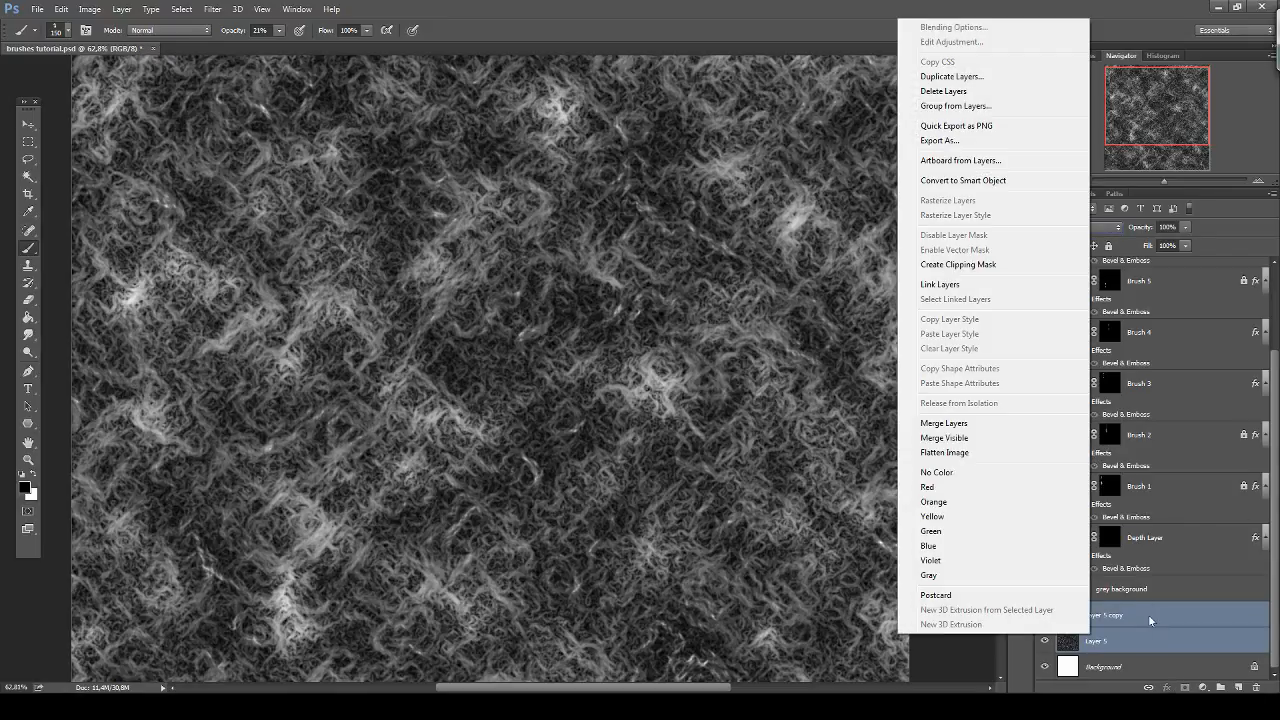
pyautogui.click(975, 414)
# Add a new layer above the merged texture and render Clouds on it.
pyautogui.click(1238, 686)
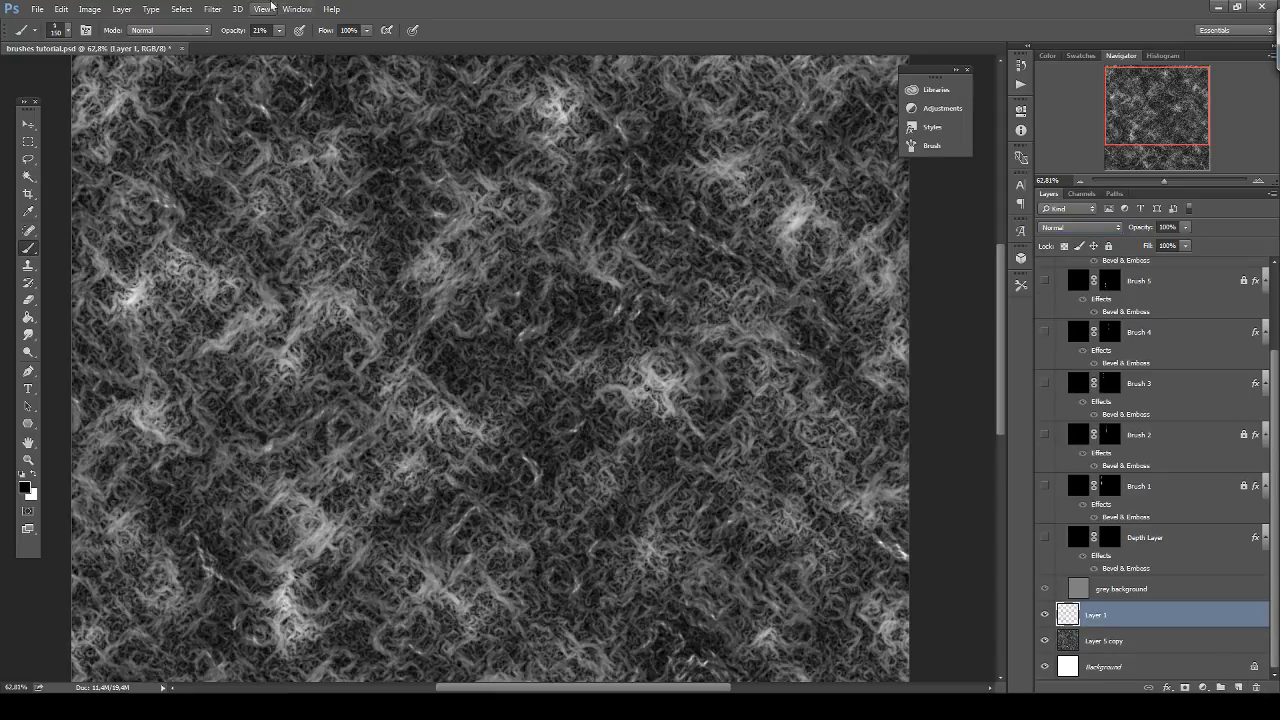
pyautogui.click(212, 9)
pyautogui.moveTo(270, 219)
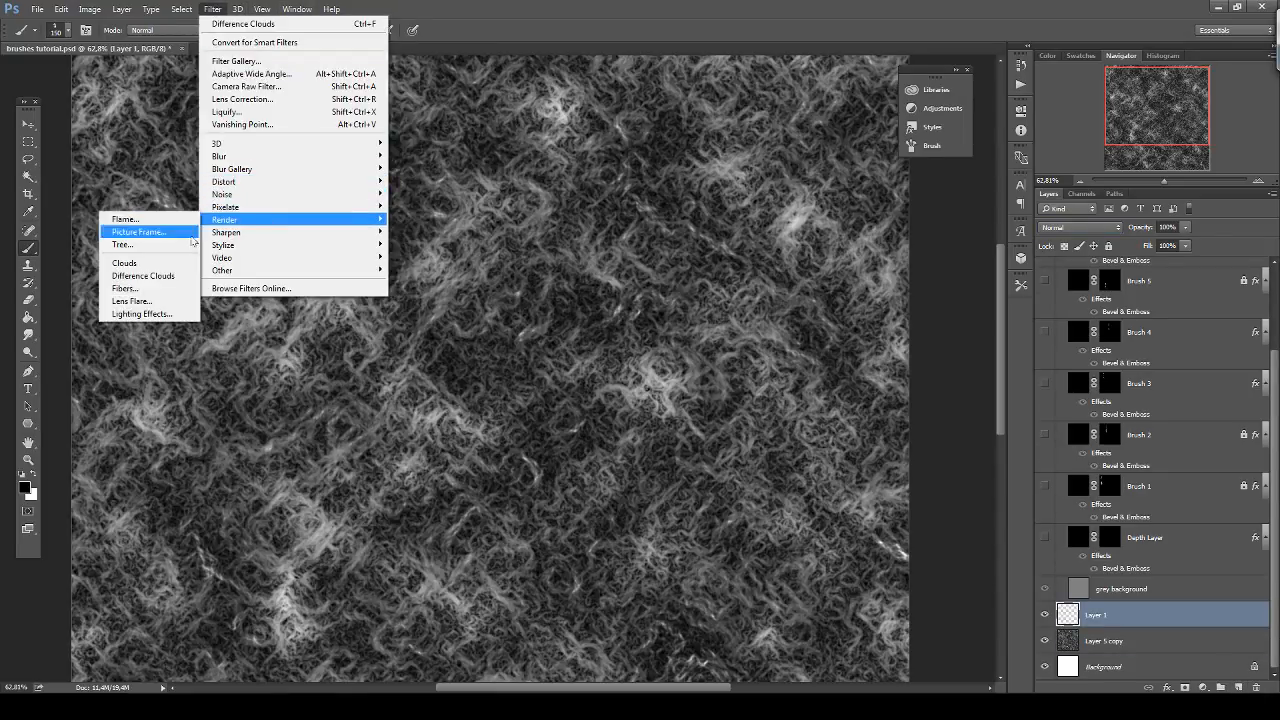
pyautogui.click(150, 263)
# Render Difference Clouds on Layer 1 and repeat the filter six more times.
pyautogui.click(212, 9)
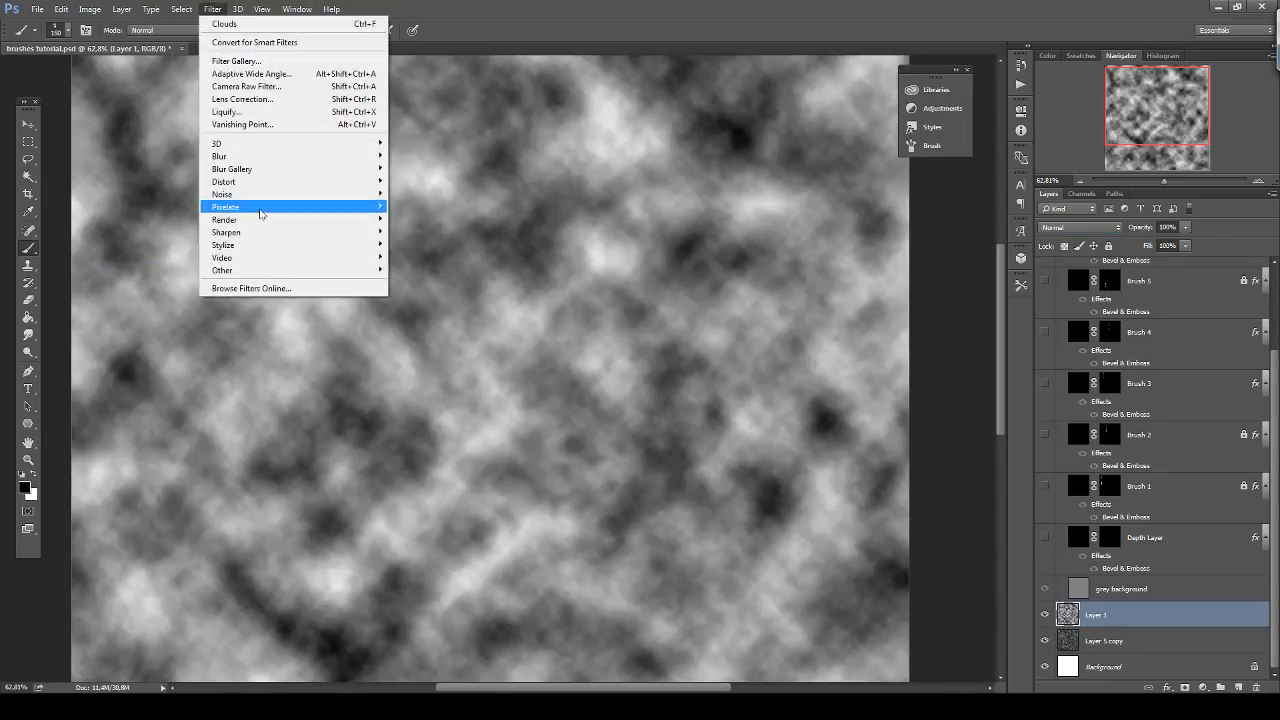
pyautogui.moveTo(262, 220)
pyautogui.click(150, 275)
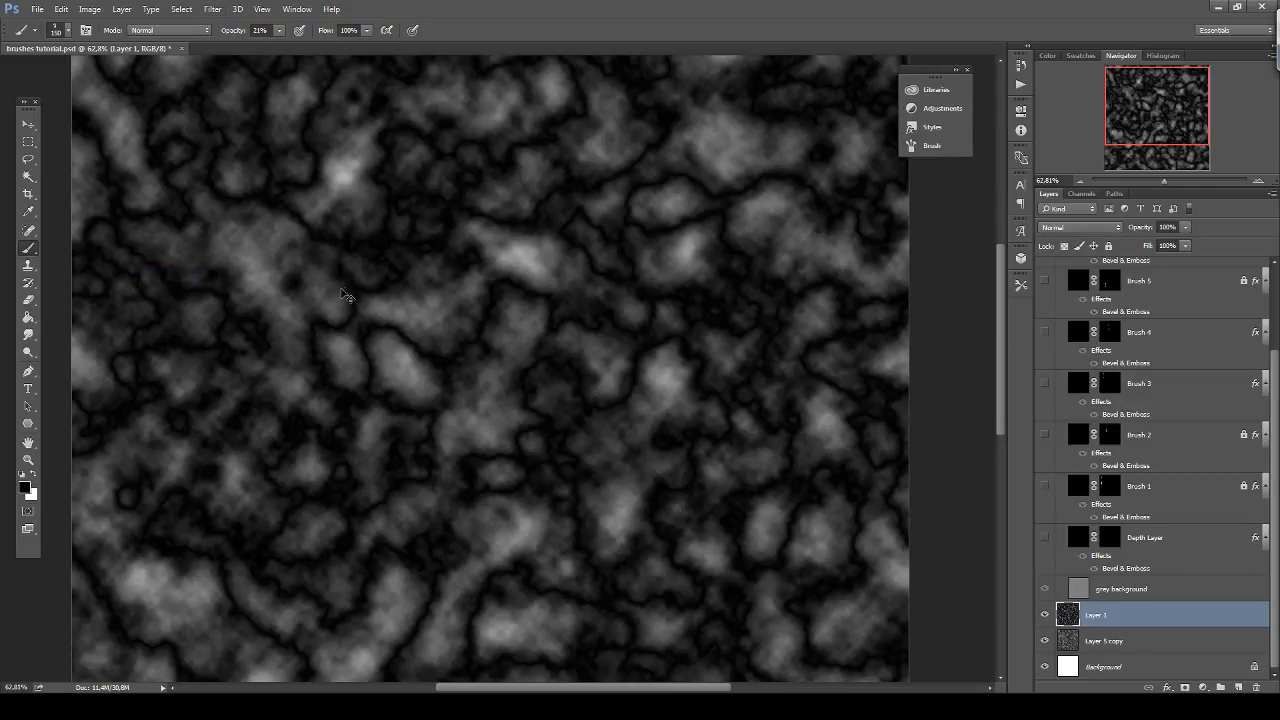
pyautogui.hotkey('ctrl', 'f')
pyautogui.hotkey('ctrl', 'f')
pyautogui.hotkey('ctrl', 'f')
pyautogui.hotkey('ctrl', 'f')
pyautogui.hotkey('ctrl', 'f')
pyautogui.hotkey('ctrl', 'f')
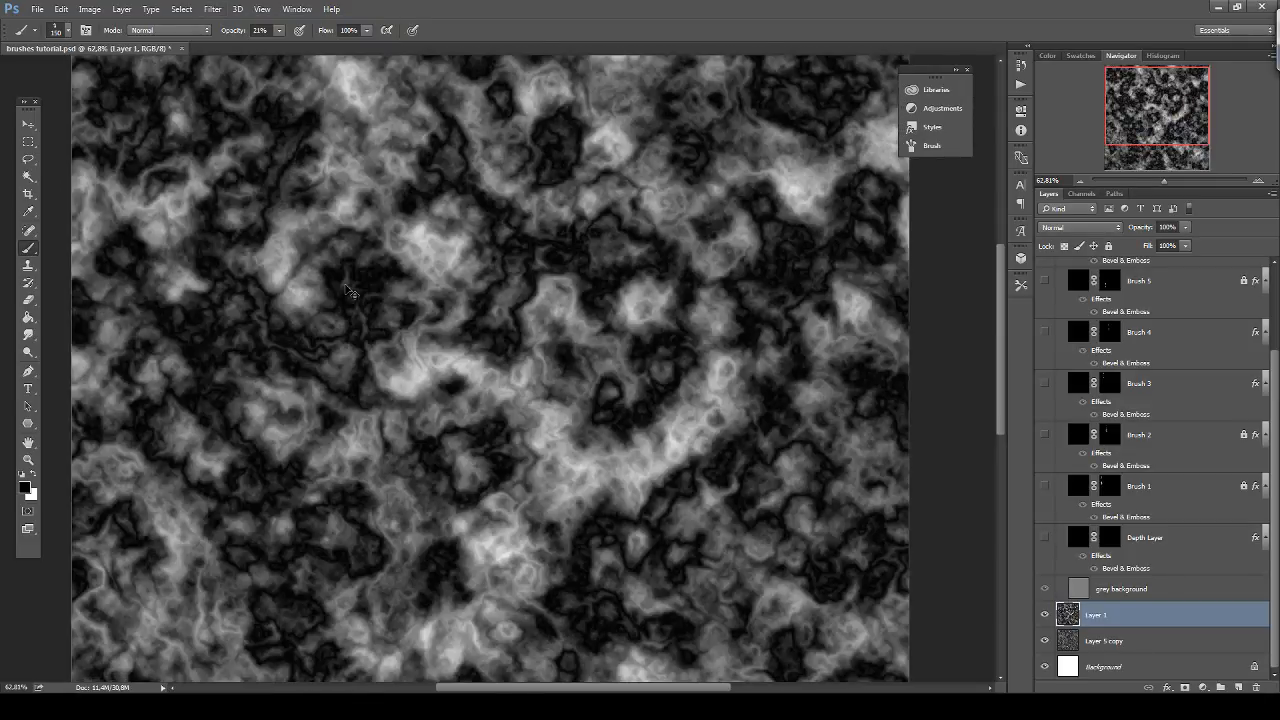
# Scale Layer 1 up to about 255% around its centre, and reapply Difference Clouds.
pyautogui.scroll(-6, 532, 249)
pyautogui.scroll(2, 590, 206)
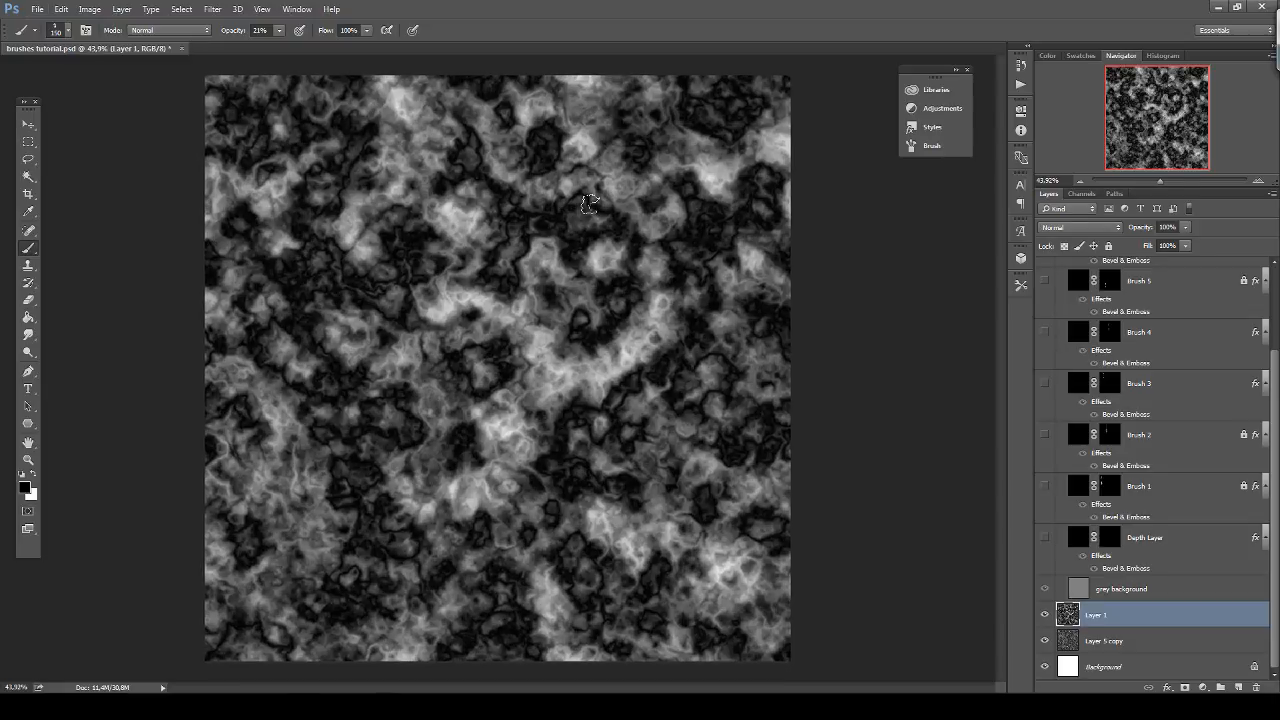
pyautogui.scroll(-4, 590, 204)
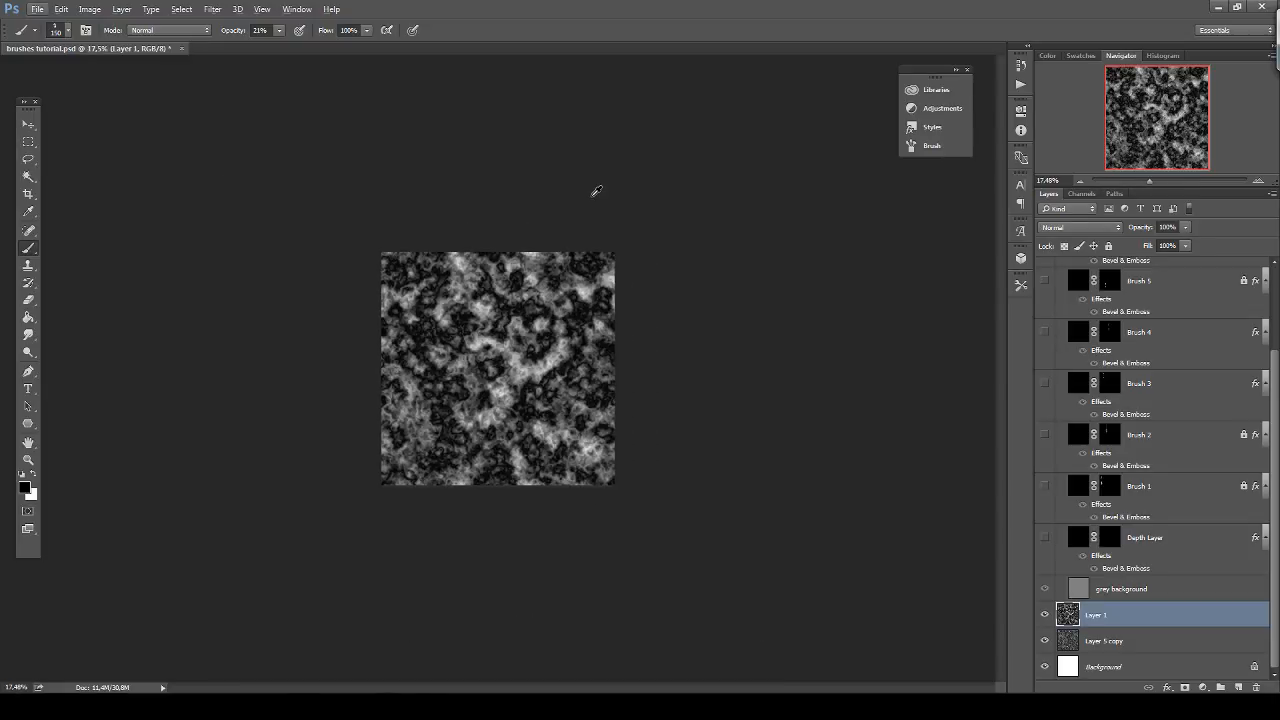
pyautogui.hotkey('ctrl', 't')
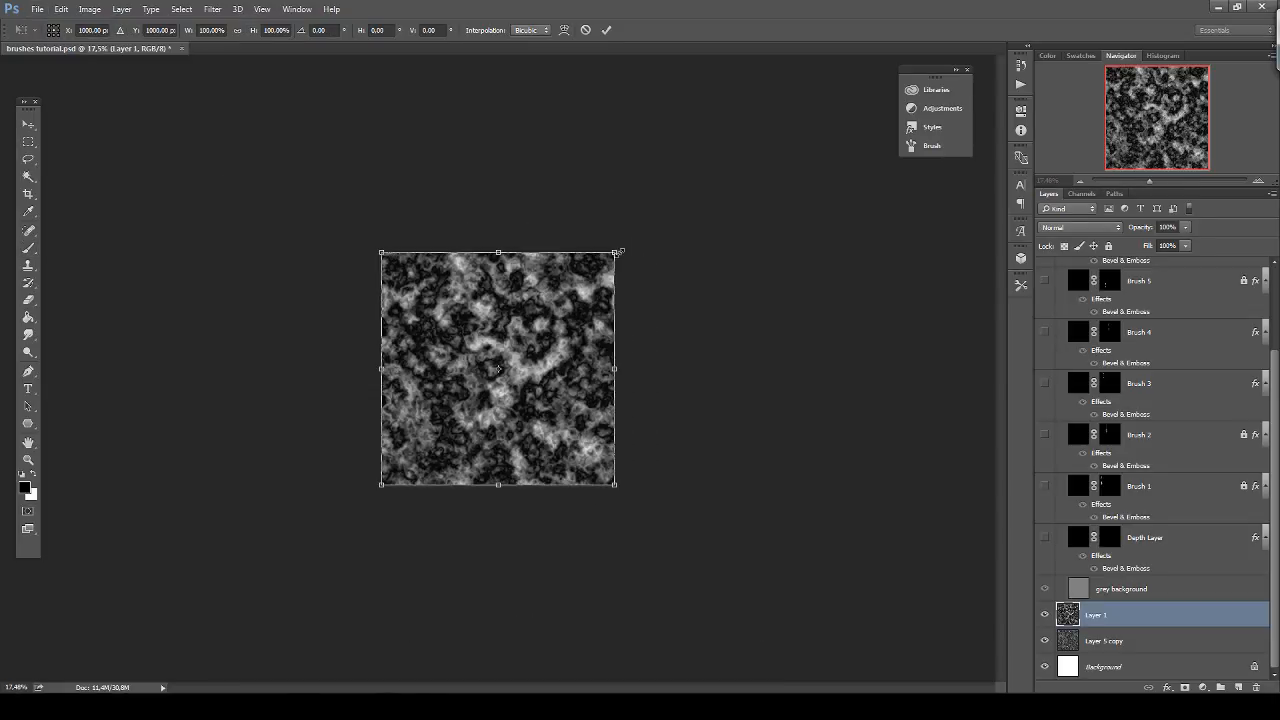
pyautogui.moveTo(617, 253); pyautogui.dragTo(849, 125)
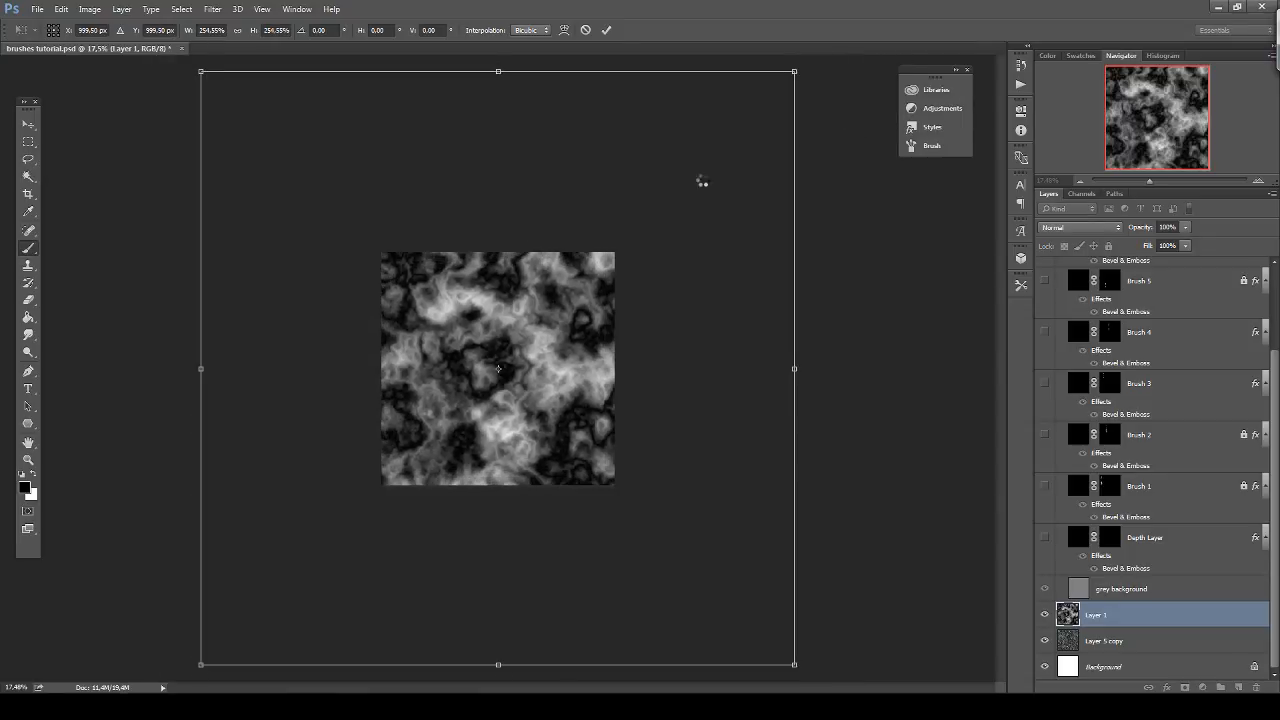
pyautogui.scroll(4, 586, 323)
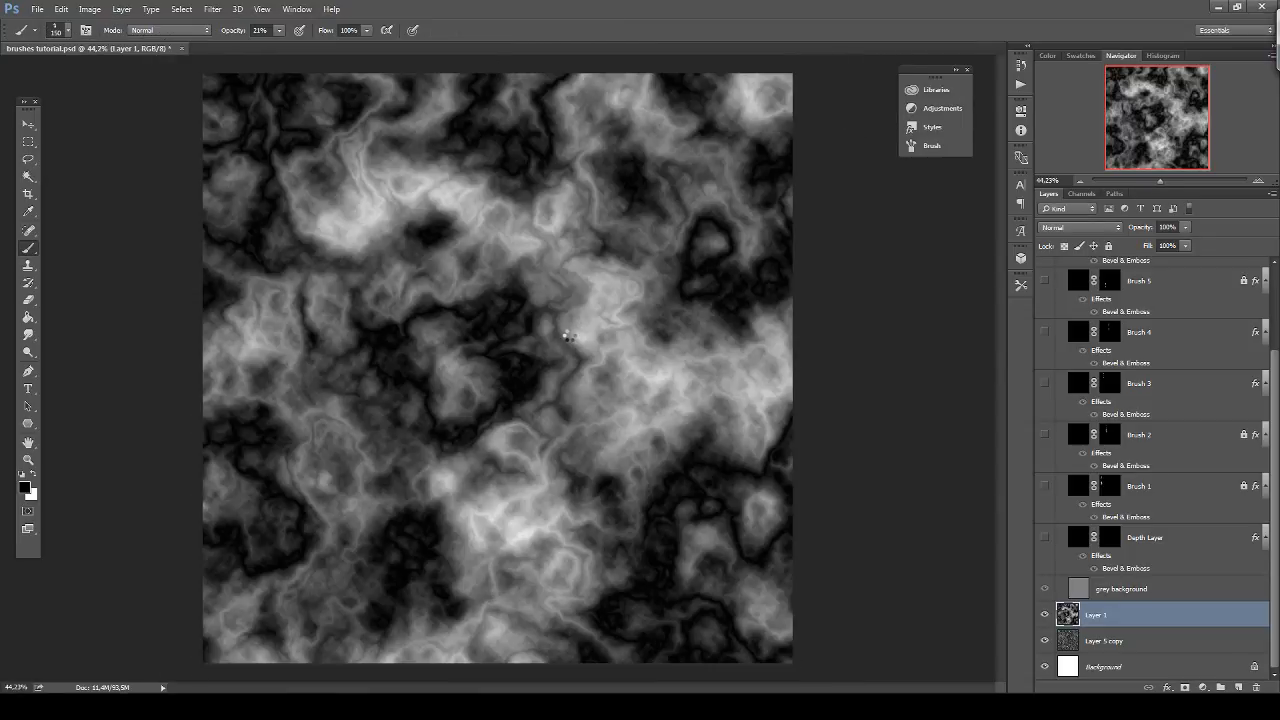
pyautogui.hotkey('ctrl', 'f')
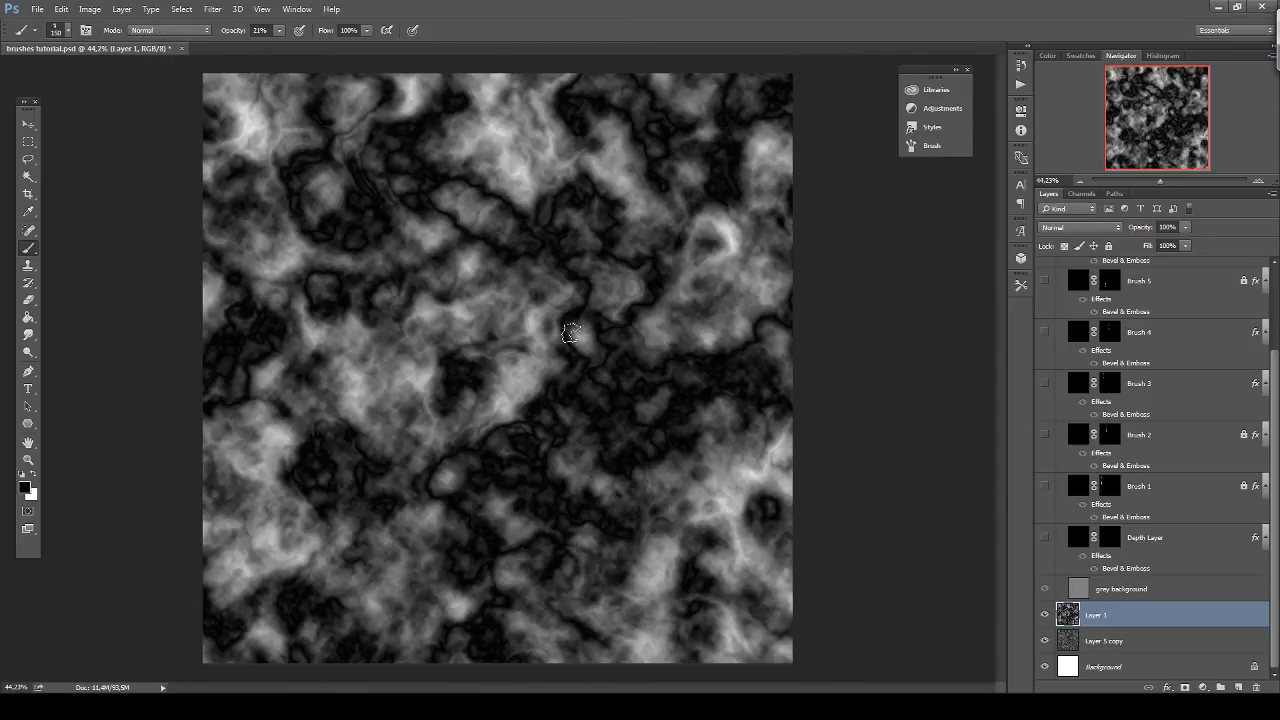
# Reapply Difference Clouds to Layer 1, undo that pass, and run the filter again.
pyautogui.hotkey('ctrl', 'f')
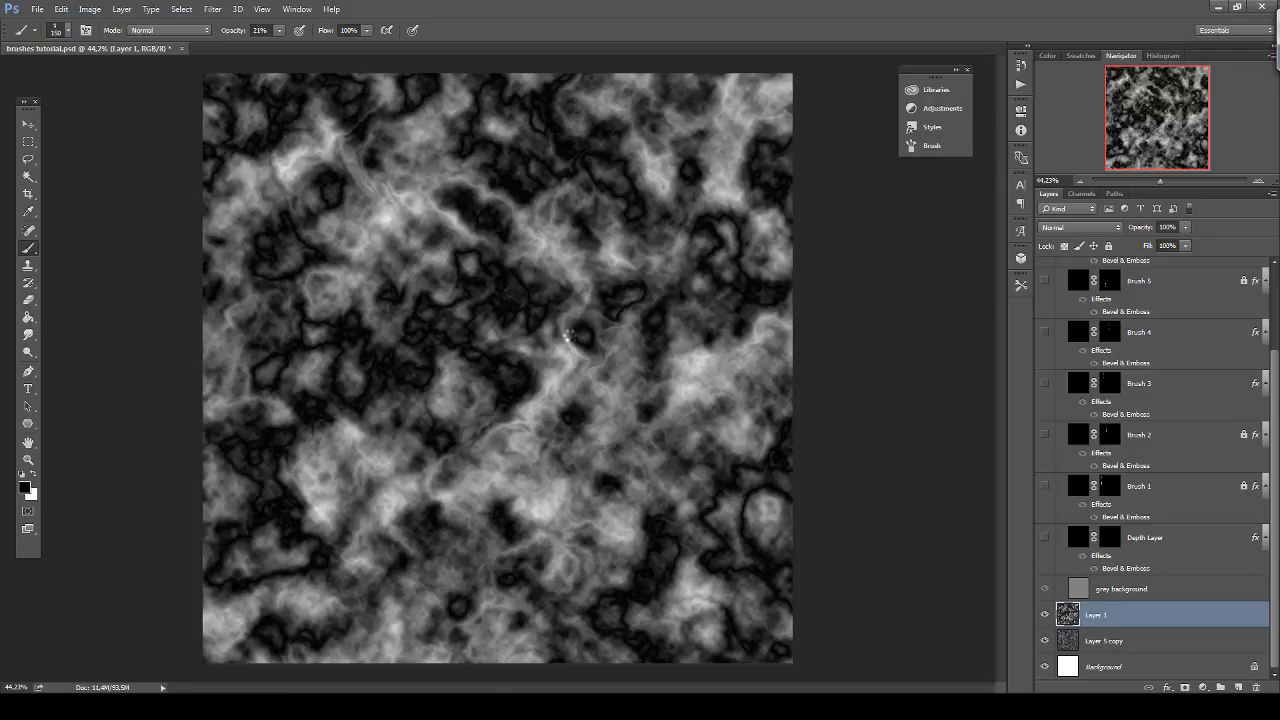
pyautogui.hotkey('ctrl', 'alt', 'z')
pyautogui.hotkey('ctrl', 'f')
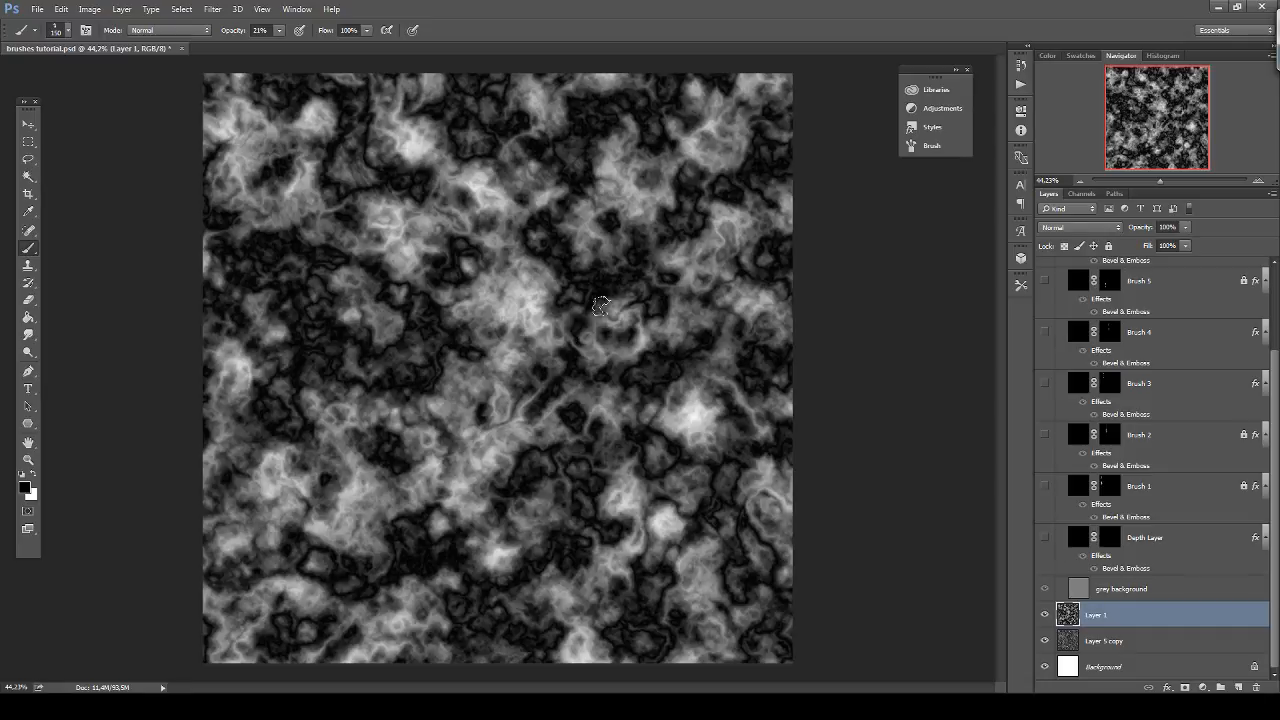
# Cycle Layer 1 through the blend modes over the texture below and settle on Difference.
pyautogui.click(1052, 228)
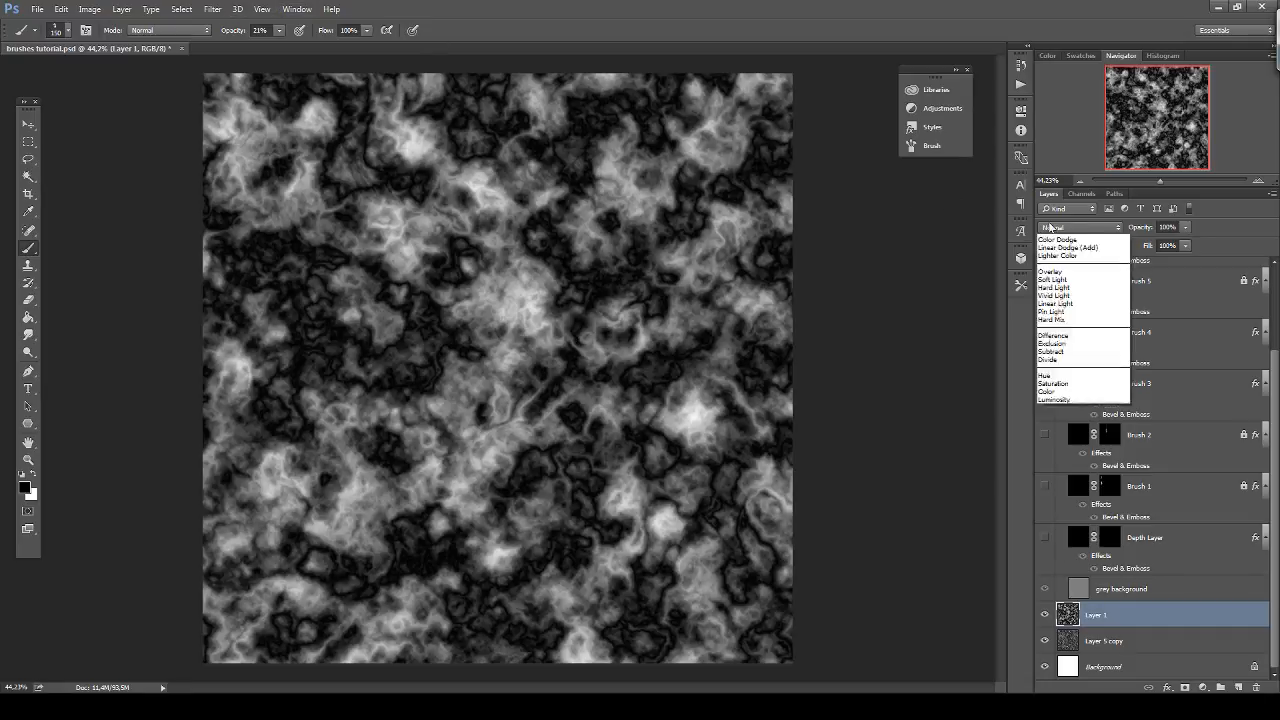
pyautogui.click(1062, 260)
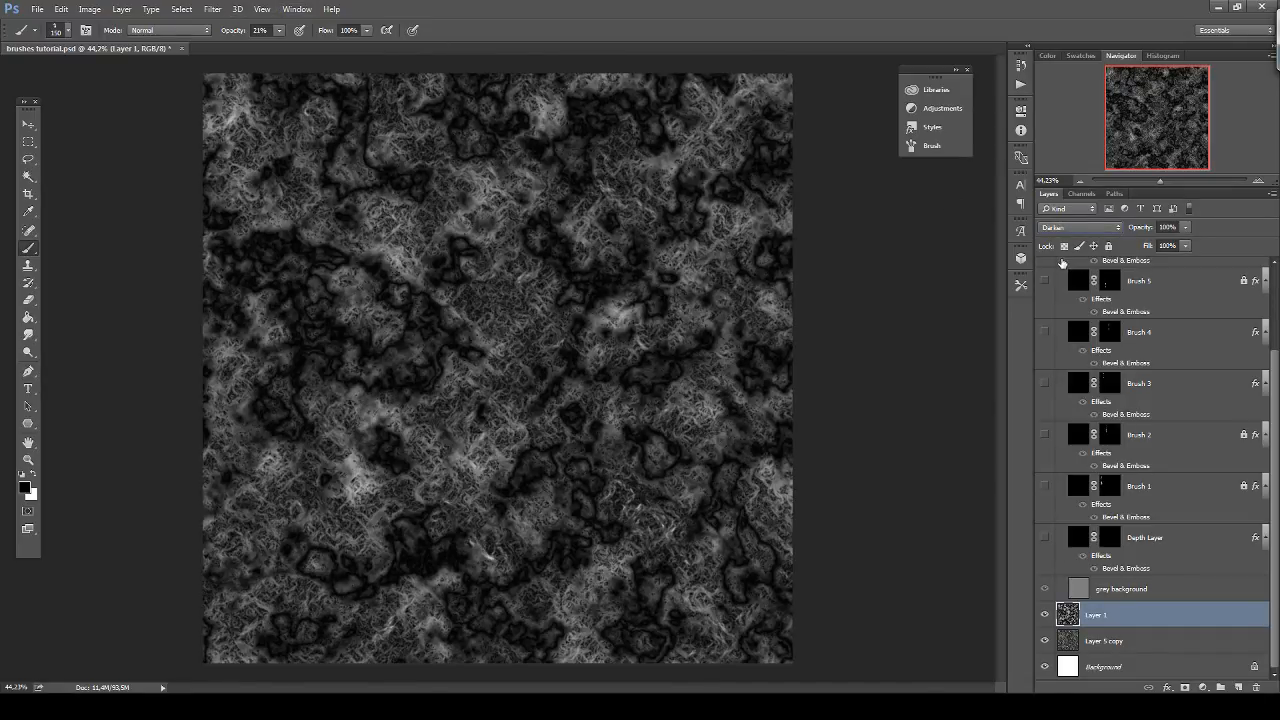
pyautogui.press('Down')
pyautogui.press('Down')
pyautogui.press('Down')
pyautogui.press('Down')
pyautogui.press('Down')
pyautogui.press('Down')
pyautogui.press('Down')
pyautogui.press('Down')
pyautogui.press('Down')
pyautogui.press('Down')
pyautogui.press('Down')
pyautogui.press('Down')
pyautogui.press('Down')
pyautogui.press('Down')
pyautogui.press('Down')
pyautogui.press('Down')
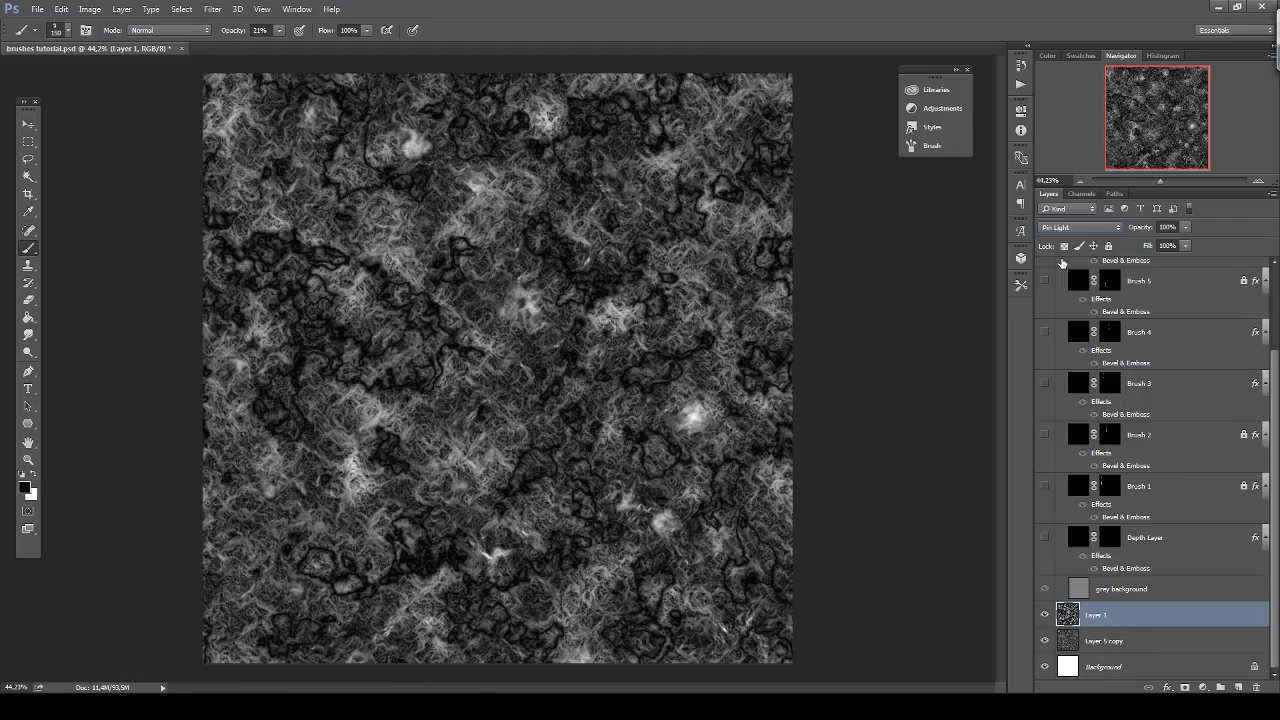
pyautogui.press('Down')
pyautogui.press('Down')
pyautogui.press('Up')
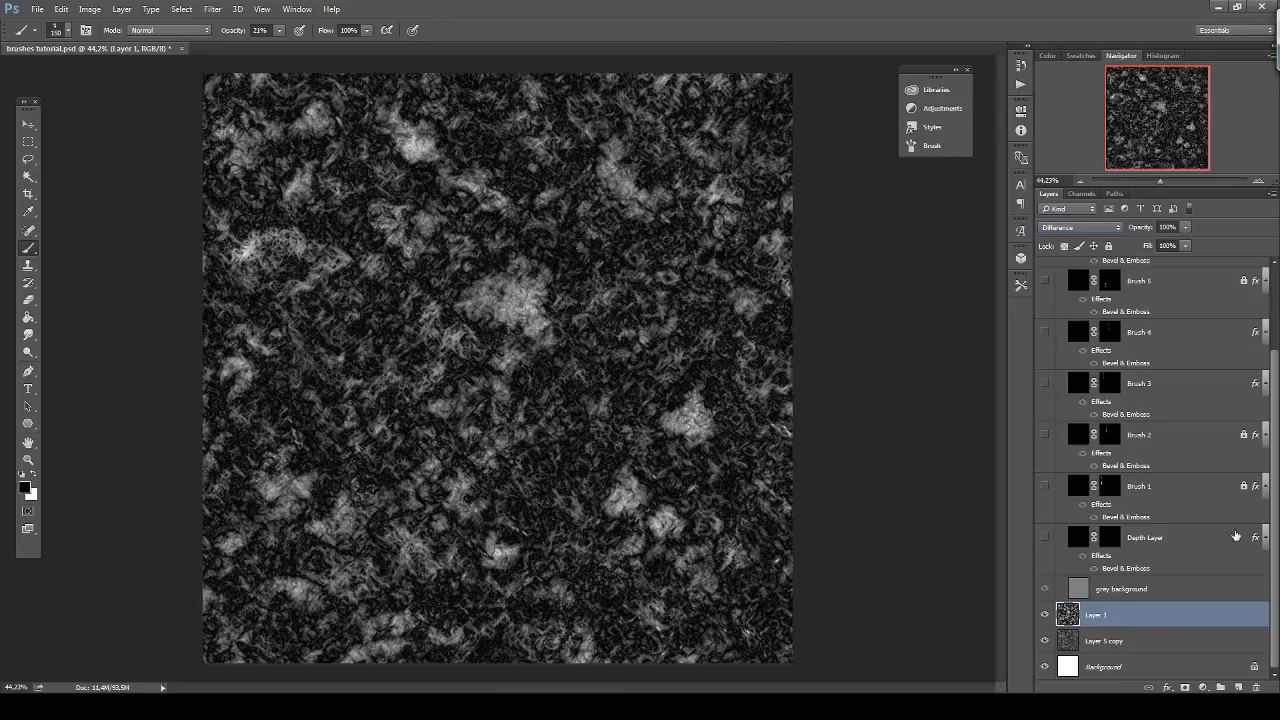
# Merge Layer 1 and Layer 5 copy into one layer.
pyautogui.keyDown('shift'); pyautogui.click(1139, 641); pyautogui.keyUp('shift')
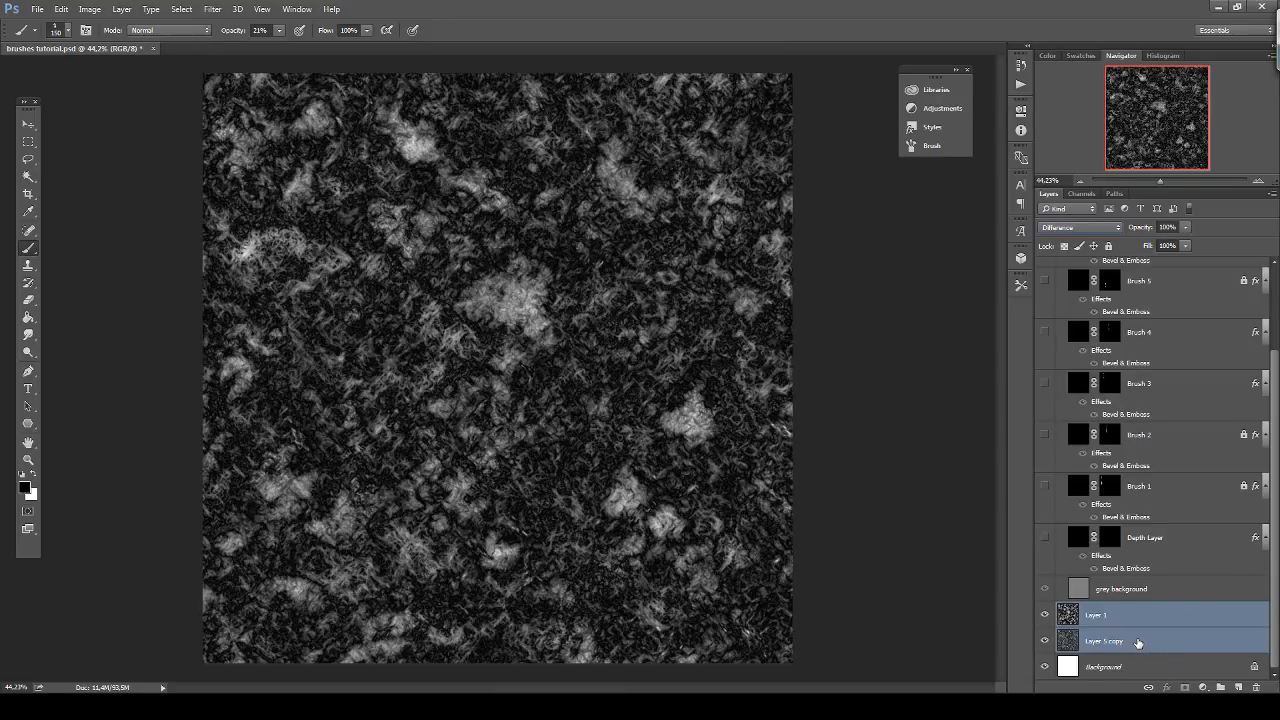
pyautogui.rightClick(1139, 641)
pyautogui.click(1148, 430)
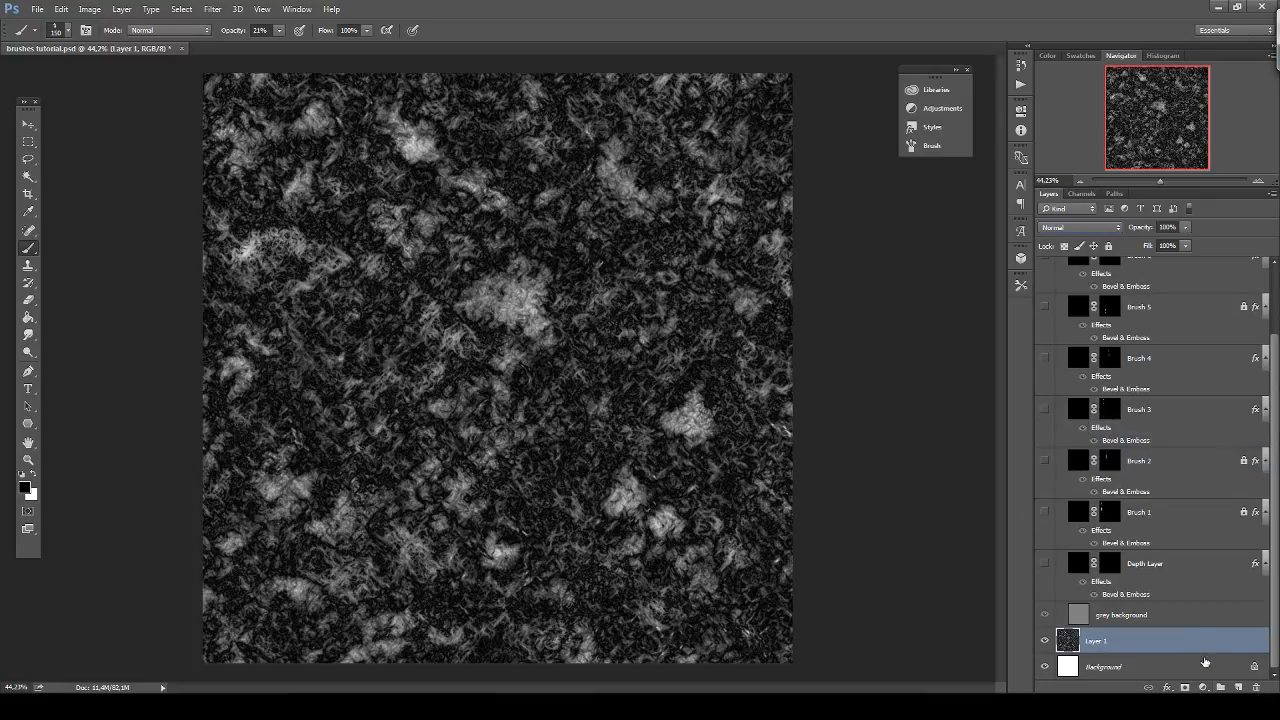
# Add a new layer above the merged Layer 1 and render Clouds on it.
pyautogui.click(1240, 688)
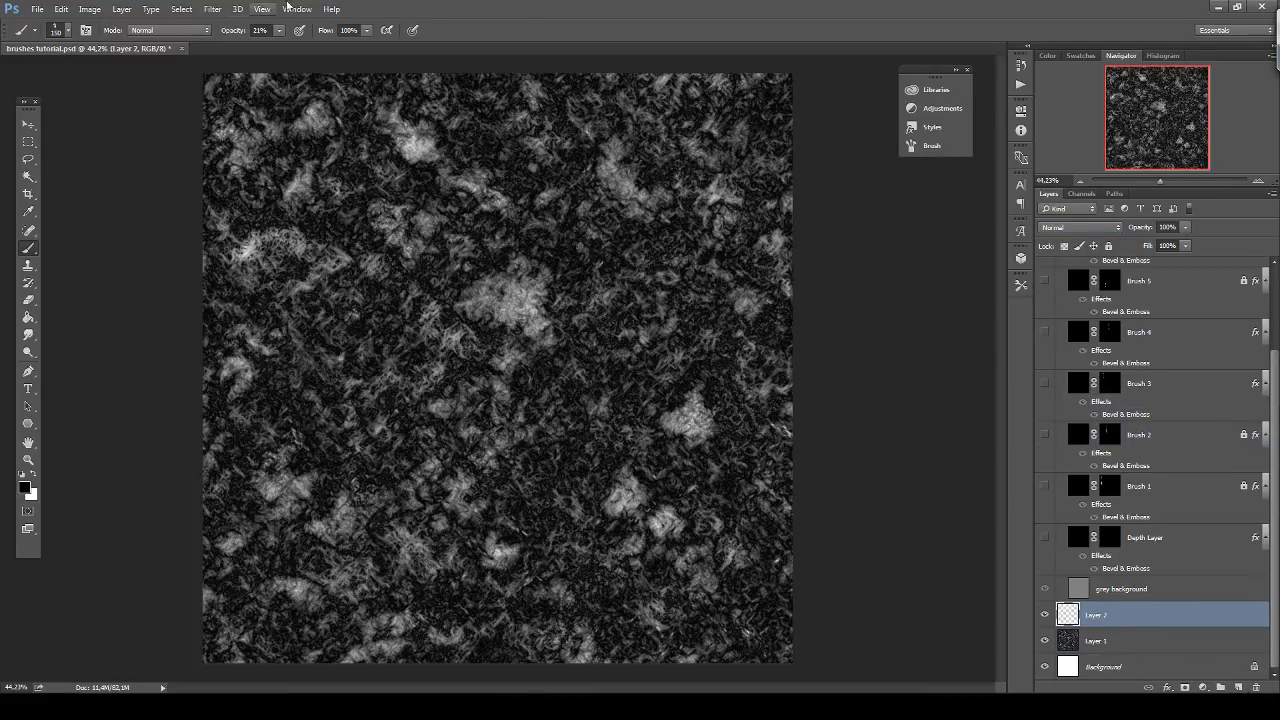
pyautogui.click(212, 9)
pyautogui.moveTo(260, 227)
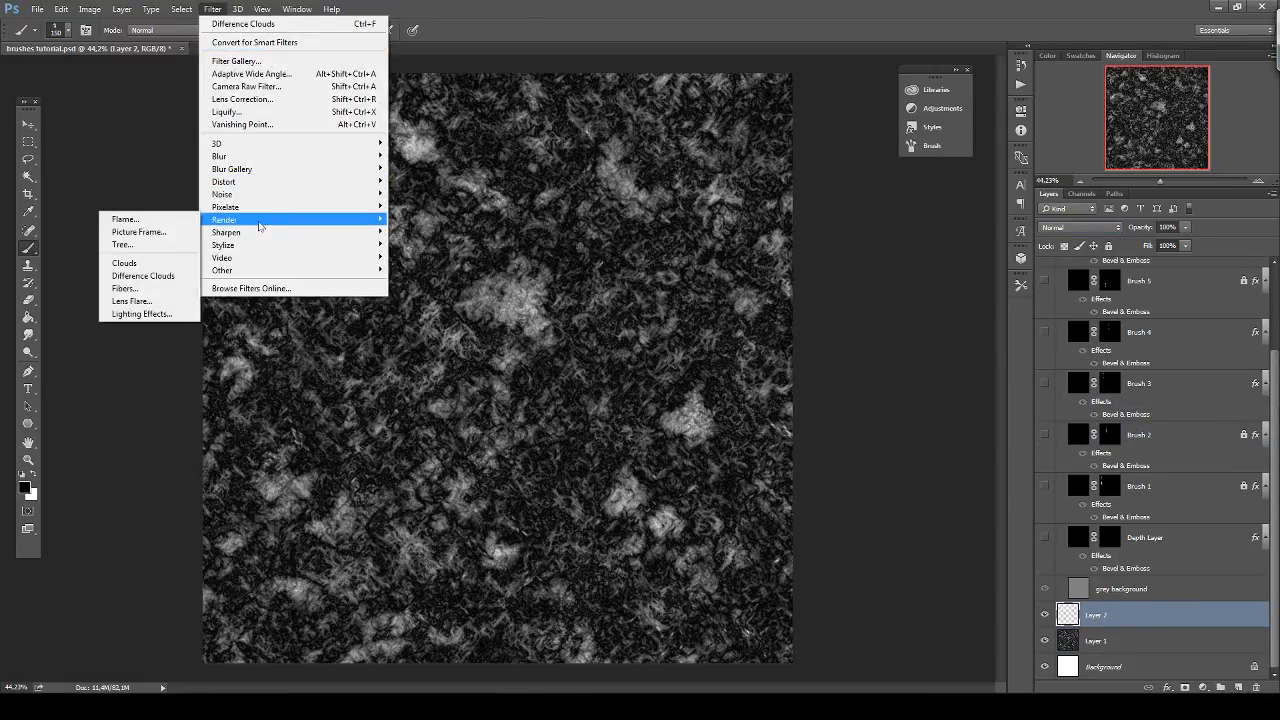
pyautogui.click(165, 263)
# Preview several Sketch filters on Layer 2 and apply Reticulation with Density 12, Foreground Level 40 and Background Level 5.
pyautogui.click(212, 9)
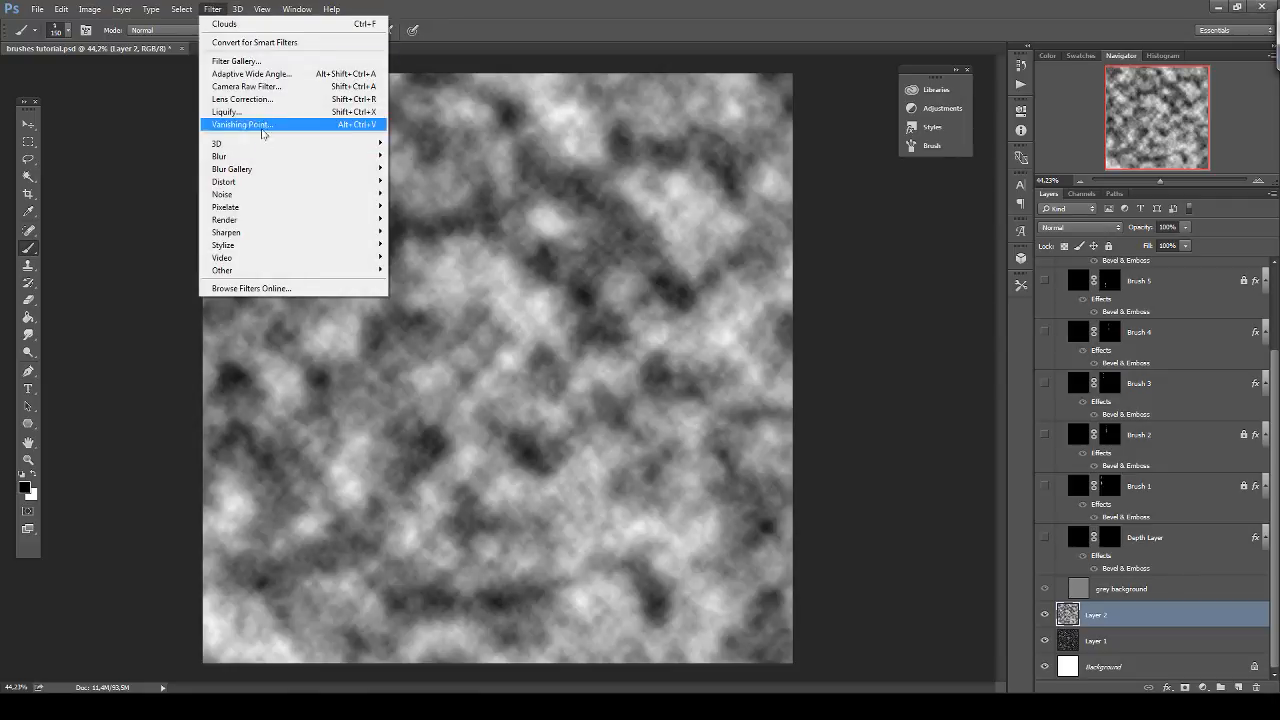
pyautogui.click(236, 61)
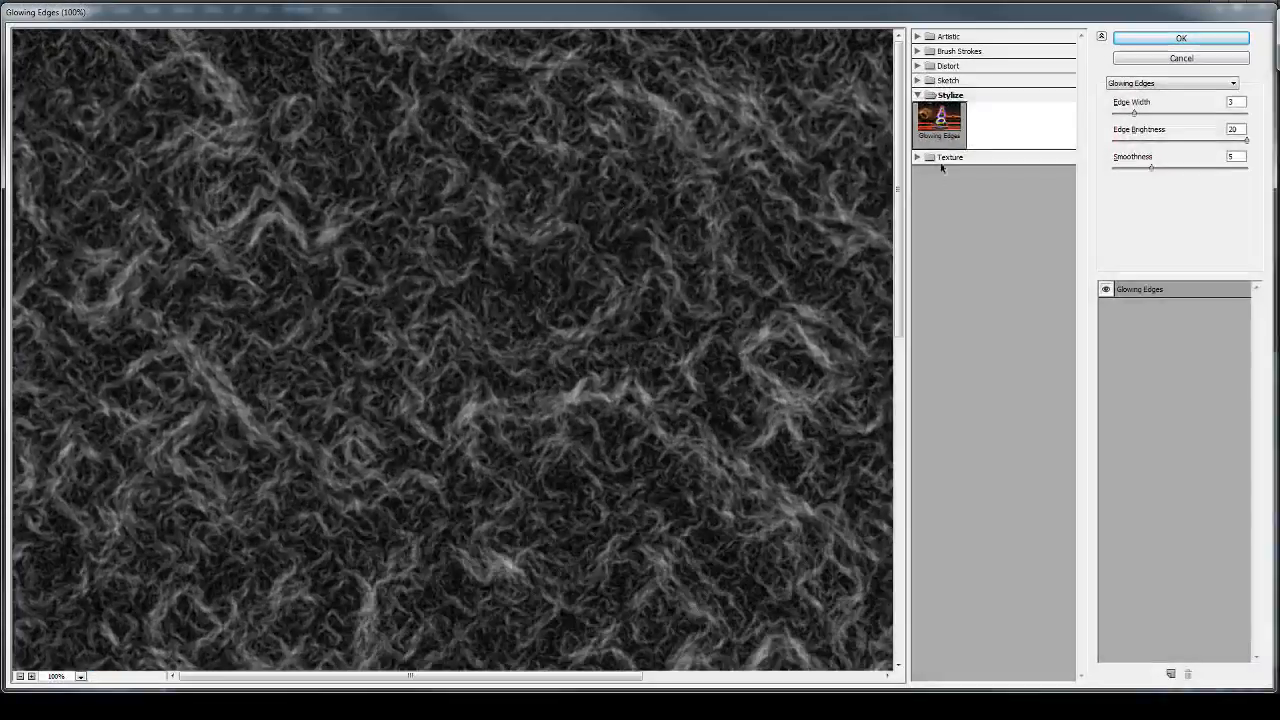
pyautogui.click(950, 80)
pyautogui.click(938, 103)
pyautogui.click(1005, 112)
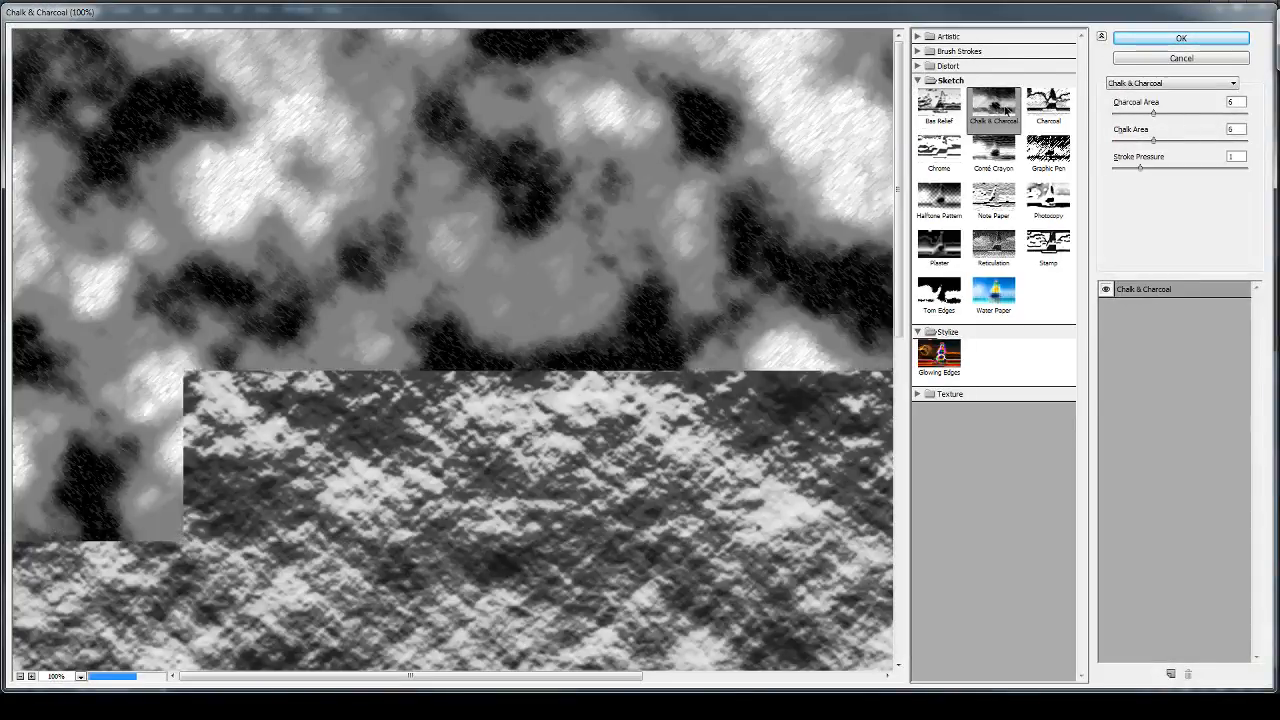
pyautogui.click(1047, 103)
pyautogui.click(993, 200)
pyautogui.click(1047, 198)
pyautogui.click(993, 247)
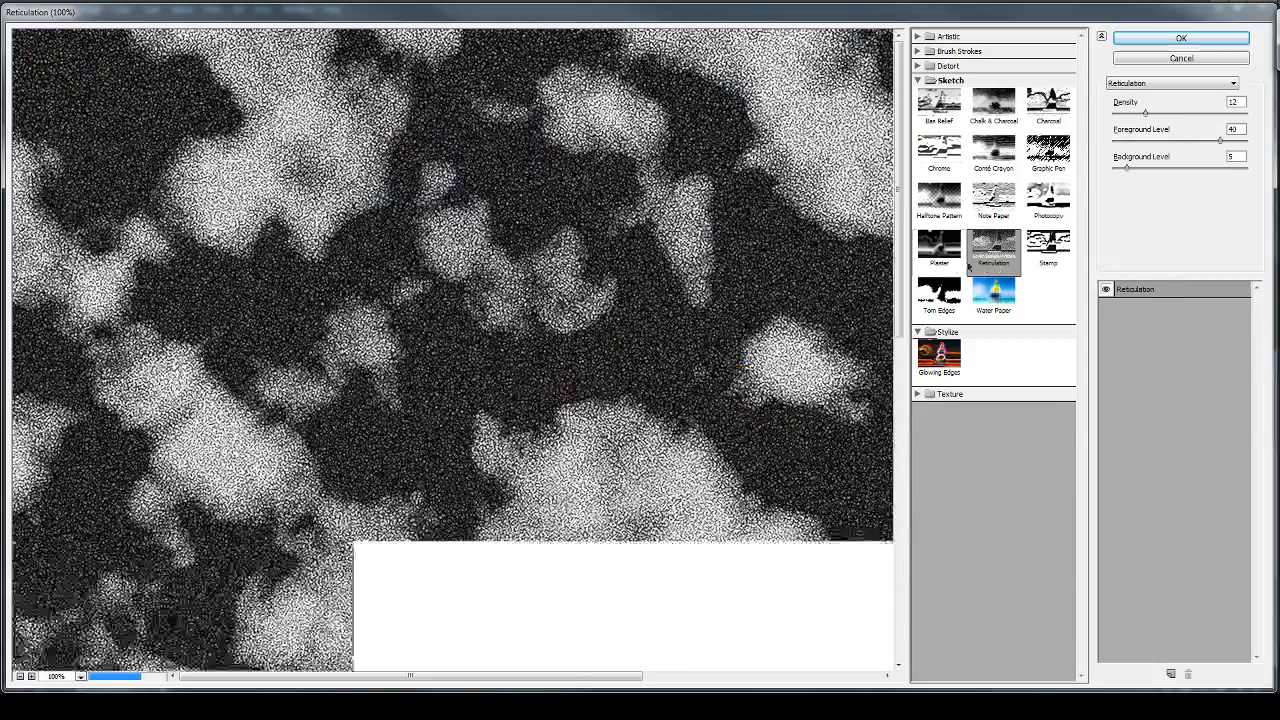
pyautogui.click(950, 257)
pyautogui.click(988, 255)
pyautogui.click(1150, 38)
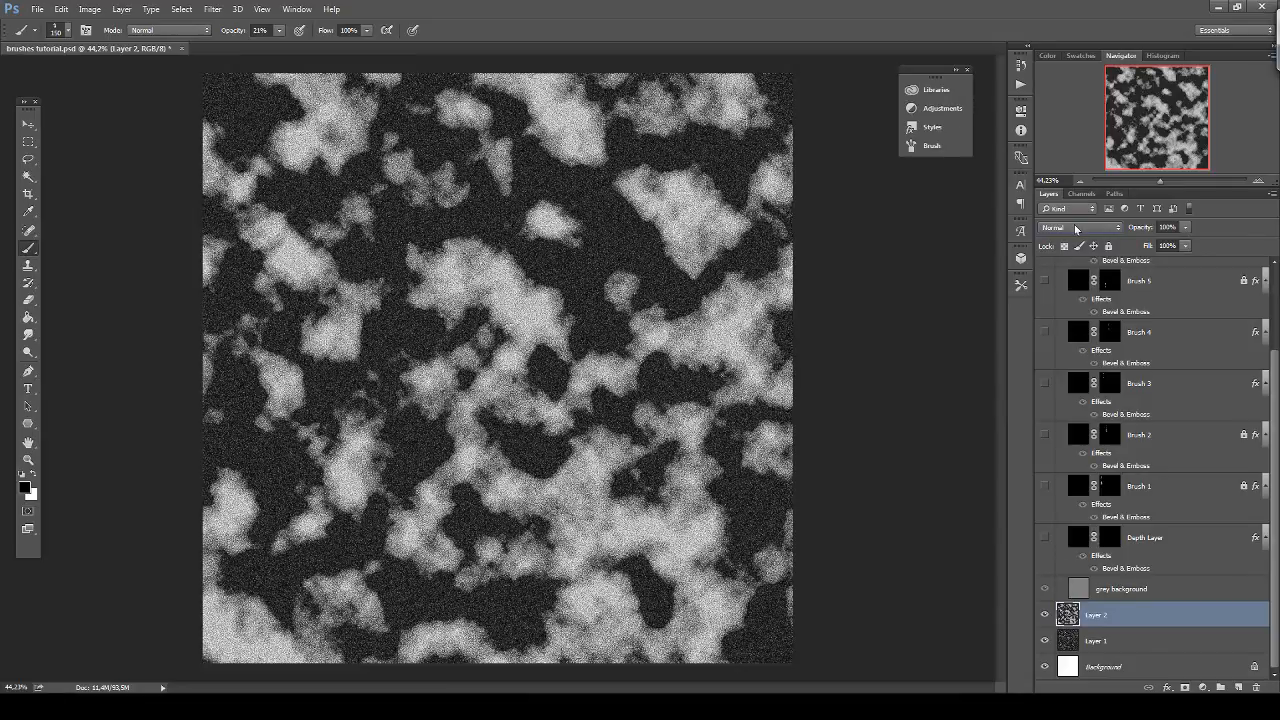
# Cycle Layer 2 through the blend modes and settle on Soft Light.
pyautogui.scroll(-3, 1075, 229)
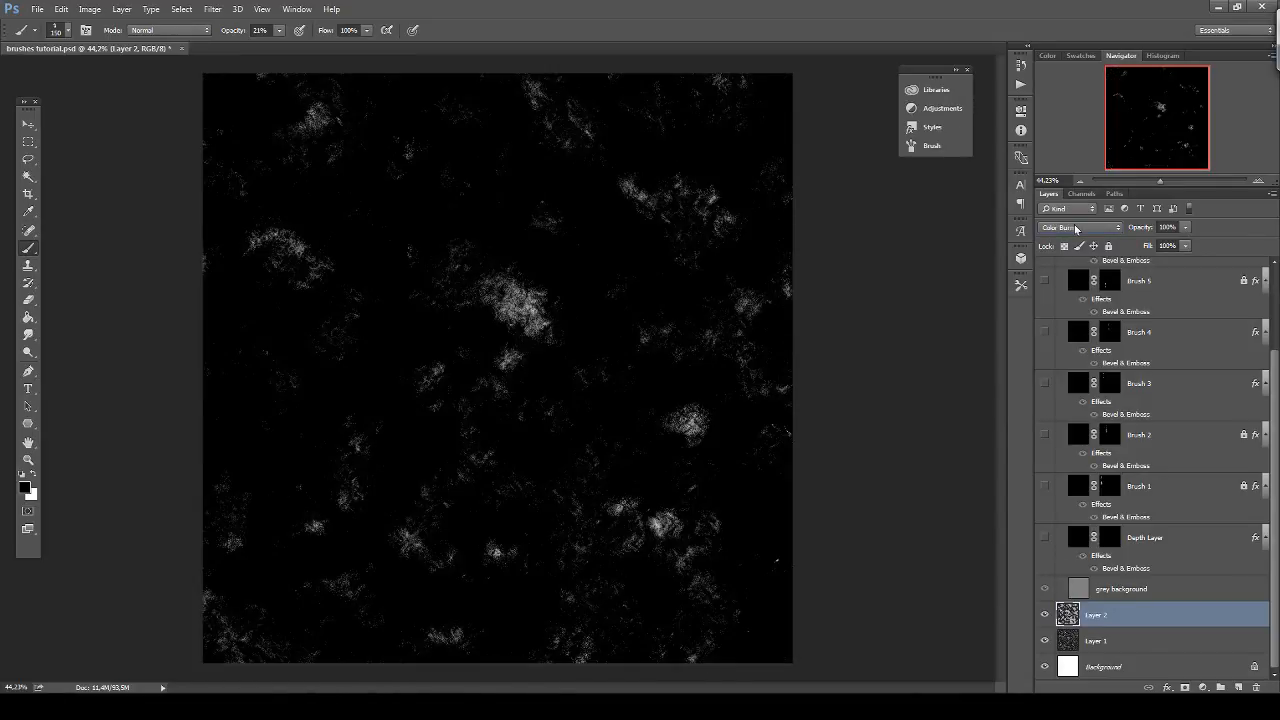
pyautogui.scroll(-3, 1075, 229)
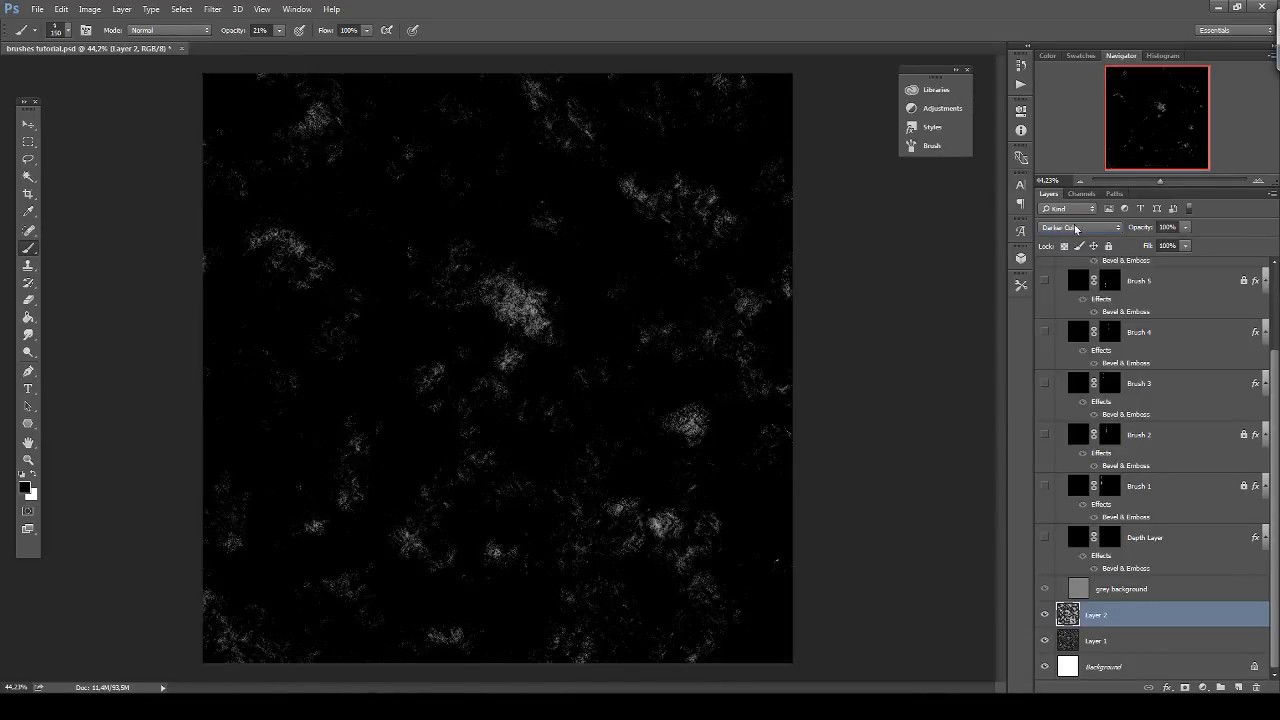
pyautogui.scroll(-6, 1075, 228)
pyautogui.scroll(-1, 1075, 229)
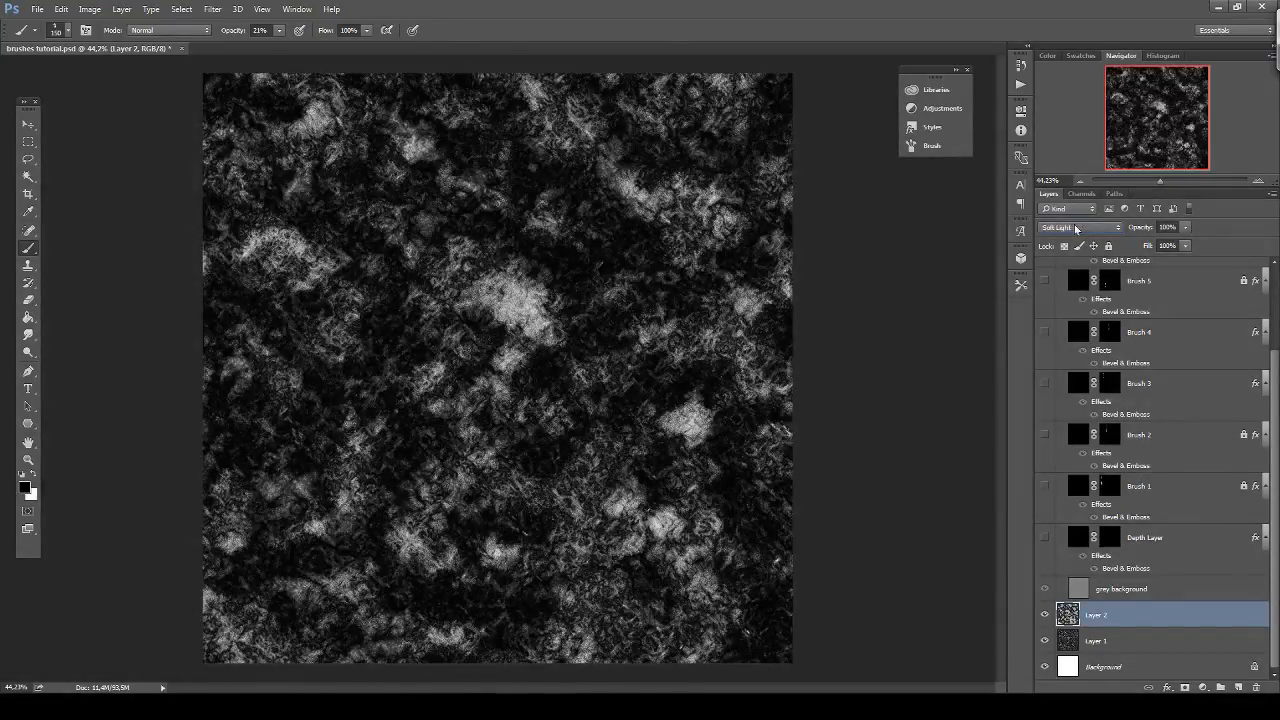
pyautogui.scroll(-1, 1075, 229)
# Merge Layer 2 and Layer 1 into one layer.
pyautogui.keyDown('shift'); pyautogui.click(1152, 643); pyautogui.keyUp('shift')
pyautogui.rightClick(1152, 645)
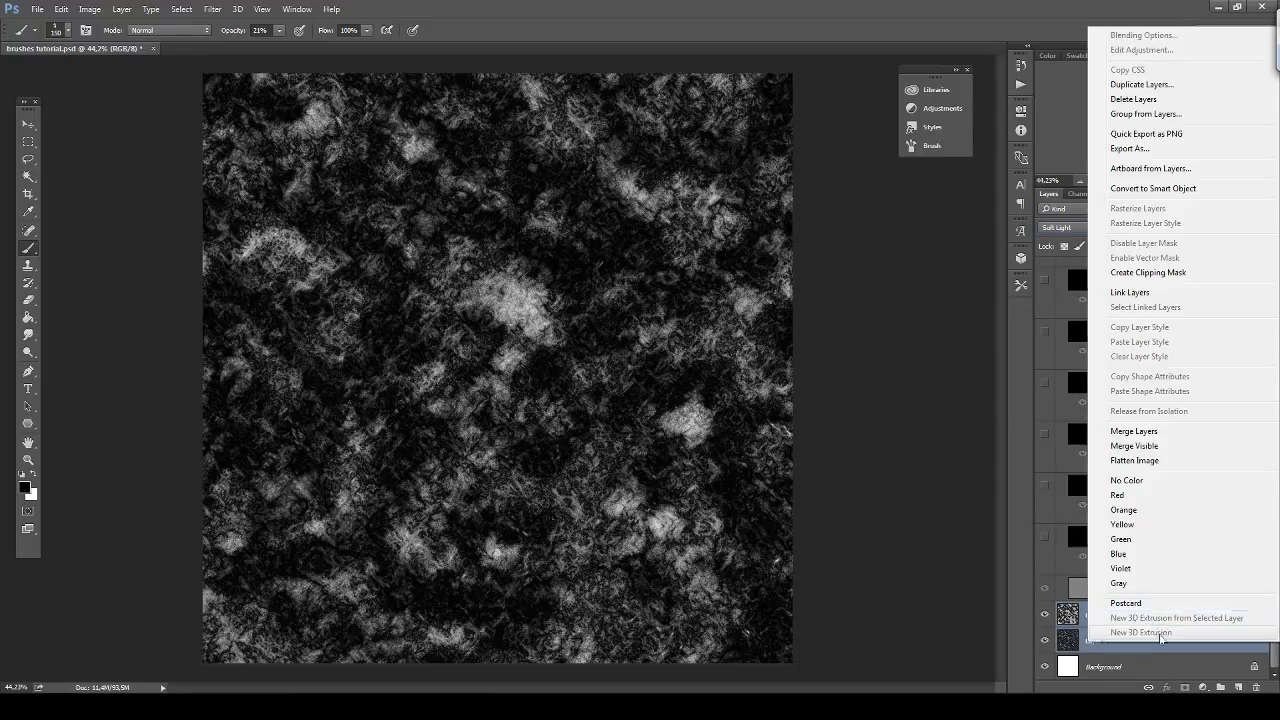
pyautogui.click(1146, 432)
# Add a new layer above the merged Layer 2 and render Clouds on it.
pyautogui.click(1238, 688)
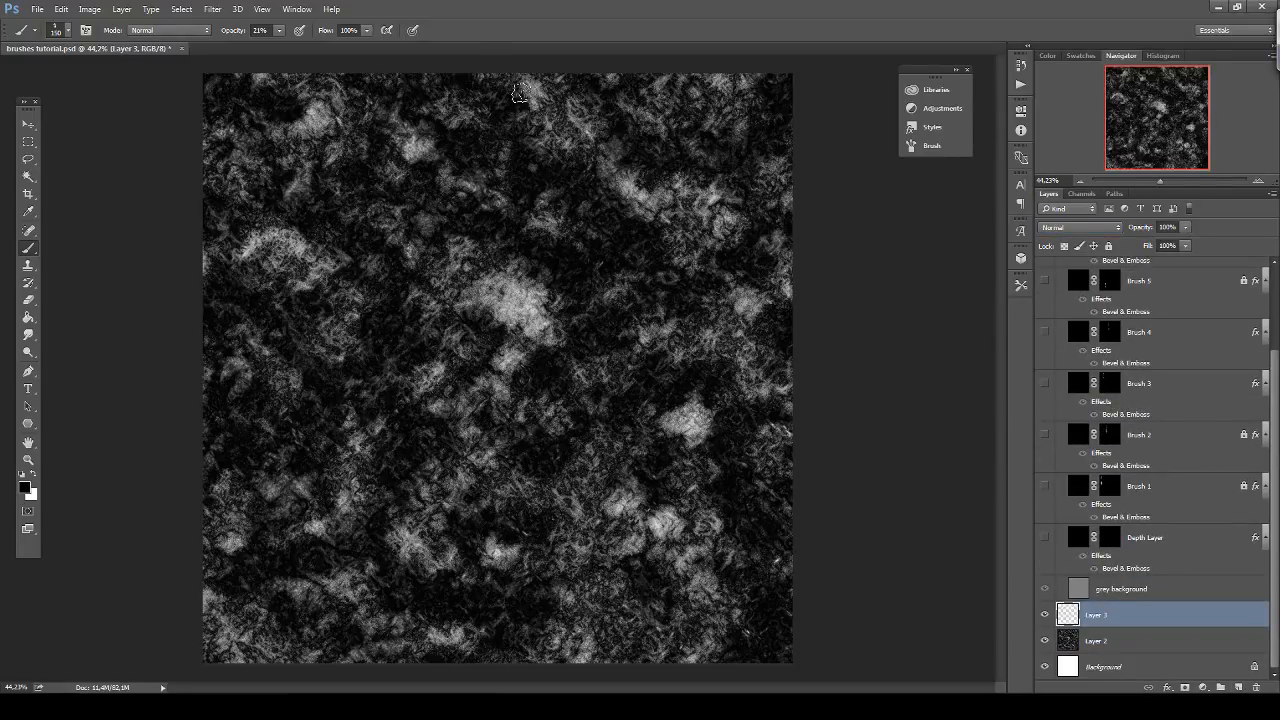
pyautogui.click(212, 9)
pyautogui.moveTo(272, 219)
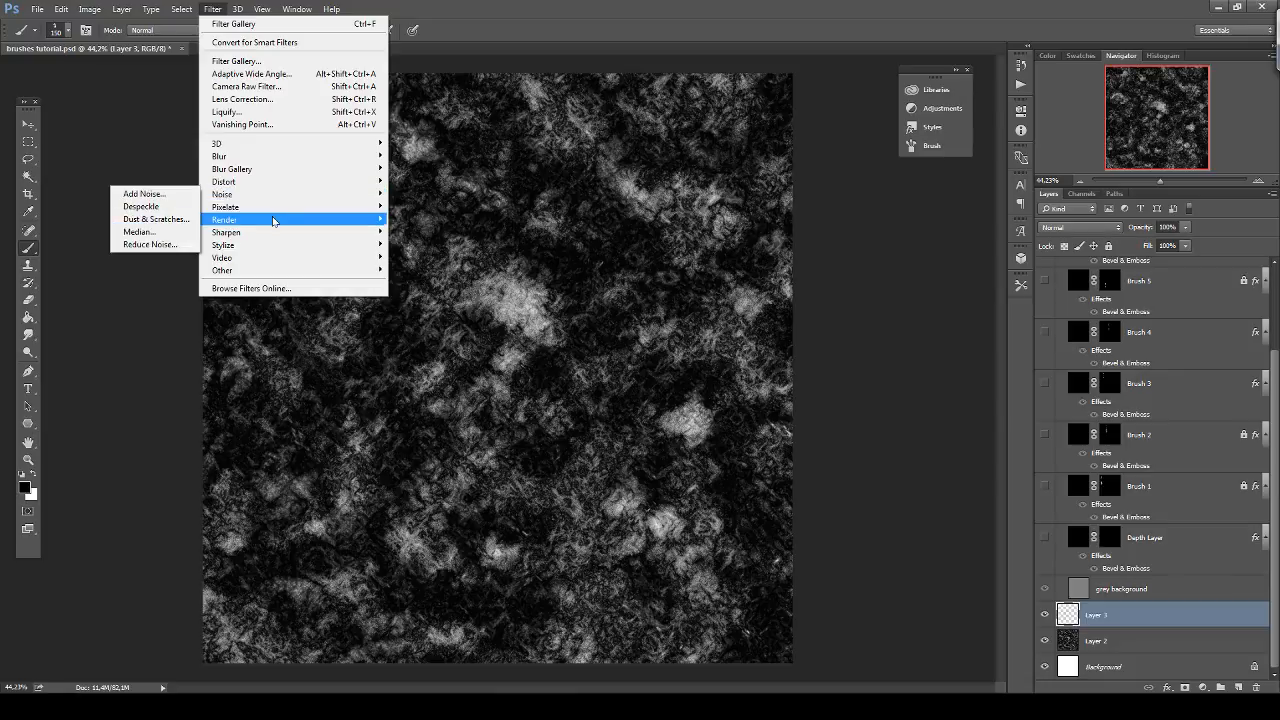
pyautogui.click(124, 263)
# Try to render a Flame on the clouds of Layer 3.
pyautogui.click(213, 9)
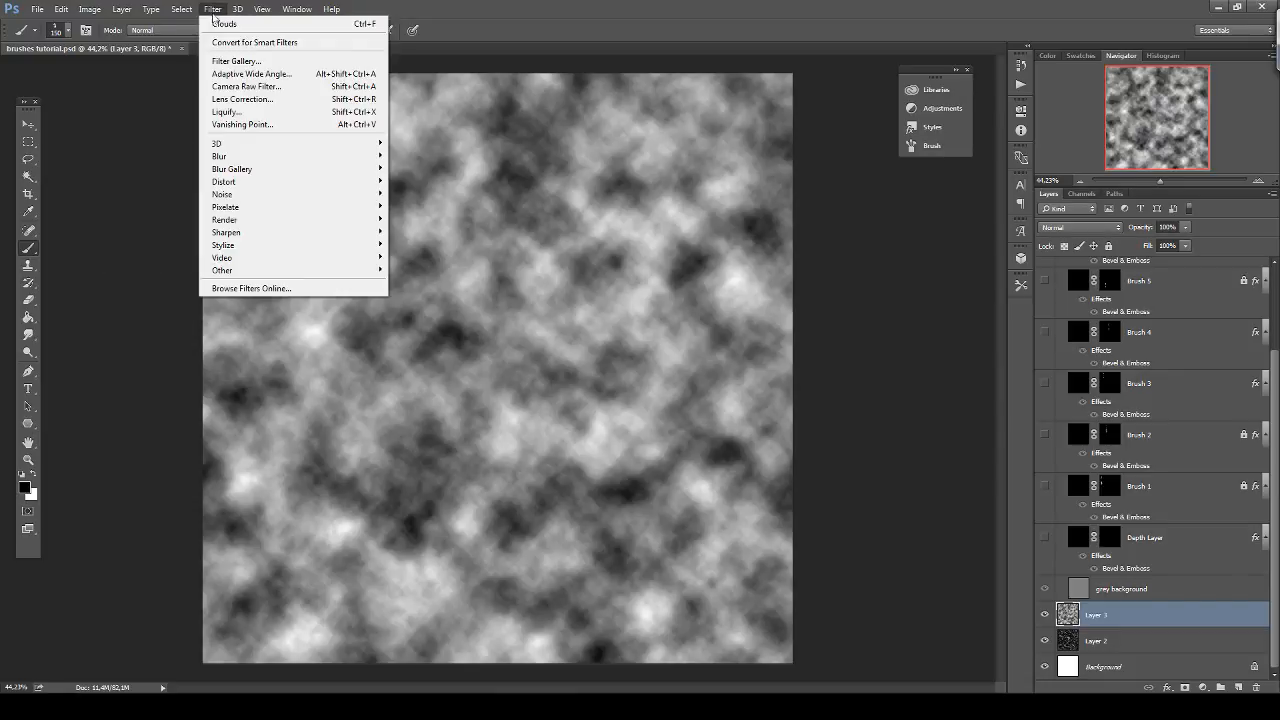
pyautogui.moveTo(272, 222)
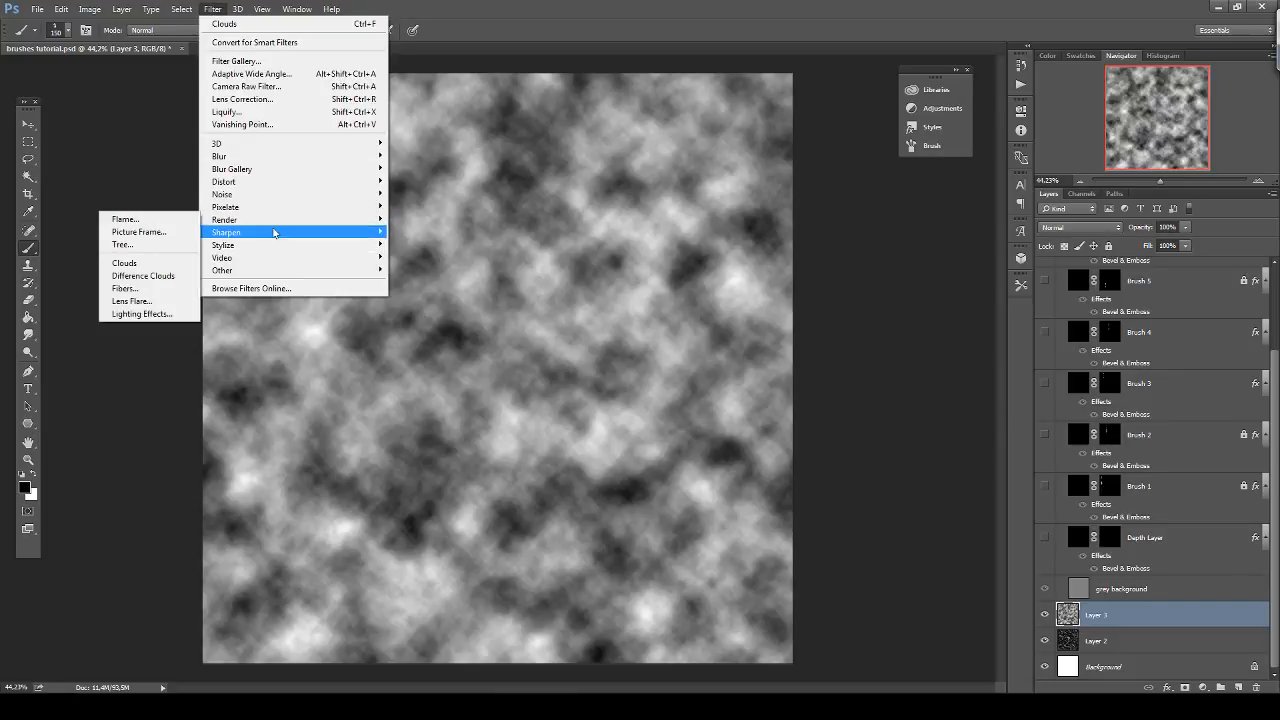
pyautogui.click(155, 221)
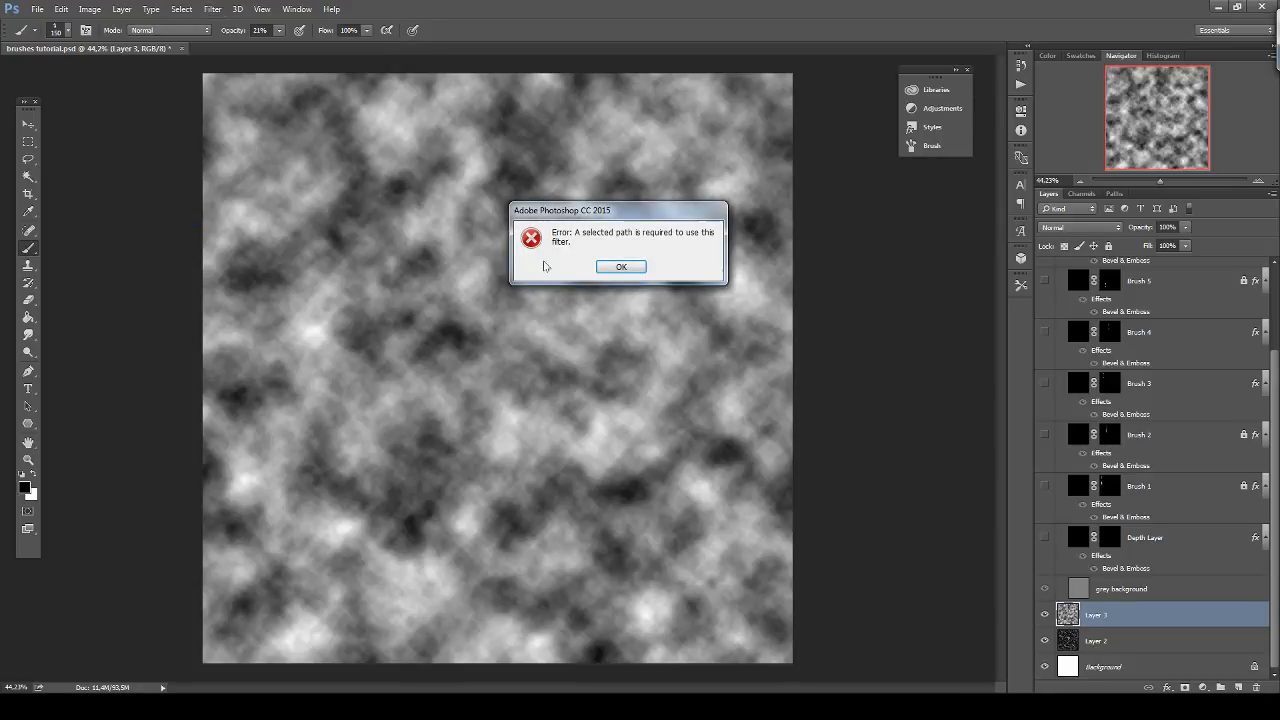
pyautogui.click(621, 268)
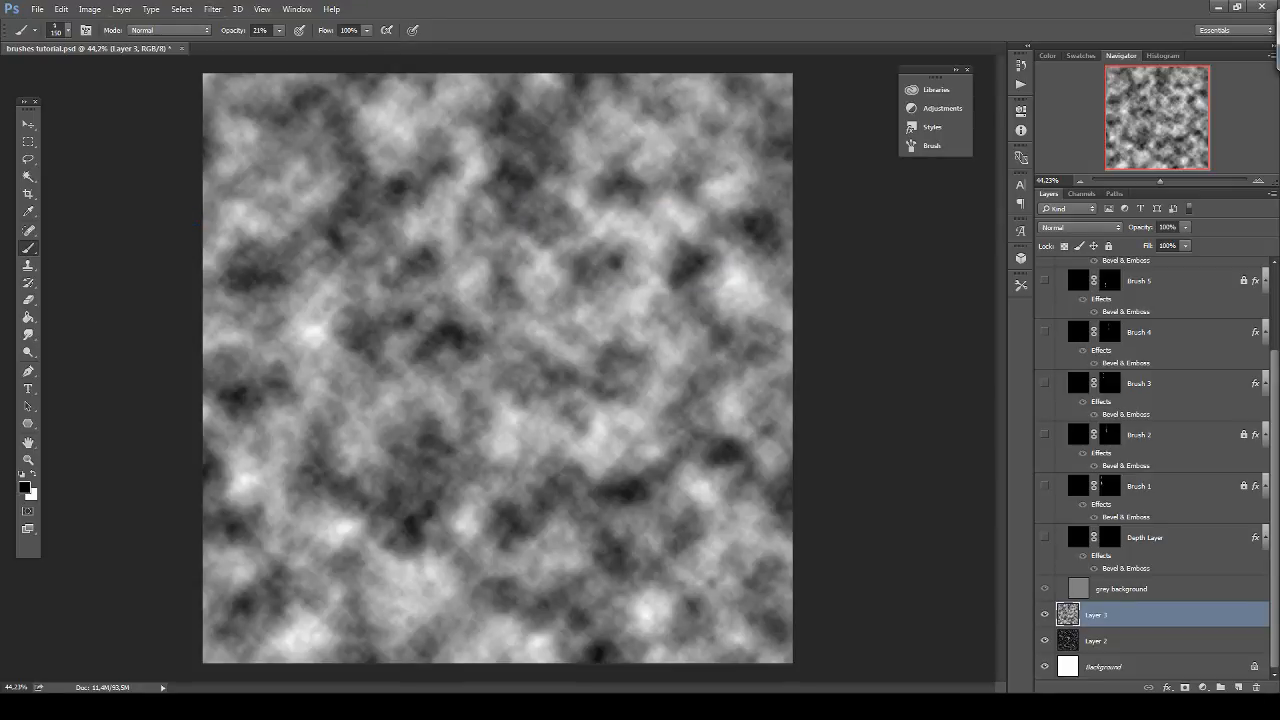
# On a new layer, draw a short curved Pen path near the canvas centre and render One Flame Along Path with width 51.
pyautogui.click(1237, 688)
pyautogui.click(29, 370)
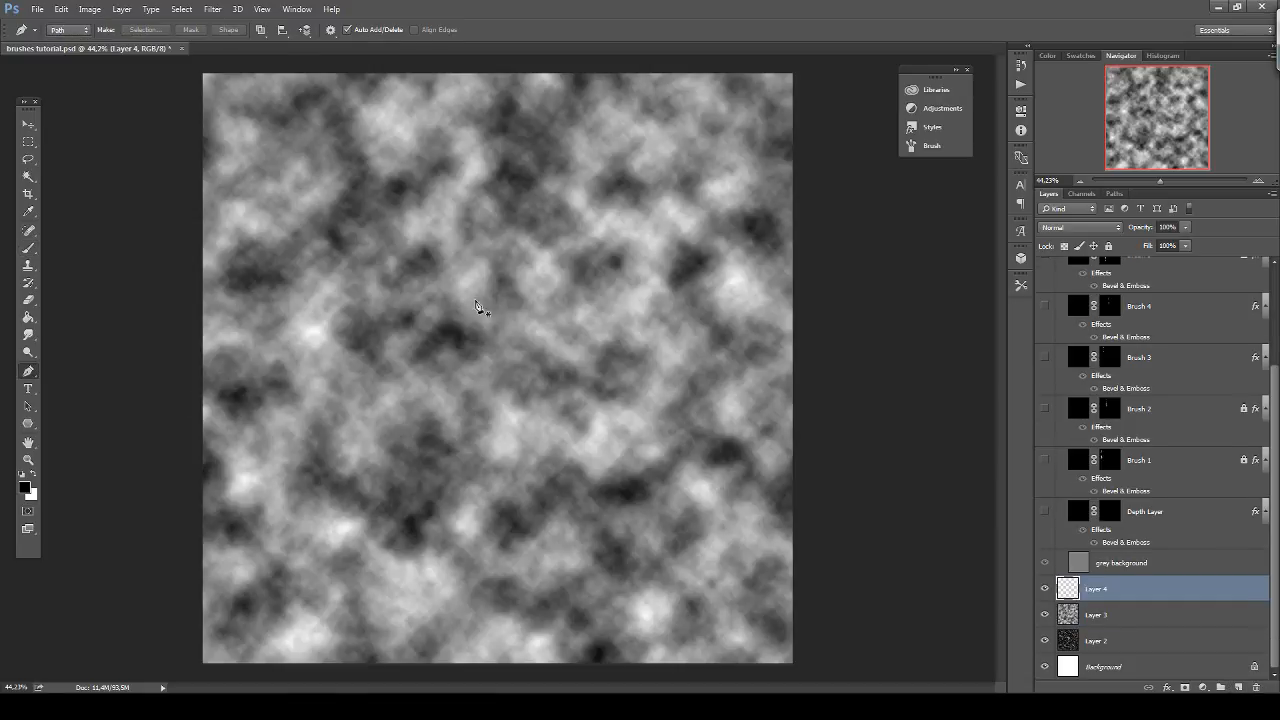
pyautogui.click(223, 12)
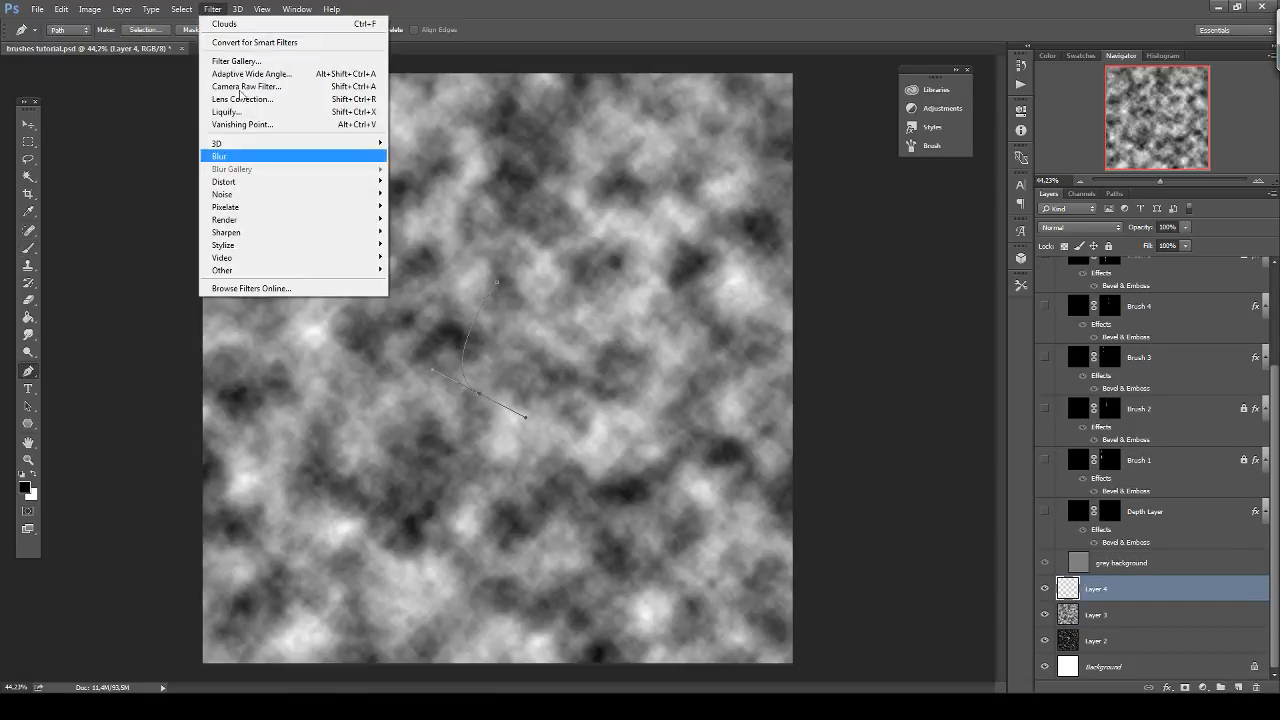
pyautogui.moveTo(289, 222)
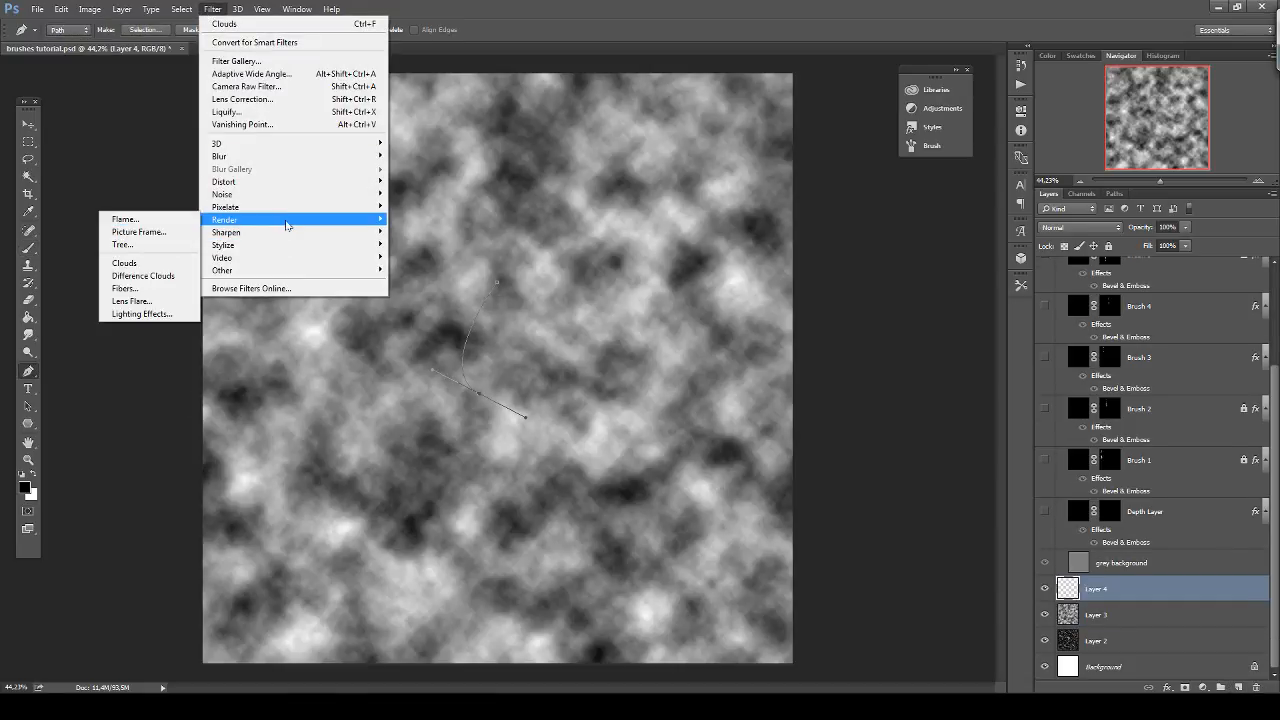
pyautogui.click(125, 219)
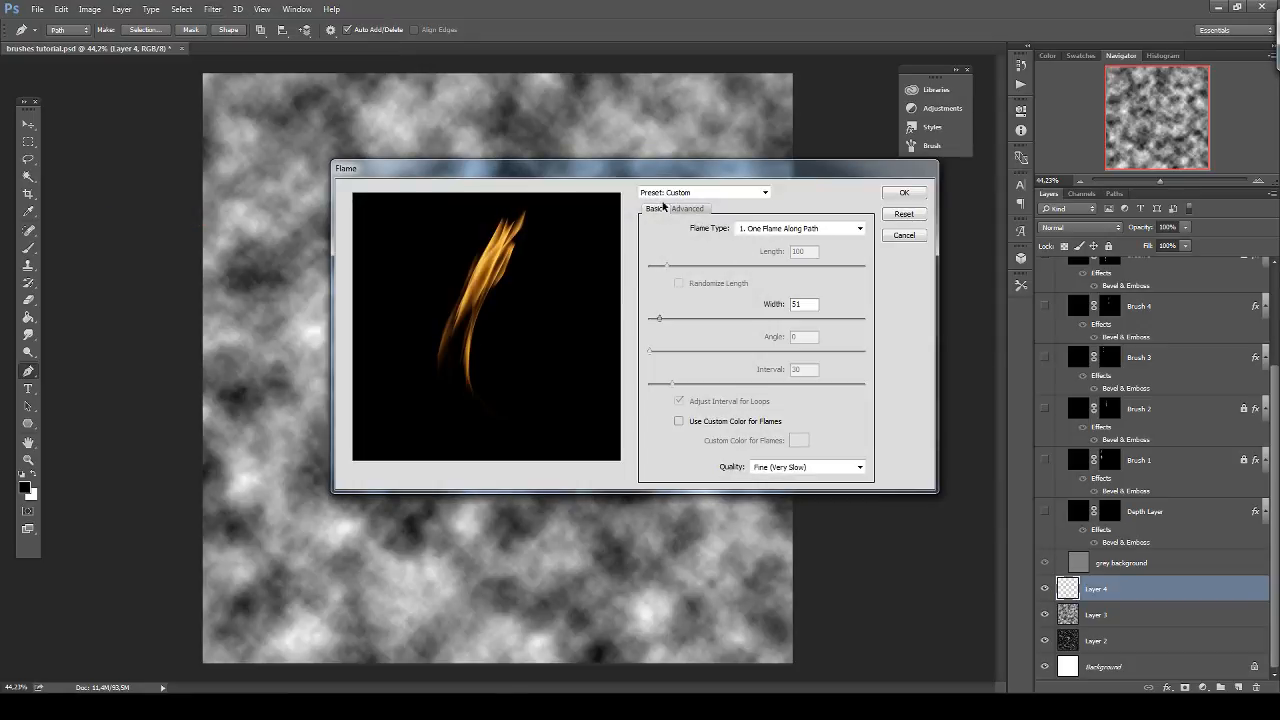
pyautogui.click(905, 193)
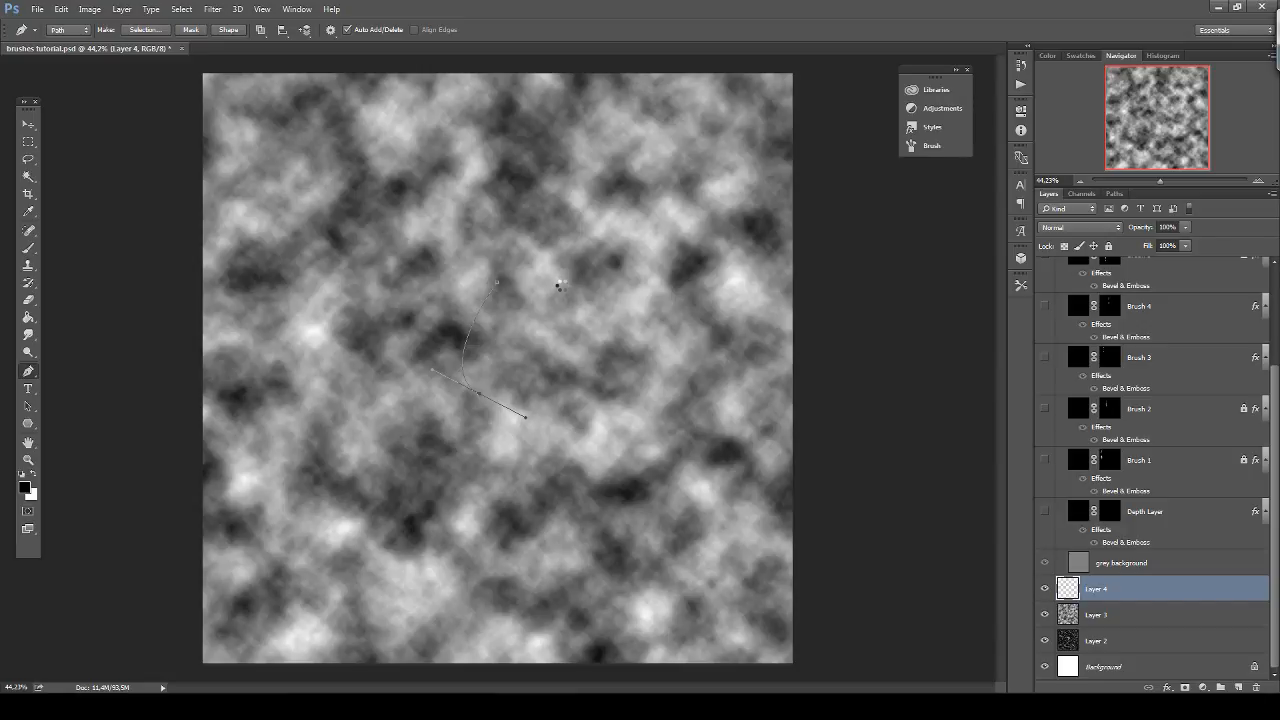
# Delete the flame's path and hide the Layer 3 clouds.
pyautogui.rightClick(497, 332)
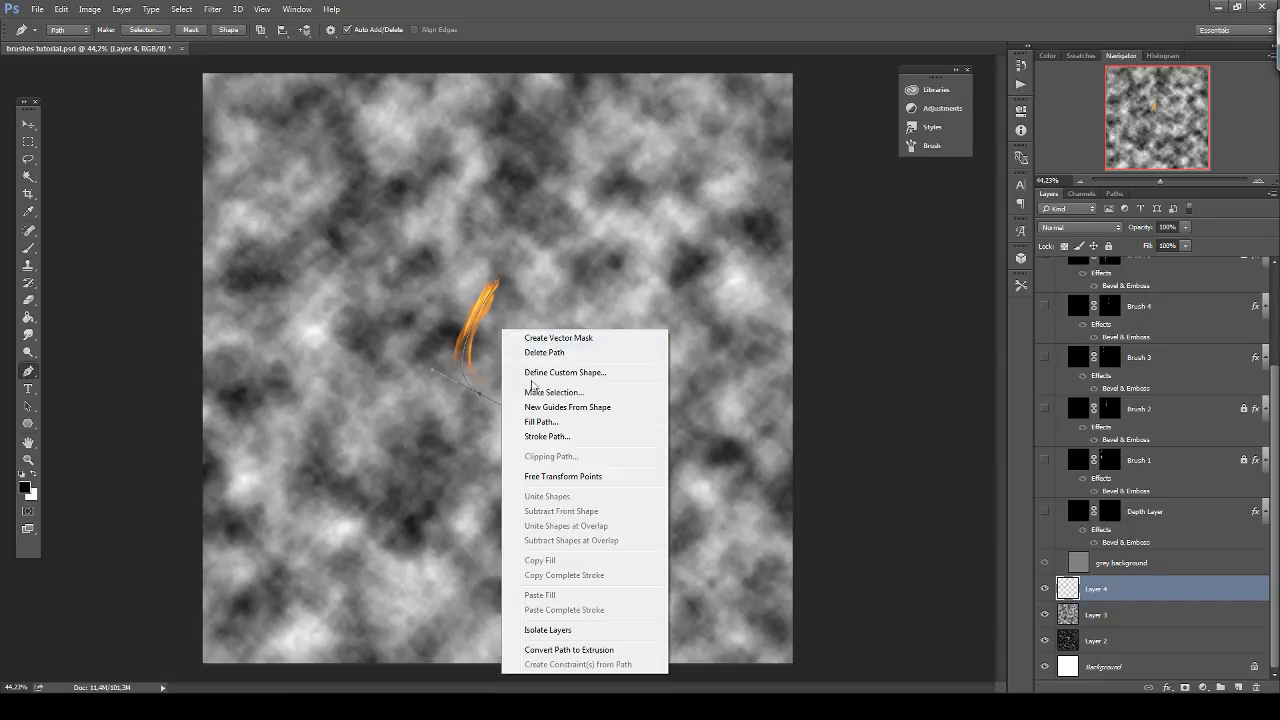
pyautogui.click(550, 351)
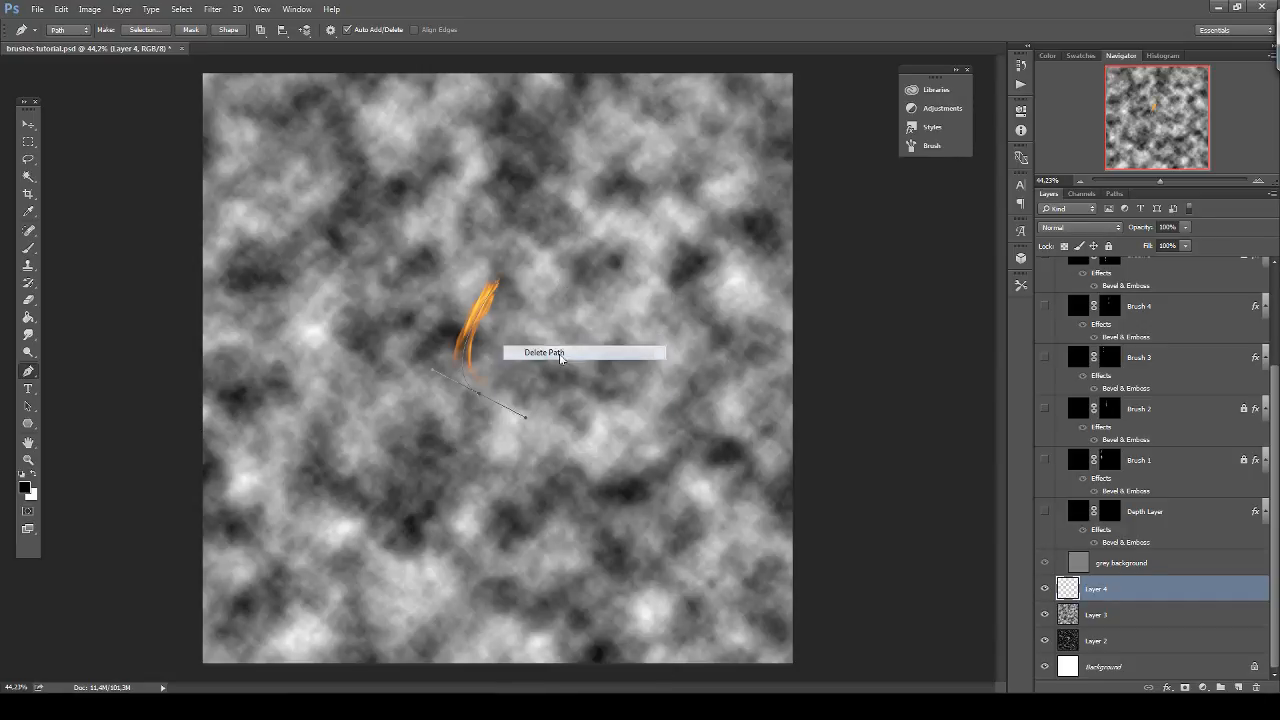
pyautogui.click(1046, 614)
# Cycle the flame on Layer 4 through the blend modes down to Divide.
pyautogui.click(1075, 229)
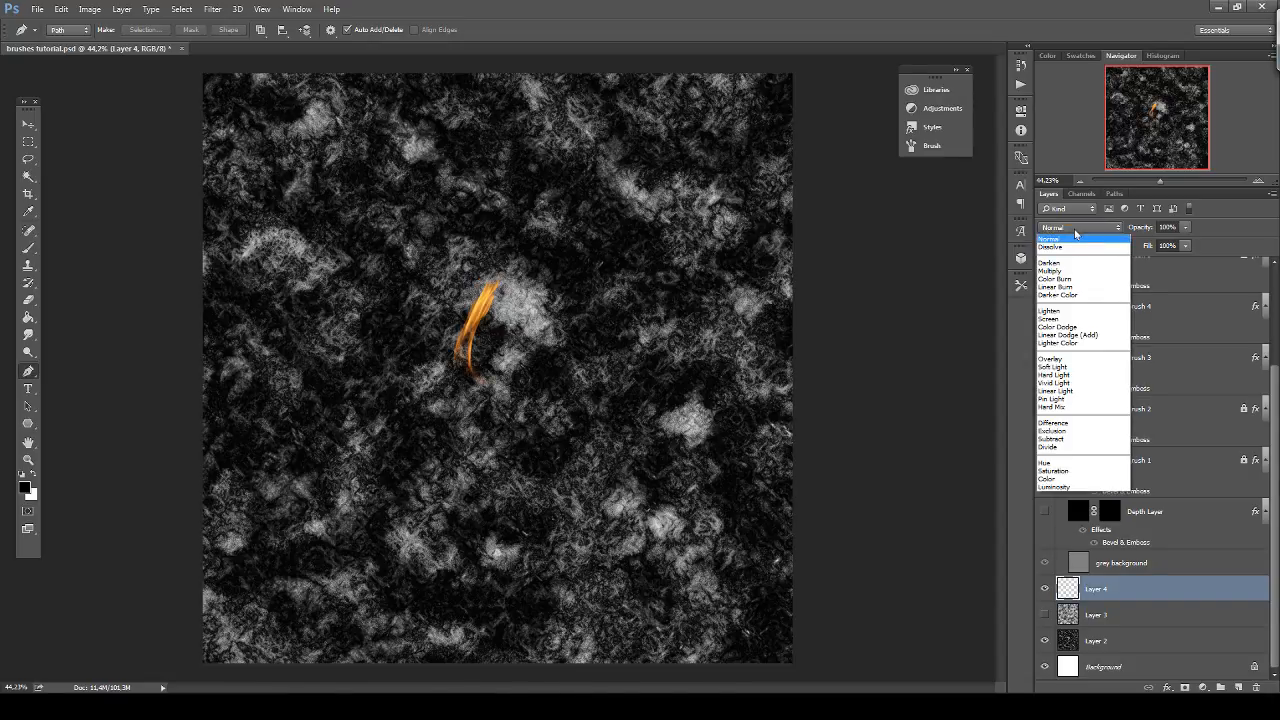
pyautogui.click(1076, 232)
pyautogui.scroll(-10, 1076, 232)
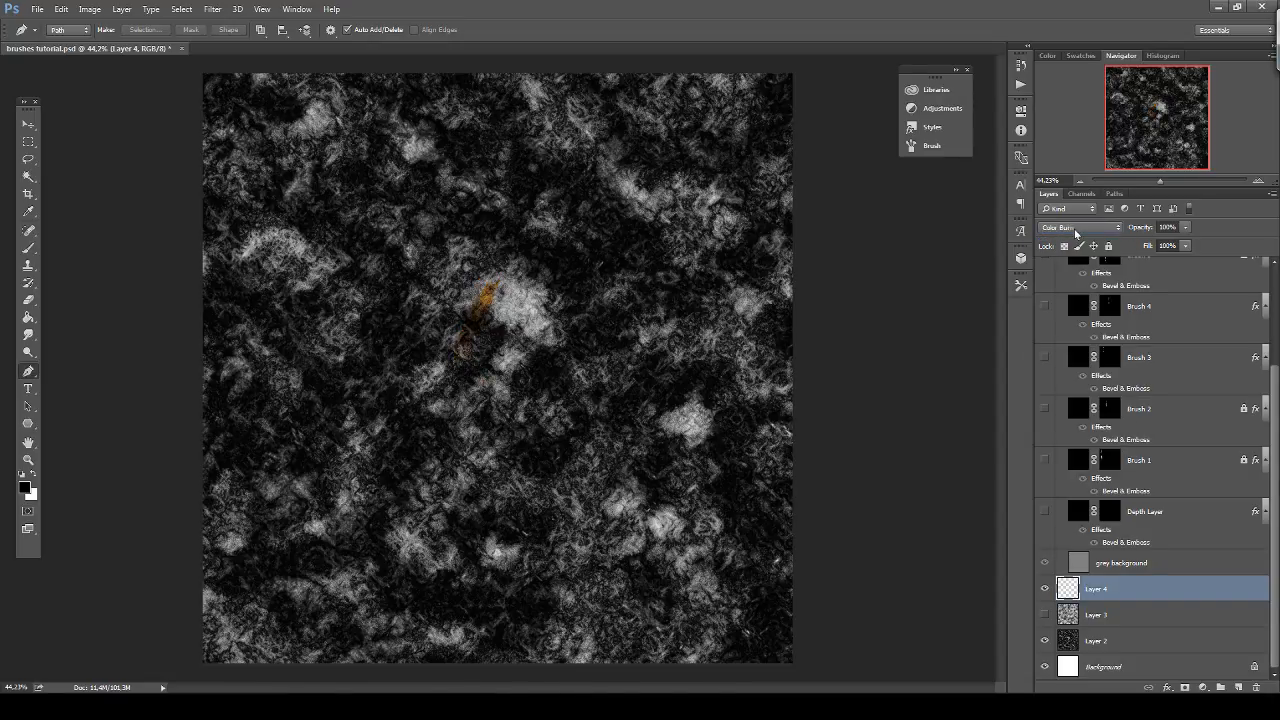
pyautogui.scroll(-12, 1076, 232)
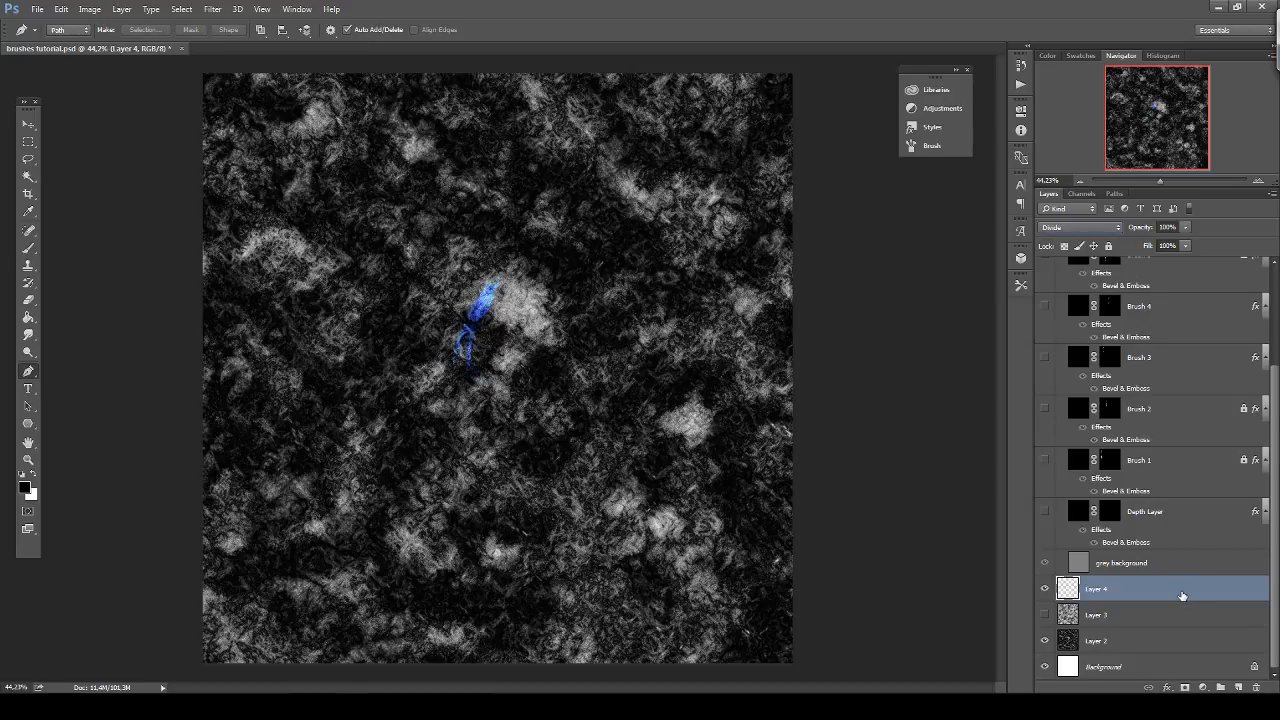
# Delete the flame layer and show the Layer 3 clouds again.
pyautogui.moveTo(1182, 596); pyautogui.dragTo(1255, 688)
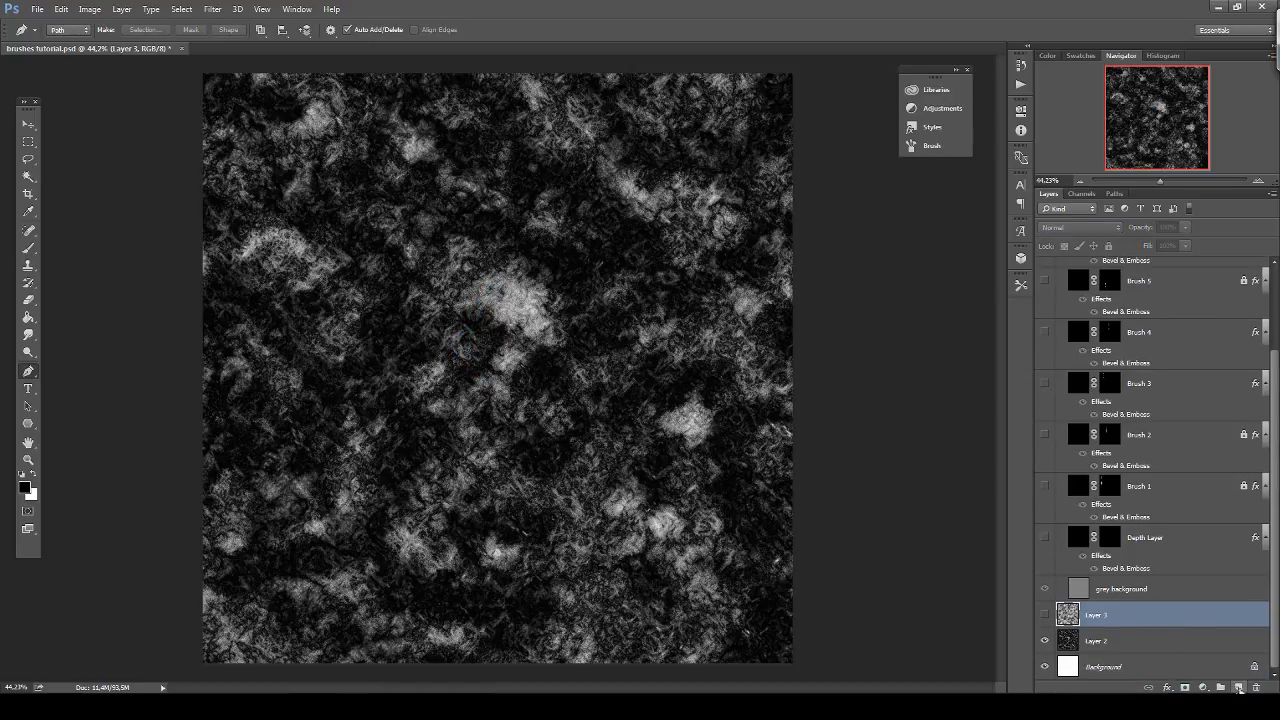
pyautogui.click(1044, 615)
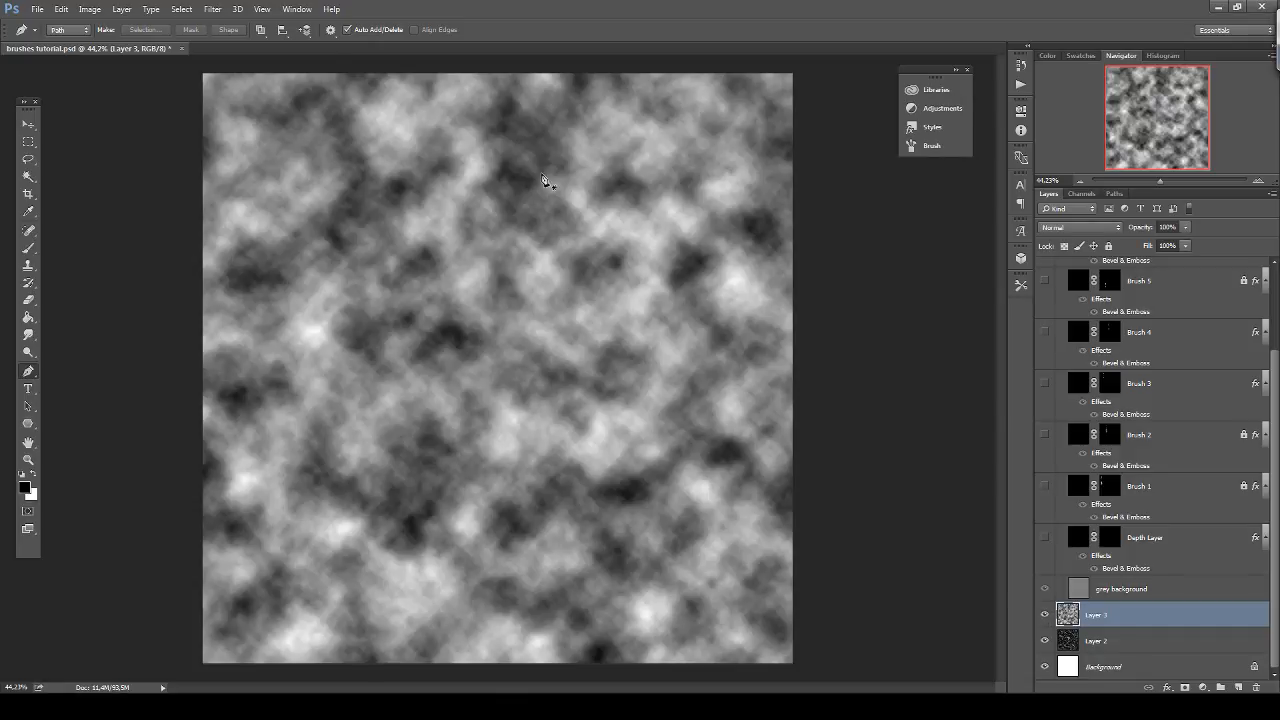
# Apply the Chrome sketch filter to the Layer 3 clouds with Detail 9 and Smoothness 6.
pyautogui.click(212, 9)
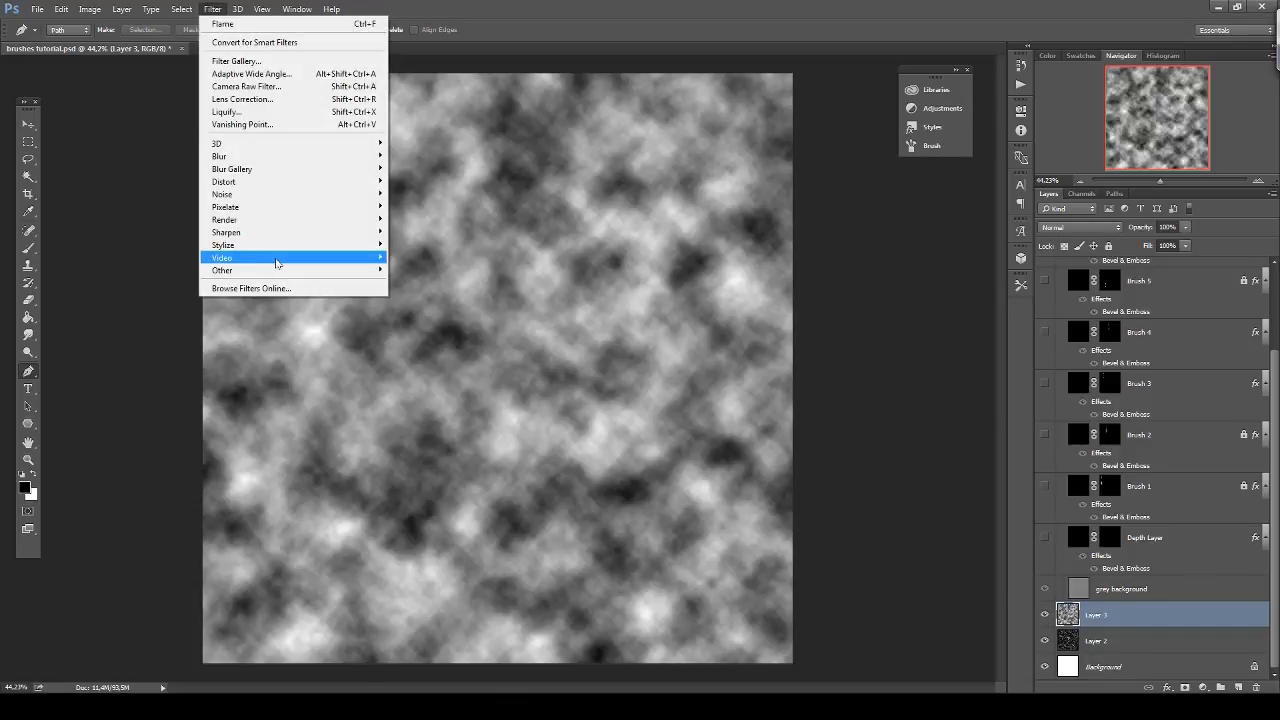
pyautogui.click(232, 61)
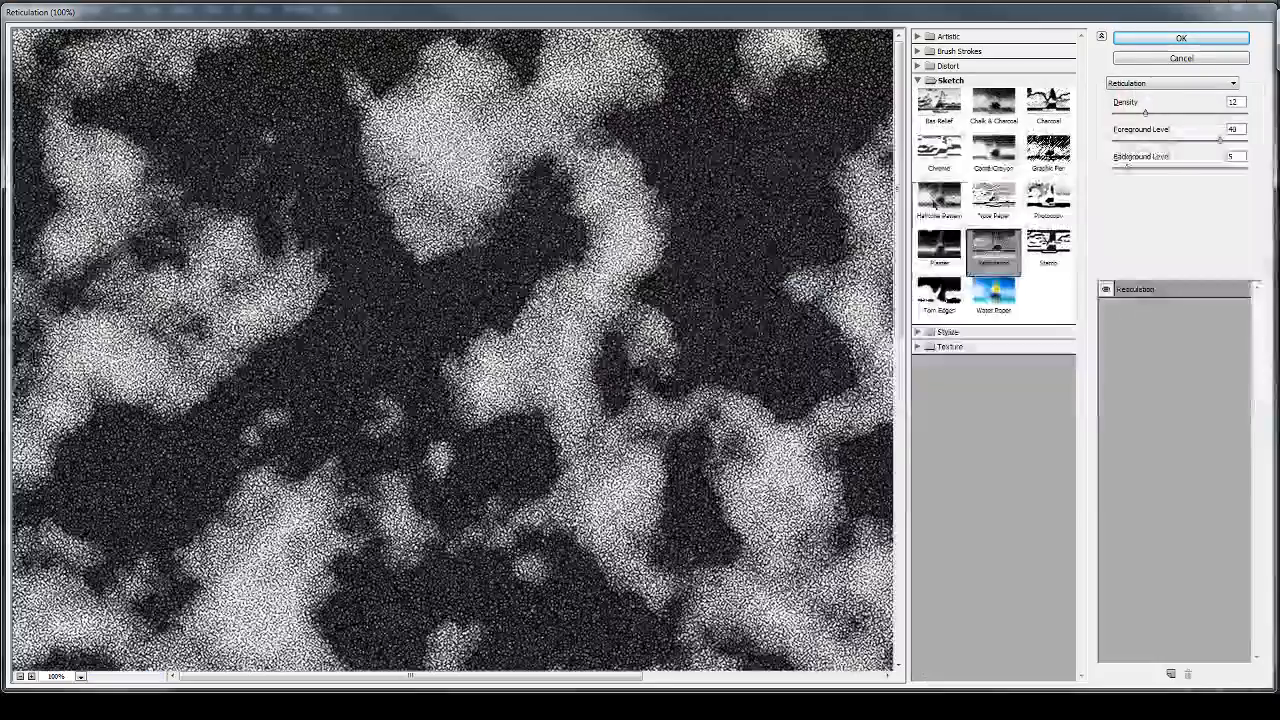
pyautogui.click(941, 198)
pyautogui.click(990, 198)
pyautogui.click(996, 158)
pyautogui.click(952, 148)
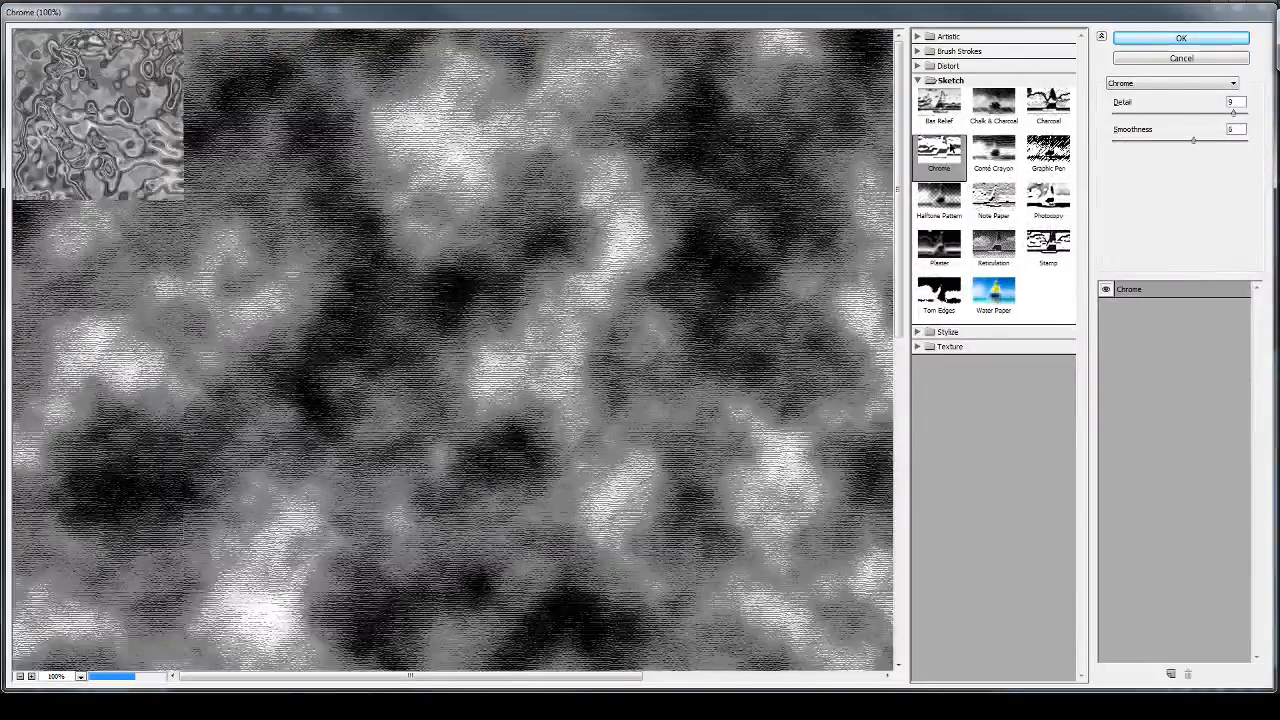
pyautogui.click(939, 101)
pyautogui.click(939, 150)
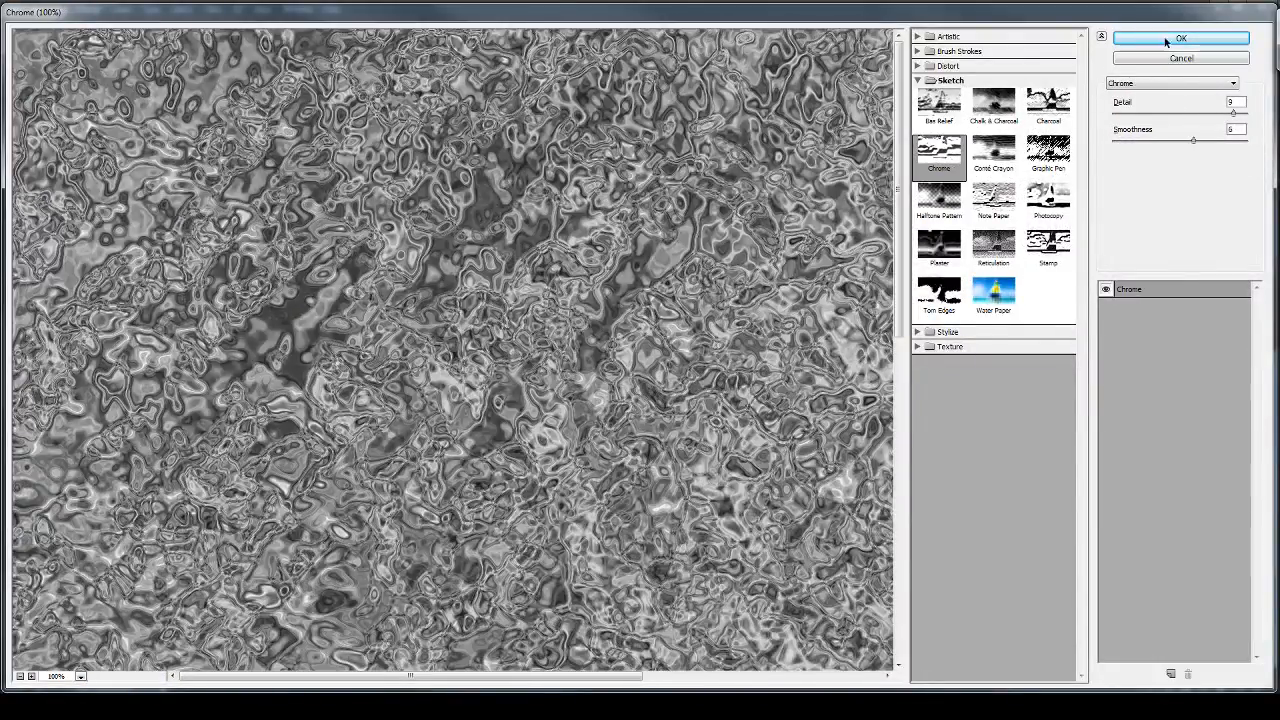
pyautogui.click(1166, 40)
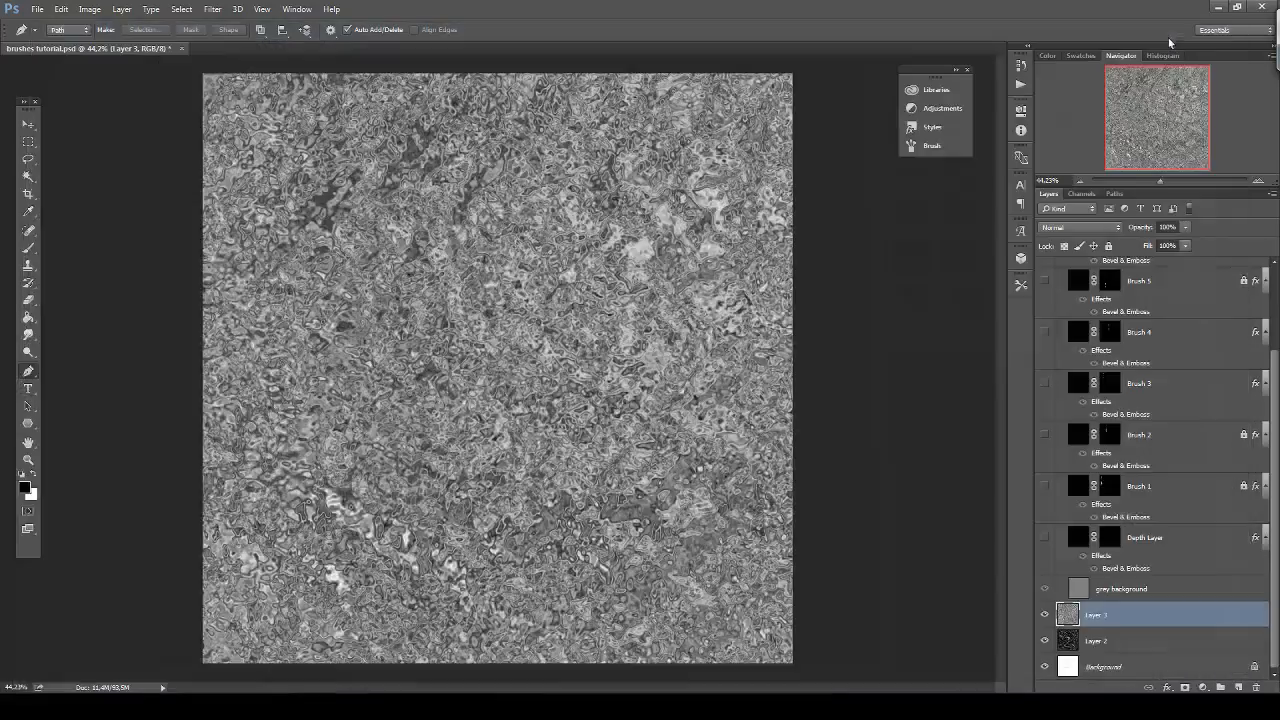
# Darken Layer 3 with Levels by setting the midtone input level to 0.12.
pyautogui.click(90, 9)
pyautogui.moveTo(104, 43)
pyautogui.click(276, 58)
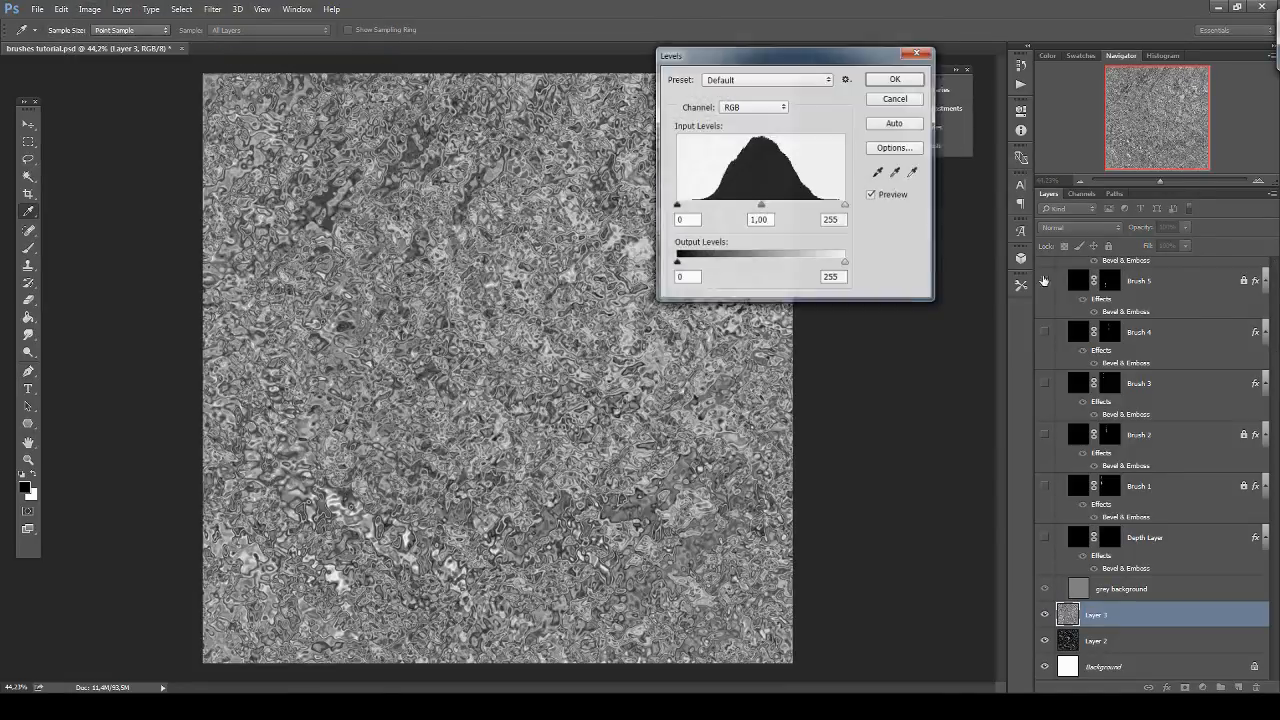
pyautogui.moveTo(760, 206); pyautogui.dragTo(826, 208)
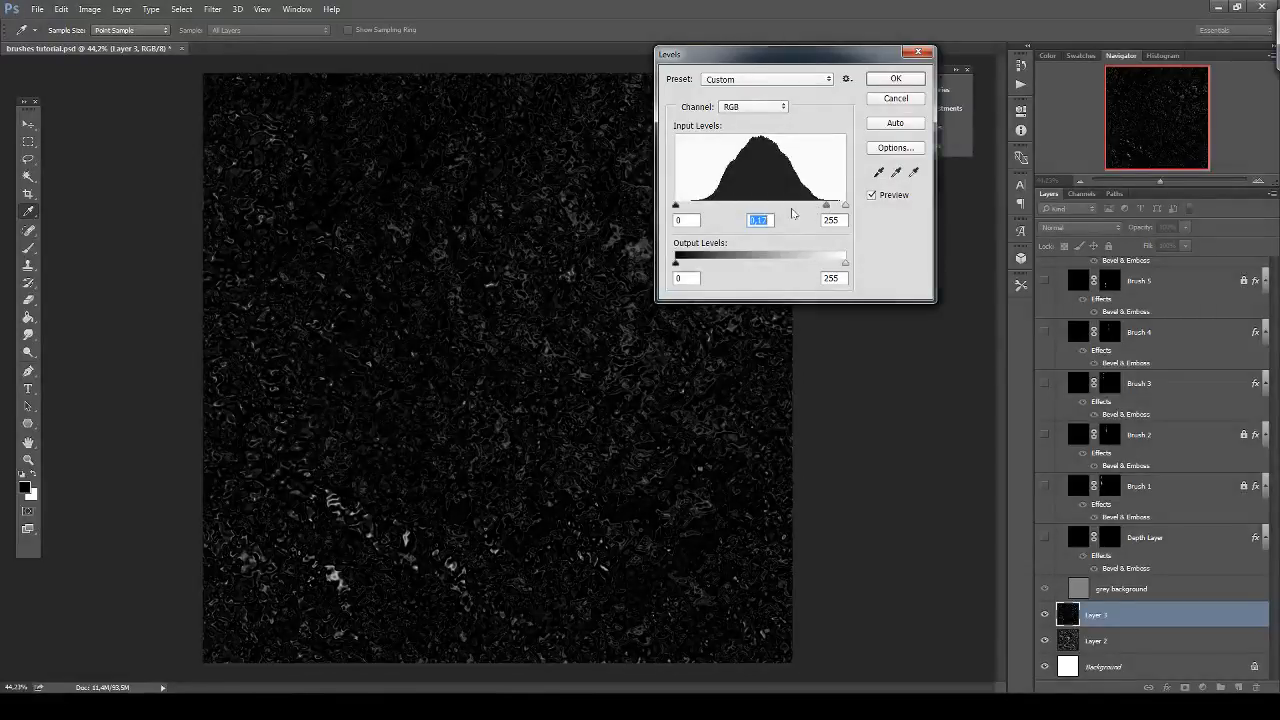
pyautogui.click(896, 78)
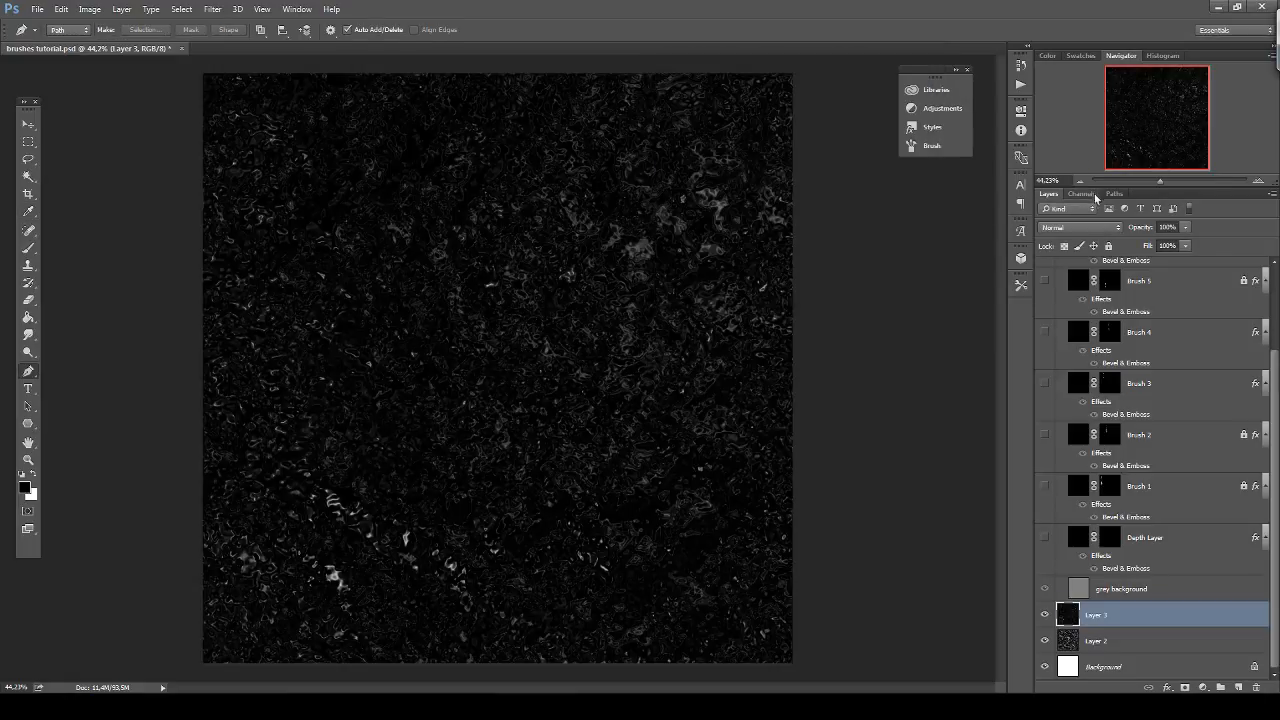
# Cycle through blend modes for Layer 3 and set it to Overlay.
pyautogui.click(1074, 228)
pyautogui.click(1074, 231)
pyautogui.scroll(-7, 1073, 230)
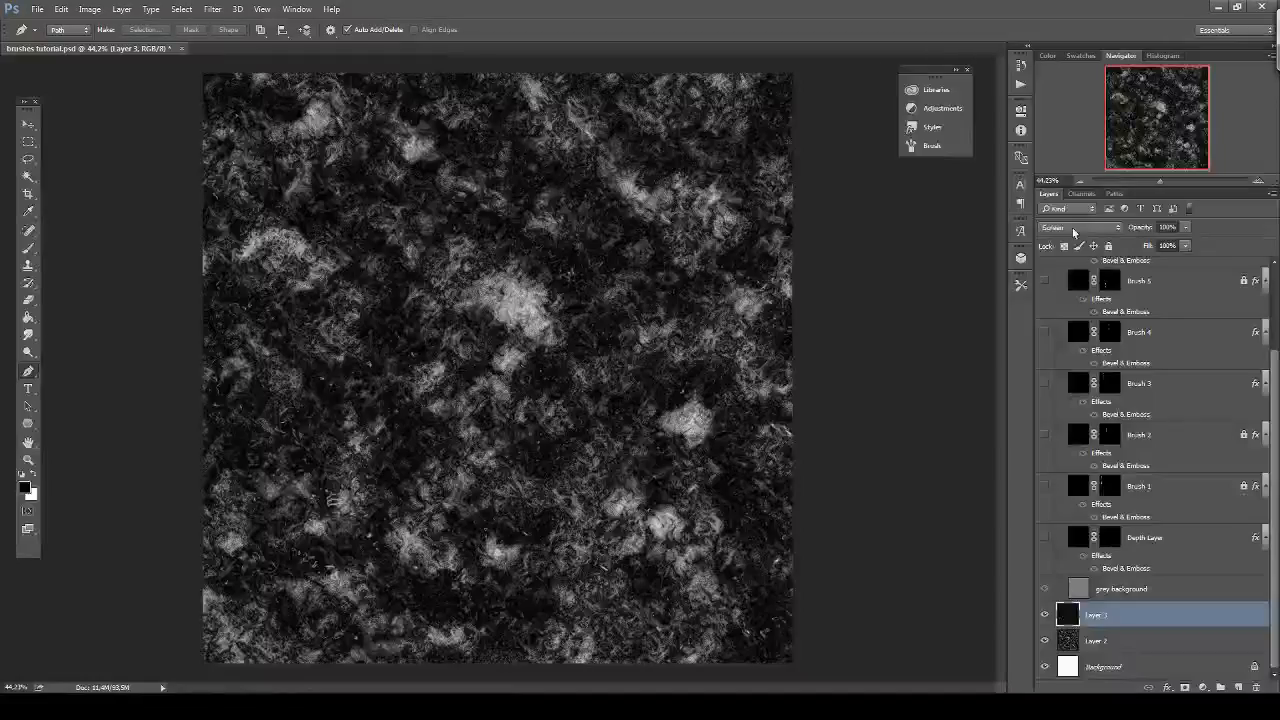
pyautogui.scroll(2, 1073, 230)
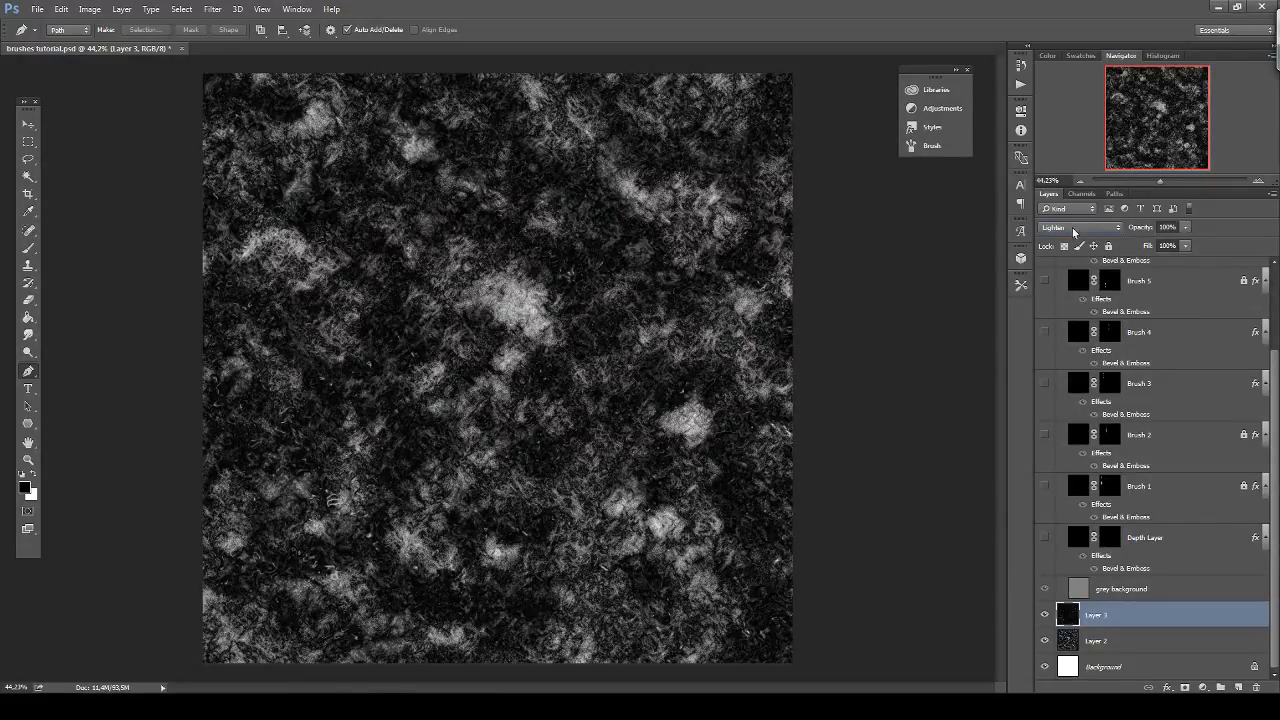
pyautogui.scroll(-5, 1072, 227)
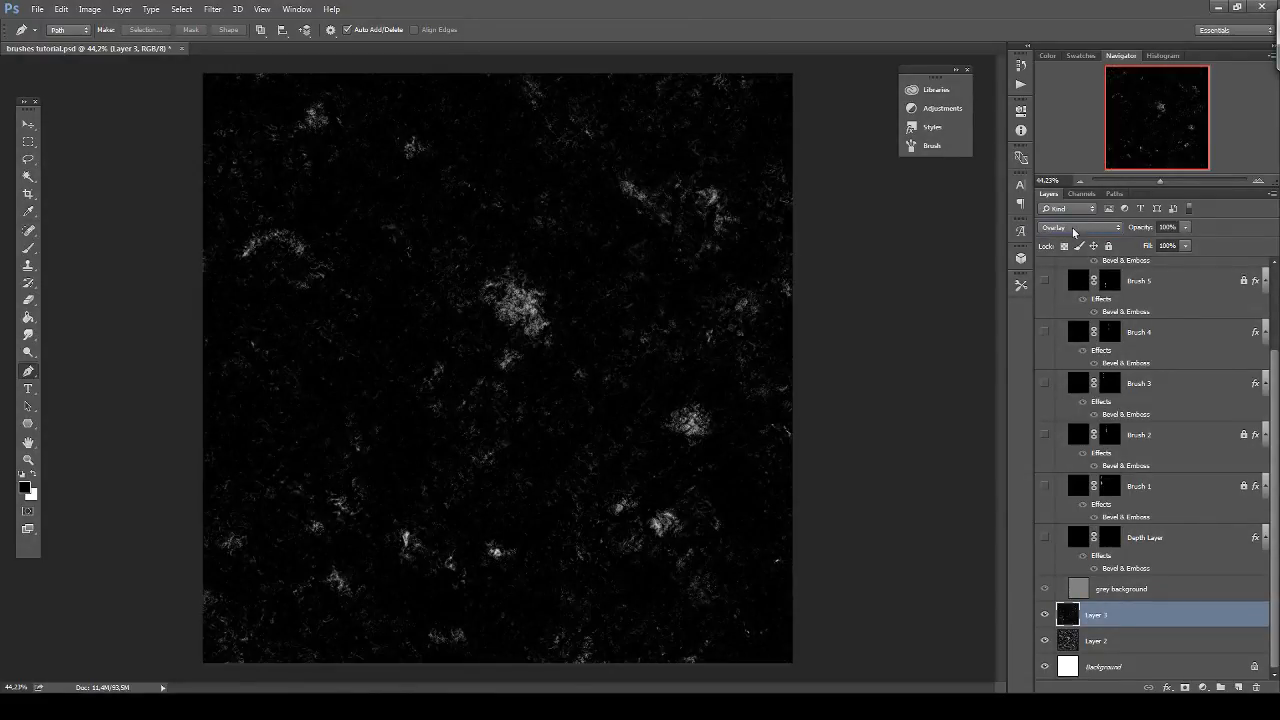
# Copy the whole canvas merged, paste it as a new layer above Layer 3, and hide Layers 2 and 3.
pyautogui.keyDown('shift'); pyautogui.click(1132, 645); pyautogui.keyUp('shift')
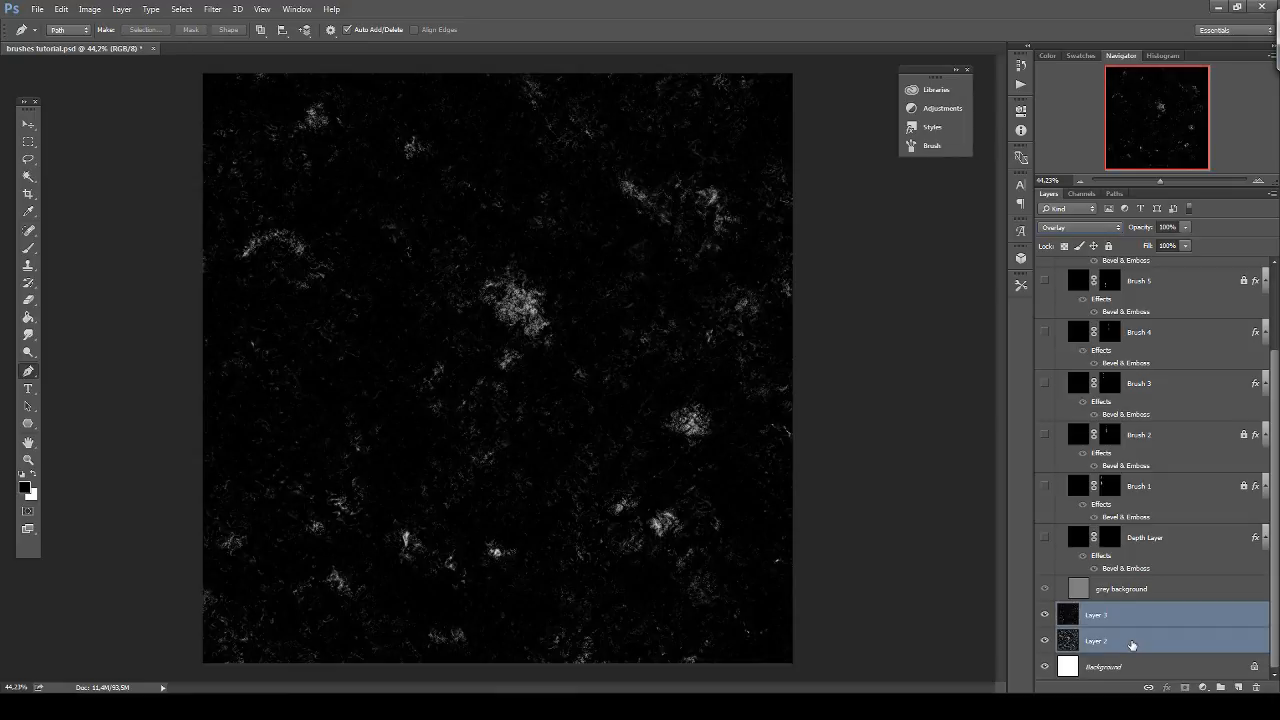
pyautogui.click(1139, 610)
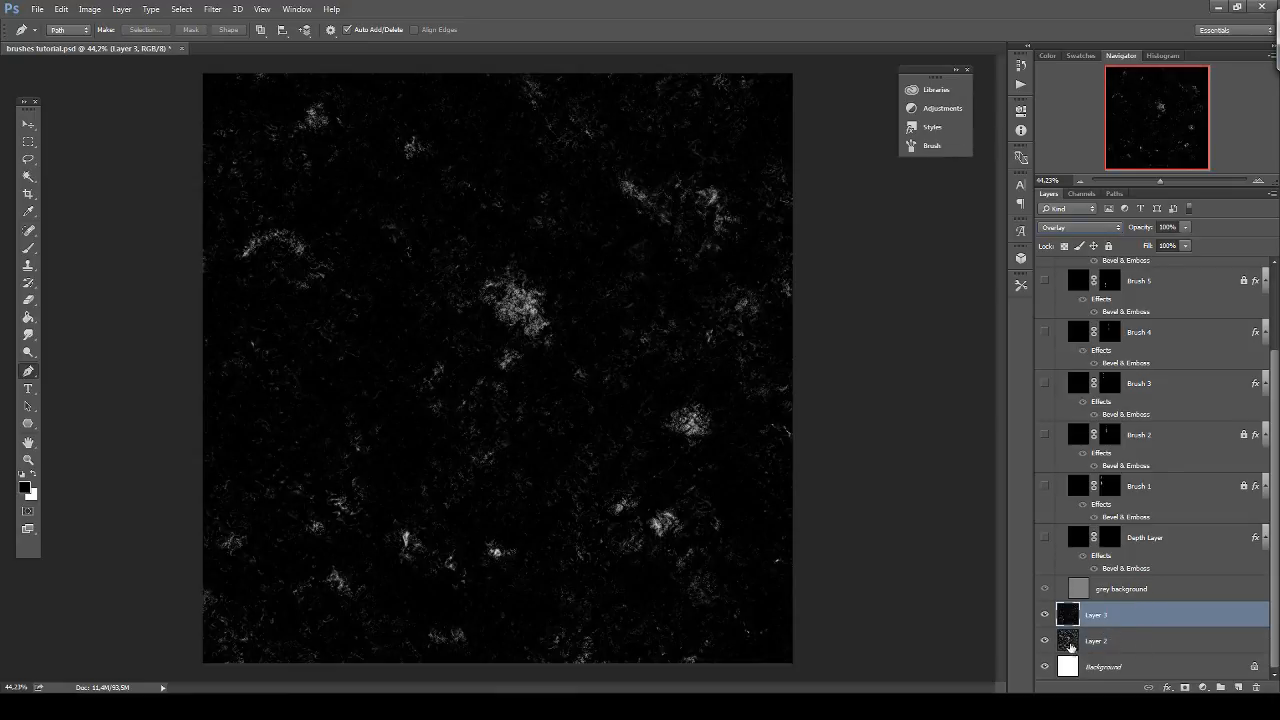
pyautogui.click(1117, 641)
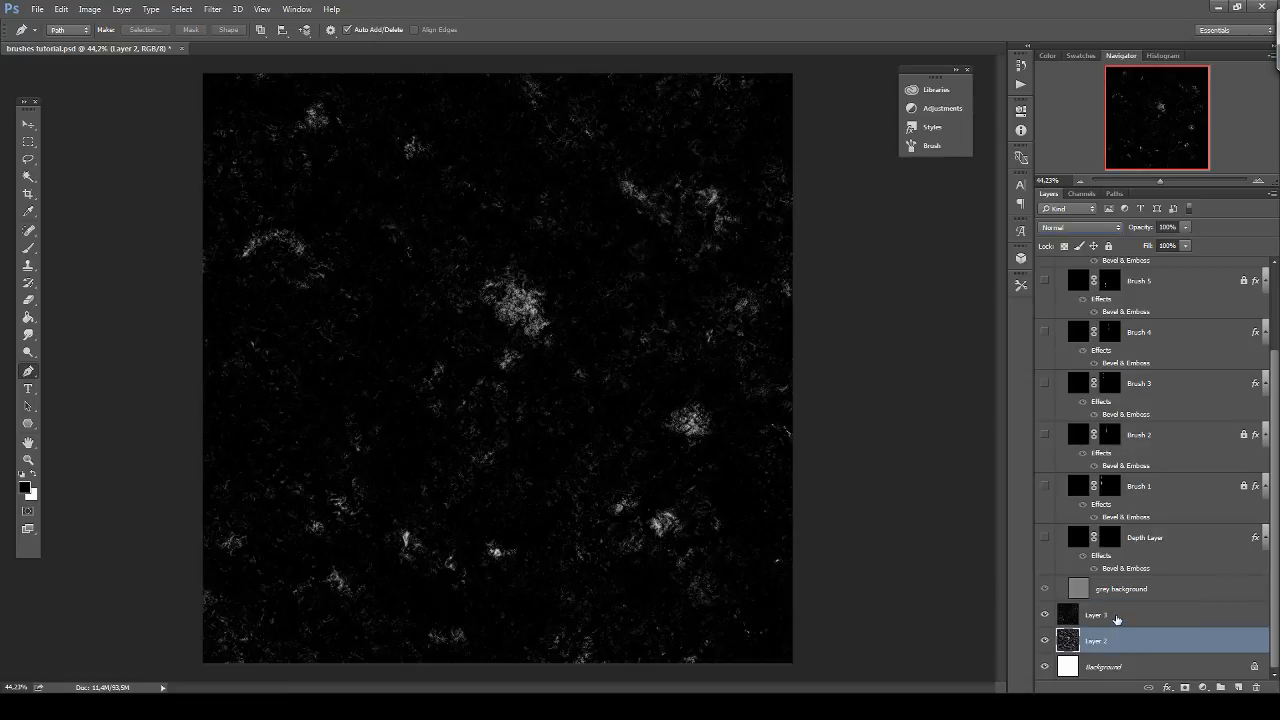
pyautogui.keyDown('shift'); pyautogui.click(1117, 620); pyautogui.keyUp('shift')
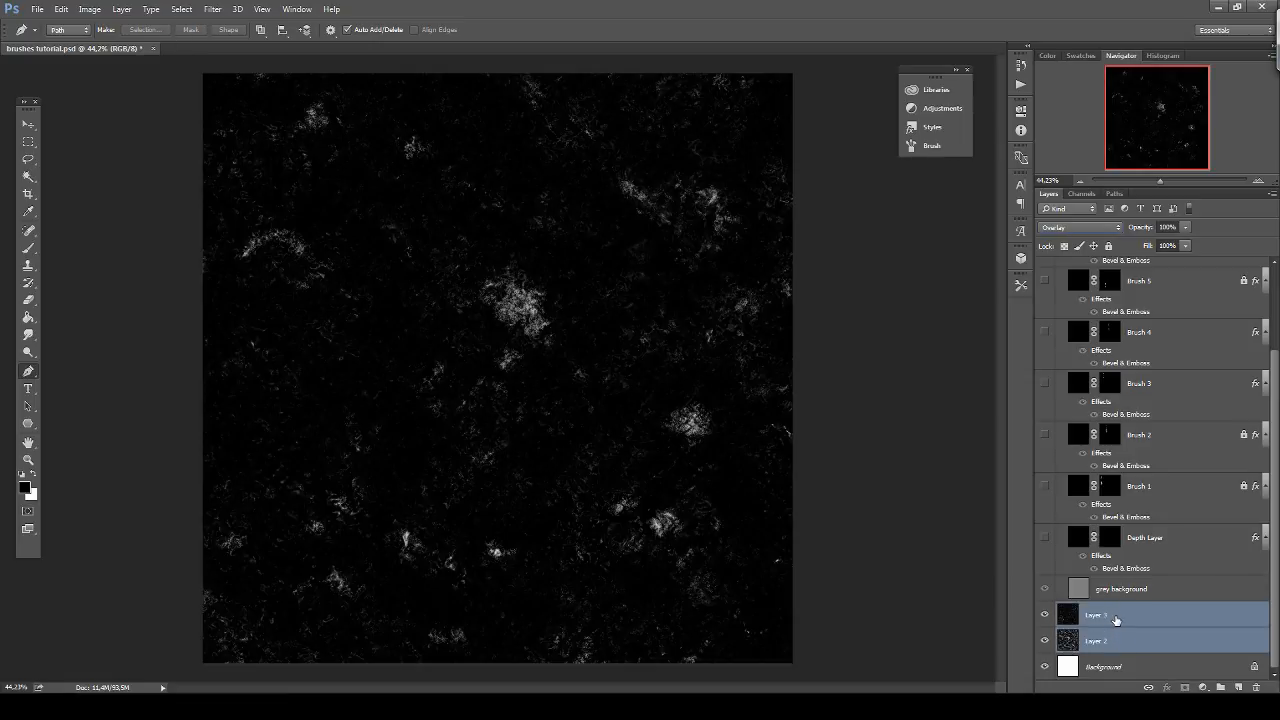
pyautogui.click(61, 9)
pyautogui.click(98, 106)
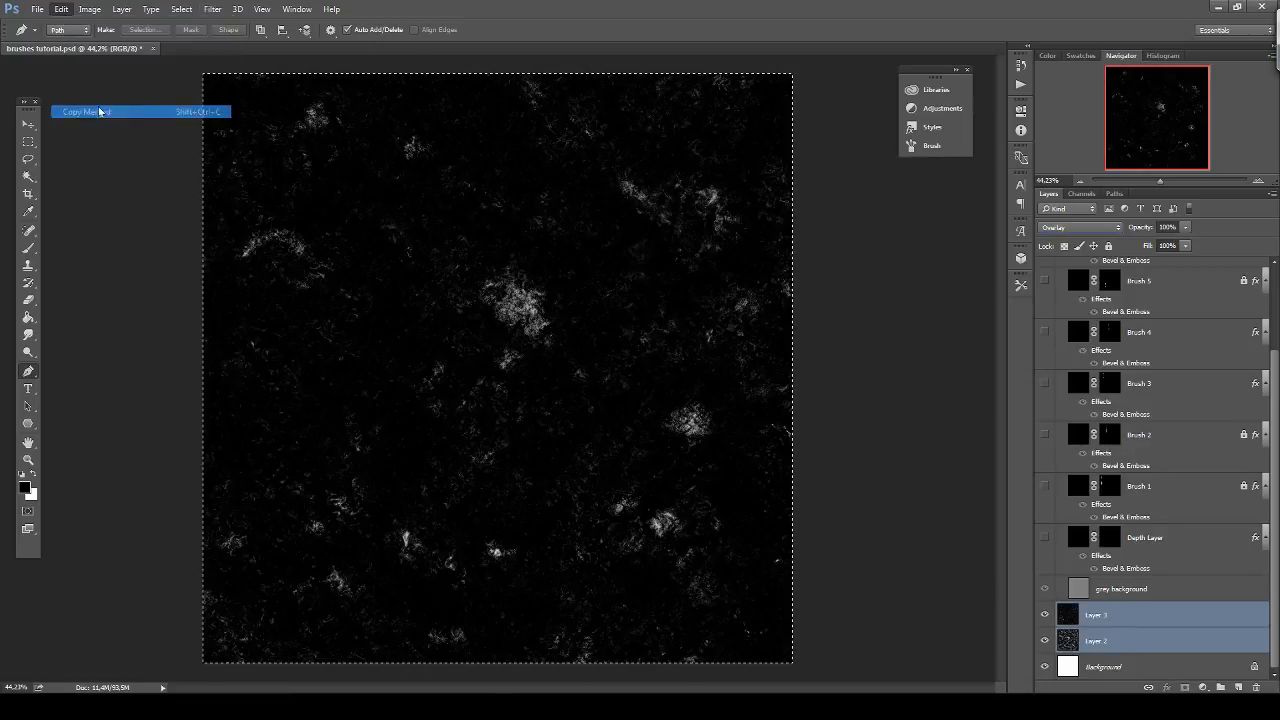
pyautogui.hotkey('ctrl', 'v')
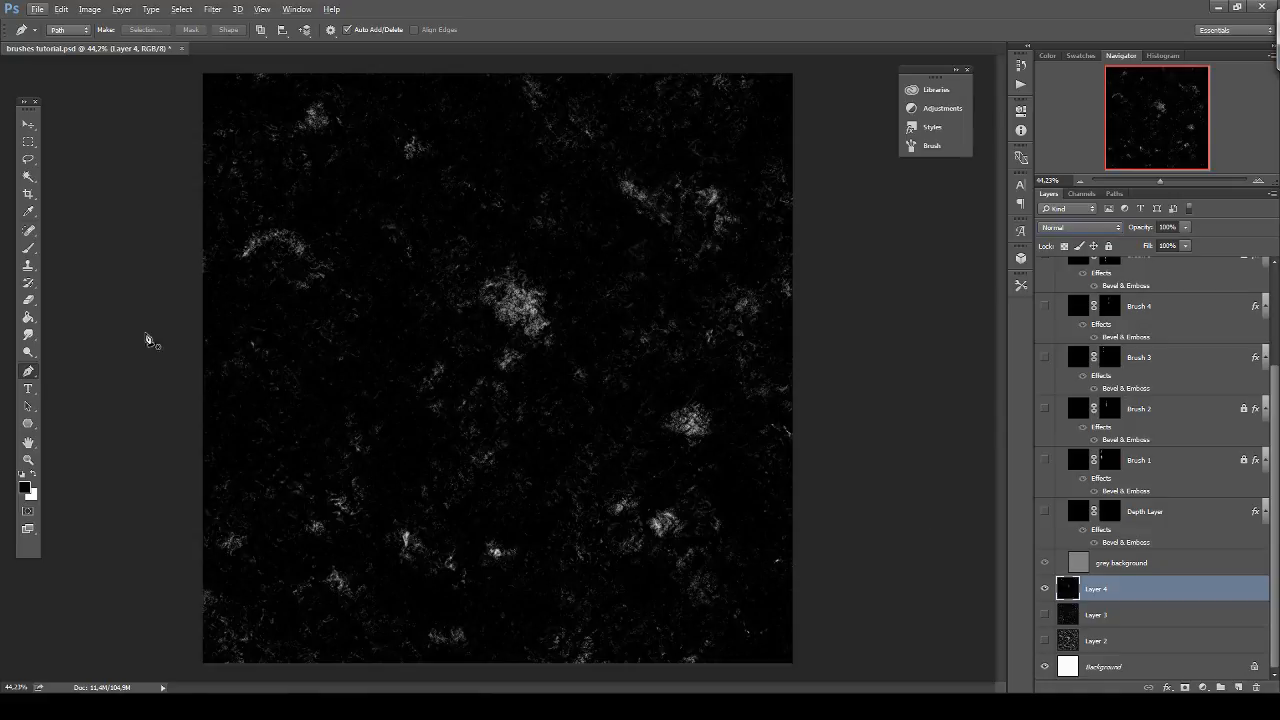
# Paint out the texture around the bright speckled patch near the canvas's right edge with black at 50% brush opacity.
pyautogui.click(28, 459)
pyautogui.moveTo(527, 303); pyautogui.dragTo(527, 303)
pyautogui.moveTo(710, 443); pyautogui.dragTo(391, 120)
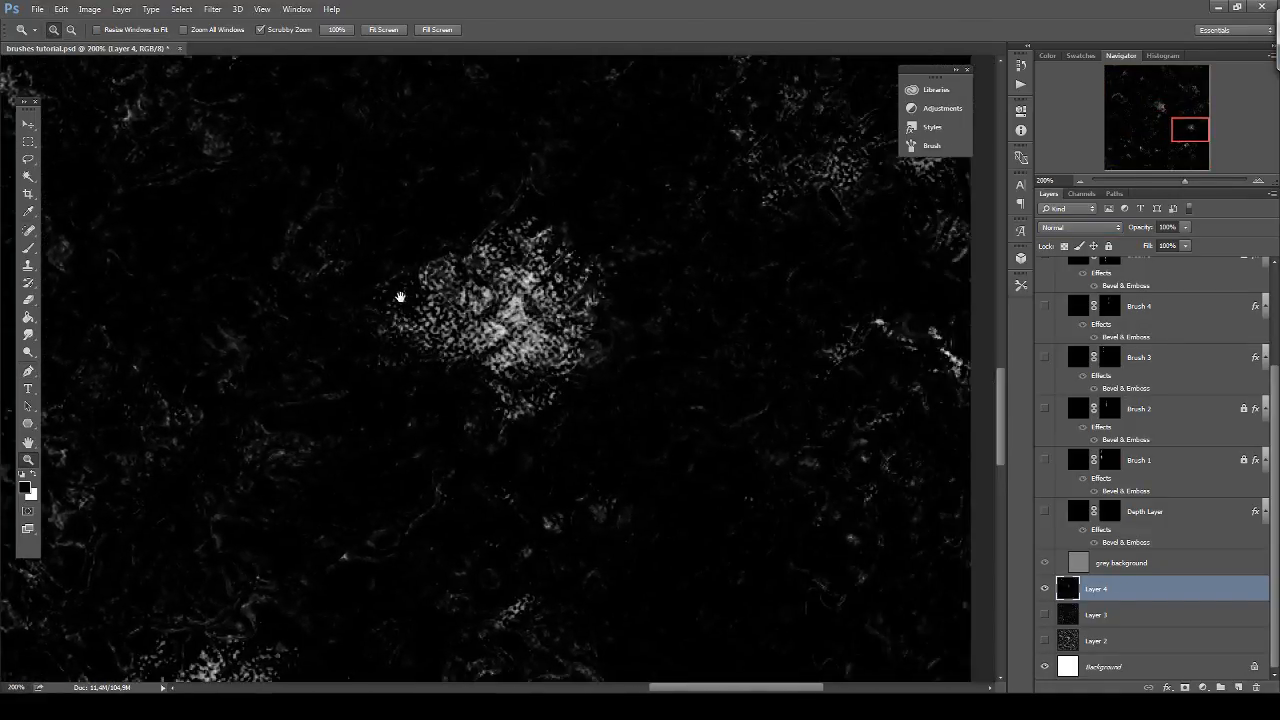
pyautogui.scroll(-1, 580, 246)
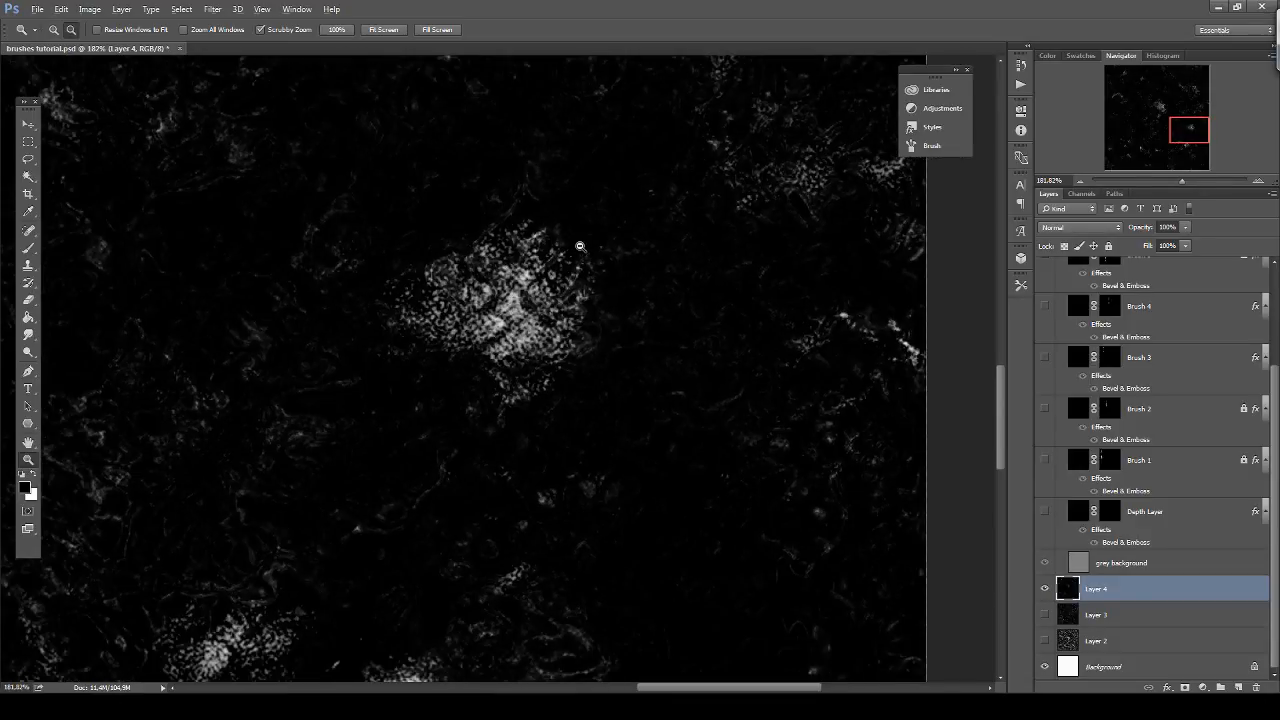
pyautogui.press('b')
pyautogui.click(1021, 287)
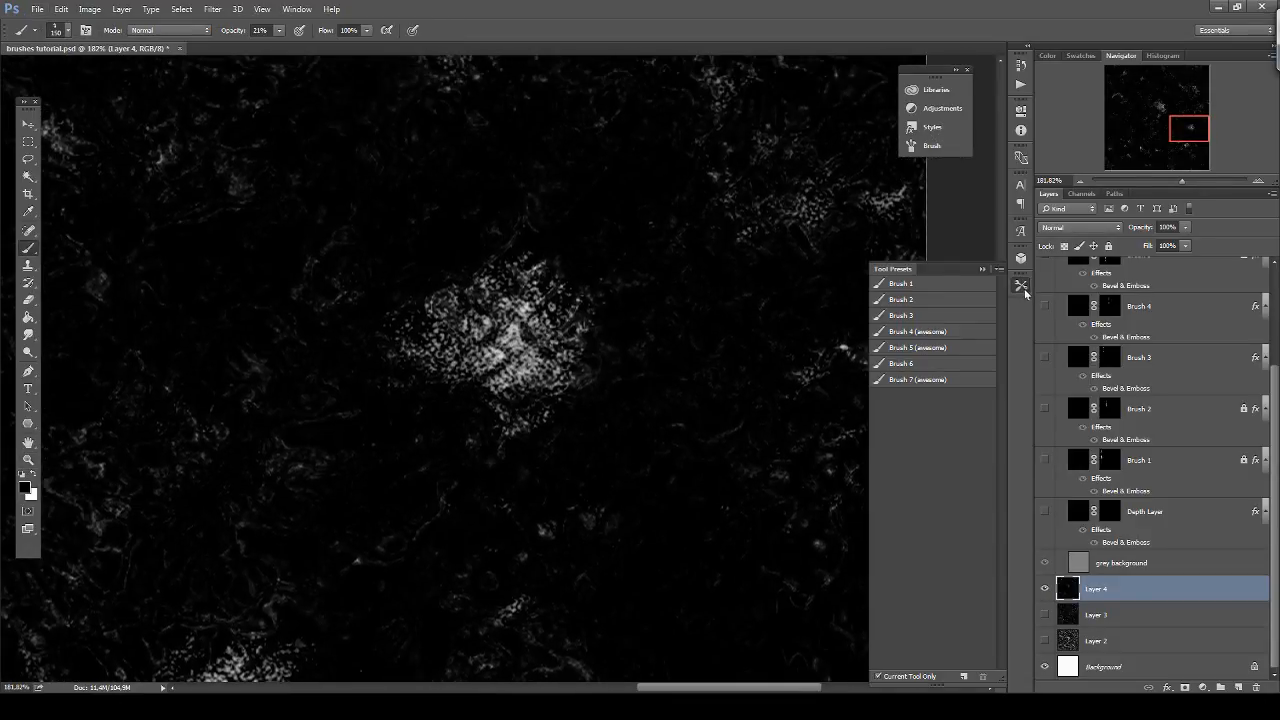
pyautogui.click(931, 365)
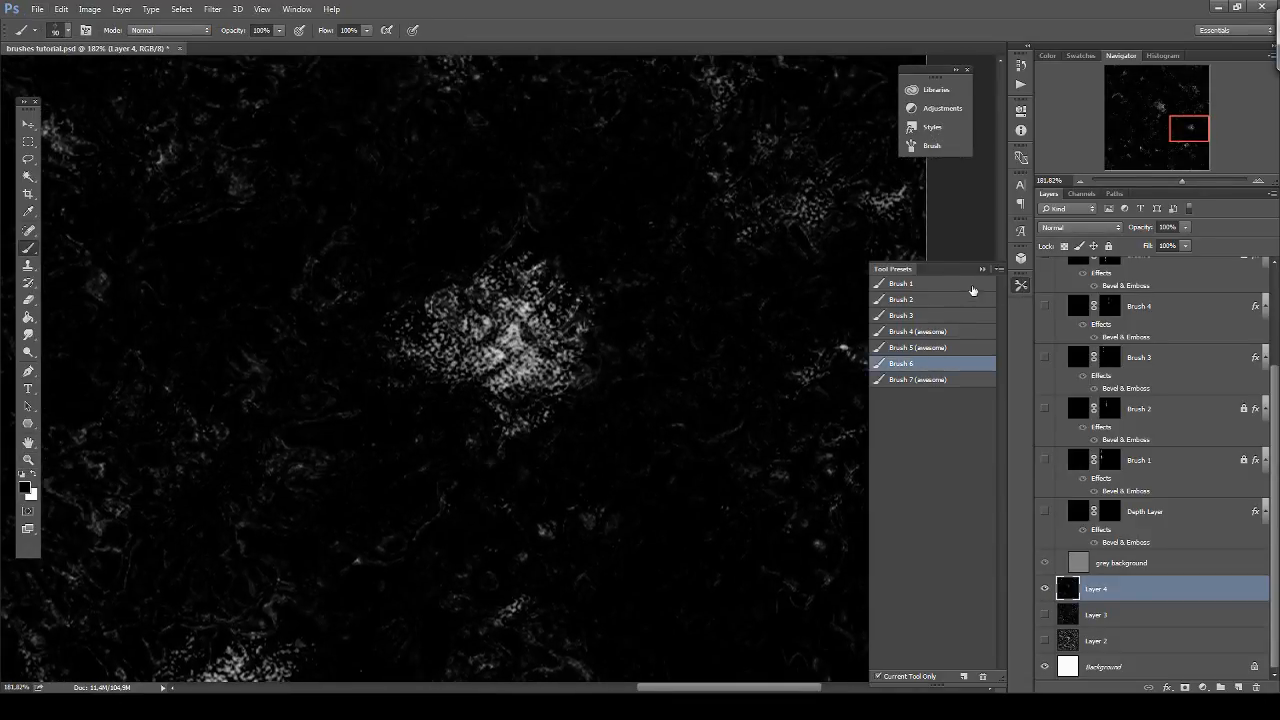
pyautogui.click(959, 377)
pyautogui.click(982, 270)
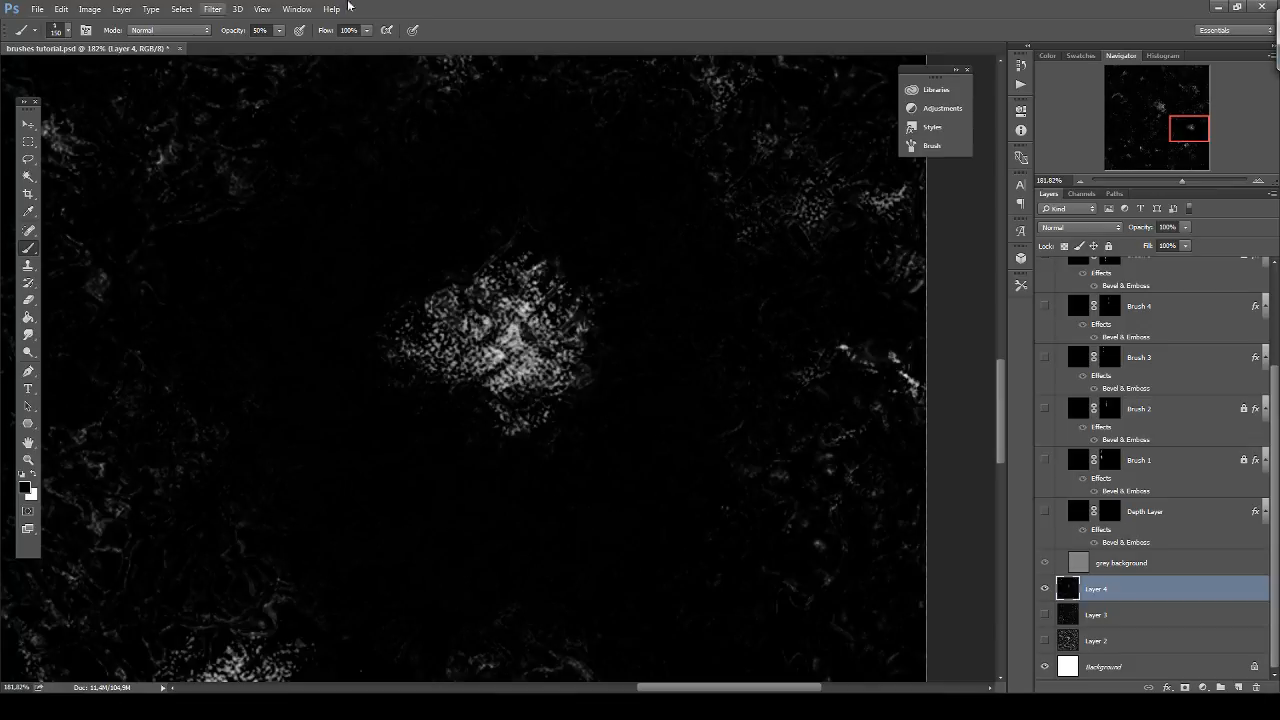
# Select a square area around the isolated speckled patch and copy it merged.
pyautogui.click(28, 142)
pyautogui.moveTo(349, 217); pyautogui.dragTo(629, 497)
pyautogui.moveTo(576, 403); pyautogui.dragTo(579, 395)
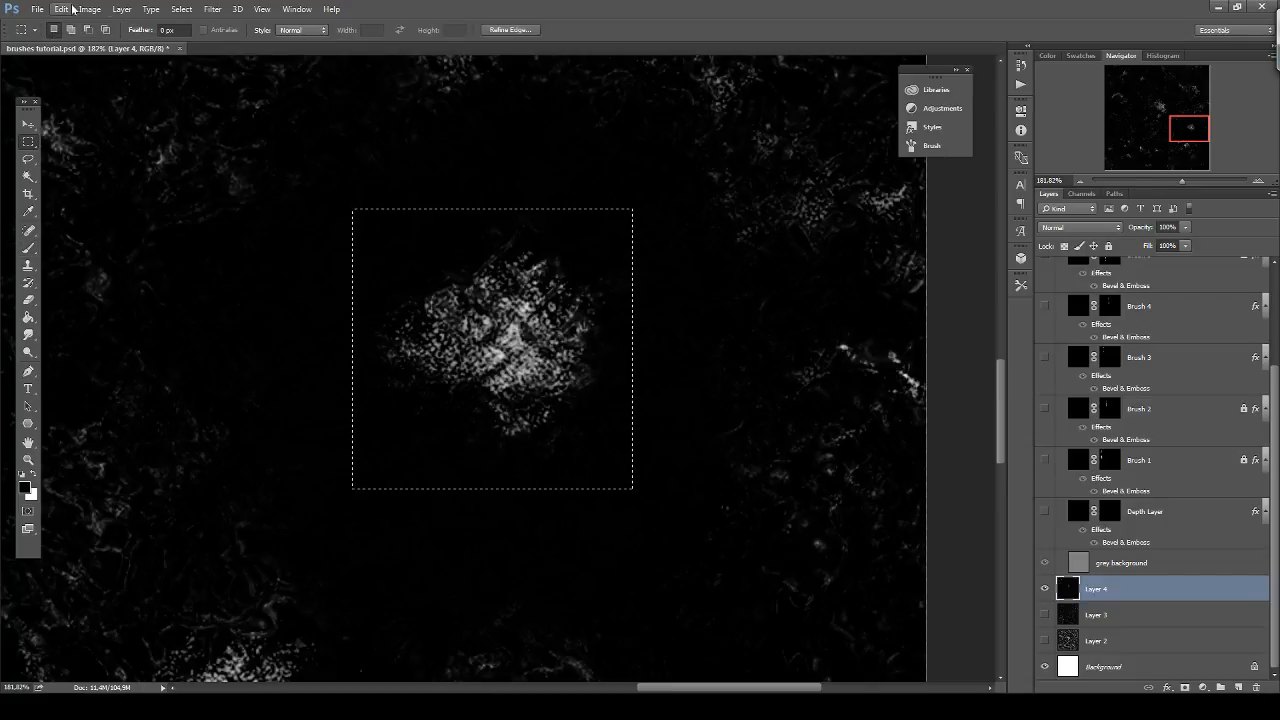
pyautogui.click(61, 9)
pyautogui.click(118, 112)
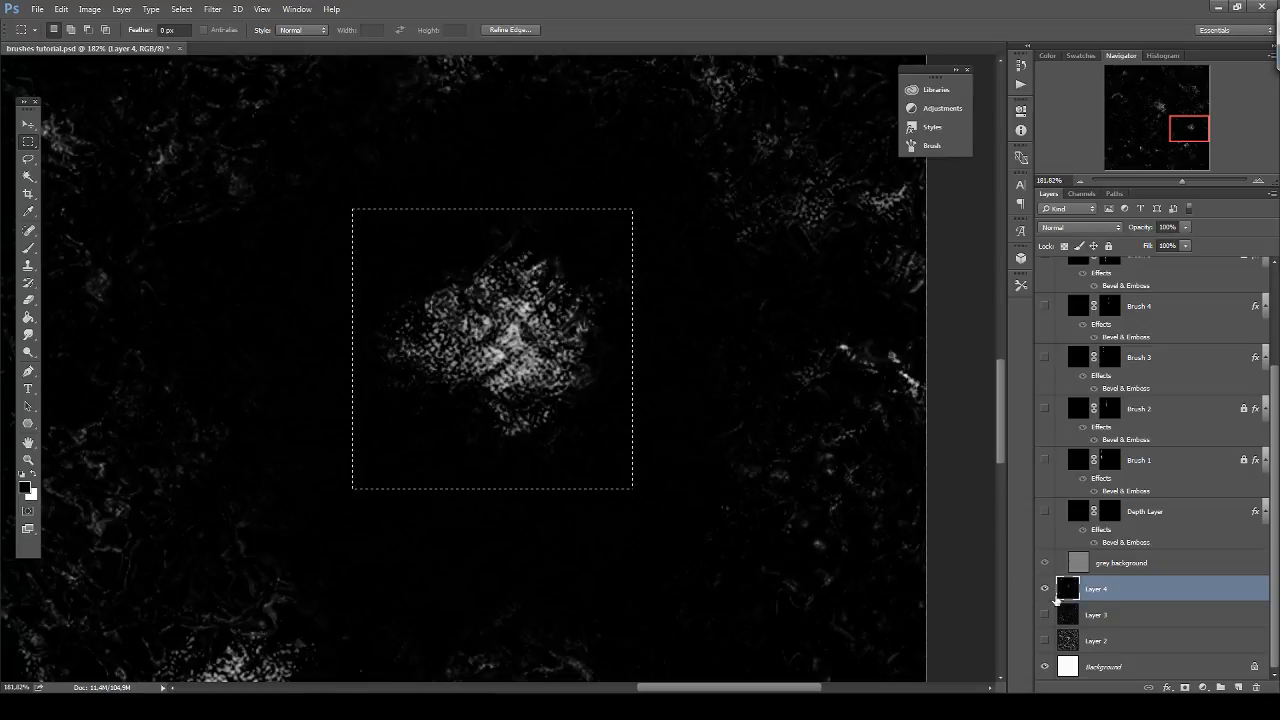
# Paste the patch onto a new layer, hide Layer 4, and invert the patch to dark on white.
pyautogui.hotkey('ctrl', 'v')
pyautogui.click(1044, 589)
pyautogui.hotkey('ctrl', 'i')
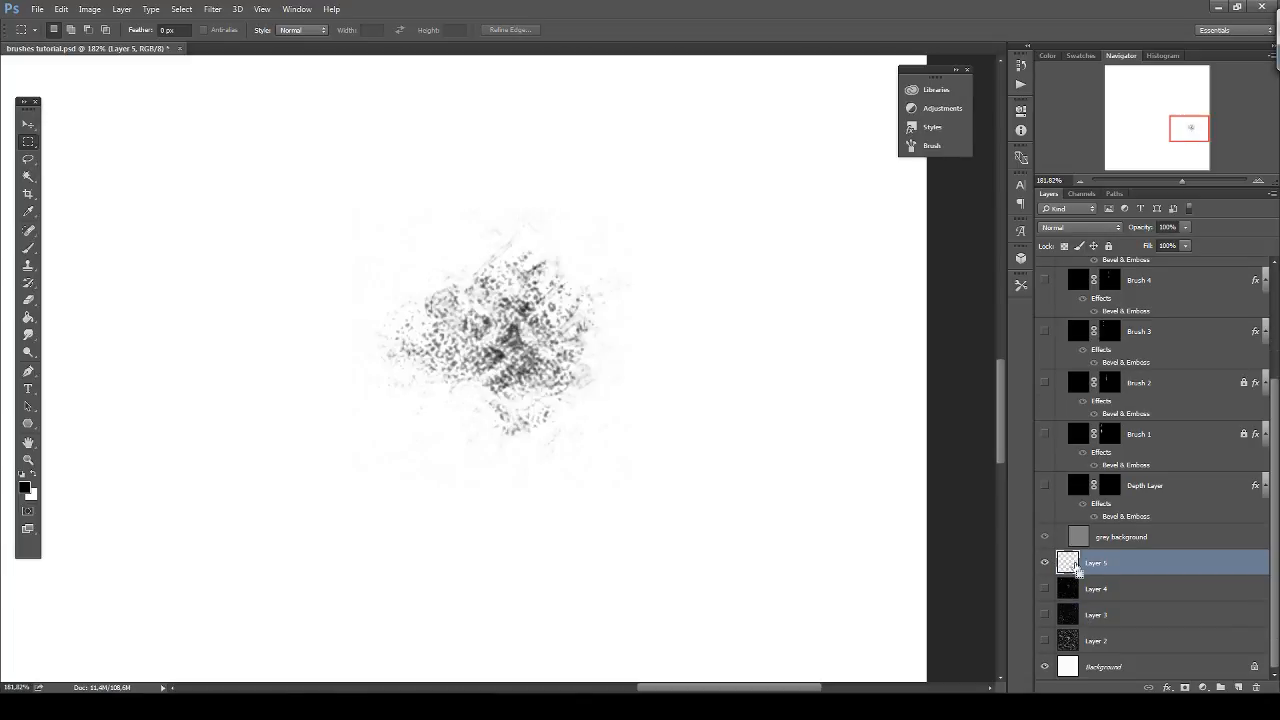
# Load the pasted patch as a selection and define it as a brush preset named Brush 8.
pyautogui.scroll(-2, 417, 278)
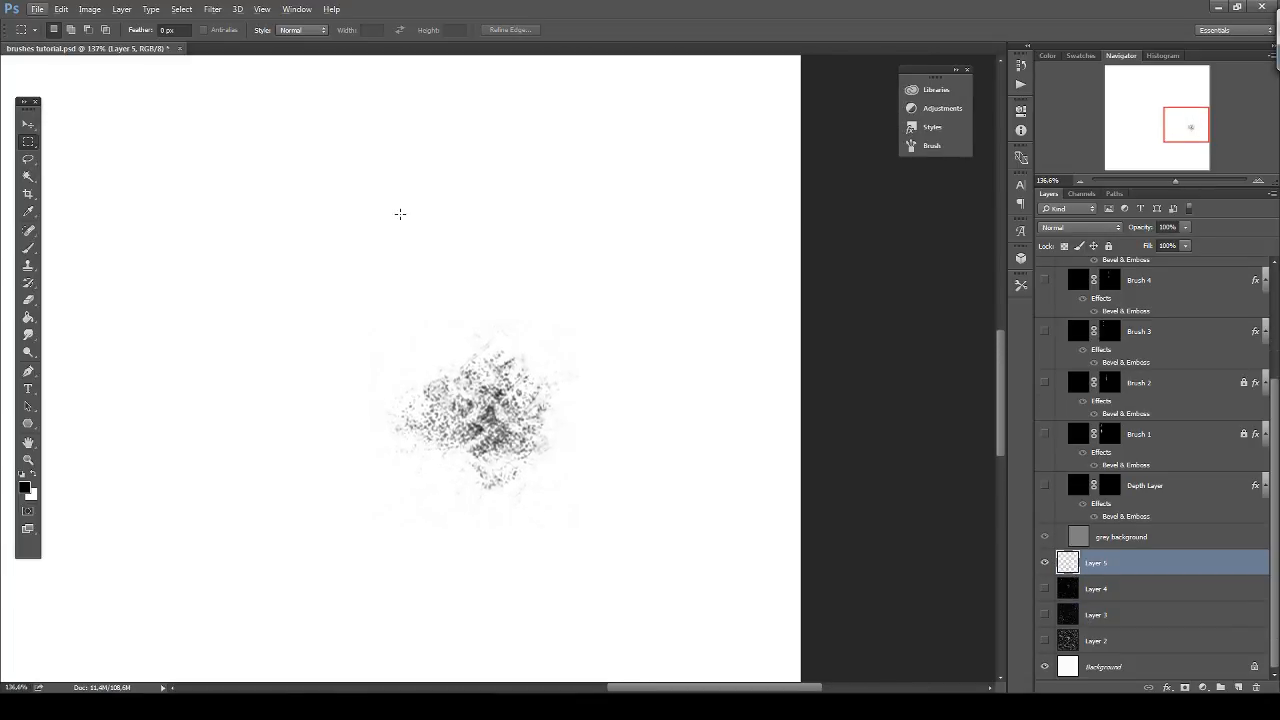
pyautogui.scroll(1, 402, 268)
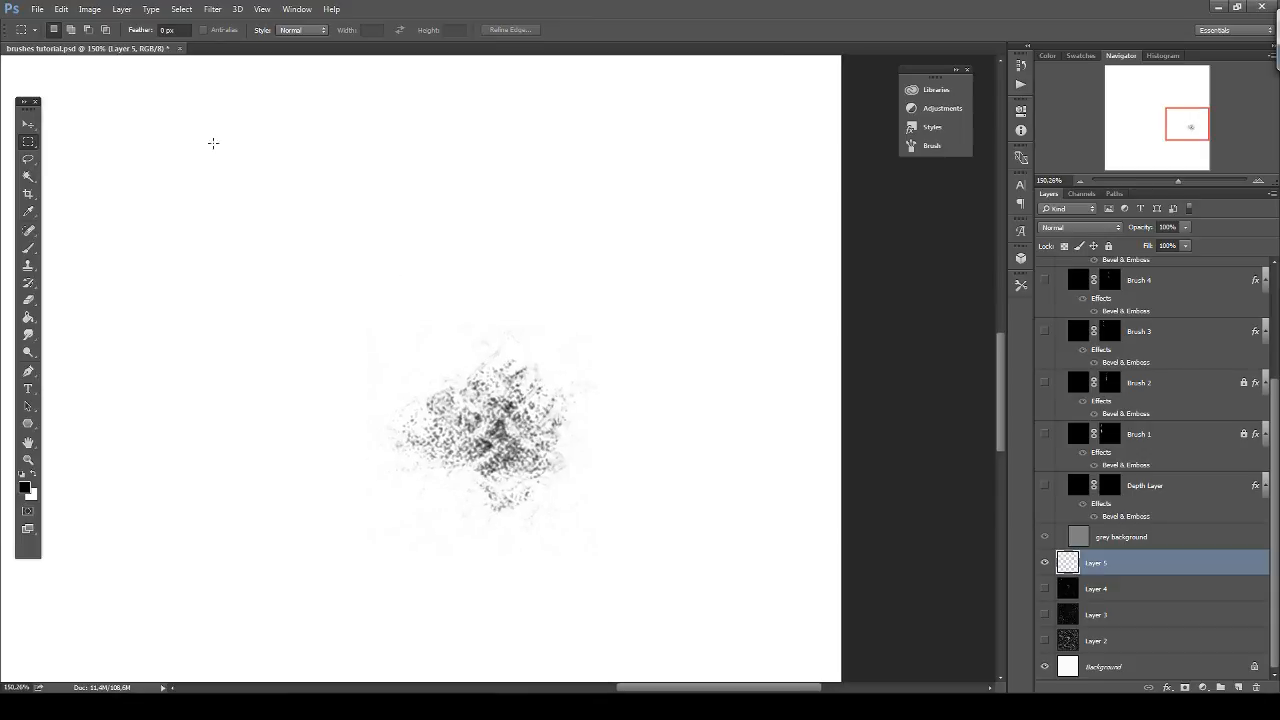
pyautogui.click(61, 9)
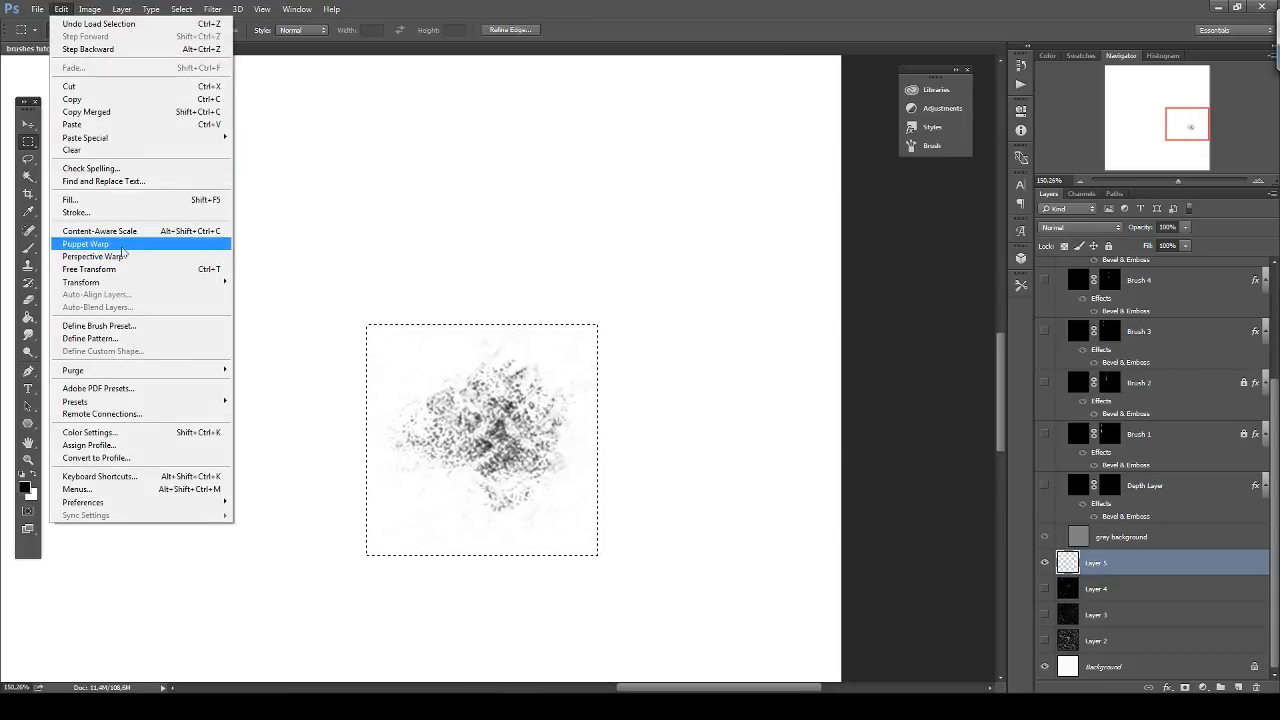
pyautogui.click(120, 325)
pyautogui.write('Brush 8')
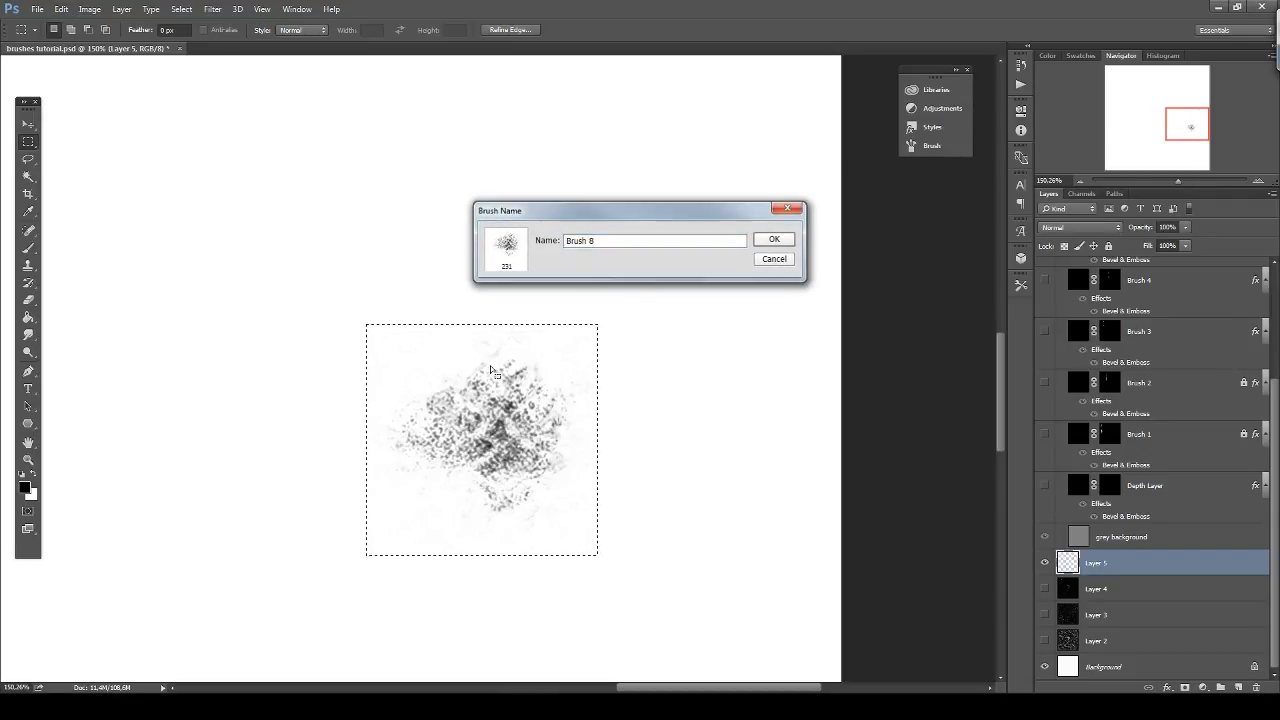
pyautogui.press('Return')
# Clear the patch from Layer 5 and remove the selection.
pyautogui.press('Delete')
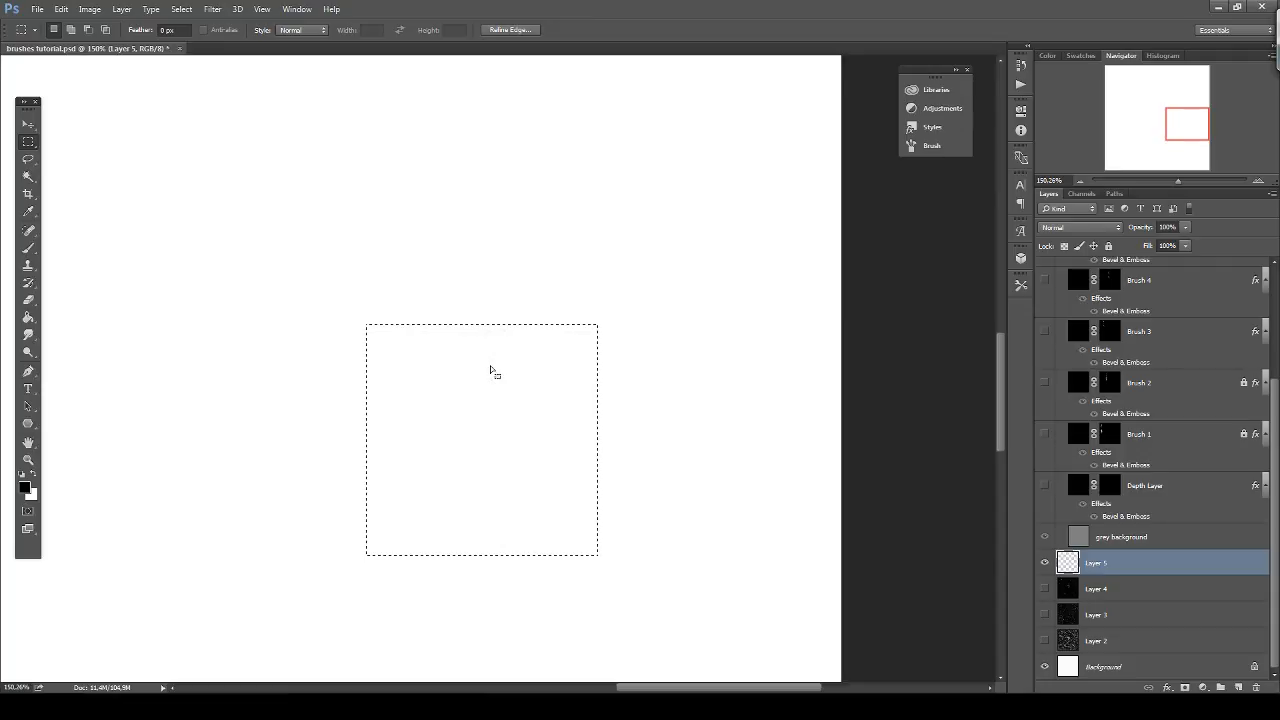
pyautogui.scroll(-4, 430, 354)
pyautogui.moveTo(329, 311); pyautogui.dragTo(655, 402)
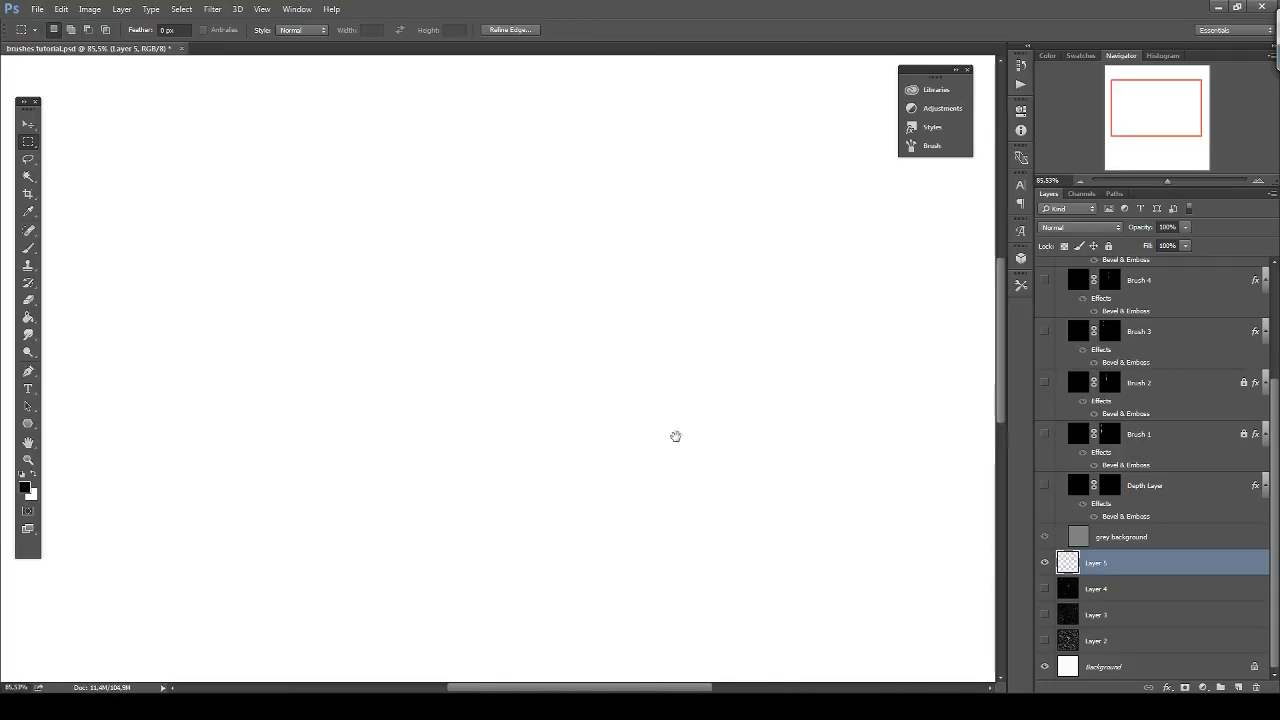
pyautogui.scroll(-4, 497, 300)
pyautogui.scroll(1, 461, 300)
pyautogui.hotkey('ctrl', 'd')
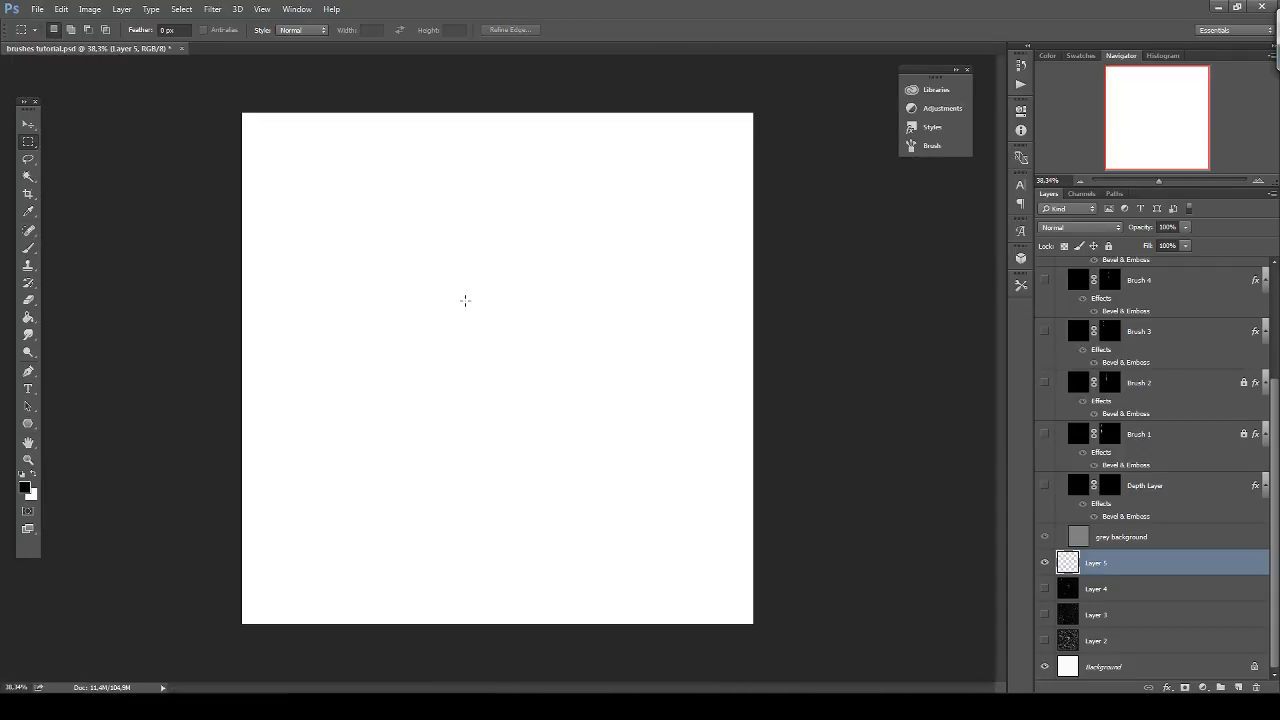
# Test the new brush with a short stroke on Layer 5 and erase the layer's contents.
pyautogui.press('b')
pyautogui.moveTo(368, 317)
pyautogui.mouseDown()
pyautogui.moveTo(456, 368)
pyautogui.moveTo(410, 324)
pyautogui.moveTo(439, 353)
pyautogui.mouseUp()
pyautogui.press('Delete')
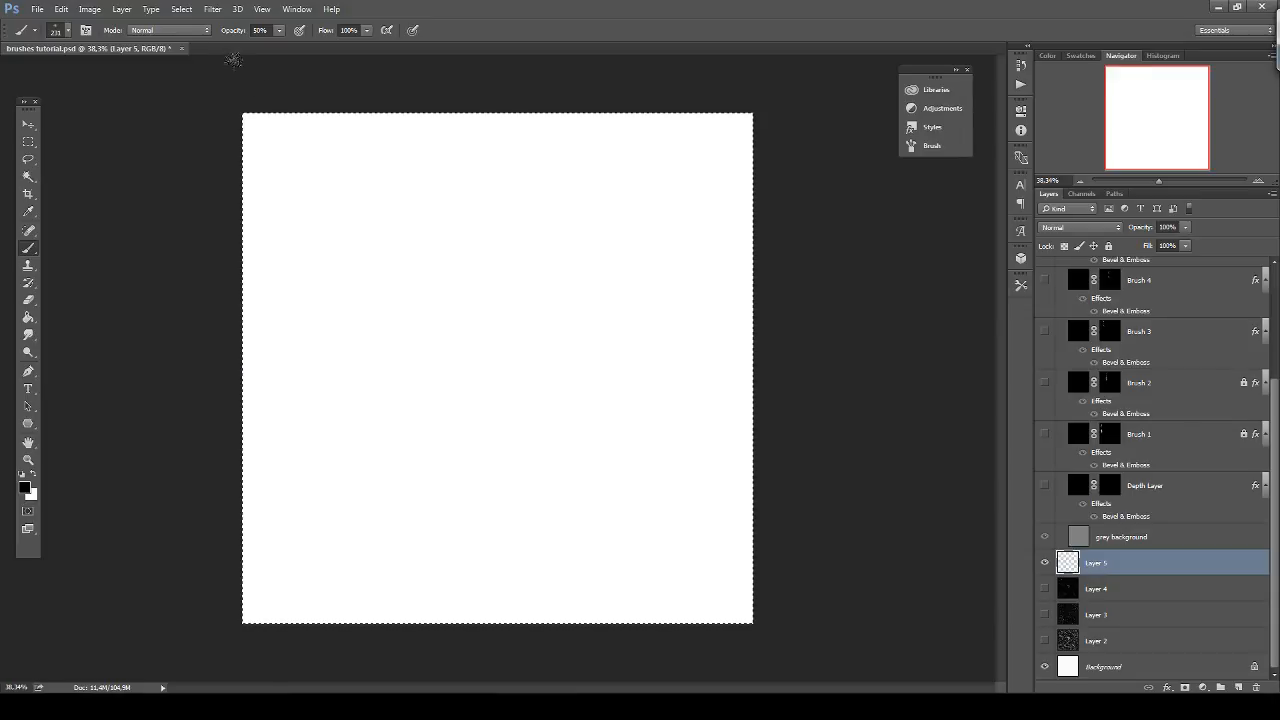
# Set brush spacing to 40% and enable Shape Dynamics with pen pressure size control, 100% angle jitter and 7% roundness jitter.
pyautogui.click(86, 30)
pyautogui.moveTo(769, 324)
pyautogui.mouseDown()
pyautogui.moveTo(792, 316)
pyautogui.moveTo(778, 313)
pyautogui.mouseUp()
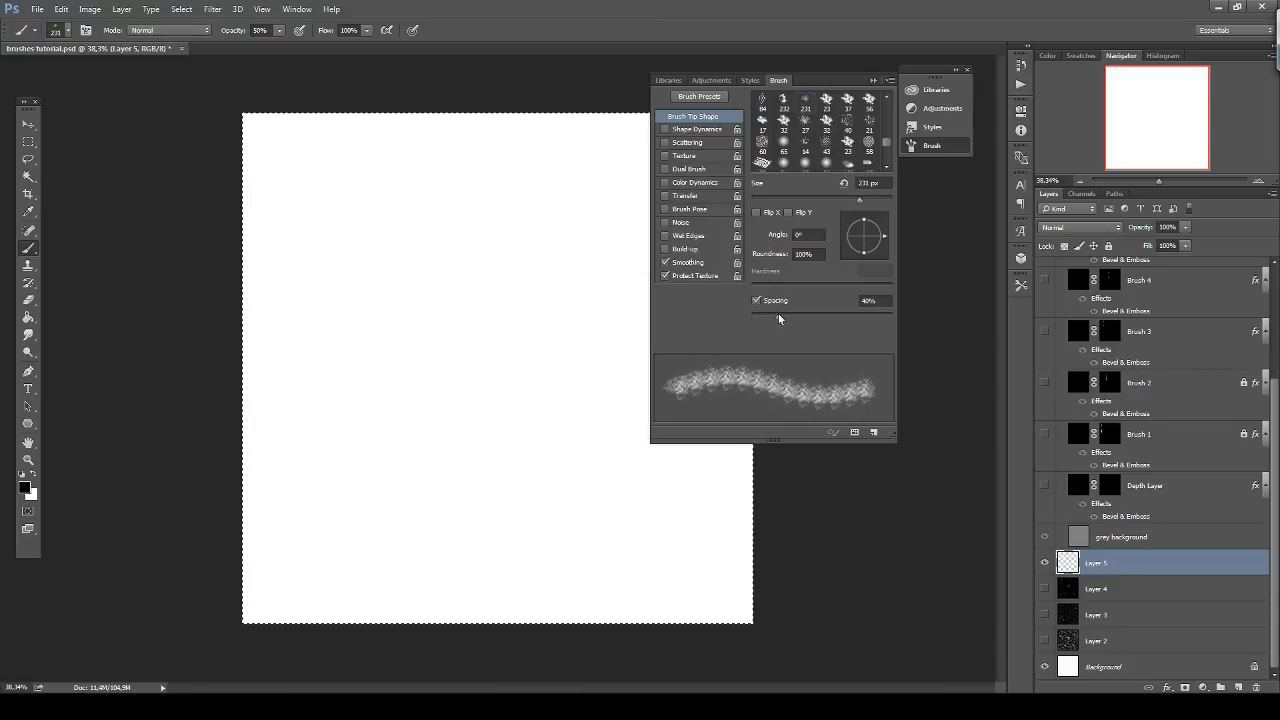
pyautogui.click(706, 129)
pyautogui.click(824, 127)
pyautogui.click(822, 153)
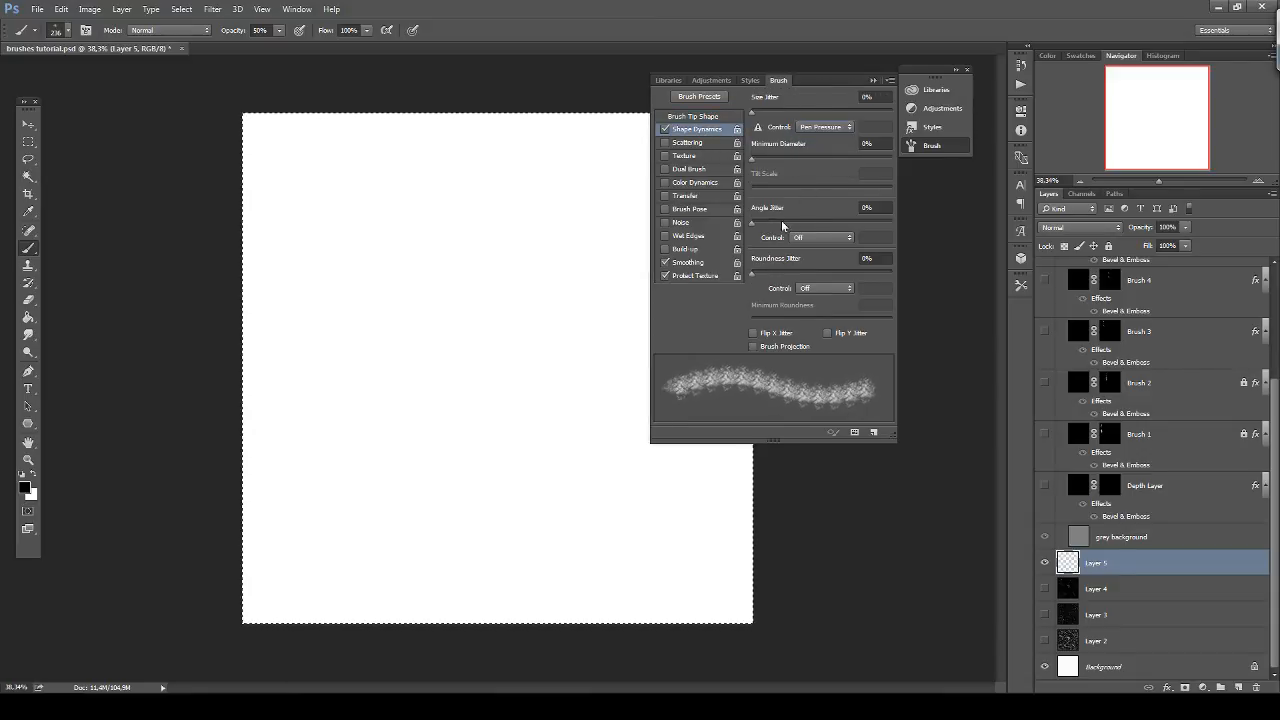
pyautogui.moveTo(756, 222); pyautogui.dragTo(893, 224)
pyautogui.moveTo(755, 273)
pyautogui.mouseDown()
pyautogui.moveTo(805, 272)
pyautogui.moveTo(757, 268)
pyautogui.mouseUp()
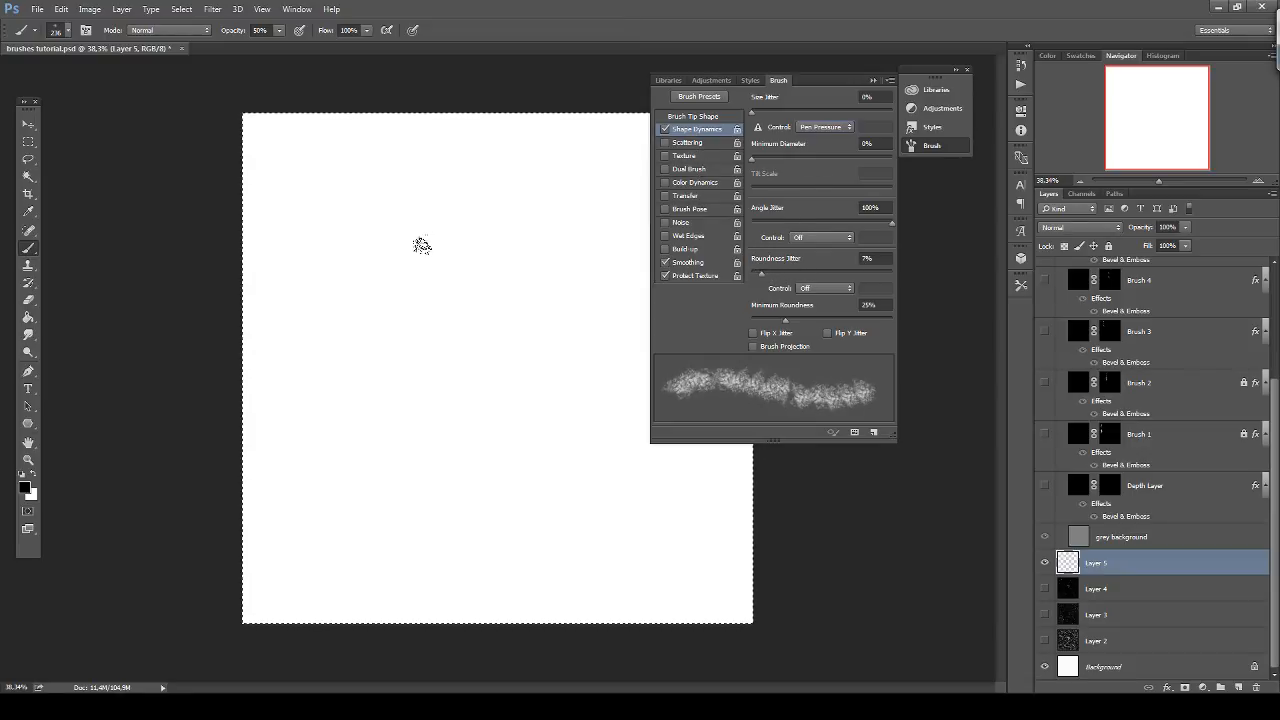
# Test the brush with strokes on Layer 5, try Wet Edges, and clear the test strokes.
pyautogui.moveTo(412, 352)
pyautogui.mouseDown()
pyautogui.moveTo(488, 300)
pyautogui.moveTo(440, 362)
pyautogui.moveTo(420, 332)
pyautogui.moveTo(440, 330)
pyautogui.moveTo(468, 395)
pyautogui.moveTo(400, 310)
pyautogui.moveTo(390, 345)
pyautogui.moveTo(393, 358)
pyautogui.moveTo(480, 340)
pyautogui.moveTo(460, 381)
pyautogui.moveTo(470, 410)
pyautogui.mouseUp()
pyautogui.hotkey('ctrl', '1')
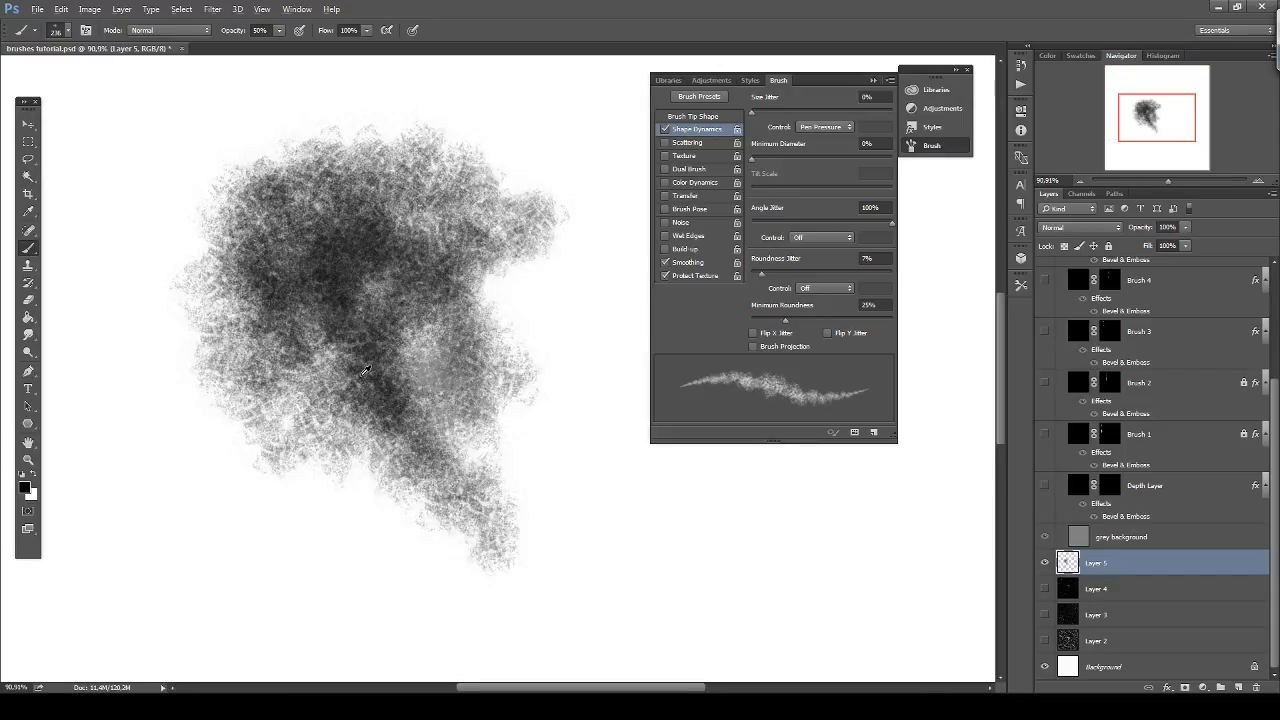
pyautogui.moveTo(345, 376); pyautogui.dragTo(344, 345)
pyautogui.hotkey('ctrl', 'z')
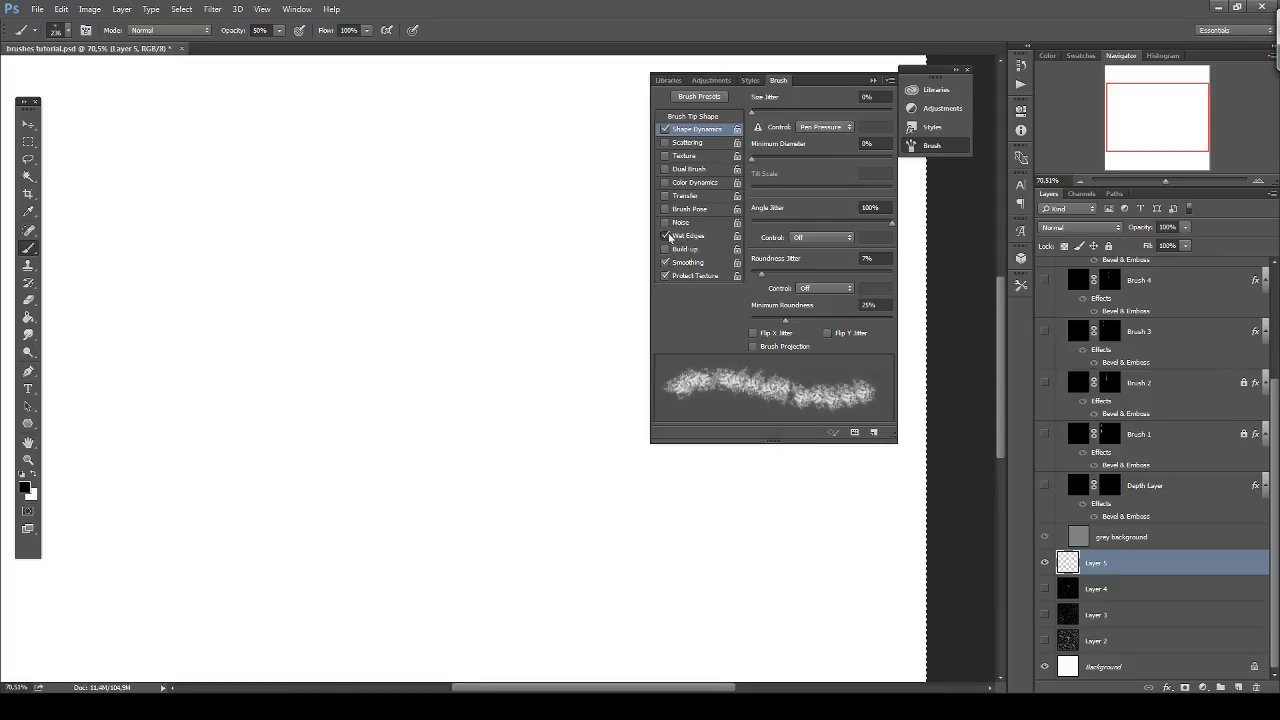
pyautogui.click(666, 237)
pyautogui.moveTo(410, 440)
pyautogui.mouseDown()
pyautogui.moveTo(371, 331)
pyautogui.moveTo(430, 420)
pyautogui.moveTo(480, 430)
pyautogui.moveTo(444, 332)
pyautogui.moveTo(420, 385)
pyautogui.moveTo(435, 370)
pyautogui.moveTo(357, 441)
pyautogui.moveTo(440, 330)
pyautogui.moveTo(340, 470)
pyautogui.moveTo(470, 330)
pyautogui.moveTo(352, 363)
pyautogui.moveTo(440, 440)
pyautogui.mouseUp()
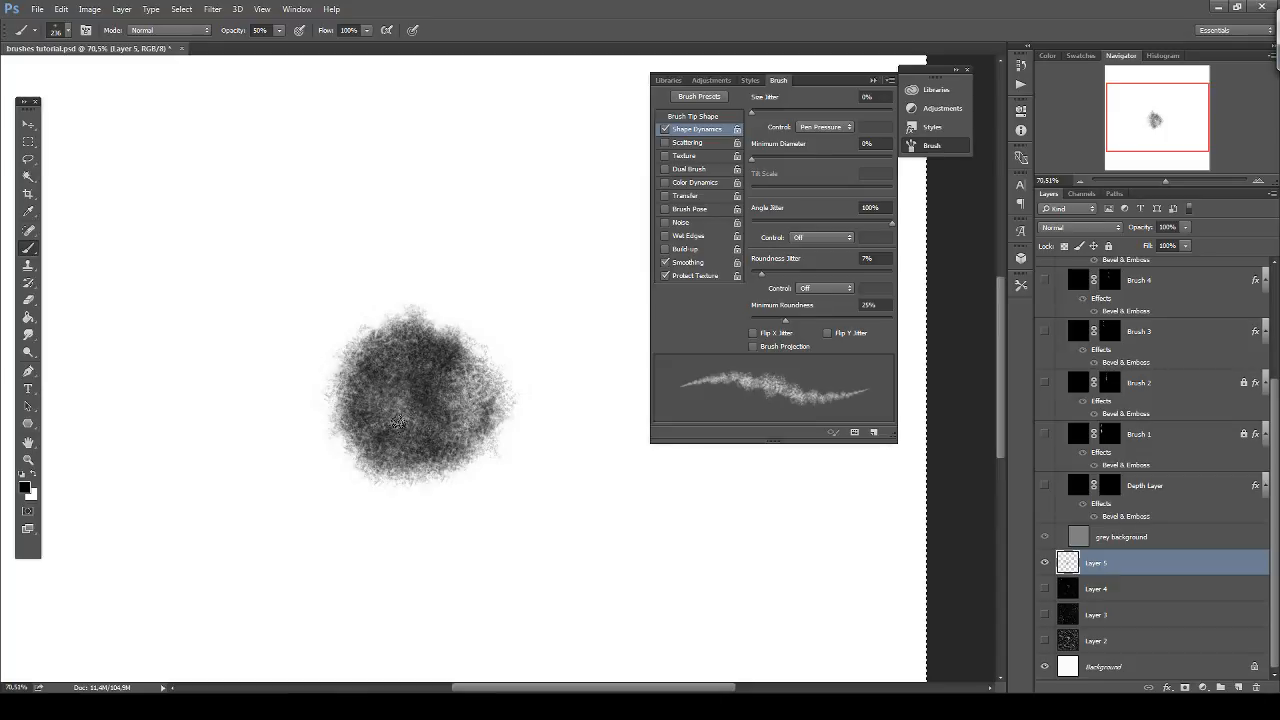
pyautogui.press('Delete')
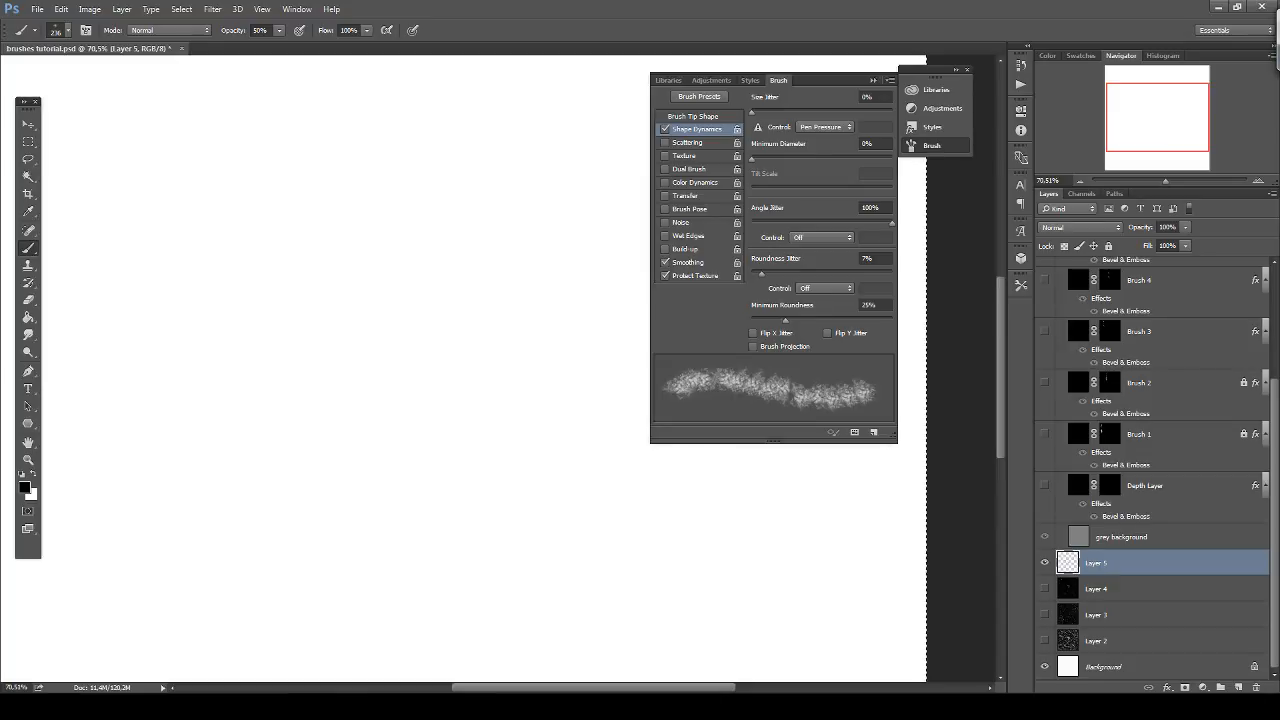
# Set spacing to 98% and enable Scattering on both axes with scatter 137%, count 3 and count jitter 9%.
pyautogui.click(692, 116)
pyautogui.moveTo(785, 316); pyautogui.dragTo(819, 316)
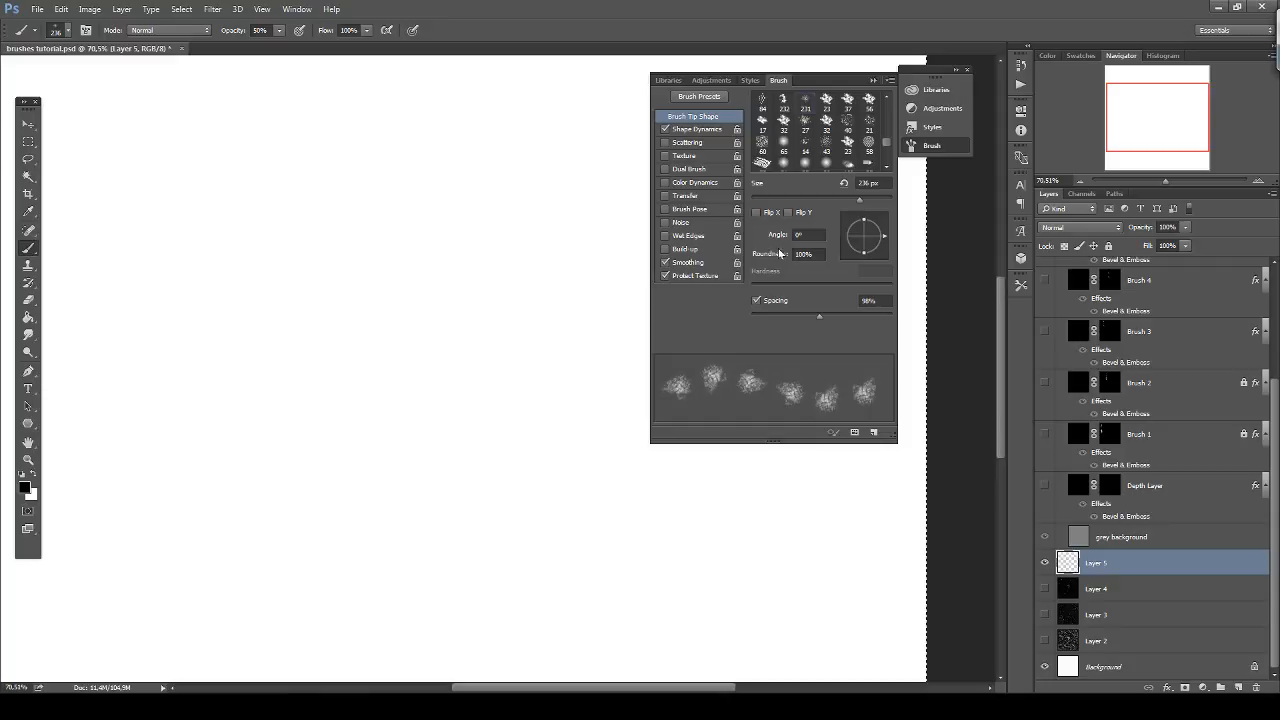
pyautogui.click(697, 145)
pyautogui.moveTo(764, 110)
pyautogui.mouseDown()
pyautogui.moveTo(806, 110)
pyautogui.moveTo(791, 111)
pyautogui.mouseUp()
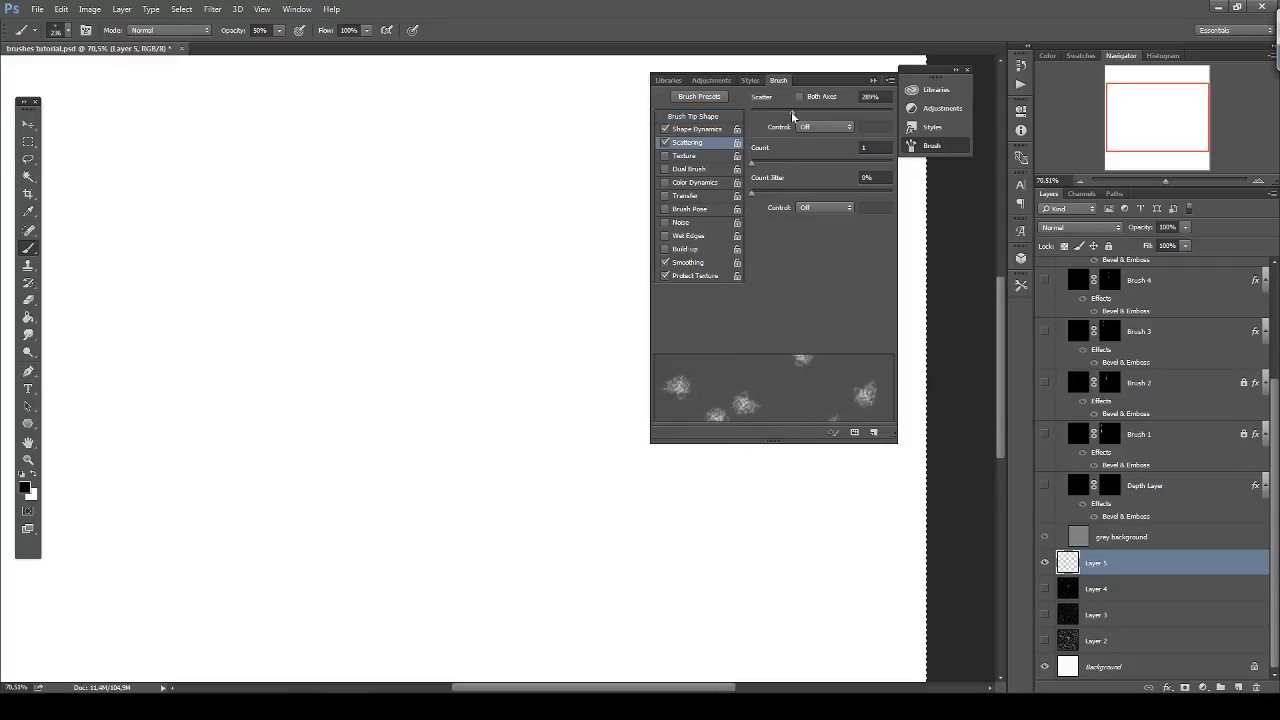
pyautogui.moveTo(790, 161)
pyautogui.mouseDown()
pyautogui.moveTo(802, 159)
pyautogui.moveTo(748, 162)
pyautogui.moveTo(766, 162)
pyautogui.moveTo(783, 189)
pyautogui.moveTo(825, 189)
pyautogui.moveTo(773, 184)
pyautogui.mouseUp()
pyautogui.click(804, 96)
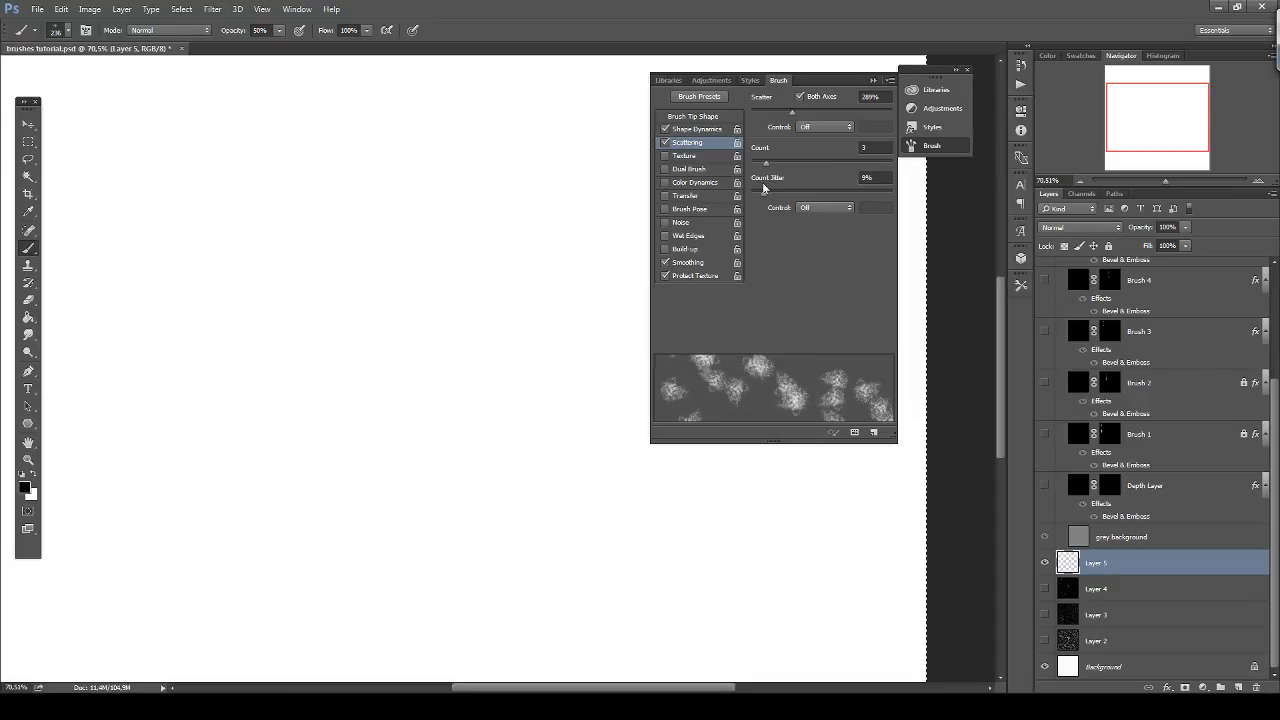
pyautogui.moveTo(774, 113); pyautogui.dragTo(771, 113)
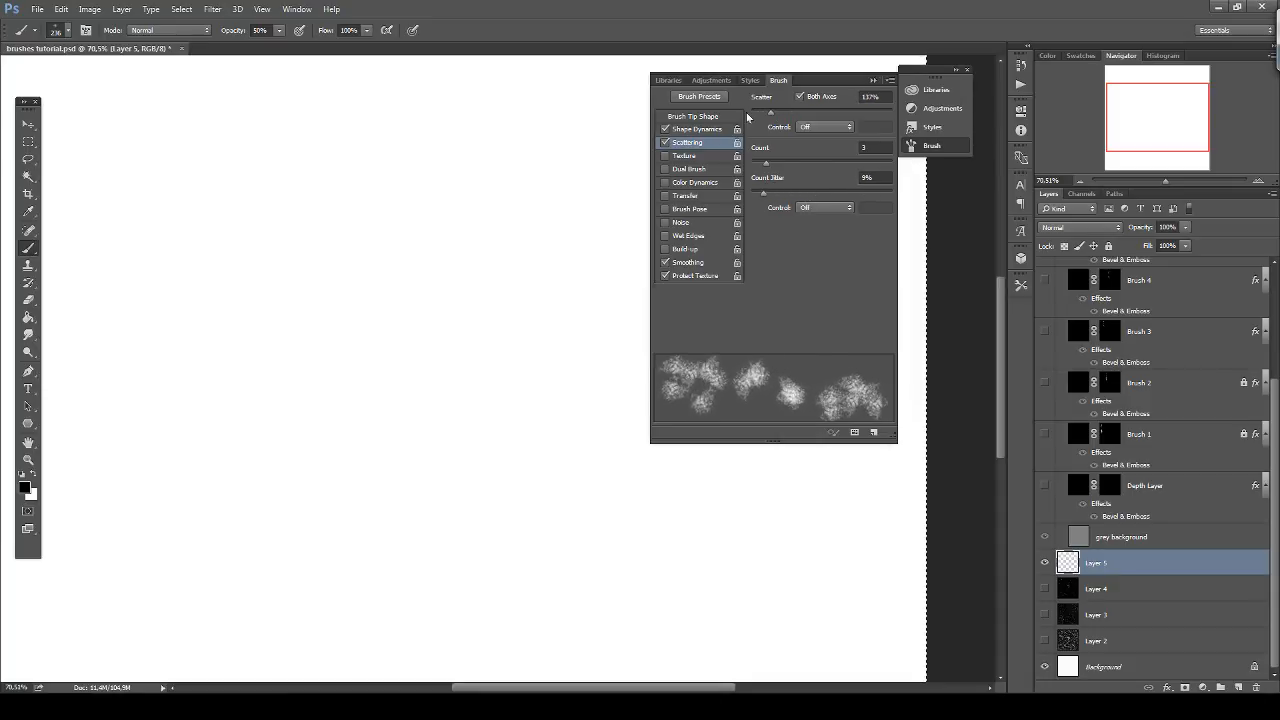
# Paint a test patch on Layer 5, lower the scatter amount and set the brush spacing to 59%.
pyautogui.moveTo(320, 440)
pyautogui.mouseDown()
pyautogui.moveTo(417, 309)
pyautogui.moveTo(430, 450)
pyautogui.moveTo(329, 480)
pyautogui.moveTo(290, 311)
pyautogui.moveTo(414, 350)
pyautogui.moveTo(409, 215)
pyautogui.moveTo(320, 290)
pyautogui.moveTo(437, 394)
pyautogui.moveTo(266, 343)
pyautogui.moveTo(455, 300)
pyautogui.moveTo(383, 306)
pyautogui.mouseUp()
pyautogui.moveTo(772, 116); pyautogui.dragTo(762, 116)
pyautogui.click(700, 116)
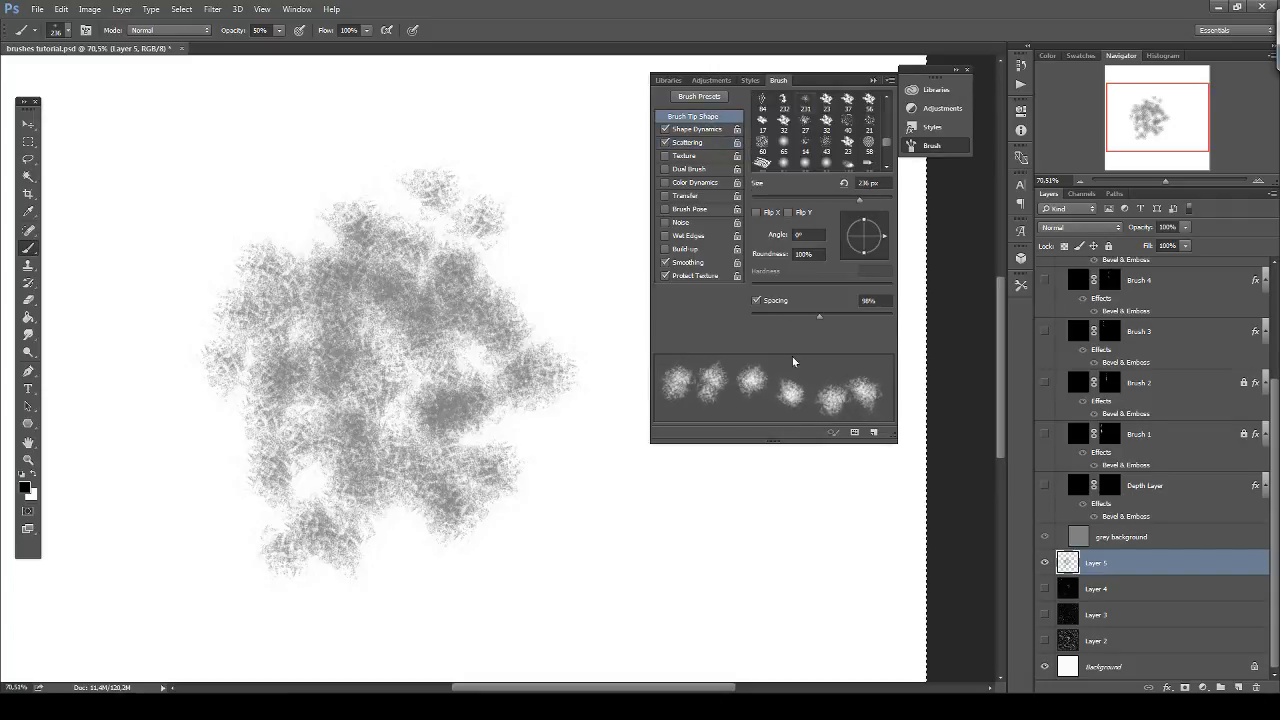
pyautogui.click(789, 314)
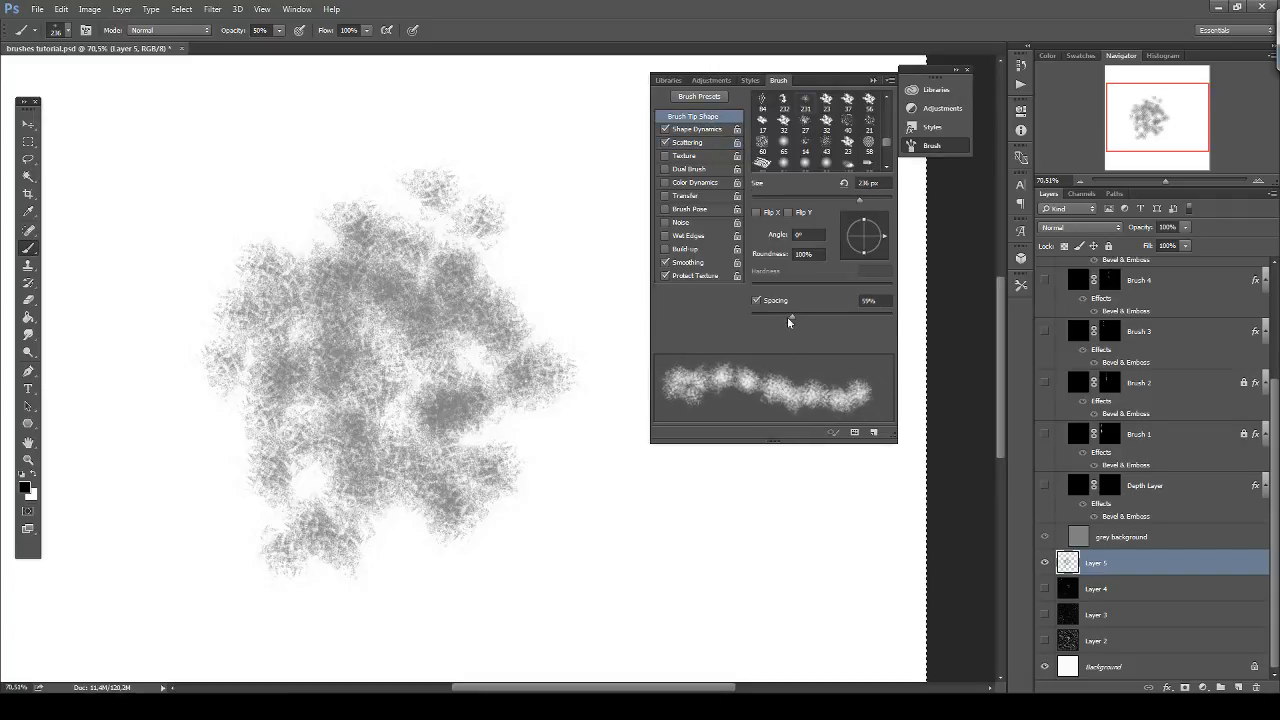
# Clear Layer 5, test the adjusted brush with another stroke and swap the foreground and background colours.
pyautogui.press('Delete')
pyautogui.moveTo(392, 352)
pyautogui.mouseDown()
pyautogui.moveTo(423, 263)
pyautogui.moveTo(426, 400)
pyautogui.moveTo(337, 203)
pyautogui.moveTo(480, 406)
pyautogui.moveTo(500, 340)
pyautogui.moveTo(383, 371)
pyautogui.moveTo(441, 249)
pyautogui.moveTo(358, 220)
pyautogui.moveTo(362, 420)
pyautogui.moveTo(311, 185)
pyautogui.moveTo(511, 357)
pyautogui.moveTo(354, 441)
pyautogui.moveTo(320, 257)
pyautogui.moveTo(275, 271)
pyautogui.moveTo(308, 290)
pyautogui.moveTo(350, 255)
pyautogui.moveTo(366, 309)
pyautogui.moveTo(339, 316)
pyautogui.moveTo(368, 183)
pyautogui.moveTo(500, 420)
pyautogui.moveTo(310, 300)
pyautogui.moveTo(440, 460)
pyautogui.moveTo(333, 224)
pyautogui.moveTo(526, 334)
pyautogui.moveTo(280, 184)
pyautogui.moveTo(443, 280)
pyautogui.moveTo(340, 224)
pyautogui.moveTo(309, 309)
pyautogui.moveTo(222, 298)
pyautogui.mouseUp()
pyautogui.press('x')
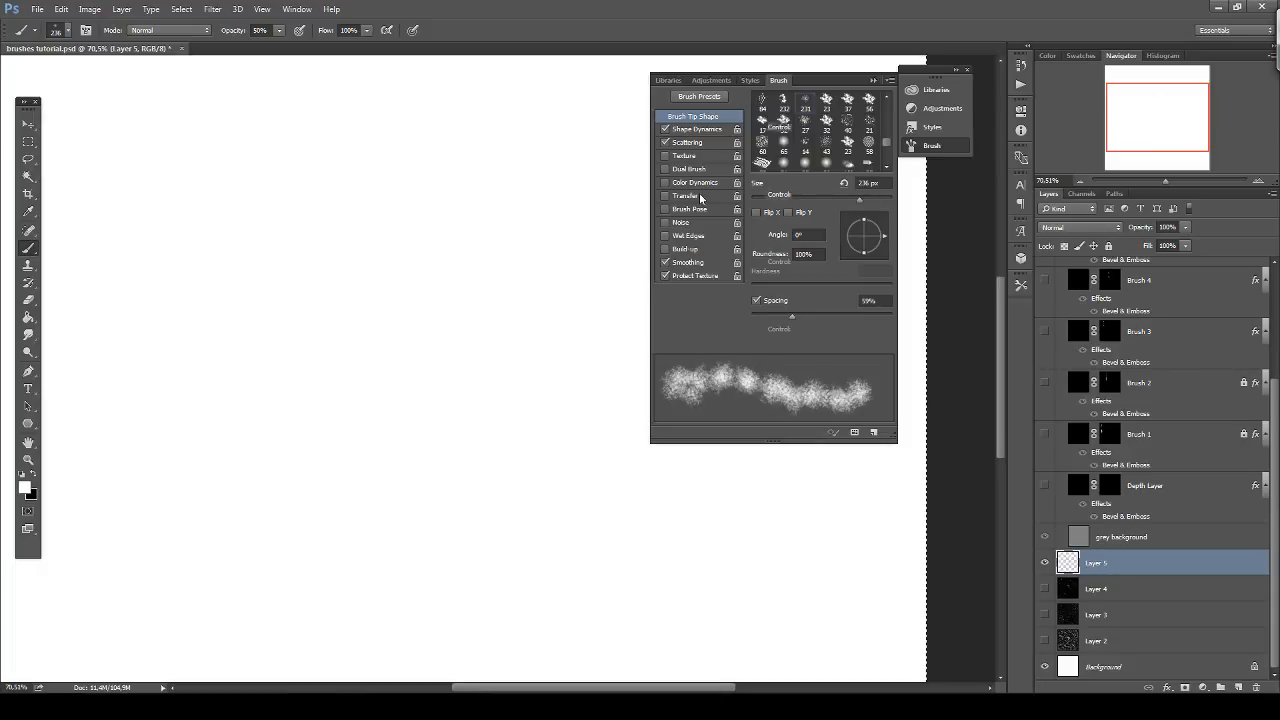
# Enable Transfer with 80% opacity jitter and enable Texture using Pattern 2.
pyautogui.click(700, 196)
pyautogui.moveTo(804, 111)
pyautogui.mouseDown()
pyautogui.moveTo(920, 101)
pyautogui.moveTo(827, 102)
pyautogui.moveTo(863, 114)
pyautogui.mouseUp()
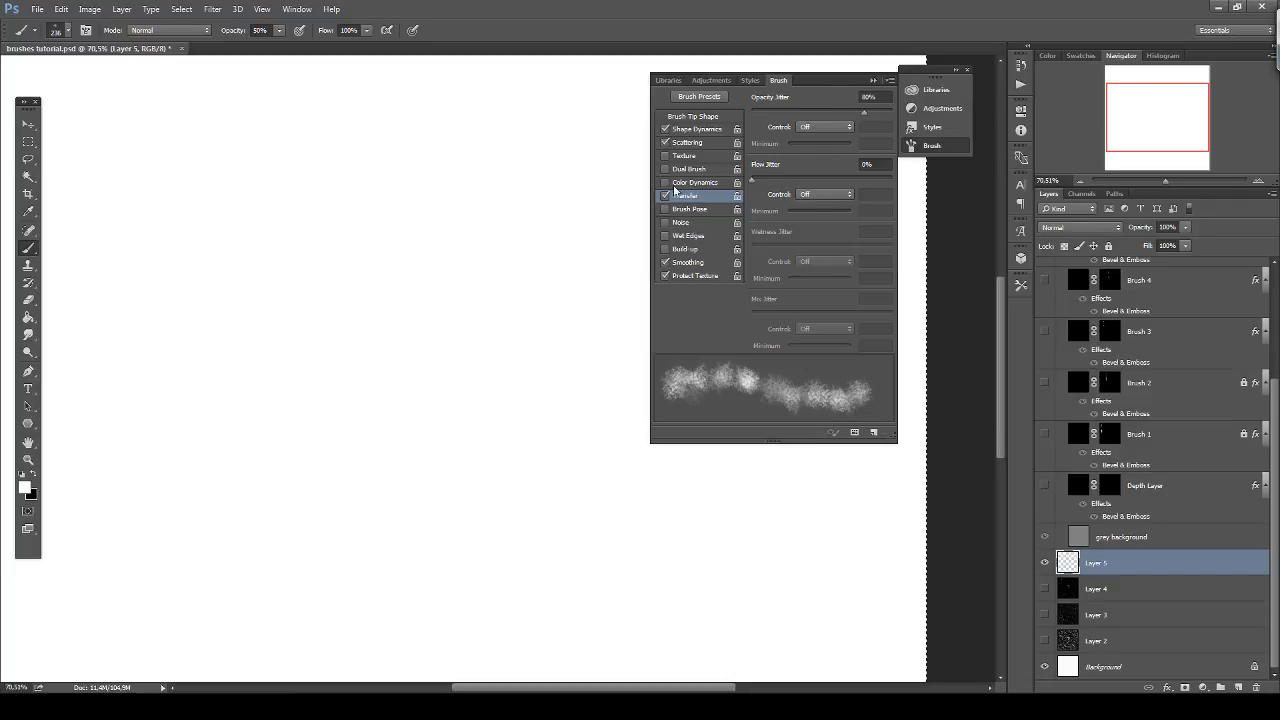
pyautogui.click(666, 156)
pyautogui.click(699, 159)
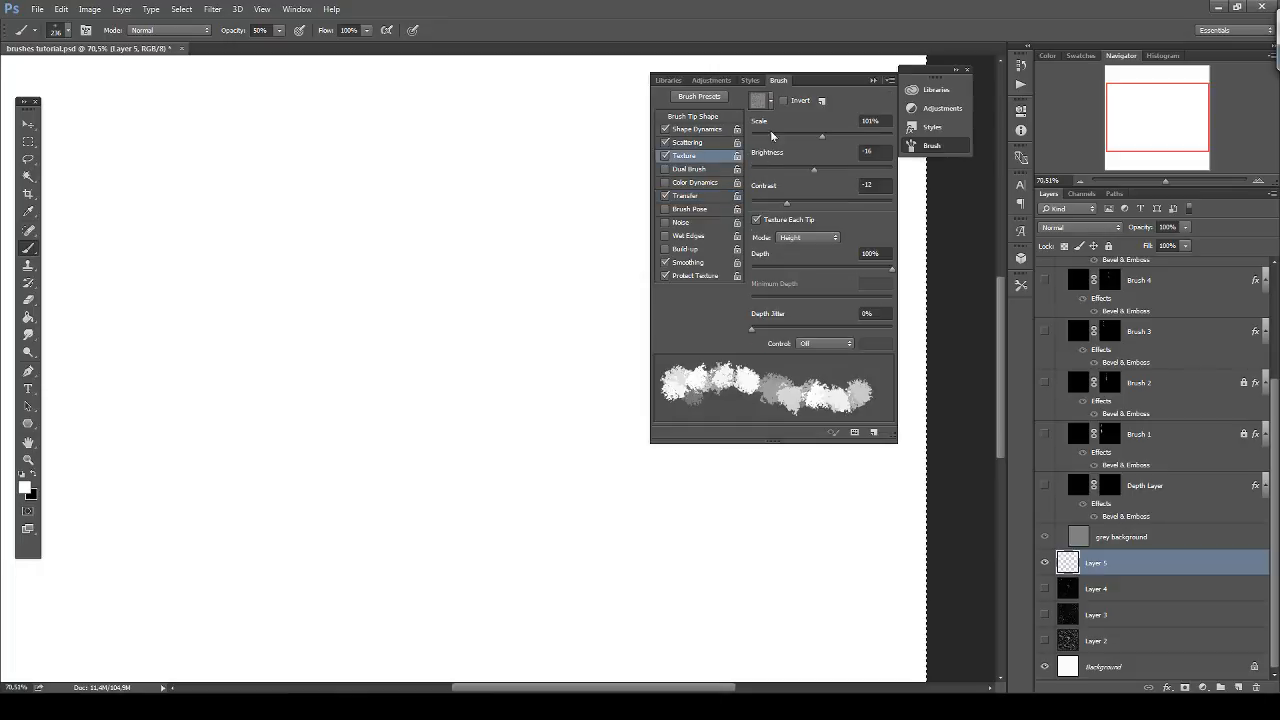
pyautogui.click(768, 102)
pyautogui.click(763, 191)
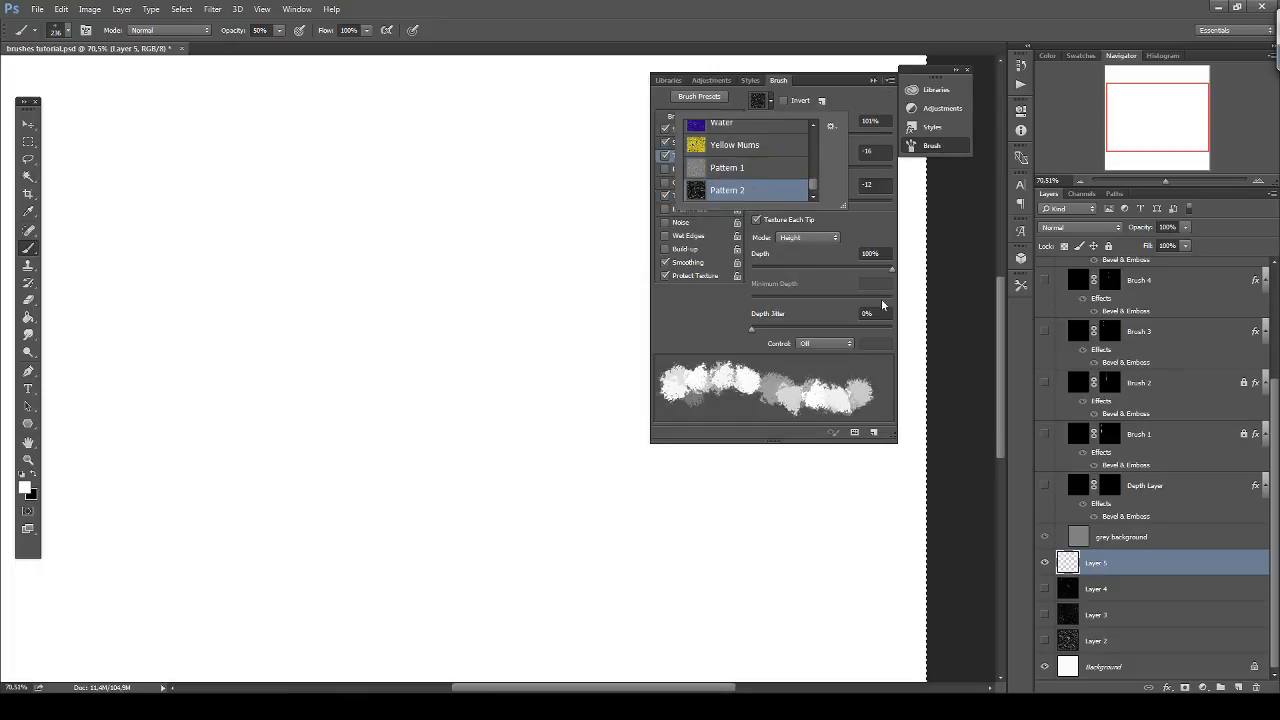
# Set the brush texture's depth to 27% and its depth jitter to 98%.
pyautogui.moveTo(889, 268)
pyautogui.mouseDown()
pyautogui.moveTo(722, 260)
pyautogui.moveTo(763, 270)
pyautogui.mouseUp()
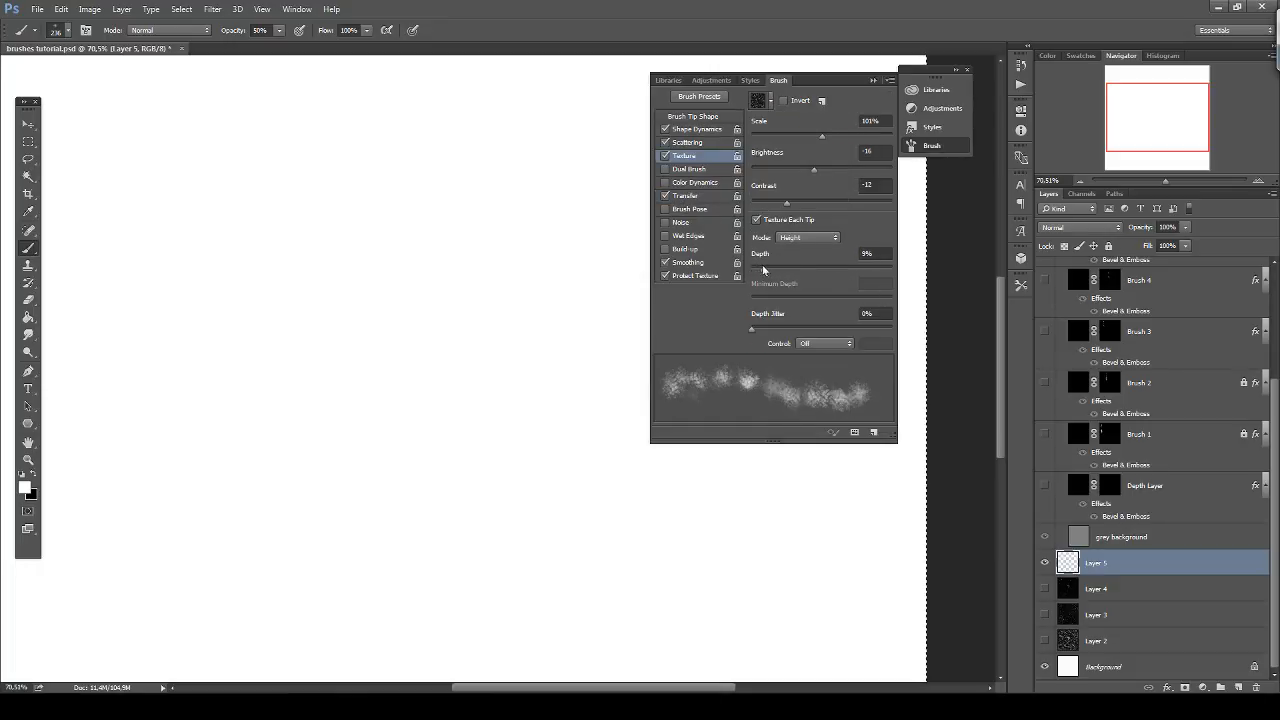
pyautogui.click(666, 156)
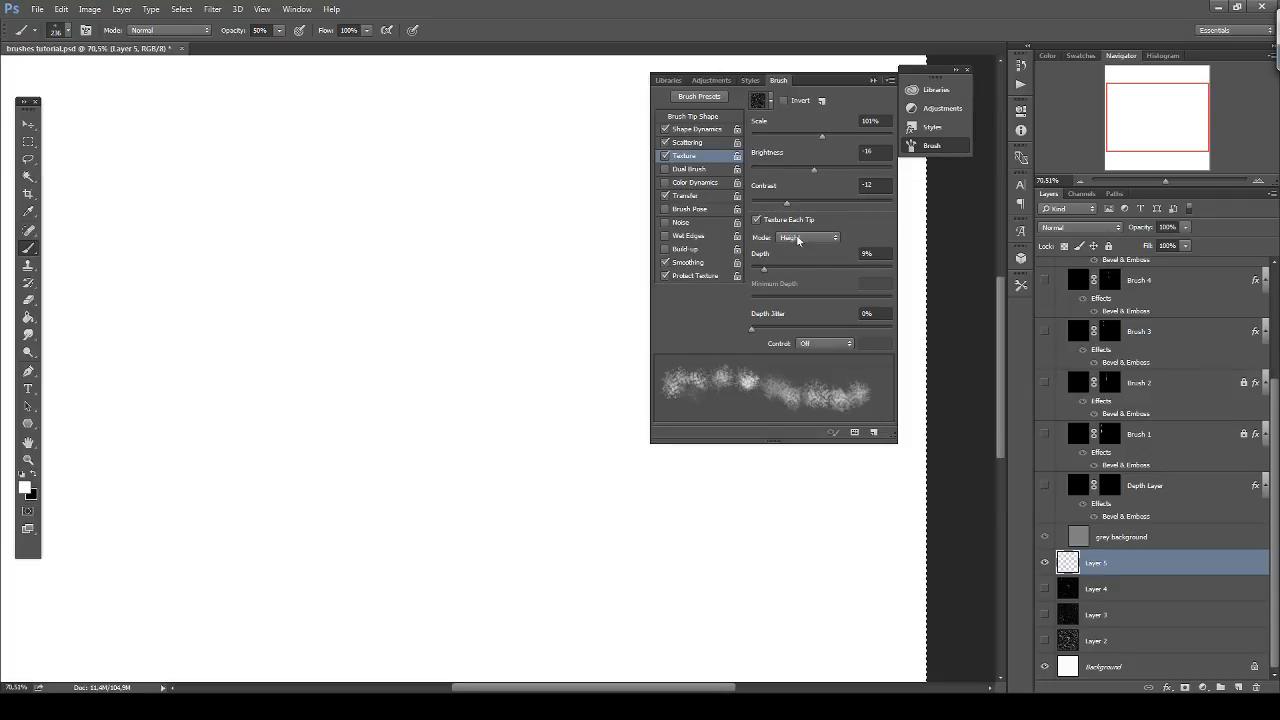
pyautogui.moveTo(757, 328); pyautogui.dragTo(872, 327)
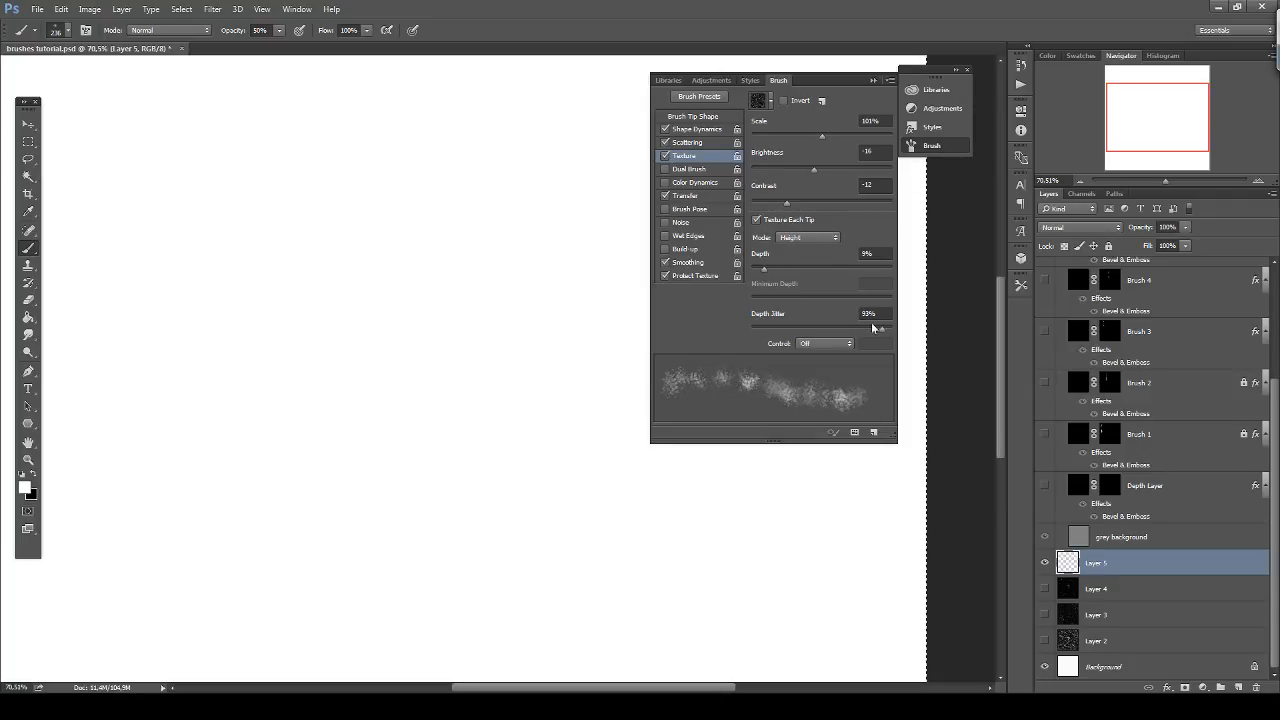
pyautogui.moveTo(765, 270); pyautogui.dragTo(787, 271)
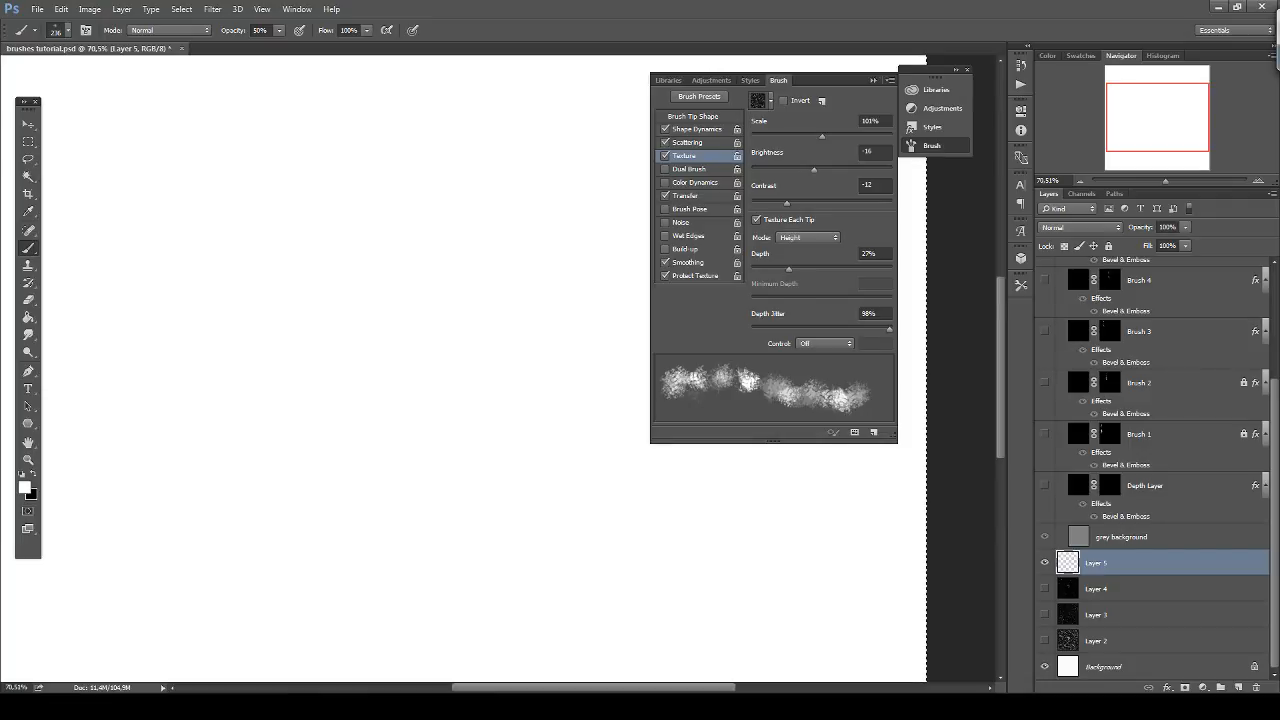
# Restore the black foreground, paint a test patch on Layer 5 and adjust the texture depth to 15%.
pyautogui.press('x')
pyautogui.moveTo(385, 370)
pyautogui.mouseDown()
pyautogui.moveTo(424, 334)
pyautogui.moveTo(428, 362)
pyautogui.moveTo(366, 430)
pyautogui.moveTo(397, 412)
pyautogui.moveTo(351, 381)
pyautogui.moveTo(404, 289)
pyautogui.moveTo(444, 385)
pyautogui.moveTo(366, 289)
pyautogui.moveTo(400, 430)
pyautogui.moveTo(370, 300)
pyautogui.moveTo(330, 420)
pyautogui.moveTo(391, 337)
pyautogui.moveTo(465, 390)
pyautogui.mouseUp()
pyautogui.moveTo(787, 267); pyautogui.dragTo(772, 268)
pyautogui.moveTo(555, 395)
pyautogui.mouseDown()
pyautogui.moveTo(523, 294)
pyautogui.moveTo(424, 255)
pyautogui.moveTo(370, 380)
pyautogui.moveTo(385, 220)
pyautogui.moveTo(340, 250)
pyautogui.moveTo(520, 330)
pyautogui.moveTo(500, 440)
pyautogui.moveTo(510, 380)
pyautogui.moveTo(443, 300)
pyautogui.moveTo(340, 410)
pyautogui.moveTo(440, 260)
pyautogui.moveTo(305, 302)
pyautogui.moveTo(390, 215)
pyautogui.moveTo(310, 385)
pyautogui.moveTo(420, 230)
pyautogui.moveTo(462, 388)
pyautogui.moveTo(450, 205)
pyautogui.moveTo(335, 250)
pyautogui.moveTo(370, 260)
pyautogui.moveTo(300, 360)
pyautogui.moveTo(360, 225)
pyautogui.moveTo(330, 265)
pyautogui.moveTo(430, 245)
pyautogui.moveTo(345, 288)
pyautogui.moveTo(338, 268)
pyautogui.moveTo(346, 280)
pyautogui.moveTo(407, 212)
pyautogui.moveTo(322, 274)
pyautogui.moveTo(500, 210)
pyautogui.mouseUp()
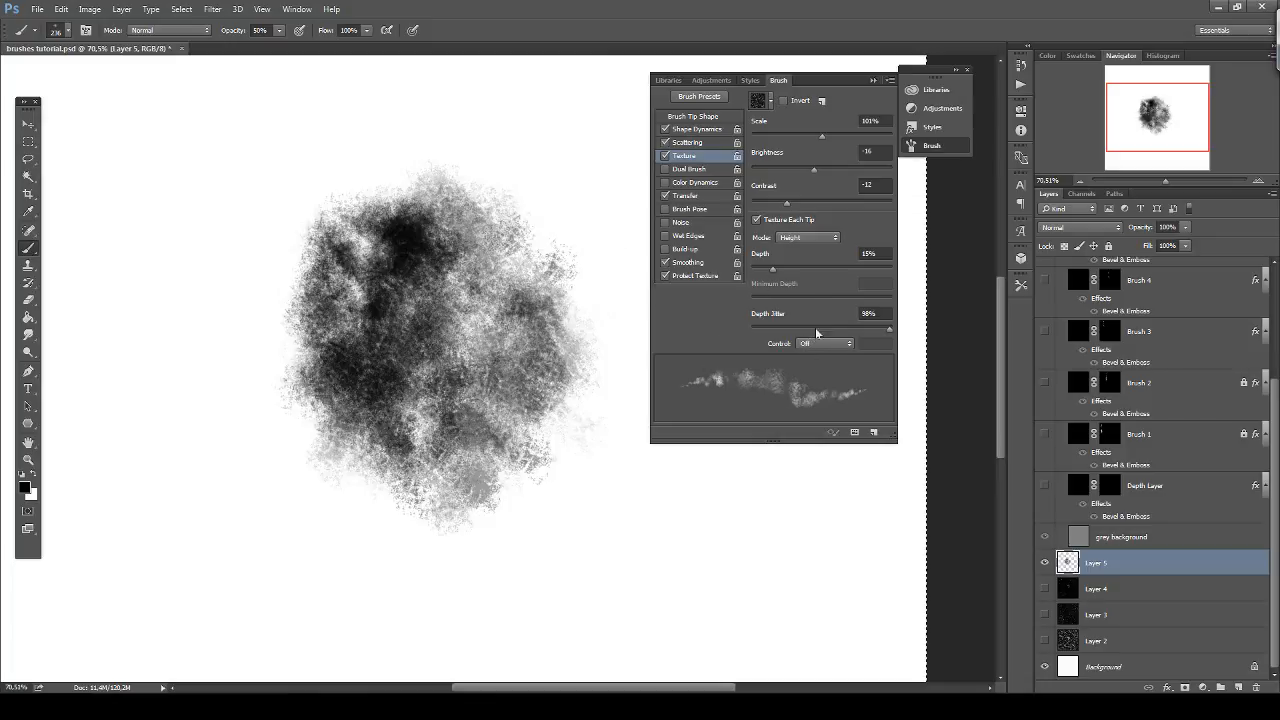
# Set the texture depth jitter to 20% and extend the test patch on Layer 5.
pyautogui.moveTo(825, 327); pyautogui.dragTo(779, 341)
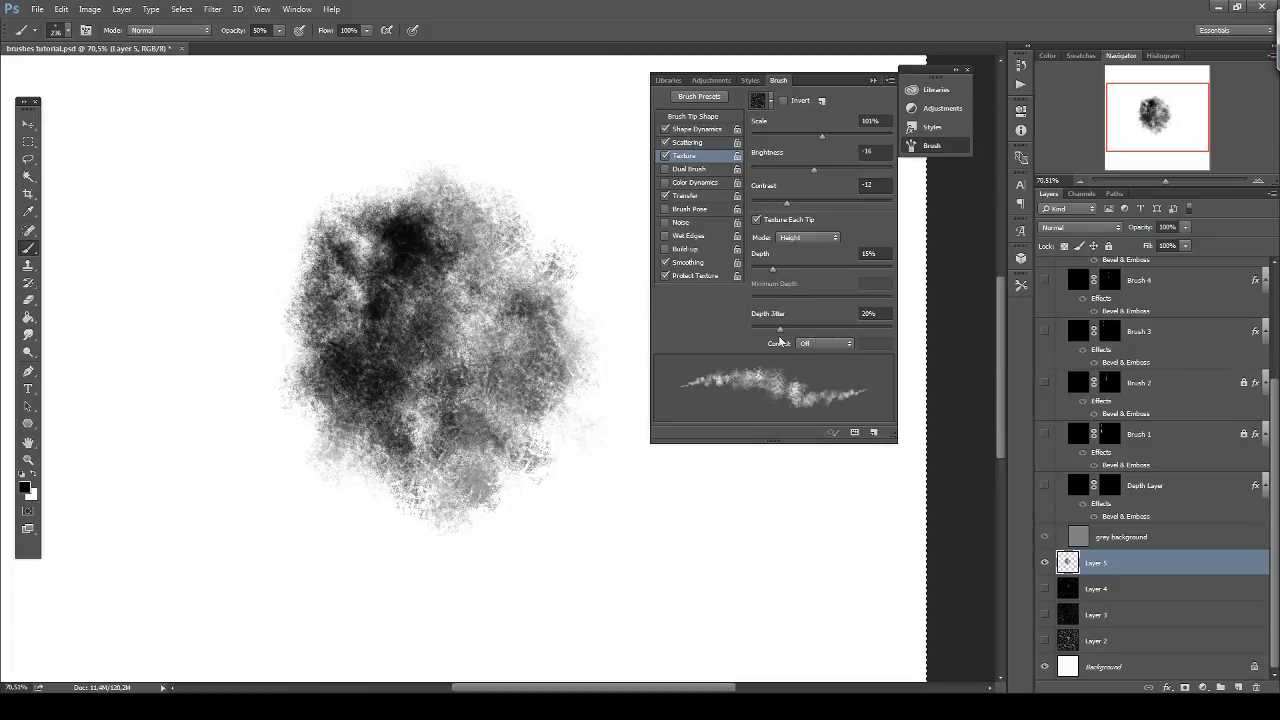
pyautogui.moveTo(540, 322); pyautogui.dragTo(592, 462)
pyautogui.moveTo(521, 247)
pyautogui.mouseDown()
pyautogui.moveTo(485, 257)
pyautogui.moveTo(572, 347)
pyautogui.moveTo(551, 257)
pyautogui.moveTo(438, 210)
pyautogui.moveTo(470, 210)
pyautogui.mouseUp()
# Set the brush spacing to 44%, test it over the patch and clear Layer 5.
pyautogui.click(717, 126)
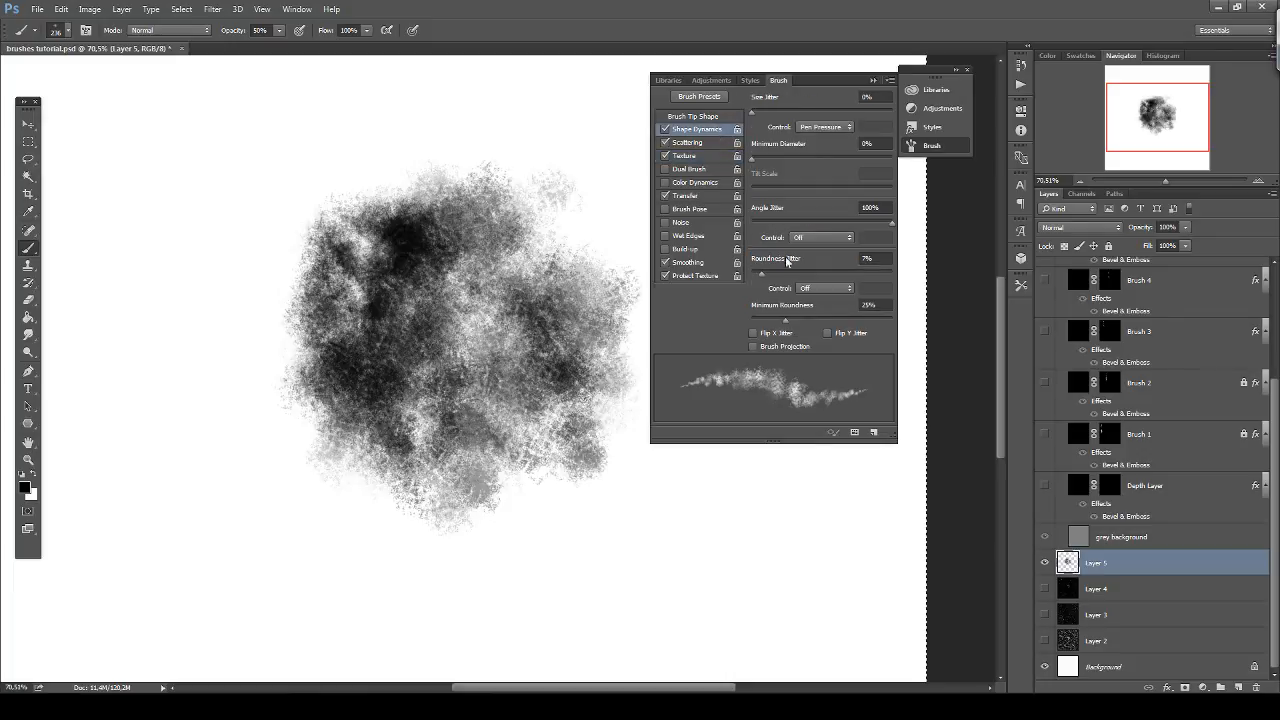
pyautogui.click(709, 117)
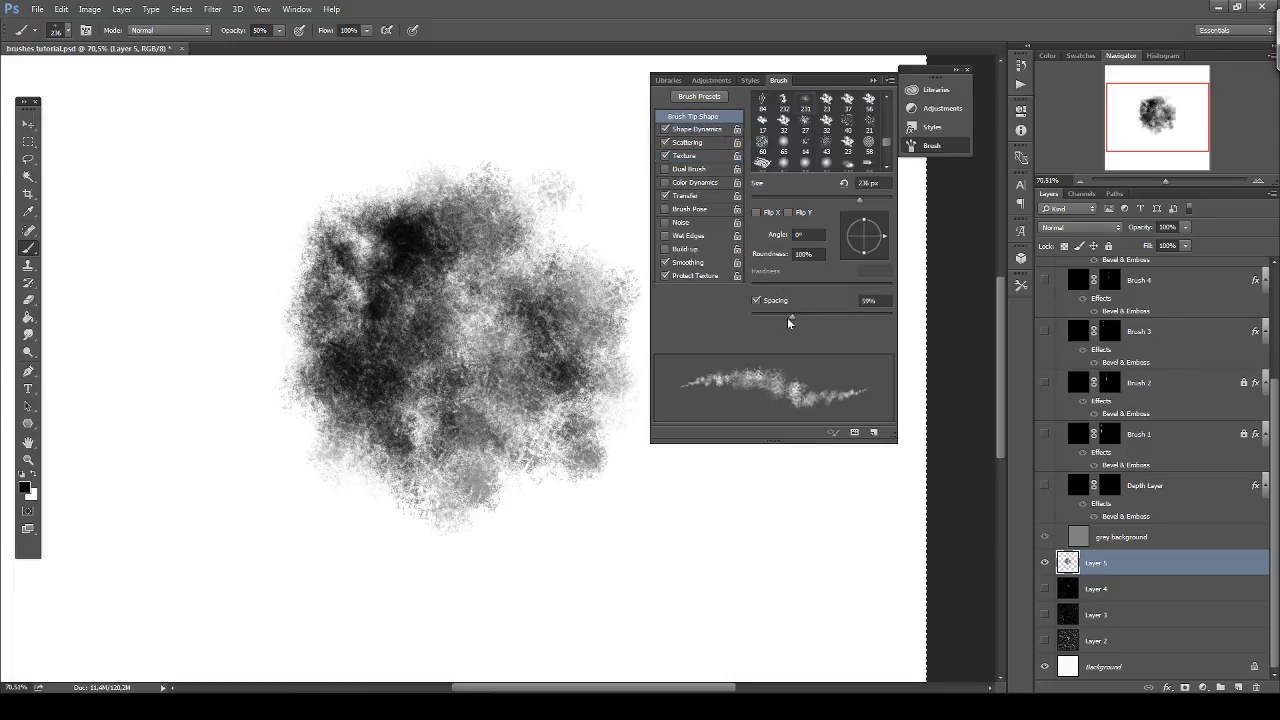
pyautogui.moveTo(790, 318); pyautogui.dragTo(782, 316)
pyautogui.moveTo(568, 370)
pyautogui.mouseDown()
pyautogui.moveTo(535, 187)
pyautogui.moveTo(539, 236)
pyautogui.moveTo(527, 248)
pyautogui.moveTo(502, 190)
pyautogui.moveTo(543, 231)
pyautogui.moveTo(378, 178)
pyautogui.moveTo(387, 146)
pyautogui.moveTo(362, 300)
pyautogui.moveTo(283, 248)
pyautogui.moveTo(315, 472)
pyautogui.moveTo(311, 313)
pyautogui.moveTo(279, 386)
pyautogui.moveTo(468, 445)
pyautogui.moveTo(482, 494)
pyautogui.moveTo(412, 352)
pyautogui.moveTo(430, 298)
pyautogui.moveTo(430, 315)
pyautogui.moveTo(391, 257)
pyautogui.moveTo(464, 252)
pyautogui.moveTo(482, 380)
pyautogui.moveTo(565, 433)
pyautogui.moveTo(620, 512)
pyautogui.moveTo(657, 478)
pyautogui.moveTo(375, 480)
pyautogui.moveTo(372, 415)
pyautogui.moveTo(383, 492)
pyautogui.moveTo(387, 350)
pyautogui.moveTo(392, 377)
pyautogui.moveTo(413, 386)
pyautogui.moveTo(433, 478)
pyautogui.moveTo(400, 270)
pyautogui.moveTo(502, 545)
pyautogui.mouseUp()
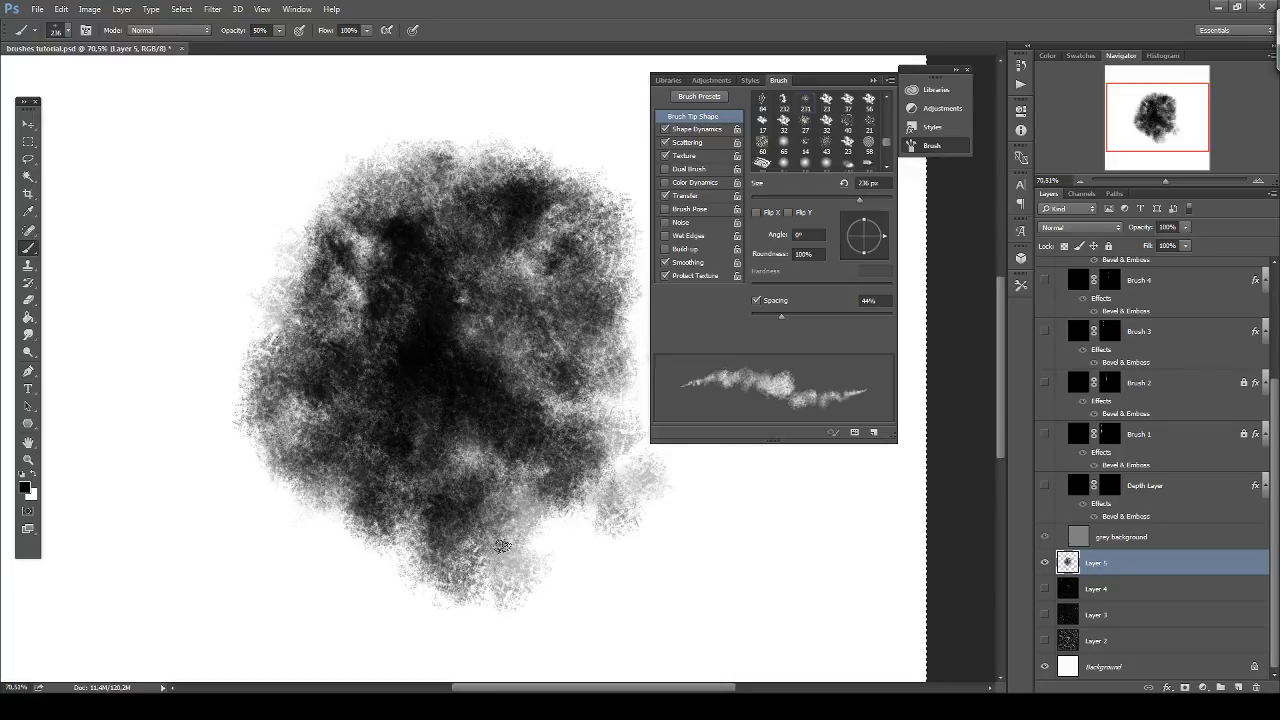
pyautogui.press('Delete')
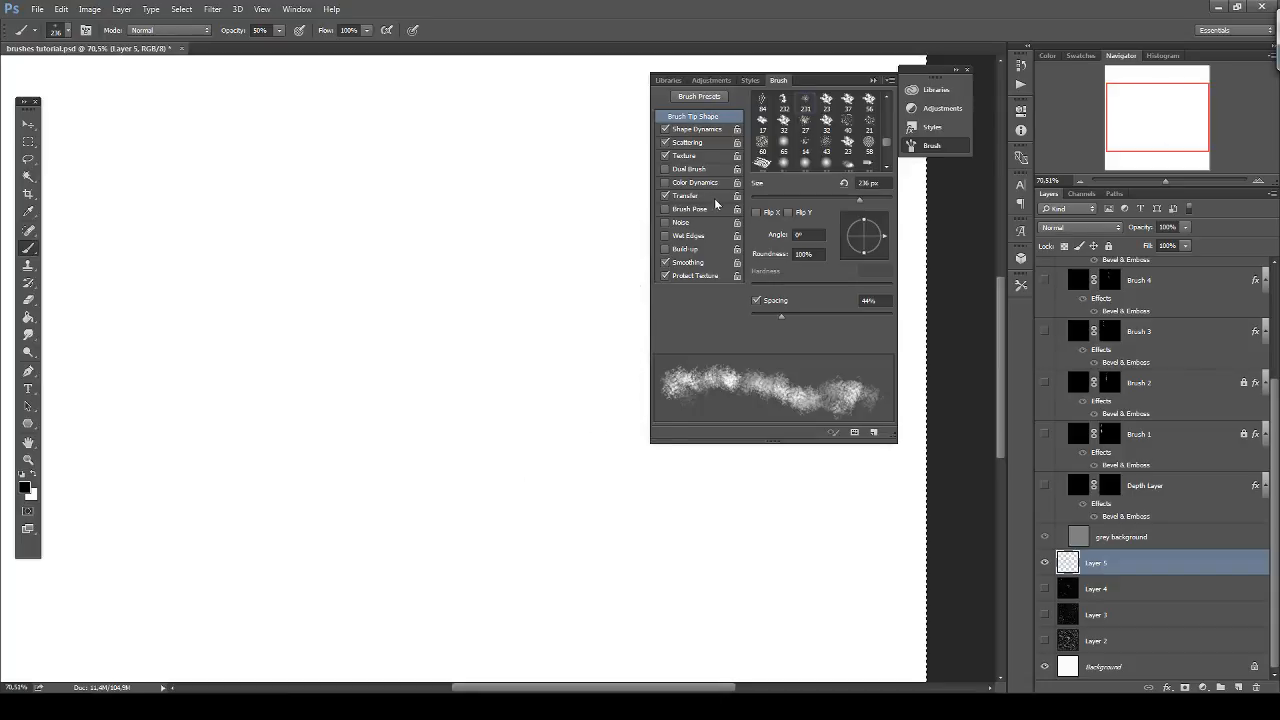
# Show Depth Layer, target its layer mask, remove the selection and make white the foreground colour.
pyautogui.click(664, 159)
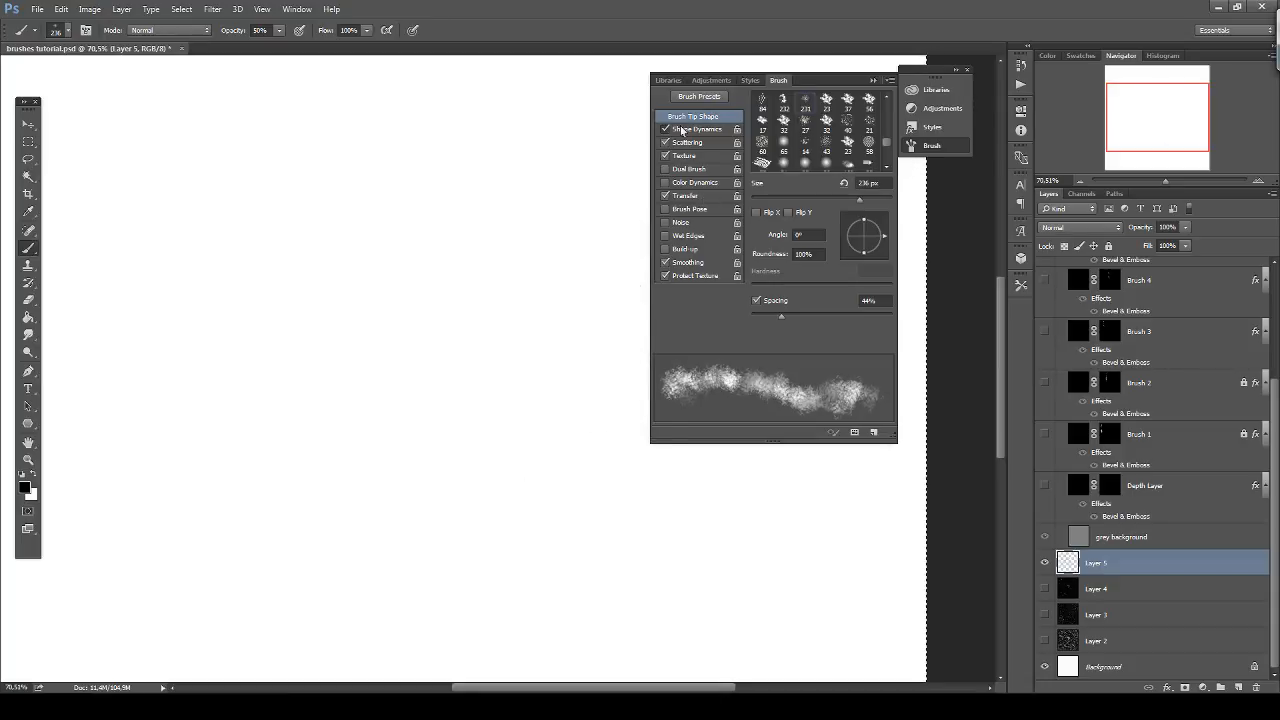
pyautogui.click(682, 130)
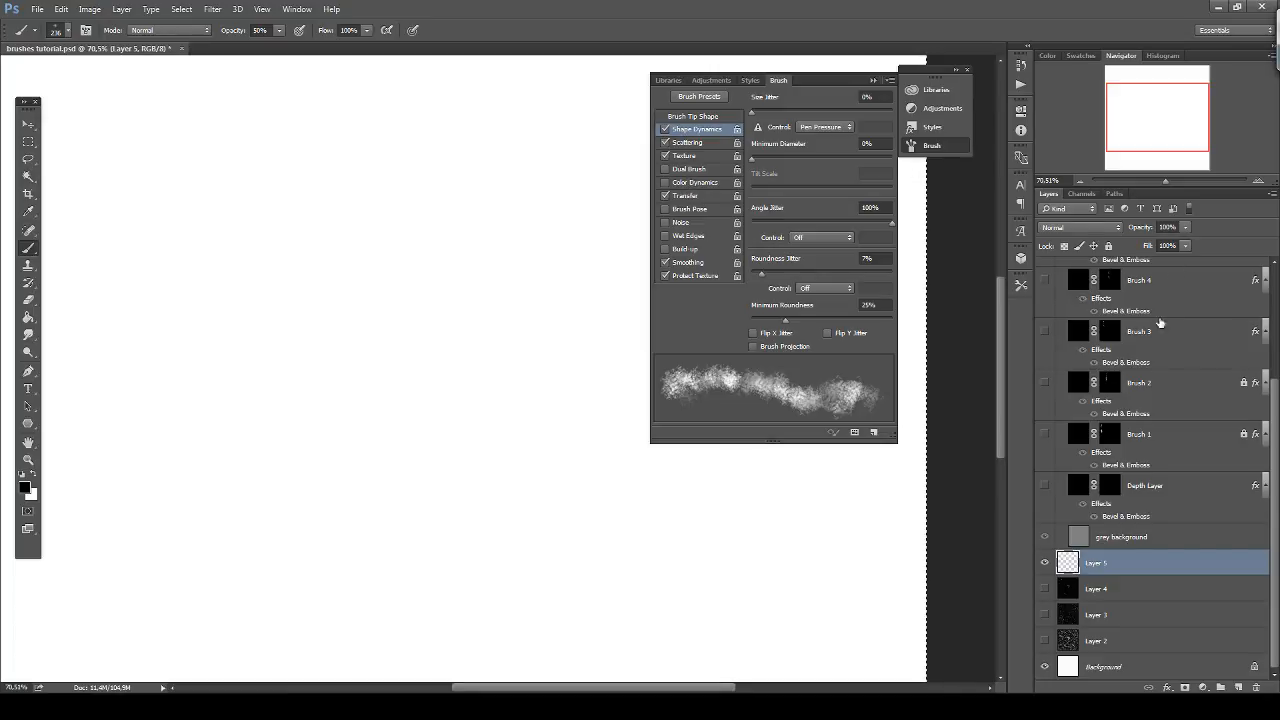
pyautogui.click(1045, 485)
pyautogui.click(1109, 490)
pyautogui.press('x')
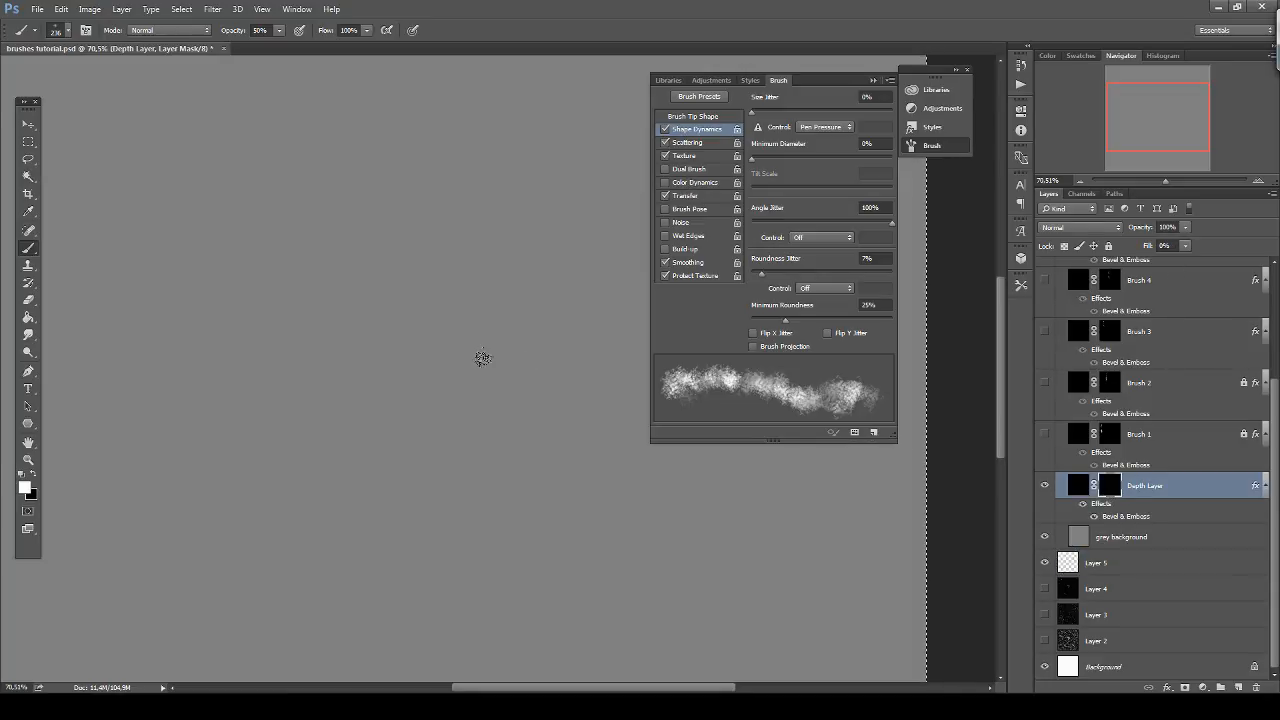
pyautogui.hotkey('ctrl', 'd')
pyautogui.press('x')
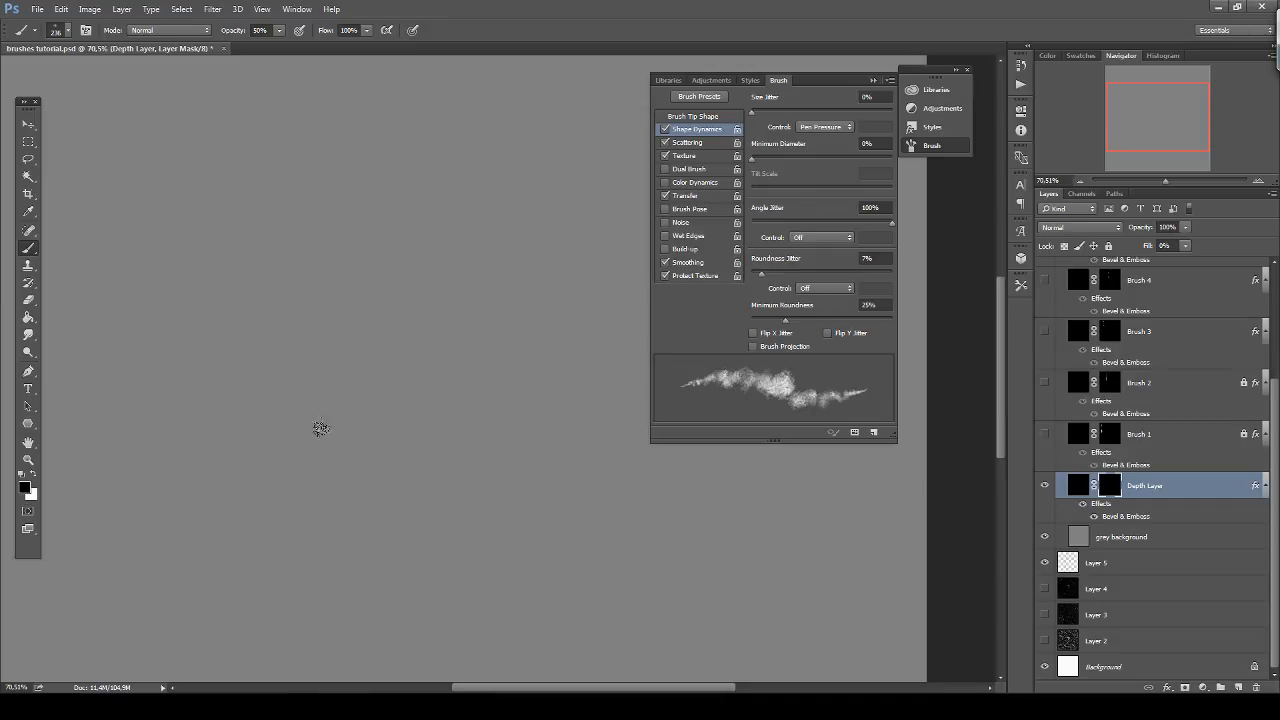
pyautogui.press('x')
# Paint a rough textured patch on Depth Layer's mask and set the brush's opacity jitter to 45%.
pyautogui.moveTo(317, 420); pyautogui.dragTo(355, 321)
pyautogui.moveTo(386, 446)
pyautogui.mouseDown()
pyautogui.moveTo(330, 316)
pyautogui.moveTo(319, 494)
pyautogui.moveTo(332, 298)
pyautogui.moveTo(284, 304)
pyautogui.moveTo(301, 379)
pyautogui.moveTo(313, 296)
pyautogui.moveTo(299, 493)
pyautogui.moveTo(225, 338)
pyautogui.moveTo(226, 409)
pyautogui.moveTo(224, 387)
pyautogui.moveTo(294, 292)
pyautogui.moveTo(258, 497)
pyautogui.moveTo(274, 300)
pyautogui.moveTo(324, 538)
pyautogui.moveTo(308, 552)
pyautogui.moveTo(395, 387)
pyautogui.moveTo(295, 522)
pyautogui.moveTo(436, 459)
pyautogui.moveTo(413, 472)
pyautogui.moveTo(375, 264)
pyautogui.moveTo(378, 428)
pyautogui.moveTo(391, 312)
pyautogui.moveTo(422, 477)
pyautogui.moveTo(241, 396)
pyautogui.moveTo(212, 341)
pyautogui.moveTo(374, 286)
pyautogui.moveTo(289, 347)
pyautogui.moveTo(358, 514)
pyautogui.moveTo(280, 354)
pyautogui.moveTo(247, 331)
pyautogui.moveTo(315, 437)
pyautogui.moveTo(265, 321)
pyautogui.moveTo(327, 278)
pyautogui.moveTo(360, 490)
pyautogui.moveTo(352, 539)
pyautogui.moveTo(244, 312)
pyautogui.moveTo(331, 286)
pyautogui.moveTo(352, 481)
pyautogui.moveTo(385, 520)
pyautogui.mouseUp()
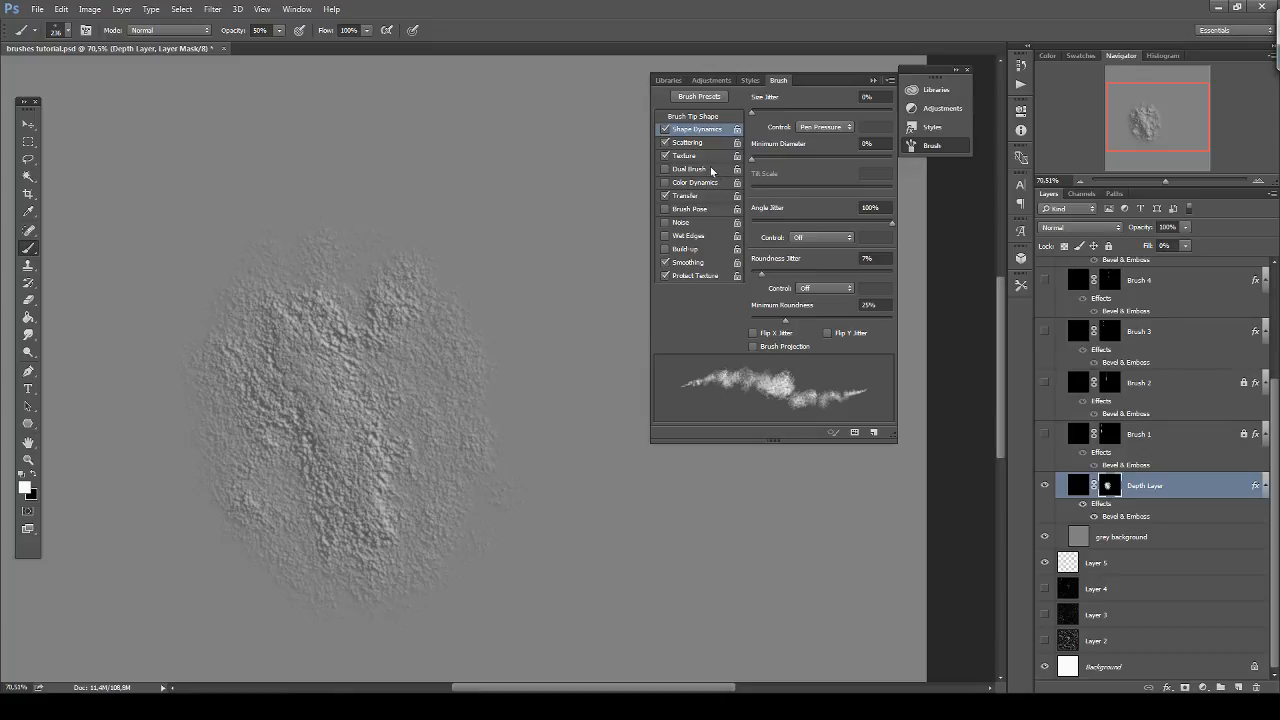
pyautogui.click(706, 196)
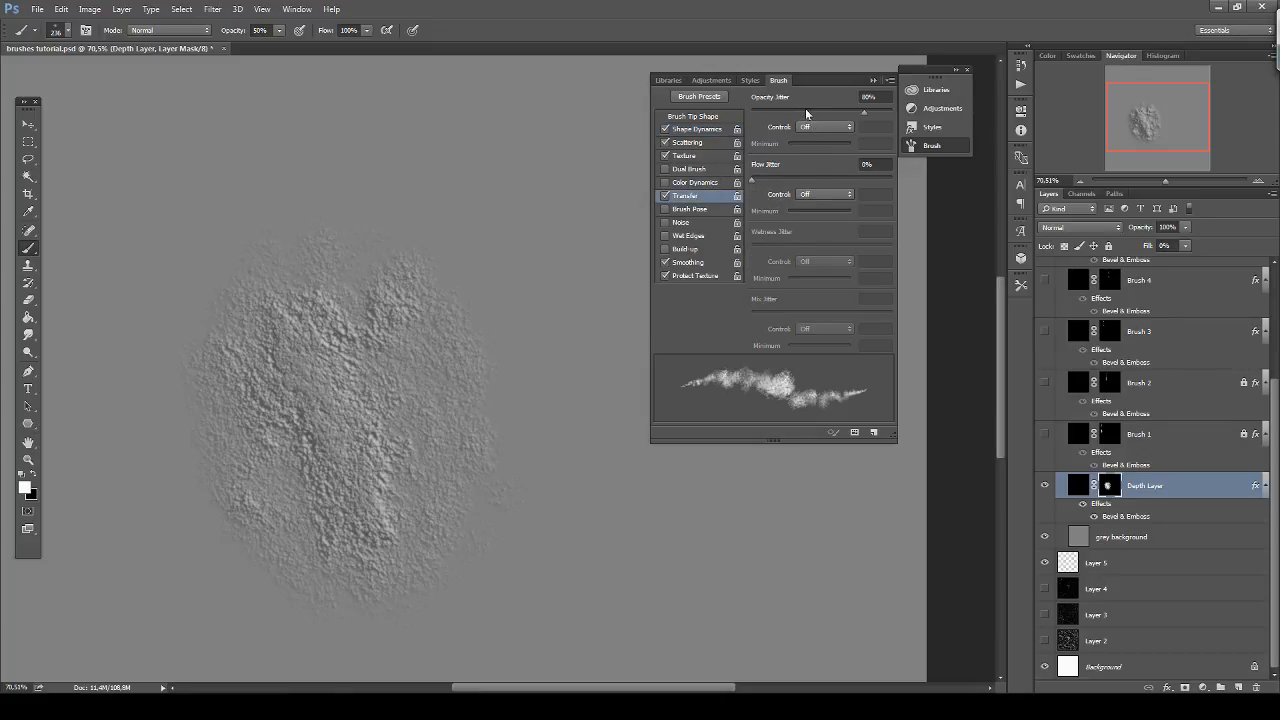
pyautogui.click(805, 108)
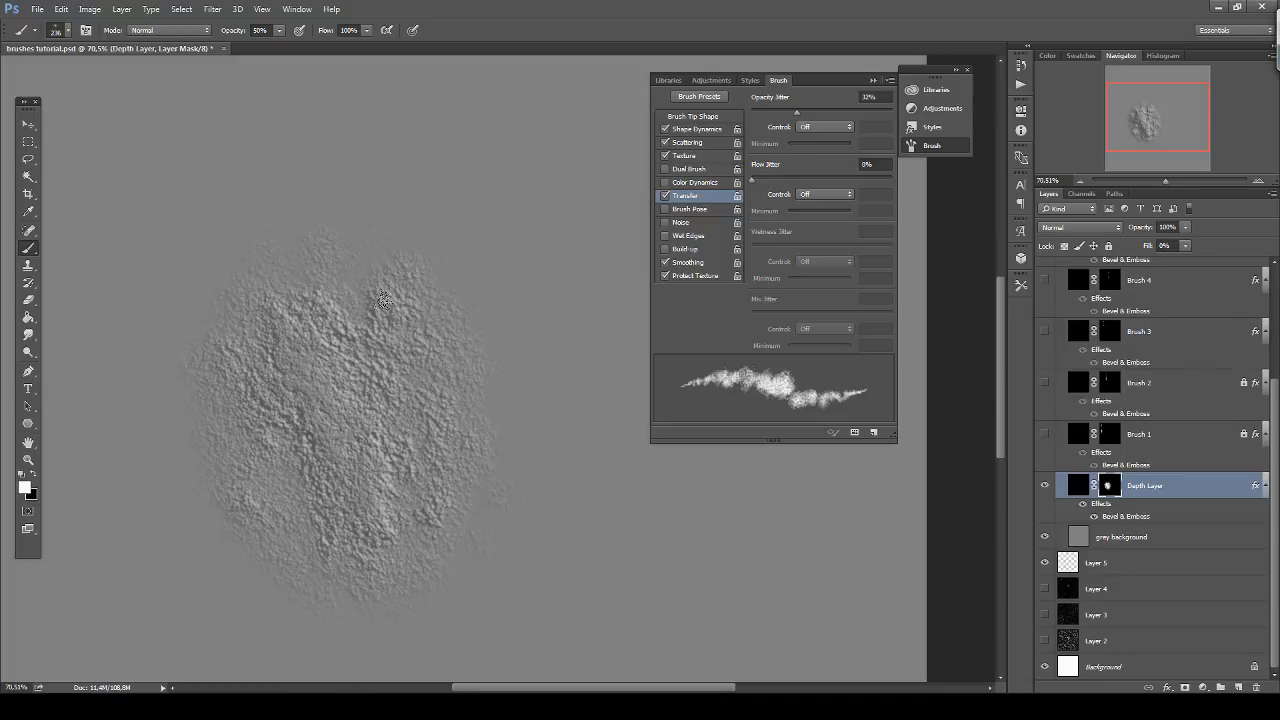
pyautogui.click(815, 113)
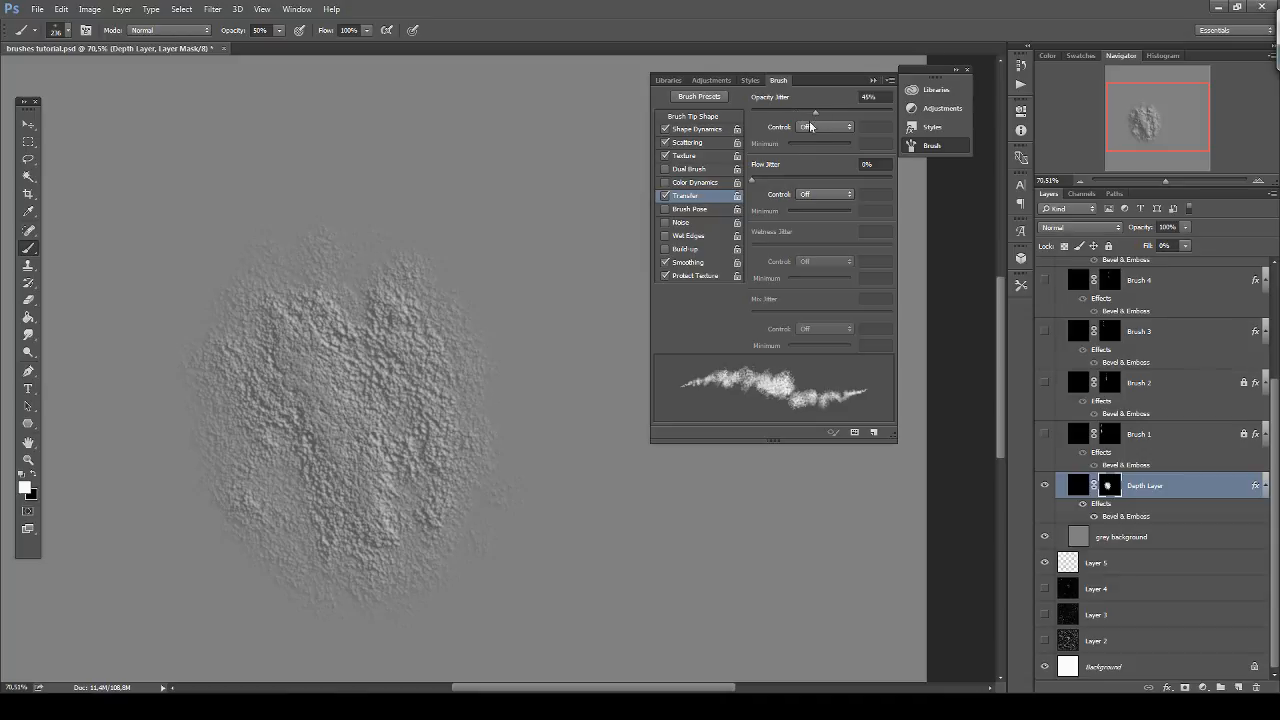
# Rework the textured patch on Depth Layer's mask with alternating black and white strokes at 20% brush opacity.
pyautogui.press('x')
pyautogui.moveTo(382, 486)
pyautogui.mouseDown()
pyautogui.moveTo(384, 450)
pyautogui.moveTo(396, 462)
pyautogui.mouseUp()
pyautogui.moveTo(396, 365)
pyautogui.mouseDown()
pyautogui.moveTo(284, 288)
pyautogui.moveTo(316, 385)
pyautogui.moveTo(275, 360)
pyautogui.moveTo(319, 481)
pyautogui.moveTo(256, 311)
pyautogui.moveTo(331, 545)
pyautogui.moveTo(324, 578)
pyautogui.mouseUp()
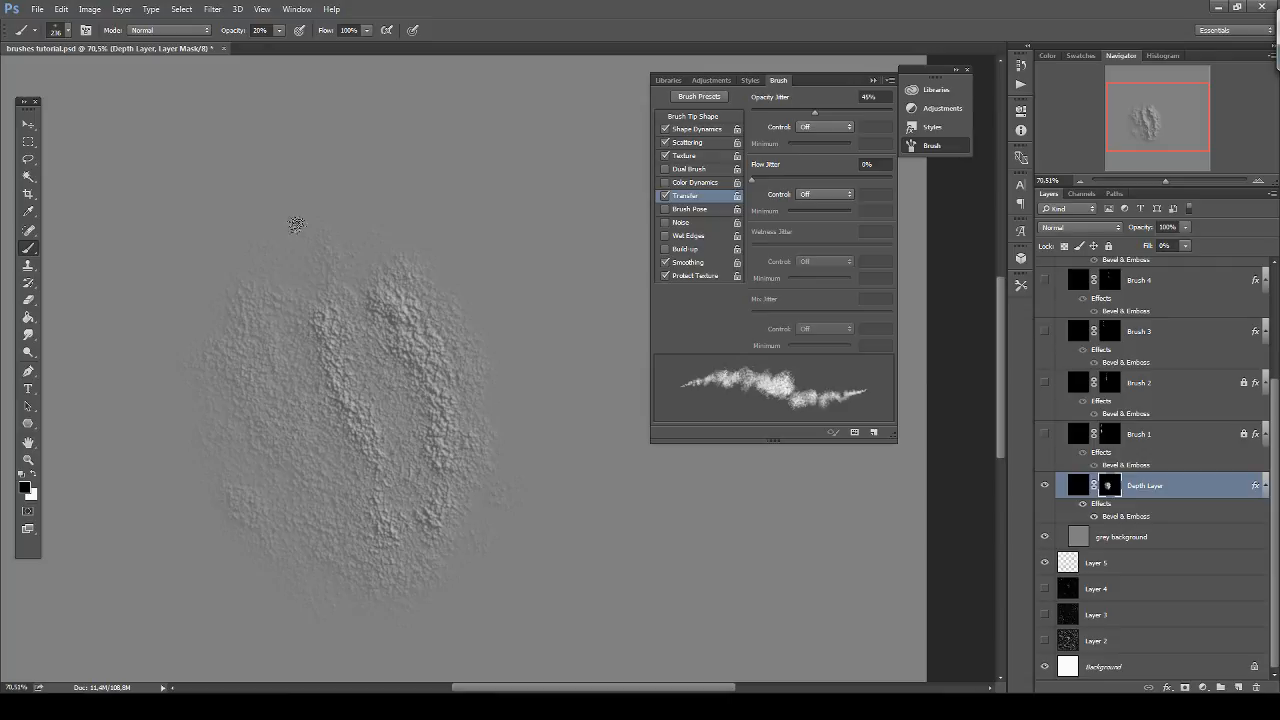
pyautogui.press('x')
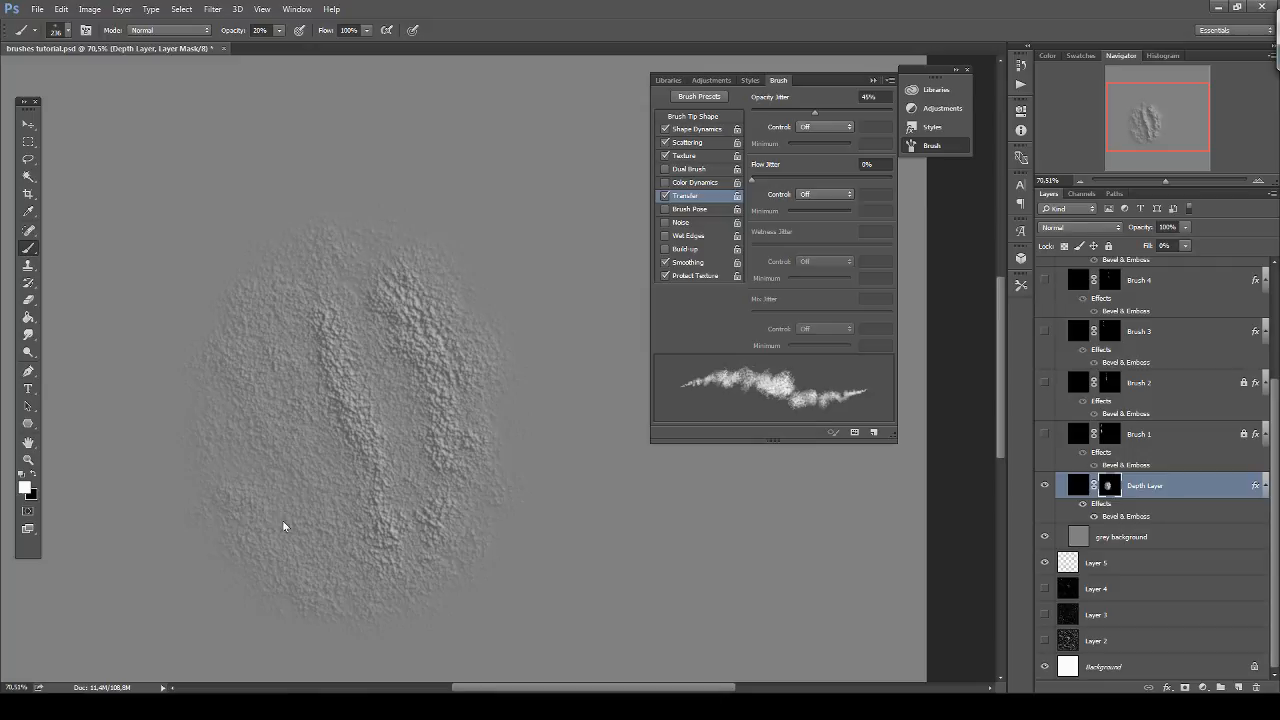
pyautogui.moveTo(438, 427)
pyautogui.mouseDown()
pyautogui.moveTo(455, 315)
pyautogui.moveTo(482, 435)
pyautogui.moveTo(467, 312)
pyautogui.mouseUp()
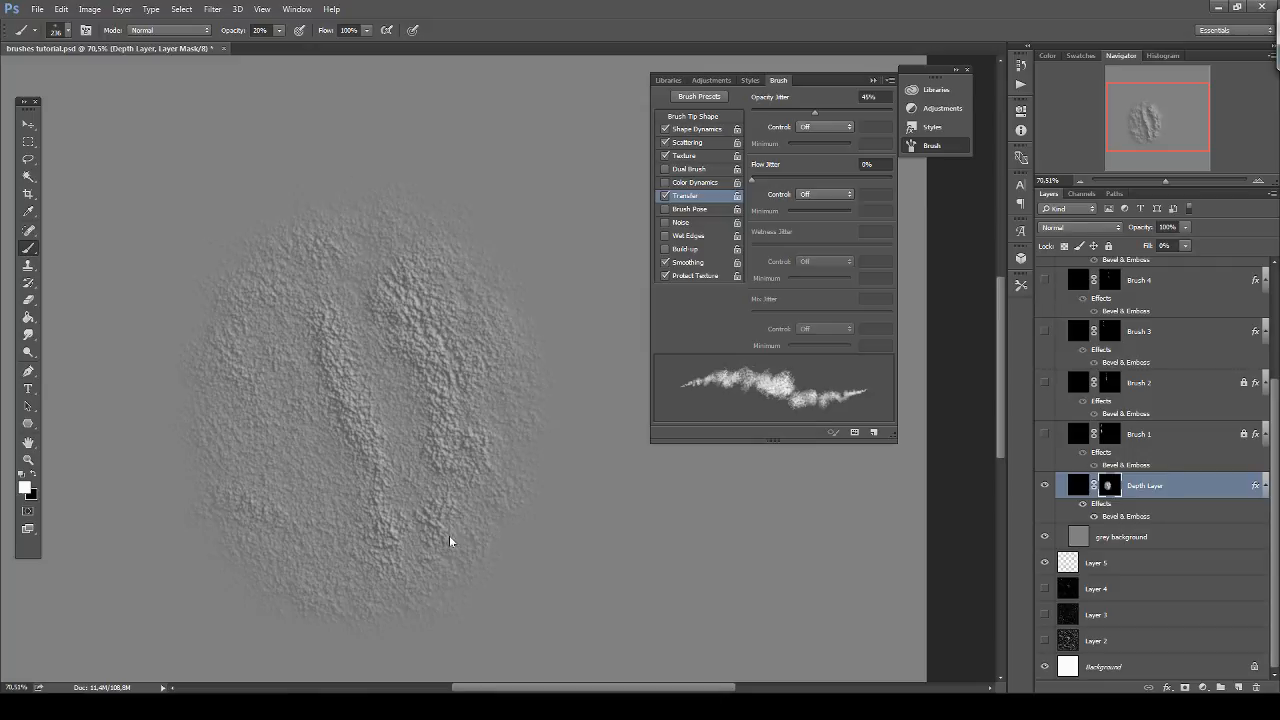
# Clear the whole layer mask of Depth Layer by filling it with black.
pyautogui.scroll(-3, 353, 313)
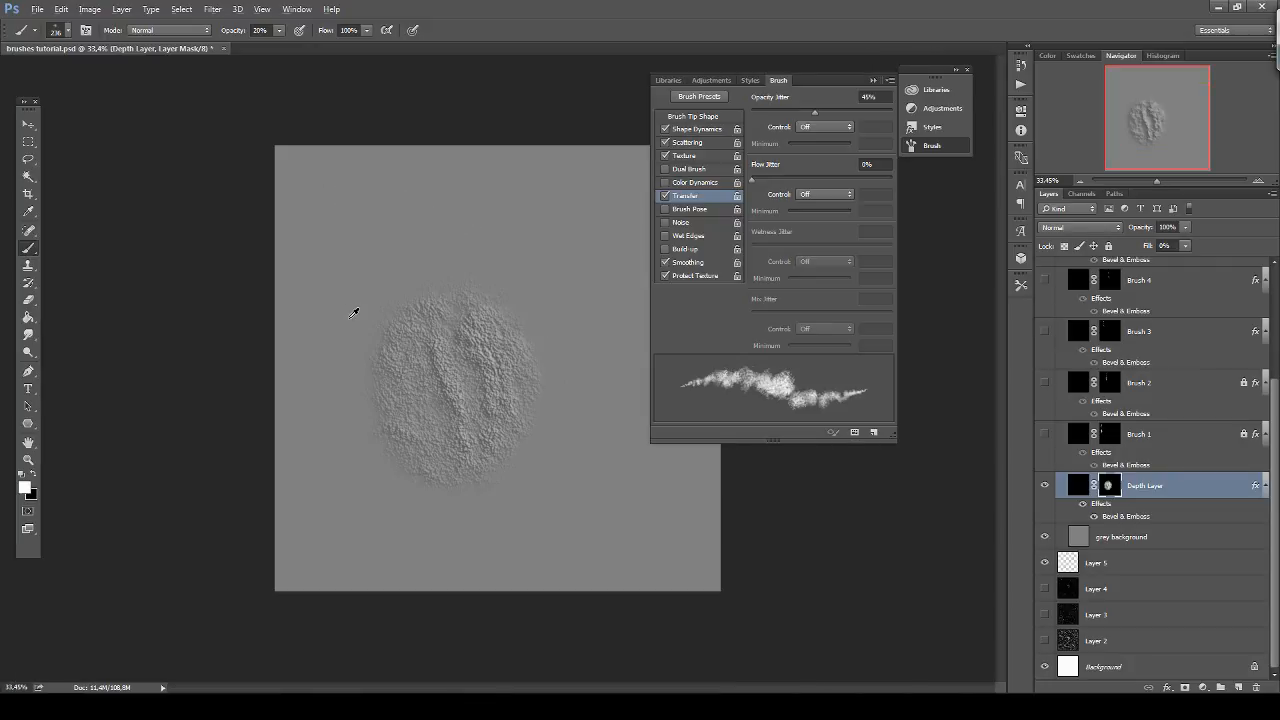
pyautogui.hotkey('ctrl', 'a')
pyautogui.hotkey('ctrl', 'BackSpace')
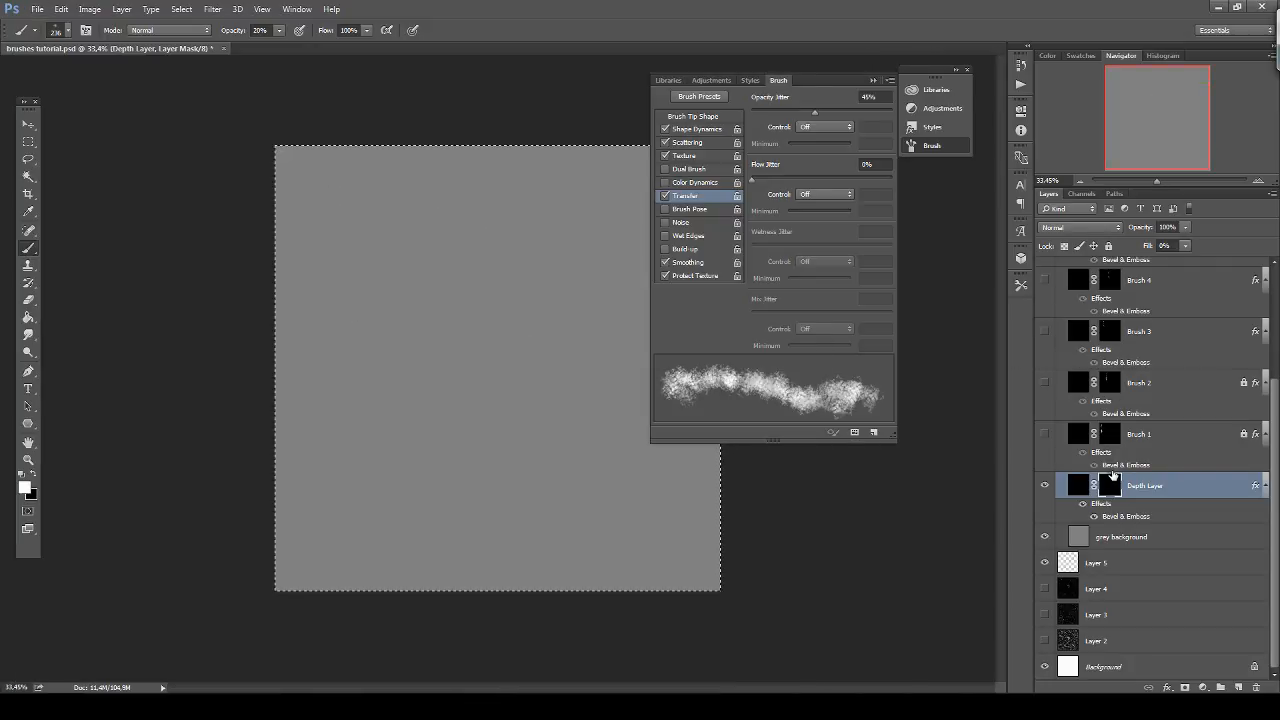
# Paint a vertical column of sample patches on Depth Layer's mask, lowering the brush opacity from 100% to 10%.
pyautogui.scroll(3, 531, 160)
pyautogui.scroll(1, 503, 149)
pyautogui.press('0')
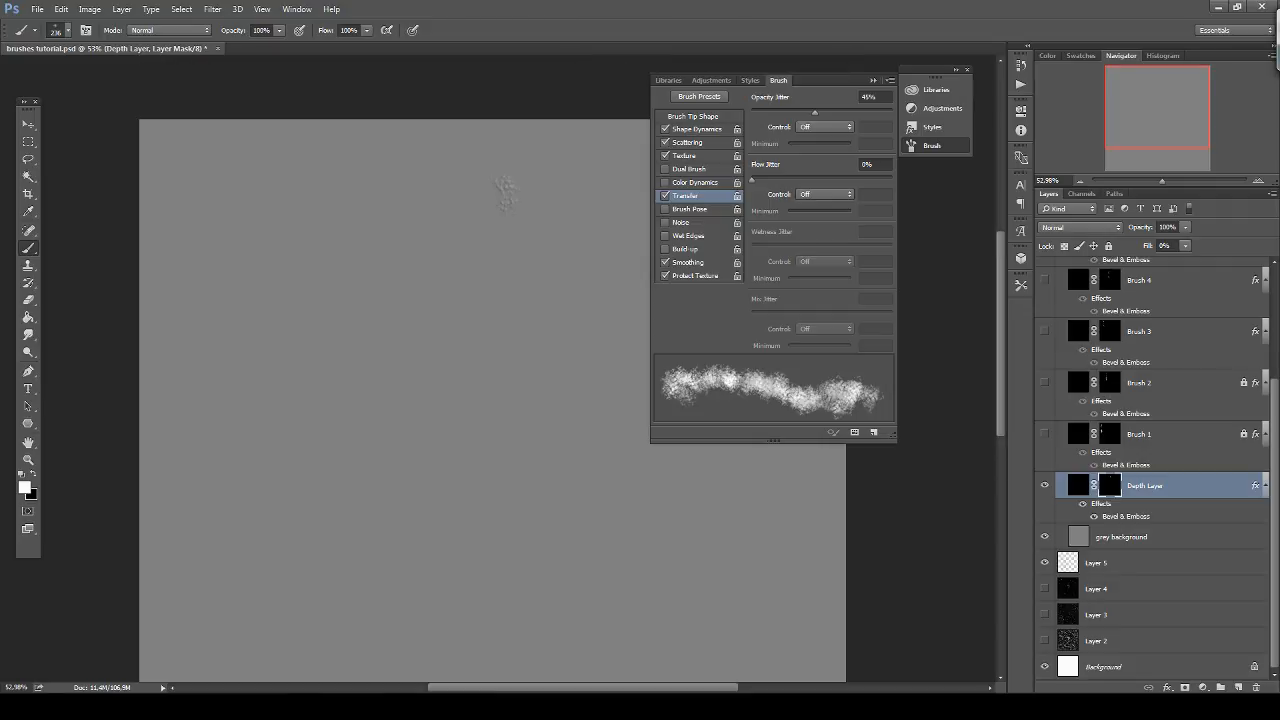
pyautogui.moveTo(490, 192)
pyautogui.mouseDown()
pyautogui.moveTo(508, 205)
pyautogui.moveTo(488, 185)
pyautogui.moveTo(514, 186)
pyautogui.mouseUp()
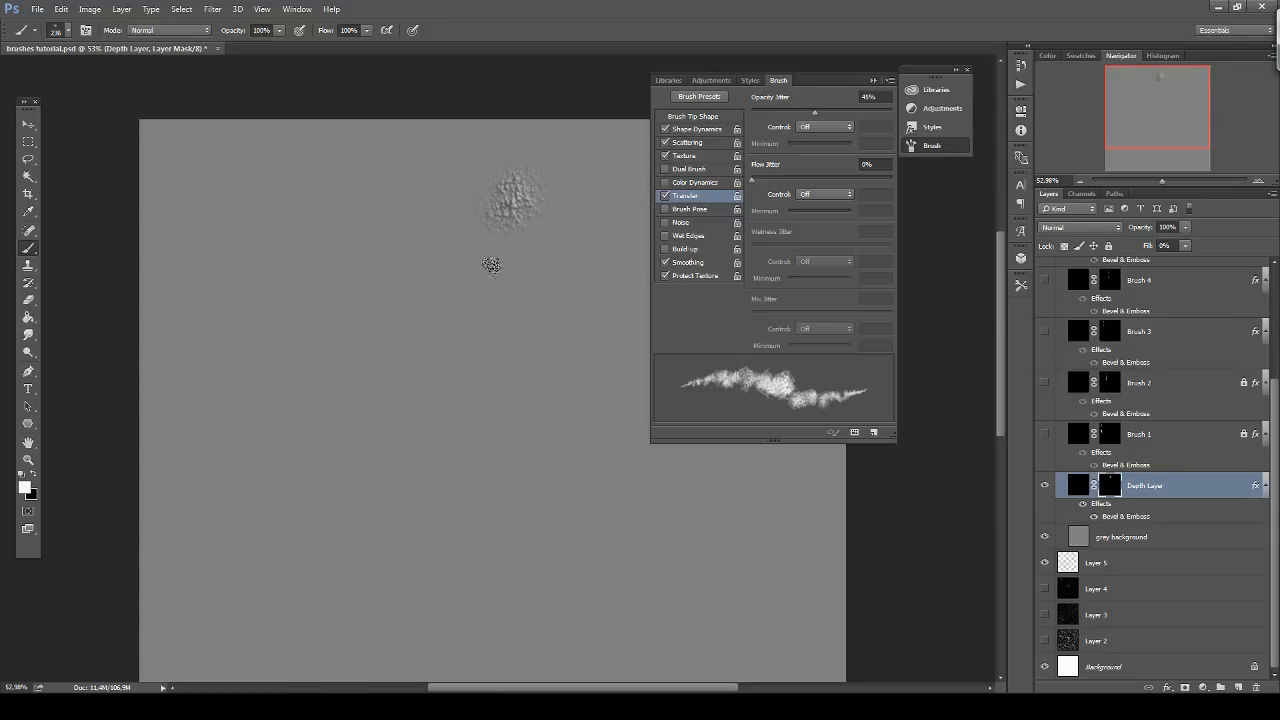
pyautogui.moveTo(487, 264); pyautogui.dragTo(496, 268)
pyautogui.moveTo(489, 494); pyautogui.dragTo(492, 538)
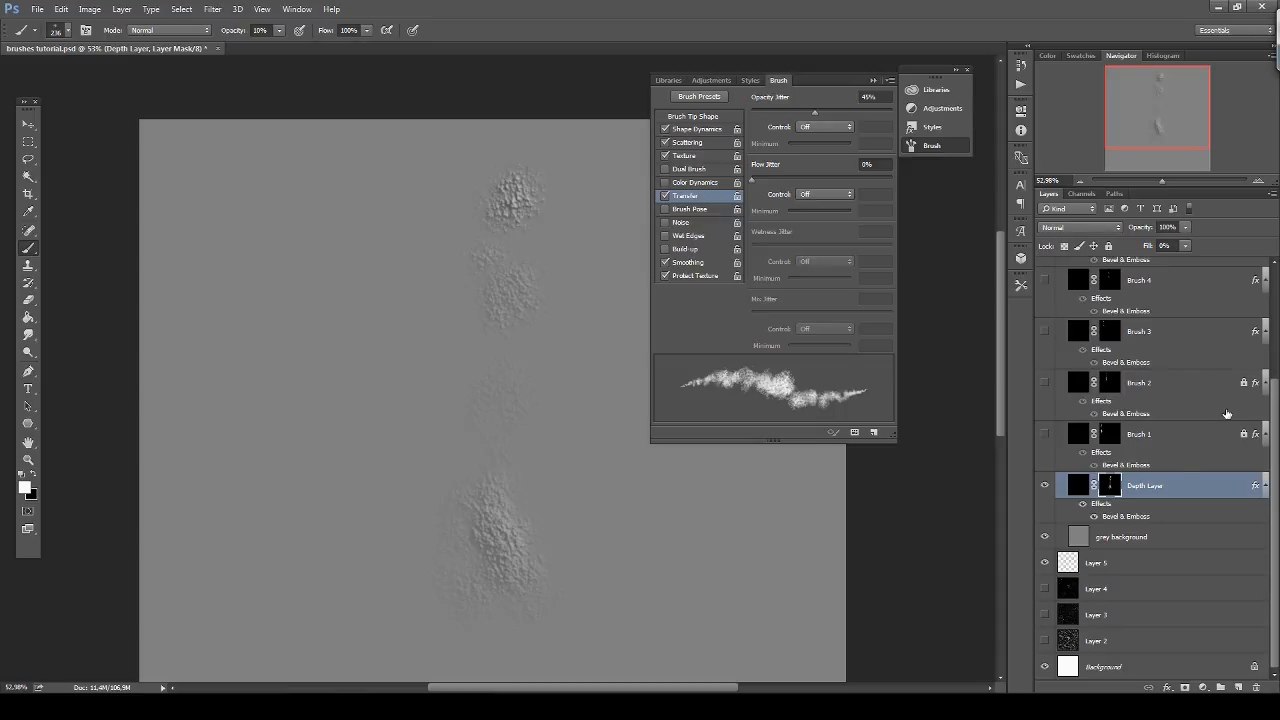
# Save the current brush as a new tool preset named Brush 8.
pyautogui.click(1021, 285)
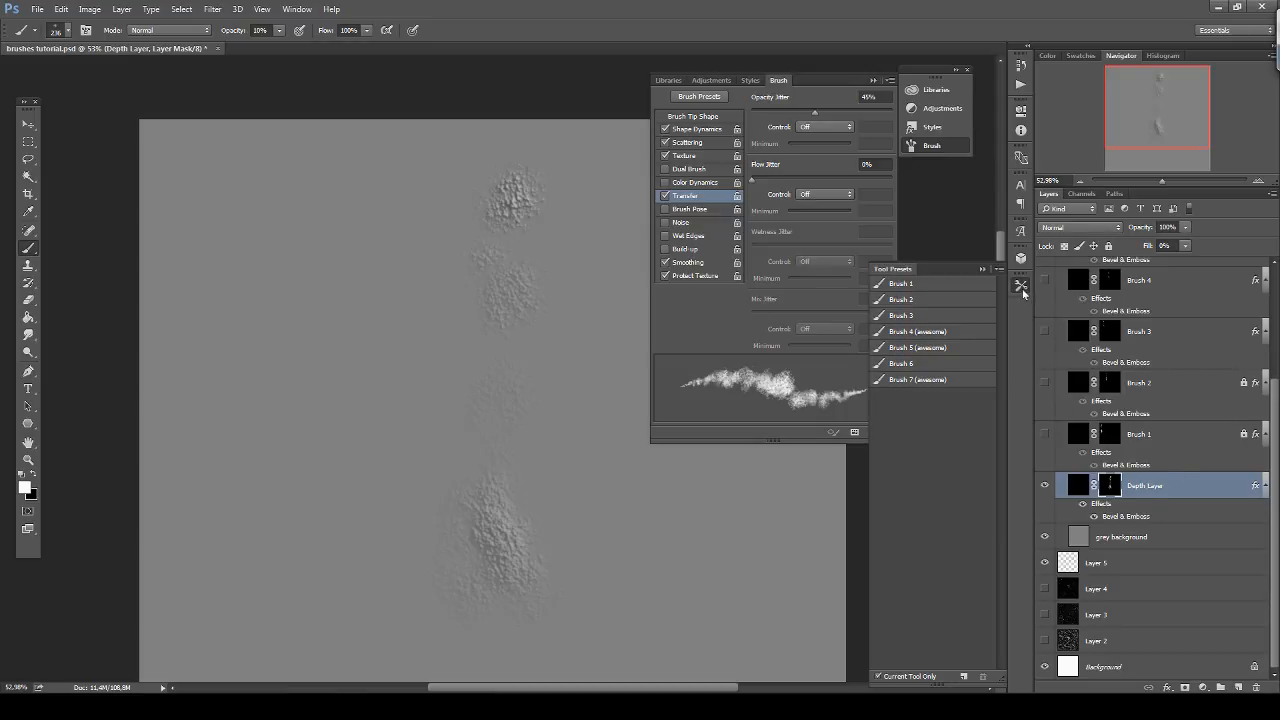
pyautogui.click(955, 678)
pyautogui.write('Brush 8')
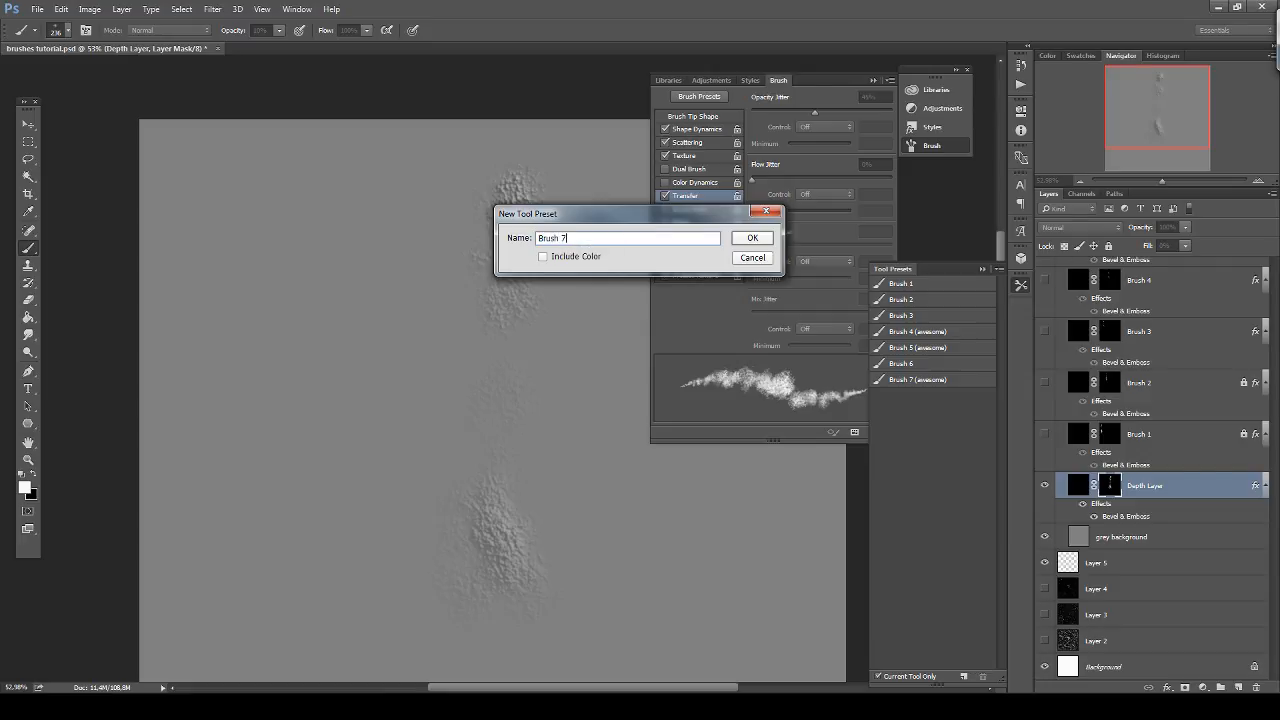
pyautogui.press('Return')
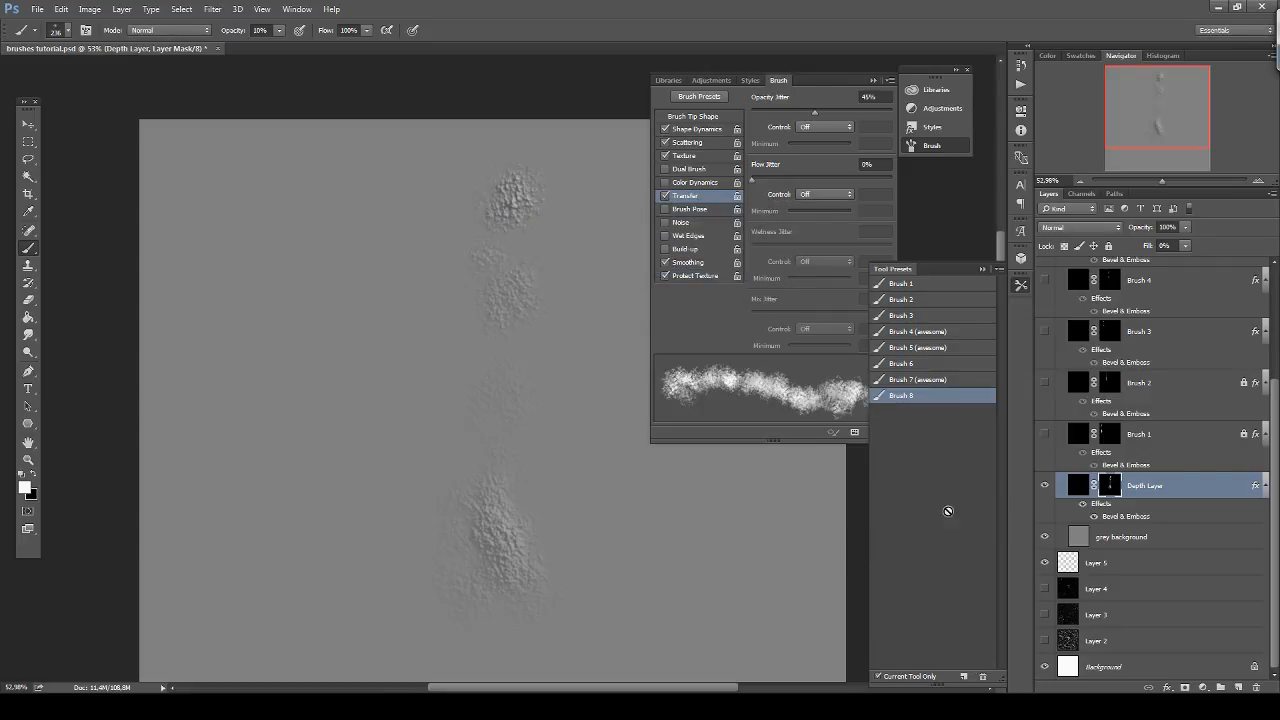
# Rename Depth Layer to Brush 8, duplicate it and move the copy to the top of the Depth group.
pyautogui.doubleClick(1146, 486)
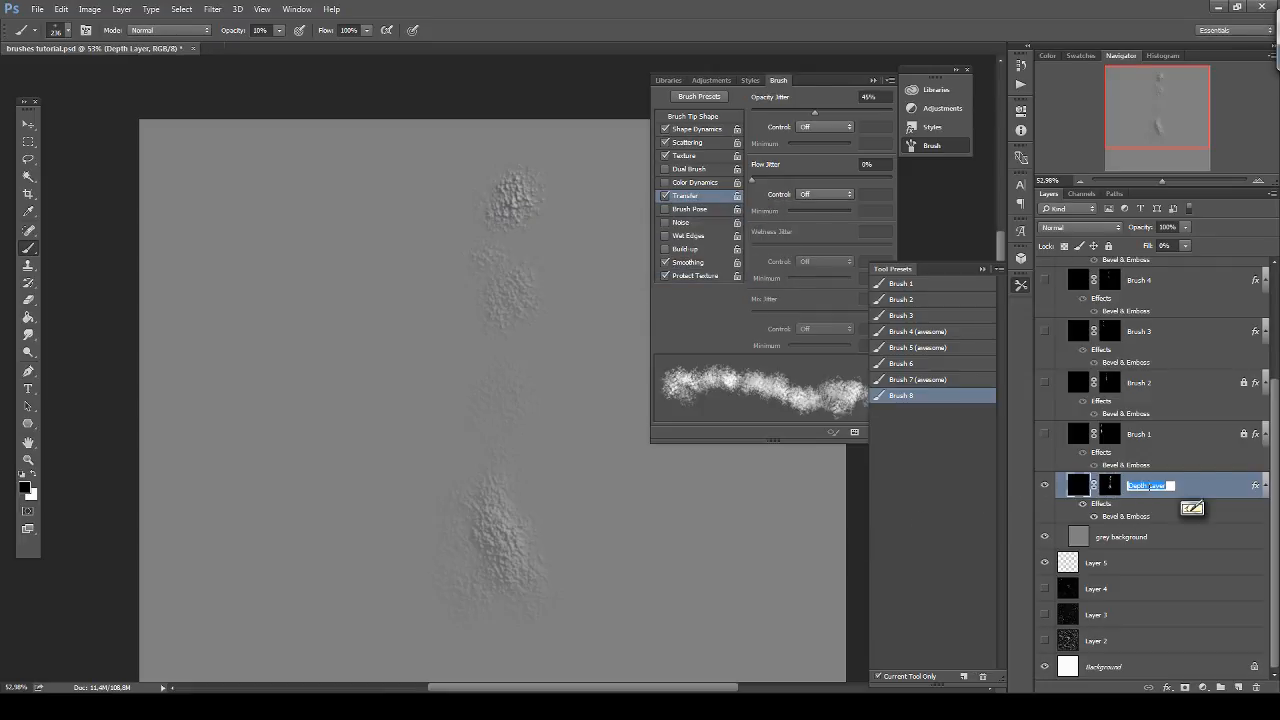
pyautogui.write('Brush 8')
pyautogui.press('Return')
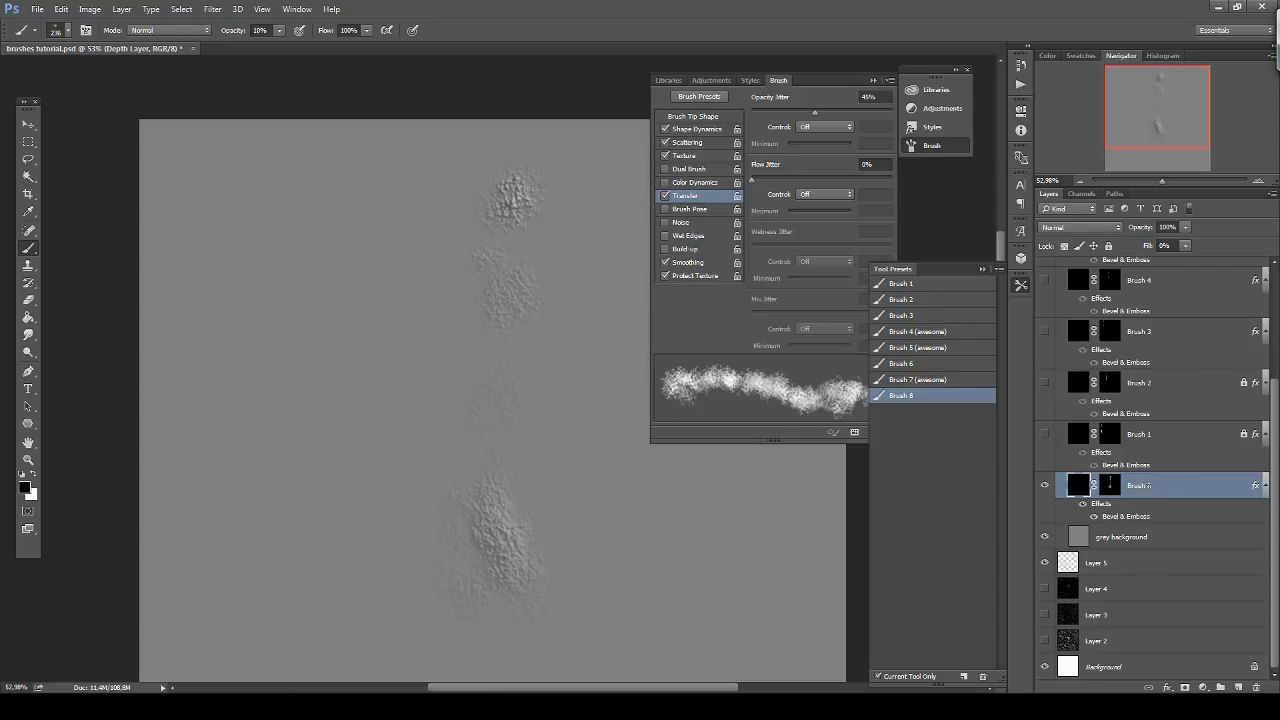
pyautogui.hotkey('ctrl', 'j')
pyautogui.moveTo(1165, 440)
pyautogui.mouseDown()
pyautogui.moveTo(1165, 205)
pyautogui.moveTo(1171, 280)
pyautogui.moveTo(1160, 210)
pyautogui.moveTo(1156, 280)
pyautogui.mouseUp()
pyautogui.scroll(-2, 1081, 563)
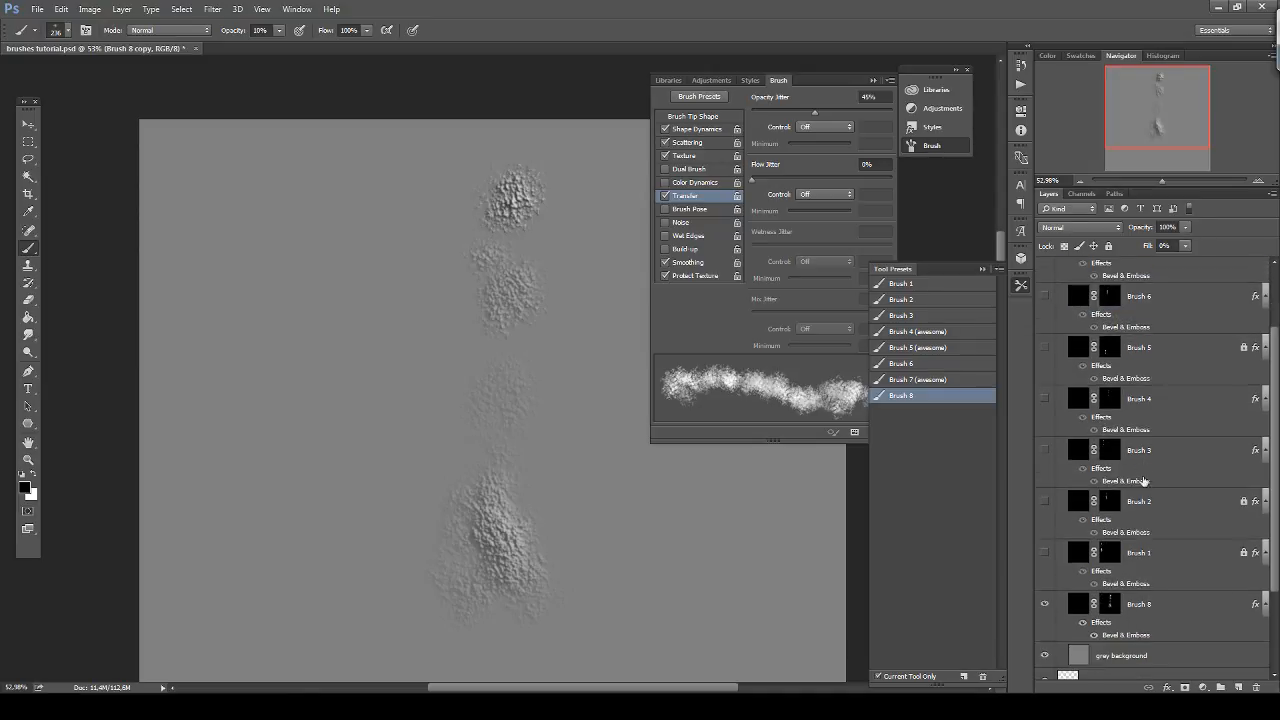
# Clear the layer mask of the original Brush 8 layer, remove the selection and hide the Brush 8 copy layer.
pyautogui.click(1108, 580)
pyautogui.hotkey('ctrl', 'a')
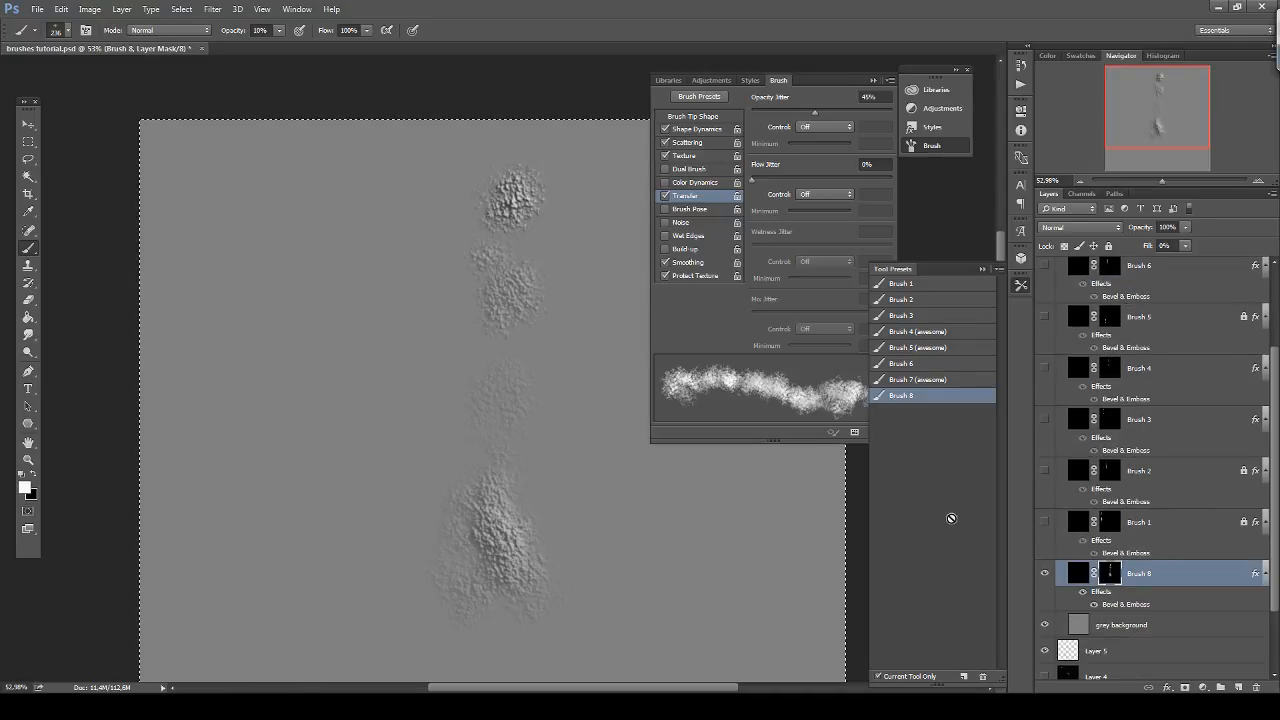
pyautogui.press('Delete')
pyautogui.hotkey('ctrl', 'd')
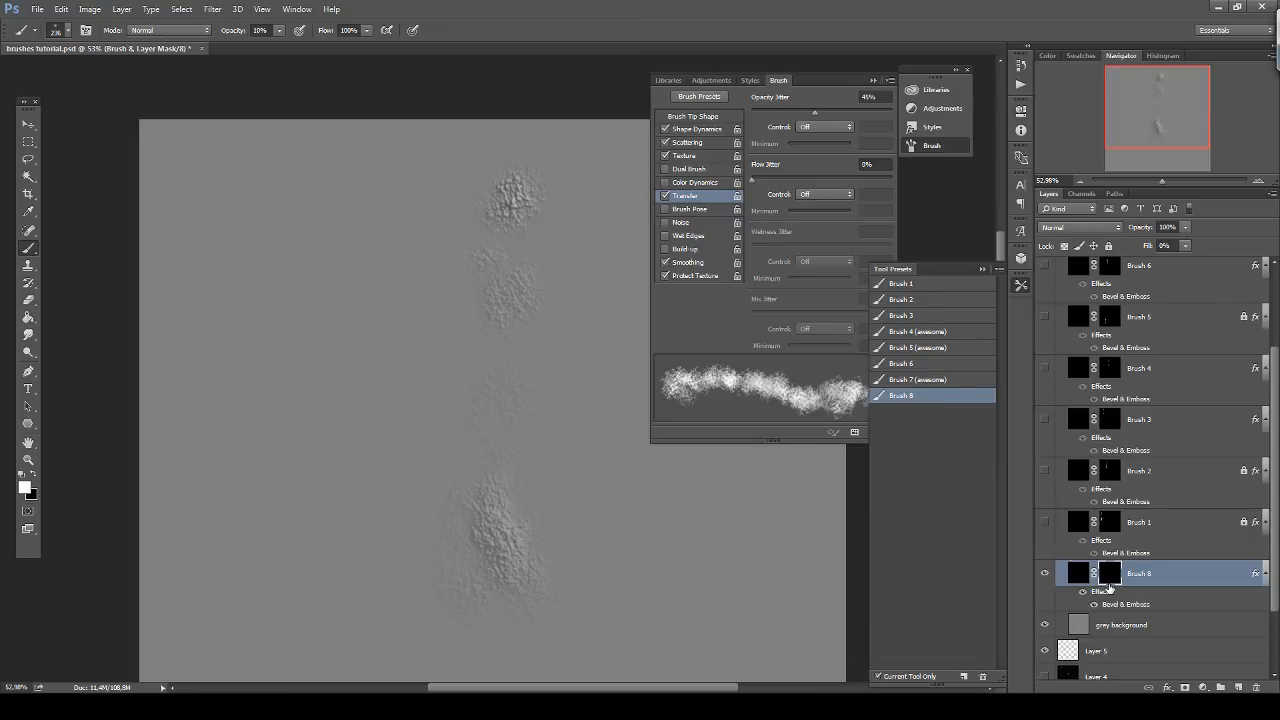
pyautogui.scroll(3, 1135, 400)
pyautogui.click(1047, 288)
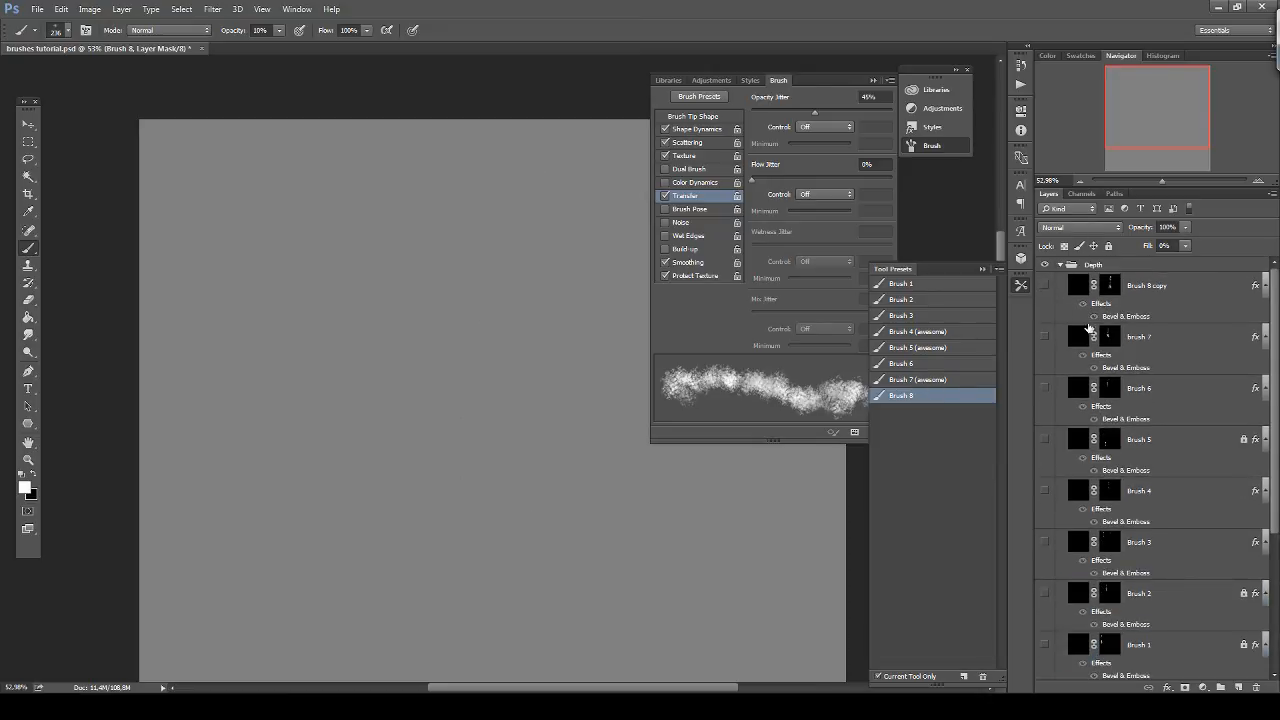
pyautogui.scroll(-3, 1060, 538)
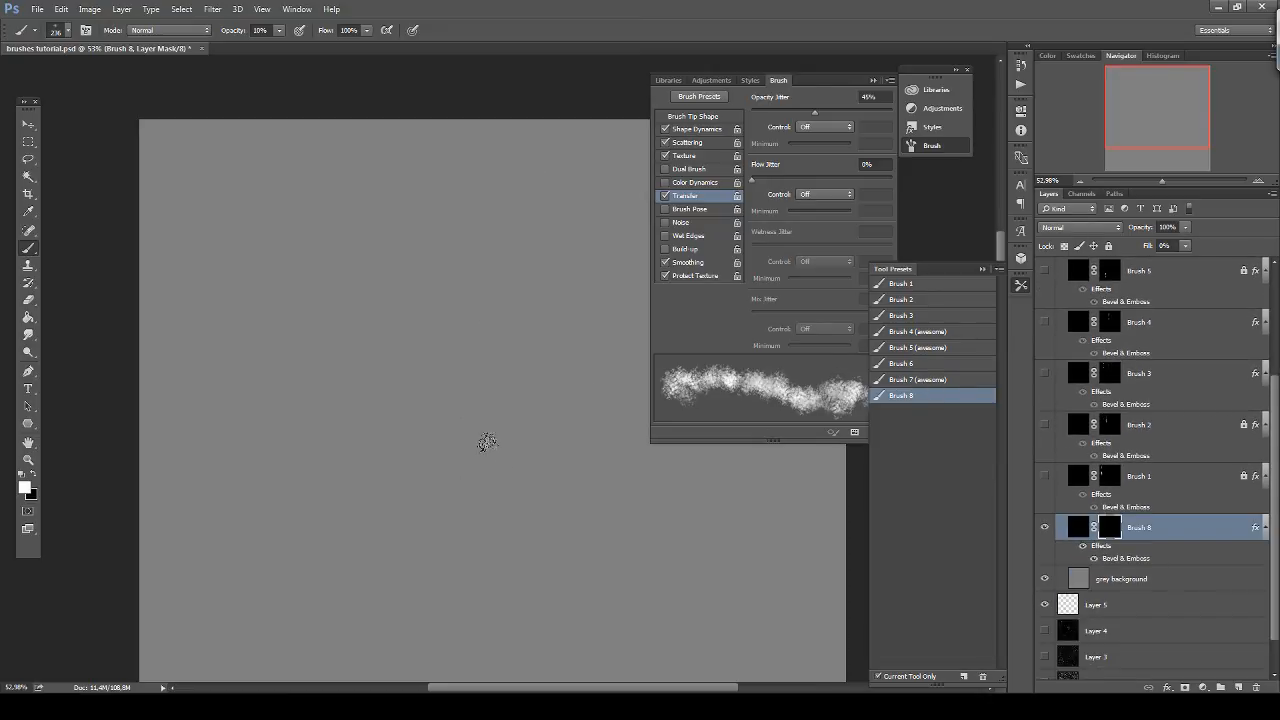
# Enable Wet Edges for the brush and paint a round rough test patch in white on Brush 8's mask.
pyautogui.click(667, 236)
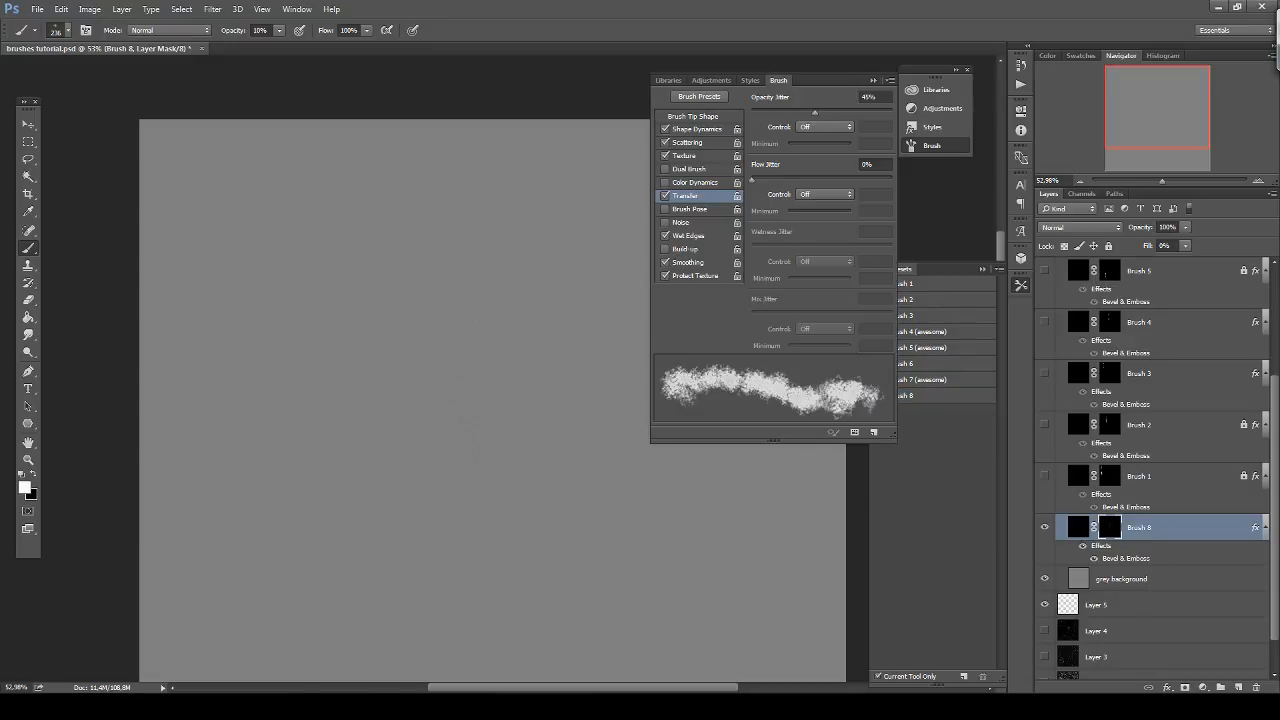
pyautogui.press('x')
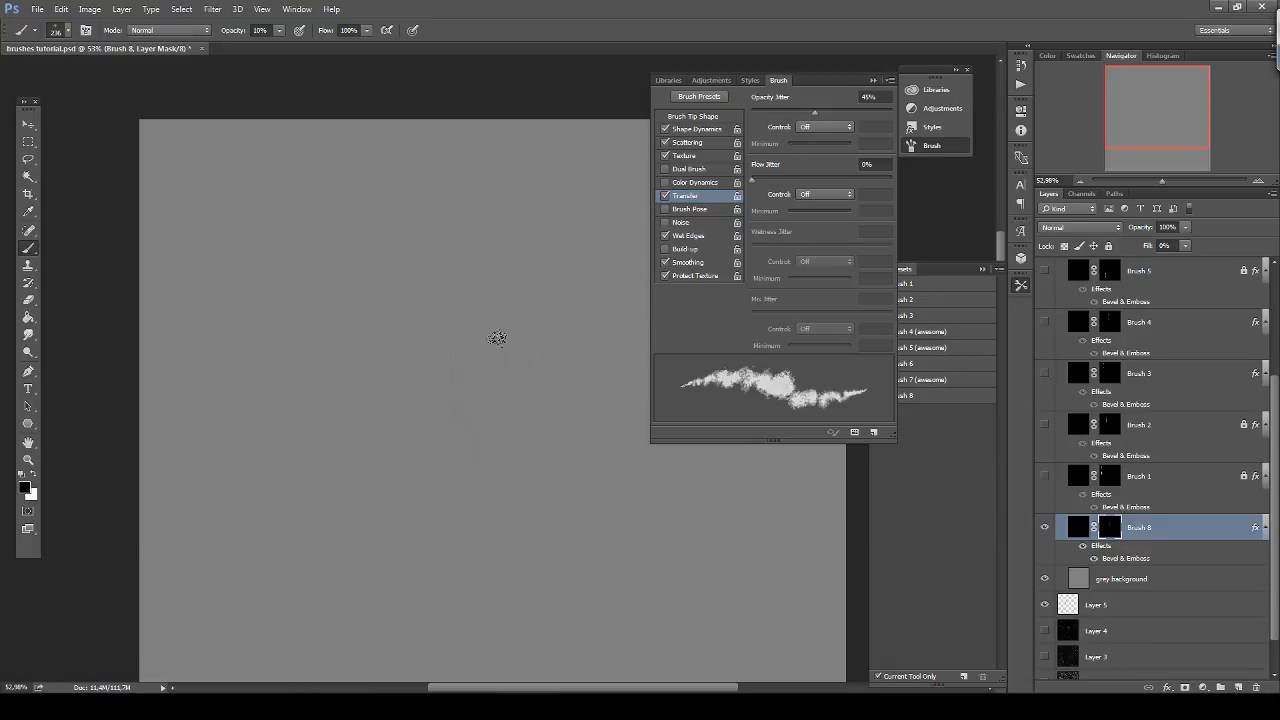
pyautogui.press('x')
pyautogui.moveTo(498, 324)
pyautogui.mouseDown()
pyautogui.moveTo(480, 374)
pyautogui.moveTo(507, 448)
pyautogui.moveTo(444, 308)
pyautogui.moveTo(411, 347)
pyautogui.moveTo(404, 307)
pyautogui.moveTo(501, 264)
pyautogui.moveTo(521, 343)
pyautogui.moveTo(508, 390)
pyautogui.moveTo(481, 396)
pyautogui.moveTo(406, 366)
pyautogui.moveTo(436, 357)
pyautogui.moveTo(449, 328)
pyautogui.moveTo(468, 378)
pyautogui.moveTo(473, 364)
pyautogui.moveTo(435, 381)
pyautogui.moveTo(507, 319)
pyautogui.moveTo(510, 403)
pyautogui.moveTo(503, 301)
pyautogui.moveTo(483, 388)
pyautogui.moveTo(423, 315)
pyautogui.moveTo(414, 346)
pyautogui.moveTo(461, 321)
pyautogui.moveTo(555, 385)
pyautogui.mouseUp()
# Test the Brush 7 (awesome) preset with Wet Edges around the patch on Brush 8's mask, then clear the mask.
pyautogui.click(937, 381)
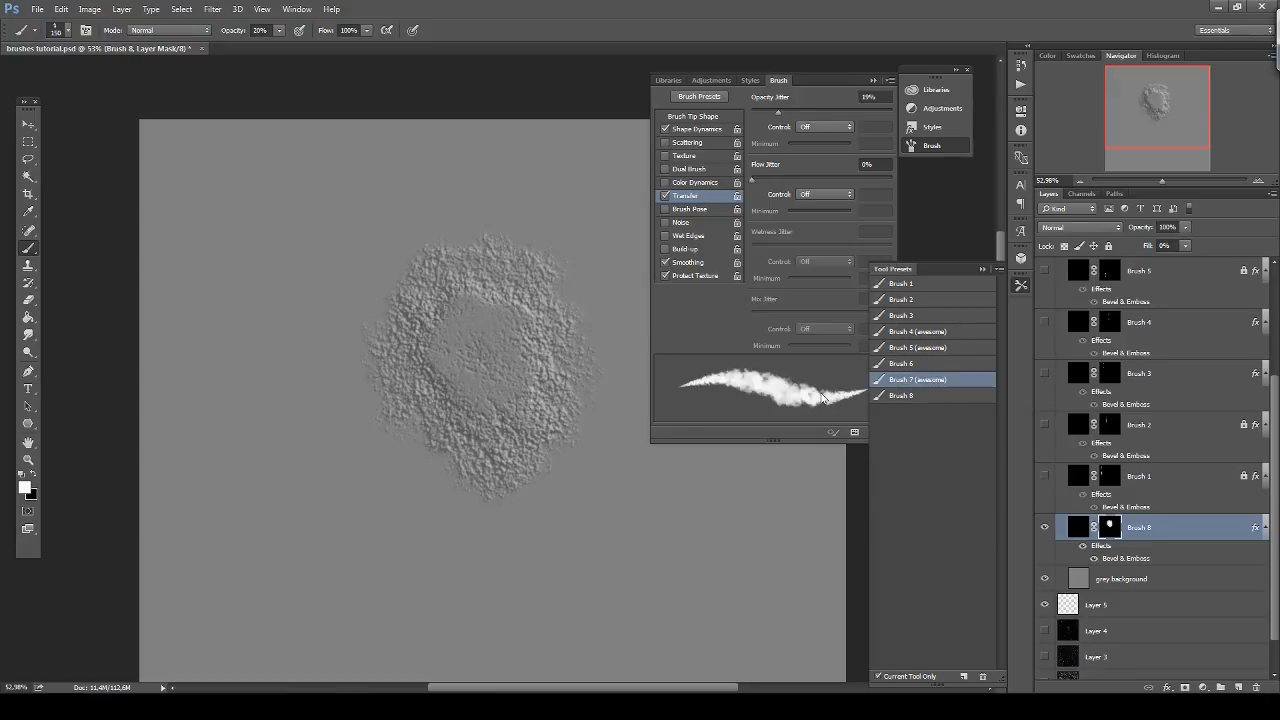
pyautogui.click(686, 236)
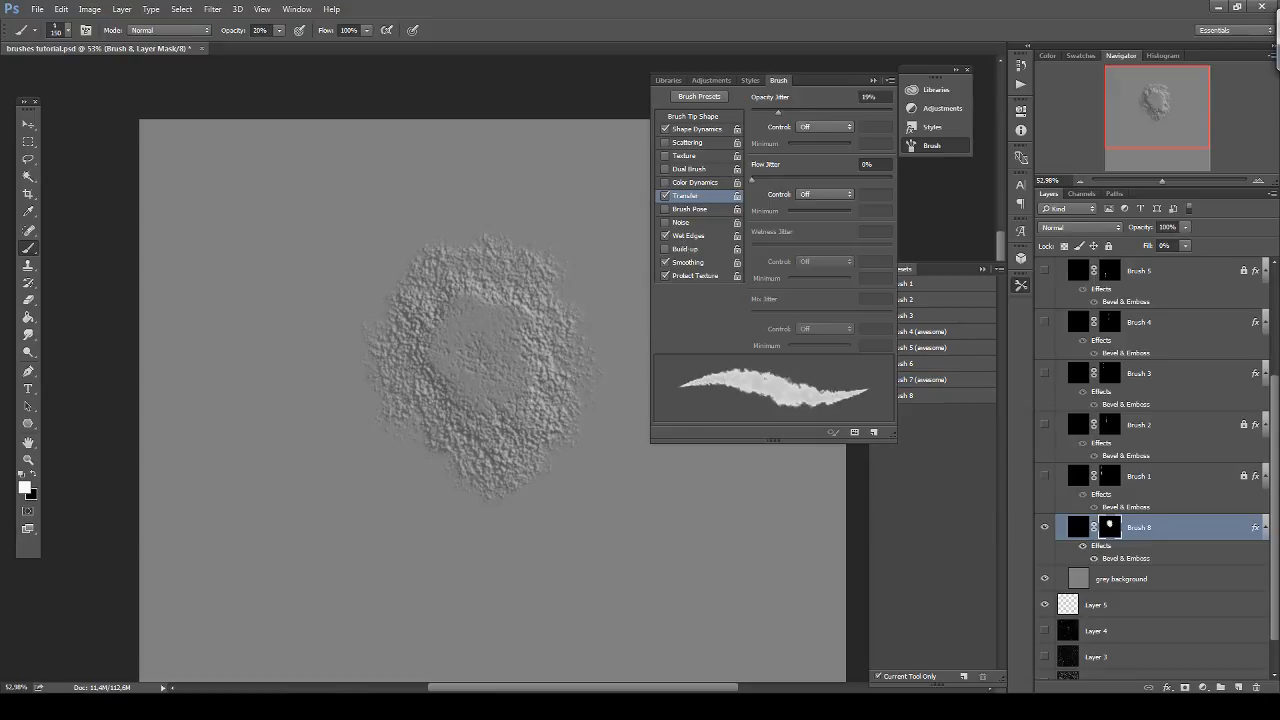
pyautogui.moveTo(405, 398)
pyautogui.mouseDown()
pyautogui.moveTo(489, 551)
pyautogui.moveTo(396, 414)
pyautogui.moveTo(474, 588)
pyautogui.mouseUp()
pyautogui.moveTo(366, 402); pyautogui.dragTo(470, 596)
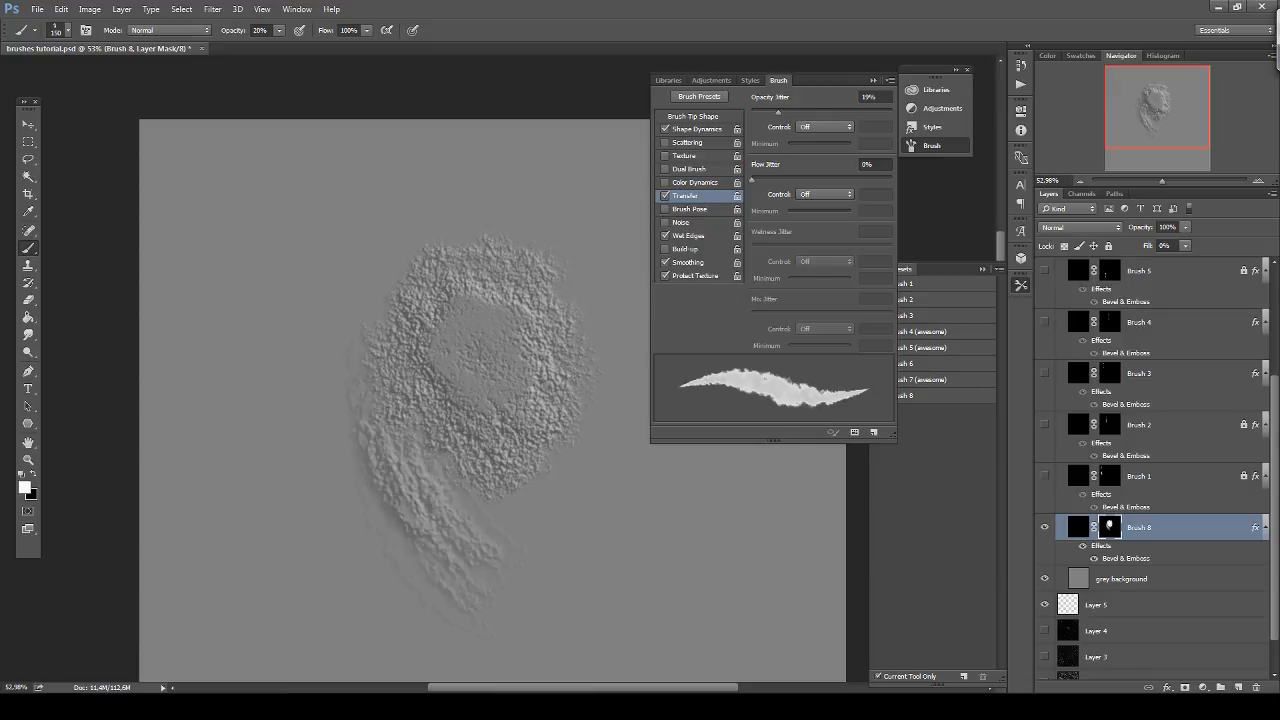
pyautogui.moveTo(374, 390)
pyautogui.mouseDown()
pyautogui.moveTo(496, 588)
pyautogui.moveTo(574, 592)
pyautogui.moveTo(577, 622)
pyautogui.mouseUp()
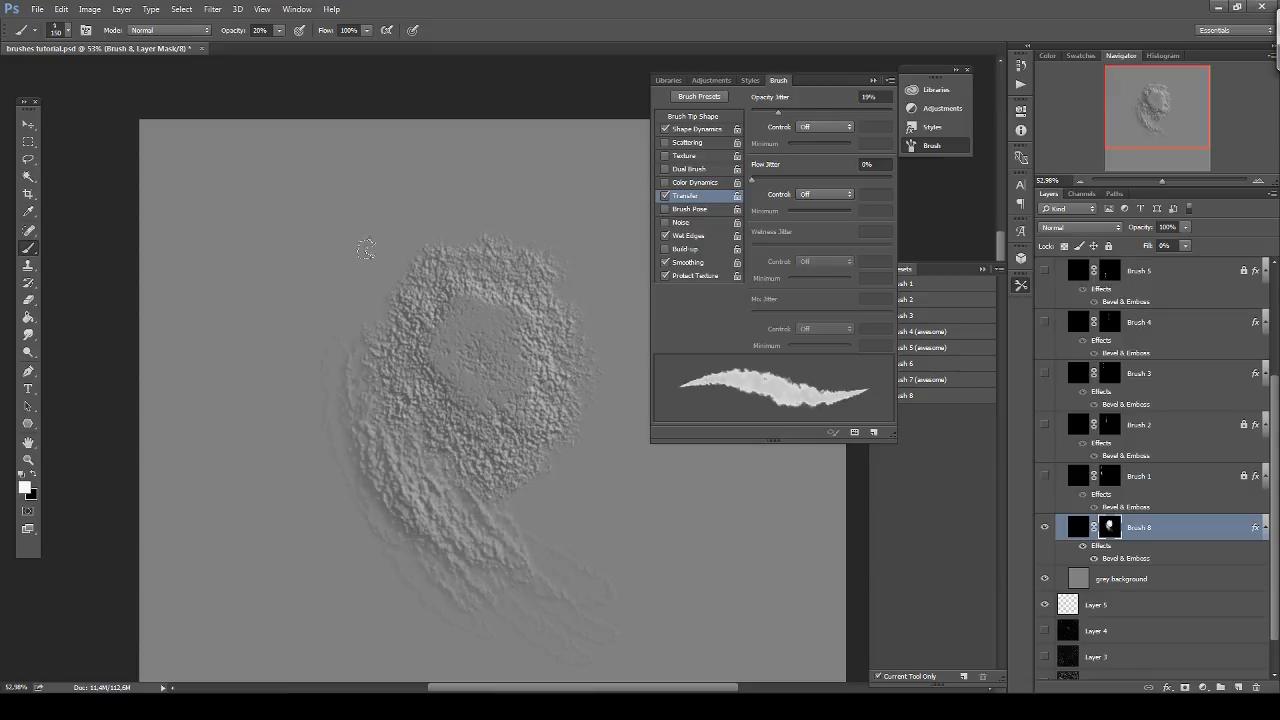
pyautogui.moveTo(384, 280)
pyautogui.mouseDown()
pyautogui.moveTo(416, 468)
pyautogui.moveTo(376, 436)
pyautogui.mouseUp()
pyautogui.moveTo(432, 250); pyautogui.dragTo(404, 456)
pyautogui.moveTo(350, 330)
pyautogui.mouseDown()
pyautogui.moveTo(416, 520)
pyautogui.moveTo(398, 488)
pyautogui.mouseUp()
pyautogui.hotkey('ctrl', 'a')
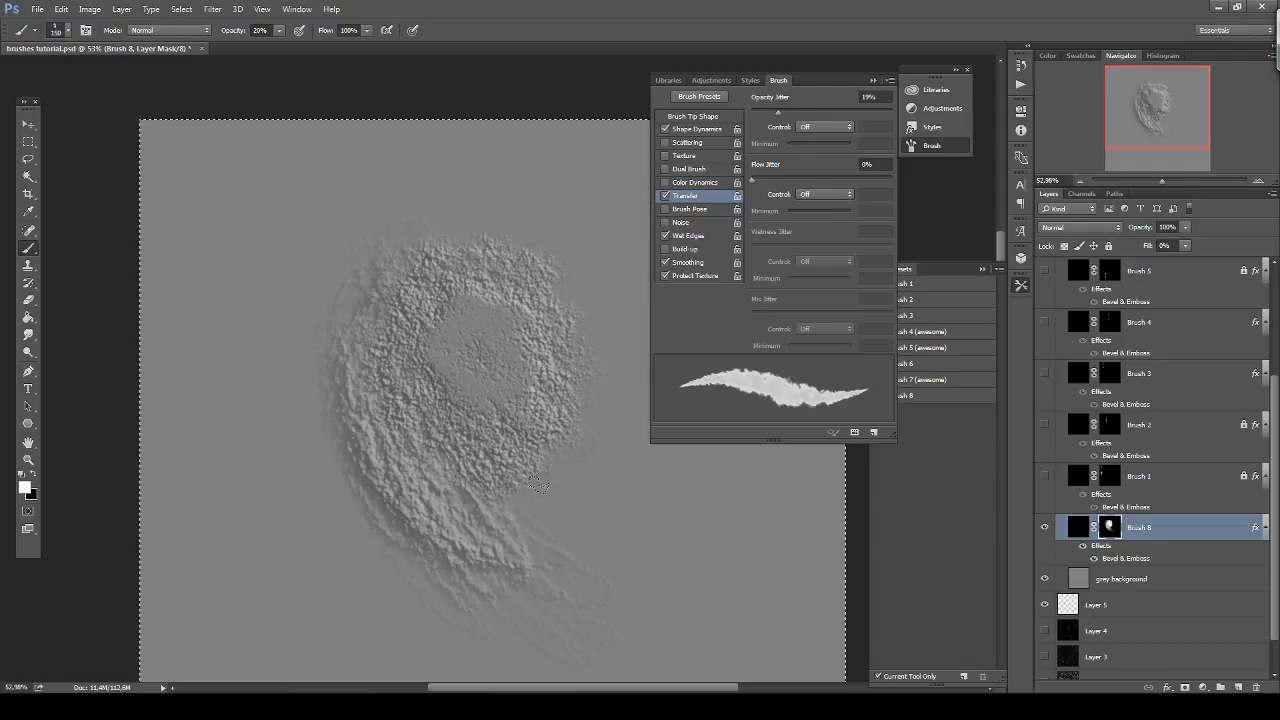
pyautogui.press('Delete')
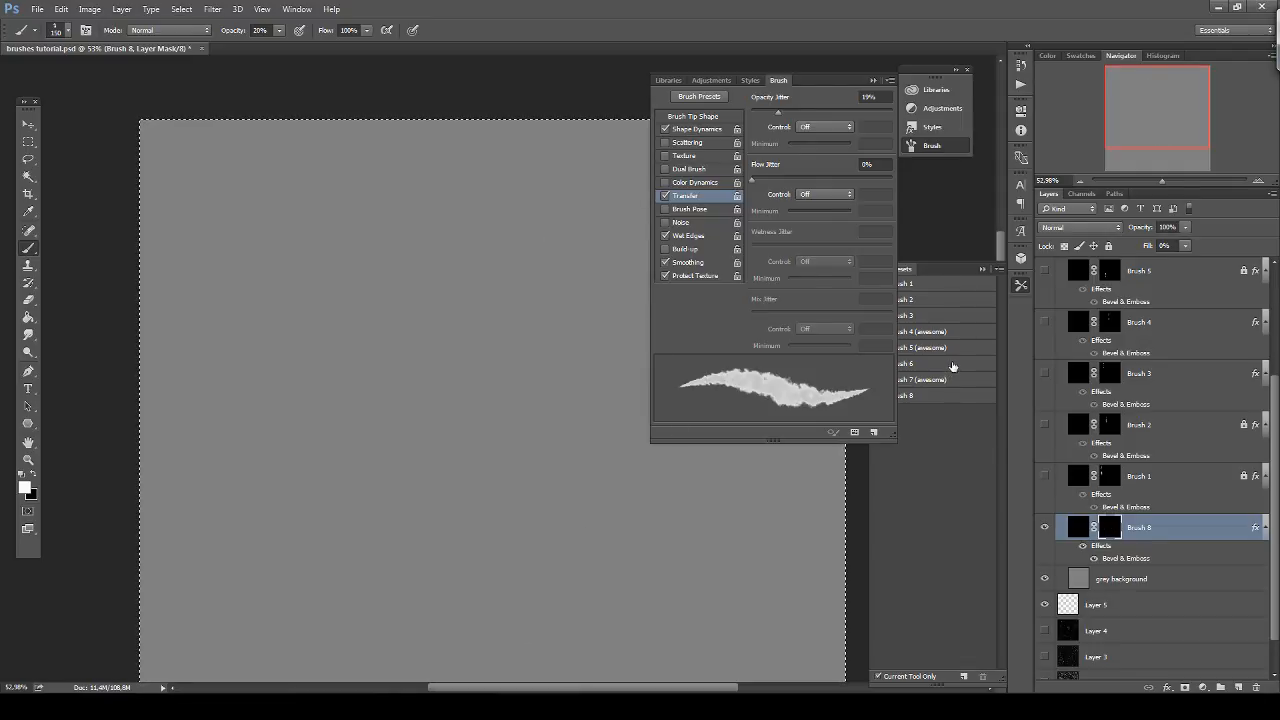
# Load the Brush 5 (awesome) preset, enable Wet Edges and paint a curved rocky patch on Brush 8's mask, raising opacity to 40%.
pyautogui.click(958, 365)
pyautogui.click(940, 347)
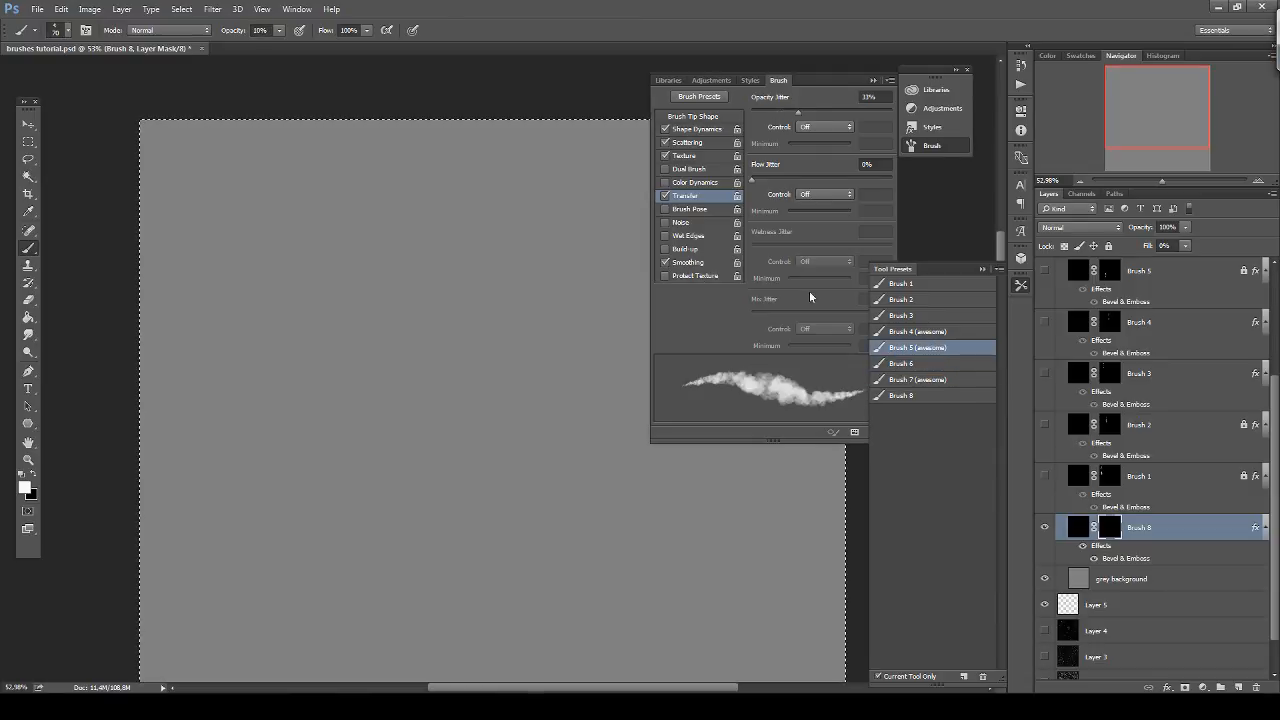
pyautogui.click(678, 238)
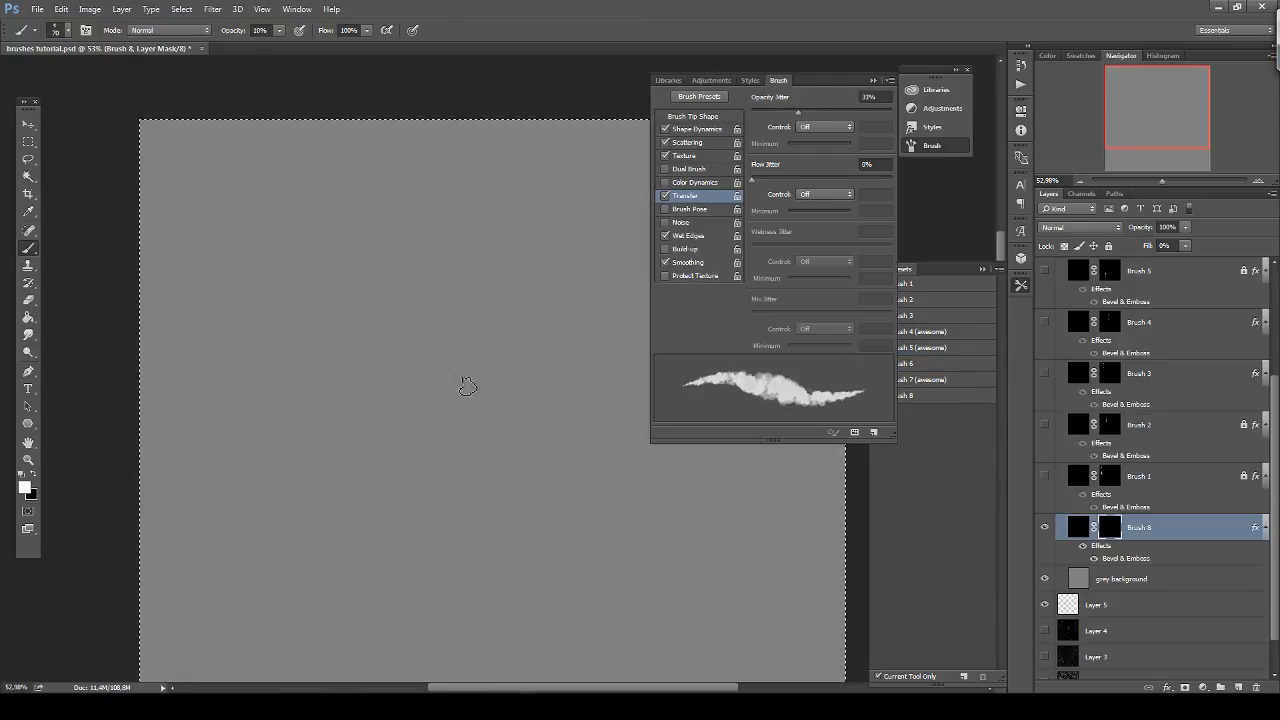
pyautogui.moveTo(458, 312); pyautogui.dragTo(458, 287)
pyautogui.moveTo(450, 320)
pyautogui.mouseDown()
pyautogui.moveTo(460, 410)
pyautogui.moveTo(490, 455)
pyautogui.moveTo(540, 465)
pyautogui.moveTo(470, 385)
pyautogui.moveTo(480, 280)
pyautogui.moveTo(540, 265)
pyautogui.moveTo(575, 475)
pyautogui.moveTo(500, 505)
pyautogui.moveTo(415, 375)
pyautogui.moveTo(400, 420)
pyautogui.moveTo(455, 510)
pyautogui.moveTo(545, 505)
pyautogui.moveTo(560, 460)
pyautogui.moveTo(500, 415)
pyautogui.moveTo(597, 496)
pyautogui.mouseUp()
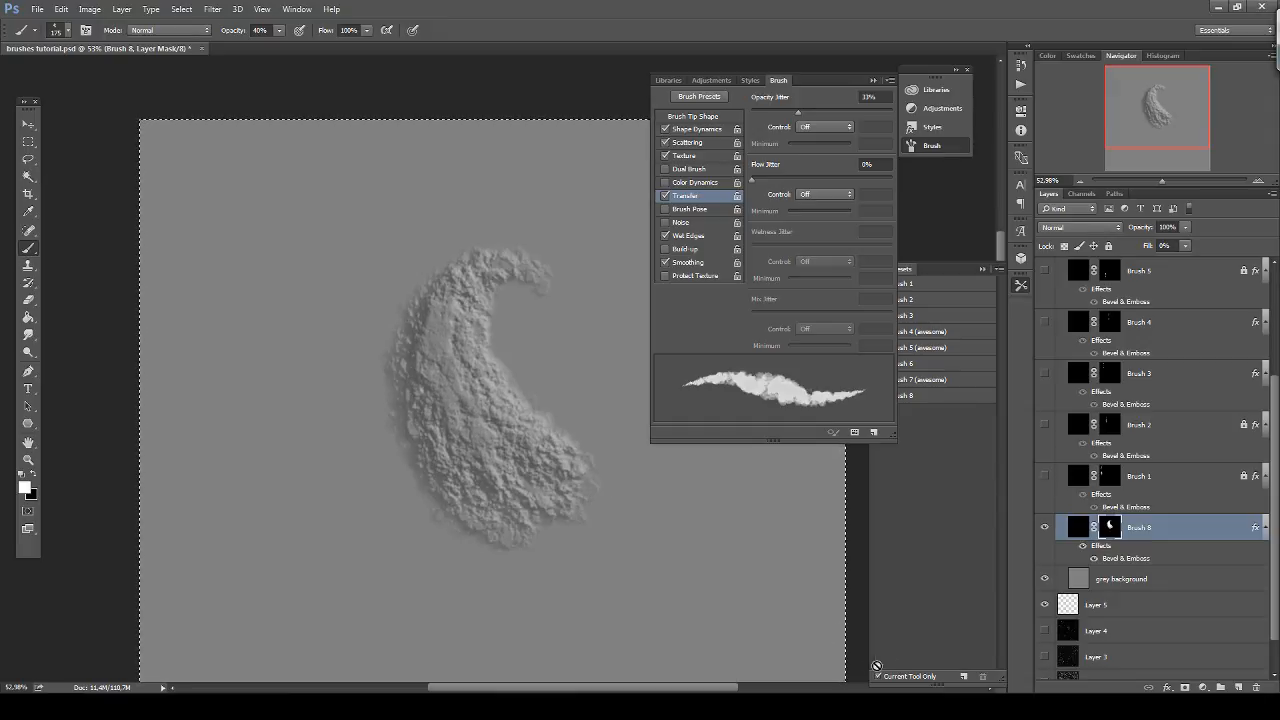
# Save the wet-edged brush as a tool preset named Brush 9 and clear the test patch from Brush 8's mask.
pyautogui.click(960, 676)
pyautogui.write('Brush 9')
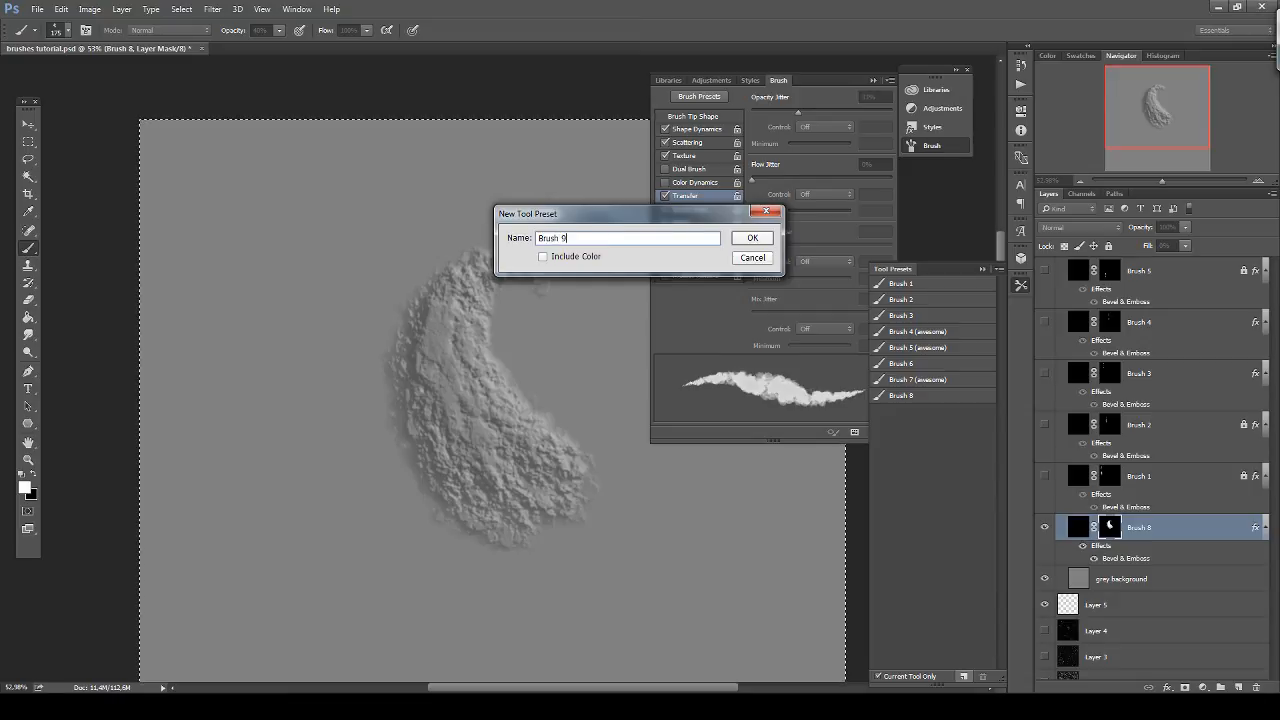
pyautogui.press('Return')
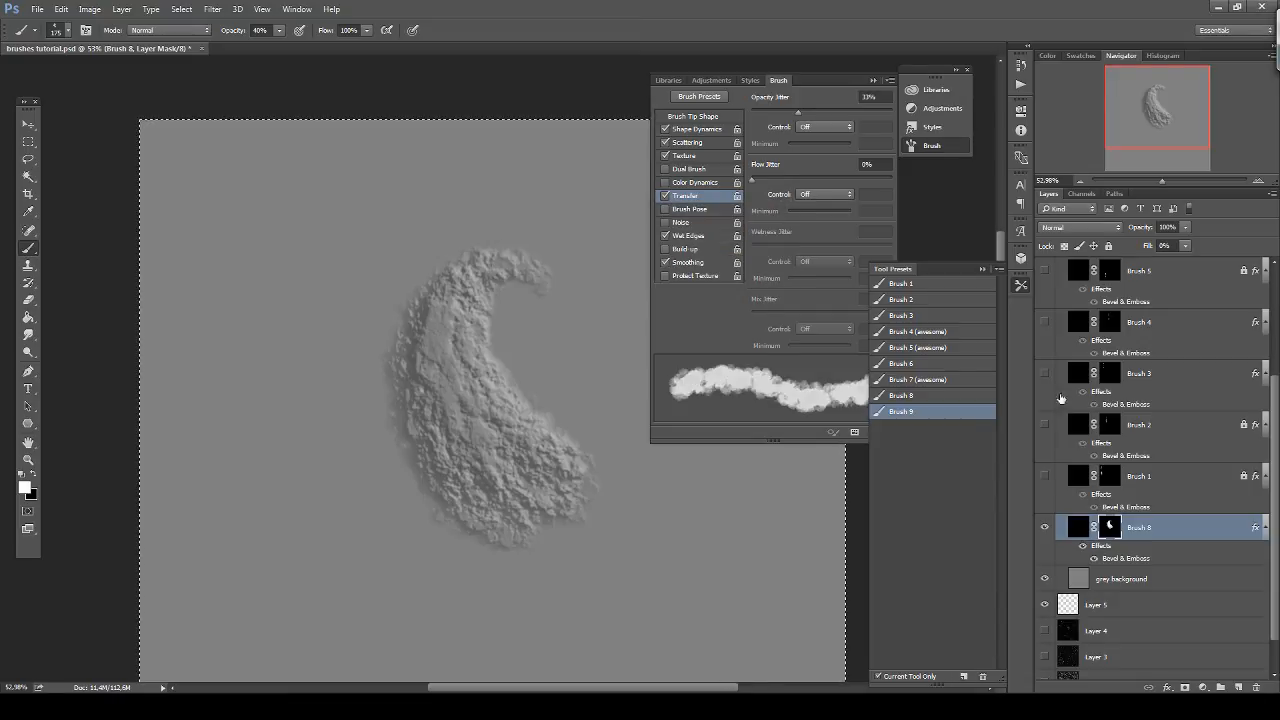
pyautogui.press('Delete')
# Duplicate the cleared Brush 8 layer, move the copy to the top of the Depth group and rename it Brush 9.
pyautogui.scroll(5, 1175, 371)
pyautogui.scroll(-4, 1184, 362)
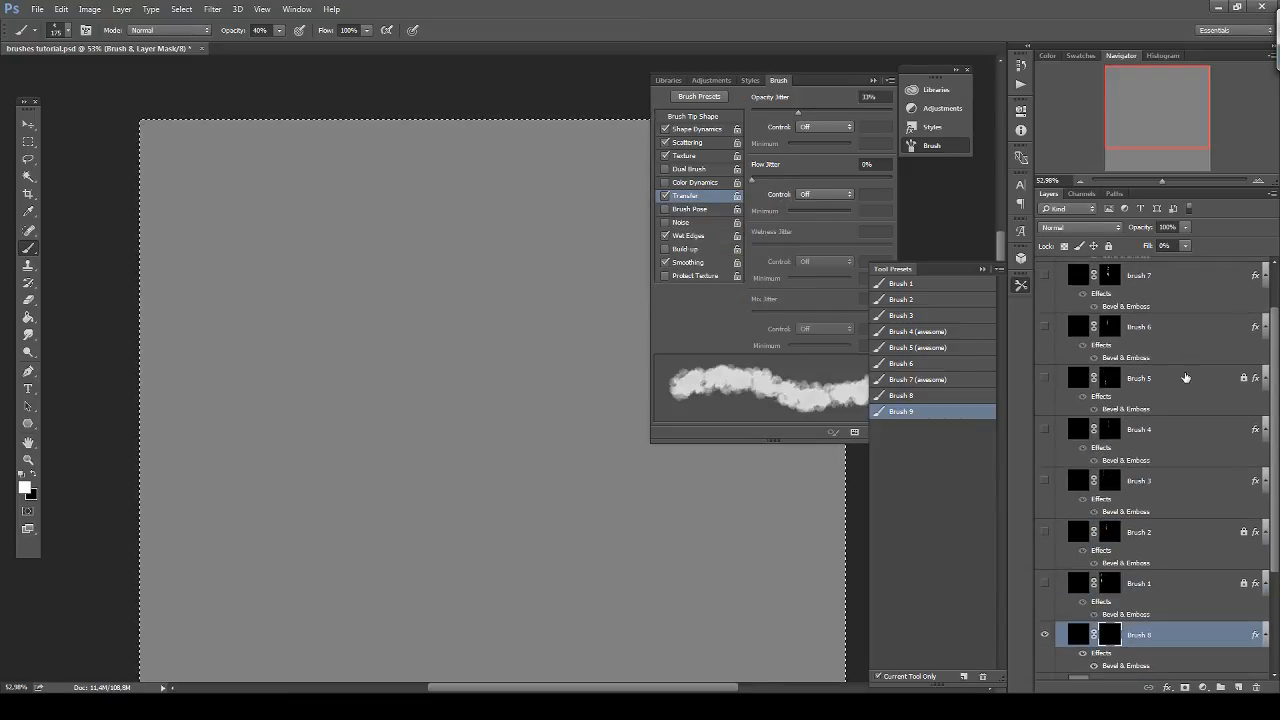
pyautogui.hotkey('ctrl', 'j')
pyautogui.moveTo(1178, 430)
pyautogui.mouseDown()
pyautogui.moveTo(1159, 216)
pyautogui.moveTo(1175, 280)
pyautogui.mouseUp()
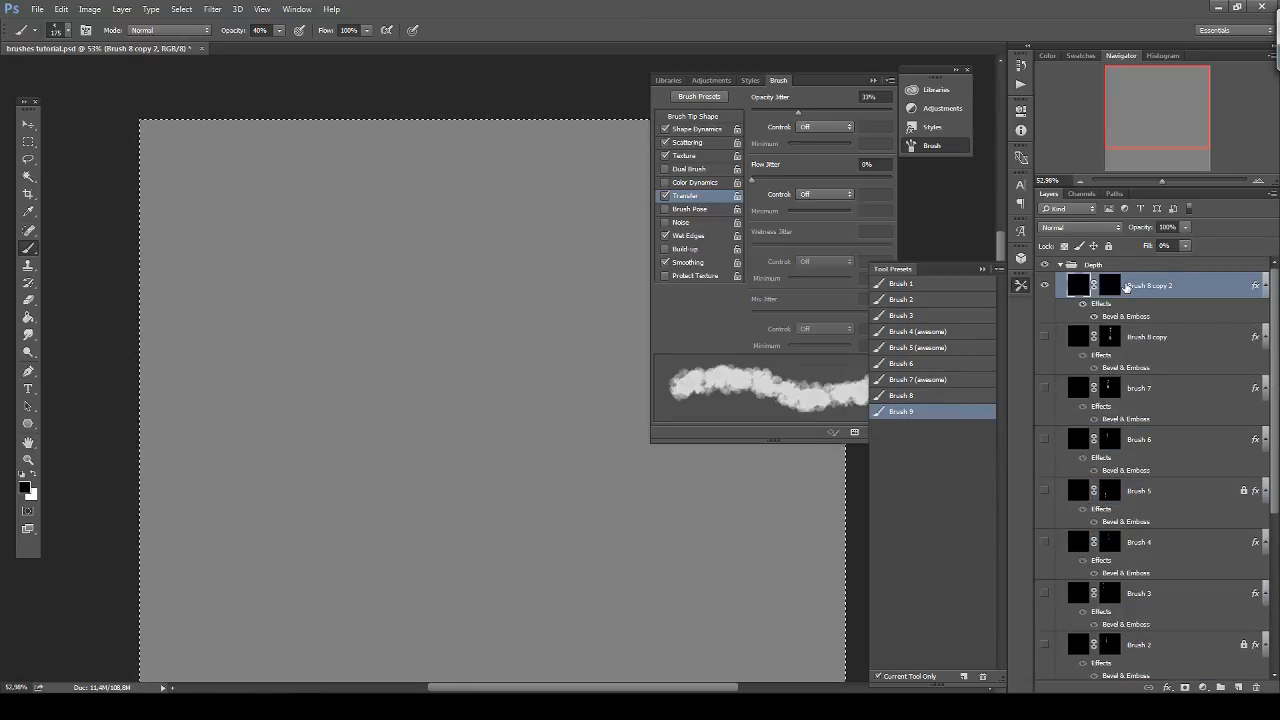
pyautogui.doubleClick(1150, 285)
pyautogui.write('Brush 9')
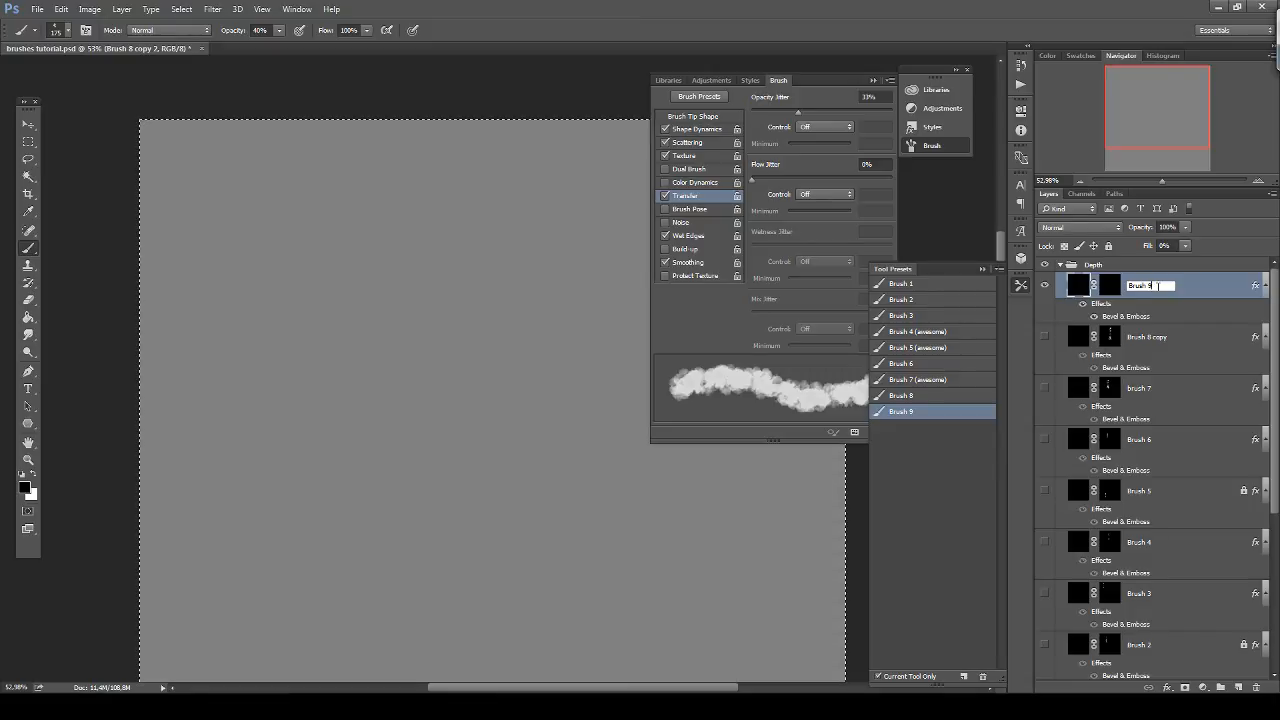
pyautogui.press('Return')
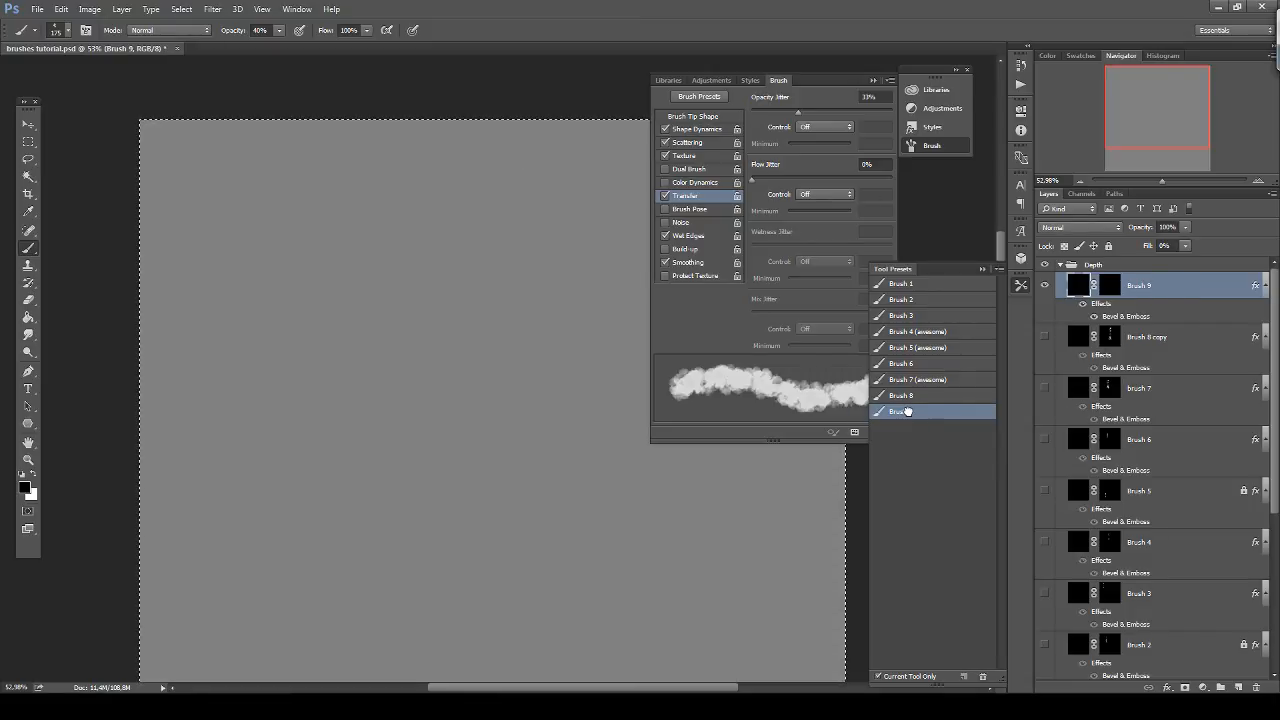
# Rename the Brush 9 tool preset to "Brush 9 (Awesome)".
pyautogui.doubleClick(903, 411)
pyautogui.write('(awesome')
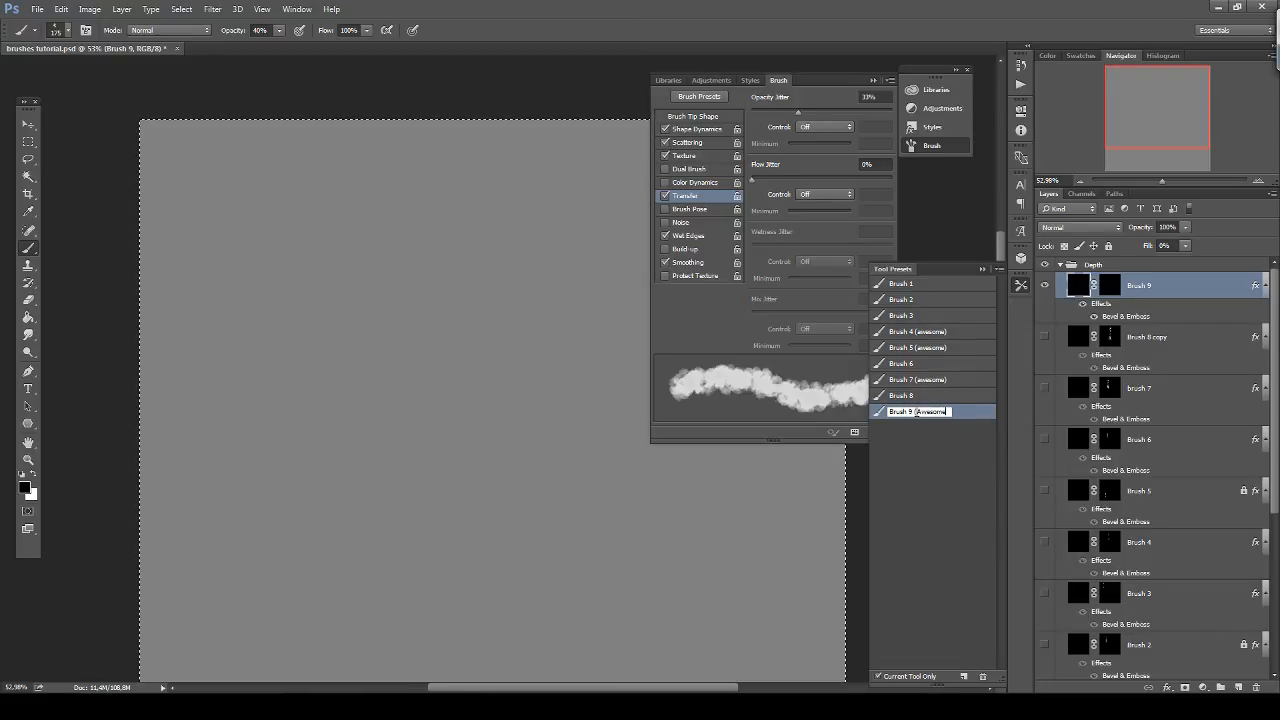
pyautogui.write(')')
pyautogui.press('Return')
# Paint three test craters near the top of the Brush 9 layer mask with brush opacity at 100%.
pyautogui.click(1117, 288)
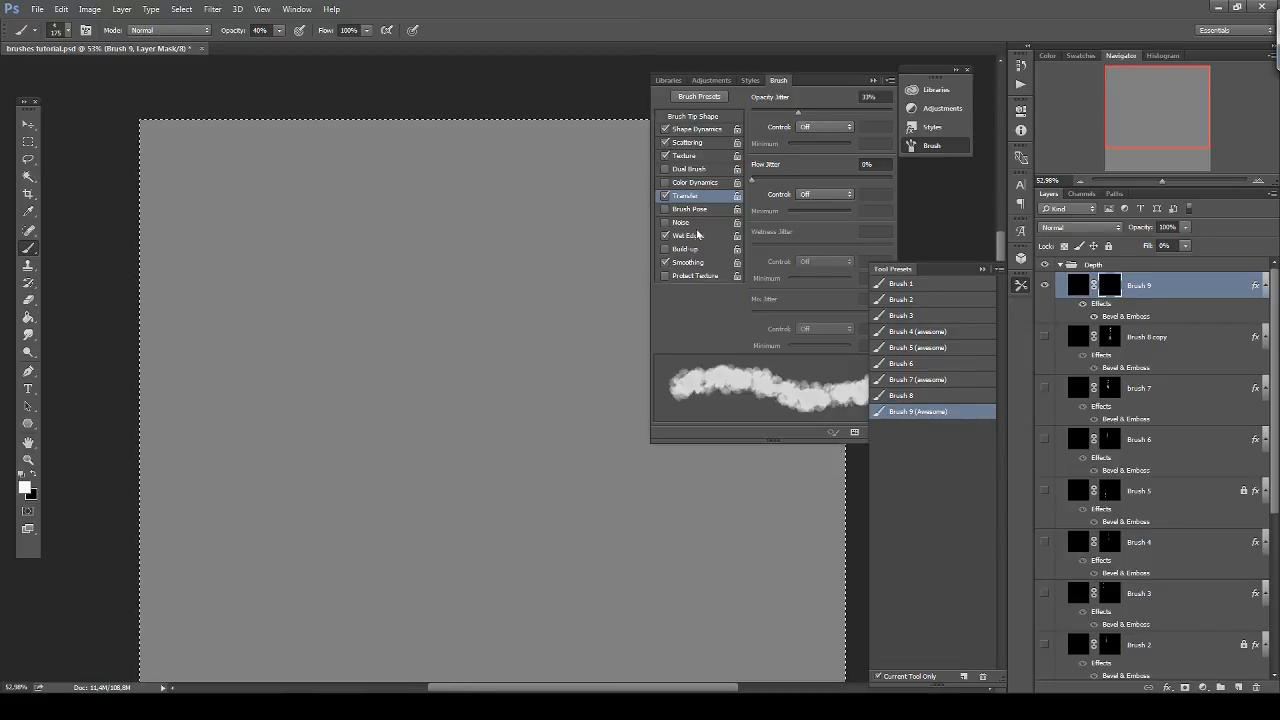
pyautogui.press('0')
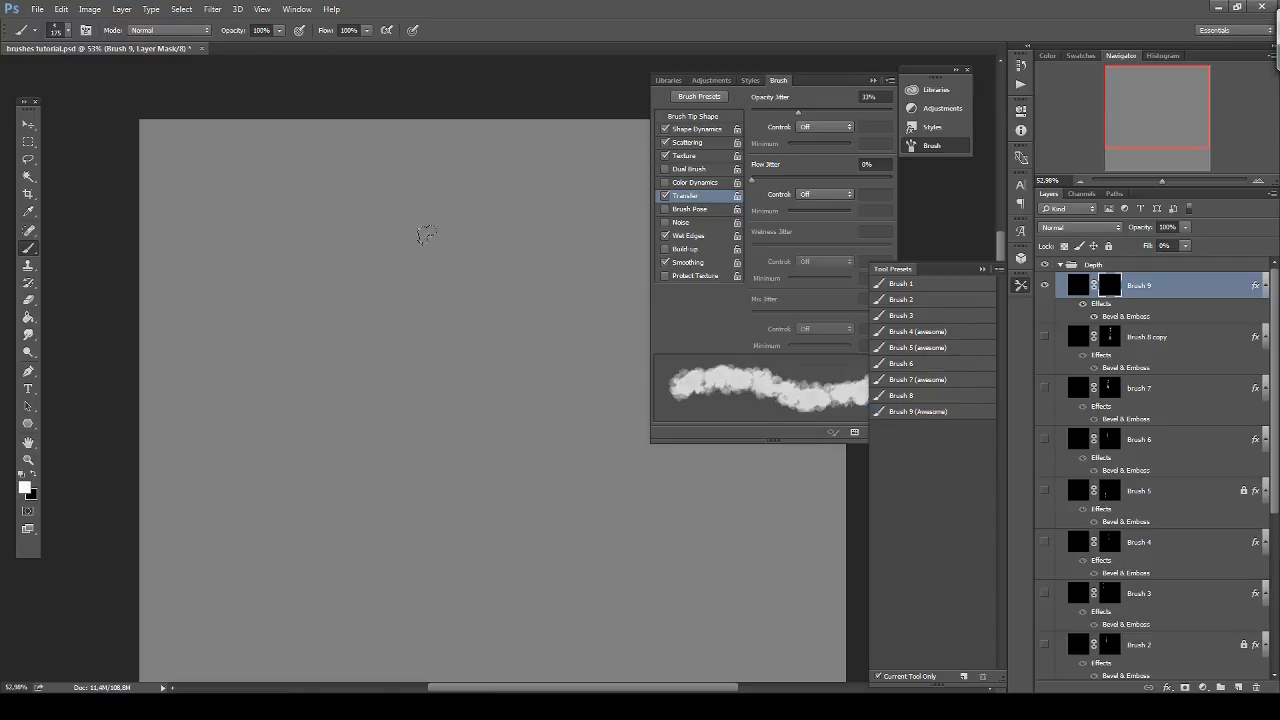
pyautogui.moveTo(423, 229); pyautogui.dragTo(432, 238)
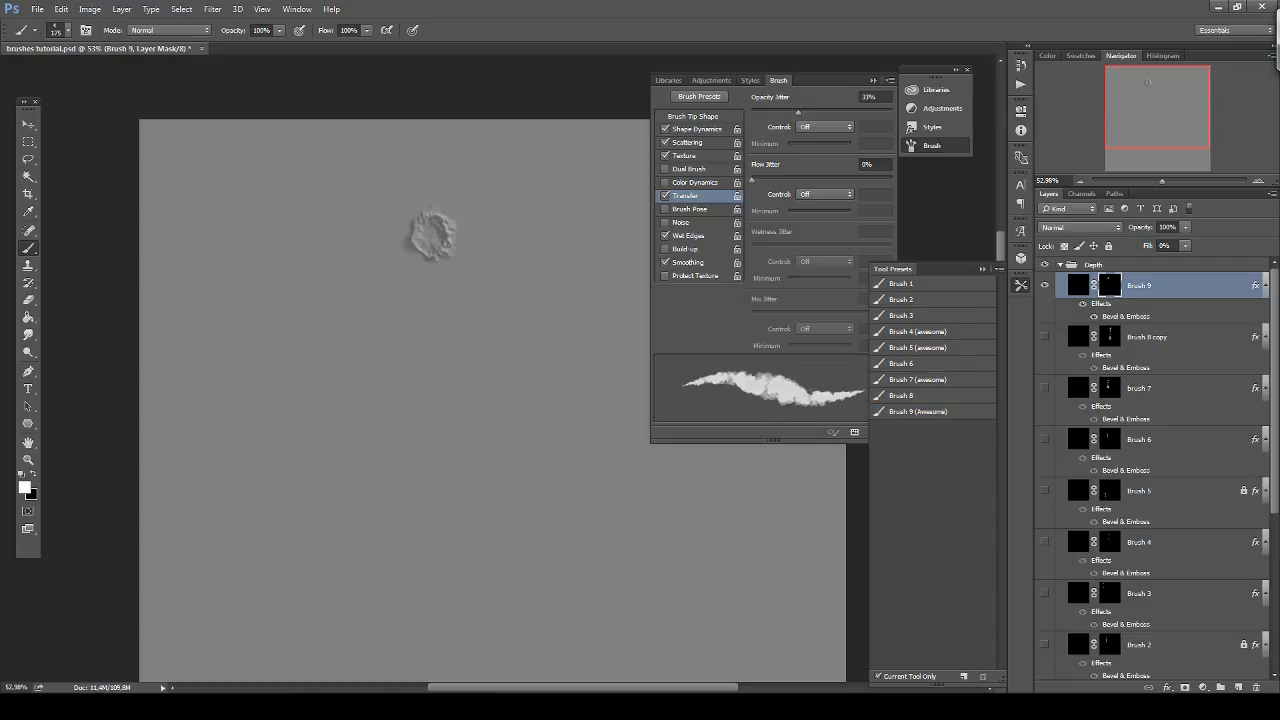
pyautogui.moveTo(473, 202)
pyautogui.mouseDown()
pyautogui.moveTo(506, 198)
pyautogui.moveTo(495, 238)
pyautogui.moveTo(478, 215)
pyautogui.mouseUp()
pyautogui.moveTo(522, 262)
pyautogui.mouseDown()
pyautogui.moveTo(545, 285)
pyautogui.moveTo(520, 308)
pyautogui.moveTo(511, 281)
pyautogui.mouseUp()
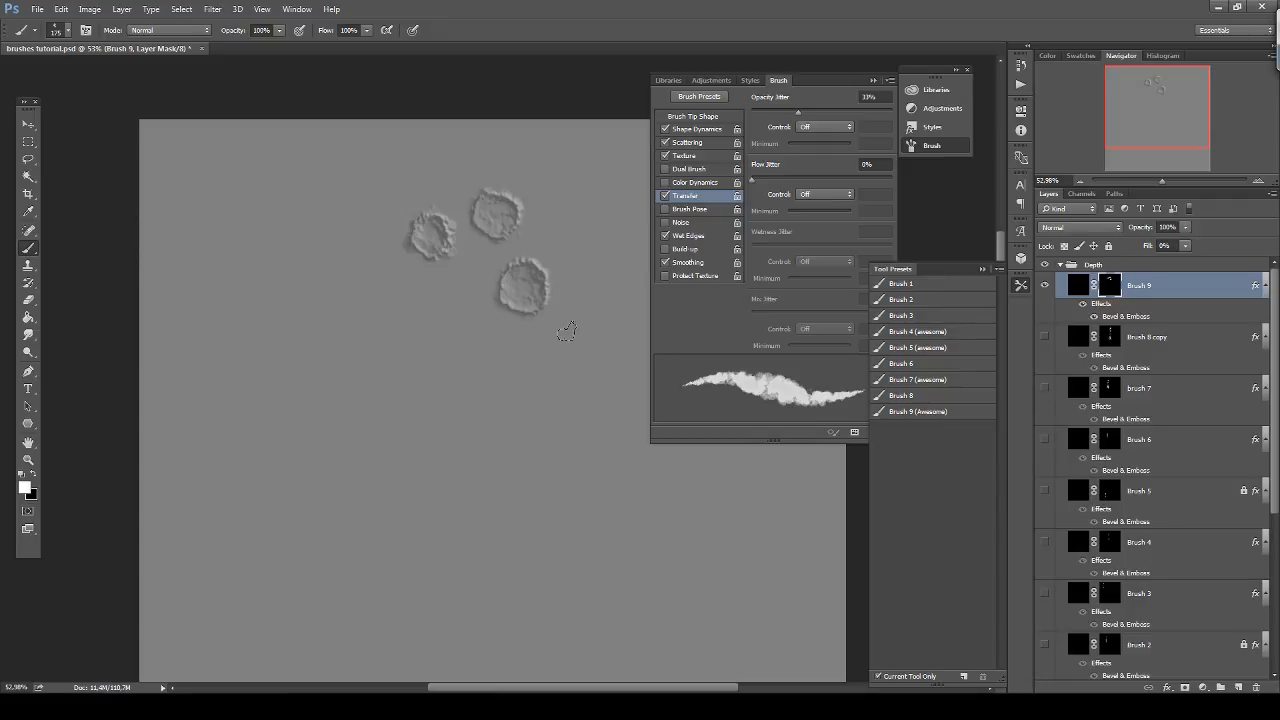
# Extend the Brush 9 preset's name to "Brush 9 (Awesome) CRATER".
pyautogui.click(928, 412)
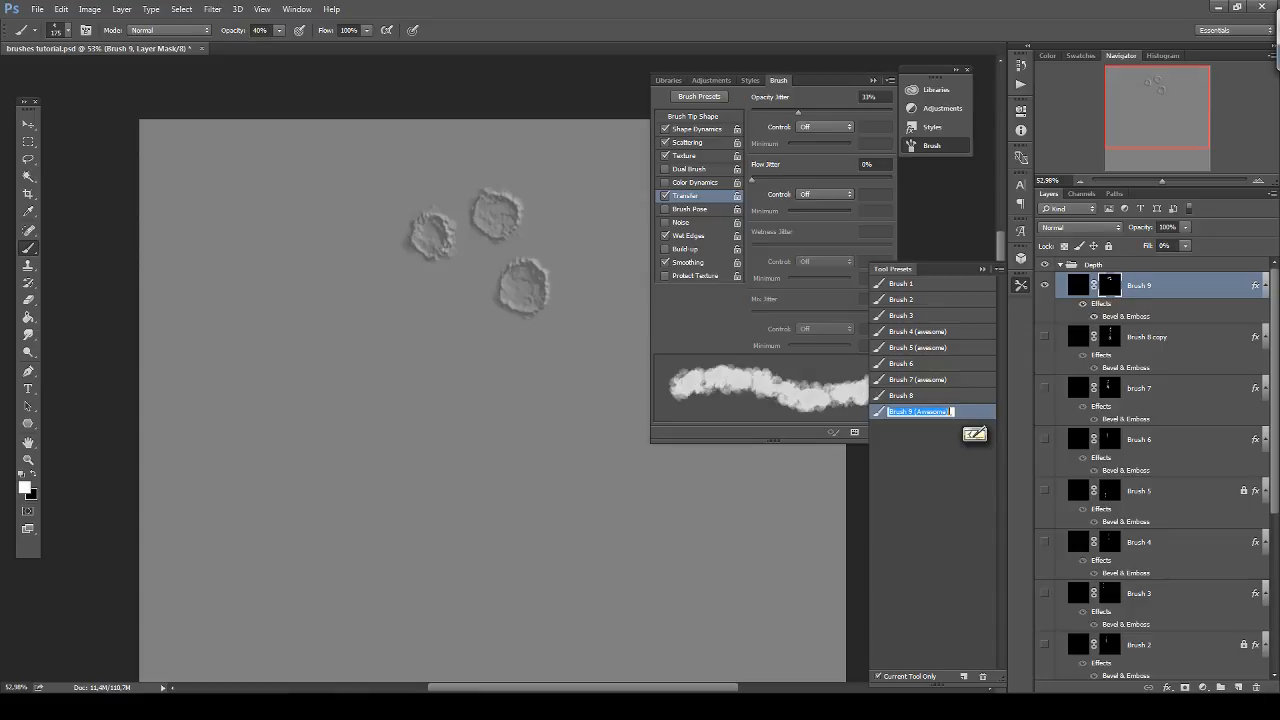
pyautogui.doubleClick(928, 412)
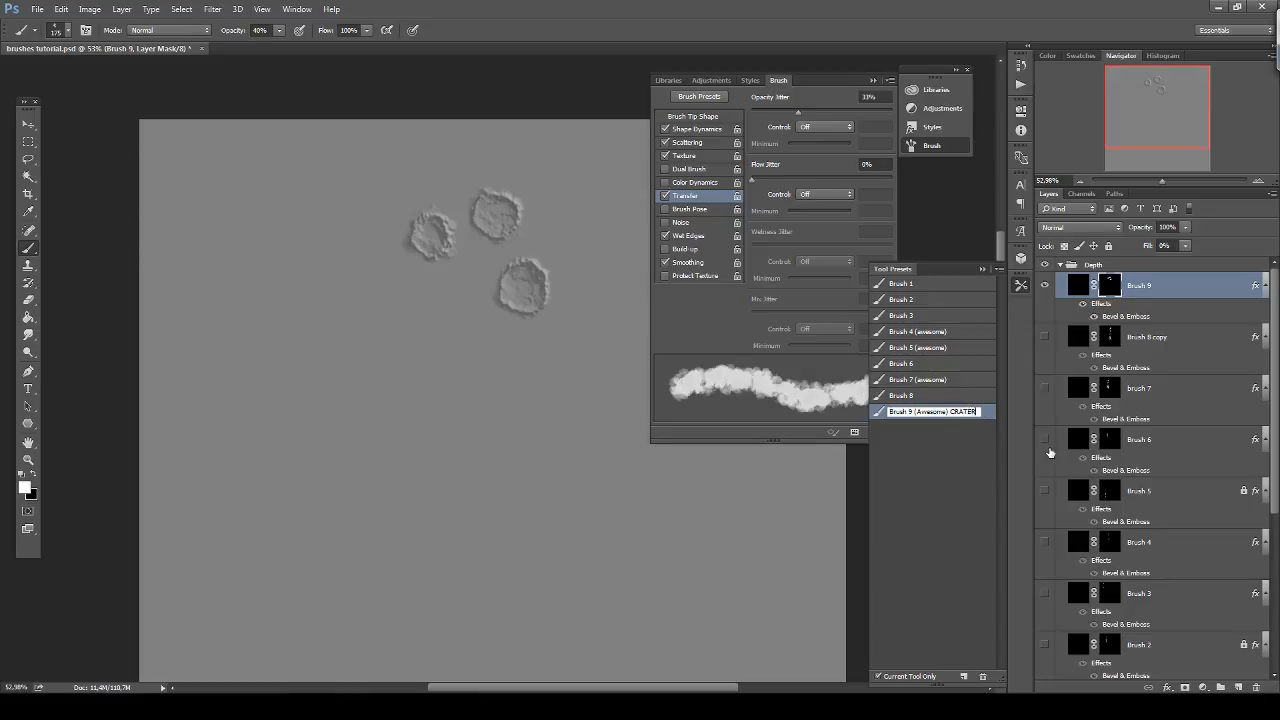
pyautogui.press('Return')
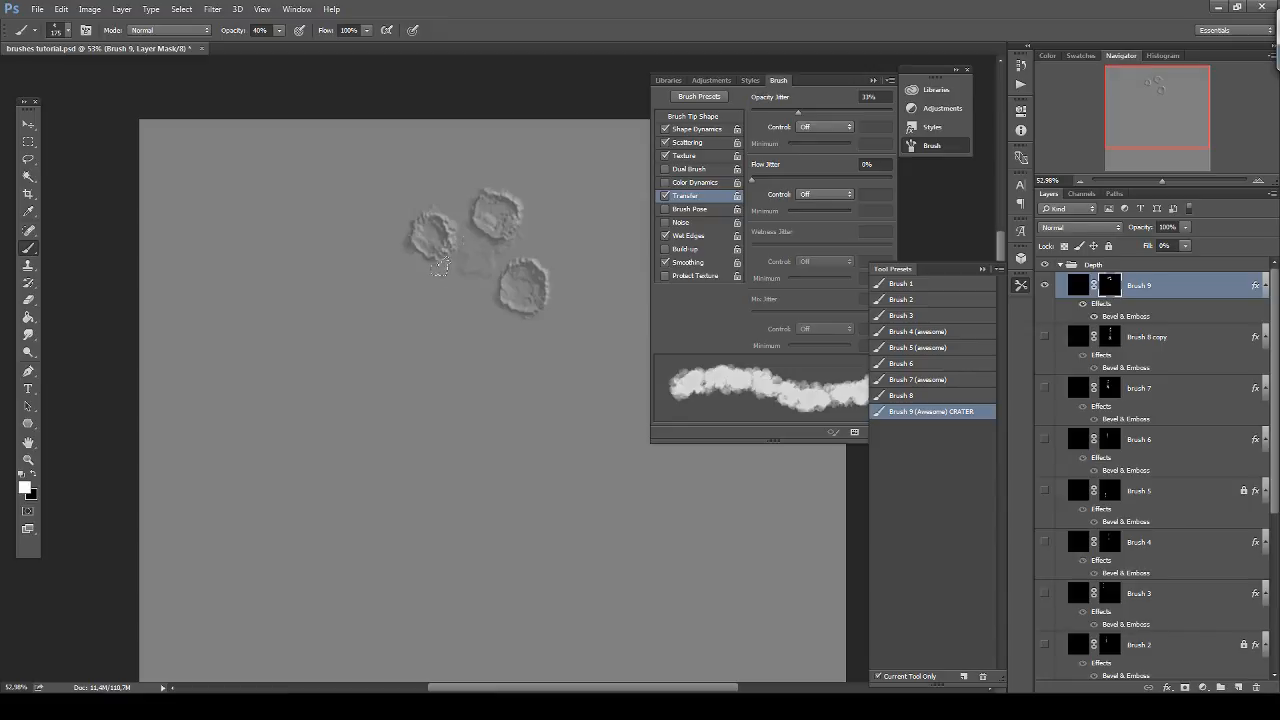
# Clear all the test craters from the Brush 9 layer mask.
pyautogui.hotkey('ctrl', 'a')
pyautogui.press('Delete')
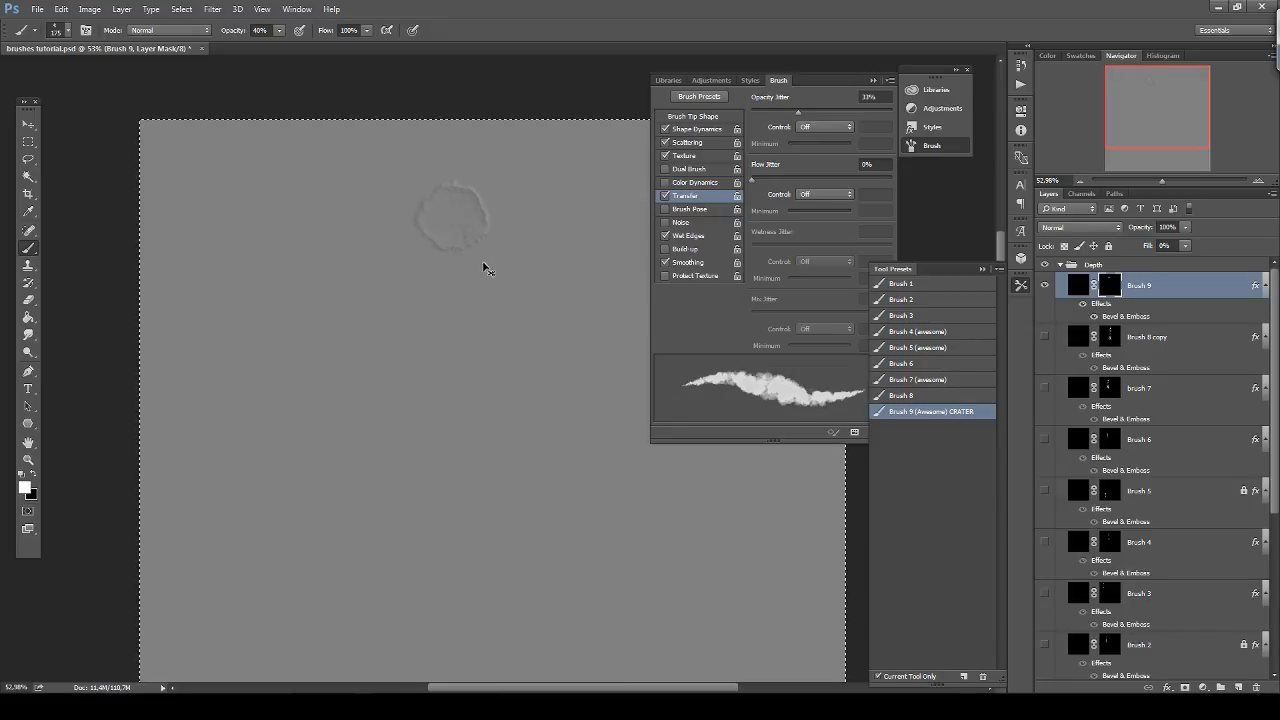
pyautogui.press('Delete')
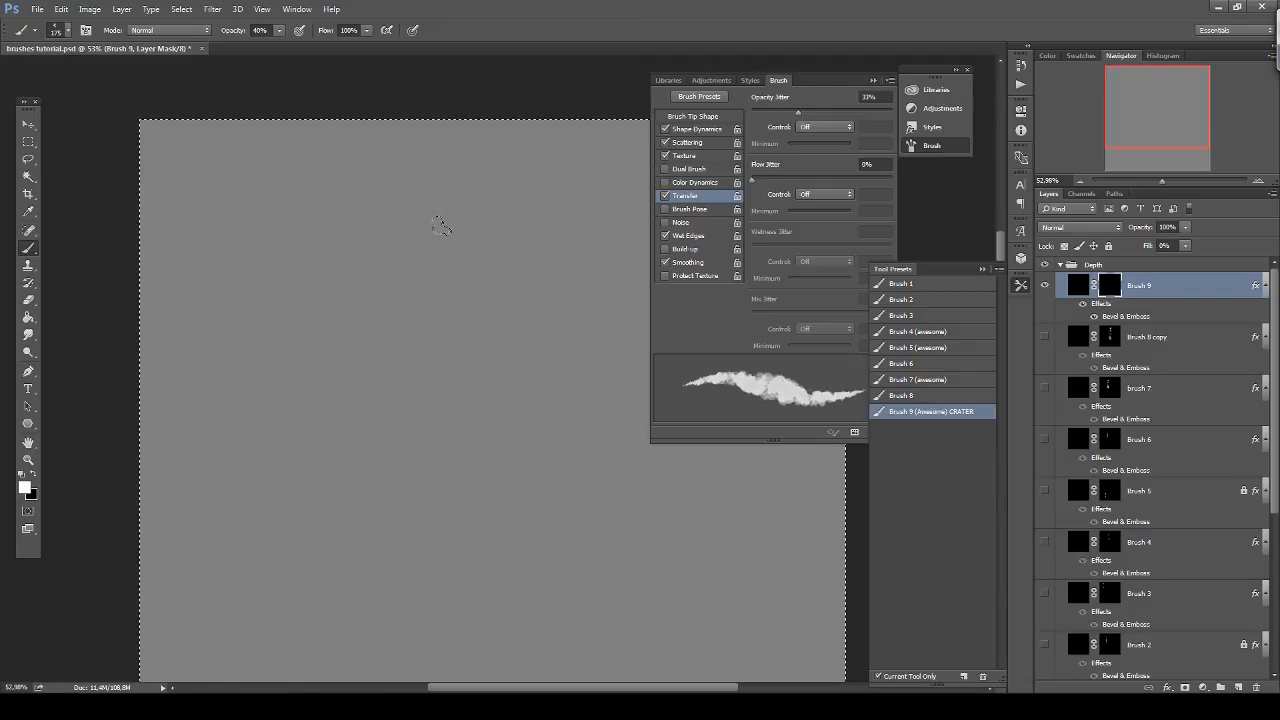
# Paint a sample column on Brush 9's mask: craters at decreasing opacity from 100% through 50% to 10%, with a built-up curved mound below.
pyautogui.press('0')
pyautogui.moveTo(440, 226)
pyautogui.mouseDown()
pyautogui.moveTo(468, 204)
pyautogui.moveTo(452, 198)
pyautogui.mouseUp()
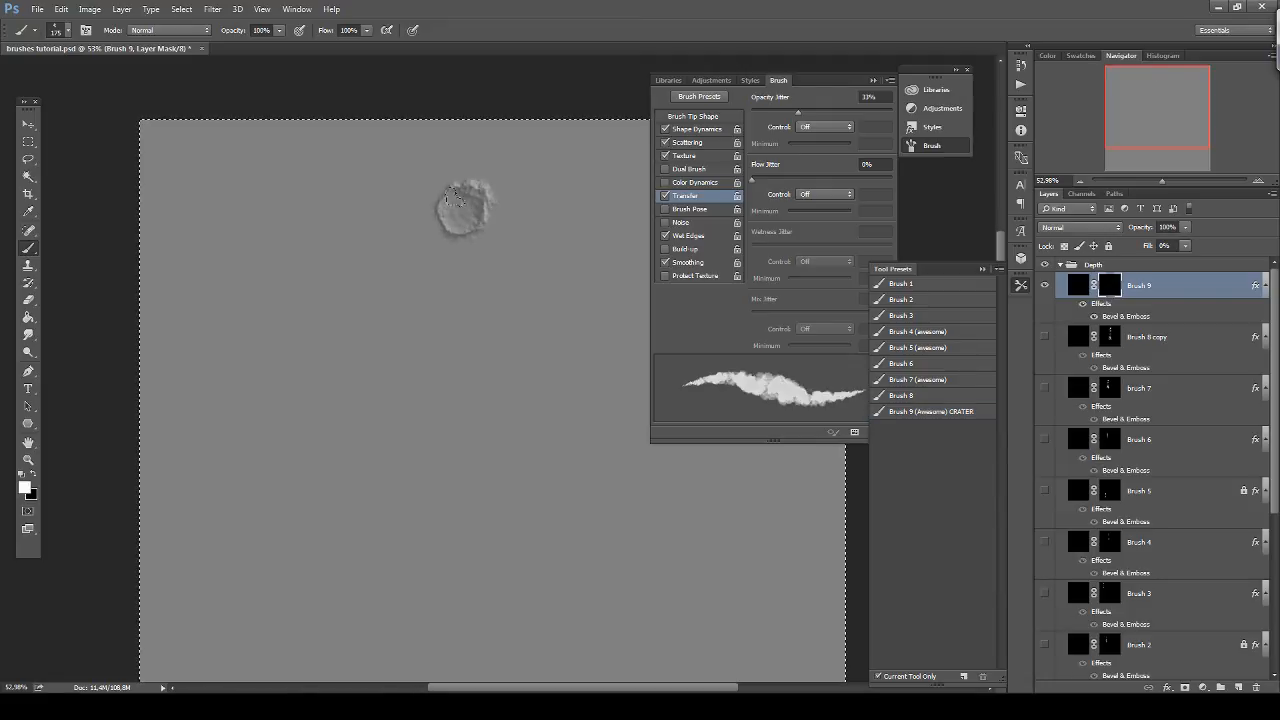
pyautogui.press('5')
pyautogui.moveTo(462, 264)
pyautogui.mouseDown()
pyautogui.moveTo(450, 280)
pyautogui.moveTo(447, 268)
pyautogui.mouseUp()
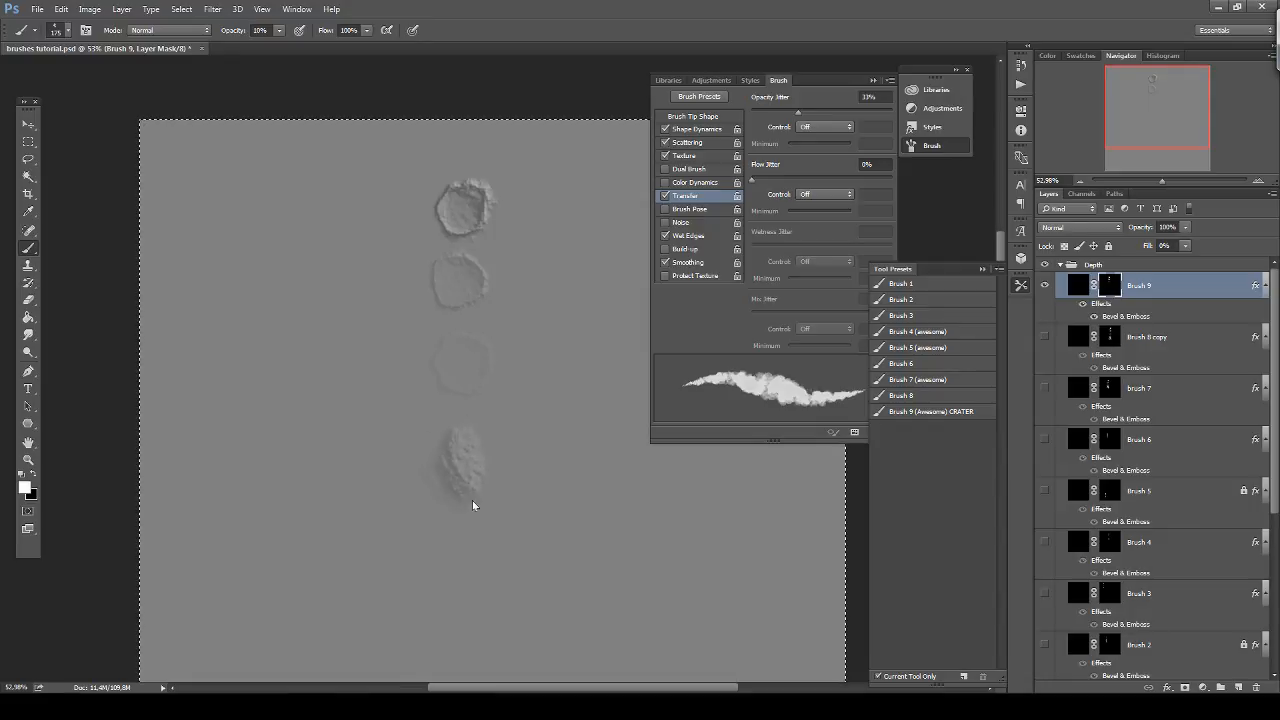
pyautogui.moveTo(483, 491); pyautogui.dragTo(483, 459)
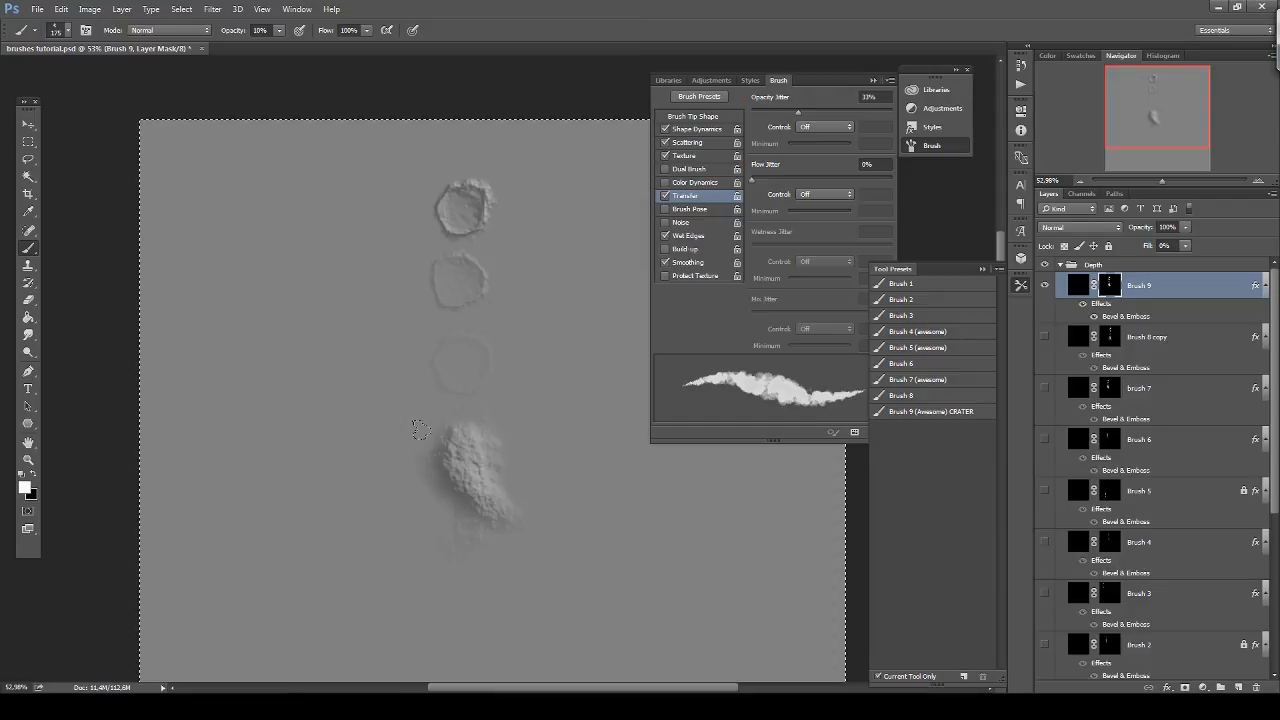
# Rename the "Brush 8 copy" layer to "Brush 8".
pyautogui.doubleClick(1150, 337)
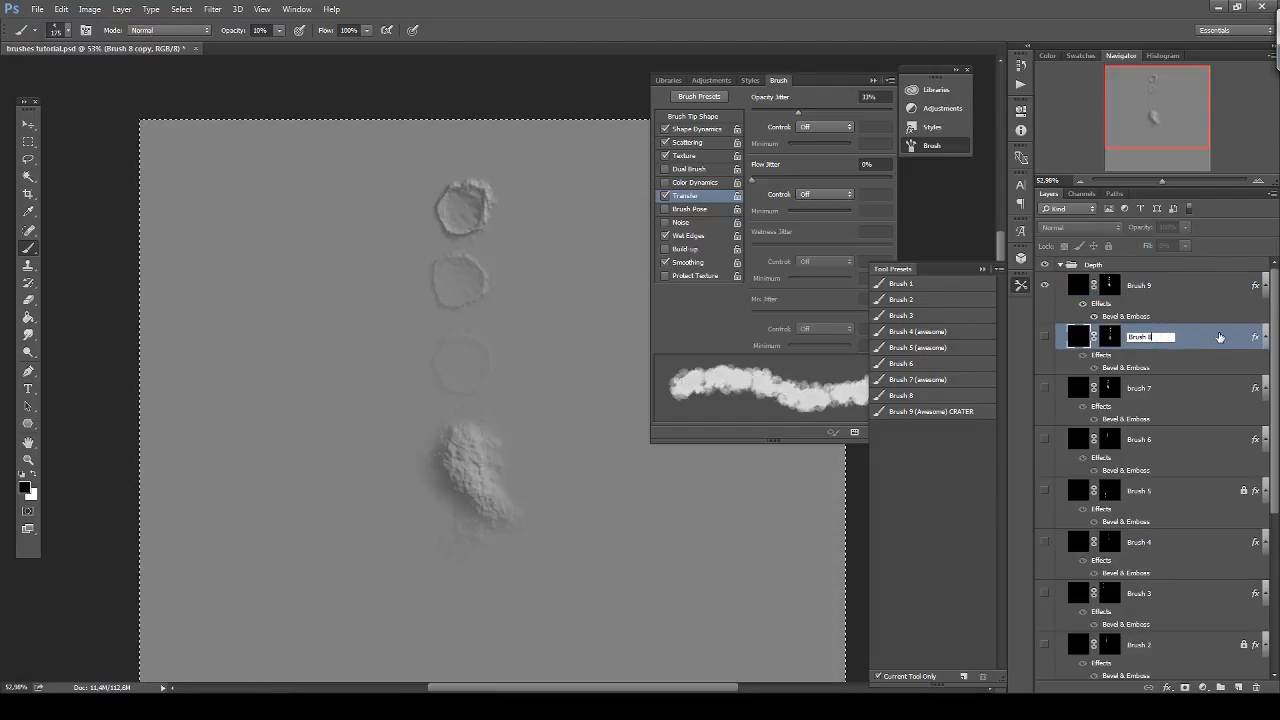
pyautogui.press('BackSpace')
pyautogui.press('Return')
# Switch to the Move tool, collapse the brush settings and make the Brush 8, Brush 6 through Brush 2, and Brush 1 sample layers visible.
pyautogui.click(28, 123)
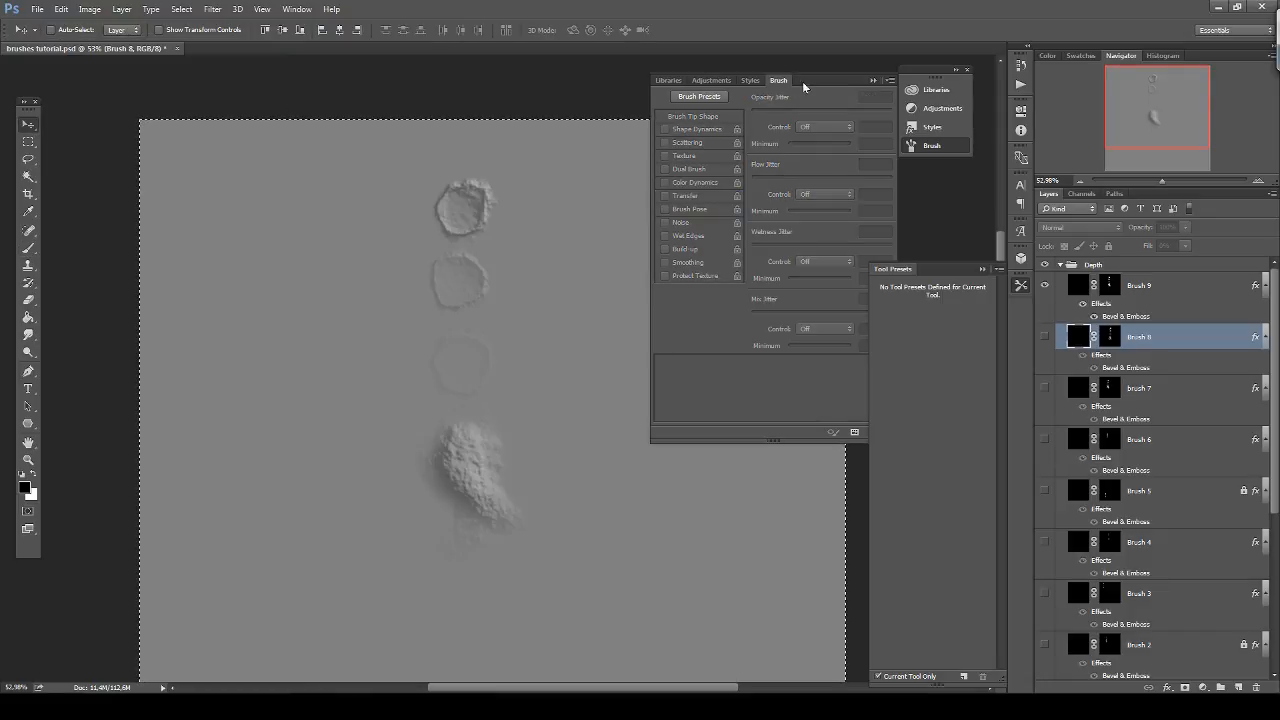
pyautogui.click(872, 80)
pyautogui.scroll(-5, 528, 160)
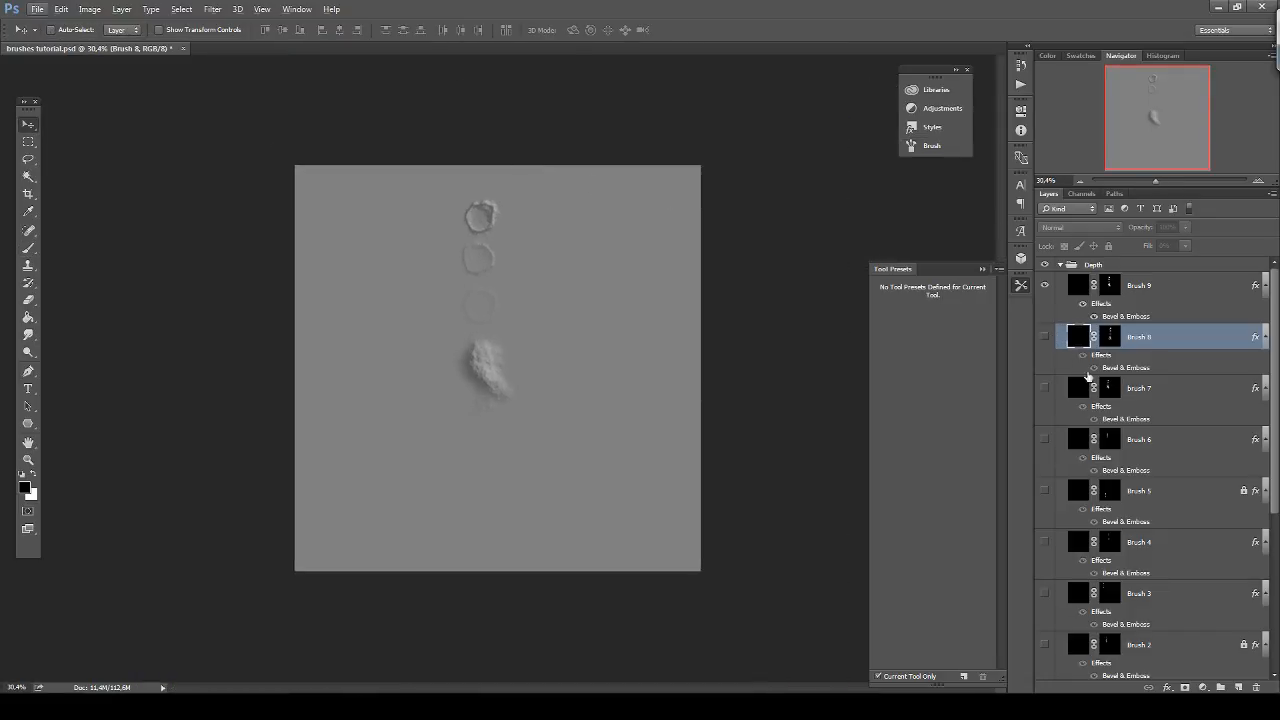
pyautogui.moveTo(1047, 645); pyautogui.dragTo(1035, 490)
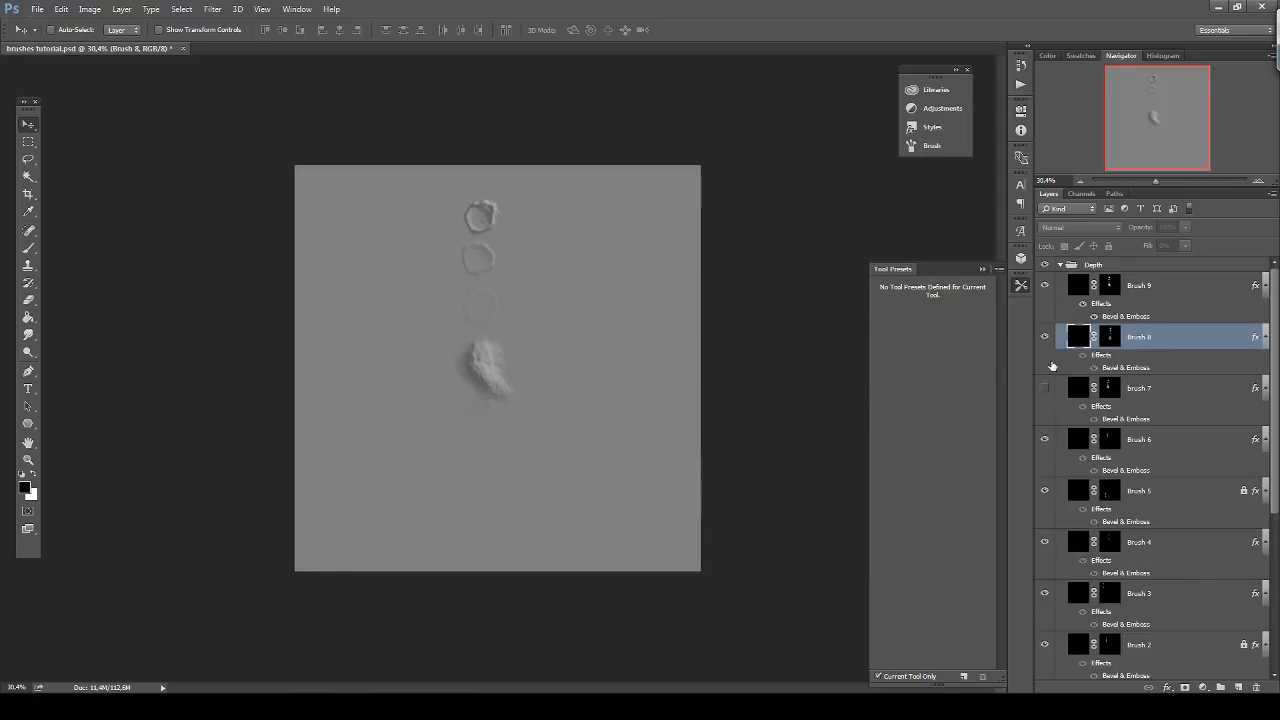
pyautogui.scroll(-4, 1078, 490)
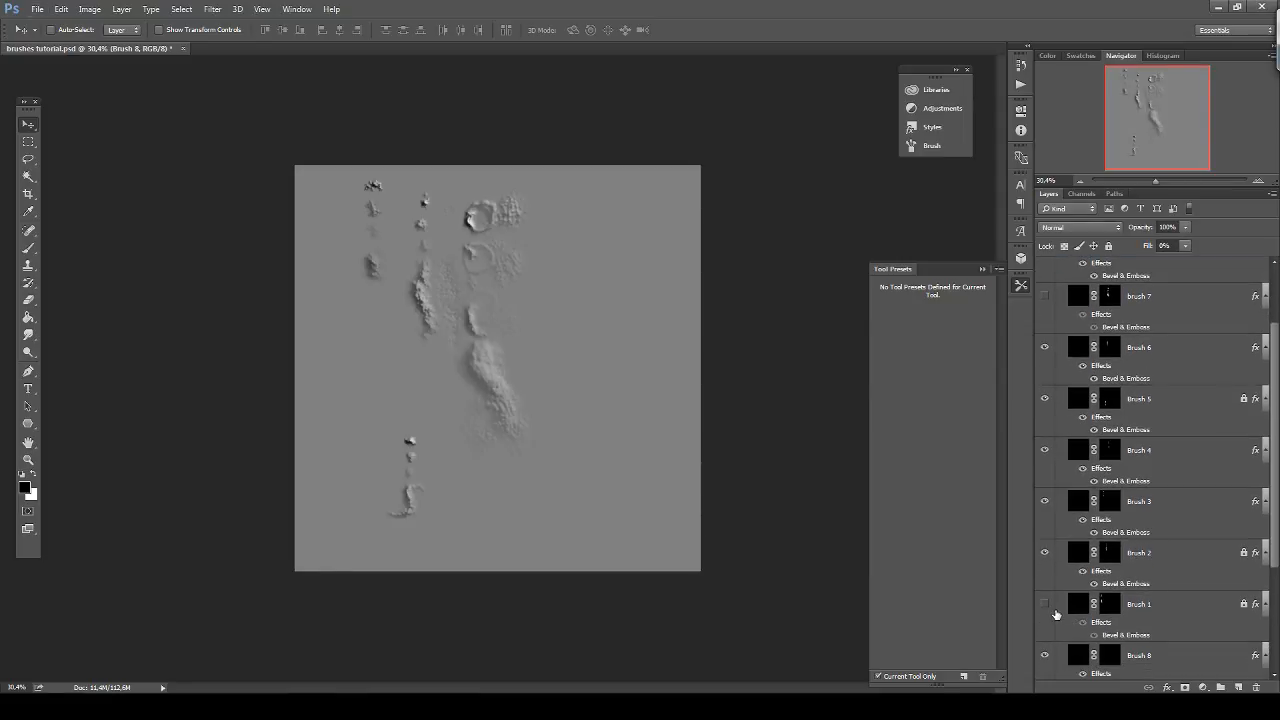
pyautogui.click(1048, 605)
pyautogui.scroll(3, 1111, 423)
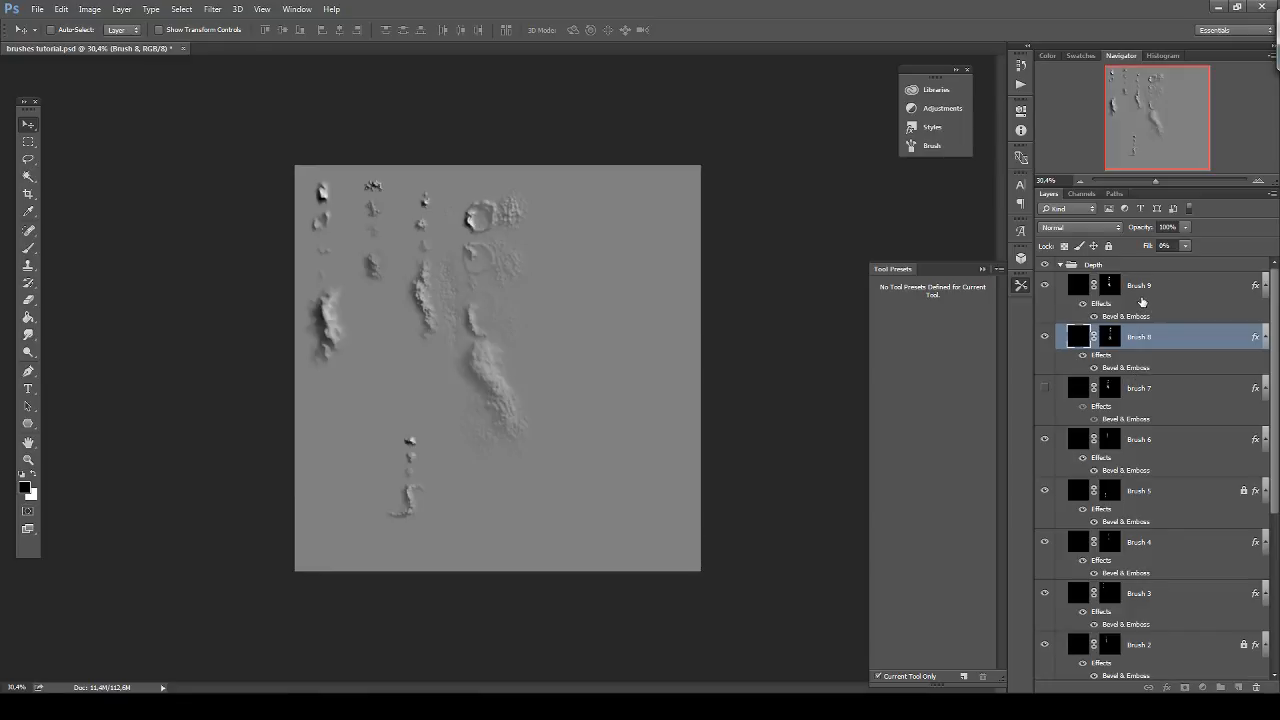
# Move the Brush 9 crater samples to the canvas's upper right and scale the layer down to fit there.
pyautogui.click(1142, 299)
pyautogui.moveTo(365, 227); pyautogui.dragTo(535, 214)
pyautogui.hotkey('ctrl', 't')
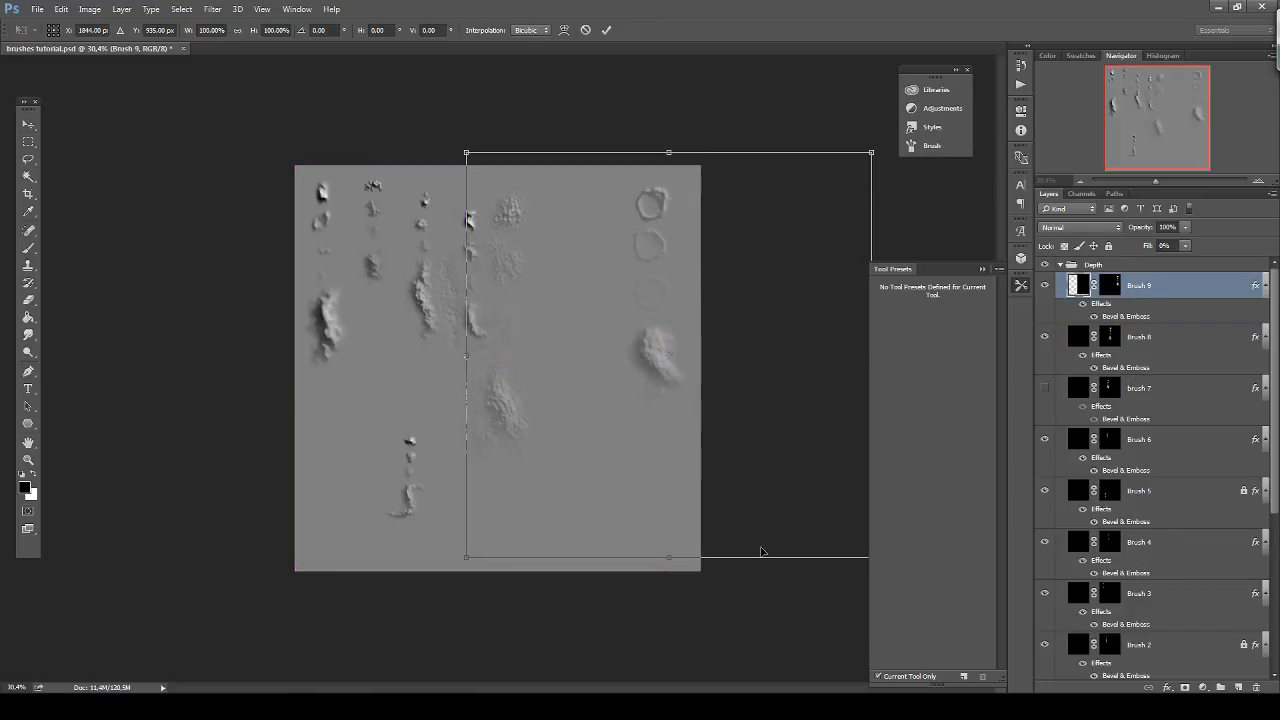
pyautogui.moveTo(467, 154); pyautogui.dragTo(569, 240)
pyautogui.moveTo(716, 308)
pyautogui.mouseDown()
pyautogui.moveTo(660, 243)
pyautogui.moveTo(655, 214)
pyautogui.moveTo(673, 234)
pyautogui.mouseUp()
pyautogui.press('Return')
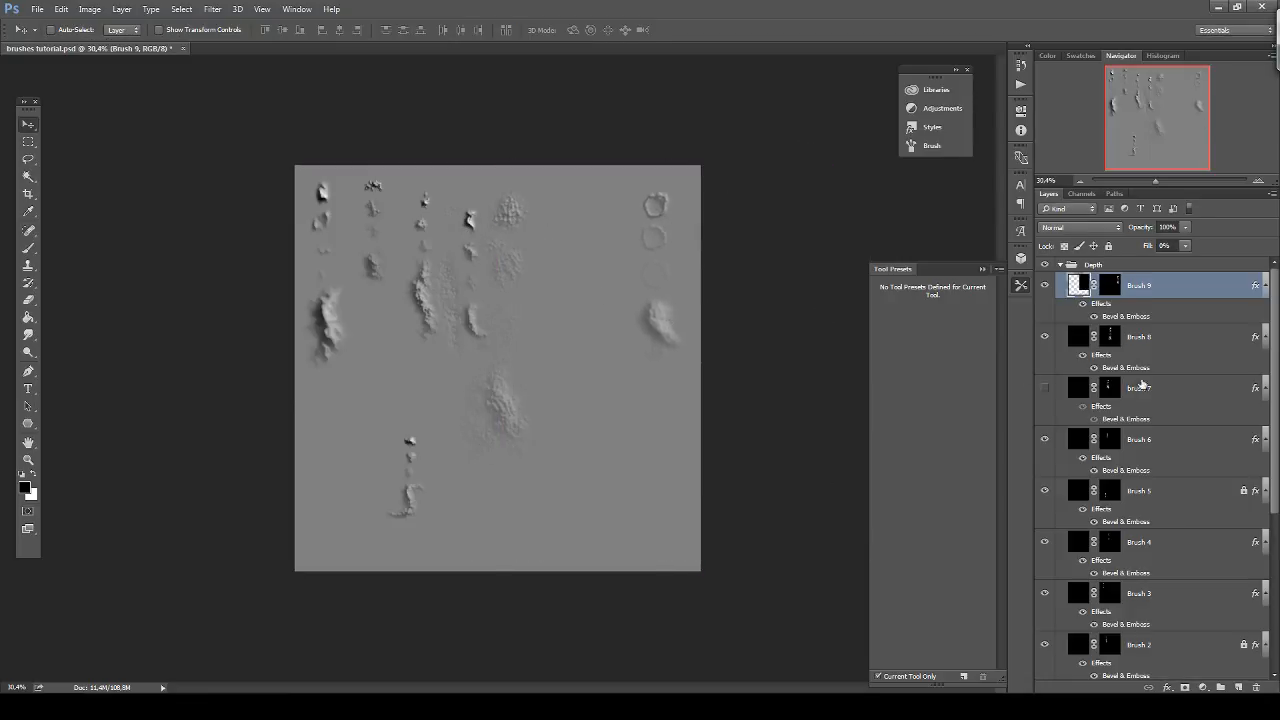
# Scale down the Brush 8 samples and place them as a column just left of the Brush 9 column.
pyautogui.click(1149, 346)
pyautogui.moveTo(522, 300); pyautogui.dragTo(600, 292)
pyautogui.hotkey('ctrl', 't')
pyautogui.moveTo(786, 561); pyautogui.dragTo(637, 411)
pyautogui.moveTo(590, 331); pyautogui.dragTo(683, 347)
pyautogui.press('Return')
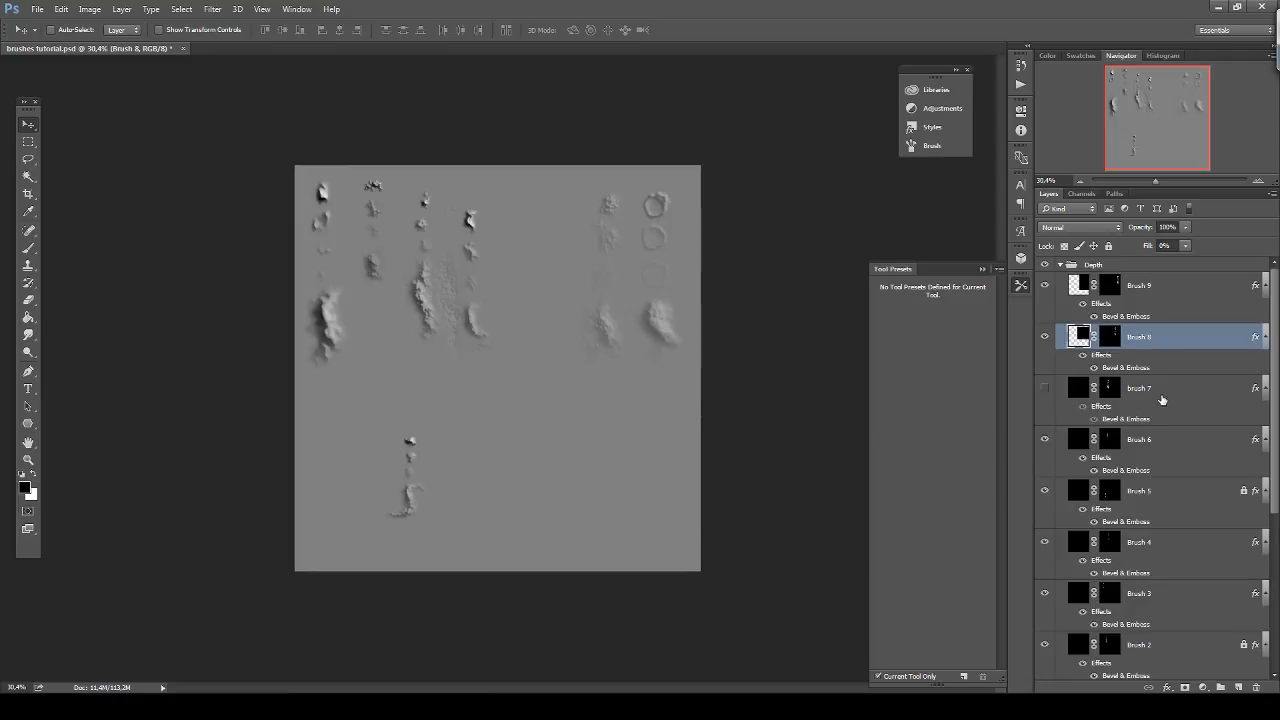
# Show the Brush 7 layer, scale it to about 87% by 92% and align its column left of Brush 8's.
pyautogui.click(1140, 388)
pyautogui.moveTo(603, 354)
pyautogui.mouseDown()
pyautogui.moveTo(608, 330)
pyautogui.moveTo(622, 335)
pyautogui.mouseUp()
pyautogui.hotkey('ctrl', 't')
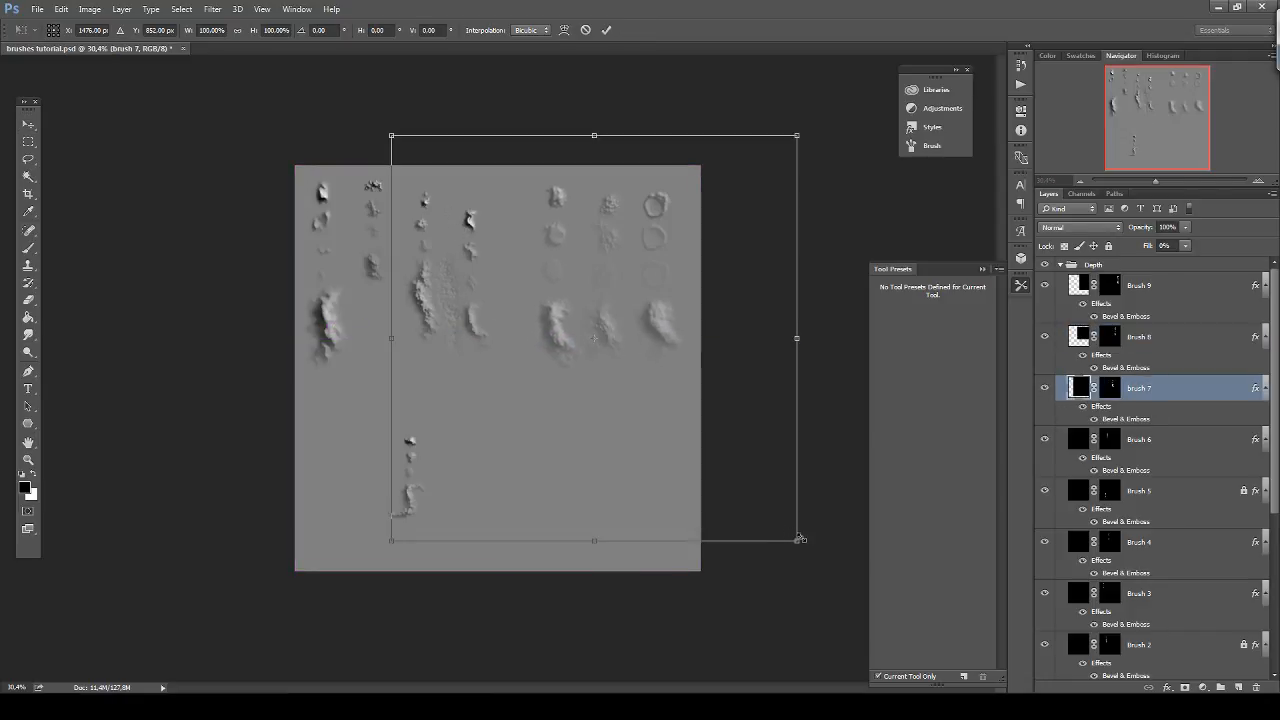
pyautogui.moveTo(790, 540); pyautogui.dragTo(742, 508)
pyautogui.moveTo(676, 407); pyautogui.dragTo(708, 416)
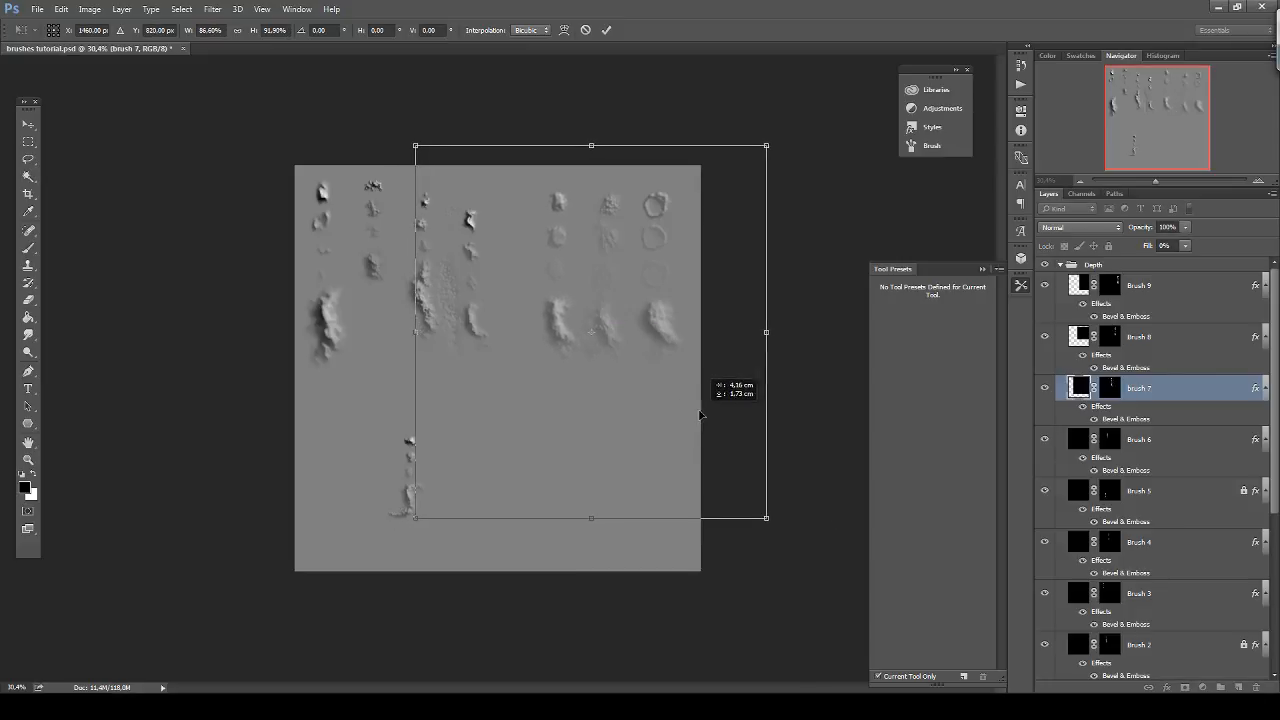
pyautogui.press('Return')
# Scale down the Brush 6 samples and place them as a column just left of the Brush 7 column.
pyautogui.click(1149, 446)
pyautogui.hotkey('ctrl', 't')
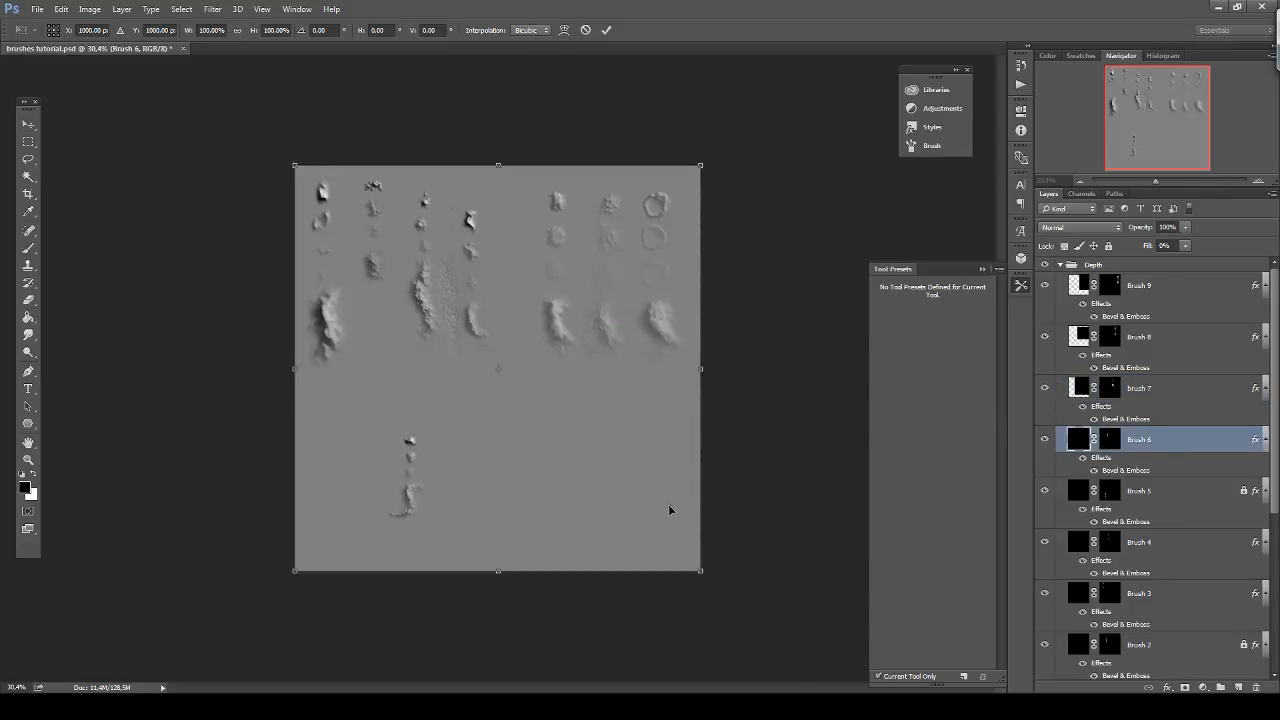
pyautogui.moveTo(699, 570)
pyautogui.mouseDown()
pyautogui.moveTo(792, 643)
pyautogui.moveTo(819, 645)
pyautogui.moveTo(540, 410)
pyautogui.moveTo(670, 505)
pyautogui.moveTo(620, 485)
pyautogui.moveTo(627, 497)
pyautogui.mouseUp()
pyautogui.moveTo(520, 381)
pyautogui.mouseDown()
pyautogui.moveTo(618, 392)
pyautogui.moveTo(616, 406)
pyautogui.mouseUp()
pyautogui.press('Return')
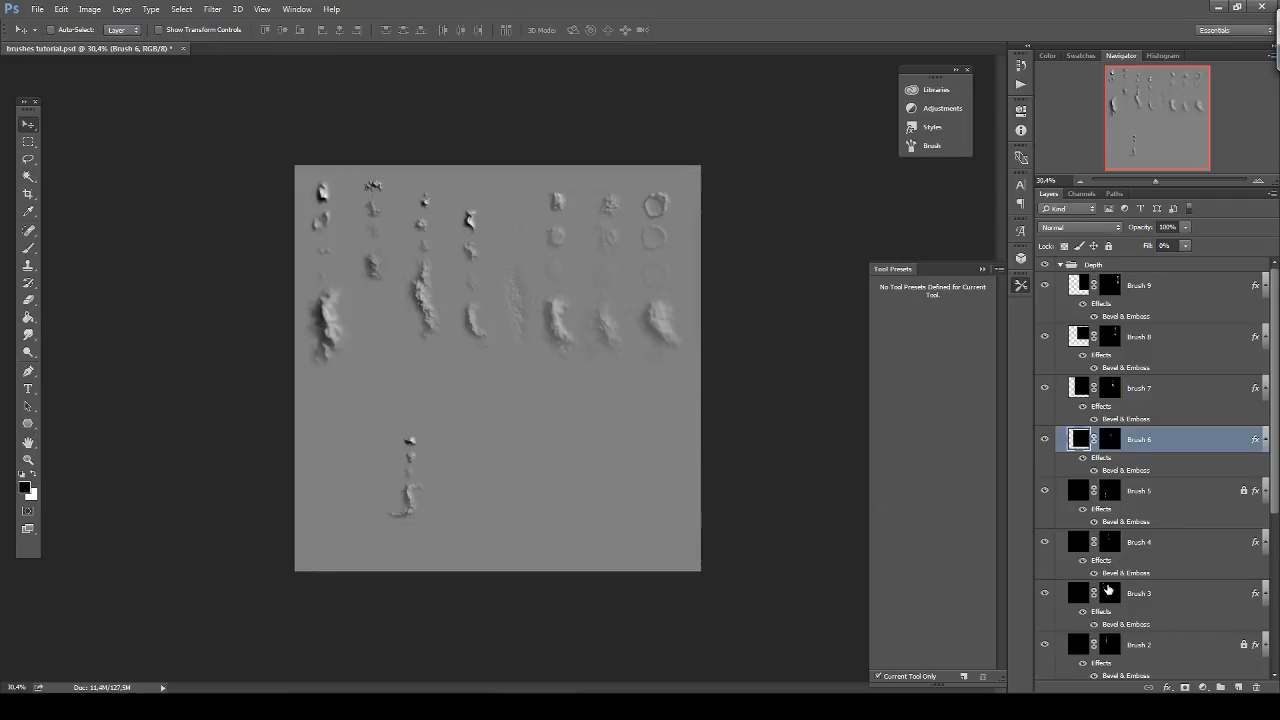
# Select the Brush 5 layer's mask and try to move its sample column.
pyautogui.click(1145, 500)
pyautogui.press('x')
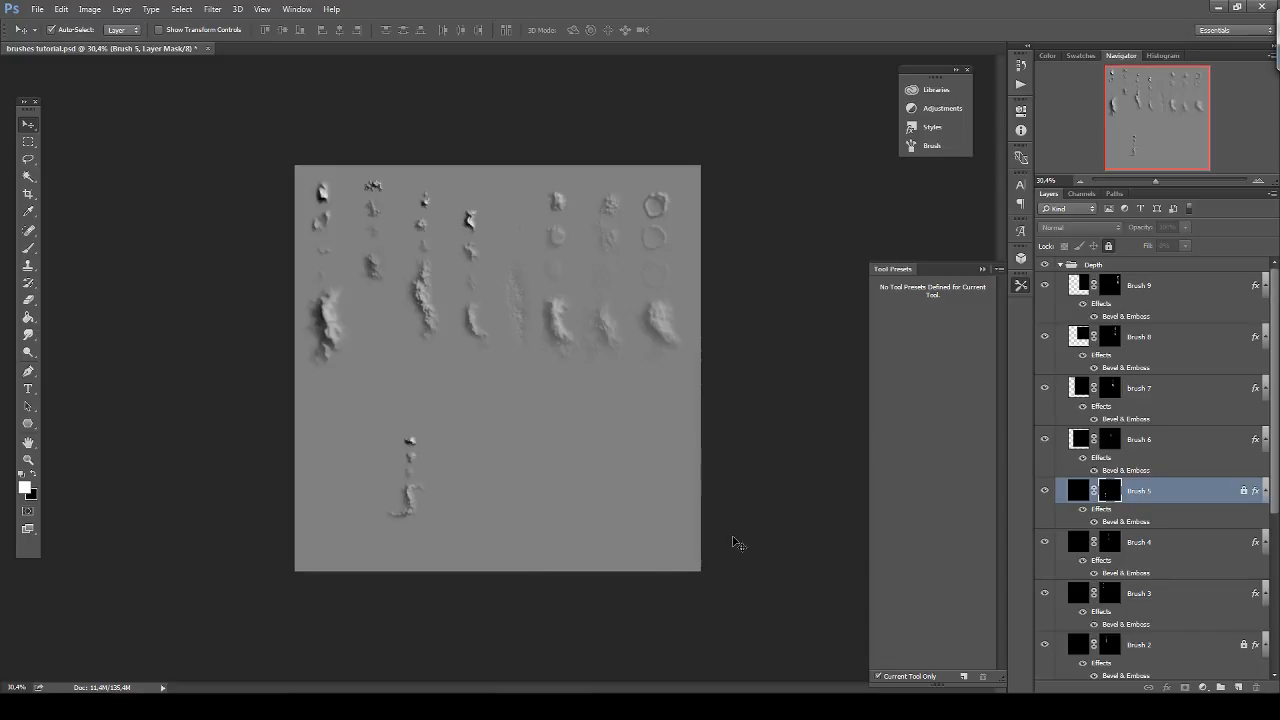
pyautogui.moveTo(562, 446); pyautogui.dragTo(550, 347)
pyautogui.click(629, 267)
pyautogui.moveTo(455, 258); pyautogui.dragTo(439, 352)
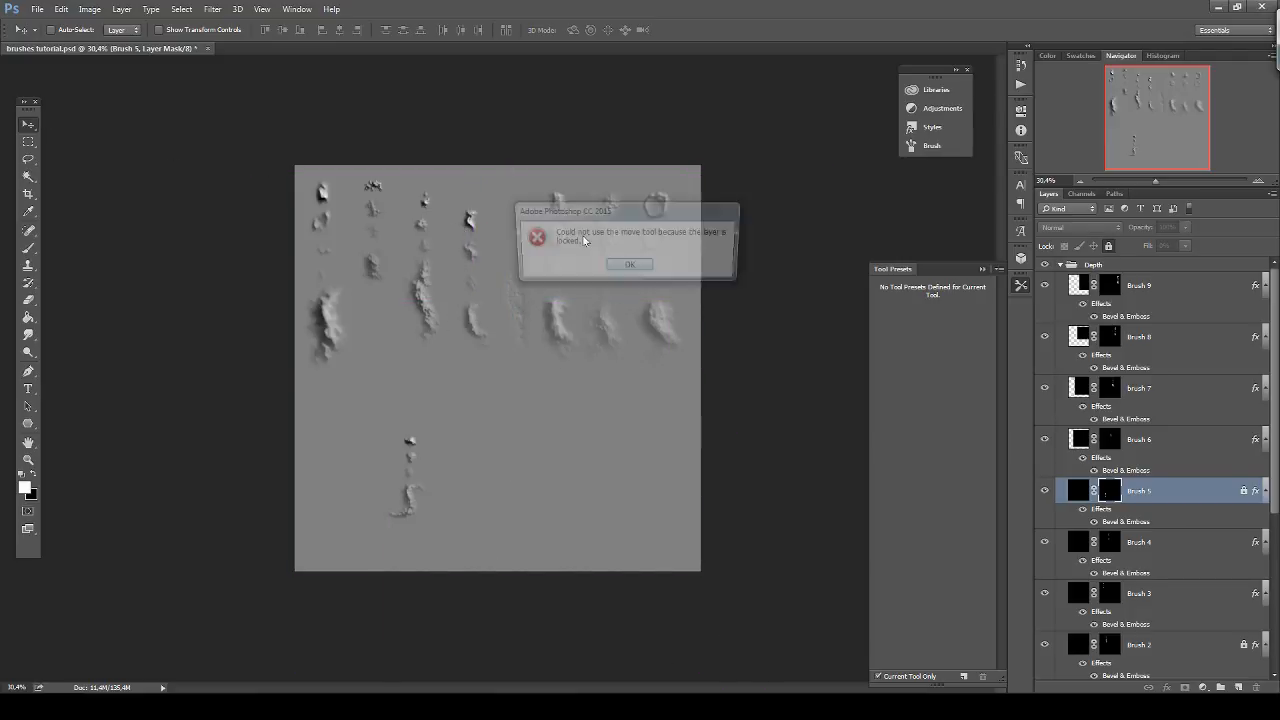
pyautogui.click(629, 267)
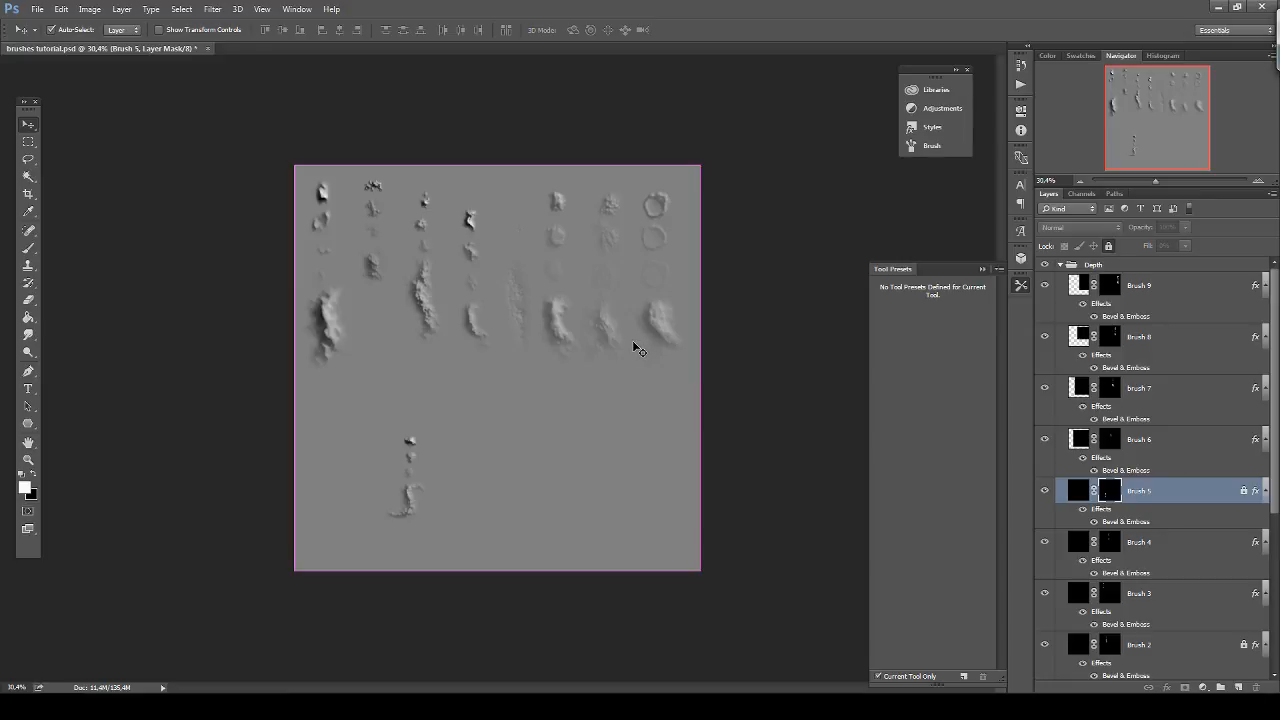
# Toggle the Brush 5 layer off and on to identify its samples, and try again to move them to the right.
pyautogui.scroll(-5, 630, 352)
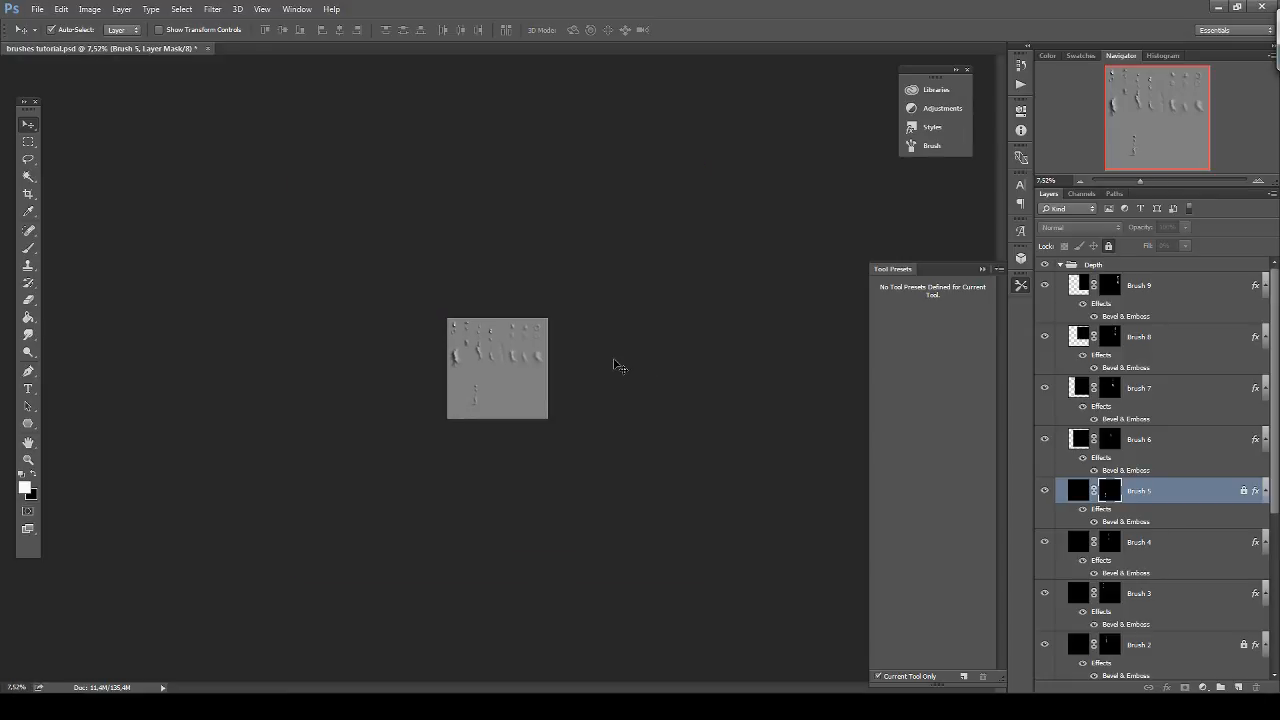
pyautogui.scroll(5, 612, 358)
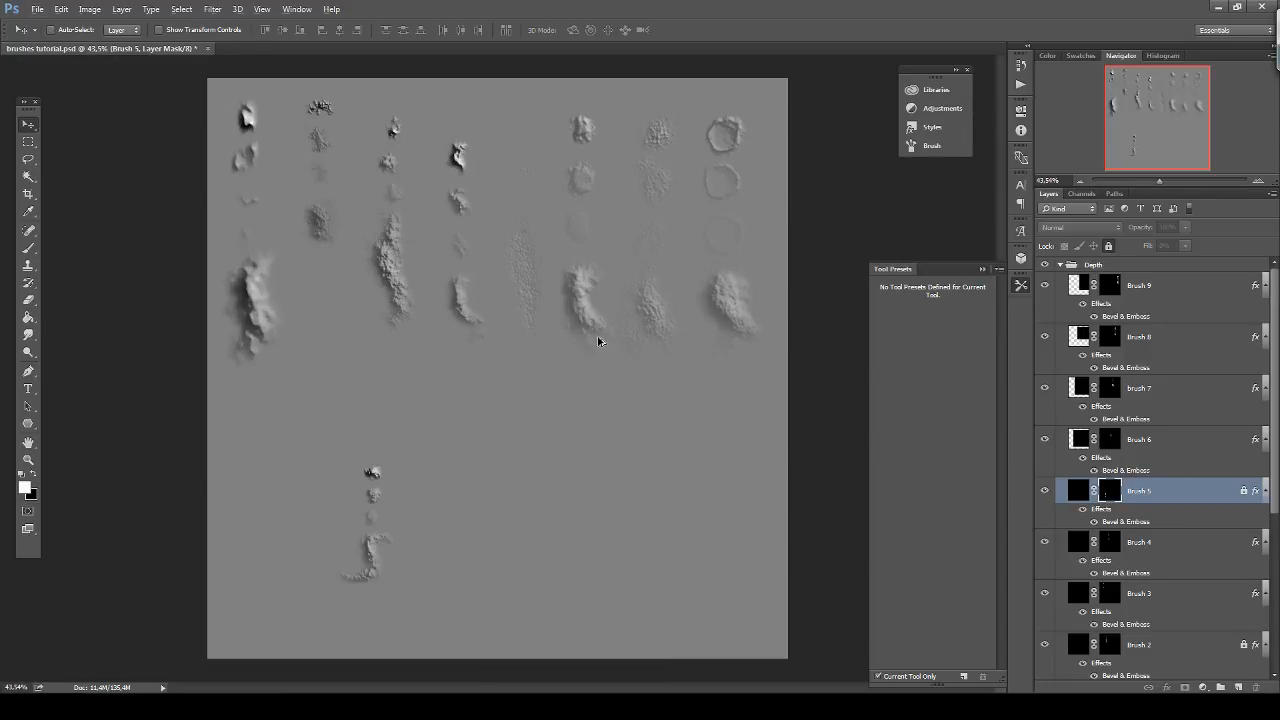
pyautogui.click(1043, 491)
pyautogui.click(1043, 491)
pyautogui.moveTo(372, 464)
pyautogui.mouseDown()
pyautogui.moveTo(389, 457)
pyautogui.moveTo(426, 371)
pyautogui.moveTo(603, 392)
pyautogui.moveTo(612, 434)
pyautogui.mouseUp()
pyautogui.click(630, 267)
pyautogui.moveTo(383, 481)
pyautogui.mouseDown()
pyautogui.moveTo(451, 425)
pyautogui.moveTo(503, 326)
pyautogui.moveTo(616, 497)
pyautogui.mouseUp()
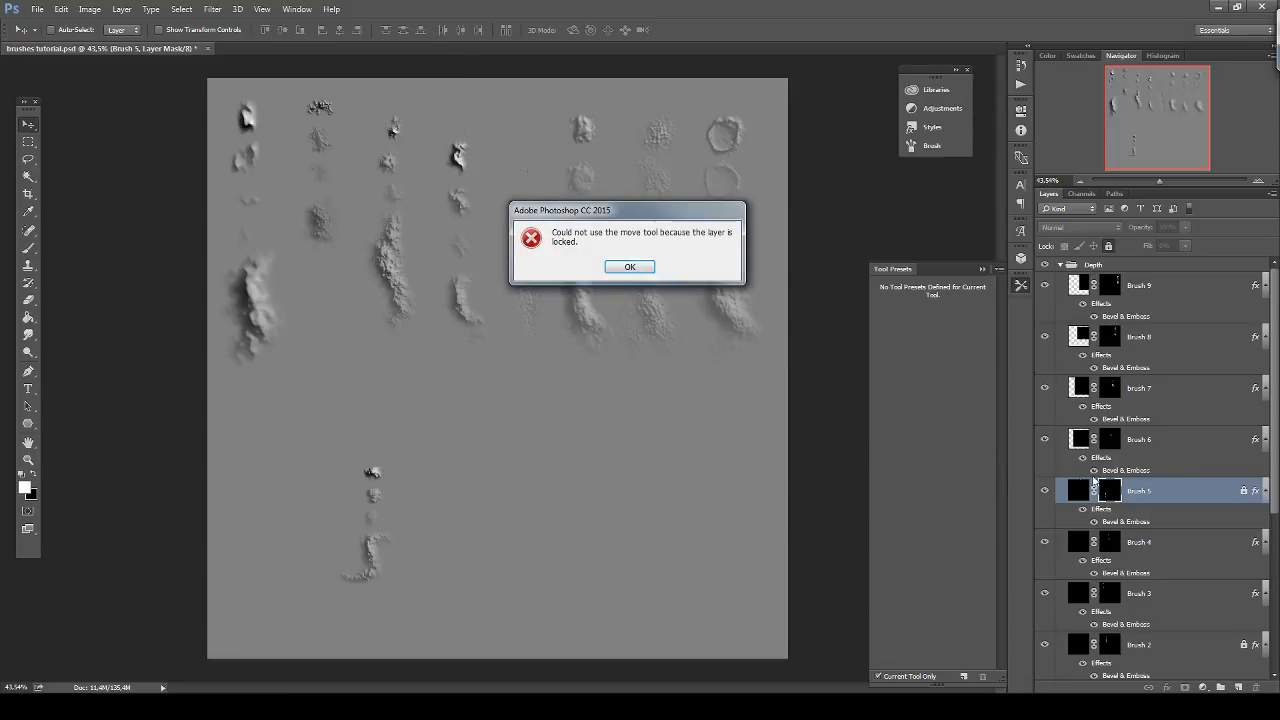
pyautogui.click(614, 268)
# Unlock the Brush 5 layer, move its samples below the Brush 9 column and scale them up to about 107.6%.
pyautogui.click(1108, 248)
pyautogui.moveTo(364, 496)
pyautogui.mouseDown()
pyautogui.moveTo(515, 484)
pyautogui.moveTo(727, 421)
pyautogui.mouseUp()
pyautogui.hotkey('ctrl', 't')
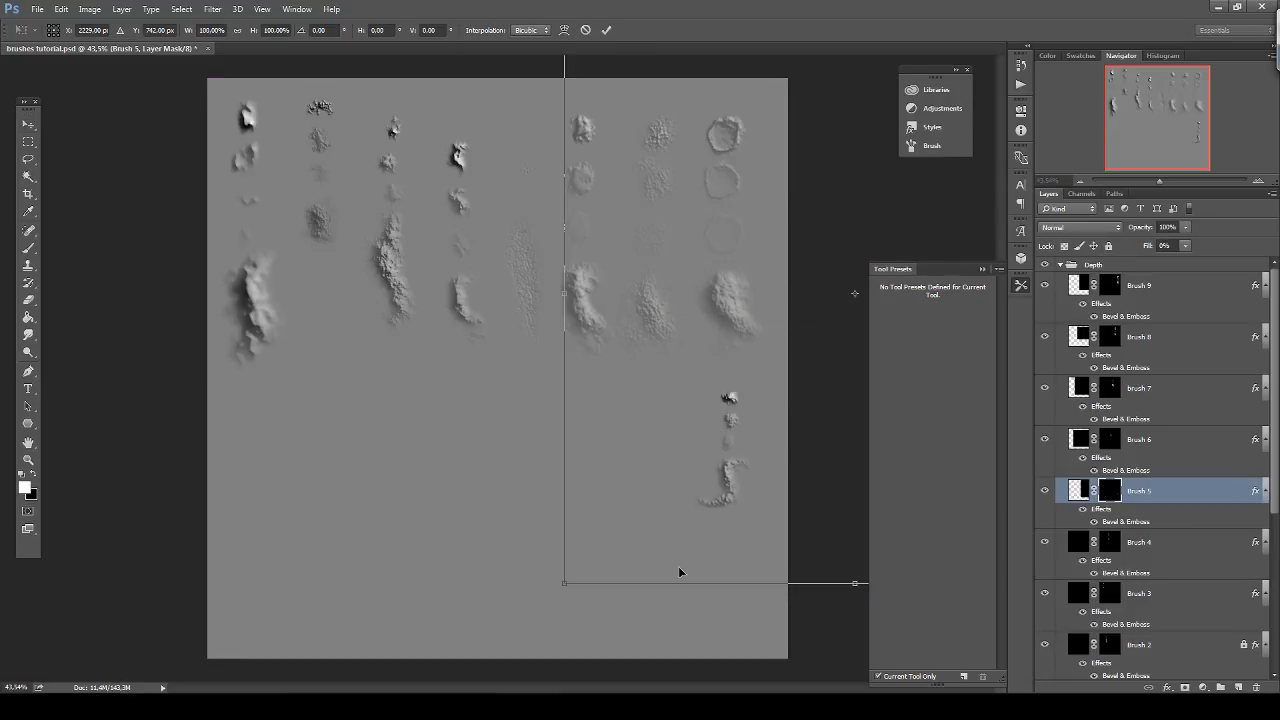
pyautogui.moveTo(564, 587); pyautogui.dragTo(523, 620)
pyautogui.moveTo(709, 500)
pyautogui.mouseDown()
pyautogui.moveTo(737, 514)
pyautogui.moveTo(752, 481)
pyautogui.mouseUp()
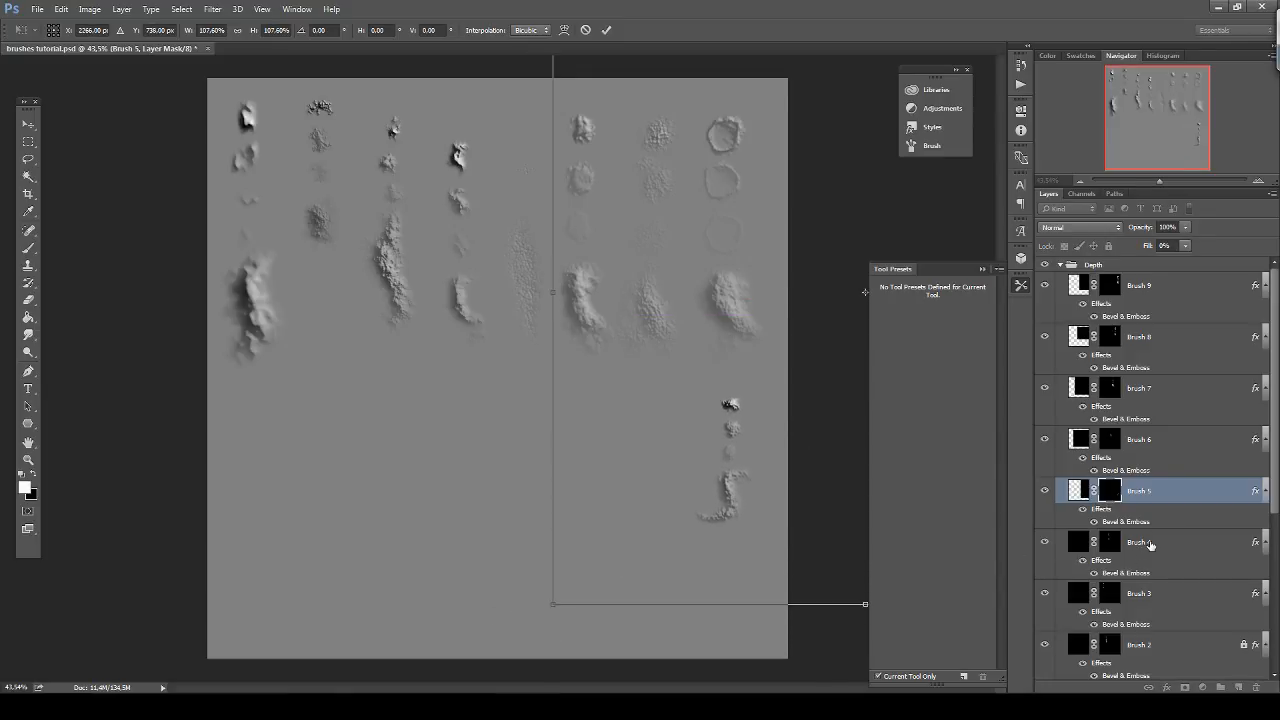
pyautogui.press('Return')
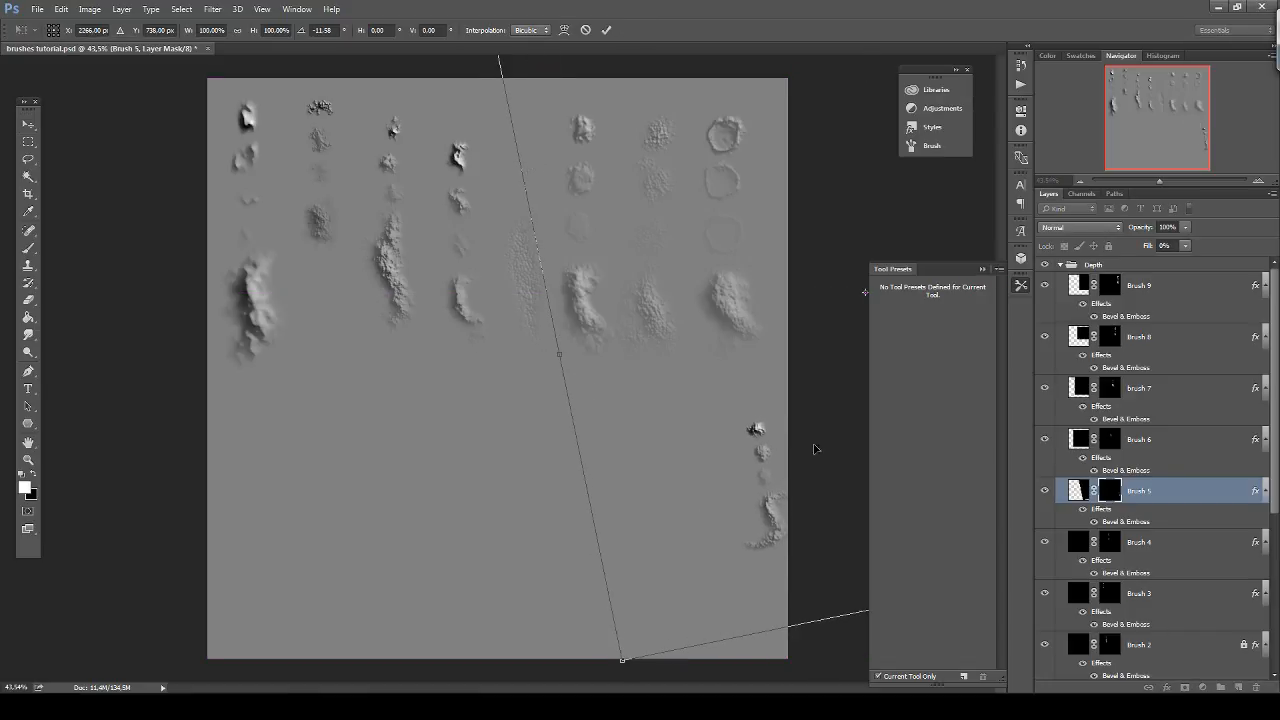
# Move the Brush 4 samples below the Brush 8 column, then scale them down and align them beside the Brush 5 column.
pyautogui.click(1186, 545)
pyautogui.moveTo(532, 324)
pyautogui.mouseDown()
pyautogui.moveTo(647, 509)
pyautogui.moveTo(726, 562)
pyautogui.mouseUp()
pyautogui.hotkey('ctrl', 't')
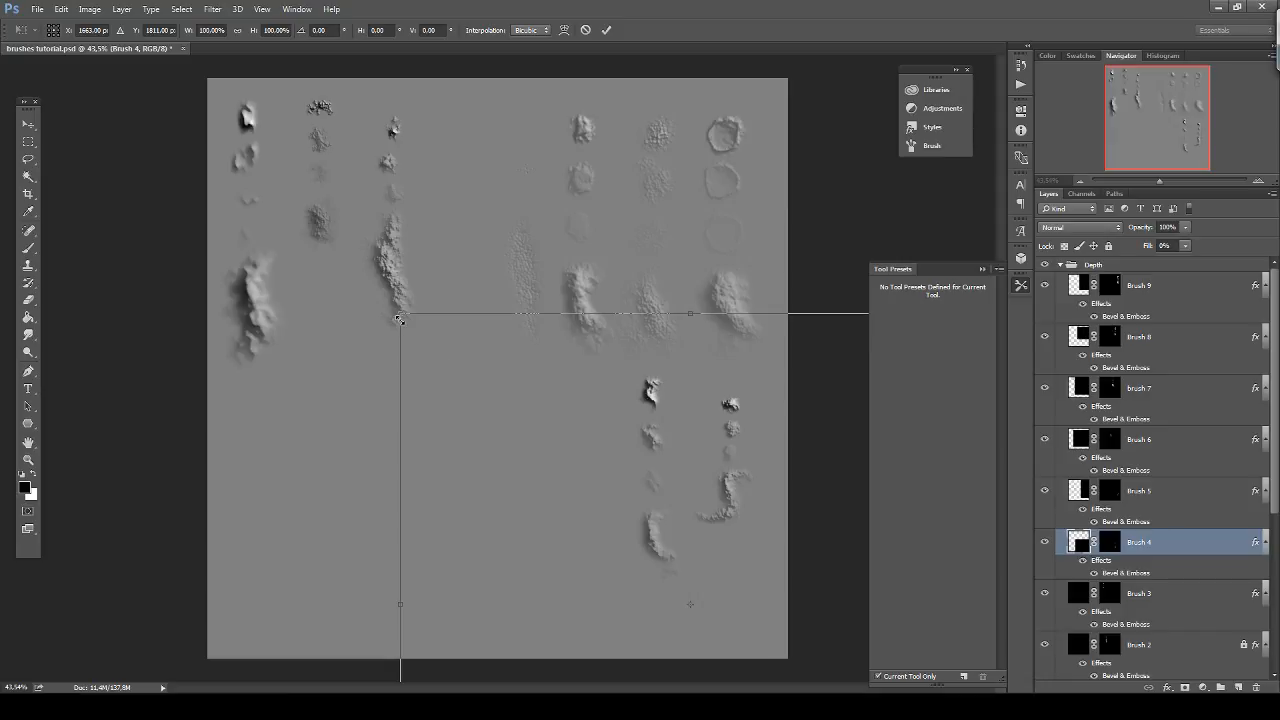
pyautogui.moveTo(399, 319); pyautogui.dragTo(477, 394)
pyautogui.moveTo(745, 537); pyautogui.dragTo(733, 496)
pyautogui.press('Return')
# Place the Brush 3 samples just left of the Brush 4 column, and unlock Brush 2 and move its samples beside the Brush 6 column.
pyautogui.click(1114, 598)
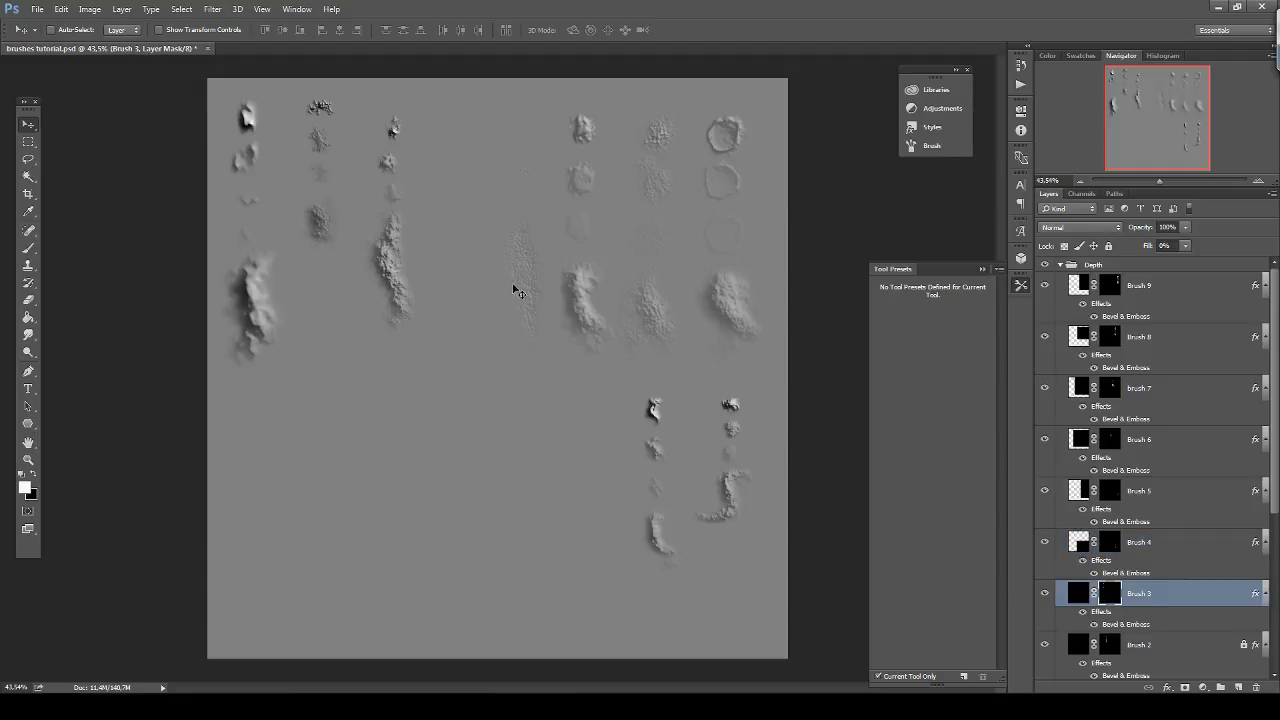
pyautogui.moveTo(410, 214)
pyautogui.mouseDown()
pyautogui.moveTo(400, 245)
pyautogui.moveTo(467, 352)
pyautogui.moveTo(660, 517)
pyautogui.moveTo(677, 509)
pyautogui.mouseUp()
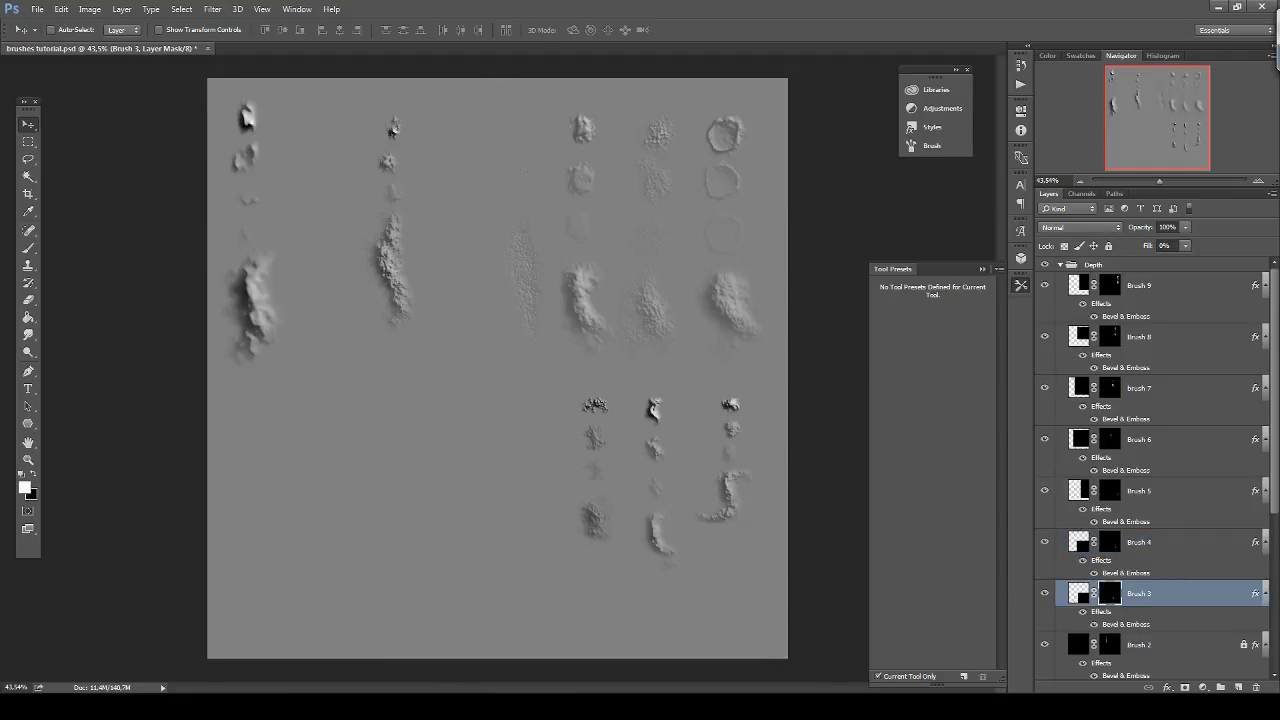
pyautogui.click(1166, 651)
pyautogui.moveTo(490, 283)
pyautogui.mouseDown()
pyautogui.moveTo(437, 276)
pyautogui.moveTo(476, 267)
pyautogui.moveTo(371, 268)
pyautogui.moveTo(480, 327)
pyautogui.moveTo(478, 275)
pyautogui.mouseUp()
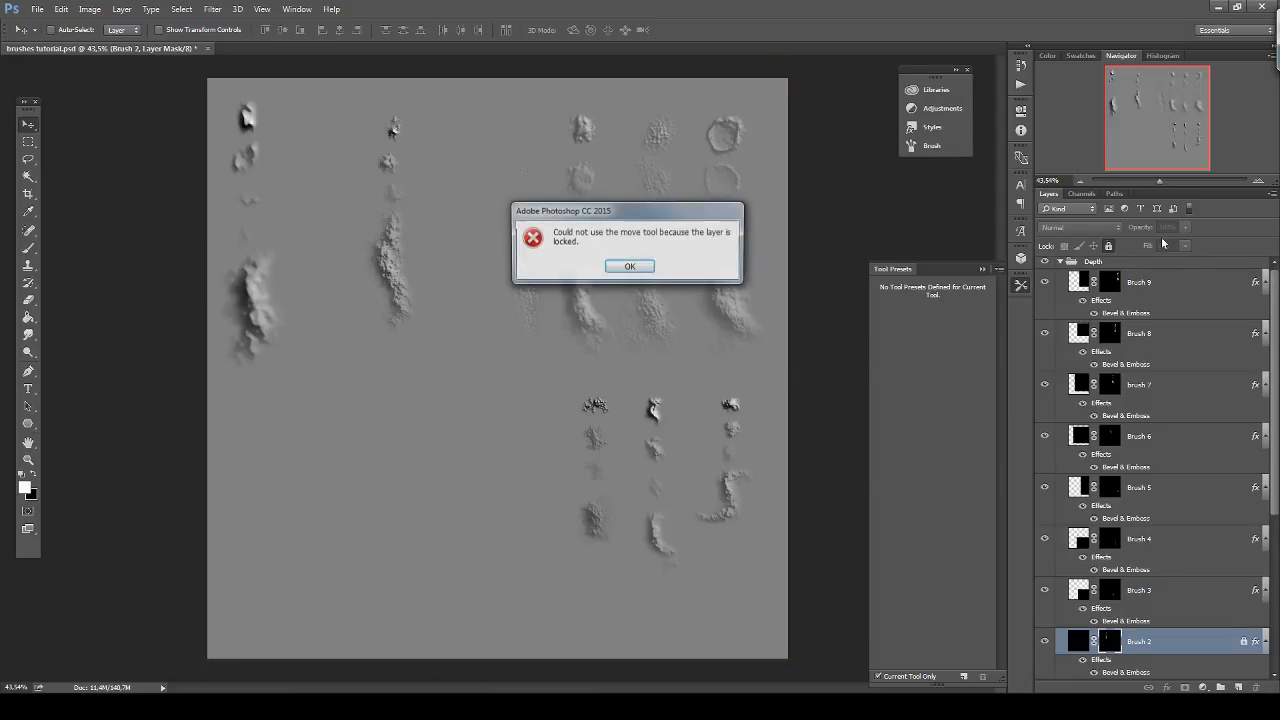
pyautogui.press('Return')
pyautogui.click(1093, 246)
pyautogui.moveTo(388, 262); pyautogui.dragTo(457, 265)
# Unlock the Brush 1 layer, move its samples left of the Brush 3 column and scale them down to about 75.45%.
pyautogui.scroll(-3, 1194, 574)
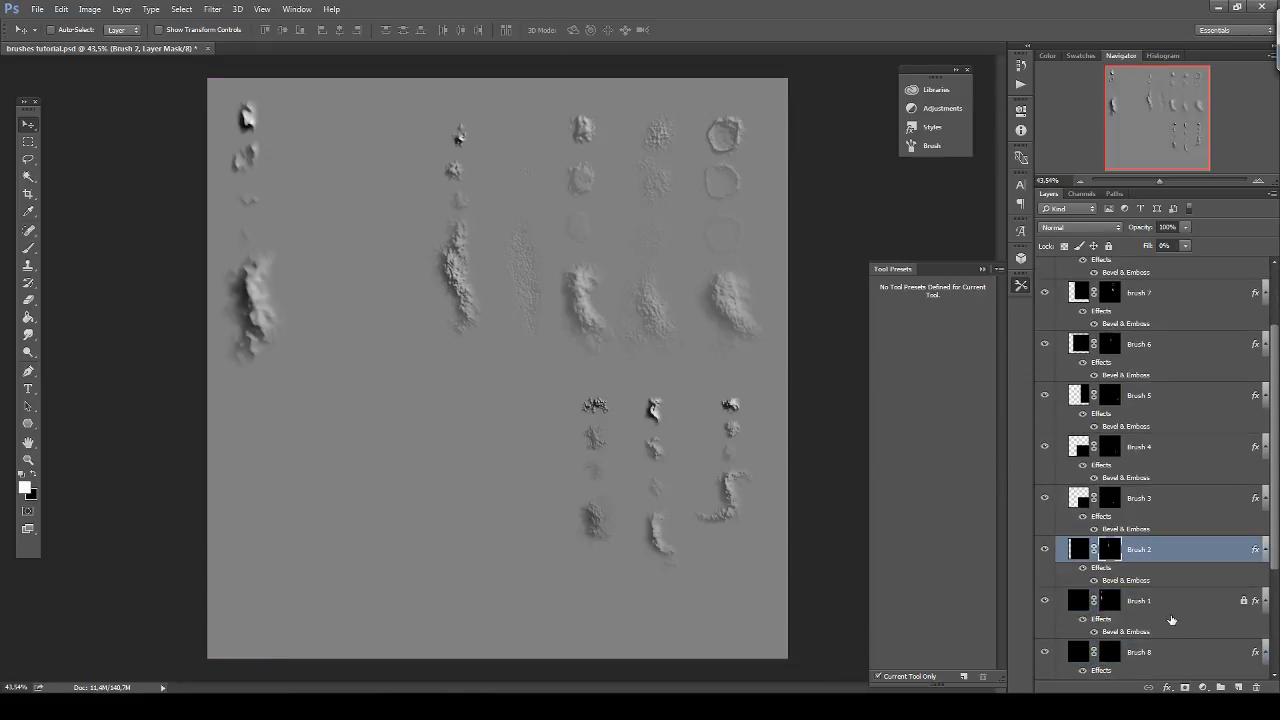
pyautogui.click(1171, 610)
pyautogui.moveTo(392, 326); pyautogui.dragTo(465, 330)
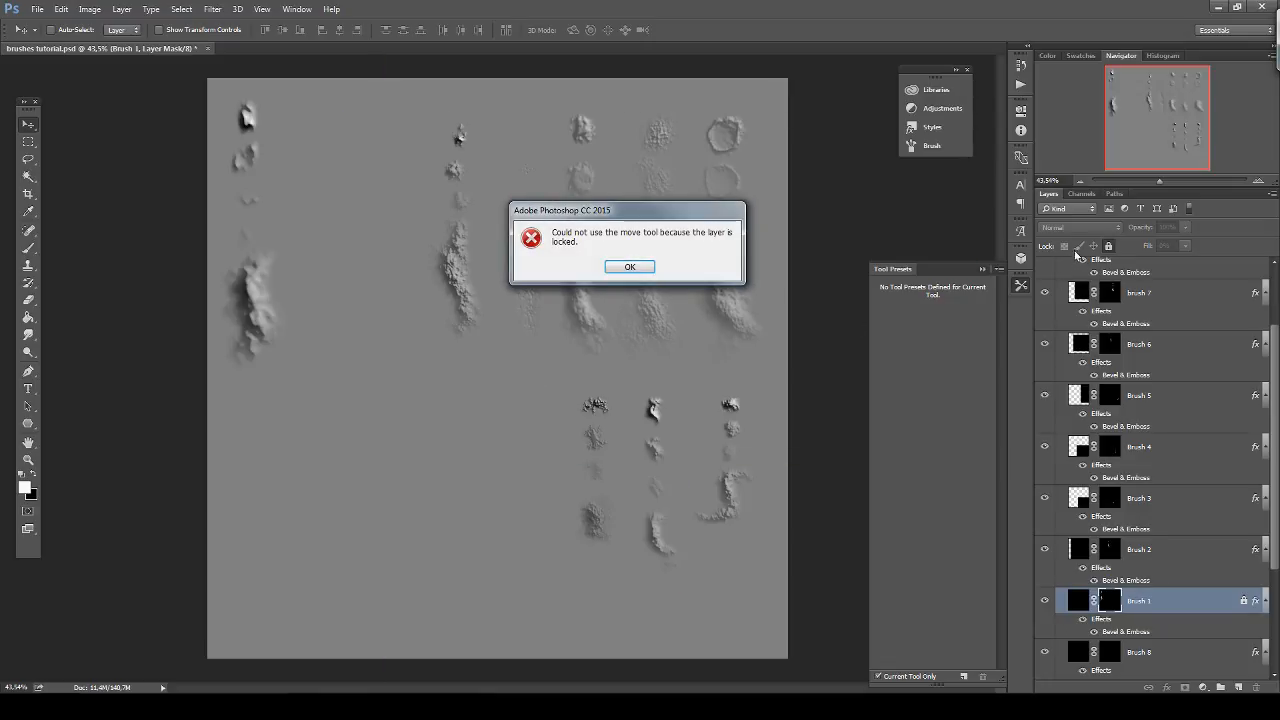
pyautogui.press('Return')
pyautogui.click(1109, 246)
pyautogui.moveTo(376, 222)
pyautogui.mouseDown()
pyautogui.moveTo(560, 320)
pyautogui.moveTo(635, 442)
pyautogui.mouseUp()
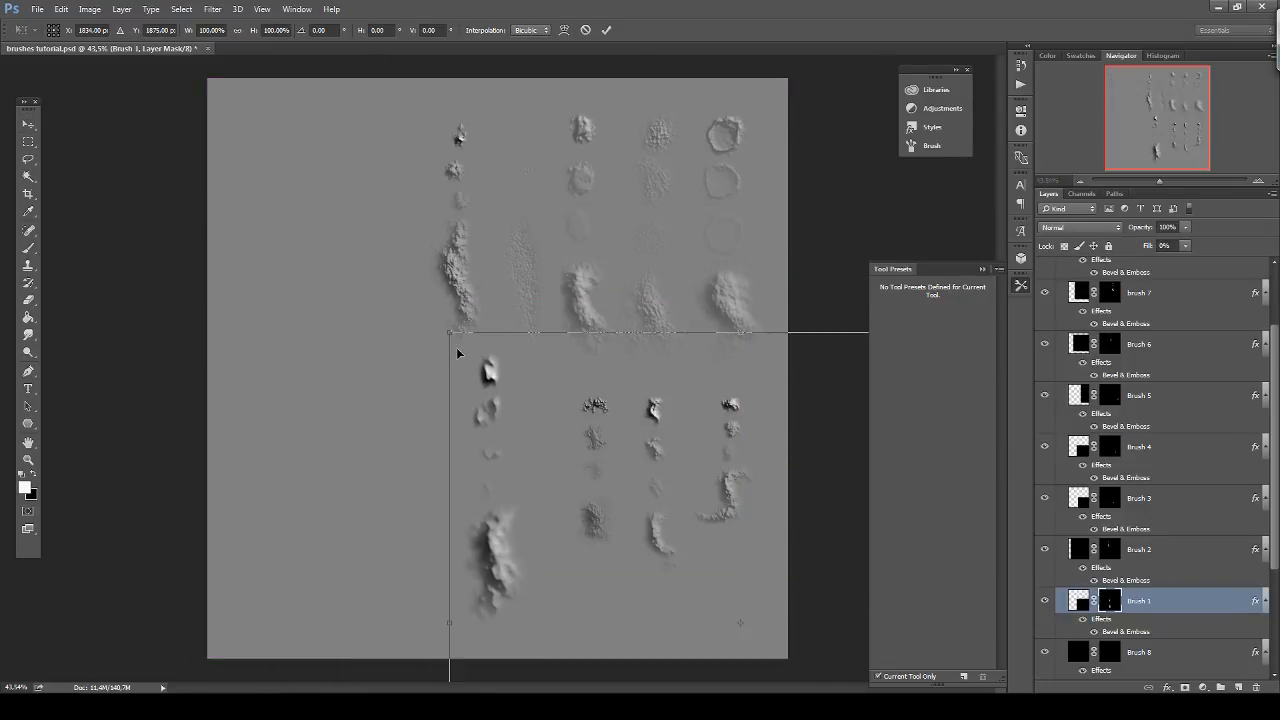
pyautogui.moveTo(449, 331)
pyautogui.mouseDown()
pyautogui.moveTo(737, 564)
pyautogui.moveTo(606, 447)
pyautogui.moveTo(640, 448)
pyautogui.moveTo(584, 453)
pyautogui.moveTo(630, 459)
pyautogui.mouseUp()
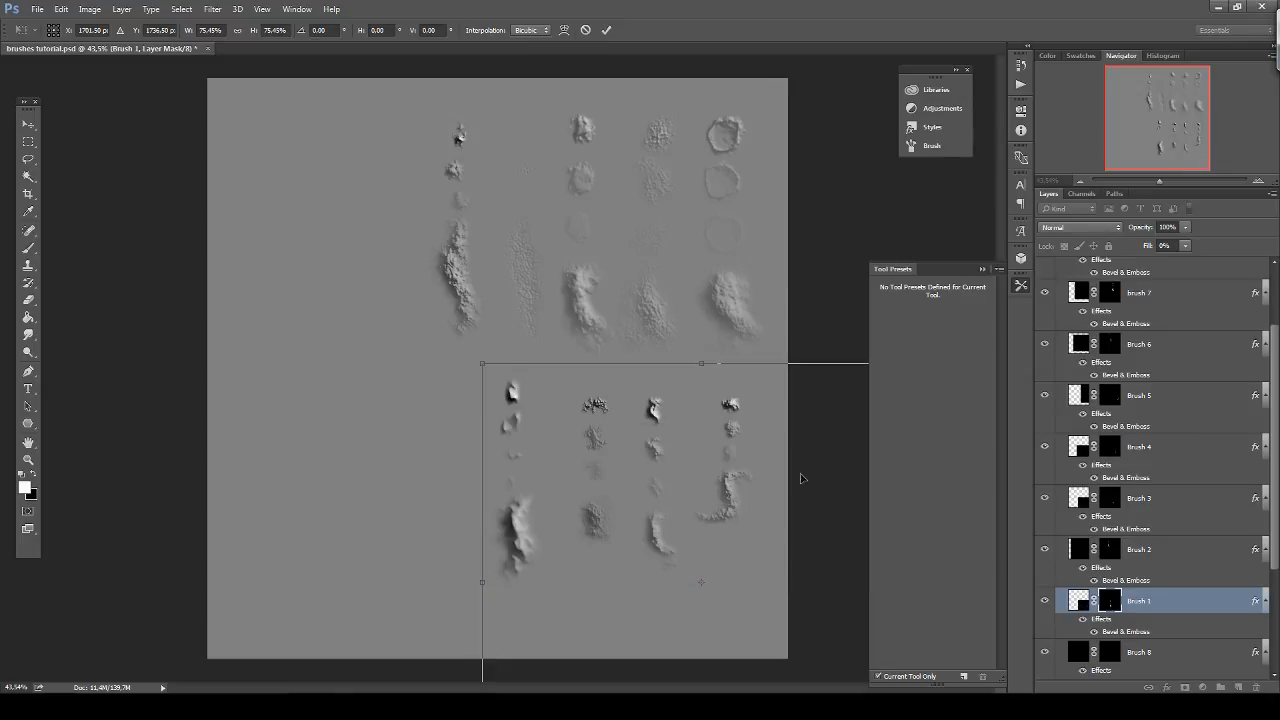
pyautogui.press('Return')
# Duplicate the Depth group with all its brush sample layers.
pyautogui.scroll(-3, 1188, 507)
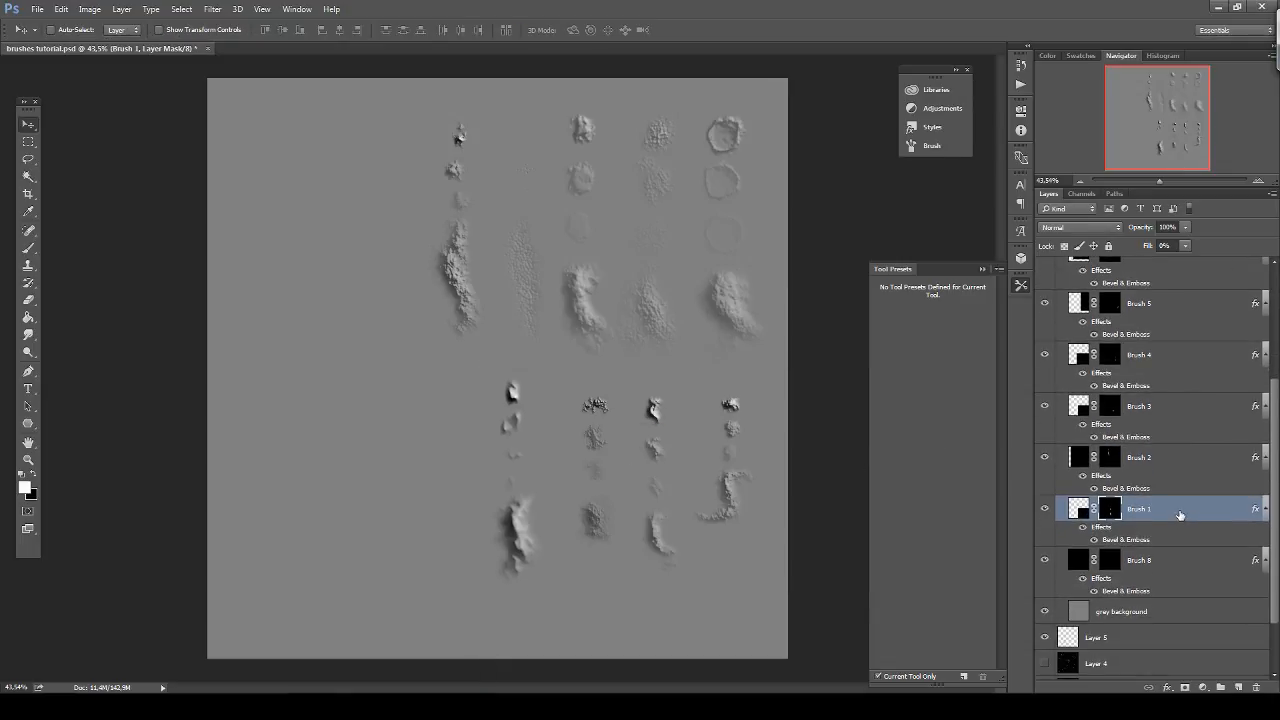
pyautogui.scroll(2, 1178, 514)
pyautogui.scroll(3, 1200, 480)
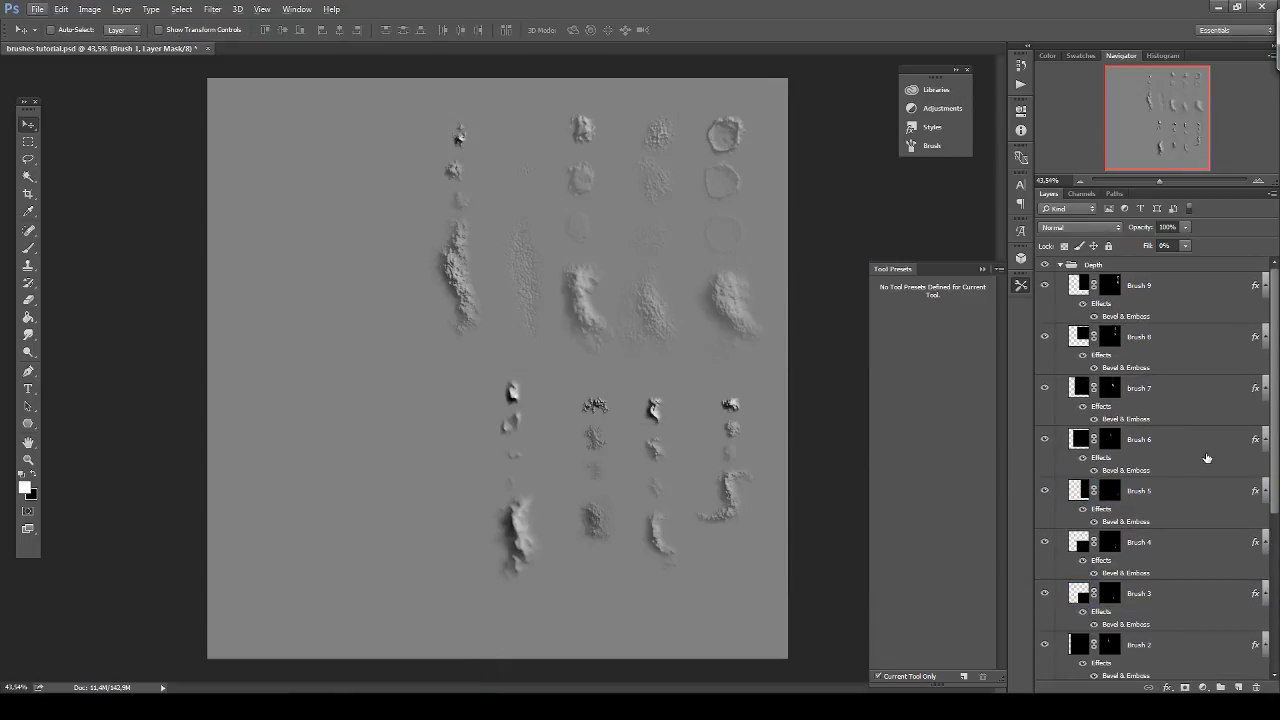
pyautogui.click(1059, 266)
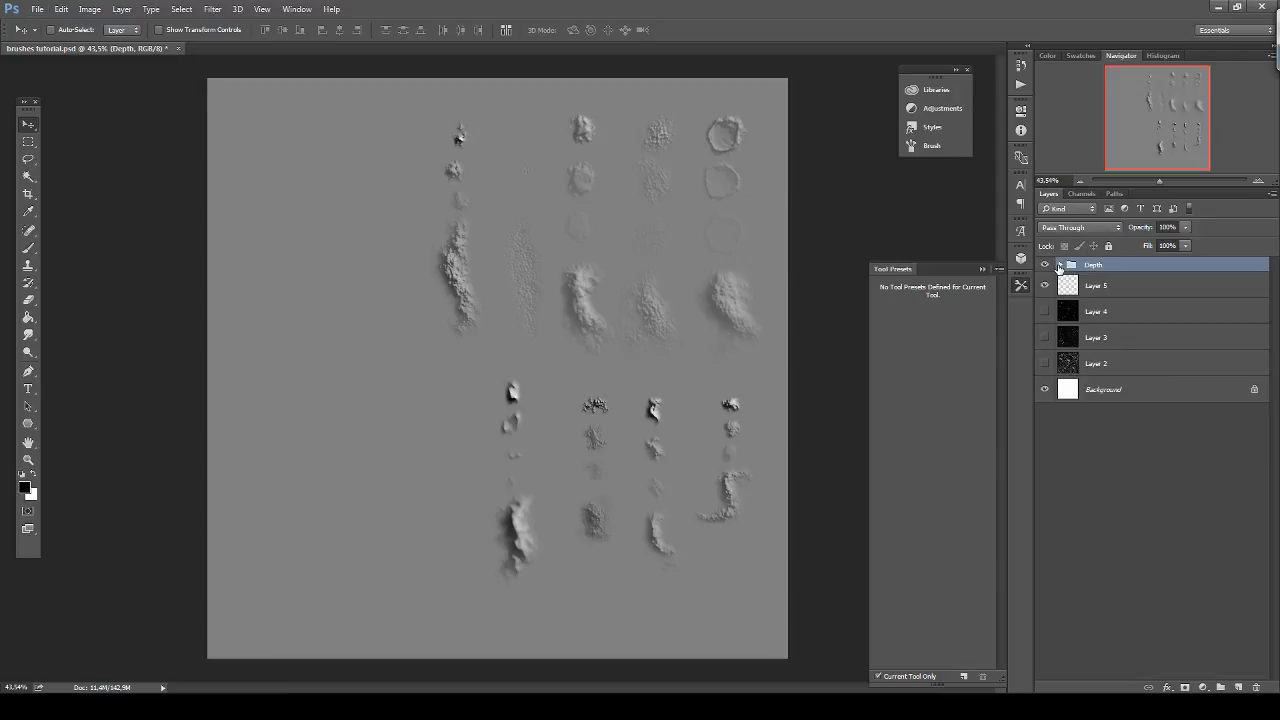
pyautogui.click(1059, 266)
pyautogui.hotkey('ctrl', 'j')
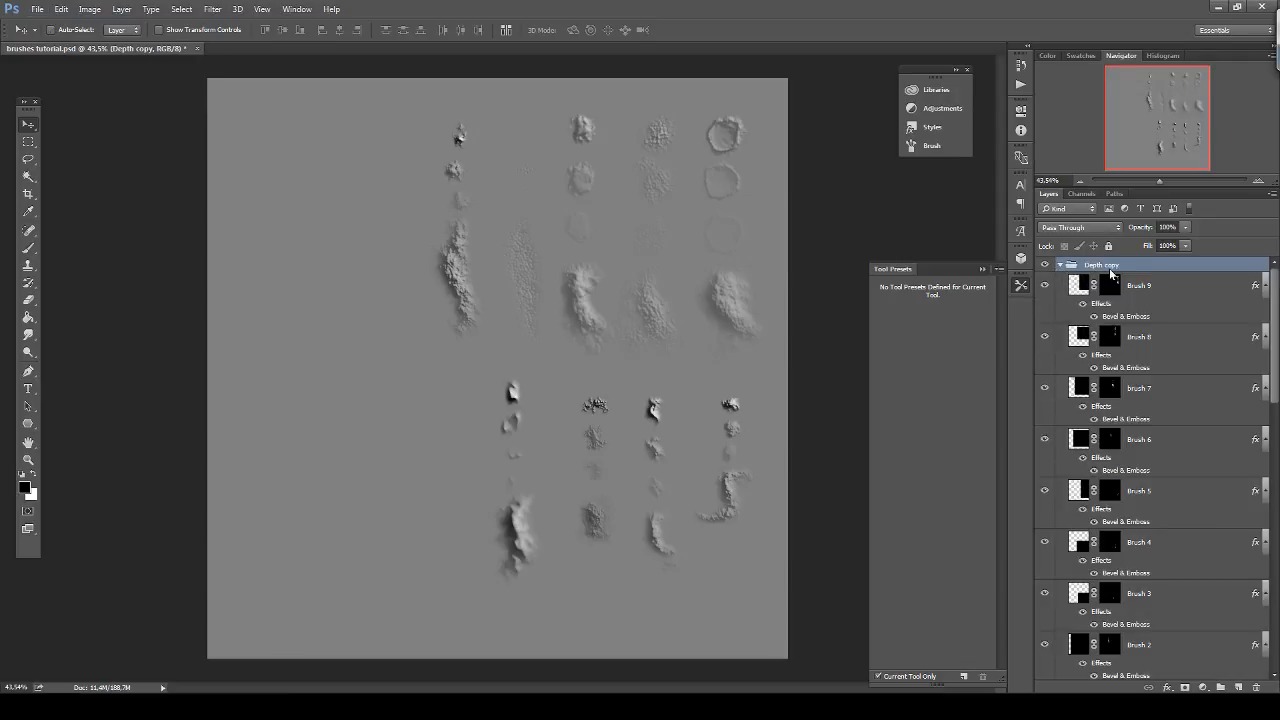
# Clear the layer styles of all brush layers in the Depth copy group and shift their samples one column to the left.
pyautogui.click(1172, 288)
pyautogui.scroll(-5, 1171, 337)
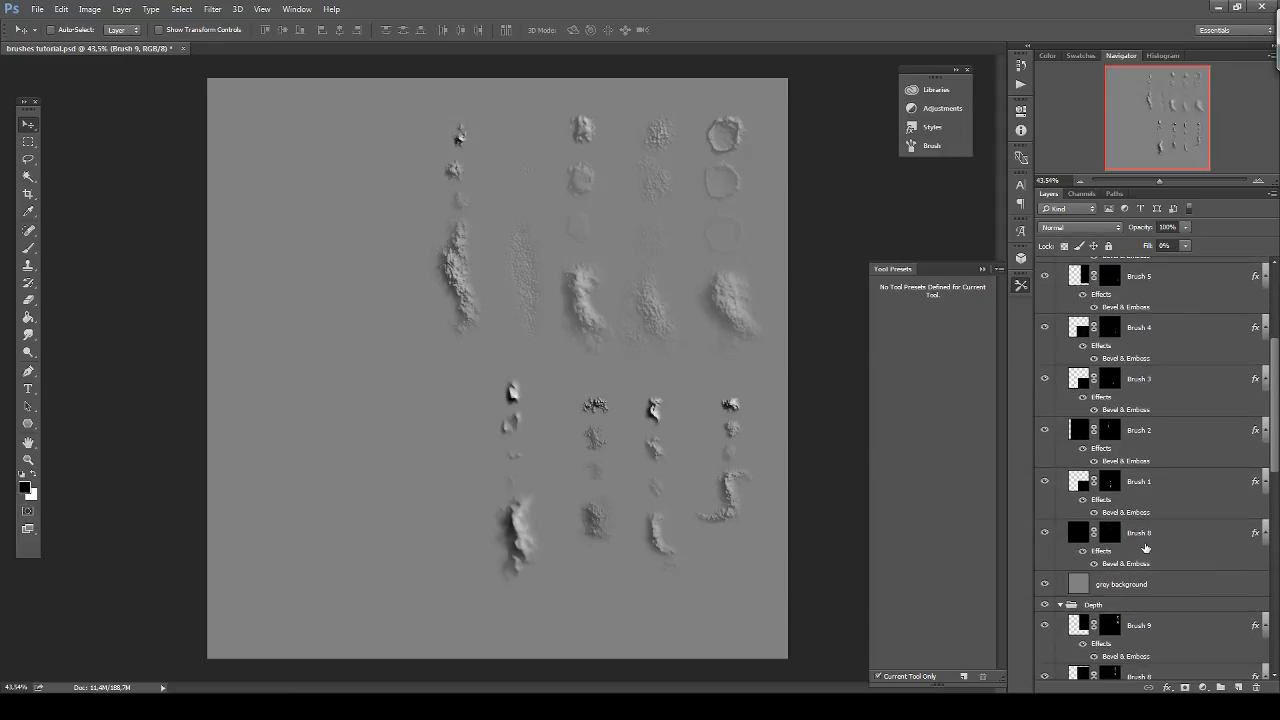
pyautogui.keyDown('shift'); pyautogui.click(1152, 533); pyautogui.keyUp('shift')
pyautogui.rightClick(1152, 533)
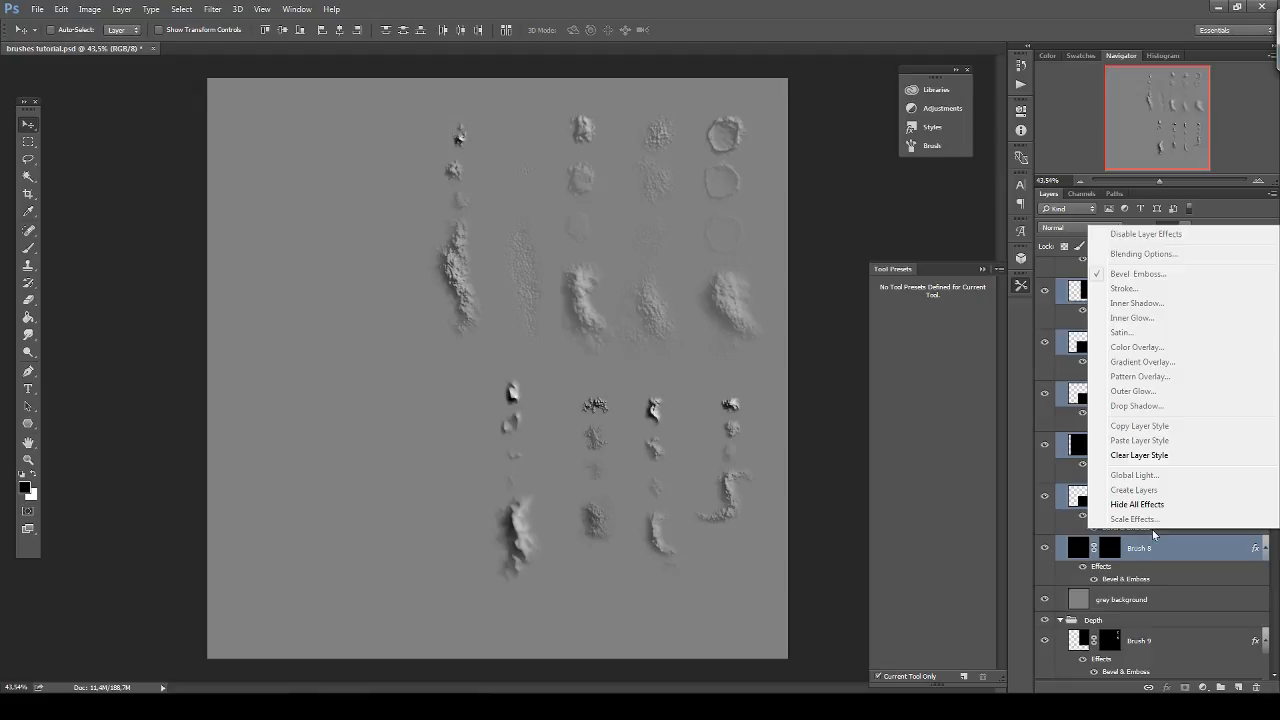
pyautogui.click(1161, 455)
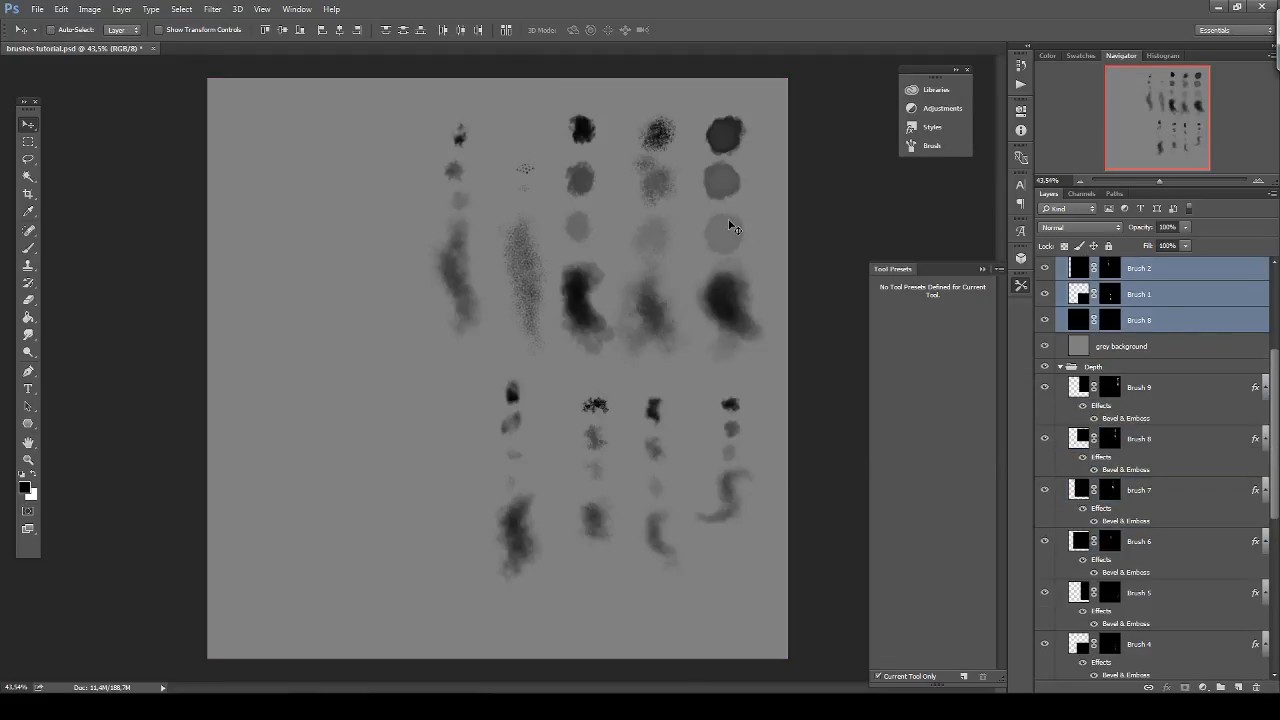
pyautogui.moveTo(727, 220)
pyautogui.mouseDown()
pyautogui.moveTo(568, 214)
pyautogui.moveTo(708, 220)
pyautogui.moveTo(663, 216)
pyautogui.mouseUp()
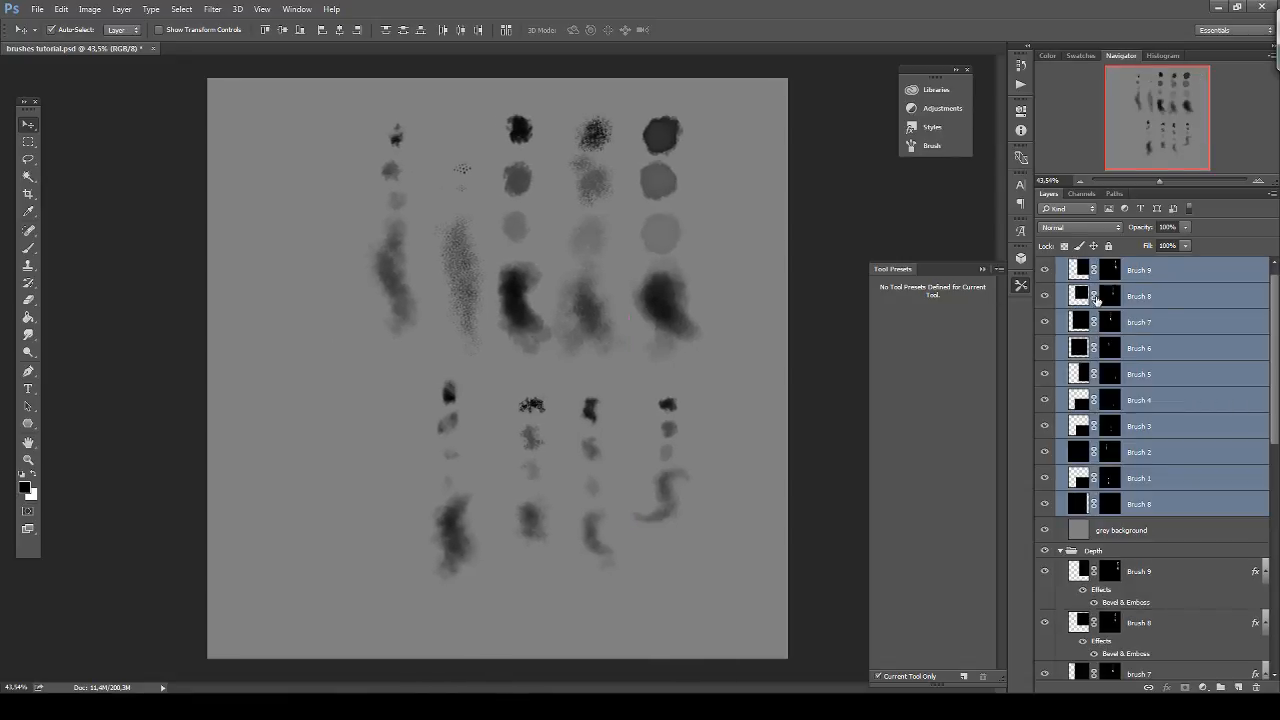
# Blend the Depth copy group with Multiply without its grey background layer, and move the group toward the canvas's left edge.
pyautogui.scroll(1, 1188, 334)
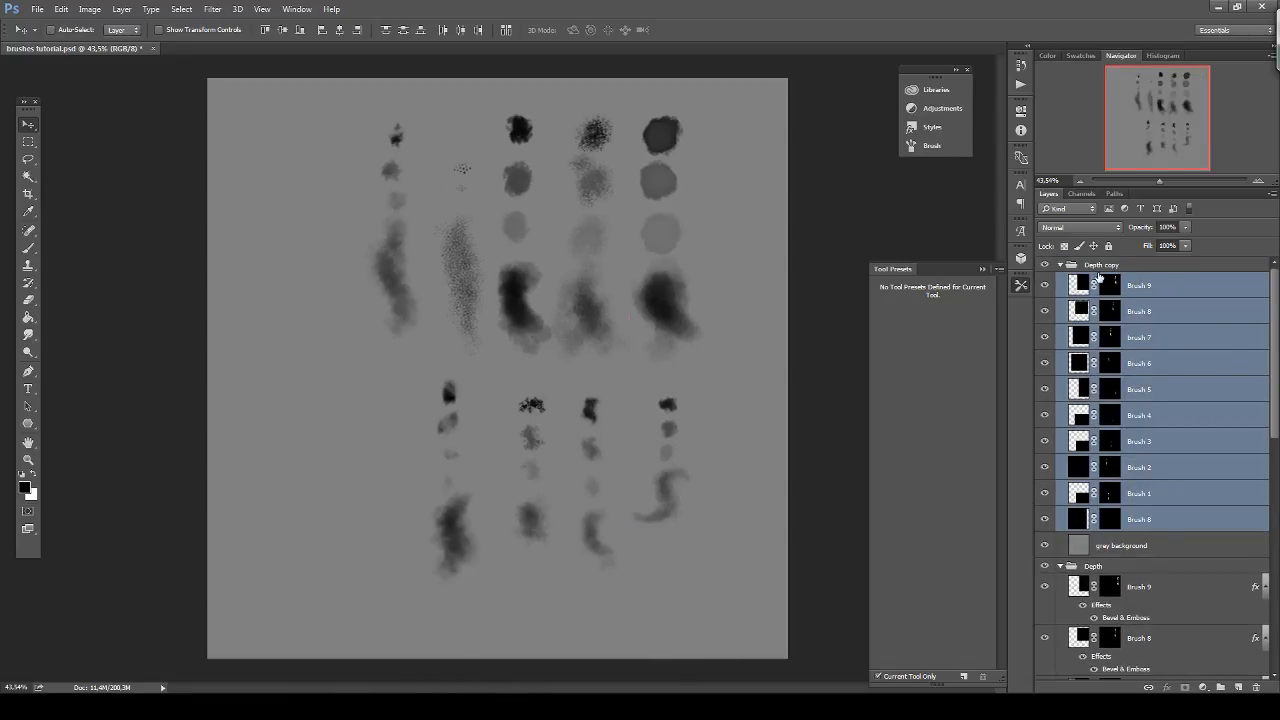
pyautogui.click(1100, 265)
pyautogui.click(1100, 230)
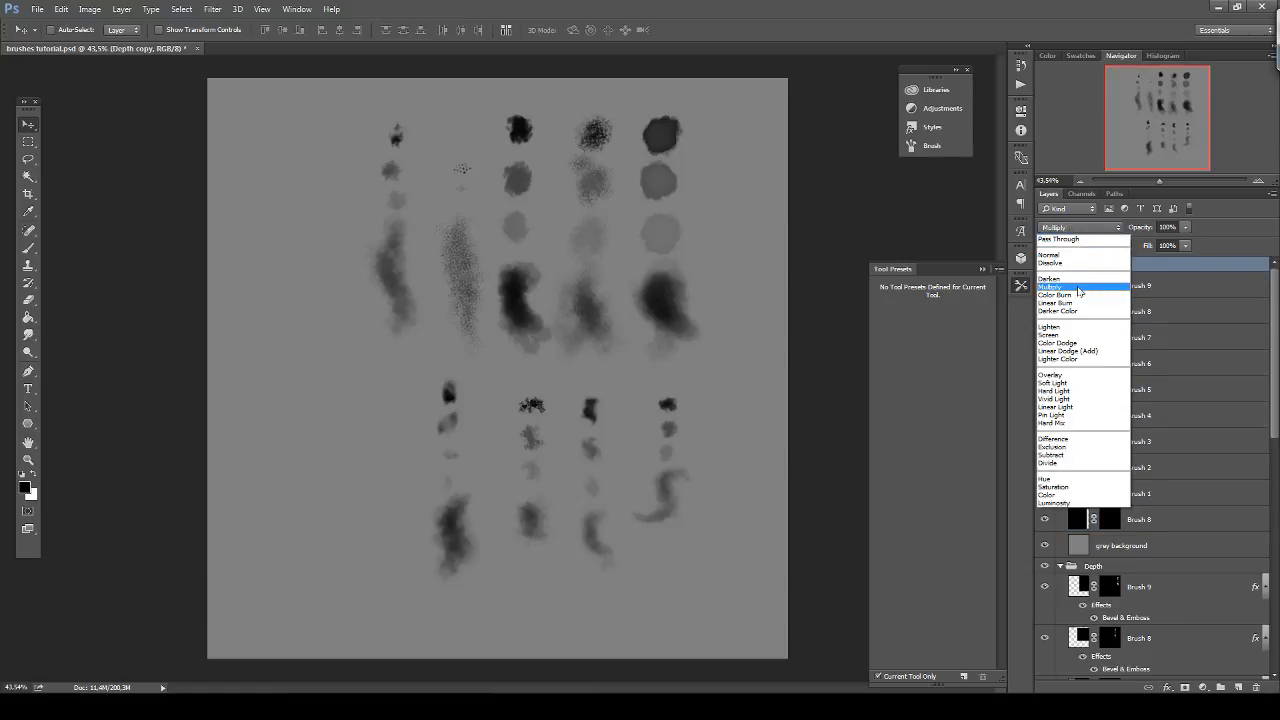
pyautogui.click(1078, 288)
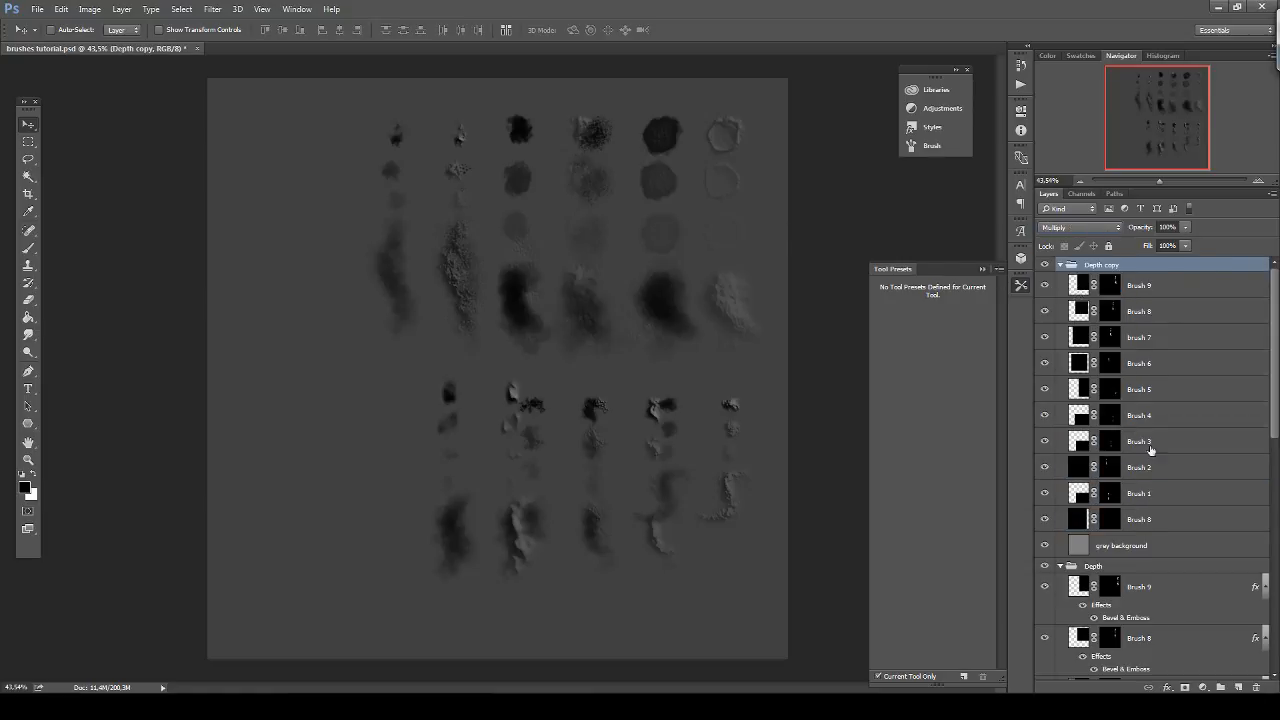
pyautogui.click(1046, 546)
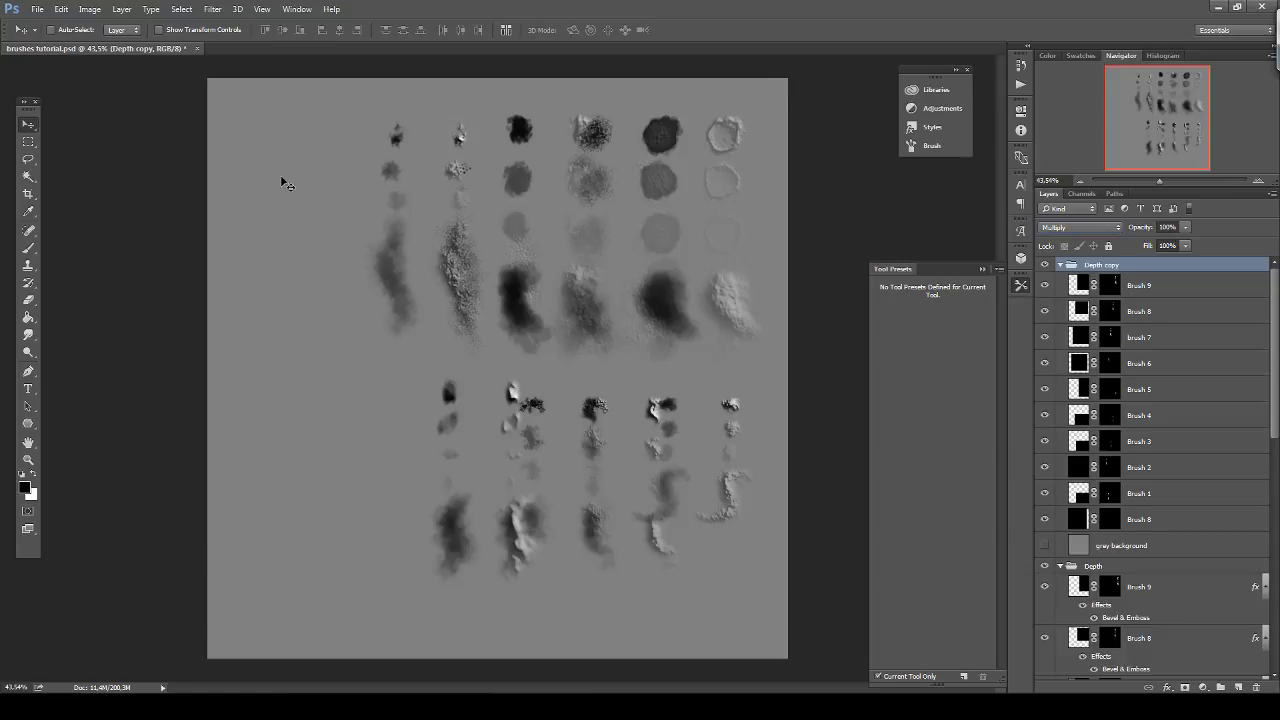
pyautogui.moveTo(679, 198); pyautogui.dragTo(541, 198)
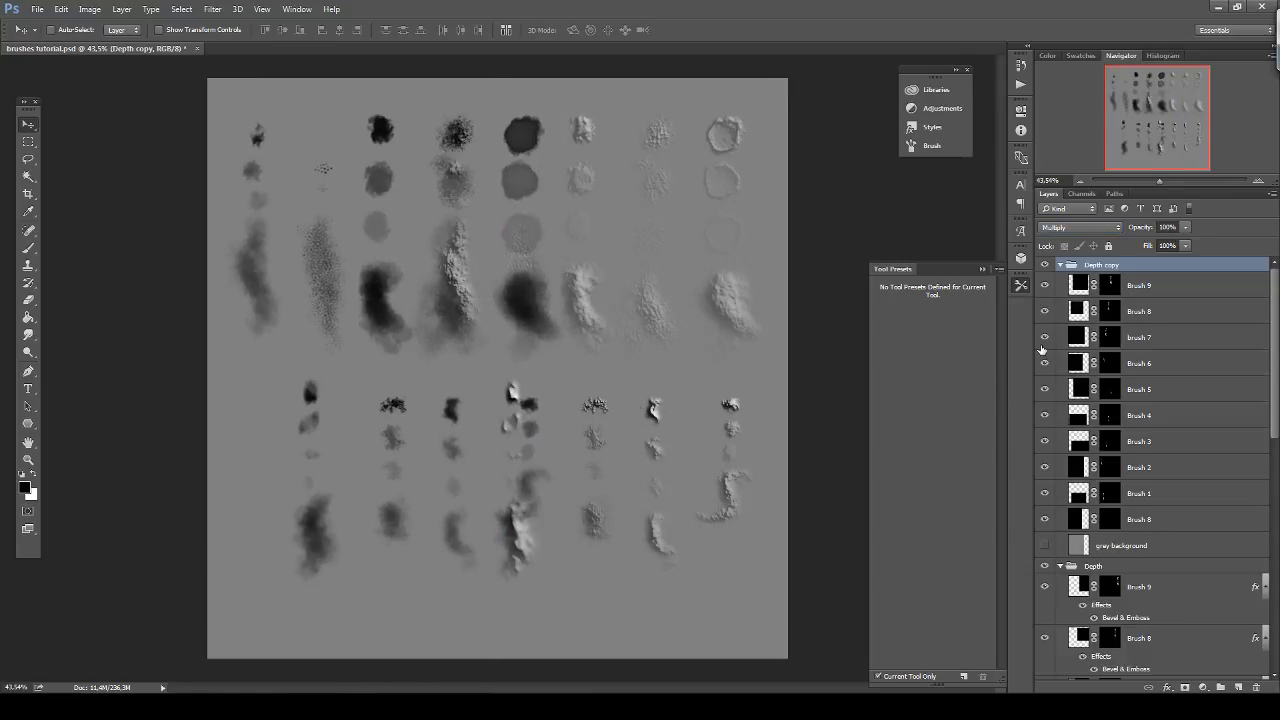
pyautogui.hotkey('ctrl', 't')
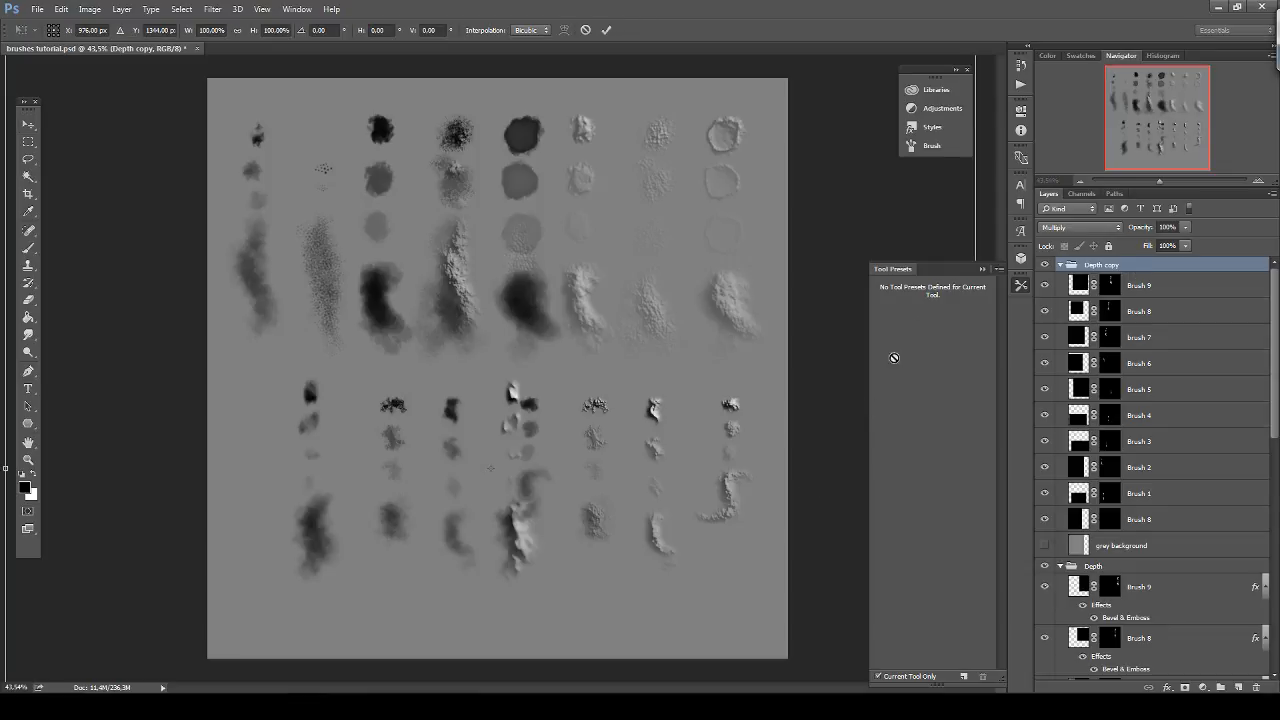
pyautogui.scroll(-2, 852, 250)
pyautogui.moveTo(746, 168); pyautogui.dragTo(699, 213)
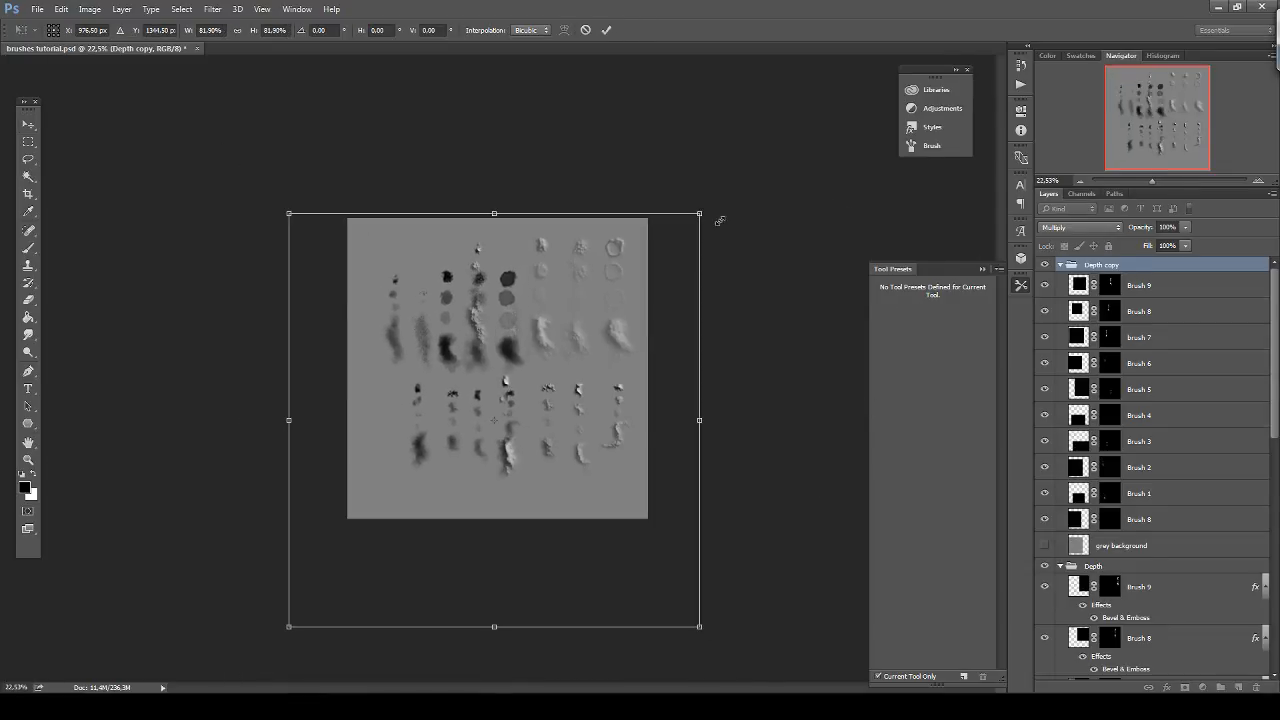
pyautogui.press('Escape')
# Scale the Depth copy and Depth groups together to about 81.25% and move them into the canvas's top-left corner.
pyautogui.keyDown('shift'); pyautogui.click(1144, 568); pyautogui.keyUp('shift')
pyautogui.hotkey('ctrl', 't')
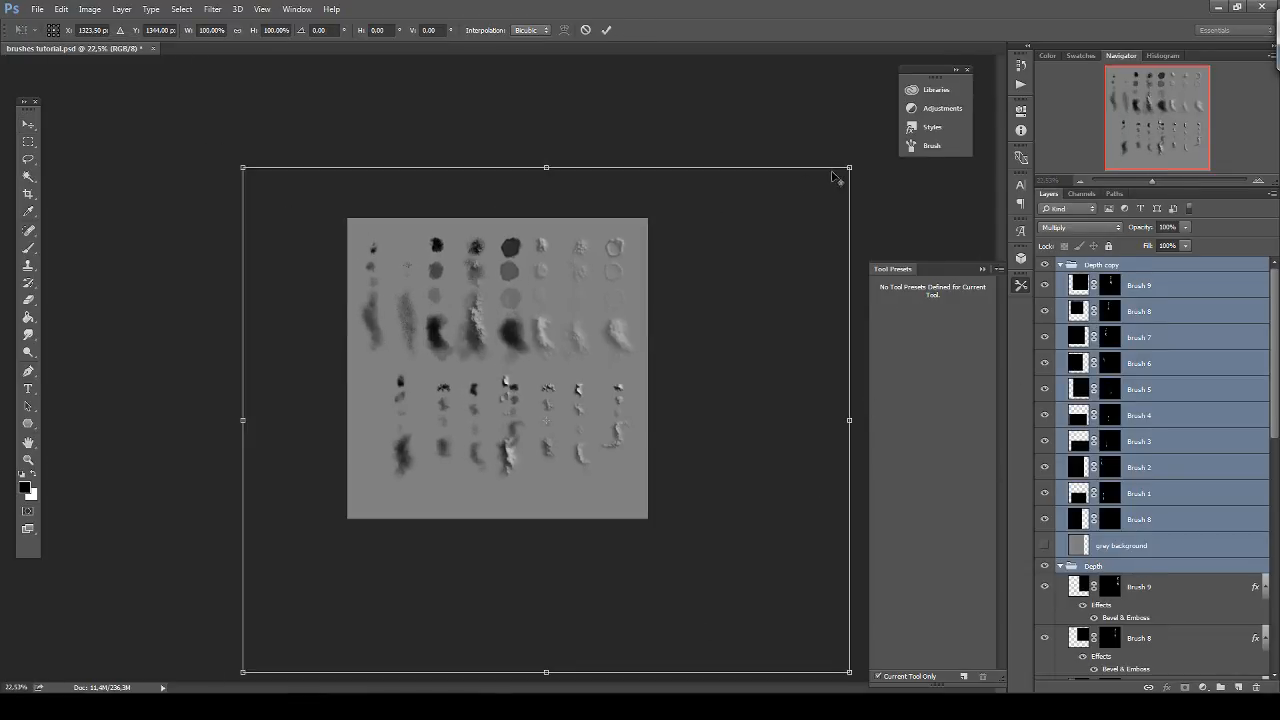
pyautogui.moveTo(850, 170); pyautogui.dragTo(792, 215)
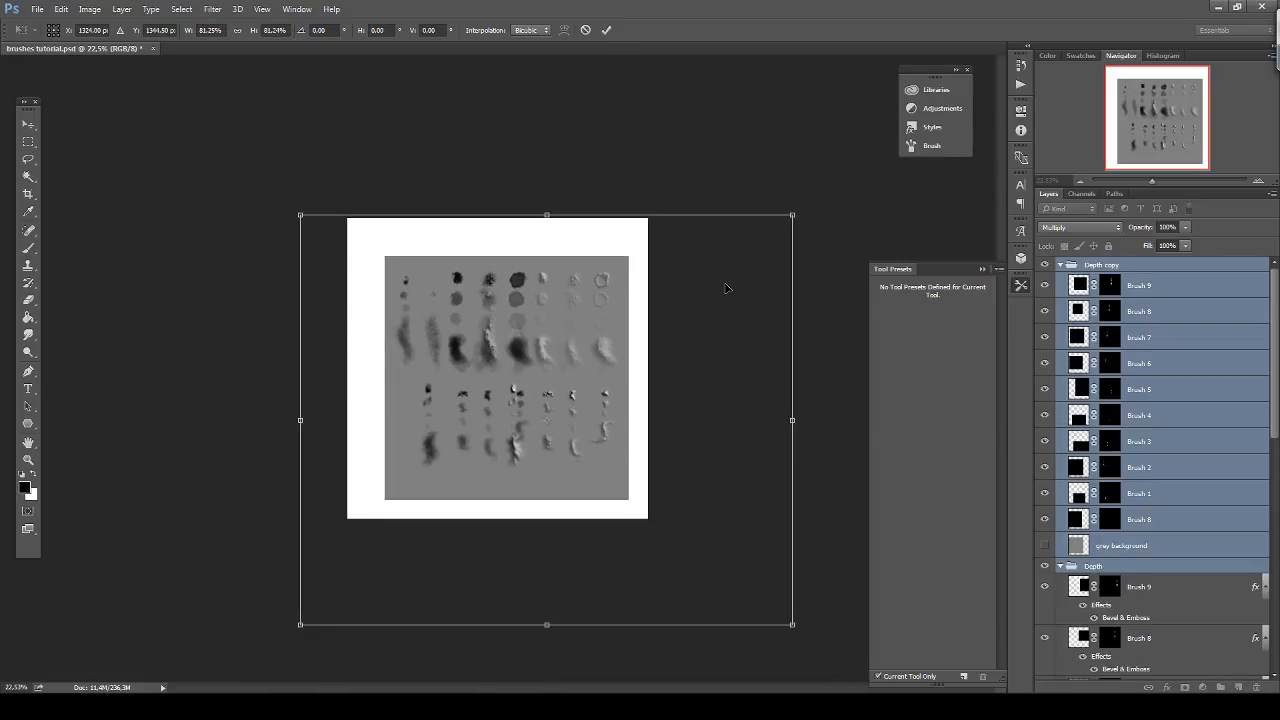
pyautogui.moveTo(726, 289); pyautogui.dragTo(685, 247)
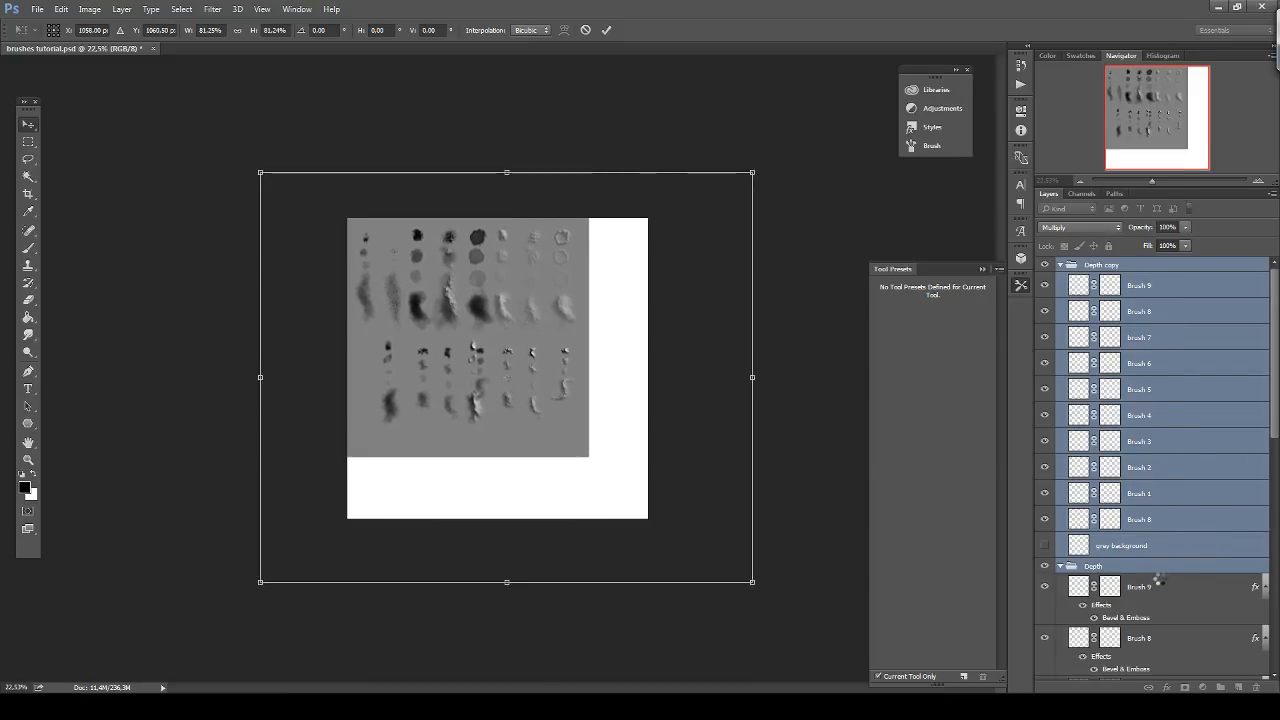
pyautogui.press('Return')
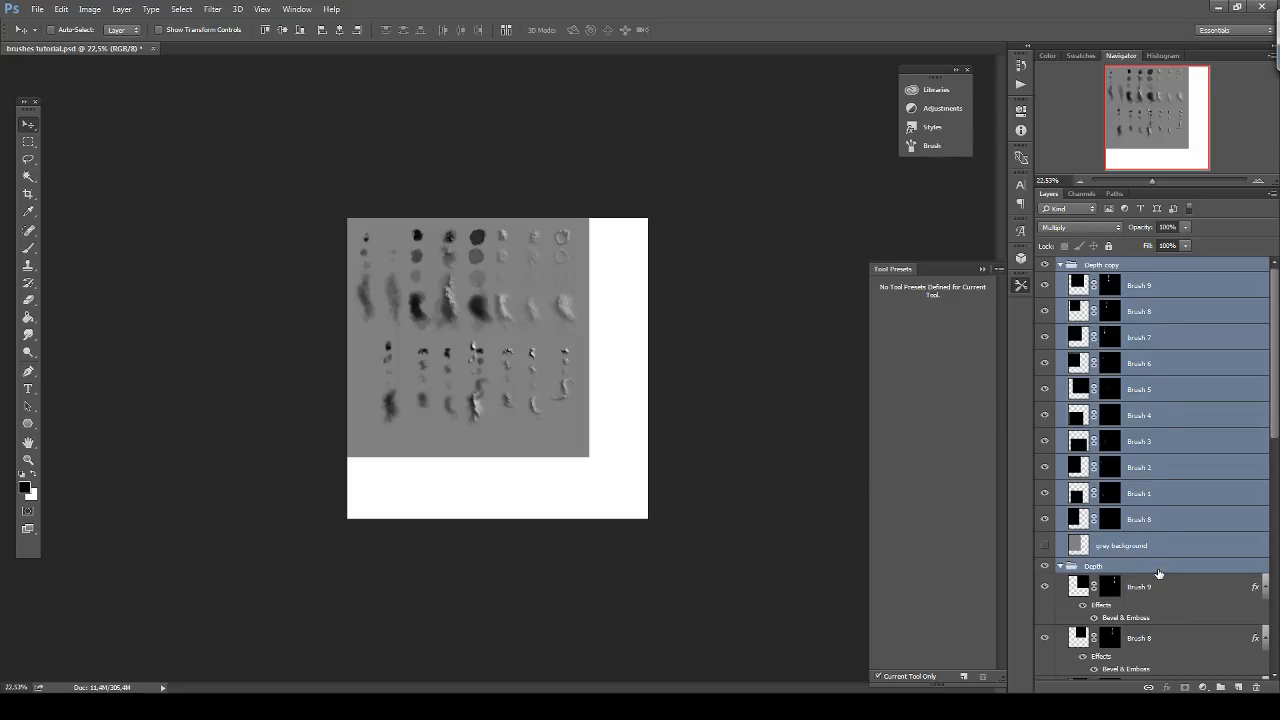
# Move the Depth group about 14.18 cm horizontally to the right, separating its embossed samples from the flat ones.
pyautogui.click(1158, 573)
pyautogui.moveTo(532, 356); pyautogui.dragTo(589, 352)
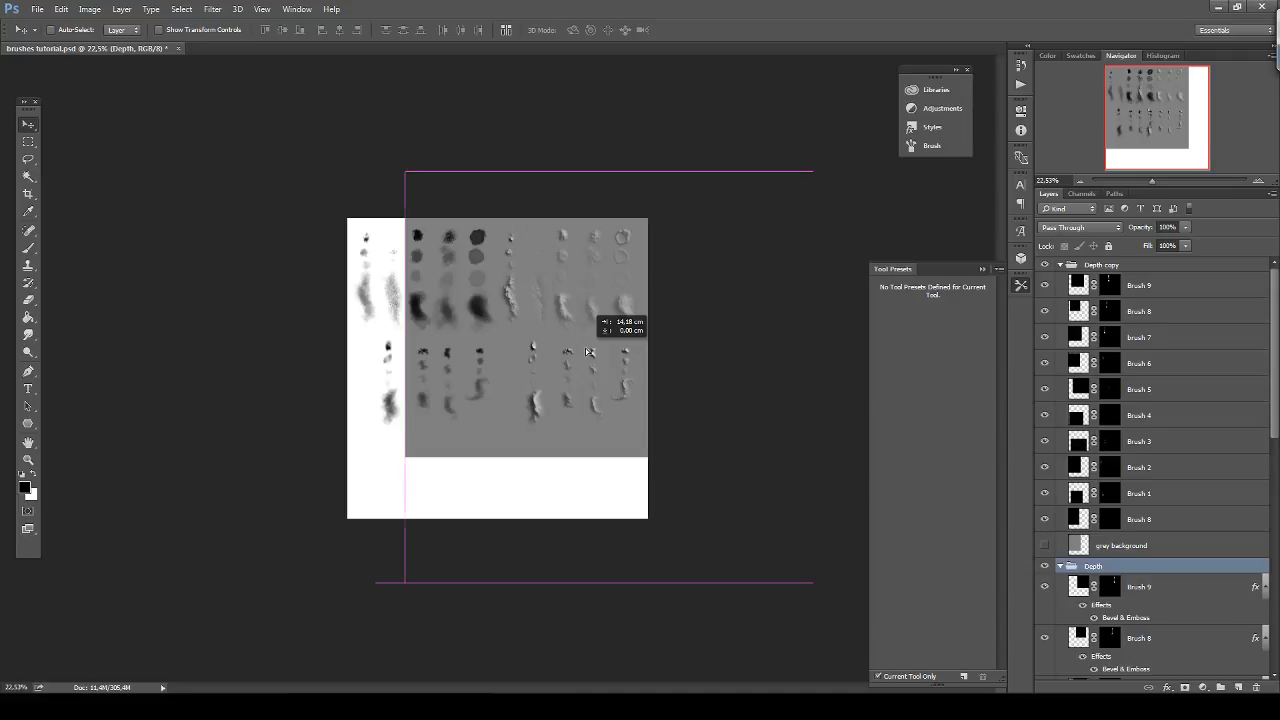
# Enlarge the Depth group's grey background layer and position it to cover the whole canvas.
pyautogui.click(1087, 546)
pyautogui.scroll(-6, 1150, 570)
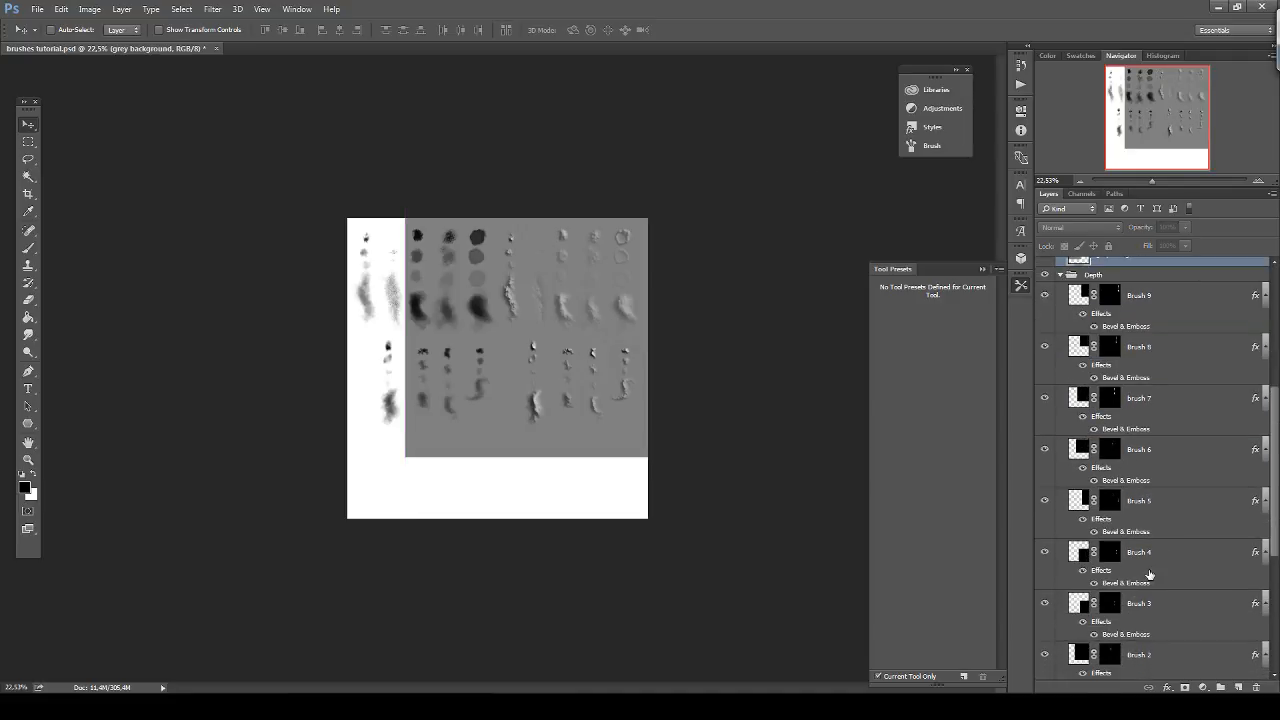
pyautogui.scroll(-5, 1149, 574)
pyautogui.click(1180, 582)
pyautogui.hotkey('ctrl', 't')
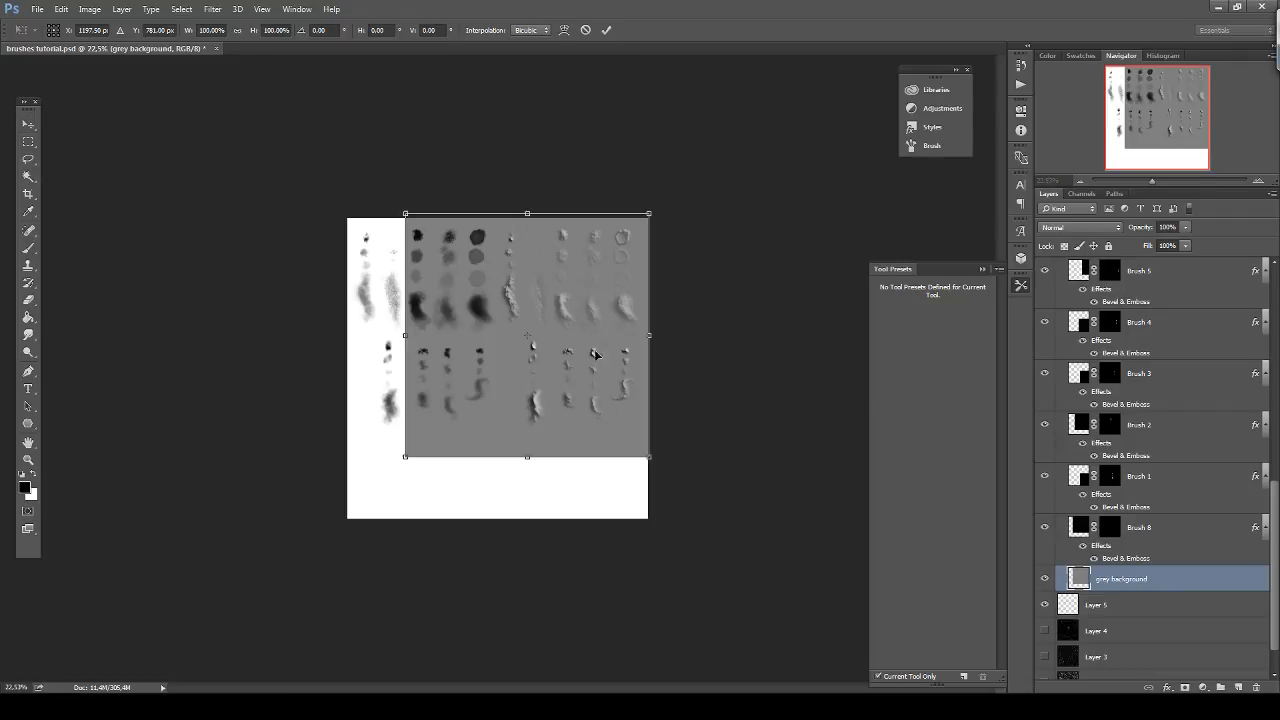
pyautogui.moveTo(406, 457); pyautogui.dragTo(325, 538)
pyautogui.moveTo(485, 455); pyautogui.dragTo(452, 472)
pyautogui.press('Return')
# Examine the flat and embossed brush samples up close across the canvas, comparing both sets and their arrangement.
pyautogui.hotkey('ctrl', '1')
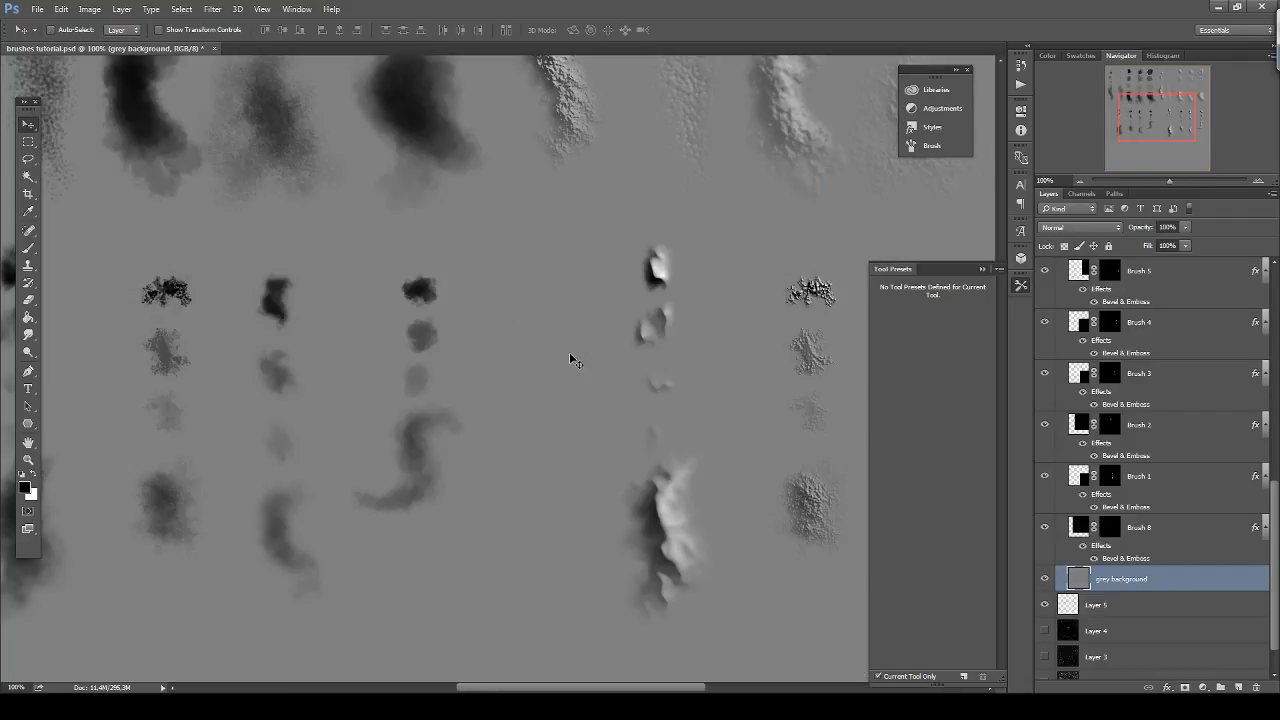
pyautogui.moveTo(622, 243); pyautogui.dragTo(530, 500)
pyautogui.moveTo(775, 360); pyautogui.dragTo(638, 446)
pyautogui.scroll(-4, 638, 446)
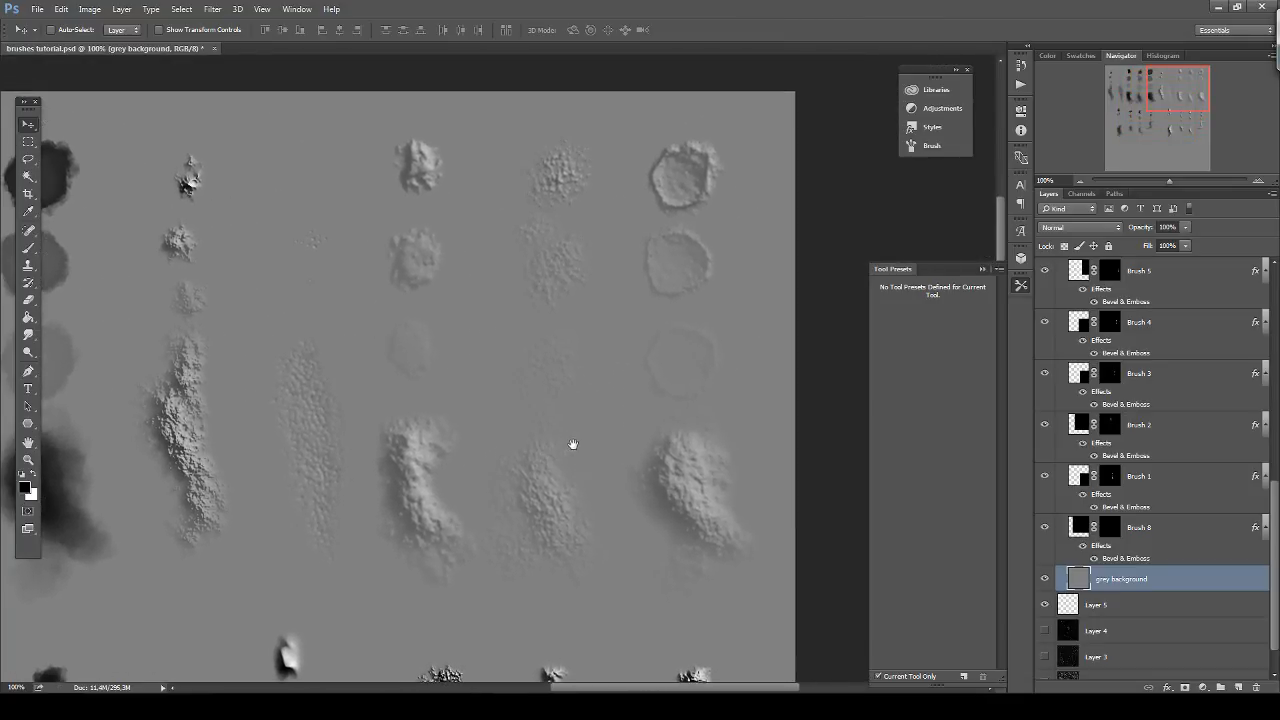
pyautogui.moveTo(411, 449)
pyautogui.mouseDown()
pyautogui.moveTo(677, 423)
pyautogui.moveTo(791, 374)
pyautogui.mouseUp()
pyautogui.moveTo(634, 340); pyautogui.dragTo(642, 335)
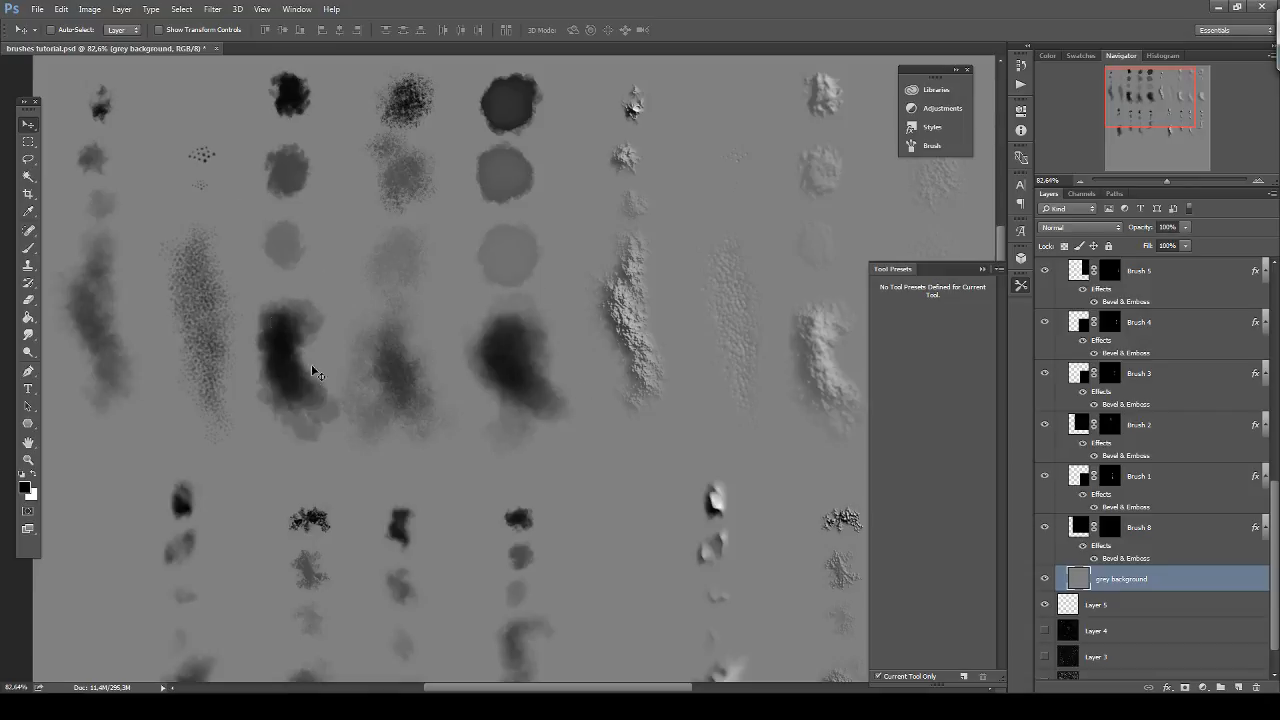
pyautogui.moveTo(656, 488)
pyautogui.mouseDown()
pyautogui.moveTo(551, 320)
pyautogui.moveTo(666, 266)
pyautogui.moveTo(535, 358)
pyautogui.moveTo(603, 434)
pyautogui.moveTo(651, 457)
pyautogui.moveTo(383, 417)
pyautogui.moveTo(350, 361)
pyautogui.moveTo(314, 406)
pyautogui.mouseUp()
pyautogui.moveTo(529, 366)
pyautogui.mouseDown()
pyautogui.moveTo(540, 446)
pyautogui.moveTo(601, 340)
pyautogui.moveTo(586, 340)
pyautogui.moveTo(537, 397)
pyautogui.moveTo(717, 363)
pyautogui.moveTo(734, 292)
pyautogui.mouseUp()
pyautogui.moveTo(617, 349)
pyautogui.mouseDown()
pyautogui.moveTo(714, 294)
pyautogui.moveTo(723, 237)
pyautogui.moveTo(704, 222)
pyautogui.mouseUp()
pyautogui.keyDown('alt'); pyautogui.scroll(-3, 704, 225); pyautogui.keyUp('alt')
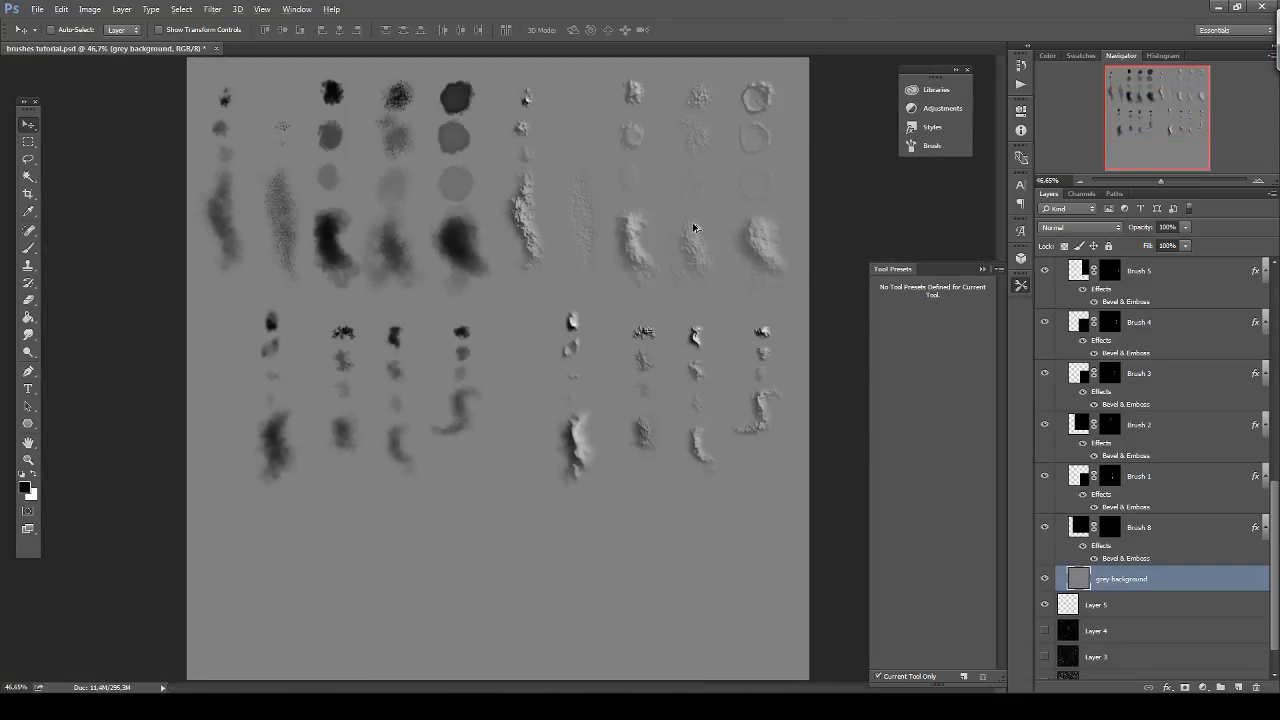
pyautogui.keyDown('alt'); pyautogui.scroll(3, 437, 234); pyautogui.keyUp('alt')
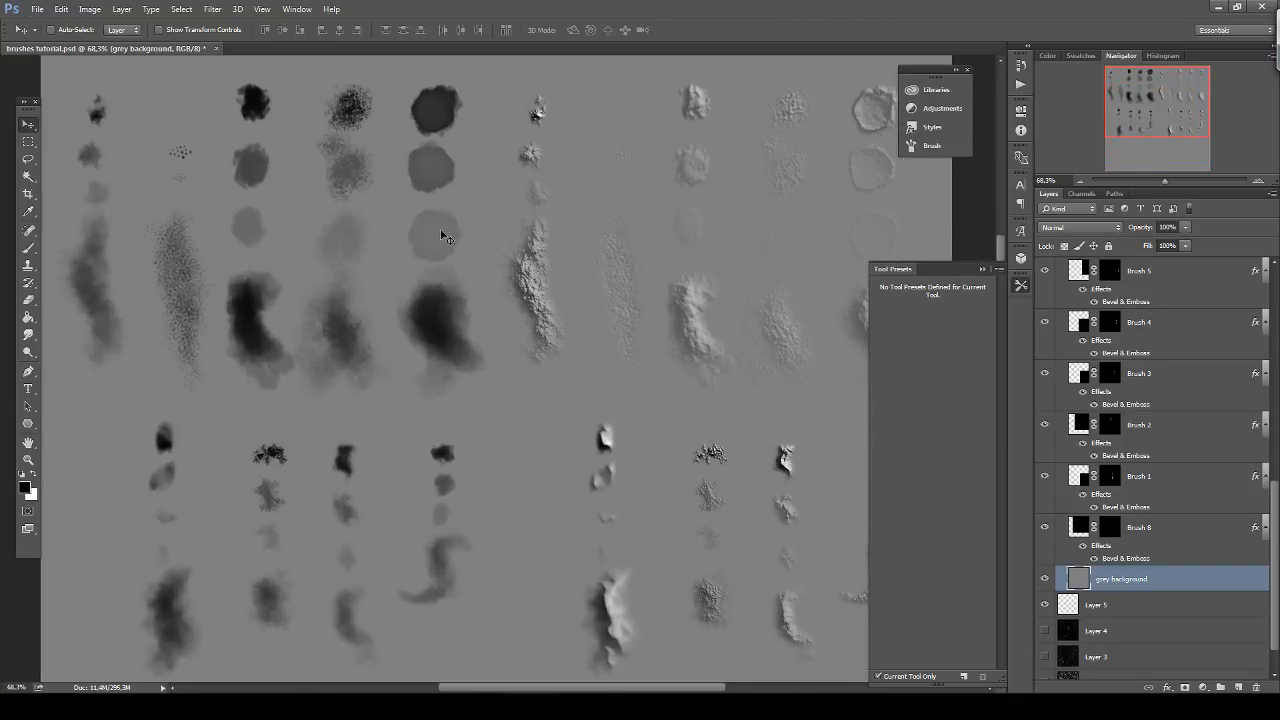
pyautogui.scroll(-1, 451, 337)
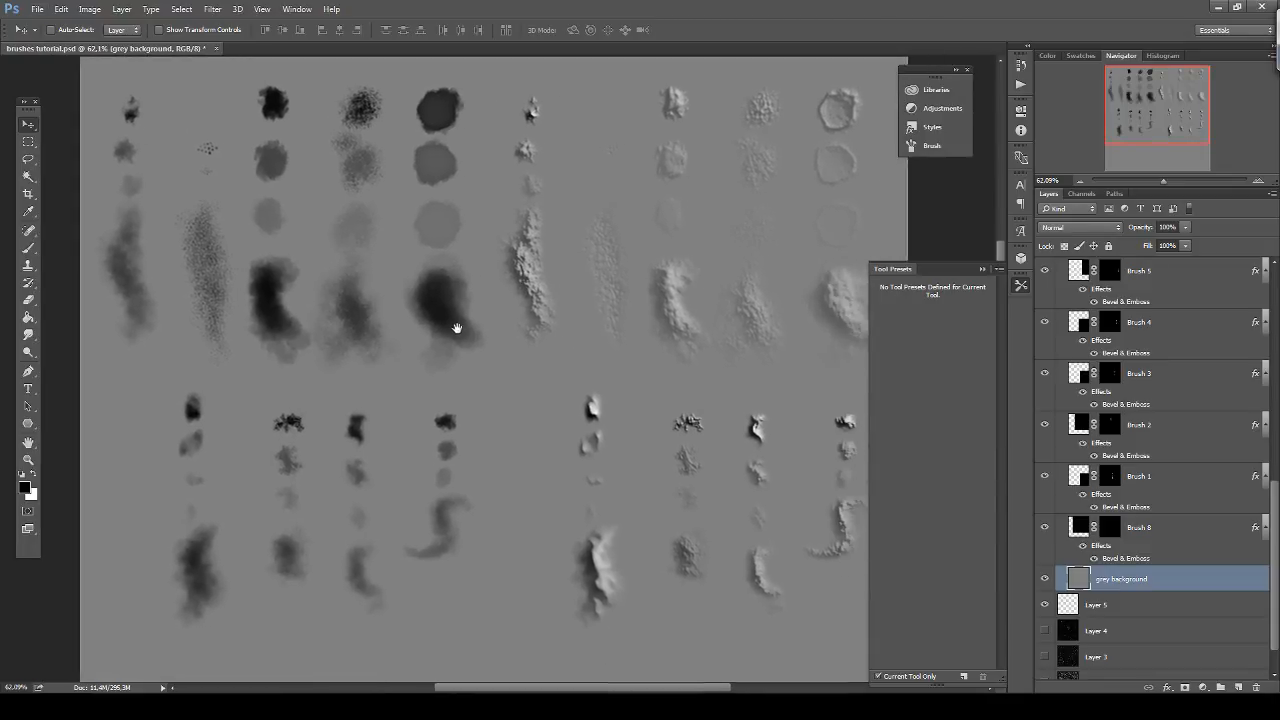
# Collapse the Tool Presets panel and close the floating Libraries, Adjustments, Styles and Brush panel group.
pyautogui.click(983, 269)
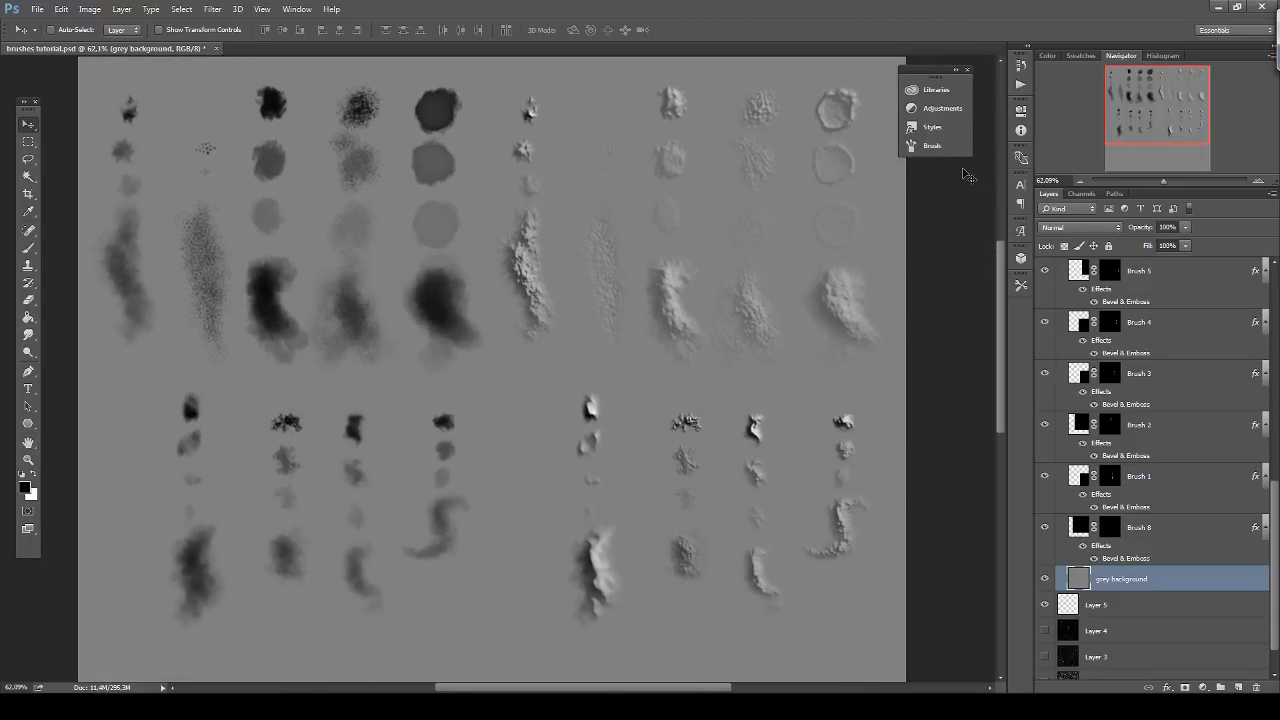
pyautogui.click(967, 70)
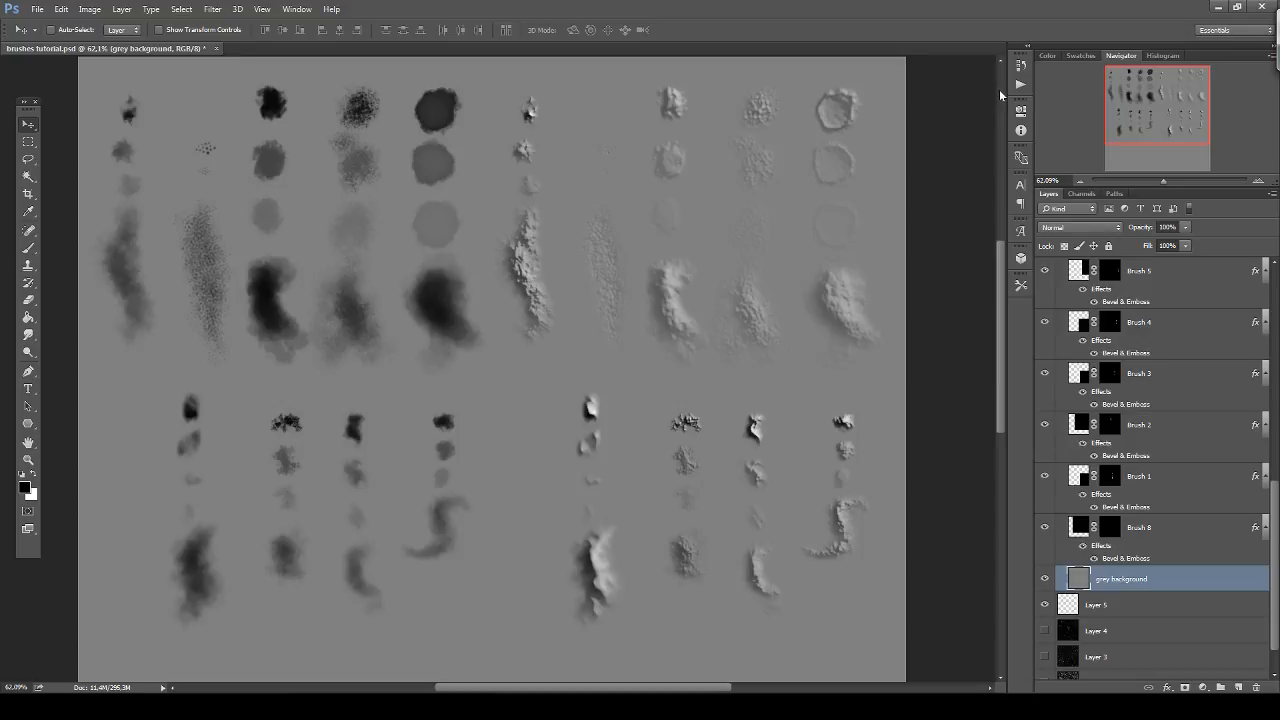